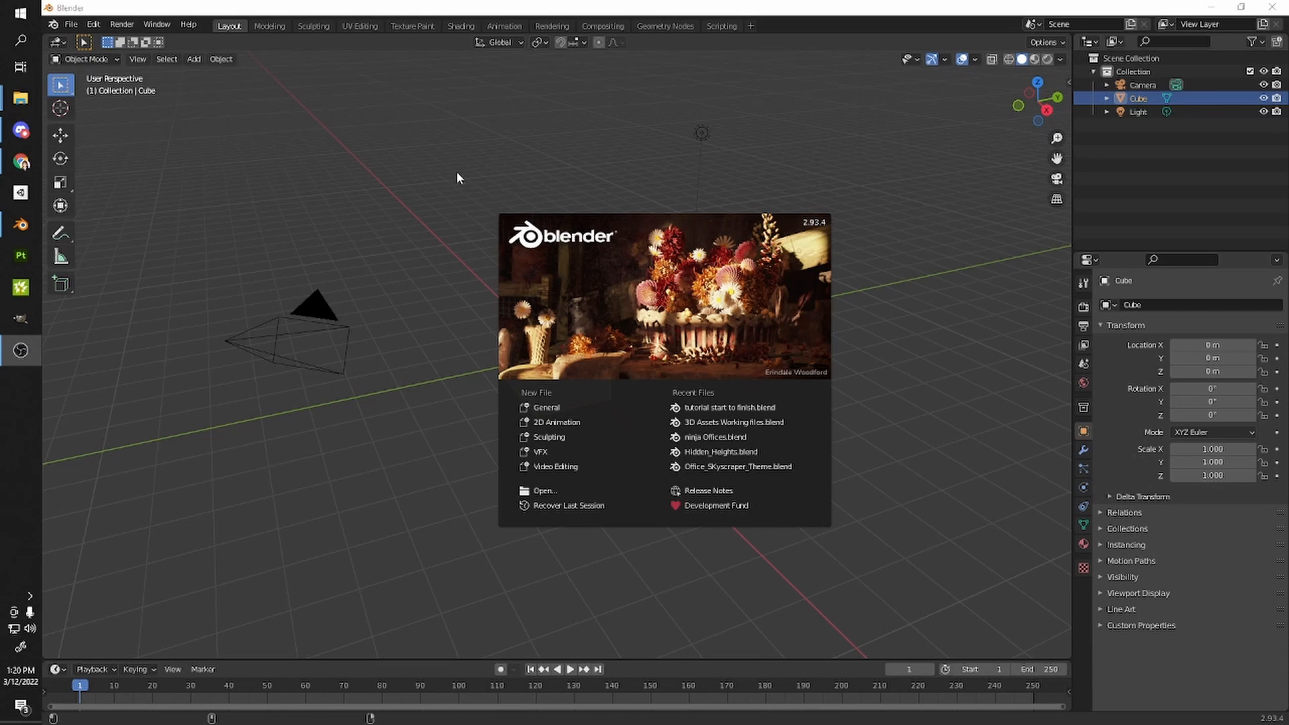
- Dismiss the splash screen and show the viewport sidebar with the cube's transform properties
click(387, 134)
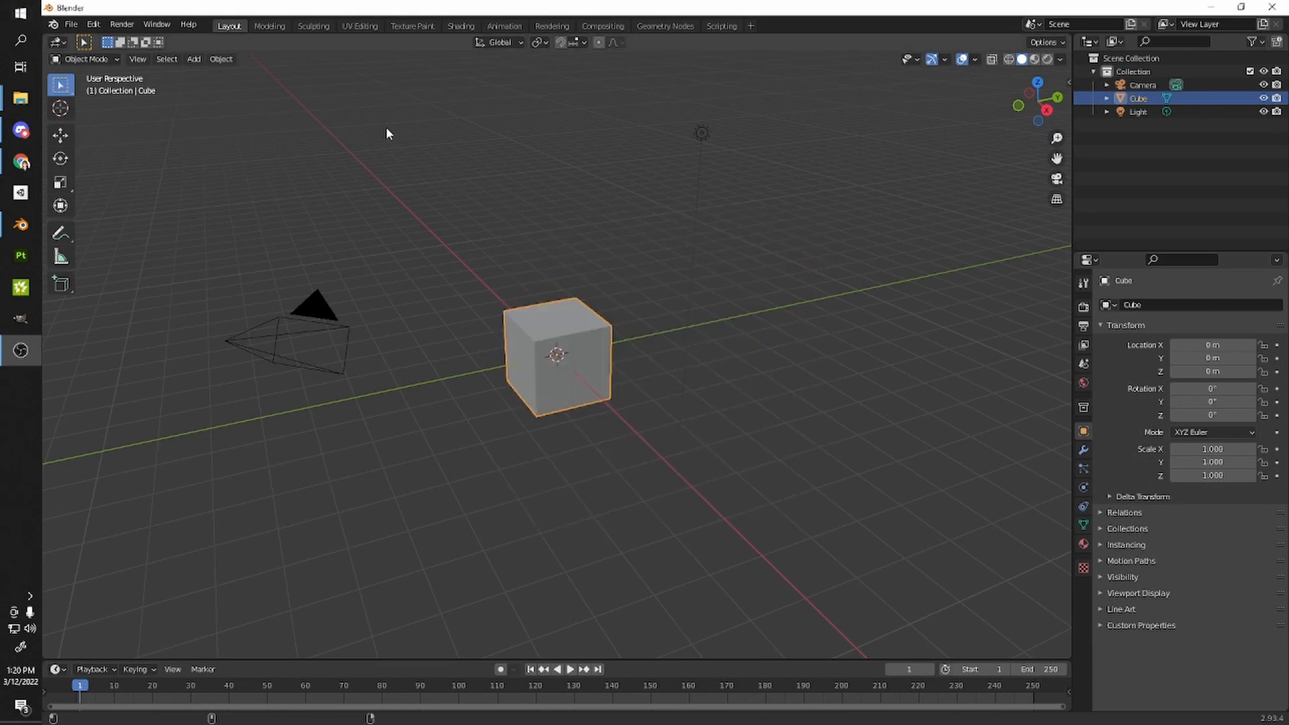
middle_drag(526, 288, 563, 324)
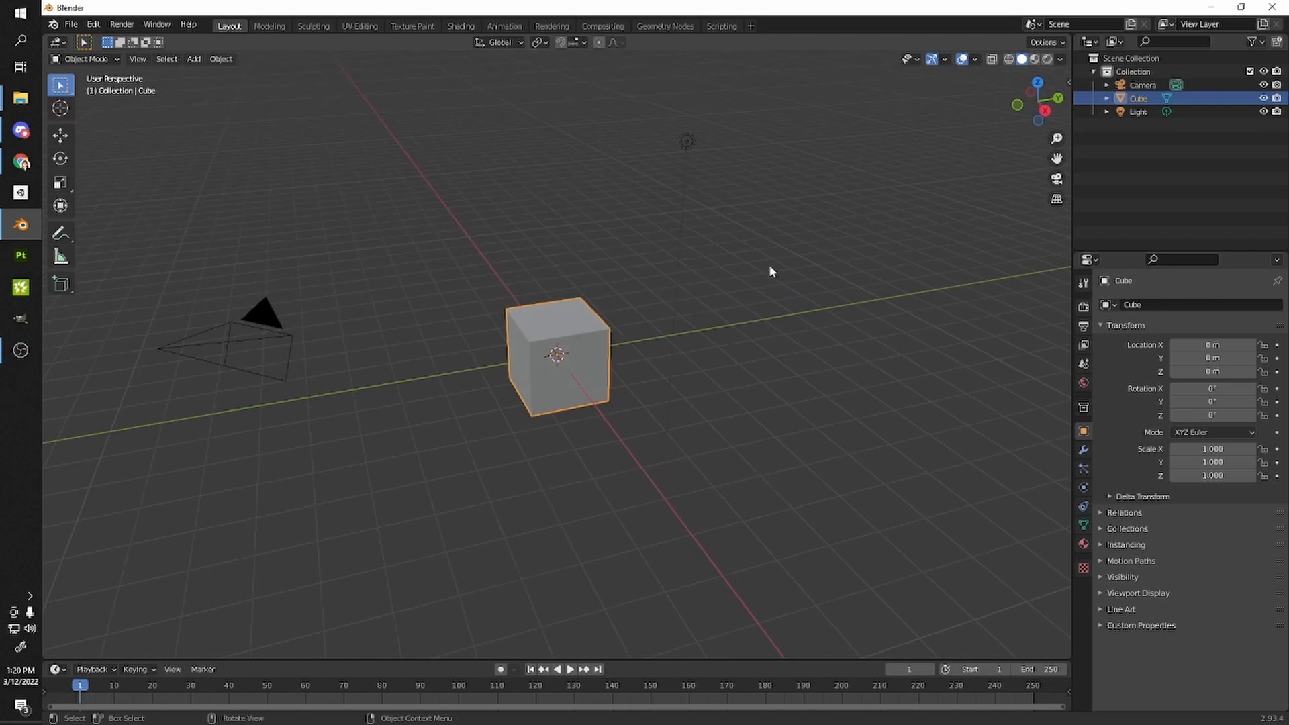
key(n)
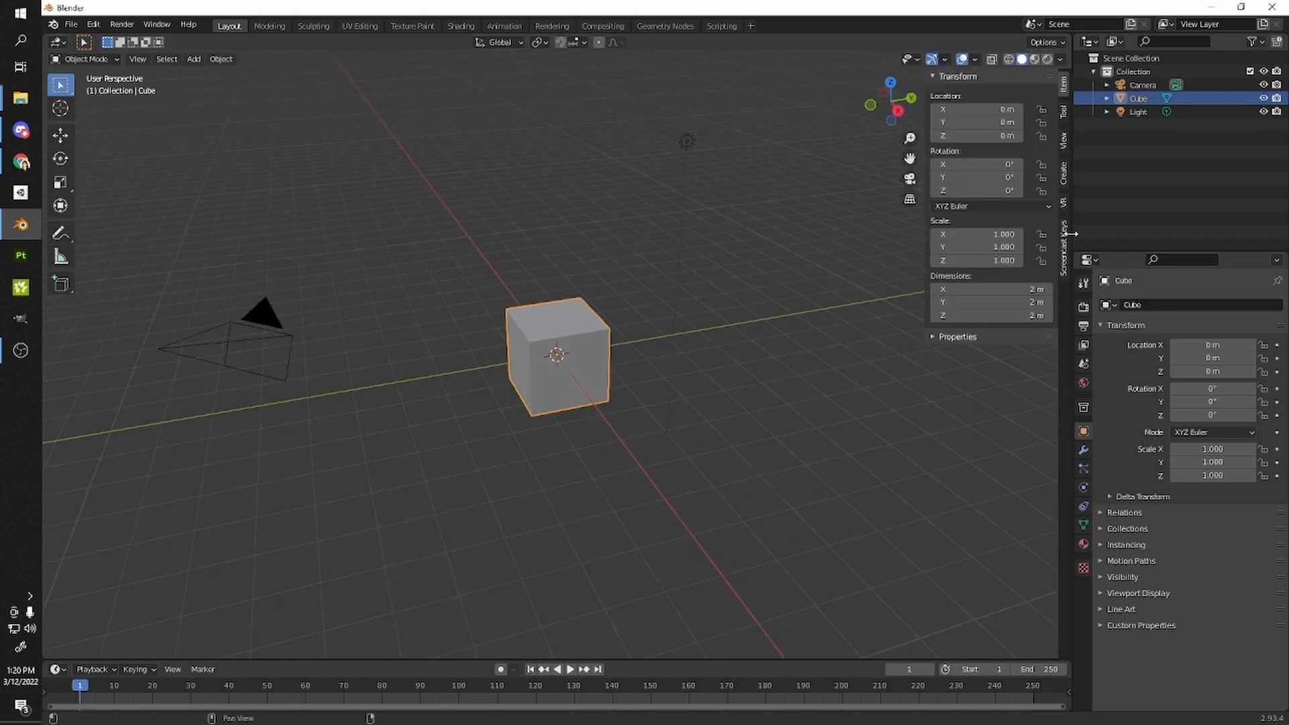
middle_drag(678, 228, 643, 272)
click(1063, 168)
click(1063, 86)
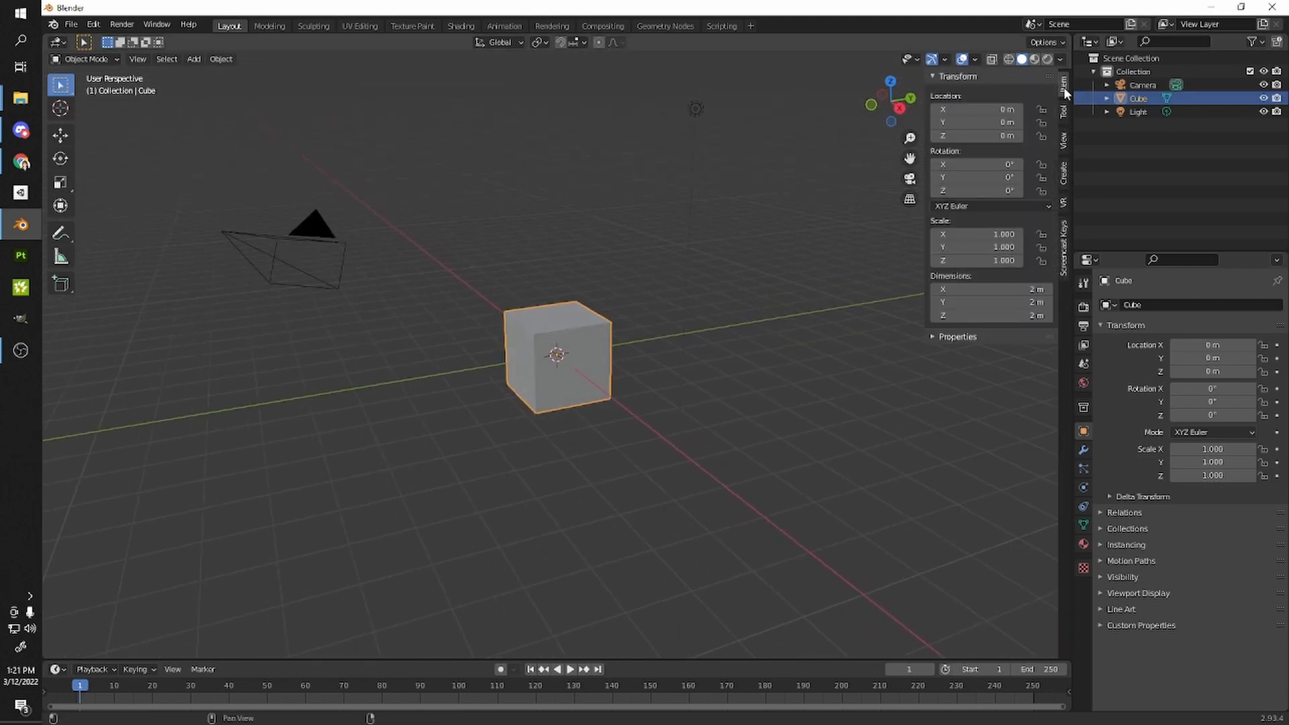
- Set the viewport's focal length to 50 mm
click(1065, 142)
drag(1015, 95, 1010, 95)
click(1010, 96)
text(50)
key(Return)
middle_drag(623, 251, 607, 260)
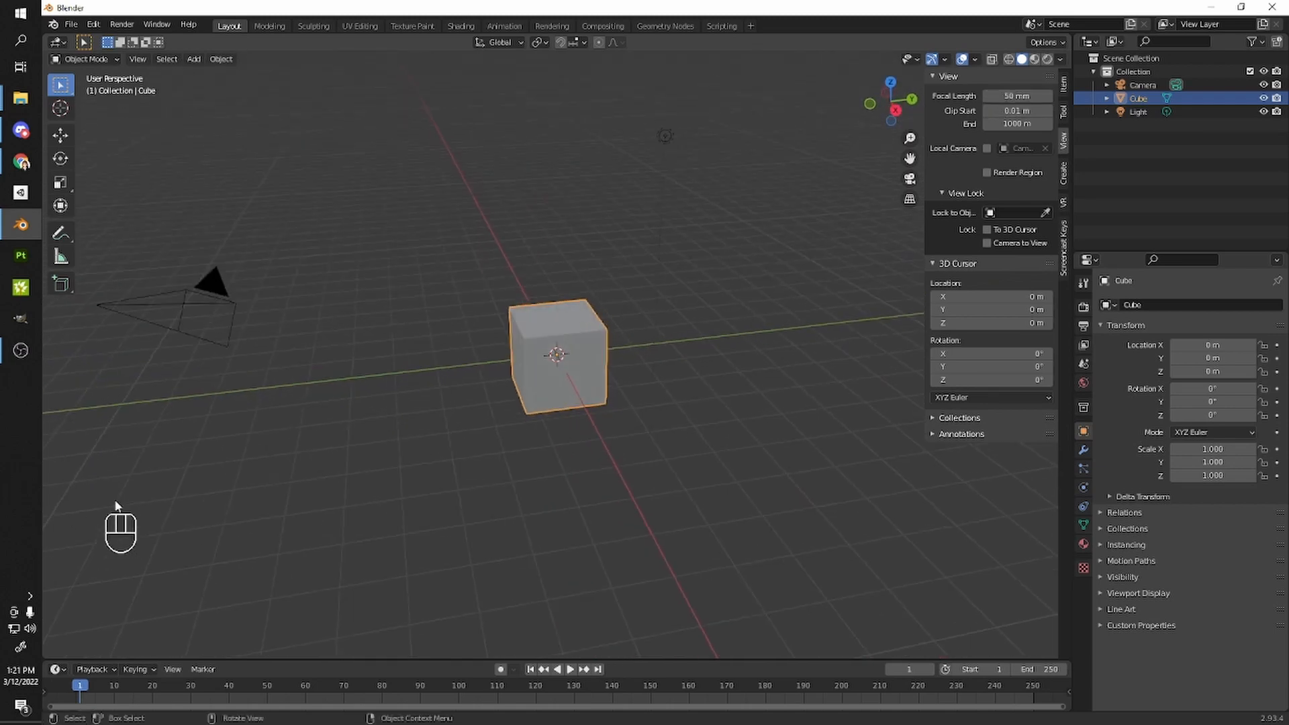
- Examine the default cube from several angles, framing it close up and from farther away
middle_drag(271, 496, 291, 469)
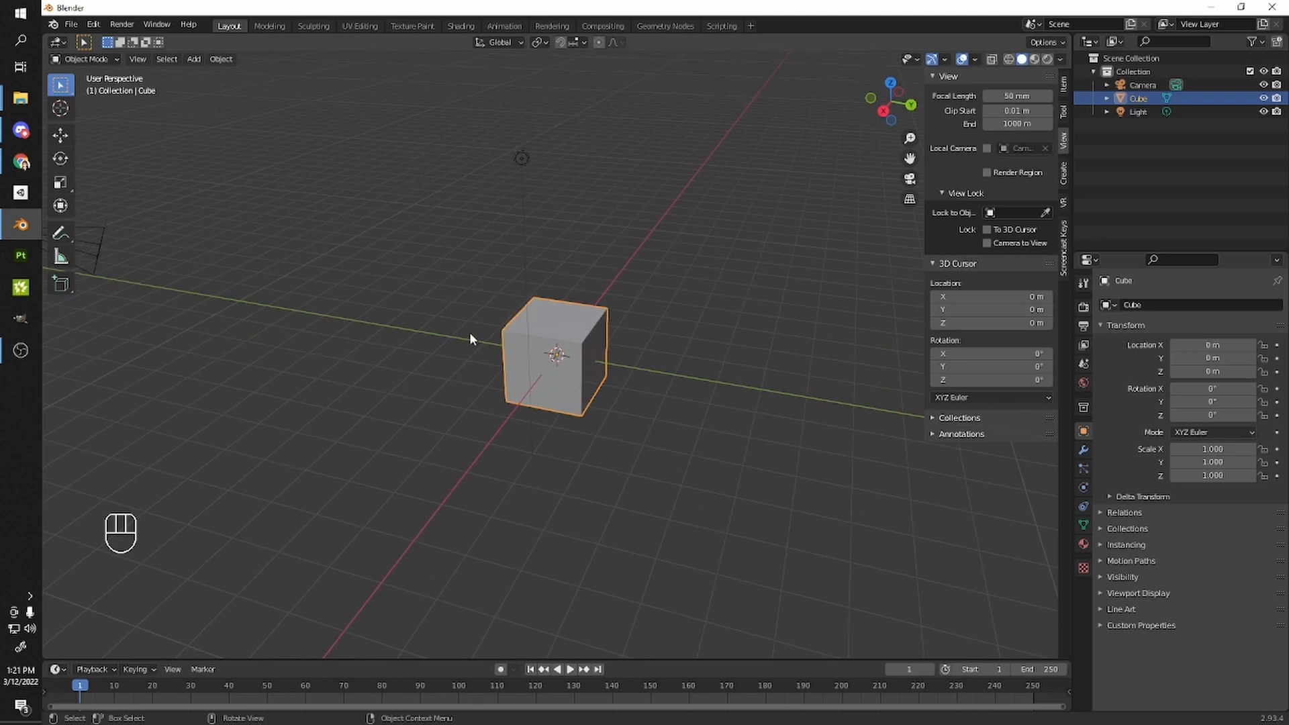
middle_drag(576, 300, 619, 294)
shift+middle_drag(528, 305, 496, 374)
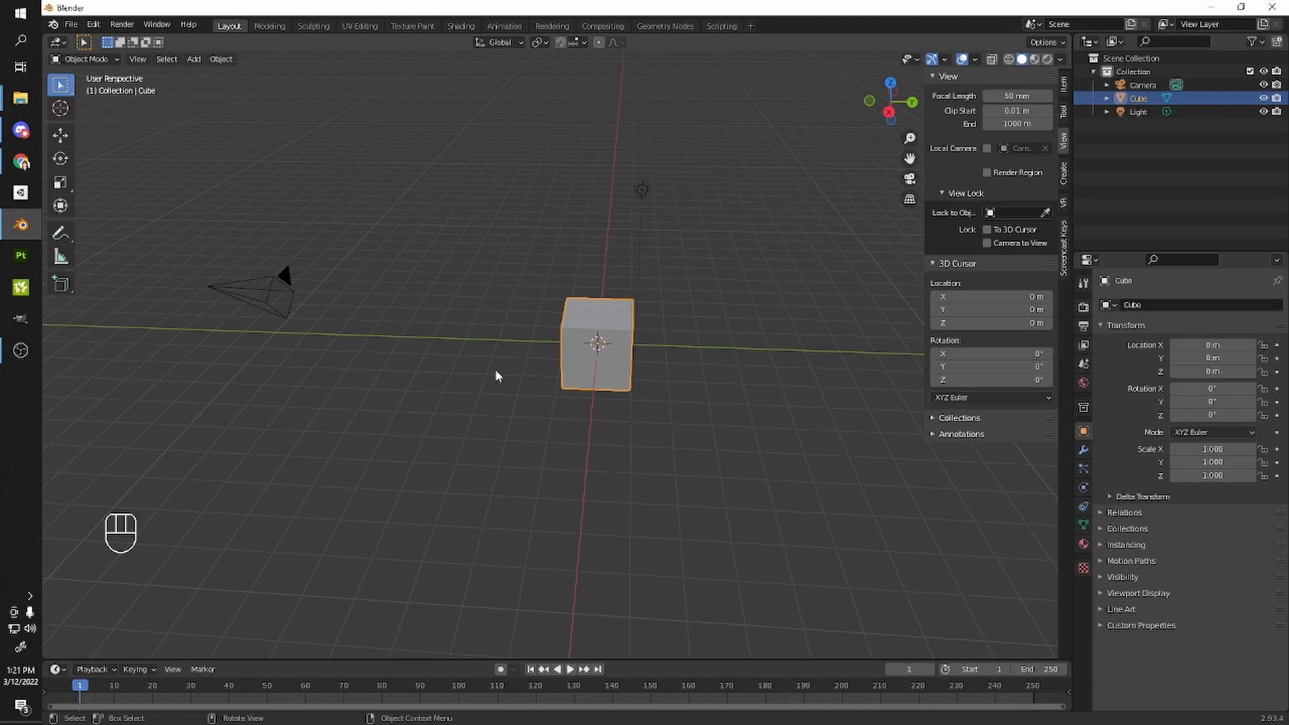
key(KP_Decimal)
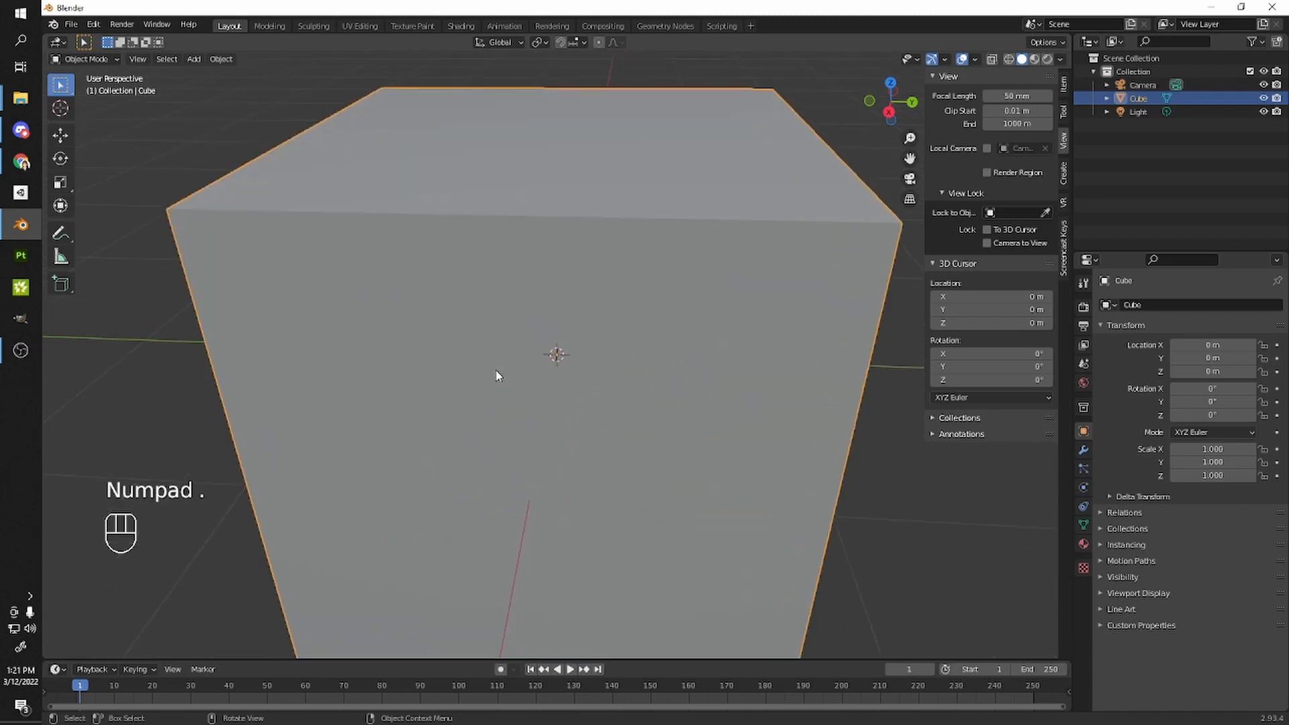
scroll(507, 255, down, 10)
scroll(542, 262, up, 4)
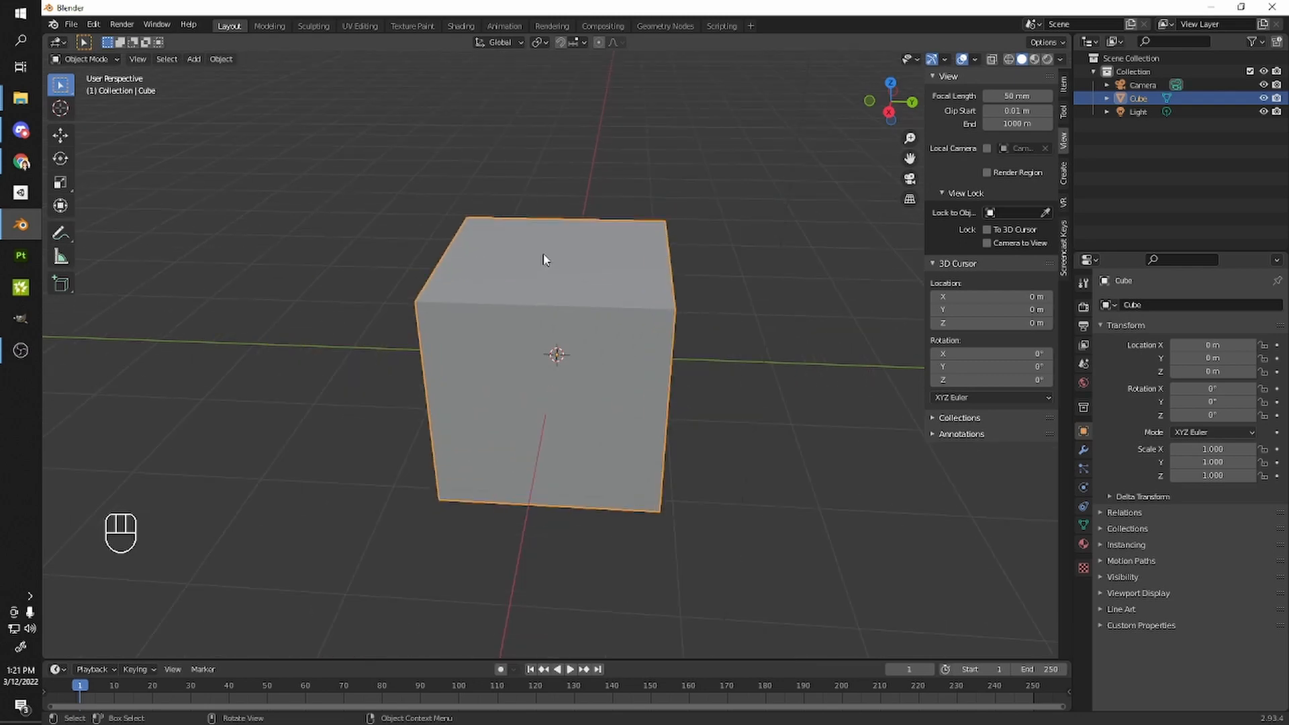
key(KP_Decimal)
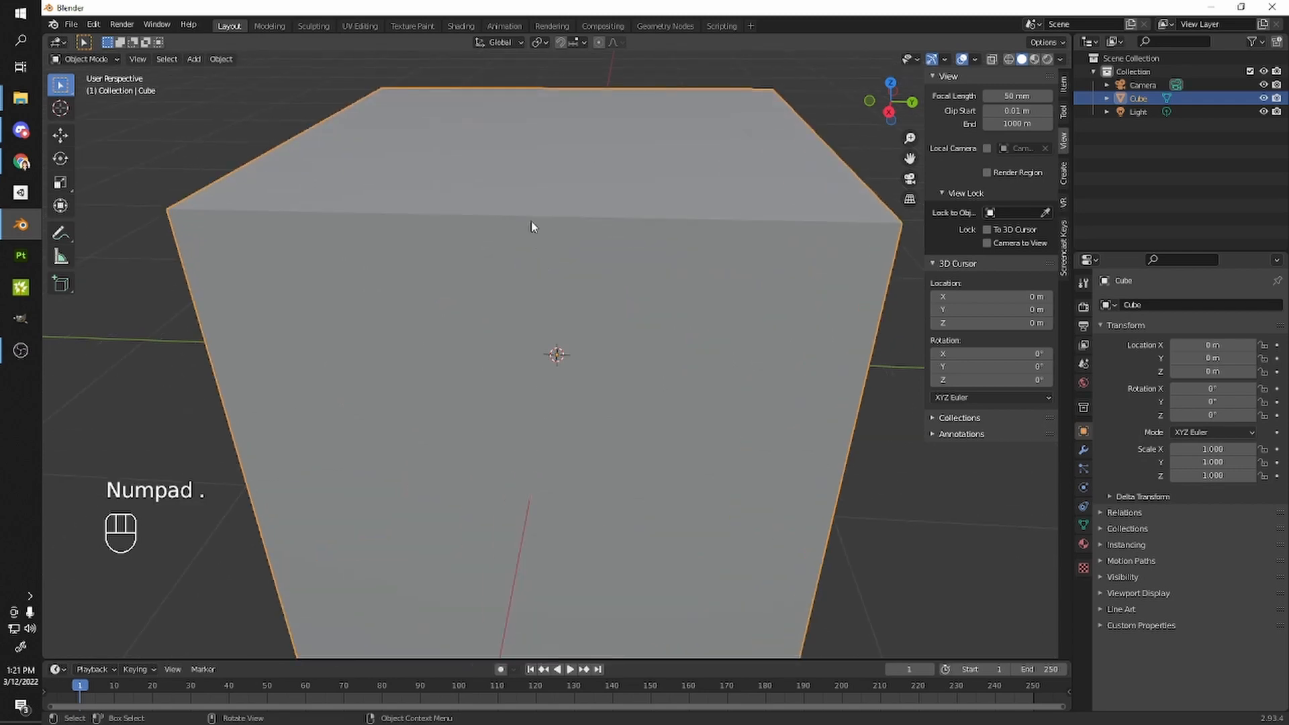
scroll(532, 228, down, 1)
middle_drag(531, 221, 622, 220)
scroll(631, 224, down, 3)
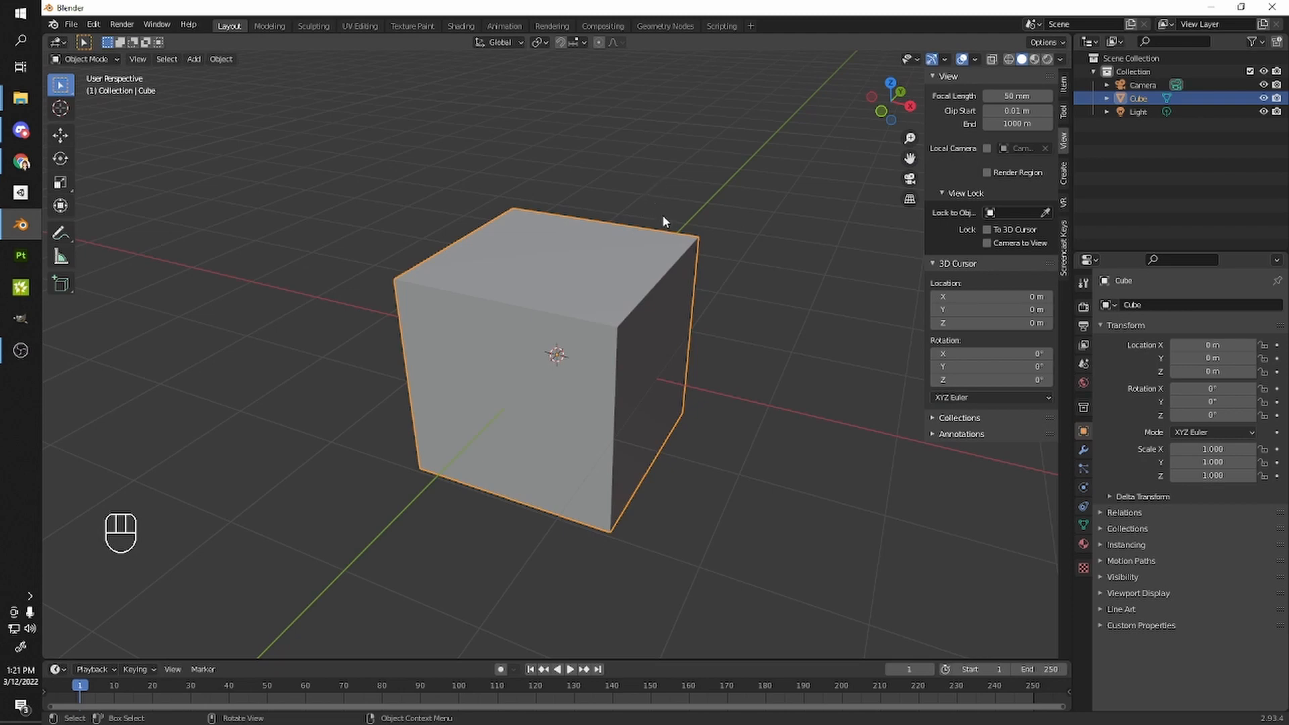
scroll(662, 215, up, 8)
scroll(674, 246, down, 9)
scroll(517, 237, up, 1)
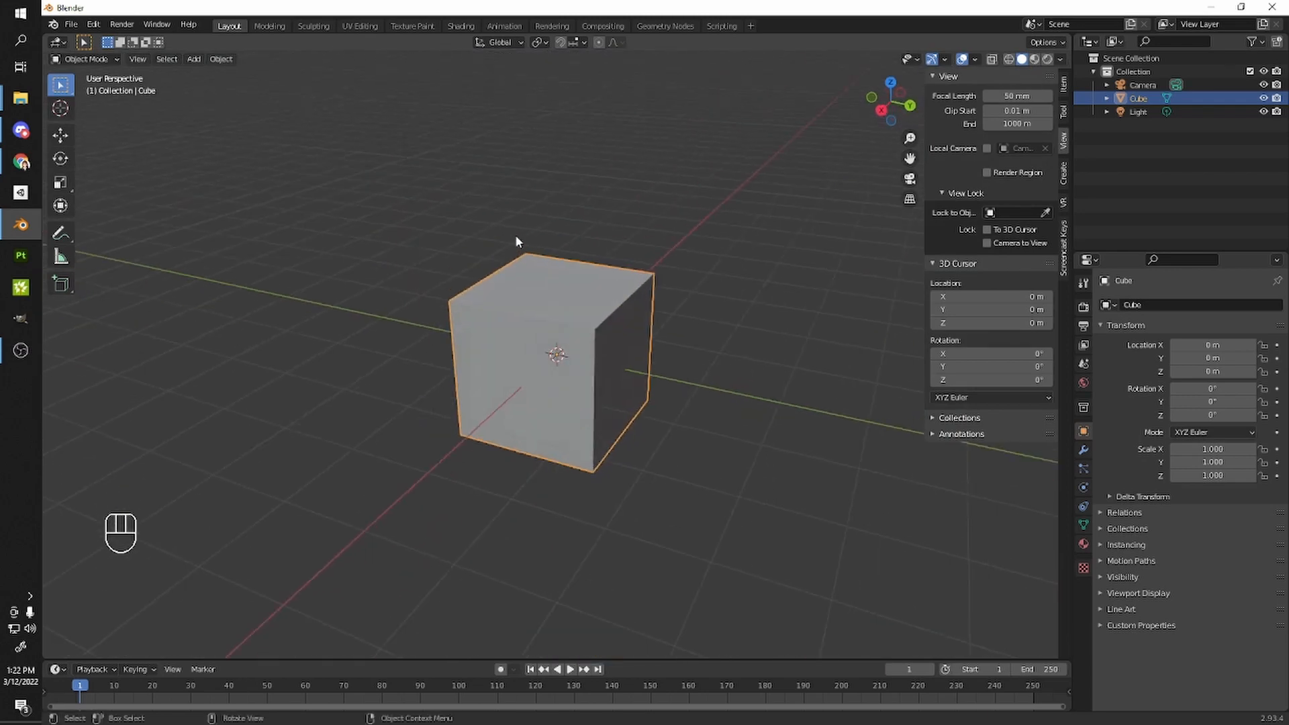
- Delete every default object in the scene: the camera, cube and light
scroll(514, 235, down, 9)
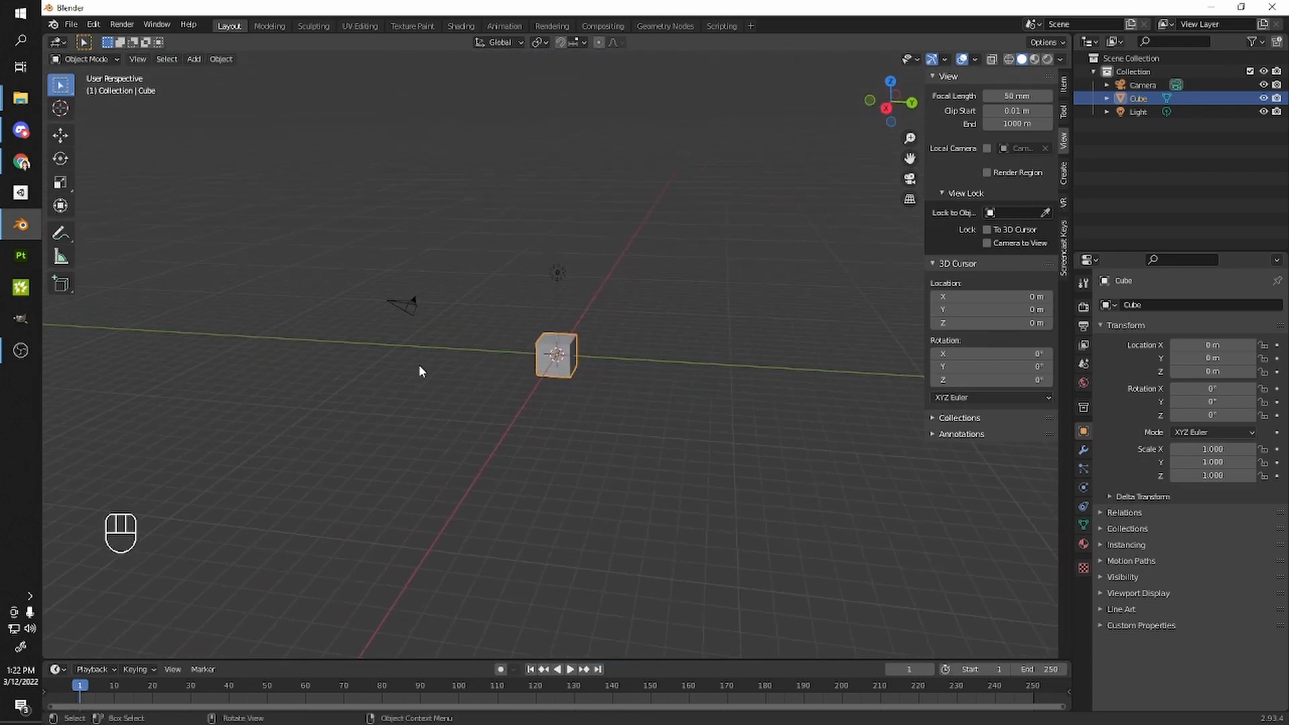
middle_drag(507, 309, 590, 329)
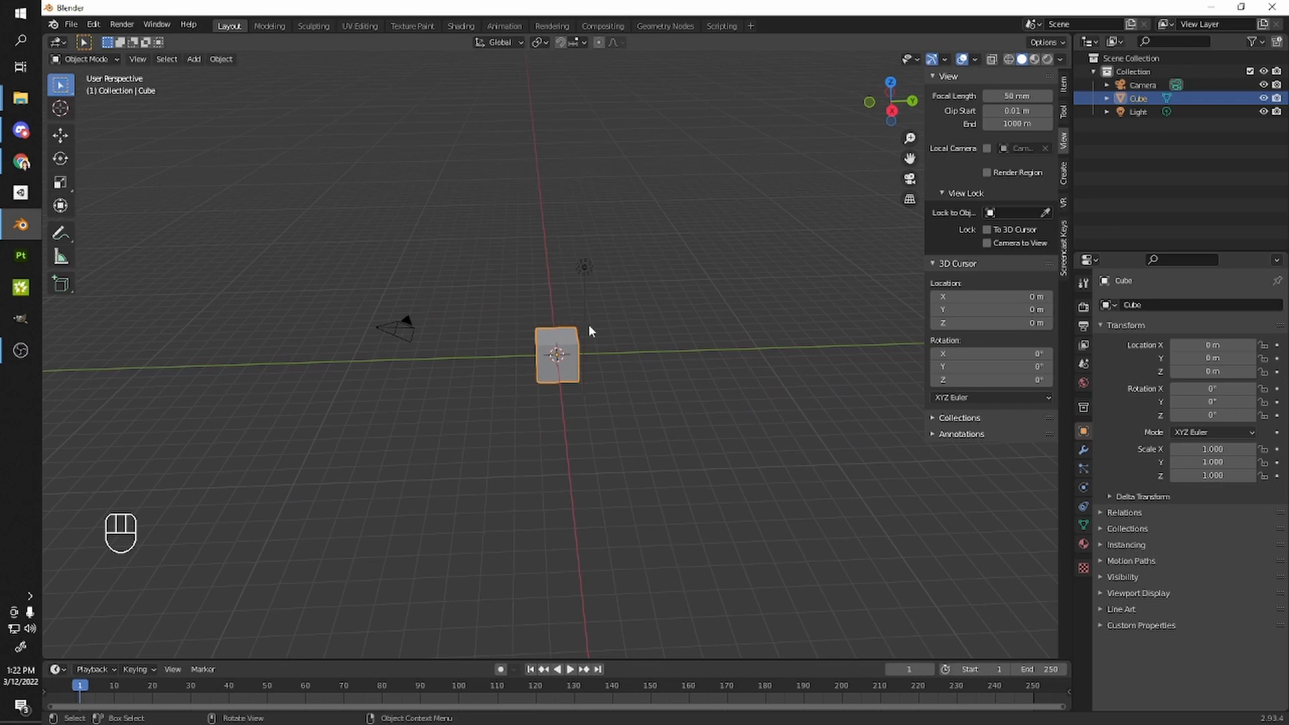
key(a)
key(x)
click(566, 370)
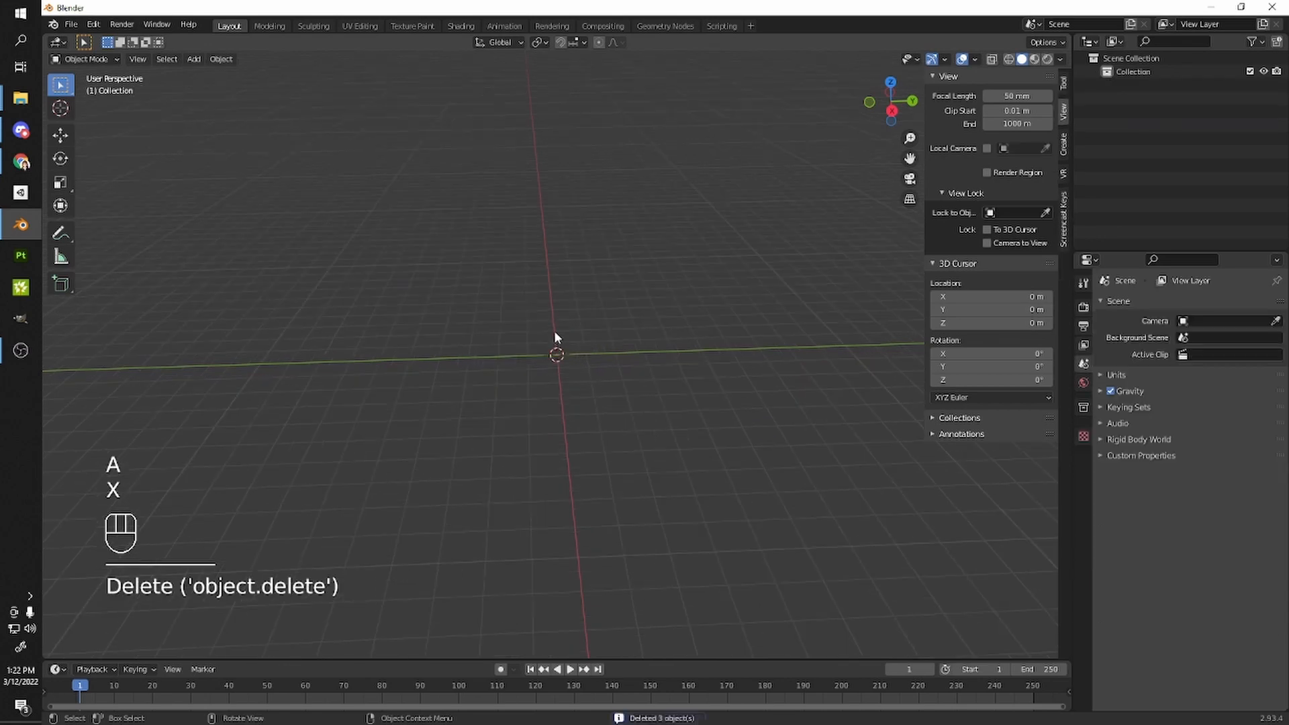
- Save the empty scene over the existing file "tutorial start to finish.blend" in the tutorial Start to Finish folder
key(ctrl+s)
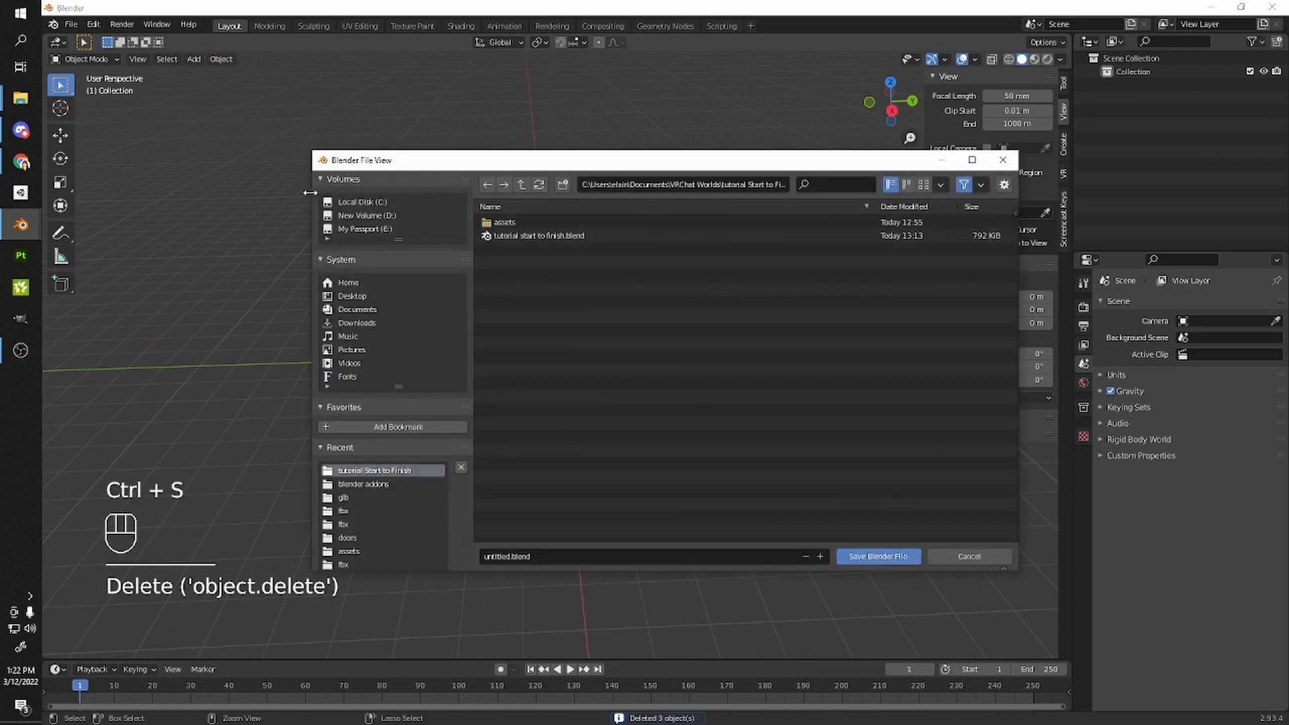
click(512, 237)
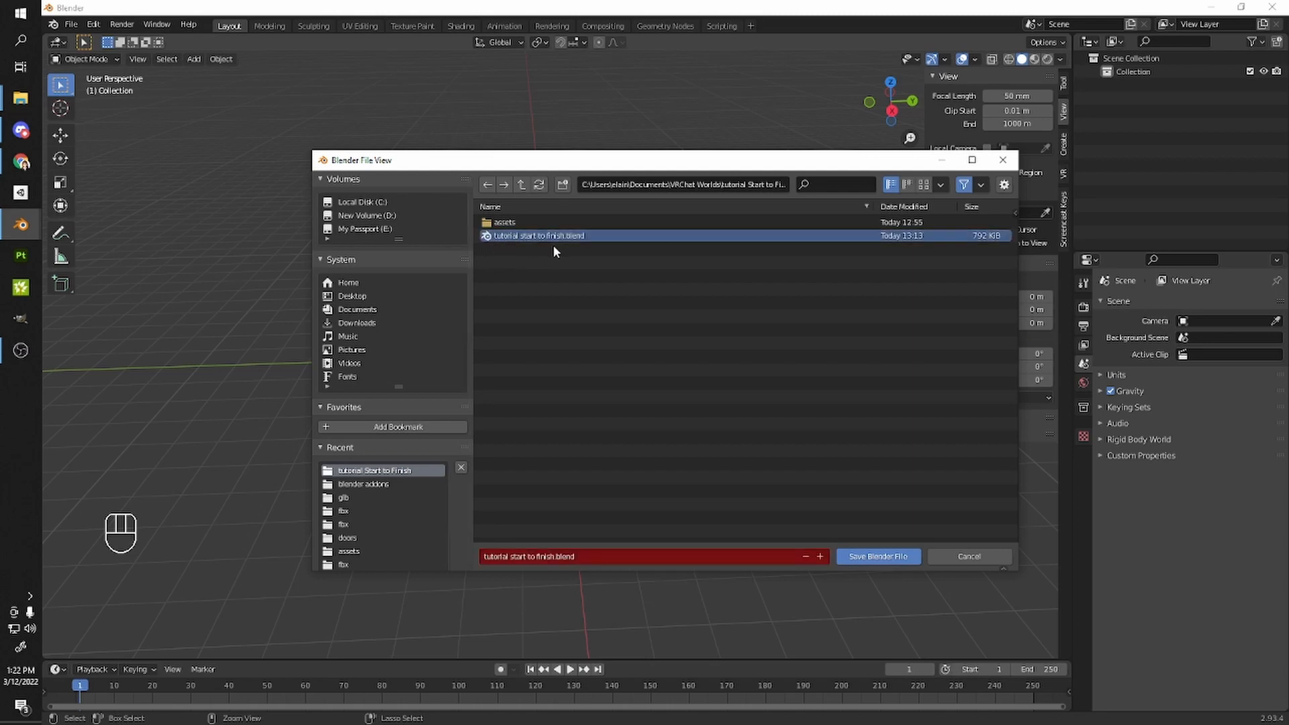
click(850, 557)
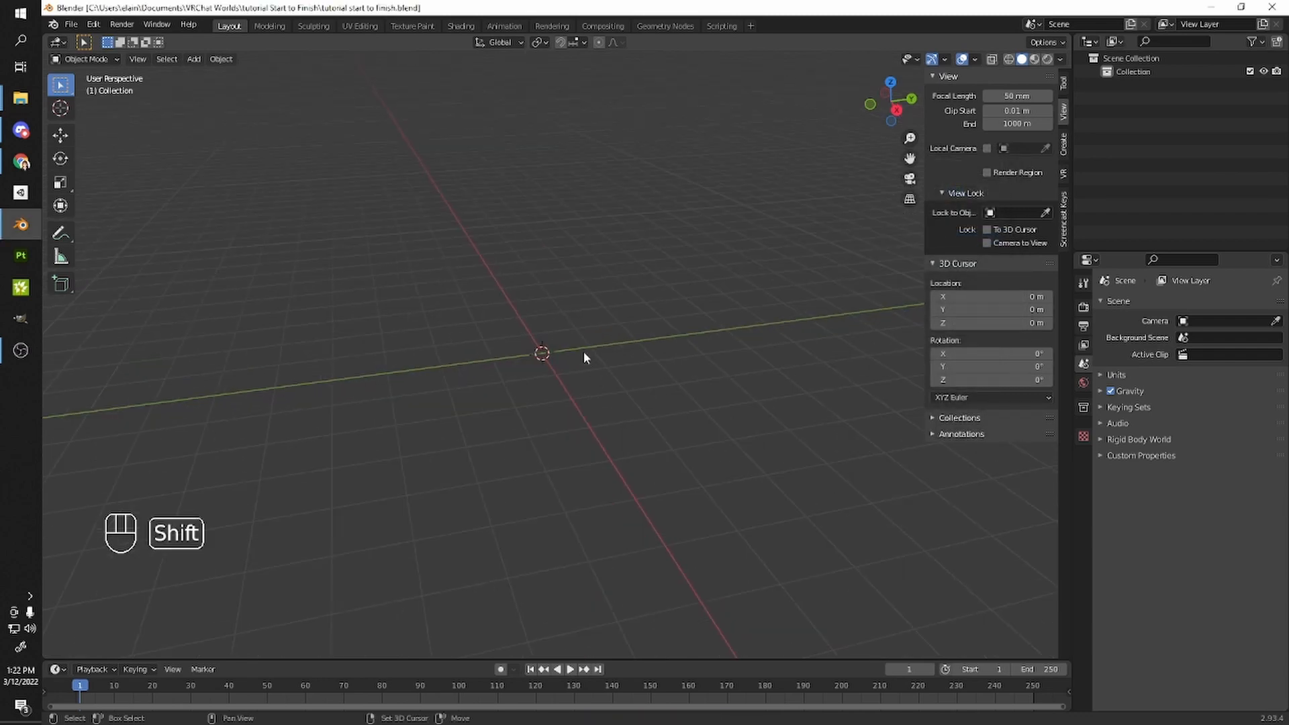
- Add a cube mesh at the world origin and frame it in the viewport
key(shift+a)
key(shift+a)
mouse_move(501, 340)
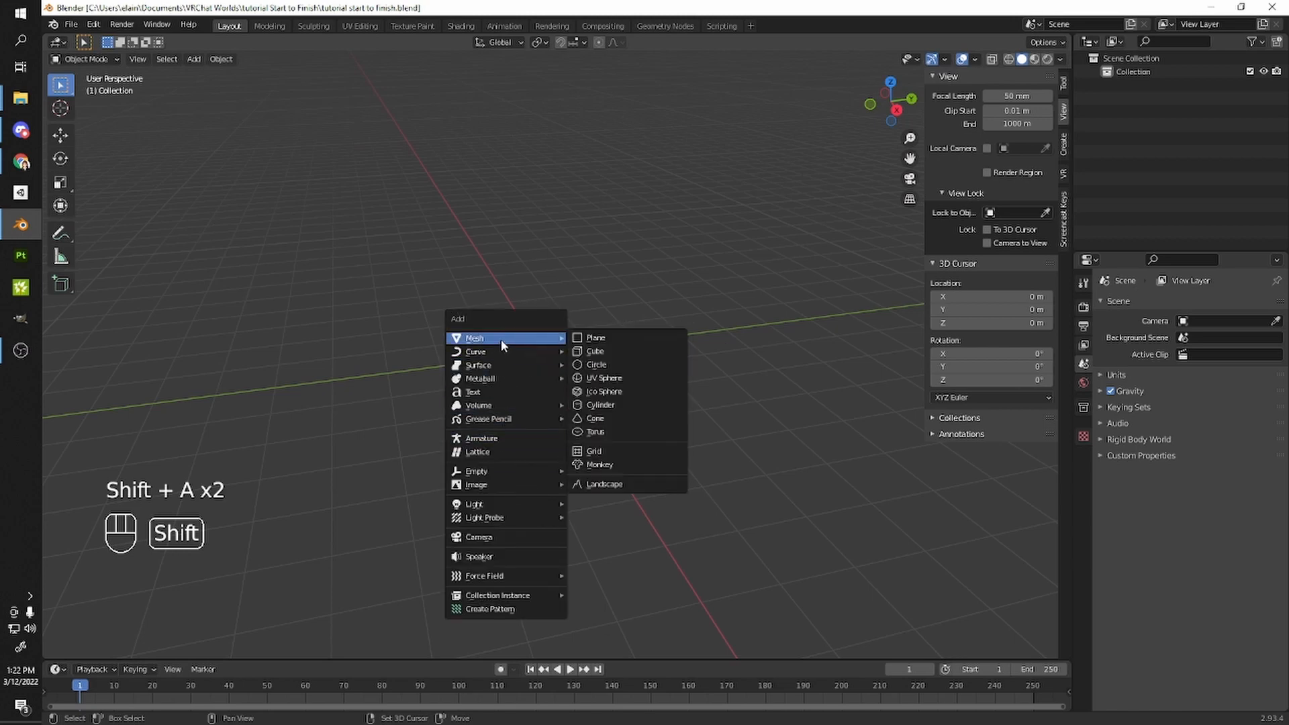
click(608, 351)
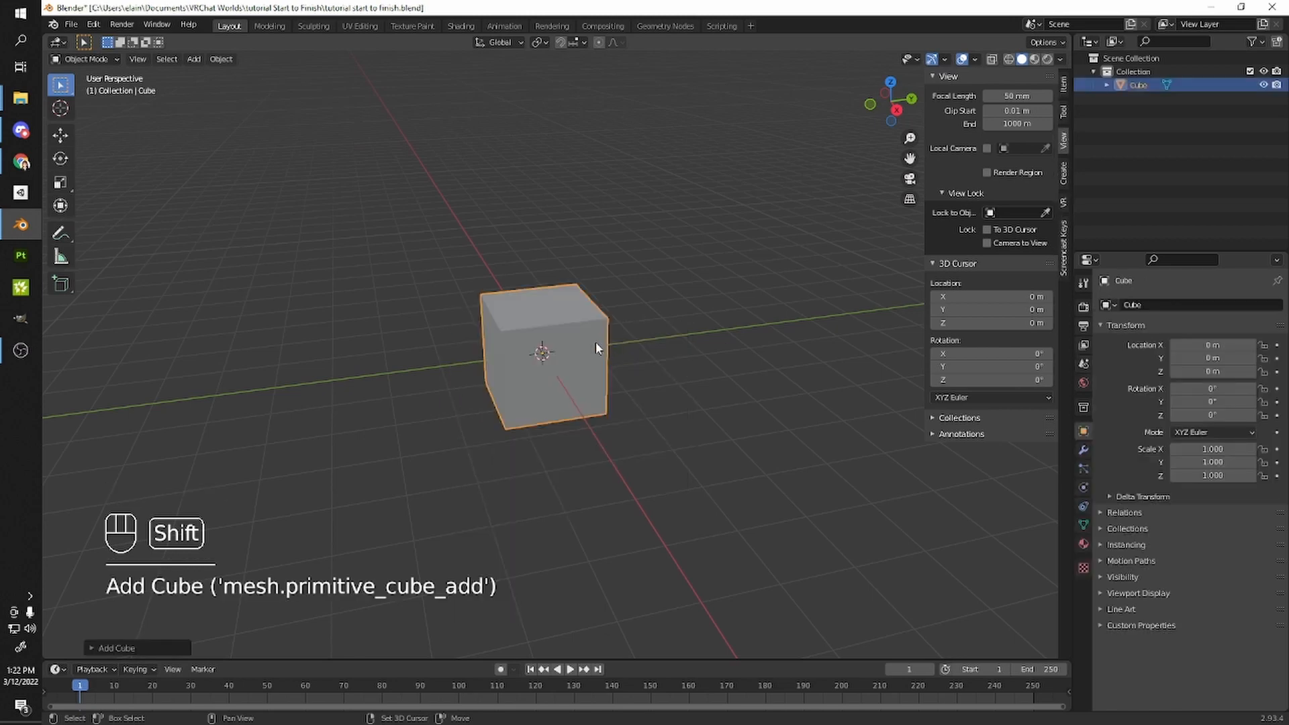
middle_drag(586, 342, 613, 331)
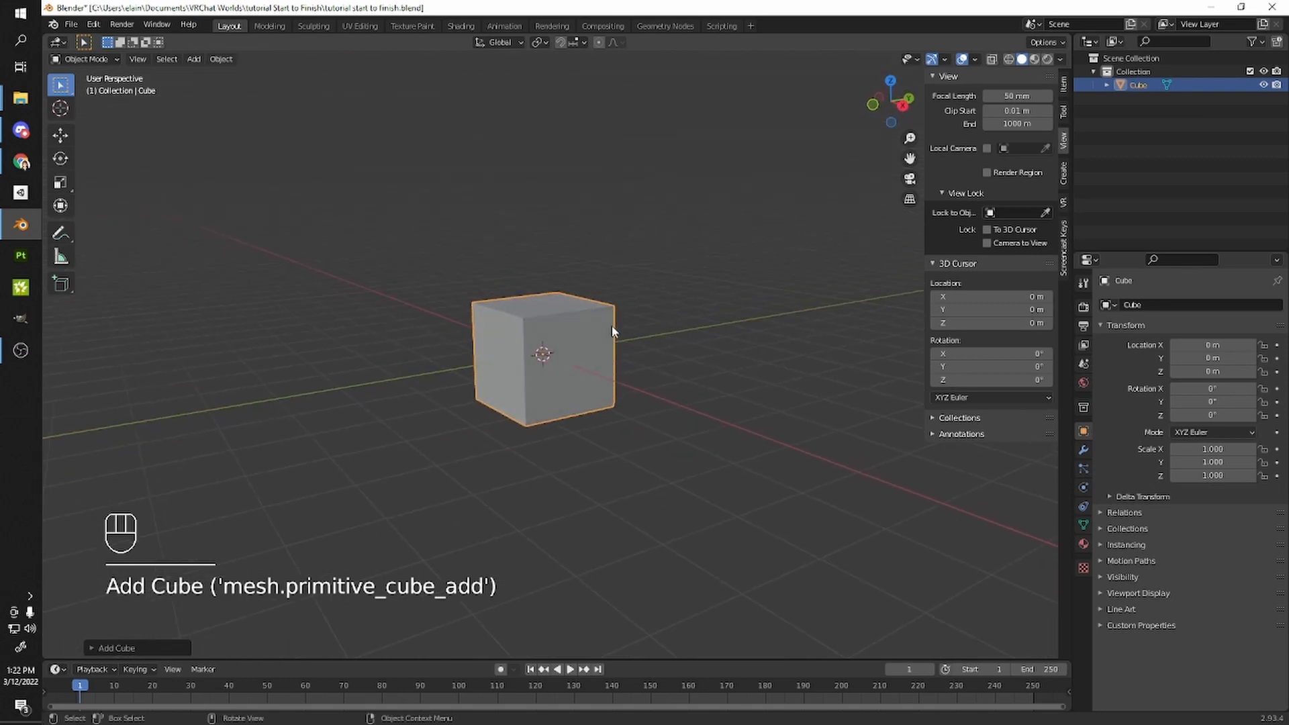
key(KP_Decimal)
scroll(615, 330, down, 6)
middle_drag(614, 330, 748, 357)
scroll(747, 350, up, 3)
- Set the cube's dimensions to 0.2 m in X, 0.2 m in Y and 1.8 m in Z
click(1064, 84)
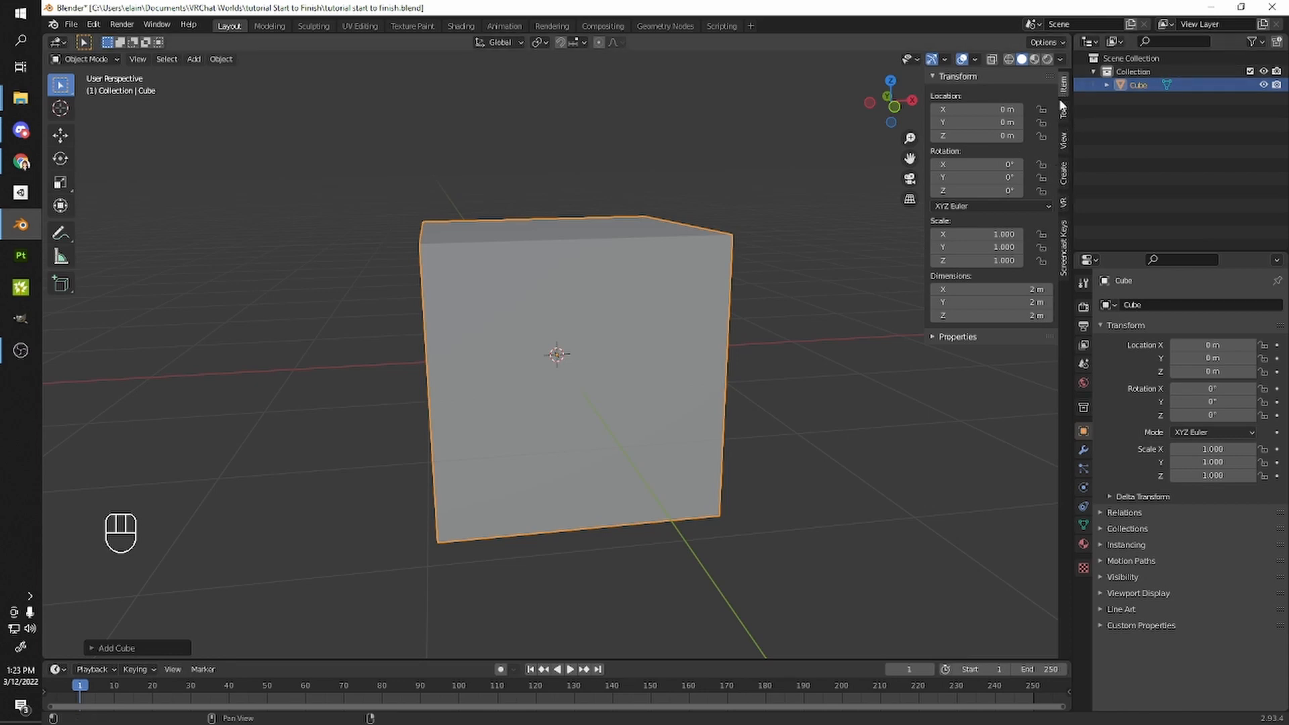
click(995, 289)
text(0.2)
key(Tab)
text(0.2)
key(Tab)
text(1.8)
key(Return)
- Raise the tall block along Z by about 0.89 m so its base approaches the ground grid
scroll(639, 314, up, 1)
scroll(649, 345, up, 3)
middle_drag(639, 314, 701, 365)
scroll(701, 366, down, 3)
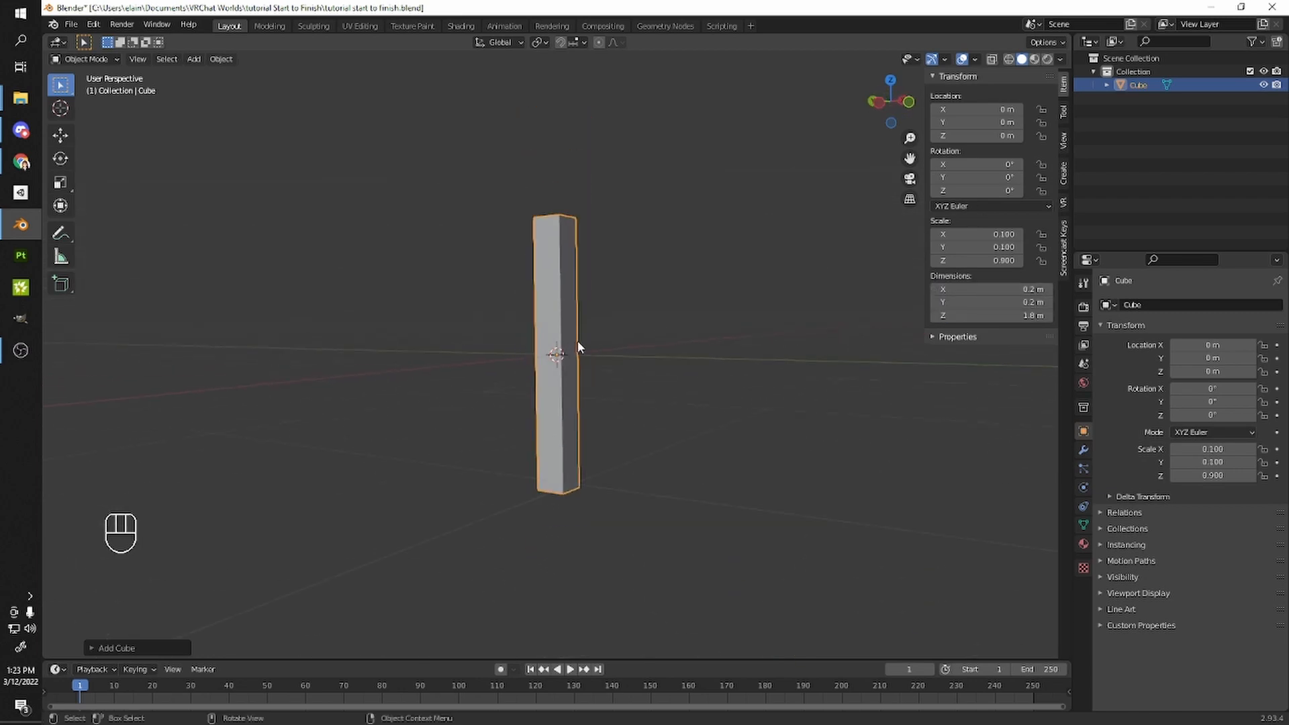
key(g)
key(z)
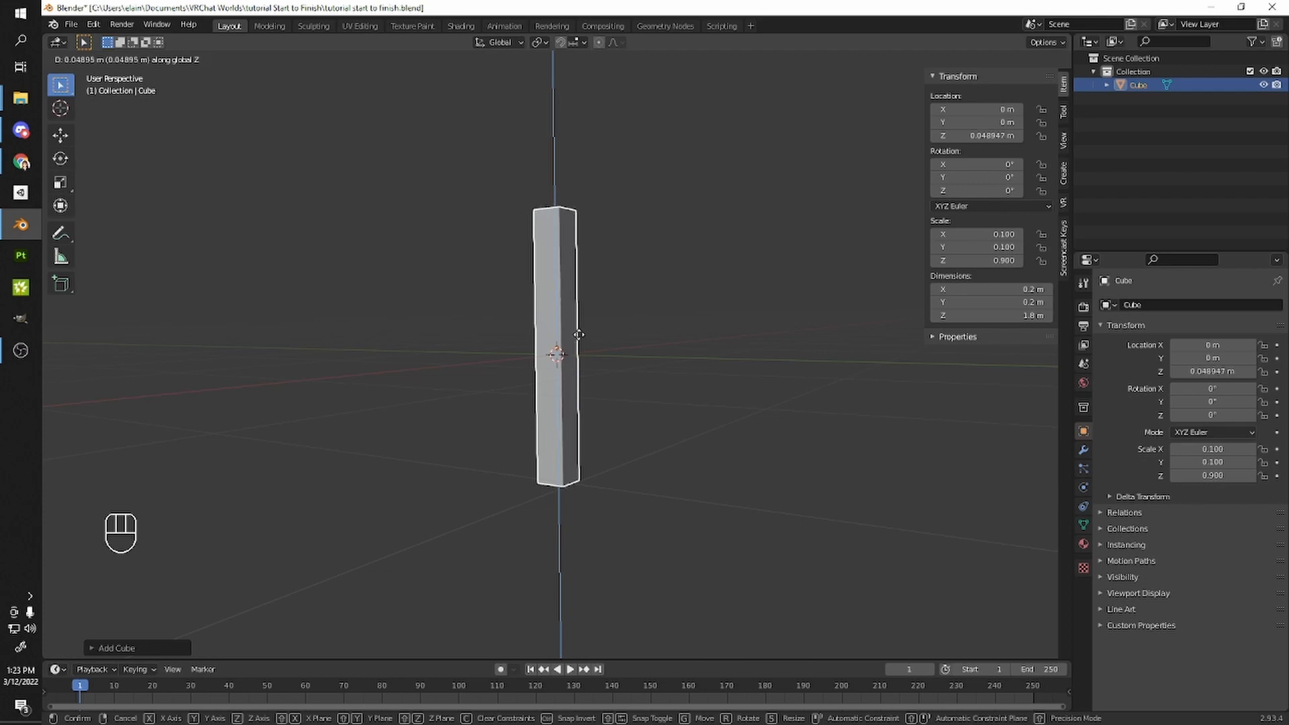
click(571, 206)
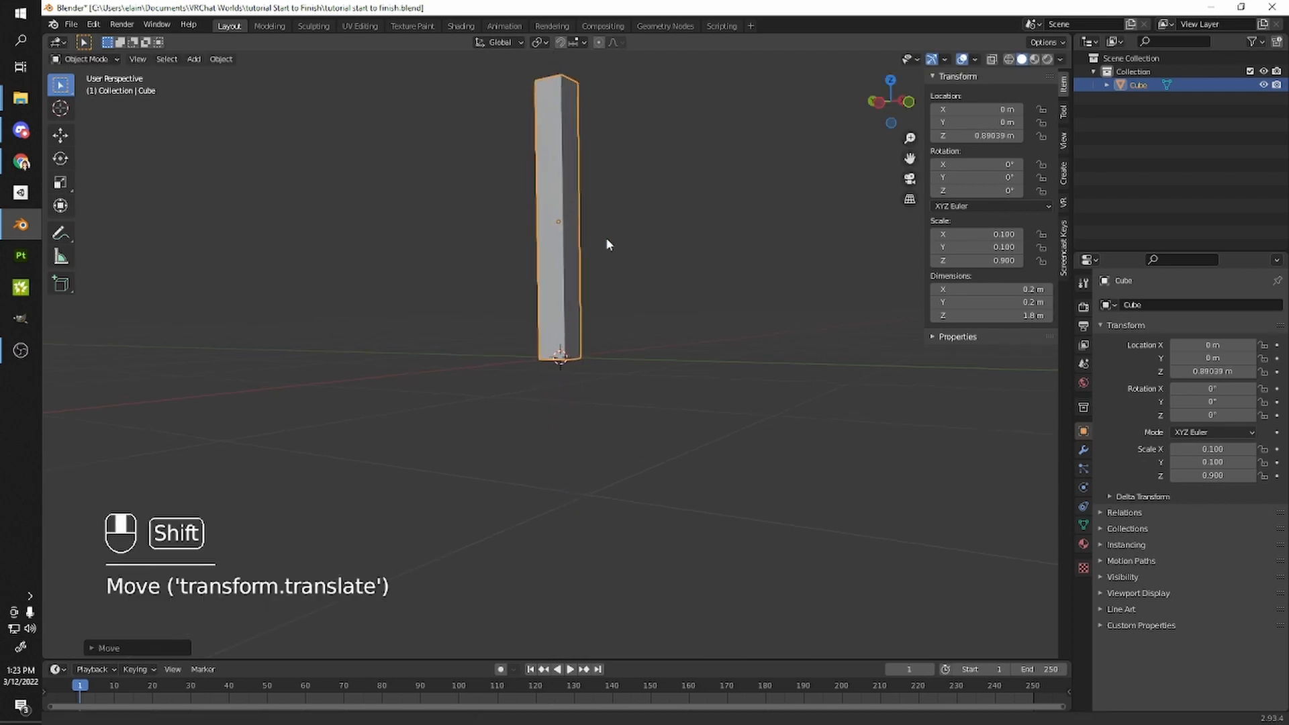
- Fine-tune the block's height along Z to about 0.905 m so its base sits at ground level
shift+middle_drag(579, 227, 699, 258)
scroll(692, 275, up, 3)
right_click(683, 289)
middle_drag(792, 302, 634, 362)
key(g)
key(z)
shift+click(715, 269)
scroll(634, 362, down, 4)
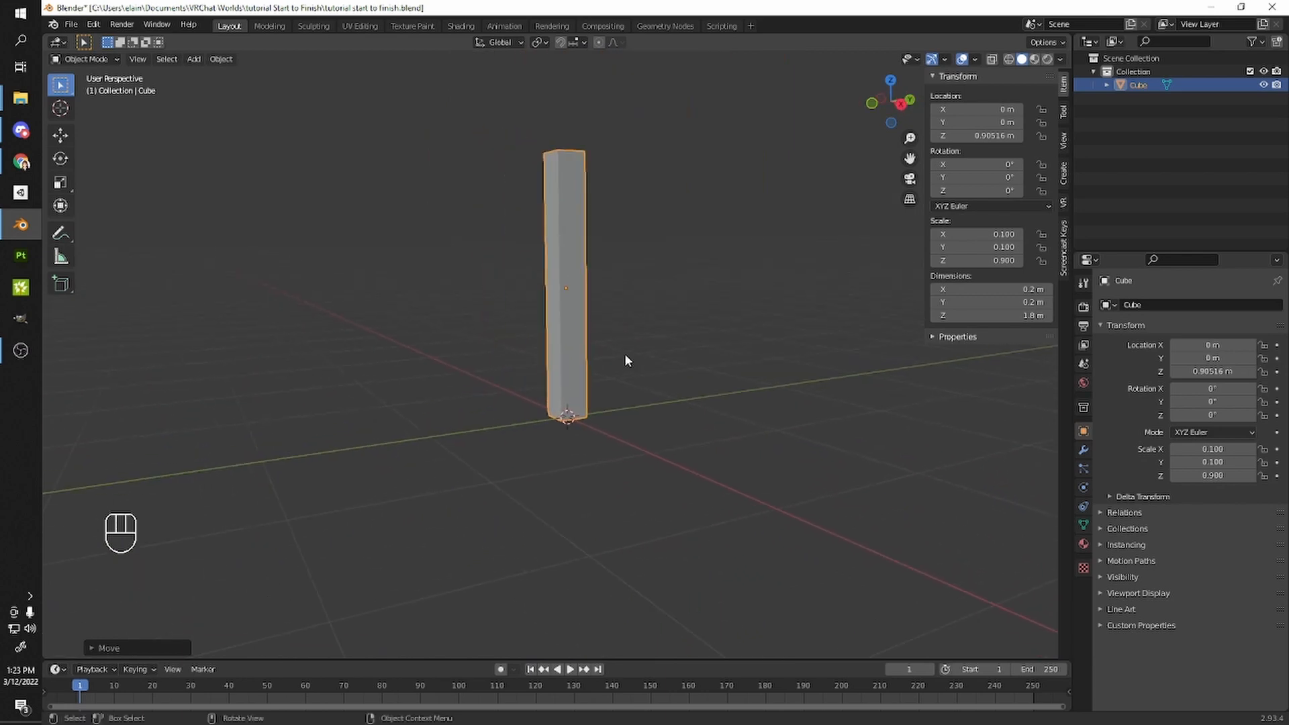
- Import the FBX model L_couch02.fbx from the assets folder and view it against the tall block
middle_drag(624, 316, 584, 354)
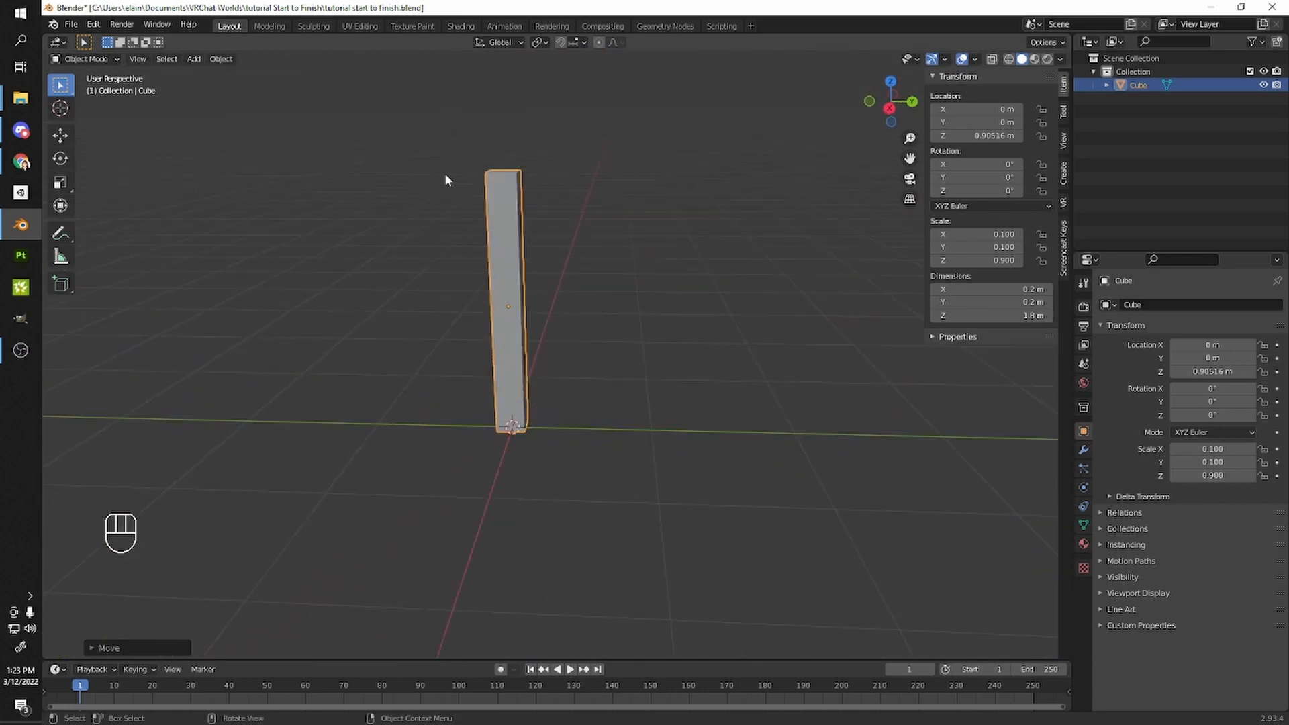
shift+middle_drag(575, 239, 574, 229)
scroll(574, 229, down, 1)
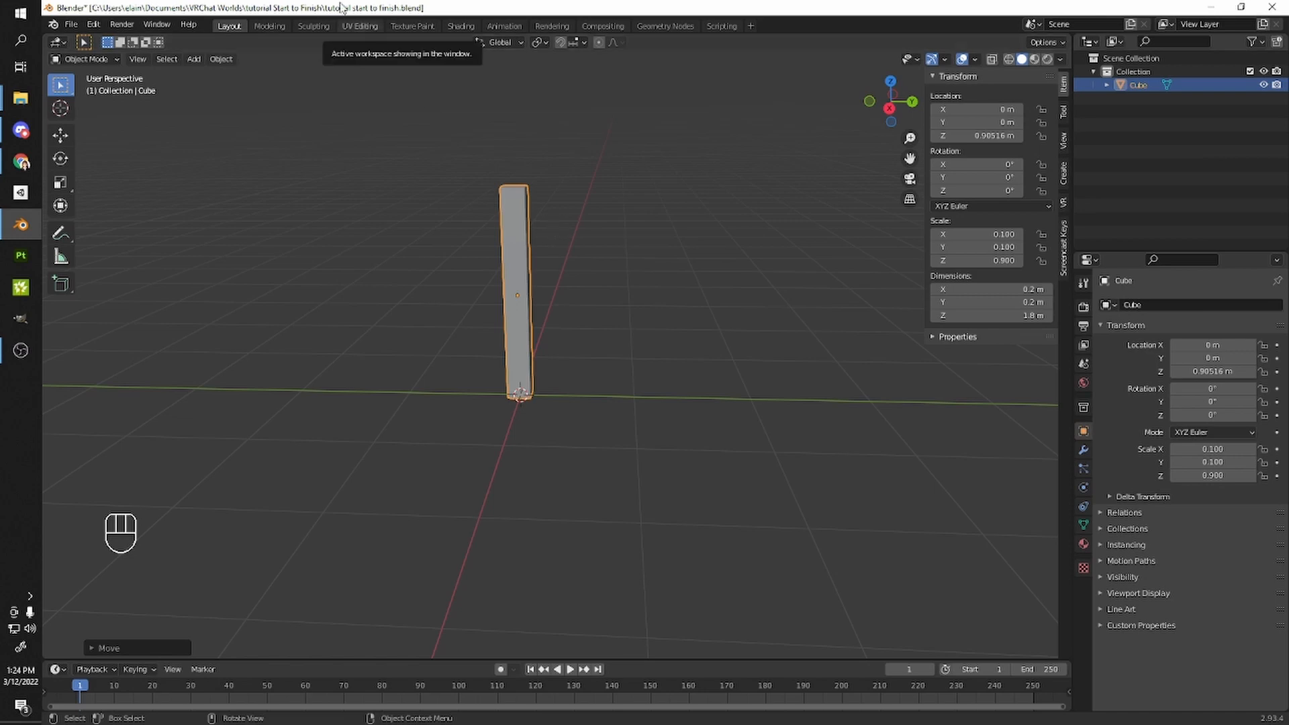
click(70, 24)
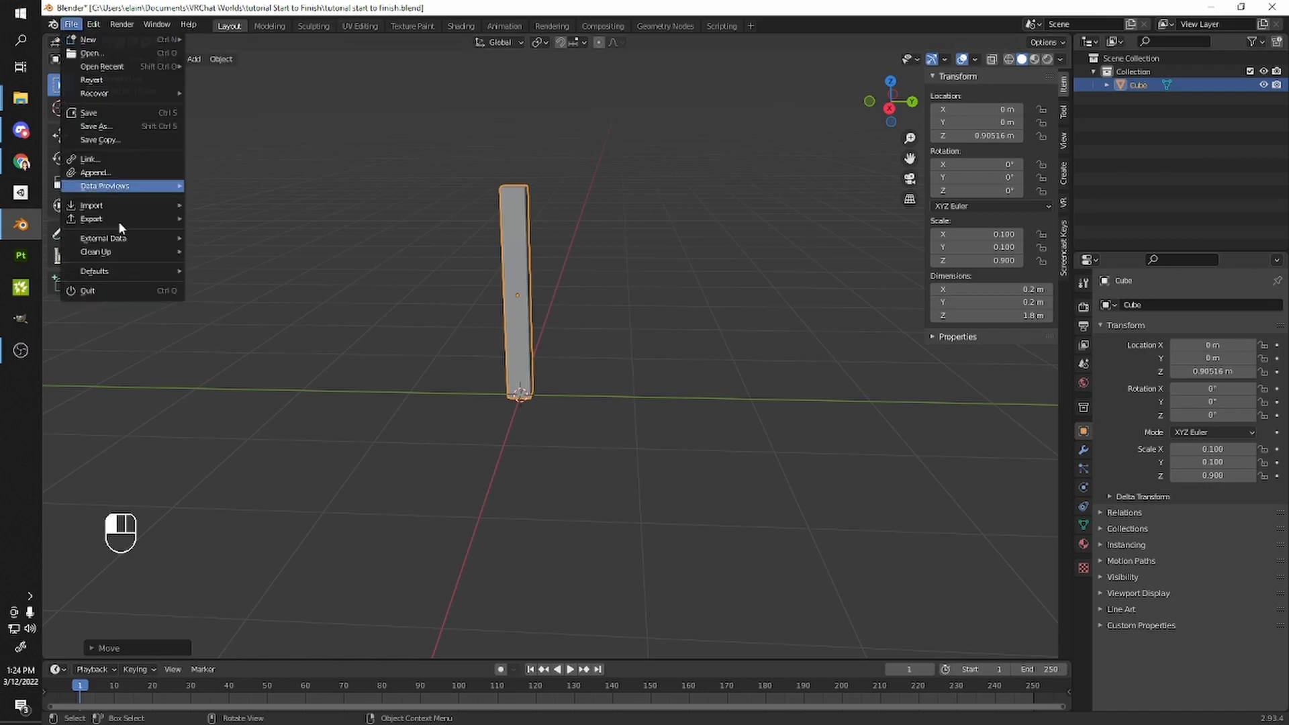
mouse_move(126, 208)
click(221, 298)
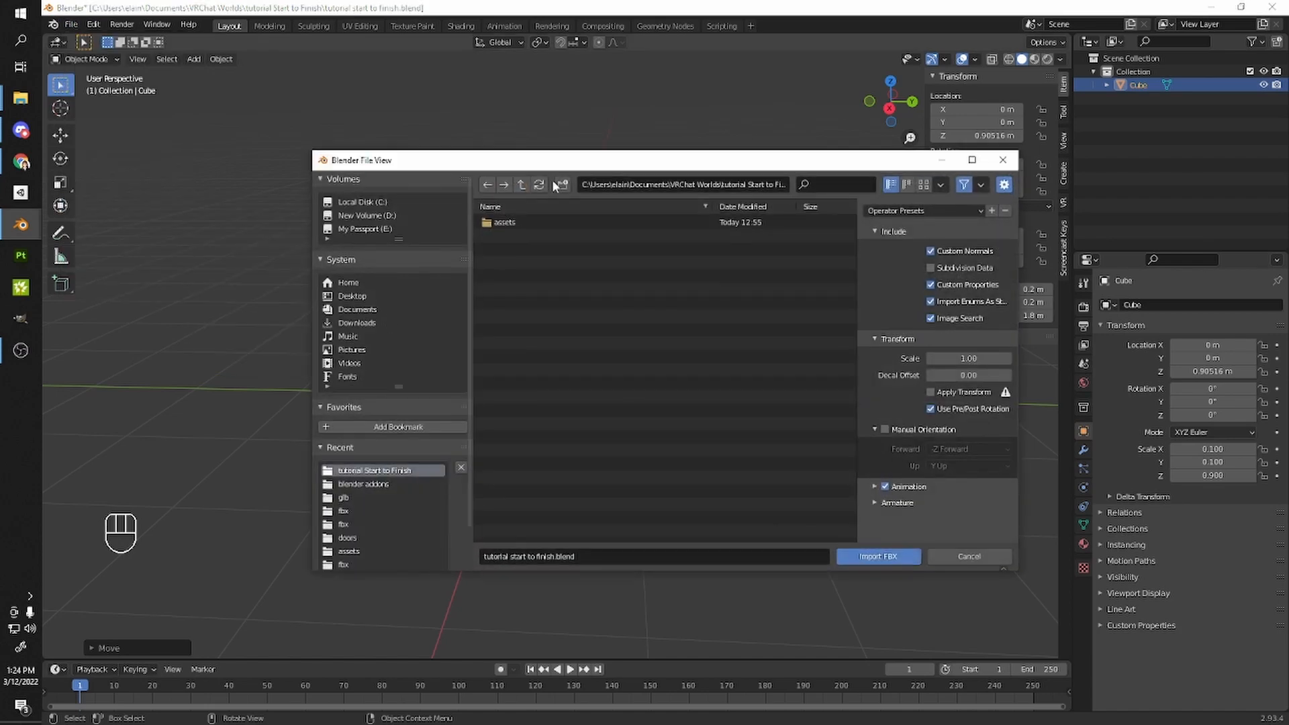
double_click(521, 221)
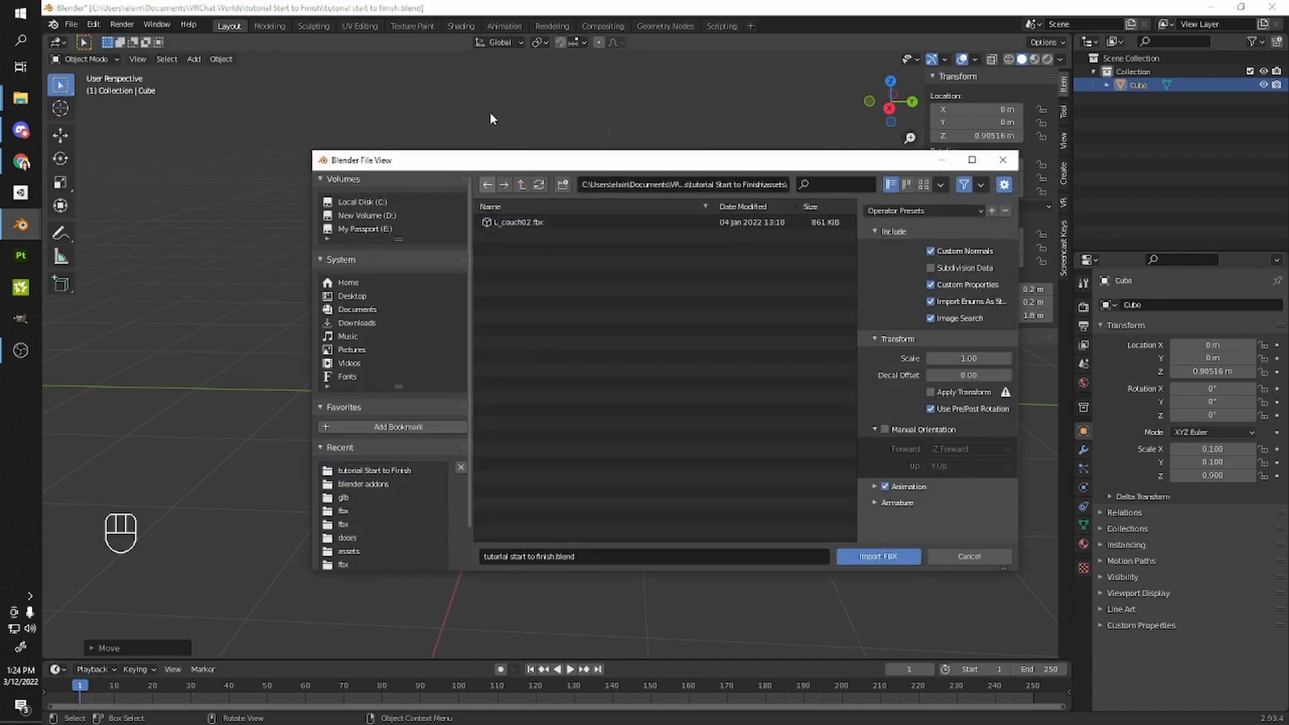
click(520, 222)
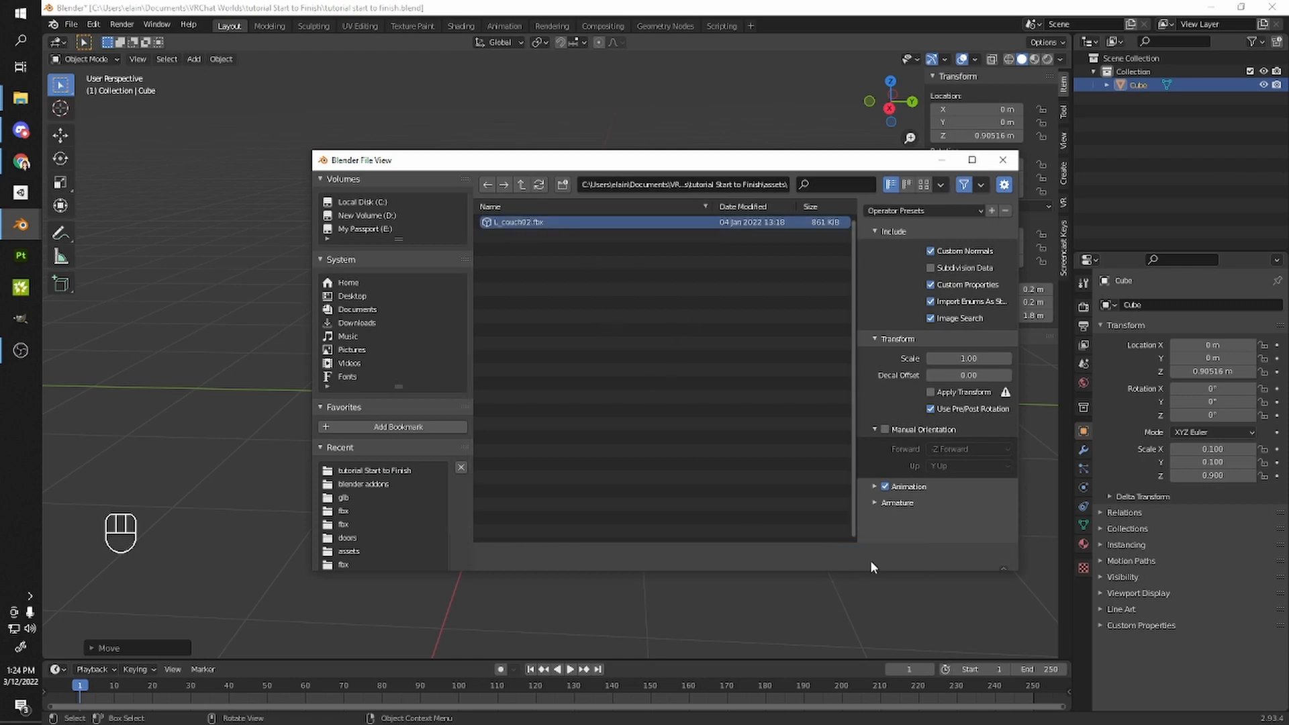
click(873, 557)
middle_drag(546, 353, 727, 338)
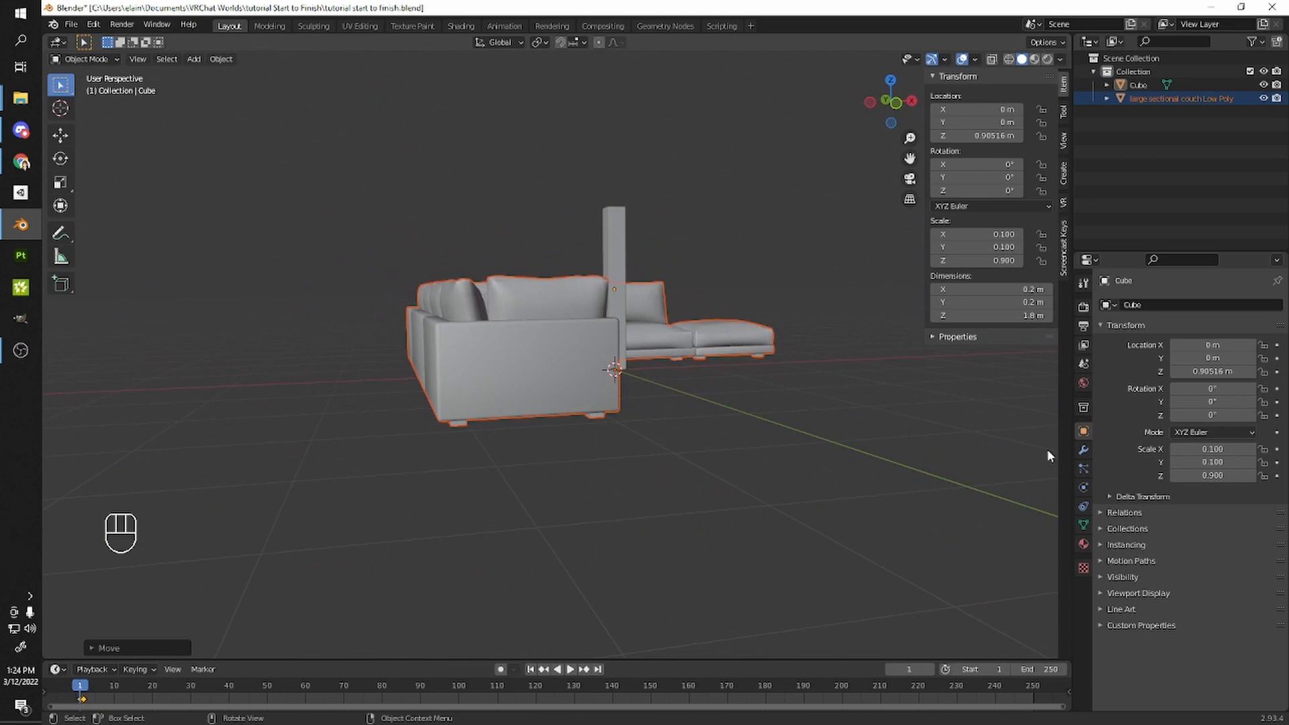
middle_drag(1047, 449, 735, 333)
- Switch to Chrome and look through the hot new arrivals on the BOOTH marketplace, ending at its item search
drag(1288, 235, 987, 0)
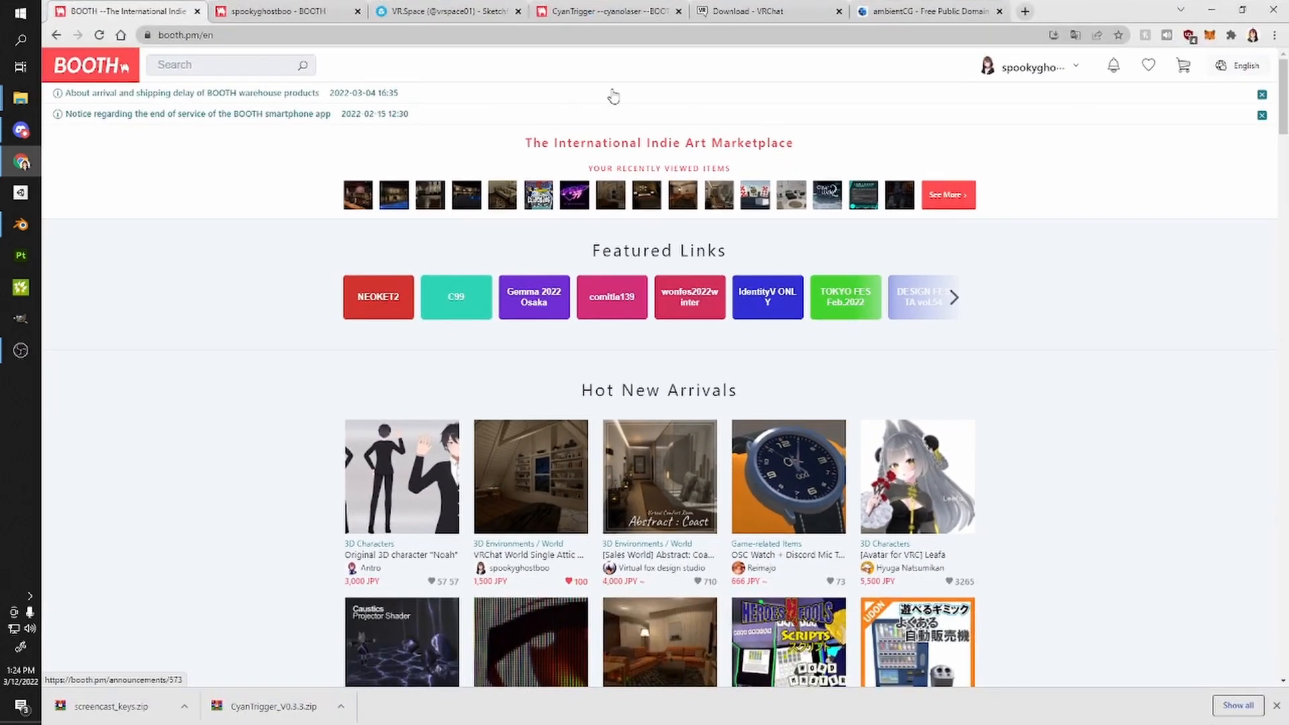
scroll(399, 240, down, 4)
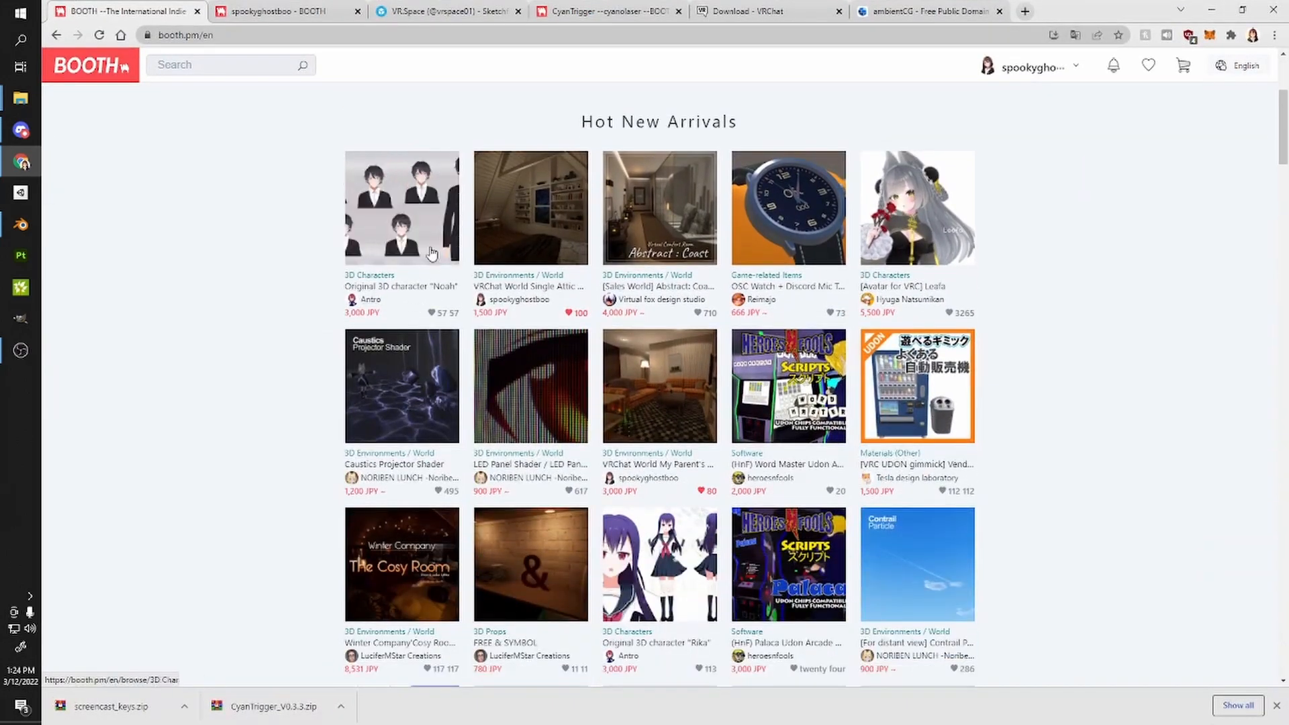
scroll(470, 240, up, 3)
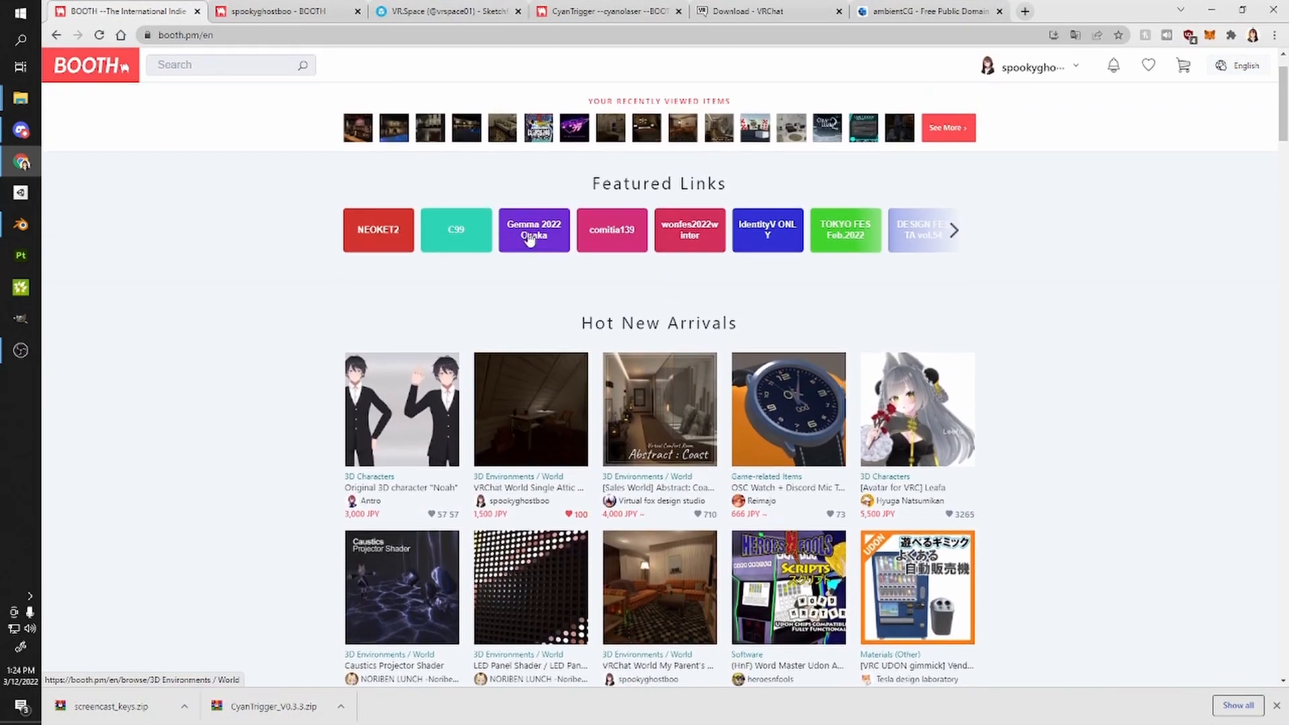
click(232, 65)
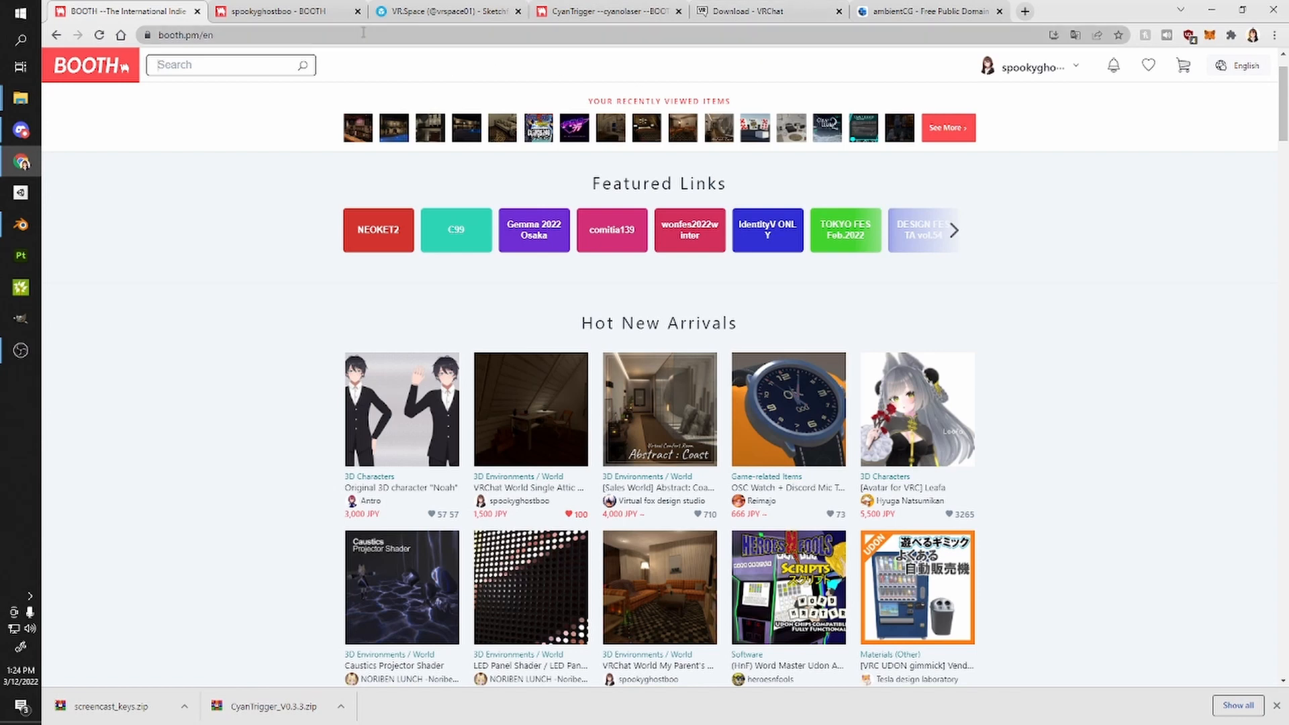
- Look through the furniture models on the VR.Space Sketchfab profile and open Sketchfab's 3D model search
click(430, 11)
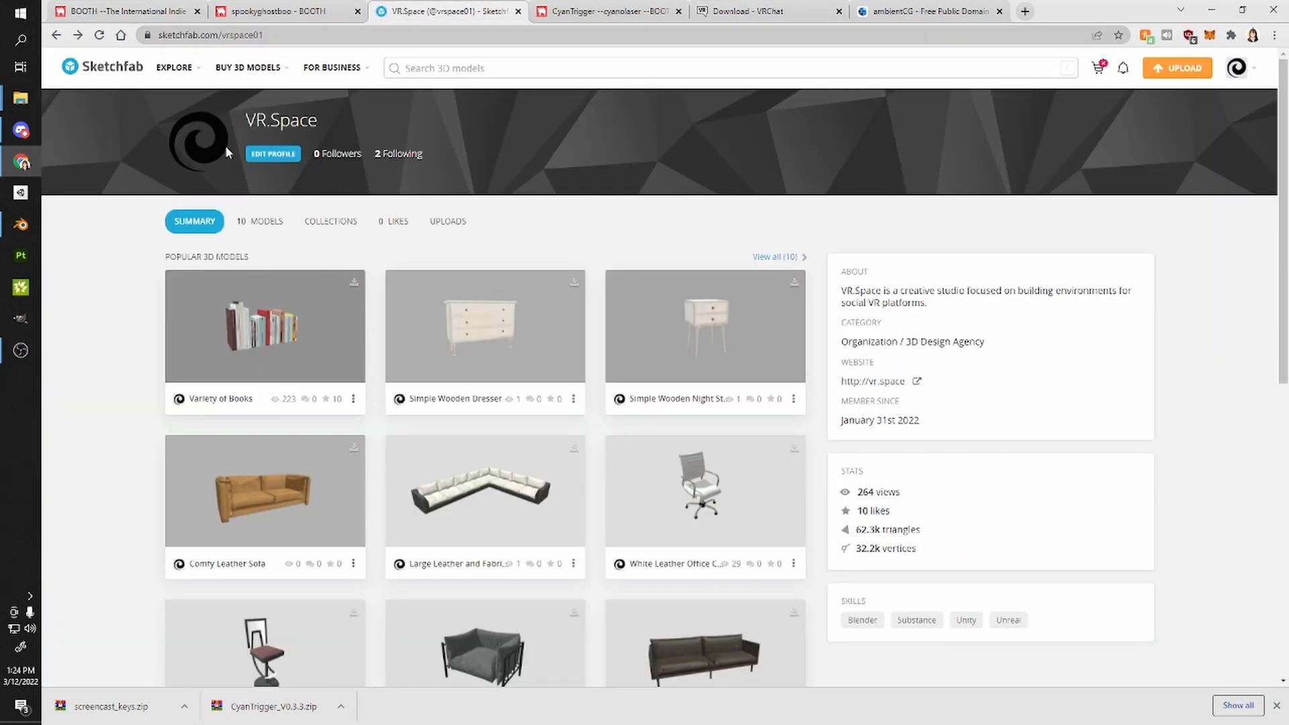
scroll(695, 322, down, 2)
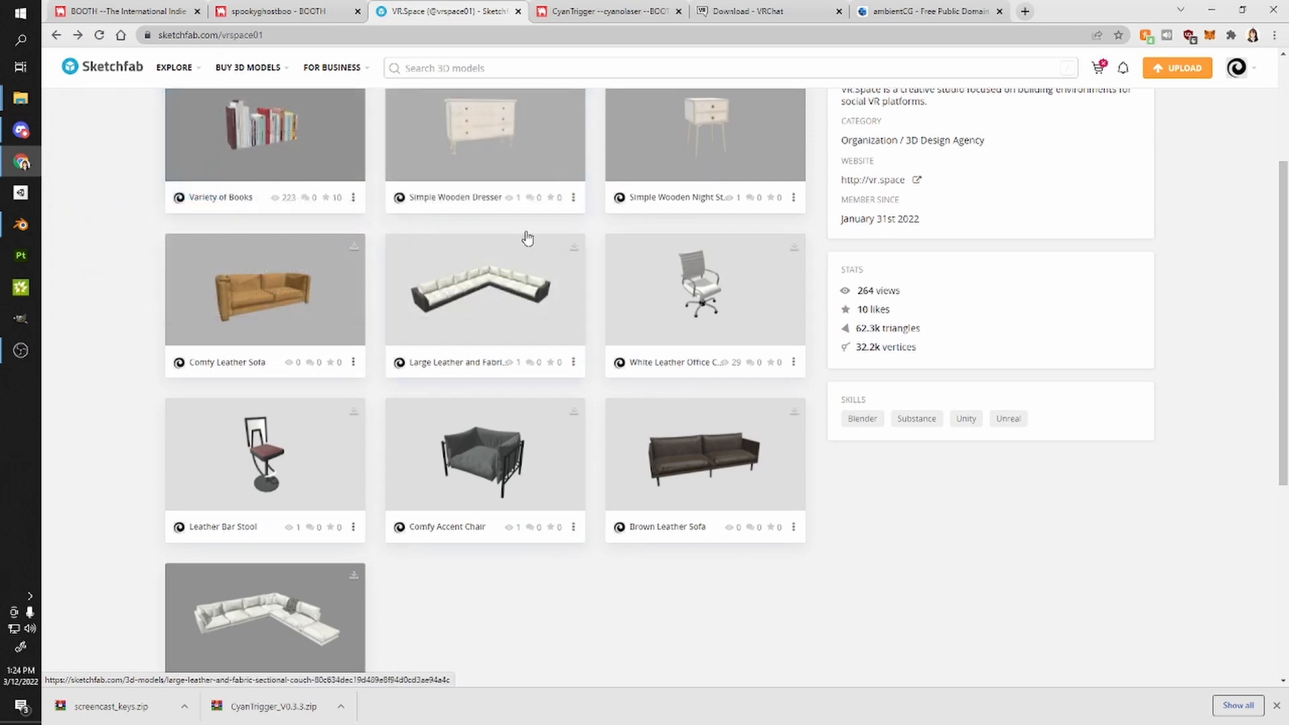
scroll(720, 468, up, 1)
scroll(721, 468, up, 1)
click(413, 68)
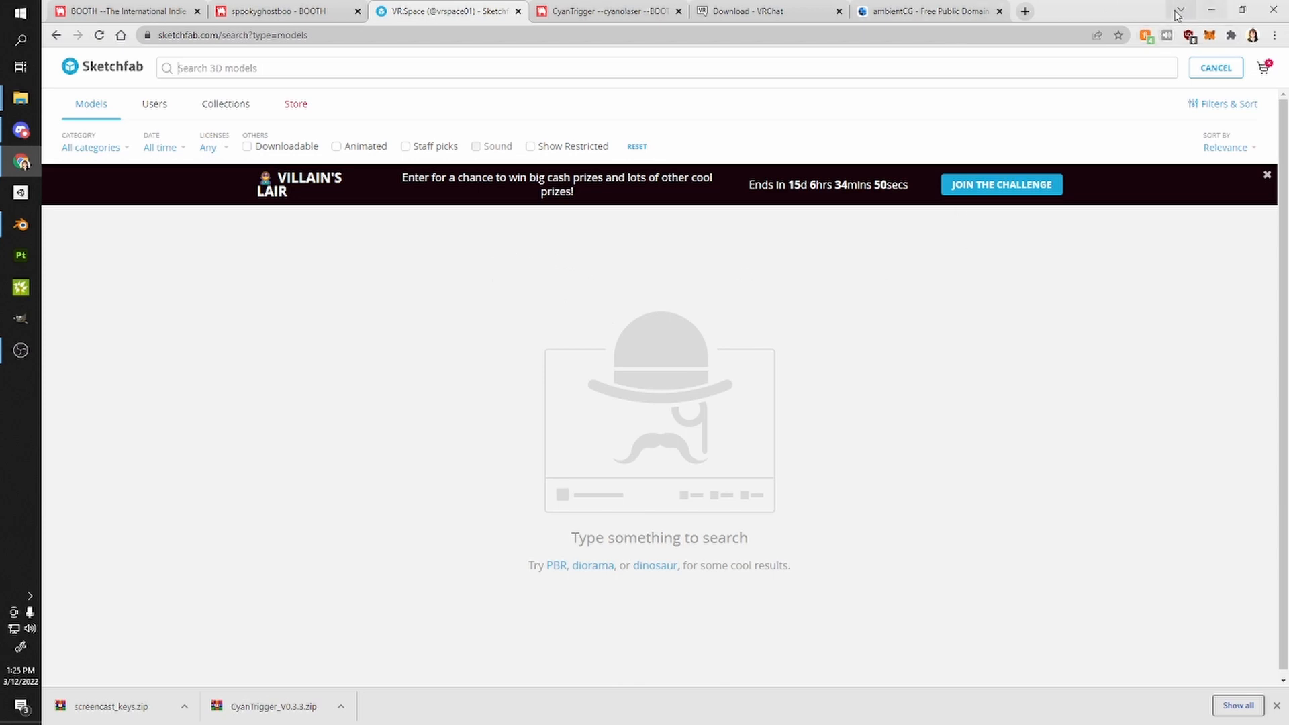
- Return to Blender and compare the sectional couch with the tall block, selecting each to check its dimensions
click(1242, 10)
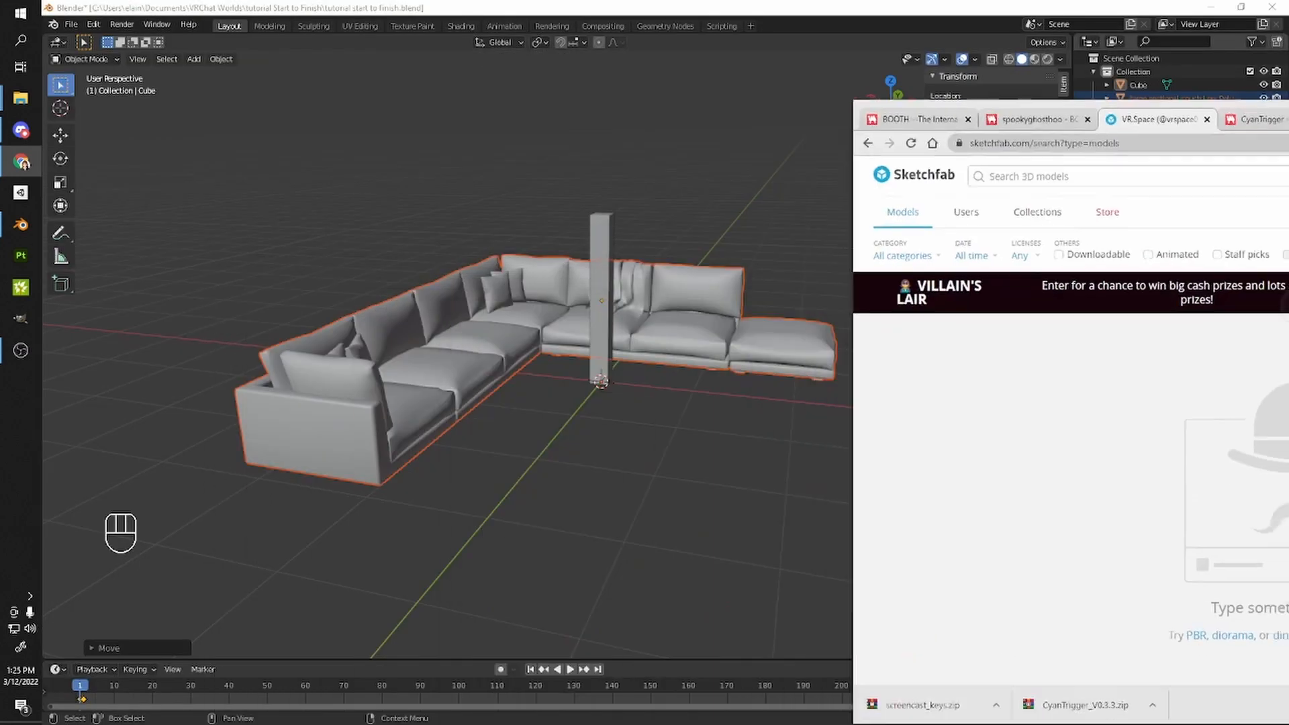
click(485, 407)
middle_drag(485, 407, 602, 296)
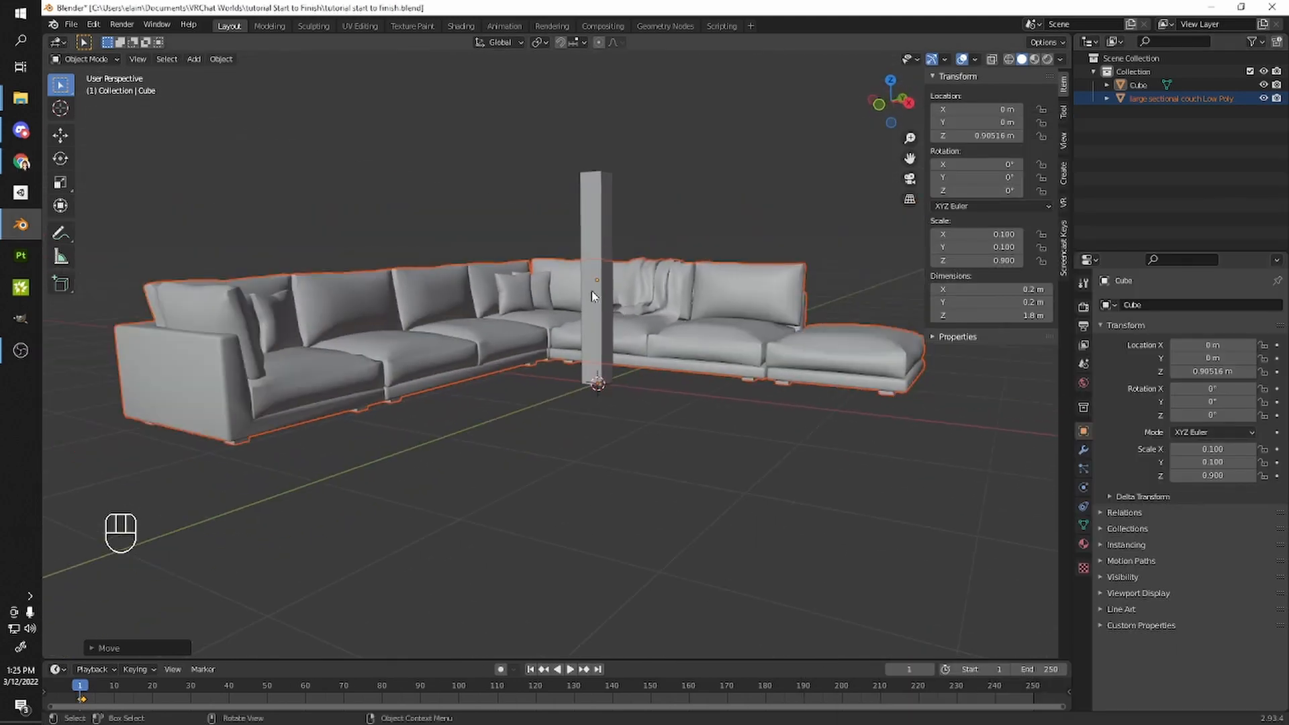
click(602, 297)
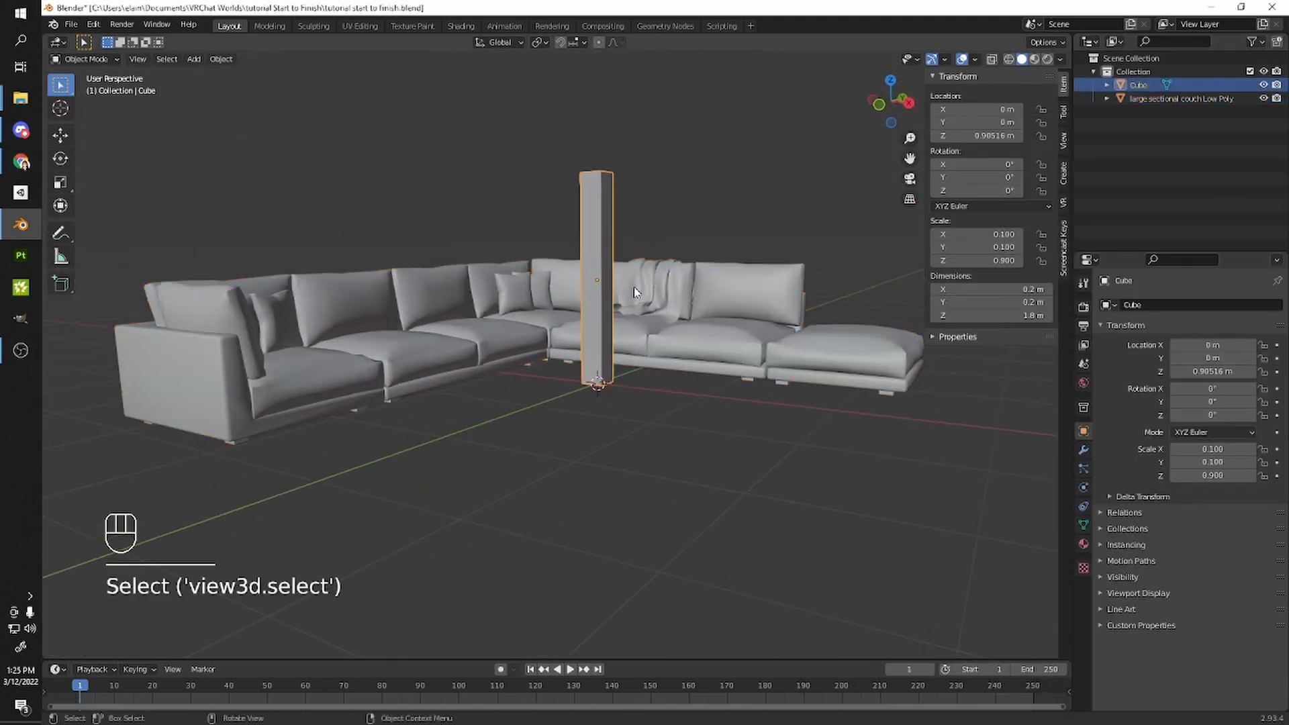
middle_drag(656, 248, 675, 307)
click(677, 309)
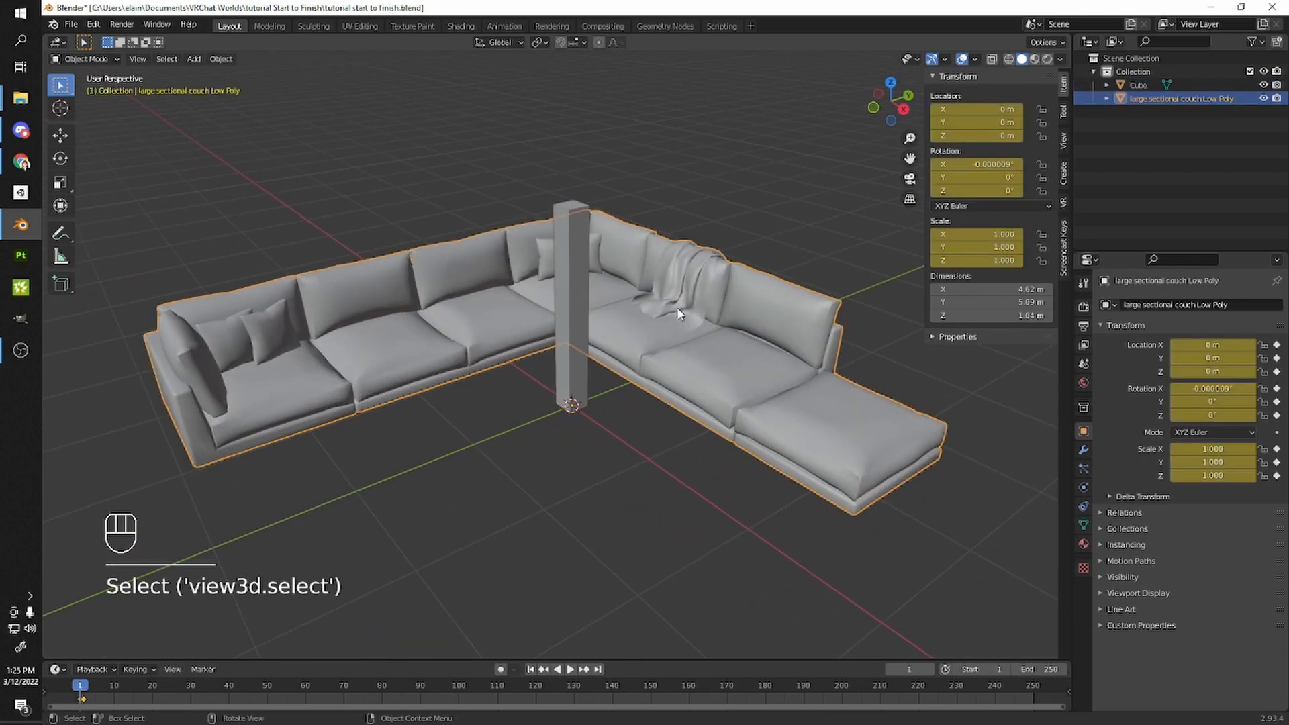
click(739, 241)
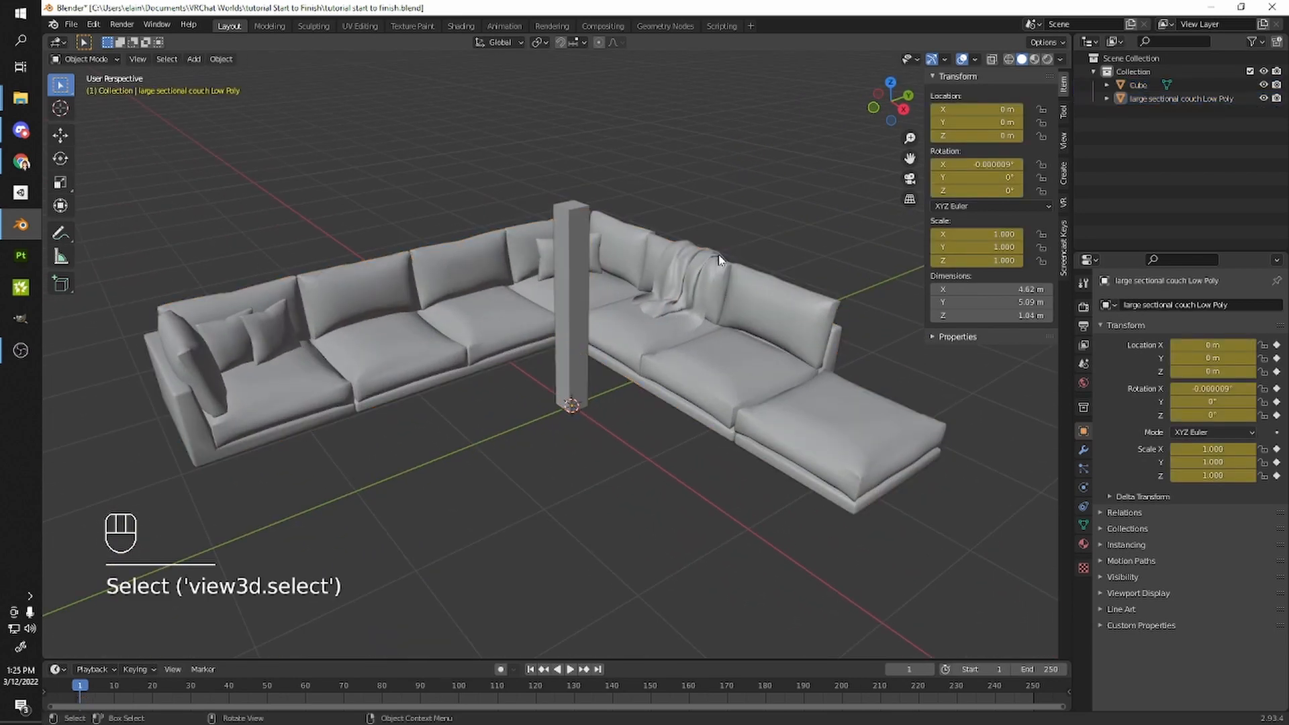
- Select the sectional couch, show its modifier properties and hide the viewport's transform sidebar
drag(739, 239, 732, 272)
click(1083, 448)
middle_drag(773, 362, 732, 379)
key(n)
- Add a mesh plane at the world origin beneath the tall block
middle_drag(648, 137, 663, 255)
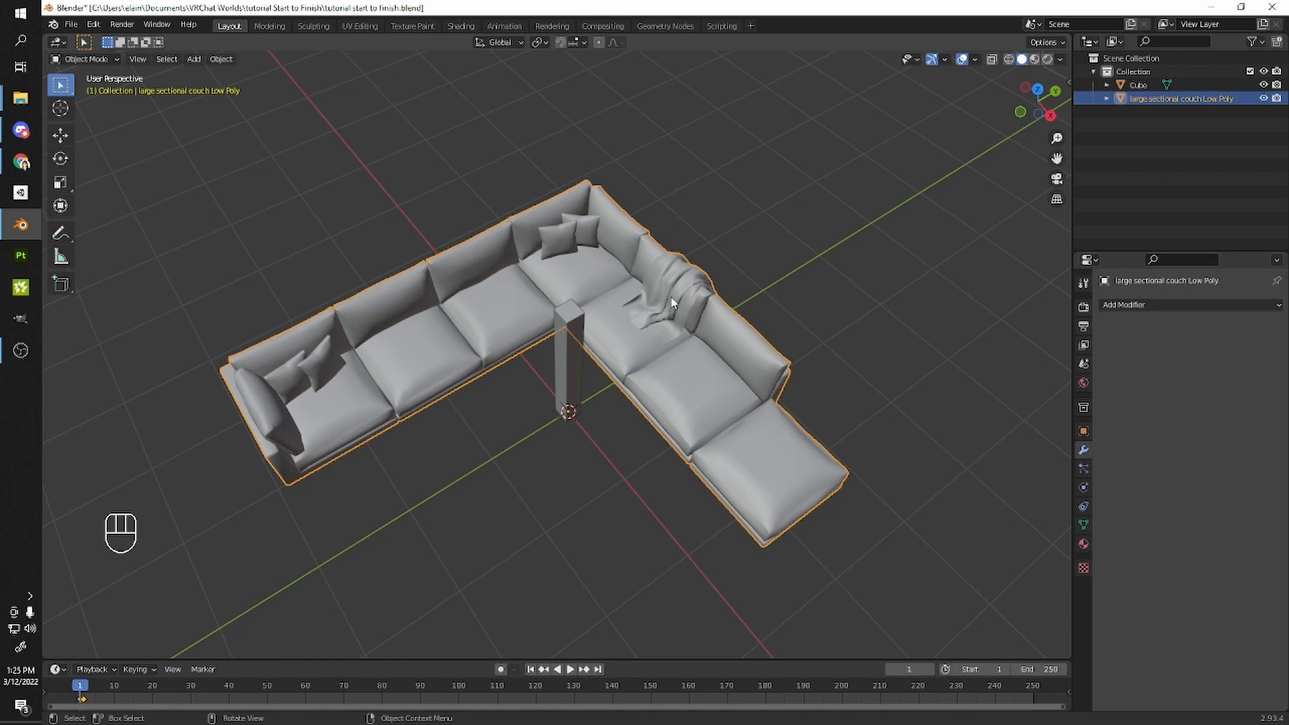
middle_drag(671, 191, 756, 267)
scroll(656, 308, up, 1)
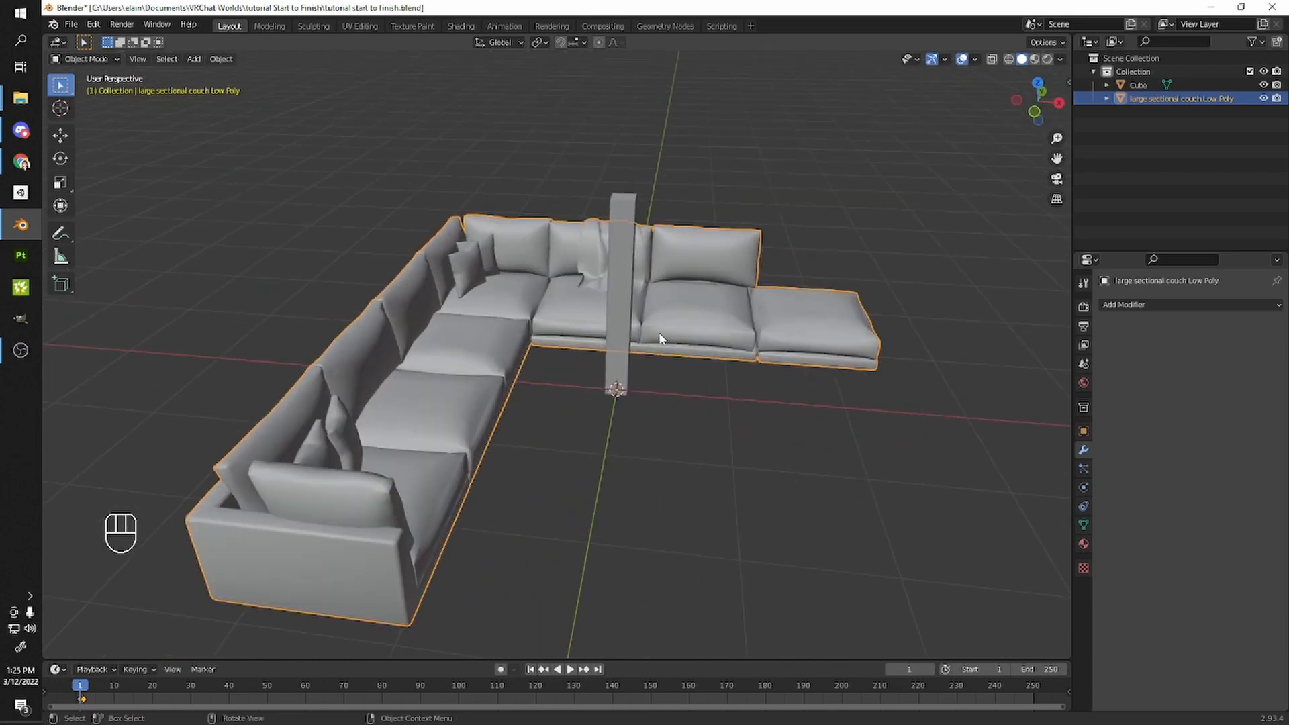
scroll(736, 394, down, 5)
middle_drag(737, 394, 633, 380)
scroll(633, 380, up, 3)
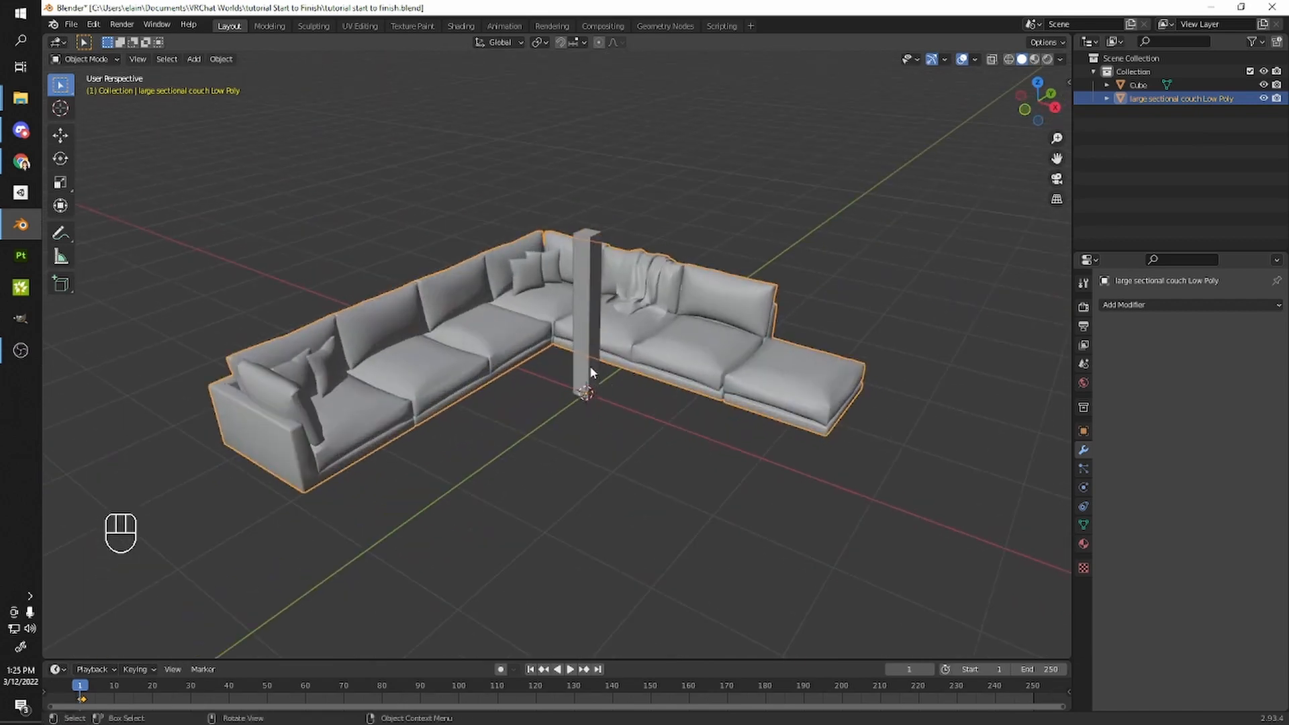
key(shift+a)
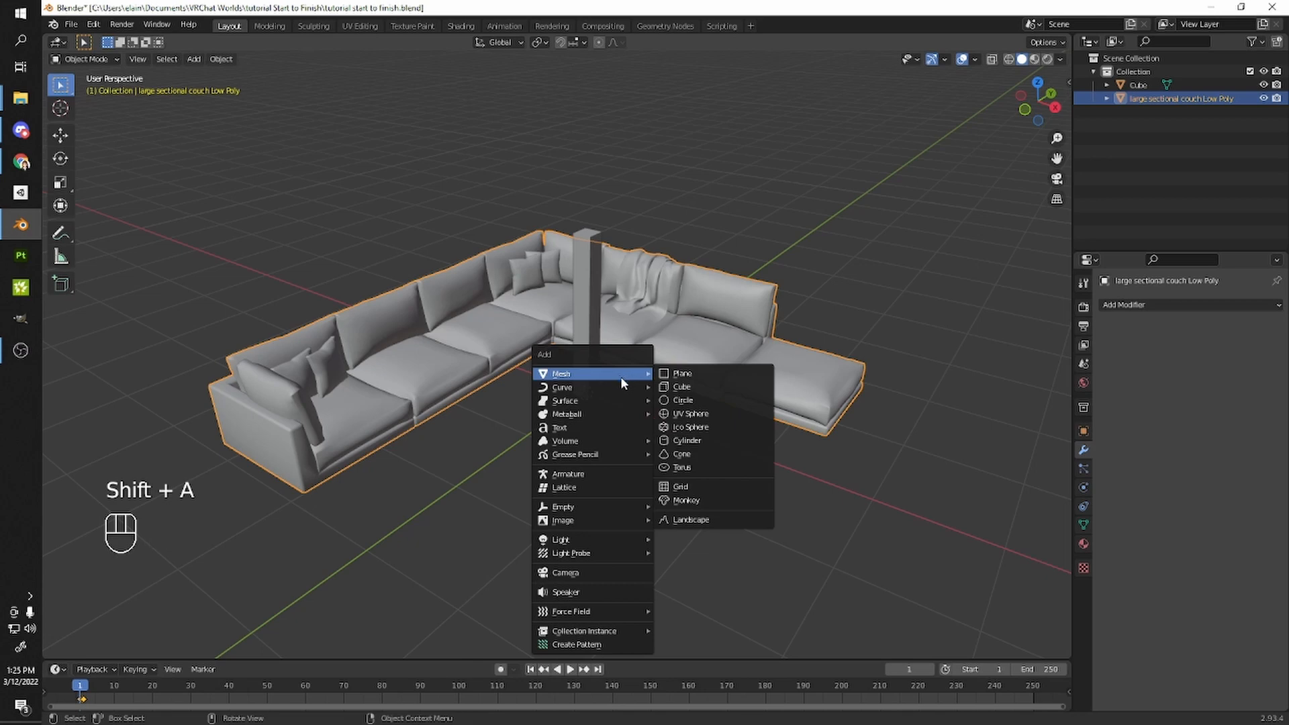
mouse_move(594, 374)
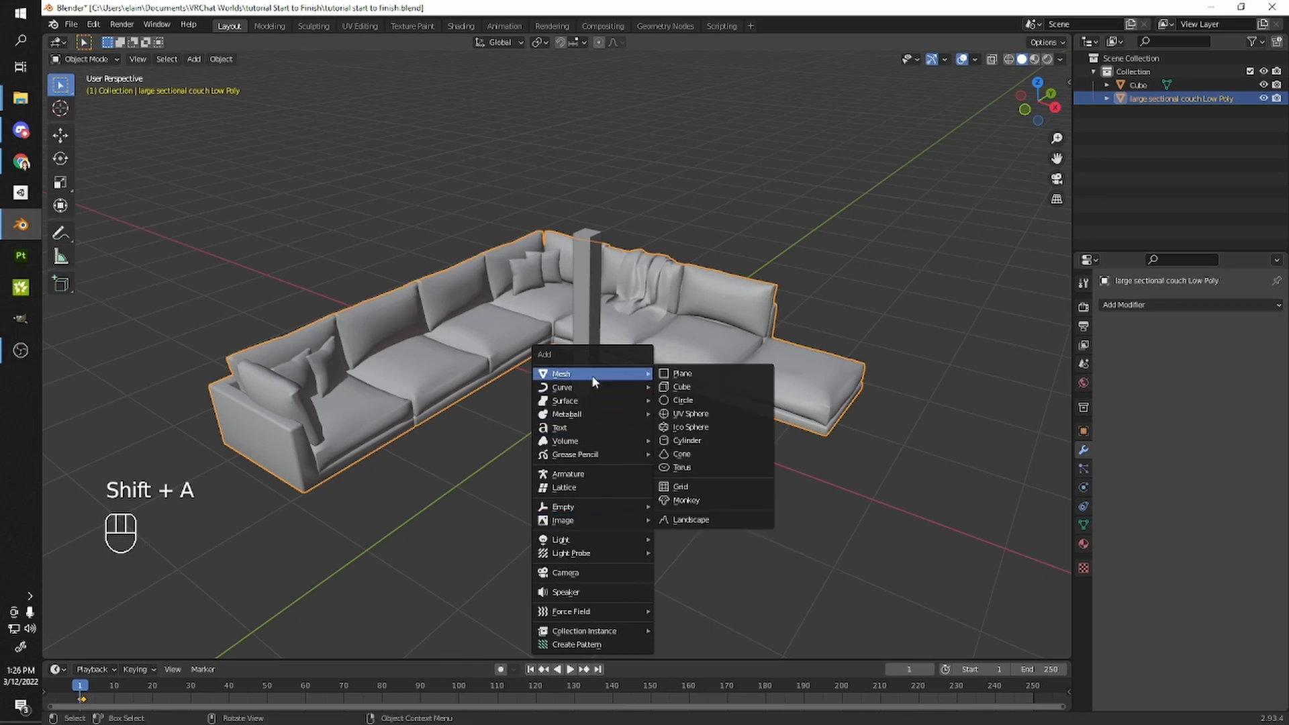
click(672, 372)
- Try the 3D cursor at several spots on the couch and floor, leaving it beside the couch base near the plane's edge
middle_drag(673, 374, 651, 348)
scroll(649, 356, up, 3)
middle_drag(632, 392, 659, 430)
scroll(592, 384, up, 2)
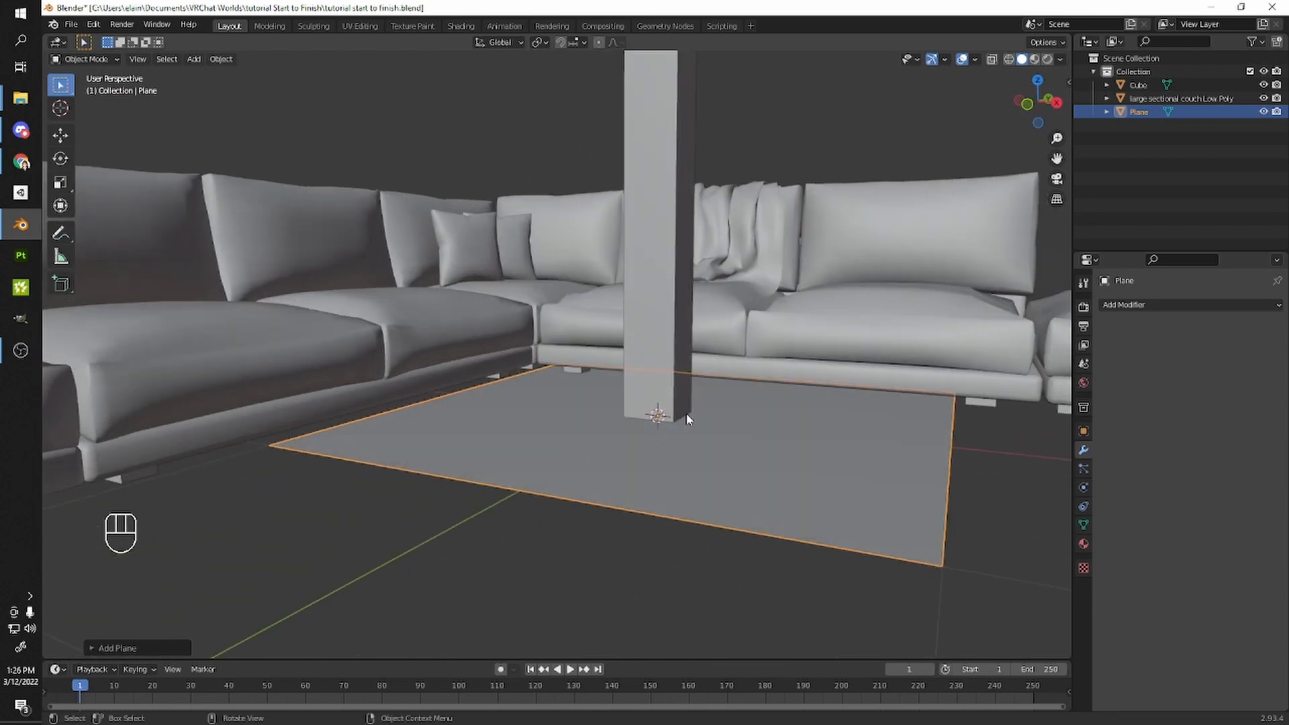
scroll(685, 412, down, 6)
middle_drag(549, 439, 556, 457)
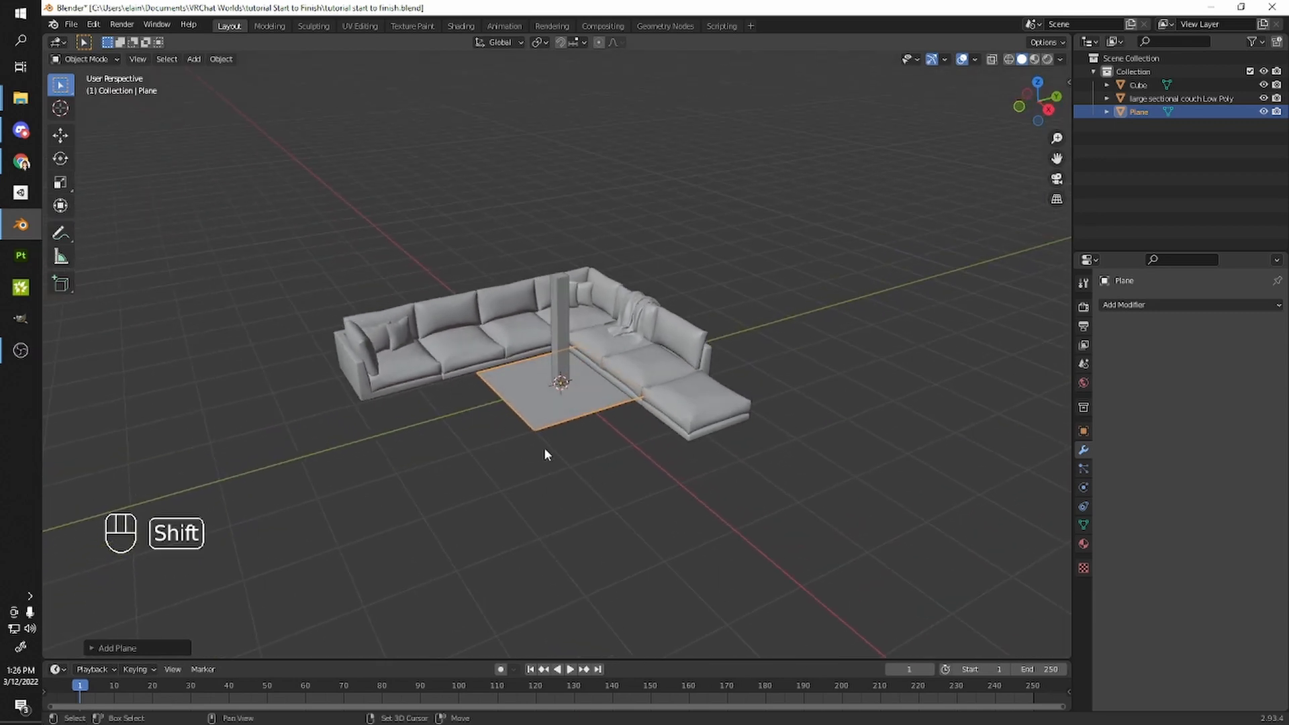
shift+right_click(682, 410)
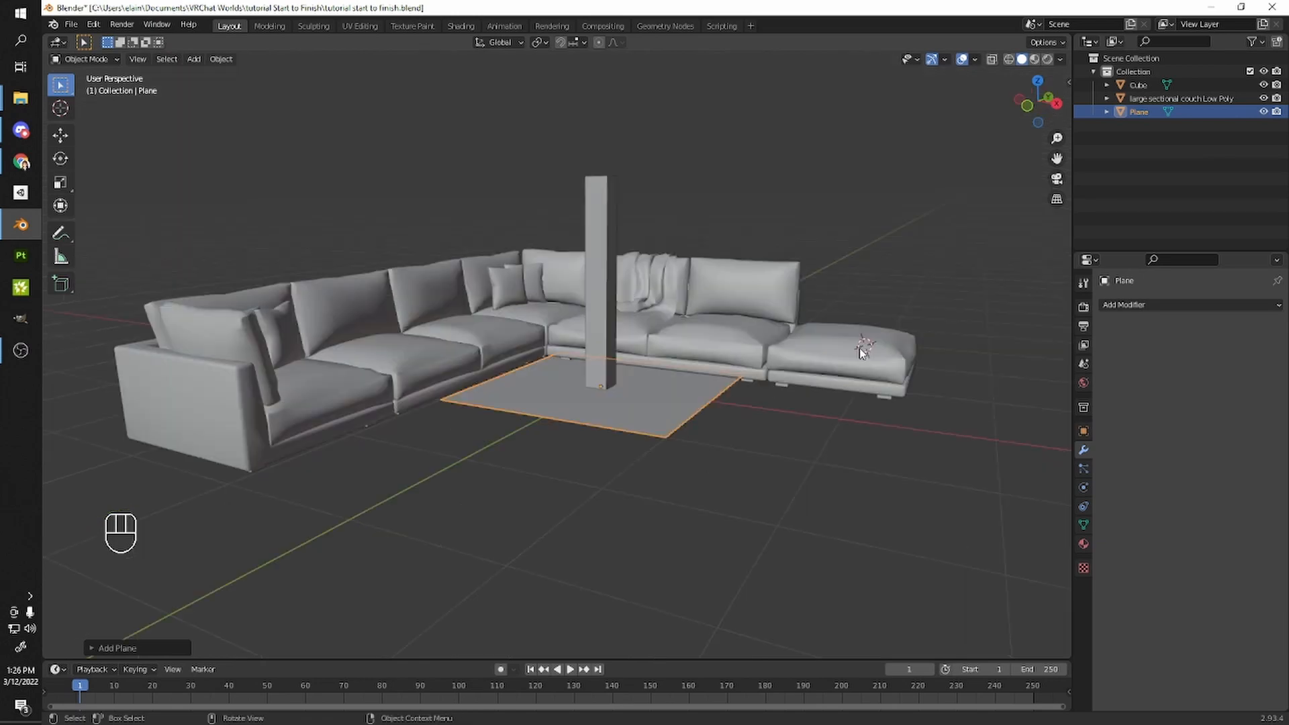
shift+right_click(382, 371)
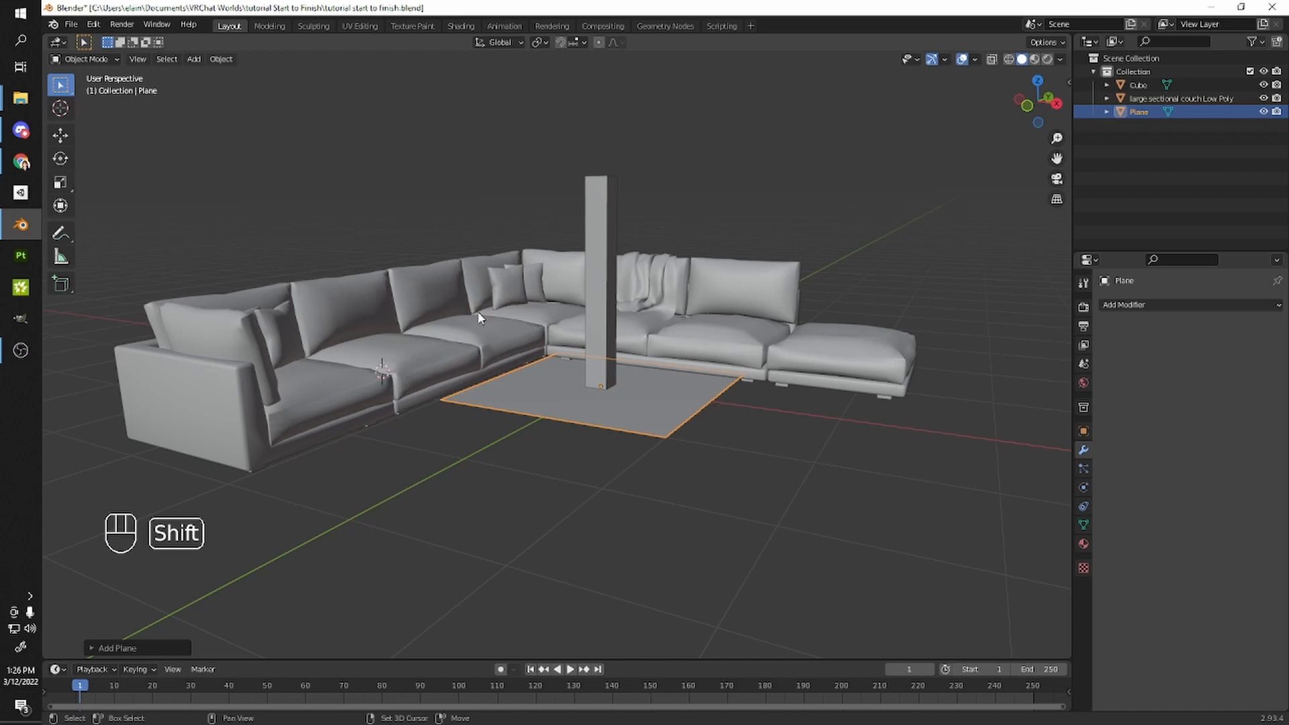
shift+right_click(713, 372)
- Add a second mesh plane at the 3D cursor and delete it
key(shift+a)
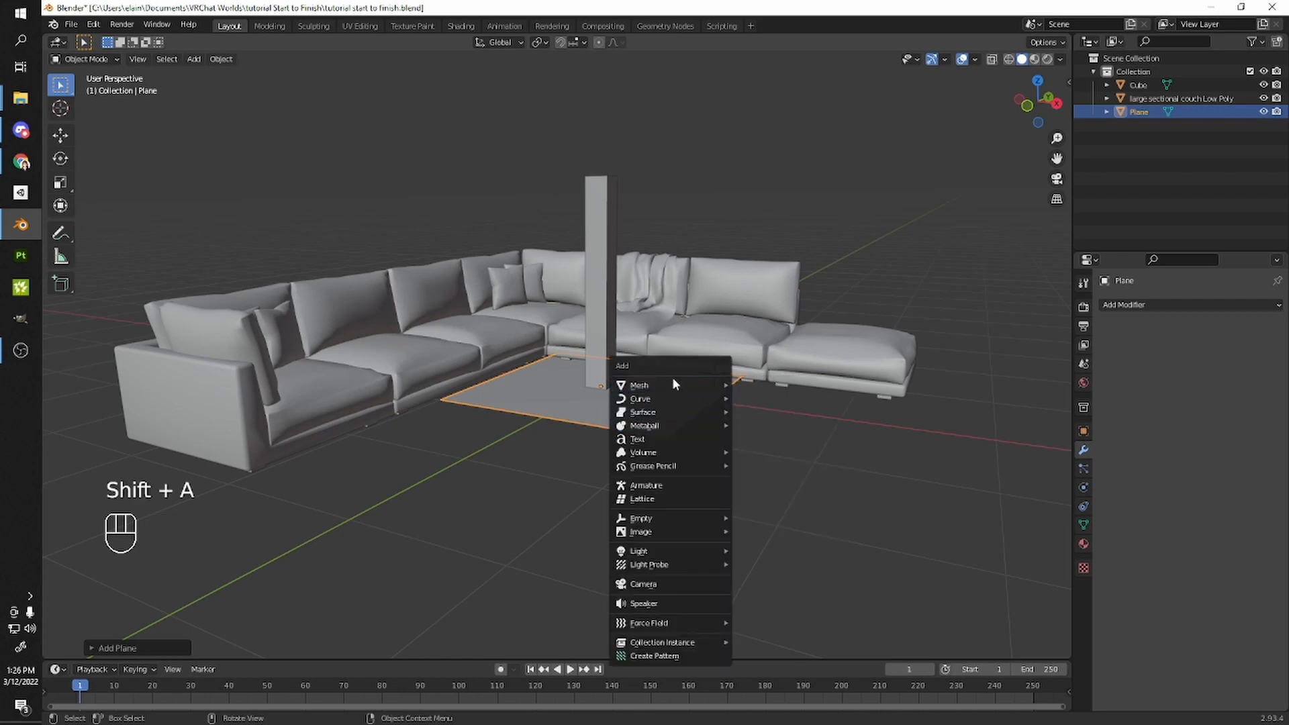
mouse_move(683, 381)
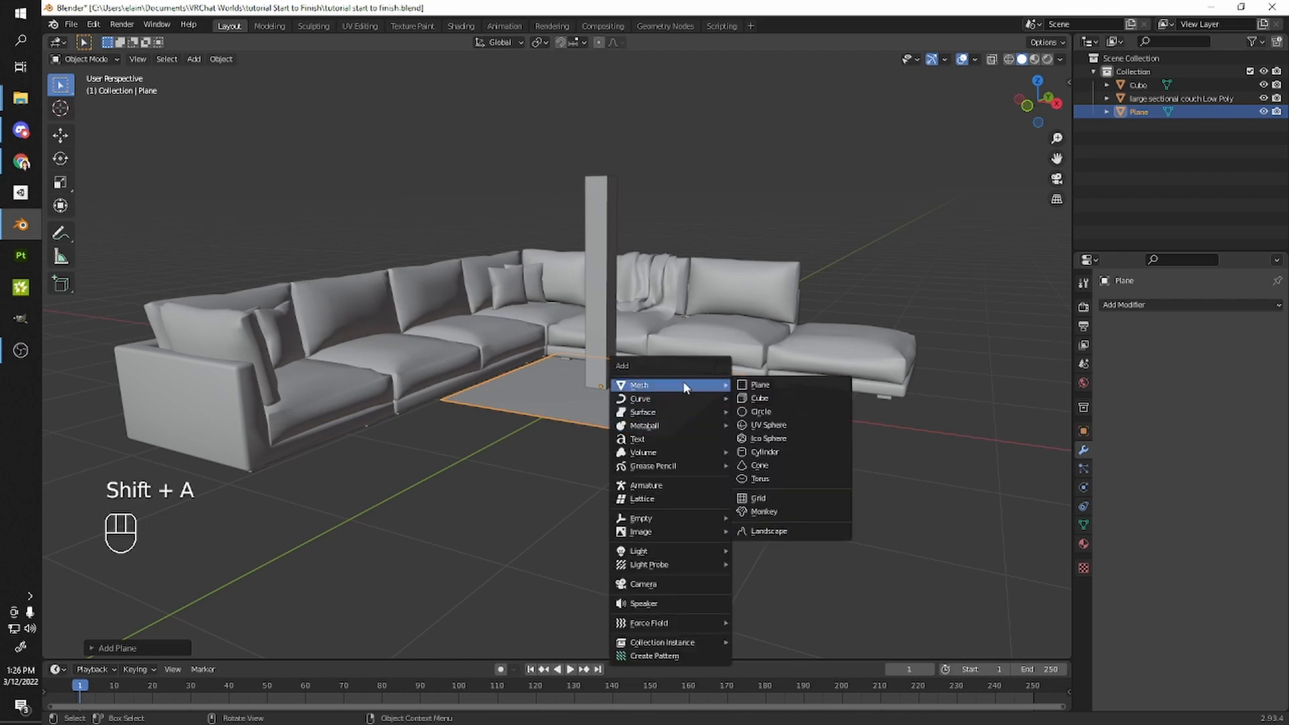
click(761, 385)
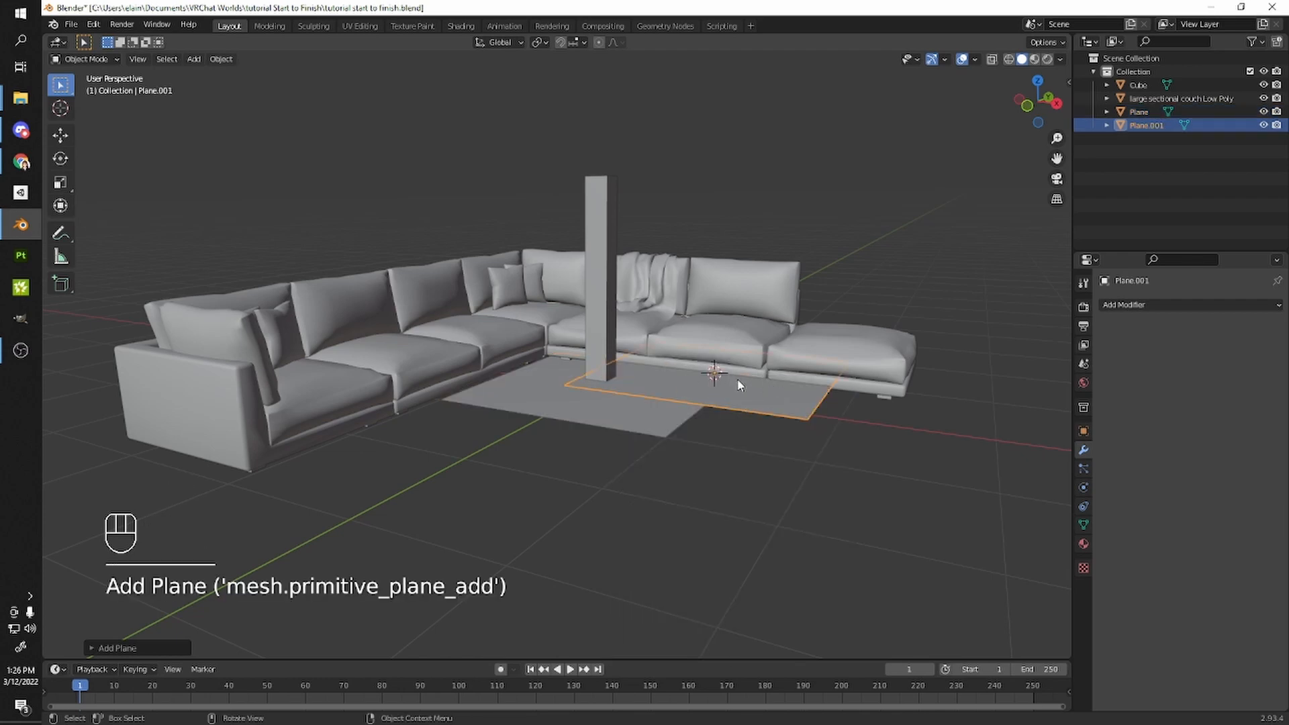
middle_drag(738, 380, 719, 396)
key(Delete)
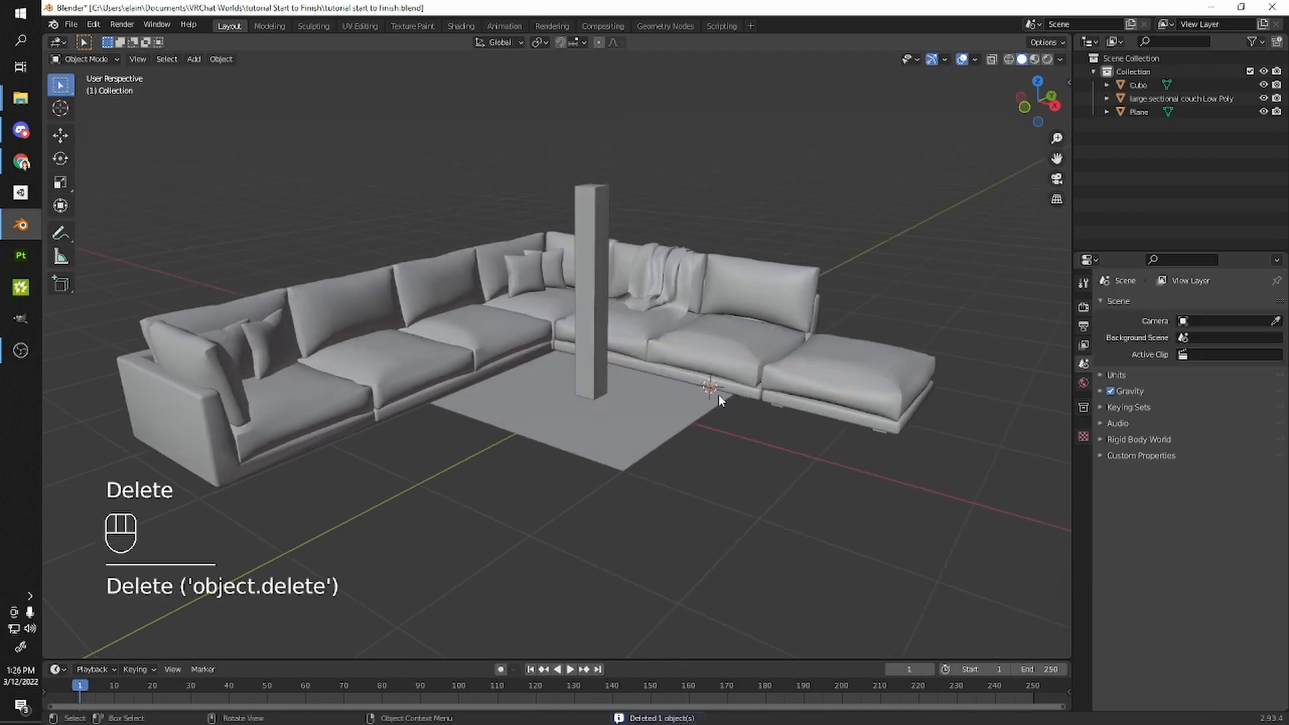
- Select the original floor plane under the tall block
click(562, 425)
middle_drag(612, 361, 437, 483)
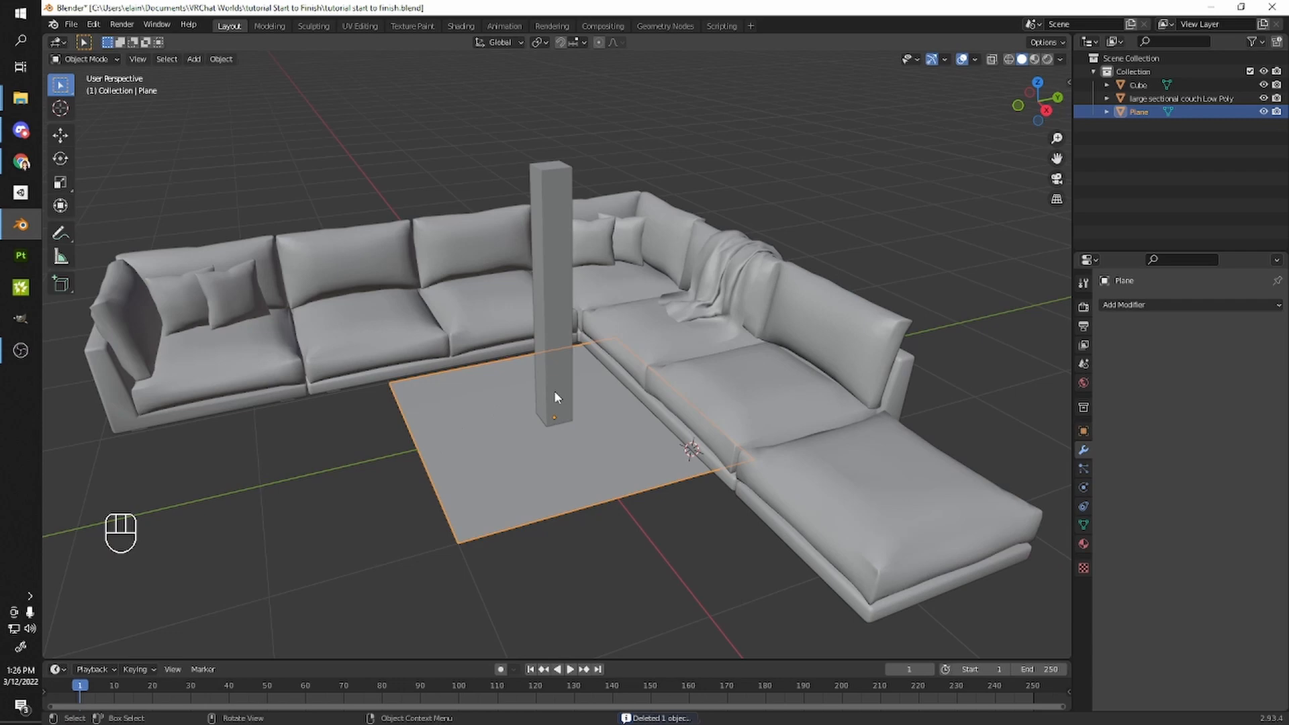
scroll(558, 403, down, 3)
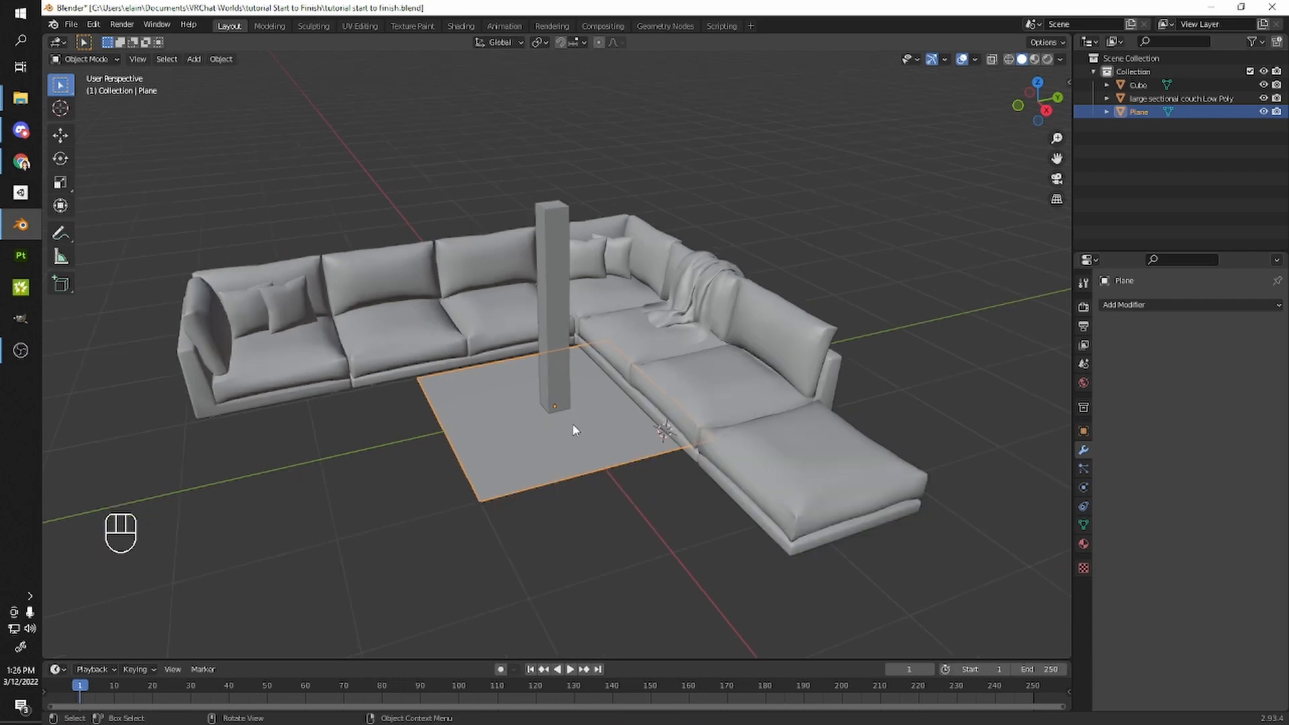
- Try scaling the floor plane up uniformly in Object Mode to about 1.74 times its size, and undo it
key(s)
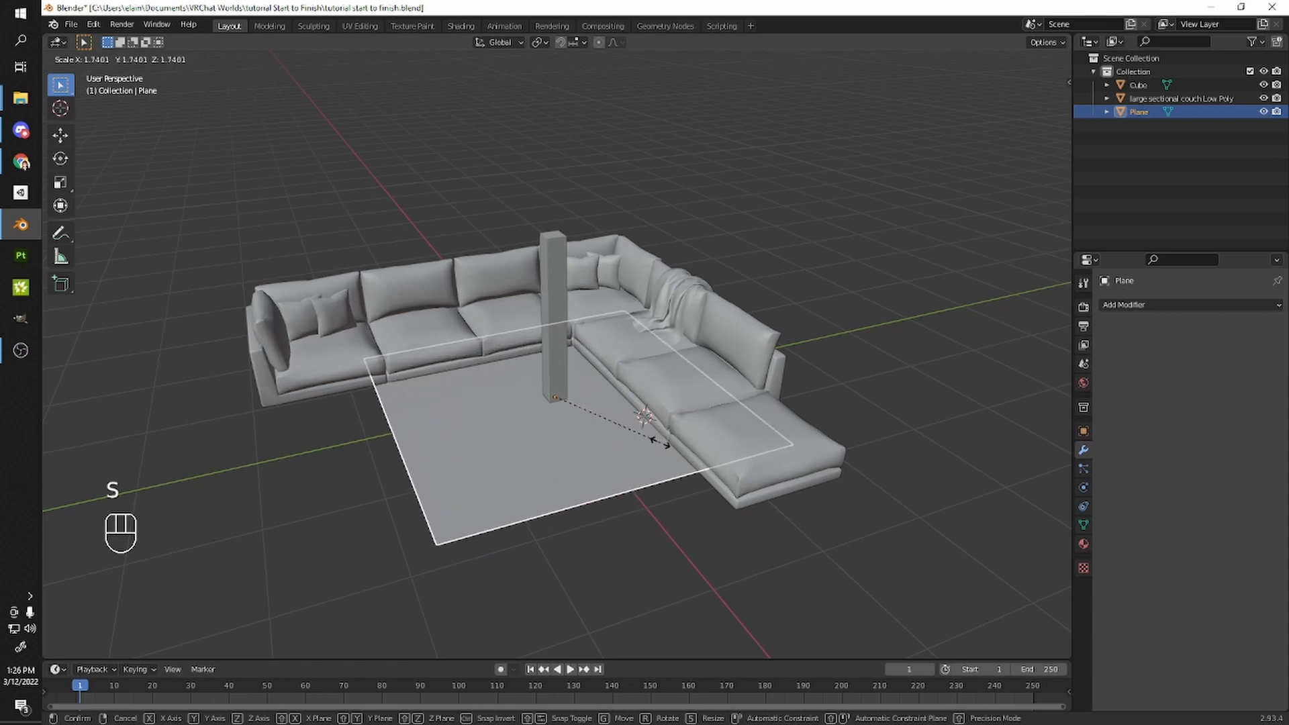
click(656, 445)
key(ctrl+z)
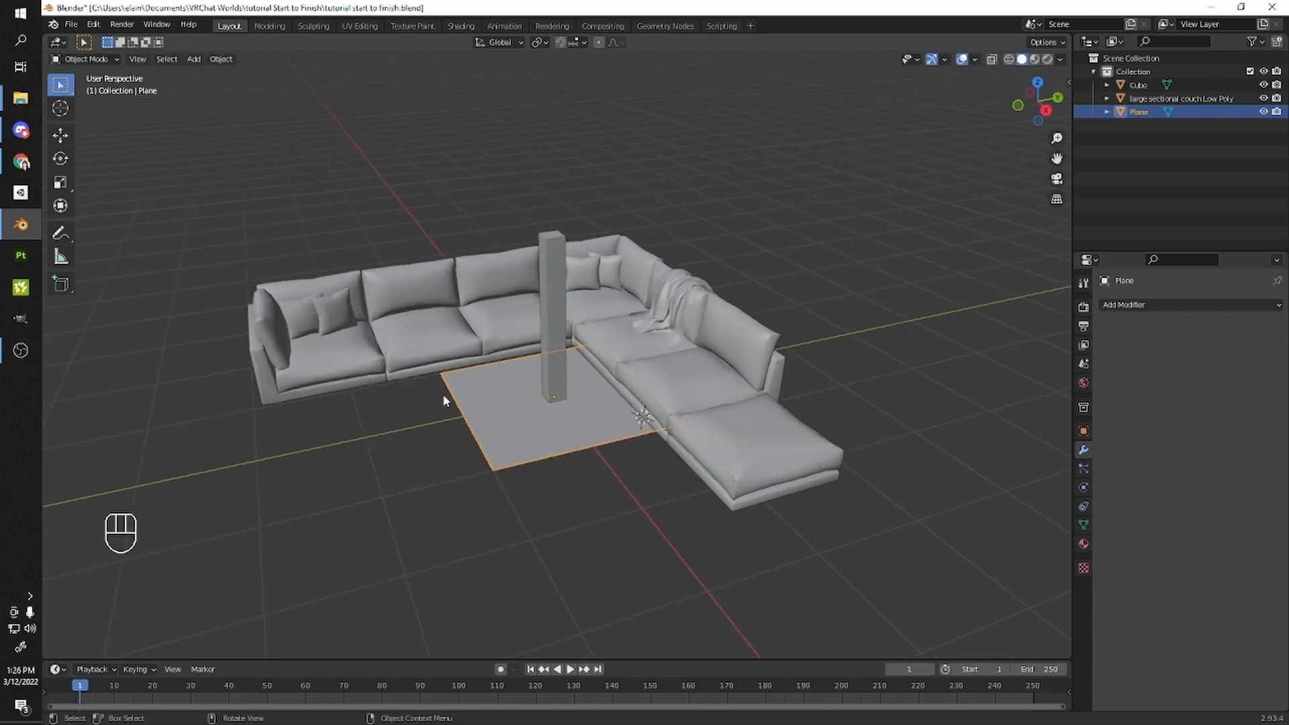
- Switch the floor plane between Object Mode and Edit Mode, ending in Edit Mode
click(87, 59)
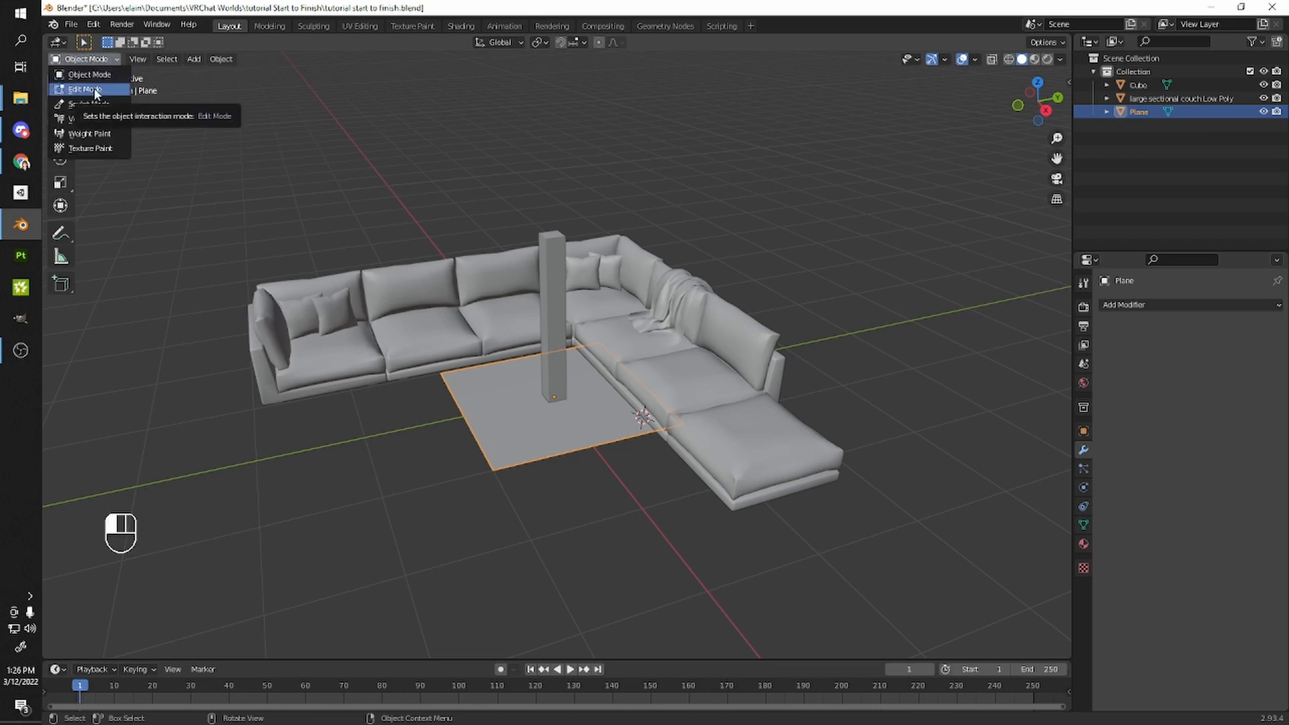
key(Tab)
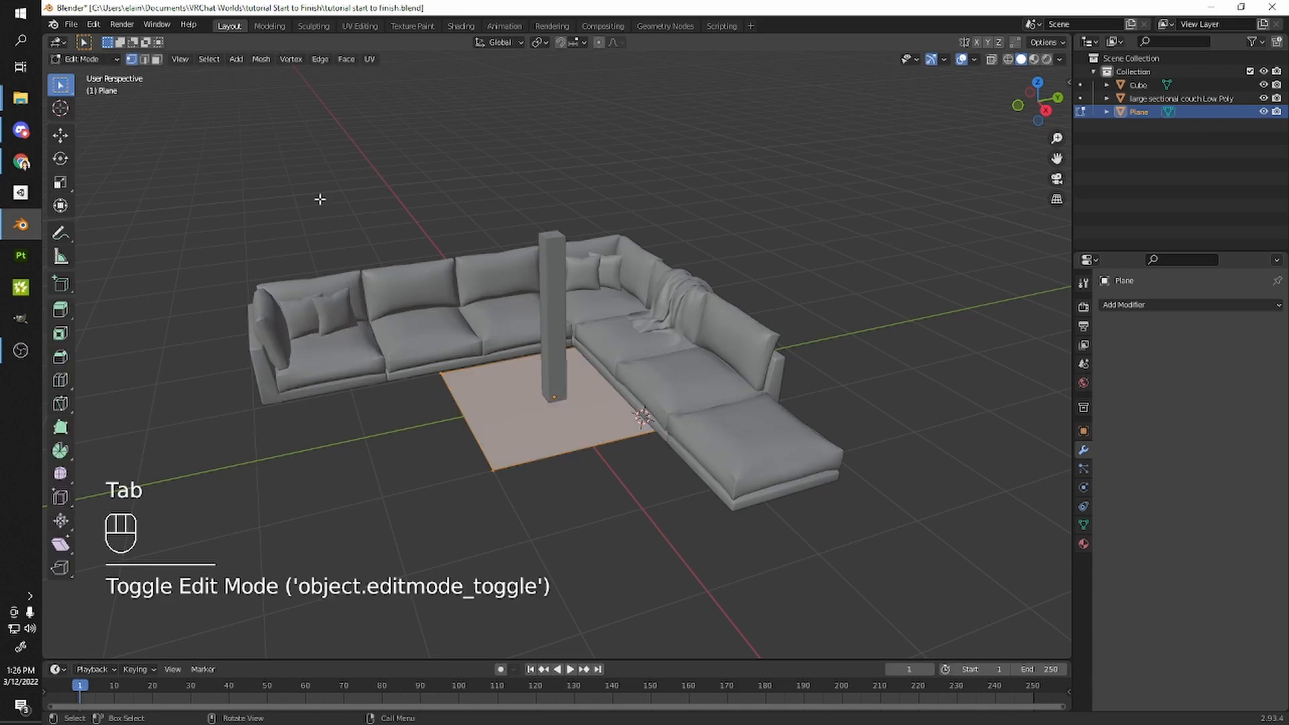
click(91, 62)
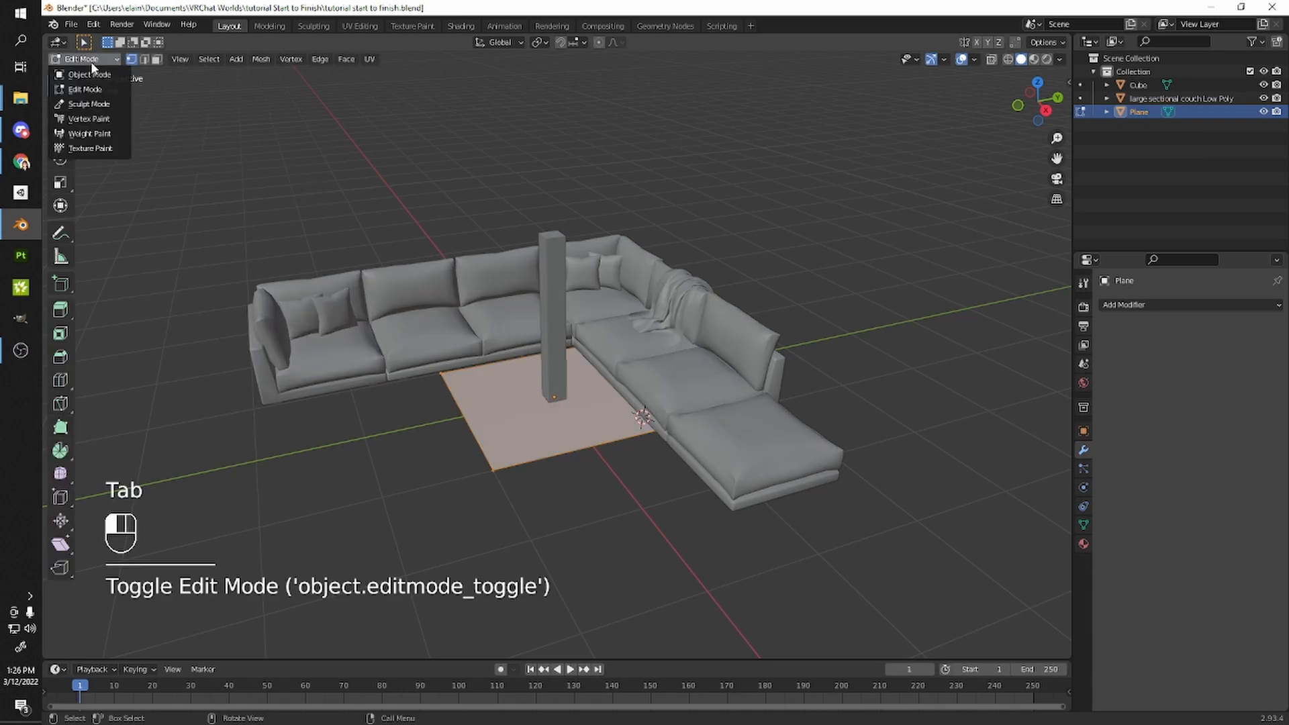
click(87, 73)
click(89, 61)
click(86, 84)
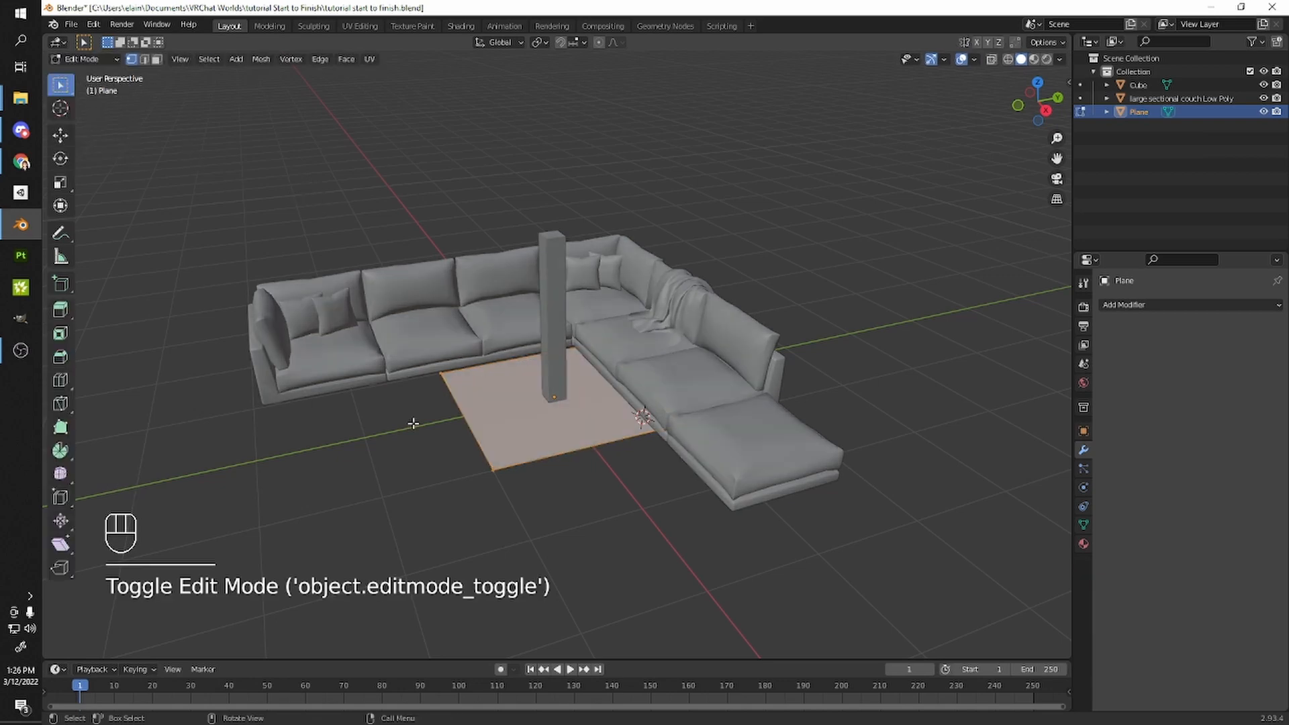
- Check the plane's mesh in wireframe shading, clear its selection and return to solid shading
middle_drag(698, 381, 623, 357)
key(a)
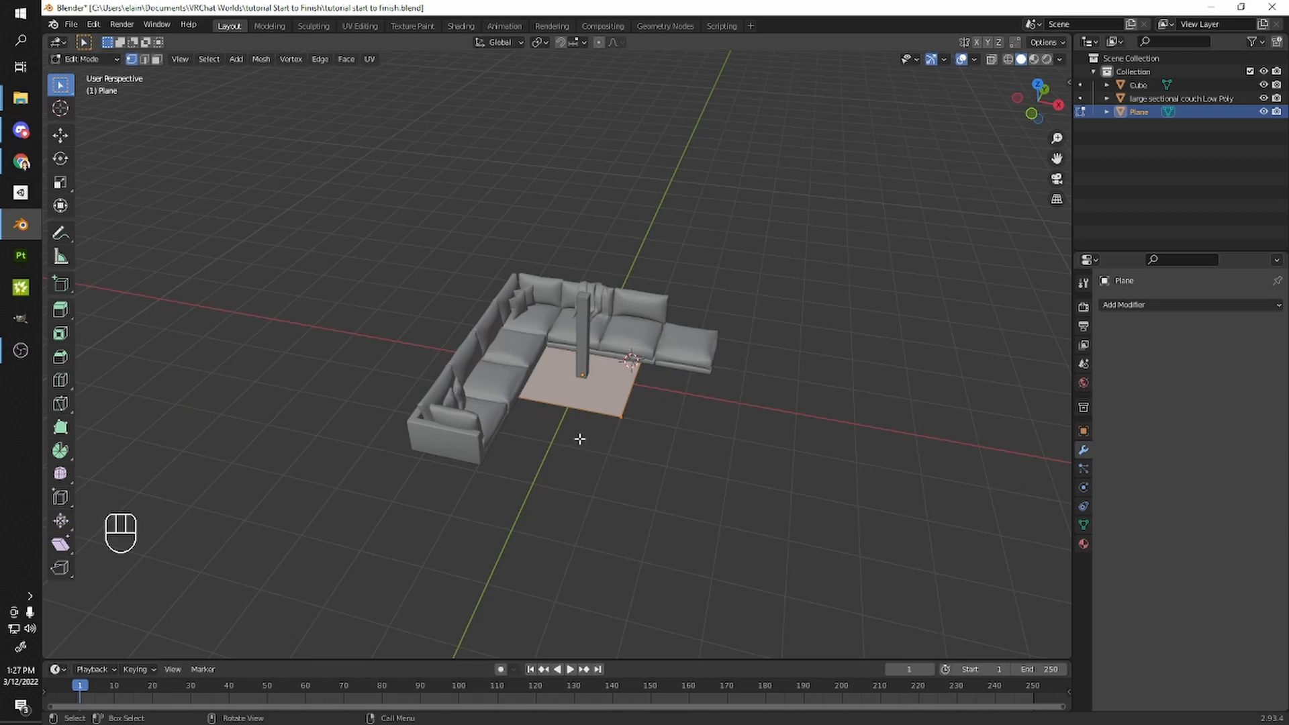
key(shift+z)
mouse_move(580, 439)
middle_down()
mouse_move(548, 305)
mouse_move(584, 350)
middle_up()
click(560, 321)
key(shift+z)
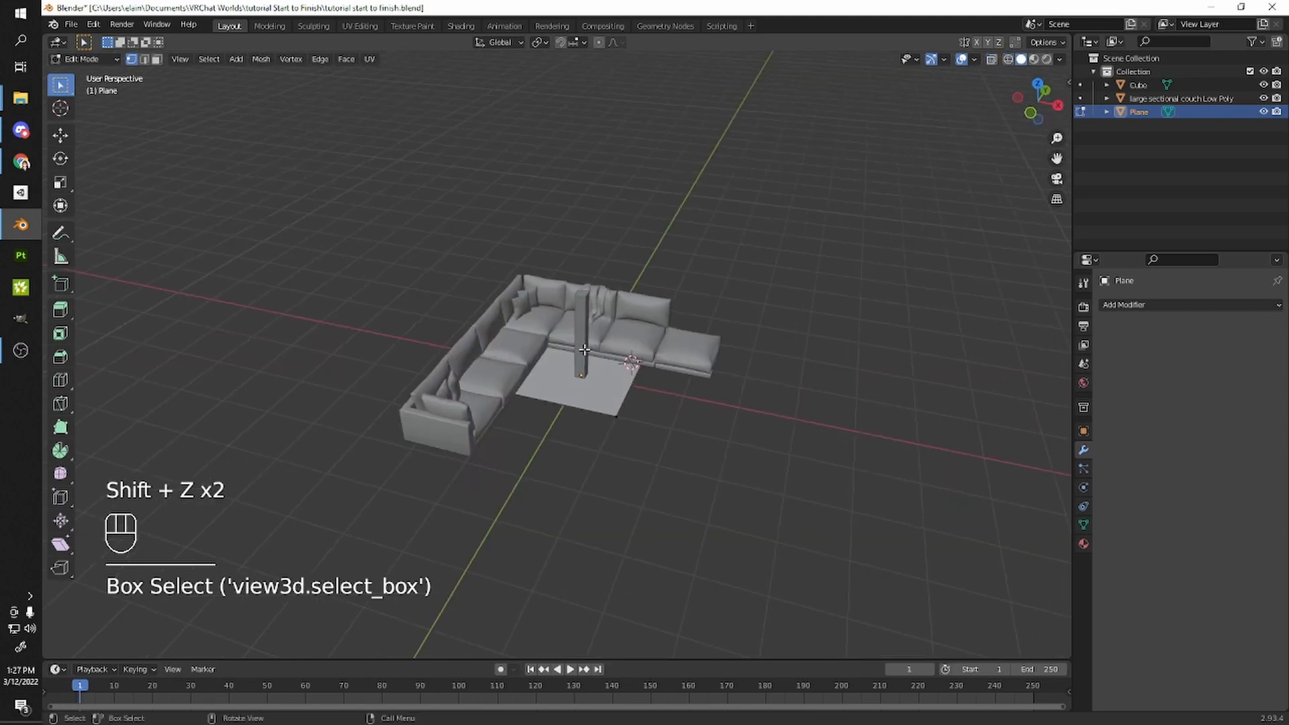
- Switch to wireframe shading and try box and circle selection on the floor plane's vertices beside the couch
key(shift+z)
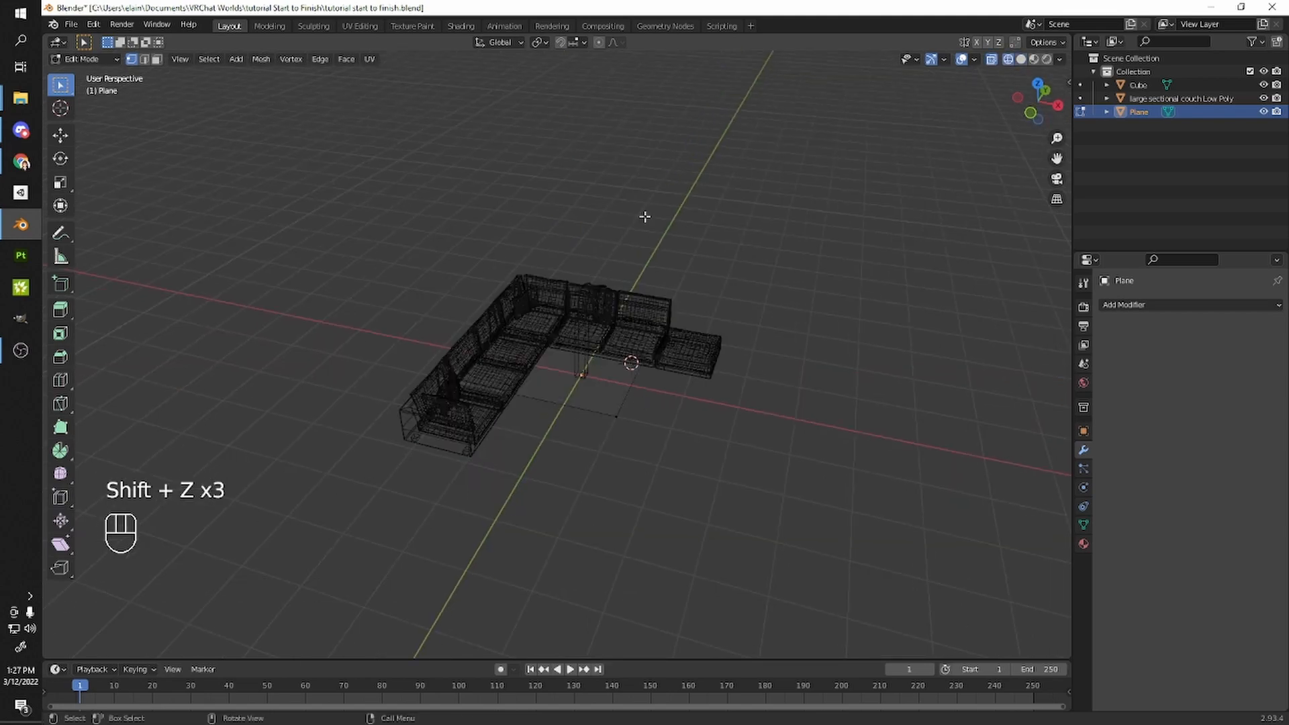
middle_drag(502, 458, 518, 417)
middle_drag(747, 371, 582, 413)
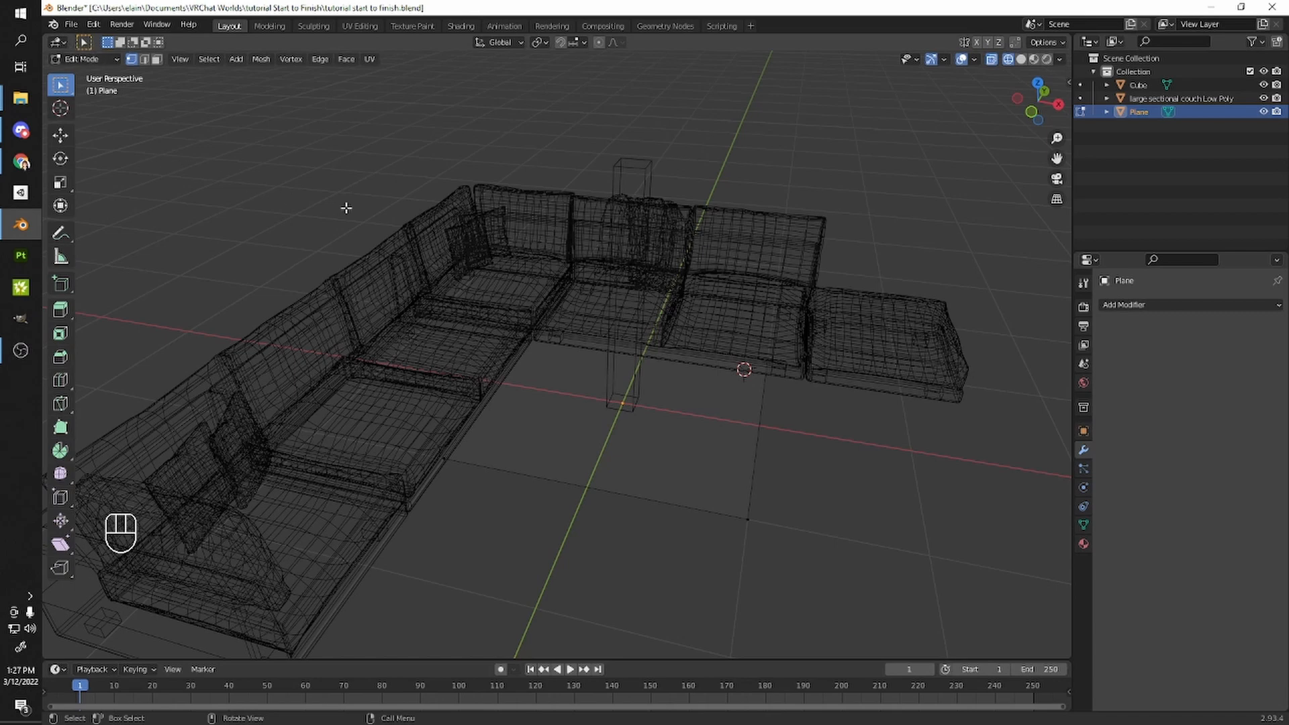
drag(307, 148, 339, 241)
key(w)
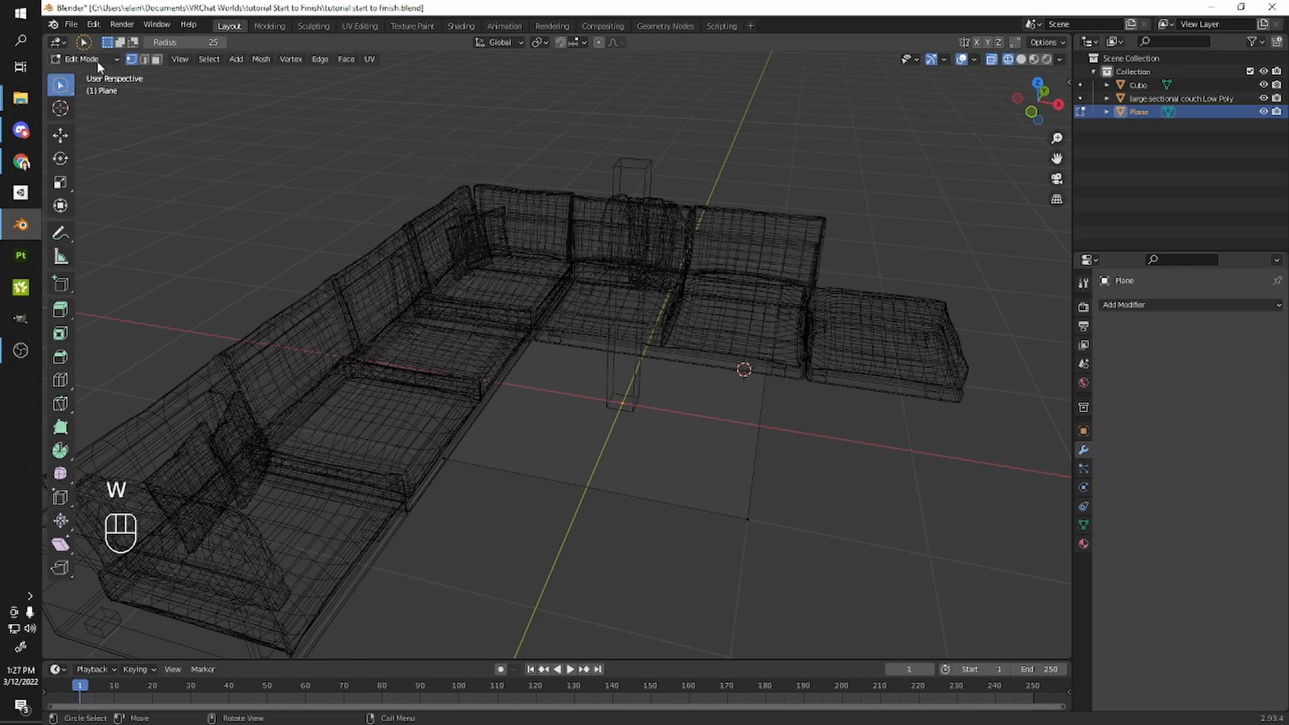
drag(531, 331, 538, 339)
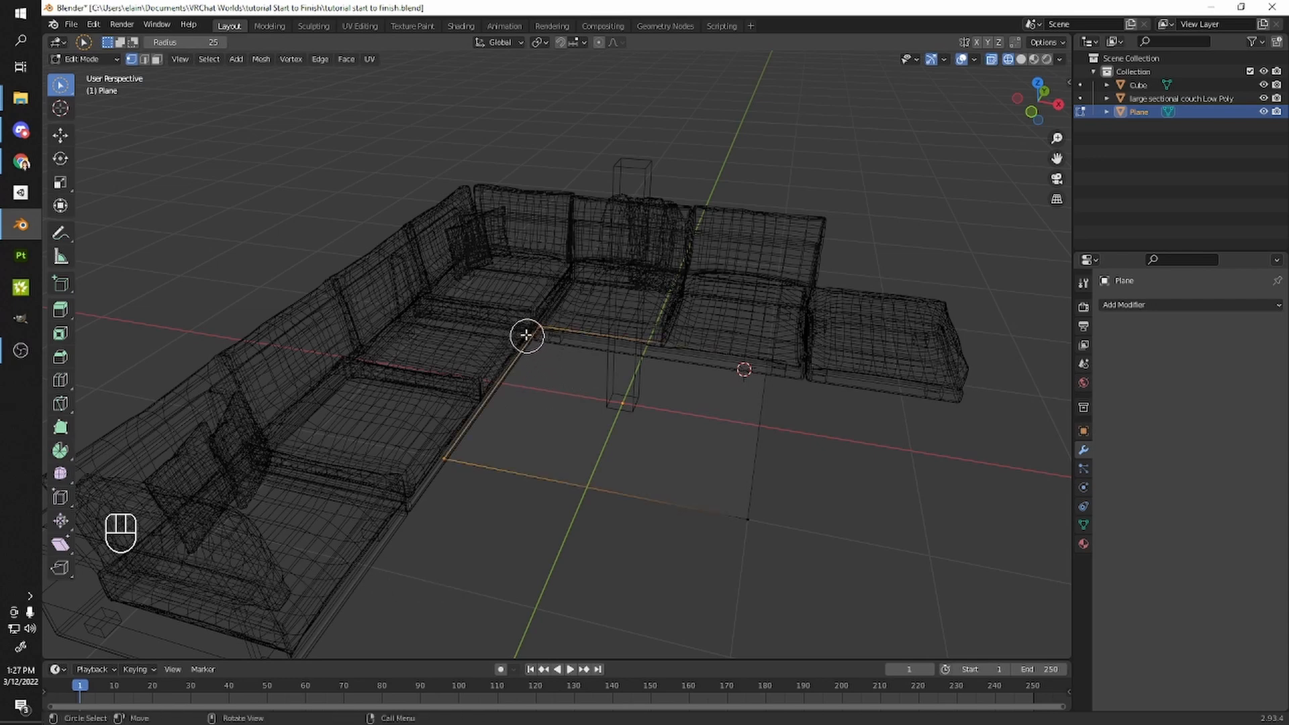
- Try lasso selection in the empty area around the couch, ending on the Tweak selection tool
key(w)
mouse_move(411, 133)
mouse_down()
mouse_move(492, 369)
mouse_move(431, 125)
mouse_move(208, 222)
mouse_move(345, 126)
mouse_move(332, 114)
mouse_up()
key(w)
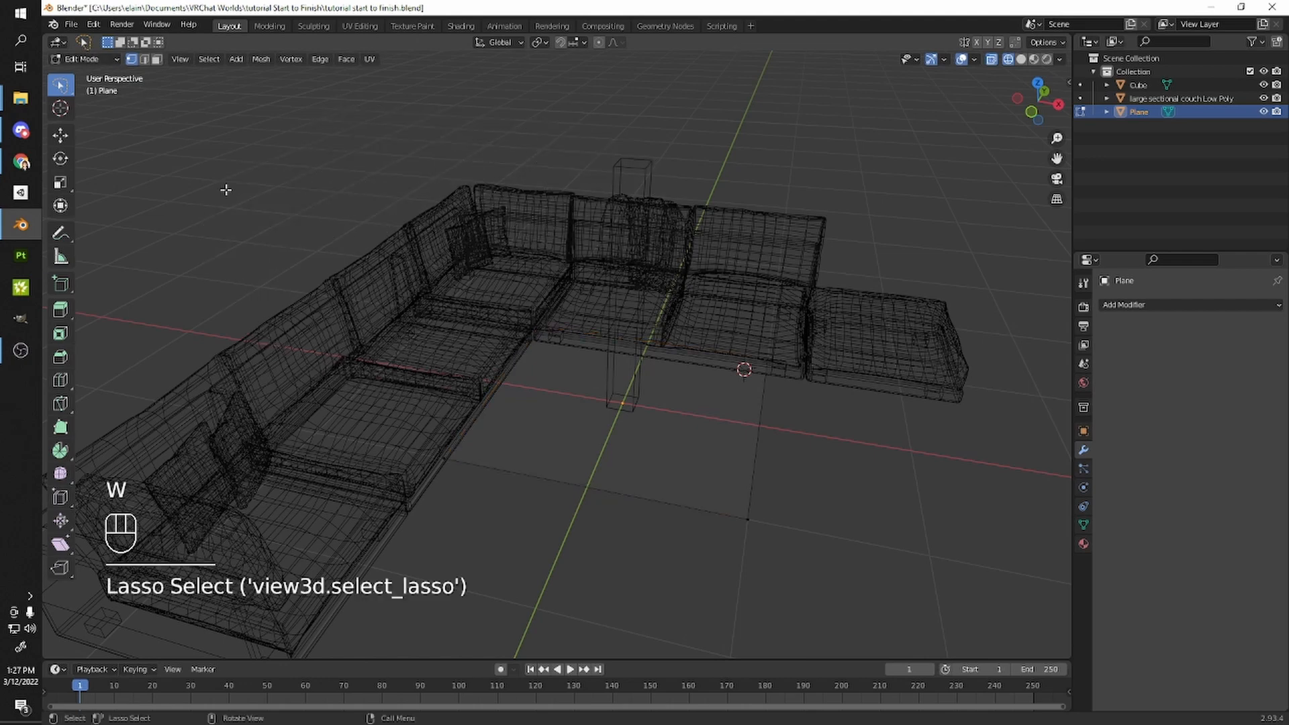
key(w)
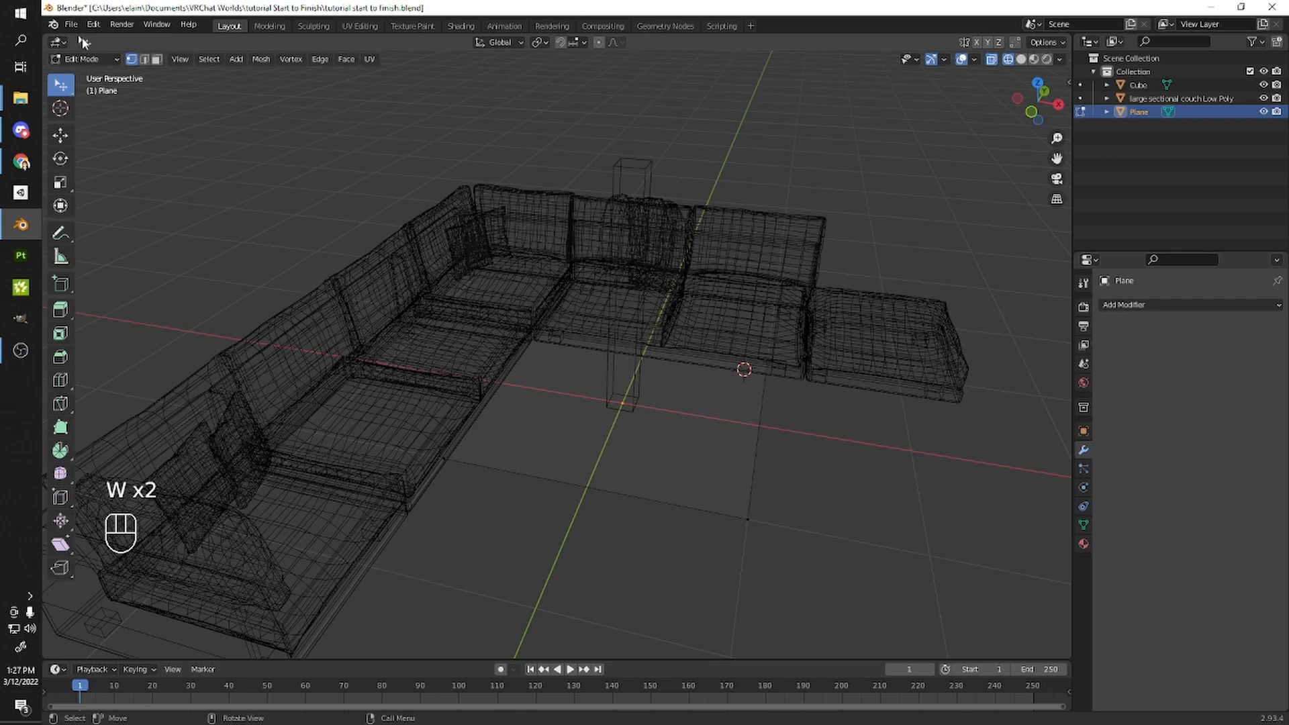
- Switch to Object Mode, box-select the couch, and clear the selection with the Tweak tool
key(Tab)
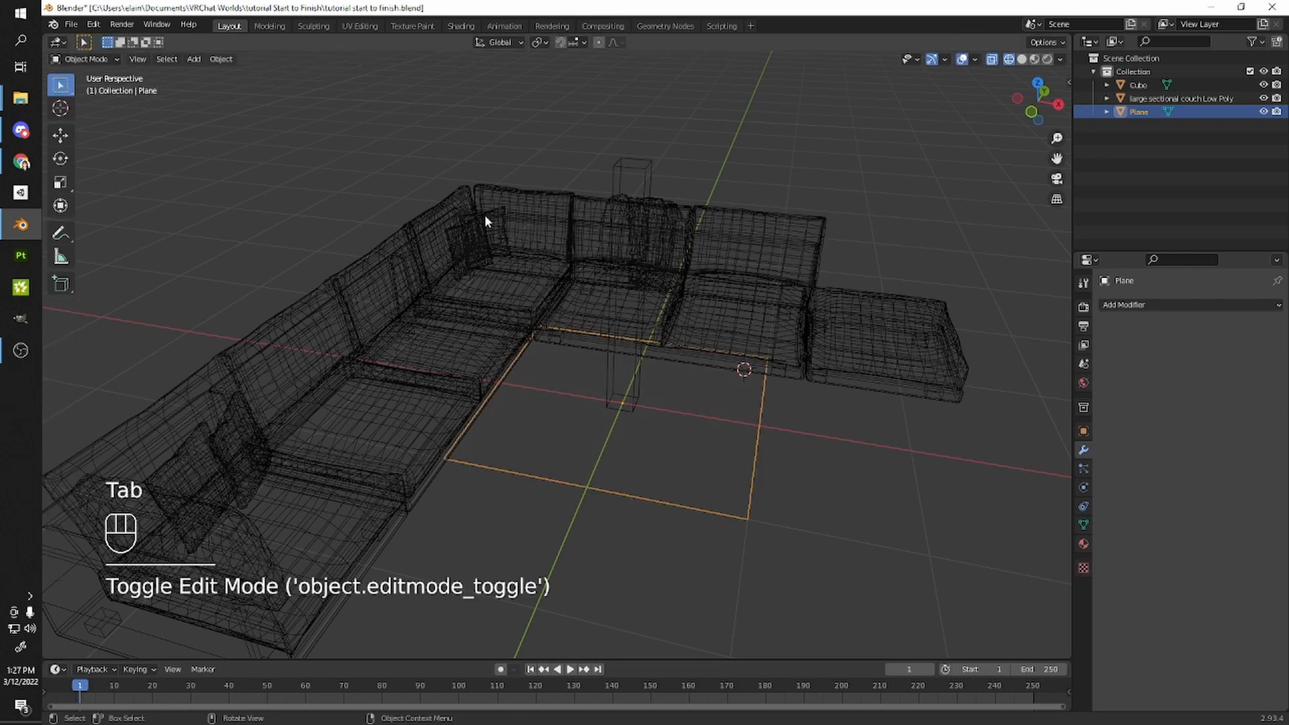
drag(451, 178, 472, 212)
key(w)
key(w)
key(w)
click(501, 124)
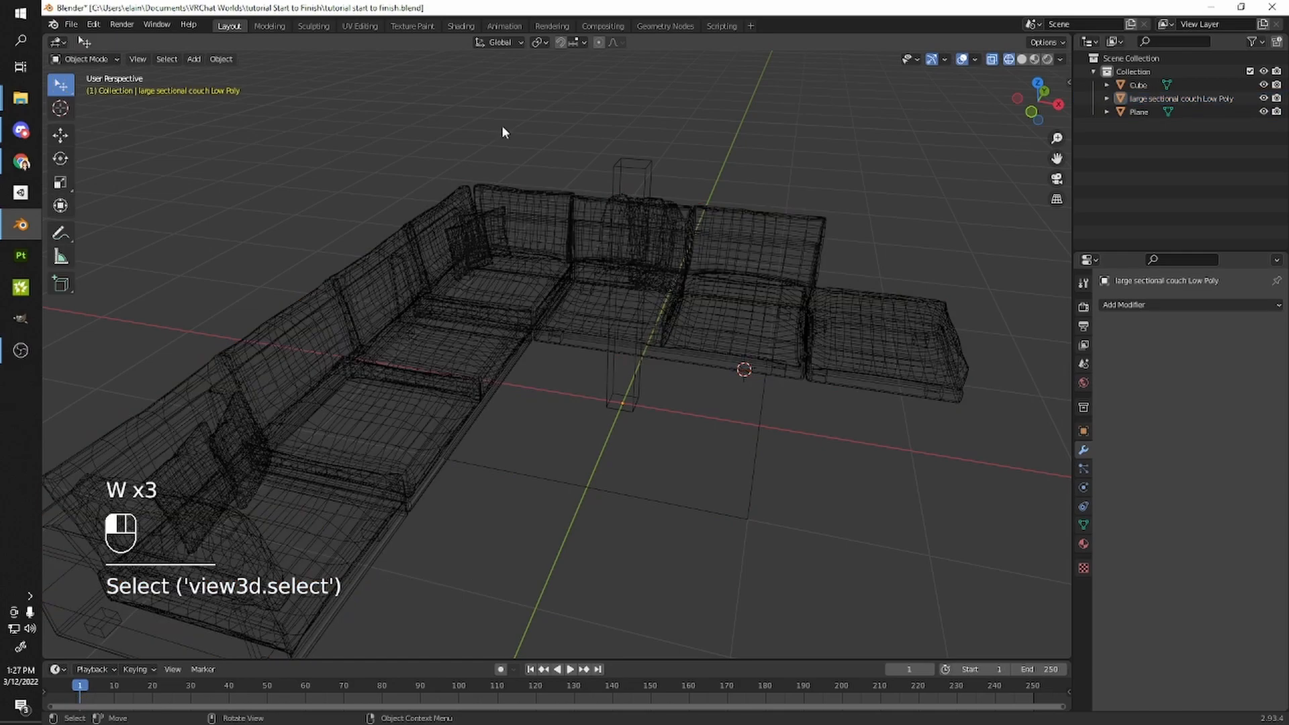
- Try moving the couch with the Tweak tool, undo the move, and clear the selection with a lasso
drag(502, 232, 589, 162)
key(ctrl+z)
key(w)
key(w)
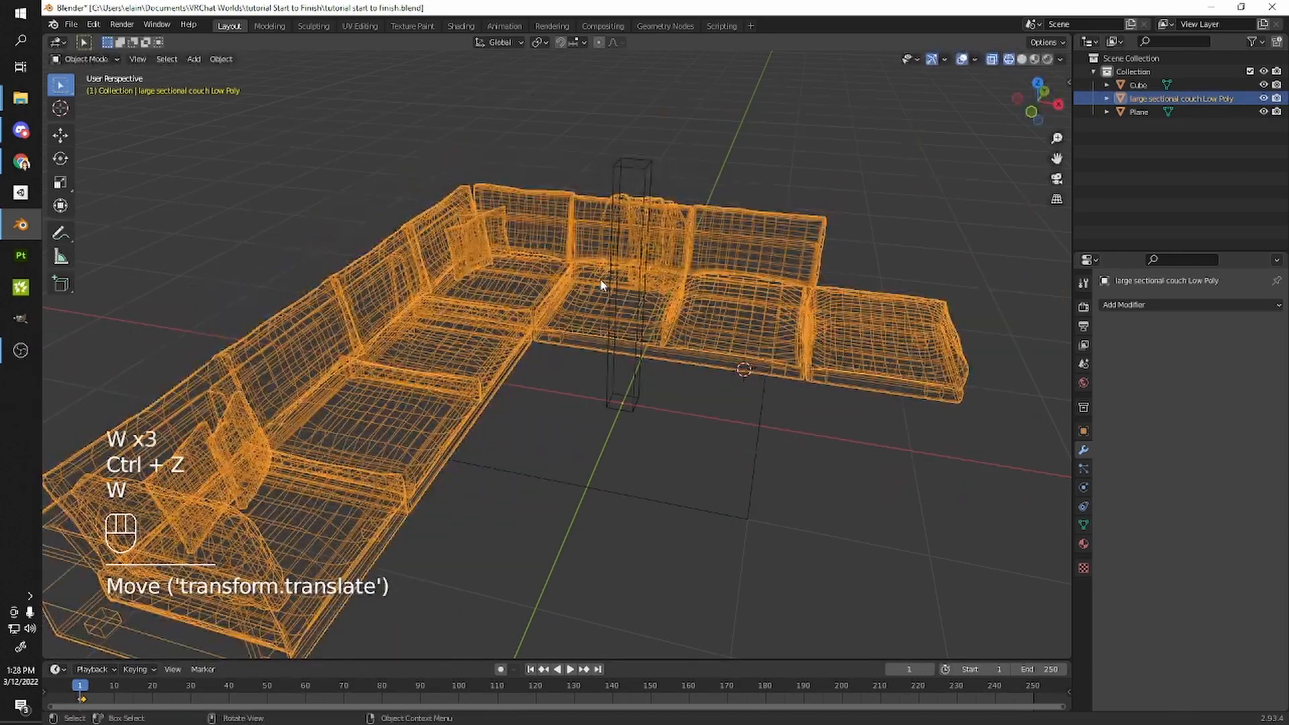
key(w)
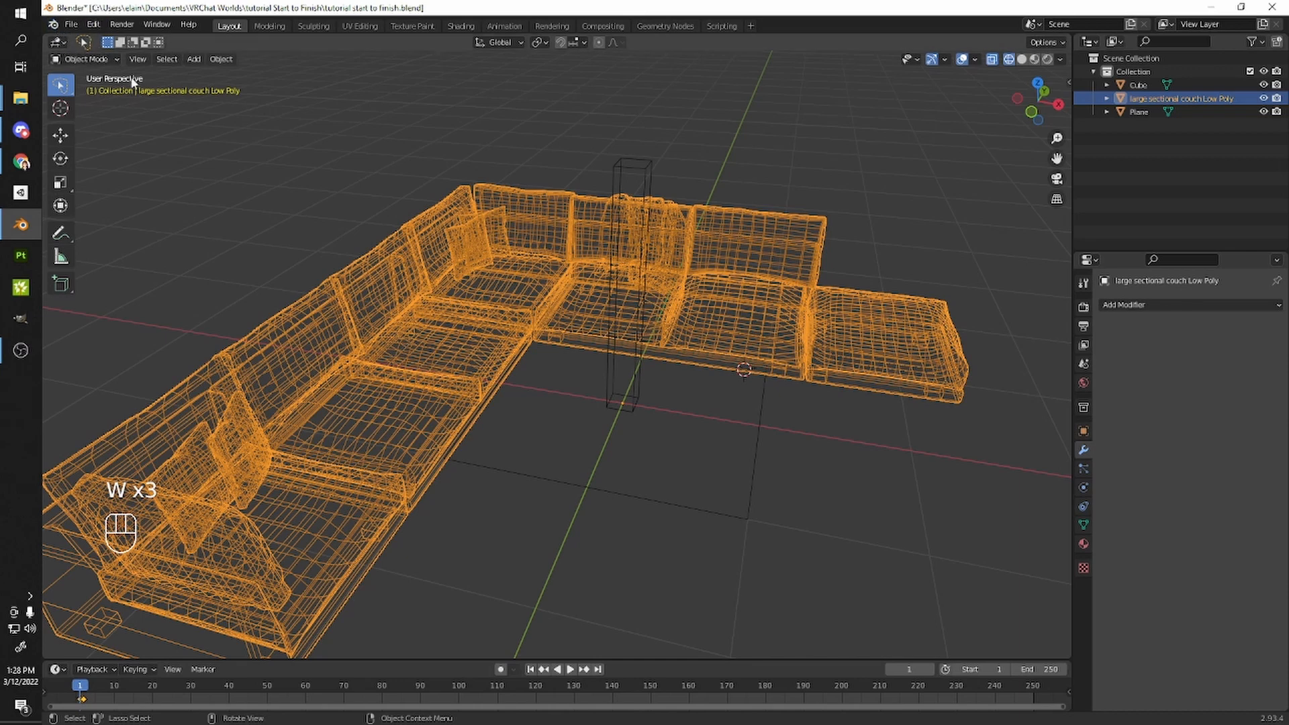
mouse_move(343, 128)
mouse_down()
mouse_move(402, 185)
mouse_move(206, 102)
mouse_move(215, 67)
mouse_up()
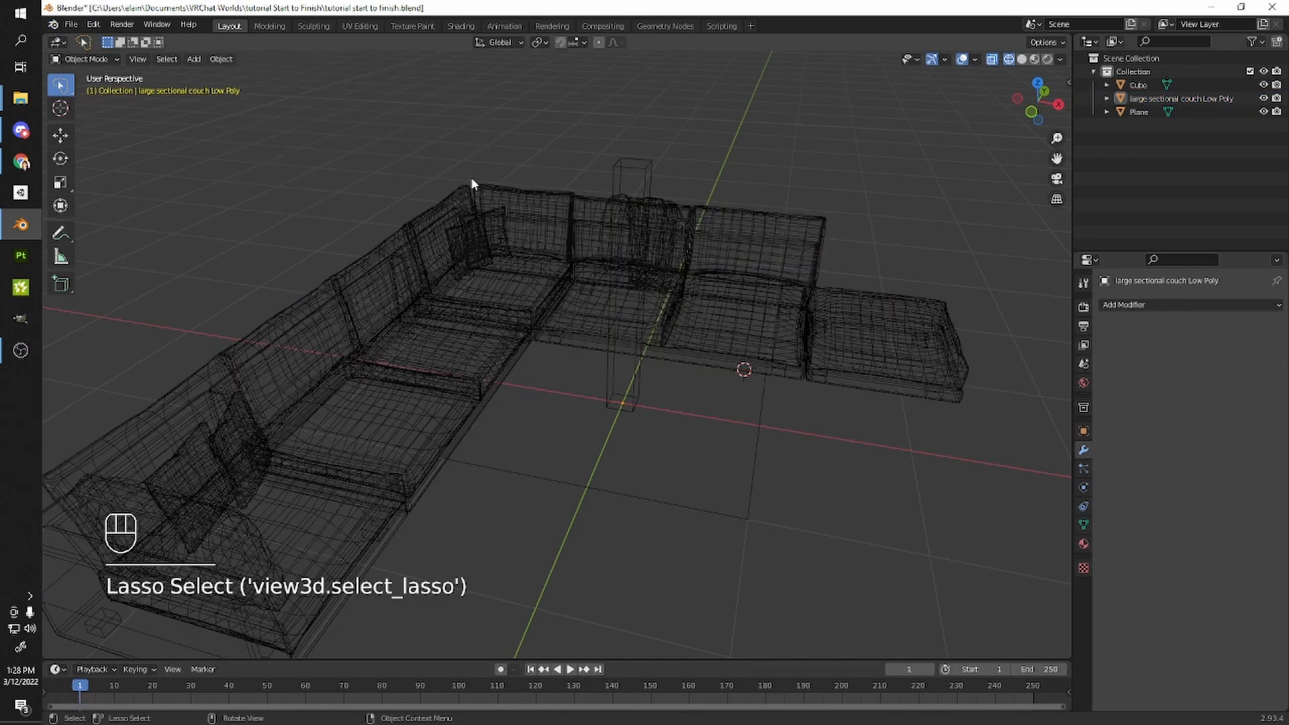
- Return to the floor plane's Edit Mode in wireframe shading and select its four corner vertices one at a time
key(shift+z)
key(Tab)
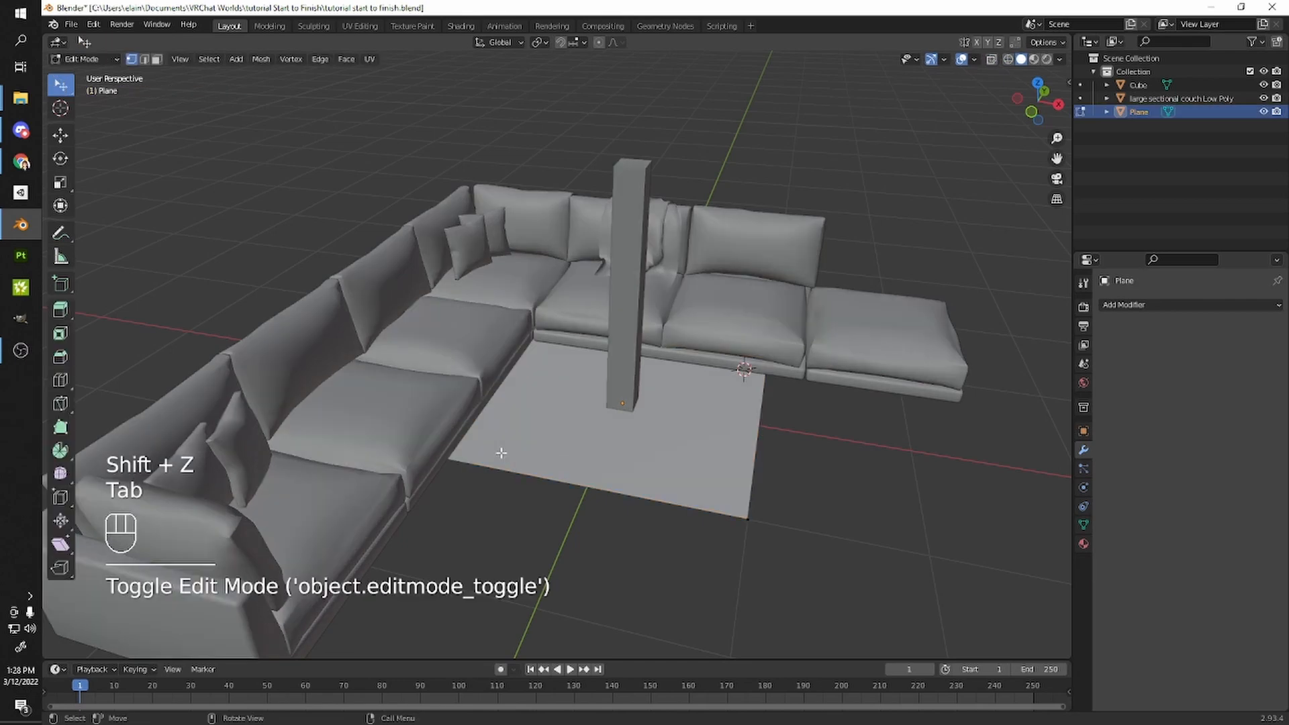
key(shift+z)
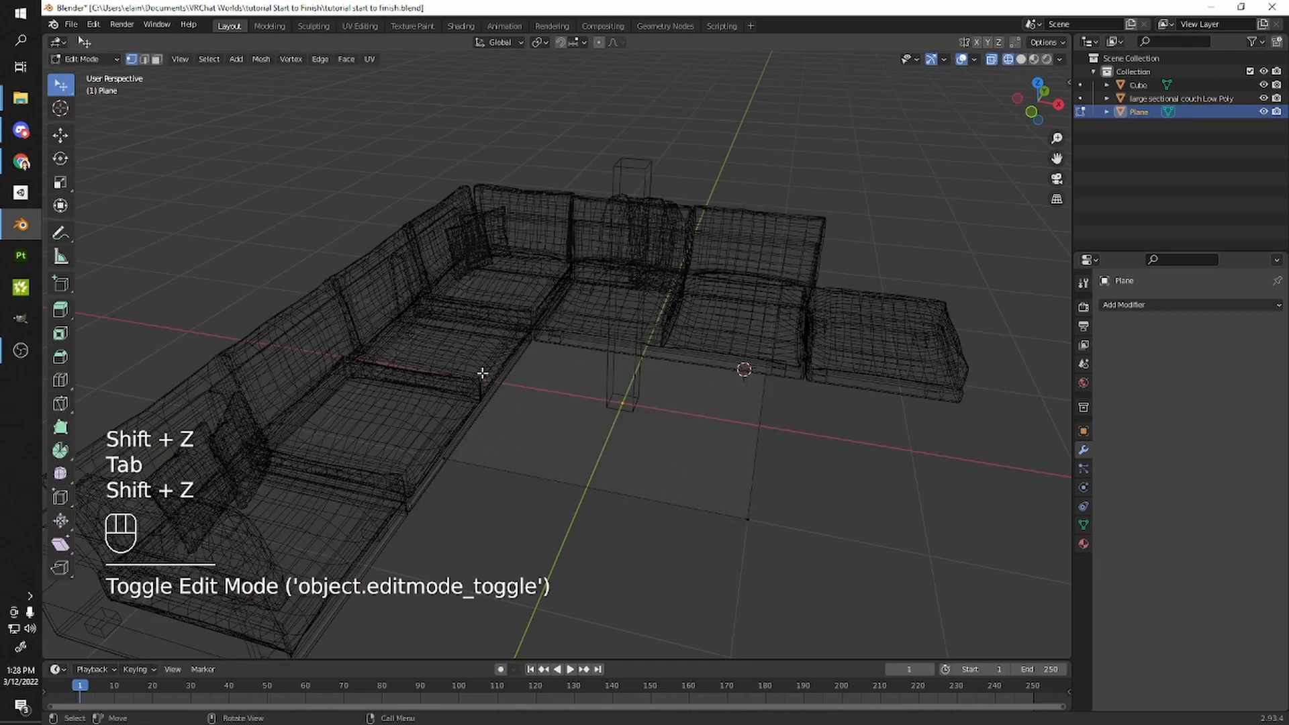
shift+middle_drag(570, 368, 444, 419)
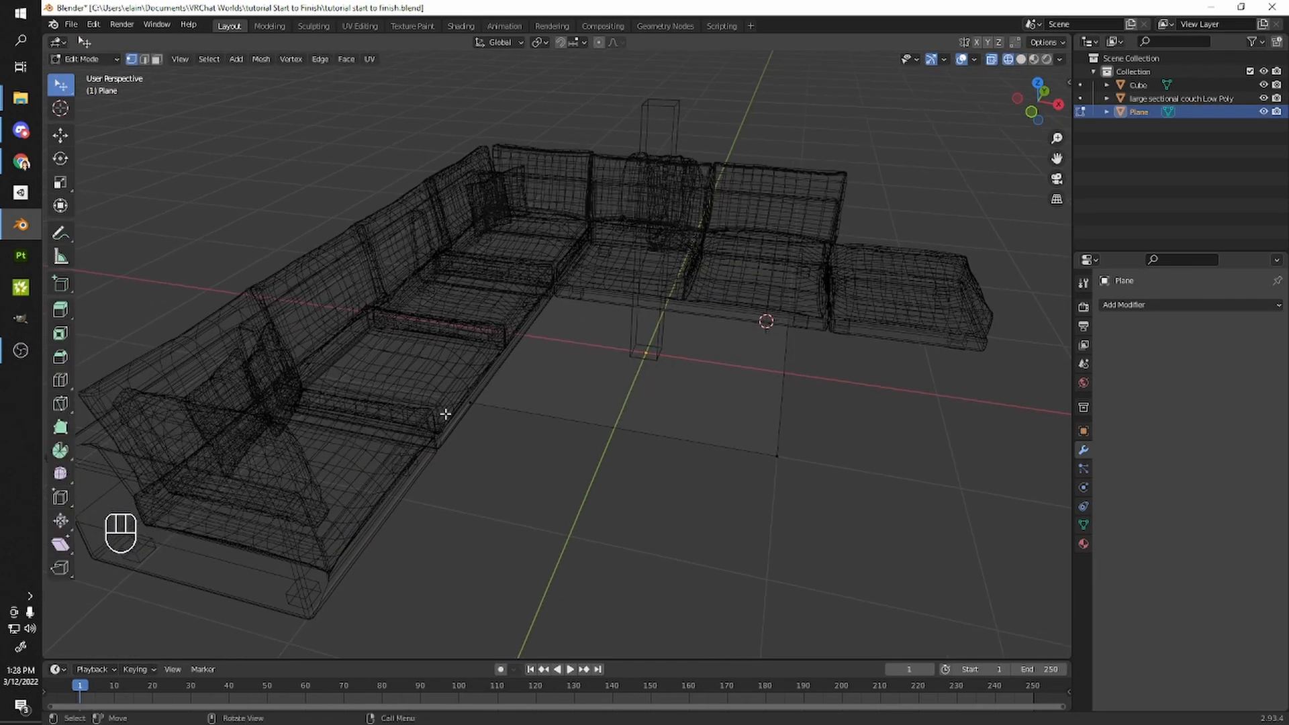
click(482, 410)
click(778, 458)
click(793, 301)
click(551, 282)
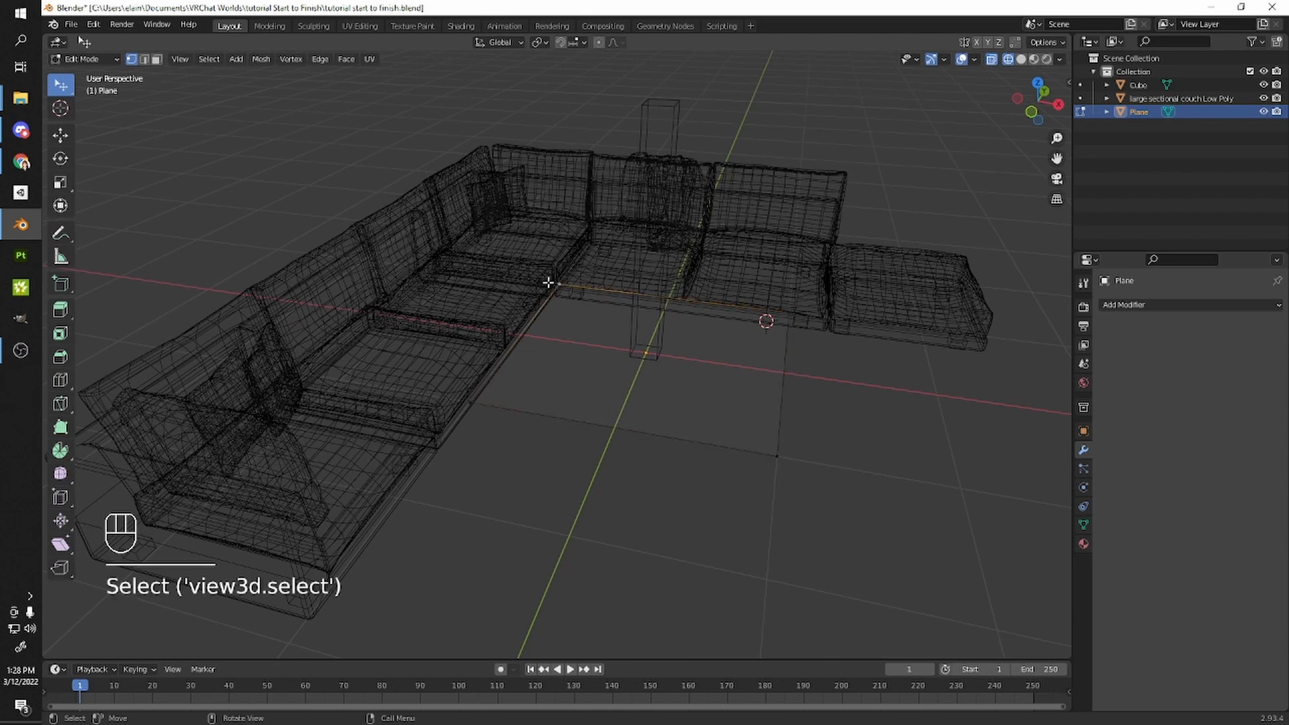
- Switch to edge selection and select the floor plane's four edges in turn
click(145, 59)
click(534, 314)
click(631, 287)
click(778, 399)
click(508, 350)
- Switch to face selection, try moving the plane's face slightly, and undo the move
click(156, 60)
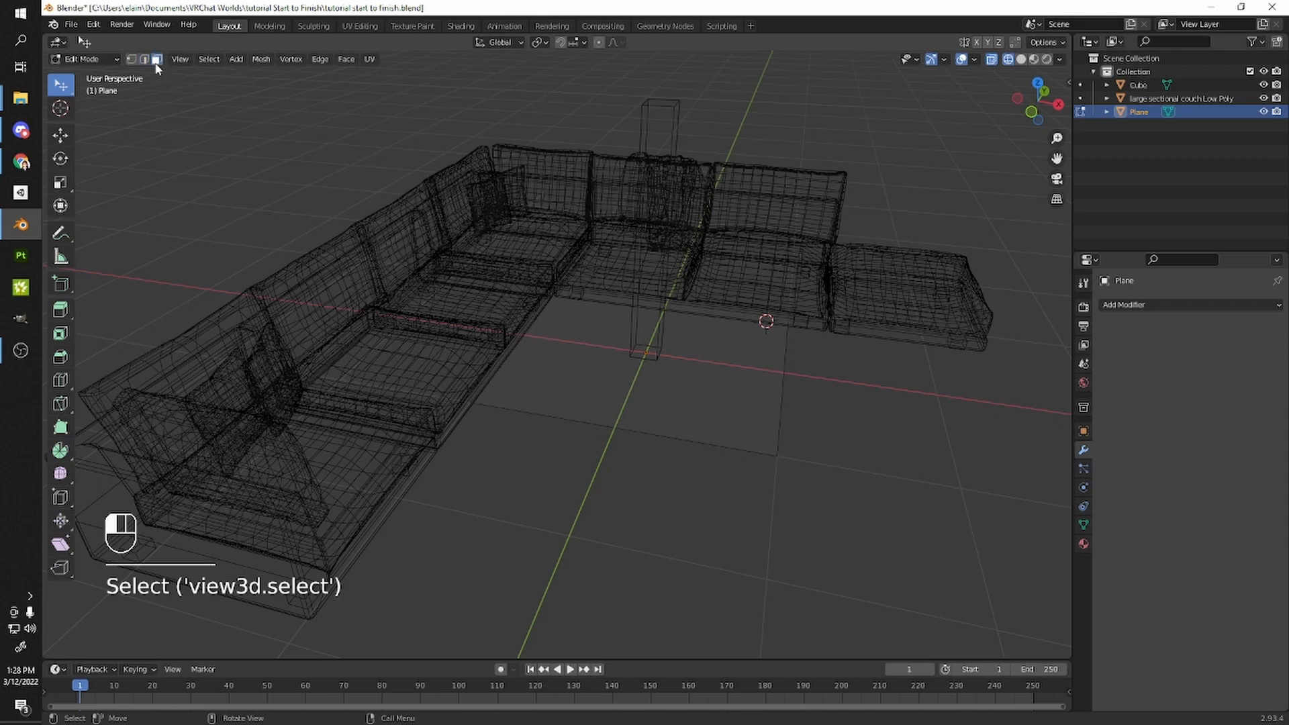
click(593, 347)
key(ctrl+z)
key(ctrl+z)
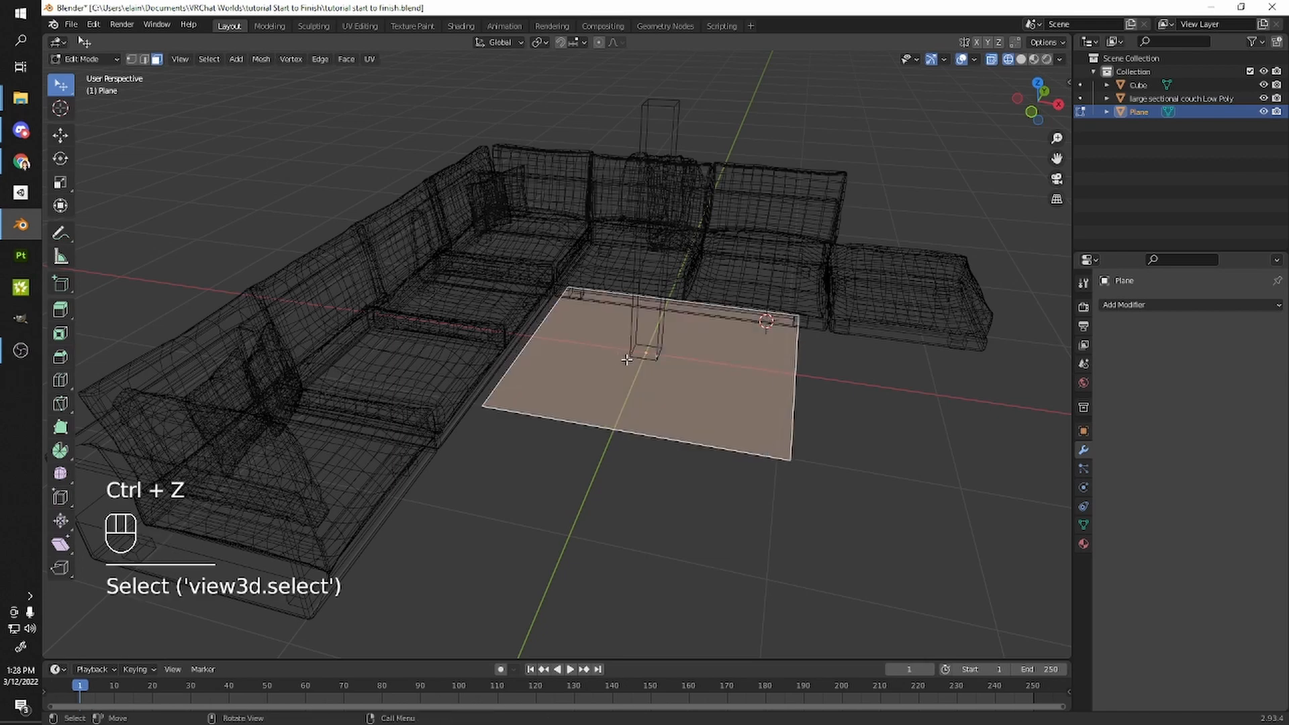
- Change to the Lasso selection tool and select the plane's face
key(w)
key(w)
key(w)
click(647, 354)
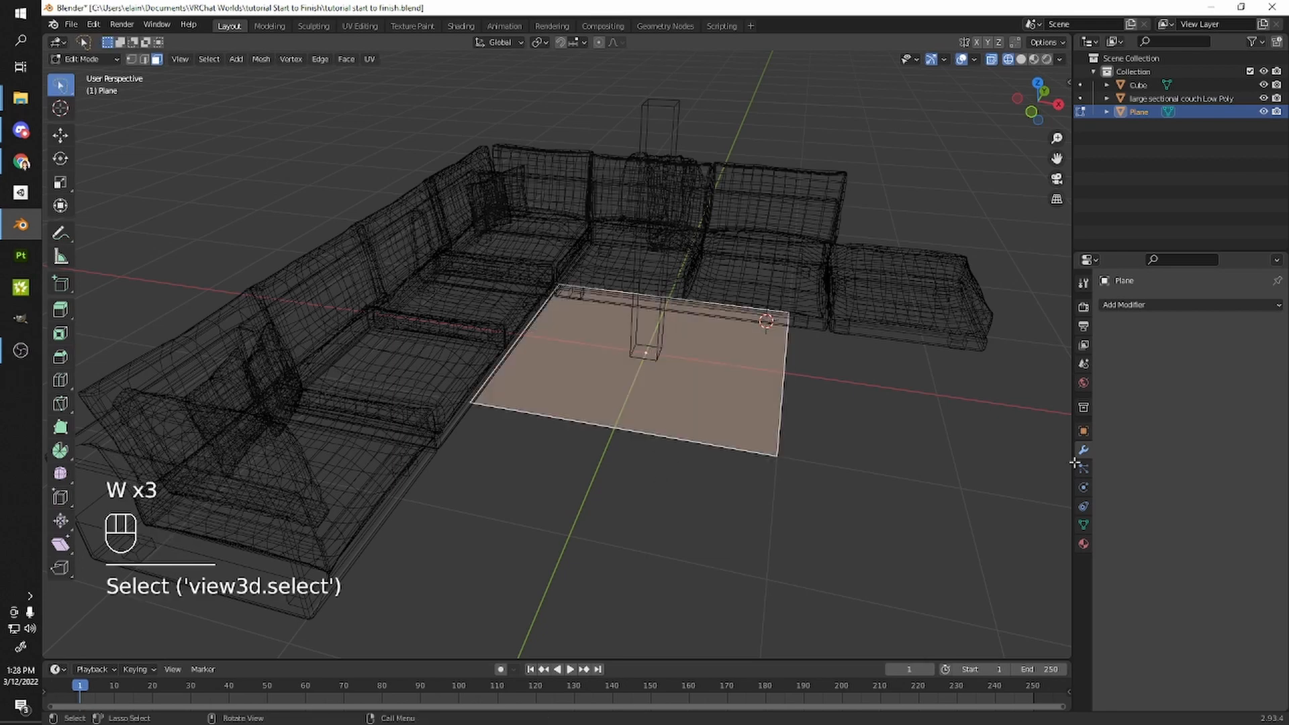
- In vertex selection, lasso the plane's two corners beside the couch's long side and move them along X beyond its back
click(524, 401)
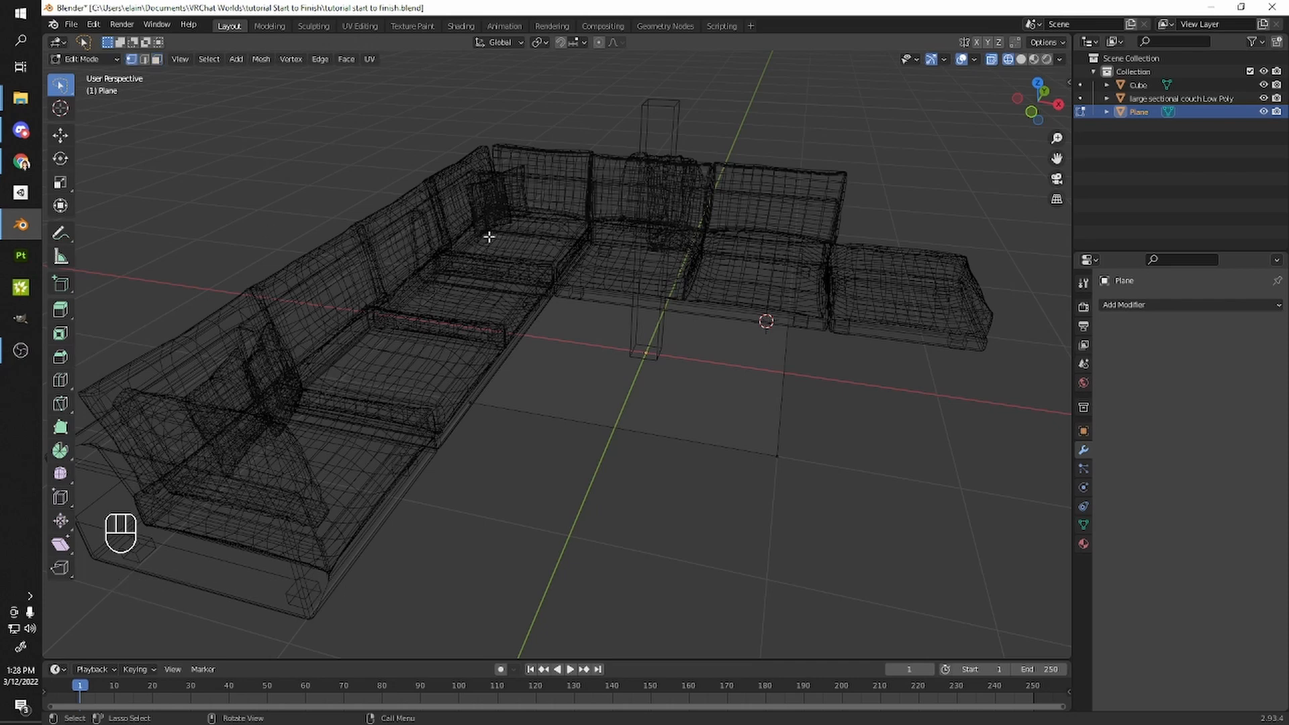
mouse_move(631, 244)
mouse_down()
mouse_move(389, 417)
mouse_move(618, 296)
mouse_move(543, 584)
mouse_move(678, 250)
mouse_up()
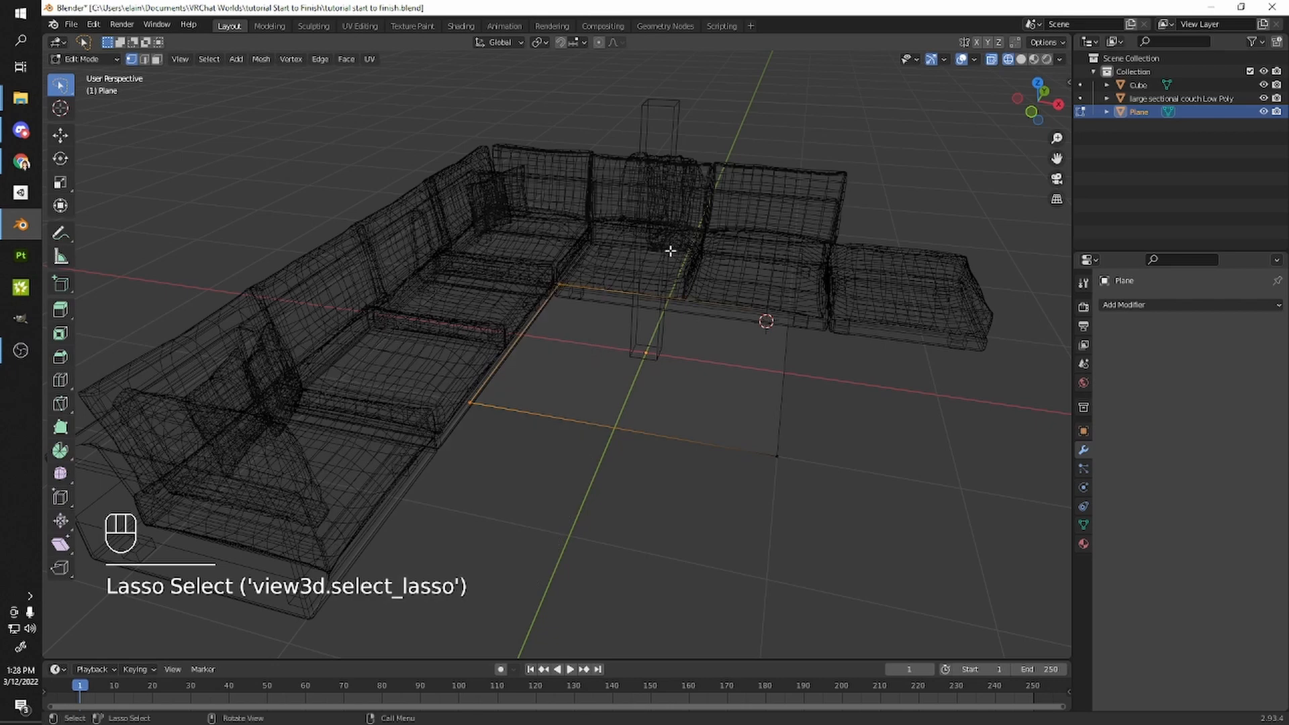
scroll(565, 329, down, 3)
middle_drag(570, 283, 601, 363)
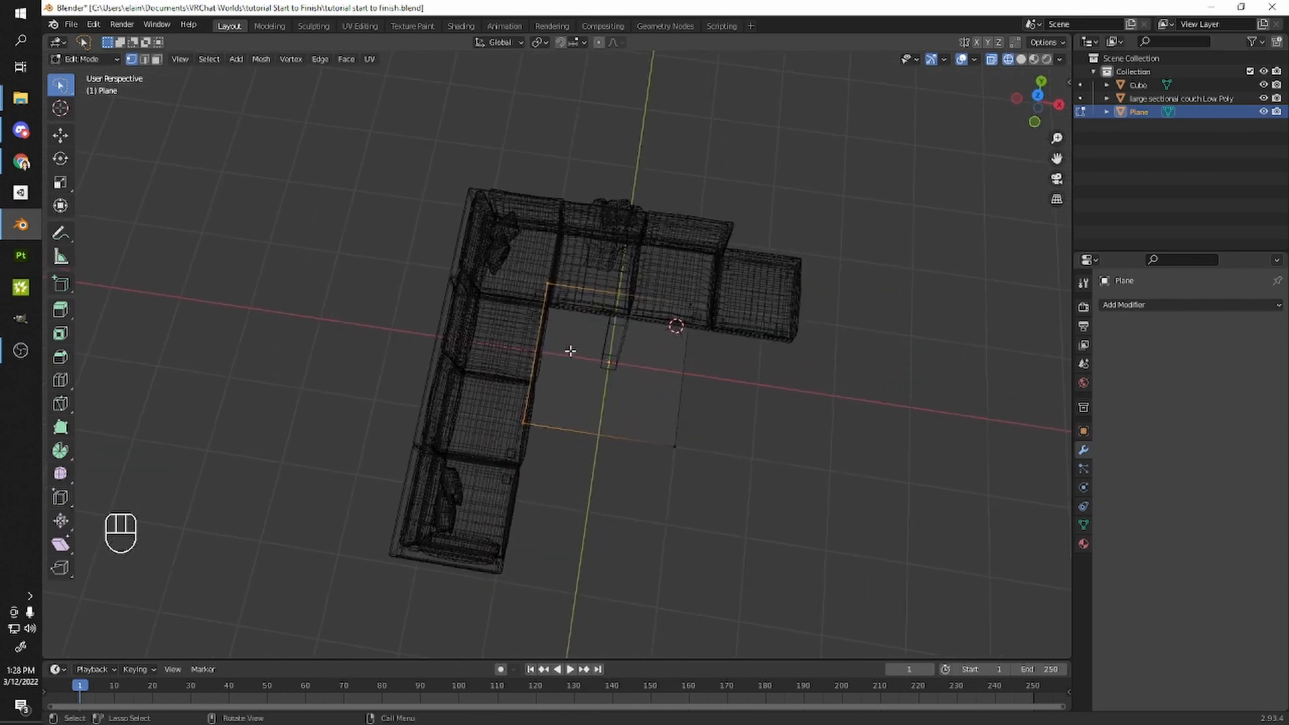
key(g)
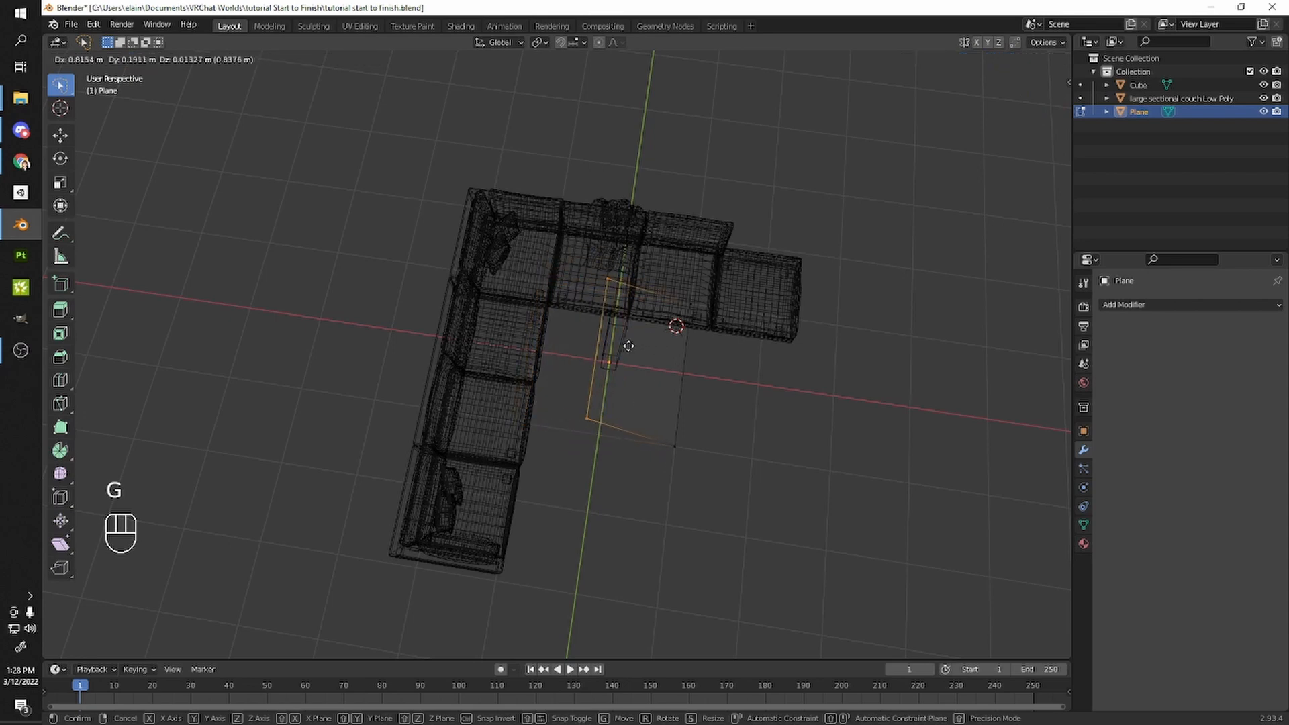
key(x)
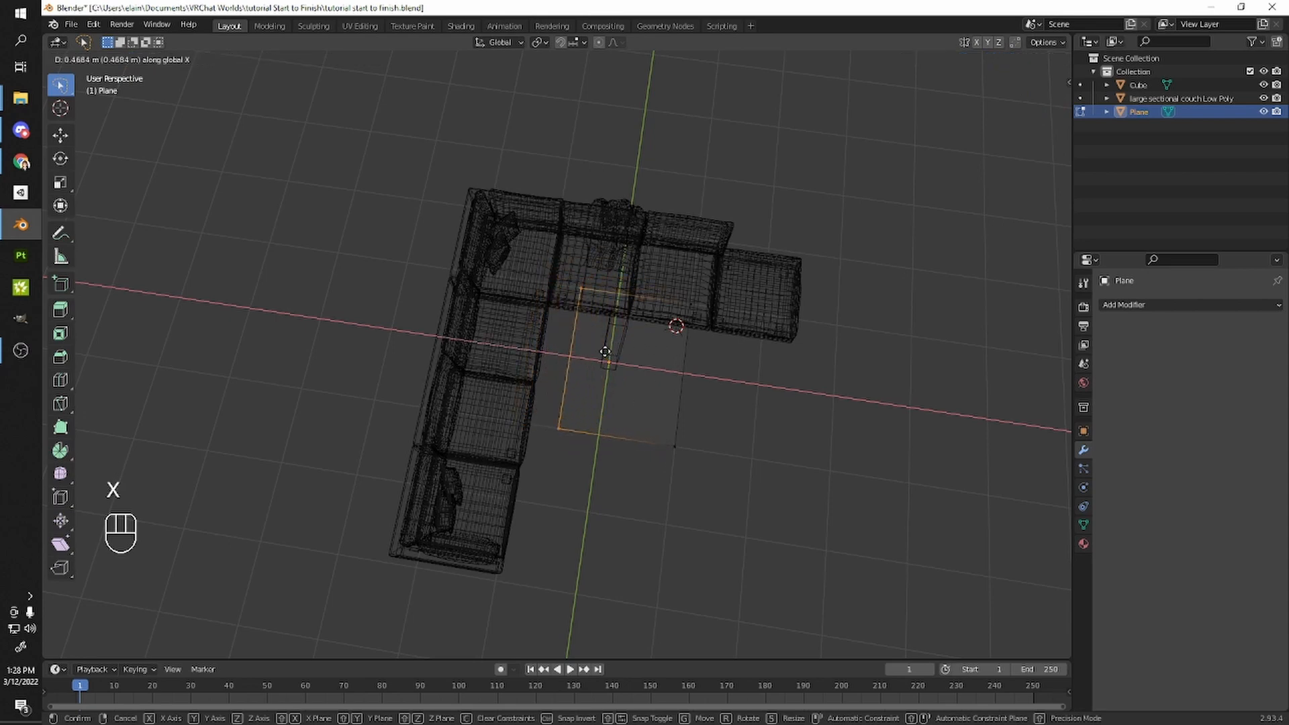
click(464, 343)
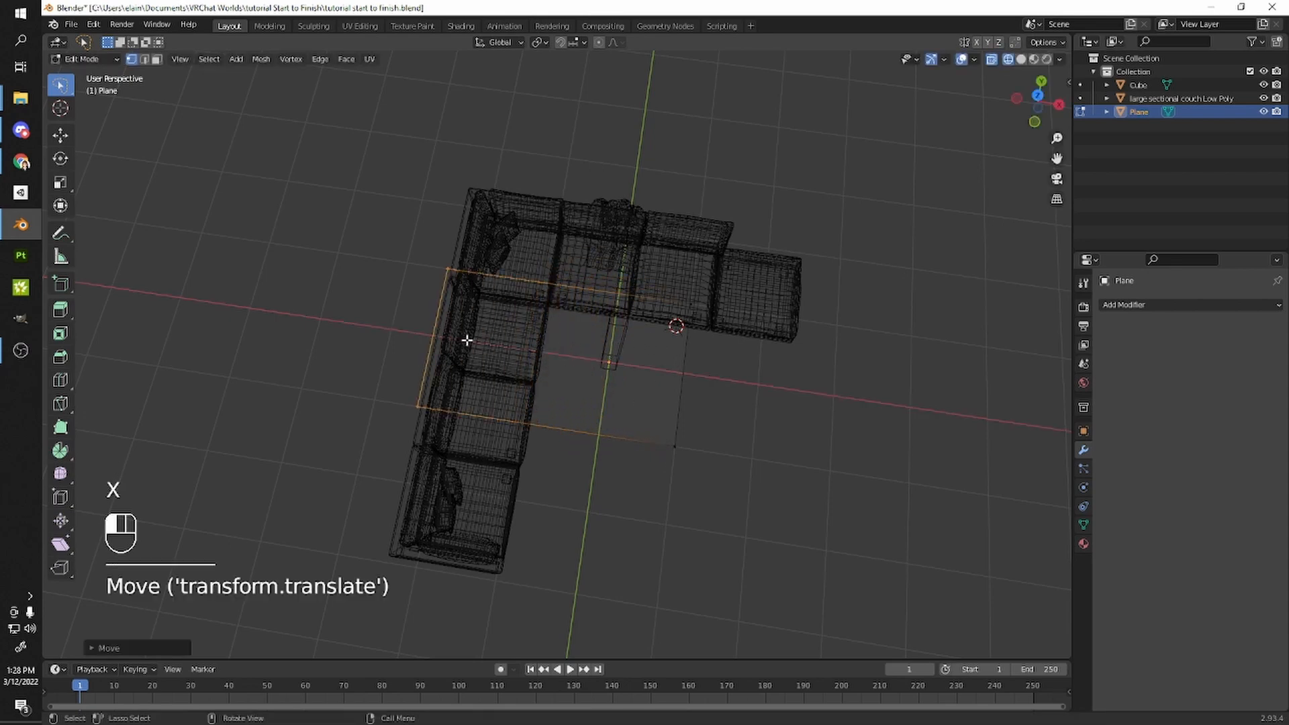
- Compare the extended floor plane under the couch in solid and wireframe shading from behind the couch
middle_drag(461, 345, 696, 399)
key(shift+z)
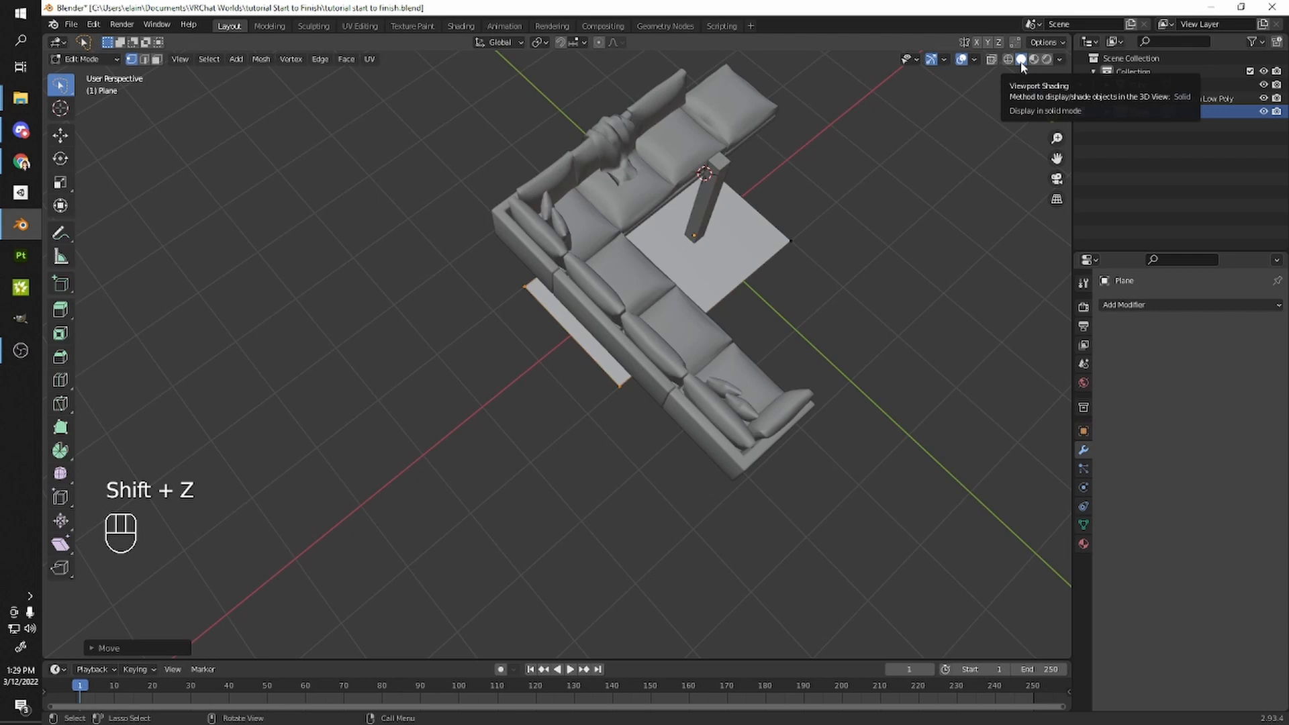
mouse_move(772, 222)
middle_down()
mouse_move(657, 271)
mouse_move(842, 281)
middle_up()
key(shift+z)
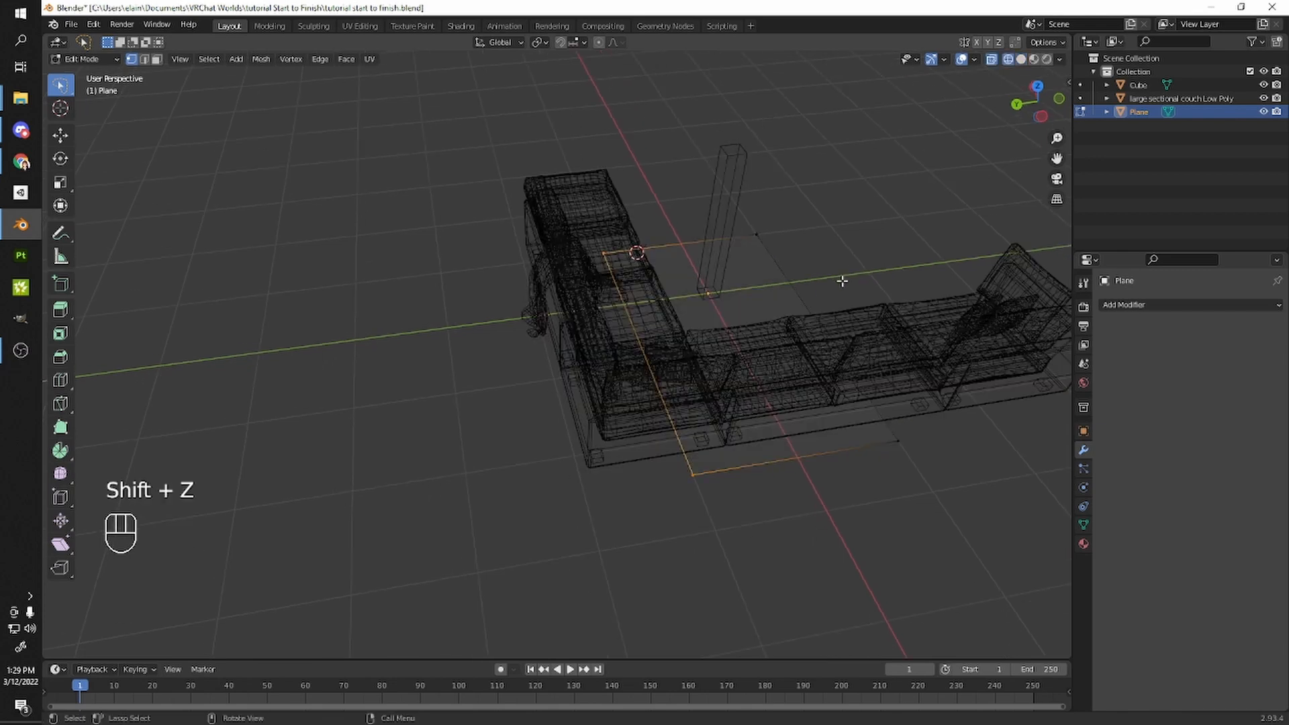
key(shift+z)
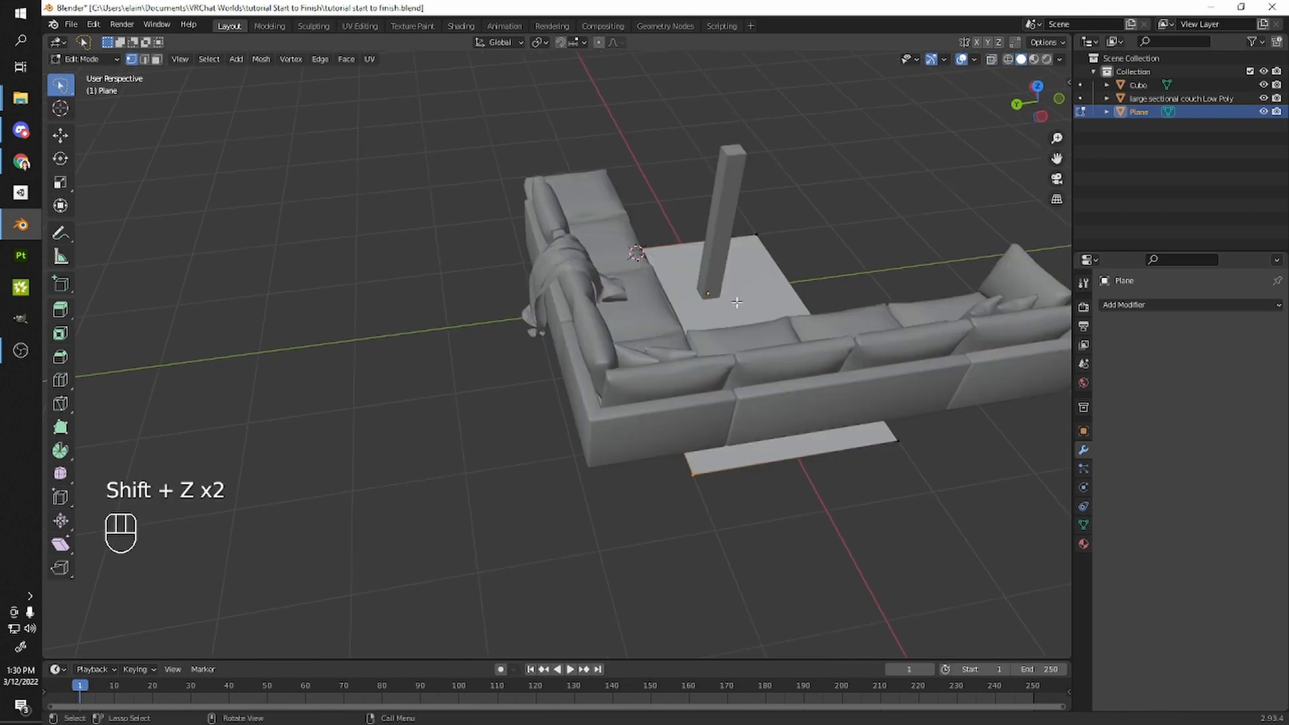
key(shift+z)
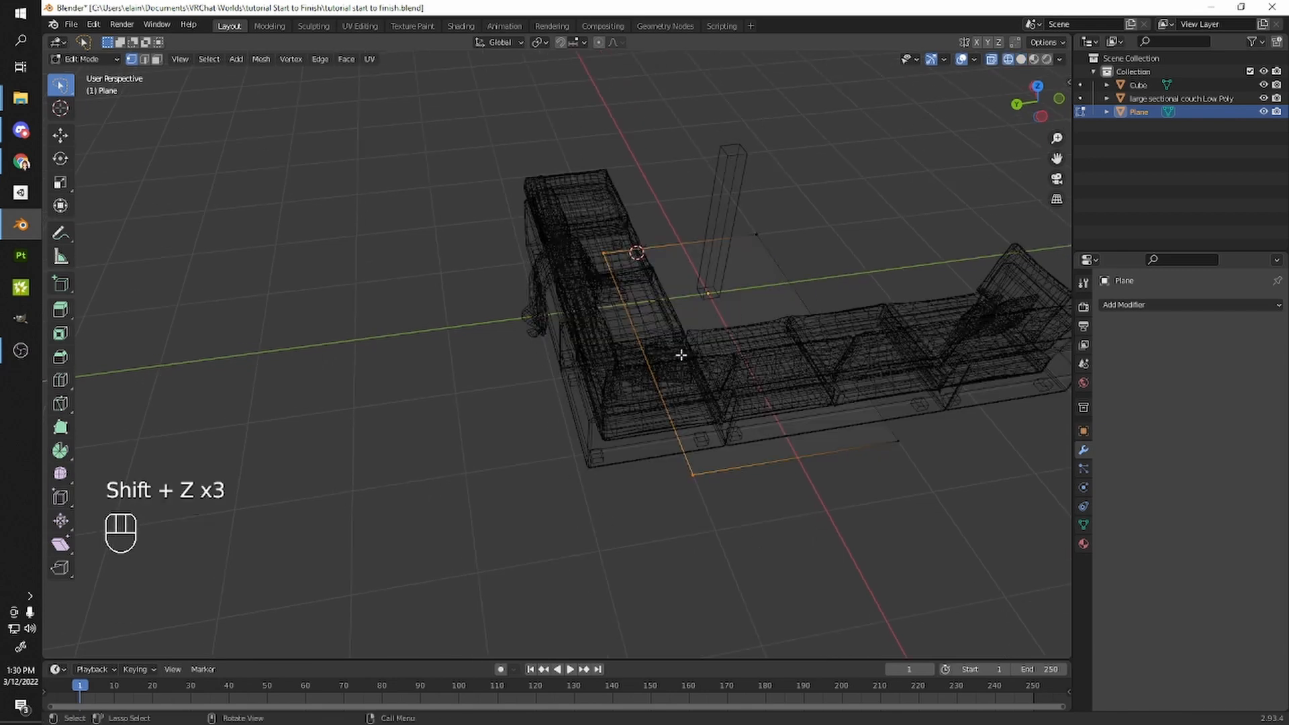
key(shift+z)
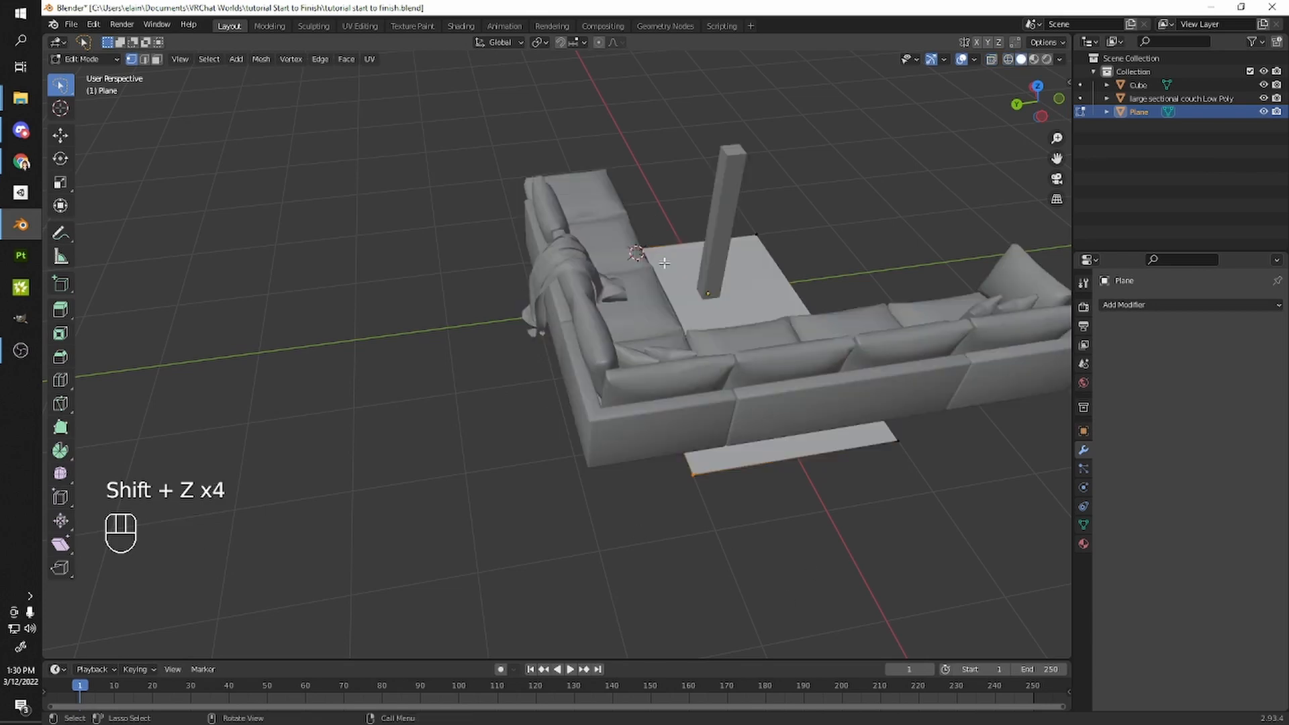
key(shift+z)
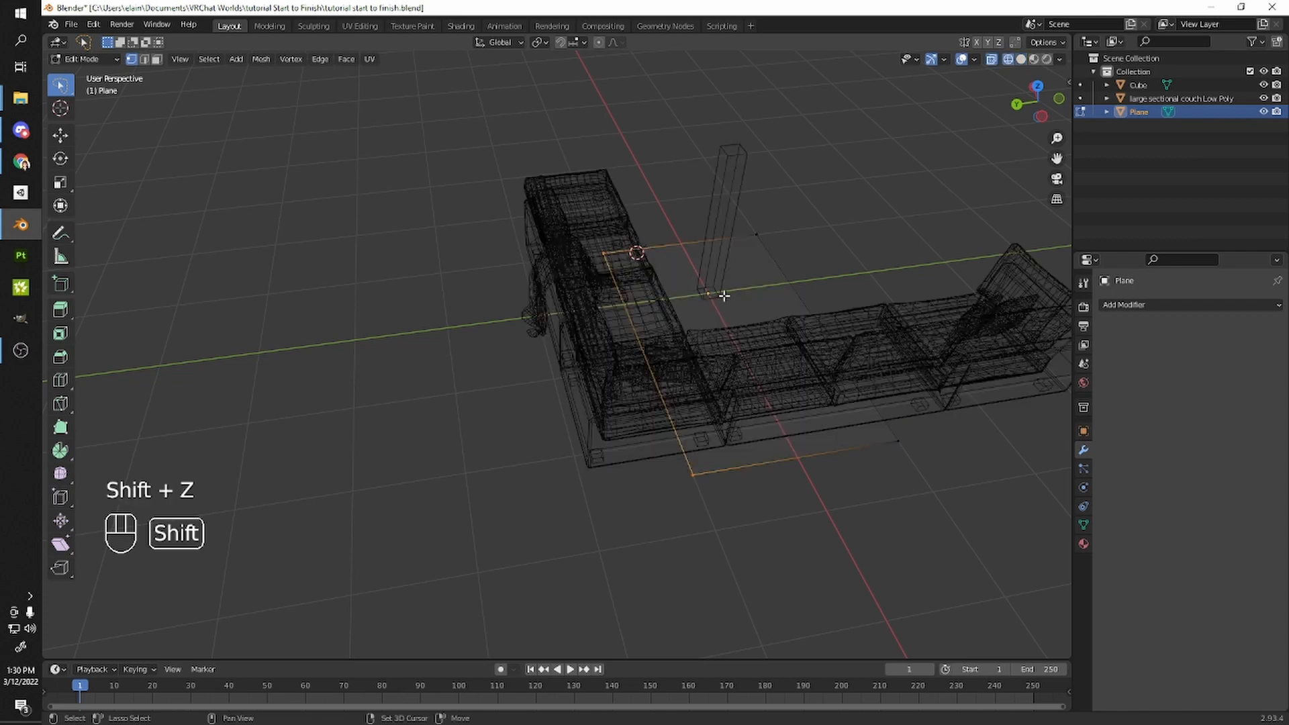
mouse_move(745, 284)
middle_down()
mouse_move(763, 296)
mouse_move(752, 305)
mouse_move(745, 271)
middle_up()
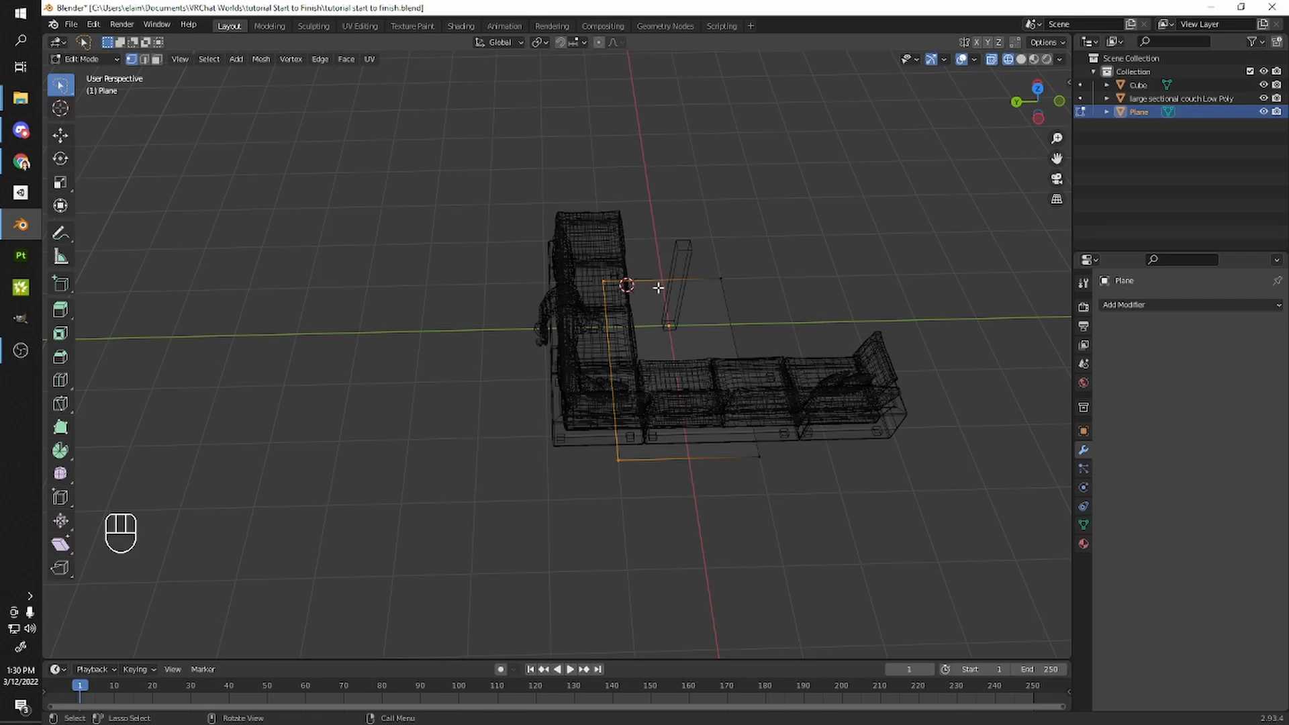
- Try moving the plane's selected edge along single axes, with Z locked, and as an edge slide
key(g)
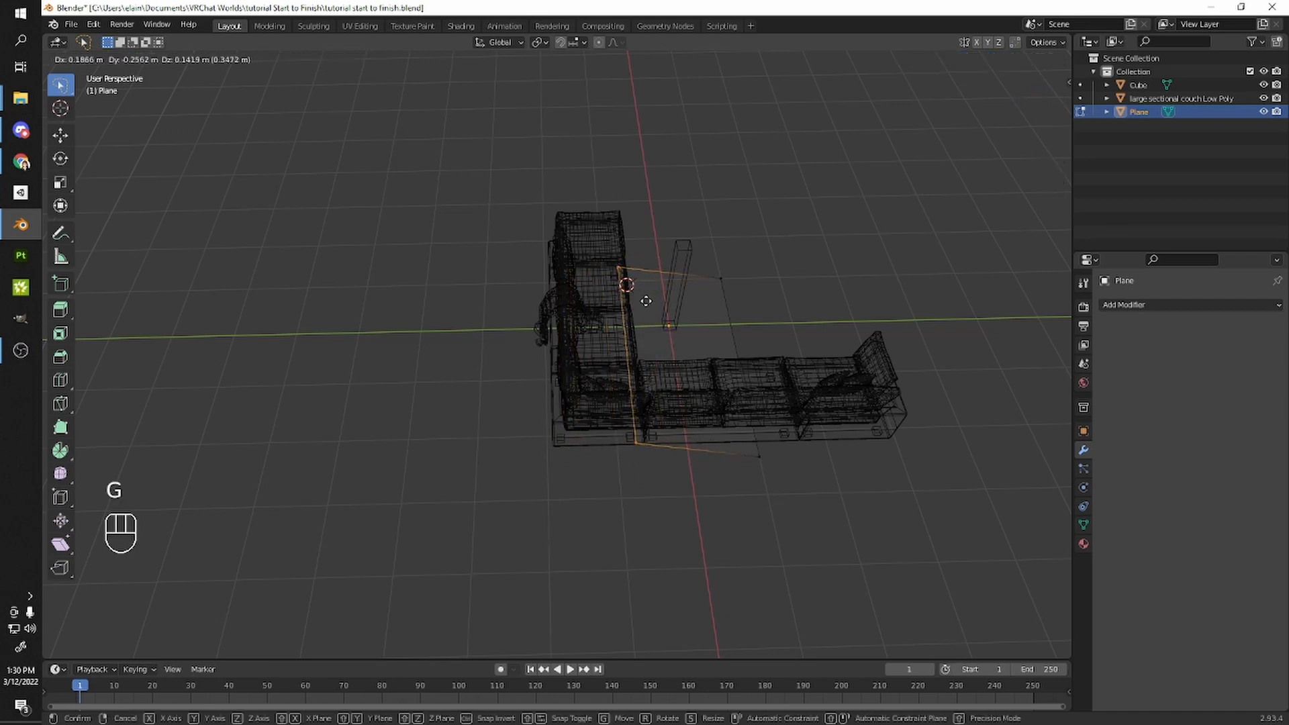
key(y)
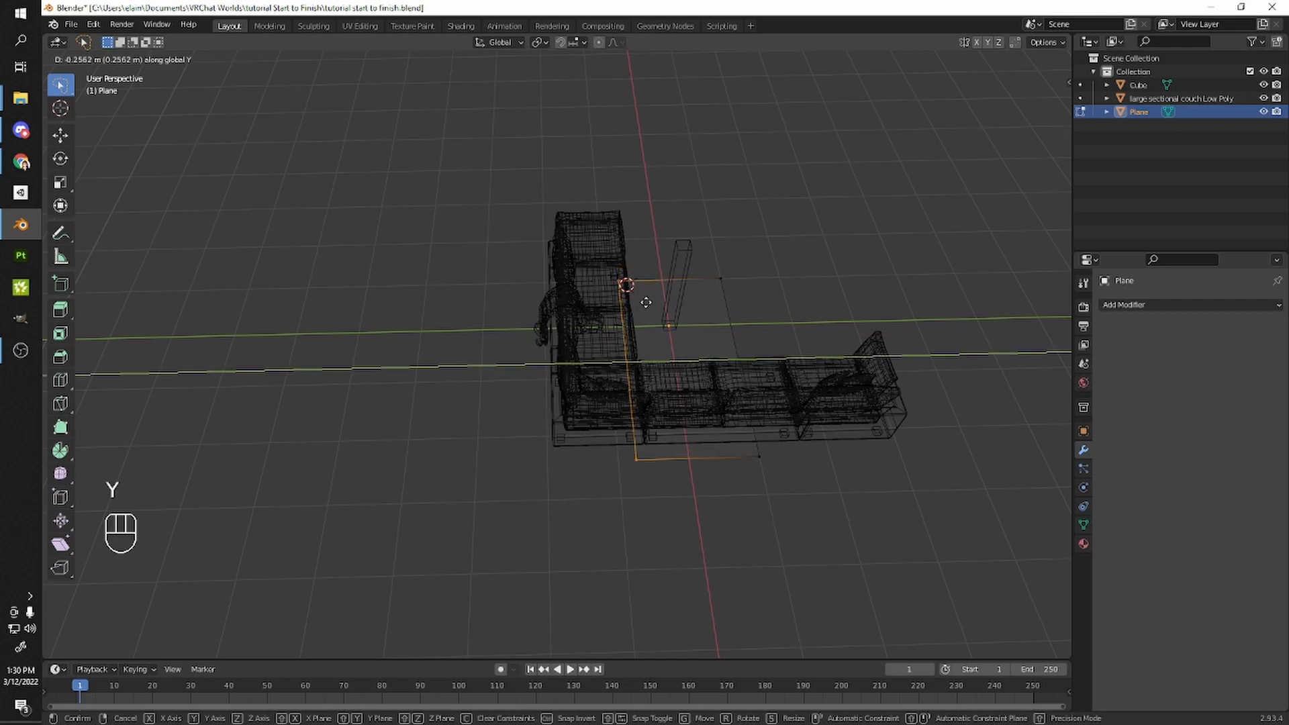
key(x)
key(z)
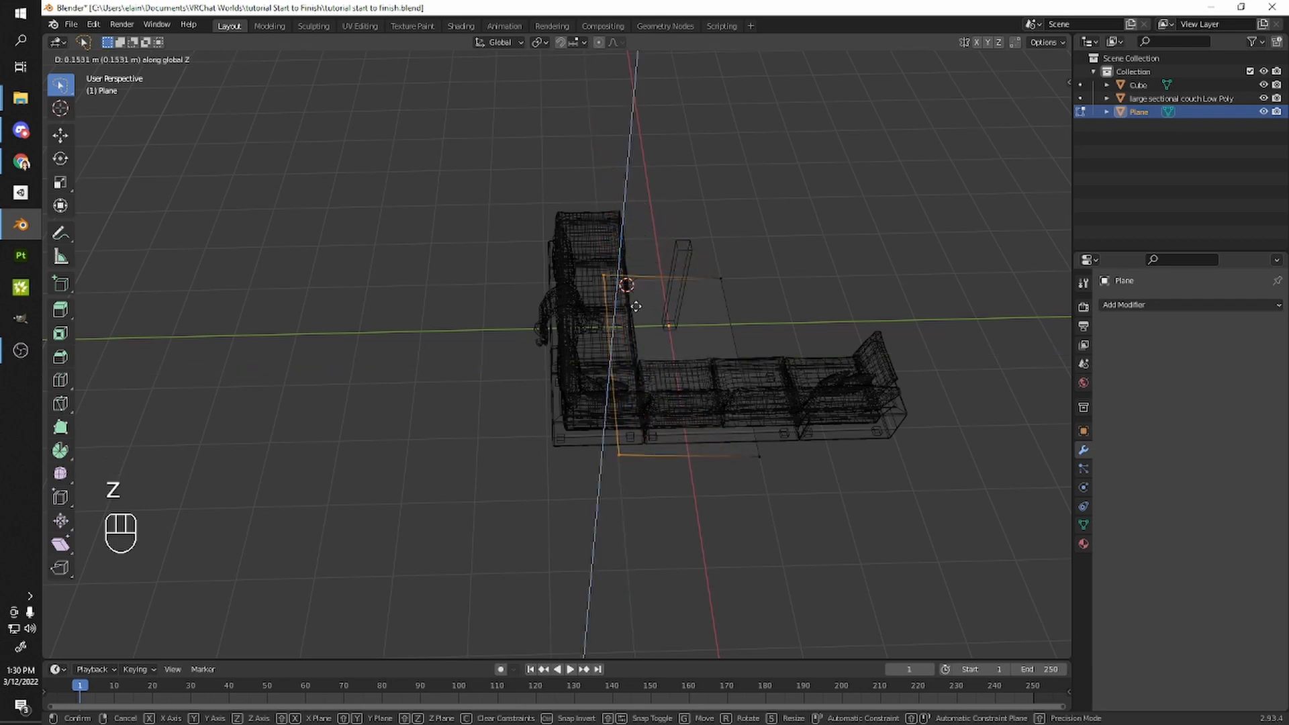
key(shift+z)
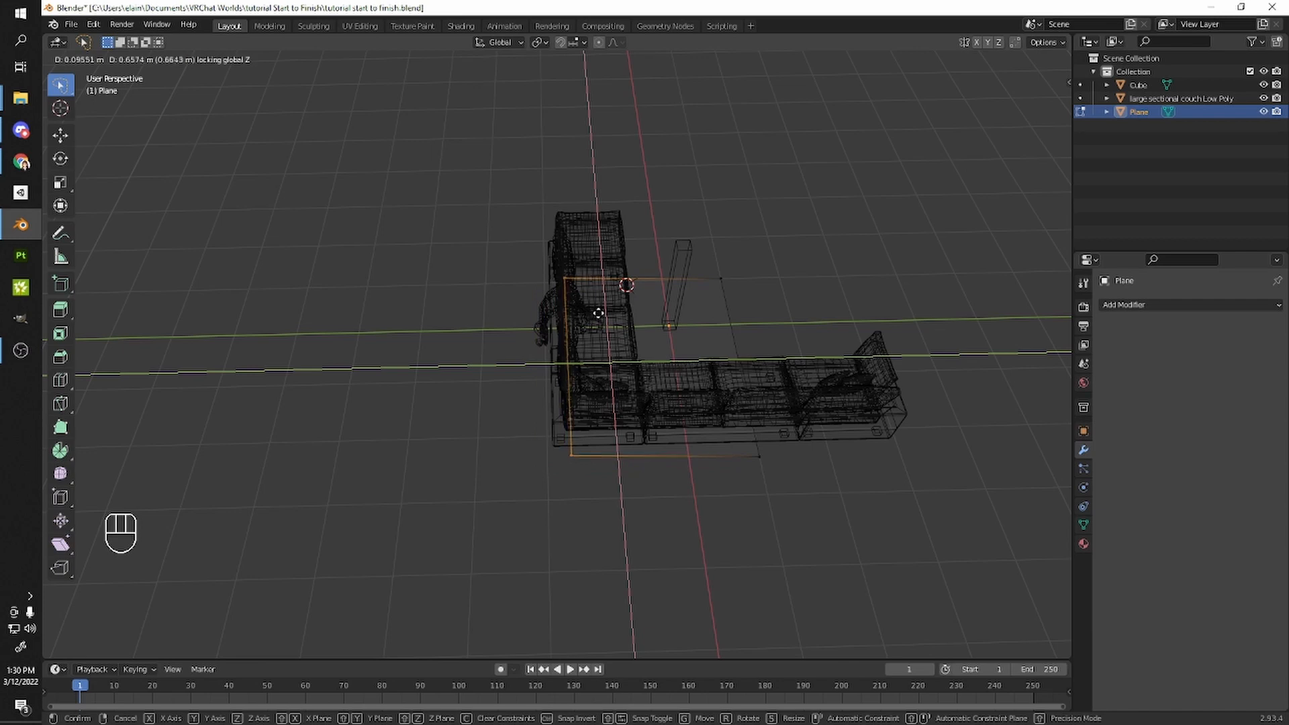
key(g)
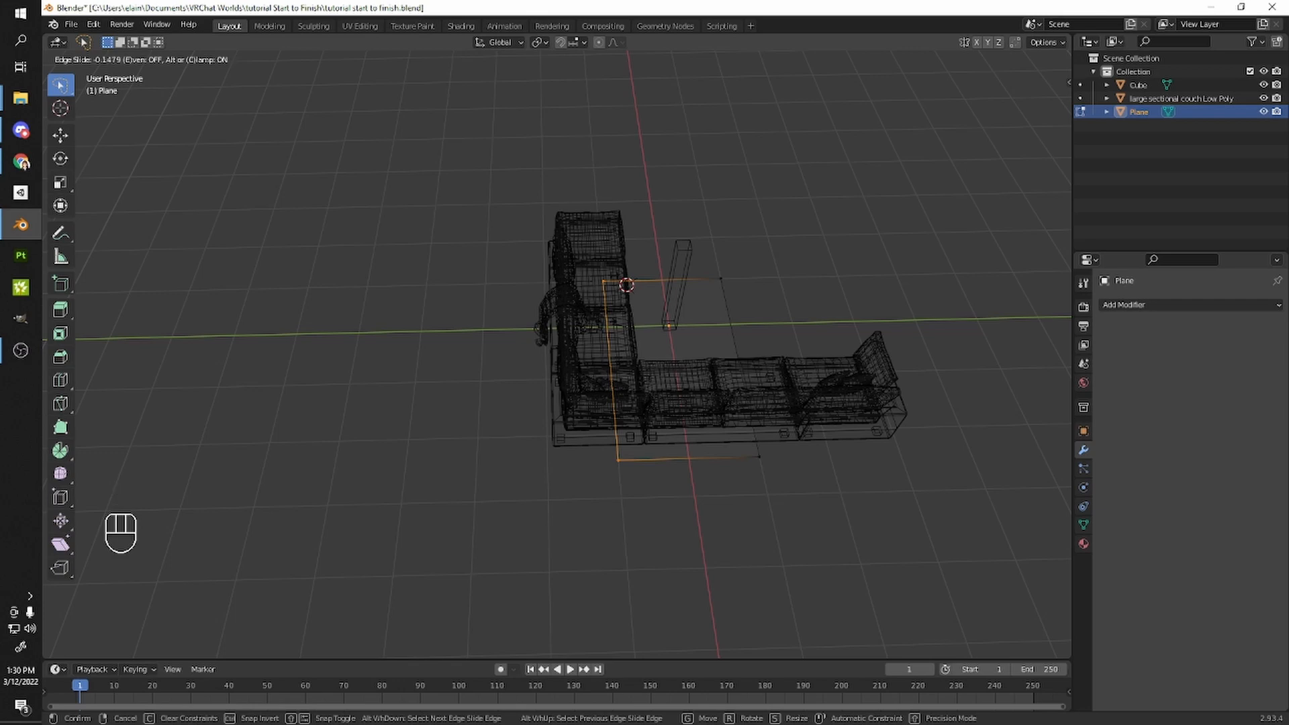
click(563, 320)
- In vertex selection, lasso the floor plane's two corners on the blanket side and move them along Y beyond the couch's back
key(3)
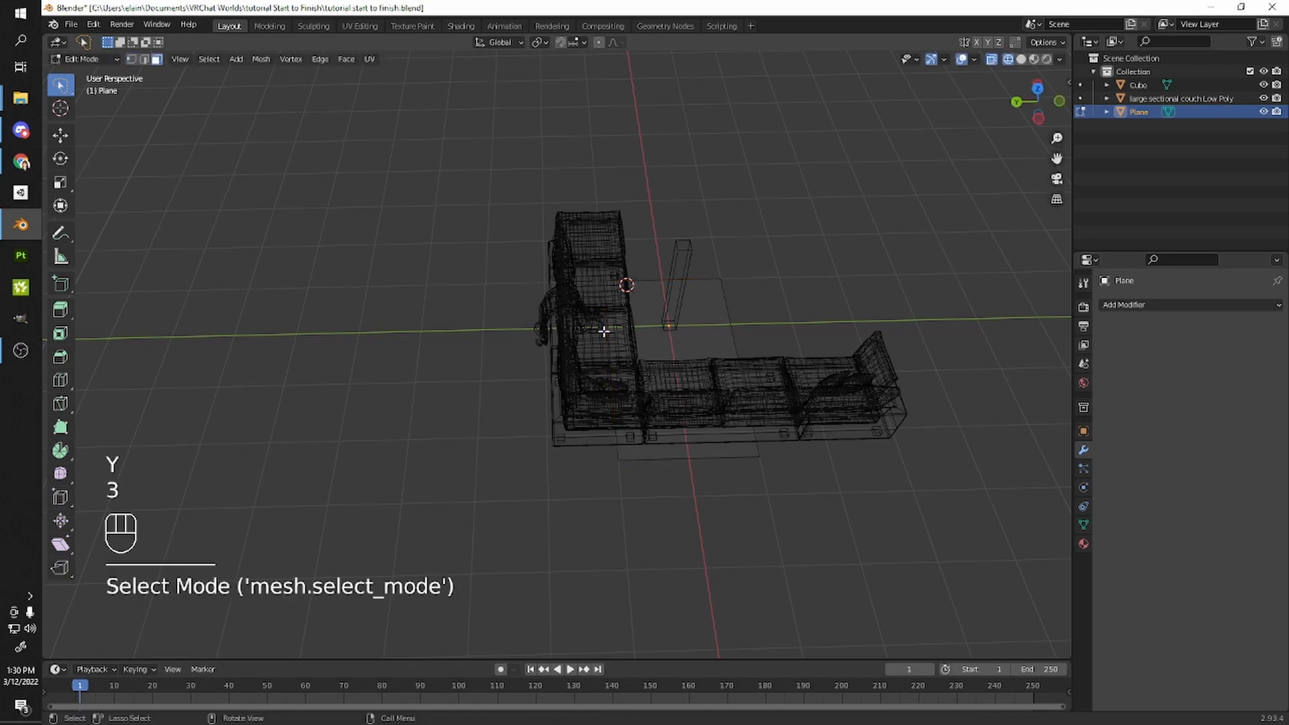
key(1)
ctrl+right_drag(584, 262, 620, 367)
key(g)
key(y)
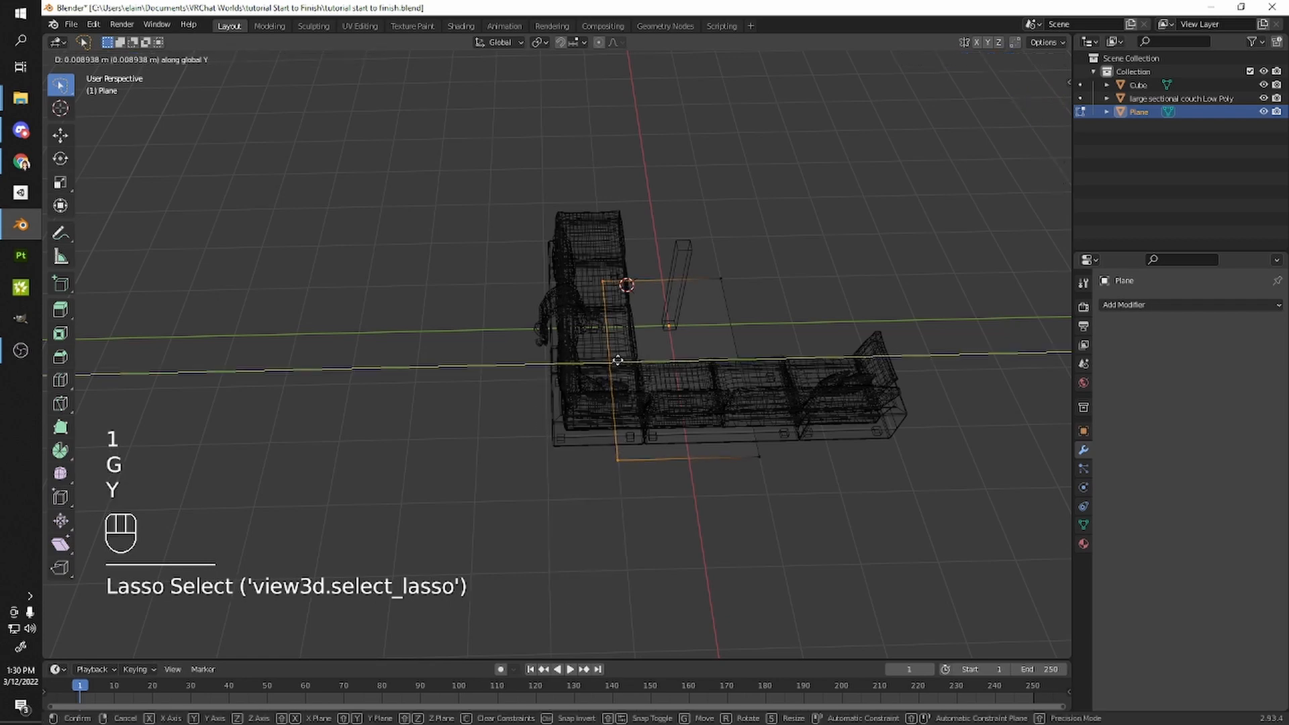
click(496, 376)
- Inspect the extended floor plane around the couch in solid shading, and return to wireframe
key(shift+z)
scroll(583, 385, down, 4)
middle_drag(491, 388, 625, 389)
scroll(621, 382, up, 4)
shift+middle_drag(591, 389, 527, 362)
scroll(635, 365, down, 4)
mouse_move(681, 356)
shift+middle_down()
mouse_move(550, 343)
mouse_move(641, 334)
shift+middle_up()
scroll(610, 354, up, 2)
key(shift+z)
- Lasso the plane's two corners under the couch's ottoman side and move them along X well past the couch's end
mouse_move(536, 287)
mouse_down()
mouse_move(346, 368)
mouse_move(601, 195)
mouse_up()
middle_drag(520, 296, 662, 317)
key(g)
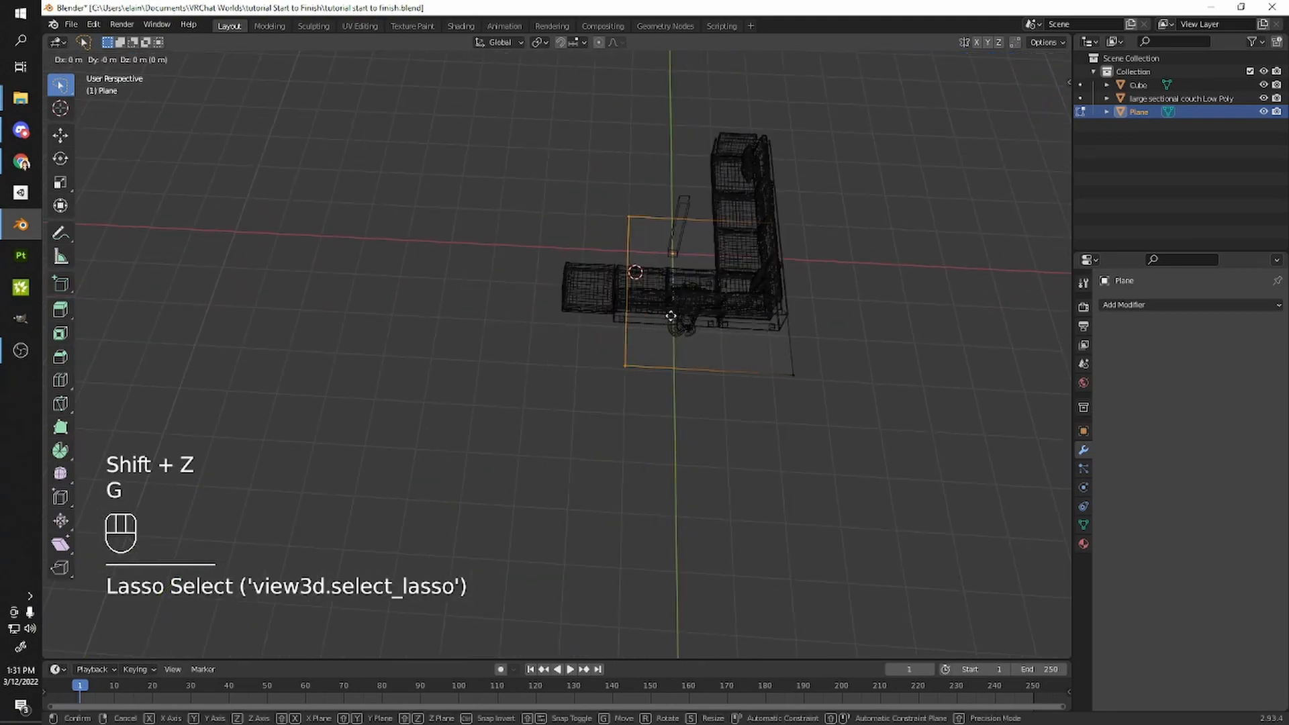
key(x)
click(512, 308)
- Lasso the plane's two corners opposite the blanket side and move them along Y beyond the couch's other end
middle_drag(538, 308, 600, 321)
scroll(600, 321, down, 2)
mouse_move(623, 243)
mouse_down()
mouse_move(607, 161)
mouse_move(618, 167)
mouse_up()
mouse_move(594, 299)
middle_down()
mouse_move(653, 364)
mouse_move(711, 350)
middle_up()
key(g)
key(y)
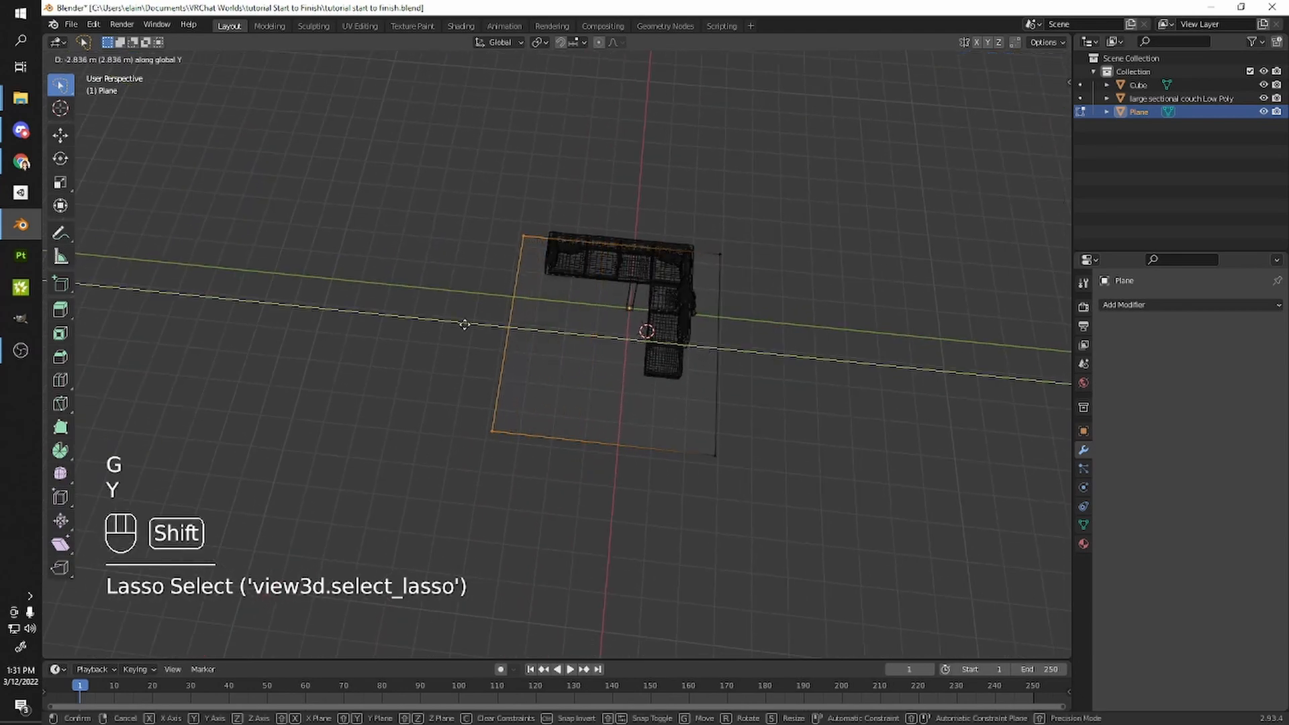
click(476, 326)
- Inspect the enlarged floor plane under the couch in solid shading from several angles, and return to Object Mode
key(shift+z)
middle_drag(596, 334, 495, 294)
scroll(497, 295, up, 5)
scroll(698, 316, down, 3)
middle_drag(746, 319, 638, 335)
middle_drag(510, 296, 678, 379)
scroll(671, 369, up, 4)
middle_drag(658, 362, 831, 308)
scroll(709, 292, down, 6)
middle_drag(737, 301, 738, 344)
scroll(787, 319, up, 4)
shift+middle_drag(739, 343, 823, 443)
scroll(829, 374, up, 2)
scroll(819, 384, down, 1)
middle_drag(819, 384, 765, 395)
key(Tab)
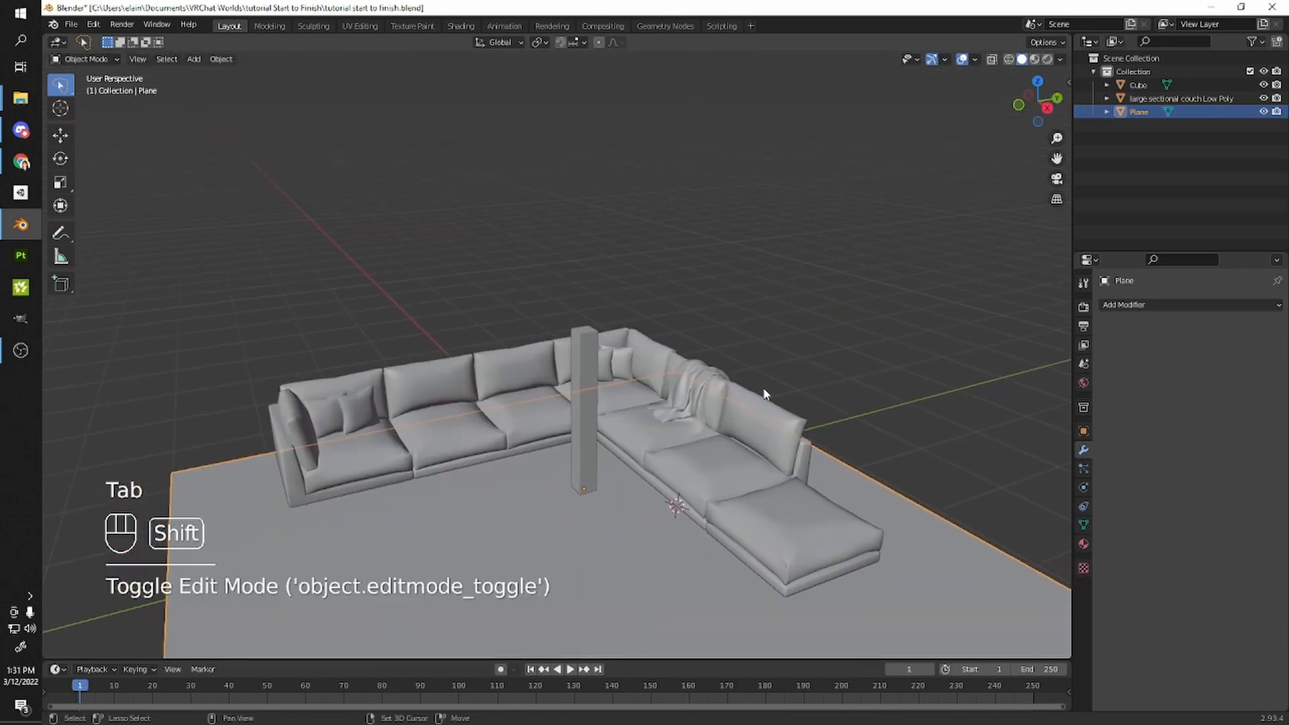
scroll(774, 371, up, 2)
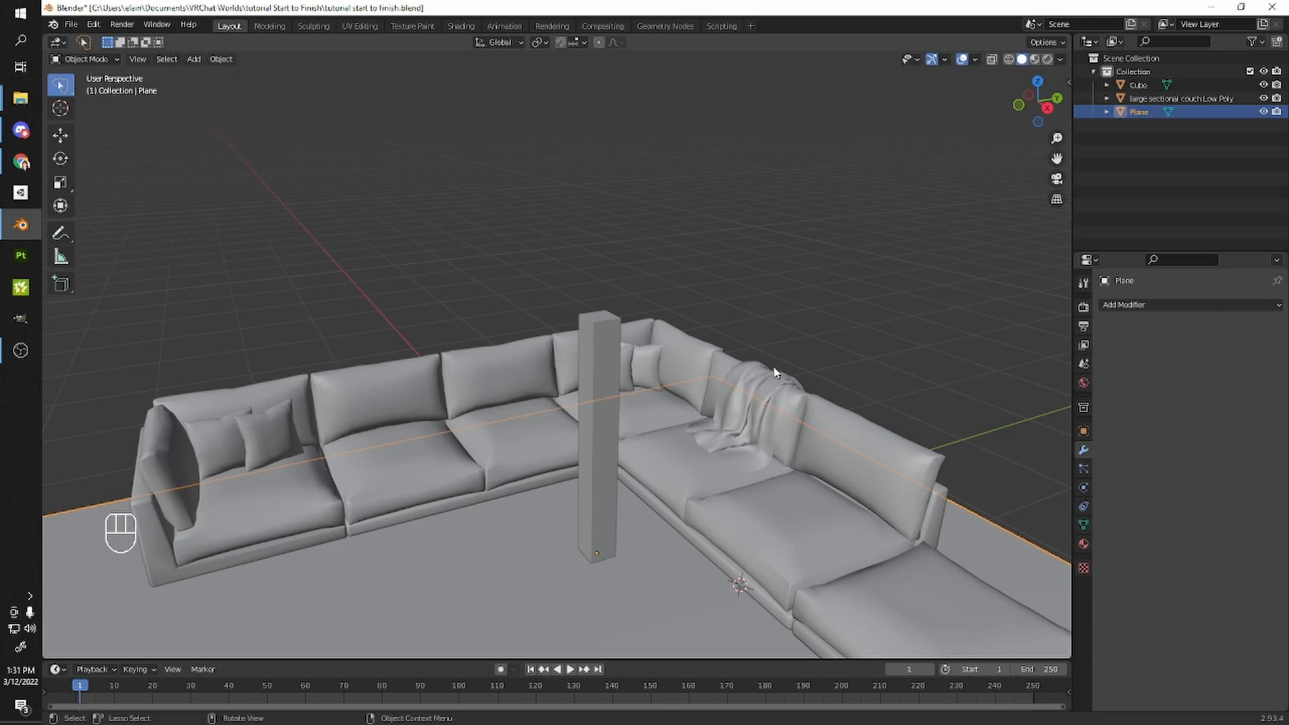
- Run the Walk Navigation command and walk around the couch, reference pillar and floor, leaving without keeping the new view
key(F3)
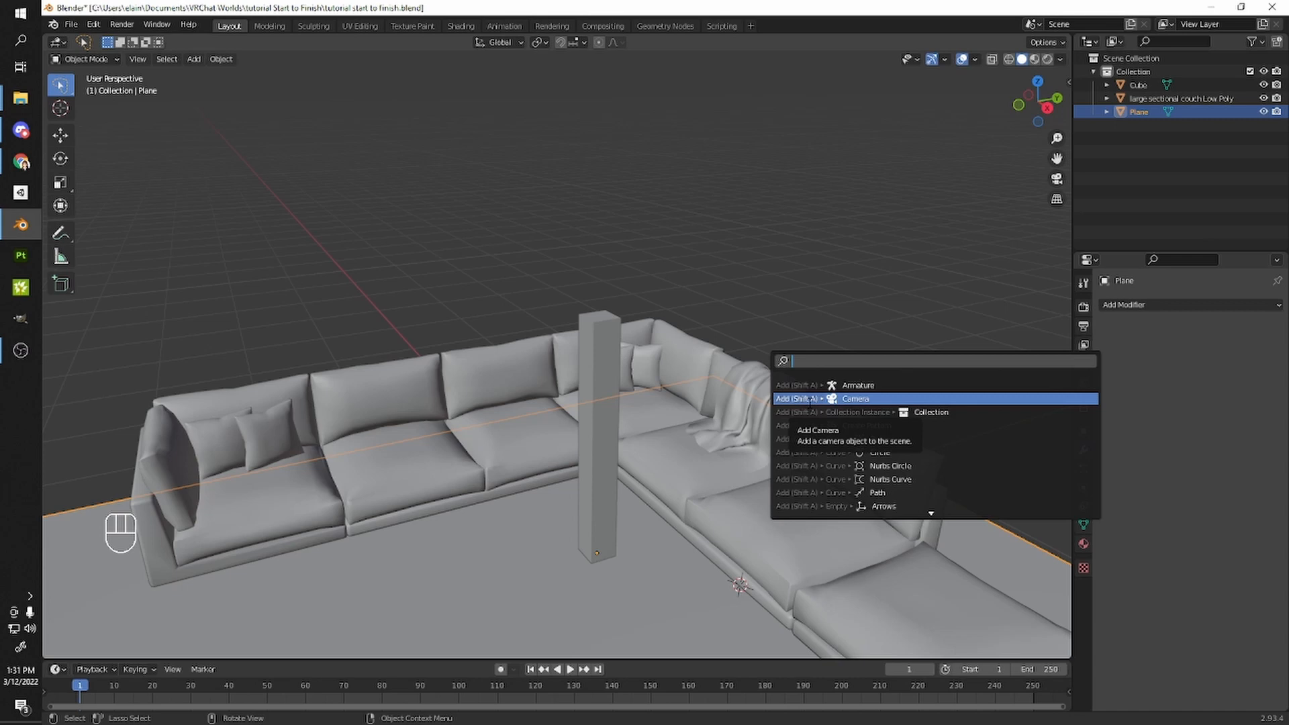
text(walkn)
key(BackSpace)
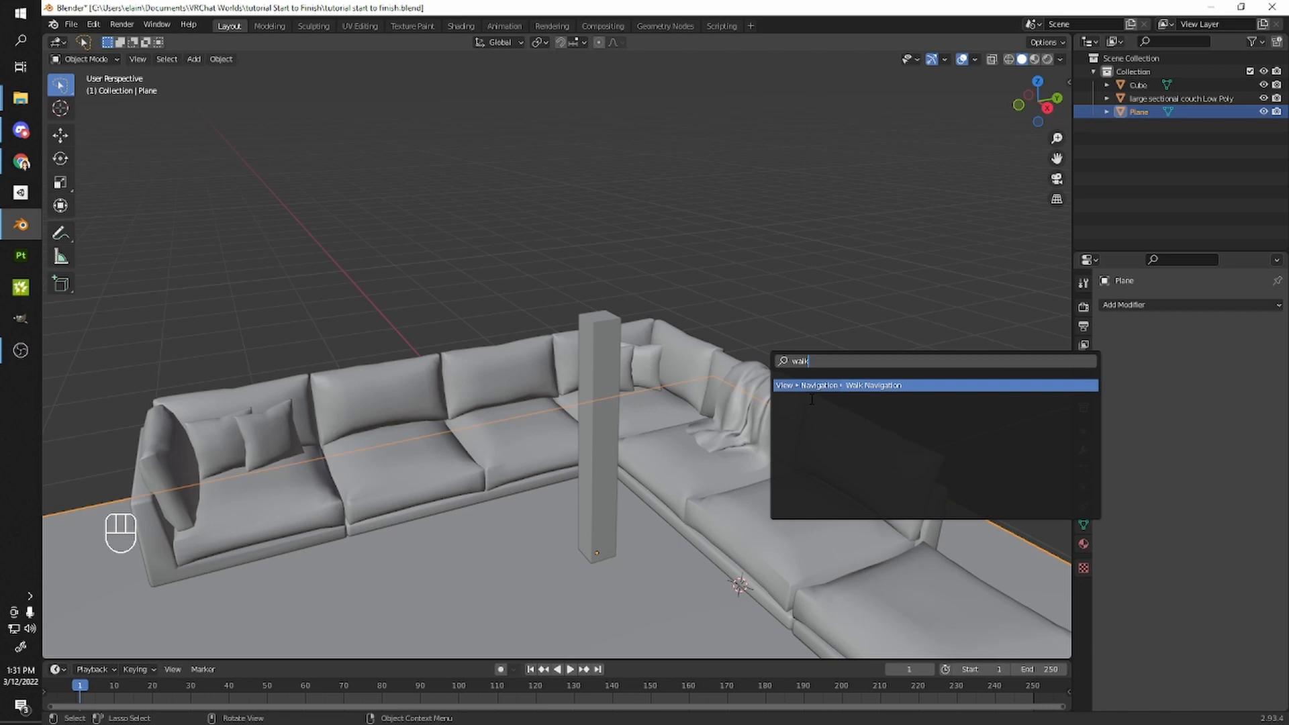
click(823, 386)
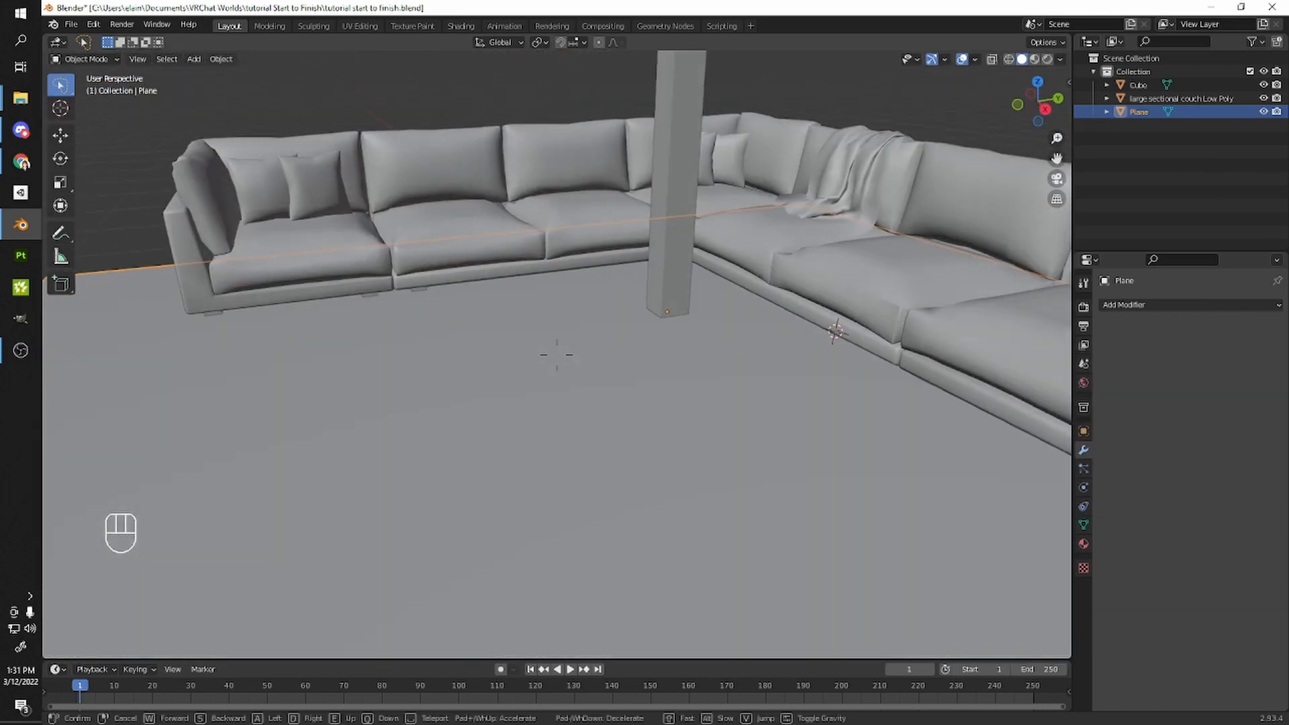
key(w)
key(w)
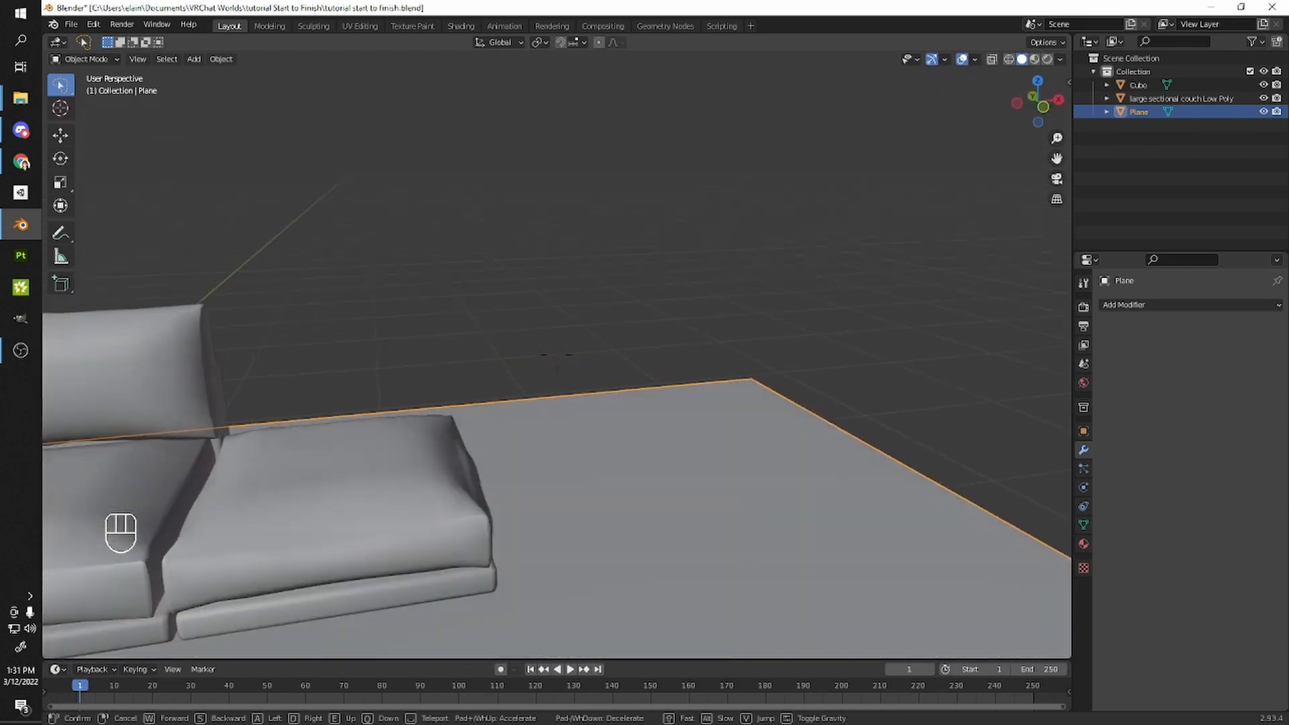
key(w)
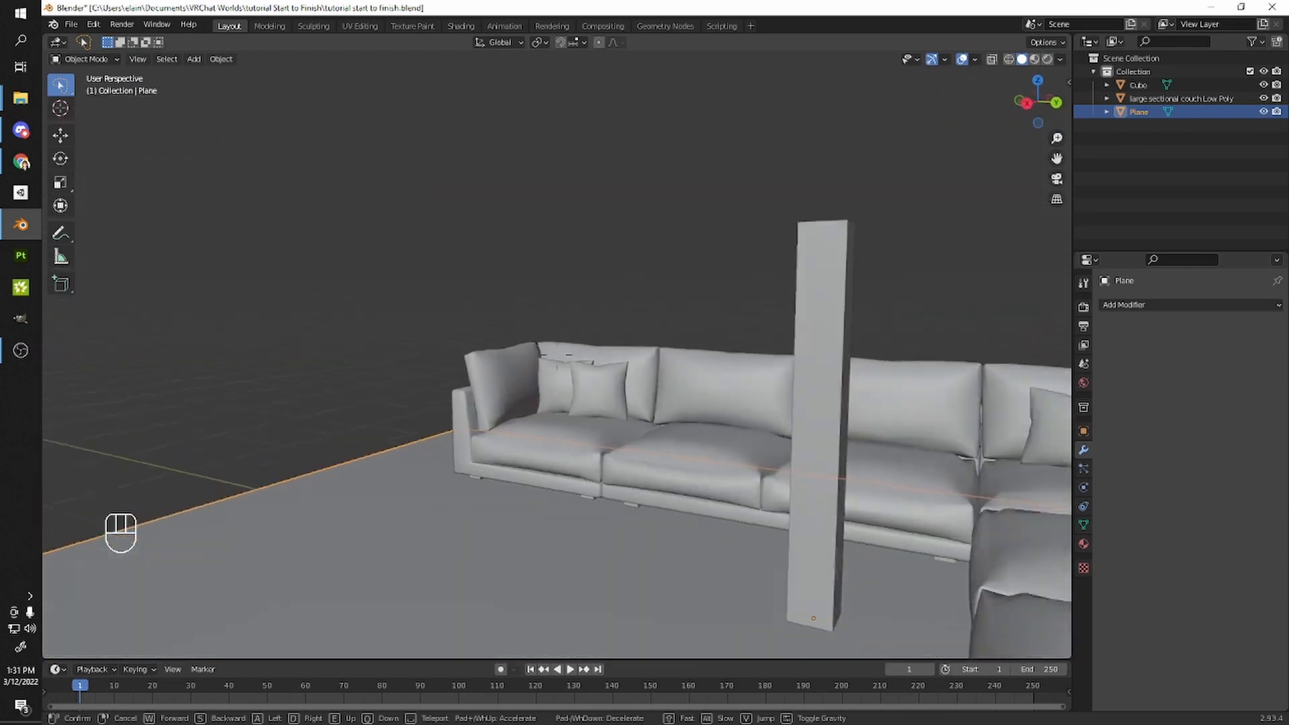
key(w)
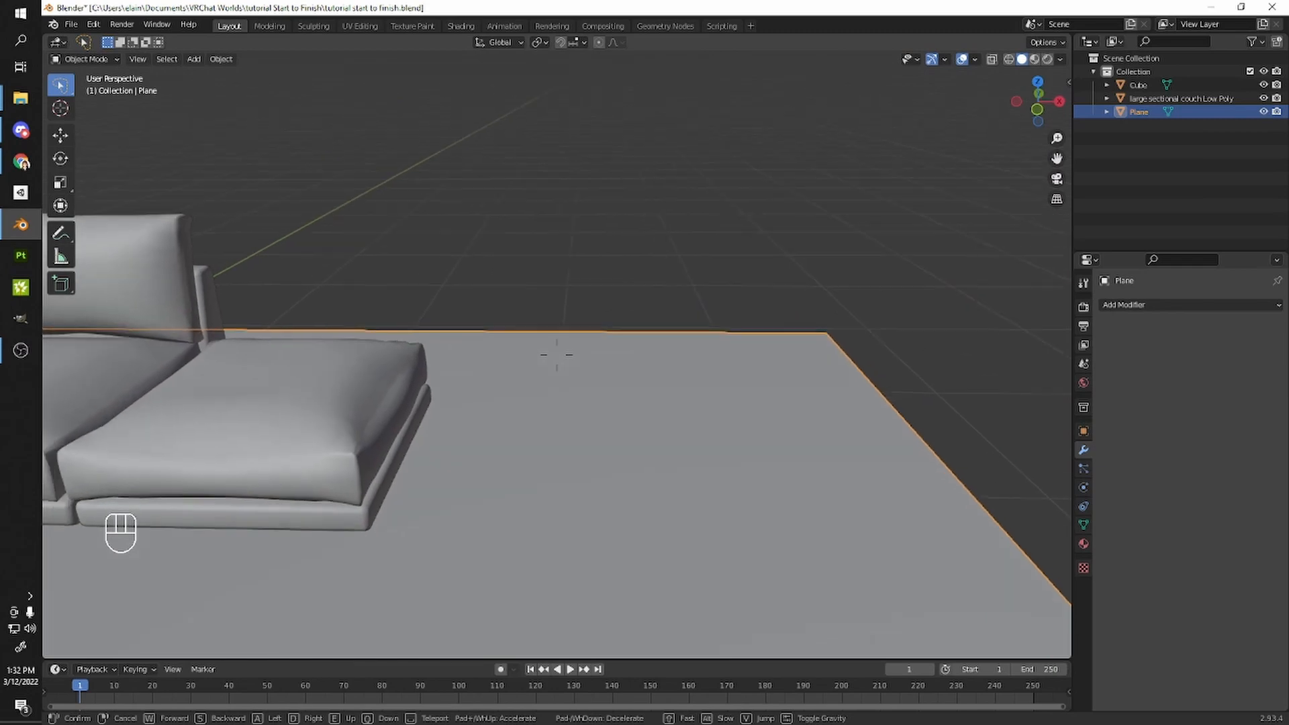
key(w)
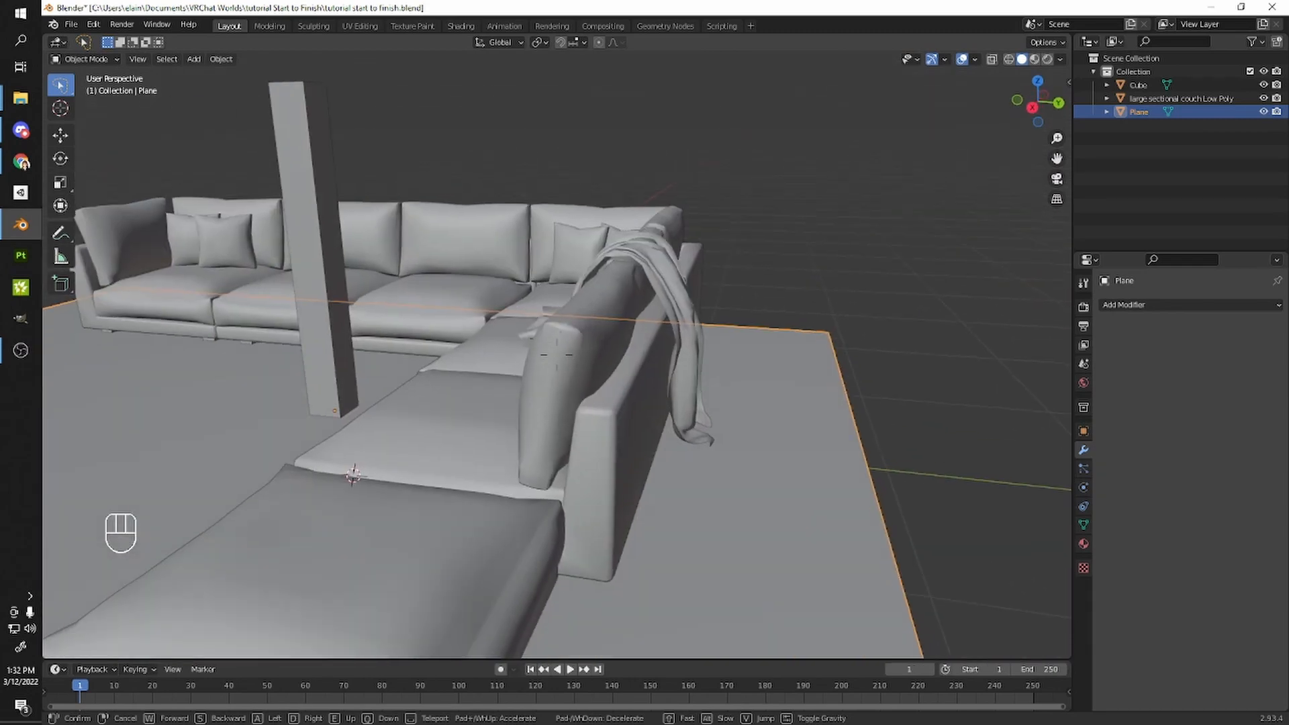
key(w)
key(w)
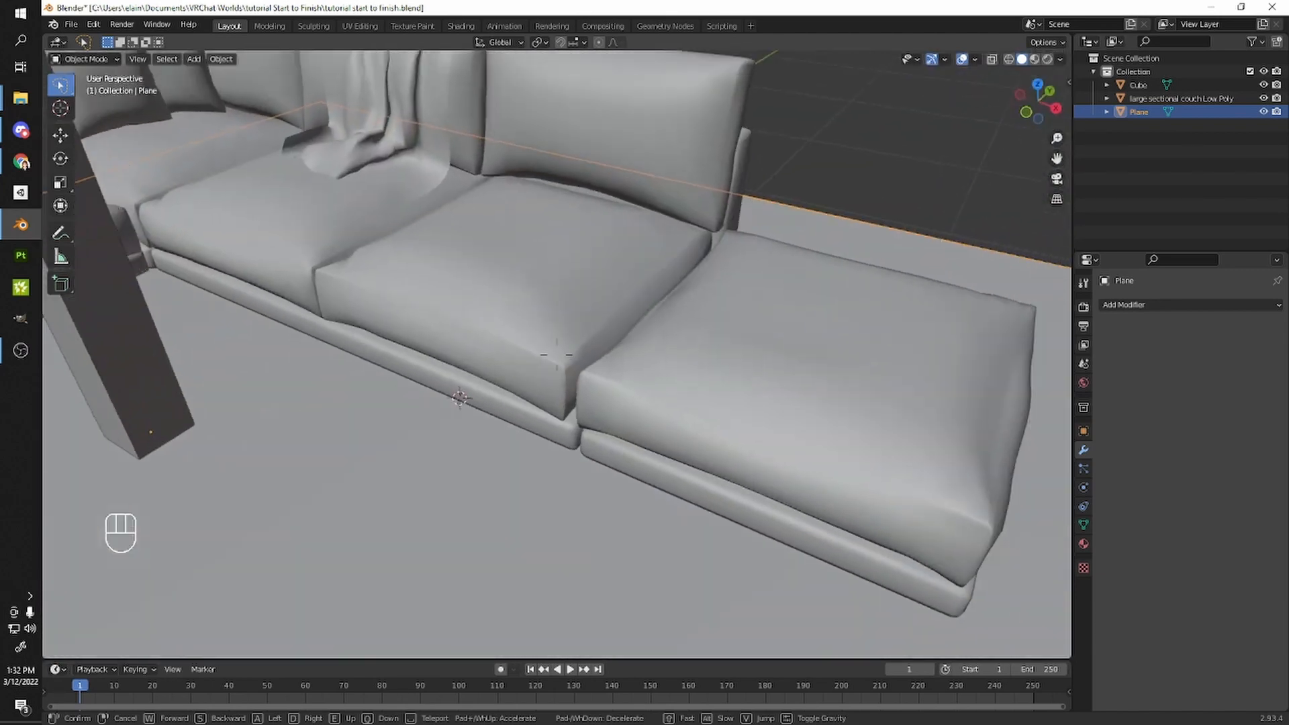
key(d)
right_click(557, 355)
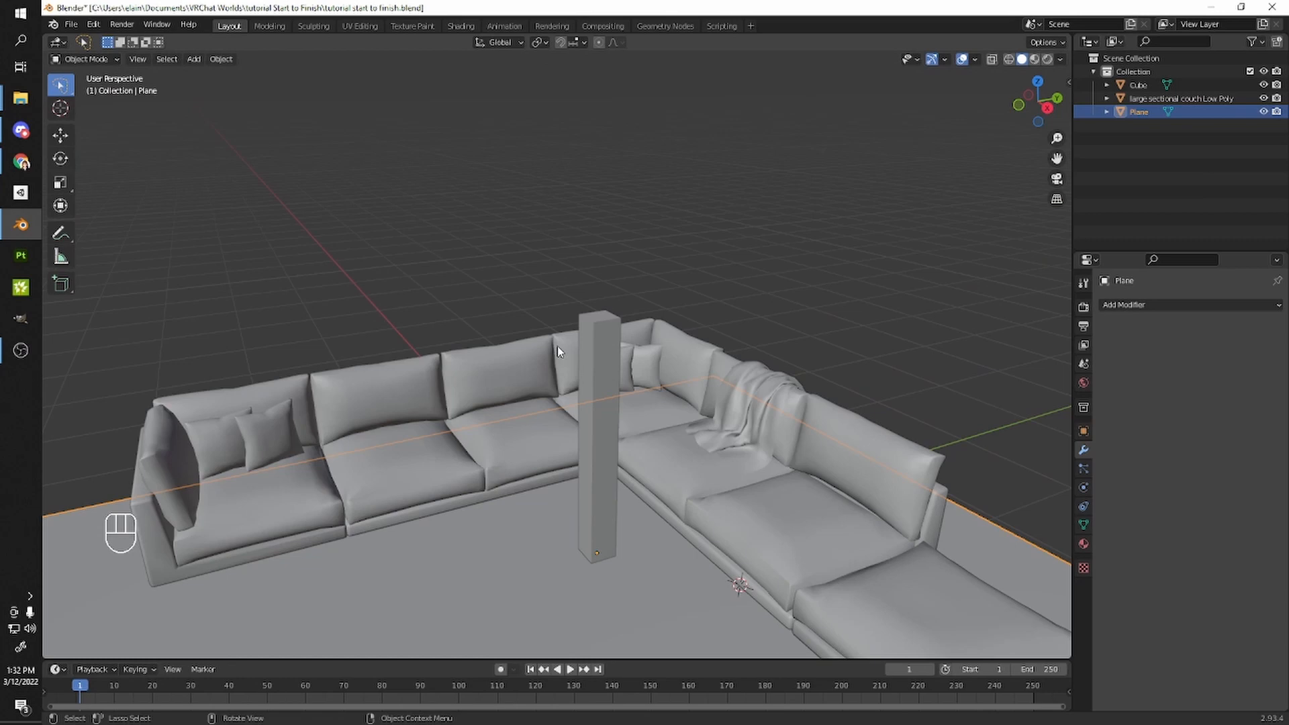
- Examine the floor plane's size relative to the couch and reference pillar from several distances and angles
middle_drag(510, 344, 677, 424)
scroll(623, 315, up, 2)
scroll(624, 316, up, 3)
scroll(621, 299, down, 5)
scroll(627, 345, up, 4)
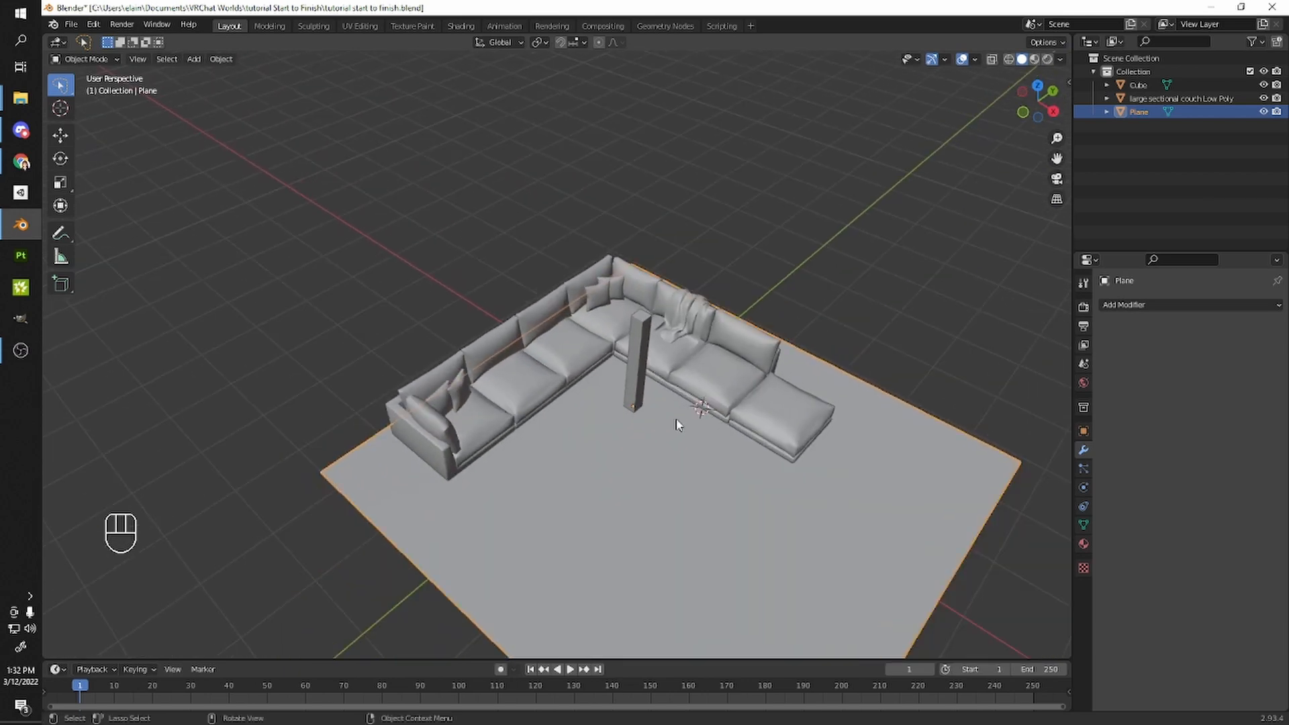
scroll(668, 376, down, 3)
middle_drag(668, 376, 698, 335)
scroll(601, 359, up, 2)
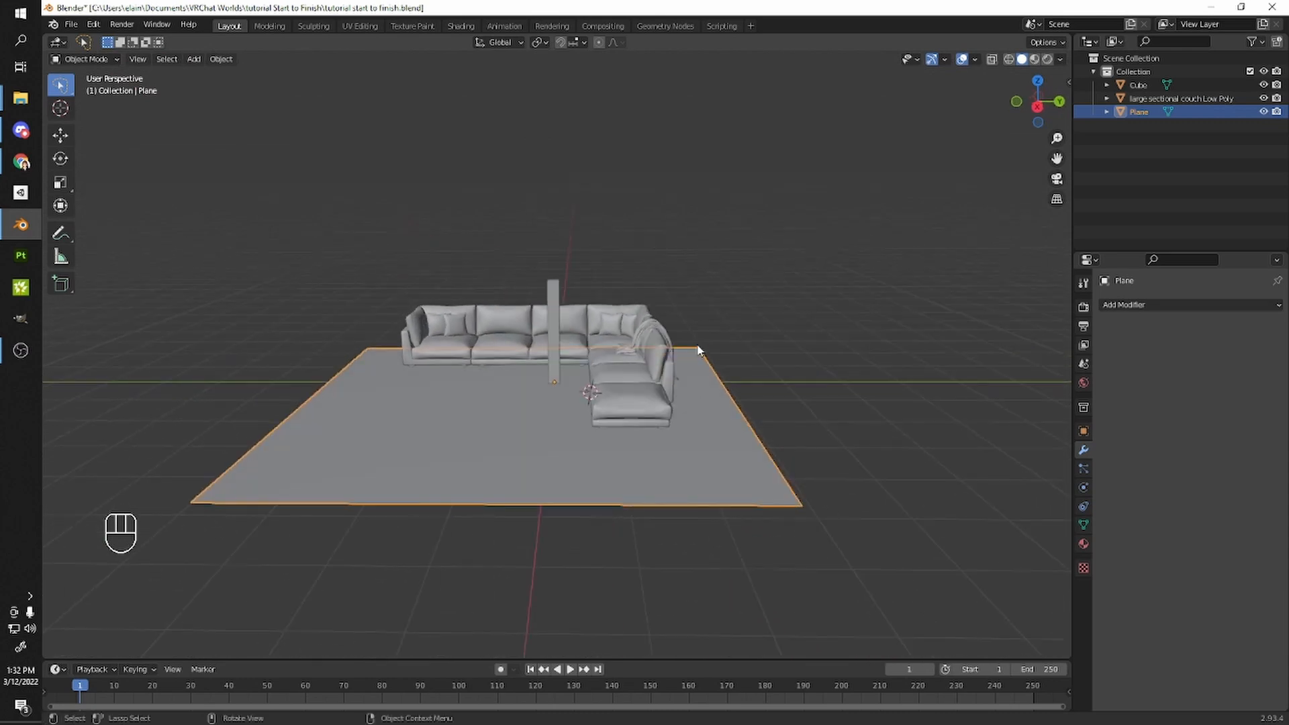
middle_drag(716, 427, 764, 348)
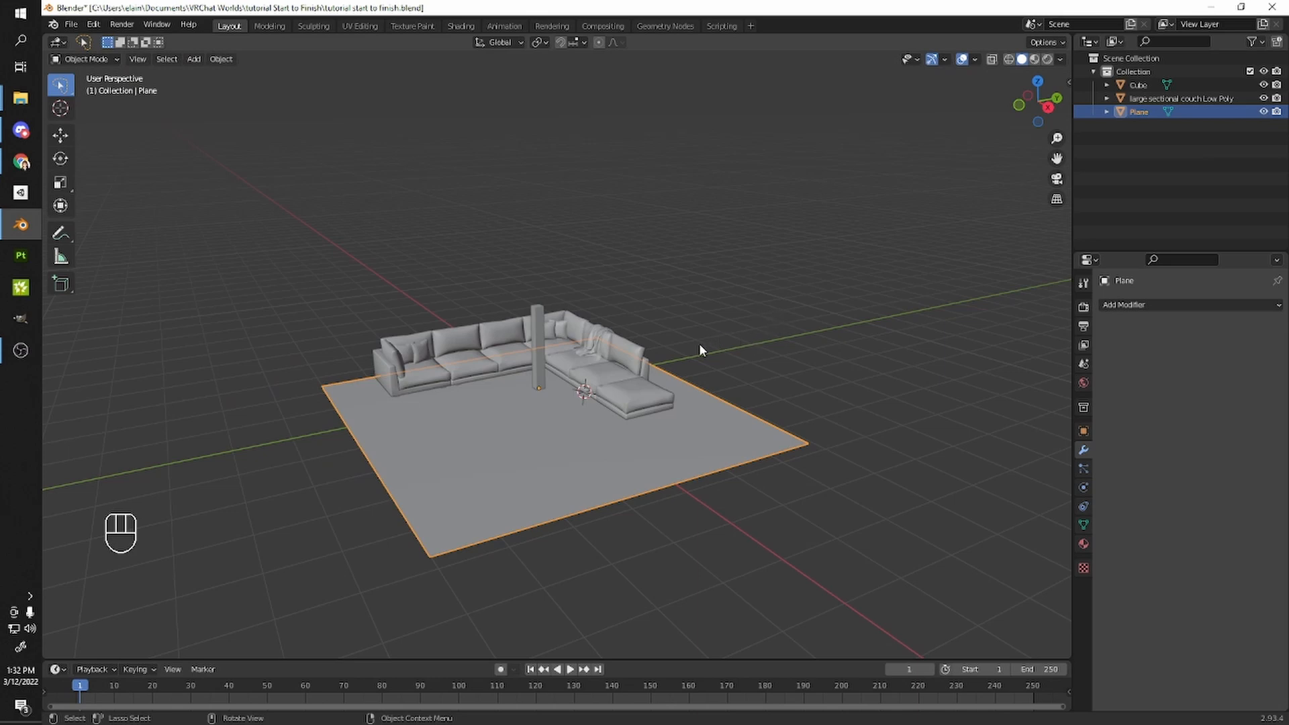
- In edge selection, select the plane's edge behind the blanket side of the couch and move it outward along Y
middle_drag(656, 439, 572, 409)
key(Tab)
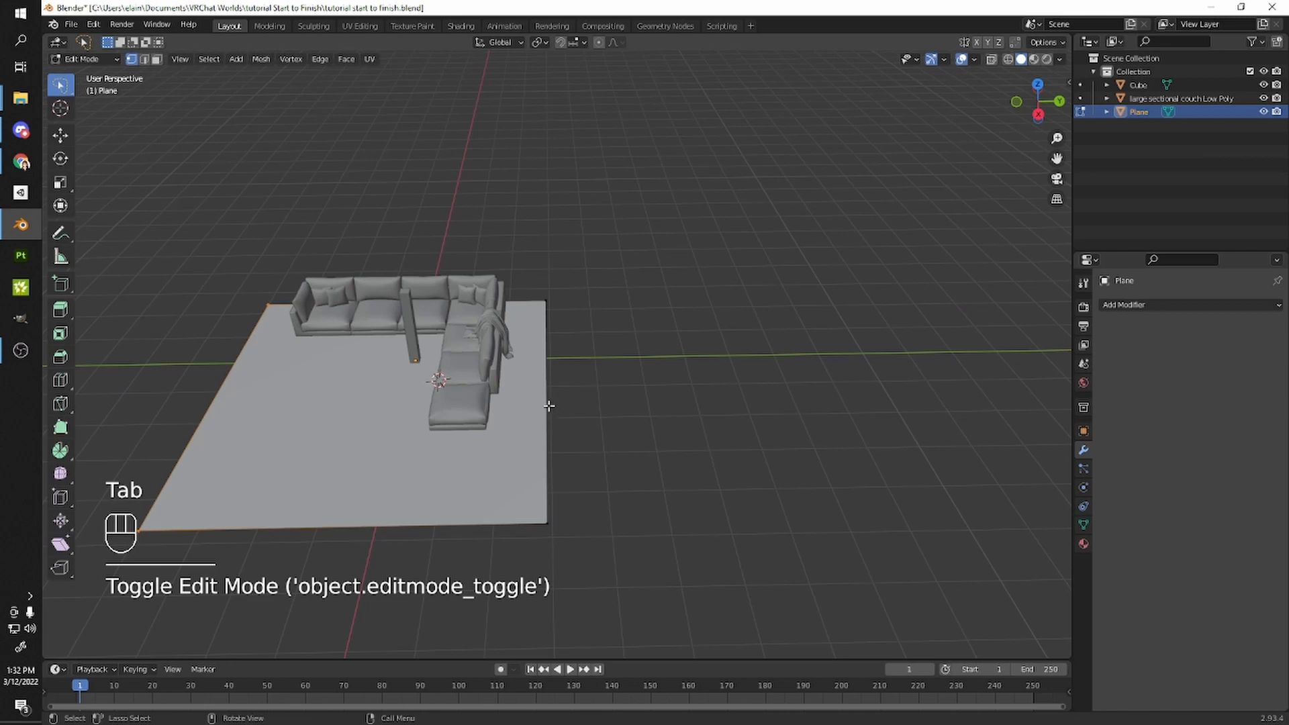
key(2)
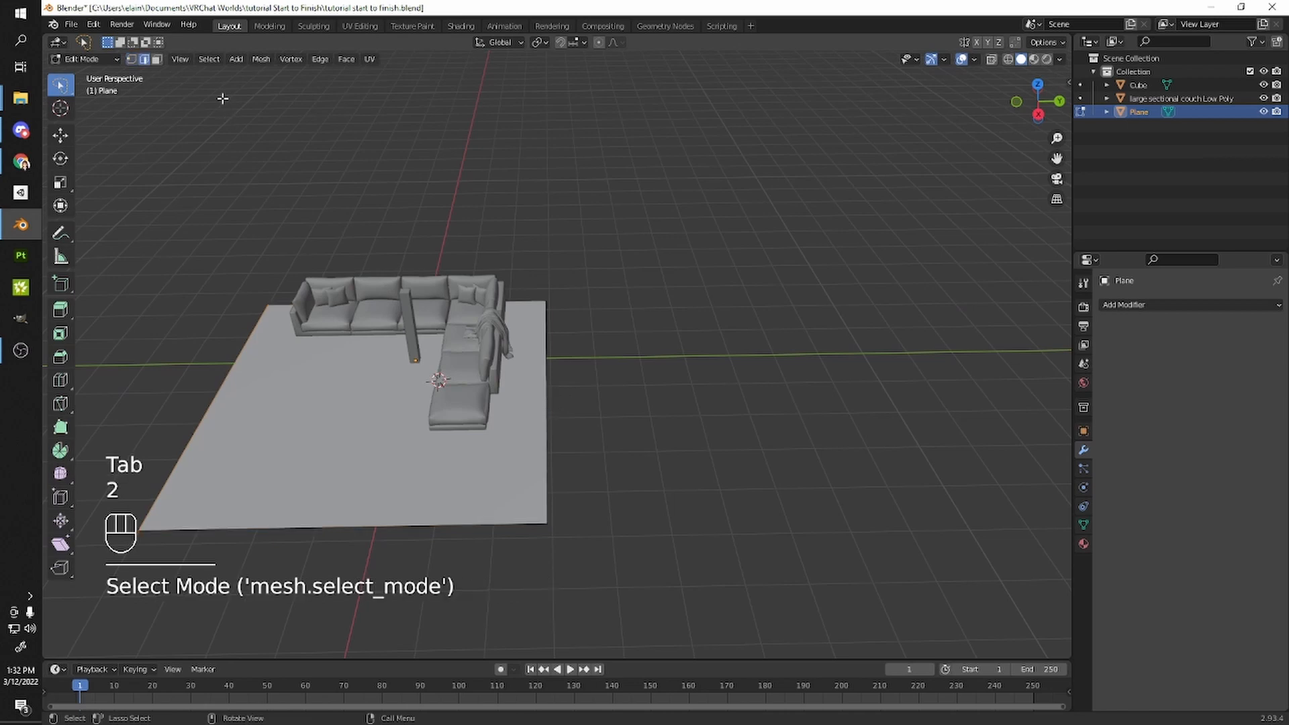
click(552, 423)
middle_drag(553, 423, 587, 406)
key(g)
key(x)
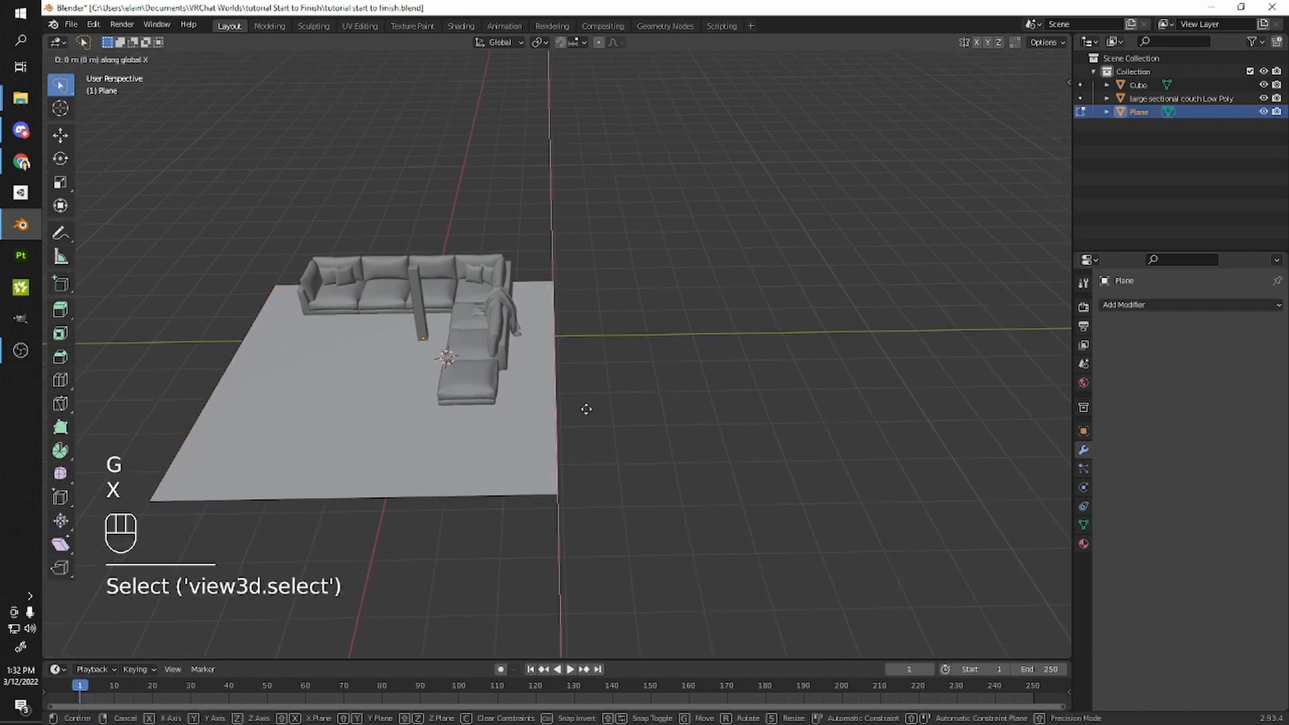
key(y)
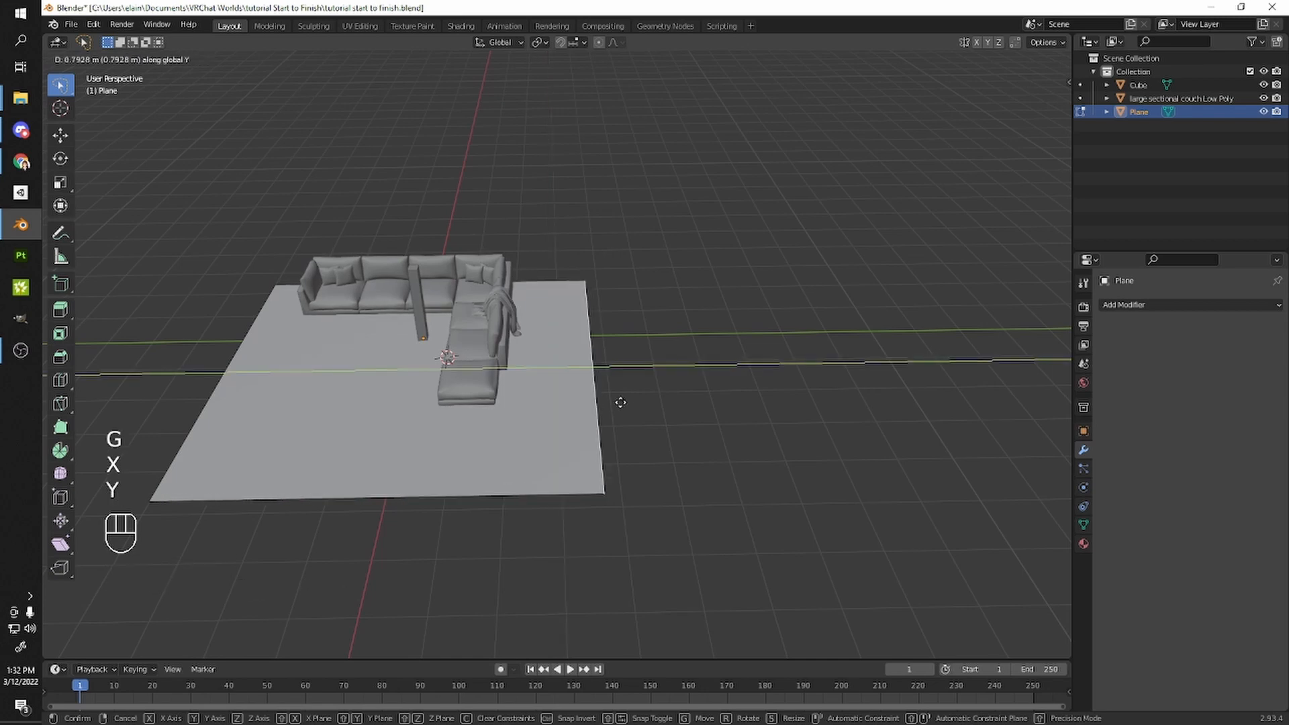
- Snap the 3D cursor to the selected edge of the floor plane
middle_drag(600, 400, 583, 375)
scroll(582, 375, up, 3)
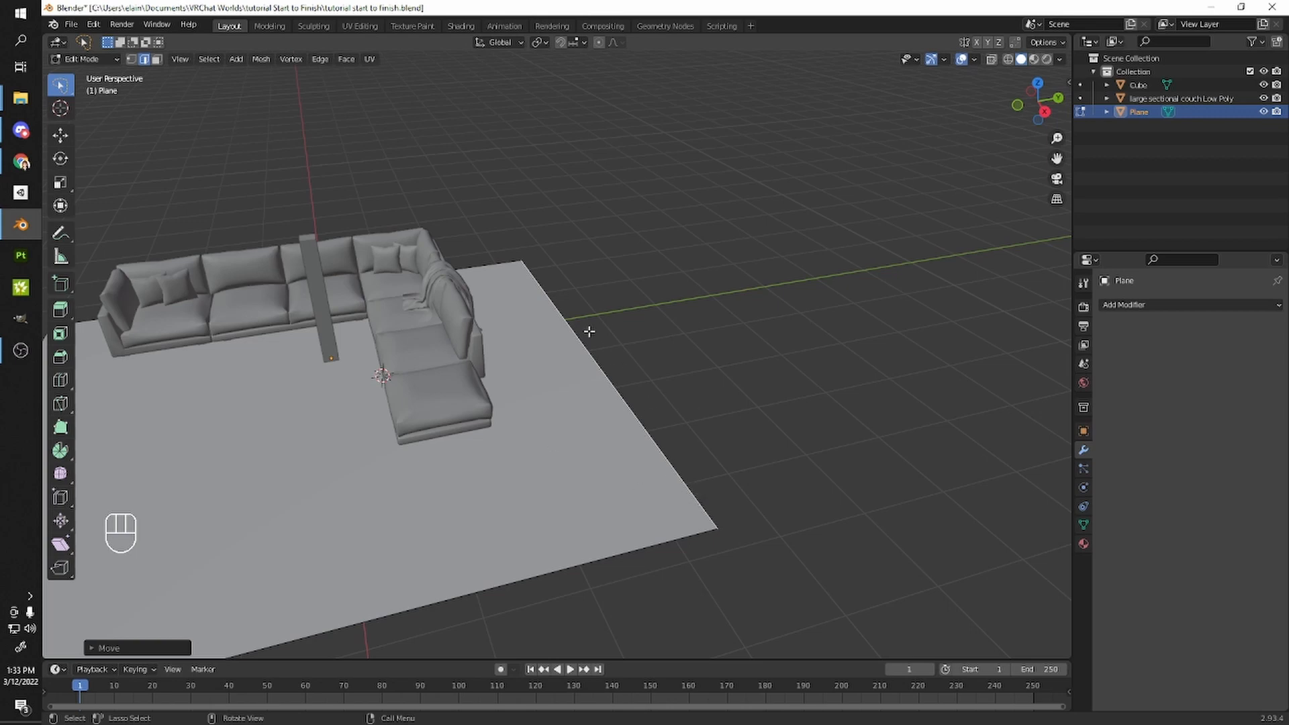
key(shift+s)
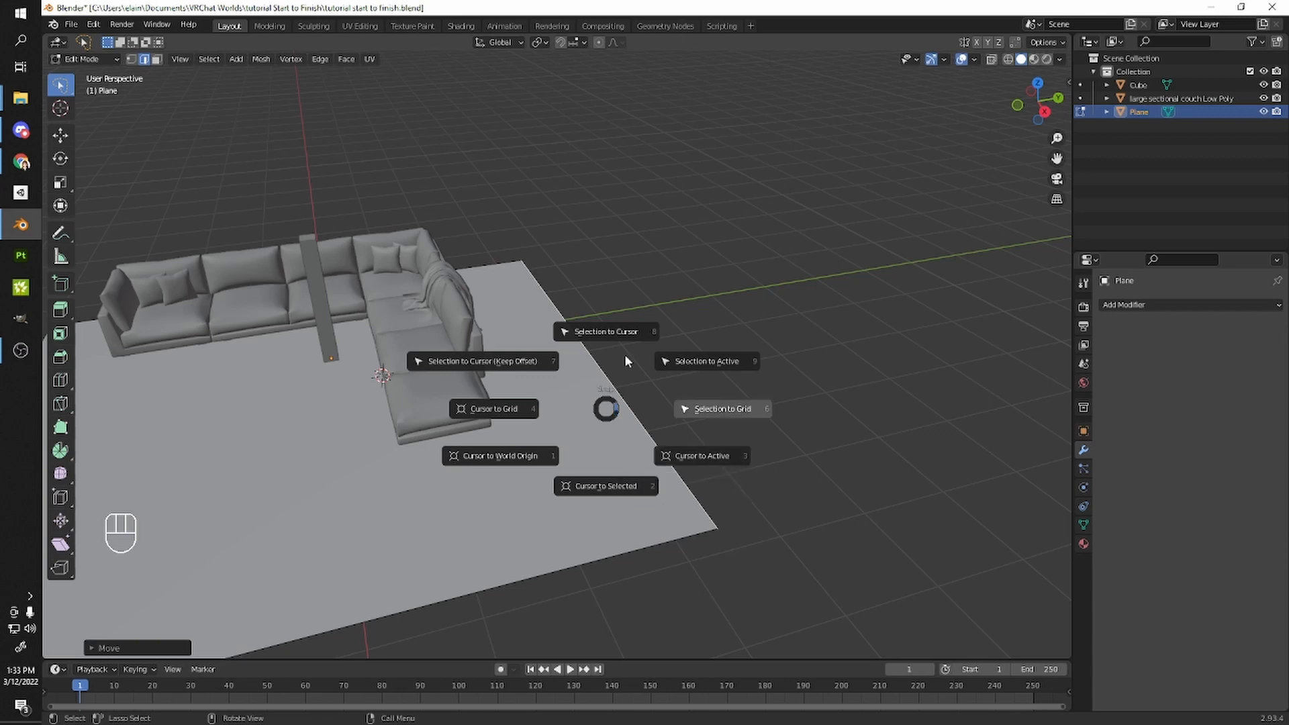
click(611, 486)
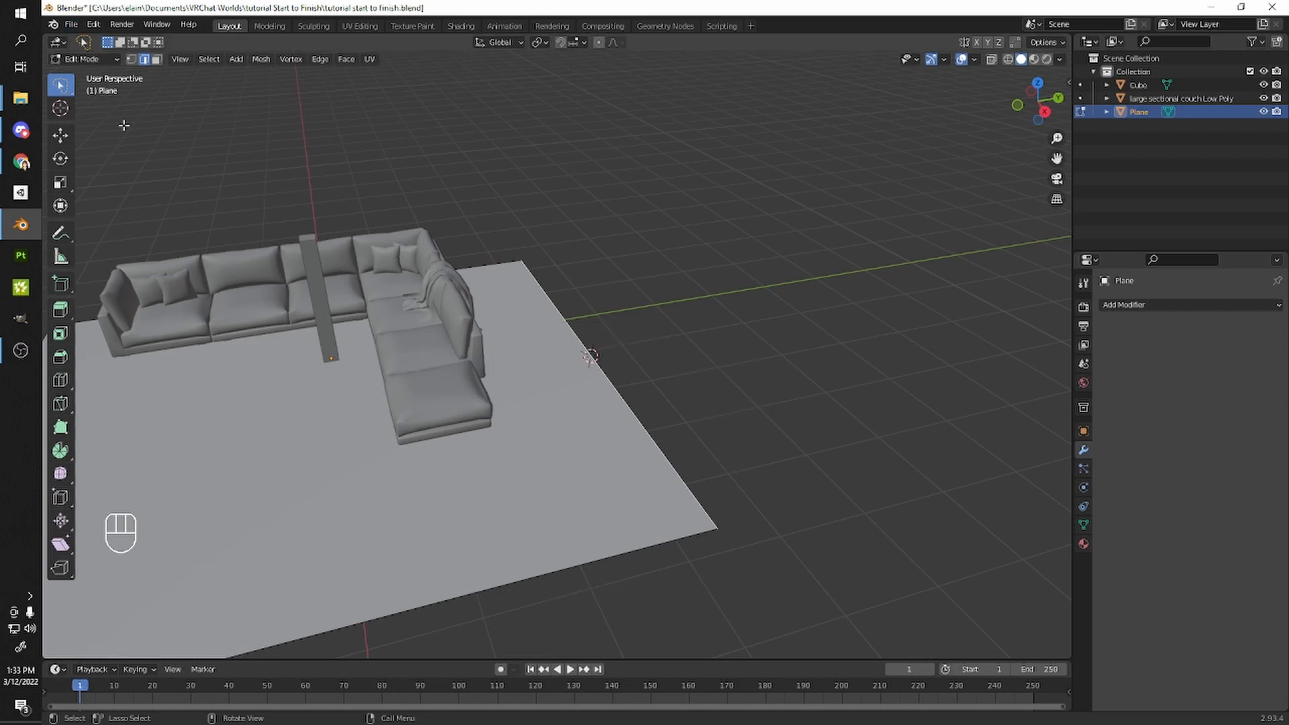
- Return to Object Mode and add a new plane mesh at the 3D cursor on the floor's edge
key(Tab)
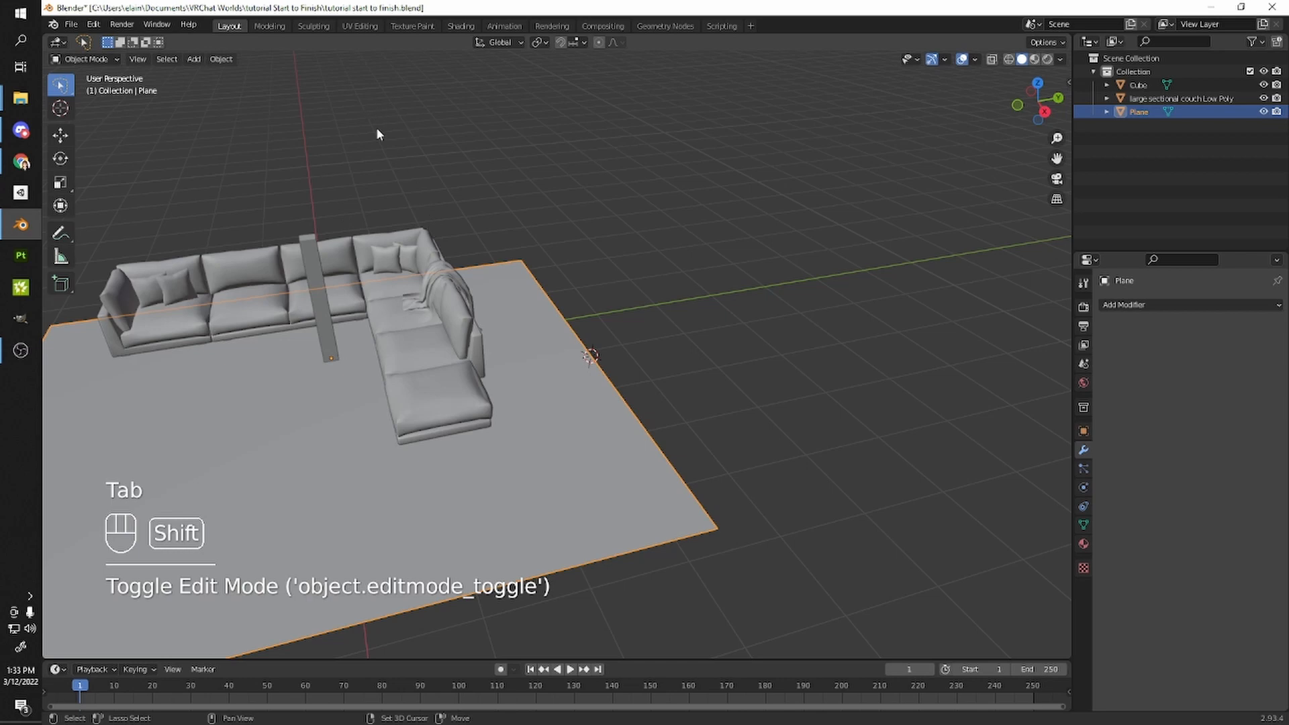
scroll(481, 288, up, 4)
key(shift+a)
mouse_move(591, 336)
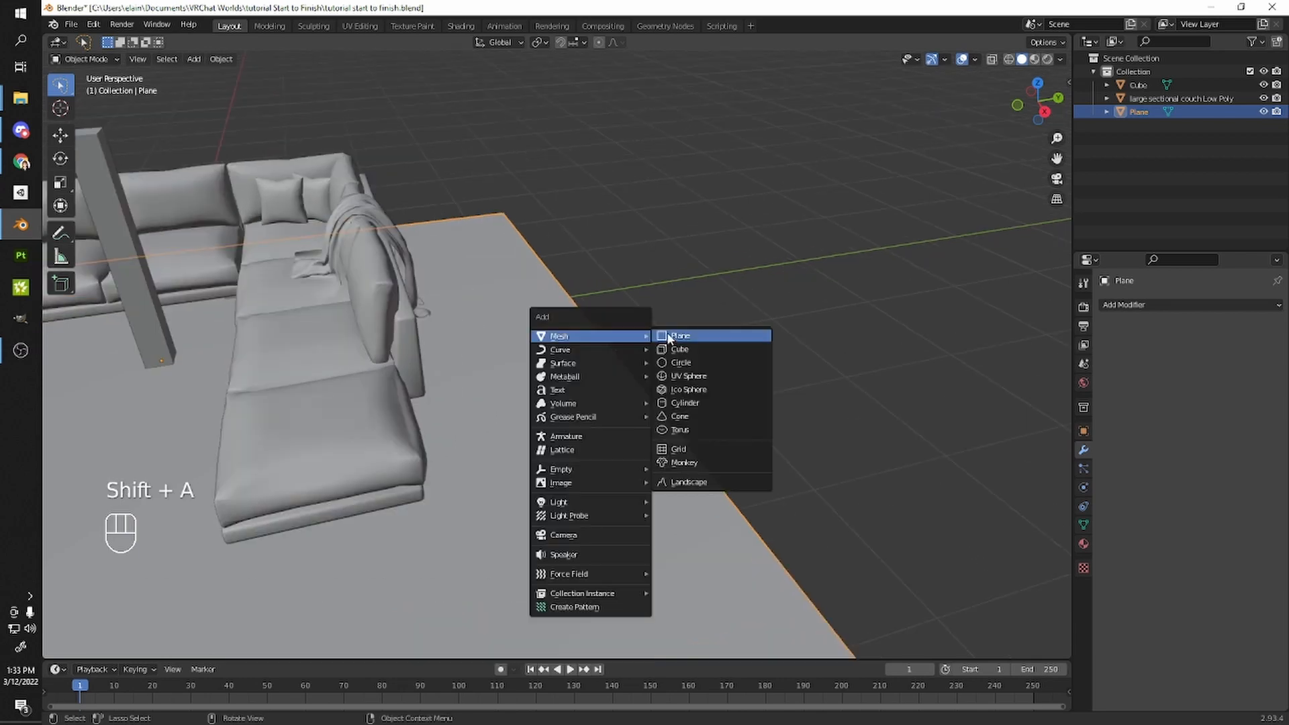
click(678, 336)
scroll(691, 380, up, 3)
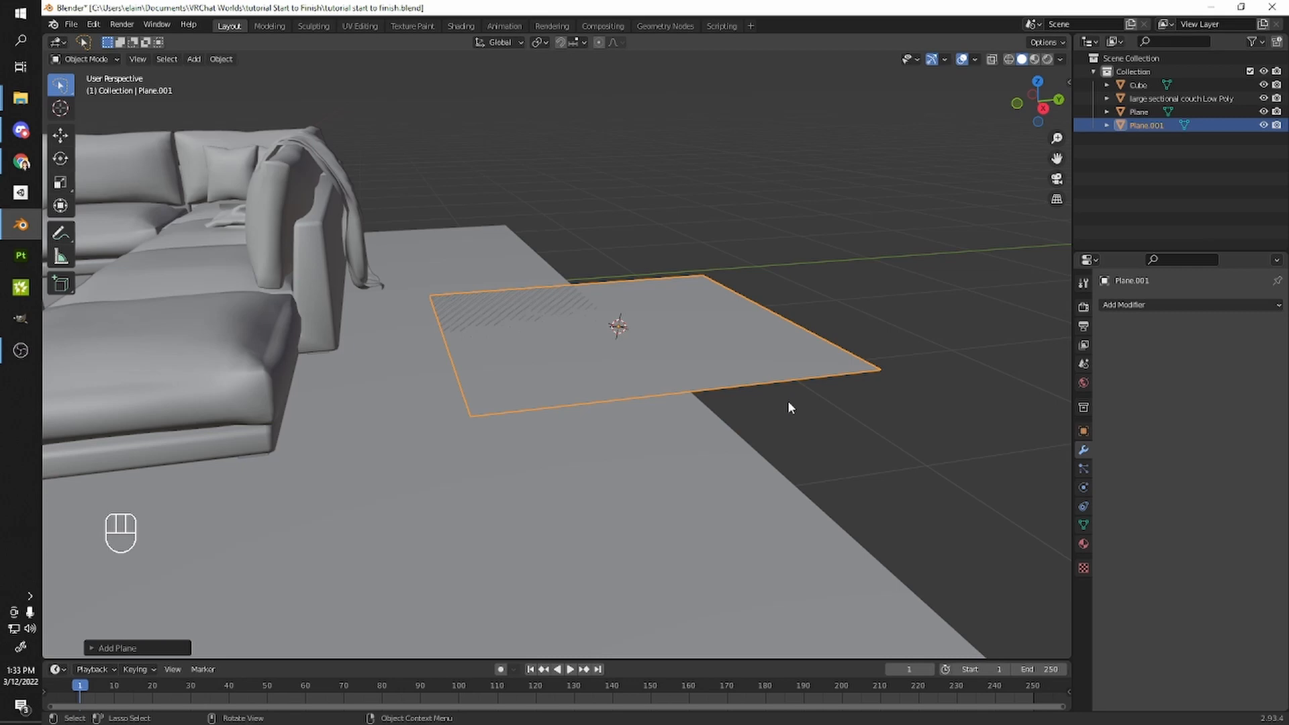
- Enter Edit Mode on the new plane and scale it along Y into a narrow strip centred on the floor's edge
middle_drag(787, 401, 749, 406)
key(Tab)
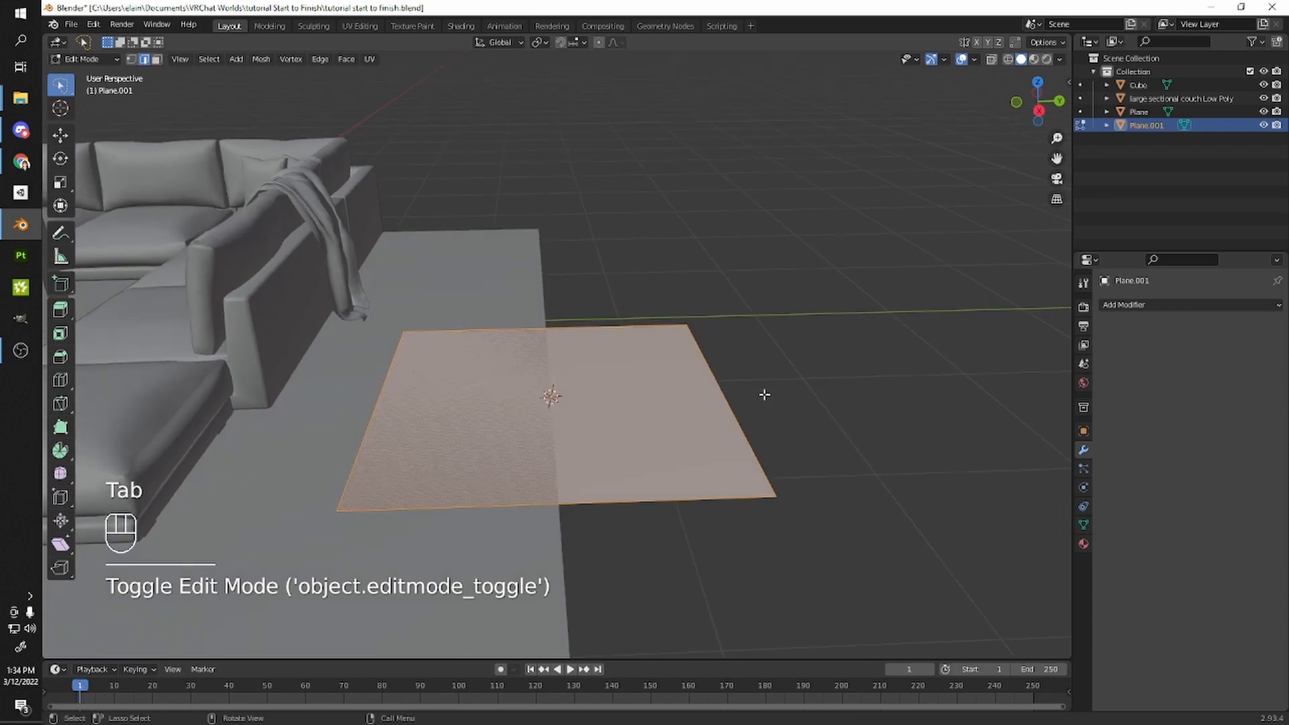
key(s)
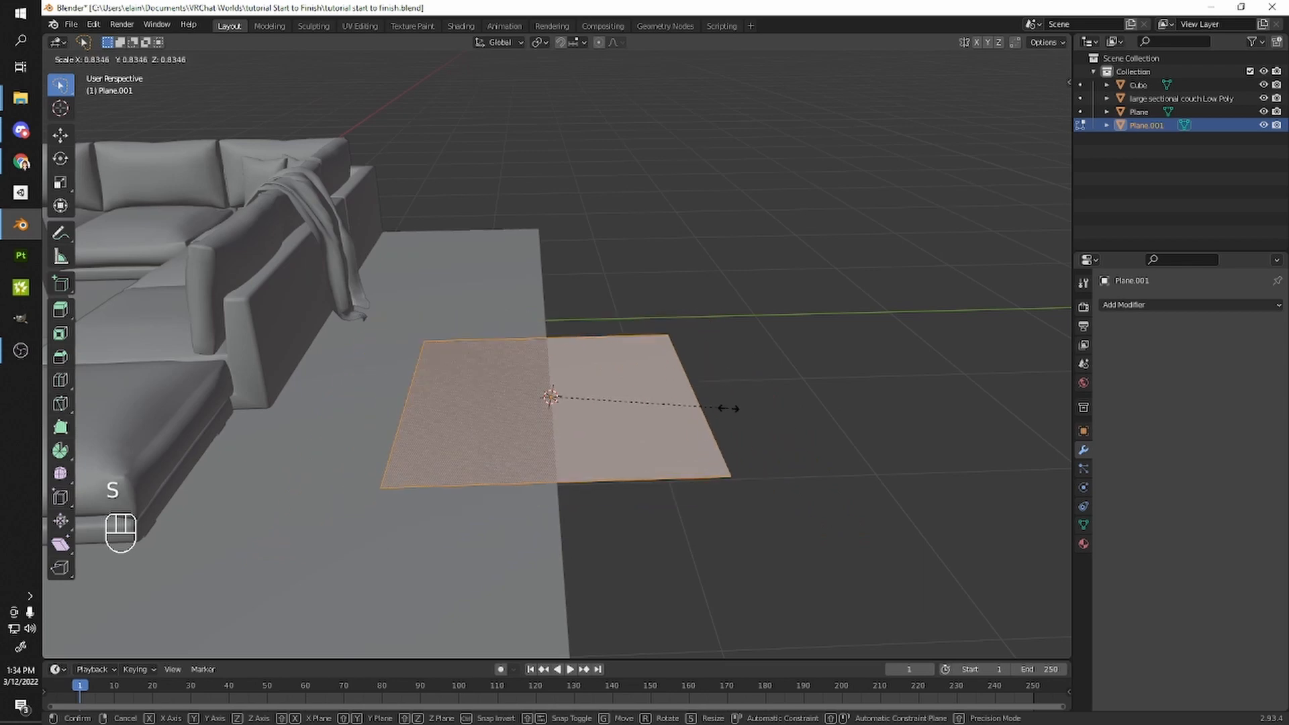
key(y)
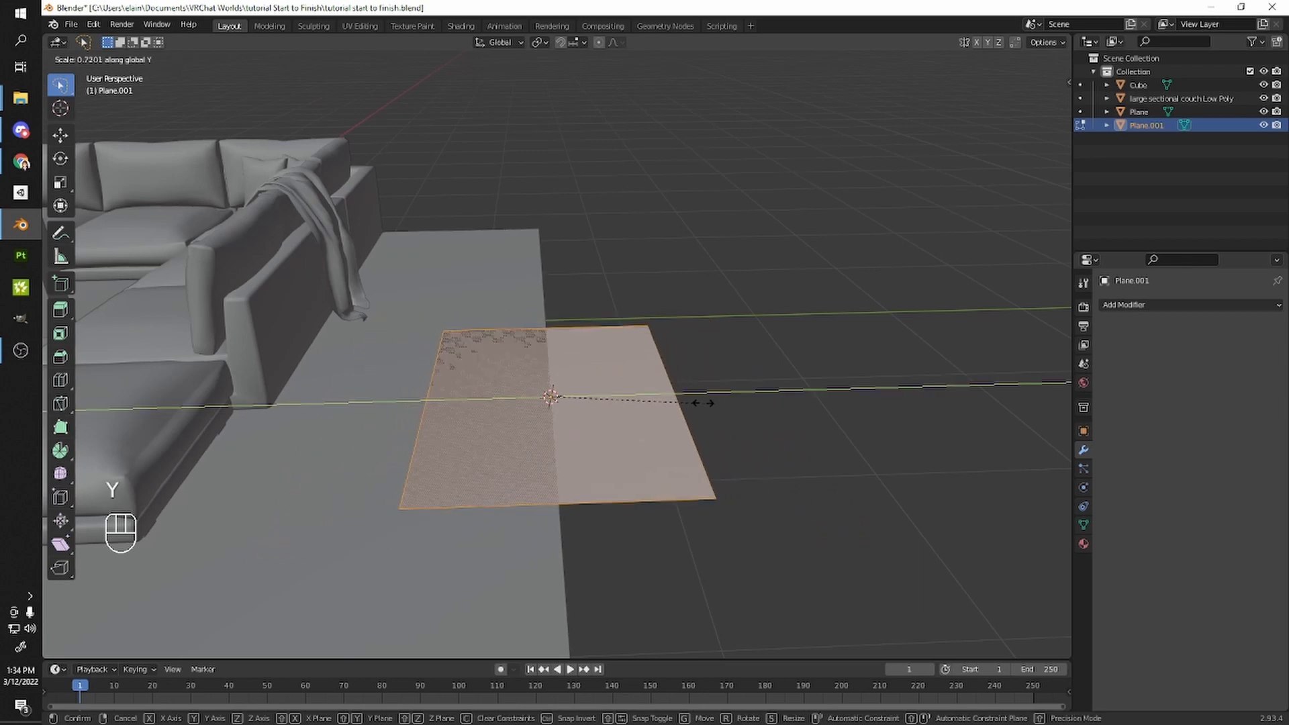
click(577, 397)
- Raise the narrow strip slightly above the floor along the Z axis
middle_drag(575, 396, 670, 389)
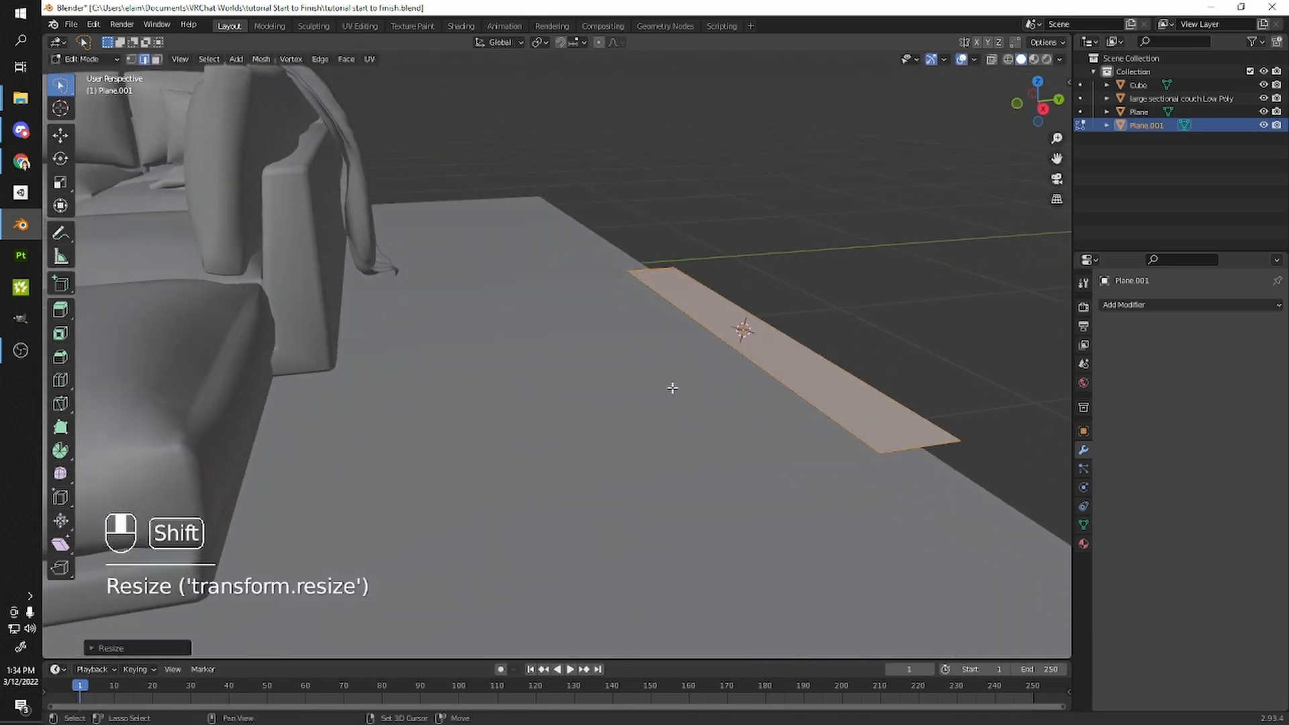
scroll(670, 389, down, 4)
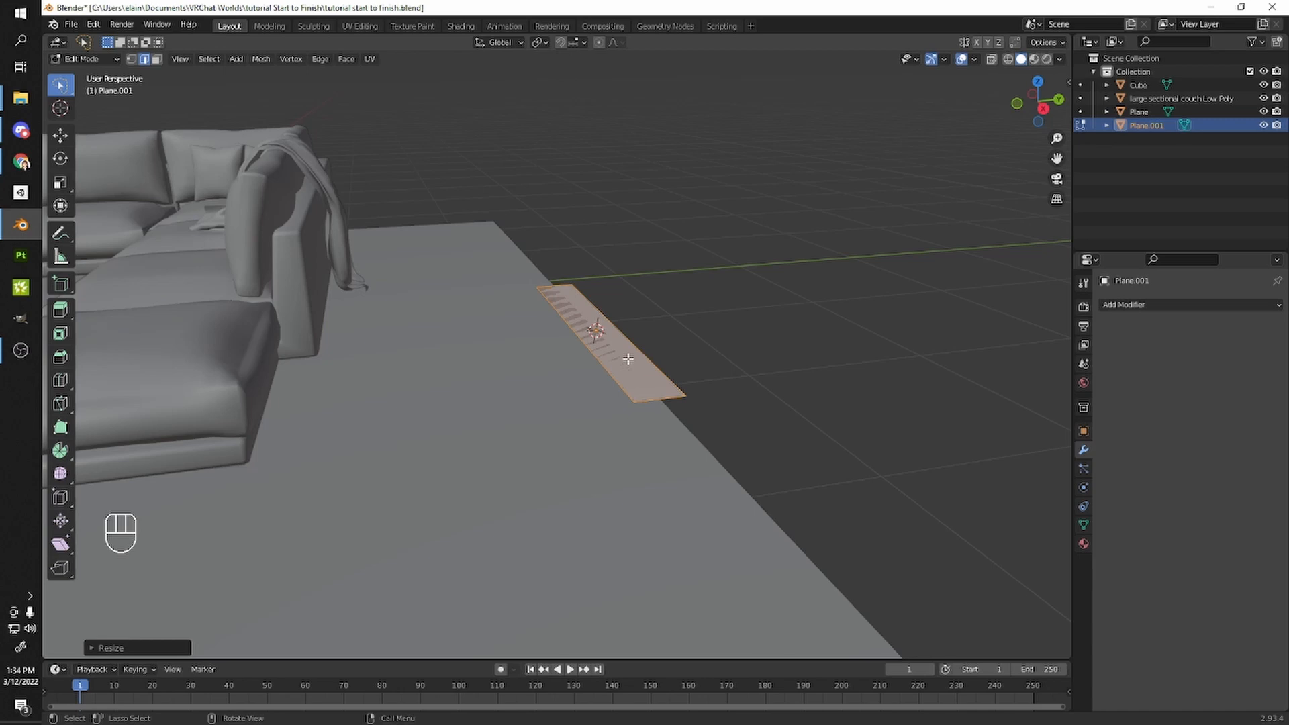
key(KP_Decimal)
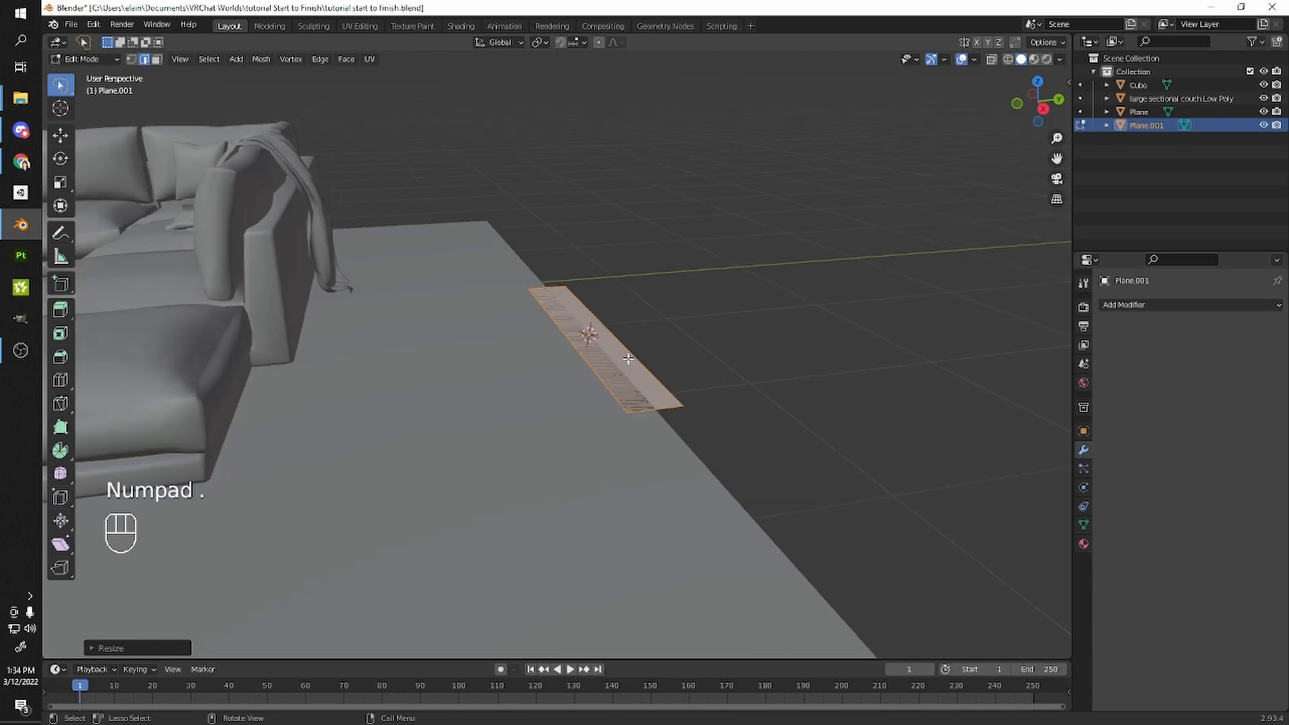
mouse_move(625, 355)
middle_down()
mouse_move(633, 411)
mouse_move(538, 354)
mouse_move(608, 403)
mouse_move(805, 369)
mouse_move(624, 357)
mouse_move(642, 340)
middle_up()
key(g)
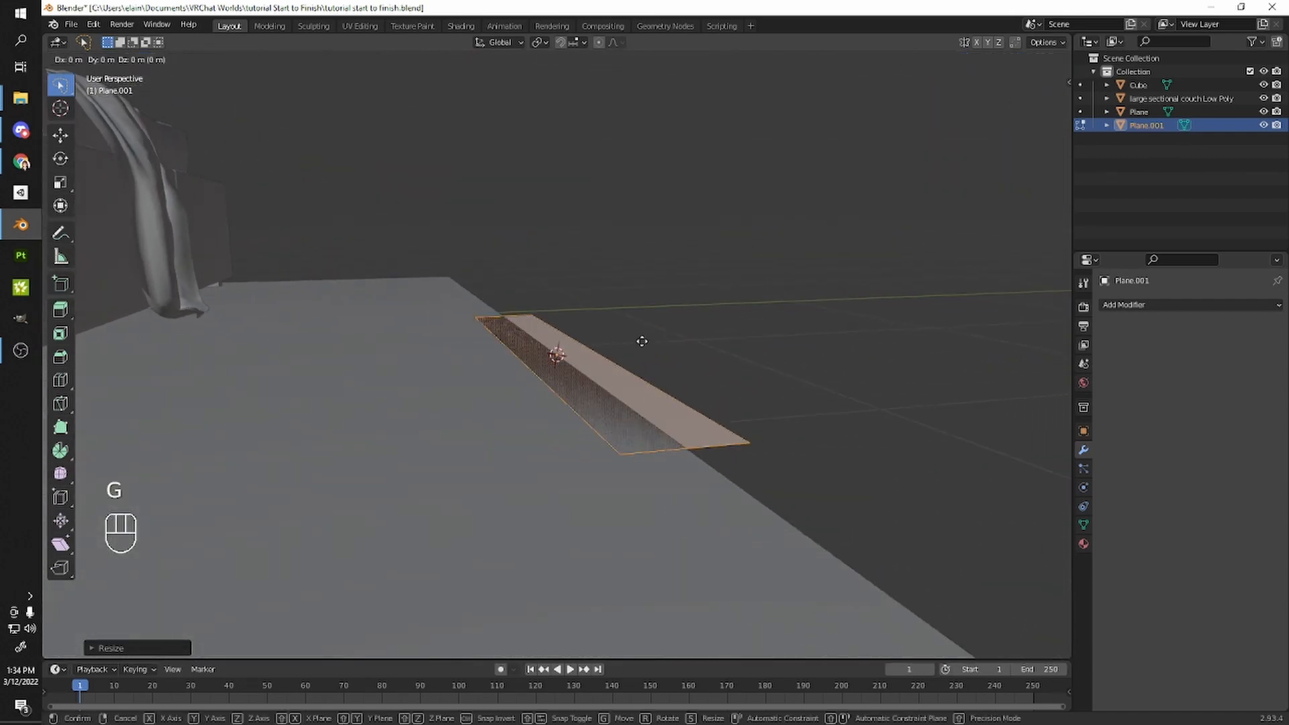
key(z)
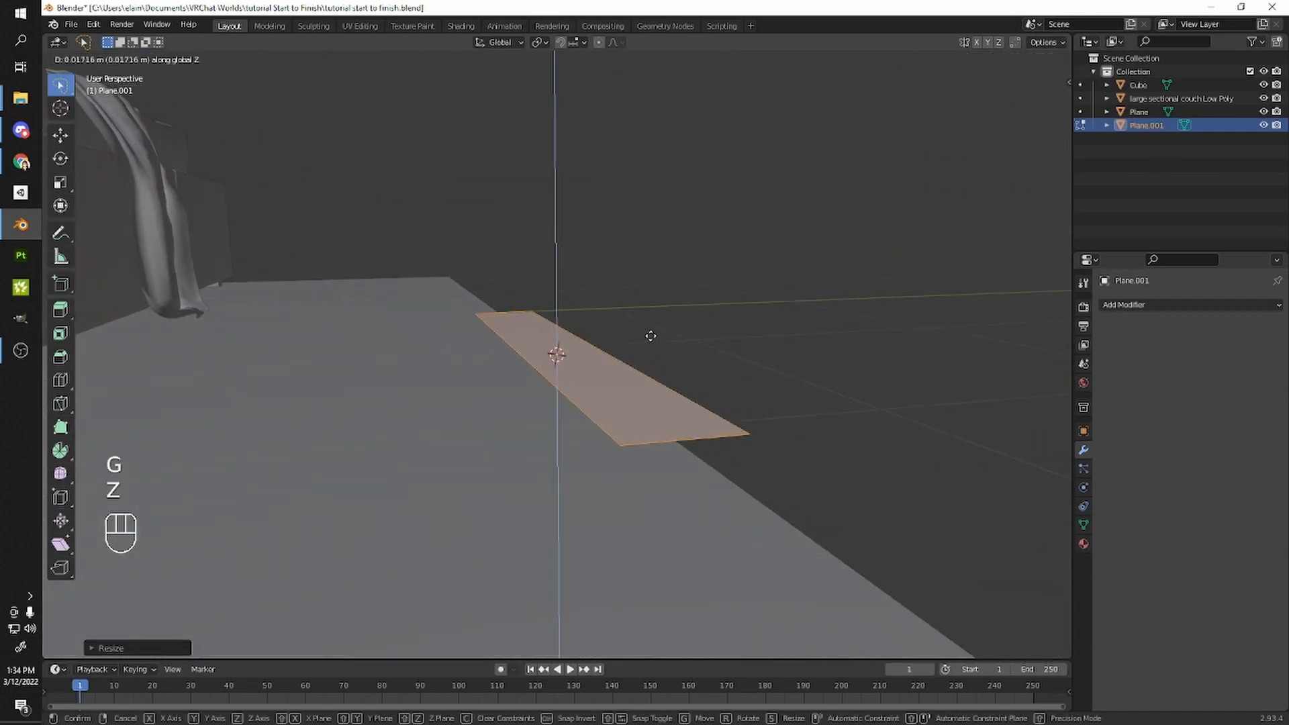
click(638, 294)
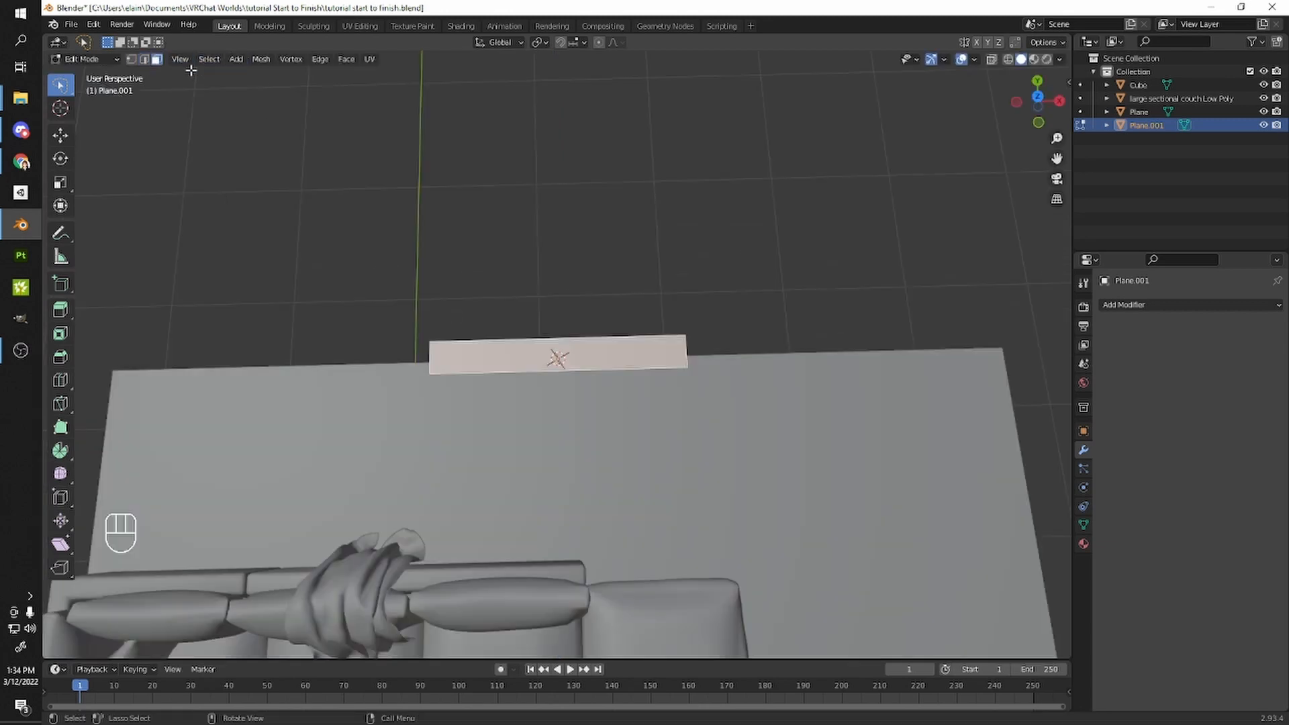
- Cycle through vertex, edge and face selection modes, finishing in face selection
key(3)
key(2)
key(1)
key(2)
key(3)
key(1)
key(2)
key(3)
key(1)
key(2)
key(3)
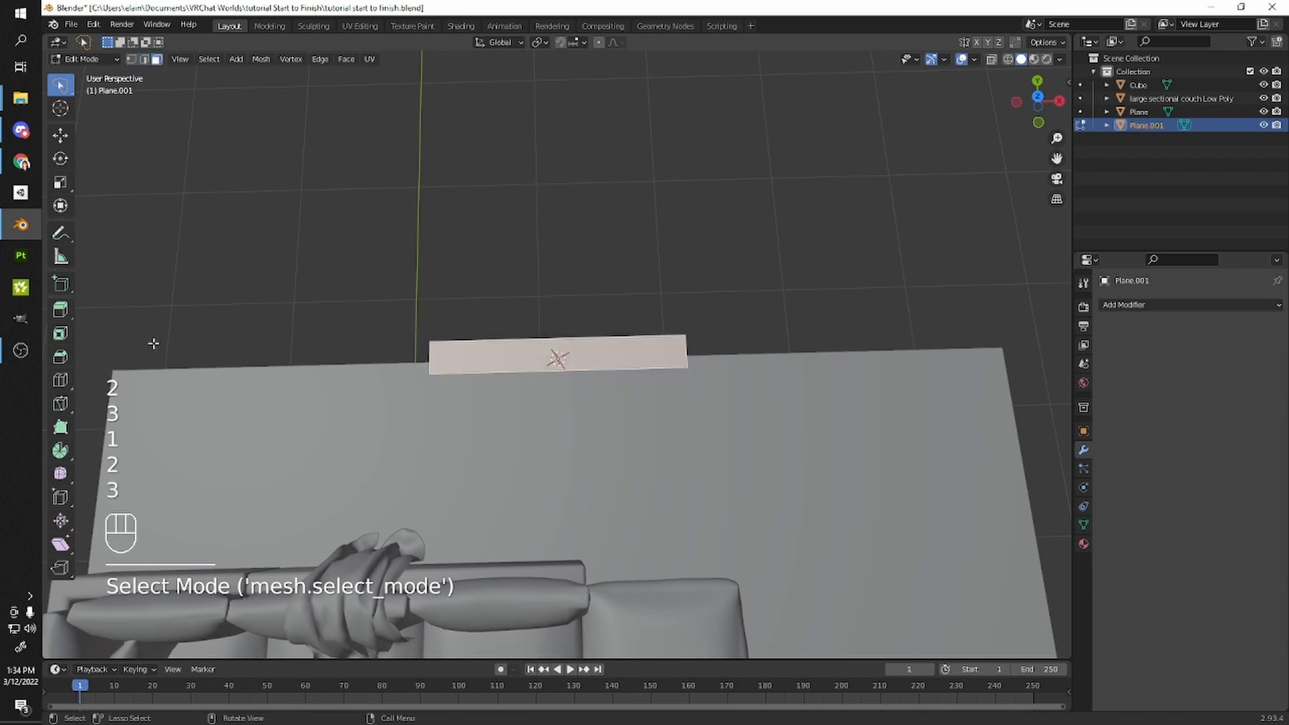
key(1)
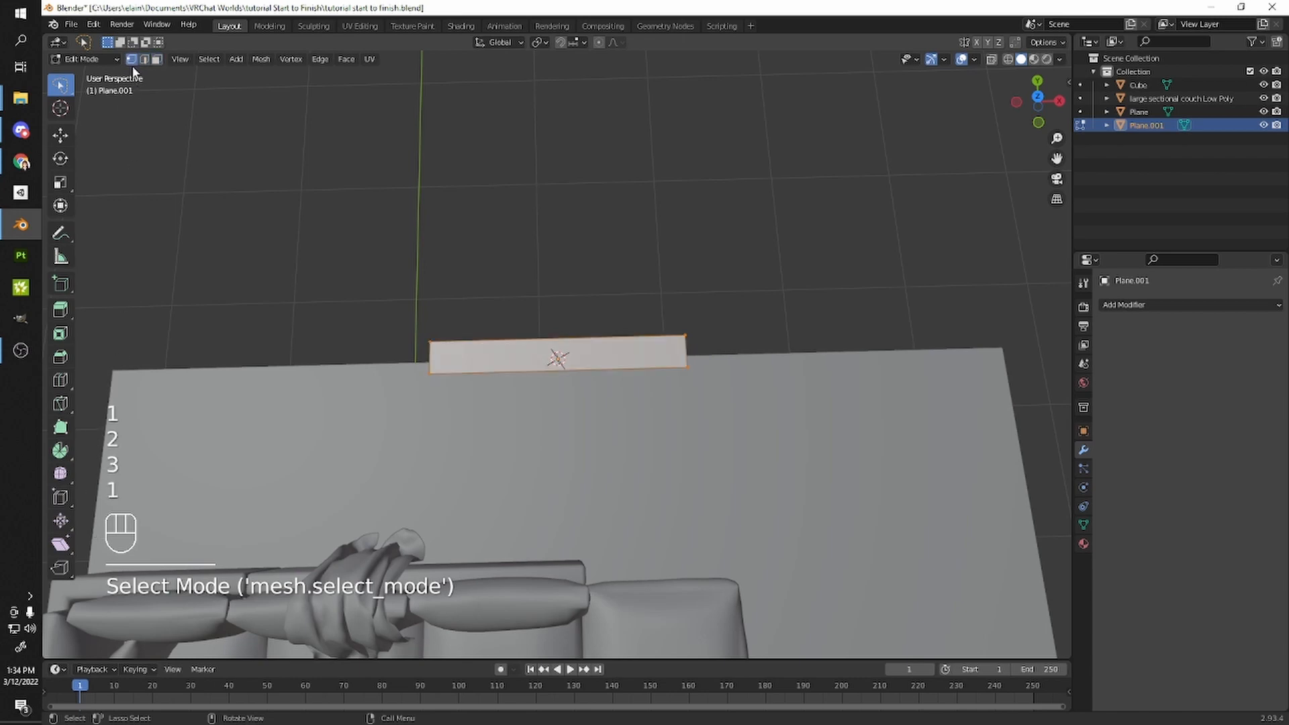
key(2)
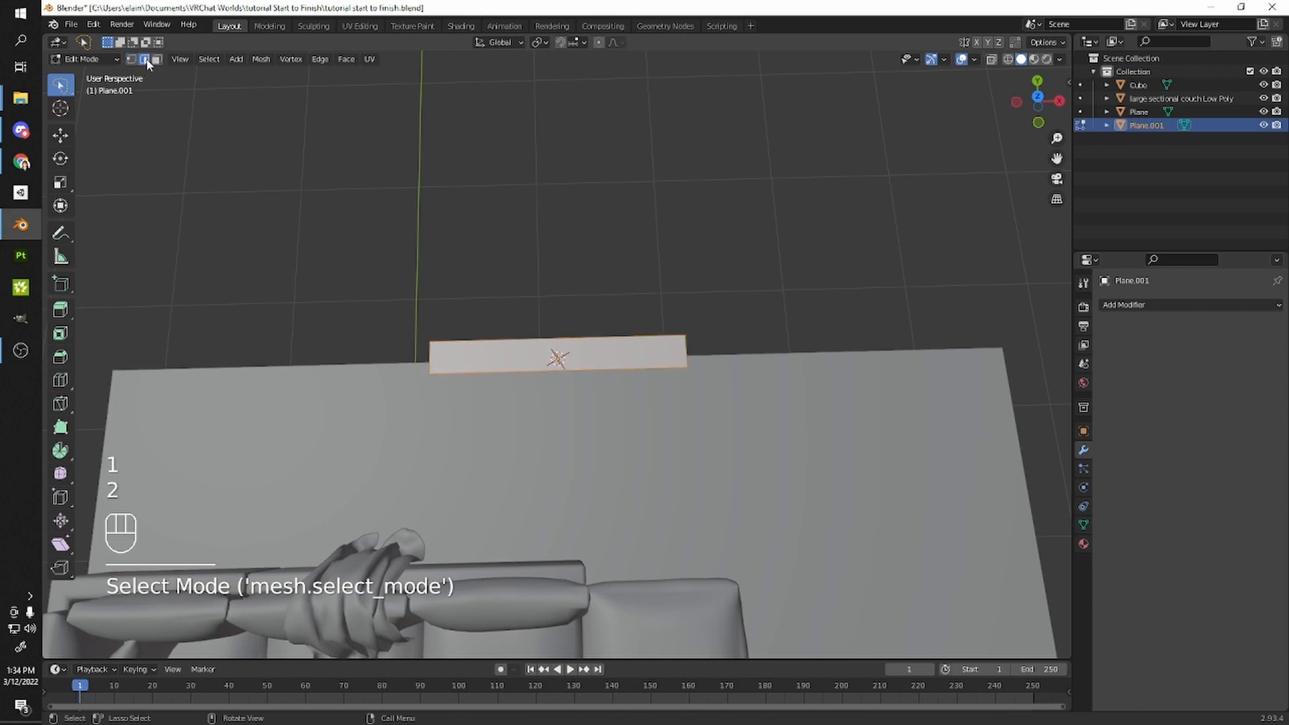
key(3)
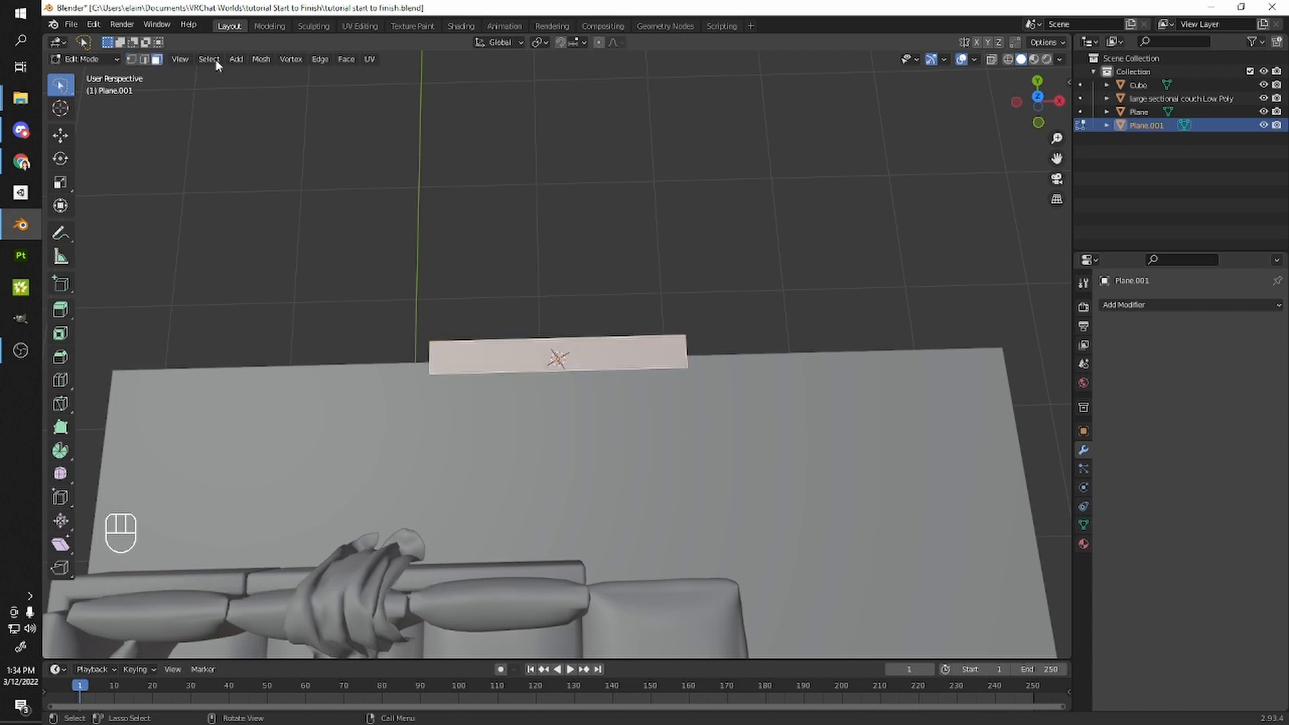
- Select the strip's face and scale it along X to nearly the full length of the floor's edge
shift+middle_drag(466, 270, 502, 245)
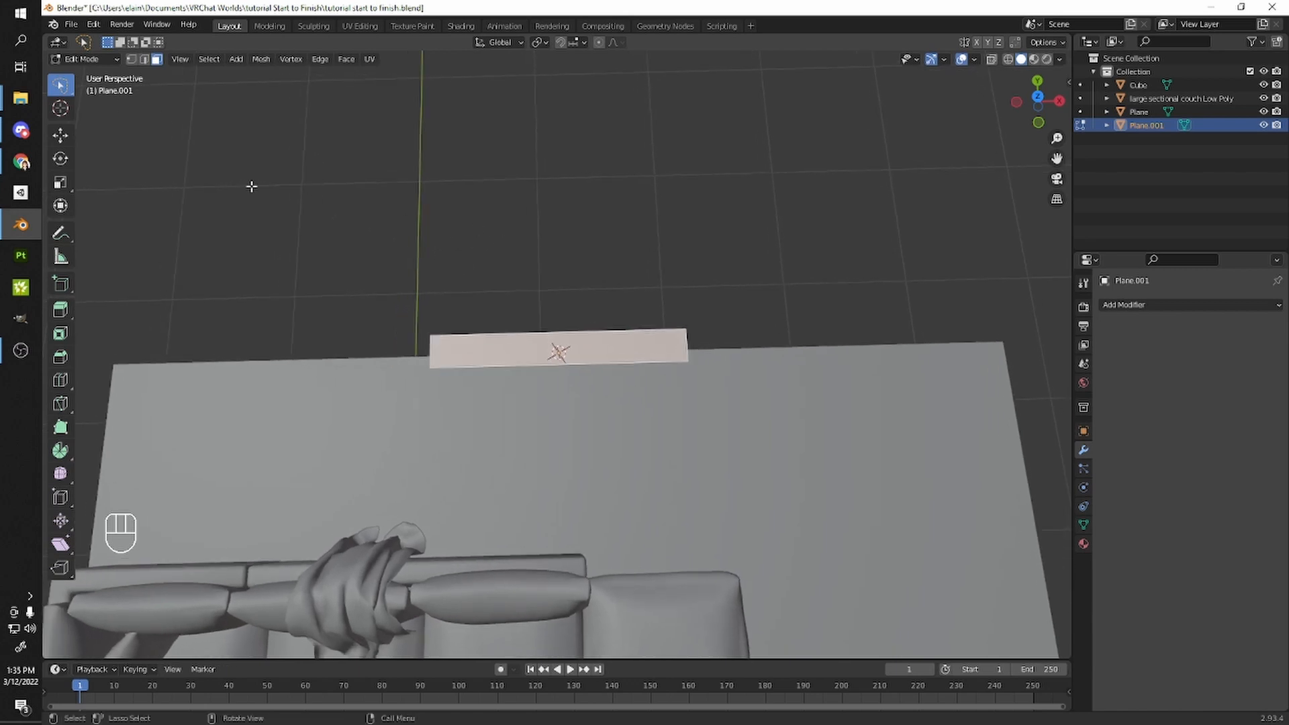
click(584, 364)
middle_drag(616, 387, 611, 376)
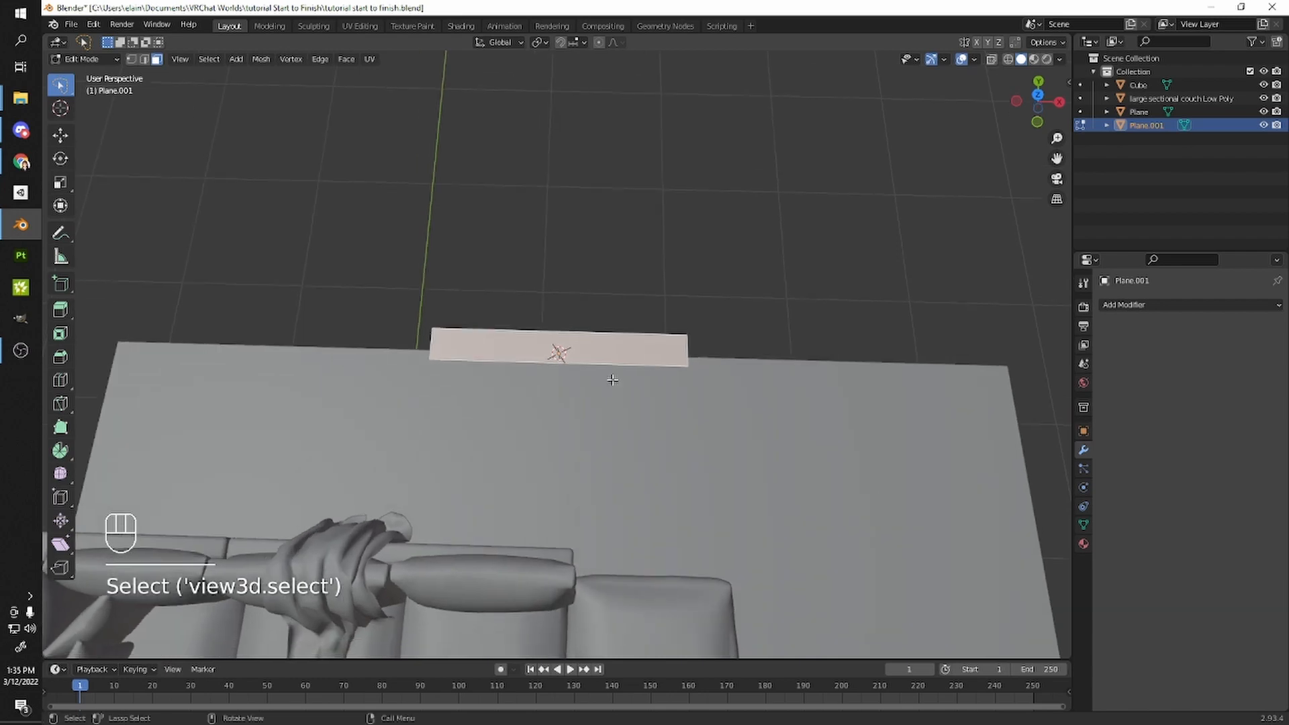
key(s)
key(x)
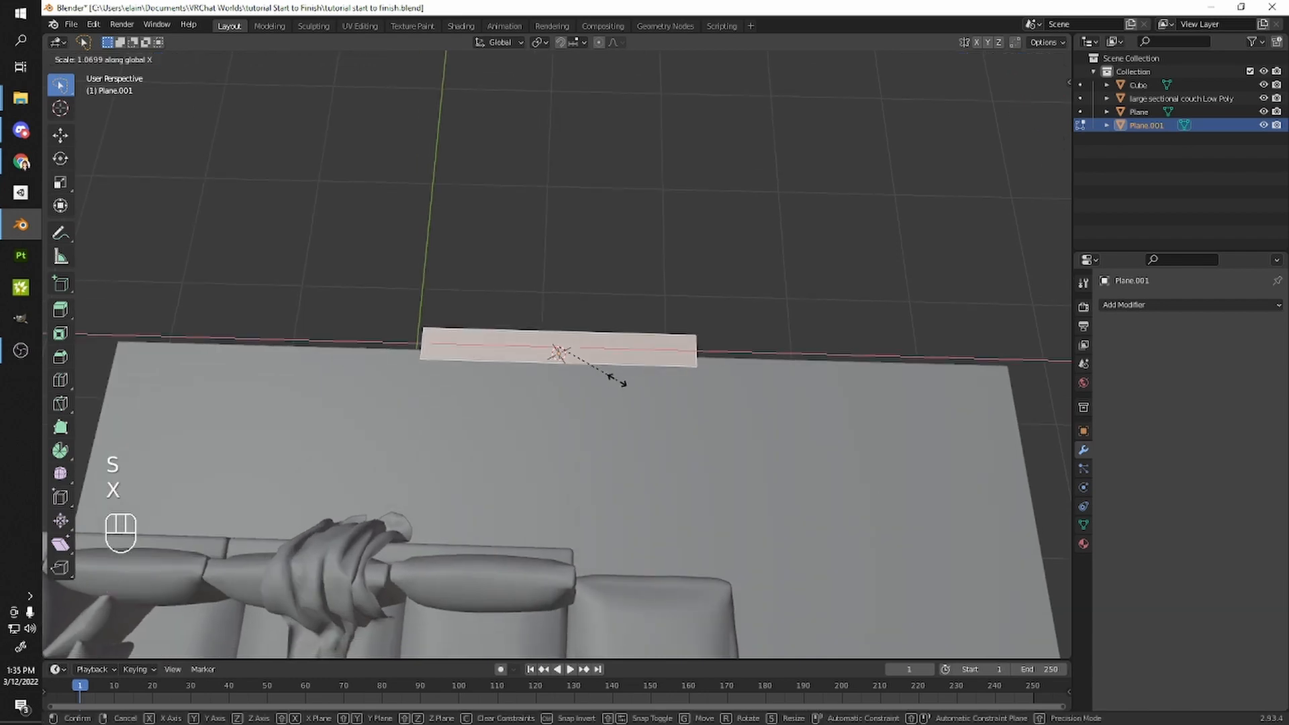
click(760, 426)
middle_drag(761, 426, 619, 306)
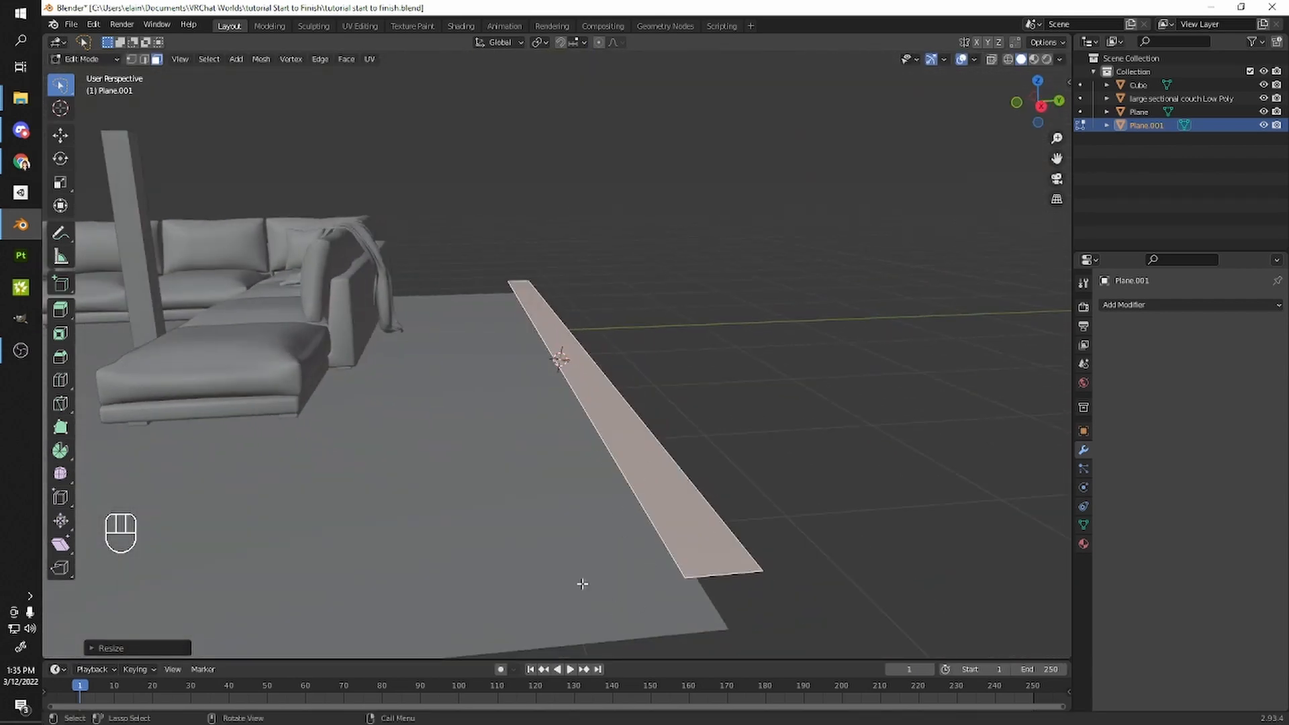
- In top orthographic view, fine-tune the strip's X scale so its ends match the corners of the floor
key(KP_7)
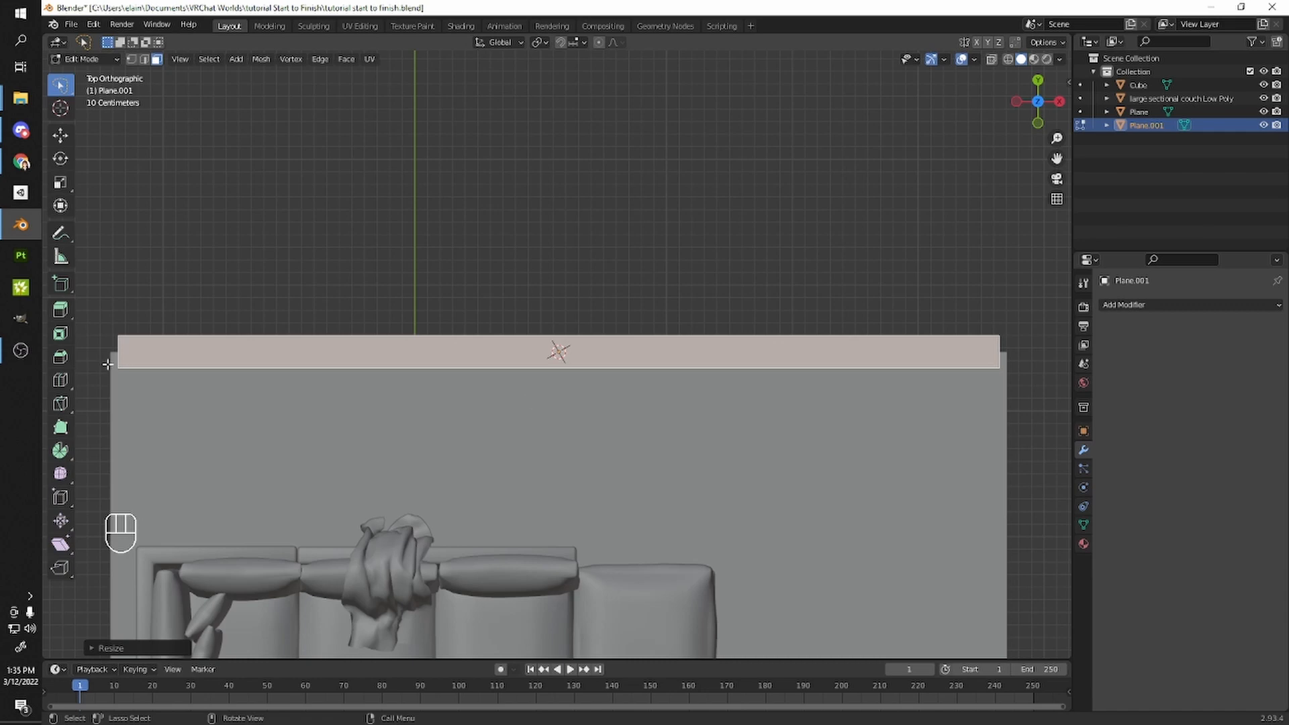
key(s)
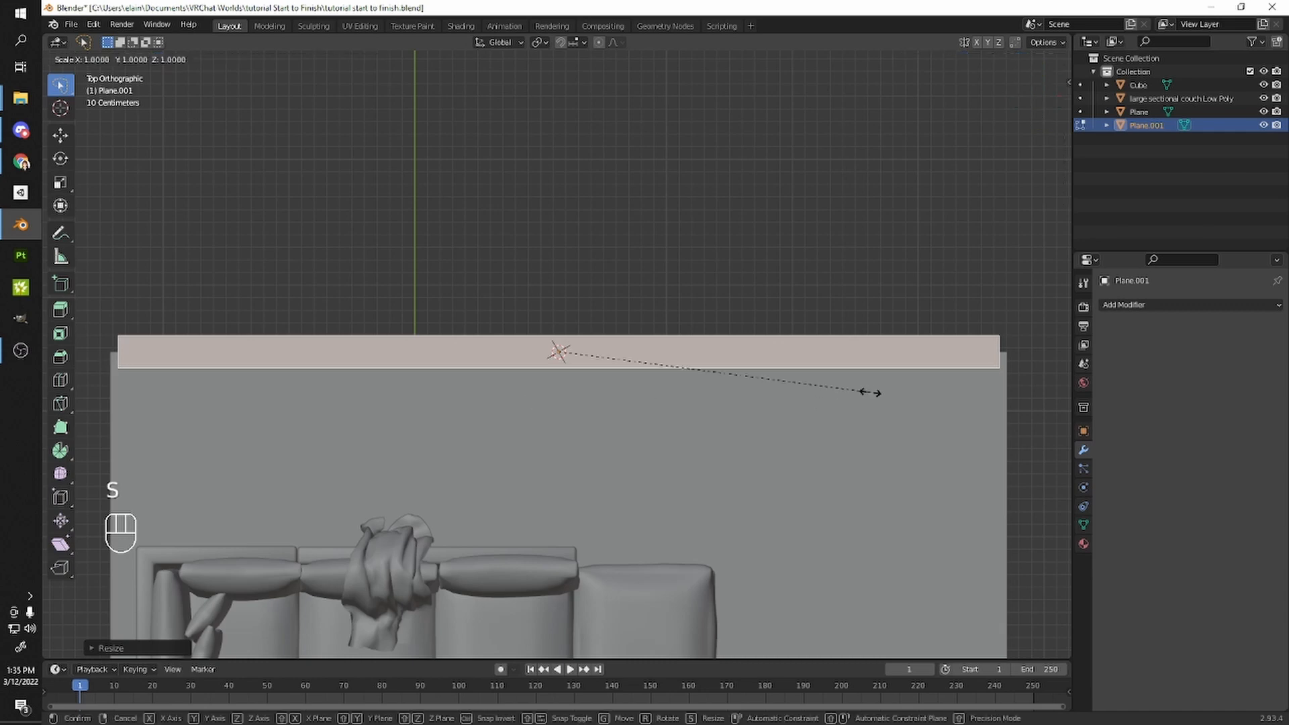
key(x)
key(shift)
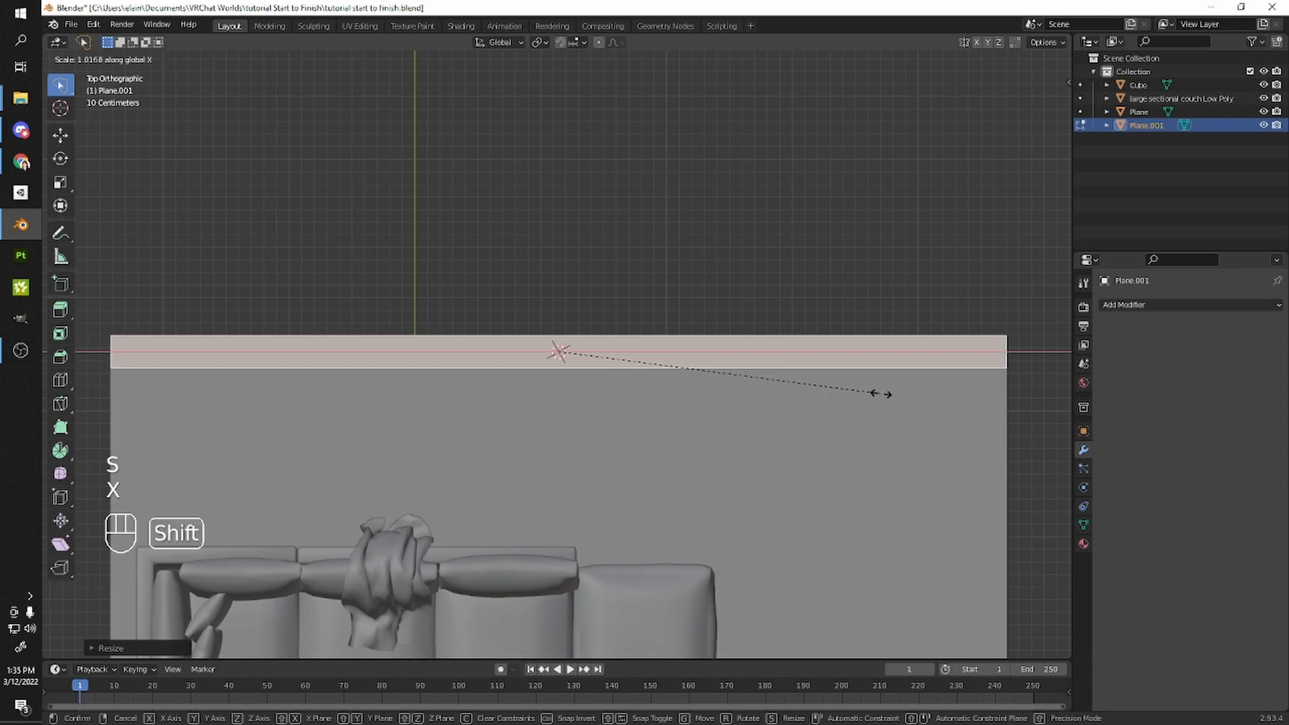
click(886, 391)
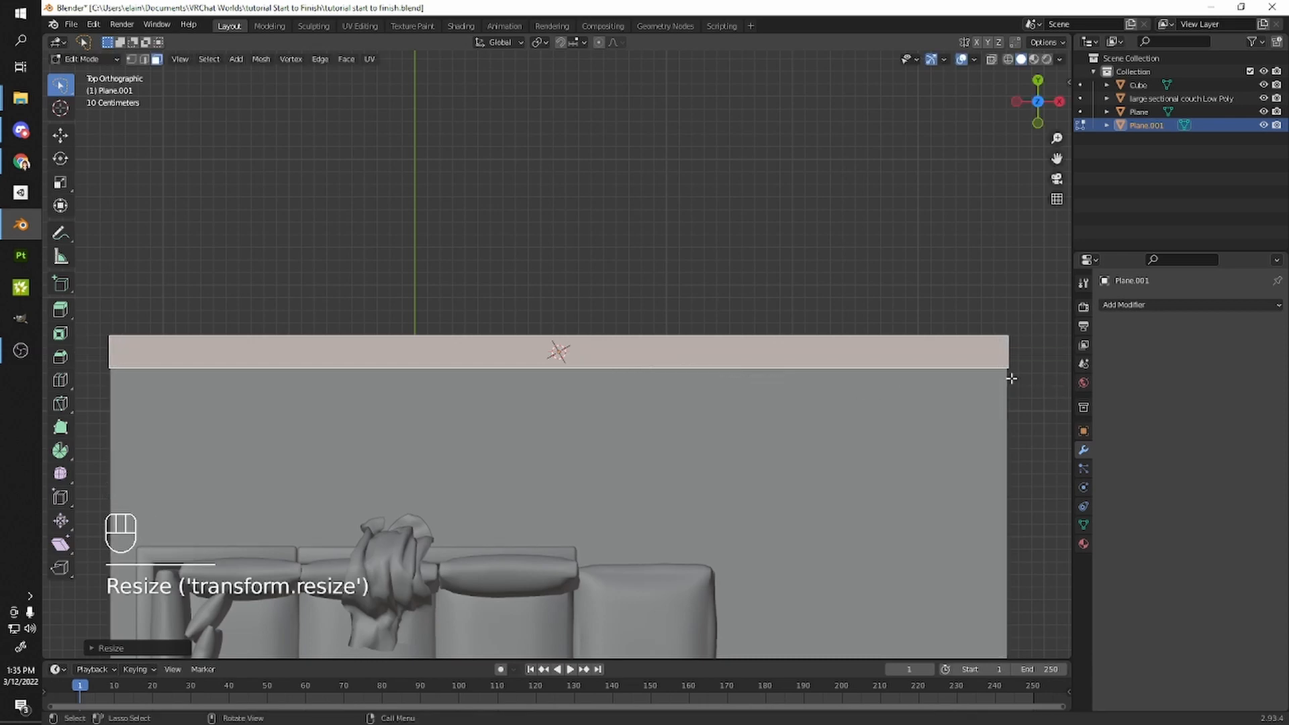
- Examine the strip's height above the floor from close angles, including with Walk Navigation
middle_drag(849, 376, 859, 463)
middle_drag(794, 426, 775, 494)
shift+middle_drag(705, 432, 849, 534)
middle_drag(582, 445, 619, 437)
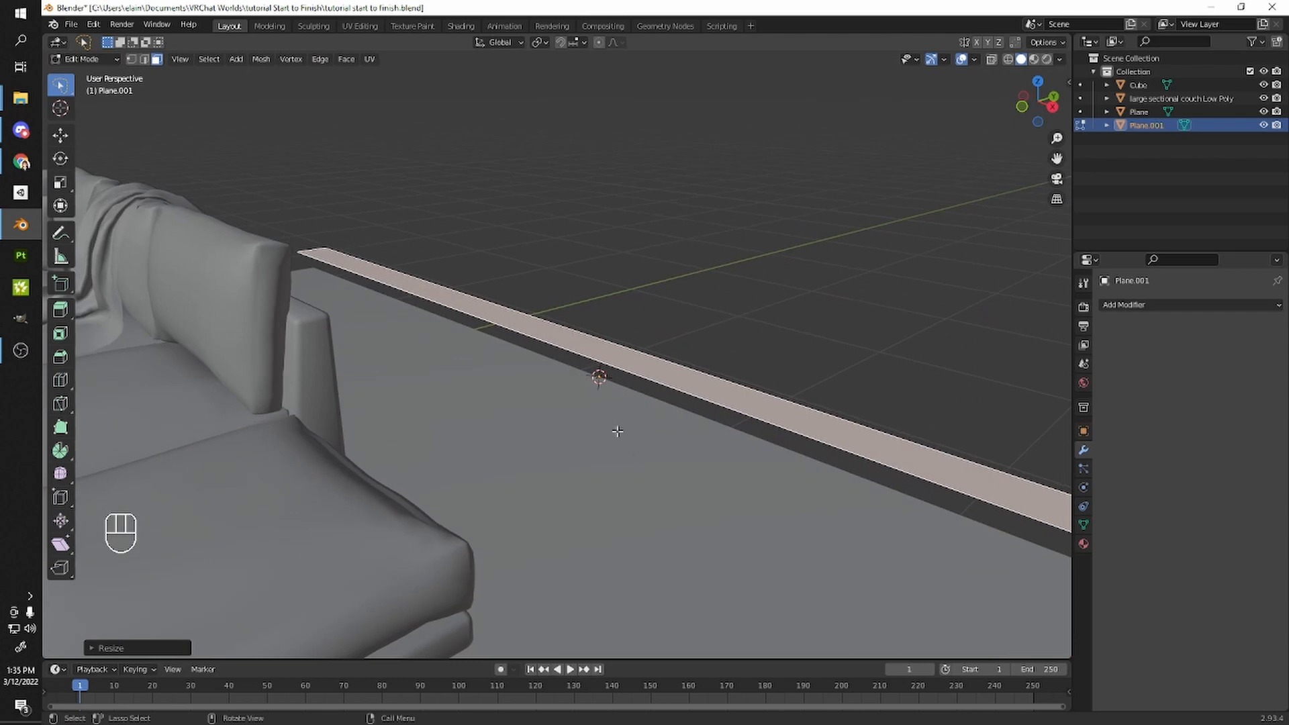
key(F3)
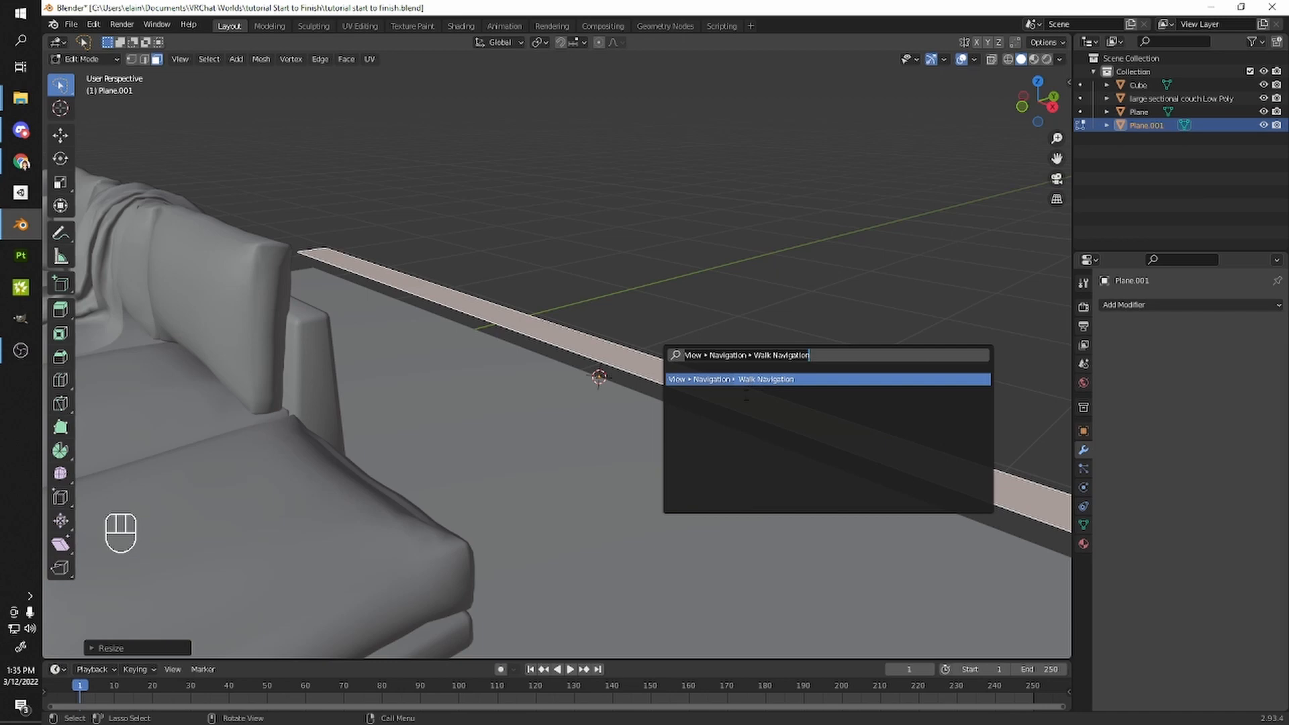
key(Return)
key(w)
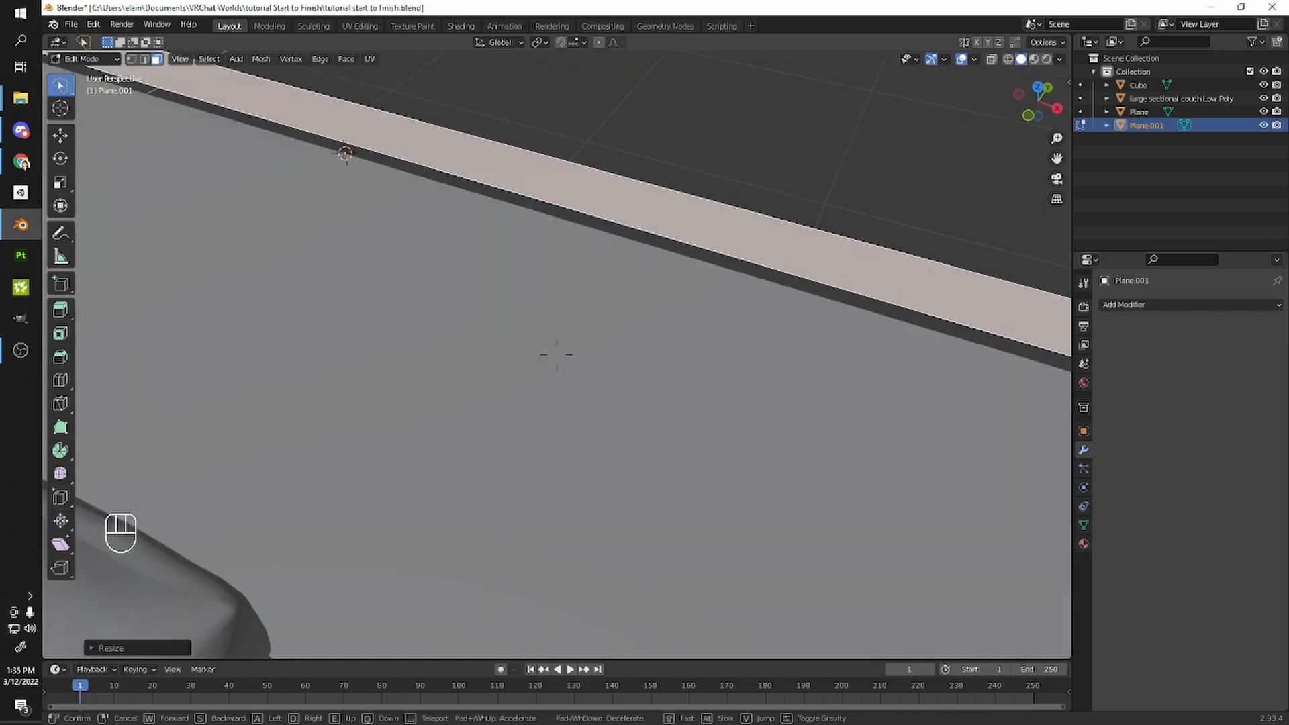
key(s)
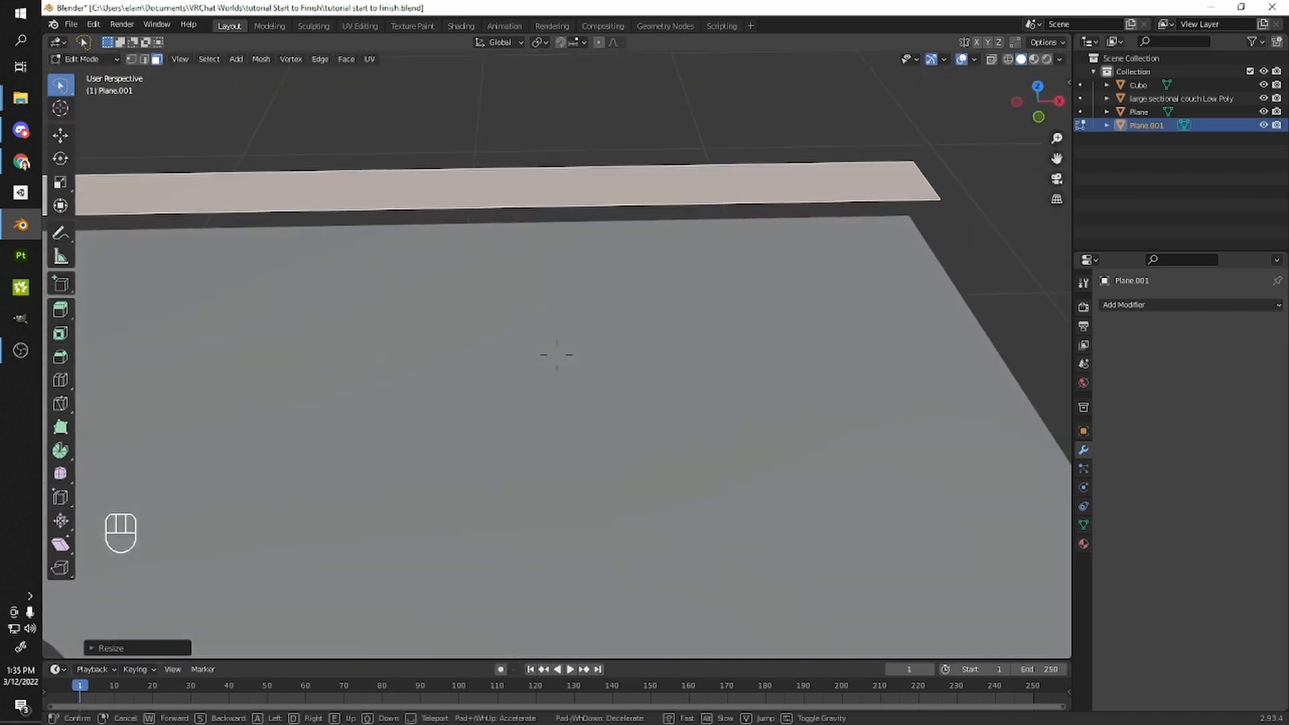
key(s)
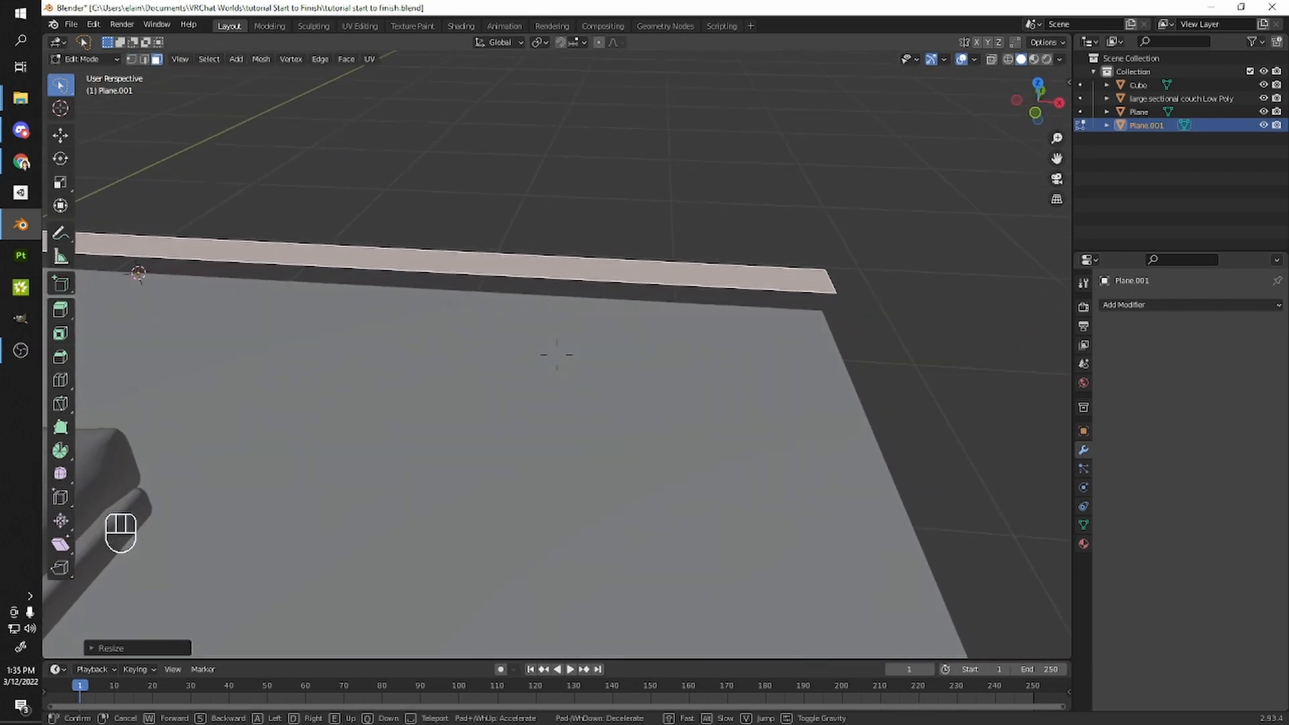
key(w)
key(s)
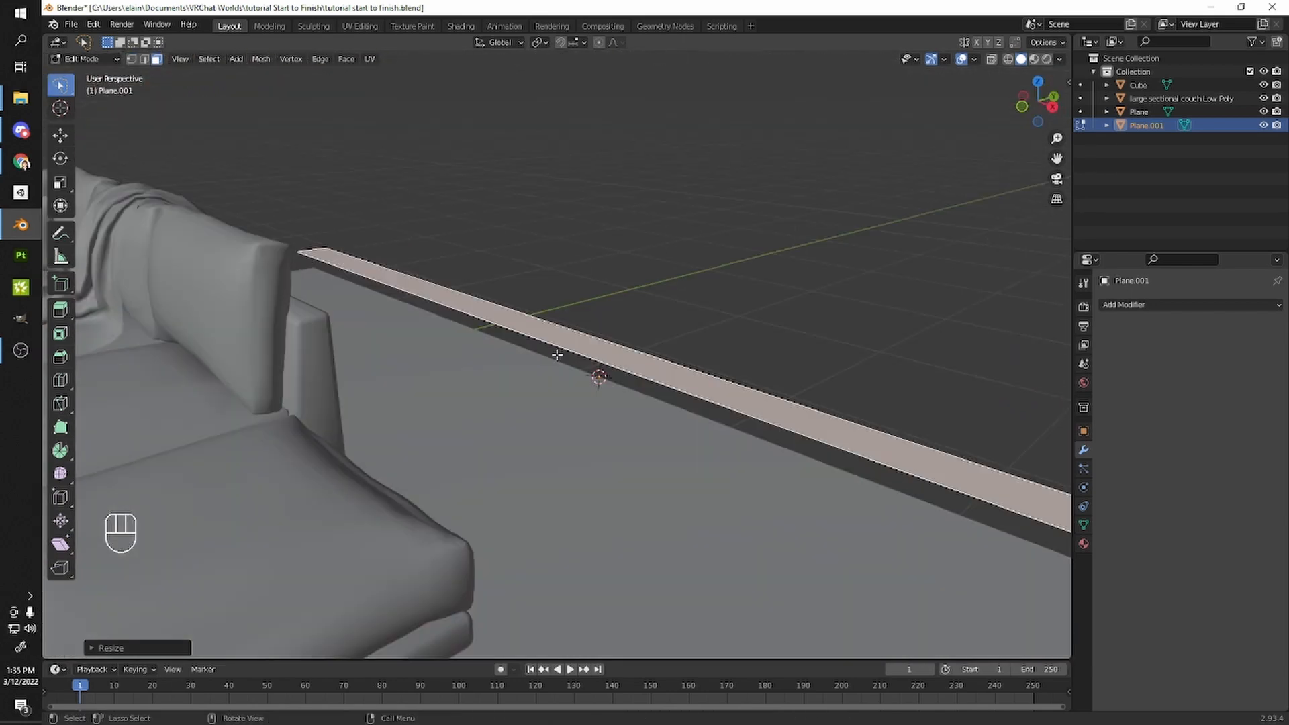
click(557, 355)
- Move the strip's face a little higher above the floor along Z
middle_drag(557, 354, 529, 331)
scroll(630, 368, up, 1)
shift+middle_drag(630, 368, 415, 306)
shift+middle_drag(503, 349, 455, 339)
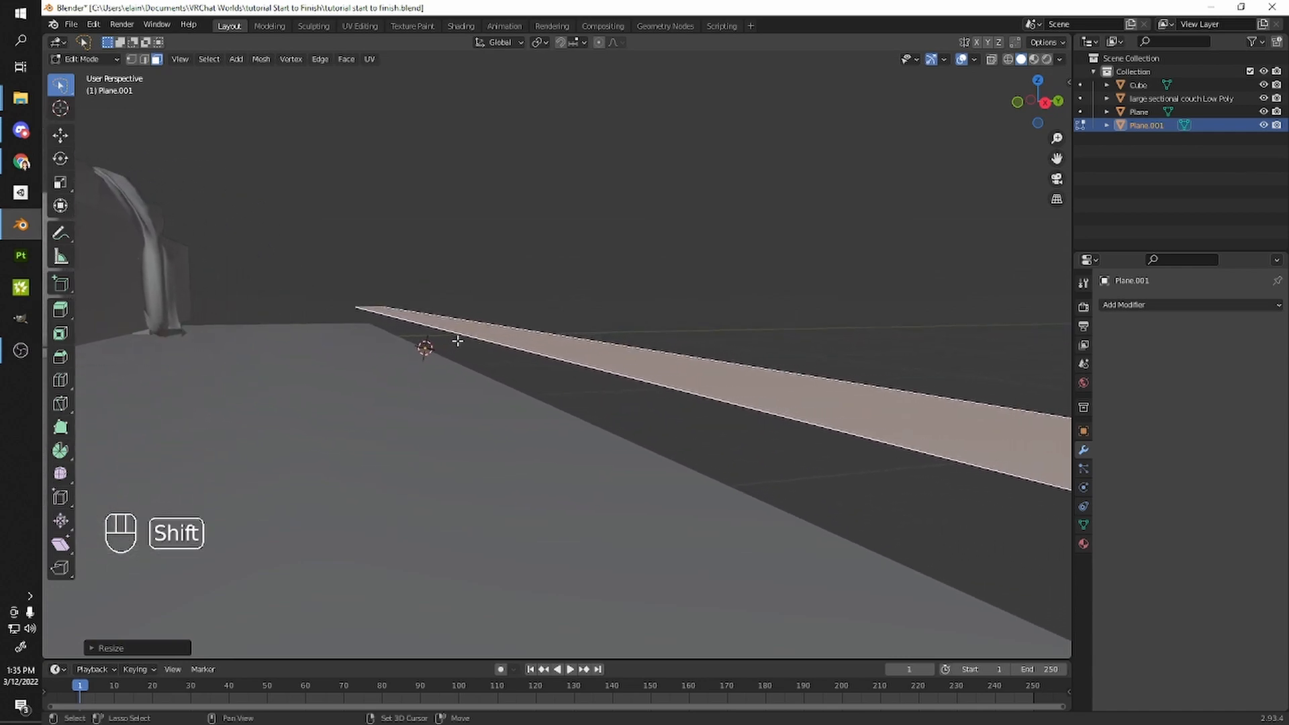
key(g)
key(z)
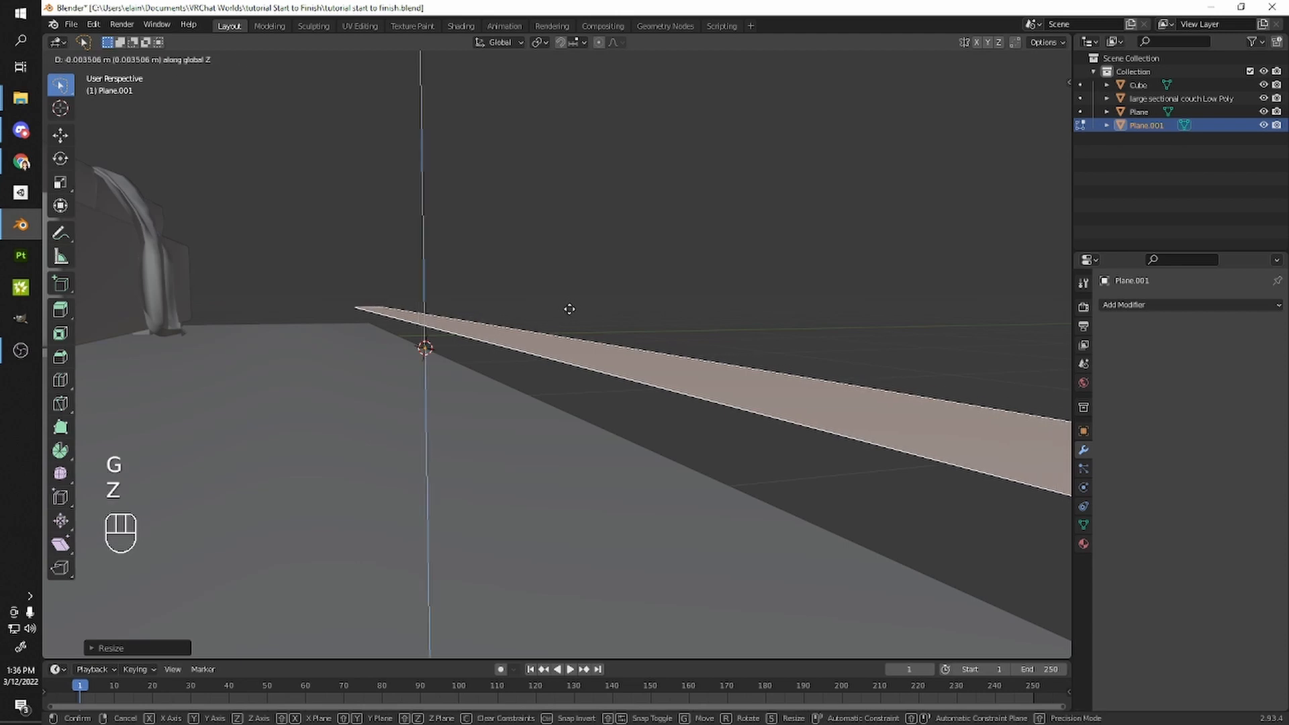
click(572, 301)
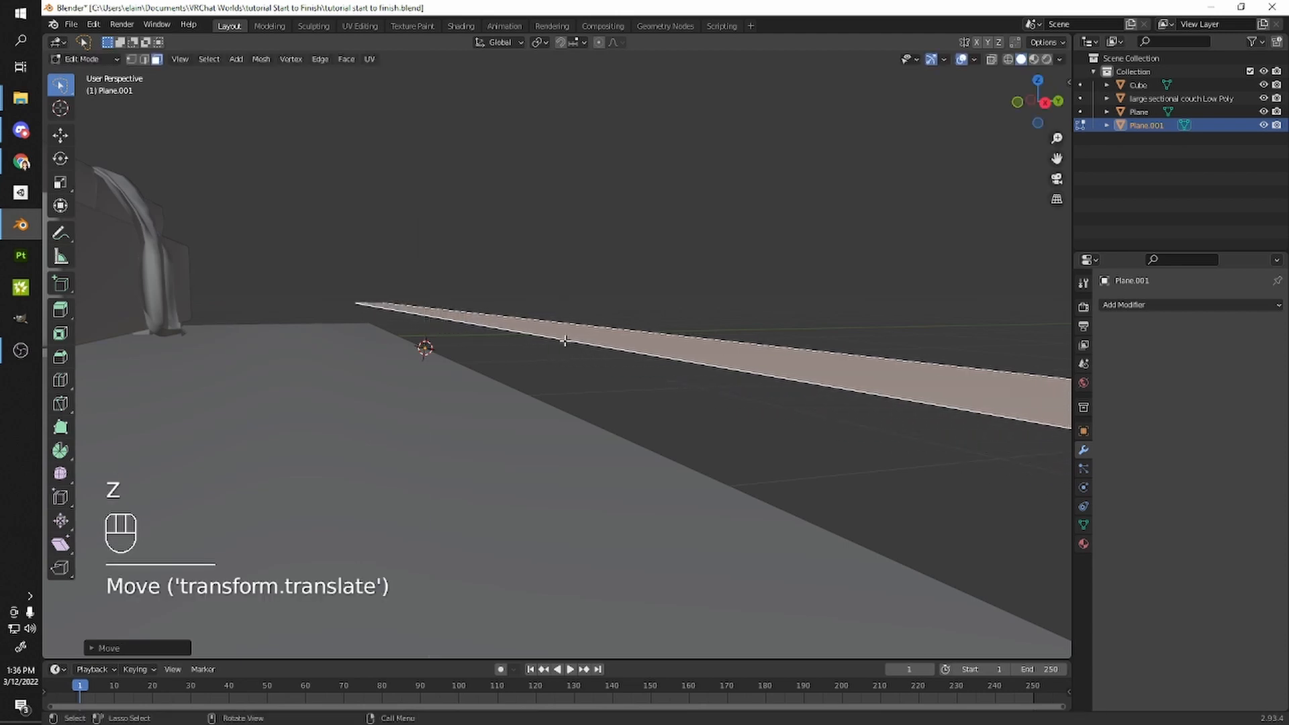
- Extrude the strip's face upward about 0.02 m to give the strip thickness
shift+middle_drag(558, 356, 537, 361)
scroll(560, 374, down, 2)
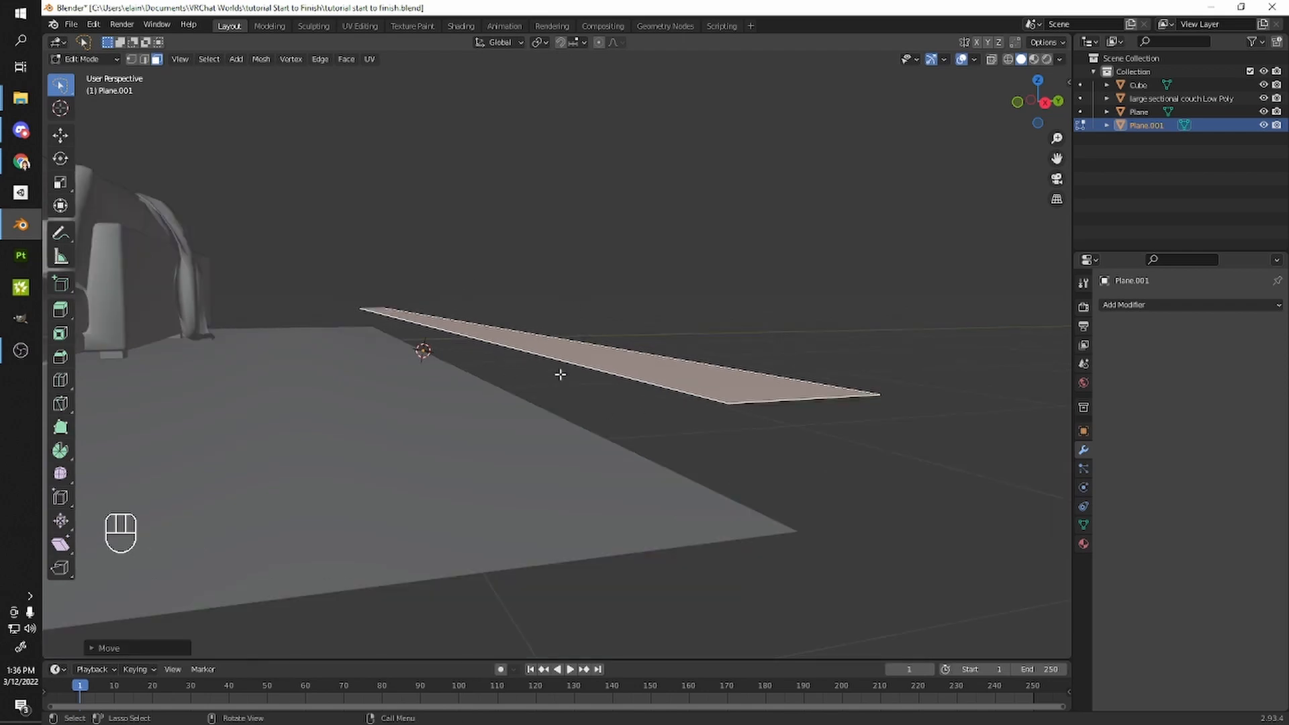
shift+middle_drag(561, 373, 554, 375)
scroll(588, 396, up, 2)
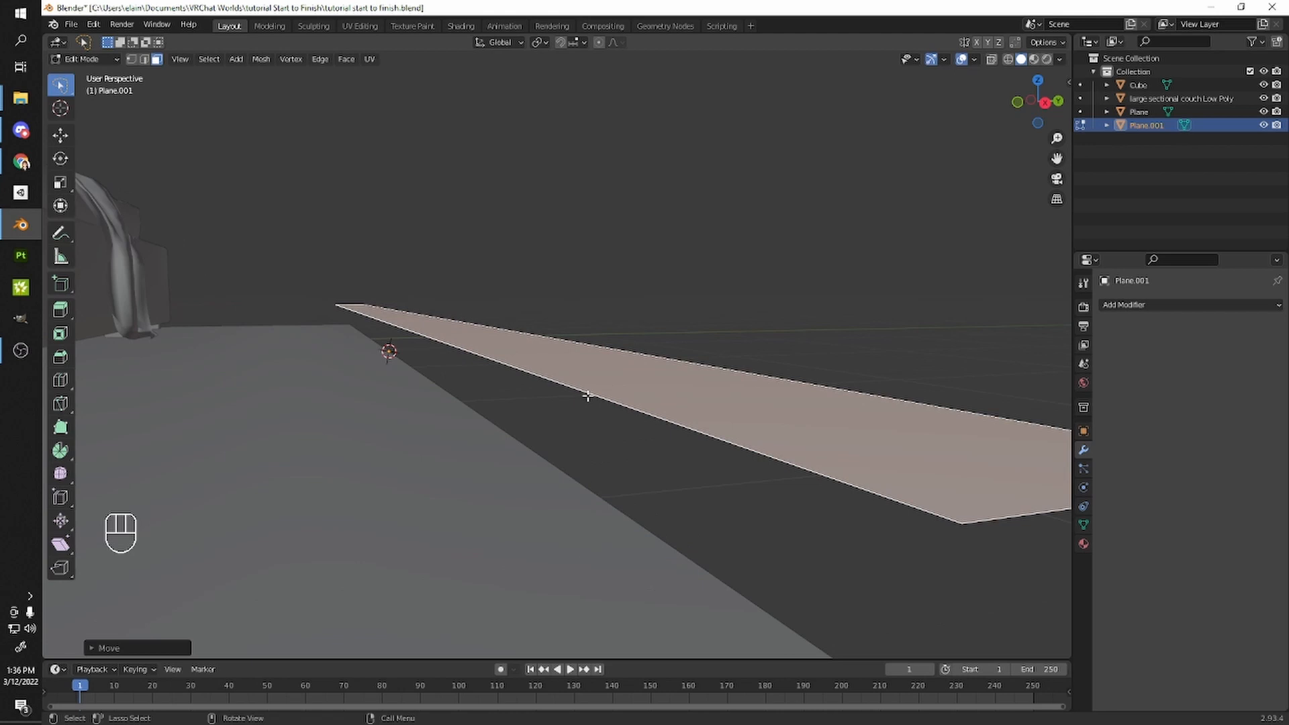
key(e)
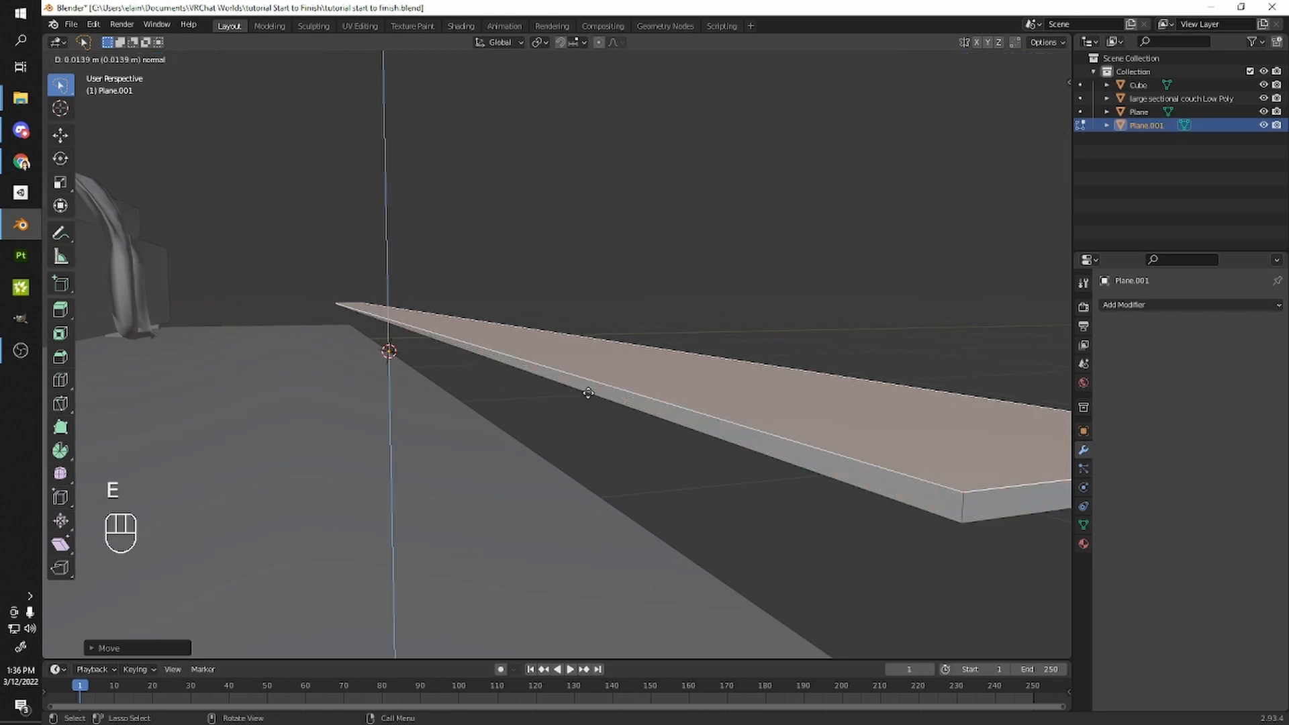
key(shift)
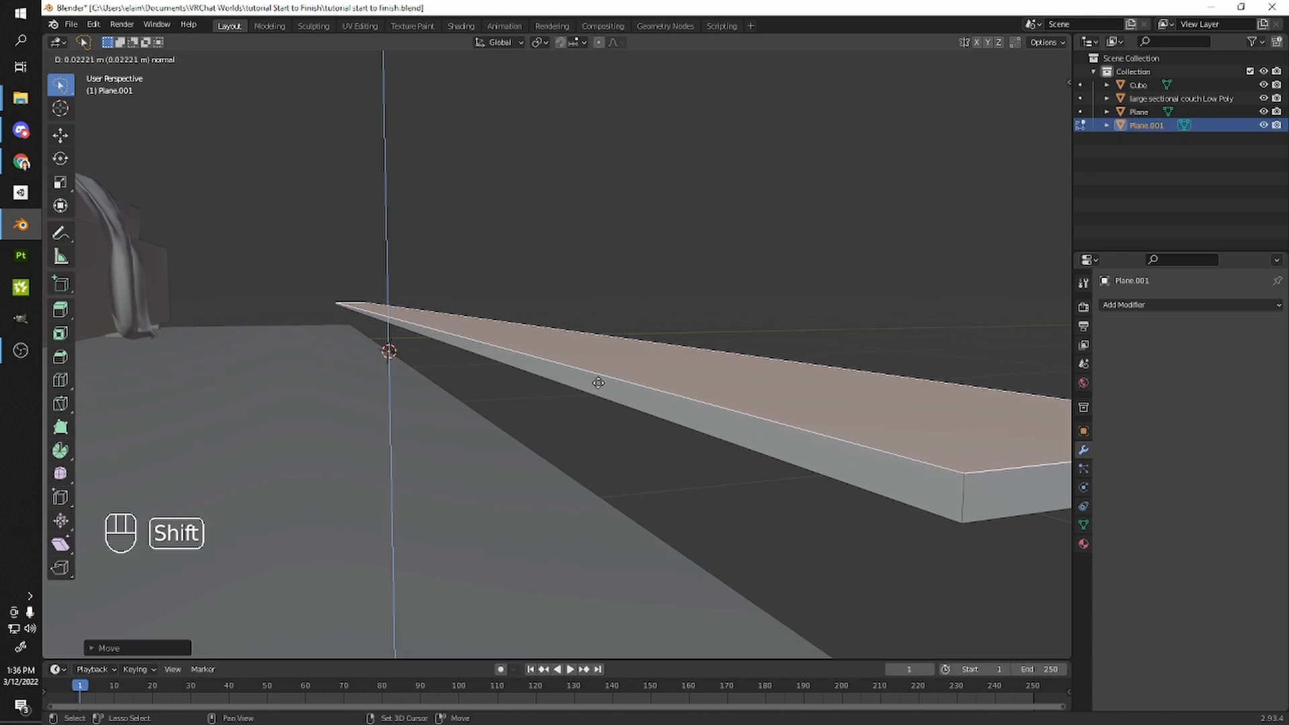
shift+click(598, 390)
mouse_move(598, 390)
middle_down()
mouse_move(683, 426)
mouse_move(574, 392)
middle_up()
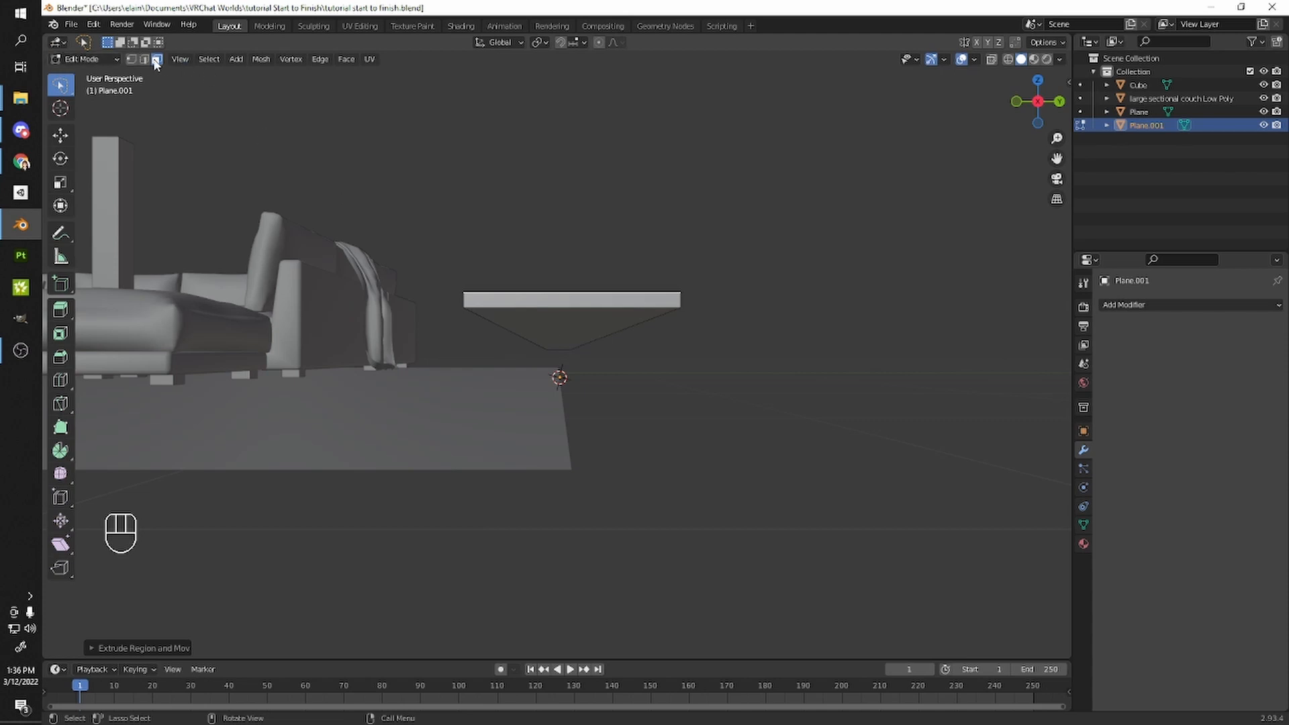
- Duplicate the slab's underside face and place the copy a short distance below it along Z
click(557, 324)
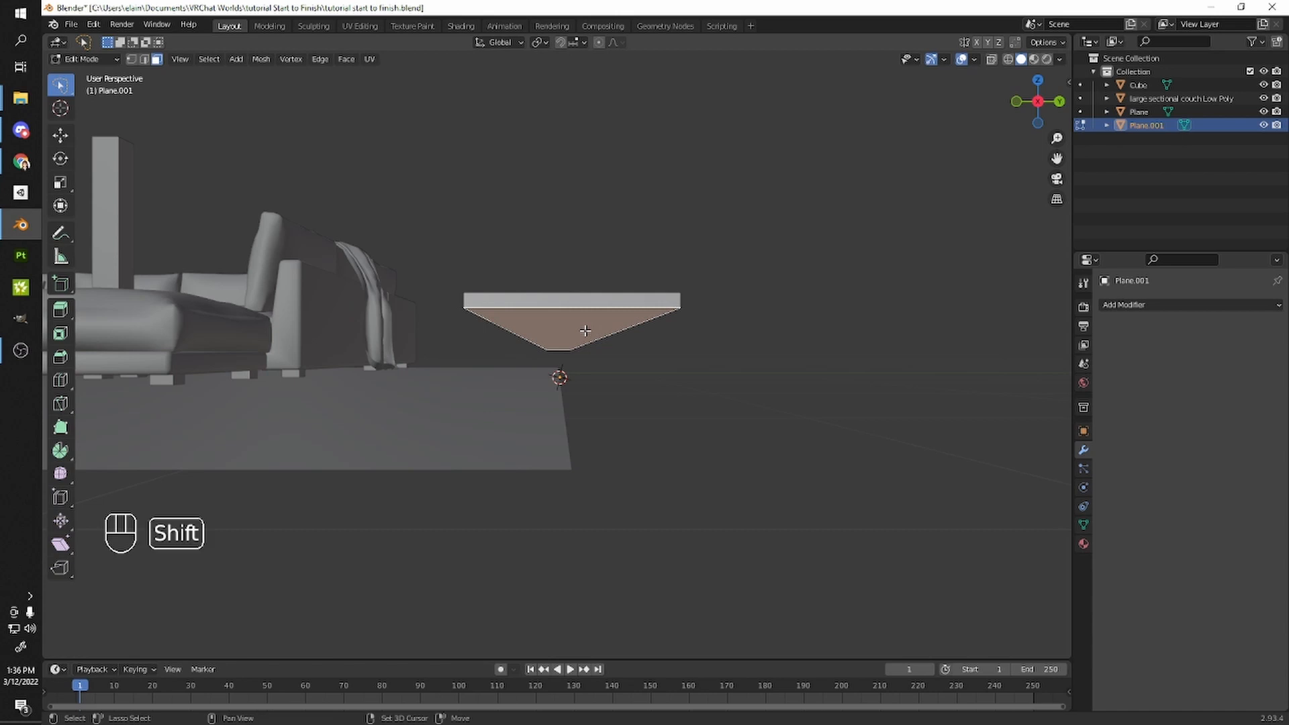
key(shift+d)
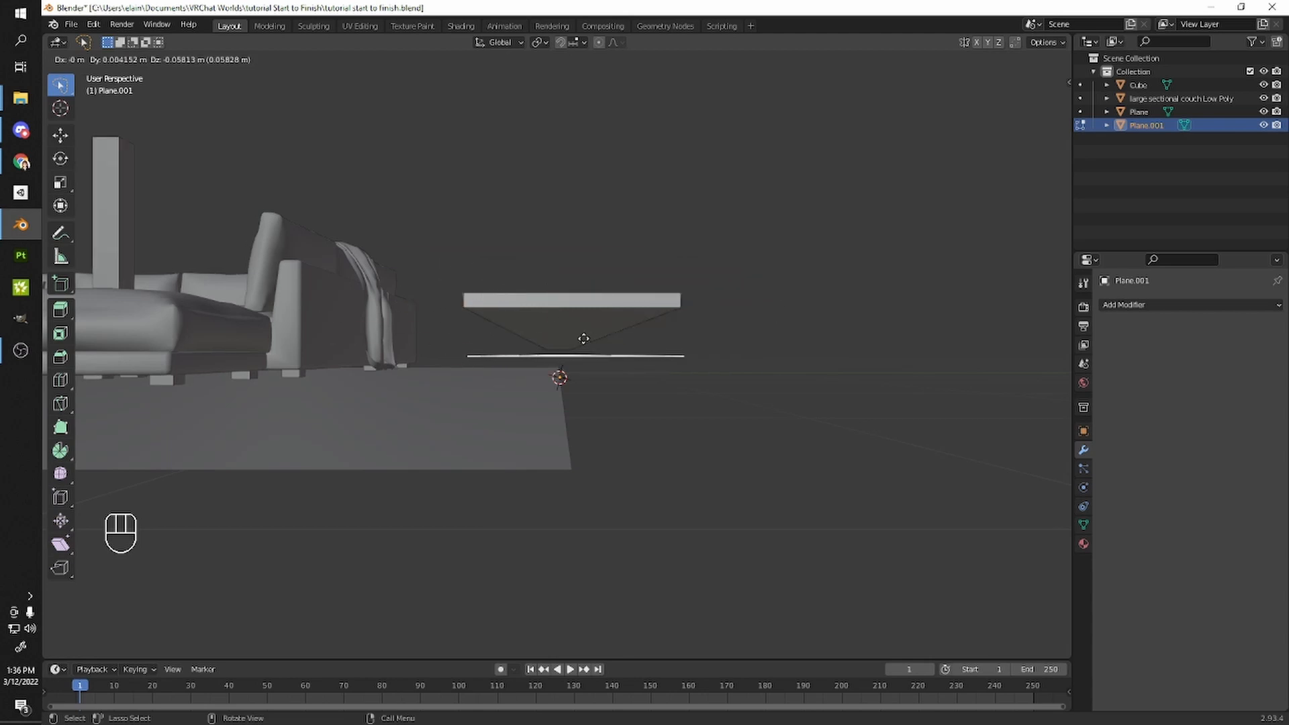
key(z)
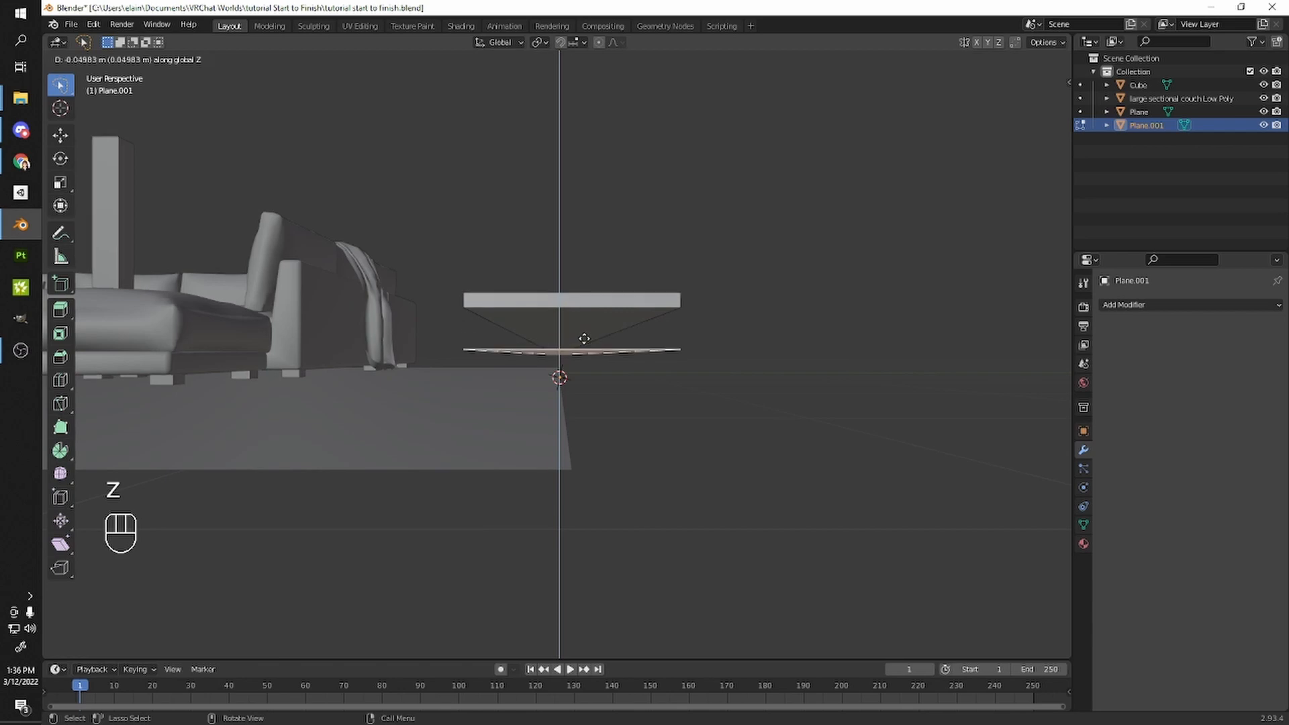
click(581, 336)
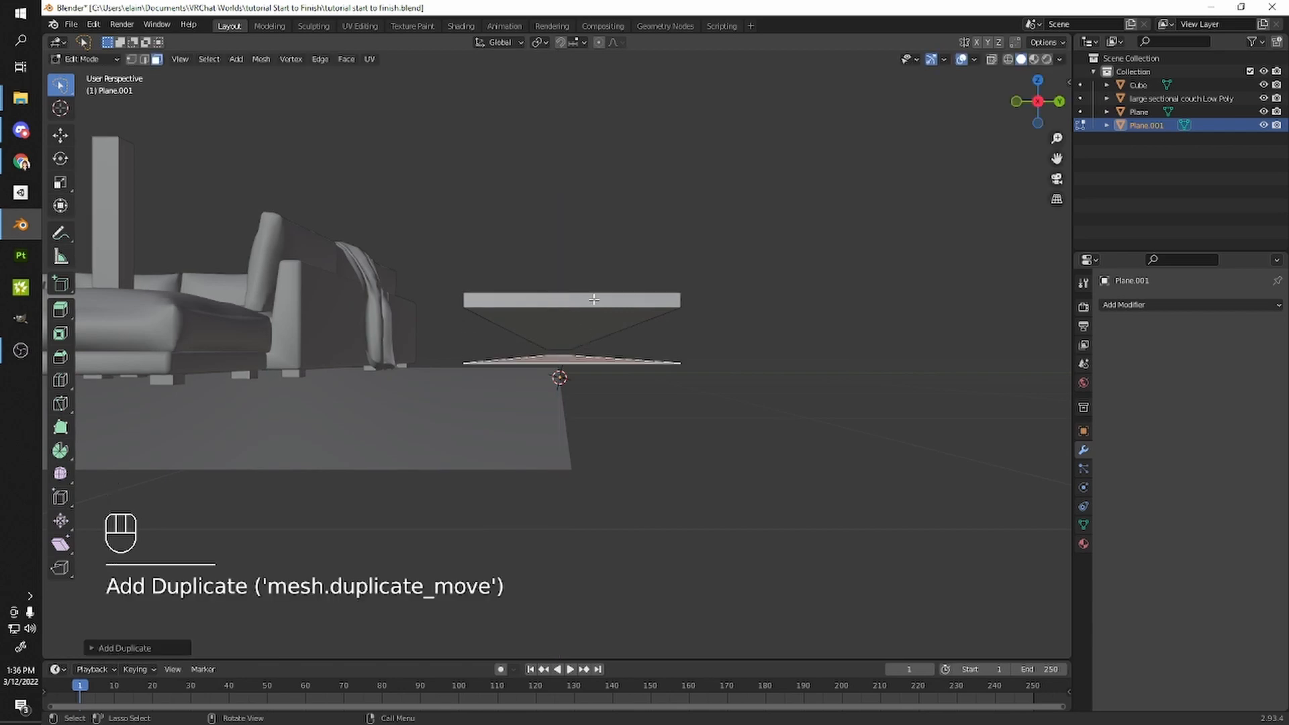
- Rotate the duplicated face about the X axis in snapped increments until it stands vertical
middle_drag(616, 331, 490, 286)
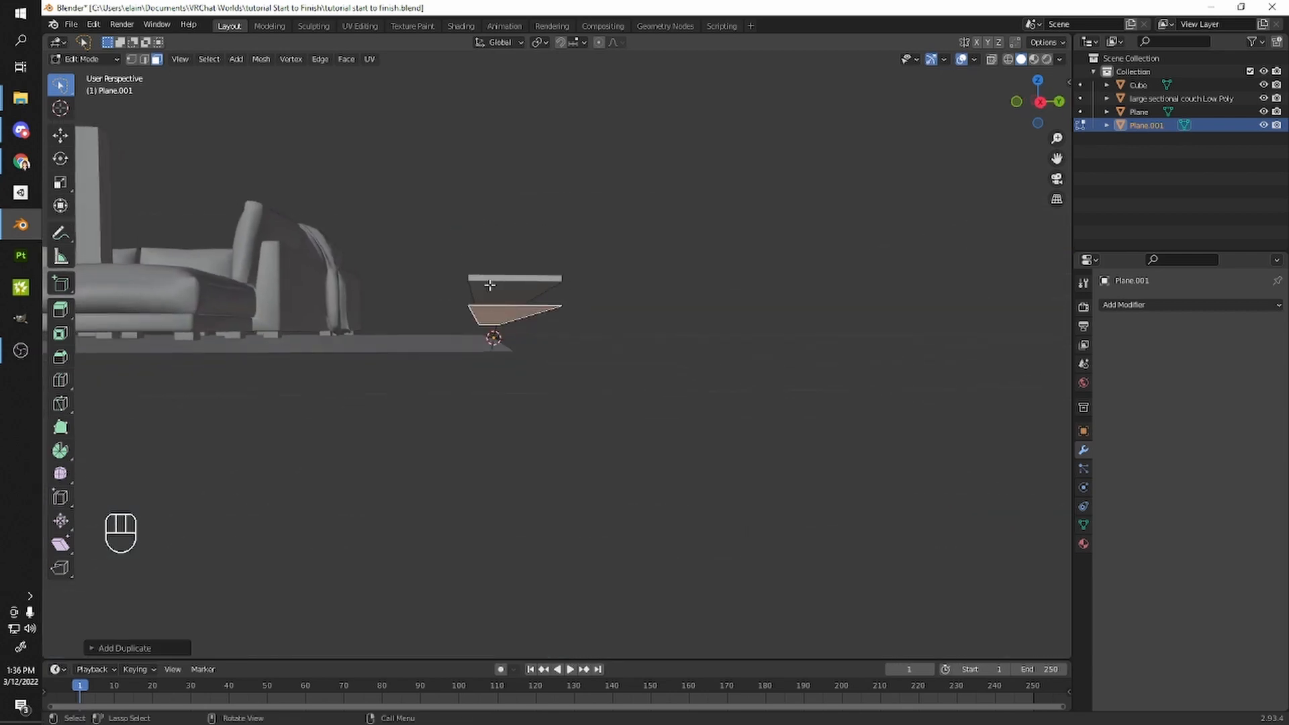
shift+middle_drag(517, 376, 522, 389)
key(r)
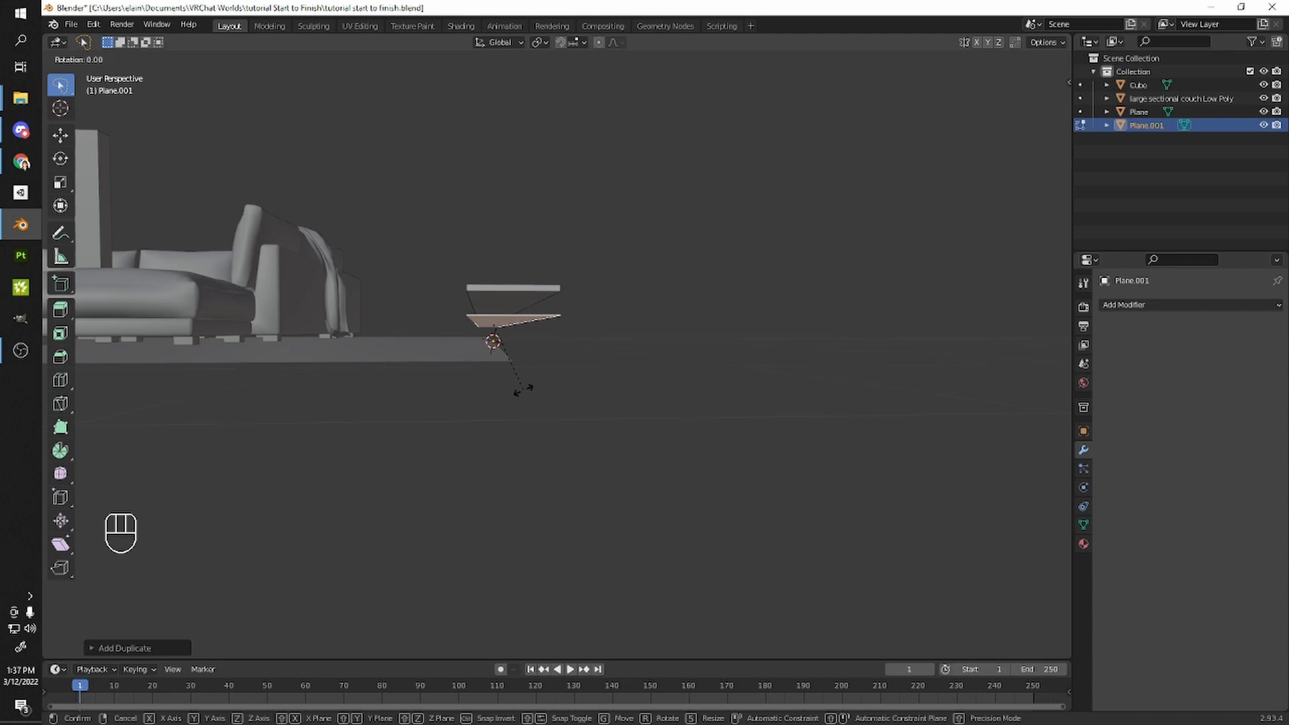
key(x)
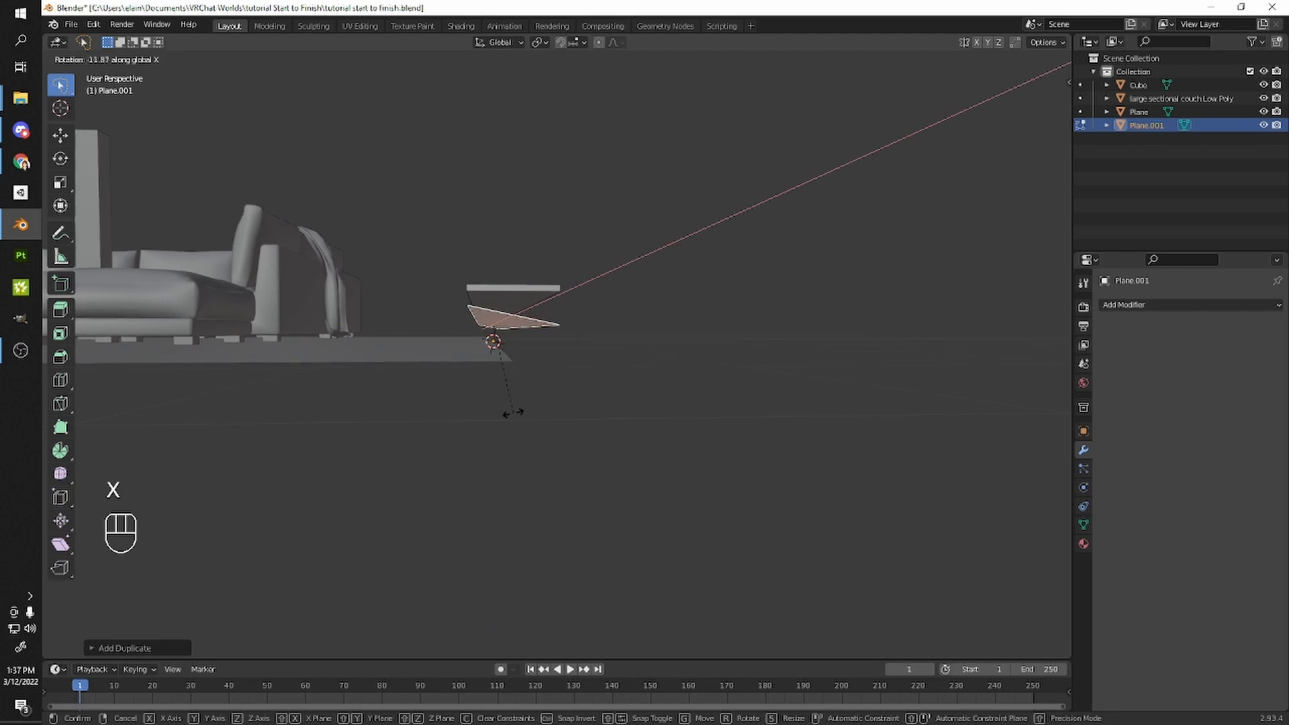
key(ctrl)
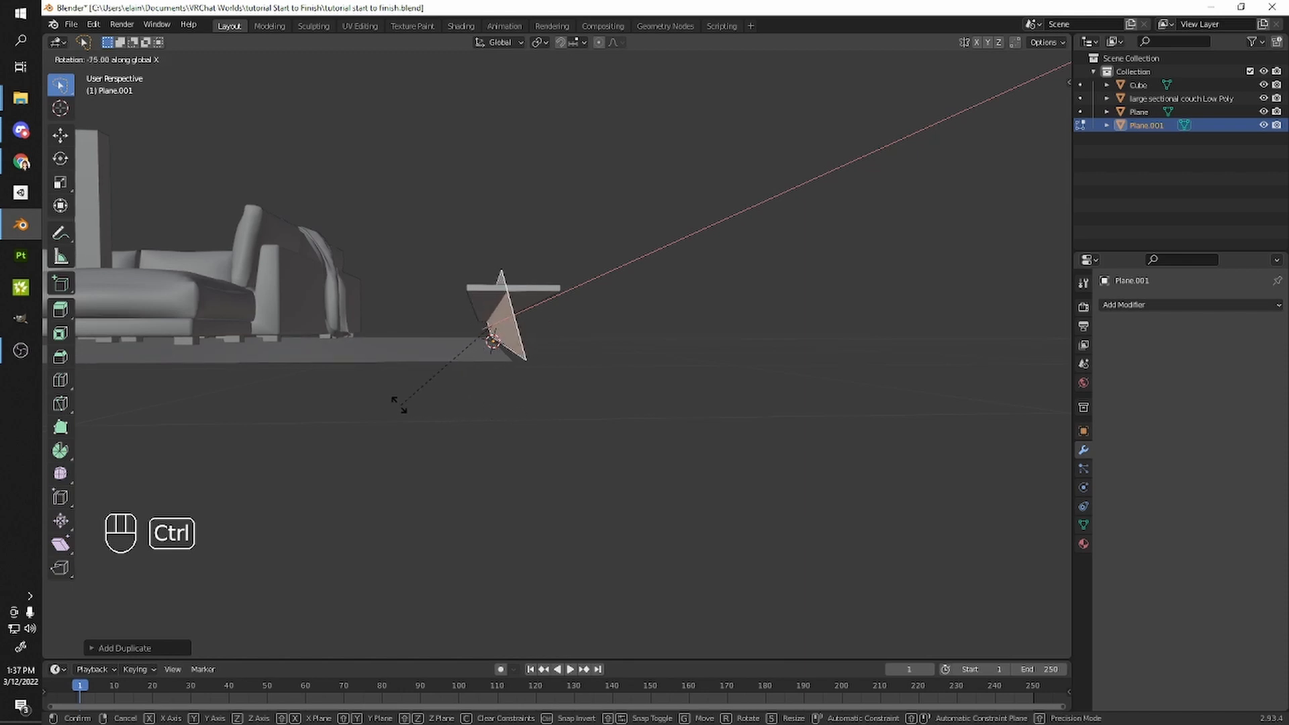
click(368, 381)
- Lower the vertical face along Z until its top edge meets the slab's underside
middle_drag(475, 369, 570, 314)
middle_drag(616, 382, 584, 376)
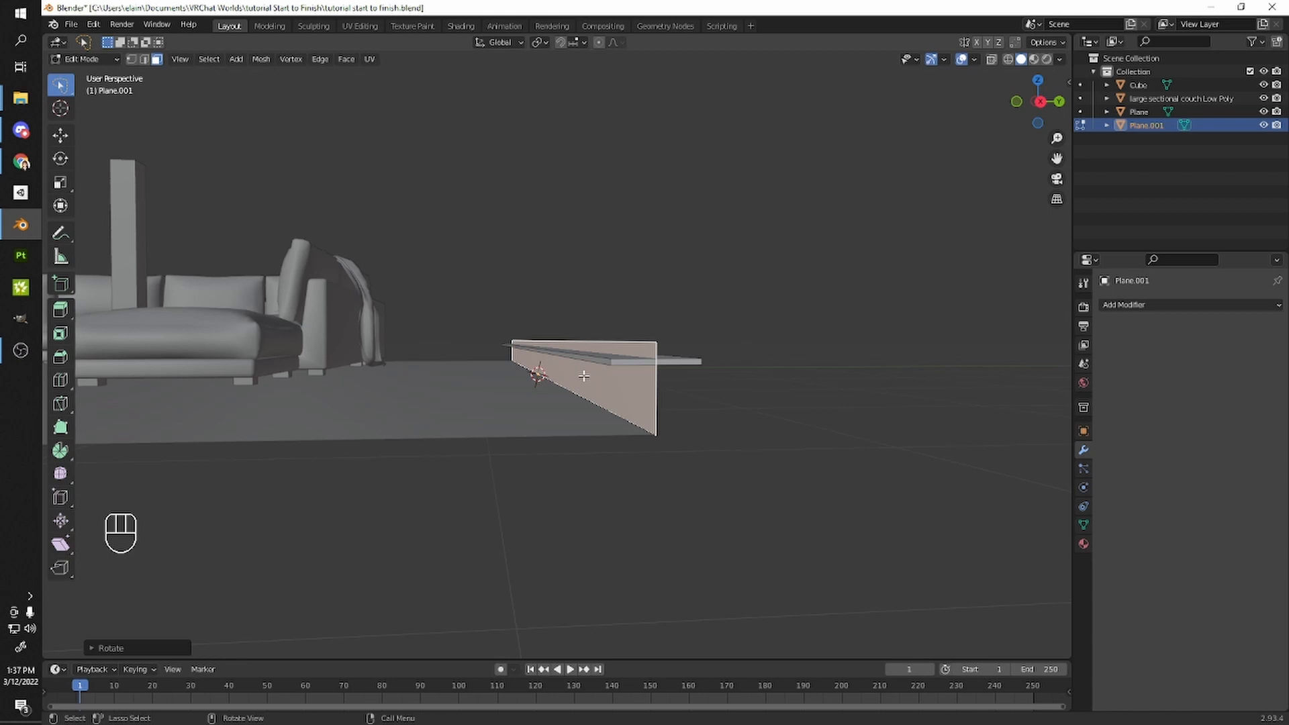
key(g)
key(z)
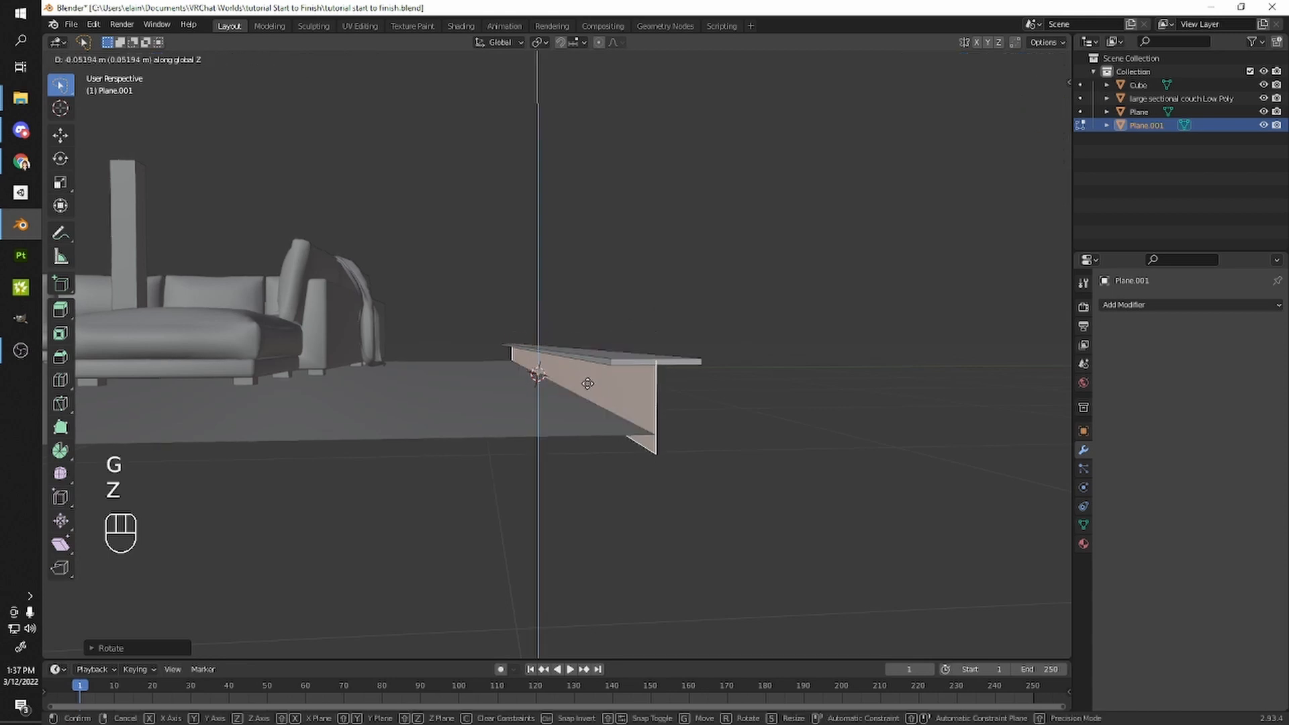
shift+click(590, 374)
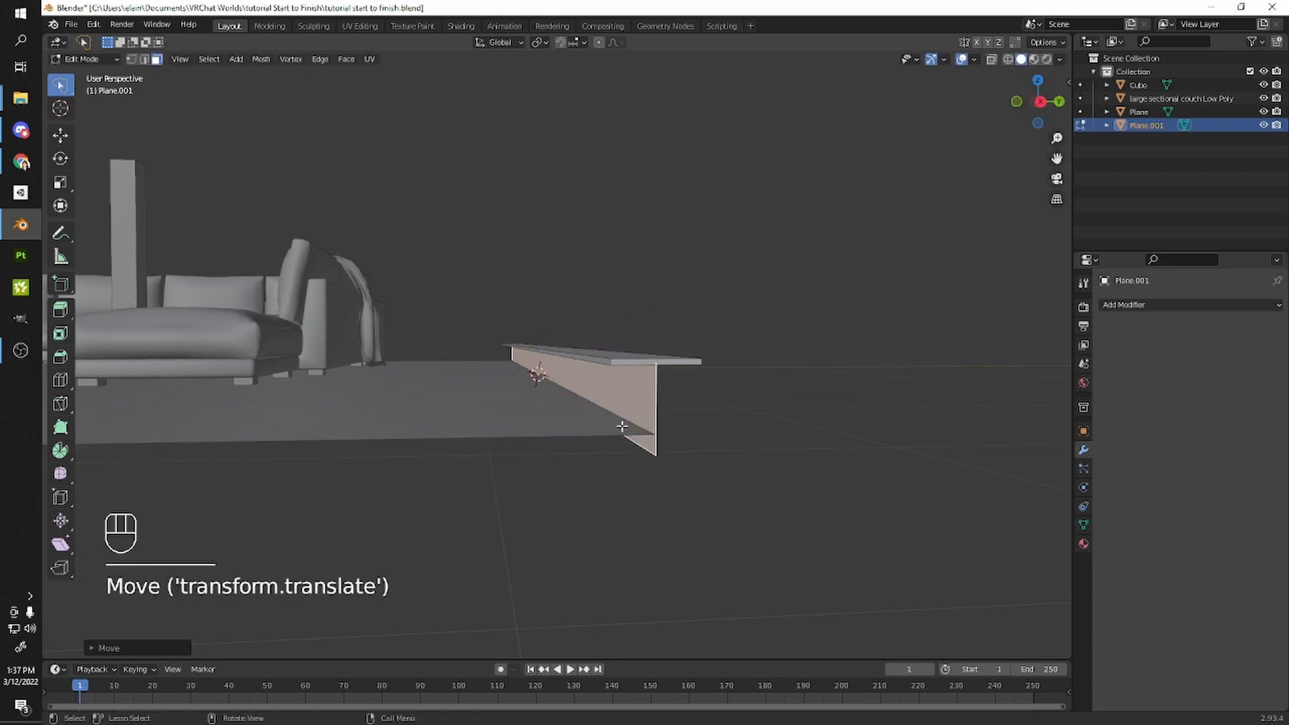
- Raise the vertical face's bottom edge along Z to the level of the floor
key(2)
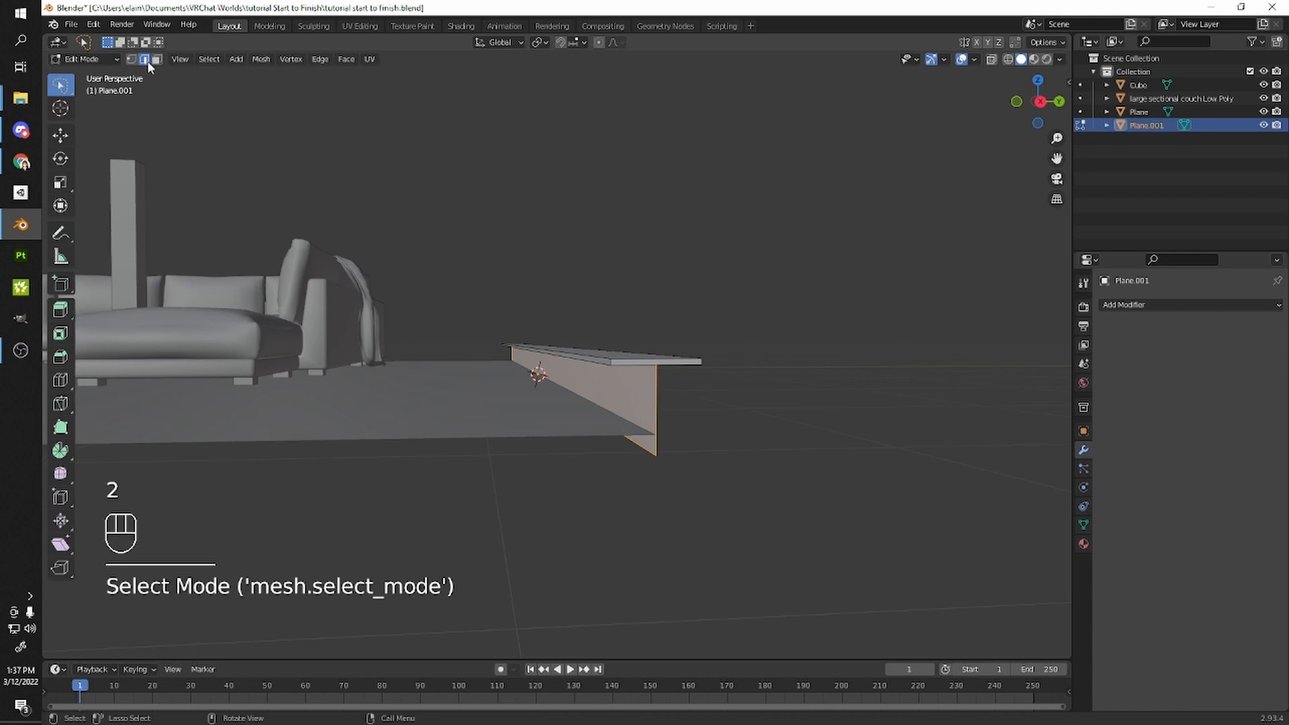
click(637, 443)
shift+middle_drag(636, 442, 598, 396)
key(g)
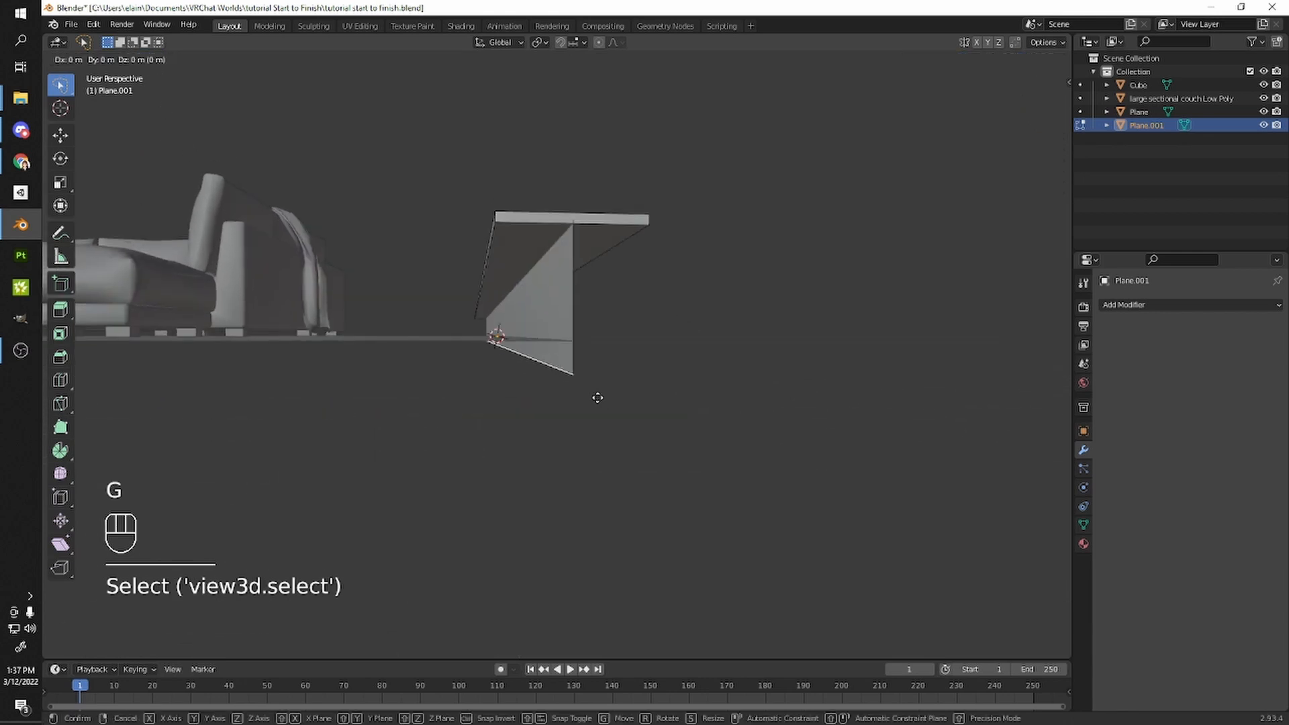
key(z)
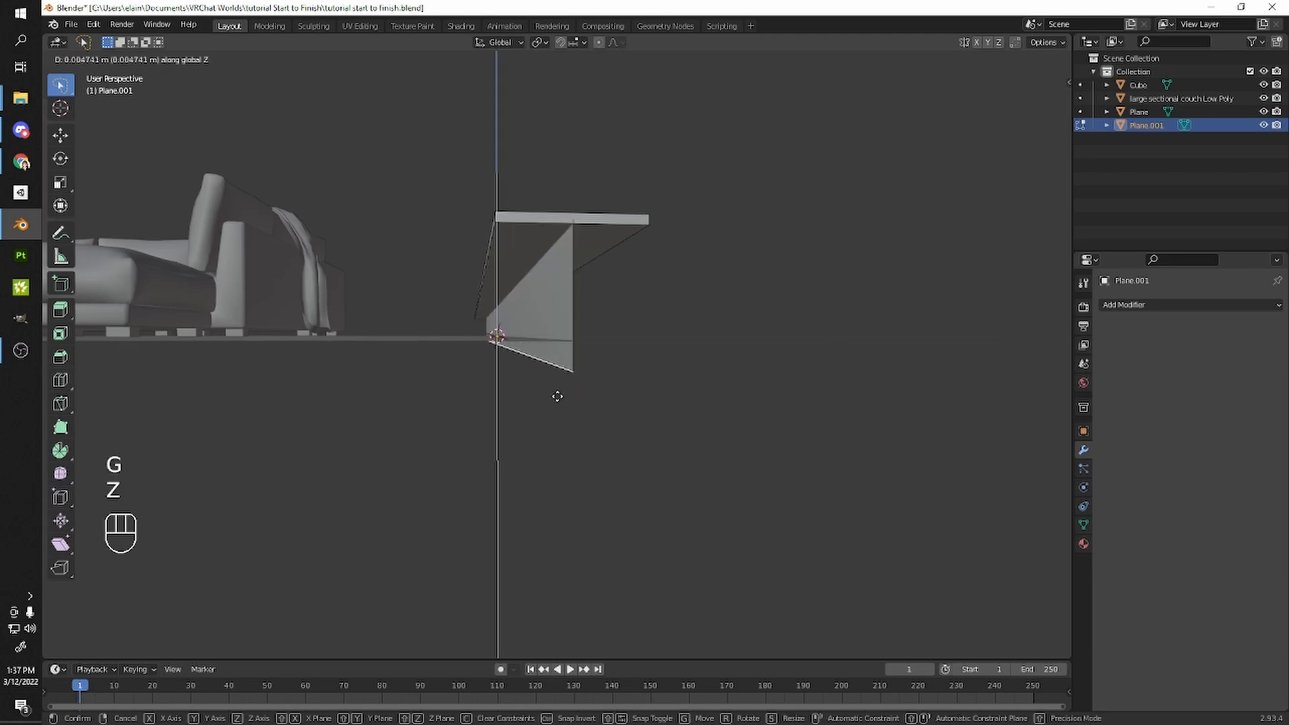
click(556, 388)
- Move the whole vertical face along Y toward the couch, close to the slab's inner edge
middle_drag(556, 388, 575, 400)
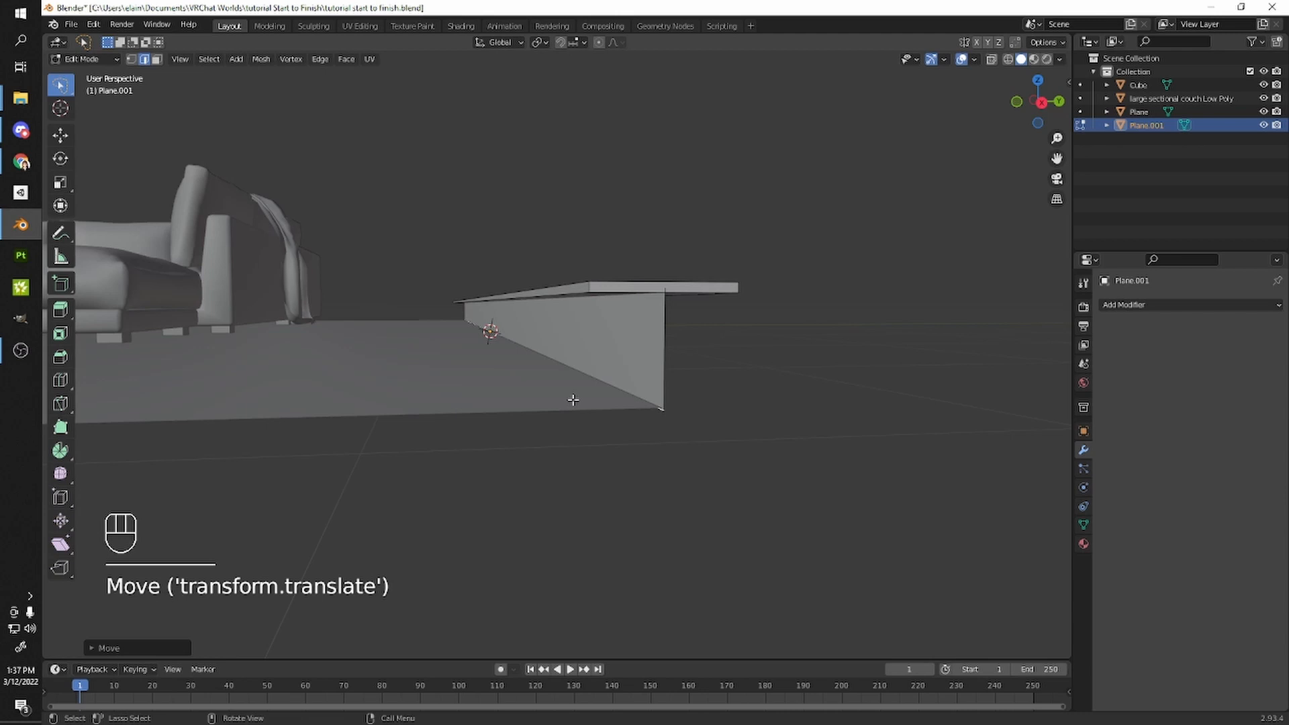
key(3)
click(566, 324)
middle_drag(566, 324, 596, 323)
key(g)
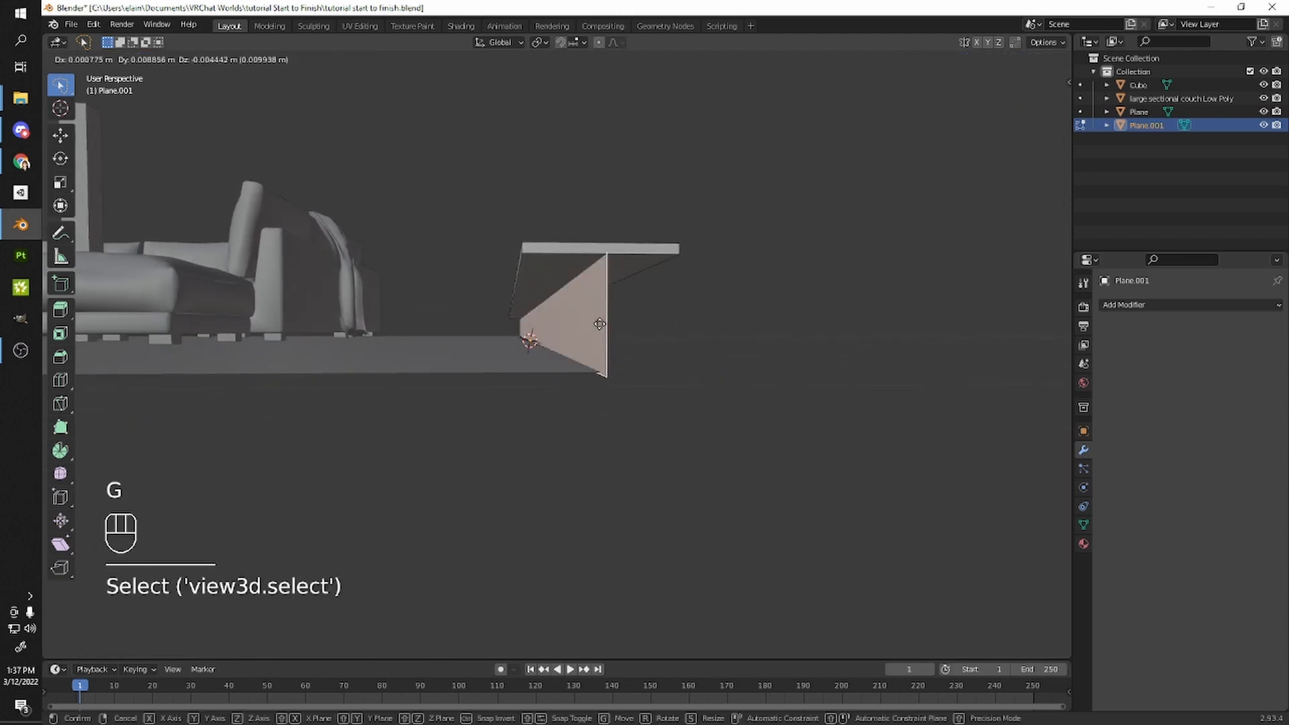
key(y)
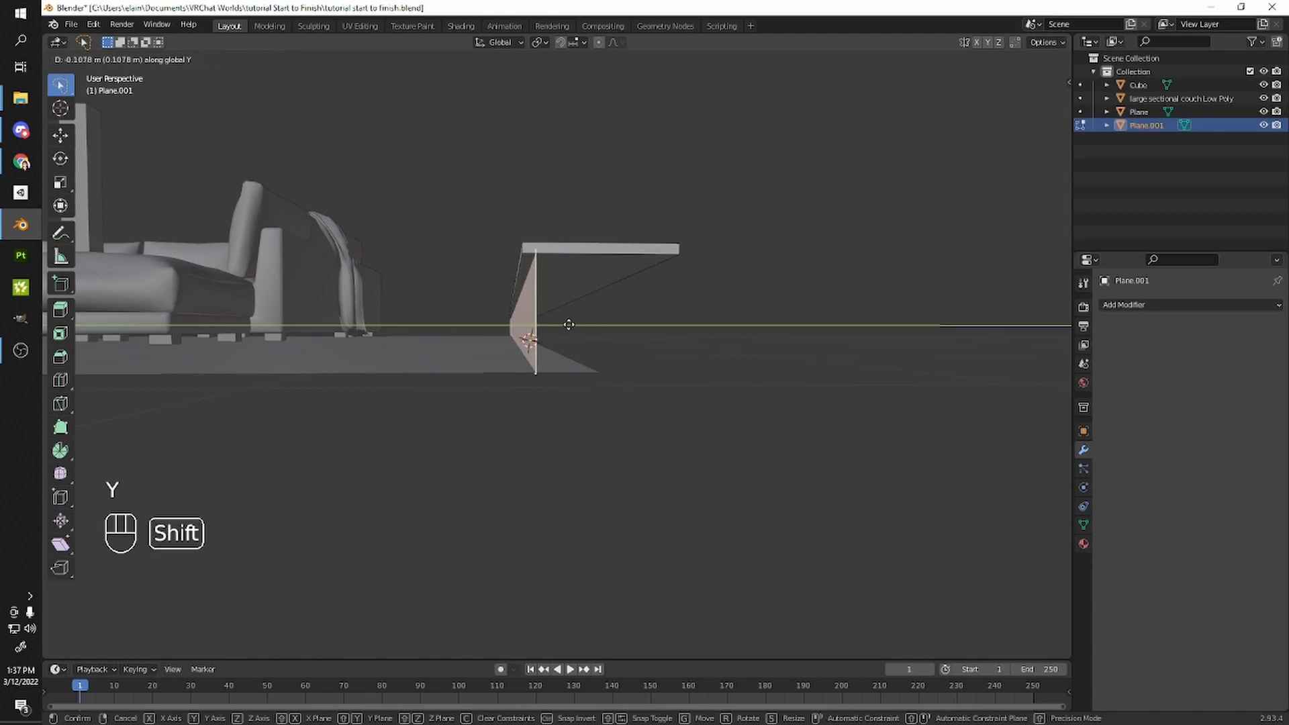
click(579, 325)
- Fine-tune the vertical face's Y position so the slab overhangs it slightly on the couch side
middle_drag(579, 325, 587, 322)
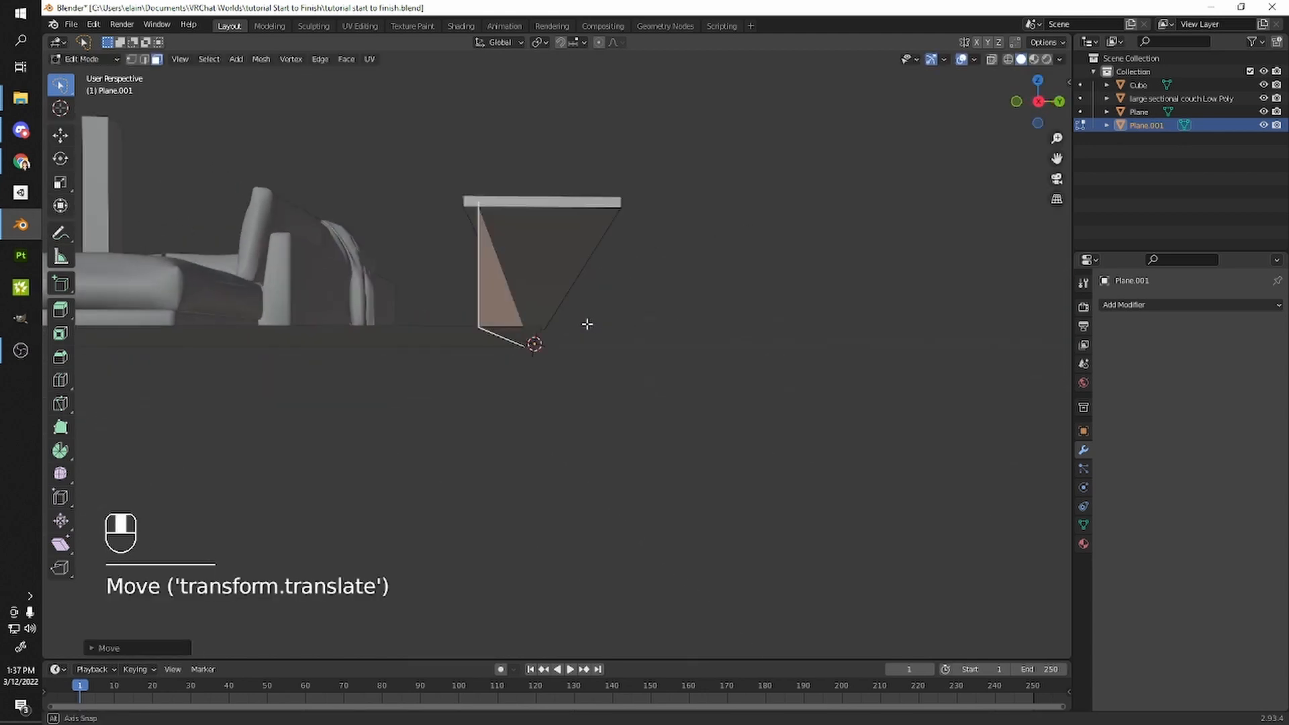
key(g)
key(y)
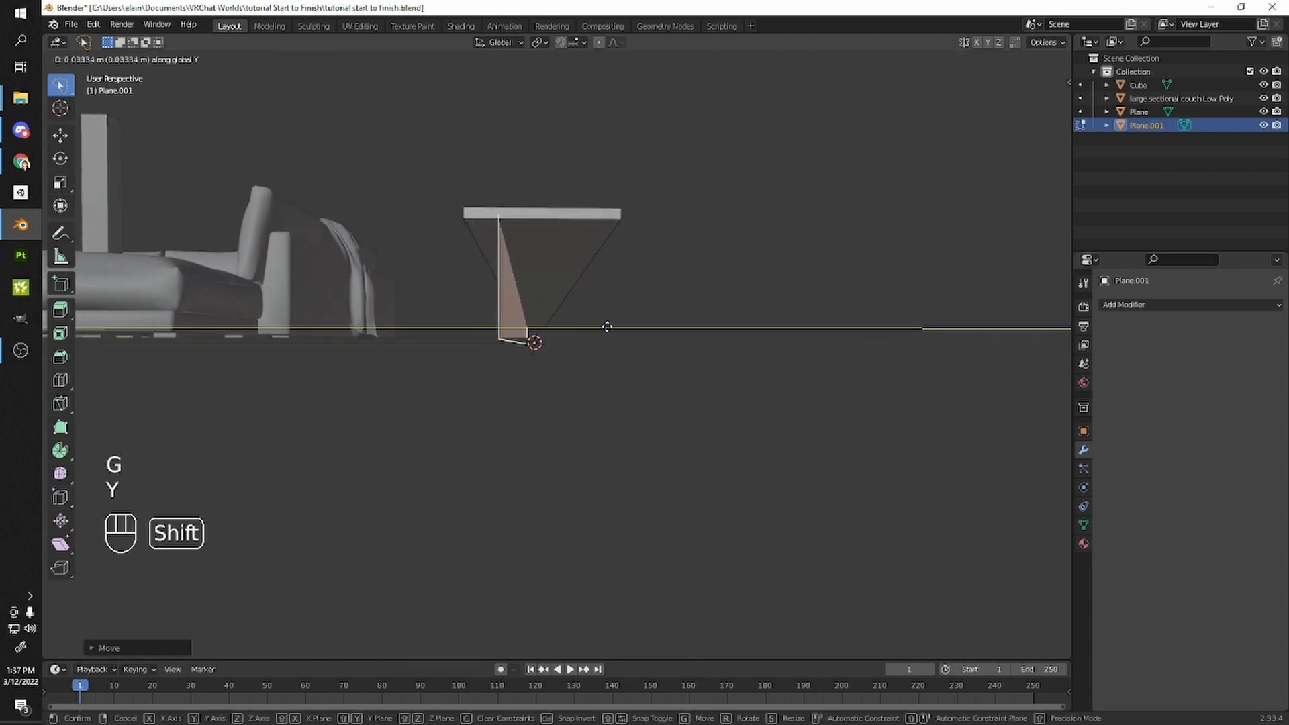
click(607, 326)
middle_drag(607, 326, 568, 399)
key(g)
key(y)
shift+click(611, 333)
key(Tab)
key(Tab)
key(Tab)
key(Tab)
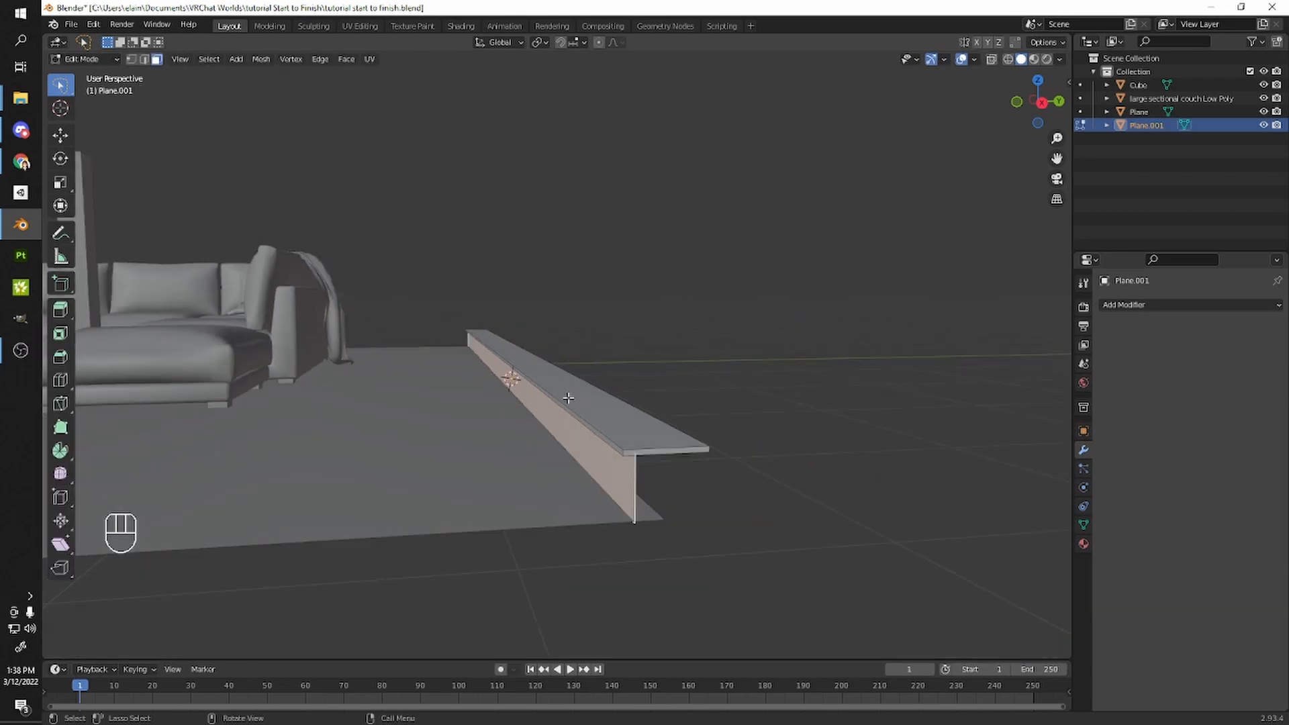
key(Tab)
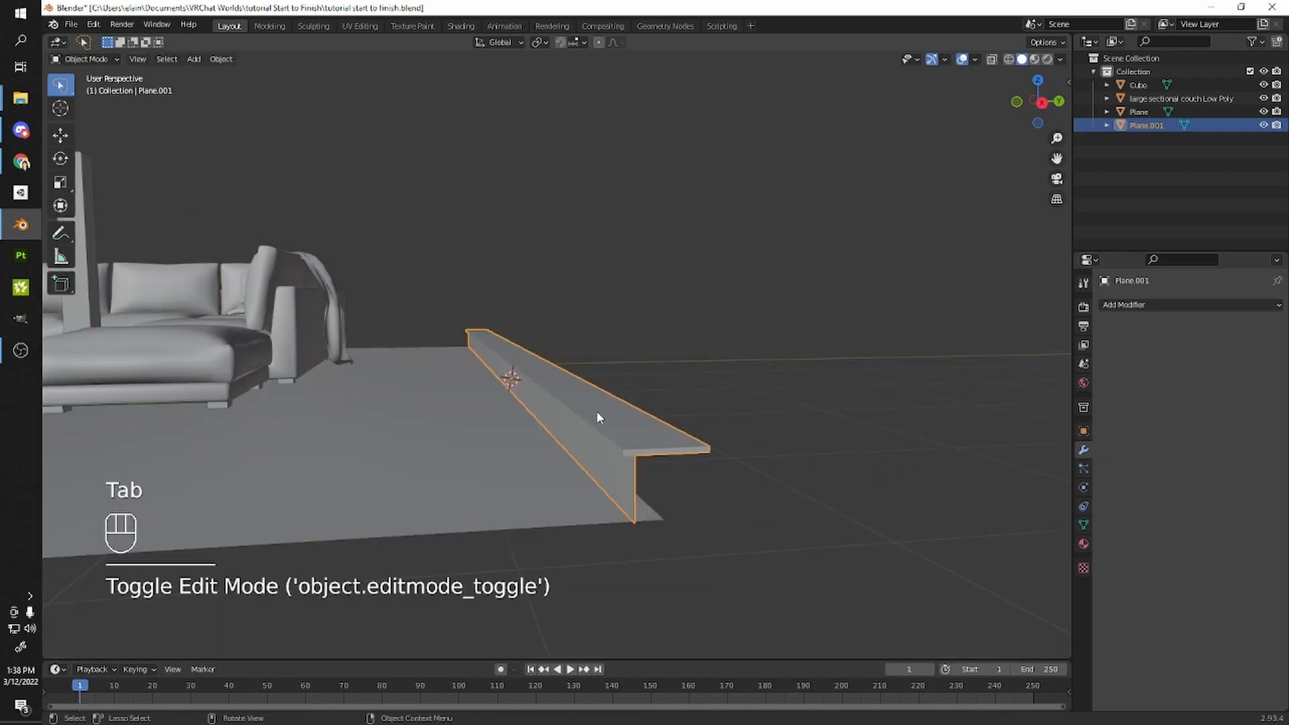
key(Tab)
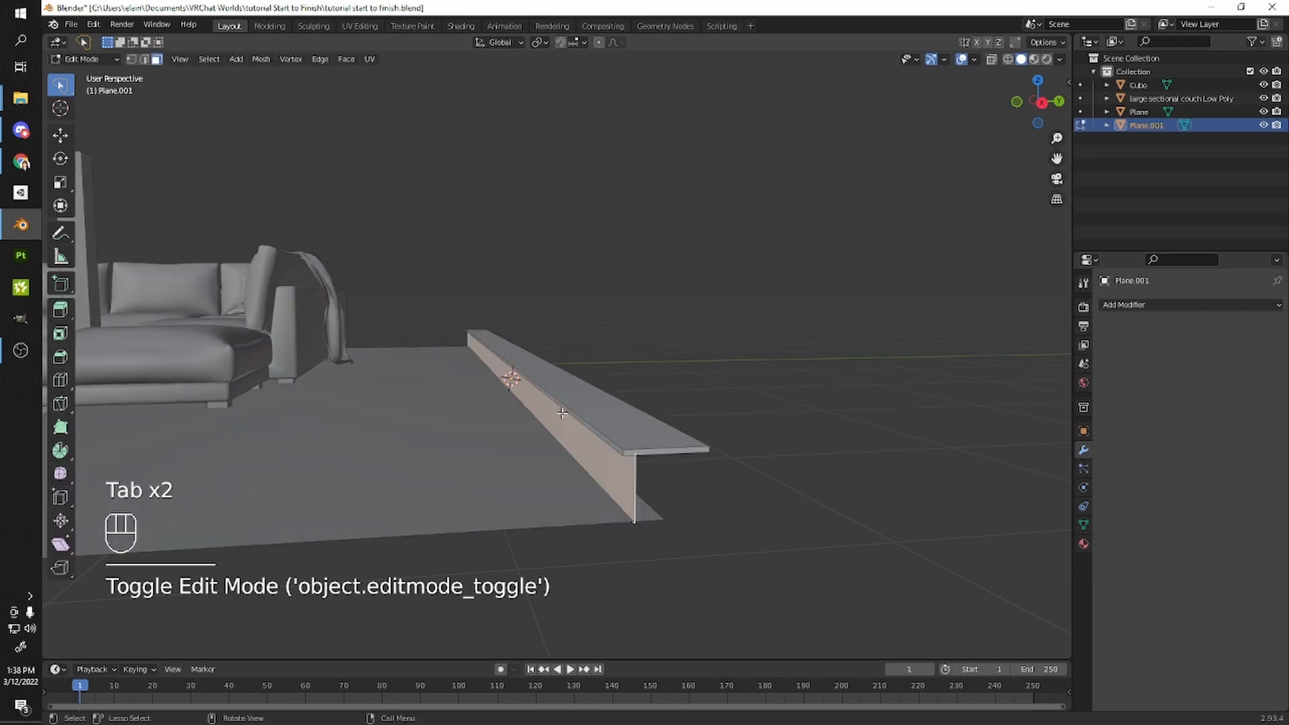
- Round the slab's upper edge facing the couch with a small multi-segment bevel
key(2)
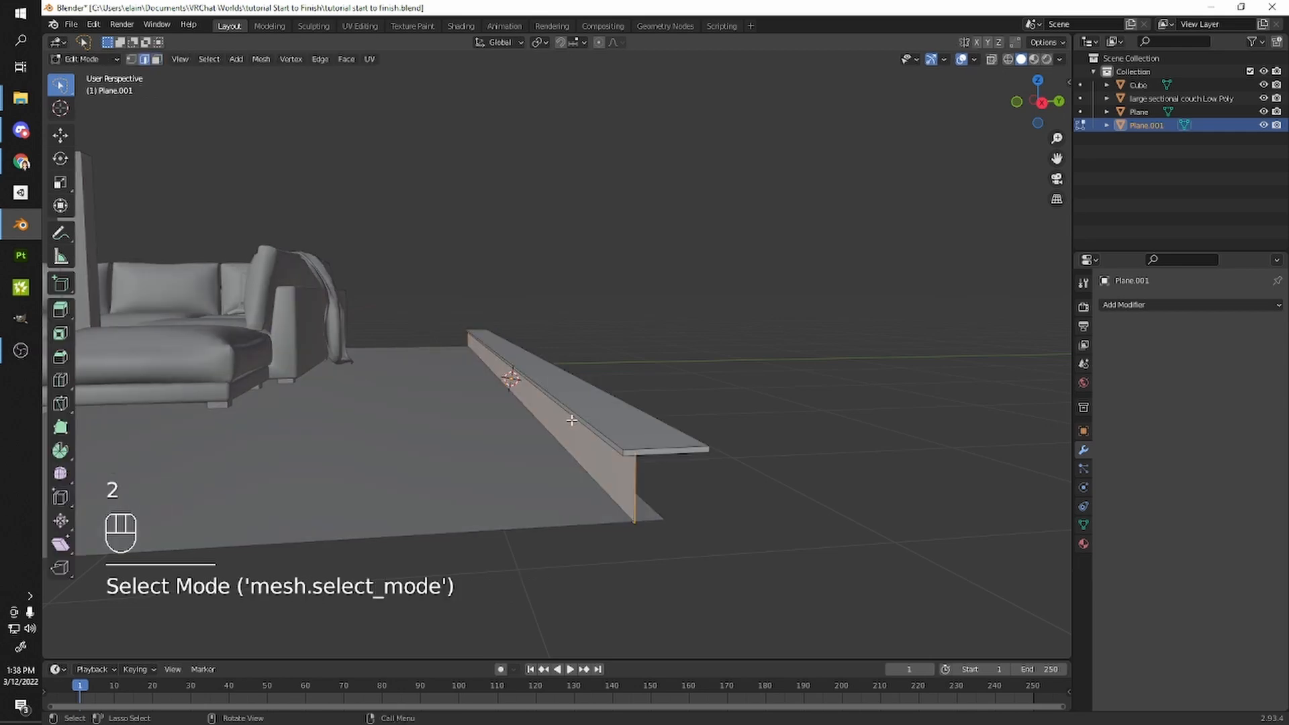
click(574, 410)
shift+click(588, 427)
middle_drag(588, 427, 620, 432)
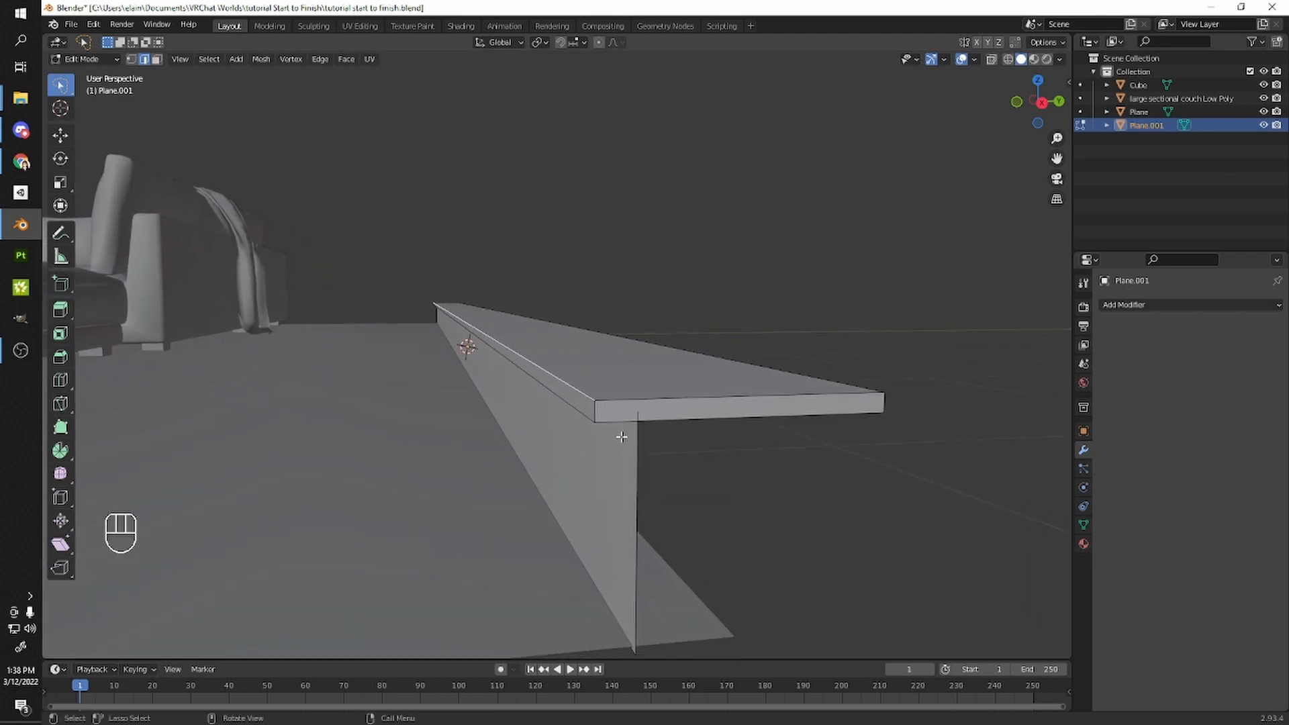
key(ctrl+b)
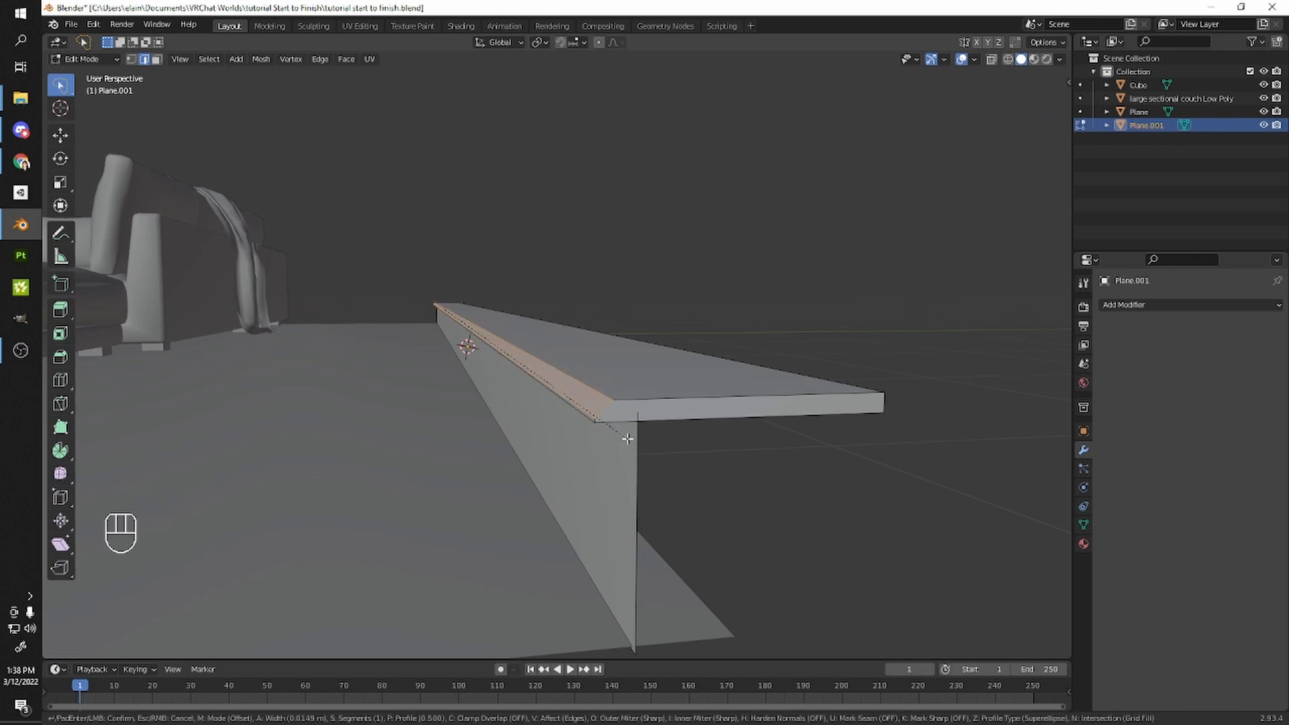
scroll(628, 439, up, 1)
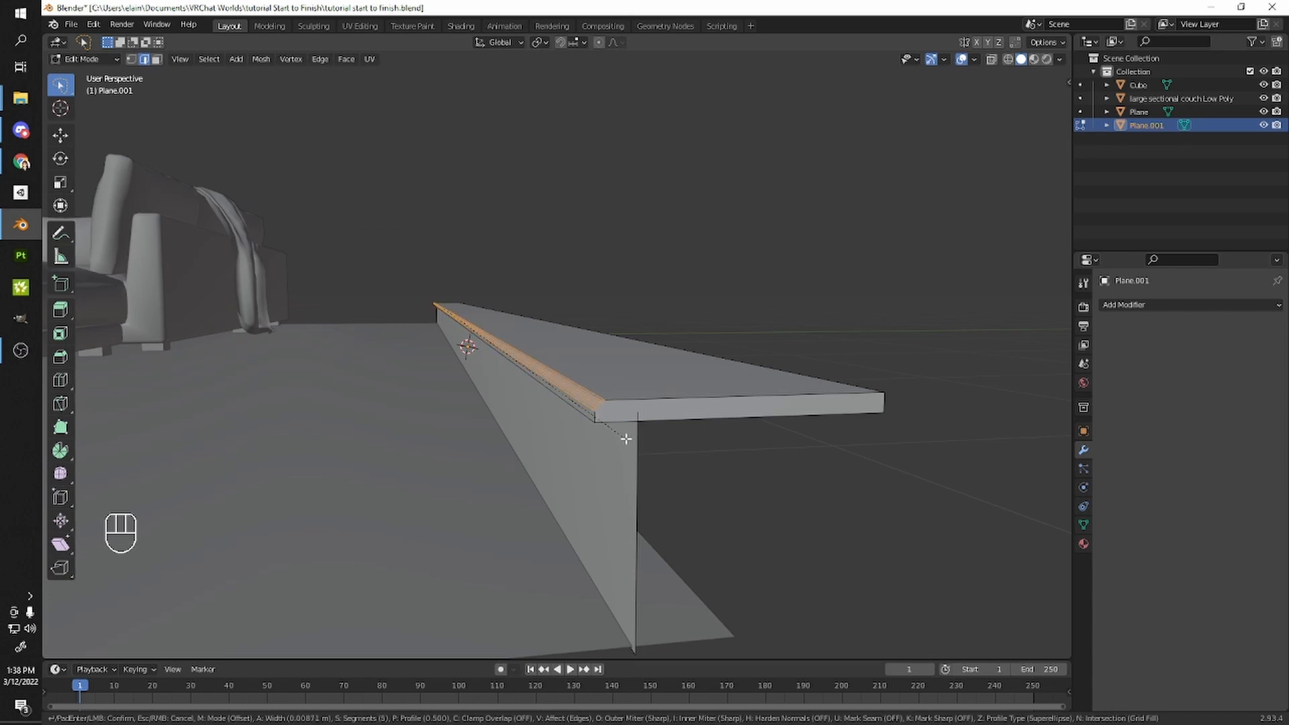
scroll(625, 439, up, 4)
click(627, 437)
- Examine the finished ledge beside the couch and floor in Object Mode, orbiting and using Walk Navigation
mouse_move(672, 370)
middle_down()
mouse_move(728, 388)
mouse_move(639, 361)
mouse_move(711, 371)
mouse_move(699, 391)
middle_up()
key(Tab)
scroll(712, 373, down, 2)
drag(699, 391, 696, 392)
mouse_move(696, 392)
middle_down()
mouse_move(745, 388)
mouse_move(736, 376)
mouse_move(631, 406)
middle_up()
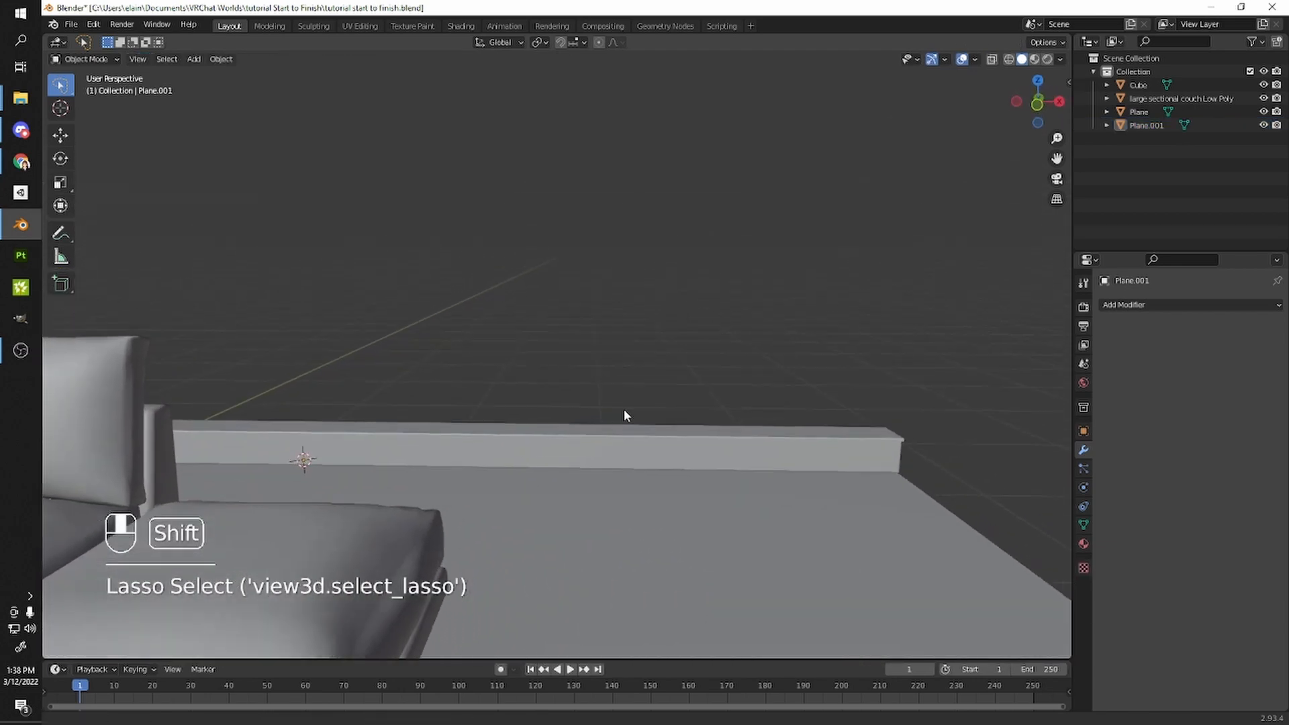
middle_drag(765, 344, 756, 346)
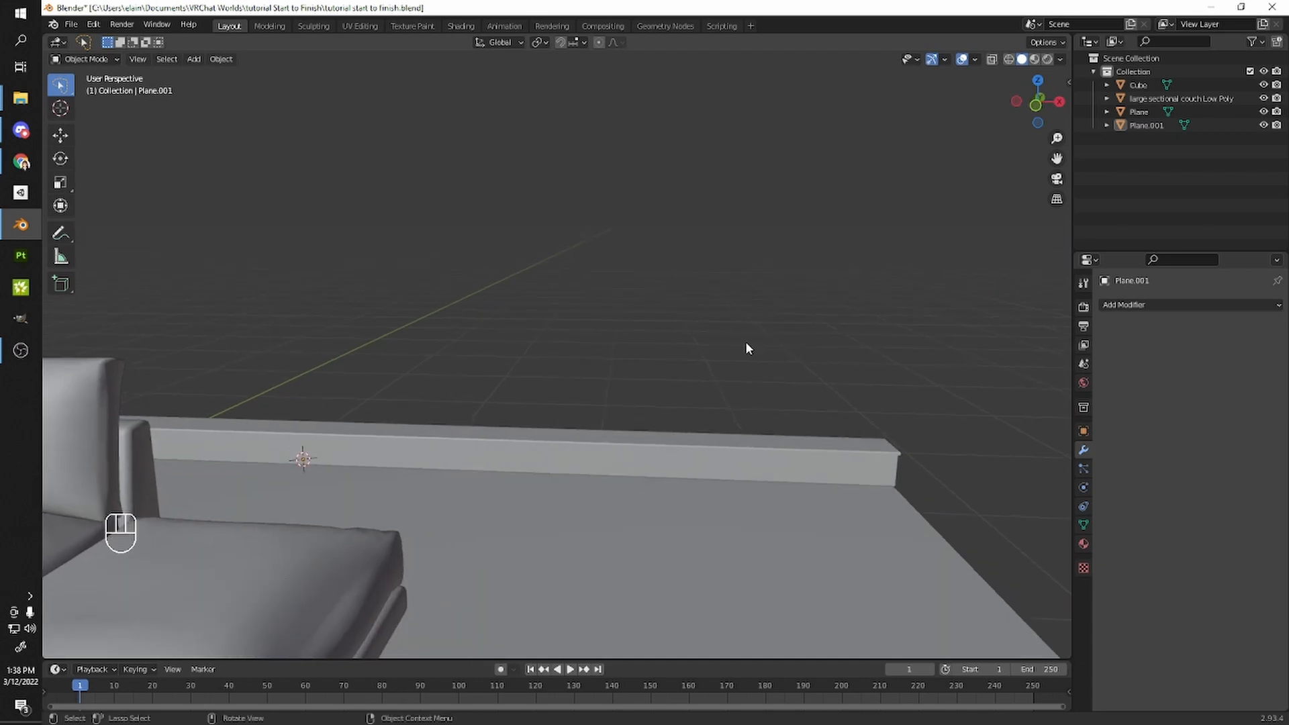
key(F3)
key(Return)
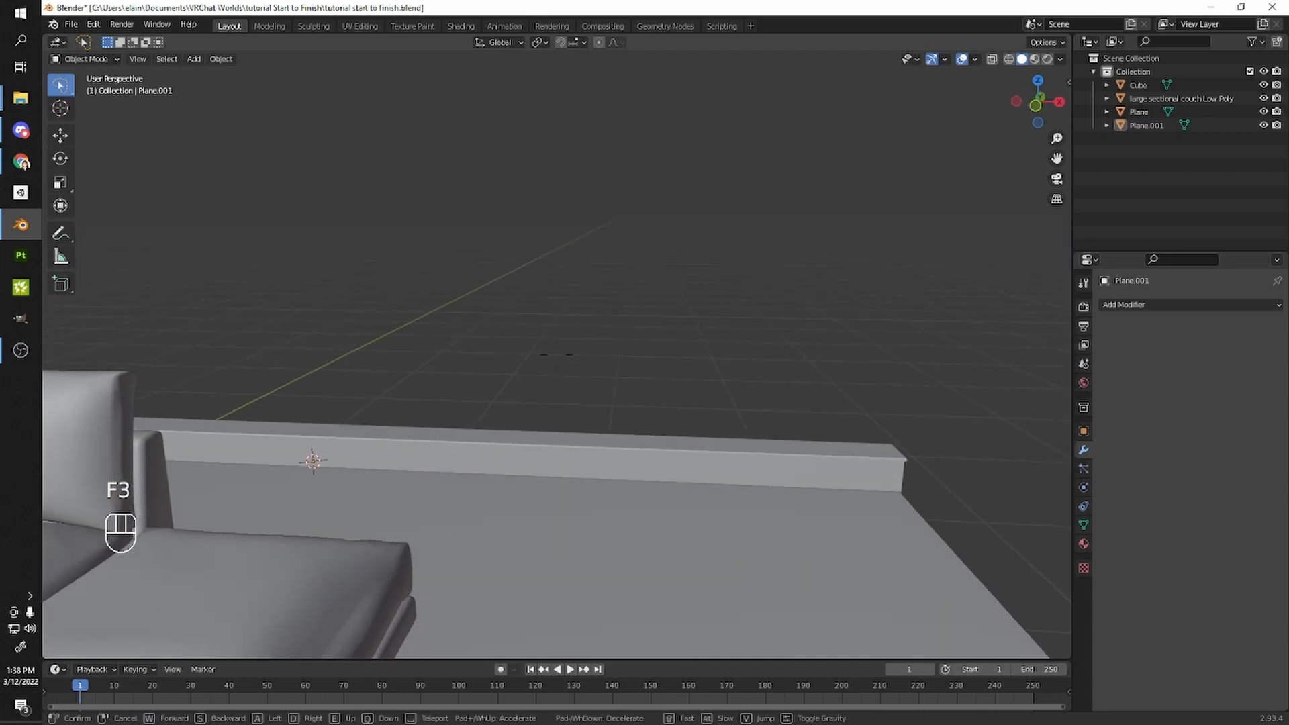
key(w)
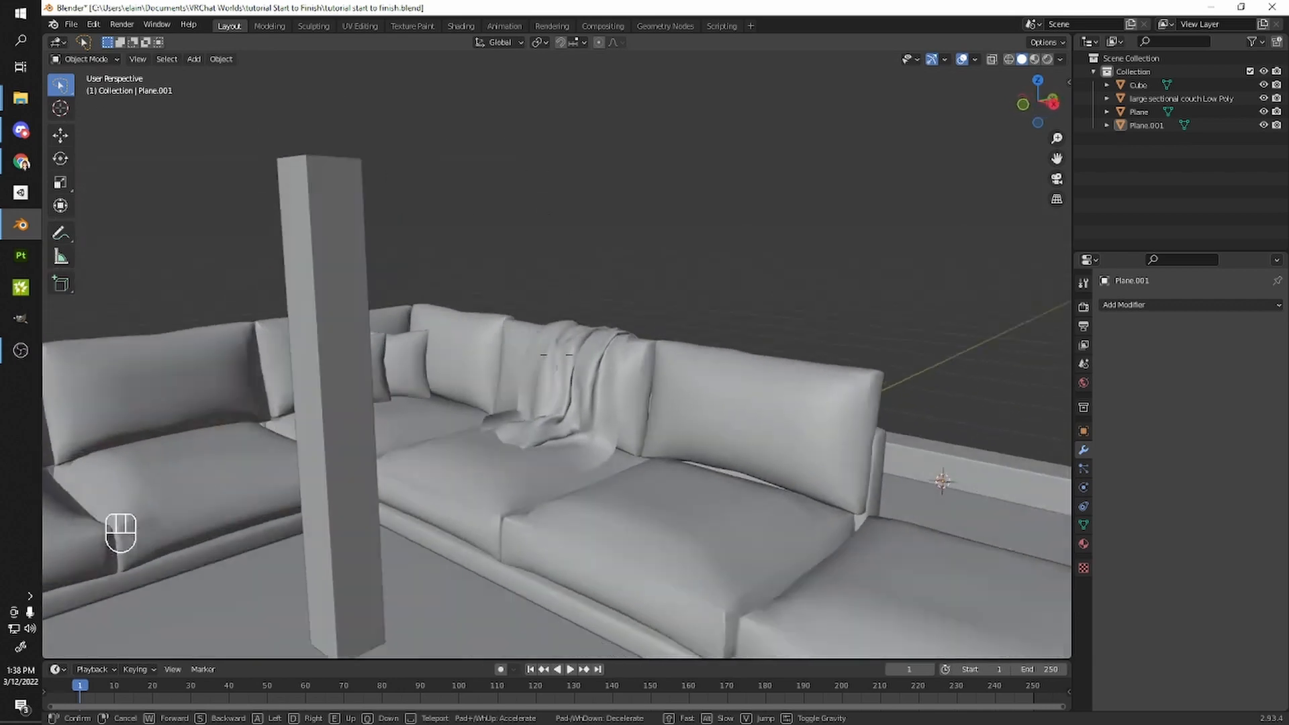
key(w)
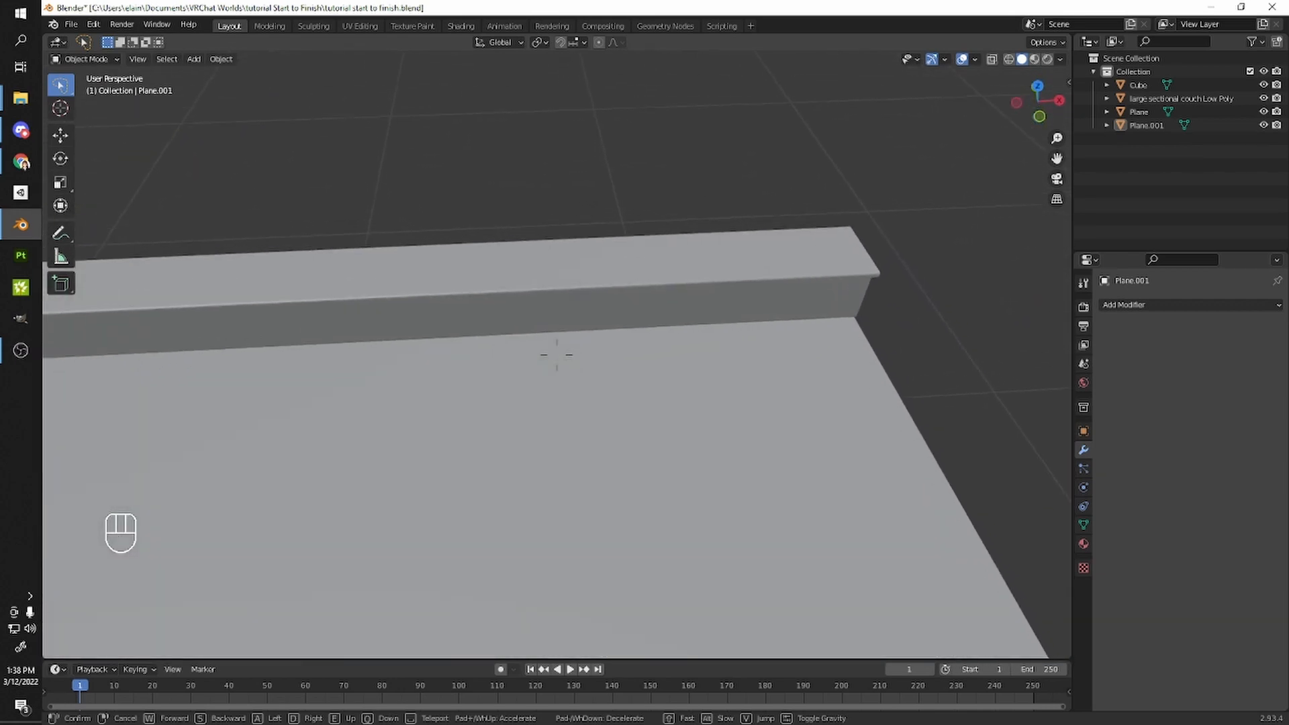
key(s)
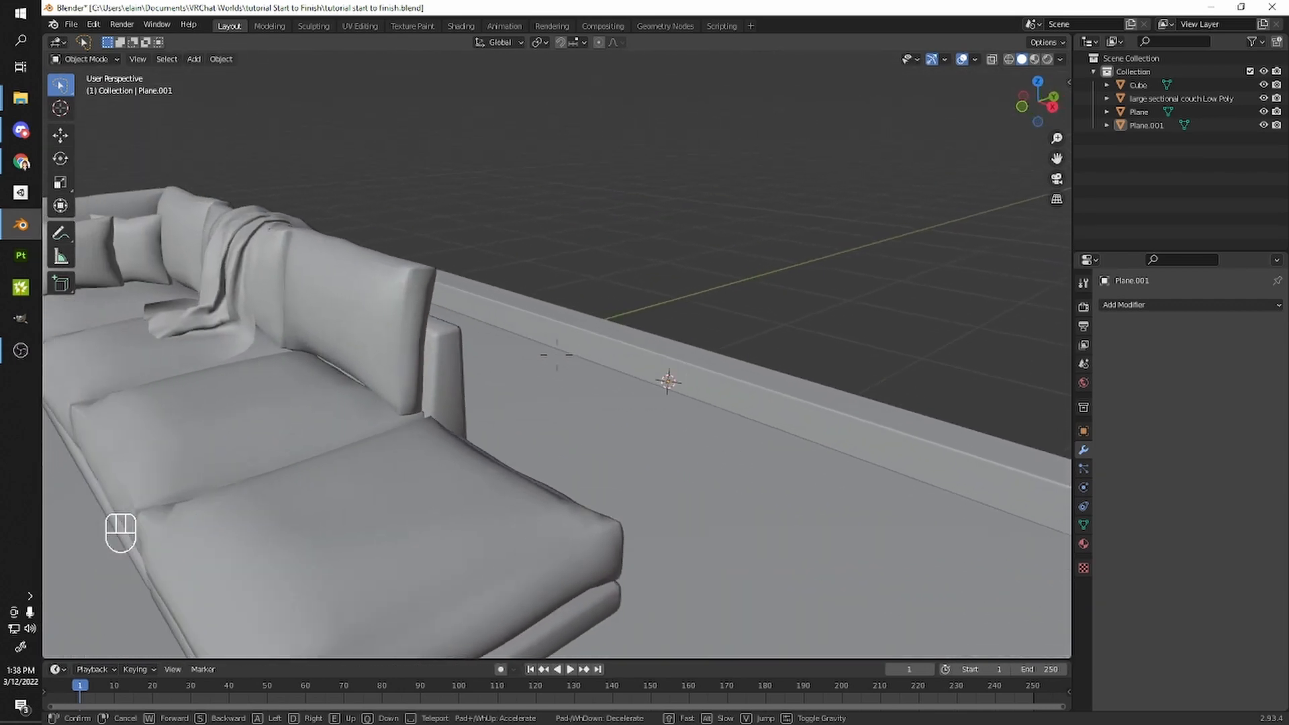
key(w)
key(w)
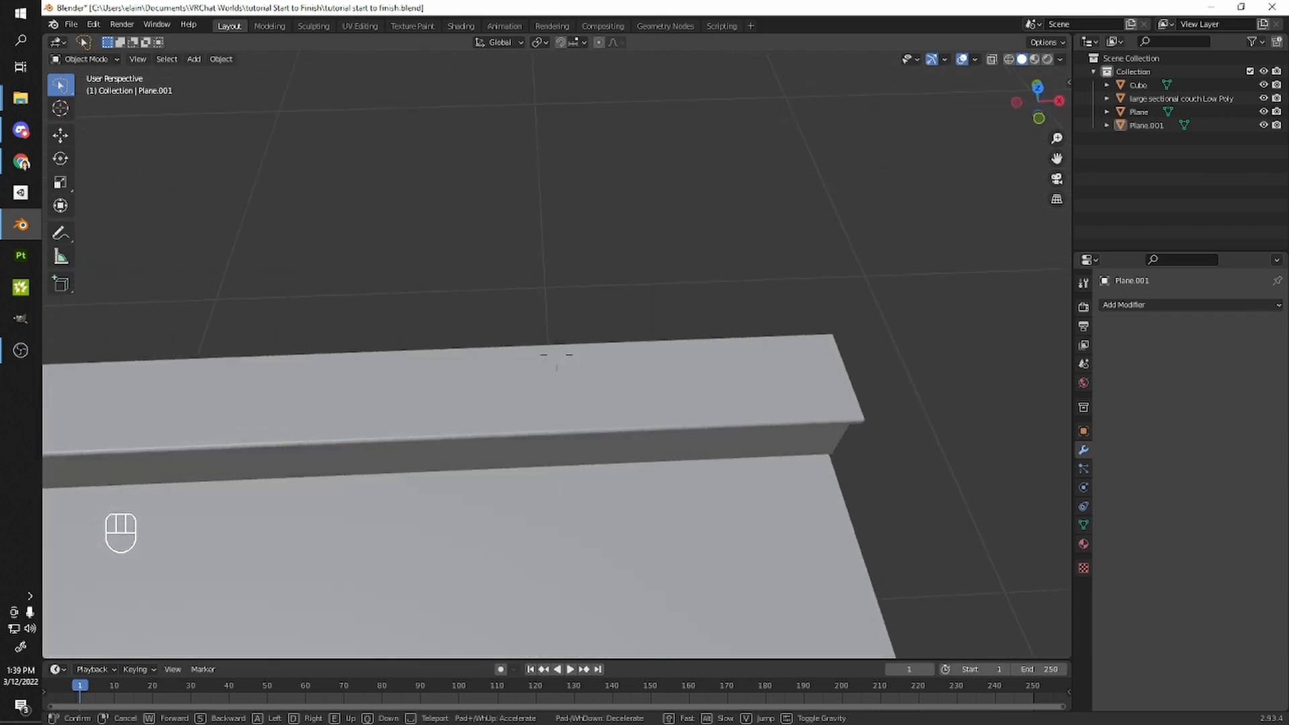
key(s)
right_click(556, 353)
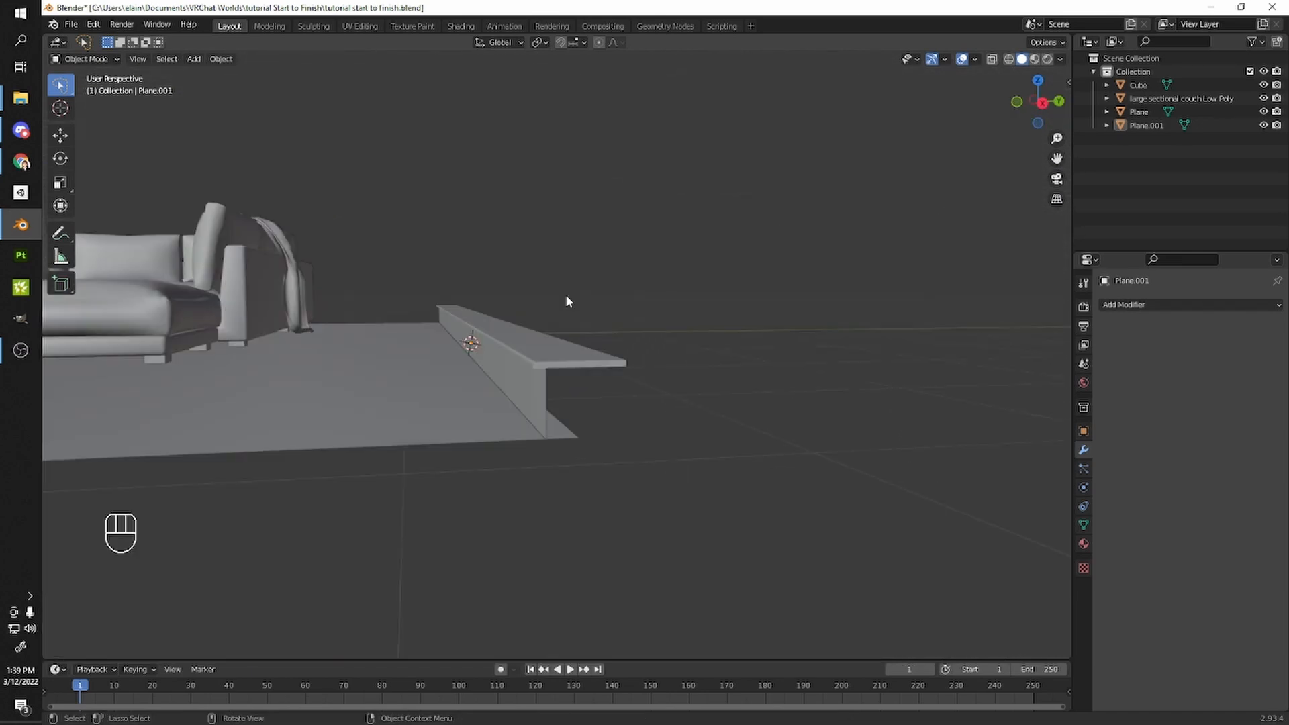
- Lower the ledge's top slab slightly along Z by moving all of its vertices, keeping the support face's base on the floor
click(504, 368)
middle_drag(573, 376, 545, 345)
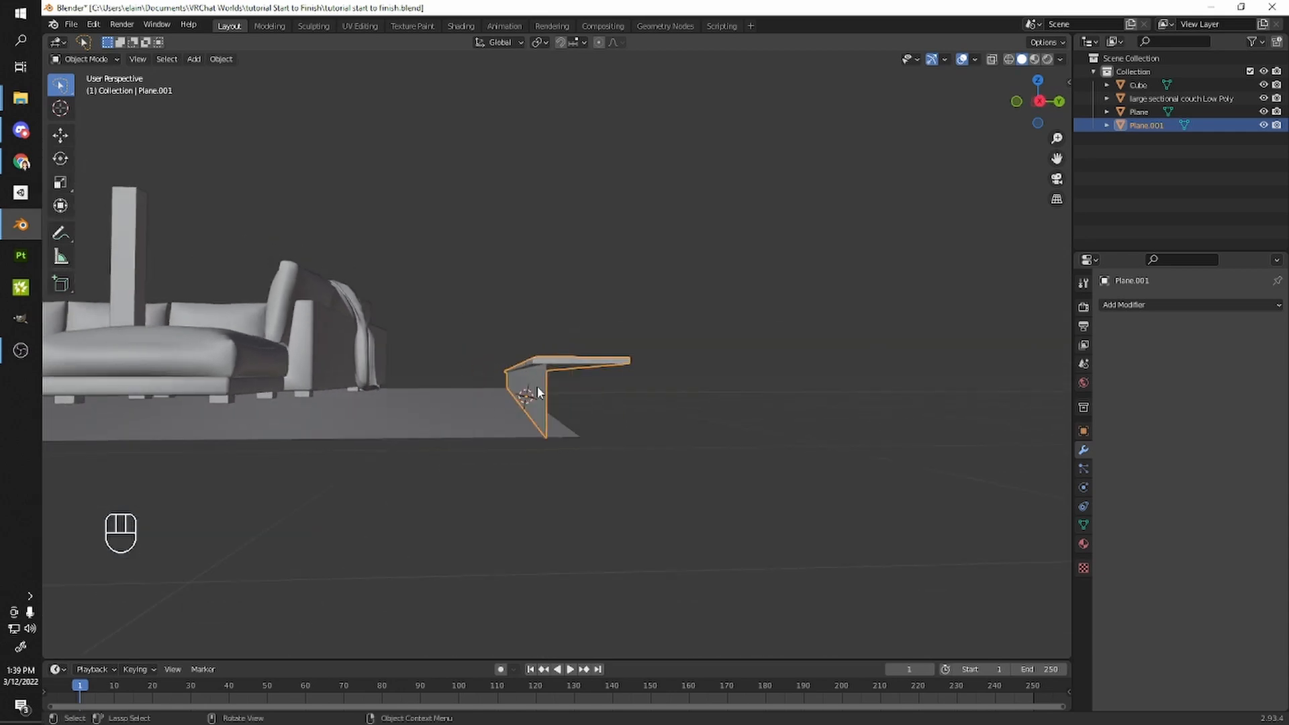
key(Tab)
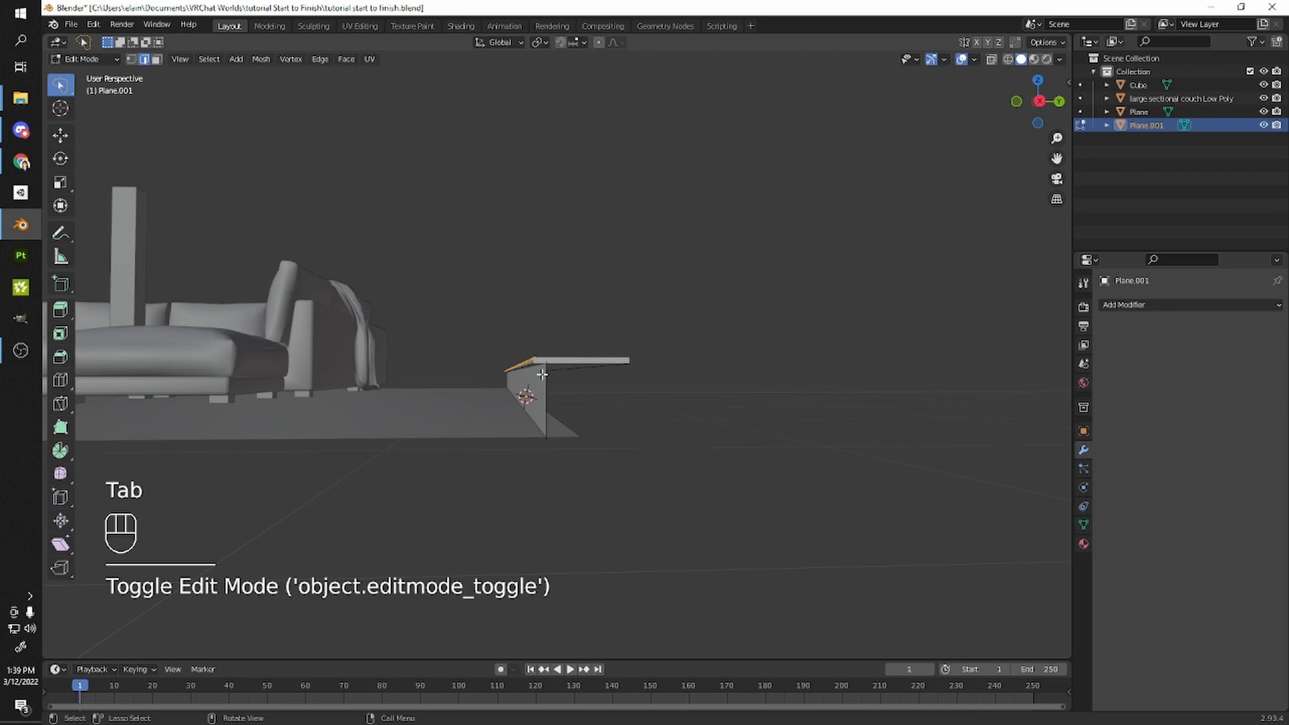
key(1)
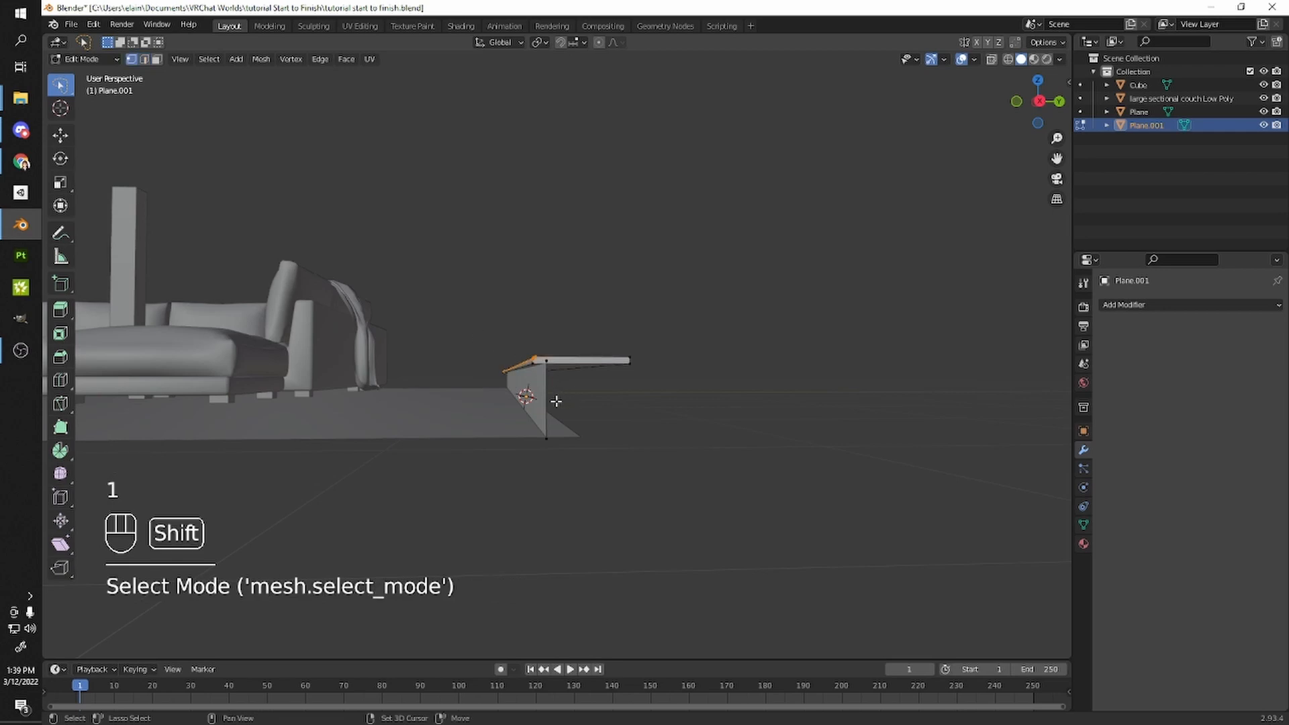
key(shift+z)
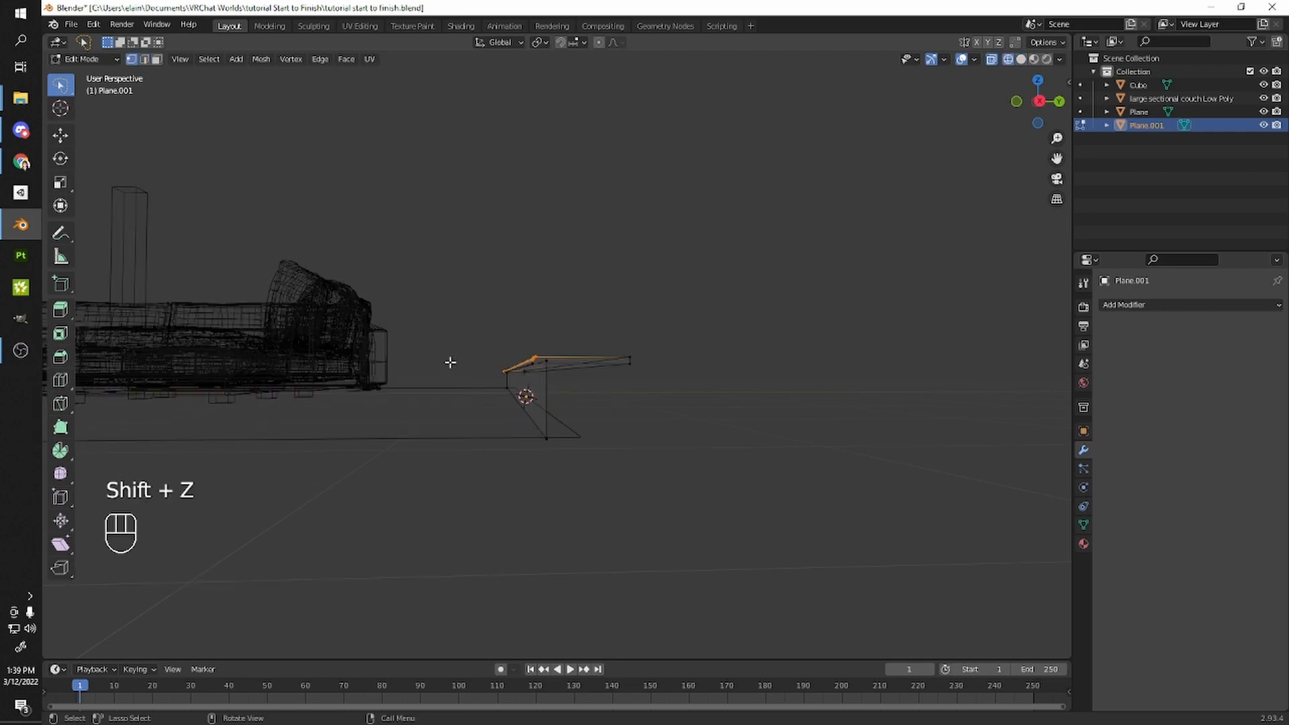
middle_drag(602, 384, 634, 383)
mouse_move(680, 382)
mouse_down()
mouse_move(555, 385)
mouse_move(437, 342)
mouse_move(737, 327)
mouse_move(711, 355)
mouse_up()
key(g)
key(z)
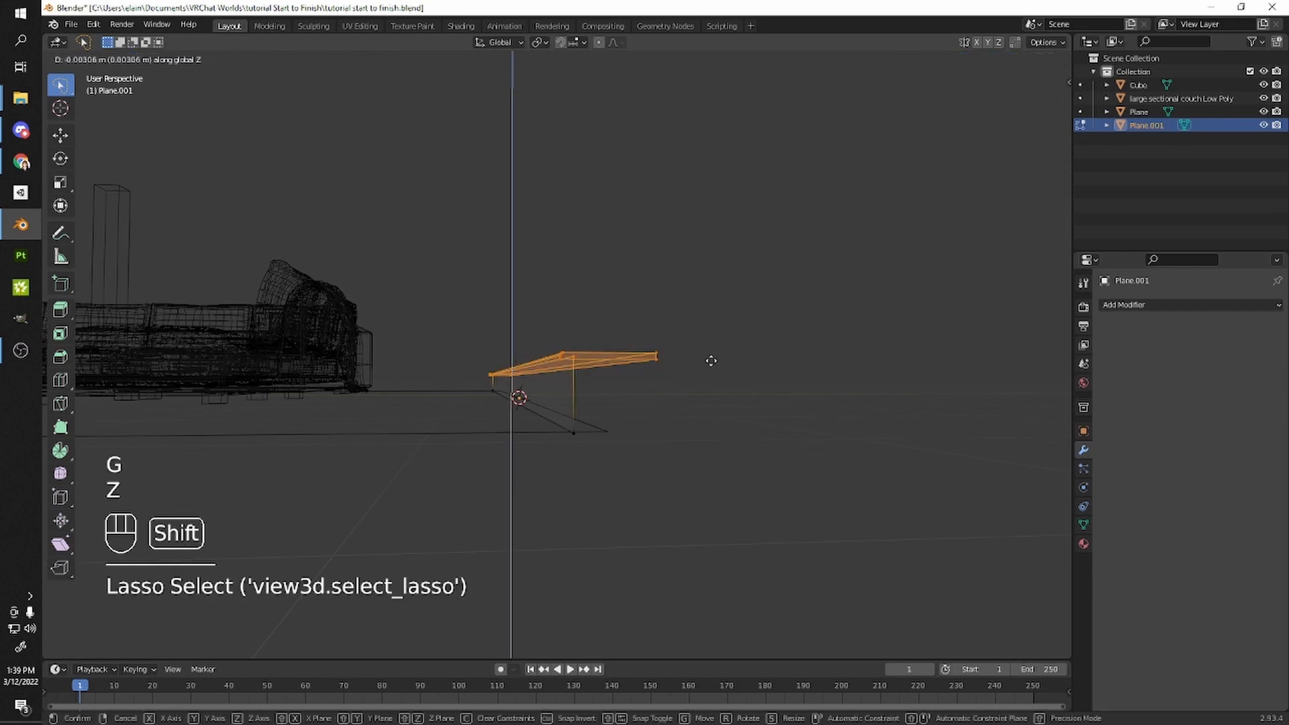
click(709, 373)
- Move the slab's narrow side face away from the couch along Y to adjust the ledge depth, and return to Object Mode
mouse_move(708, 376)
middle_down()
mouse_move(609, 409)
mouse_move(589, 380)
middle_up()
key(shift+z)
key(3)
click(585, 379)
shift+click(586, 379)
key(g)
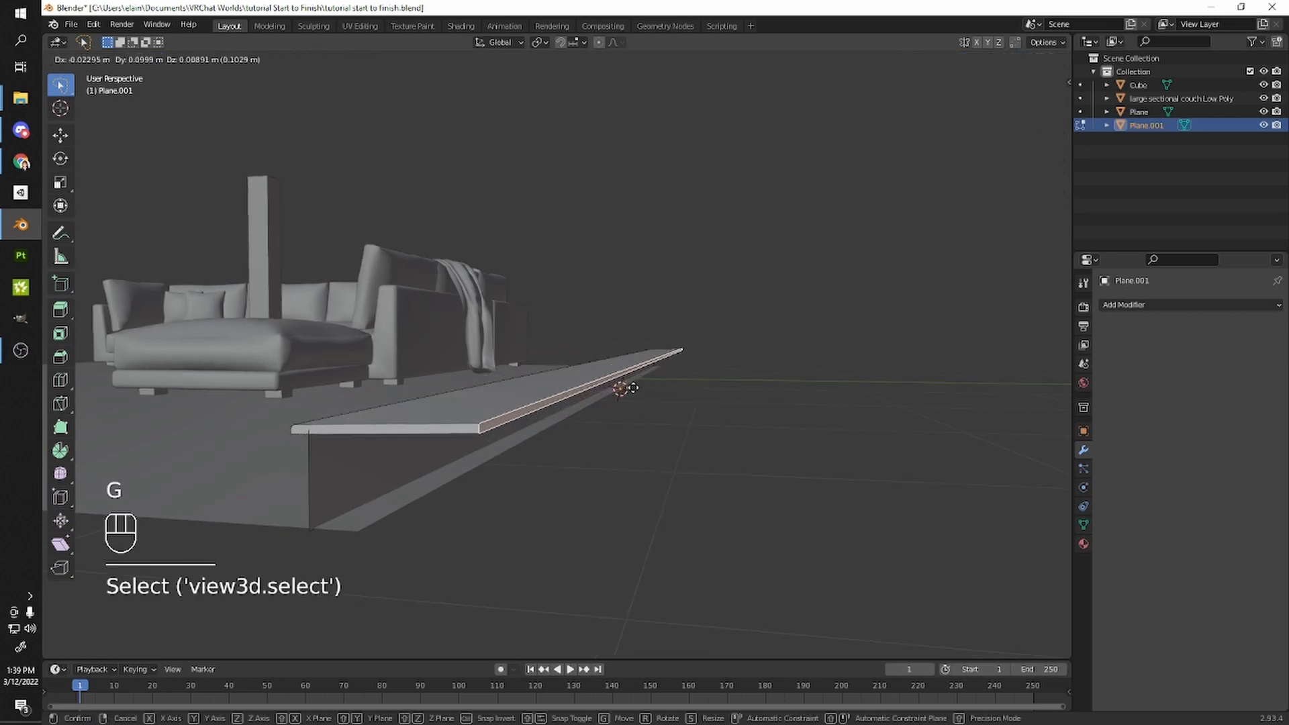
key(y)
key(shift)
click(637, 388)
key(ctrl+z)
middle_drag(636, 389, 599, 343)
key(g)
key(y)
key(shift)
click(665, 423)
key(Tab)
click(700, 338)
- Add an Array modifier to the ledge
shift+middle_drag(599, 342, 642, 370)
scroll(646, 396, up, 2)
middle_drag(1066, 320, 582, 380)
middle_drag(769, 433, 1032, 308)
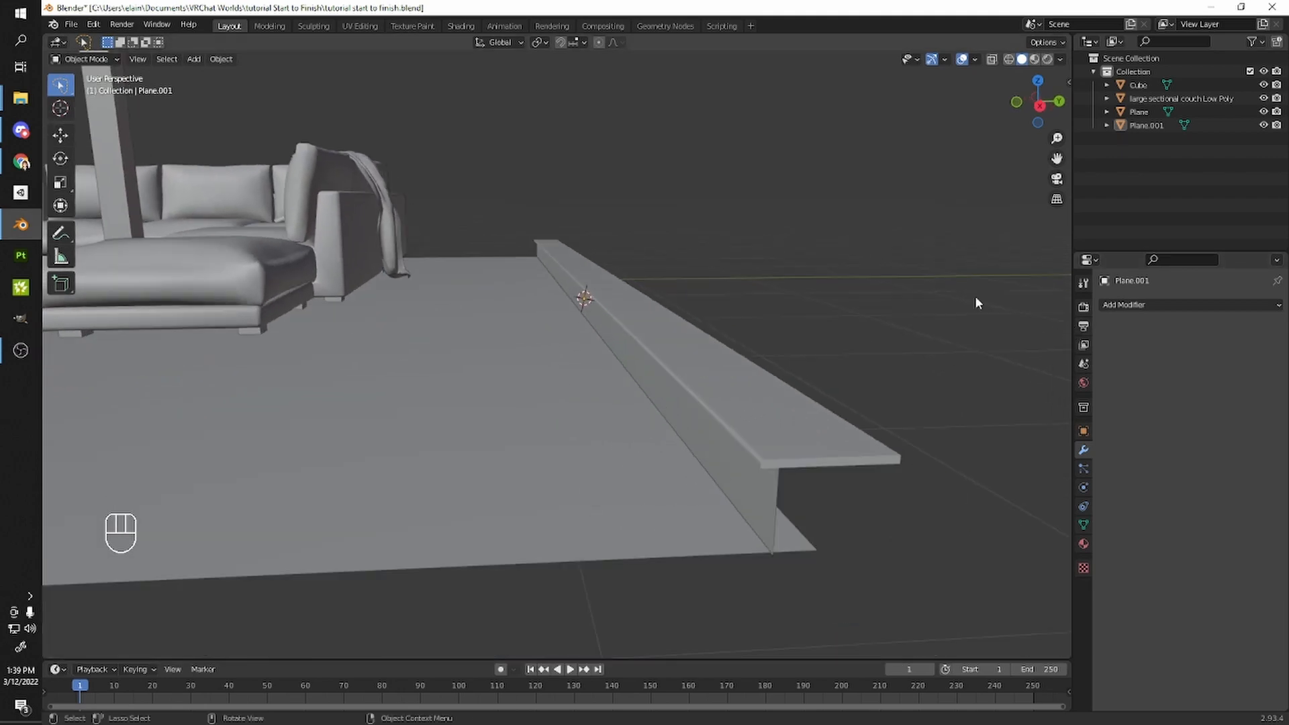
click(1116, 306)
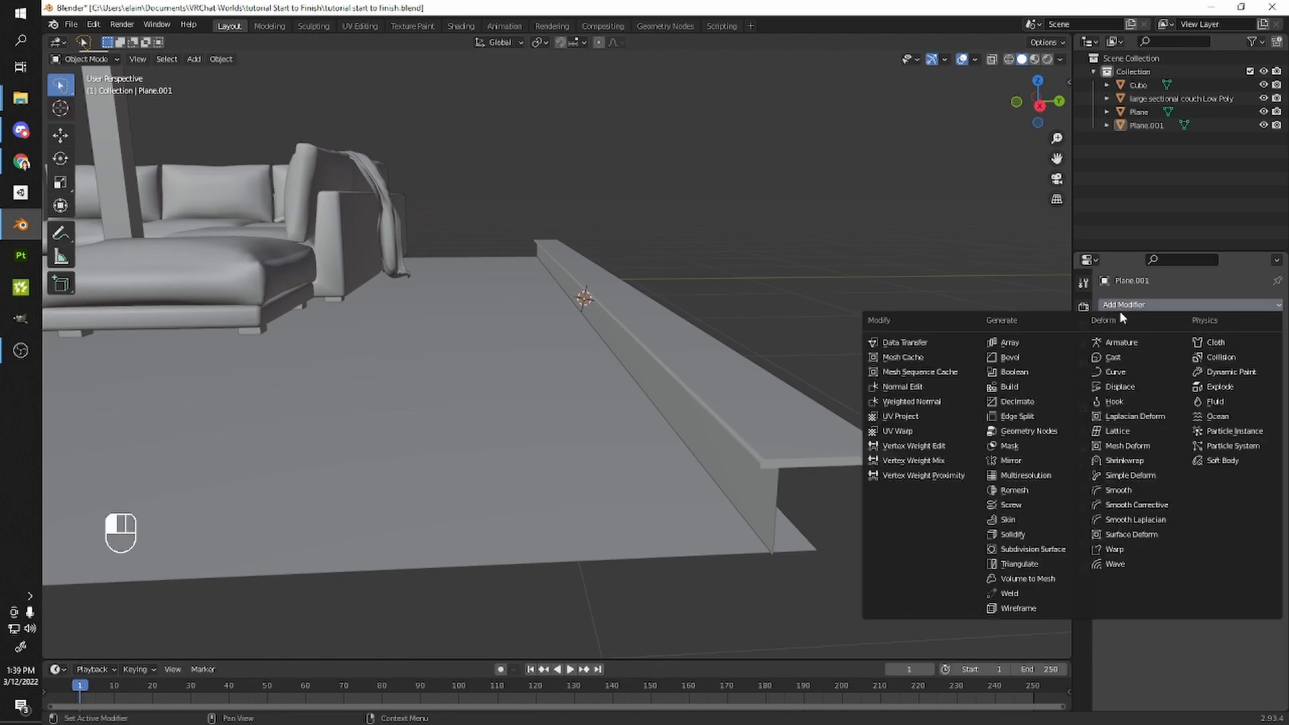
click(1031, 344)
scroll(950, 360, down, 5)
middle_drag(740, 340, 792, 381)
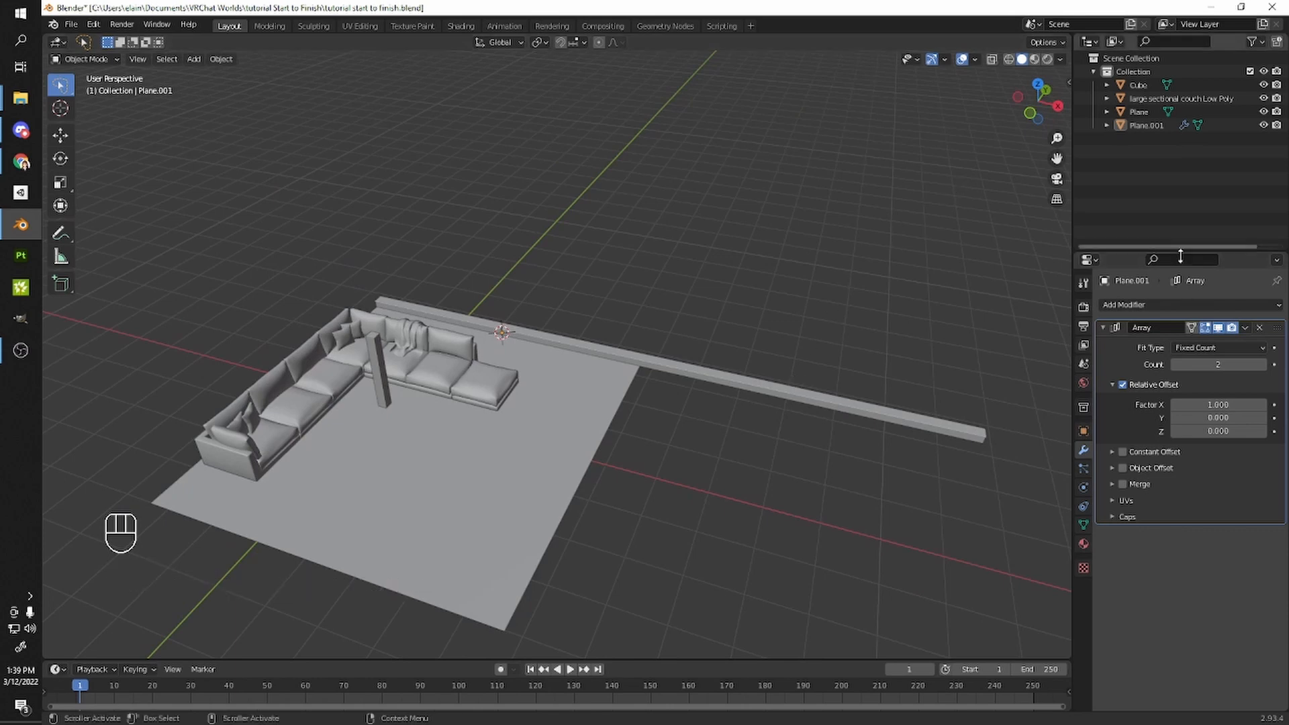
middle_drag(906, 403, 716, 392)
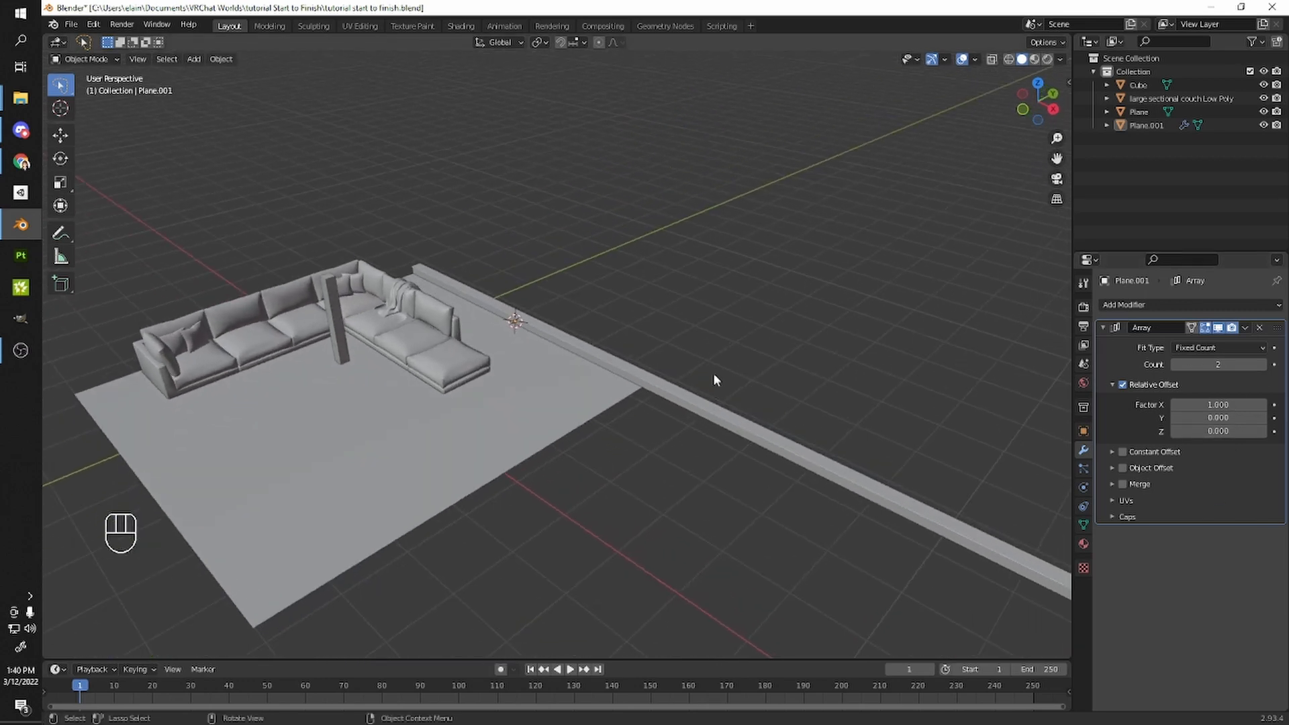
scroll(826, 357, down, 3)
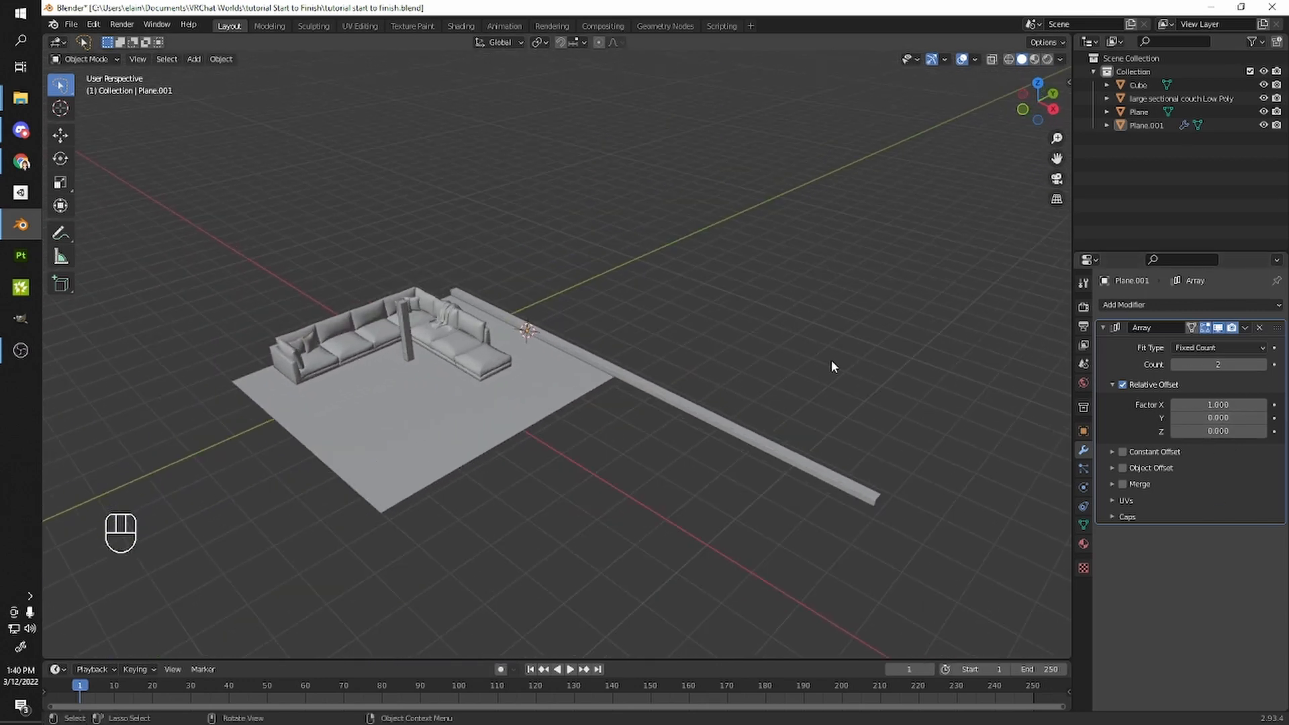
middle_drag(829, 362, 764, 408)
scroll(764, 408, up, 2)
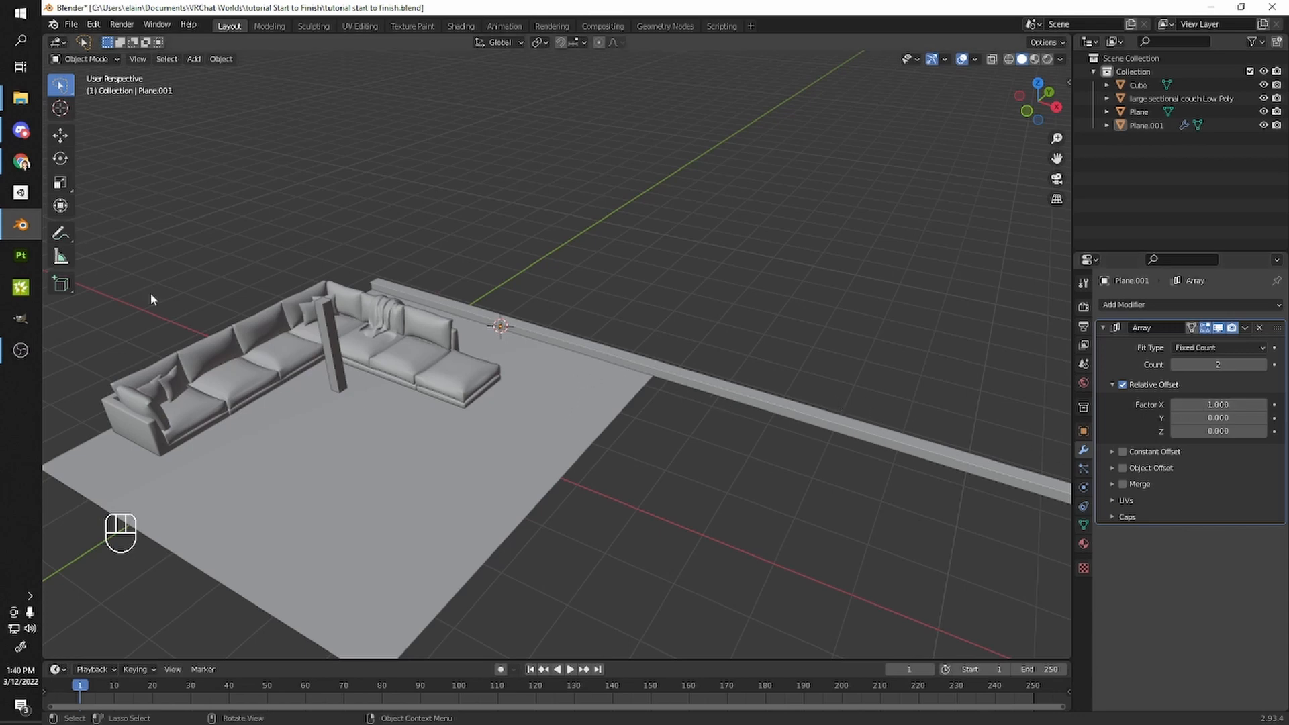
- Set the array's relative offset to 0 in X and 1 in Y so the copy sits behind the ledge
click(1202, 405)
text(1.0)
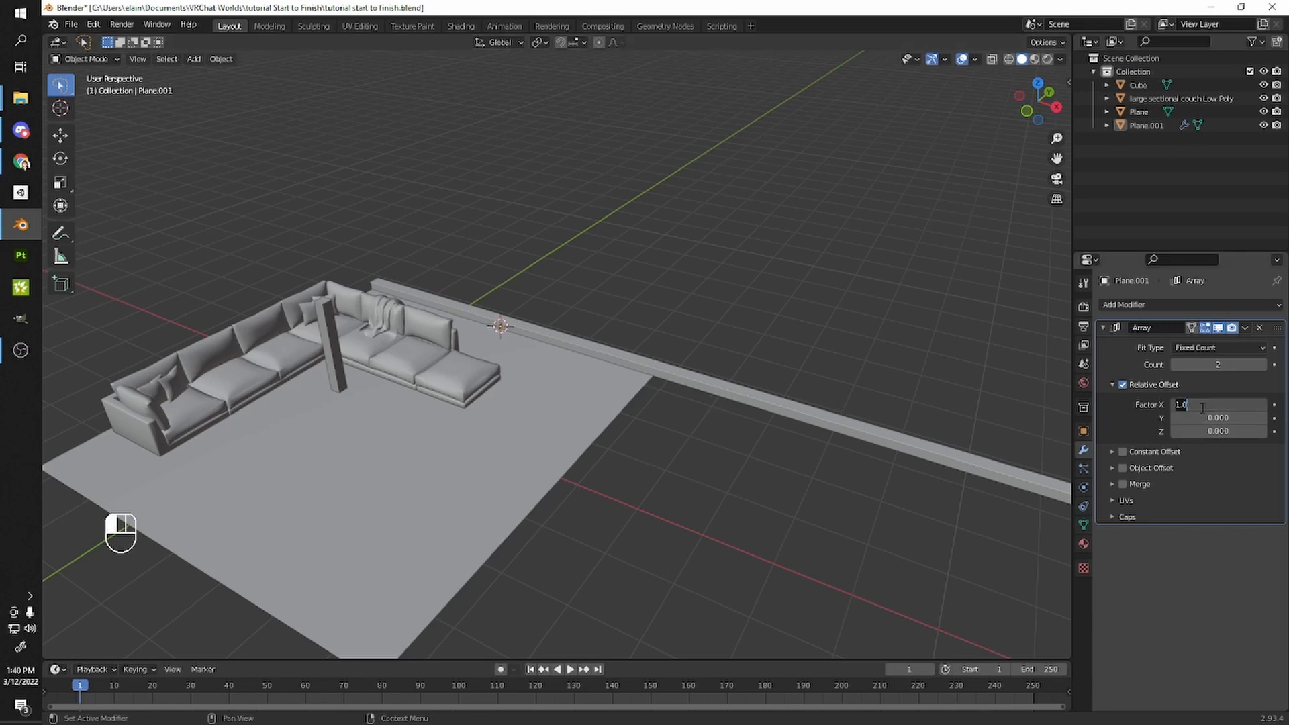
key(Tab)
text(1)
key(Return)
scroll(752, 411, up, 3)
middle_drag(723, 369, 619, 340)
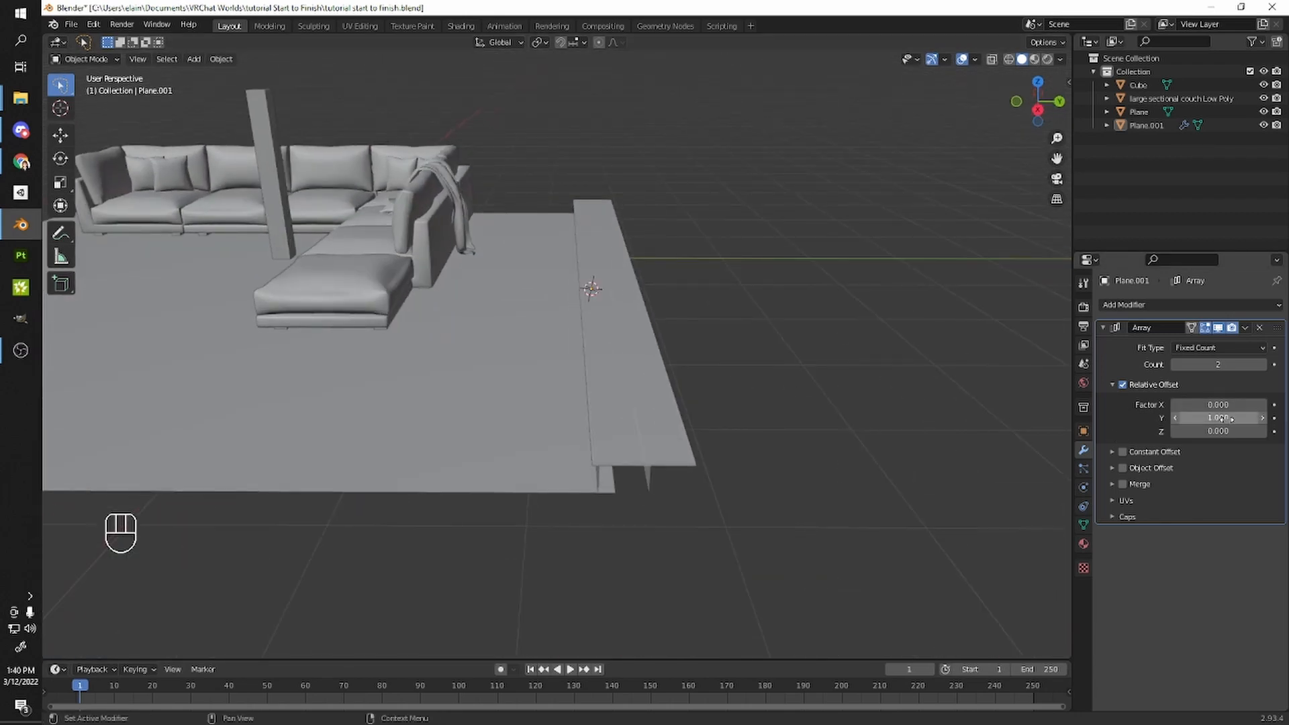
scroll(756, 478, up, 1)
middle_drag(757, 480, 754, 411)
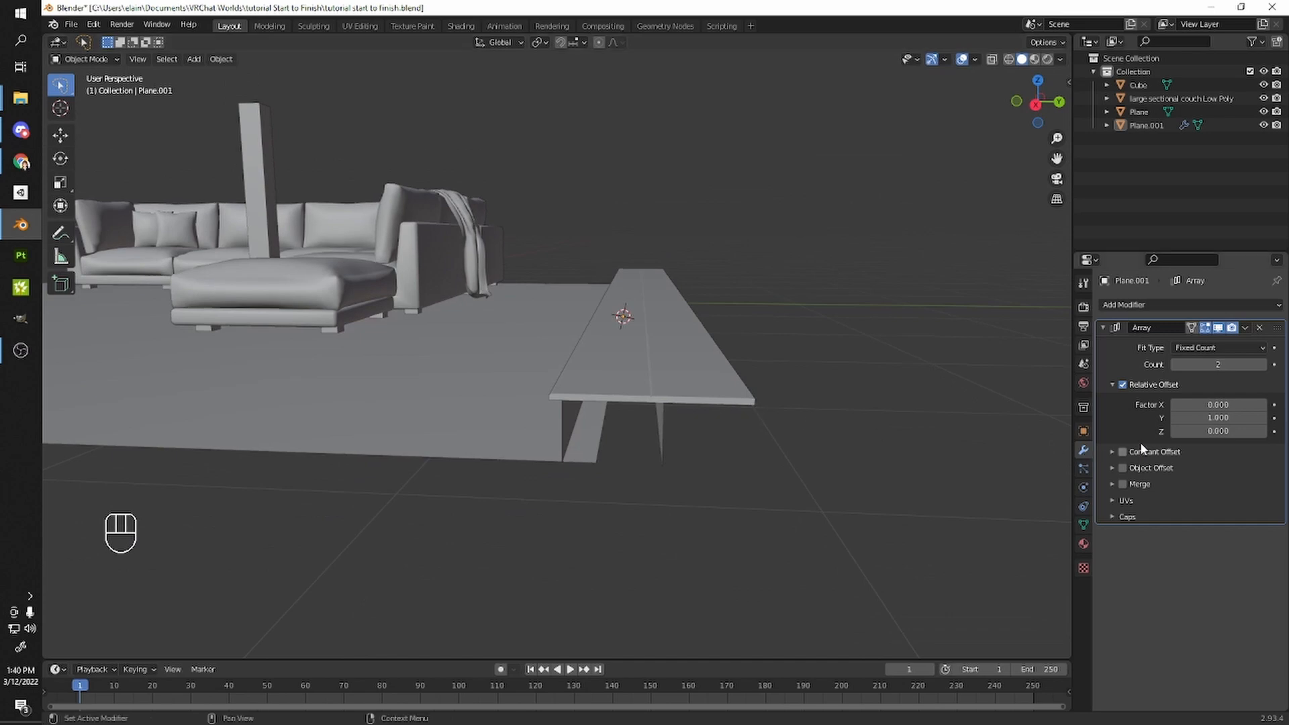
- Set the array's relative Z offset to 1 so the copy rises as a second step
click(1210, 431)
text(0.0)
key(Return)
middle_drag(940, 396, 622, 270)
scroll(681, 288, down, 5)
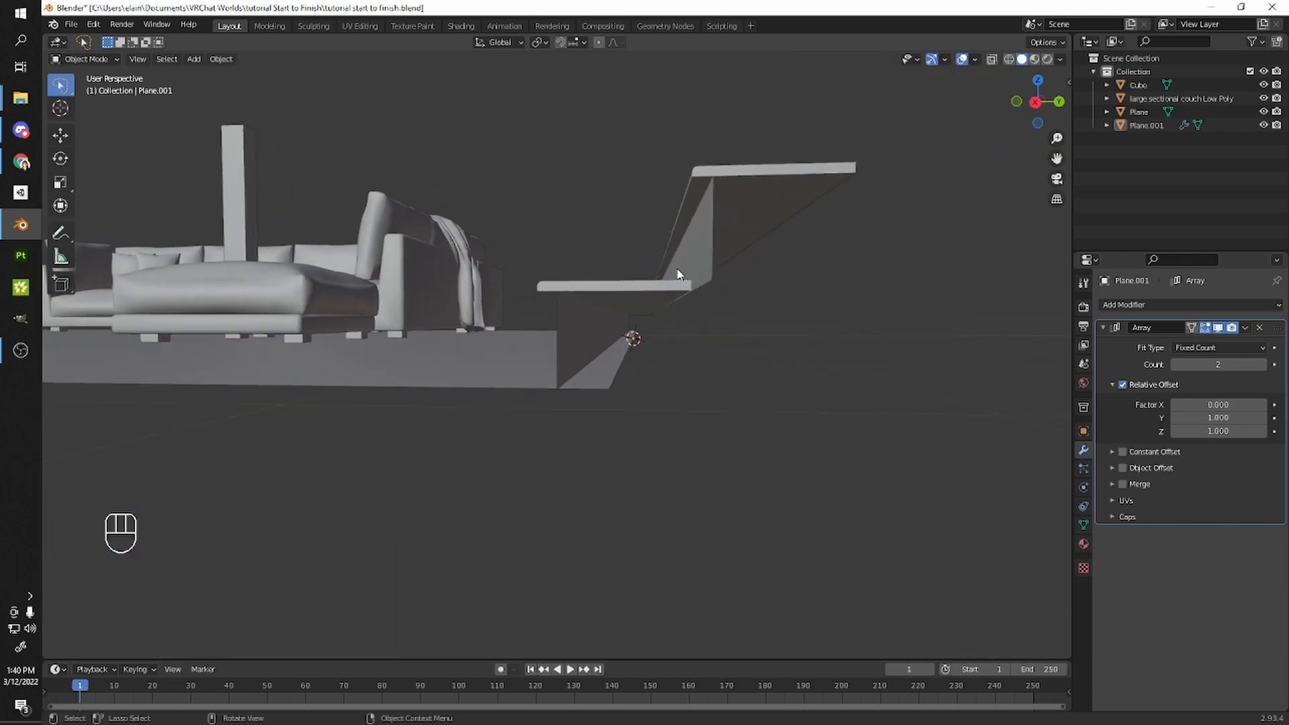
middle_drag(682, 278, 644, 268)
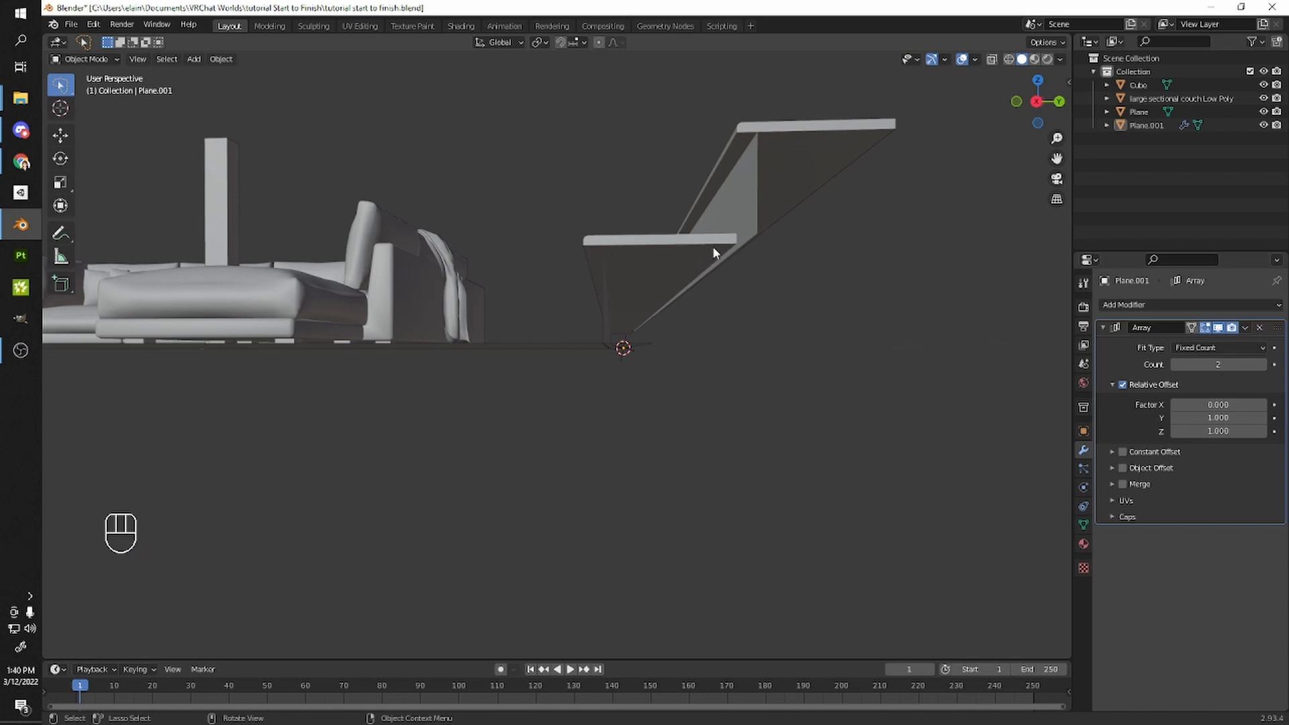
middle_drag(723, 253, 709, 251)
- Try smaller relative Z offsets, including 0.8, for the array and restore the factor to 1
double_click(1234, 430)
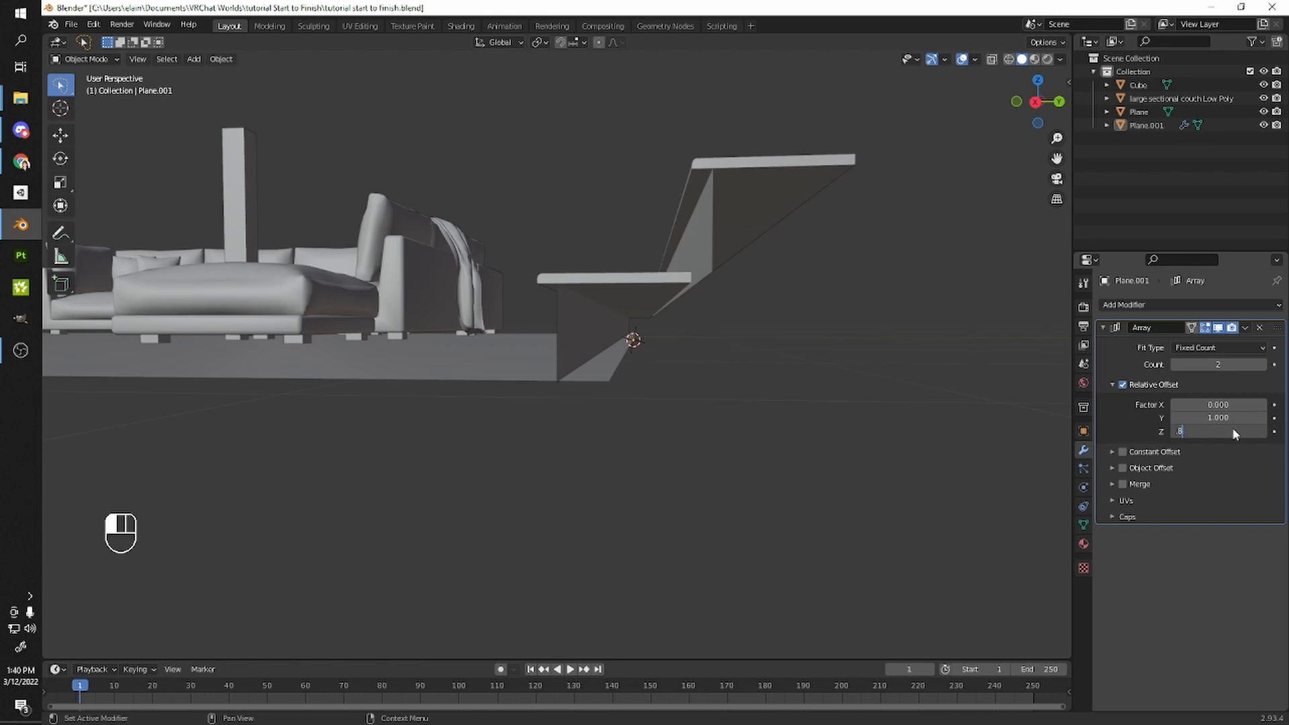
text(.8)
key(Return)
text(0)
key(Return)
click(1234, 430)
text(1)
key(Return)
- Reduce the array's relative Y offset gradually to 0.85 so the second riser overlaps the lower tread
click(1214, 418)
key(Return)
mouse_move(867, 377)
middle_down()
mouse_move(854, 387)
mouse_move(872, 389)
middle_up()
click(1212, 418)
text(.95)
key(Return)
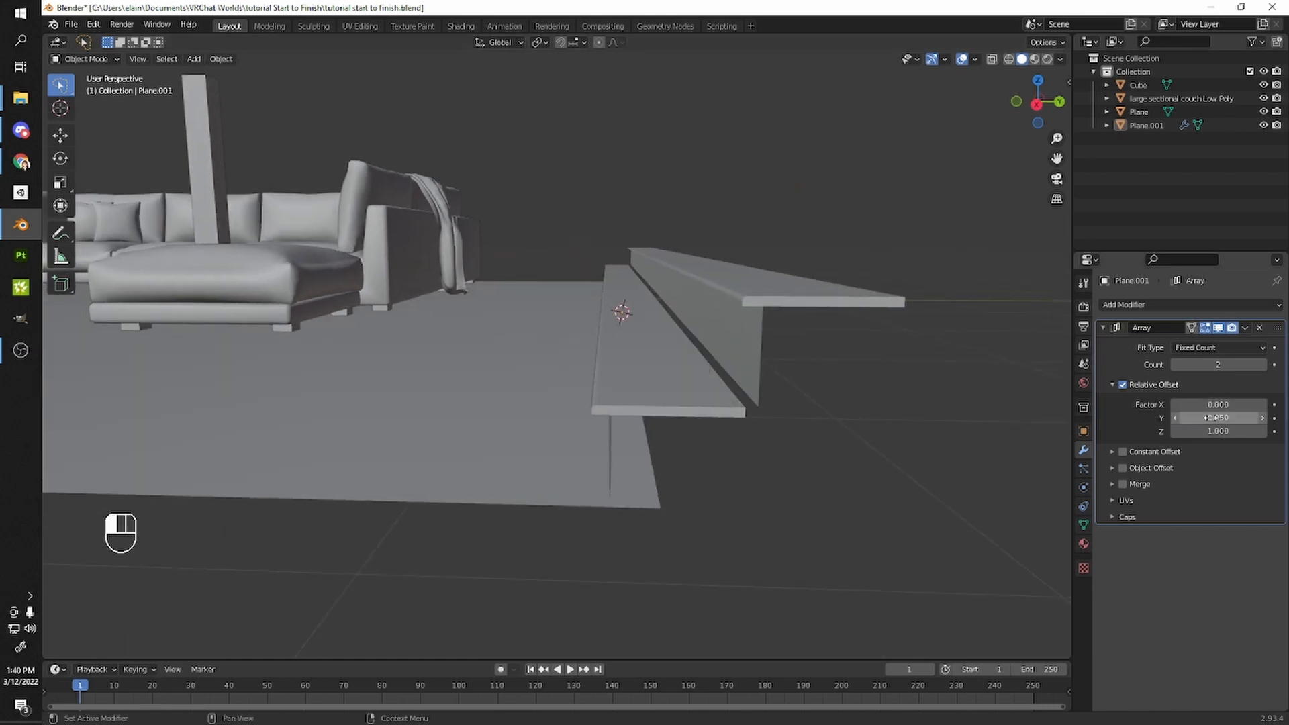
click(1212, 416)
text(.92)
key(Return)
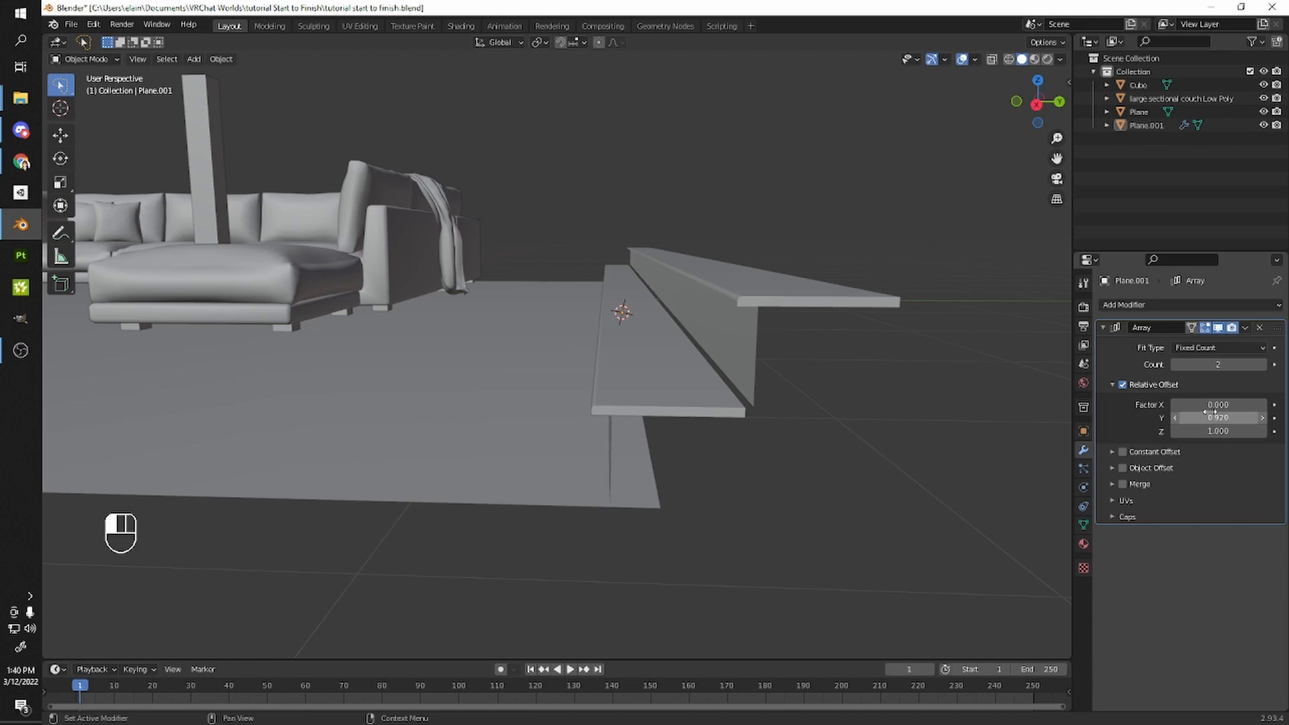
click(1210, 413)
text(0.9)
key(Return)
- Examine the two steps and their spacing near the couch using Walk Navigation
middle_drag(672, 336, 582, 322)
key(F3)
key(Return)
key(w)
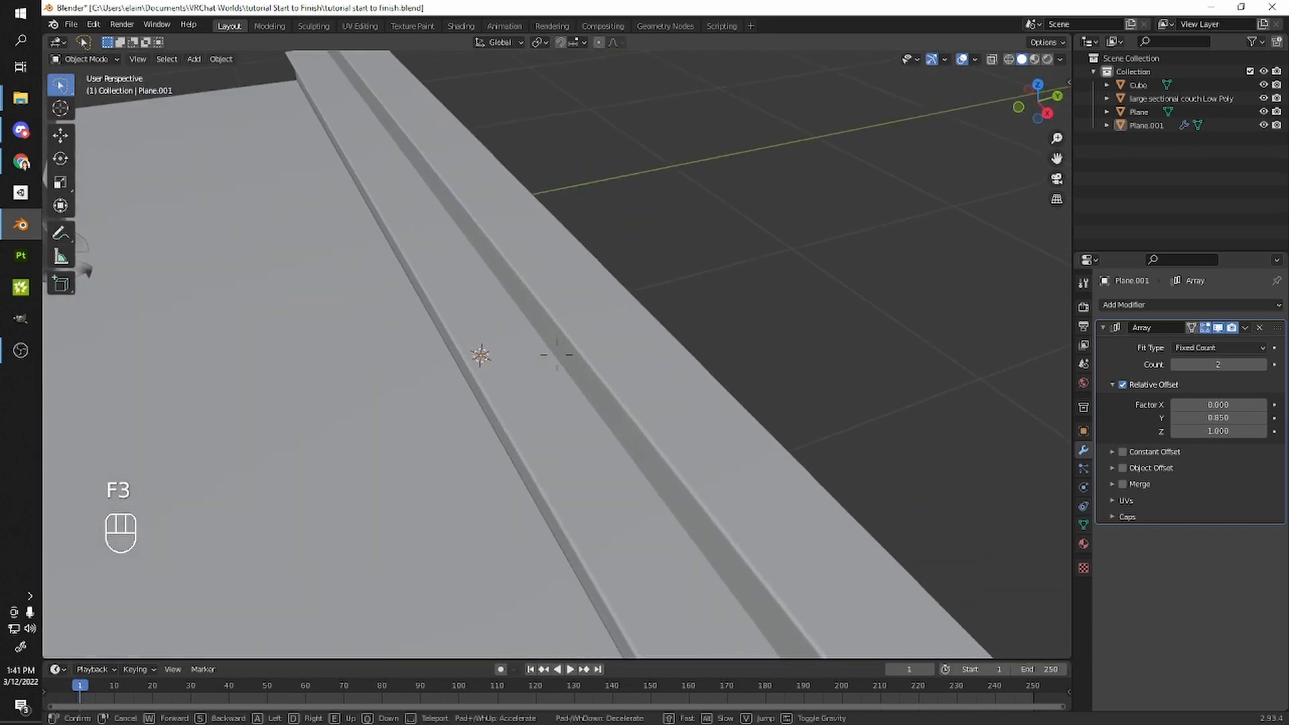
key(s)
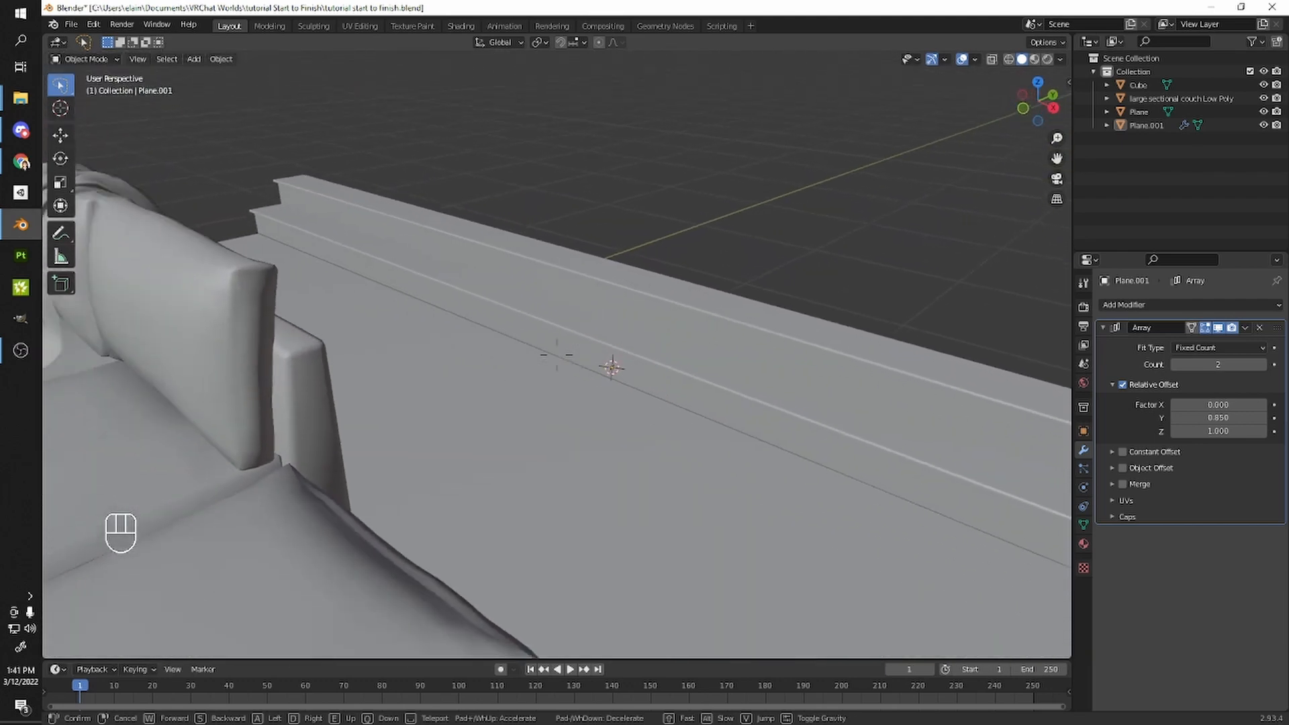
click(556, 355)
- Increase the ledge's array count to 3 to form three steps
click(600, 359)
mouse_move(600, 355)
middle_down()
mouse_move(522, 358)
mouse_move(594, 370)
middle_up()
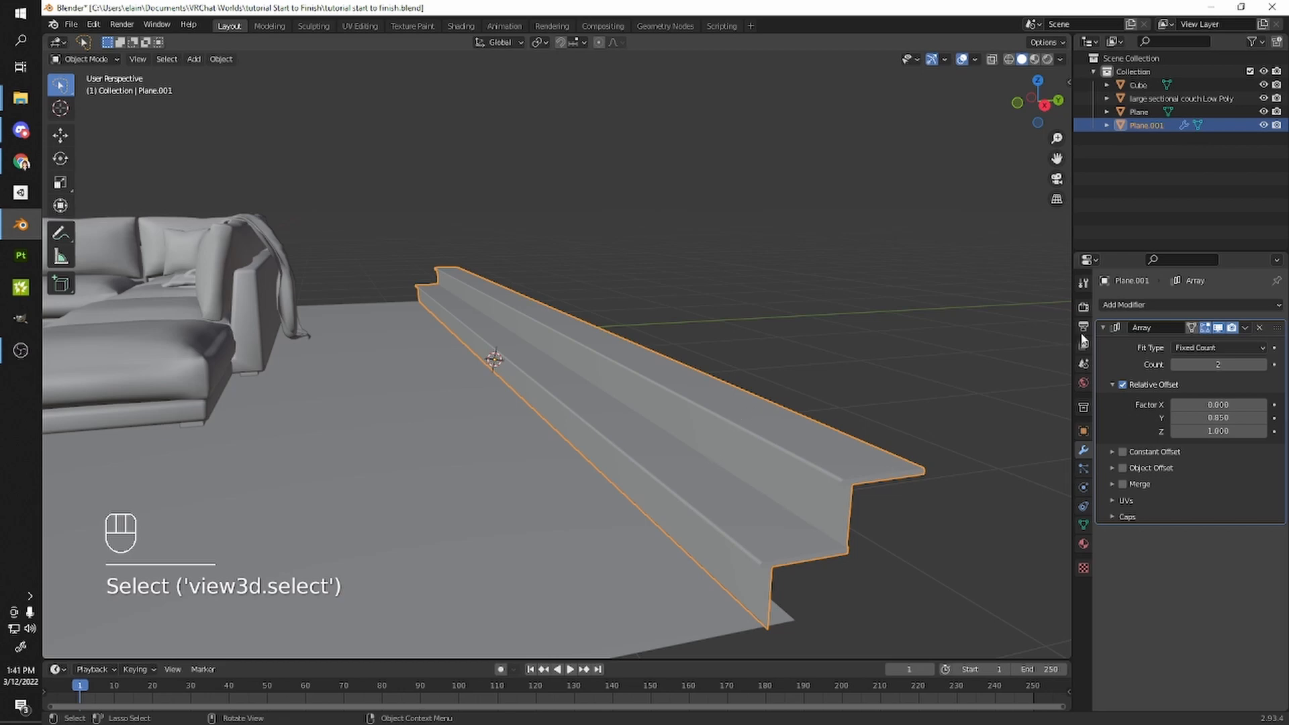
click(1263, 366)
middle_drag(1058, 394, 582, 356)
key(Tab)
key(Tab)
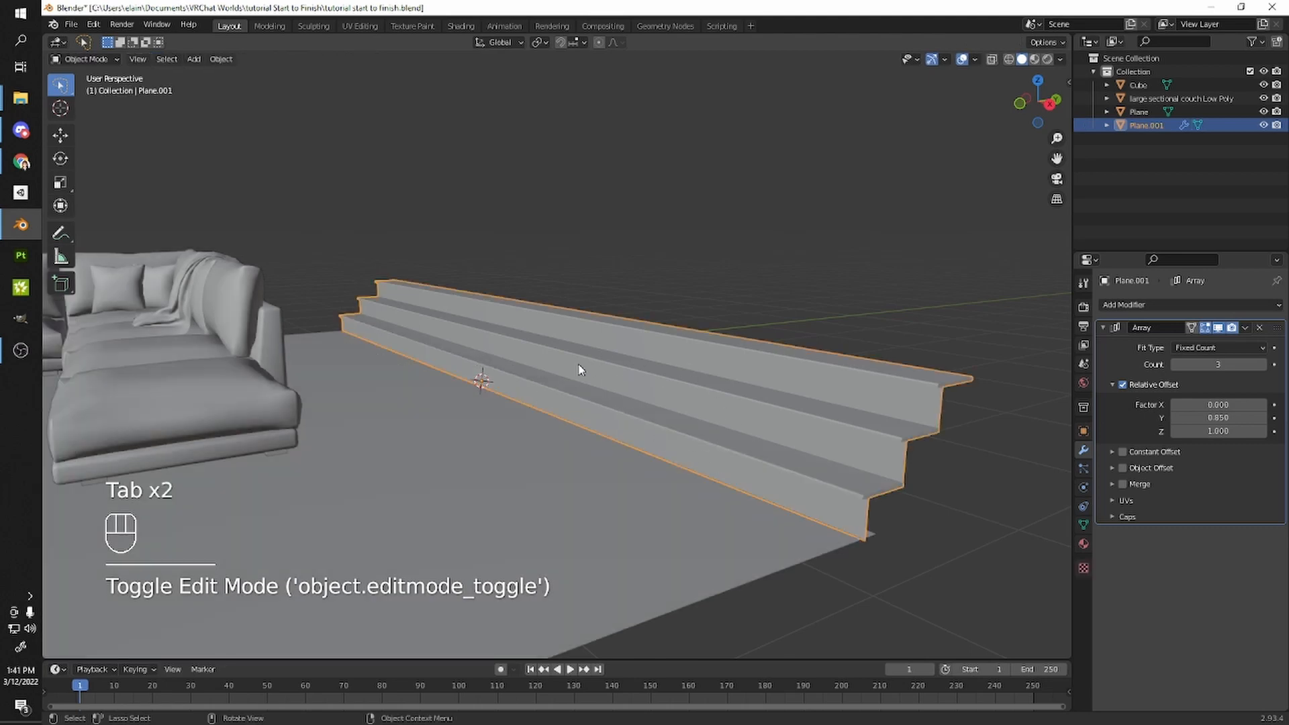
- Delete the slab's hidden faces on the first step: both narrow end faces and the long rear side face
key(Tab)
mouse_move(609, 428)
middle_down()
mouse_move(640, 457)
mouse_move(625, 417)
middle_up()
key(3)
click(868, 515)
shift+middle_drag(869, 516, 711, 497)
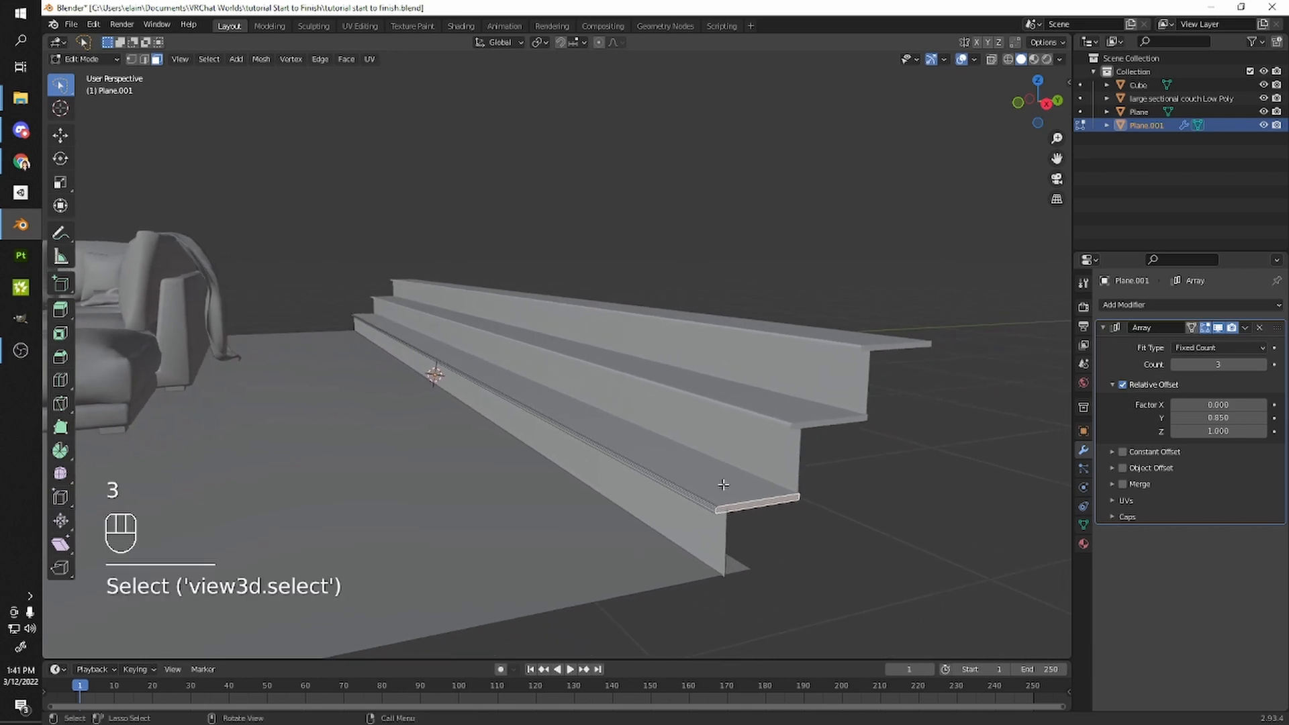
middle_drag(558, 505, 758, 531)
shift+middle_drag(621, 516, 789, 399)
shift+middle_drag(627, 463, 781, 361)
shift+middle_drag(593, 403, 560, 428)
shift+click(546, 377)
middle_drag(585, 385, 526, 383)
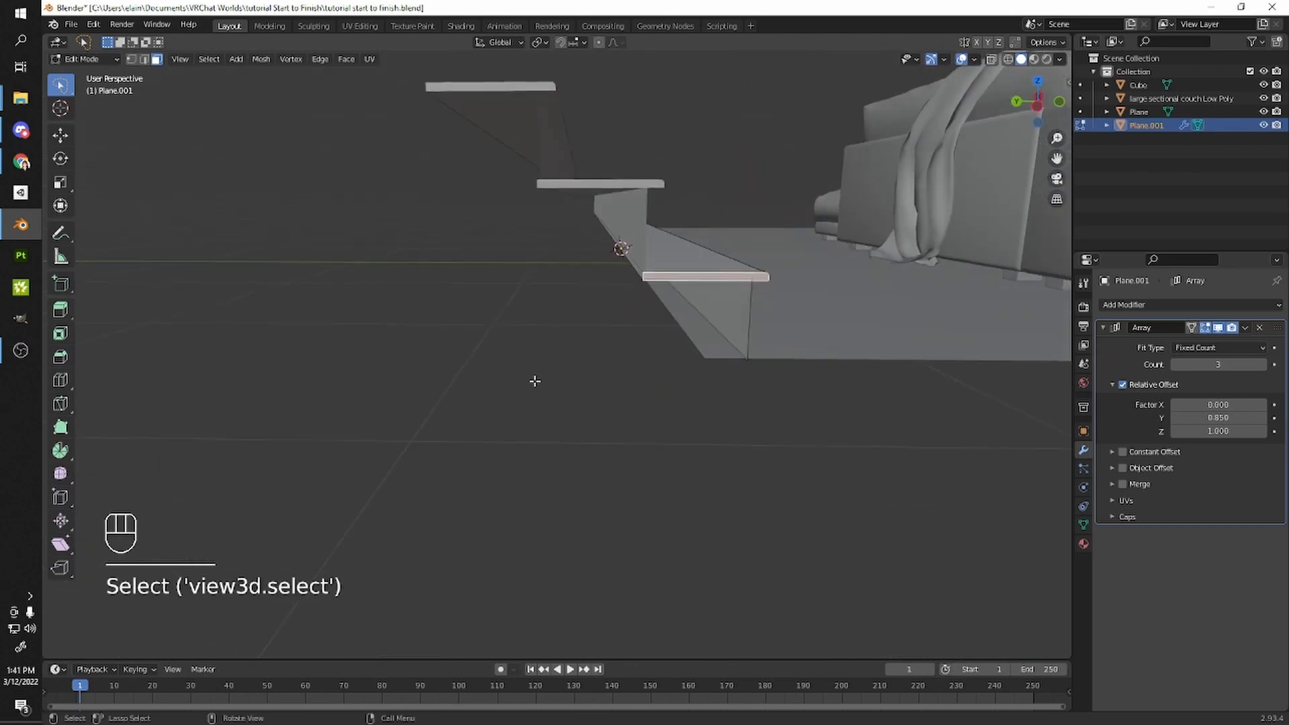
scroll(682, 250, up, 2)
shift+middle_drag(682, 250, 690, 291)
scroll(645, 267, down, 1)
shift+click(631, 262)
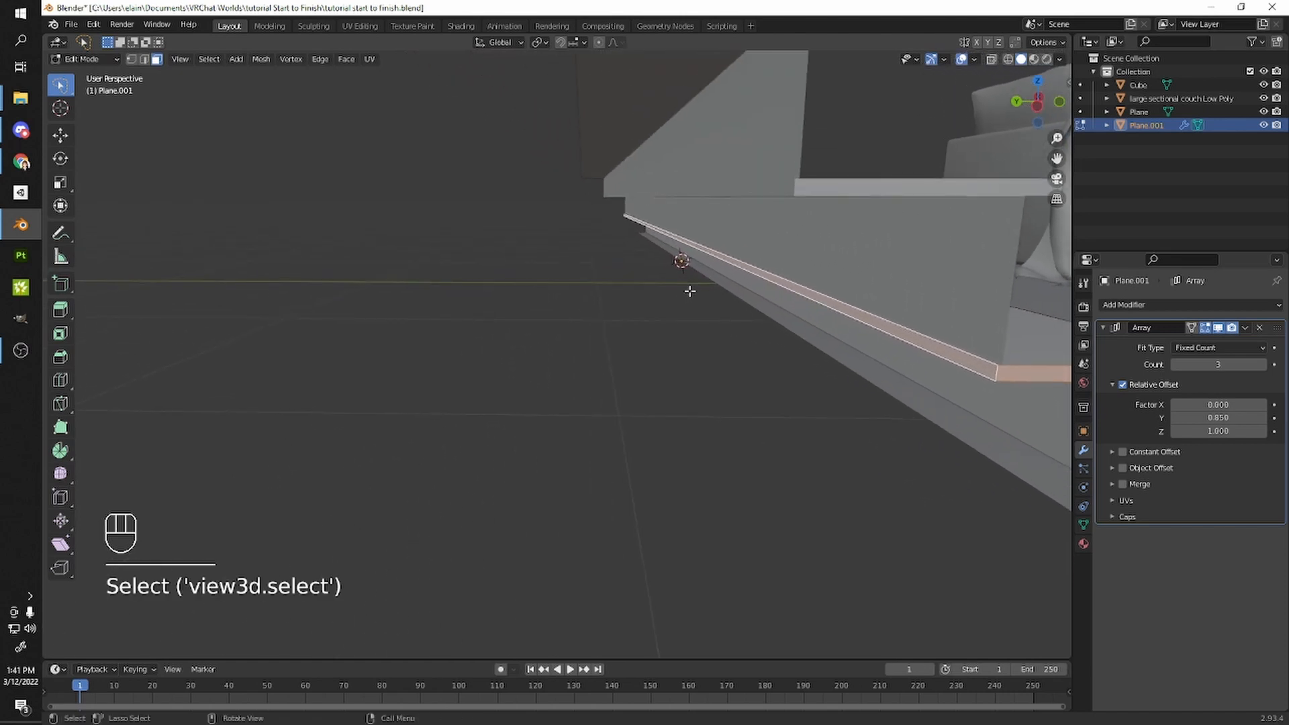
scroll(690, 291, down, 3)
key(x)
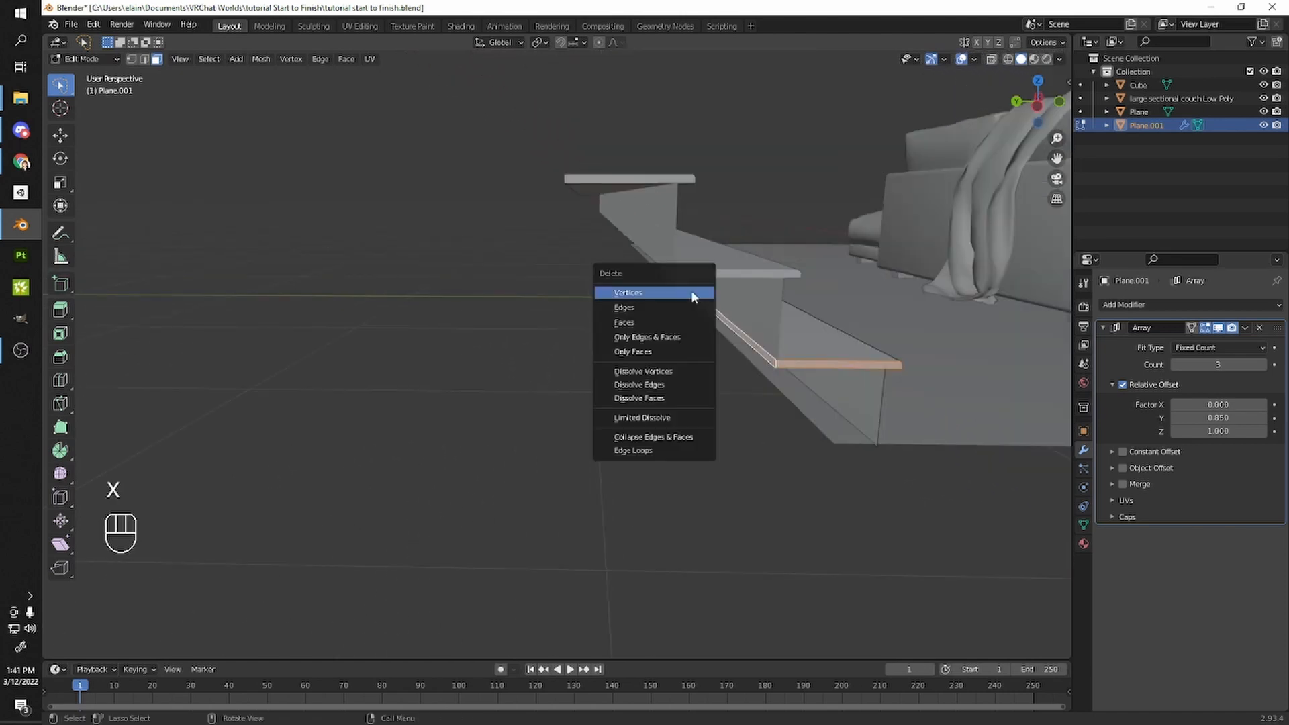
click(624, 324)
middle_drag(624, 323, 583, 324)
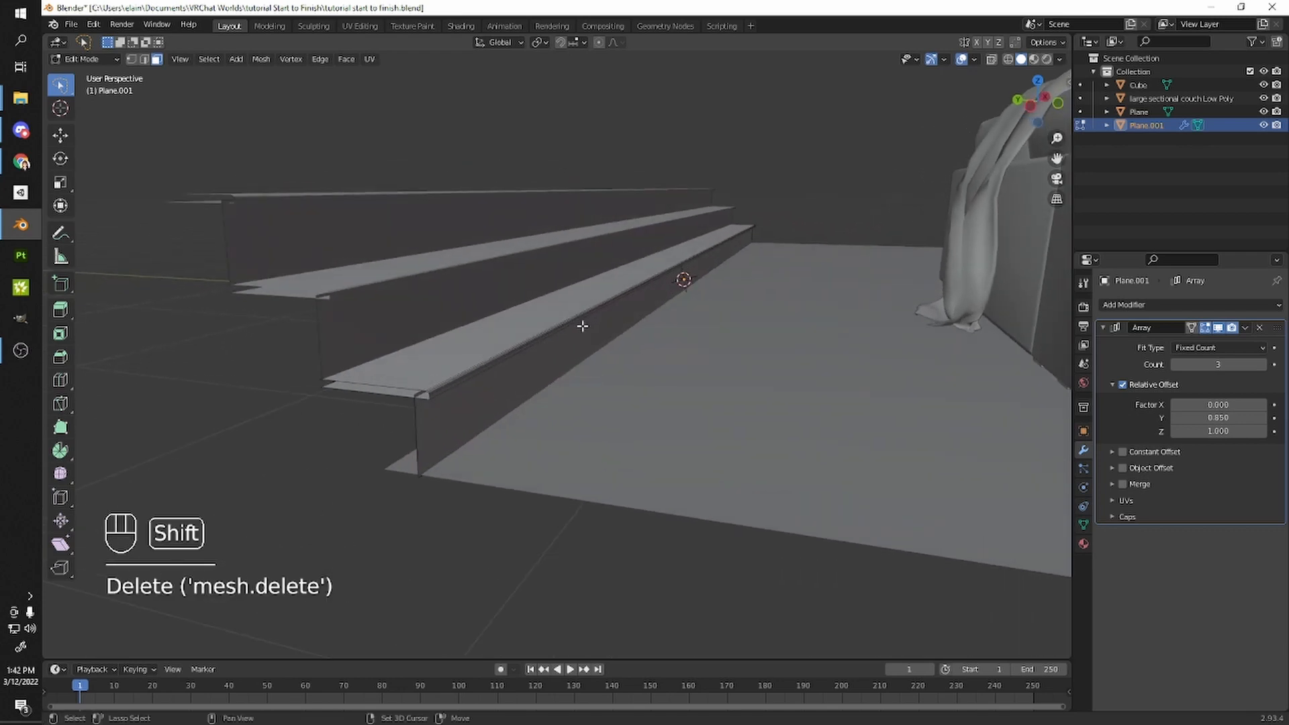
middle_drag(679, 300, 604, 328)
- Examine the stair profile from the open end, comparing Edit Mode with Object Mode
key(Tab)
key(Tab)
key(Tab)
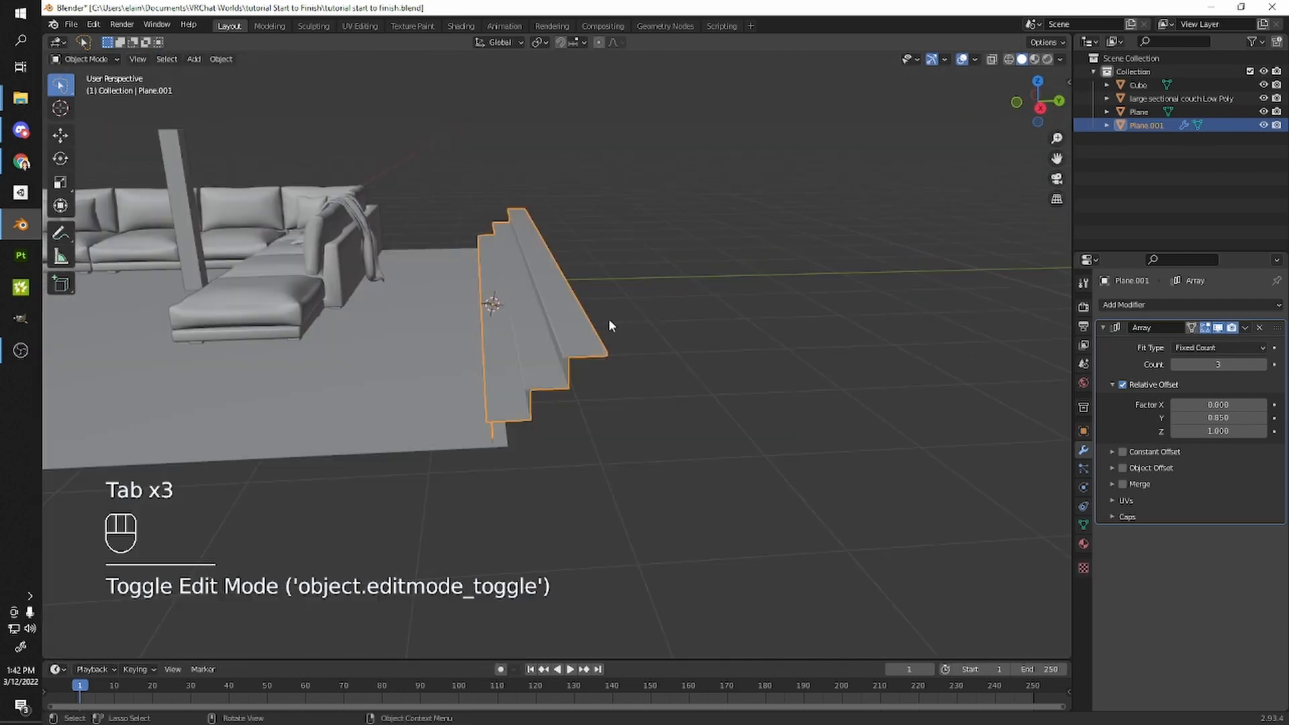
scroll(671, 320, up, 4)
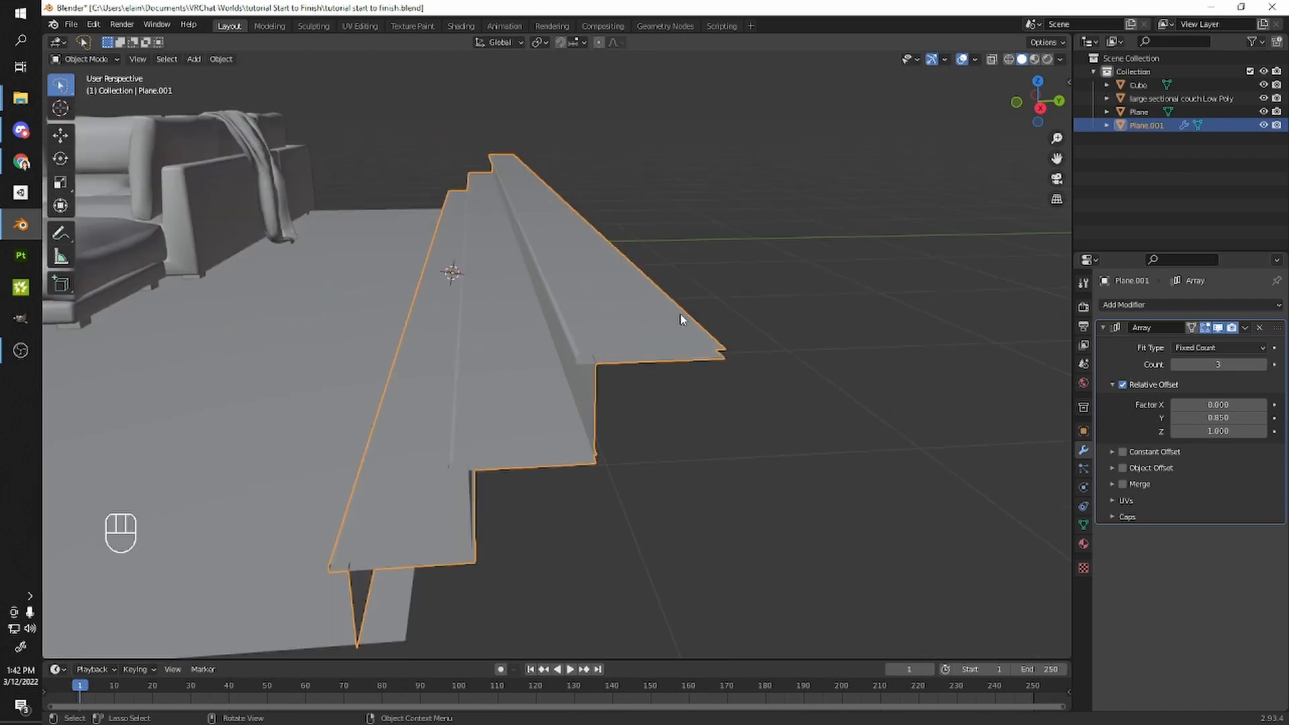
scroll(671, 323, down, 2)
key(Tab)
key(Tab)
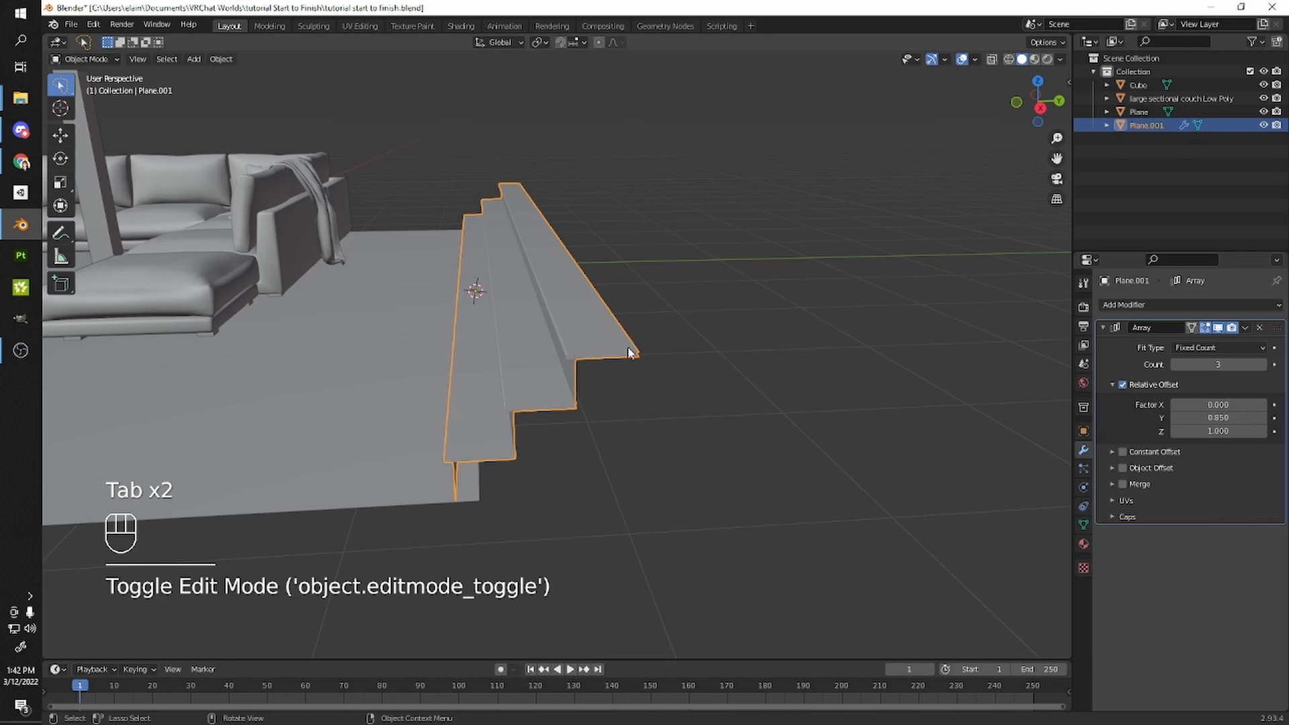
middle_drag(555, 303, 515, 289)
key(Tab)
middle_drag(463, 221, 504, 239)
key(Tab)
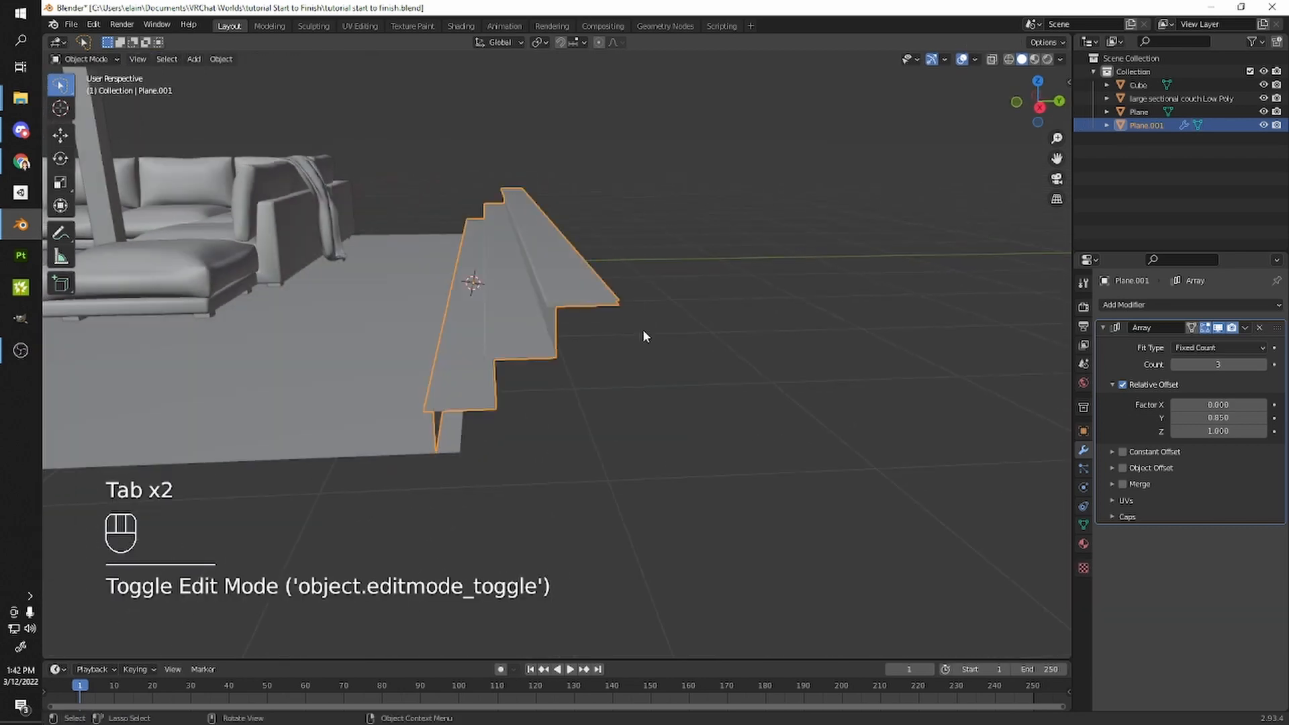
- Move the tread's rear top edge along Y away from the couch to make the tread much deeper
key(Tab)
key(2)
middle_drag(671, 403, 660, 401)
click(666, 401)
key(g)
key(y)
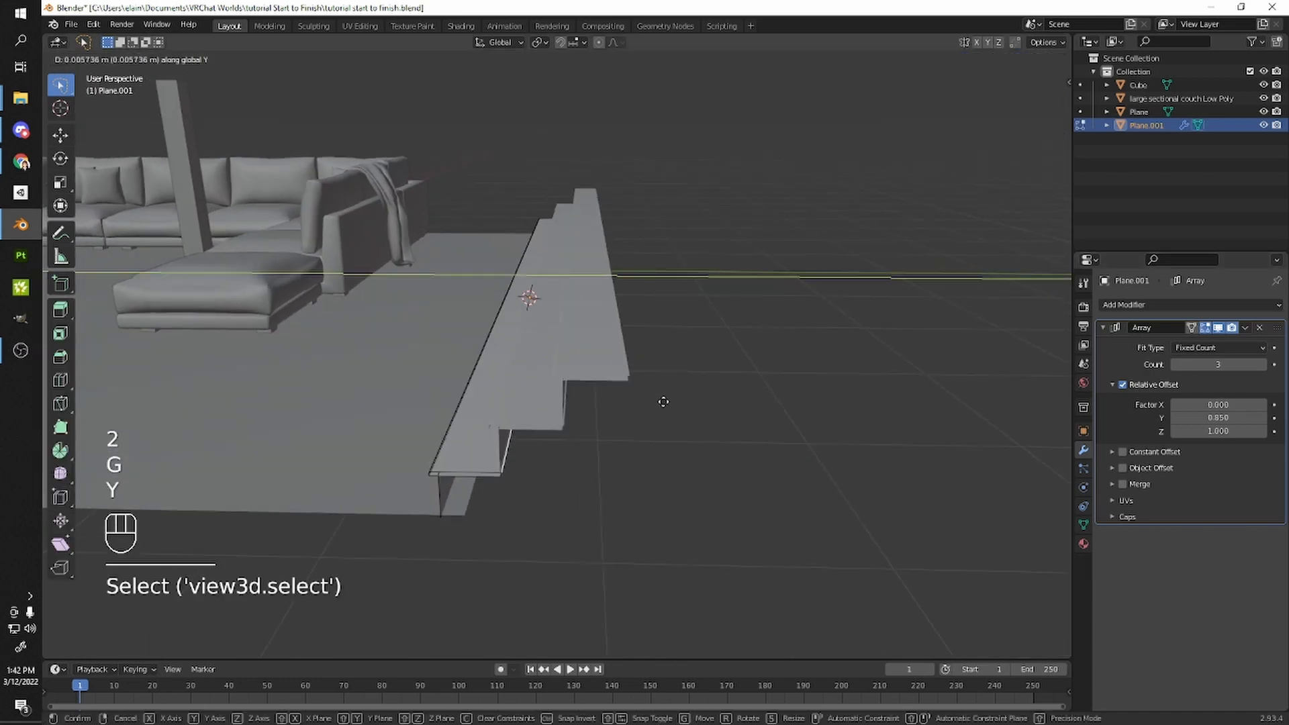
click(728, 400)
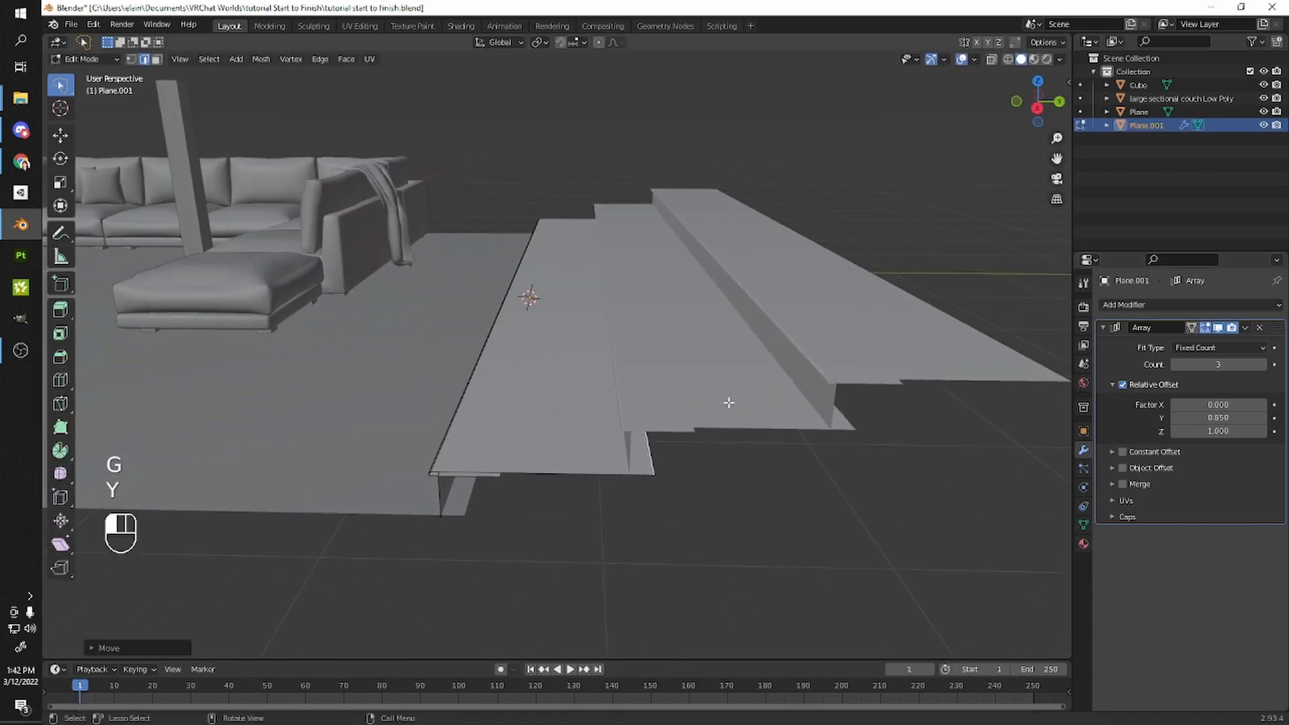
- Undo the last move of the tread's rear edge and return the stairs to Object Mode
key(ctrl+z)
middle_drag(719, 400, 669, 417)
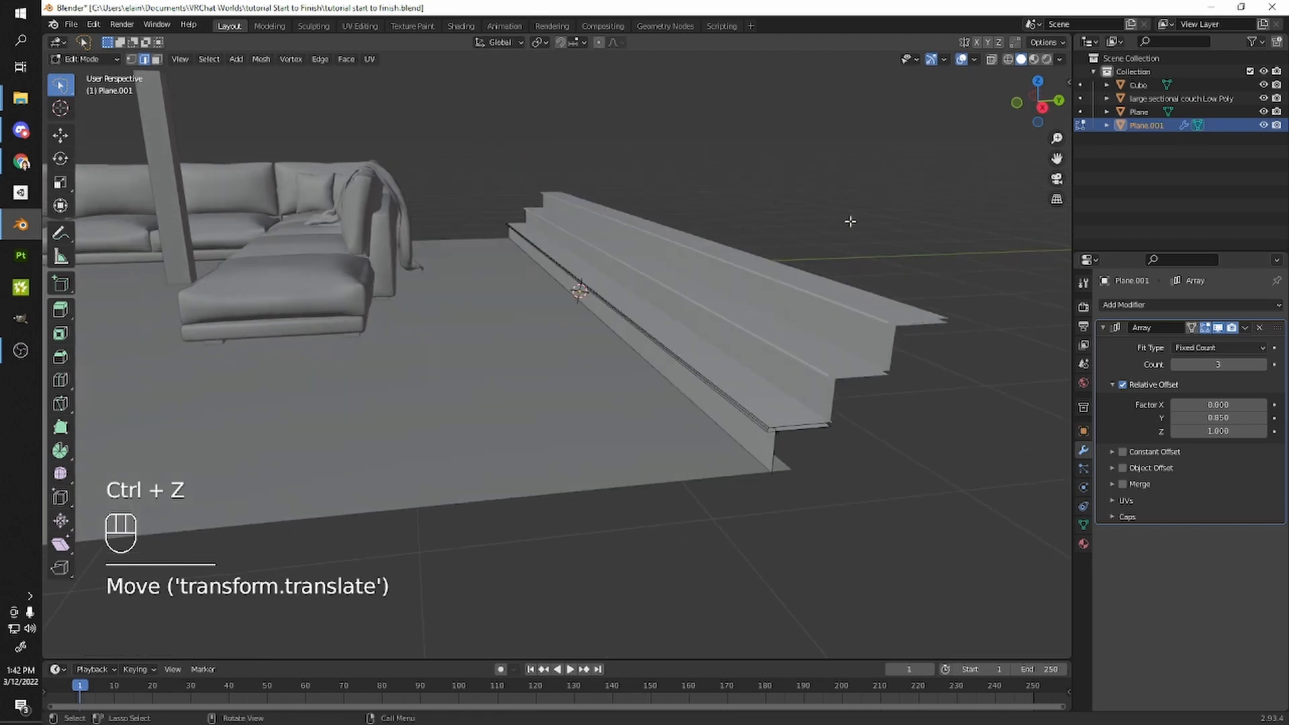
middle_drag(838, 315, 831, 327)
key(Tab)
shift+middle_drag(731, 514, 679, 363)
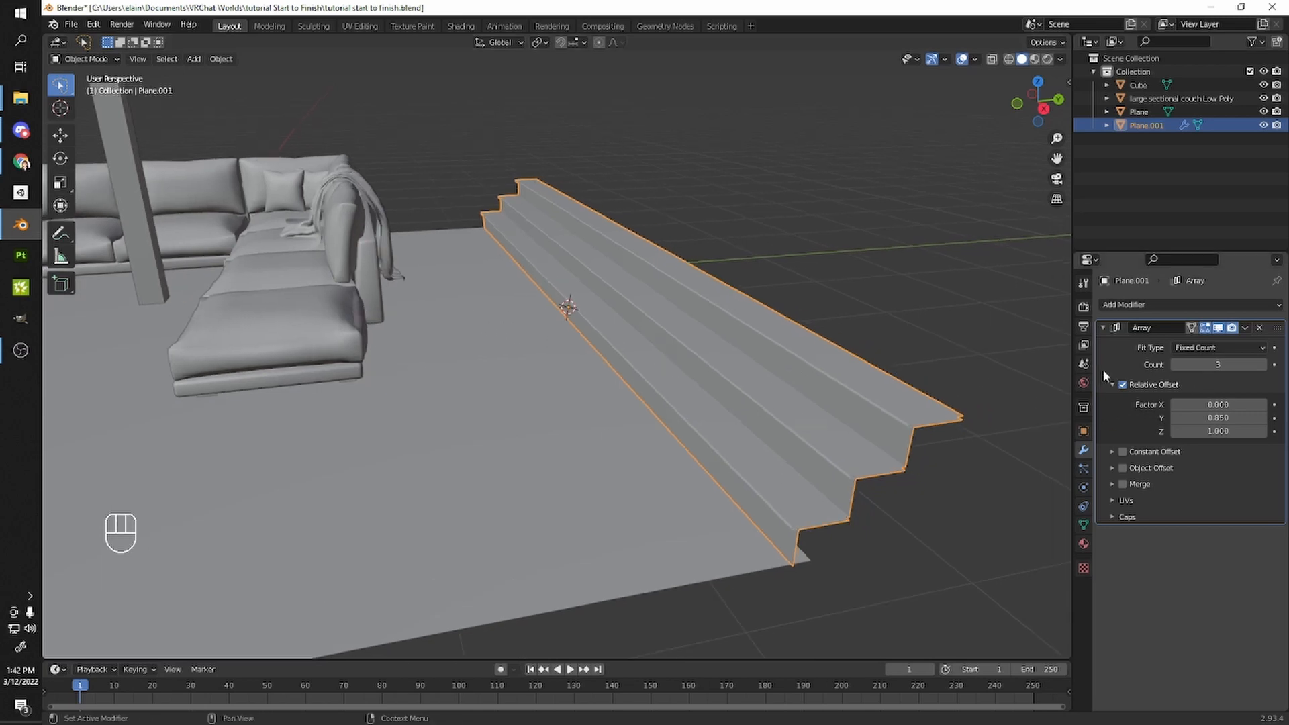
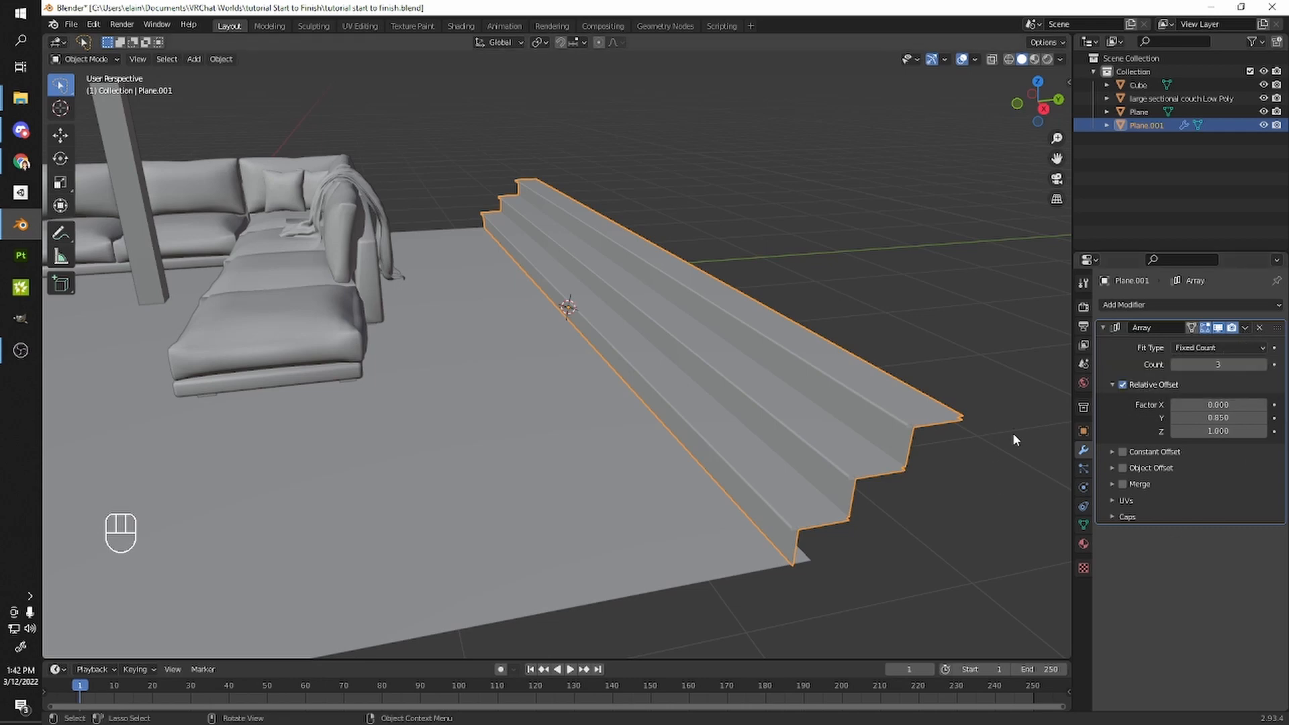
- Apply the stairs' Array modifier so all three steps become real geometry
key(ctrl)
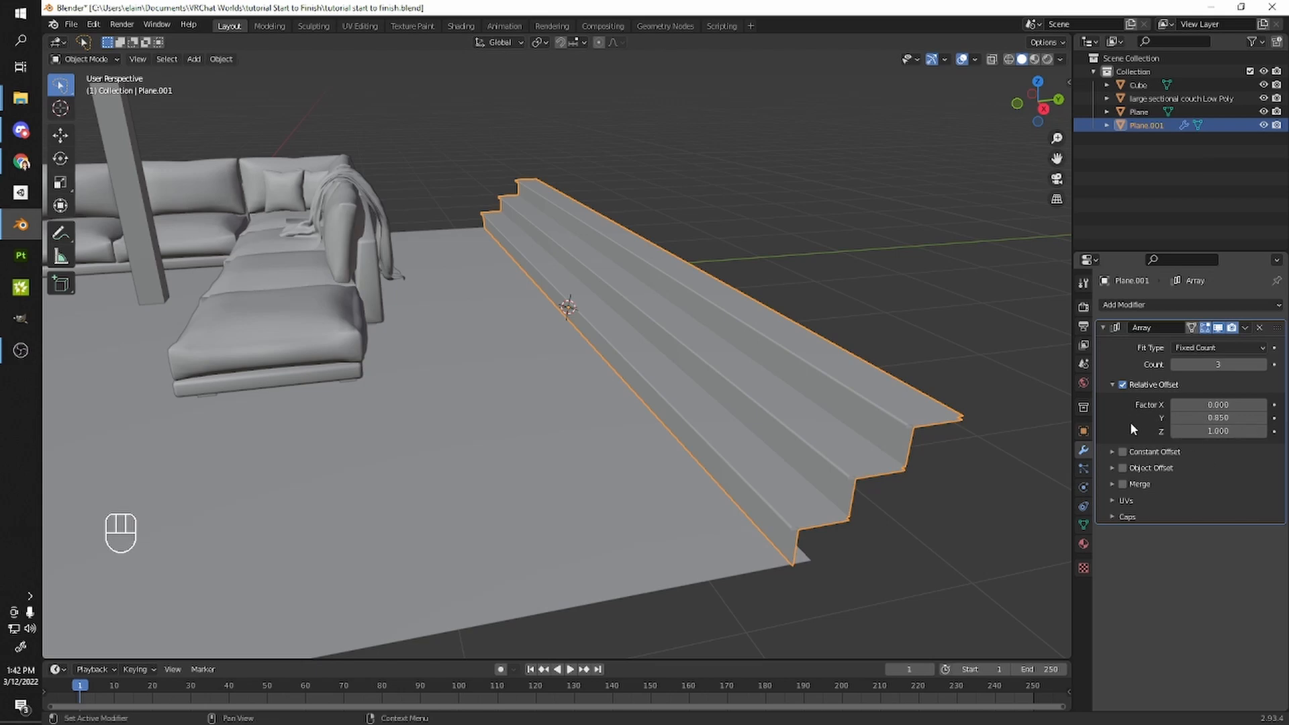
click(1246, 328)
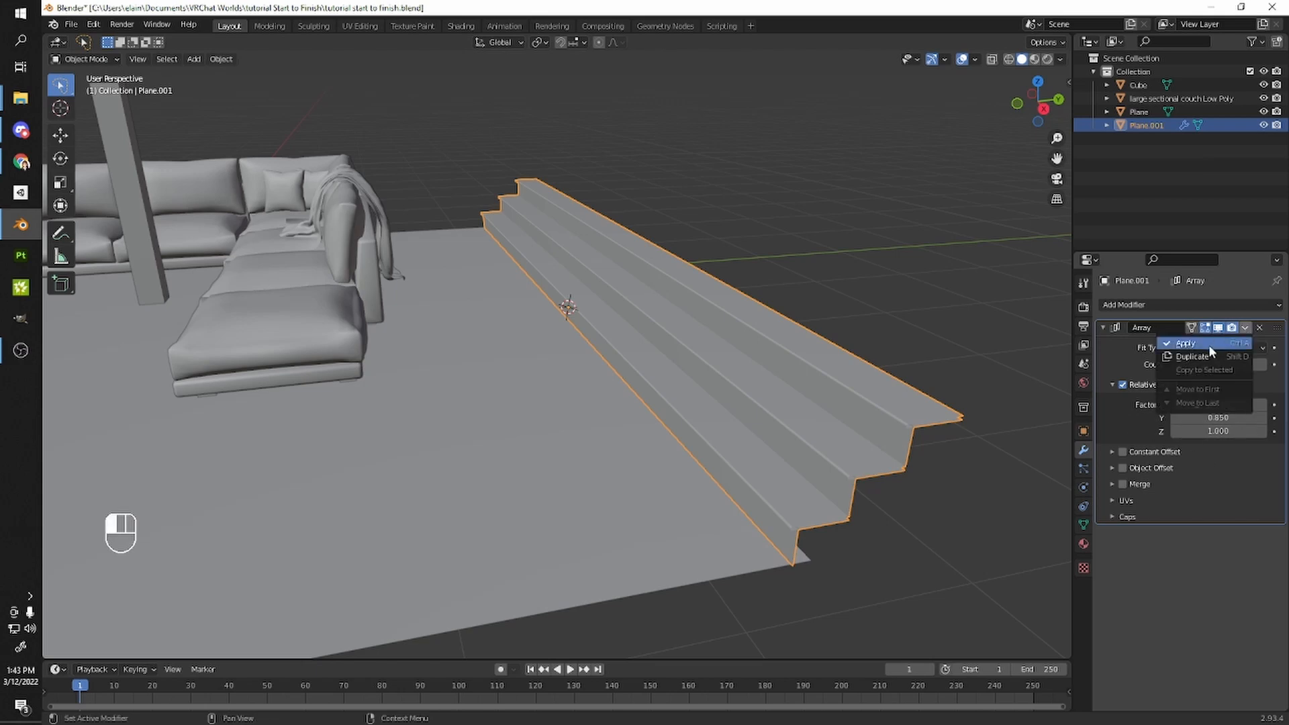
click(1185, 343)
- Examine the staircase's applied mesh in Edit Mode, checking the steps from the open end
middle_drag(1005, 390, 993, 400)
key(Tab)
key(a)
click(811, 325)
middle_drag(811, 325, 778, 375)
shift+middle_drag(682, 365, 687, 420)
middle_drag(686, 419, 673, 386)
scroll(707, 389, up, 3)
scroll(708, 389, down, 3)
key(Tab)
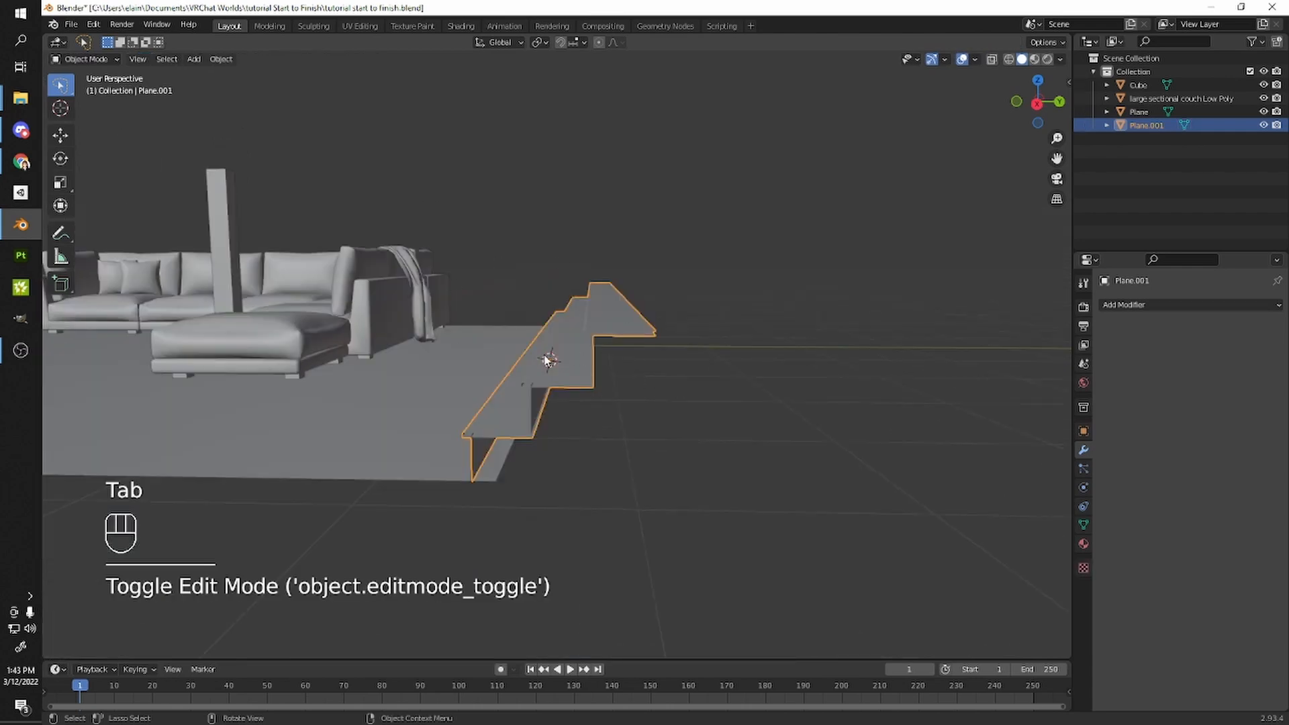
- Move the top step's rear edge about 2 m along Y away from the couch to form a deep upper platform
click(574, 361)
middle_drag(574, 361, 460, 237)
click(618, 333)
key(Tab)
click(144, 59)
middle_drag(637, 374, 635, 373)
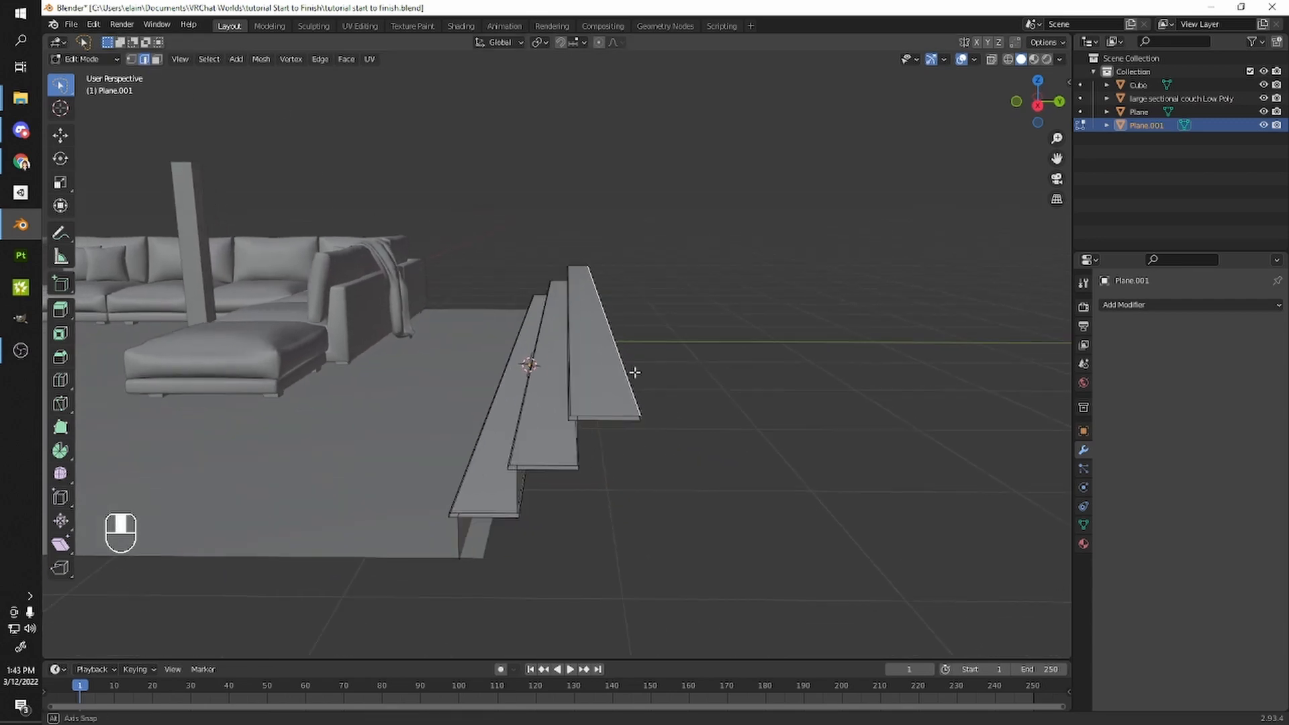
key(g)
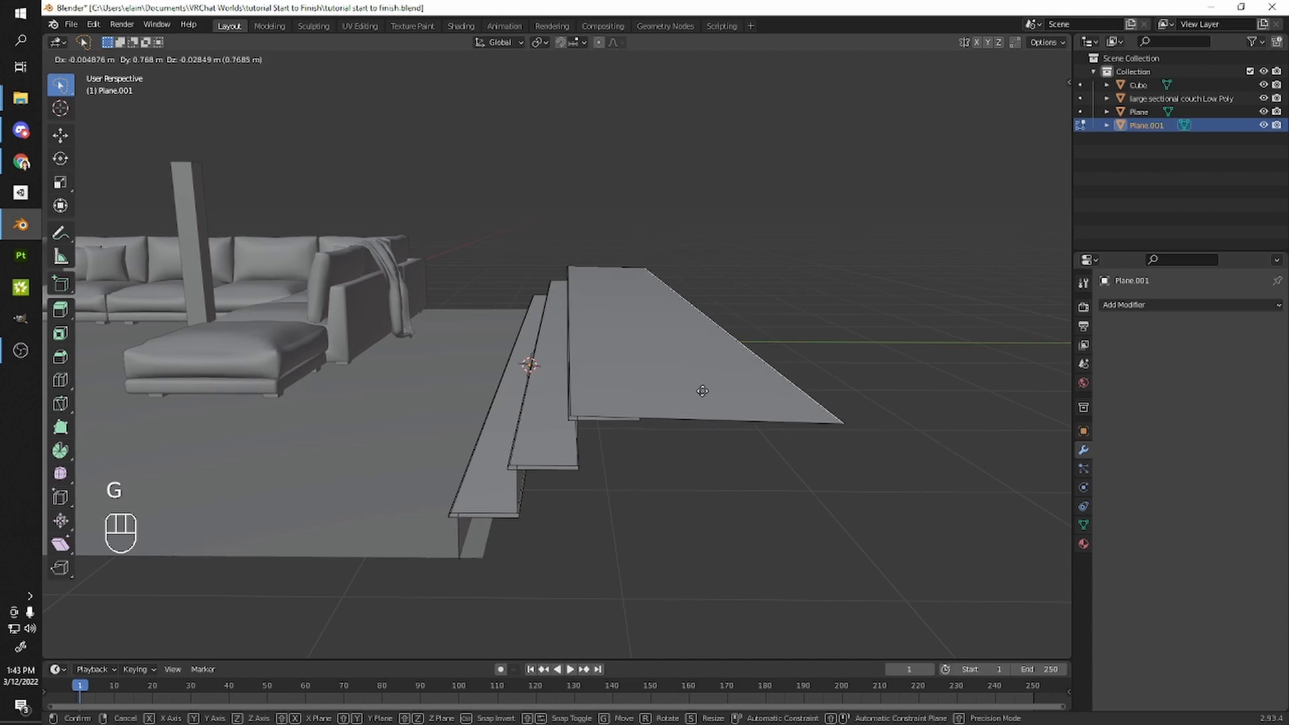
key(y)
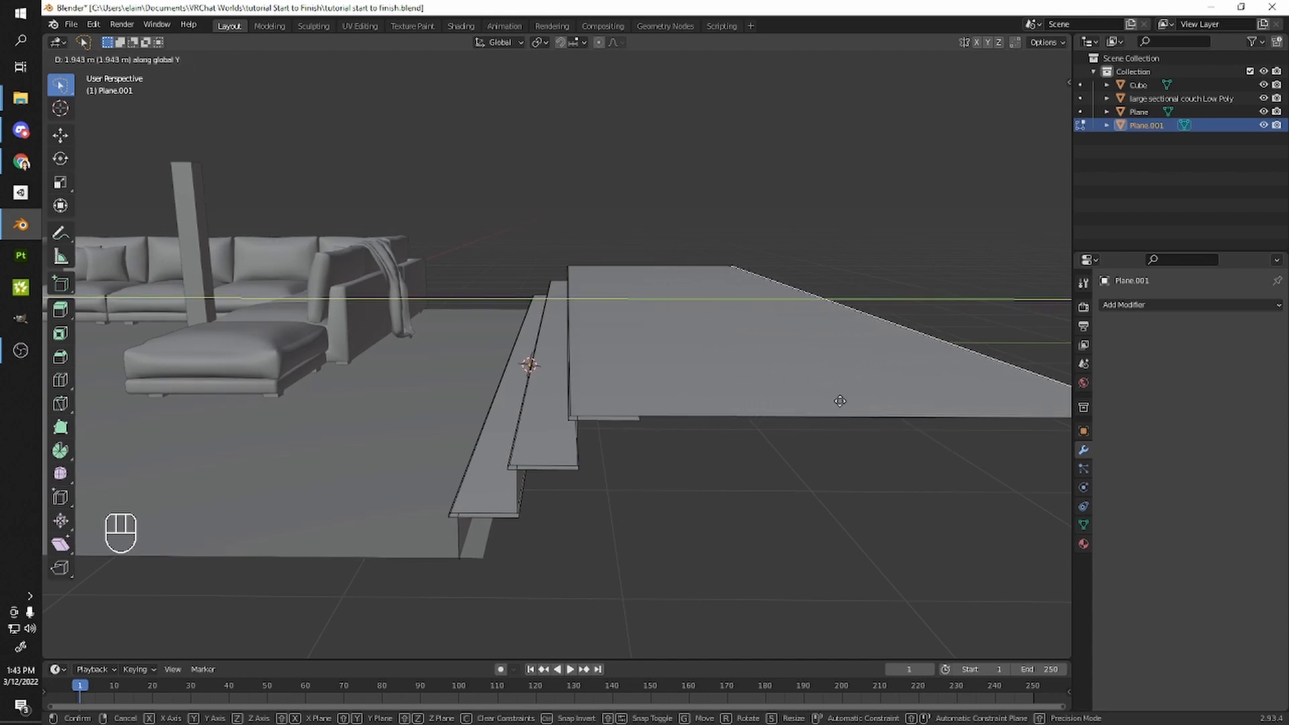
click(859, 401)
- Return the stairs to Object Mode and save the Blender file
key(Tab)
shift+middle_drag(859, 400, 697, 418)
key(ctrl+s)
scroll(745, 413, down, 3)
scroll(694, 363, up, 2)
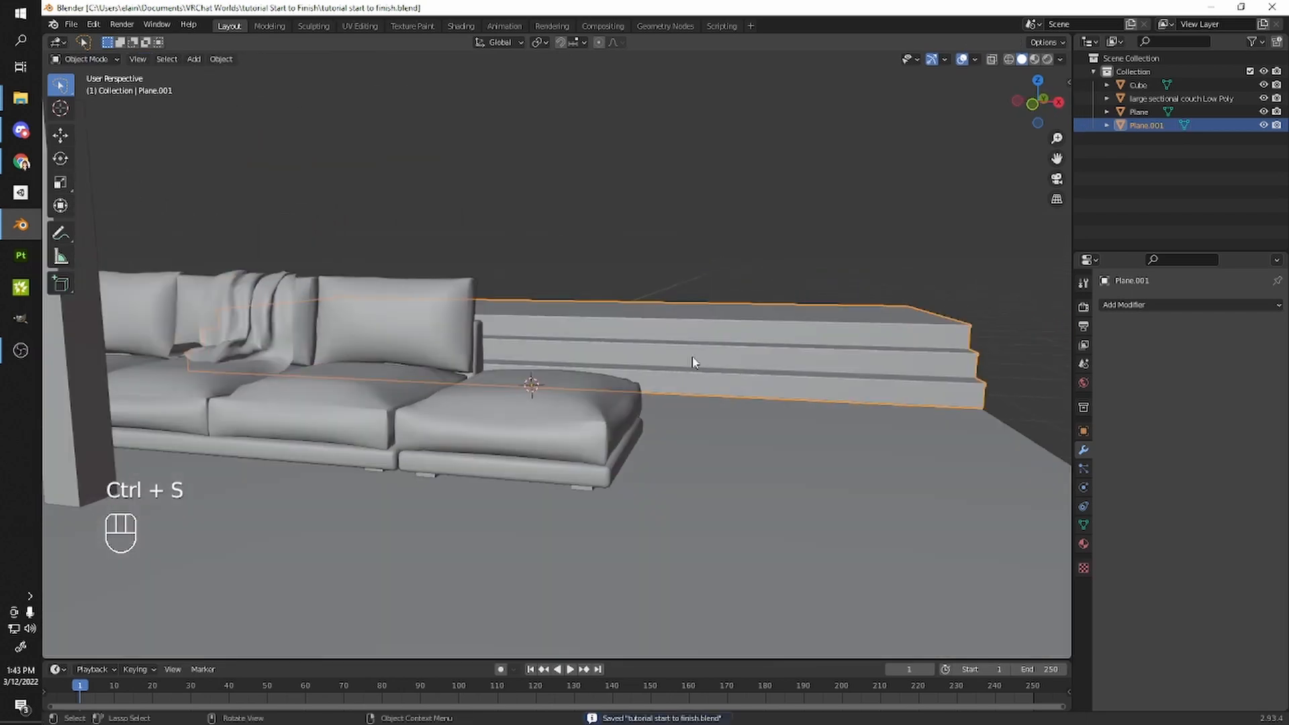
- Examine the stairs, upper platform and couch area at eye level using Walk Navigation, then leave it
middle_drag(693, 363, 535, 349)
key(F3)
middle_drag(554, 259, 615, 261)
key(F3)
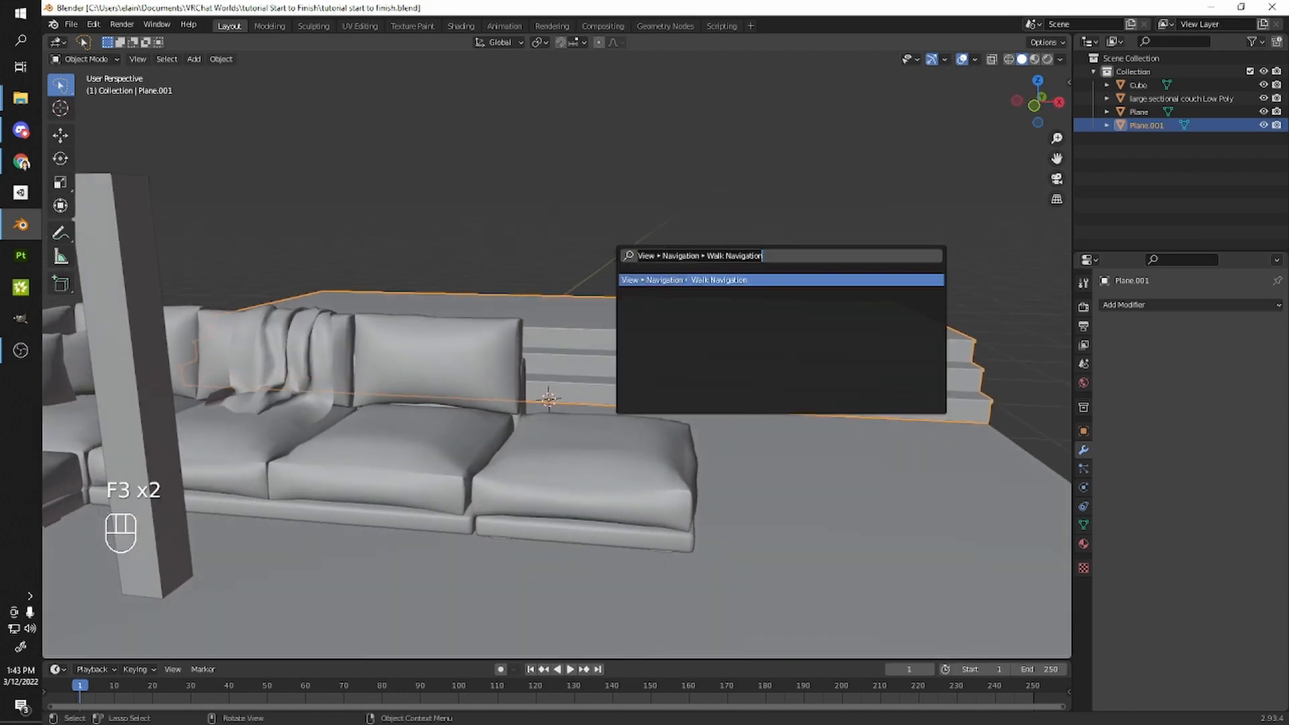
key(Return)
key(w)
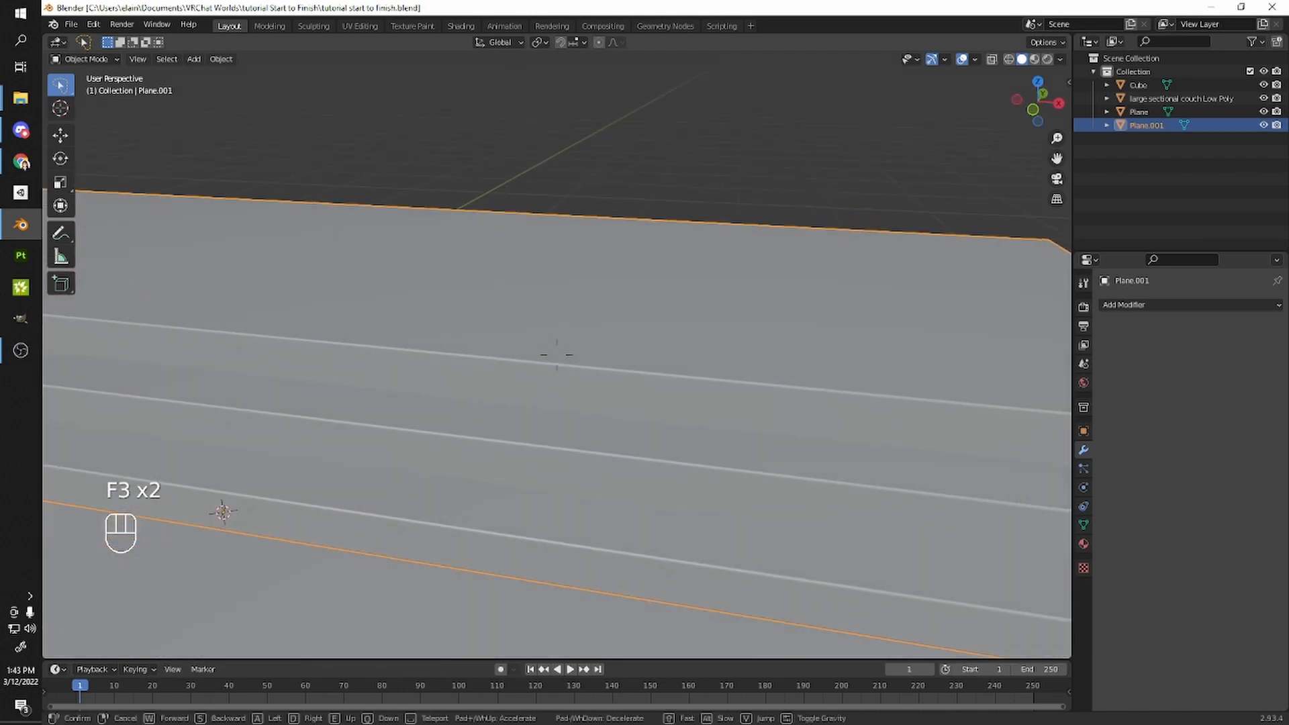
key(w)
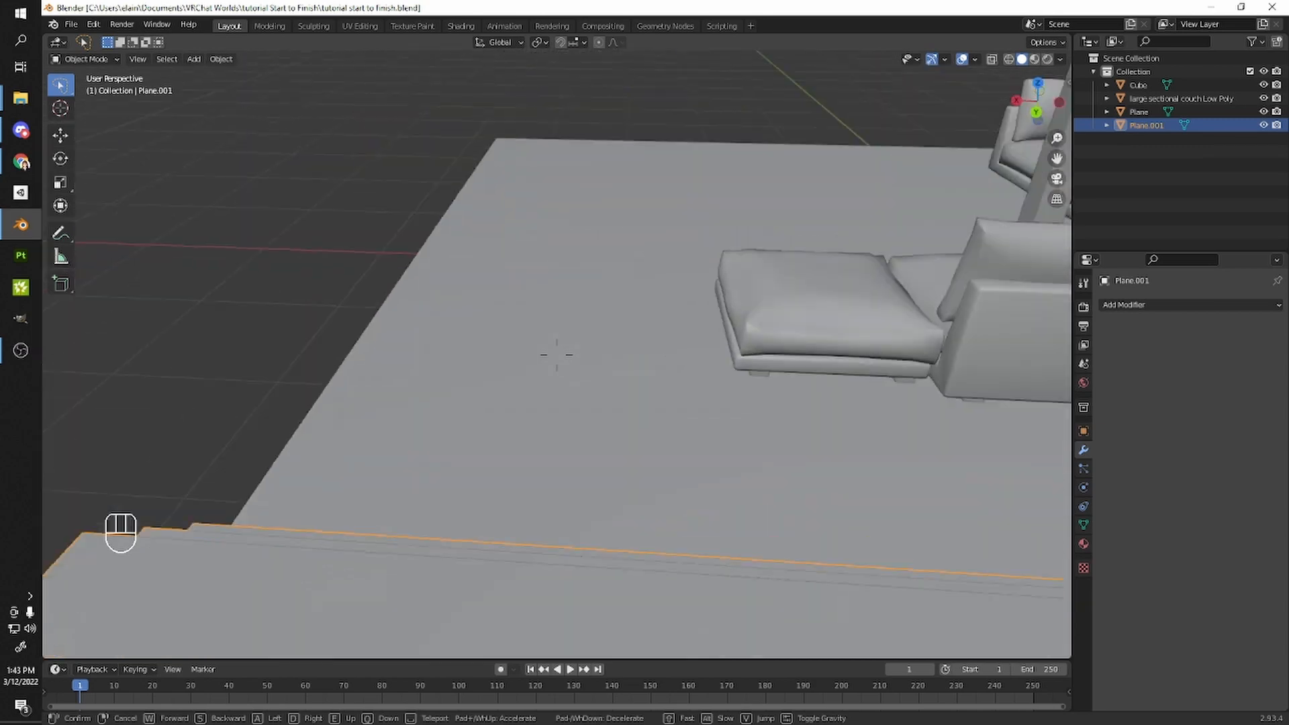
key(shift+w)
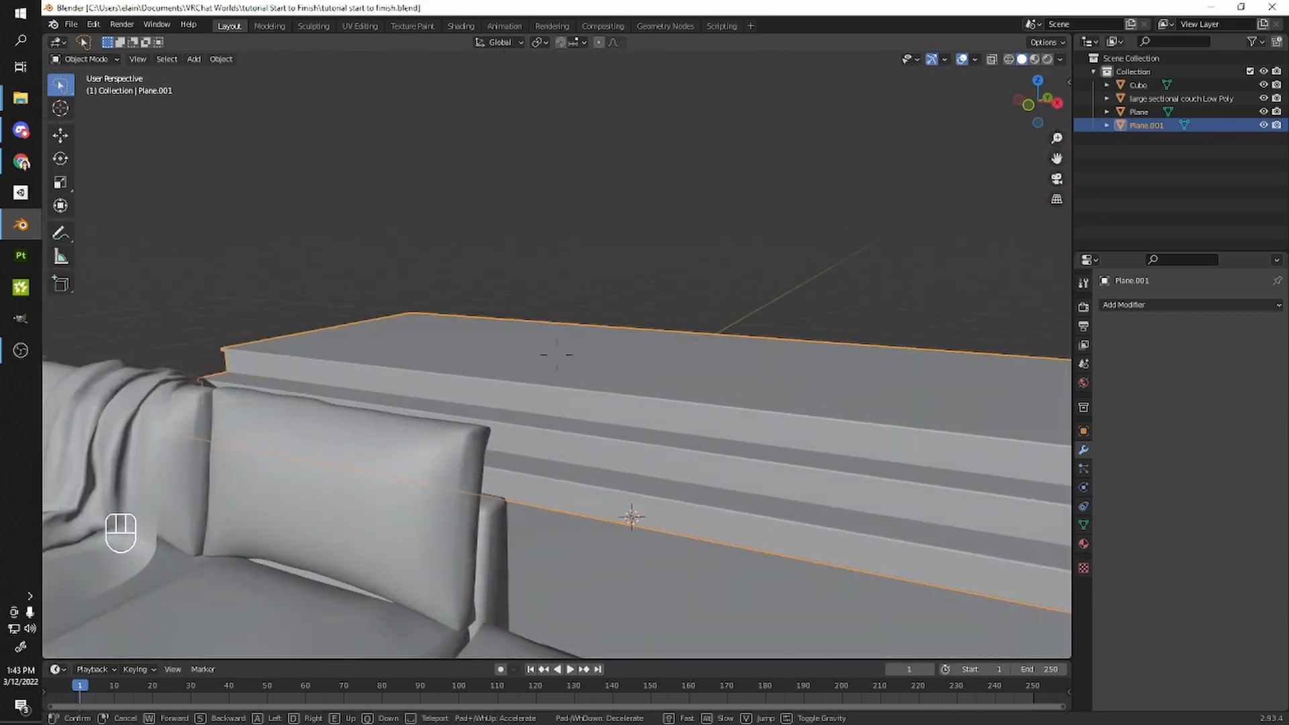
right_click(556, 355)
shift+middle_drag(558, 338, 760, 311)
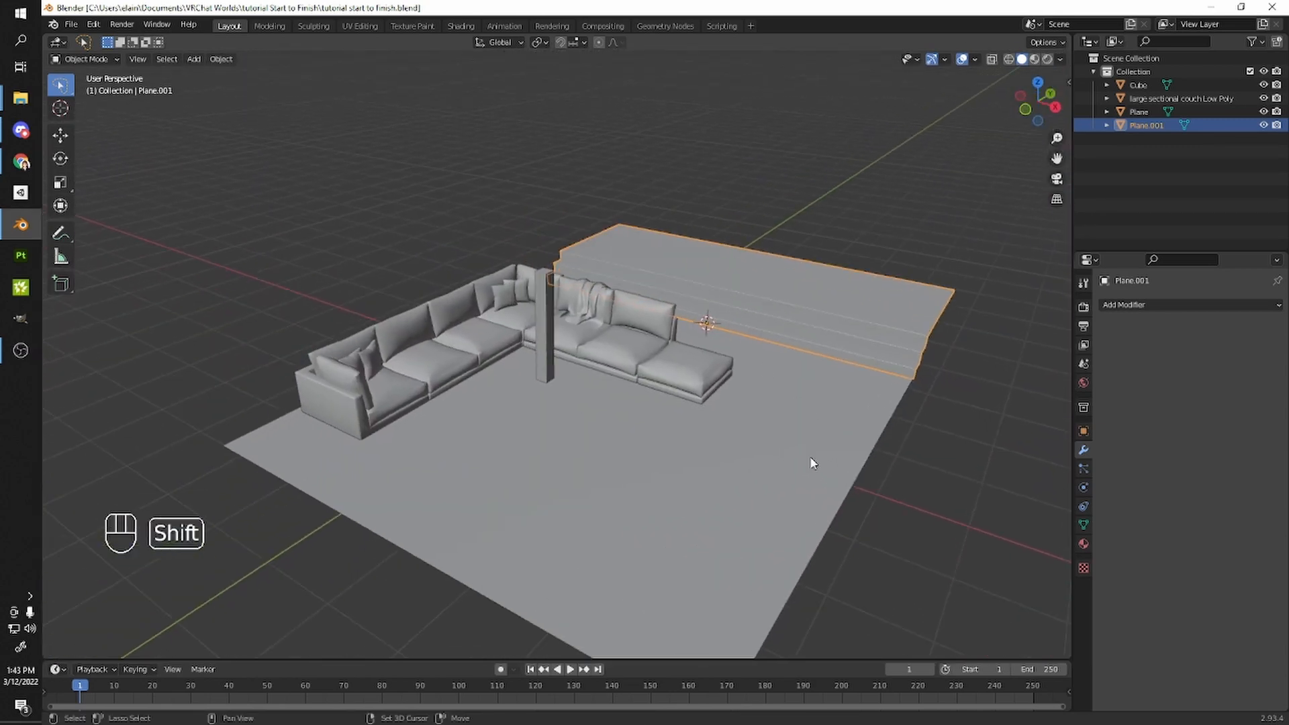
- Place the 3D cursor on the floor near its open side edge beyond the couch and add a plane there
shift+middle_drag(811, 439, 672, 412)
scroll(676, 437, up, 3)
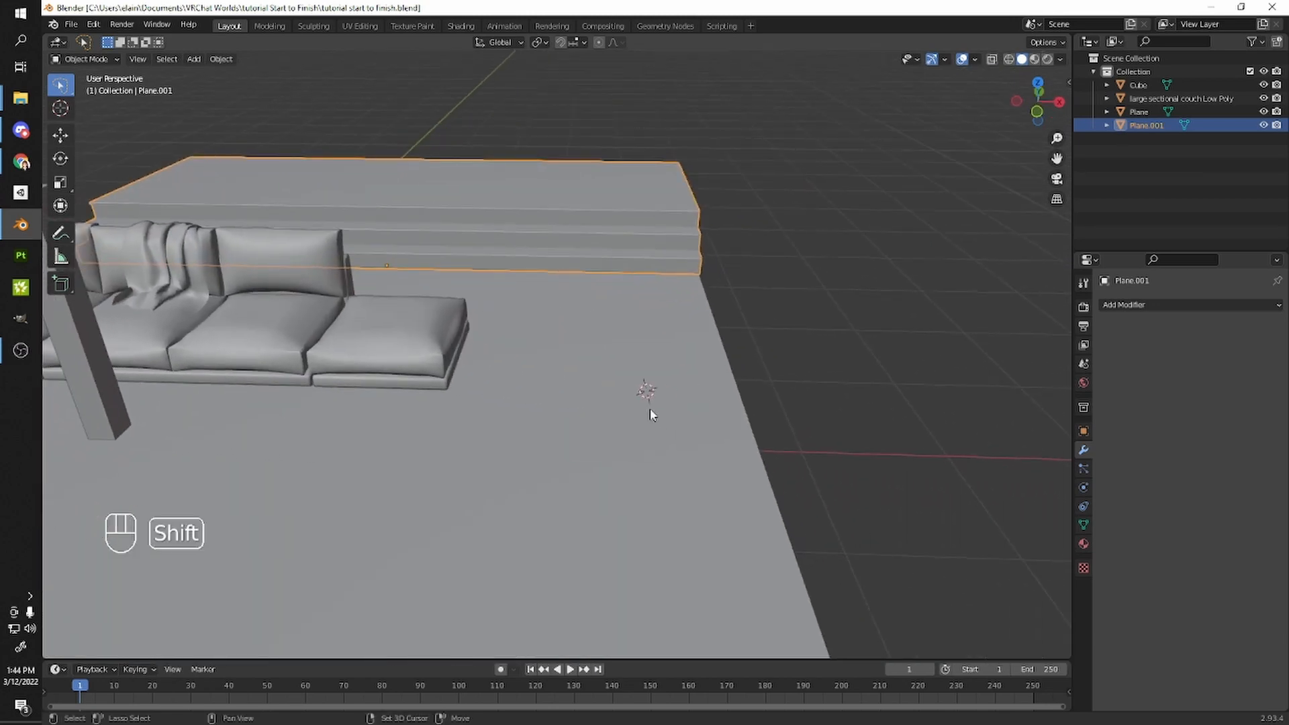
key(shift+a)
mouse_move(651, 407)
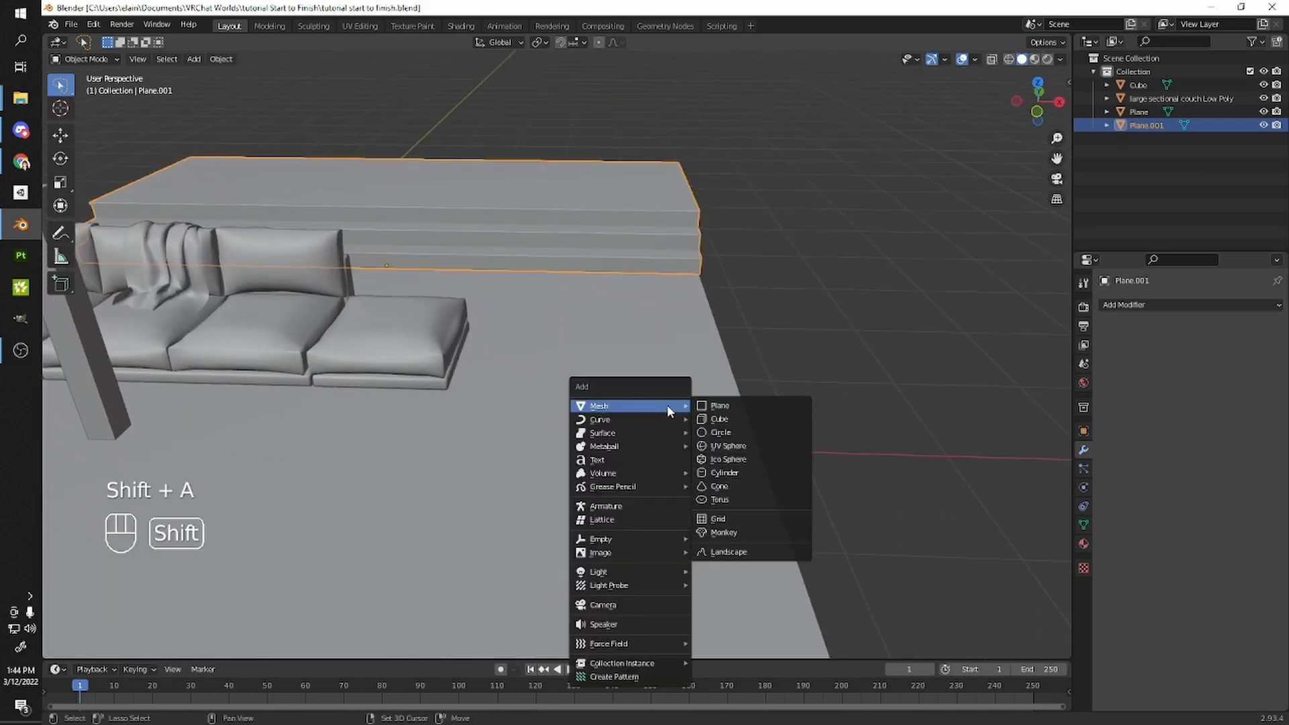
click(731, 408)
- Rotate the new plane -90 degrees about the global Y axis so it stands upright as a wall
scroll(733, 409, down, 3)
middle_drag(741, 410, 705, 434)
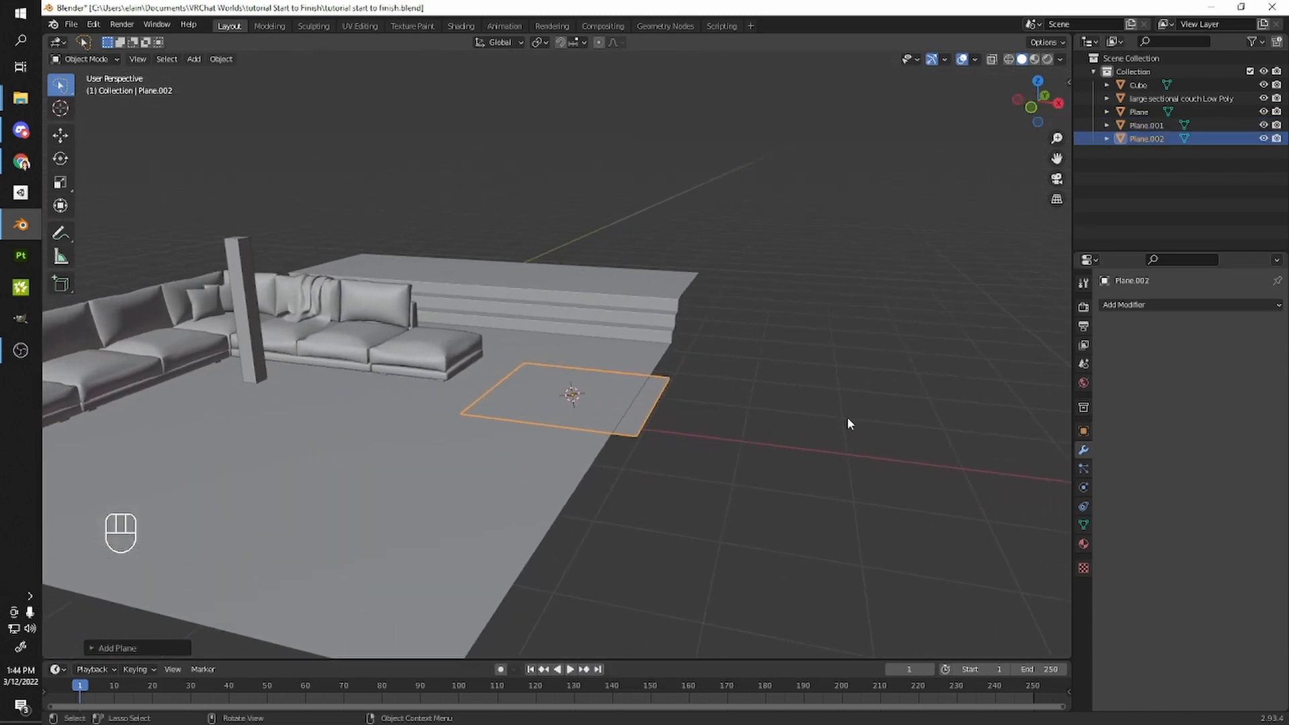
middle_drag(813, 431, 646, 416)
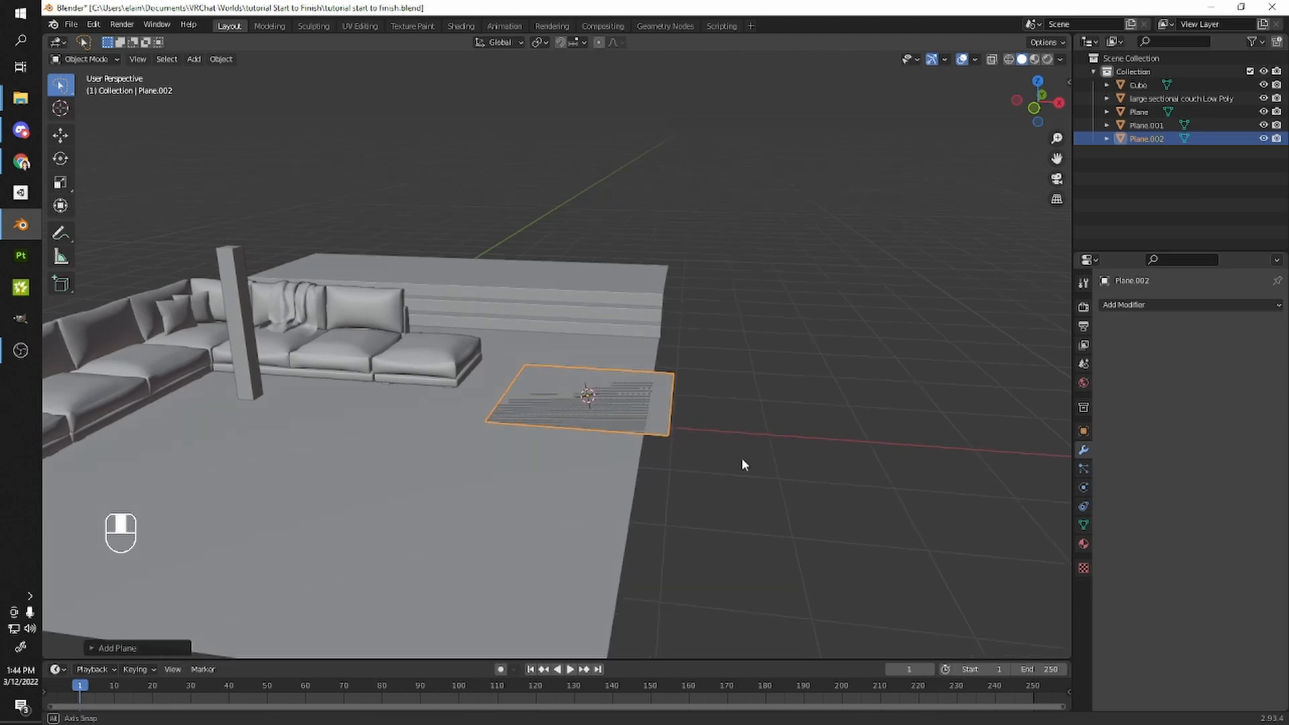
middle_drag(743, 468, 741, 455)
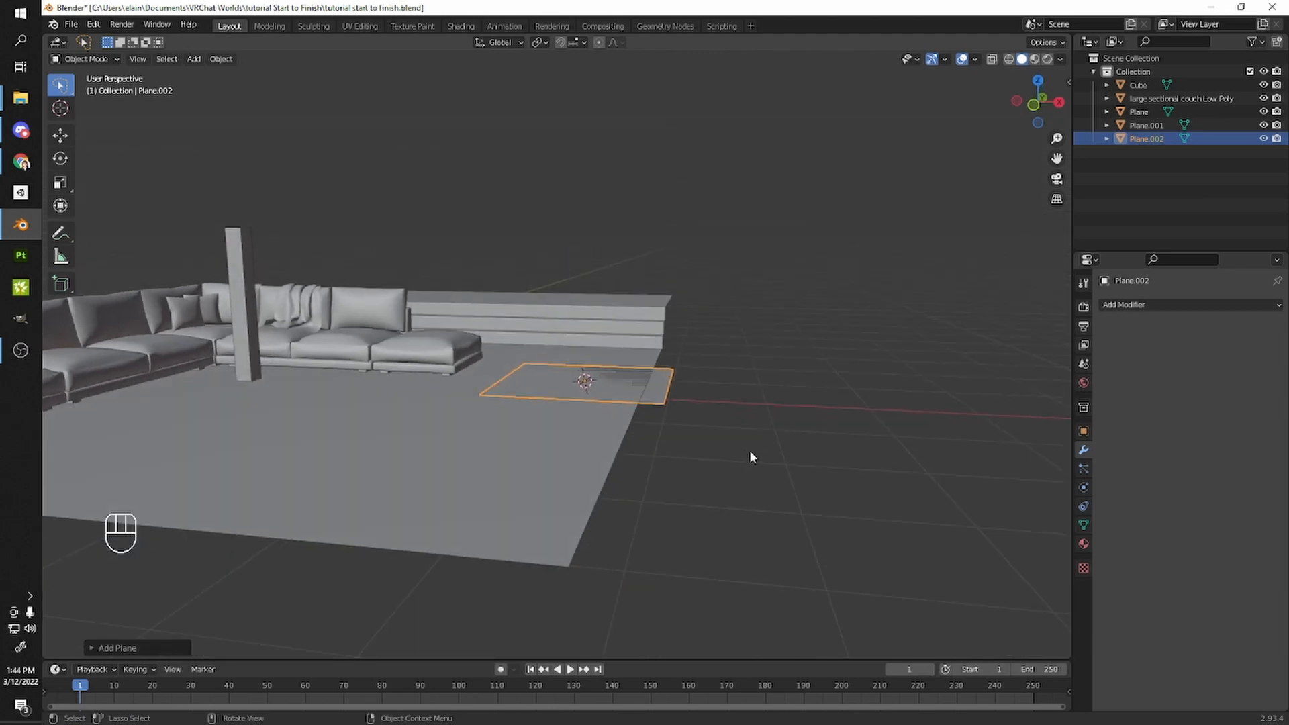
key(r)
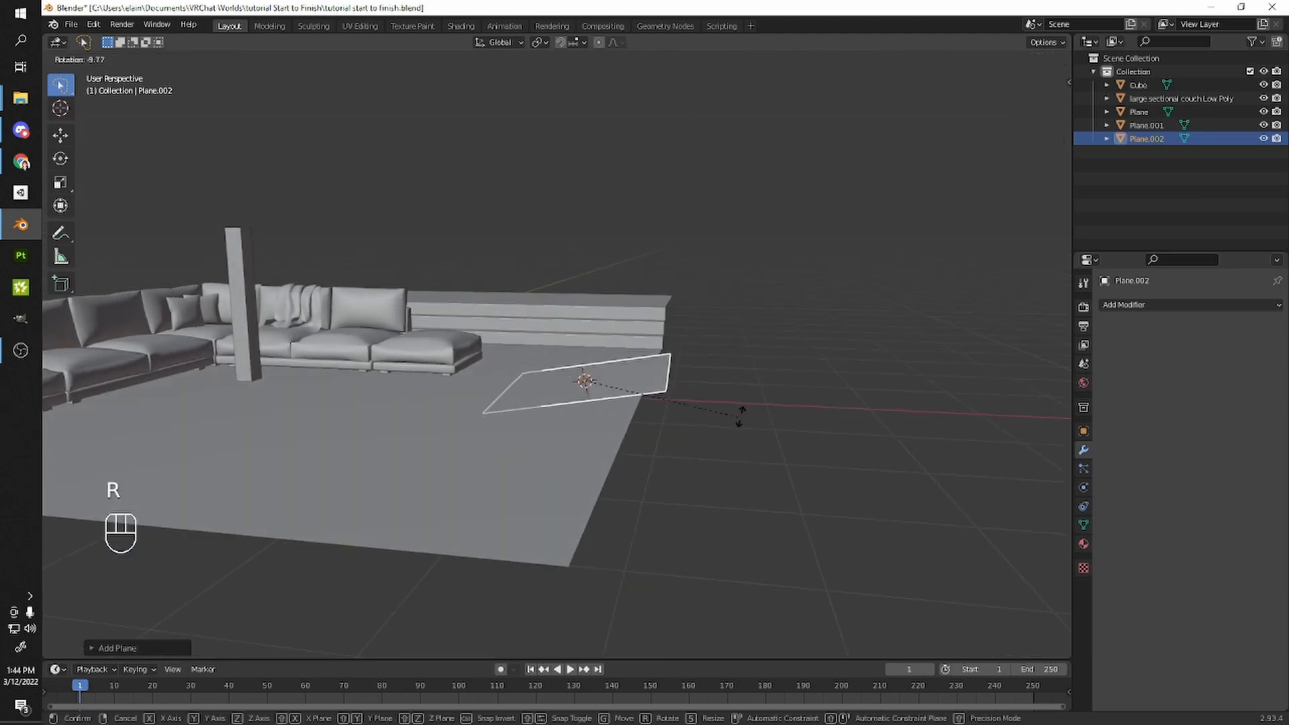
key(y)
key(ctrl)
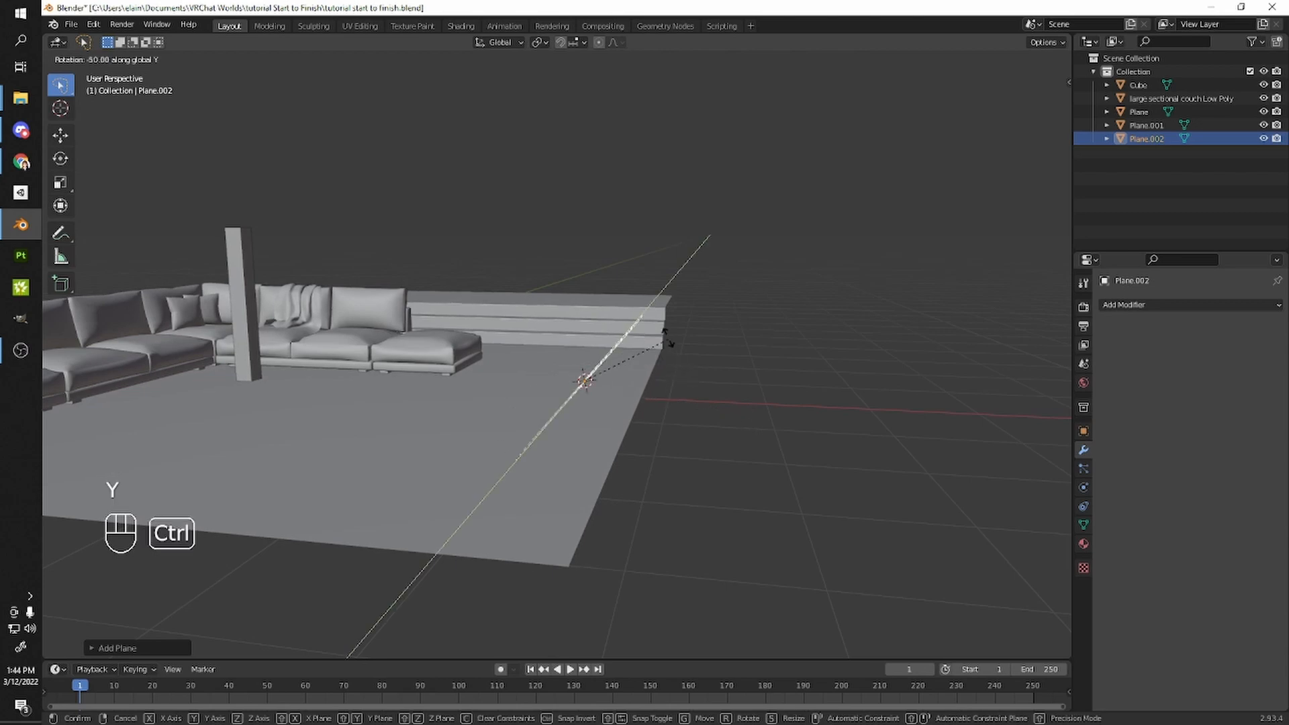
click(629, 290)
- Raise the upright plane along Z until its lower edge sits at floor level
middle_drag(626, 288, 699, 423)
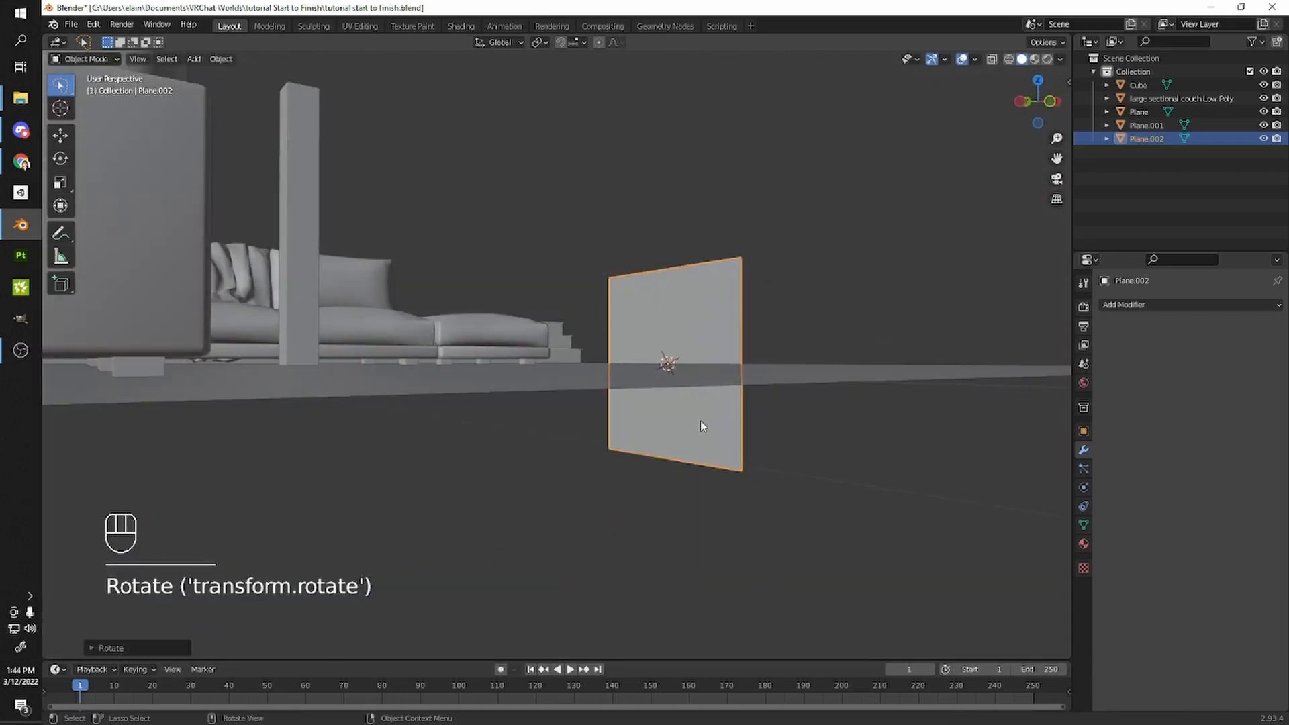
middle_drag(662, 360, 627, 365)
key(g)
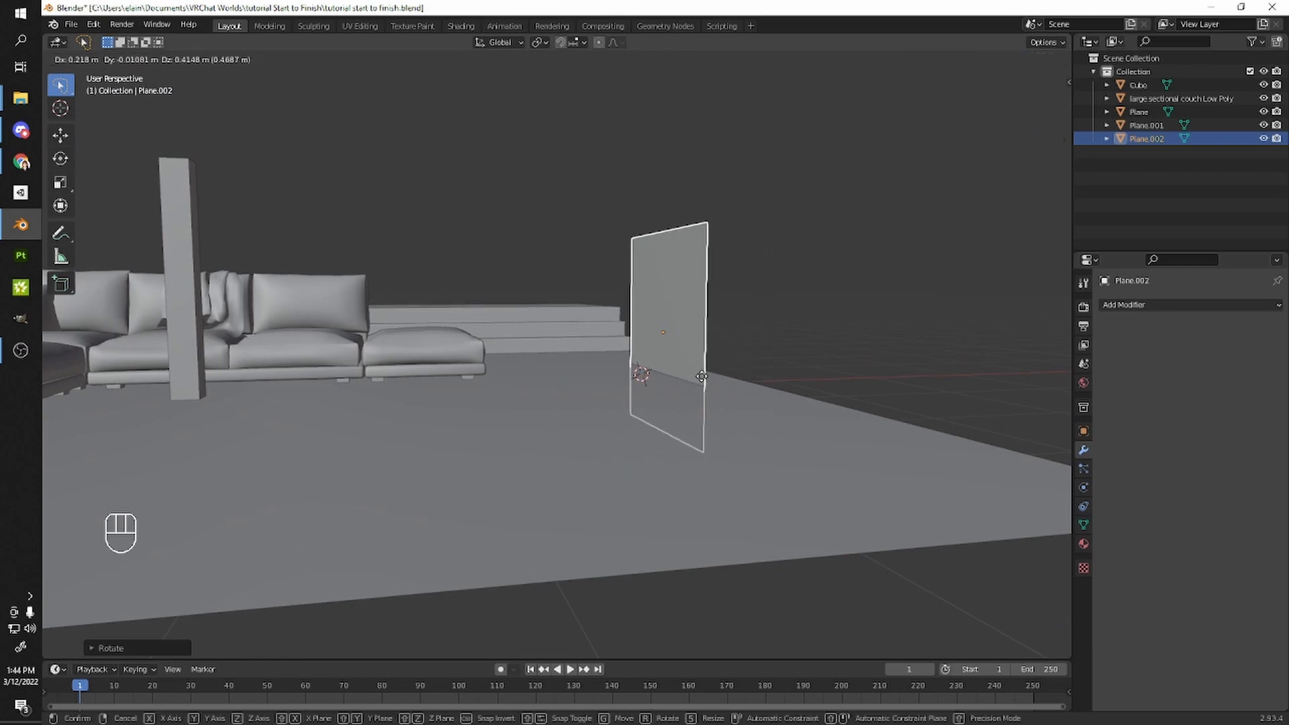
key(z)
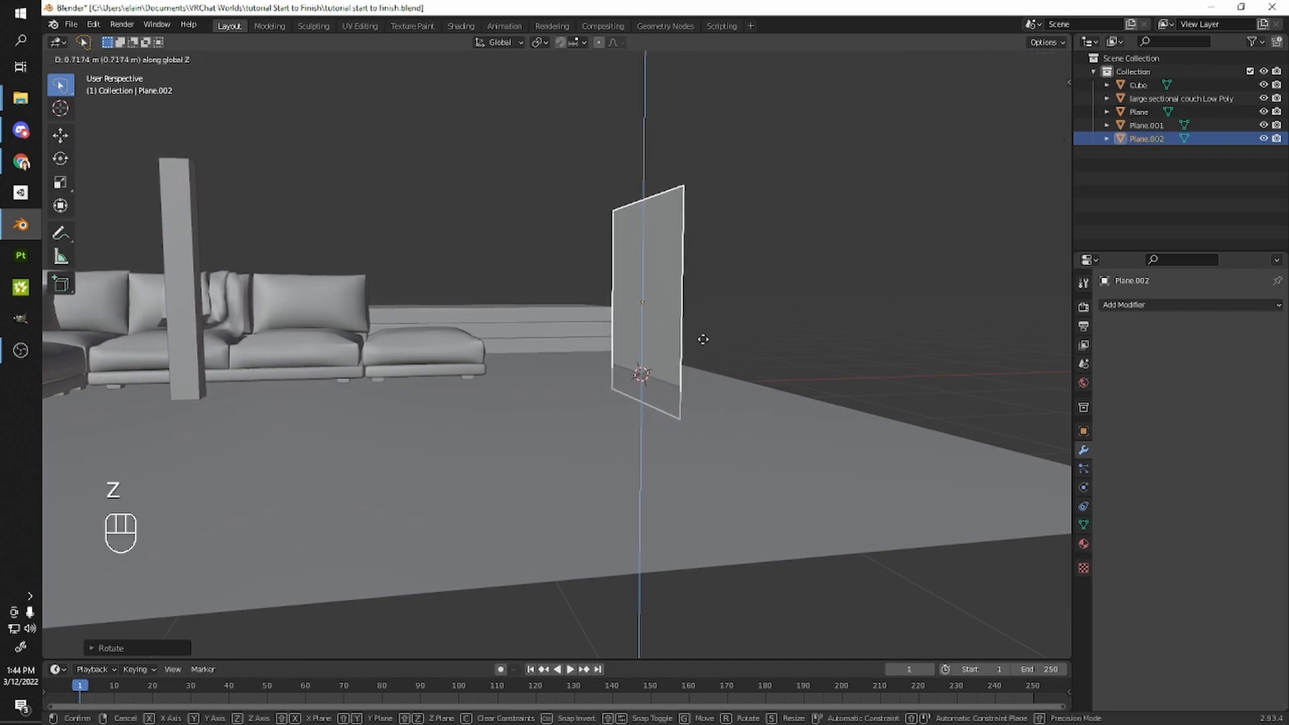
click(701, 320)
- Move the wall plane horizontally, with Z locked, to the floor's side edge at the end of the stairs
shift+middle_drag(701, 320, 623, 503)
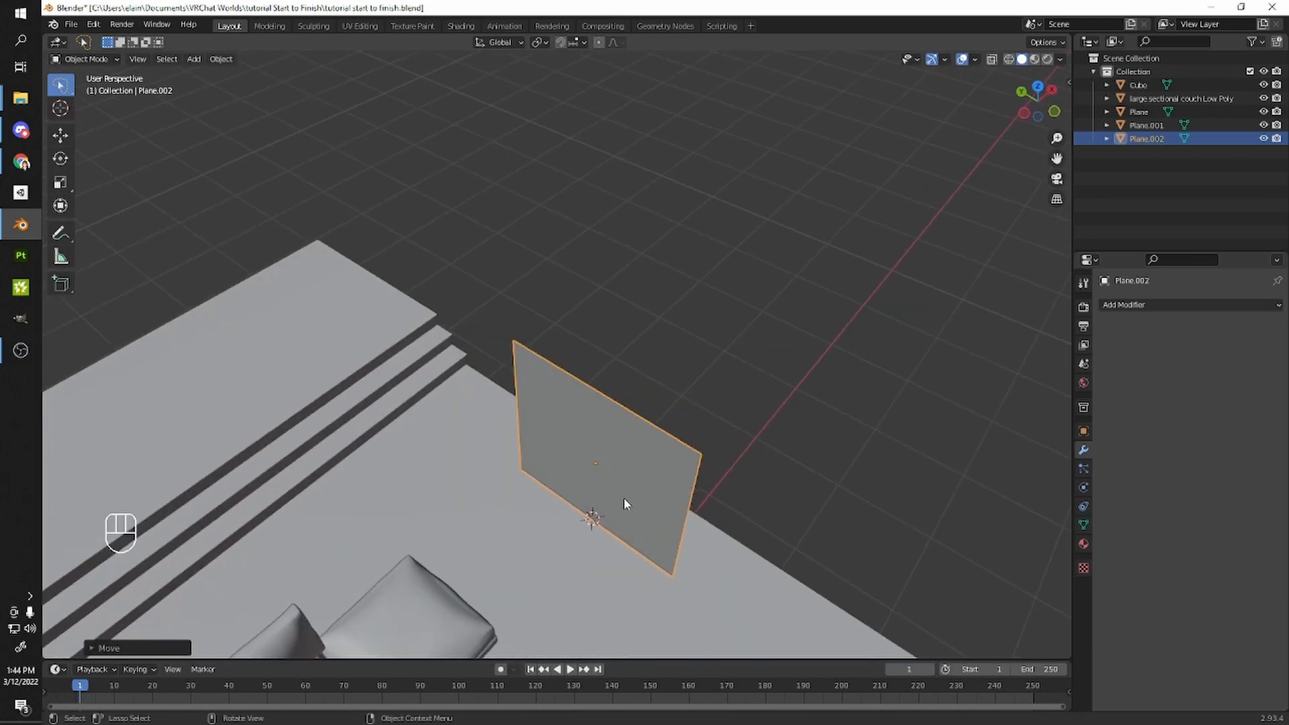
key(g)
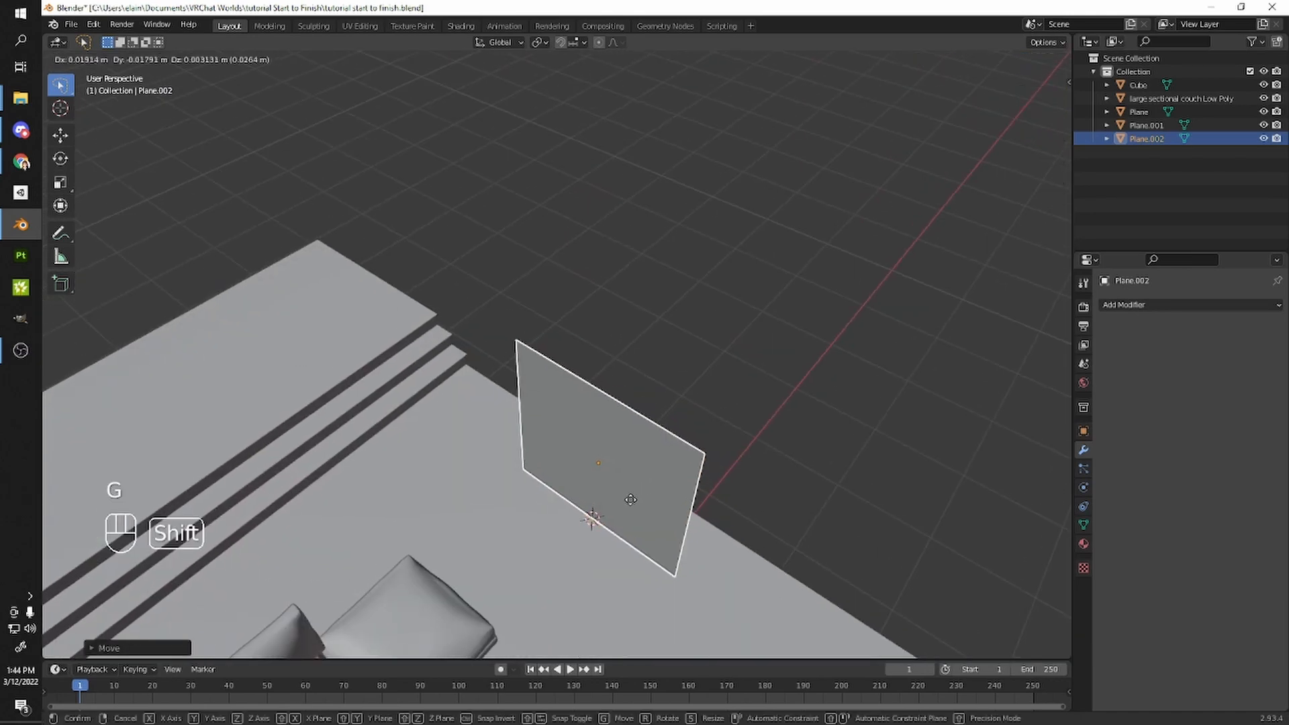
key(shift+z)
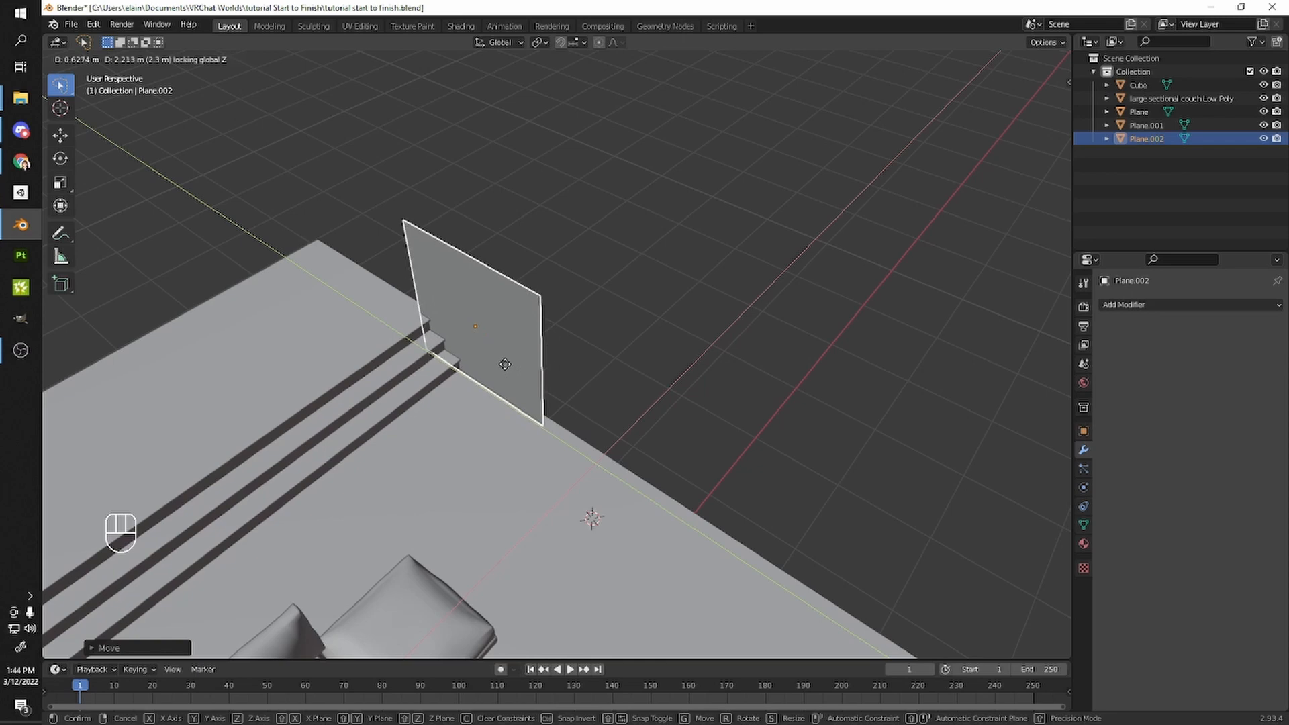
click(530, 328)
- Extend the wall's stair-side vertical edge about 2.1 m along Y to the rear end of the upper platform
middle_drag(524, 345, 643, 464)
key(Tab)
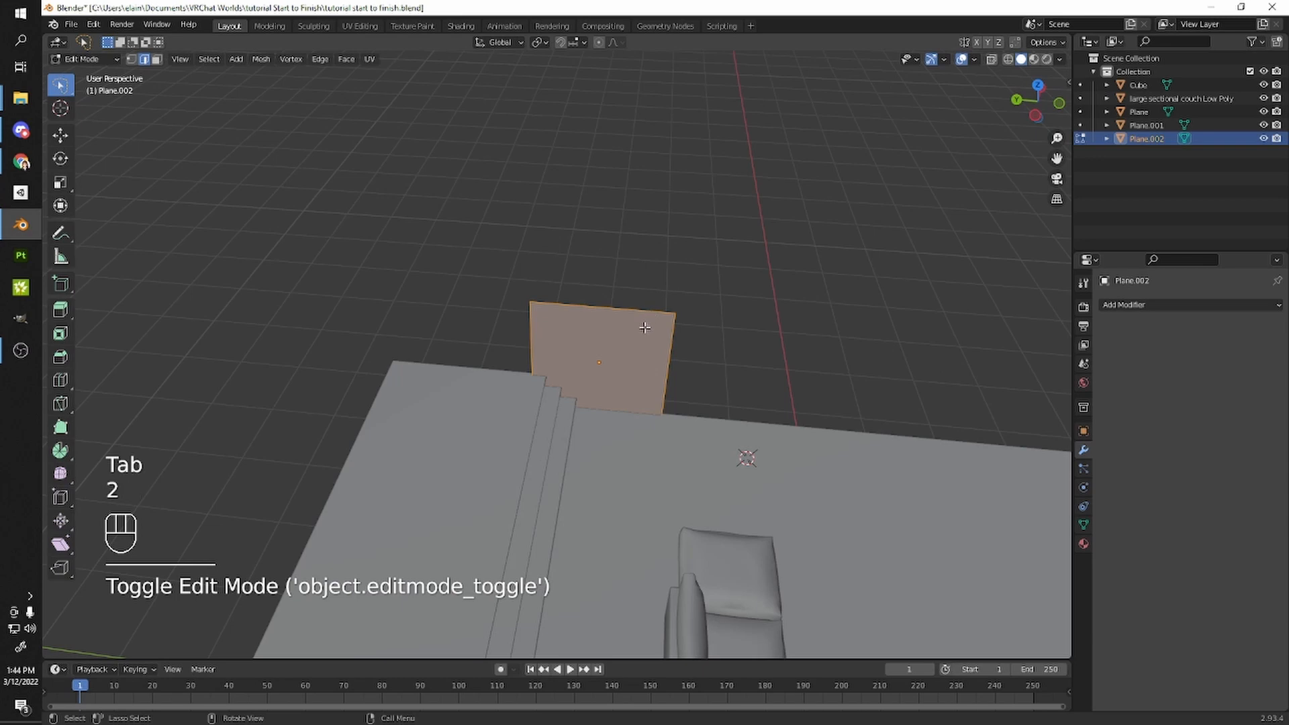
middle_drag(568, 382, 590, 360)
key(g)
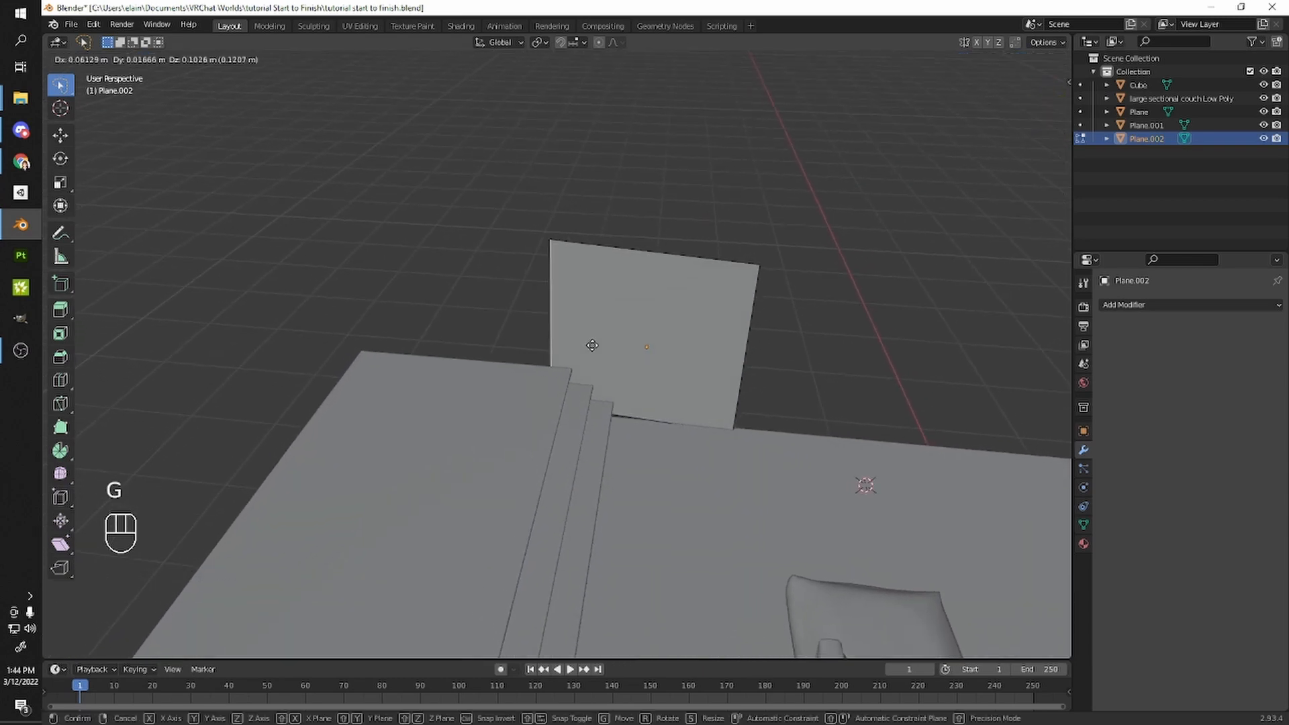
key(y)
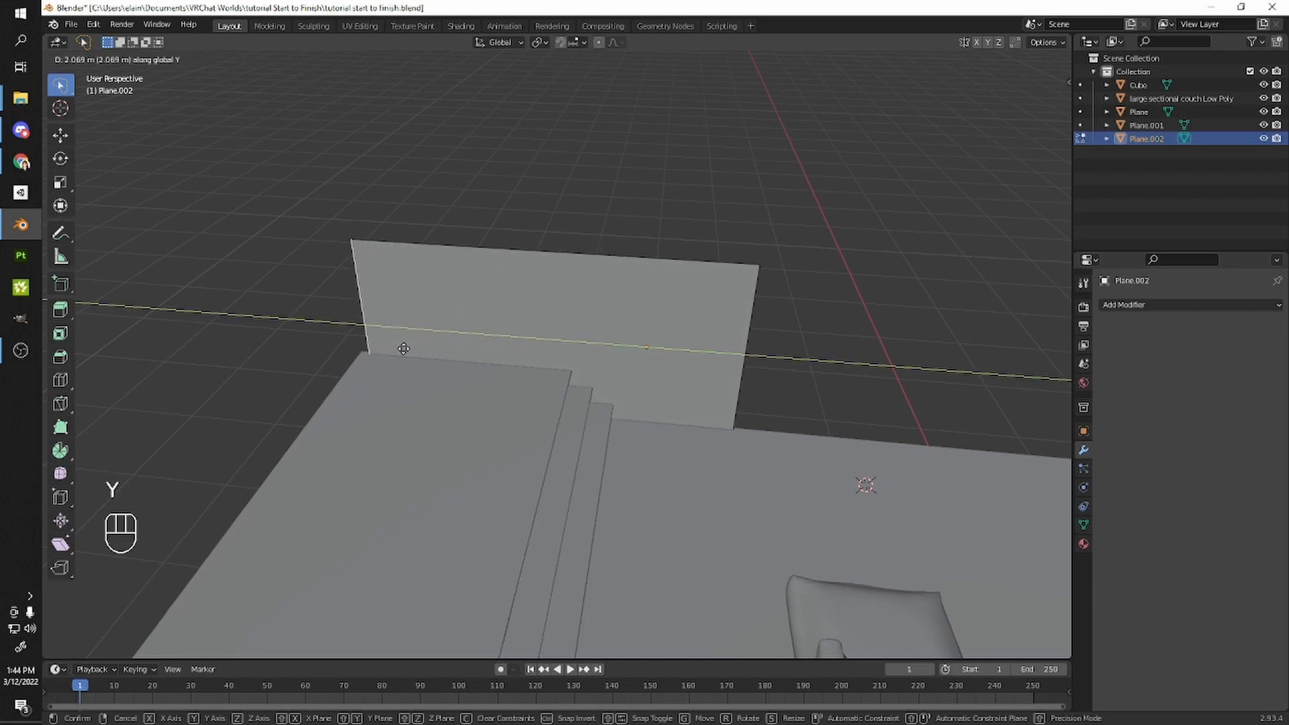
click(397, 350)
- Extend the wall's opposite vertical edge along Y to the far corner of the couch floor
click(737, 361)
scroll(753, 376, down, 1)
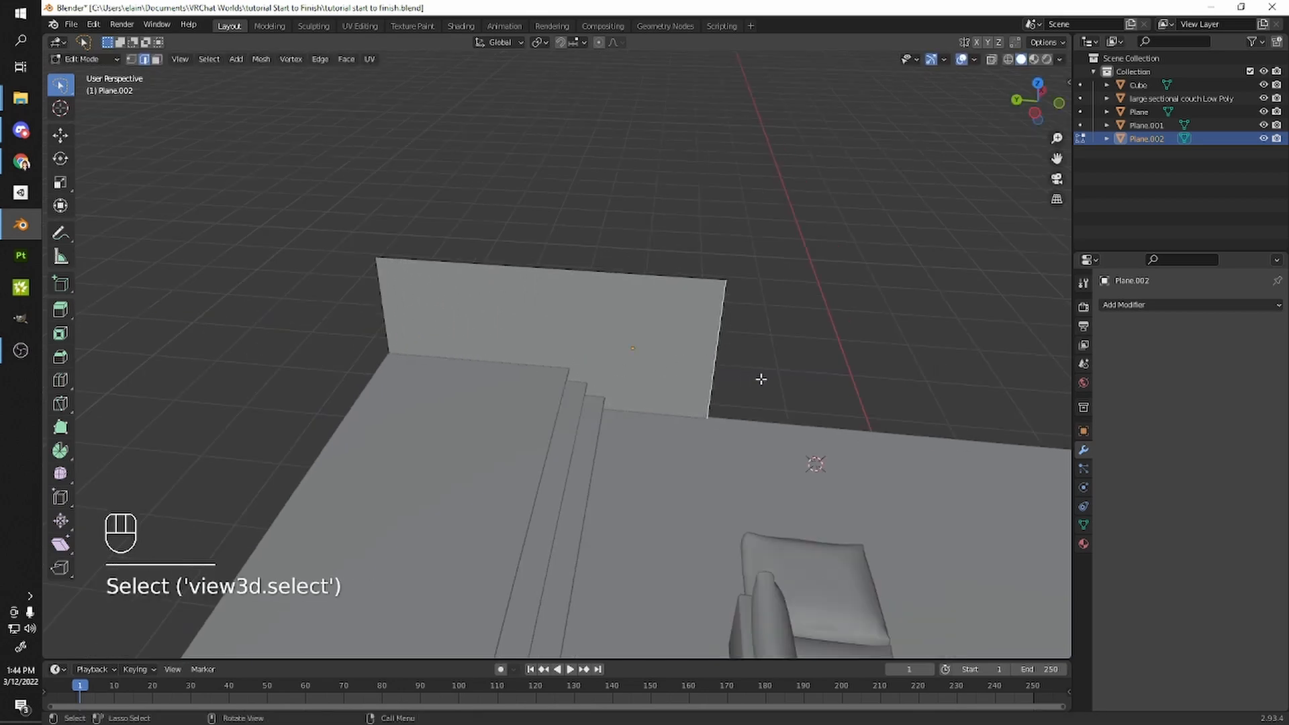
shift+middle_drag(754, 378, 493, 359)
scroll(506, 365, down, 2)
middle_drag(564, 391, 579, 374)
shift+middle_drag(579, 373, 564, 389)
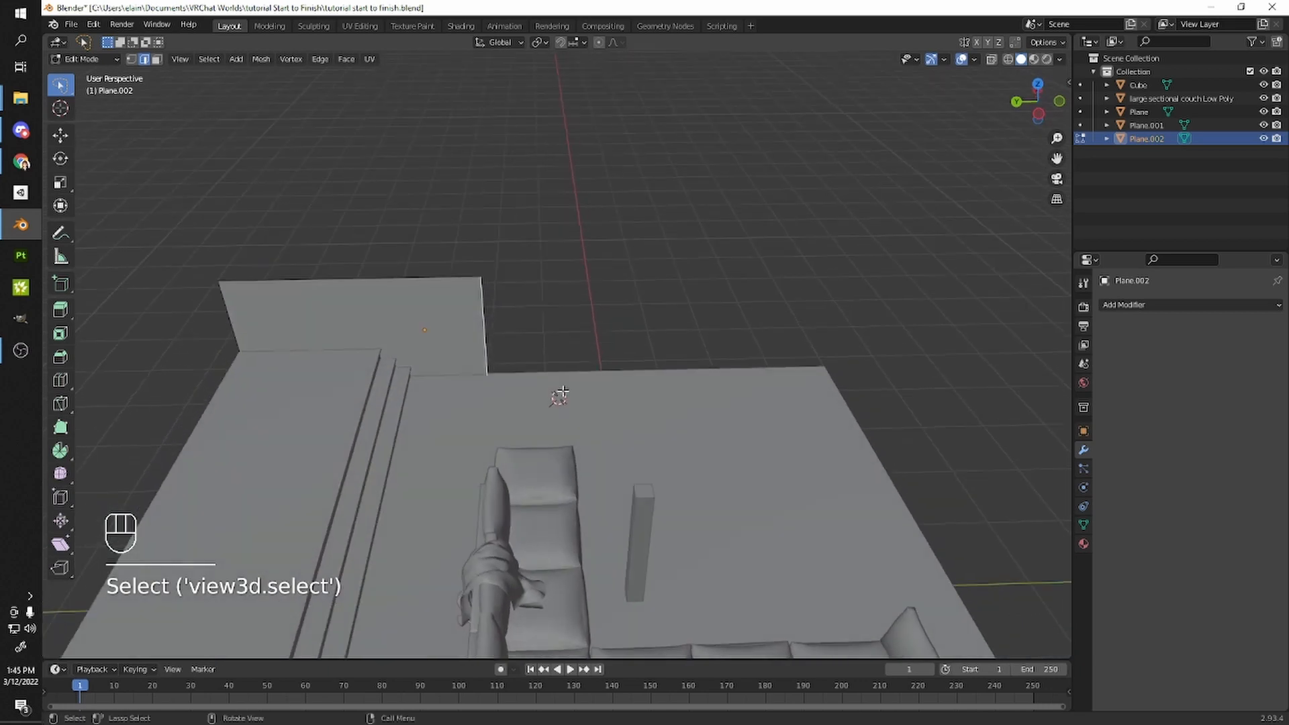
key(g)
key(y)
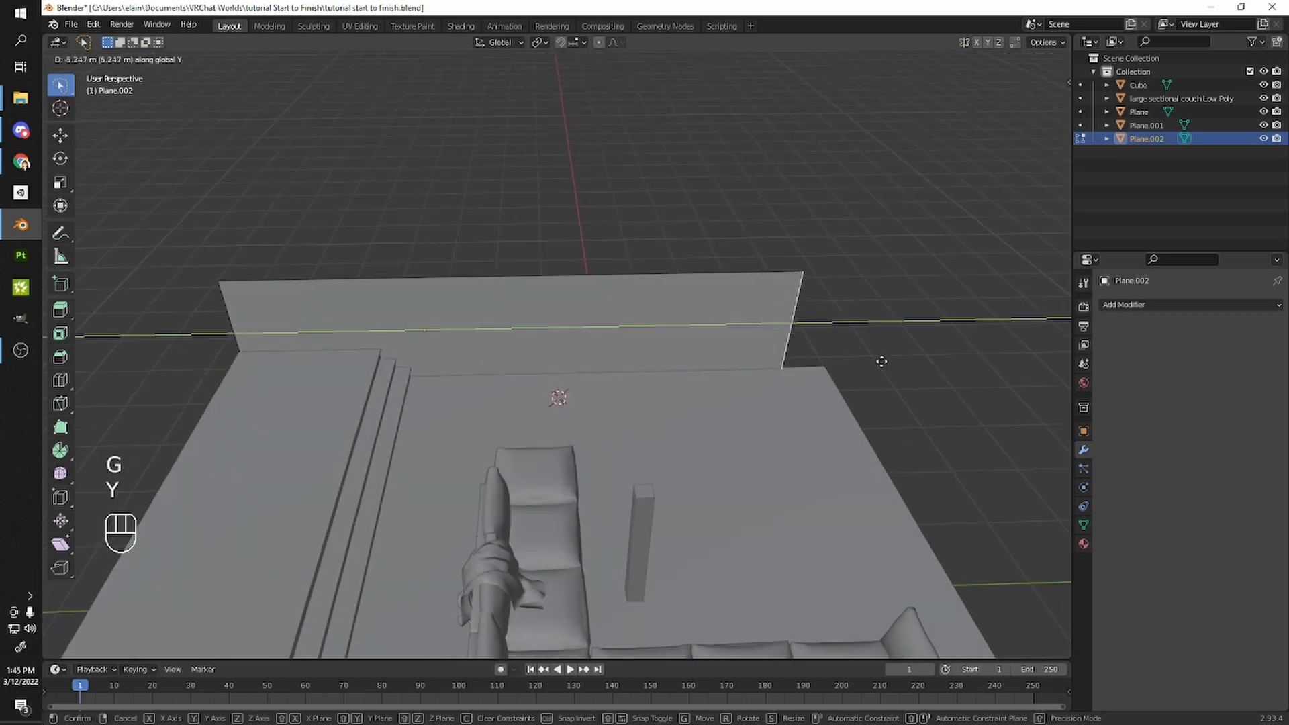
click(915, 367)
- Raise the wall's upper edge along Z to make the wall taller
middle_drag(735, 285, 580, 277)
key(g)
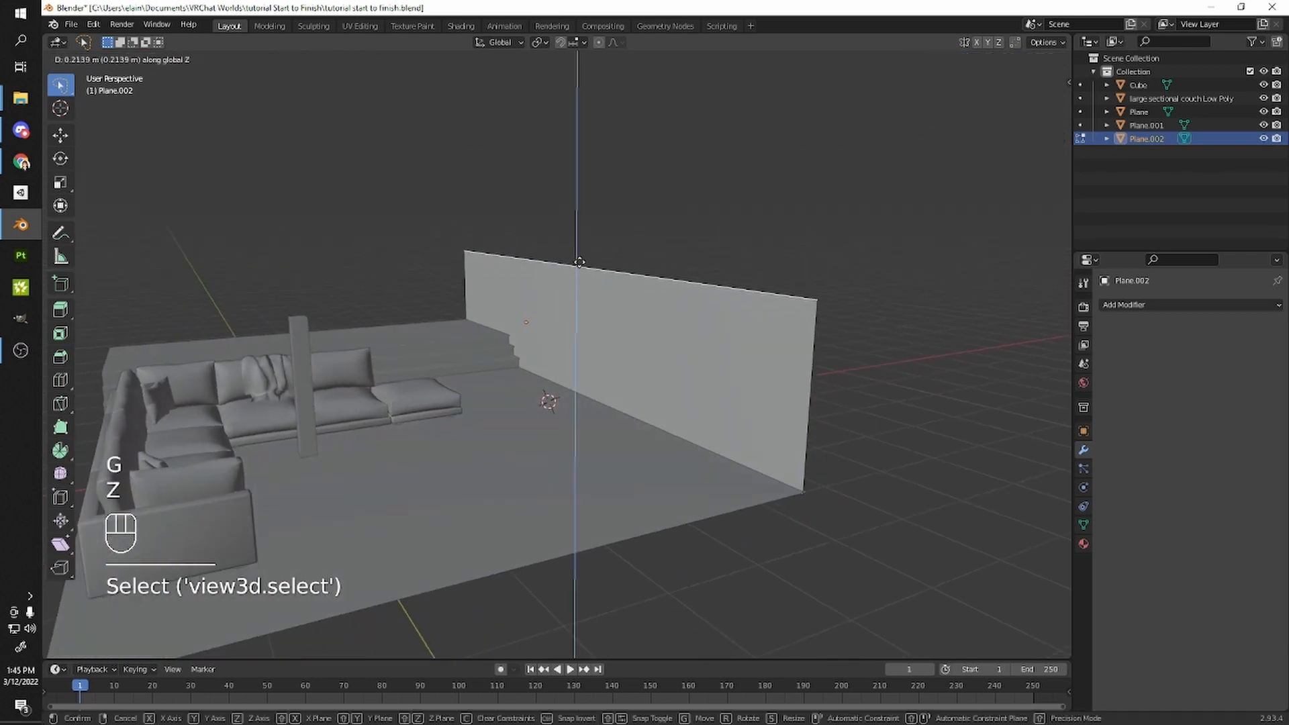
click(569, 202)
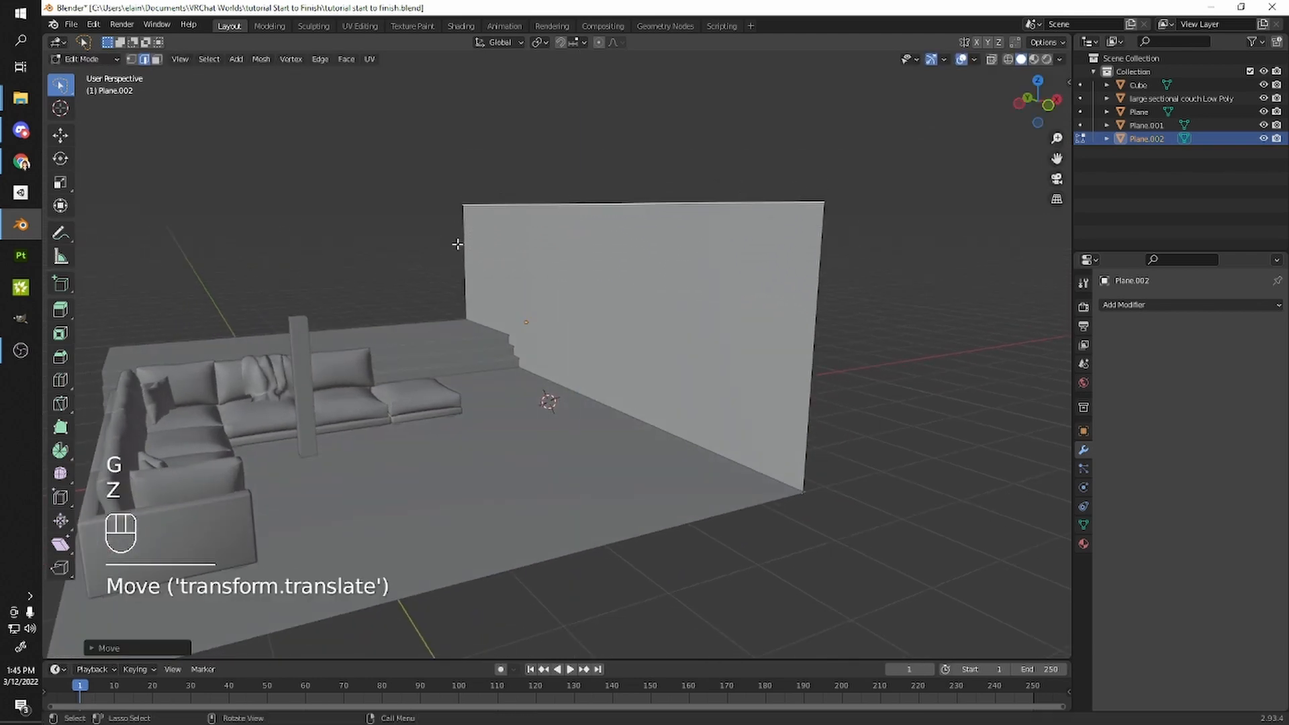
key(g)
key(z)
click(498, 217)
- Move through the scene with Walk Navigation to judge the wall's height against the stairs, platform and couch
shift+middle_drag(537, 231, 622, 322)
scroll(685, 293, up, 3)
key(Tab)
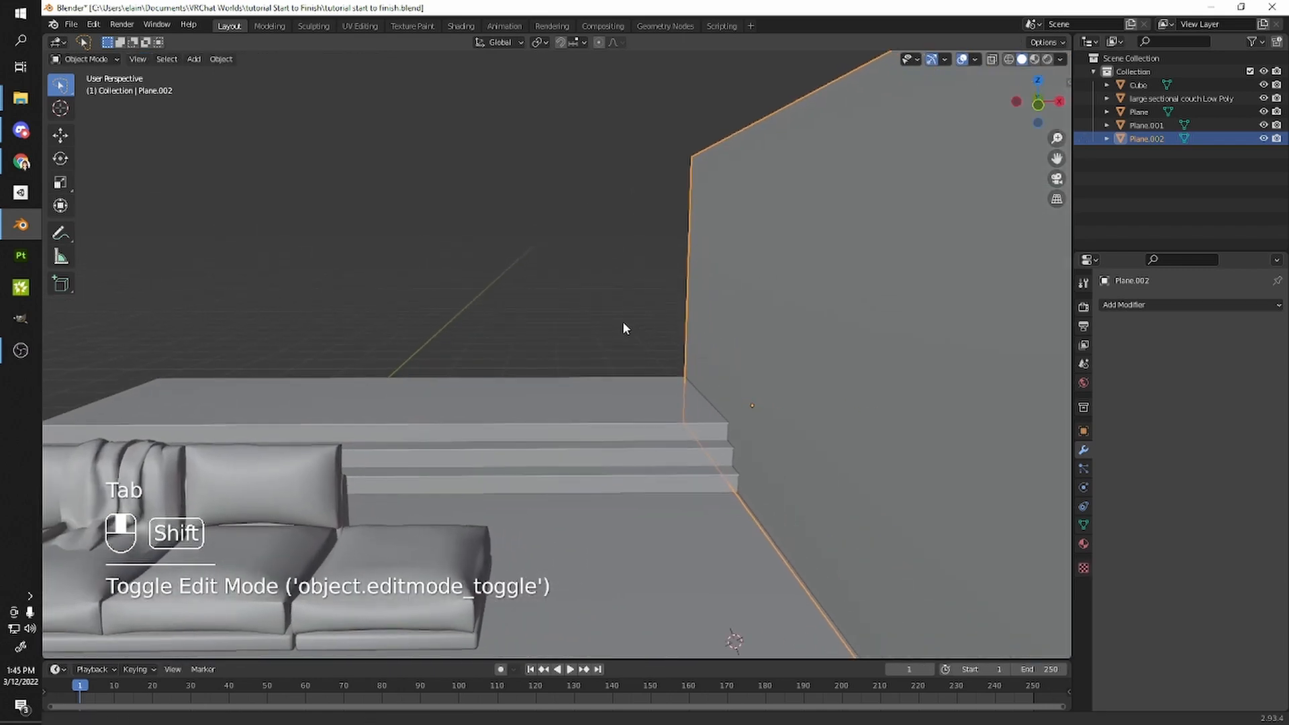
shift+middle_drag(543, 299, 593, 290)
key(F3)
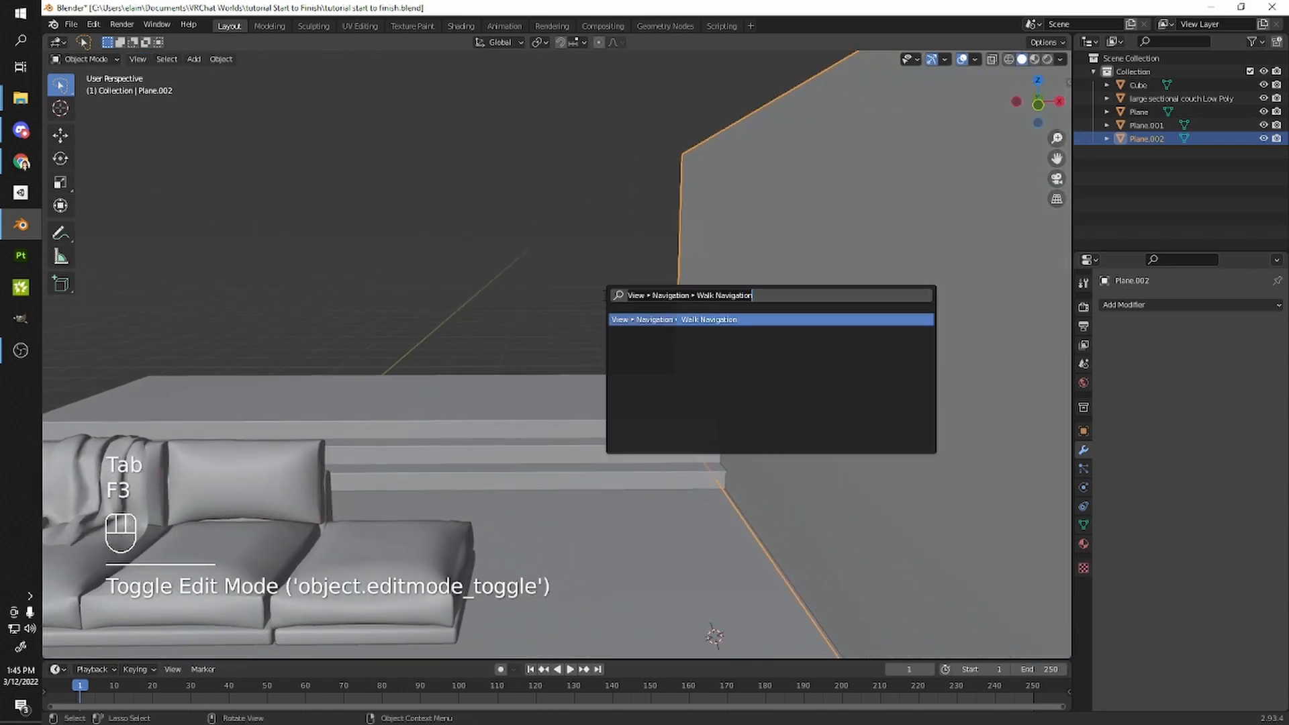
key(Return)
key(w)
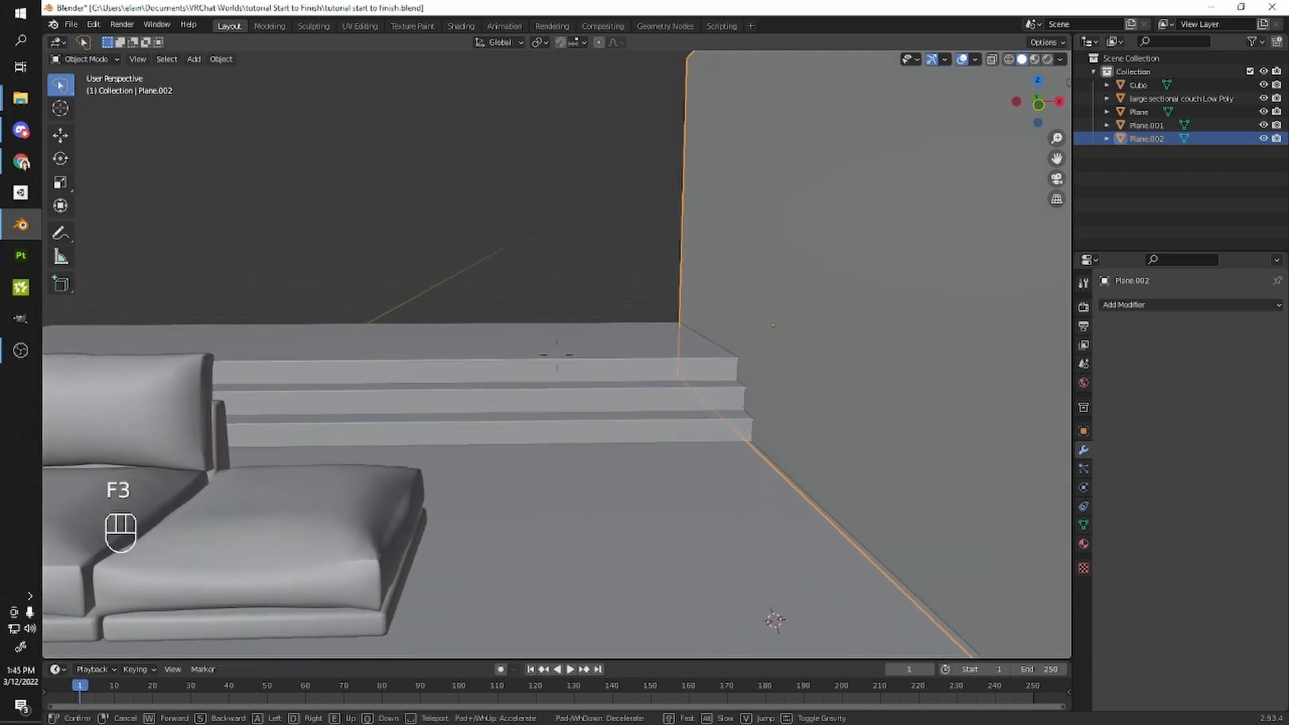
key(s)
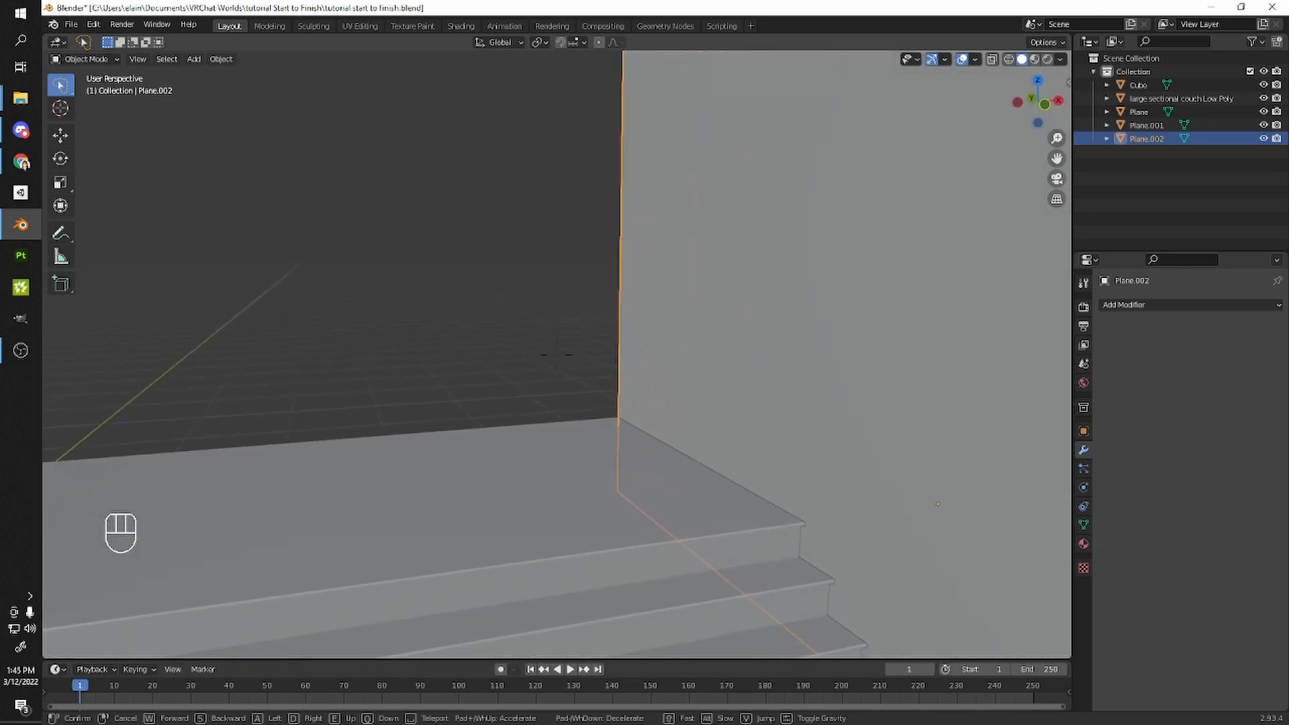
key(a)
key(s)
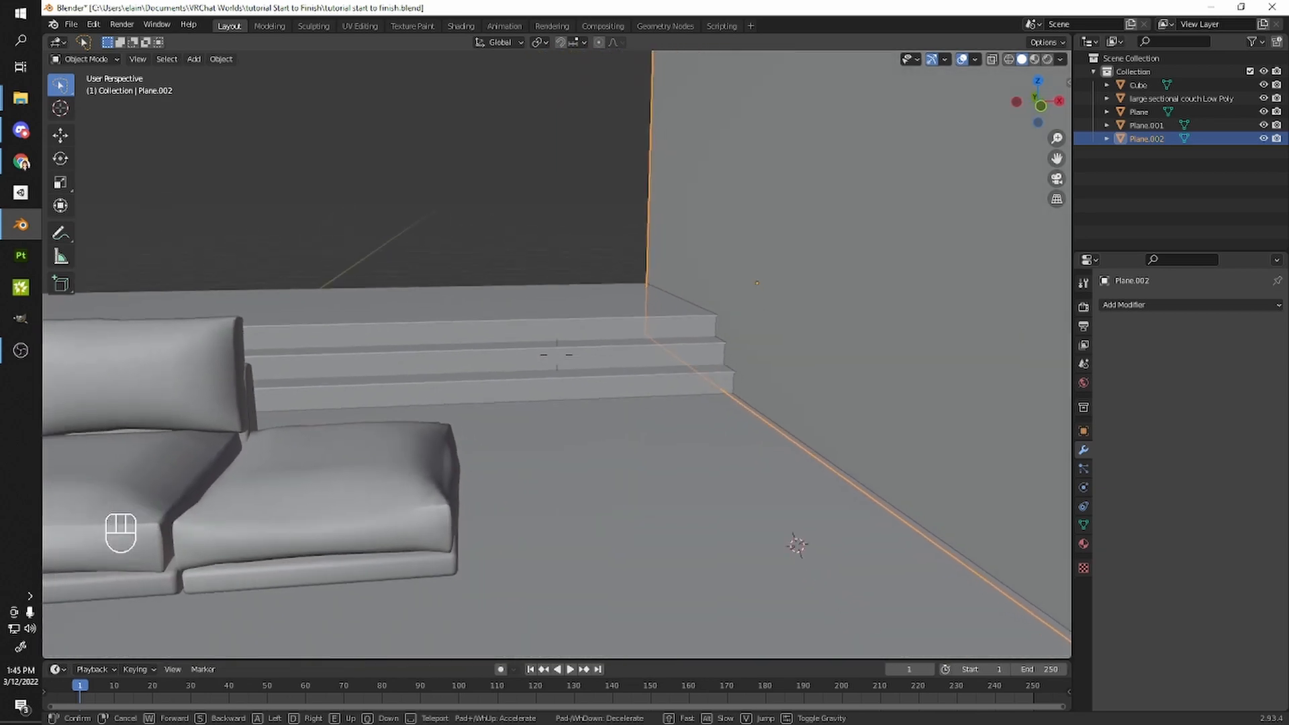
key(s)
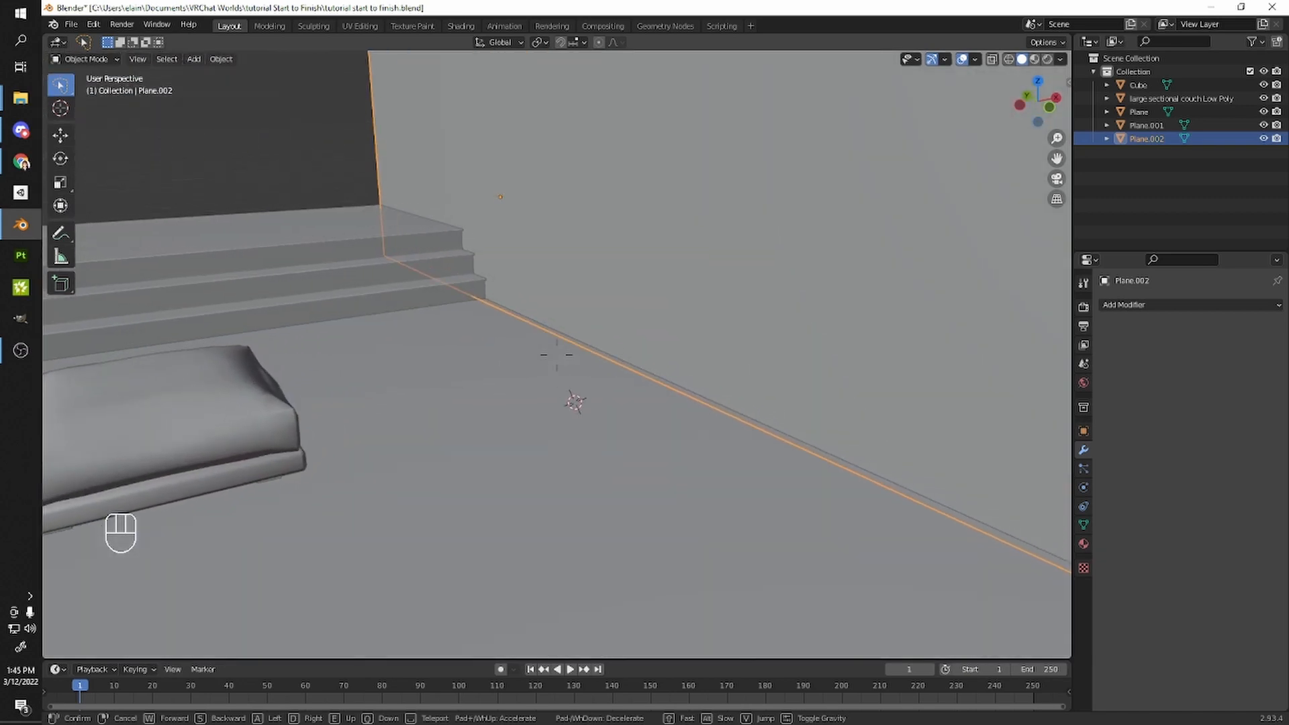
key(s)
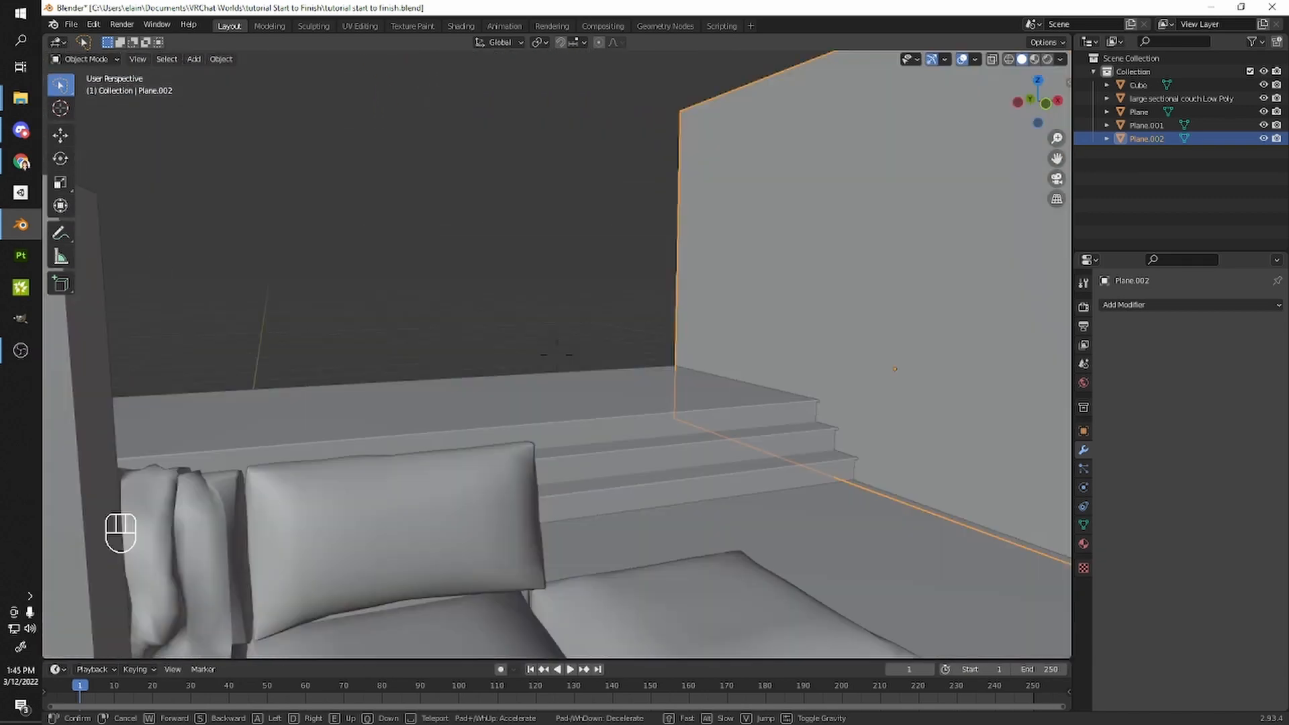
key(s)
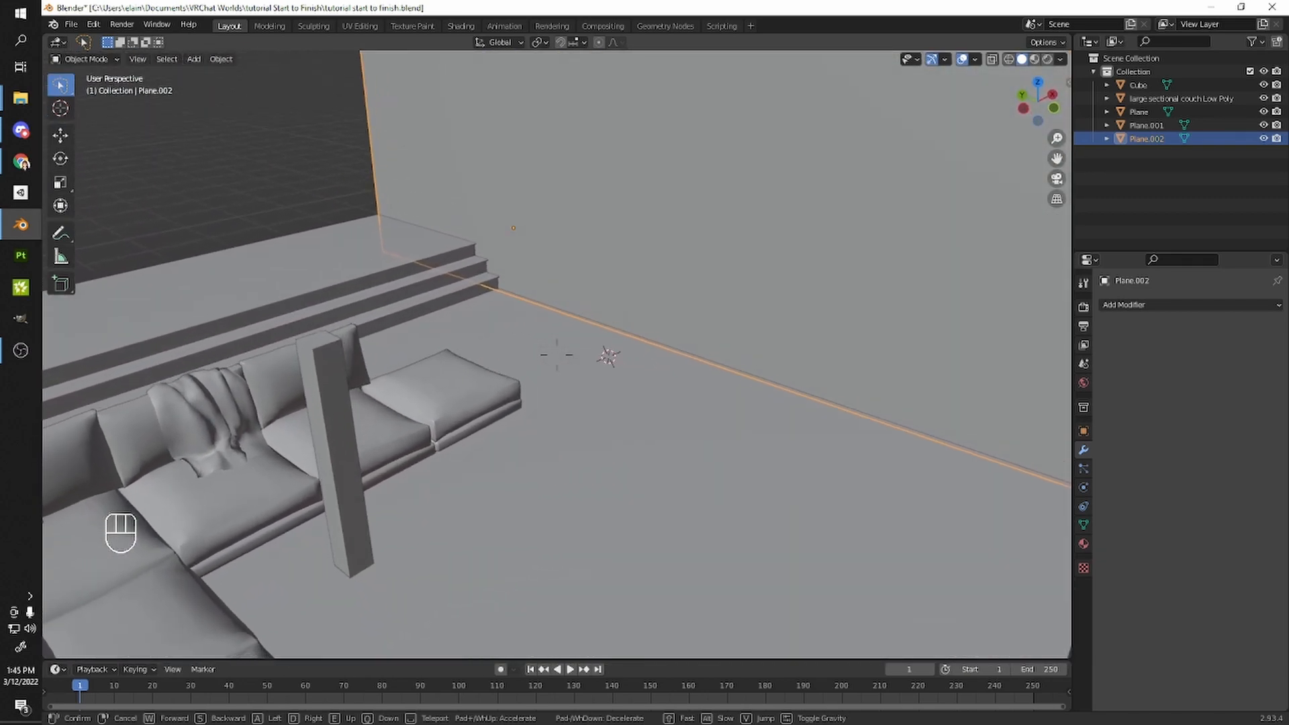
key(w)
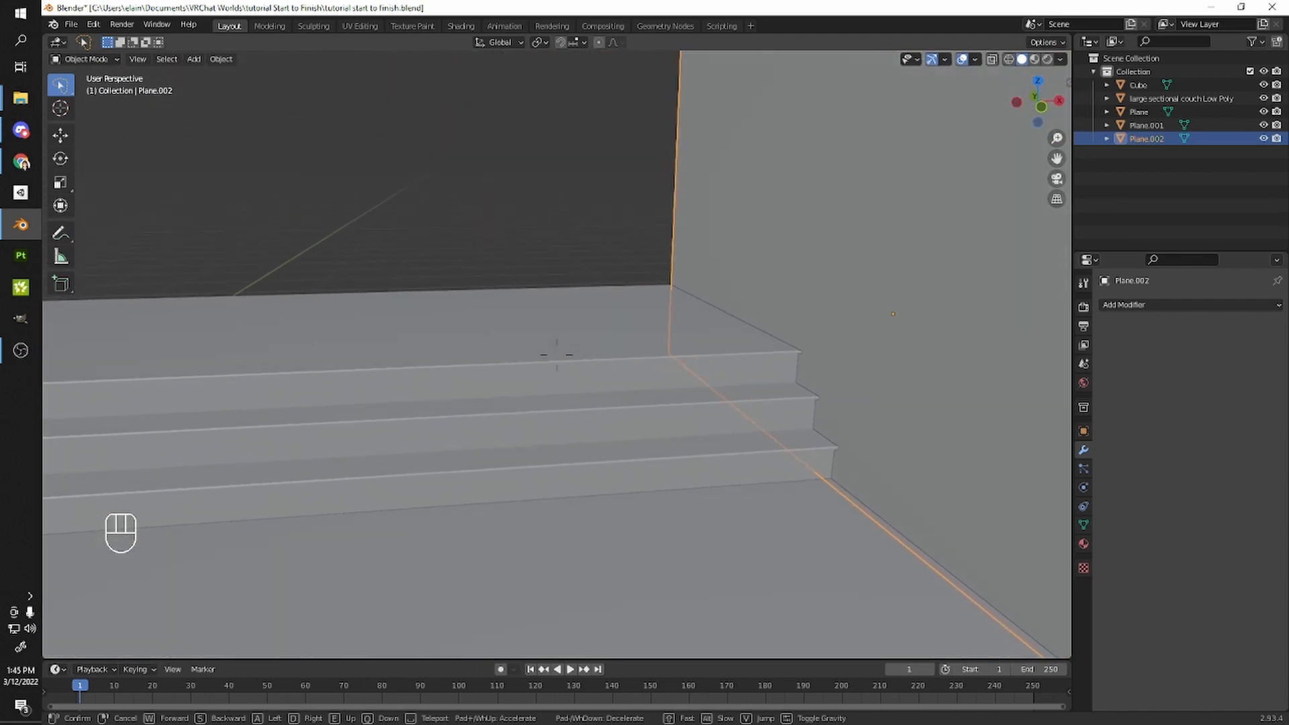
key(w)
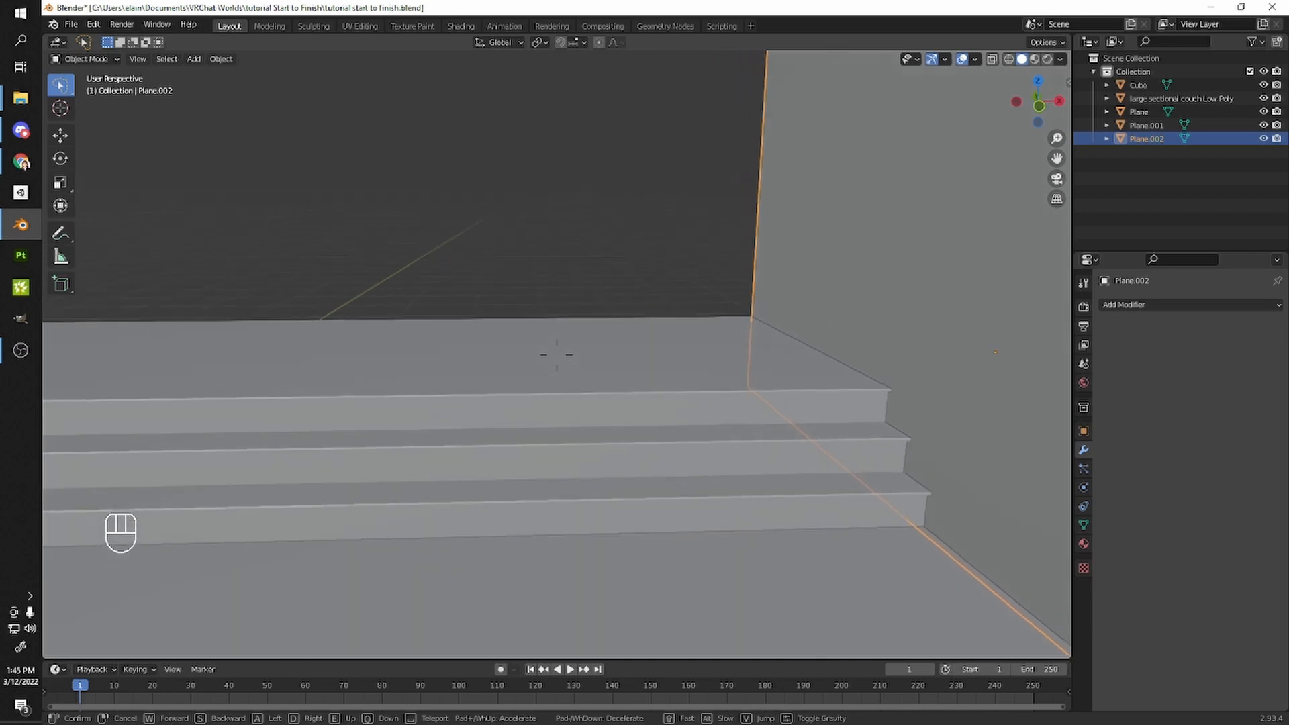
key(w)
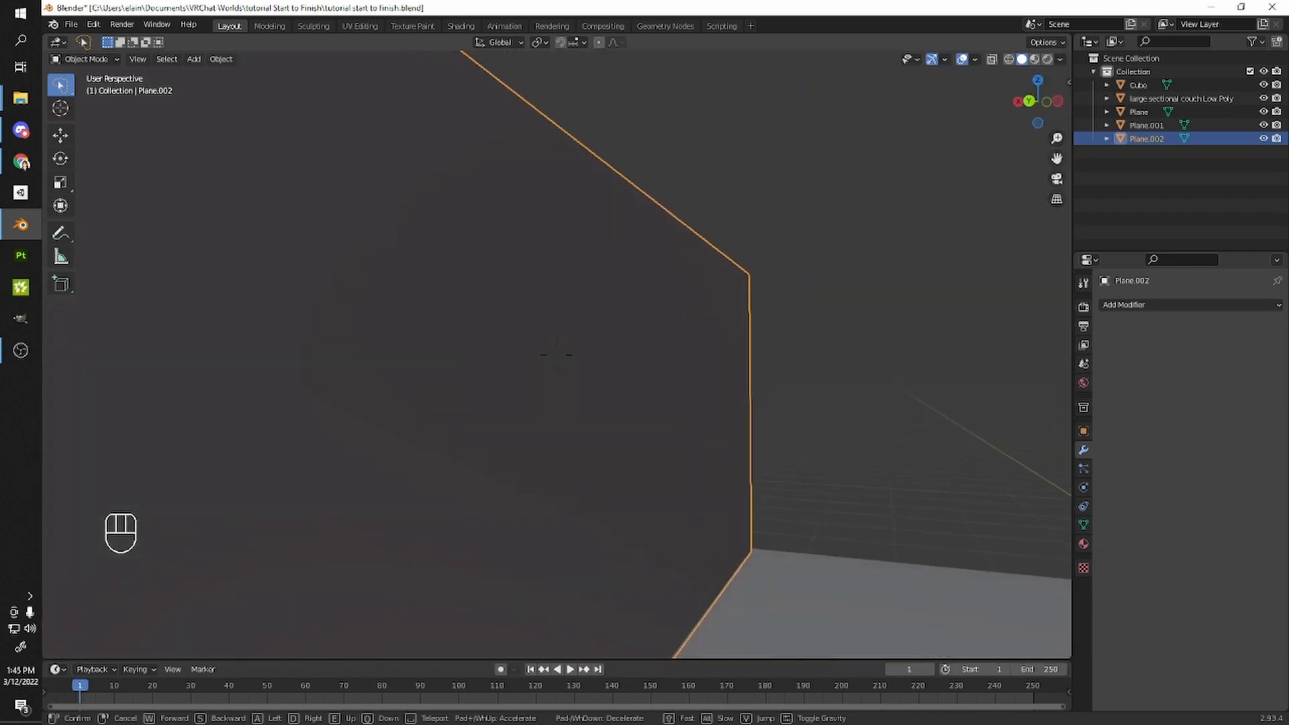
key(w)
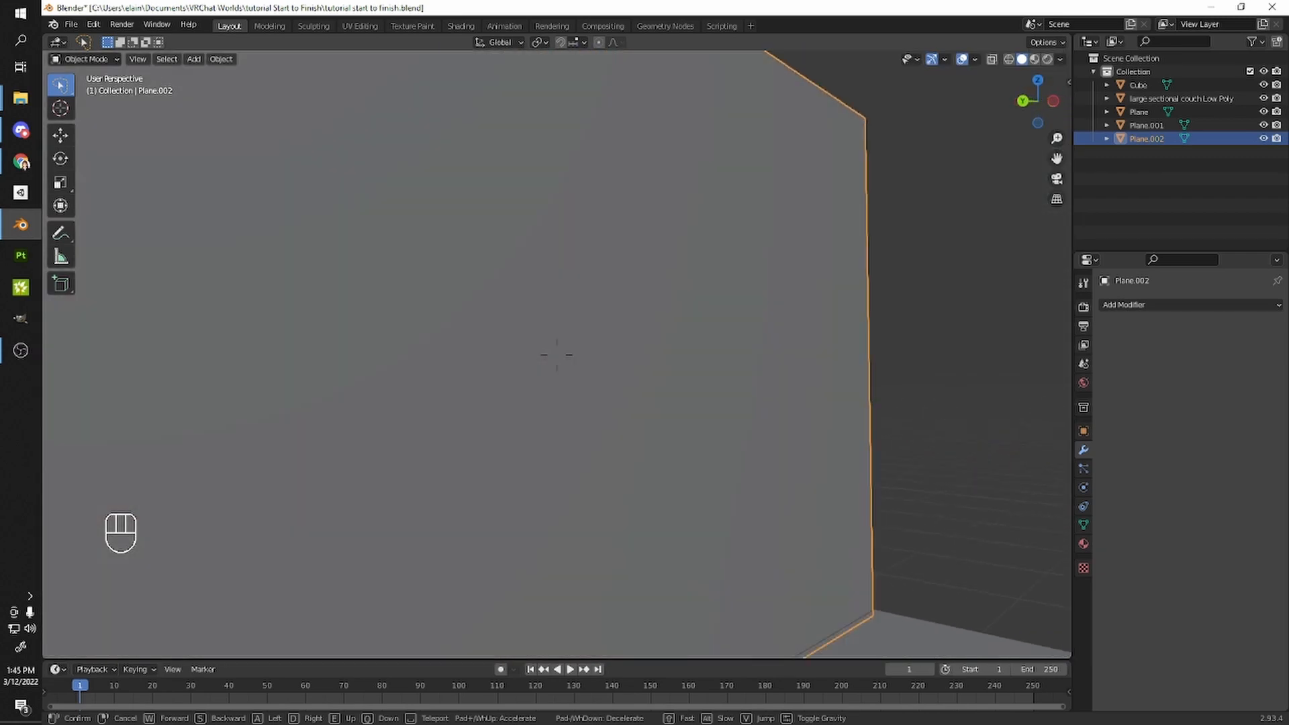
key(w)
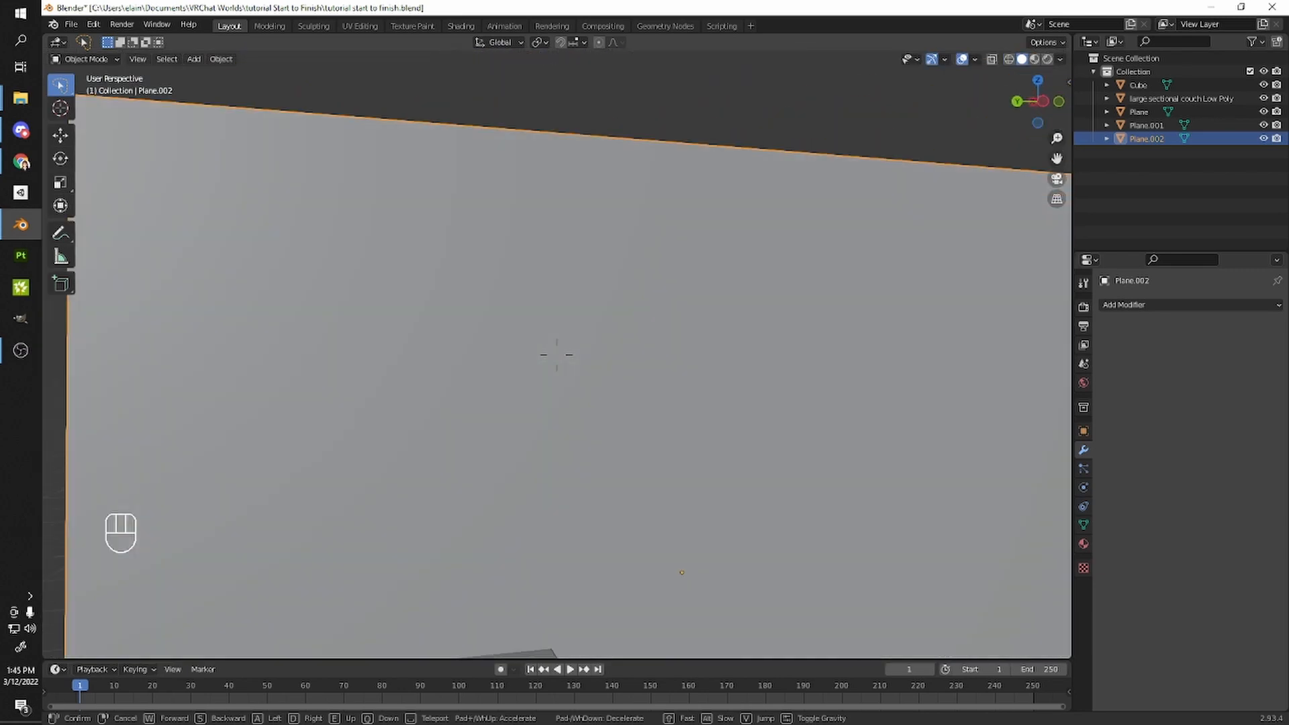
click(557, 352)
- Raise the wall's upper edge a little further along Z
scroll(556, 353, down, 5)
mouse_move(556, 352)
middle_down()
mouse_move(620, 350)
mouse_move(564, 345)
mouse_move(499, 368)
mouse_move(570, 374)
middle_up()
scroll(564, 345, down, 1)
scroll(499, 367, down, 2)
key(a)
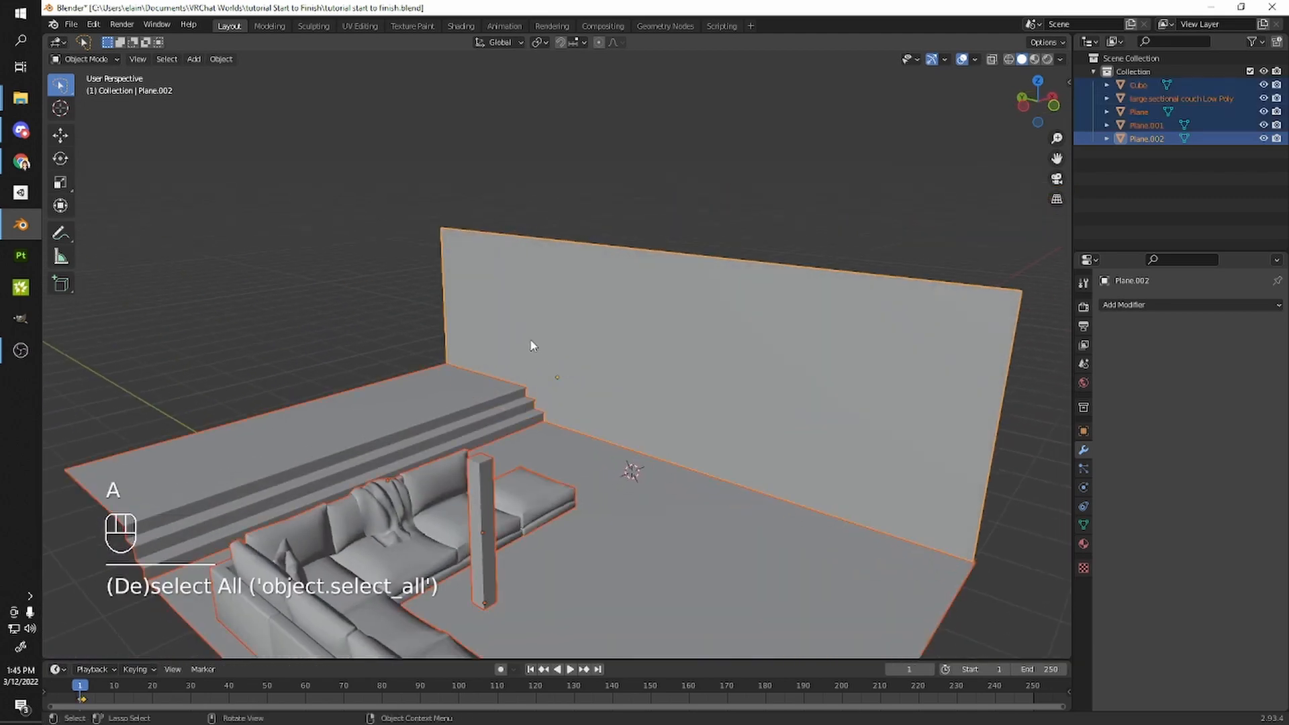
click(583, 336)
key(Tab)
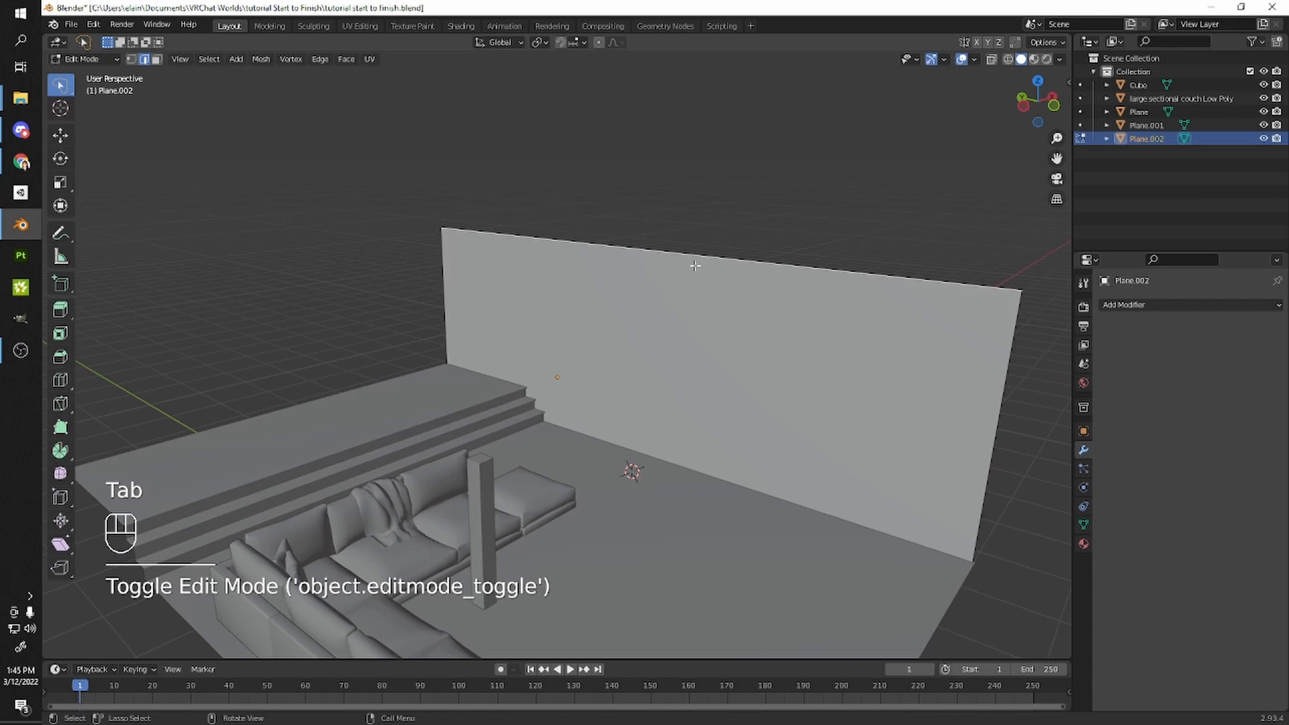
middle_drag(672, 268, 621, 255)
key(g)
key(z)
click(608, 226)
- Extrude the wall's vertical edge at the platform's rear corner along the platform's back to its opposite corner
middle_drag(609, 226, 529, 319)
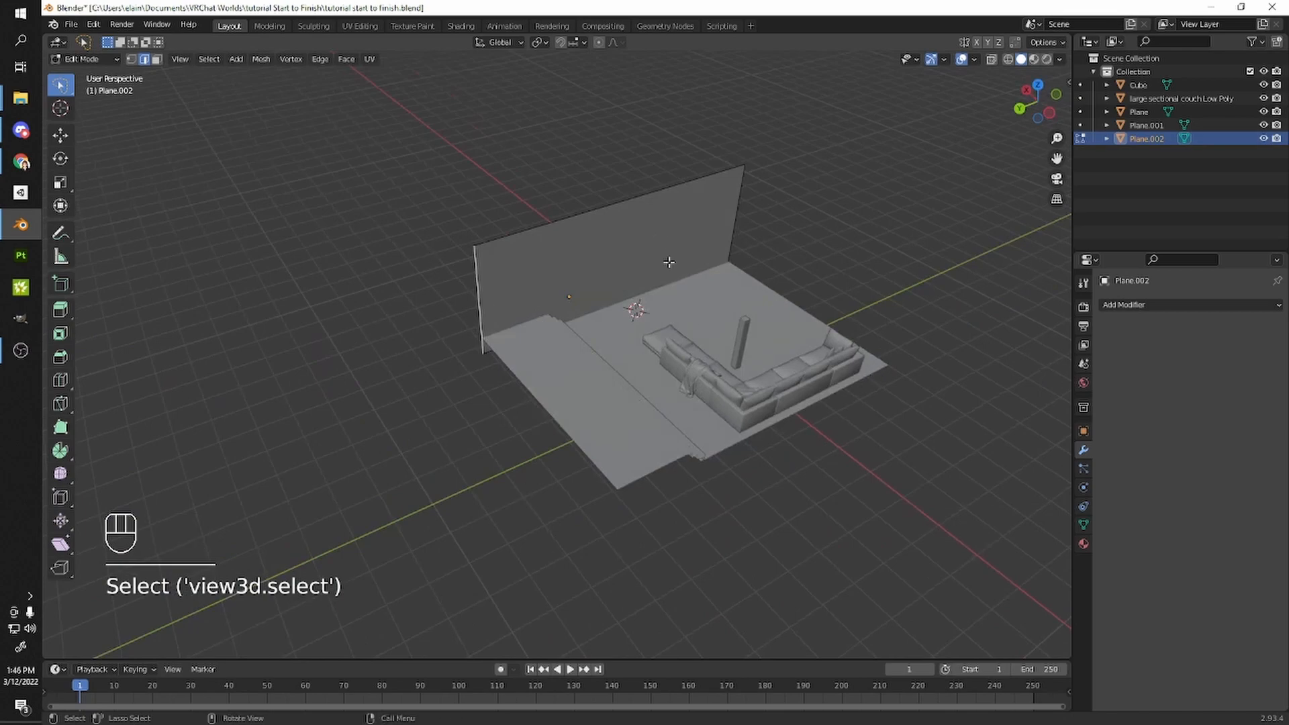
middle_drag(660, 246, 466, 345)
scroll(610, 359, up, 4)
scroll(638, 449, down, 4)
middle_drag(638, 449, 589, 438)
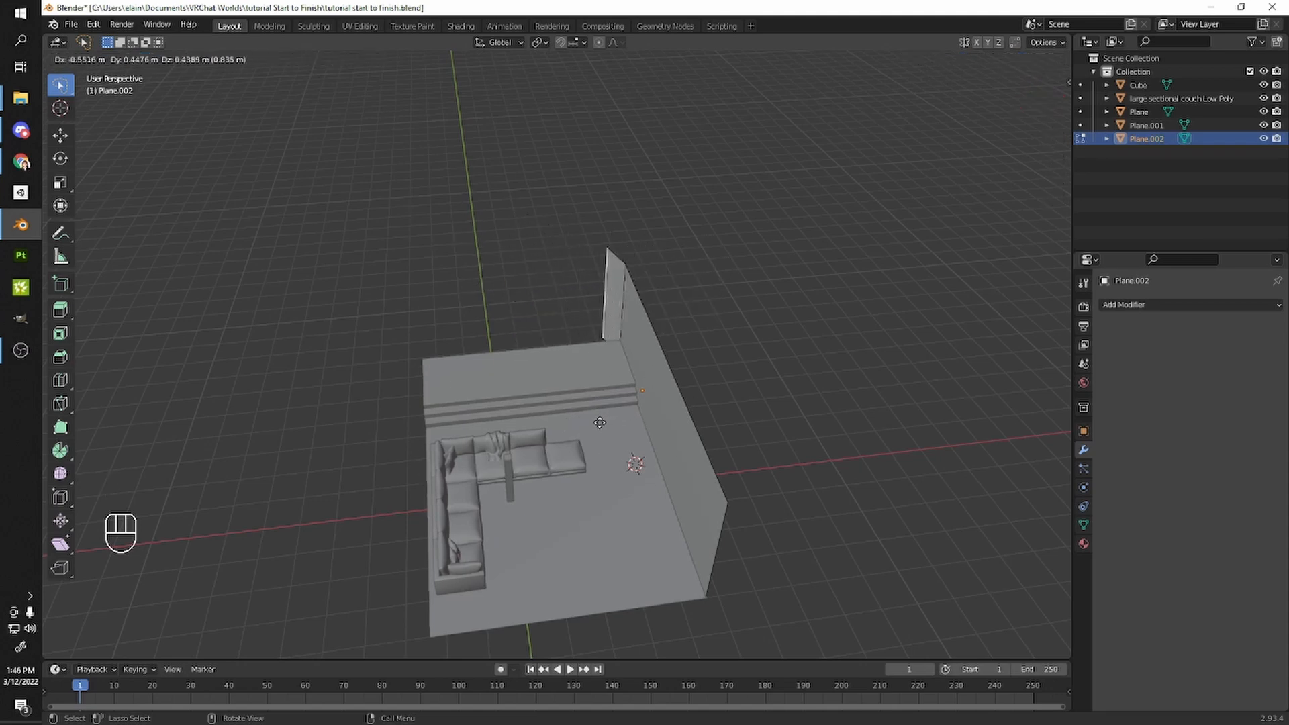
click(388, 455)
middle_drag(388, 455, 555, 394)
- Extrude the rear wall's free vertical edge along Y to the couch floor's far corner, forming the opposite side wall
key(e)
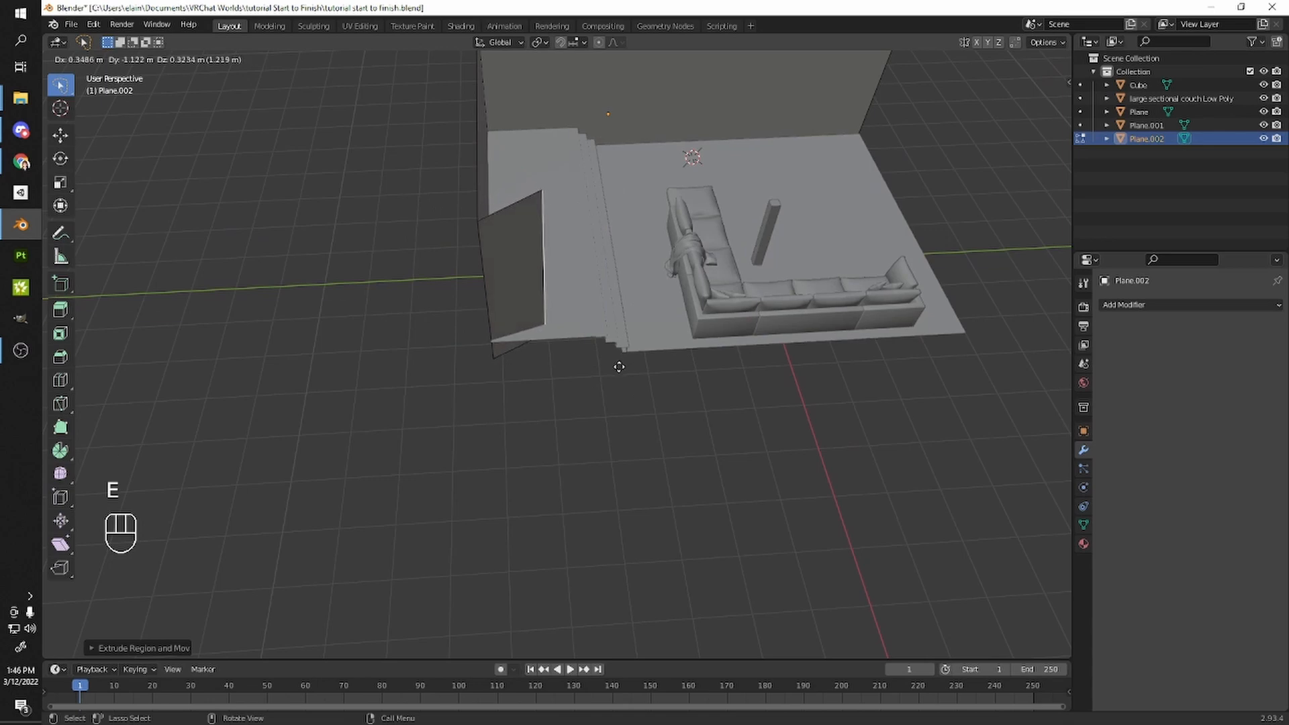
key(y)
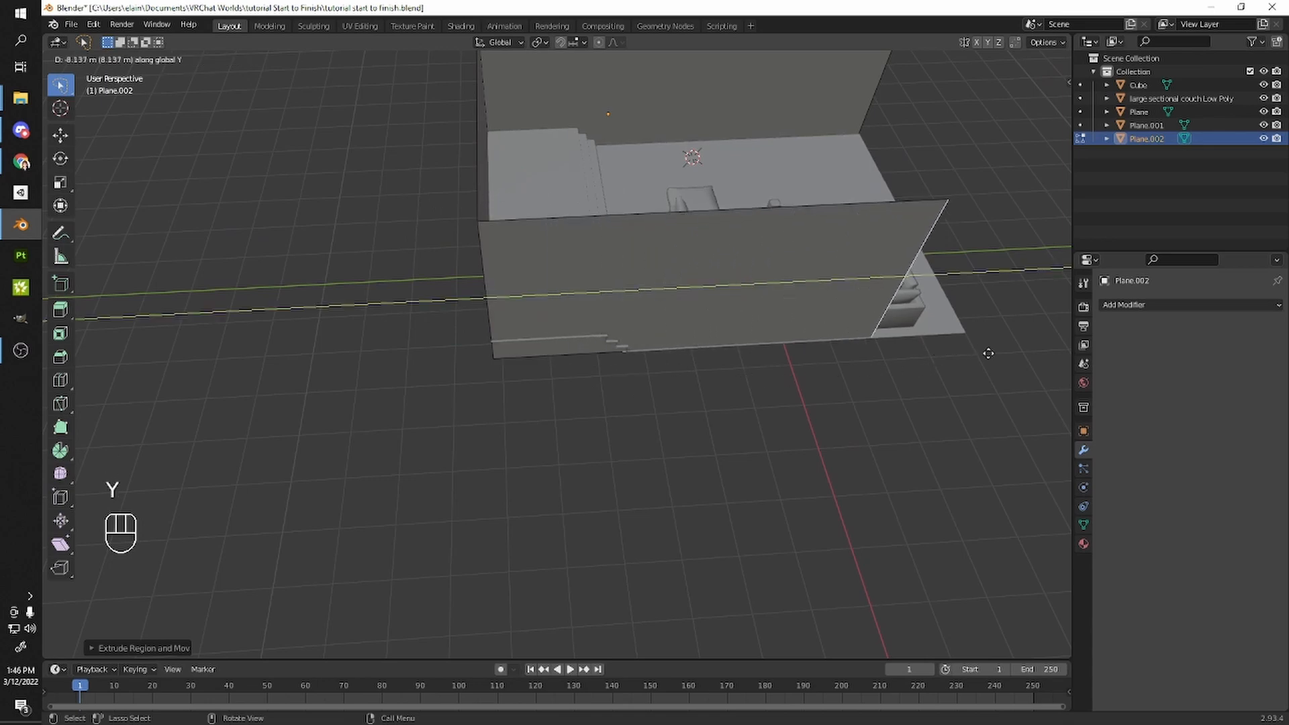
click(55, 342)
- Fill a closing wall face between the open vertical edges of the two side walls
middle_drag(231, 329, 449, 345)
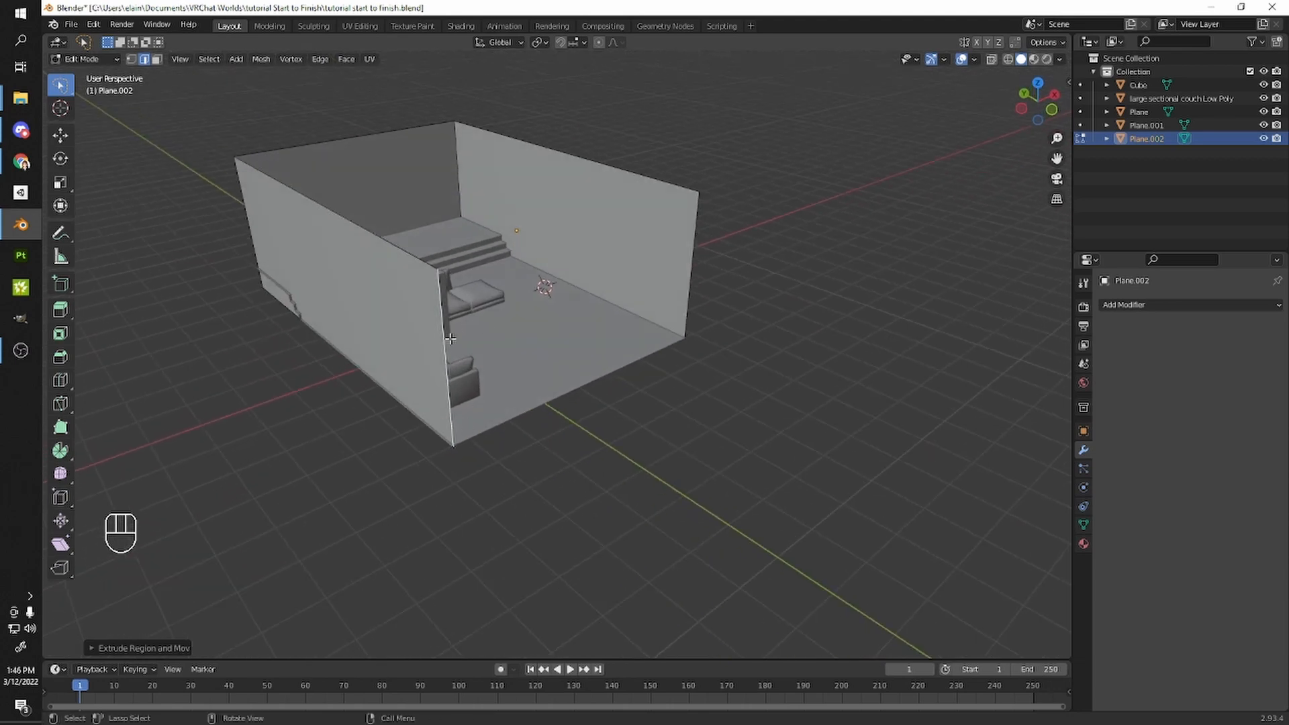
middle_drag(682, 247, 709, 303)
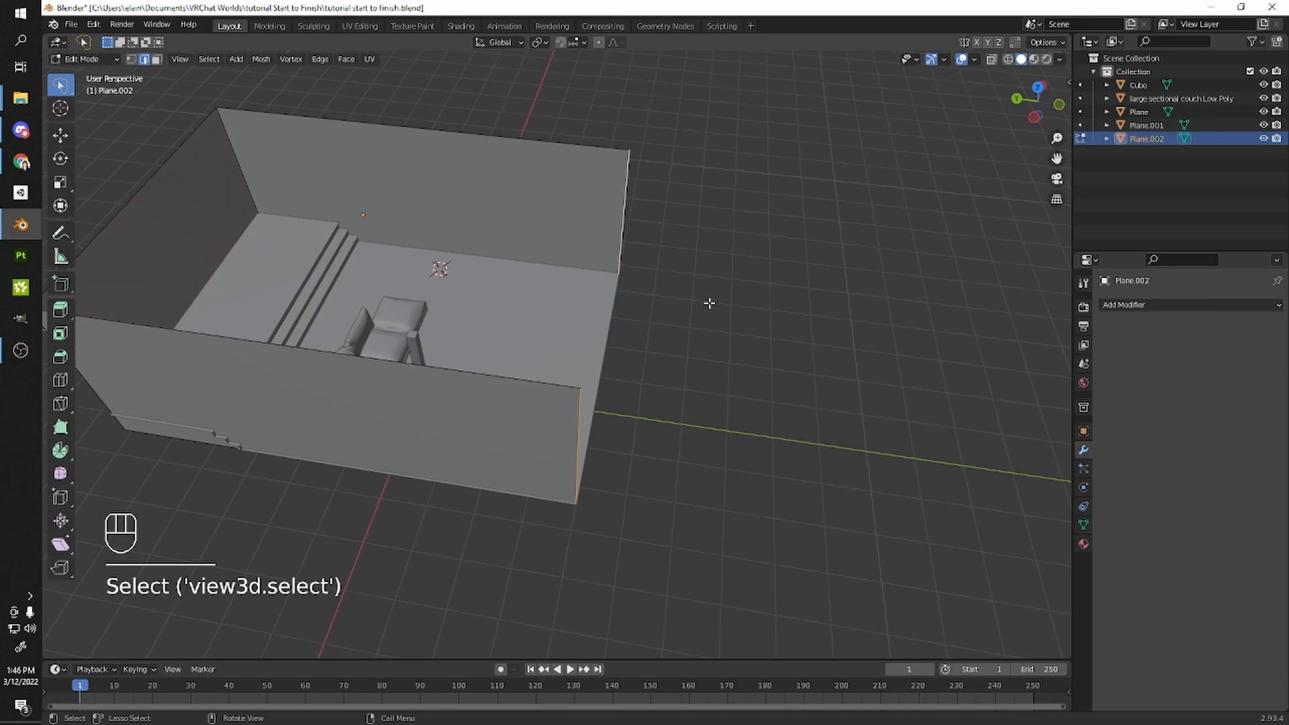
key(f)
- Check the closing wall's lower edge and corners against the floor, from above and in wireframe shading
middle_drag(533, 474, 517, 290)
scroll(519, 377, up, 2)
scroll(567, 489, up, 1)
shift+middle_drag(566, 488, 575, 316)
scroll(523, 360, up, 1)
middle_drag(522, 360, 449, 317)
key(KP_7)
key(shift+z)
key(shift+z)
middle_drag(440, 380, 460, 346)
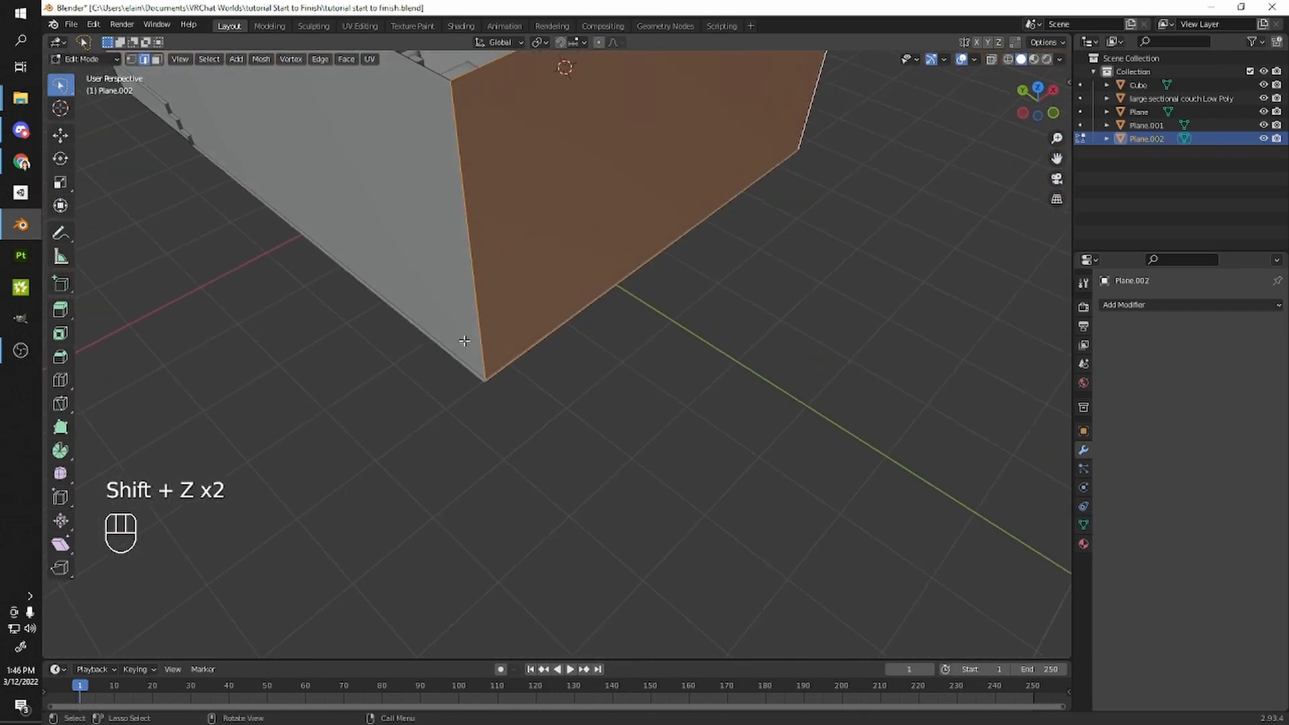
scroll(580, 261, down, 3)
shift+middle_drag(558, 308, 504, 426)
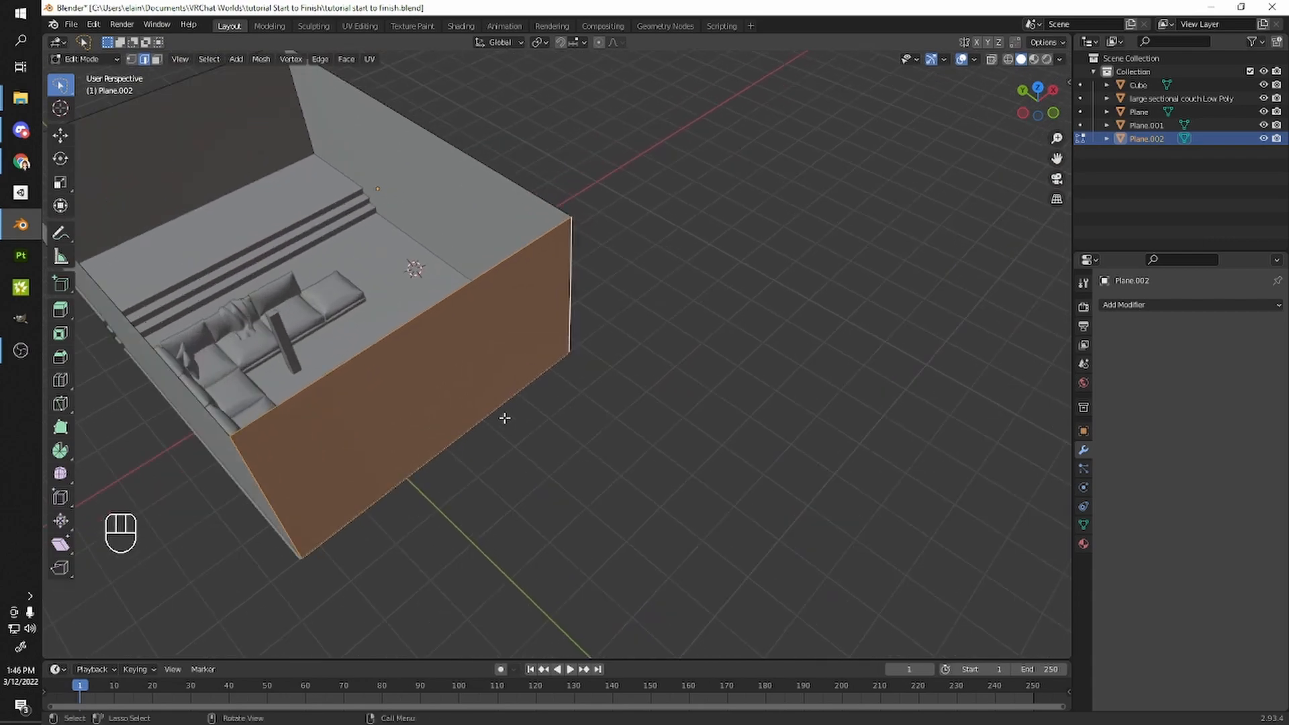
key(KP_7)
key(shift+z)
key(shift+z)
- Move the closing wall's vertical edge on the couch side slightly outward along Y
middle_drag(526, 345, 780, 313)
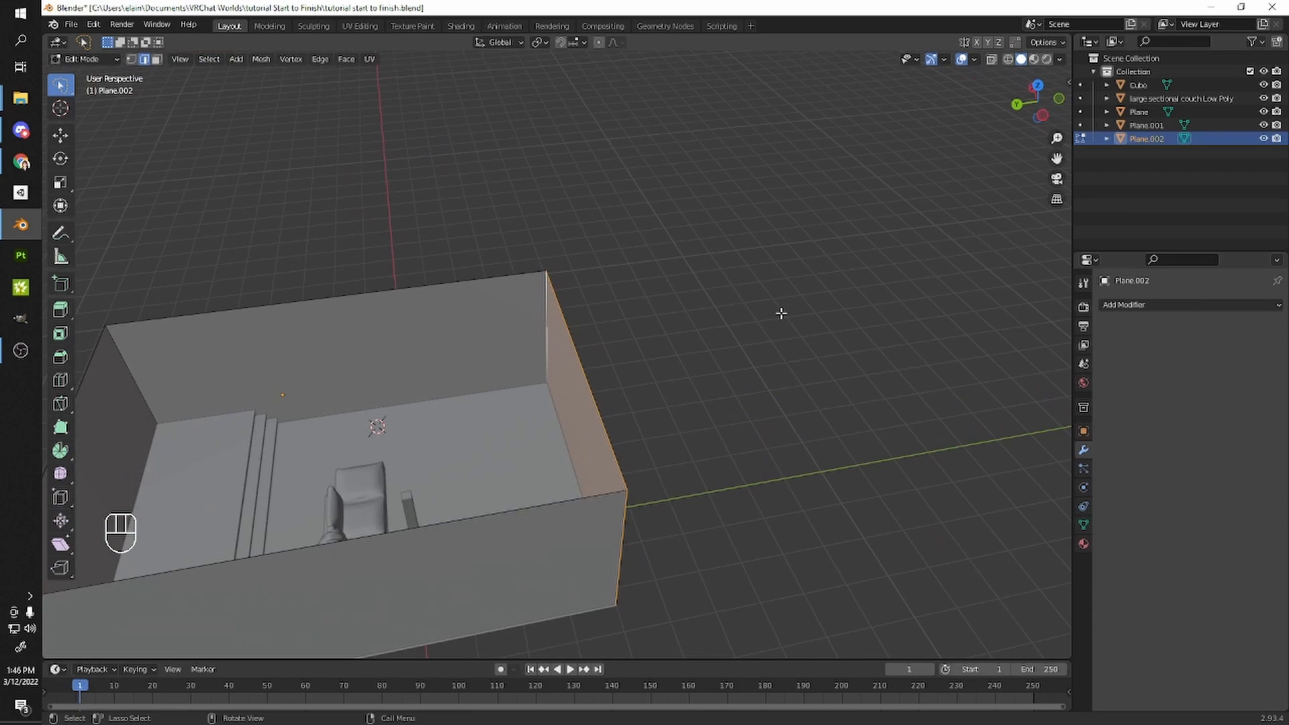
key(g)
key(y)
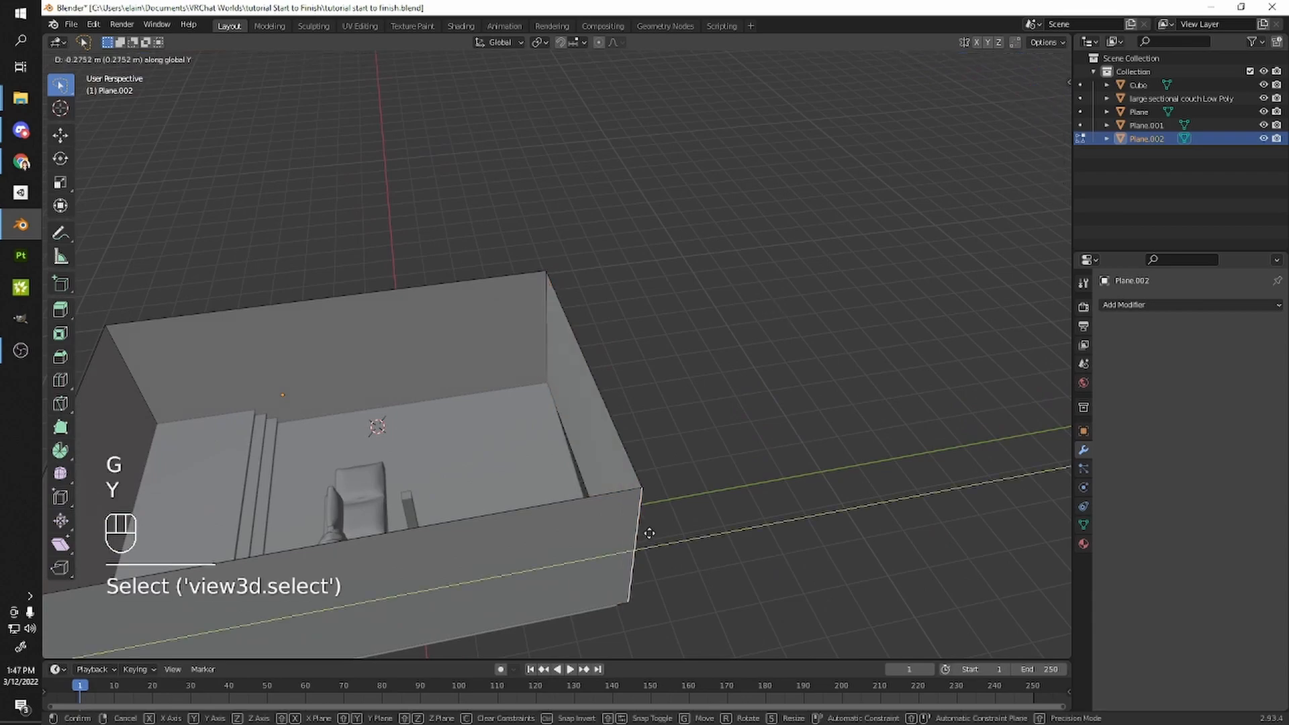
click(638, 512)
- Straighten the closing wall by scaling its face to 0 along Y
middle_drag(639, 512, 635, 446)
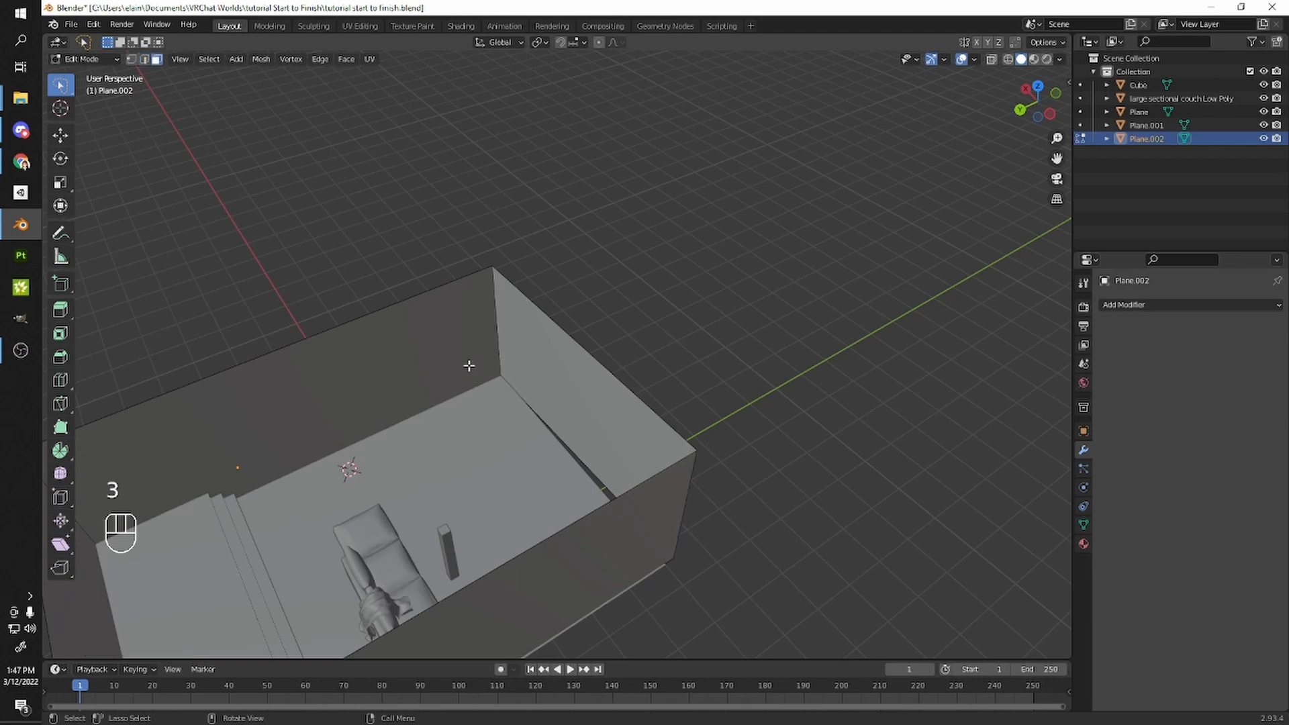
click(593, 429)
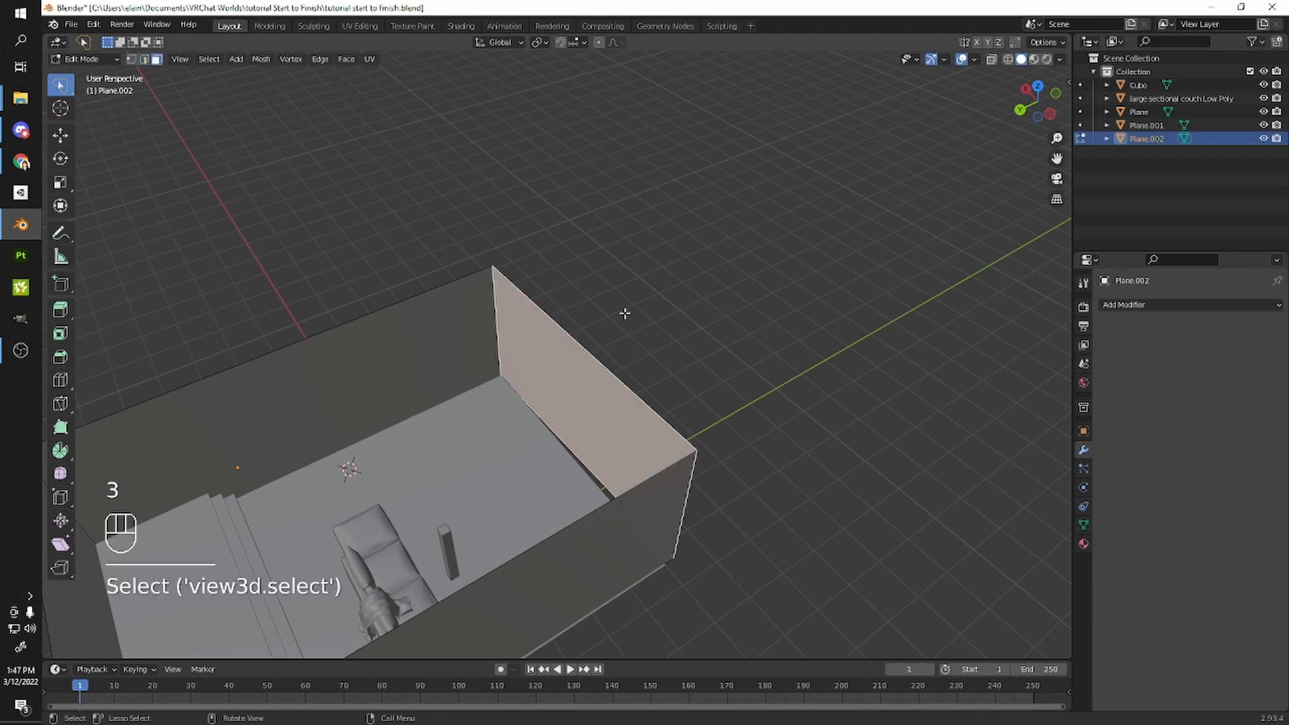
middle_drag(574, 384, 613, 445)
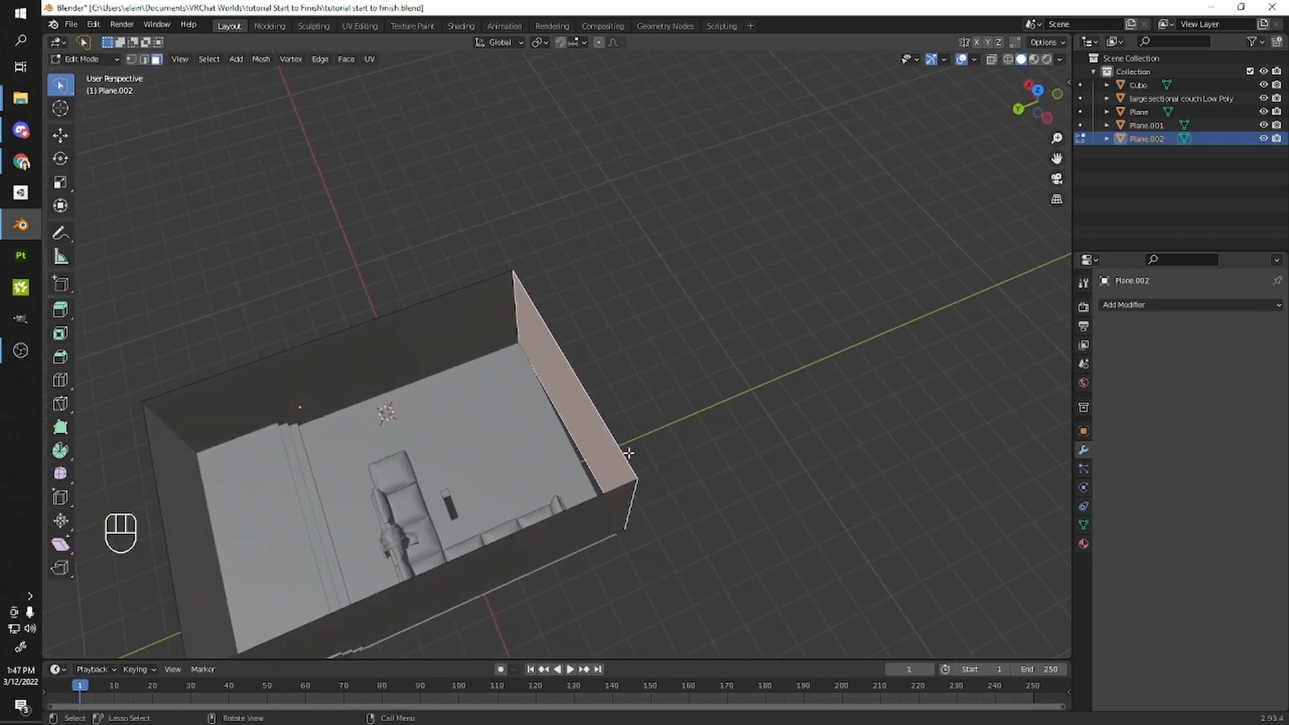
key(s)
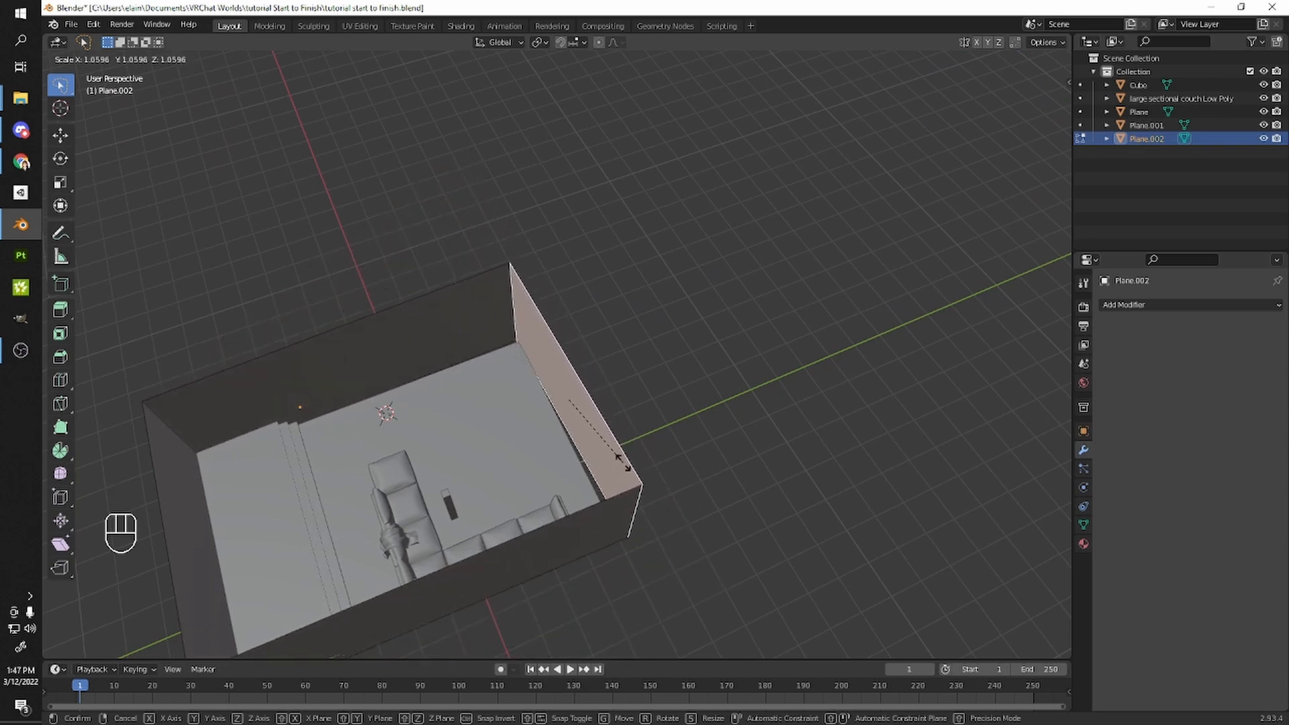
key(y)
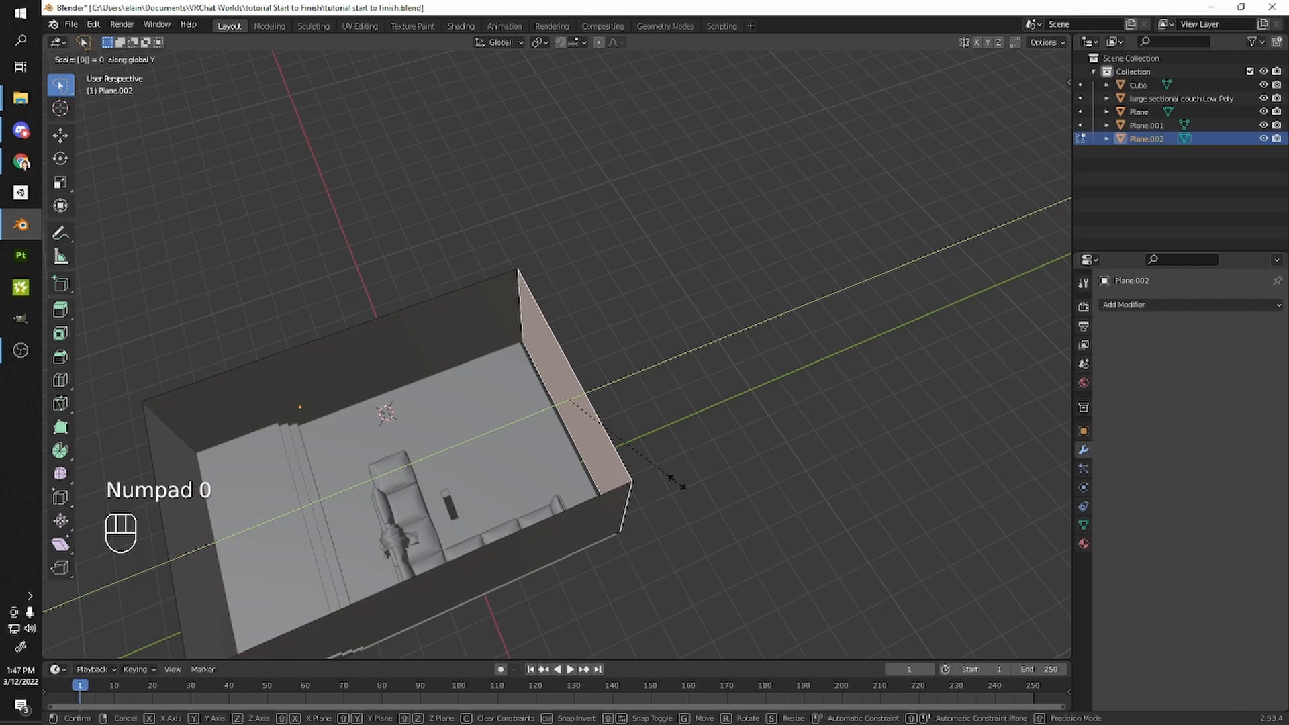
key(KP_Enter)
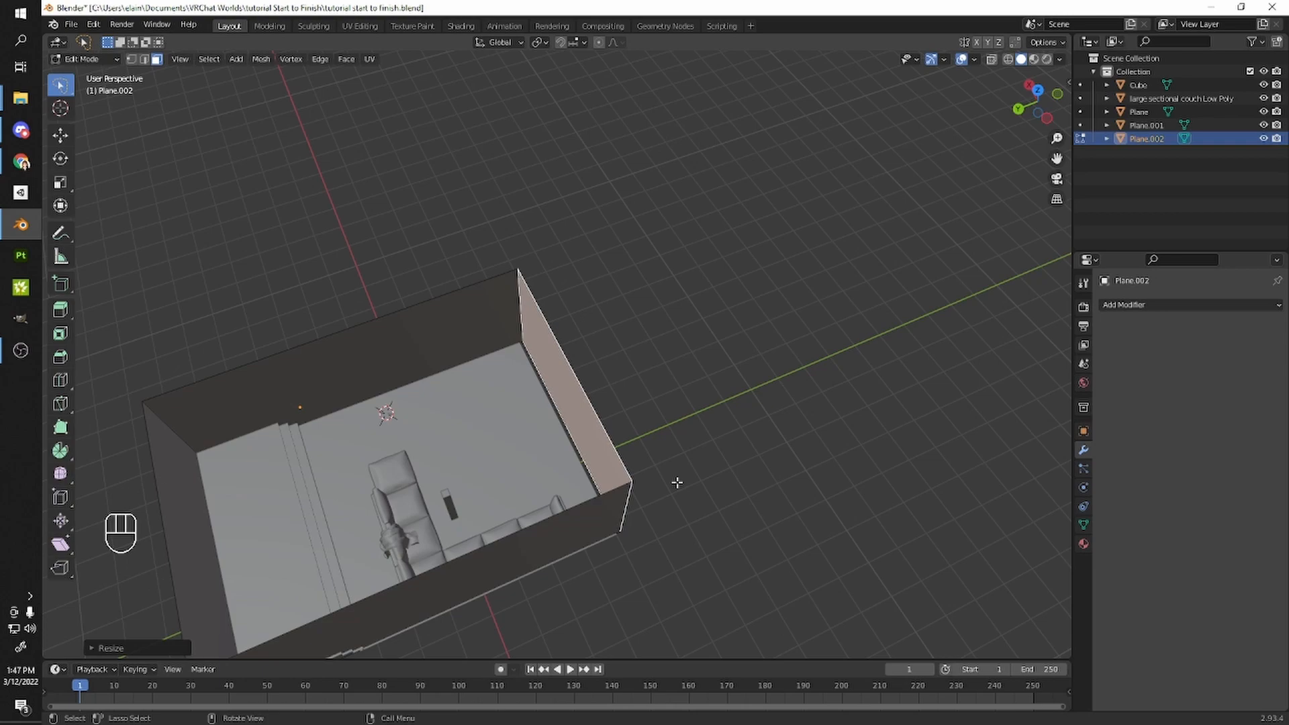
- Examine the straightened closing wall's alignment with the floor's end edge and the adjoining side walls
middle_drag(589, 514, 624, 389)
scroll(712, 475, up, 3)
scroll(624, 322, up, 2)
middle_drag(623, 308, 530, 369)
scroll(522, 378, down, 4)
scroll(568, 421, up, 3)
middle_drag(585, 422, 662, 417)
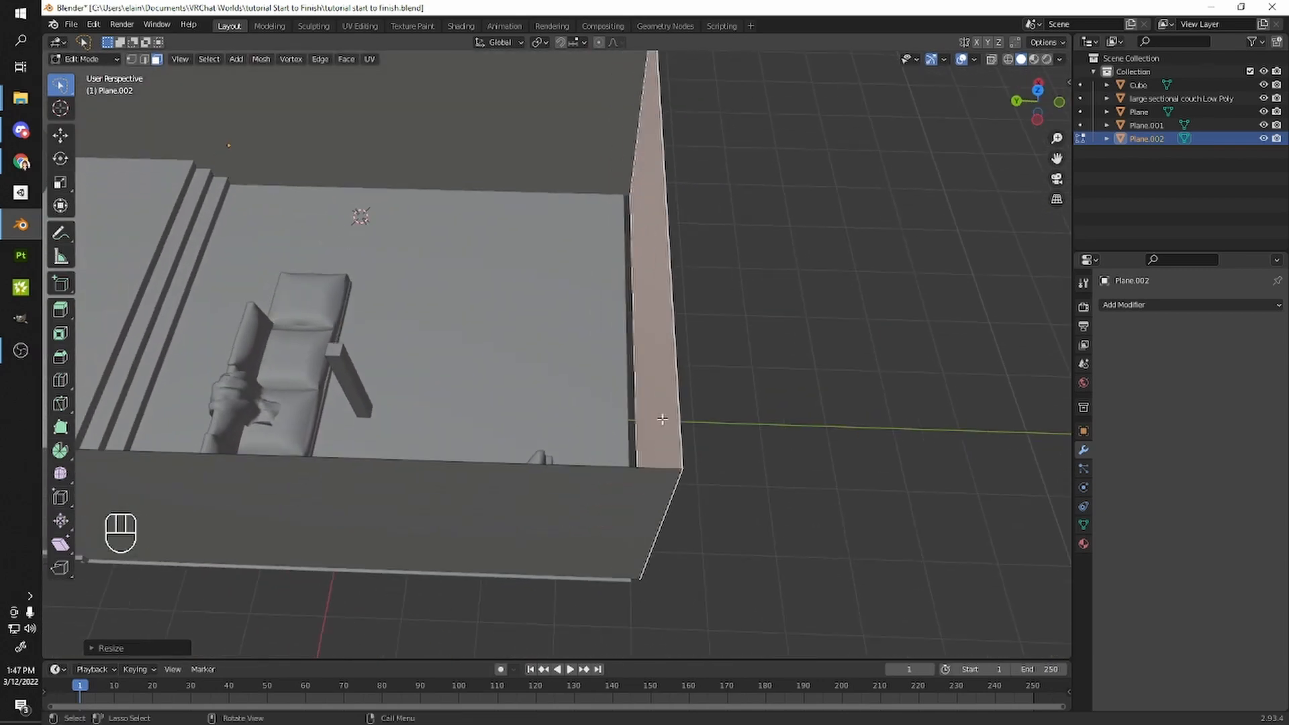
scroll(656, 441, down, 3)
middle_drag(582, 394, 671, 437)
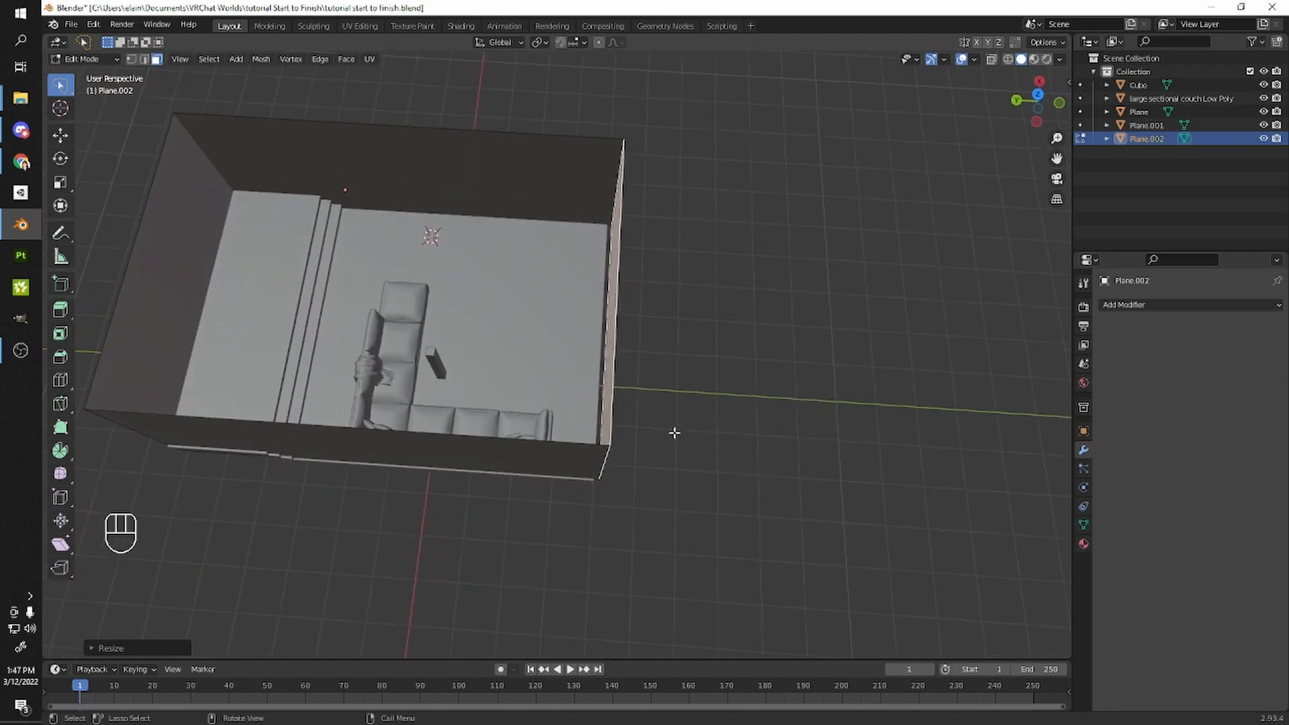
- Move the closing wall inward along Y to line it up with the floor's end edge
key(g)
key(y)
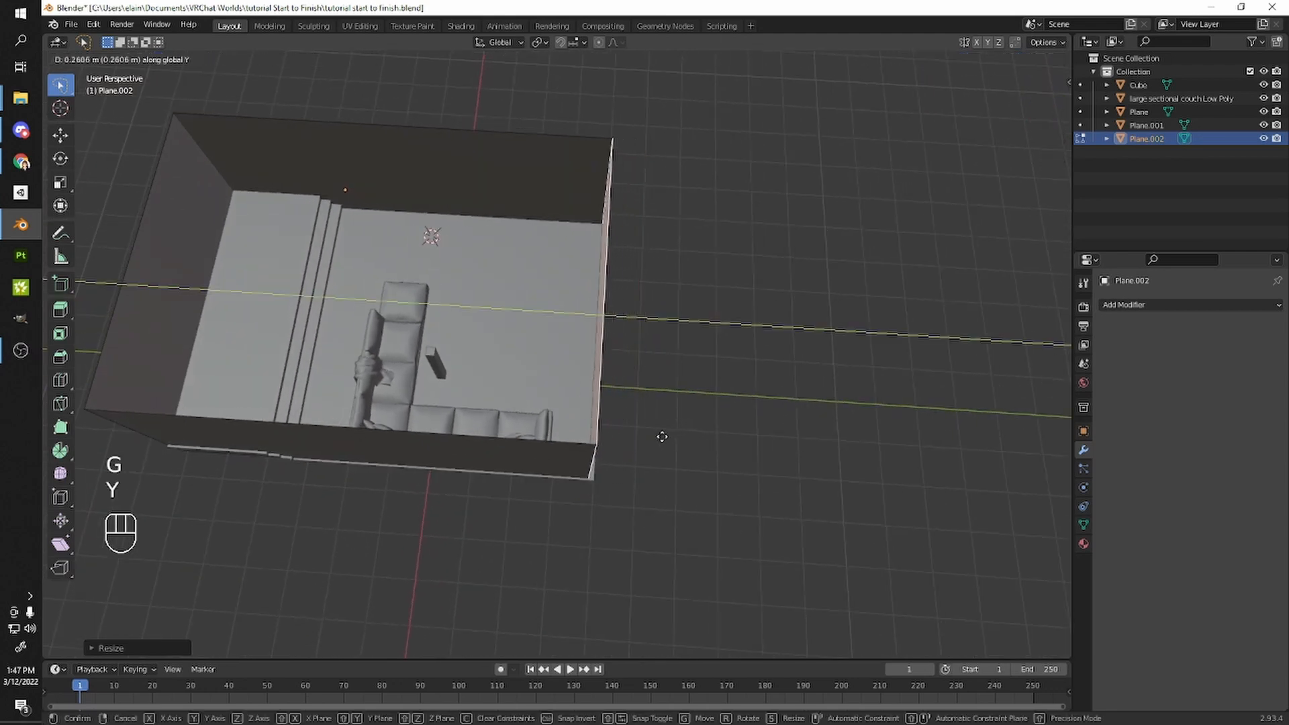
click(639, 463)
mouse_move(638, 464)
middle_down()
mouse_move(615, 417)
mouse_move(759, 403)
mouse_move(645, 465)
mouse_move(637, 429)
middle_up()
key(Tab)
- Examine the enclosed room from inside, including the staircase, upper platform and surrounding walls
drag(636, 430, 628, 422)
scroll(717, 274, up, 3)
mouse_move(541, 374)
shift+middle_down()
mouse_move(718, 274)
mouse_move(771, 400)
mouse_move(712, 376)
shift+middle_up()
scroll(632, 346, up, 2)
mouse_move(711, 376)
middle_down()
mouse_move(632, 346)
mouse_move(555, 278)
mouse_move(671, 315)
middle_up()
scroll(670, 316, up, 3)
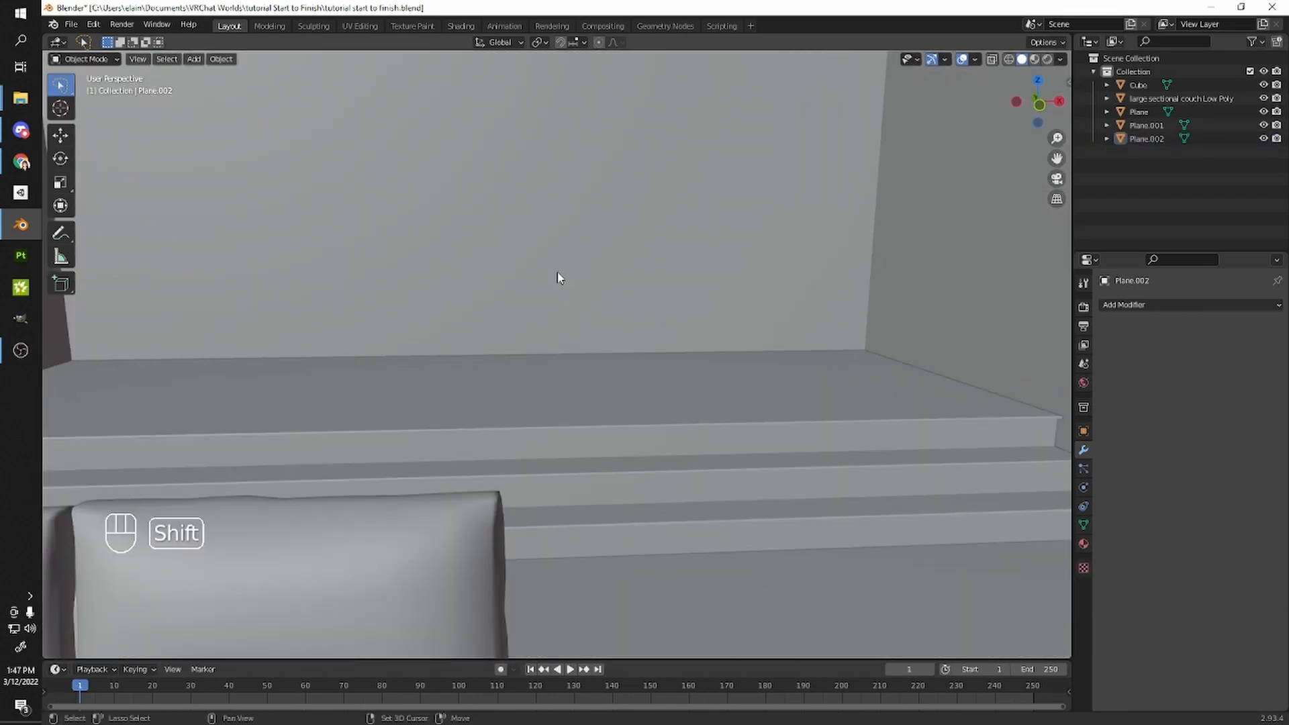
shift+middle_drag(562, 278, 416, 315)
middle_drag(416, 316, 637, 347)
- Walk through the room with Walk Navigation and inspect the wall height around the couch area
key(F3)
key(Return)
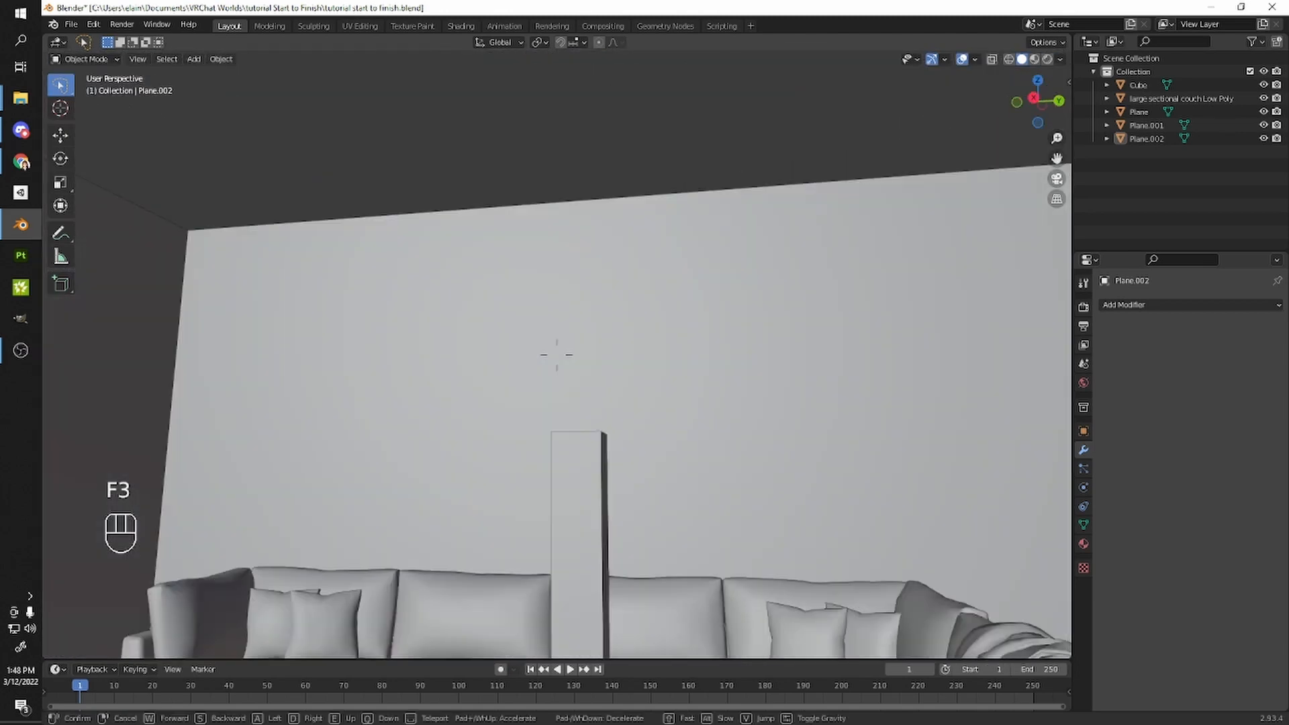
key(s)
key(e)
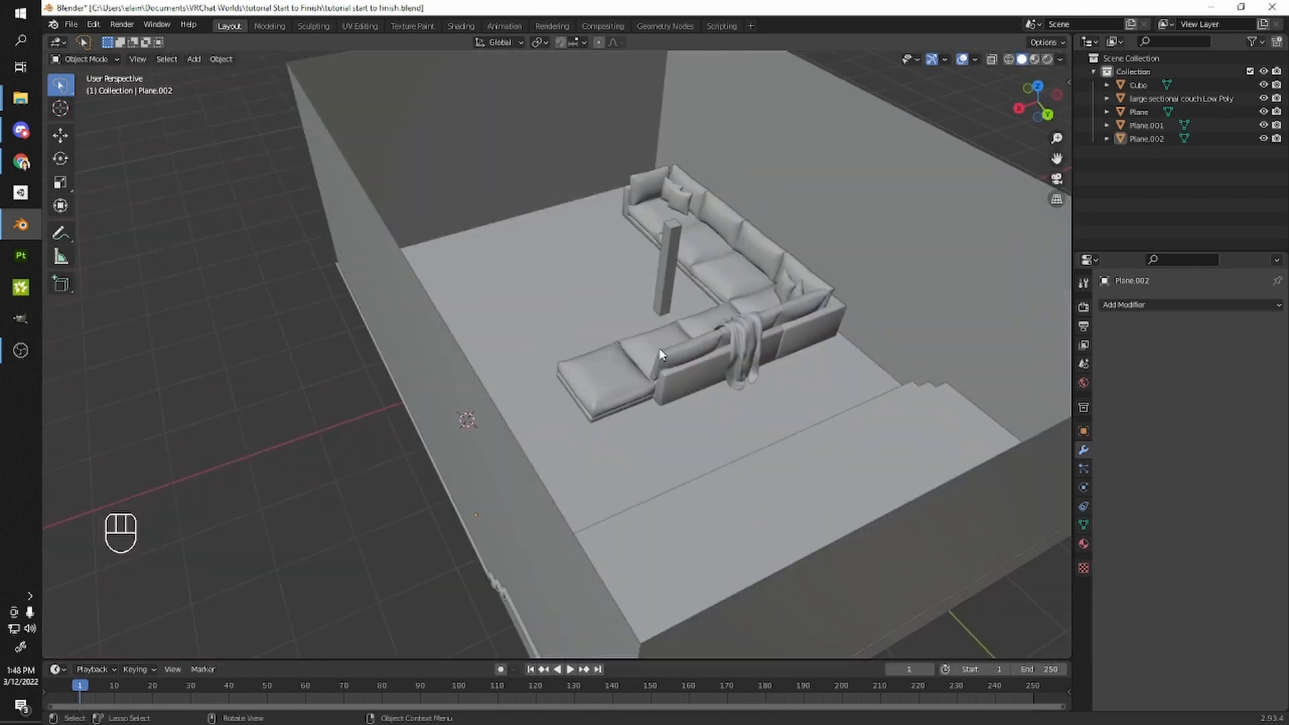
click(426, 276)
middle_drag(426, 276, 521, 329)
shift+middle_drag(521, 329, 601, 367)
scroll(517, 376, up, 5)
scroll(473, 380, down, 5)
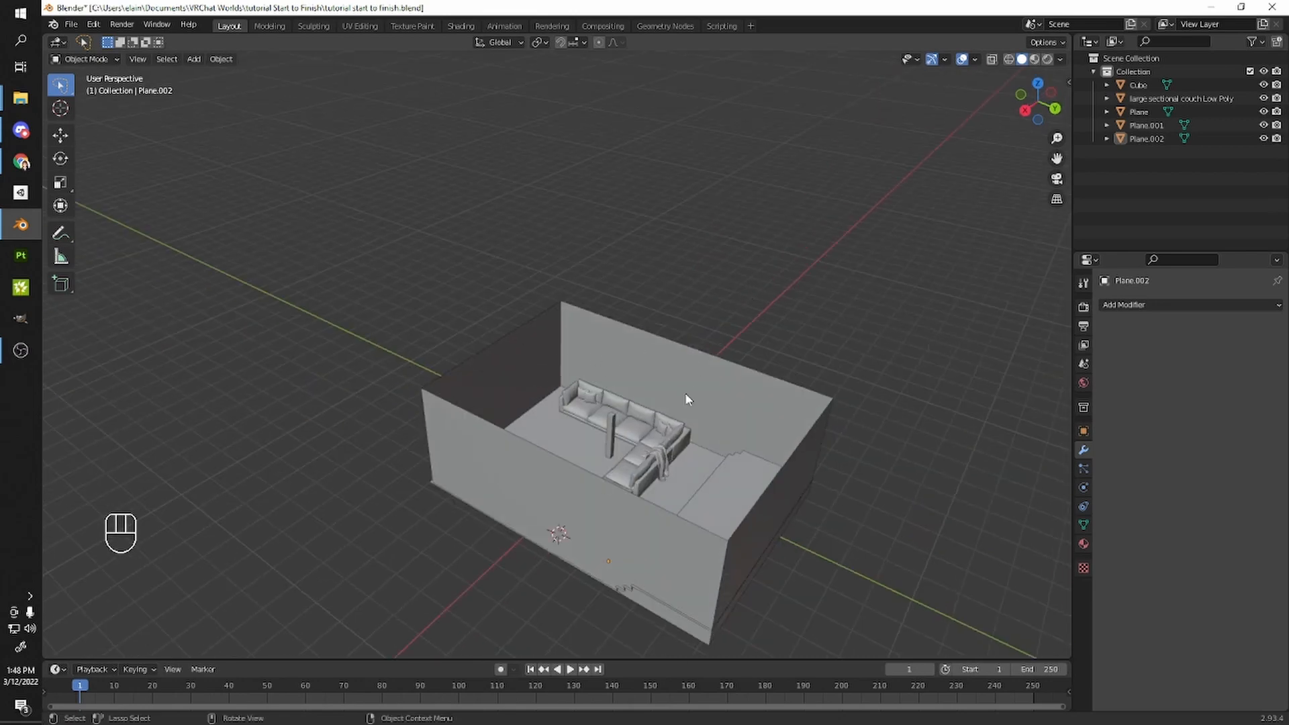
- Select the top edges of all the room's walls and move them upward along Z to make the walls taller
click(623, 355)
key(Tab)
middle_drag(611, 356, 655, 325)
key(2)
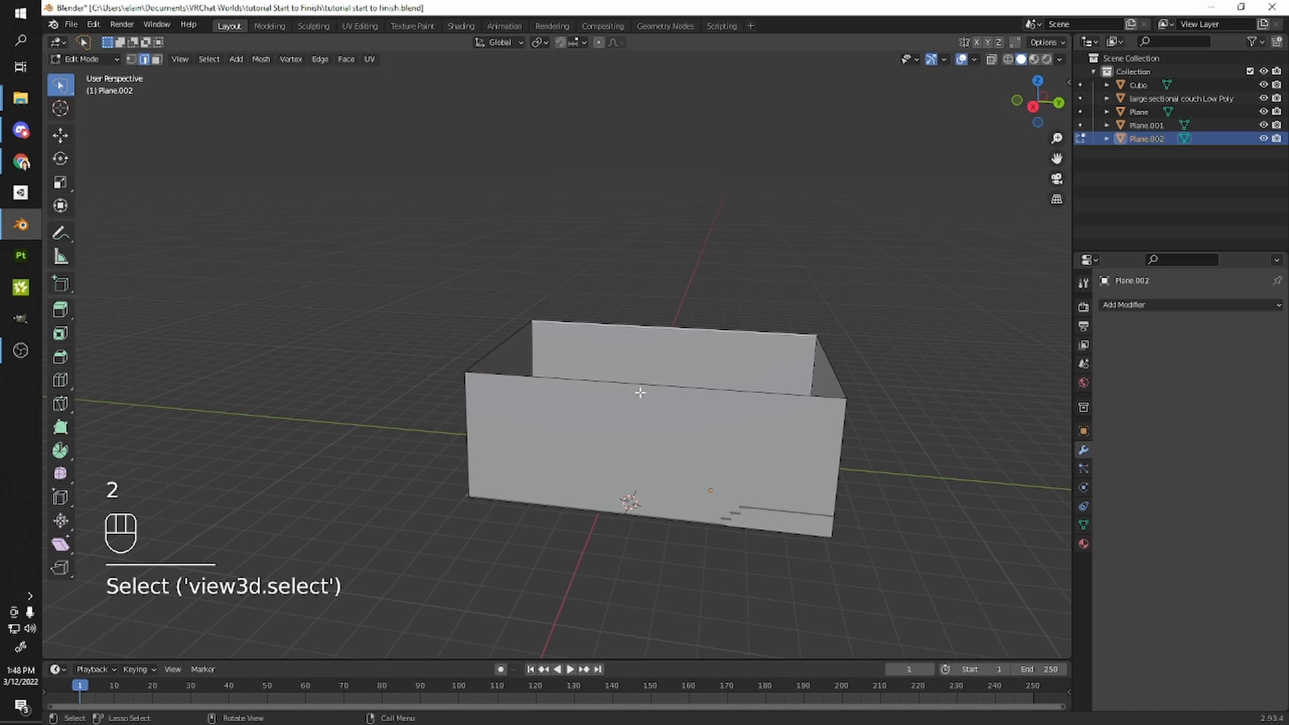
middle_drag(569, 305, 685, 303)
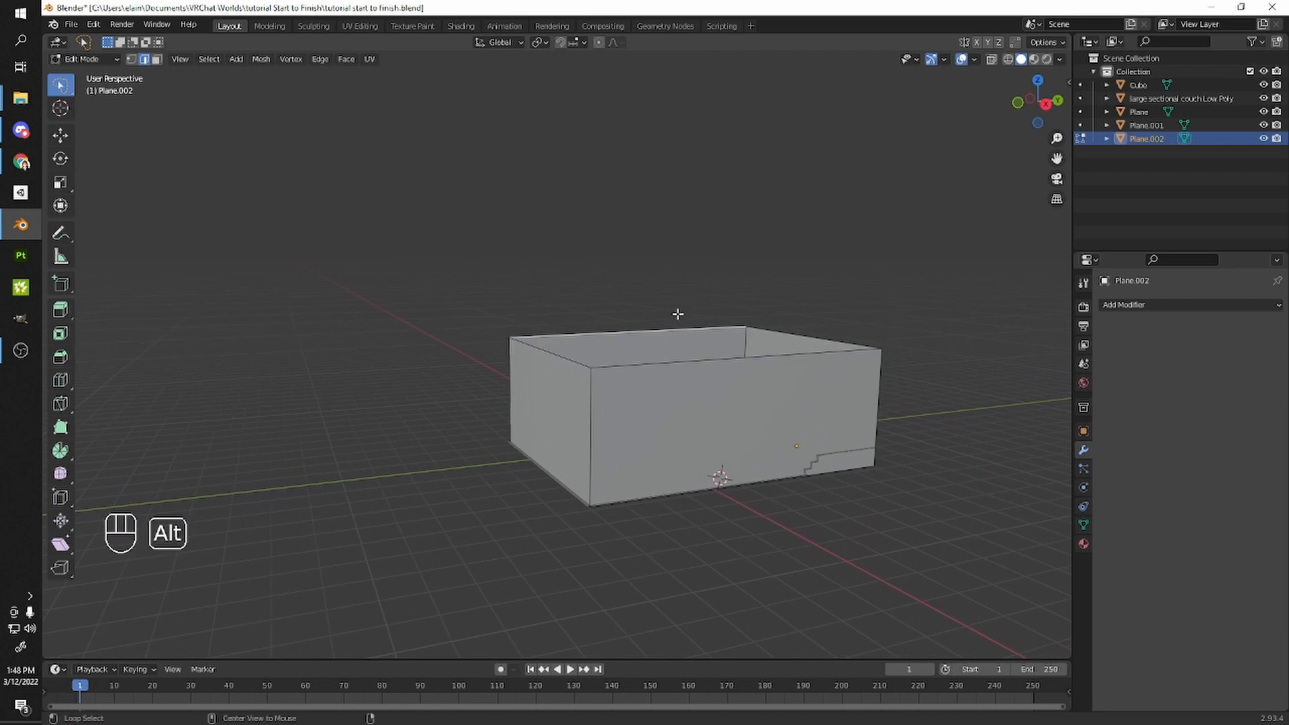
alt+shift+click(656, 330)
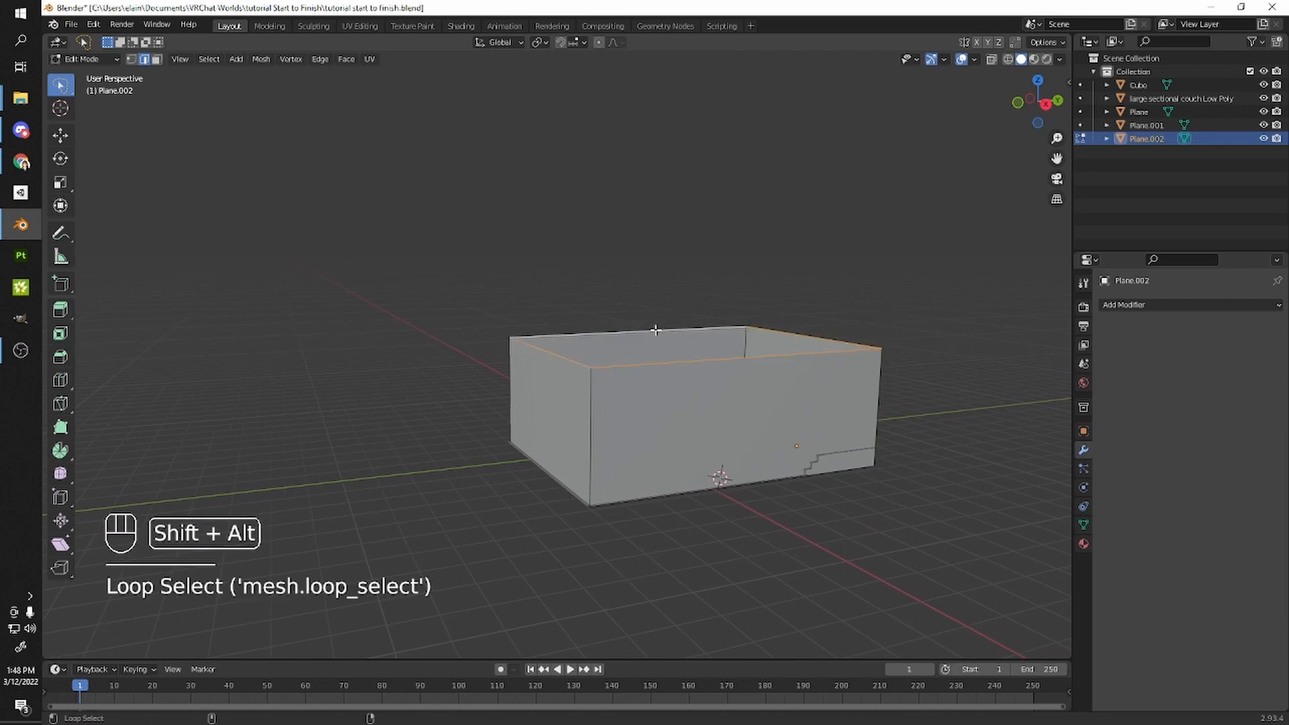
middle_drag(783, 288, 658, 330)
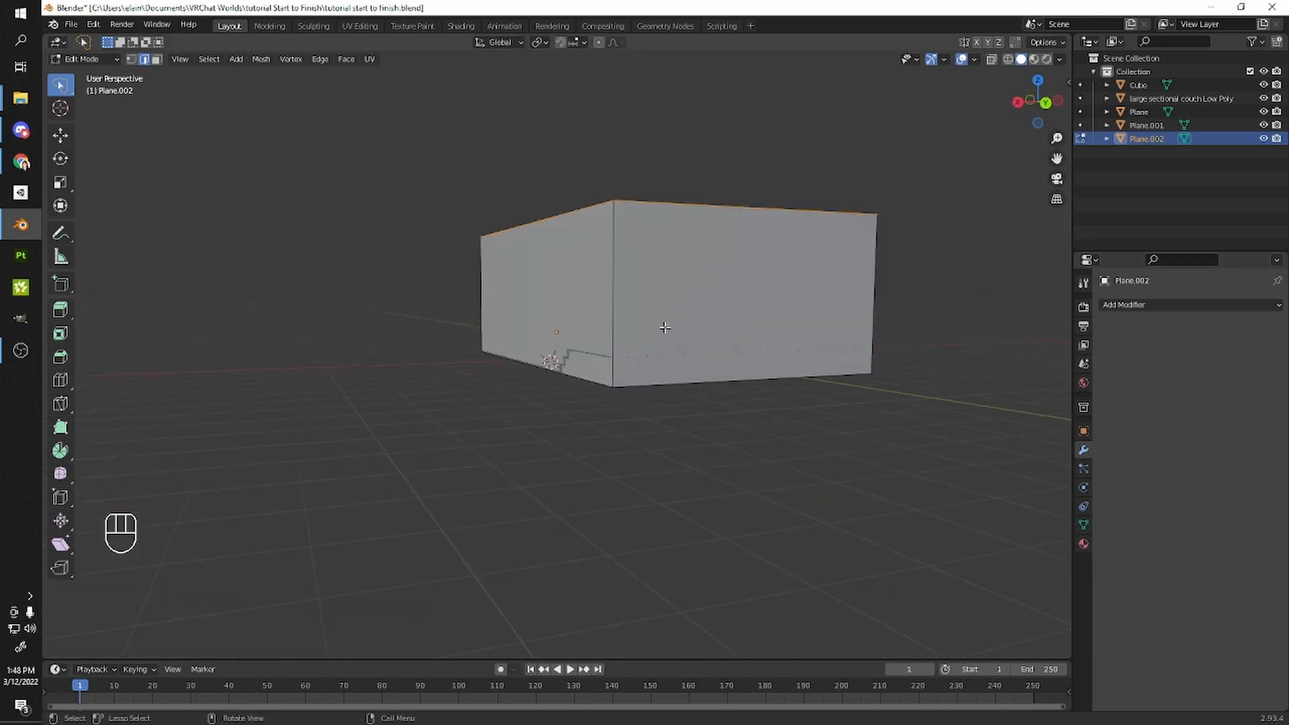
shift+middle_drag(888, 198, 777, 333)
key(g)
key(z)
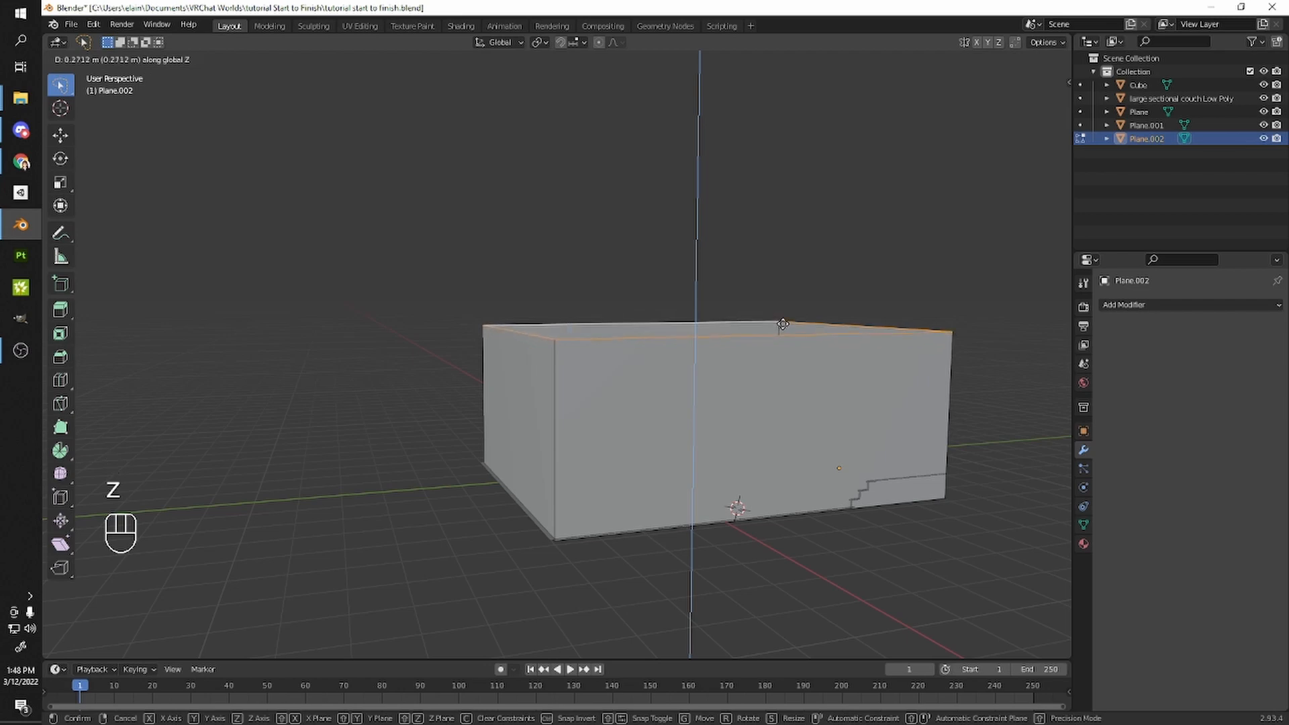
click(776, 312)
- Select the end wall's face beside the couch and snap the 3D cursor to its centre
middle_drag(777, 312, 859, 396)
shift+middle_drag(860, 396, 584, 371)
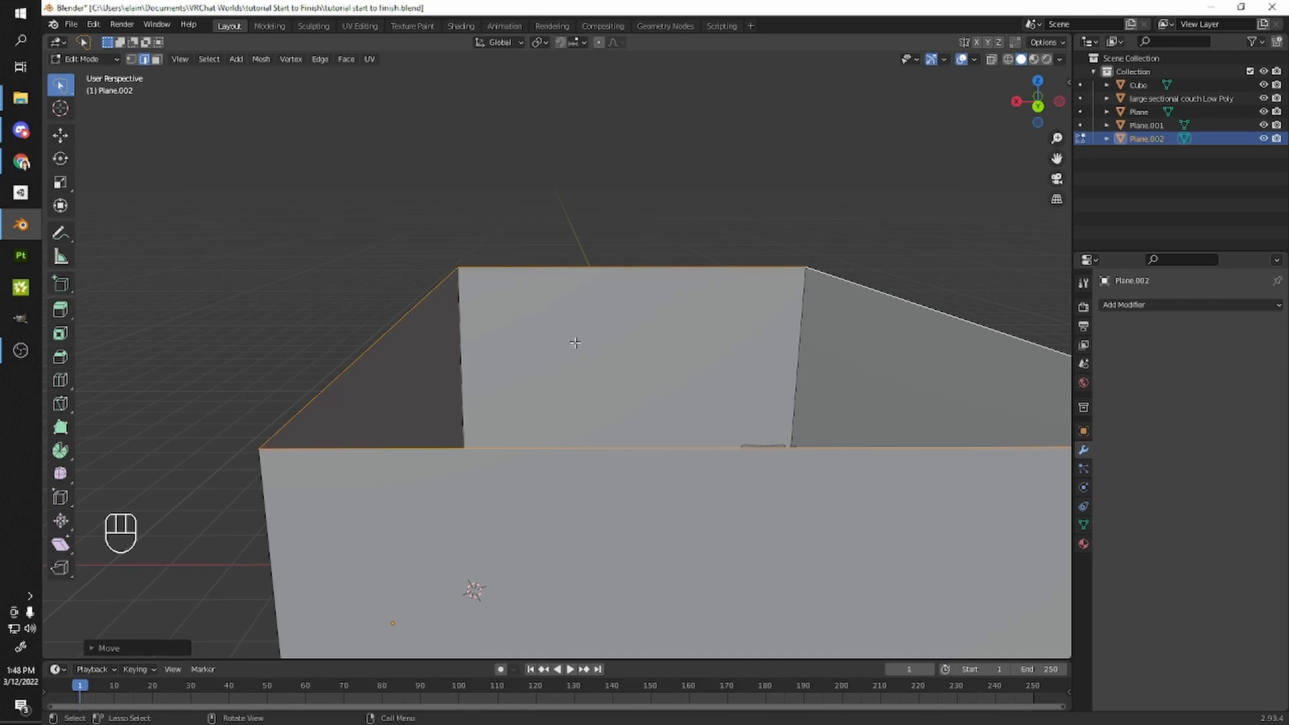
scroll(805, 293, down, 4)
mouse_move(678, 376)
middle_down()
mouse_move(710, 452)
mouse_move(657, 370)
middle_up()
scroll(656, 370, up, 5)
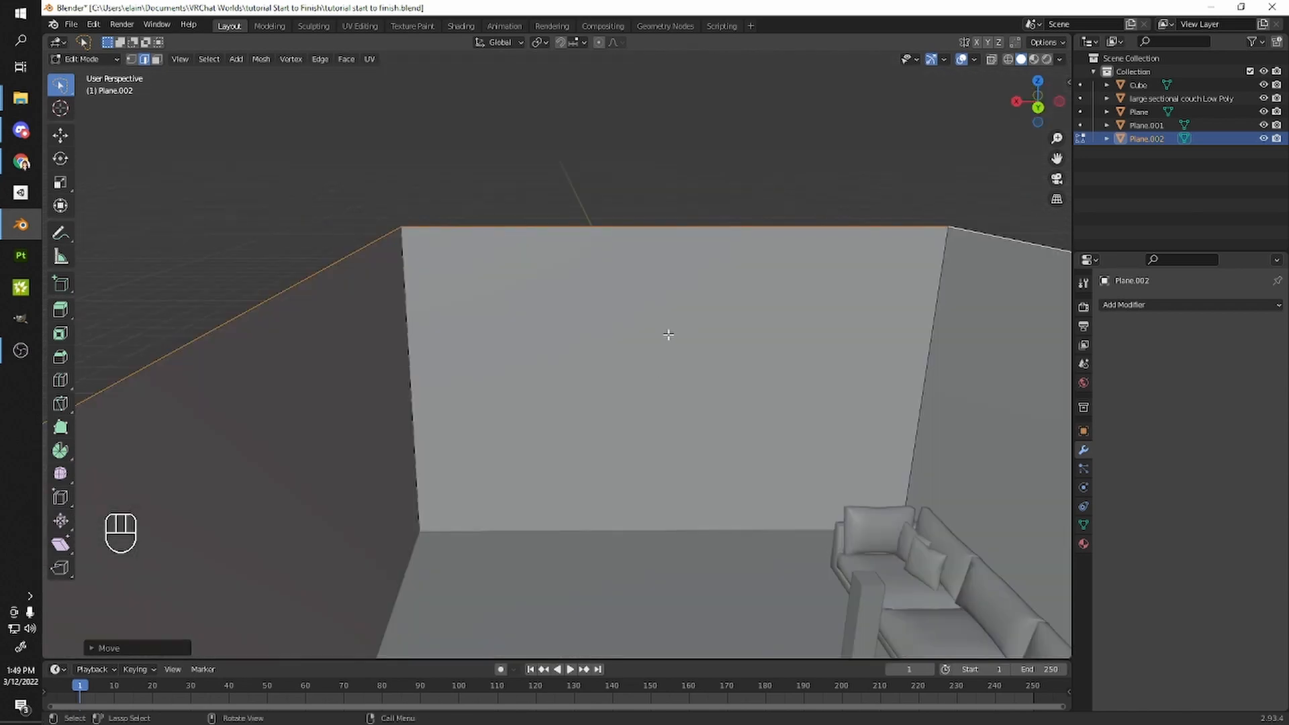
key(3)
click(739, 333)
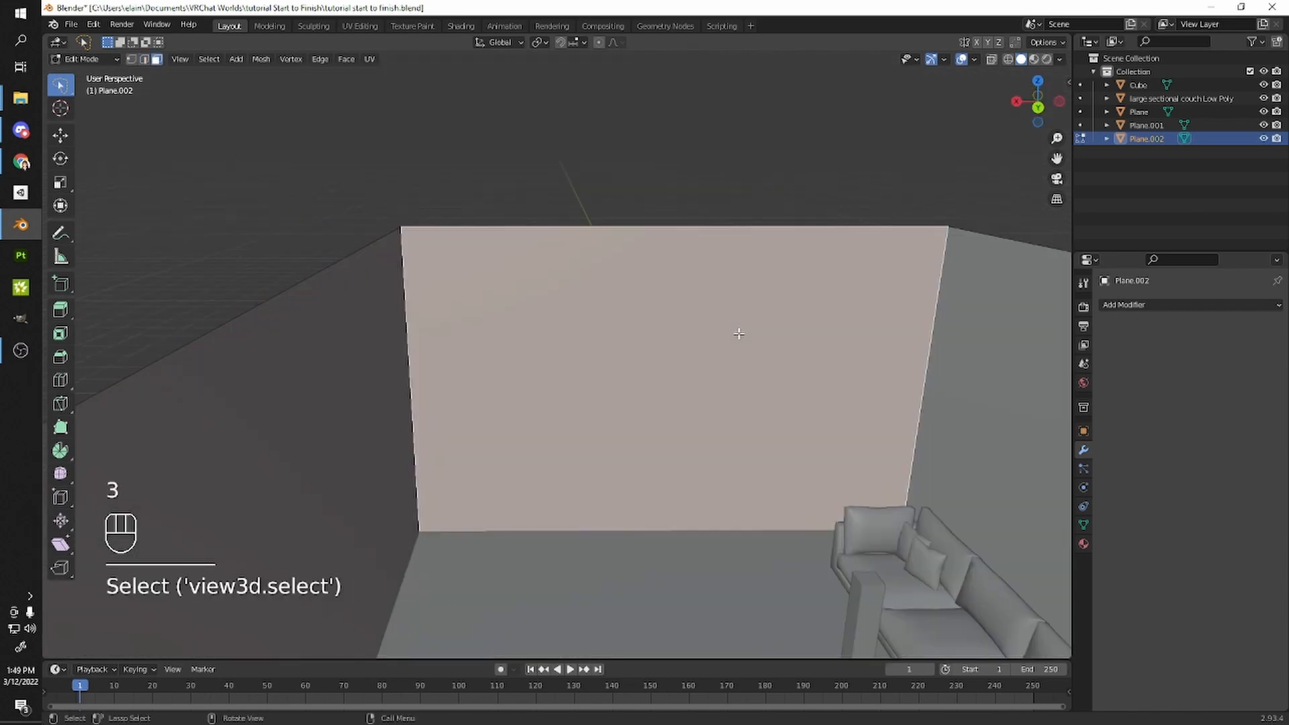
key(shift+s)
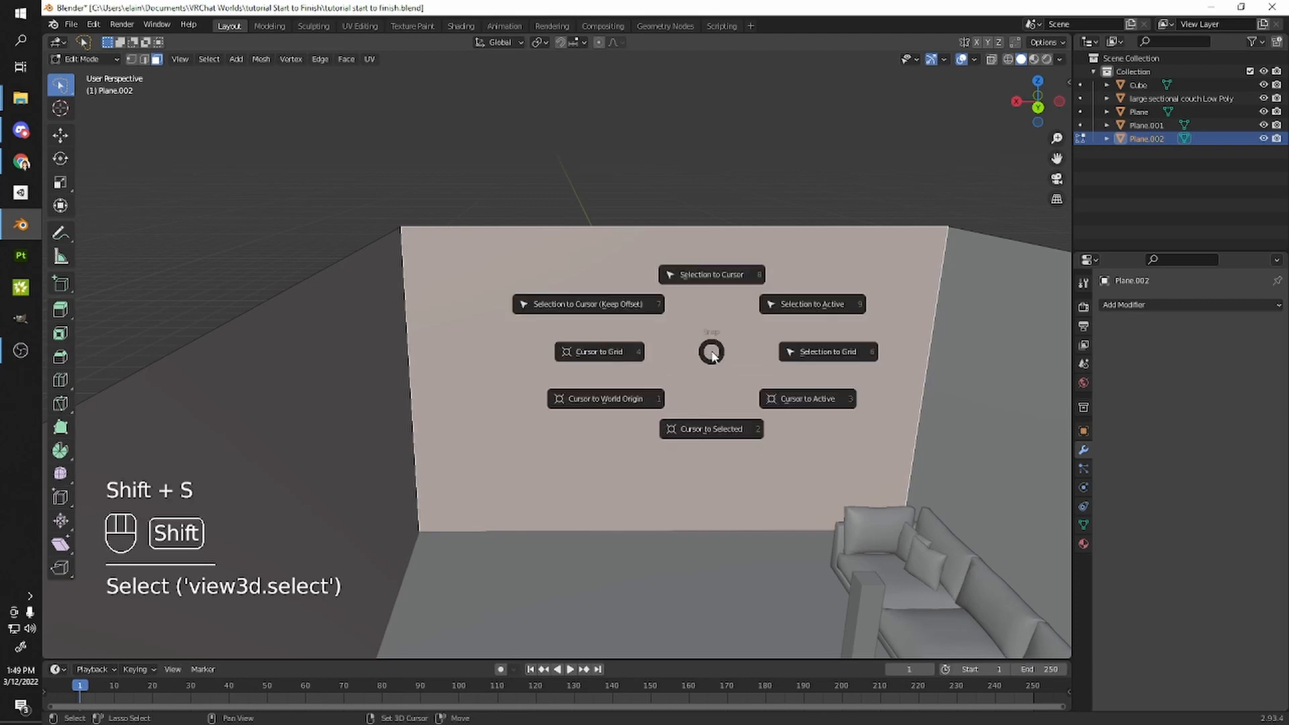
click(715, 431)
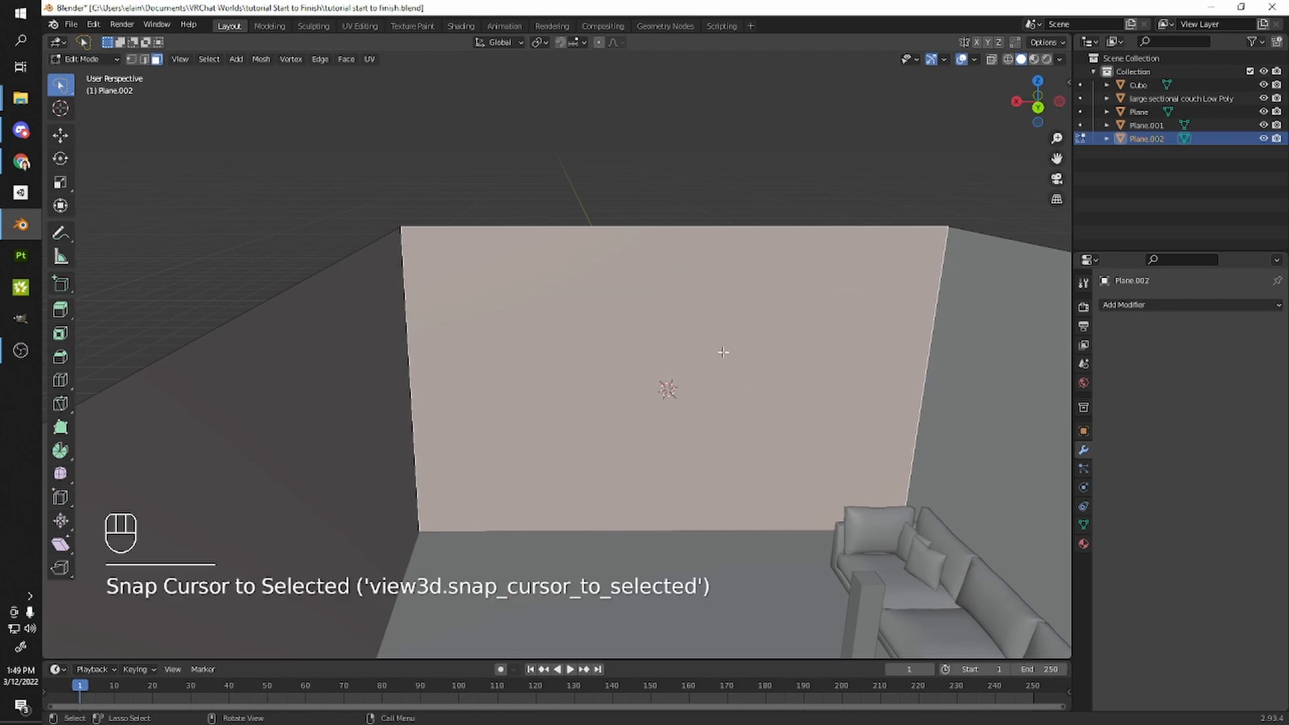
- Add a plane to the wall mesh at the 3D cursor on the end wall
middle_drag(694, 338, 694, 394)
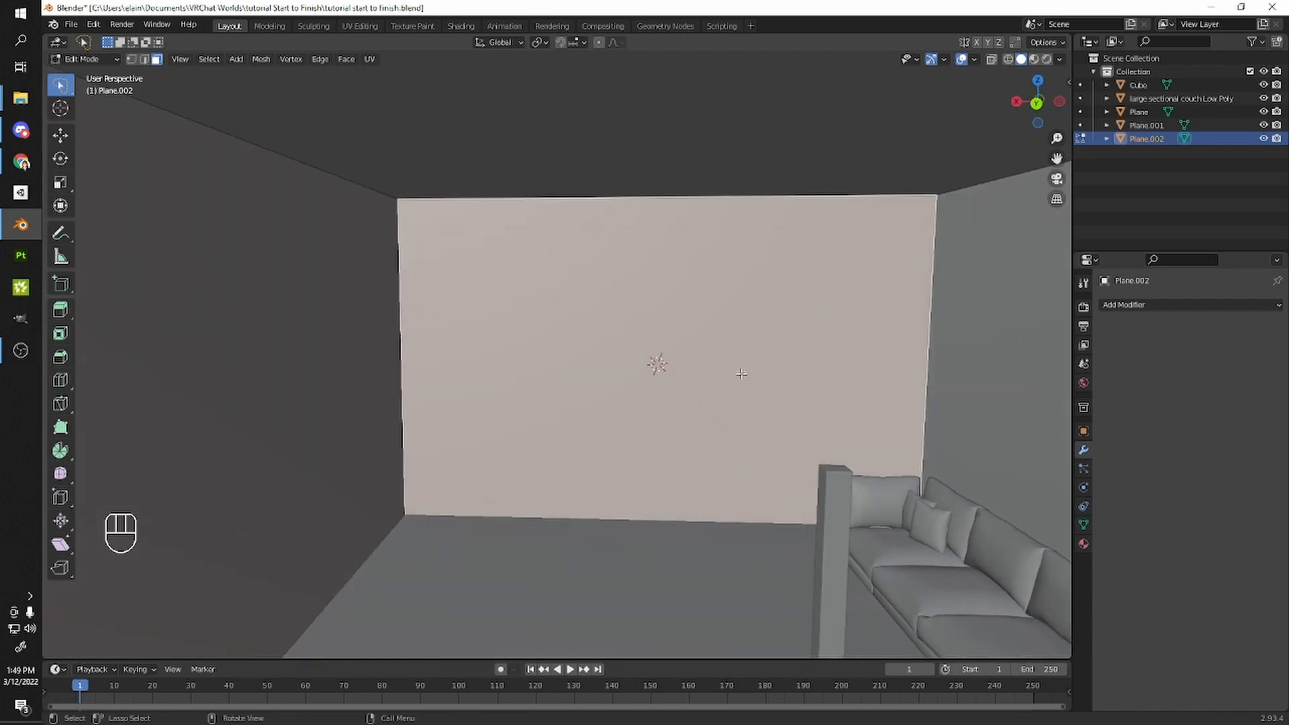
key(shift+a)
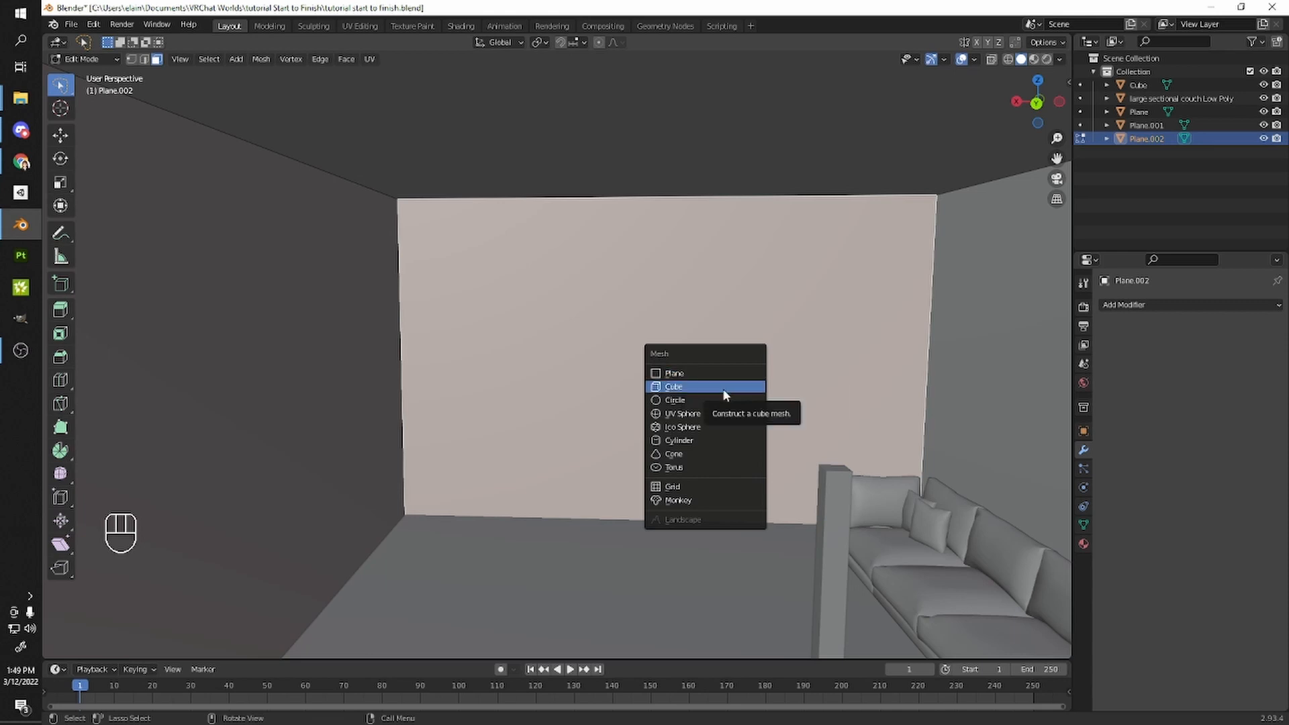
click(719, 373)
middle_drag(713, 383, 596, 521)
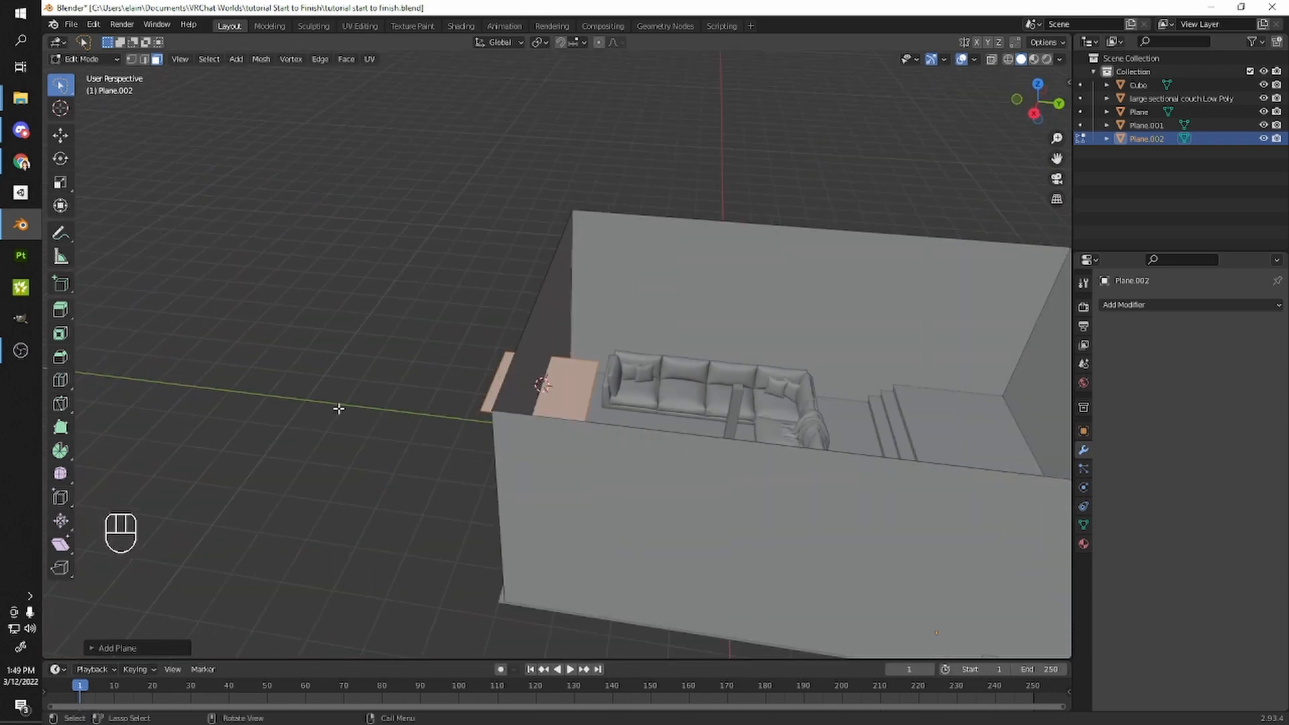
- Examine the new plane's position in the end wall from inside, above and outside the room
mouse_move(678, 101)
mouse_down()
mouse_move(455, 639)
mouse_move(757, 369)
mouse_up()
mouse_move(812, 455)
middle_down()
mouse_move(541, 452)
mouse_move(725, 533)
mouse_move(522, 325)
middle_up()
scroll(575, 437, up, 4)
key(Tab)
scroll(517, 457, down, 5)
scroll(698, 173, up, 1)
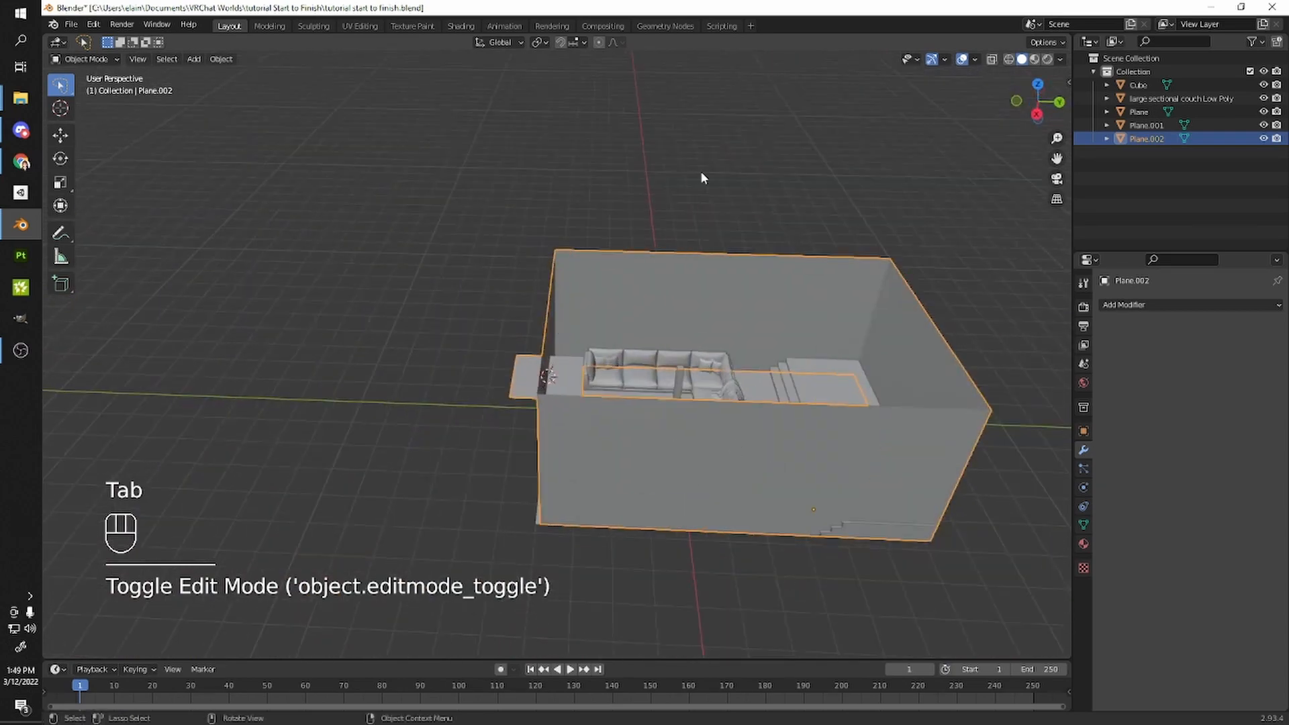
click(699, 172)
click(635, 312)
scroll(634, 314, up, 2)
middle_drag(635, 313, 519, 293)
scroll(553, 418, up, 2)
scroll(552, 419, down, 4)
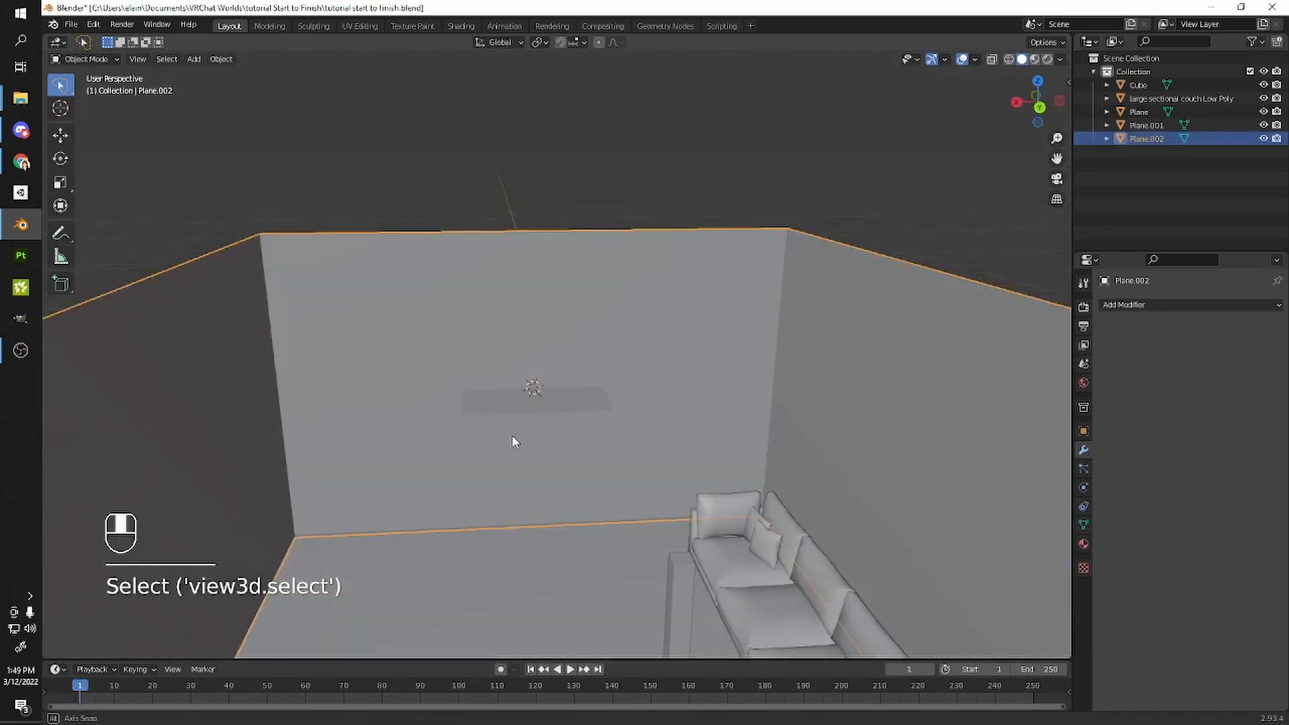
middle_drag(512, 453, 542, 421)
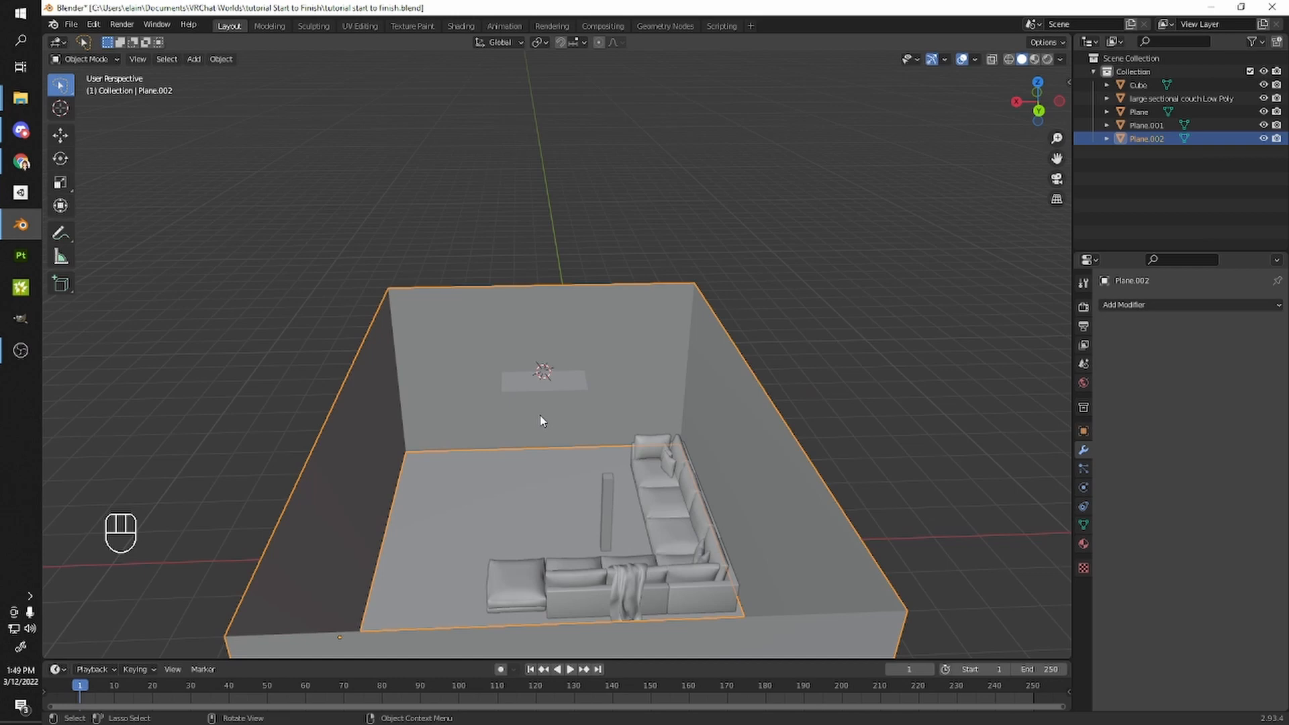
middle_drag(542, 421, 594, 459)
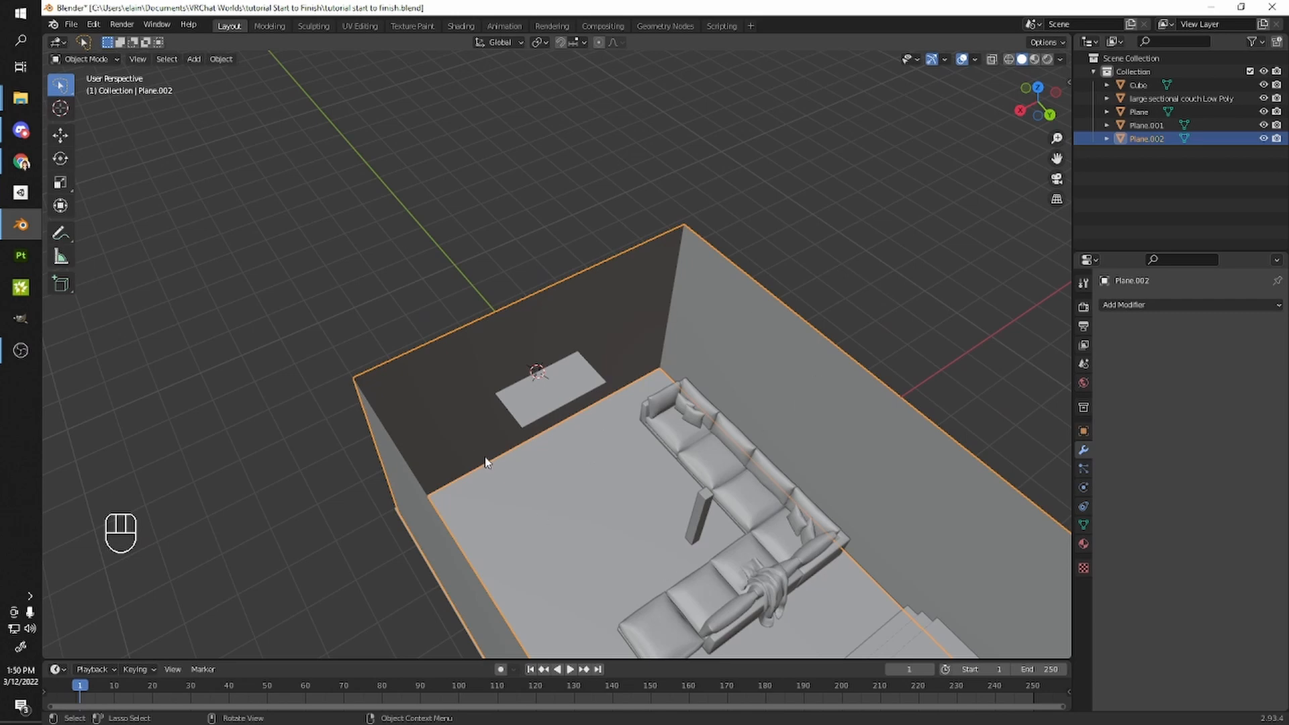
- Select the new plane's face and move it along Y into the room, clear of the end wall
middle_drag(488, 461, 568, 422)
key(Tab)
click(514, 412)
scroll(635, 431, up, 2)
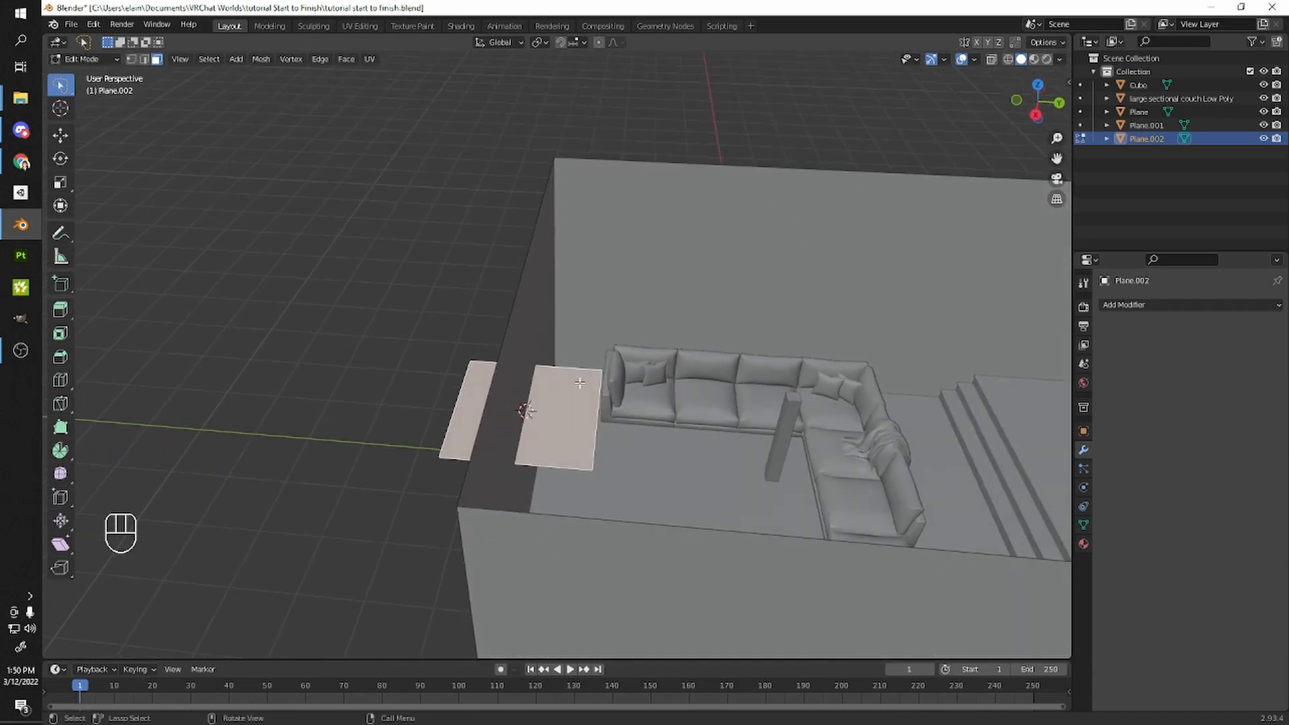
key(g)
key(y)
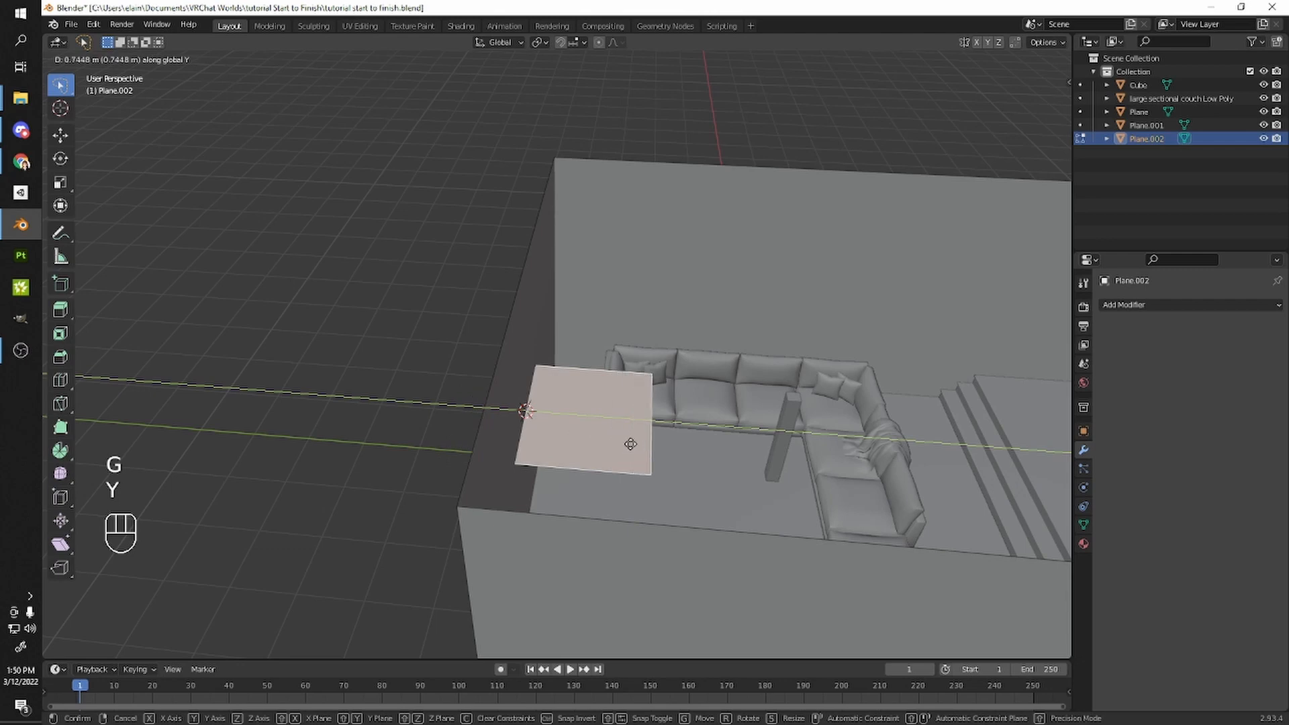
click(653, 446)
shift+middle_drag(654, 446, 662, 334)
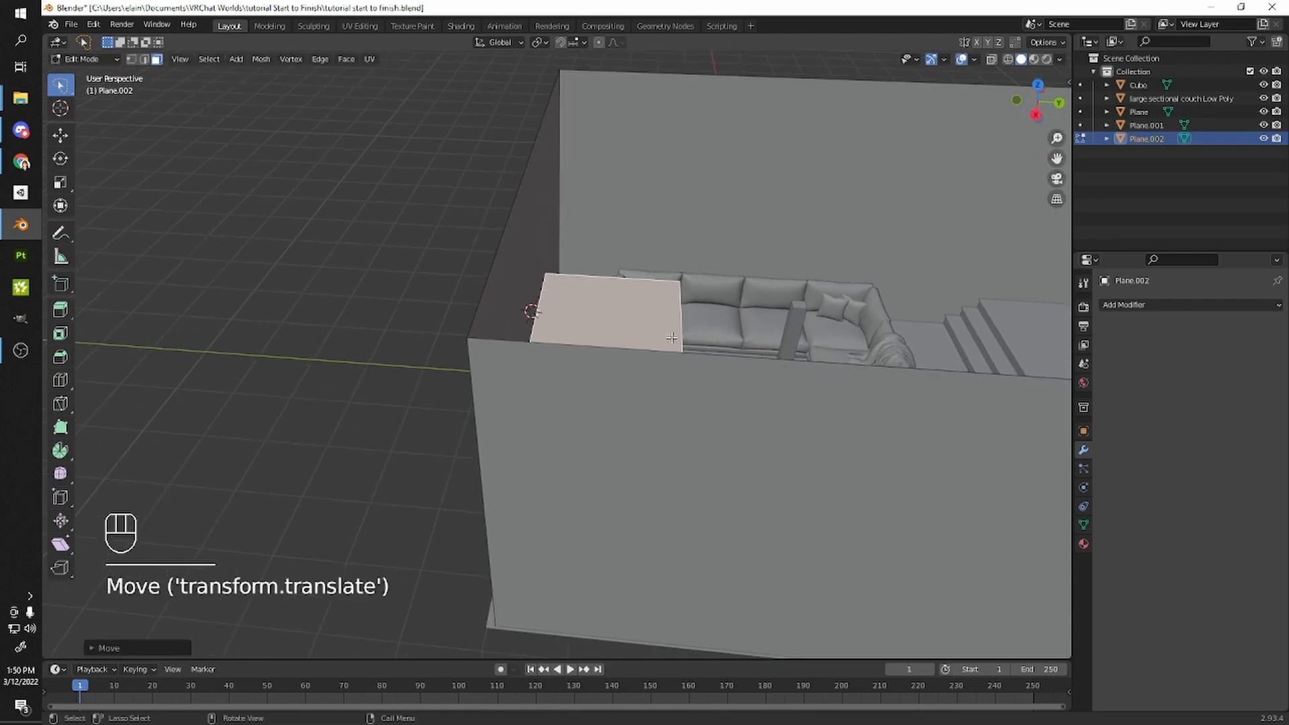
- Rotate the plane about X in snapped increments to a 45-degree slope rising away from the end wall
key(r)
key(x)
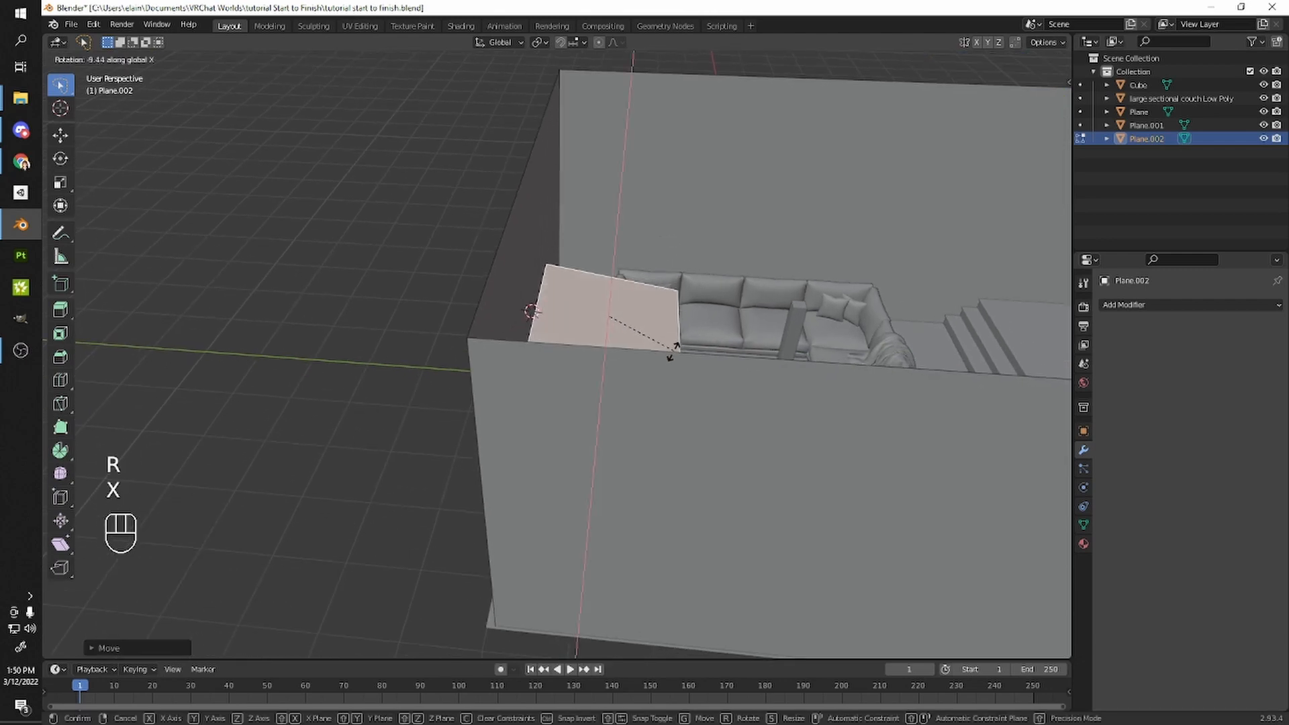
key(ctrl)
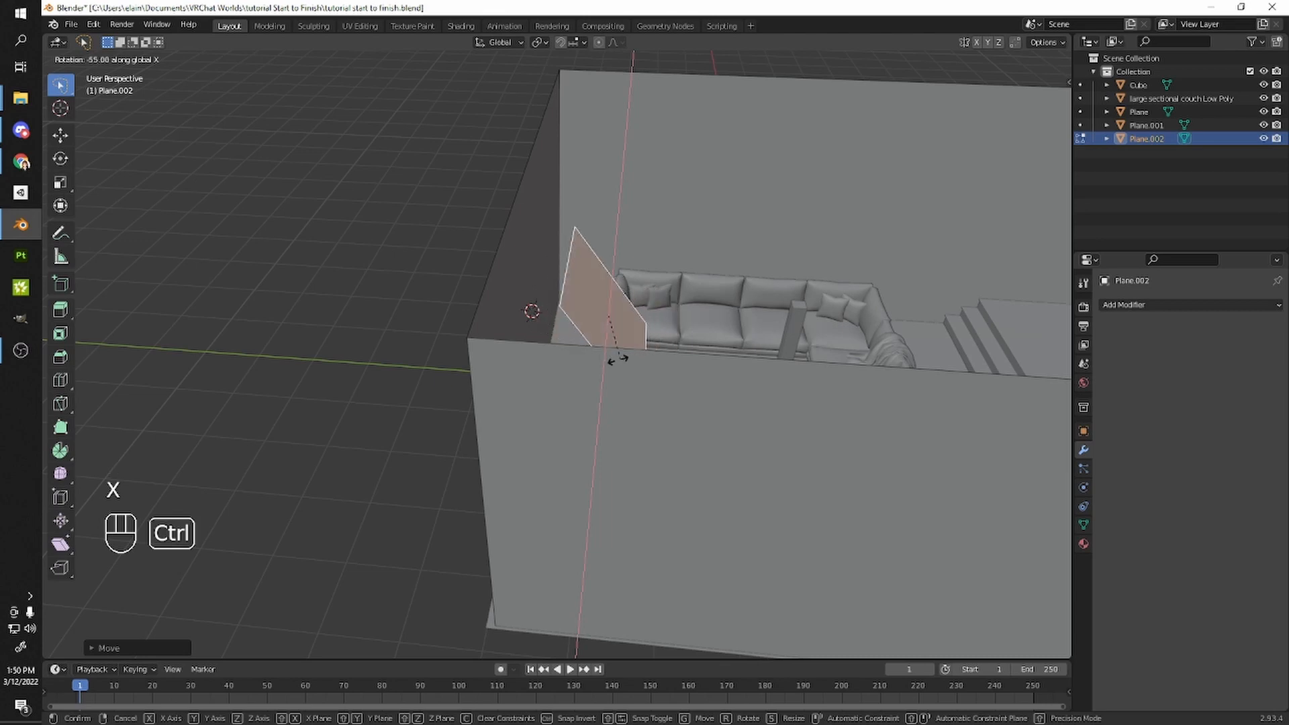
click(546, 345)
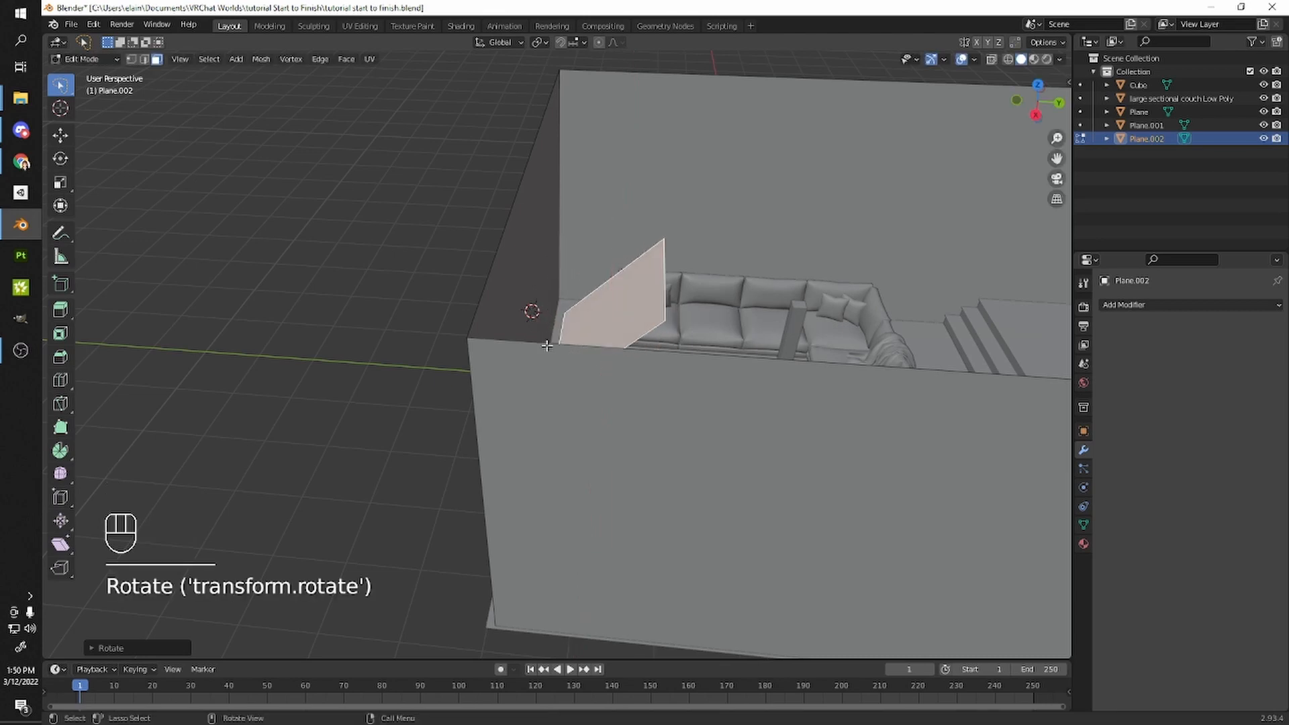
- In the wireframe right side view, move the sloped plane so its lower edge meets the end wall at the 3D cursor
middle_drag(543, 345, 616, 305)
scroll(413, 321, up, 4)
key(shift)
key(shift+z)
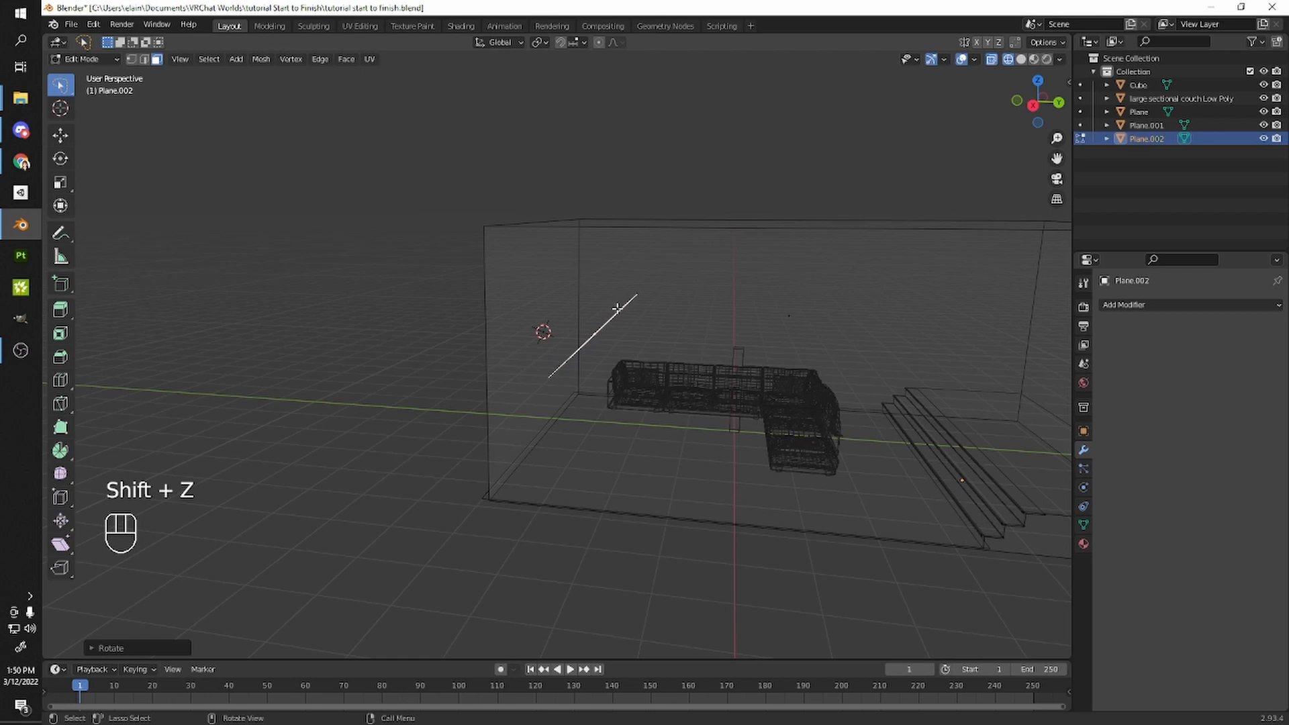
key(KP_1)
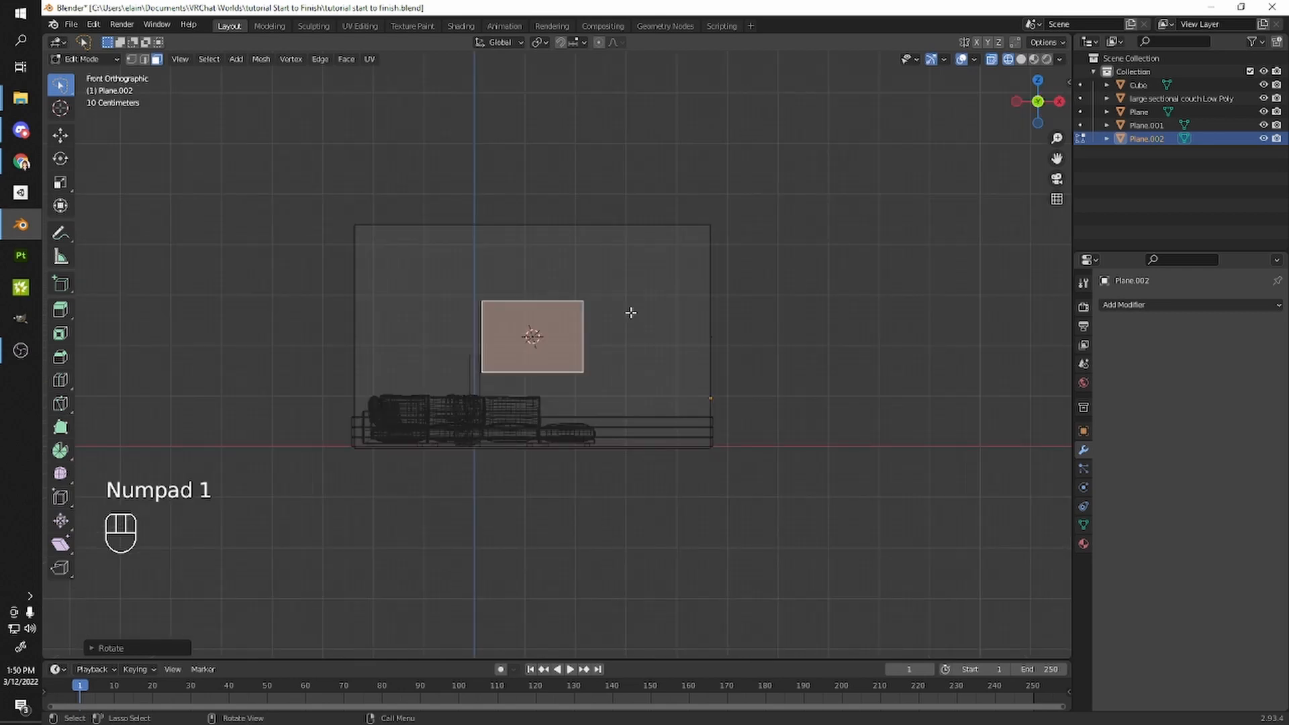
key(KP_3)
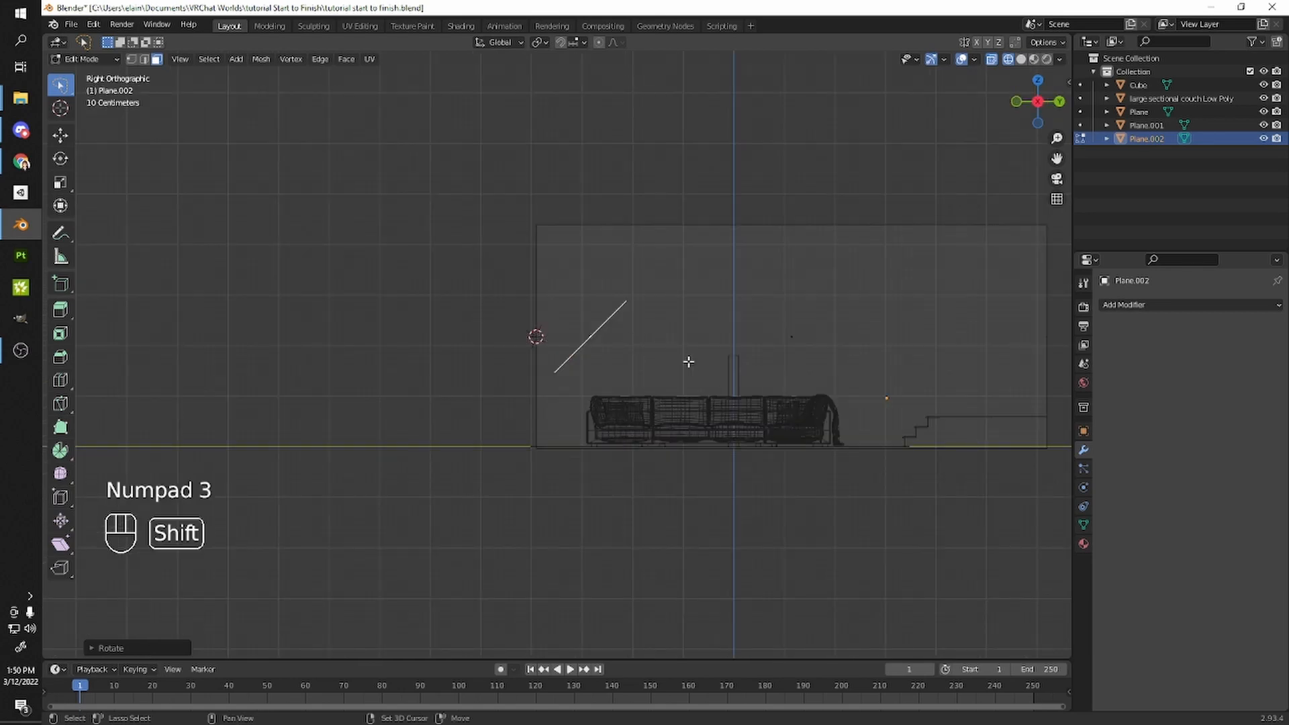
shift+middle_drag(646, 356, 608, 351)
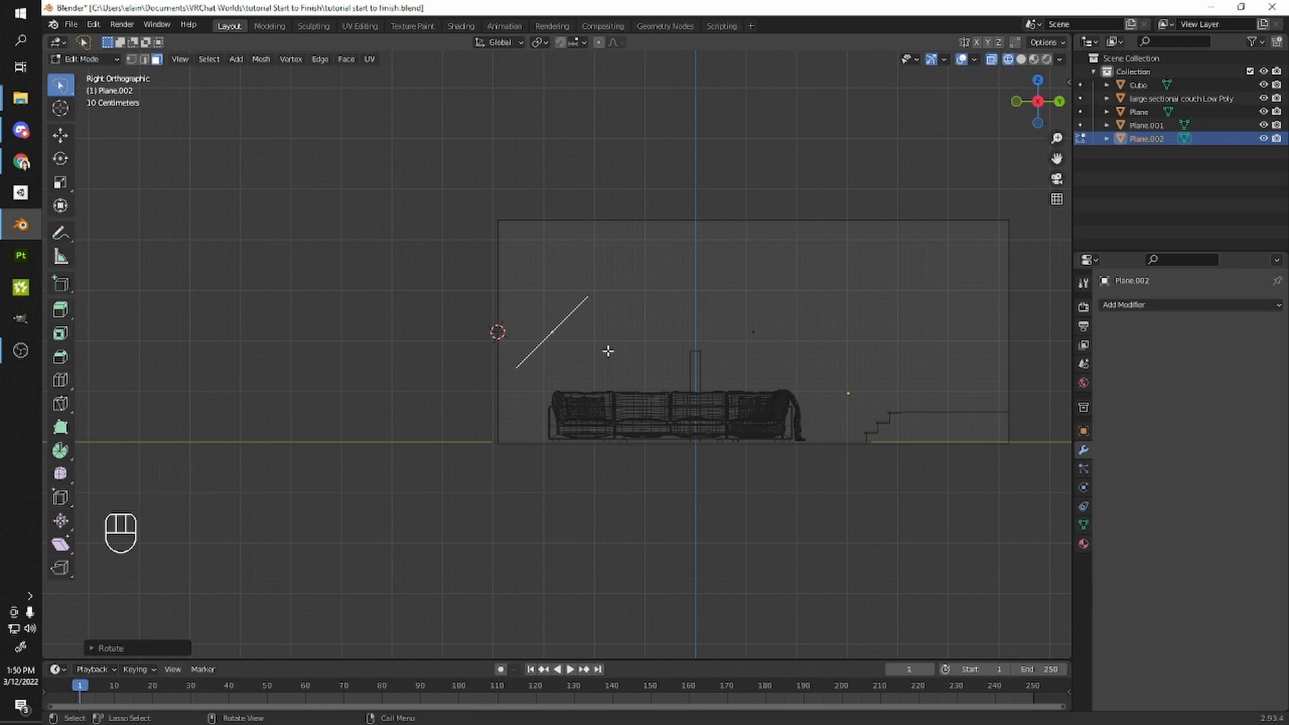
shift+middle_drag(615, 338, 555, 335)
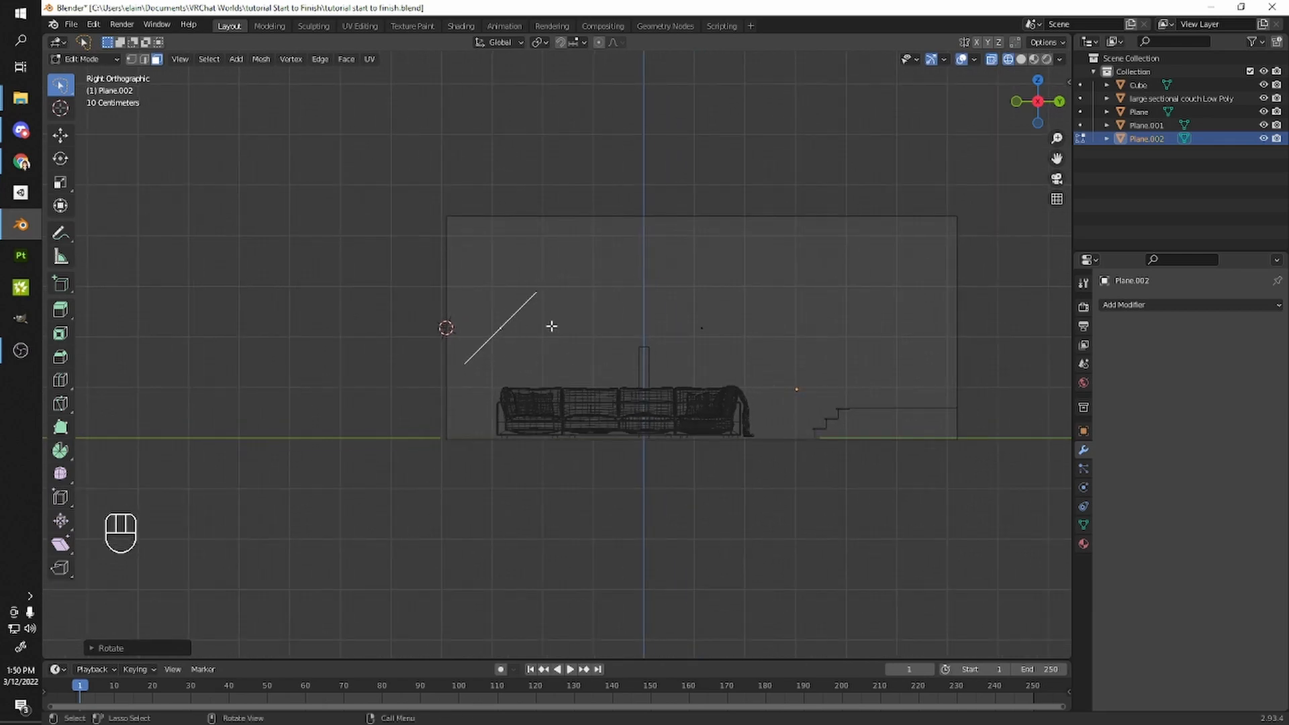
key(g)
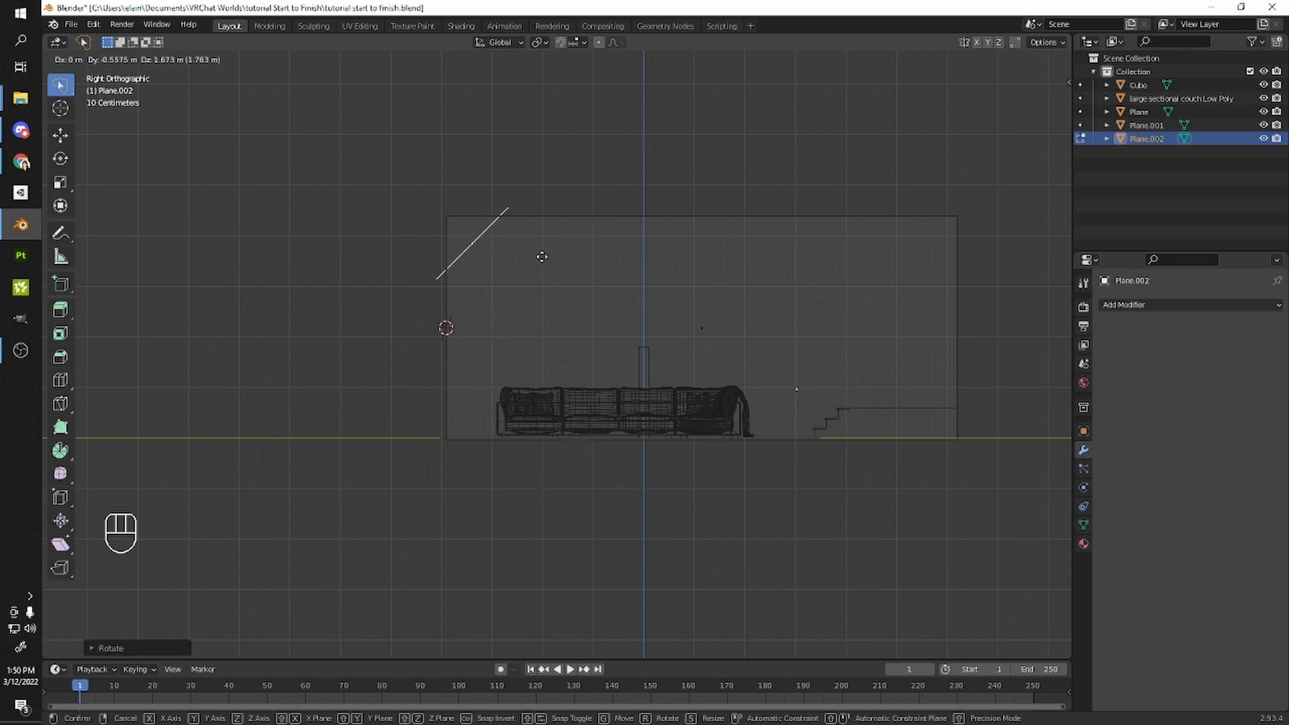
click(548, 305)
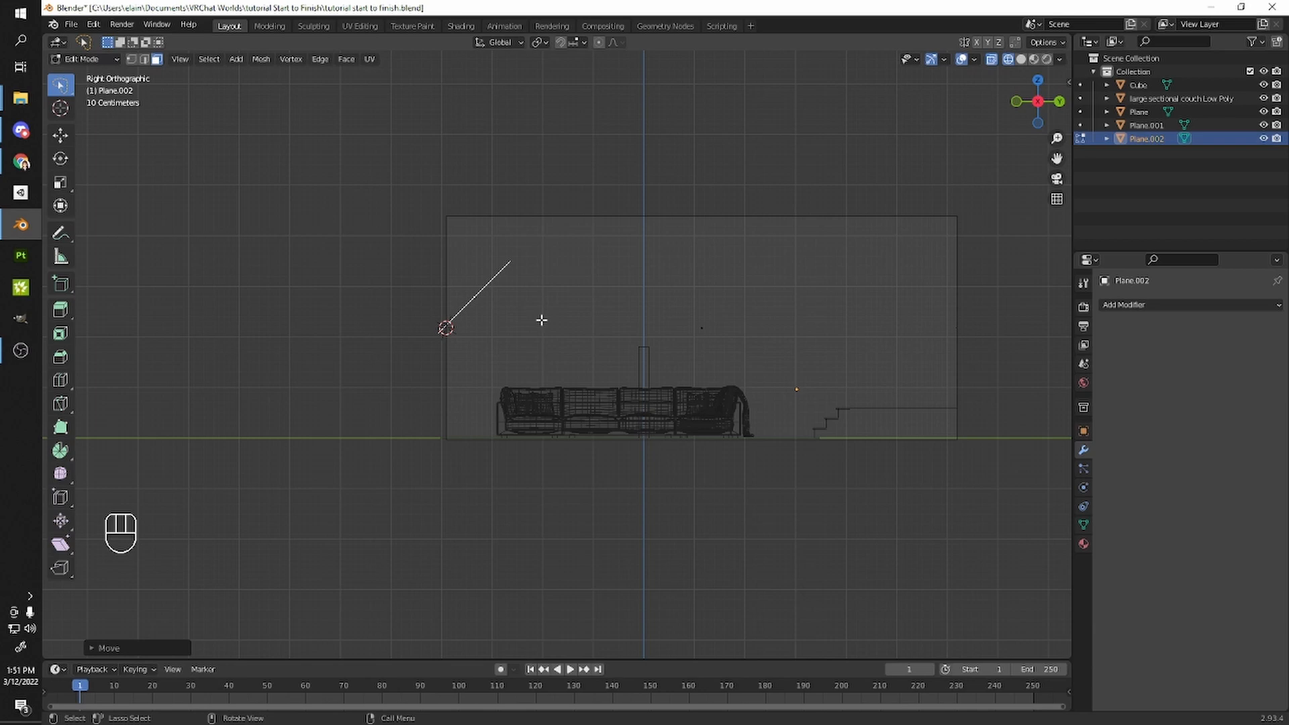
- Select the sloped plane's upper edge vertices and return to the right side view
key(1)
mouse_move(512, 258)
ctrl+right_down()
mouse_move(514, 275)
mouse_move(522, 253)
ctrl+right_up()
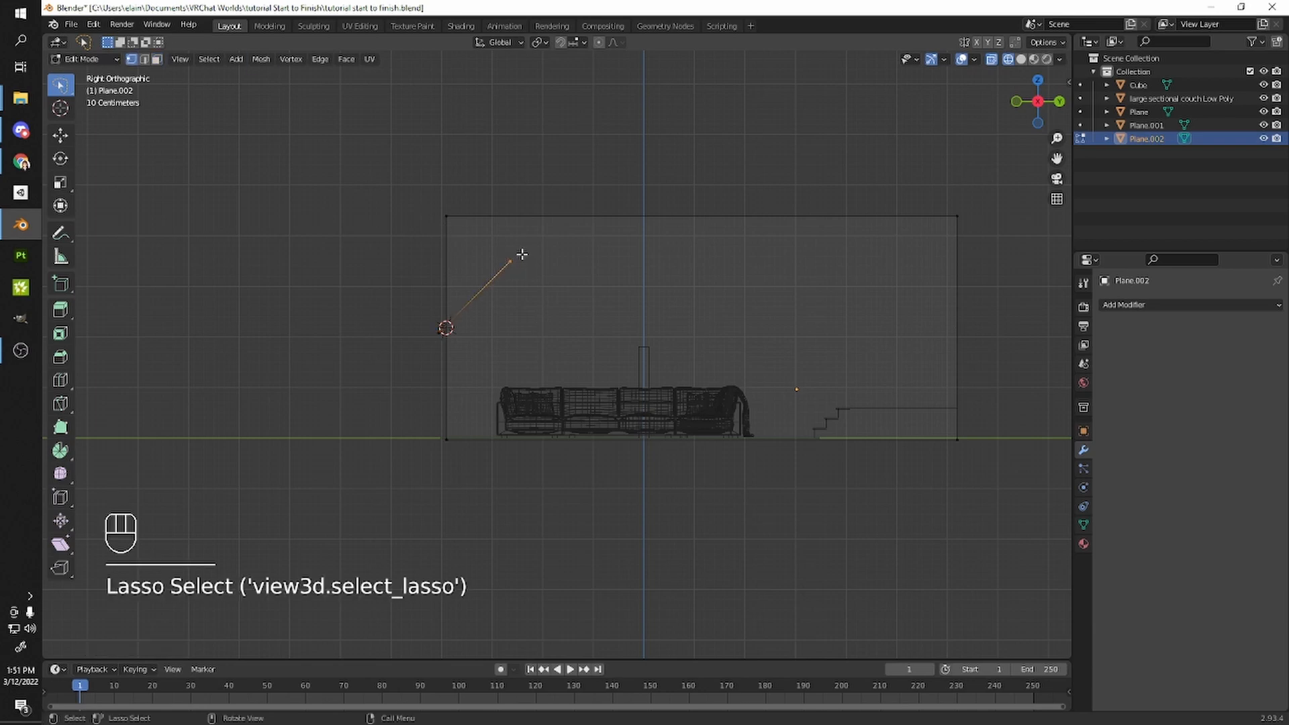
middle_drag(523, 258, 547, 269)
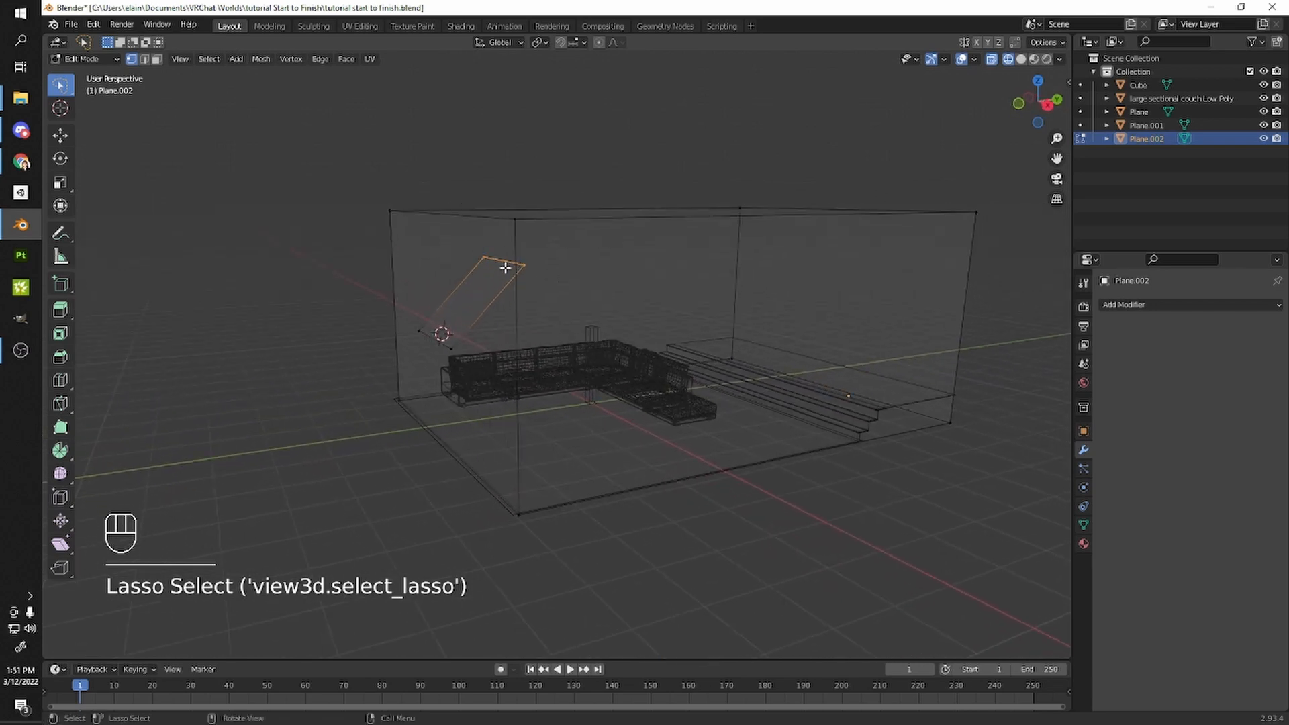
key(KP_3)
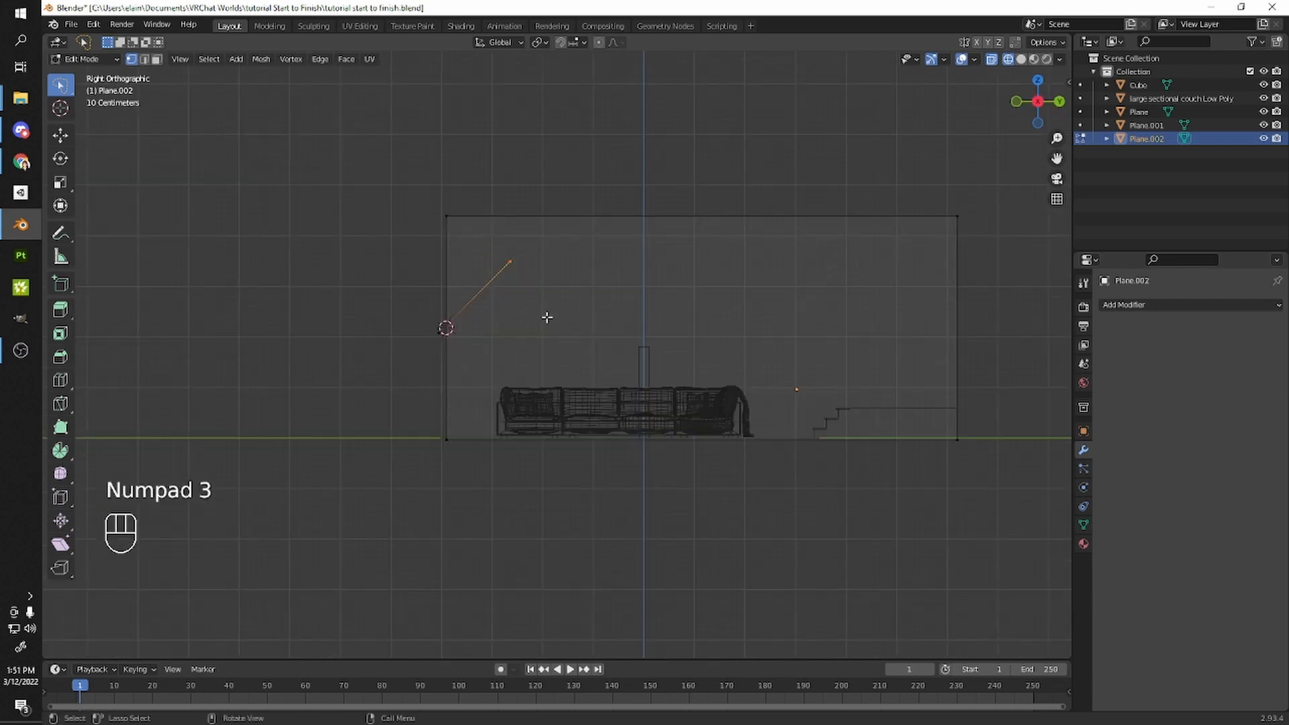
- Move the slanted panel's free upper edge up to the room's ceiling line, about 0.9 m along Y and 0.9 m along Z
key(g)
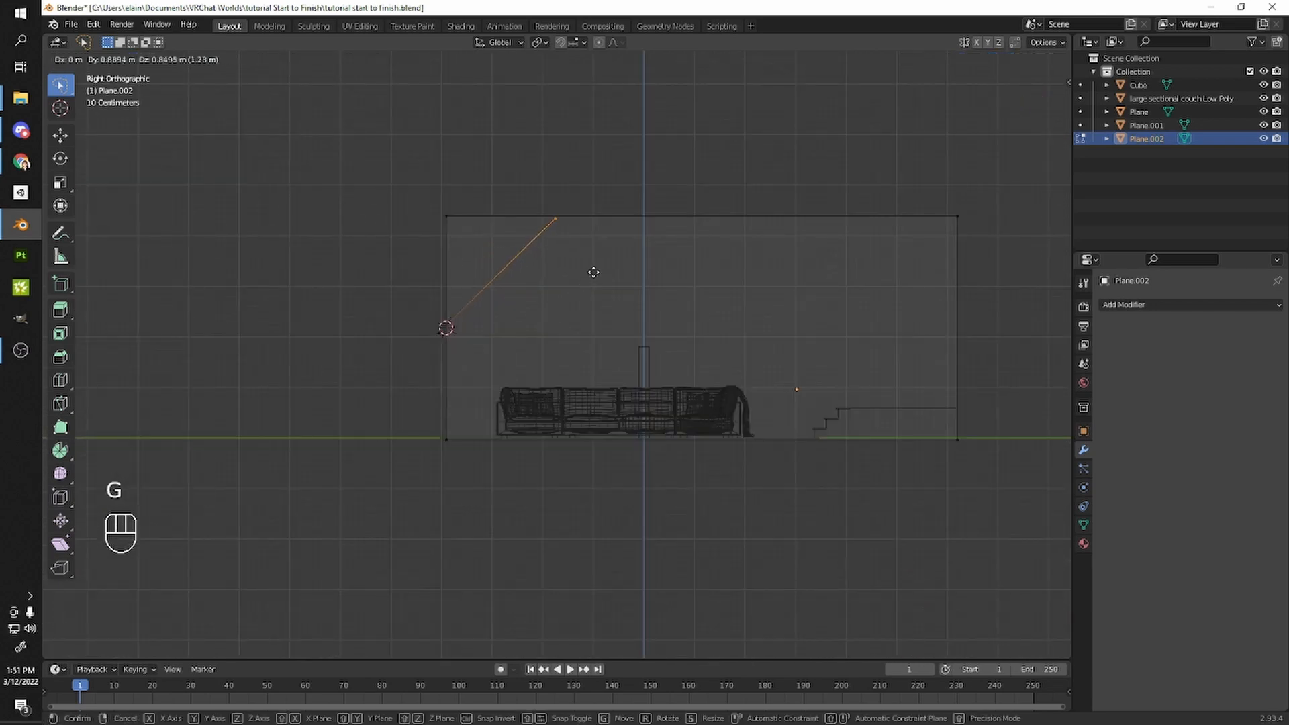
click(596, 268)
scroll(595, 269, up, 2)
key(Tab)
key(shift+z)
key(Tab)
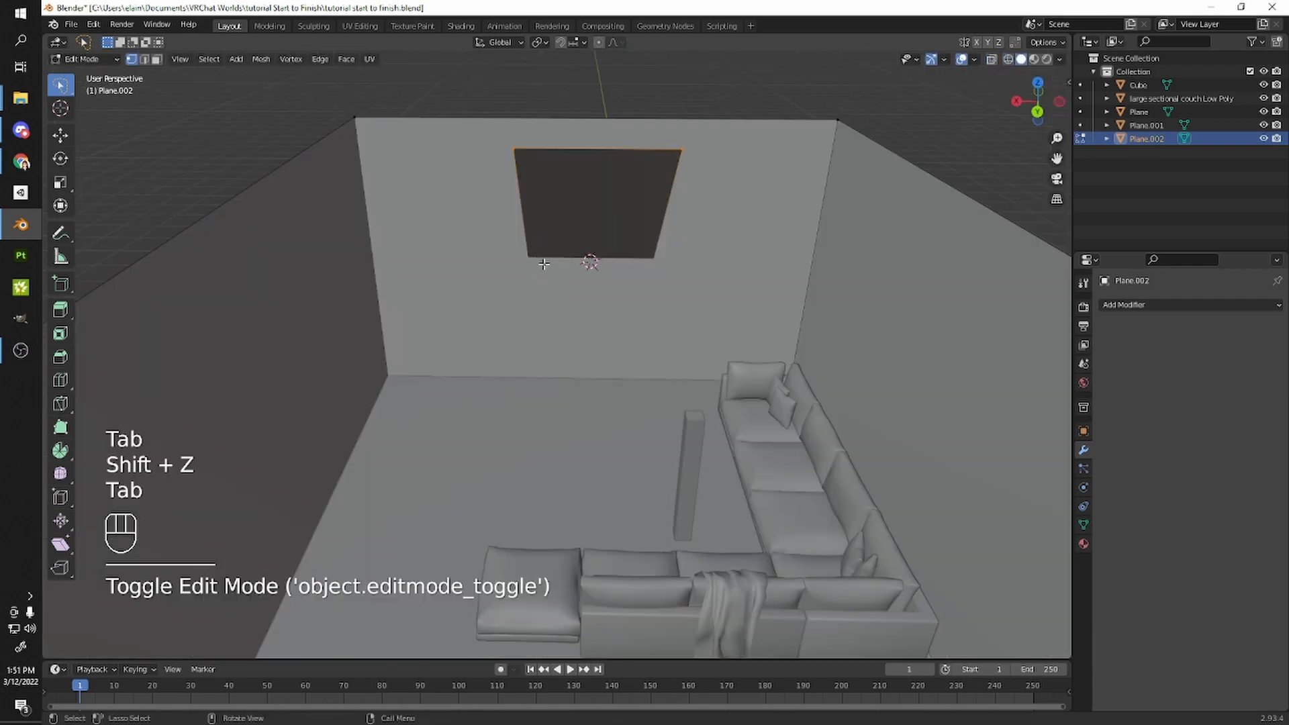
- Scale the slanted panel's face along X until it spans the full width between the side walls
key(3)
click(574, 229)
scroll(690, 246, down, 4)
mouse_move(661, 256)
middle_down()
mouse_move(668, 280)
mouse_move(665, 259)
middle_up()
key(s)
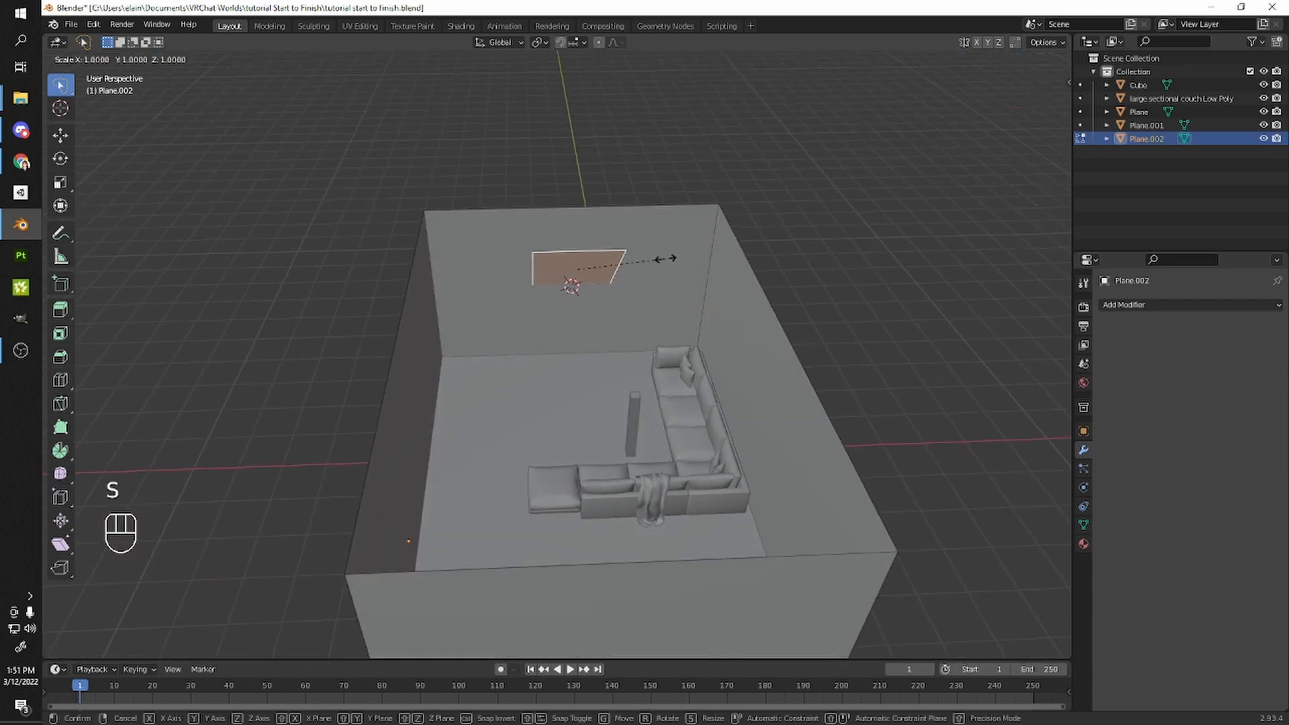
key(x)
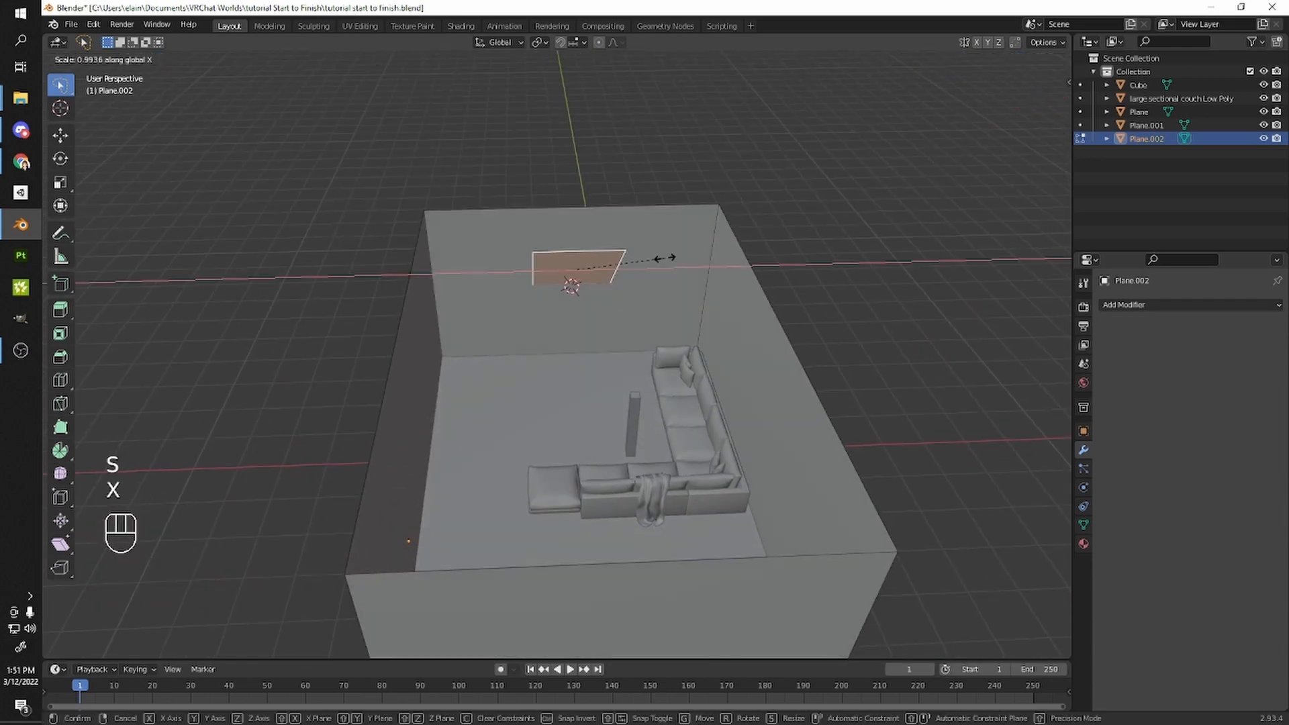
click(901, 280)
middle_drag(875, 282, 749, 324)
key(Tab)
- Examine from several angles how the widened slanted panel meets the side walls, end wall and ceiling line
scroll(526, 368, up, 5)
middle_drag(527, 369, 480, 338)
scroll(492, 319, up, 2)
scroll(691, 331, down, 4)
middle_drag(480, 338, 523, 380)
scroll(466, 341, down, 5)
middle_drag(630, 428, 624, 318)
scroll(878, 269, up, 4)
middle_drag(862, 317, 719, 336)
scroll(719, 336, down, 5)
middle_drag(410, 329, 385, 351)
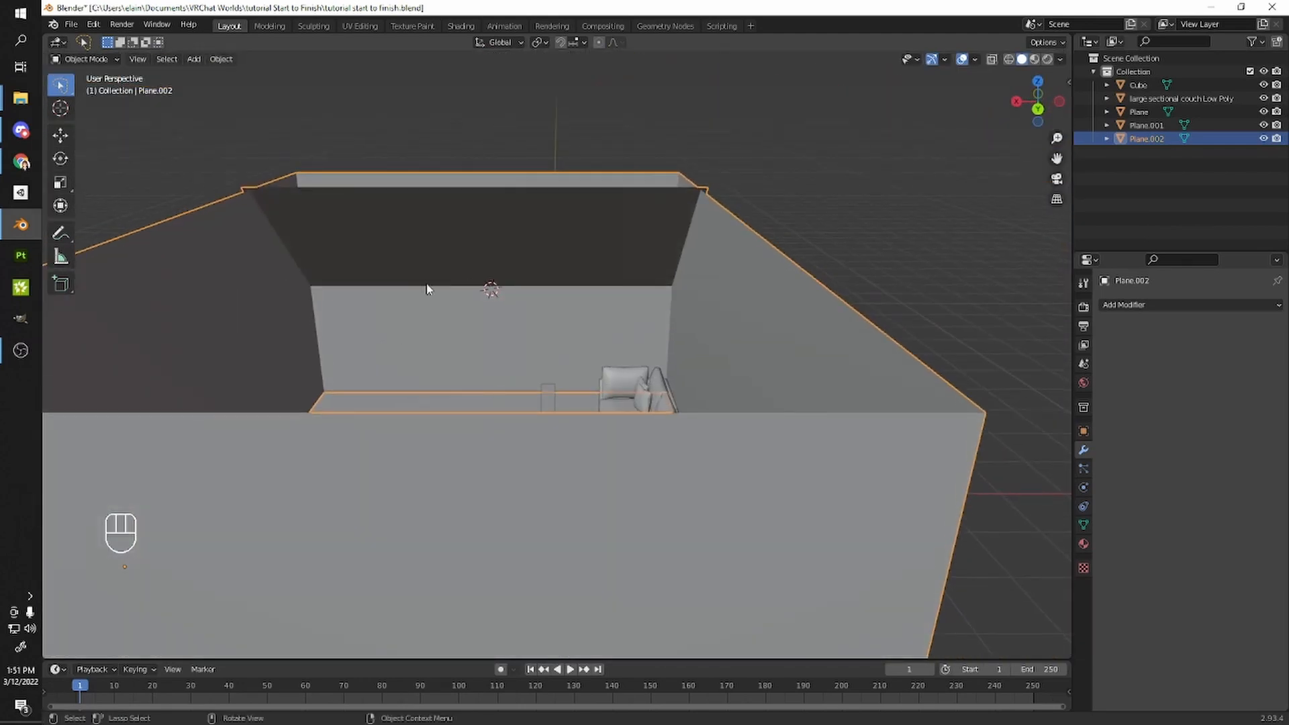
middle_drag(509, 255, 623, 280)
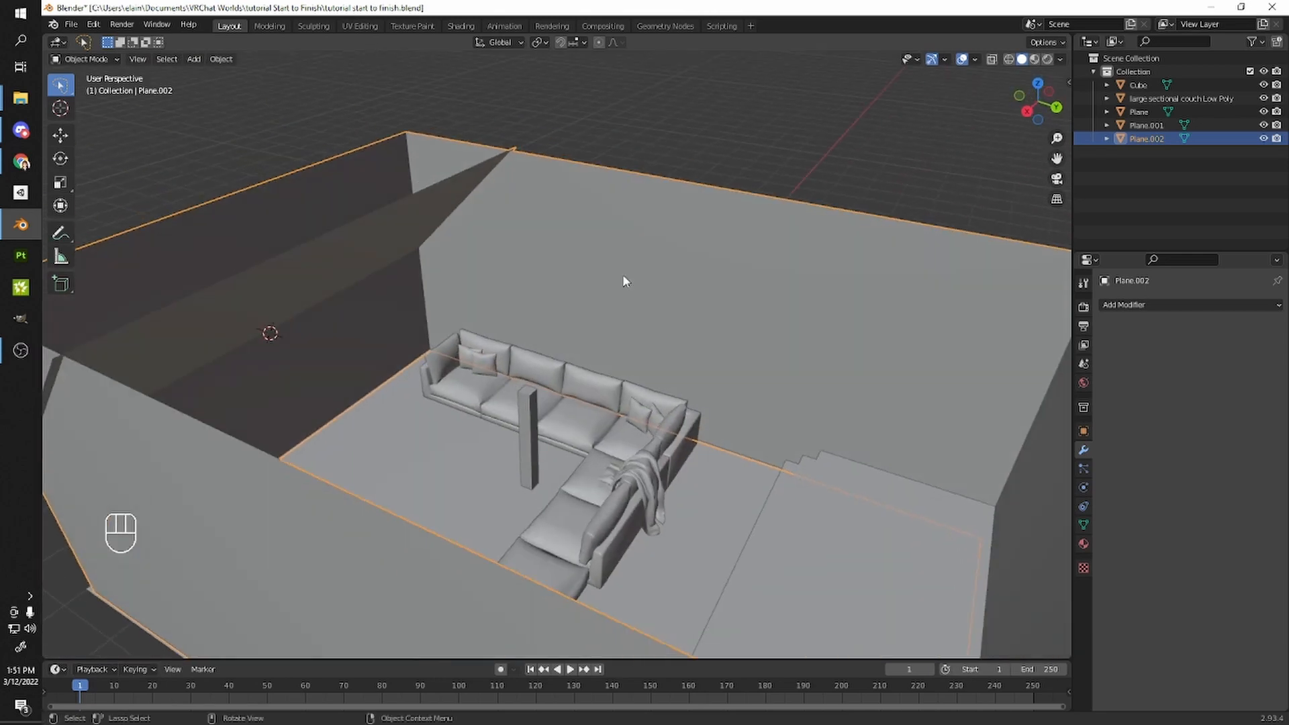
middle_drag(584, 251, 735, 482)
- Separate the slanted panel's face from the room mesh into its own object
key(Tab)
key(Tab)
key(Tab)
mouse_move(386, 227)
middle_down()
mouse_move(499, 310)
mouse_move(705, 371)
middle_up()
scroll(702, 375, down, 4)
middle_drag(637, 428, 614, 384)
mouse_move(840, 310)
mouse_down()
mouse_move(615, 161)
mouse_move(1006, 477)
mouse_up()
click(502, 334)
mouse_move(868, 213)
mouse_down()
mouse_move(856, 245)
mouse_move(866, 221)
mouse_up()
mouse_move(763, 247)
middle_down()
mouse_move(699, 268)
mouse_move(623, 261)
mouse_move(596, 291)
mouse_move(716, 324)
mouse_move(690, 280)
mouse_move(612, 273)
middle_up()
click(570, 272)
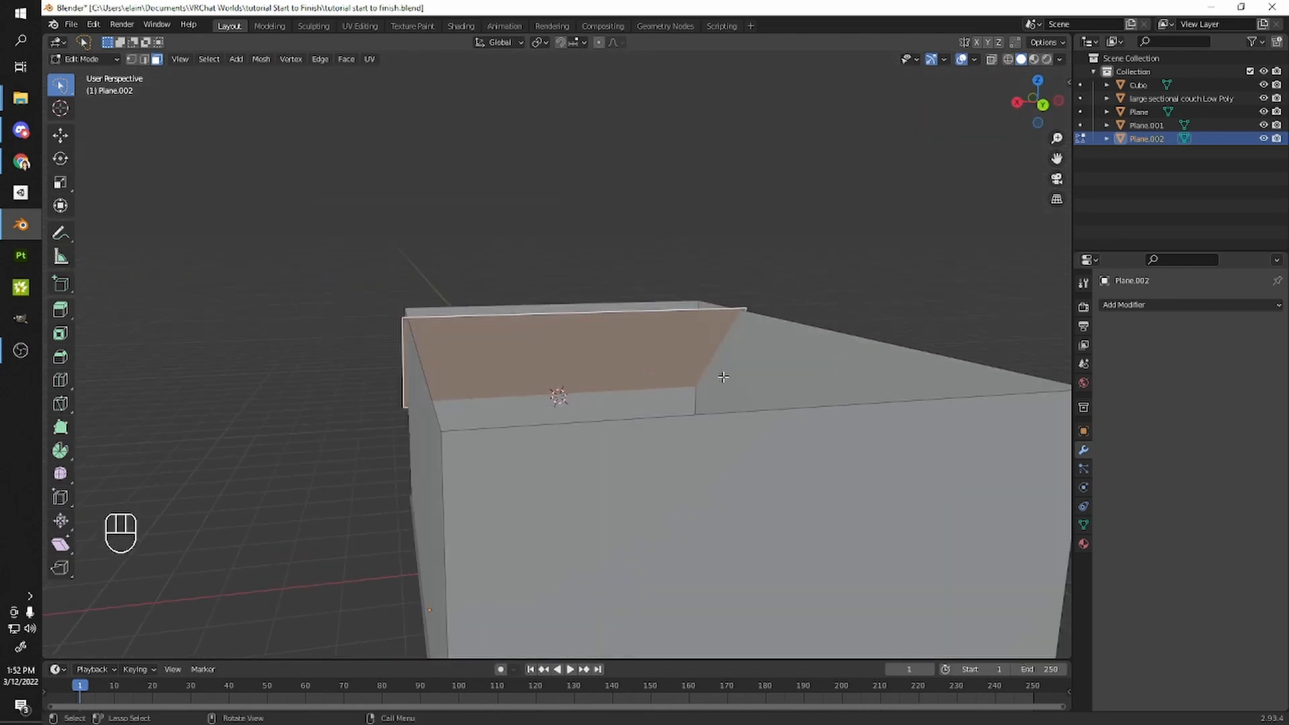
shift+middle_drag(609, 344, 592, 347)
key(p)
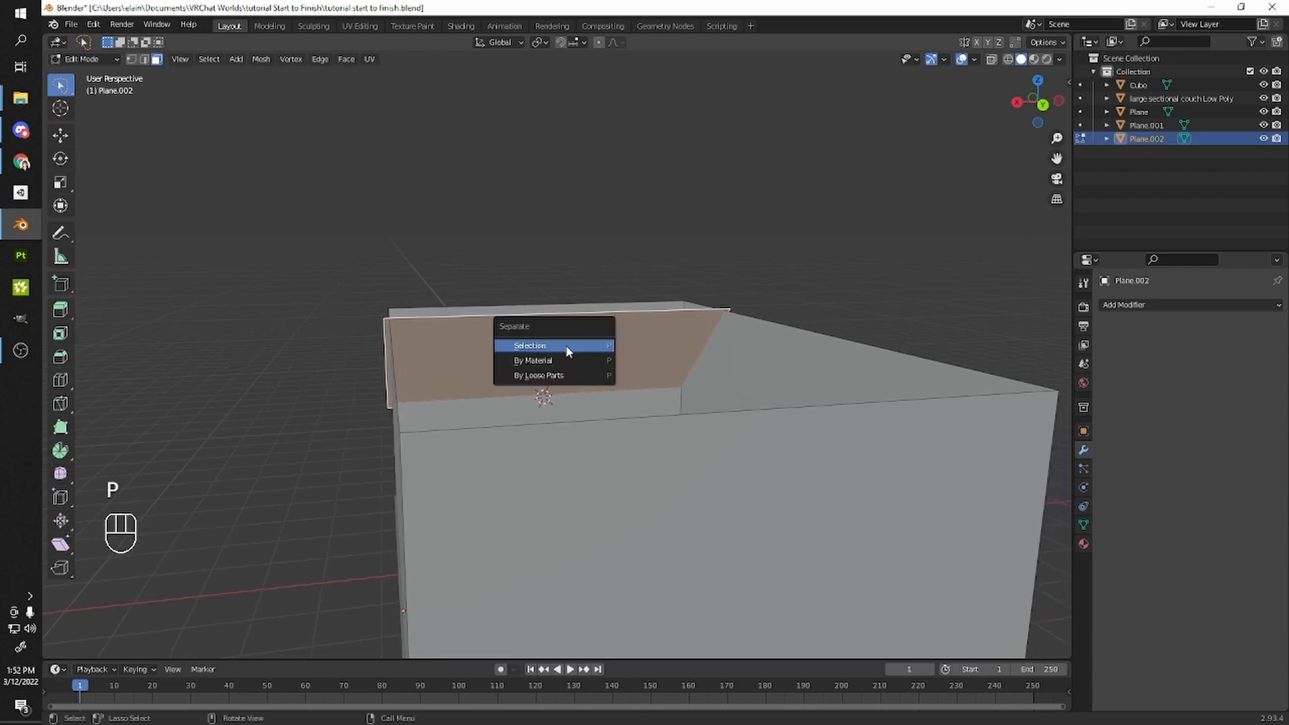
click(532, 346)
middle_drag(532, 354, 561, 360)
key(Tab)
- Add a Mirror modifier to the separated slanted panel
click(580, 303)
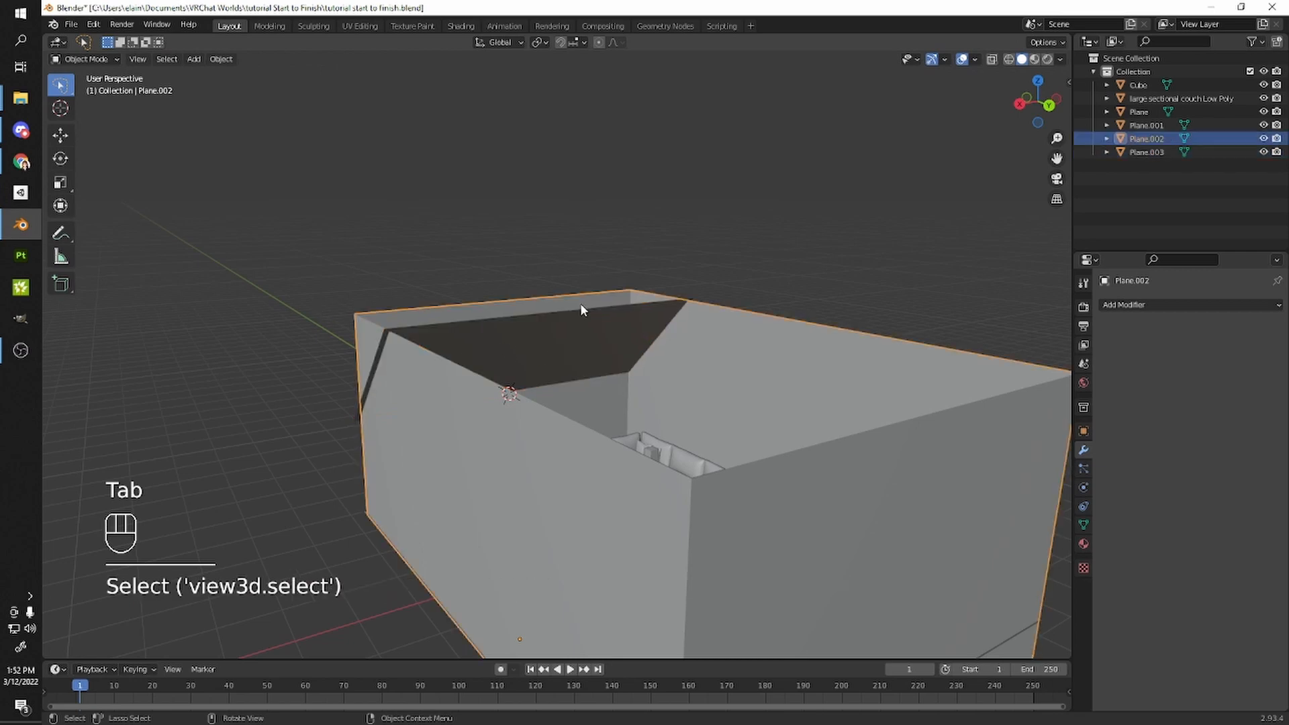
click(590, 317)
click(592, 319)
click(594, 325)
middle_drag(535, 311, 440, 213)
middle_drag(392, 347, 371, 189)
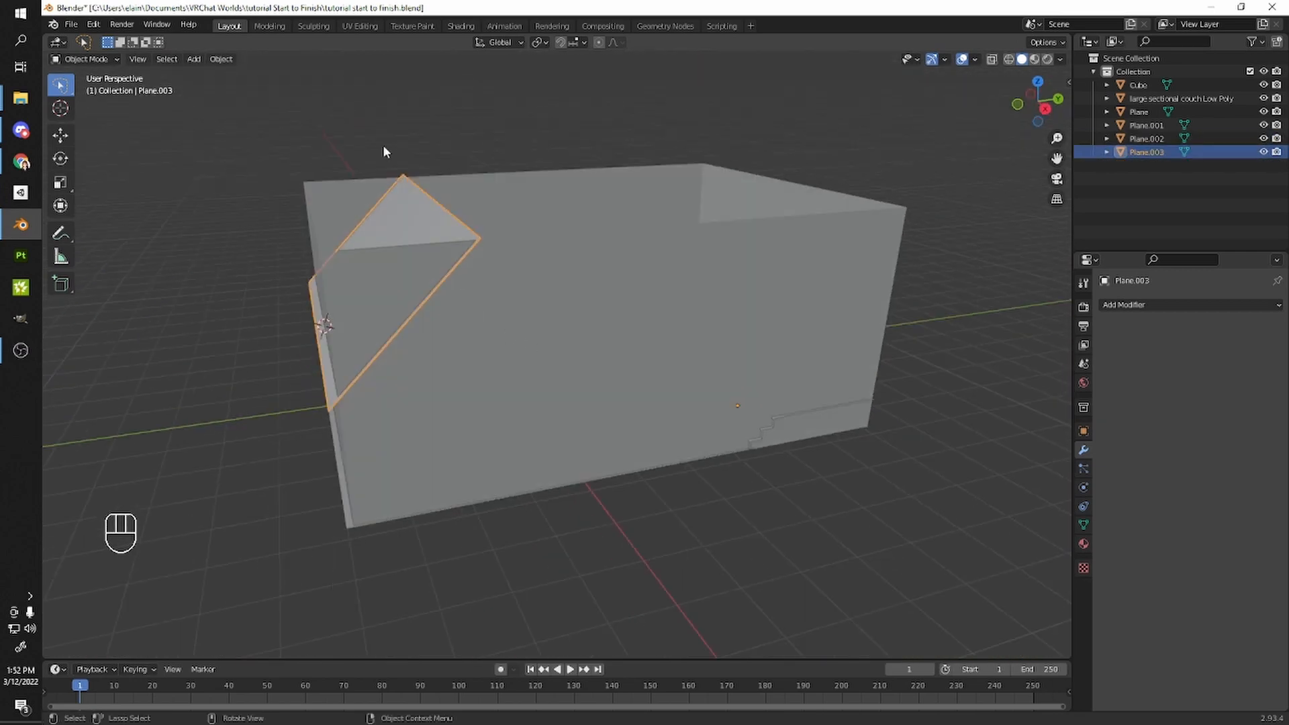
middle_drag(878, 378, 724, 387)
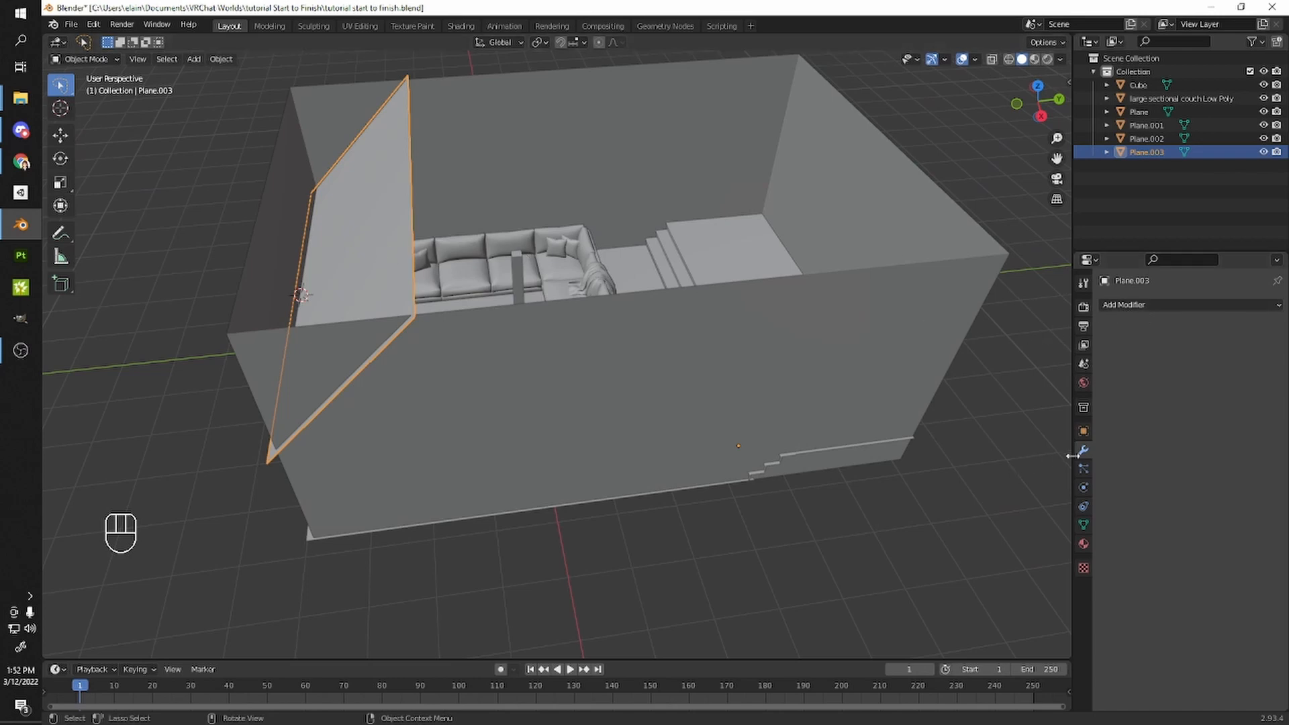
click(1145, 306)
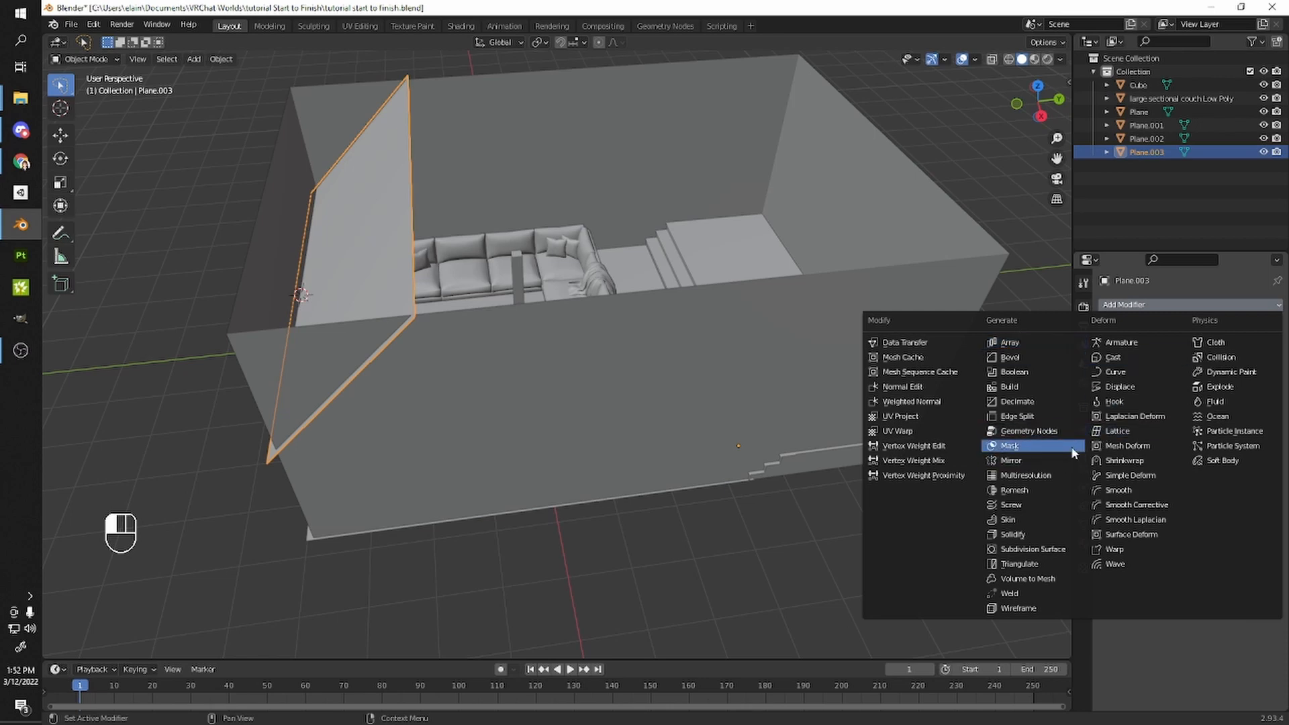
click(1060, 459)
- Apply the slanted panel's object transform and set its mirror axis to Y only
middle_drag(745, 325, 719, 251)
scroll(787, 274, up, 3)
scroll(857, 491, down, 4)
middle_drag(753, 346, 759, 403)
middle_drag(833, 288, 776, 388)
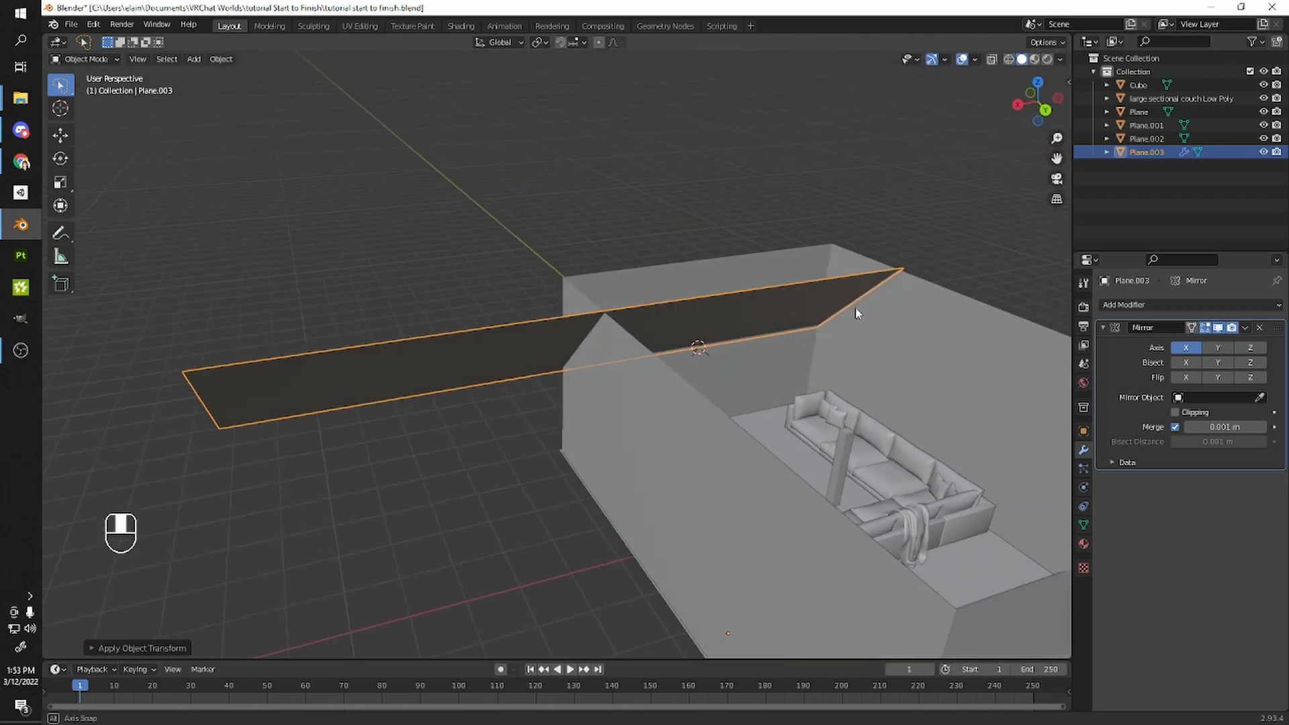
scroll(816, 327, down, 4)
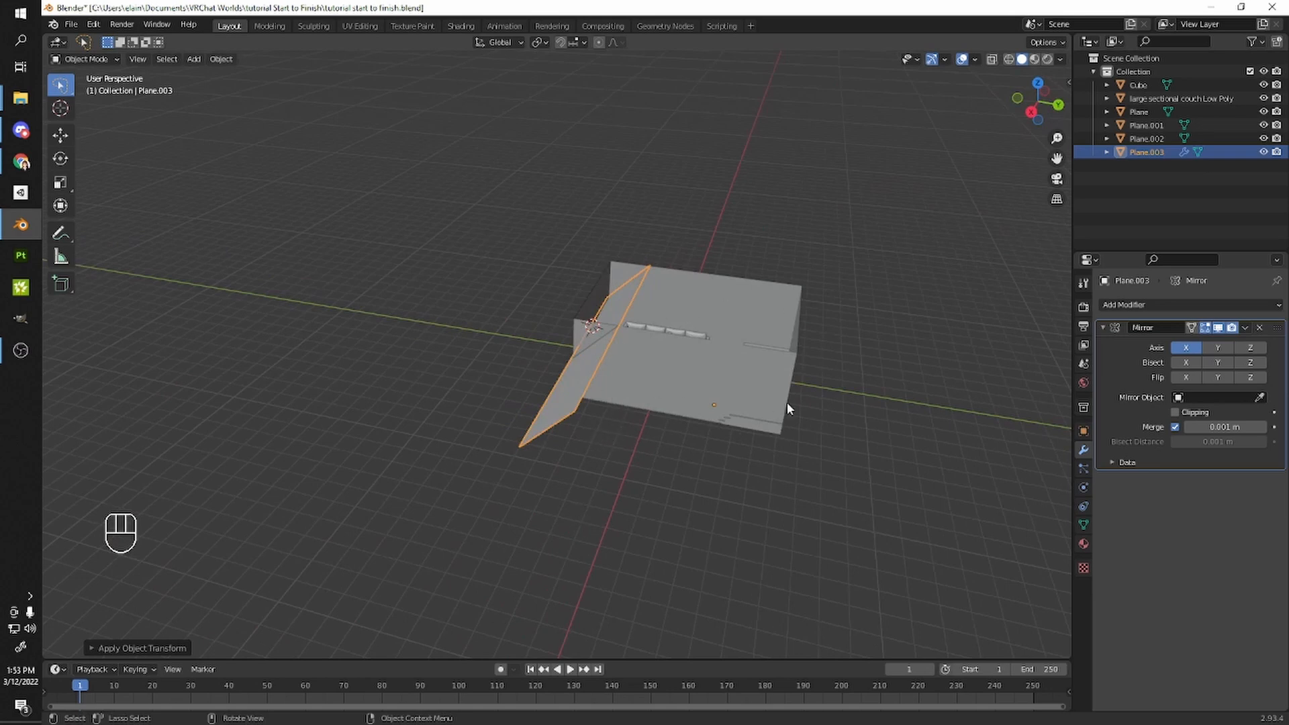
click(1172, 351)
click(1217, 349)
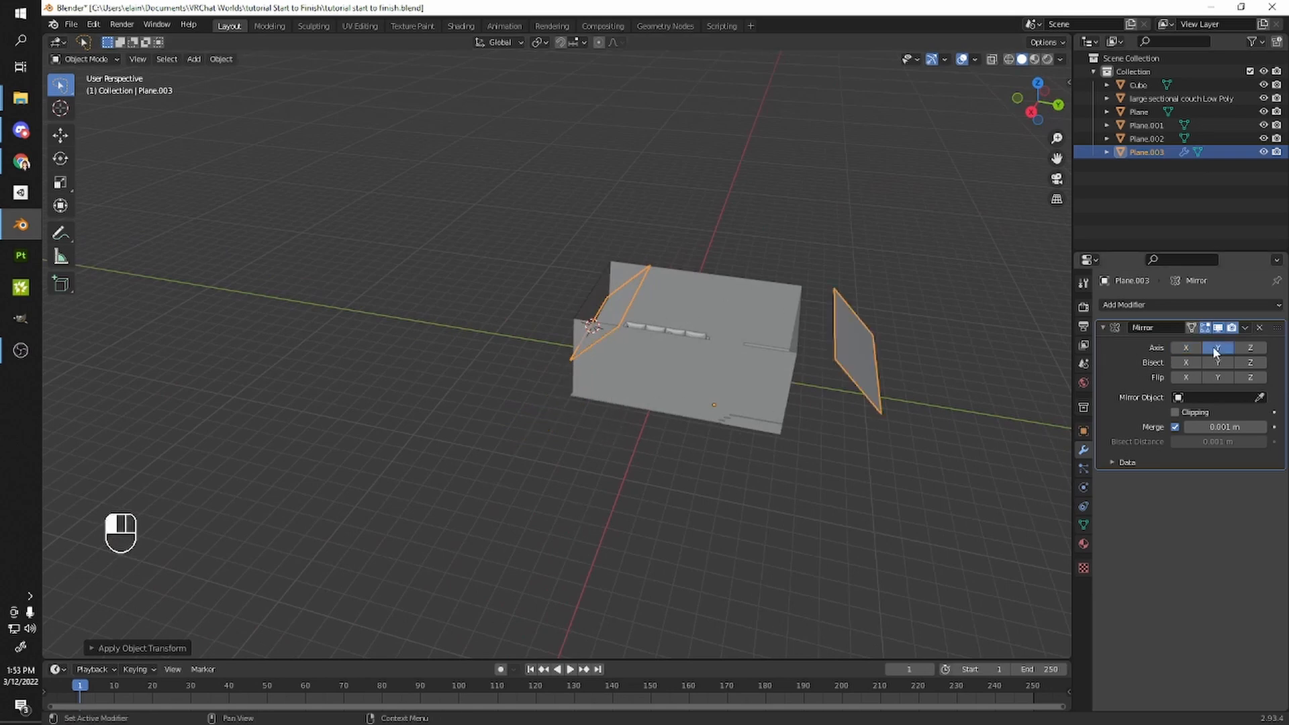
middle_drag(929, 336, 669, 364)
scroll(658, 382, up, 3)
middle_drag(784, 359, 764, 368)
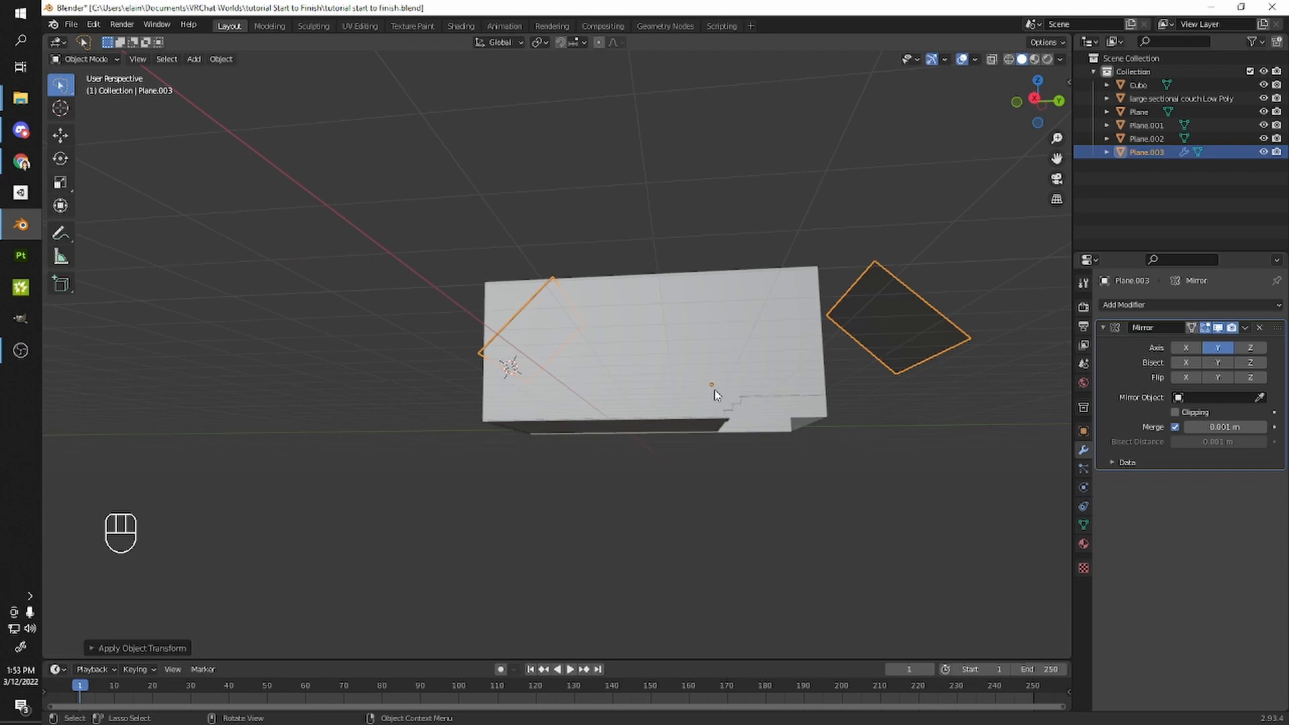
- Examine the mirrored panel's position relative to the room's far wall and the original panel
click(692, 354)
middle_drag(696, 348, 637, 441)
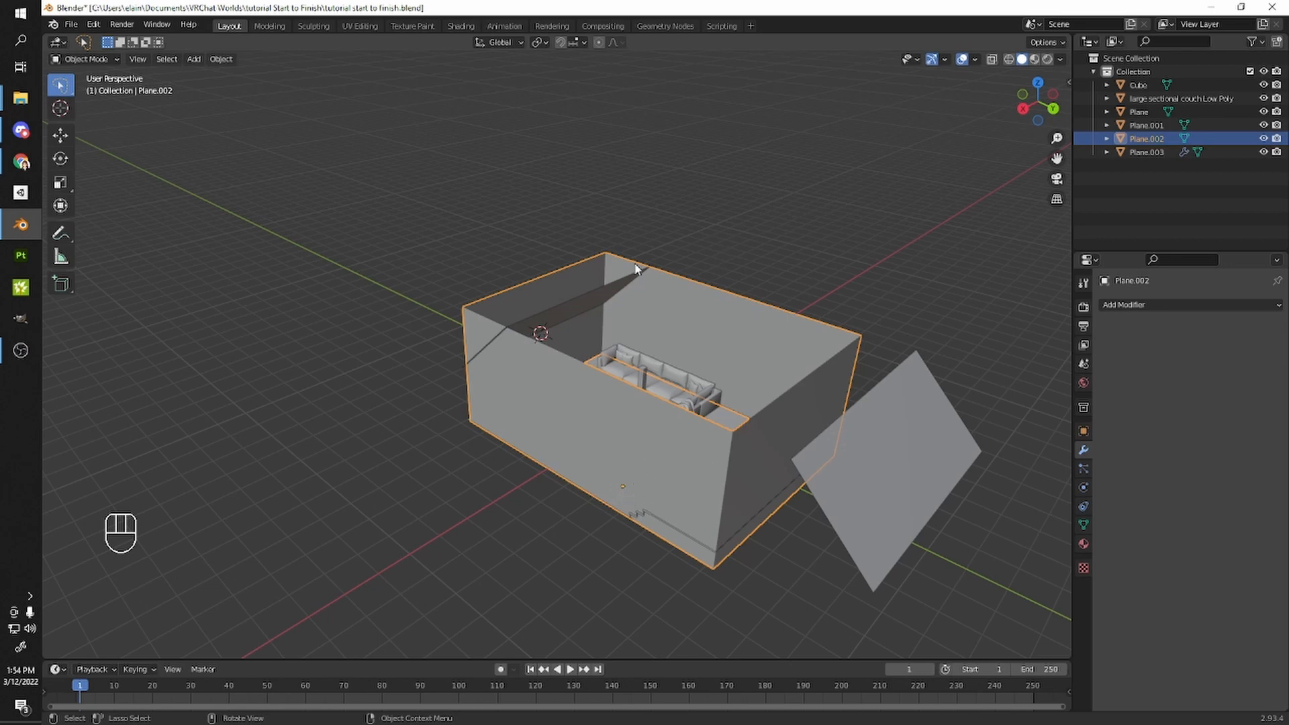
click(586, 300)
click(764, 334)
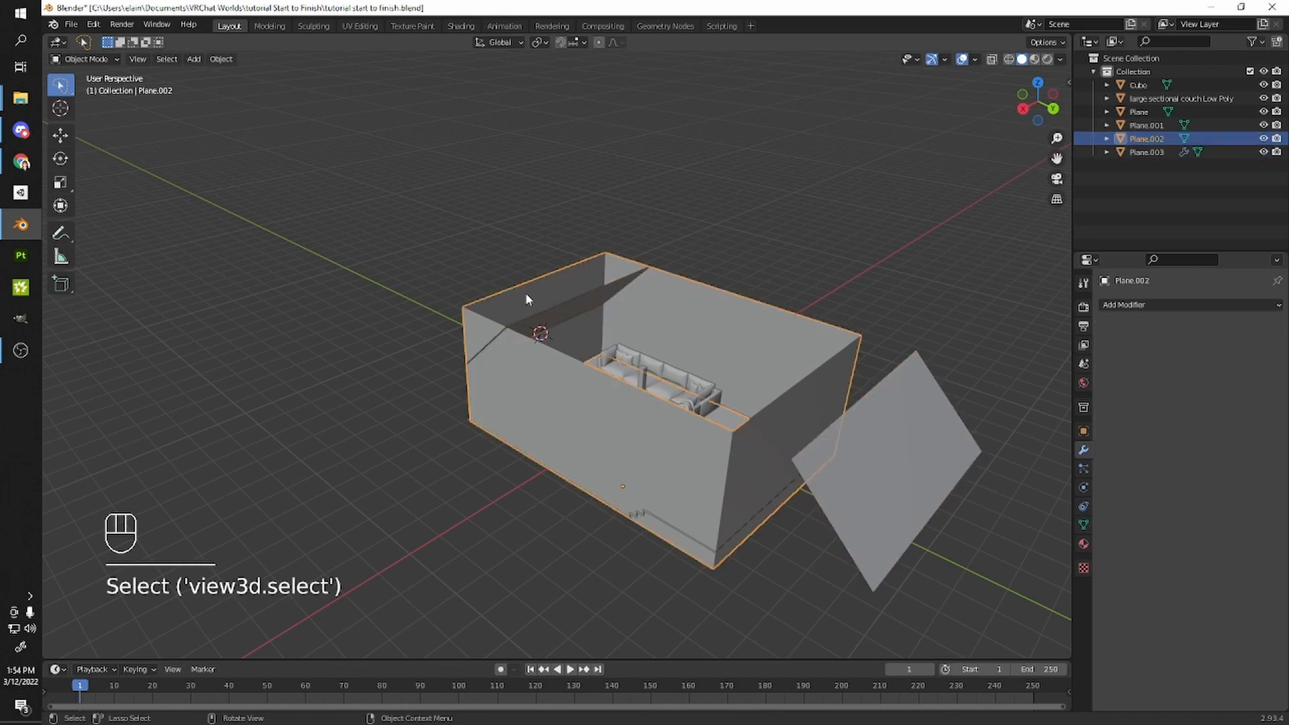
click(556, 316)
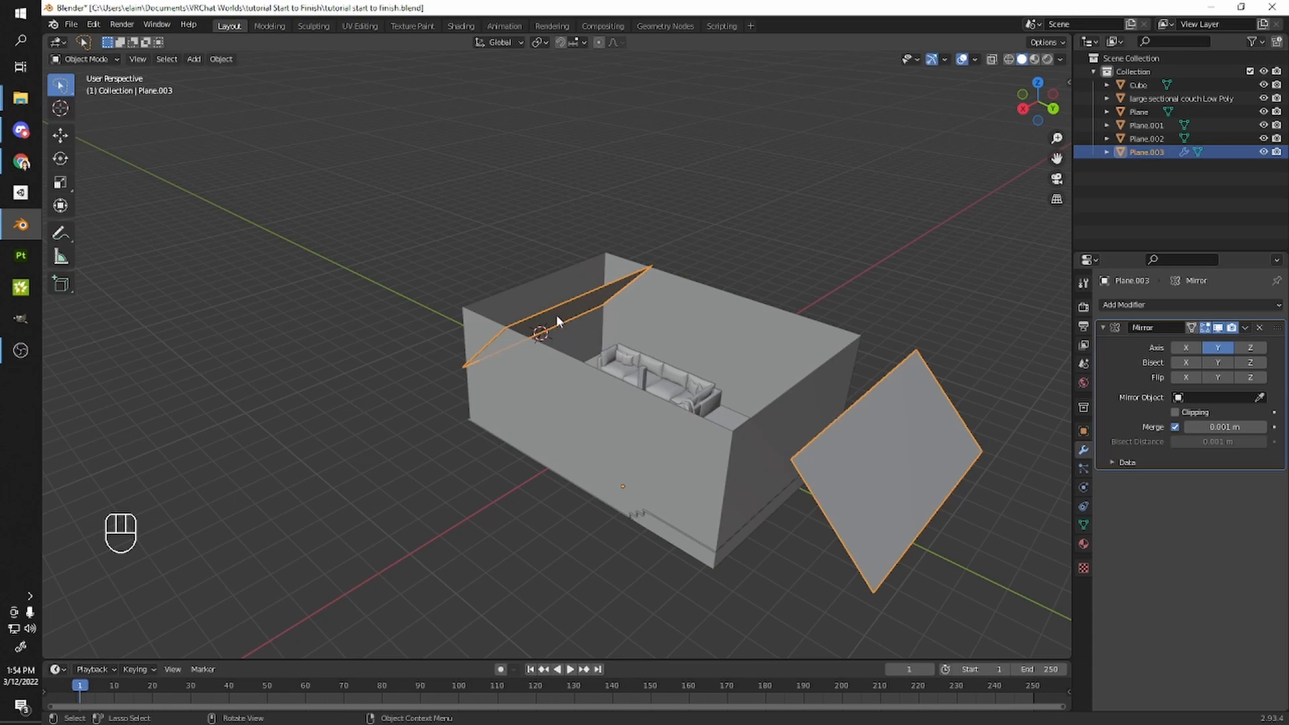
scroll(593, 430, up, 4)
middle_drag(593, 430, 613, 459)
scroll(703, 458, down, 4)
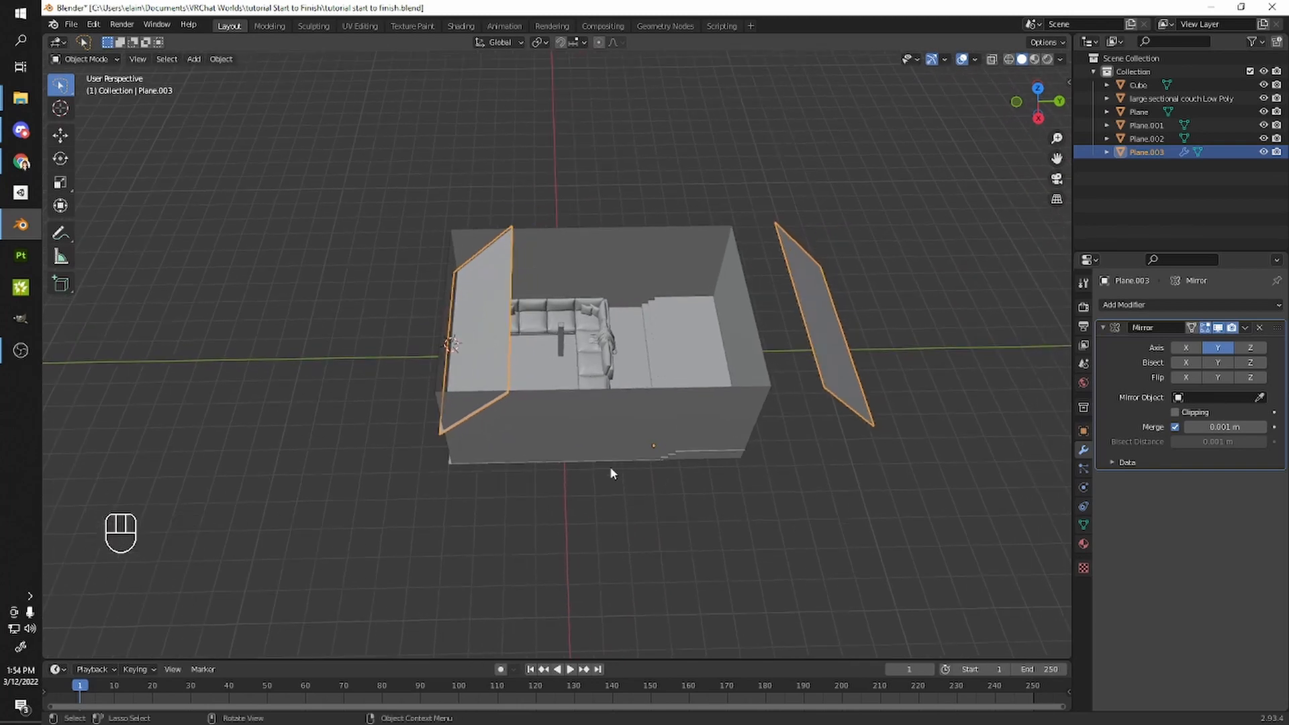
scroll(609, 458, up, 3)
middle_drag(598, 420, 615, 302)
scroll(573, 435, down, 3)
scroll(667, 425, up, 4)
scroll(662, 495, down, 3)
scroll(833, 350, up, 4)
middle_drag(577, 376, 569, 330)
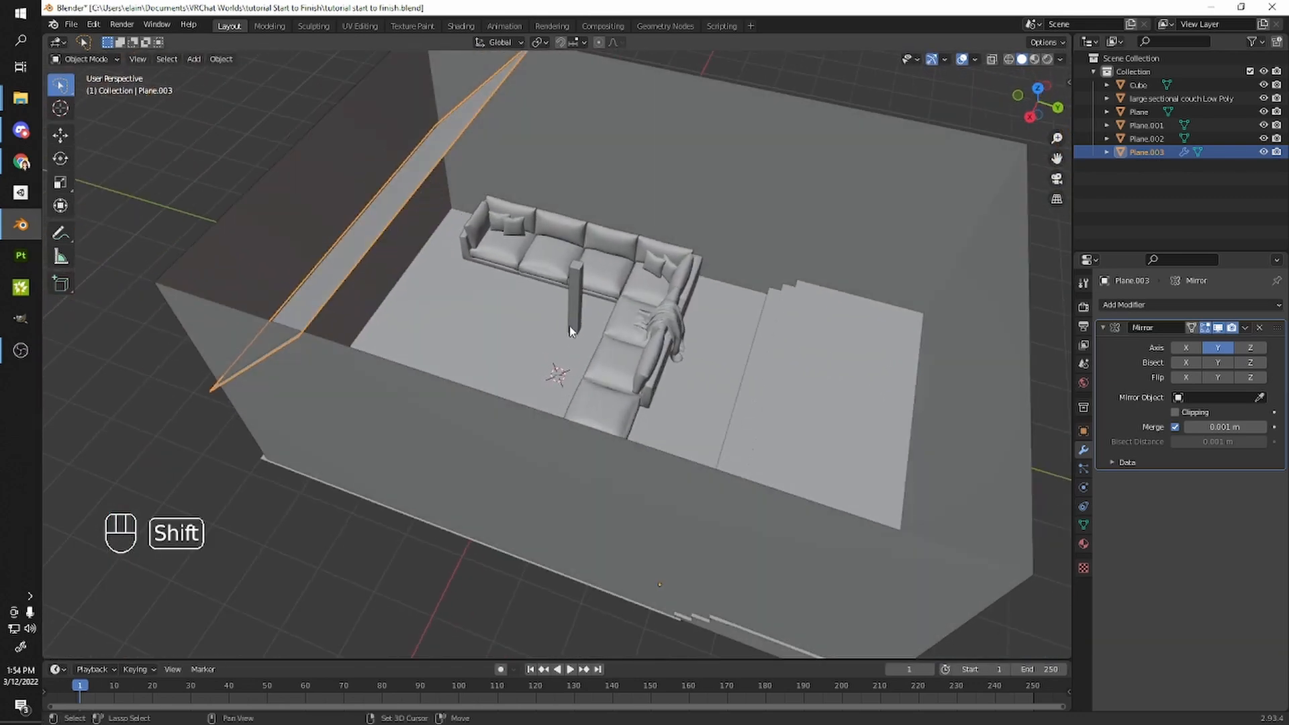
- Add a Plain Axes empty at the 3D cursor on the floor beside the couch
key(shift+a)
mouse_move(566, 339)
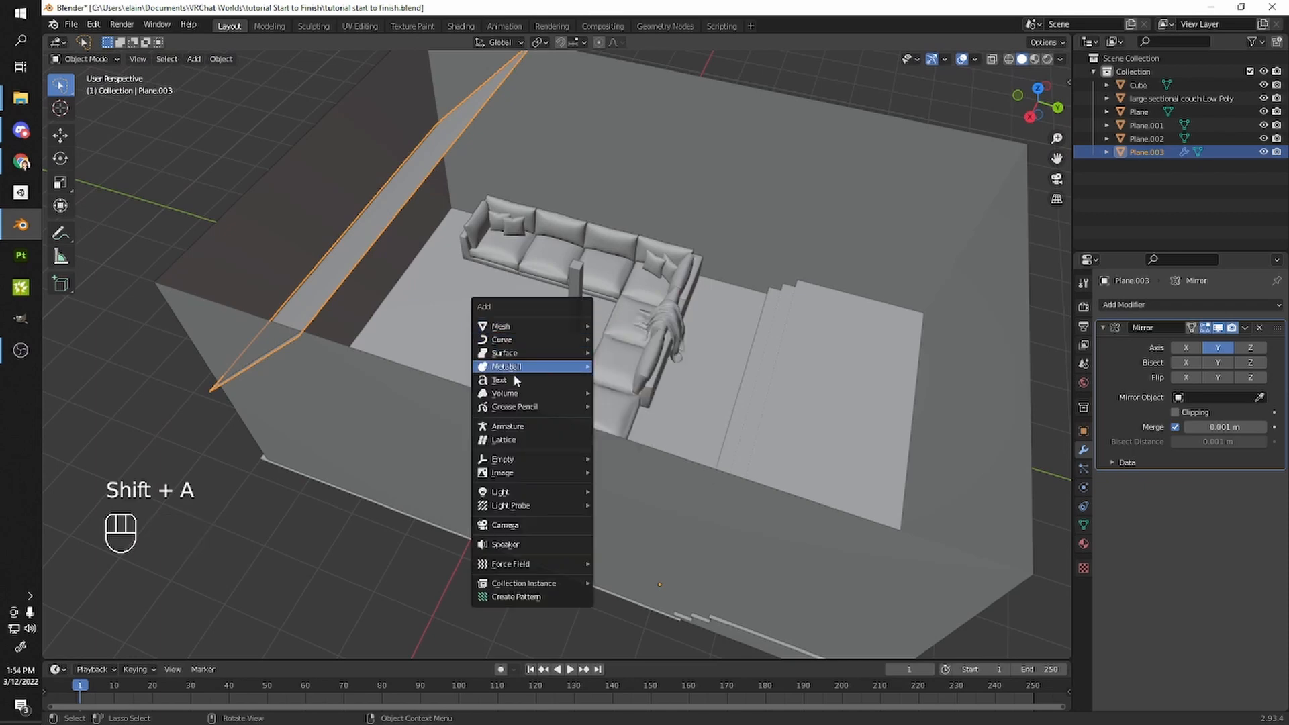
mouse_move(532, 462)
click(610, 458)
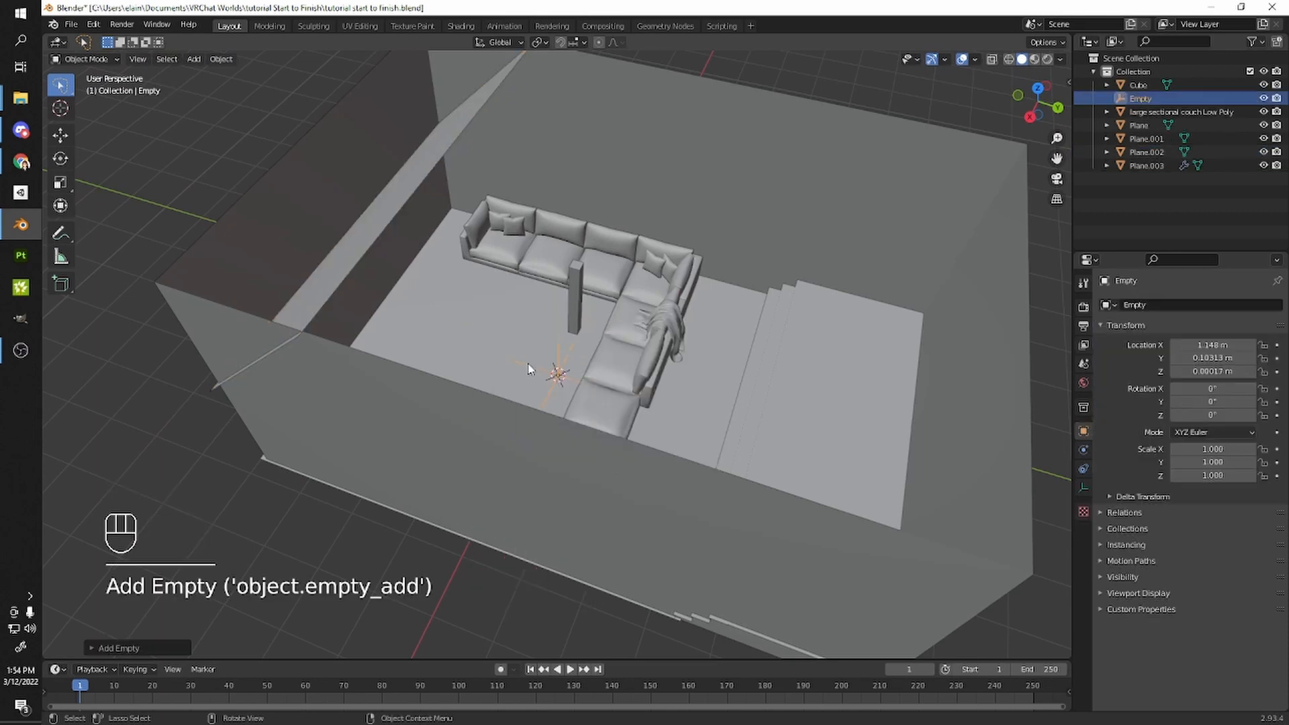
- Assign the empty as the mirror object of the slanted panel's Mirror modifier
mouse_move(543, 341)
middle_down()
mouse_move(530, 315)
mouse_move(533, 360)
middle_up()
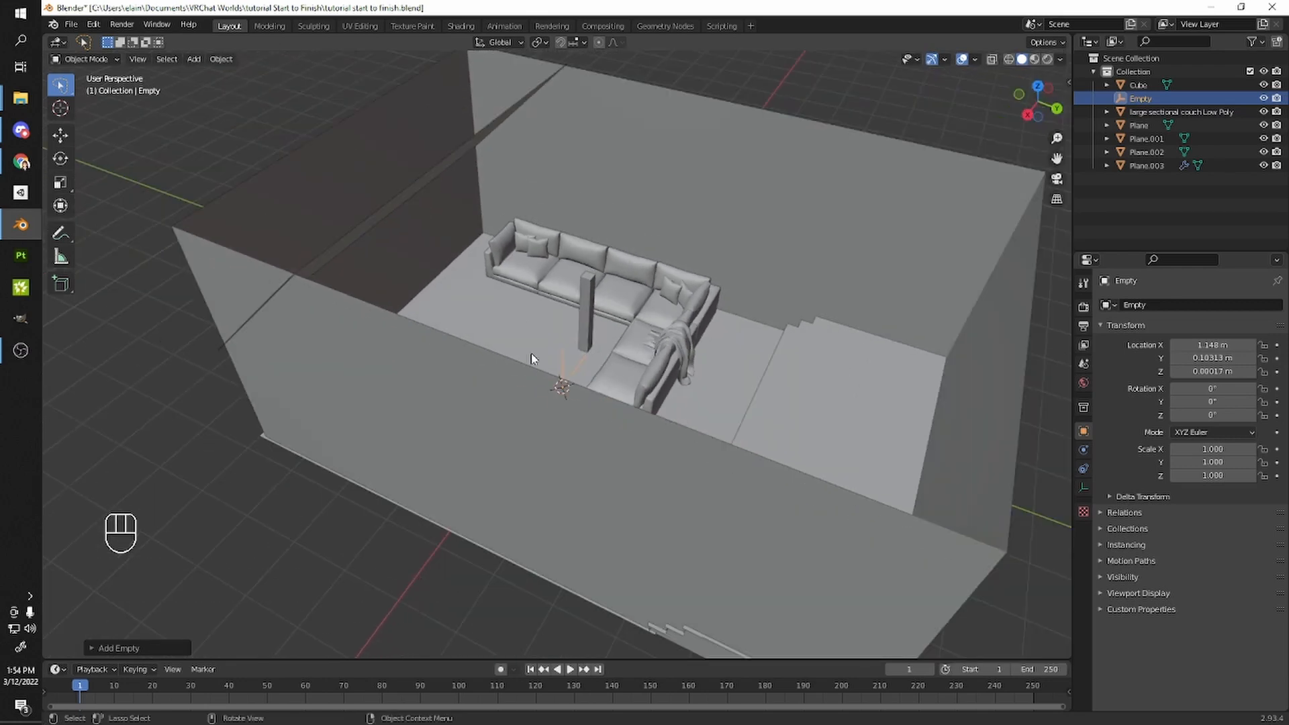
middle_drag(454, 216, 469, 183)
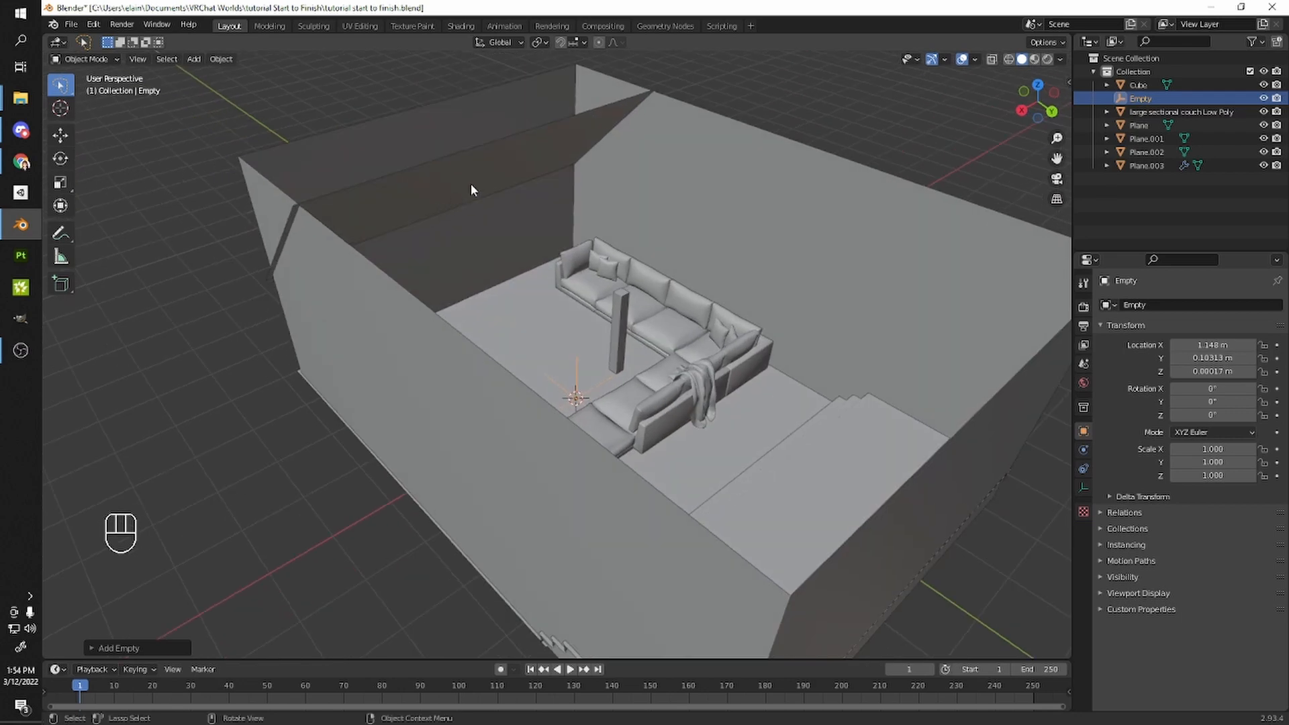
click(469, 184)
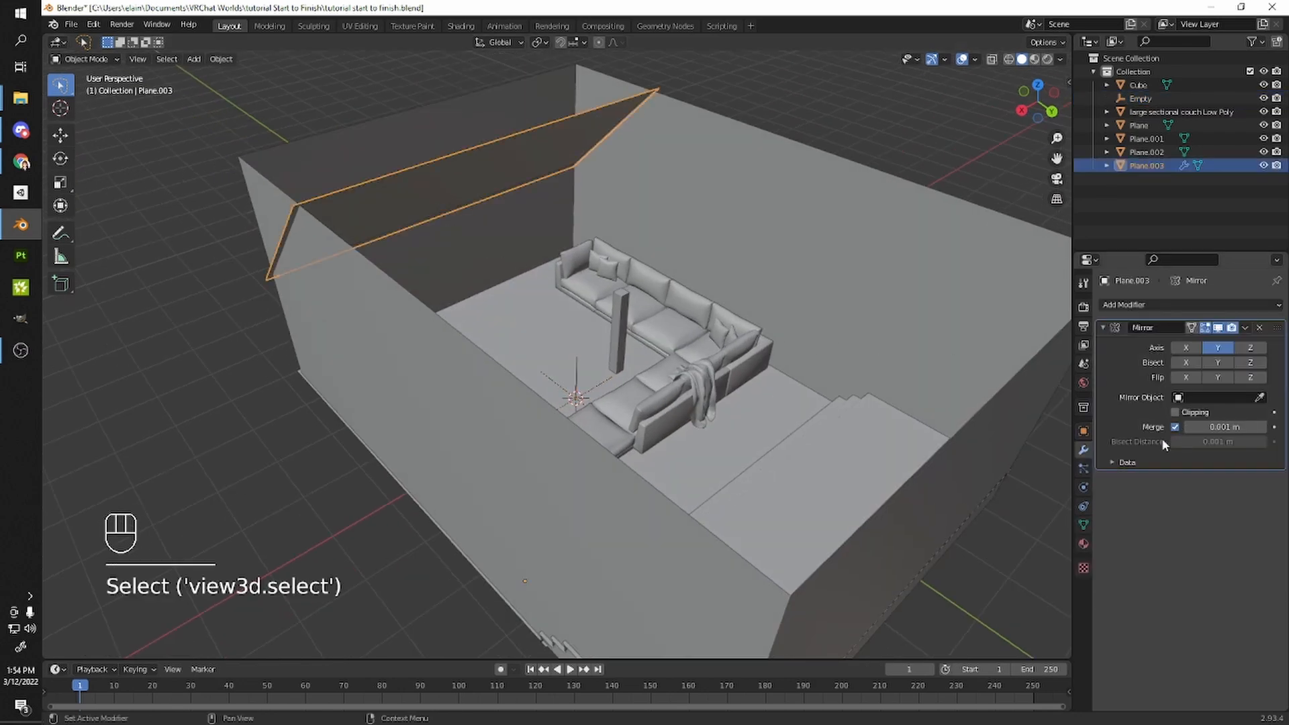
click(1260, 398)
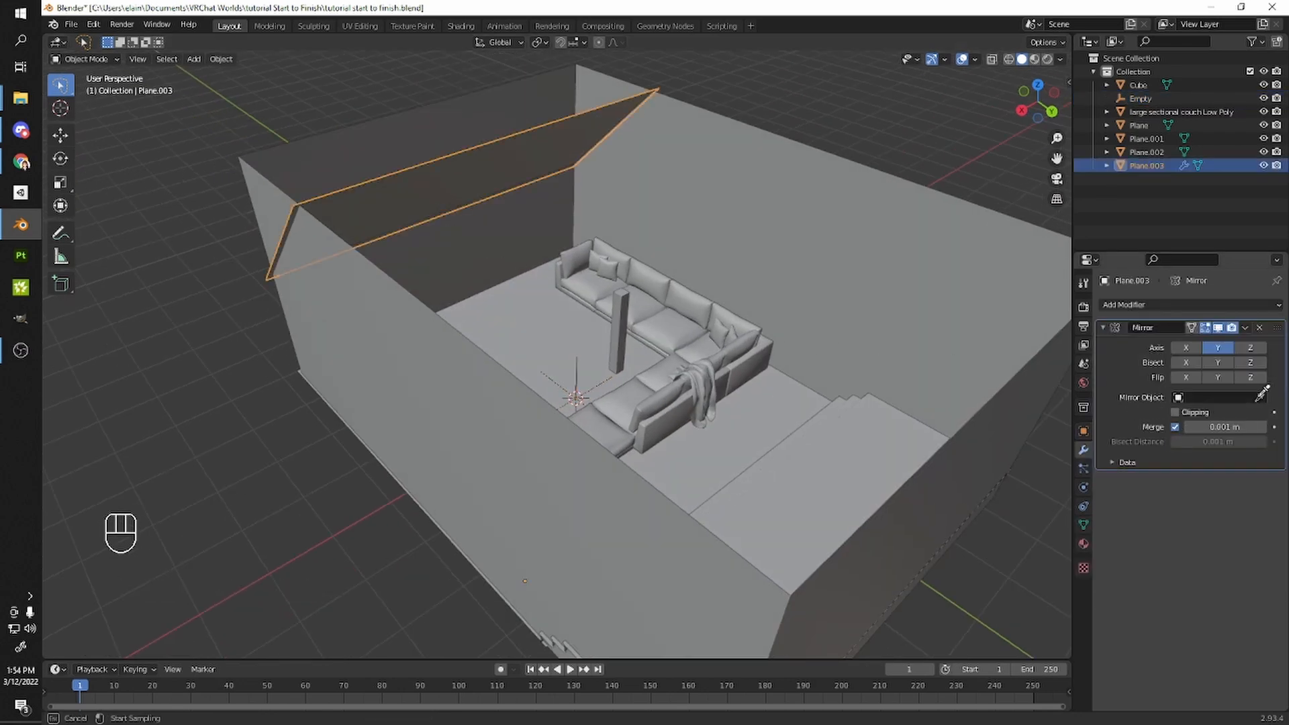
click(582, 365)
middle_drag(578, 377, 526, 314)
scroll(543, 343, up, 2)
- Move the empty along Y to about 1.11 m, aligning the mirrored panel with the room's far wall in the wireframe side view
click(542, 344)
middle_drag(554, 364, 567, 376)
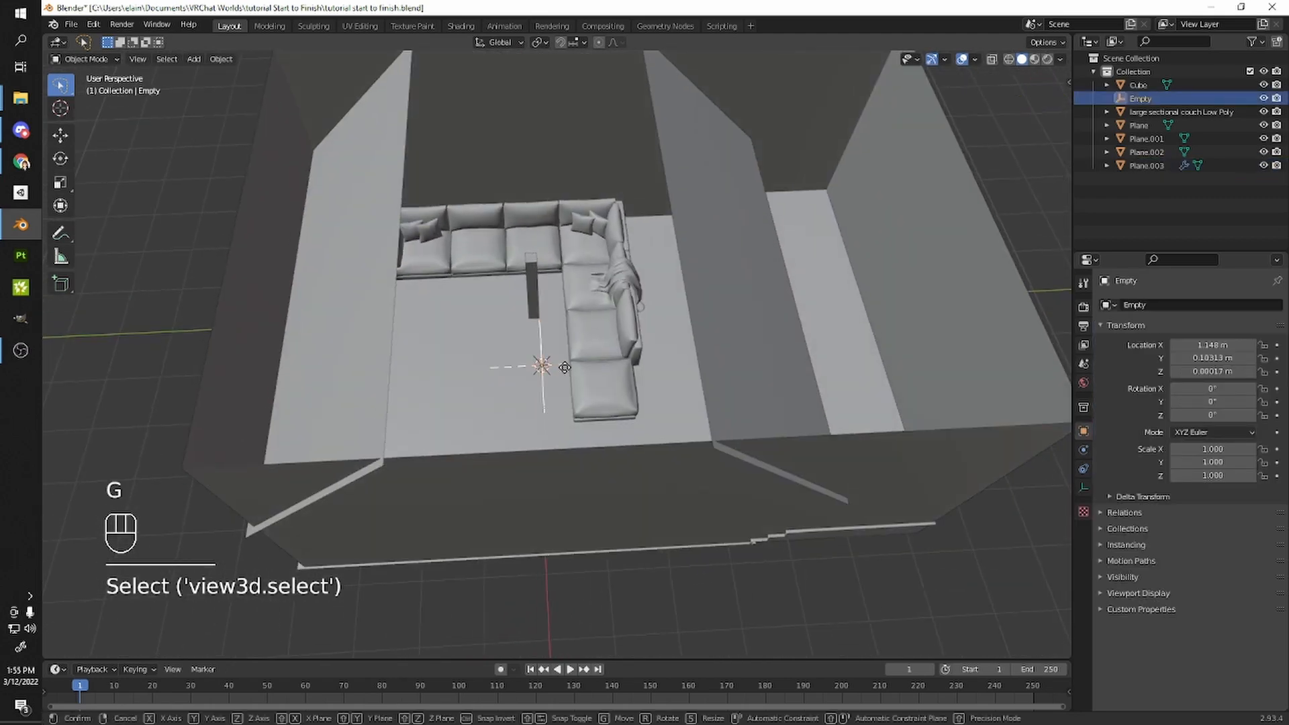
key(g)
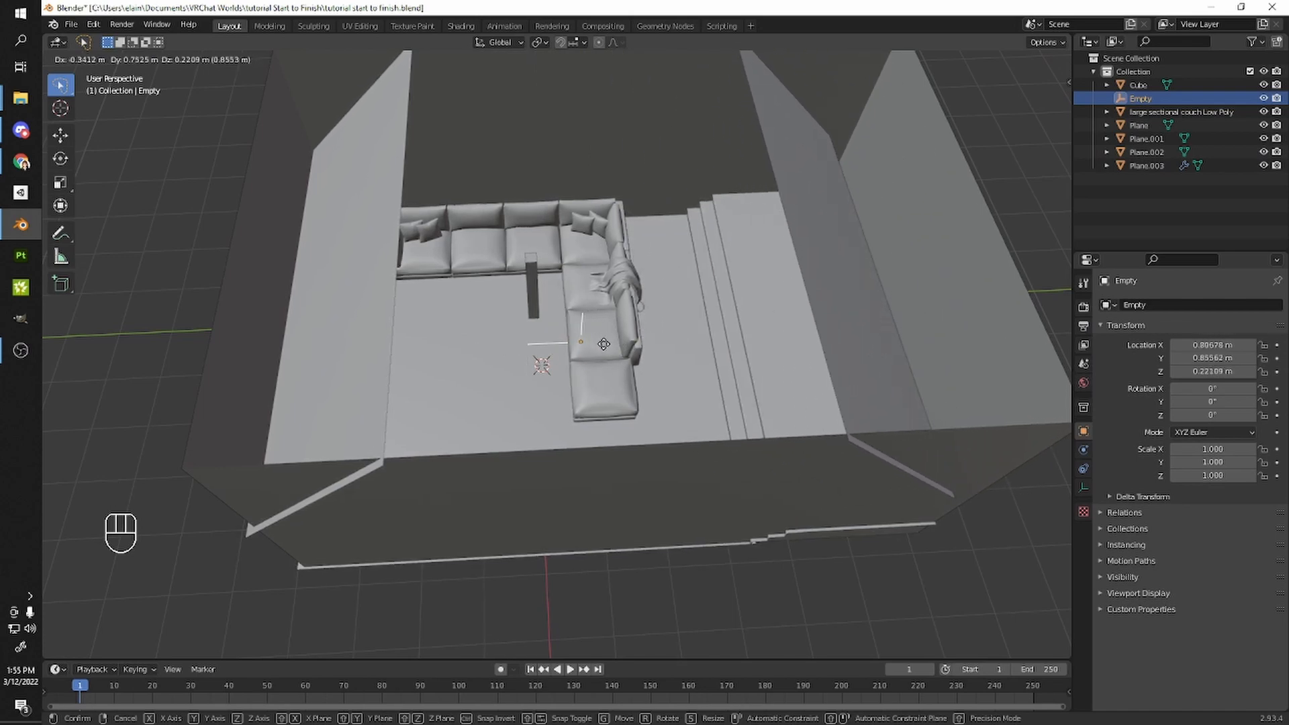
key(y)
click(629, 350)
middle_drag(629, 349, 553, 403)
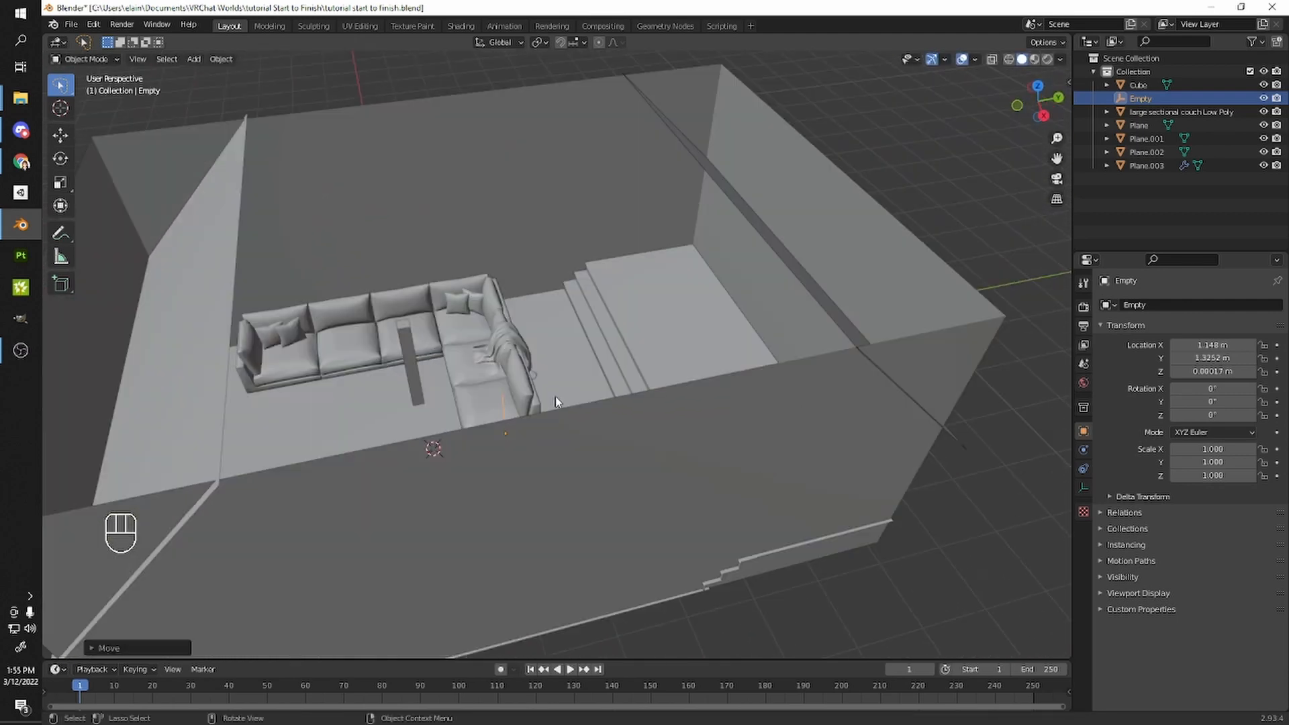
key(KP_3)
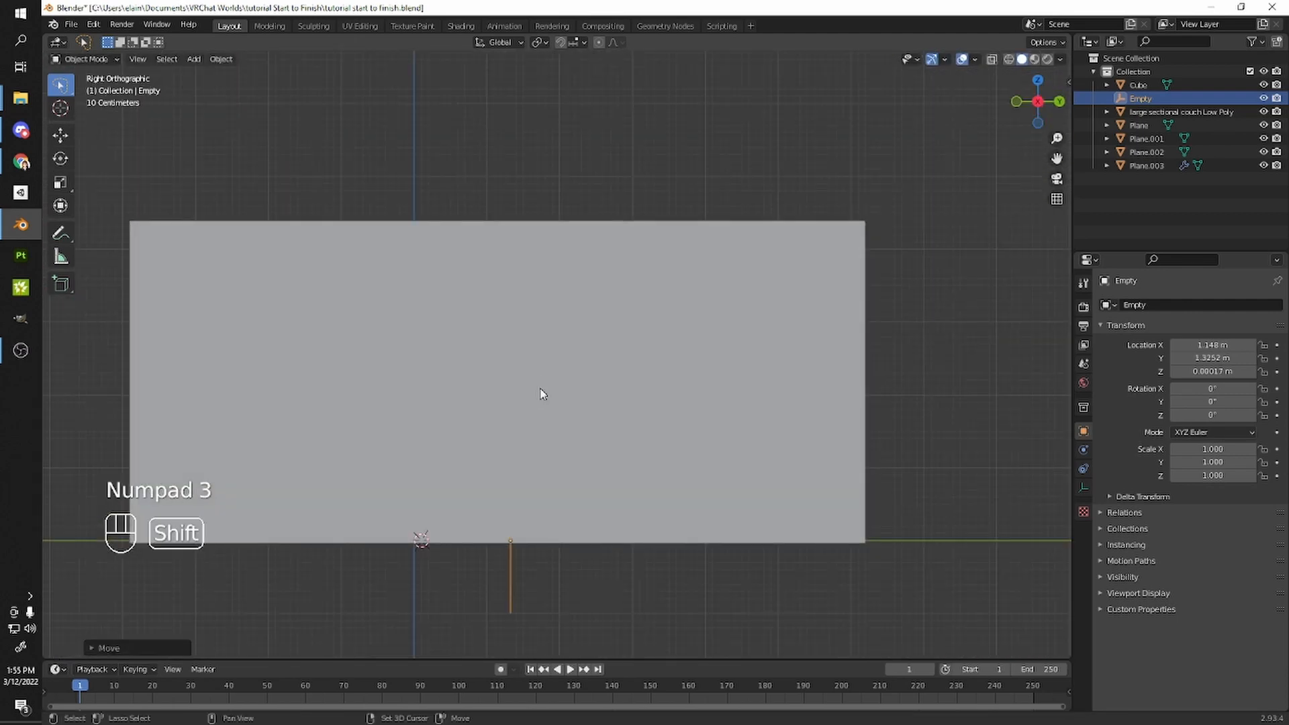
key(shift+z)
shift+middle_drag(562, 429, 662, 360)
key(g)
key(y)
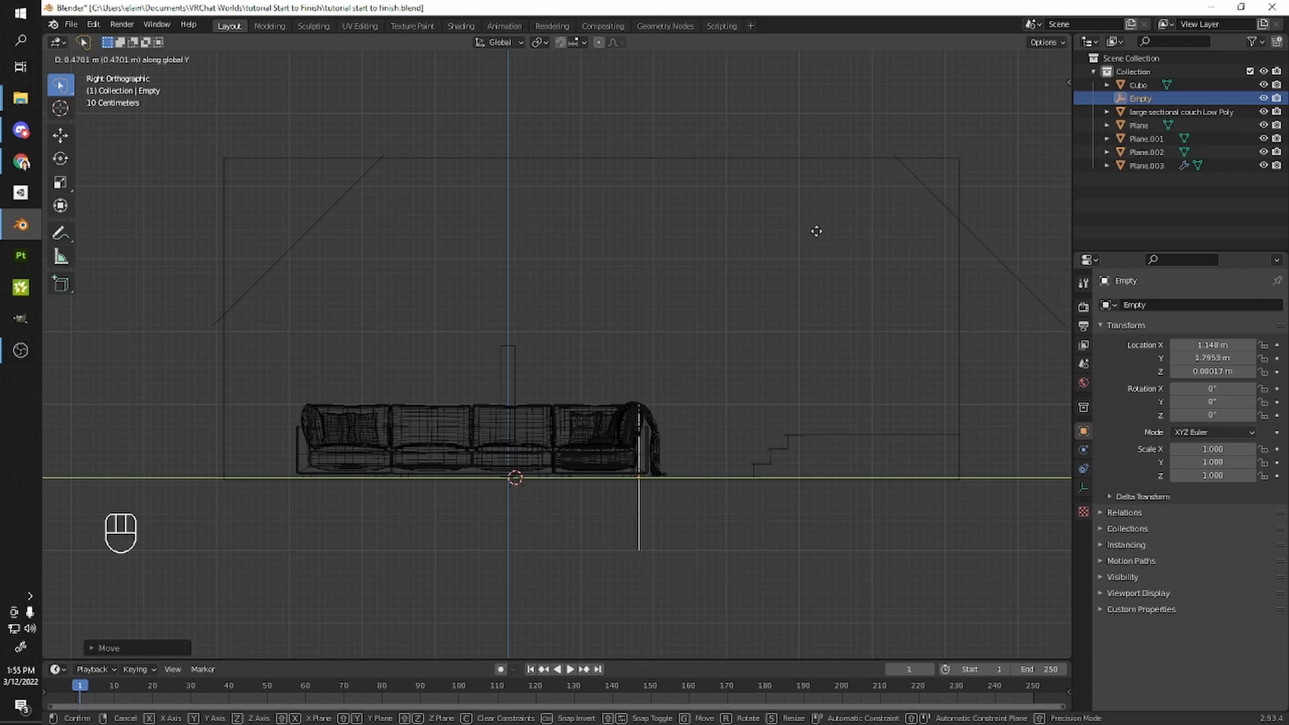
click(767, 228)
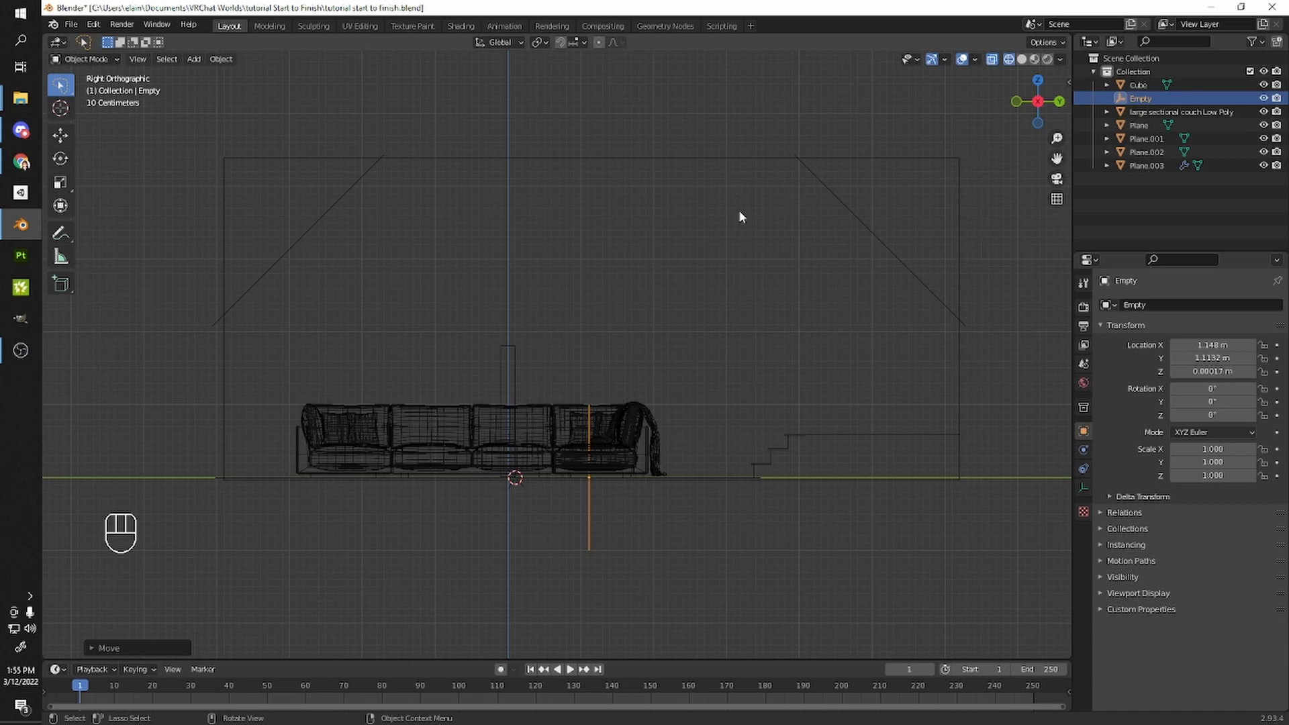
- Check the mirrored slanted panel in Edit Mode and return to Object Mode
click(862, 225)
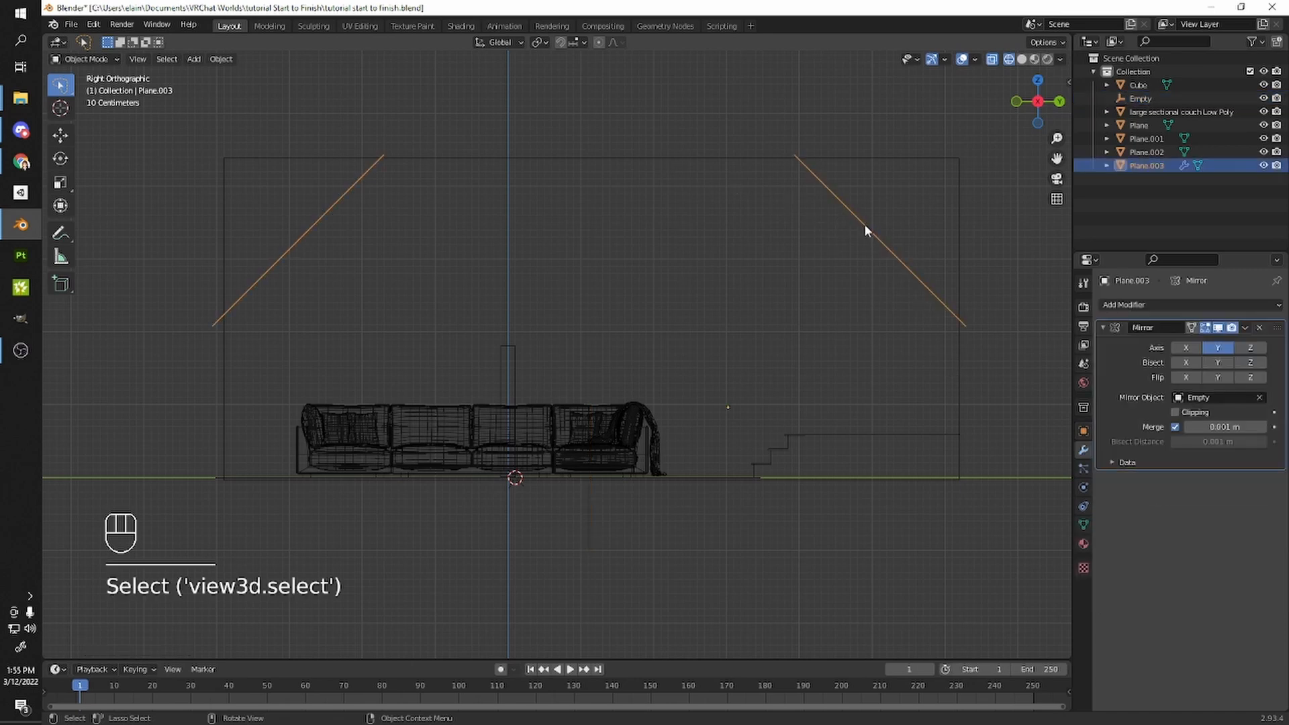
key(Tab)
key(Tab)
click(587, 505)
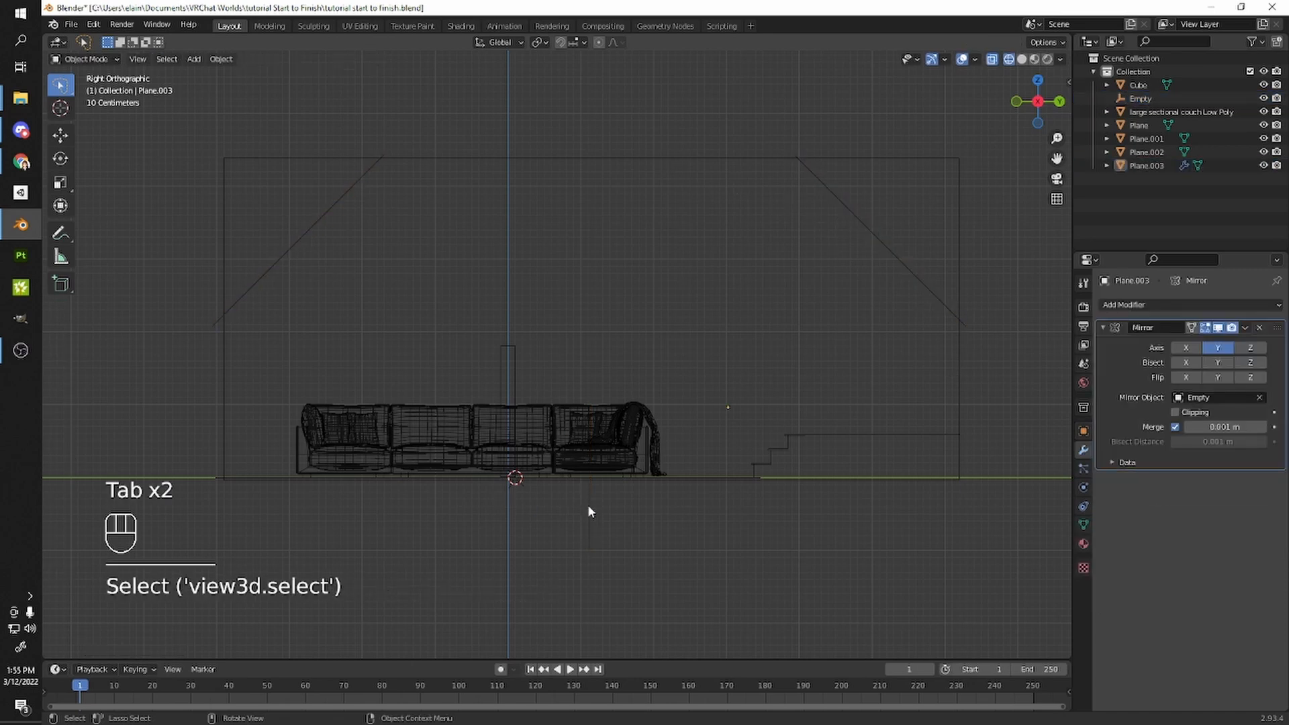
- Move the empty along Y to about 1.70 m, pushing the mirrored panel through the far wall, and return to solid shading
key(g)
key(y)
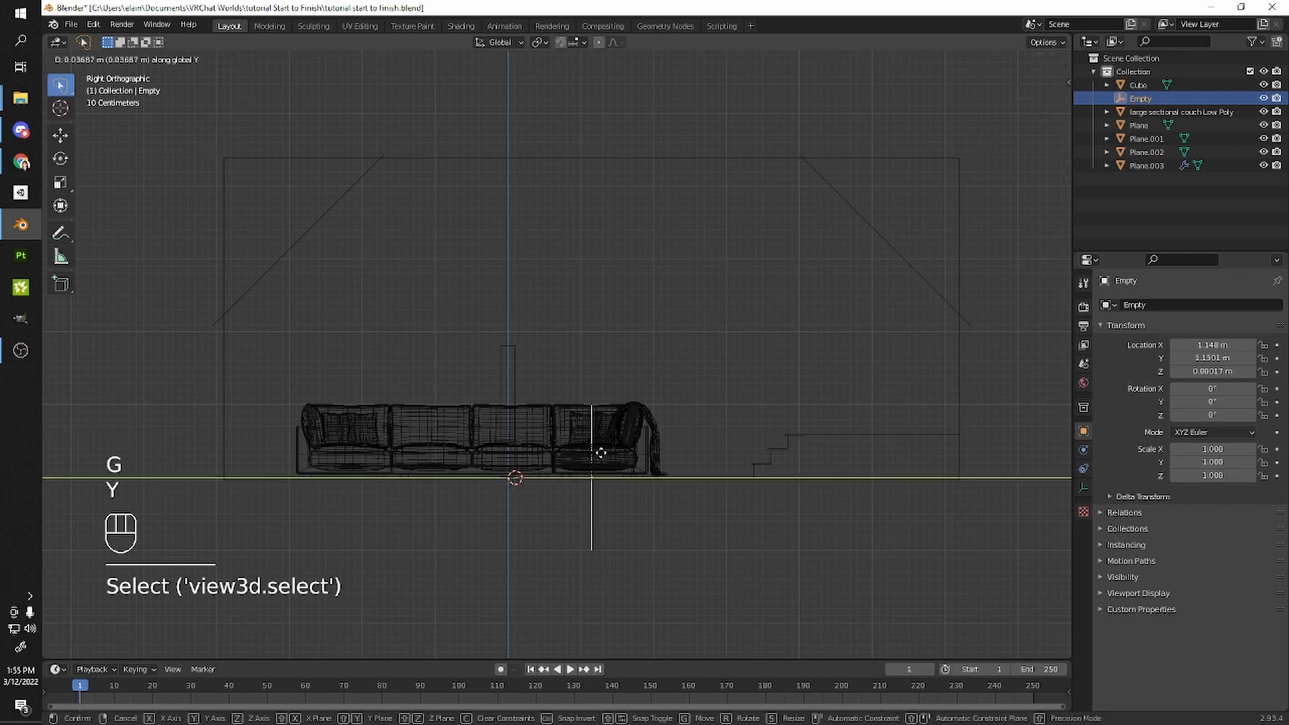
click(639, 454)
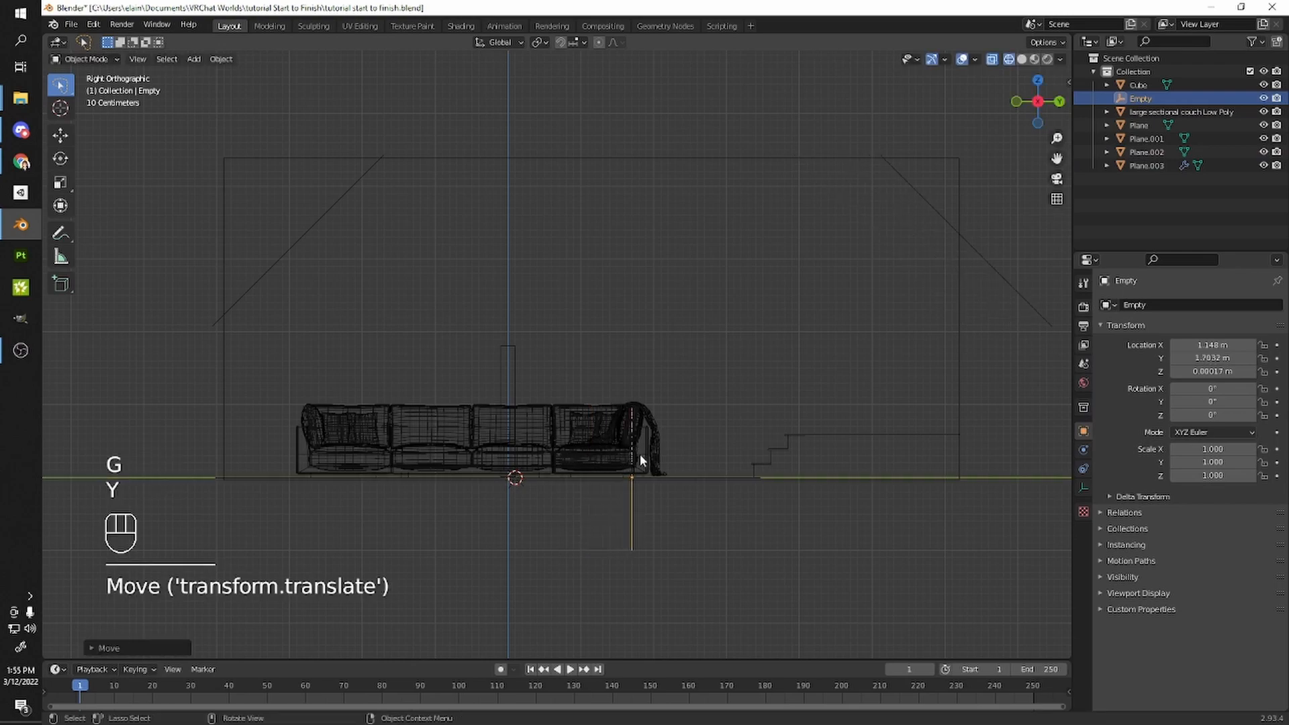
mouse_move(691, 375)
middle_down()
mouse_move(846, 401)
mouse_move(725, 381)
middle_up()
key(shift+z)
- Examine from several angles how the mirrored slanted panel meets the far wall
scroll(823, 386, down, 4)
scroll(871, 370, up, 2)
mouse_move(772, 381)
shift+middle_down()
mouse_move(871, 370)
mouse_move(758, 362)
shift+middle_up()
shift+middle_drag(758, 362, 692, 328)
scroll(792, 345, up, 4)
middle_drag(791, 345, 823, 330)
scroll(806, 311, up, 3)
shift+middle_drag(813, 339, 941, 446)
scroll(799, 480, down, 6)
scroll(776, 467, up, 3)
middle_drag(775, 467, 816, 452)
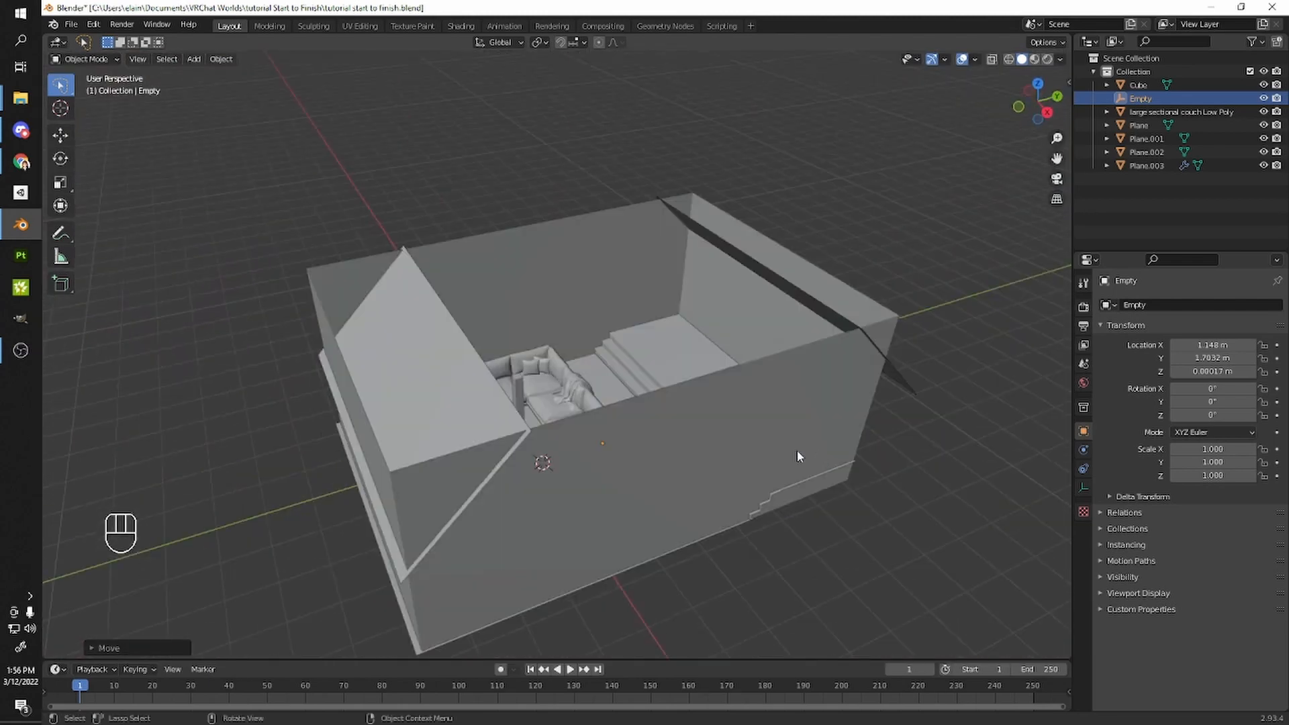
middle_drag(705, 439, 667, 450)
middle_drag(823, 472, 894, 519)
- Apply the slanted panel's Mirror modifier and check the resulting geometry in Edit Mode
click(509, 381)
middle_drag(519, 385, 483, 394)
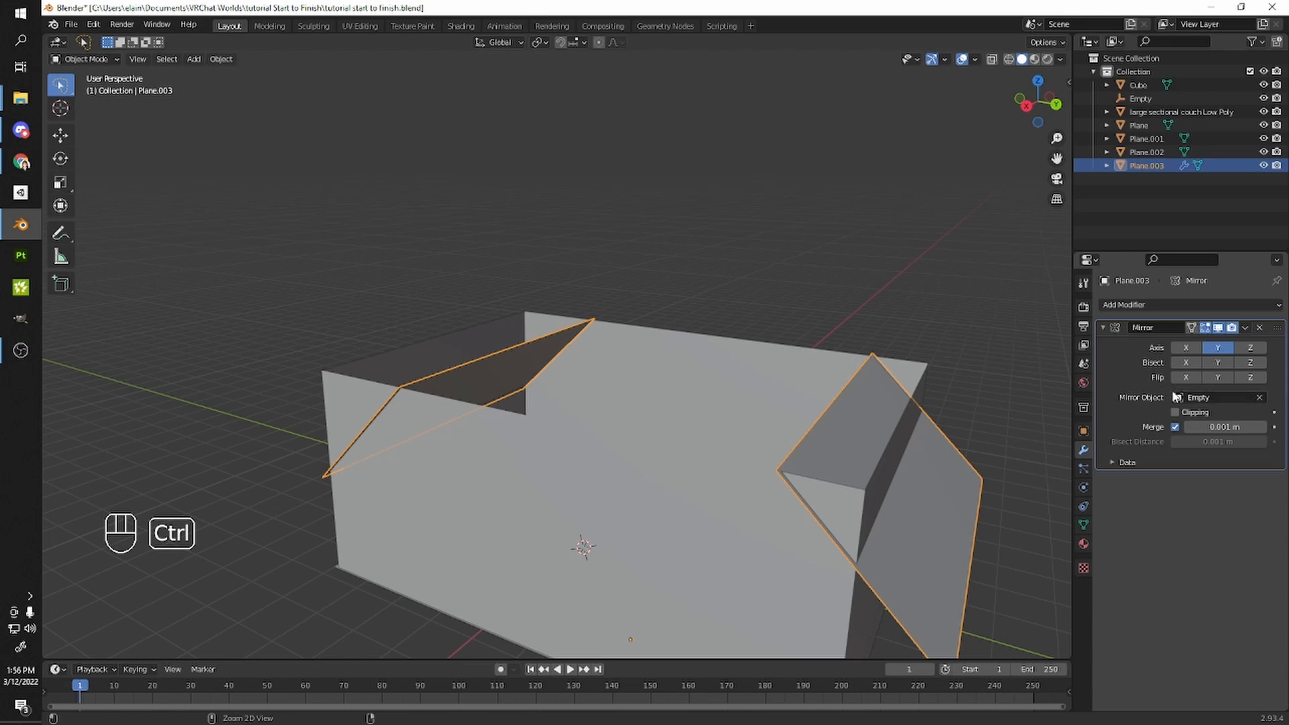
key(ctrl+a)
middle_drag(909, 398, 943, 410)
key(Tab)
scroll(839, 443, down, 3)
shift+middle_drag(751, 469, 657, 414)
key(Tab)
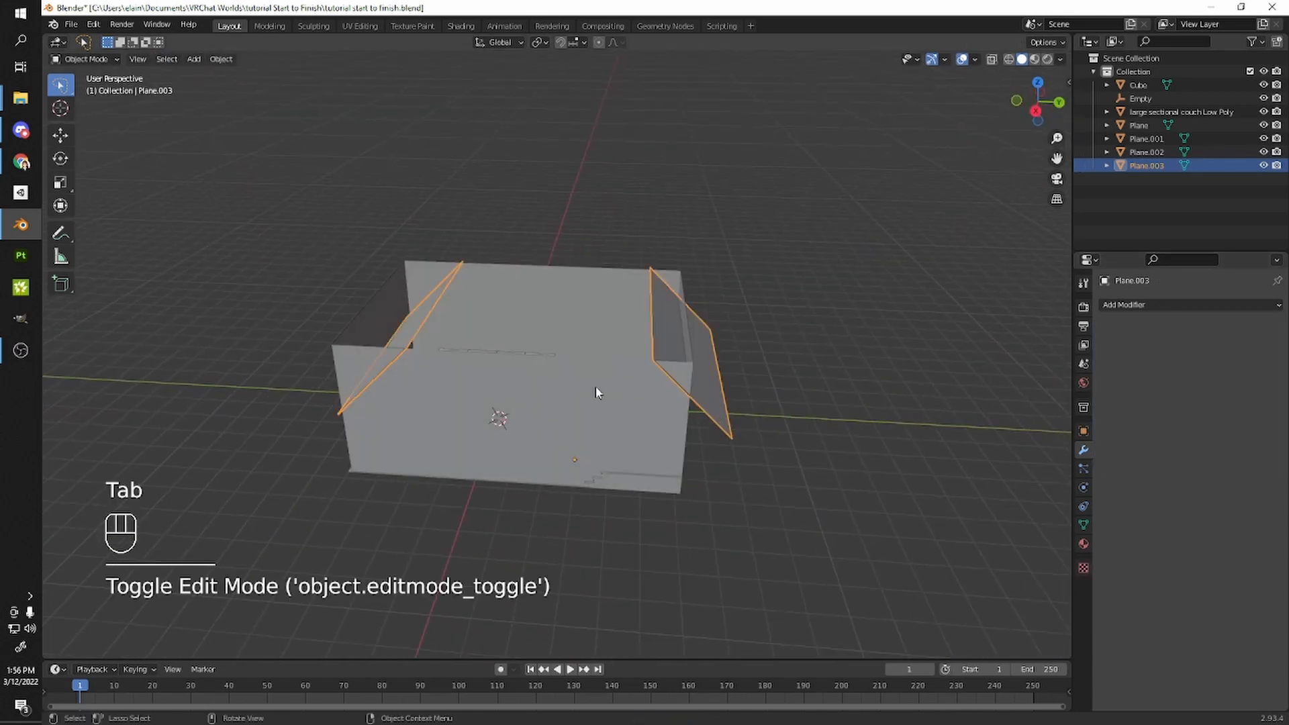
- Select the outer lower edge of the mirrored panel, where it sticks out beyond the wall, in edge select mode
key(Tab)
middle_drag(612, 341, 593, 378)
key(2)
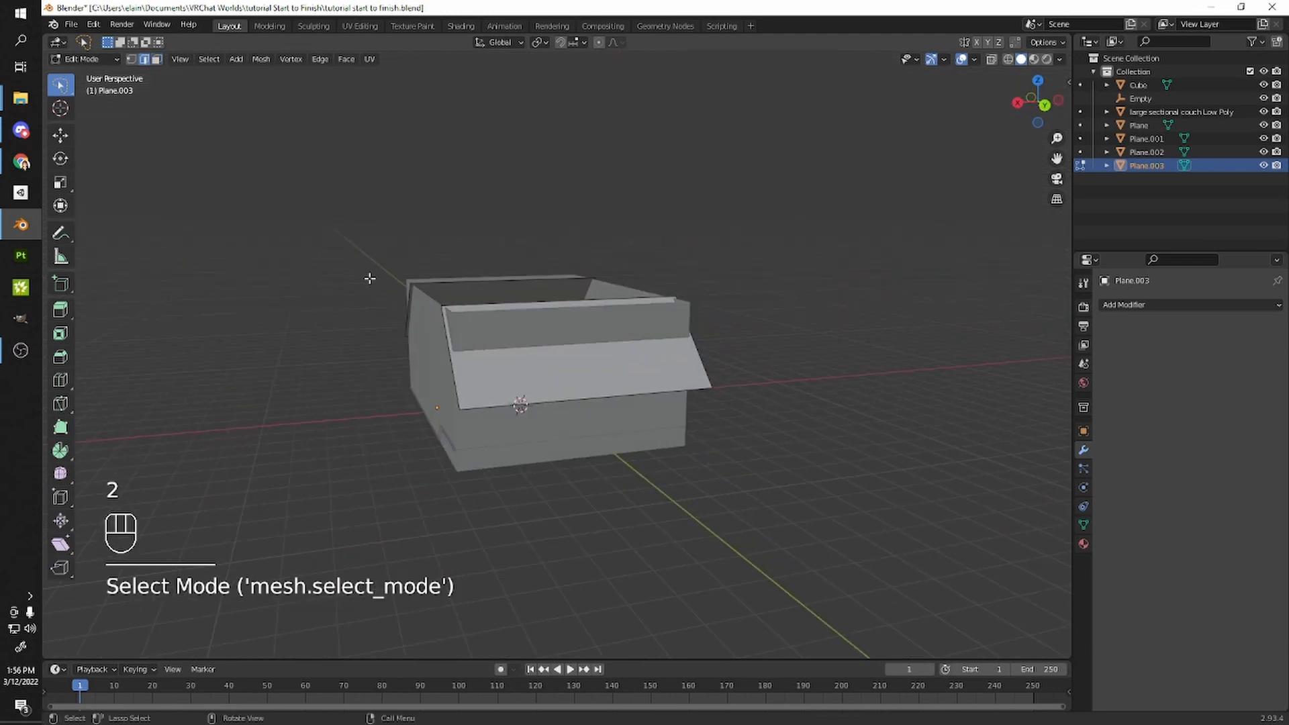
click(638, 399)
middle_drag(638, 399, 673, 398)
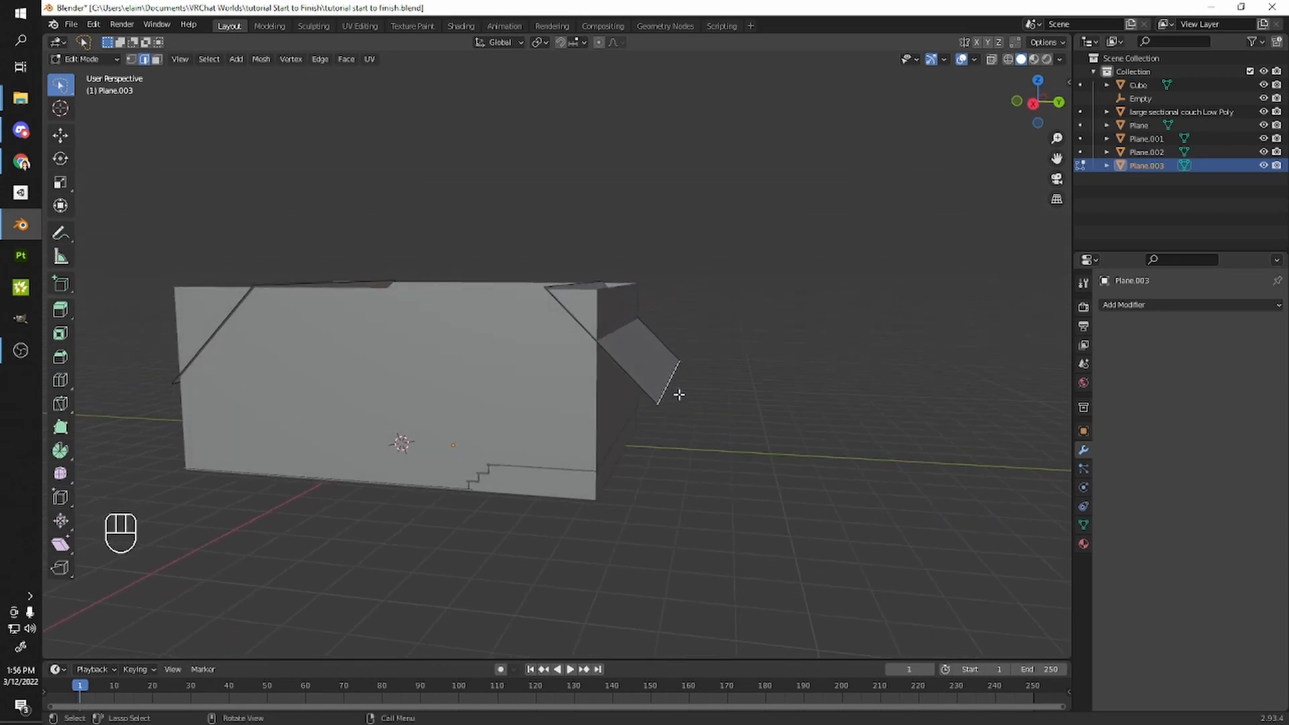
- Try moving the panel's outer lower edge along the Y axis, and undo the move
key(g)
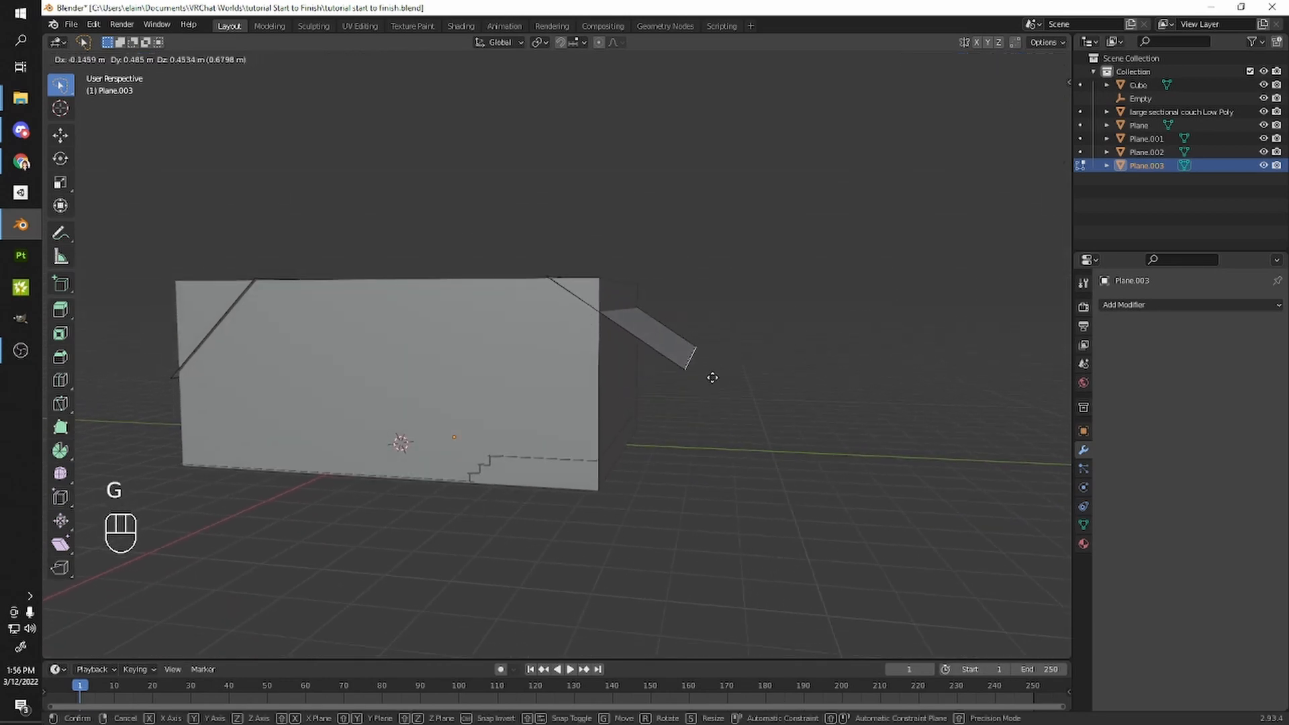
key(x)
key(y)
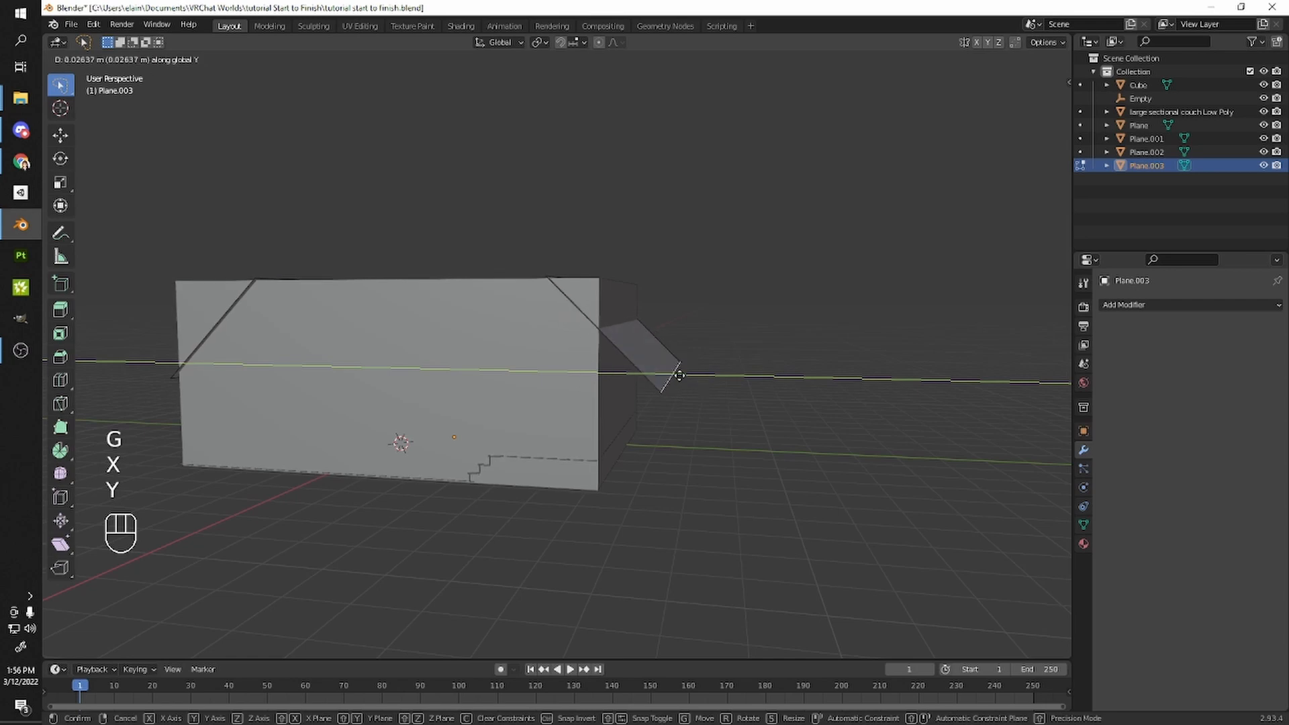
ctrl+click(649, 395)
key(ctrl+z)
- Edge-slide the panel's outer lower edge up its slope by about 0.51 to the wall, leave Edit Mode and save the file
middle_drag(743, 403, 703, 380)
scroll(705, 381, up, 3)
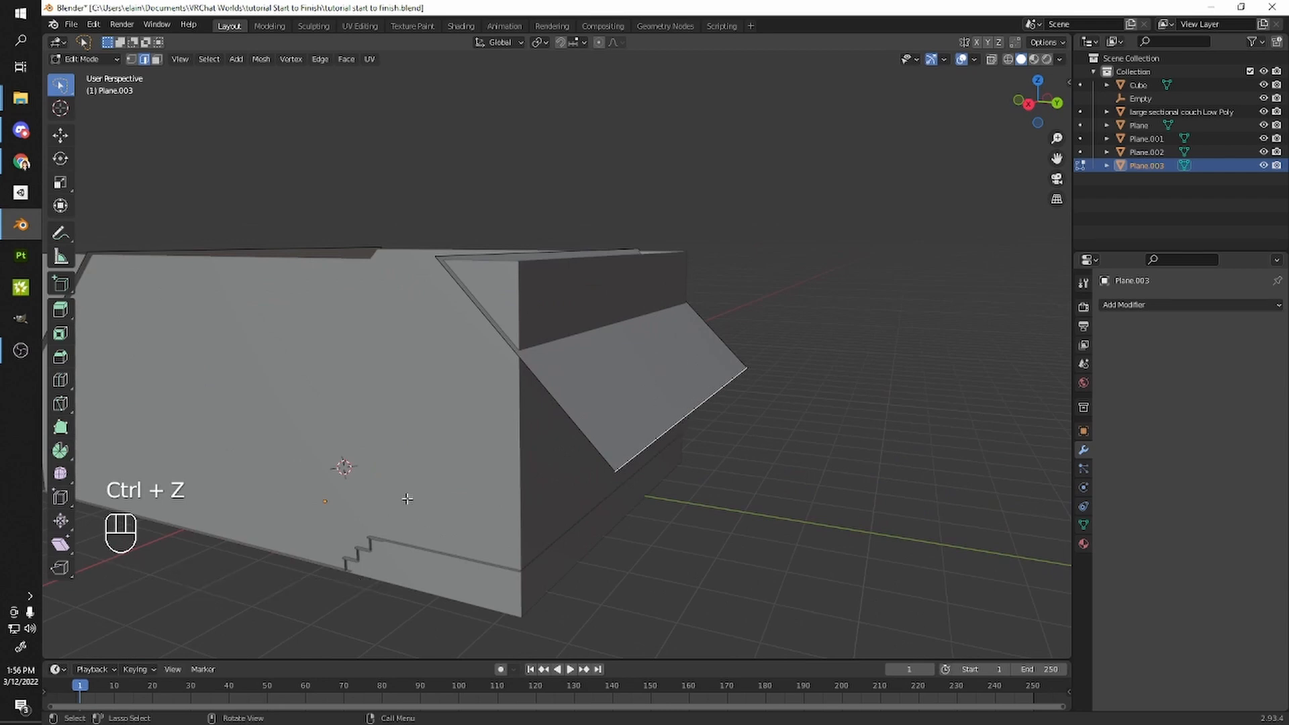
key(g)
key(g)
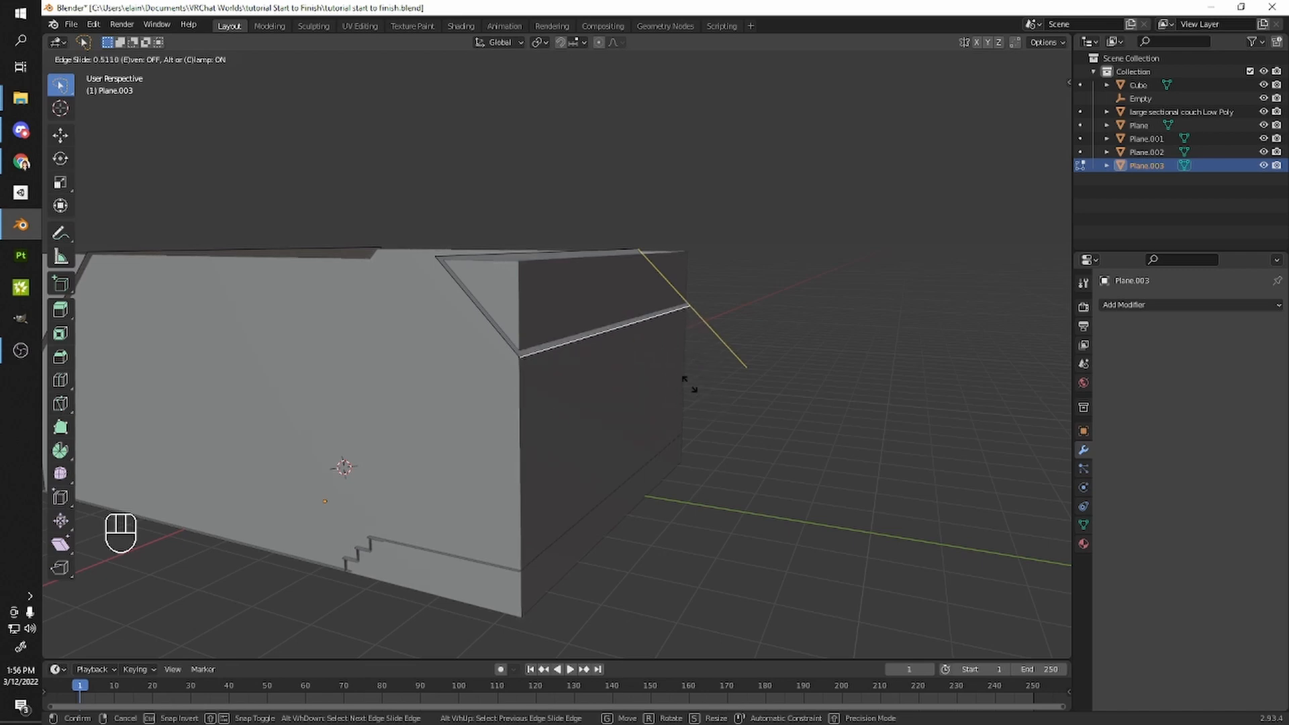
click(681, 383)
middle_drag(682, 383, 500, 364)
scroll(708, 403, down, 3)
key(Tab)
key(ctrl+s)
- Select the top edge loop of the room's walls and raise it slightly along Z above the slanted panels
click(497, 362)
middle_drag(555, 488, 454, 434)
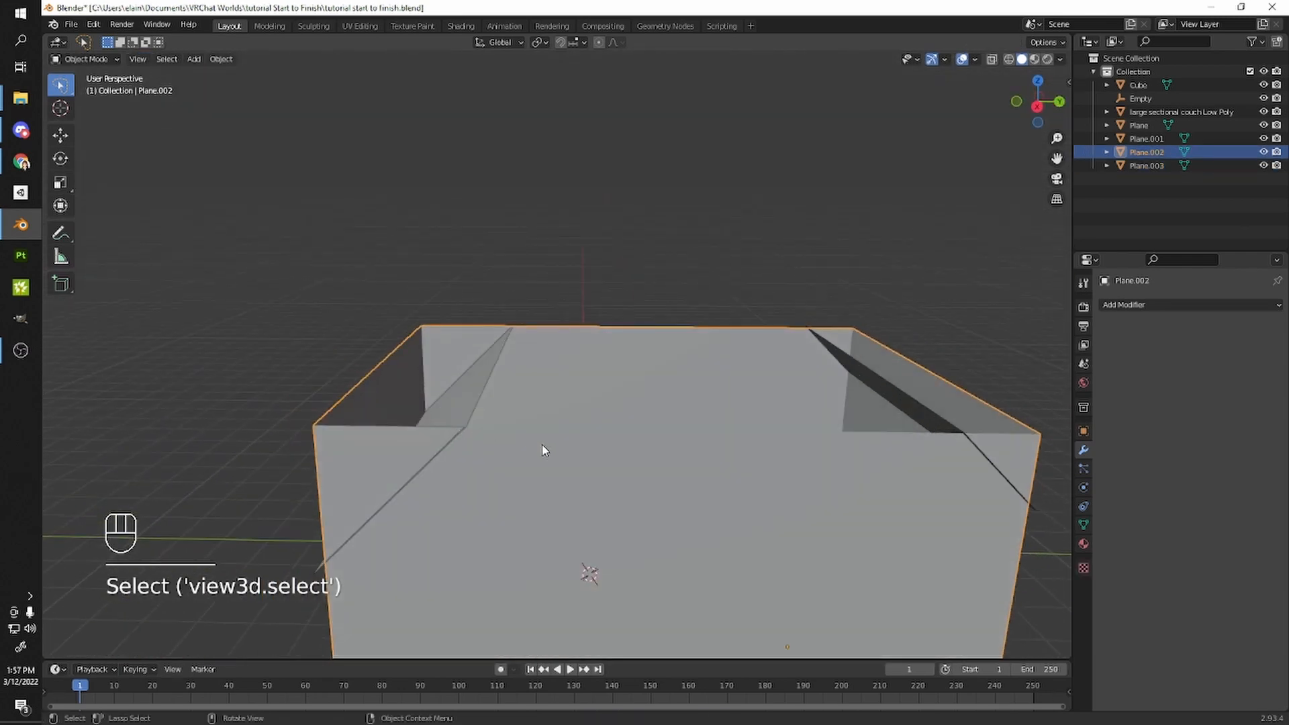
key(Tab)
key(2)
key(Tab)
key(Tab)
key(2)
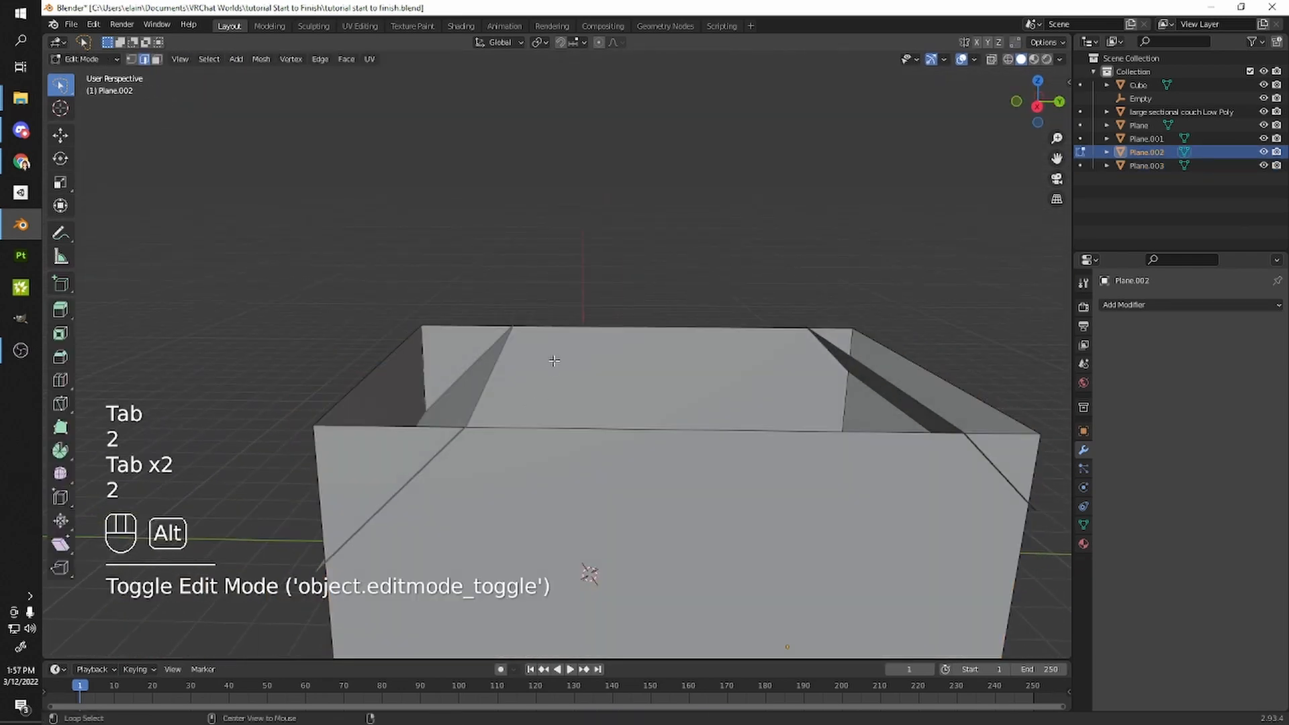
alt+click(553, 363)
scroll(590, 383, down, 3)
middle_drag(590, 382, 474, 414)
mouse_move(696, 449)
middle_down()
mouse_move(692, 433)
mouse_move(699, 446)
middle_up()
key(g)
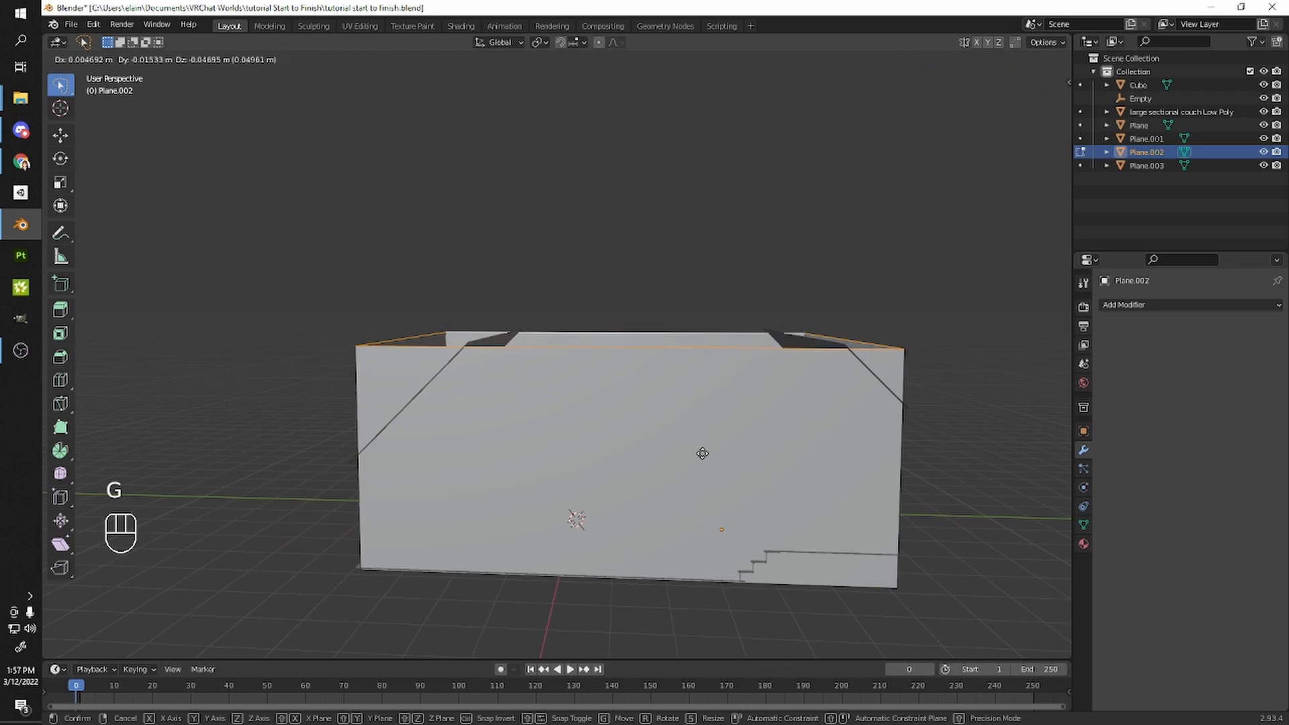
key(z)
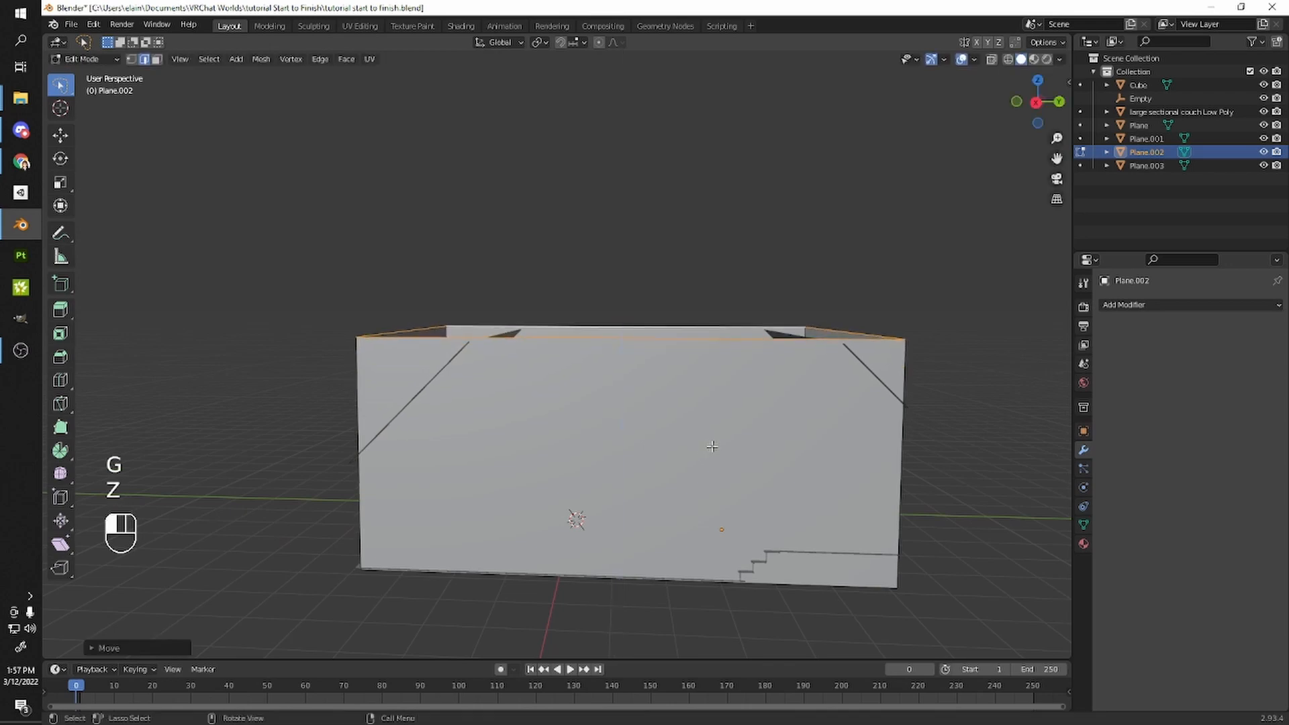
click(712, 445)
- Return to Object Mode and examine both slanted panels against the raised walls
scroll(705, 396, up, 5)
middle_drag(703, 385, 580, 325)
scroll(613, 351, up, 3)
scroll(710, 329, down, 6)
middle_drag(715, 334, 809, 442)
shift+middle_drag(809, 442, 702, 392)
key(Tab)
click(757, 318)
middle_drag(763, 339, 638, 348)
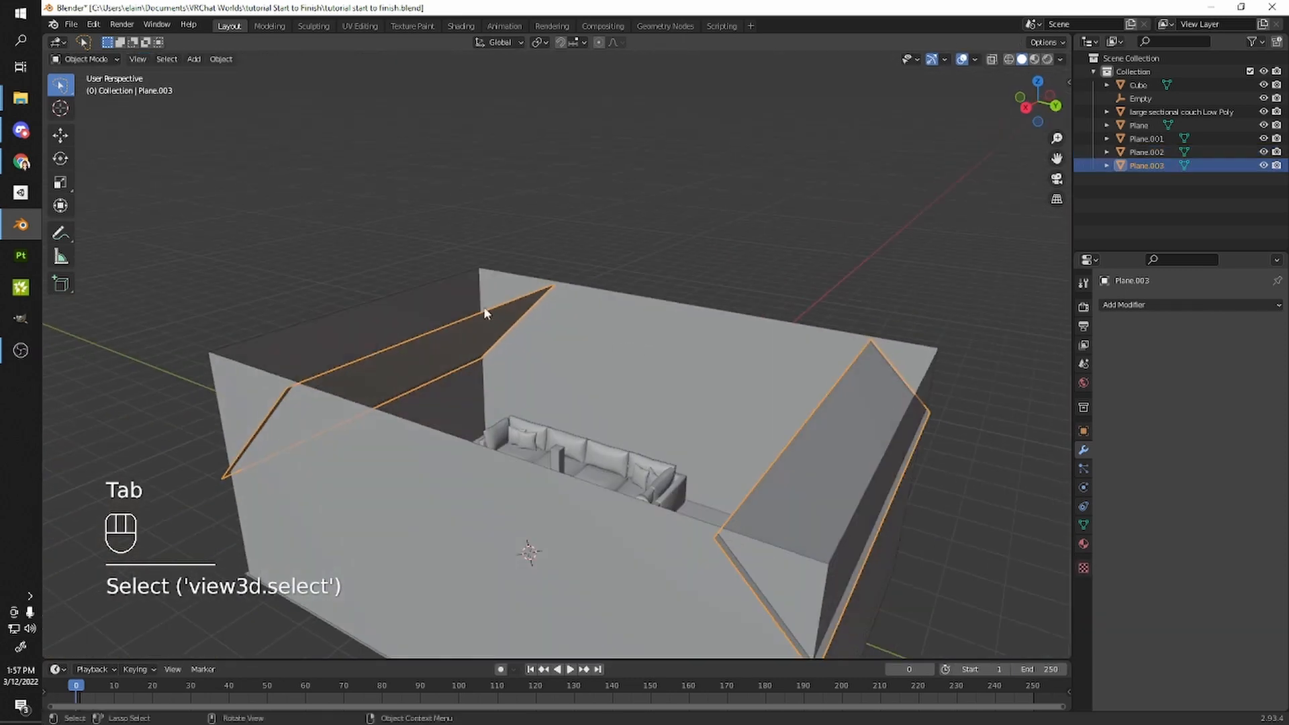
middle_drag(550, 392, 672, 398)
scroll(655, 337, up, 2)
scroll(535, 335, down, 5)
middle_drag(535, 335, 659, 348)
scroll(440, 389, up, 3)
scroll(445, 432, down, 3)
- Examine the wall object from above in Edit Mode
click(659, 347)
middle_drag(638, 258, 542, 324)
key(Tab)
key(Tab)
key(Tab)
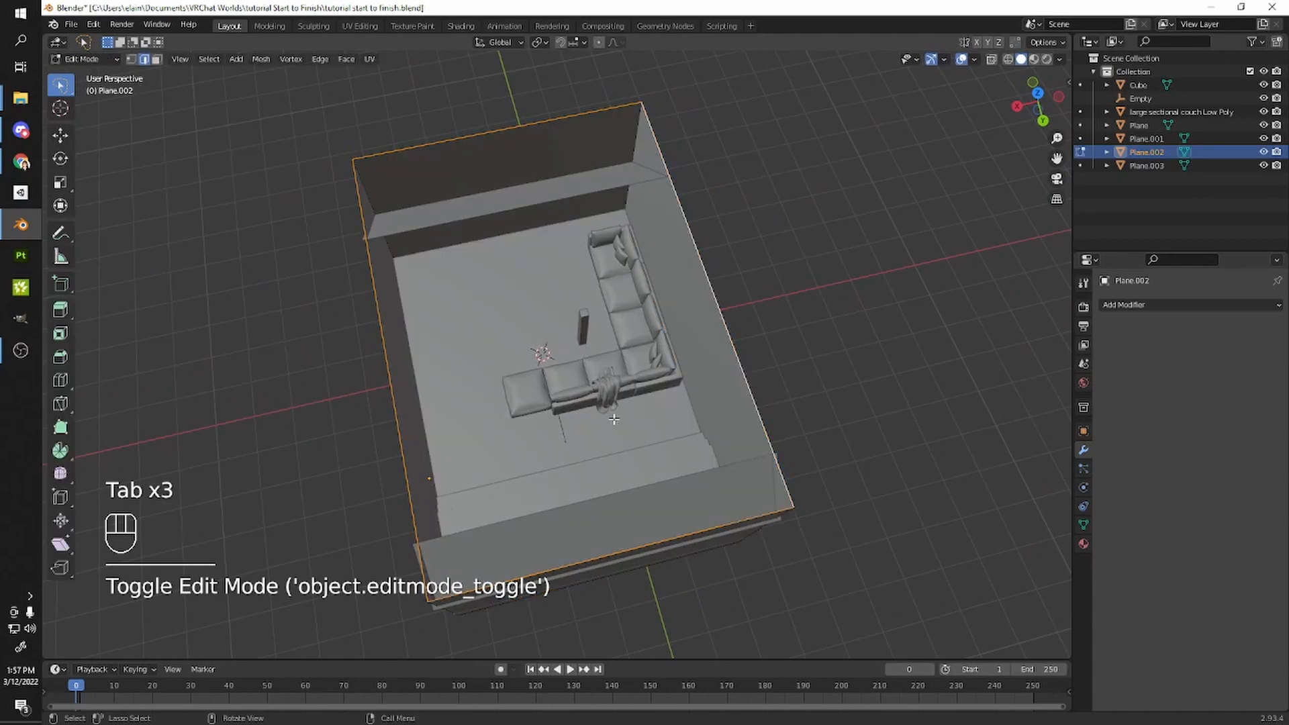
scroll(631, 254, up, 1)
scroll(489, 255, down, 3)
middle_drag(518, 245, 521, 327)
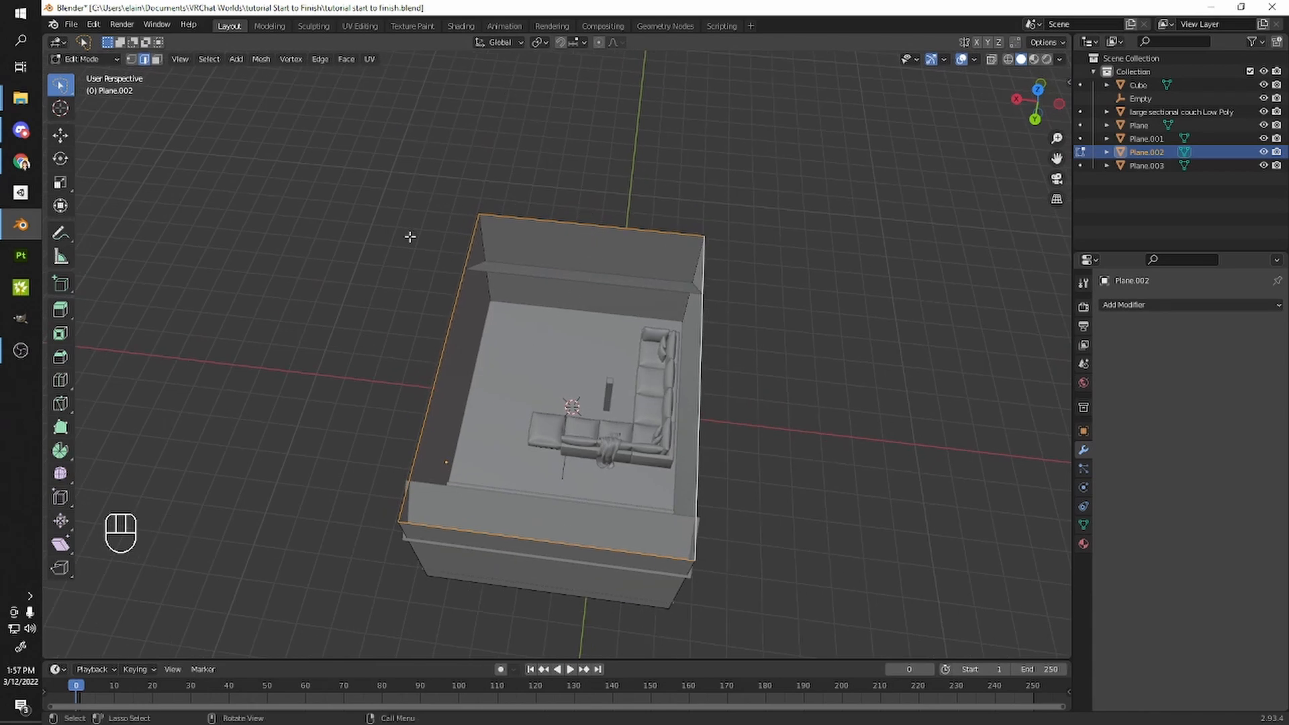
shift+middle_drag(537, 280, 570, 259)
- Add a vertical loop cut down the middle of the end wall opposite the stepped platform
key(Tab)
click(708, 258)
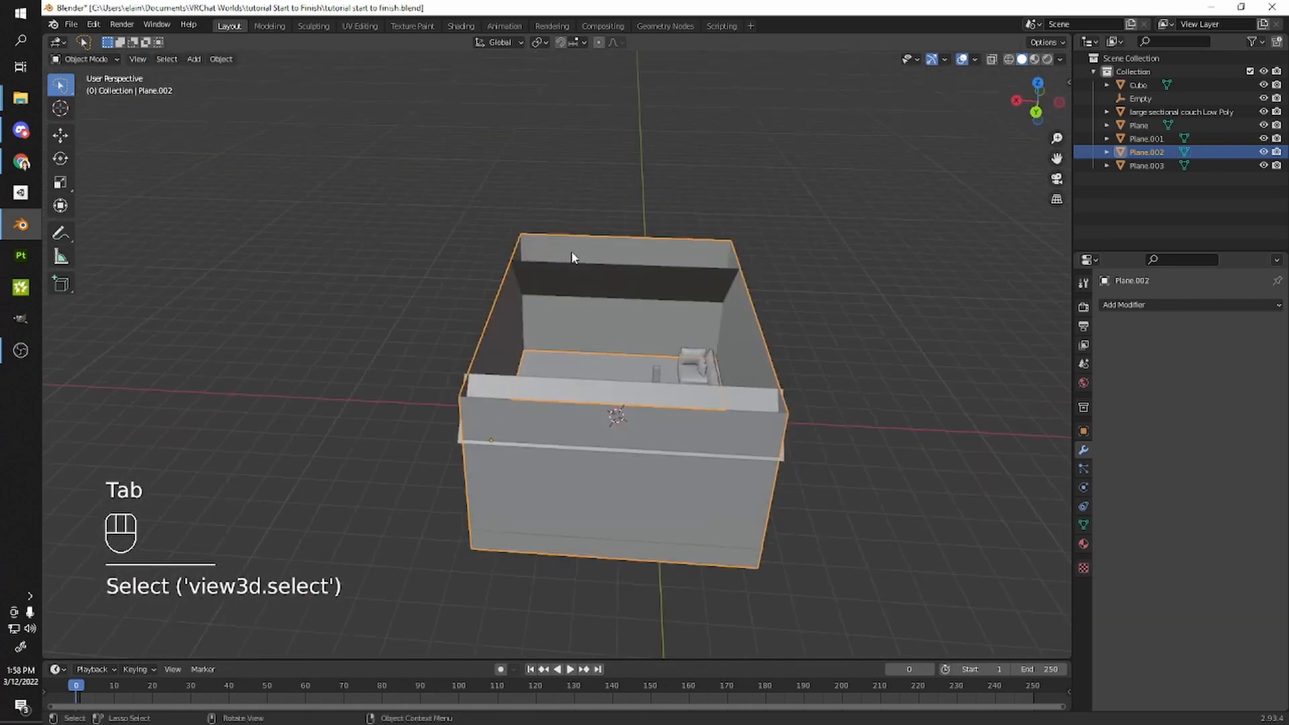
key(Tab)
mouse_move(656, 296)
middle_down()
mouse_move(662, 350)
mouse_move(631, 301)
middle_up()
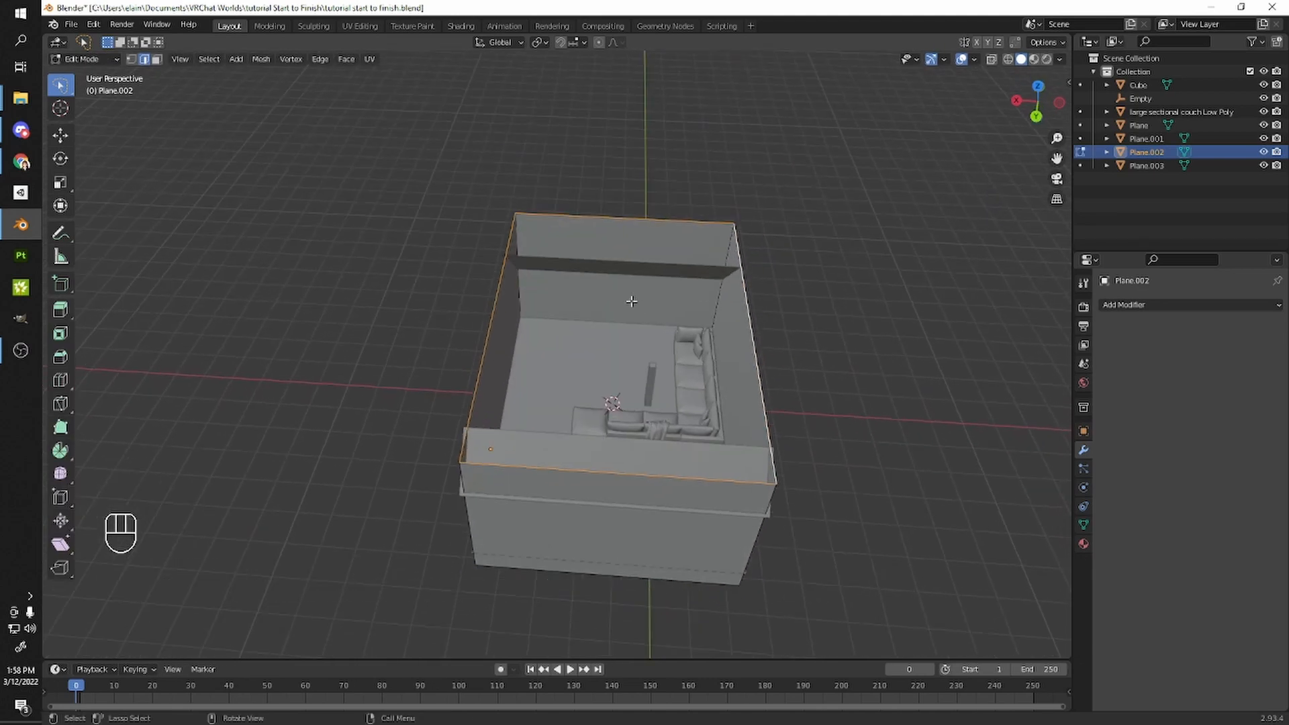
key(ctrl+r)
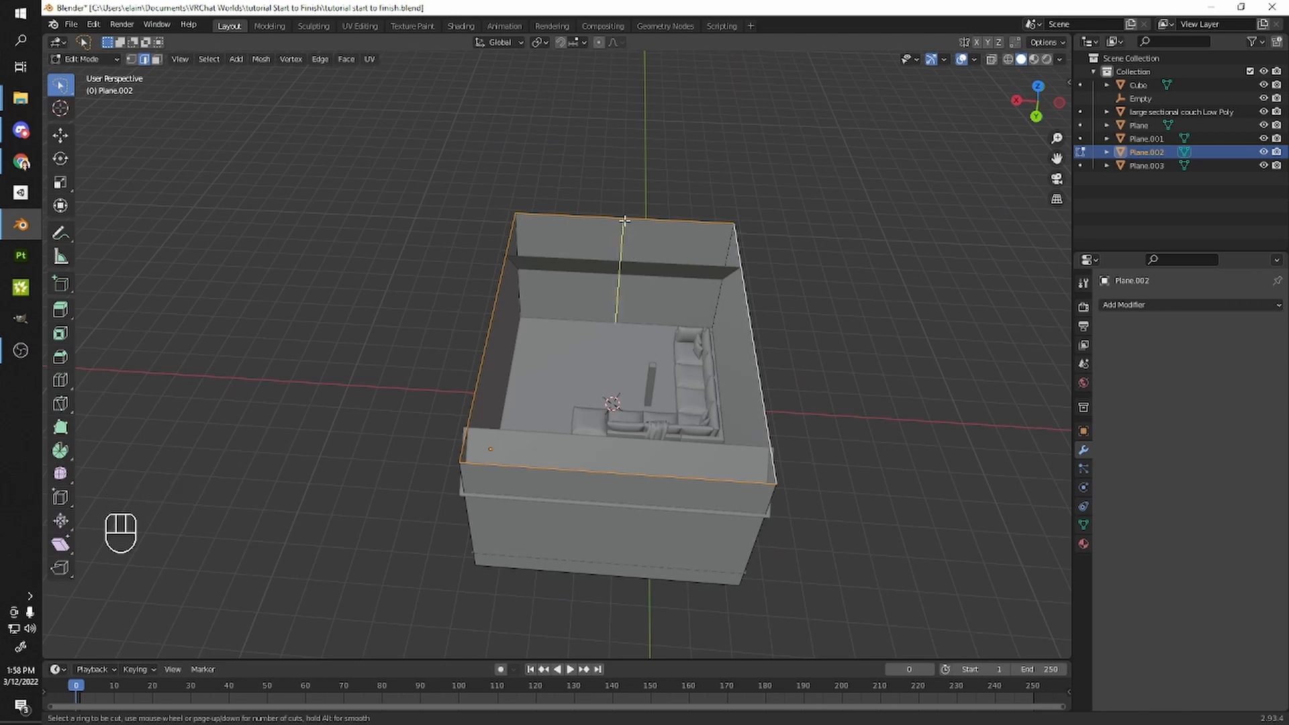
click(624, 220)
click(624, 220)
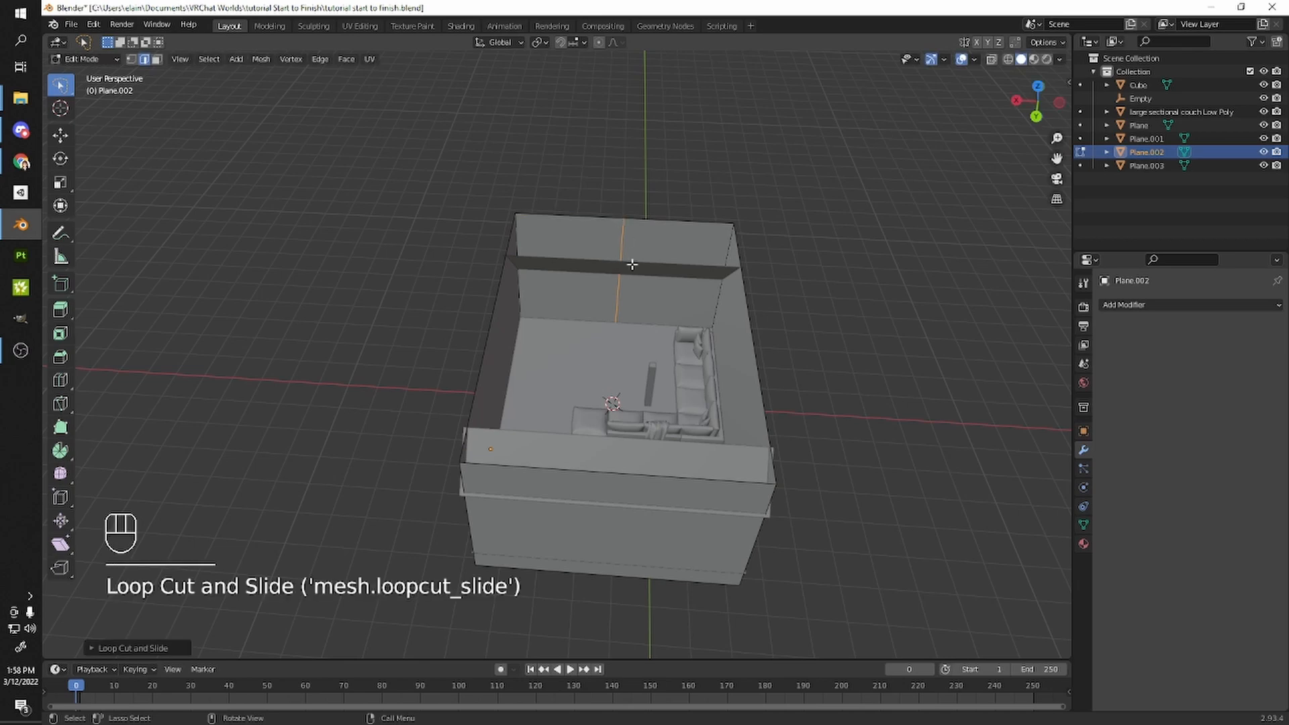
scroll(628, 376, down, 1)
key(ctrl+r)
click(619, 451)
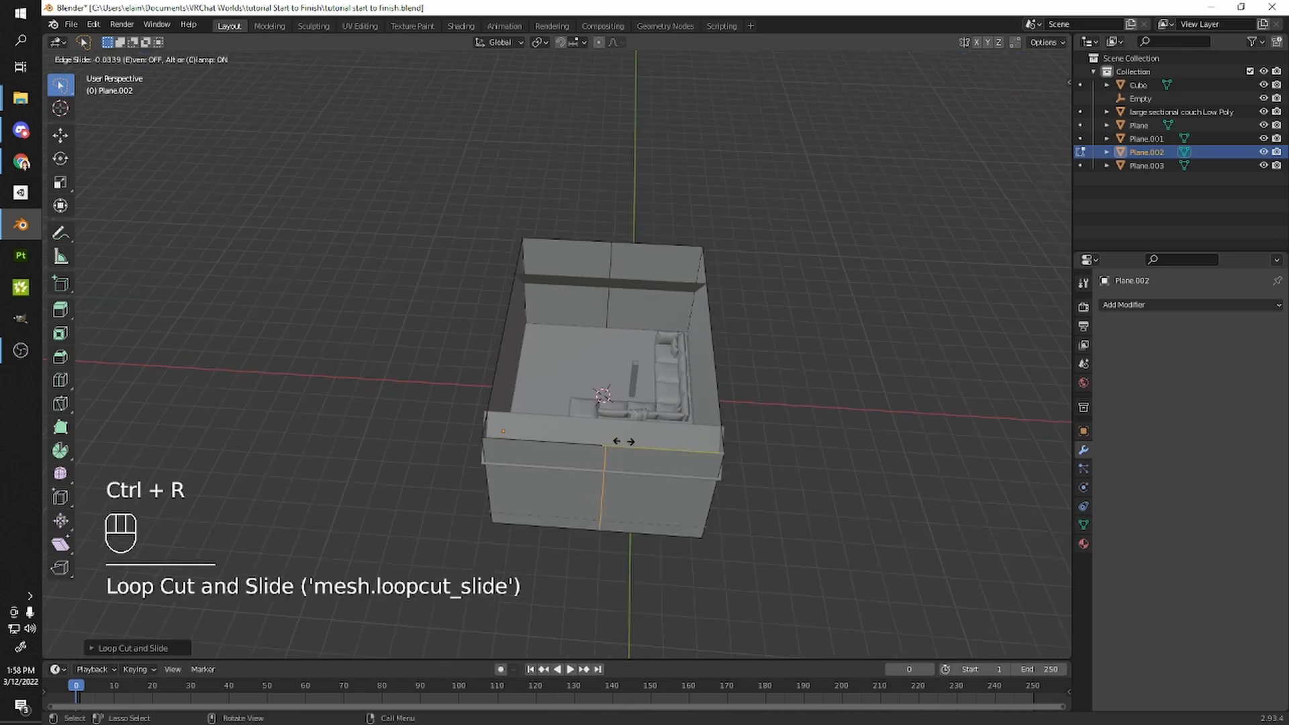
click(618, 446)
key(ctrl+z)
- Add a vertical loop cut down the middle of the end wall by the stepped platform
key(ctrl+r)
click(618, 445)
click(619, 445)
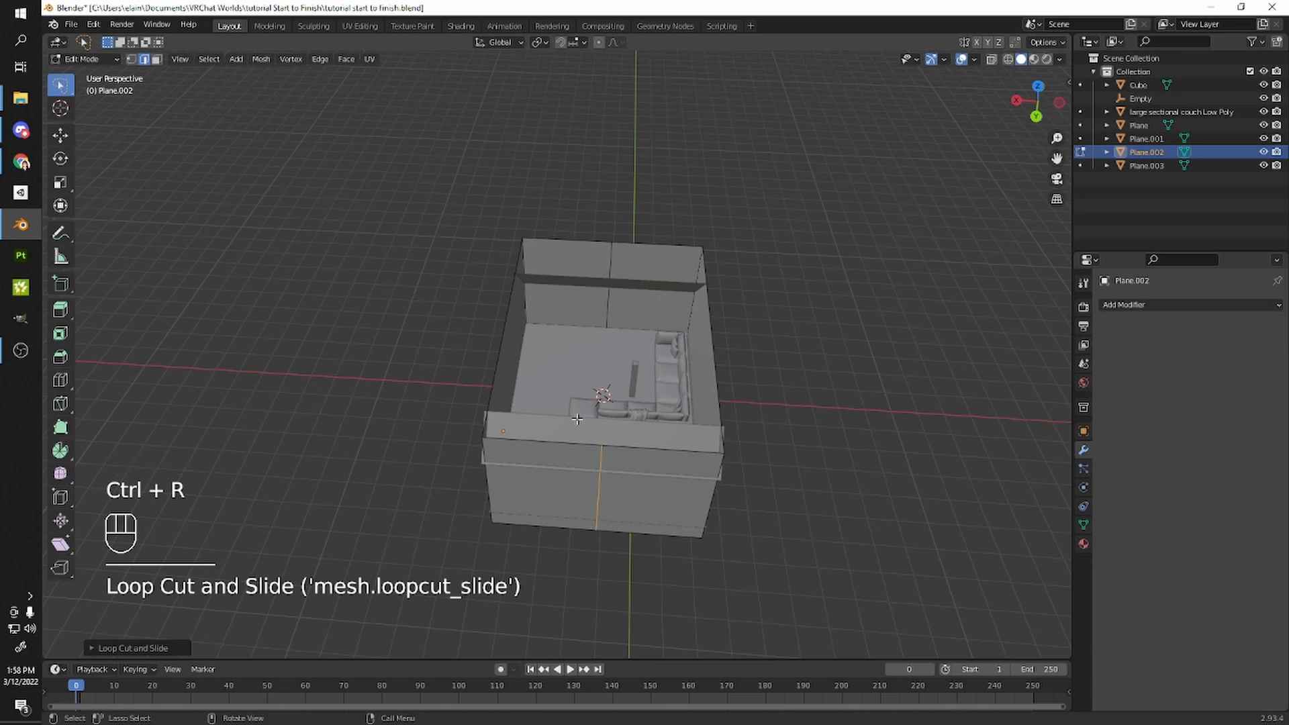
- Select the centre edges of both end walls and align them by scaling to 0 along X
key(shift)
shift+click(606, 308)
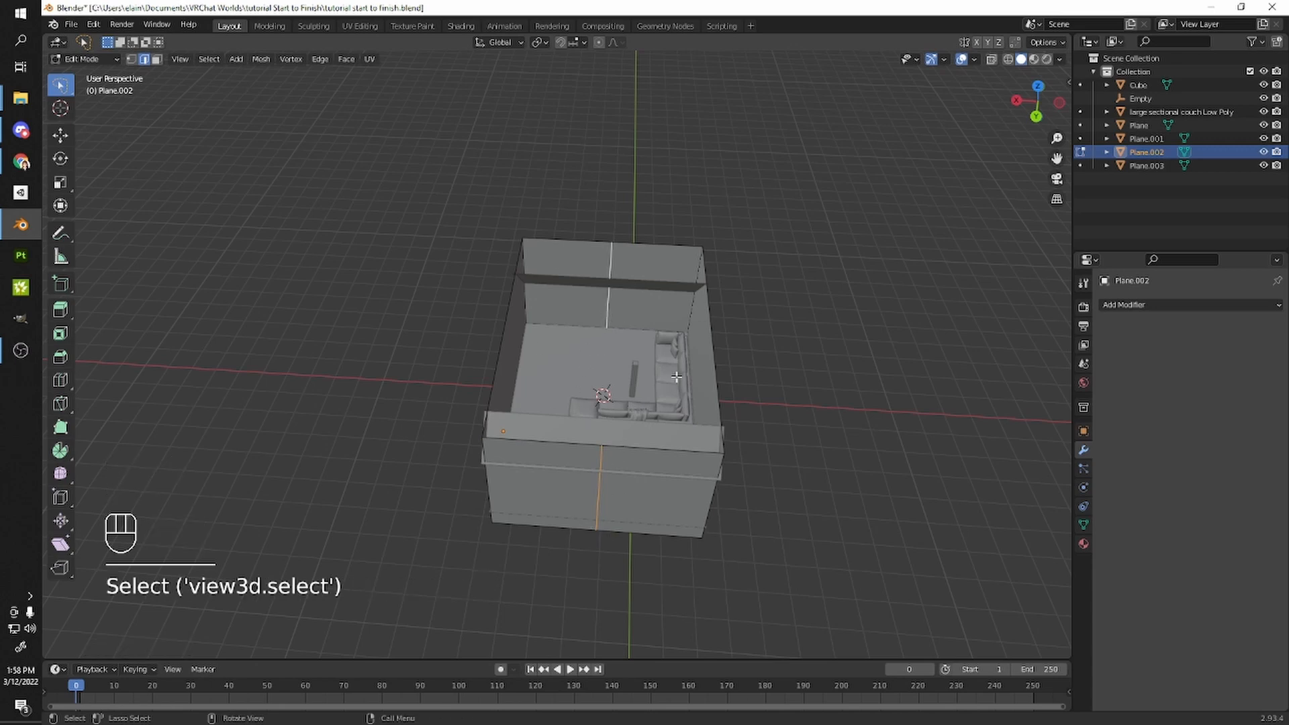
key(s)
key(x)
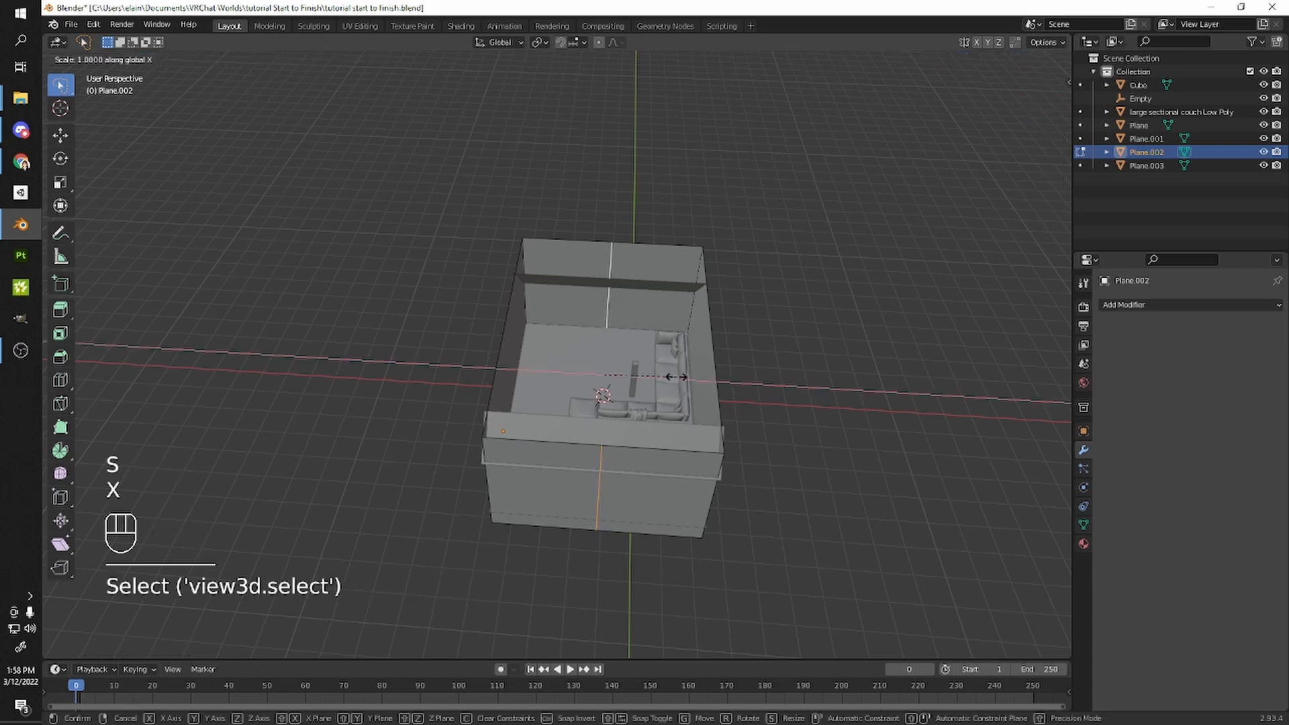
key(KP_0)
key(KP_Enter)
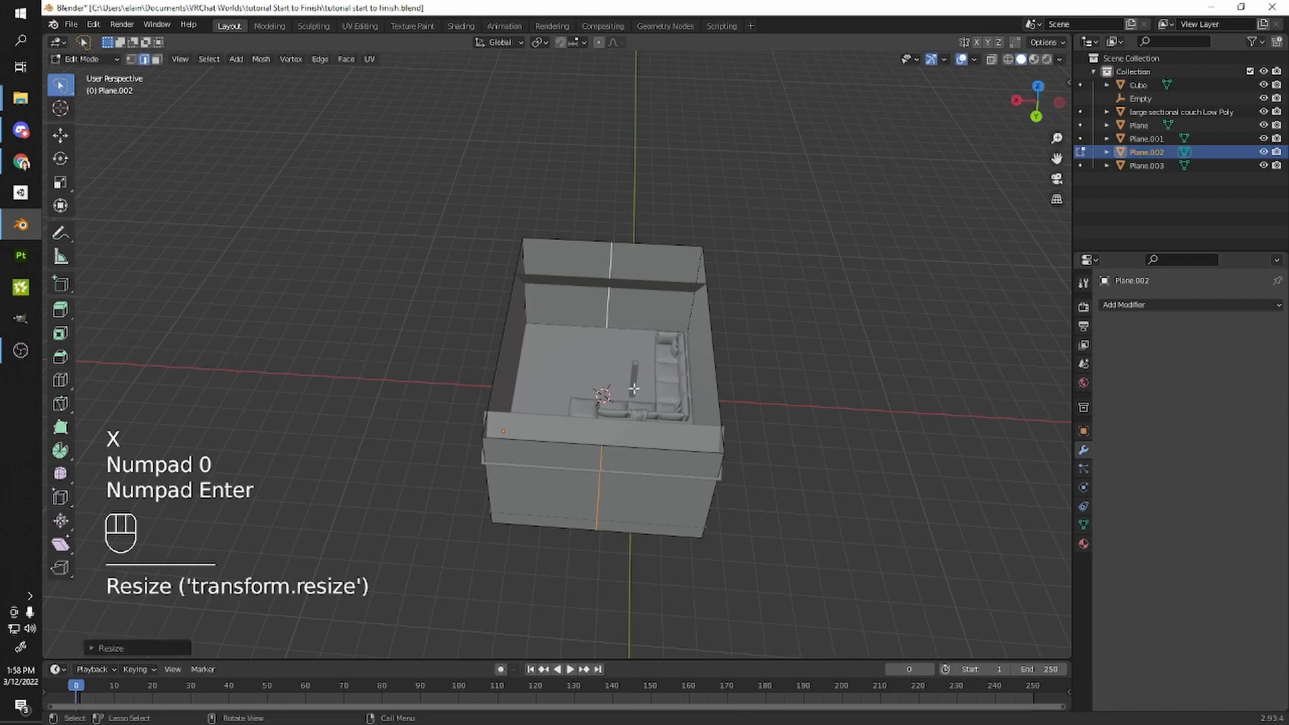
middle_drag(585, 385, 621, 279)
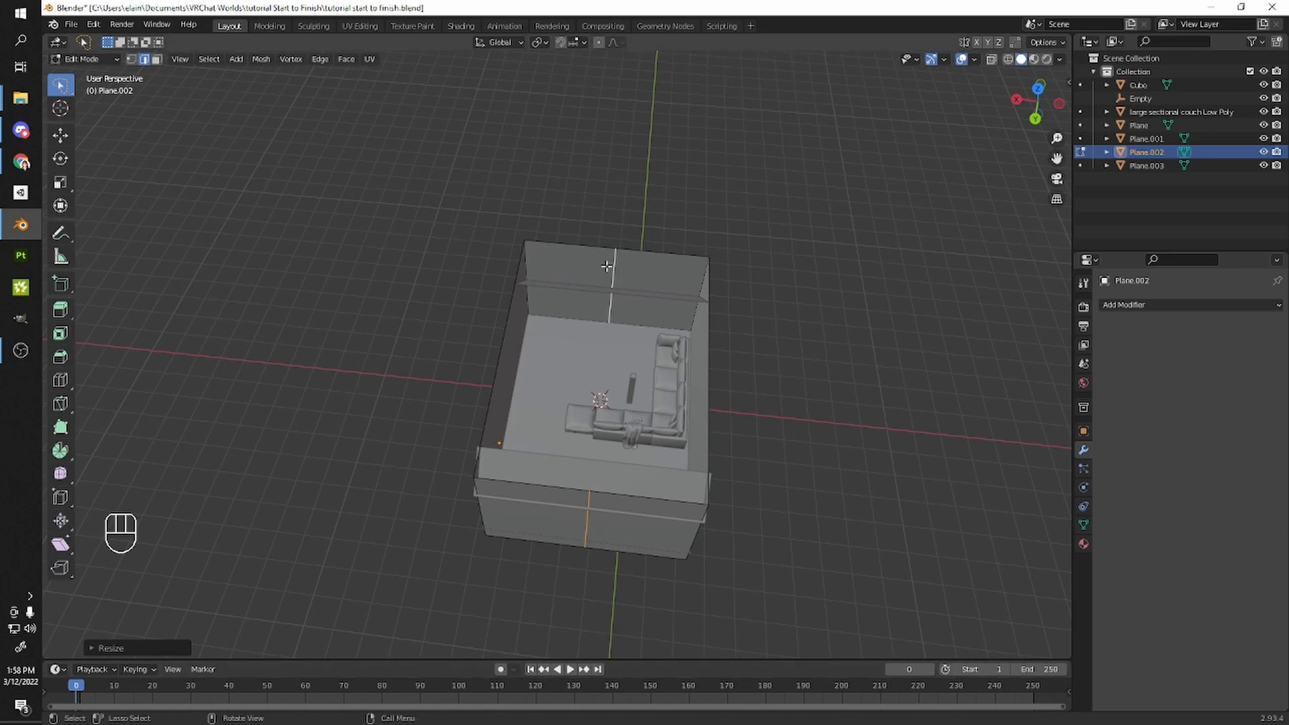
middle_drag(603, 250, 590, 268)
key(shift+d)
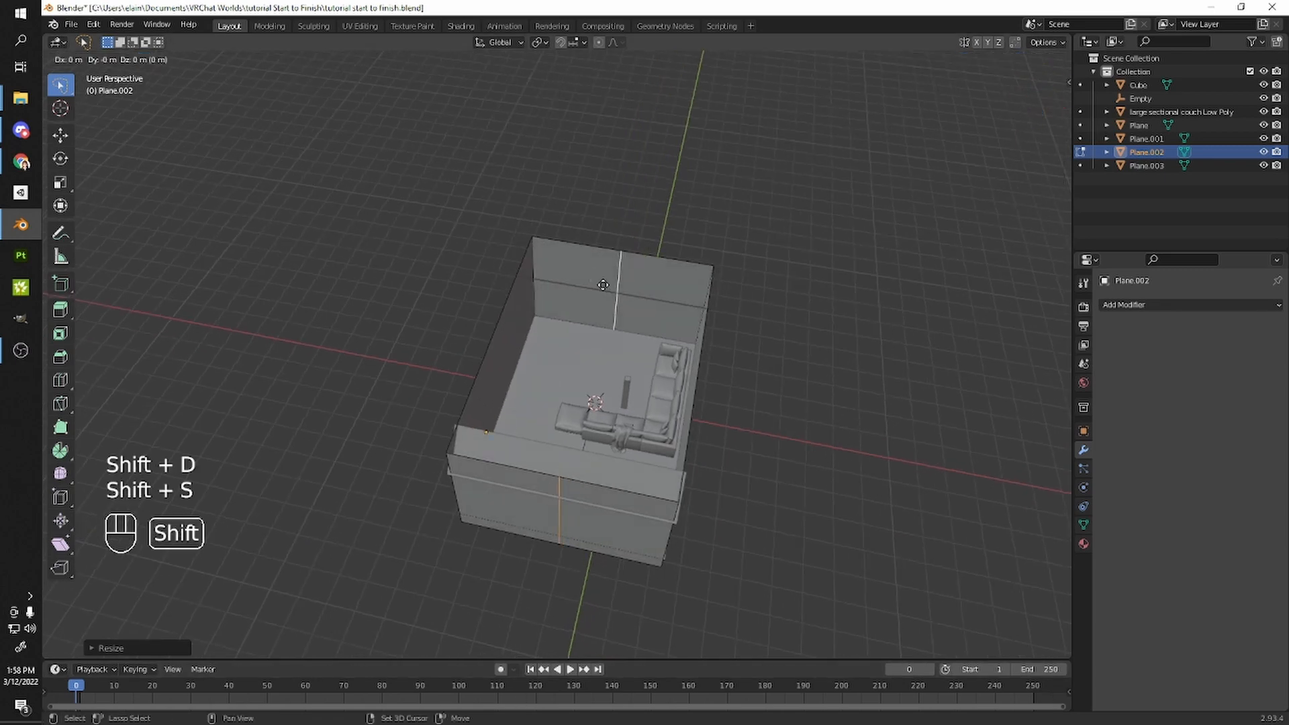
key(ctrl+z)
key(g)
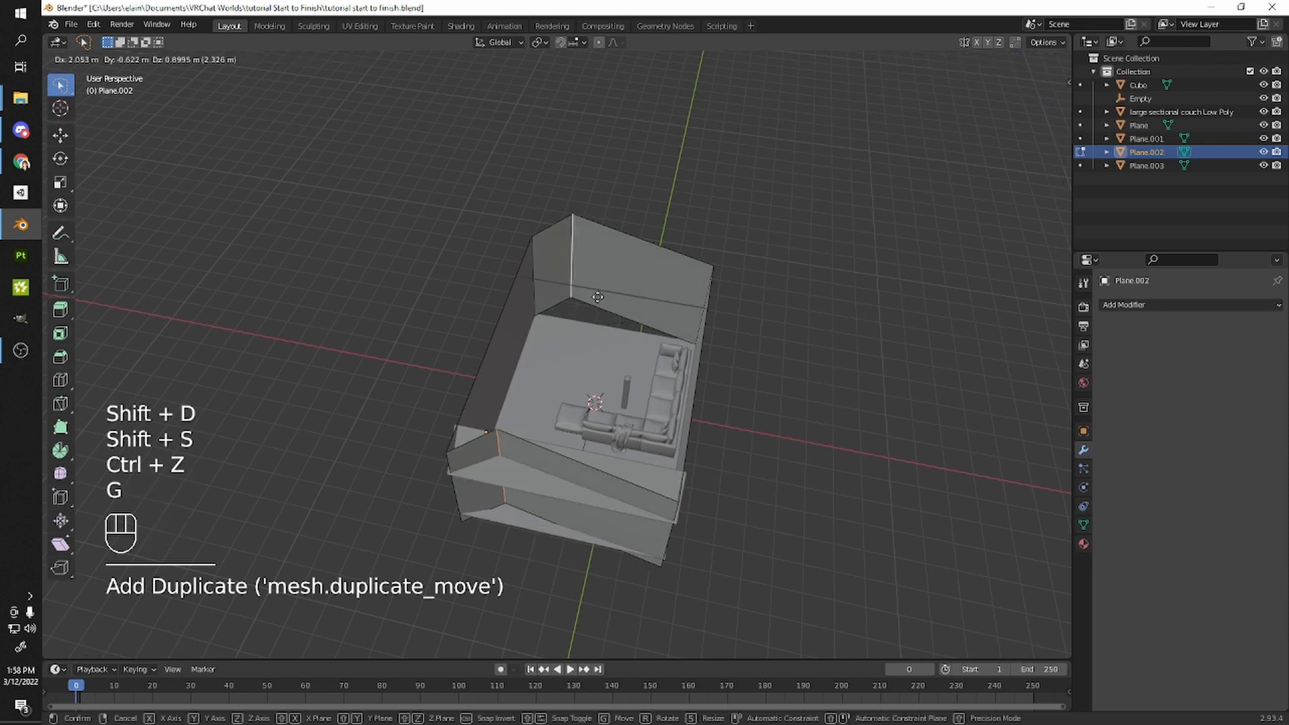
click(583, 304)
key(ctrl+z)
- Snap the 3D cursor to the selected centre edges of the two end walls
middle_drag(584, 304, 661, 348)
key(shift+s)
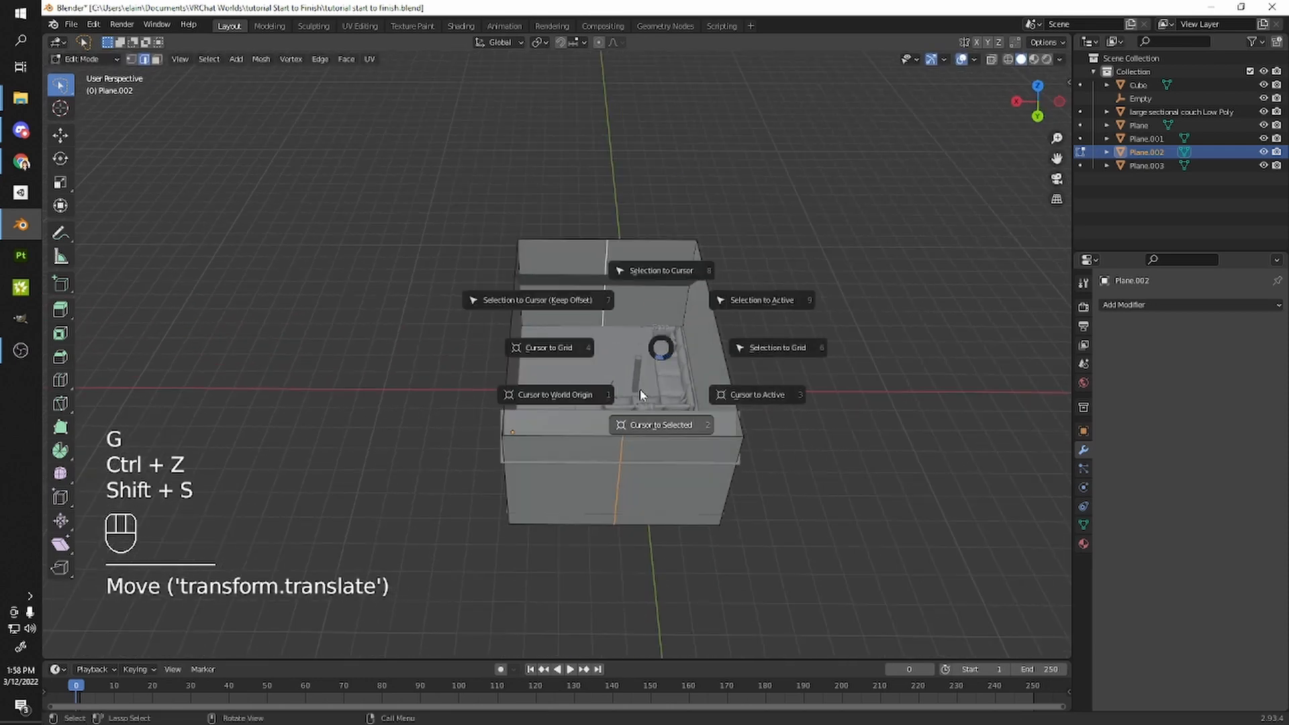
click(657, 418)
middle_drag(656, 413, 545, 467)
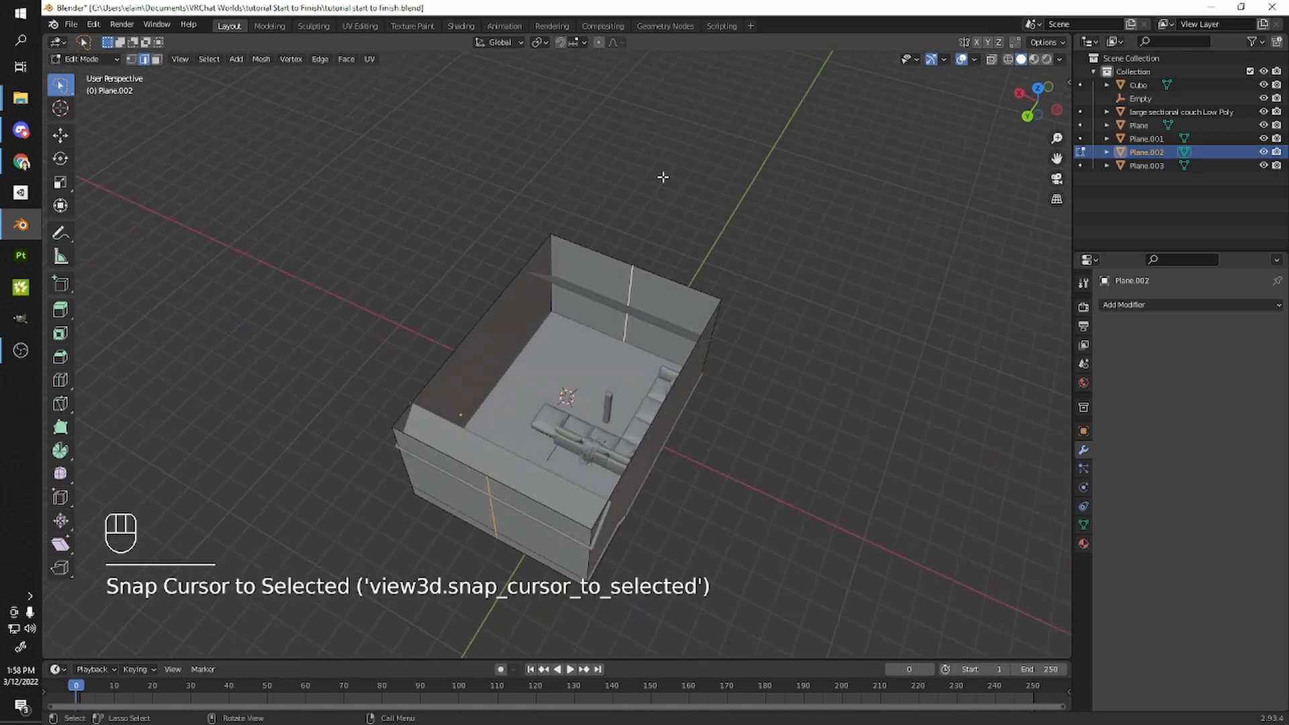
middle_drag(618, 322, 472, 547)
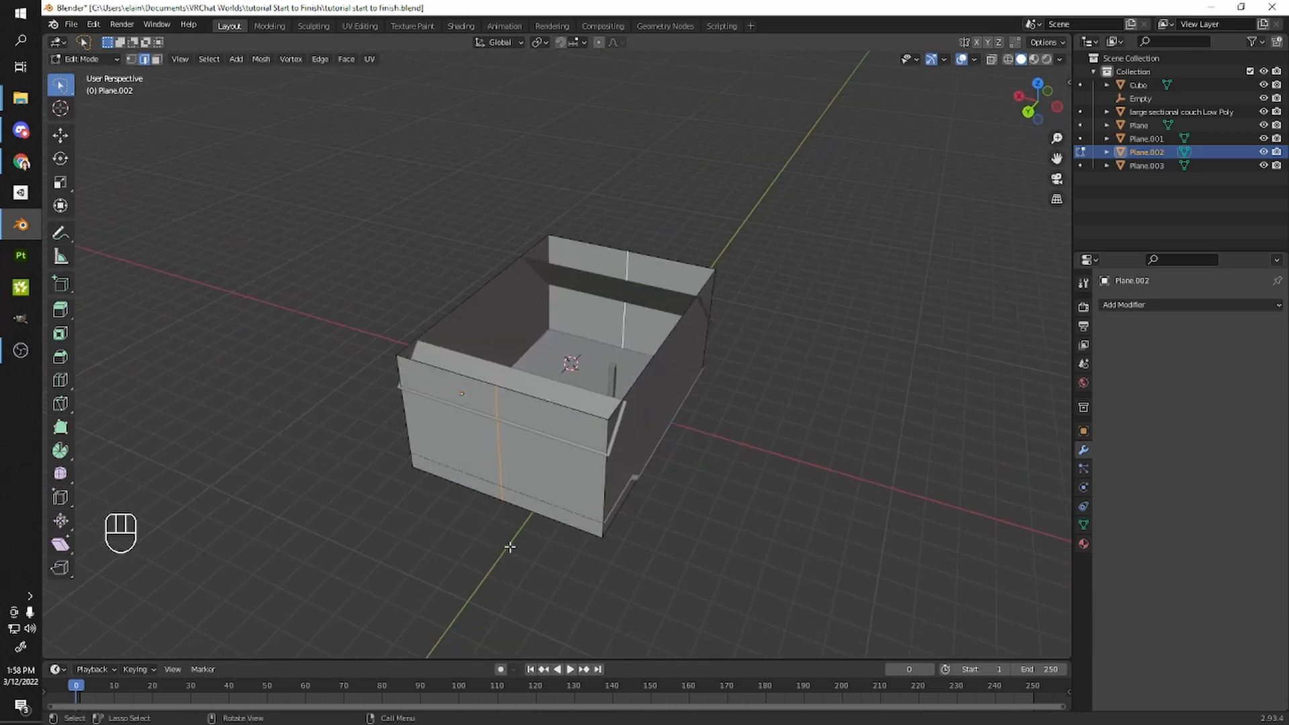
middle_drag(610, 336, 626, 350)
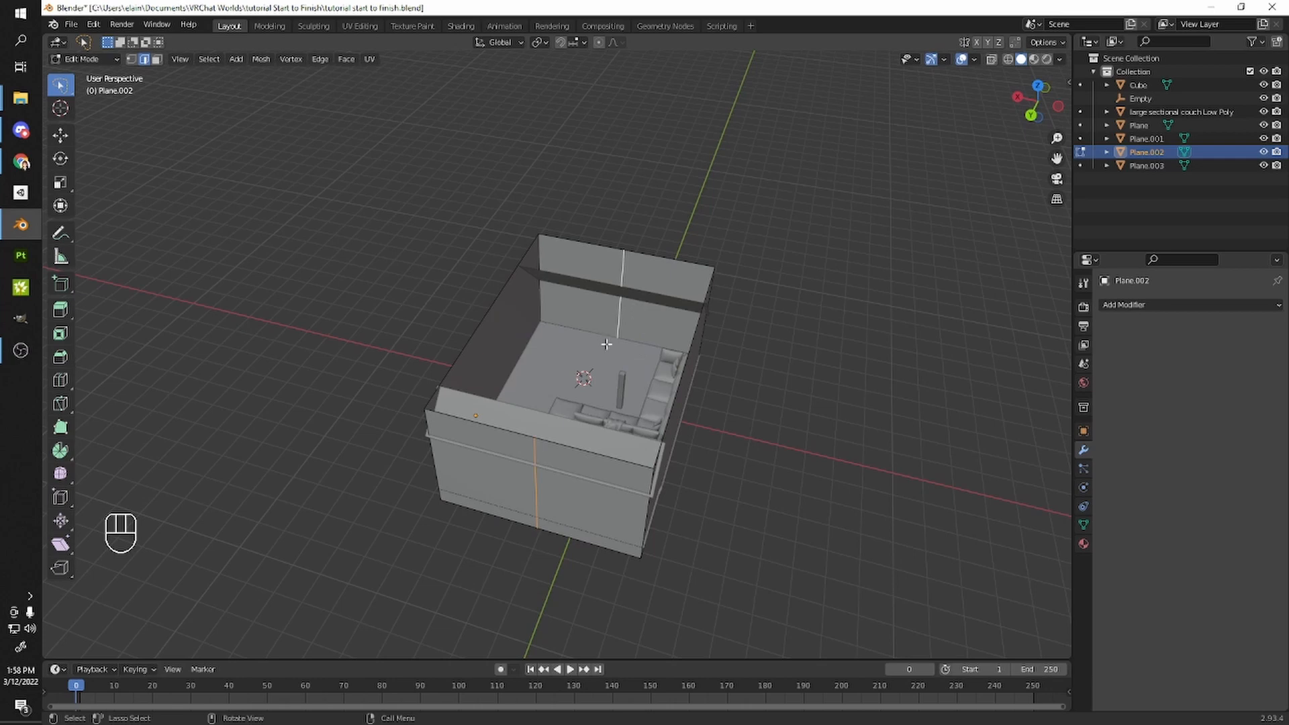
scroll(608, 339, up, 2)
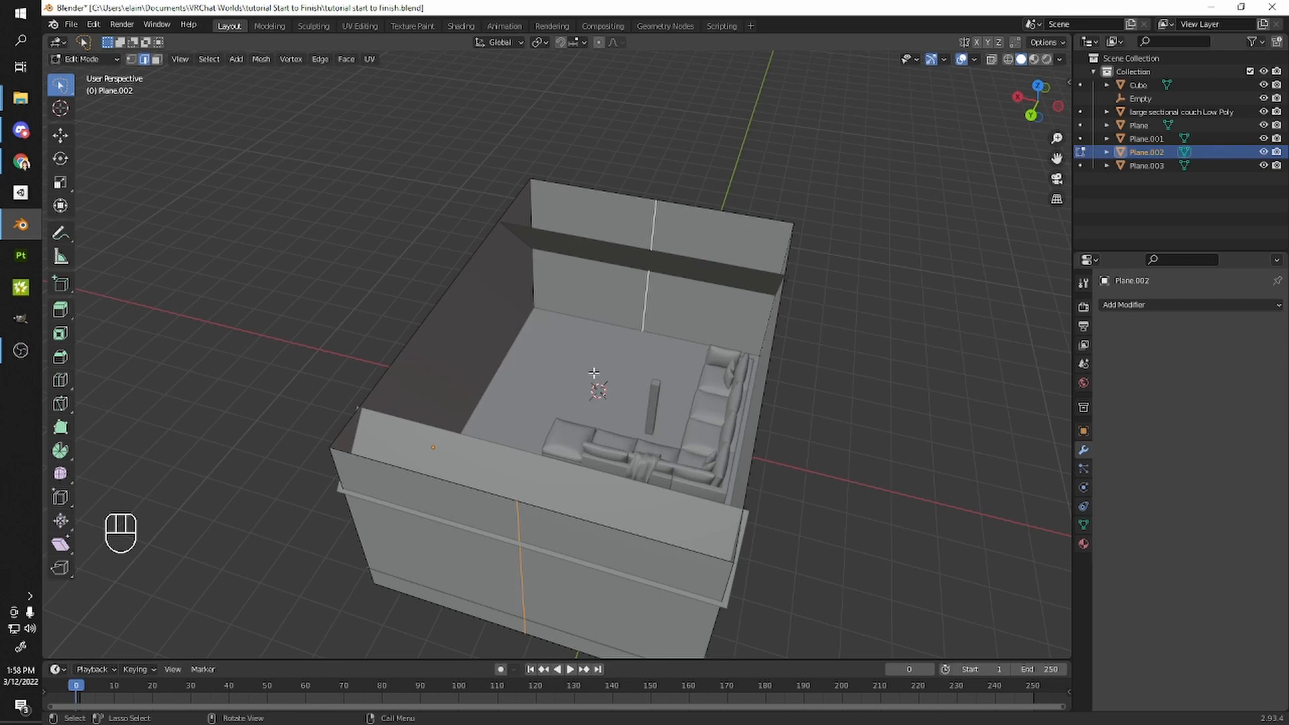
- Set the room walls' origin to the 3D cursor
key(Tab)
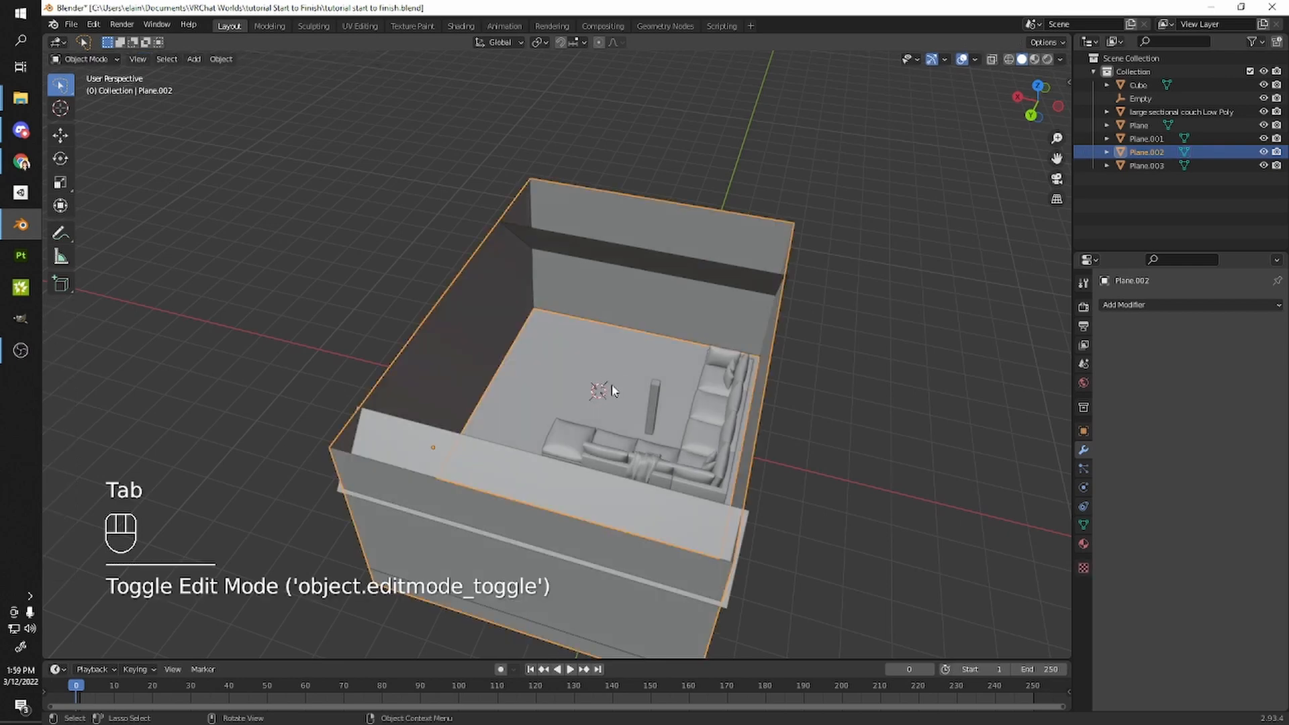
click(234, 59)
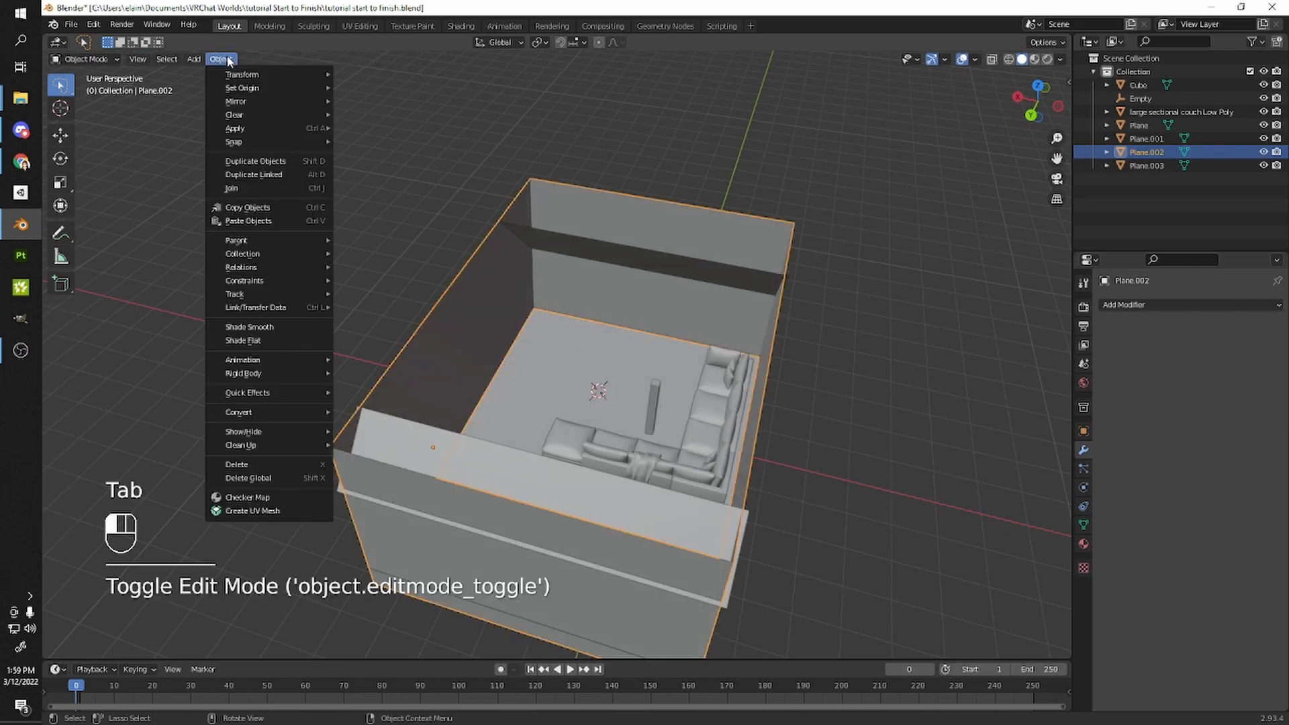
mouse_move(247, 91)
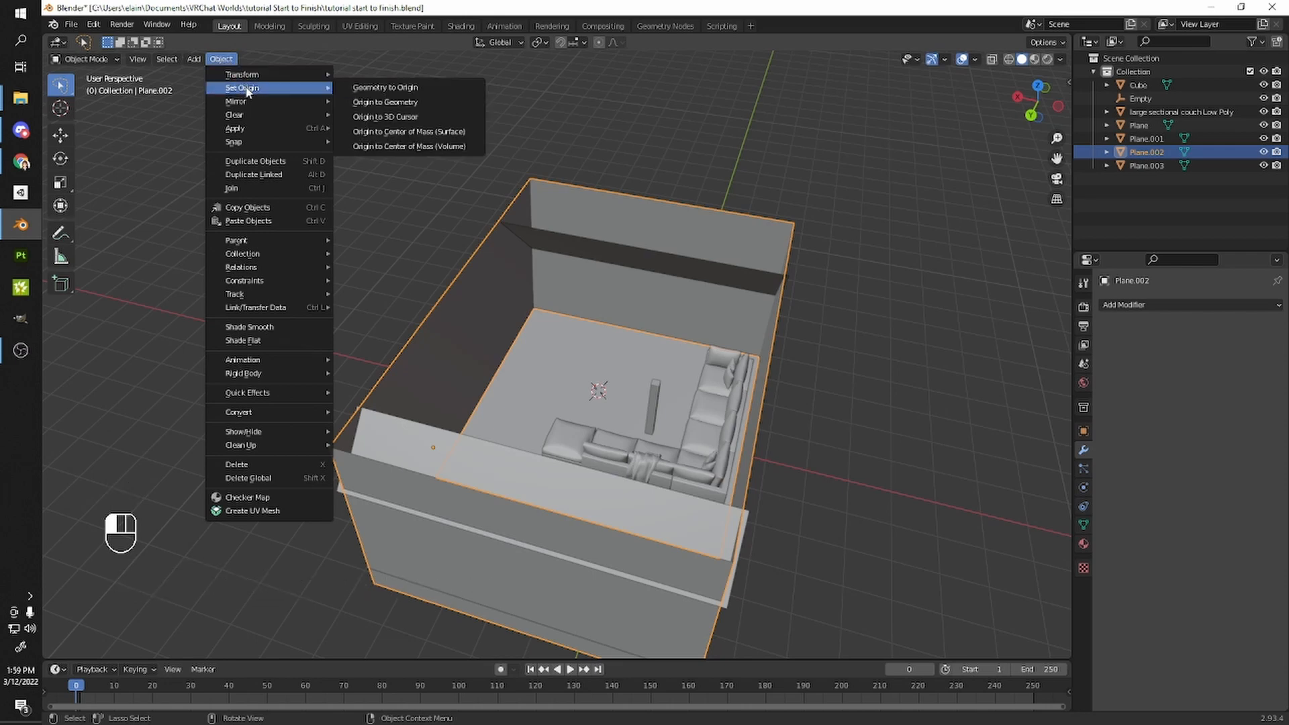
click(409, 119)
middle_drag(600, 396, 594, 409)
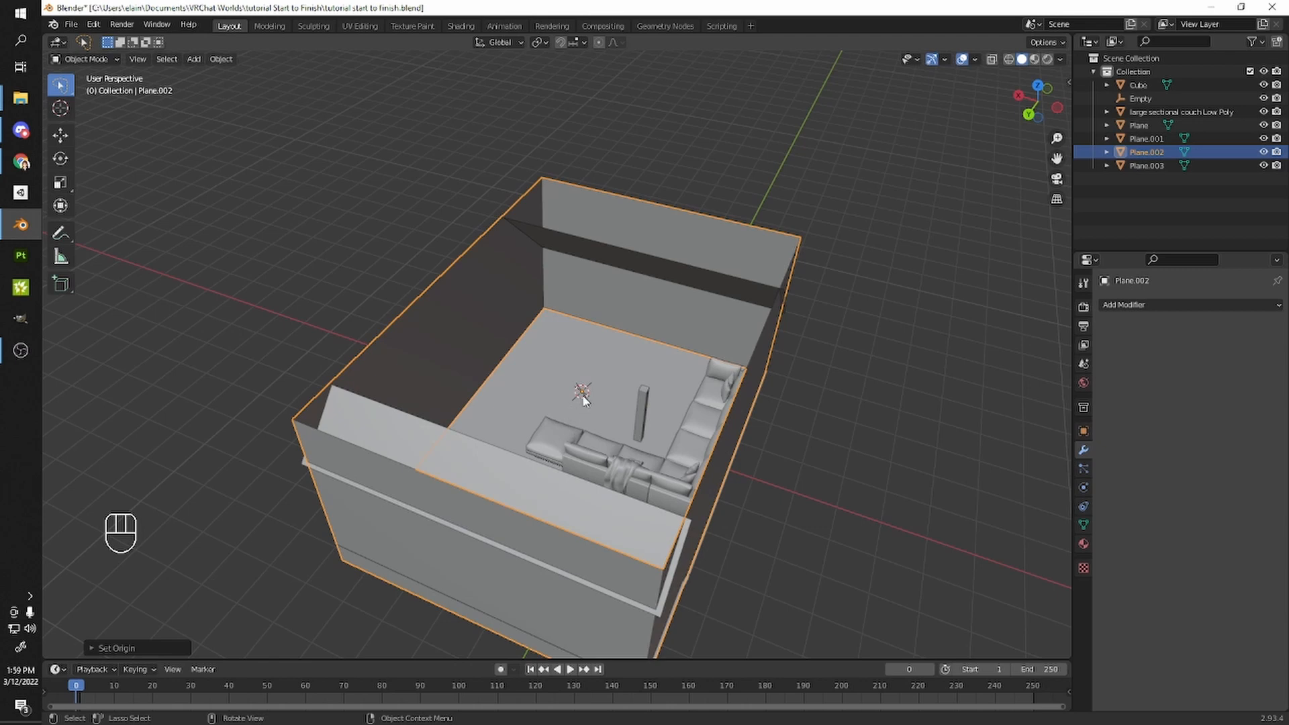
middle_drag(607, 407, 637, 388)
- Delete the side wall opposite the couch's long side and the adjoining halves of both end walls
key(Tab)
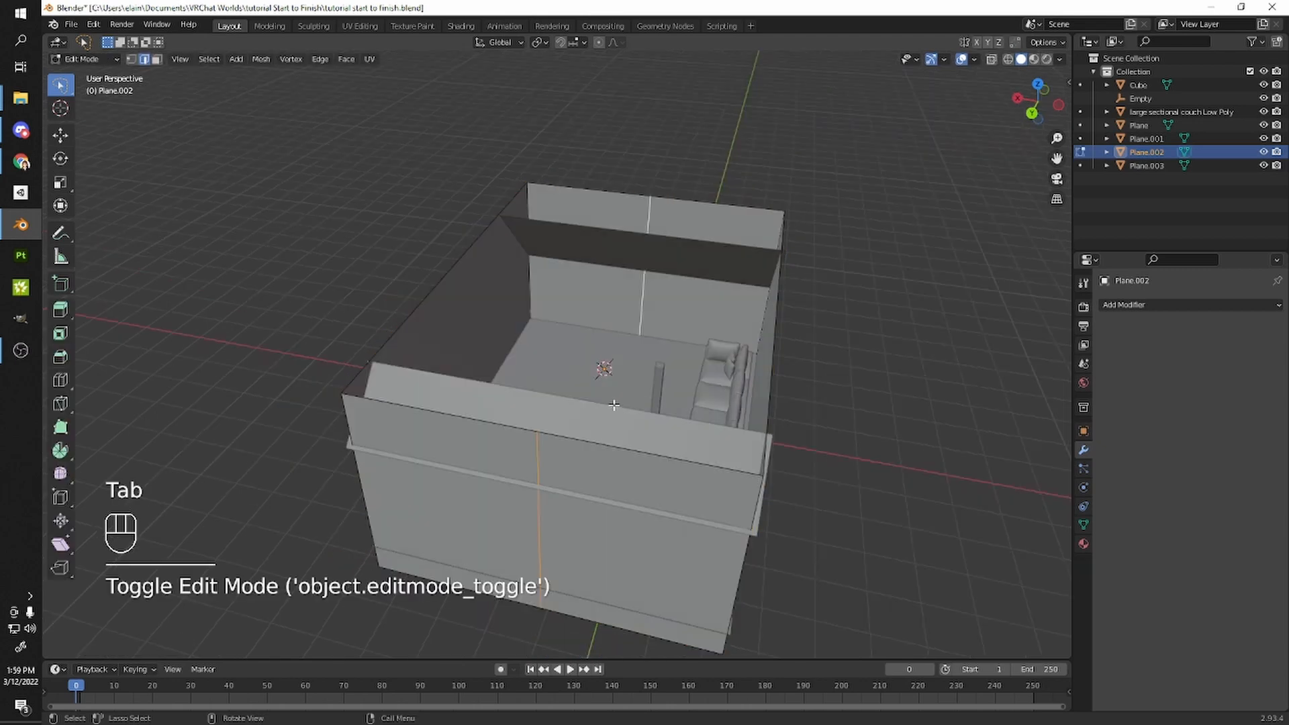
key(3)
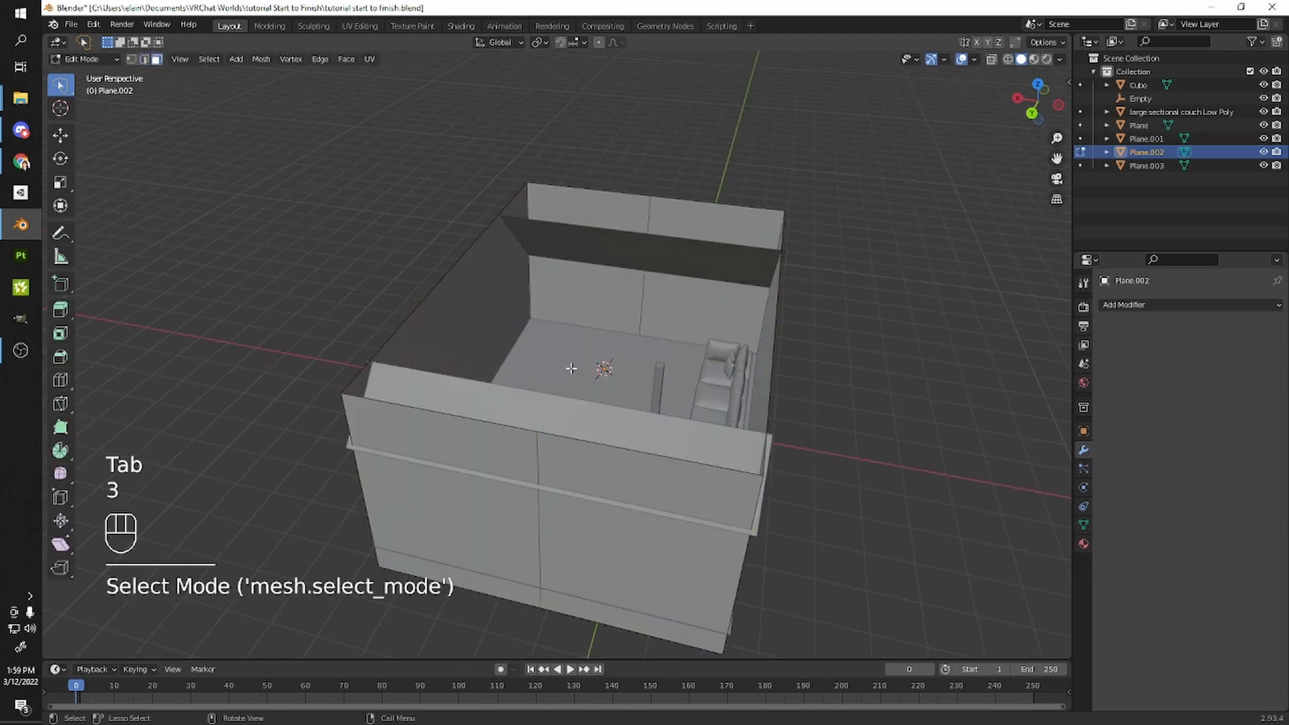
click(568, 276)
shift+click(506, 312)
shift+click(470, 449)
key(x)
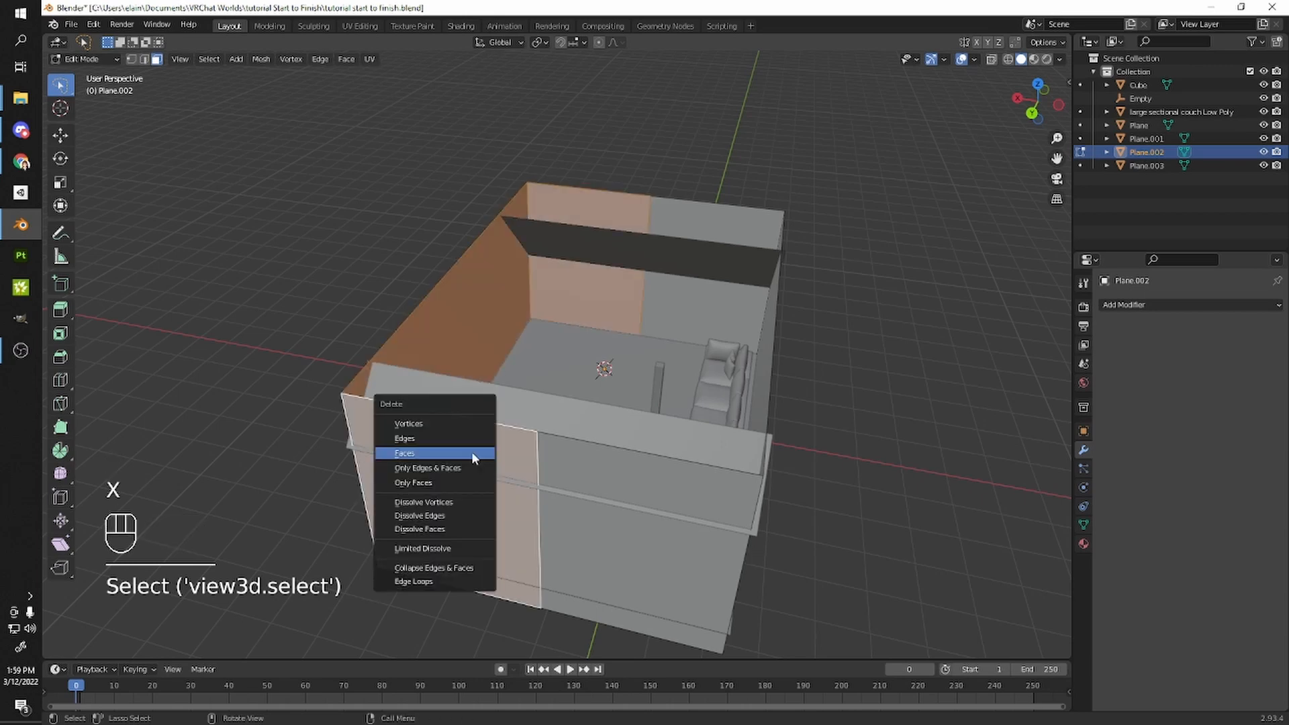
click(470, 452)
middle_drag(470, 452, 573, 467)
- Add a Mirror modifier to the remaining half of the walls
key(Tab)
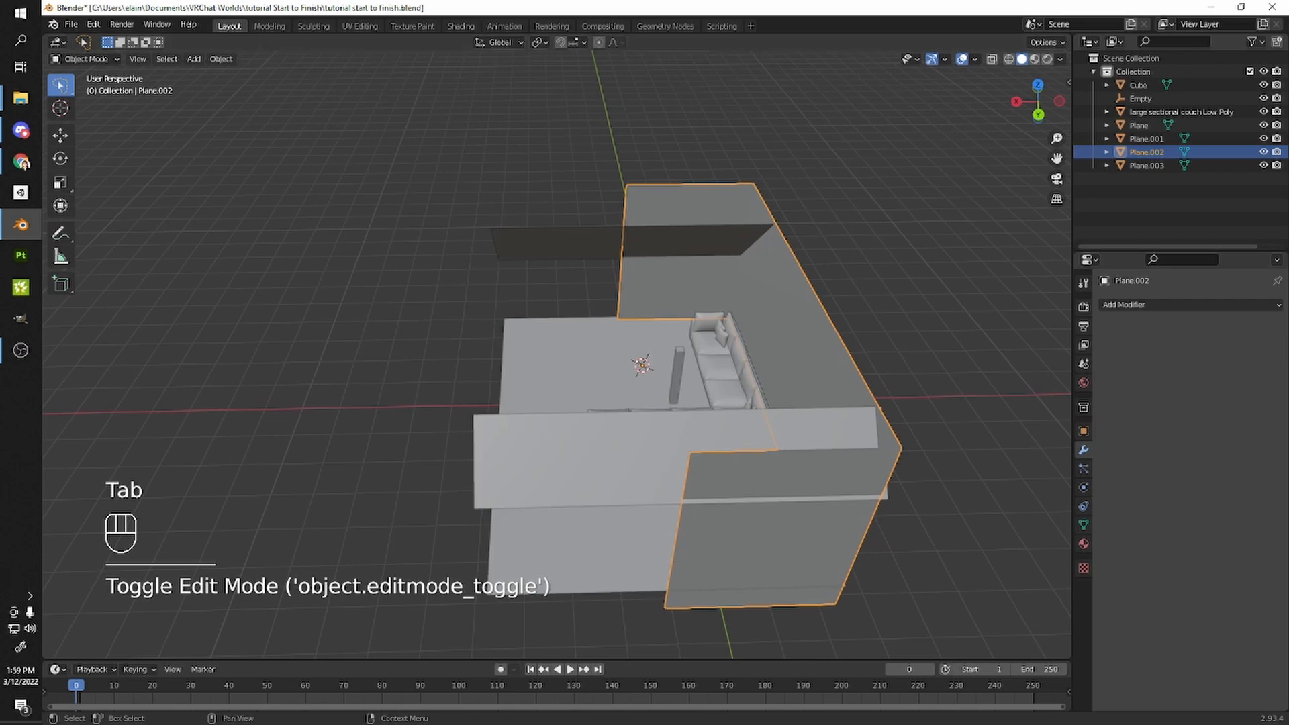
click(1208, 305)
click(993, 463)
middle_drag(994, 459, 851, 426)
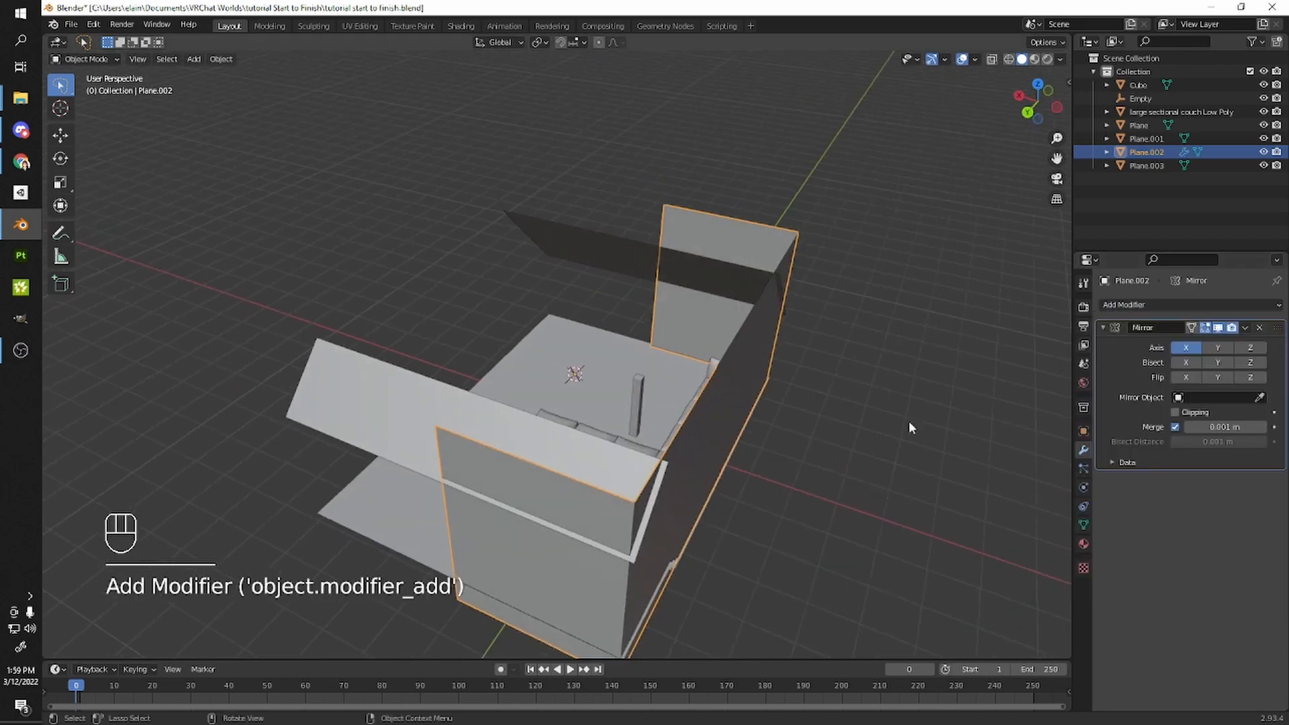
- Try the Y and Z axes in the Mirror modifier instead of X
click(1210, 350)
click(1194, 347)
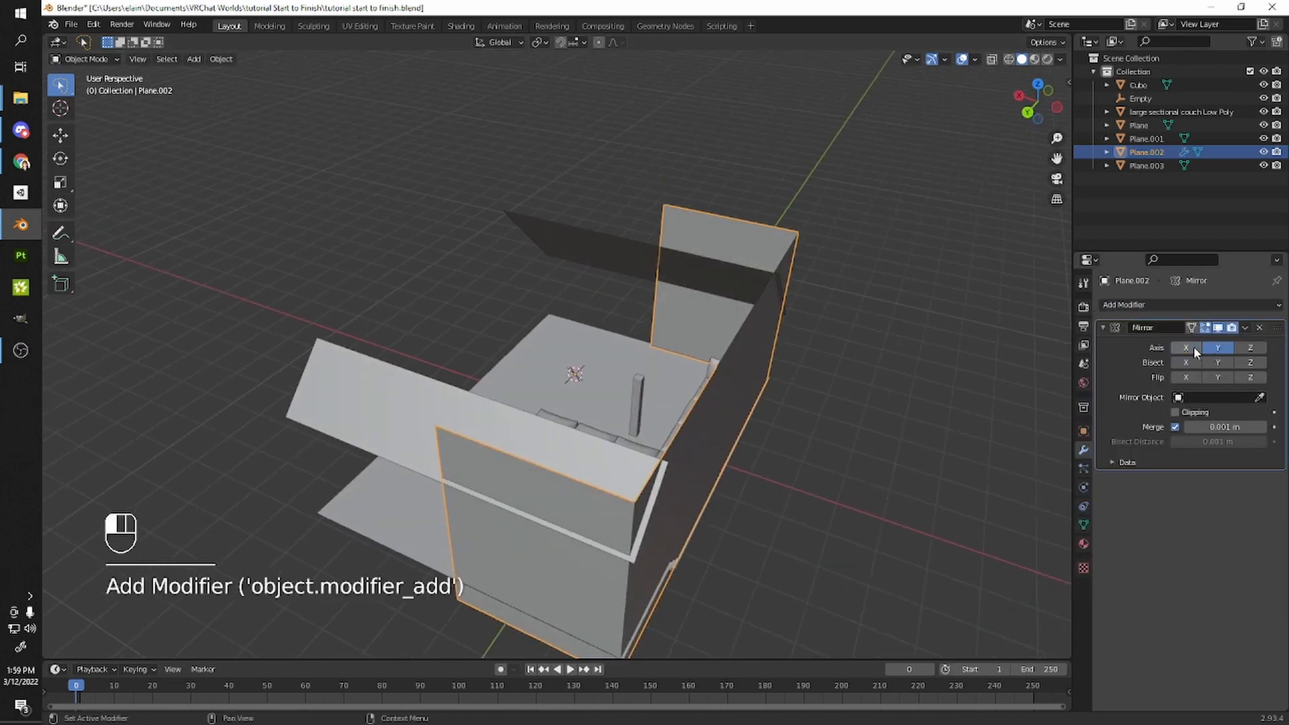
click(1239, 347)
click(1215, 349)
click(1242, 349)
middle_drag(793, 381, 814, 362)
- Apply rotation and scale to the walls and mirror them along the X axis
key(ctrl)
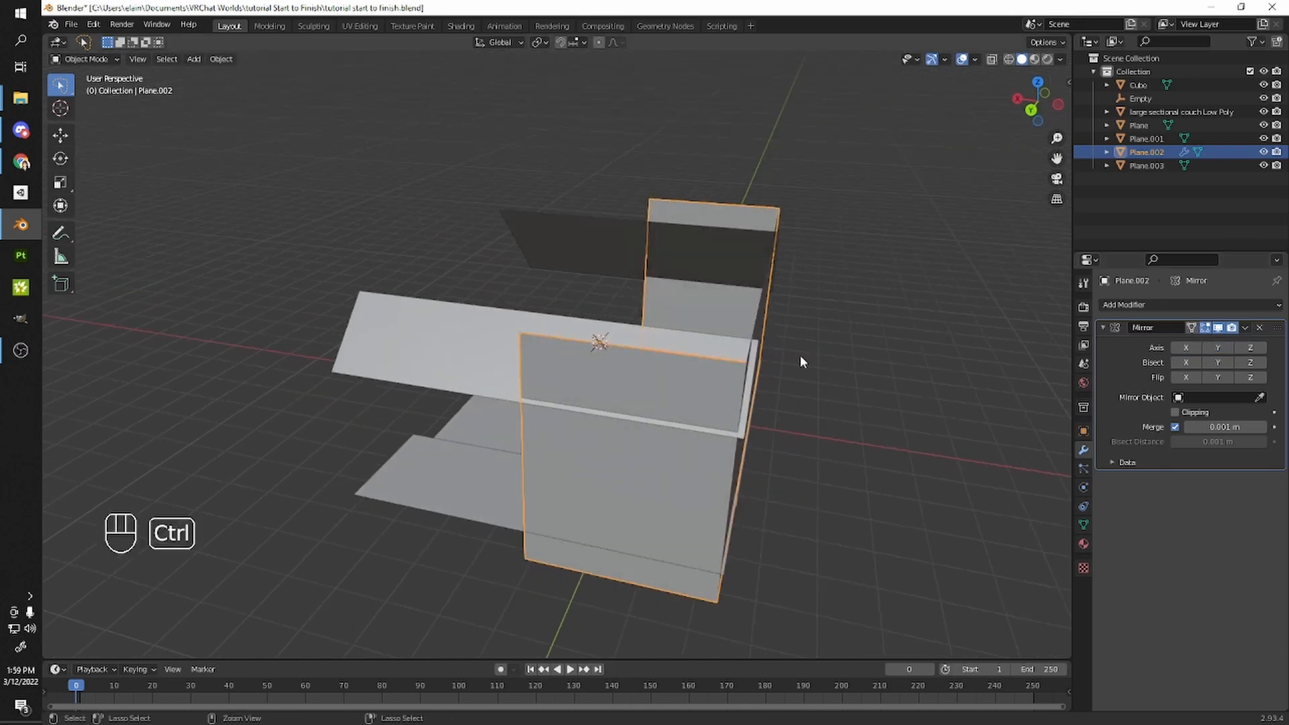
key(ctrl+a)
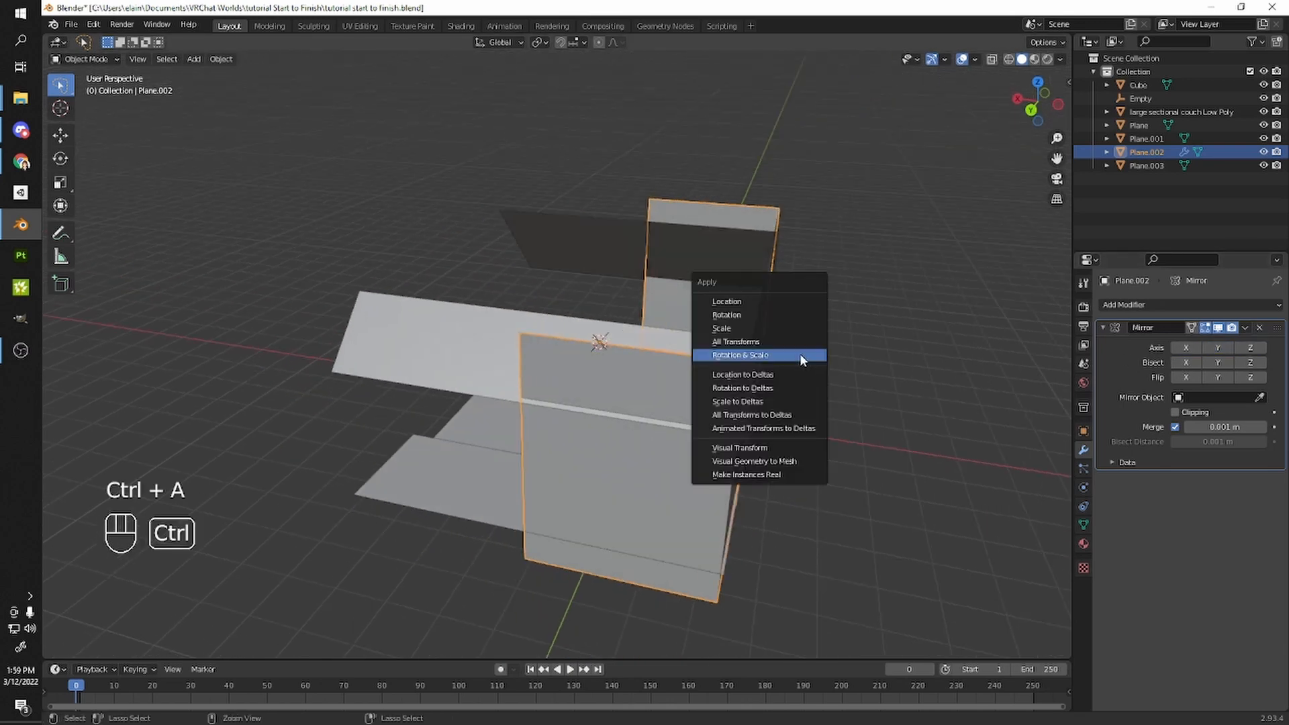
click(784, 353)
click(1186, 347)
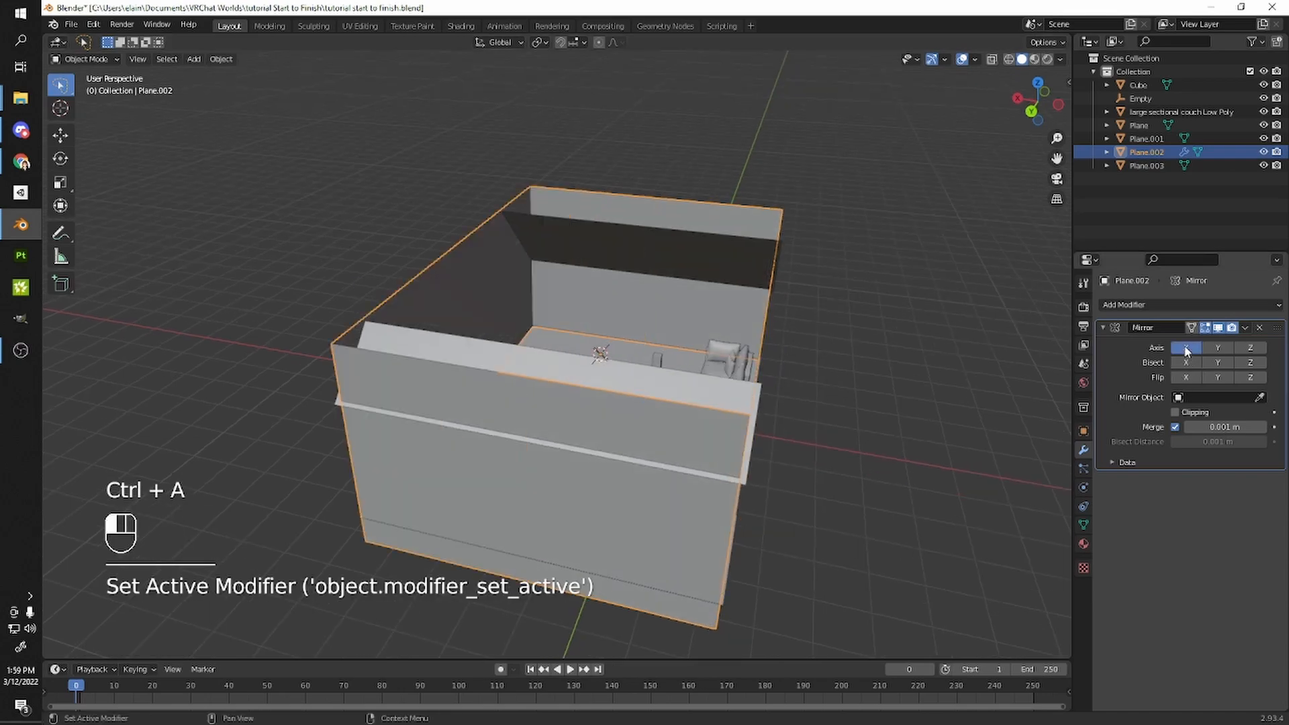
middle_drag(834, 401, 843, 310)
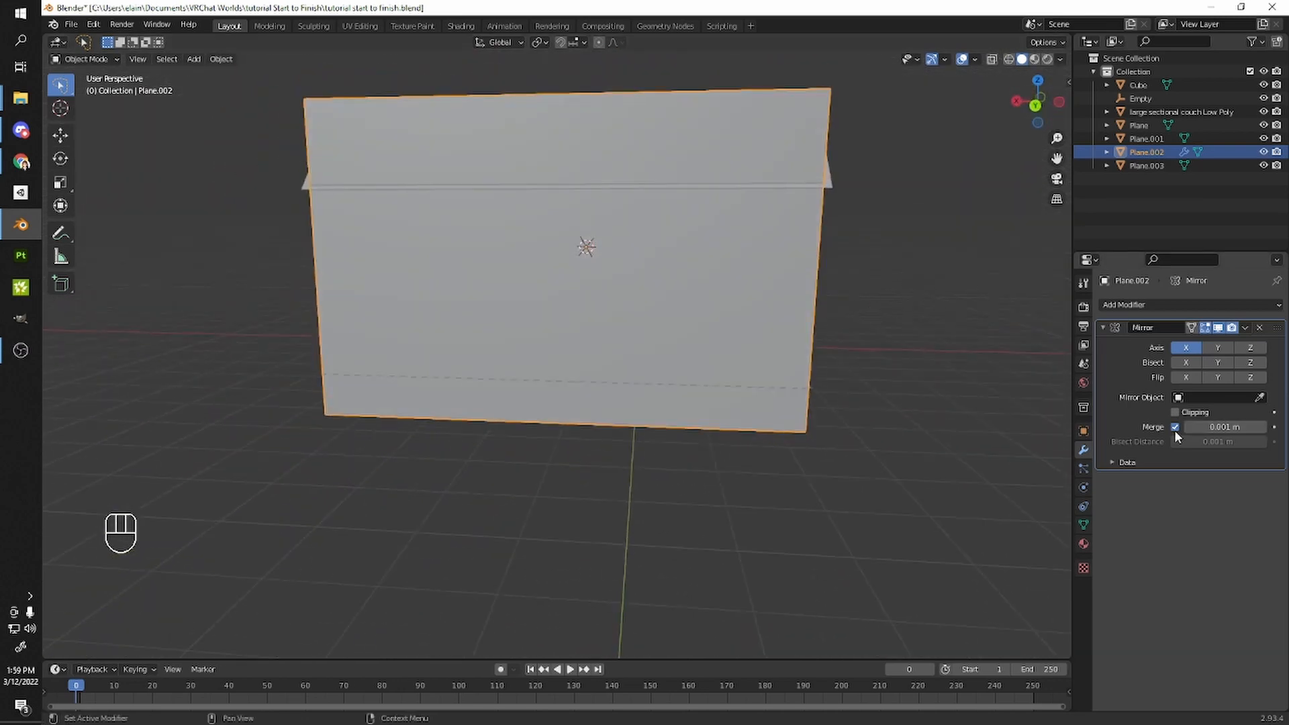
middle_drag(863, 396, 852, 449)
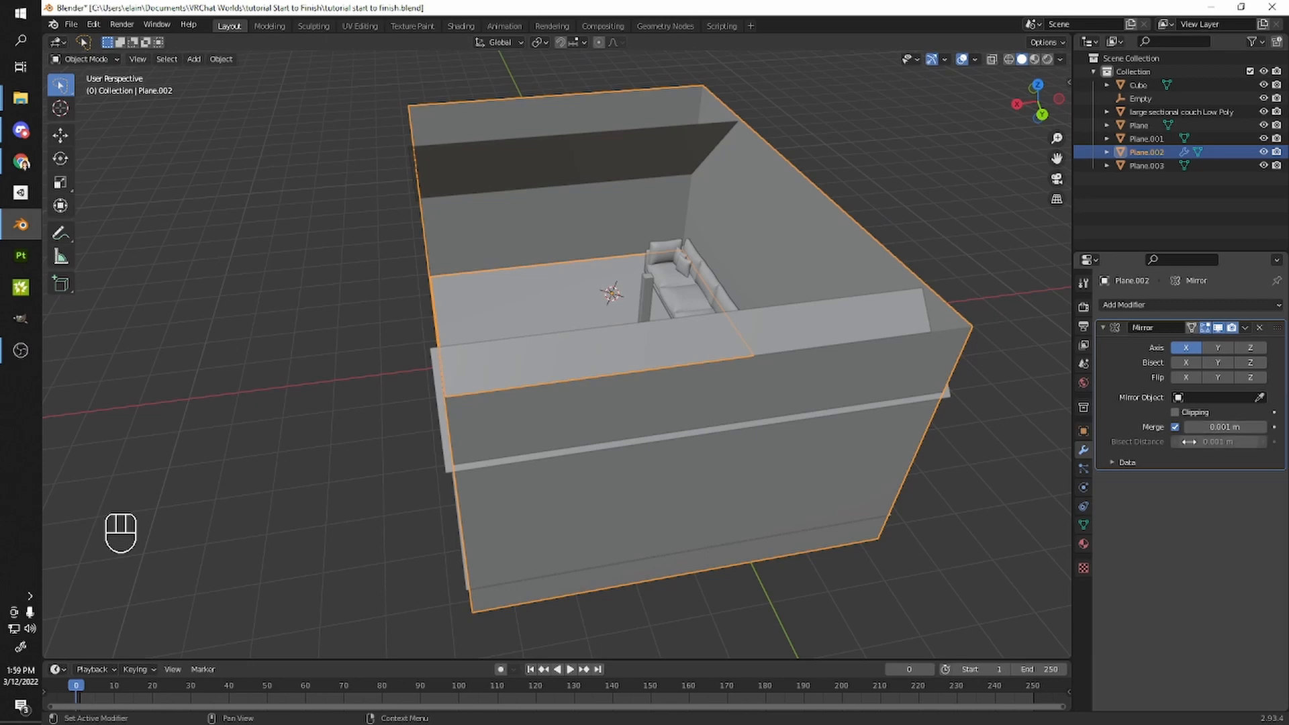
middle_drag(994, 473, 884, 490)
- Add a vertical loop cut to the side wall behind the couch, slid towards the stepped platform
scroll(884, 489, up, 5)
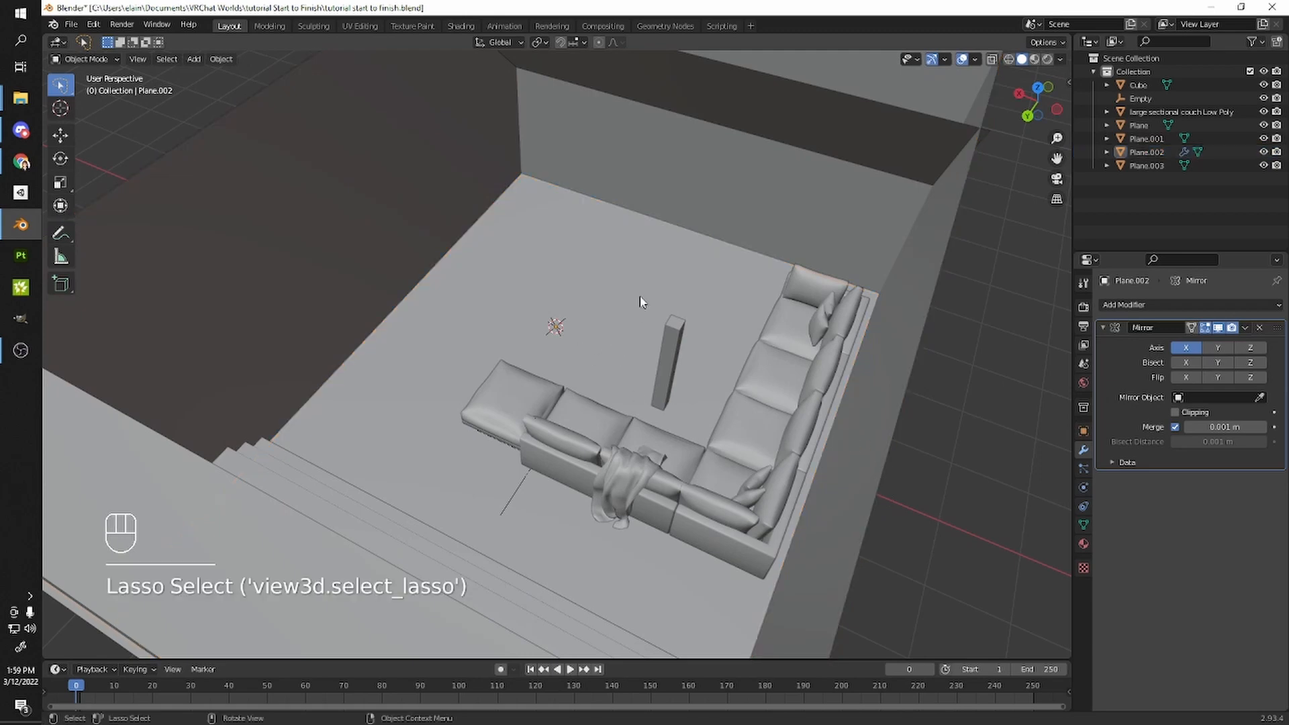
scroll(639, 300, down, 12)
middle_drag(754, 289, 981, 237)
scroll(716, 290, up, 5)
key(Tab)
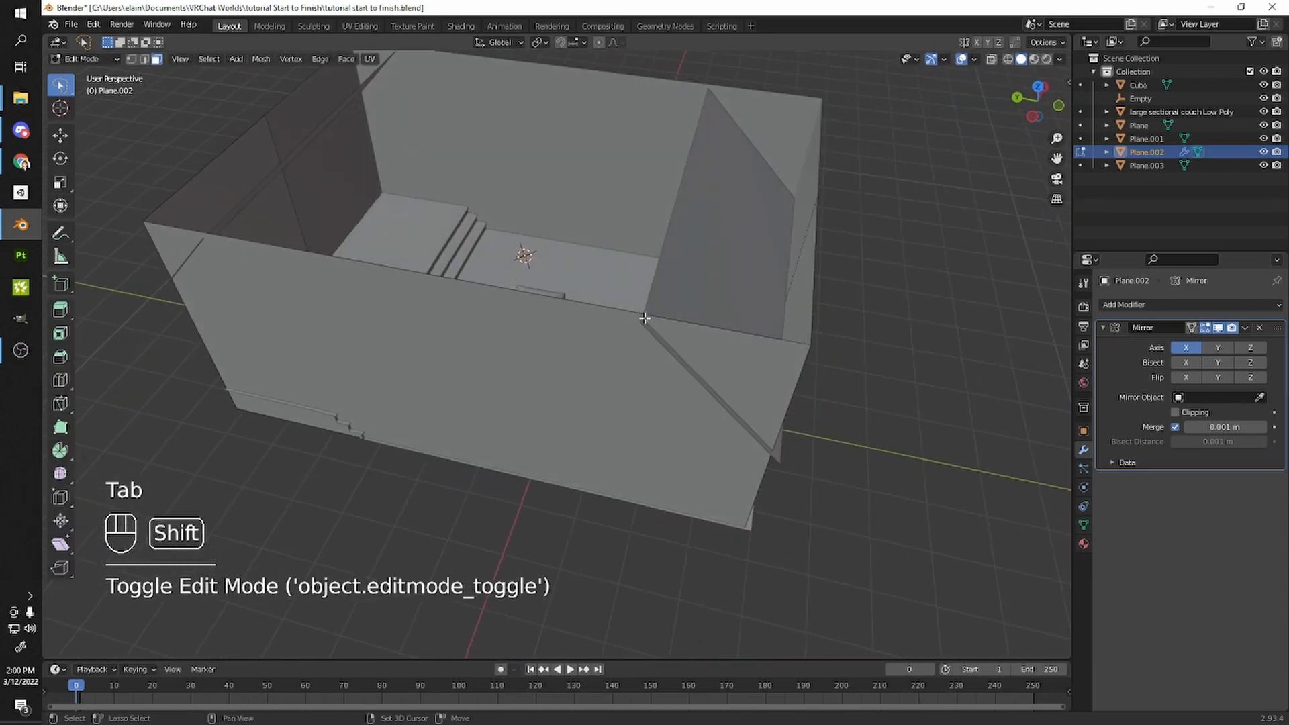
shift+middle_drag(577, 296, 791, 325)
scroll(726, 319, down, 1)
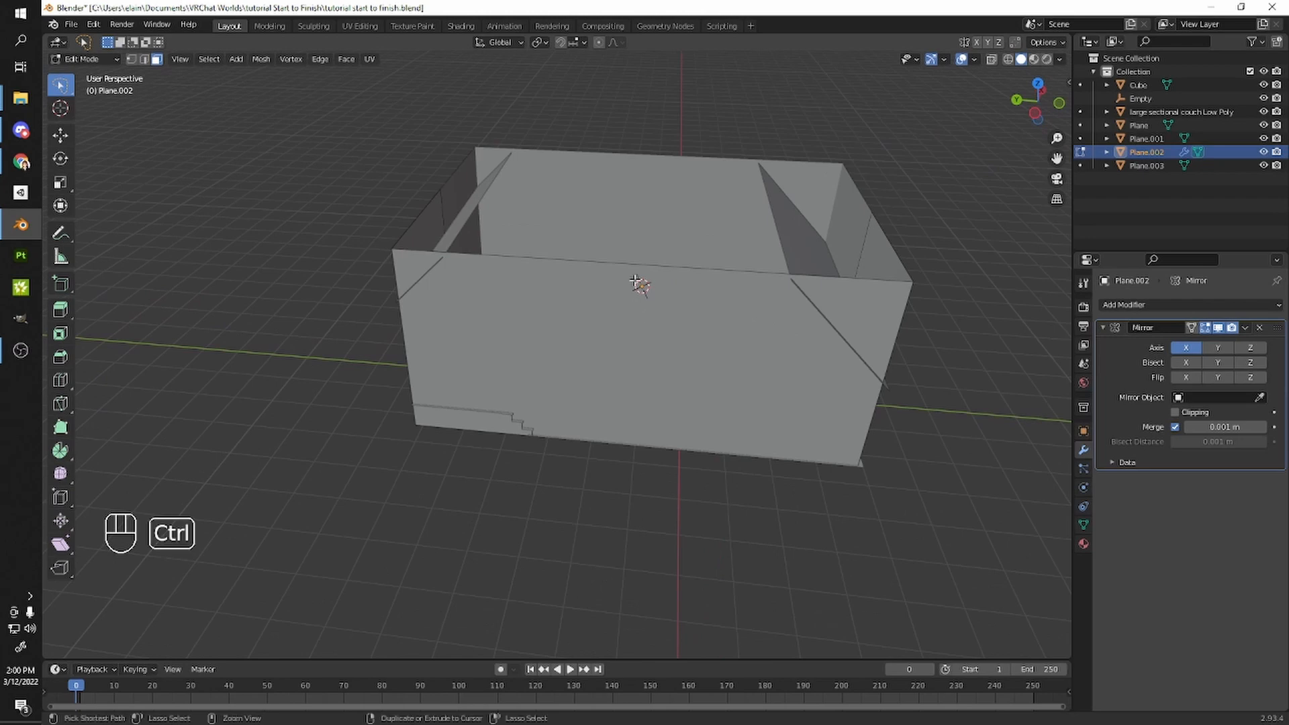
key(ctrl+r)
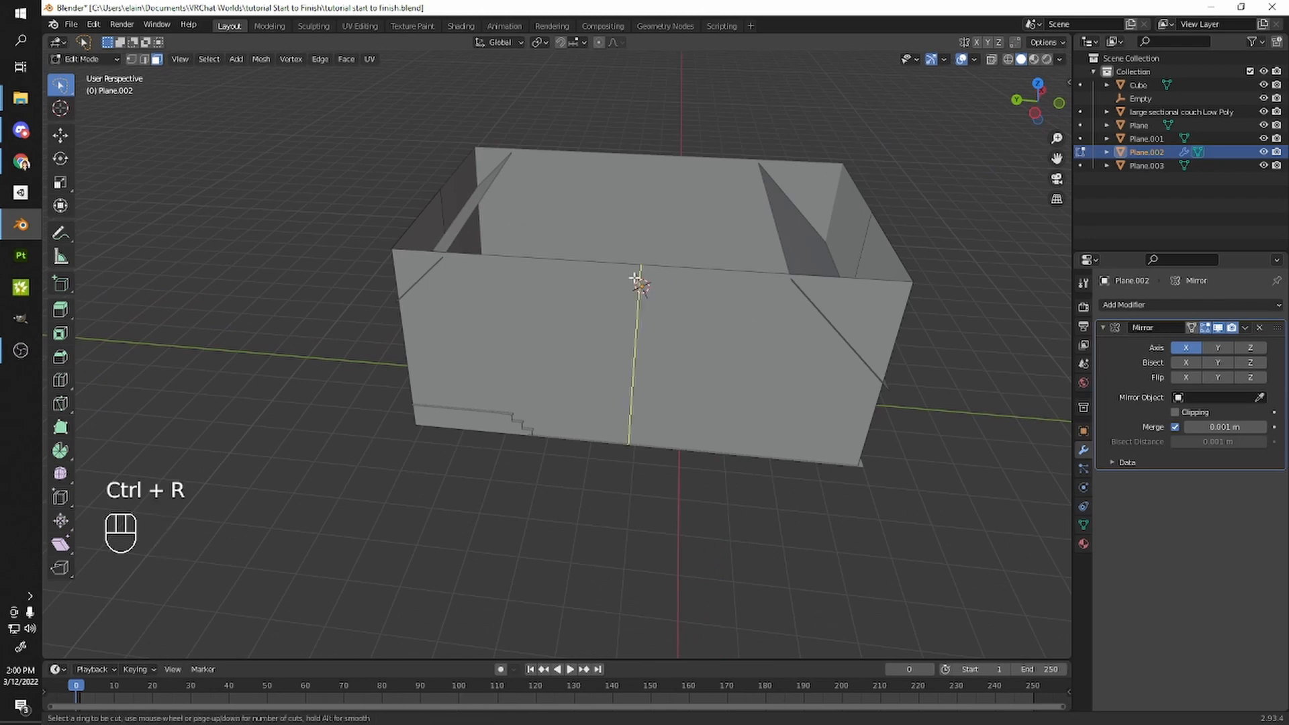
click(635, 277)
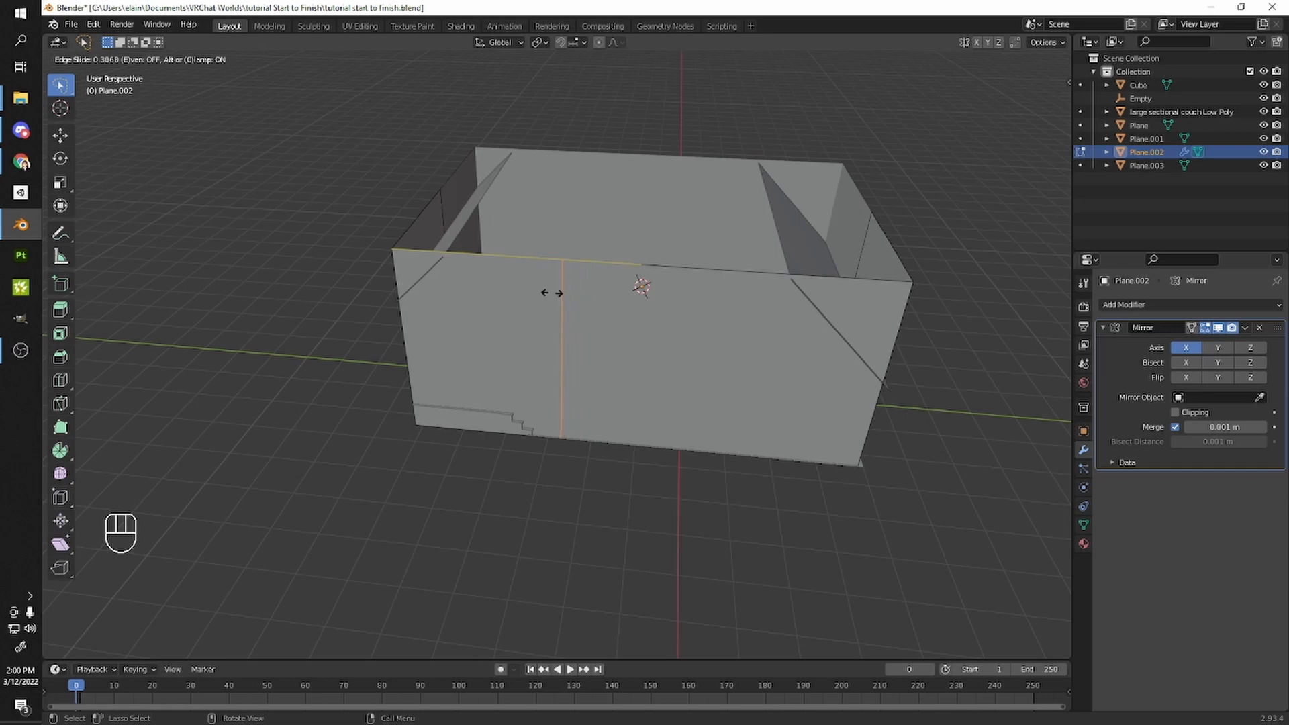
click(550, 294)
- Add a second vertical loop cut to the side wall, slid towards the end away from the steps
shift+middle_drag(552, 293, 574, 271)
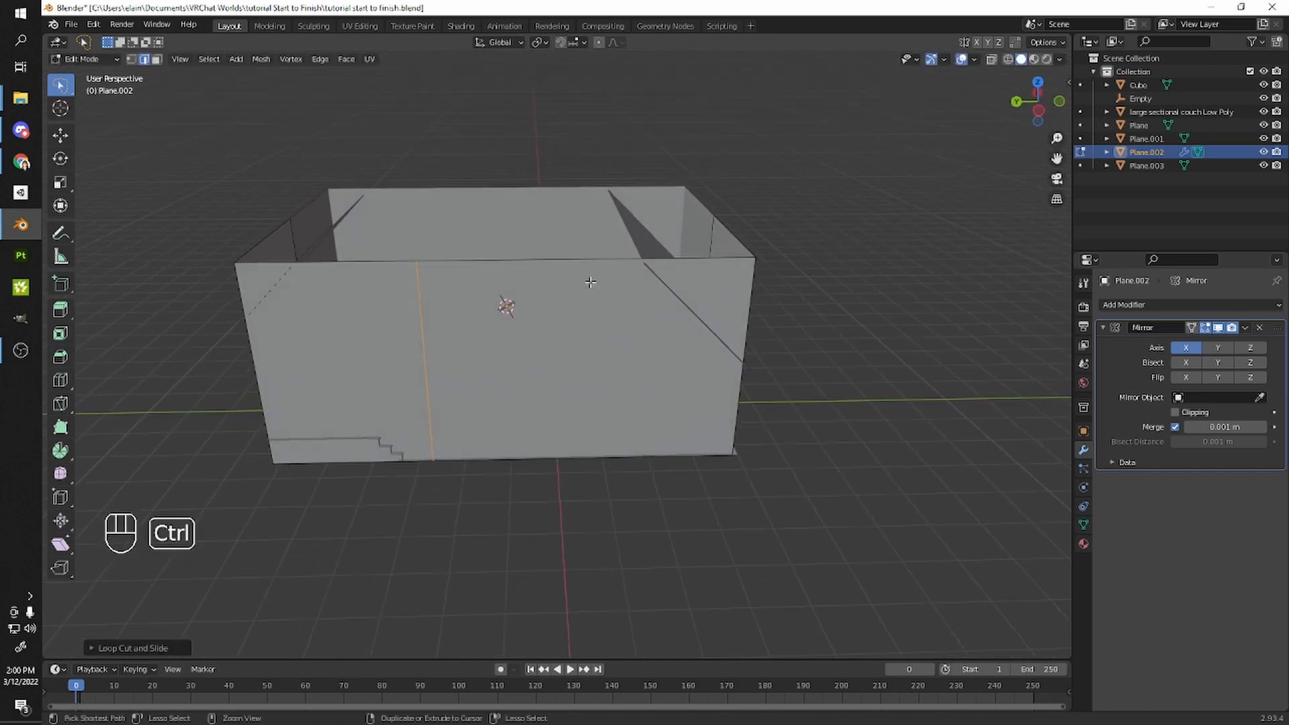
key(ctrl+r)
click(574, 271)
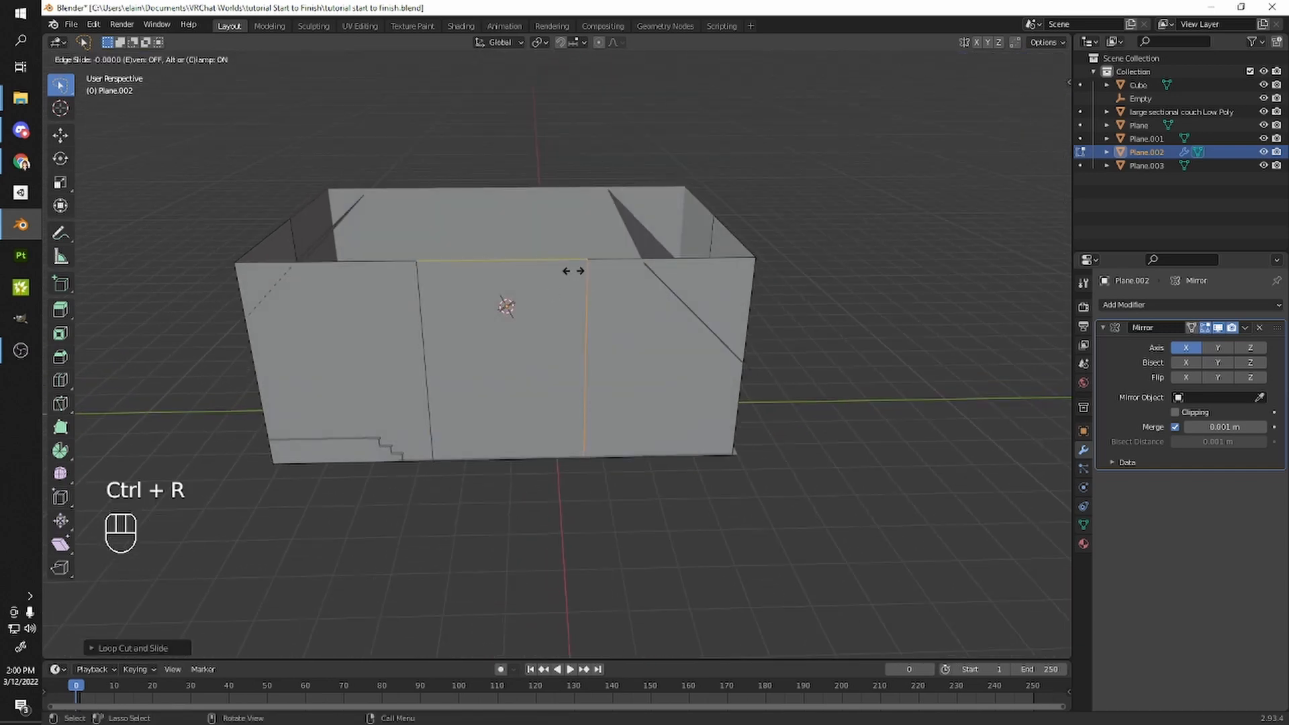
click(622, 270)
mouse_move(611, 289)
middle_down()
mouse_move(610, 276)
mouse_move(627, 276)
middle_up()
- Add a horizontal loop cut around the walls and slide it up near their upper edge
key(ctrl+r)
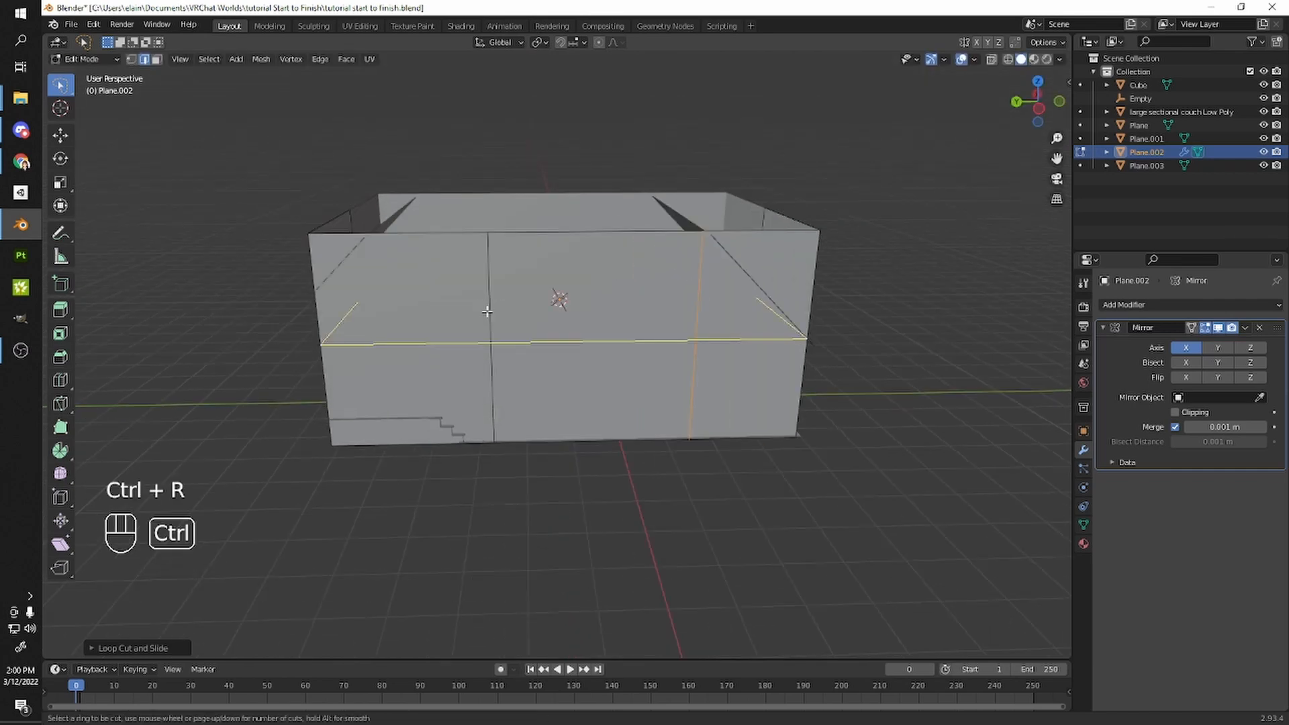
click(486, 310)
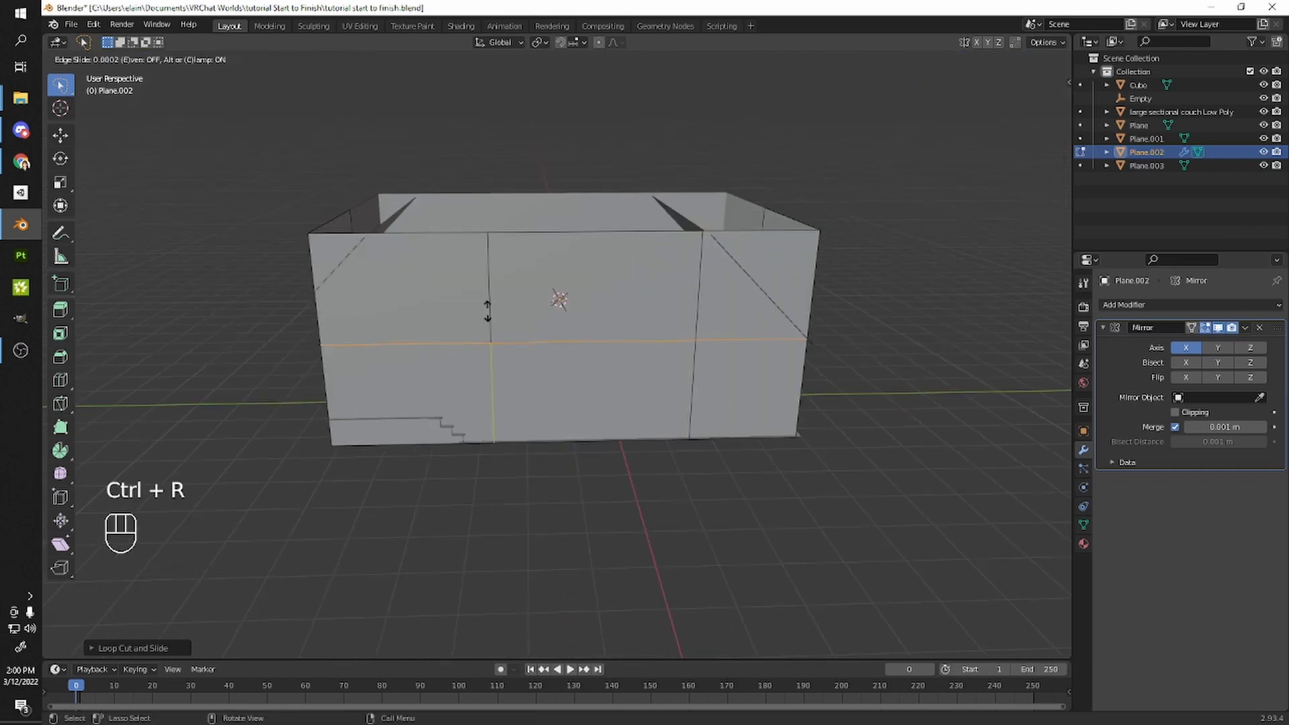
click(502, 239)
middle_drag(563, 346, 537, 332)
- Add another horizontal loop cut around the walls, slid down to just above the stepped platform's height
key(ctrl+r)
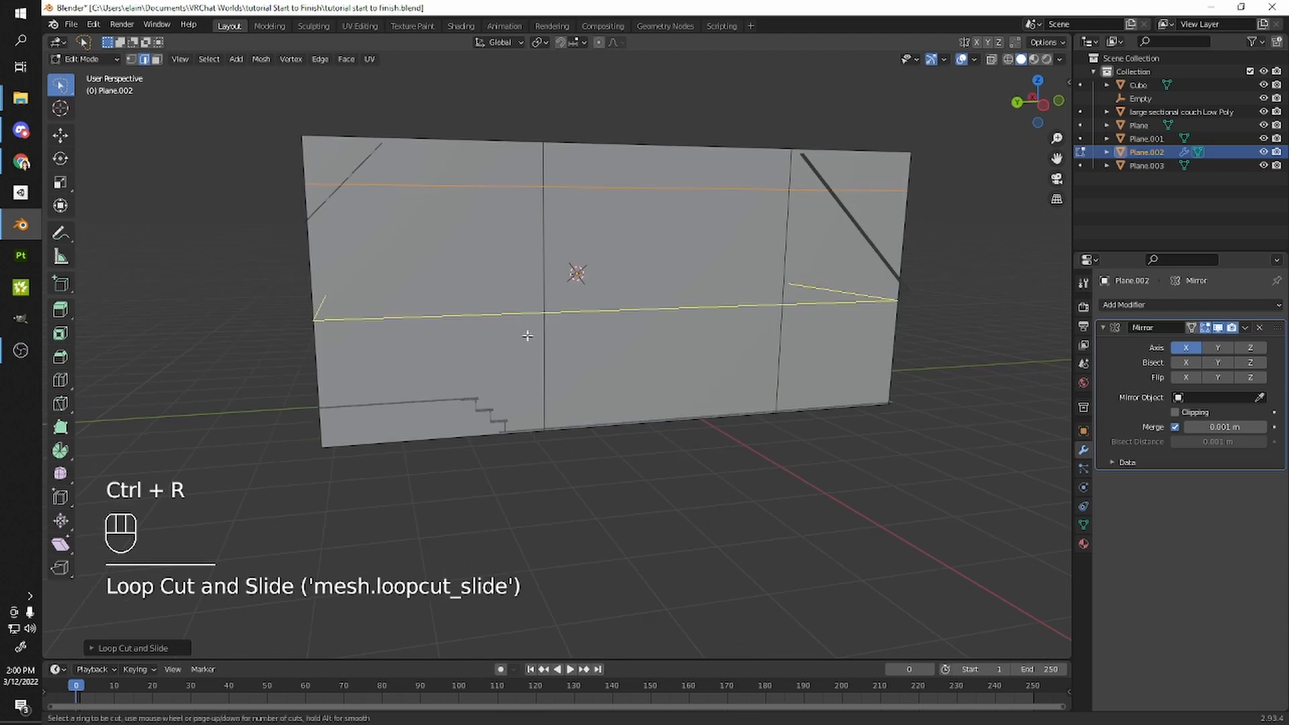
click(532, 337)
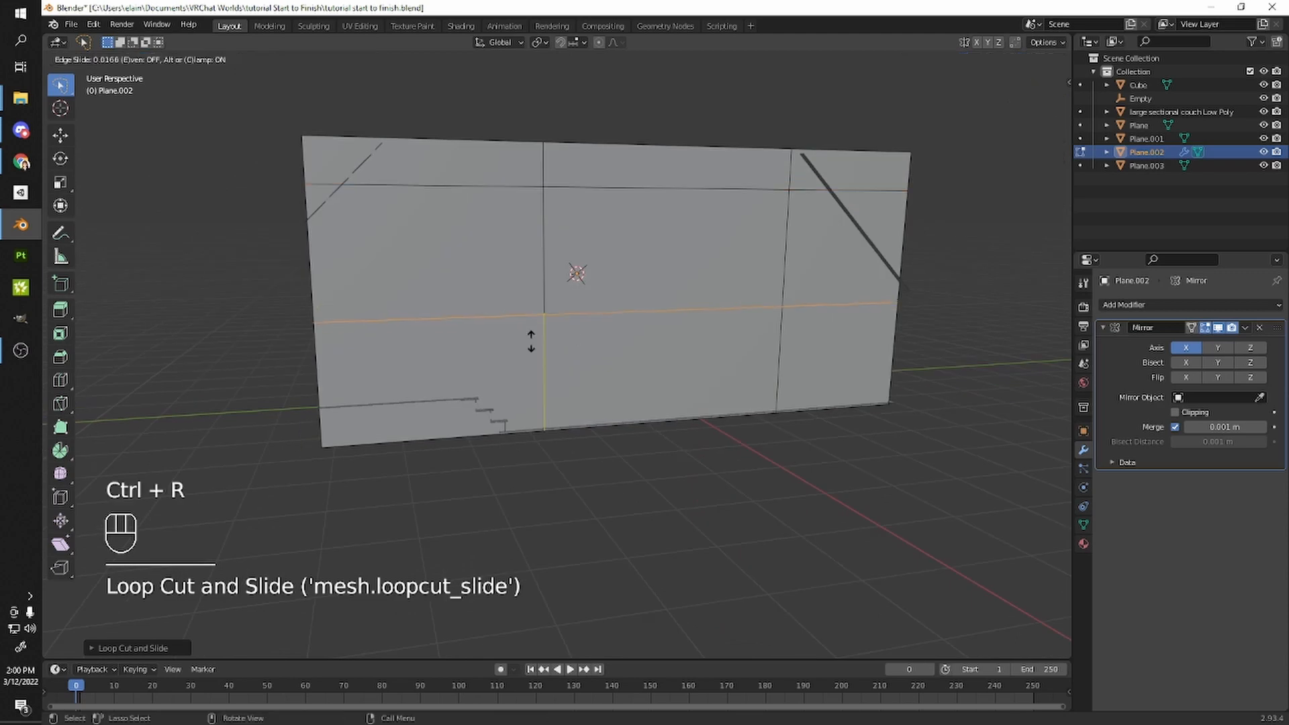
click(529, 402)
shift+middle_drag(529, 403, 544, 325)
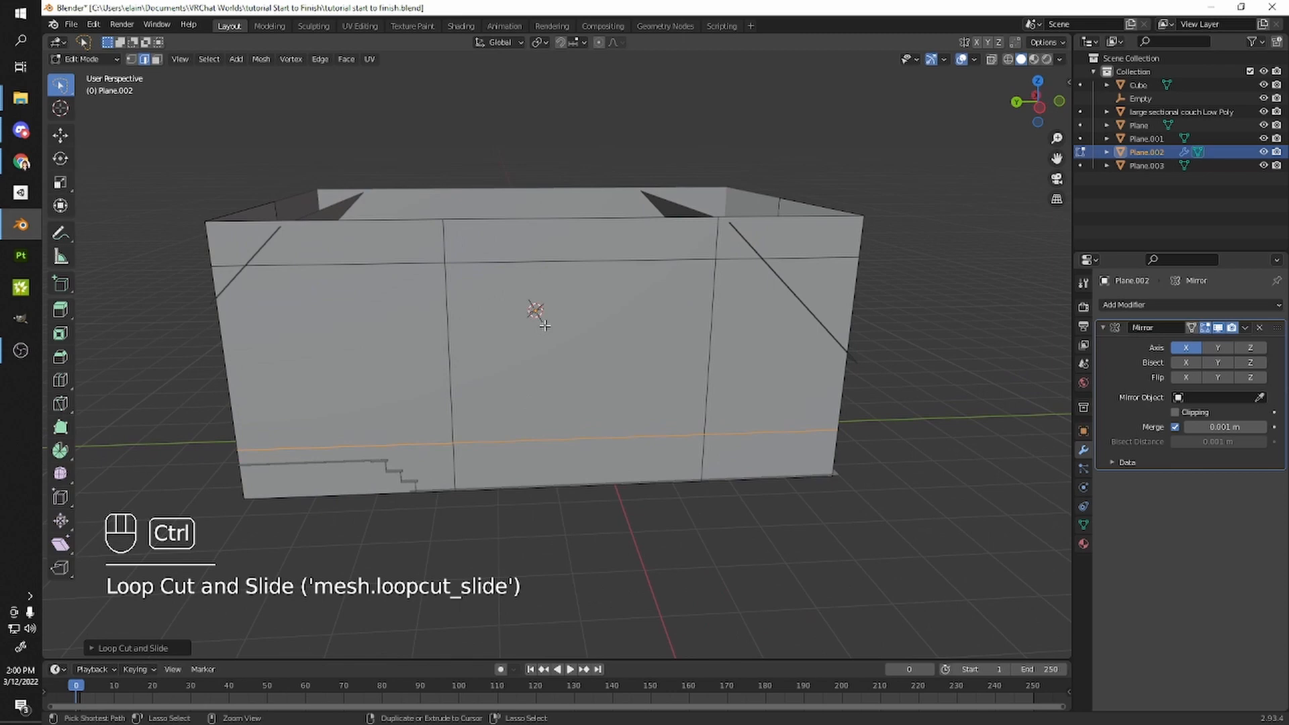
- Add a vertical loop cut midway between the side wall's two existing vertical cuts
key(ctrl+r)
click(569, 254)
right_click(569, 253)
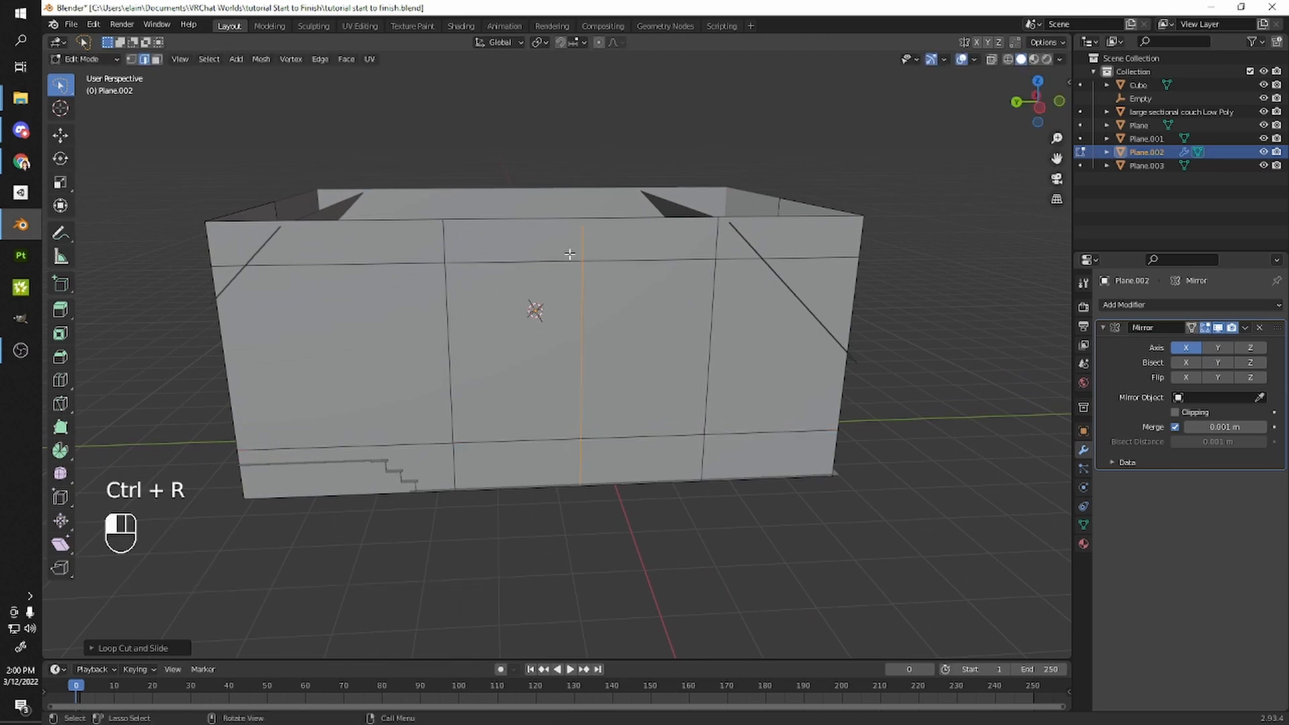
- Select the two central faces of the side wall above the couch
key(Tab)
shift+middle_drag(592, 369, 620, 396)
key(Tab)
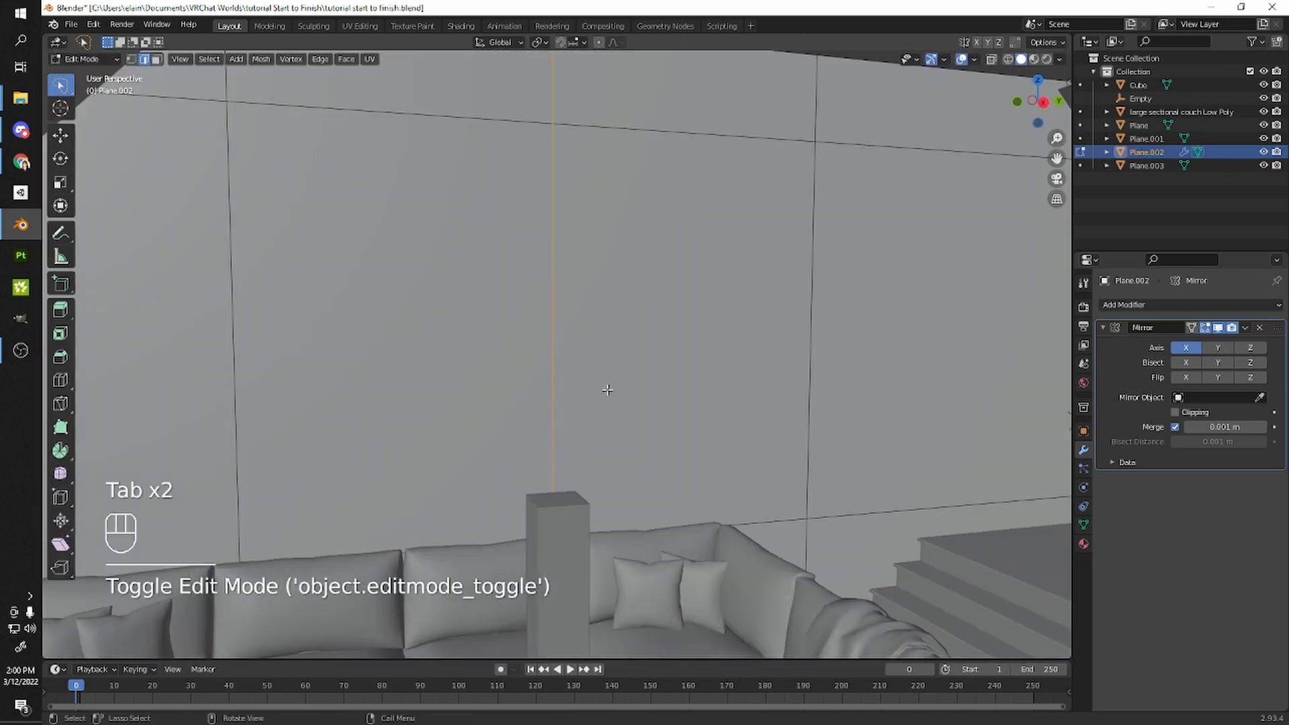
shift+middle_drag(521, 436, 616, 307)
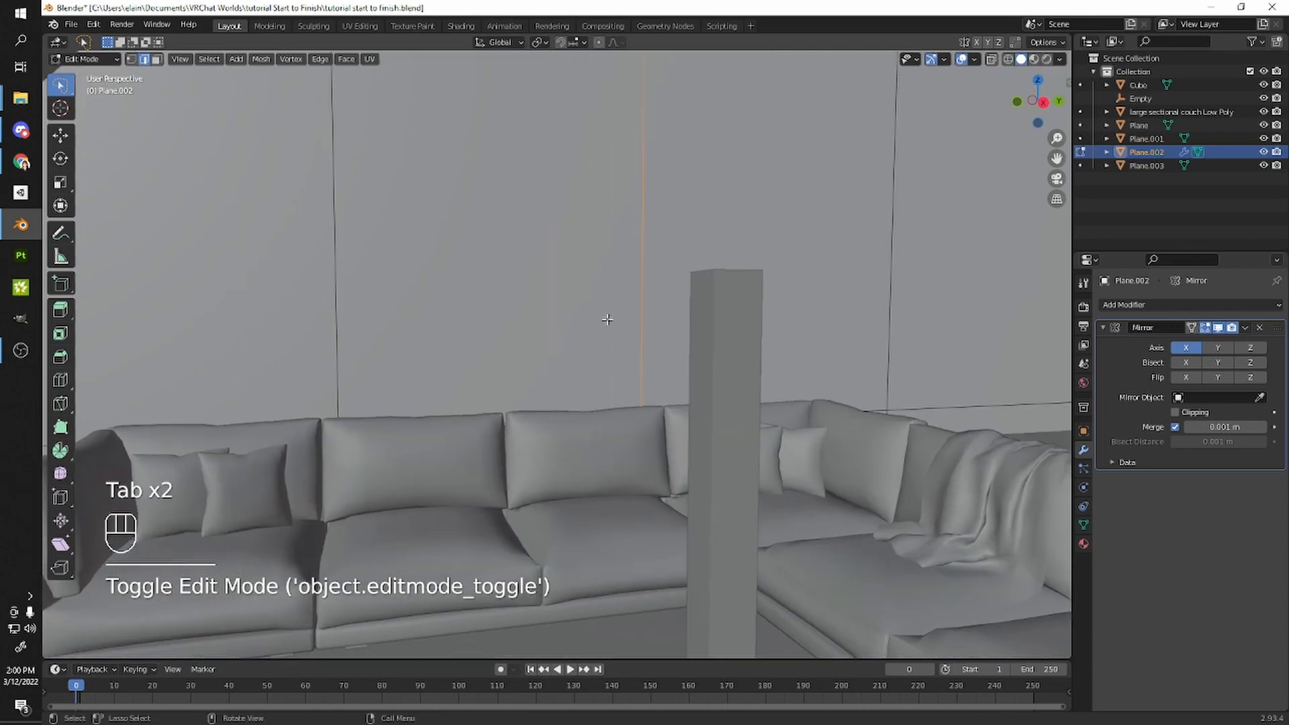
middle_drag(736, 282, 483, 374)
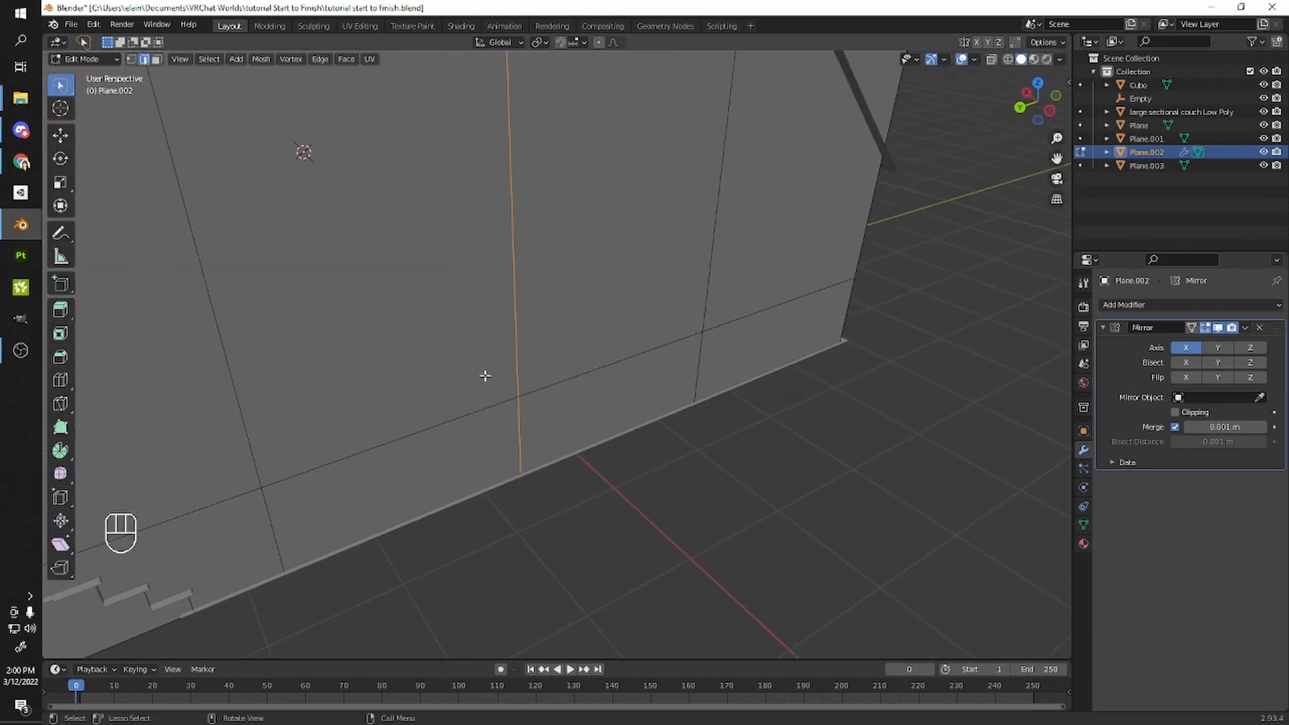
key(3)
drag(386, 264, 395, 259)
shift+click(607, 259)
scroll(578, 275, down, 4)
mouse_move(521, 302)
middle_down()
mouse_move(715, 314)
mouse_move(687, 323)
middle_up()
middle_drag(537, 411, 558, 382)
middle_drag(526, 333, 568, 343)
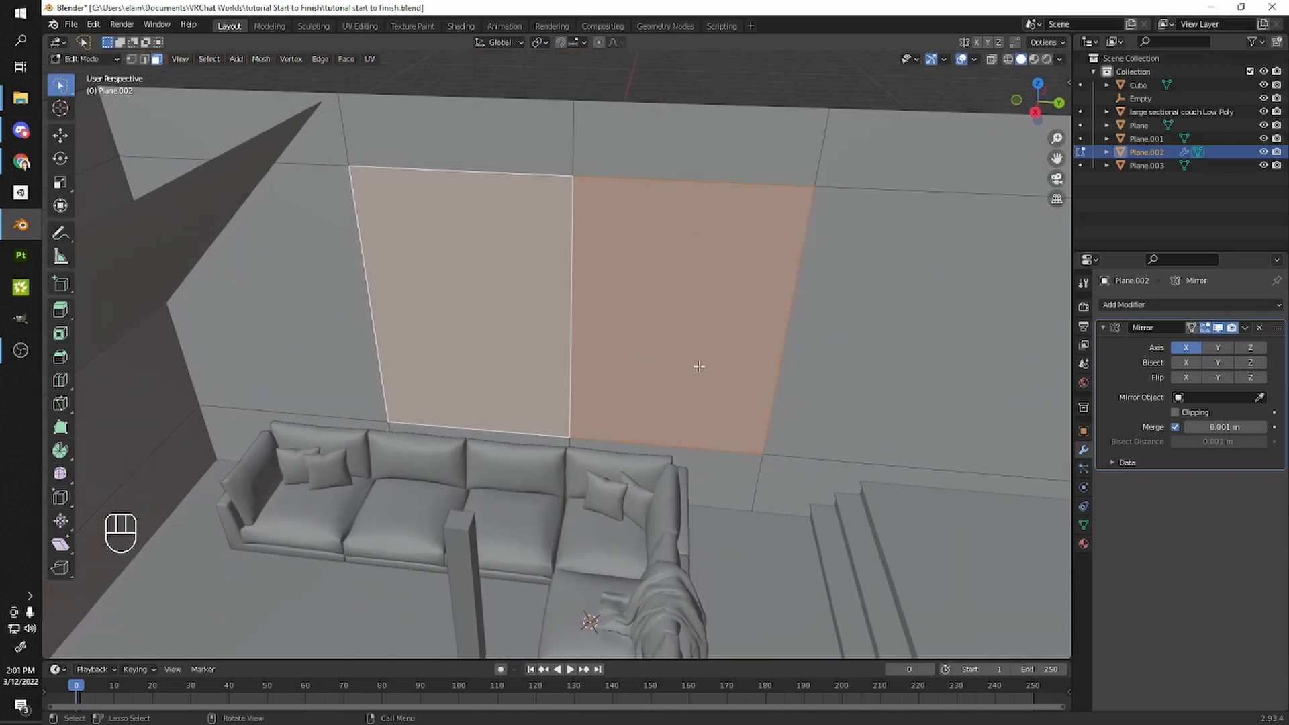
- Try insetting the two selected wall faces together, and undo the inset
key(i)
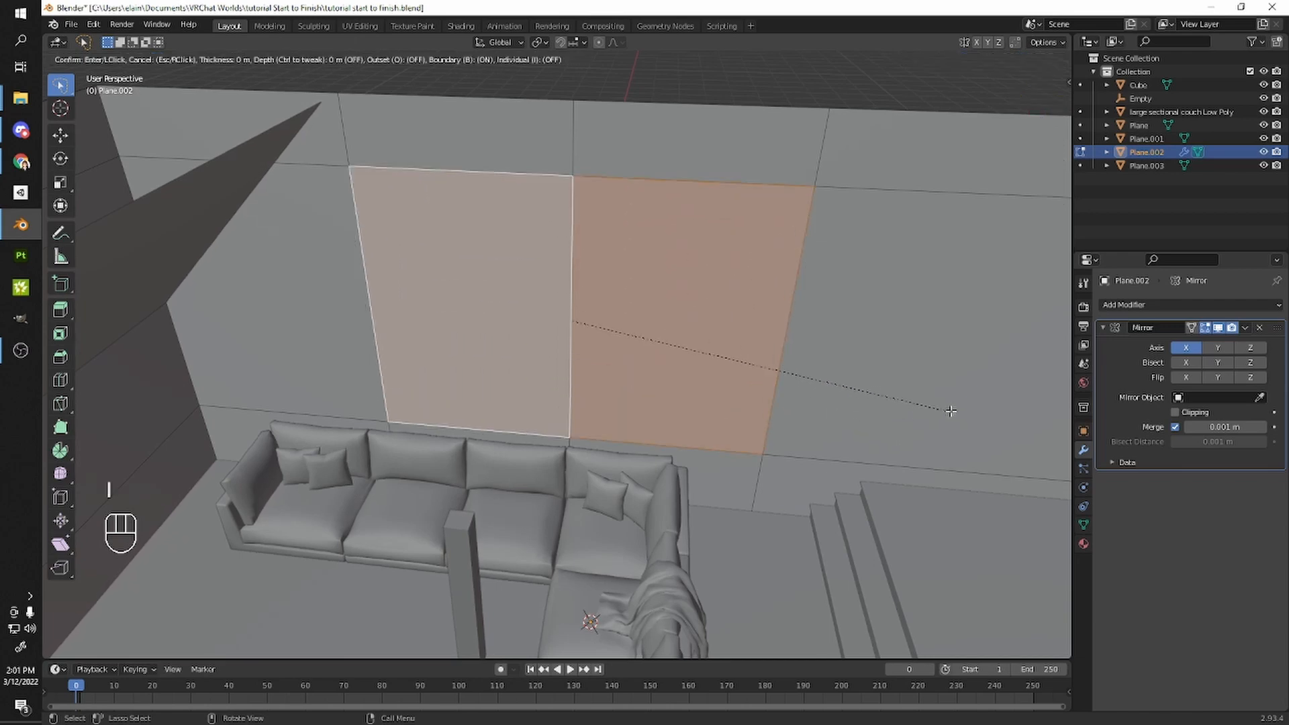
click(855, 399)
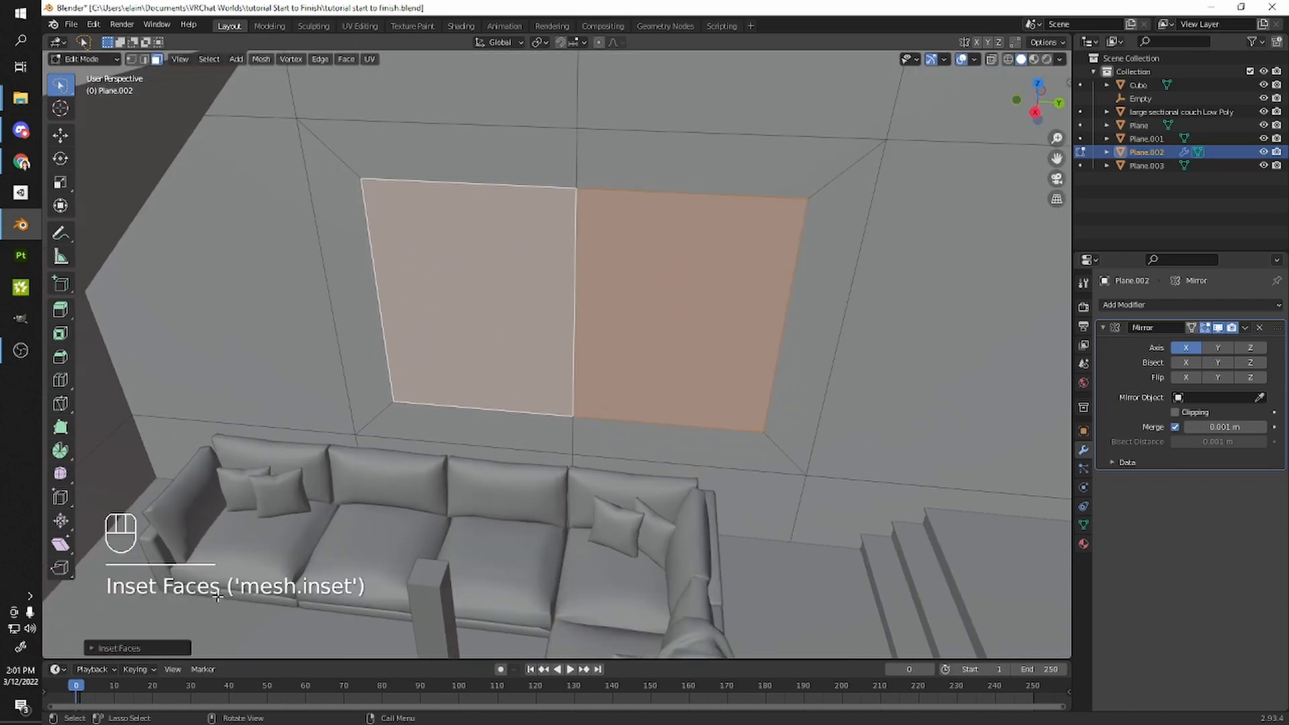
middle_drag(806, 386, 635, 453)
key(ctrl+z)
- Inset the two selected wall faces individually with a thickness of about 0.42 m
scroll(745, 452, down, 1)
key(i)
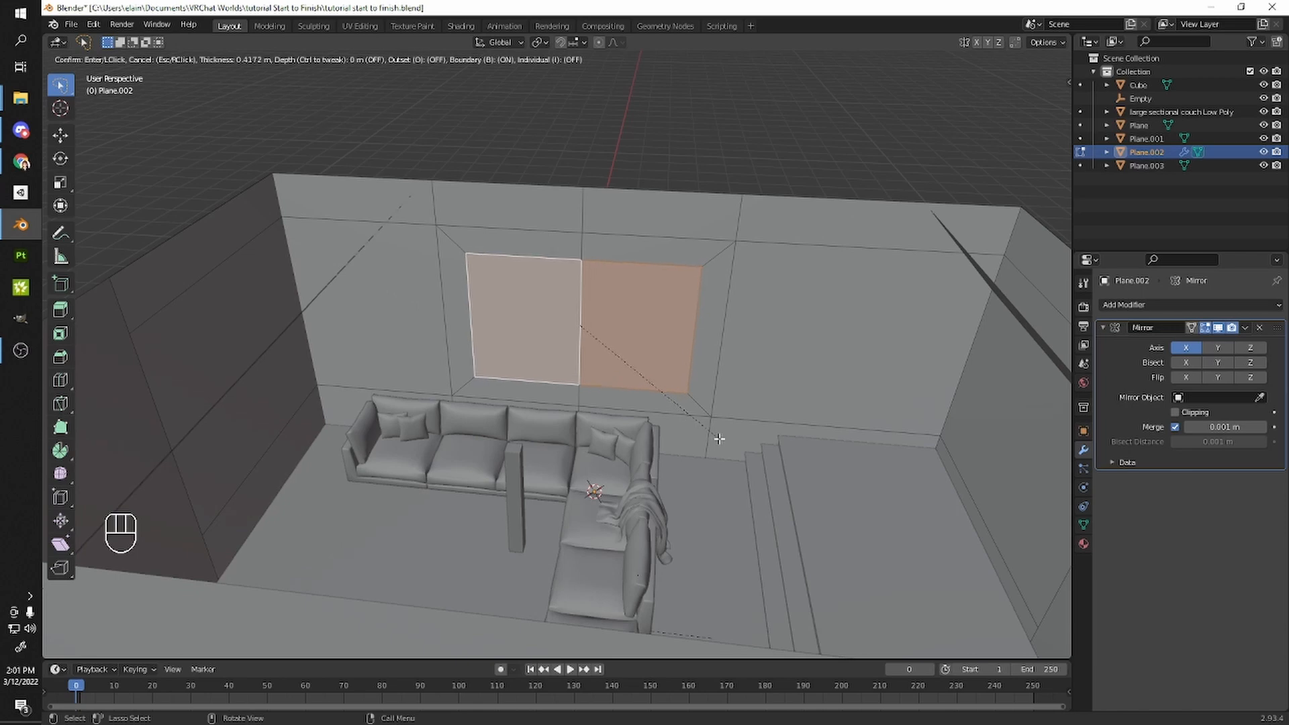
click(719, 438)
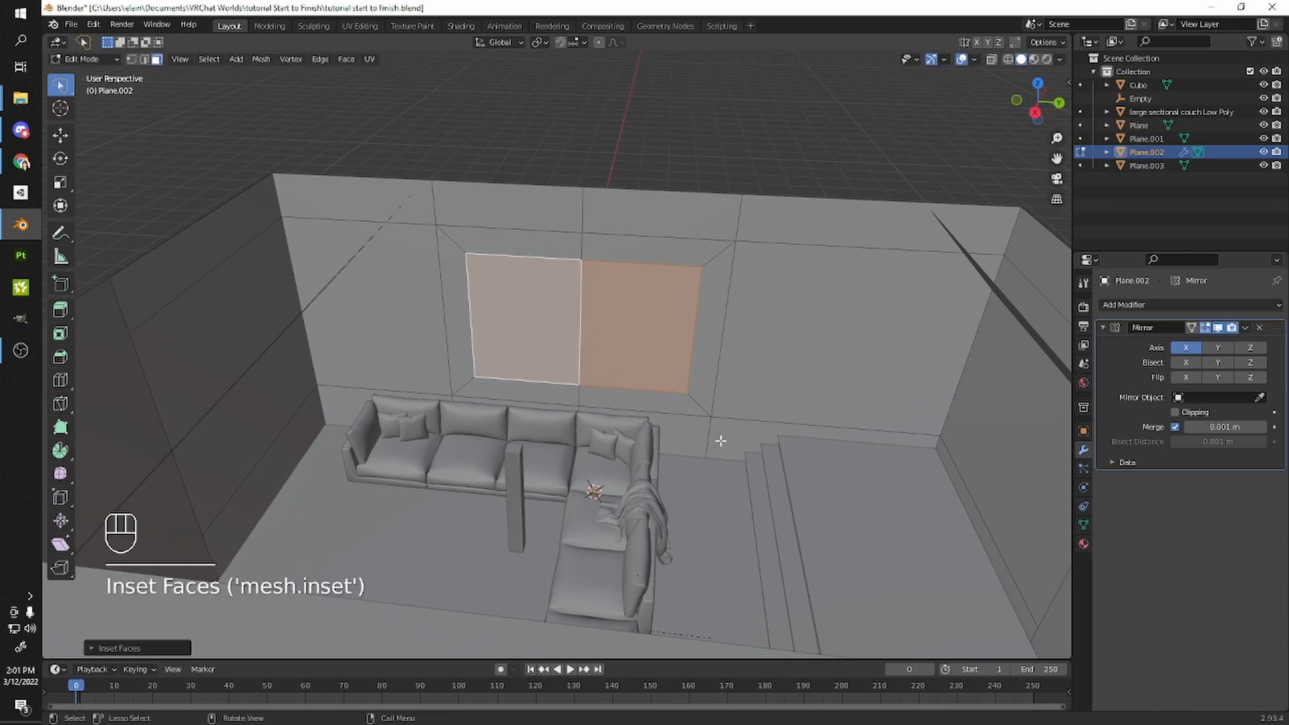
click(124, 648)
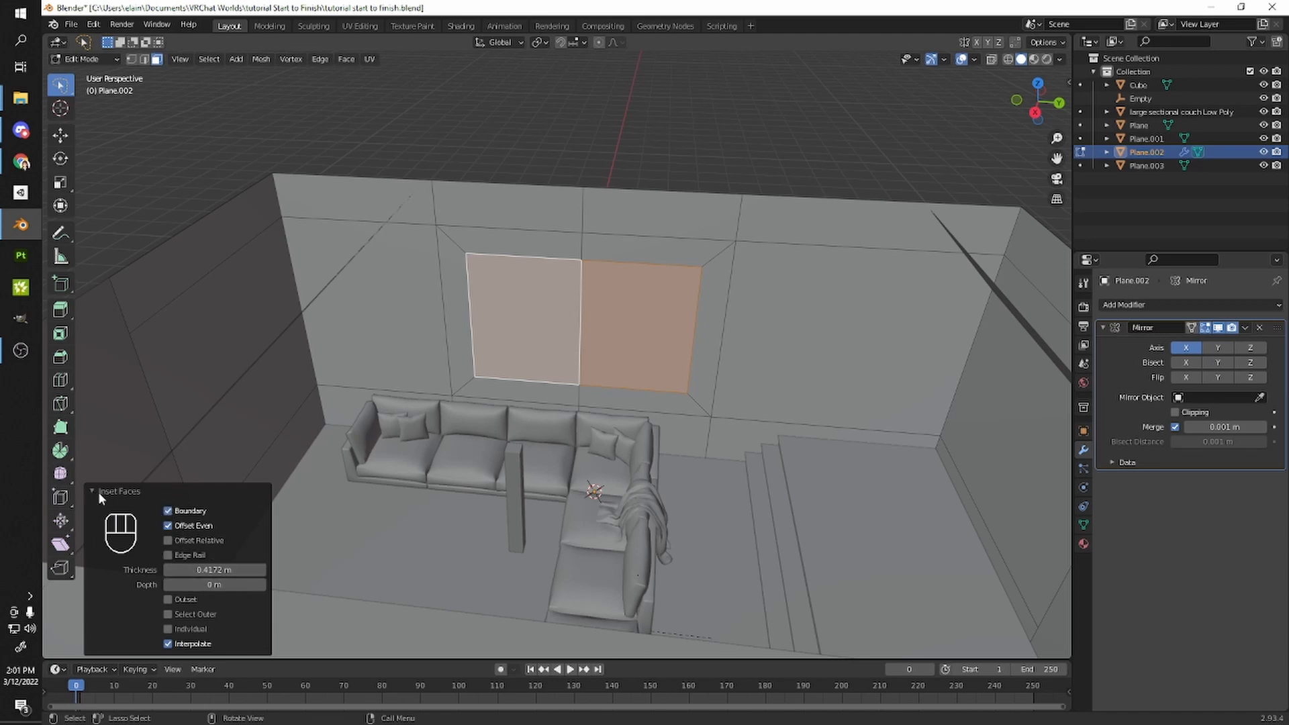
click(168, 630)
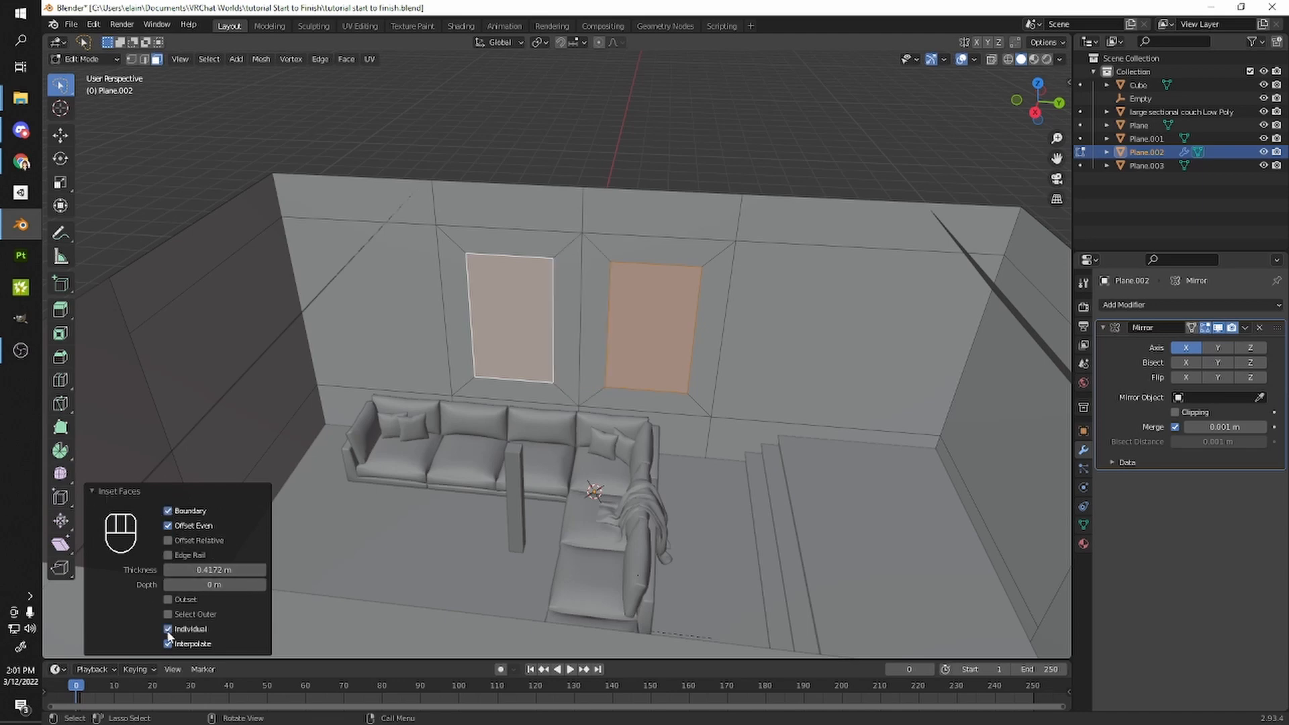
- Delete the two inset faces in the side wall to open a pair of window holes above the couch
middle_drag(627, 315, 648, 288)
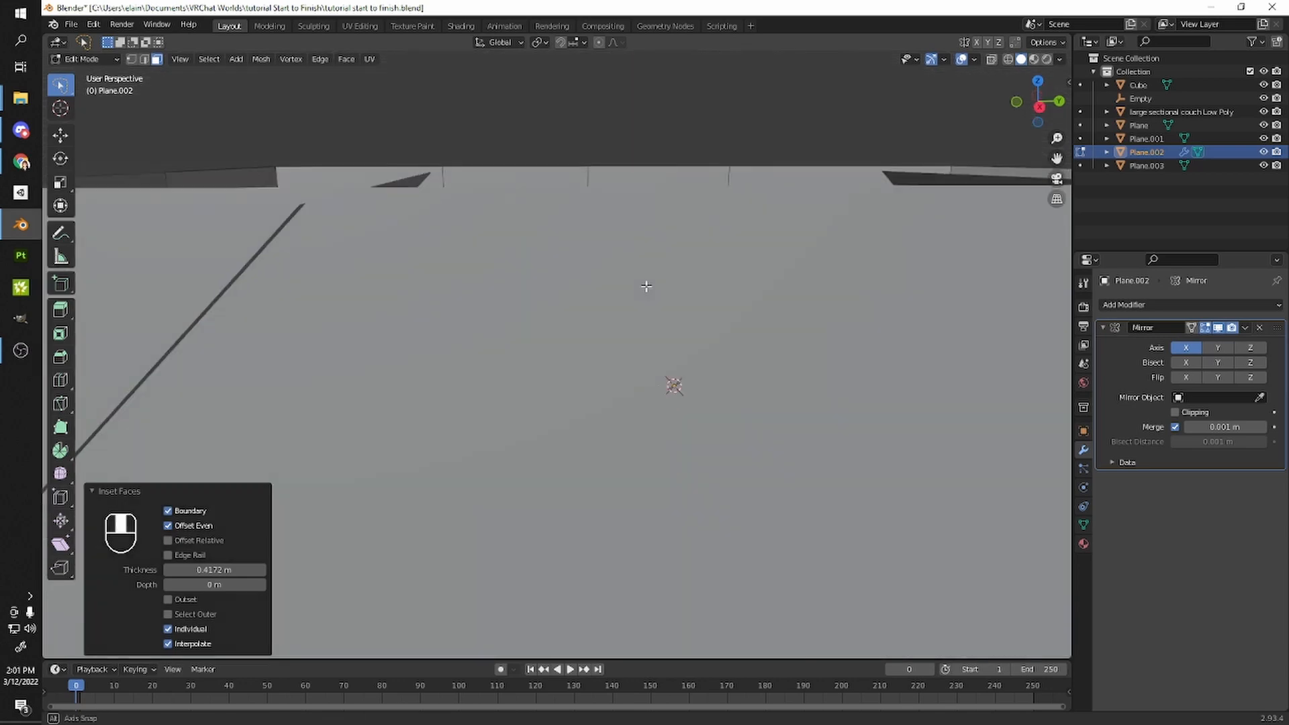
scroll(649, 302, up, 4)
shift+middle_drag(577, 470, 637, 470)
key(Tab)
key(Tab)
click(609, 479)
click(536, 327)
middle_drag(621, 333, 636, 364)
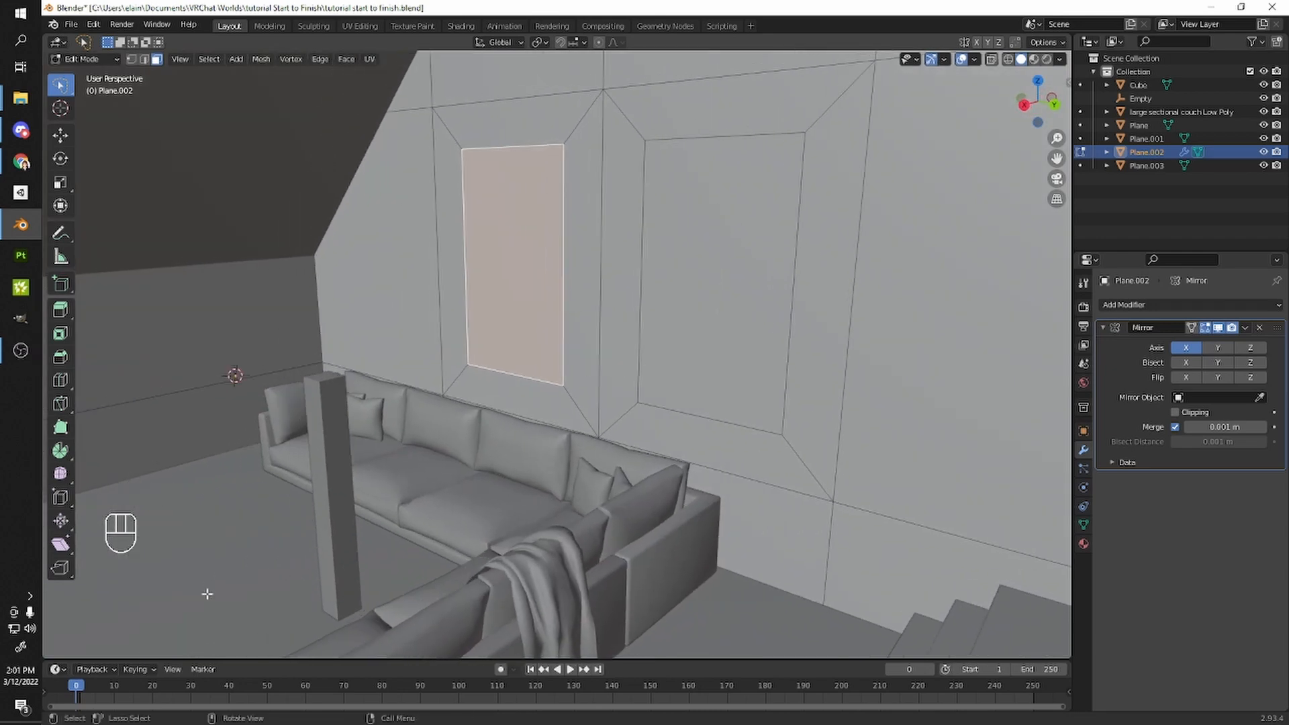
middle_drag(677, 354, 725, 288)
scroll(705, 320, up, 3)
middle_drag(725, 288, 497, 320)
scroll(604, 321, down, 3)
mouse_move(600, 326)
middle_down()
mouse_move(693, 330)
mouse_move(524, 316)
mouse_move(771, 351)
mouse_move(609, 268)
mouse_move(756, 397)
mouse_move(559, 420)
mouse_move(642, 377)
middle_up()
shift+click(609, 268)
key(x)
click(703, 391)
key(Tab)
- Examine the window openings in the mirrored side walls from around and above the room
click(642, 377)
scroll(527, 341, down, 3)
scroll(602, 337, up, 3)
mouse_move(526, 341)
middle_down()
mouse_move(602, 338)
mouse_move(357, 366)
mouse_move(417, 351)
mouse_move(544, 360)
middle_up()
scroll(359, 370, down, 5)
scroll(544, 361, up, 5)
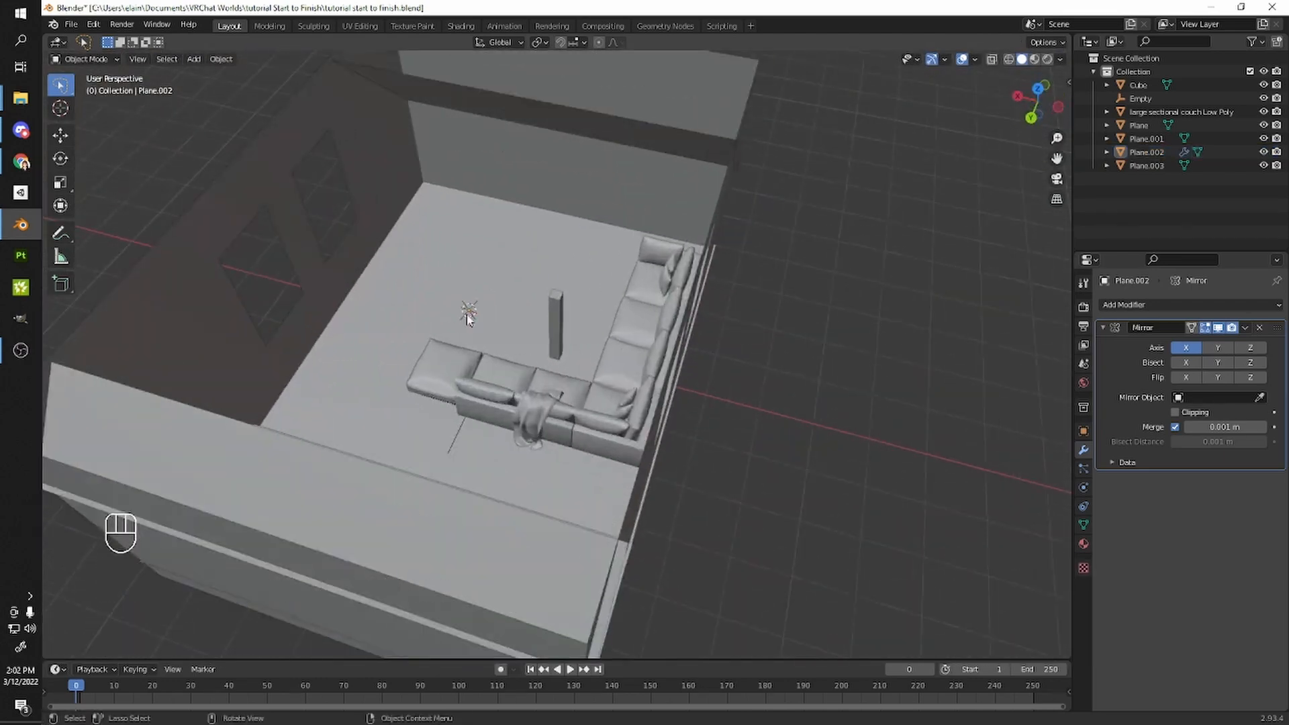
click(295, 202)
shift+middle_drag(391, 302, 397, 346)
- Select the lower edge of the left window opening above the couch and snap the 3D cursor to it
click(820, 366)
middle_drag(701, 366, 645, 335)
scroll(719, 302, up, 3)
shift+middle_drag(645, 336, 512, 286)
scroll(624, 308, up, 4)
scroll(452, 194, up, 2)
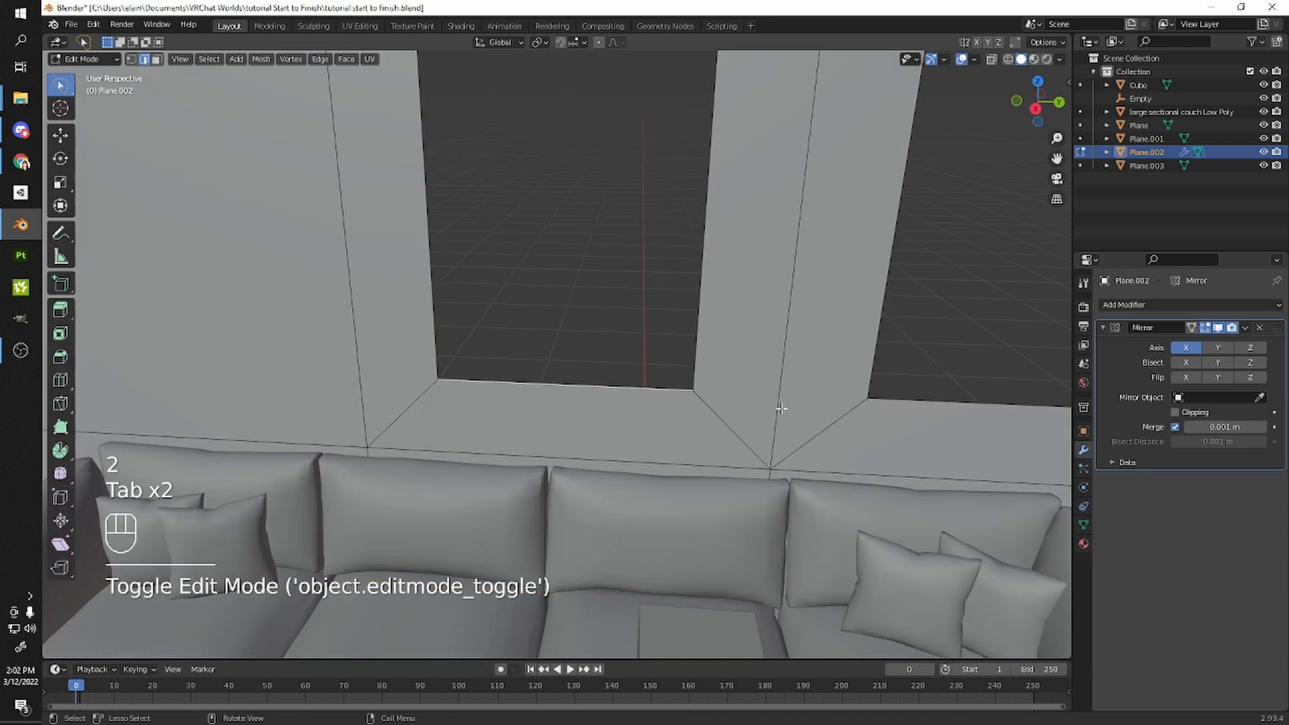
scroll(489, 302, down, 5)
scroll(489, 302, down, 3)
key(shift)
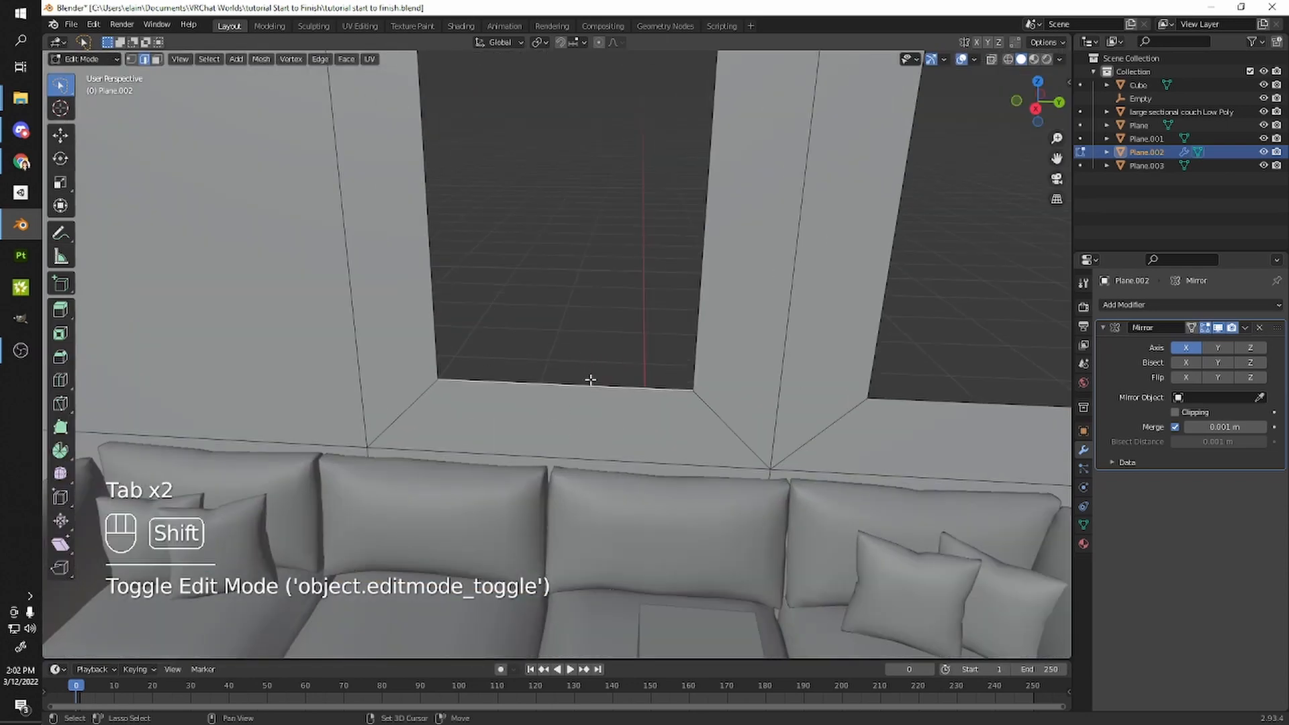
key(shift+s)
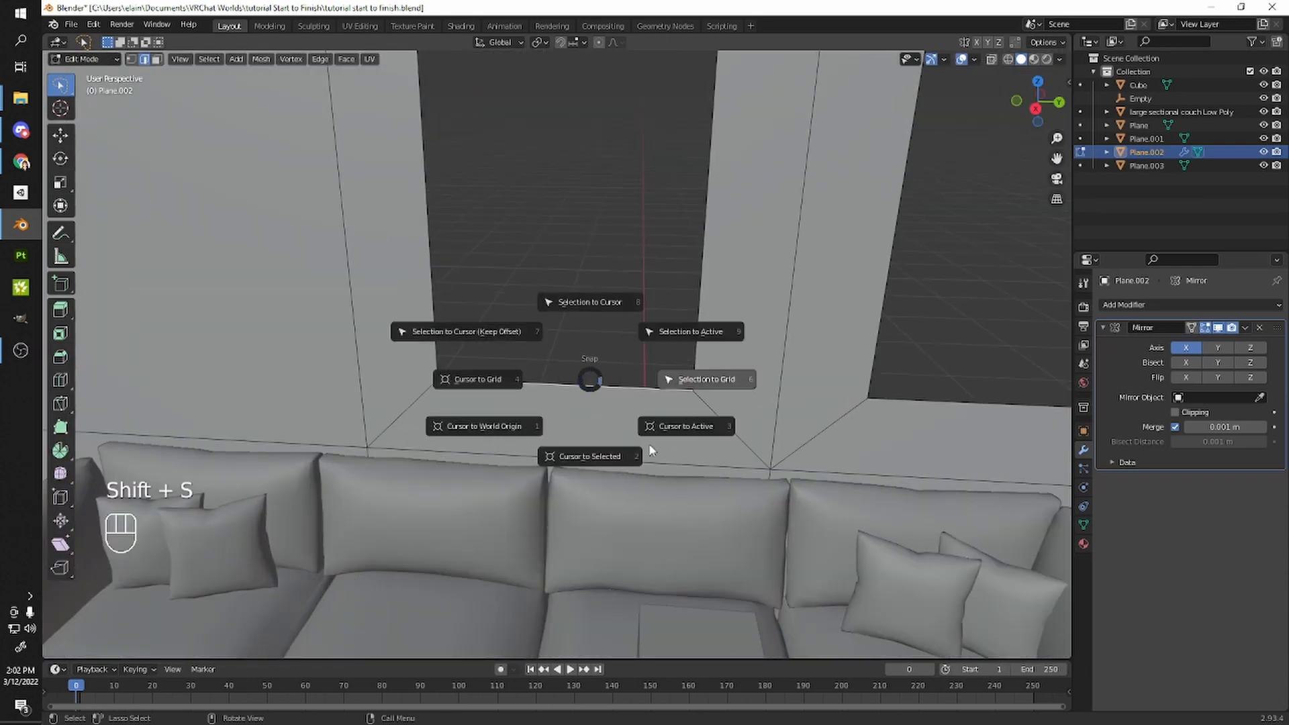
click(566, 435)
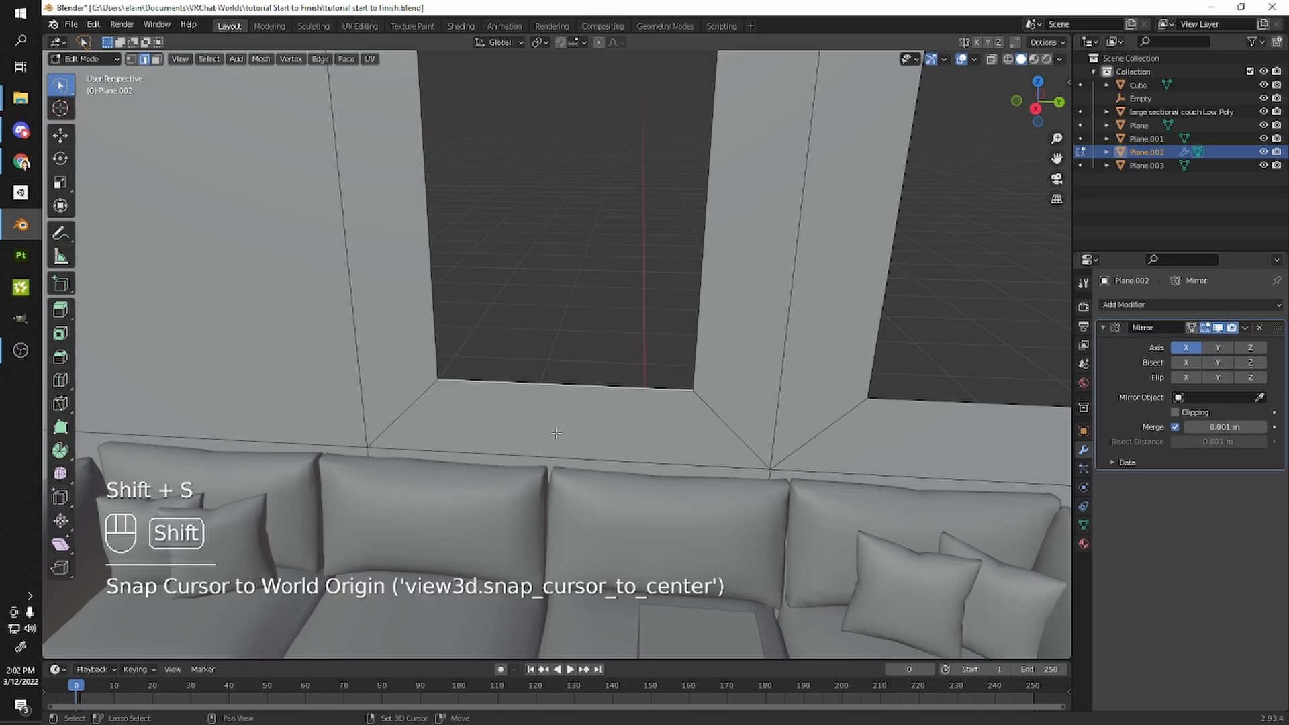
key(shift+s)
click(578, 505)
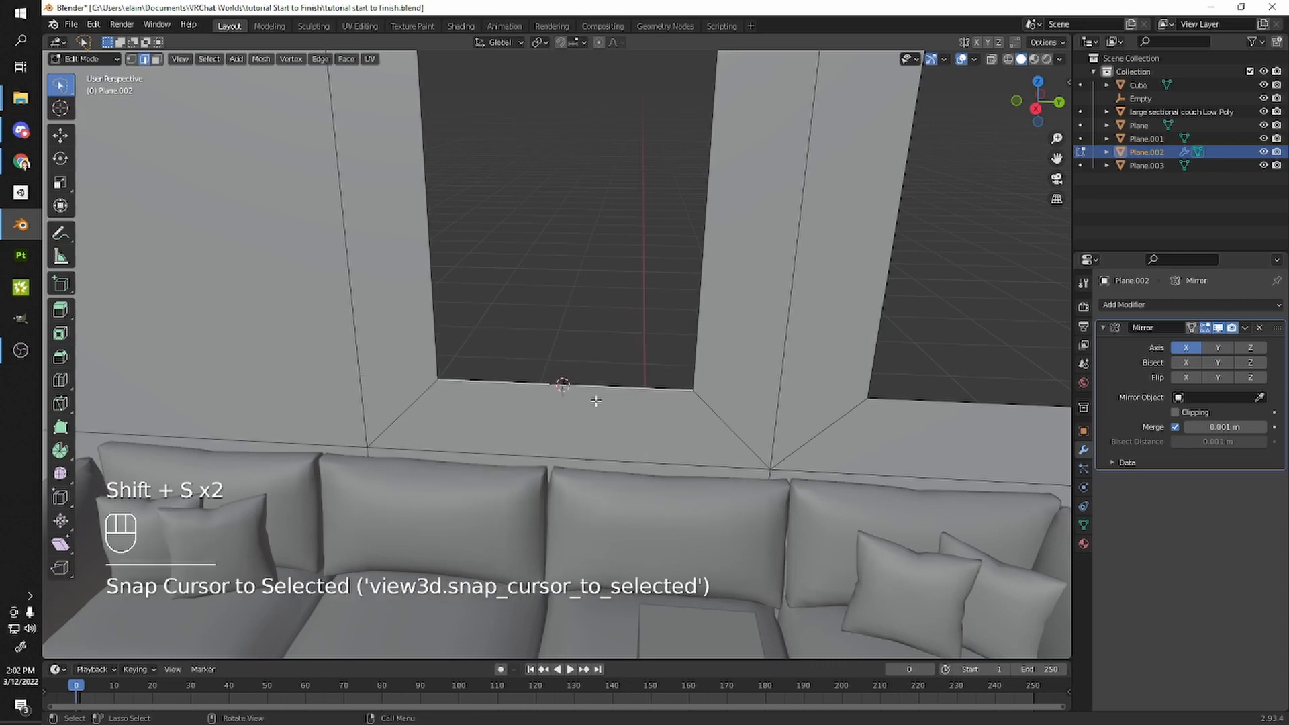
- Add a 2 m plane mesh as a separate object at the 3D cursor on the window's lower edge
key(Tab)
middle_drag(618, 395, 553, 360)
scroll(589, 377, up, 8)
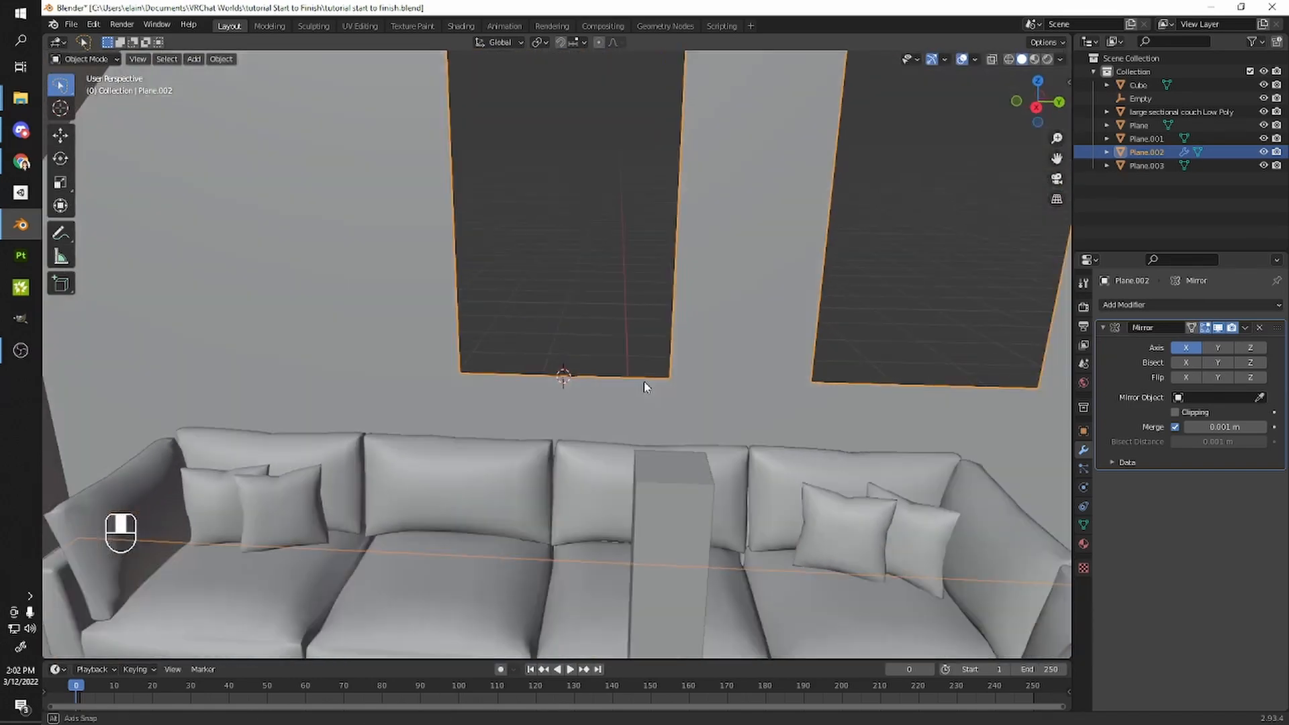
middle_drag(644, 388, 638, 384)
scroll(638, 384, up, 4)
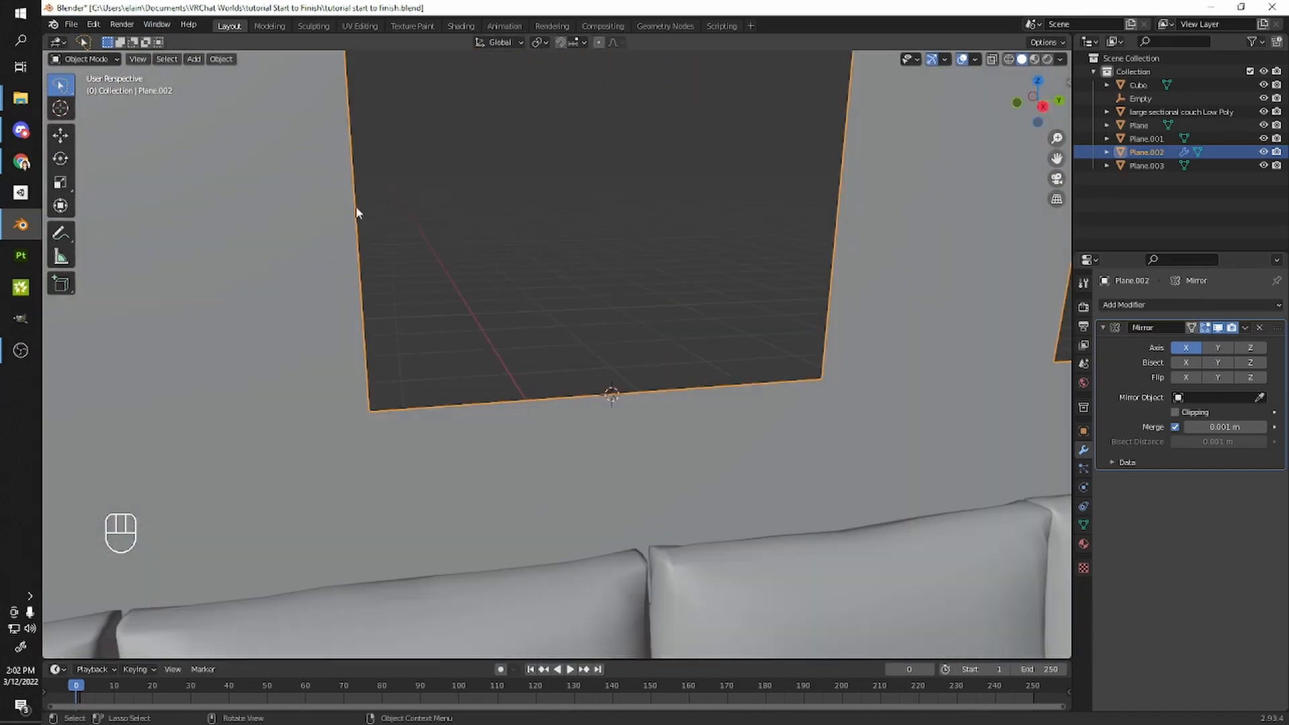
key(shift+a)
mouse_move(654, 248)
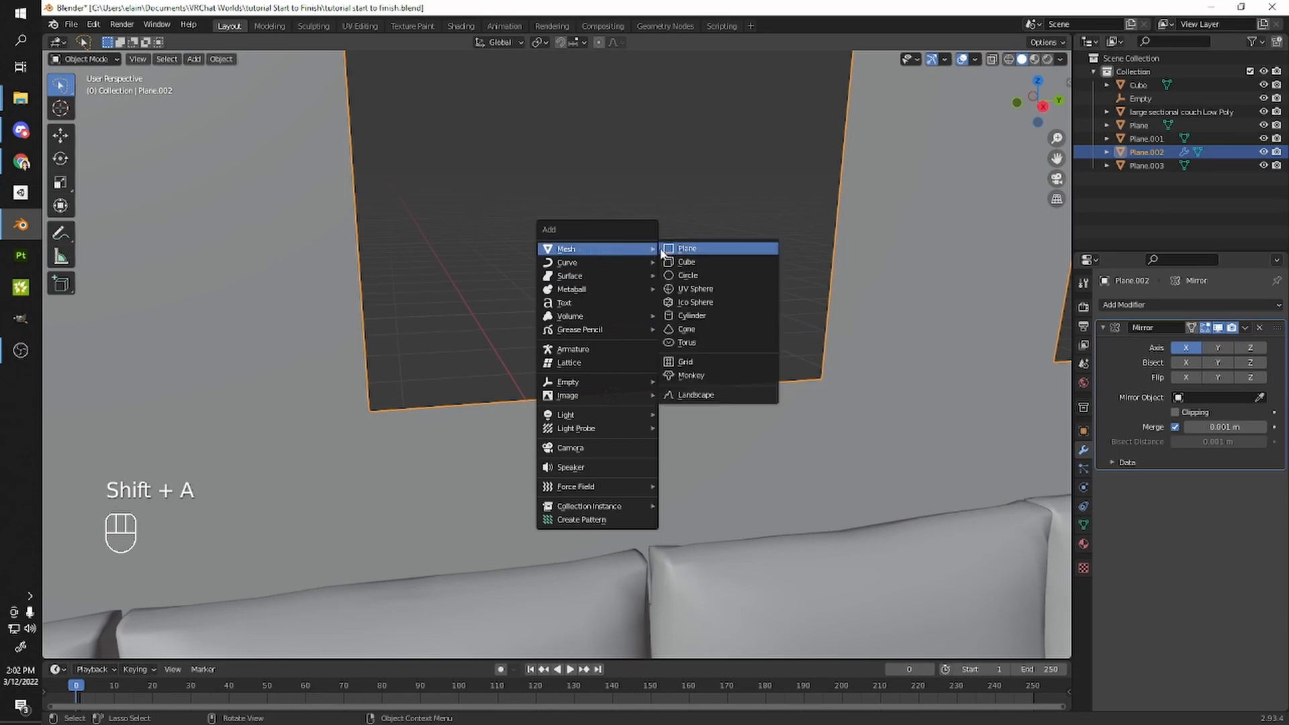
click(704, 251)
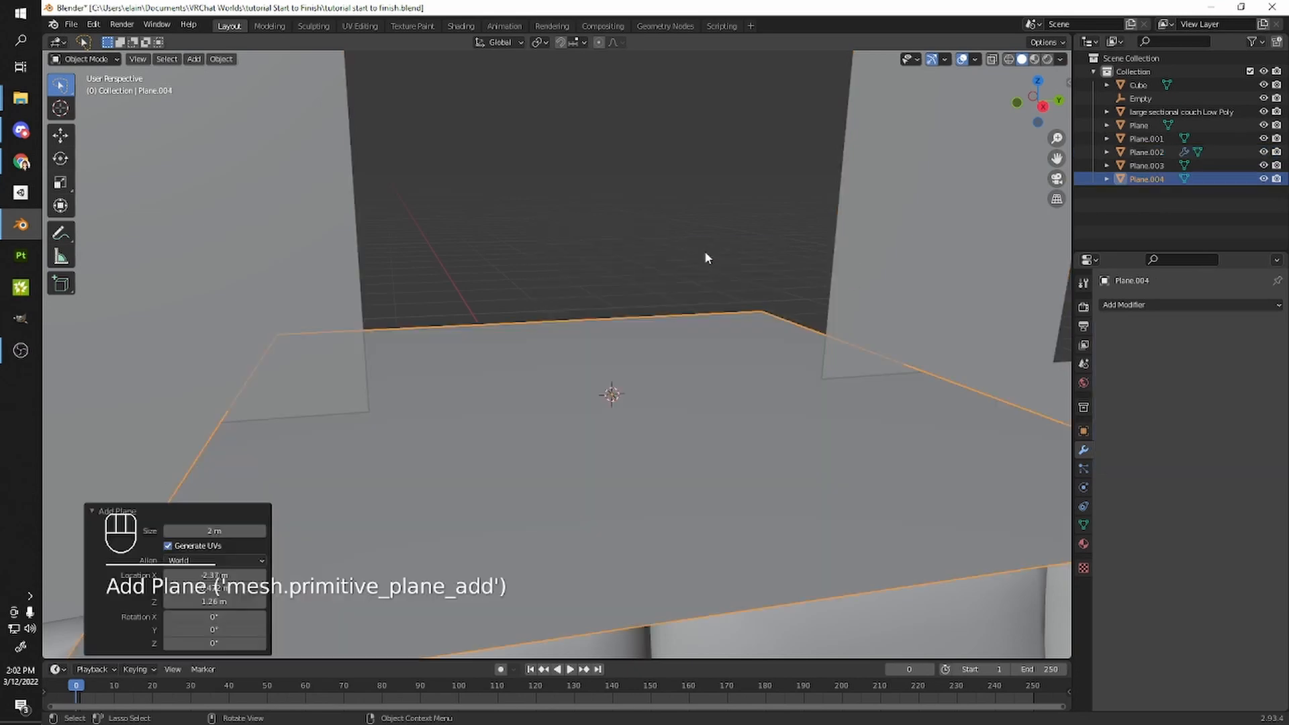
- Scale the new plane's mesh by about 0.057 along X and 0.192 along Y to form a small strip
scroll(695, 262, down, 3)
middle_drag(695, 262, 680, 229)
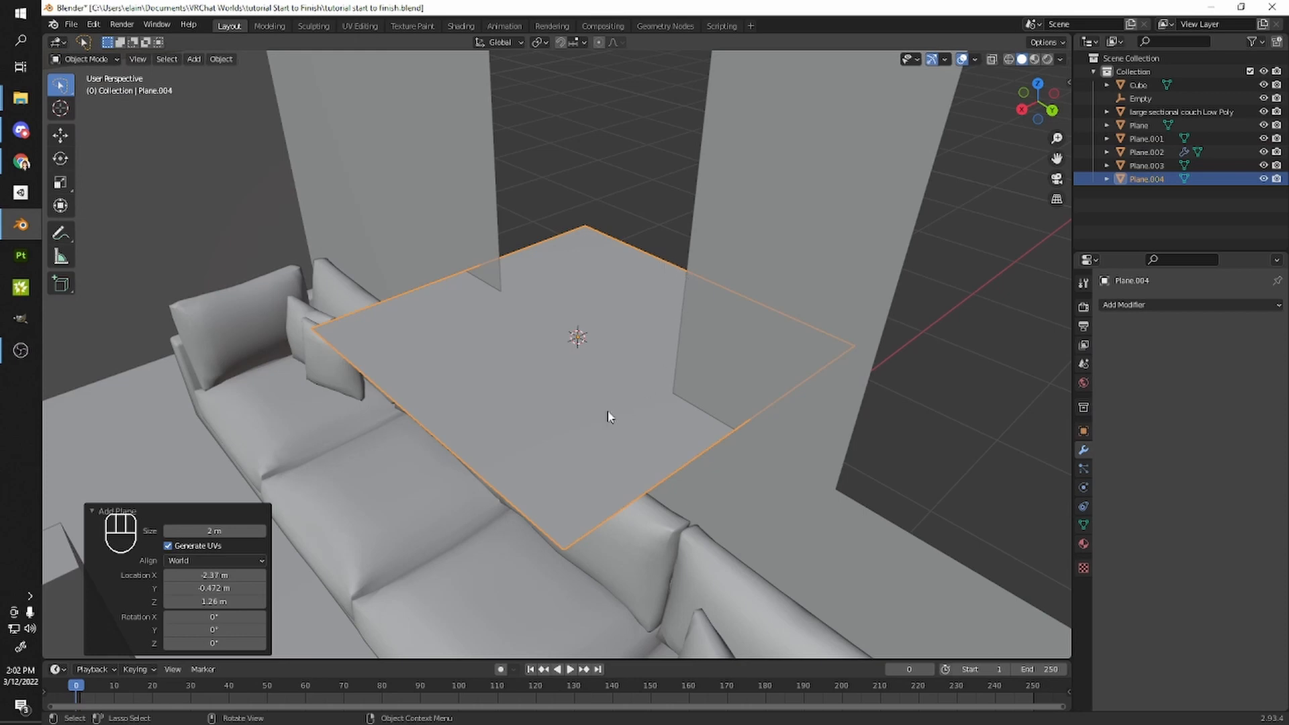
middle_drag(734, 432, 720, 542)
key(Tab)
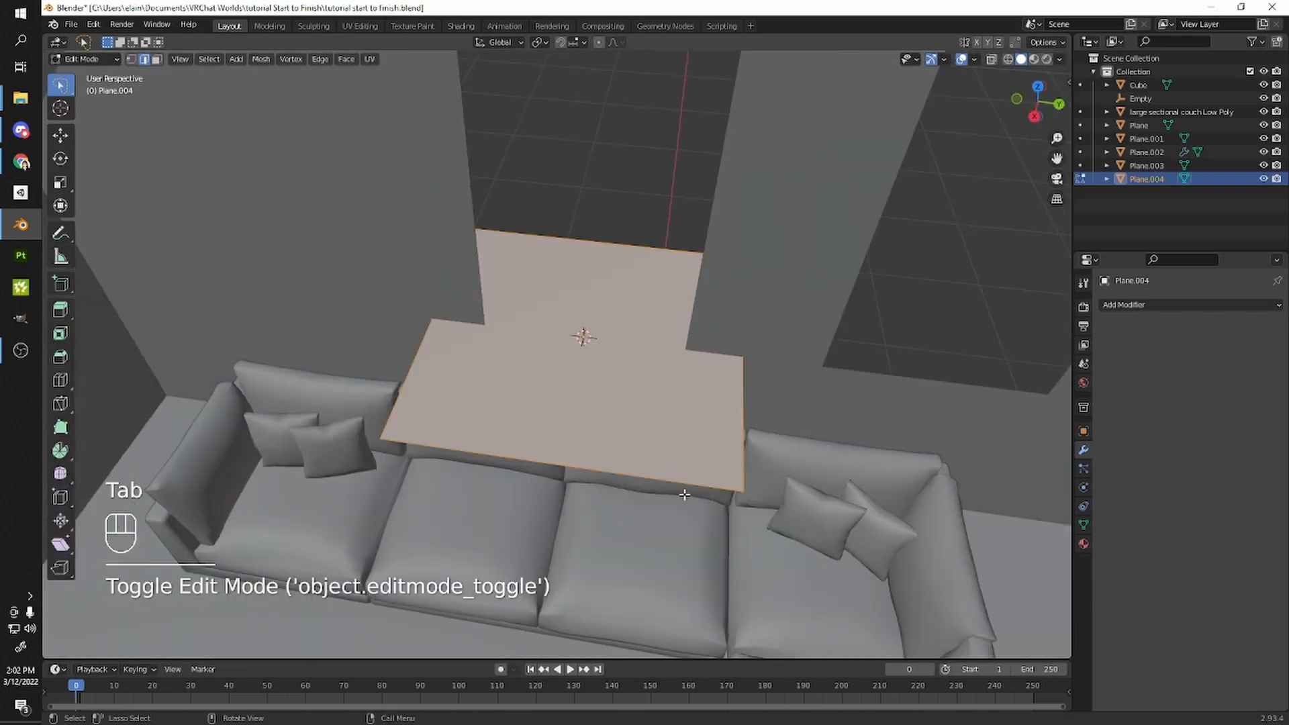
key(s)
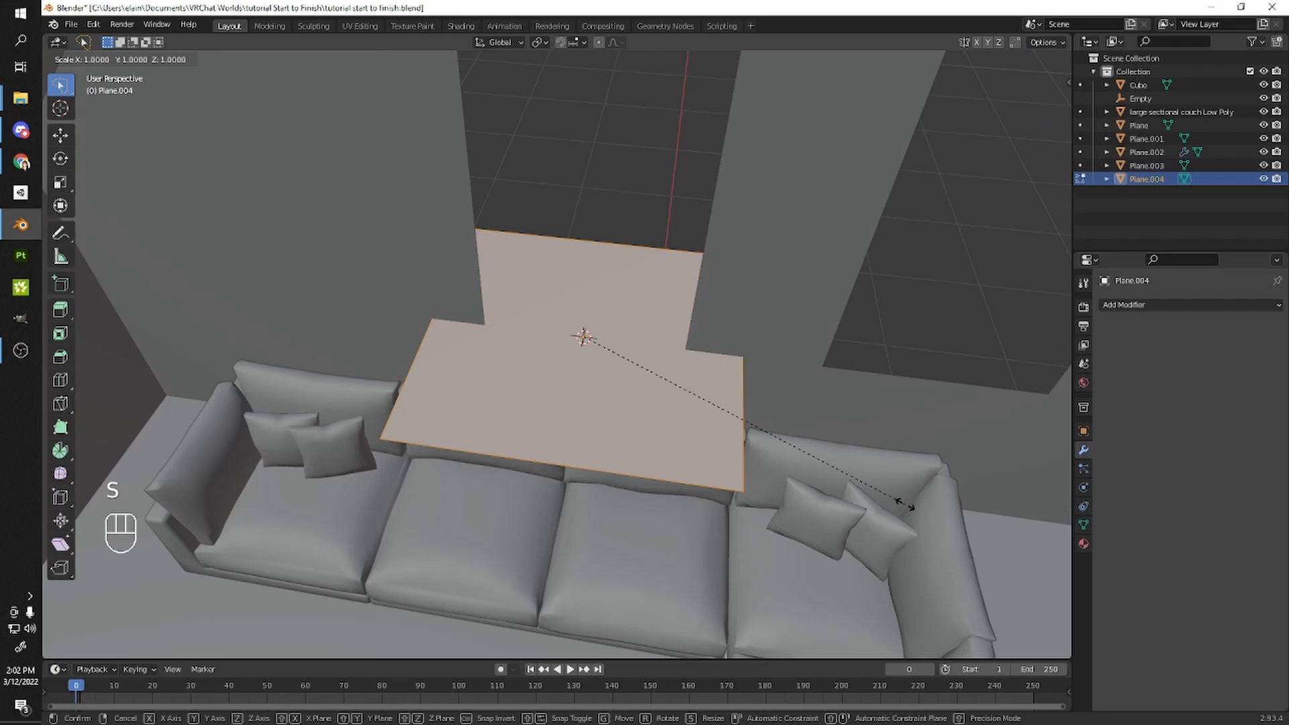
key(x)
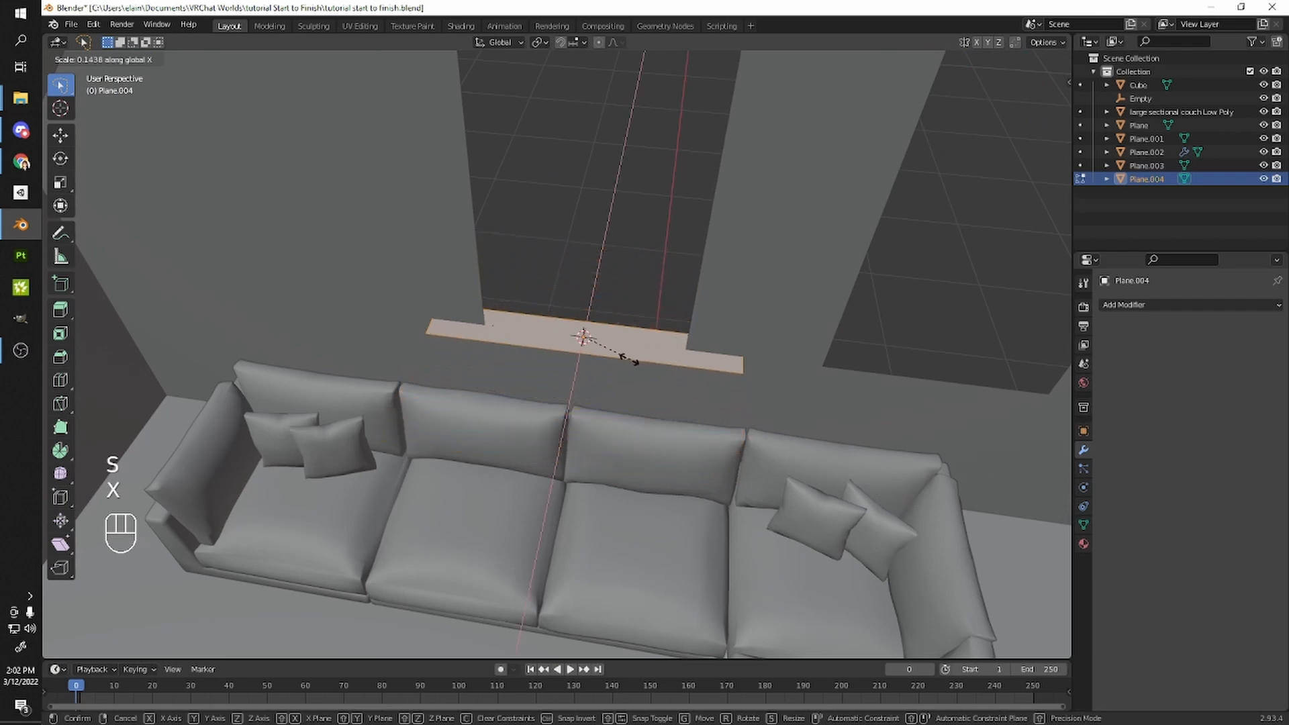
click(604, 349)
middle_drag(625, 372, 870, 411)
key(s)
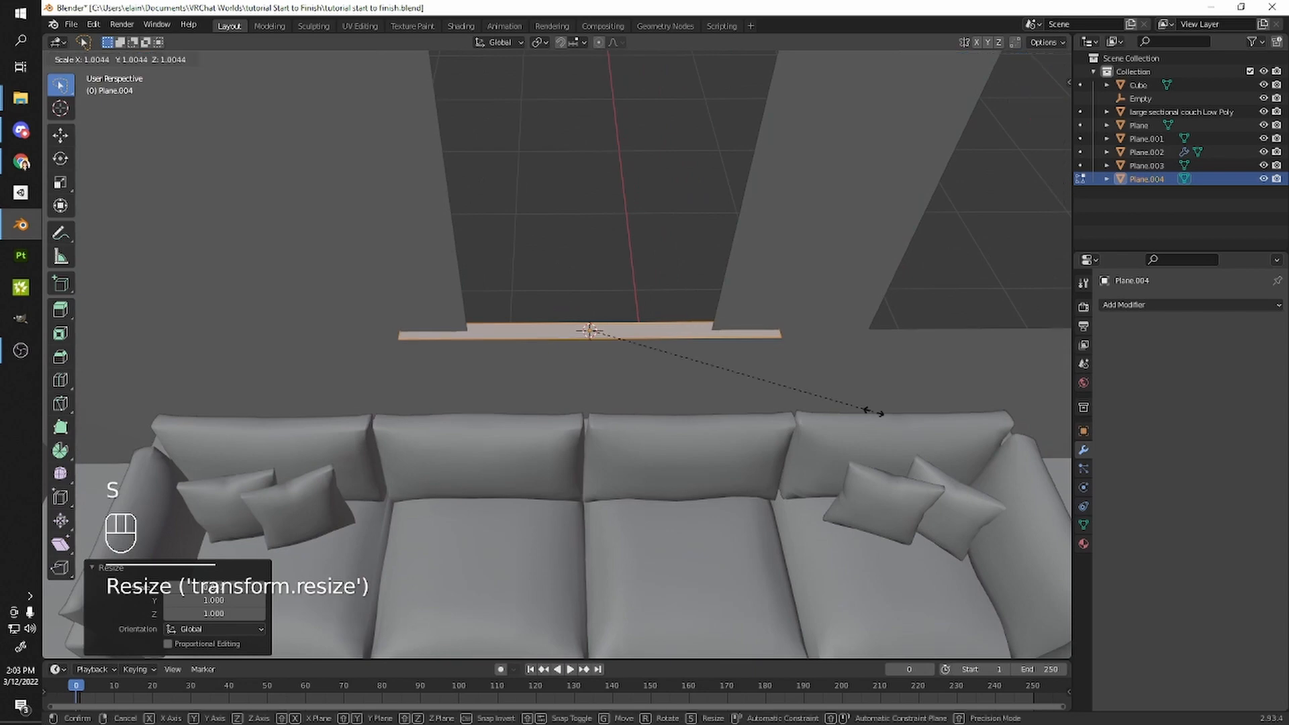
key(y)
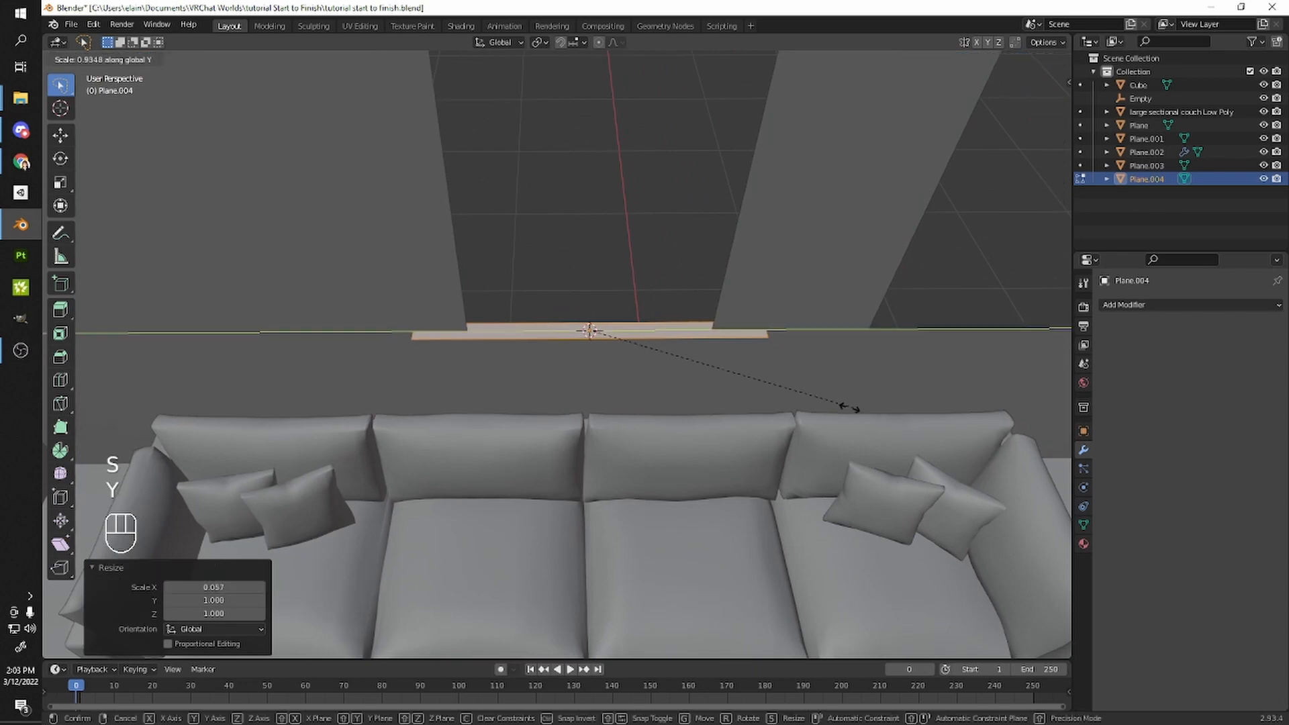
click(639, 356)
- Move the strip's mesh along the Y axis towards the left corner of the window opening
key(g)
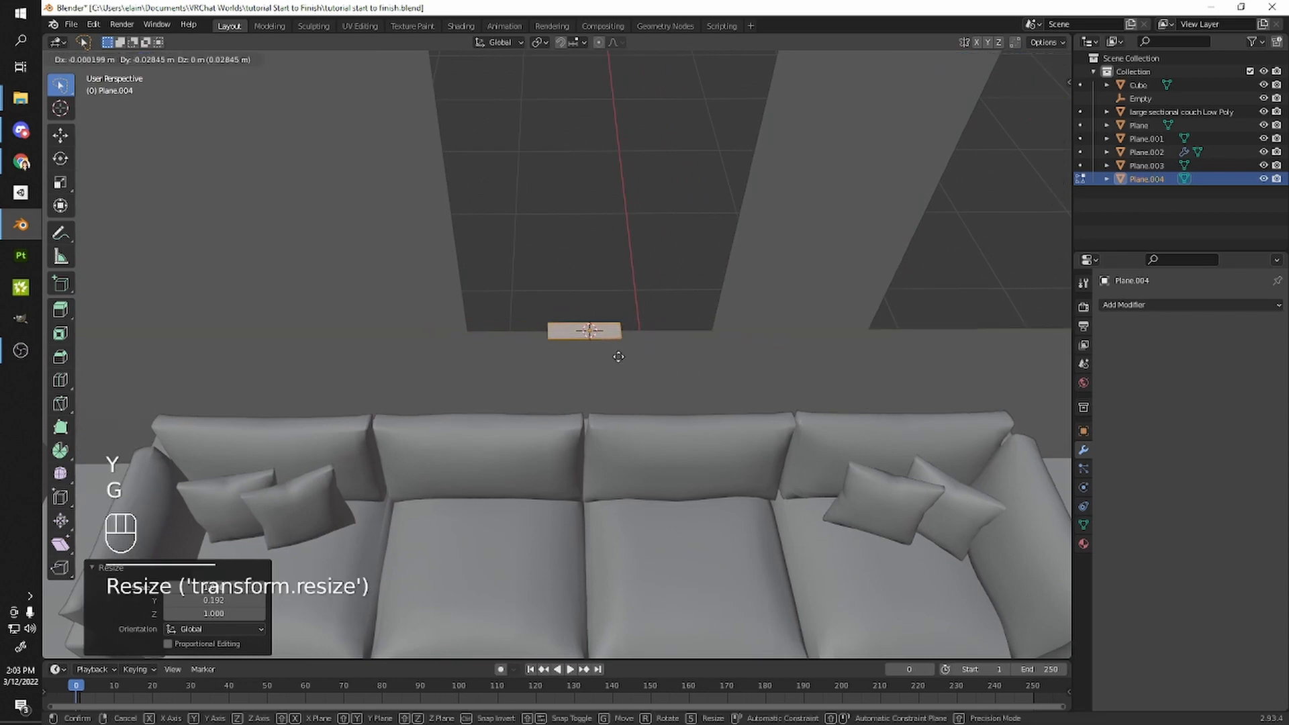
key(x)
key(y)
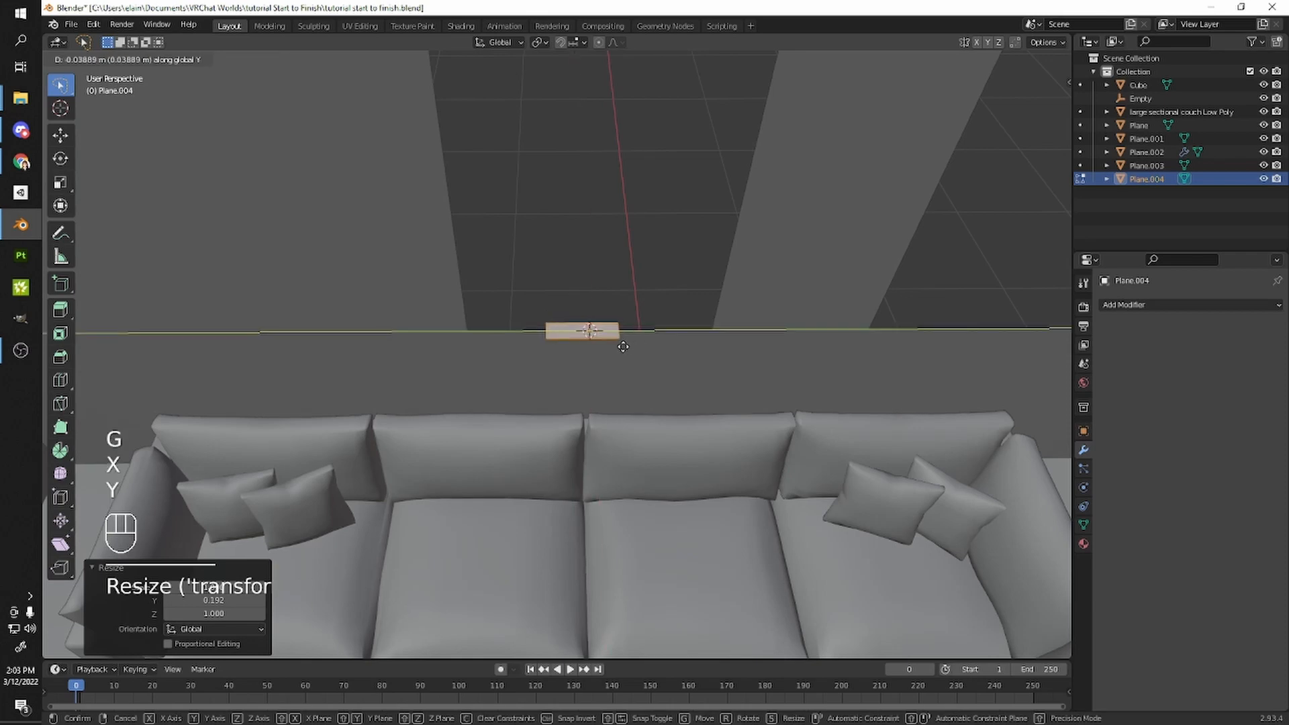
click(584, 326)
- Raise the strip's mesh slightly along the Z axis so it sits just above the window's lower edge
scroll(613, 342, up, 2)
key(Tab)
middle_drag(624, 284, 607, 334)
key(Tab)
scroll(590, 266, up, 1)
key(g)
key(z)
click(604, 265)
key(g)
key(z)
click(608, 279)
key(Tab)
key(Tab)
key(g)
key(z)
click(700, 278)
key(Tab)
key(Tab)
key(Tab)
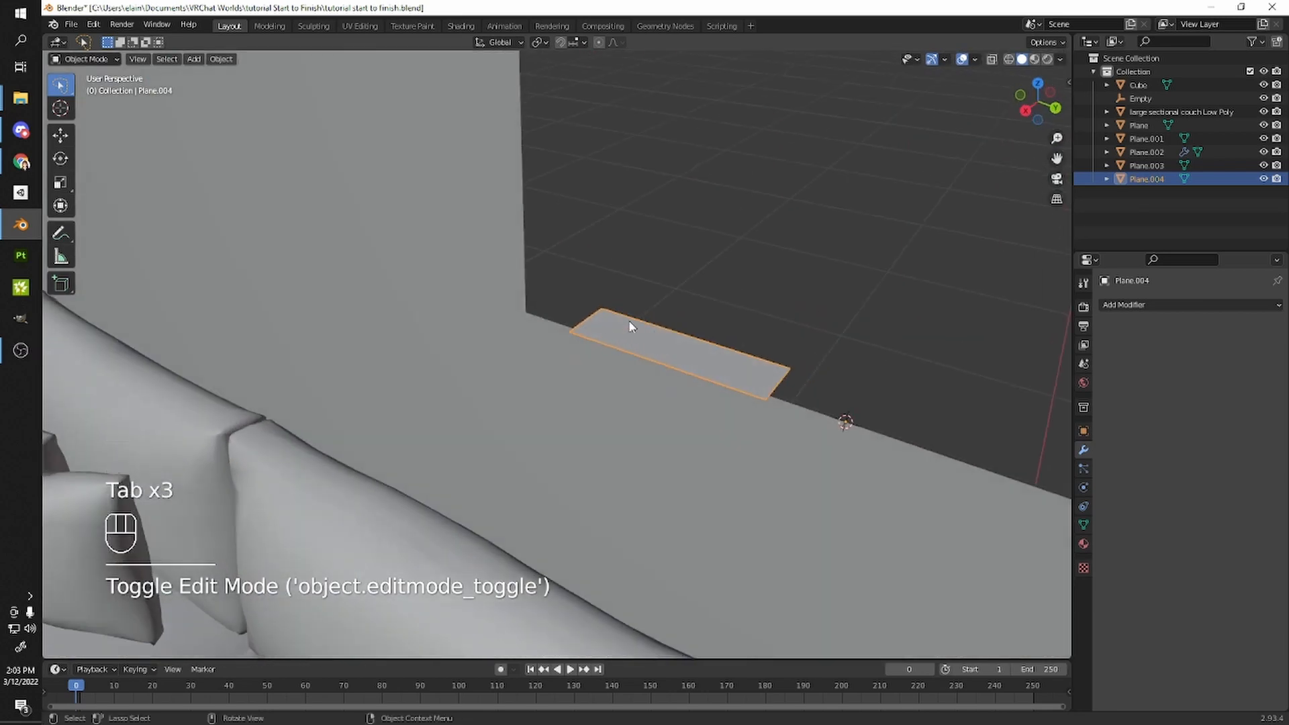
- Add a Solidify modifier to the strip and raise its thickness to about 0.05 m
middle_drag(731, 308, 666, 289)
scroll(627, 296, up, 3)
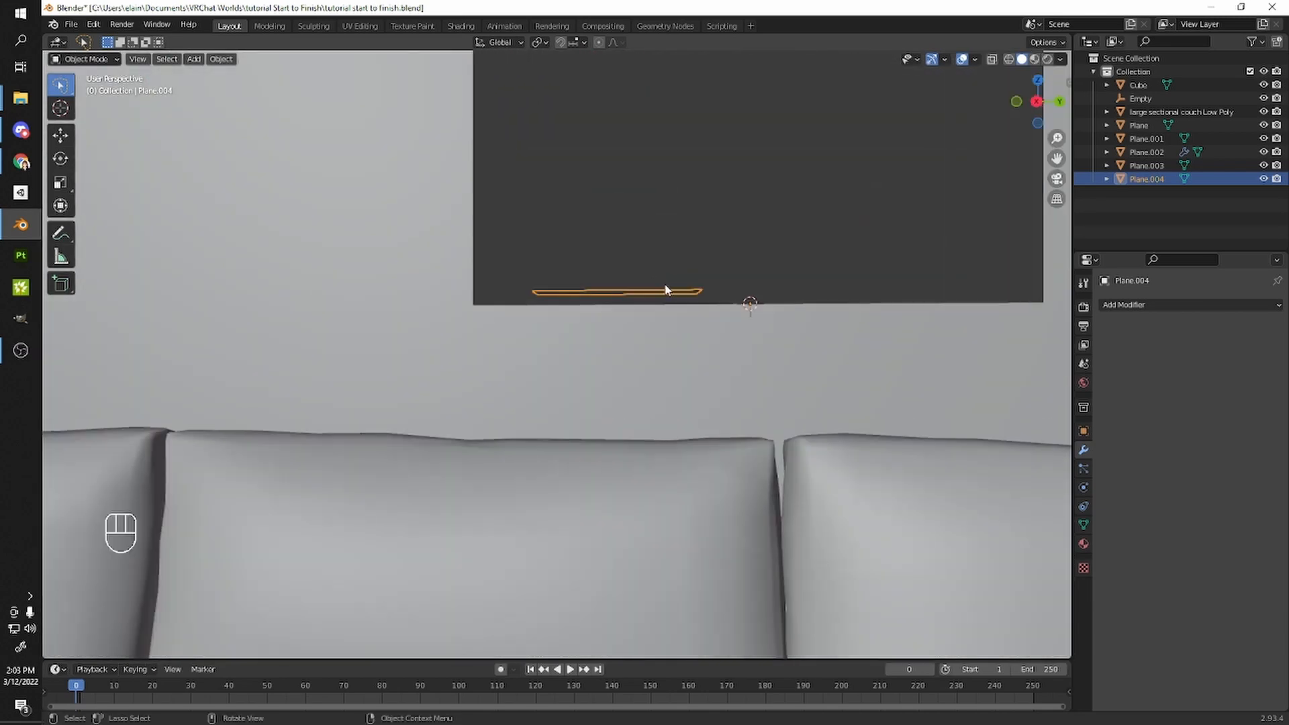
click(1198, 309)
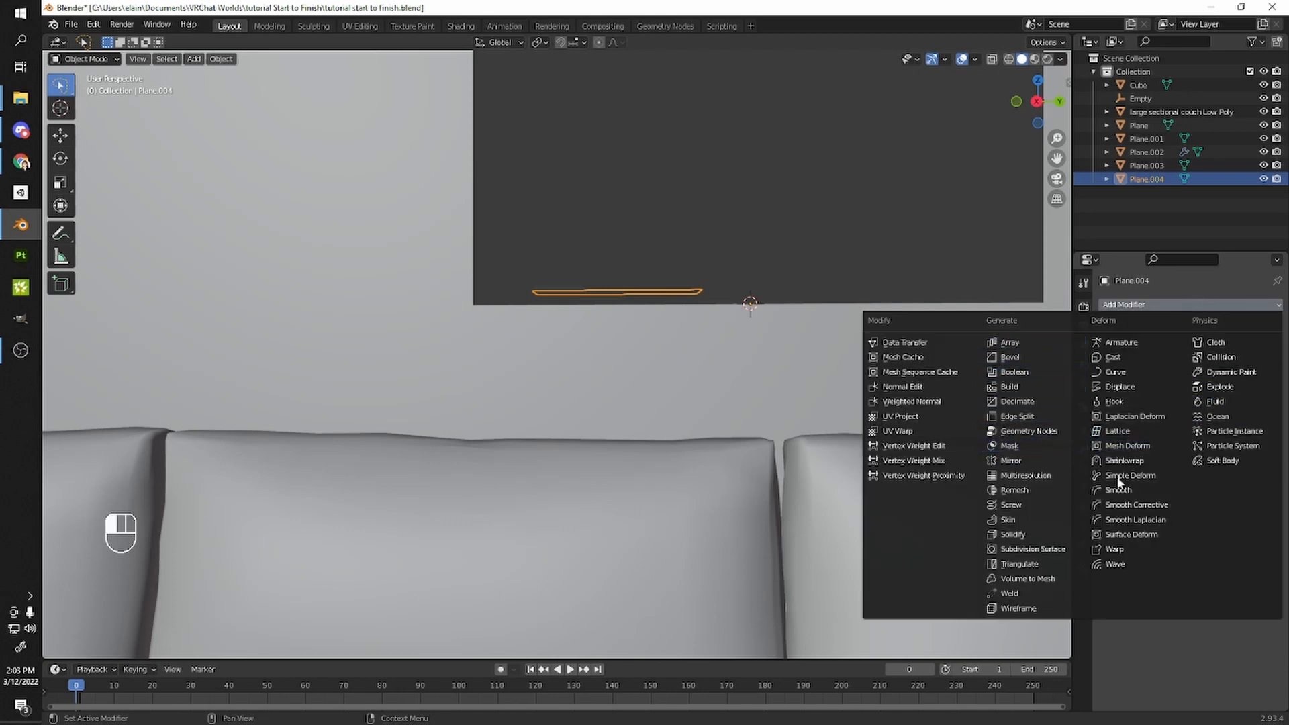
click(1051, 541)
middle_drag(825, 389, 799, 390)
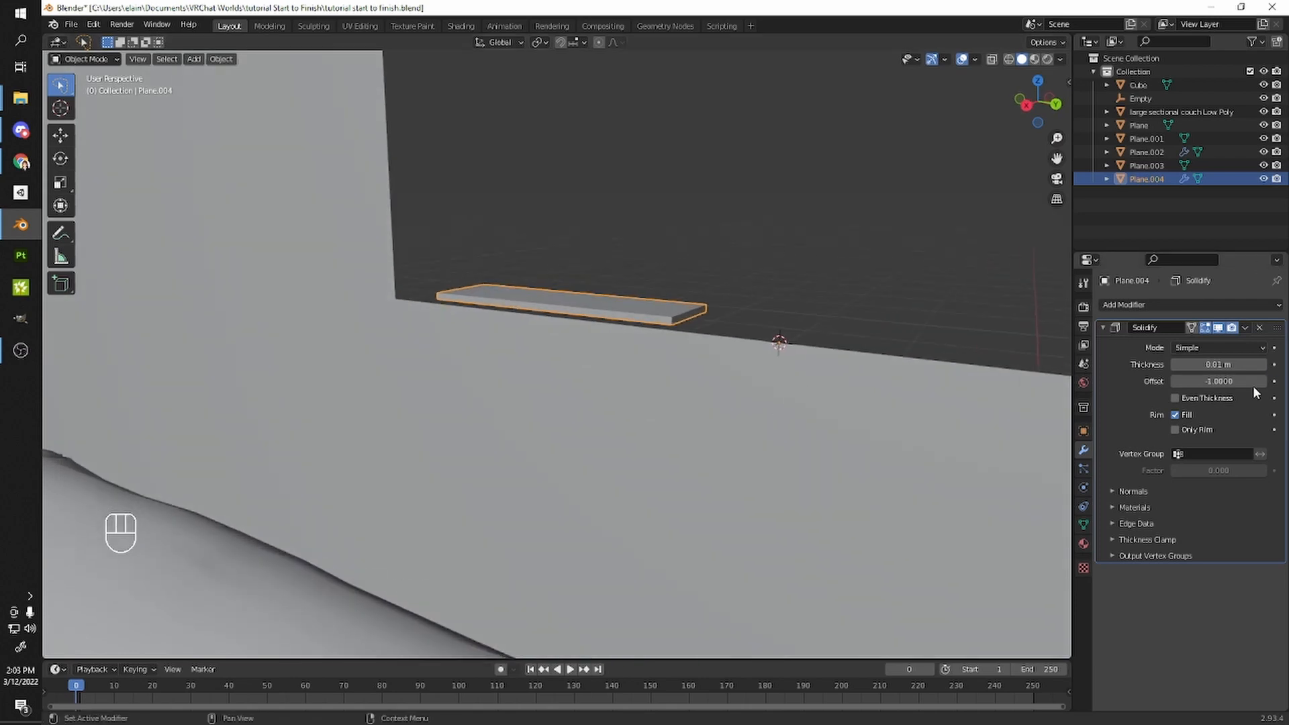
click(1263, 364)
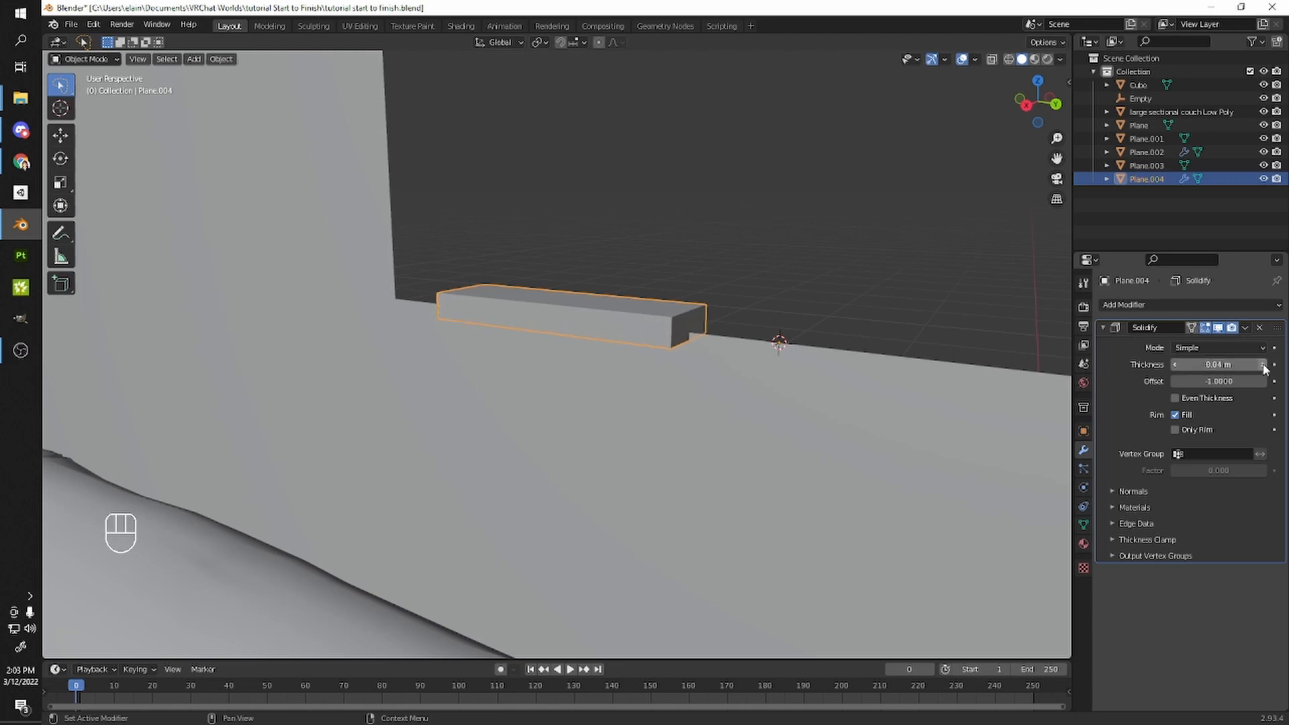
middle_drag(732, 299, 918, 288)
click(1264, 364)
- Adjust the strip's depth by scaling its mesh along X and shifting it about -0.015 m along X
key(Tab)
key(s)
key(x)
click(675, 351)
key(g)
key(x)
shift+click(736, 332)
key(s)
key(x)
click(699, 325)
key(g)
key(x)
click(711, 325)
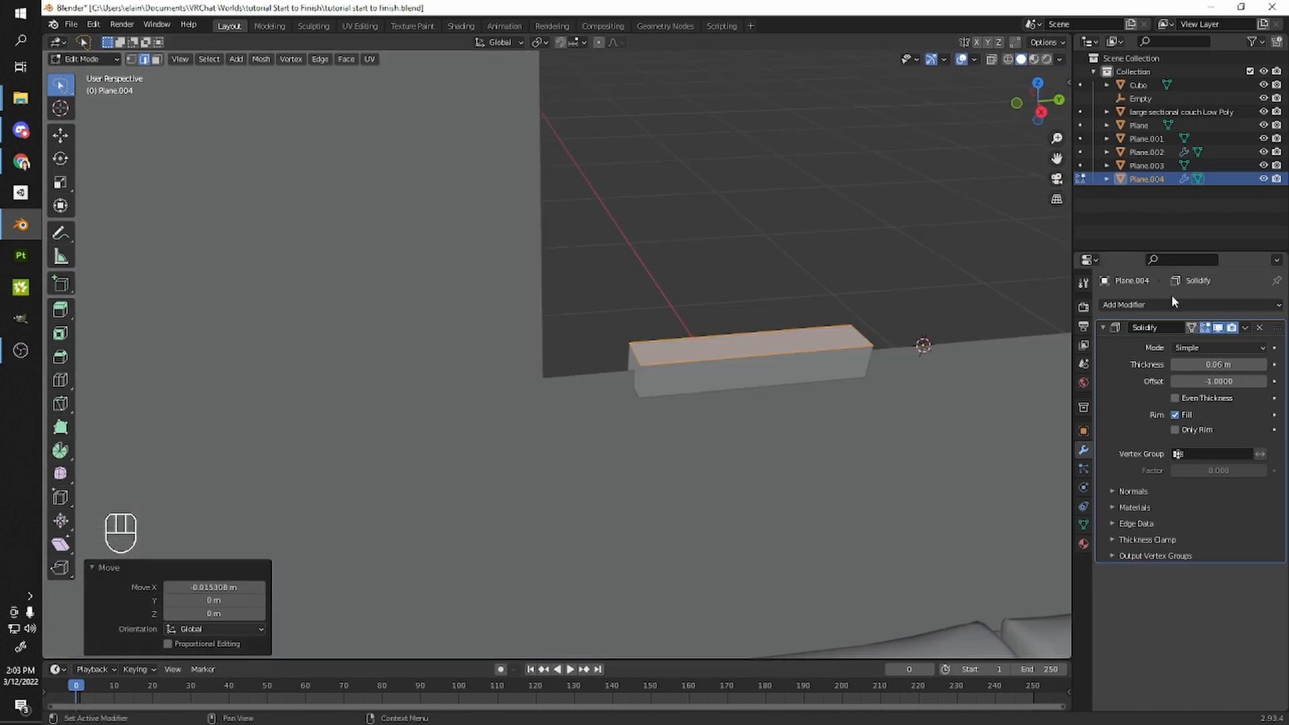
- Add a Mirror modifier to the strip, mirroring on the Y axis only instead of X
click(1115, 305)
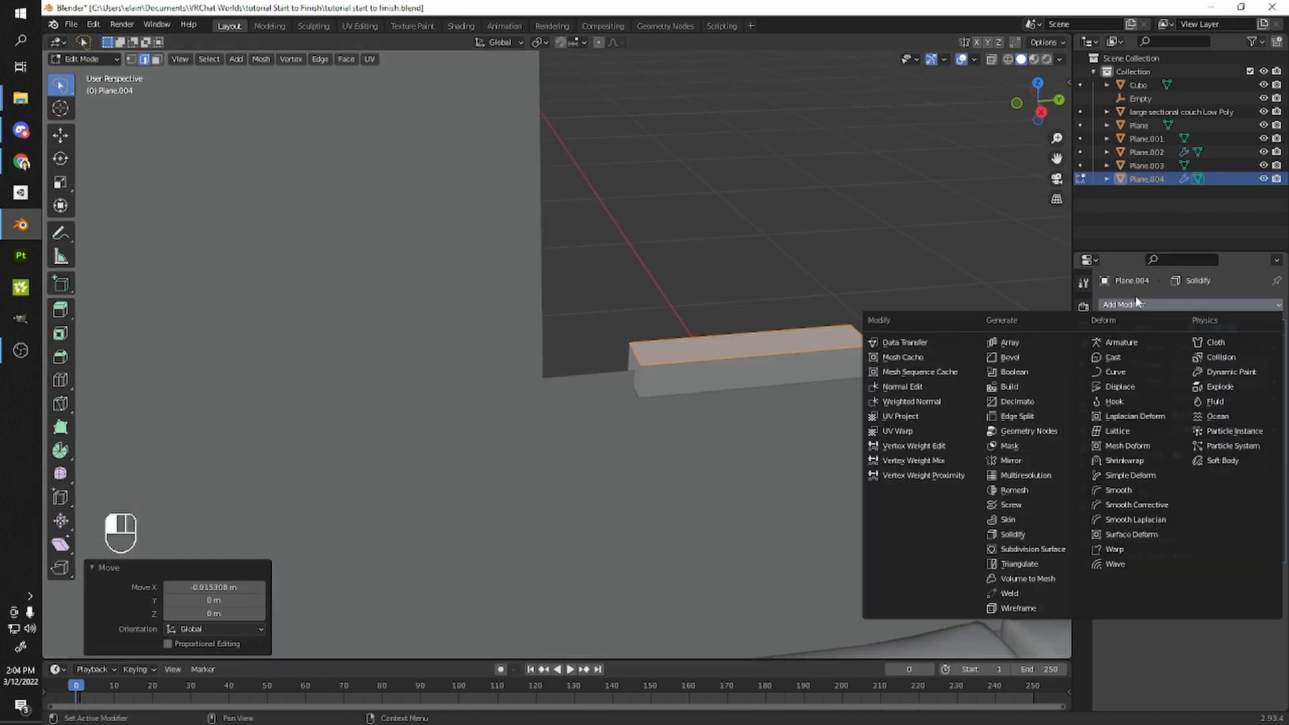
click(1034, 462)
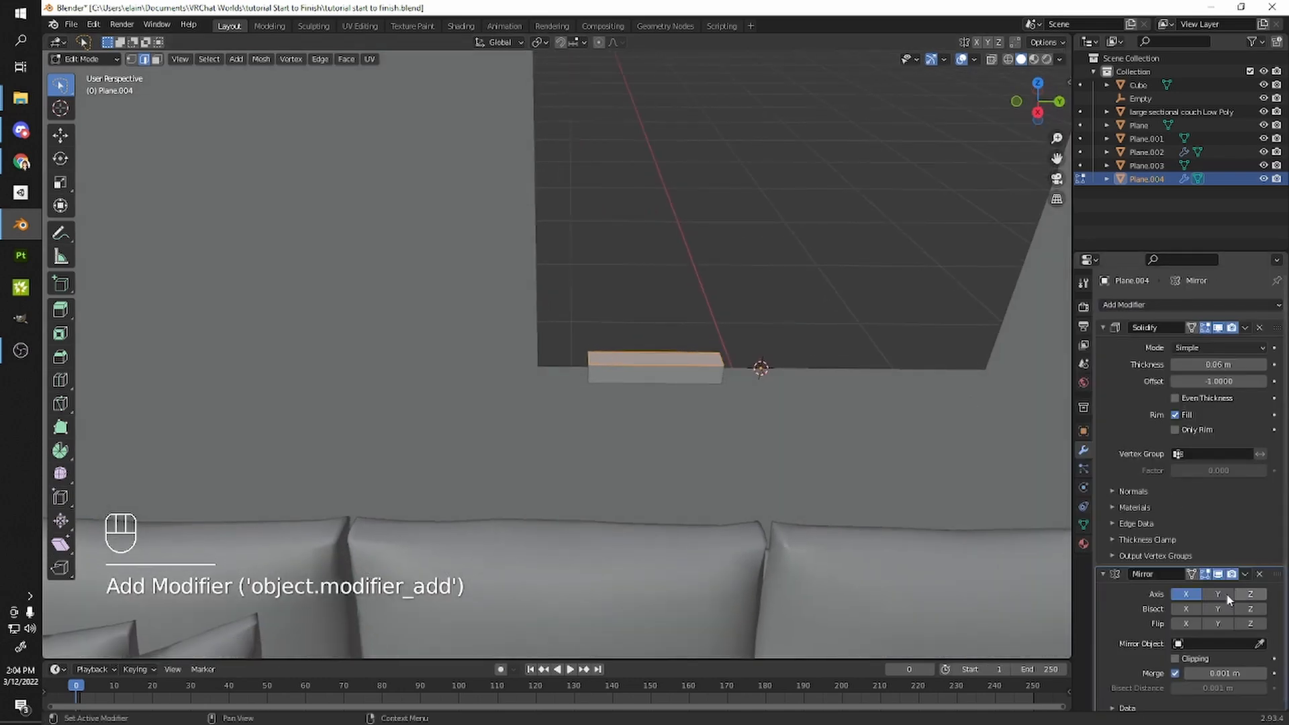
click(1186, 595)
click(1217, 594)
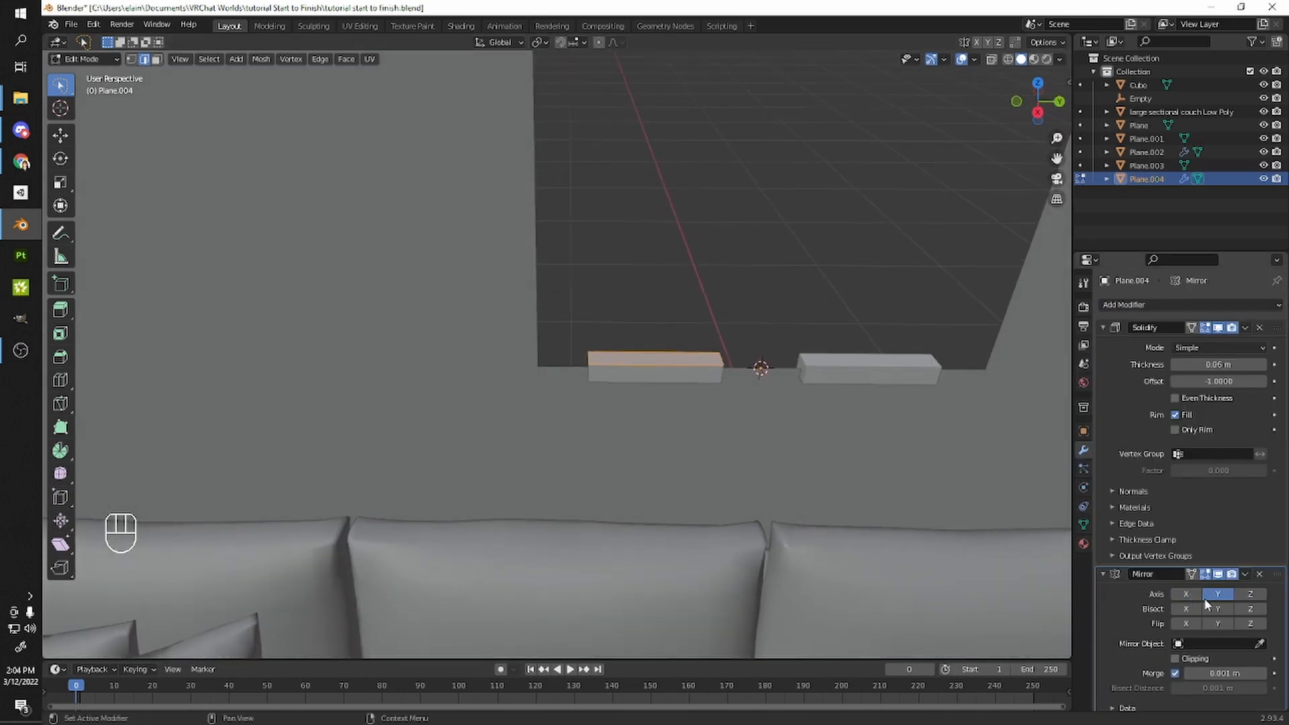
middle_drag(815, 368, 793, 349)
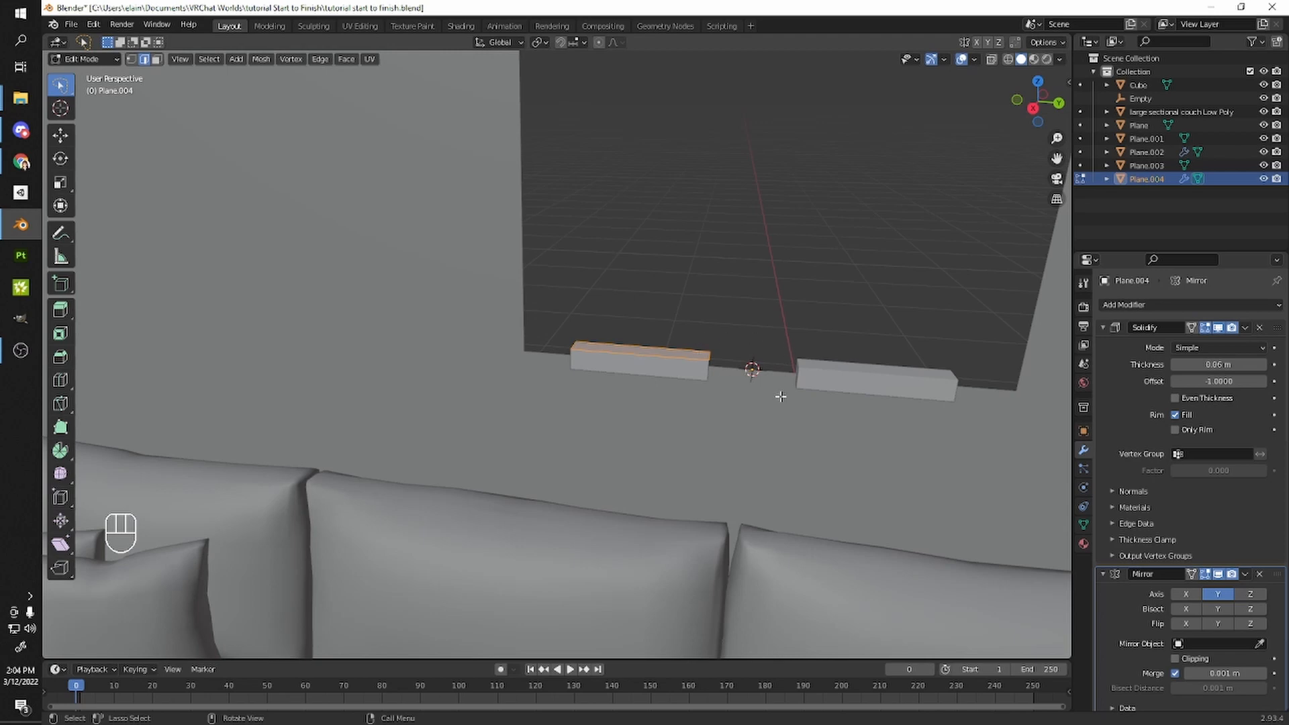
scroll(725, 363, down, 3)
middle_drag(754, 332, 776, 300)
scroll(767, 338, up, 3)
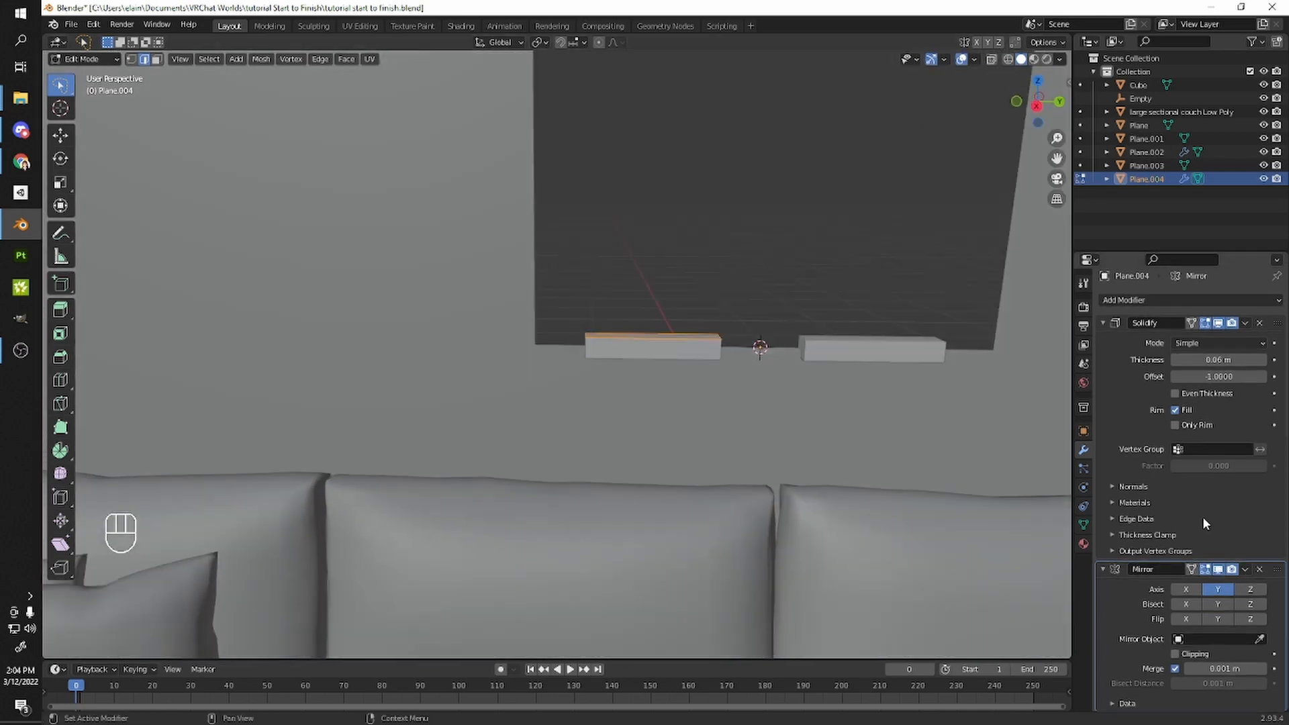
- Enable clipping on the Mirror modifier and move the strip's inner end edge about 0.67 m along Y to join the mirrored halves
click(1175, 654)
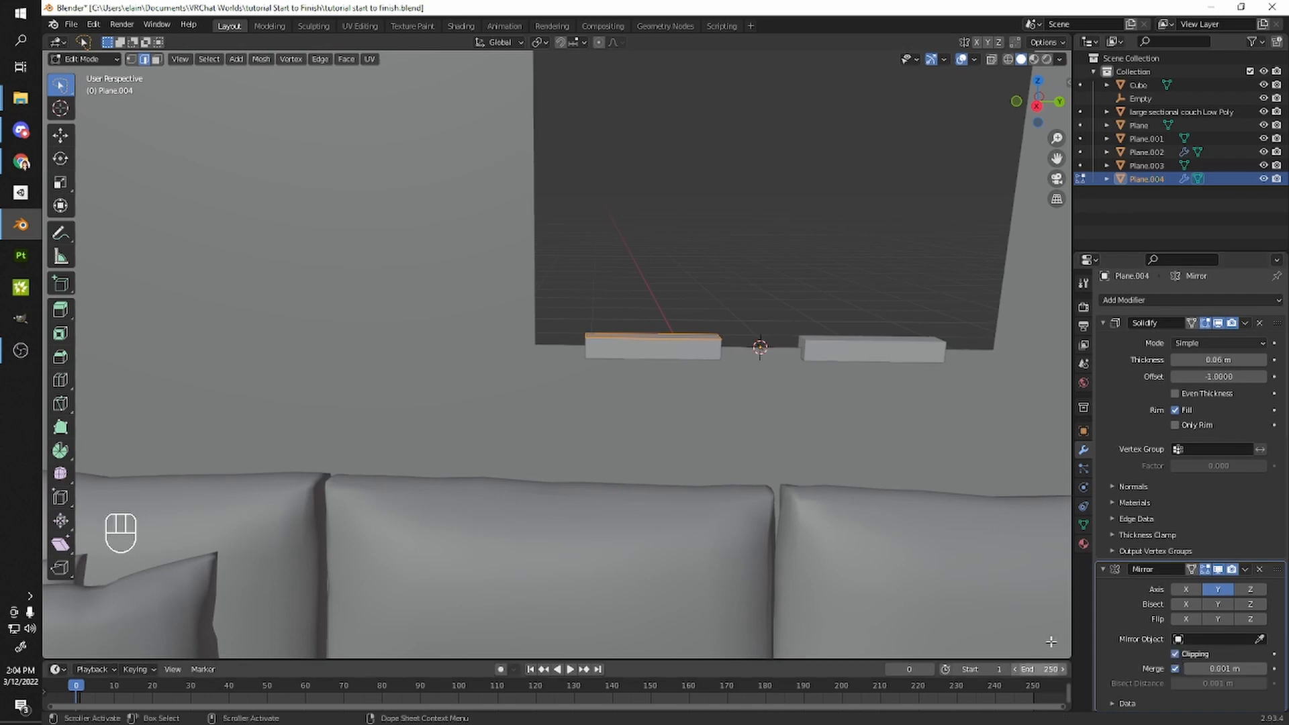
mouse_move(939, 569)
middle_down()
mouse_move(948, 572)
mouse_move(938, 571)
middle_up()
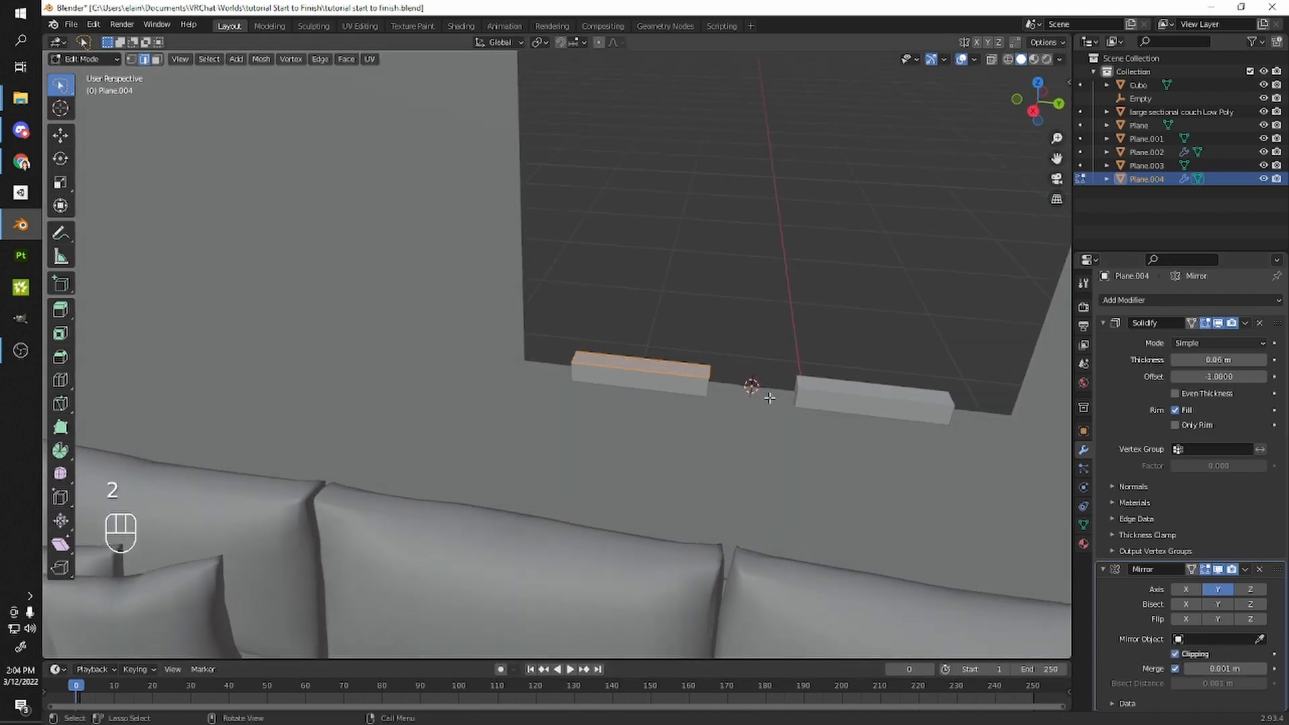
click(715, 376)
scroll(748, 416, up, 1)
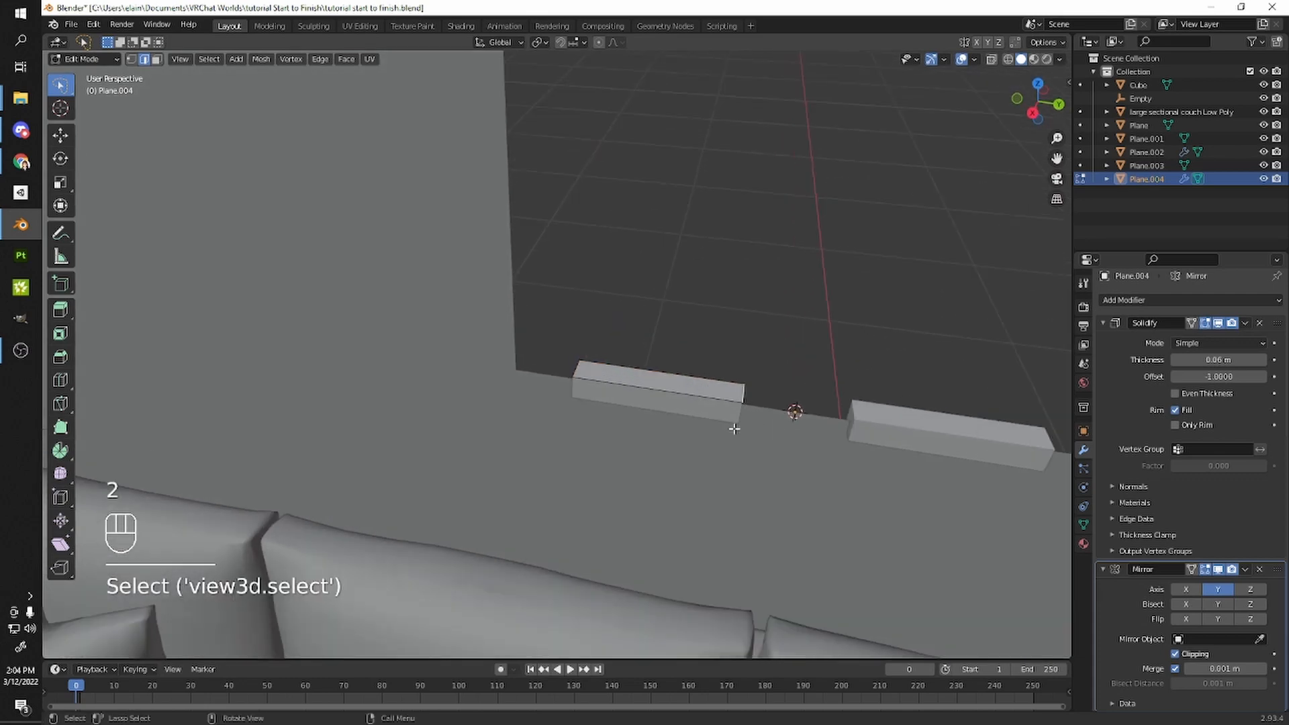
key(g)
key(y)
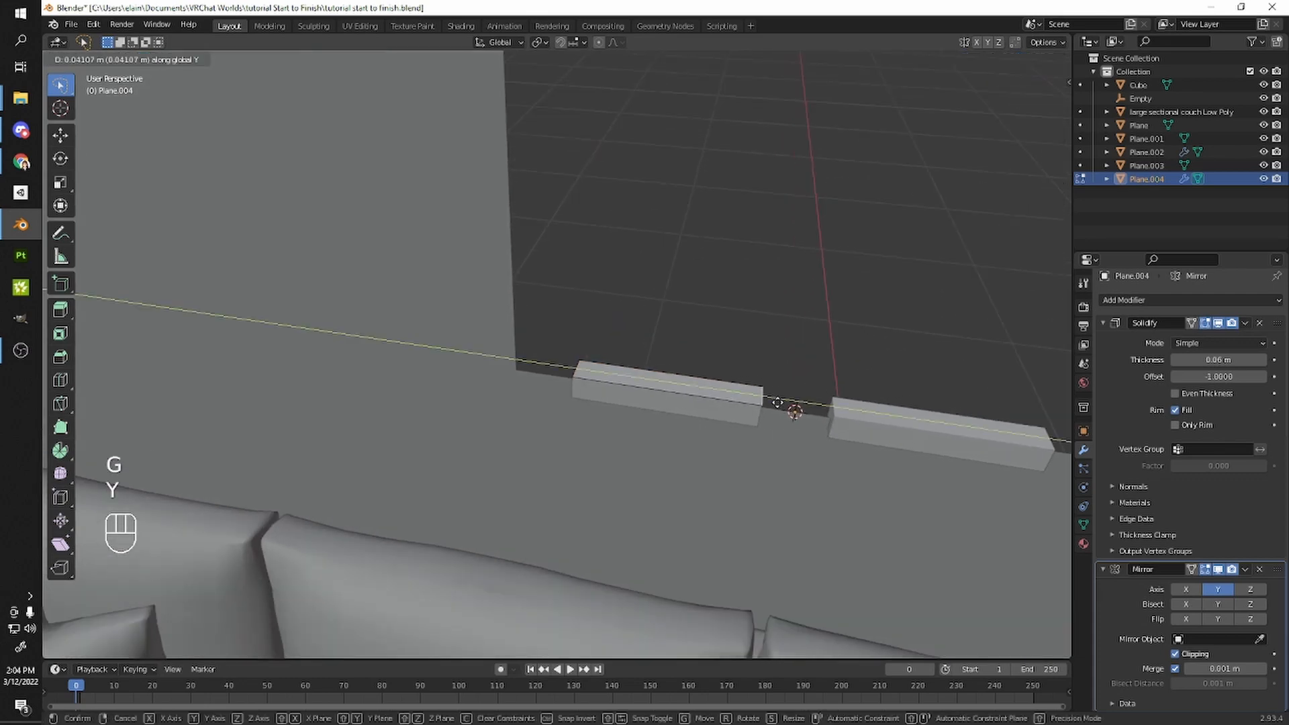
click(70, 425)
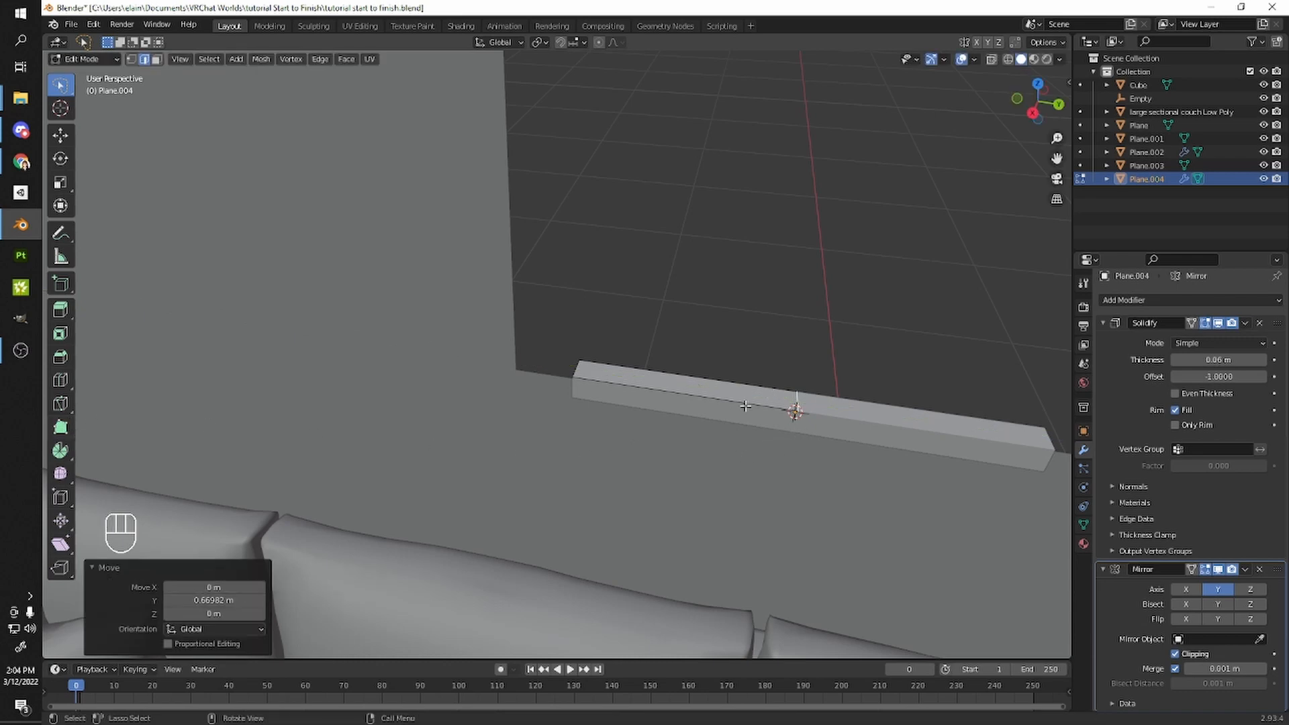
- Try to move the strip's joined centre edge away from the mirror plane along Y
middle_drag(821, 336, 852, 362)
key(g)
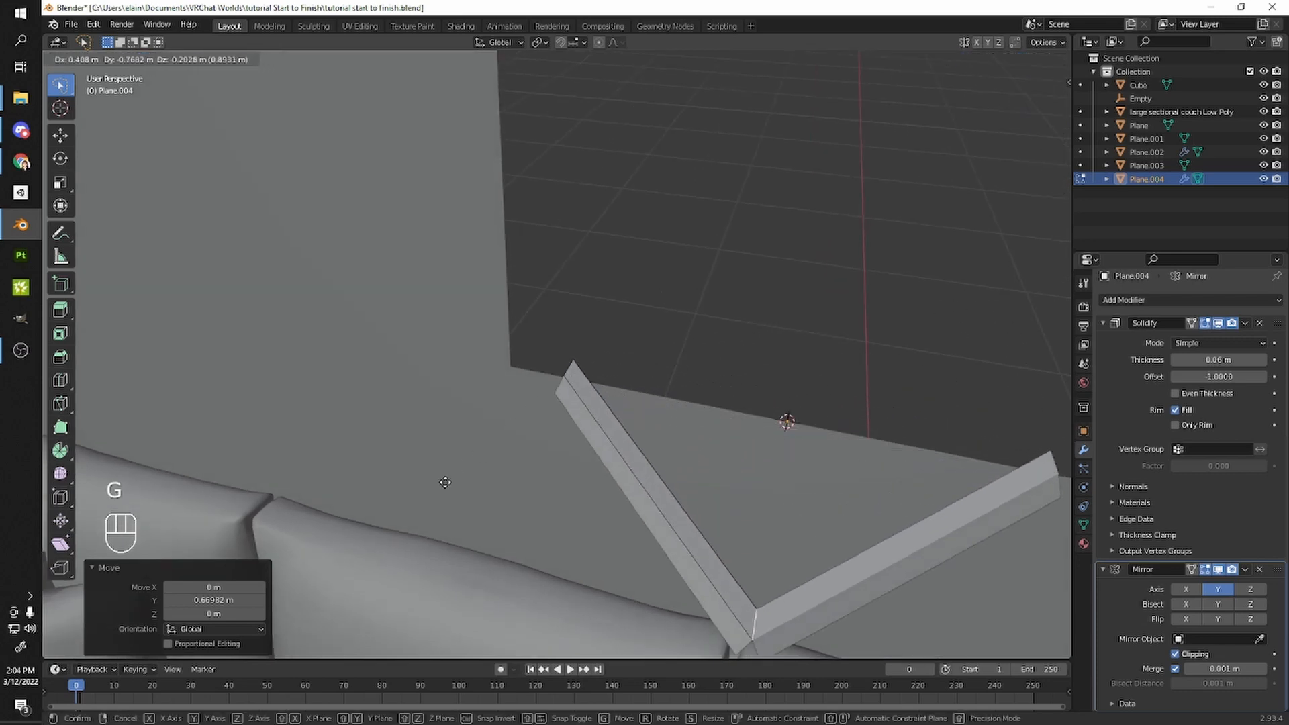
key(x)
key(y)
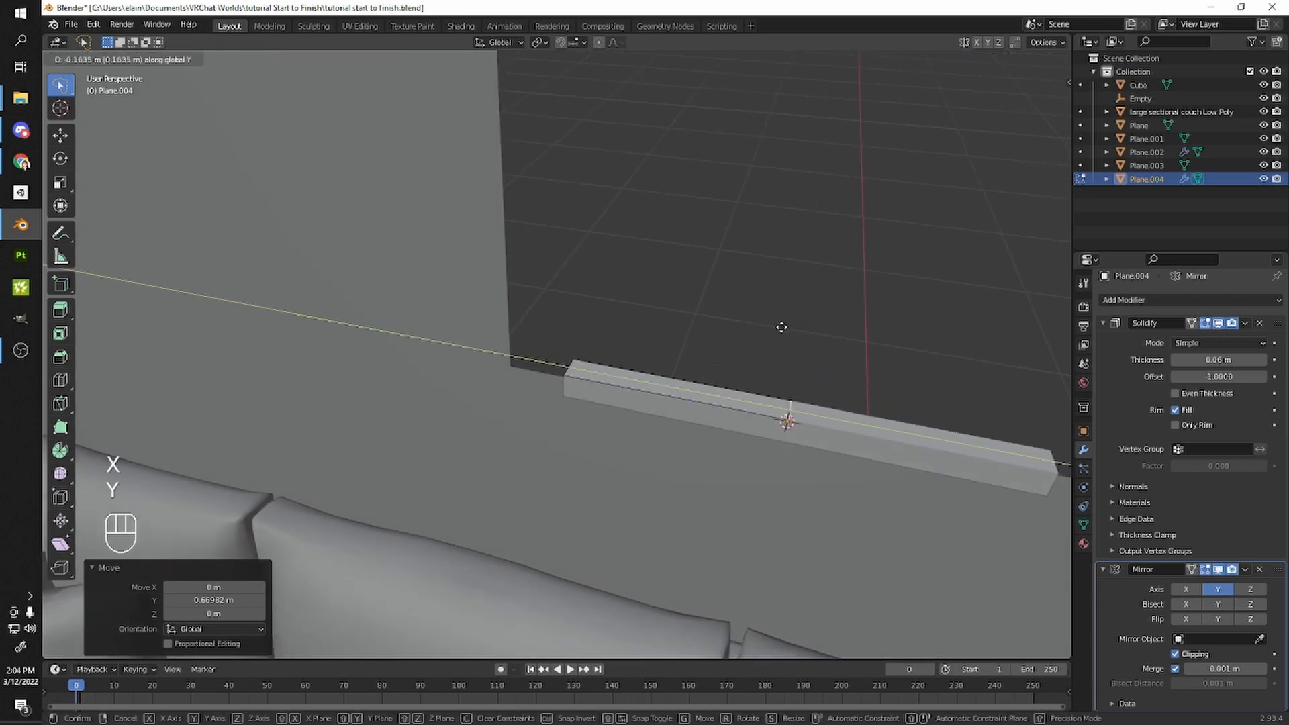
click(885, 405)
- Move the strip's outer end edge about -0.11 m along Y toward the side of the window opening
ctrl+middle_drag(885, 404, 883, 427)
middle_drag(882, 426, 733, 405)
middle_drag(733, 325, 631, 369)
click(610, 357)
key(g)
key(y)
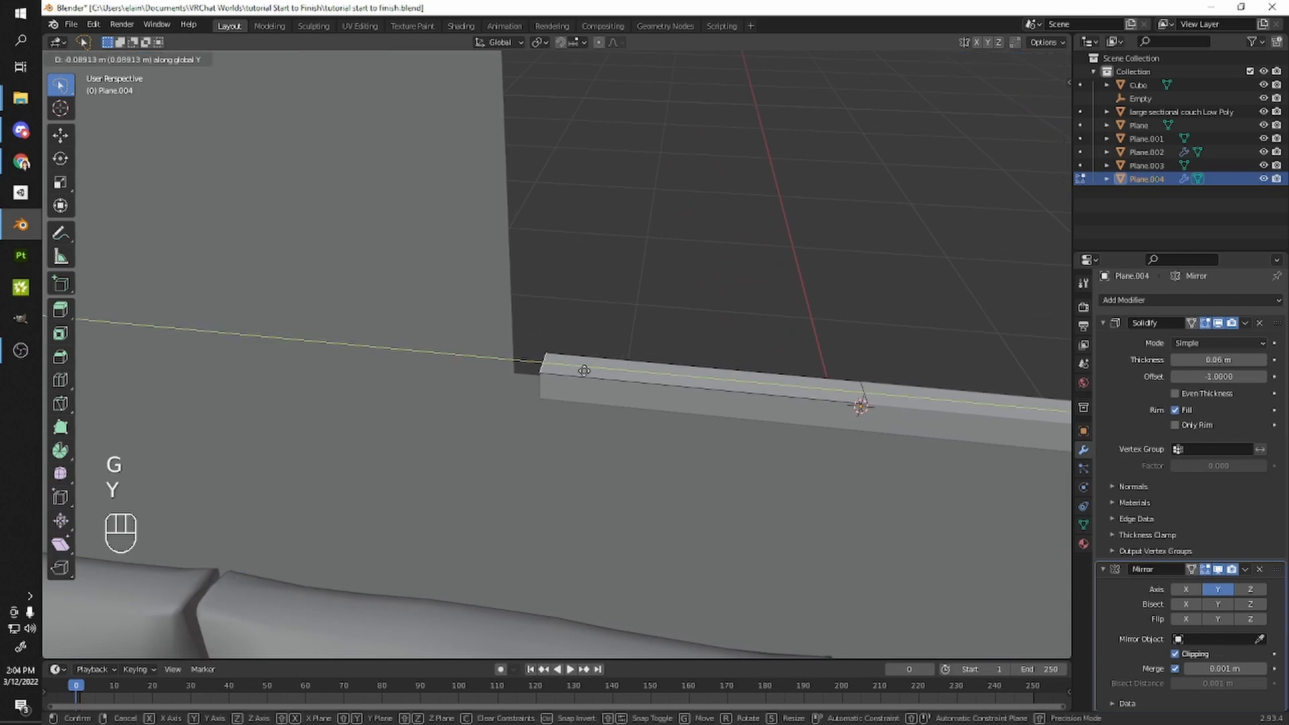
click(572, 372)
- Extrude the strip's outer end edge about 0.48 m upward along Z and enable Even Thickness on the Solidify modifier
middle_drag(572, 372, 608, 363)
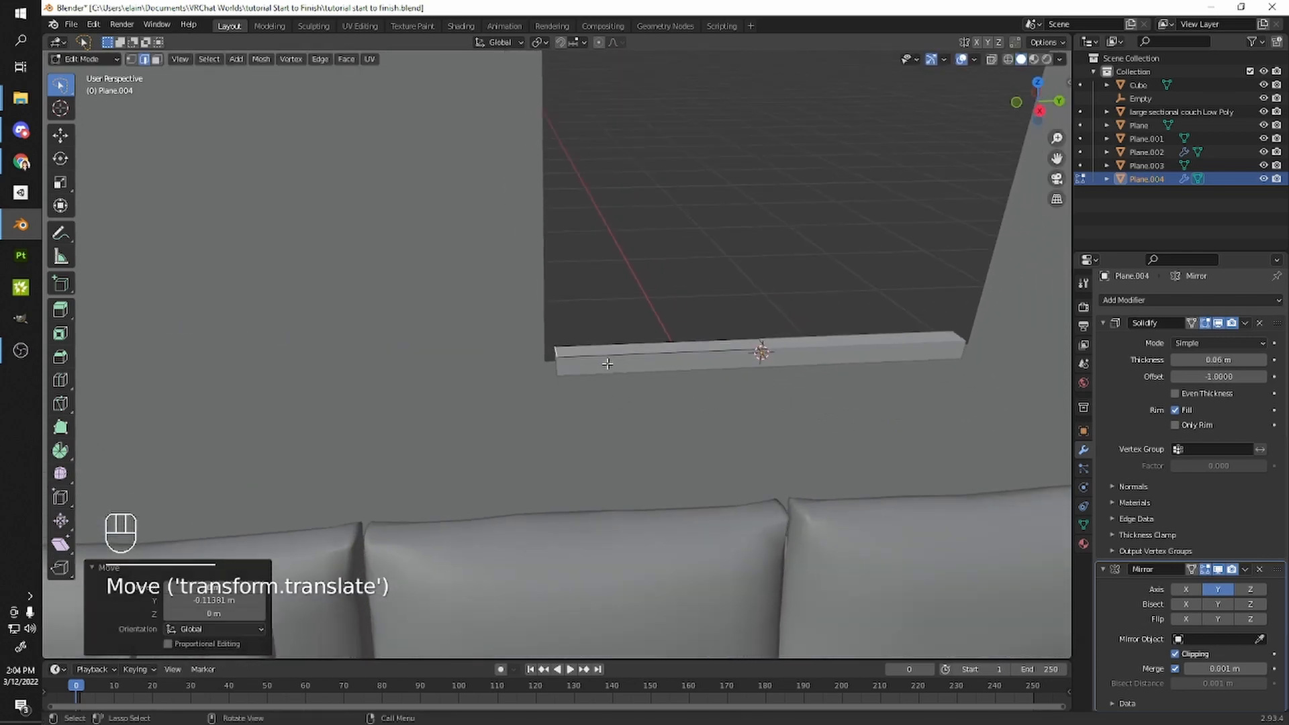
key(e)
key(z)
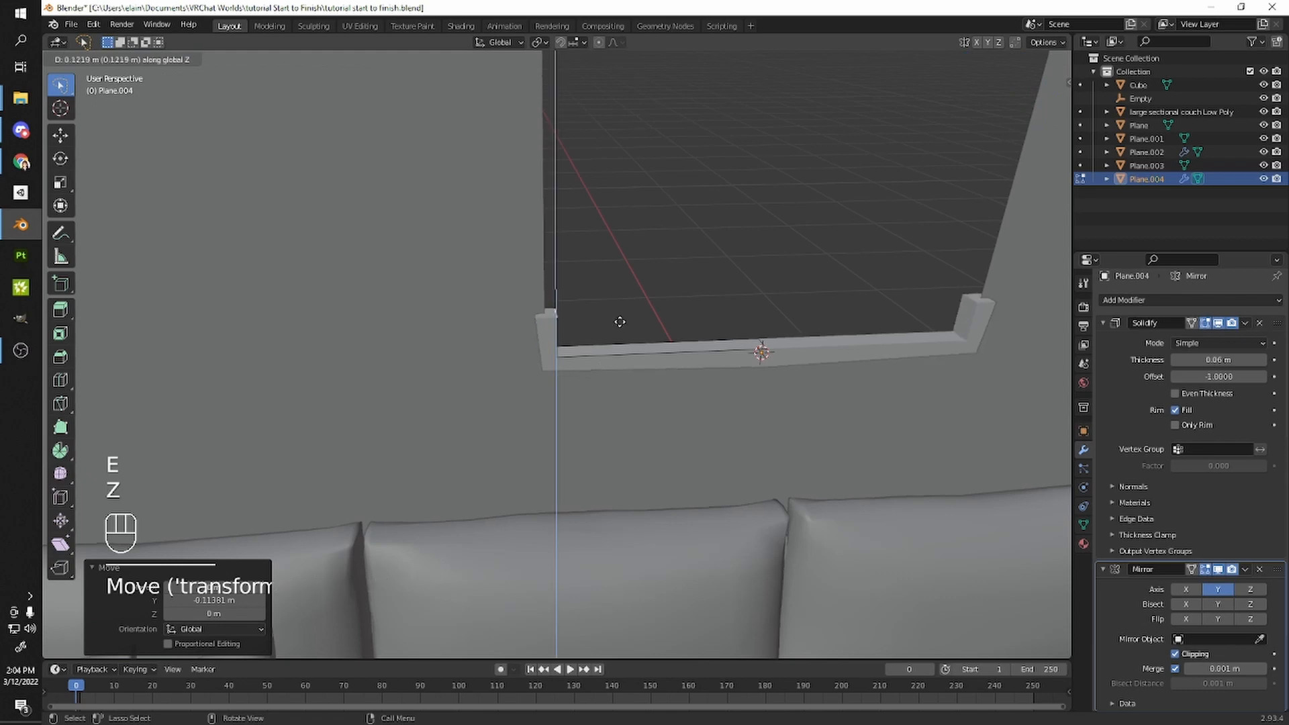
click(631, 197)
middle_drag(578, 372, 624, 346)
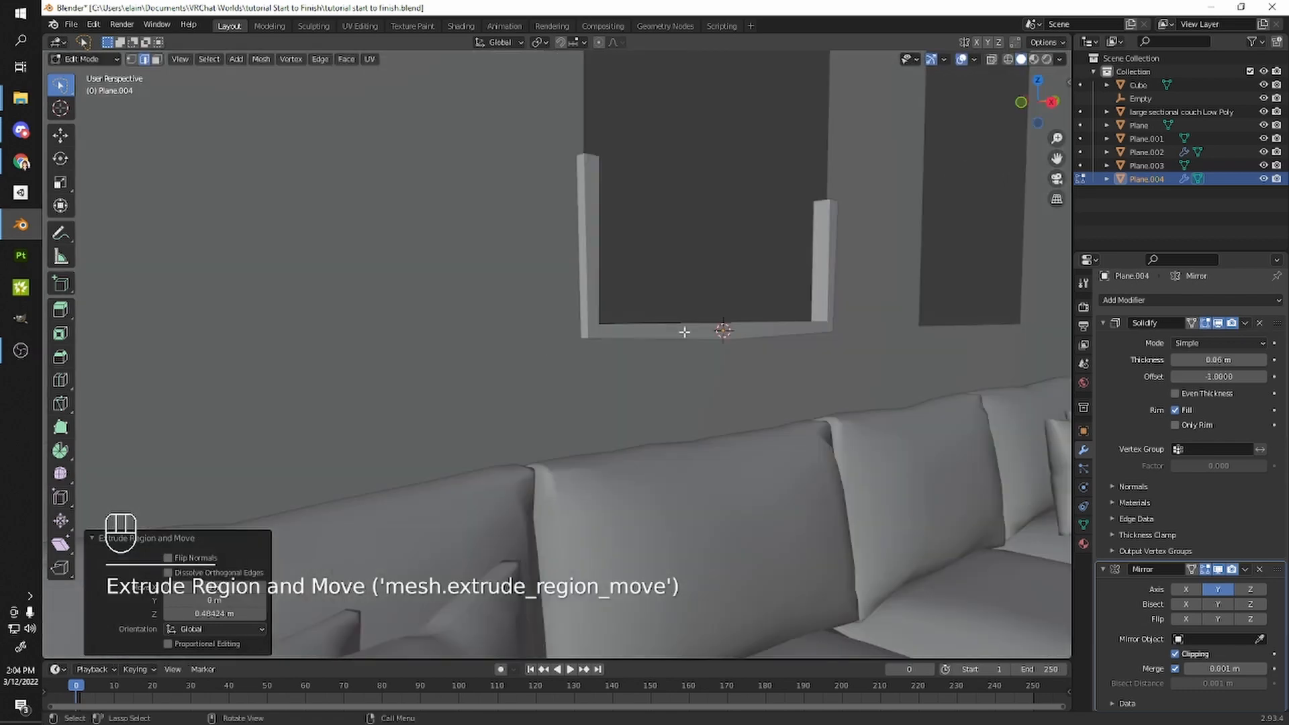
click(1175, 394)
mouse_move(866, 393)
middle_down()
mouse_move(898, 390)
mouse_move(873, 386)
middle_up()
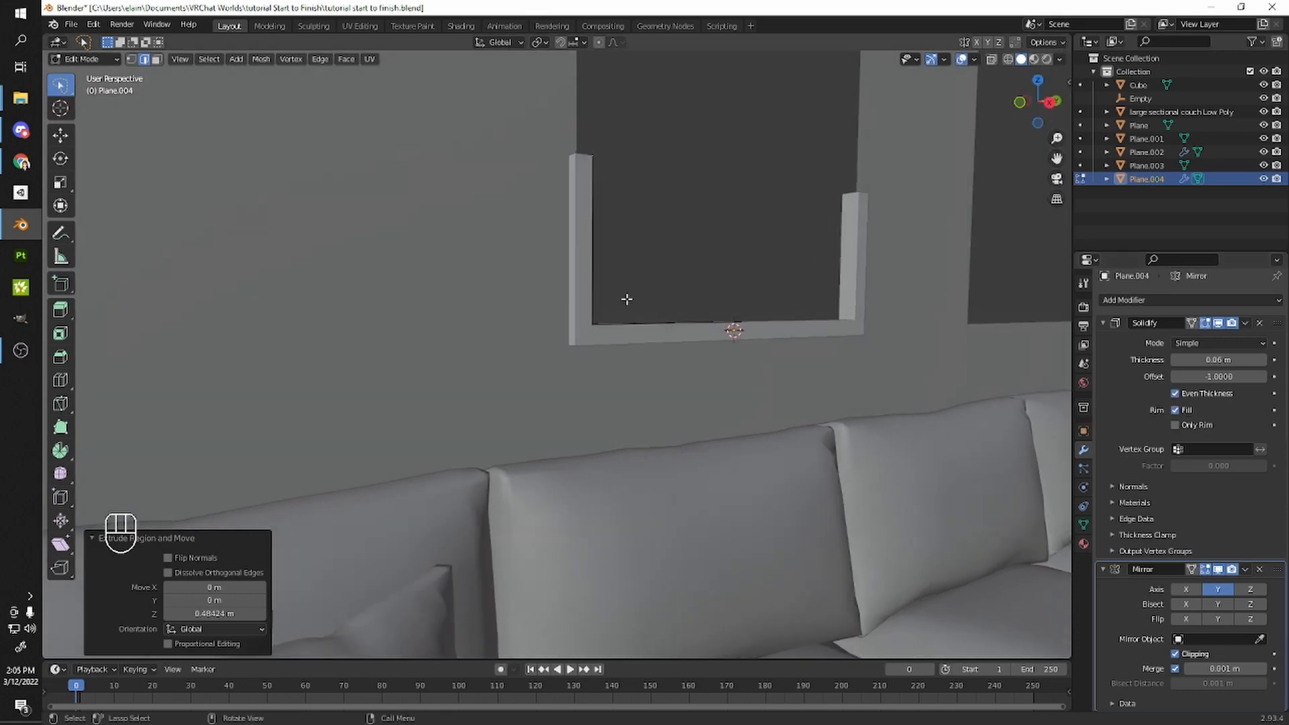
- Raise the side piece's upper edge along Z by about 1.38 m and a further 0.25 m to meet the top of the window opening
middle_drag(570, 338, 443, 329)
shift+middle_drag(443, 329, 570, 436)
key(g)
key(z)
click(610, 150)
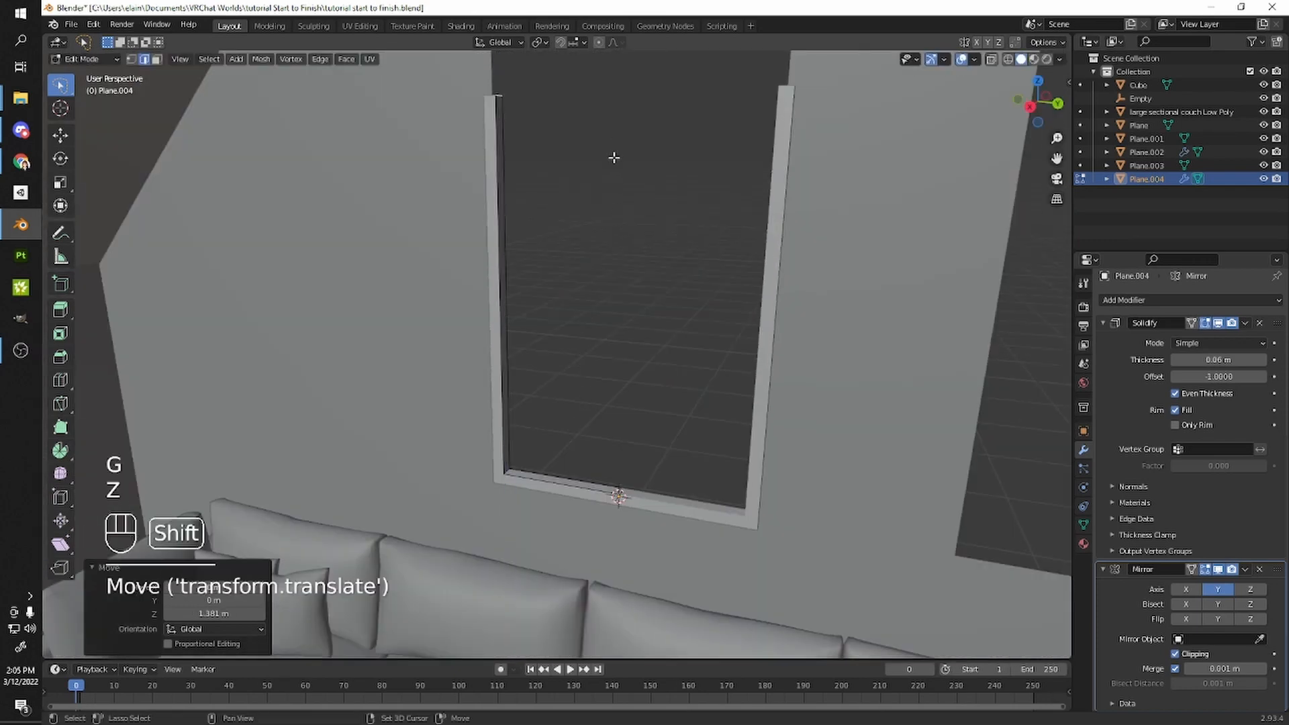
shift+middle_drag(610, 150, 630, 435)
key(g)
key(z)
click(633, 379)
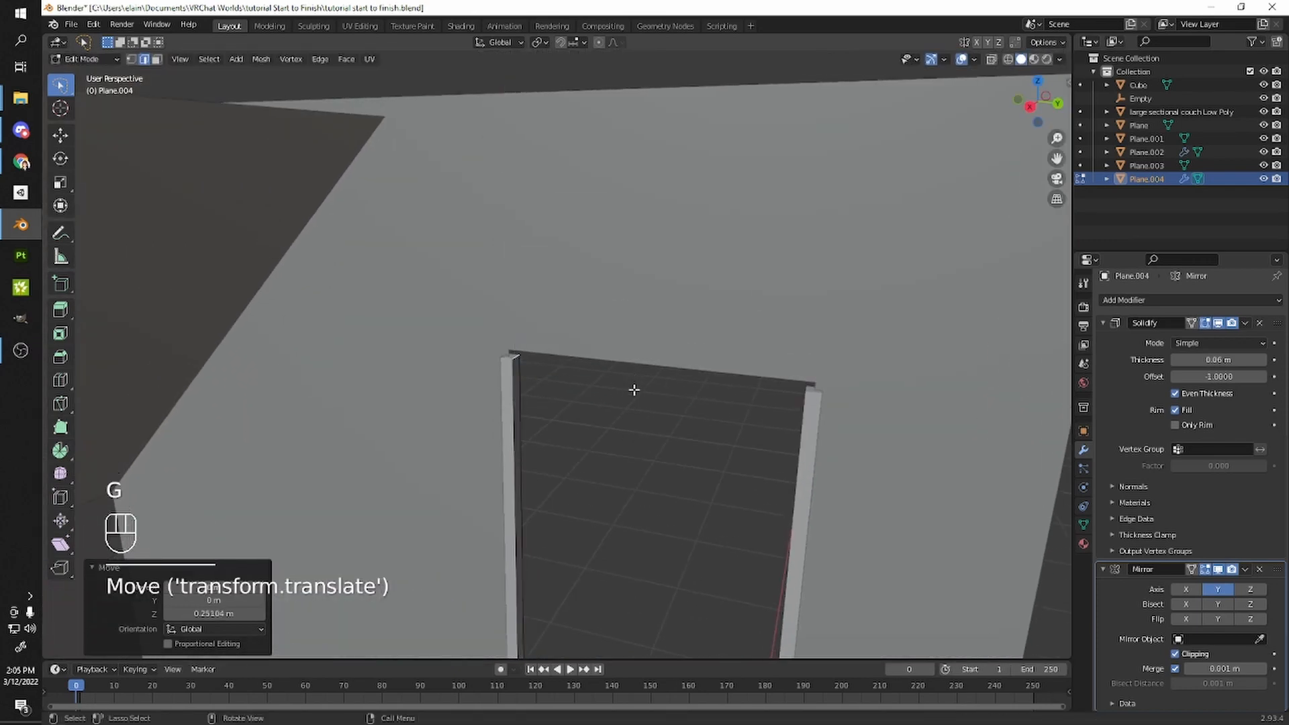
- Extrude the side piece's upper edge about 0.96 m along Y to the mirror centre, closing the top of the frame
shift+middle_drag(633, 384, 668, 366)
scroll(649, 360, up, 1)
key(e)
key(y)
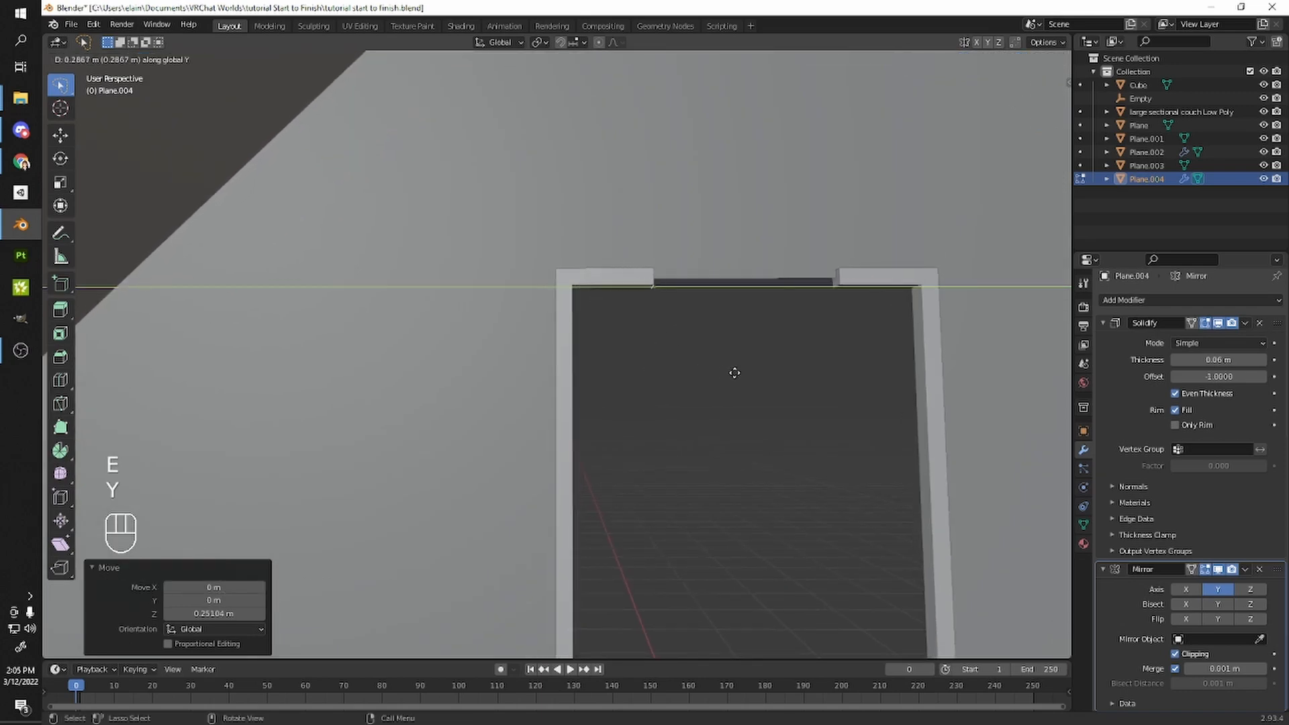
click(887, 381)
middle_drag(887, 381, 953, 416)
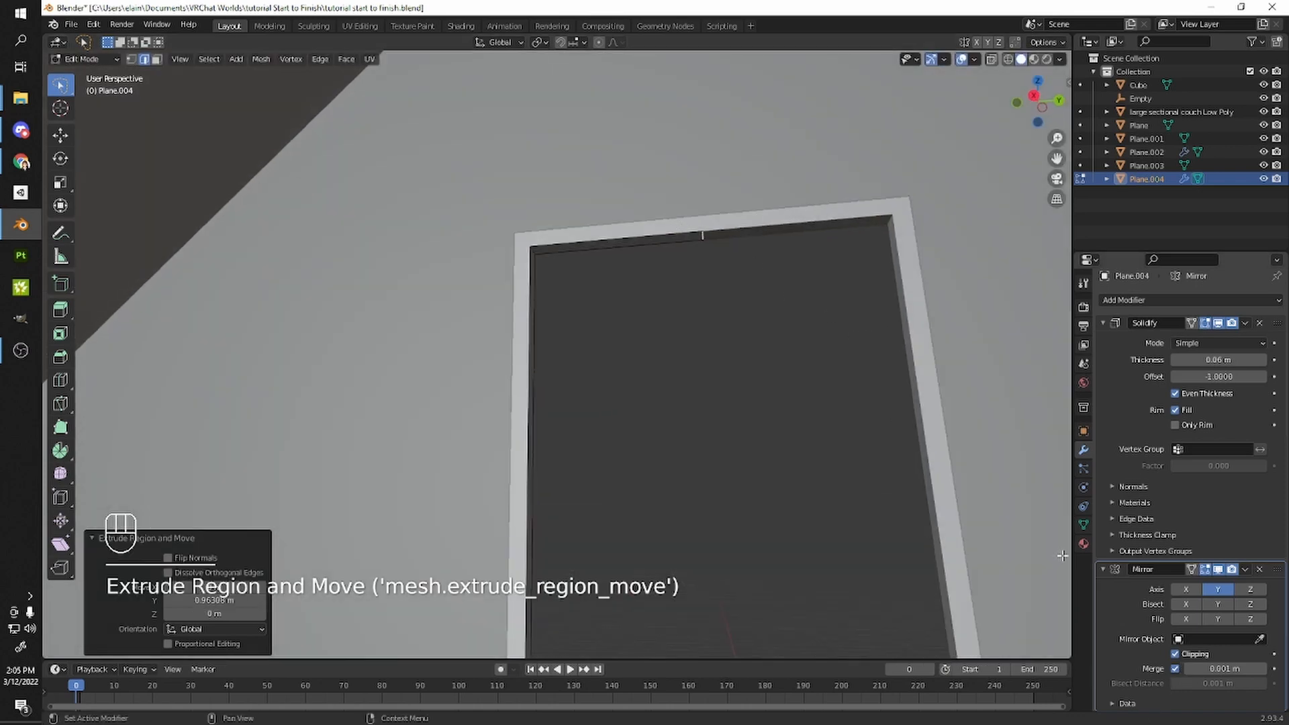
- Examine the closed window frame in Object Mode from a distance and up close at its lower edge
scroll(733, 273, down, 4)
middle_drag(699, 425, 682, 470)
shift+middle_drag(681, 470, 605, 403)
key(Tab)
click(695, 371)
scroll(695, 369, up, 3)
scroll(550, 476, down, 5)
scroll(547, 384, up, 1)
scroll(547, 376, up, 3)
scroll(604, 403, up, 2)
- Duplicate the face of the frame's bottom strip and offset the copy along X toward the room to start a window sill
key(Tab)
key(2)
key(3)
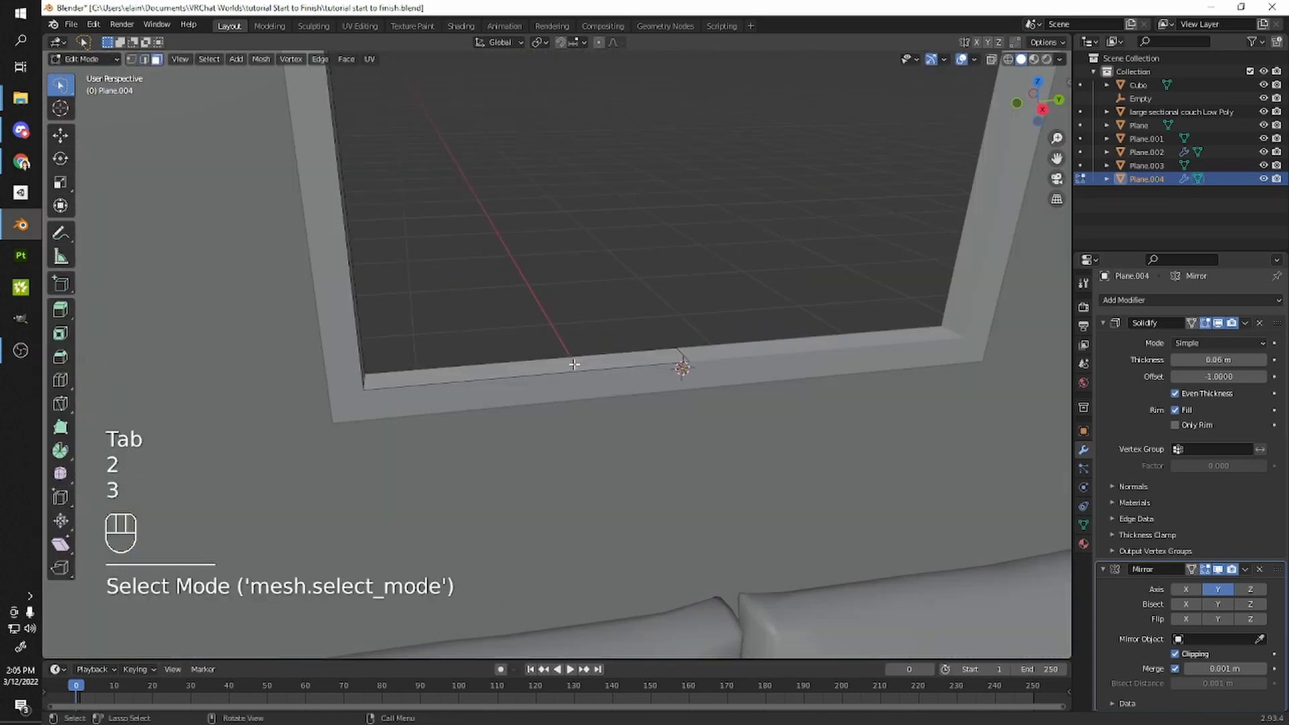
click(574, 366)
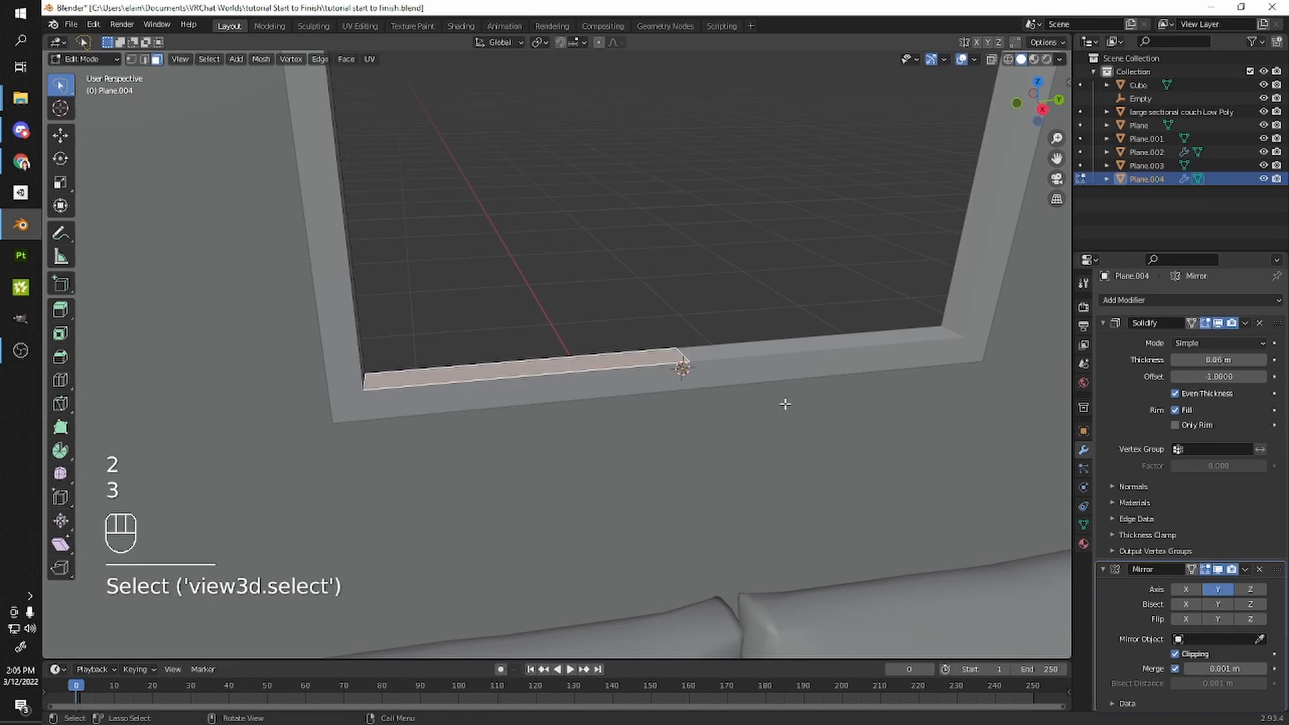
middle_drag(458, 401, 352, 418)
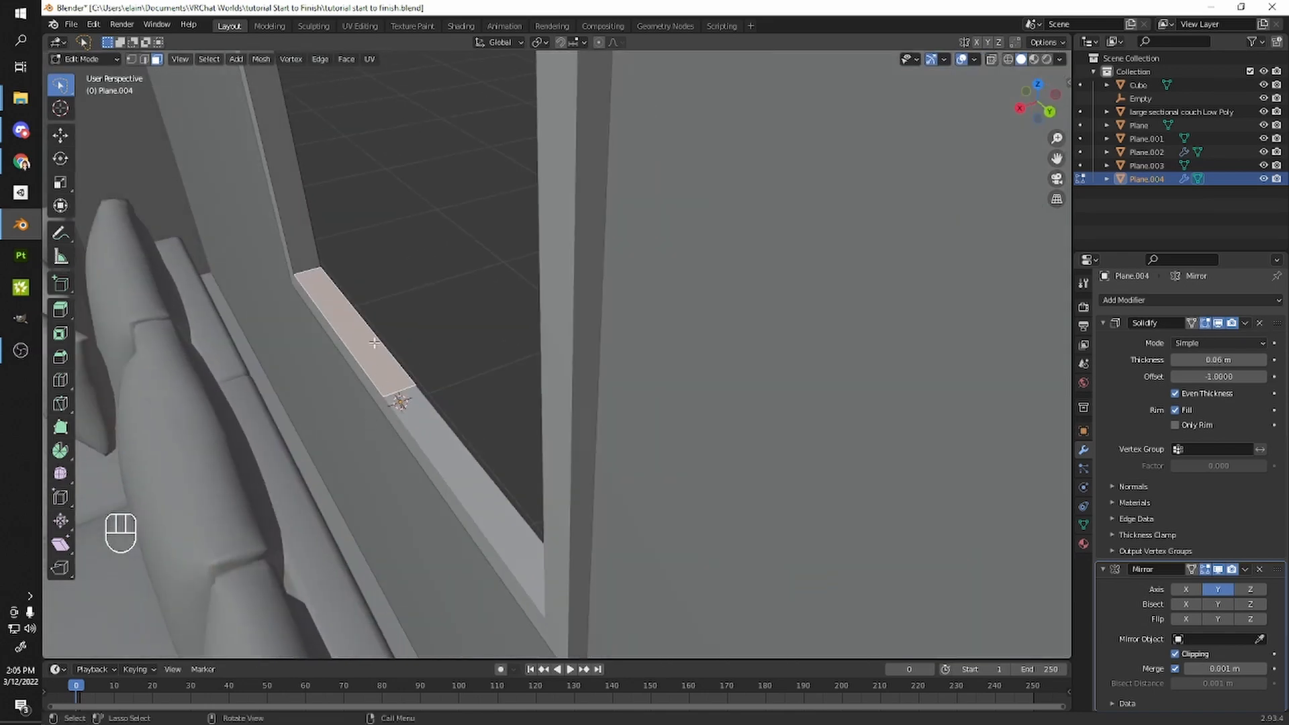
shift+middle_drag(375, 358, 517, 382)
scroll(548, 384, up, 3)
key(shift+d)
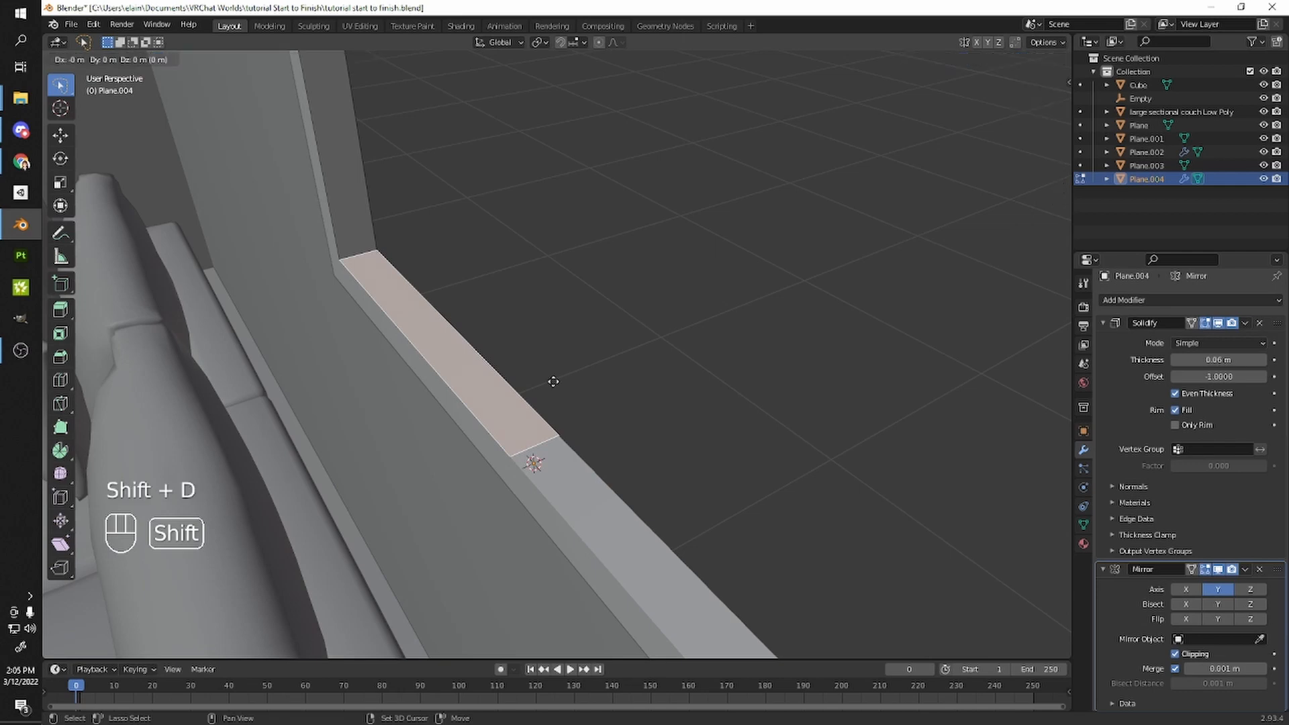
key(x)
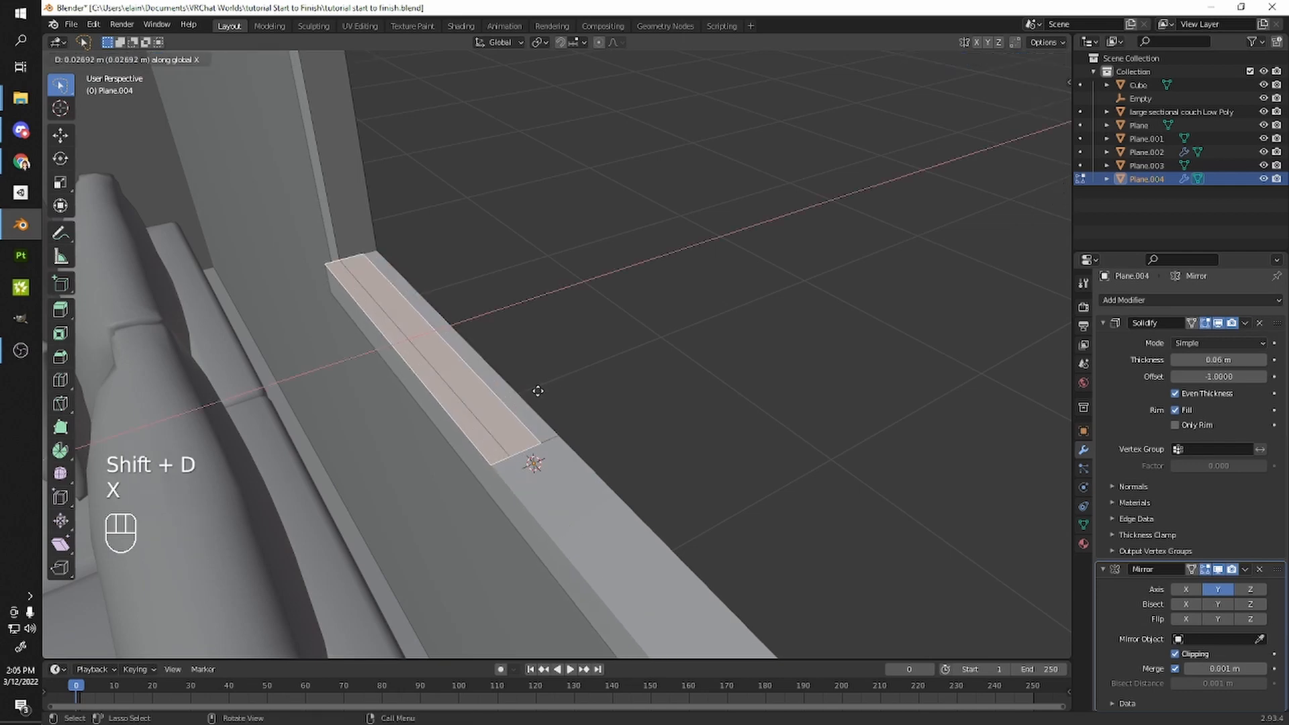
click(521, 392)
- Lower the duplicated sill face along Z so it sits slightly below the frame's bottom strip
middle_drag(521, 392, 642, 429)
key(g)
key(z)
click(601, 420)
scroll(640, 428, up, 2)
key(g)
key(z)
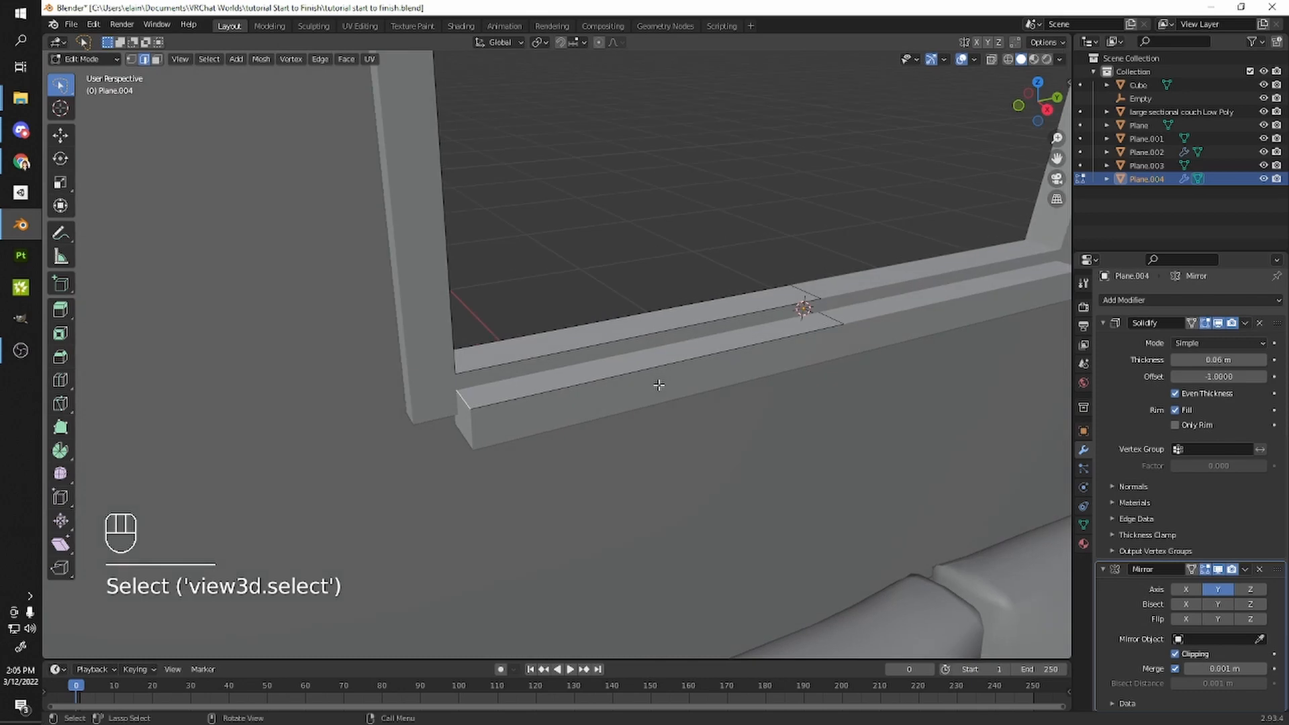
- Extend the sill's outer end edge about -0.077 m along Y to reach past the side of the frame
key(g)
key(y)
key(shift)
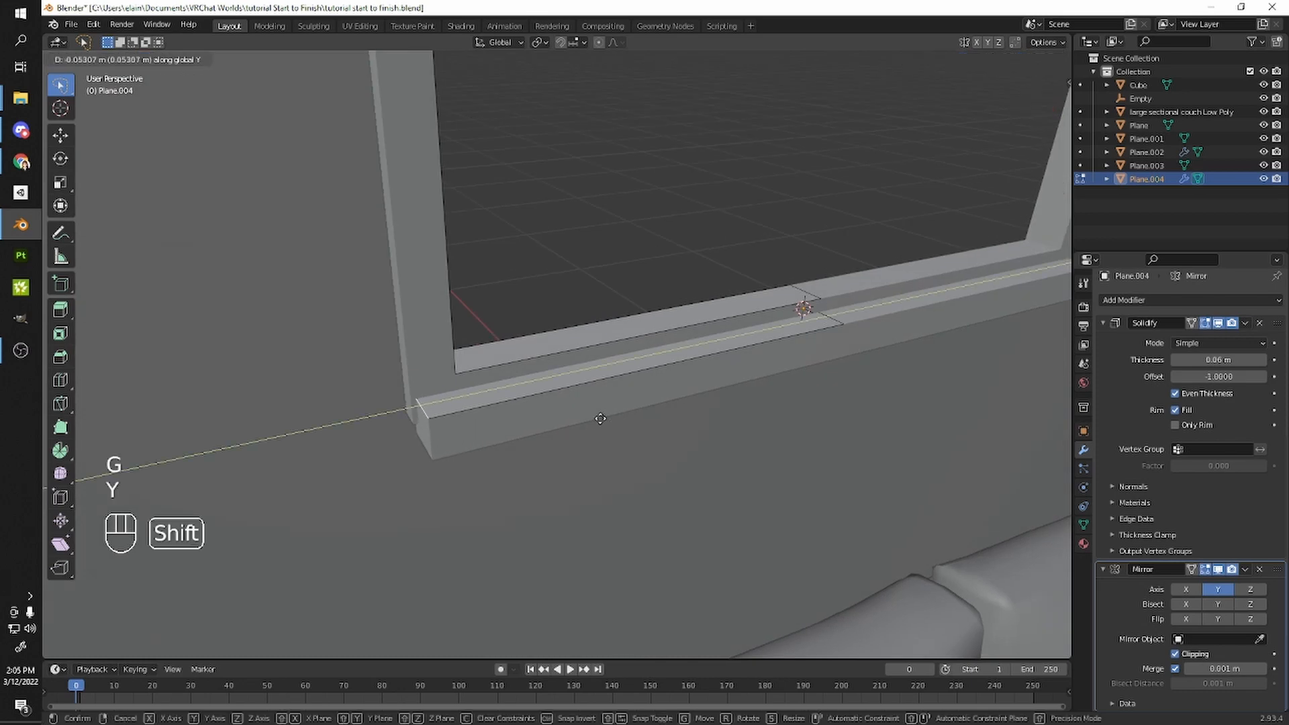
click(419, 437)
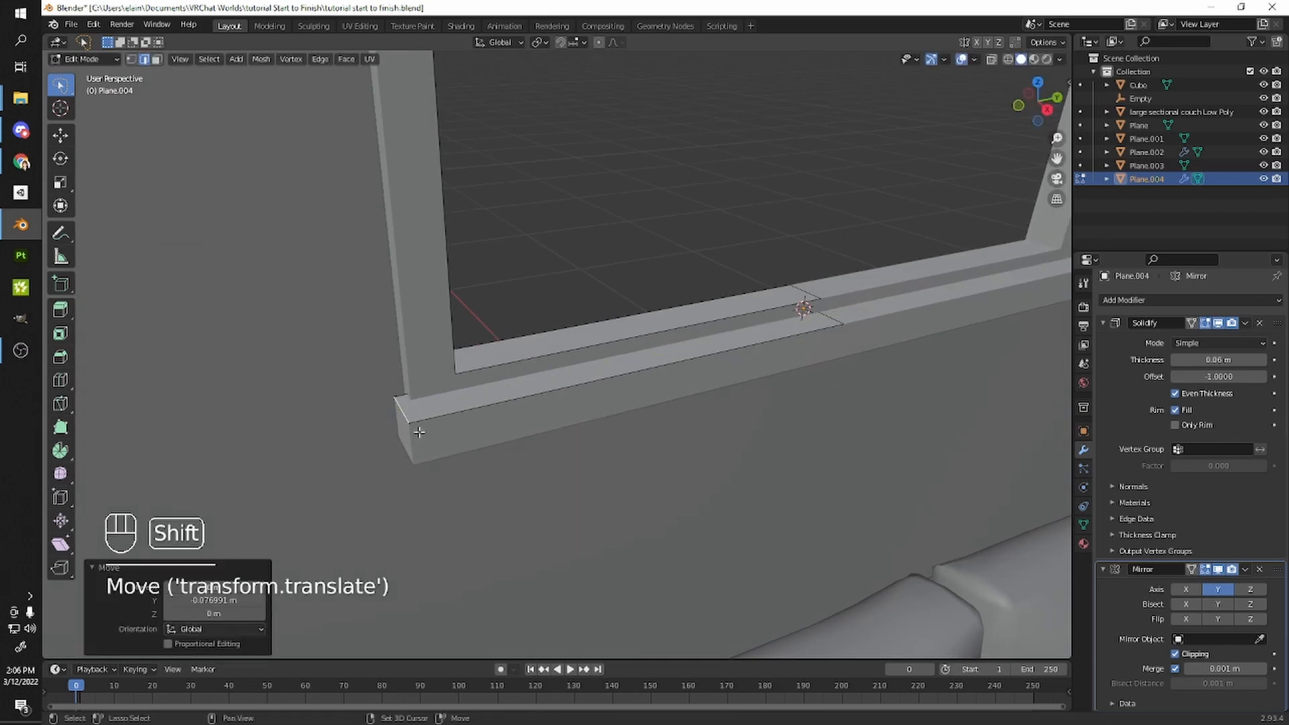
- Shift the sill's back edge slightly along X toward the wall, deepening it beneath the frame
key(g)
key(y)
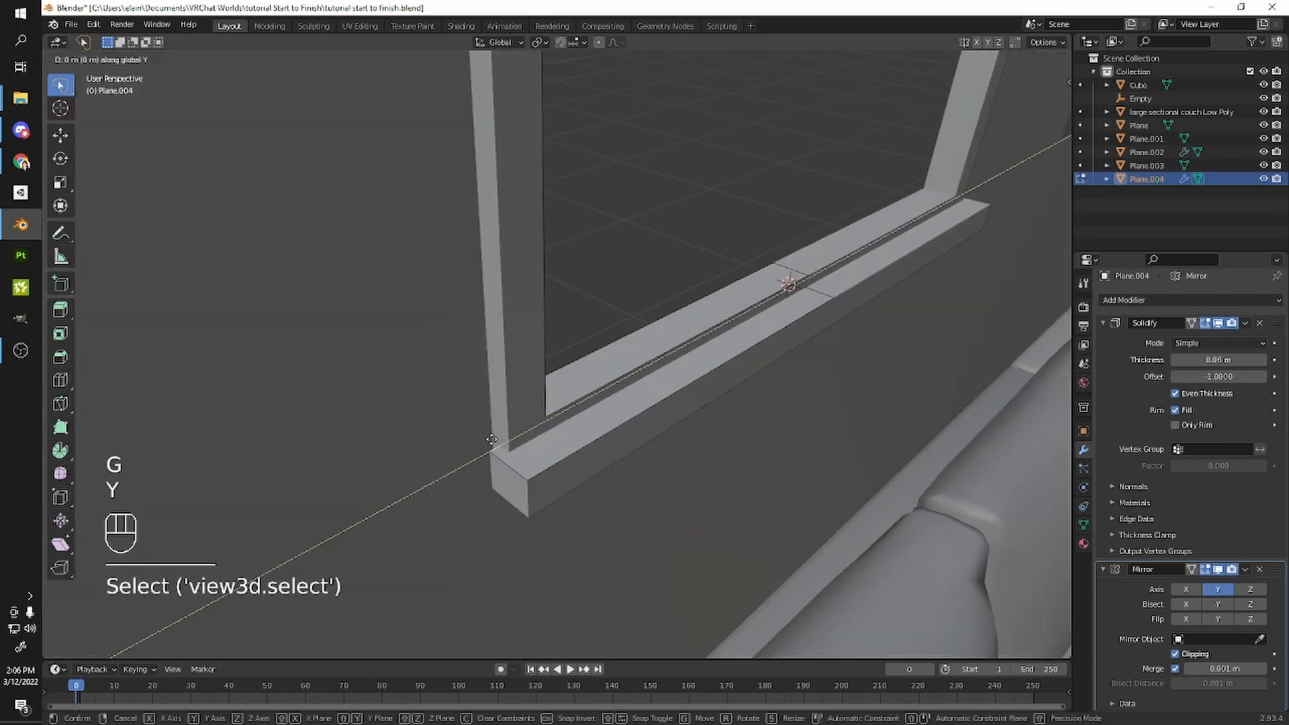
key(x)
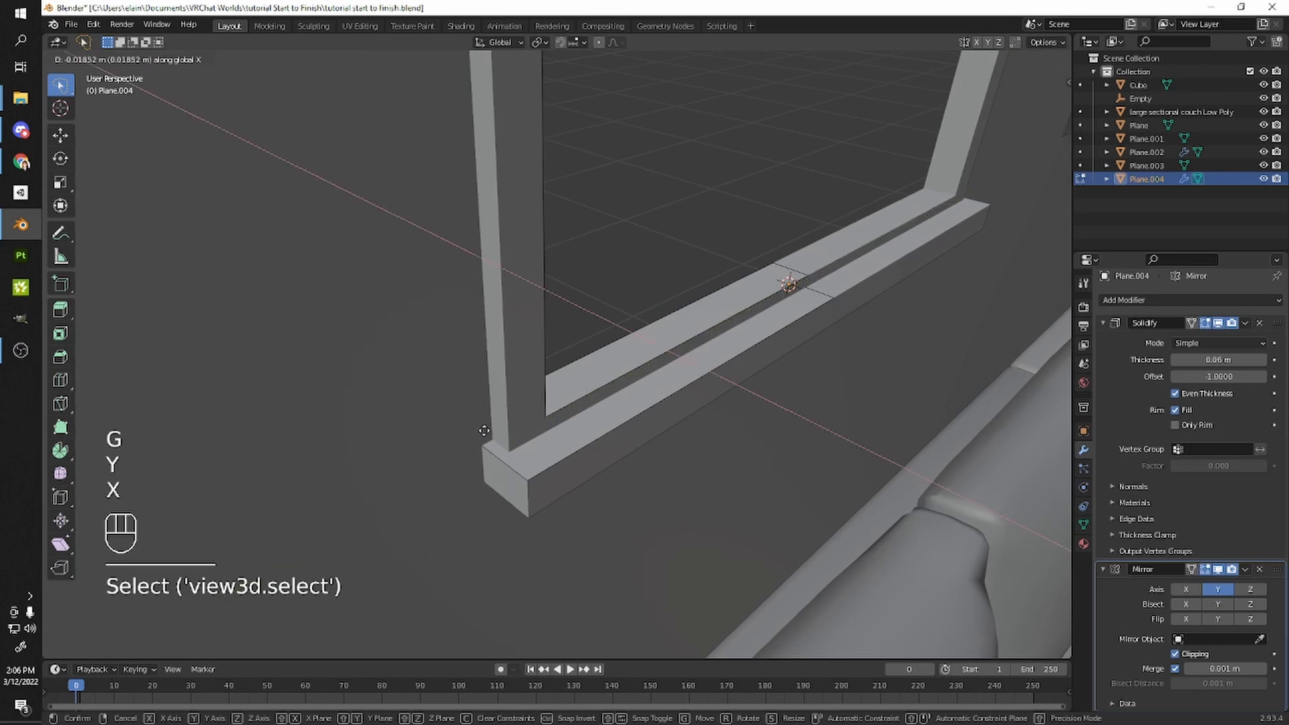
click(480, 430)
key(Tab)
key(Tab)
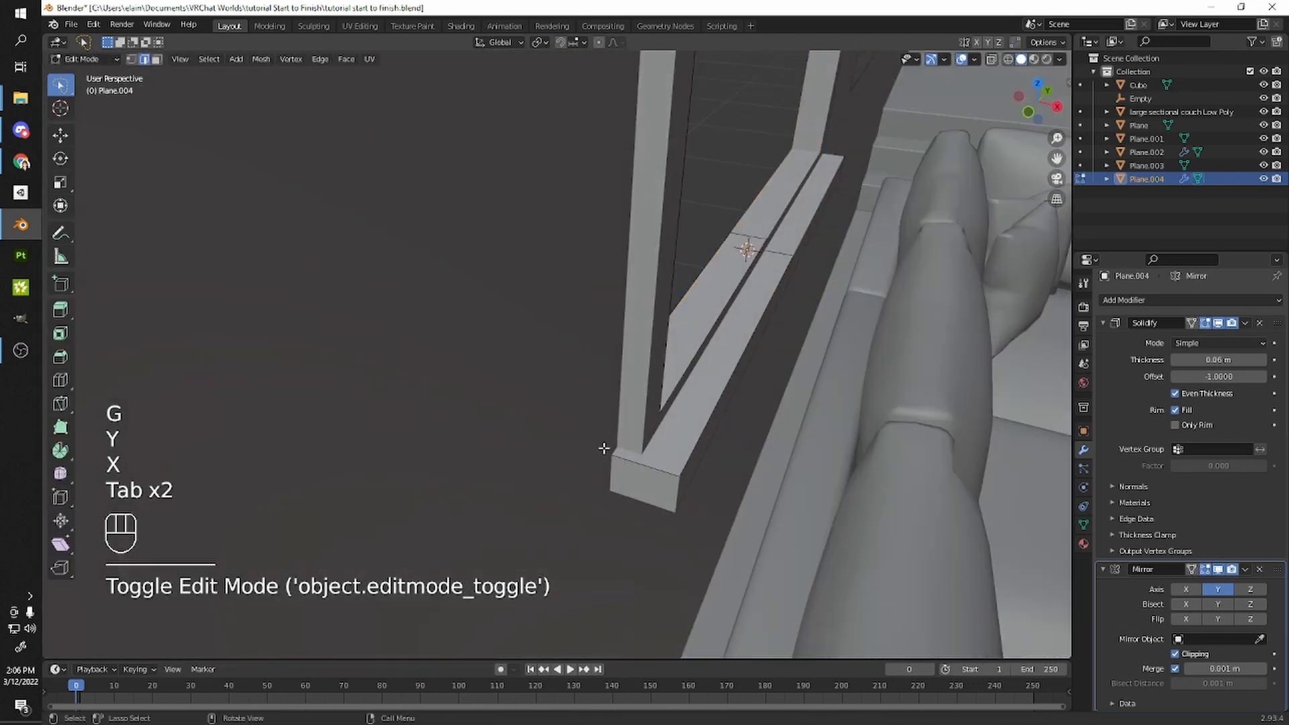
- Extend the sill's outer end edge a further -0.012 m along Y
click(621, 464)
key(g)
key(y)
shift+click(617, 464)
- Select the lengthwise edges with the help of wireframe view and adjust their depth along X
key(shift+z)
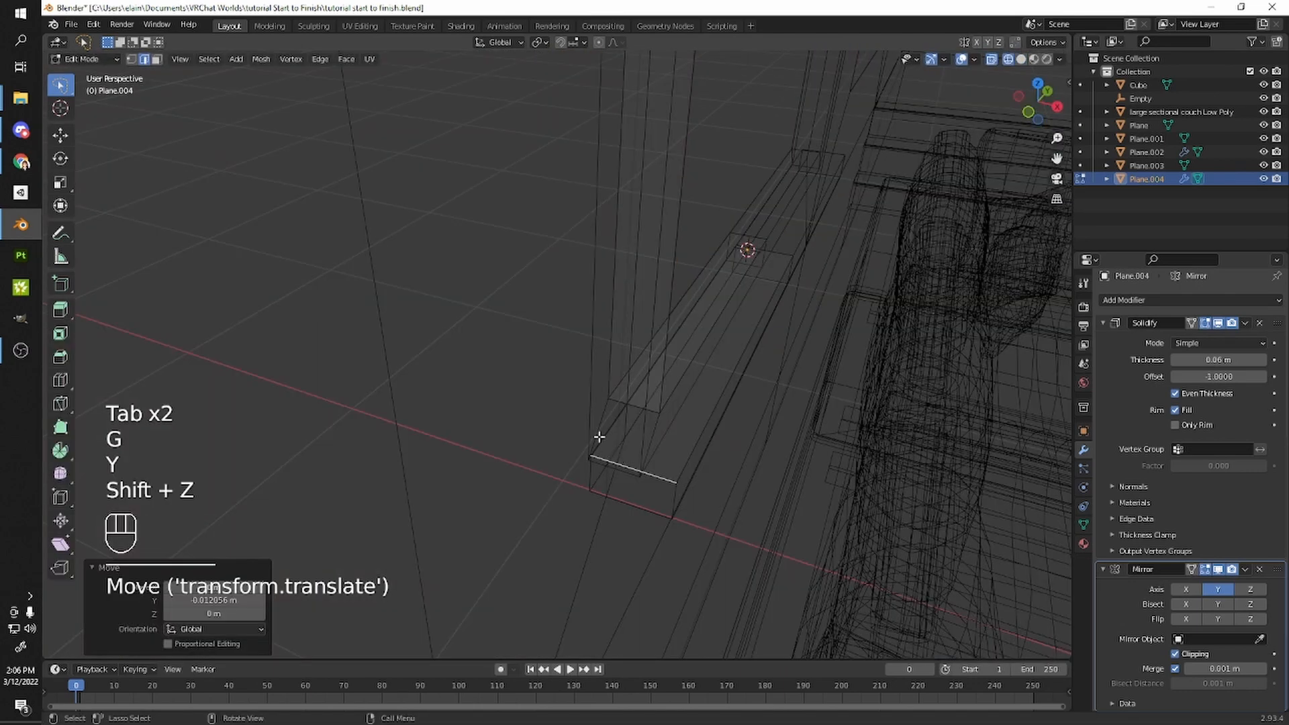
shift+click(595, 437)
key(shift+z)
key(g)
key(x)
key(y)
key(x)
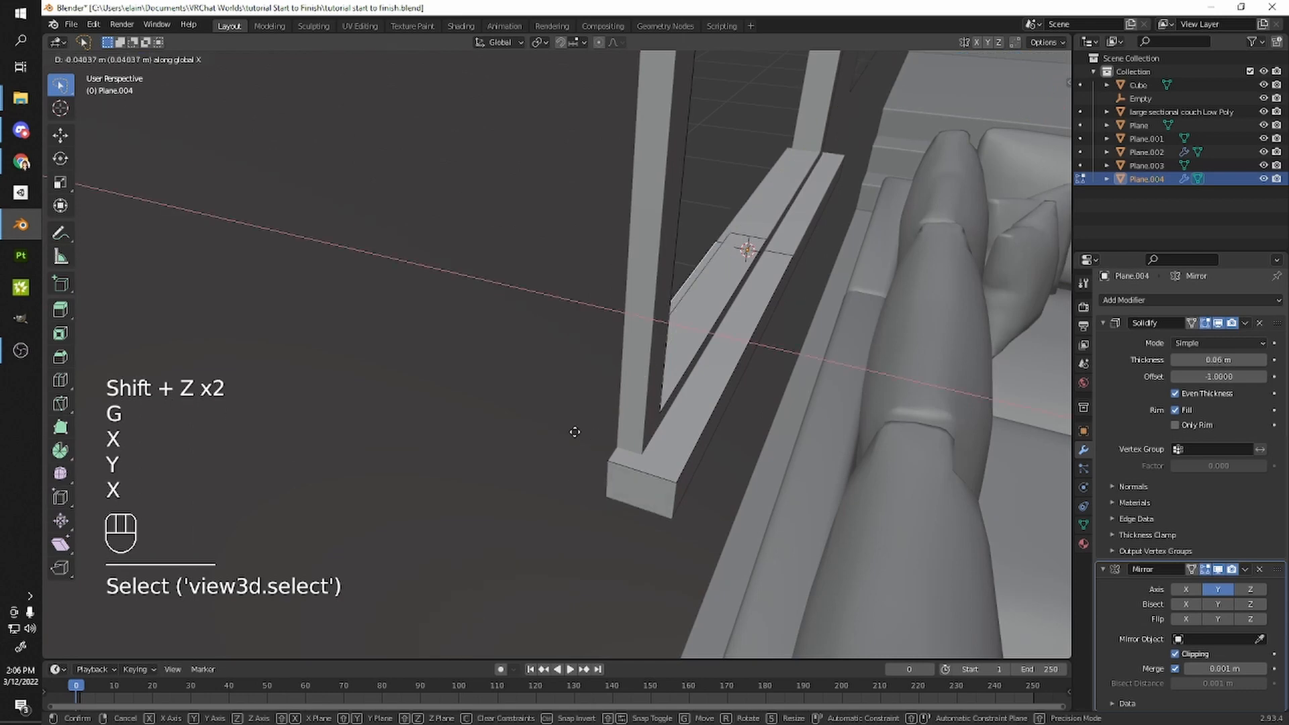
click(575, 432)
mouse_move(599, 444)
middle_down()
mouse_move(671, 477)
mouse_move(503, 390)
mouse_move(409, 426)
mouse_move(546, 446)
mouse_move(559, 464)
mouse_move(468, 377)
mouse_move(555, 340)
mouse_move(616, 430)
middle_up()
key(g)
key(x)
click(691, 487)
- Try to bevel the room-side edge of the frame's bottom strip, and undo the bevel
scroll(555, 340, down, 2)
key(Tab)
key(Tab)
shift+click(548, 347)
scroll(570, 413, up, 1)
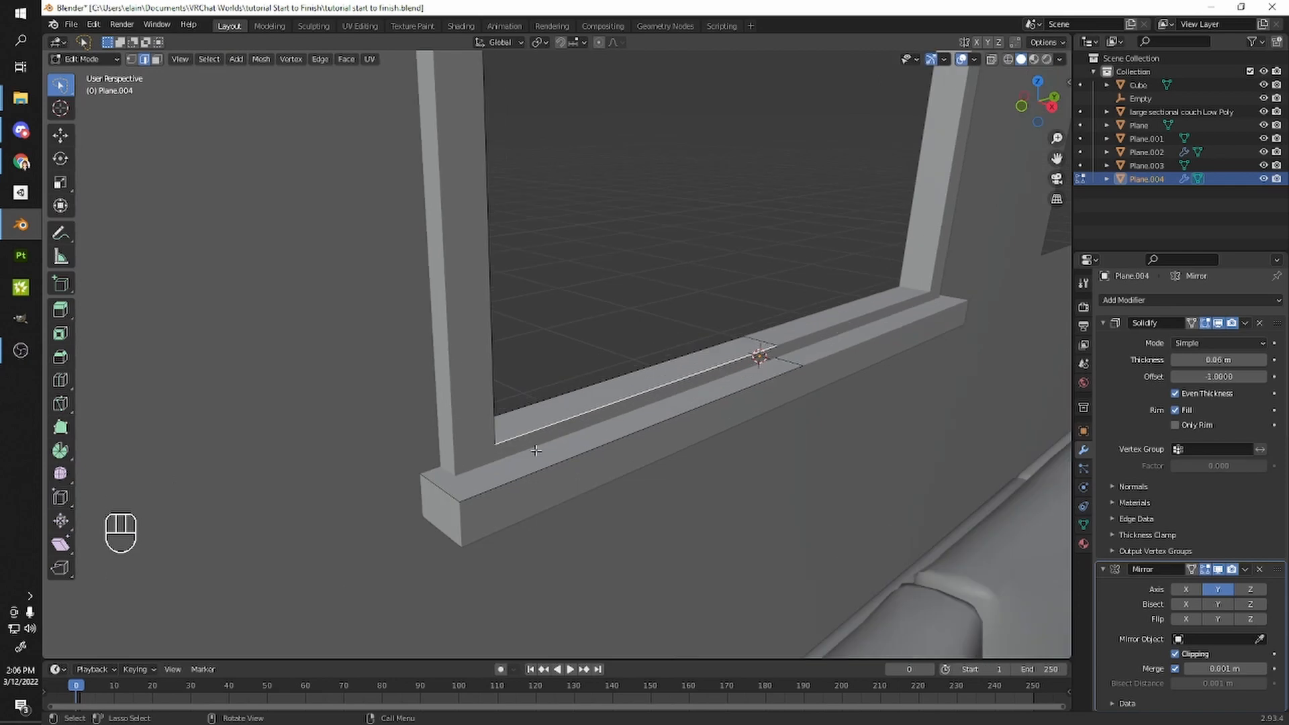
key(ctrl+b)
key(ctrl+z)
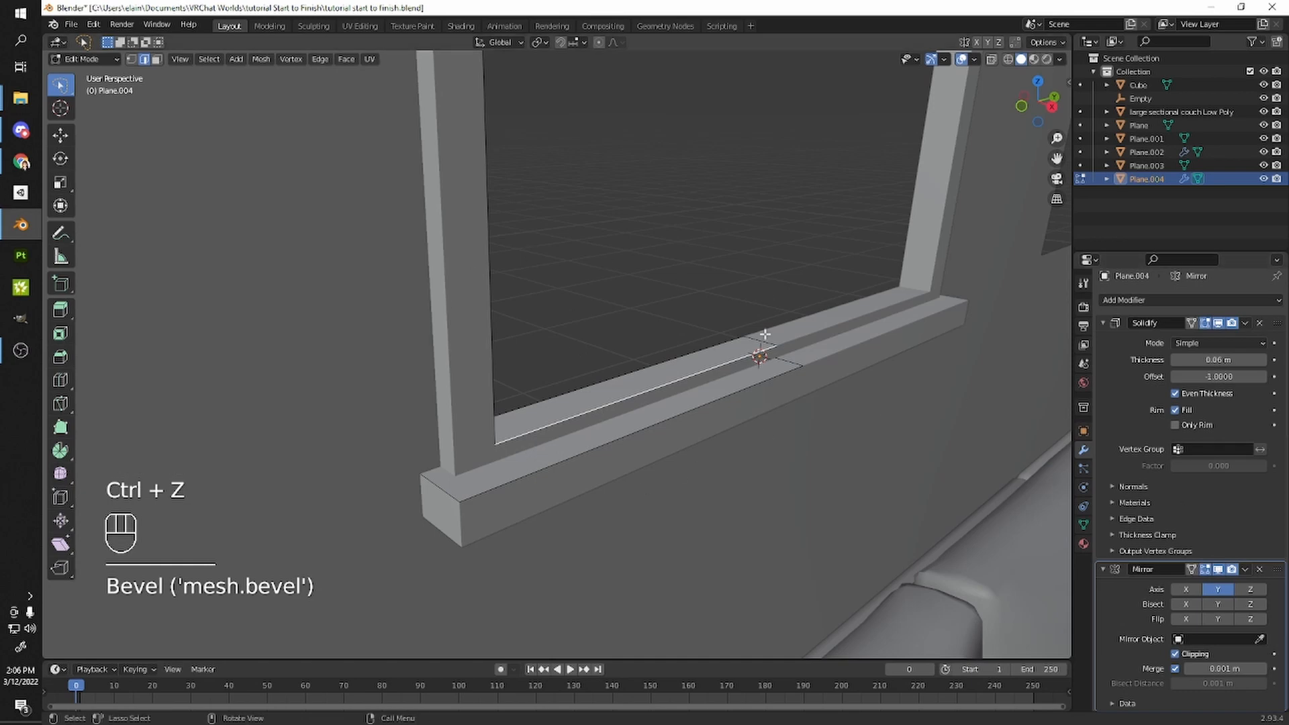
- Return to Object Mode, select the window frame and add a Bevel modifier to it
key(Tab)
click(712, 306)
scroll(711, 305, down, 2)
middle_drag(784, 361, 736, 362)
click(770, 362)
scroll(616, 321, up, 2)
click(1192, 300)
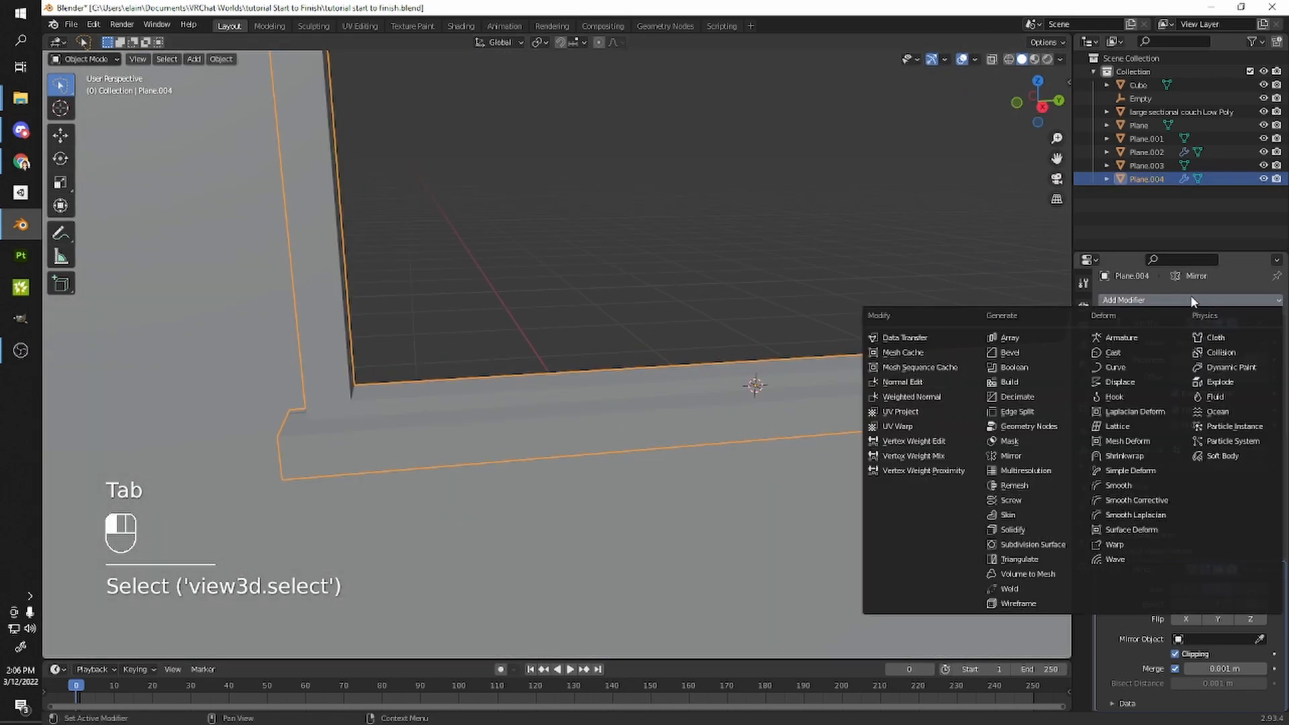
click(1030, 357)
scroll(980, 357, down, 1)
middle_drag(866, 357, 933, 339)
- Try amounts of 0.05 m and 0.001 m for the window frame's Bevel modifier
scroll(1224, 550, down, 5)
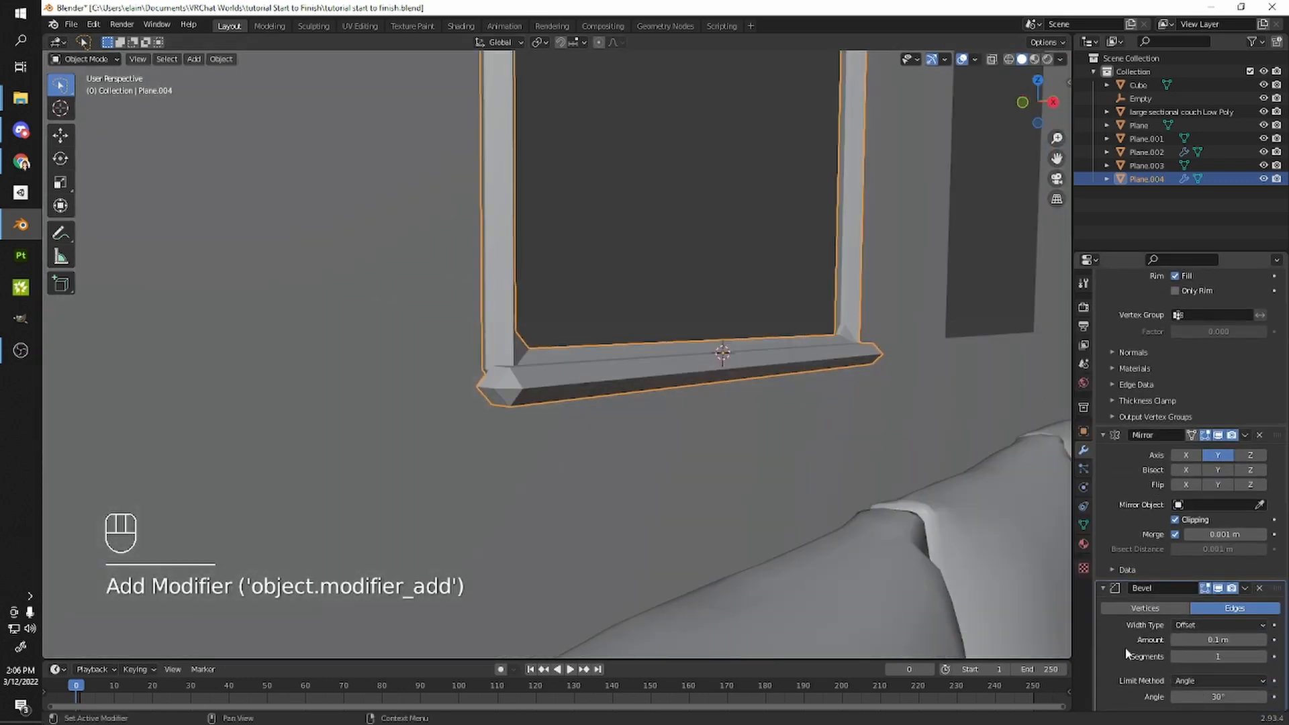
scroll(1146, 653, up, 4)
scroll(1167, 529, down, 5)
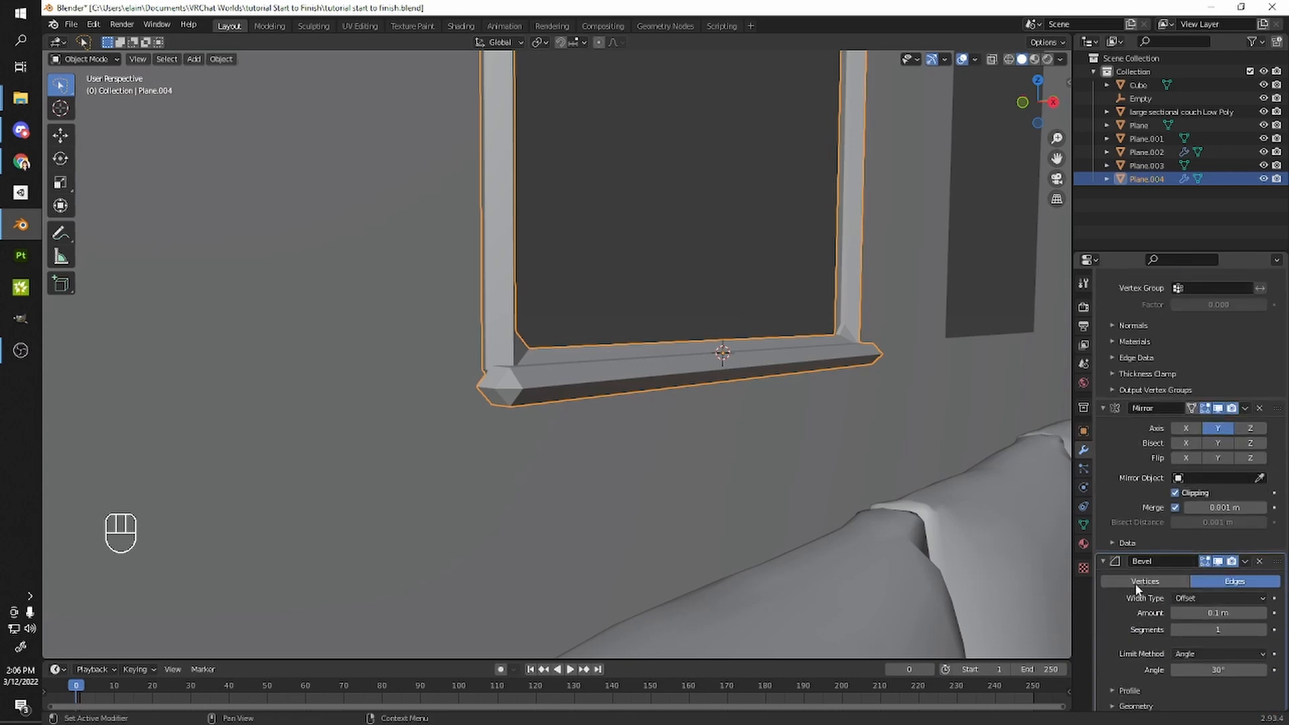
click(1218, 613)
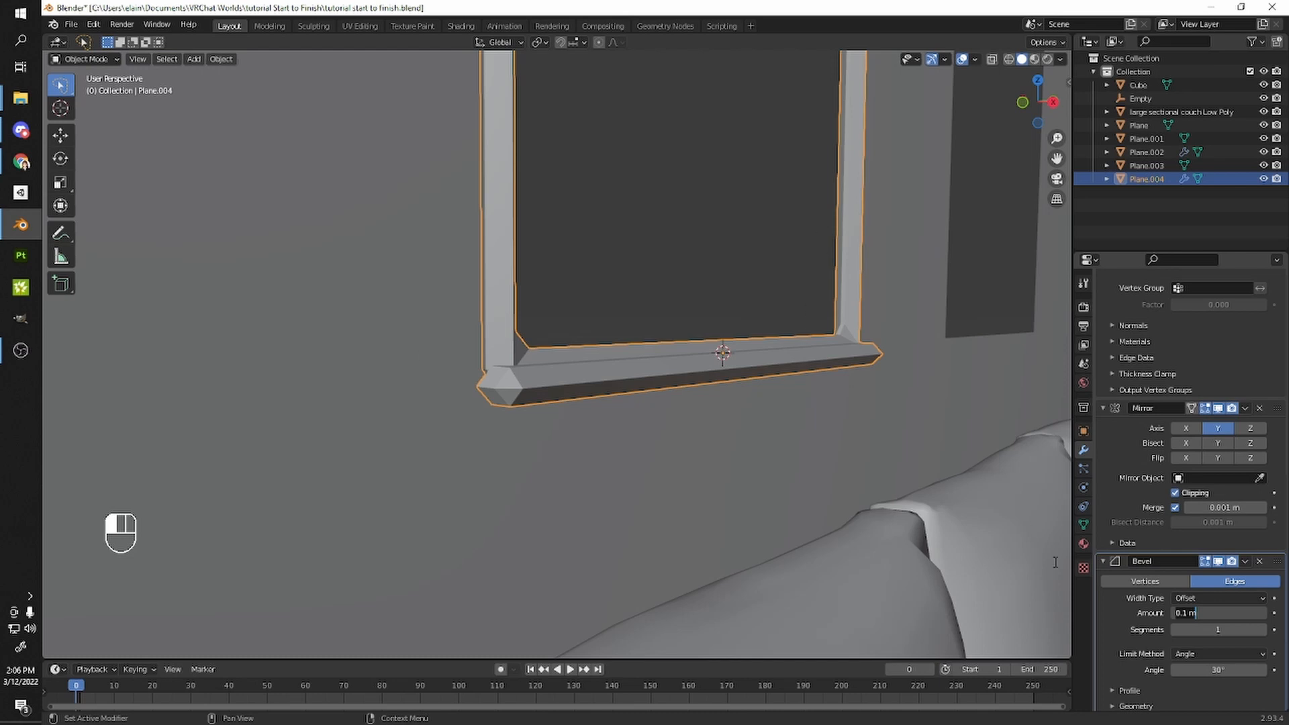
key(Return)
click(1207, 597)
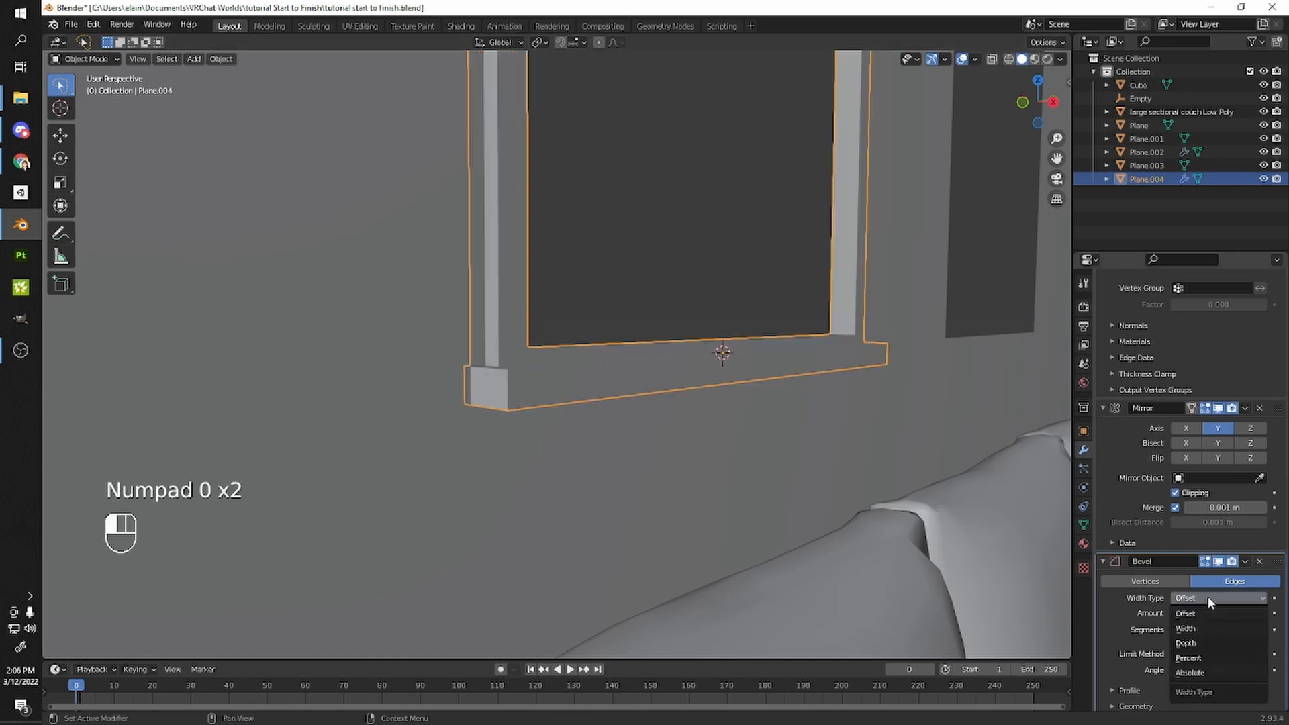
click(1204, 612)
click(1208, 612)
text(.0)
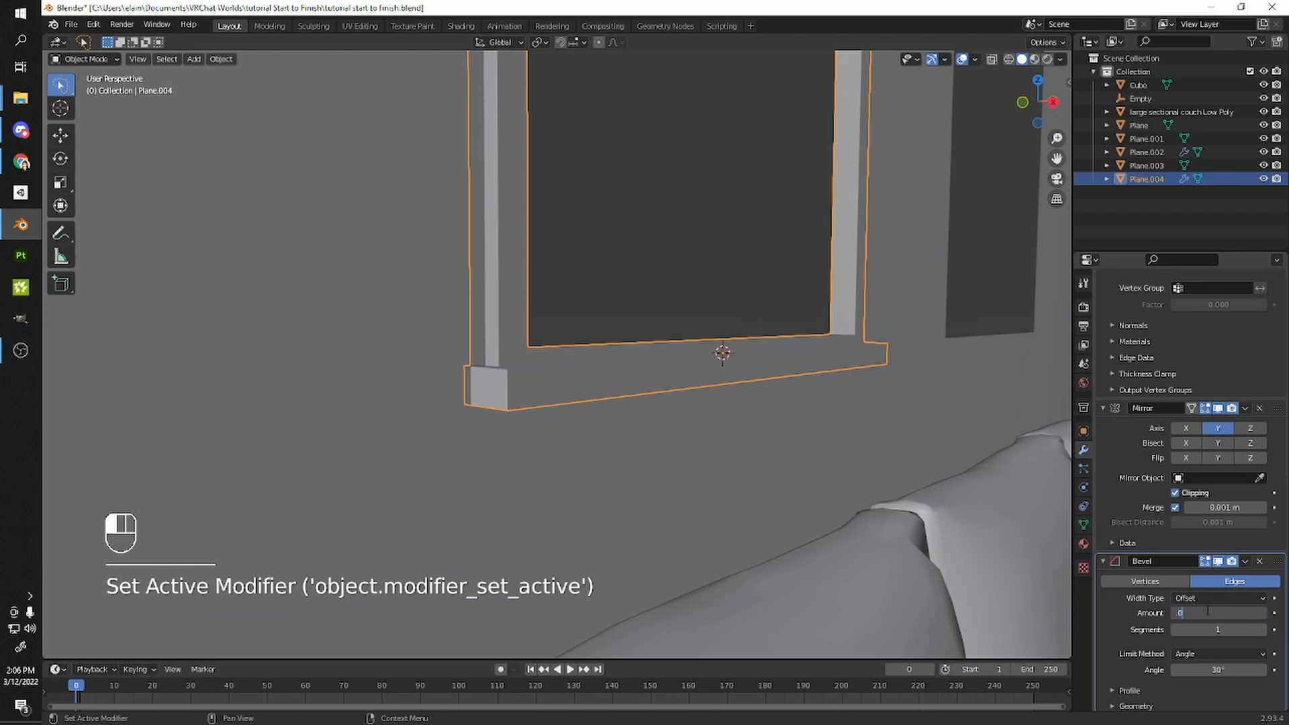
text(5)
key(Return)
click(1247, 612)
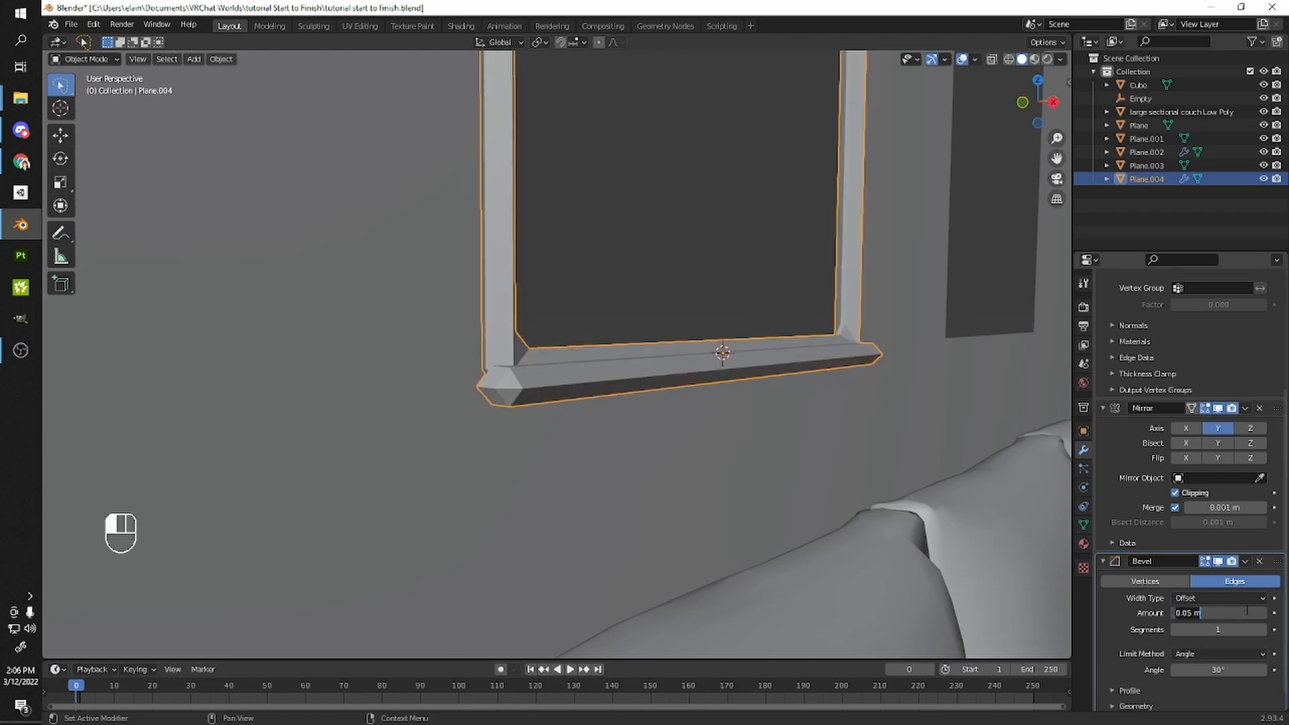
text(.001)
key(Return)
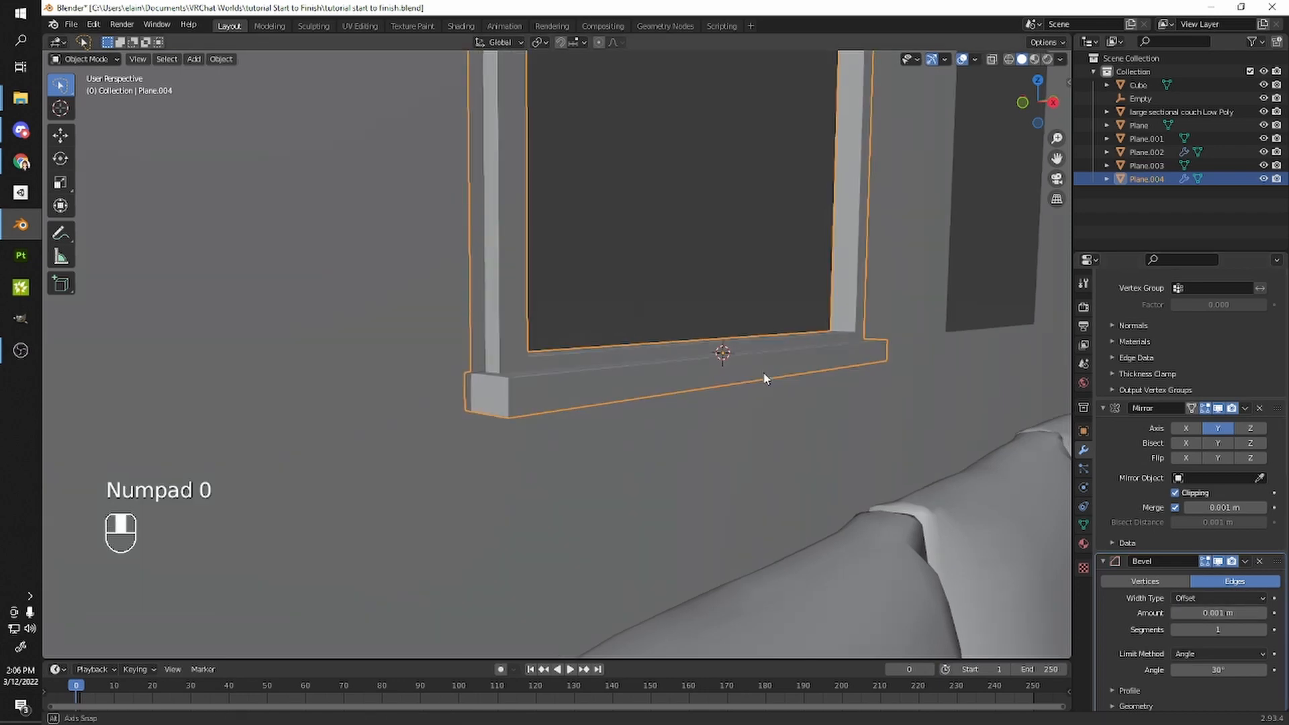
- Set the window frame's Bevel modifier amount to 0.003 m
scroll(765, 375, up, 2)
click(1206, 612)
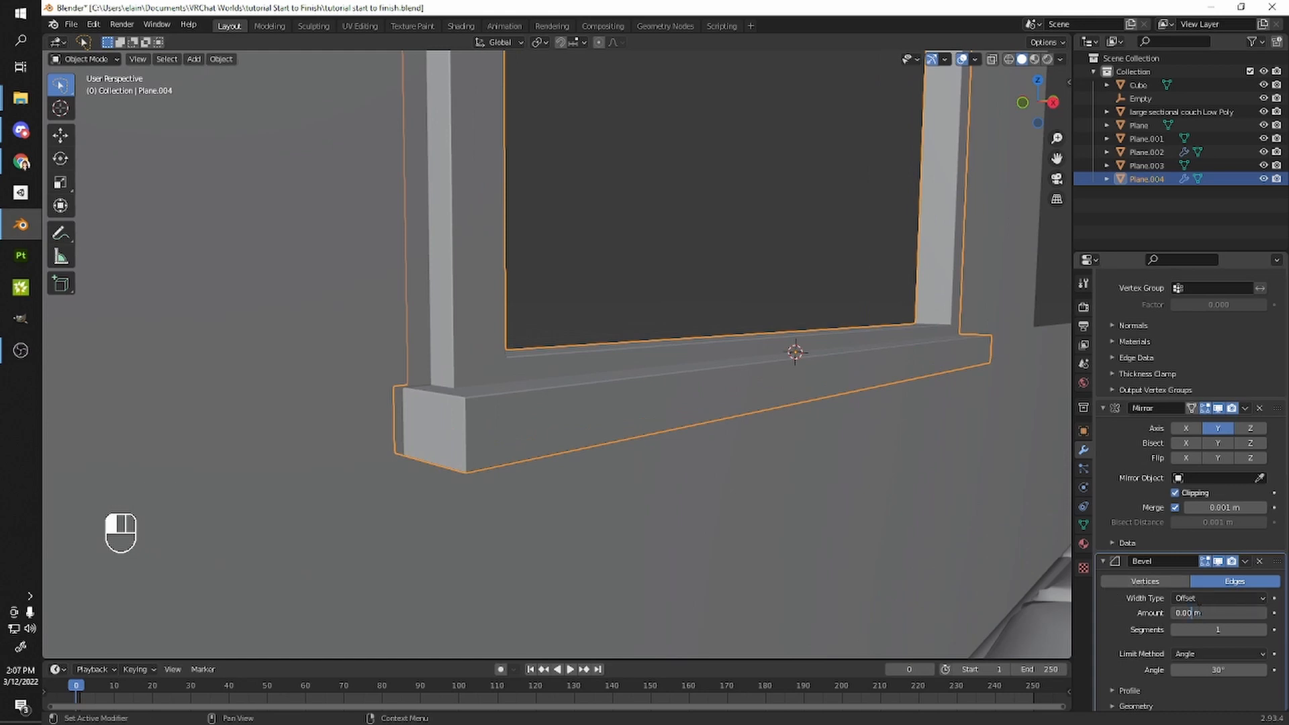
text(3)
key(Return)
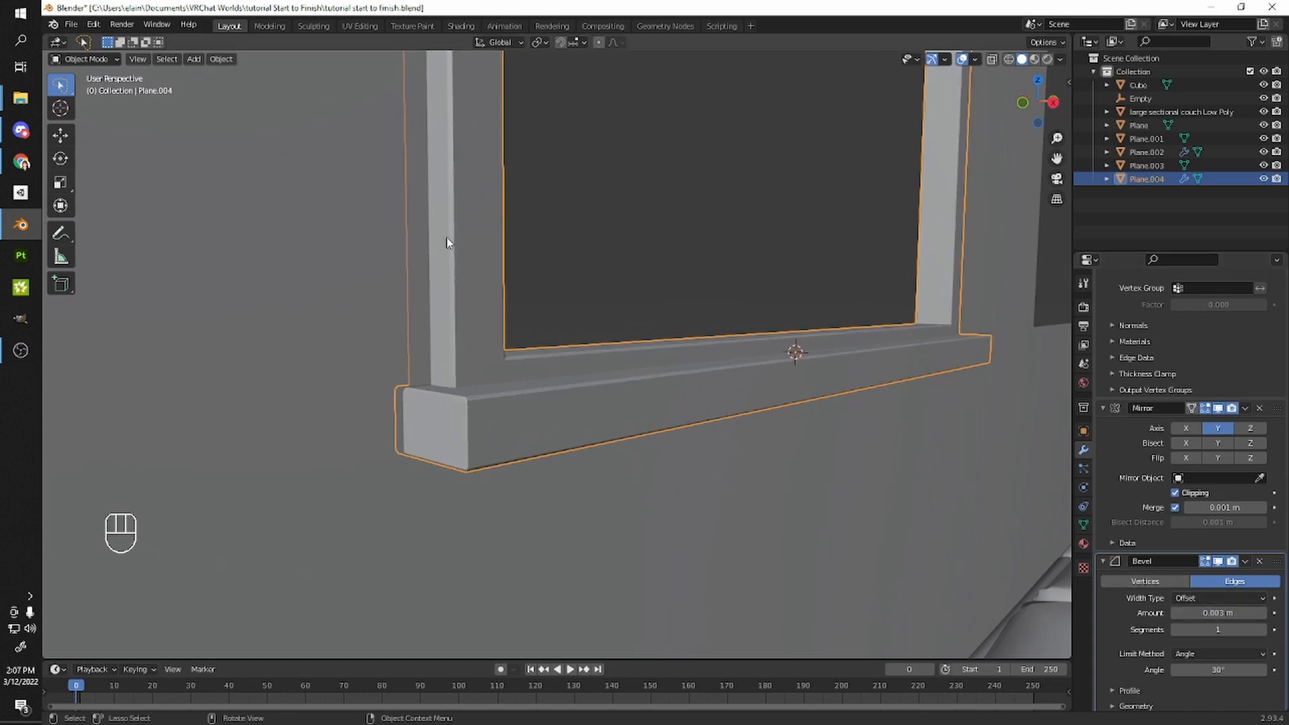
- Examine the beveled edges of the window frame and sill up close and from across the room
drag(598, 218, 631, 204)
mouse_move(634, 225)
middle_down()
mouse_move(593, 270)
mouse_move(518, 279)
mouse_move(611, 288)
middle_up()
scroll(1154, 600, down, 1)
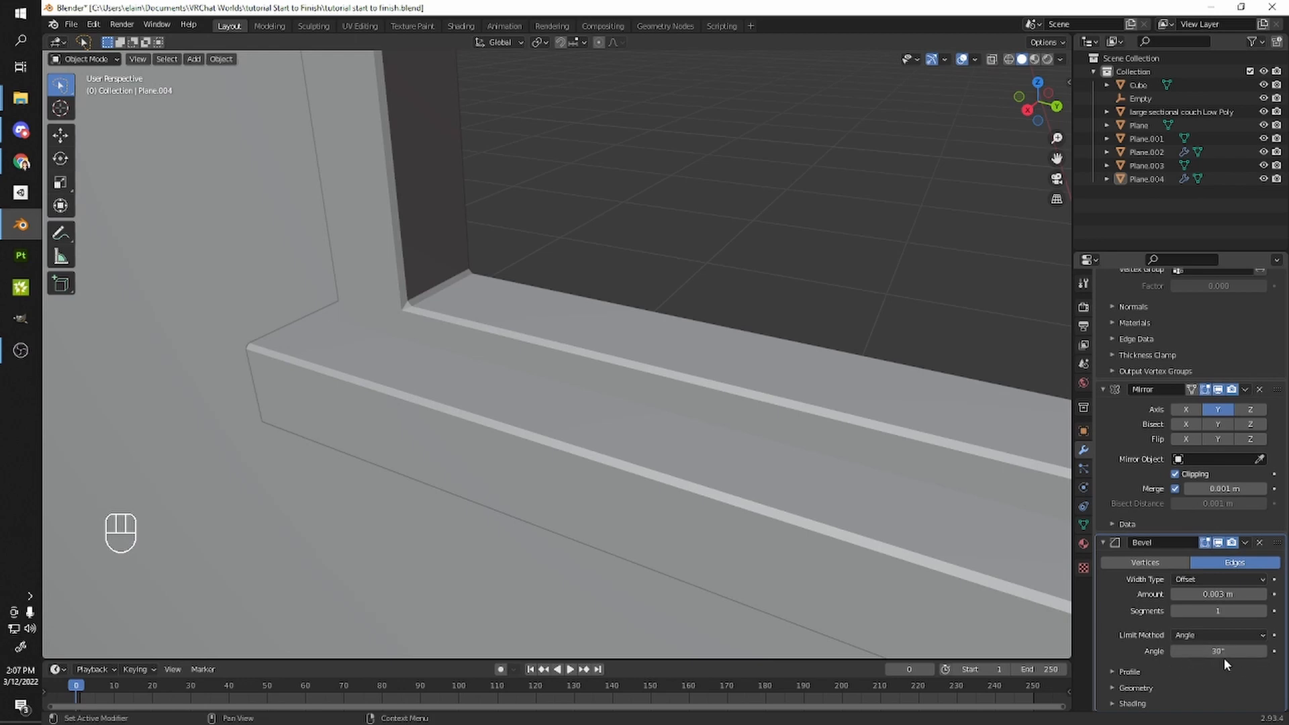
middle_drag(503, 315, 554, 292)
scroll(591, 289, down, 8)
middle_drag(649, 280, 605, 266)
click(740, 342)
scroll(645, 376, down, 3)
middle_drag(591, 378, 556, 396)
scroll(524, 382, up, 4)
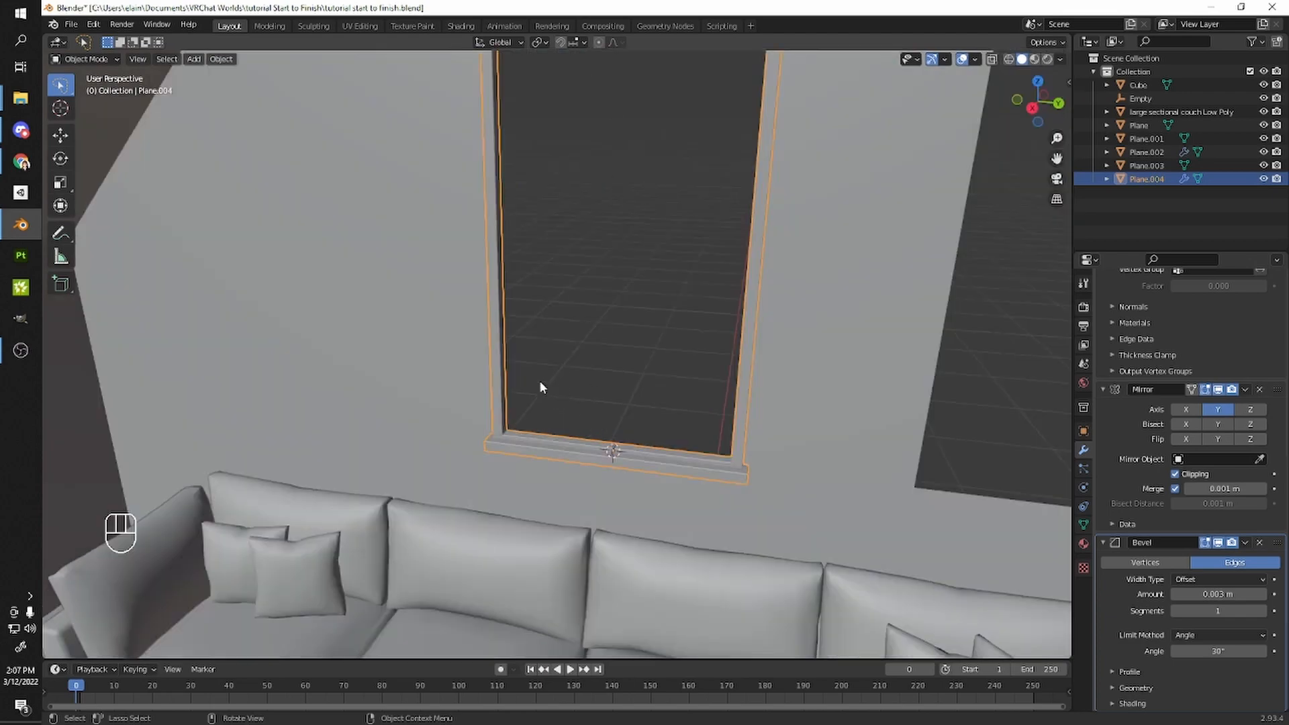
middle_drag(674, 329, 627, 412)
scroll(611, 276, up, 5)
scroll(627, 412, up, 4)
middle_drag(616, 368, 503, 294)
shift+middle_drag(677, 268, 697, 324)
scroll(698, 340, down, 8)
scroll(655, 359, up, 3)
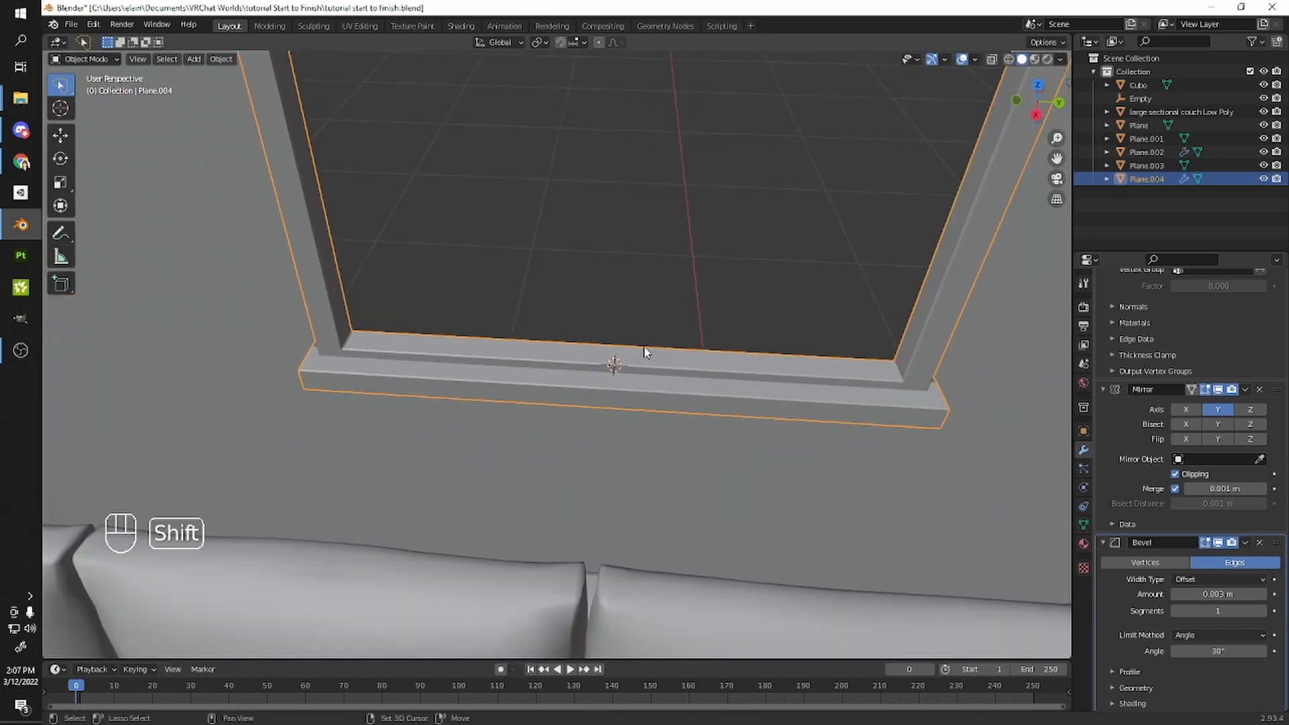
shift+middle_drag(639, 369, 600, 349)
scroll(600, 349, up, 4)
scroll(600, 348, up, 1)
scroll(639, 331, down, 1)
scroll(637, 330, down, 1)
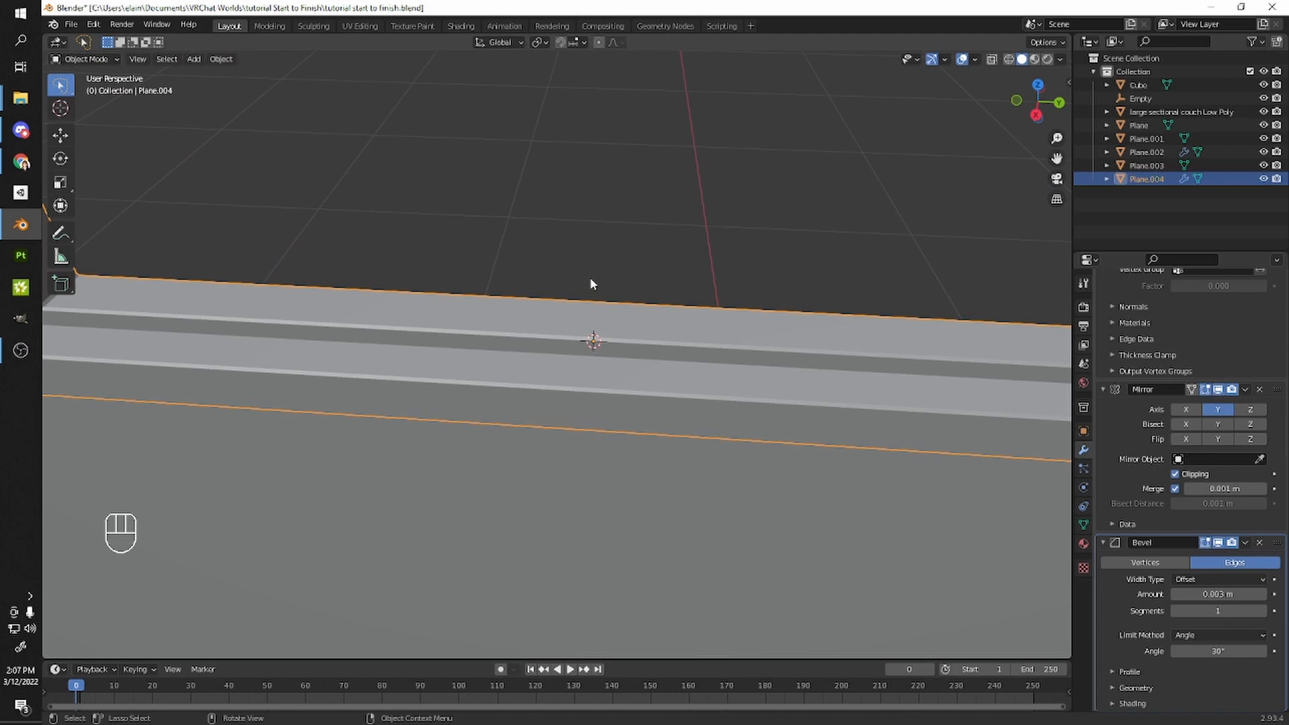
- Add a cube at the 3D cursor on the sill and scale it down in Edit Mode to a small block
key(shift+a)
click(665, 291)
scroll(666, 291, down, 5)
key(Tab)
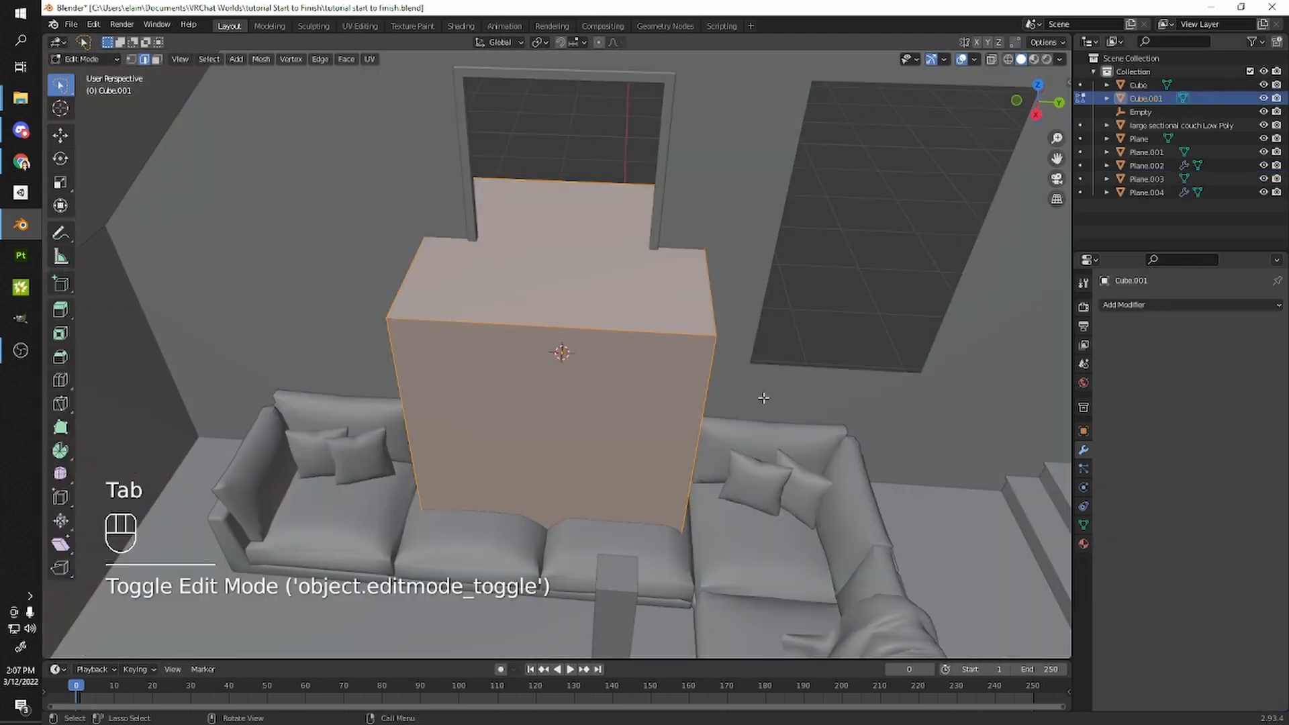
key(s)
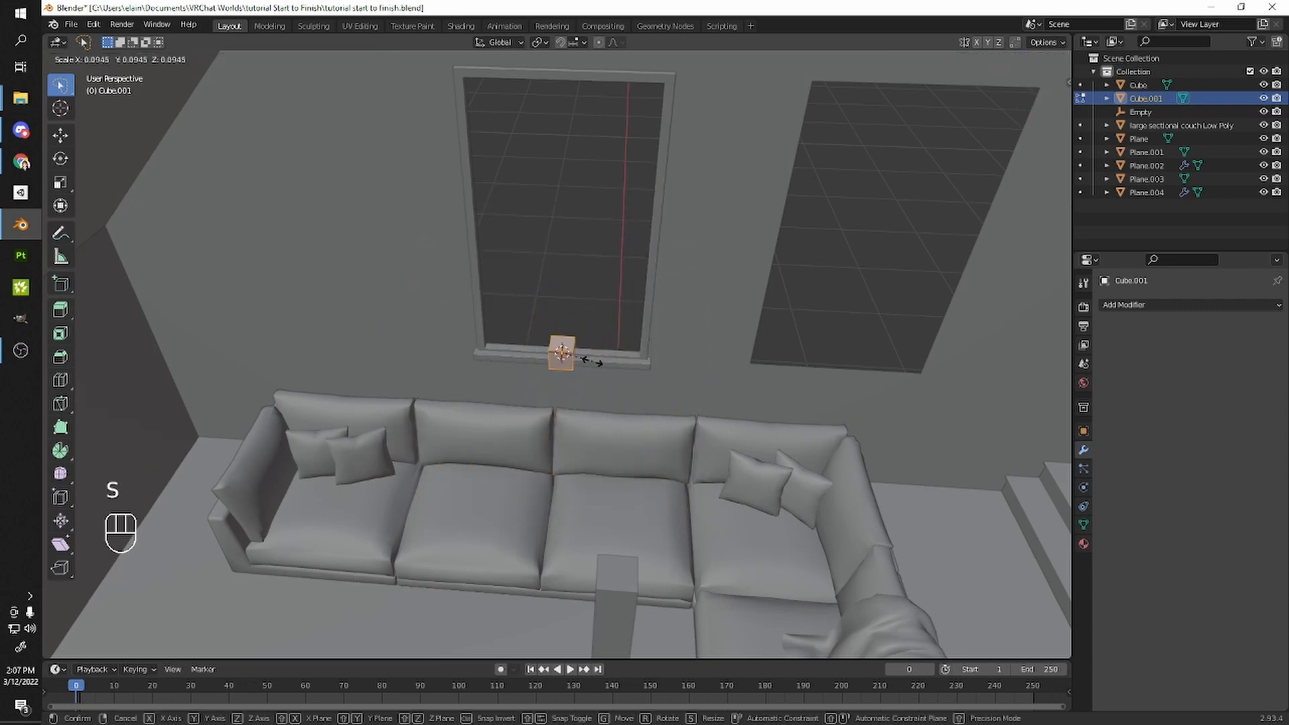
click(576, 356)
scroll(831, 409, up, 4)
scroll(831, 408, up, 2)
key(s)
click(759, 401)
- Raise the small block about 0.041 m along Z and scale it to about 0.574 in X and Y only
key(g)
key(z)
click(757, 374)
middle_drag(757, 374, 795, 418)
key(s)
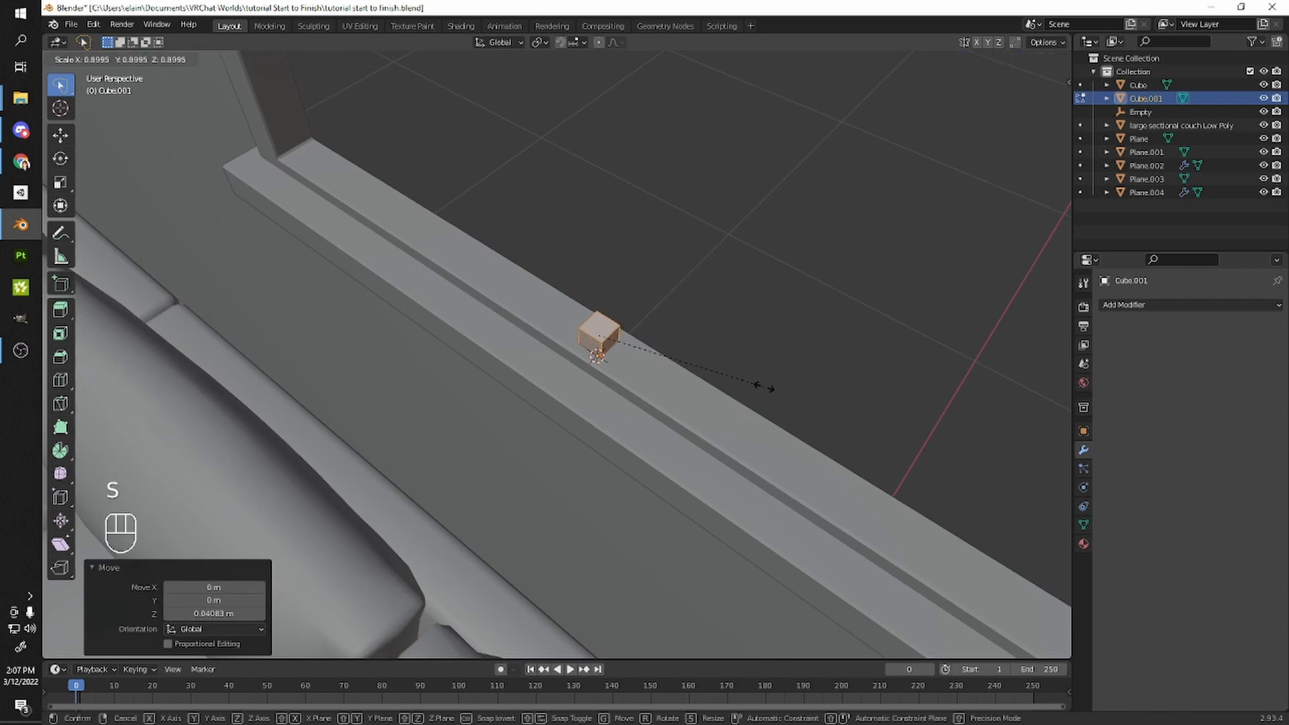
key(shift+z)
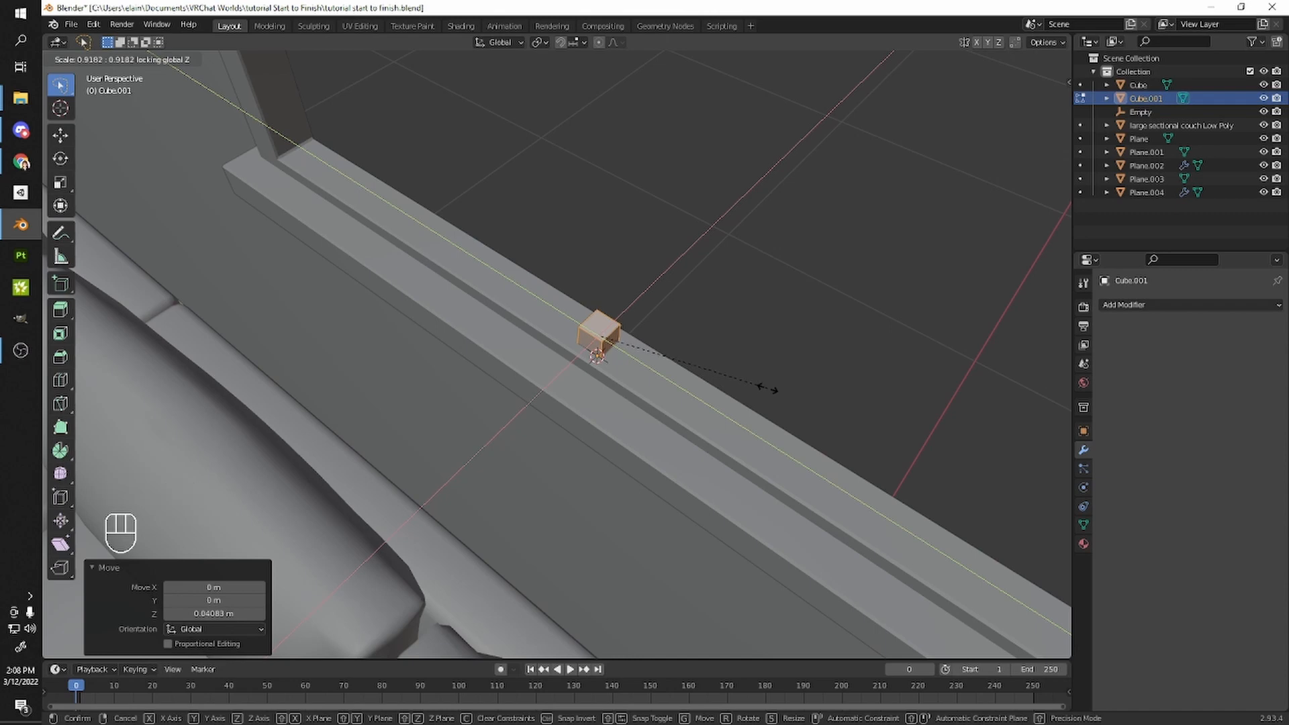
click(696, 375)
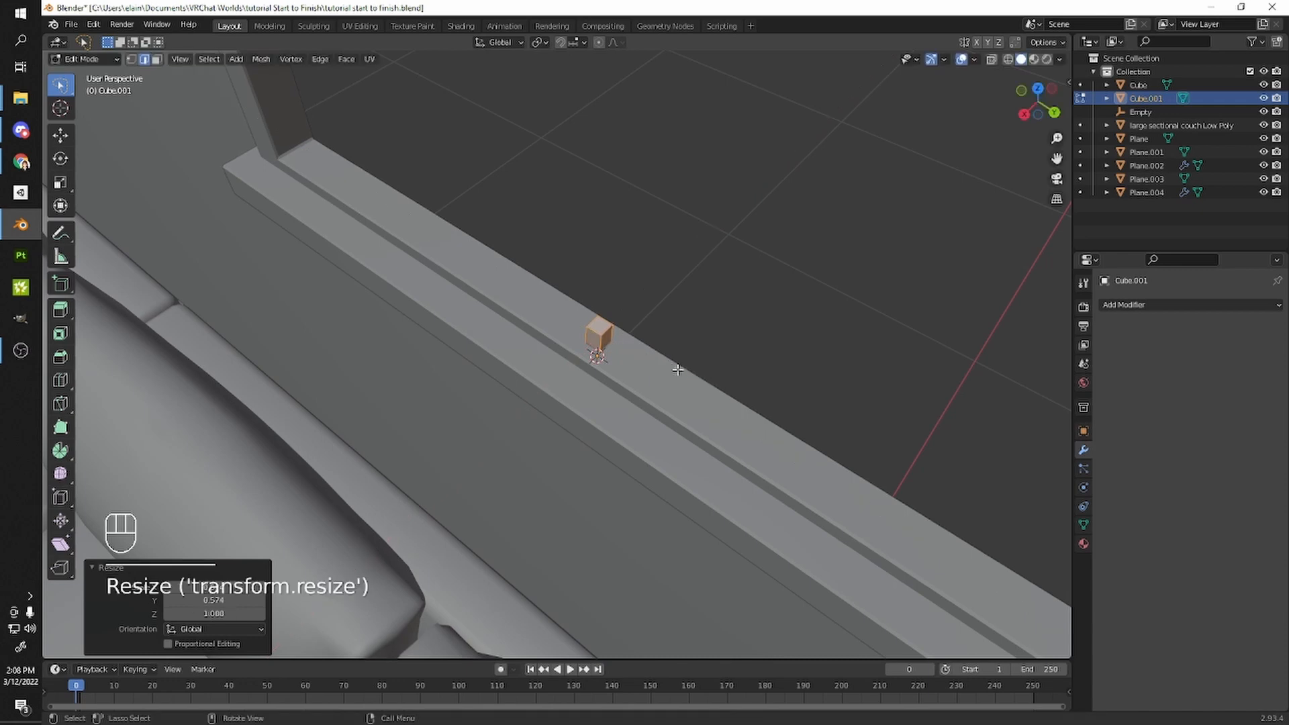
- Select the block's top face and move it up along Z to the top of the window frame, forming a vertical bar
key(3)
click(586, 336)
middle_drag(586, 336, 699, 433)
scroll(631, 384, down, 3)
key(g)
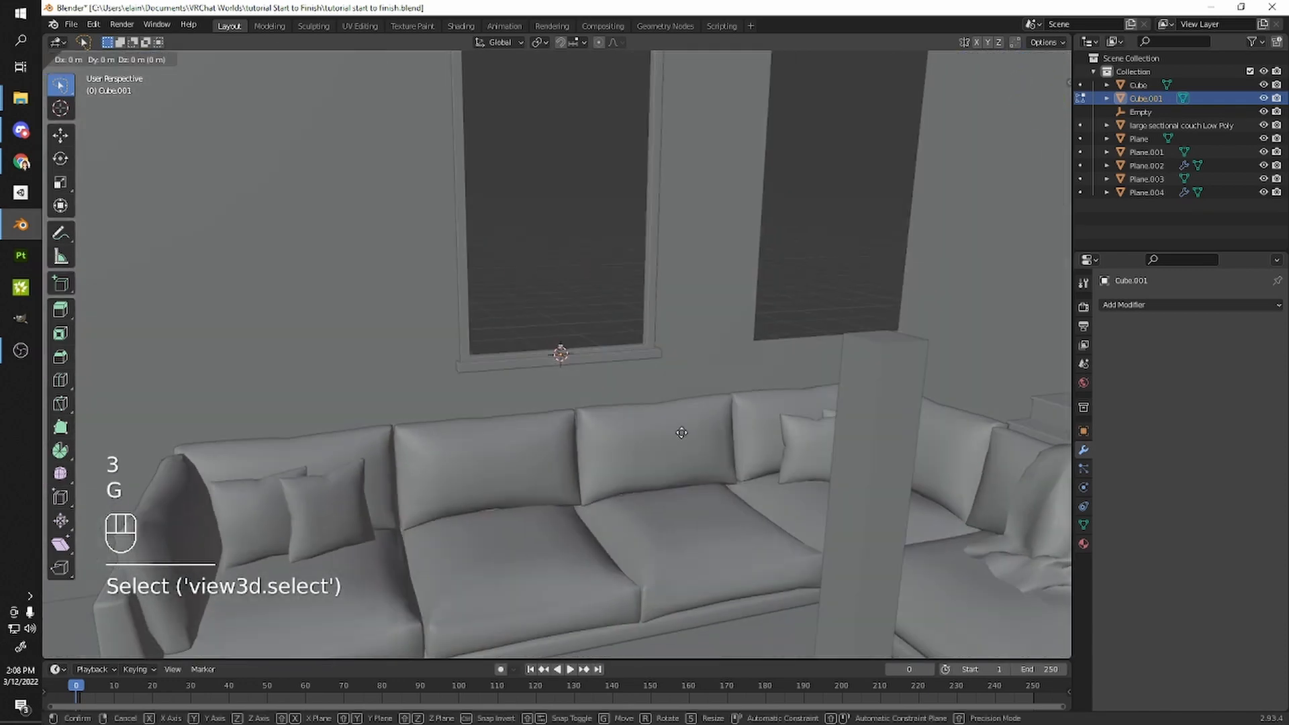
key(z)
click(618, 179)
shift+middle_drag(618, 178, 656, 374)
scroll(644, 396, up, 3)
key(g)
key(z)
click(619, 357)
- Select the bar's top and bottom end faces in wireframe view and delete them
shift+middle_drag(602, 415, 610, 355)
key(shift+z)
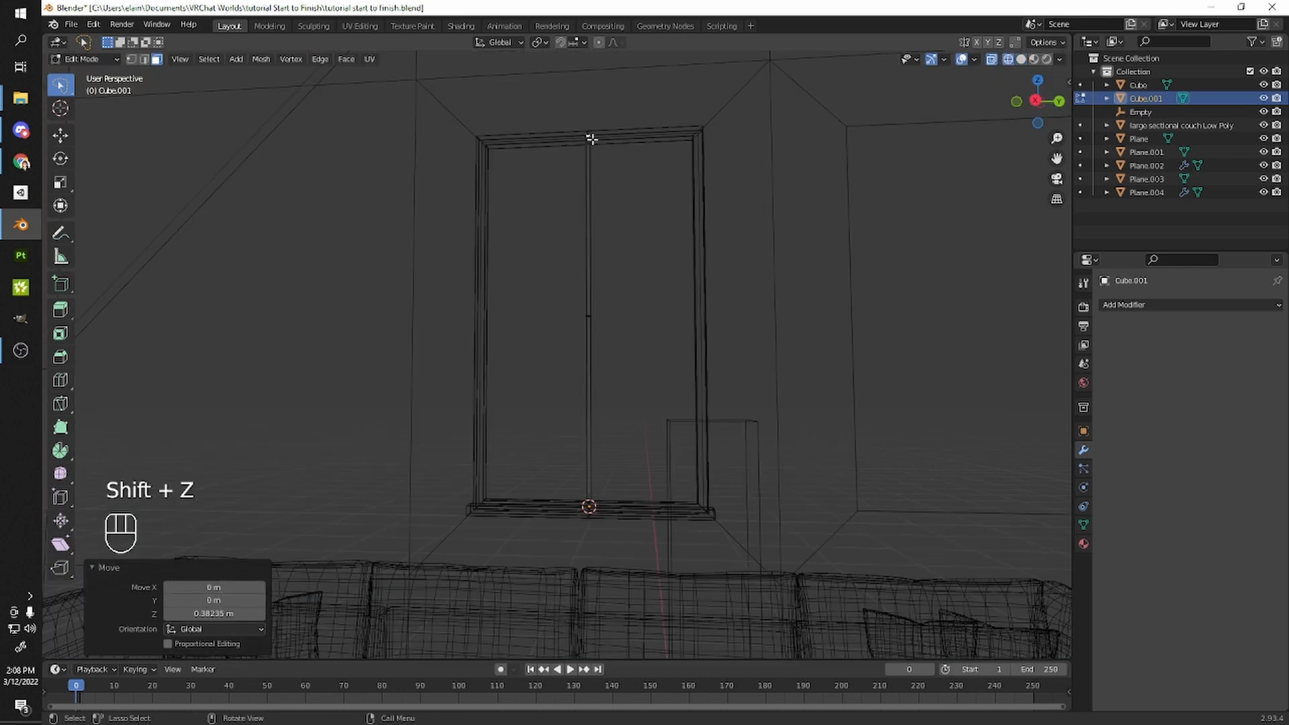
scroll(588, 140, up, 2)
shift+middle_drag(604, 107, 590, 265)
mouse_move(584, 185)
mouse_down()
mouse_move(604, 172)
mouse_move(579, 183)
mouse_up()
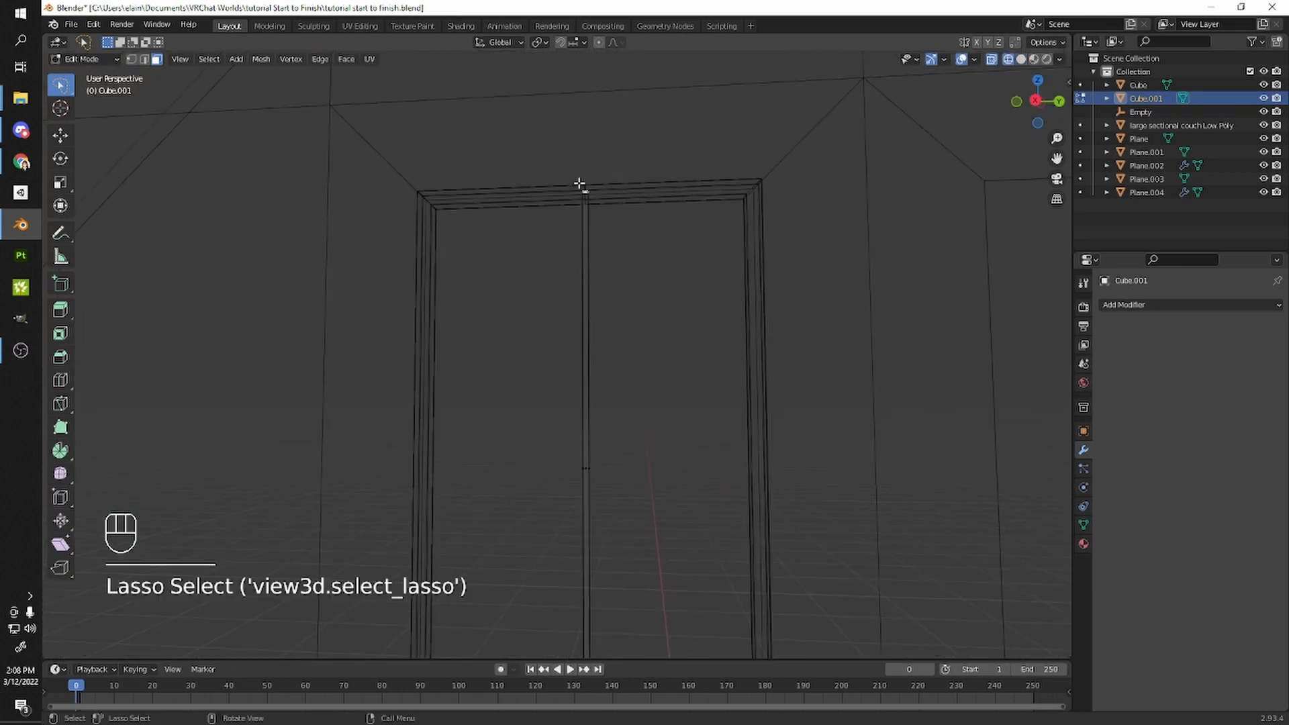
scroll(579, 182, down, 3)
mouse_move(591, 316)
shift+mouse_down()
mouse_move(529, 365)
mouse_move(590, 322)
shift+mouse_up()
scroll(590, 322, up, 4)
scroll(564, 369, up, 6)
key(shift+z)
mouse_move(570, 360)
middle_down()
mouse_move(594, 337)
mouse_move(479, 390)
mouse_move(765, 354)
mouse_move(711, 333)
mouse_move(672, 358)
mouse_move(705, 323)
mouse_move(777, 374)
mouse_move(796, 369)
mouse_move(797, 334)
middle_up()
scroll(594, 337, down, 8)
key(shift+z)
scroll(771, 372, down, 6)
shift+middle_drag(725, 279, 745, 463)
key(x)
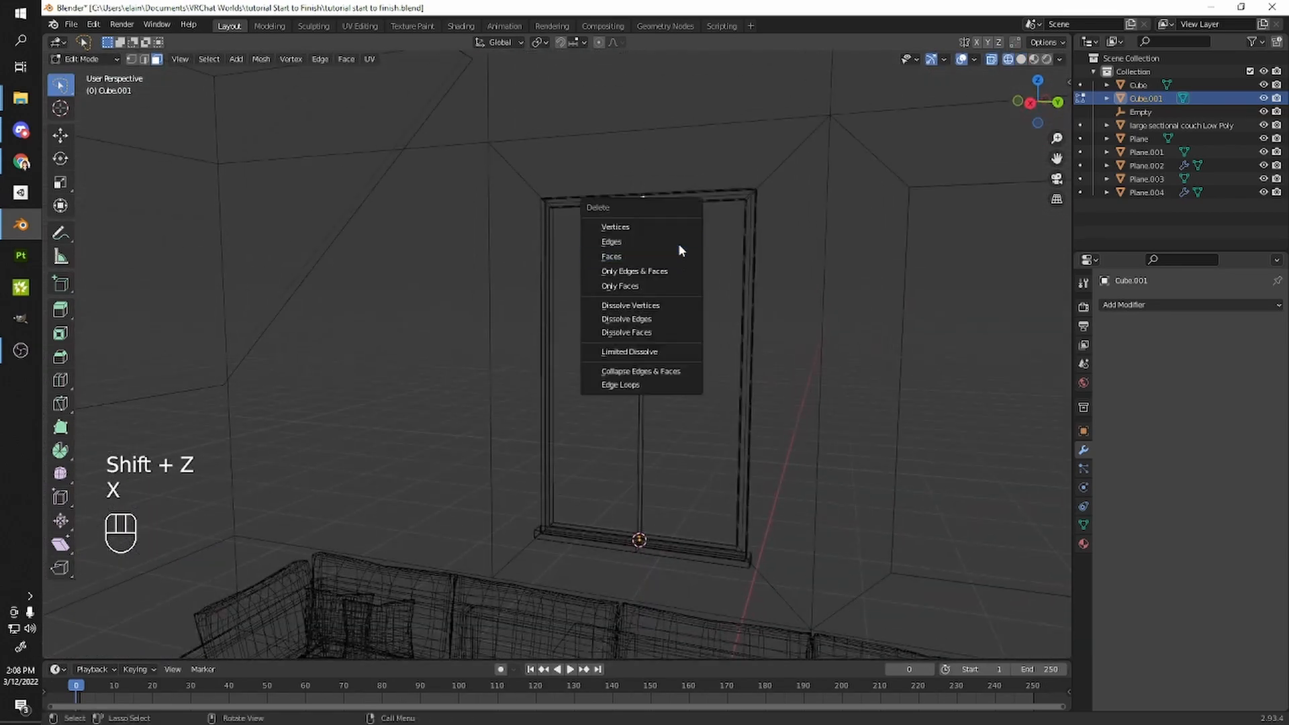
- Select the whole bar, return to Object Mode and examine the window from inside the room with walk navigation
mouse_move(681, 125)
mouse_down()
mouse_move(549, 495)
mouse_move(772, 438)
mouse_up()
scroll(776, 450, up, 4)
shift+middle_drag(779, 461, 714, 348)
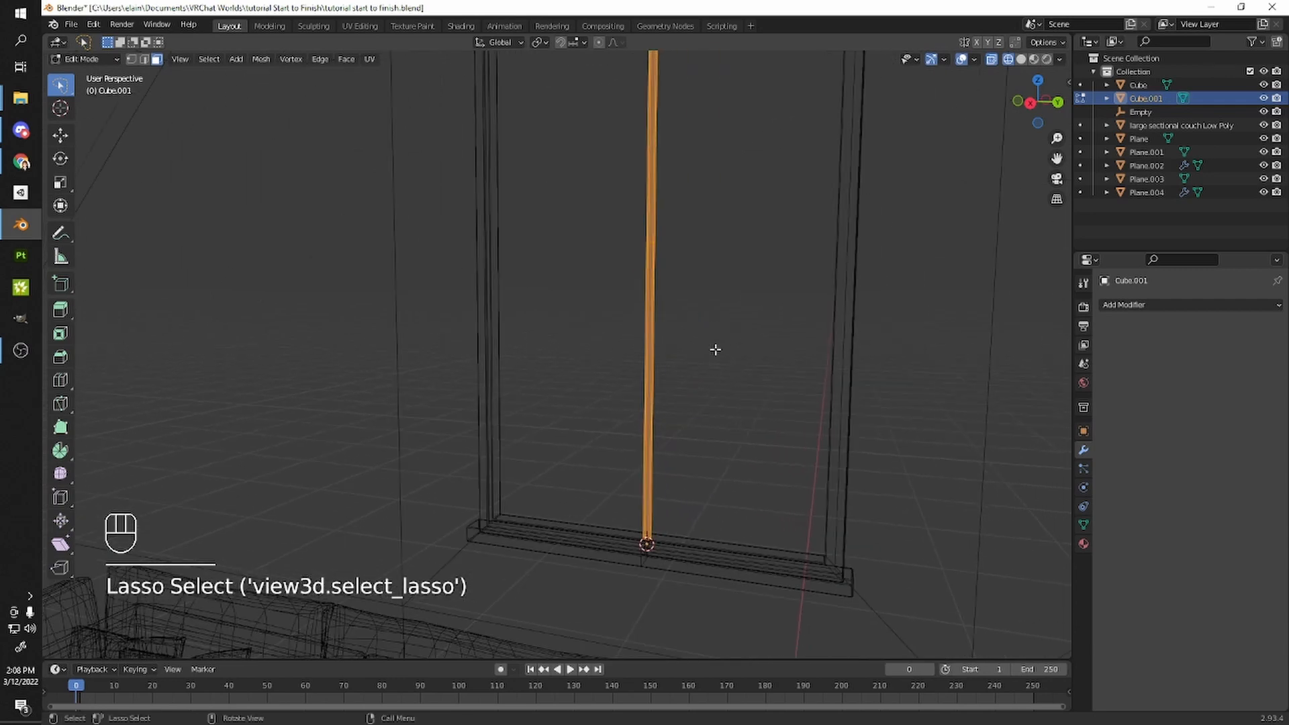
key(Tab)
scroll(754, 446, down, 3)
shift+middle_drag(754, 437, 768, 418)
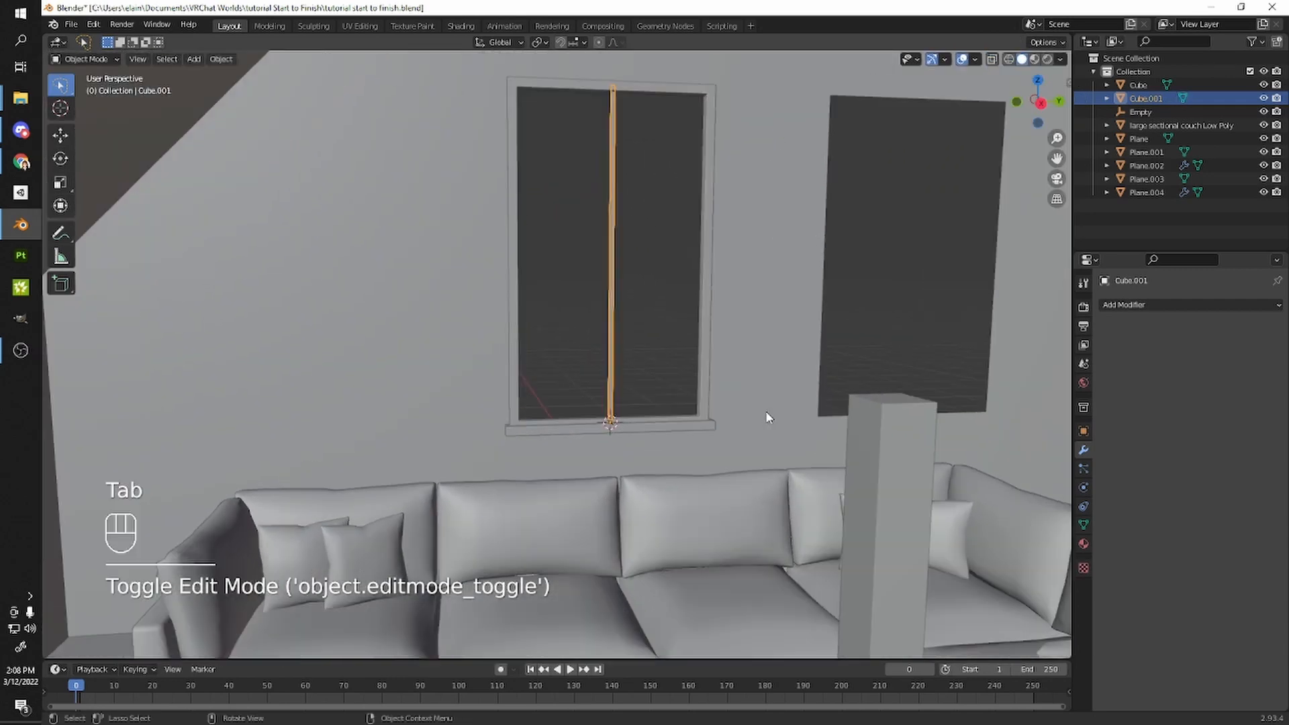
scroll(784, 417, up, 1)
key(F3)
key(Return)
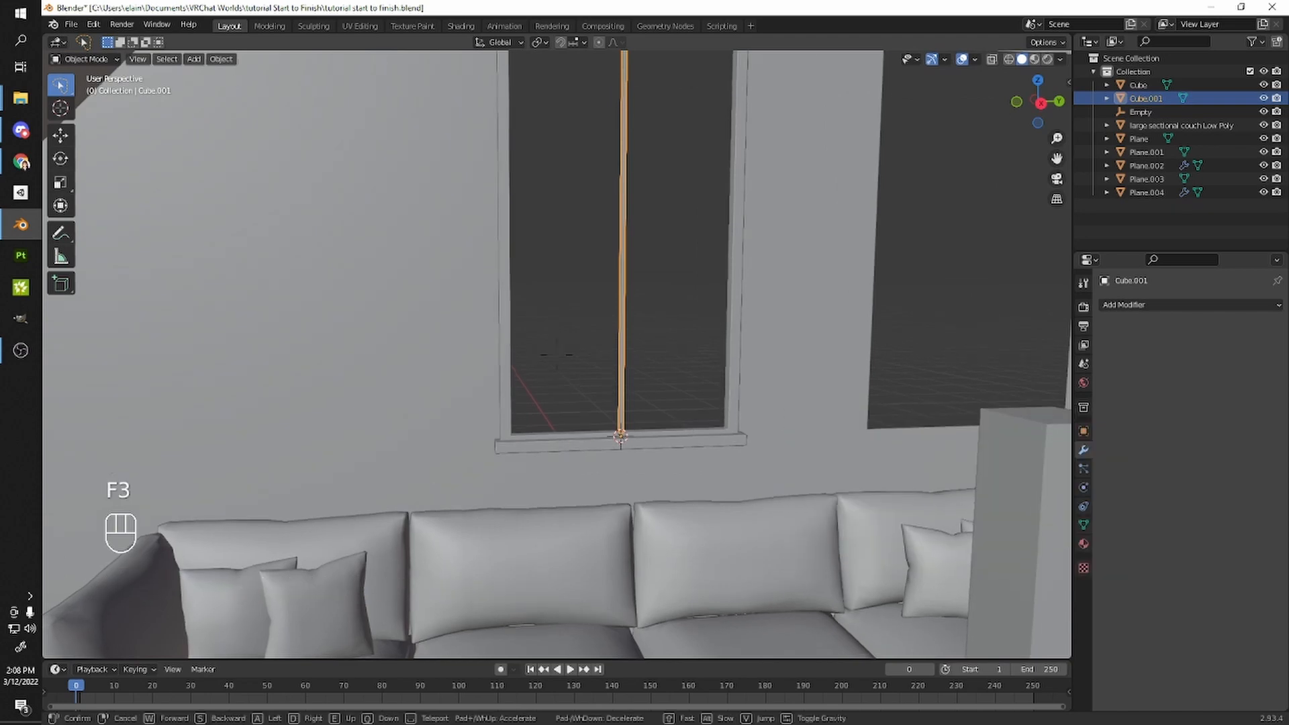
key(s)
key(w)
key(w)
key(s)
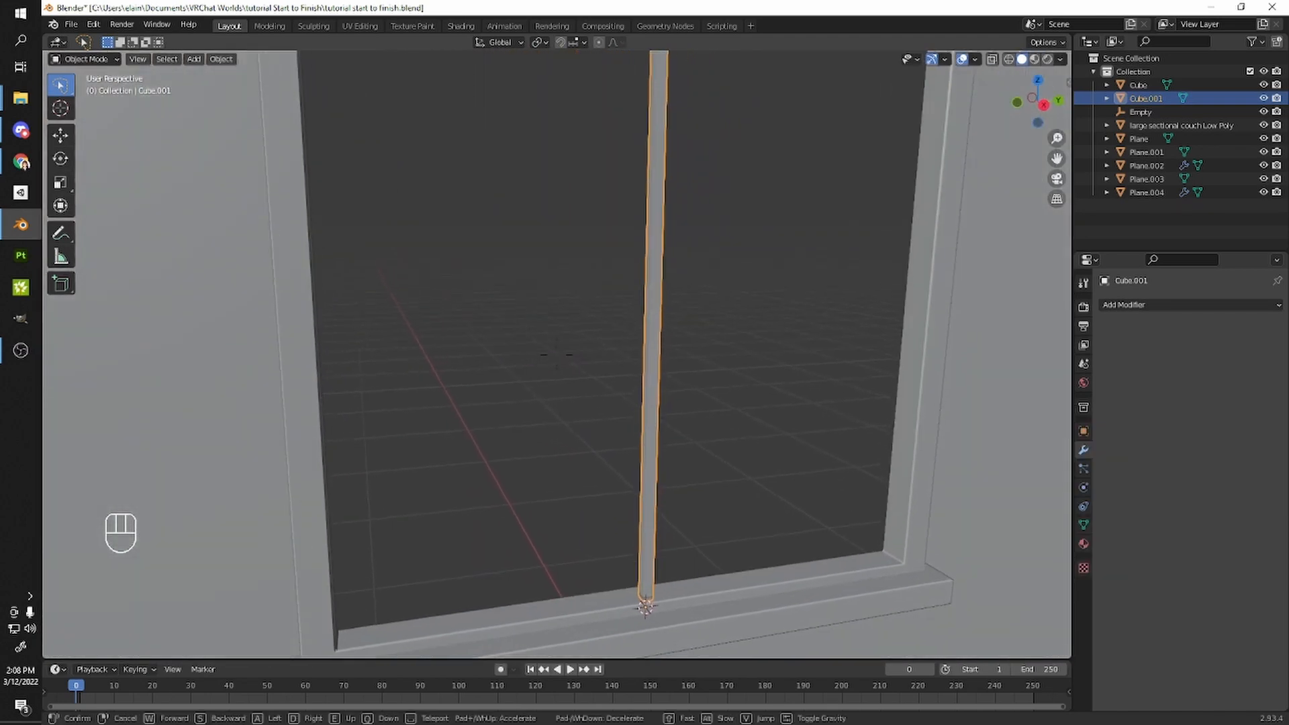
key(s)
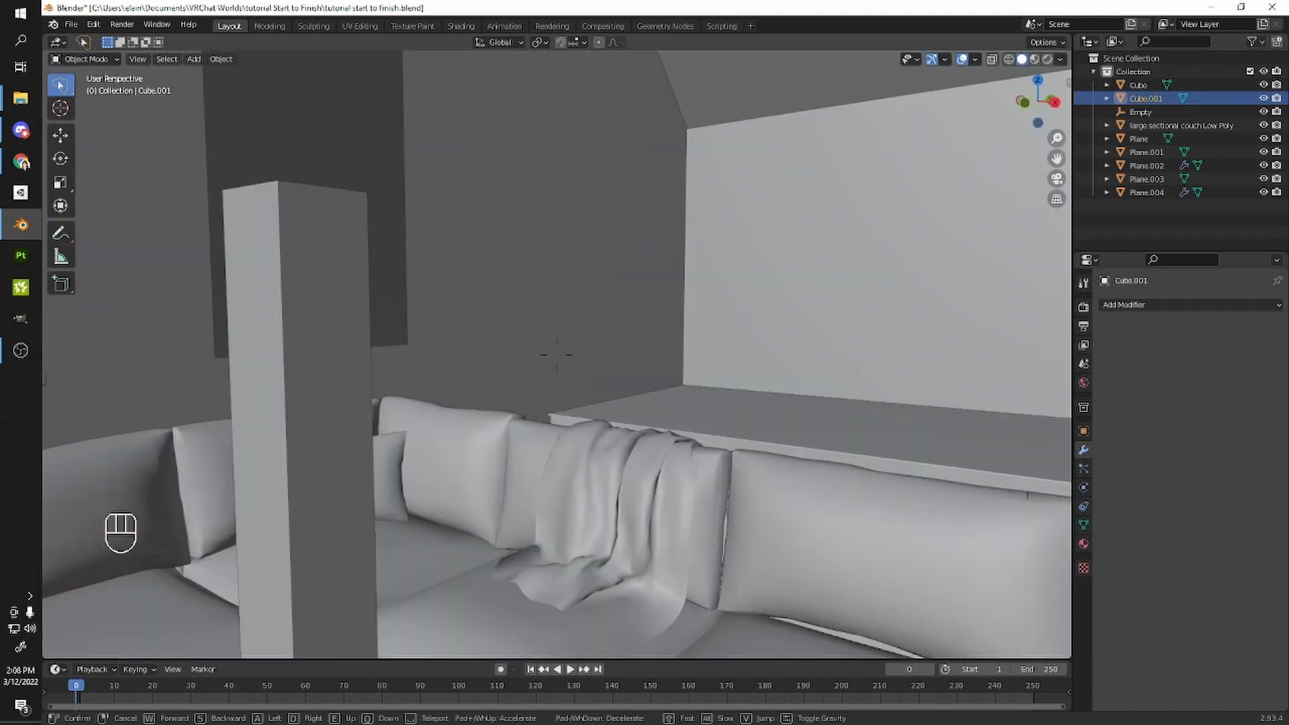
right_click(586, 340)
scroll(618, 332, up, 5)
scroll(698, 338, down, 2)
middle_drag(649, 325, 603, 353)
scroll(557, 343, up, 1)
- Select all of the bar's geometry in Edit Mode and scale it by 1.074 in X and Y, locking Z
key(Tab)
scroll(571, 366, up, 3)
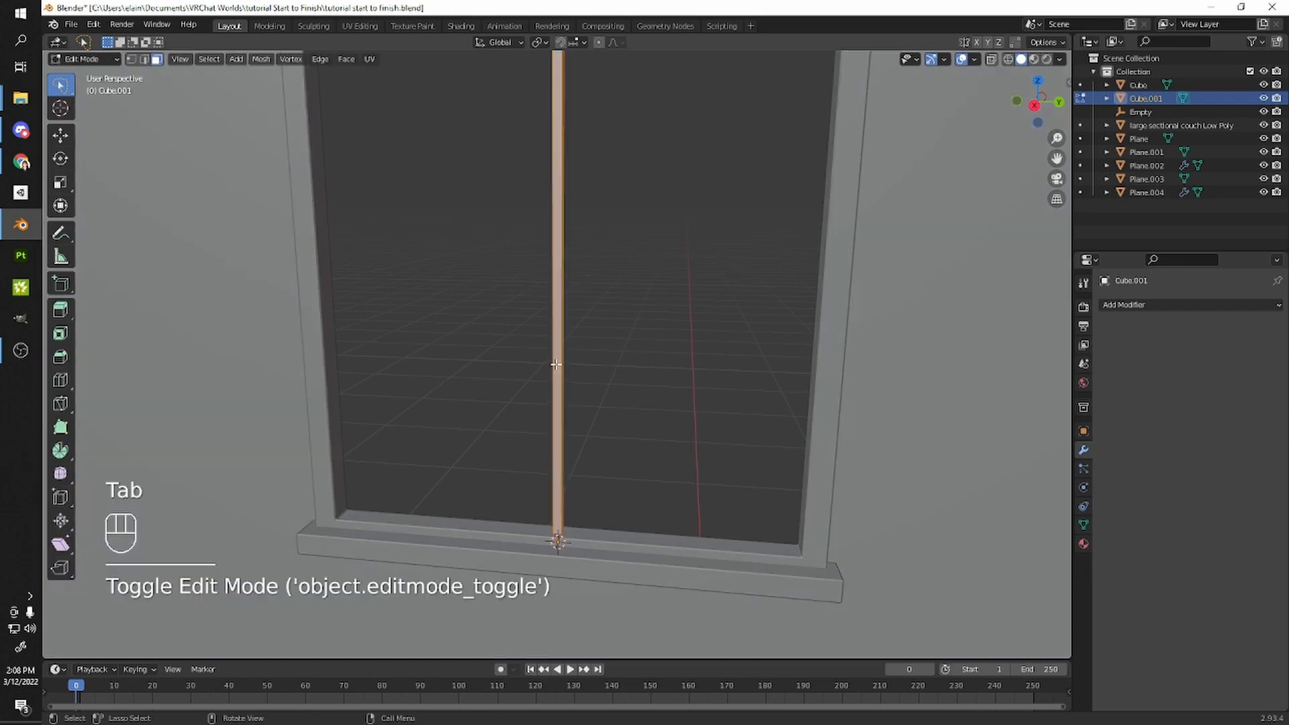
key(a)
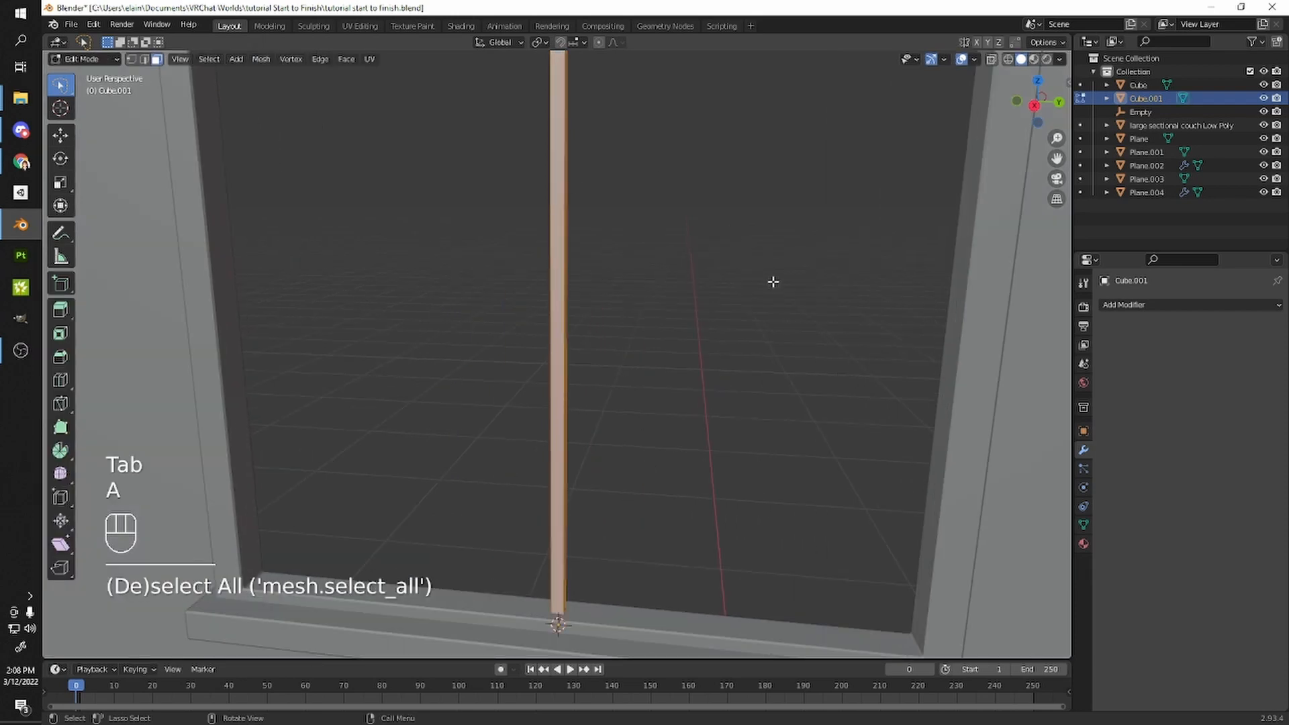
middle_drag(731, 219, 607, 506)
middle_drag(507, 391, 568, 451)
key(s)
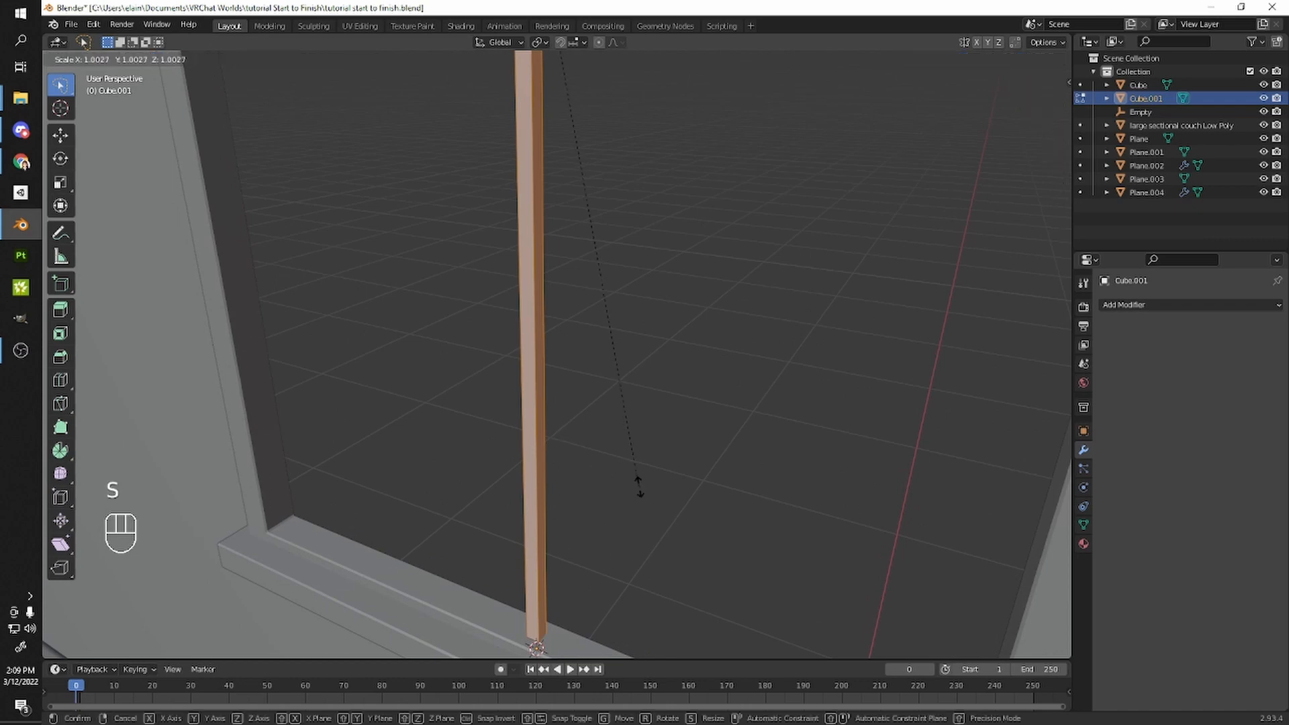
key(shift+z)
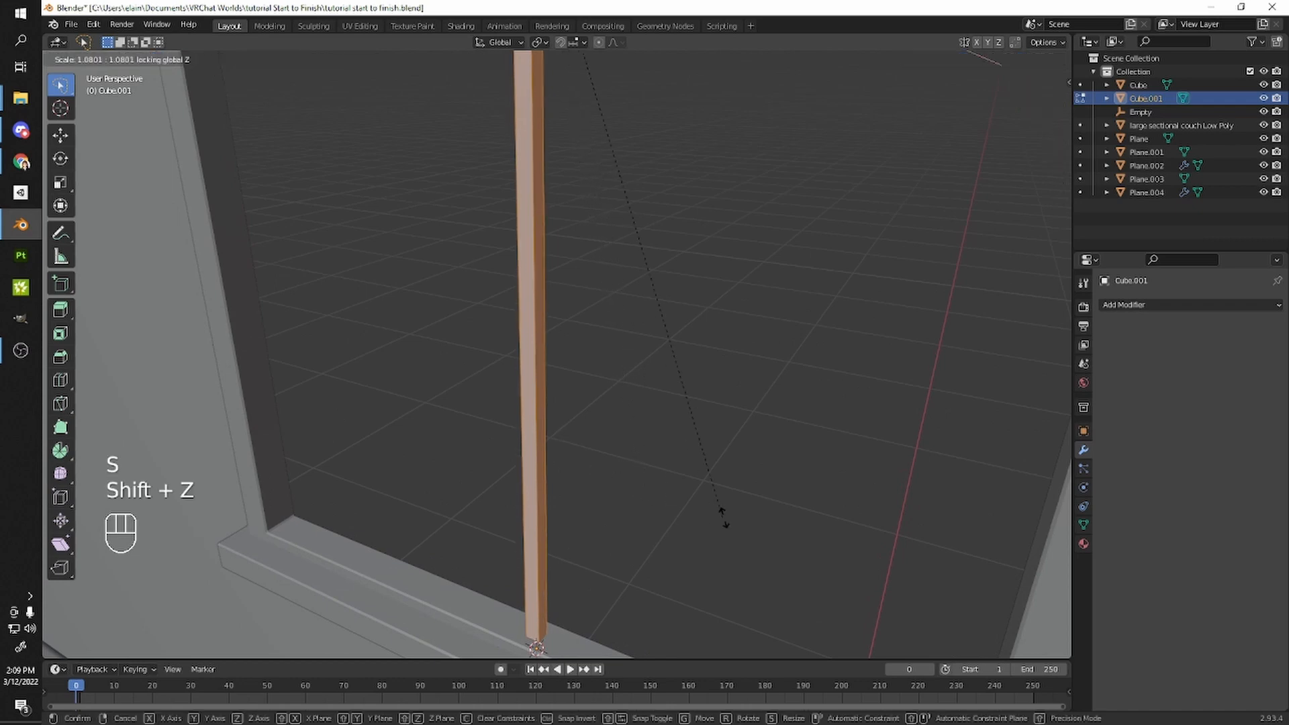
click(720, 514)
- Duplicate the vertical window bar in place and rotate the copy 90° about X to form a horizontal crossbar
middle_drag(714, 513, 653, 467)
scroll(643, 430, down, 4)
scroll(654, 468, up, 3)
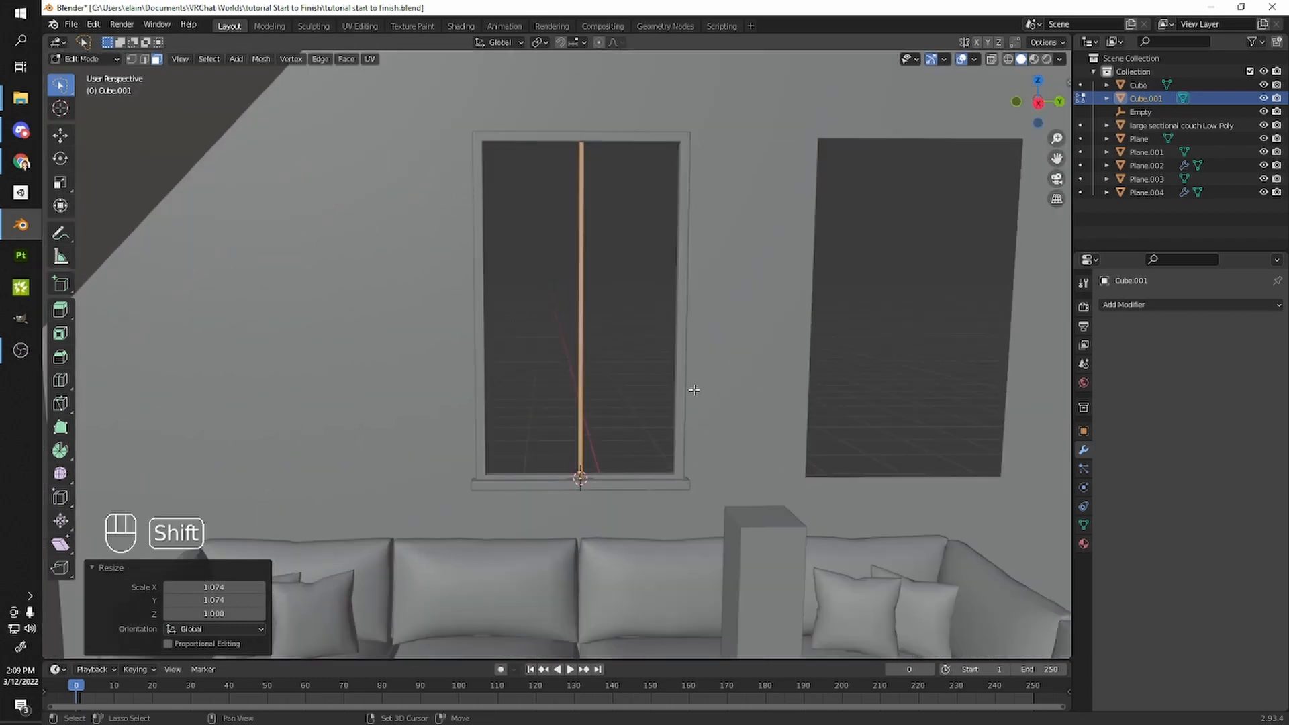
key(shift+d)
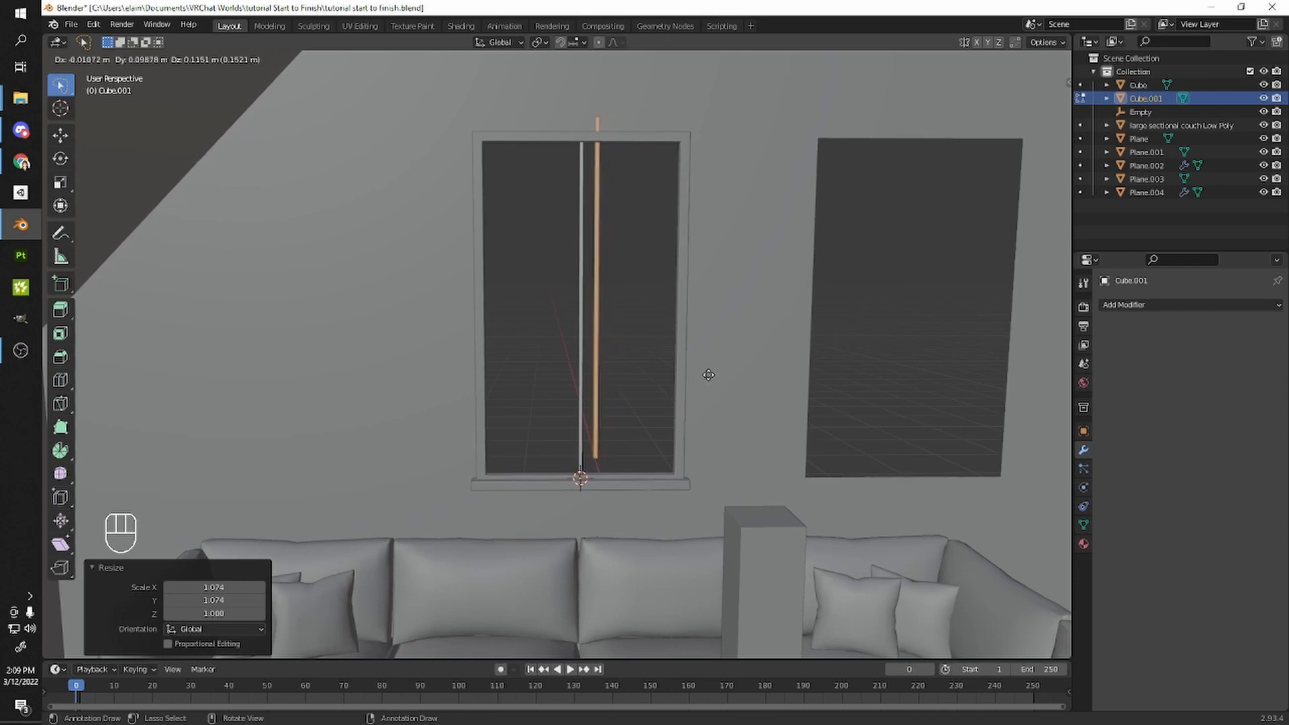
right_click(709, 375)
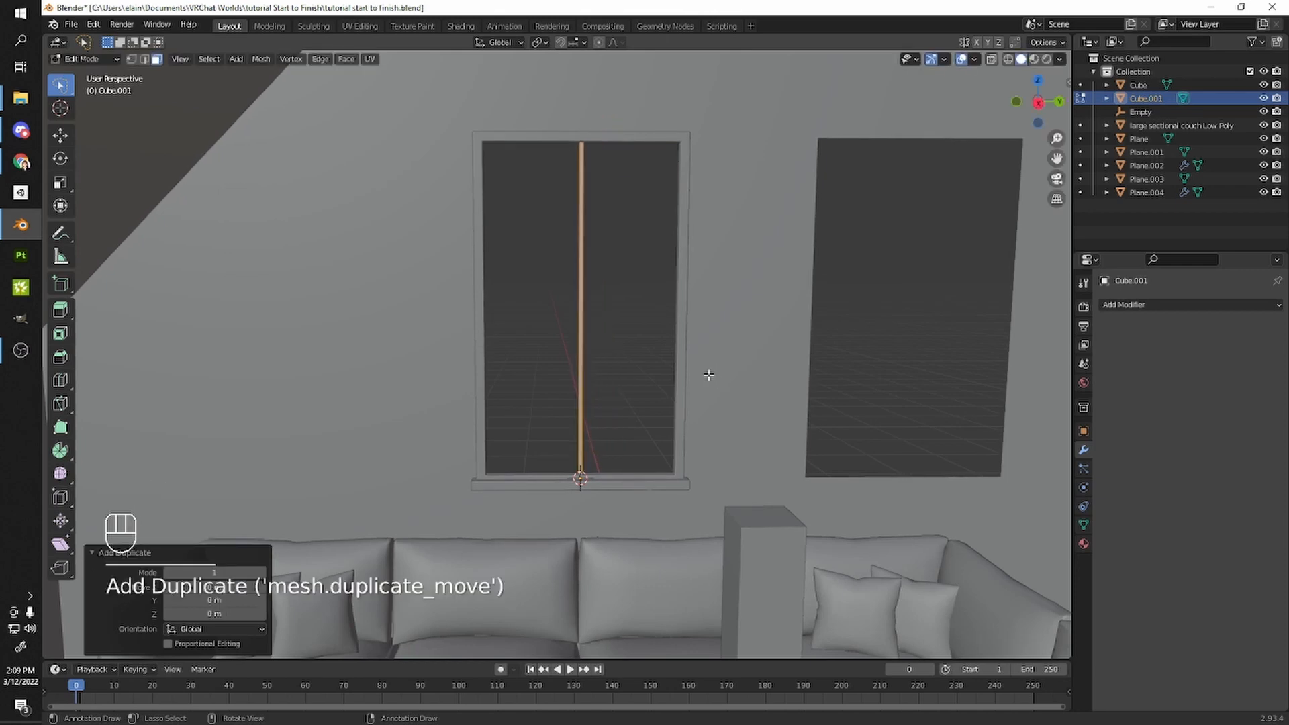
key(r)
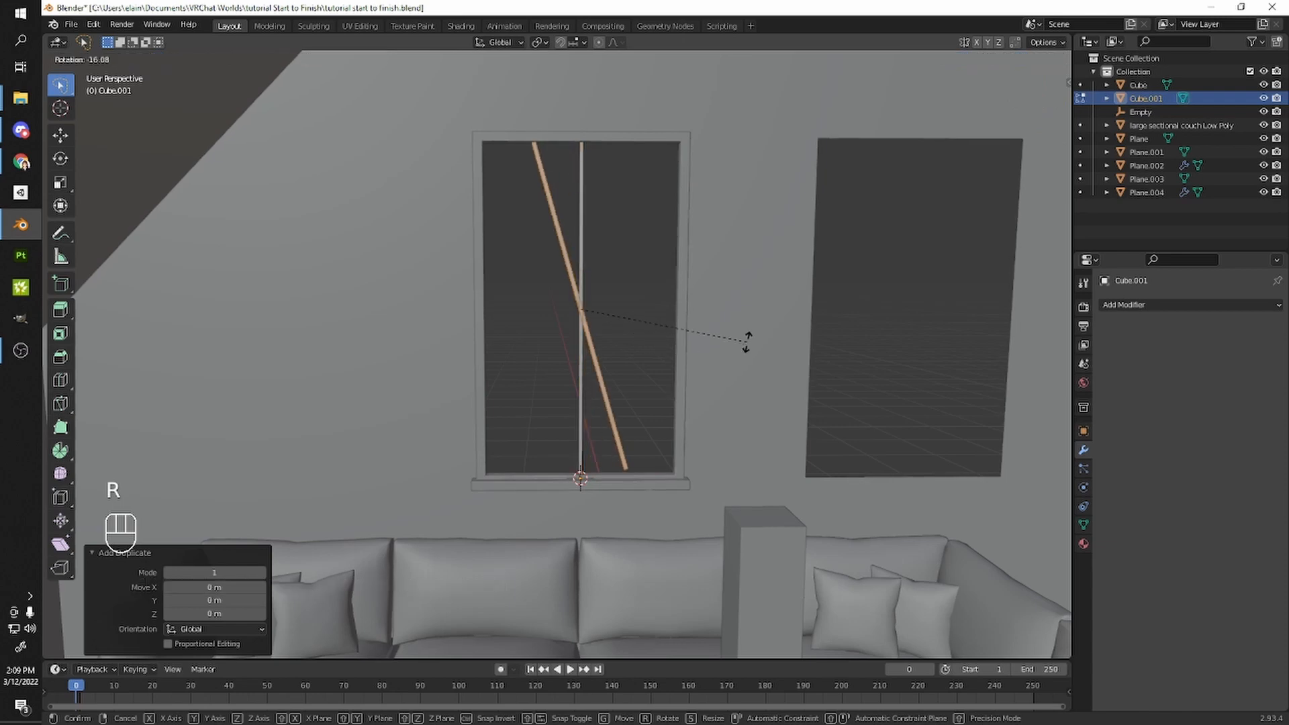
key(x)
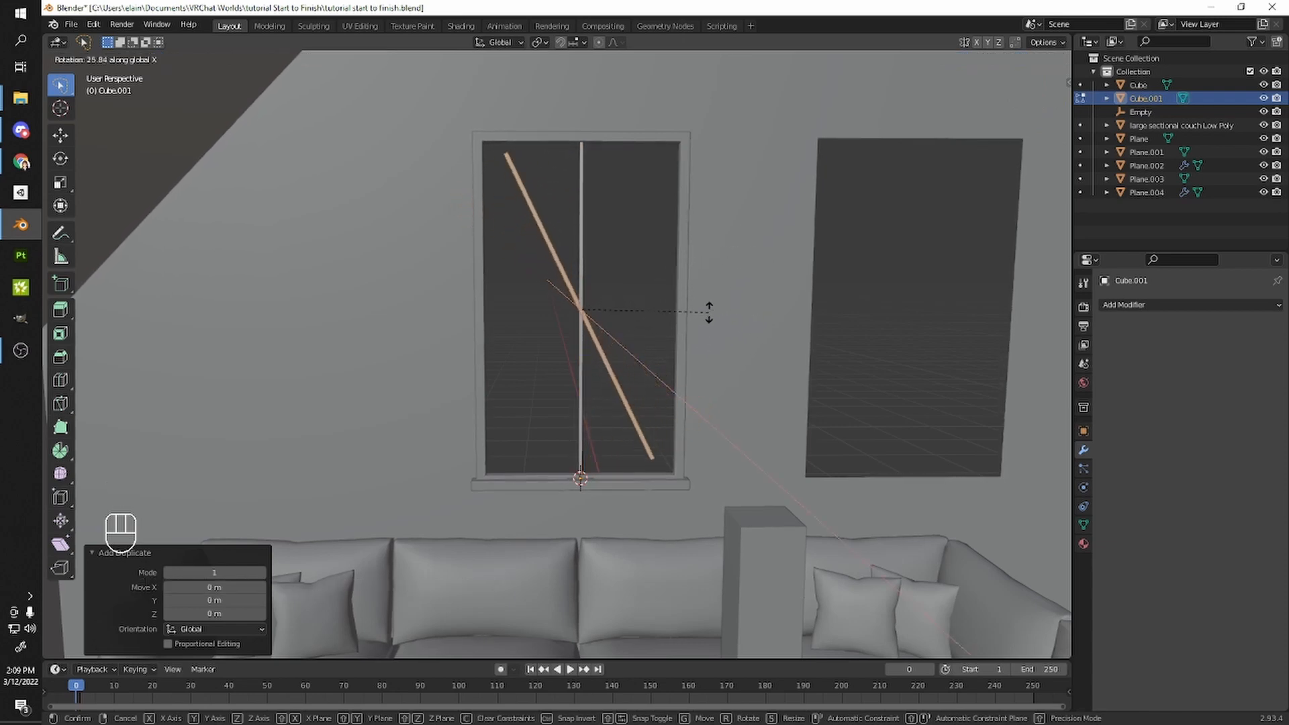
key(ctrl)
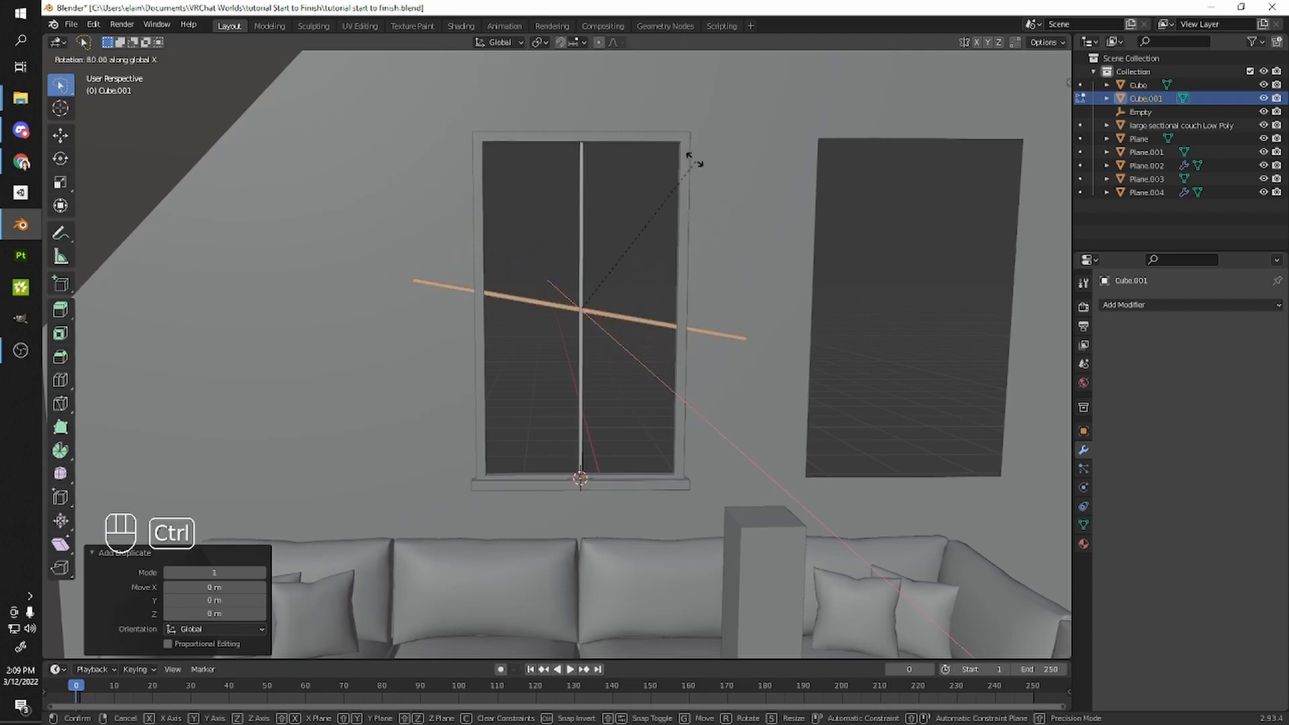
click(658, 142)
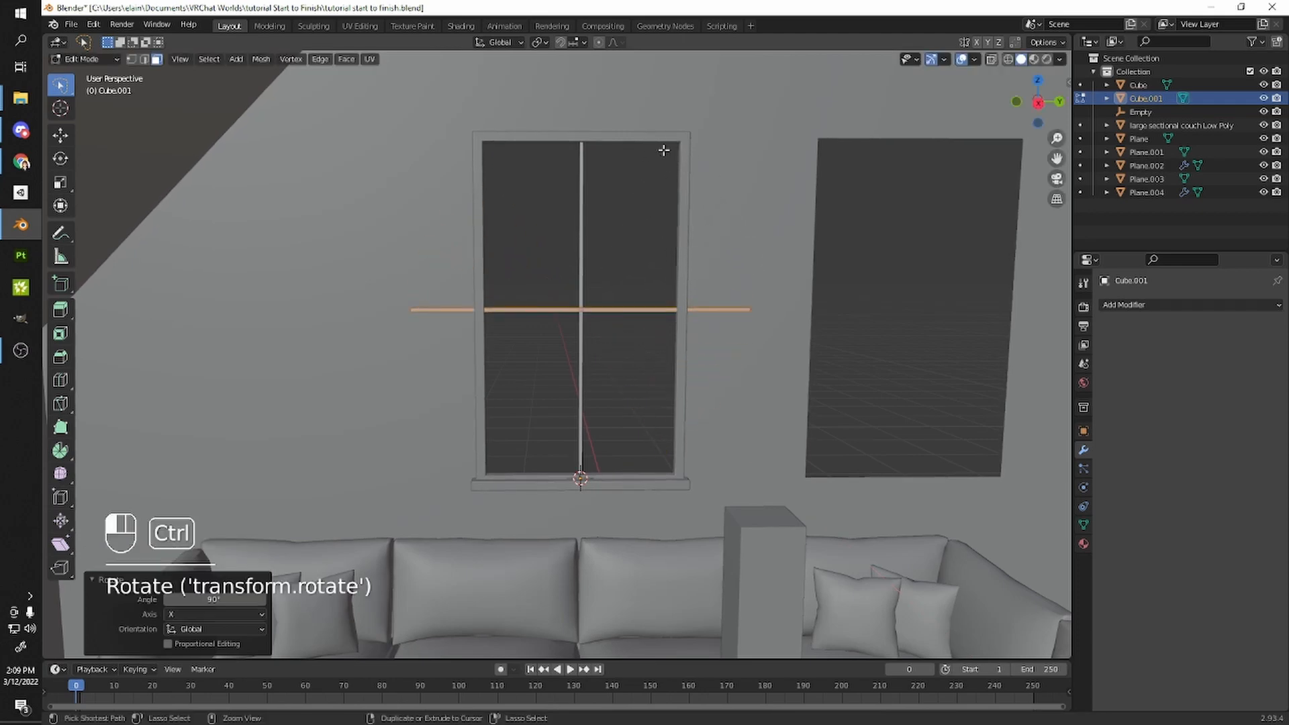
- Scale the horizontal crossbar by 1.359 in X and Z, locking Y, and shorten it along Y to fit the window frame
middle_drag(658, 142, 642, 306)
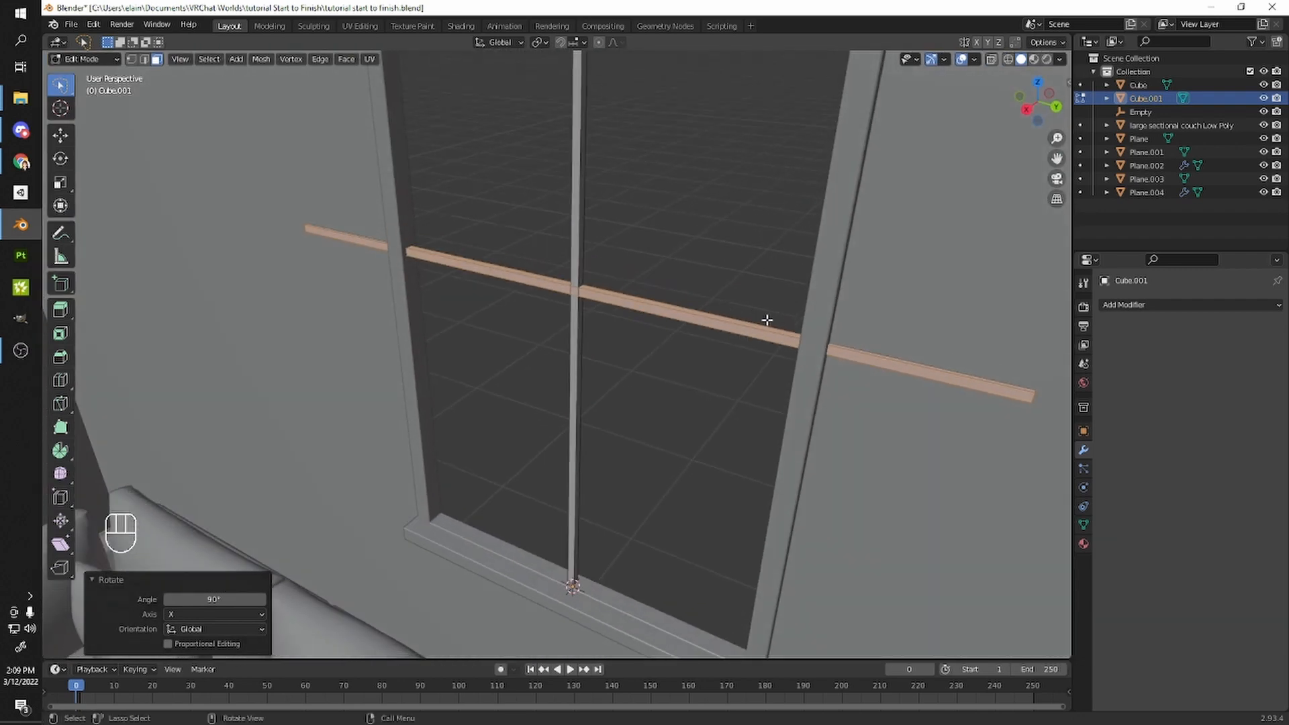
key(s)
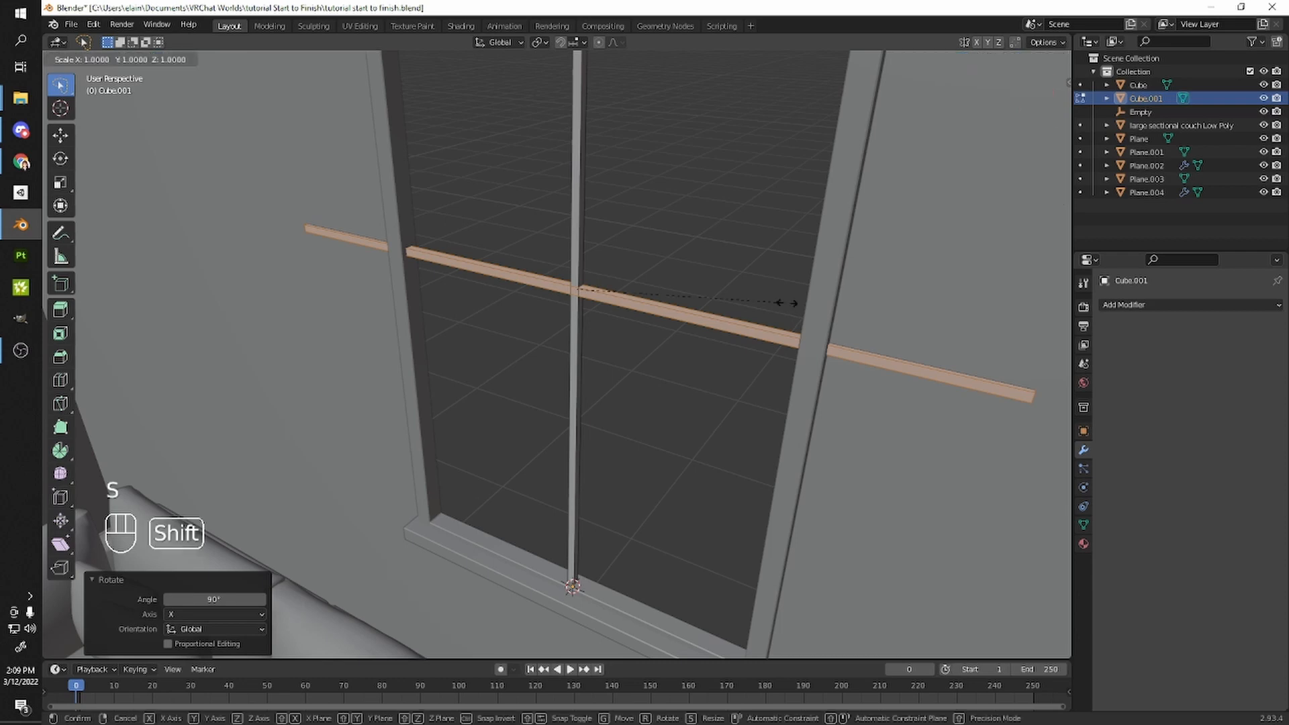
key(shift+y)
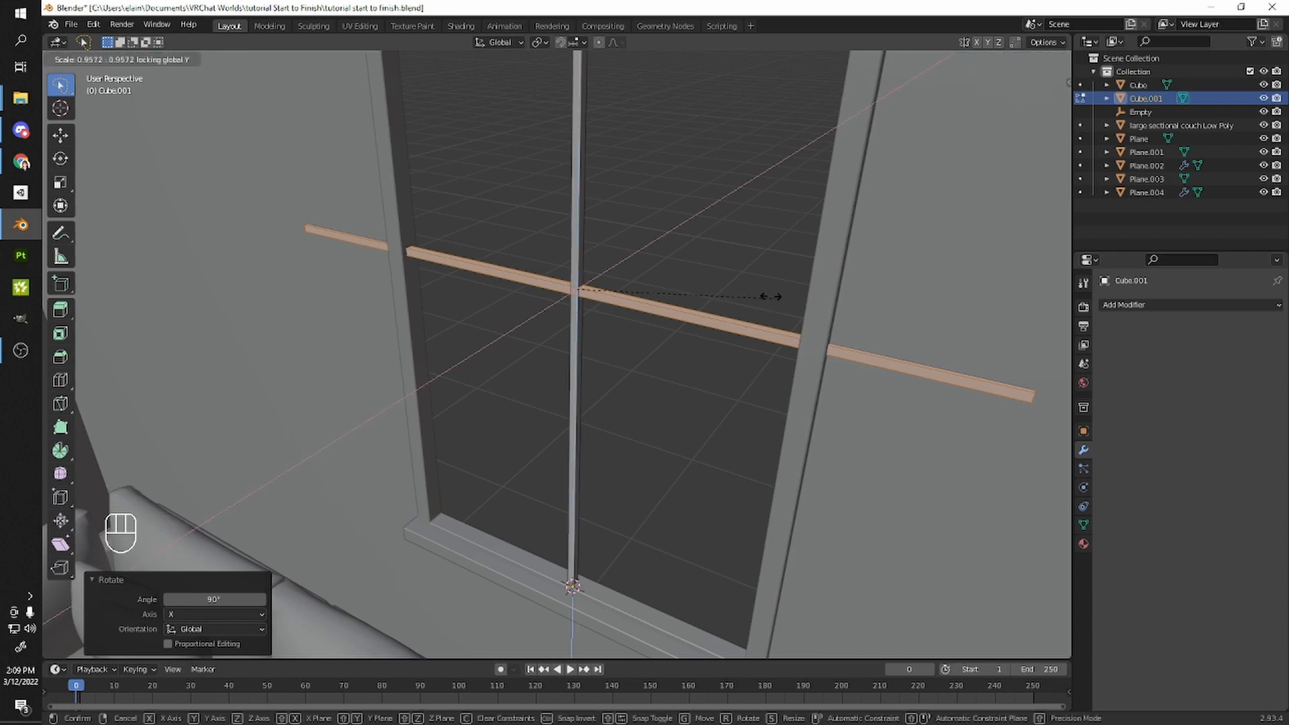
click(855, 316)
middle_drag(855, 316, 840, 343)
key(s)
key(y)
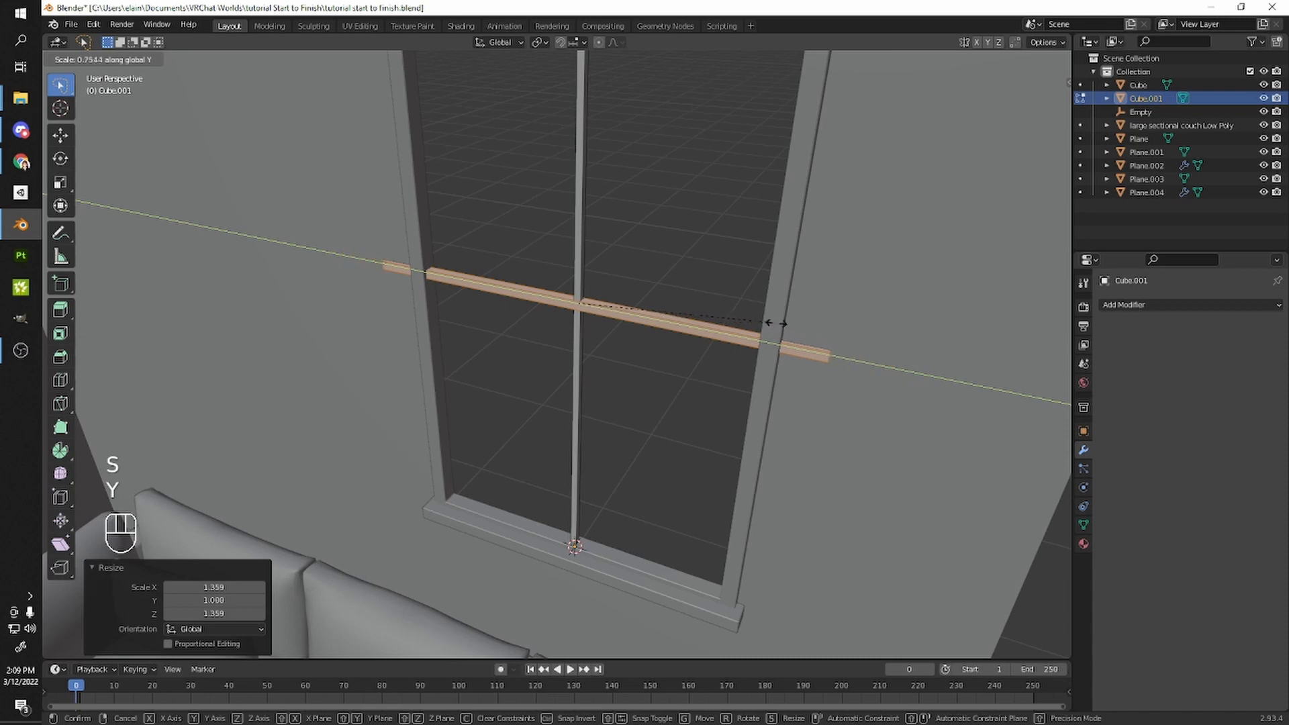
click(736, 313)
- Return to Object Mode and select the room mesh containing the window wall
middle_drag(739, 311, 820, 379)
scroll(806, 369, down, 4)
middle_drag(734, 308, 847, 403)
key(Tab)
click(638, 279)
scroll(590, 287, down, 1)
scroll(701, 259, down, 2)
scroll(704, 260, up, 3)
scroll(703, 262, down, 3)
middle_drag(746, 377, 607, 347)
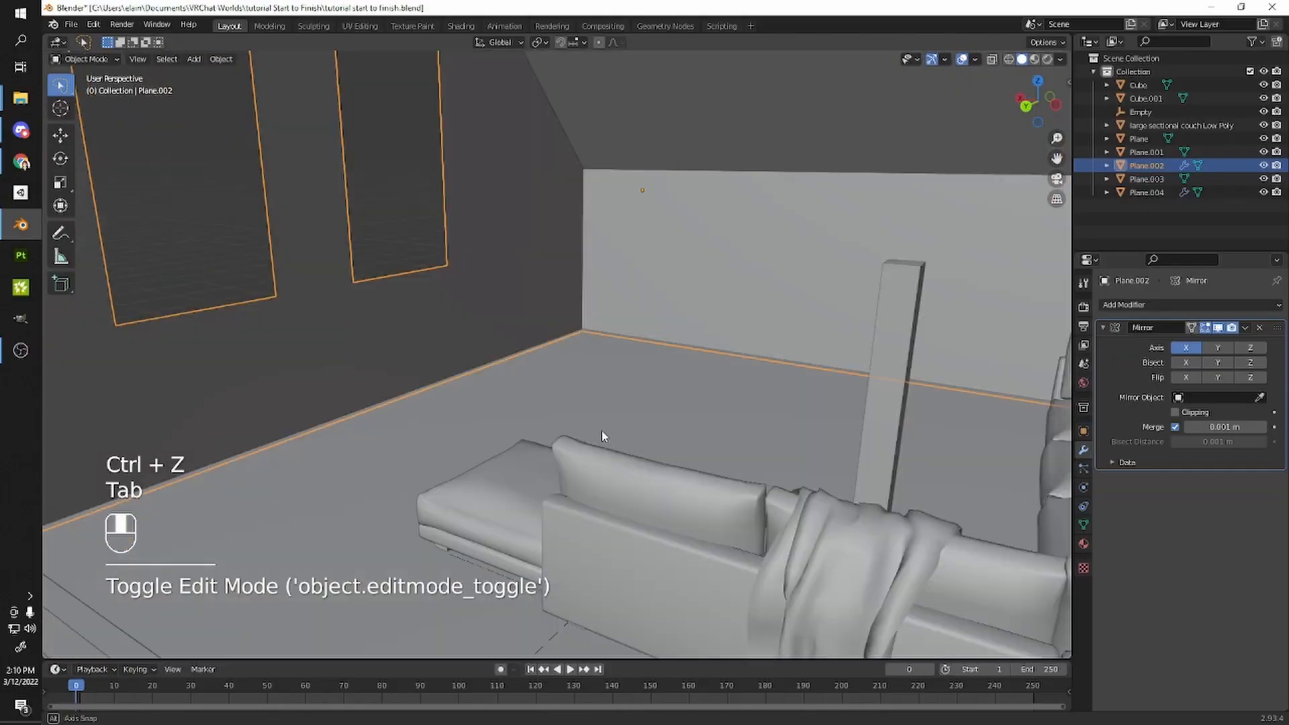
- Place the 3D cursor on the floor beside the long wall and add a mesh plane there
middle_drag(602, 435, 430, 403)
shift+middle_drag(430, 403, 494, 428)
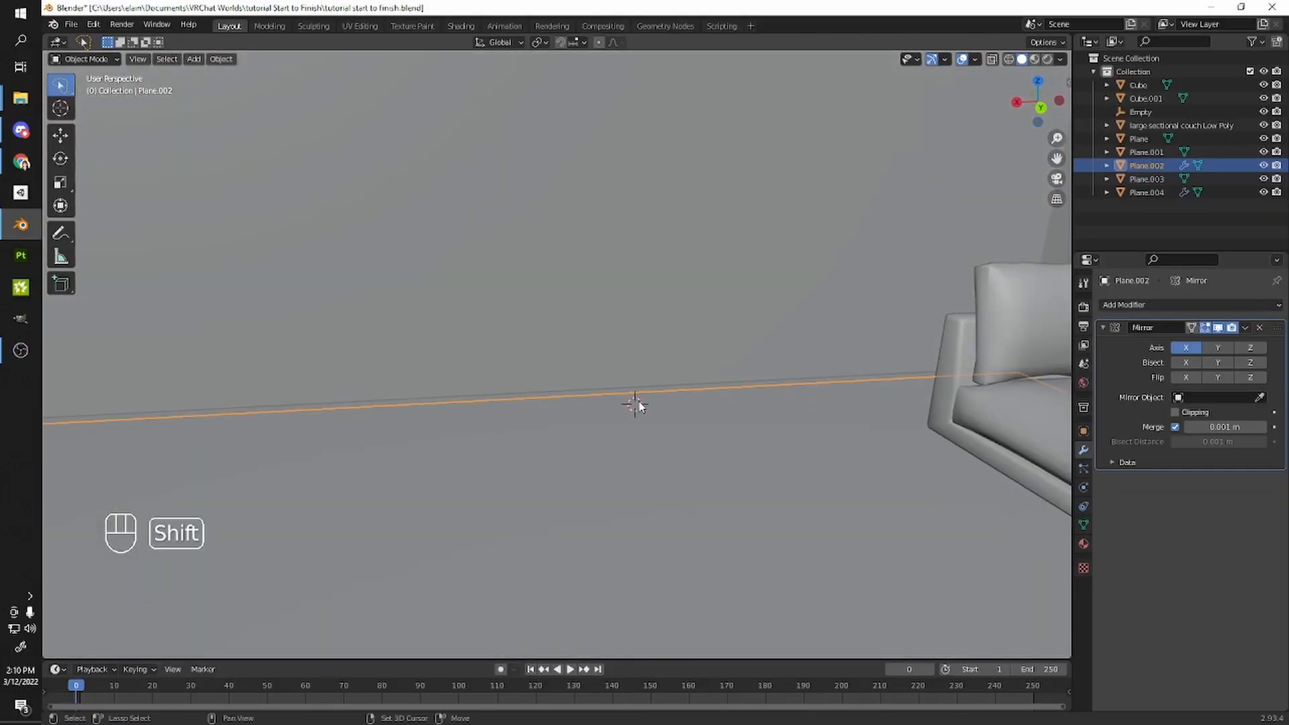
shift+middle_drag(626, 388, 833, 444)
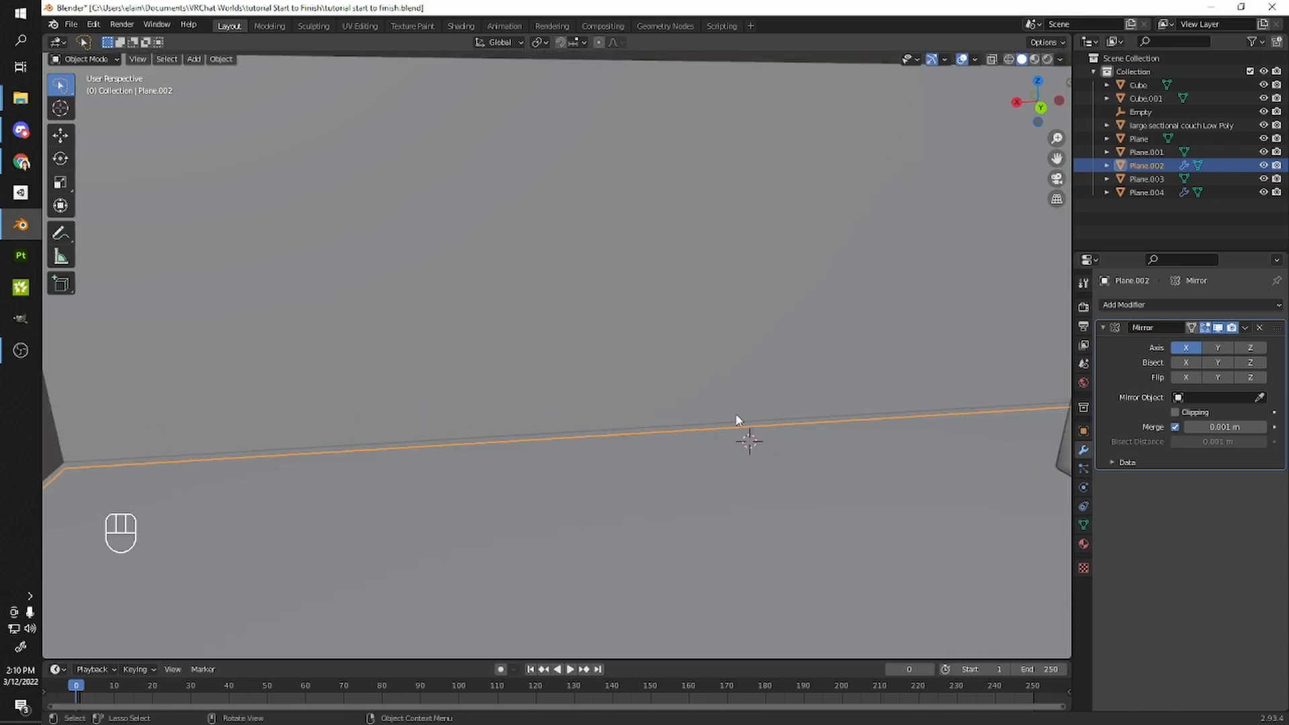
middle_drag(754, 460, 651, 398)
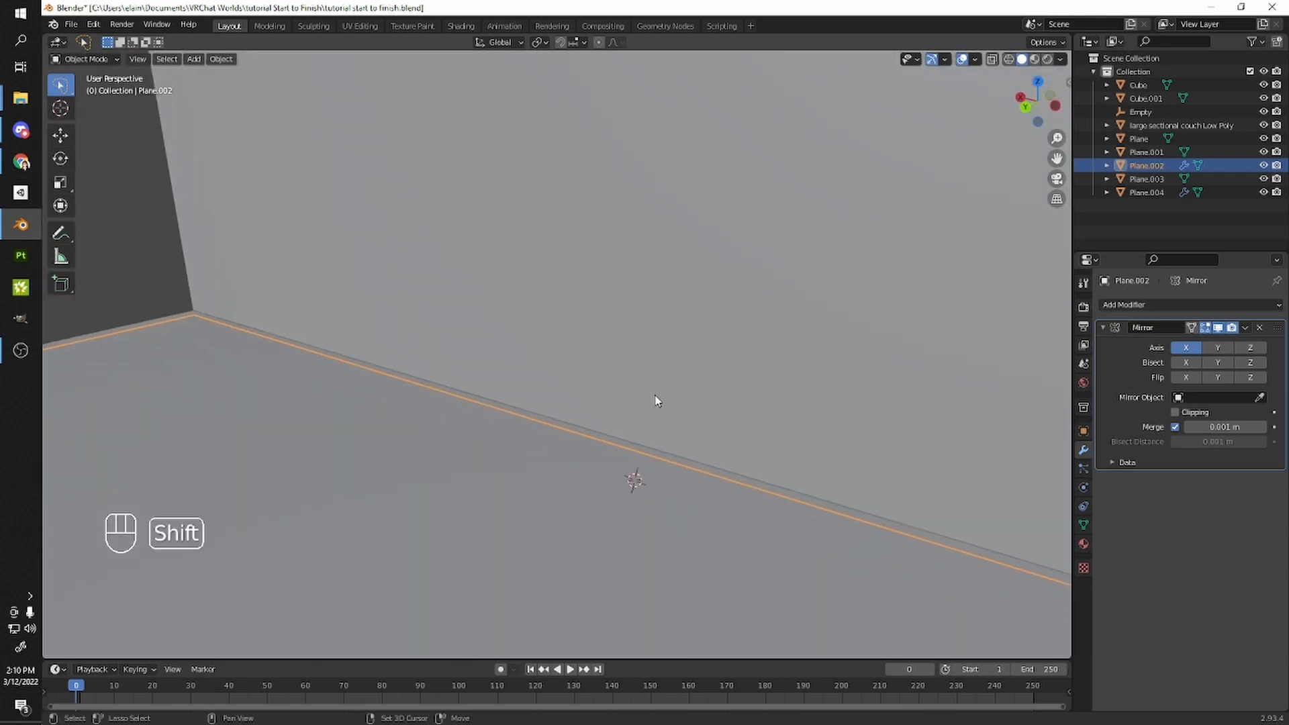
key(shift+a)
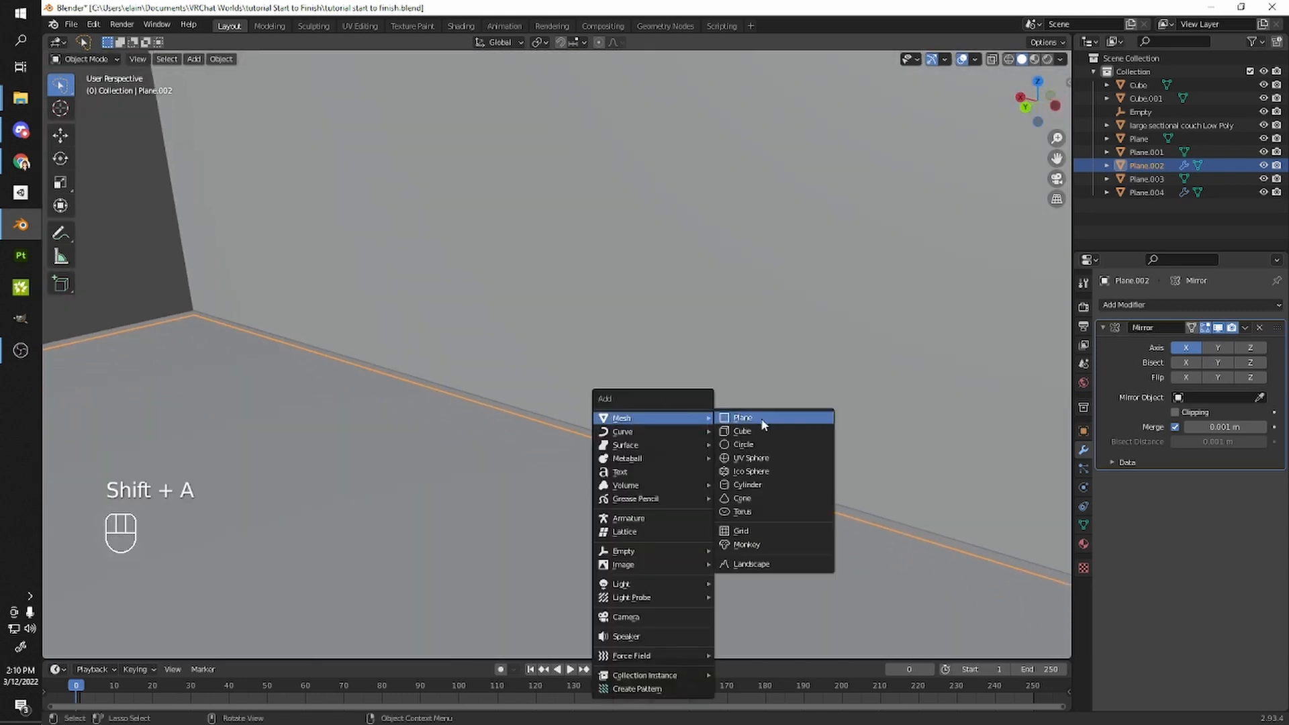
mouse_move(658, 425)
click(748, 422)
shift+middle_drag(715, 417, 732, 388)
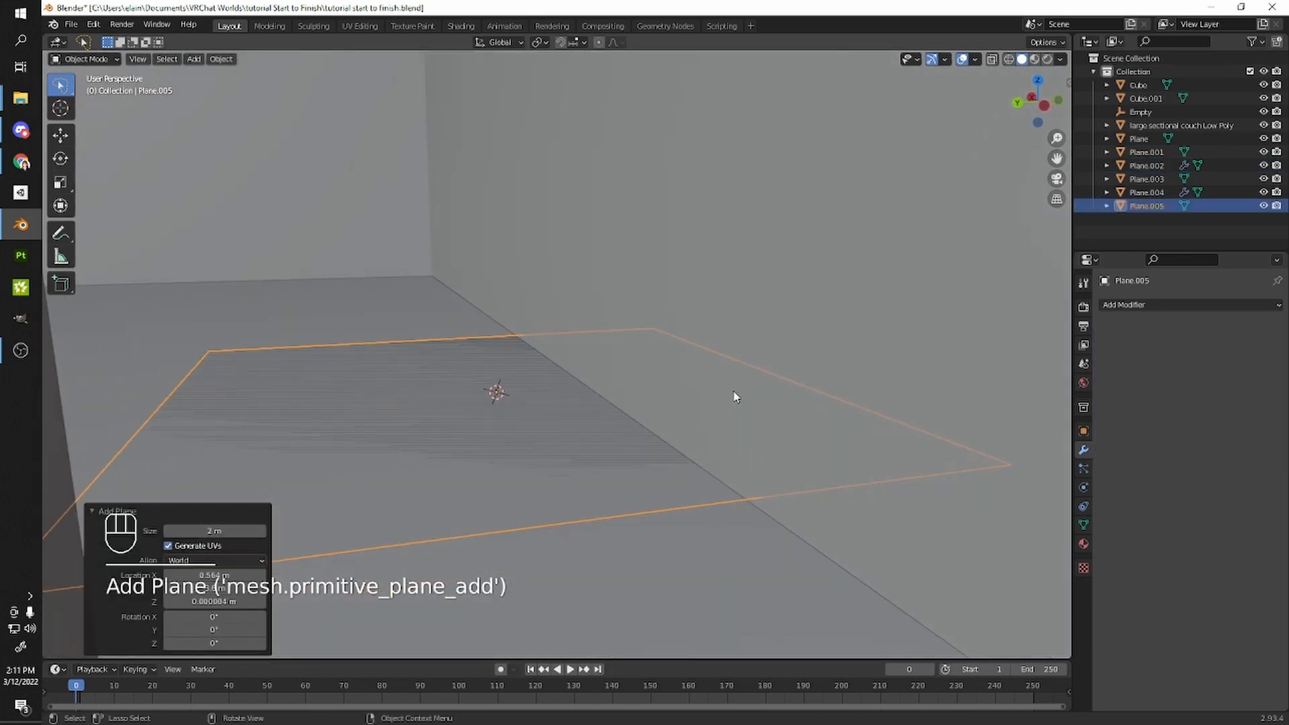
- Scale the new plane's geometry by 0.081 in Edit Mode
key(Tab)
middle_drag(791, 423, 901, 469)
key(s)
click(524, 379)
shift+middle_drag(523, 378, 604, 405)
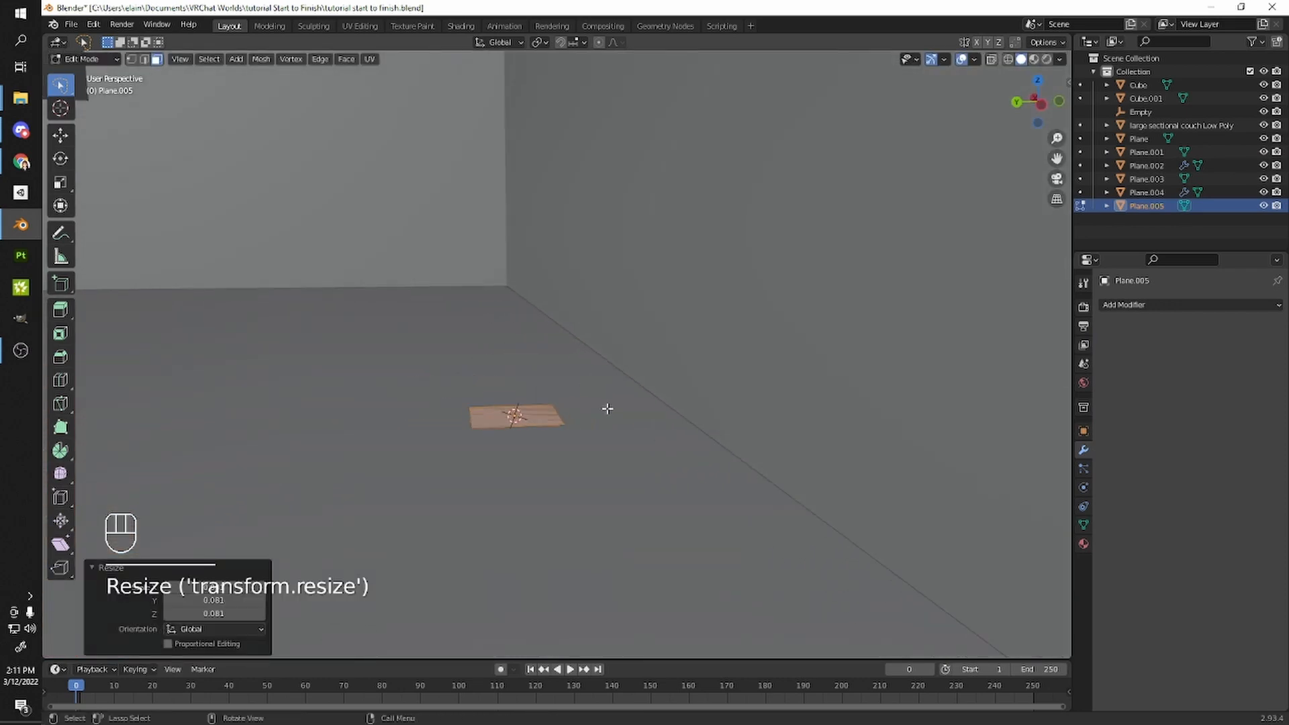
- Rotate the small plane upright about the X axis, correcting its angle with a further -5° rotation
key(r)
key(y)
key(x)
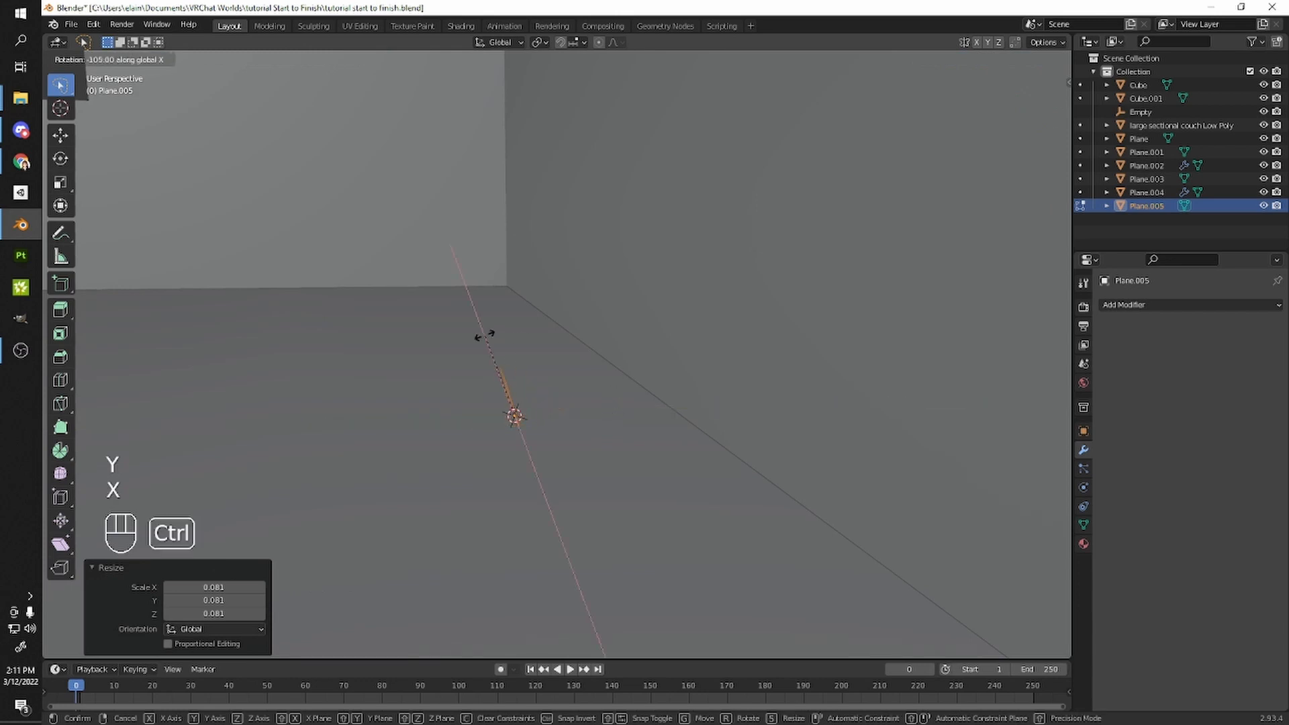
click(516, 332)
middle_drag(513, 331, 618, 373)
key(r)
key(z)
key(z)
key(y)
key(z)
key(x)
click(545, 332)
- Move the upright plane along Z so that it stands on the floor
scroll(618, 373, up, 5)
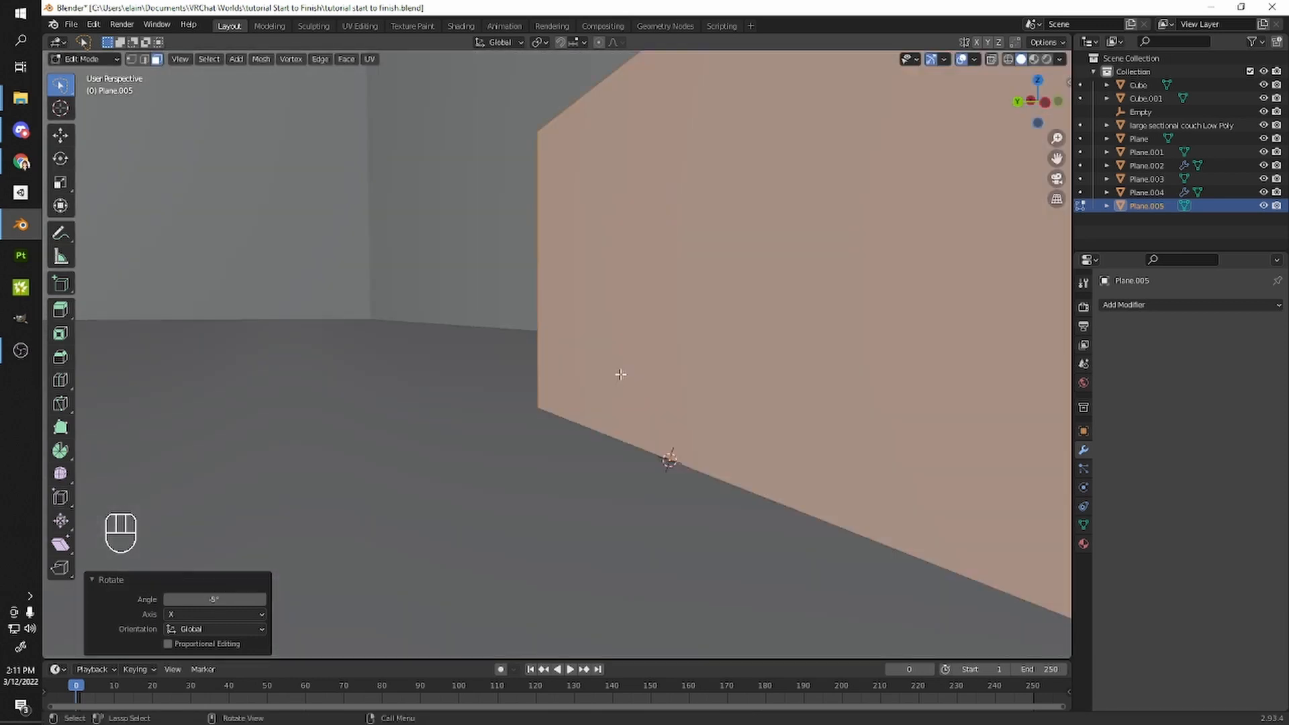
key(g)
key(z)
click(690, 394)
scroll(690, 394, down, 4)
key(g)
key(z)
click(671, 302)
- Select the small plane's top edge and lower it along Z to reduce the plane's height
scroll(666, 305, up, 3)
middle_drag(665, 305, 732, 318)
shift+middle_drag(732, 319, 638, 314)
key(2)
click(775, 335)
scroll(773, 336, down, 3)
key(g)
key(z)
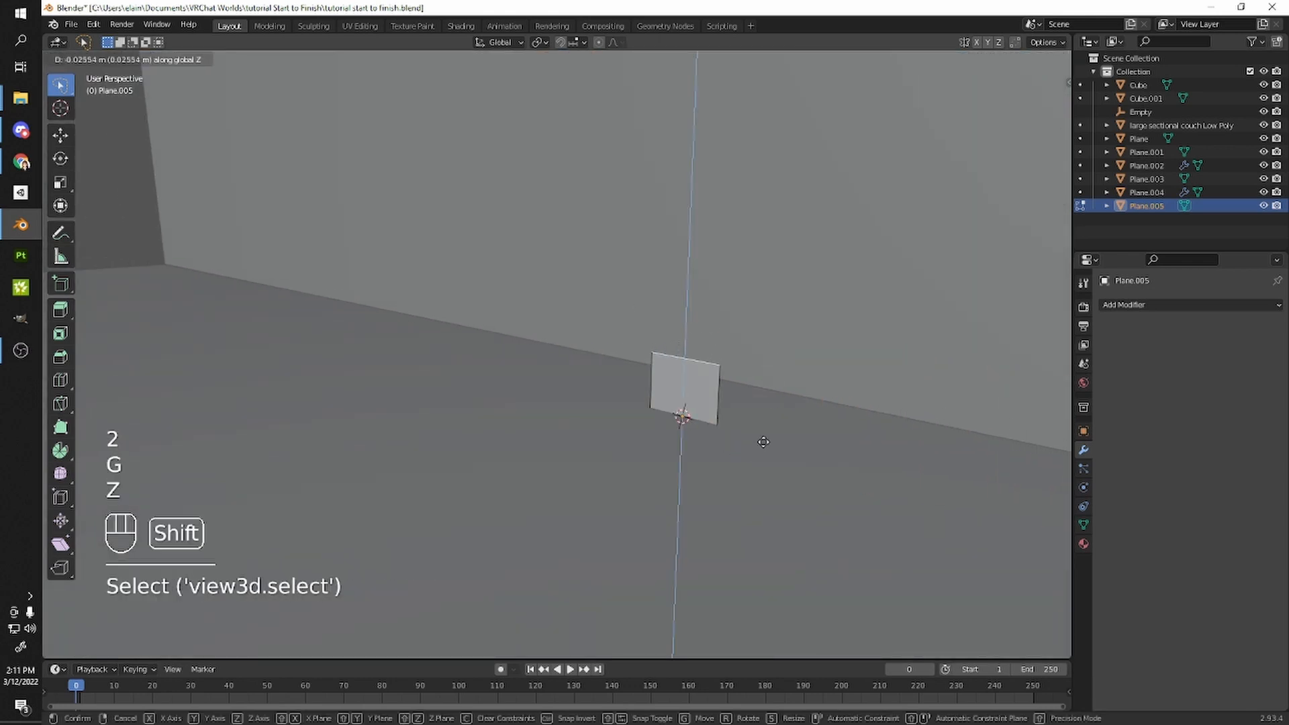
click(767, 439)
- Select the plane's face, move it along Y to the wall, and return to Object Mode
key(3)
click(656, 365)
scroll(555, 387, up, 5)
middle_drag(555, 388, 605, 405)
key(g)
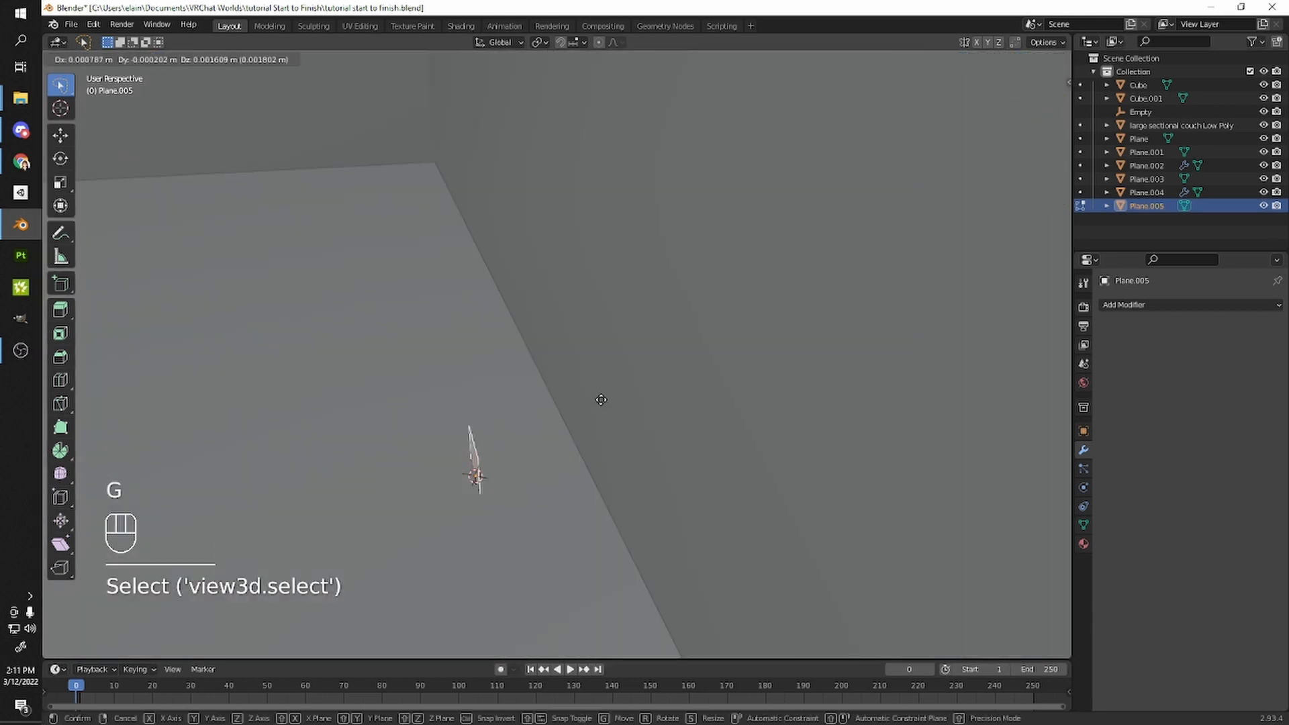
key(x)
key(y)
click(698, 386)
shift+middle_drag(699, 389, 741, 397)
key(Tab)
shift+middle_drag(741, 398, 665, 366)
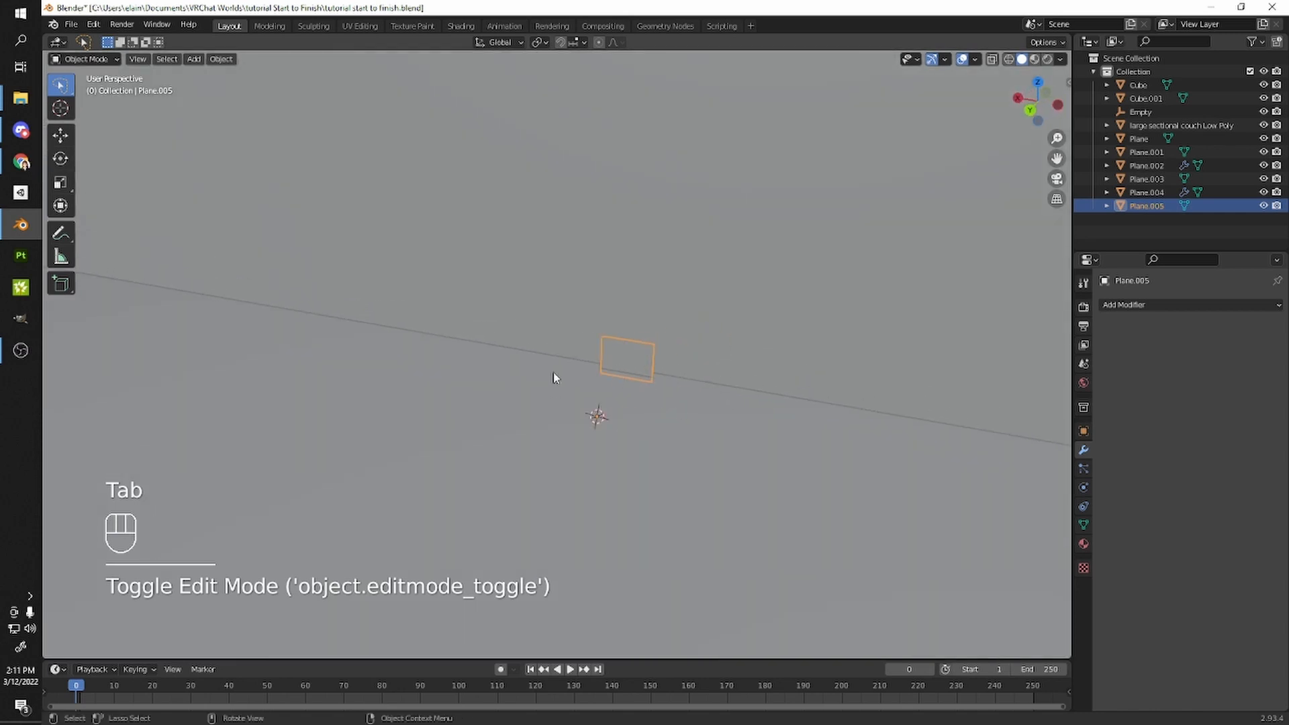
- Add a Solidify modifier to the plane with Even Thickness enabled and a thickness of 0.02 m
click(1134, 304)
click(1012, 534)
middle_drag(893, 454, 1268, 460)
click(1191, 399)
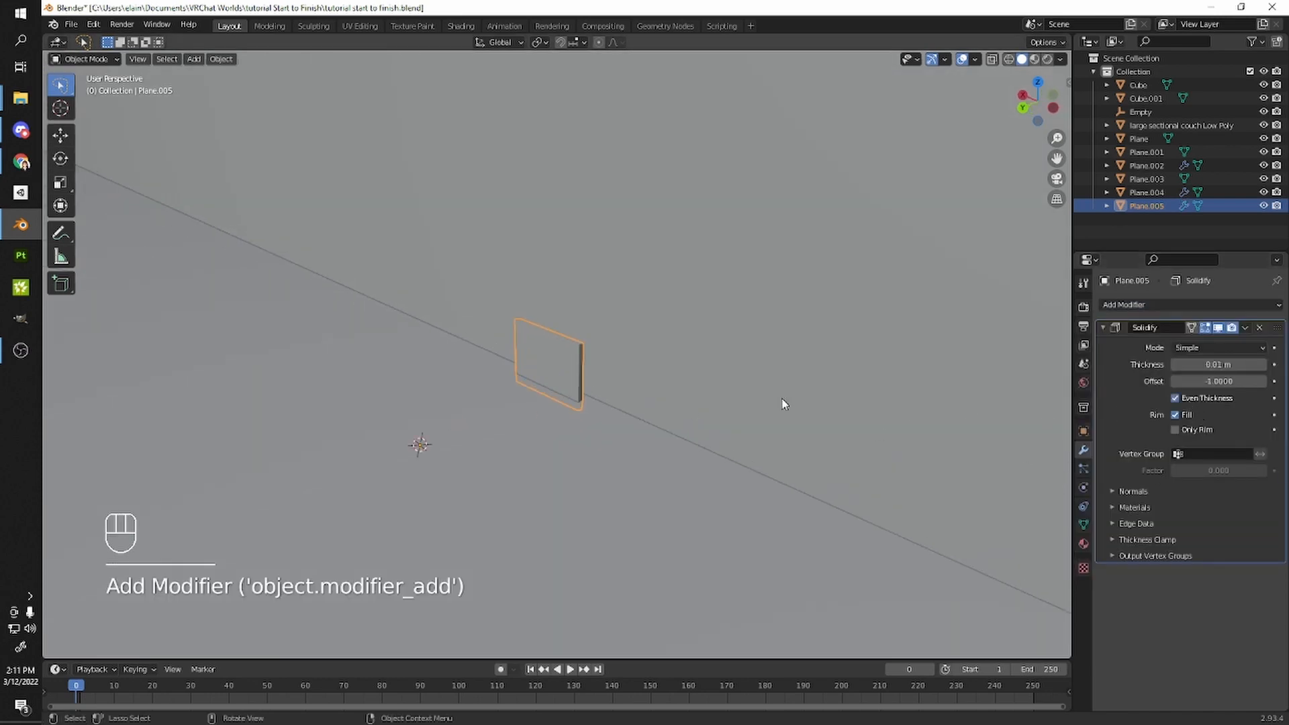
middle_drag(803, 406, 765, 397)
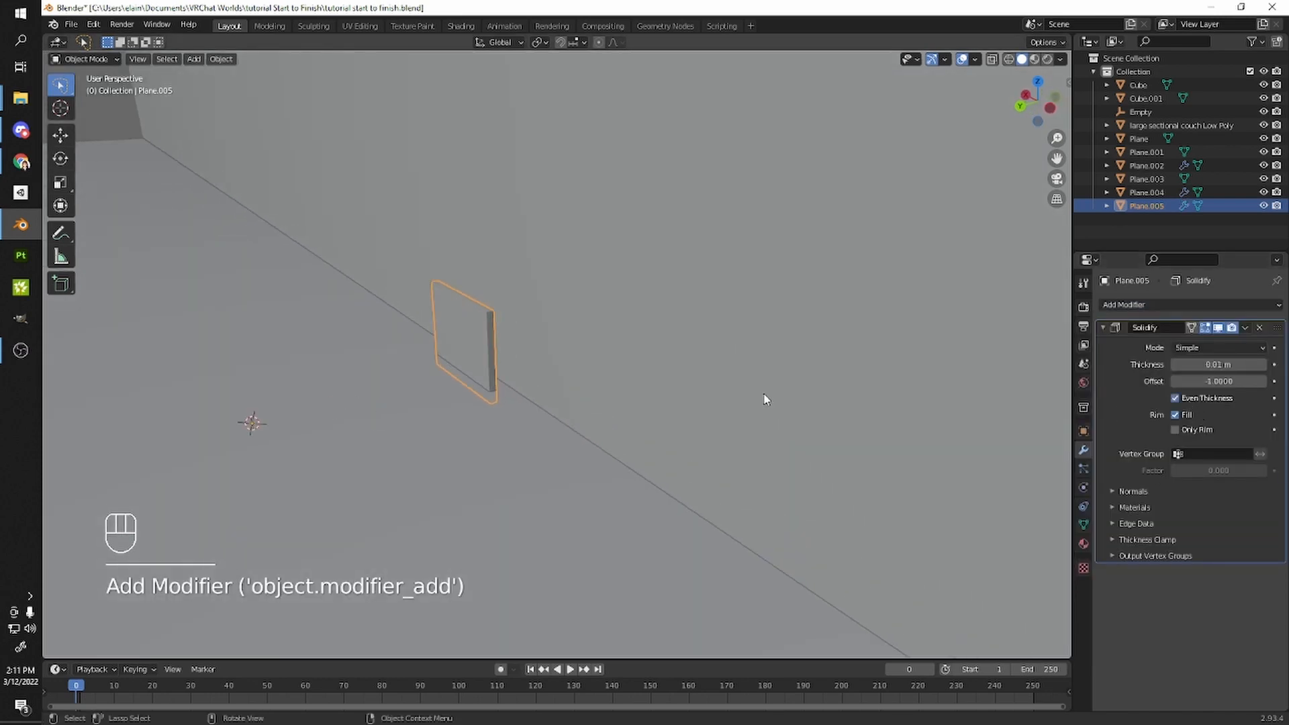
click(1263, 366)
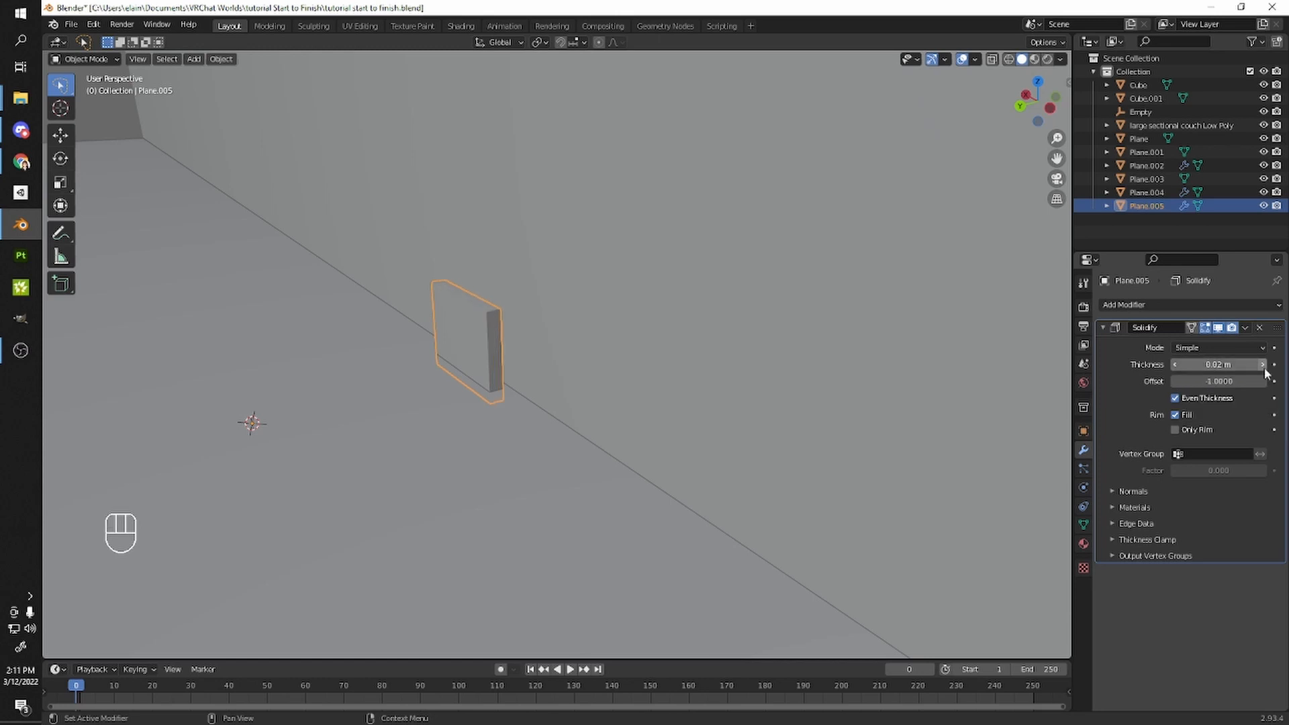
- Move the solidified piece along Y so that it sits flush against the wall
middle_drag(705, 436, 686, 408)
key(g)
key(y)
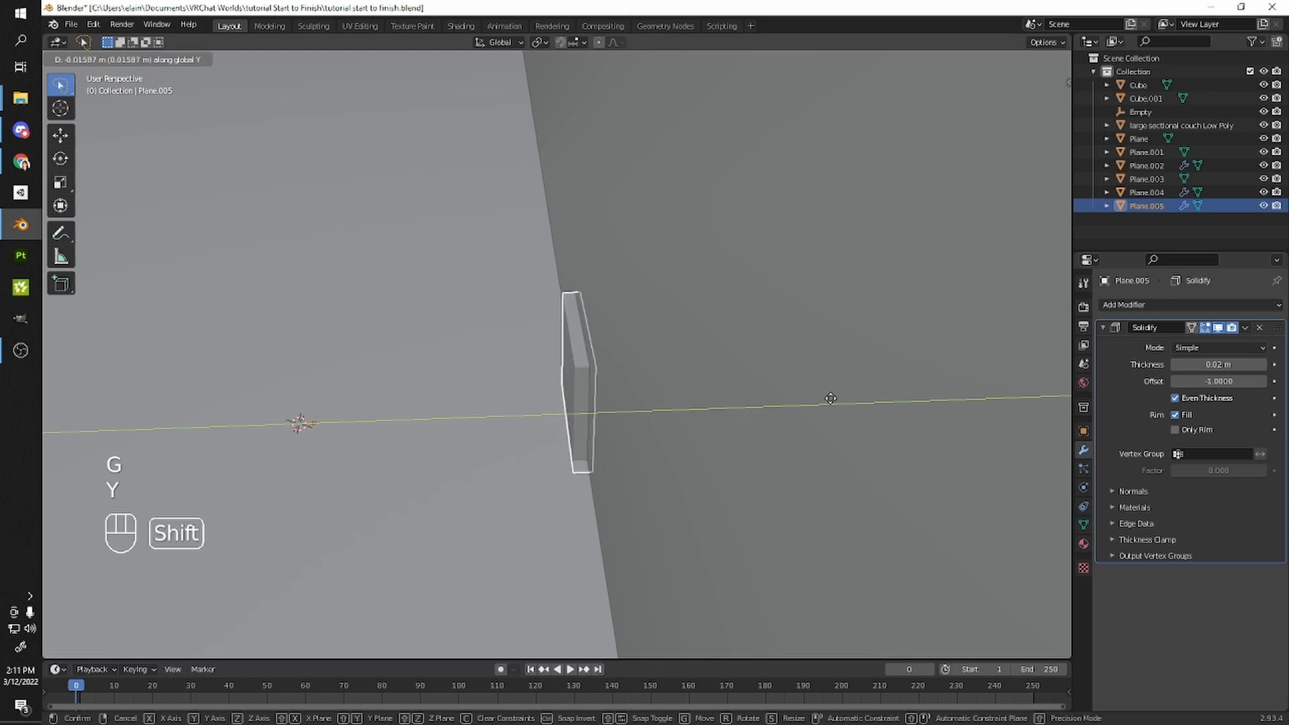
click(710, 414)
- Select the piece's side edge in Edit Mode and move it along X to stretch the baseboard toward the corner behind the couch
key(Tab)
key(2)
click(580, 412)
middle_drag(581, 413, 490, 400)
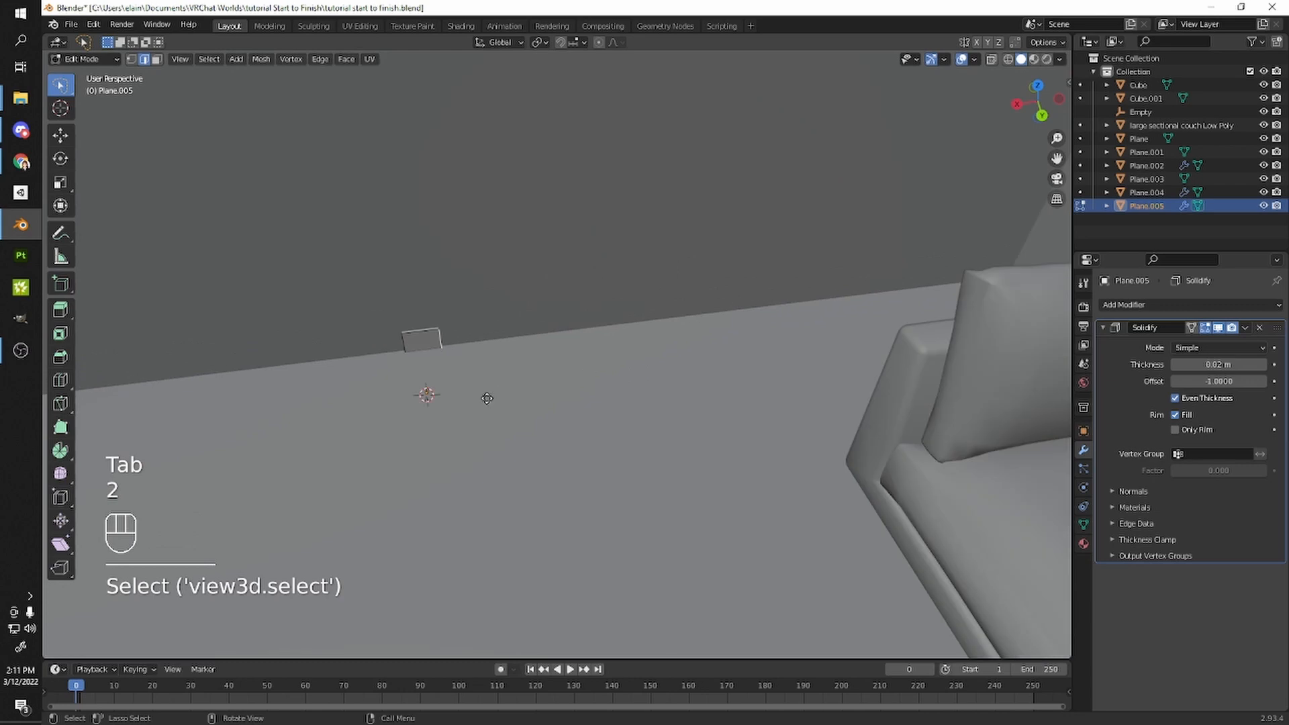
key(g)
key(y)
key(x)
click(619, 380)
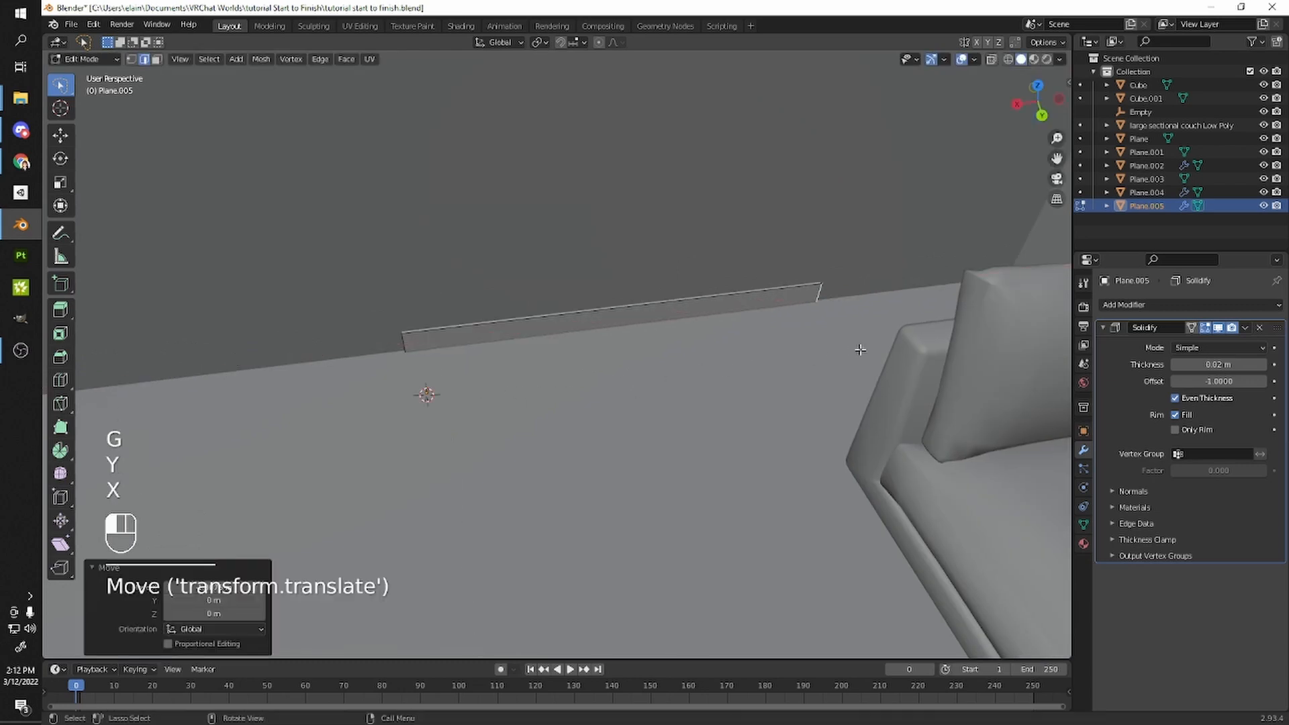
middle_drag(864, 351, 690, 397)
key(g)
key(x)
click(870, 394)
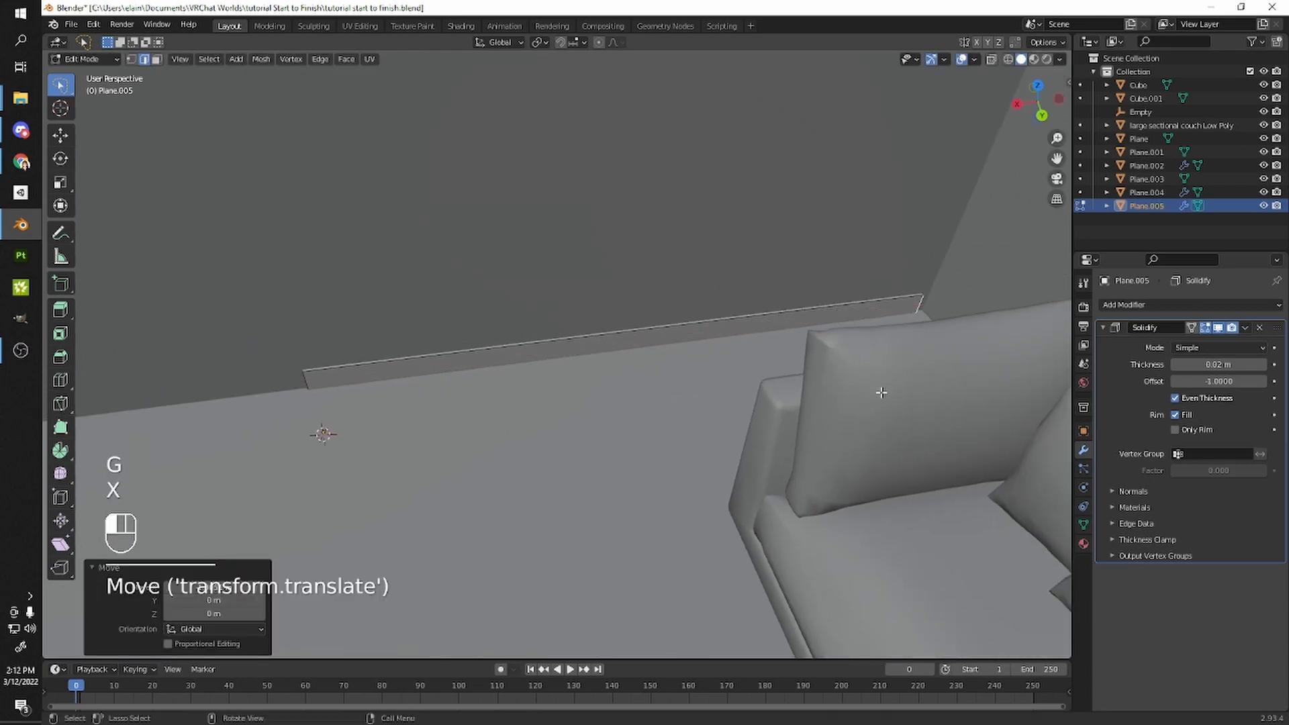
- Move the baseboard's end edge -0.03115 m along X to fit it into the room corner
shift+middle_drag(871, 394, 506, 400)
key(KP_Decimal)
middle_drag(463, 351, 624, 314)
key(g)
key(x)
click(536, 392)
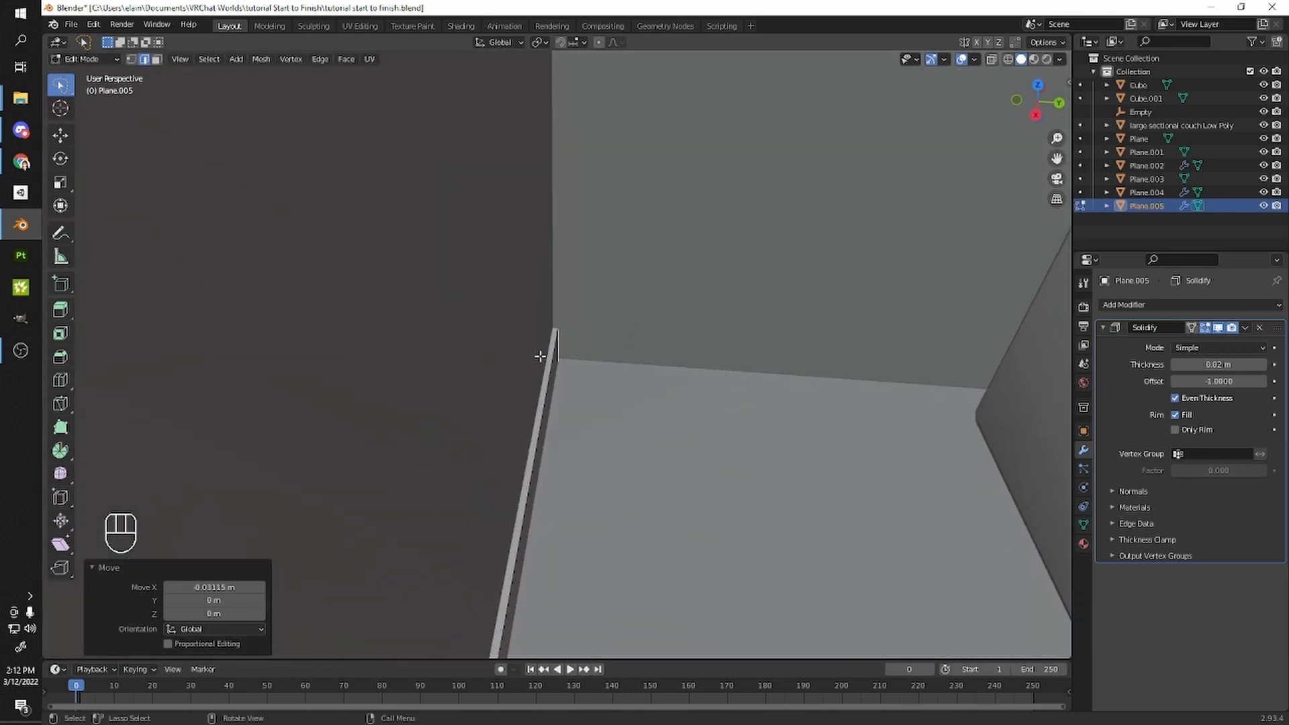
- Extrude the baseboard's end edge about 1.03 m along Y to start a run on the window wall
key(e)
key(x)
key(y)
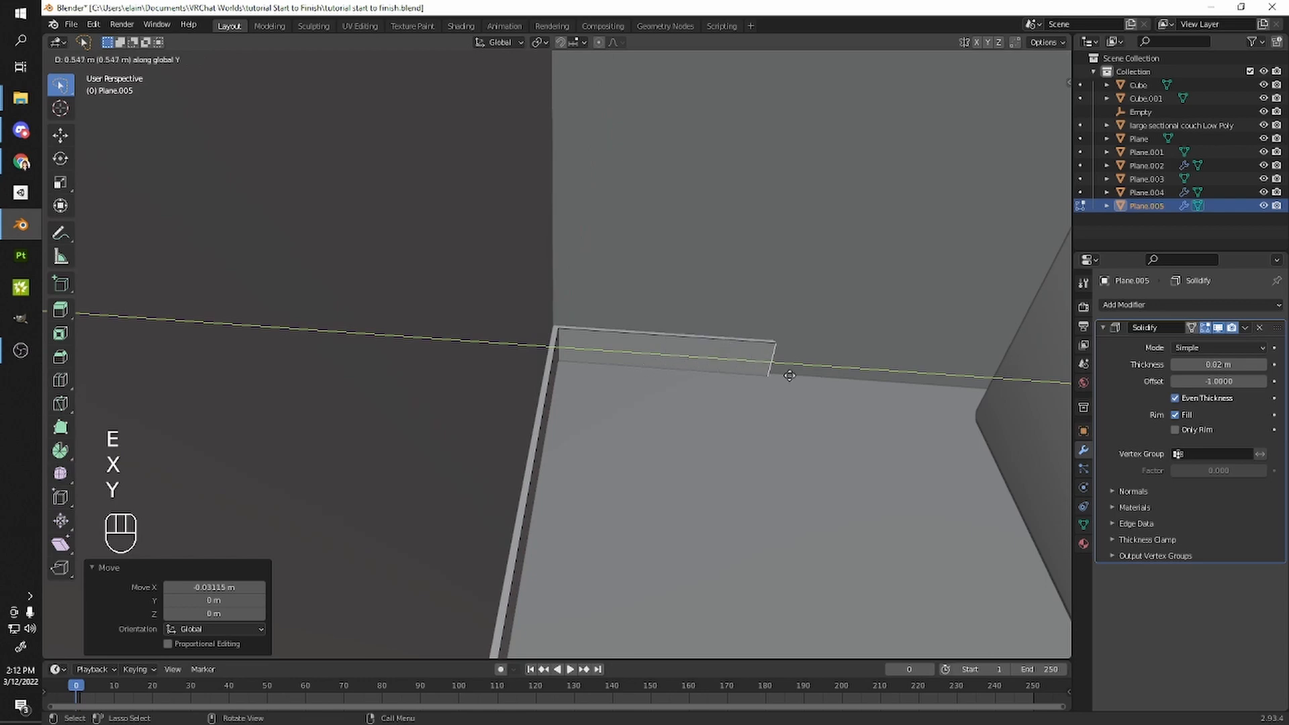
click(962, 377)
- Move the extruded end edge about 4.84 m along Y to run the baseboard behind the couch
scroll(940, 382, down, 6)
shift+middle_drag(906, 386, 437, 298)
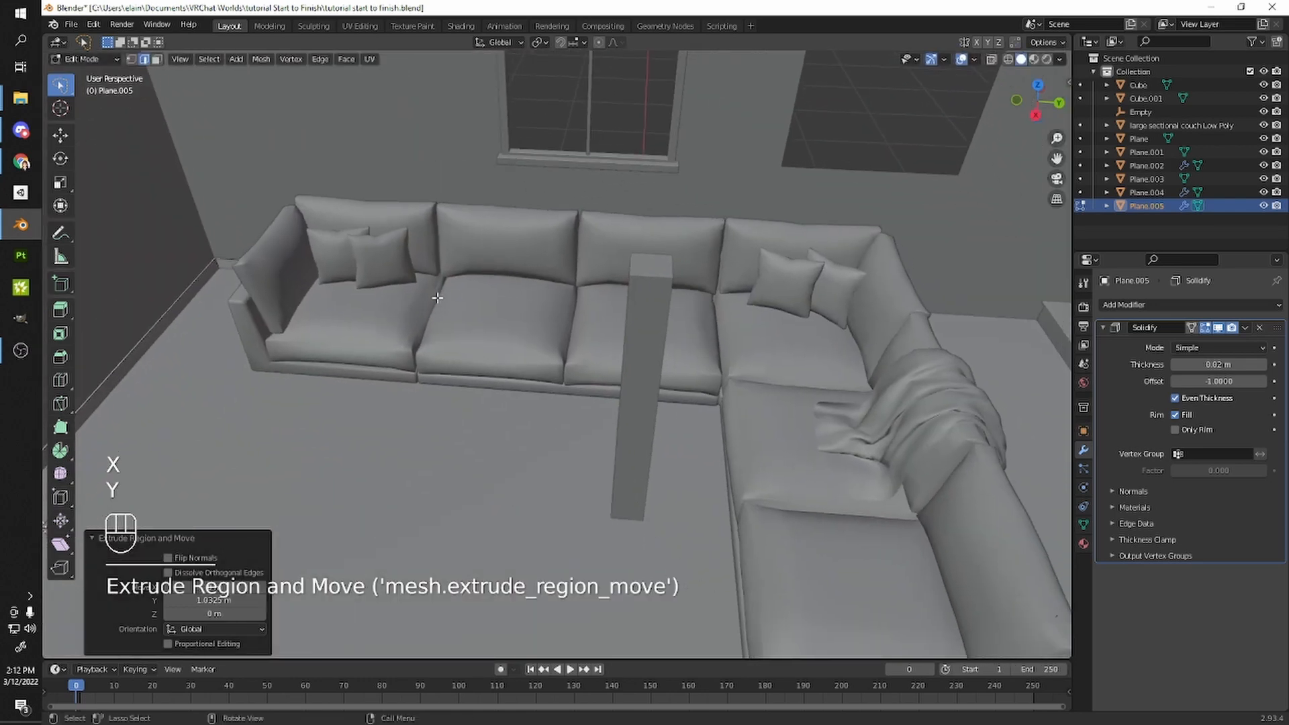
key(g)
key(y)
click(982, 327)
- Move the baseboard's end edge about 1.18 m further along Y, past the couch and closer to the steps
shift+middle_drag(983, 327, 625, 300)
key(g)
key(y)
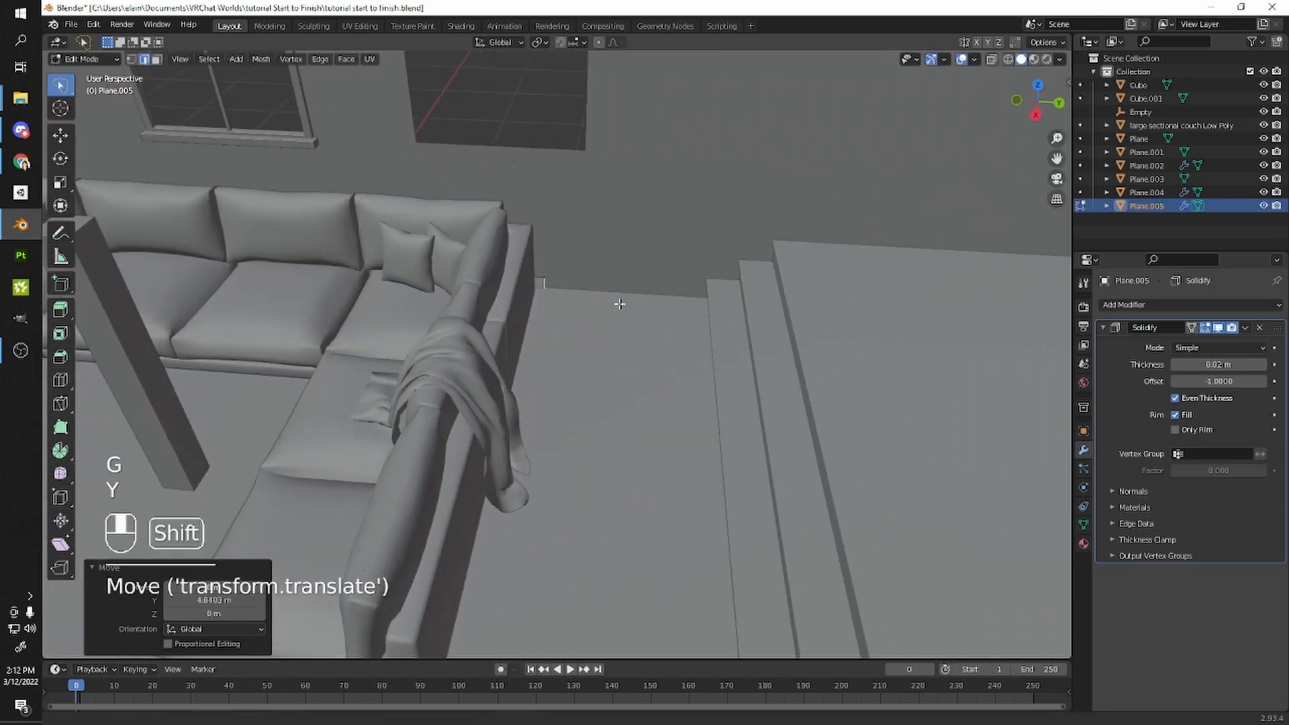
click(758, 311)
shift+middle_drag(757, 311, 614, 351)
scroll(635, 351, up, 3)
shift+middle_drag(615, 350, 656, 401)
scroll(682, 412, down, 1)
scroll(656, 401, down, 1)
scroll(656, 401, up, 1)
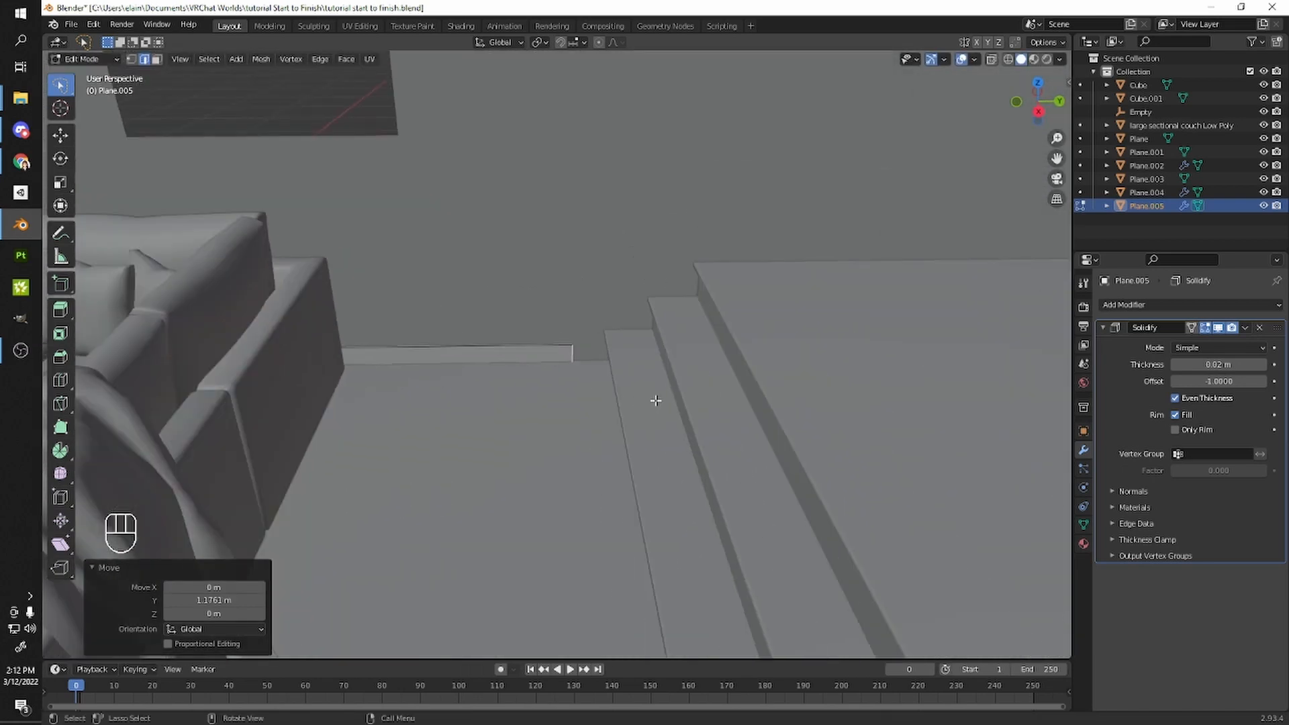
- Extrude the baseboard's end edge about 0.98 m along Y and raise it about 0.6 m along Z to follow the steps
key(e)
key(y)
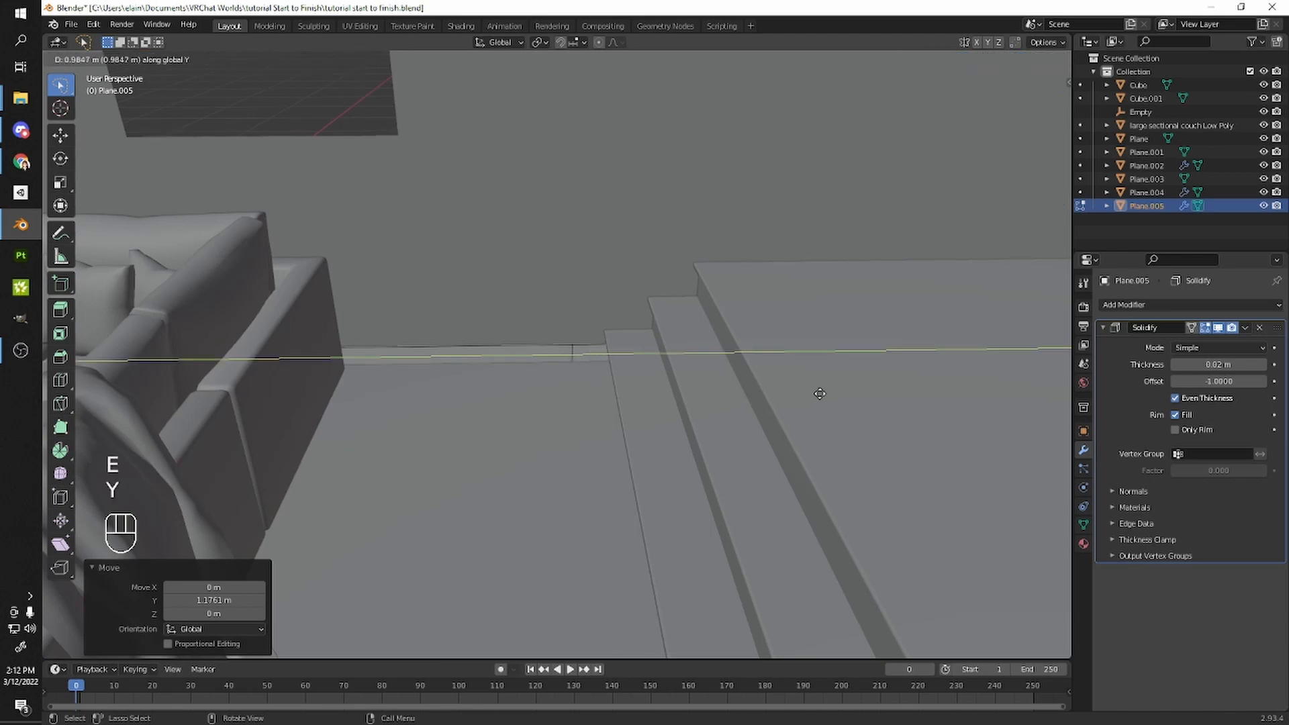
click(820, 394)
shift+middle_drag(820, 393, 783, 394)
key(shift+z)
key(shift+z)
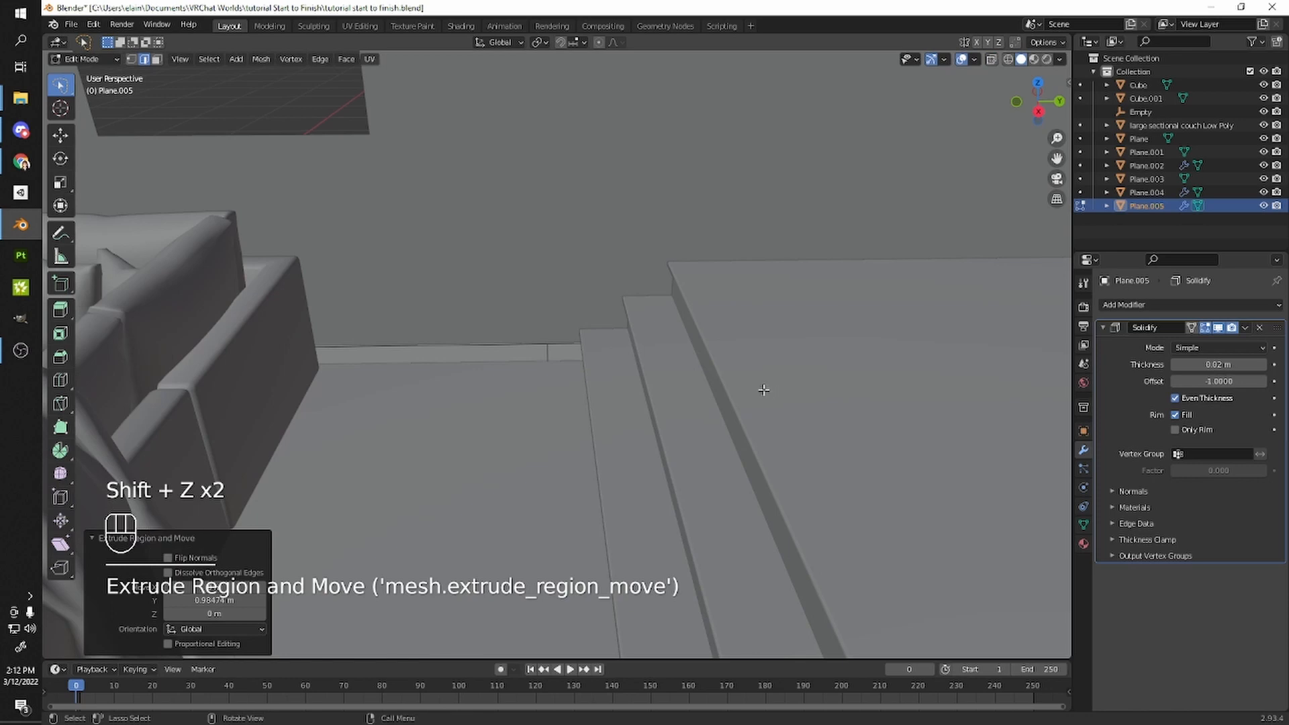
key(g)
key(z)
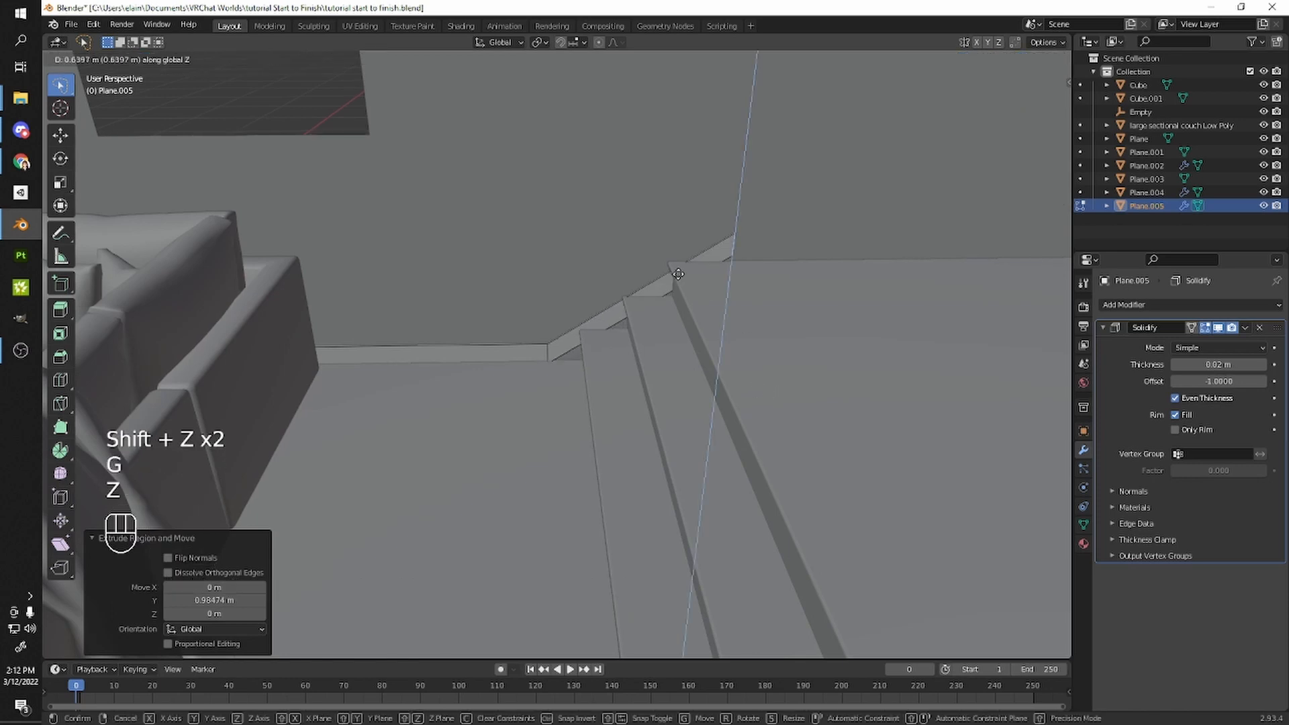
click(675, 284)
- Move the raised end edge about -0.14 m along Y and adjust its height to fit the top step
key(g)
key(y)
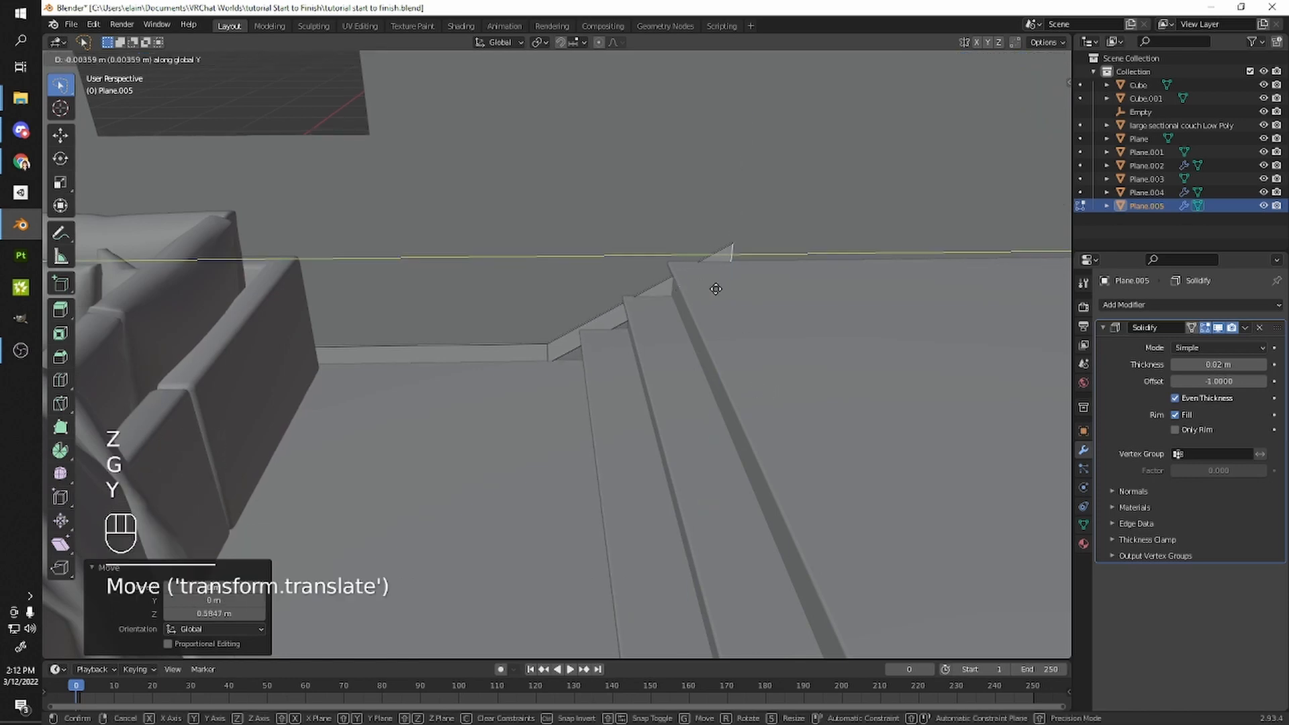
click(692, 291)
key(g)
key(z)
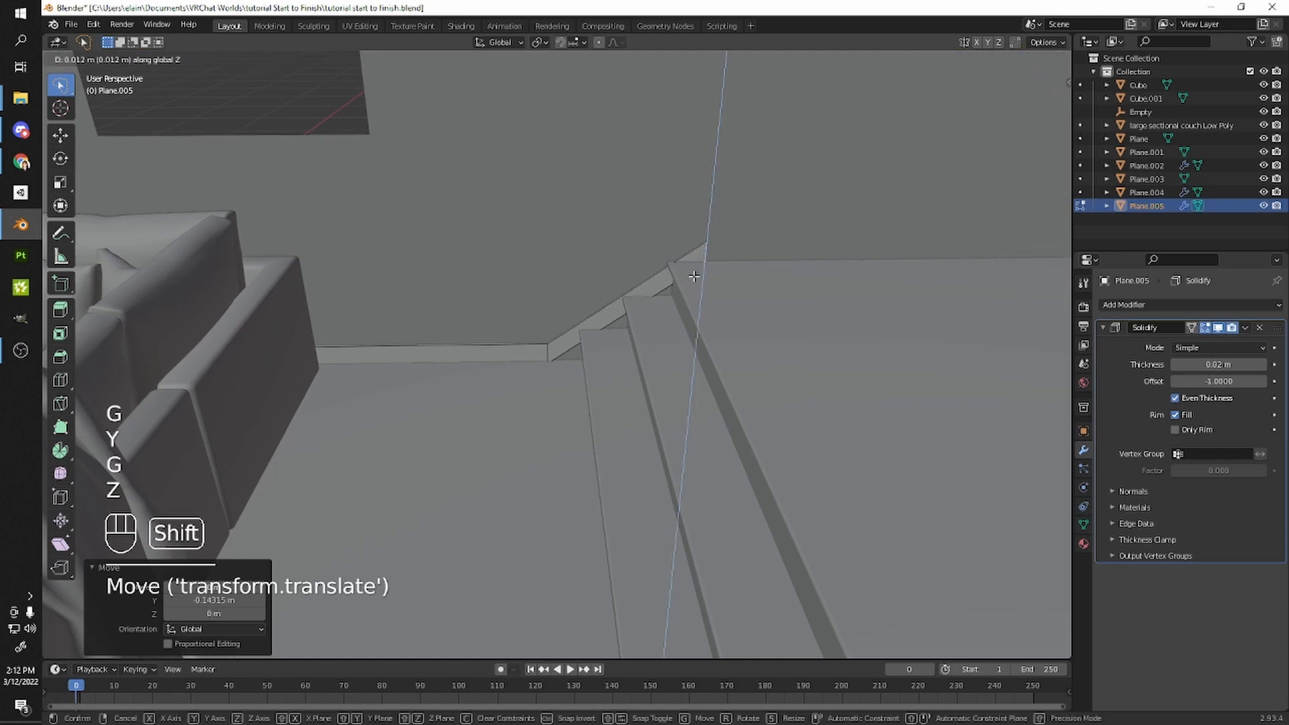
click(668, 293)
- Extrude the sloped baseboard's lower edge downward along Z to close the gaps beside the steps
click(682, 296)
mouse_move(682, 296)
middle_down()
mouse_move(714, 279)
mouse_move(696, 280)
middle_up()
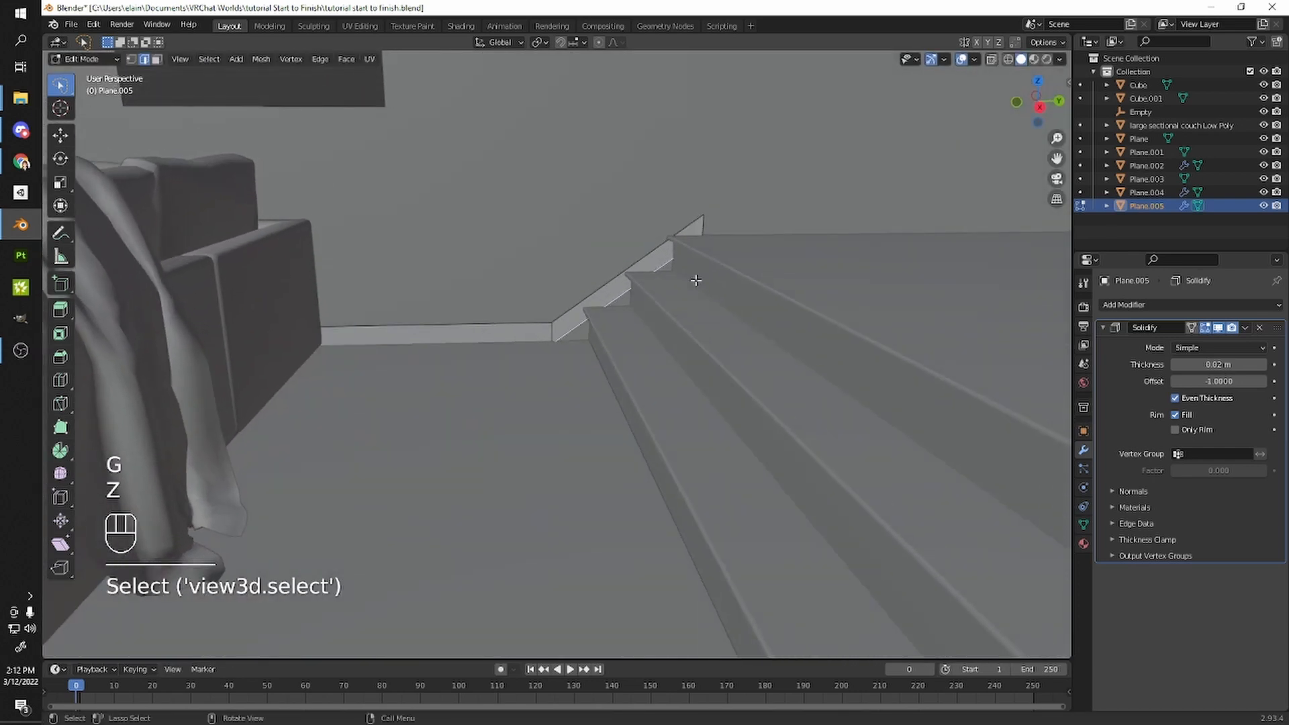
key(e)
key(z)
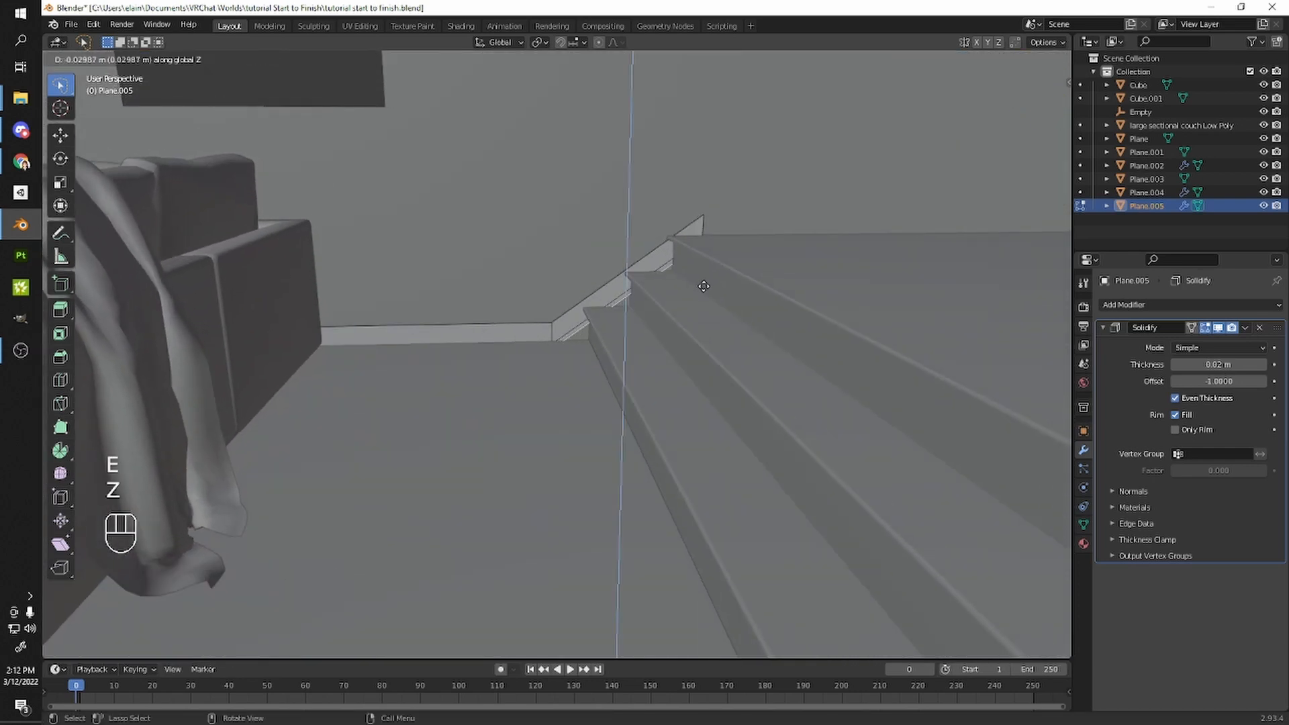
click(705, 352)
middle_drag(705, 351, 719, 362)
- Select the end edge at the top of the slope and move it about -0.10 m along Y
shift+click(710, 243)
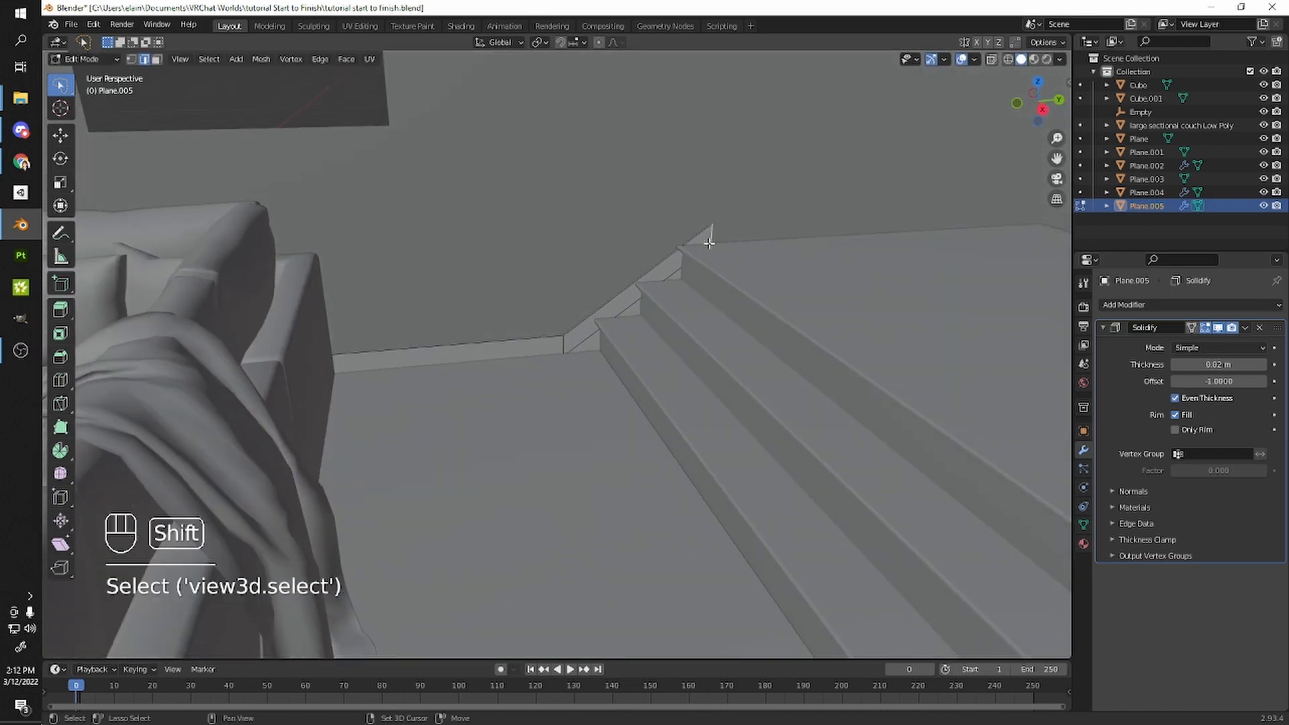
key(shift+z)
key(shift+z)
key(g)
key(y)
key(x)
key(y)
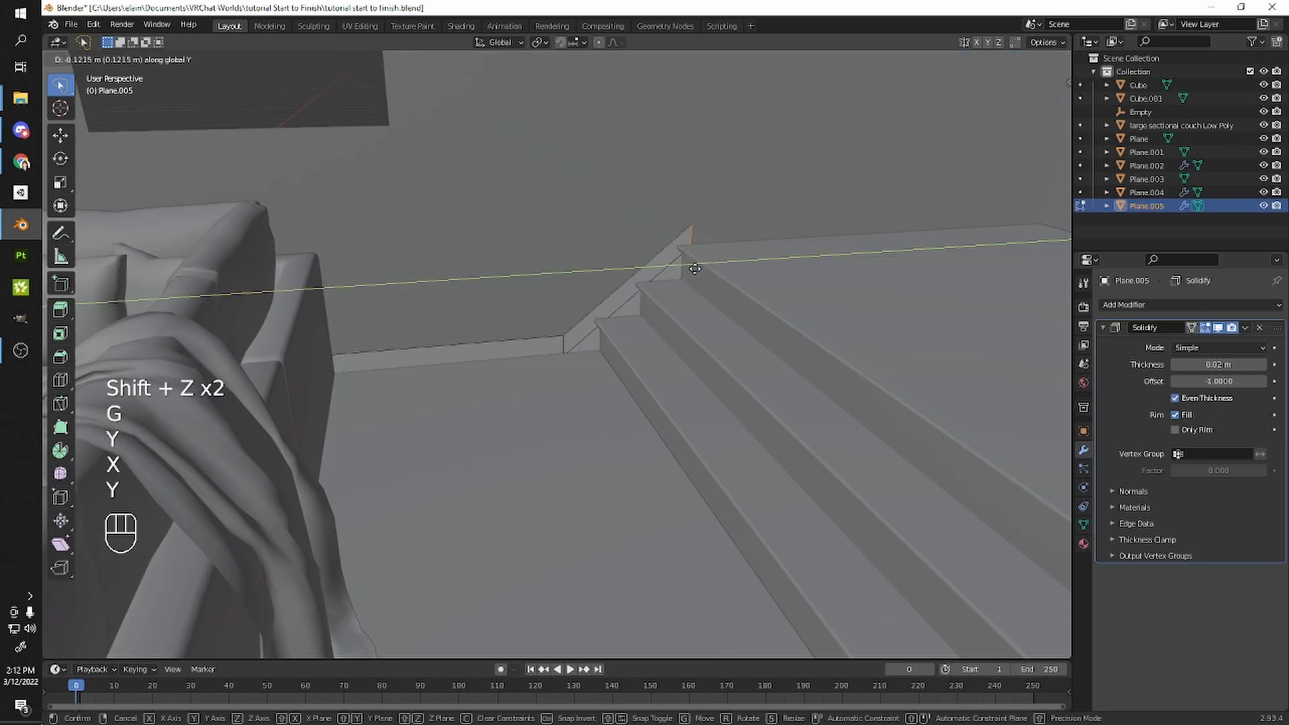
click(688, 249)
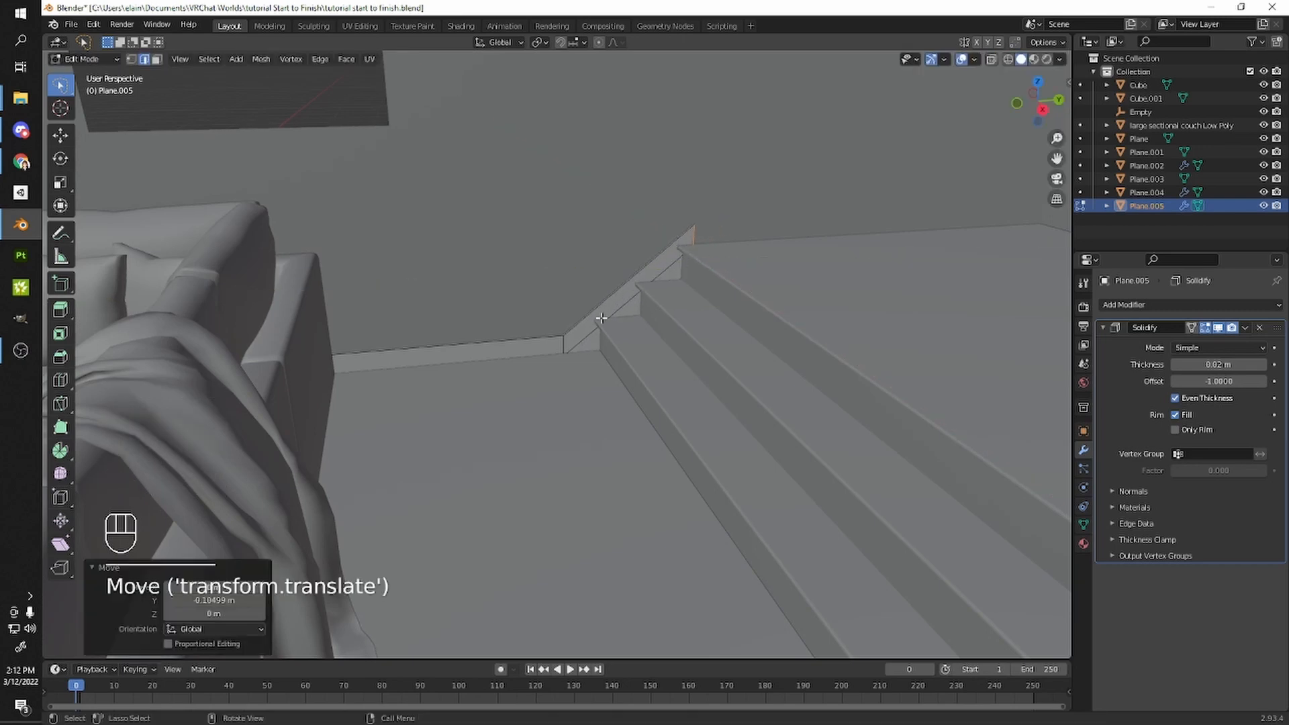
- Extrude the upper end edge along Y over the raised platform and fit it into the room corner
scroll(665, 259, up, 3)
middle_drag(671, 263, 549, 394)
mouse_move(621, 330)
middle_down()
mouse_move(694, 354)
mouse_move(547, 339)
mouse_move(573, 274)
mouse_move(538, 242)
mouse_move(560, 298)
middle_up()
click(693, 353)
key(shift+z)
key(shift+z)
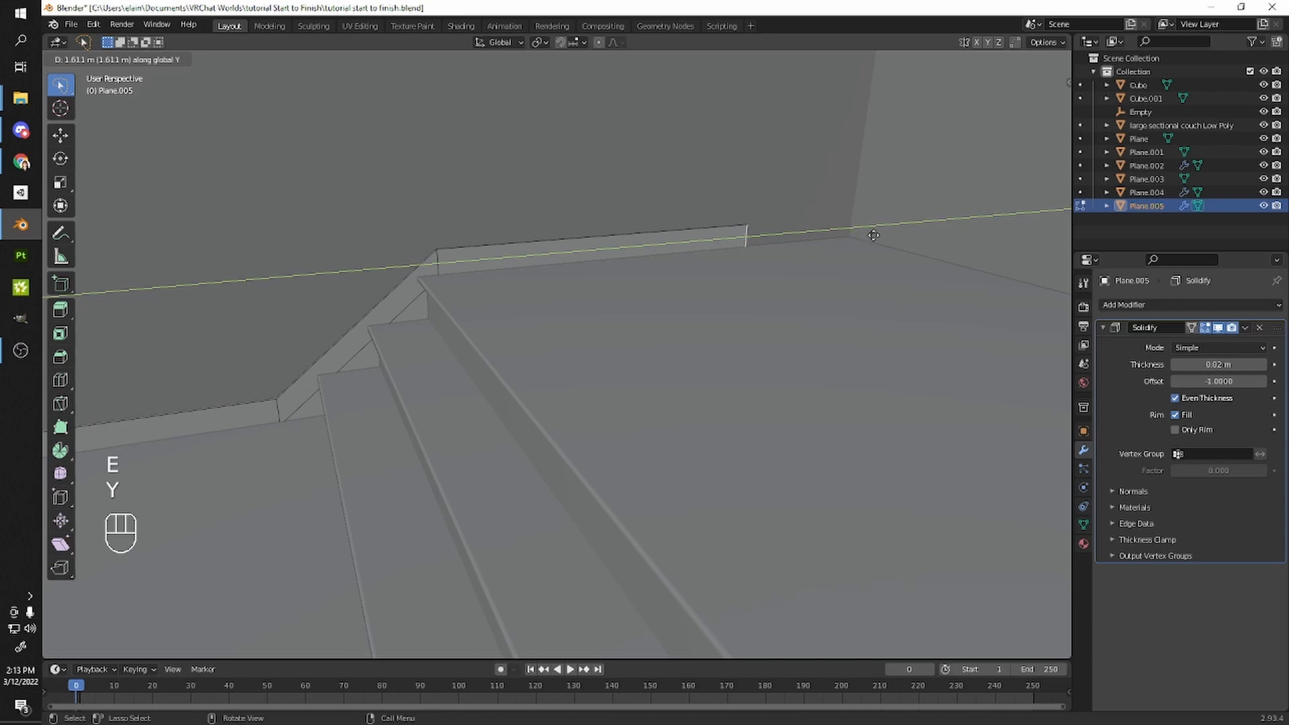
click(952, 222)
shift+middle_drag(846, 260, 580, 386)
scroll(643, 348, up, 3)
key(g)
key(y)
click(606, 375)
key(e)
key(x)
click(692, 444)
key(ctrl+z)
- Move the end edge of the baseboard's opposite run along X, close to the far room corner
middle_drag(483, 323, 631, 339)
shift+middle_drag(631, 339, 544, 376)
scroll(705, 357, down, 4)
shift+middle_drag(544, 376, 702, 366)
scroll(771, 363, up, 4)
shift+middle_drag(701, 365, 1007, 374)
key(KP_Decimal)
scroll(564, 377, down, 10)
middle_drag(618, 377, 523, 382)
shift+middle_drag(523, 382, 856, 391)
scroll(856, 392, down, 3)
key(g)
key(y)
key(x)
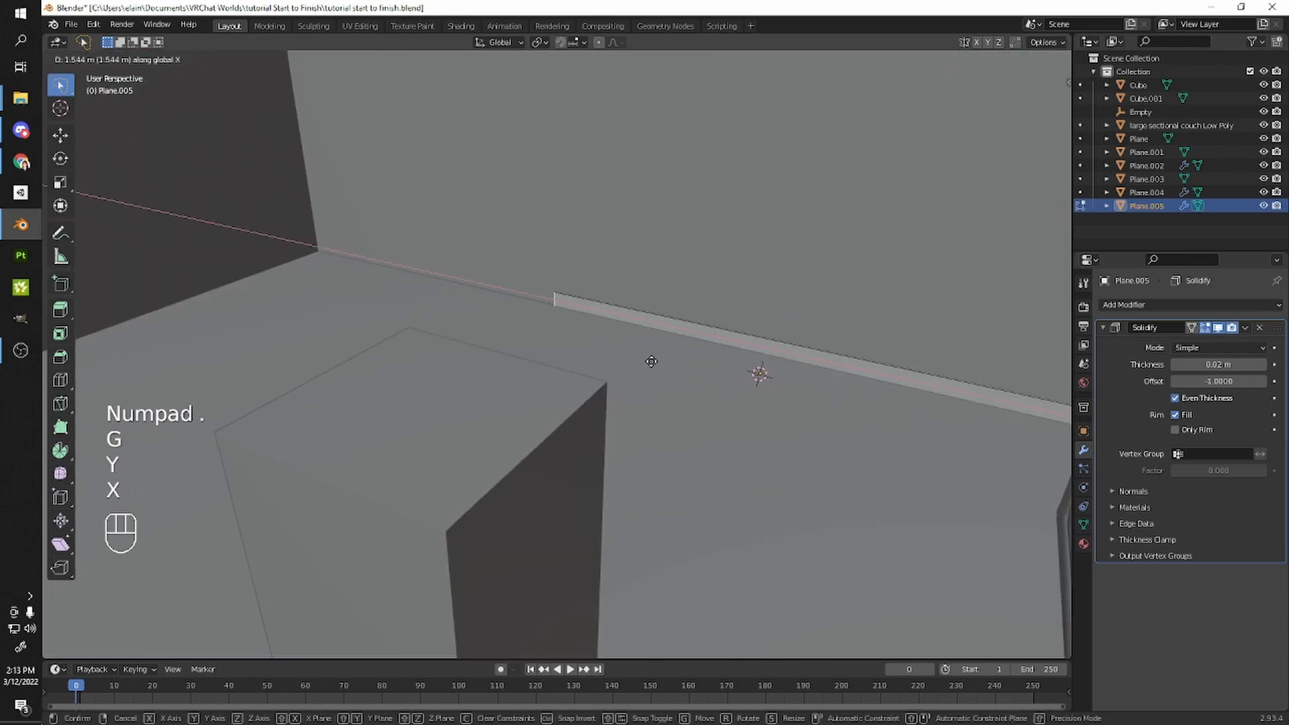
click(432, 329)
- Move the same end edge further along X to fit it exactly into the room corner
key(KP_Decimal)
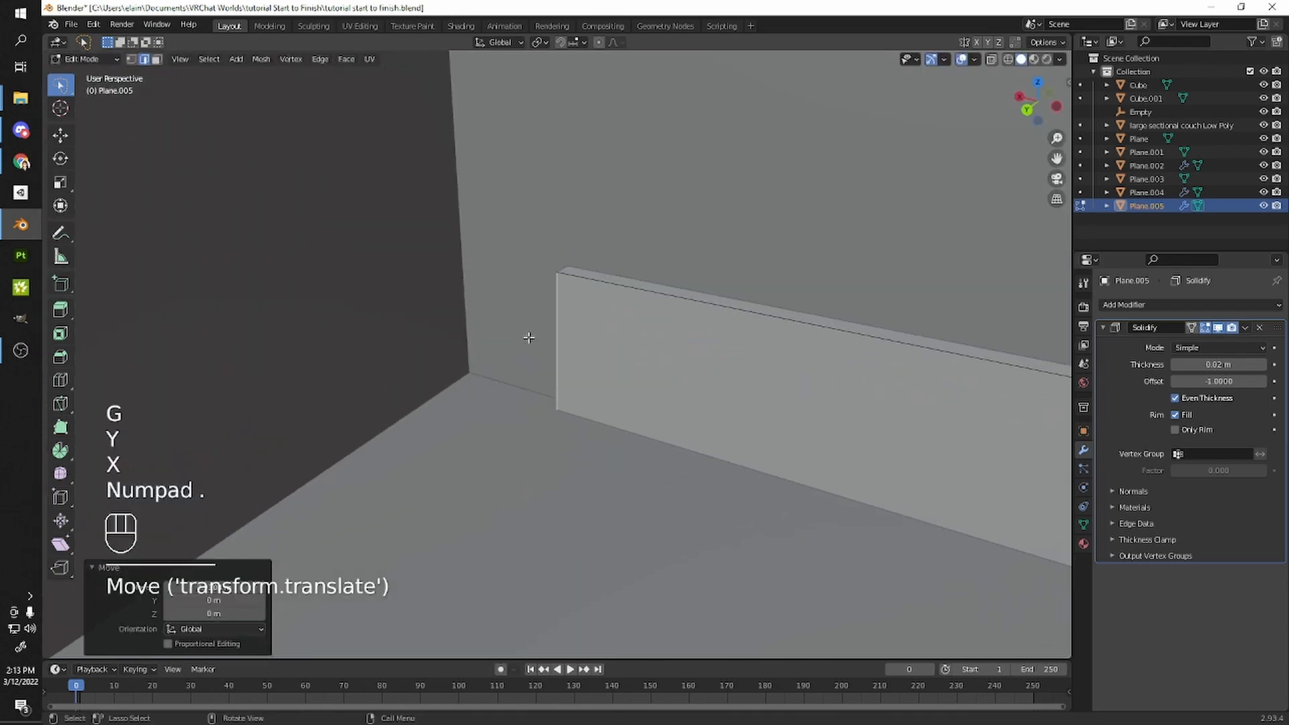
key(g)
key(x)
click(526, 341)
- Extrude the corner edge and move it along Y to run the baseboard along the opposite wall to the steps
scroll(527, 340, down, 14)
middle_drag(590, 343, 728, 340)
scroll(725, 328, up, 4)
key(e)
click(651, 335)
key(g)
key(y)
click(212, 388)
- Add the window-wall baseboard's edge at the foot of the slope to the selection and align both edges by scaling to 0 along Y
middle_drag(212, 389, 697, 175)
shift+click(650, 159)
key(shift+z)
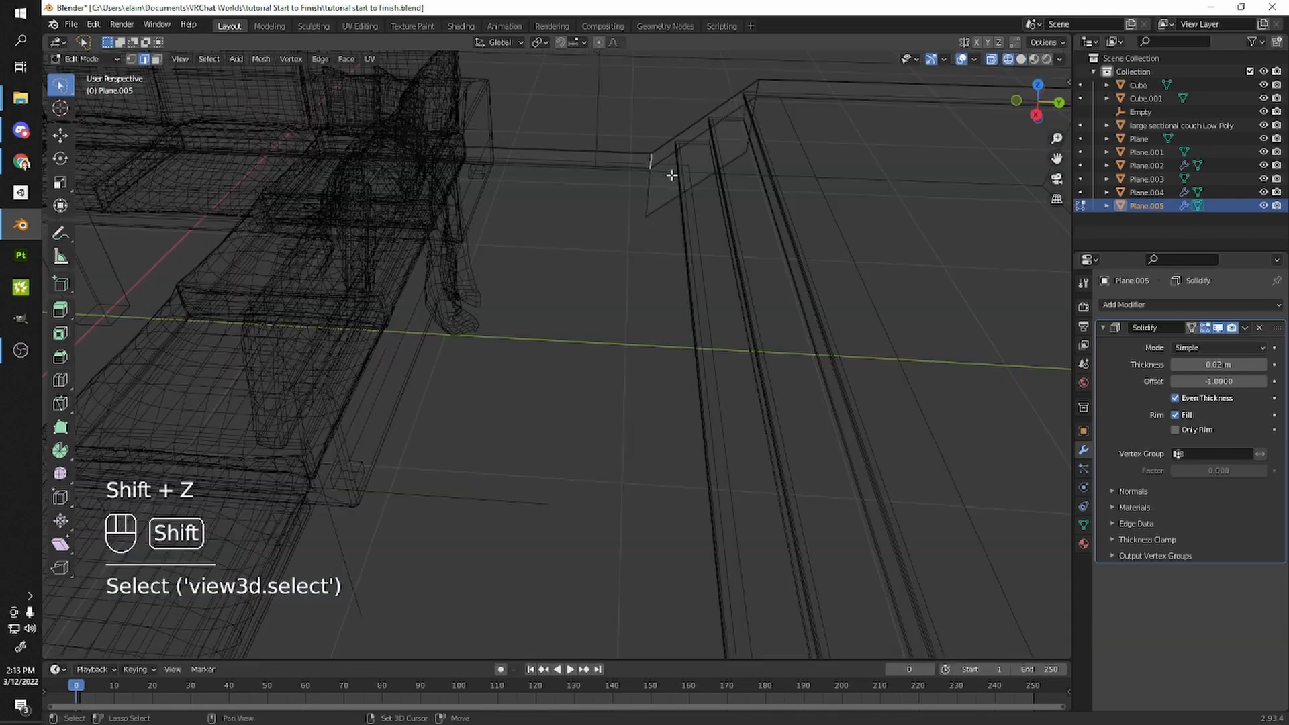
middle_drag(644, 269, 739, 296)
middle_drag(739, 295, 626, 362)
scroll(633, 331, down, 4)
key(s)
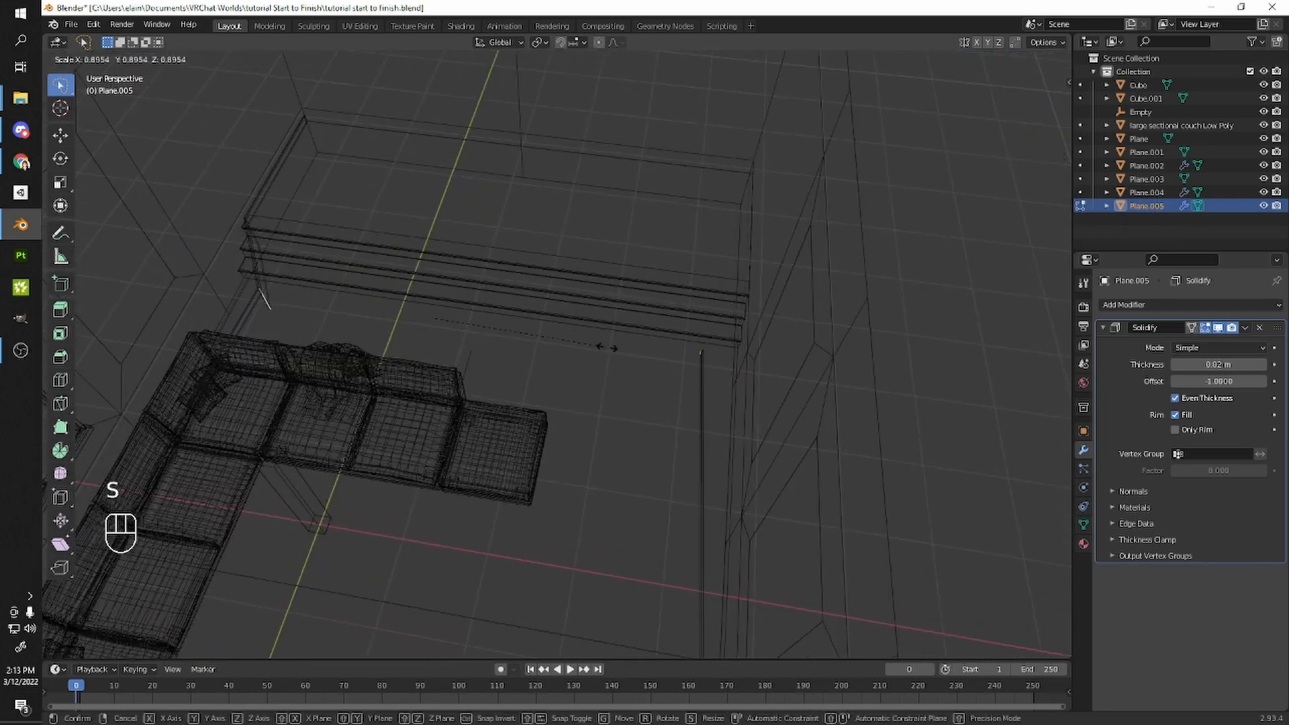
key(y)
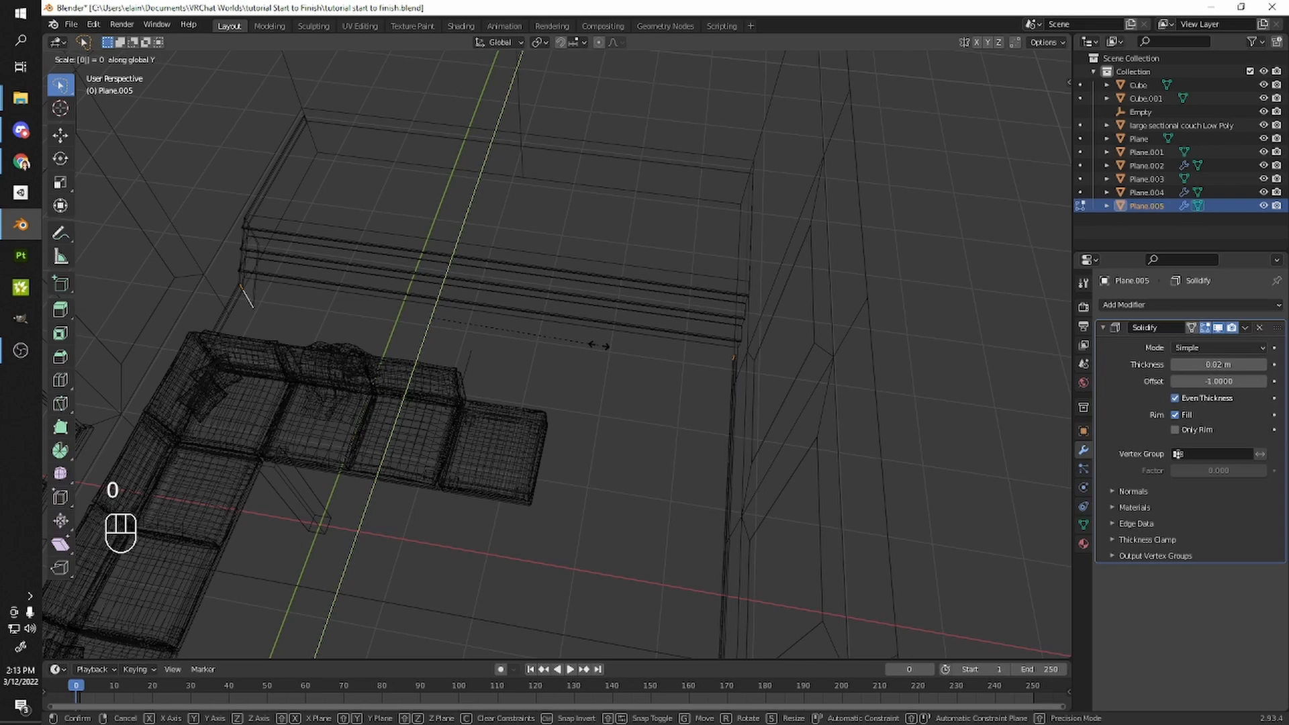
key(KP_Enter)
- Extrude the opposite-wall baseboard's end edge about 0.86 m along Y and raise it along Z to follow the steps
mouse_move(636, 334)
shift+middle_down()
mouse_move(653, 354)
mouse_move(671, 351)
mouse_move(524, 354)
mouse_move(739, 336)
mouse_move(497, 331)
mouse_move(708, 355)
shift+middle_up()
key(shift+z)
click(535, 336)
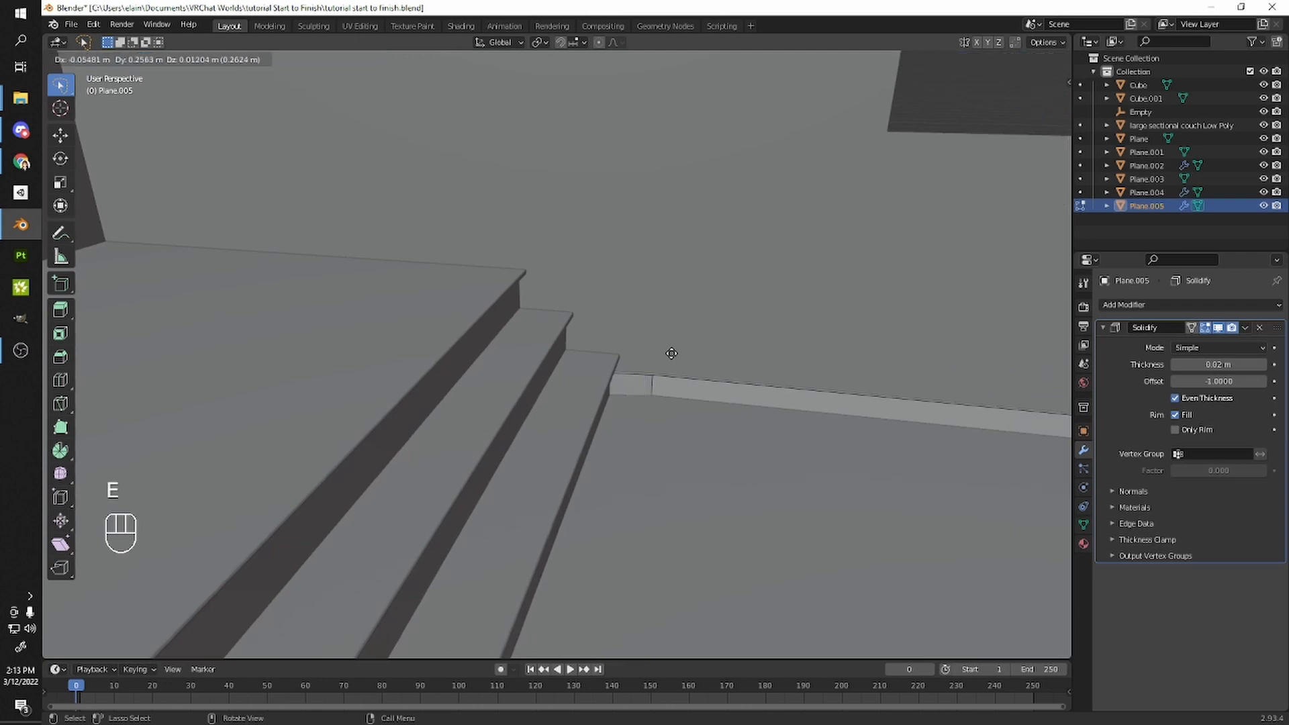
click(574, 341)
key(g)
key(z)
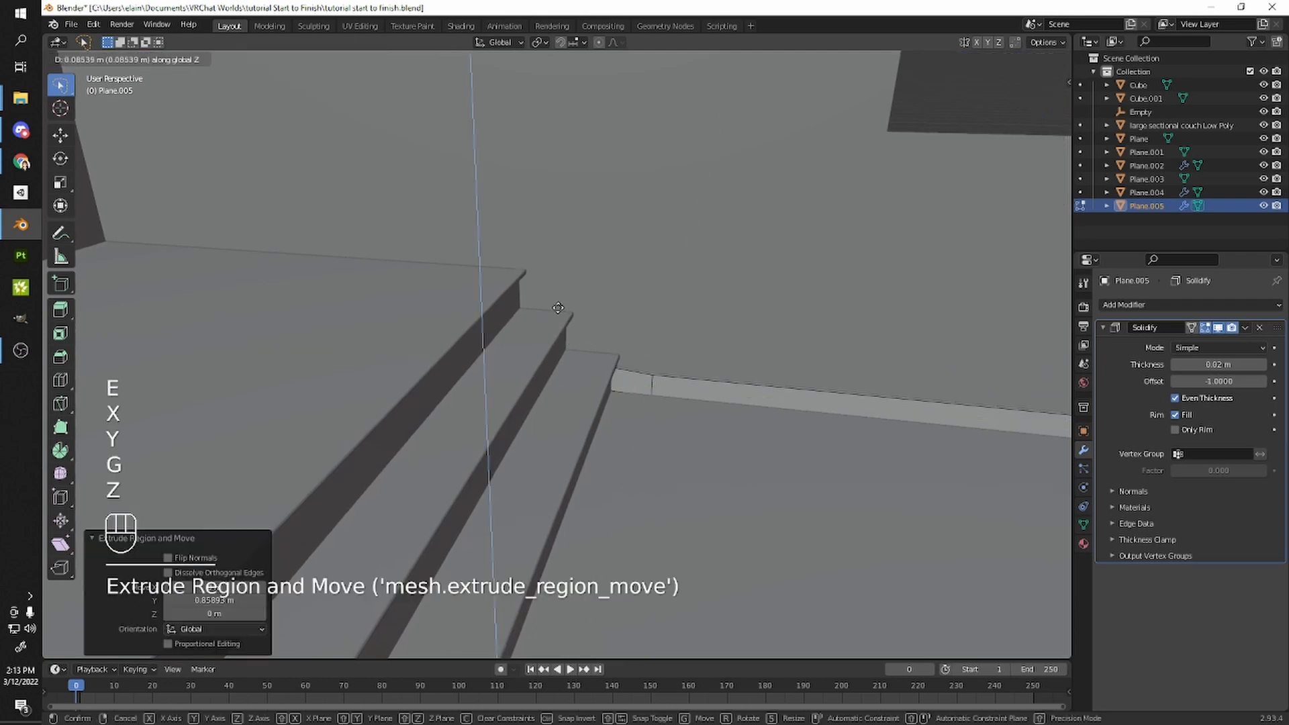
click(578, 226)
- Move the raised edge on the opposite wall about -0.16 m along Y
middle_drag(573, 230, 656, 336)
key(g)
key(y)
click(618, 299)
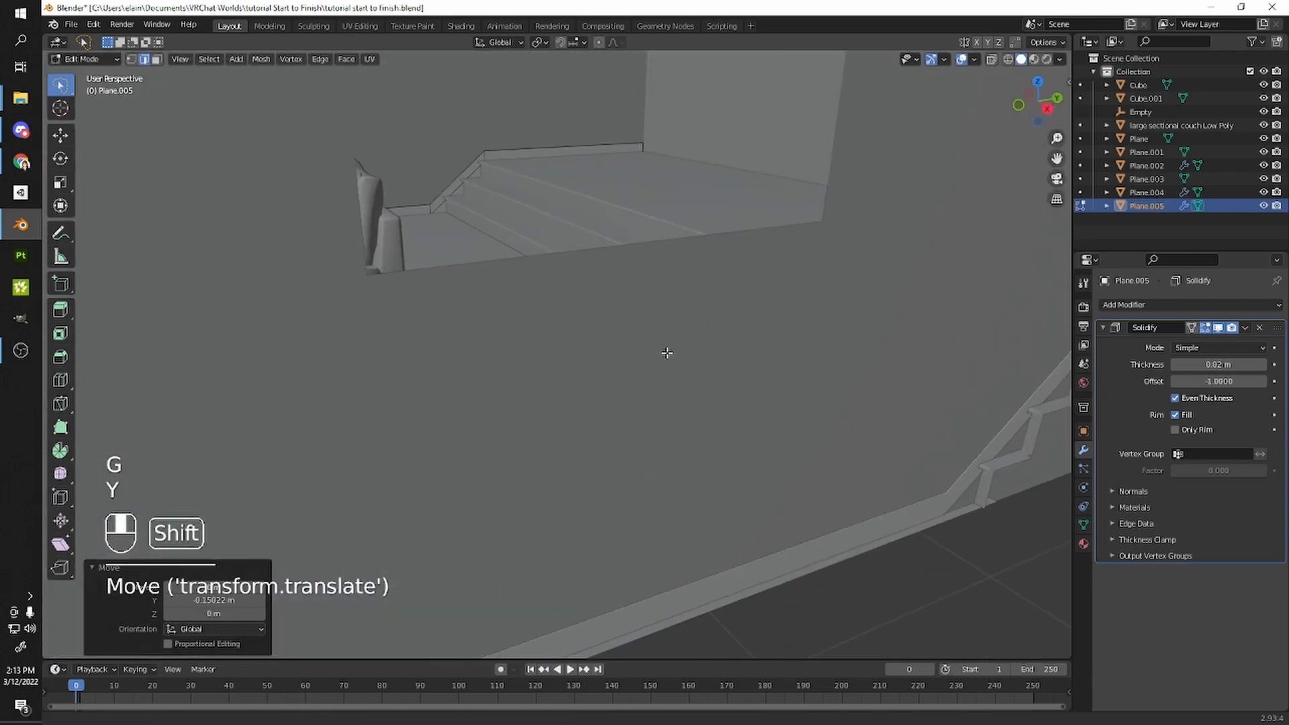
- Add the matching slope-top edge on the window wall to the selection and scale both edges to 0 along Y
key(shift+z)
shift+click(518, 198)
middle_drag(624, 228, 684, 311)
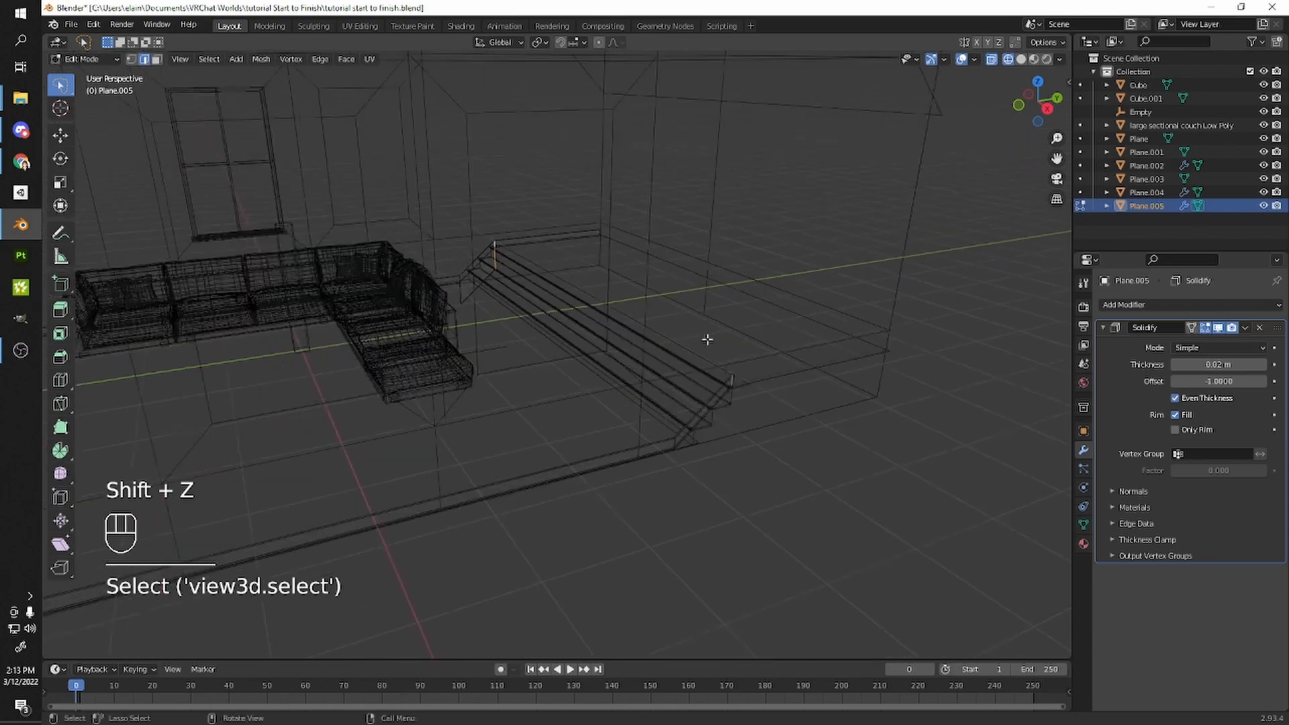
key(s)
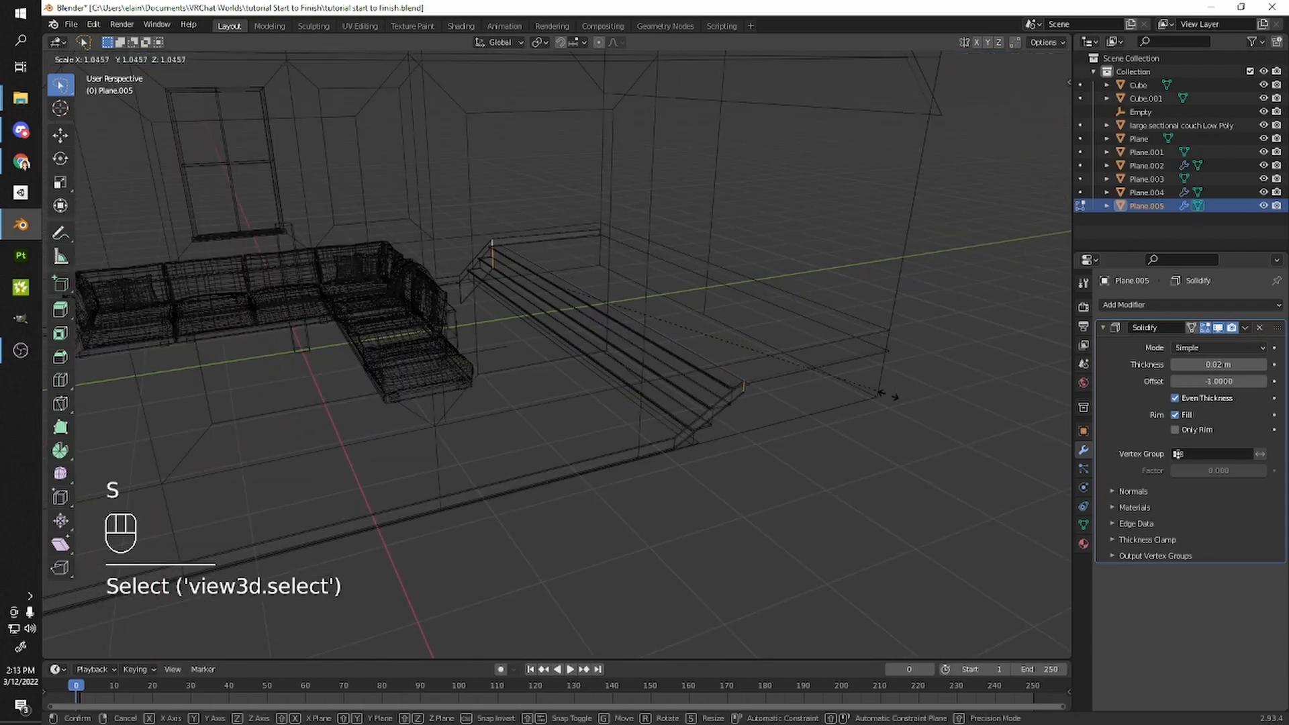
key(y)
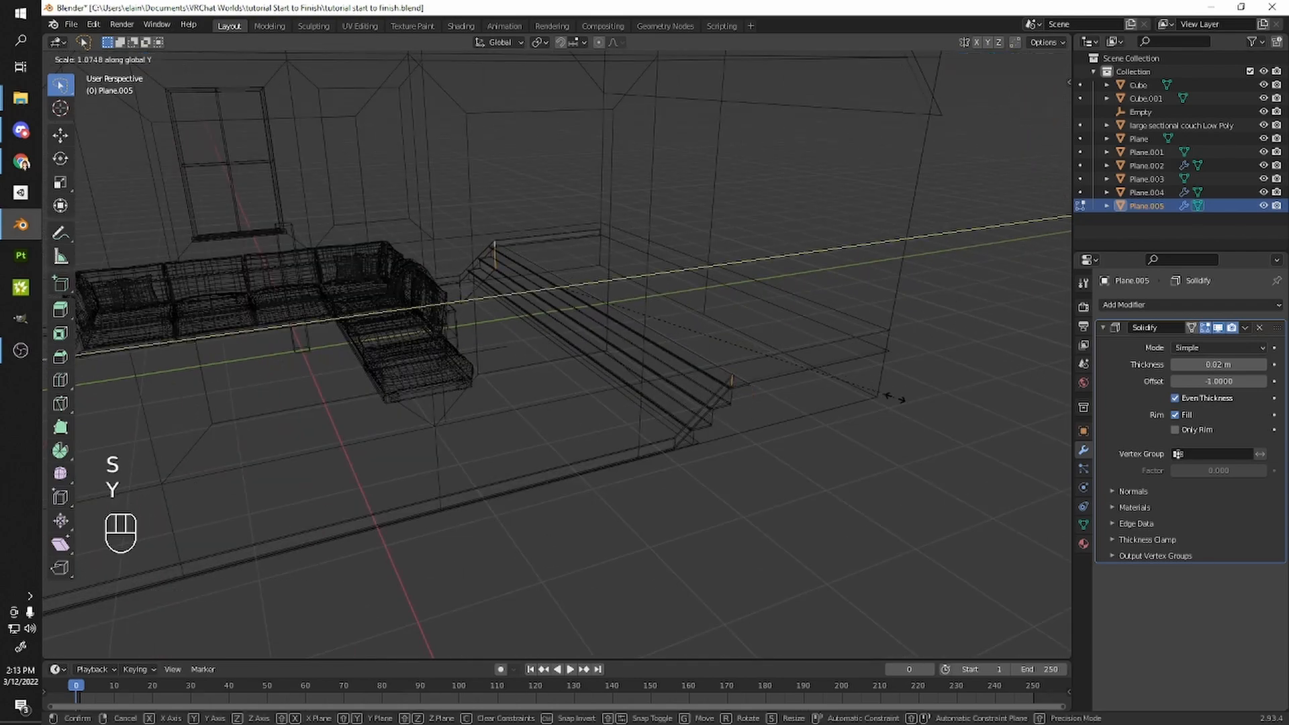
key(0)
key(KP_Enter)
- Extrude the lower edge of the opposite wall's sloped baseboard downward along Z to close the gaps beside the steps
key(shift+z)
mouse_move(830, 346)
shift+middle_down()
mouse_move(584, 345)
mouse_move(794, 349)
shift+middle_up()
scroll(794, 348, up, 6)
middle_drag(526, 383, 624, 386)
shift+middle_drag(624, 386, 727, 389)
scroll(727, 389, down, 1)
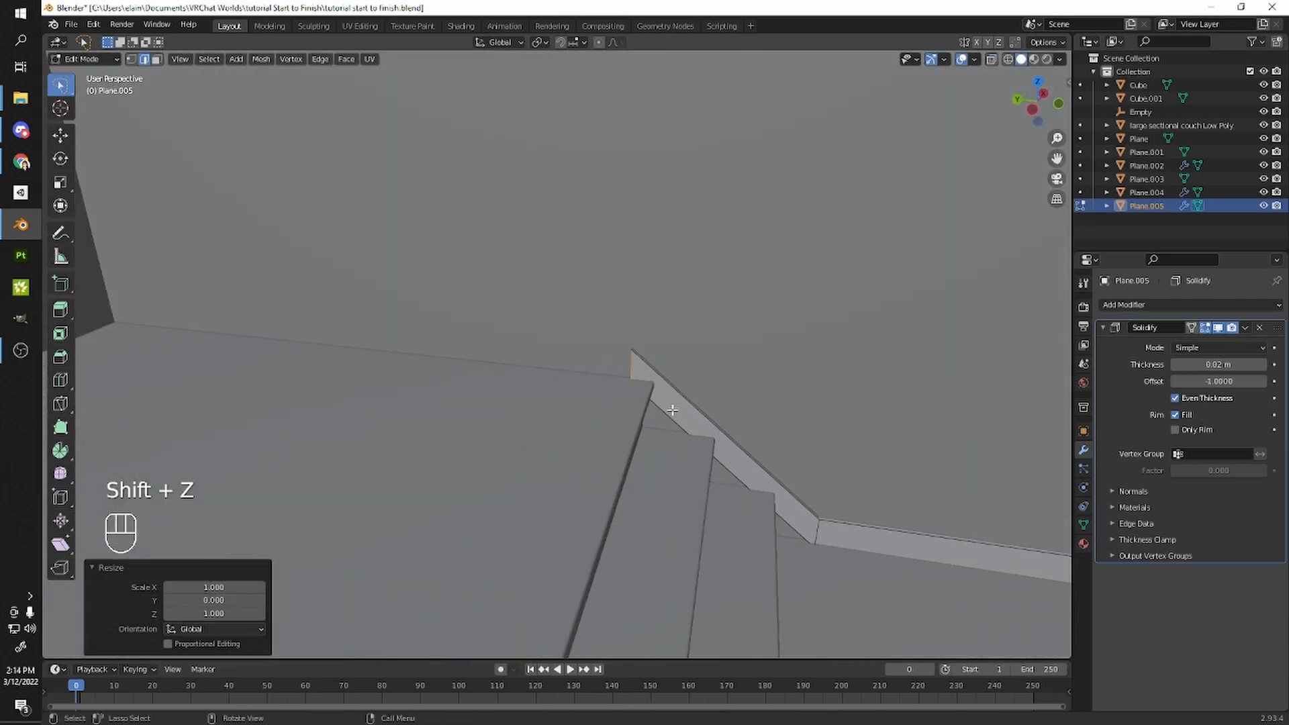
click(702, 445)
scroll(703, 445, down, 1)
shift+middle_drag(662, 426, 659, 295)
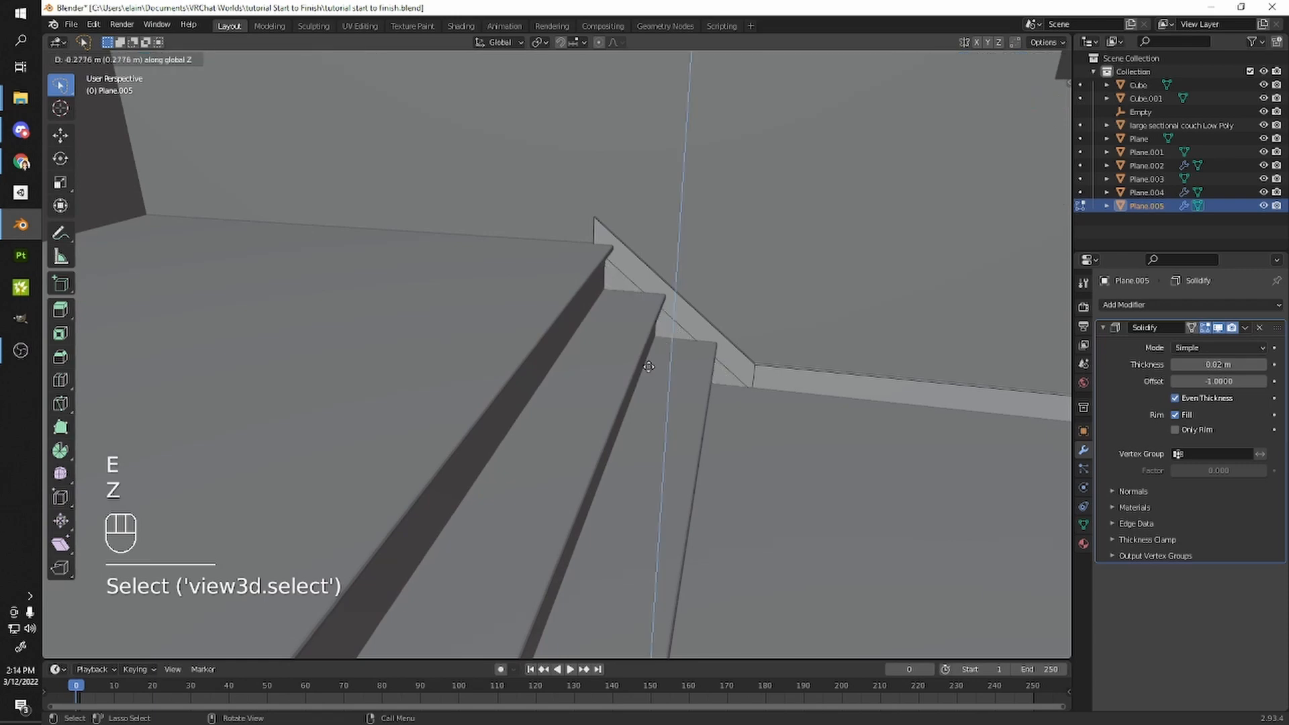
click(643, 389)
- Extrude the slope's upper end edge along Y over the platform and fit it into the back corner
click(583, 221)
shift+middle_drag(645, 303, 856, 370)
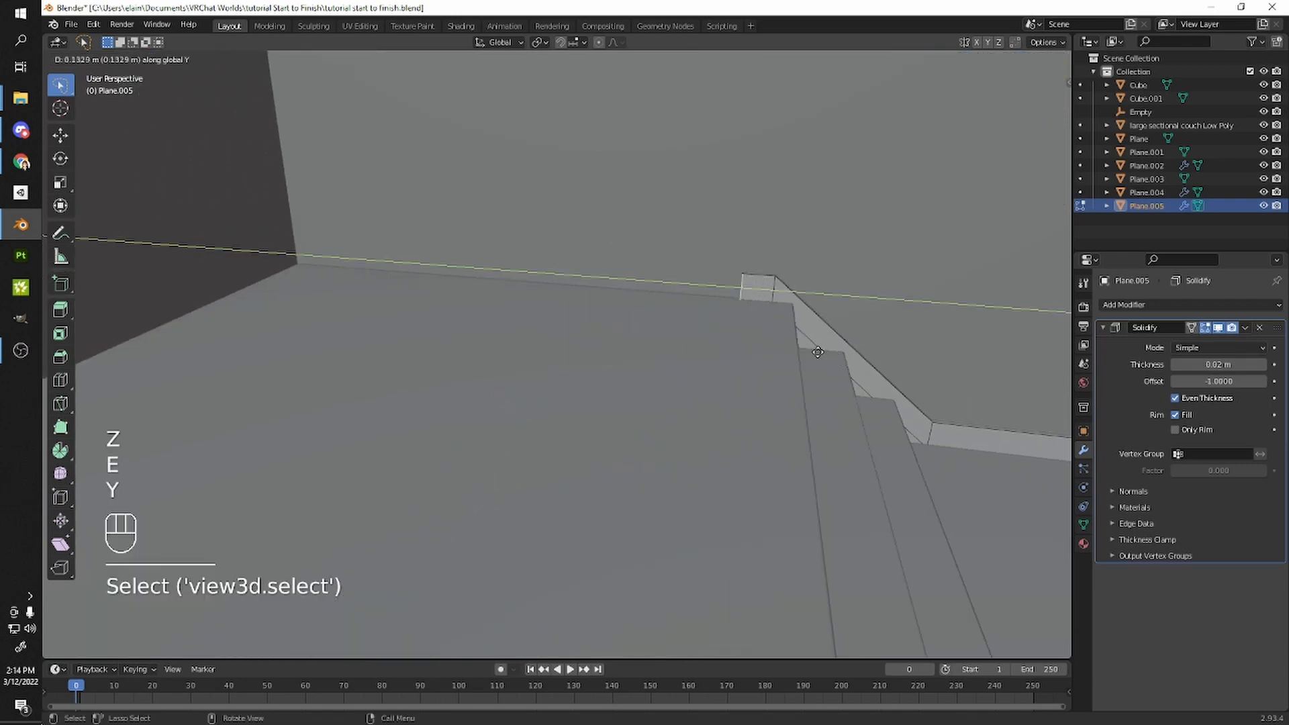
click(521, 314)
key(shift+z)
key(shift+z)
shift+middle_drag(495, 308, 713, 294)
key(g)
key(y)
click(489, 317)
- Select the baseboard end edges in both back corners and align them by scaling to 0 along Y
middle_drag(488, 317, 734, 338)
click(704, 293)
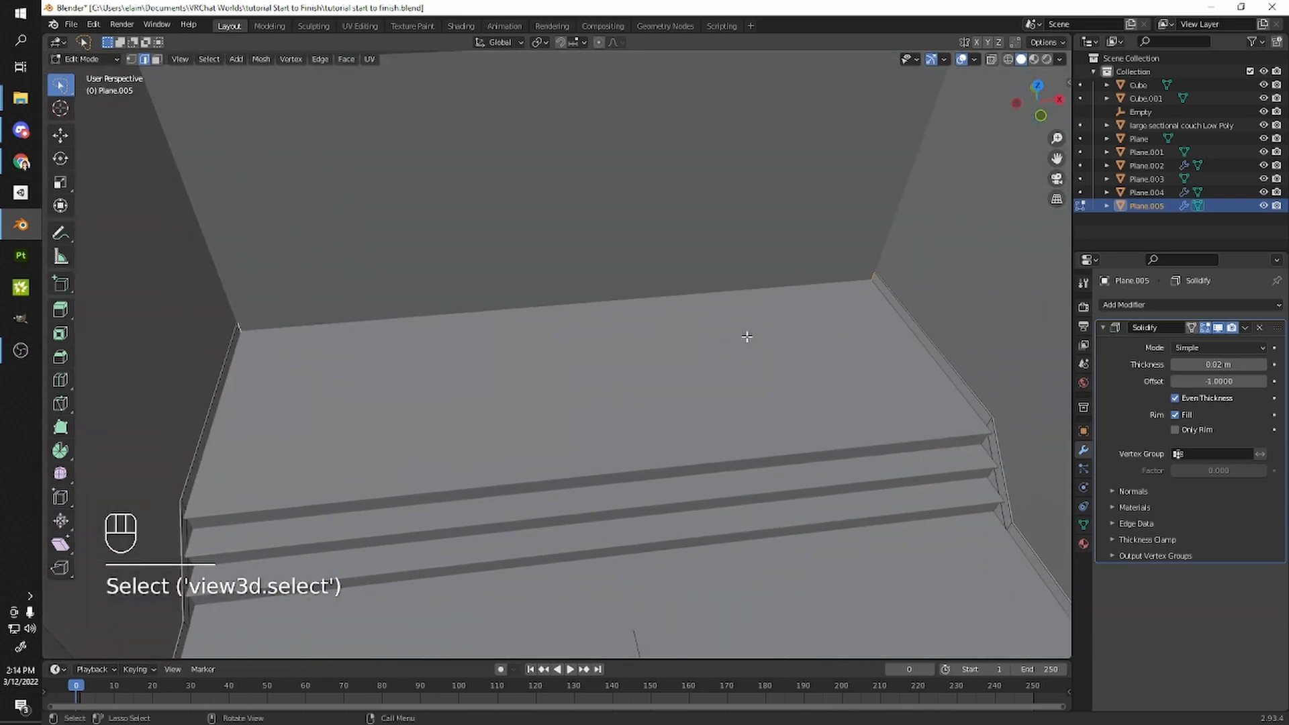
key(shift+z)
key(s)
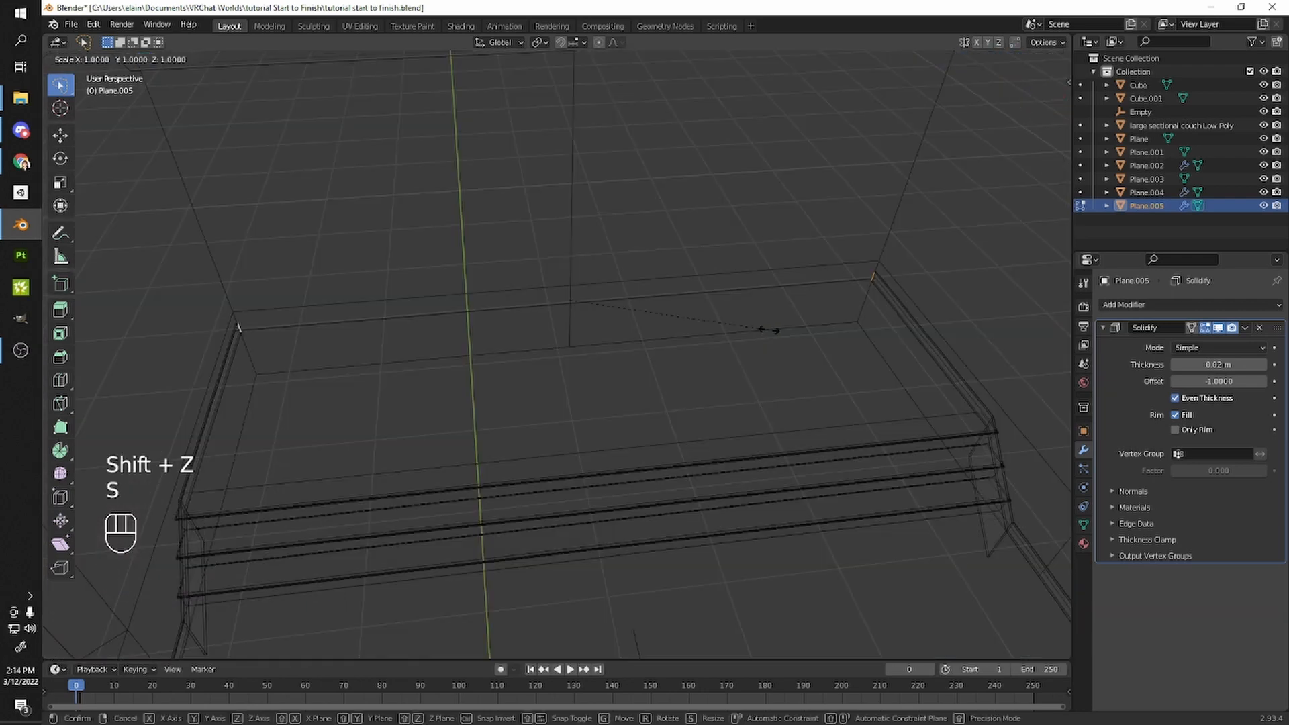
key(KP_Enter)
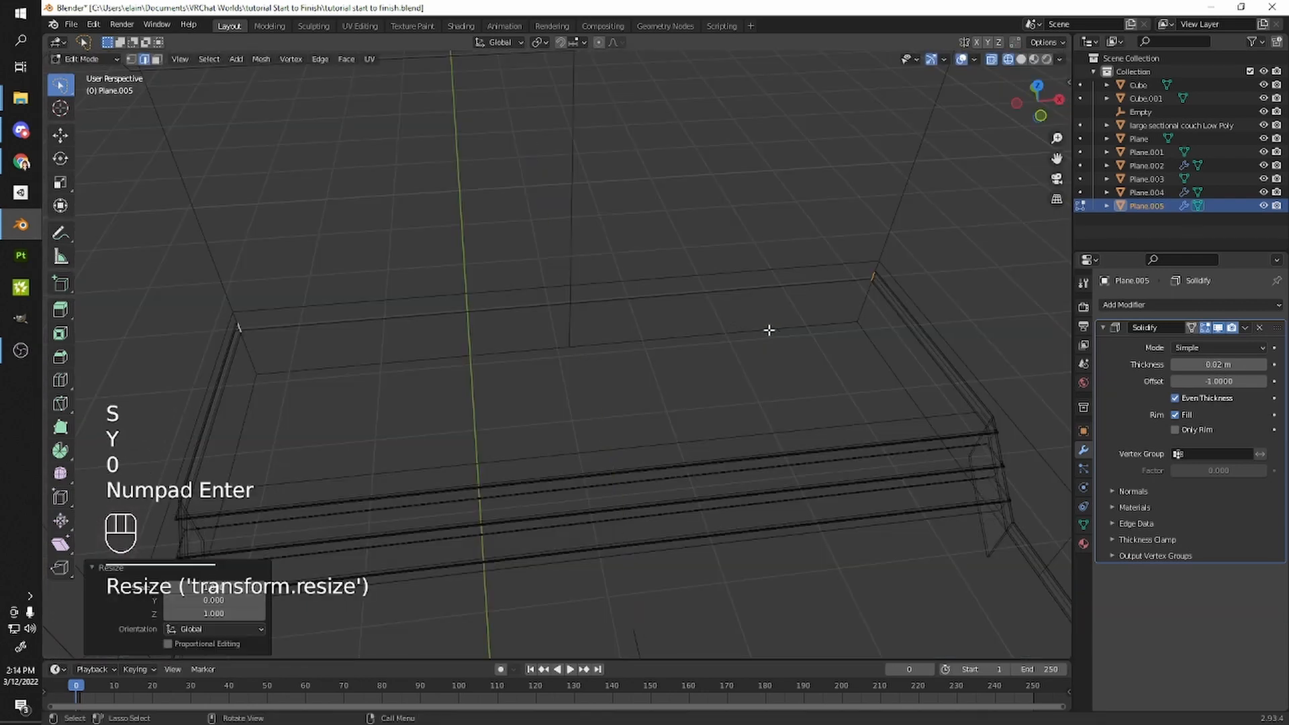
- Fill a baseboard face between the two corner edges, shift it slightly along Y onto the back wall, and leave Edit Mode
mouse_move(770, 329)
middle_down()
mouse_move(755, 337)
mouse_move(685, 239)
mouse_move(616, 269)
mouse_move(783, 311)
mouse_move(625, 274)
middle_up()
key(f)
key(shift+z)
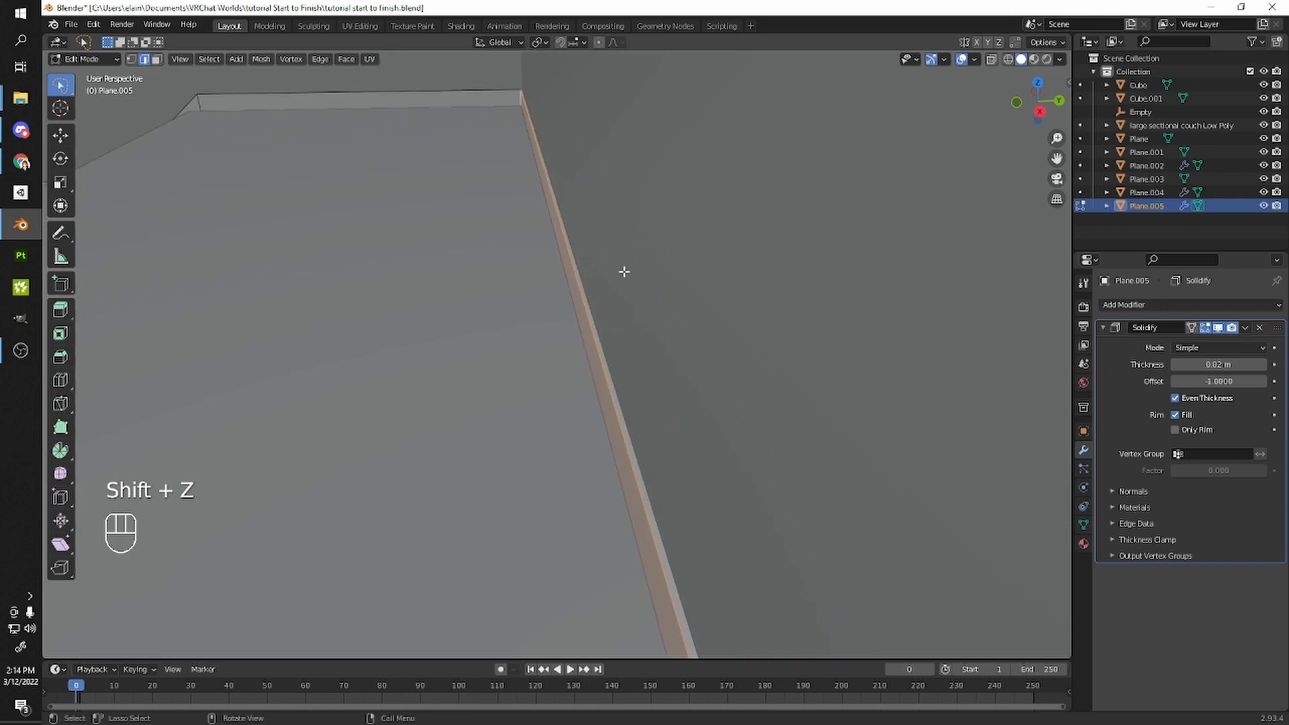
key(g)
key(y)
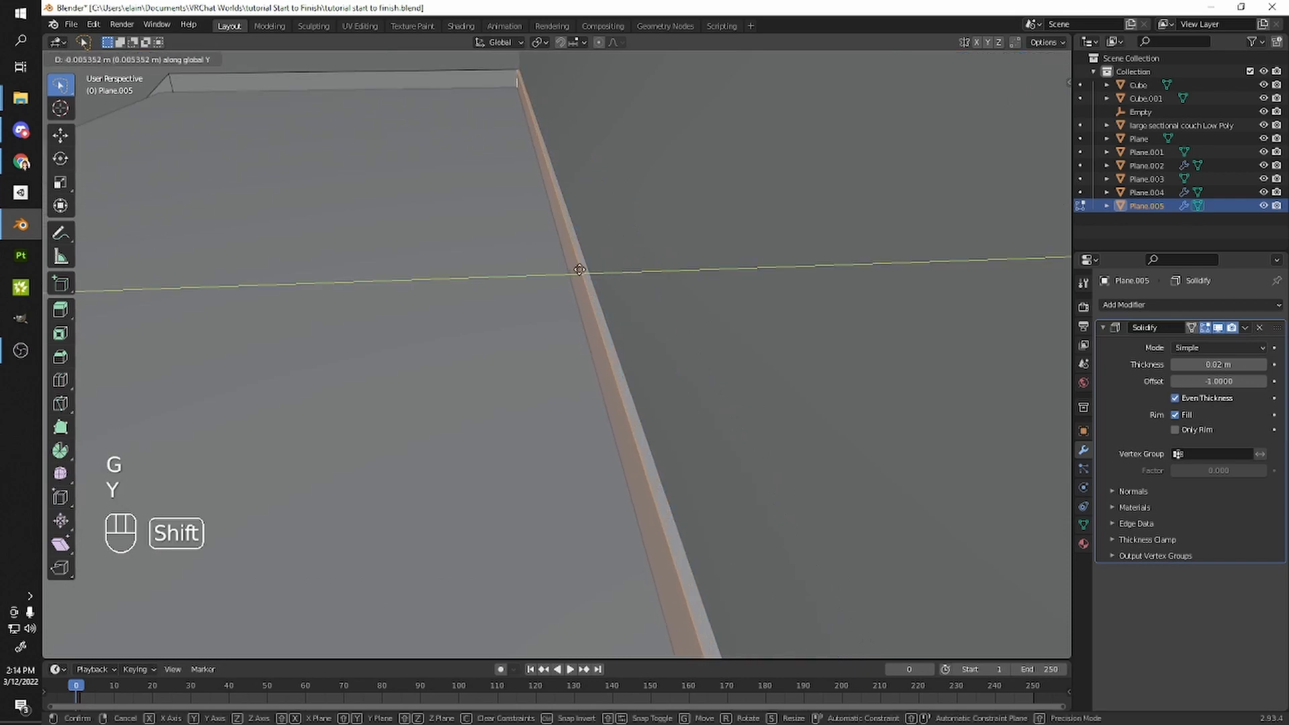
click(564, 273)
key(Tab)
- Examine the room's baseboards and walls from inside and outside
scroll(699, 224, down, 10)
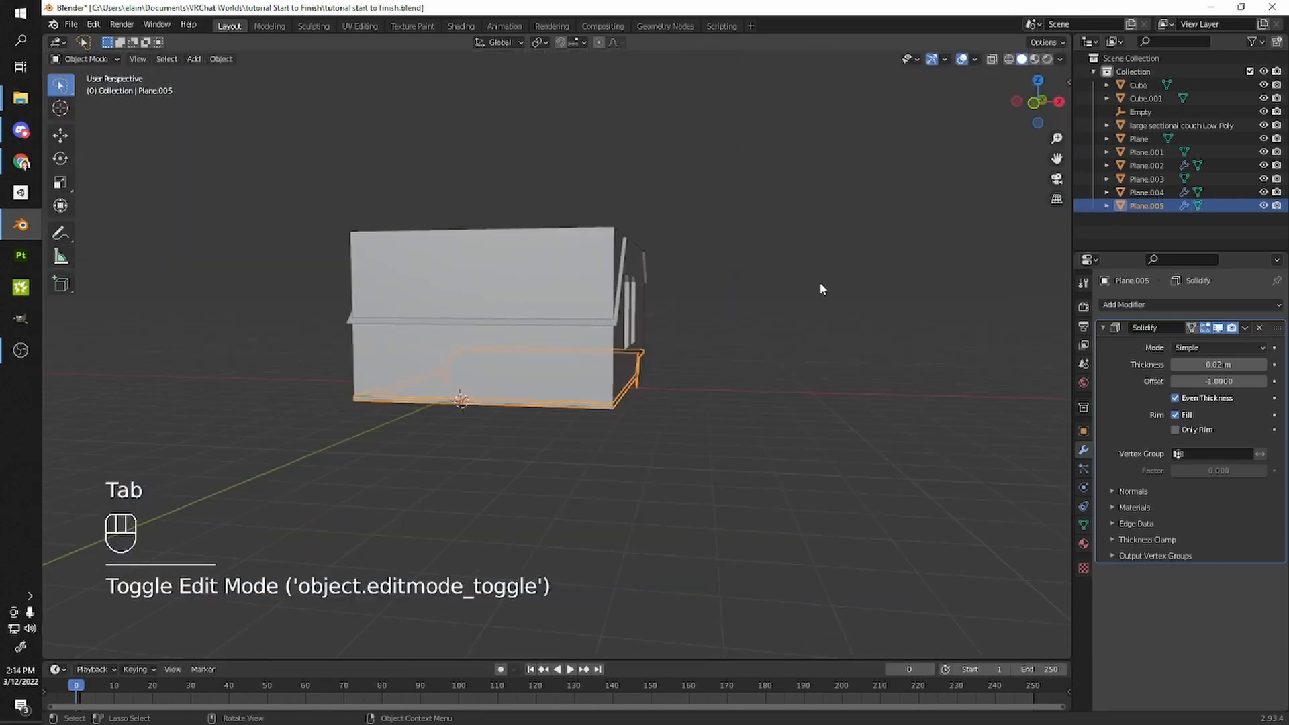
click(821, 287)
scroll(691, 279, up, 10)
middle_drag(691, 280, 431, 305)
scroll(763, 277, up, 3)
scroll(431, 305, down, 10)
click(582, 349)
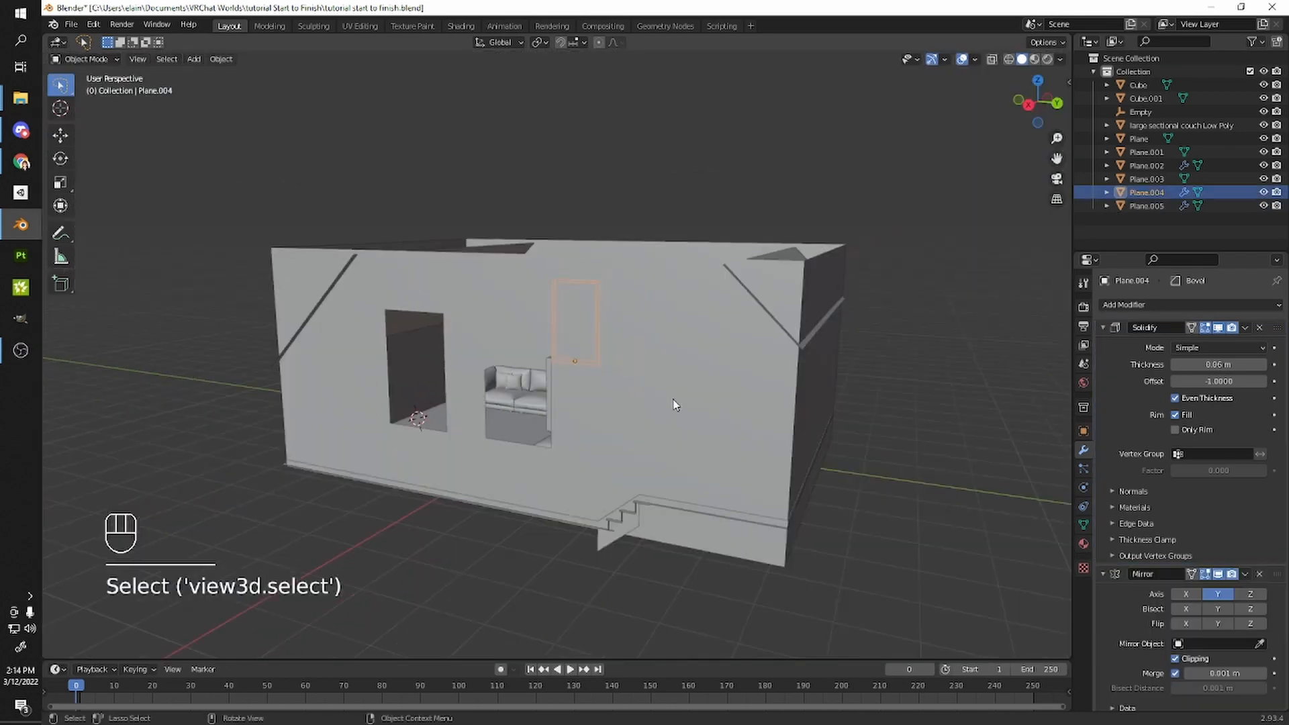
middle_drag(694, 400, 616, 403)
- Edit the slanted ceiling object and fill a flat ceiling face between the upper edges of its two slopes
click(437, 360)
middle_drag(437, 361, 482, 392)
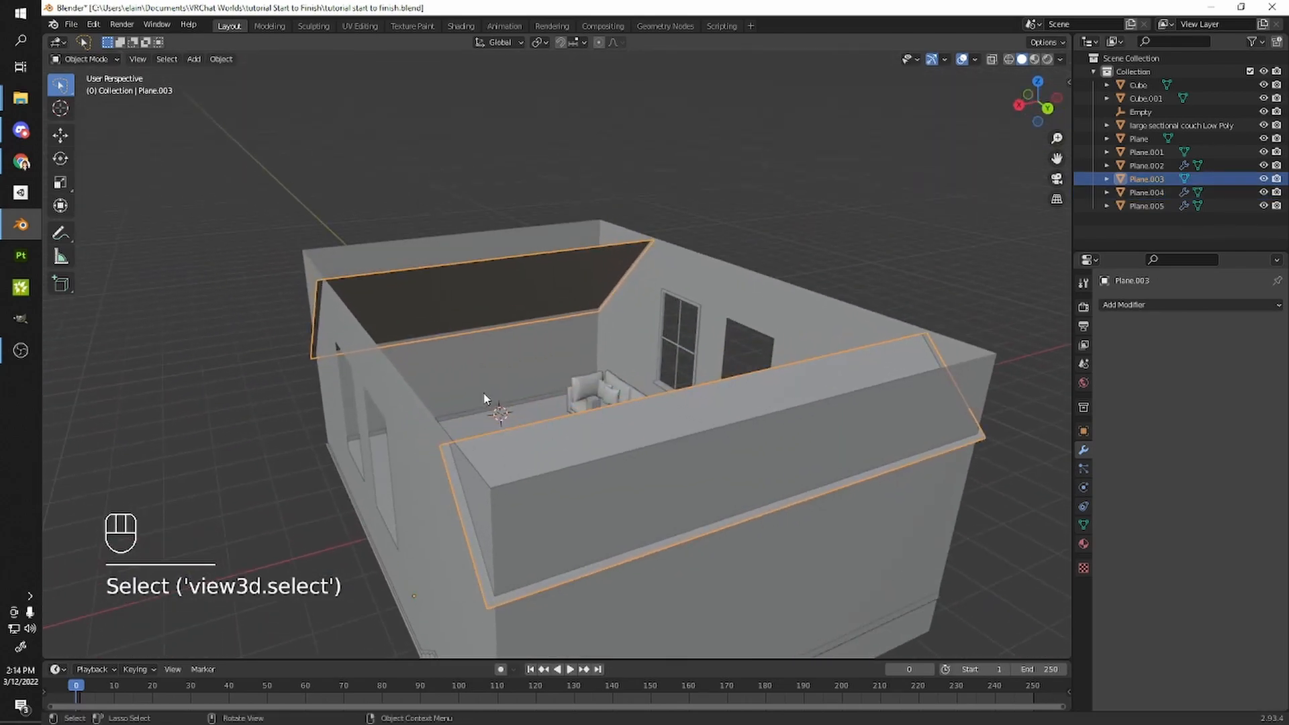
key(Tab)
middle_drag(561, 310, 709, 292)
middle_drag(759, 230, 590, 296)
key(f)
- Edit the slanted ceiling object and select its flat ceiling face in face select mode
click(612, 232)
scroll(612, 231, down, 8)
scroll(591, 296, up, 8)
click(644, 241)
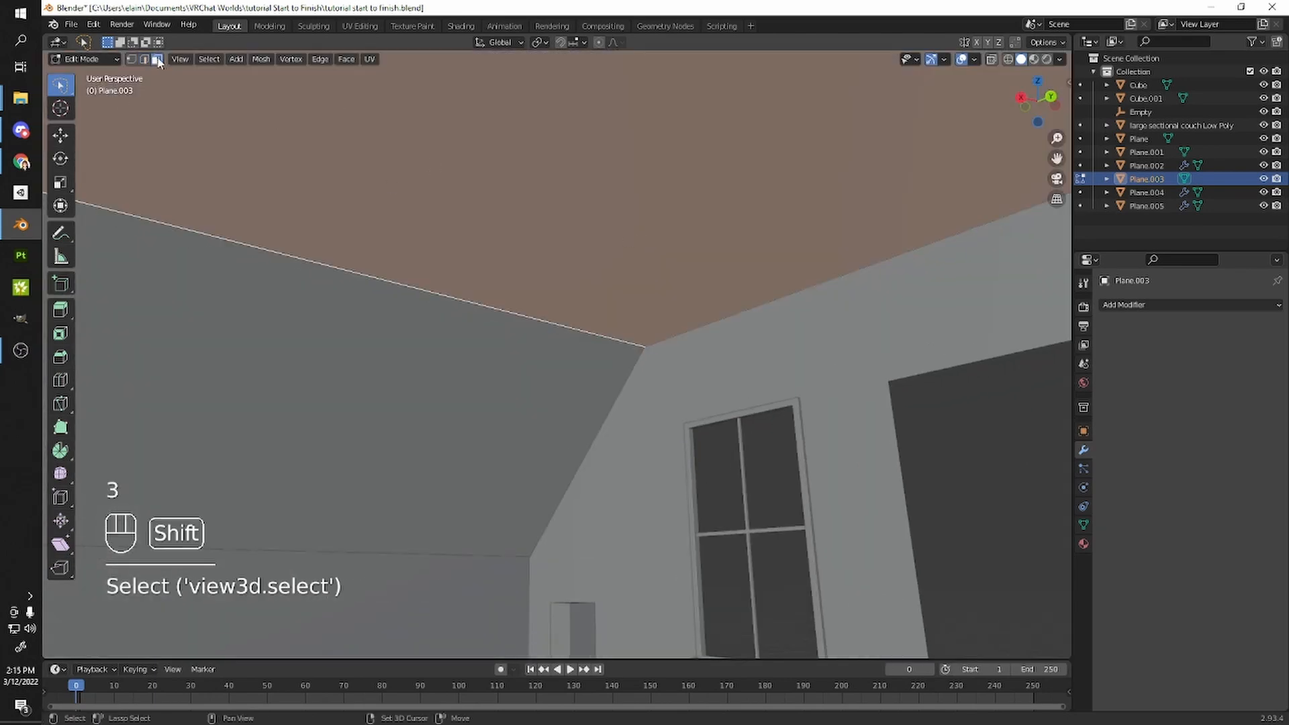
middle_drag(589, 213, 782, 200)
shift+middle_drag(739, 199, 641, 206)
key(i)
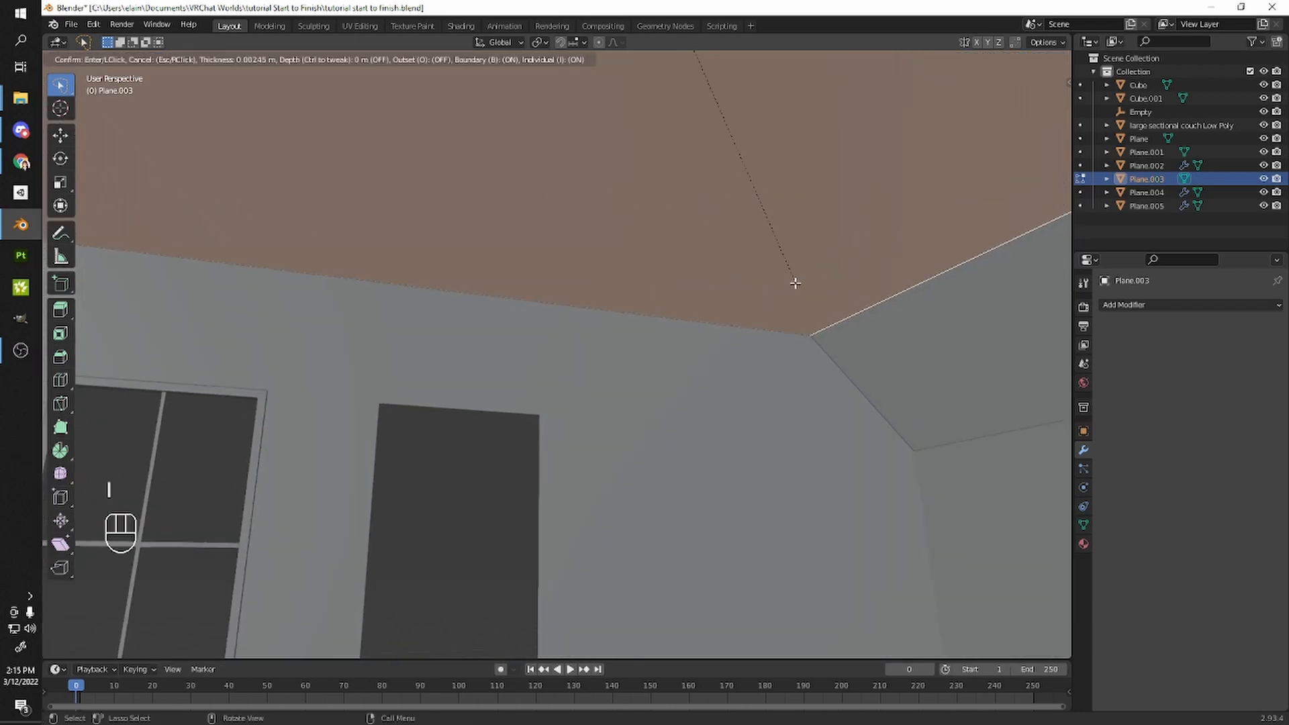
click(728, 163)
scroll(728, 164, down, 5)
middle_drag(728, 164, 805, 262)
scroll(777, 264, down, 2)
key(ctrl+z)
- Inset the flat ceiling face by about 0.73 m and extrude the inner face upward about 0.62 m
middle_drag(900, 337, 815, 268)
key(i)
click(862, 377)
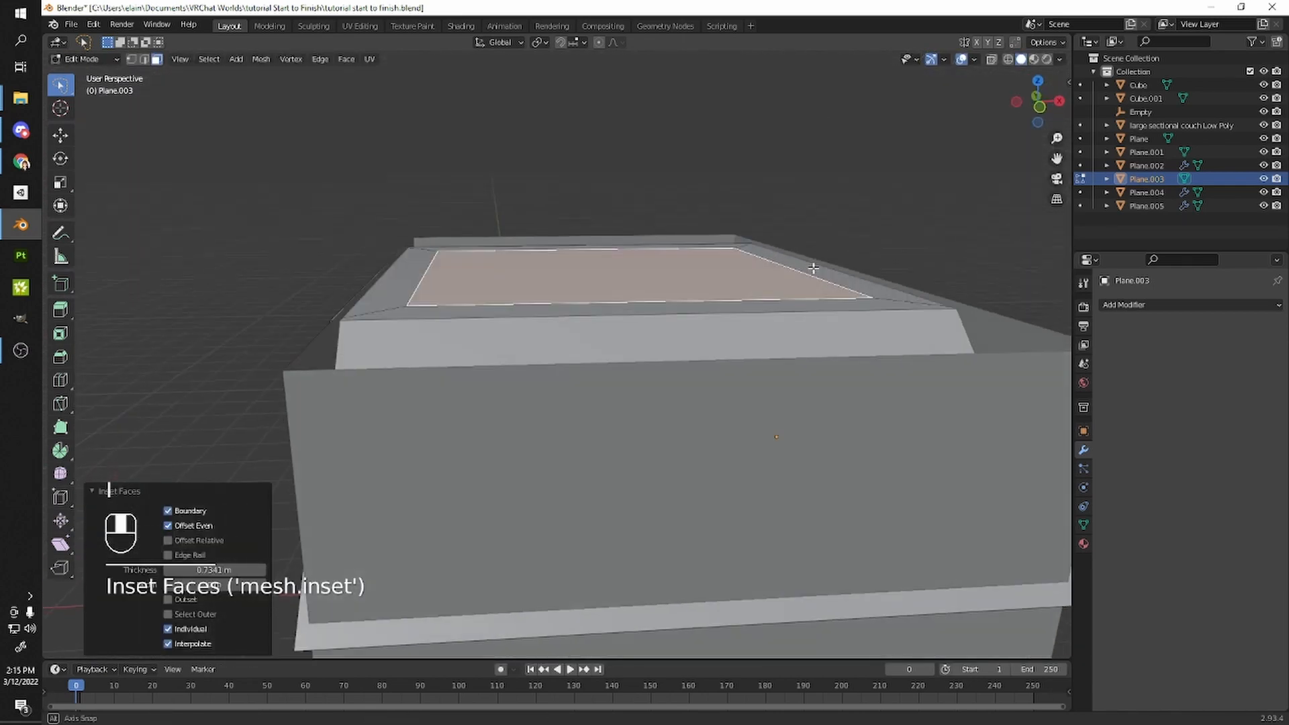
key(e)
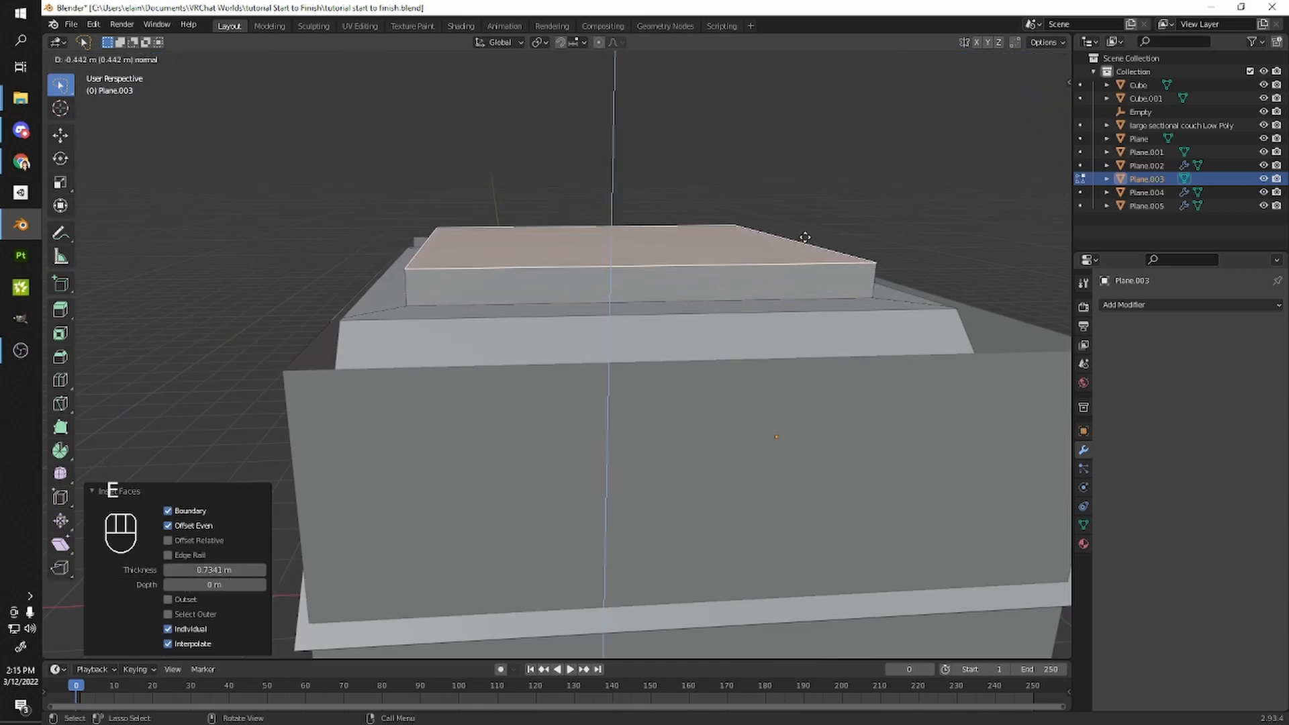
click(848, 222)
scroll(860, 268, up, 6)
middle_drag(860, 270, 799, 274)
middle_drag(541, 270, 602, 303)
scroll(648, 322, down, 6)
scroll(608, 305, up, 2)
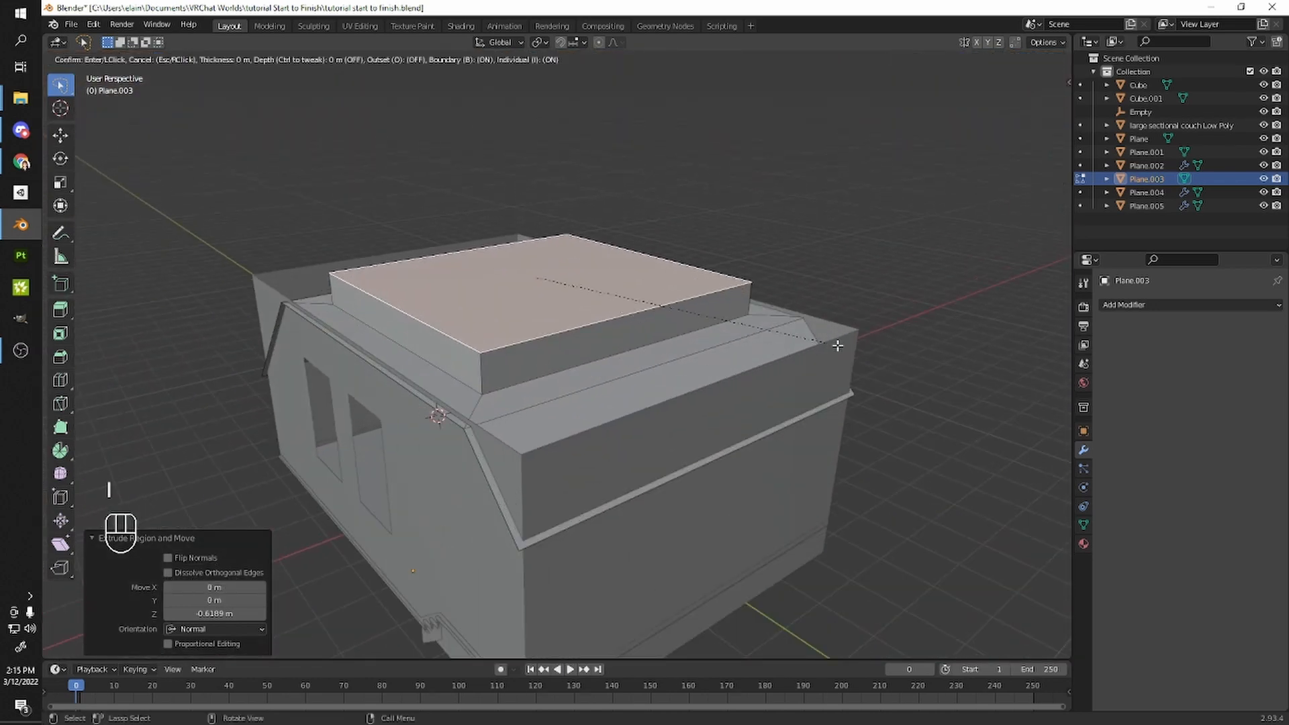
- Inset the raised top face by about 0.13 m and extrude it upward about 0.057 m
click(860, 340)
middle_drag(860, 340, 843, 349)
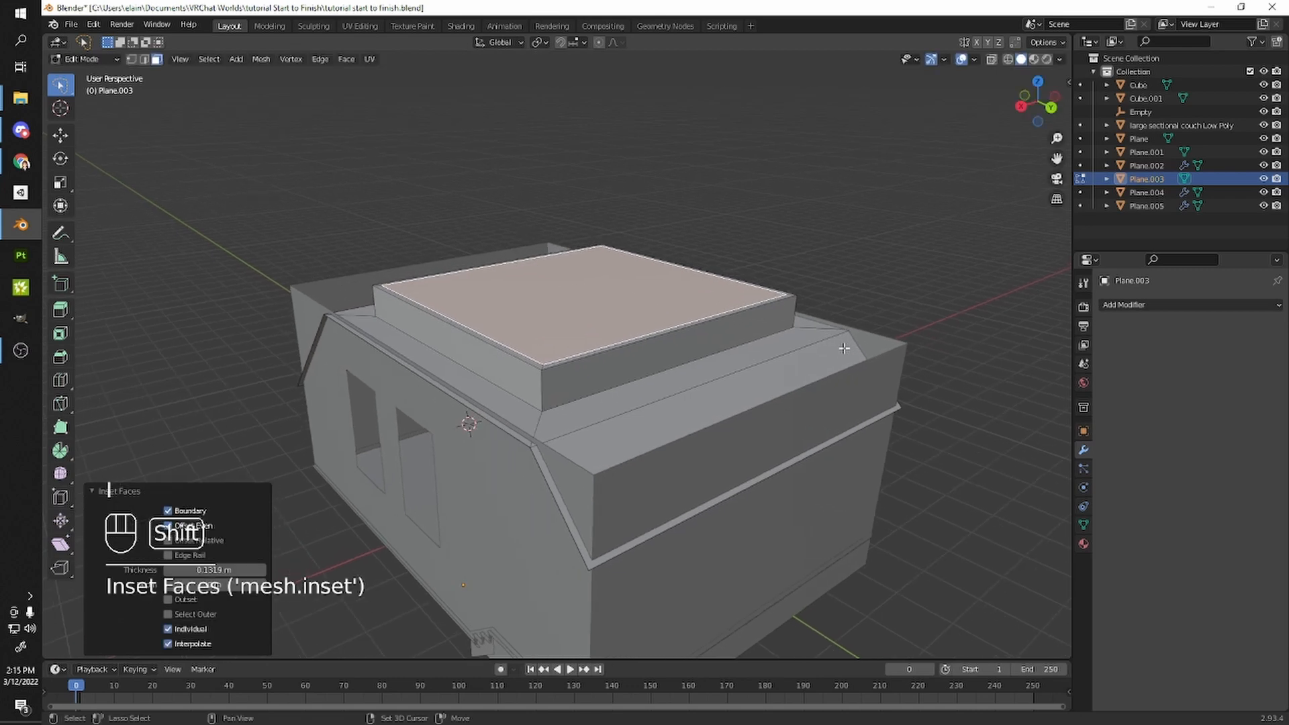
scroll(797, 325, up, 3)
key(x)
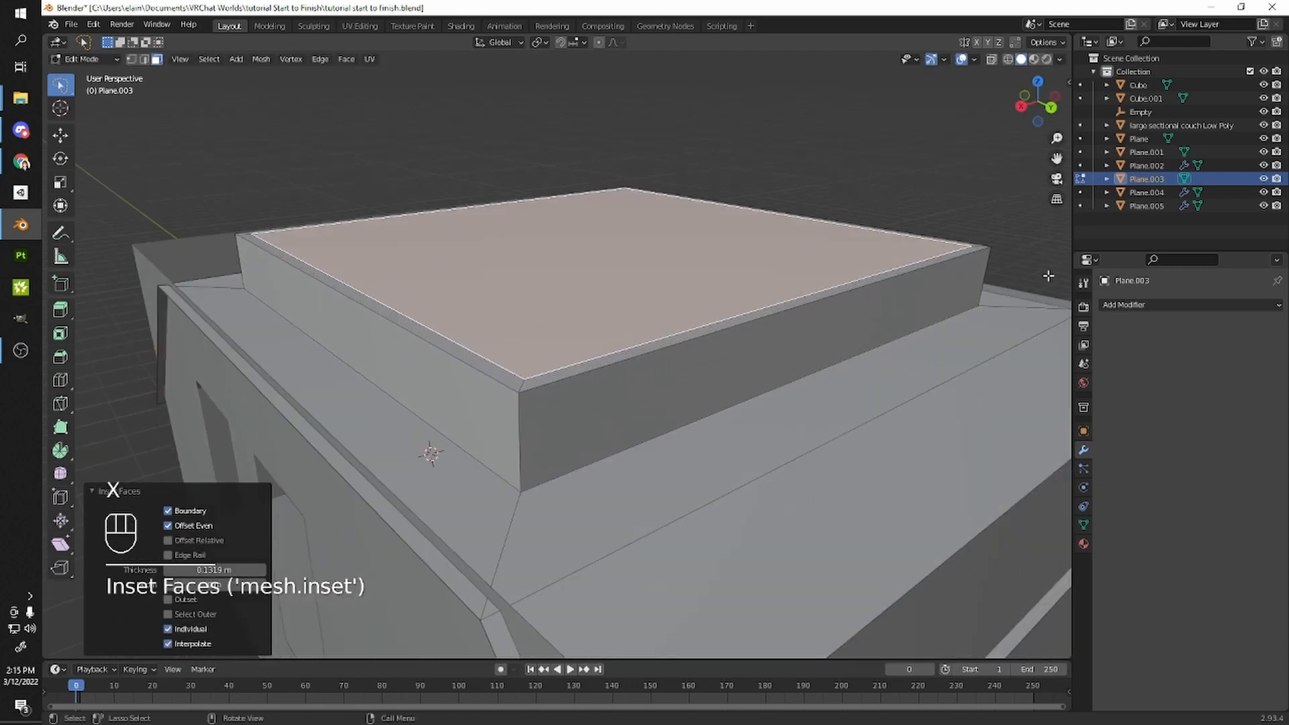
middle_drag(725, 370, 714, 364)
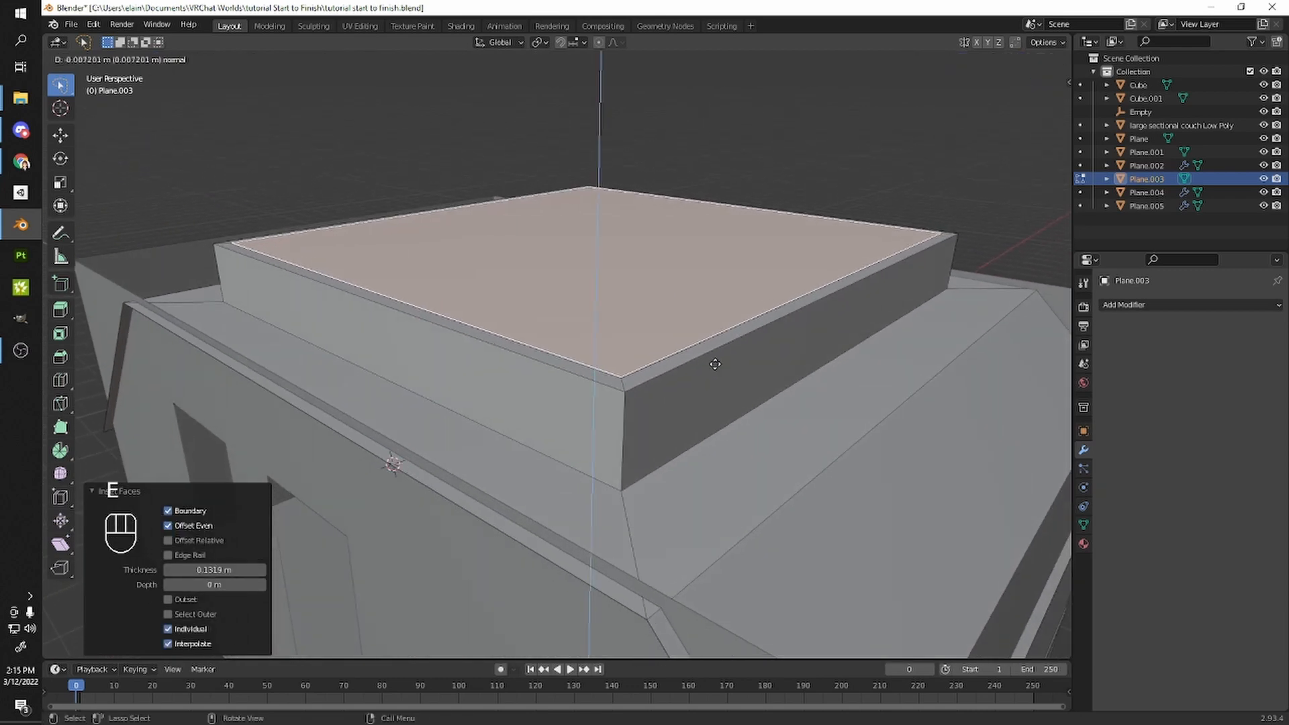
click(719, 359)
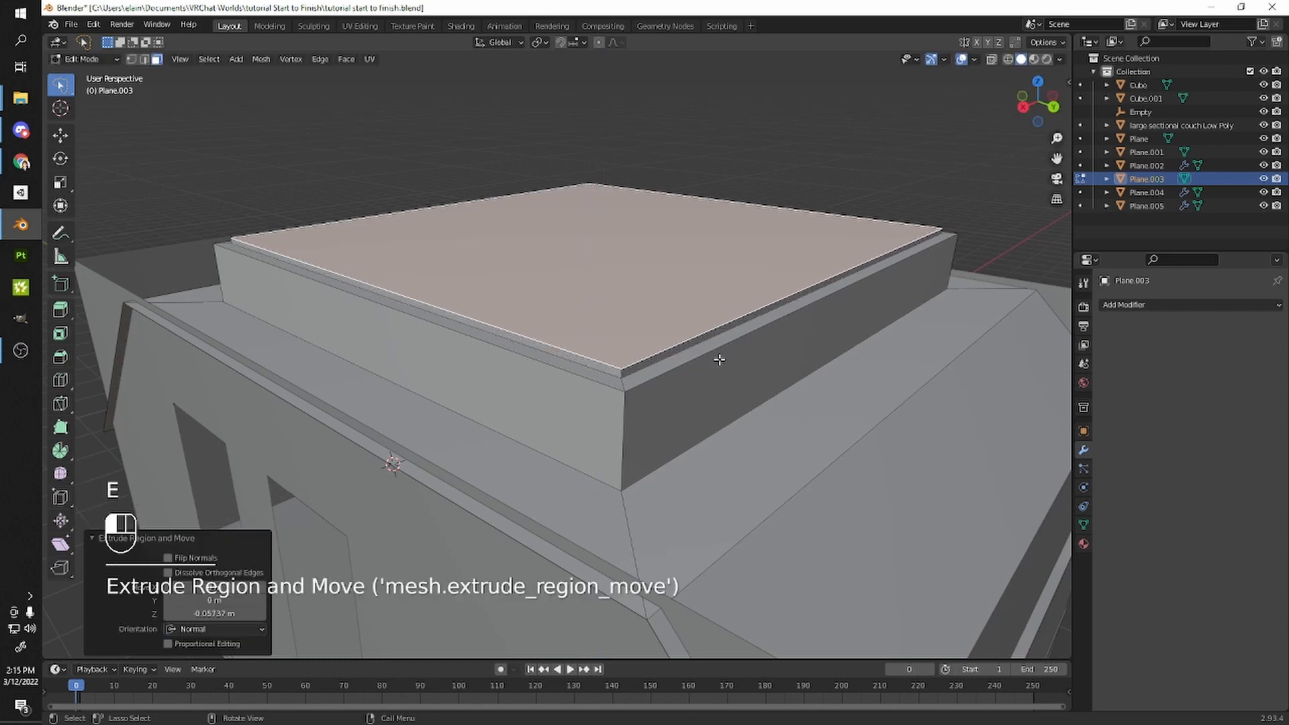
key(e)
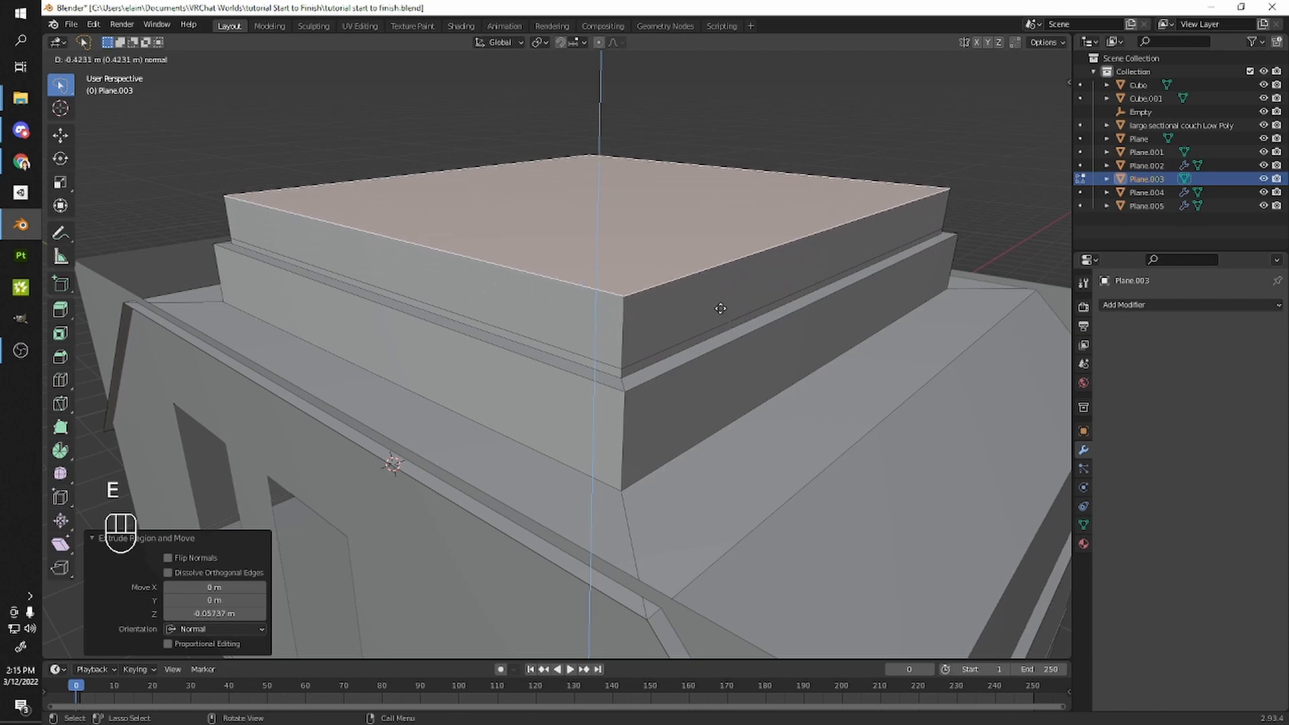
right_click(725, 323)
key(ctrl+z)
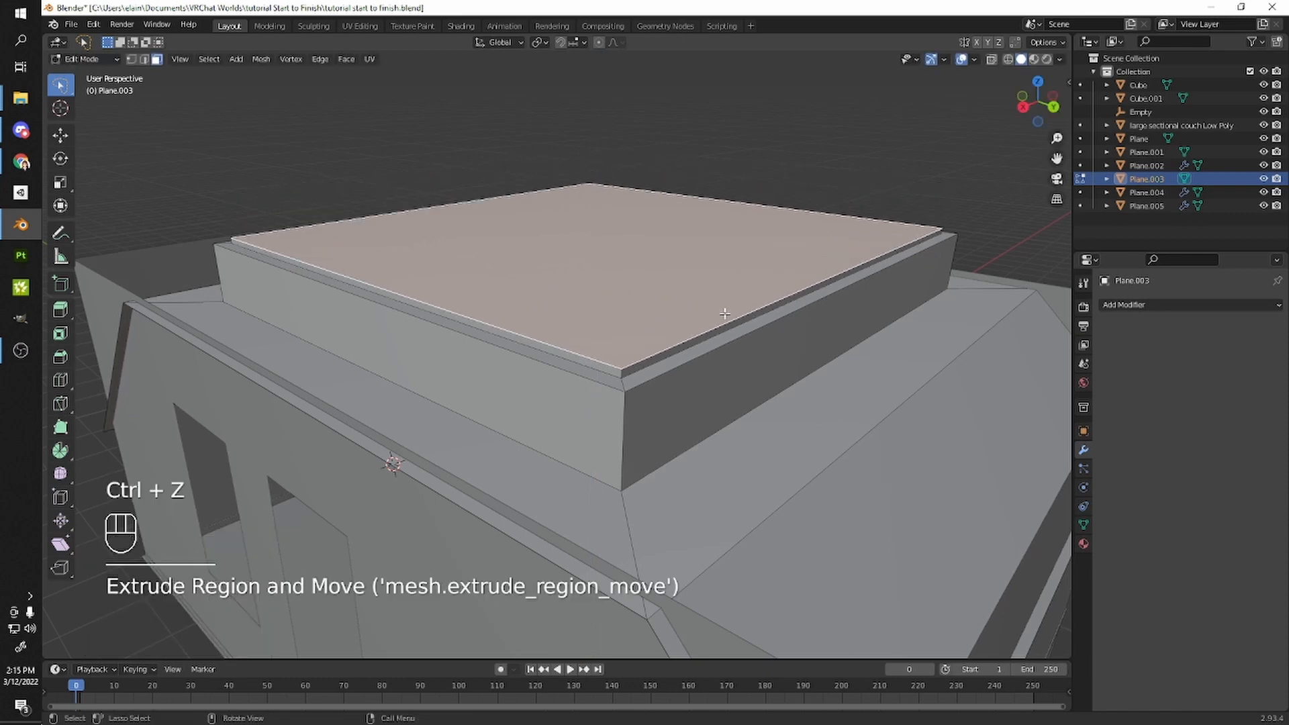
middle_drag(726, 314, 742, 325)
key(e)
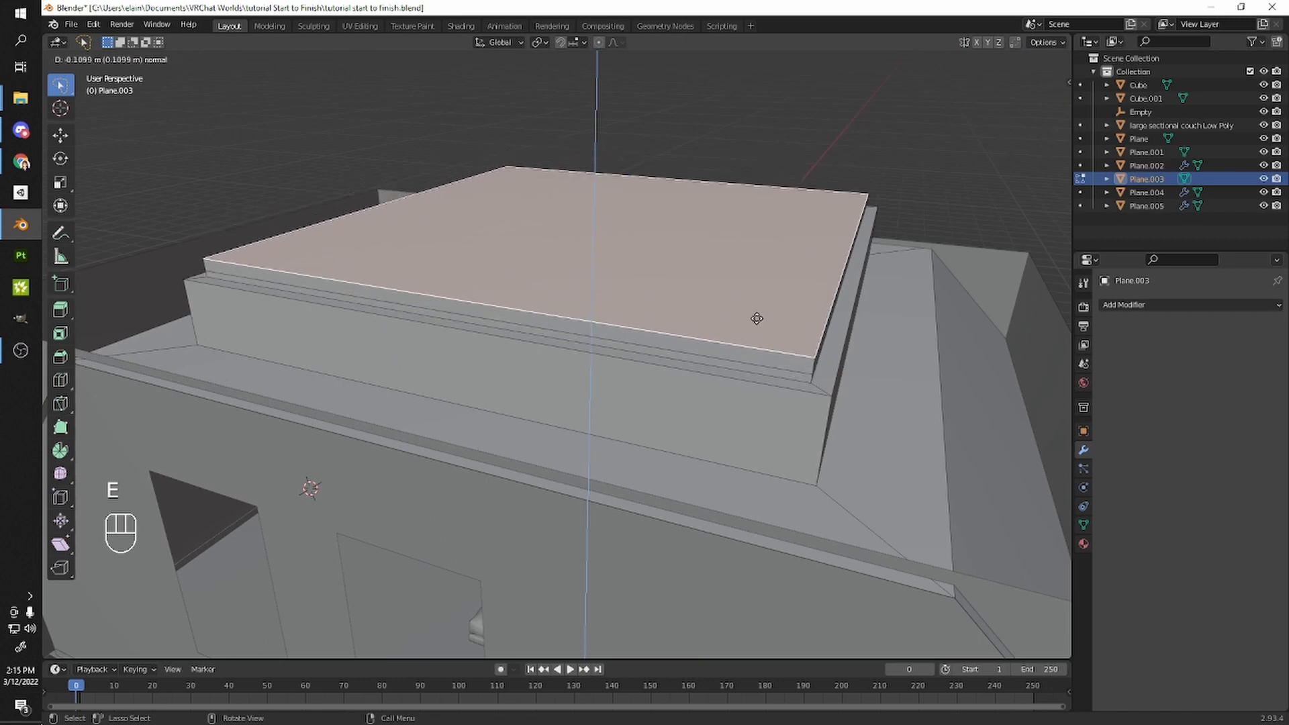
right_click(758, 306)
key(ctrl+z)
- Delete the top face of the raised ceiling recess, leave Edit Mode and save the file
shift+middle_drag(764, 312, 838, 297)
key(x)
click(804, 332)
key(Tab)
key(ctrl+s)
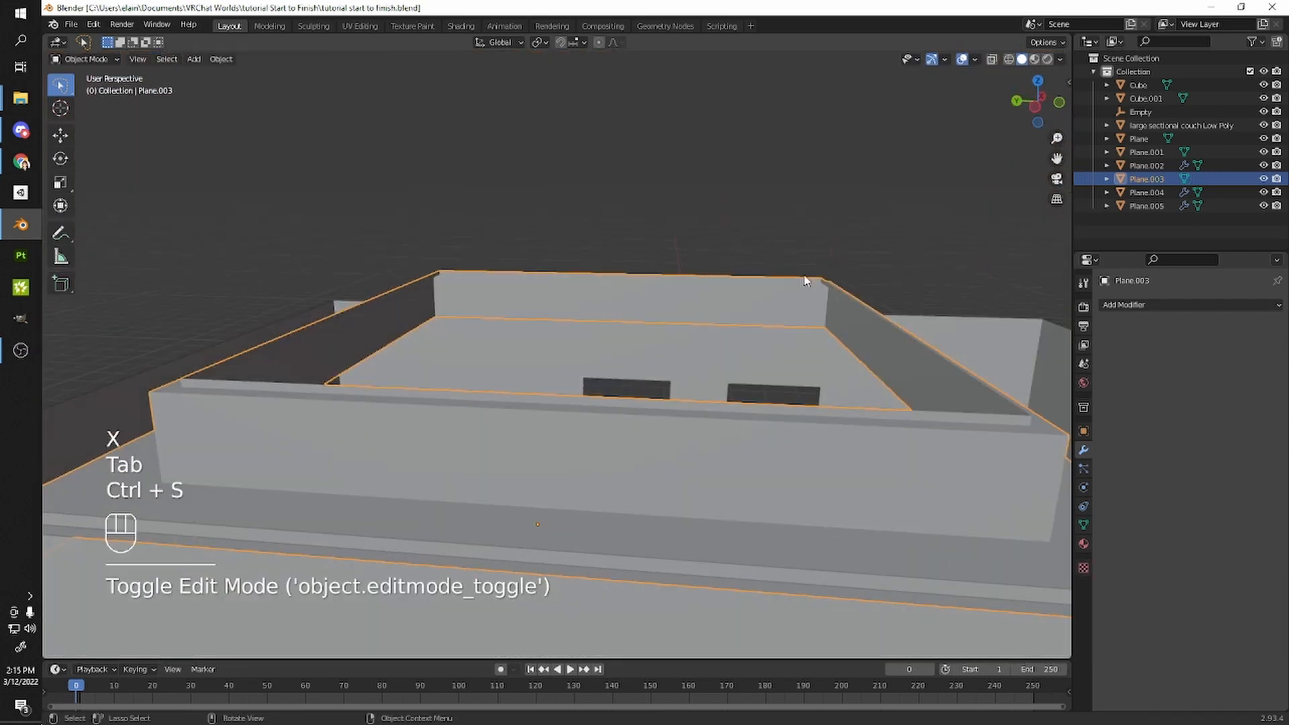
- Examine the open ceiling recess from inside the room
click(741, 285)
middle_drag(742, 286, 691, 221)
click(744, 139)
key(Tab)
key(2)
key(Tab)
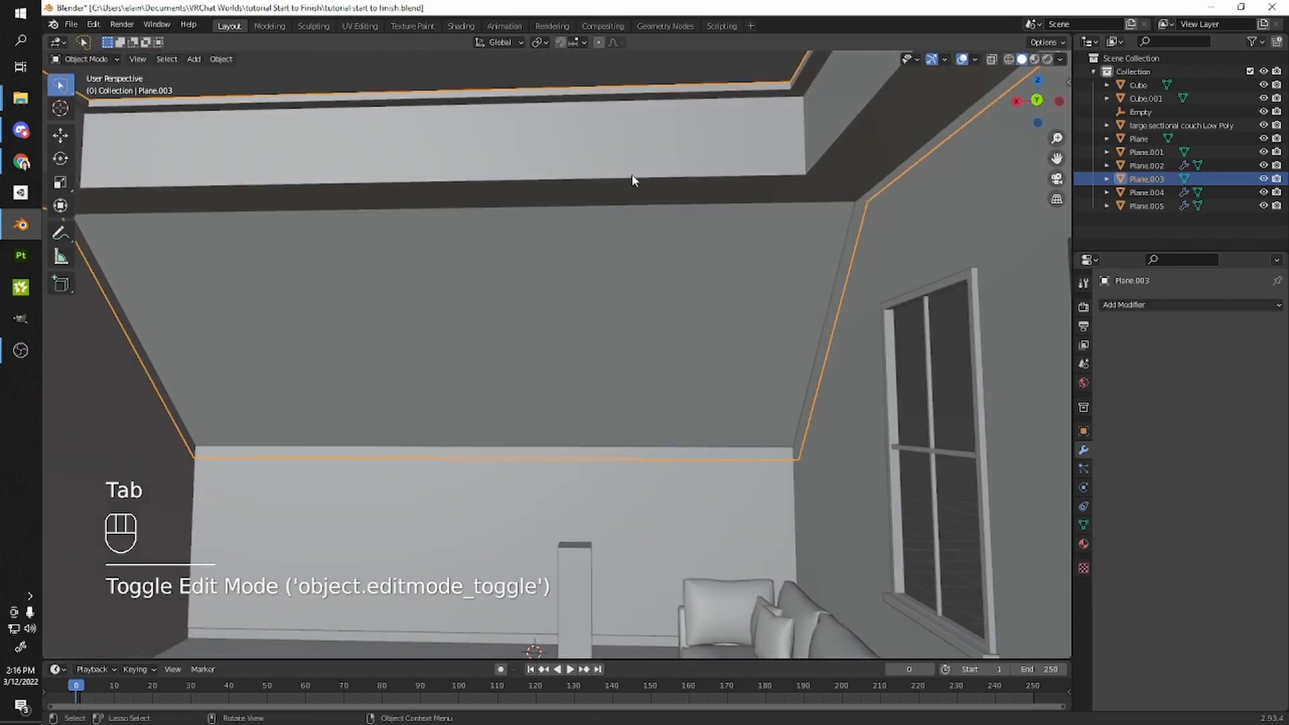
middle_drag(636, 178, 837, 265)
scroll(771, 242, down, 5)
middle_drag(771, 241, 778, 274)
- Edit the ceiling object and select the lower edge loop and the inner upper lip edge loop of the recess
key(Tab)
scroll(790, 236, up, 8)
key(2)
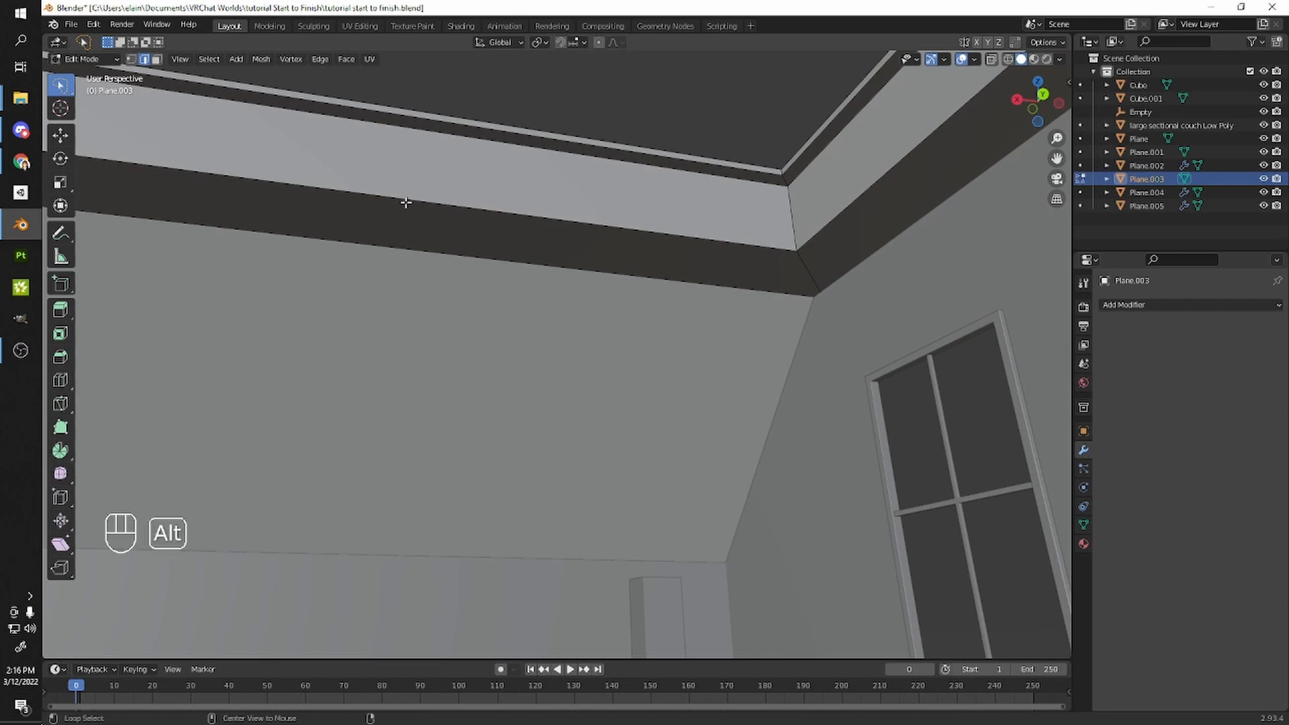
middle_drag(459, 208, 531, 239)
shift+middle_drag(750, 230, 760, 291)
scroll(759, 291, up, 3)
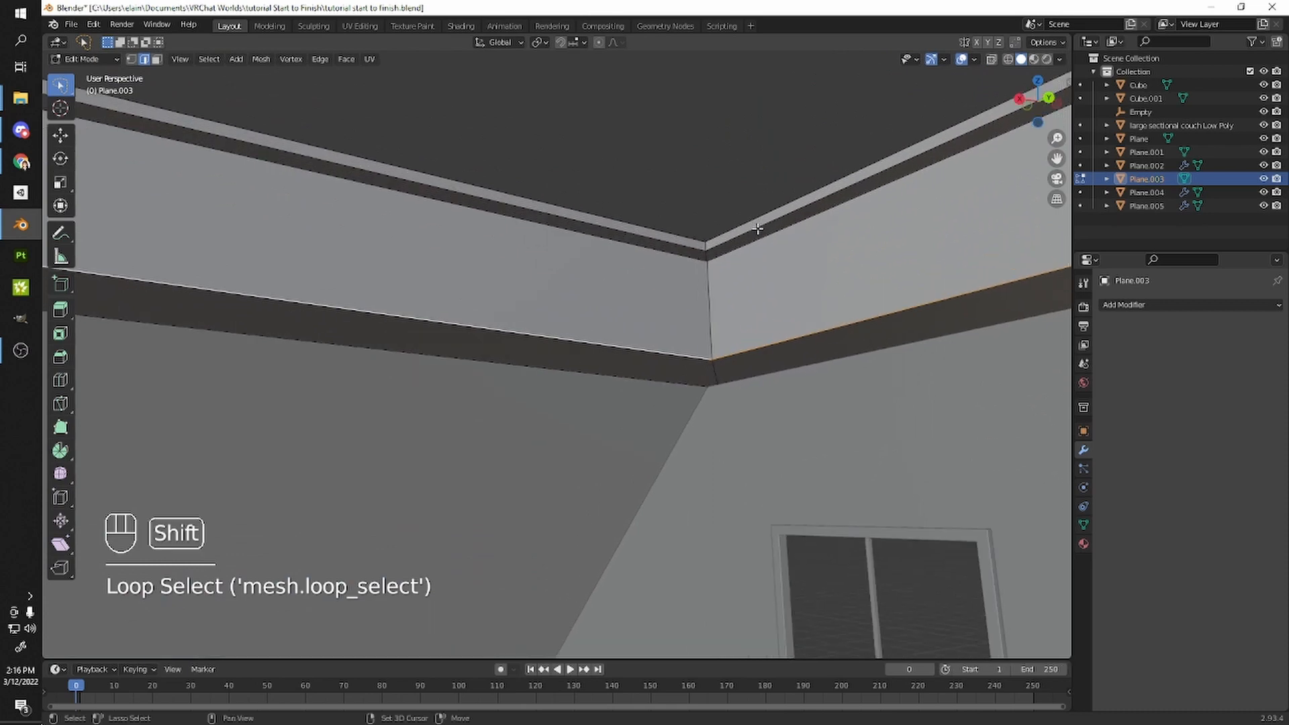
shift+middle_drag(768, 268, 621, 230)
middle_drag(621, 230, 722, 199)
shift+middle_drag(811, 250, 627, 204)
scroll(784, 434, down, 1)
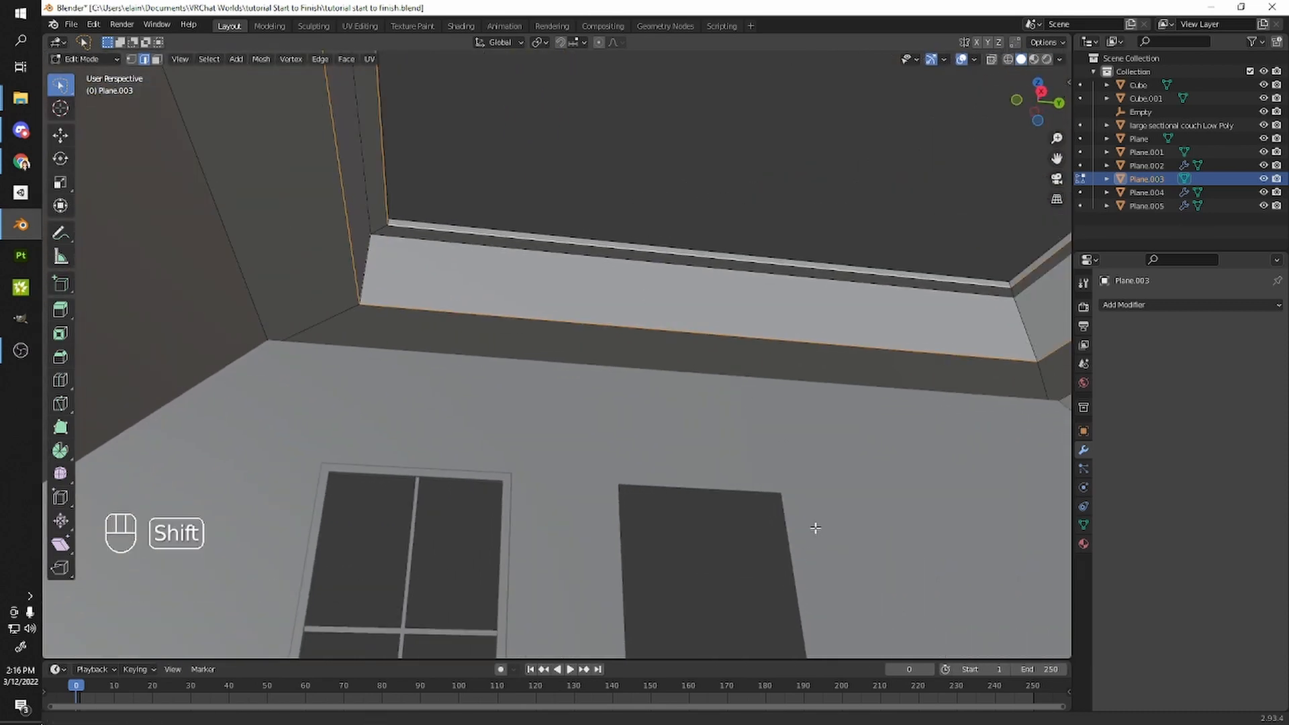
- Bevel the selected recess edge loops about 0.0084 m wide with 1 segment and leave Edit Mode
shift+middle_drag(815, 528, 789, 496)
middle_drag(792, 346, 810, 467)
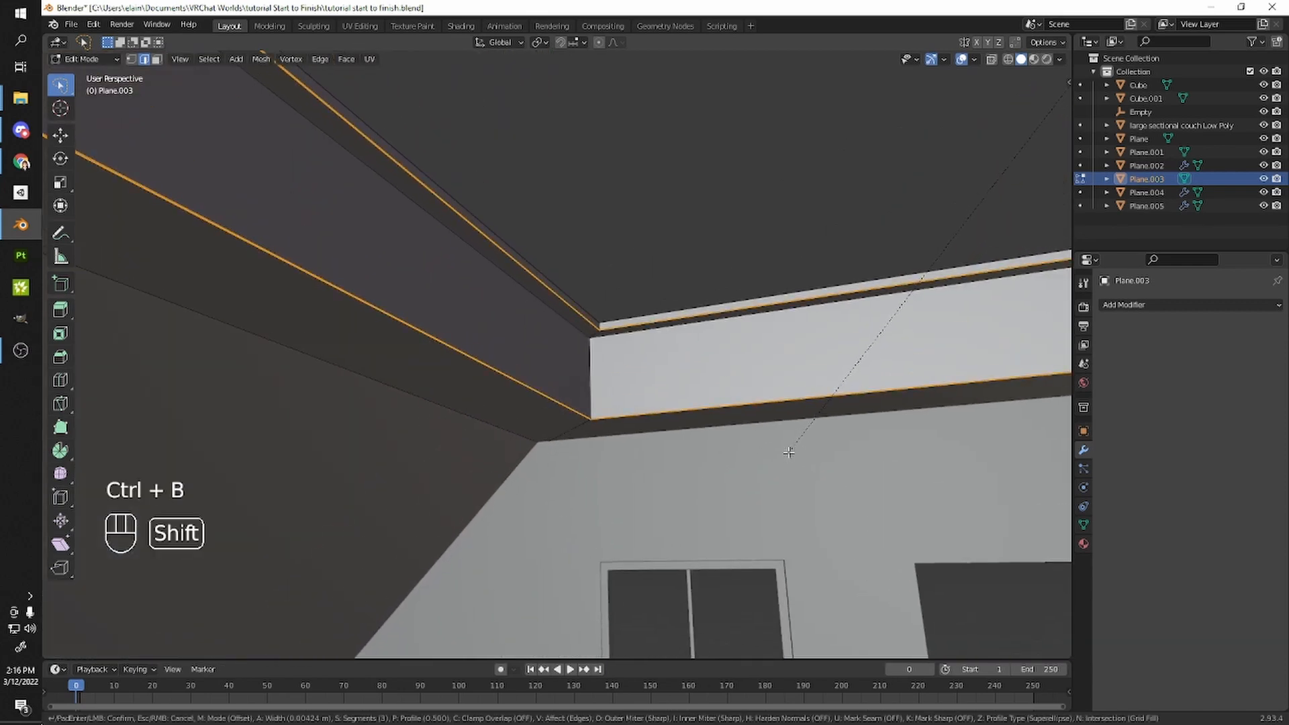
scroll(715, 504, down, 2)
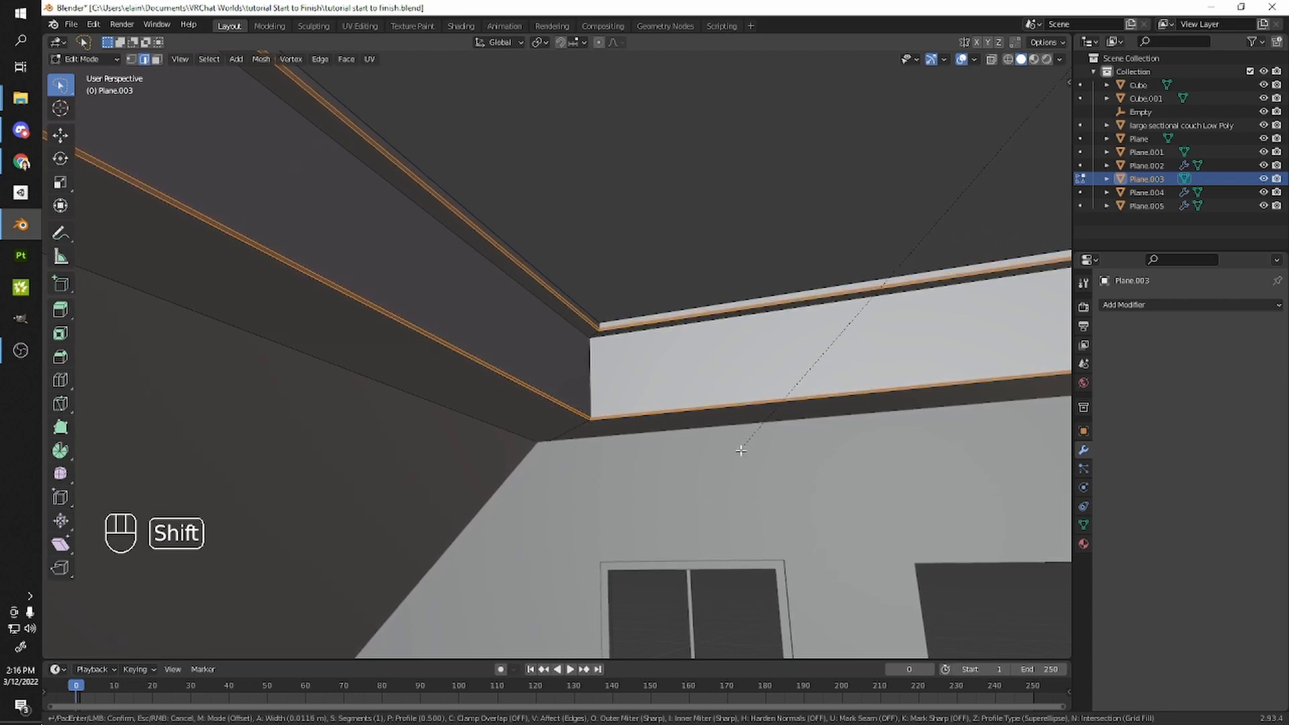
click(752, 444)
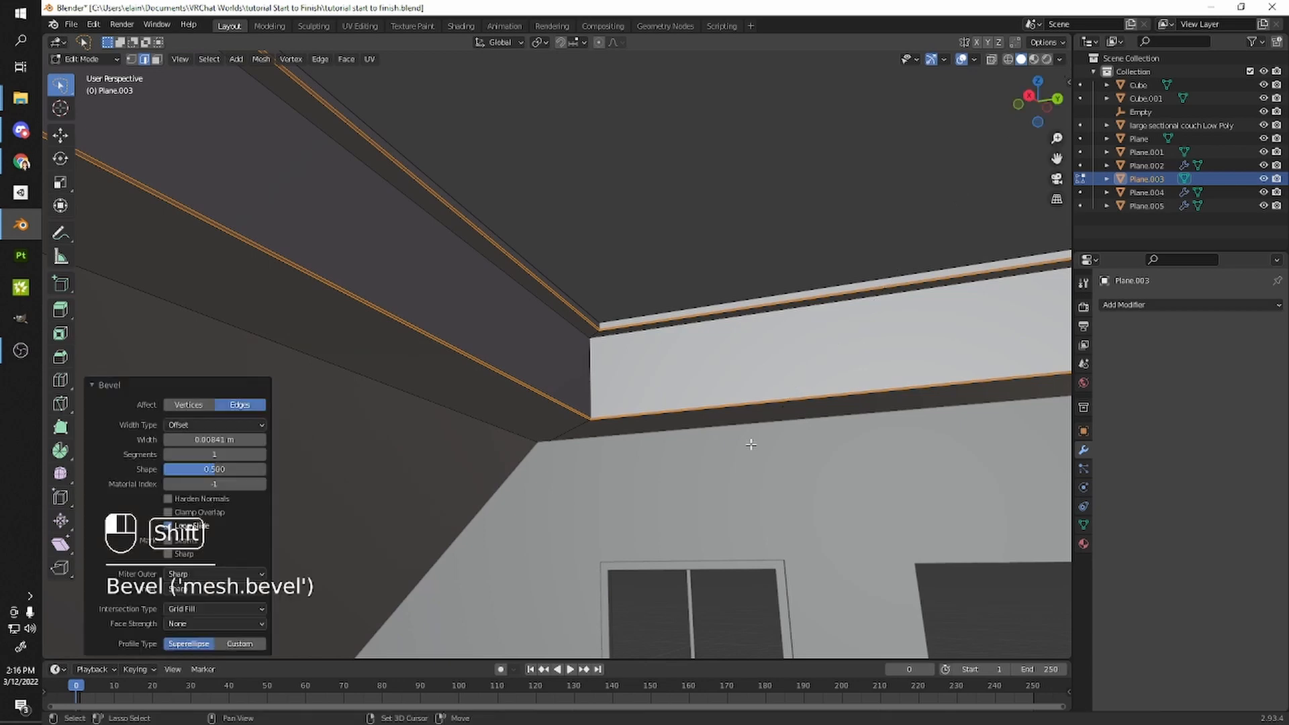
key(Tab)
- Examine the beveled ceiling recess, the sofa area and the window frame inside the room
middle_drag(673, 454, 664, 295)
click(663, 294)
shift+middle_drag(626, 347, 672, 405)
scroll(672, 404, up, 4)
middle_drag(672, 404, 673, 349)
scroll(637, 405, down, 8)
scroll(664, 381, down, 8)
scroll(678, 365, up, 6)
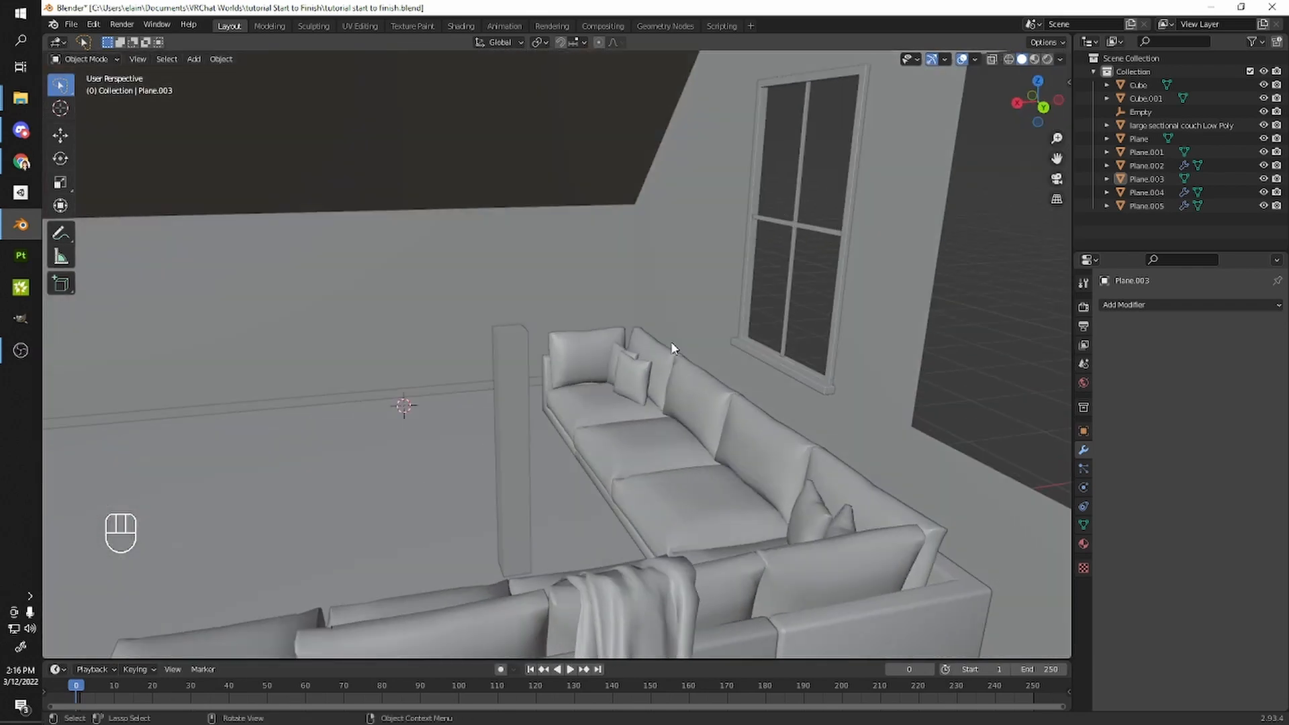
click(813, 386)
middle_drag(802, 376, 803, 371)
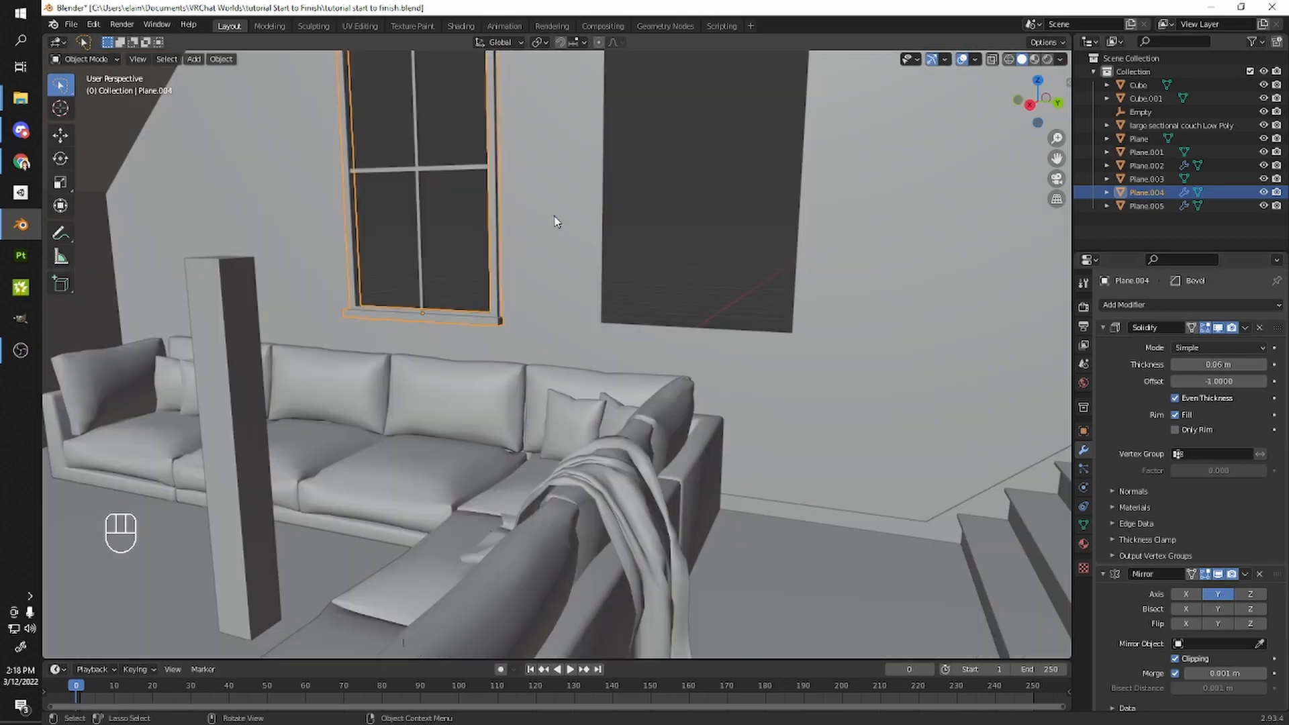
- Examine the raised platform, steps, window openings and walls from inside and outside the room
shift+middle_drag(635, 268, 598, 281)
scroll(582, 294, up, 4)
scroll(572, 292, down, 6)
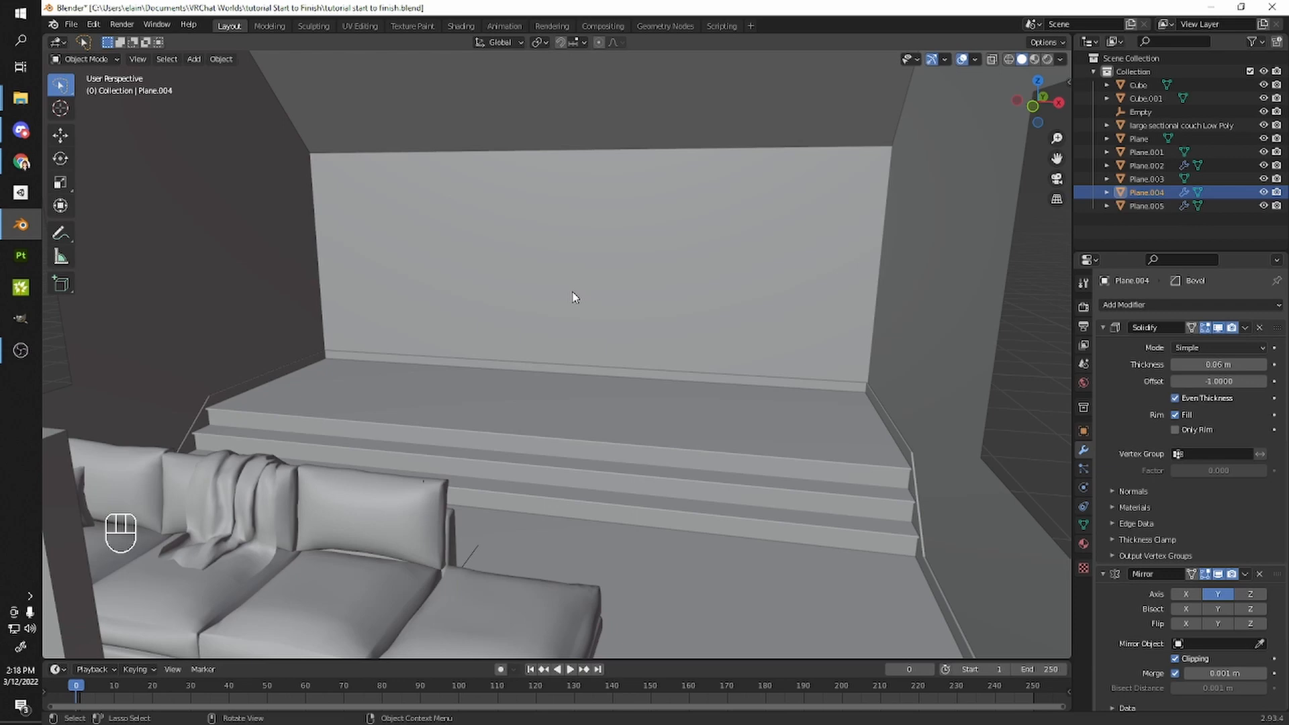
scroll(574, 298, down, 8)
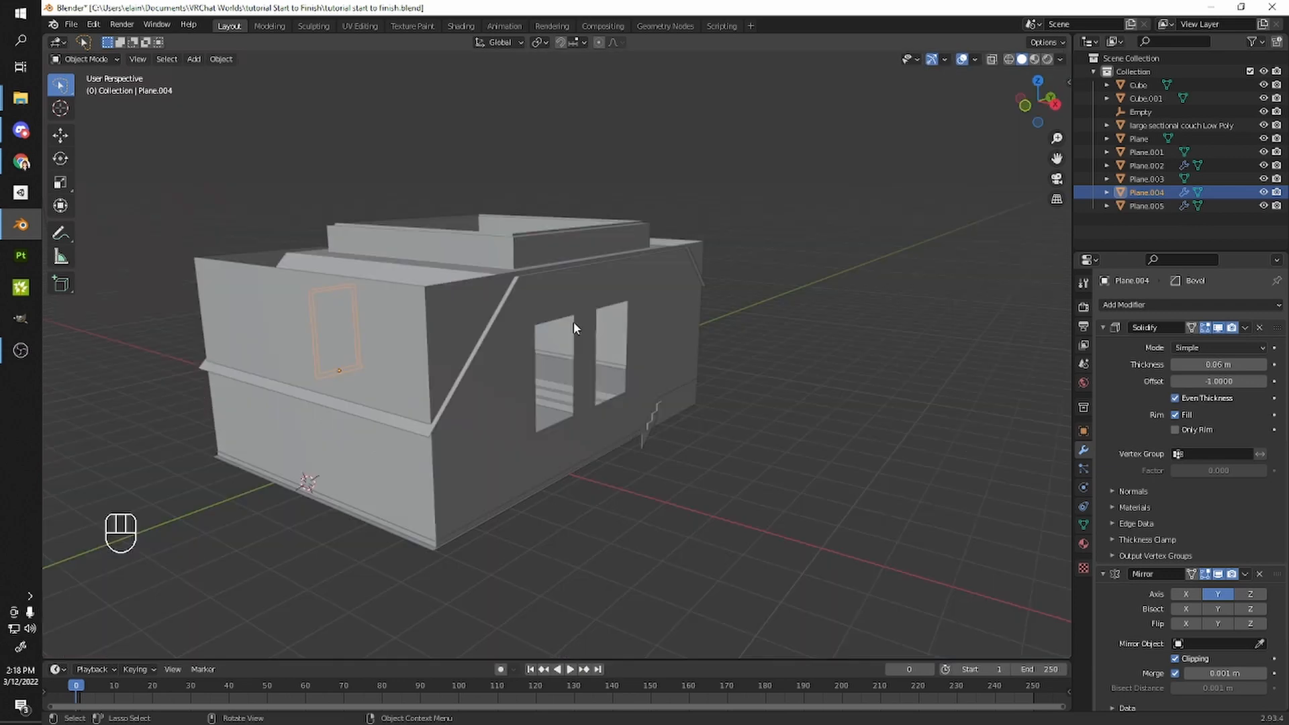
scroll(573, 327, up, 3)
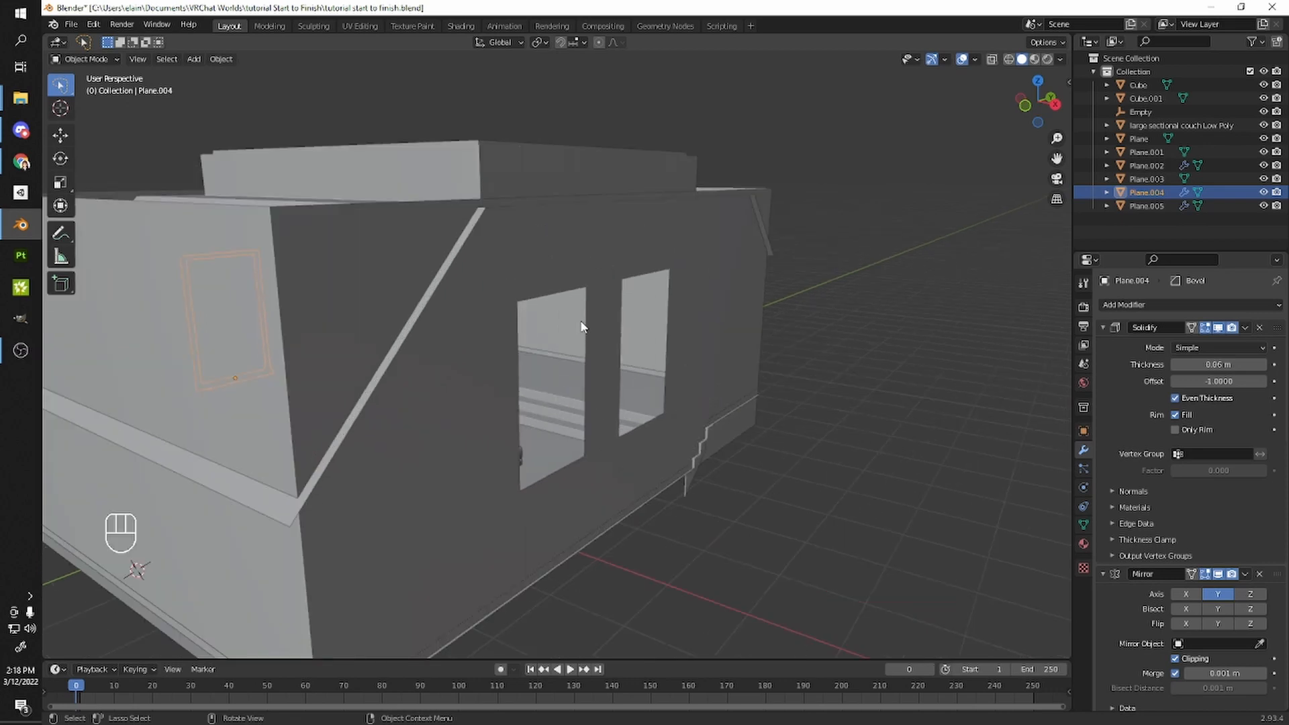
scroll(607, 381, up, 6)
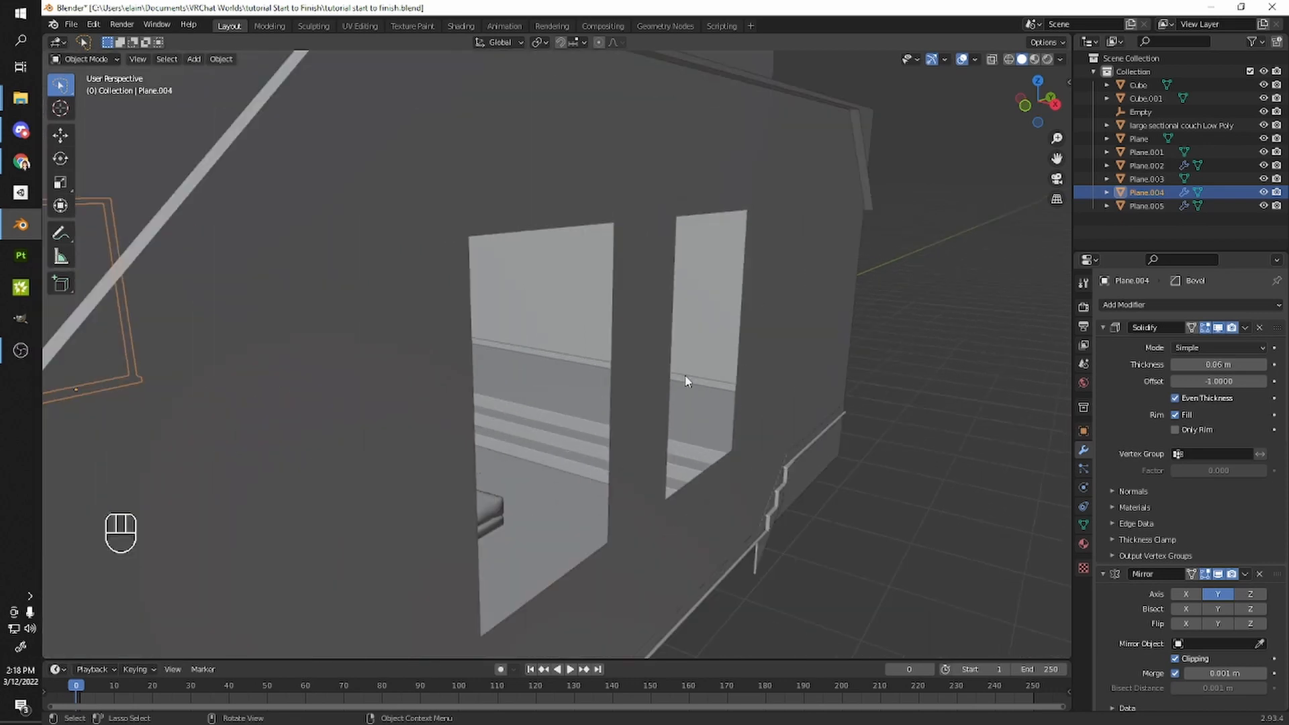
drag(671, 308, 674, 248)
scroll(600, 254, down, 3)
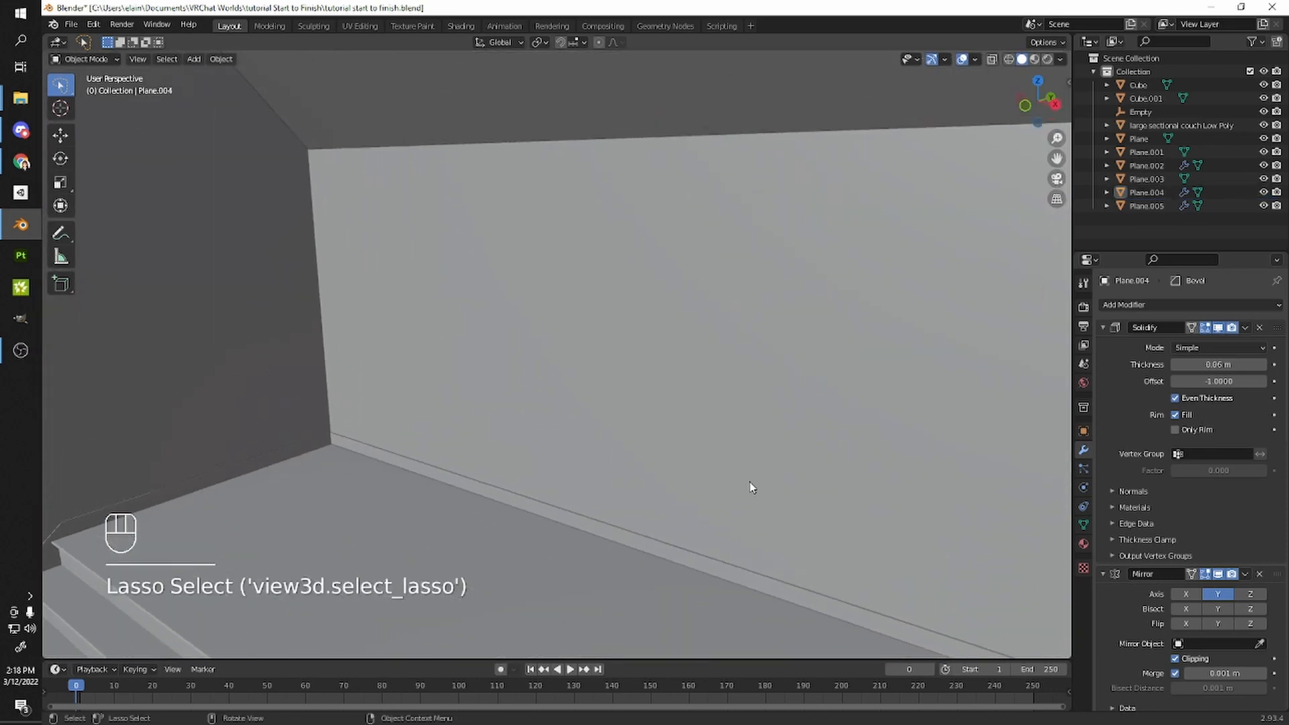
middle_drag(737, 376, 570, 389)
shift+middle_drag(757, 438, 570, 317)
scroll(570, 318, down, 3)
scroll(568, 335, down, 1)
middle_drag(439, 356, 601, 375)
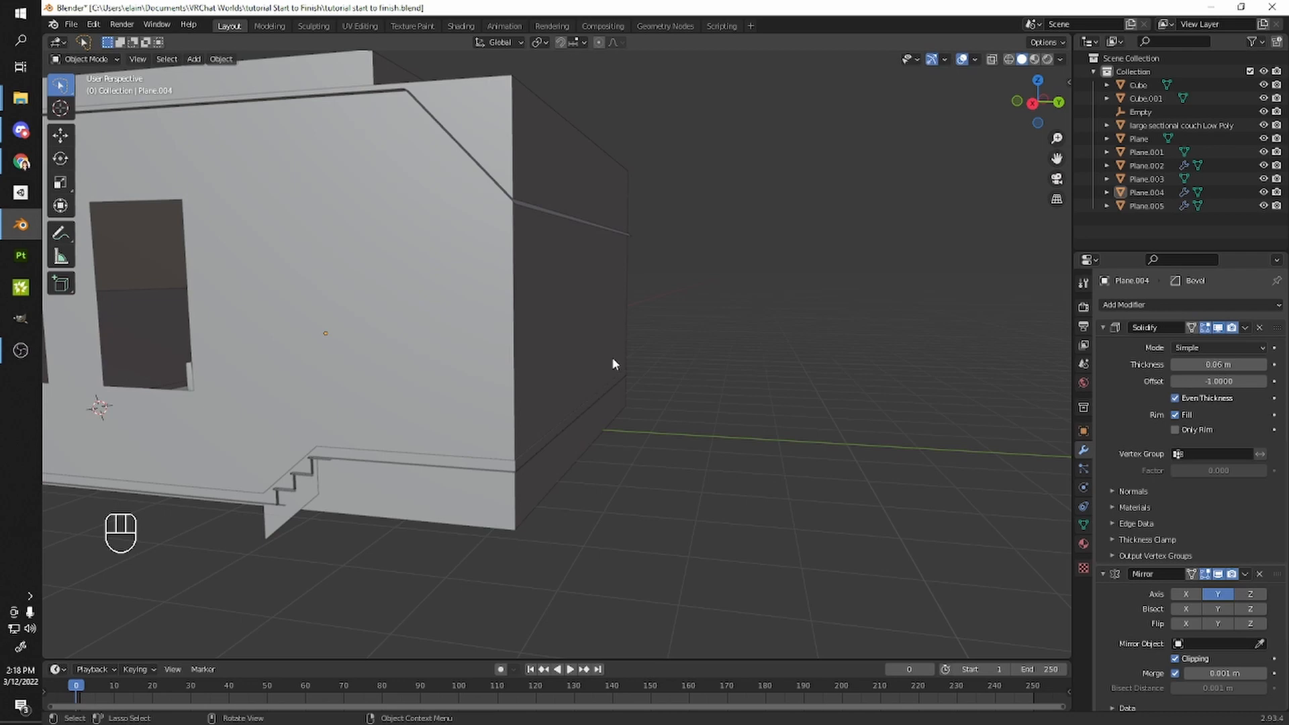
scroll(609, 364, up, 3)
middle_drag(454, 392, 708, 360)
scroll(598, 357, up, 2)
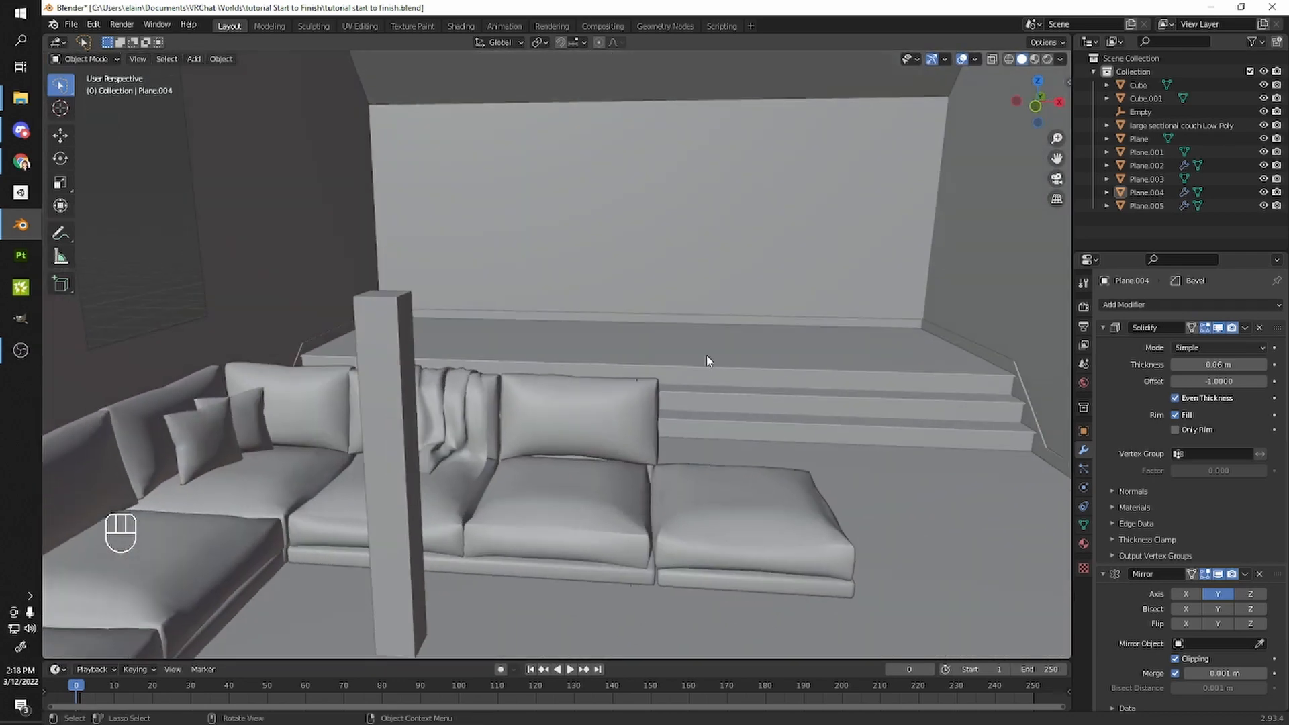
scroll(693, 386, up, 2)
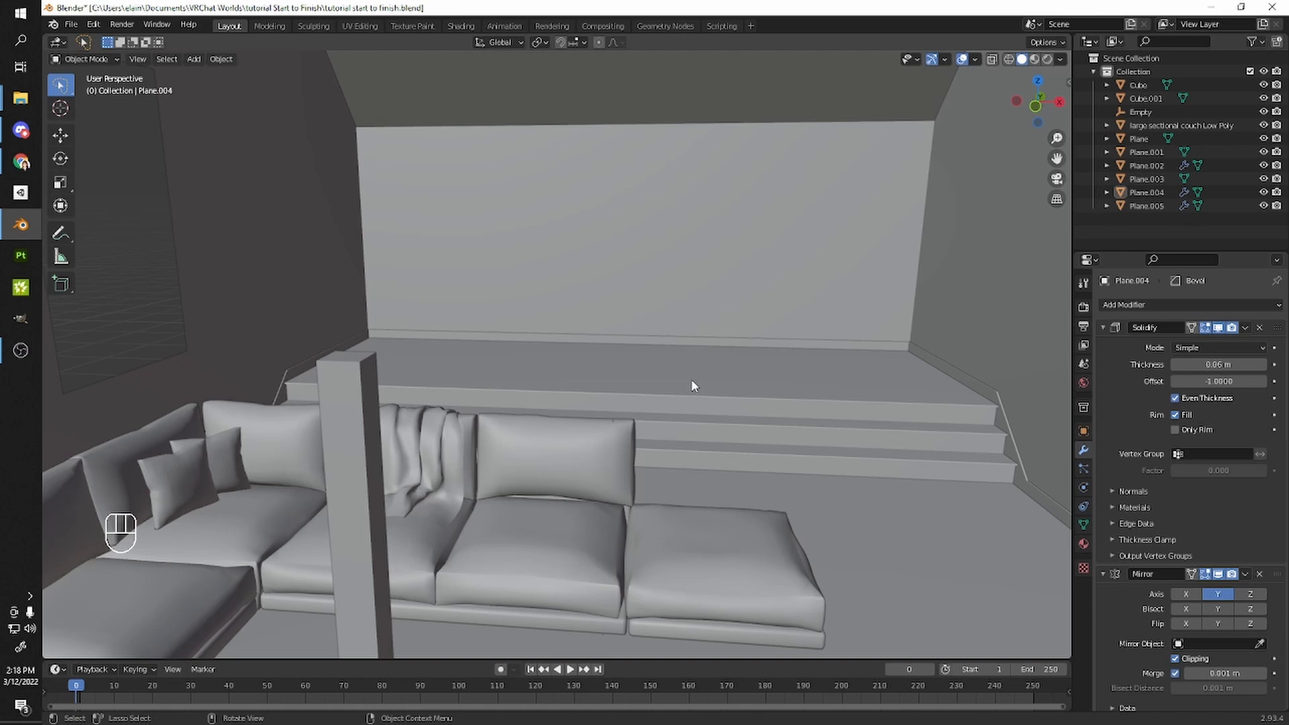
- Turn on the Face Orientation overlay while viewing the raised platform and steps inside the room
click(975, 59)
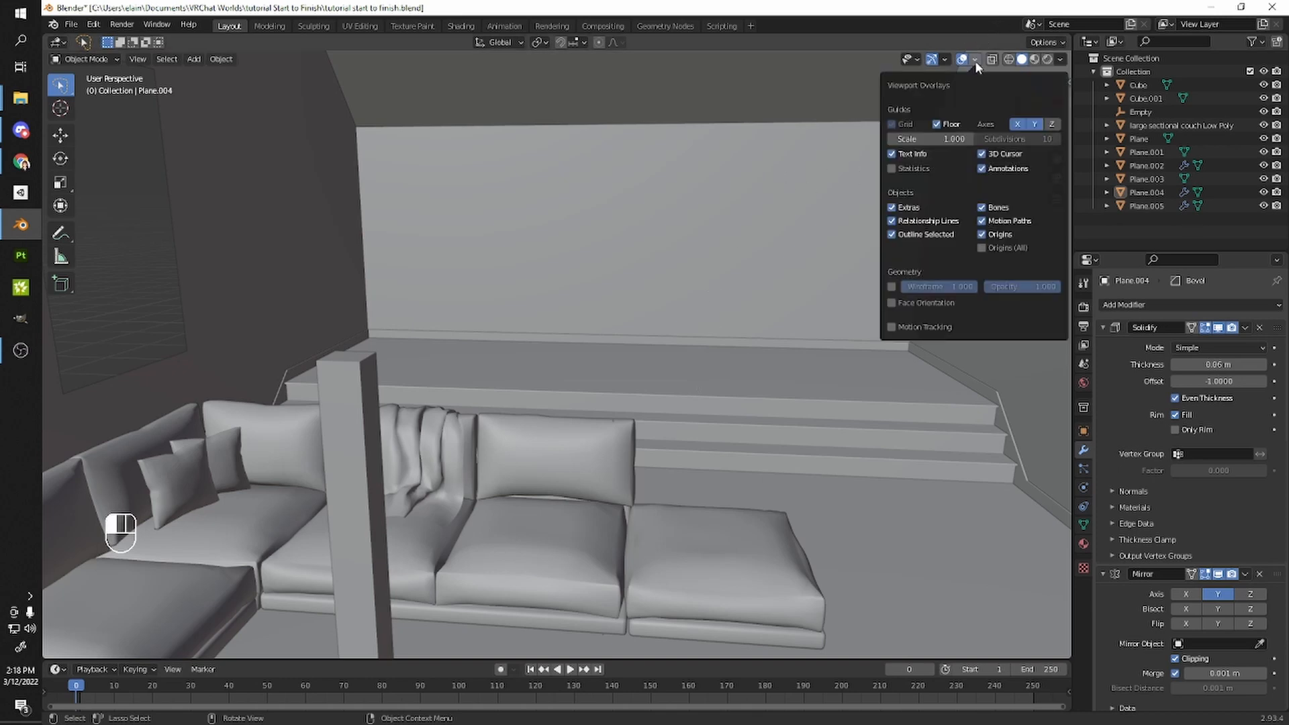
scroll(497, 290, down, 5)
middle_drag(497, 290, 491, 349)
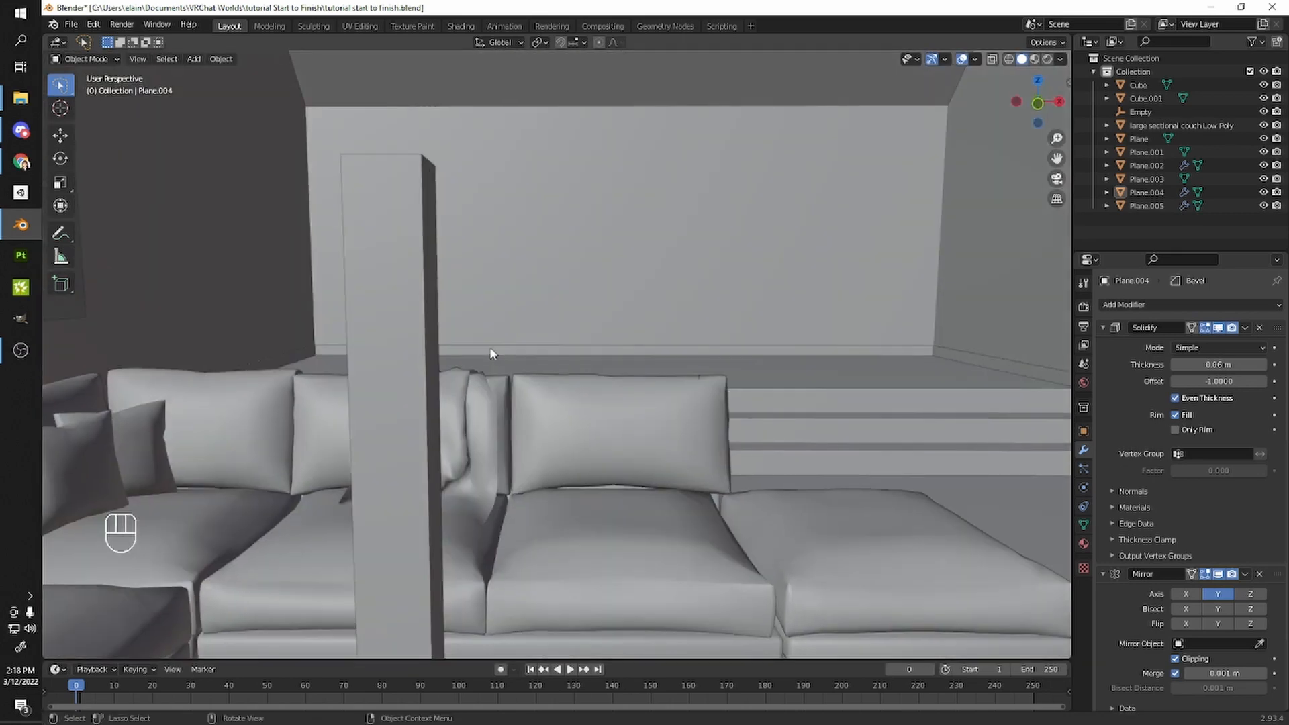
shift+middle_drag(527, 296, 423, 363)
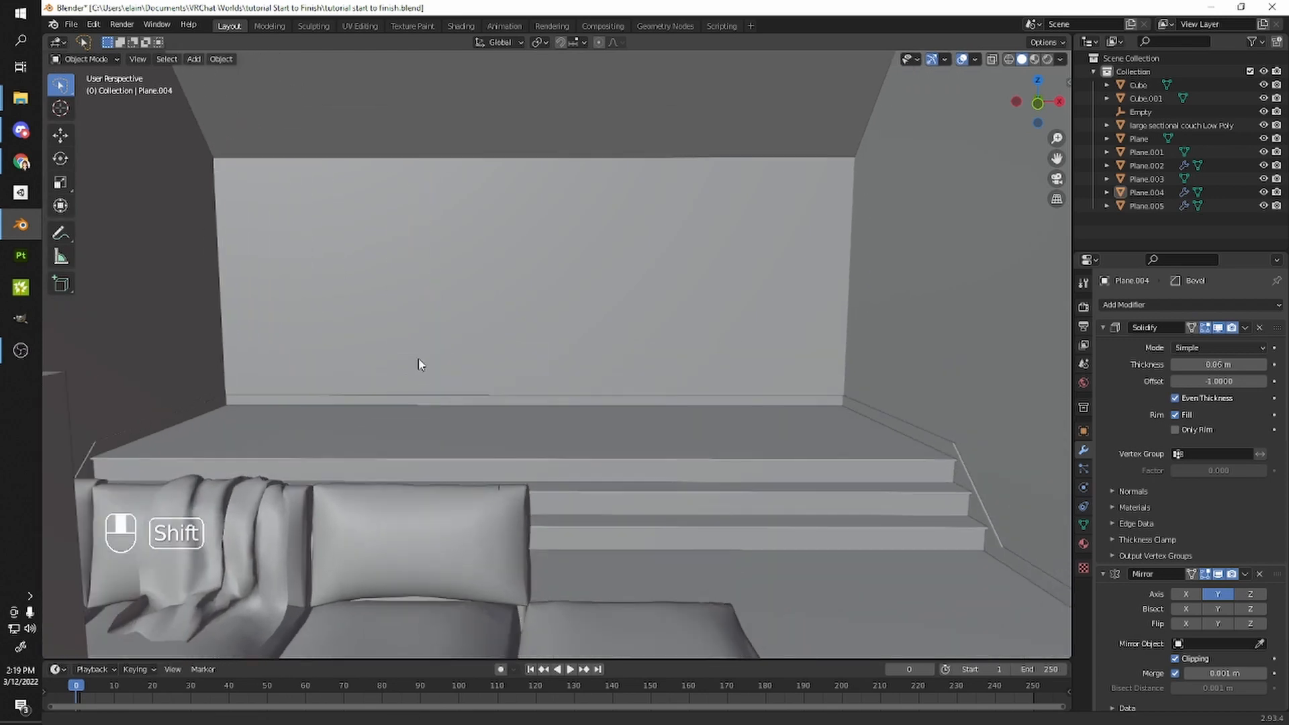
click(974, 61)
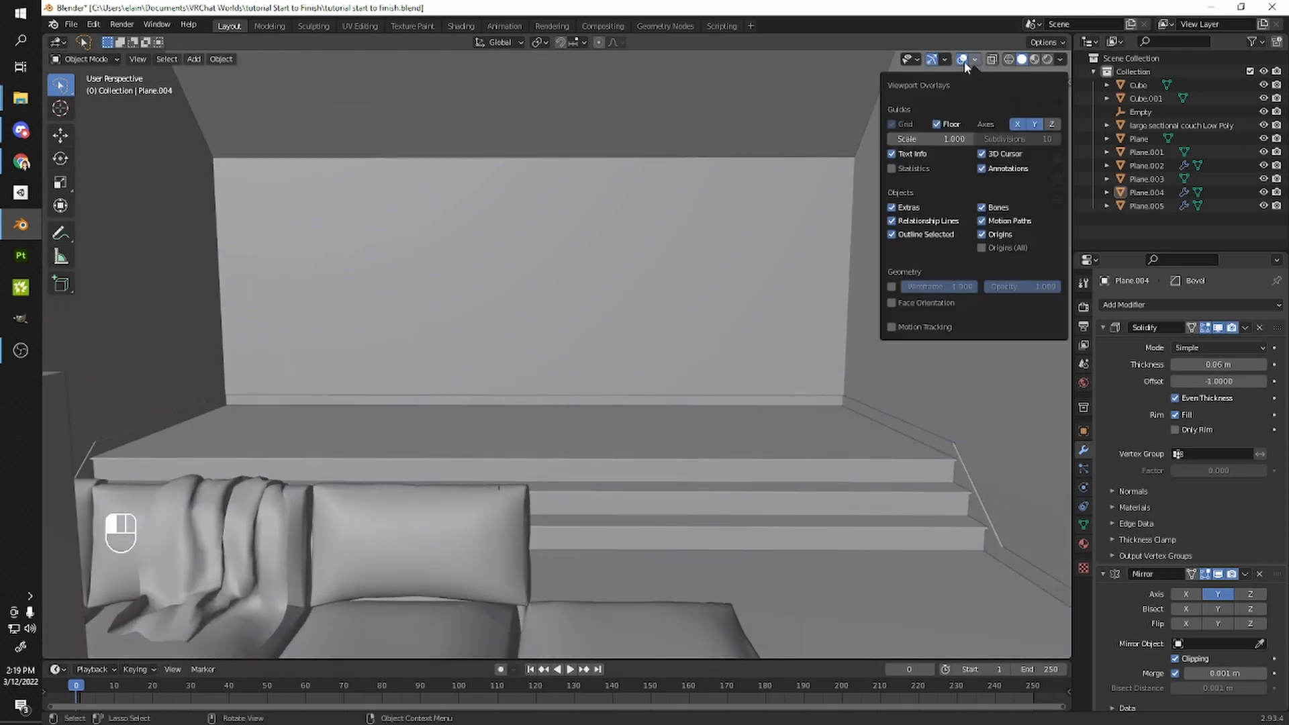
click(964, 61)
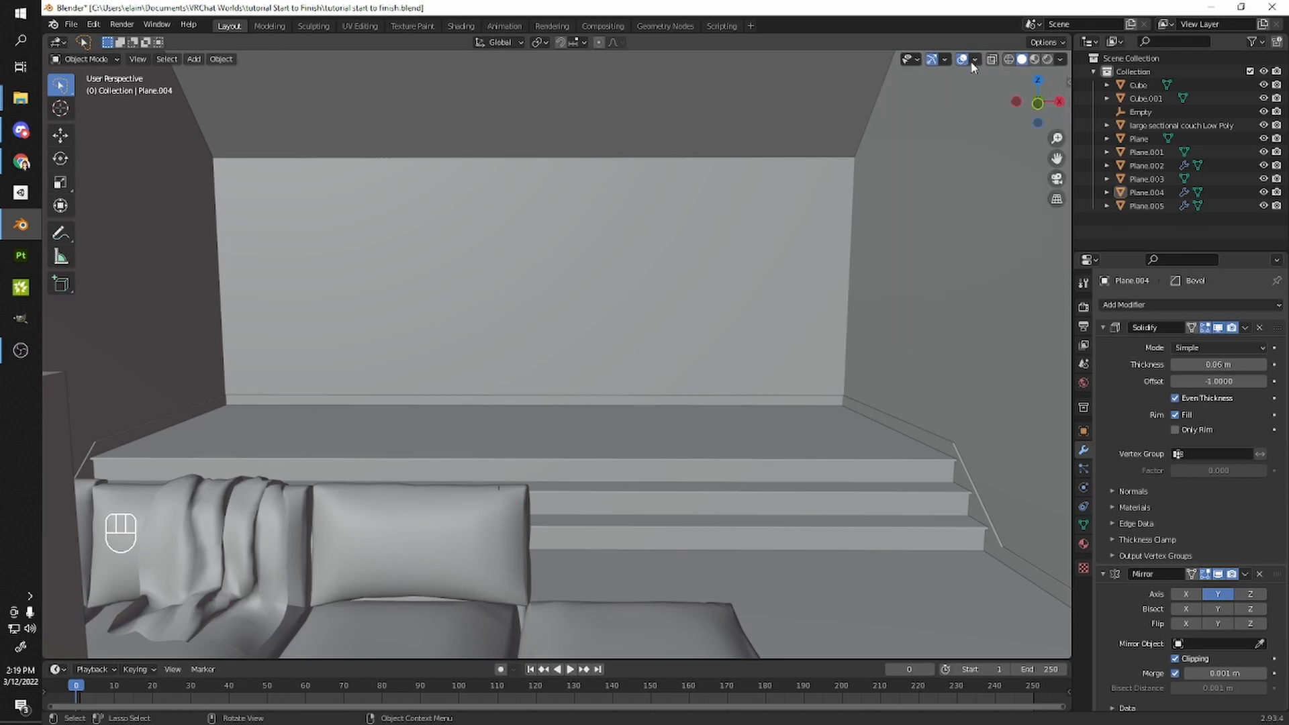
click(976, 61)
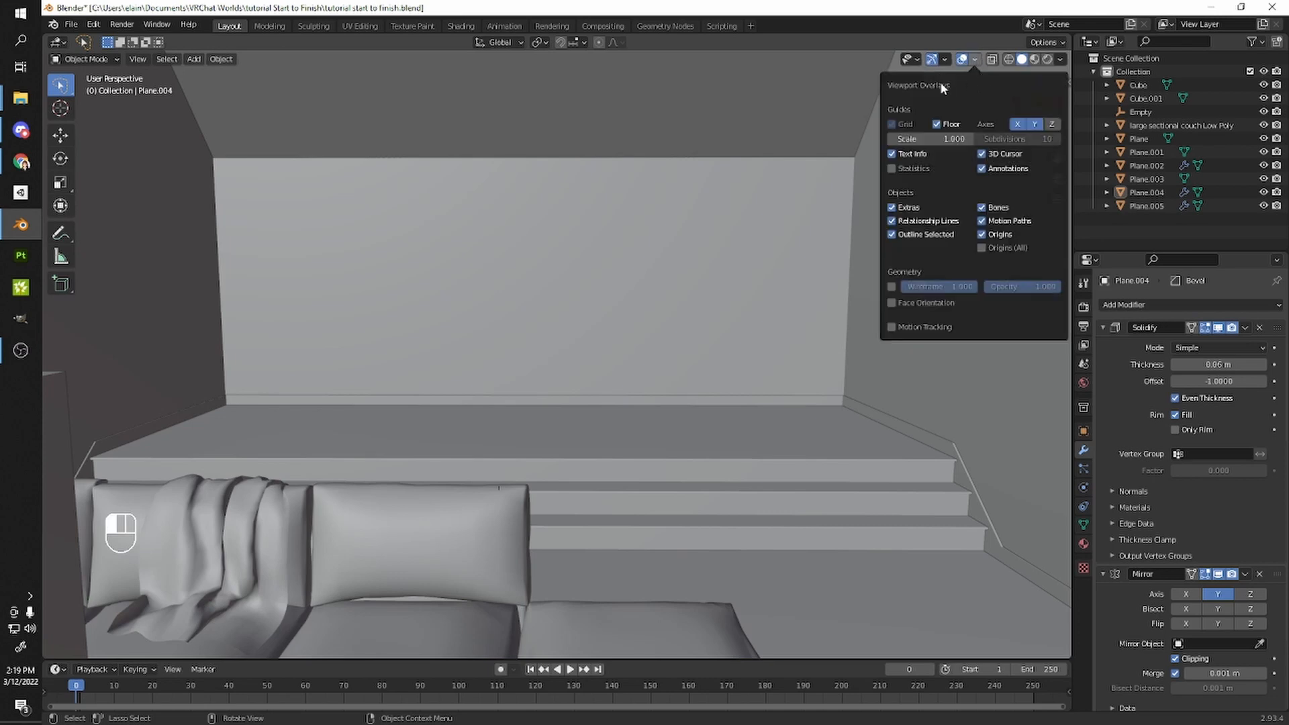
click(892, 303)
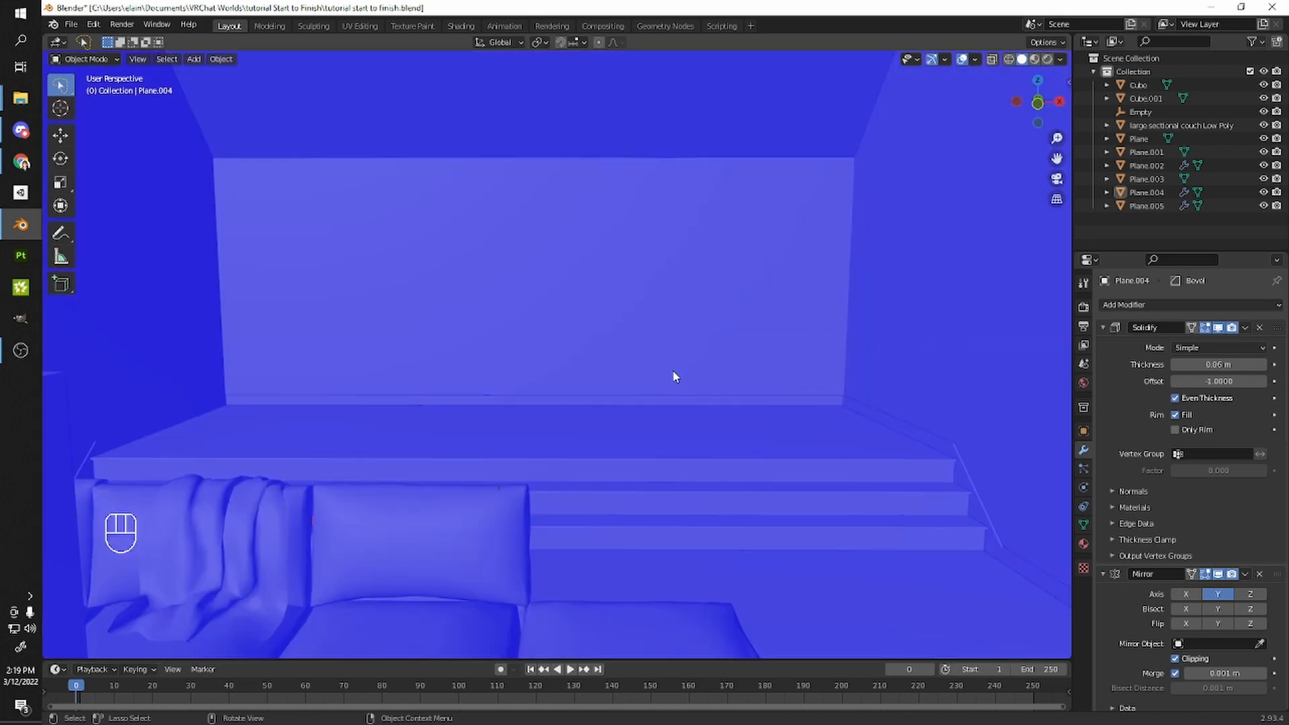
- Examine the face orientation colours of the walls, ceiling recess, windows and sofa from inside and outside the room
scroll(682, 351, up, 2)
middle_drag(682, 353, 643, 448)
scroll(751, 445, down, 3)
scroll(642, 448, up, 4)
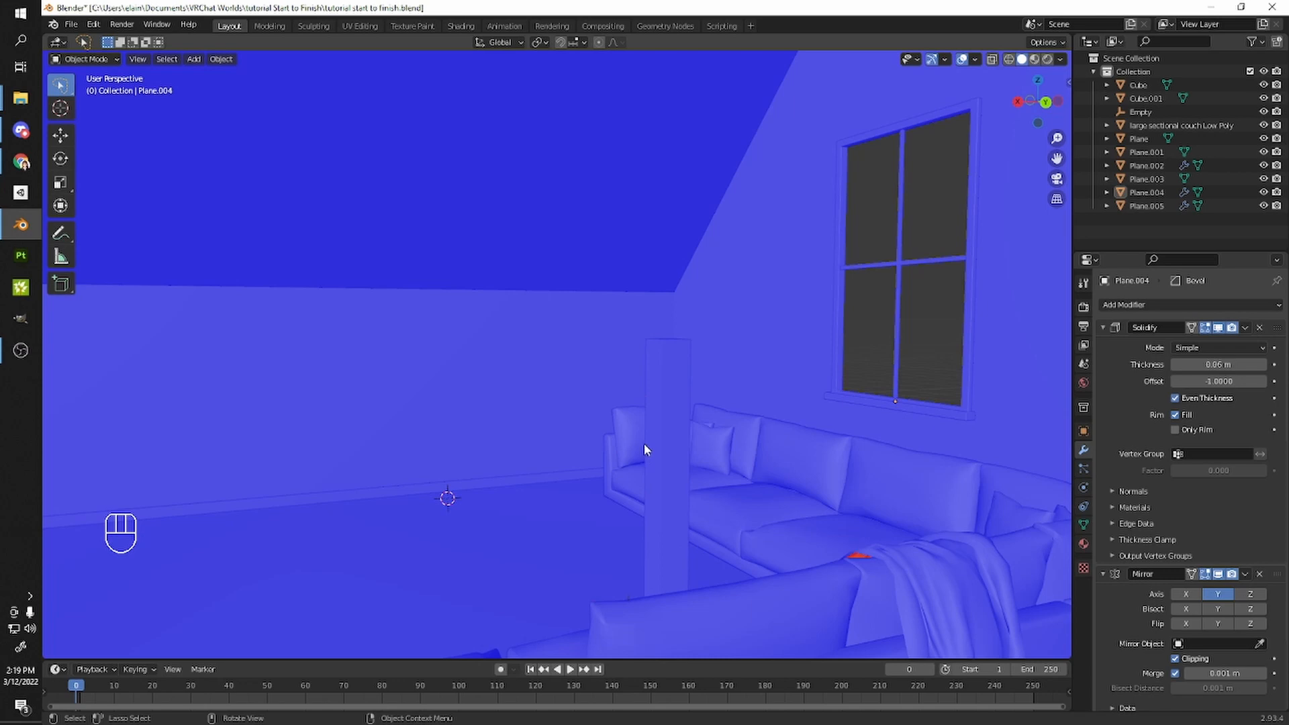
scroll(647, 453, down, 10)
middle_drag(633, 461, 660, 442)
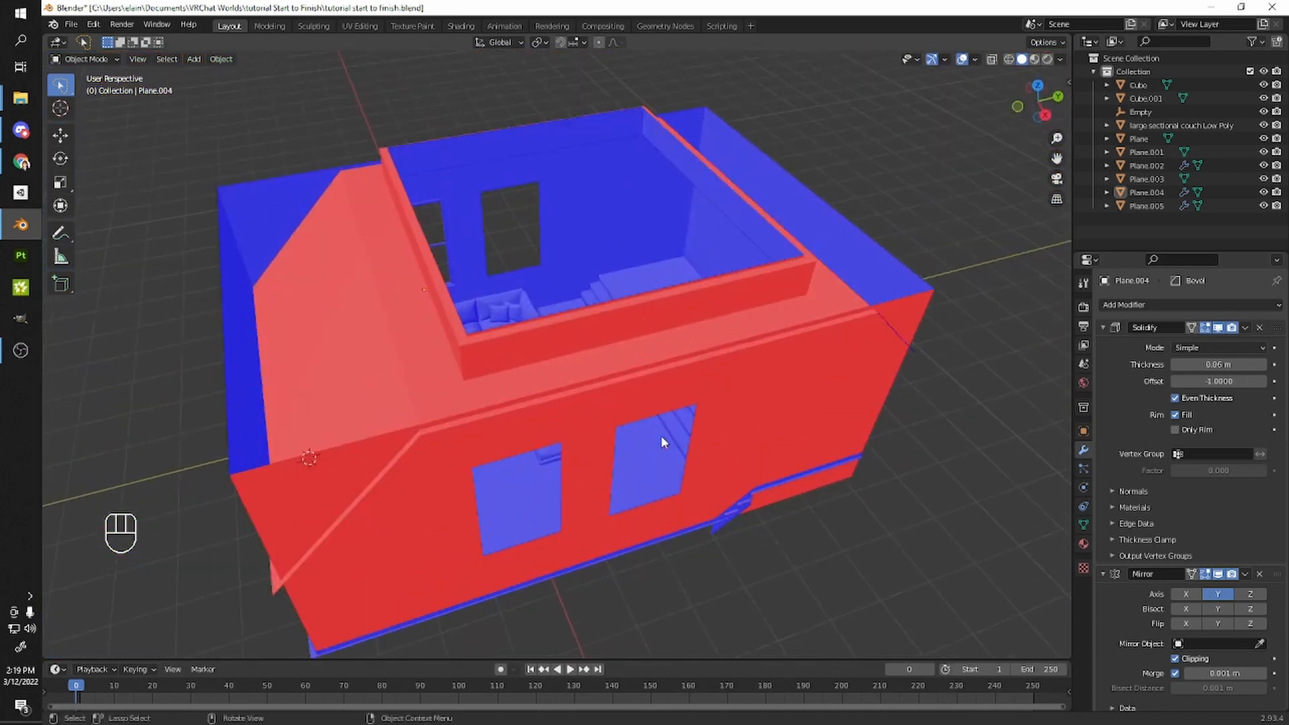
scroll(661, 441, up, 10)
middle_drag(689, 358, 639, 432)
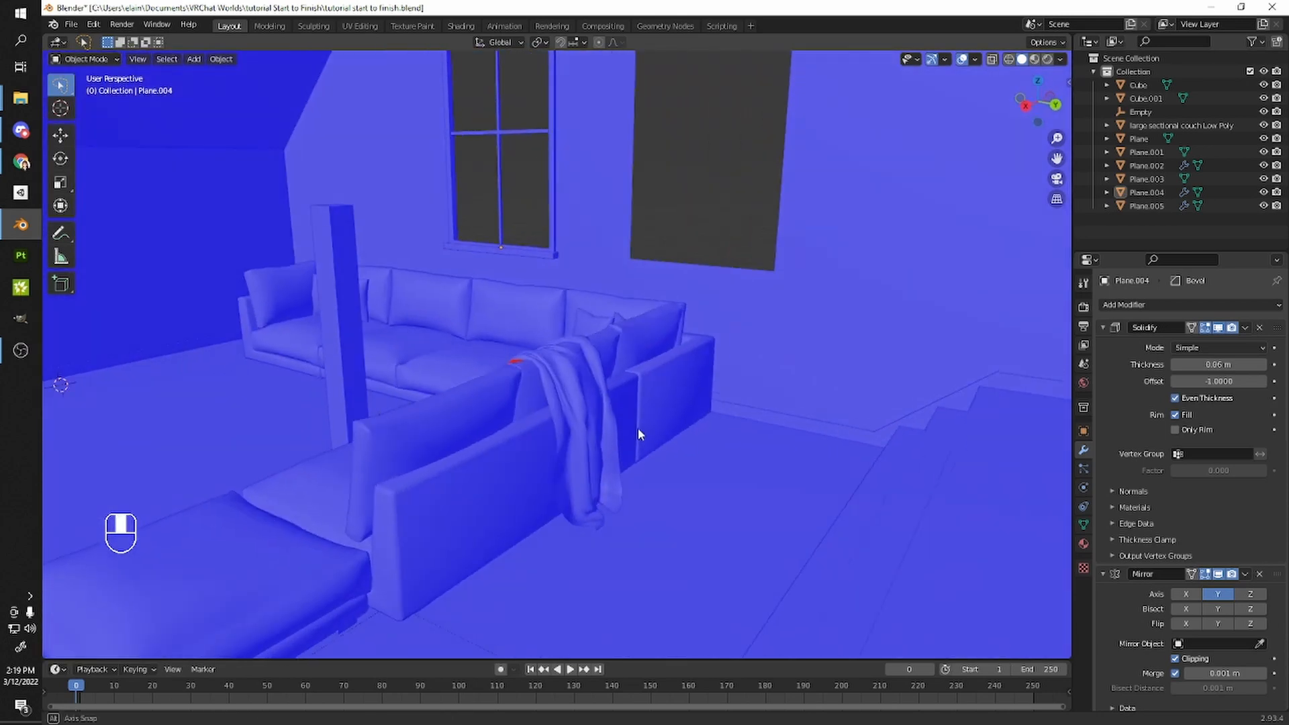
shift+middle_drag(481, 377, 797, 380)
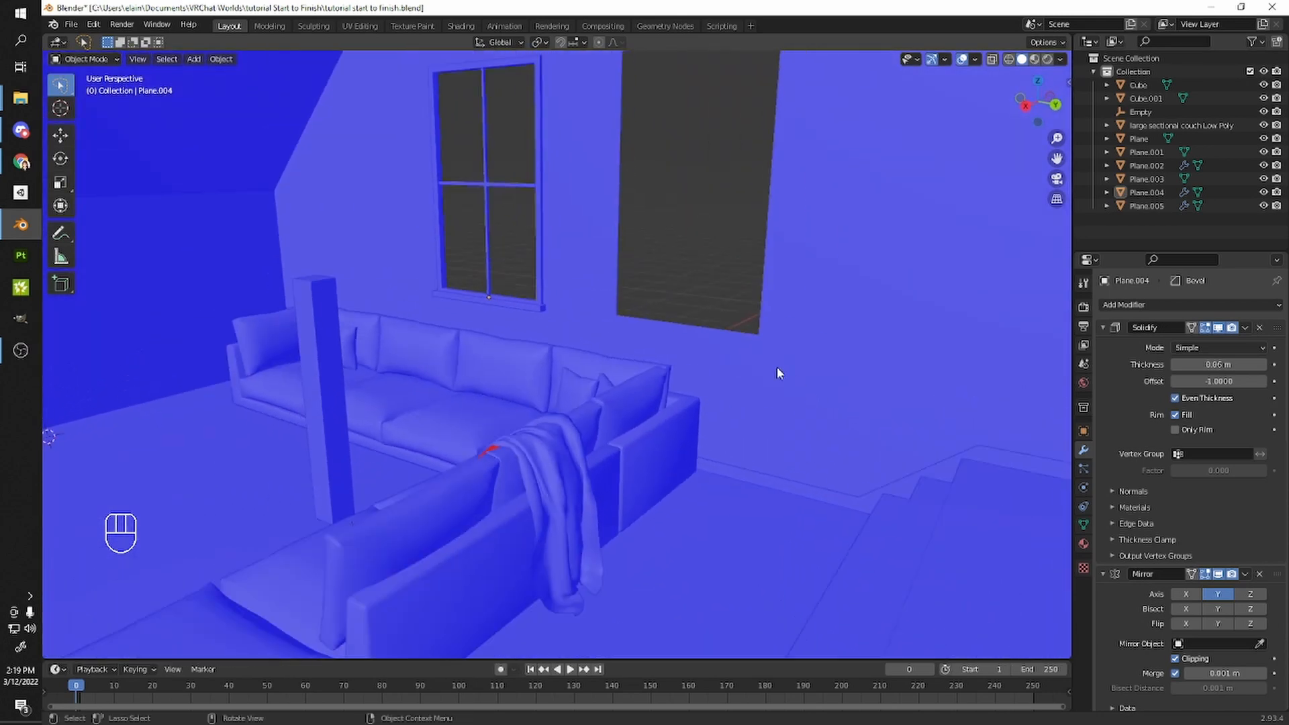
- Flip the normal of the large wall face between the unframed window opening and the platform's back wall, then leave Edit Mode
click(736, 360)
key(Tab)
shift+middle_drag(616, 367, 782, 386)
key(3)
click(801, 374)
click(768, 333)
shift+middle_drag(768, 334, 622, 406)
shift+middle_drag(621, 406, 566, 407)
scroll(566, 408, up, 1)
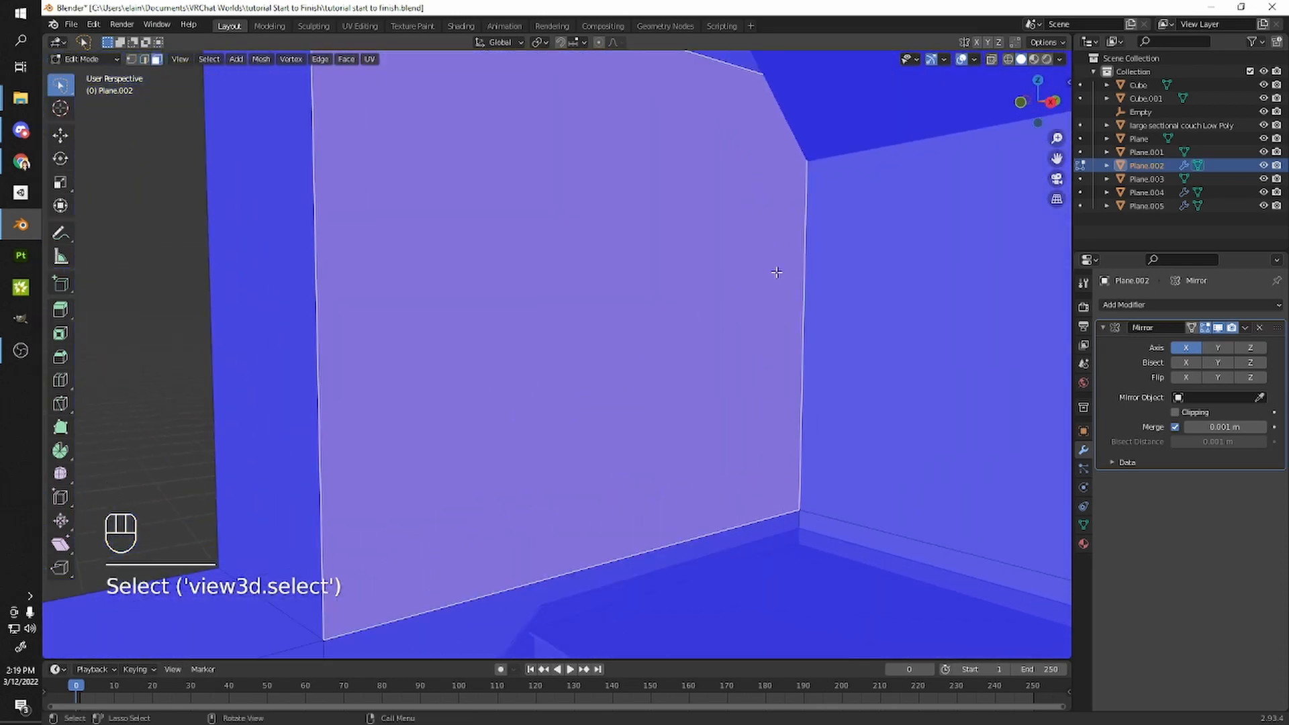
click(346, 59)
mouse_move(261, 59)
mouse_move(304, 281)
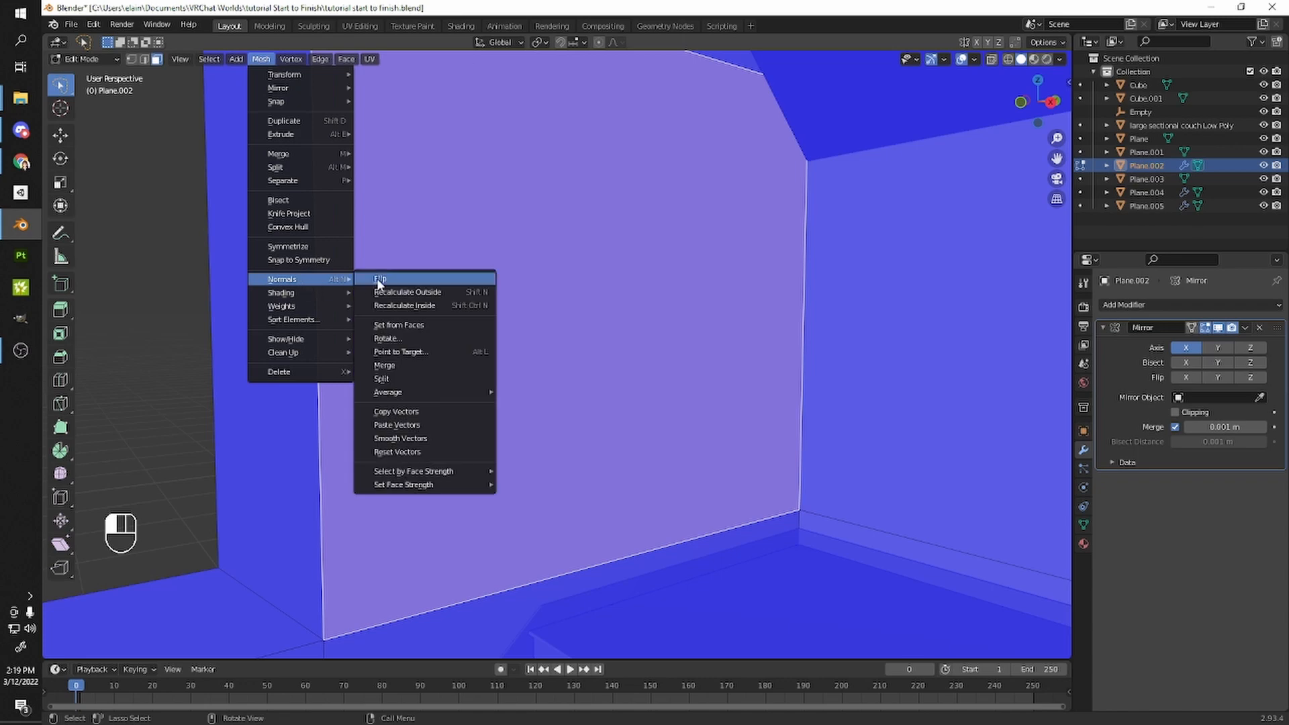
click(396, 280)
key(Tab)
scroll(683, 354, down, 3)
scroll(679, 356, up, 1)
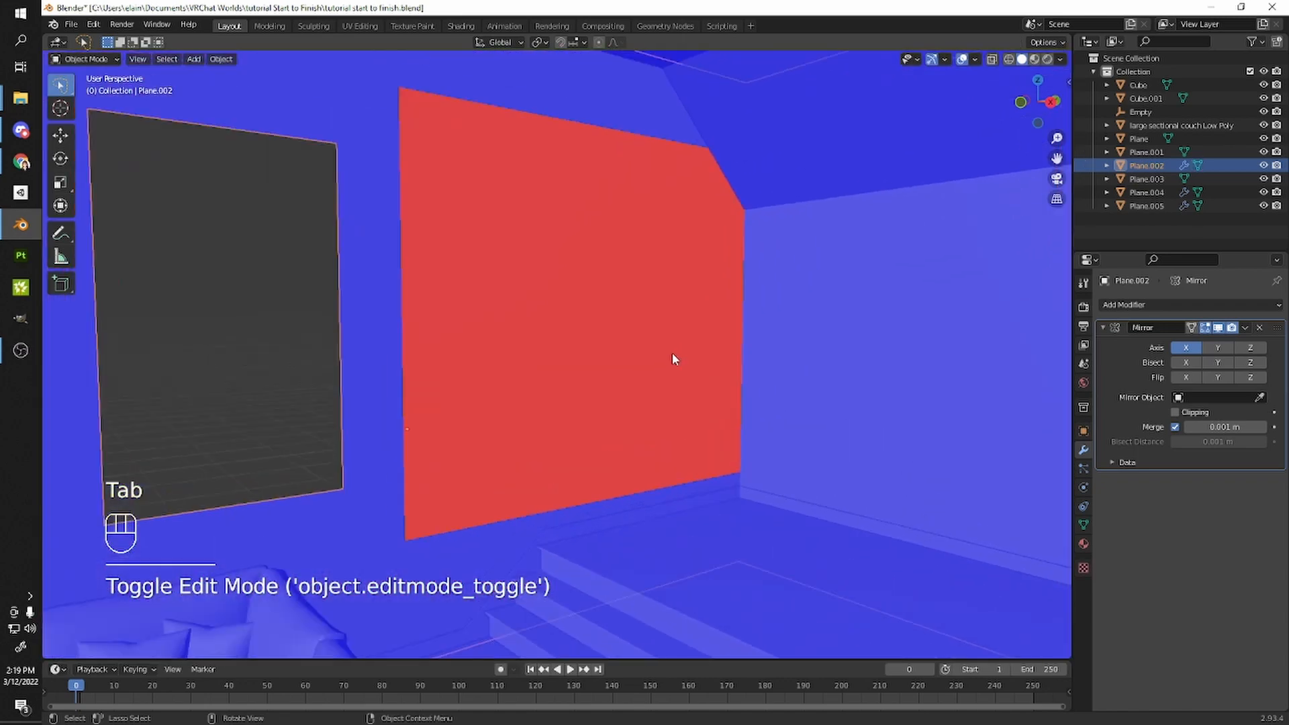
- Compare the flipped wall face with the Face Orientation overlay turned off and on again
middle_drag(674, 357, 742, 367)
middle_drag(497, 269, 412, 255)
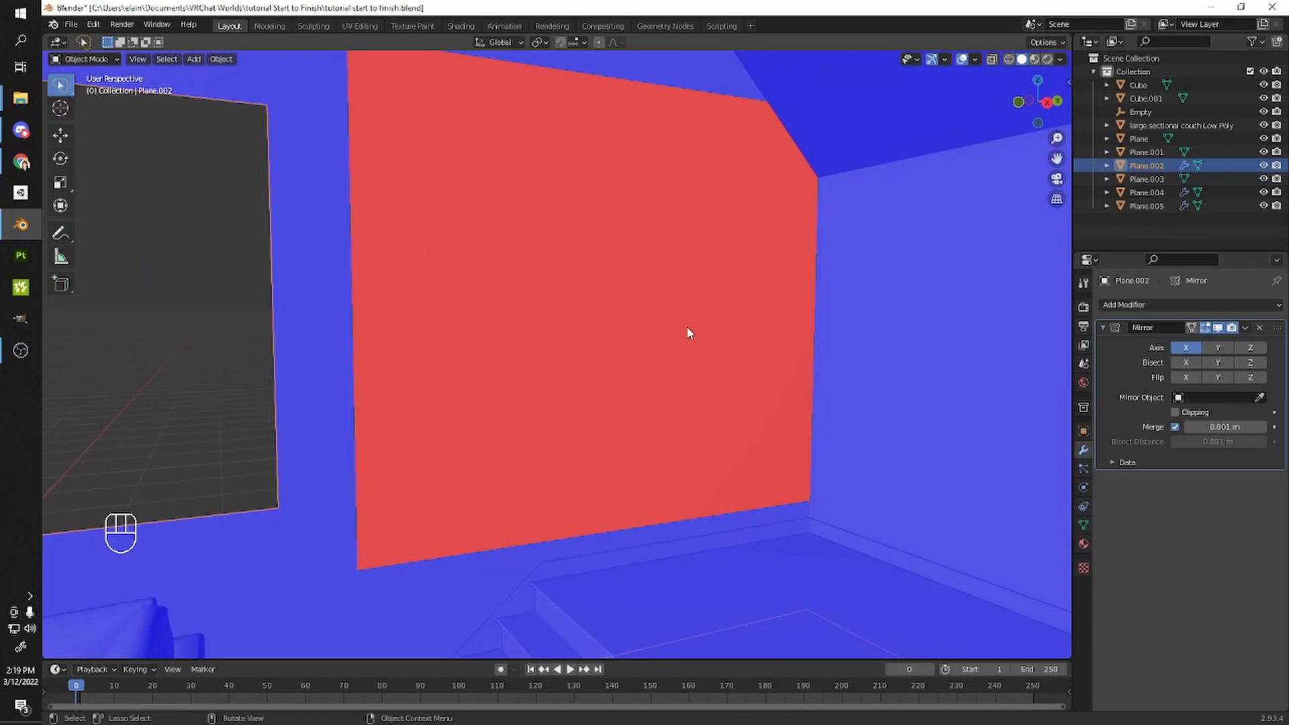
key(Tab)
click(975, 59)
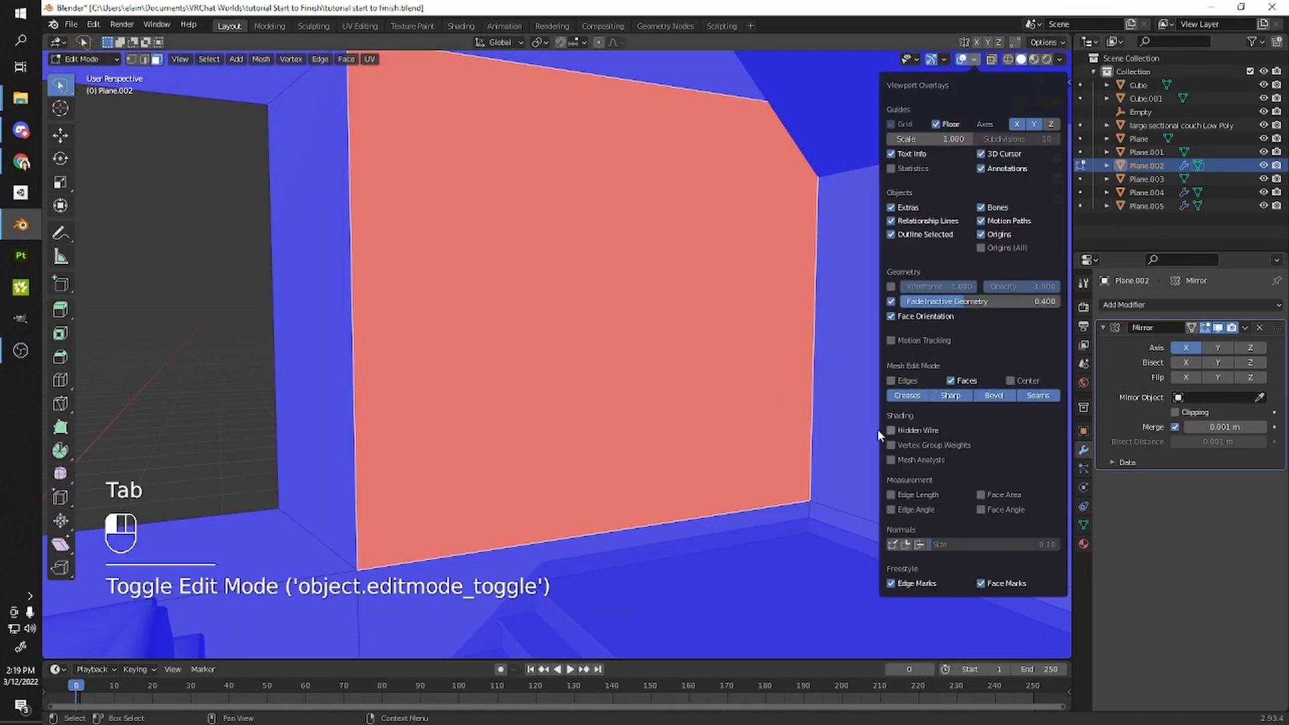
click(891, 315)
key(Tab)
middle_drag(725, 331, 812, 293)
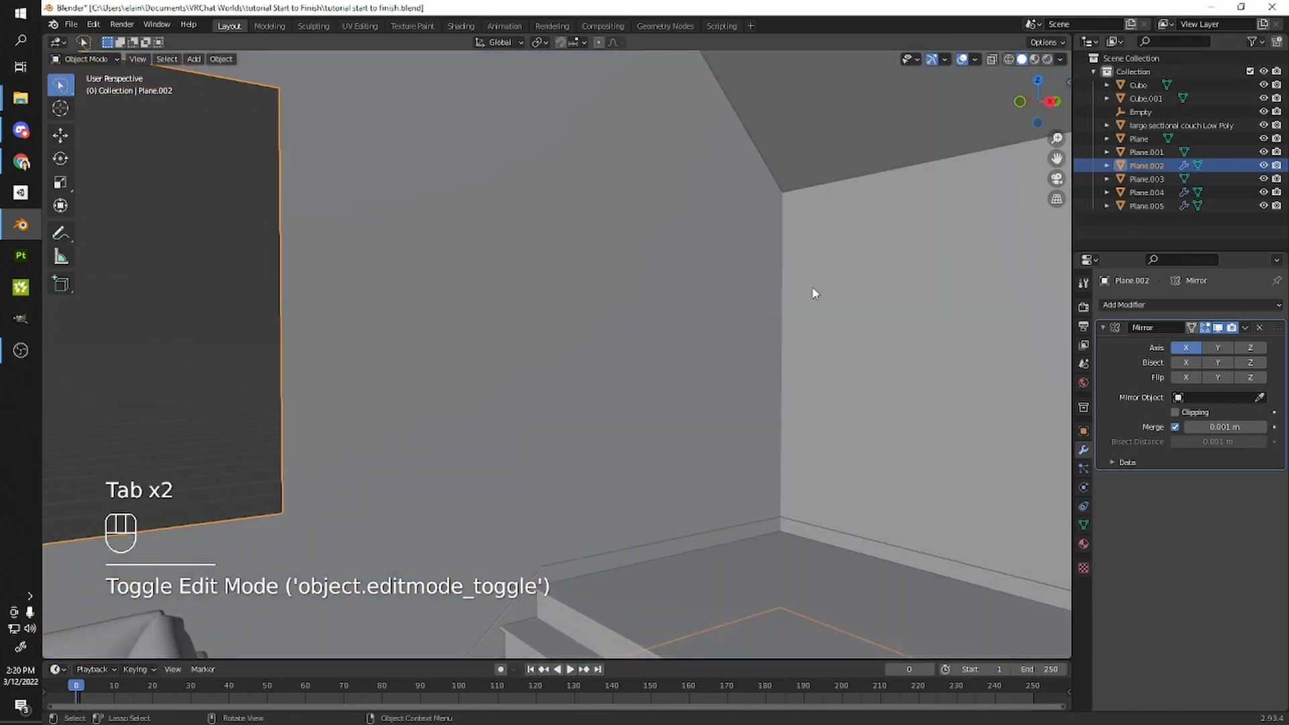
click(975, 60)
click(893, 302)
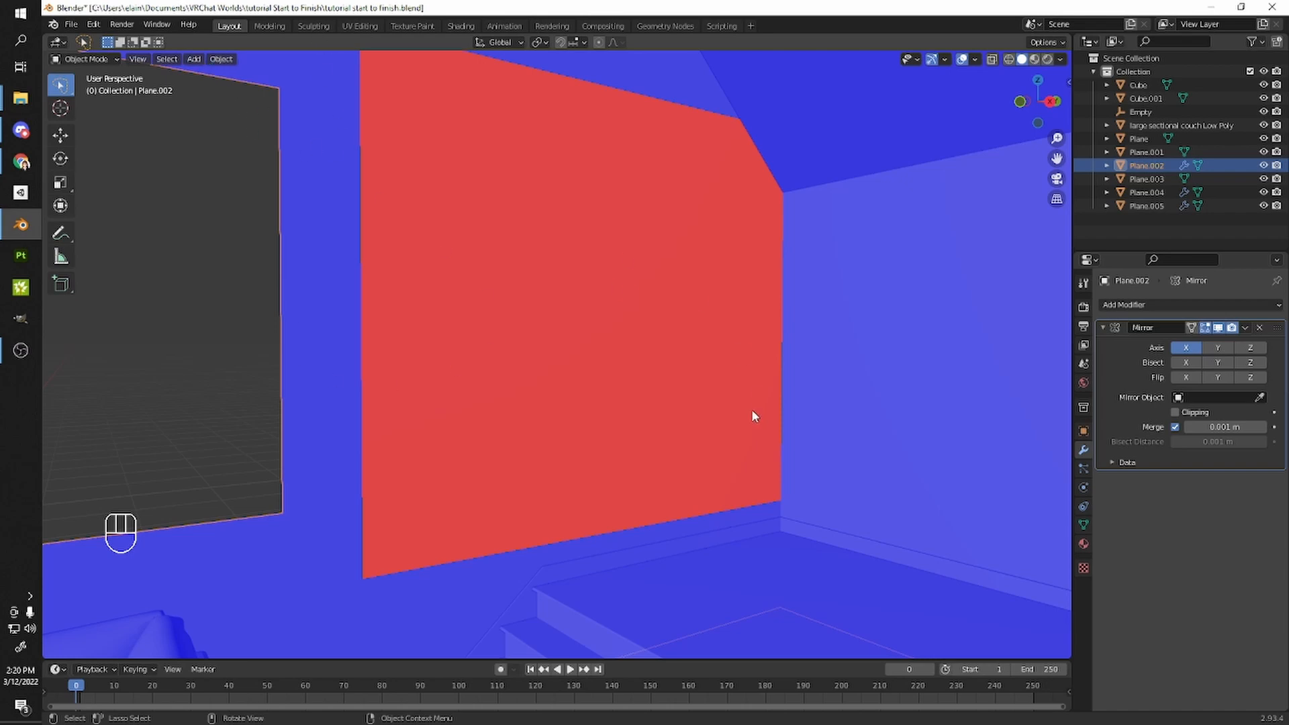
- Reselect the red wall face beside the window opening in Edit Mode and flip its normal back
key(Tab)
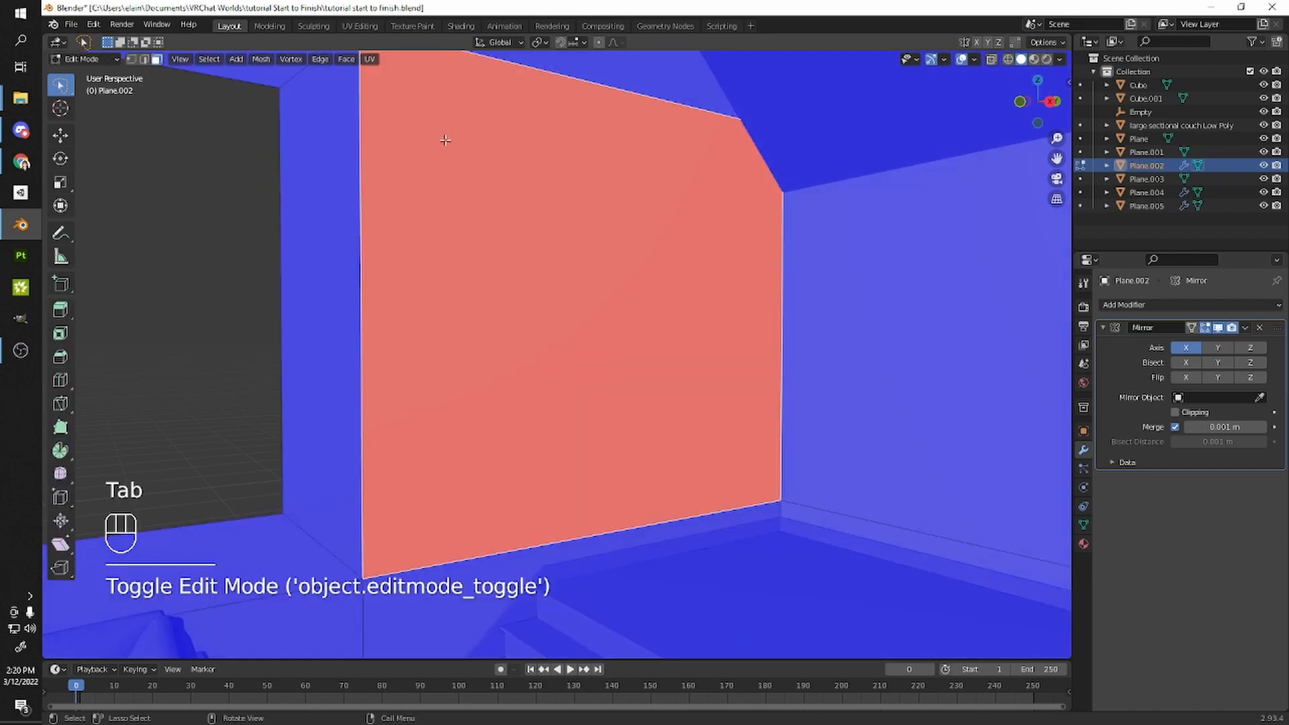
drag(554, 451, 568, 573)
shift+middle_drag(580, 561, 654, 564)
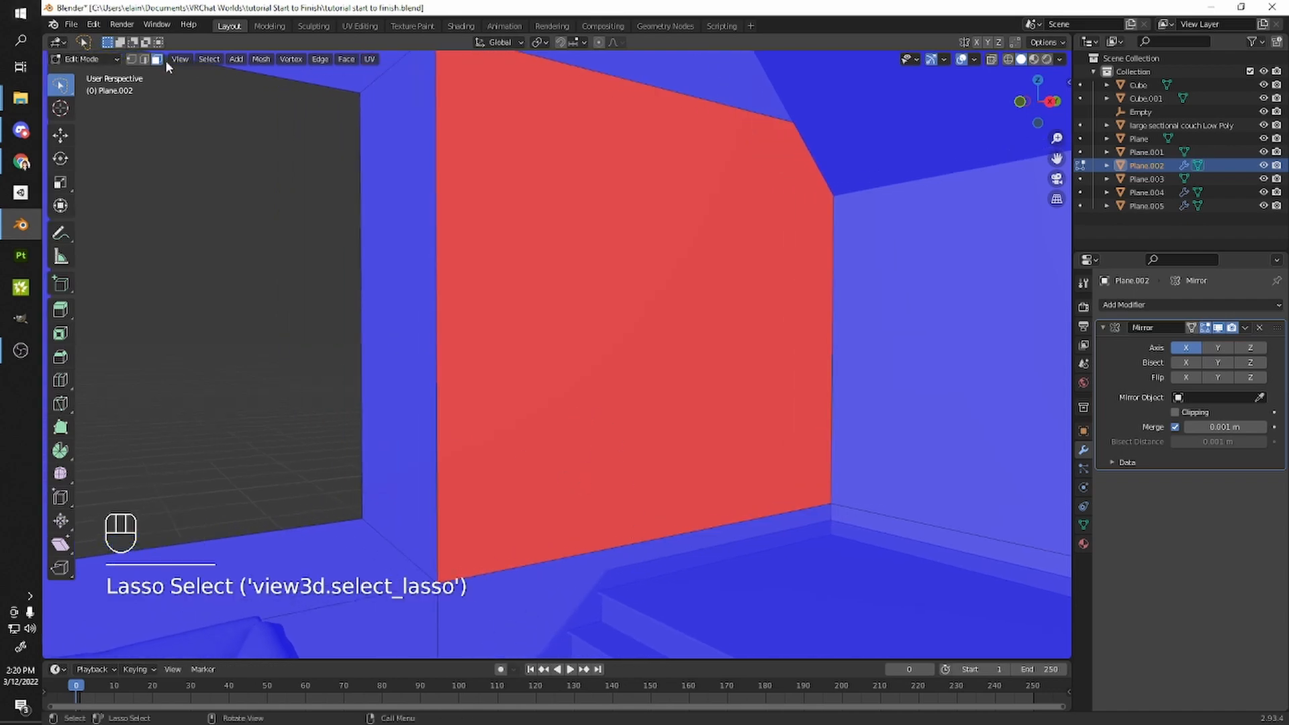
click(639, 225)
middle_drag(638, 224, 527, 282)
middle_drag(527, 282, 173, 63)
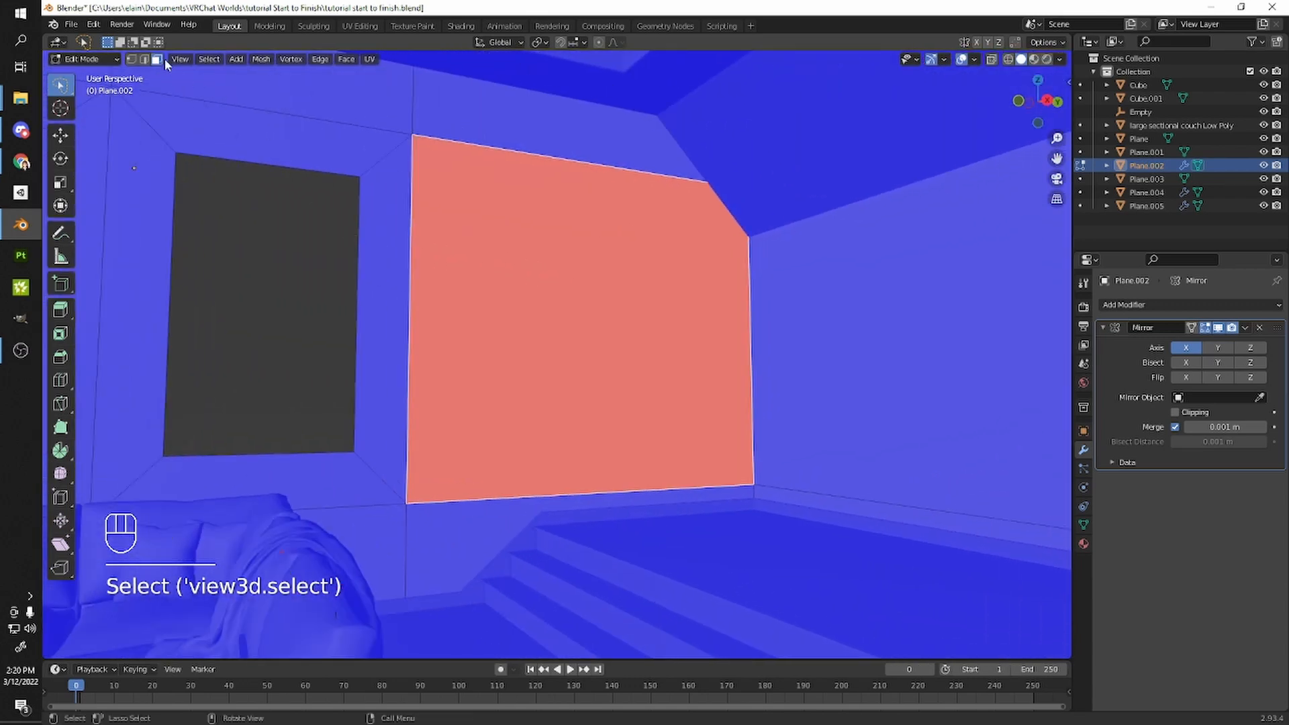
click(264, 59)
mouse_move(305, 280)
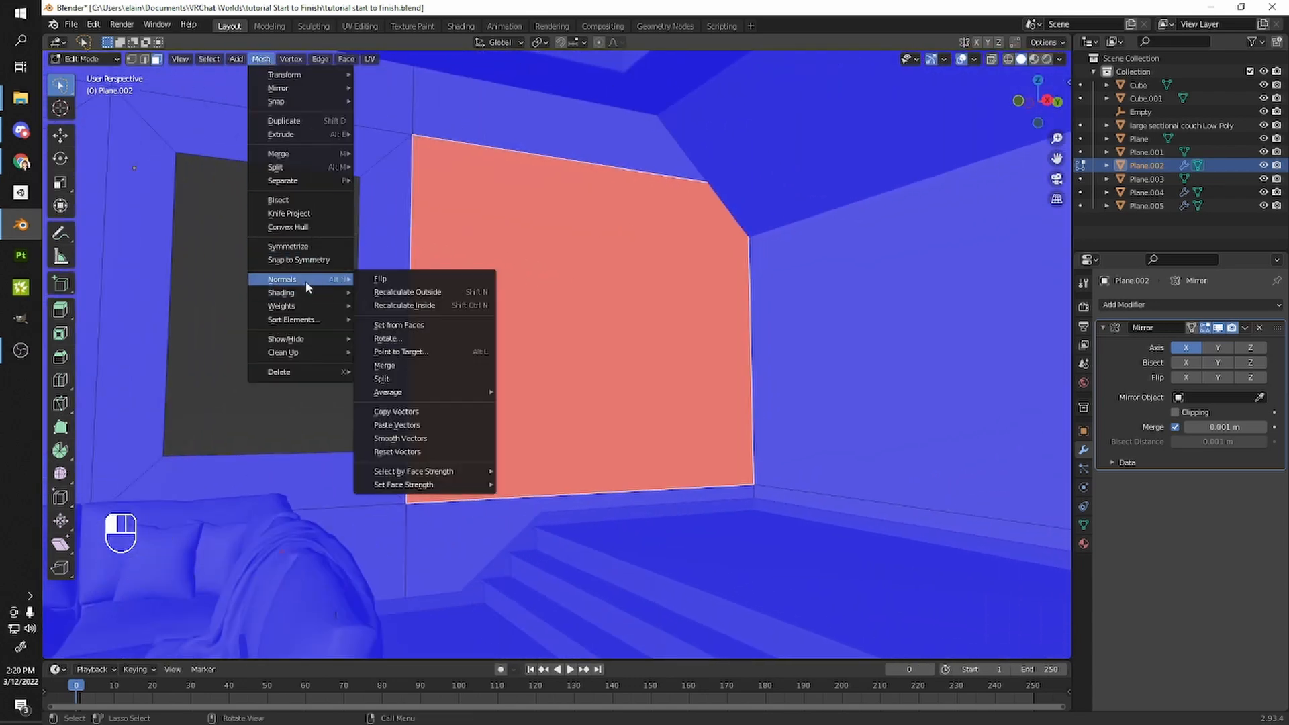
click(375, 282)
- Leave Edit Mode and turn off the Face Orientation overlay
middle_drag(386, 282, 604, 336)
key(Tab)
shift+middle_drag(604, 335, 770, 357)
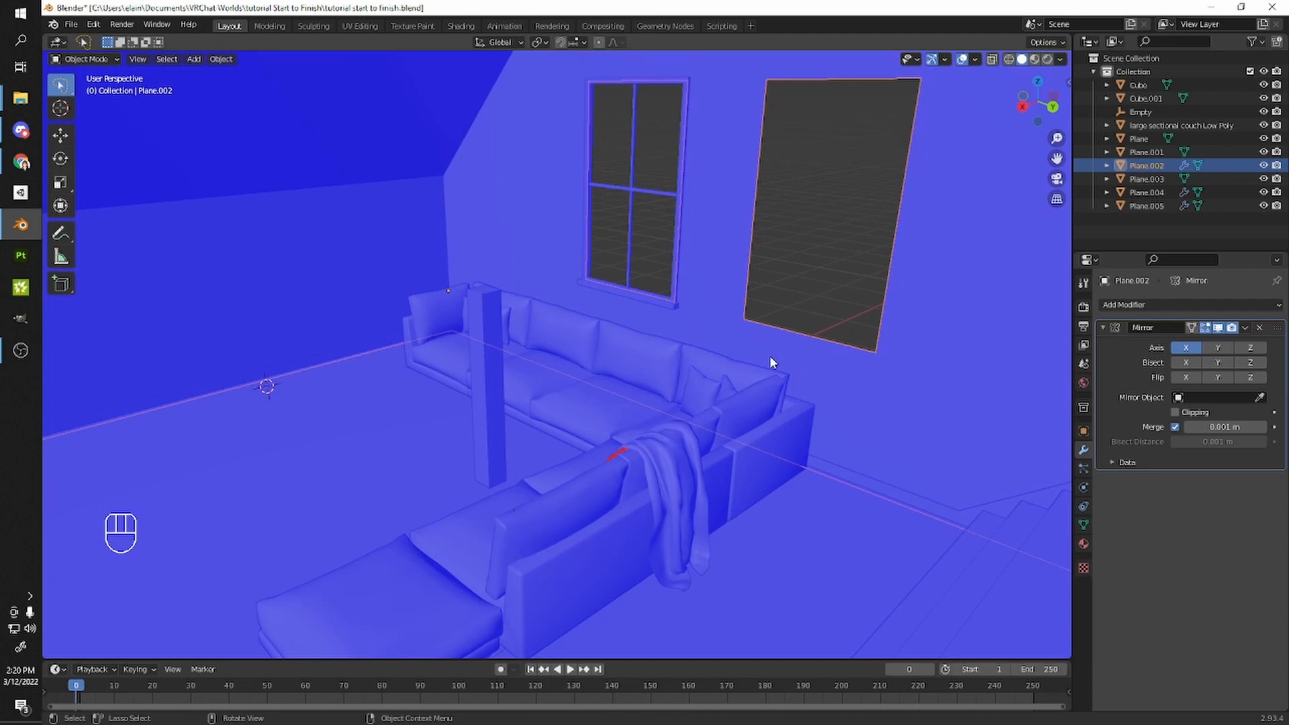
click(975, 60)
click(884, 303)
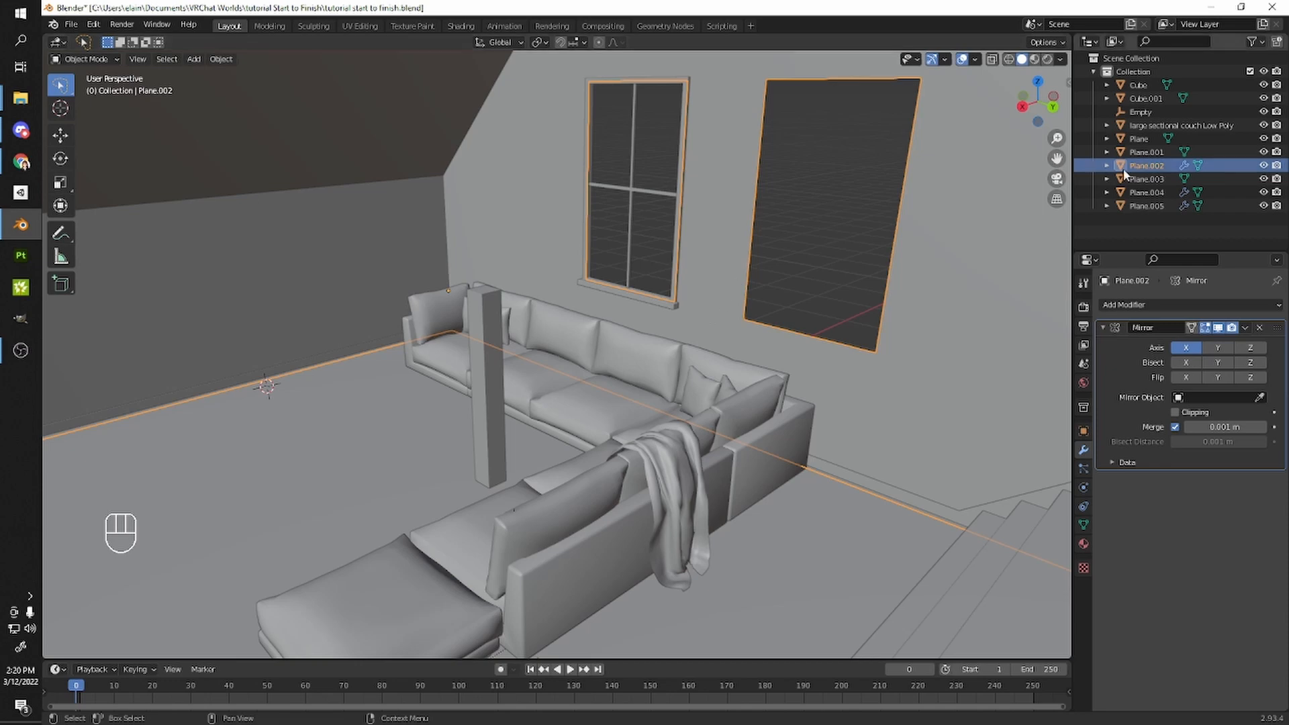
- Switch to File Explorer and create a folder named textures inside the tutorial Start to Finish folder
drag(1288, 376, 650, 104)
click(723, 142)
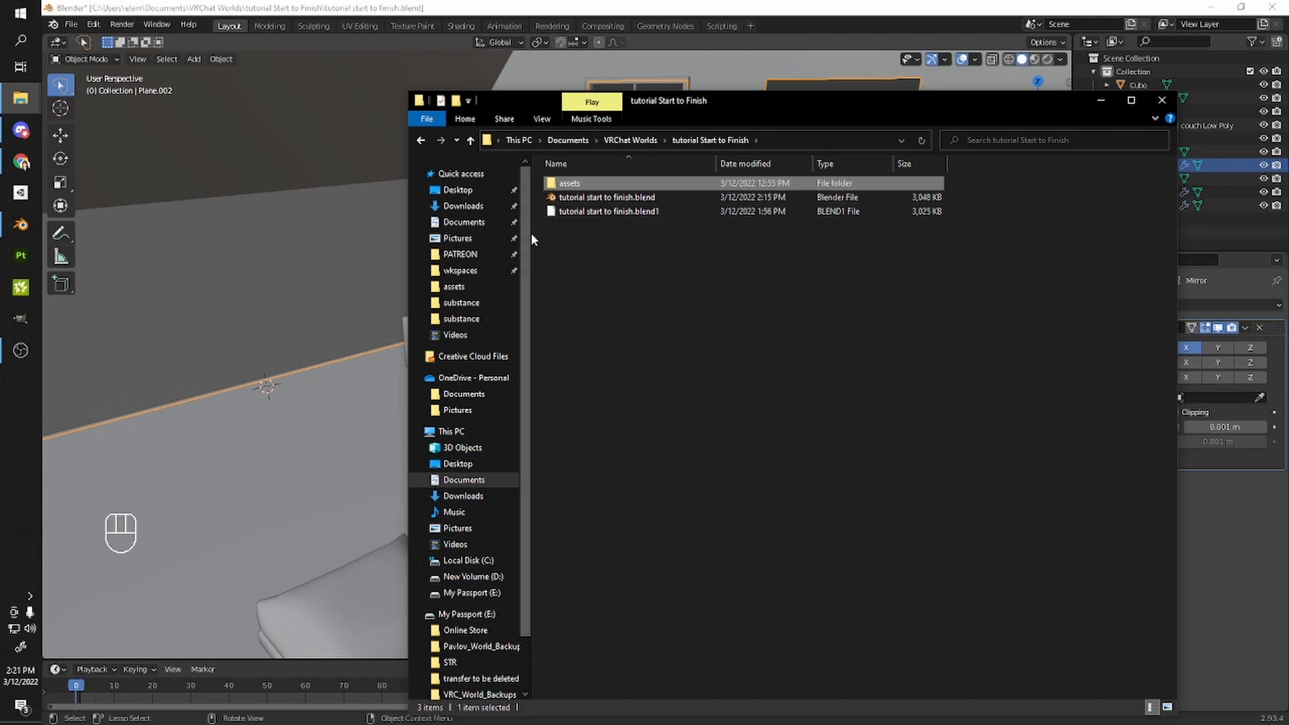
click(631, 285)
right_click(626, 290)
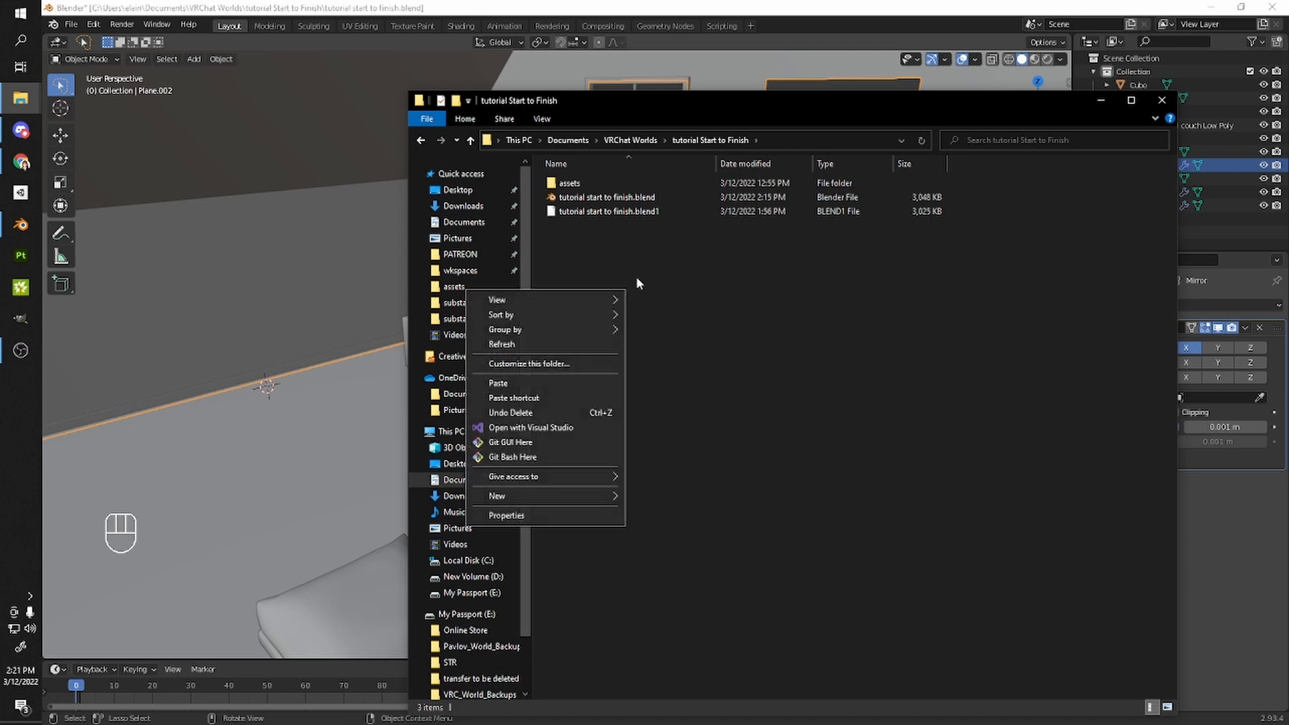
mouse_move(529, 493)
click(675, 490)
text(TEXTUR)
key(ctrl+a)
text(textures)
key(Return)
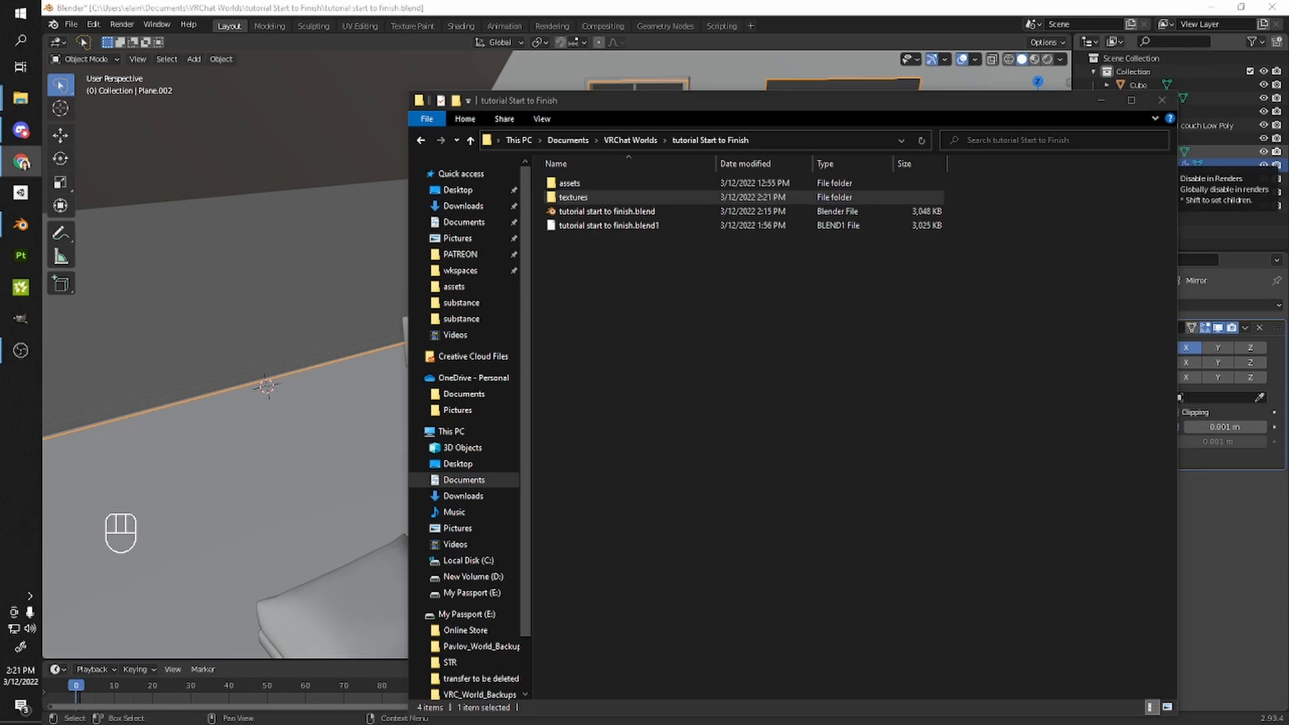
- Switch to the Chrome browser and go to cc0textures.com in the ambientCG tab
drag(1288, 134, 1028, 48)
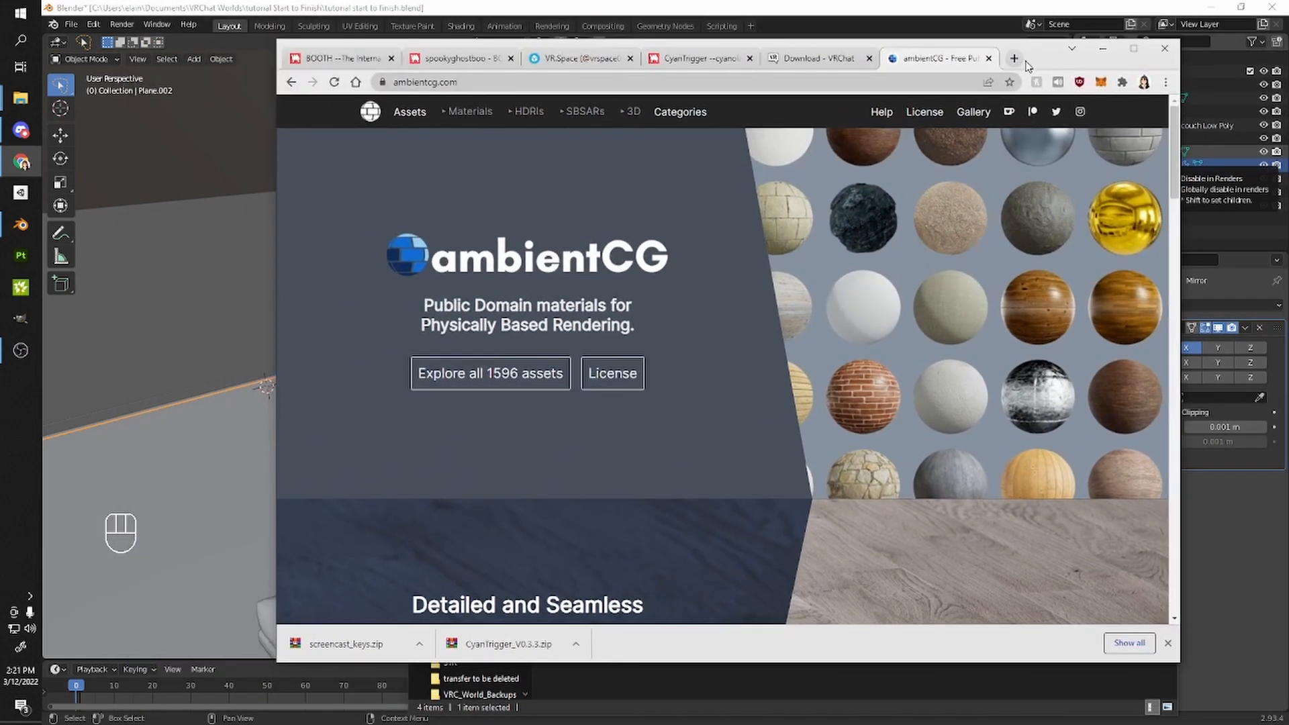
click(430, 83)
click(508, 82)
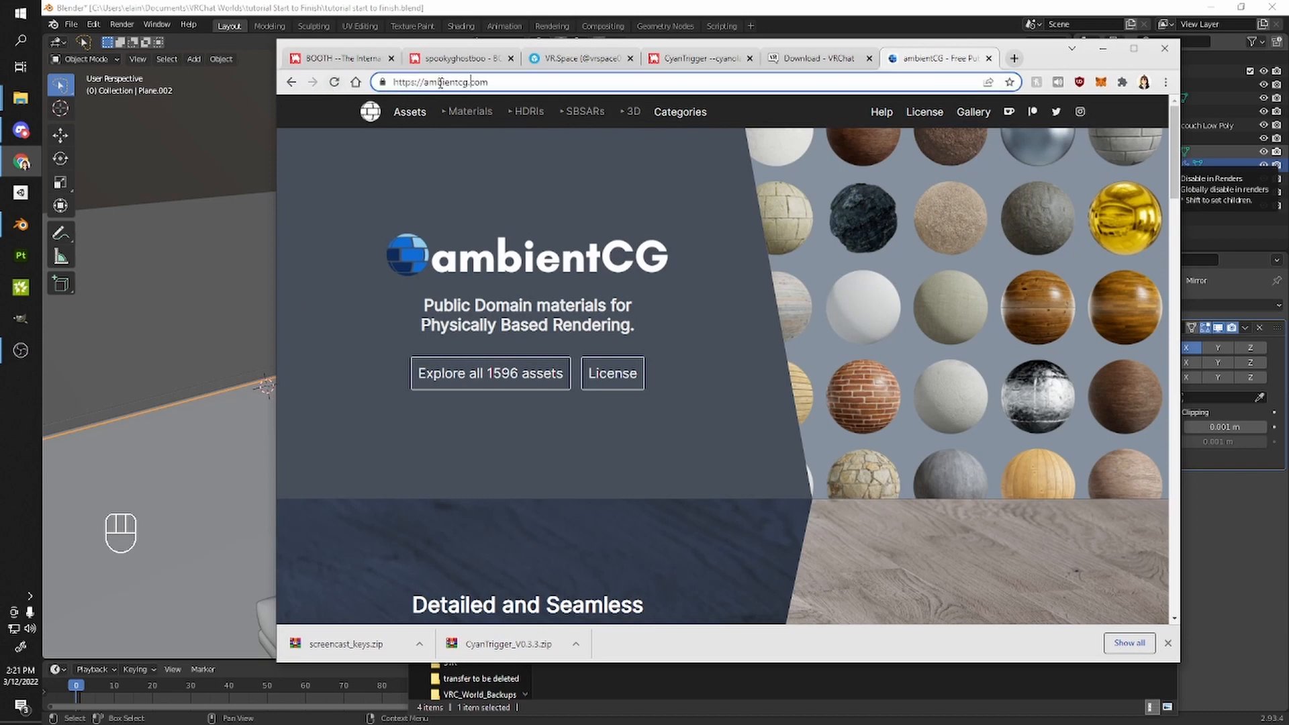
key(ctrl+a)
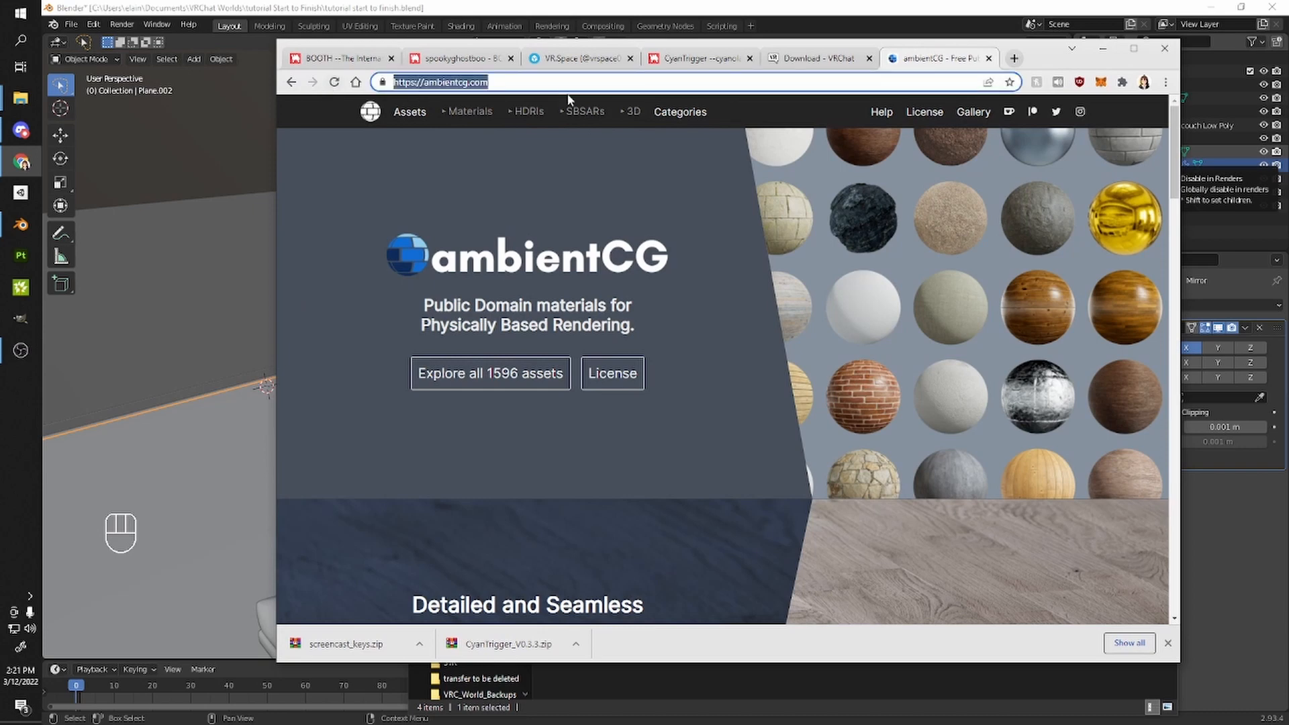
text(cc0textures)
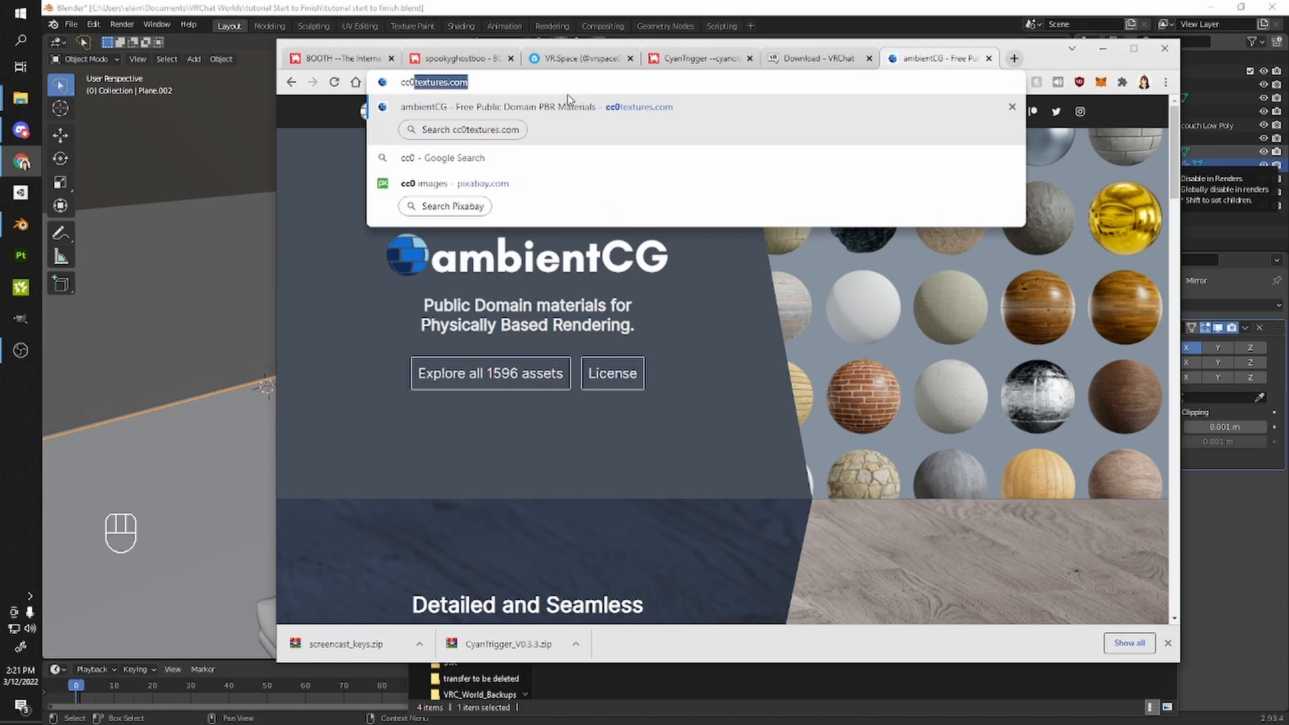
key(Return)
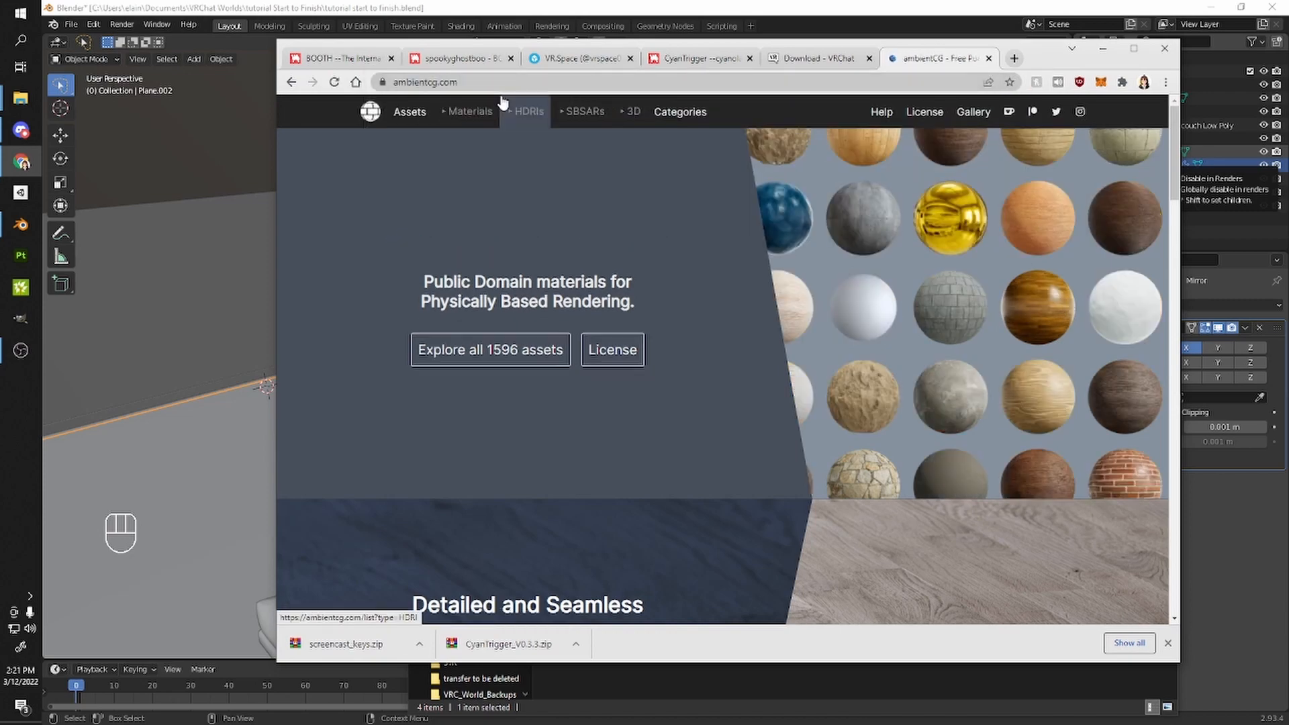
- Look over the ambientCG home page and open its full list of assets
scroll(846, 302, down, 13)
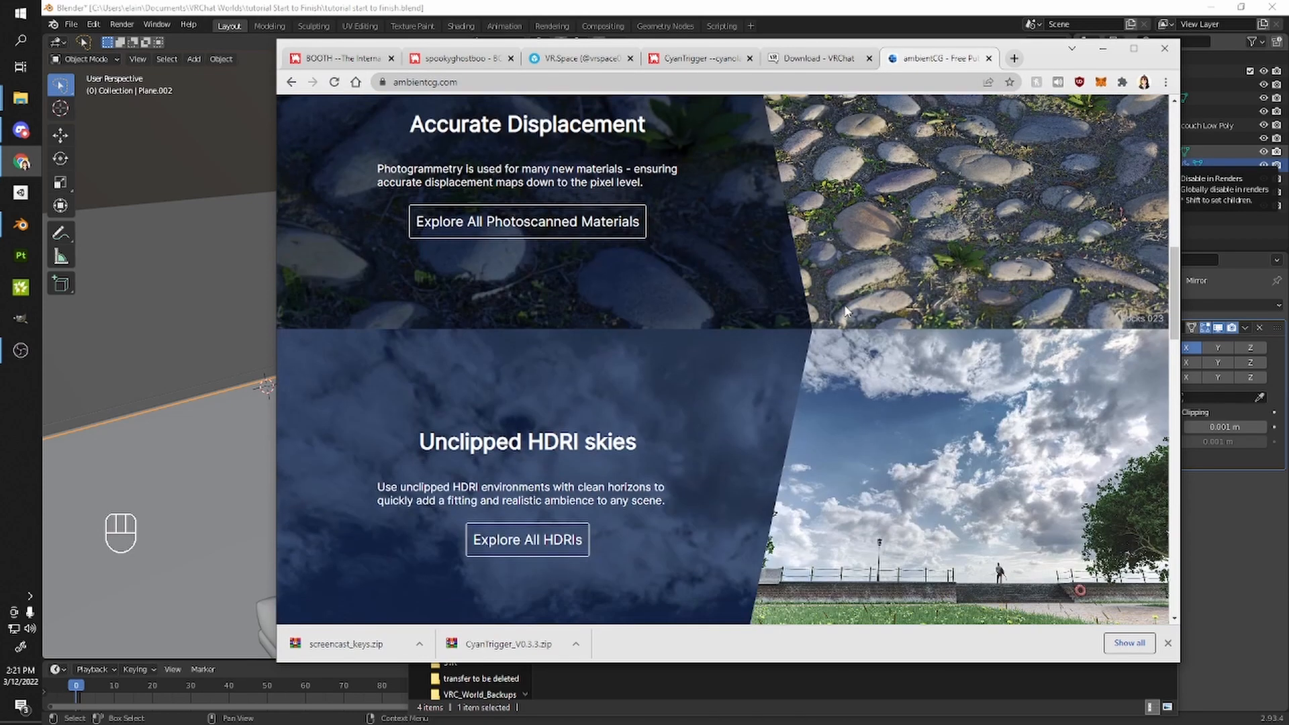
scroll(674, 282, up, 10)
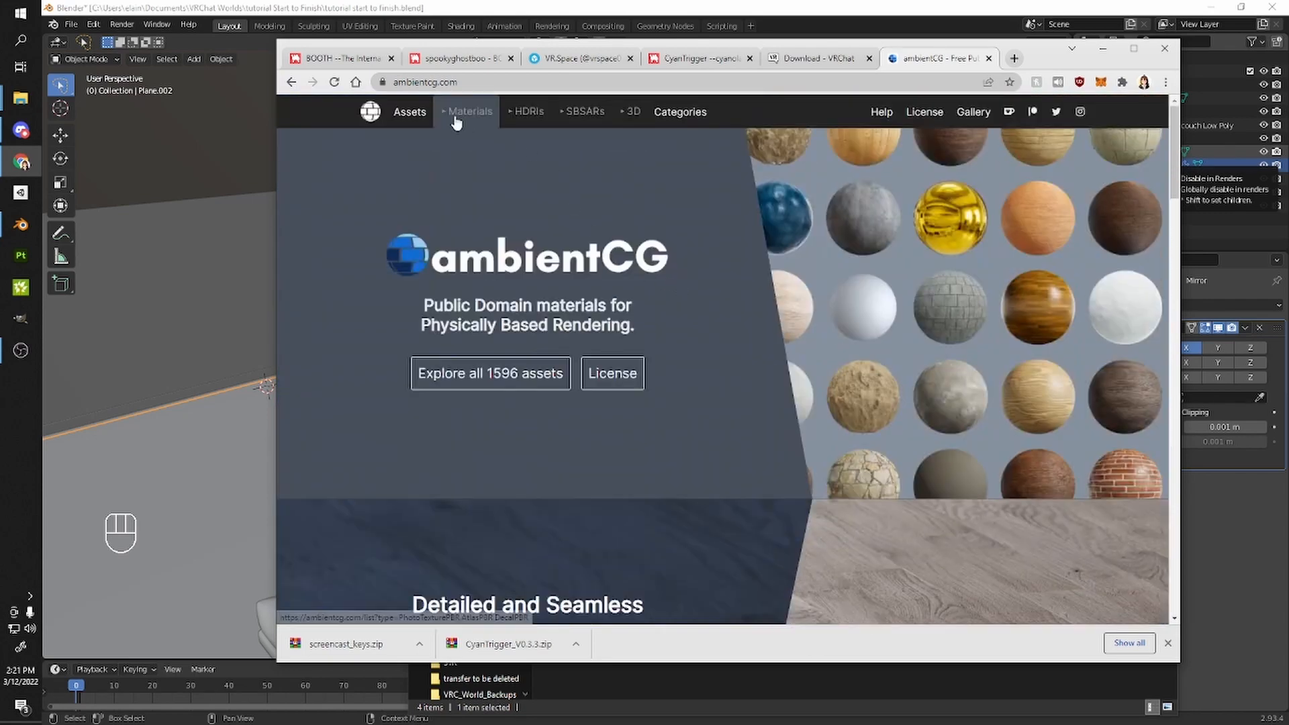
click(409, 113)
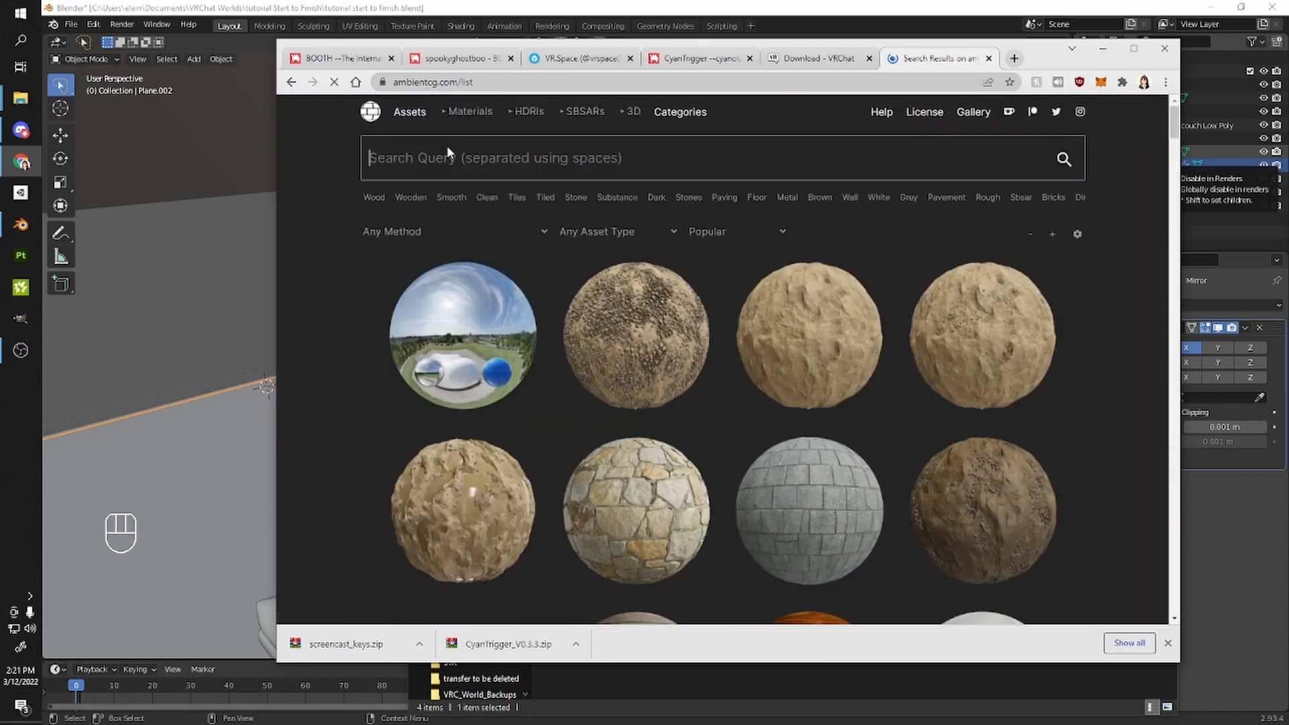
- Return to Blender and examine the room around the windows, couch and floor edges from several angles
click(1102, 49)
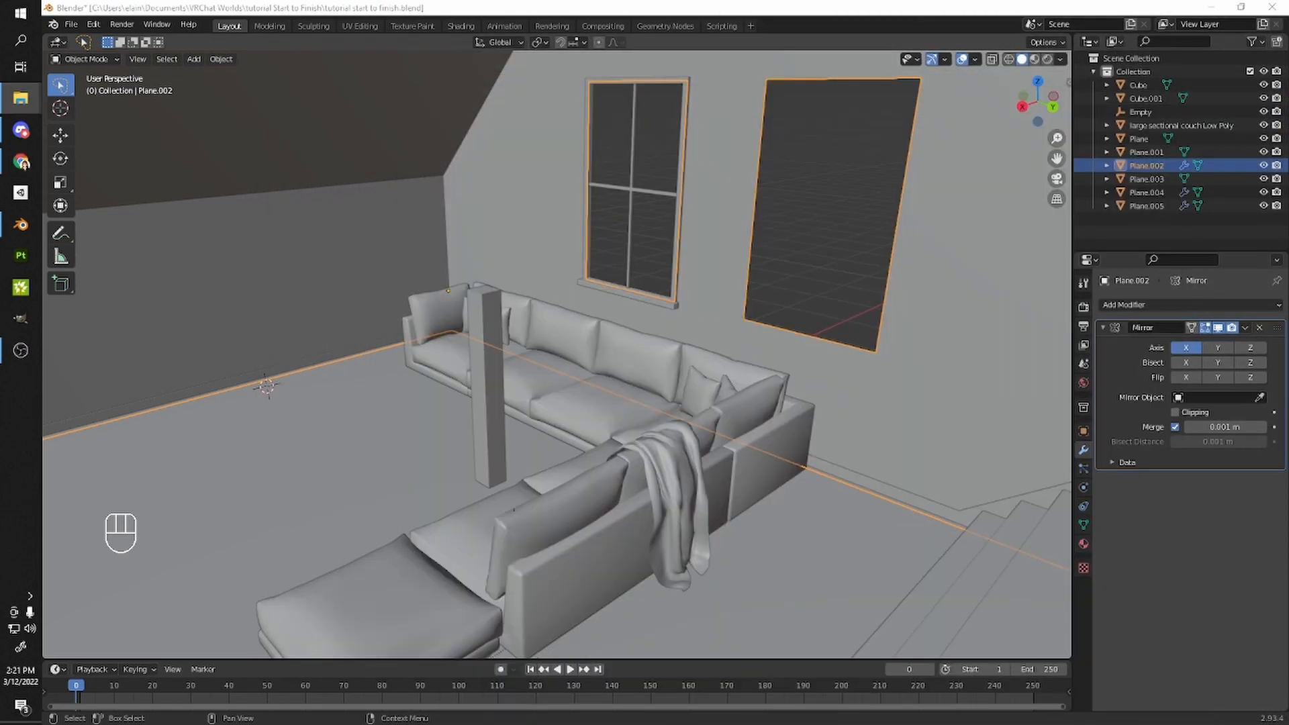
middle_drag(772, 268, 895, 427)
middle_drag(720, 329, 682, 252)
shift+middle_drag(706, 188, 719, 408)
click(688, 430)
scroll(719, 408, down, 3)
scroll(647, 340, up, 4)
shift+middle_drag(832, 406, 558, 320)
- Select Plane.001, pick several of its mesh elements in Edit Mode to inspect them, and return to Object Mode
click(700, 404)
key(Tab)
click(558, 320)
middle_drag(649, 379, 695, 355)
shift+click(694, 356)
shift+click(566, 496)
scroll(567, 463, down, 4)
middle_drag(625, 461, 604, 409)
scroll(748, 454, down, 3)
key(Tab)
- Switch back to the Chrome browser and look through the full ambientCG asset list
click(21, 162)
drag(993, 149, 1020, 96)
scroll(745, 308, down, 4)
scroll(829, 274, down, 6)
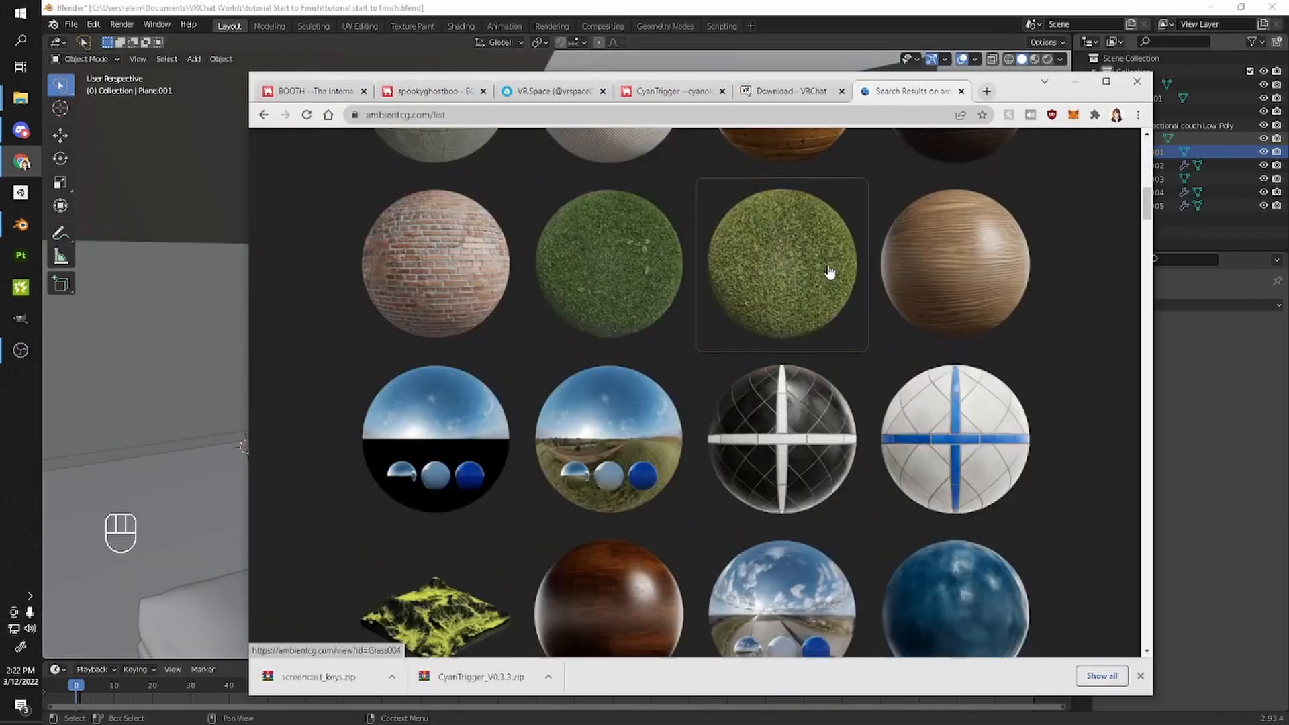
scroll(829, 279, up, 3)
scroll(833, 278, up, 4)
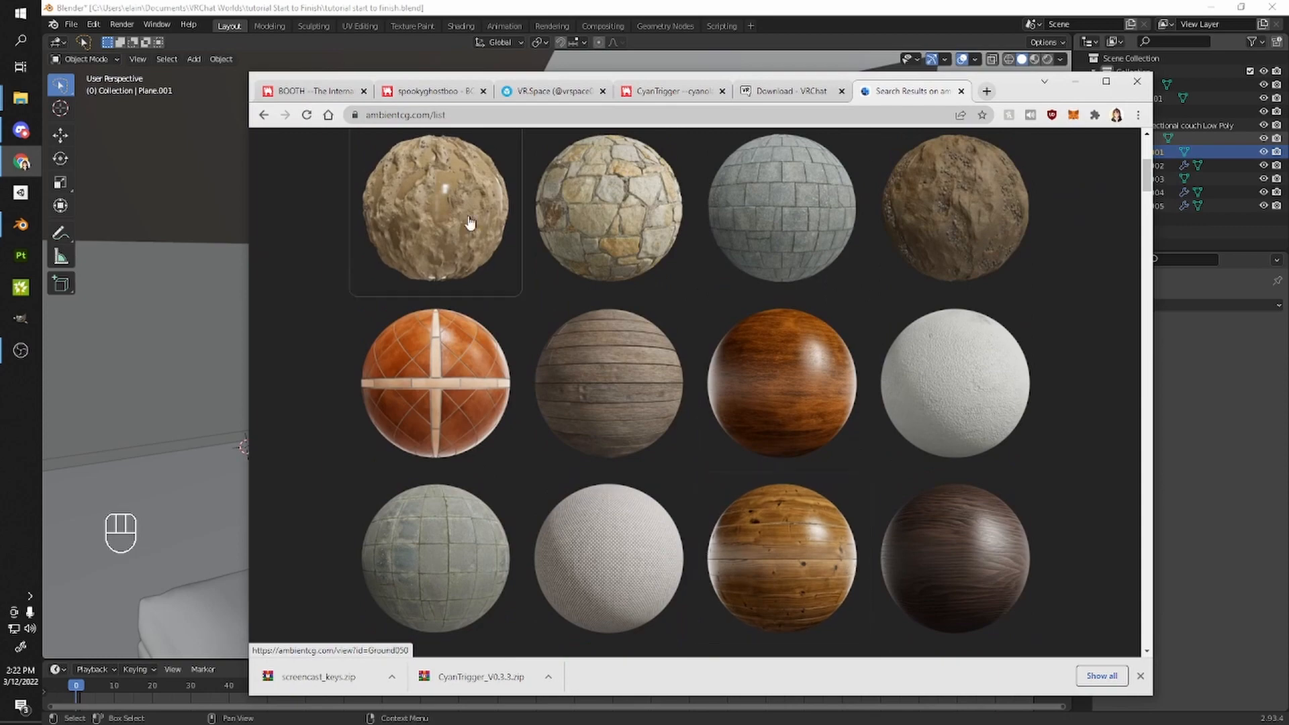
scroll(433, 215, up, 5)
- Search the ambientCG assets for wood and look through the resulting wood materials
click(424, 184)
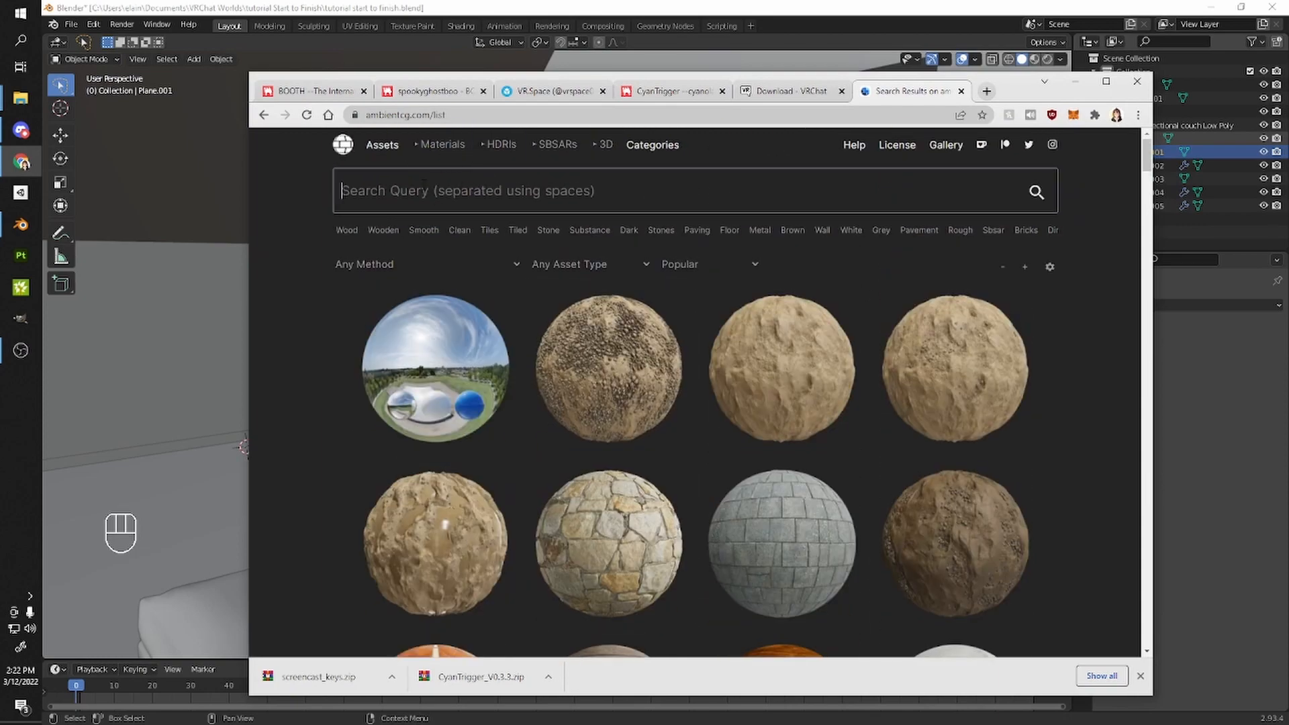
text(woio)
text(d)
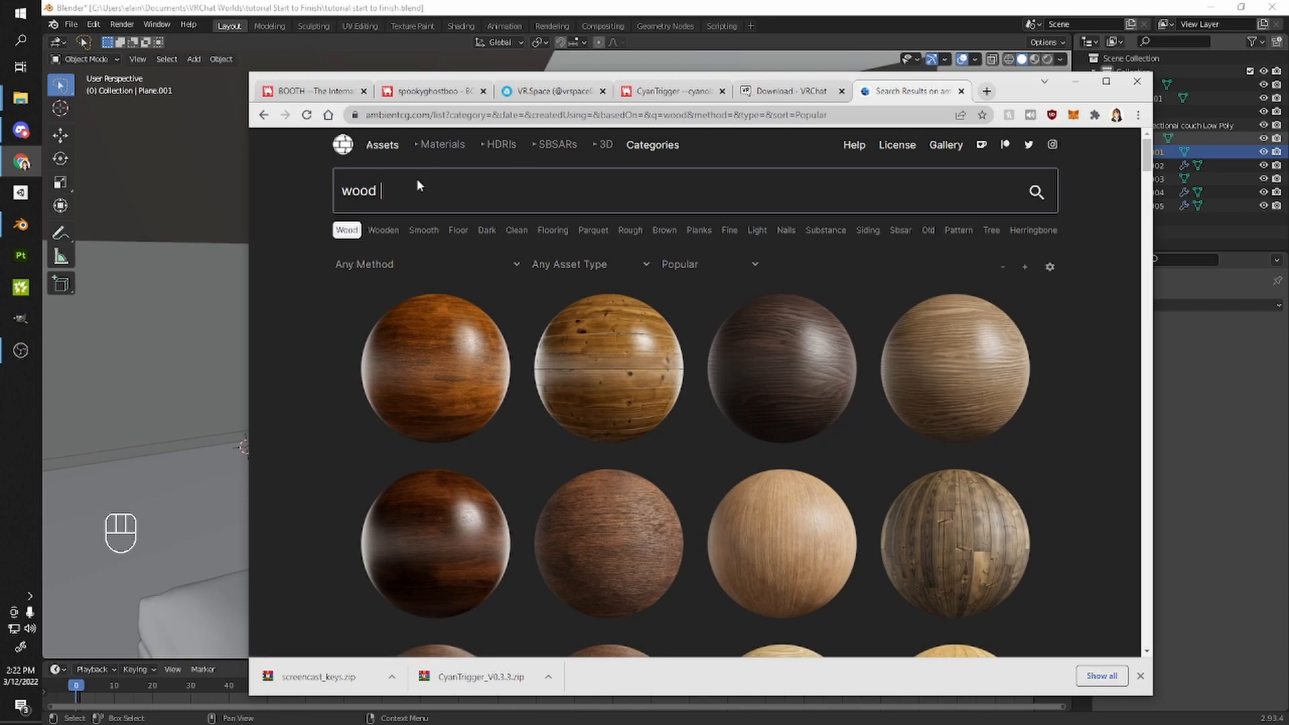
scroll(484, 221, down, 5)
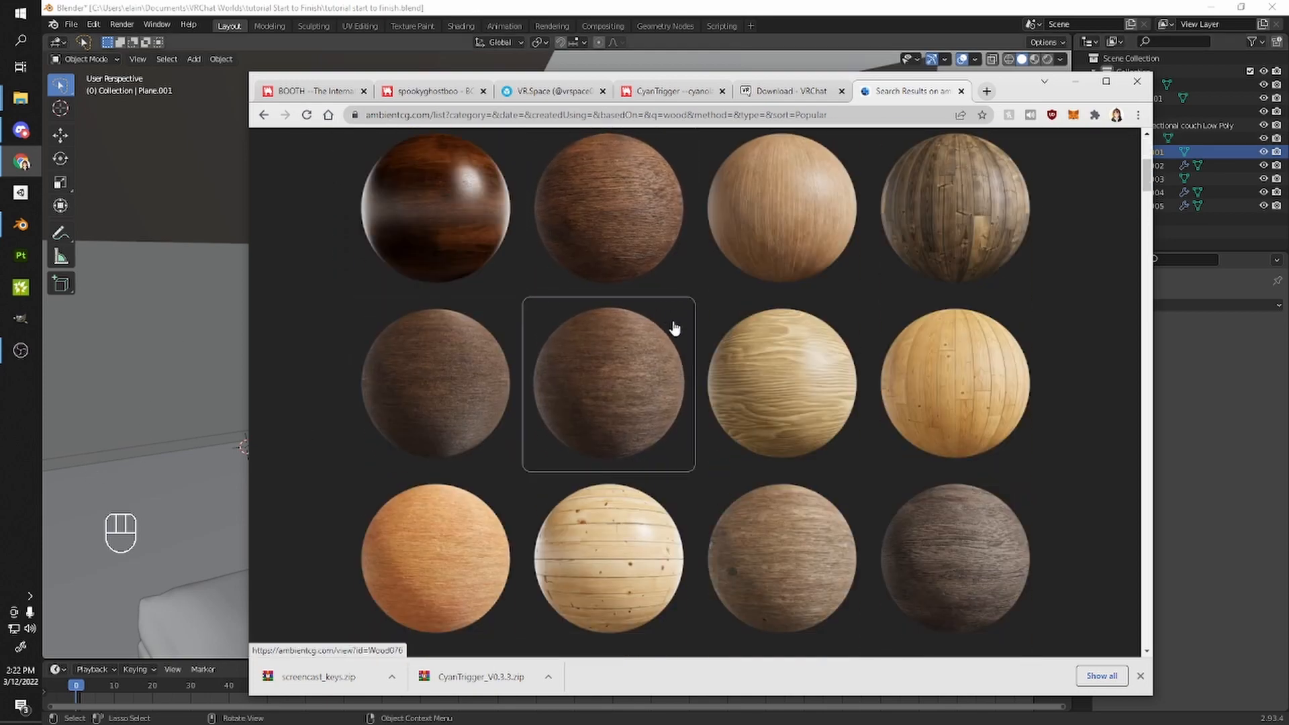
scroll(849, 343, down, 7)
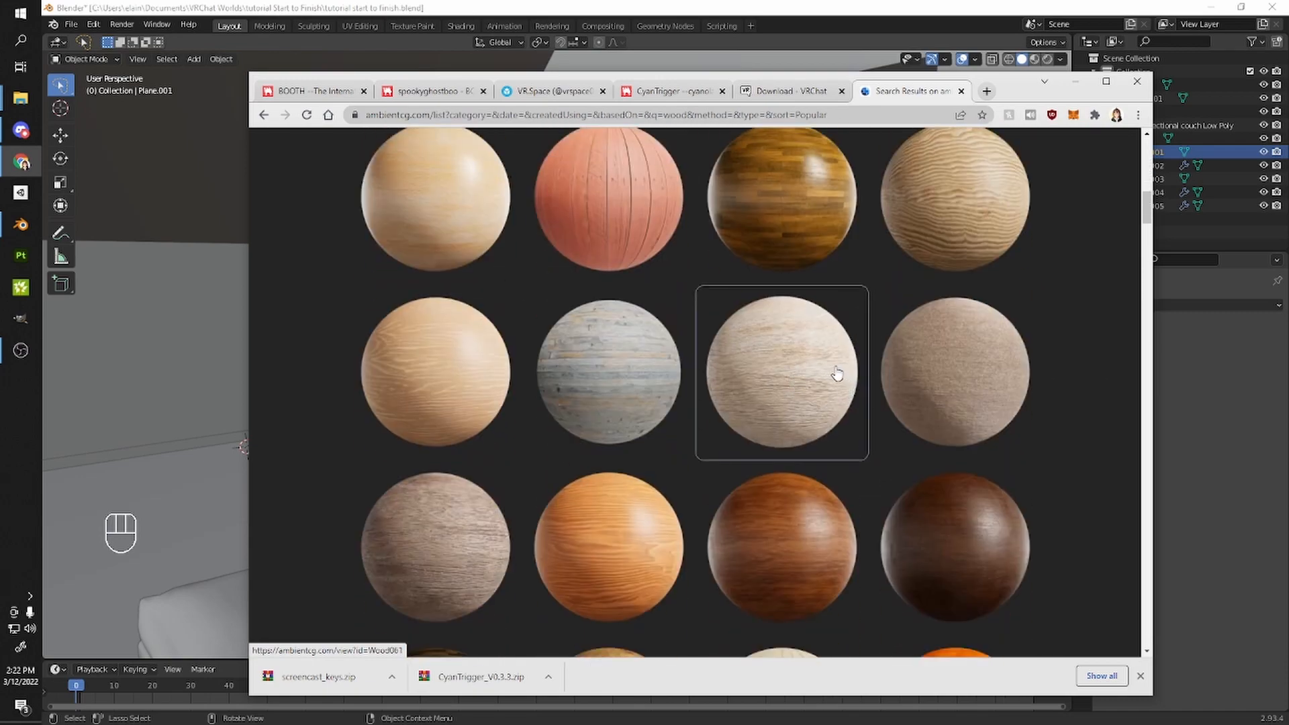
scroll(838, 374, down, 7)
scroll(831, 373, down, 3)
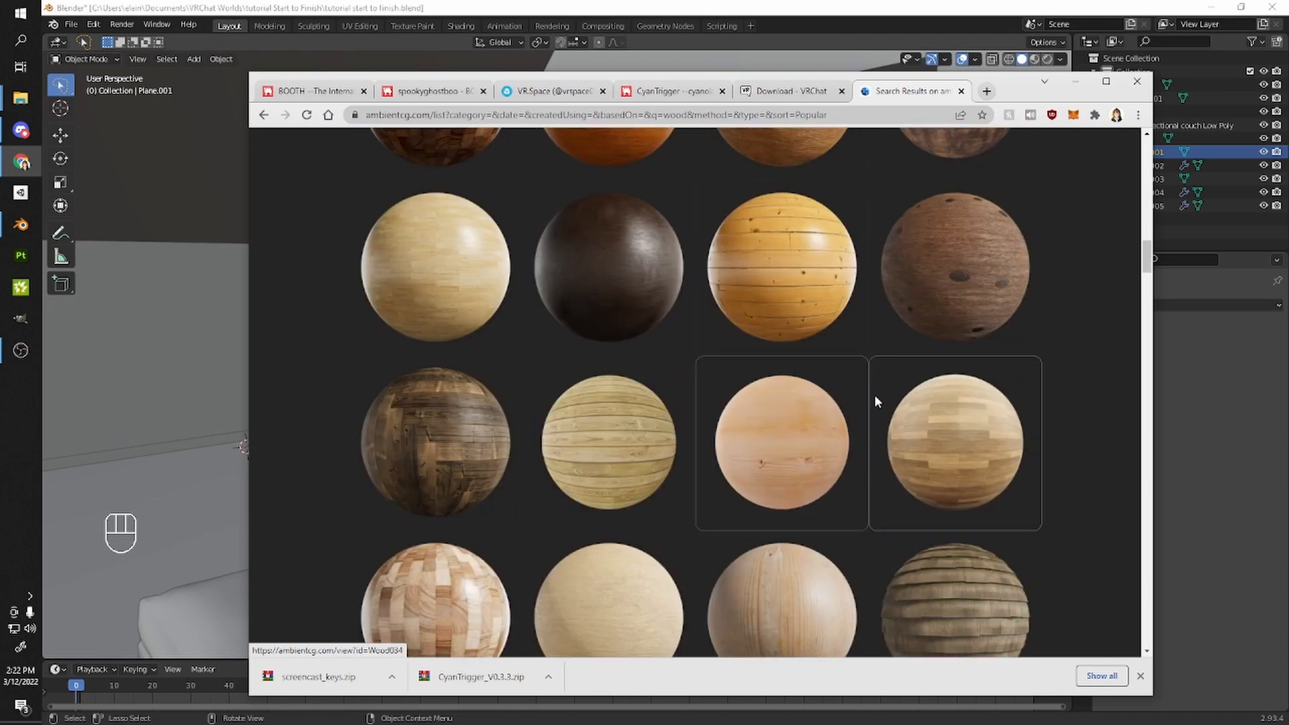
- Browse the wood texture results and open the Wood Floor 042 asset in a new browser tab
scroll(860, 405, down, 6)
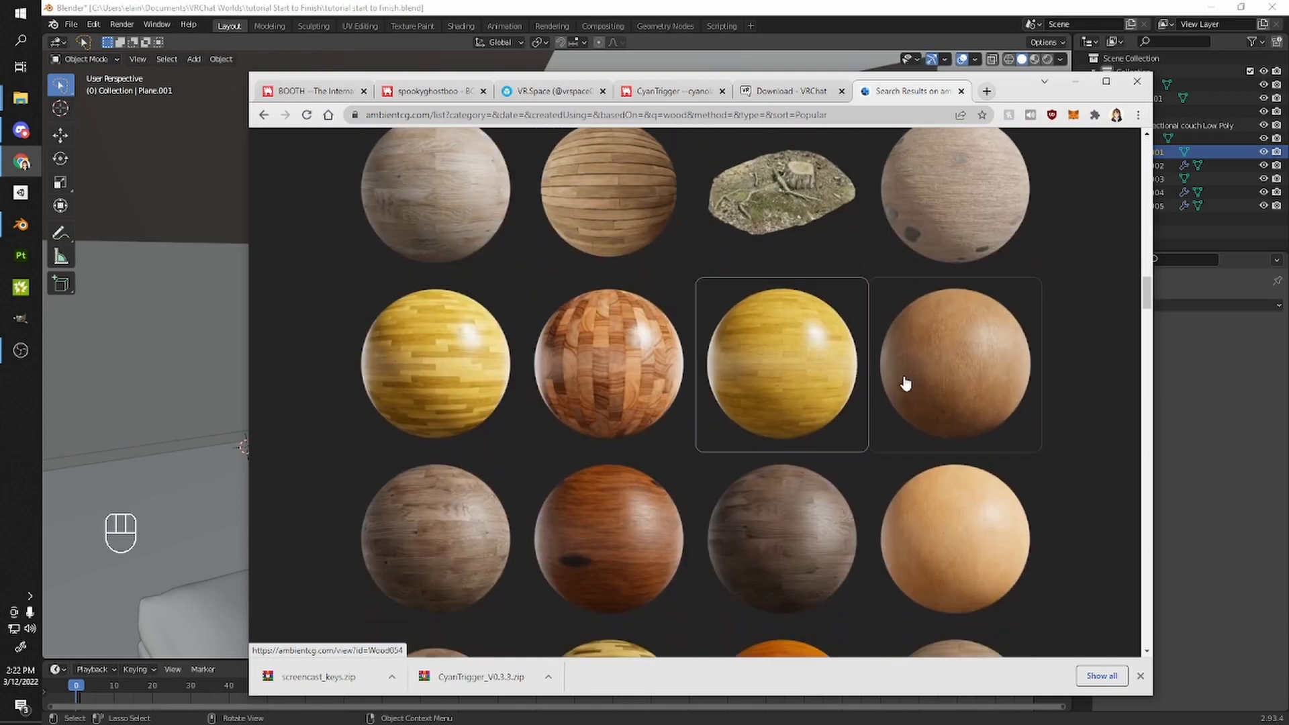
scroll(909, 383, down, 10)
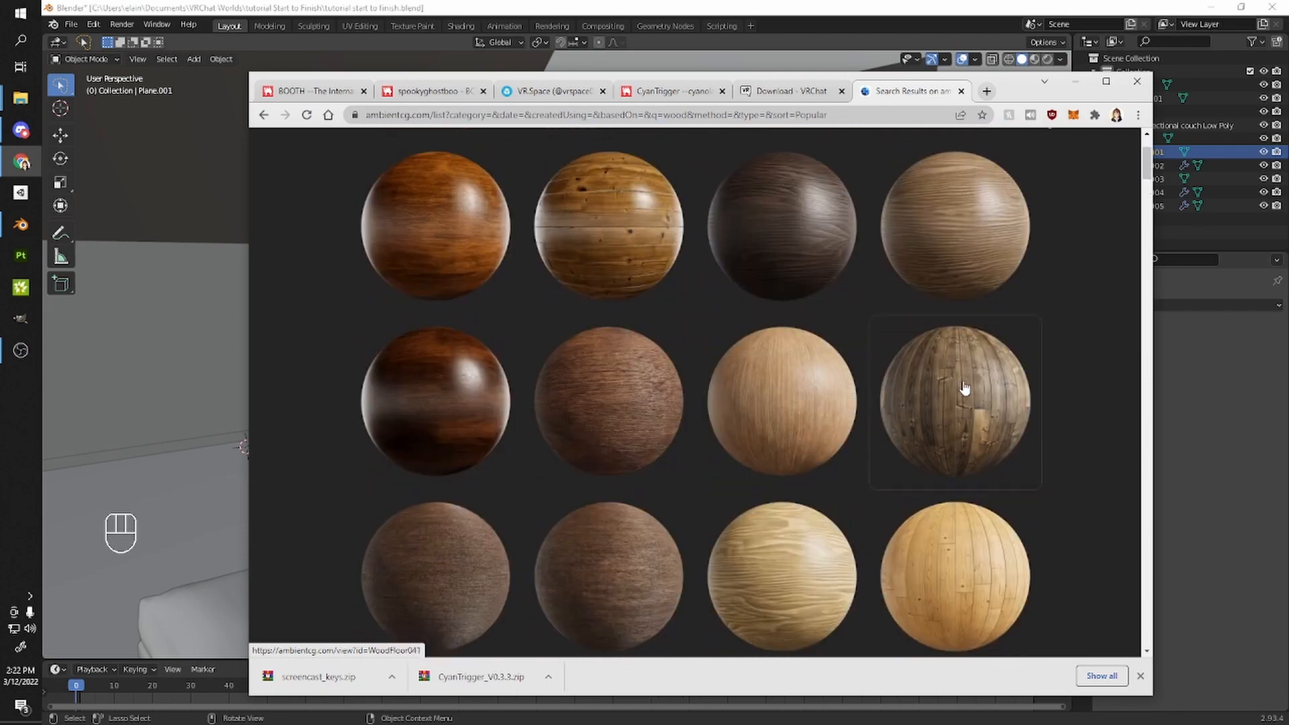
scroll(926, 428, down, 10)
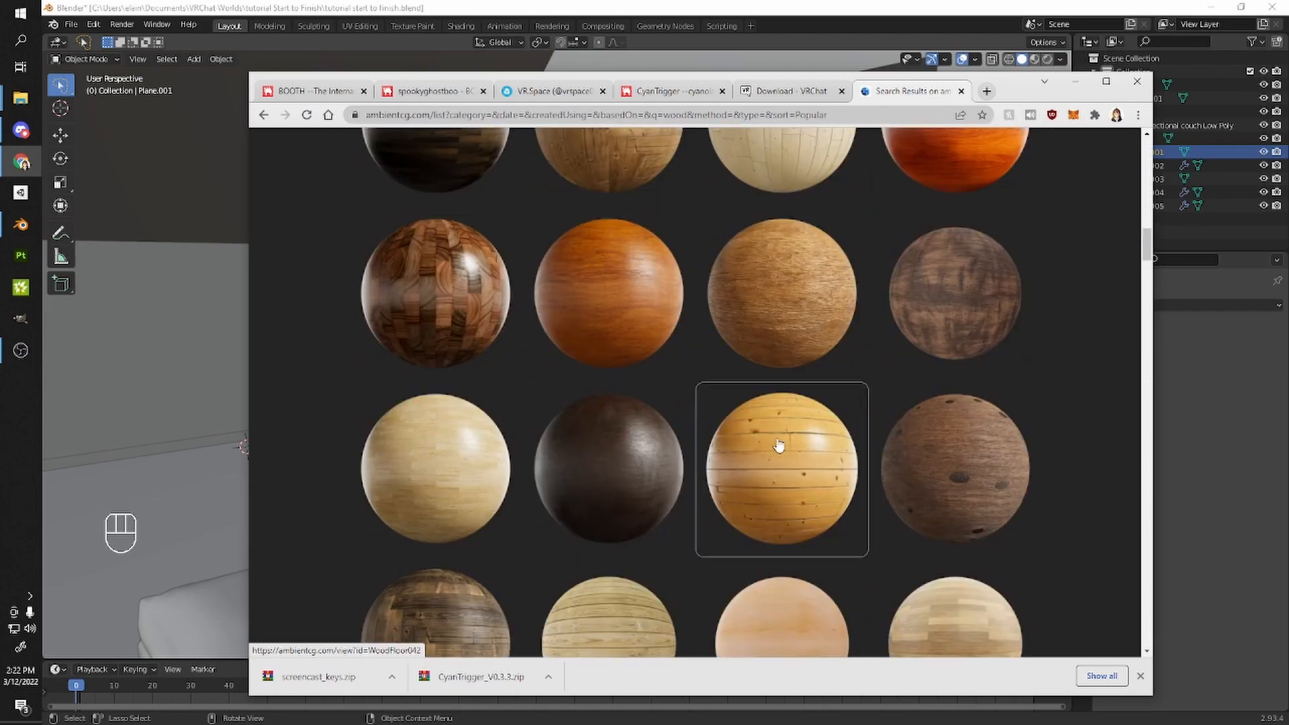
middle_click(778, 446)
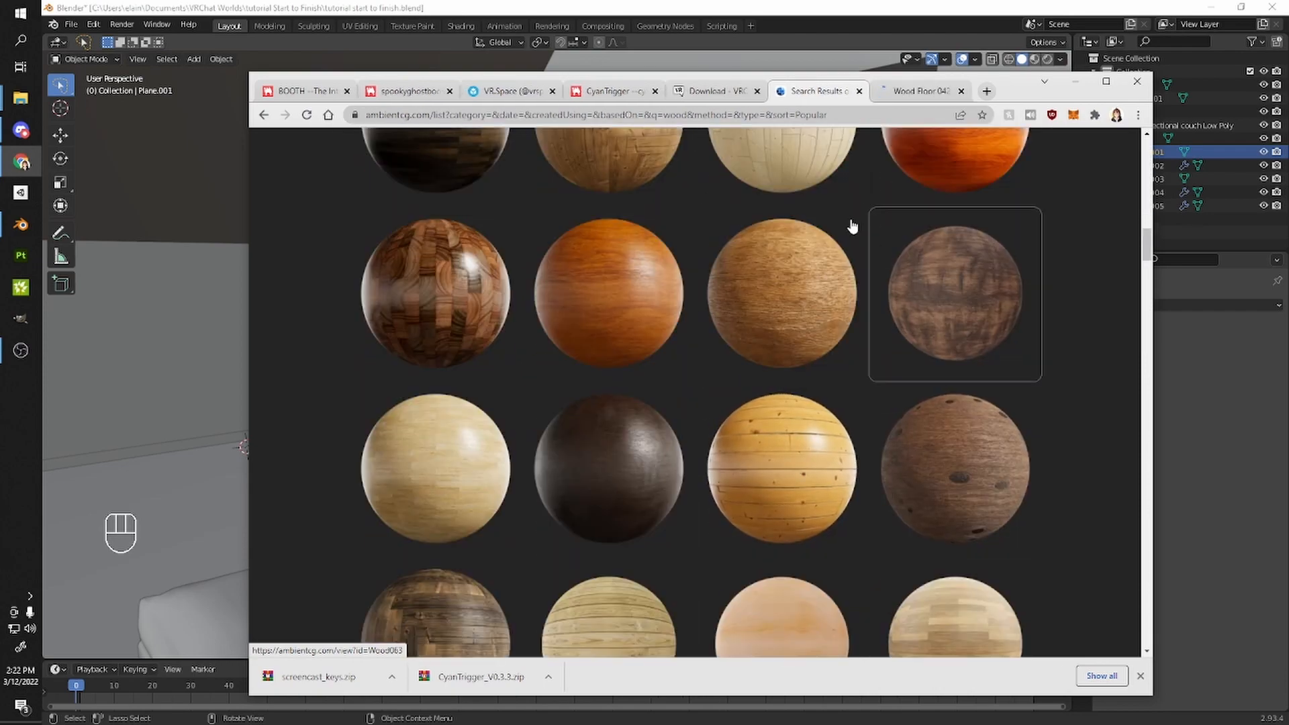
- Search the texture library for "carpet"
scroll(682, 481, up, 1)
scroll(682, 480, down, 10)
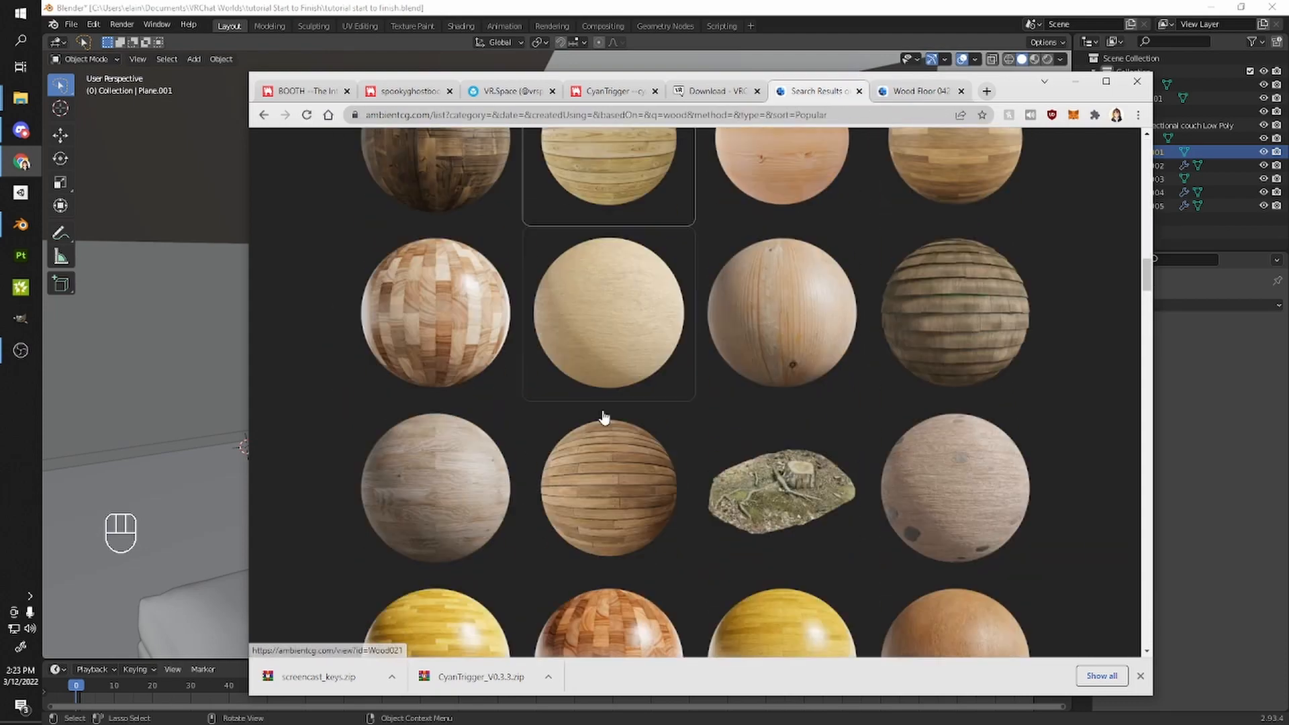
scroll(546, 210, up, 10)
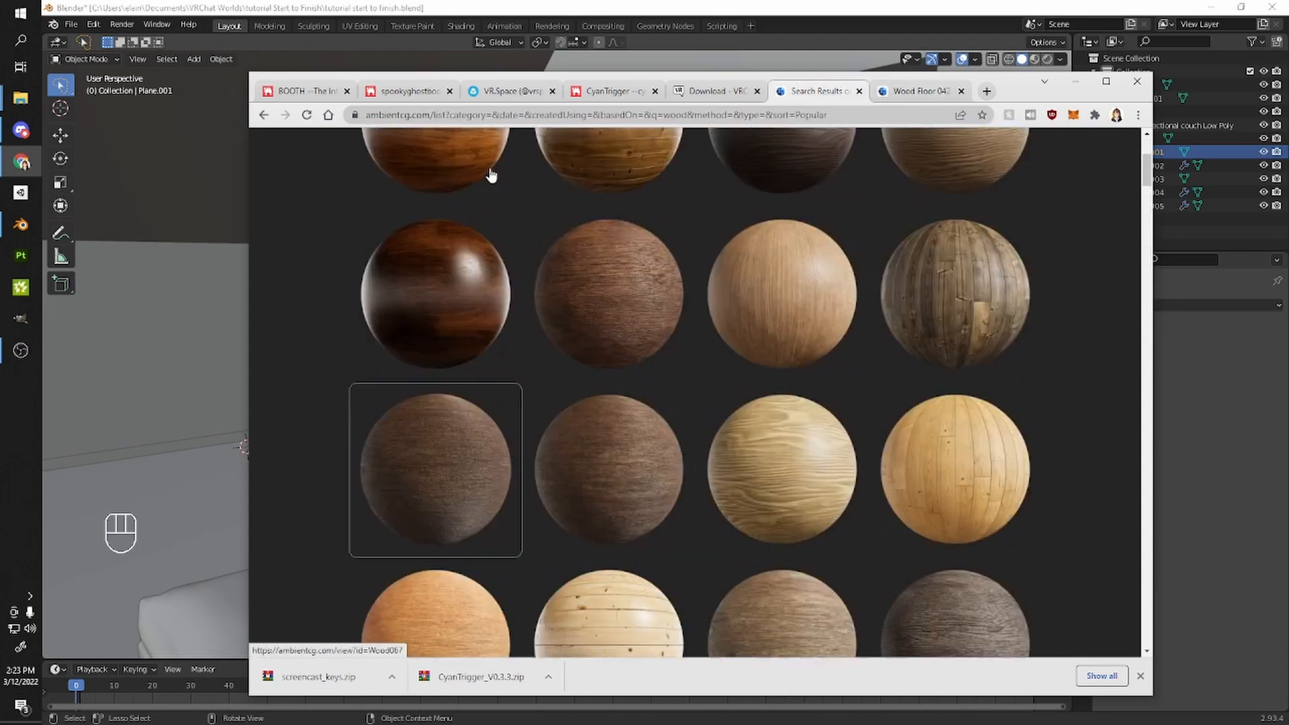
double_click(335, 179)
text(carpet)
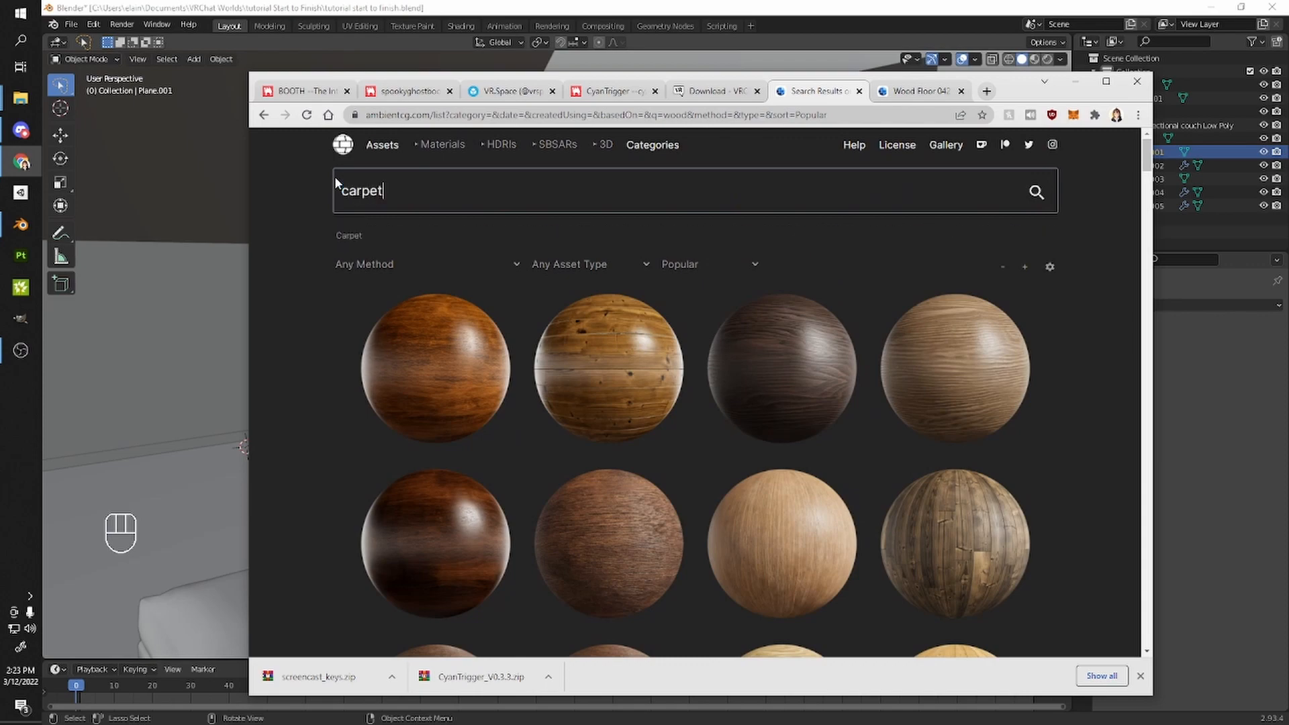
key(Return)
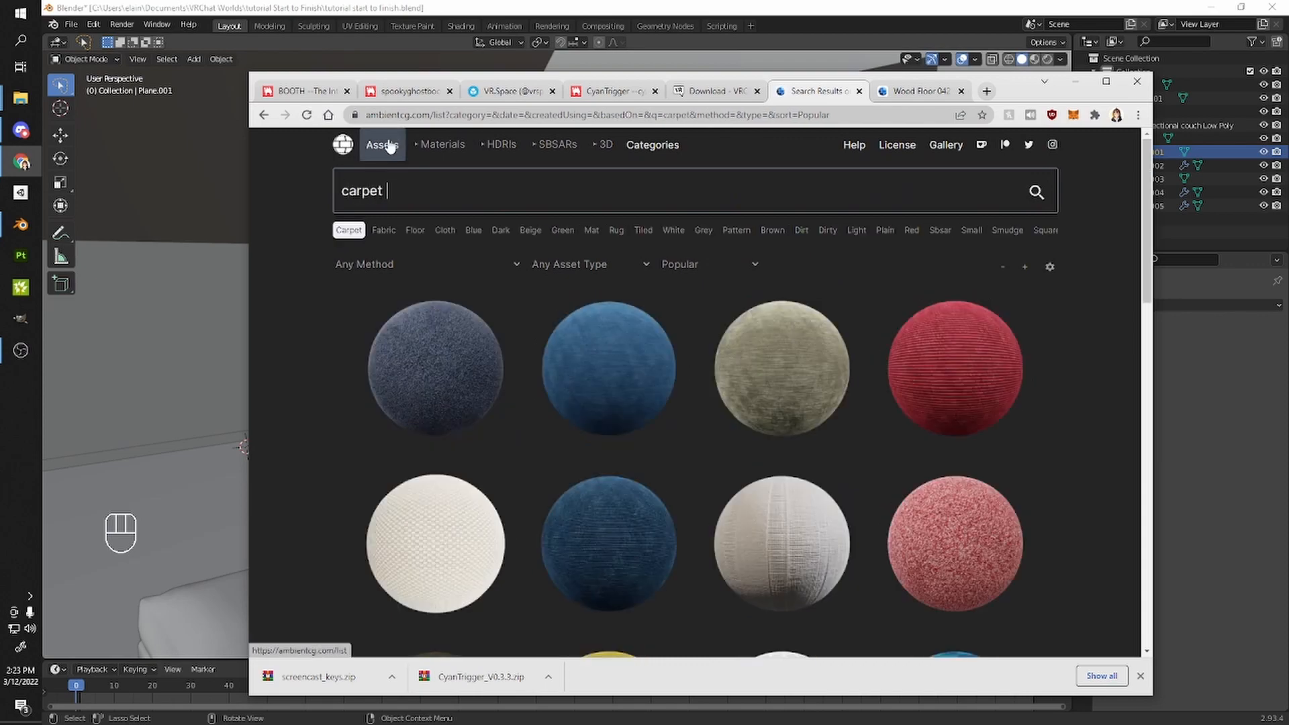
- Look through the carpet results and open the Carpet 002 asset in a new browser tab
scroll(537, 311, down, 3)
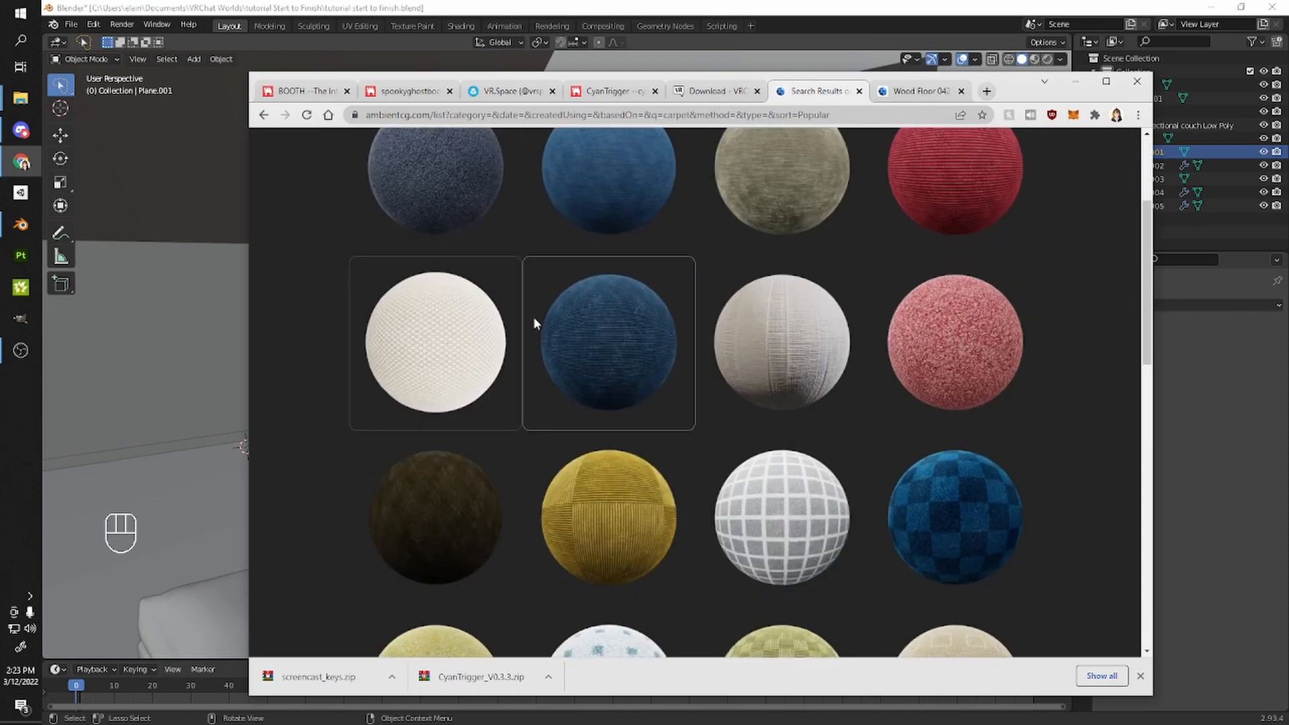
scroll(678, 310, down, 6)
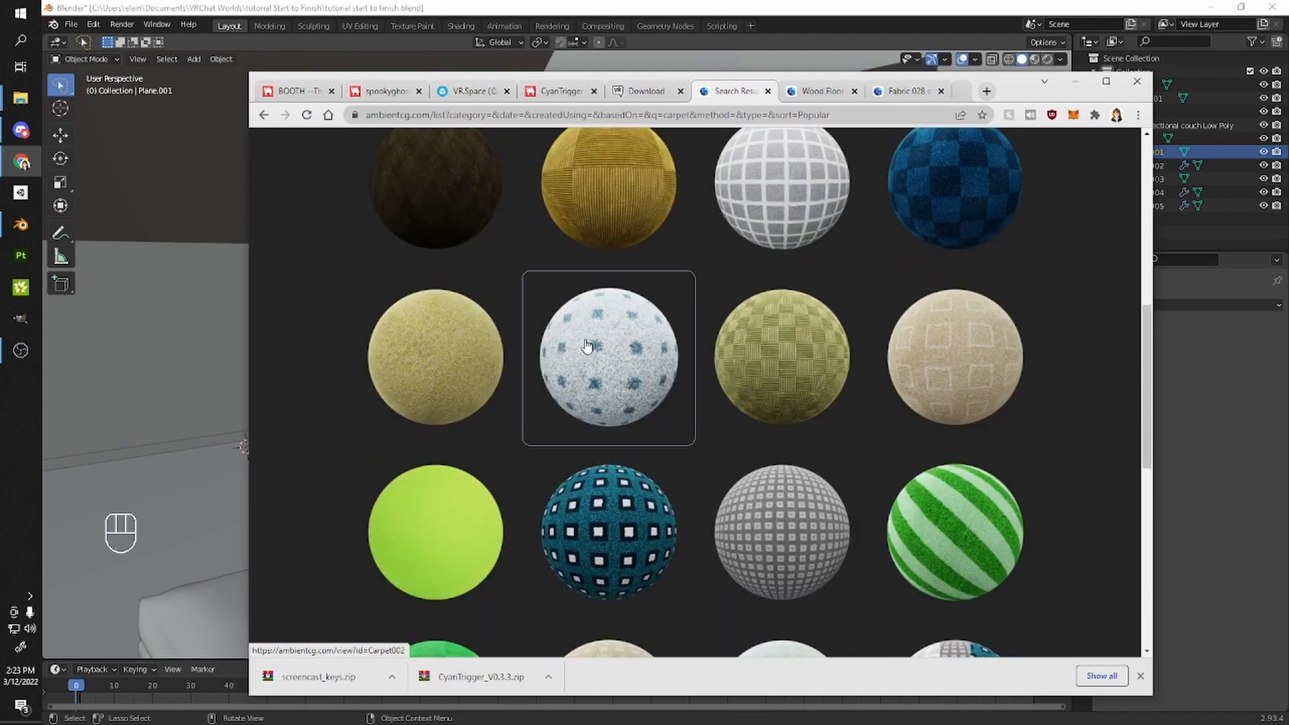
middle_click(589, 347)
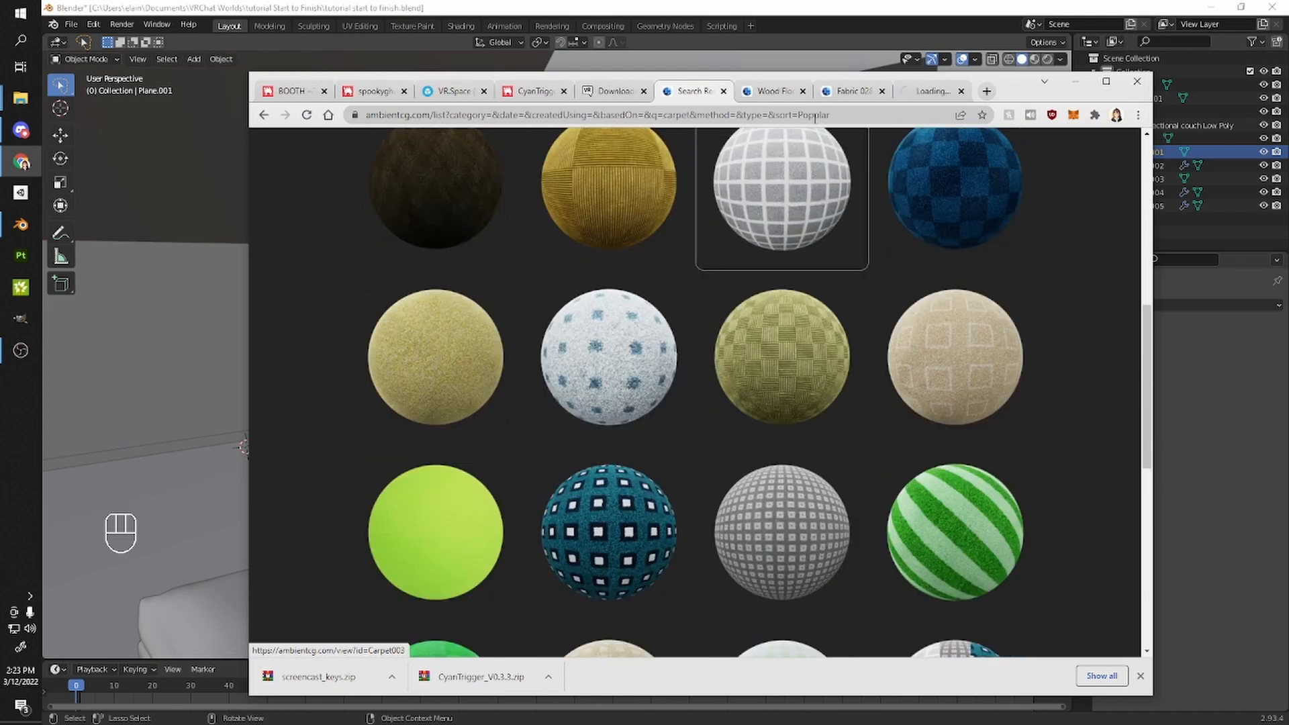
- Check the Wood Floor 042 and Carpet 002 asset pages and return to the search results
click(794, 92)
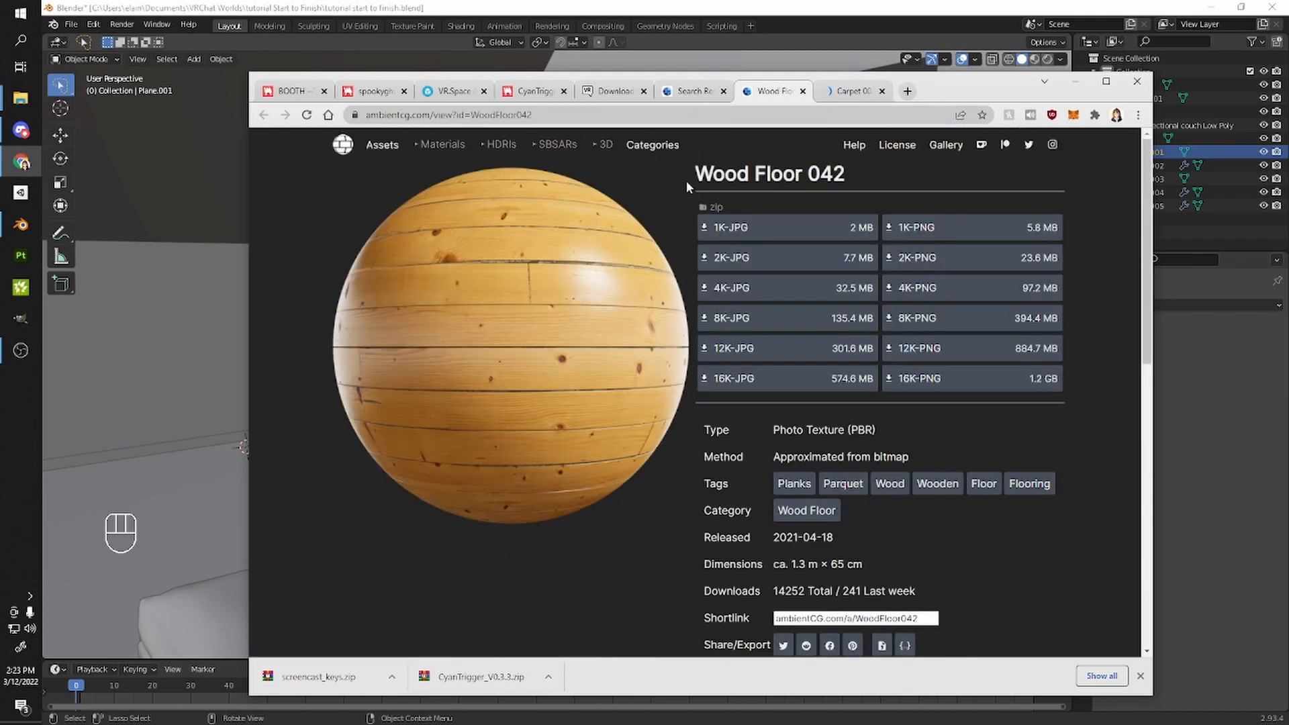
click(903, 97)
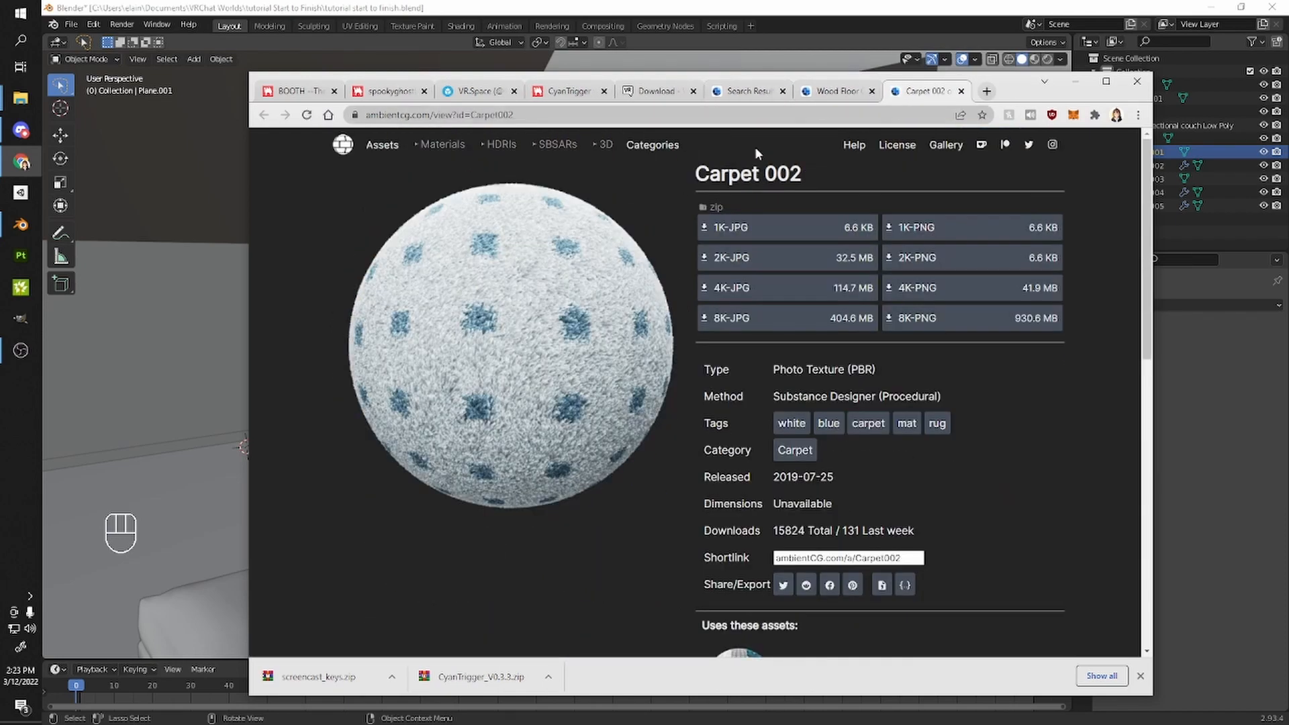
click(829, 92)
click(930, 92)
click(745, 92)
- Search the texture library for "drywall" and "plaster", and open the Plaster 001 asset page
scroll(645, 272, up, 10)
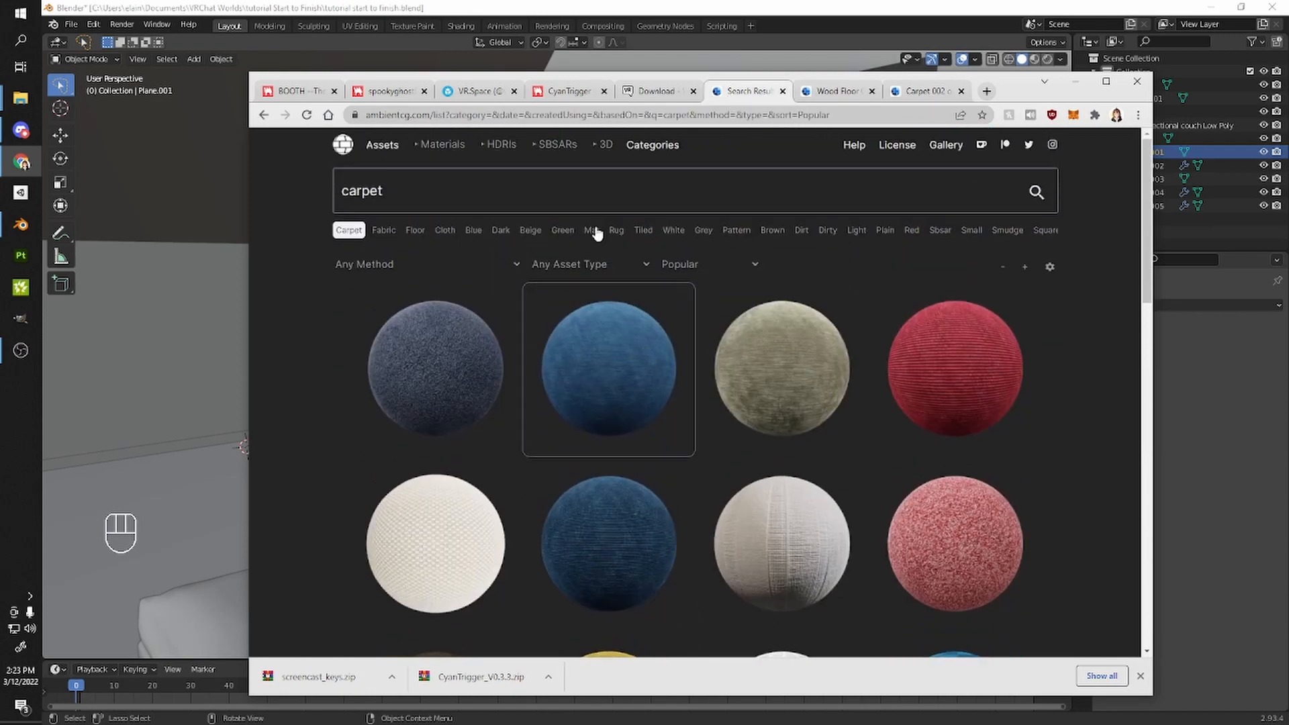
drag(998, 91, 824, 74)
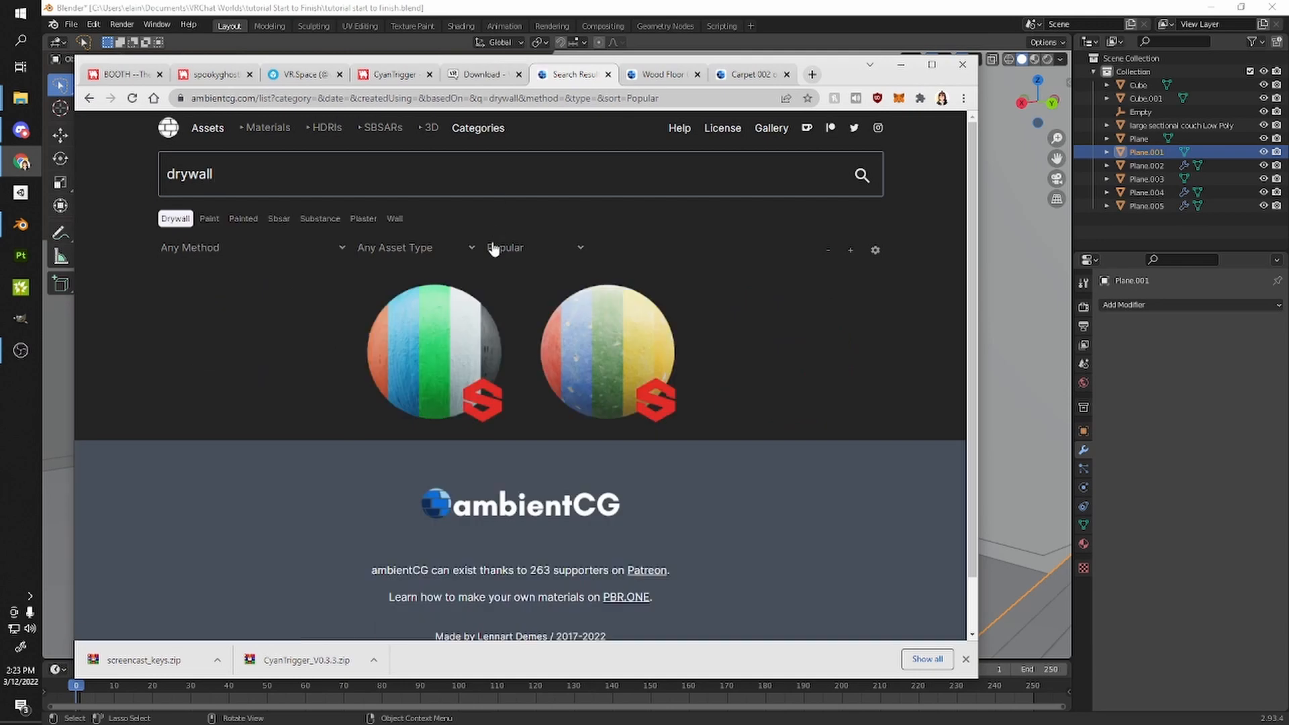
key(ctrl+a)
click(337, 177)
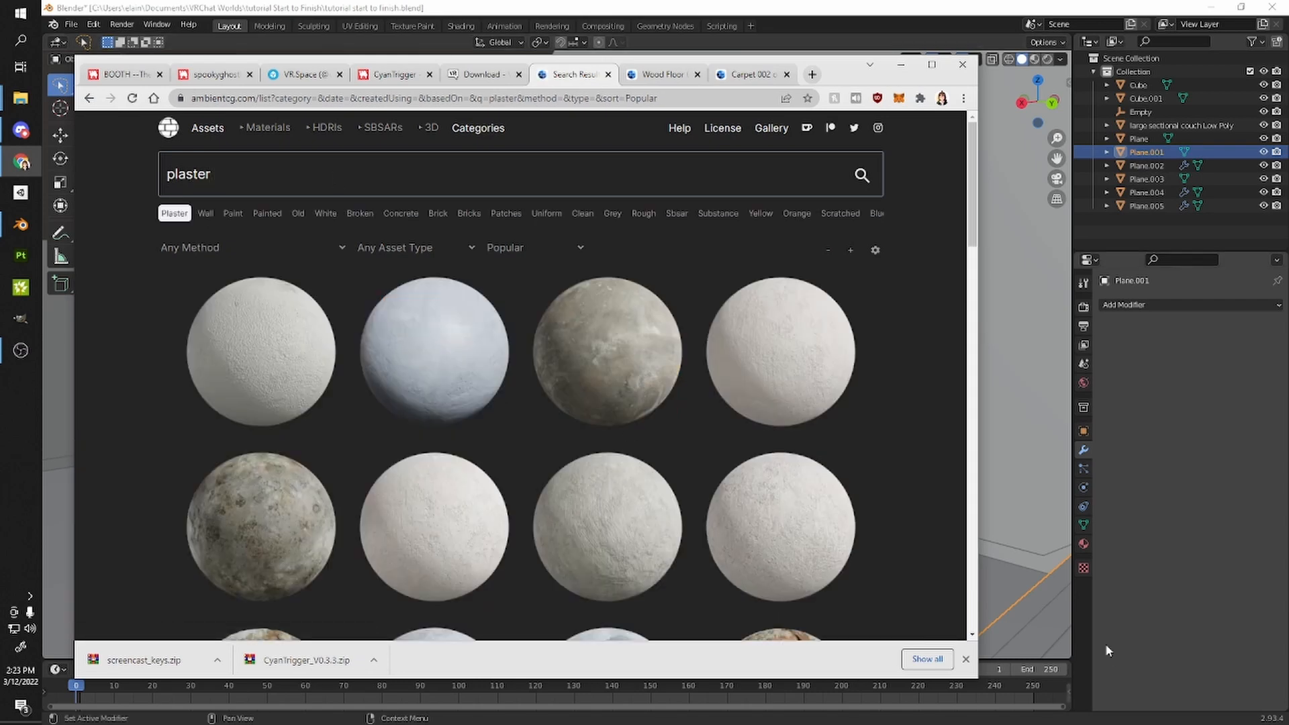
click(759, 406)
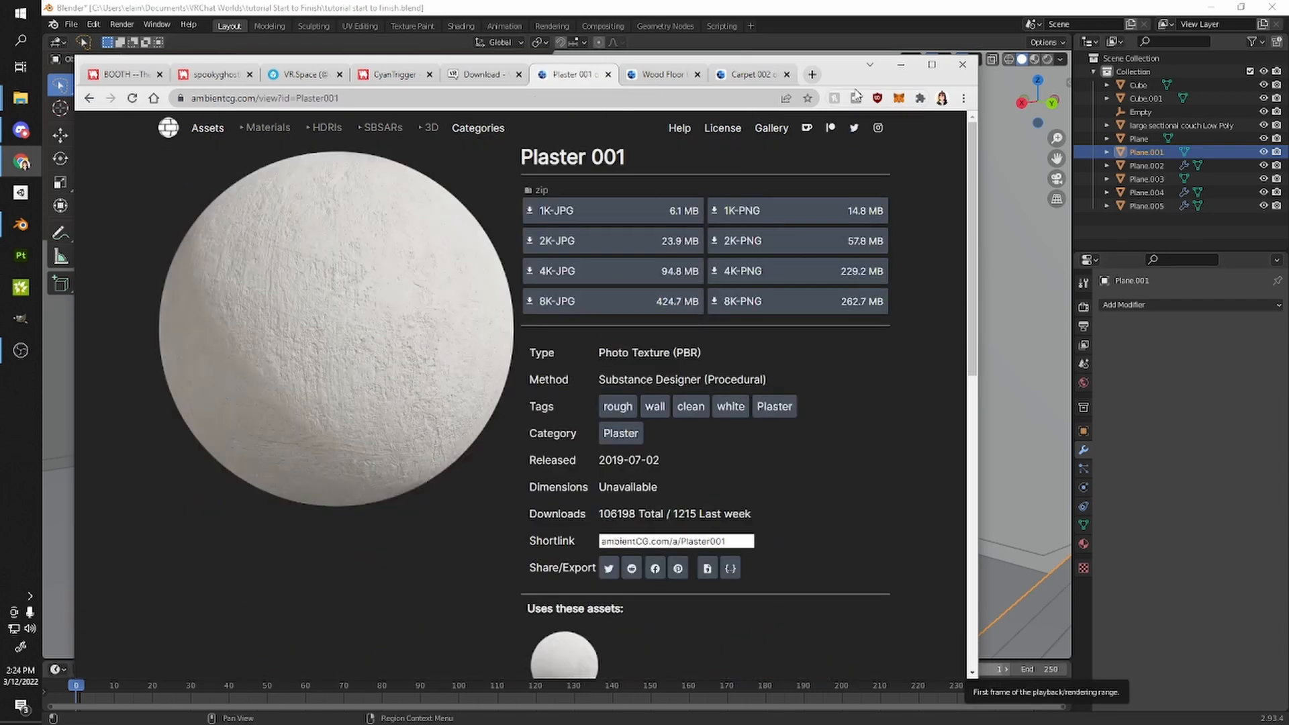
- Switch to Blender and delete the large sectional couch from the room
key(alt+Tab)
shift+click(718, 396)
middle_drag(723, 393, 534, 401)
key(Delete)
middle_drag(735, 329, 819, 282)
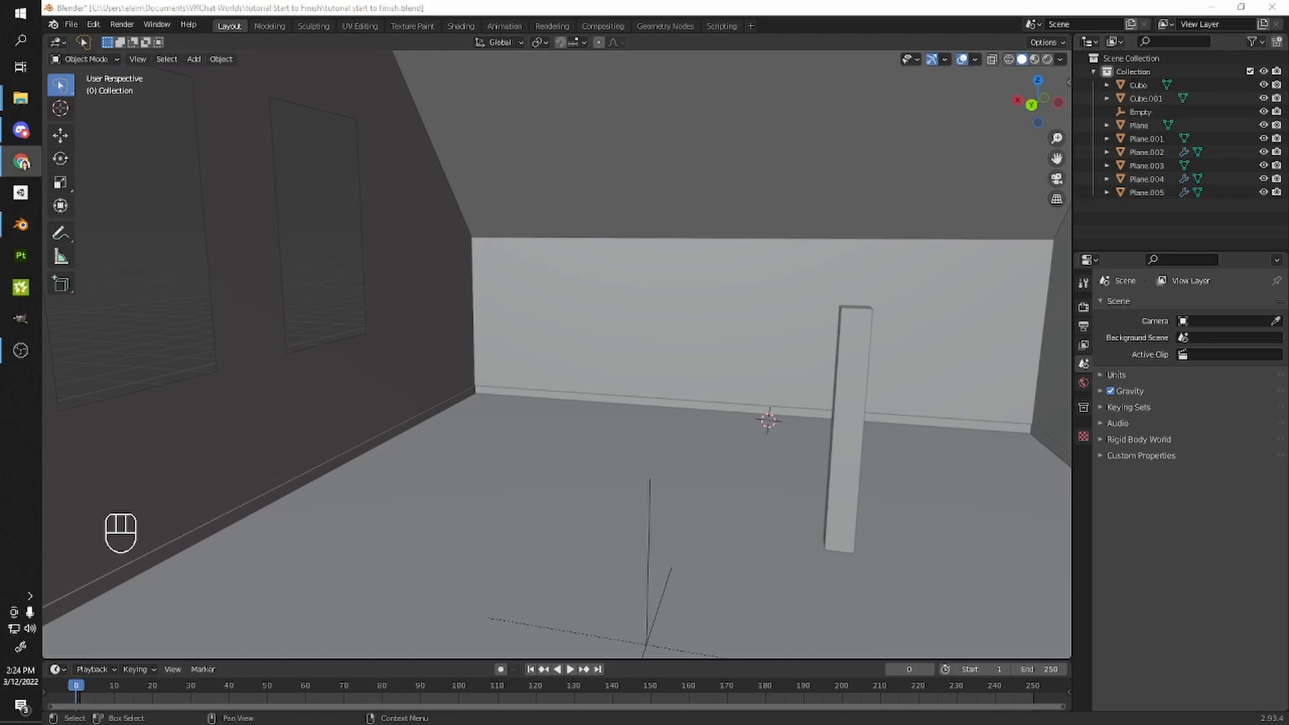
- Switch back to the browser and save Plaster001_2K-JPG.zip in the textures folder of VRChat Worlds > tutorial Start to Finish
click(719, 223)
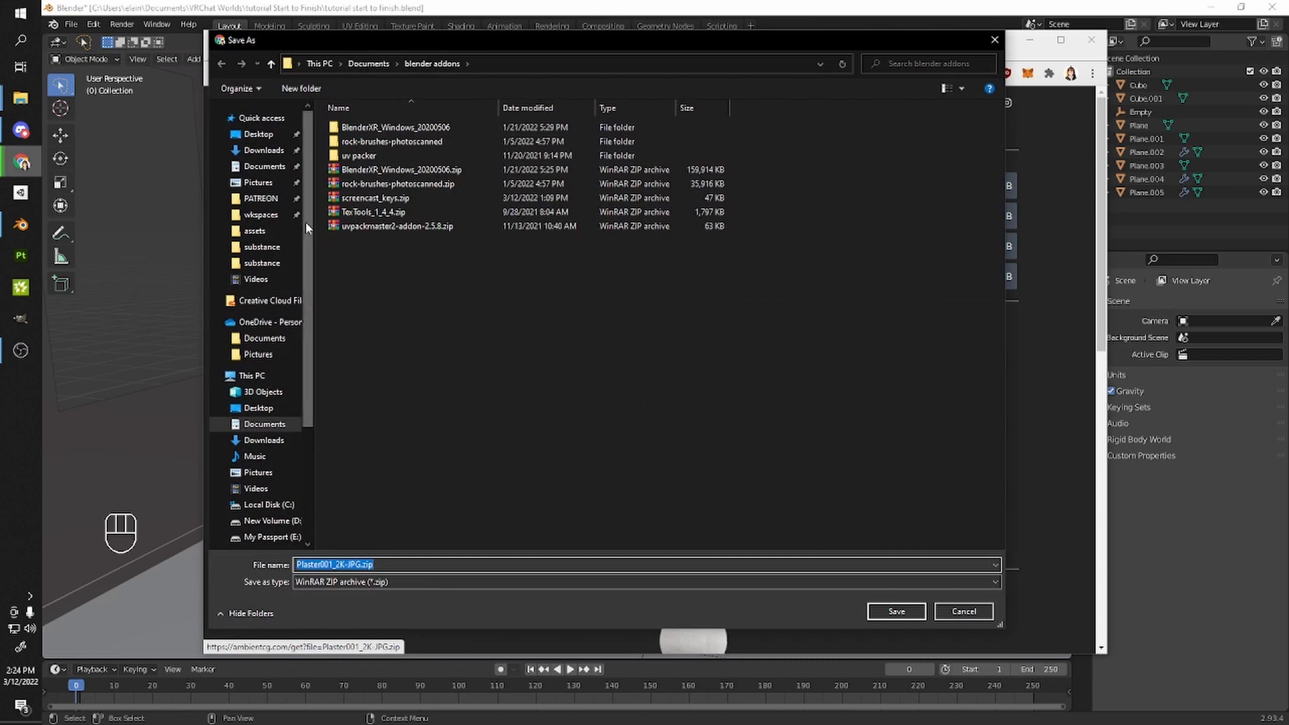
click(368, 64)
double_click(365, 474)
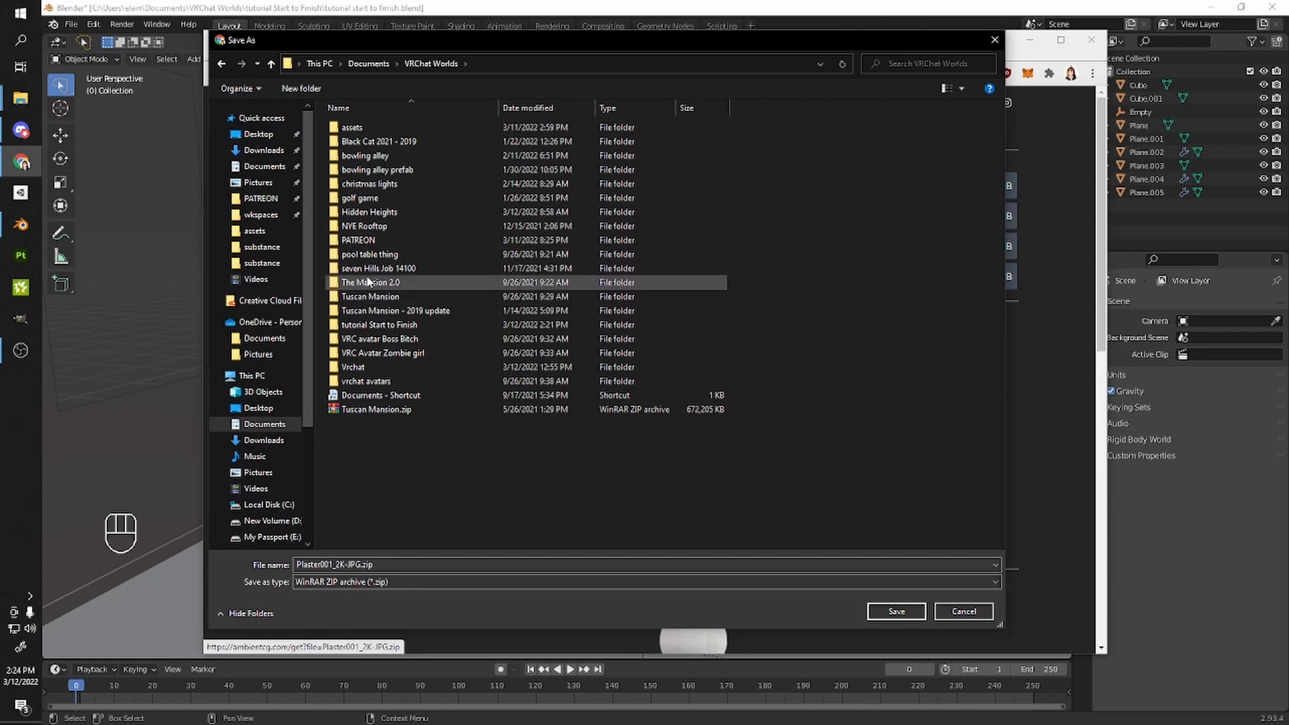
double_click(370, 327)
double_click(349, 128)
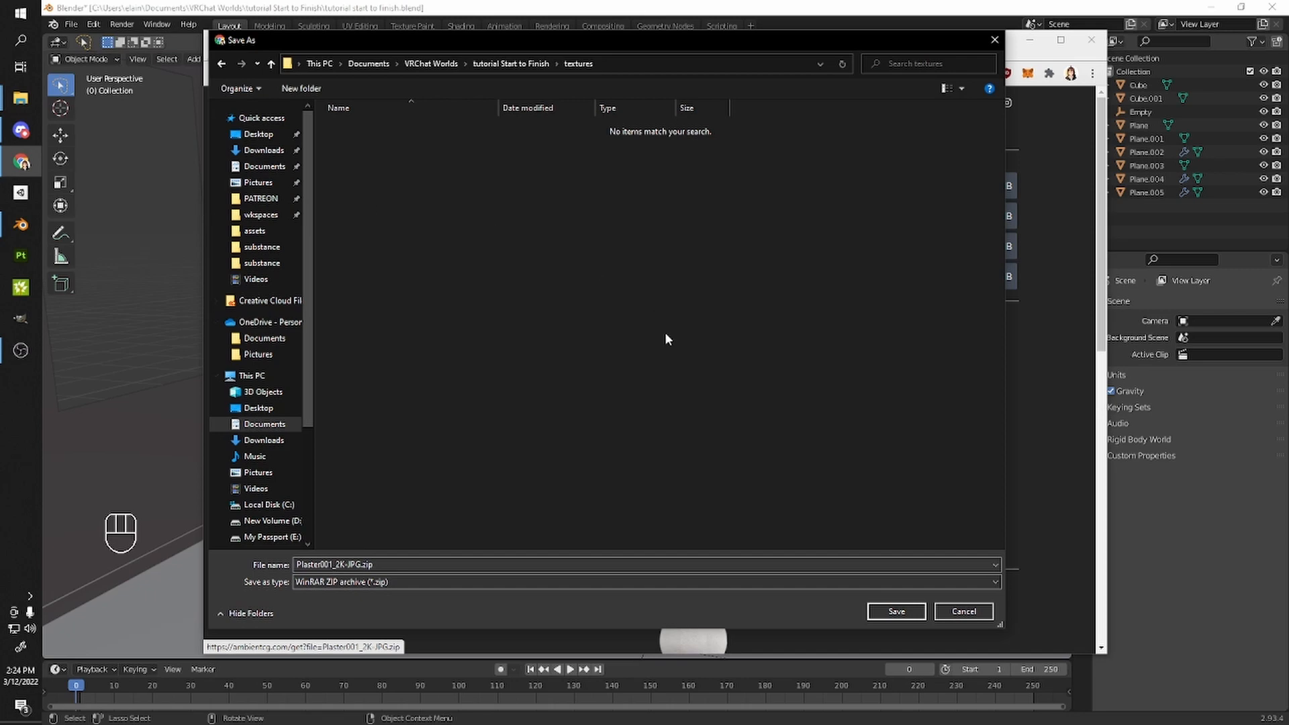
click(879, 617)
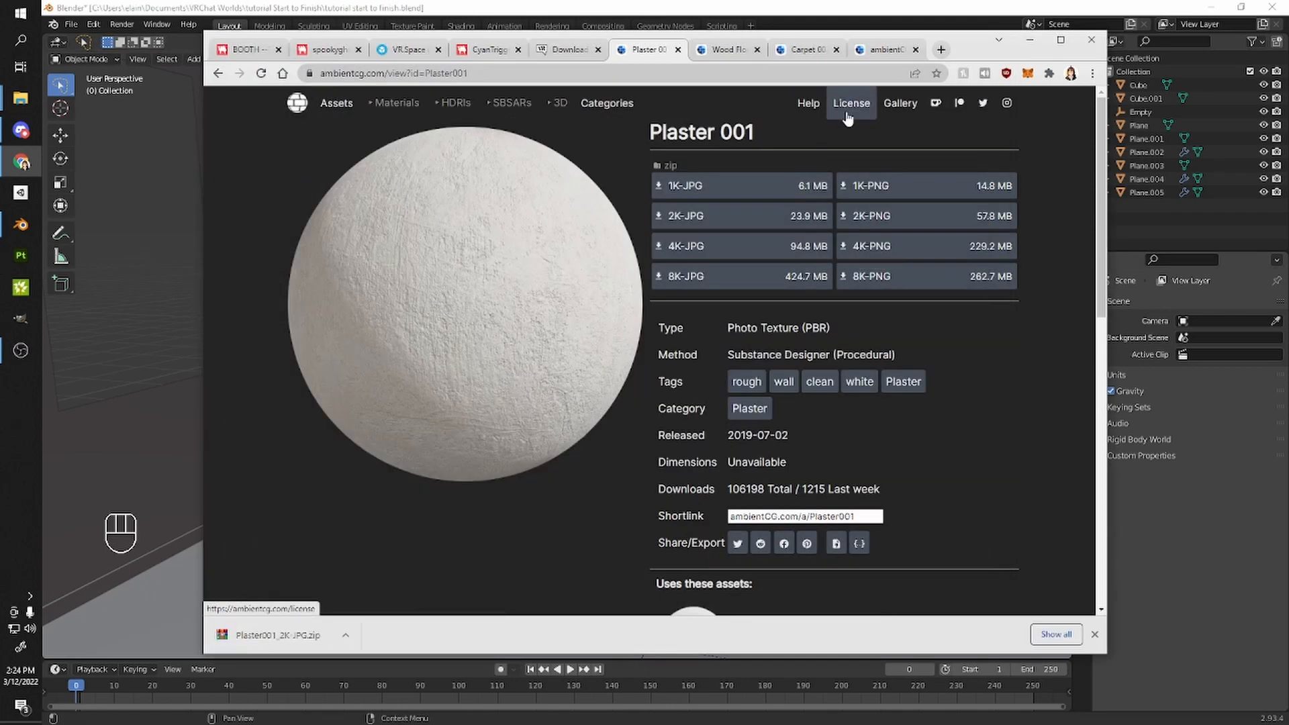
- Download WoodFloor042_2K-JPG.zip and Carpet002_2K-JPG.zip from their open asset pages into the same textures folder
click(715, 50)
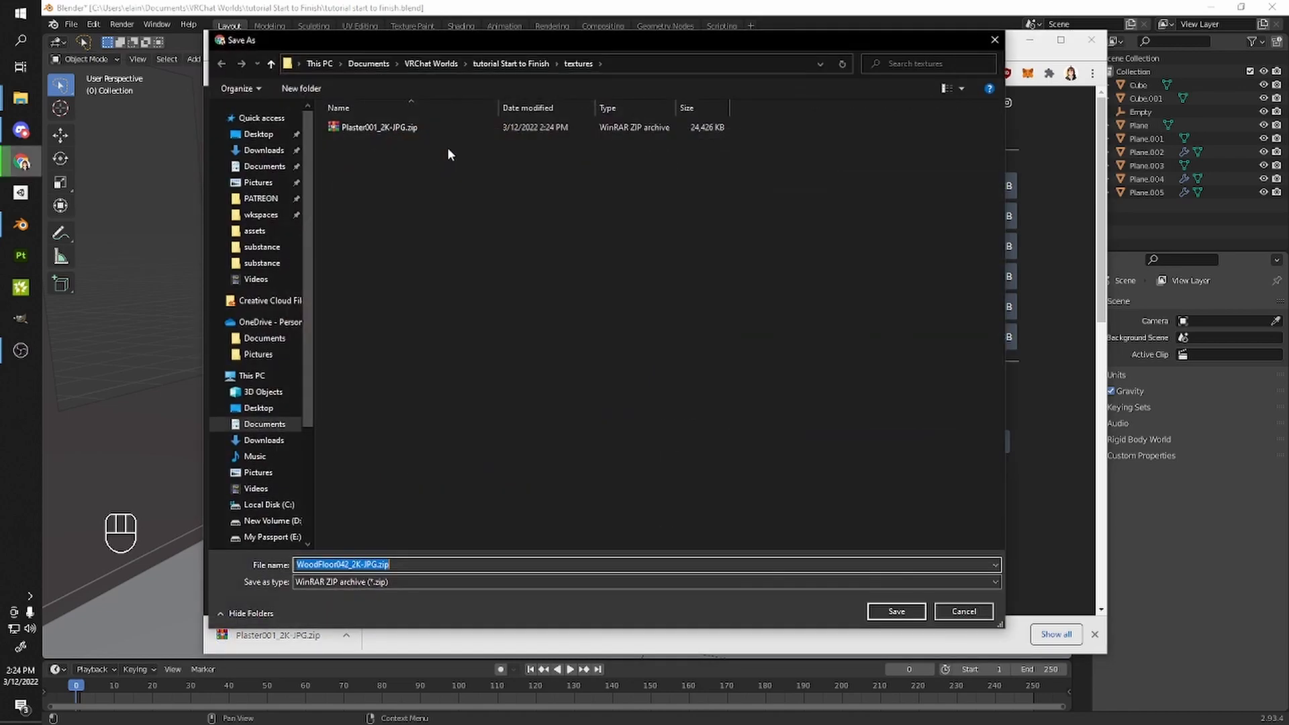
click(893, 612)
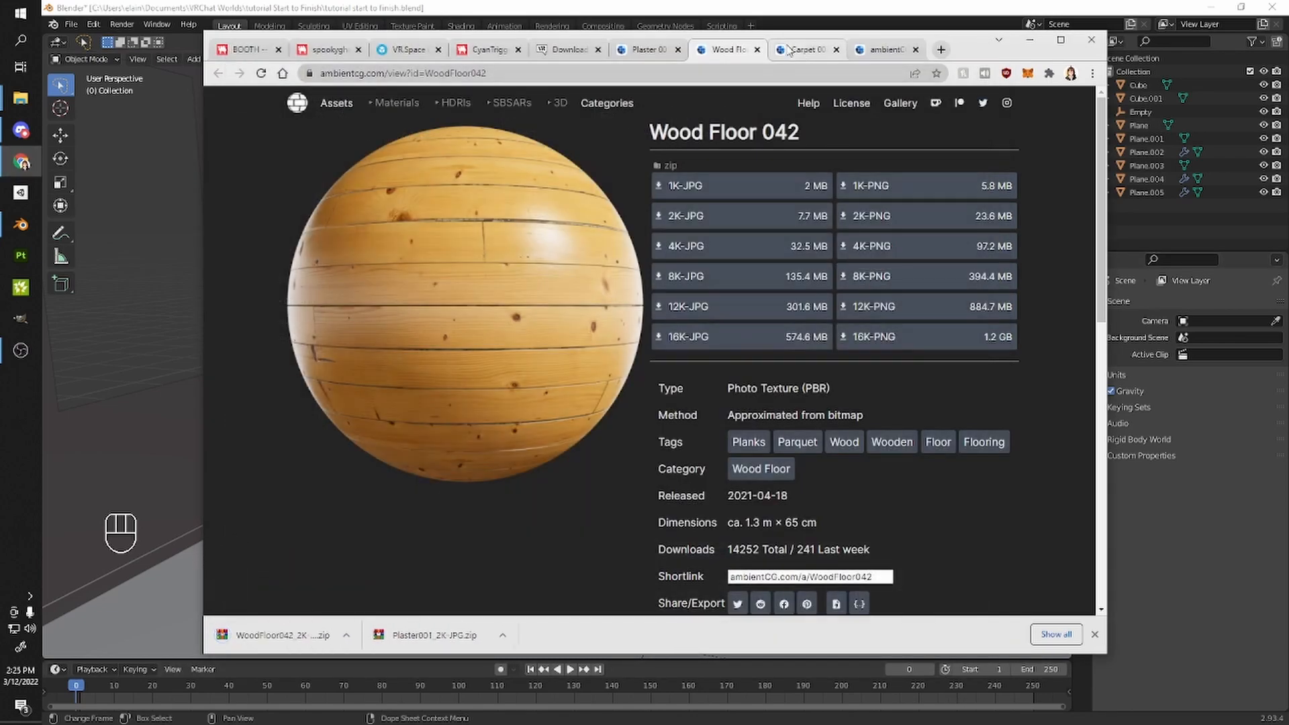
click(803, 49)
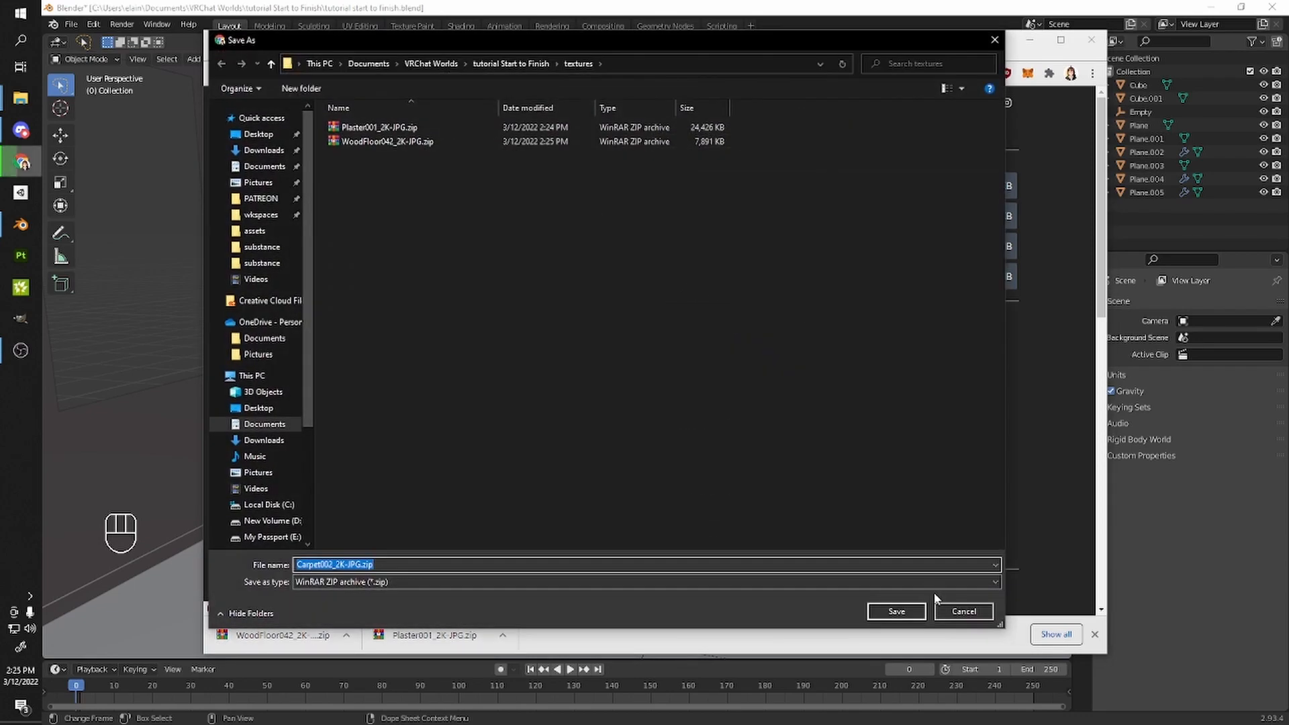
click(896, 611)
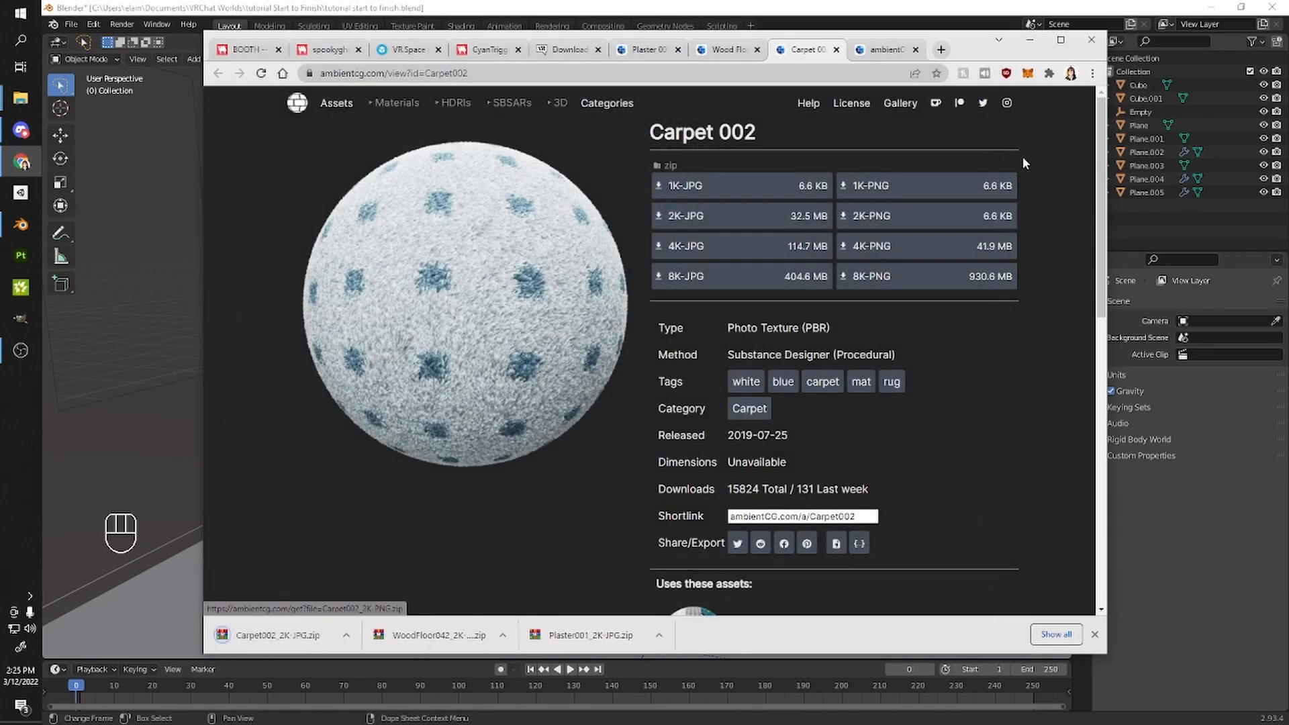
- Open the project's textures folder in File Explorer and extract Carpet002_2K-JPG.zip into its own subfolder
click(1029, 40)
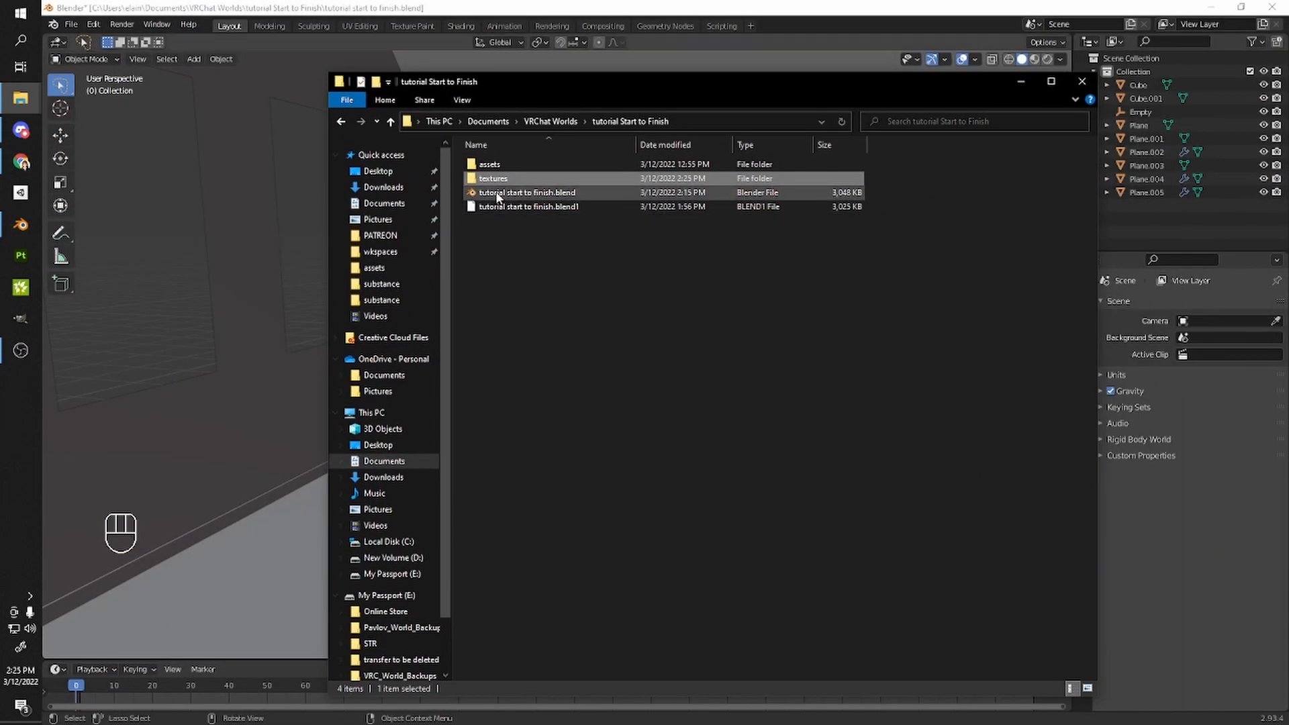
double_click(496, 181)
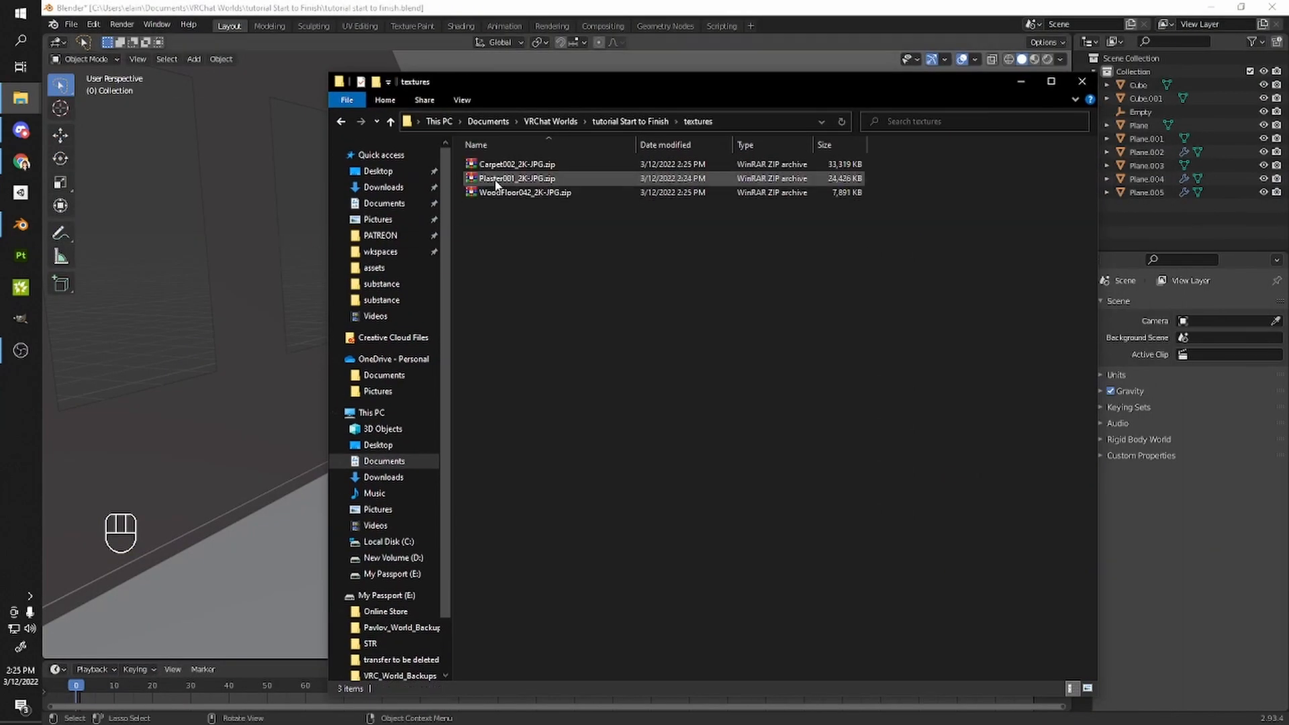
right_click(492, 164)
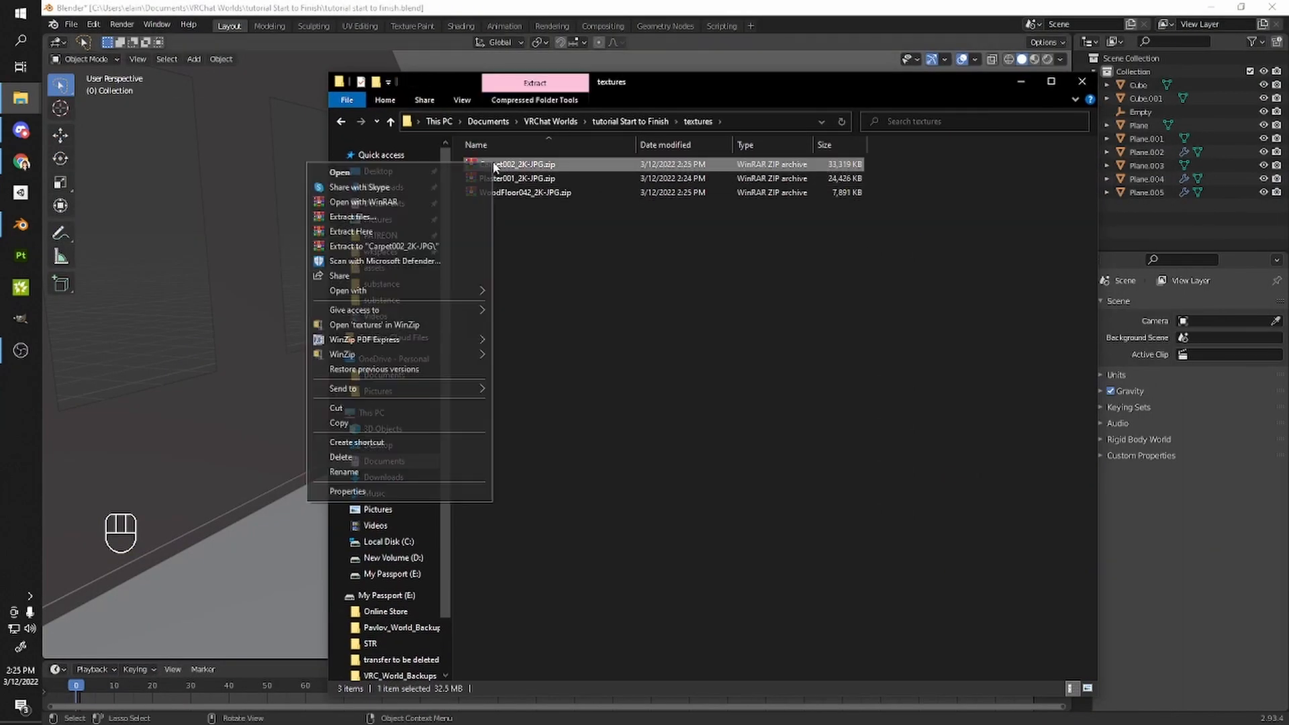
click(360, 217)
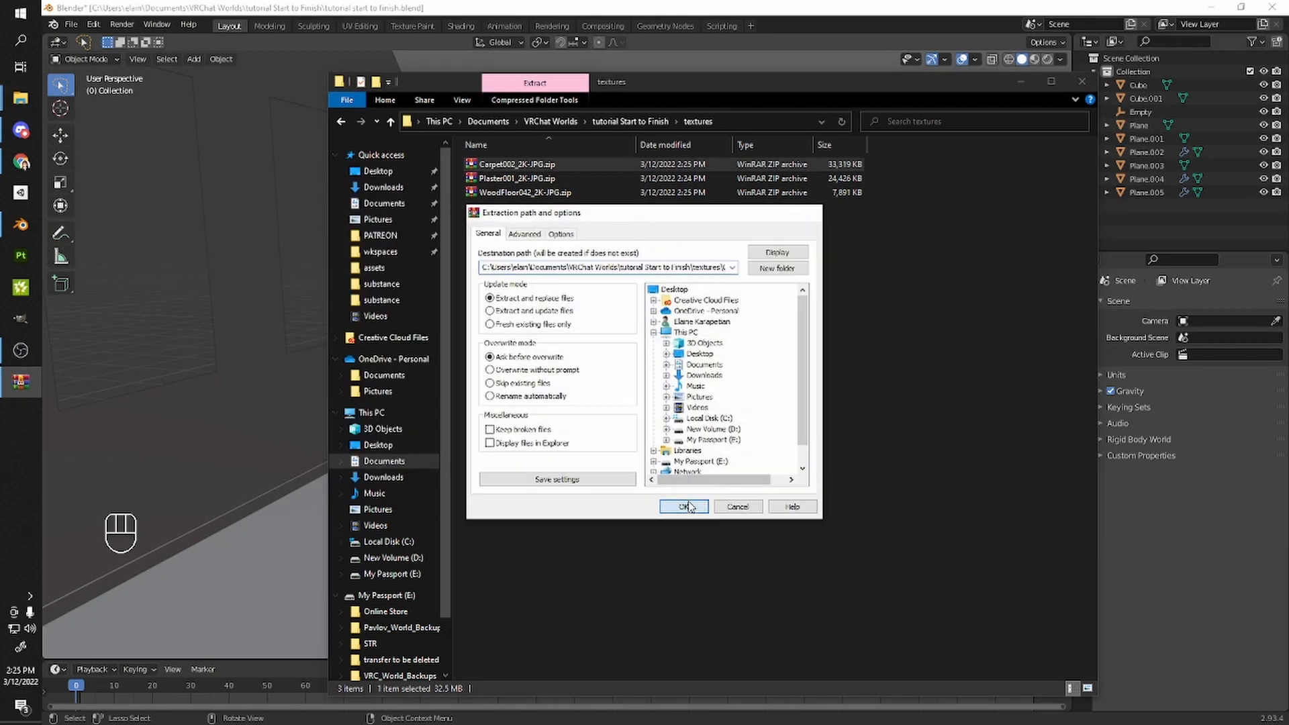
click(684, 507)
- Extract Plaster001_2K-JPG.zip and WoodFloor042_2K-JPG.zip into their own subfolders of the textures folder
right_click(507, 193)
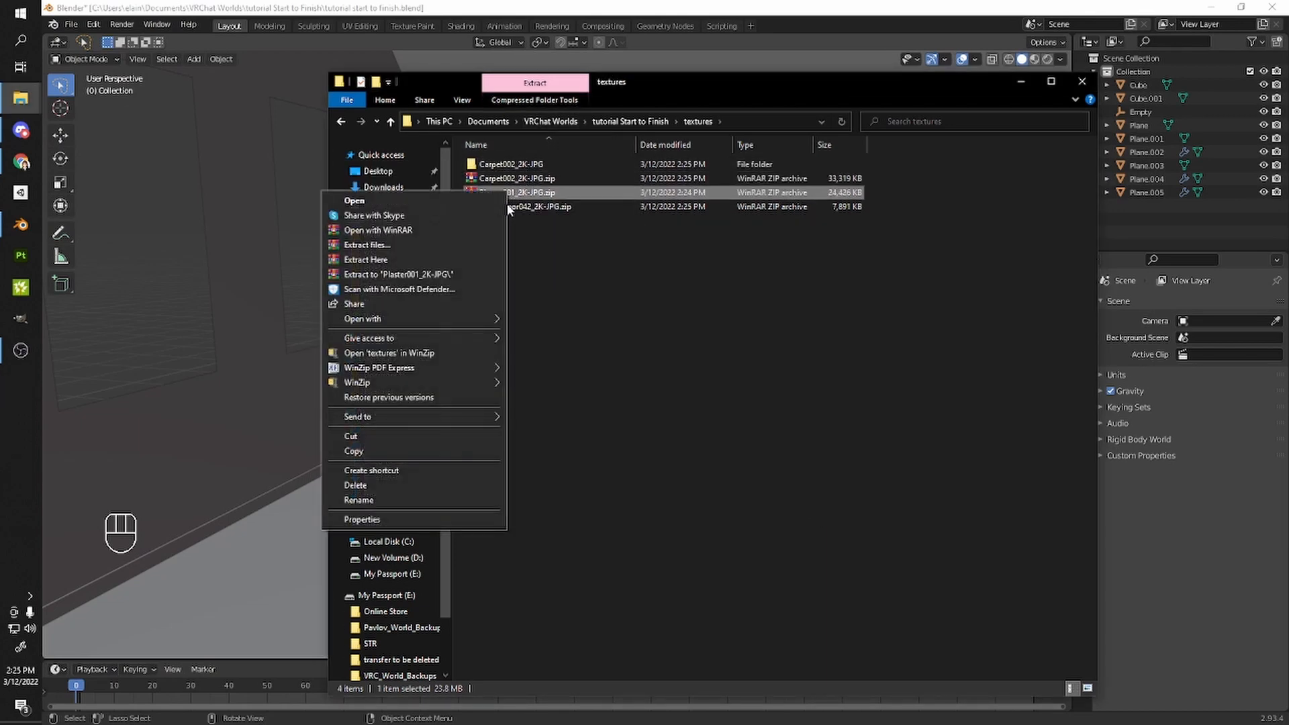
click(367, 245)
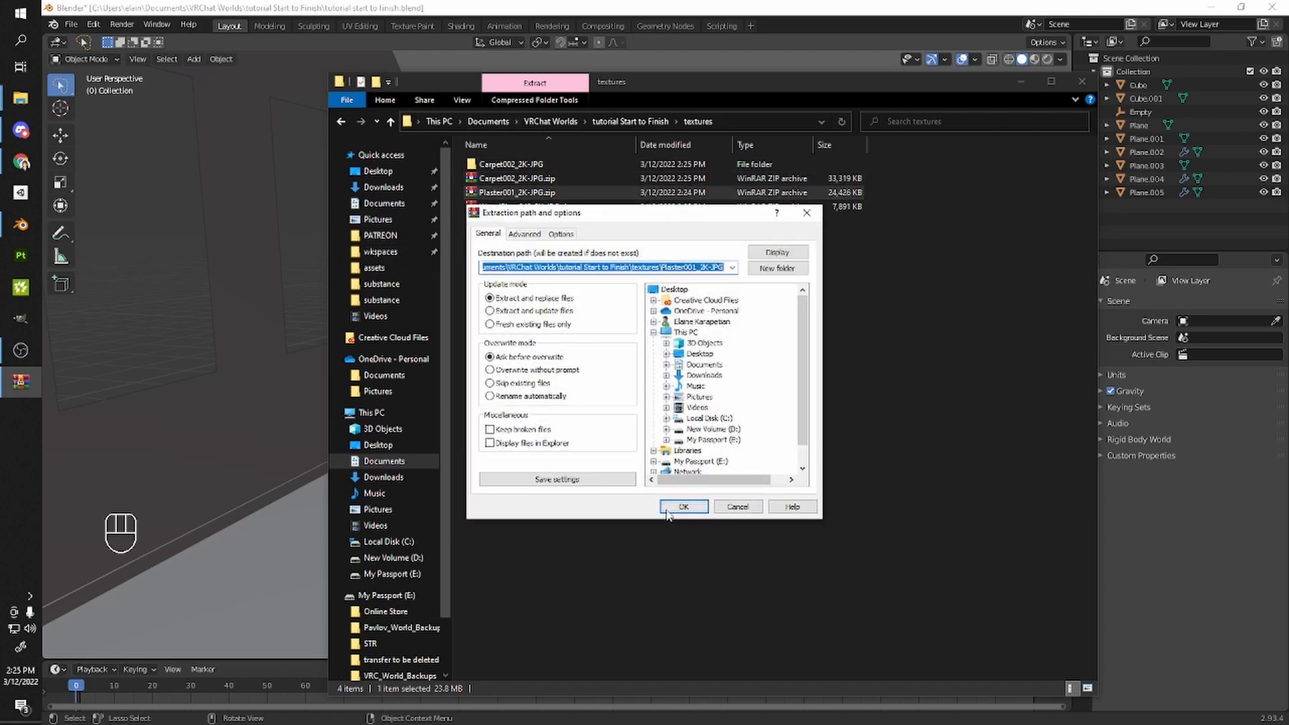
click(666, 512)
right_click(541, 223)
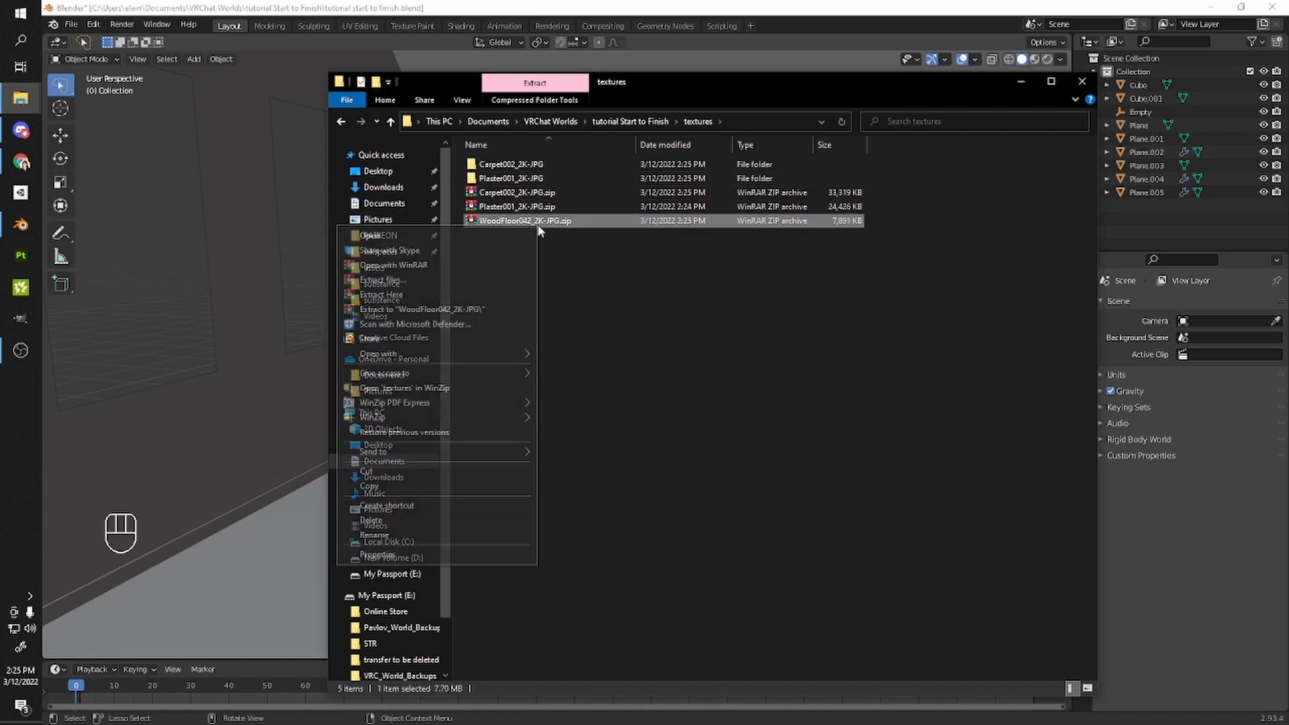
click(427, 284)
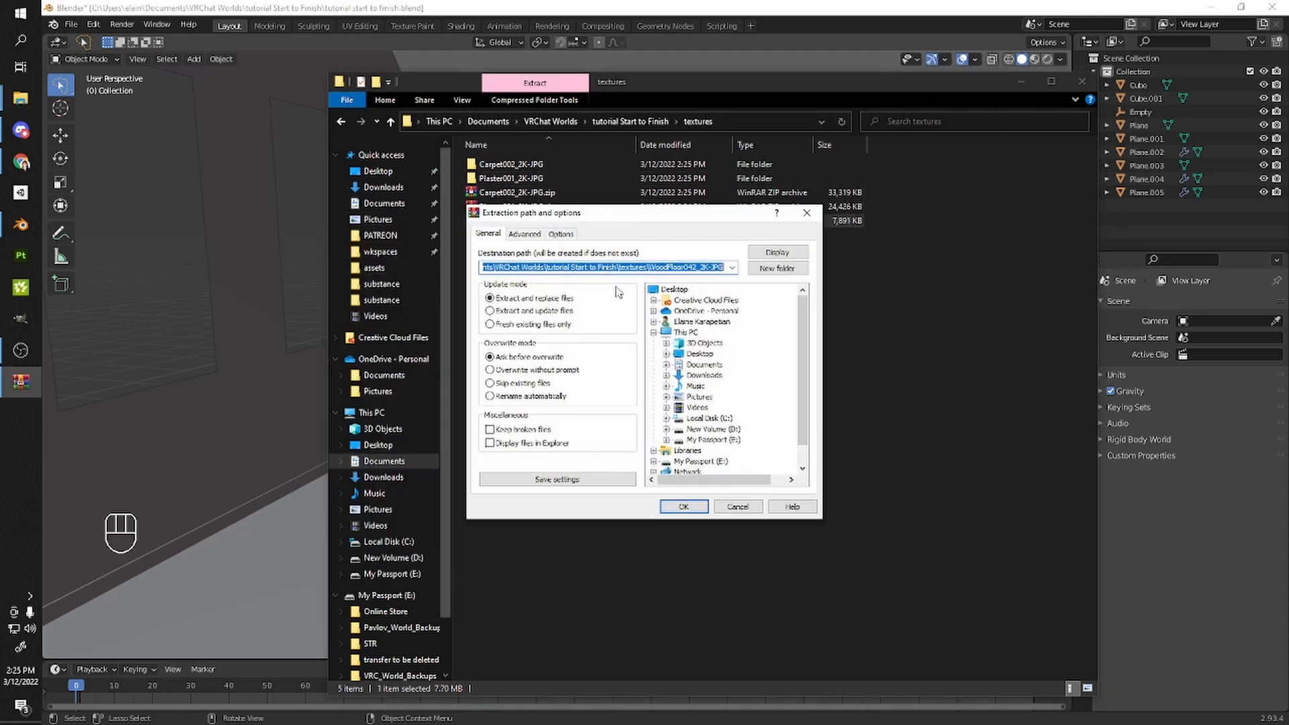
click(686, 502)
- Delete the three downloaded zip archives from the textures folder, keeping the extracted folders
drag(549, 303, 492, 210)
key(Delete)
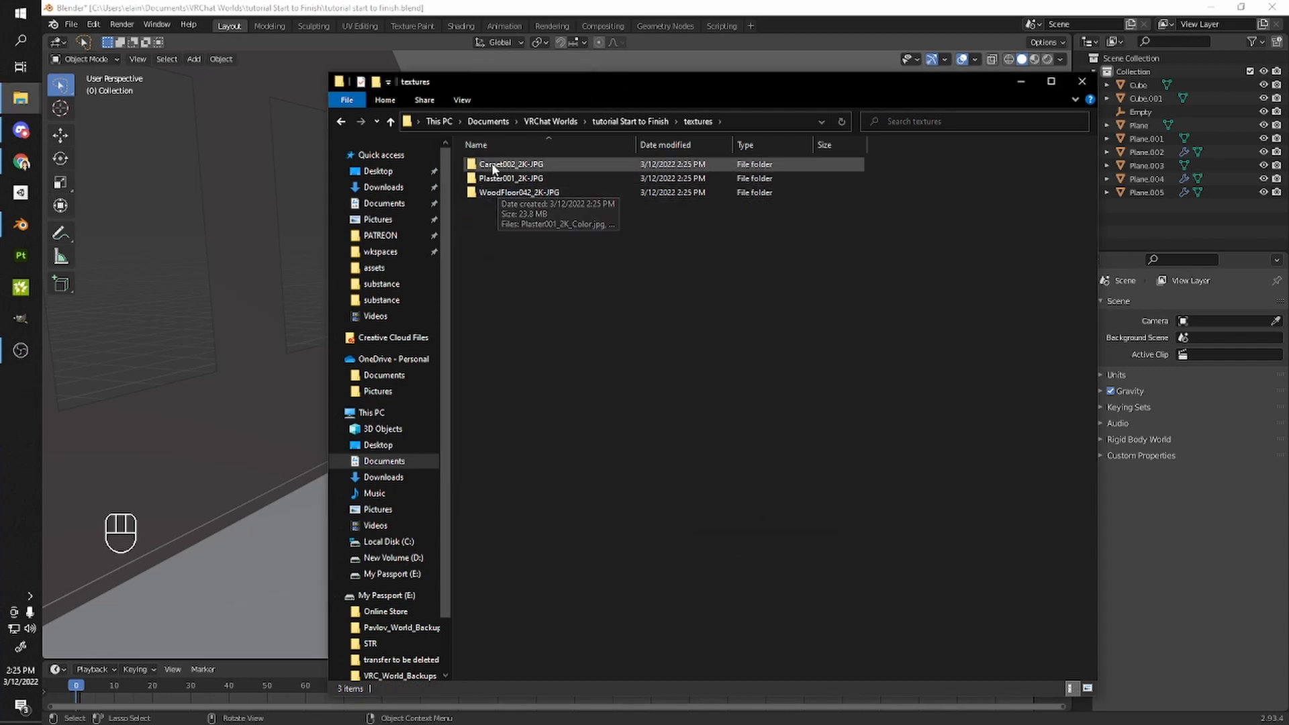
- Look through the texture maps in the extracted Carpet002, Plaster001 and WoodFloor042 folders
double_click(497, 164)
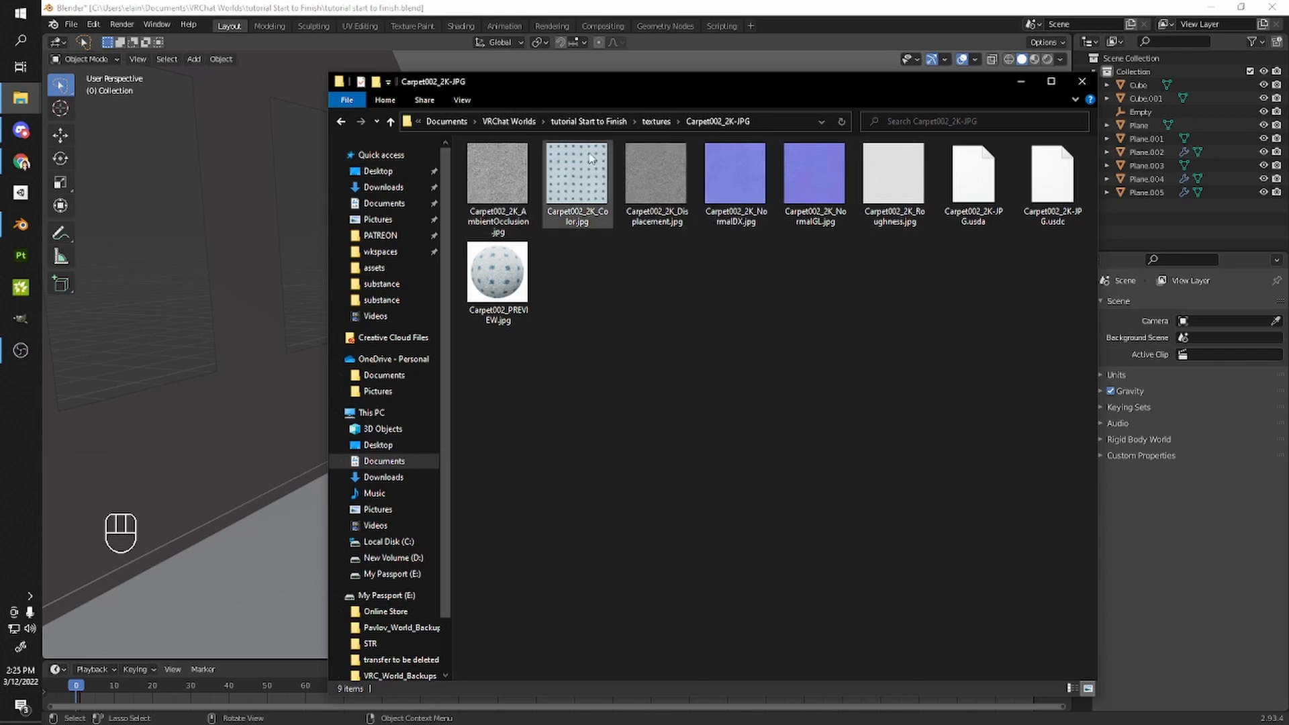
drag(851, 87, 959, 139)
scroll(833, 350, down, 1)
double_click(798, 229)
click(954, 166)
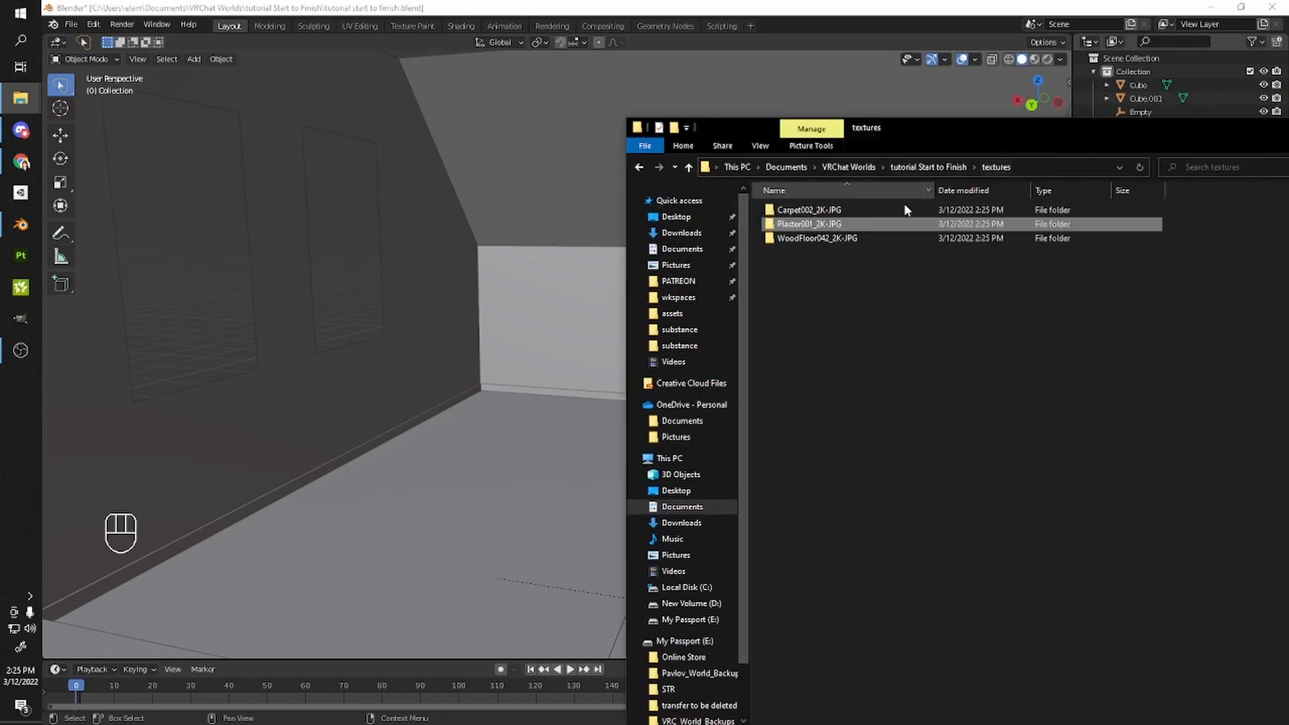
double_click(776, 236)
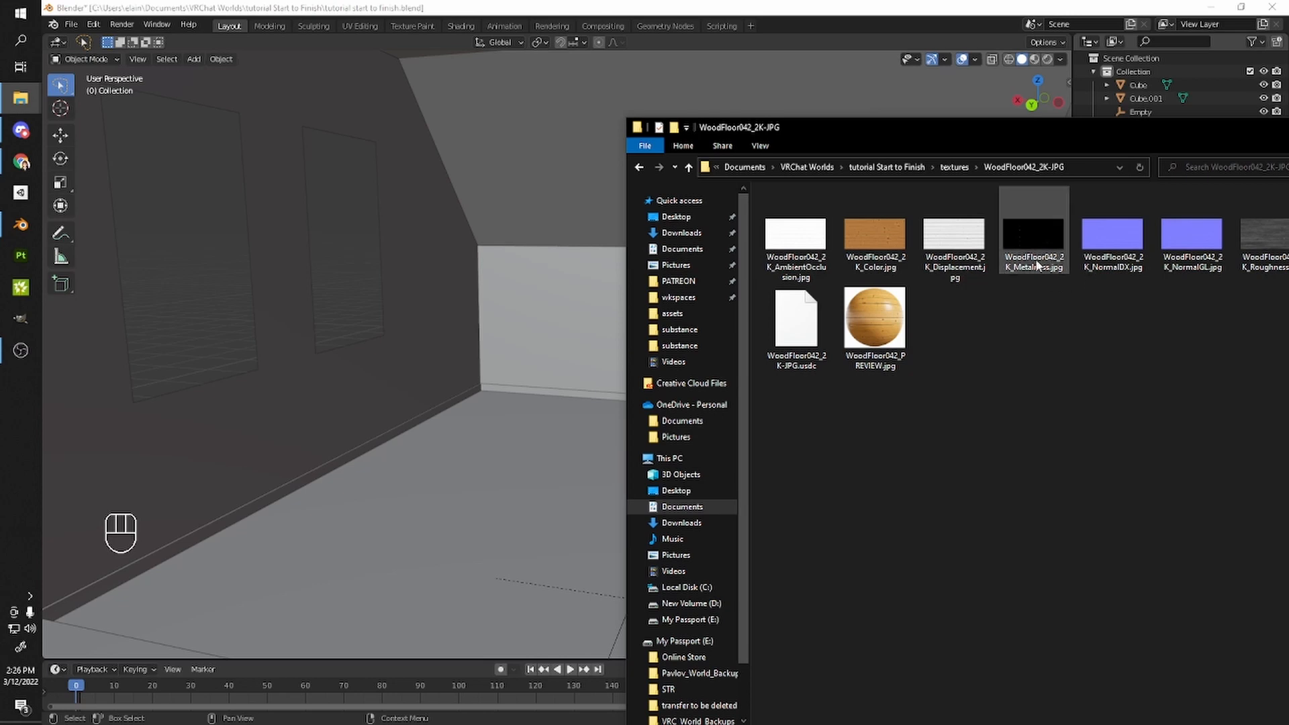
drag(1137, 133, 931, 117)
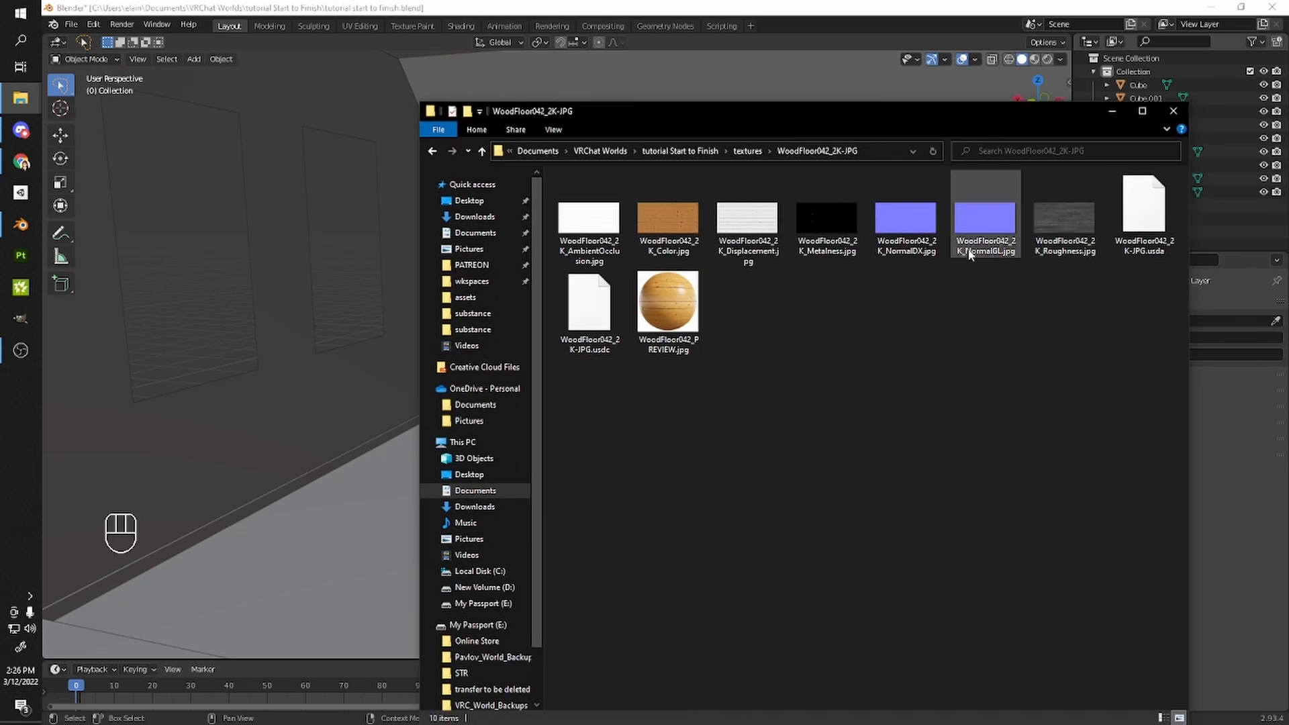
- Minimize File Explorer to return to Blender and switch to the Shading workspace
click(1112, 111)
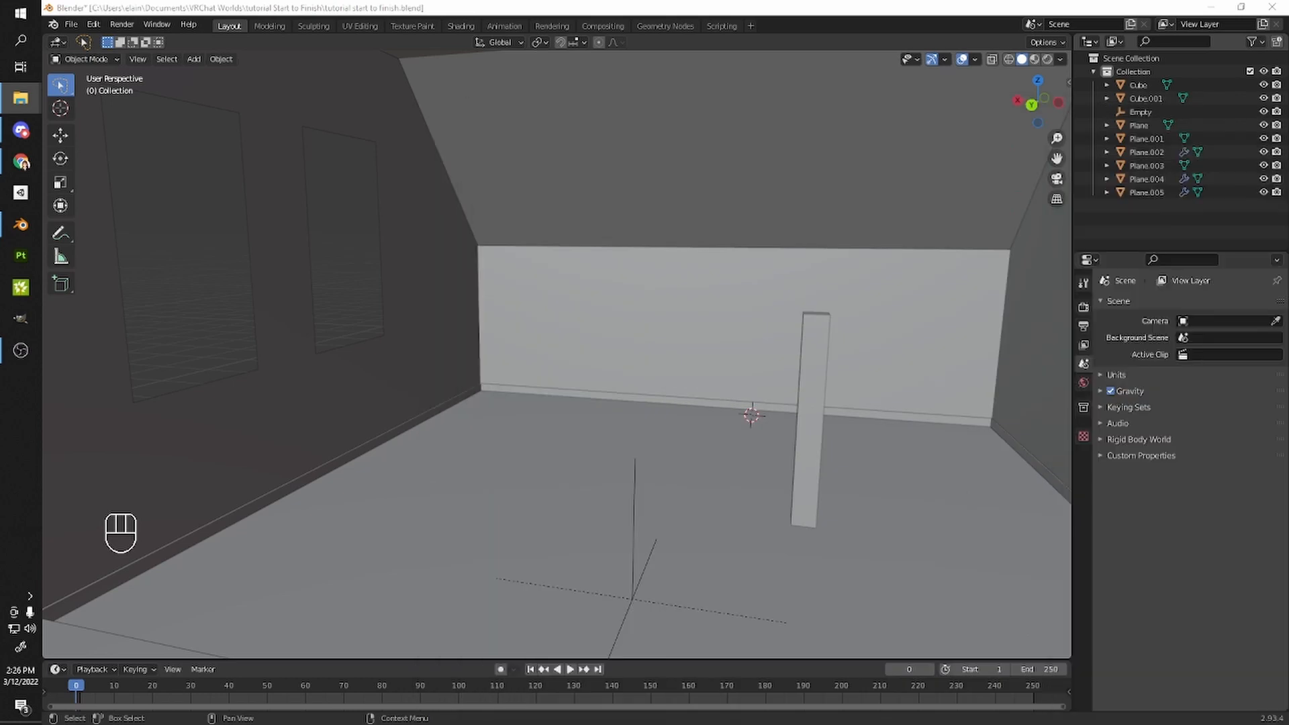
middle_drag(510, 315, 627, 311)
shift+middle_drag(827, 388, 520, 315)
middle_drag(521, 315, 584, 337)
scroll(853, 366, up, 2)
middle_drag(933, 374, 966, 374)
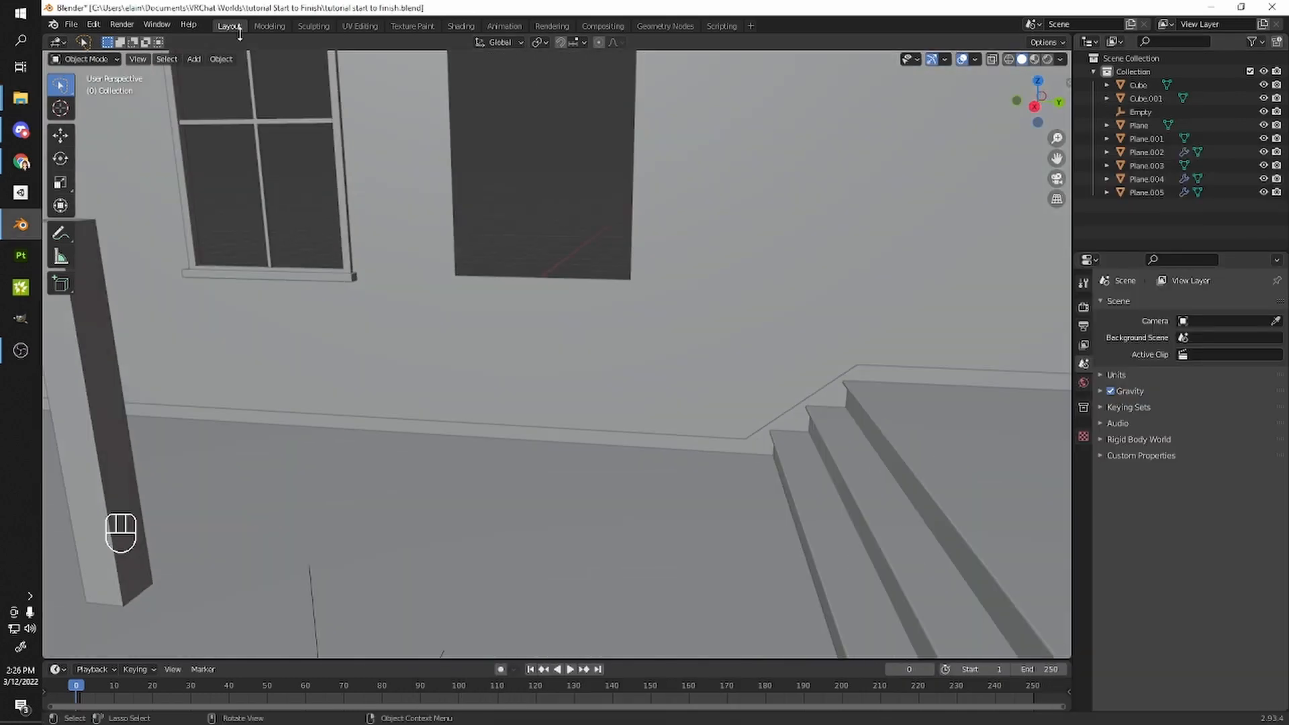
click(463, 25)
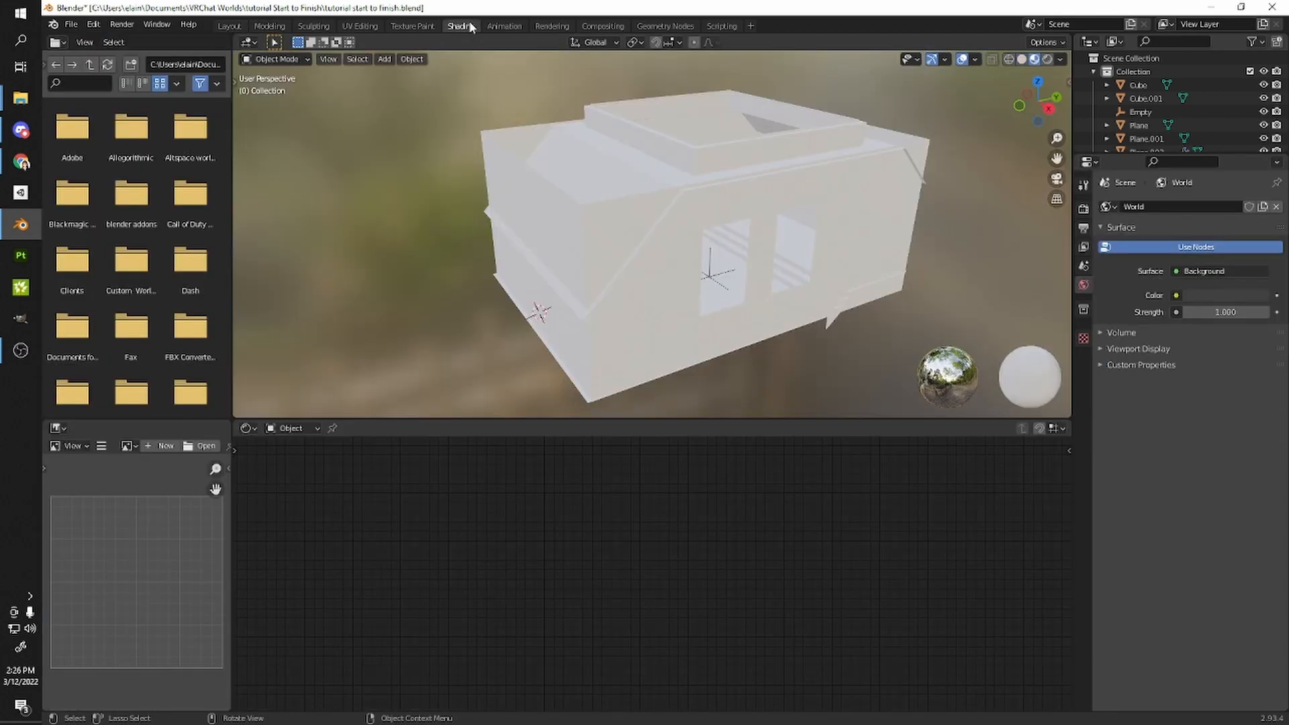
- Resize the workspace areas for a larger 3D viewport and wider file browser, and change the file browser into an Image Editor
scroll(647, 178, down, 1)
middle_drag(745, 195, 743, 196)
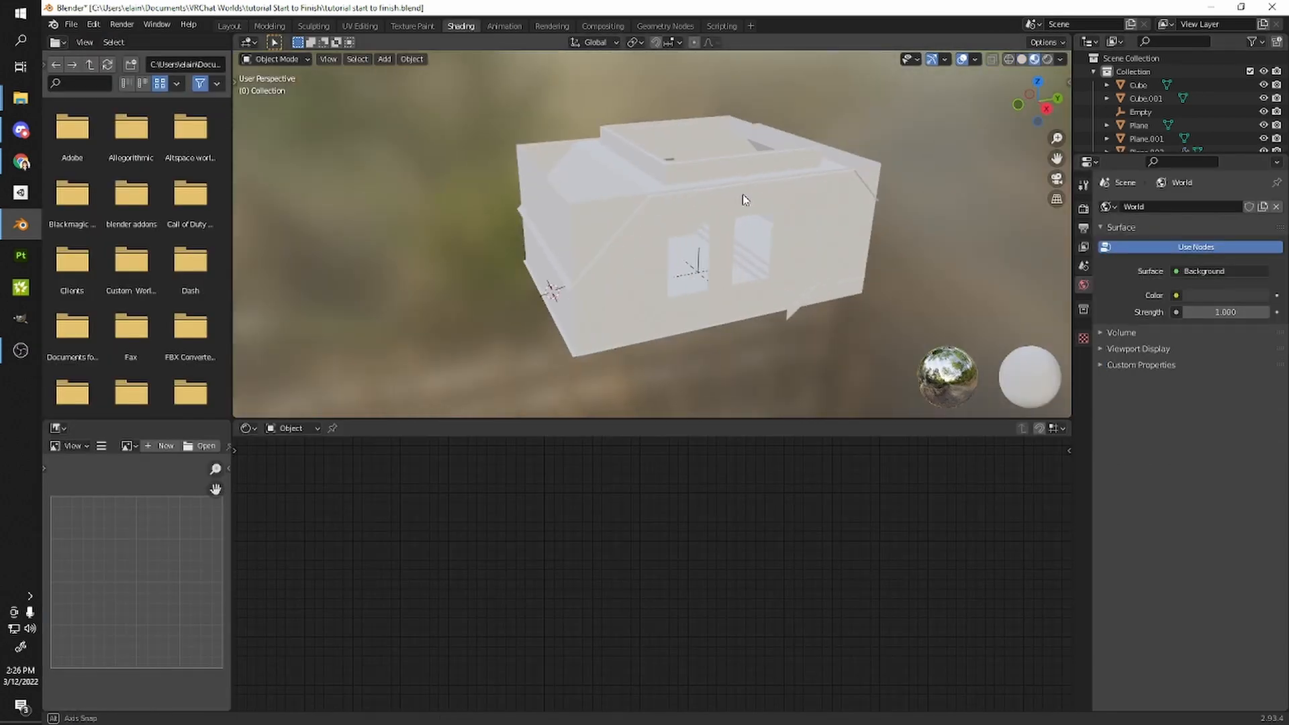
key(n)
ctrl+scroll(1001, 78, up, 3)
middle_drag(645, 349, 618, 369)
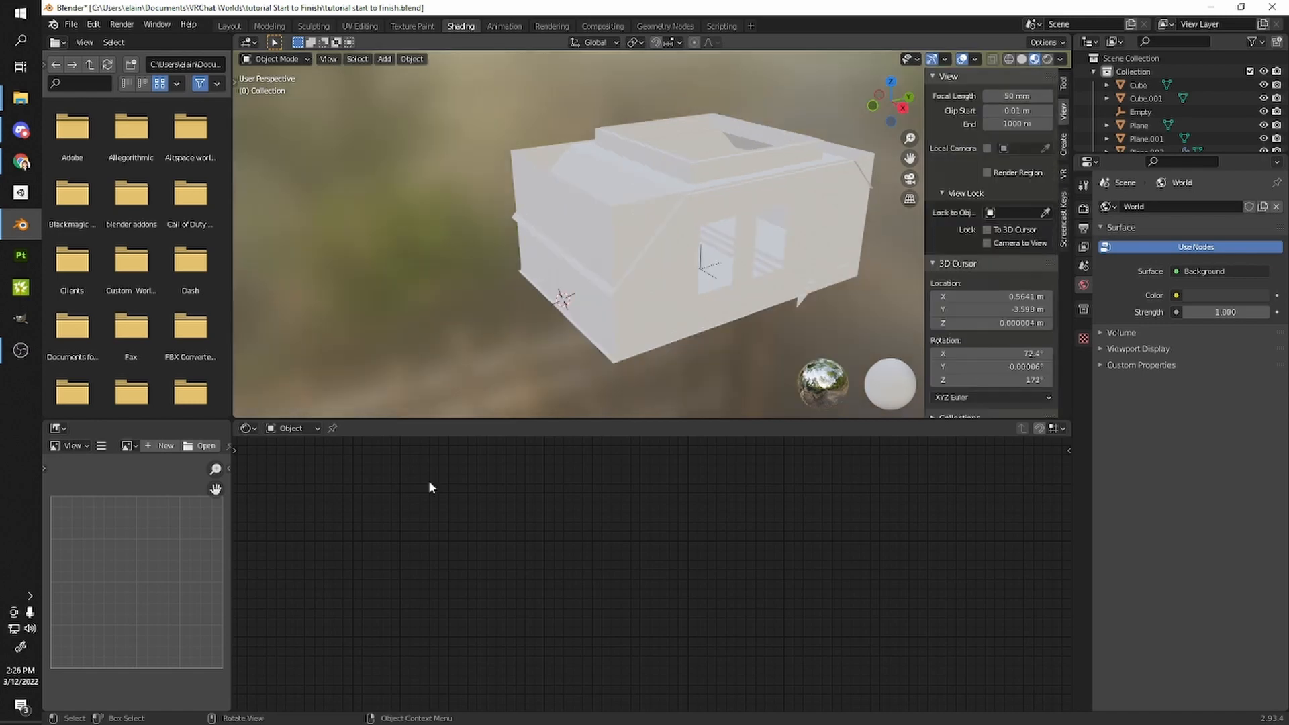
drag(333, 419, 295, 575)
drag(234, 459, 382, 443)
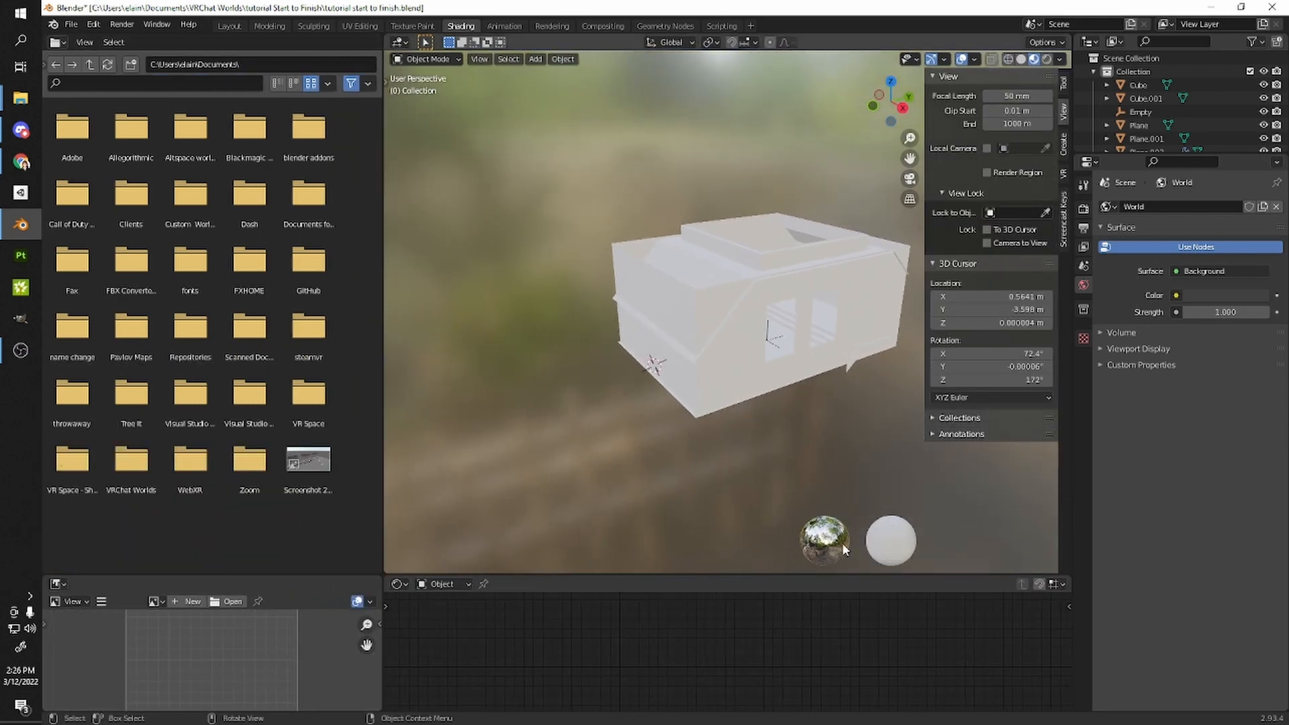
drag(577, 575, 575, 495)
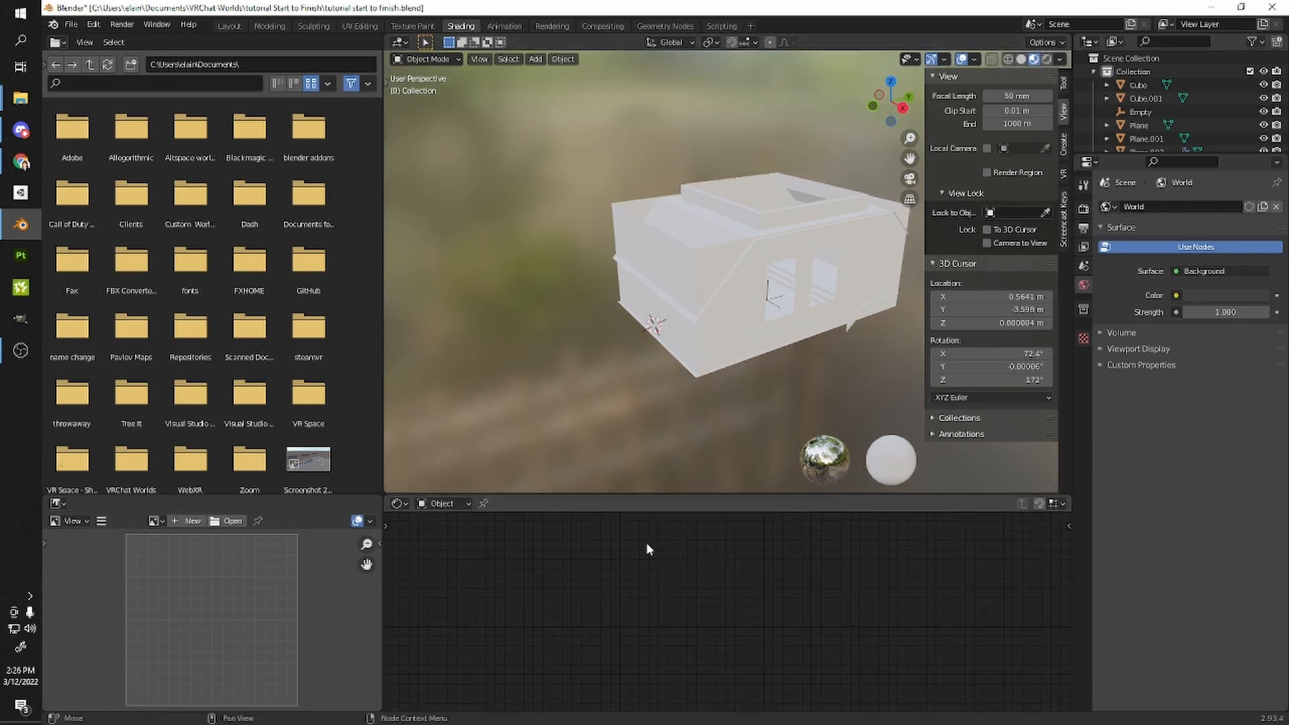
click(60, 42)
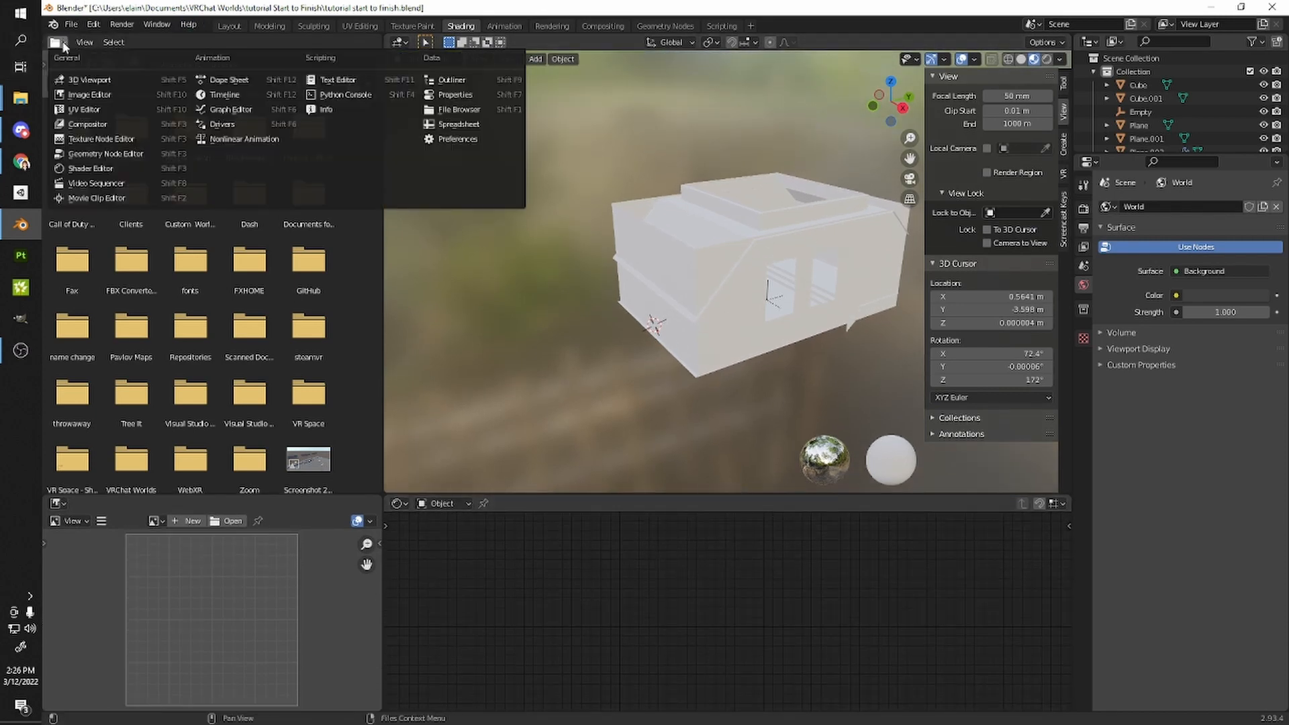
click(84, 95)
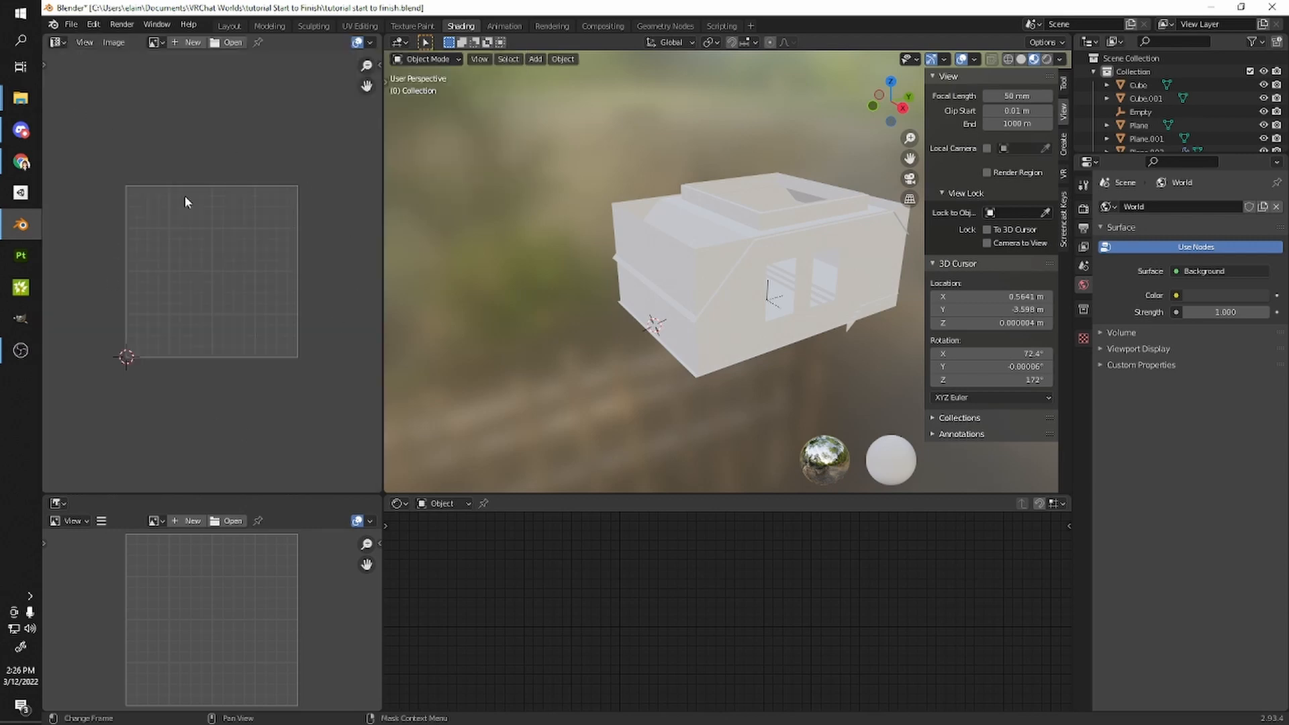
- Select the stepped platform Plane.001 inside the room and frame it in the viewport
scroll(875, 282, up, 2)
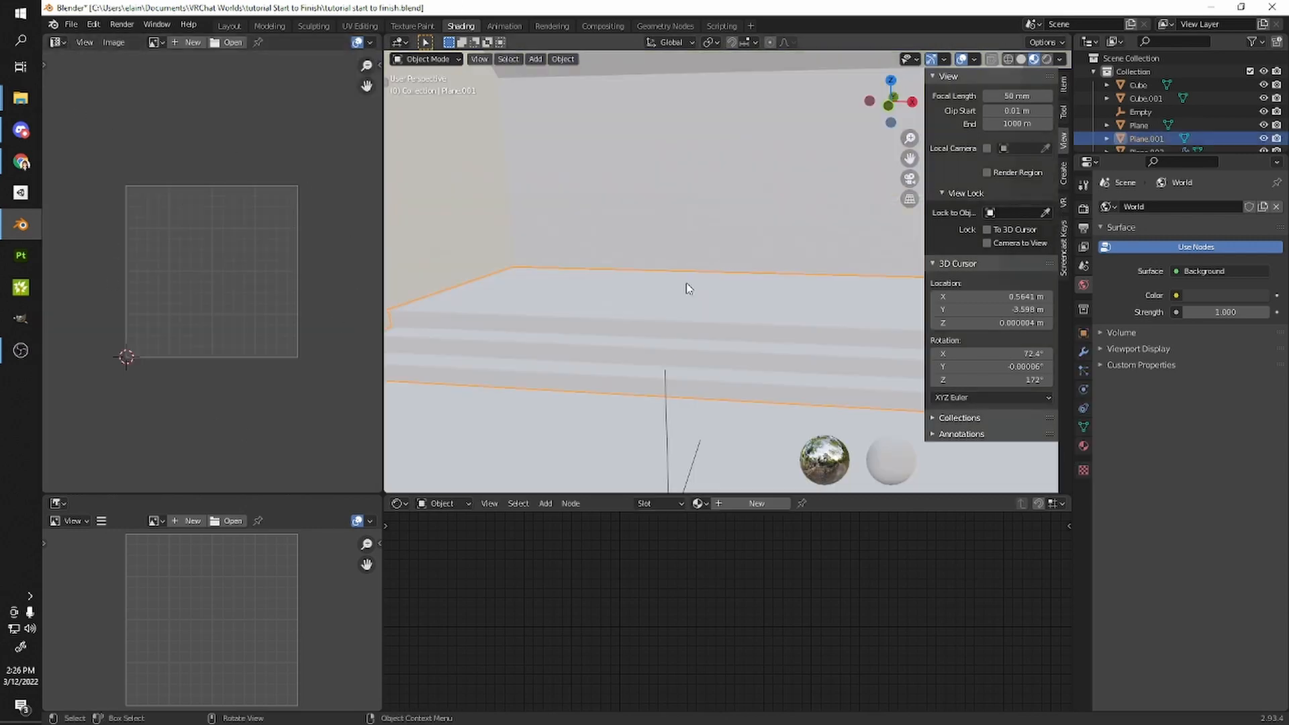
middle_drag(682, 288, 772, 285)
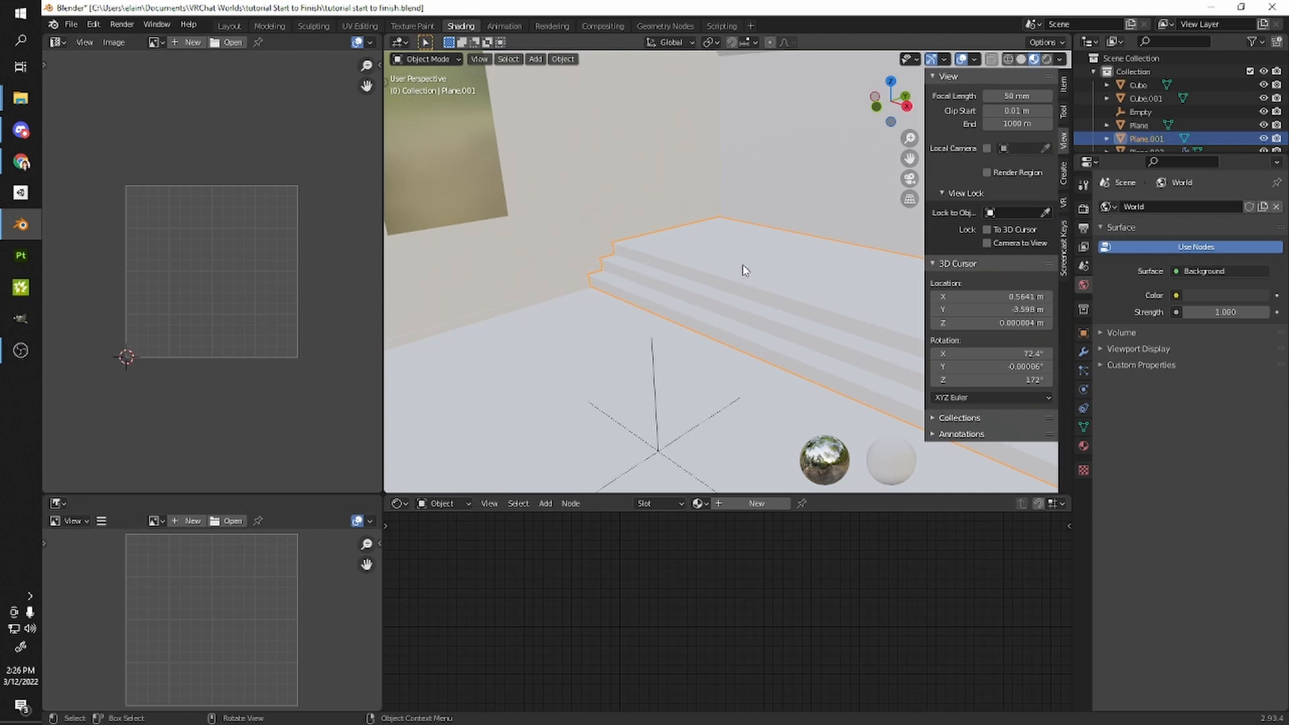
shift+middle_drag(682, 204, 582, 176)
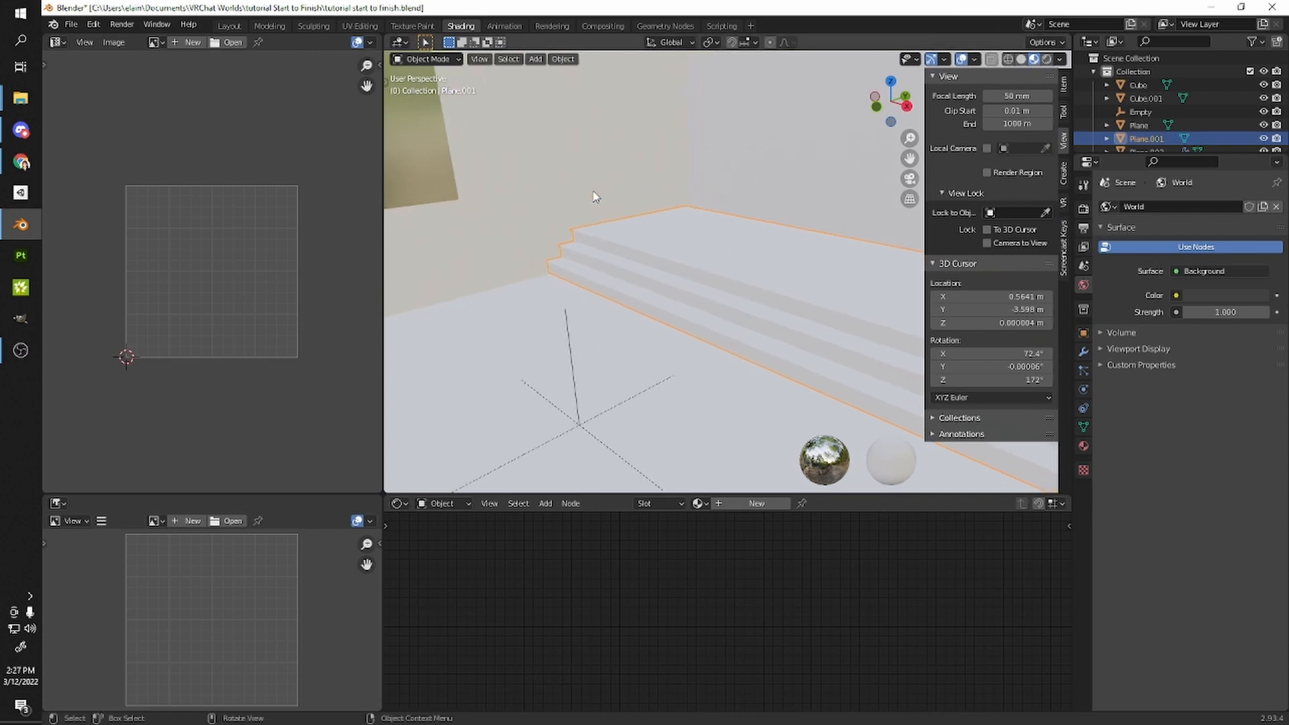
scroll(664, 262, up, 2)
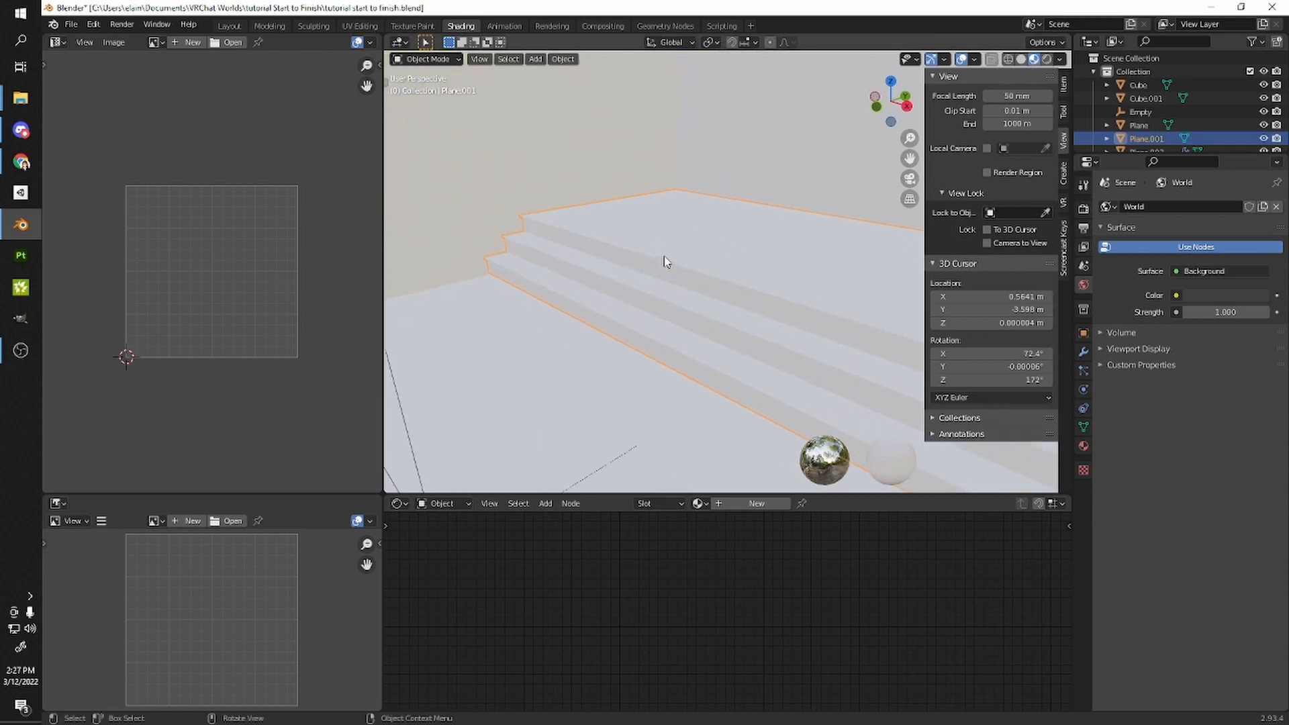
- Hide the viewport sidebar and compare Solid, Wireframe and Material Preview shading on the stepped platform
click(1022, 59)
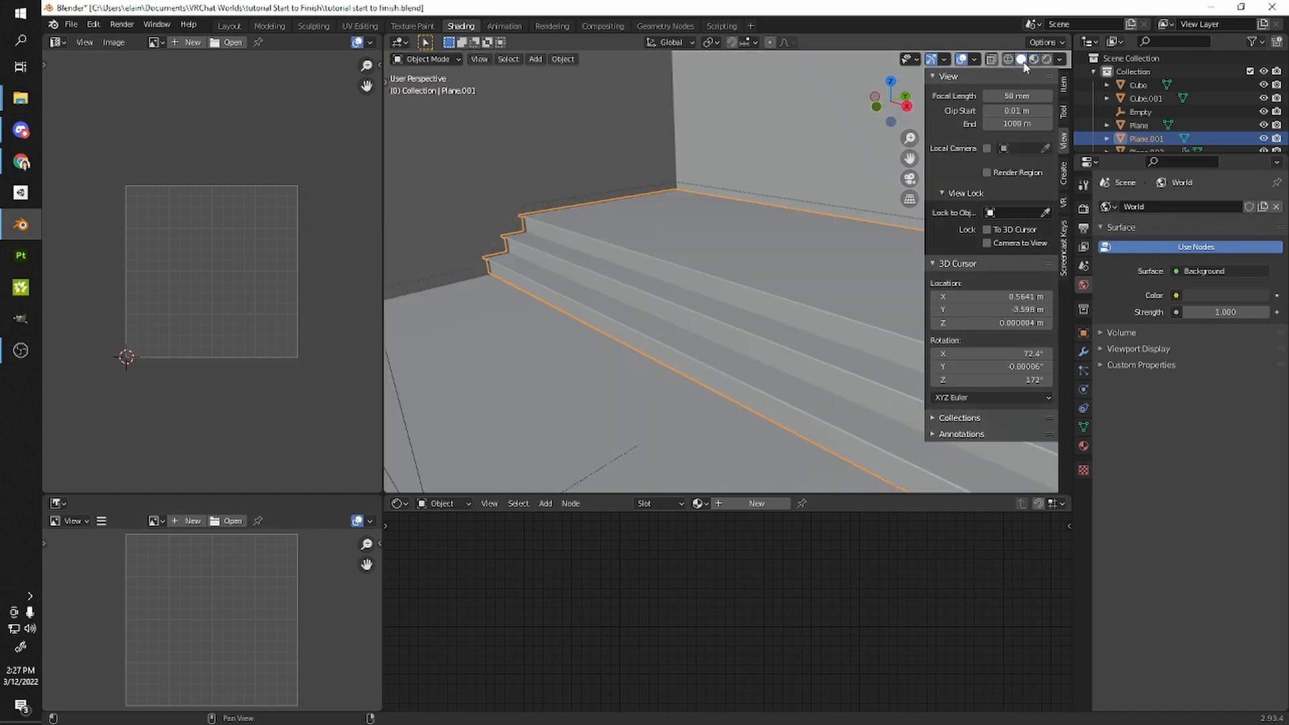
scroll(799, 252, up, 3)
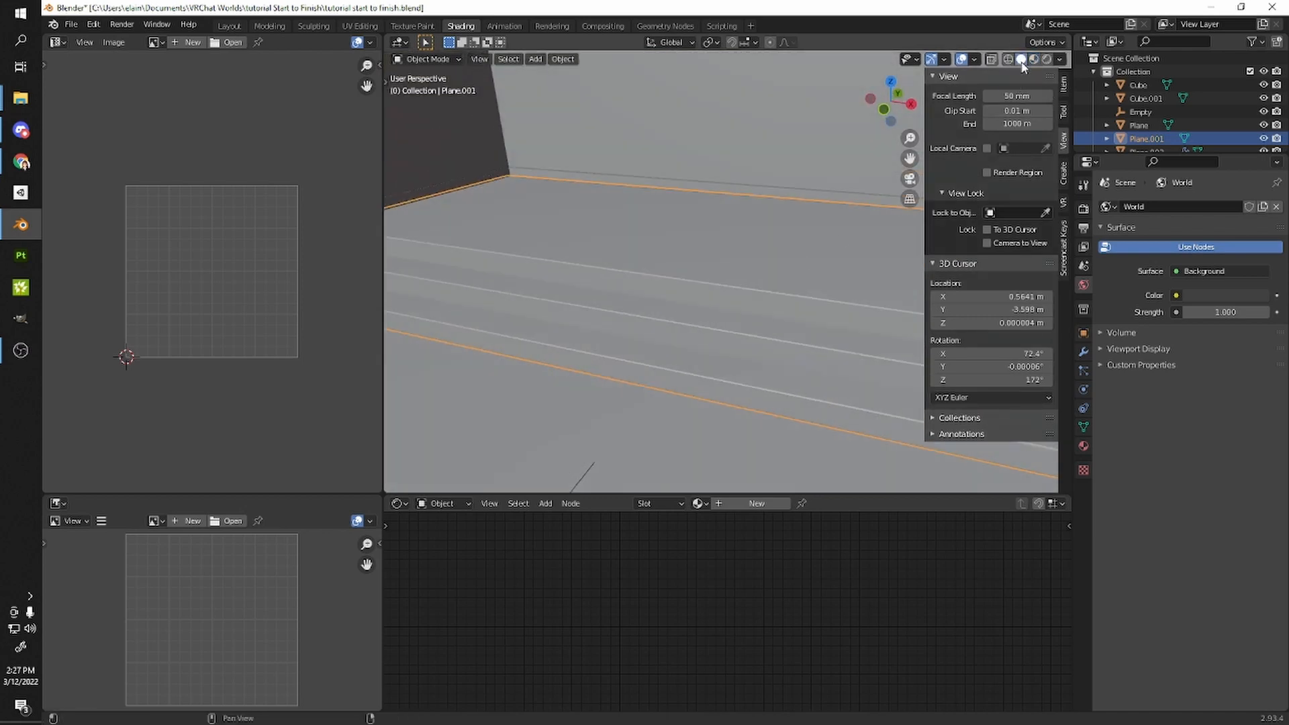
key(n)
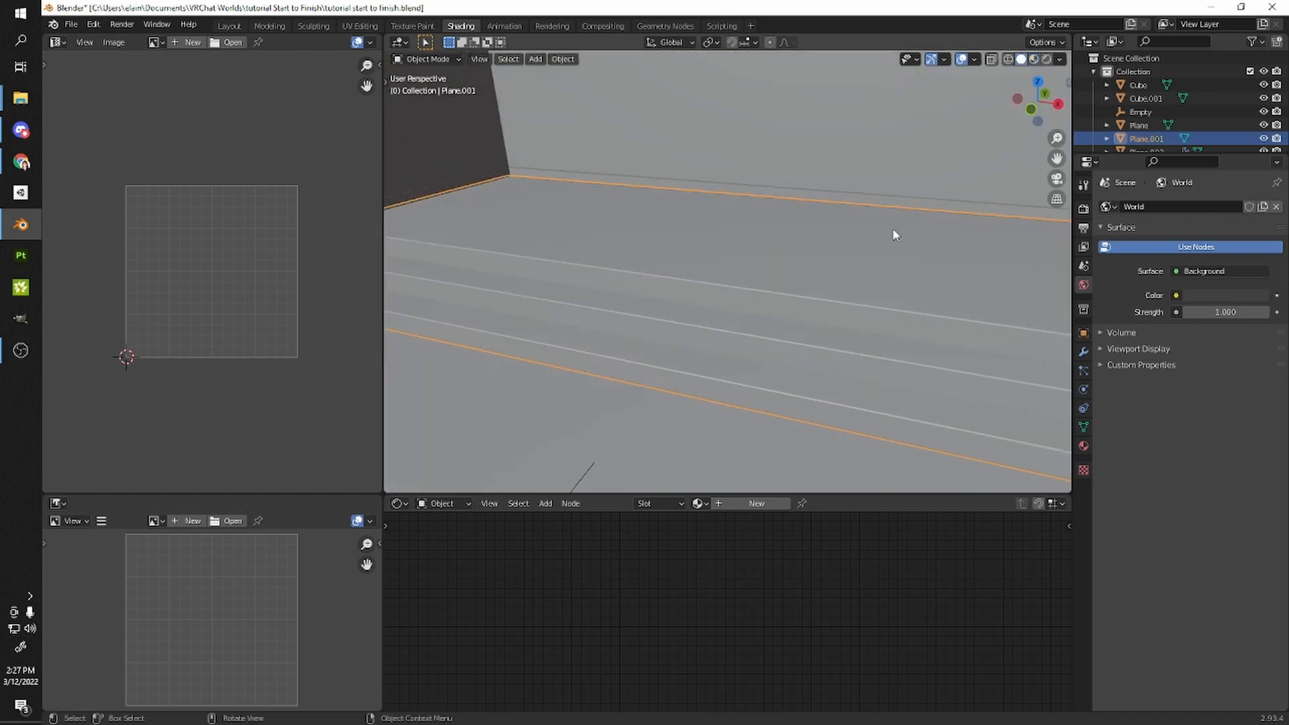
click(1009, 59)
click(1021, 59)
mouse_move(982, 159)
middle_down()
mouse_move(696, 240)
mouse_move(888, 147)
middle_up()
click(1034, 59)
mouse_move(921, 199)
middle_down()
mouse_move(818, 199)
mouse_move(836, 192)
middle_up()
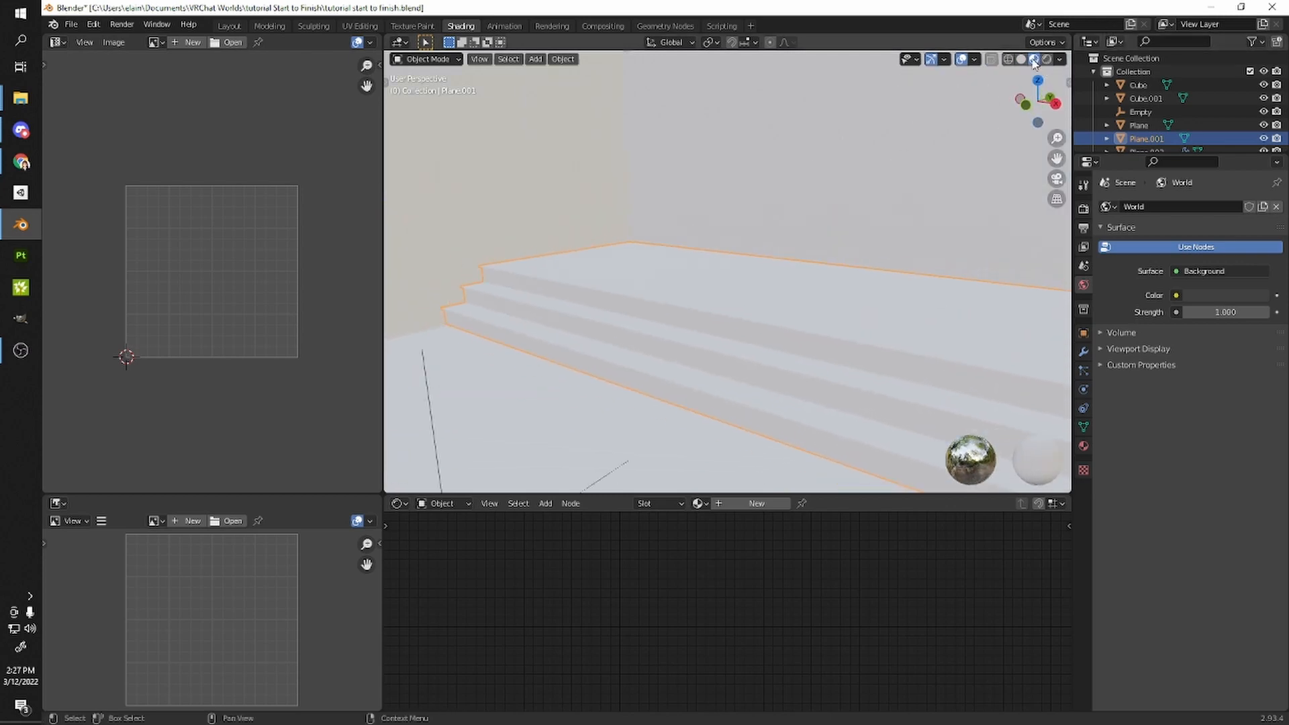
click(1022, 59)
click(1034, 59)
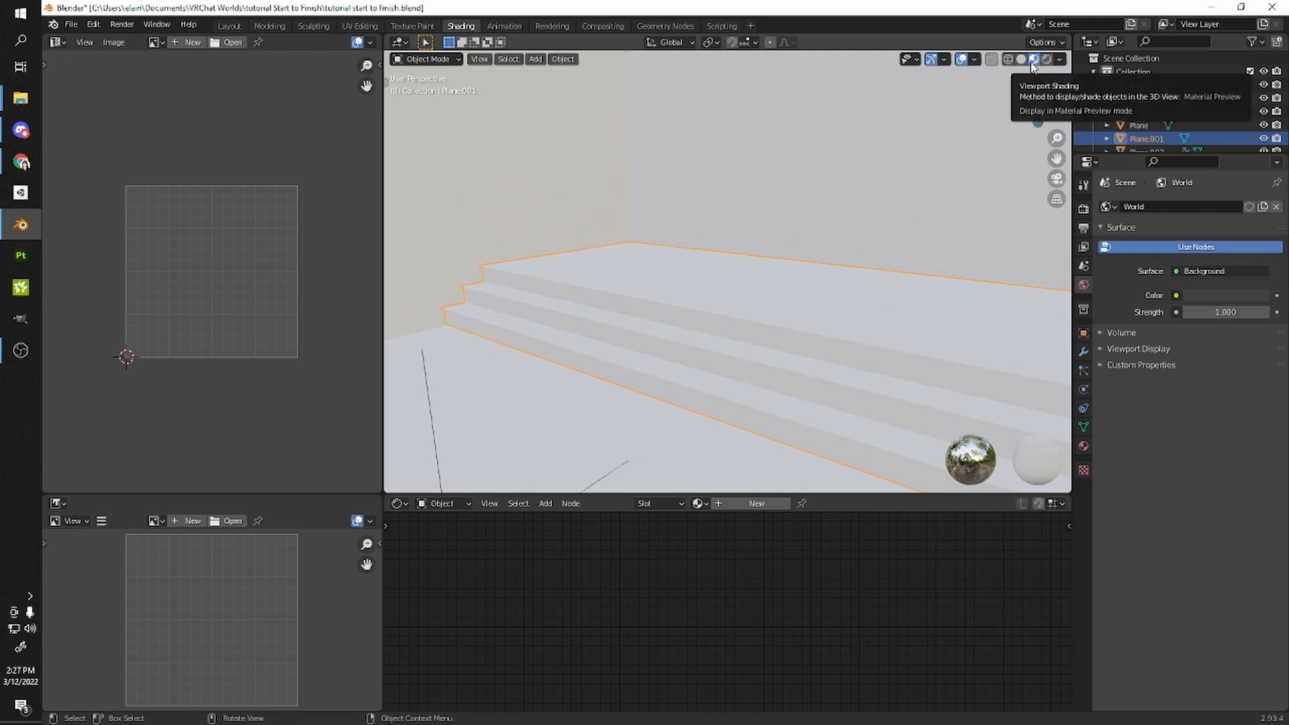
- View the platform in Rendered and Wireframe shading, and return the viewport to Material Preview
mouse_move(806, 263)
middle_down()
mouse_move(869, 269)
mouse_move(854, 268)
middle_up()
middle_drag(843, 193, 812, 201)
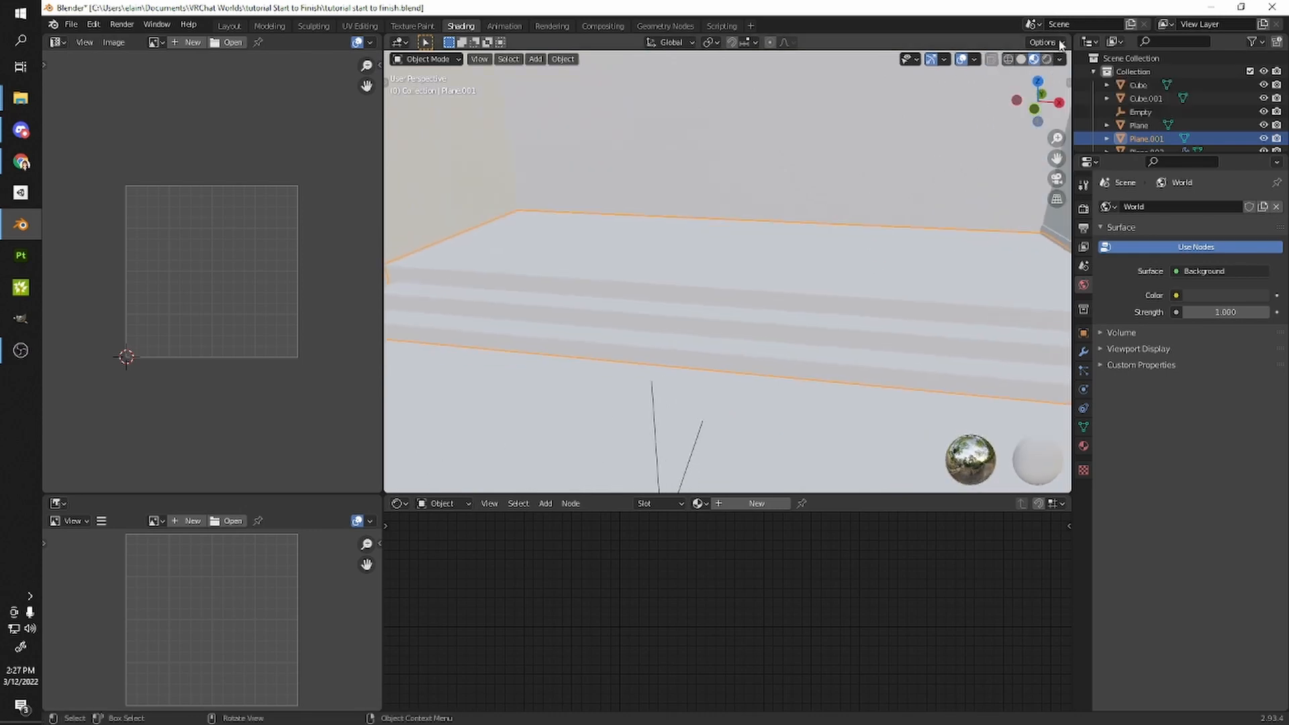
click(1046, 59)
middle_drag(949, 192, 901, 215)
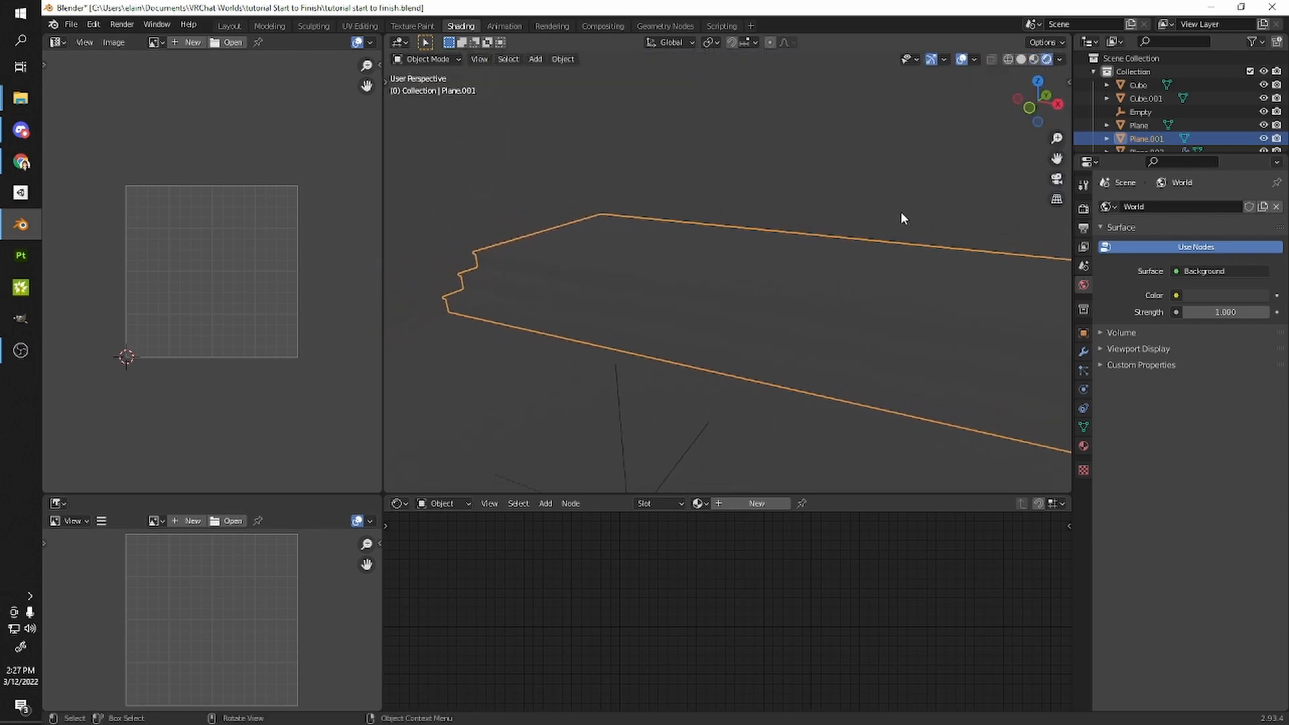
click(1034, 59)
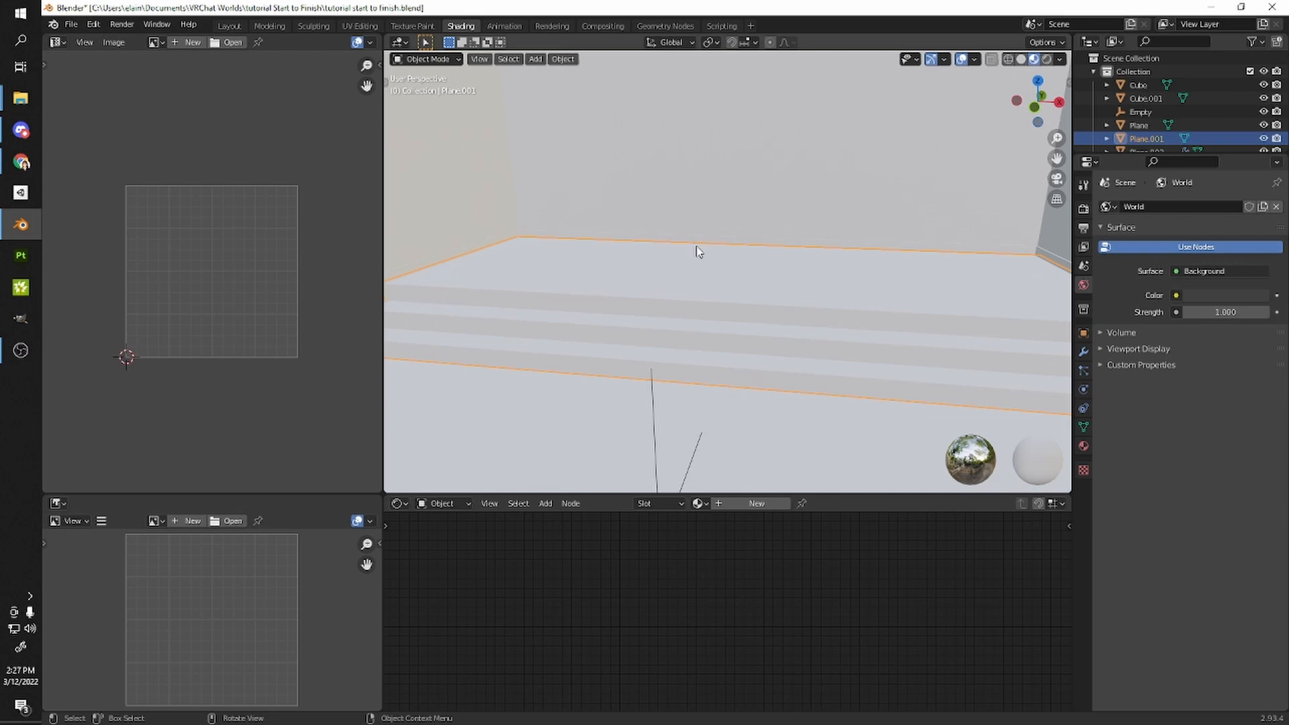
key(shift+z)
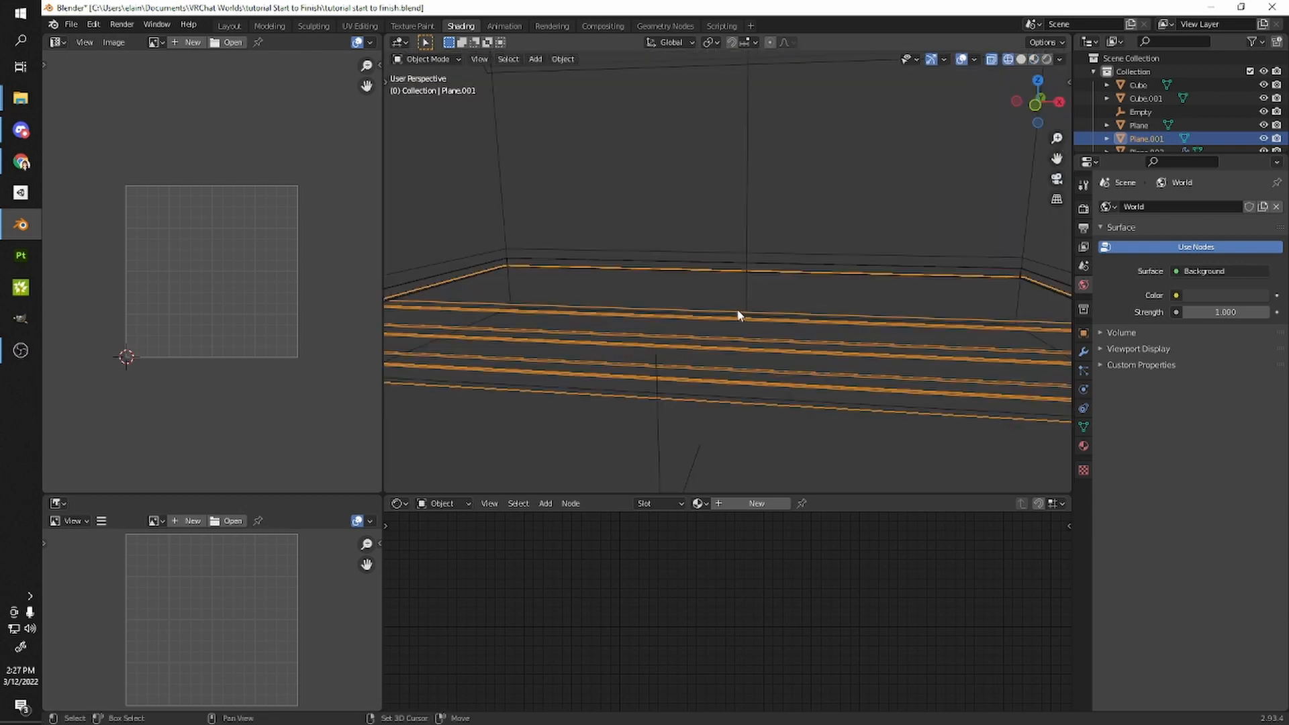
key(shift+z)
middle_drag(803, 204, 1035, 417)
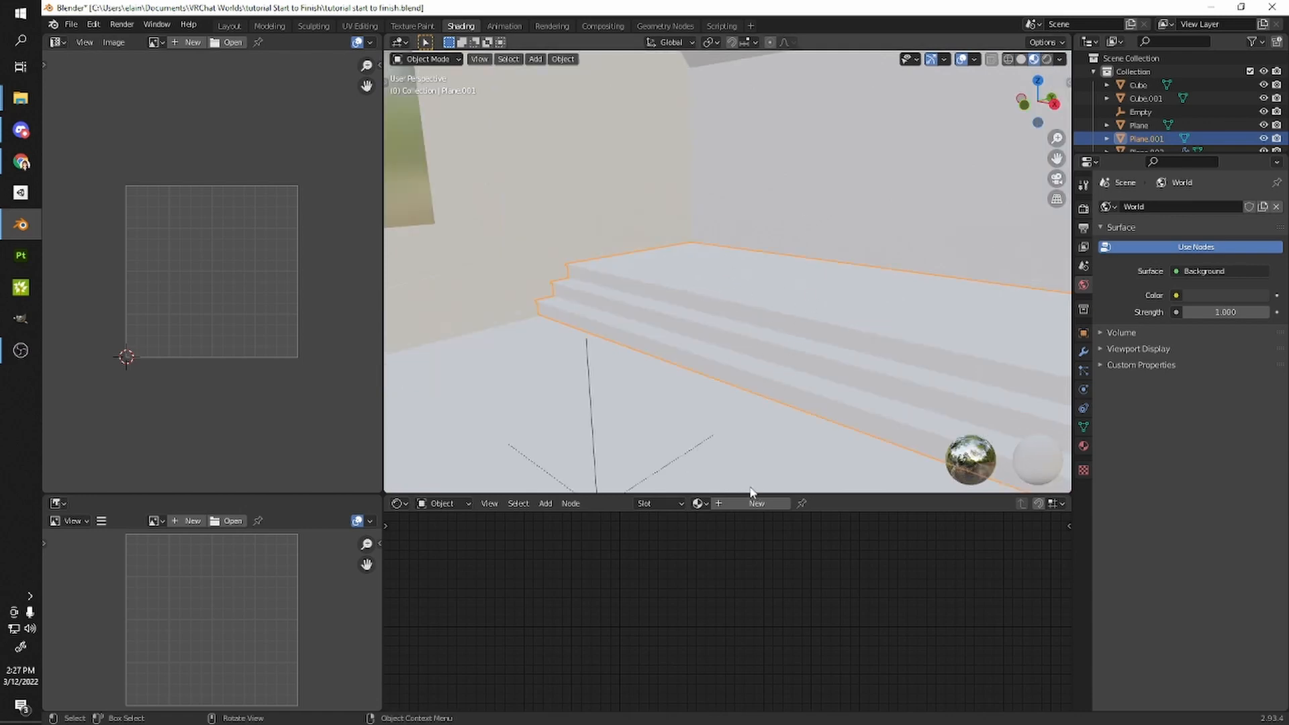
- Enlarge the node editor and create a new material named wood on the stepped platform
drag(752, 494, 754, 430)
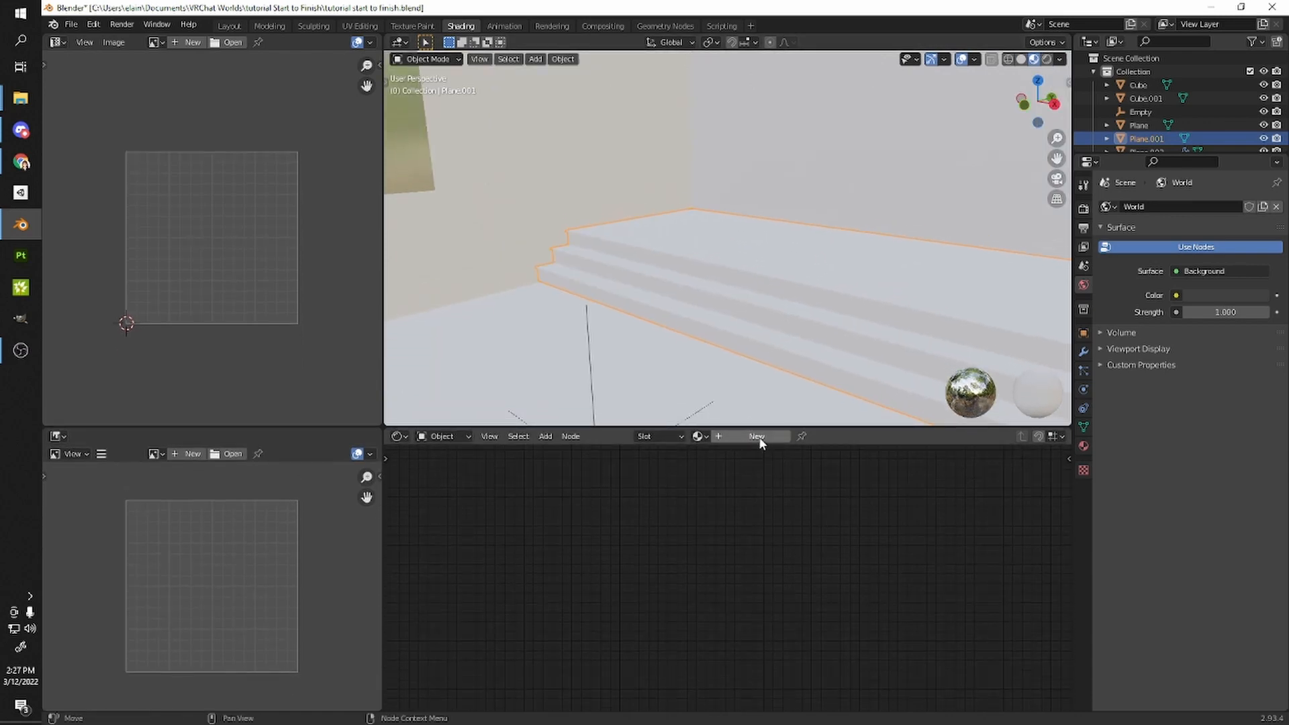
middle_drag(692, 423, 743, 351)
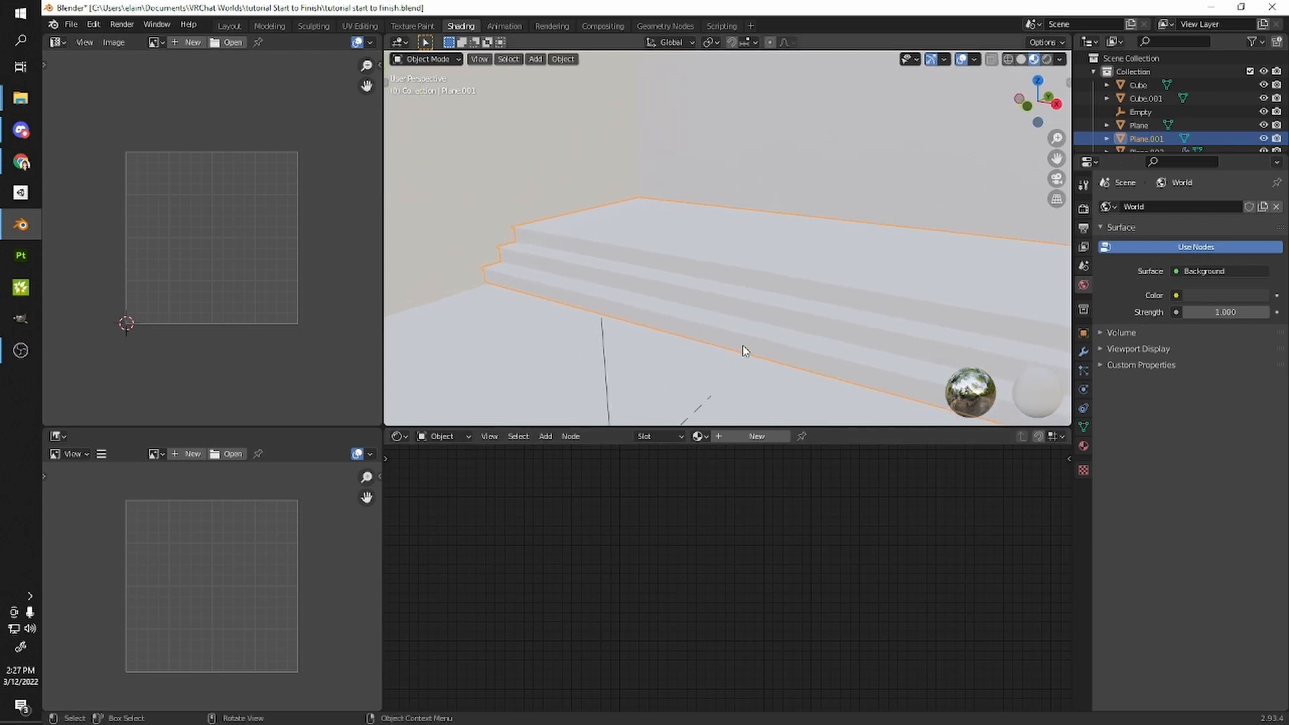
click(1084, 447)
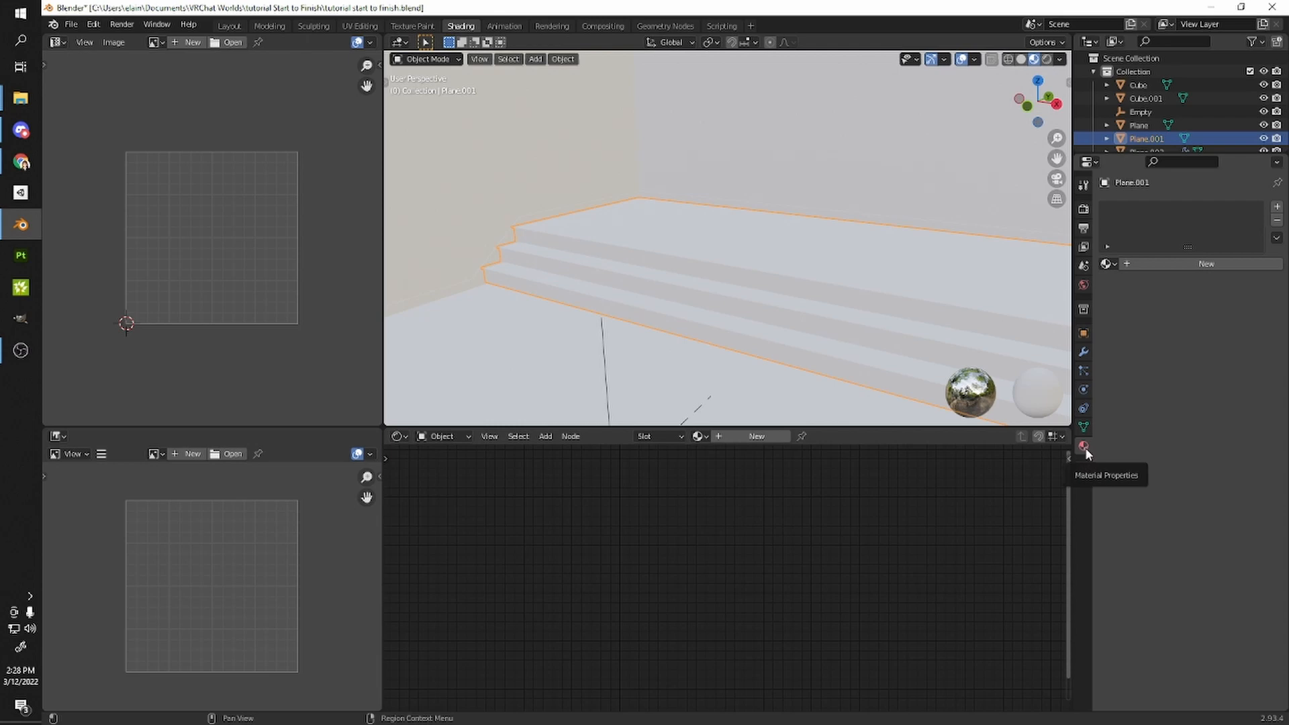
click(1199, 264)
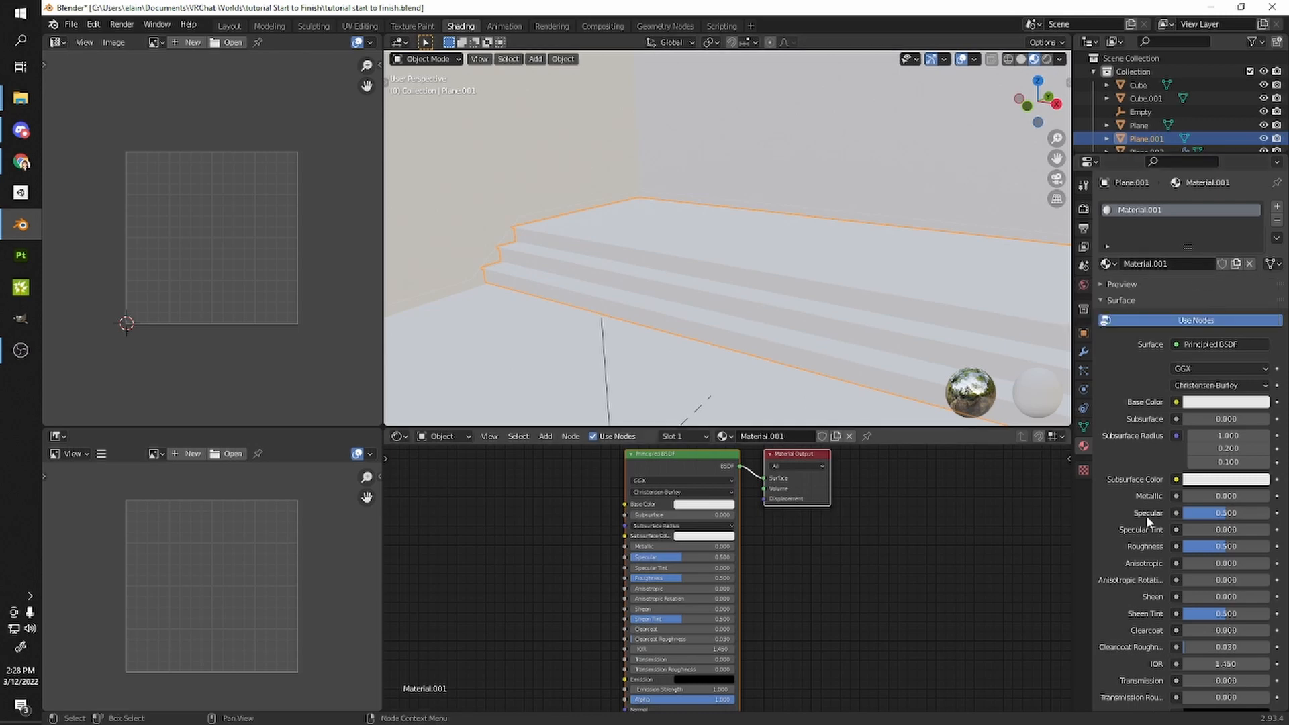
click(1156, 263)
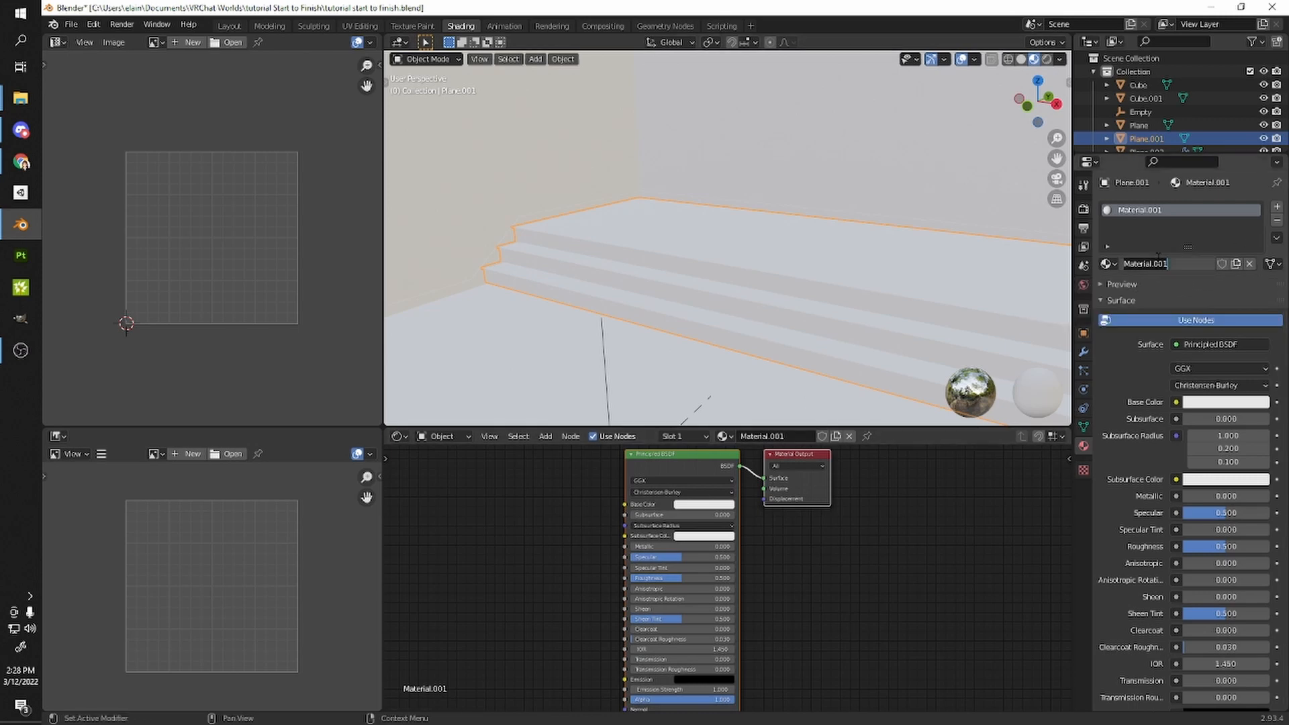
text(wood)
key(Return)
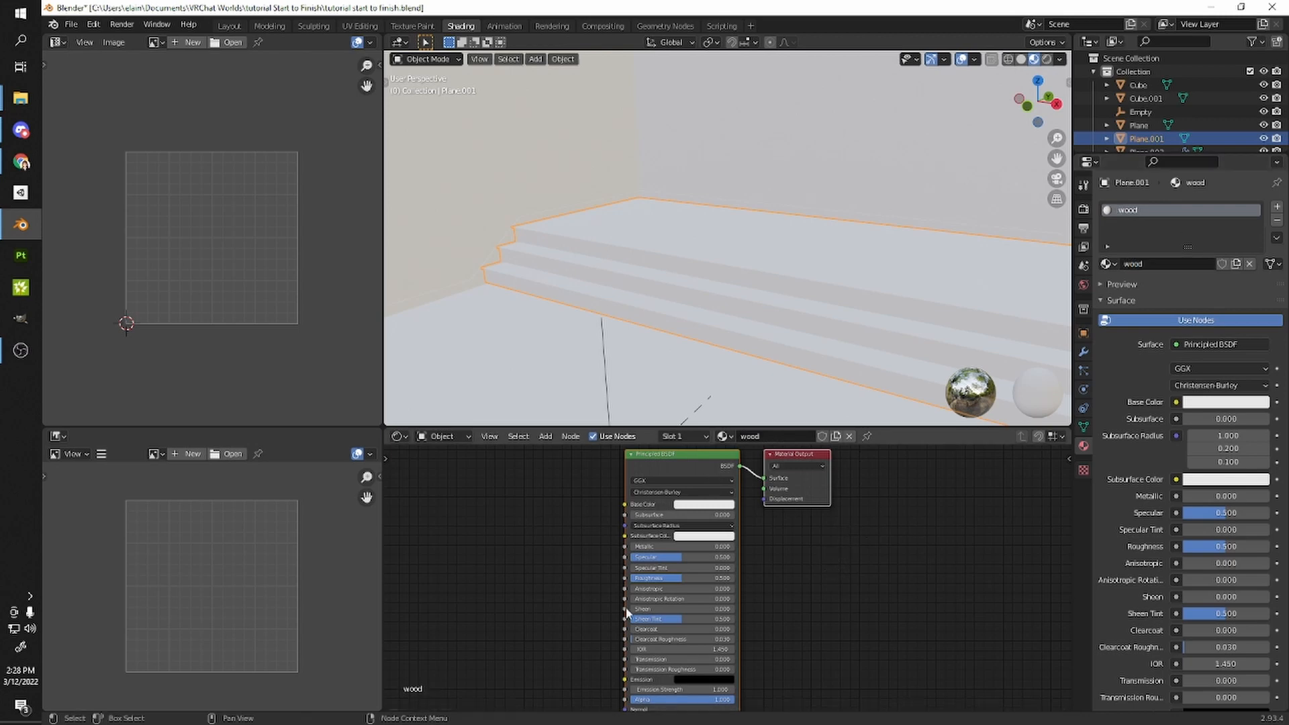
middle_drag(572, 562, 721, 575)
scroll(866, 587, down, 2)
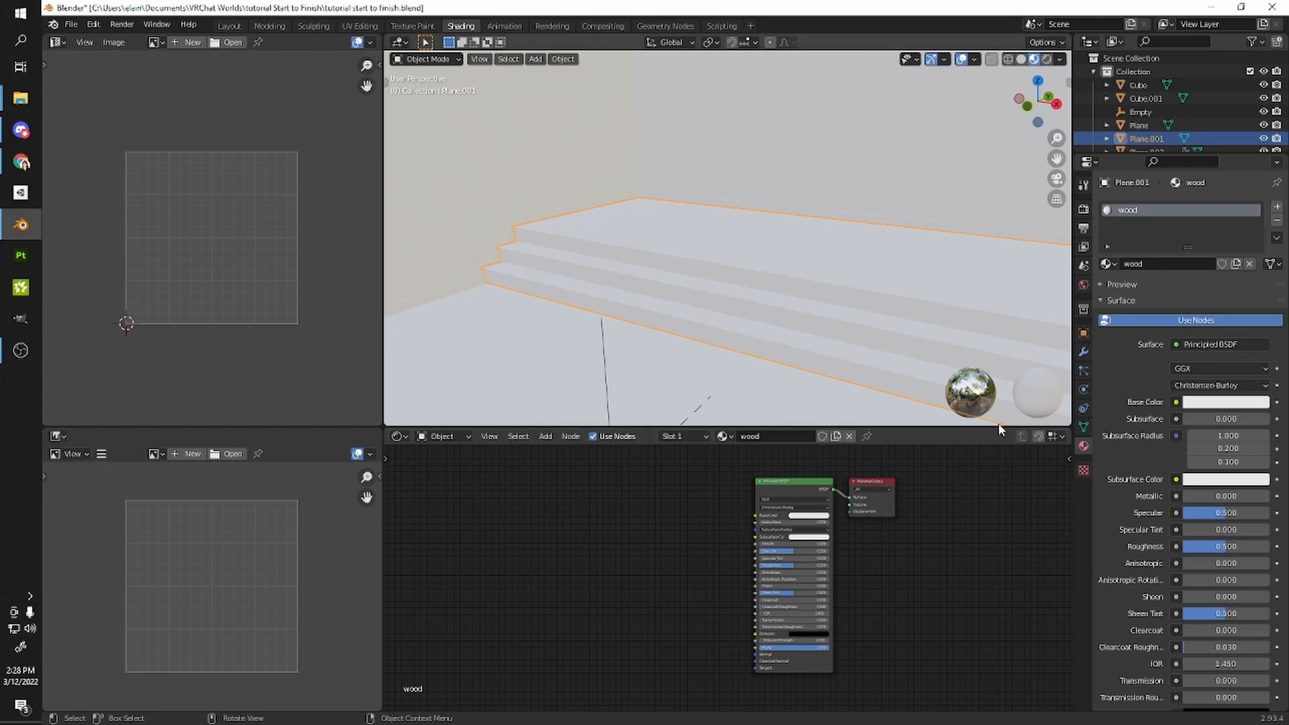
scroll(860, 568, up, 3)
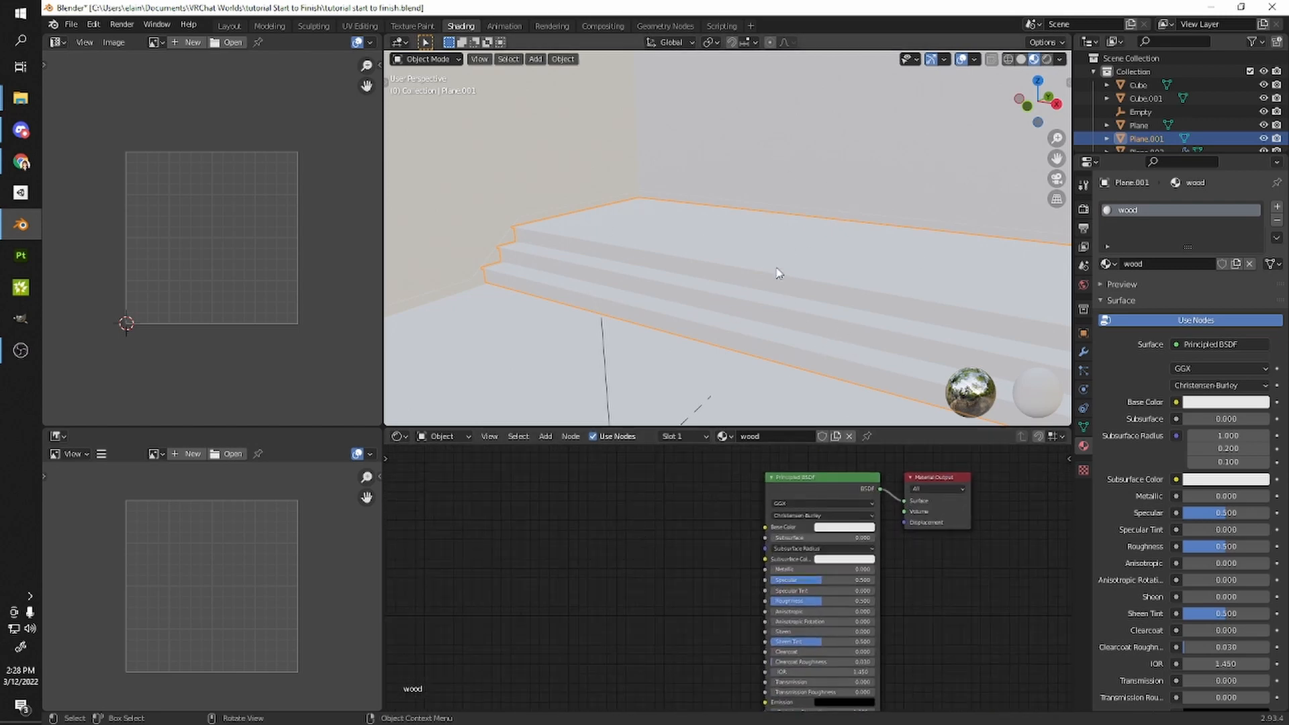
- View the downloaded texture maps in the WoodFloor042_2K-JPG folder
middle_drag(907, 311, 725, 282)
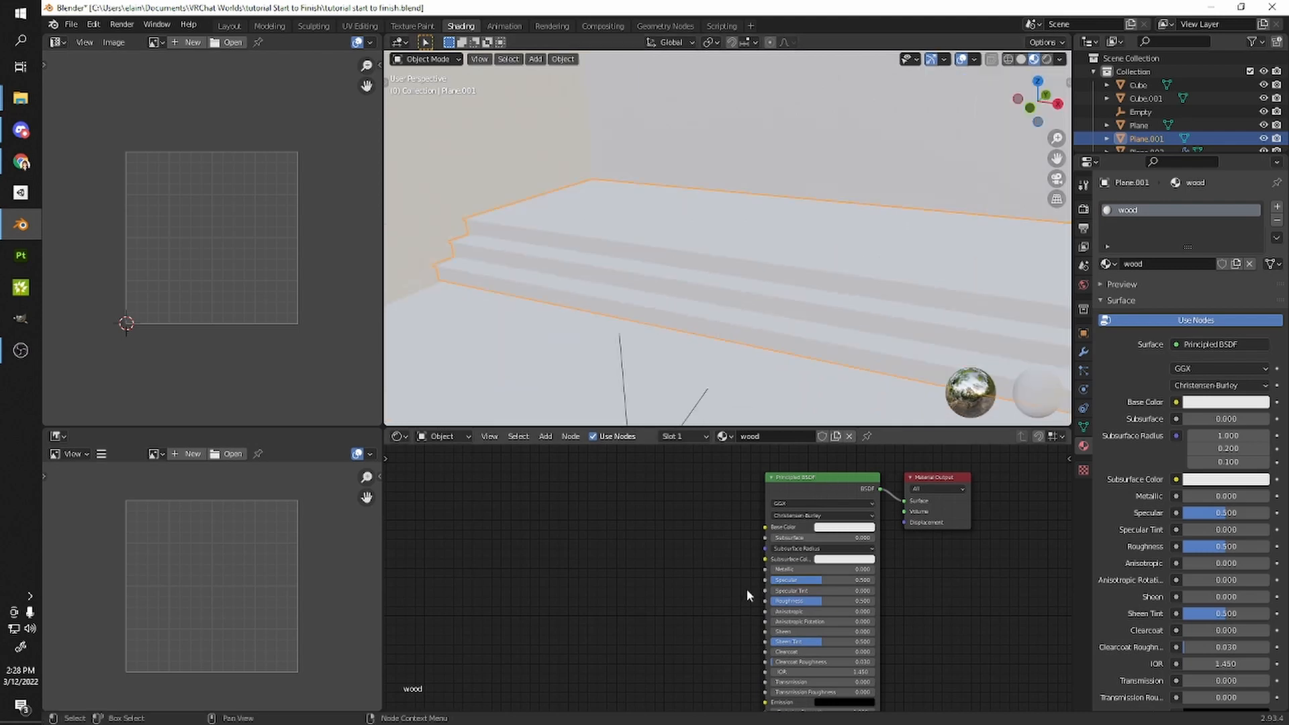
scroll(838, 643, down, 2)
middle_drag(838, 643, 960, 545)
scroll(806, 562, up, 3)
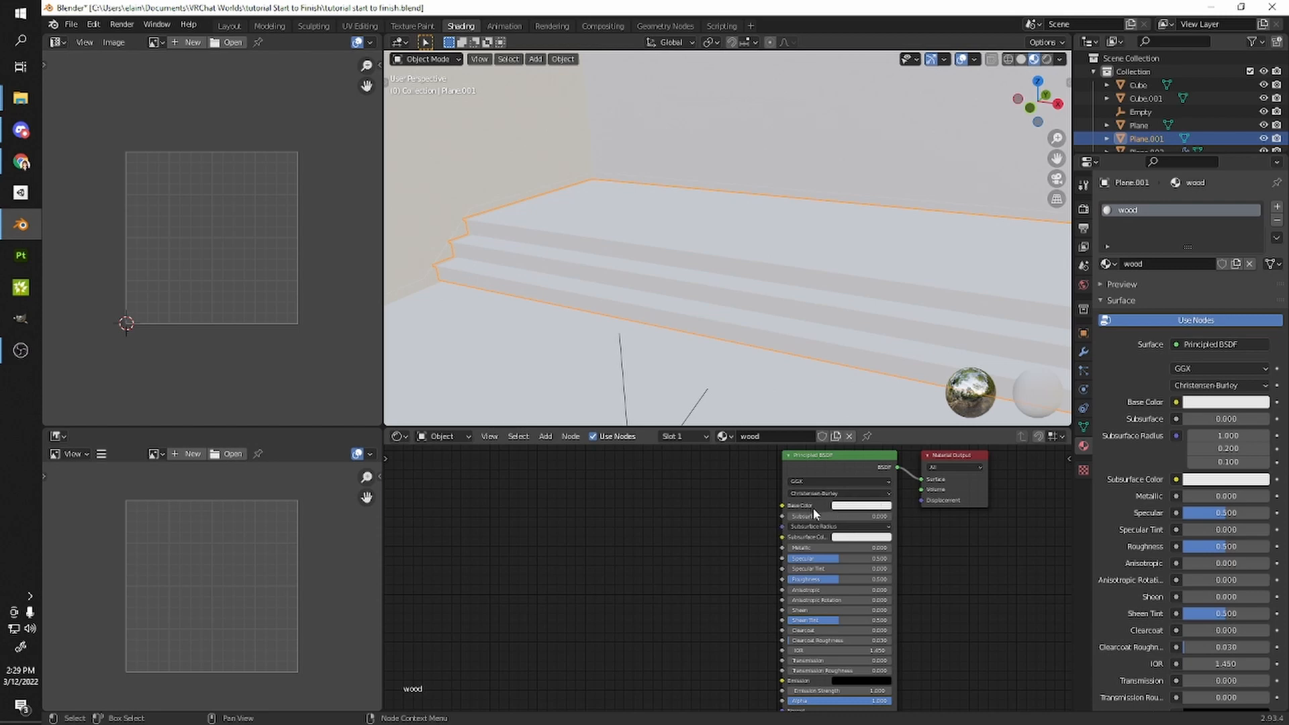
drag(1288, 202, 855, 86)
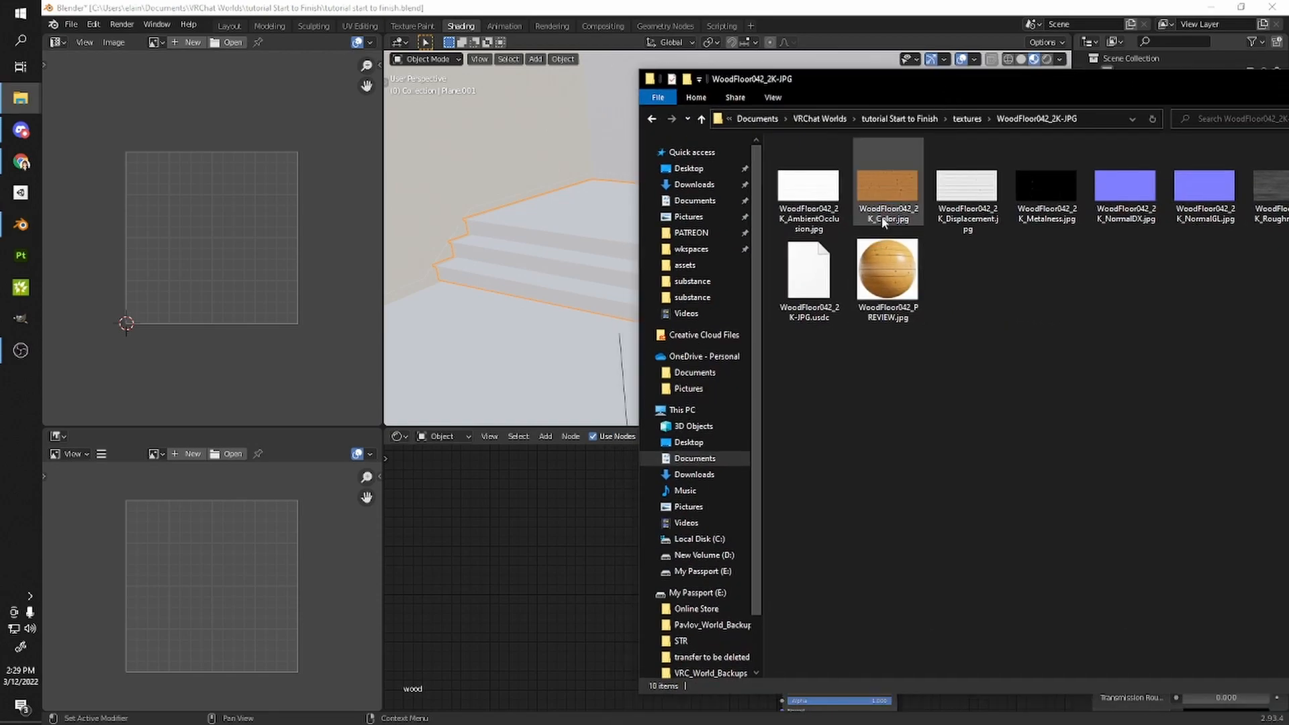
drag(852, 79, 1288, 134)
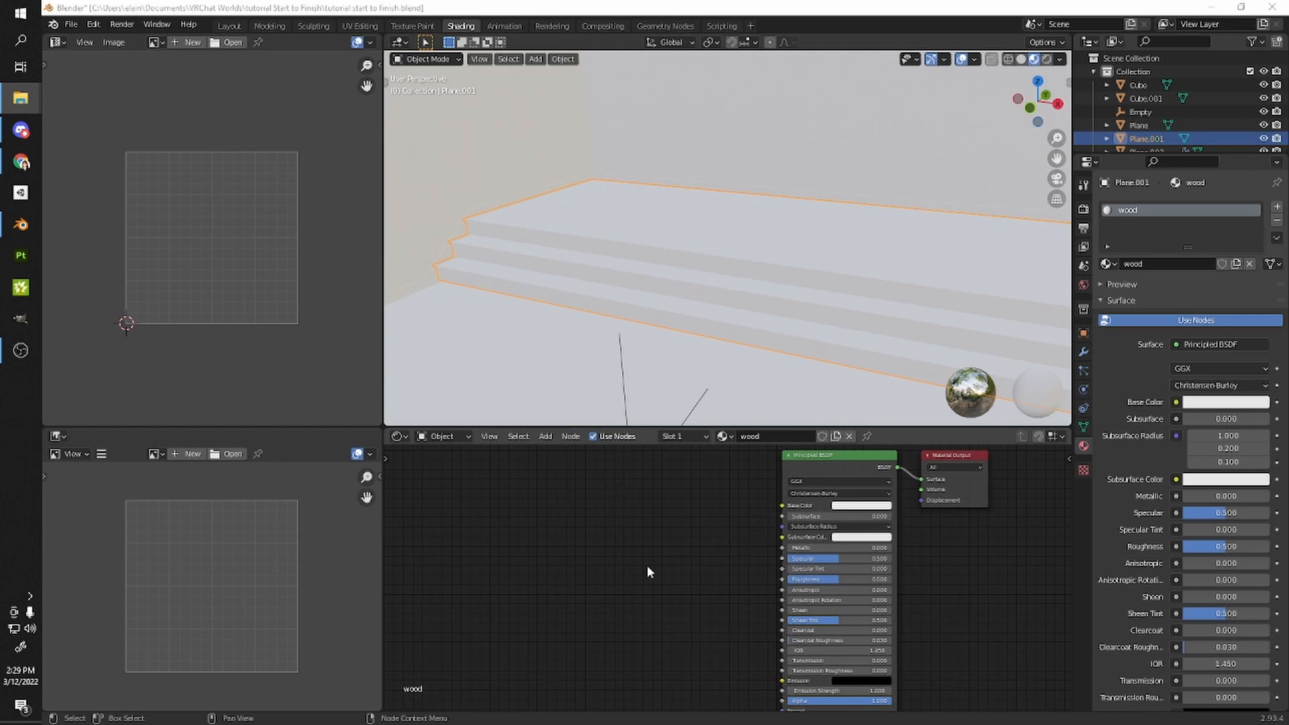
- Add an Image Texture node to the wood material and place it beside the Principled BSDF
click(626, 568)
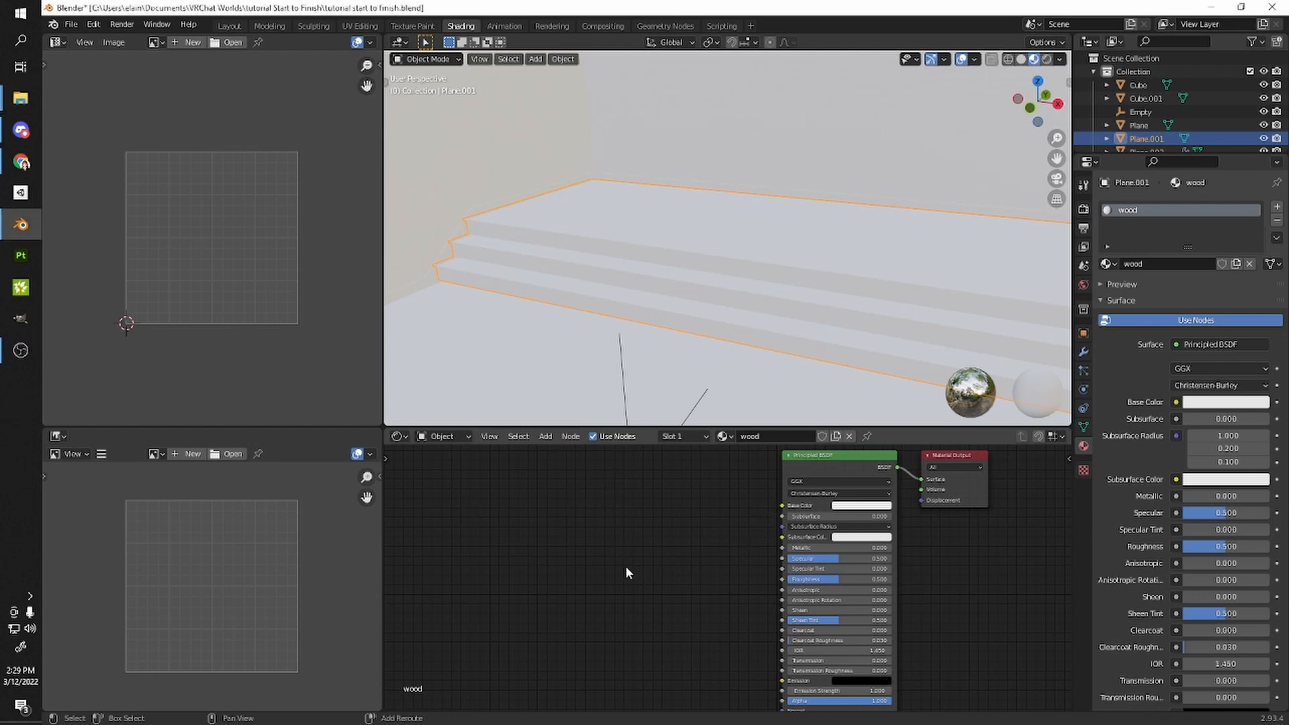
key(shift+a)
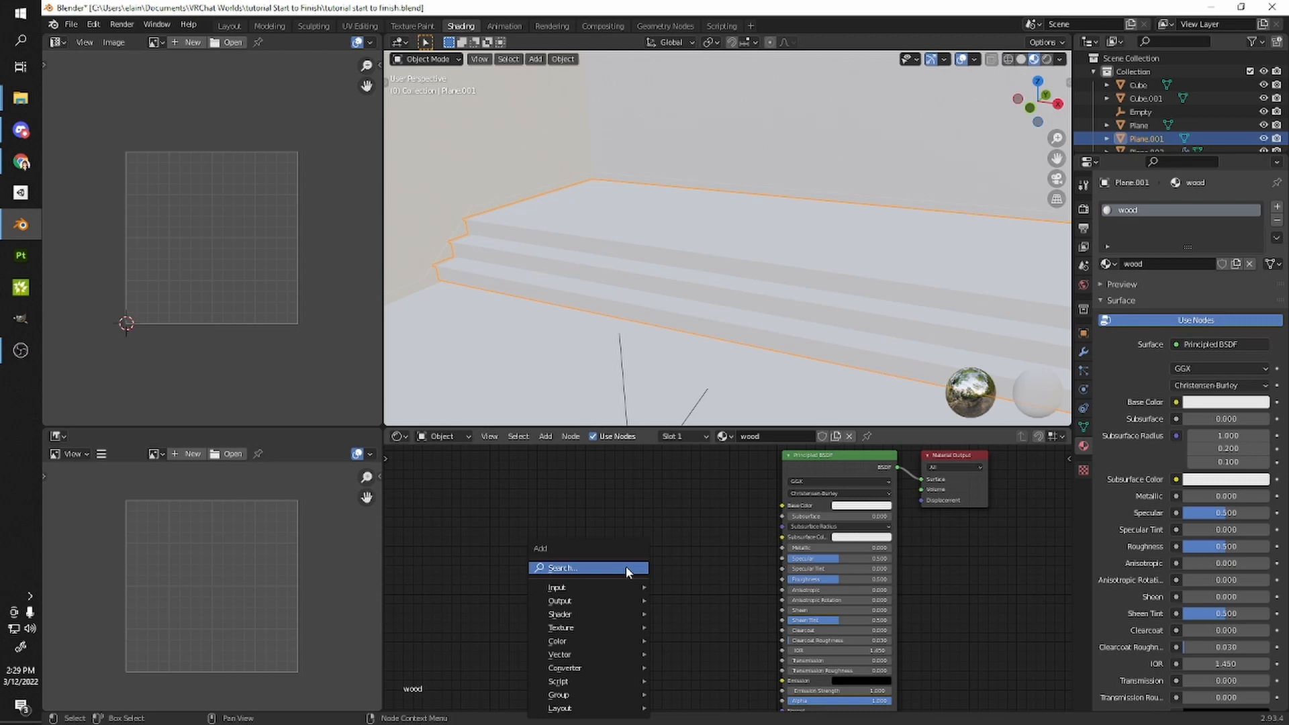
click(523, 541)
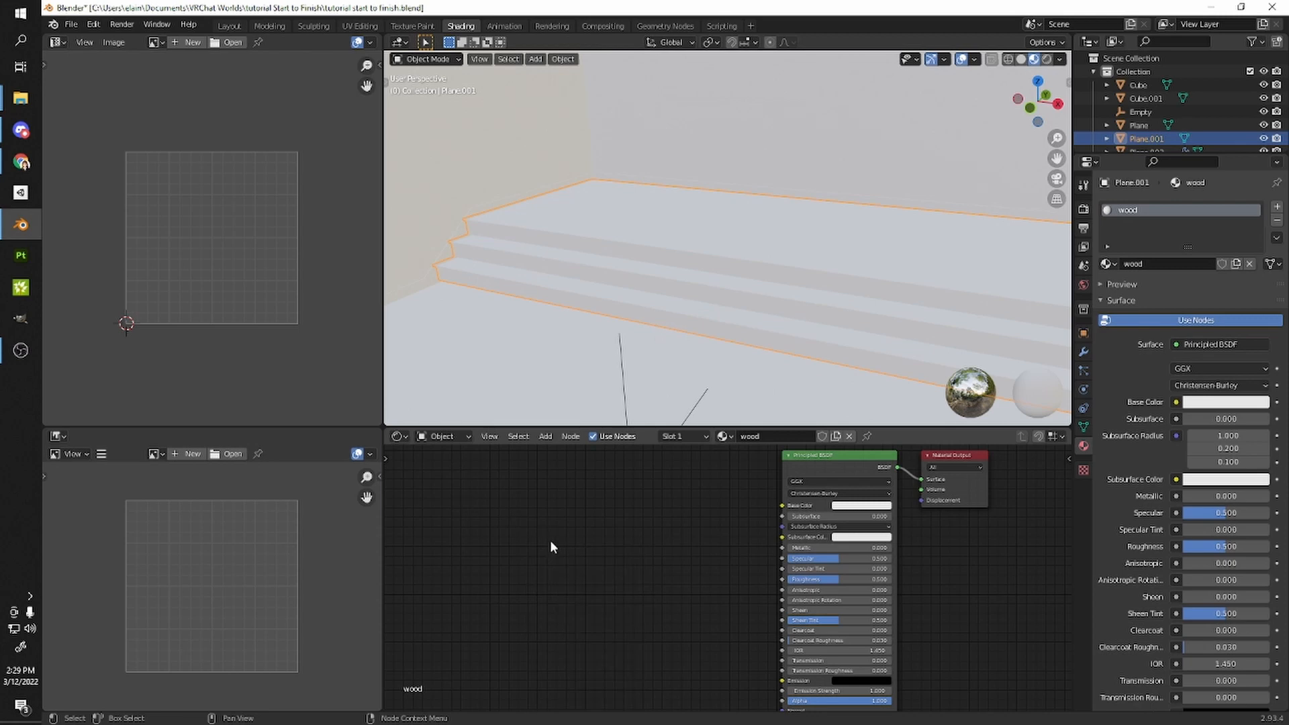
key(shift+a)
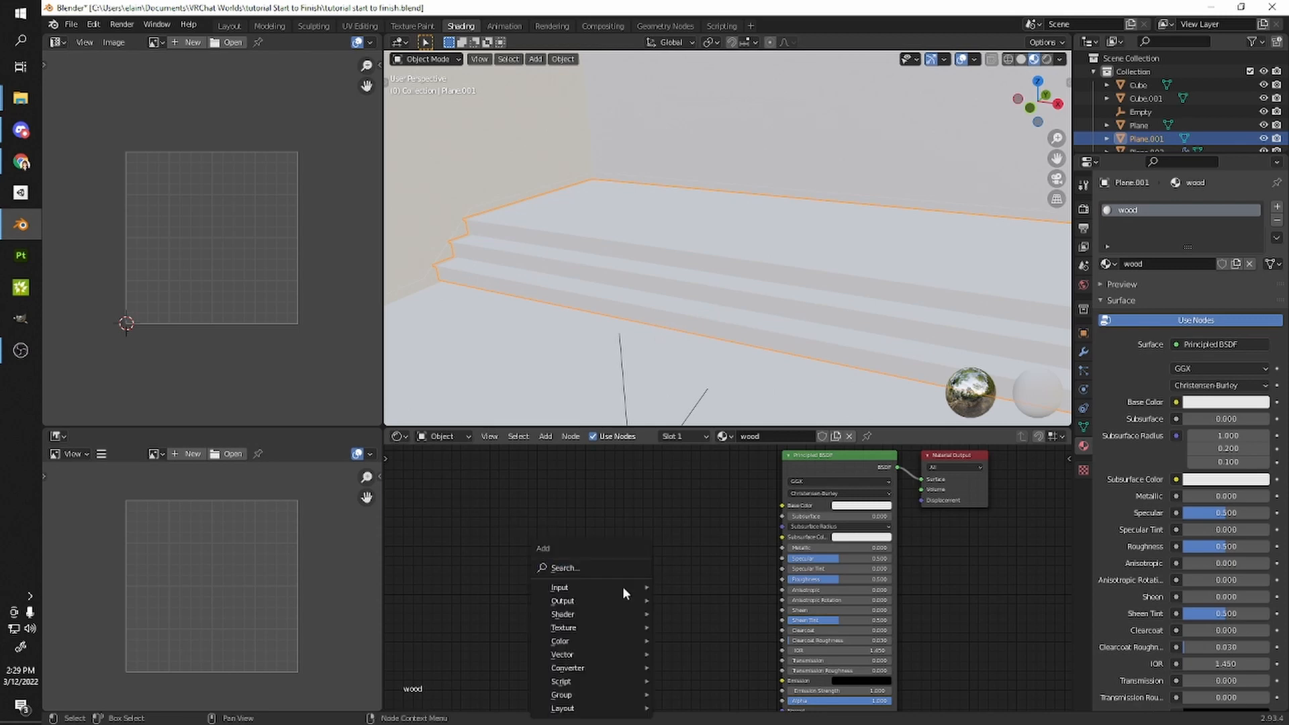
mouse_move(580, 629)
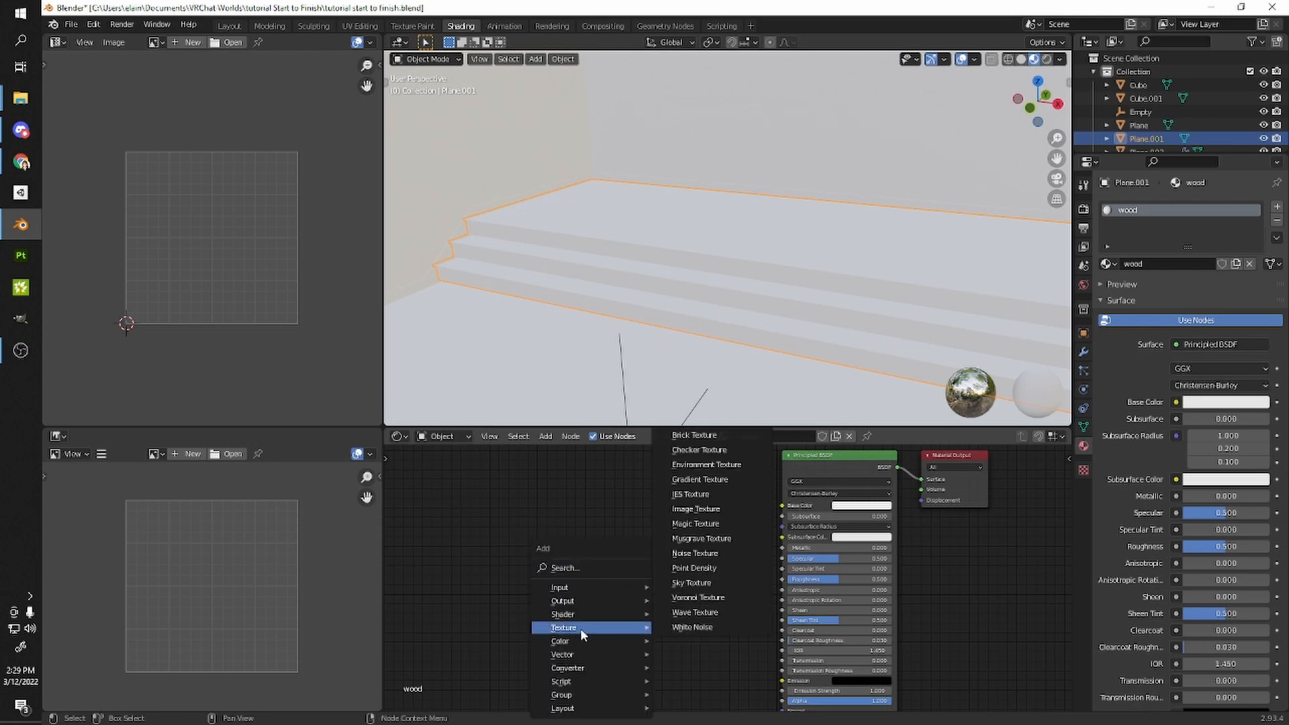
click(696, 508)
click(571, 505)
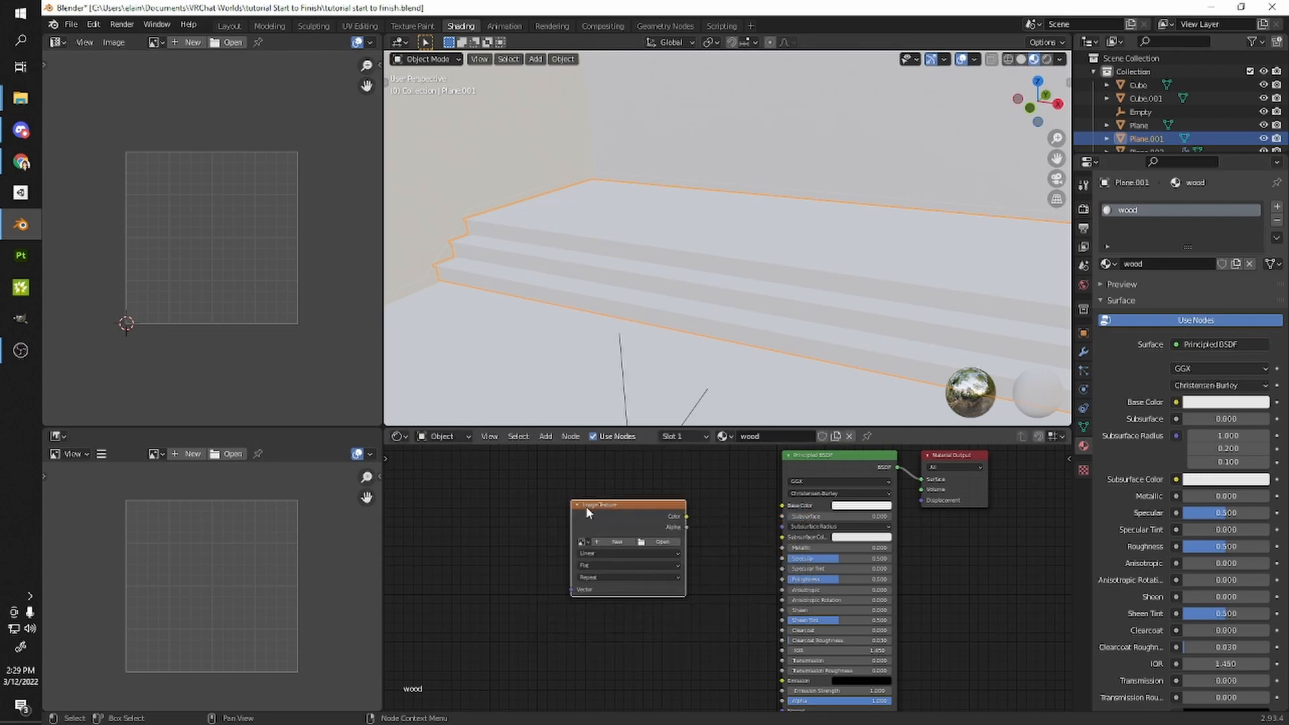
drag(641, 506, 635, 501)
mouse_move(1288, 166)
mouse_down()
mouse_move(452, 143)
mouse_move(1288, 164)
mouse_up()
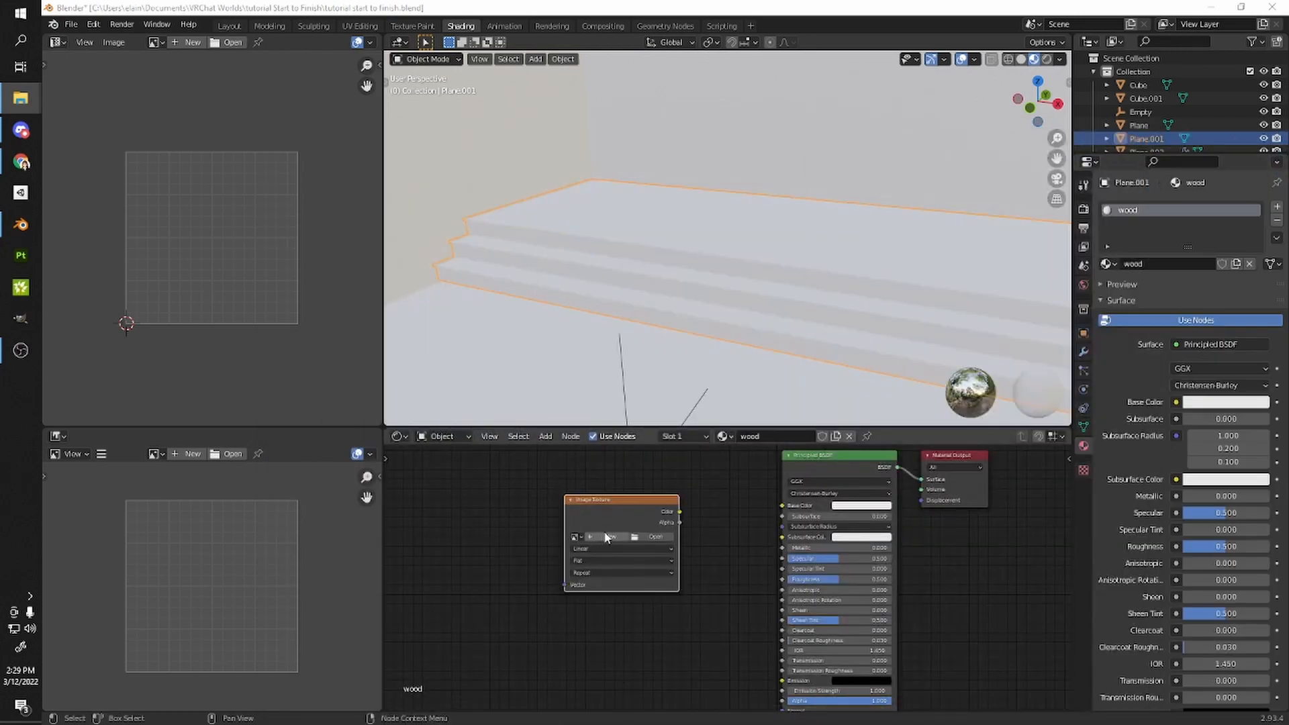
- Load WoodFloor042_2K_Color.jpg from the textures folder into the Image Texture node and connect its Color output to Base Color
click(645, 533)
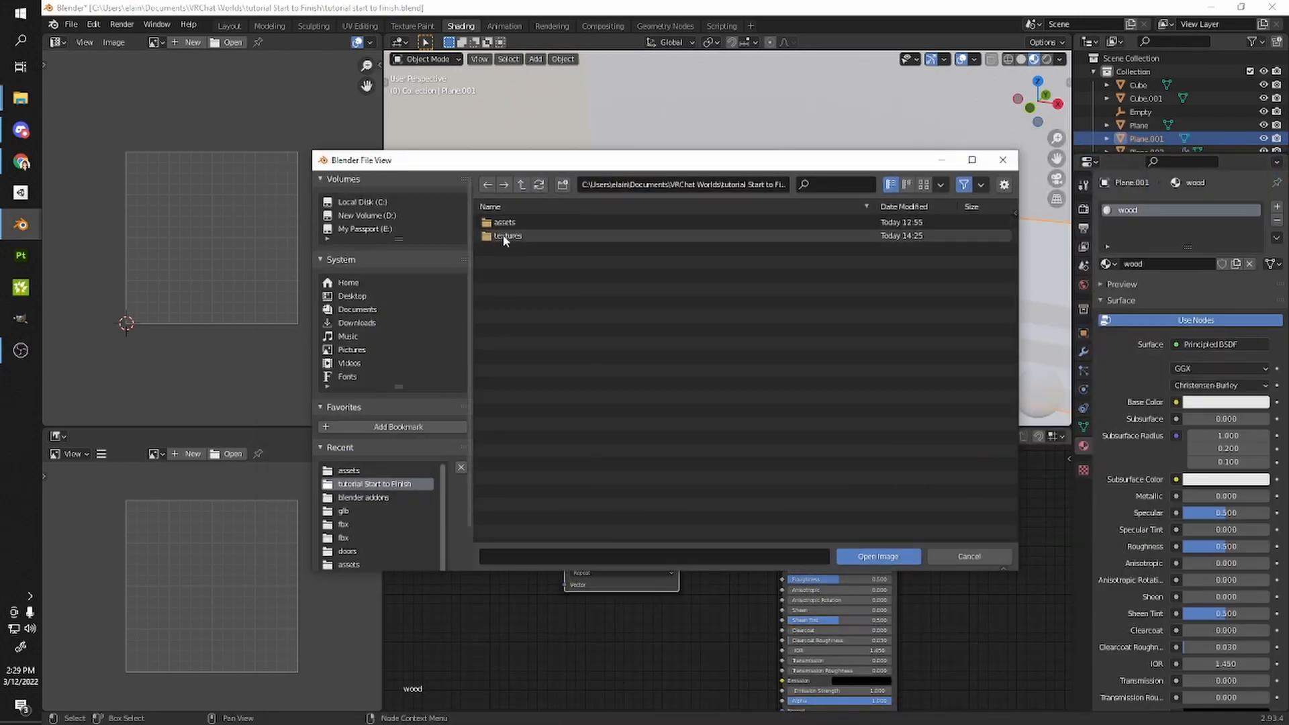
double_click(503, 238)
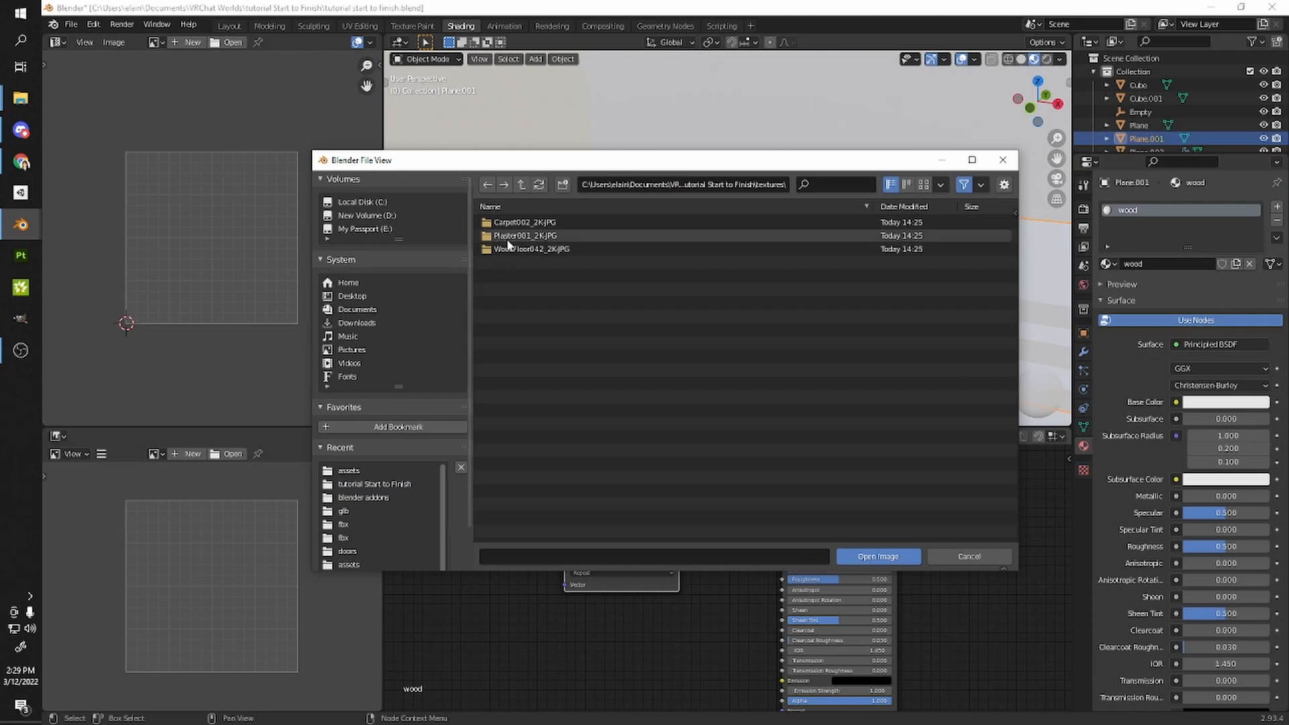
double_click(524, 249)
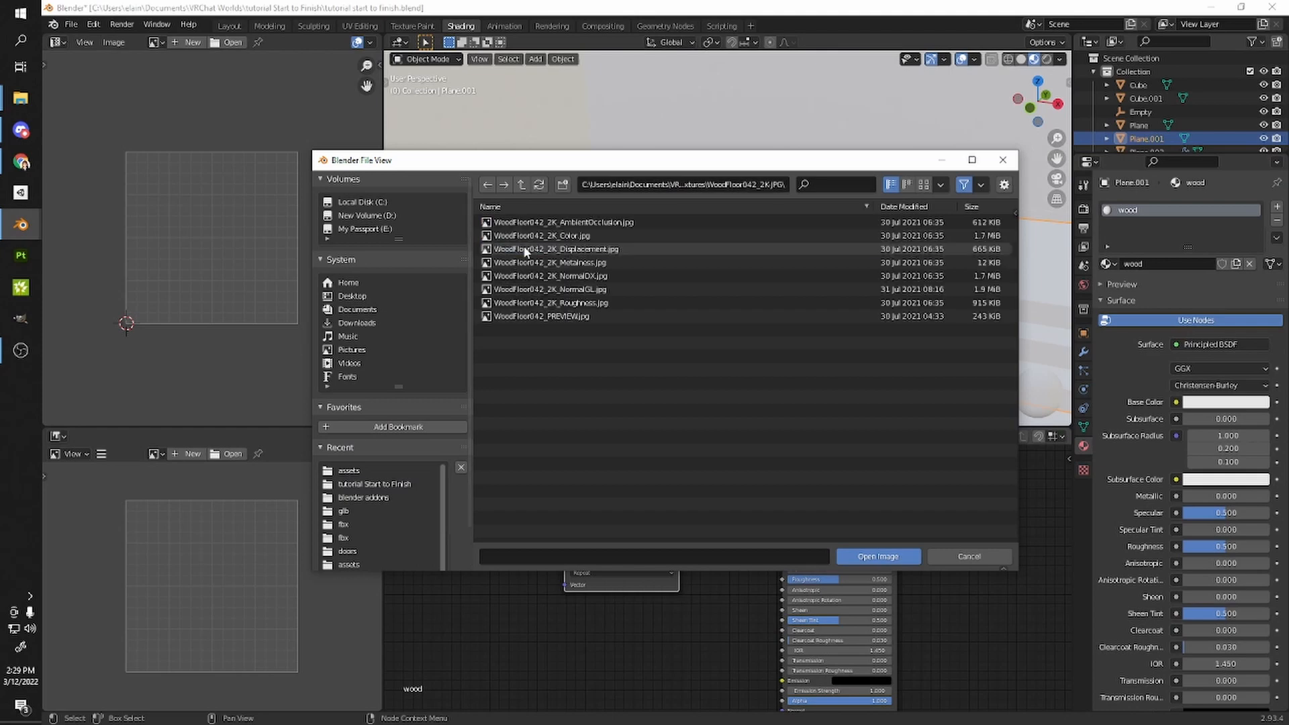
double_click(556, 235)
drag(684, 514, 690, 510)
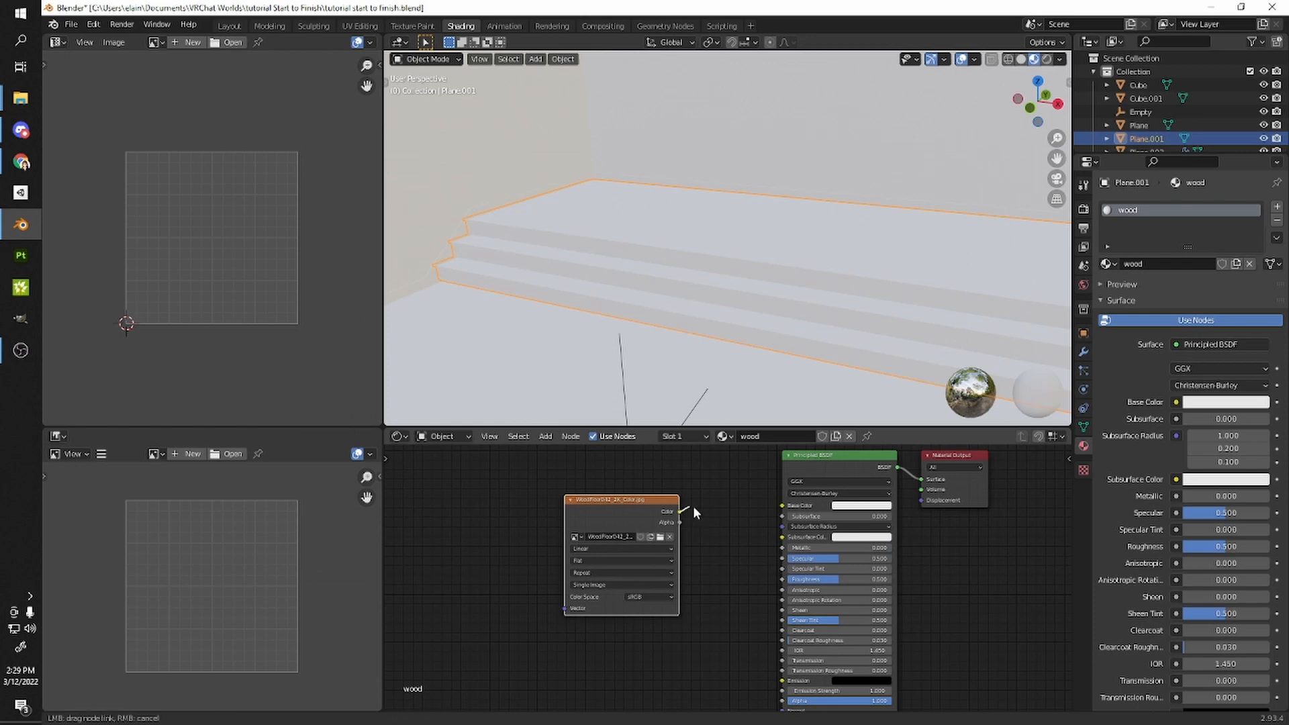
drag(778, 505, 783, 506)
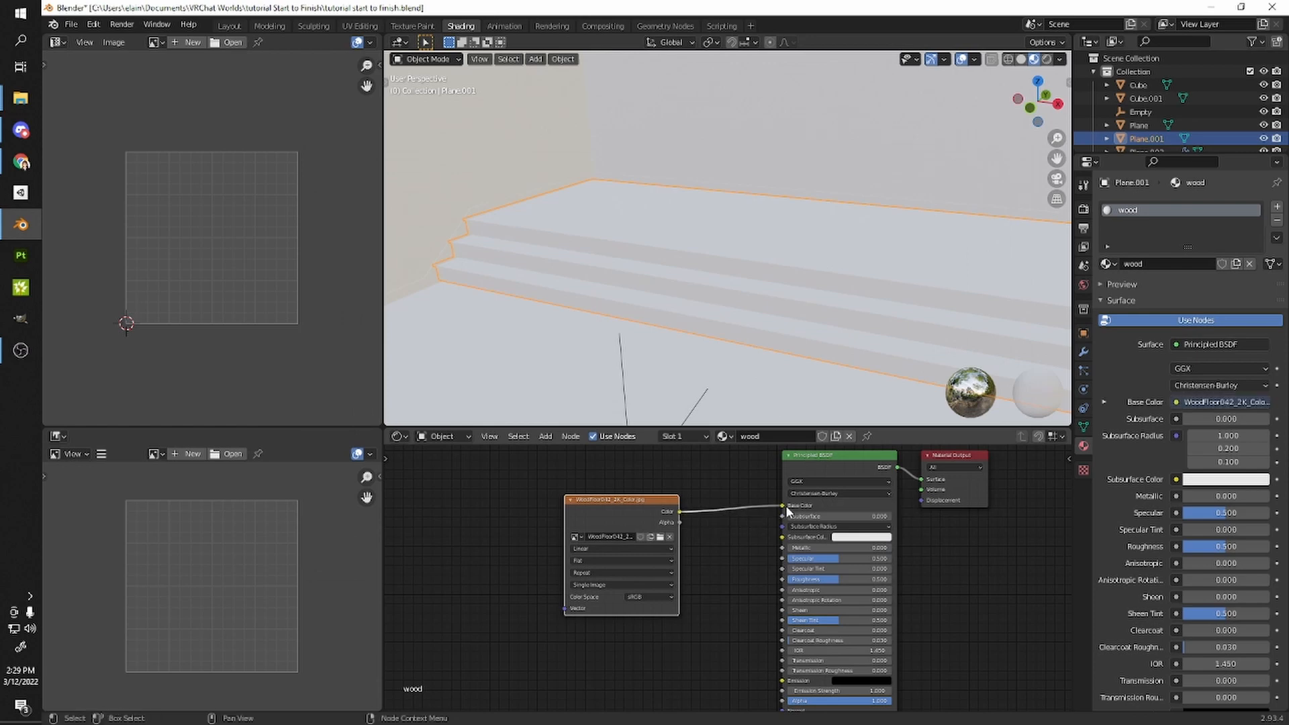
middle_drag(627, 331, 764, 313)
- Duplicate the color Image Texture node and load WoodFloor042_2K_NormalGL.jpg into the copy
key(space)
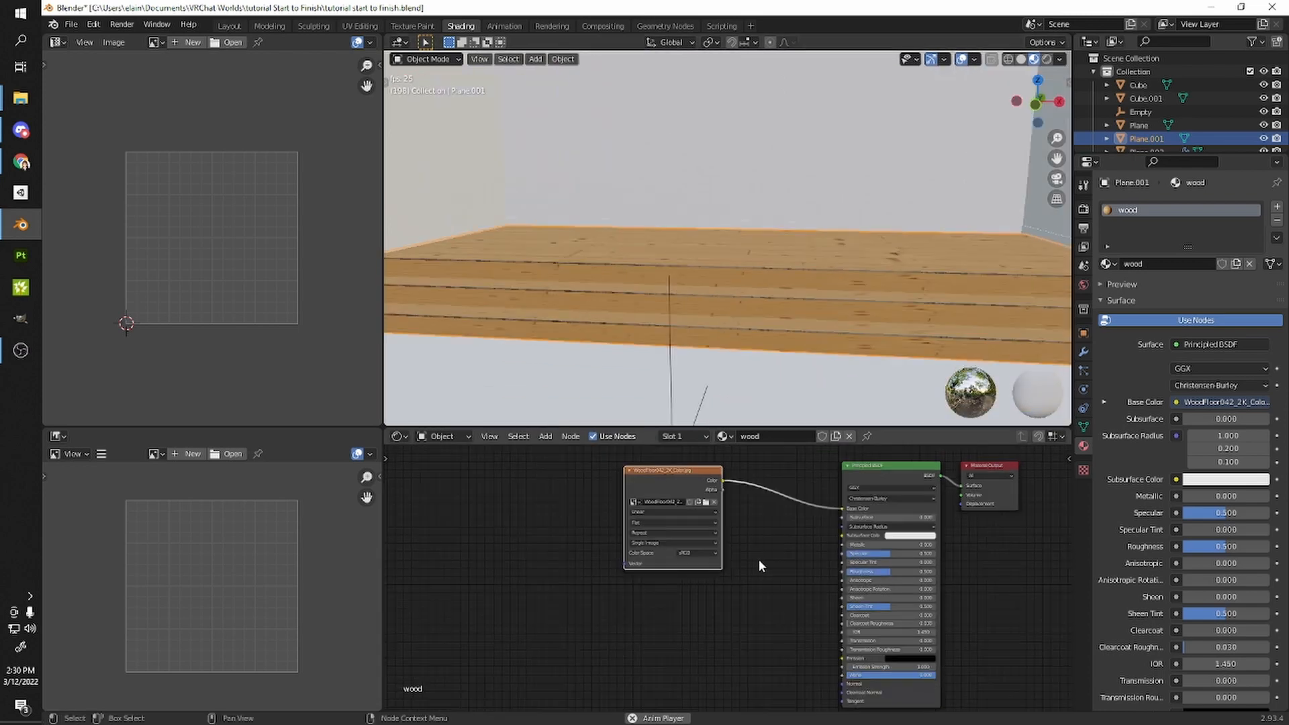
middle_drag(758, 543, 756, 510)
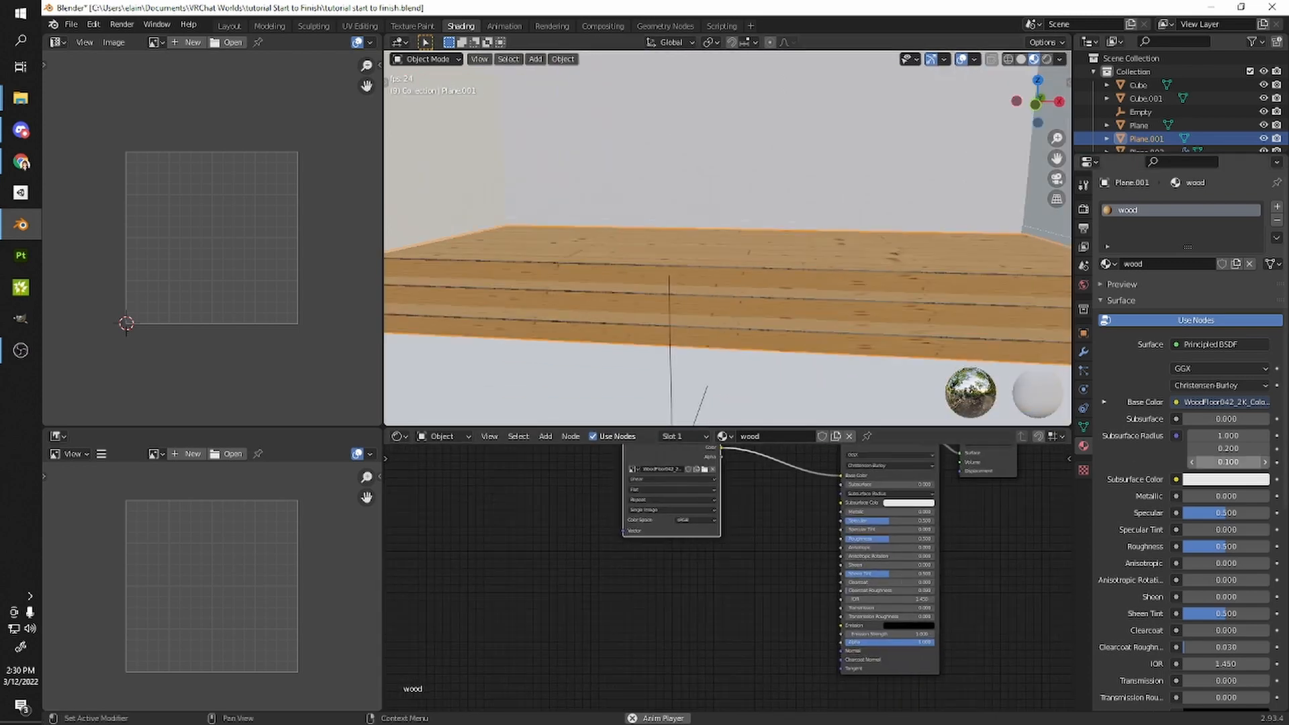
drag(1288, 403, 1288, 225)
middle_drag(672, 496, 667, 524)
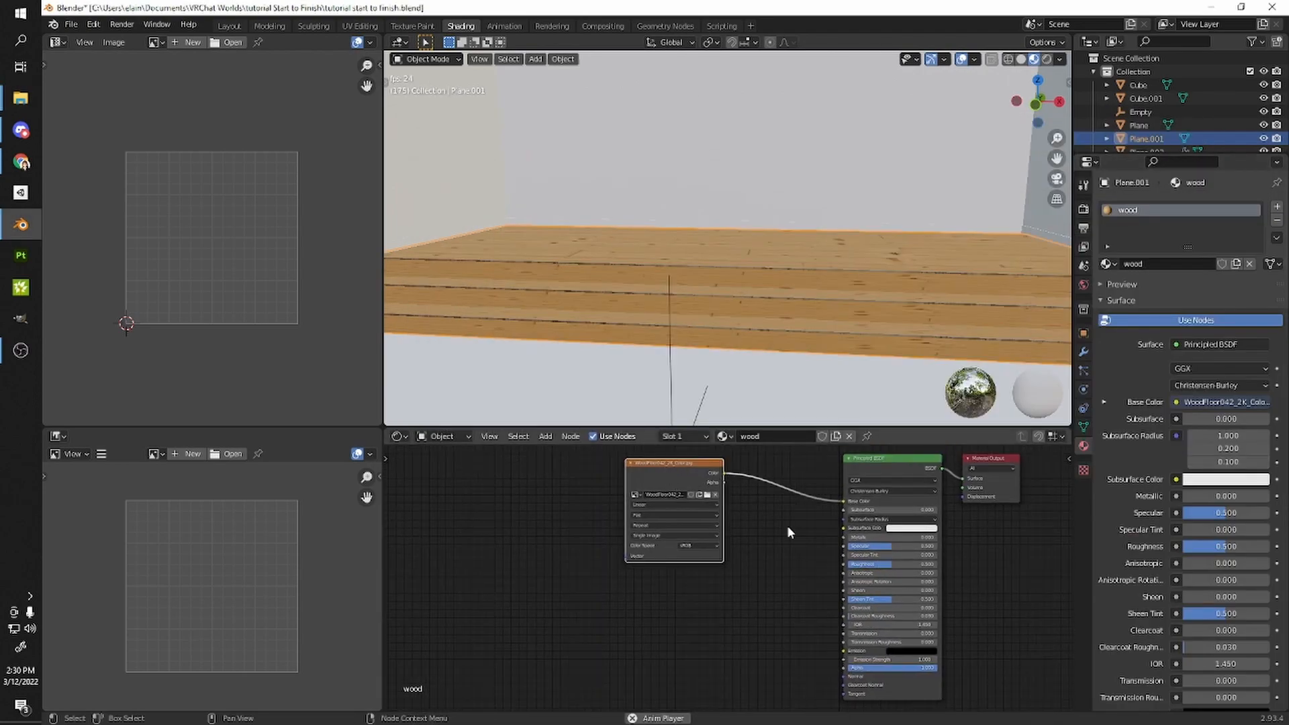
drag(683, 459, 724, 457)
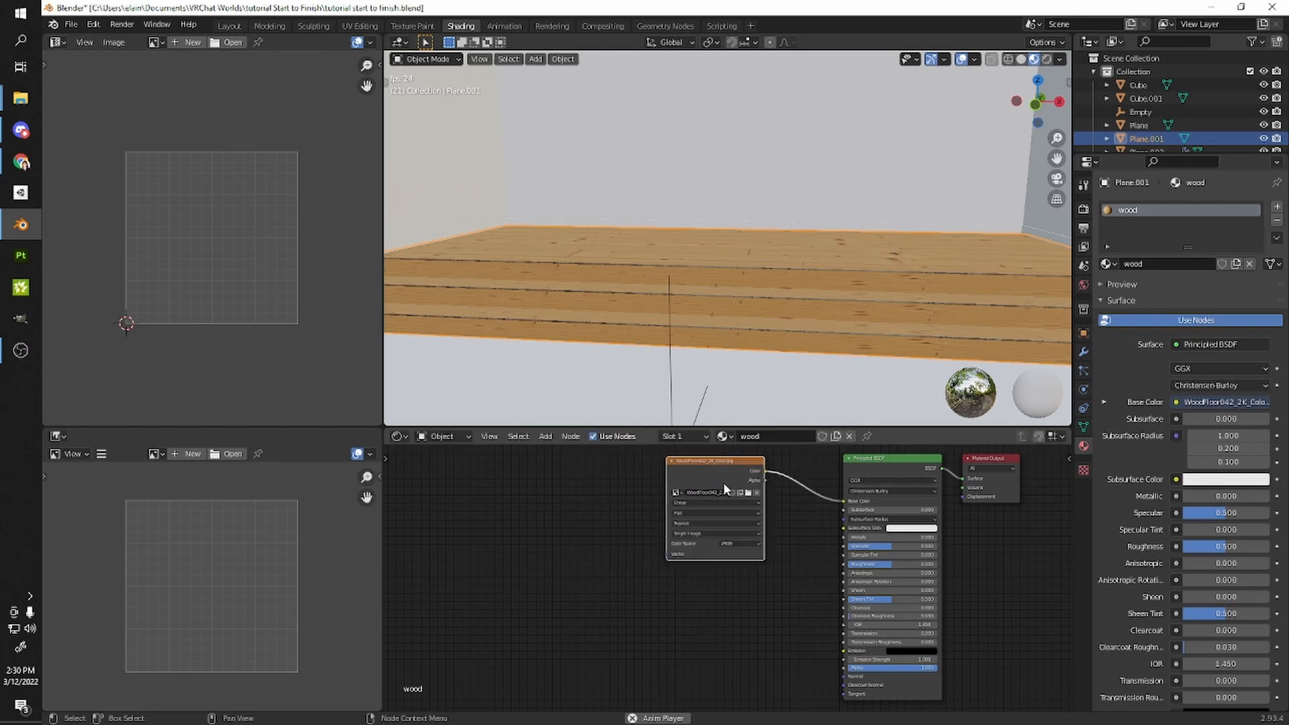
key(shift+d)
click(560, 542)
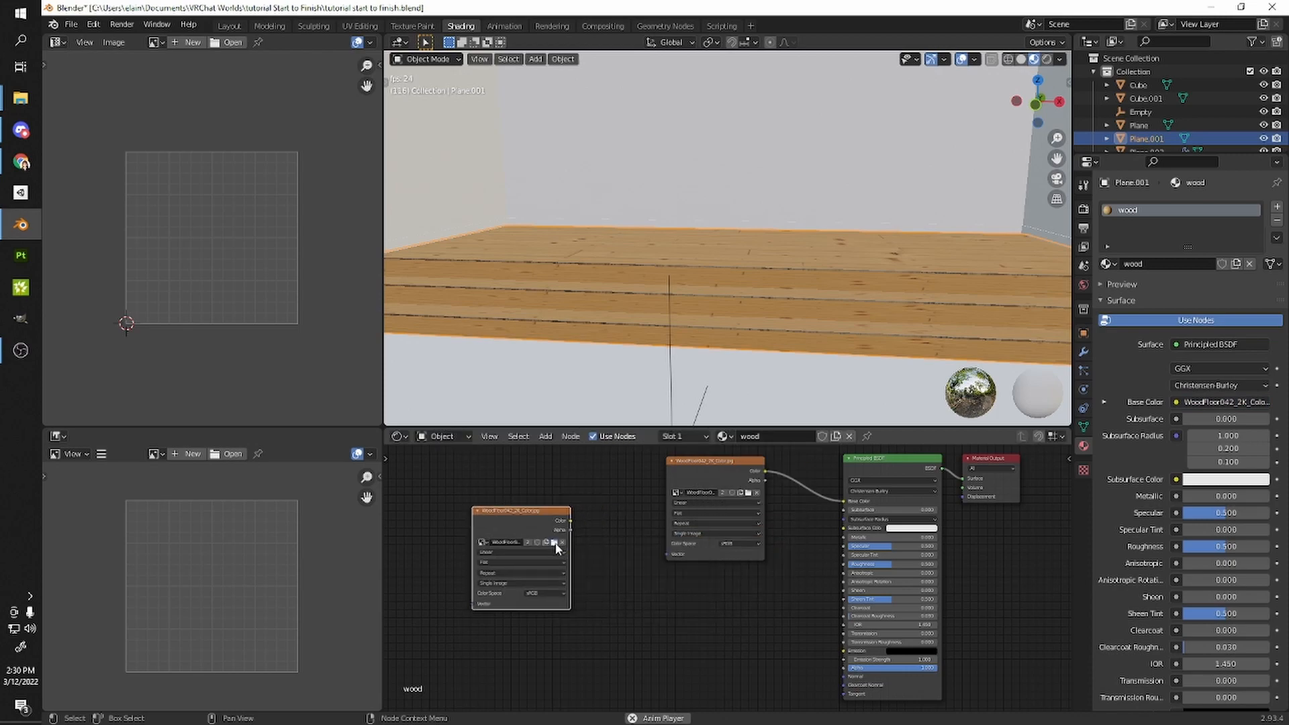
click(554, 542)
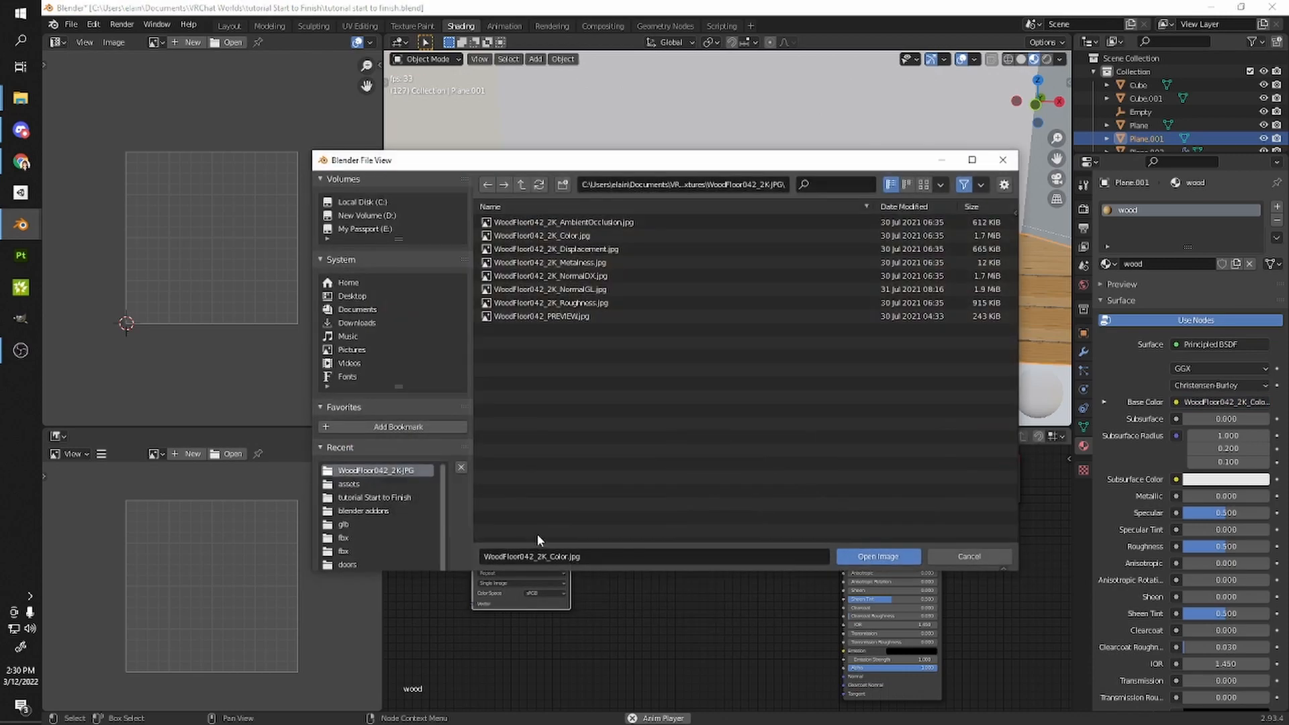
double_click(579, 293)
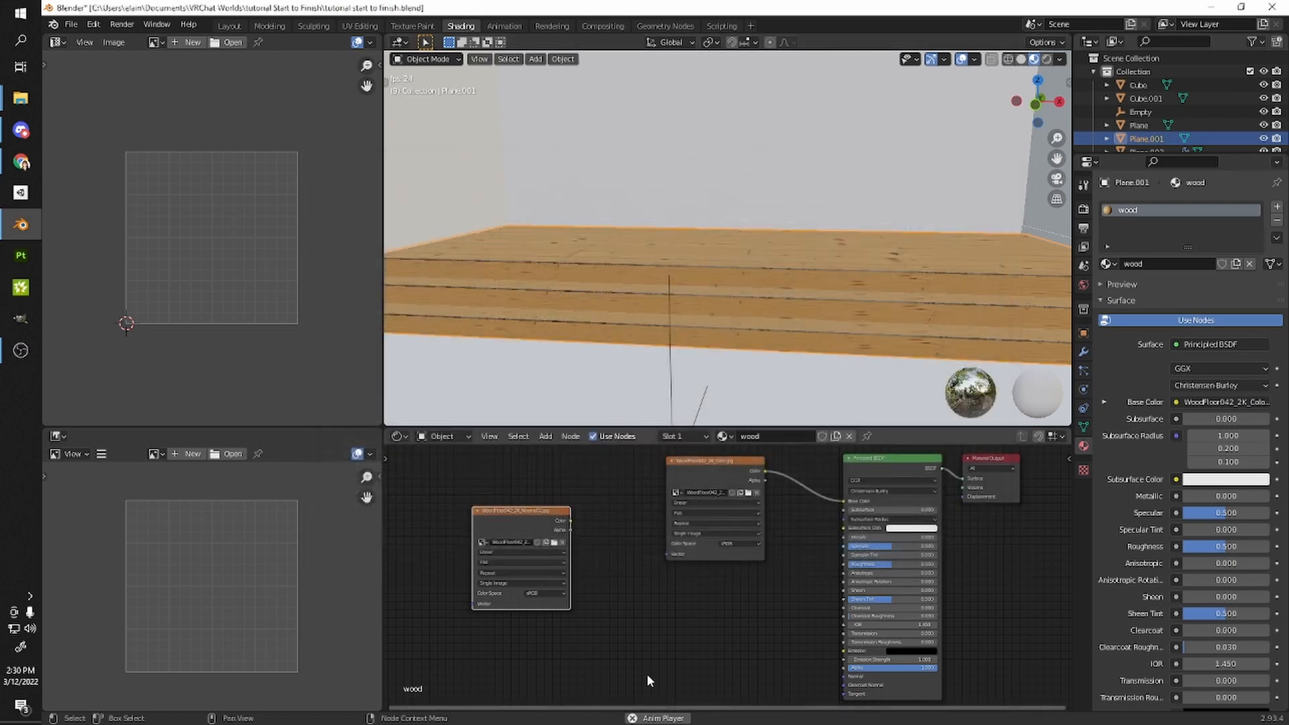
- Replace the duplicated node's image with WoodFloor042_2K_Roughness.jpg and connect its Color output to the Principled BSDF's Roughness
click(550, 543)
click(602, 303)
double_click(602, 302)
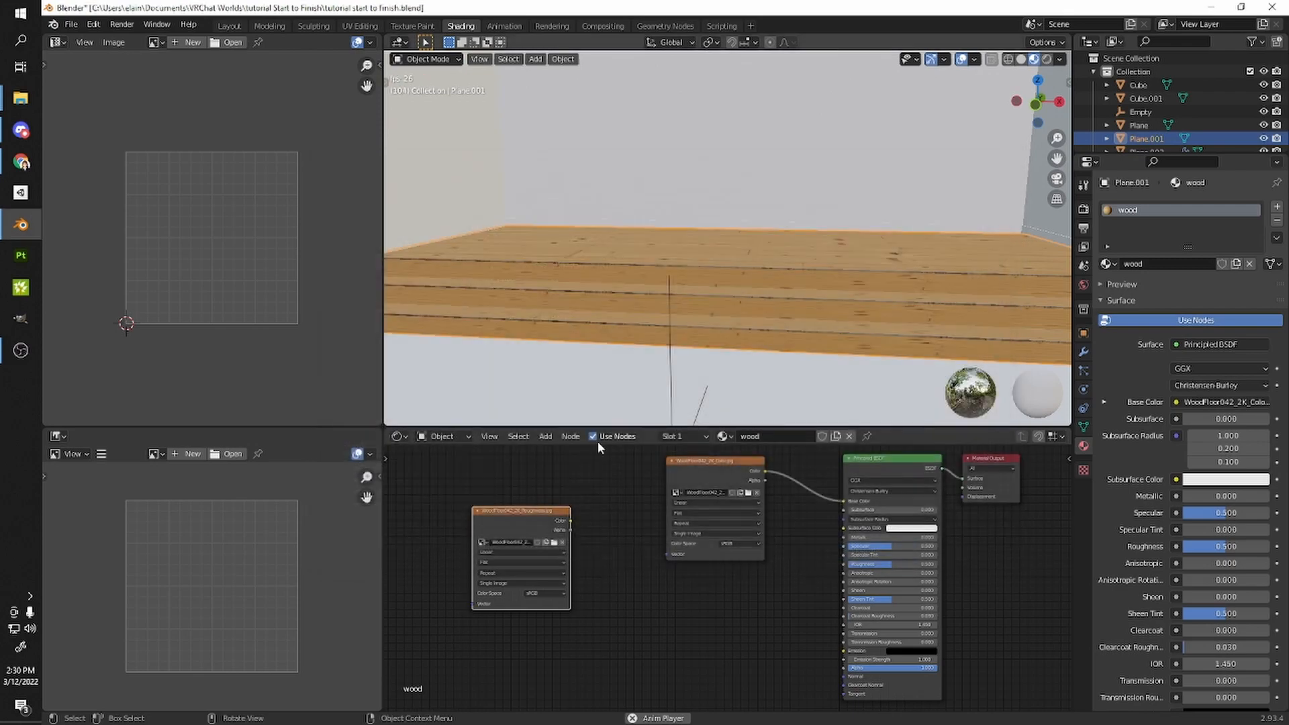
drag(571, 521, 843, 564)
middle_drag(719, 195, 787, 262)
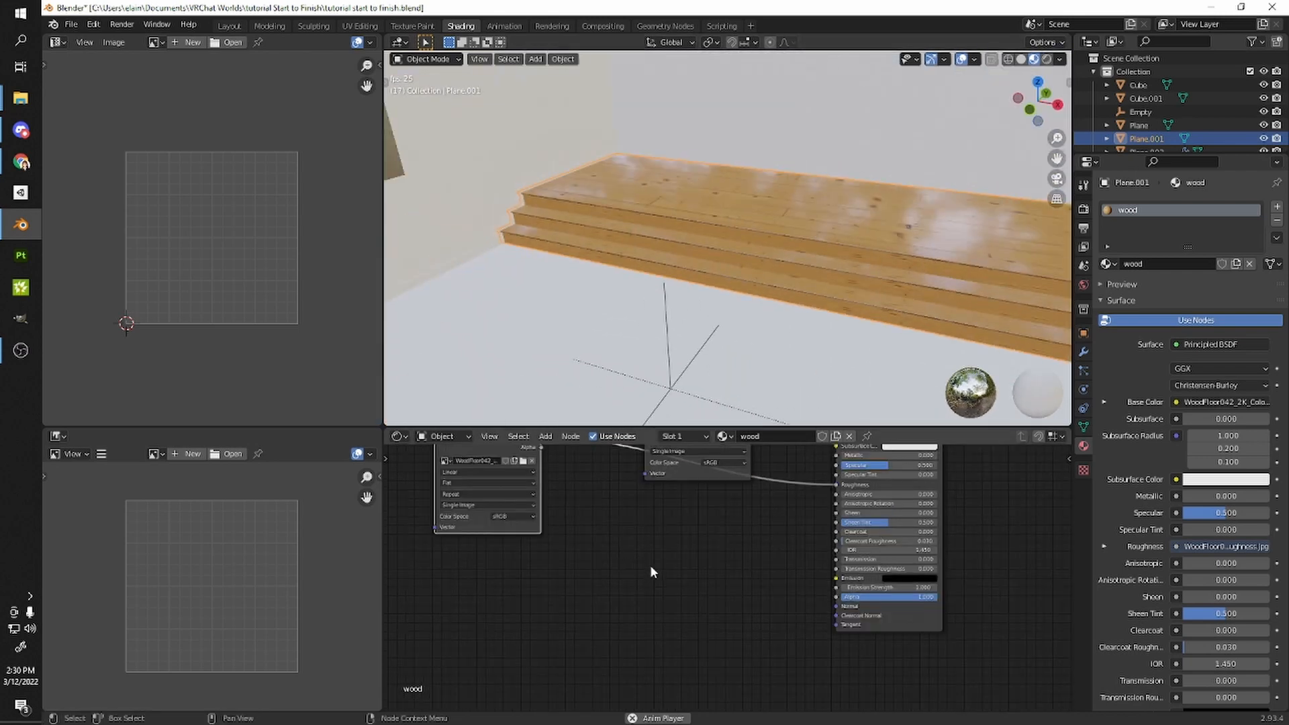
- Duplicate the roughness Image Texture node below the original and load WoodFloor042_2K_NormalGL.jpg into the copy
middle_drag(769, 569, 748, 591)
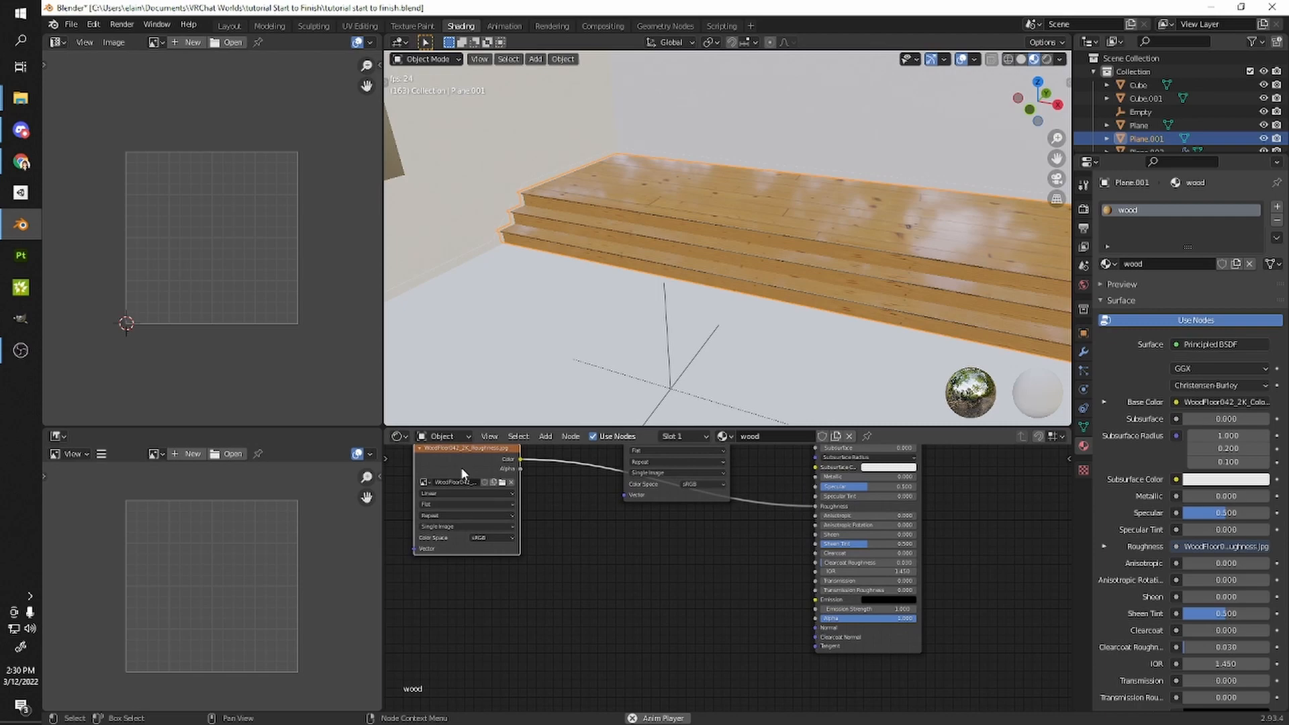
key(shift+d)
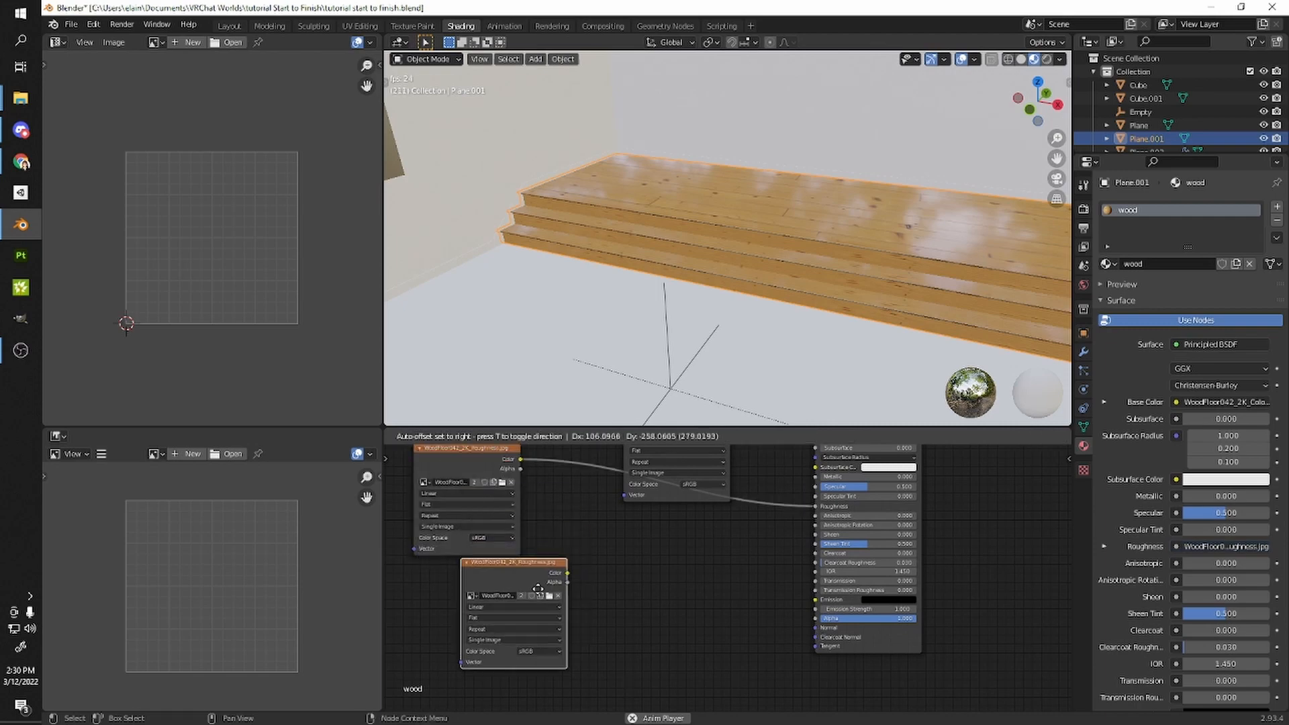
click(573, 611)
click(581, 616)
double_click(591, 287)
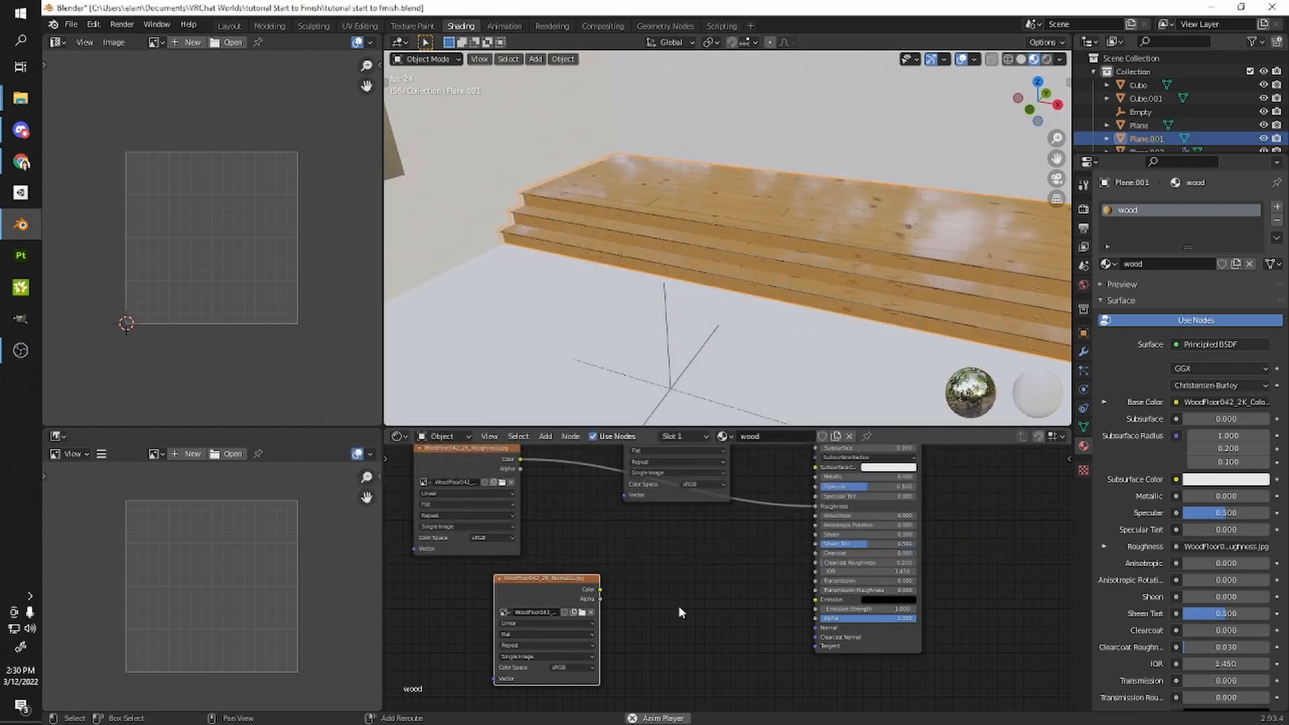
- Add a Normal Map node and route the NormalGL texture's Color through it into the Principled BSDF's Normal input
key(shift+a)
key(shift+a)
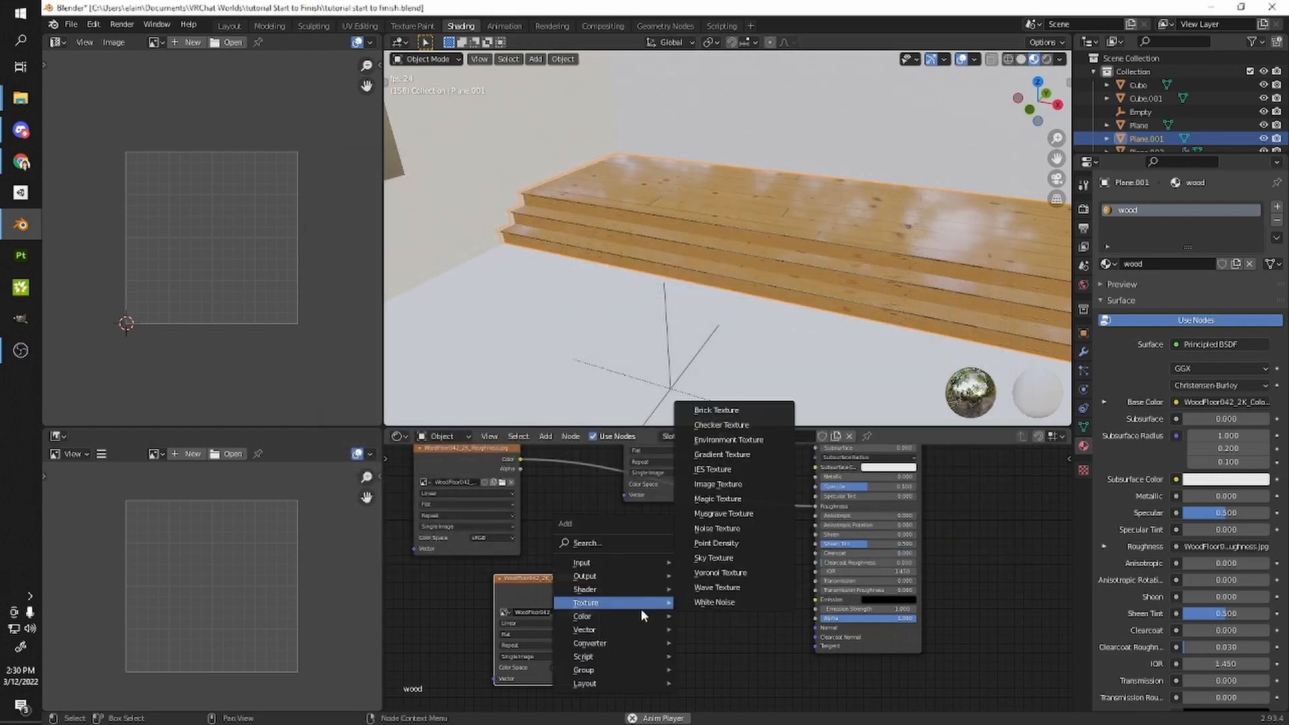
mouse_move(648, 630)
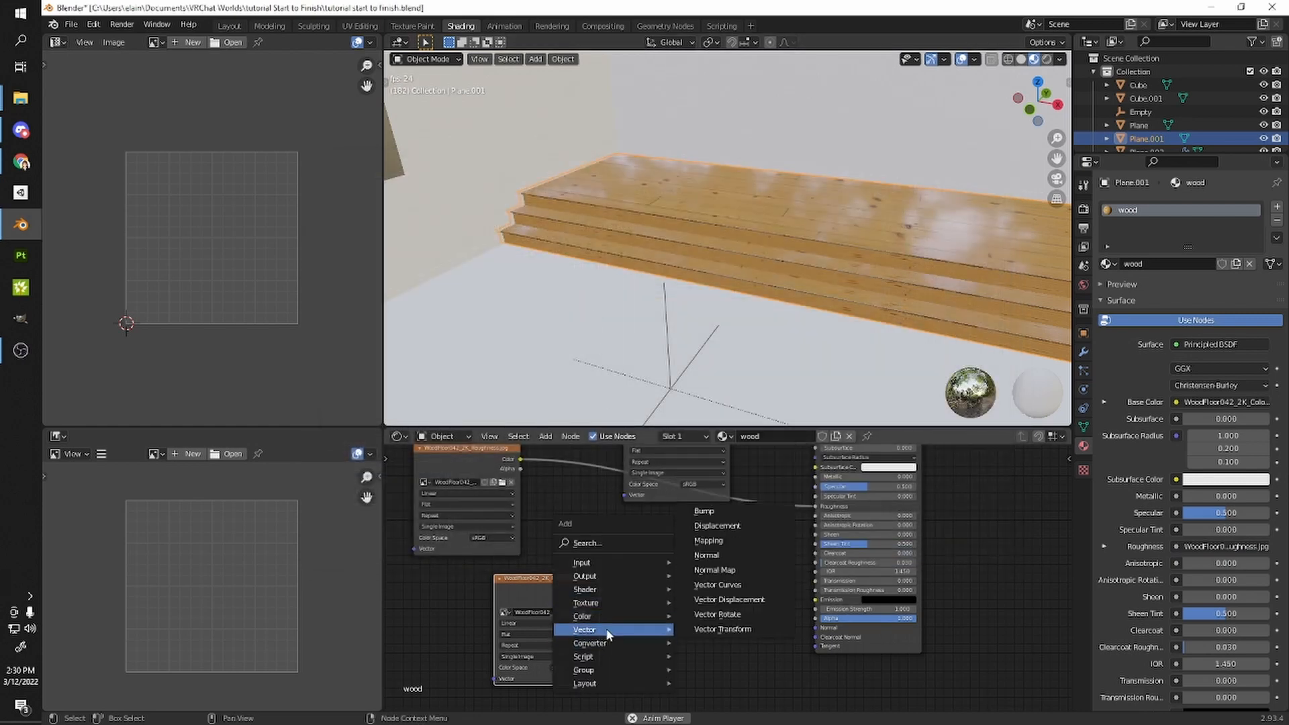
click(714, 569)
click(715, 595)
drag(600, 589, 638, 605)
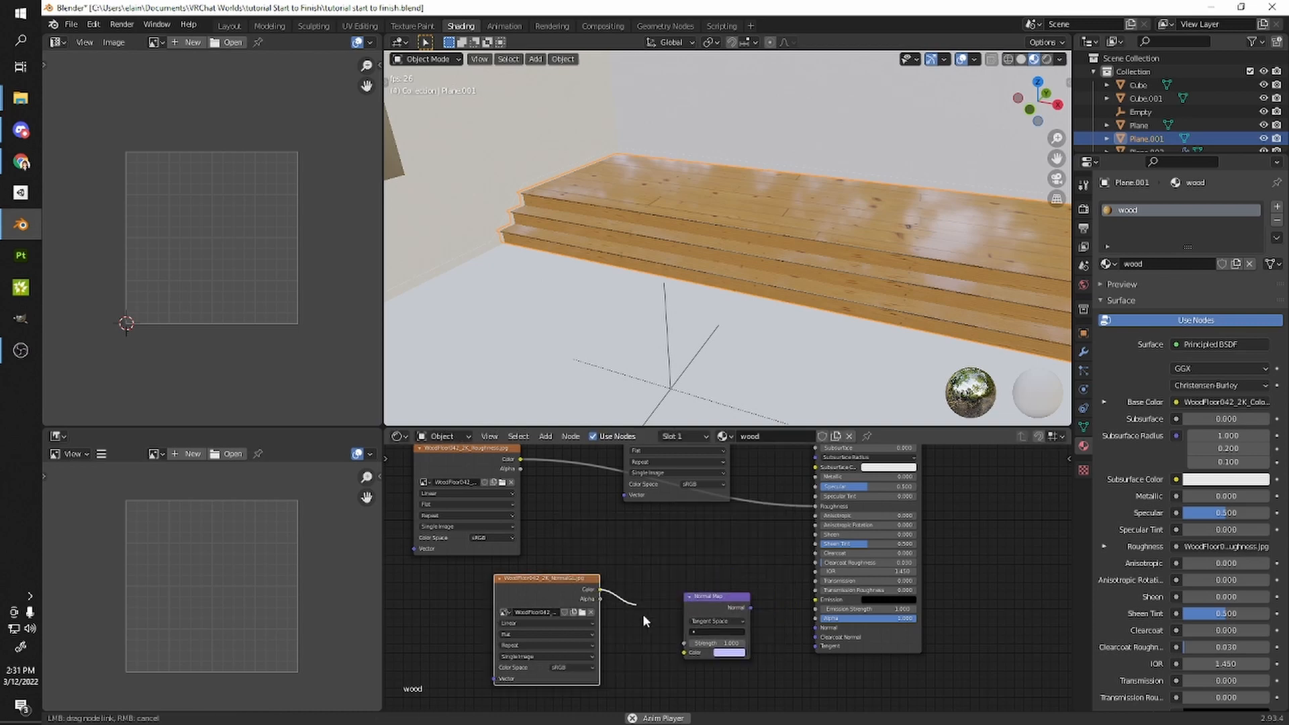
drag(678, 647, 683, 651)
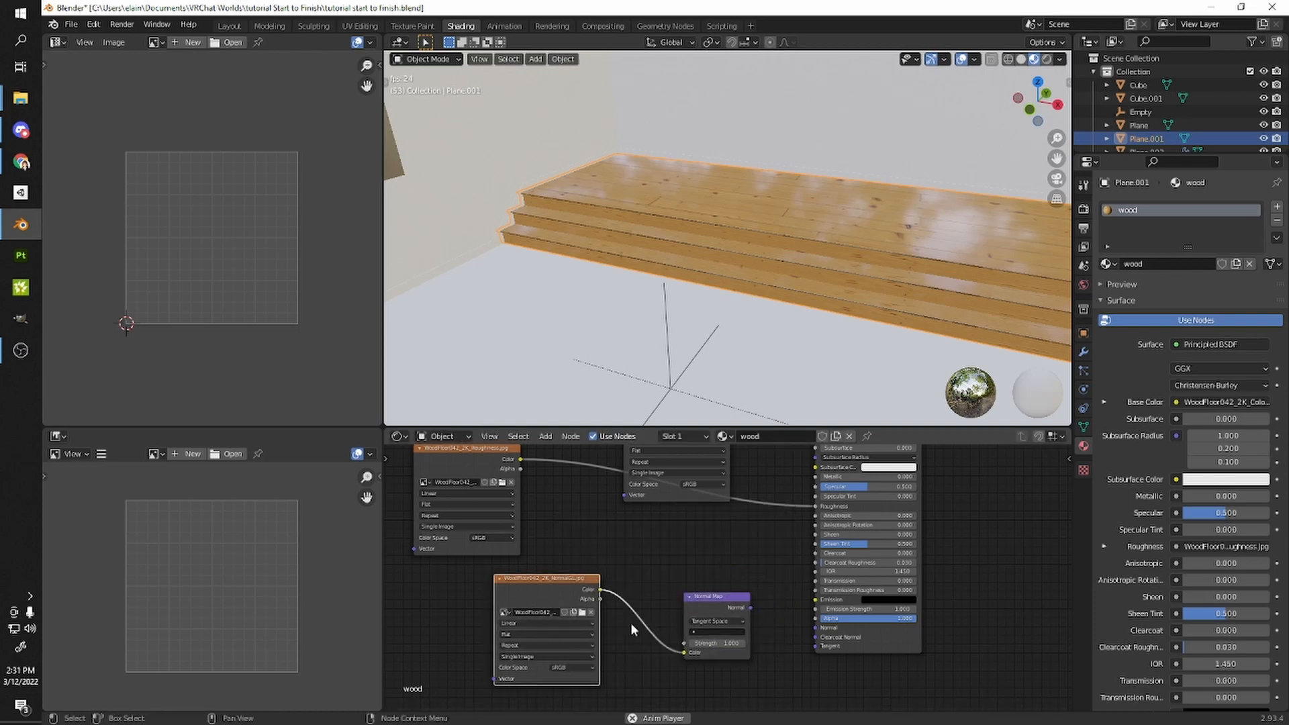
drag(751, 608, 816, 628)
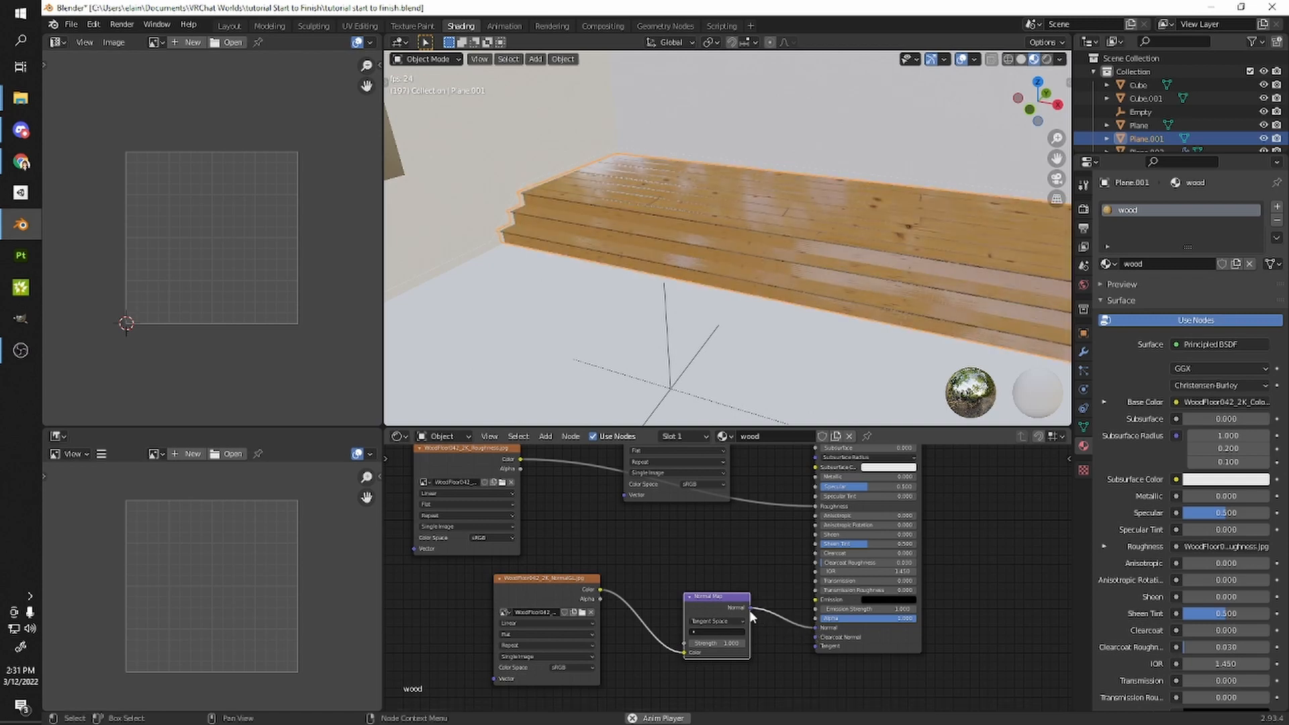
- Examine the wood texture's reflections and plank relief on the stepped platform from several angles and distances
middle_drag(821, 194, 823, 172)
shift+middle_drag(994, 218, 833, 250)
scroll(832, 250, up, 3)
middle_drag(907, 265, 792, 267)
scroll(805, 284, down, 4)
scroll(648, 254, down, 4)
shift+middle_drag(678, 302, 777, 300)
scroll(754, 313, down, 2)
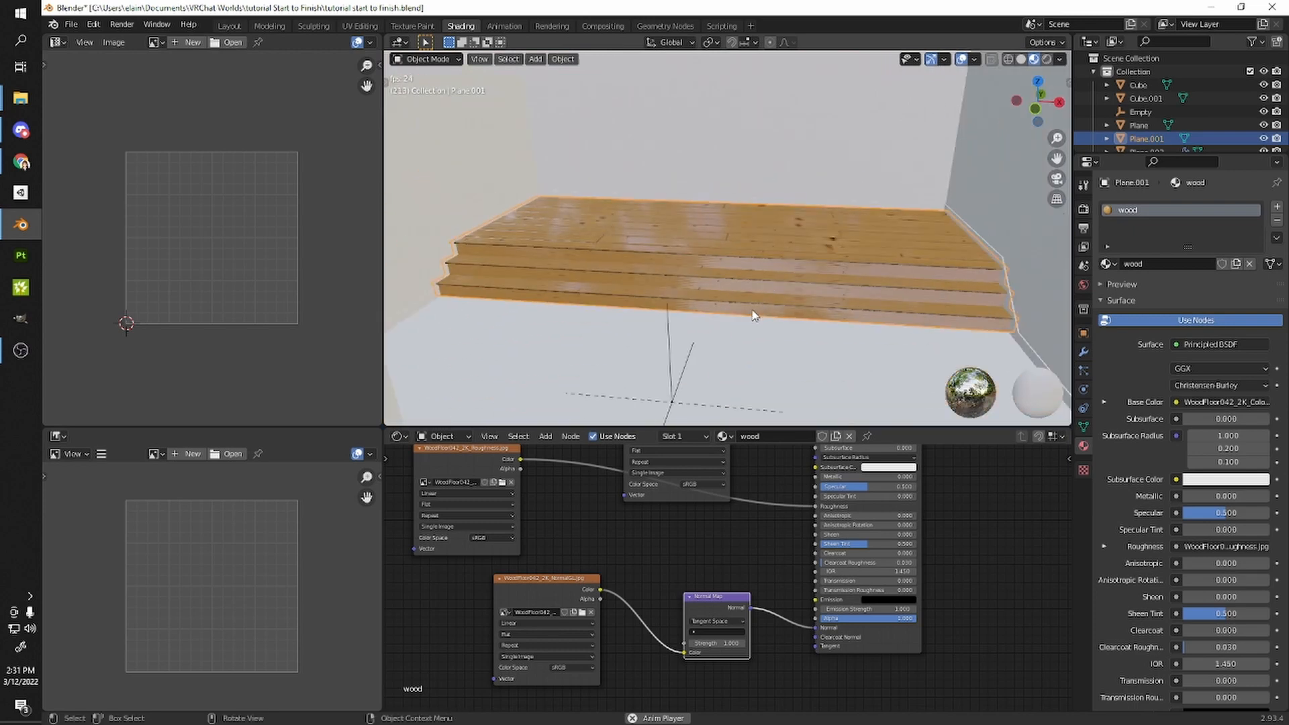
scroll(574, 301, up, 3)
mouse_move(784, 289)
middle_down()
mouse_move(713, 274)
mouse_move(877, 327)
mouse_move(781, 312)
middle_up()
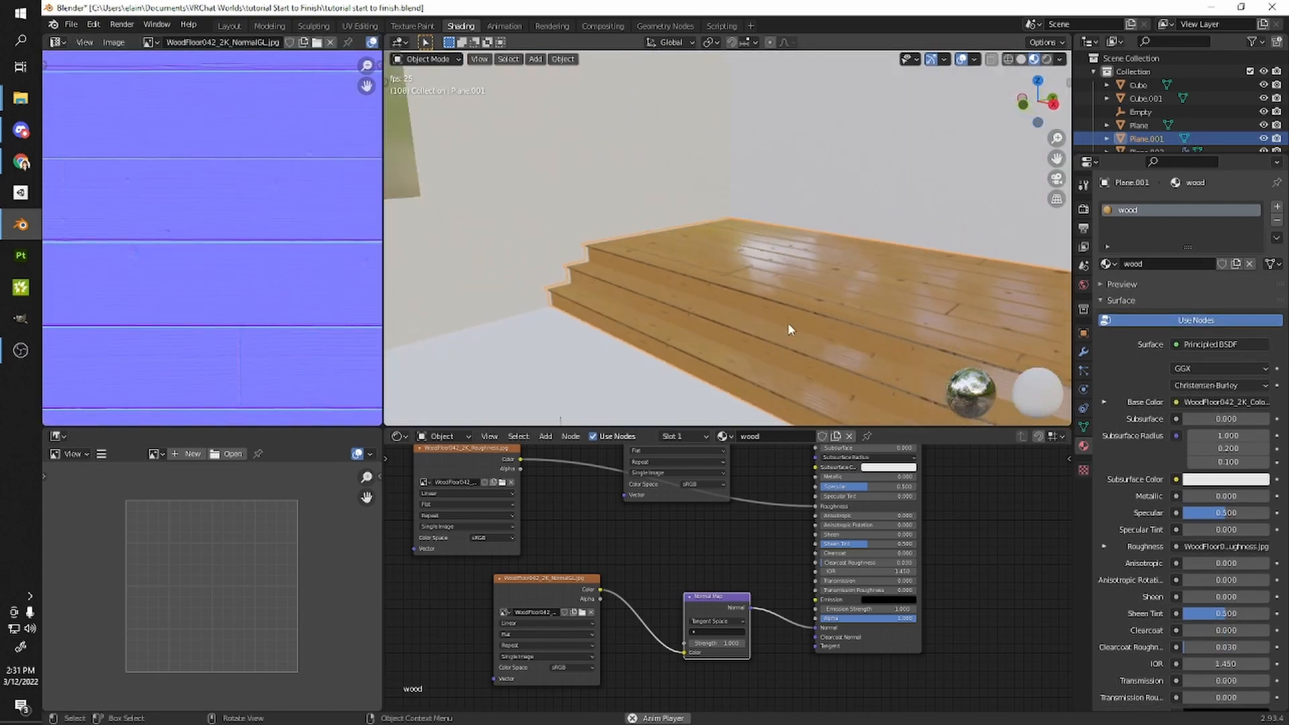
- Select the room's wall object, enter Edit Mode on it and display its modifiers
scroll(781, 312, down, 3)
click(711, 282)
middle_drag(711, 282, 661, 279)
shift+middle_drag(661, 279, 880, 289)
middle_drag(880, 289, 804, 350)
scroll(802, 317, down, 6)
key(Tab)
click(1082, 351)
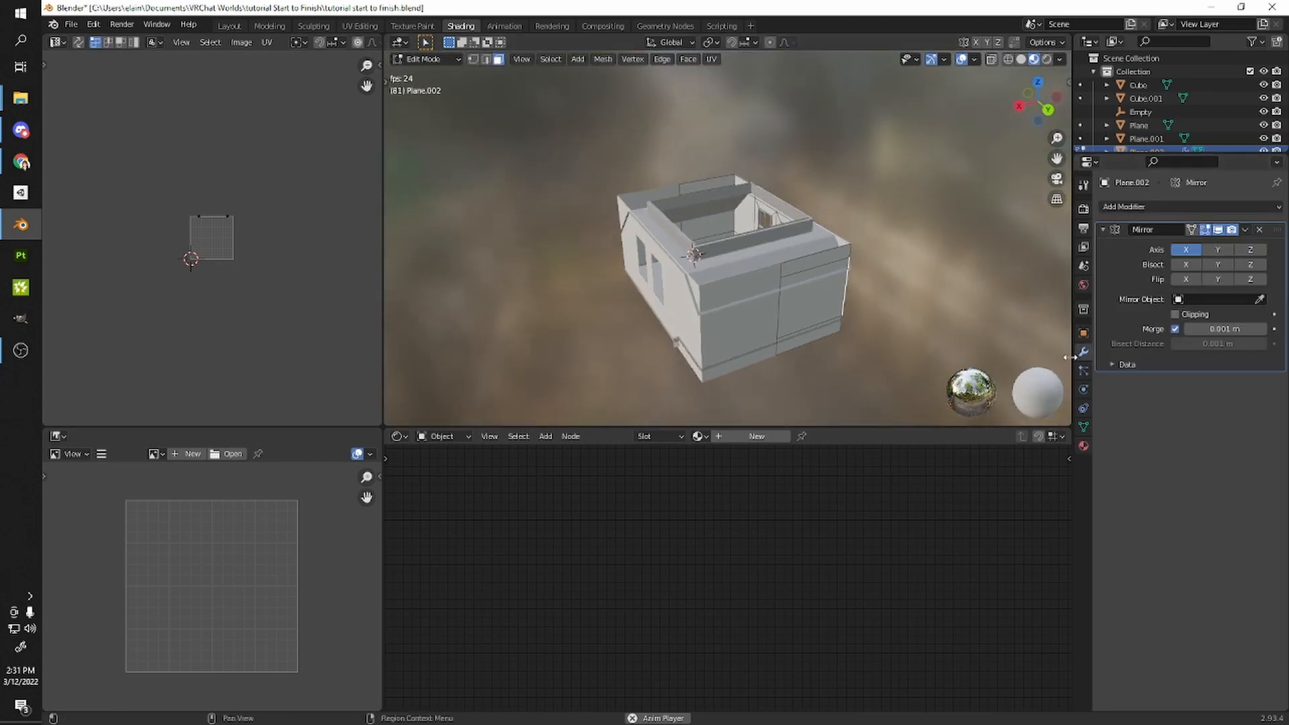
- Examine the mirrored wall object from outside and above, checking its window openings, edges and inner beams
key(Tab)
scroll(893, 296, up, 2)
middle_drag(893, 295, 857, 323)
scroll(806, 306, up, 1)
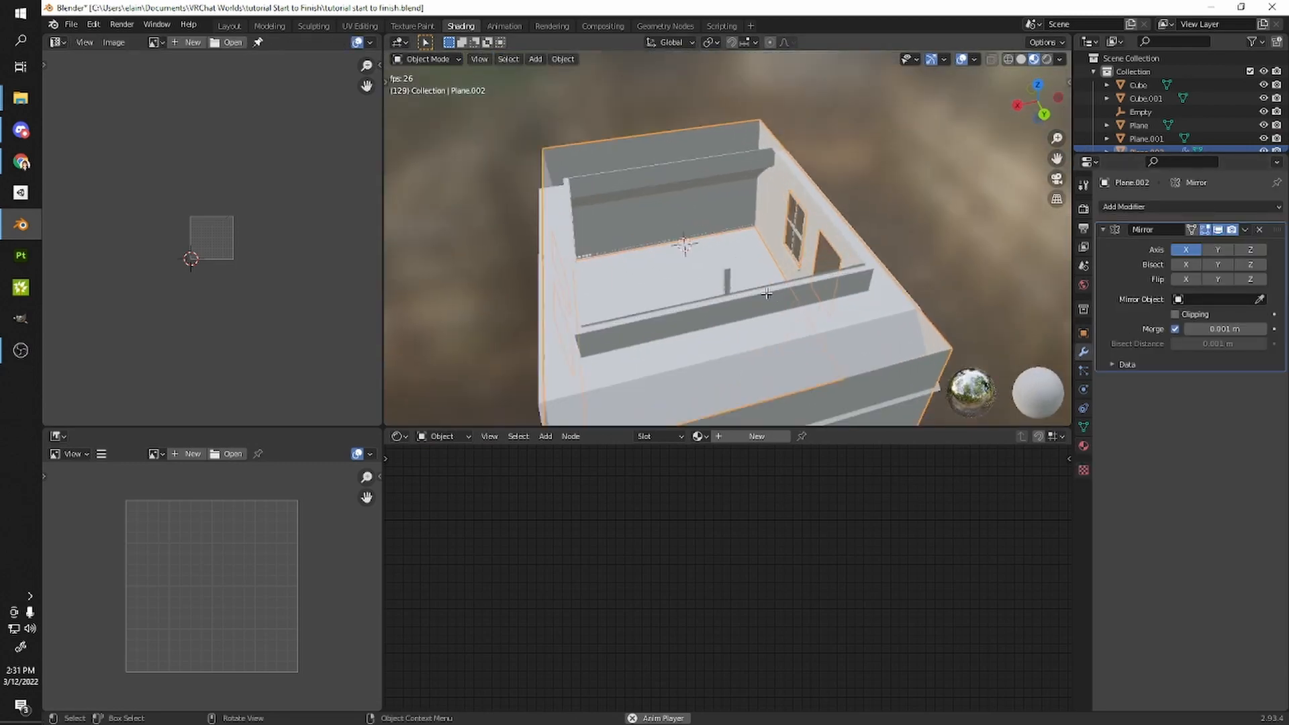
scroll(770, 295, up, 4)
key(Tab)
middle_drag(759, 273, 701, 263)
key(Tab)
middle_drag(913, 325, 650, 290)
scroll(768, 300, down, 7)
scroll(650, 290, up, 5)
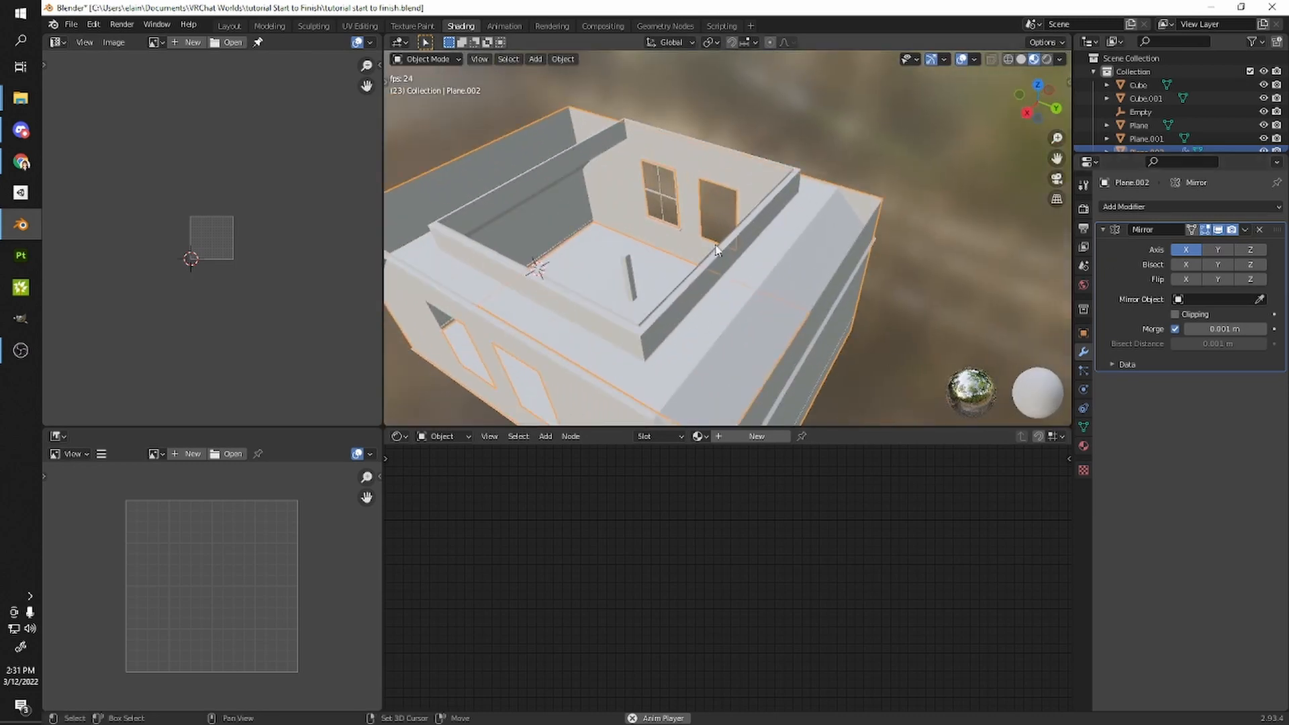
scroll(721, 251, down, 3)
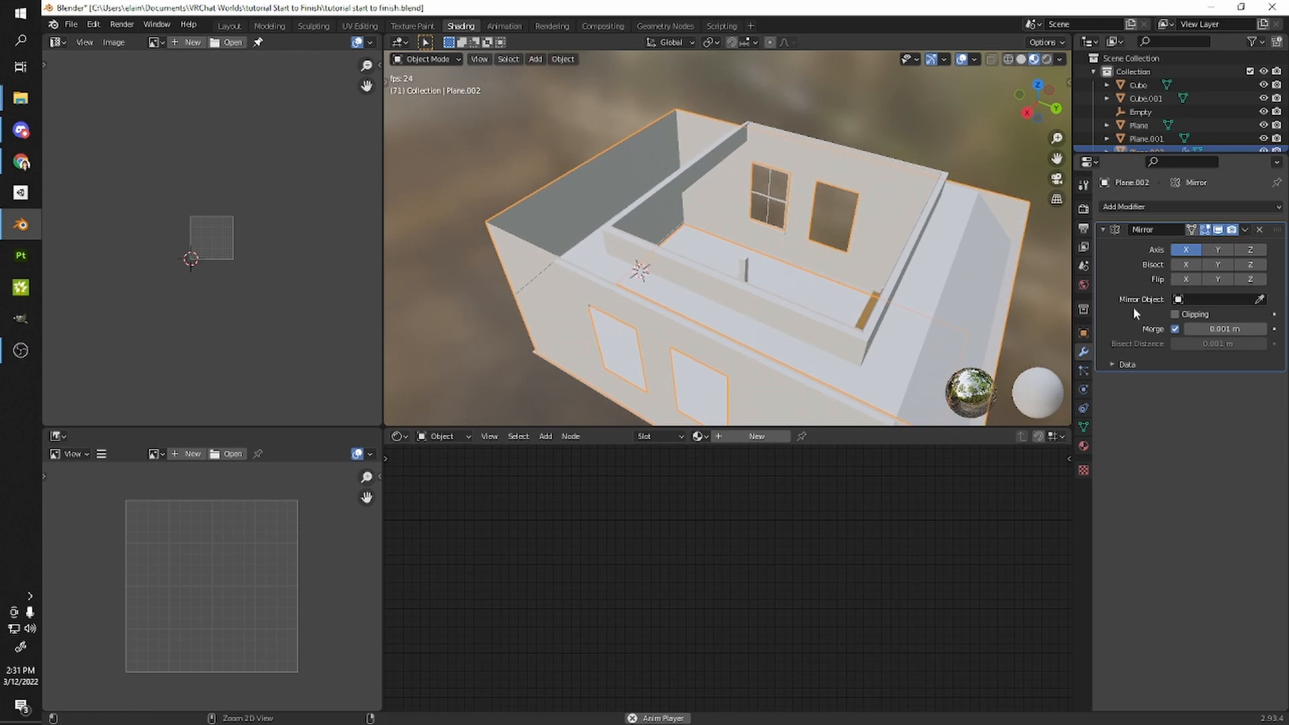
- Apply the walls' Mirror modifier and select the entire wall mesh in Edit Mode
click(1244, 230)
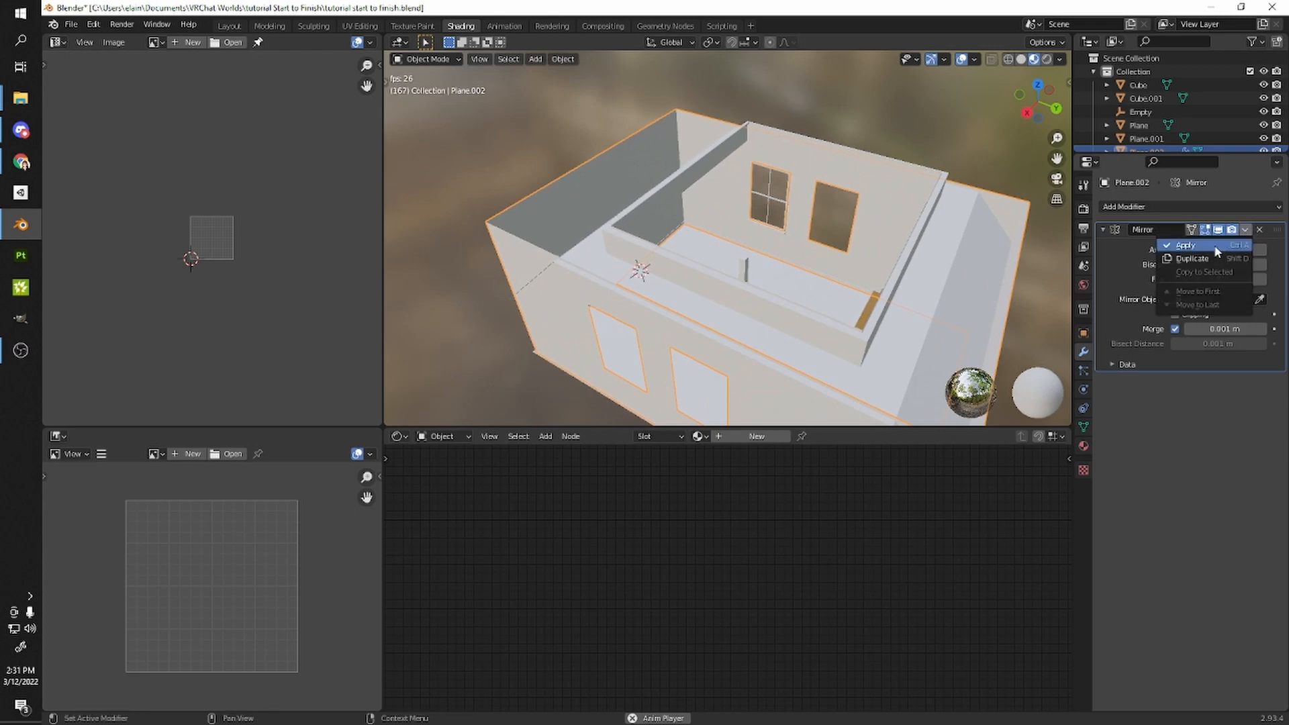
click(1186, 246)
key(Tab)
scroll(790, 344, down, 5)
key(a)
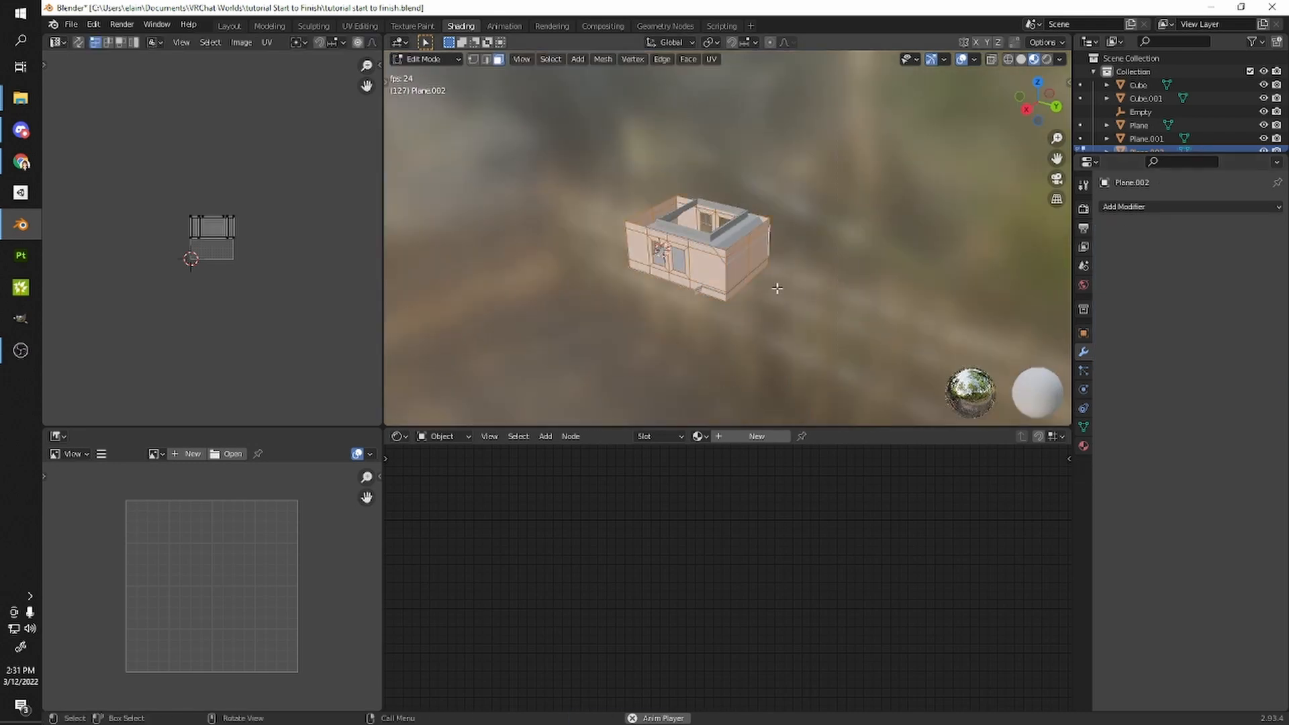
- Stop the animation playback and return the wall object to Object Mode with the room's interior in view
key(w)
key(w)
key(space)
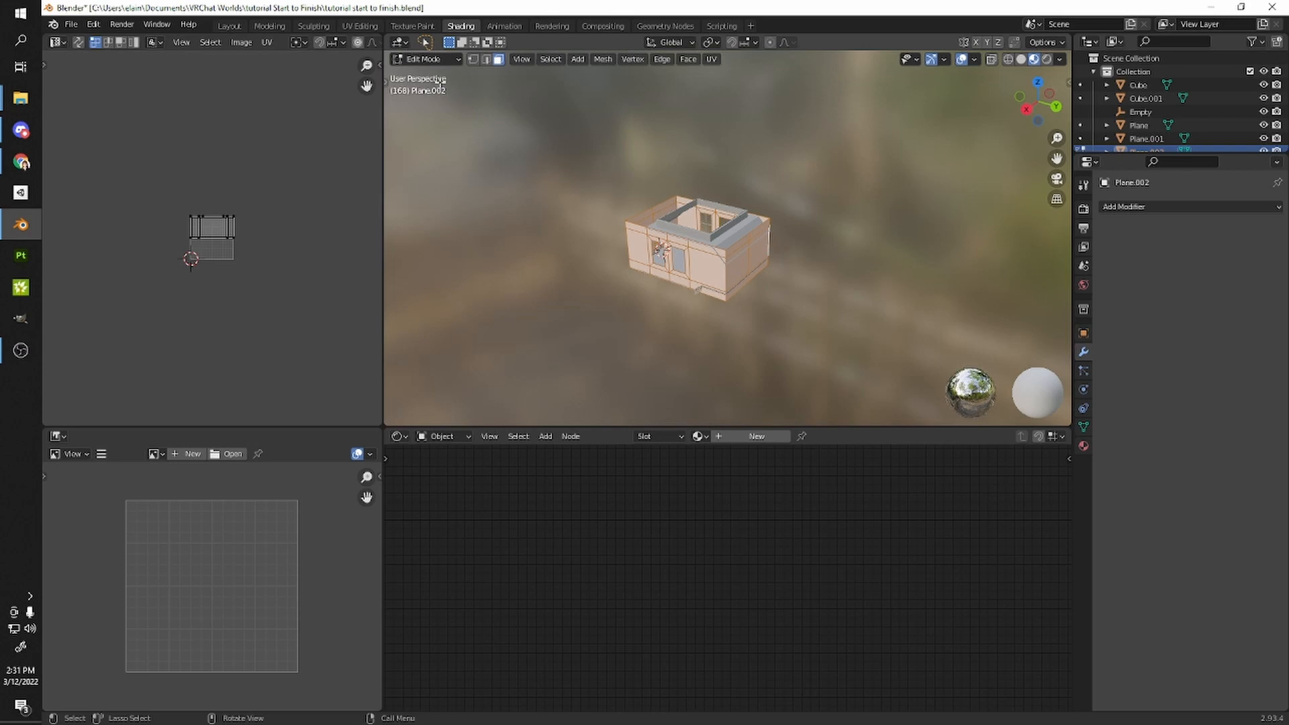
scroll(783, 223, up, 4)
scroll(784, 223, up, 6)
click(840, 78)
middle_drag(840, 78, 903, 262)
key(Tab)
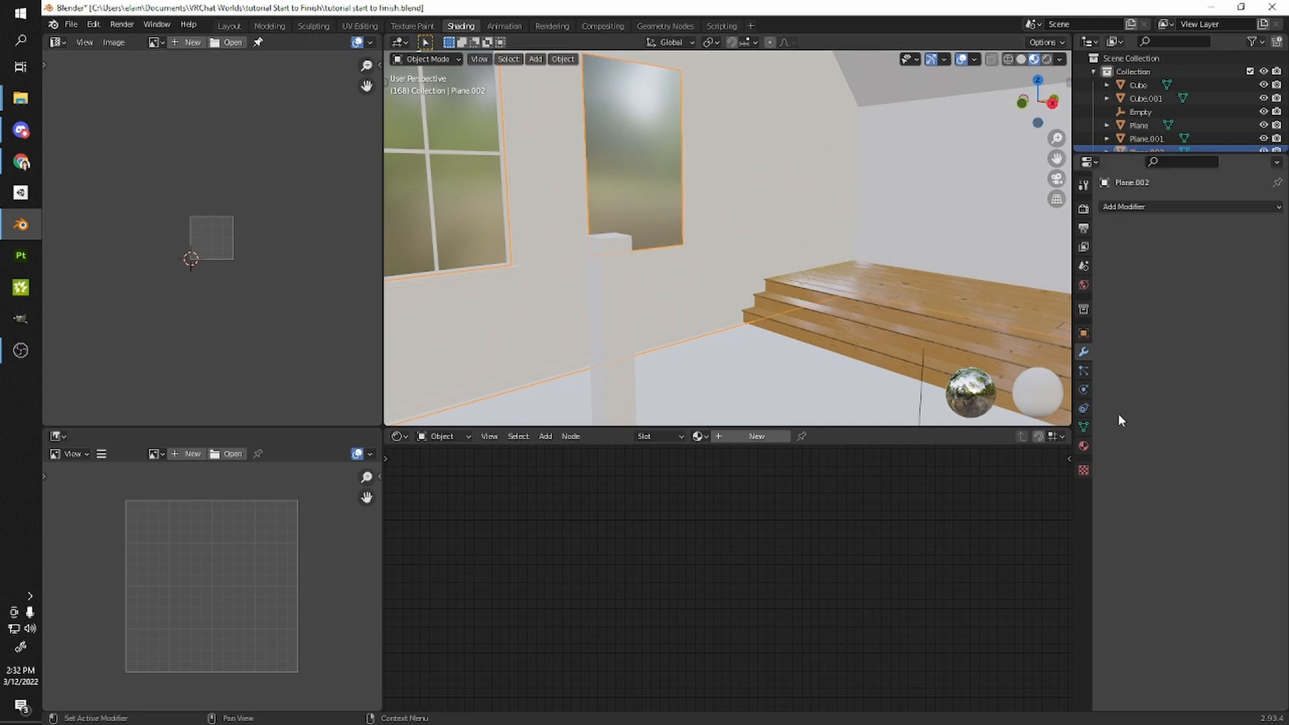
- Create a new material on the wall object and name it drywall
click(1083, 449)
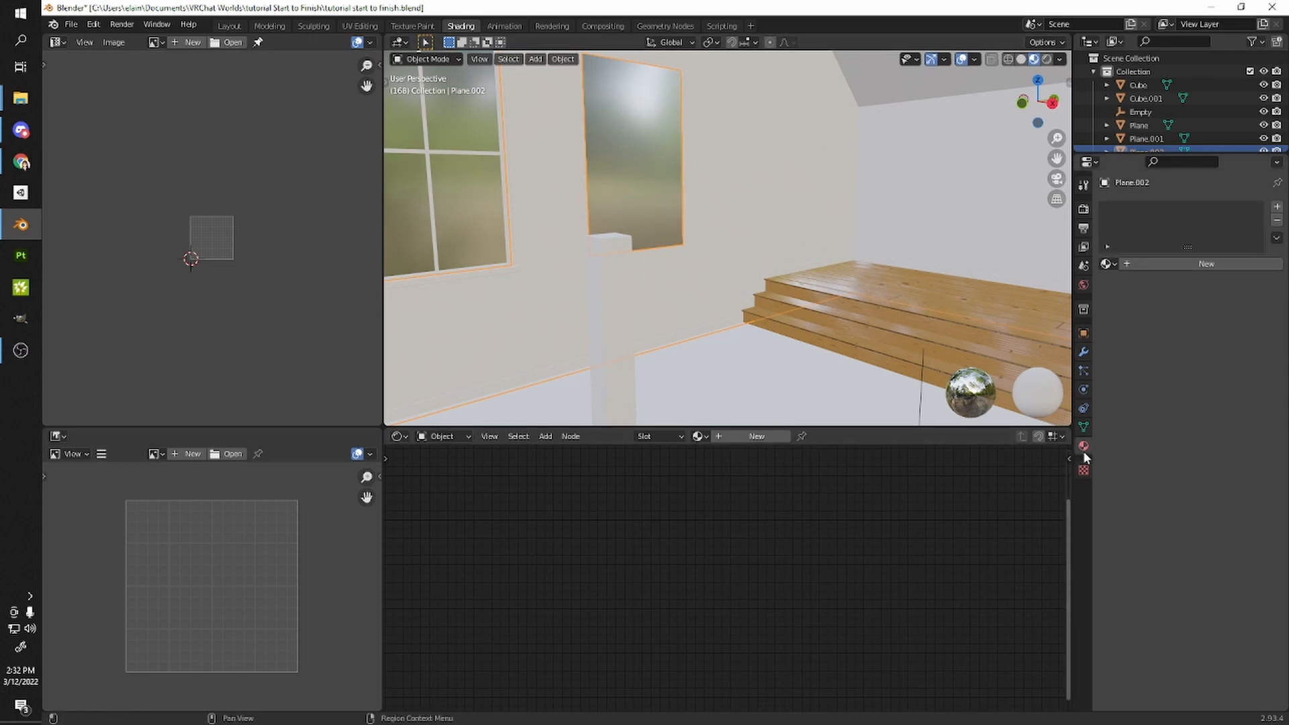
click(1190, 264)
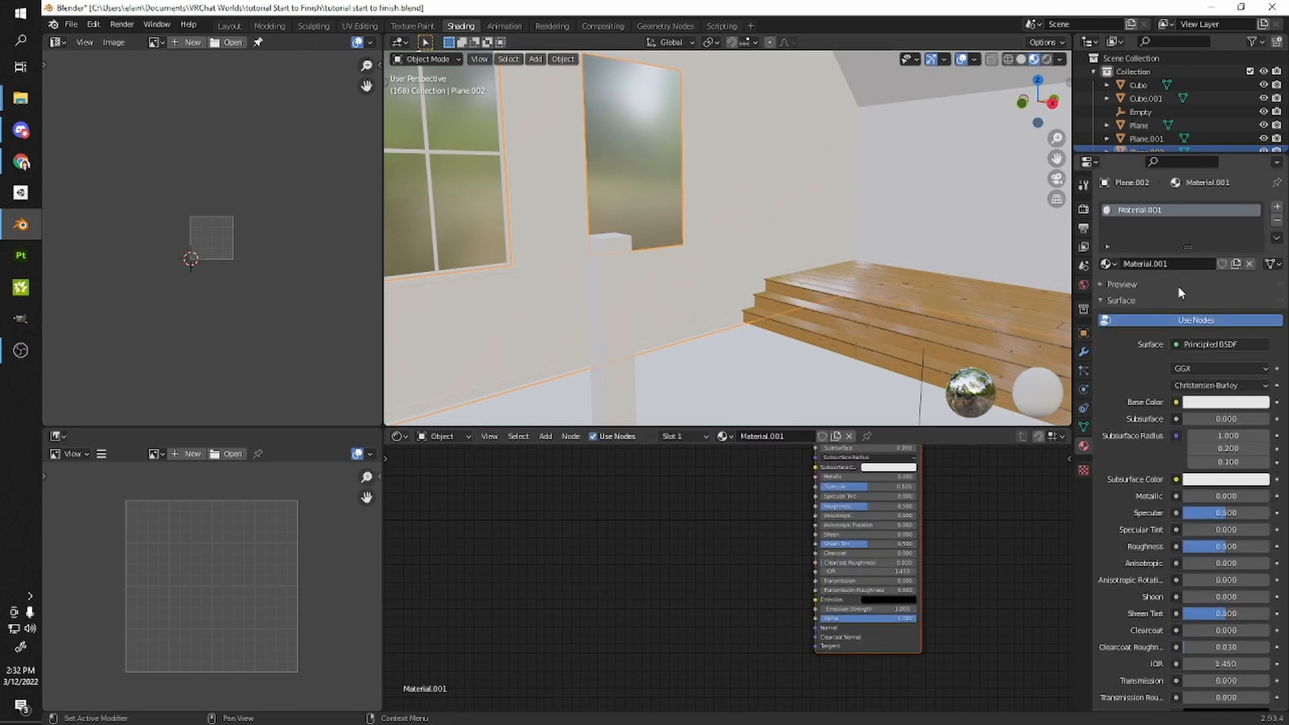
middle_drag(598, 211, 621, 210)
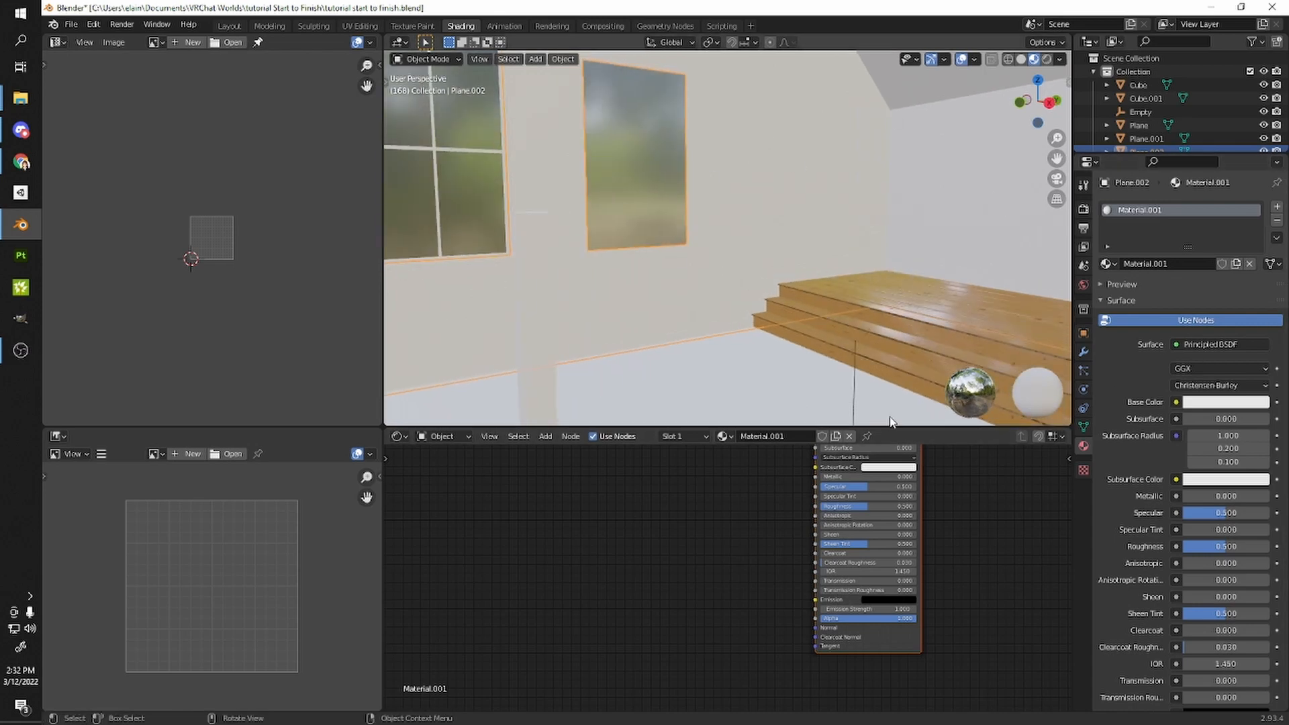
click(1169, 263)
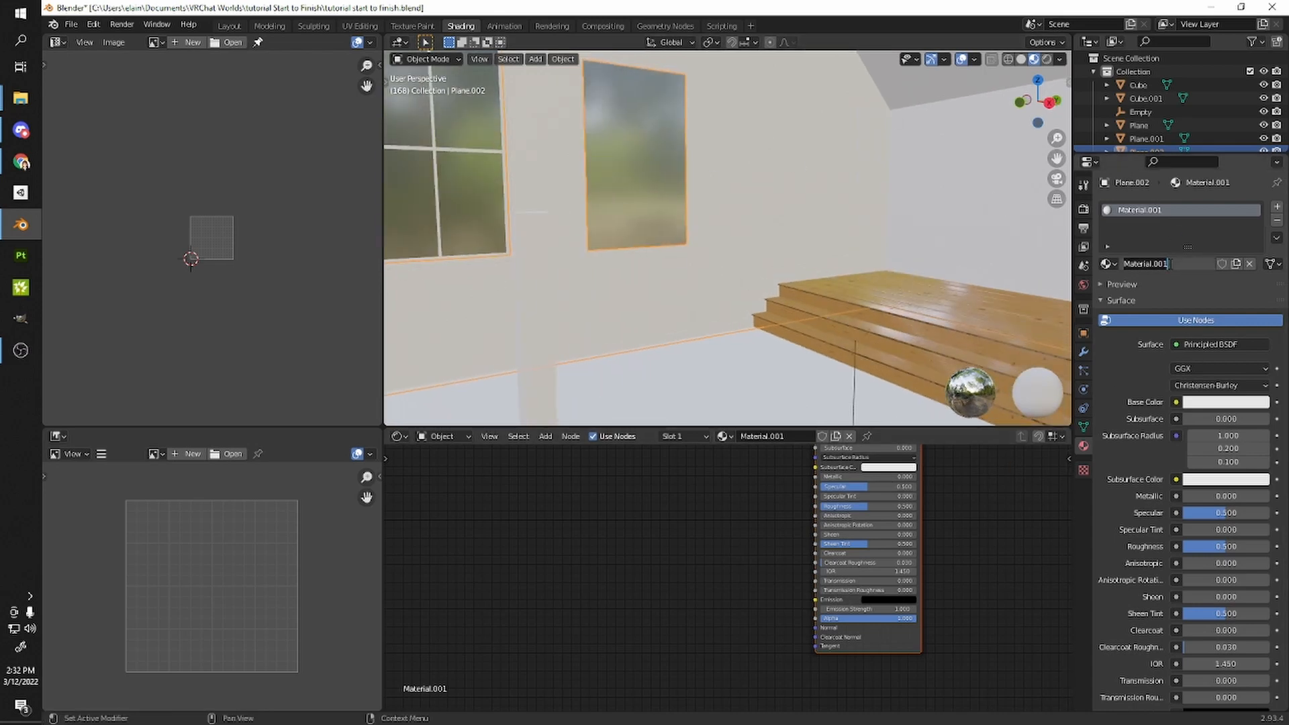
text(drywall)
key(Return)
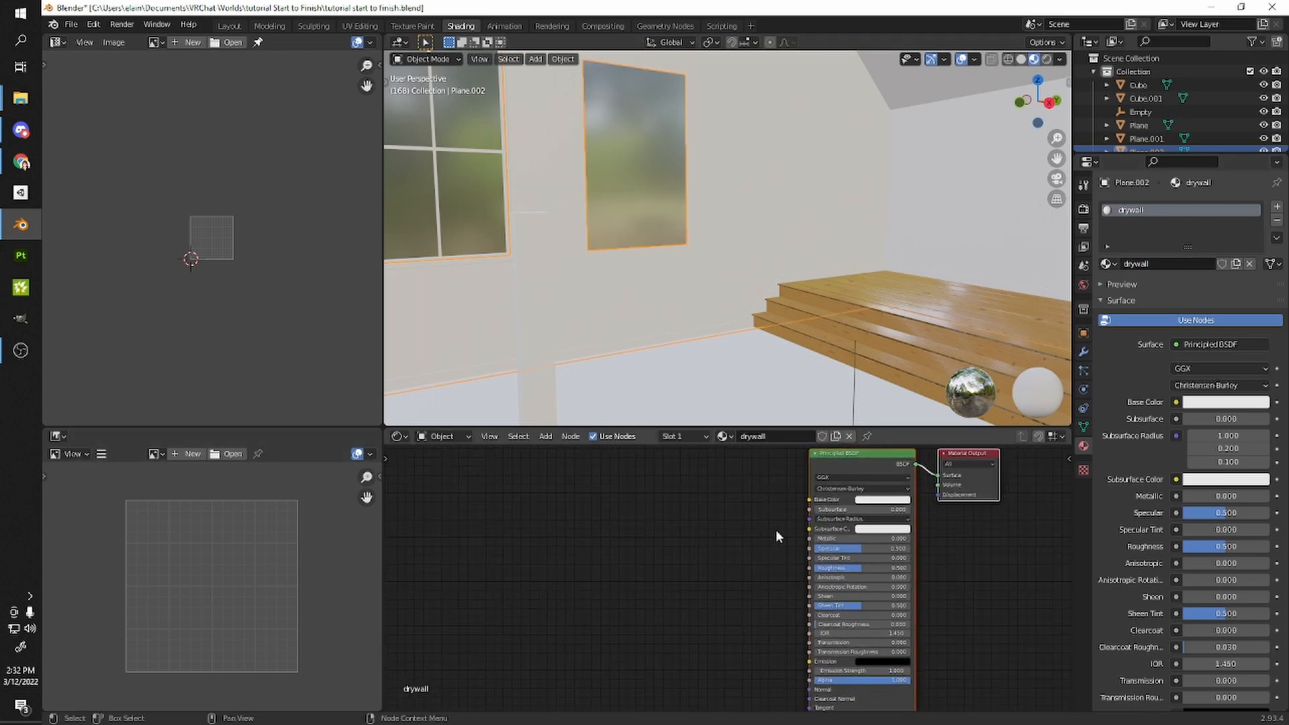
- Add an Image Texture node to the drywall material and load Plaster001_2K_Color.jpg from the Plaster001_2K-JPG folder
key(shift+a)
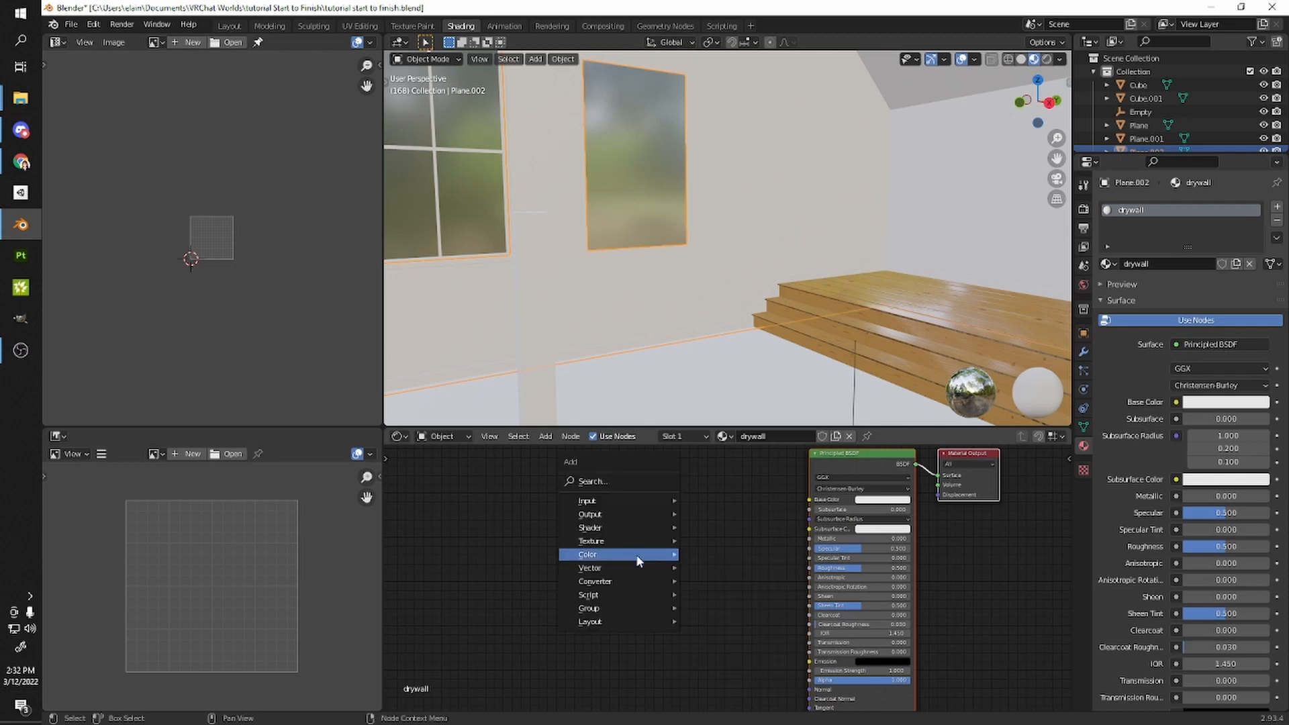
mouse_move(624, 540)
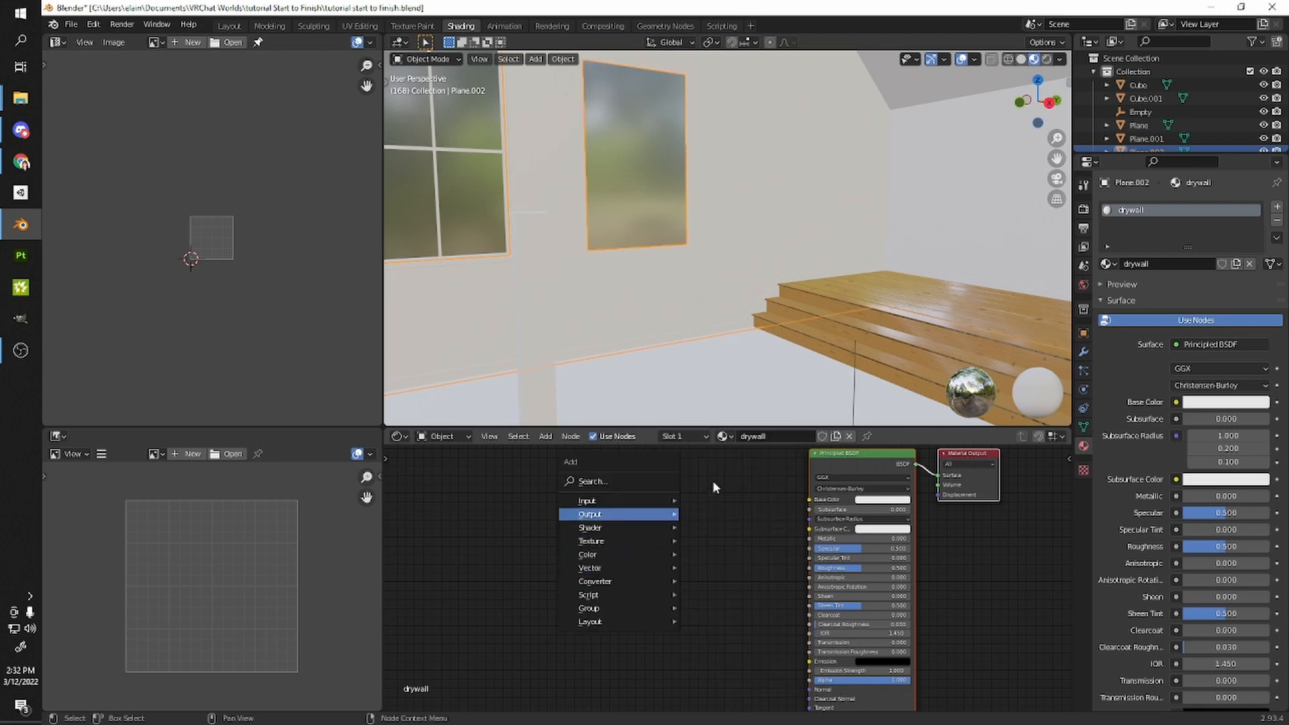
click(723, 421)
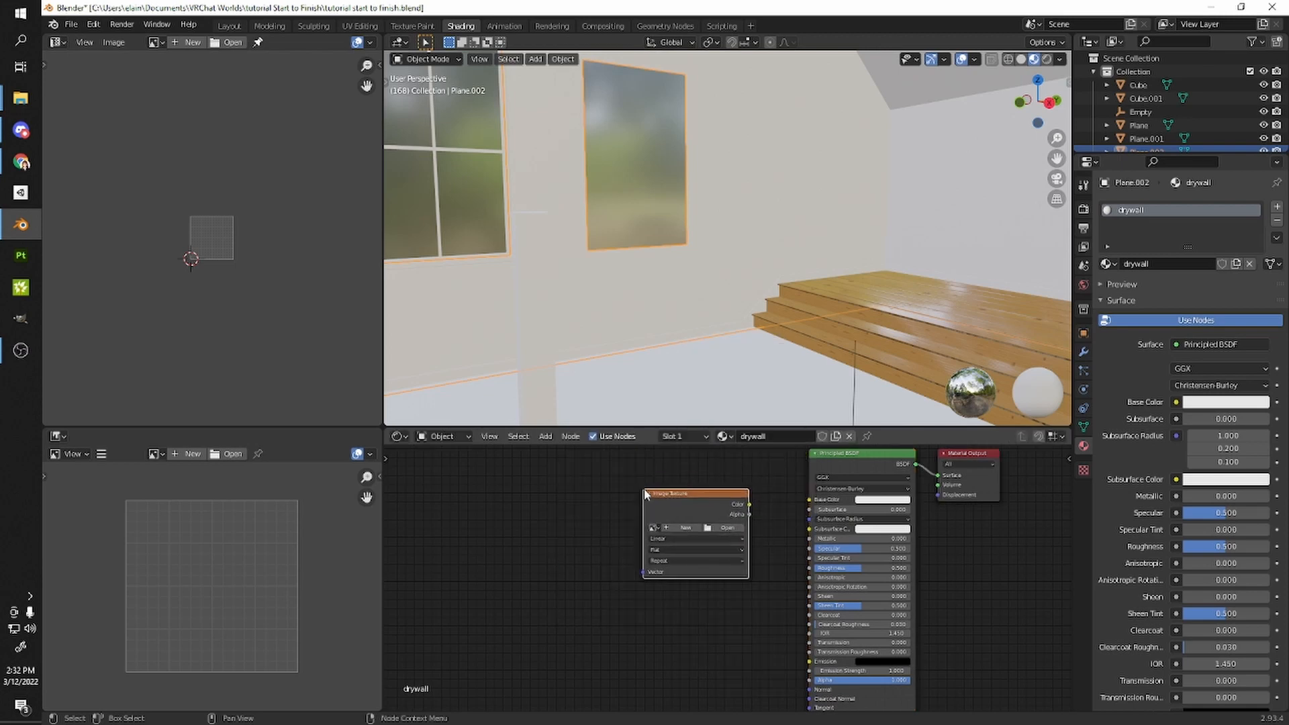
click(726, 527)
double_click(514, 239)
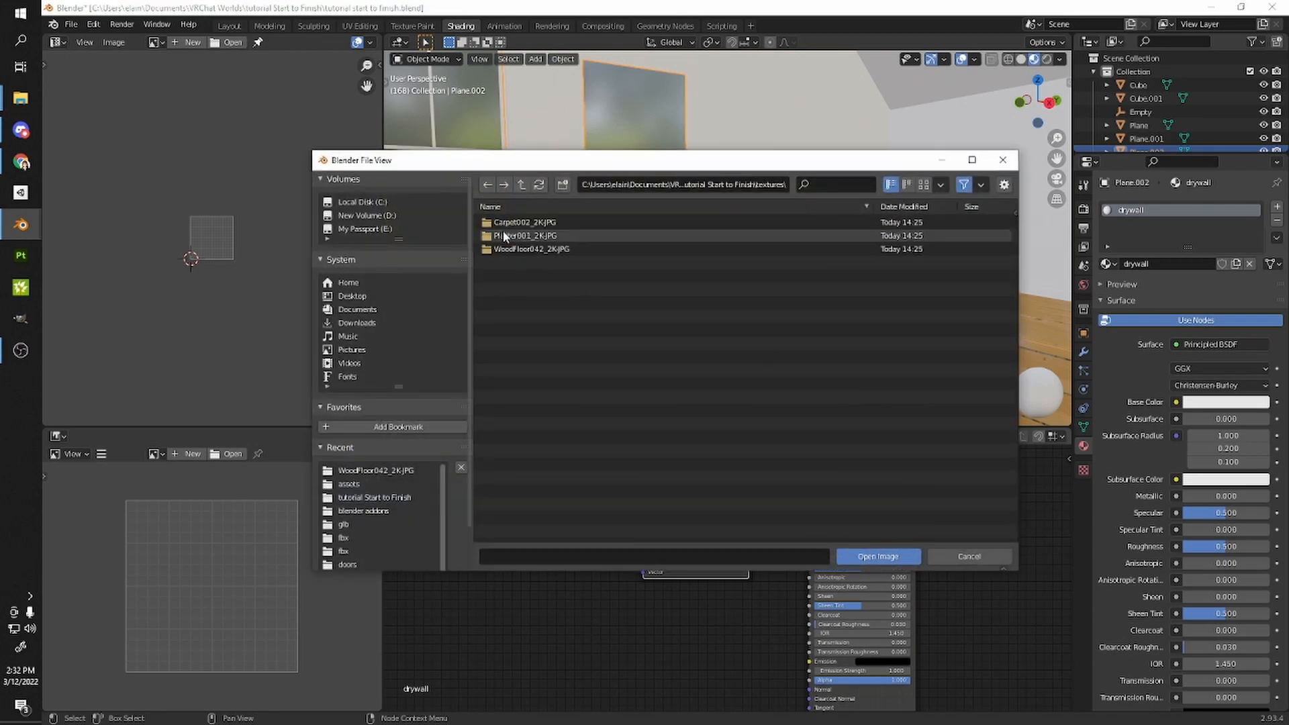
double_click(506, 231)
click(518, 222)
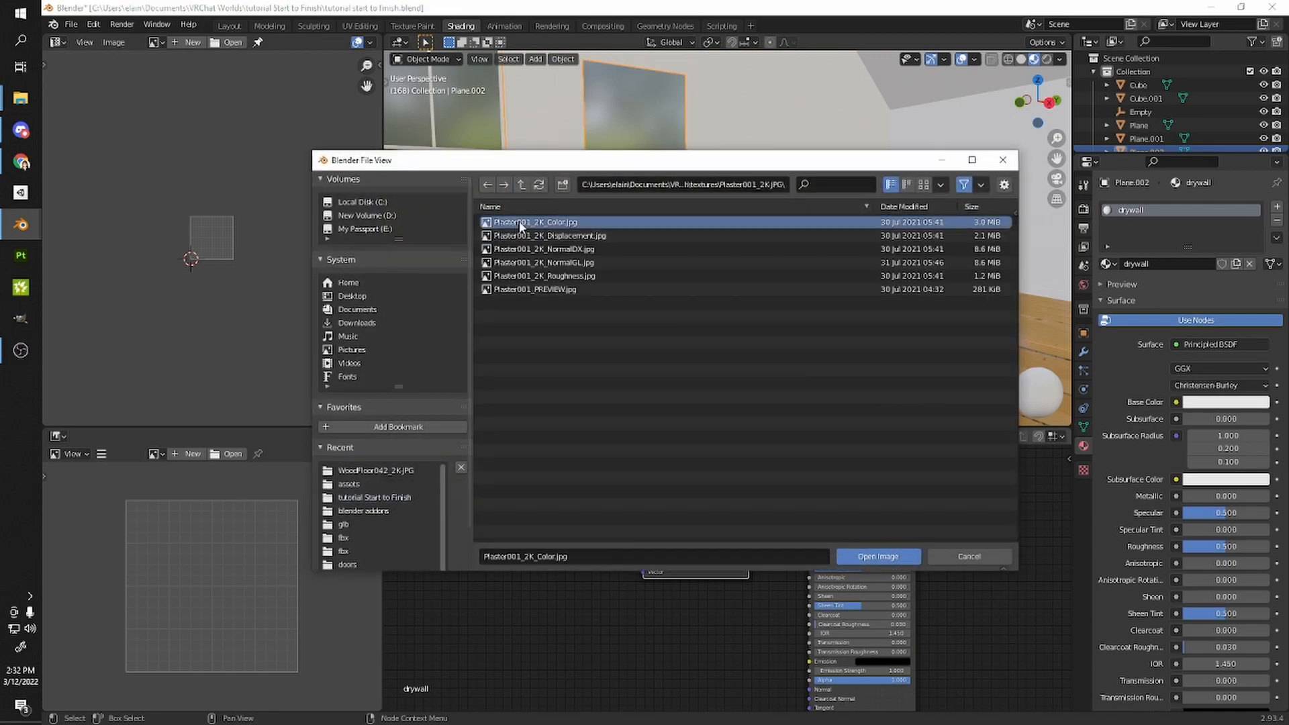
double_click(519, 221)
- Connect the plaster texture's Color output to the Principled BSDF's Base Color and move the texture node away from the shader
drag(750, 503, 810, 501)
drag(690, 501, 658, 469)
middle_drag(627, 207, 763, 346)
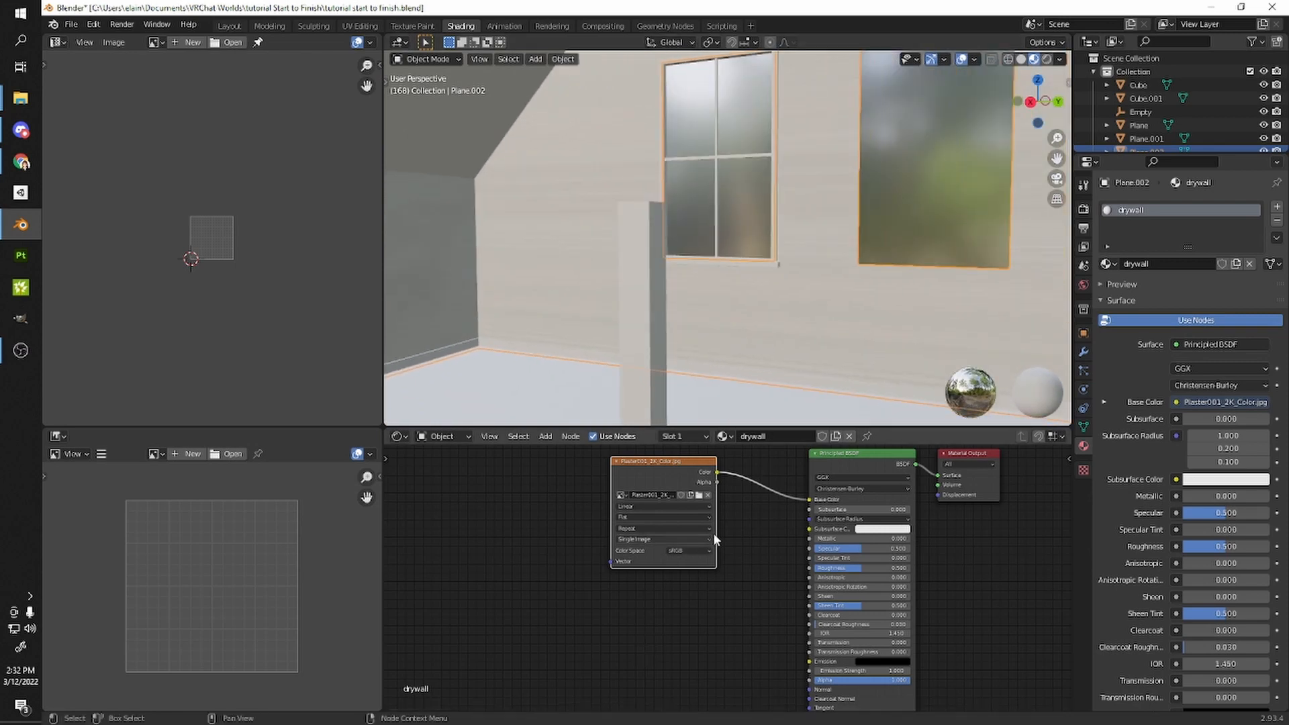
- Set the drywall shader's Roughness to 1.000 and Specular to 0.191, and shift the color texture node slightly
middle_drag(769, 568, 773, 556)
mouse_move(837, 555)
mouse_down()
mouse_move(873, 556)
mouse_move(844, 536)
mouse_up()
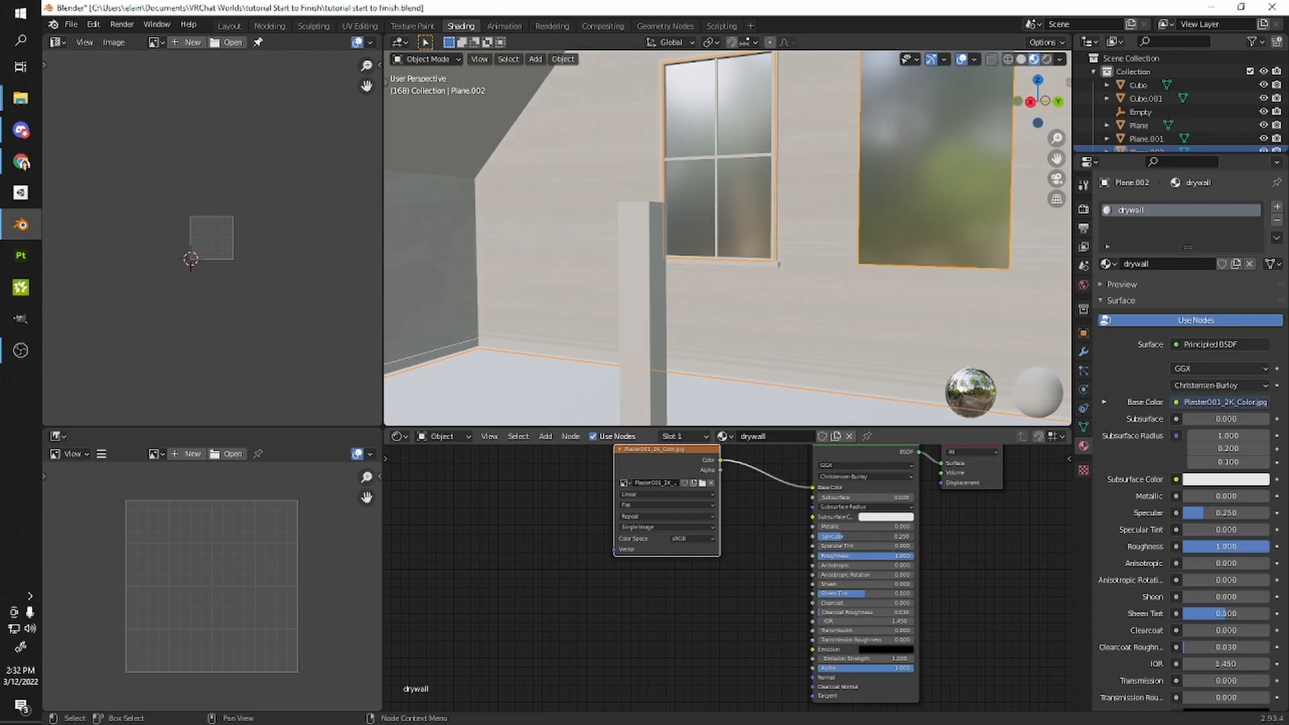
drag(698, 467, 654, 463)
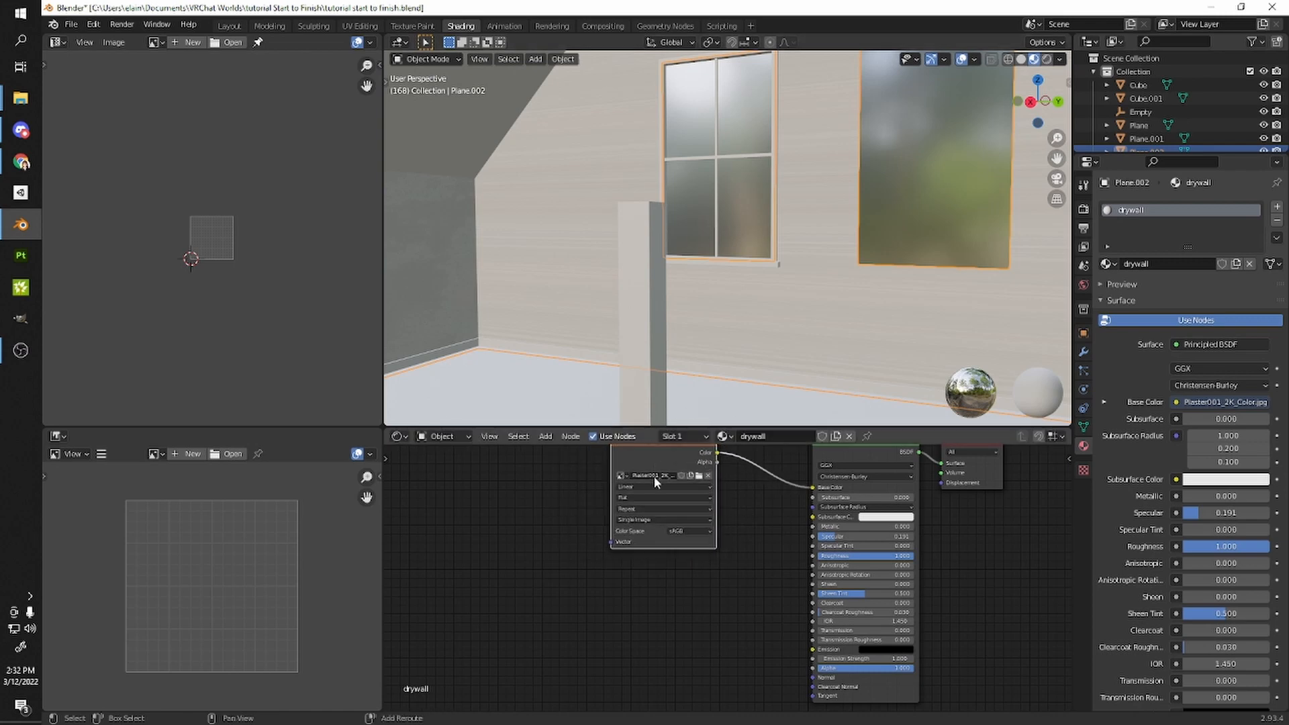
- Duplicate the plaster Image Texture node below the original and load Plaster001_2K_NormalGL.jpg into the copy
key(shift+d)
click(581, 618)
click(595, 618)
double_click(564, 262)
- Add a Normal Map node and route the plaster NormalGL texture's Color through it into the Principled BSDF's Normal input
key(shift+a)
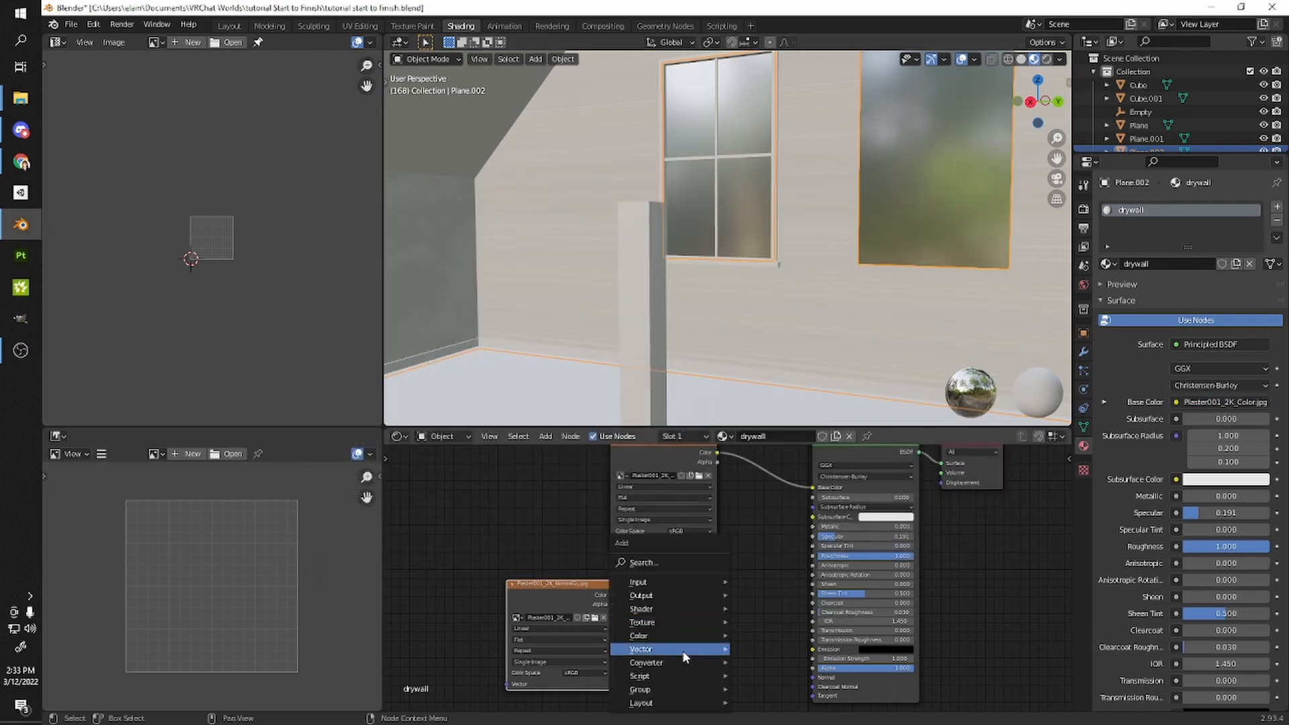
mouse_move(642, 649)
click(836, 597)
click(776, 634)
drag(776, 626, 812, 677)
drag(710, 671, 613, 596)
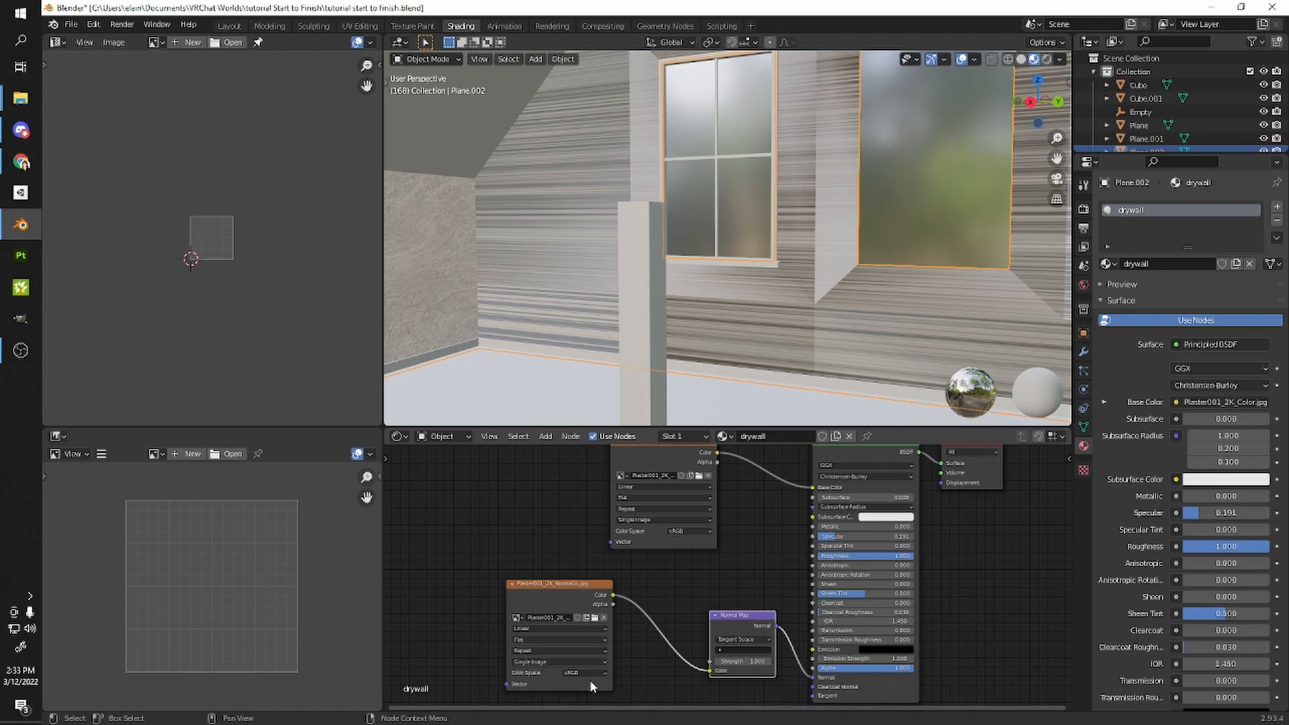
- Reposition the plaster NormalGL texture node, set its color space to Linear and check the wall's shading
drag(581, 659, 566, 637)
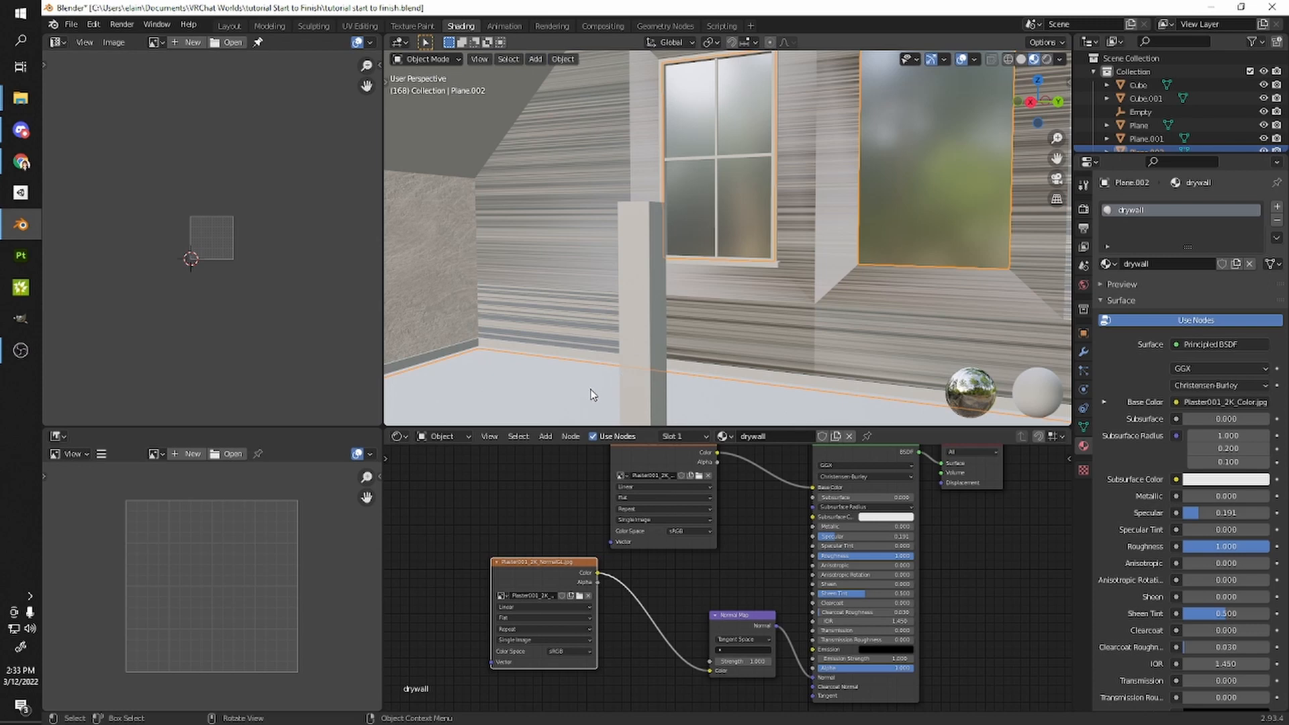
click(565, 648)
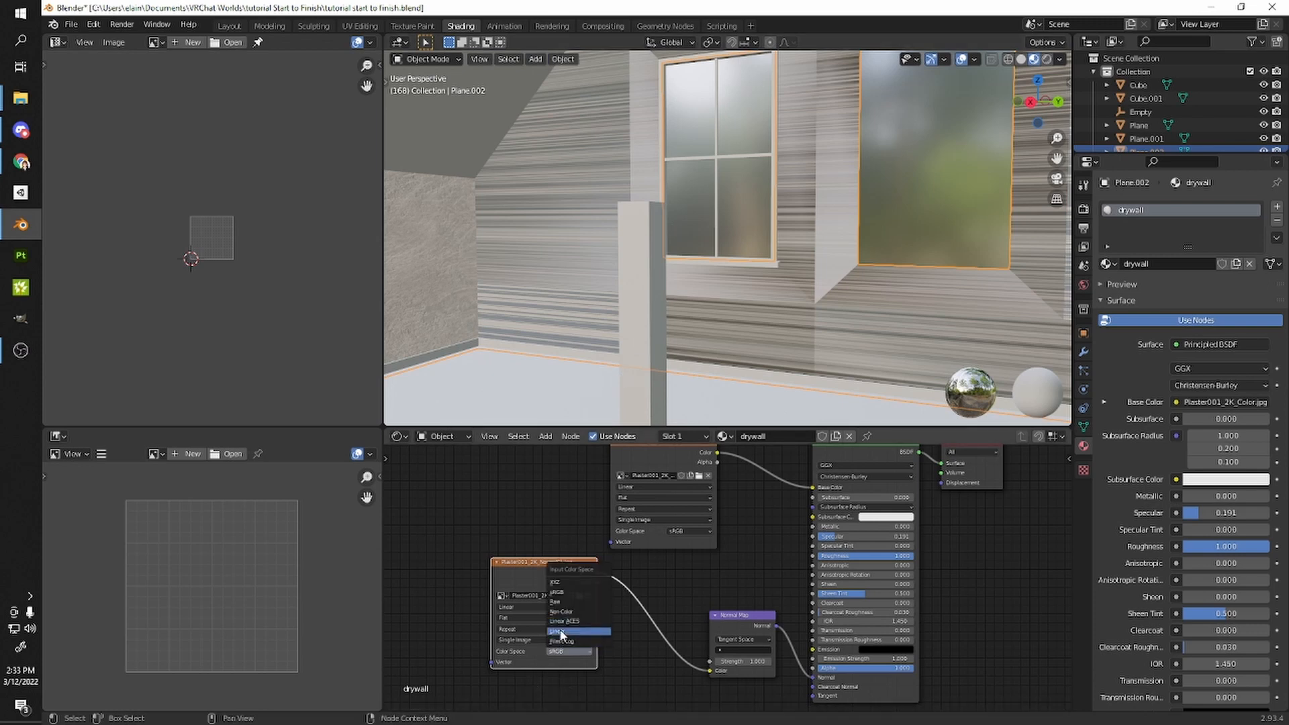
click(561, 634)
middle_drag(720, 223, 775, 253)
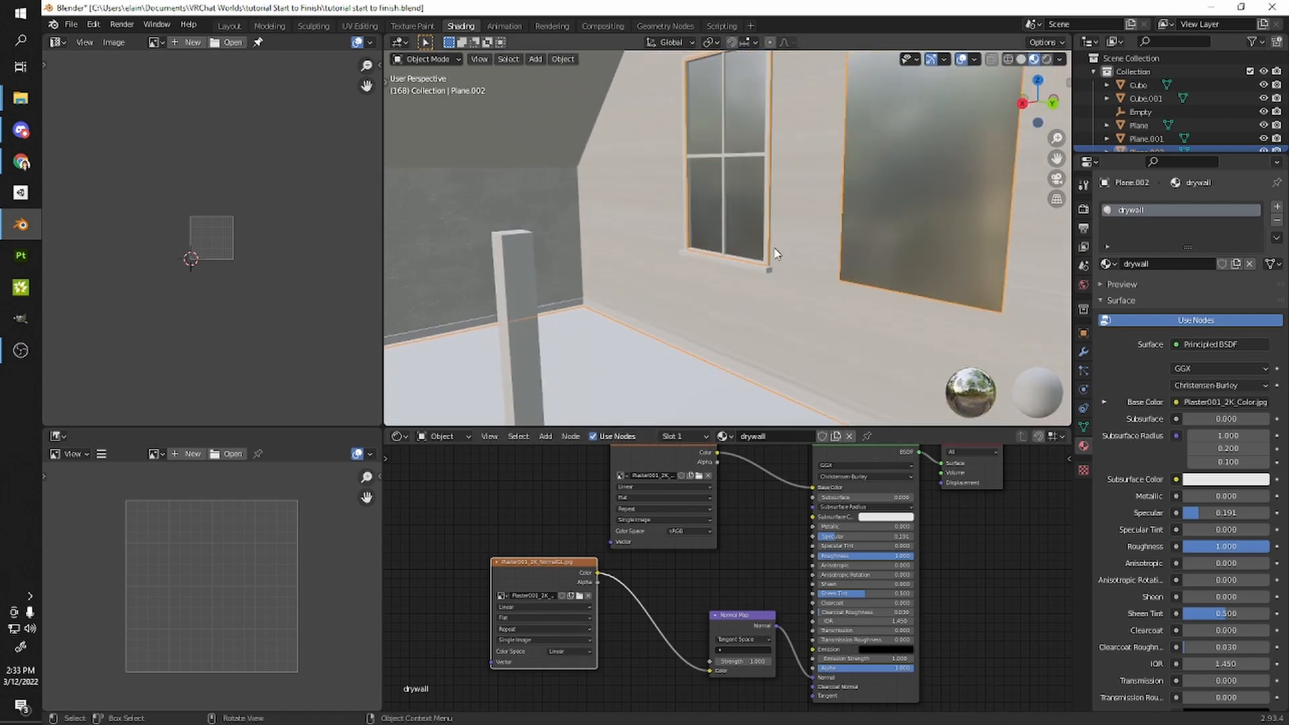
- Move the plaster color texture node farther from the Principled BSDF to tidy the drywall node layout
scroll(705, 583, up, 1)
middle_drag(713, 597, 691, 650)
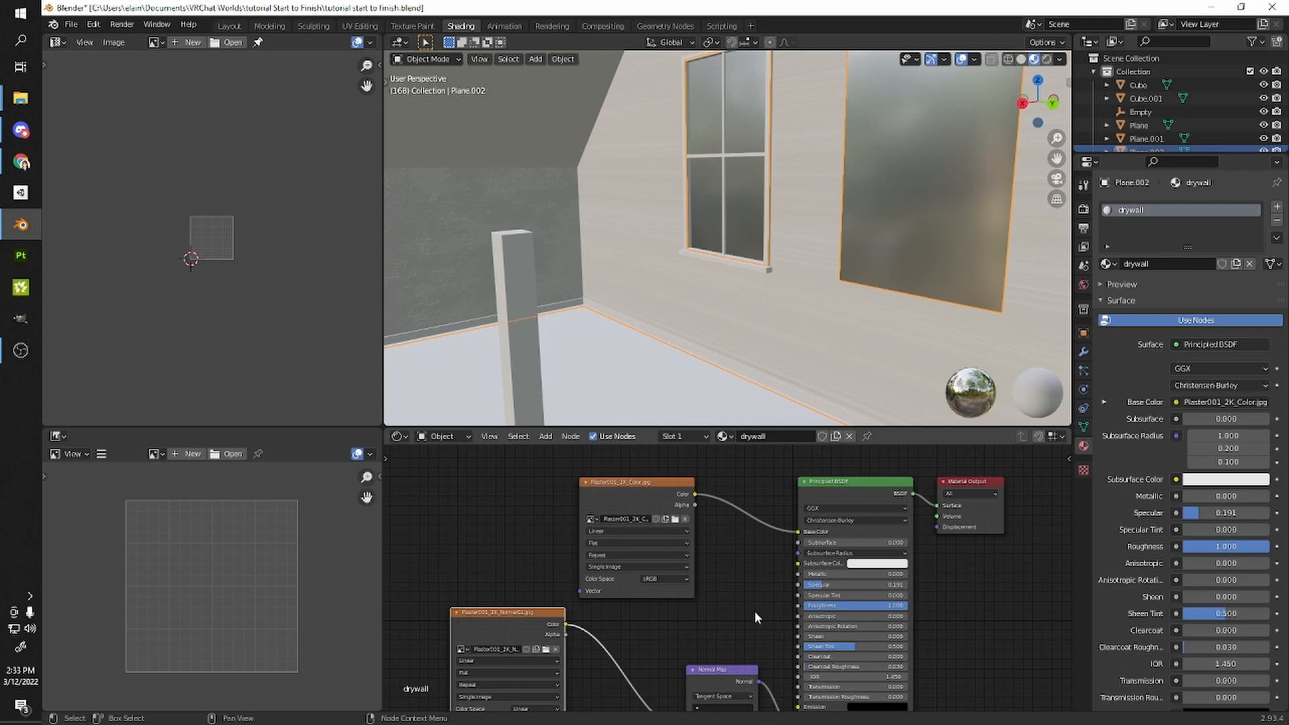
drag(610, 504, 568, 473)
scroll(737, 565, down, 1)
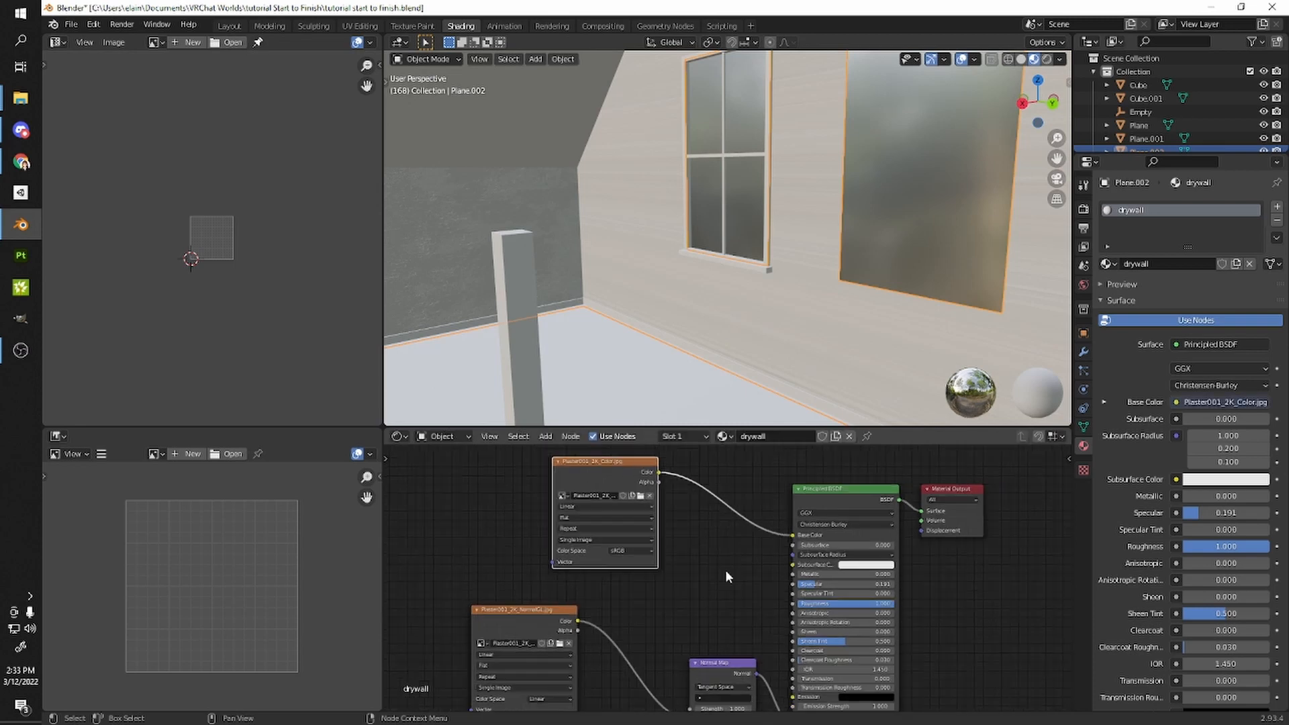
middle_drag(717, 562, 712, 492)
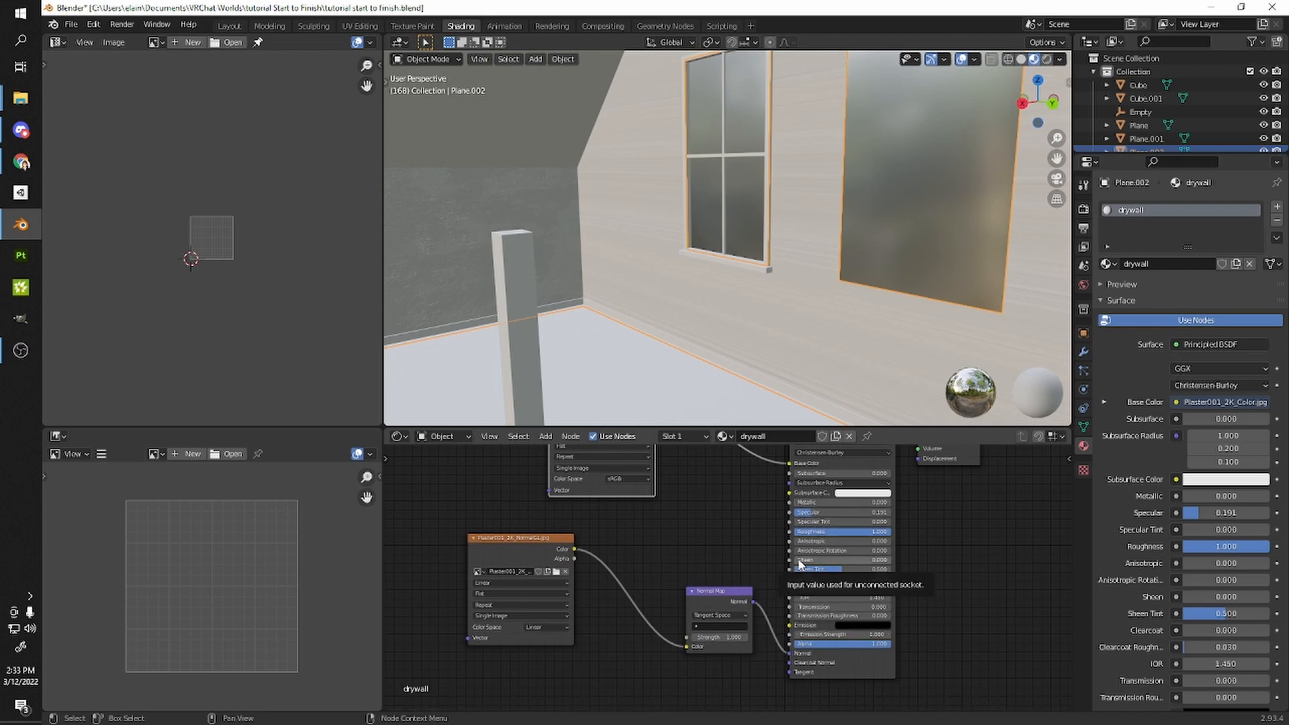
scroll(799, 563, down, 2)
middle_drag(705, 562, 742, 599)
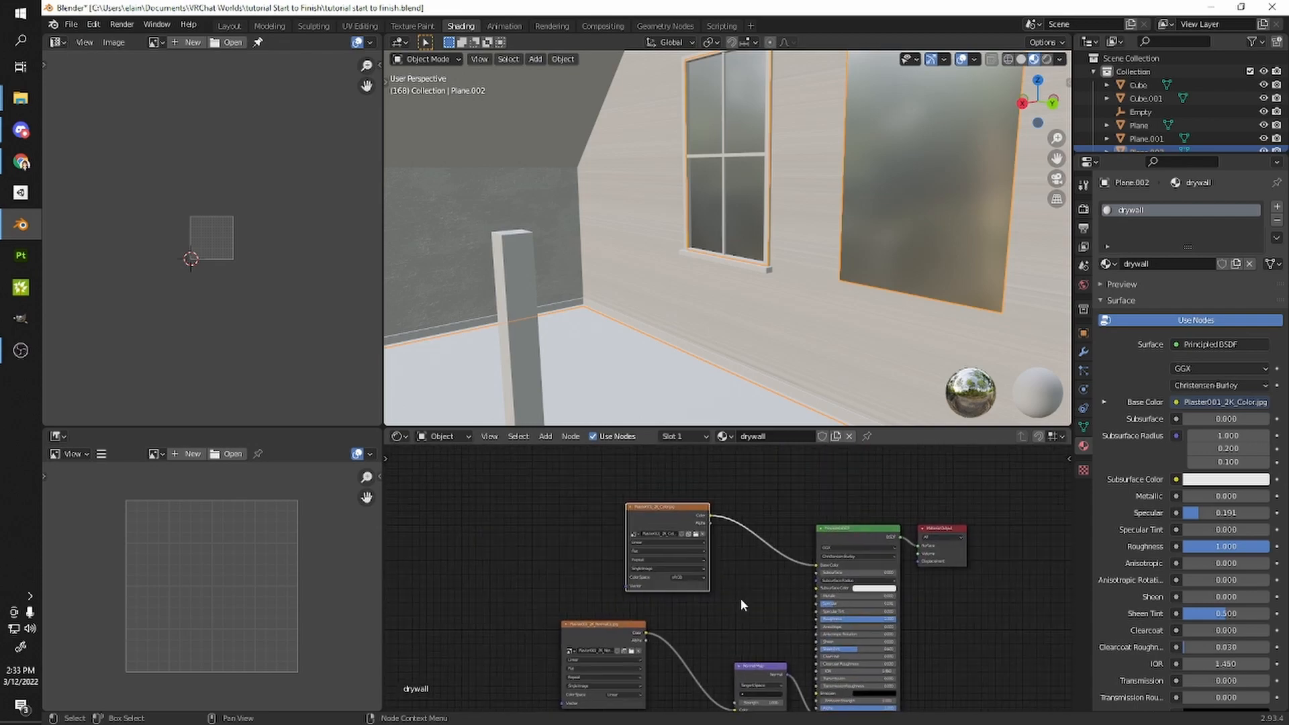
- Select the room's floor plane and give it a new material named carpet
middle_drag(661, 342, 866, 313)
click(872, 308)
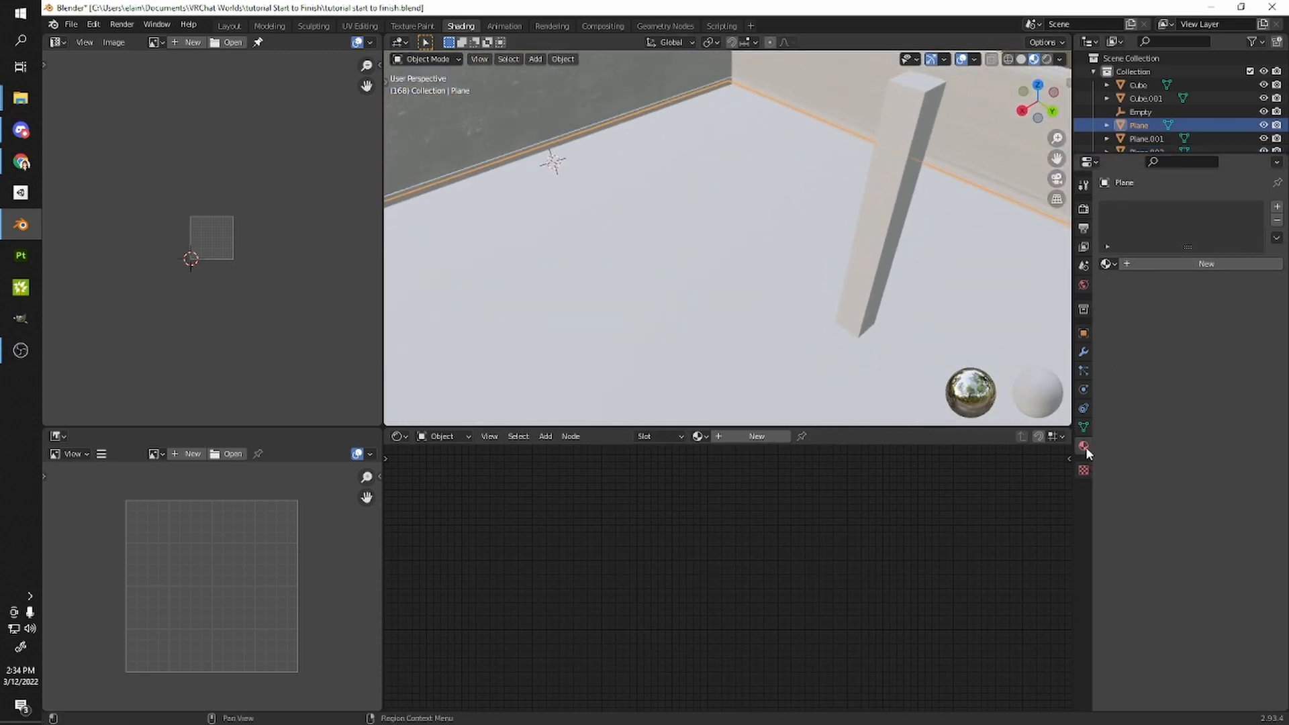
click(1214, 262)
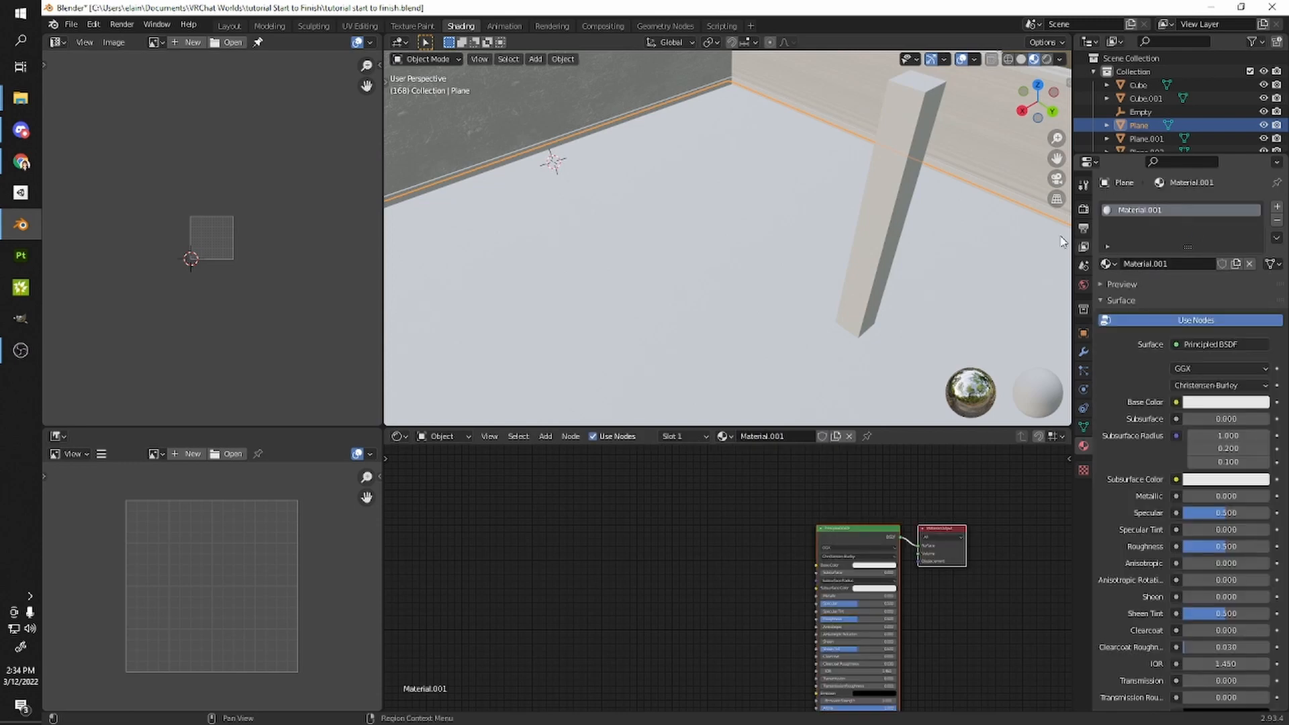
text(carpe)
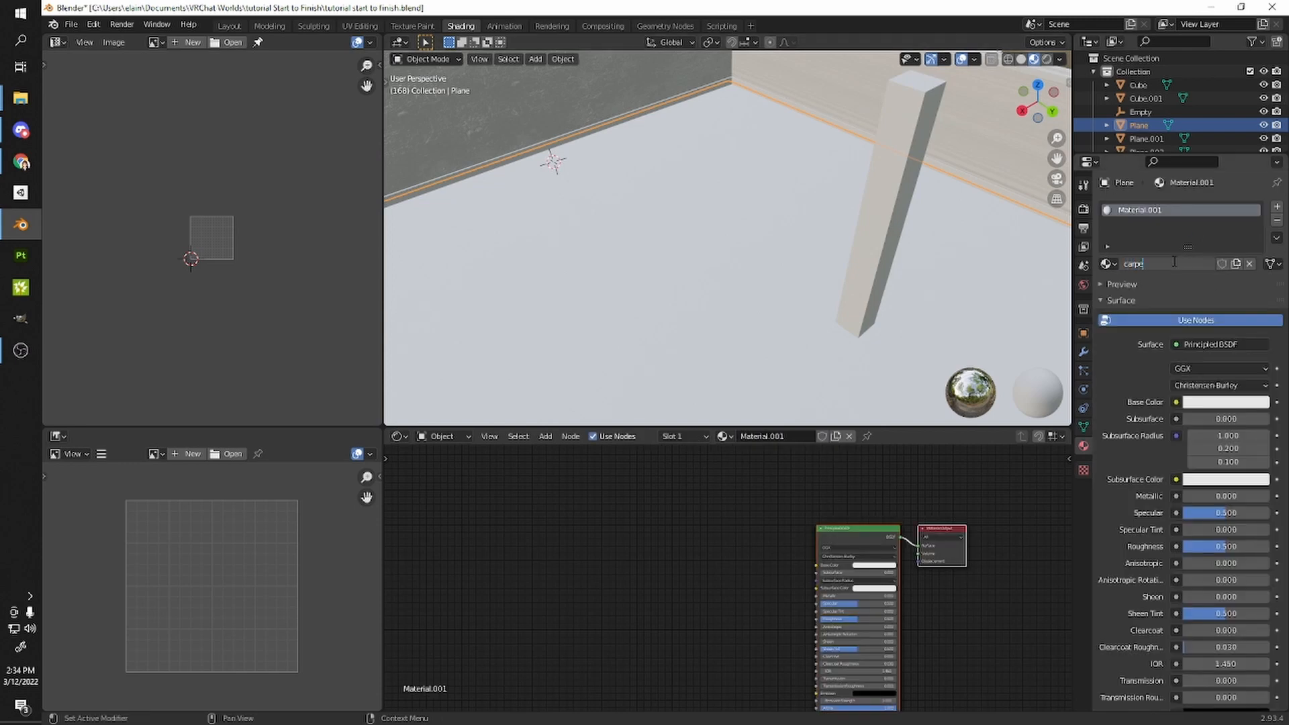
text(t)
key(Return)
- Add an Image Texture node with Carpet002_2K_Color.jpg and link its Color to the Principled BSDF's Base Color in the carpet material
middle_drag(674, 583, 619, 523)
key(shift+a)
mouse_move(604, 522)
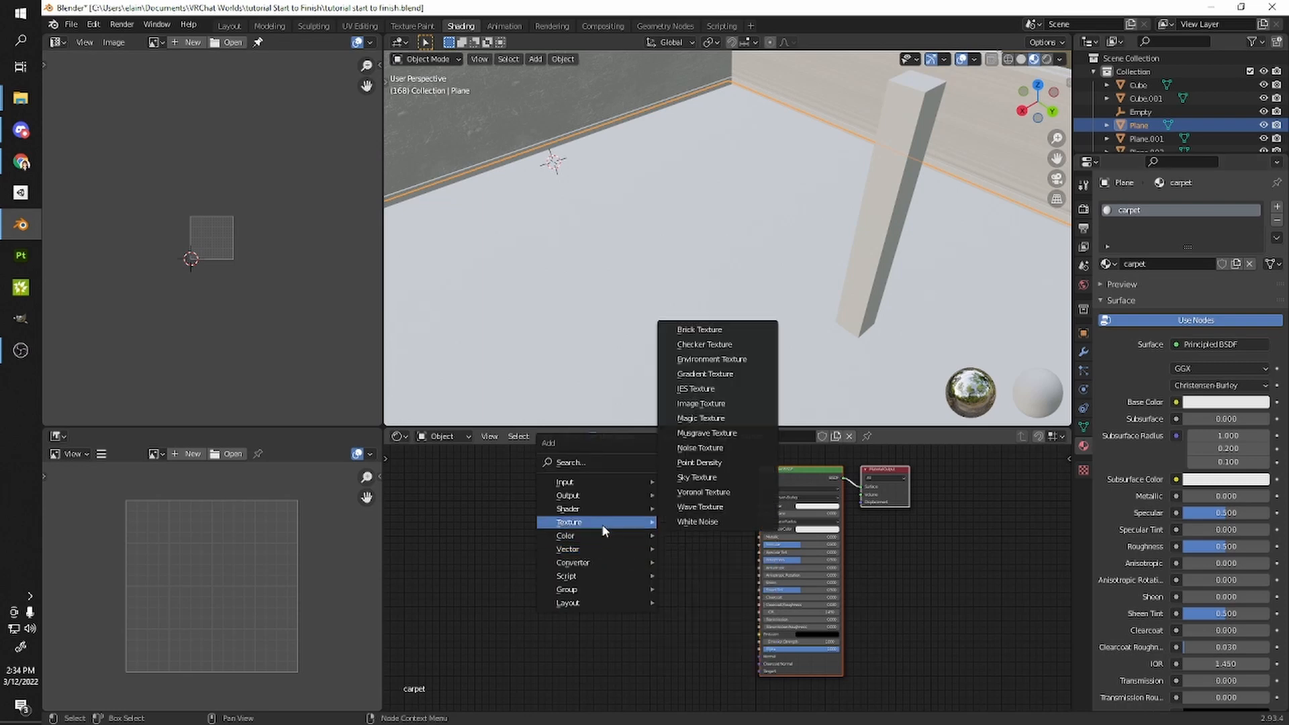
click(701, 403)
click(630, 500)
drag(671, 490, 763, 506)
click(645, 507)
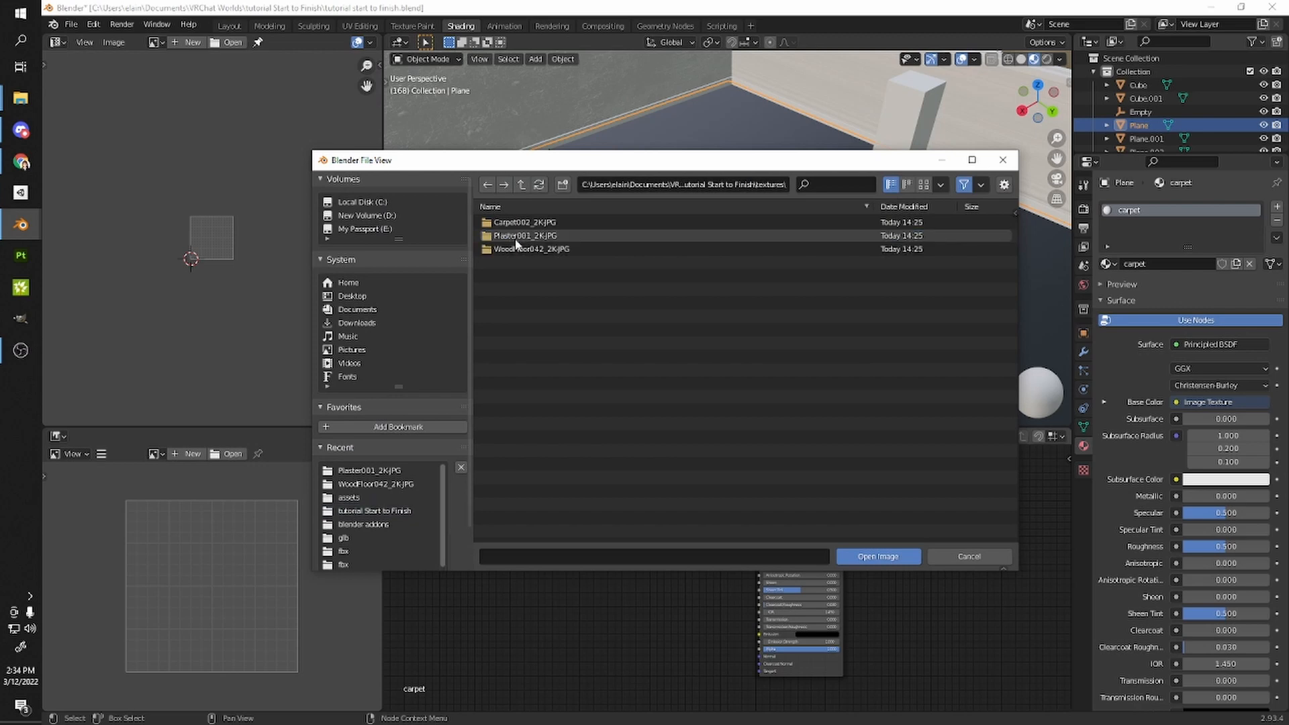
double_click(523, 222)
double_click(533, 235)
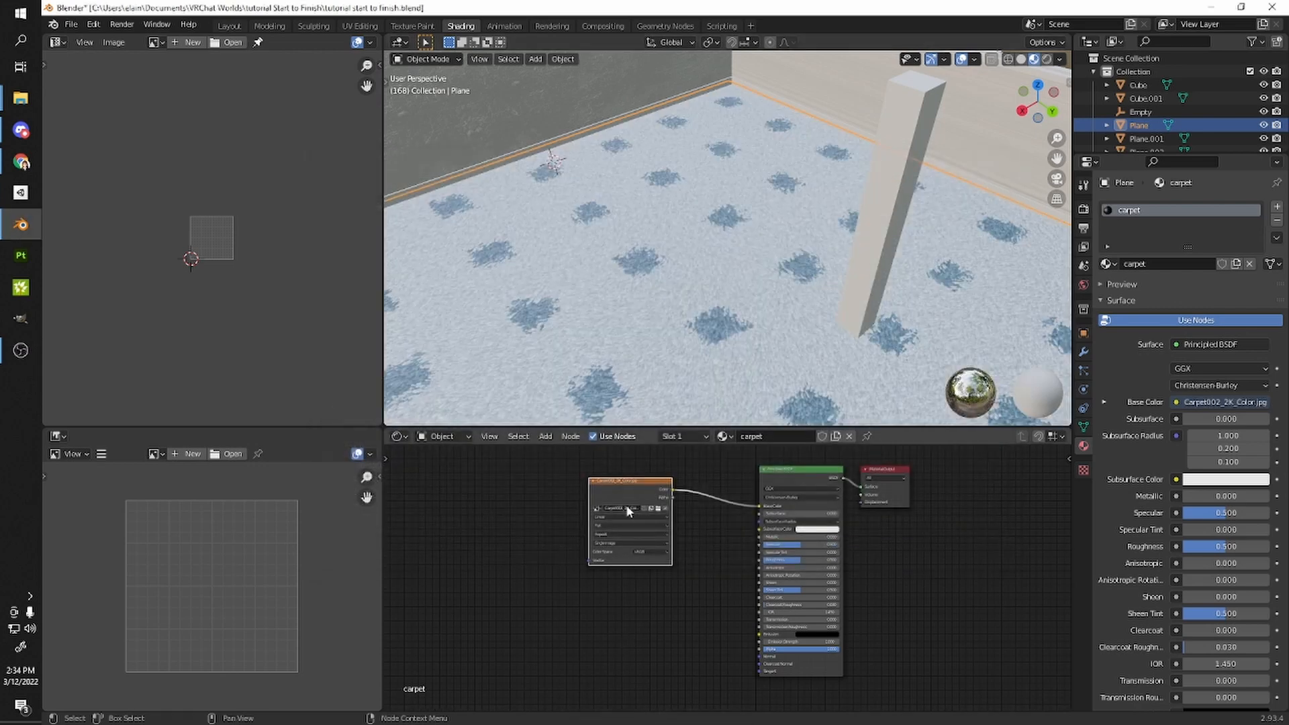
- Set the carpet's Roughness to 1.000 and duplicate its texture node, loading the Carpet002 NormalGL image into the copy
drag(799, 564, 832, 563)
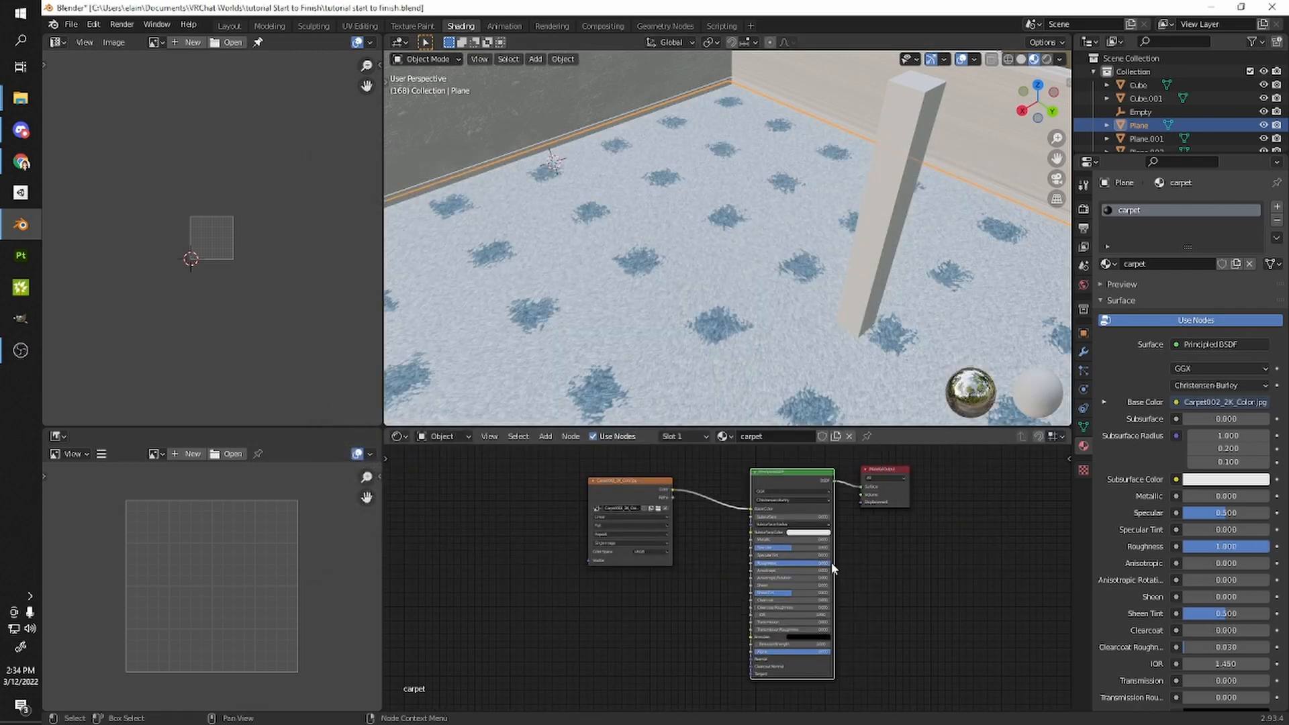
drag(610, 492, 668, 468)
key(shift+d)
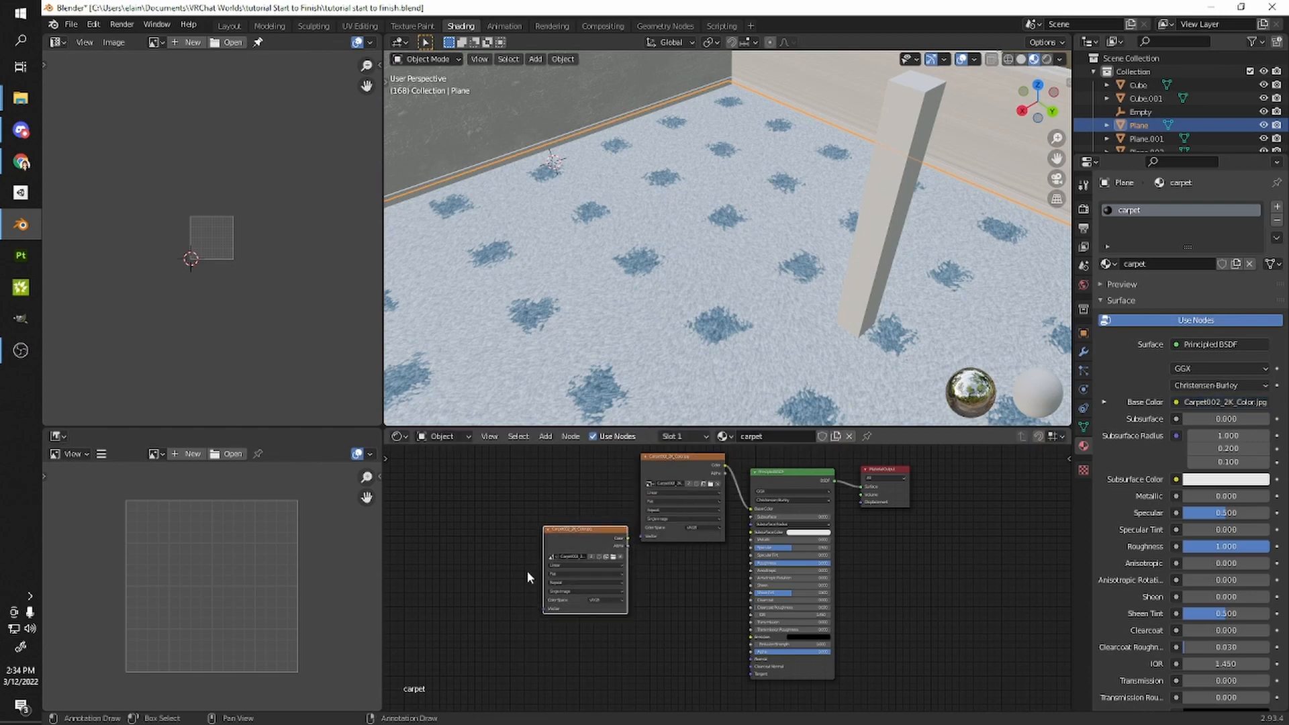
click(615, 558)
double_click(574, 281)
- Add a Normal Map node and route the carpet normal texture's Color through it into the Principled BSDF's Normal input
key(shift+a)
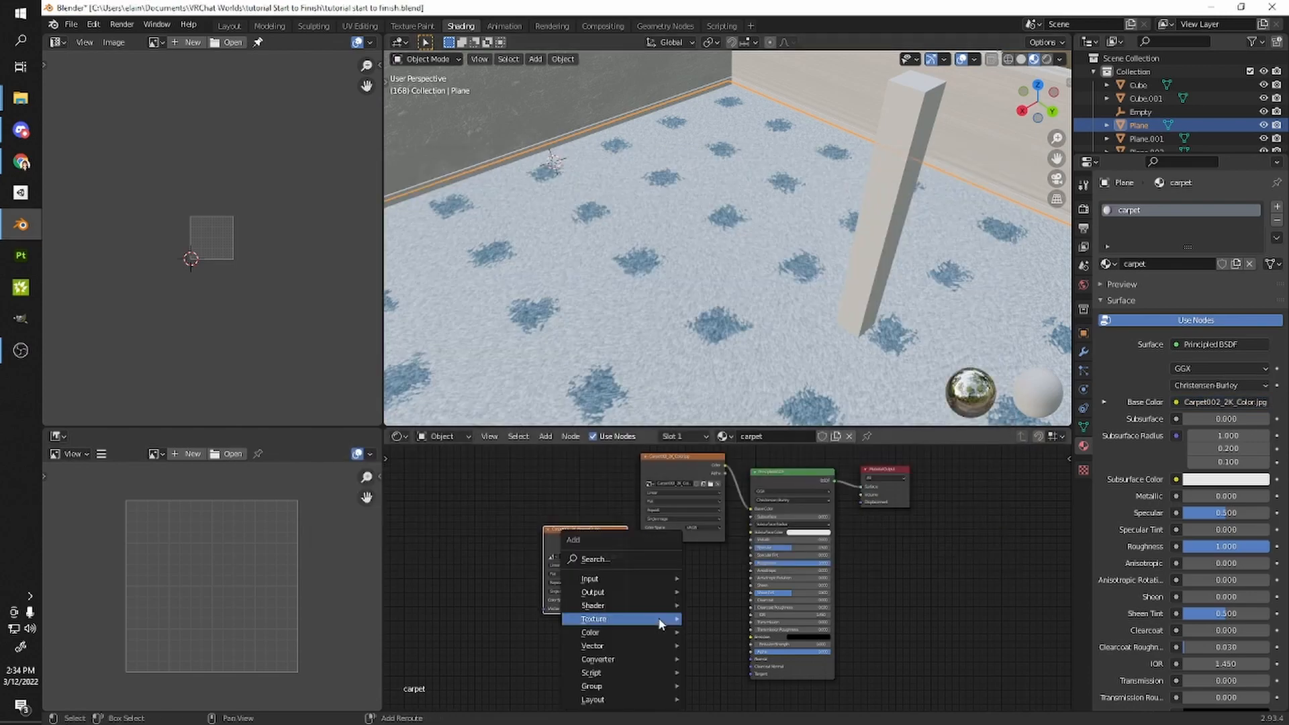
mouse_move(624, 645)
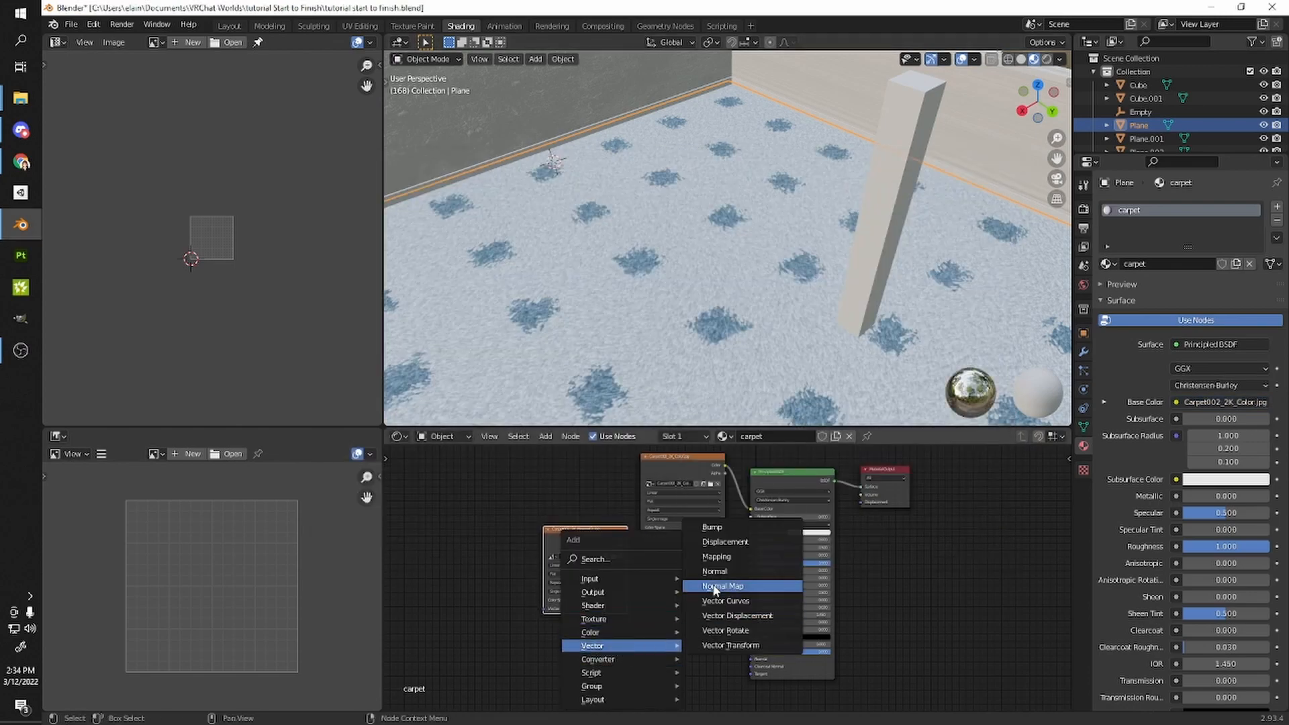
click(713, 592)
click(670, 627)
drag(708, 630, 753, 660)
drag(565, 540, 653, 664)
- Select the baseboard trim along the walls and give it its own material named black
middle_drag(604, 289, 856, 326)
middle_drag(807, 317, 701, 315)
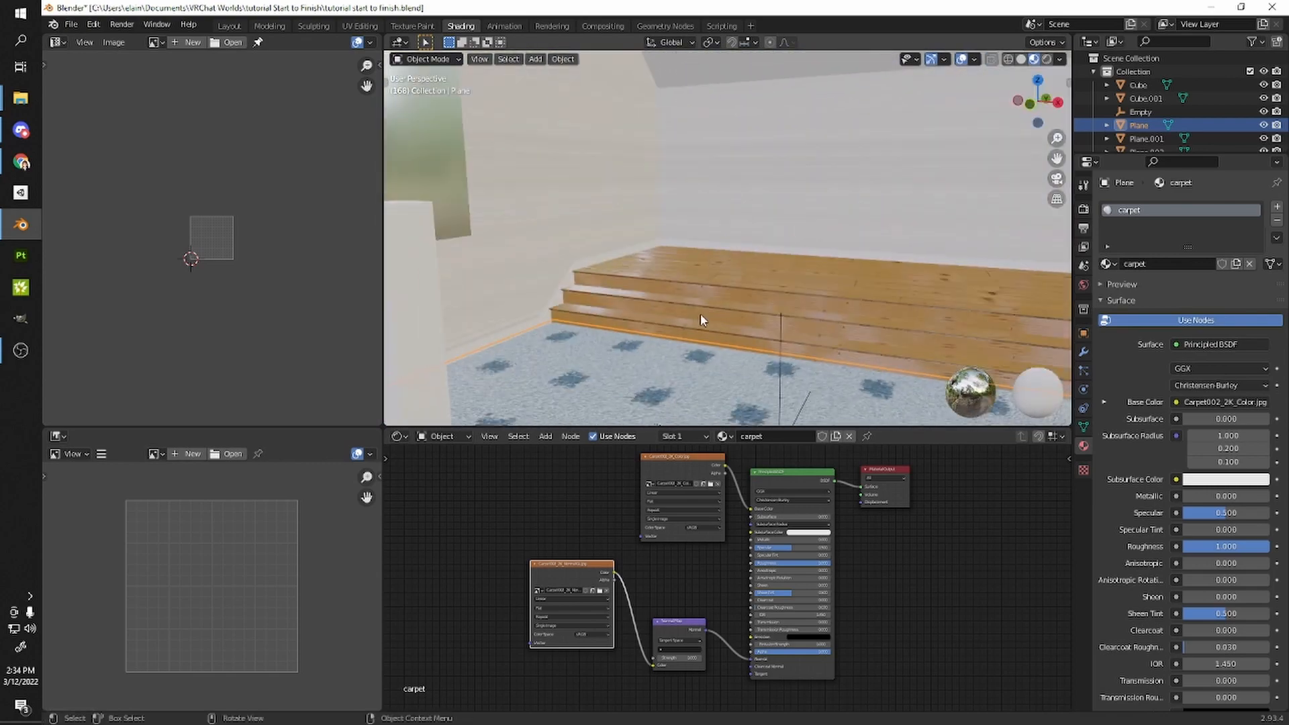
click(642, 252)
middle_drag(641, 254, 595, 329)
click(1235, 263)
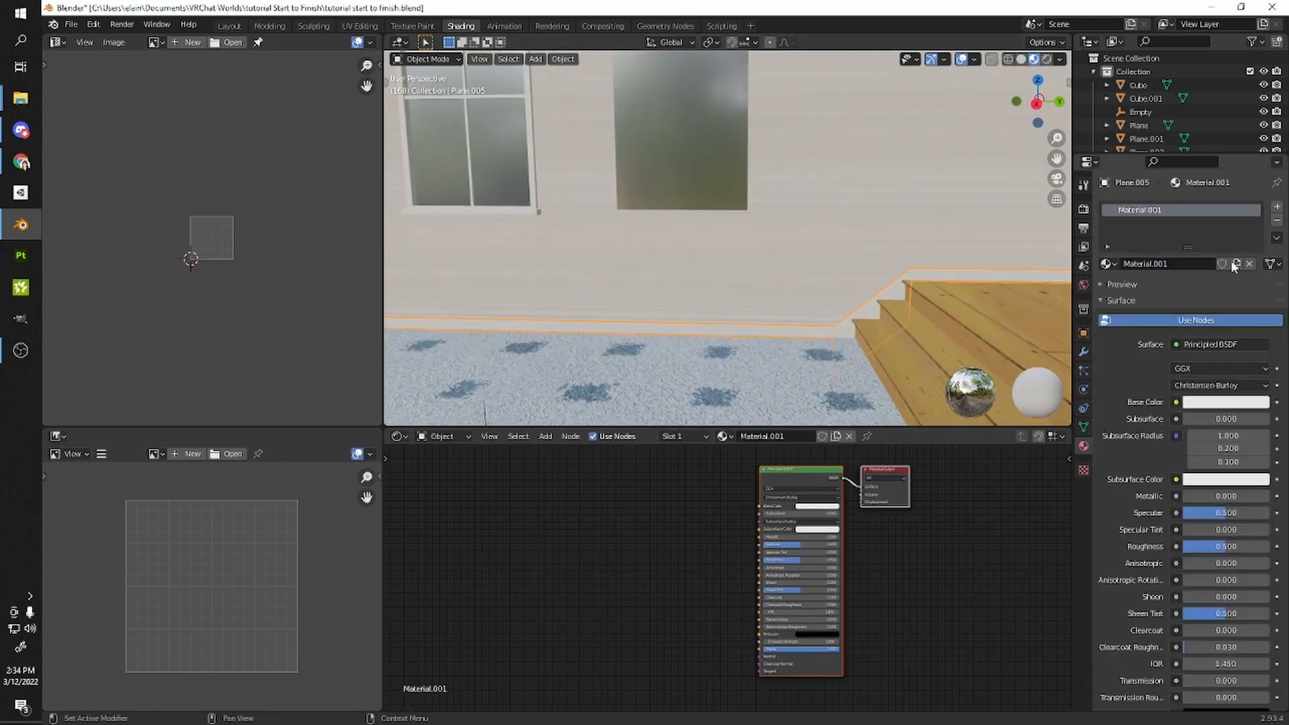
text(black)
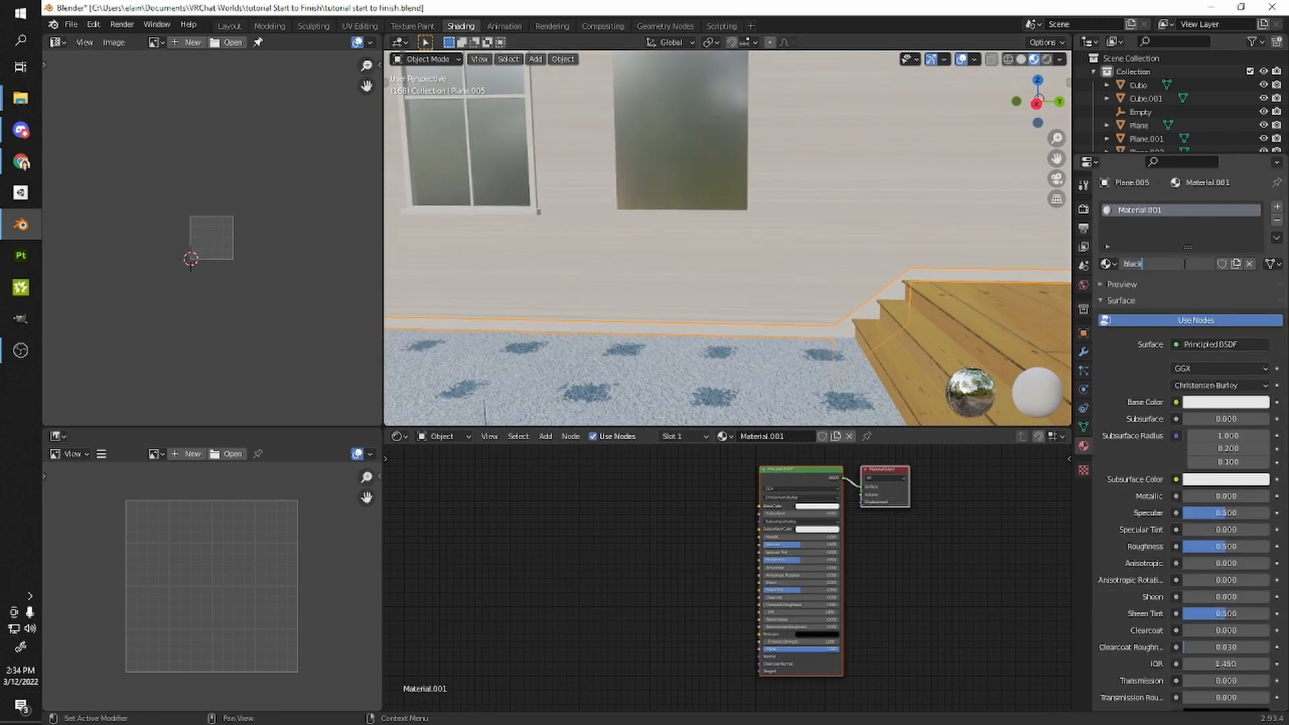
key(Return)
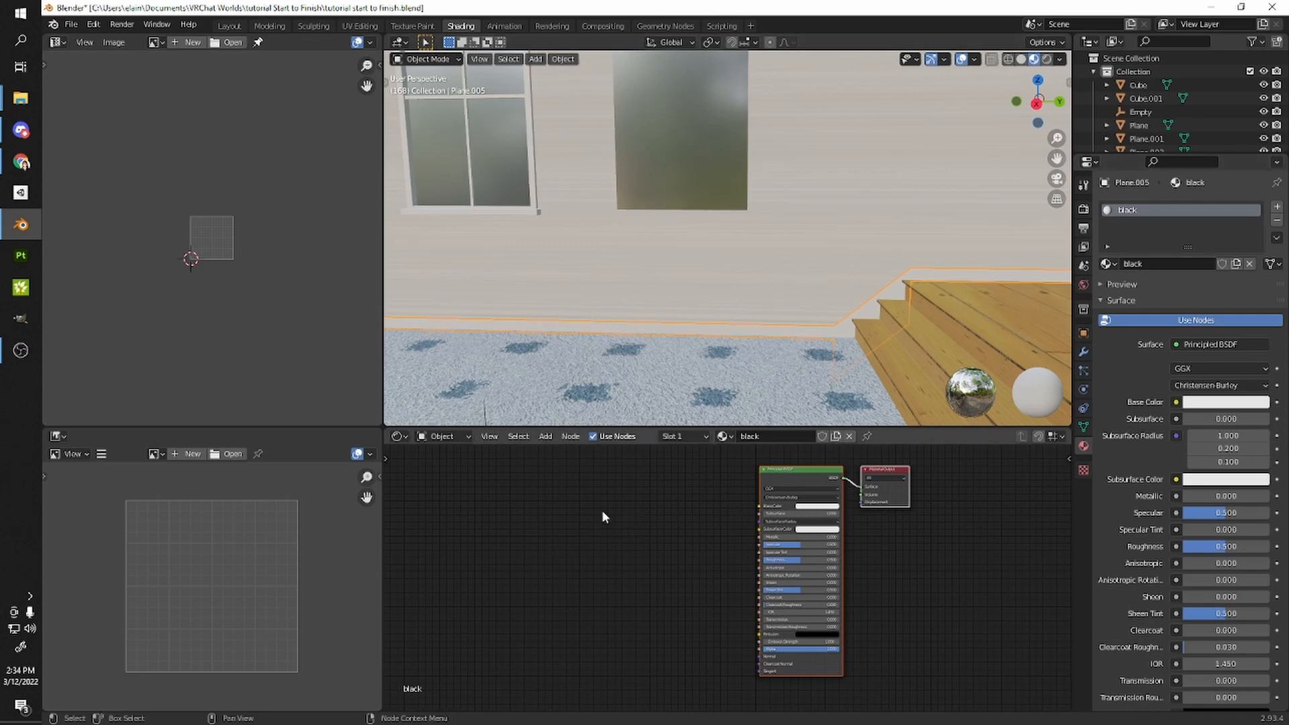
- Darken the black material's Base Color to near black, set Roughness to 1.000 and move its Principled BSDF away from the output node
click(810, 506)
mouse_move(856, 445)
mouse_down()
mouse_move(855, 429)
mouse_move(856, 456)
mouse_up()
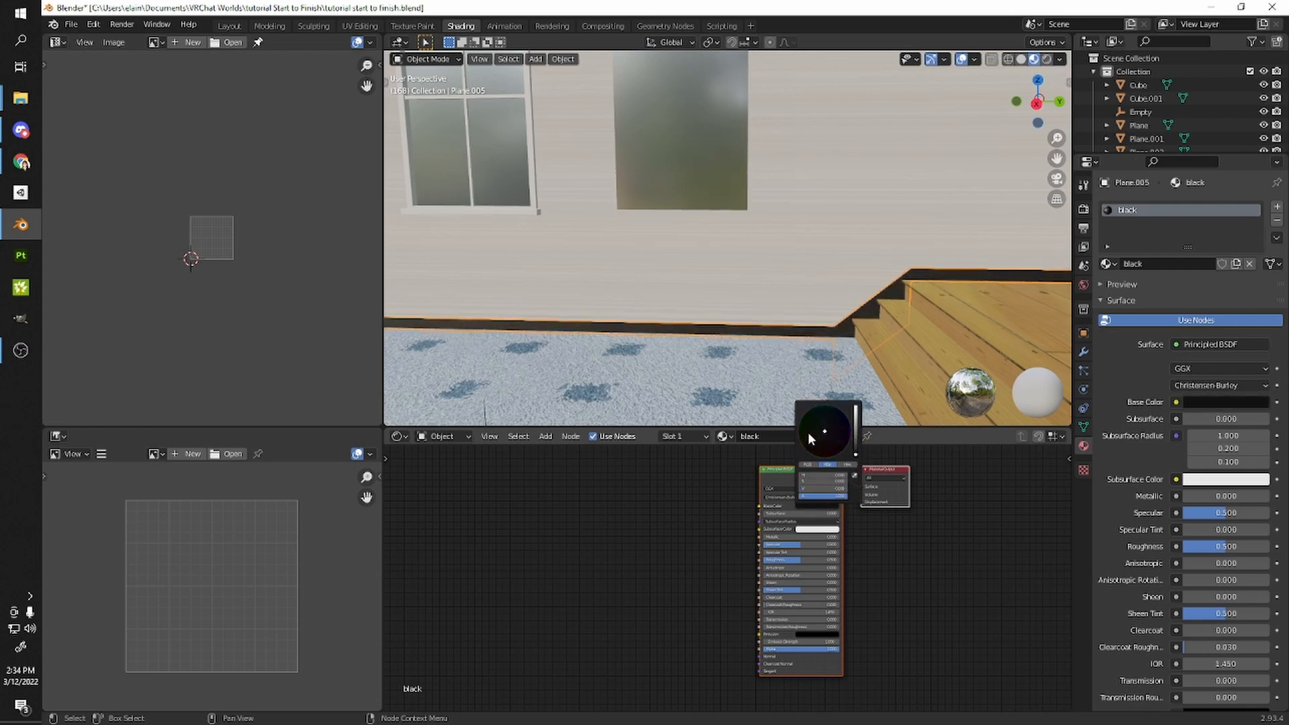
drag(781, 562, 839, 562)
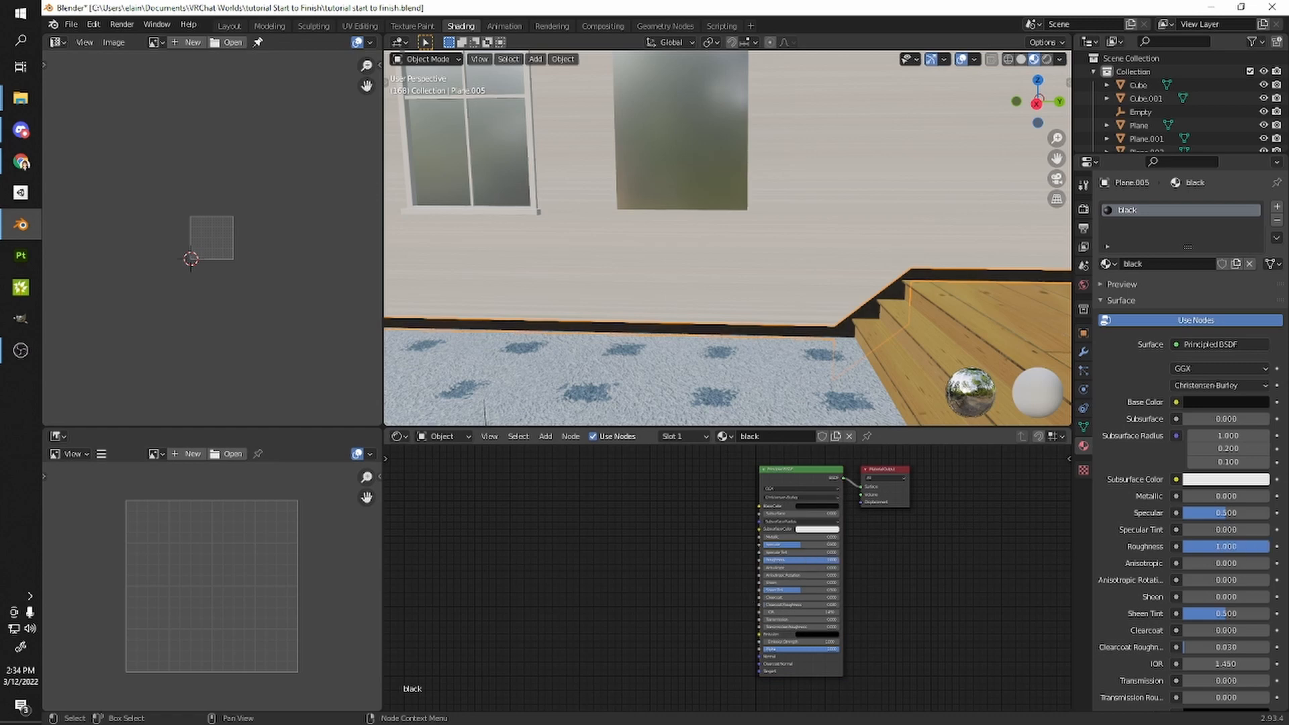
mouse_move(685, 373)
middle_down()
mouse_move(723, 369)
mouse_move(683, 371)
middle_up()
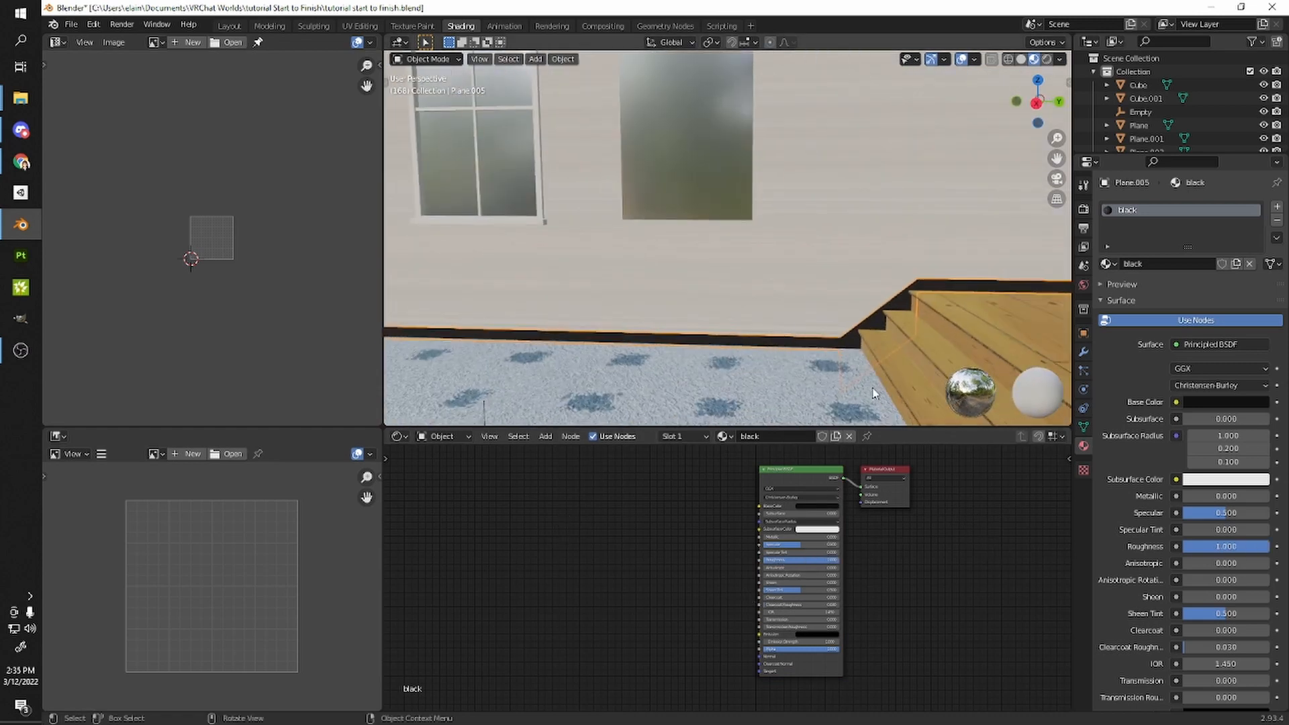
scroll(799, 501, down, 1)
drag(799, 483, 754, 507)
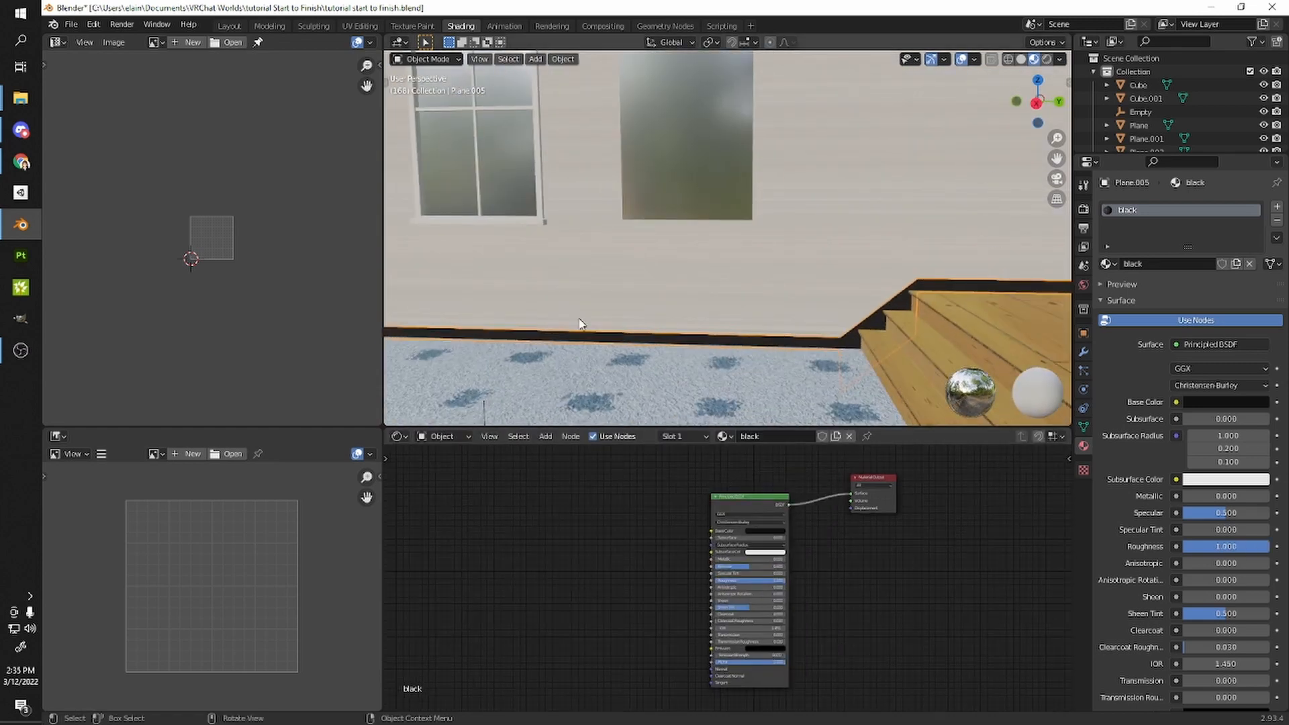
- Assign the existing black material to the window frame
click(527, 218)
middle_drag(528, 219, 625, 270)
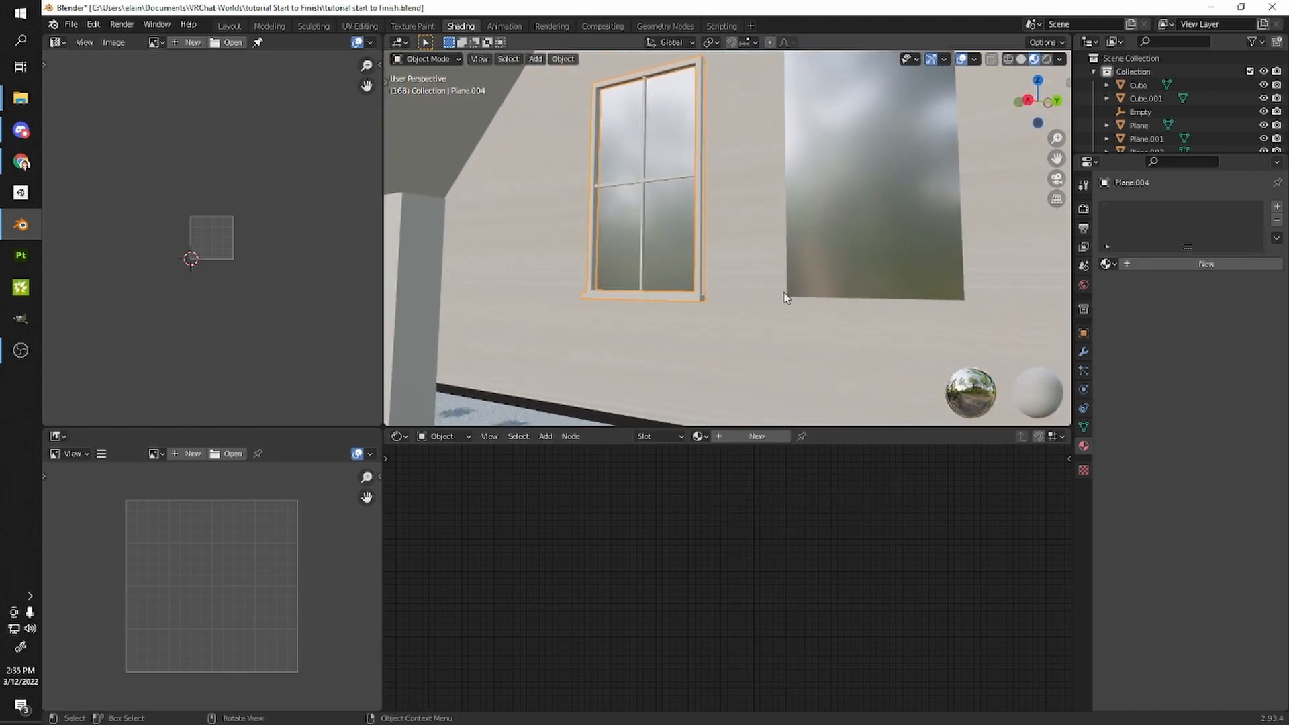
click(1110, 264)
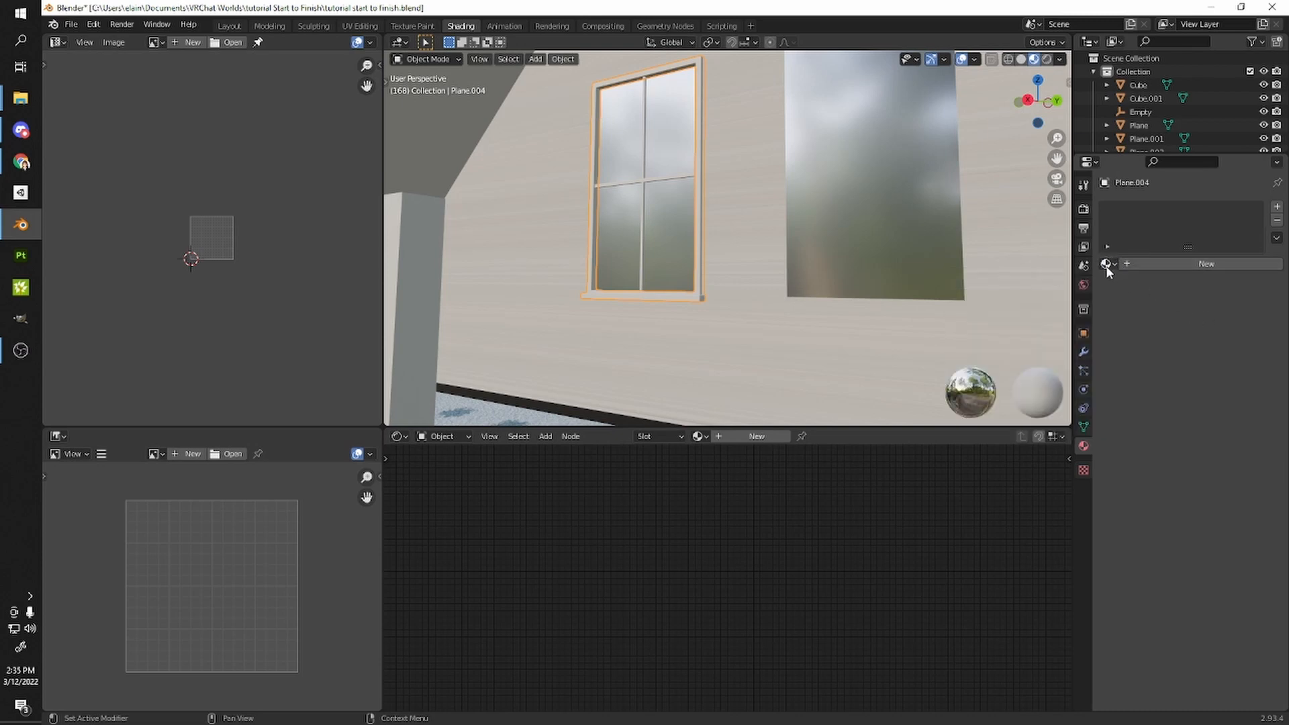
click(1106, 264)
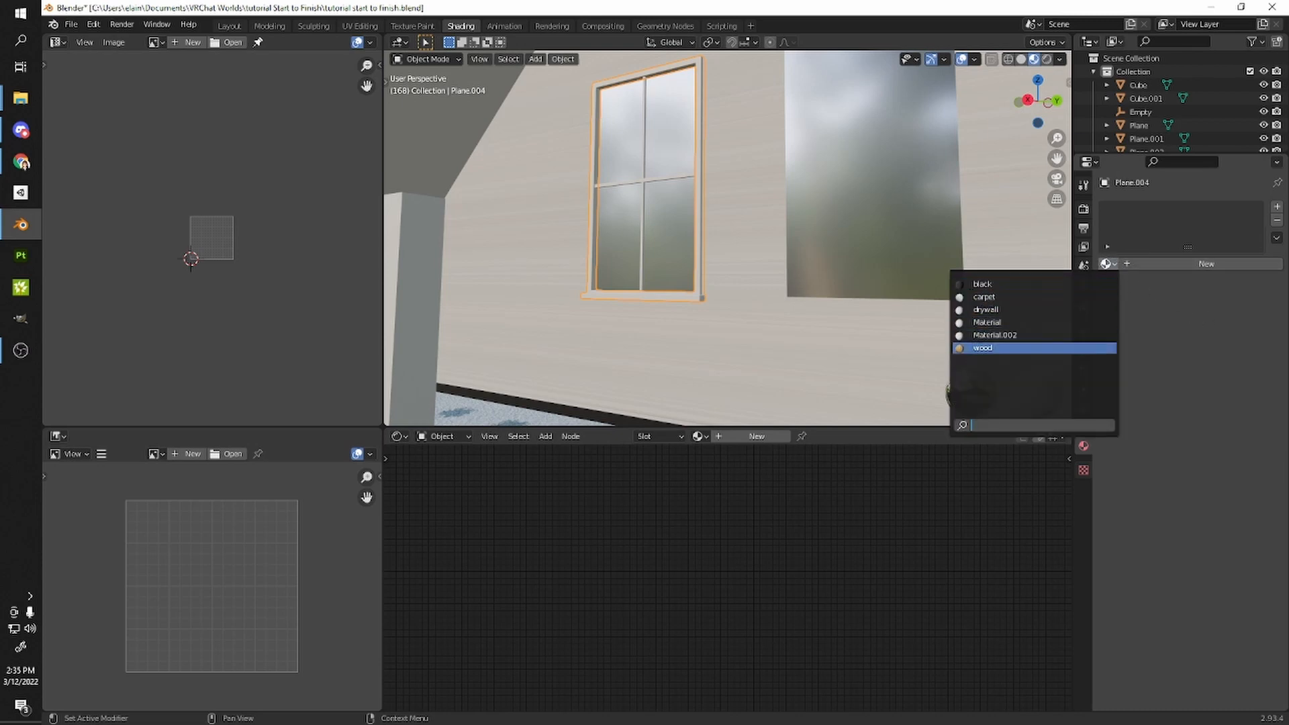
click(980, 284)
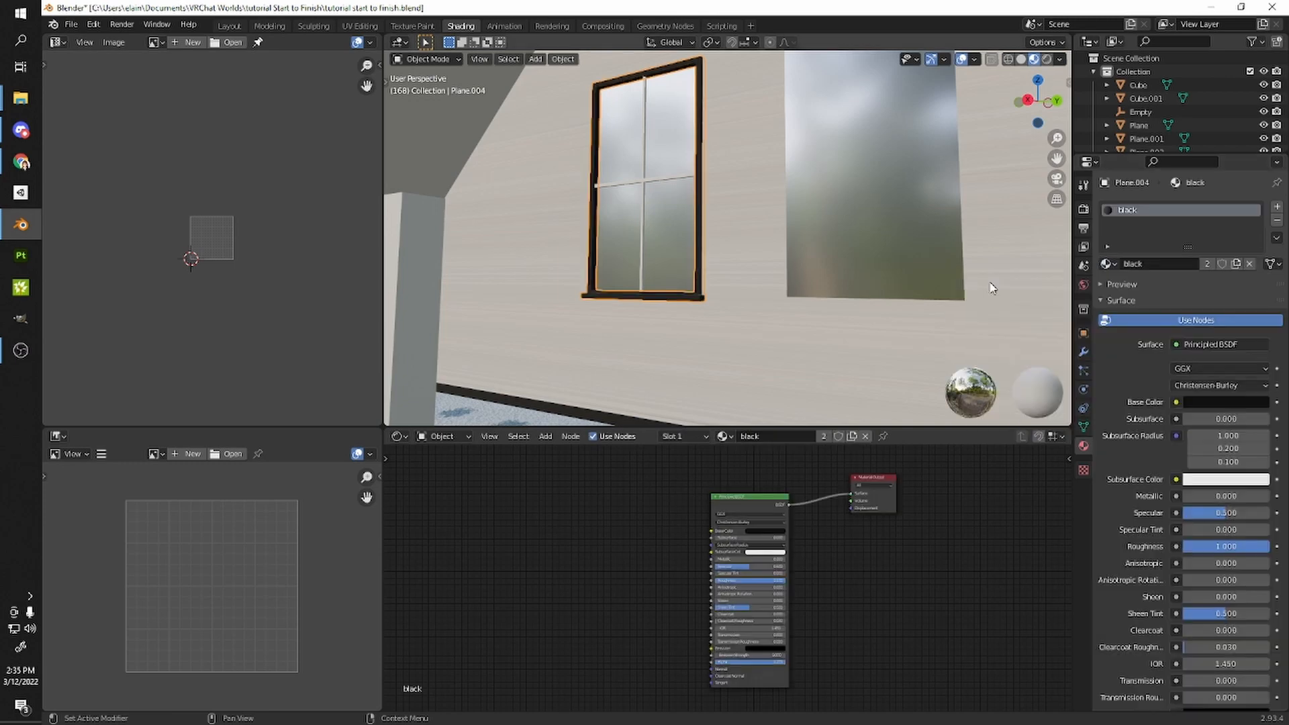
middle_drag(655, 303, 737, 309)
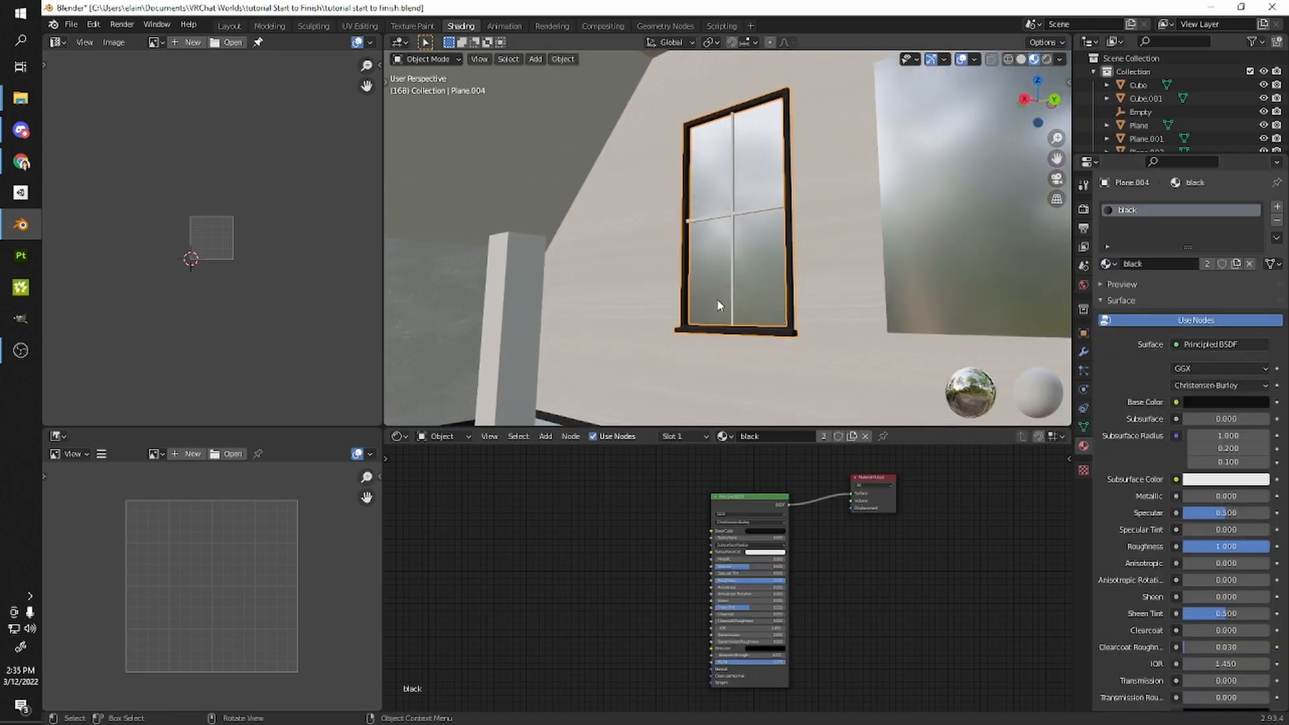
middle_drag(838, 161, 694, 303)
- Switch to the UV Editing workspace, show the 3D view in Material Preview in Object Mode and widen it against the UV editor
click(351, 25)
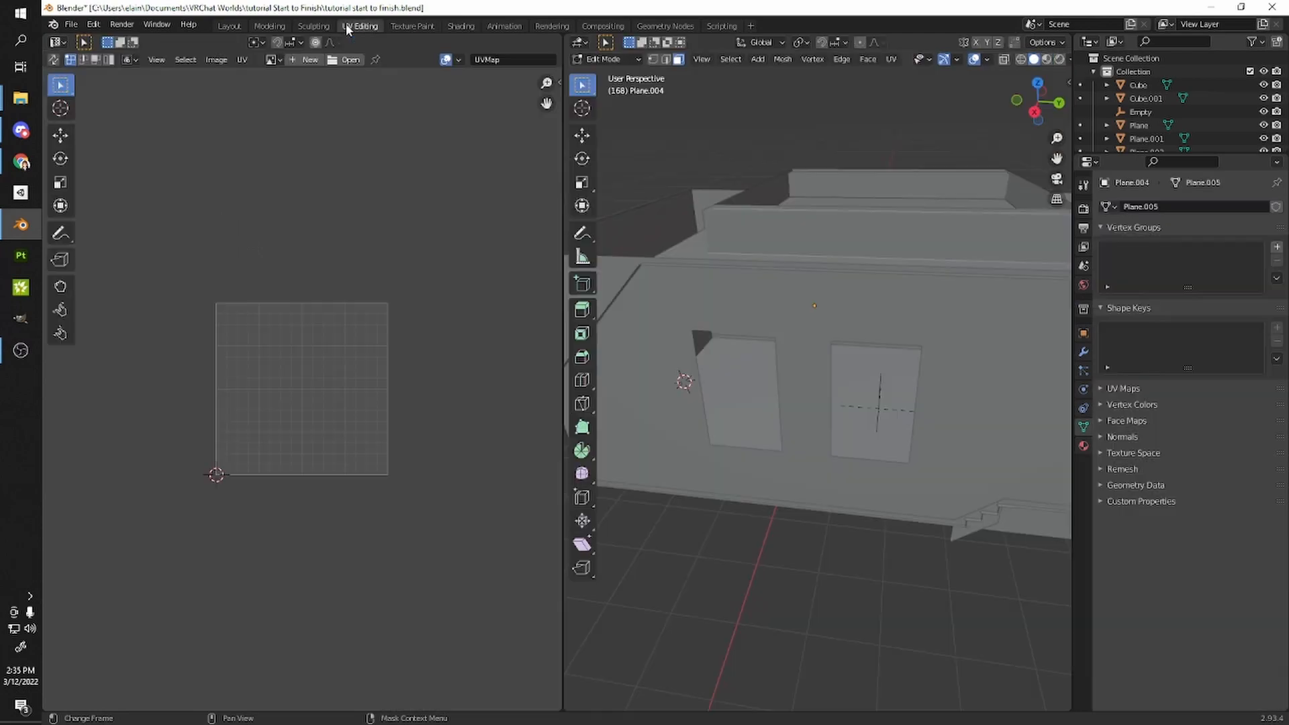
scroll(775, 211, down, 4)
middle_drag(775, 212, 788, 245)
click(1046, 60)
middle_drag(903, 295, 819, 328)
key(Tab)
scroll(831, 322, up, 2)
scroll(819, 328, up, 6)
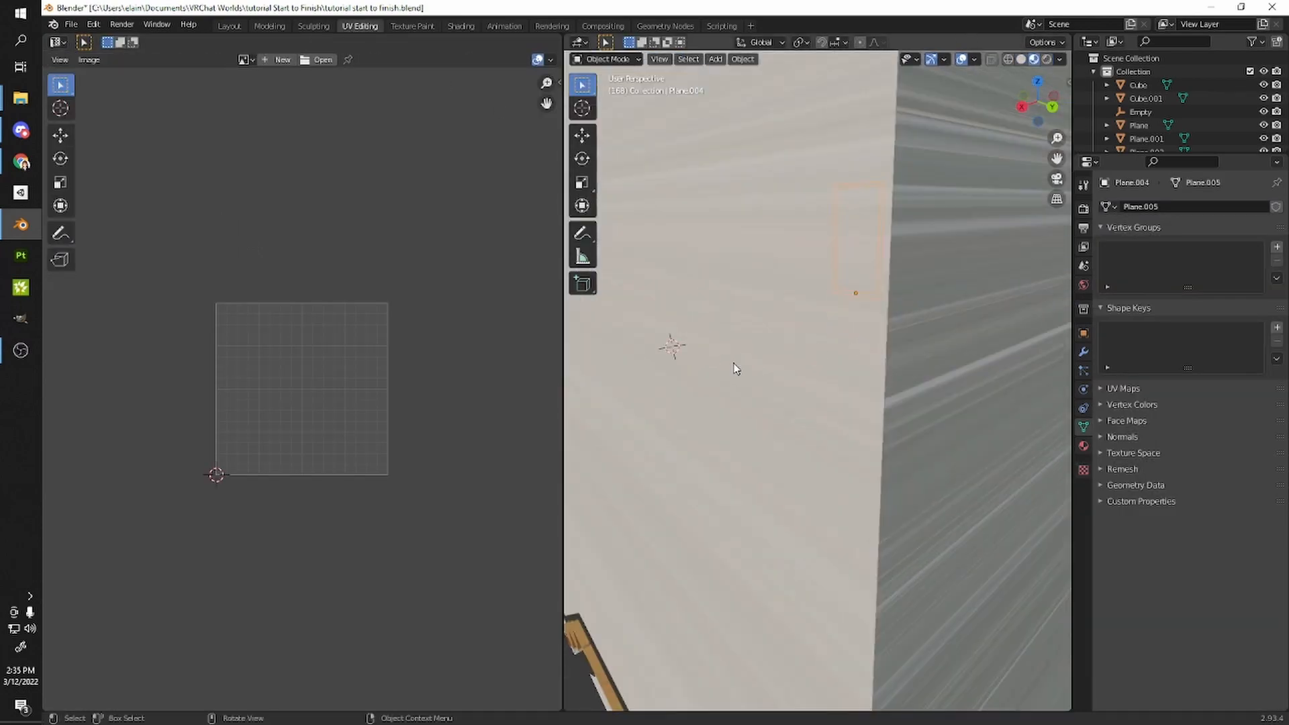
shift+middle_drag(919, 360, 960, 377)
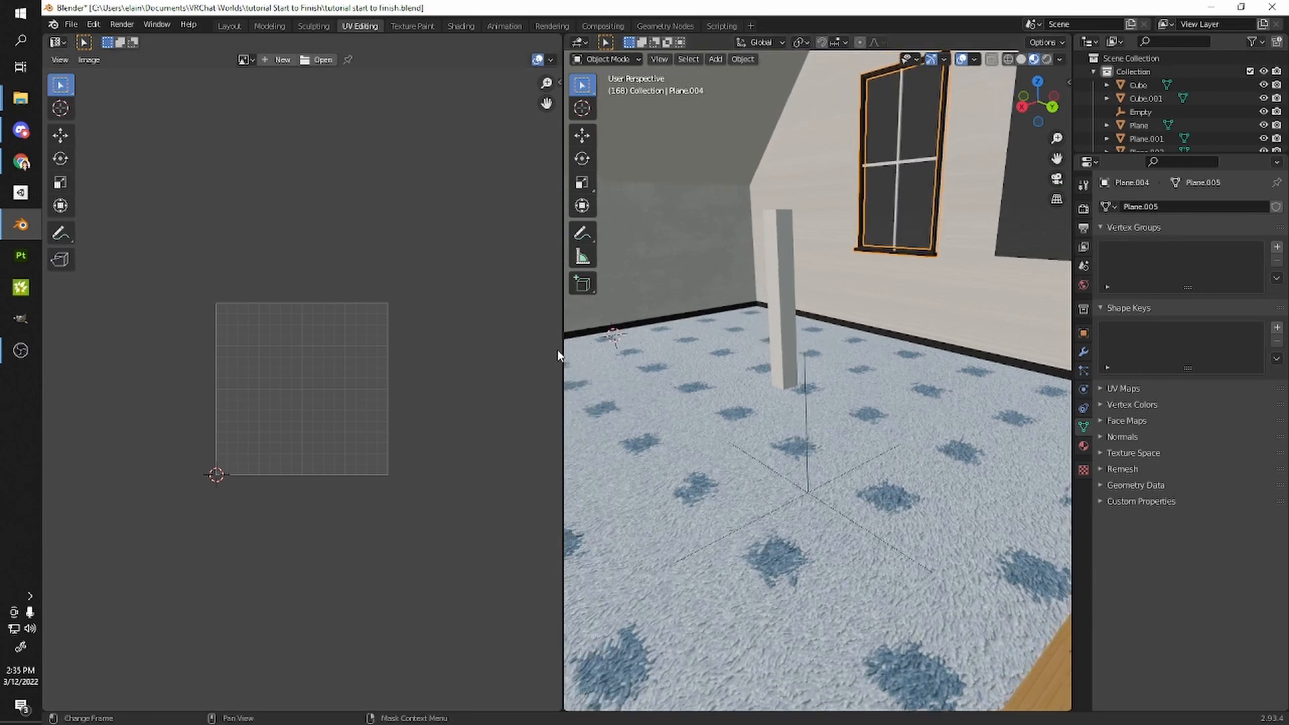
drag(564, 345, 468, 343)
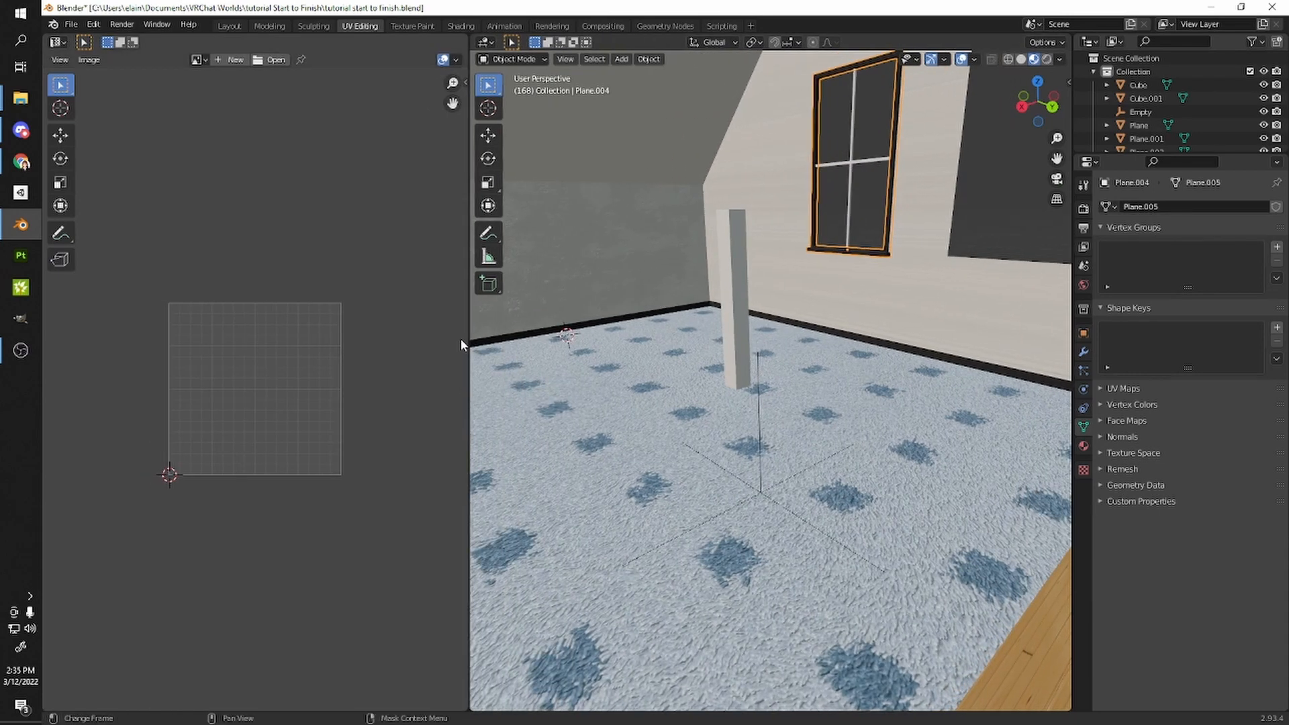
- Select the room's plaster walls and isolate them in local view
middle_drag(461, 339, 768, 422)
click(768, 421)
scroll(805, 416, down, 5)
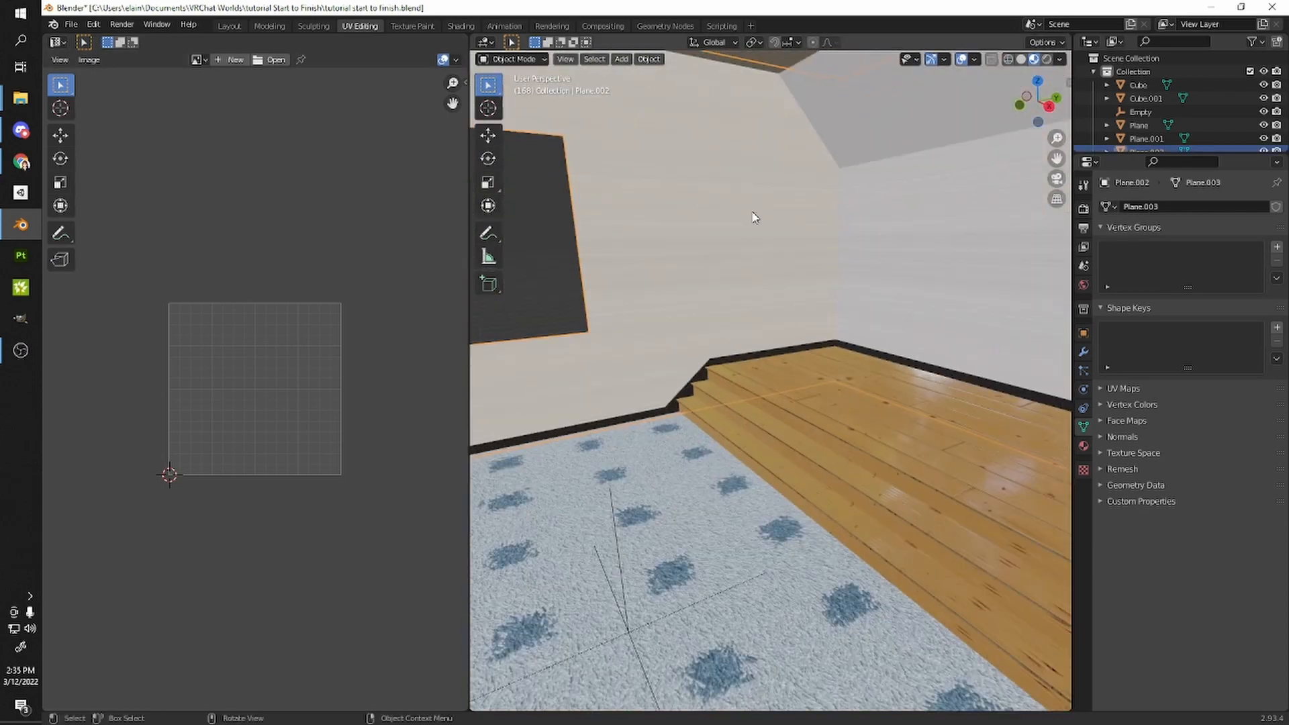
scroll(753, 217, down, 8)
key(Tab)
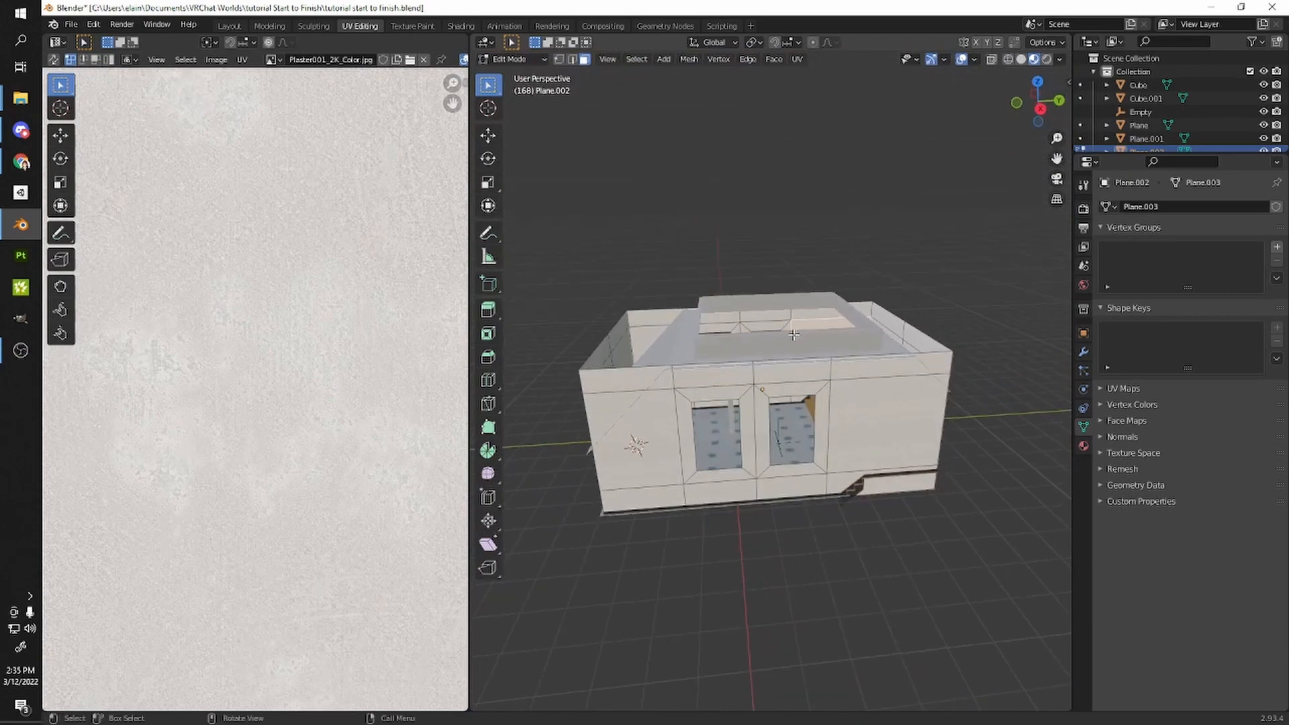
scroll(793, 330, up, 3)
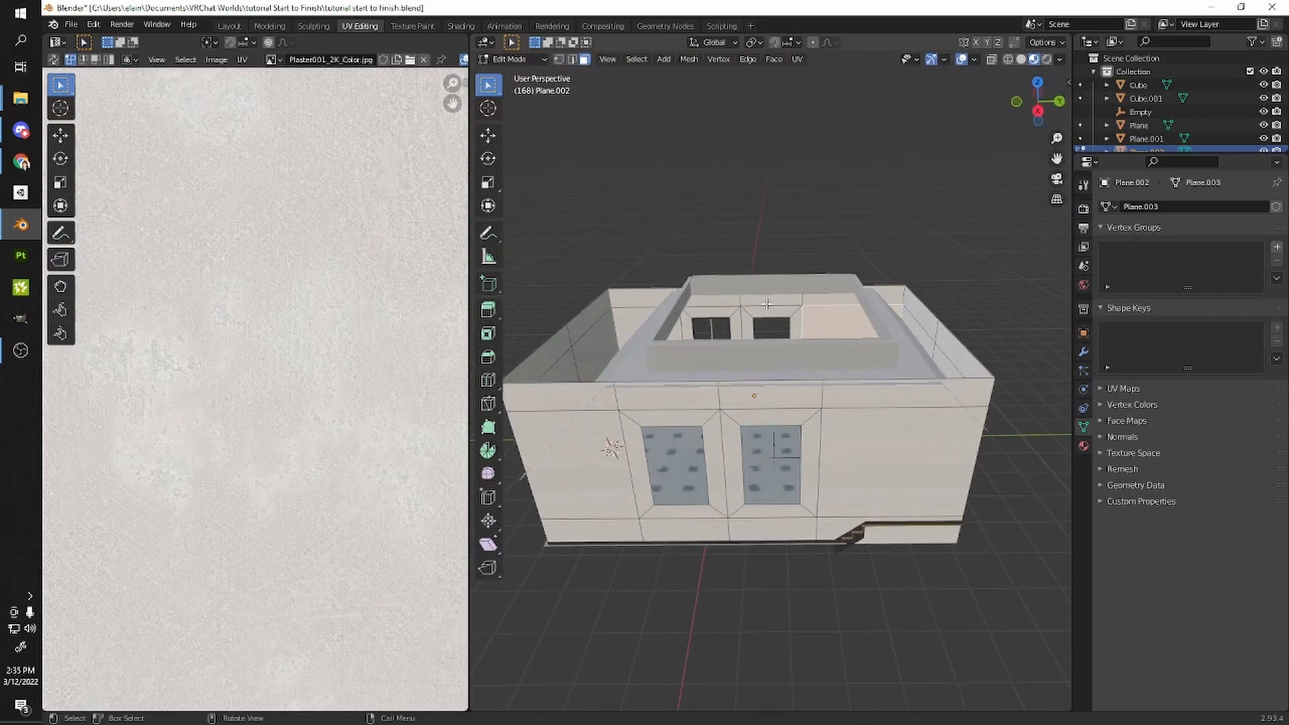
middle_drag(826, 215, 790, 226)
key(Tab)
scroll(790, 226, up, 2)
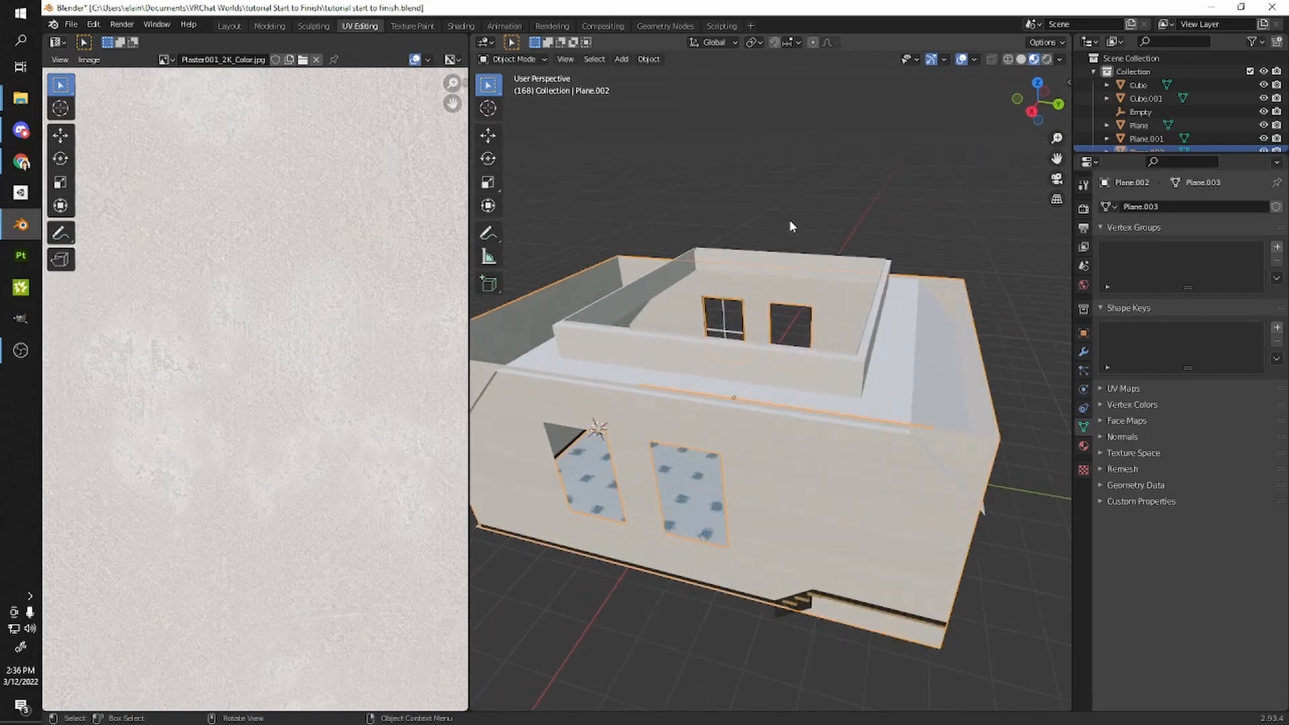
key(KP_Divide)
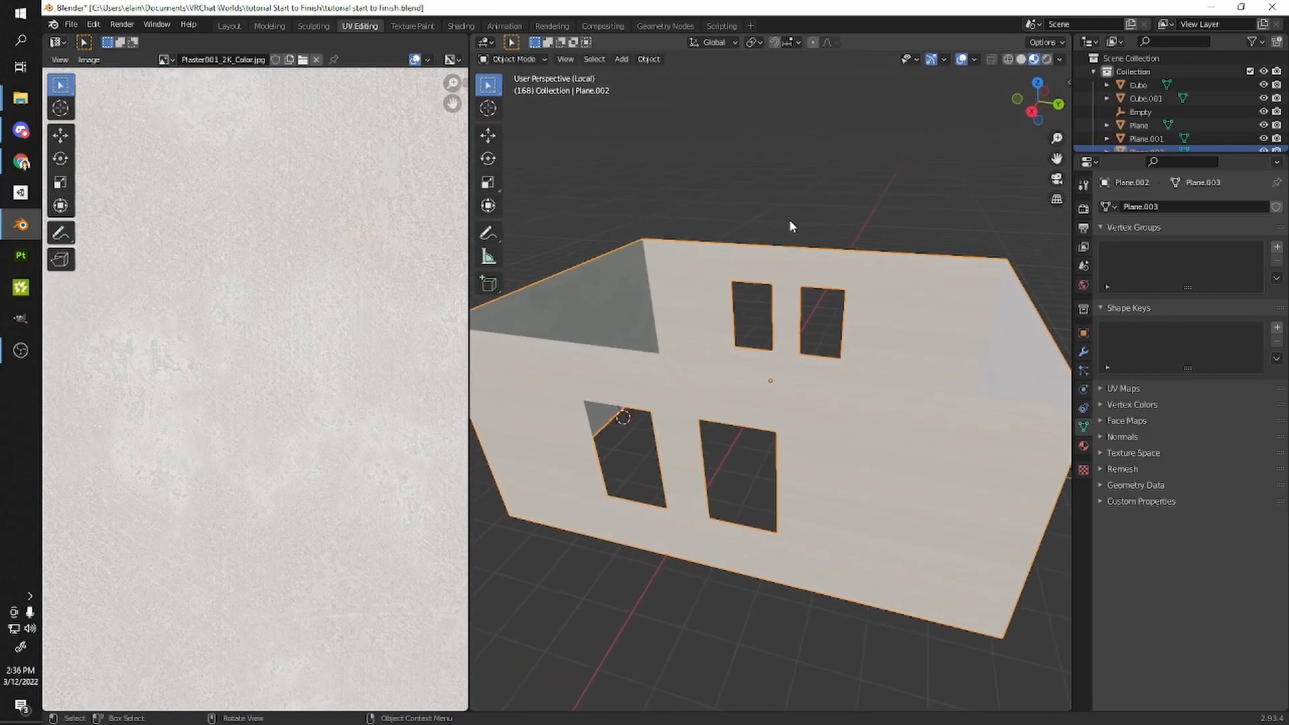
- Examine the isolated walls' faces and UVs against the full plaster texture in Edit Mode
right_click(588, 138)
scroll(317, 268, down, 5)
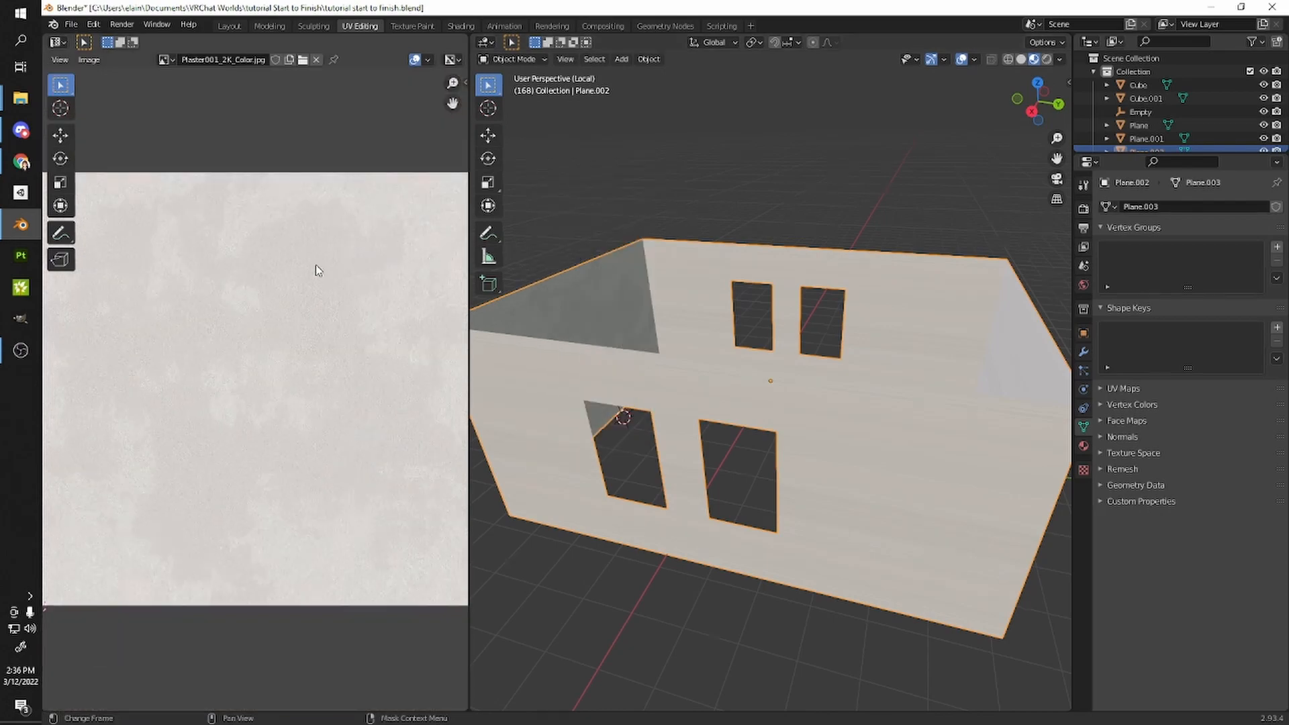
middle_drag(843, 317, 792, 276)
key(Tab)
scroll(848, 380, down, 3)
middle_drag(849, 380, 800, 343)
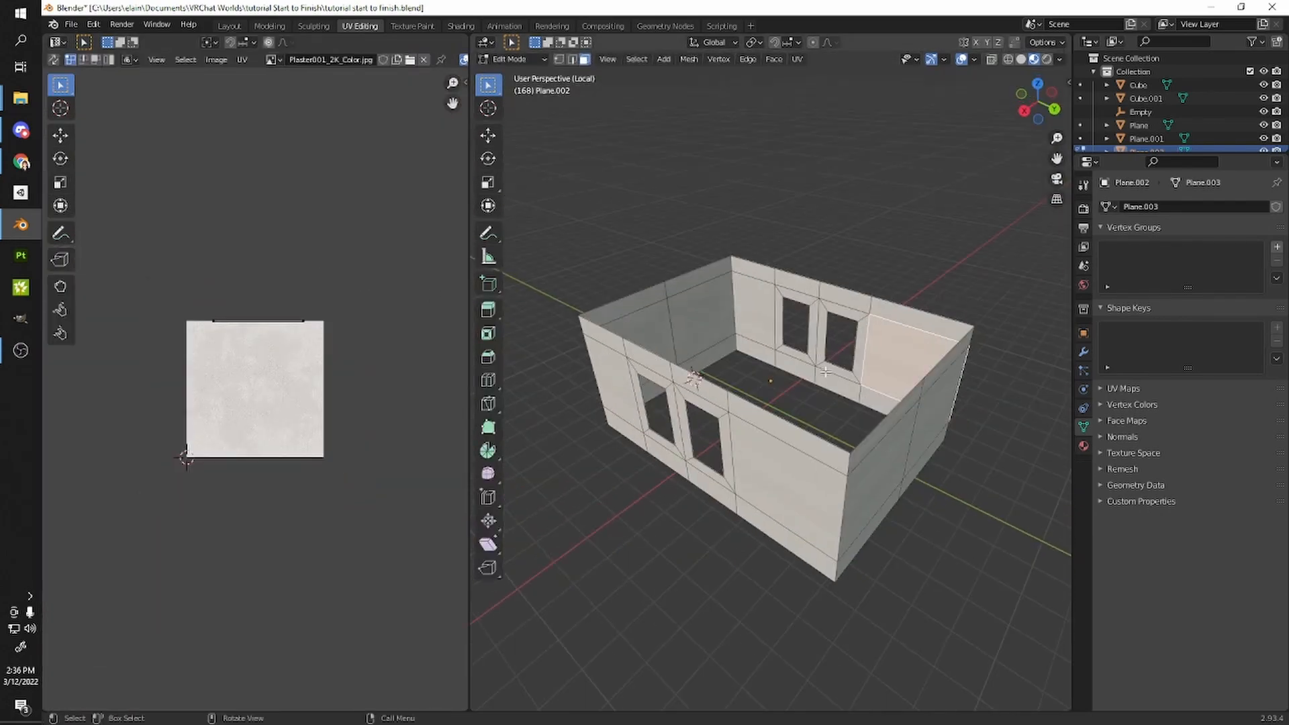
scroll(799, 343, up, 2)
key(Tab)
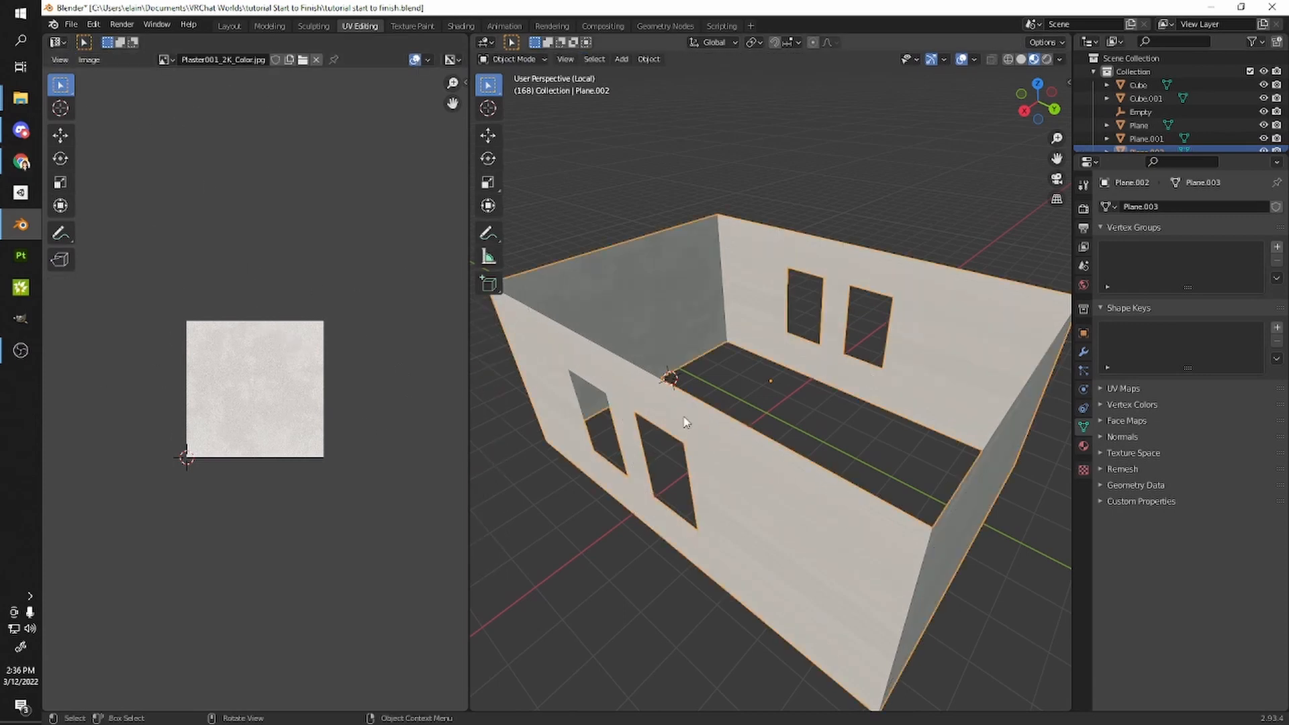
- Check the plaster on the walls within the full room, and isolate the walls in local view again
middle_drag(723, 306, 940, 399)
key(KP_Divide)
scroll(743, 329, up, 3)
scroll(743, 333, up, 3)
middle_drag(773, 440, 856, 442)
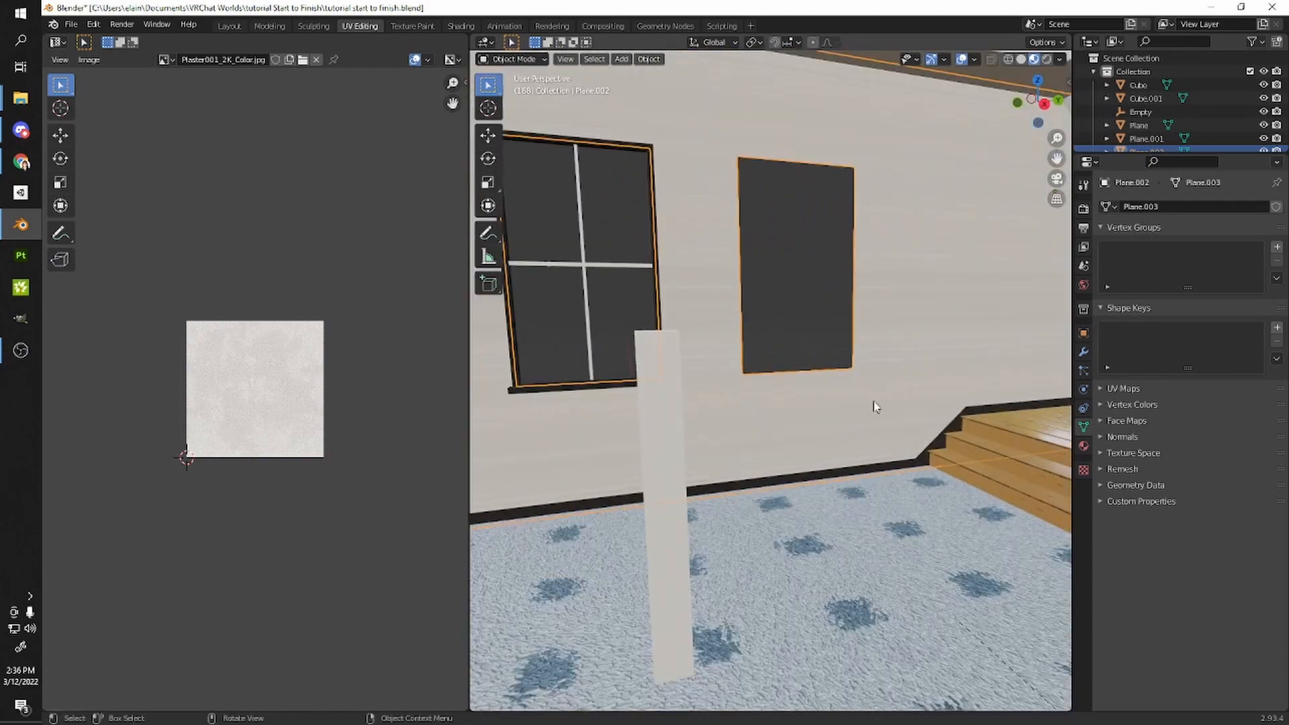
key(KP_Divide)
middle_drag(851, 390, 762, 523)
middle_drag(769, 416, 806, 351)
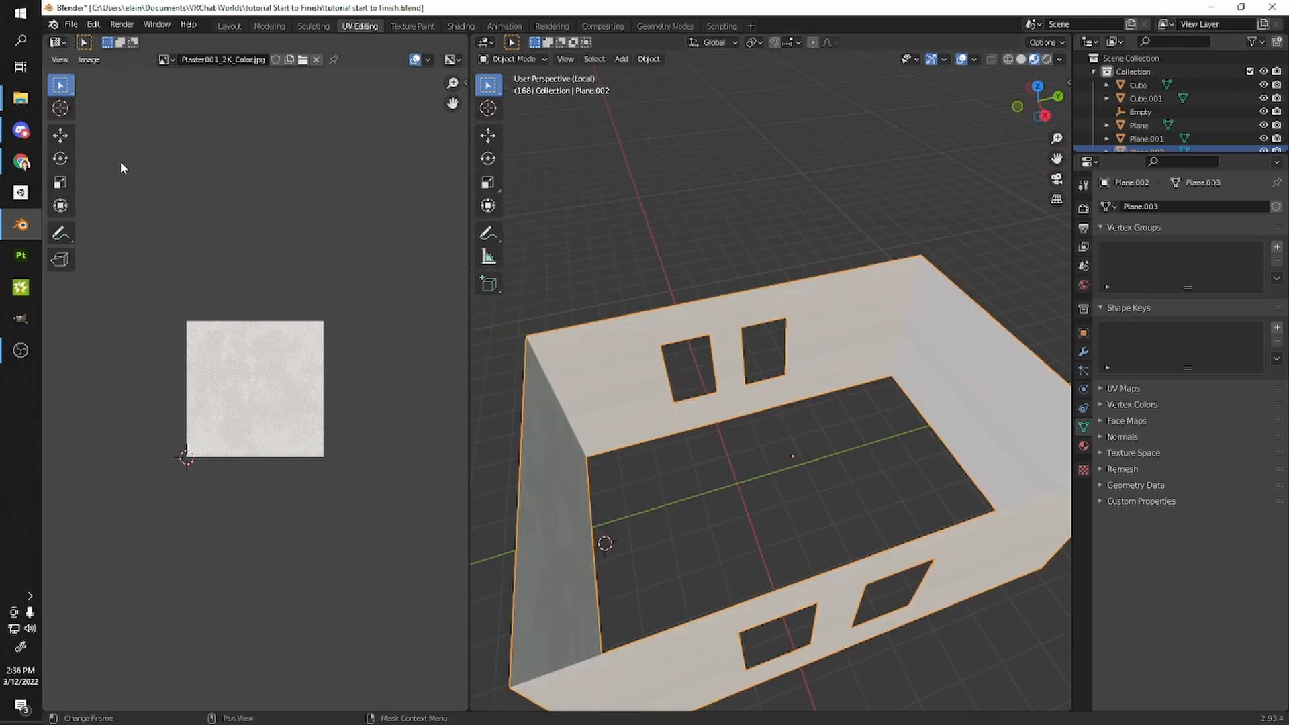
scroll(251, 380, up, 5)
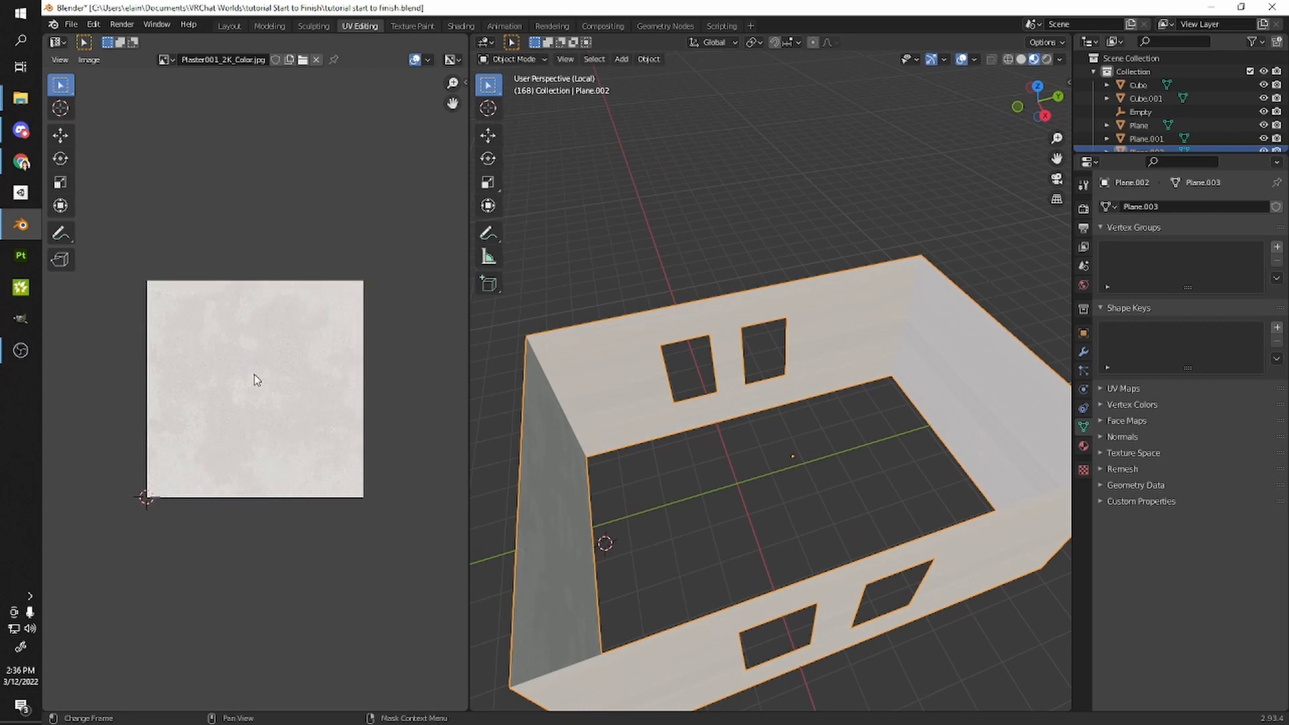
- Examine the plaster on the wall with two windows, comparing Object Mode with the faces in Edit Mode
scroll(340, 407, down, 3)
middle_drag(896, 425, 851, 378)
key(Tab)
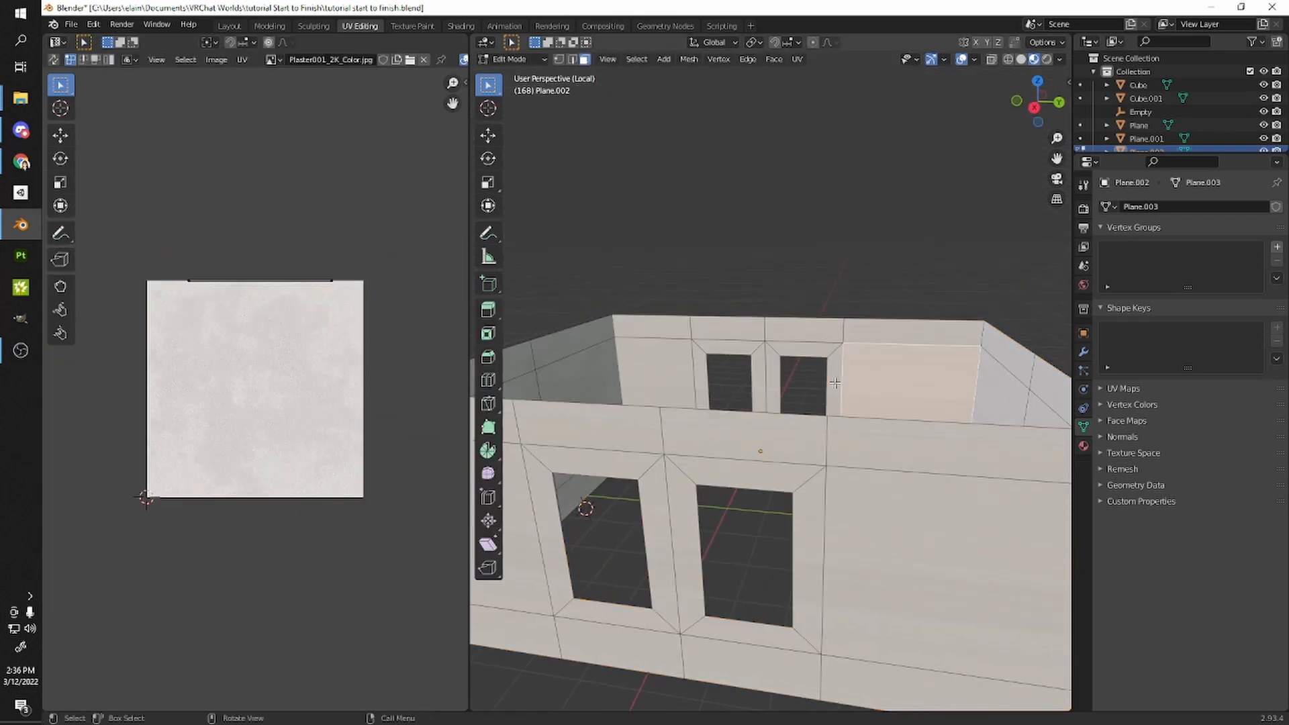
scroll(833, 374, up, 3)
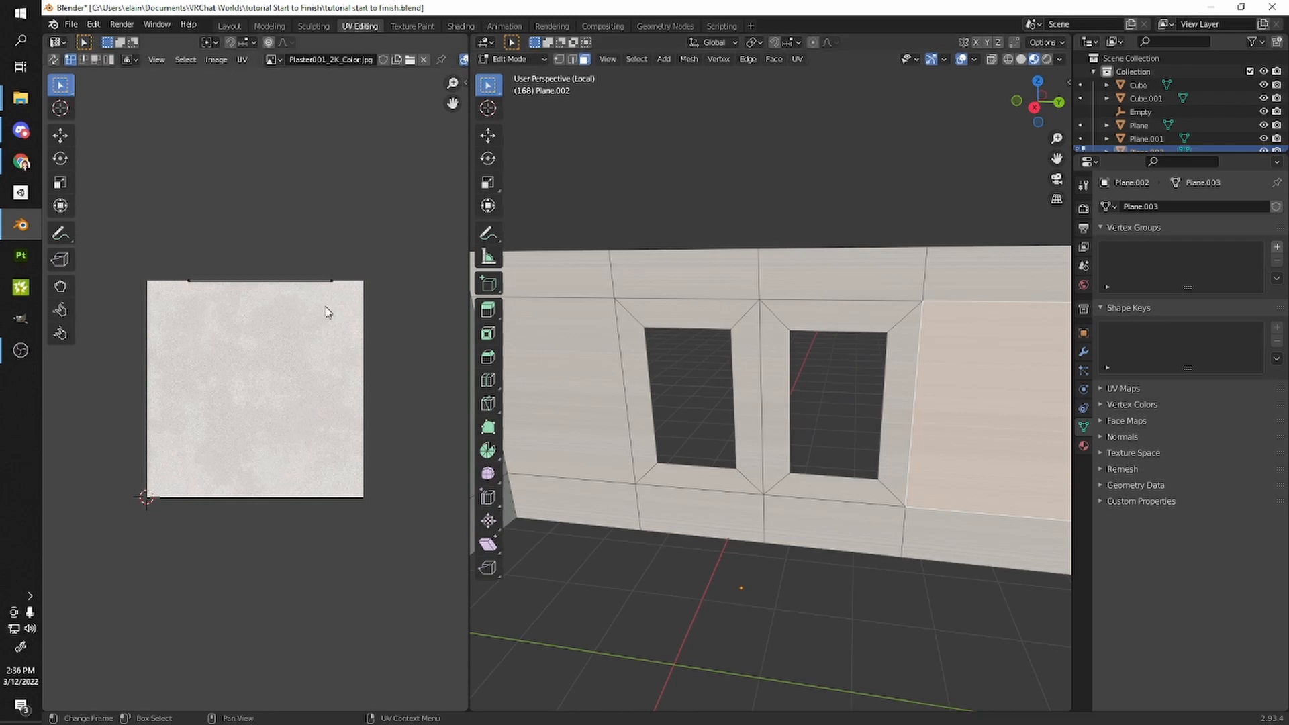
key(Tab)
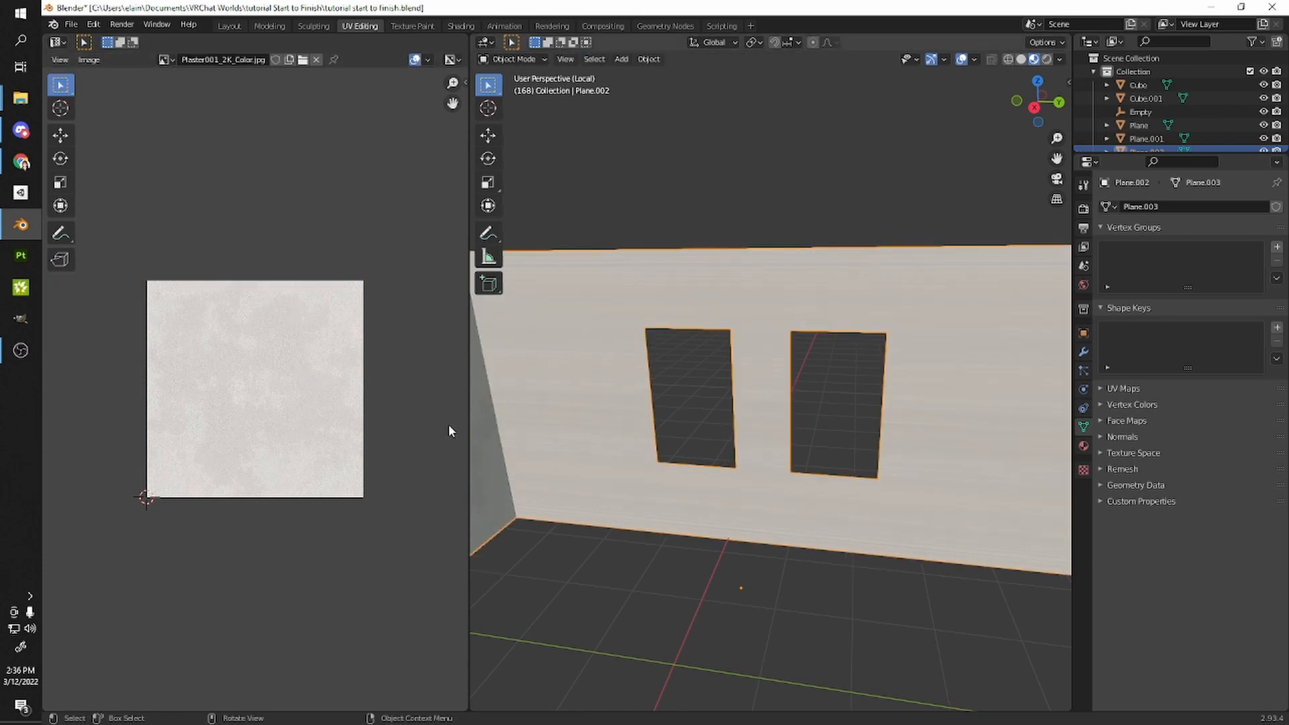
key(Tab)
- Display Carpet002_2K_Color.jpg behind the walls' UVs in the UV editor
click(270, 60)
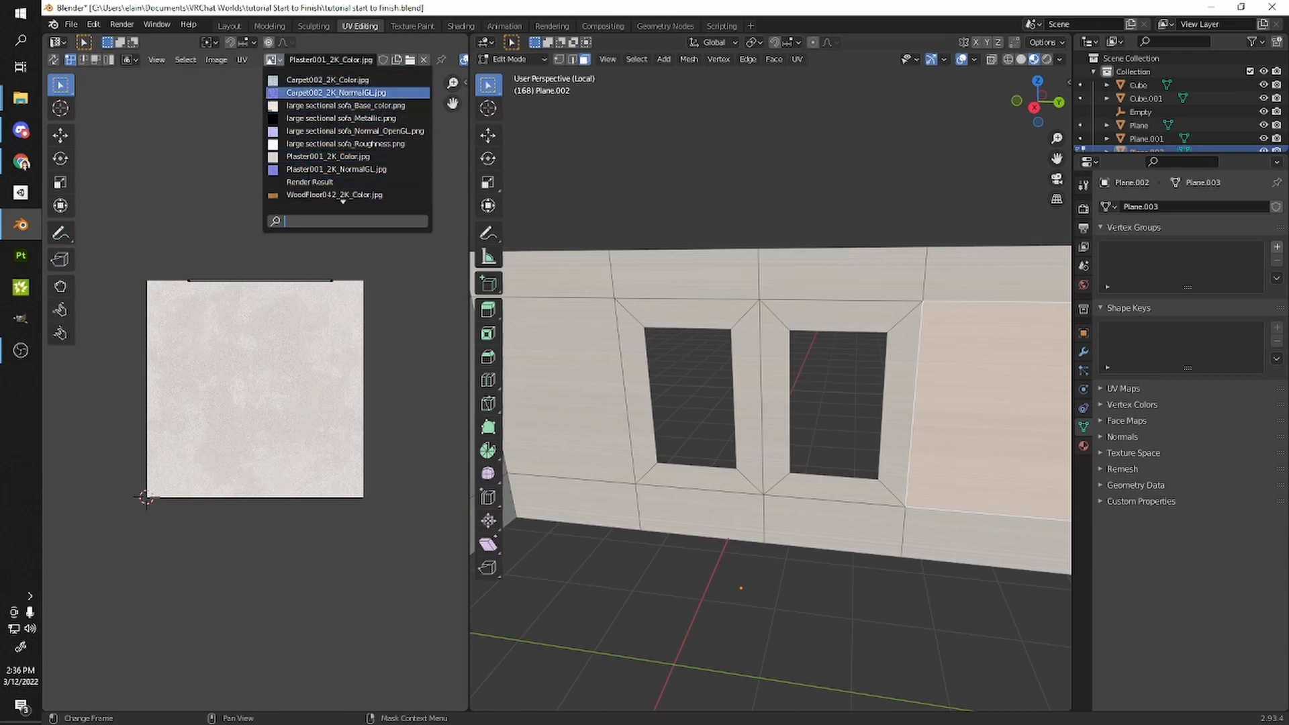
click(322, 80)
scroll(269, 208, down, 3)
scroll(233, 216, up, 6)
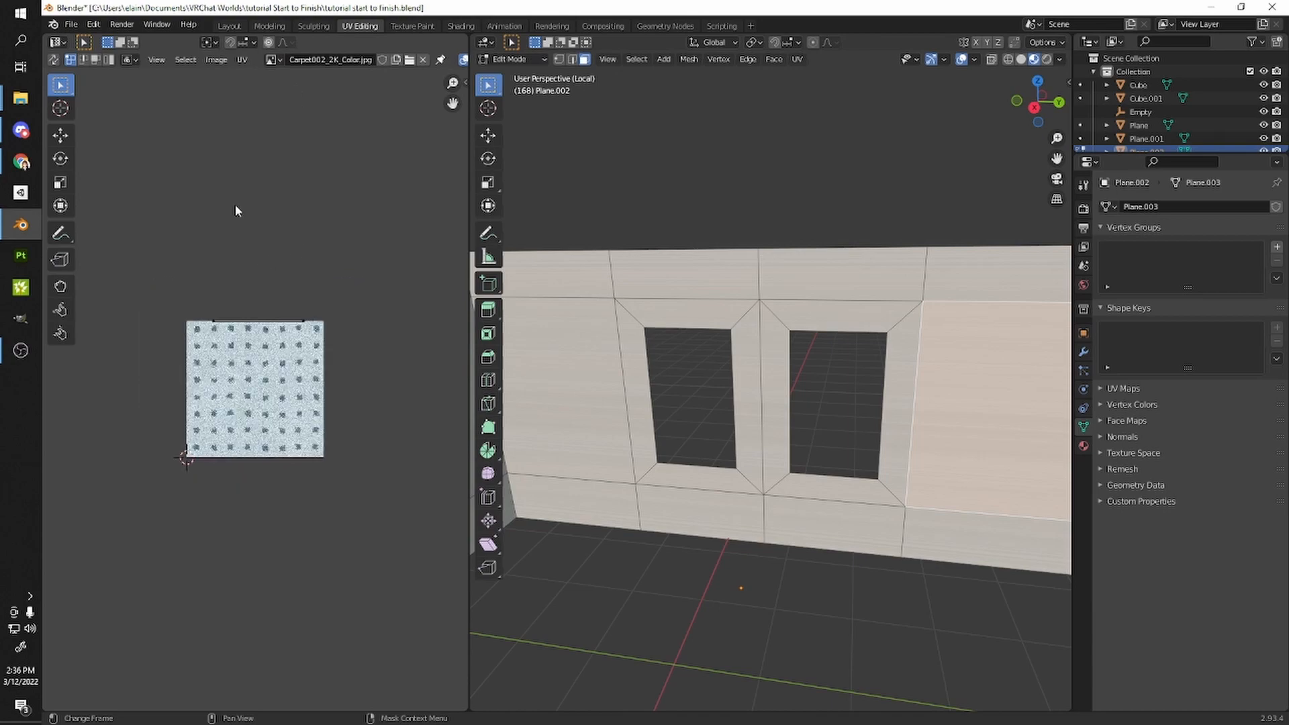
scroll(288, 277, down, 5)
scroll(292, 277, up, 4)
scroll(287, 281, up, 1)
scroll(429, 80, down, 1)
- Unlink the image from the UV editor and look over the bare UV grid and the walls
click(423, 60)
scroll(288, 356, up, 3)
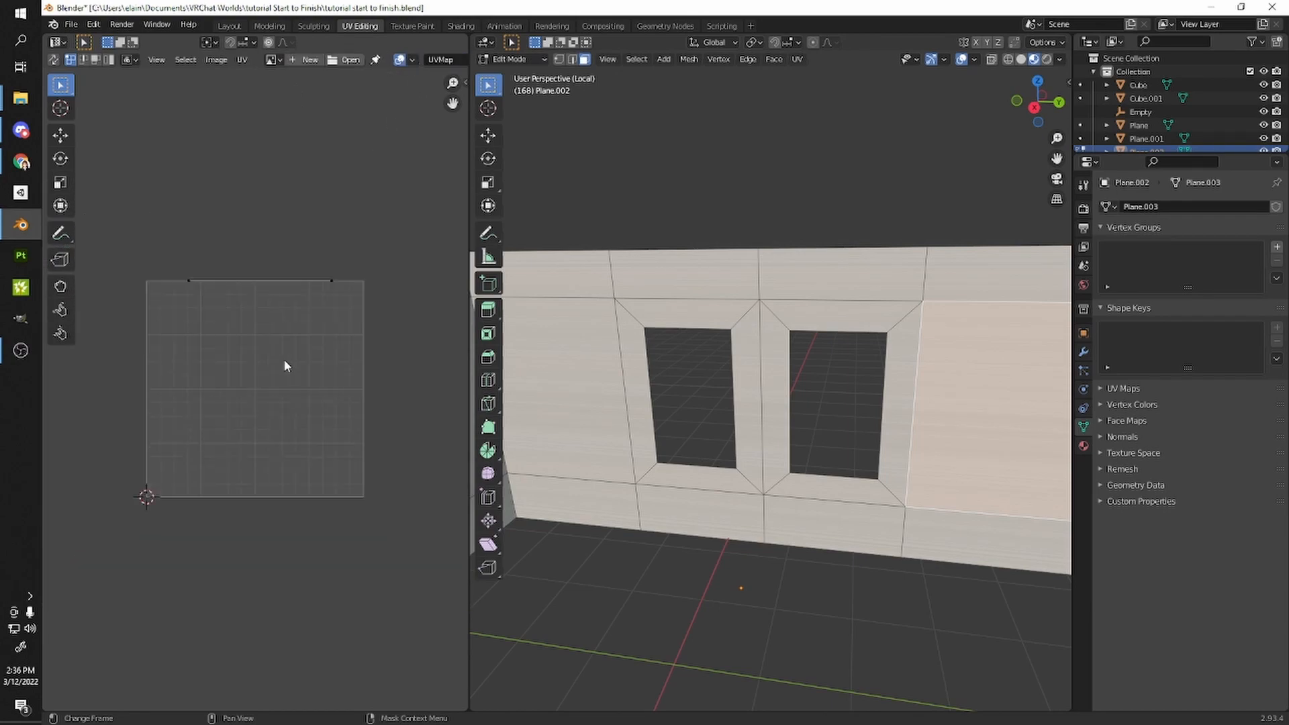
scroll(284, 361, down, 2)
scroll(668, 345, up, 2)
scroll(671, 344, down, 3)
middle_drag(830, 278, 771, 308)
scroll(769, 310, down, 2)
shift+middle_drag(716, 361, 771, 347)
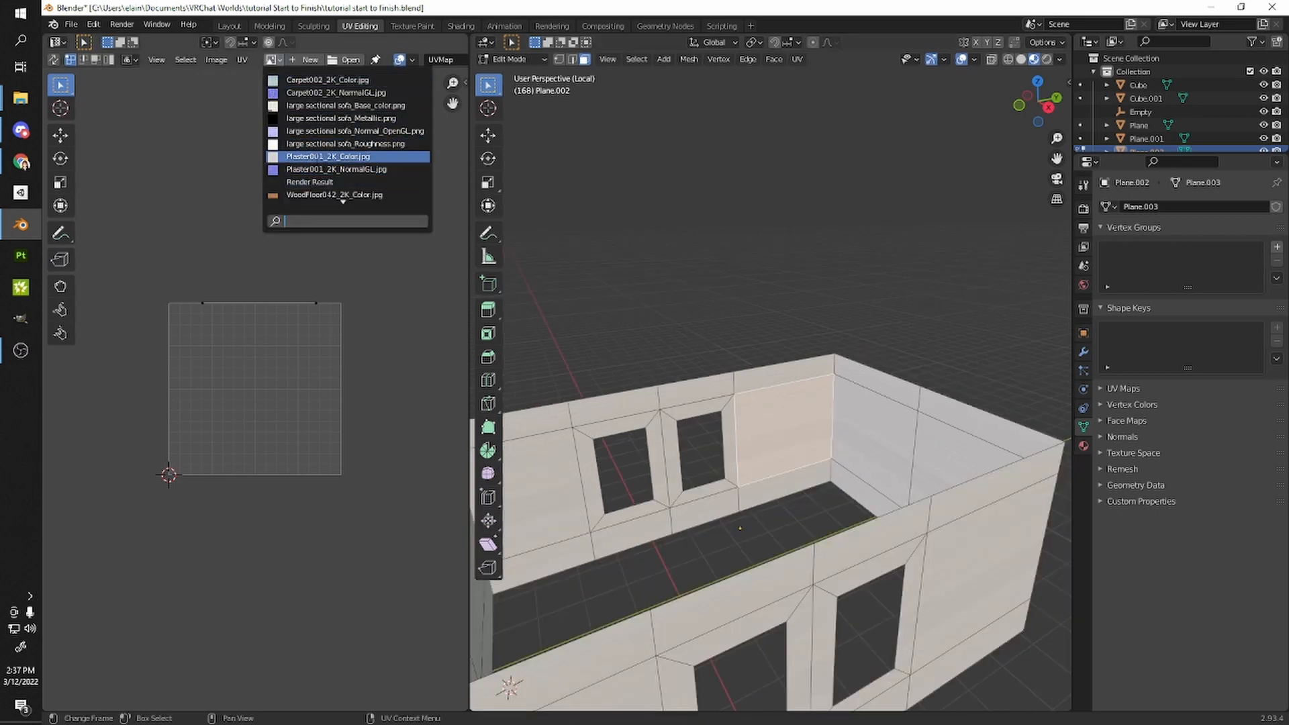
- Display Plaster001_2K_Color.jpg in the UV editor and select the active wall face's UVs along the texture's upper edge
click(317, 164)
scroll(273, 403, down, 6)
scroll(259, 360, up, 2)
key(b)
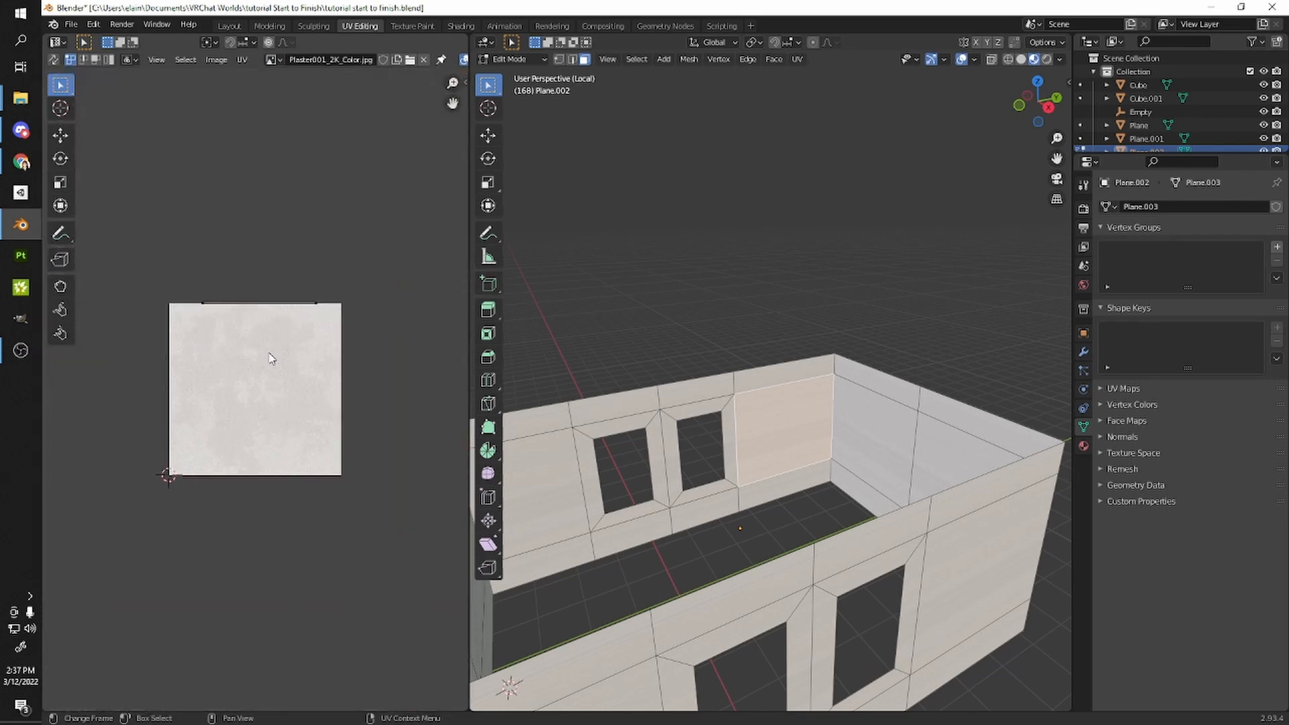
drag(176, 284, 348, 331)
scroll(244, 322, up, 2)
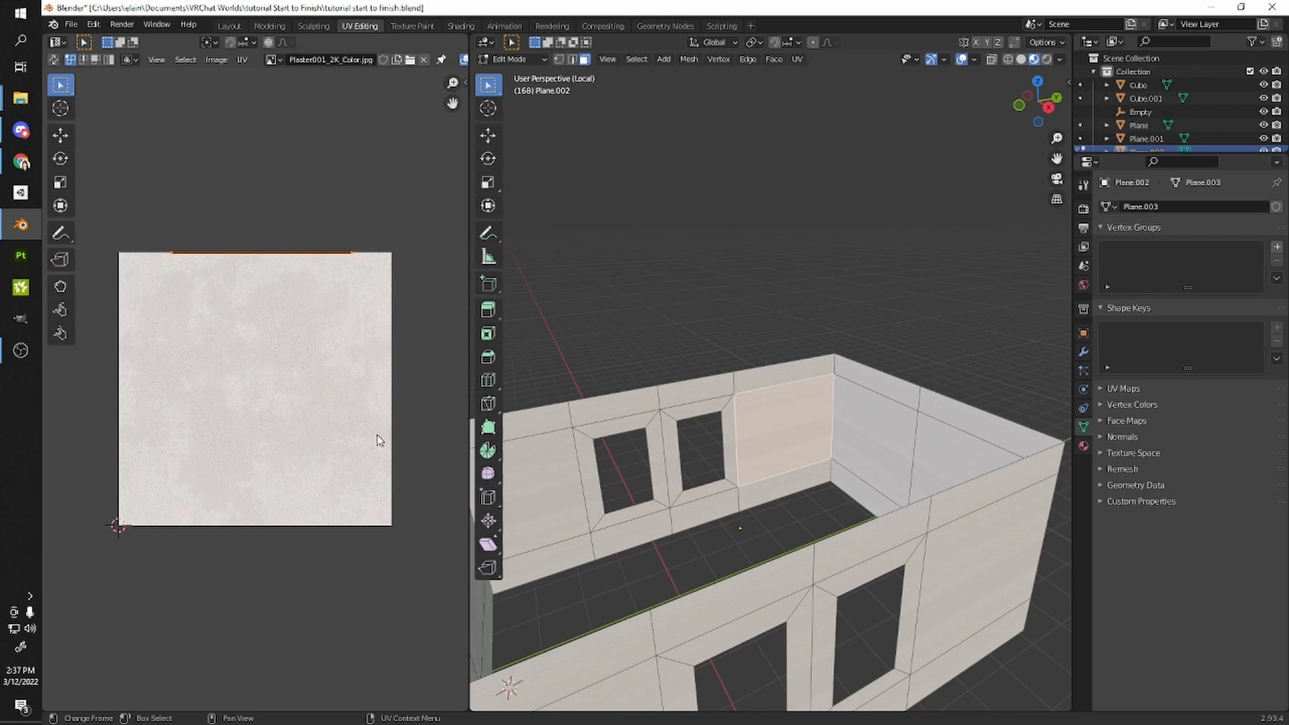
scroll(286, 331, up, 3)
scroll(825, 475, up, 2)
middle_drag(825, 475, 722, 463)
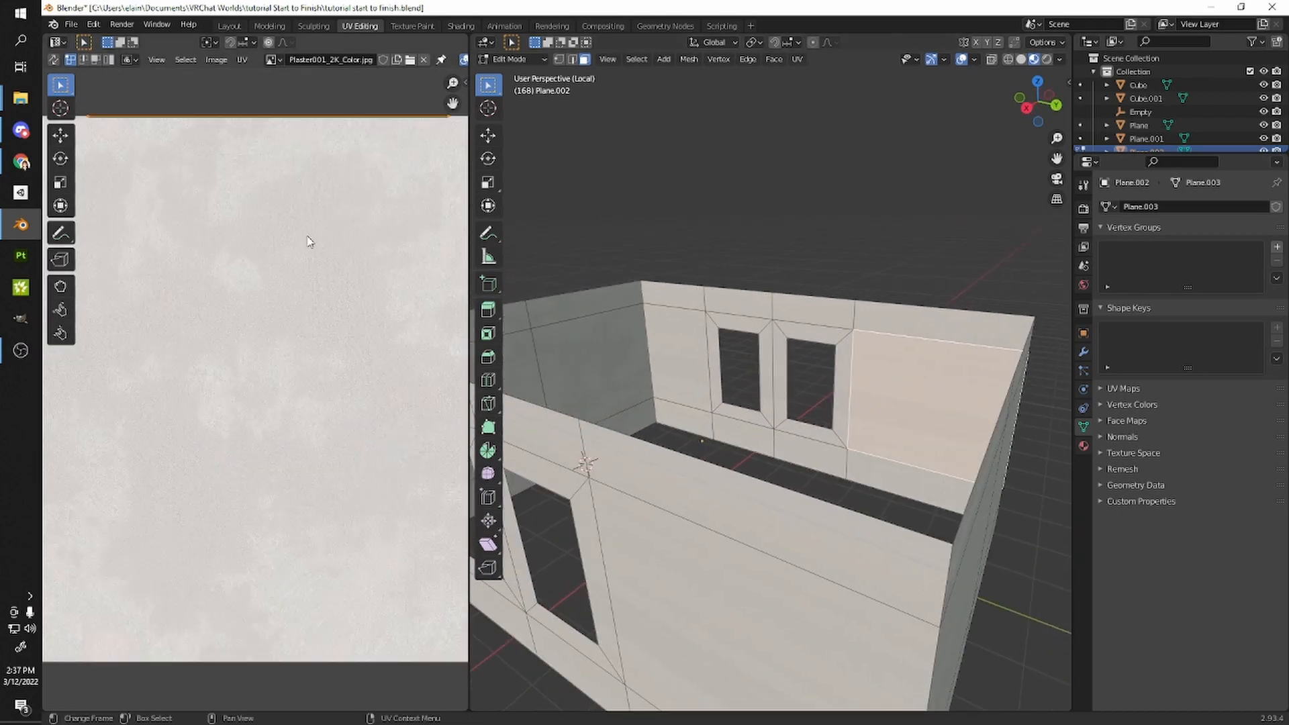
scroll(363, 274, down, 1)
scroll(349, 235, down, 3)
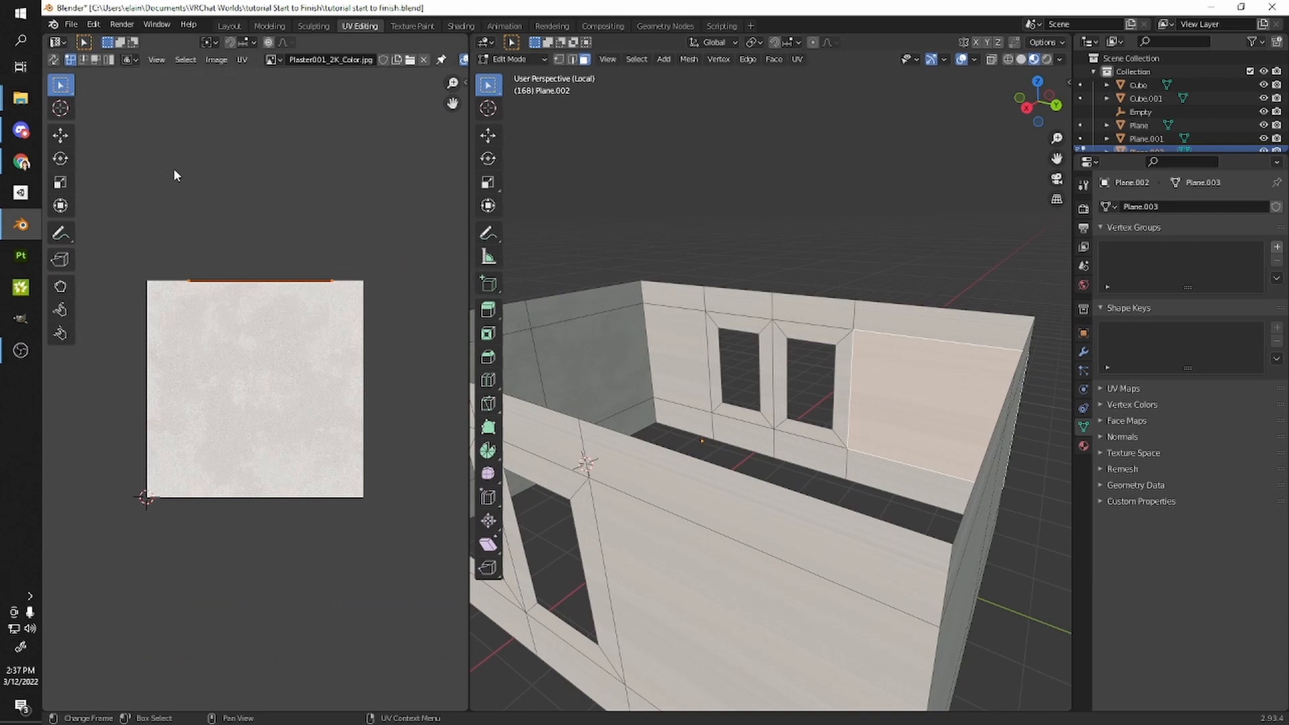
- Turn on UV sync selection and select the faces on one half of the windowless end wall
click(53, 60)
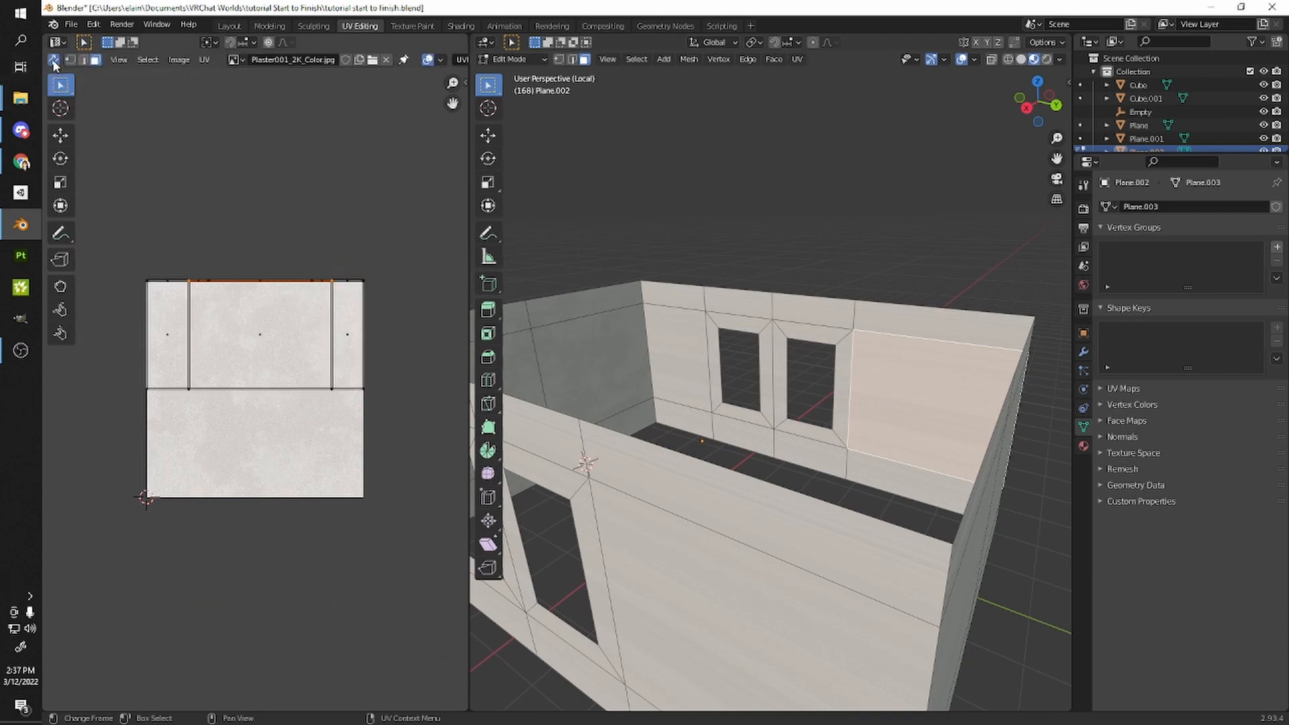
scroll(104, 252, up, 1)
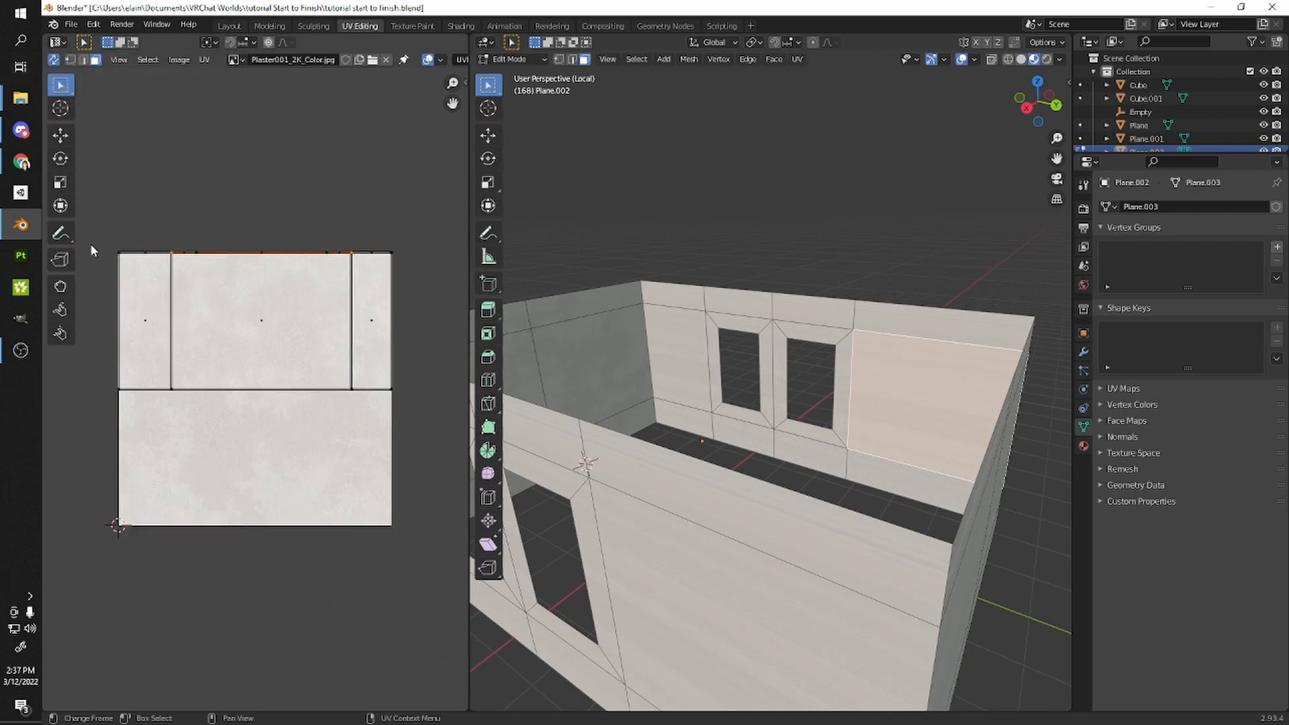
drag(113, 237, 398, 413)
middle_drag(814, 356, 738, 388)
shift+middle_drag(722, 465, 818, 524)
middle_drag(552, 404, 618, 365)
click(618, 365)
click(724, 340)
drag(700, 248, 761, 464)
- Compare the plaster on the end wall with the area its UVs cover on the texture
scroll(752, 449, up, 5)
middle_drag(689, 274, 641, 259)
scroll(681, 301, up, 1)
scroll(750, 260, down, 3)
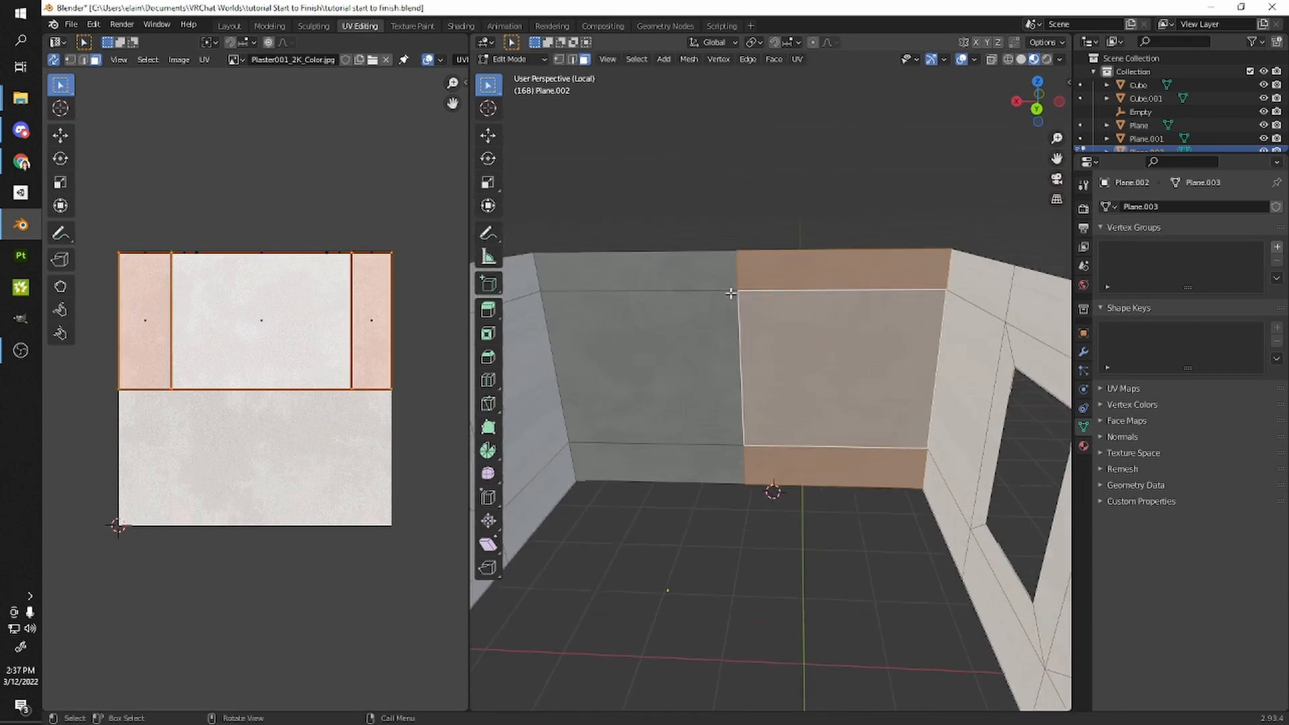
scroll(732, 291, up, 2)
middle_drag(731, 291, 714, 253)
scroll(717, 384, up, 1)
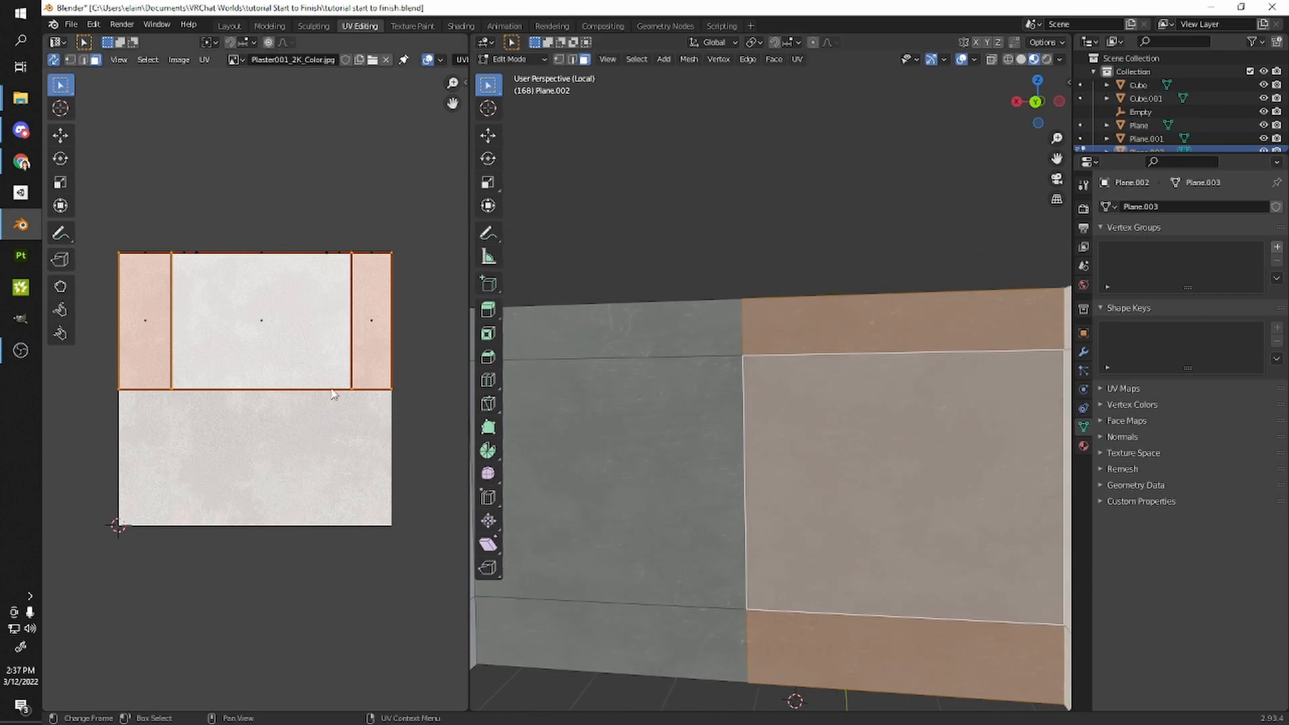
scroll(230, 336, up, 2)
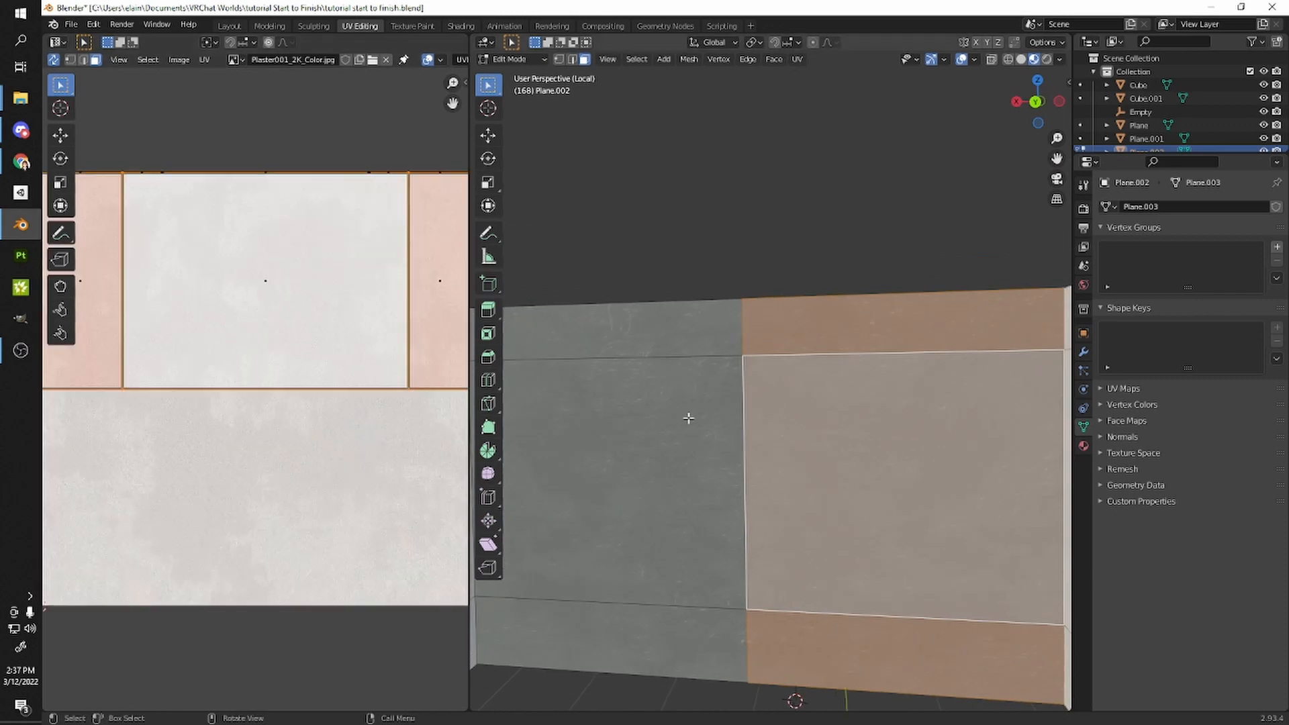
scroll(403, 346, down, 2)
middle_drag(949, 463, 697, 471)
scroll(885, 442, down, 6)
scroll(768, 380, up, 4)
scroll(768, 381, down, 6)
- Switch to edge selection and select a vertical edge at an outer corner of the walls
key(2)
click(776, 466)
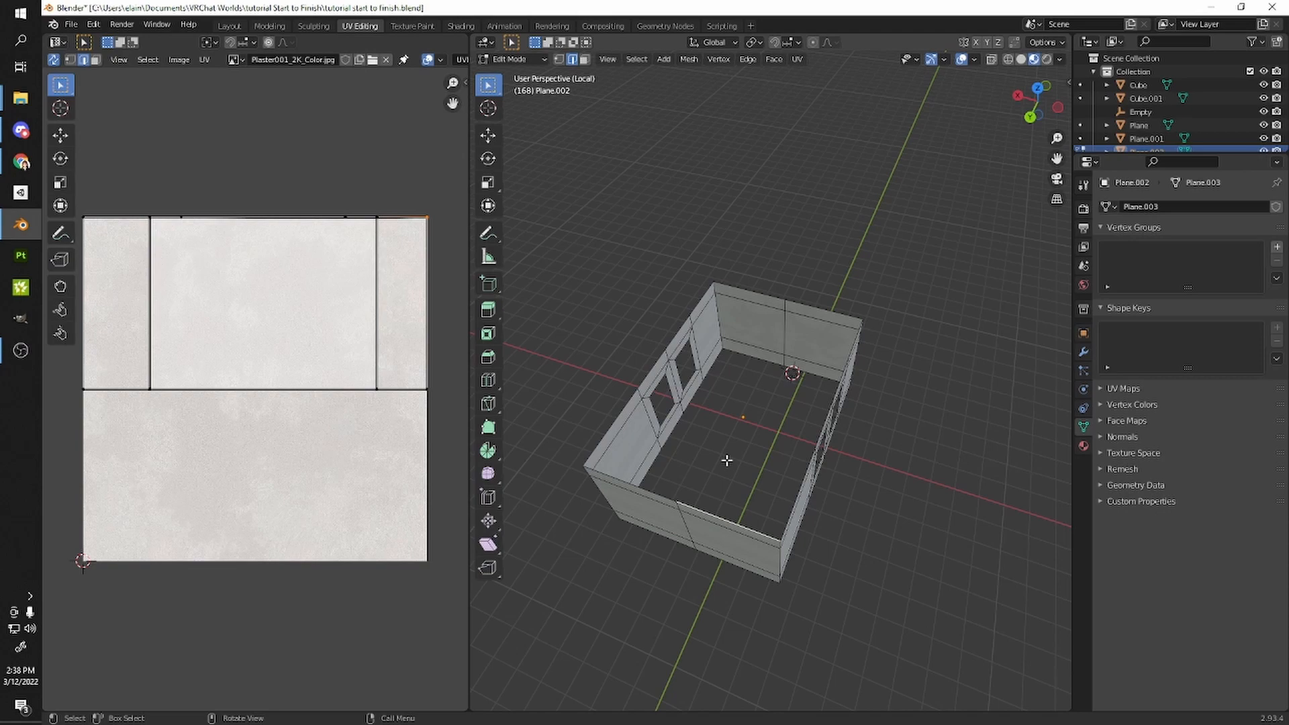
scroll(840, 402, up, 5)
middle_drag(840, 403, 821, 383)
click(831, 378)
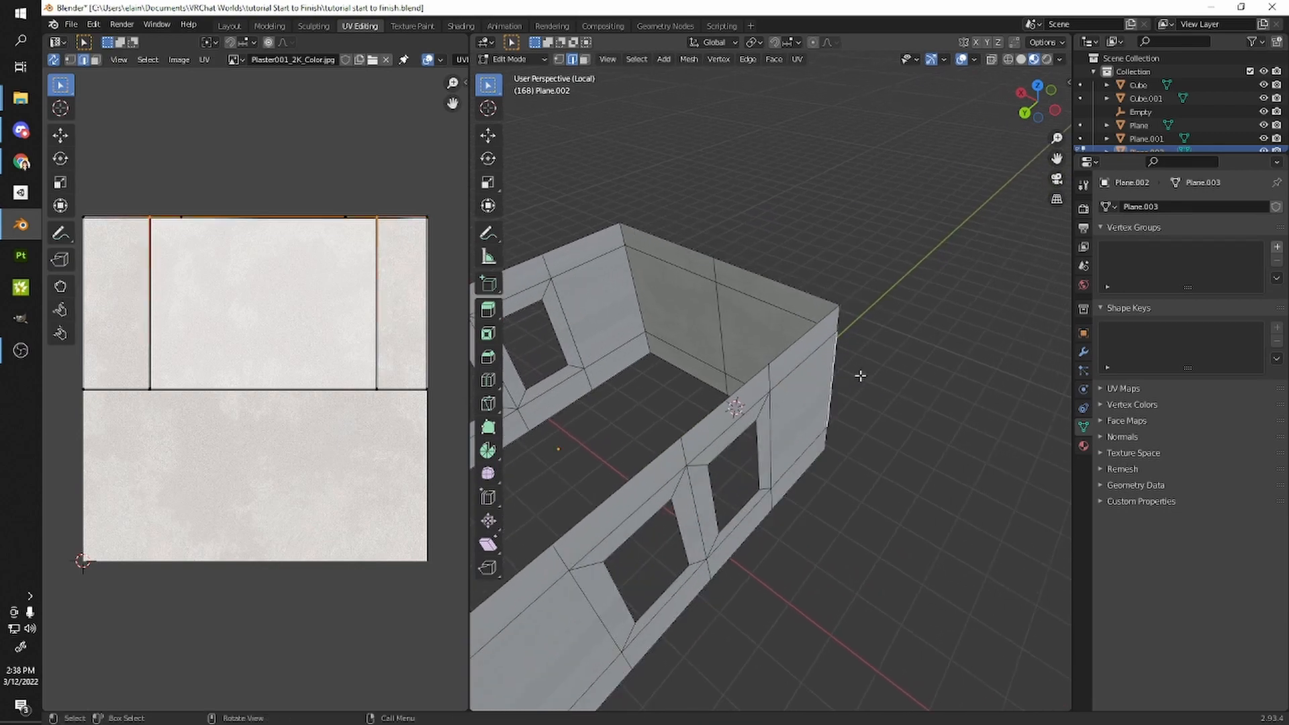
middle_drag(867, 368, 847, 302)
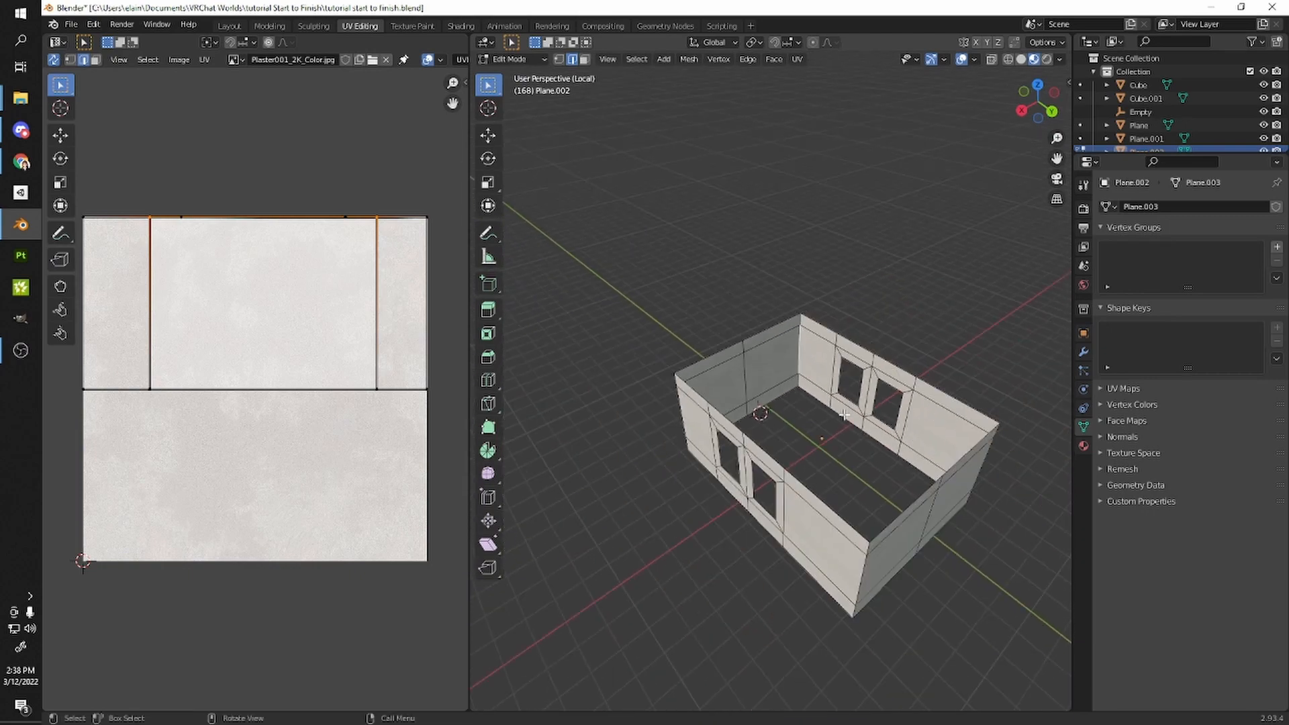
- Select the vertical edges at one corner between the end wall and a window wall and mark them as a seam
scroll(845, 415, up, 6)
drag(755, 372, 795, 546)
scroll(789, 501, down, 5)
scroll(788, 474, up, 3)
middle_drag(788, 475, 741, 374)
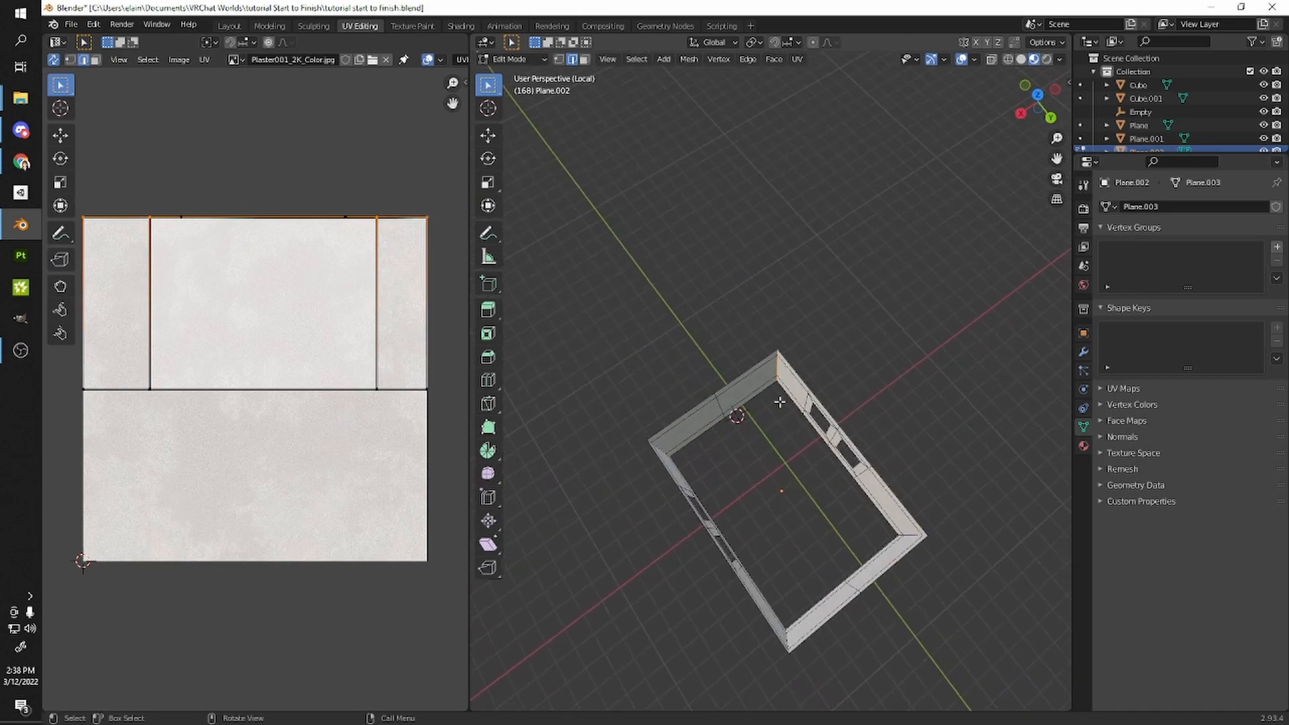
middle_drag(799, 537, 804, 454)
scroll(834, 416, up, 4)
scroll(802, 460, up, 1)
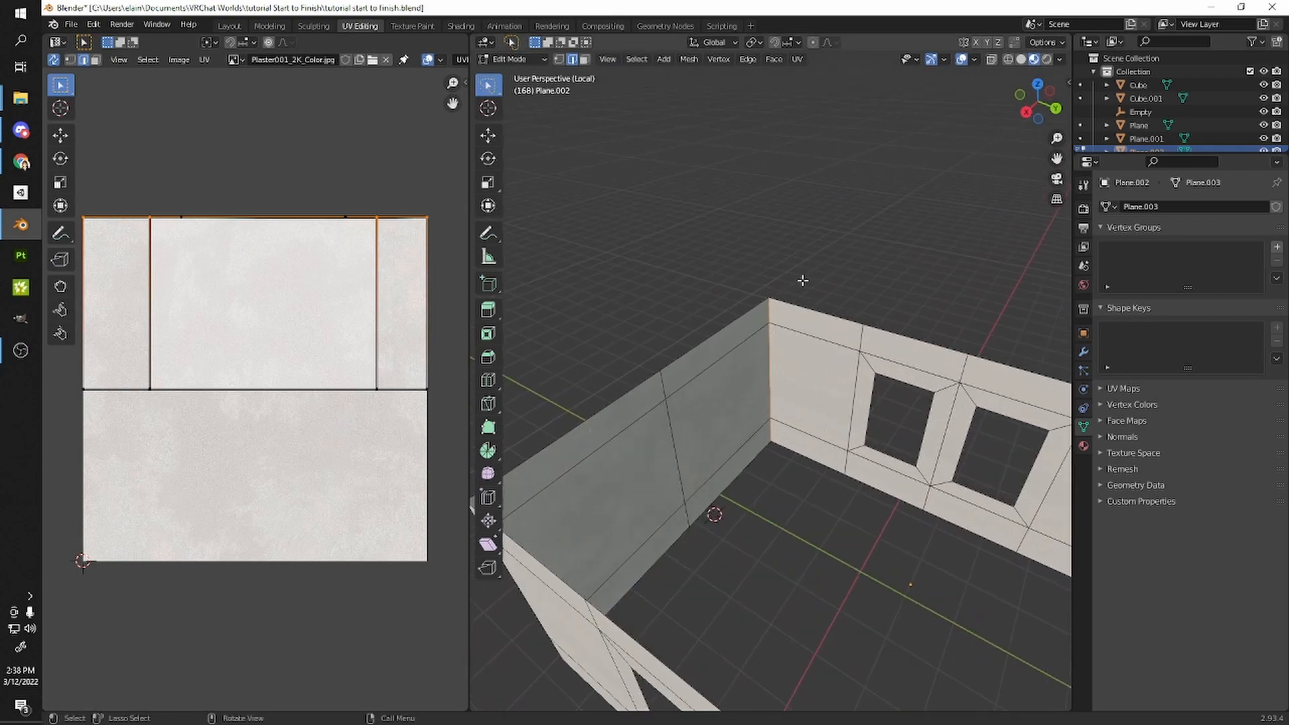
key(u)
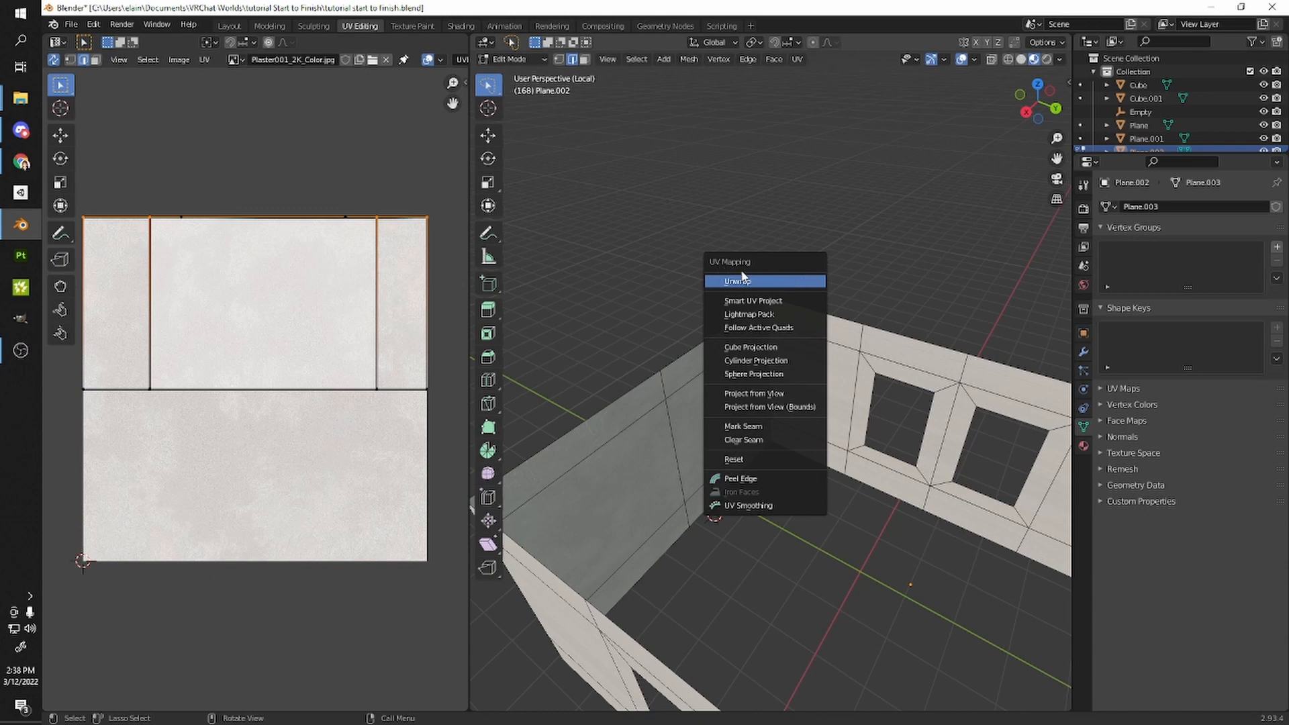
click(743, 426)
middle_drag(743, 427, 826, 479)
- Select all of the wall geometry and unwrap it with Unwrap
key(a)
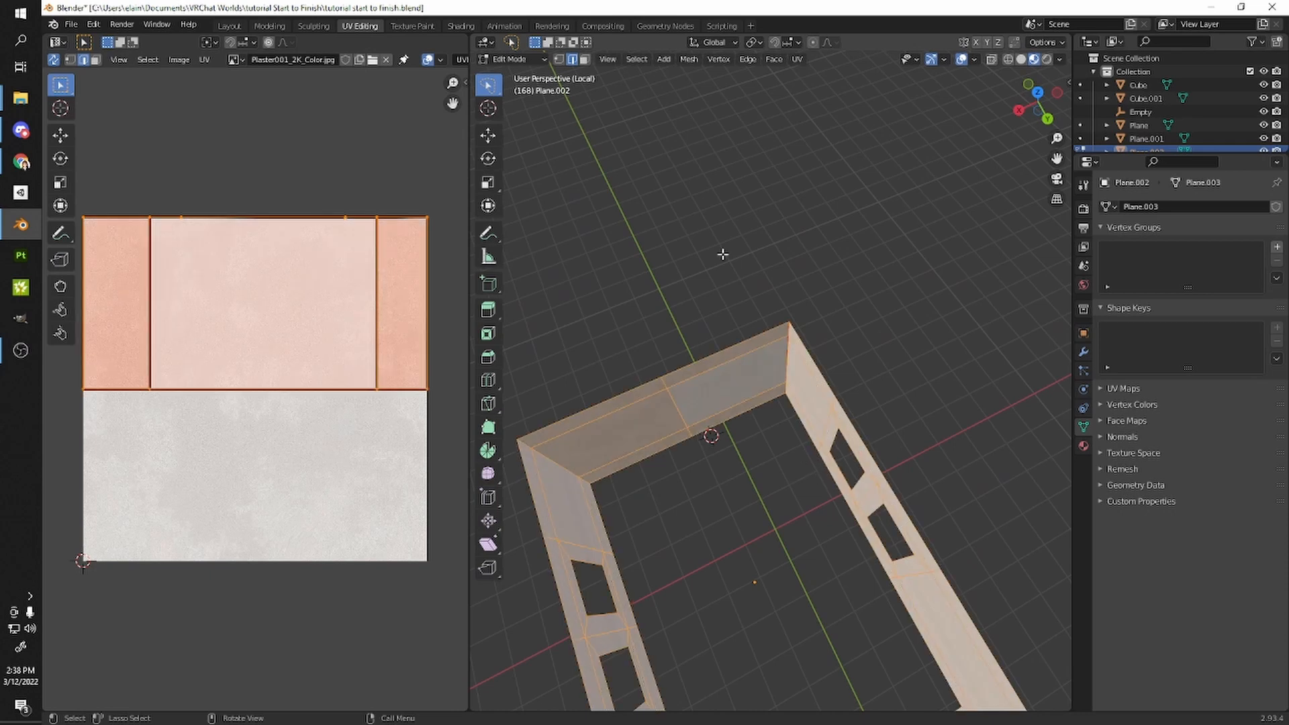
scroll(730, 265, down, 5)
key(u)
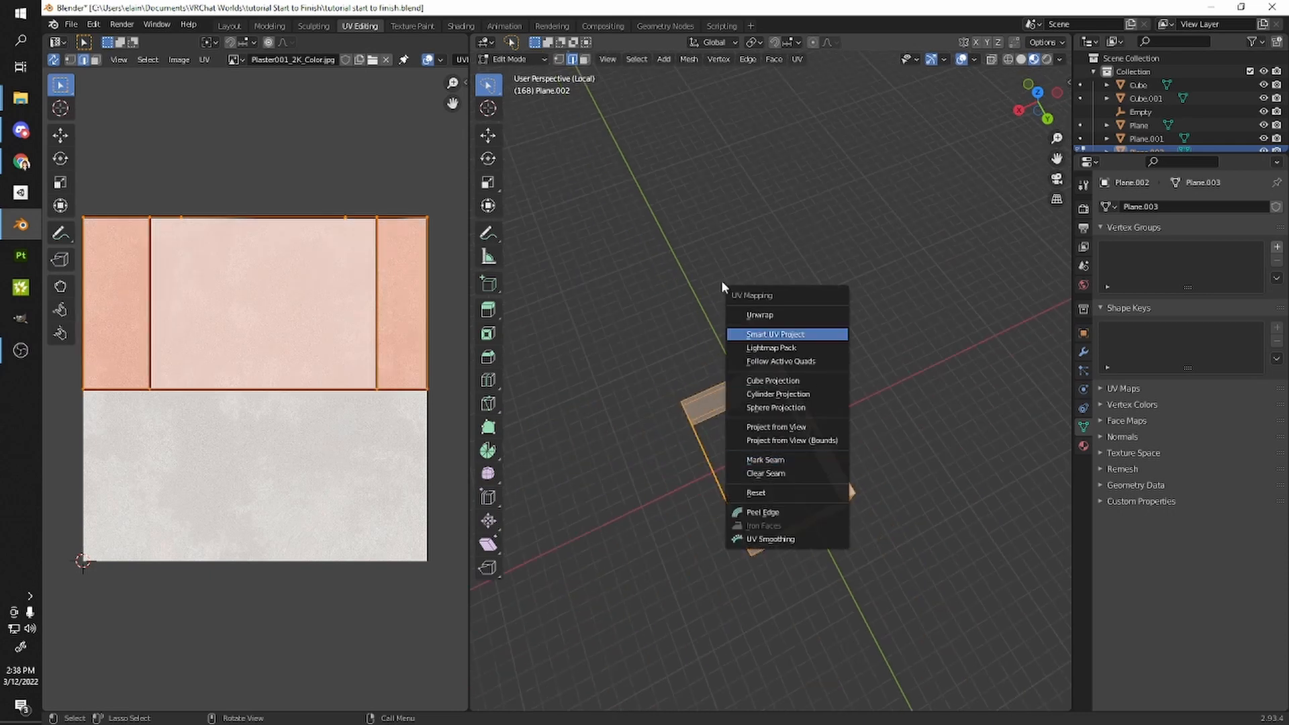
click(759, 319)
scroll(178, 378, down, 1)
middle_drag(205, 354, 325, 321)
drag(148, 165, 309, 537)
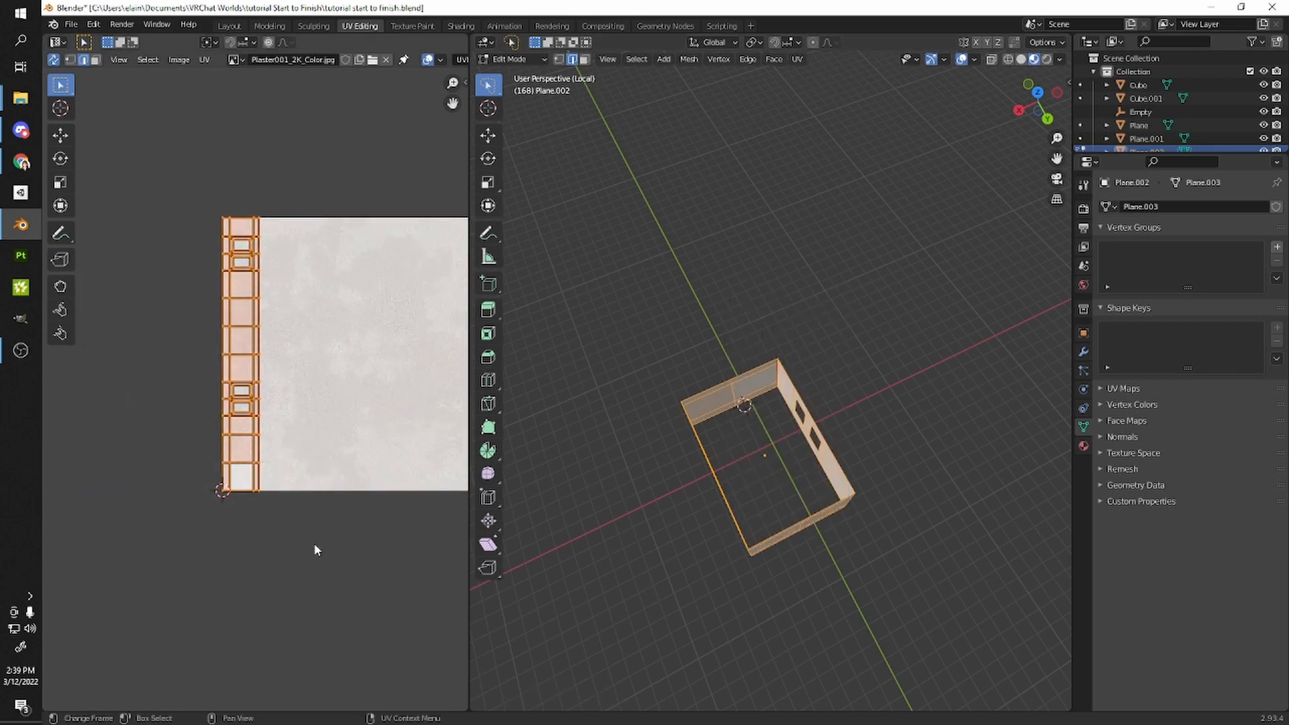
- Examine the unwrapped wall strip against the plaster texture and the room's walls
scroll(314, 540, up, 4)
scroll(306, 520, down, 1)
scroll(295, 507, up, 1)
scroll(290, 497, down, 2)
middle_drag(489, 438, 521, 367)
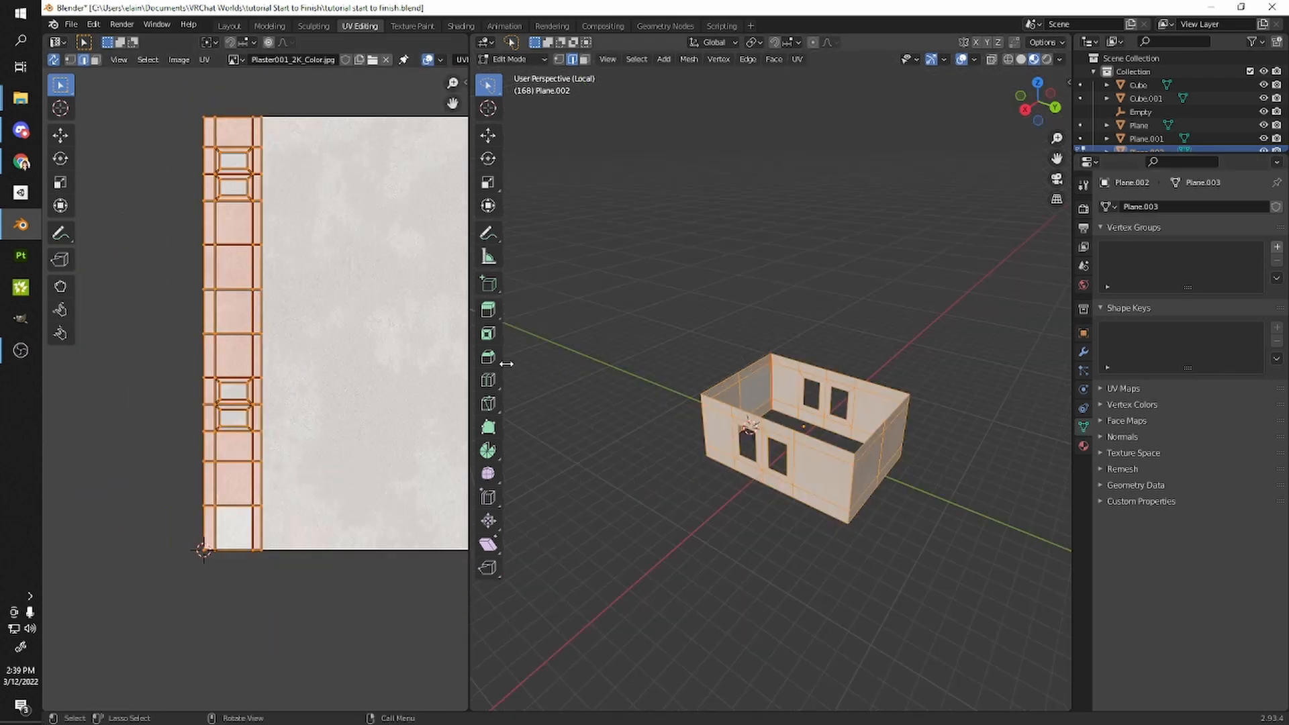
scroll(262, 334, down, 3)
middle_drag(290, 340, 167, 301)
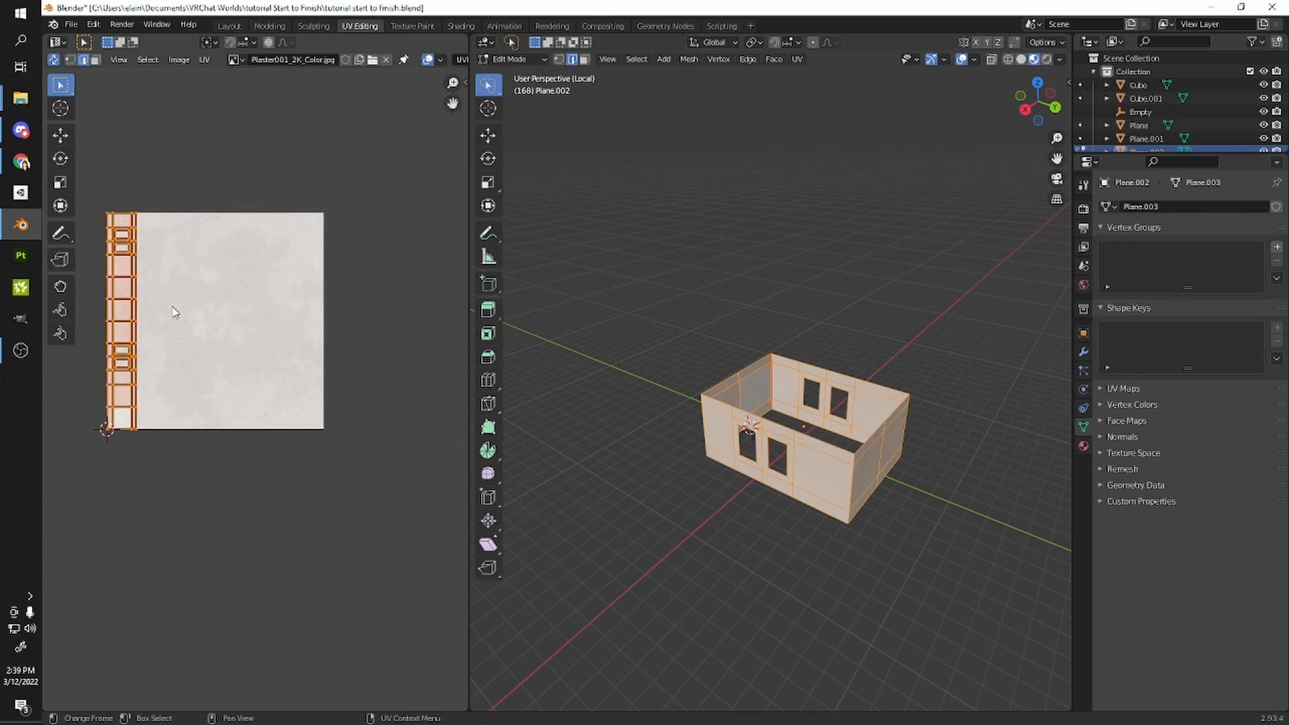
scroll(166, 335, down, 1)
scroll(203, 391, down, 1)
scroll(1008, 460, up, 2)
- Rotate the wall UV strip to horizontal and move it onto the upper half of the plaster texture
key(r)
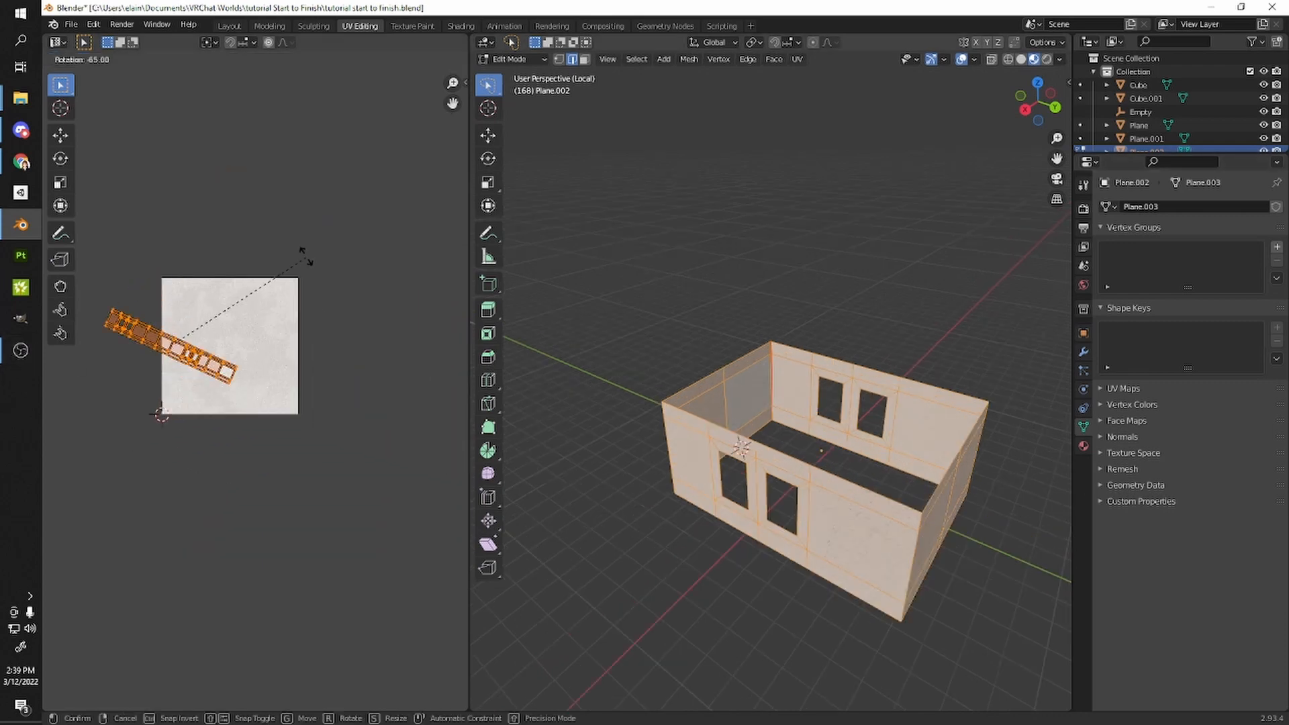
click(253, 216)
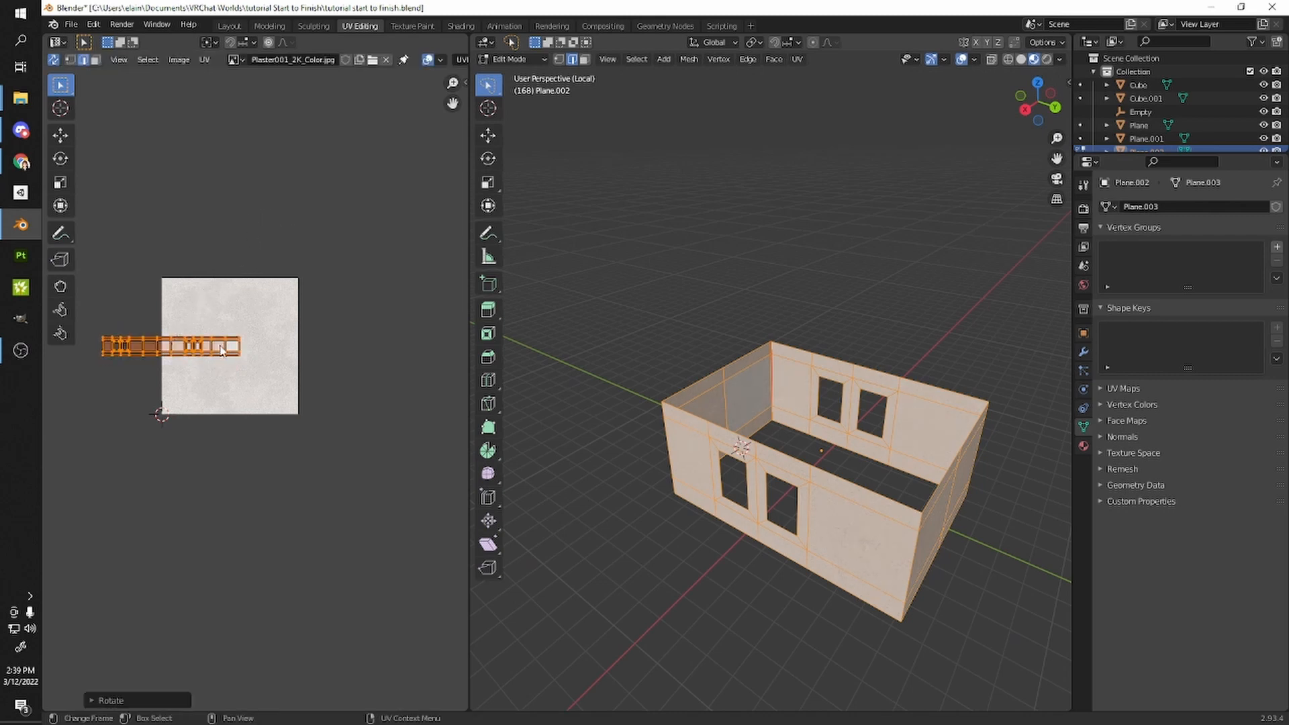
drag(218, 353, 263, 321)
- Examine the plaster relief up close at a wall corner against the rotated UV strip
scroll(851, 447, up, 5)
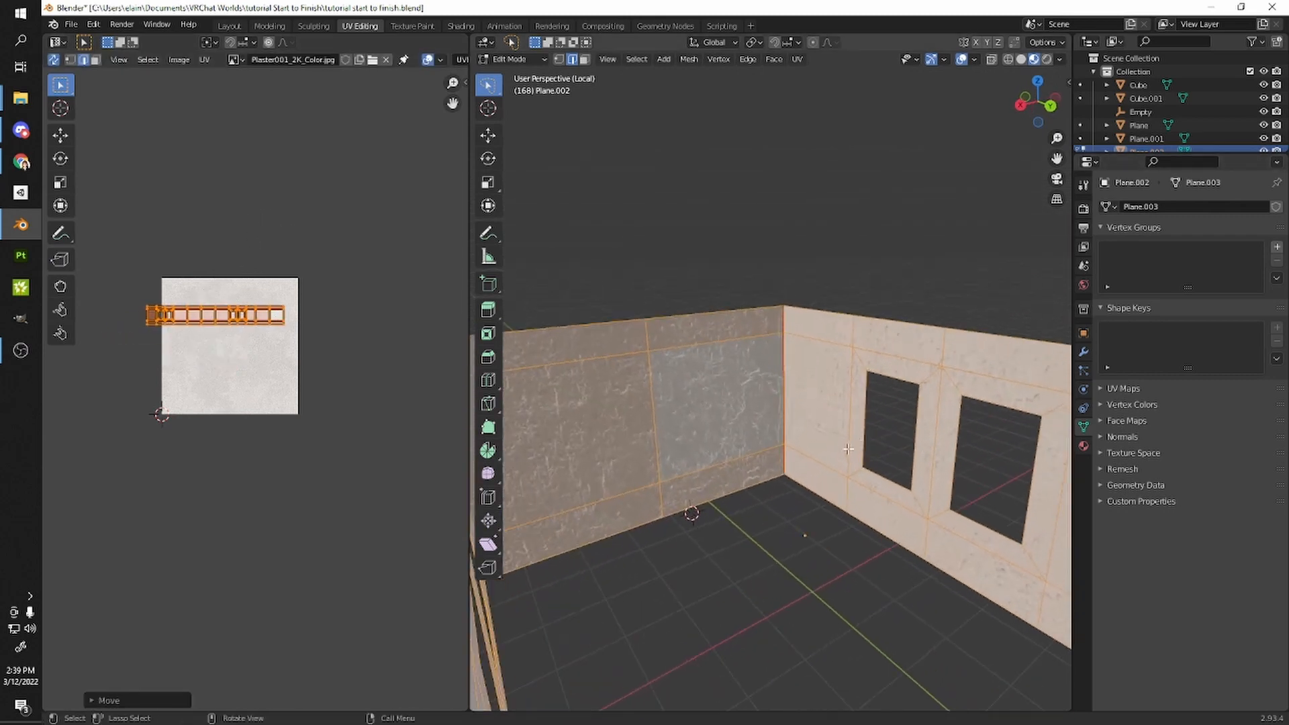
scroll(851, 448, up, 3)
scroll(252, 383, up, 3)
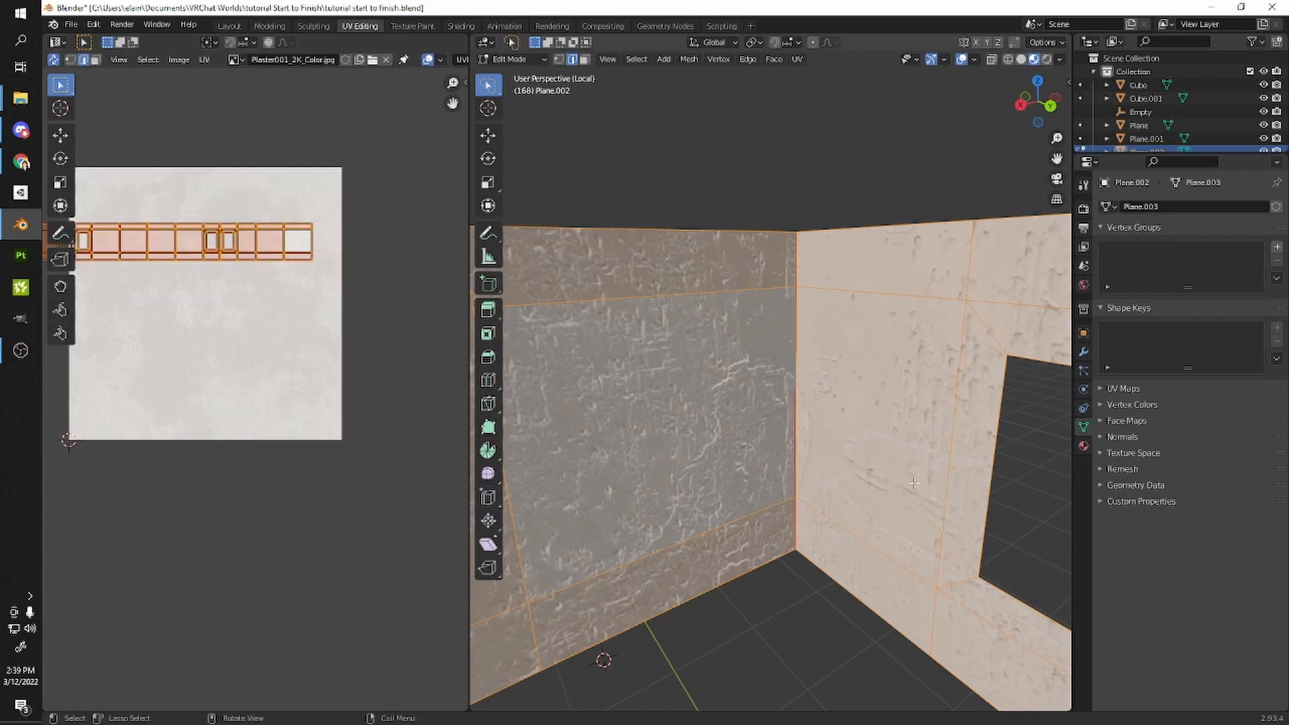
scroll(840, 475, up, 3)
middle_drag(121, 327, 239, 330)
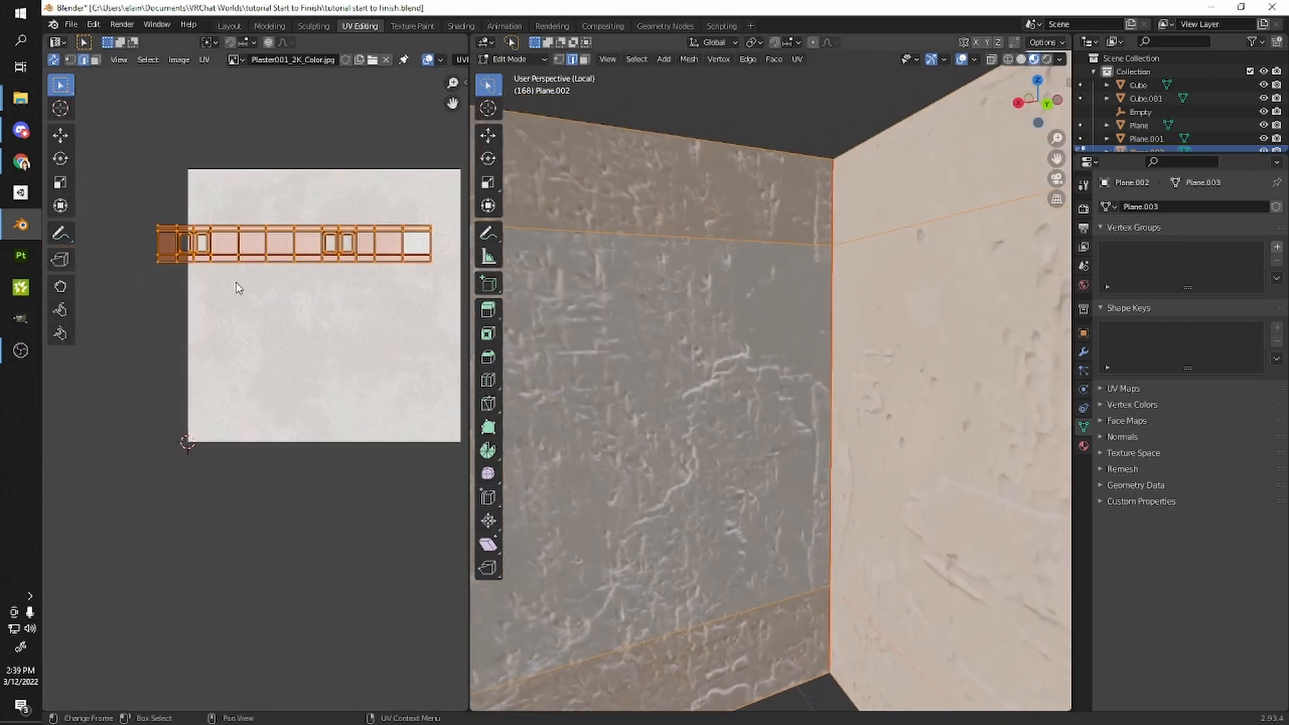
scroll(762, 384, up, 1)
scroll(763, 384, down, 5)
- Return to Object Mode, leave local view and check the plaster walls within the full room
key(Tab)
scroll(757, 388, up, 2)
middle_drag(756, 388, 844, 405)
key(KP_Divide)
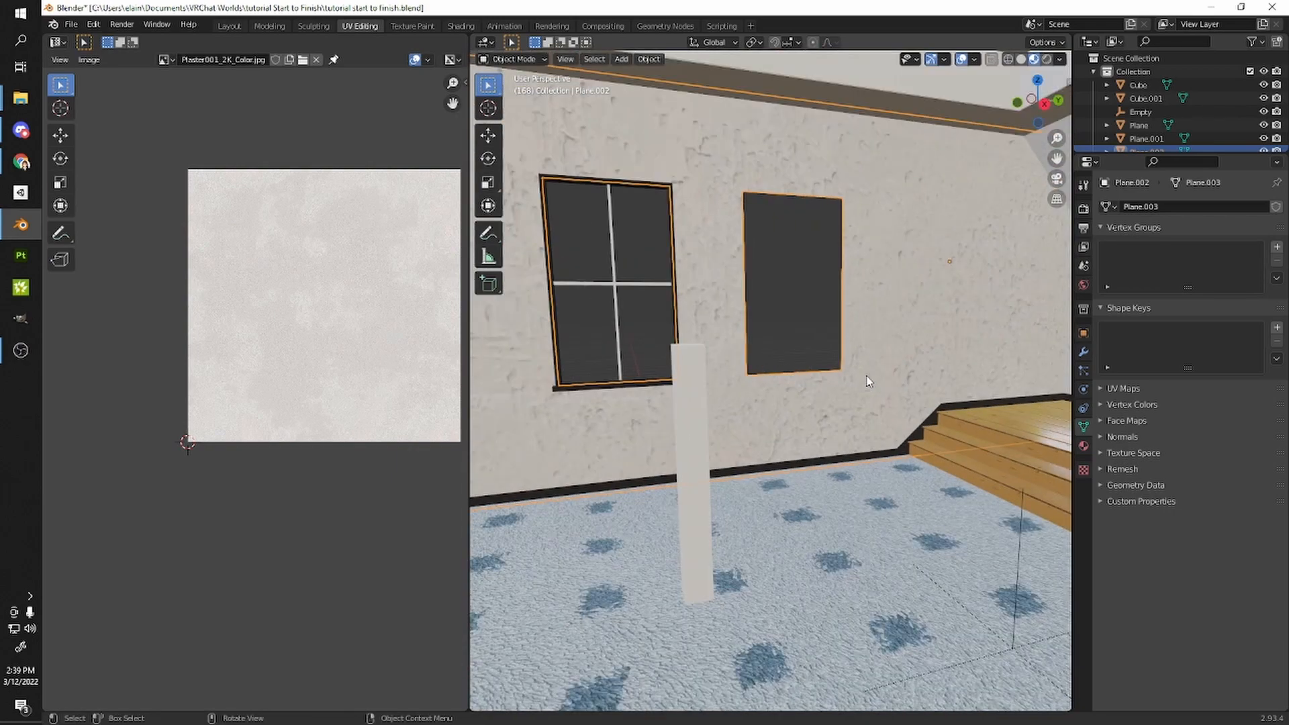
middle_drag(864, 385, 666, 456)
middle_drag(919, 304, 839, 483)
- Edit the walls in face selection and select the wall section between the window and the wooden steps
key(Tab)
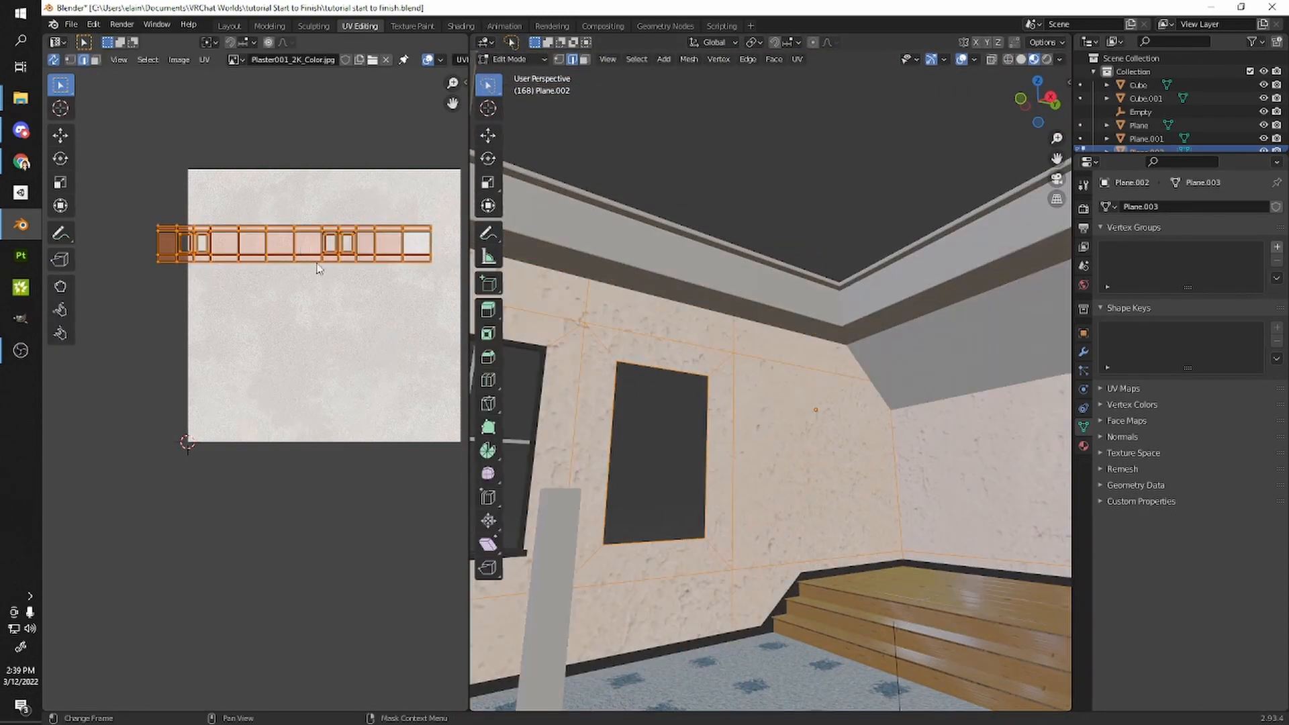
key(3)
click(854, 403)
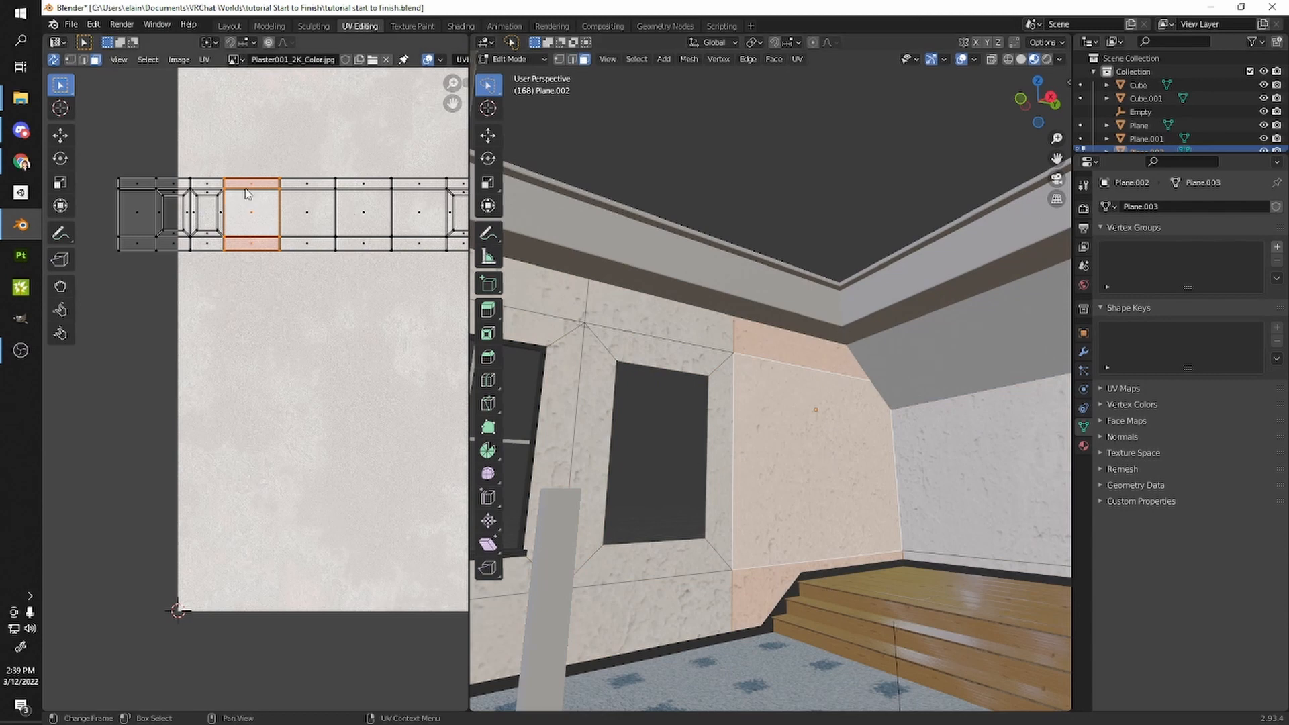
- Select all faces of the plaster walls and compare the outer and inner wall surfaces with the UV strip
scroll(264, 216, down, 4)
key(ctrl+i)
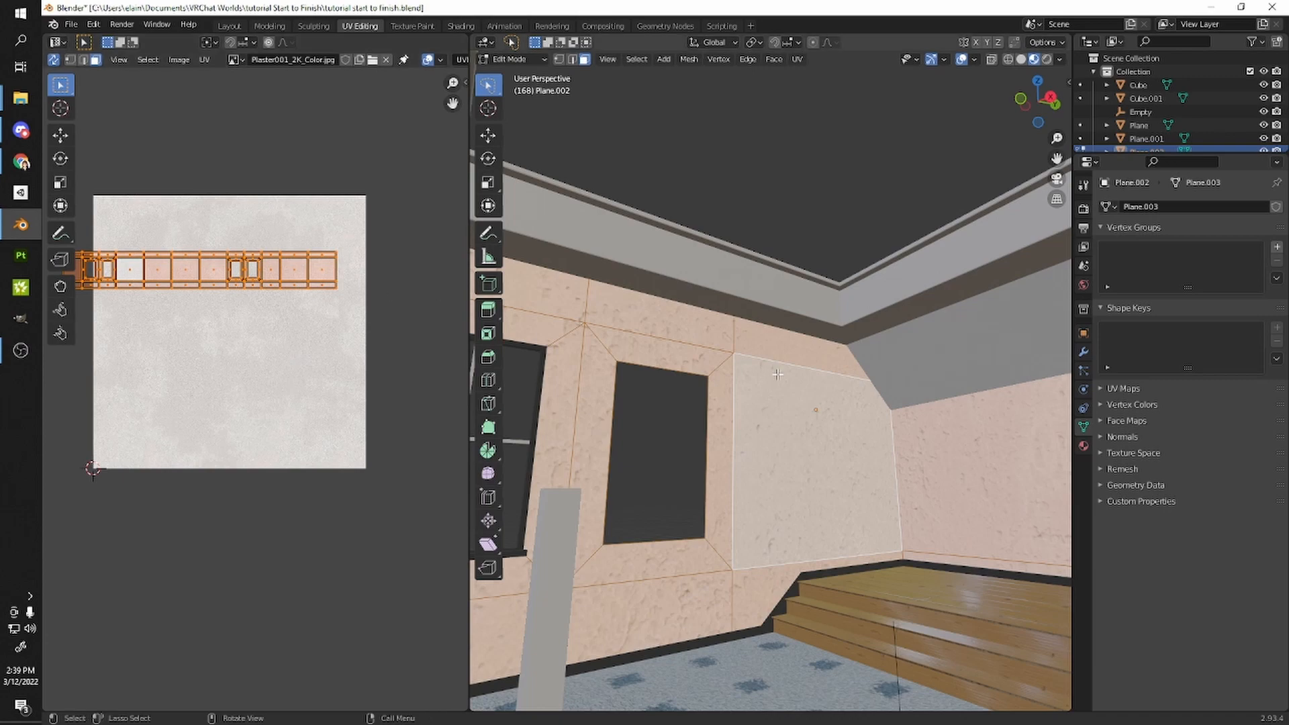
scroll(699, 230, down, 7)
middle_drag(698, 230, 694, 276)
scroll(694, 275, up, 4)
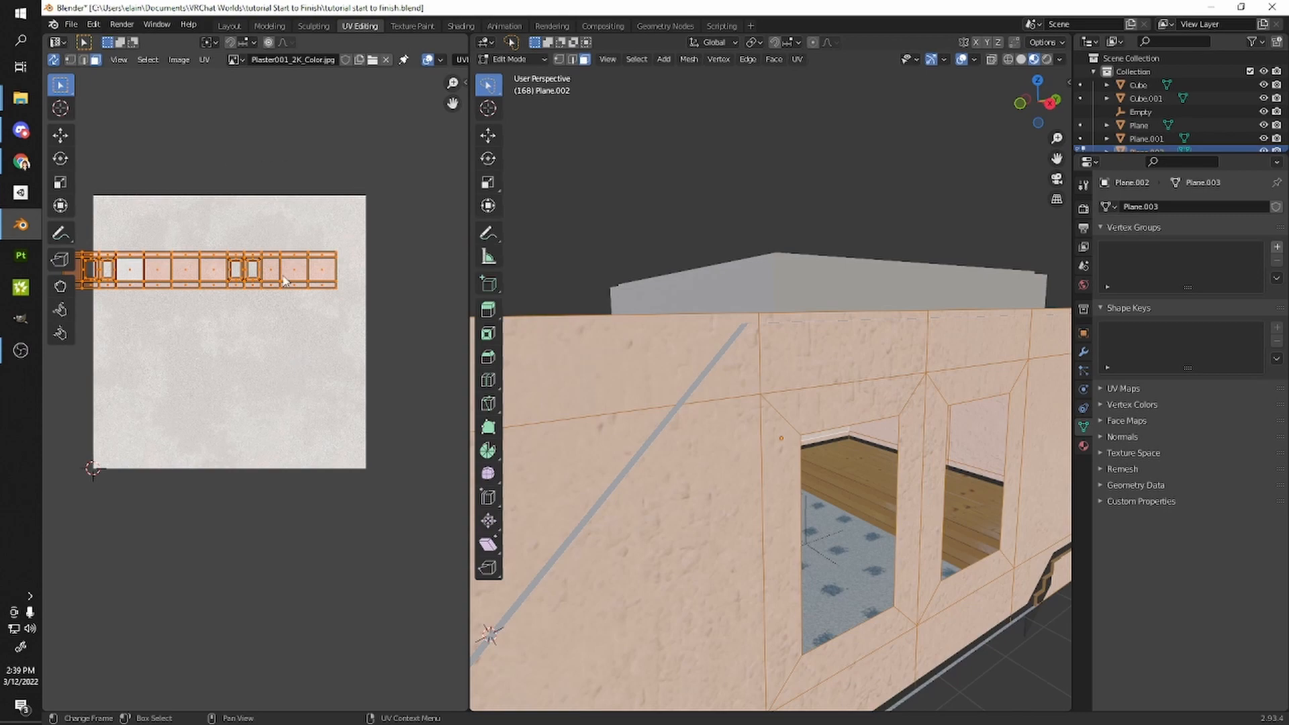
scroll(280, 401, down, 5)
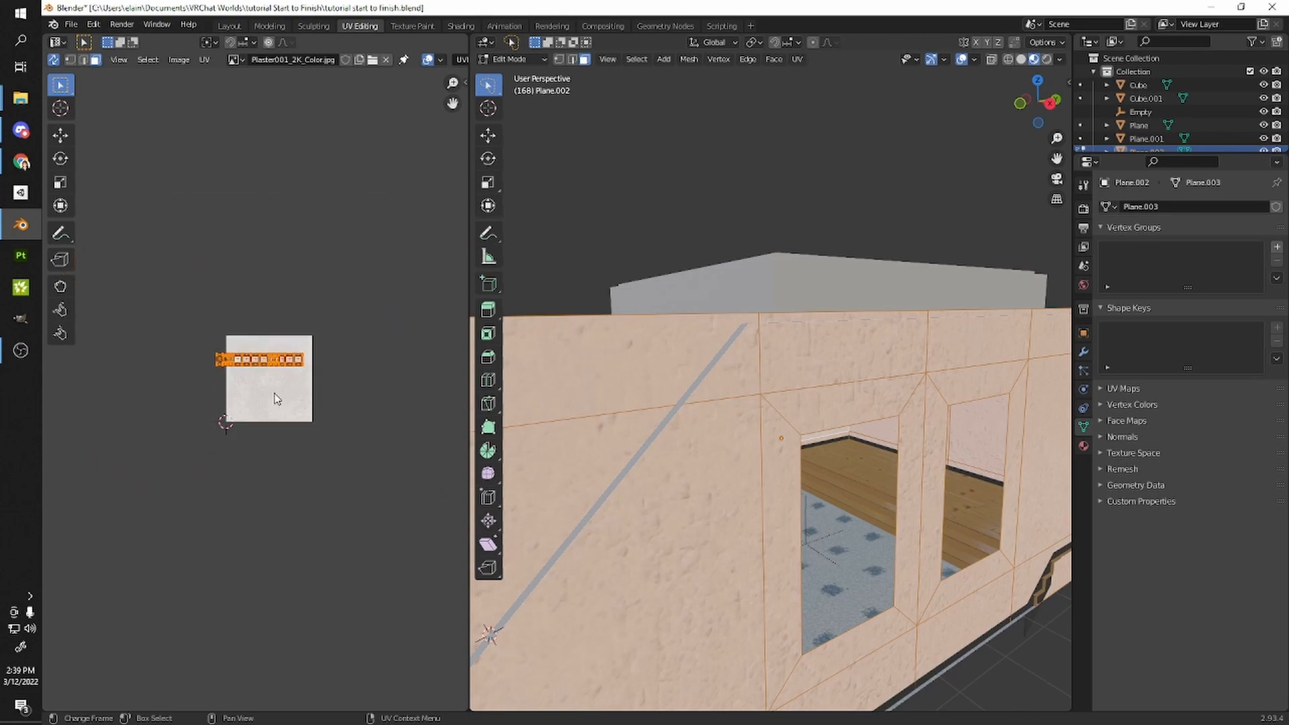
scroll(725, 376, up, 6)
middle_drag(715, 359, 743, 346)
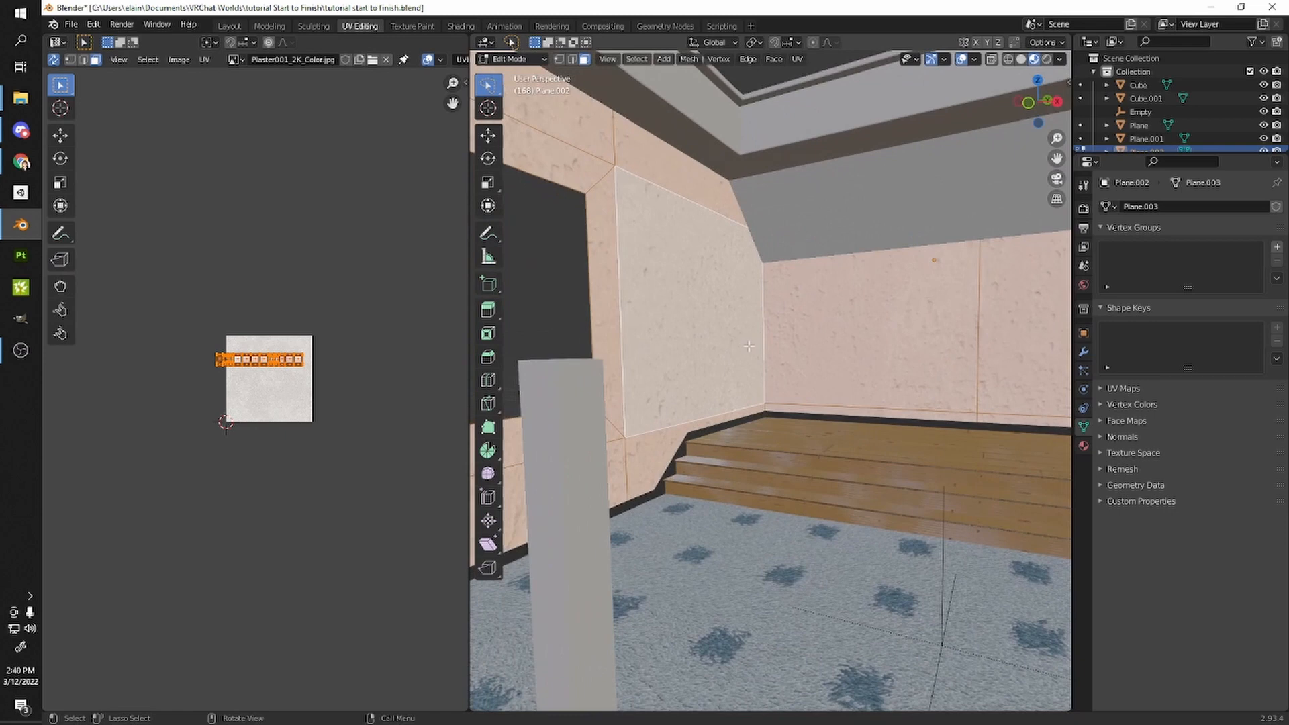
- Scale the whole wall UV strip up far beyond the plaster texture and rest its lower edge on the texture's bottom edge
drag(176, 318, 345, 414)
key(s)
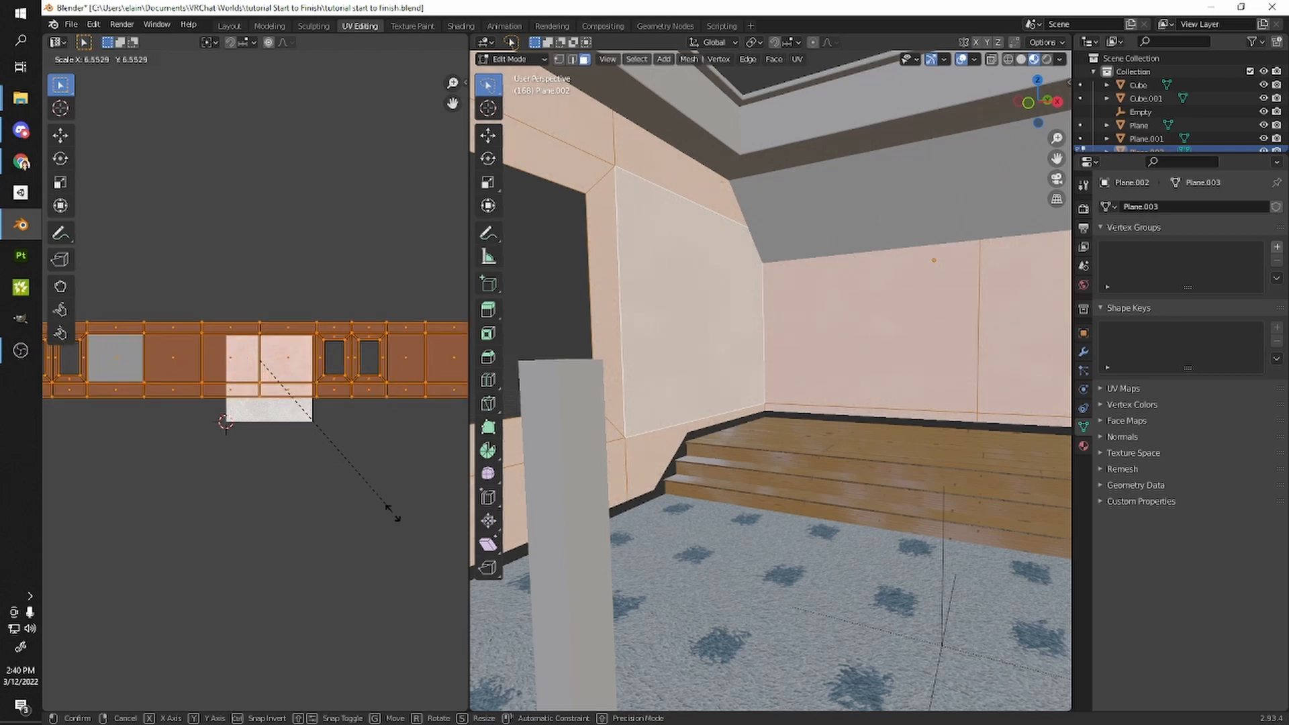
click(224, 384)
key(s)
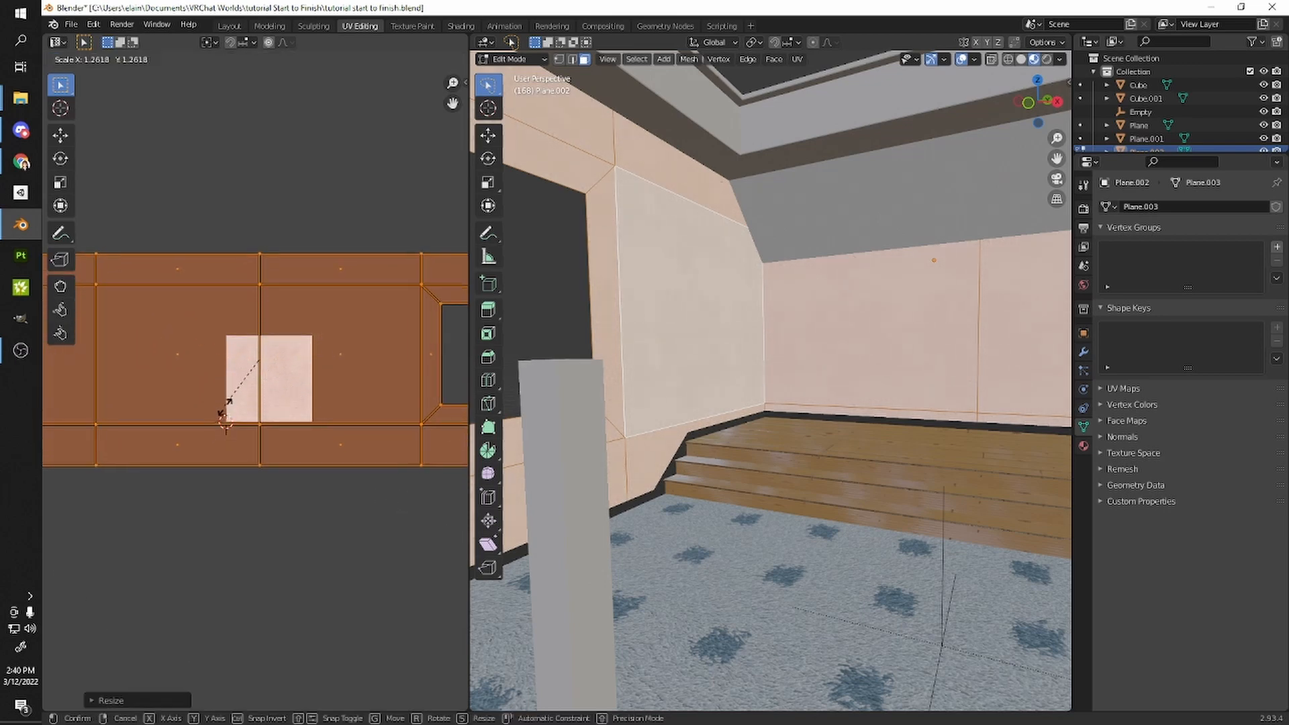
click(234, 406)
key(s)
click(235, 340)
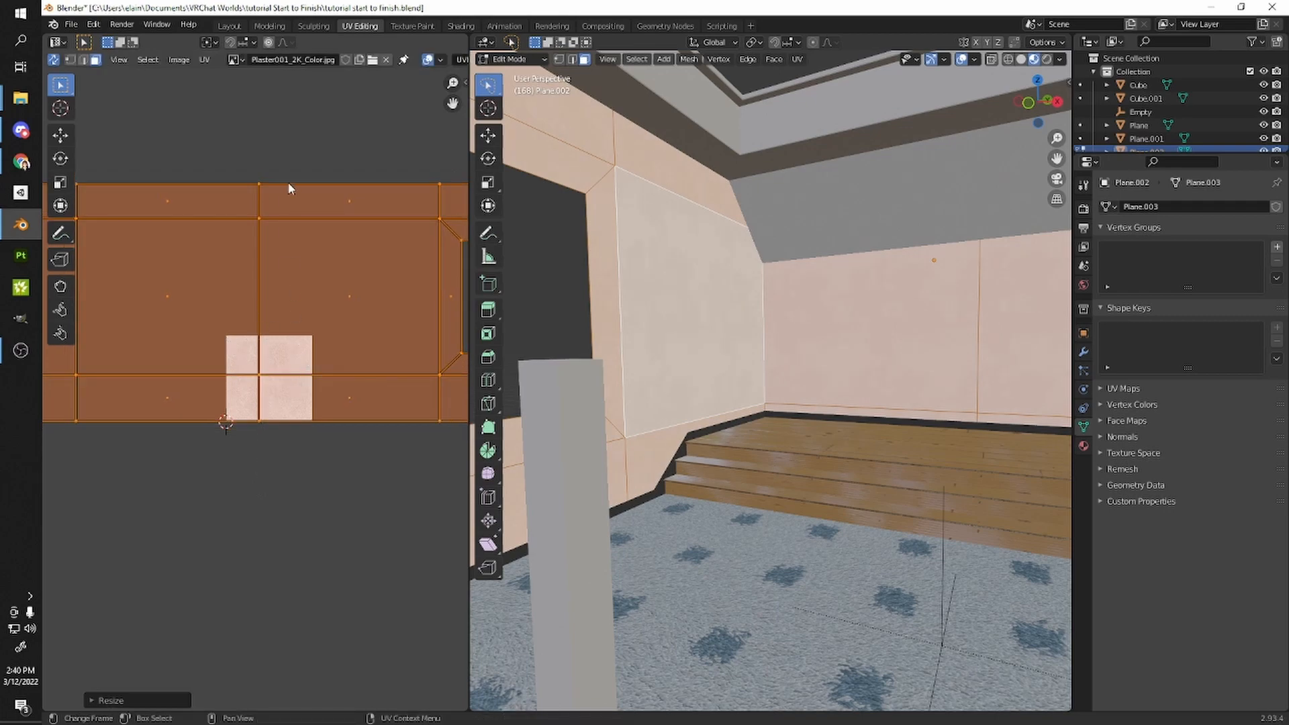
- Examine the plaster's scale on the walls around the windows in both Object Mode and Edit Mode
key(shift+grave)
click(745, 374)
key(Tab)
mouse_move(662, 370)
middle_down()
mouse_move(806, 419)
mouse_move(672, 386)
middle_up()
key(Tab)
key(Tab)
key(Tab)
key(Tab)
middle_drag(833, 444, 797, 432)
key(Tab)
- Enlarge the wall UVs a little more, realign them to the texture's bottom edge and return to Object Mode
key(s)
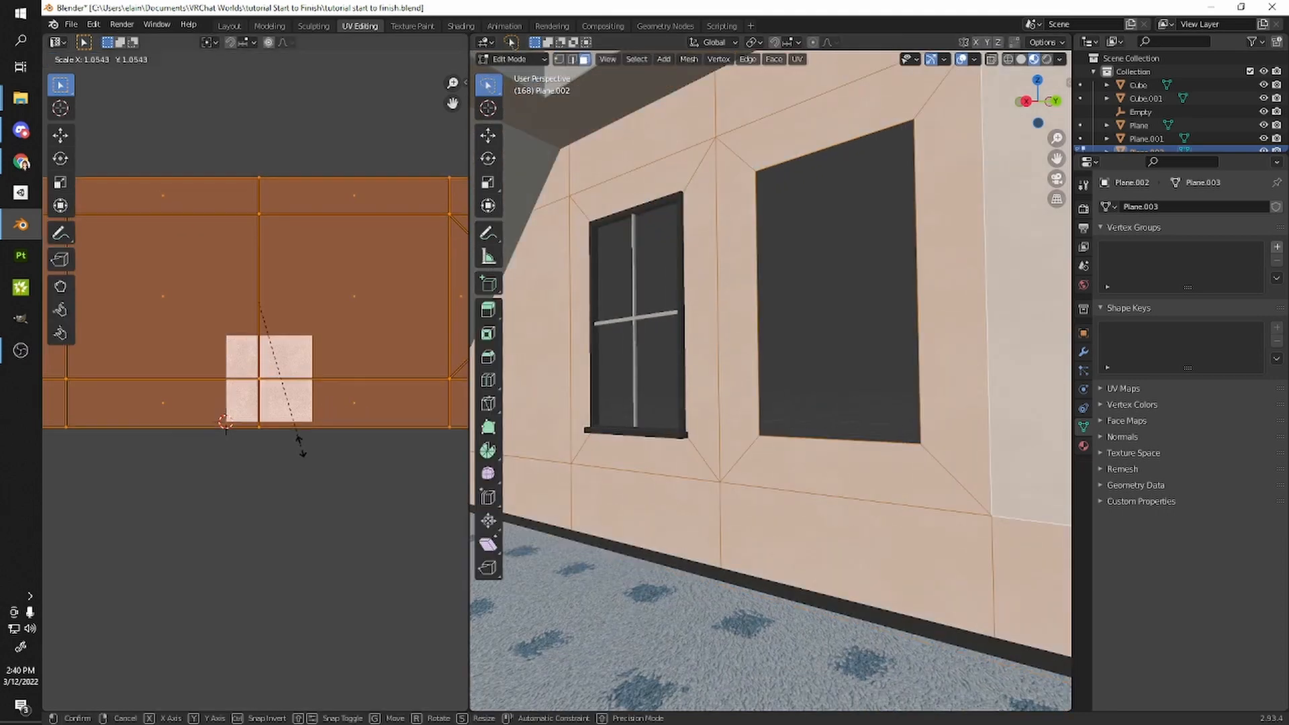
click(307, 473)
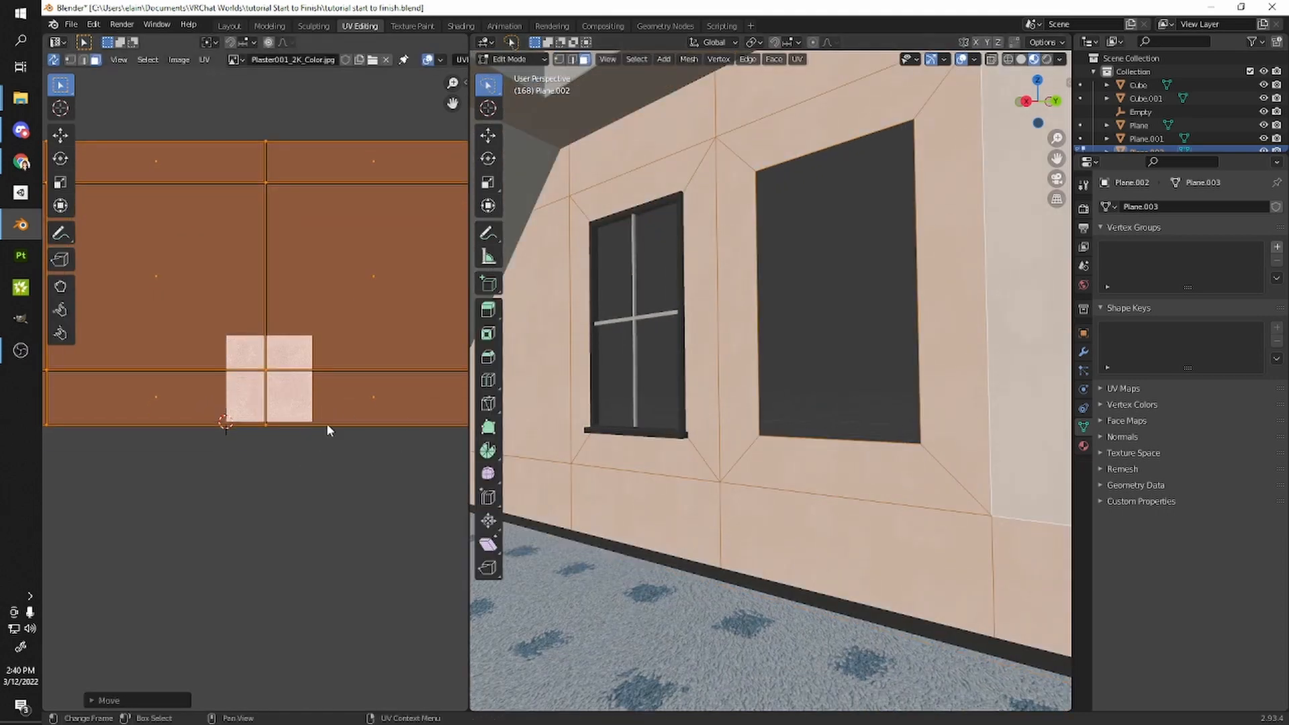
middle_drag(900, 469, 893, 434)
key(Tab)
- Select the ceiling object with the skylight recess and give it the existing drywall material
click(948, 253)
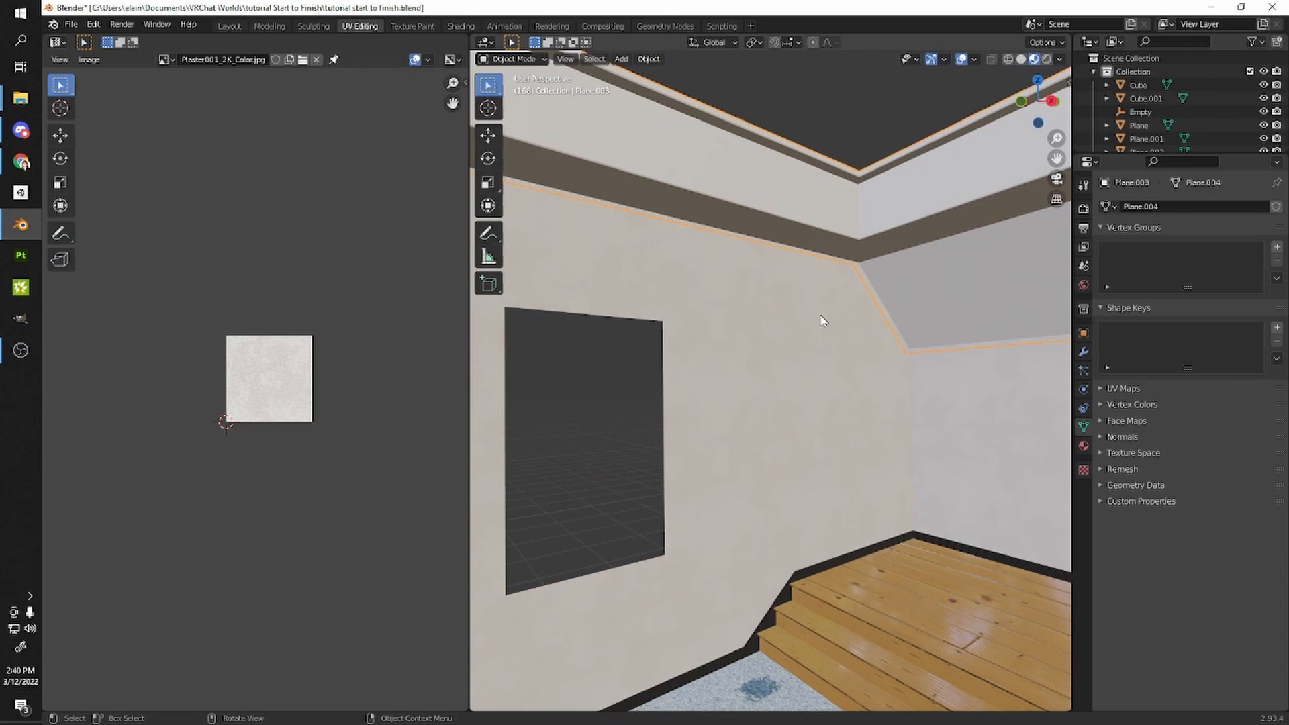
middle_drag(850, 283, 683, 255)
middle_drag(840, 215, 701, 213)
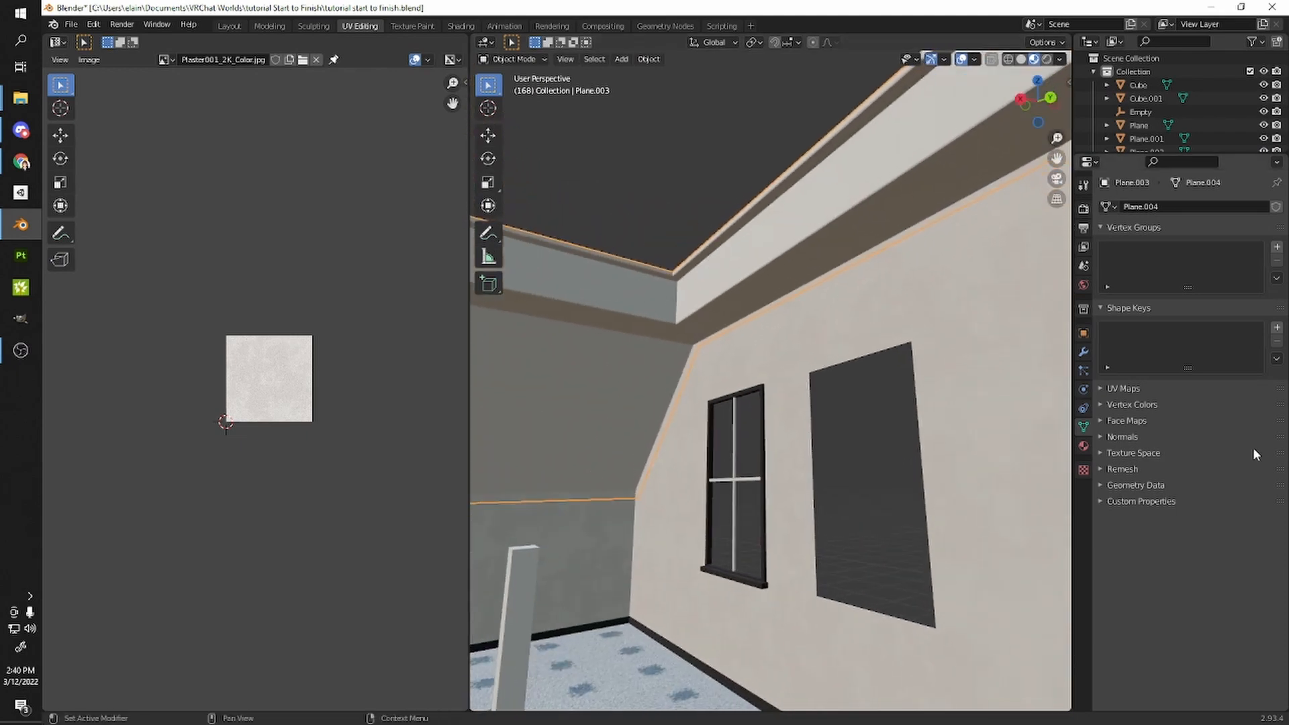
click(1084, 447)
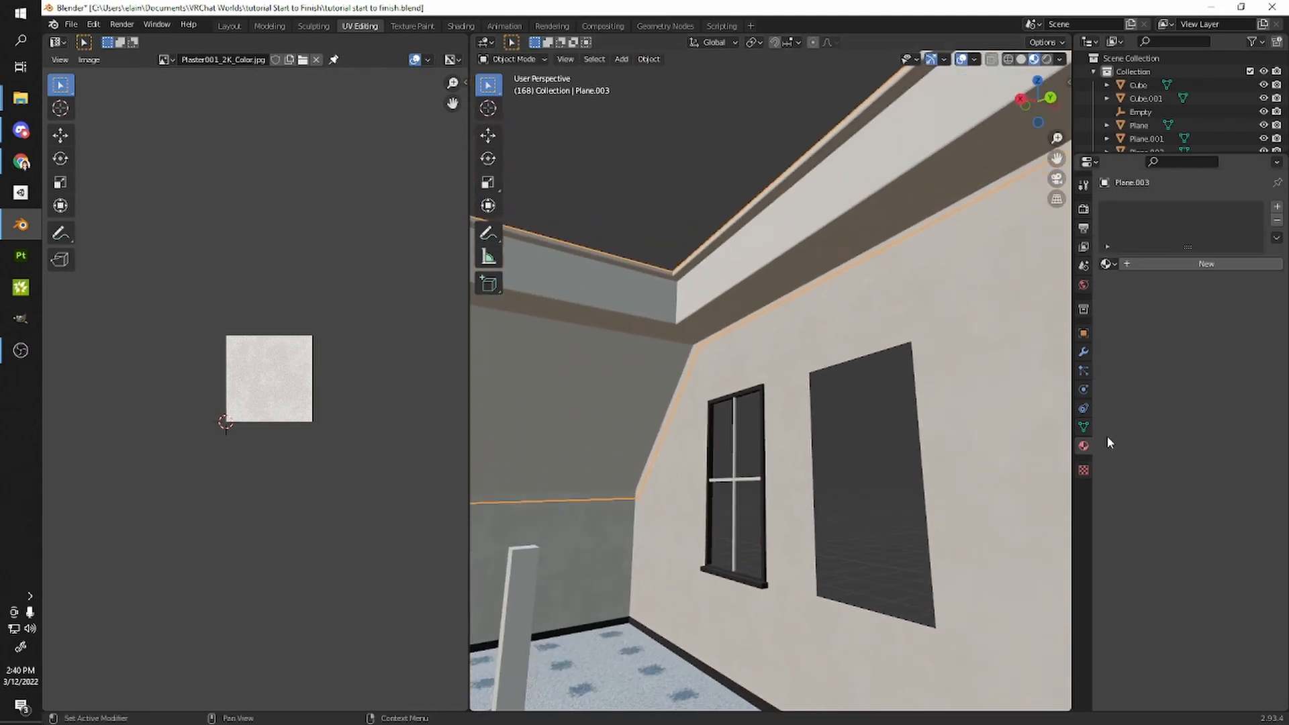
middle_drag(904, 398, 967, 333)
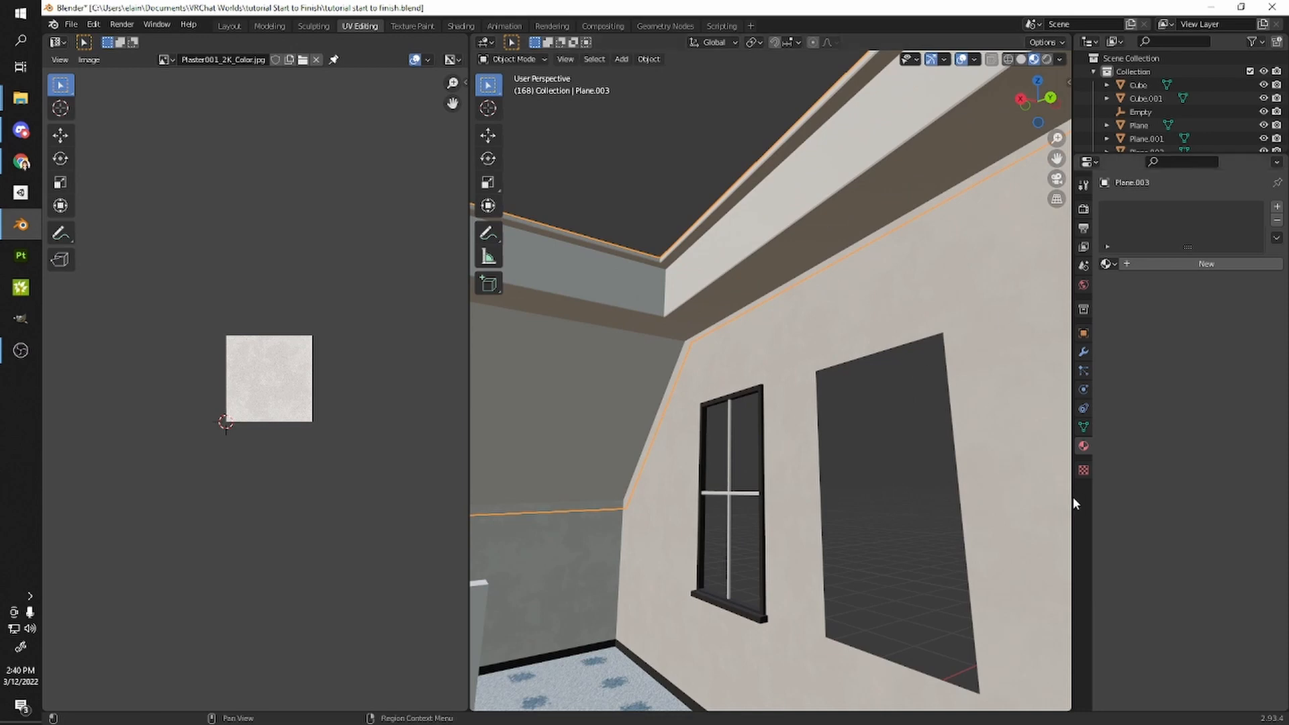
click(1108, 264)
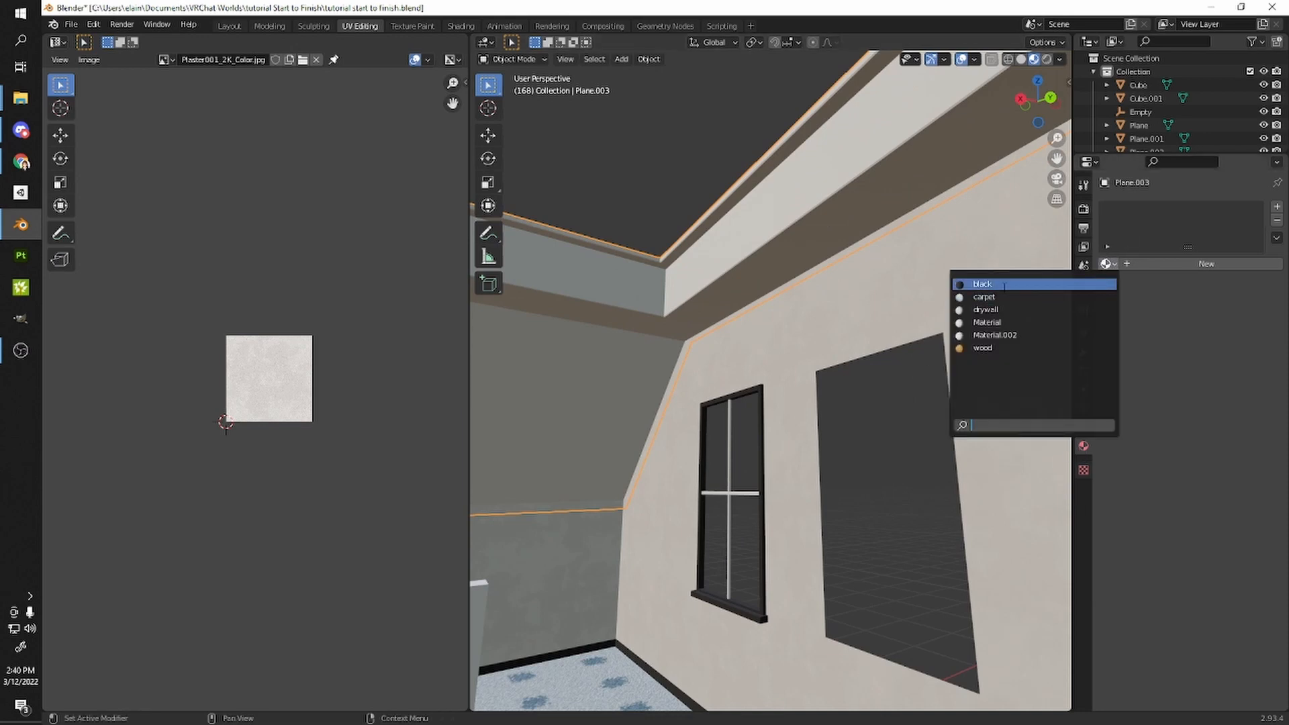
click(996, 309)
- Edit the ceiling in edge selection and mark seams along the recess's upper and lower edge loops and its corner edges
middle_drag(791, 325, 723, 342)
key(Tab)
alt+click(700, 335)
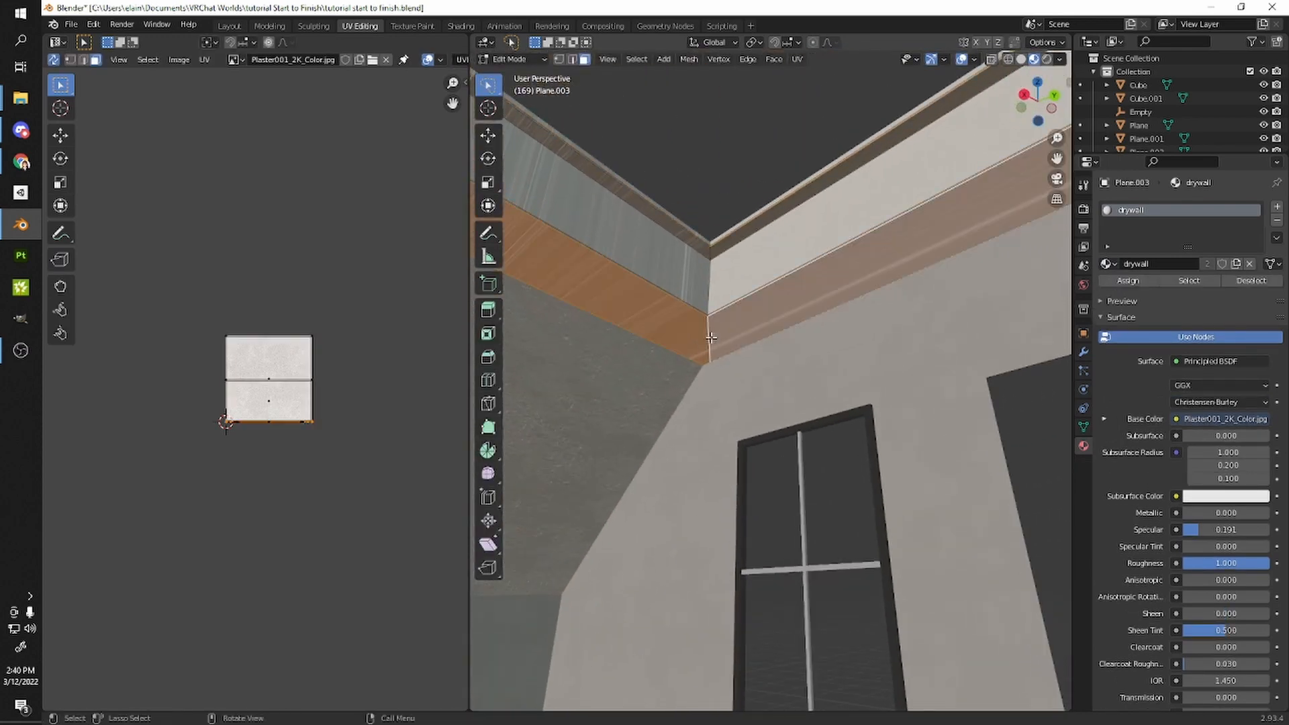
key(2)
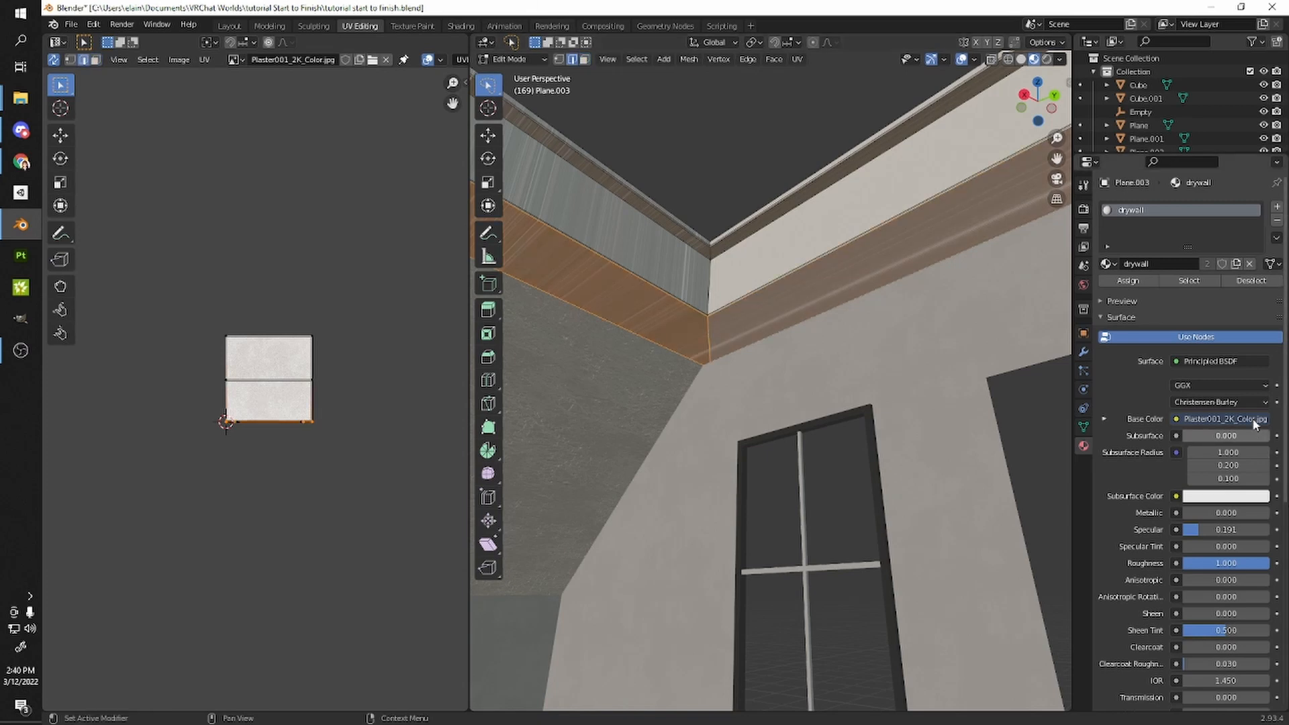
click(1083, 352)
mouse_move(799, 396)
middle_down()
mouse_move(768, 384)
mouse_move(719, 293)
mouse_move(817, 366)
mouse_move(777, 389)
middle_up()
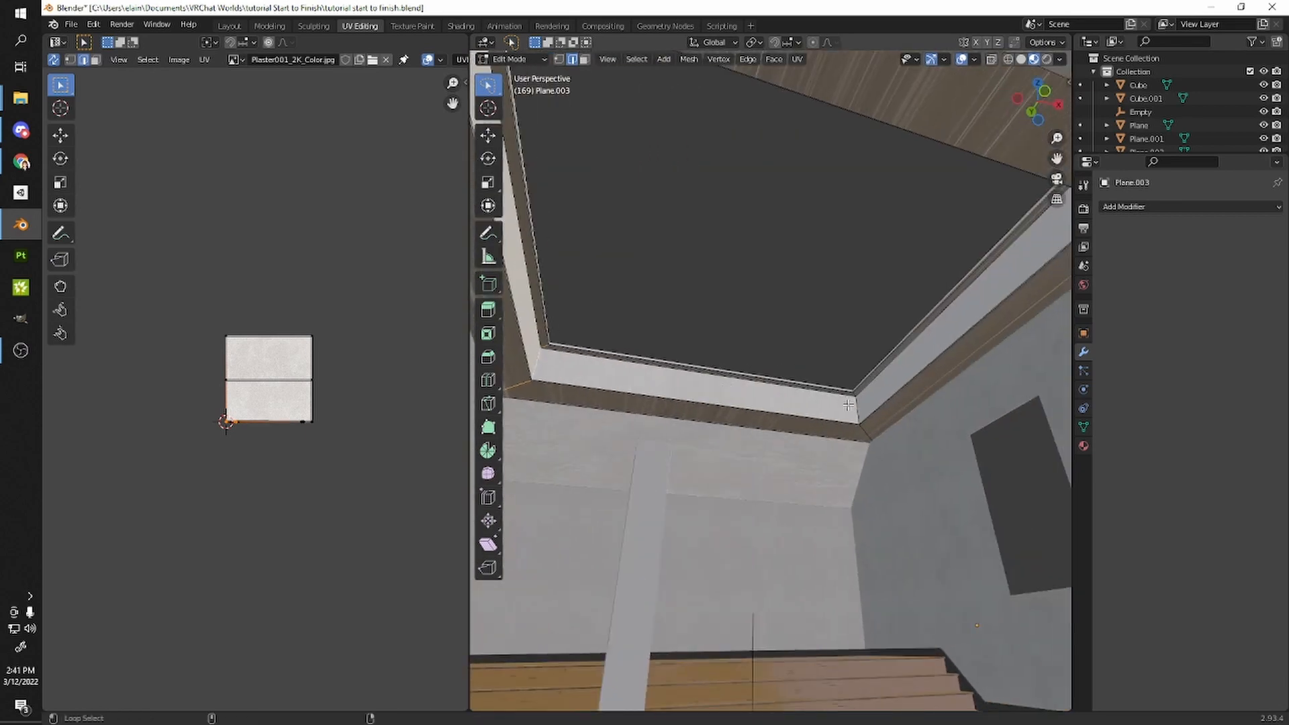
middle_drag(836, 424, 925, 355)
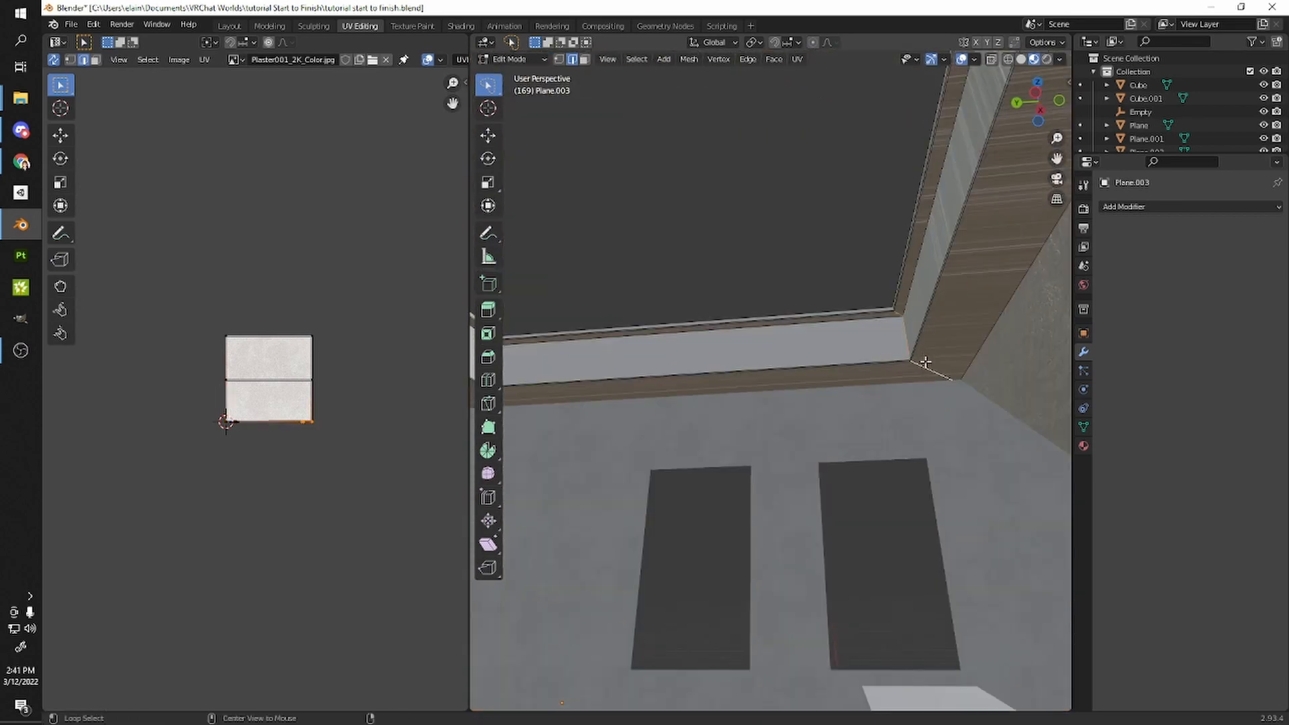
middle_drag(774, 362, 895, 340)
key(u)
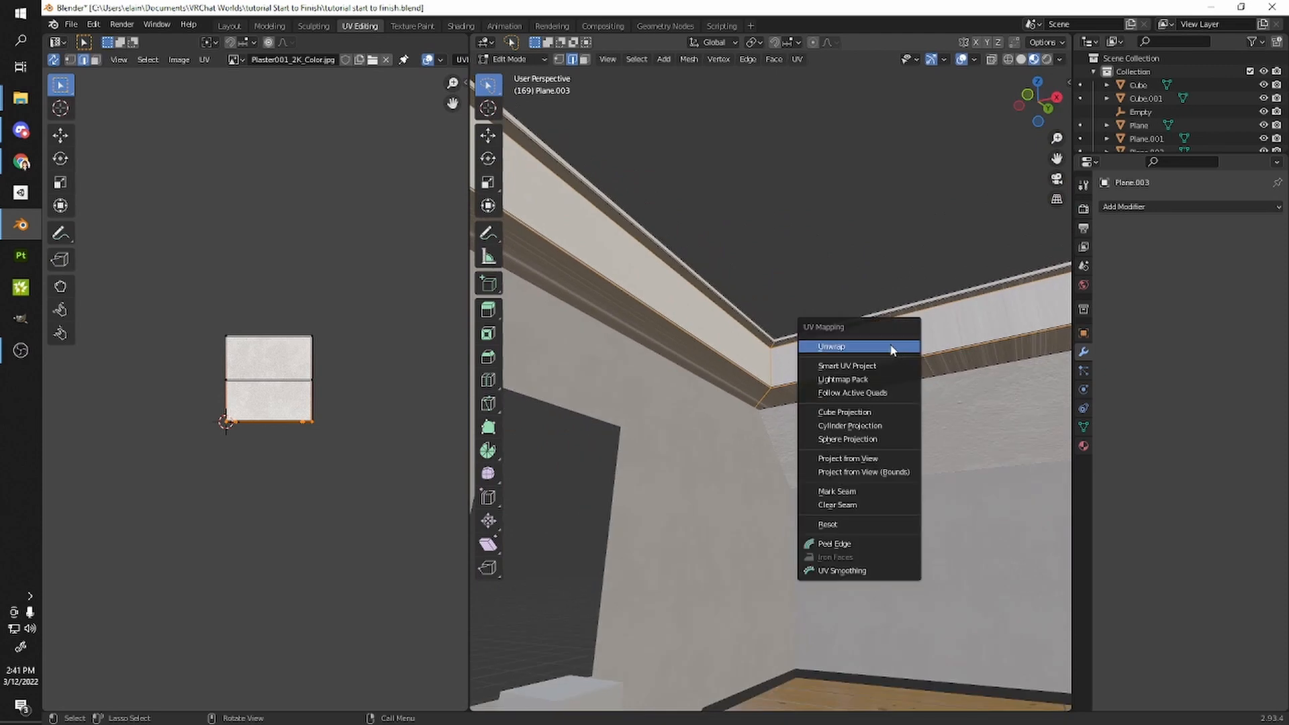
click(868, 347)
key(u)
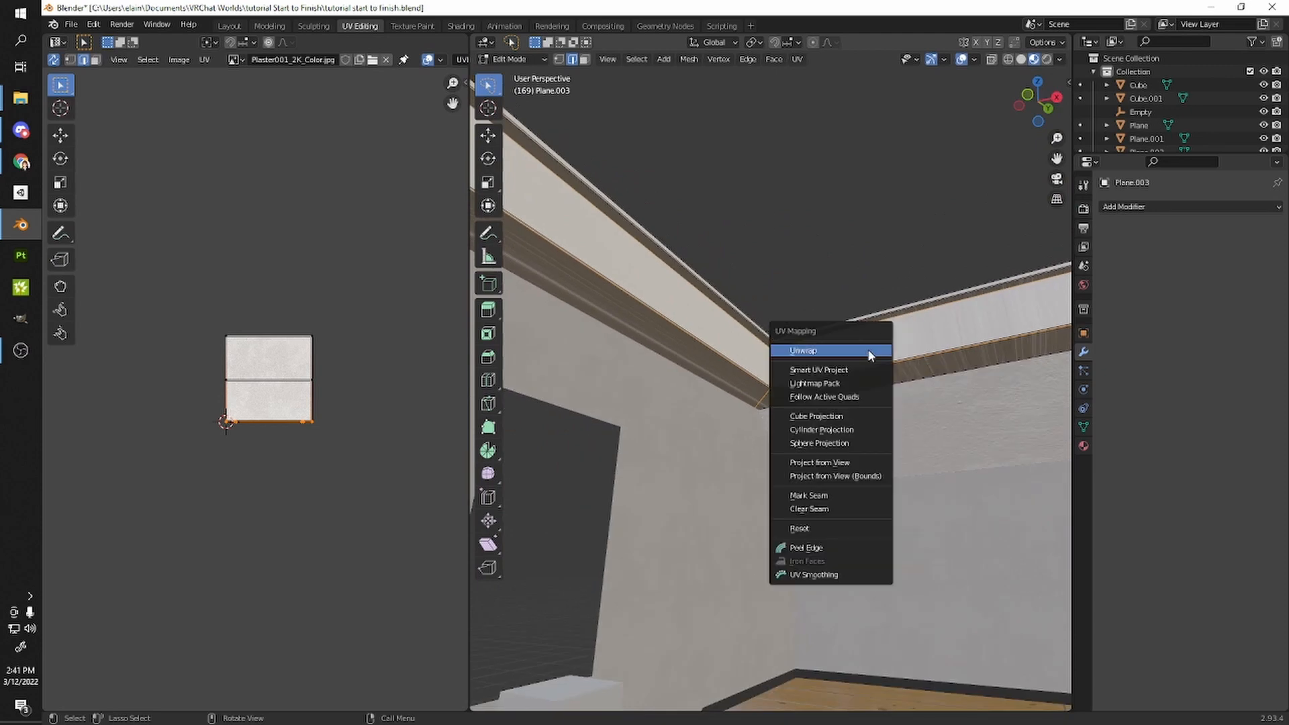
click(794, 501)
- Clear the seams from all but one of the skylight recess's vertical corner edges
scroll(759, 350, down, 4)
scroll(757, 347, up, 5)
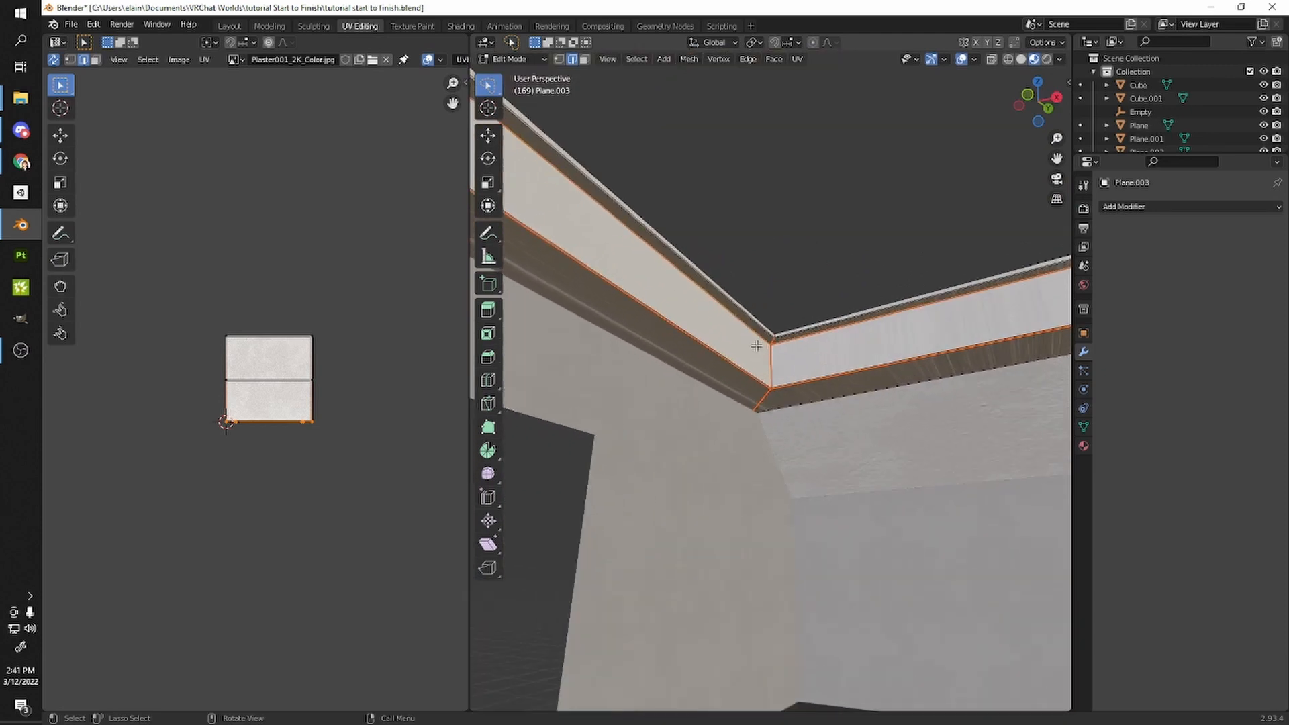
scroll(758, 346, down, 10)
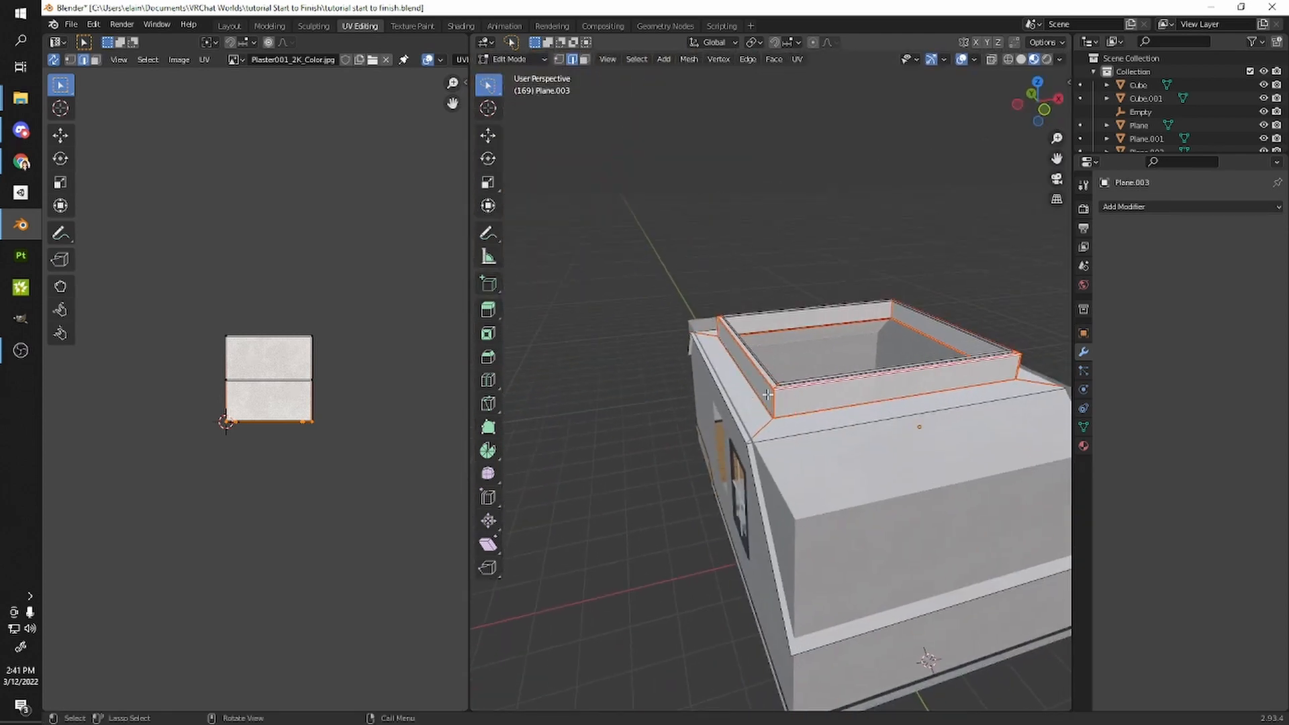
scroll(757, 398, up, 4)
scroll(780, 396, down, 1)
click(776, 438)
middle_drag(770, 438, 847, 425)
scroll(772, 403, down, 1)
middle_drag(688, 381, 898, 398)
middle_drag(596, 408, 805, 417)
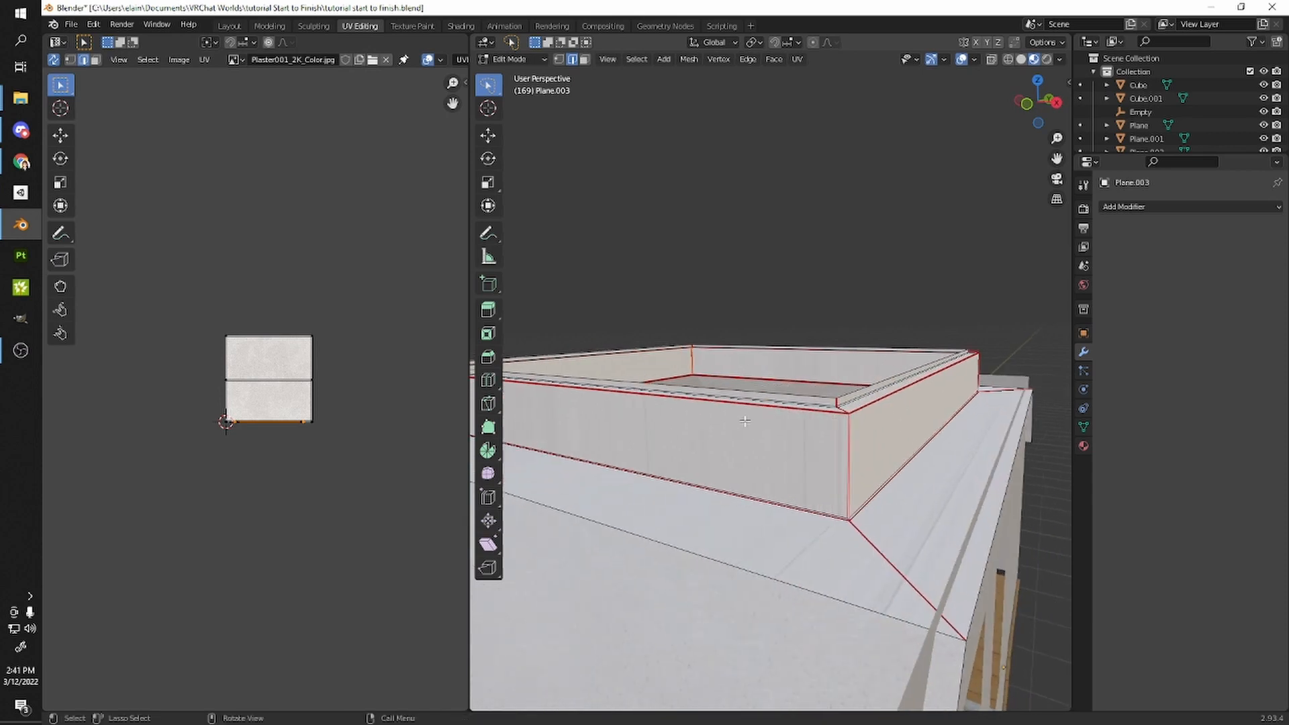
key(u)
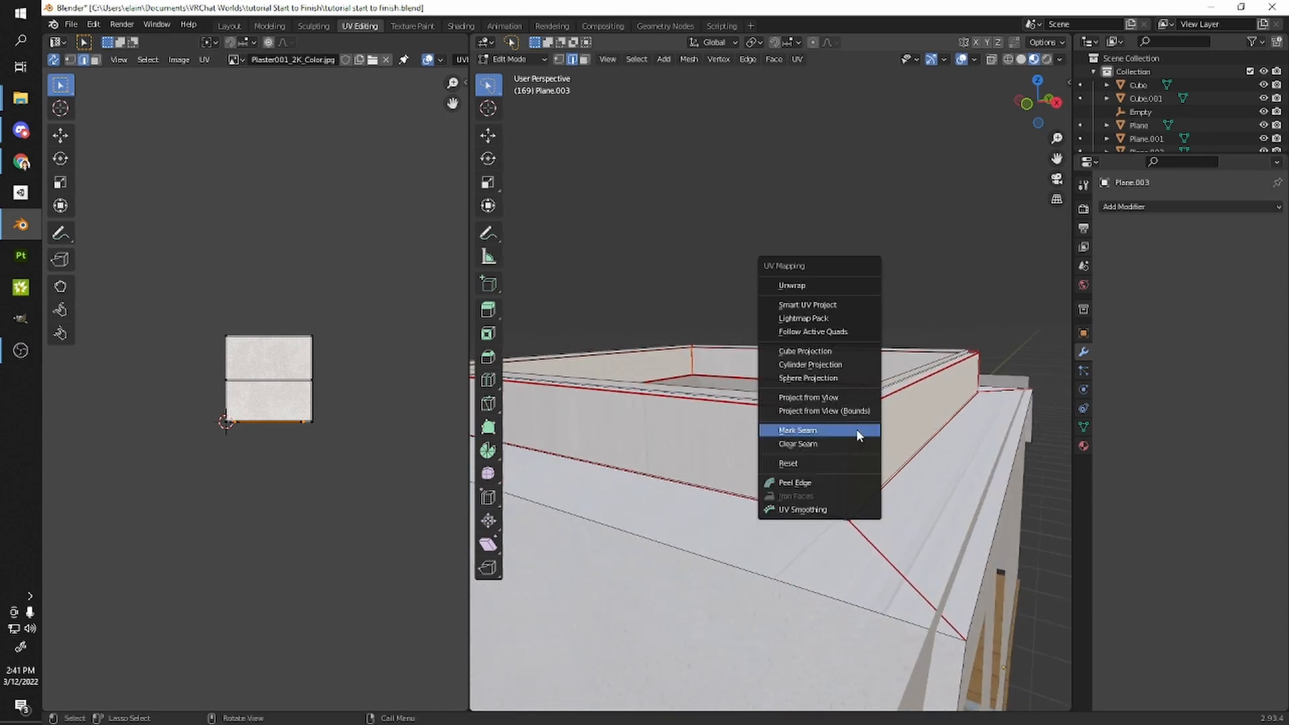
click(826, 446)
- Select all faces of the ceiling and unwrap them along the marked seams
middle_drag(911, 492, 774, 407)
scroll(849, 407, up, 5)
scroll(815, 454, up, 1)
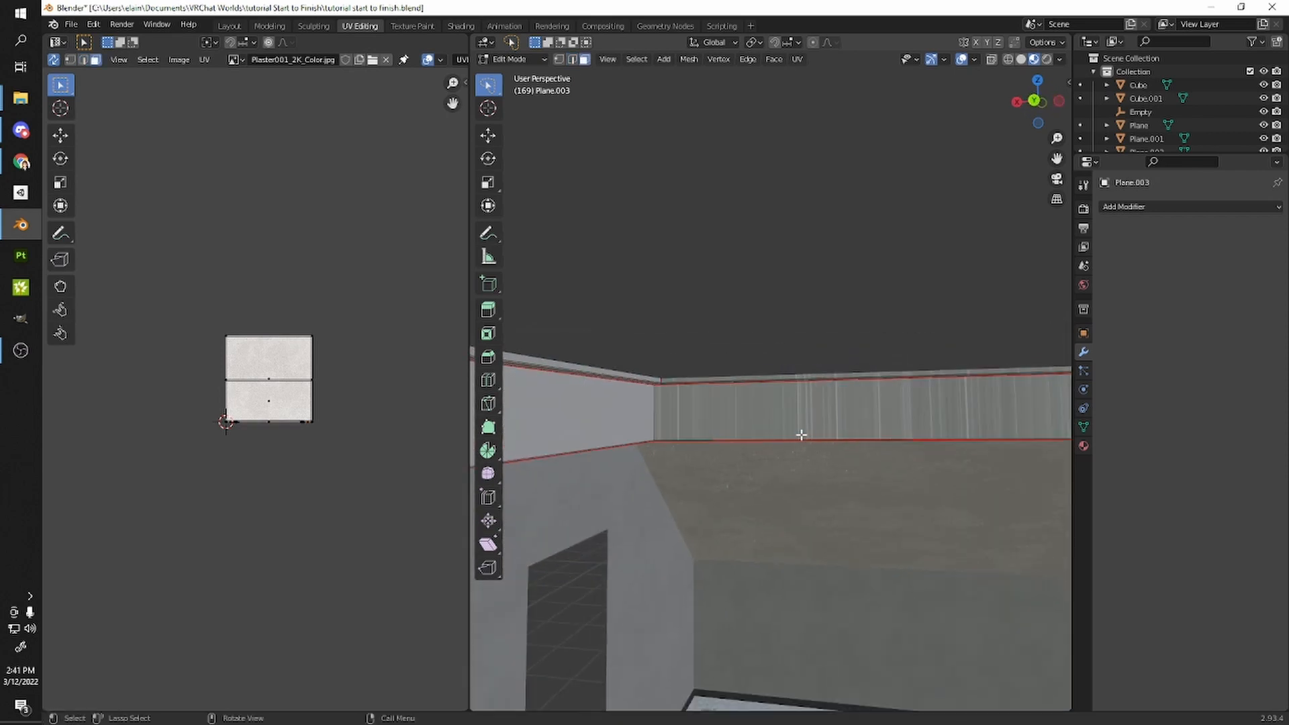
key(a)
key(u)
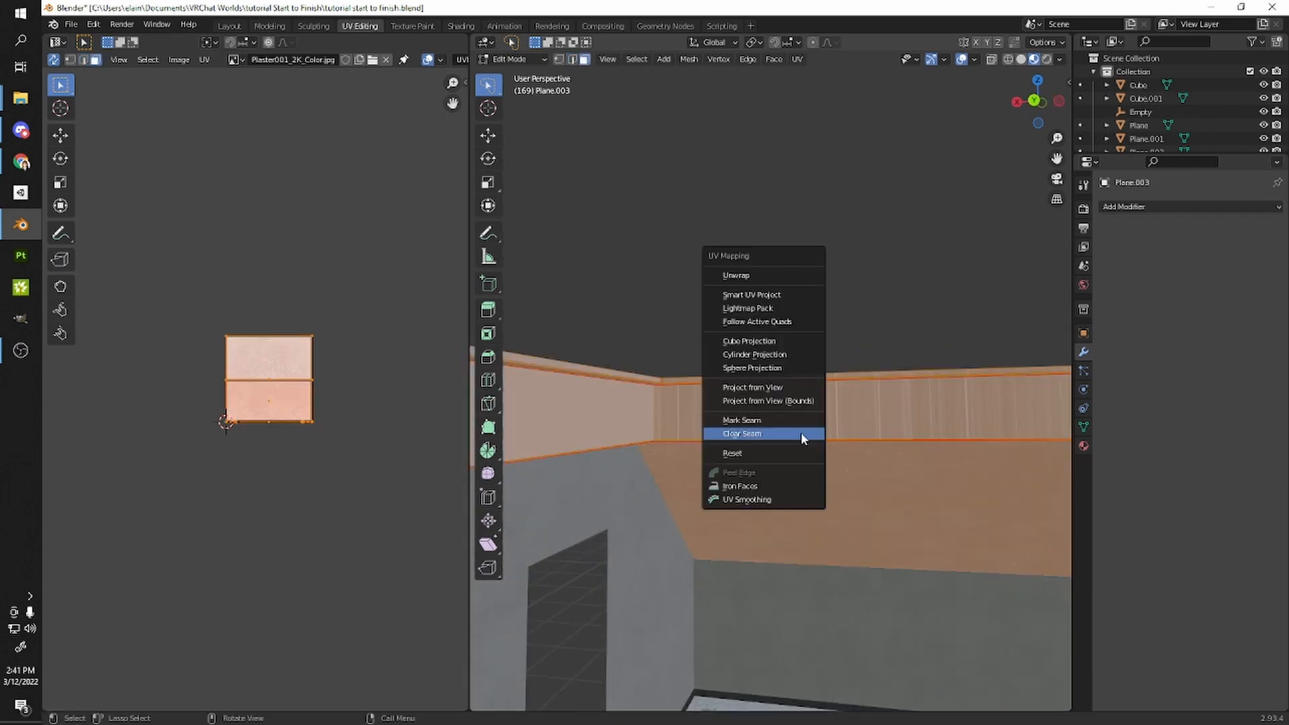
click(744, 279)
scroll(369, 395, up, 2)
middle_drag(638, 376, 671, 298)
scroll(299, 436, up, 2)
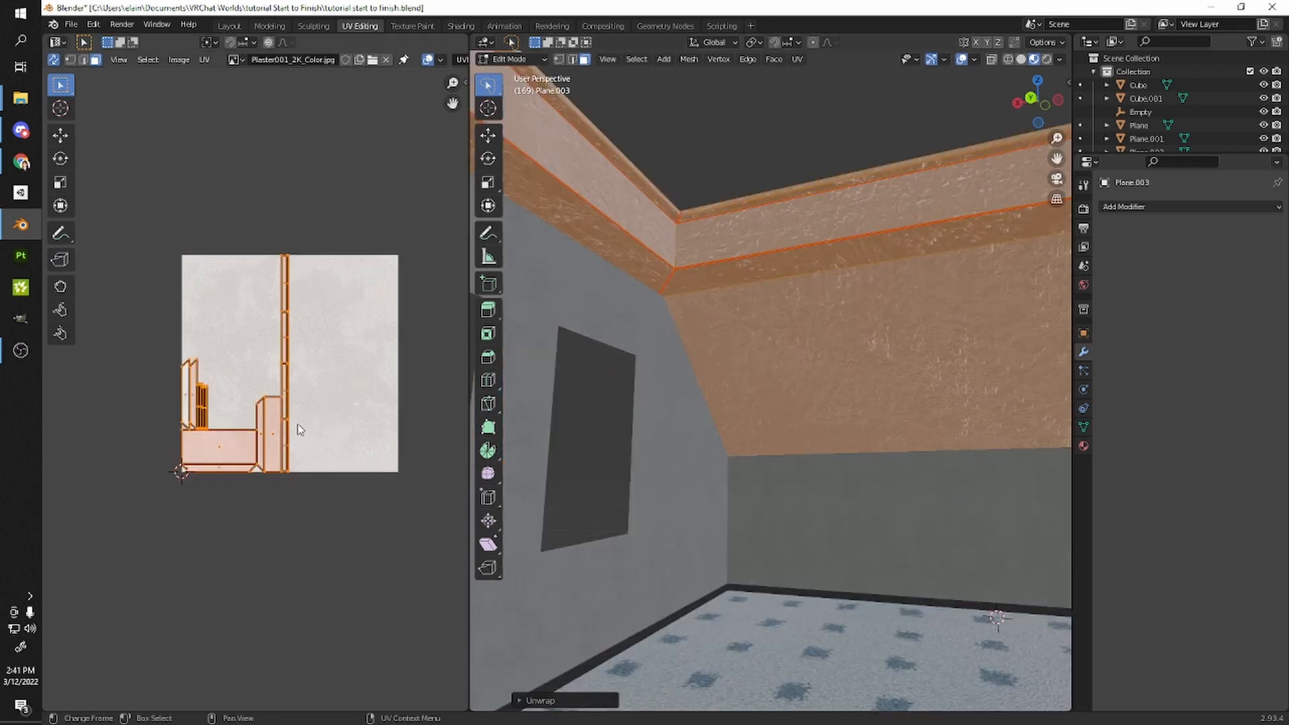
- Examine the unwrapped ceiling and its sloped face in solid and wireframe display against the matching UV island
middle_drag(903, 423, 717, 362)
key(Tab)
key(Tab)
scroll(334, 494, up, 6)
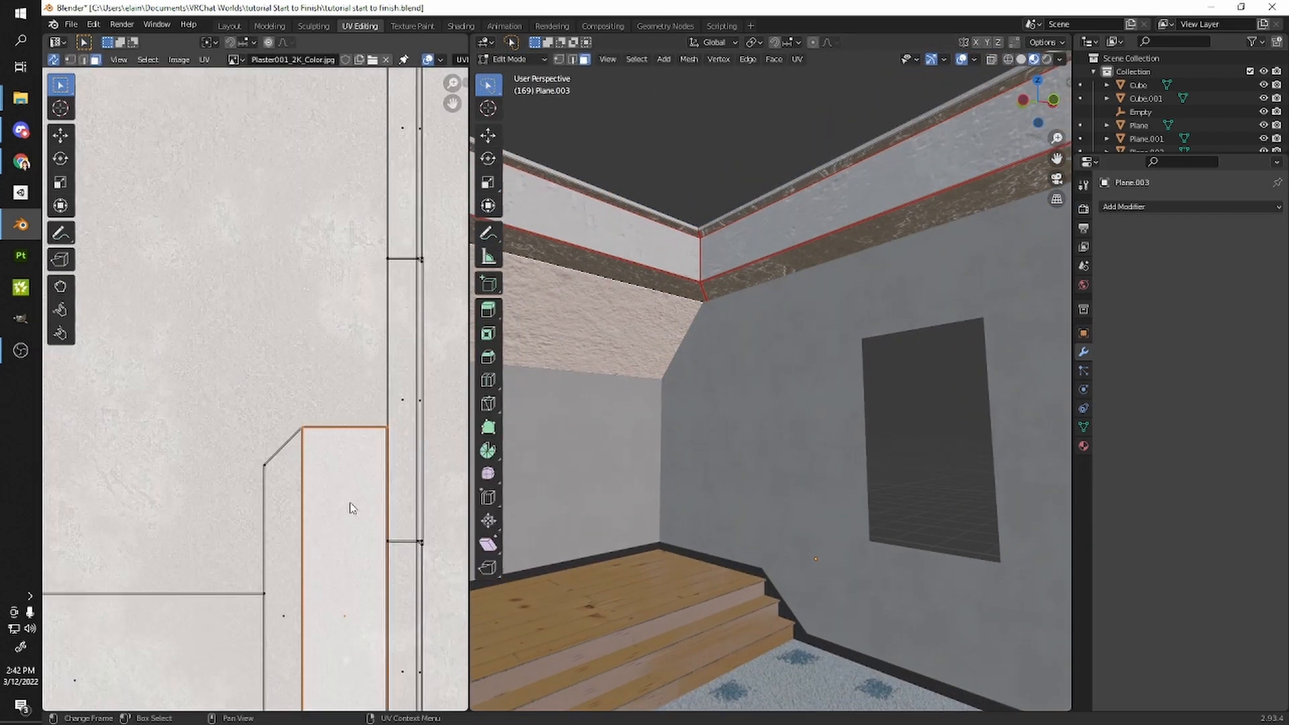
scroll(296, 566, down, 2)
middle_drag(794, 437, 840, 351)
key(shift+z)
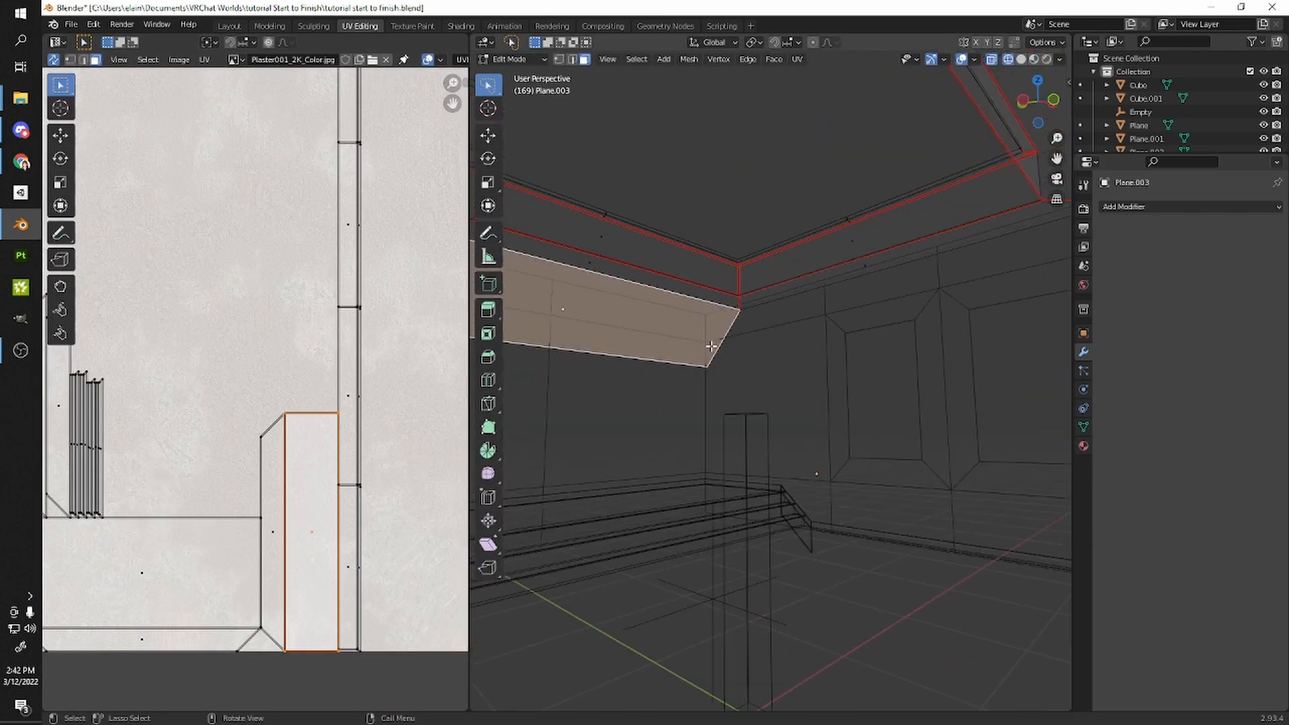
key(shift+z)
scroll(329, 430, down, 5)
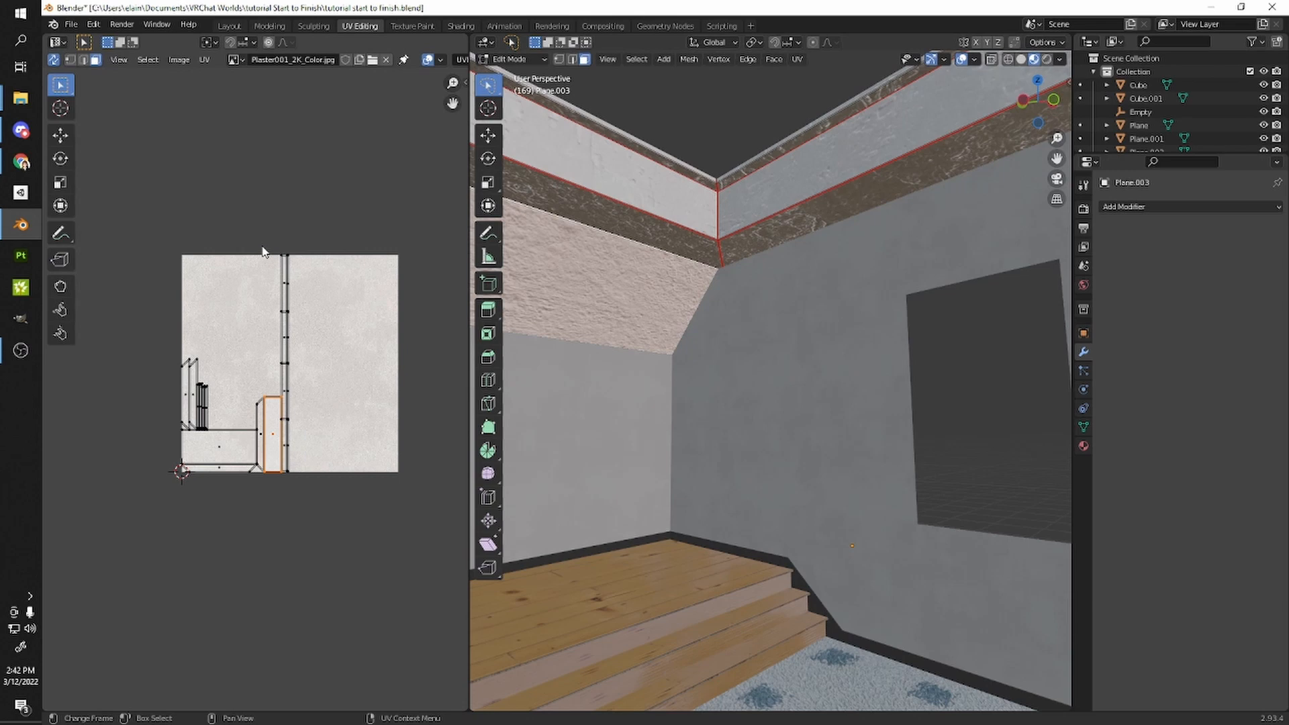
- Select all of the ceiling's UV islands and scale them up well beyond the plaster texture
key(a)
key(s)
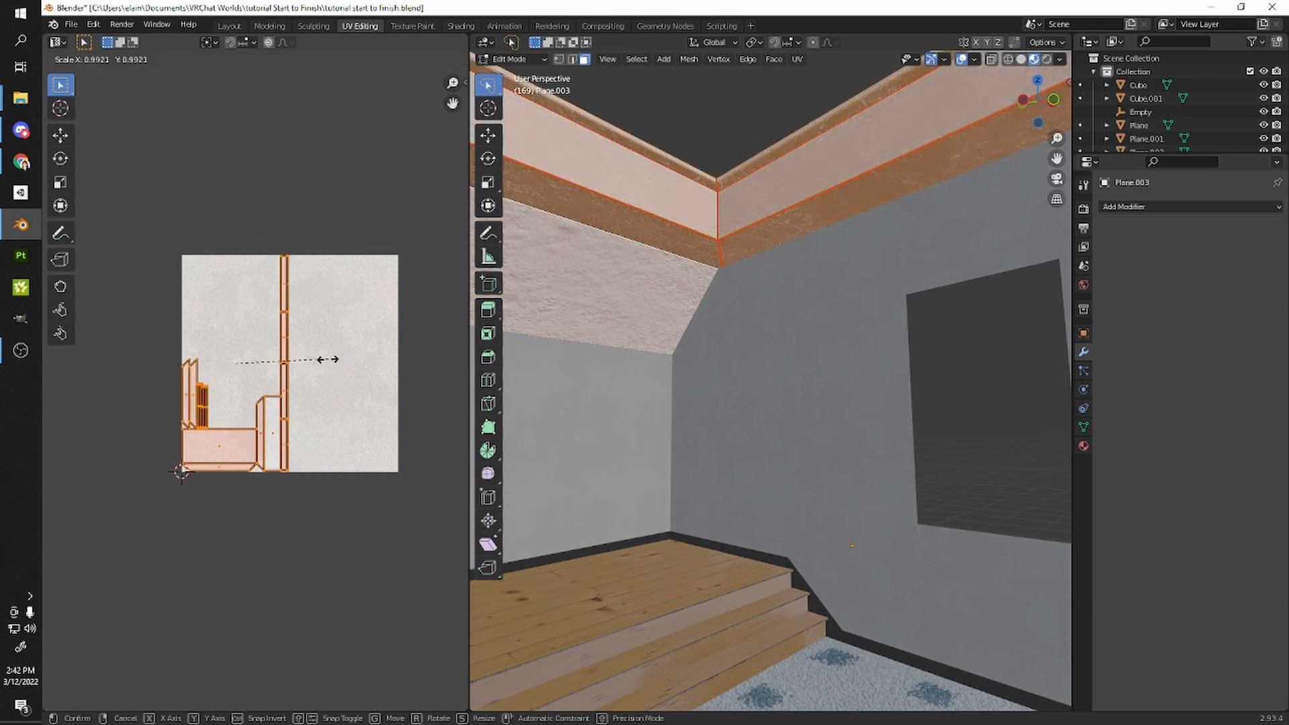
click(88, 558)
scroll(88, 557, down, 5)
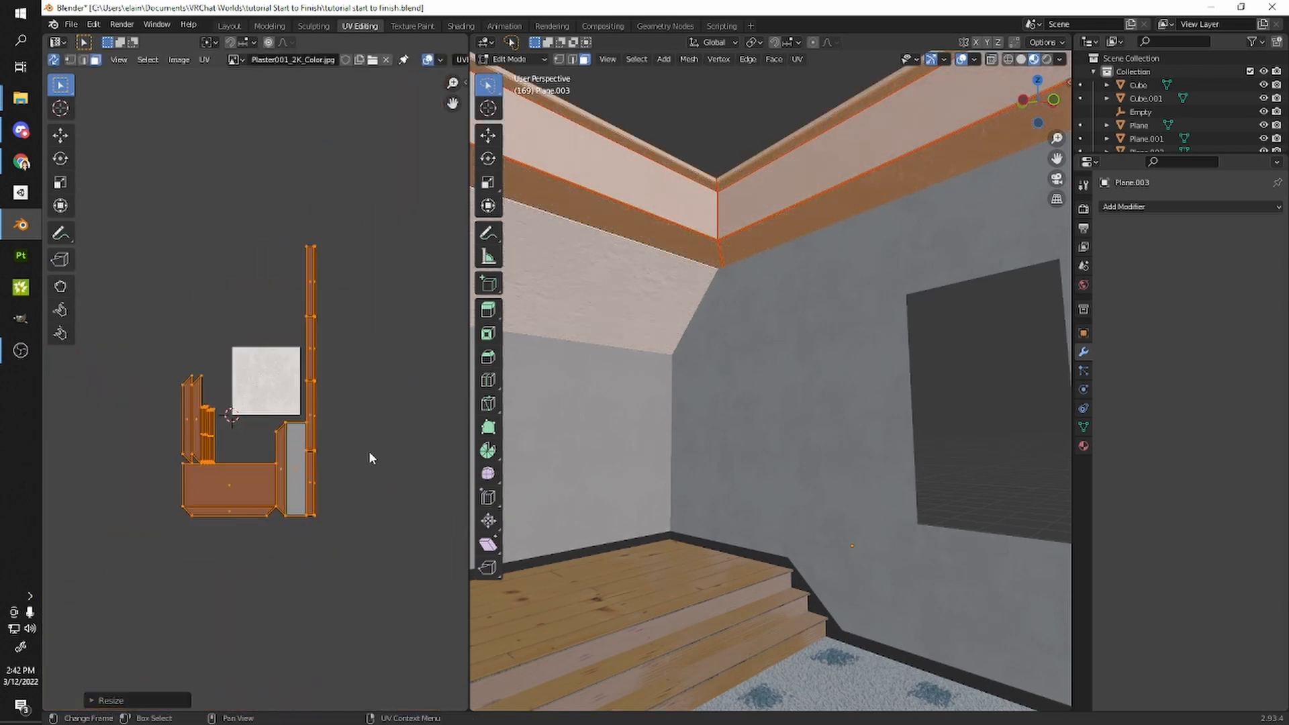
key(s)
click(445, 576)
scroll(143, 418, down, 4)
middle_drag(167, 469, 151, 438)
scroll(151, 438, up, 4)
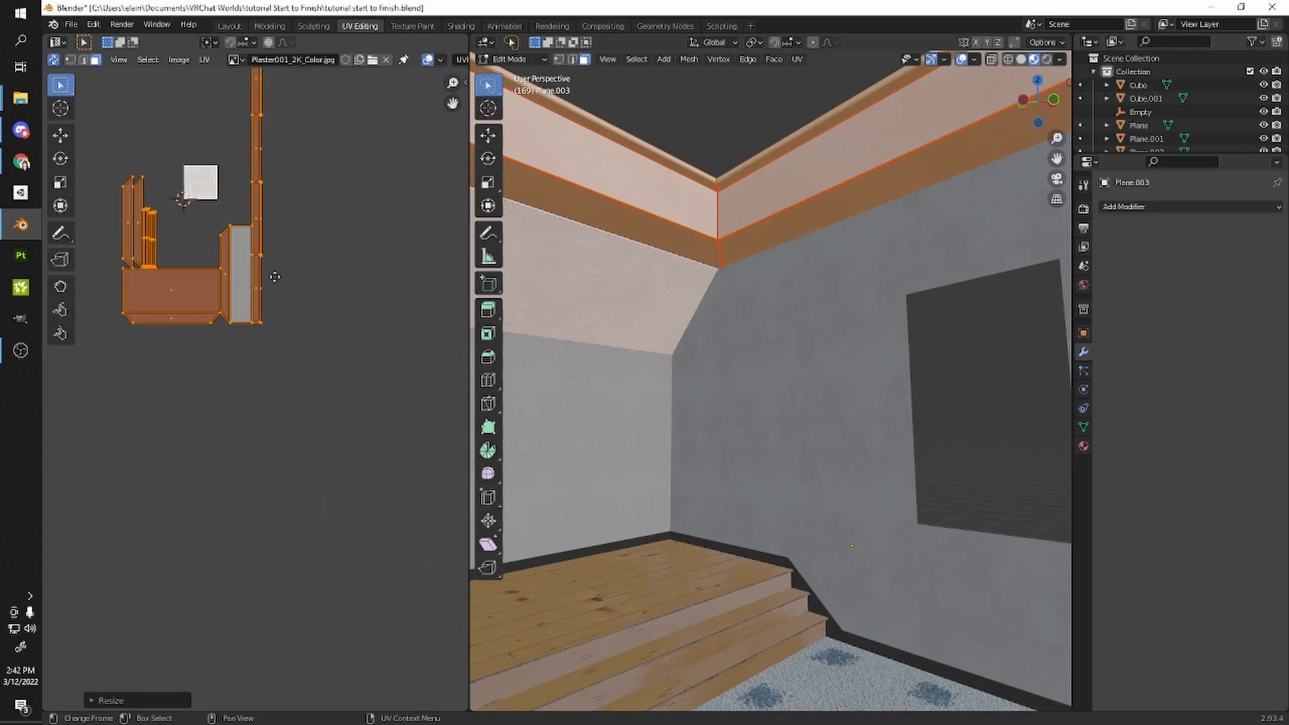
- Enlarge the ceiling UVs further and check the finer plaster on the recess in Object Mode
key(Tab)
key(Tab)
key(s)
click(251, 463)
key(Tab)
middle_drag(830, 317, 676, 426)
- Try selecting the linked trim faces along the upper rim of the ceiling recess
key(Tab)
key(alt+a)
key(l)
key(l)
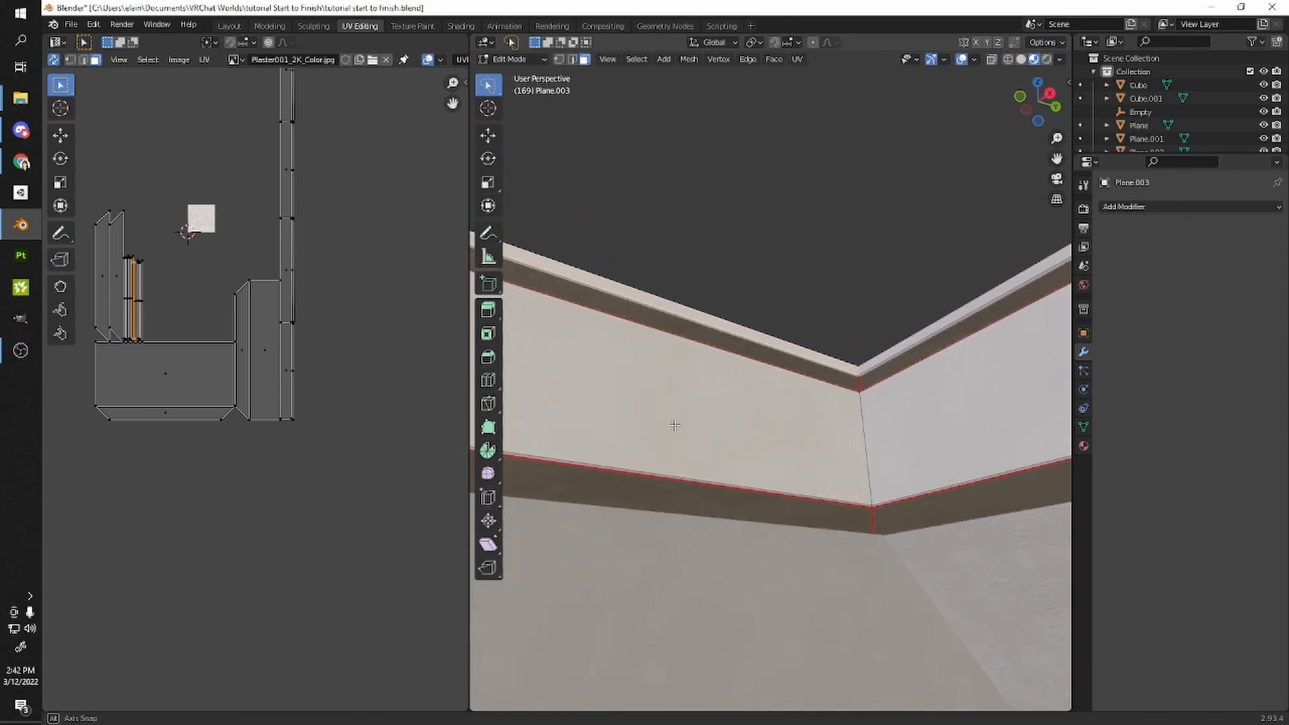
shift+middle_drag(705, 360, 771, 388)
scroll(797, 399, down, 3)
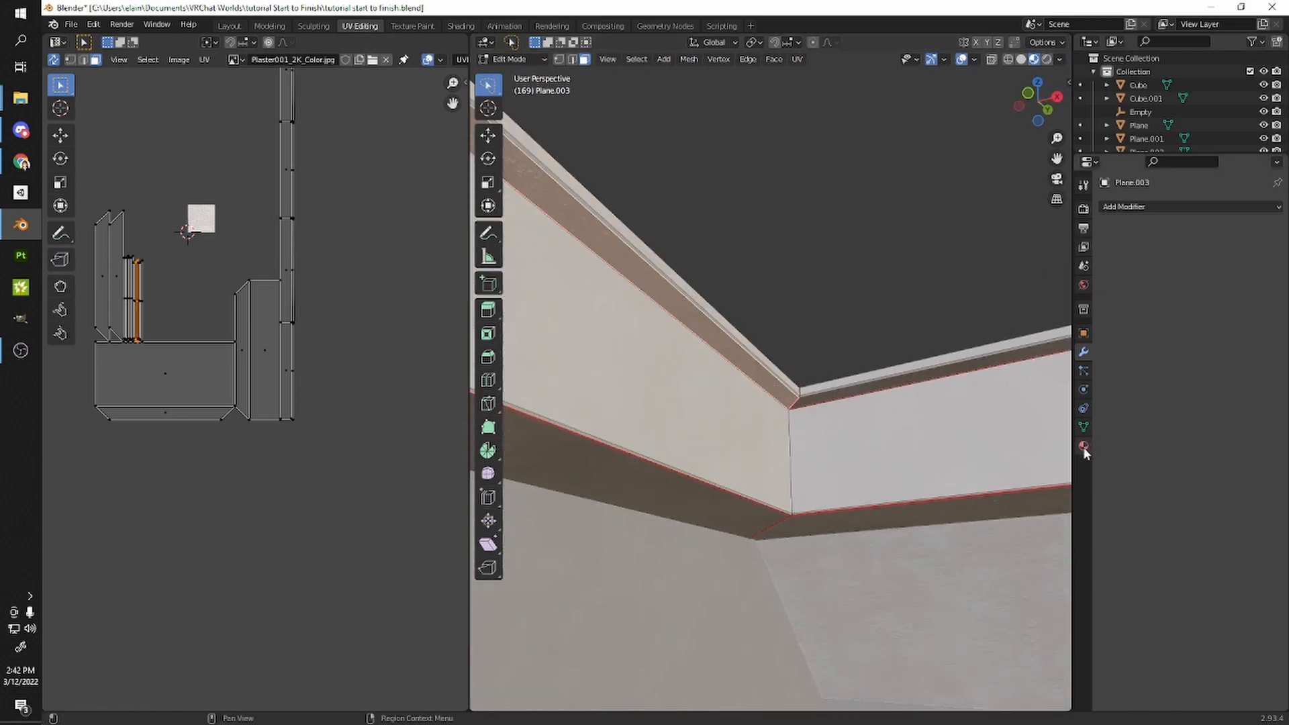
- Add a second material slot to the ceiling object and give it the existing black material
key(Tab)
middle_drag(806, 441, 826, 450)
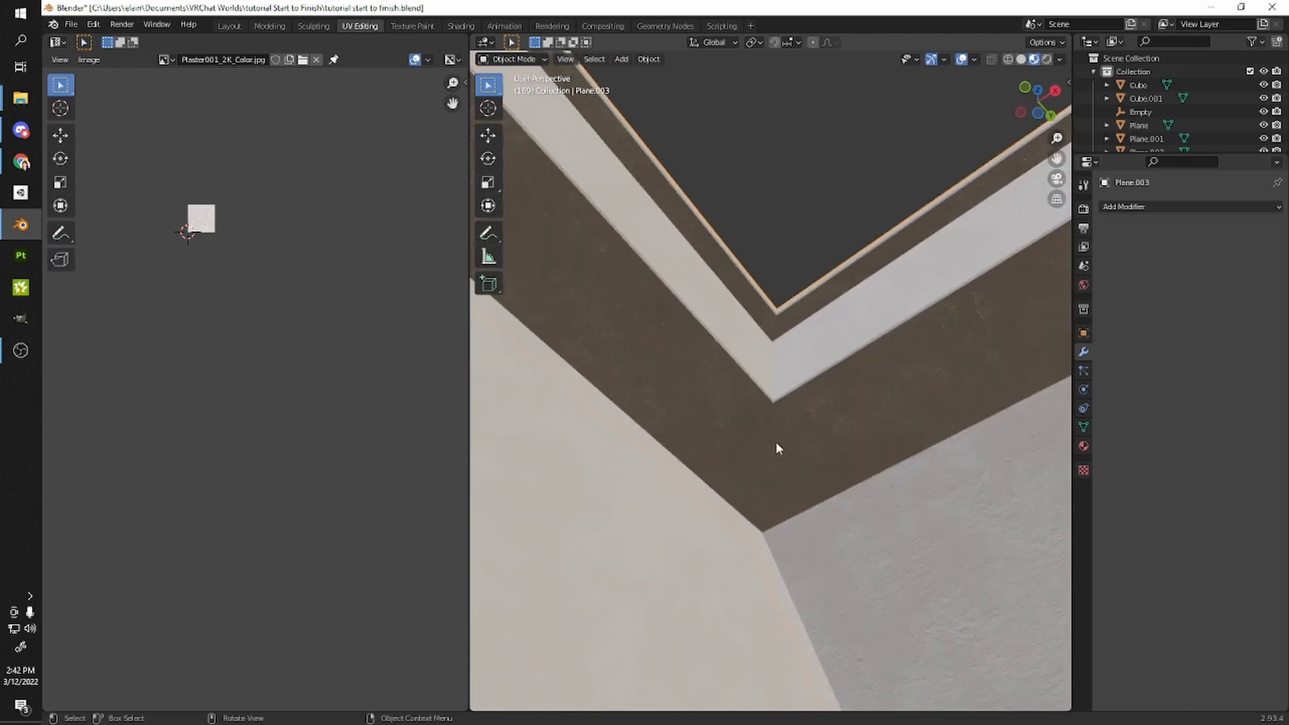
middle_drag(734, 351, 1155, 454)
click(1084, 446)
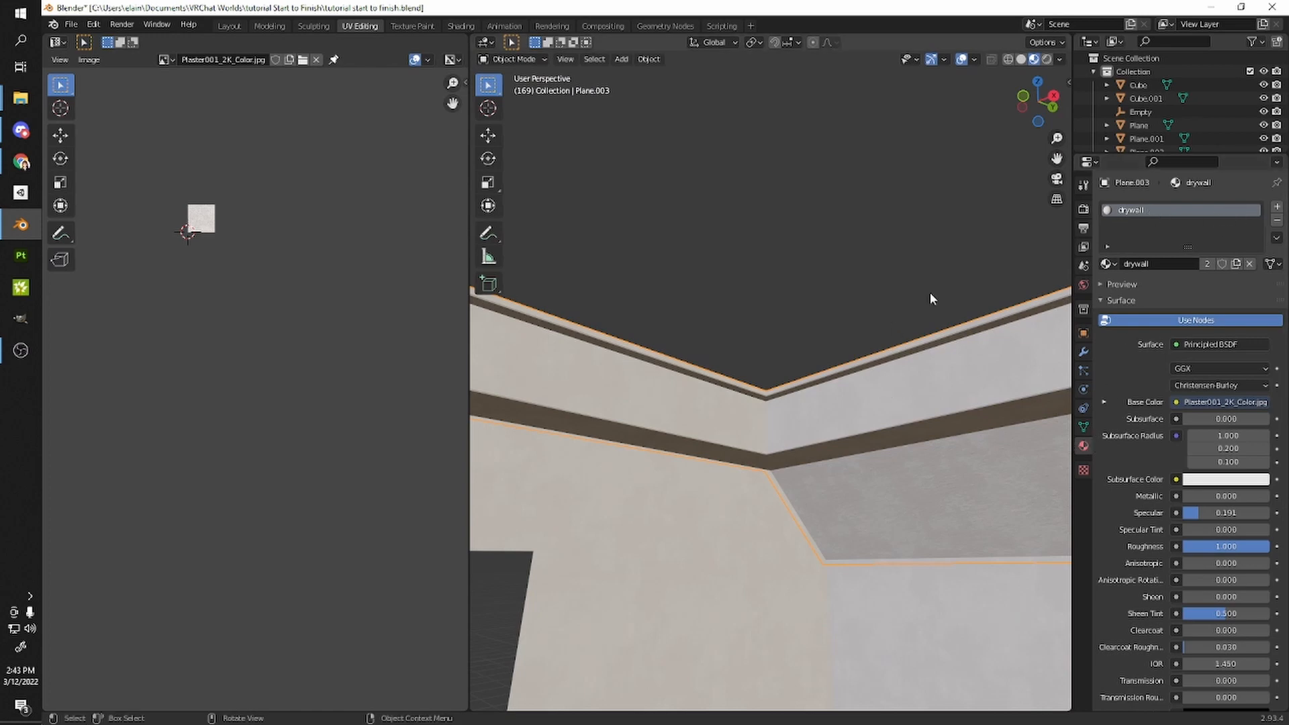
click(1277, 209)
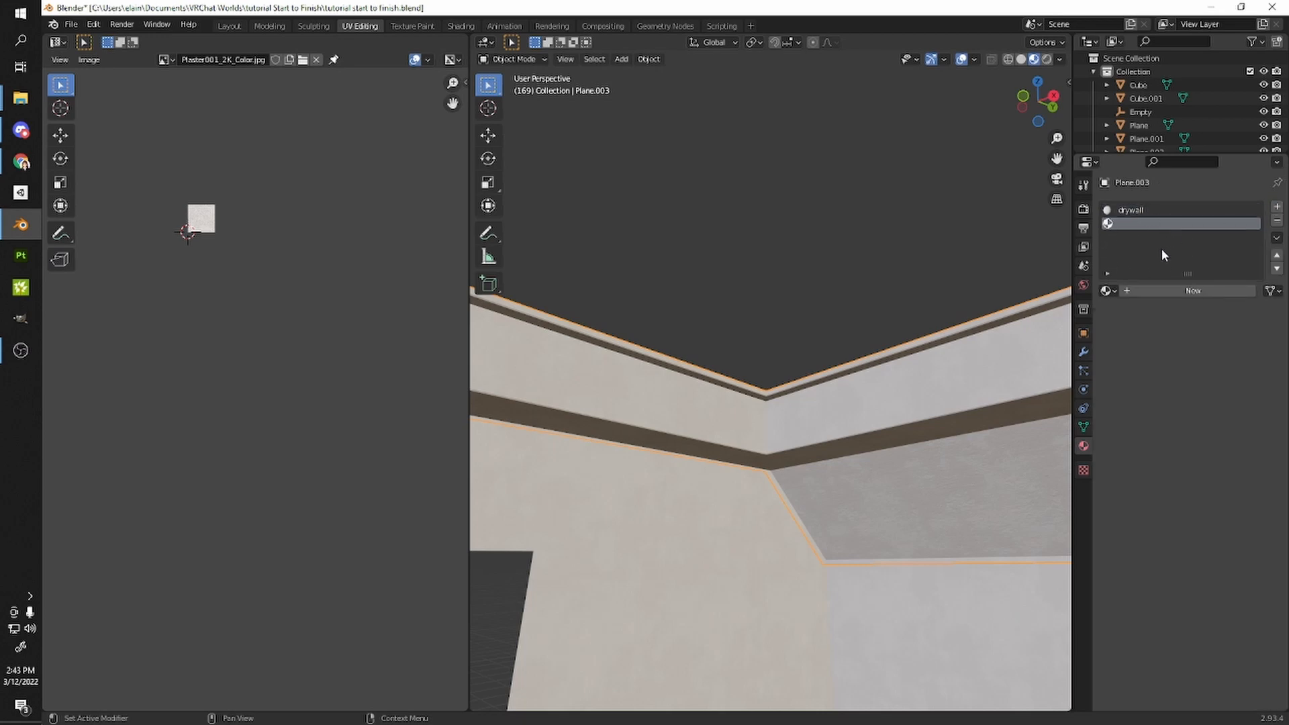
click(1106, 291)
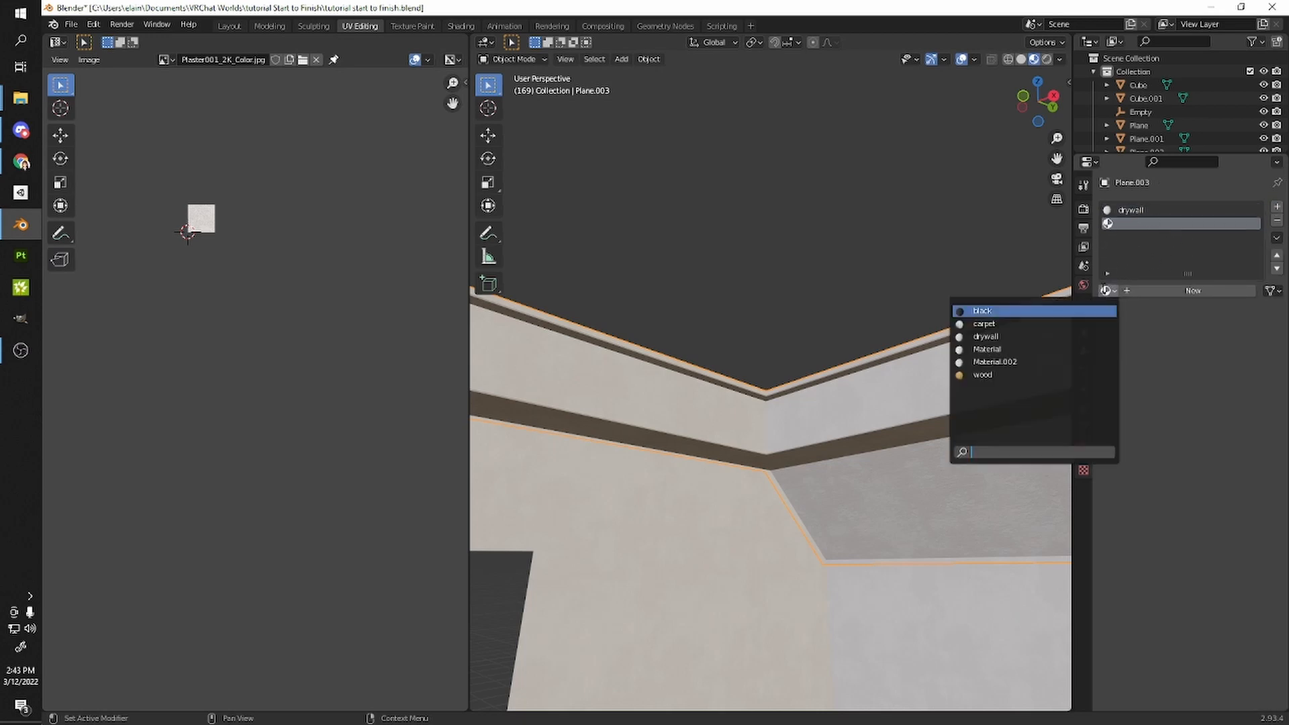
click(982, 312)
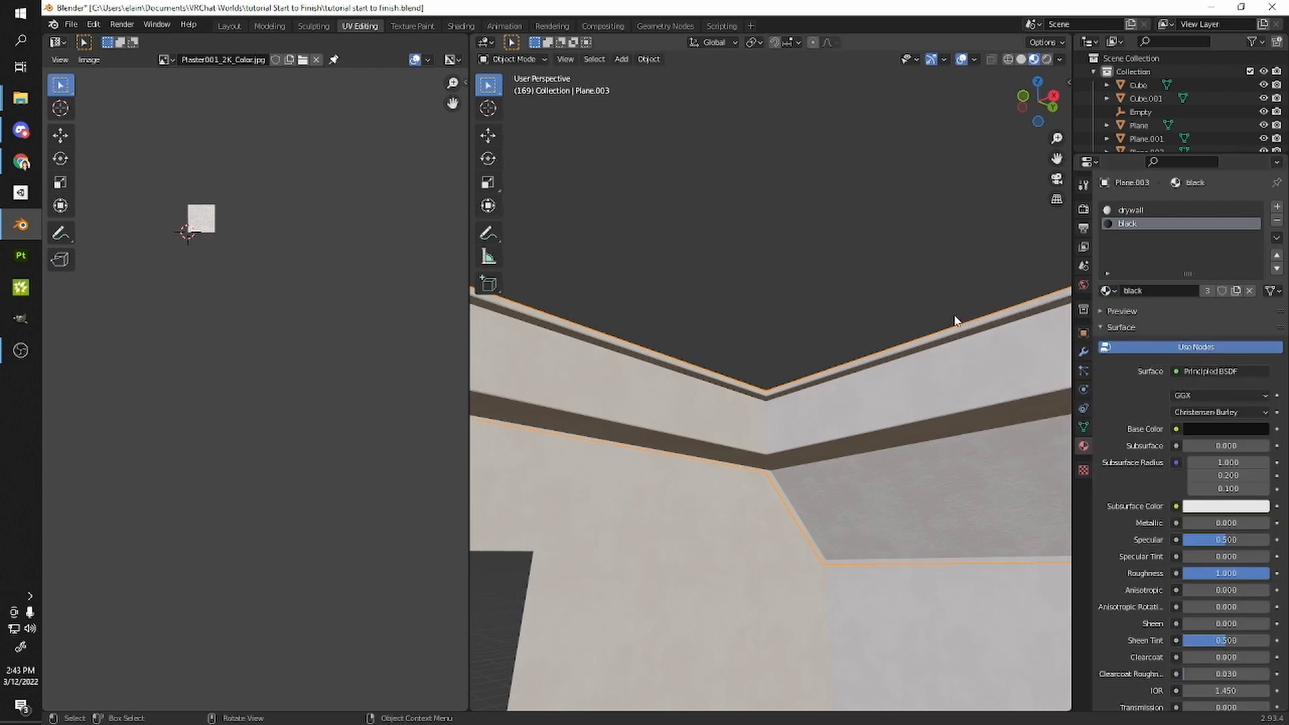
- Enter Edit Mode on the ceiling and select the linked trim faces on one side of the recess's upper rim
scroll(906, 314, up, 2)
middle_drag(906, 313, 782, 376)
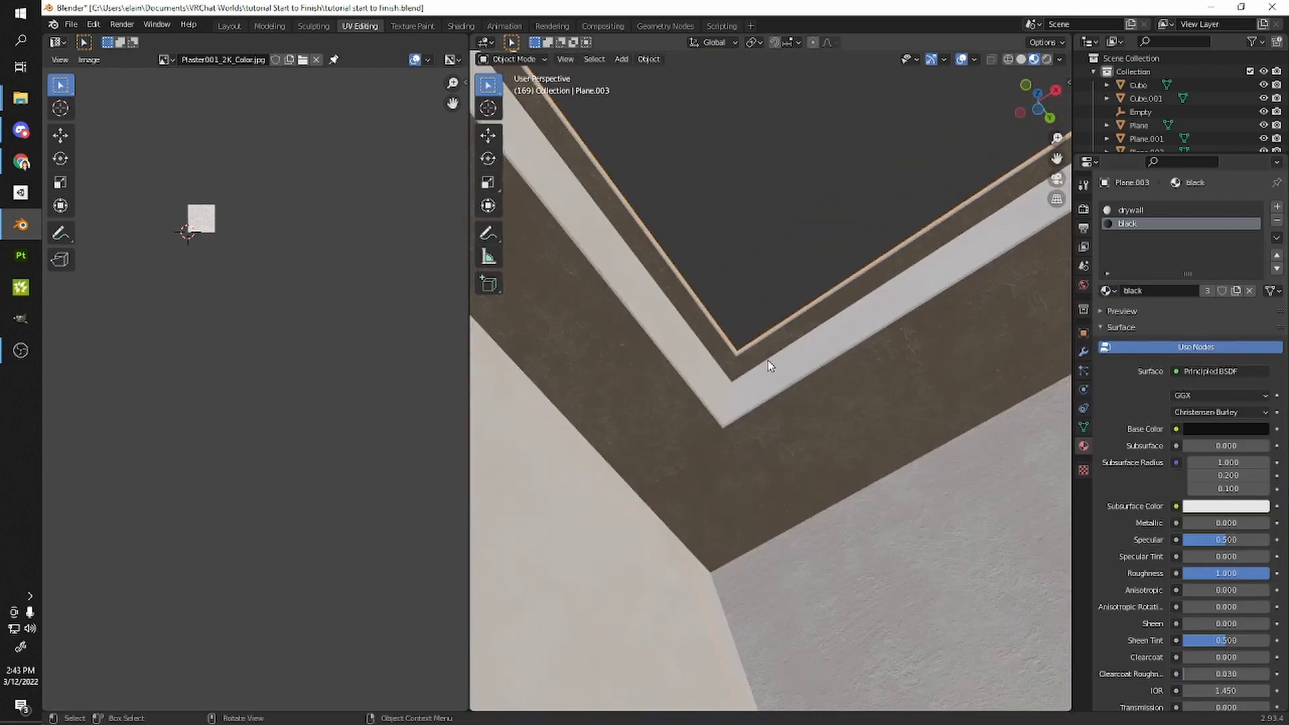
middle_drag(949, 258, 699, 391)
key(Tab)
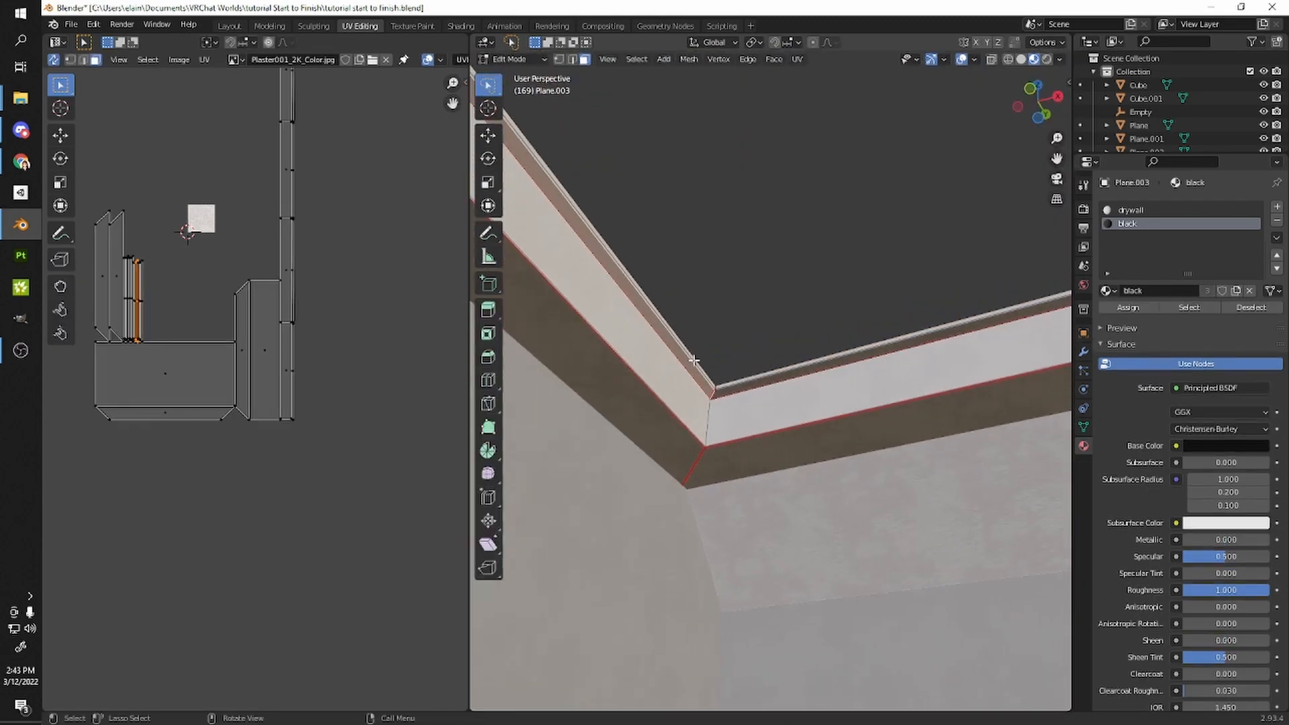
click(770, 374)
shift+click(817, 367)
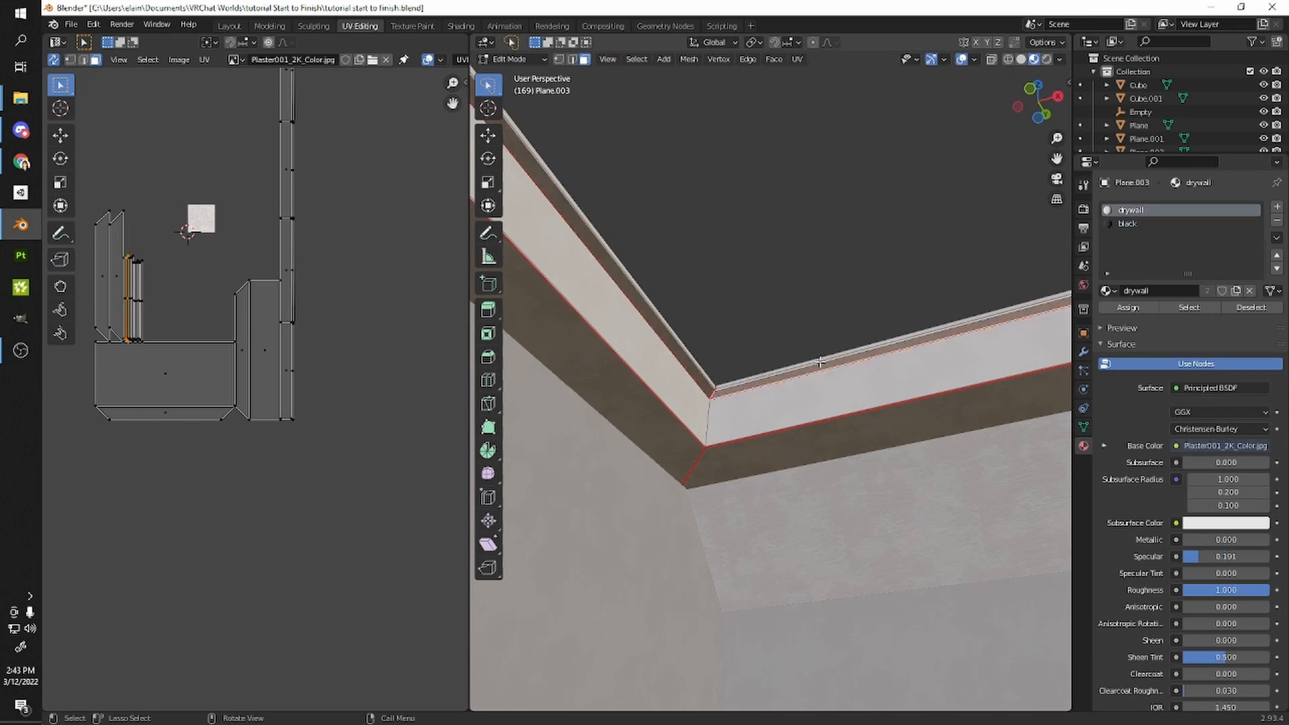
shift+middle_drag(817, 368, 678, 375)
middle_drag(856, 356, 784, 372)
click(778, 350)
key(ctrl+l)
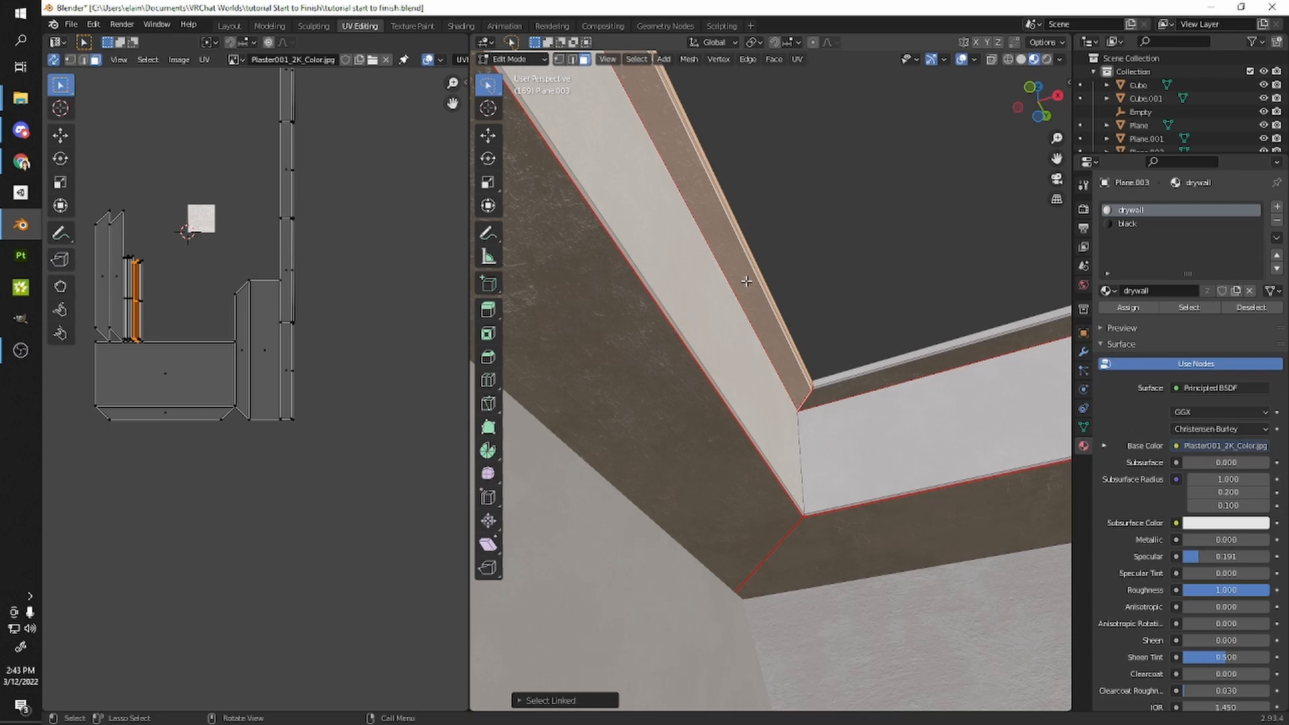
- Compare the rim trim with its narrow UV strips and reselect the linked trim on one side of the recess
middle_drag(747, 282, 817, 377)
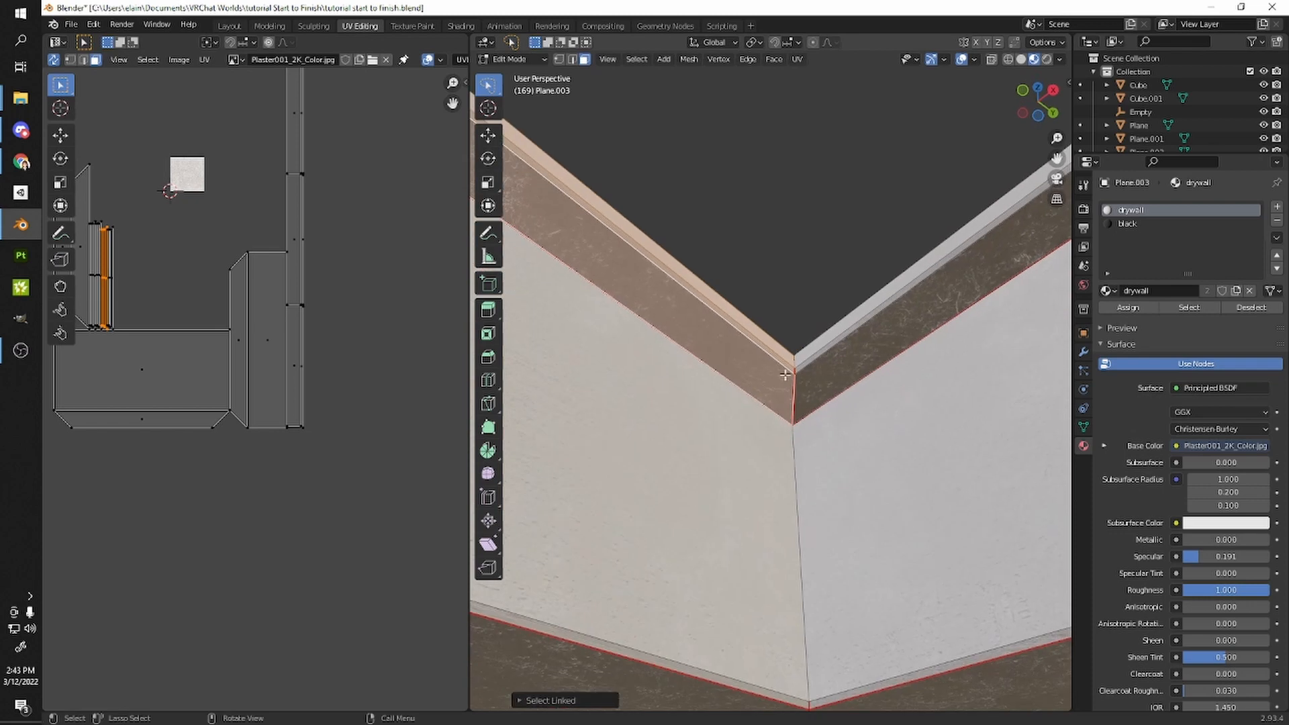
scroll(158, 329, up, 3)
scroll(158, 329, down, 3)
scroll(307, 245, up, 4)
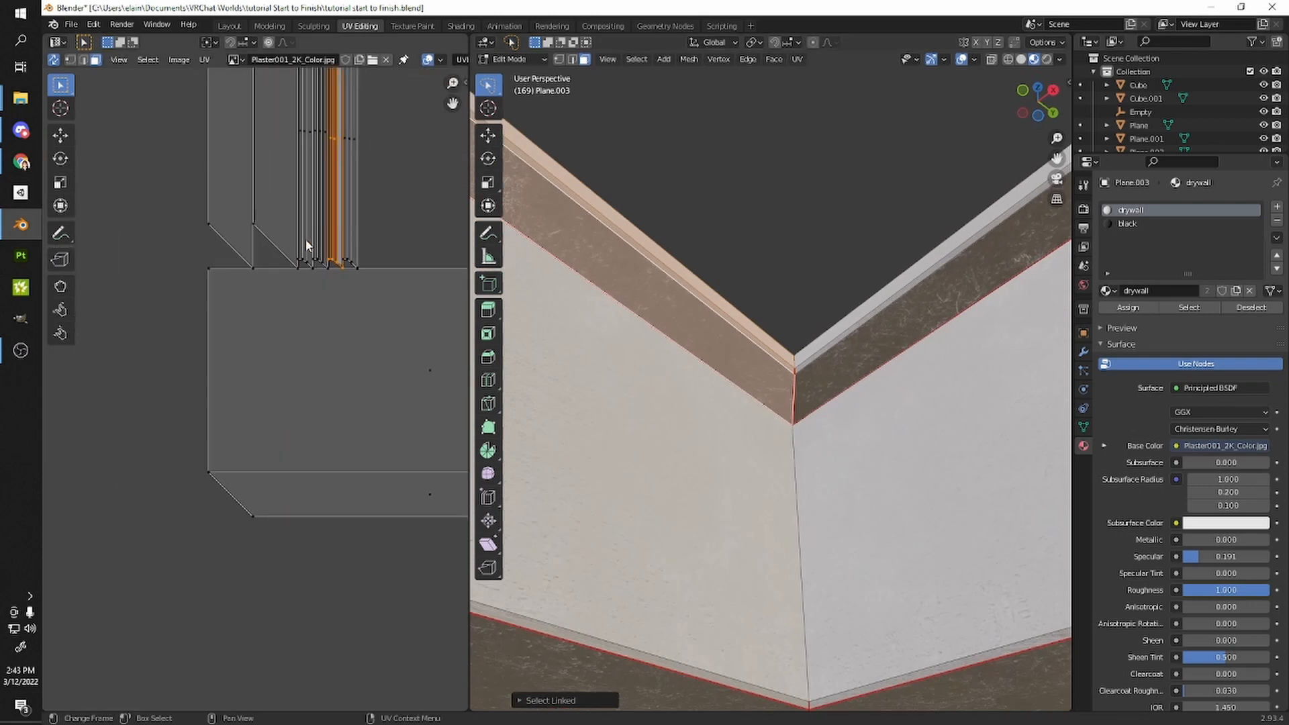
scroll(255, 337, up, 2)
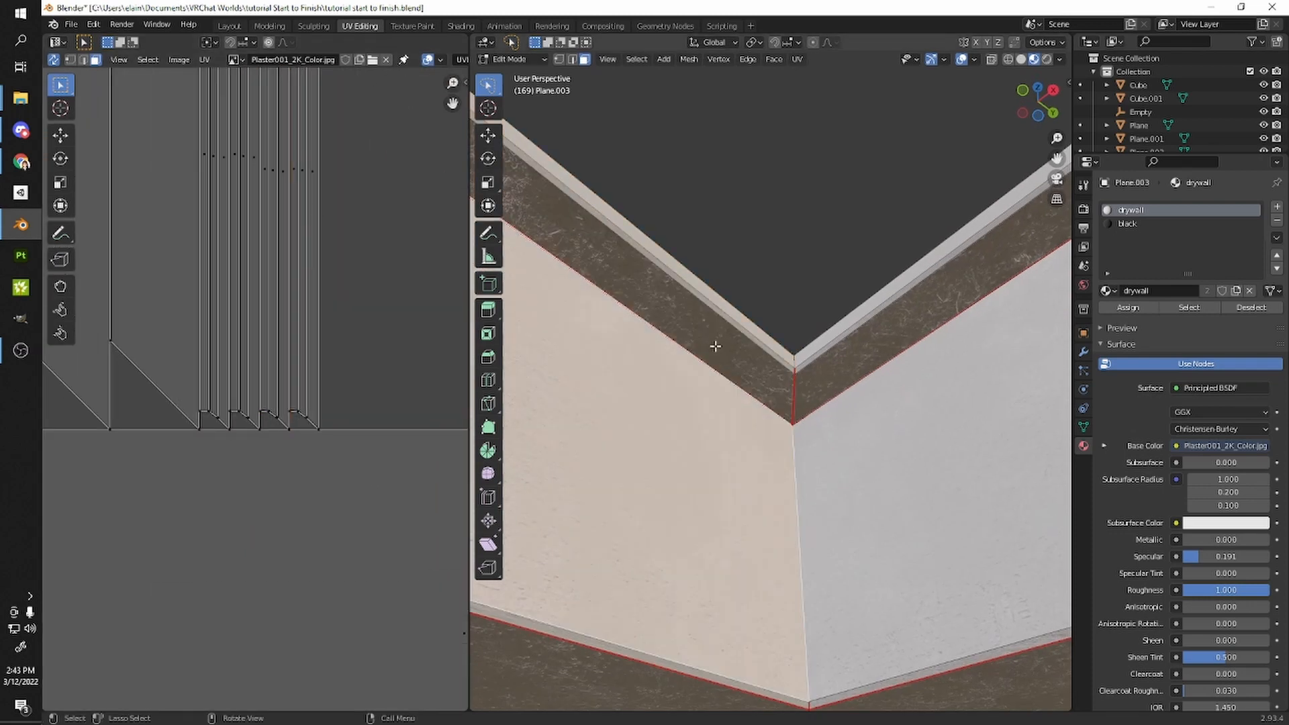
middle_drag(772, 349, 834, 457)
scroll(812, 443, down, 3)
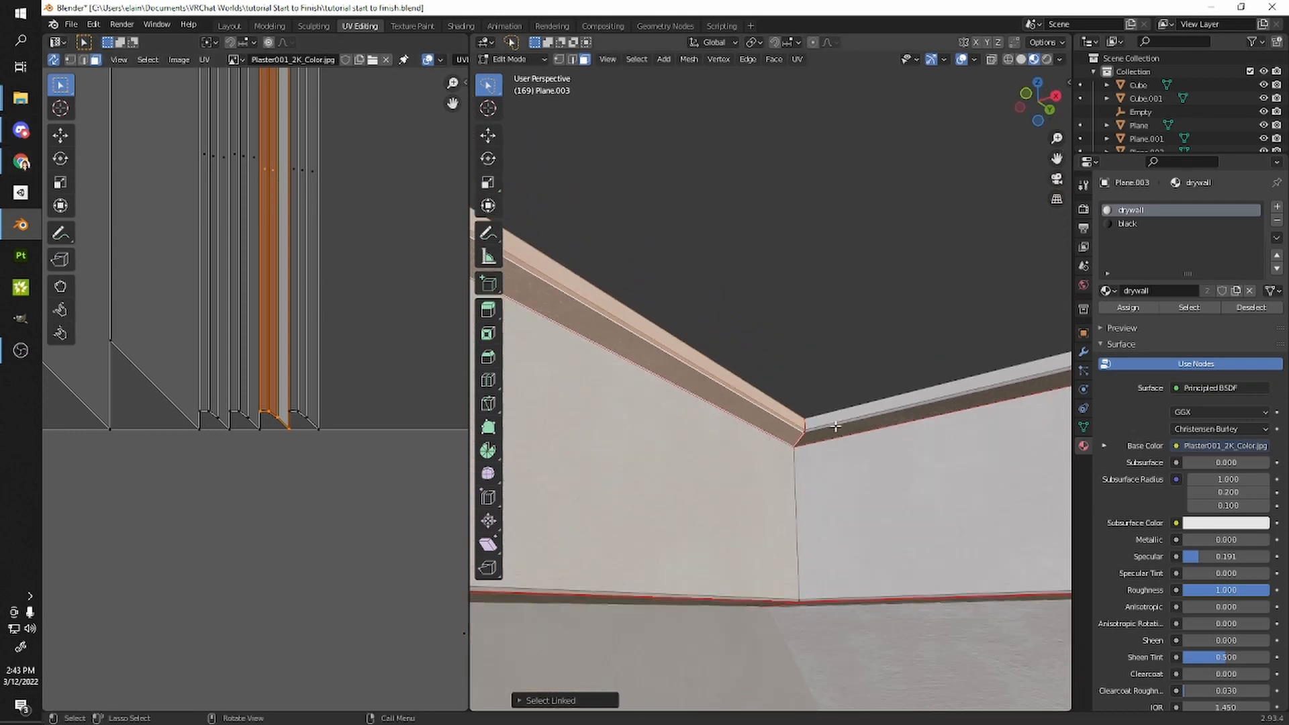
- Add the linked trim faces on the remaining sides of the recess's upper rim to the selection
key(l)
scroll(792, 437, down, 3)
middle_drag(787, 438, 763, 336)
key(l)
click(663, 391)
key(l)
key(l)
middle_drag(611, 392, 691, 272)
key(l)
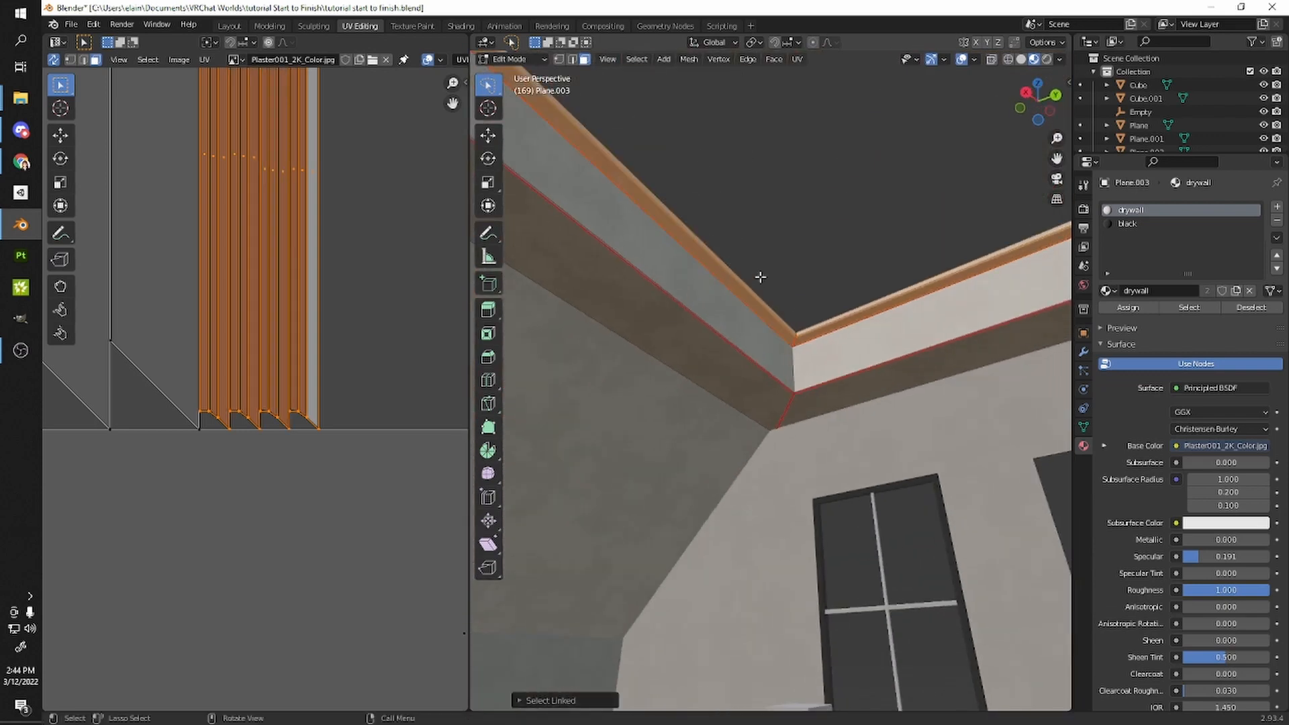
- Reselect all of the upper rim's narrow UV strips and assign the black material to those faces
scroll(207, 167, down, 4)
click(343, 298)
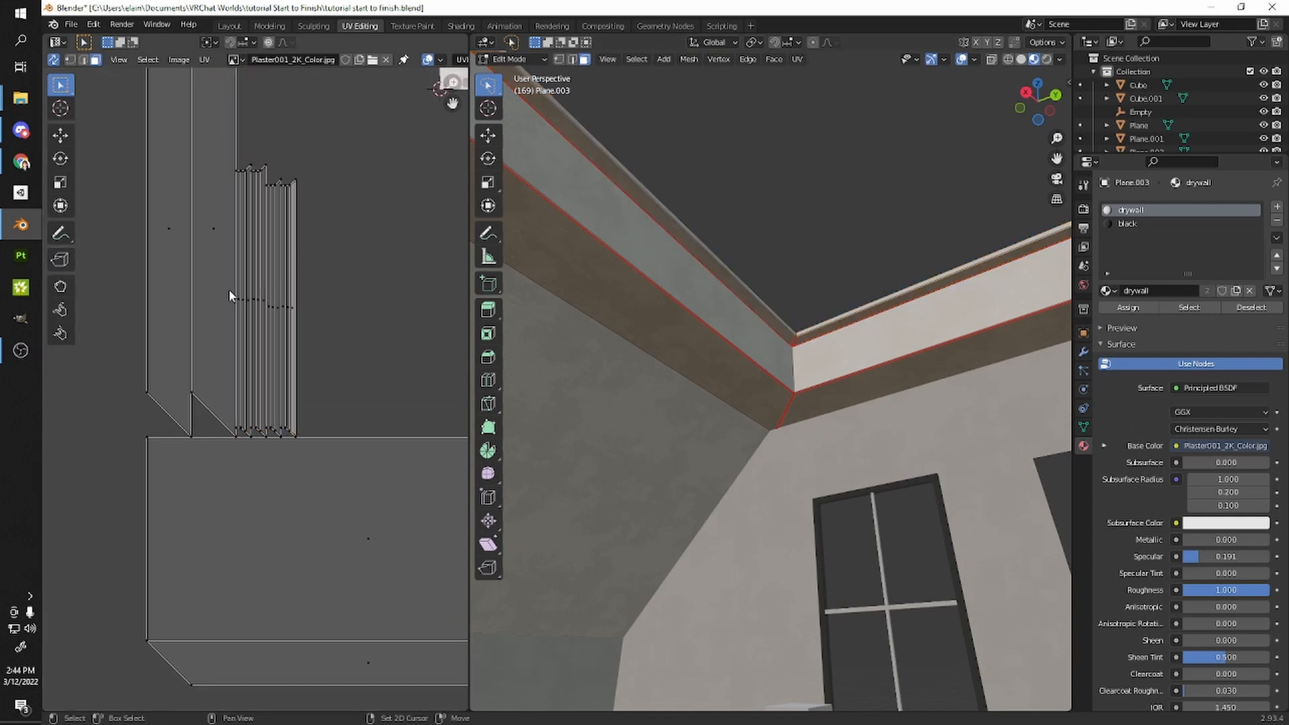
key(l)
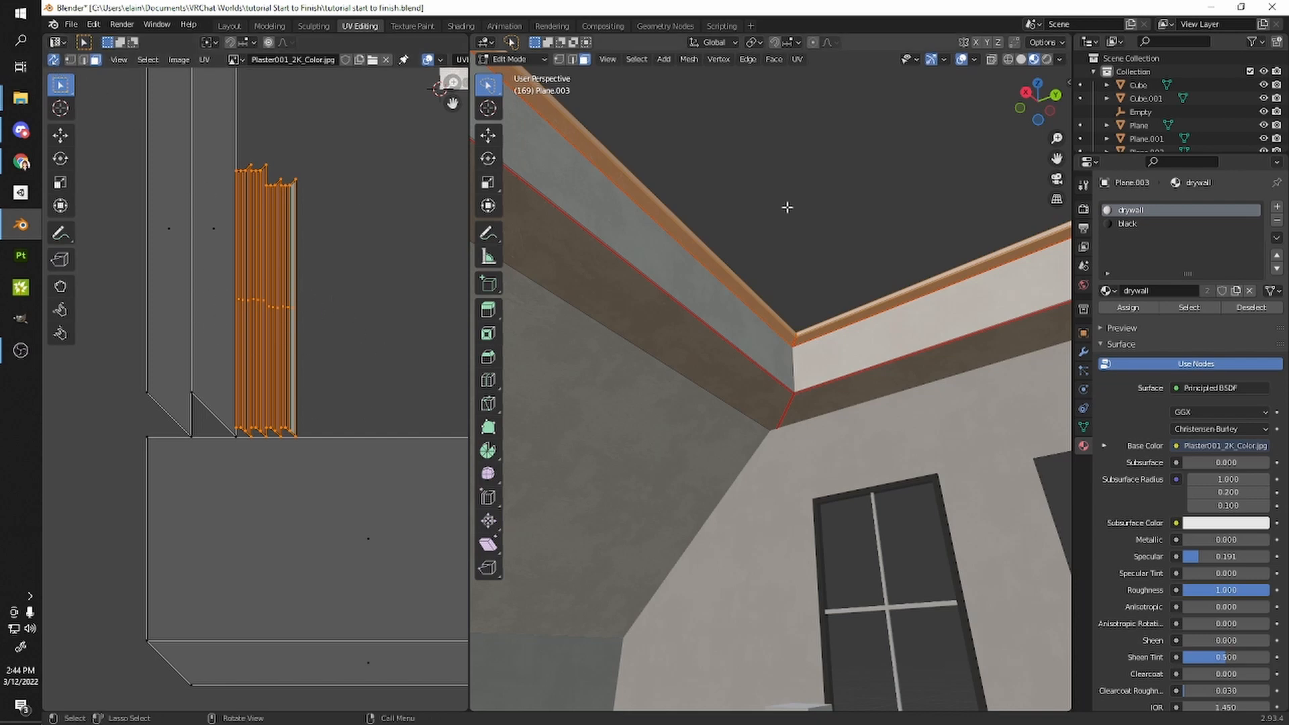
middle_drag(883, 420, 821, 326)
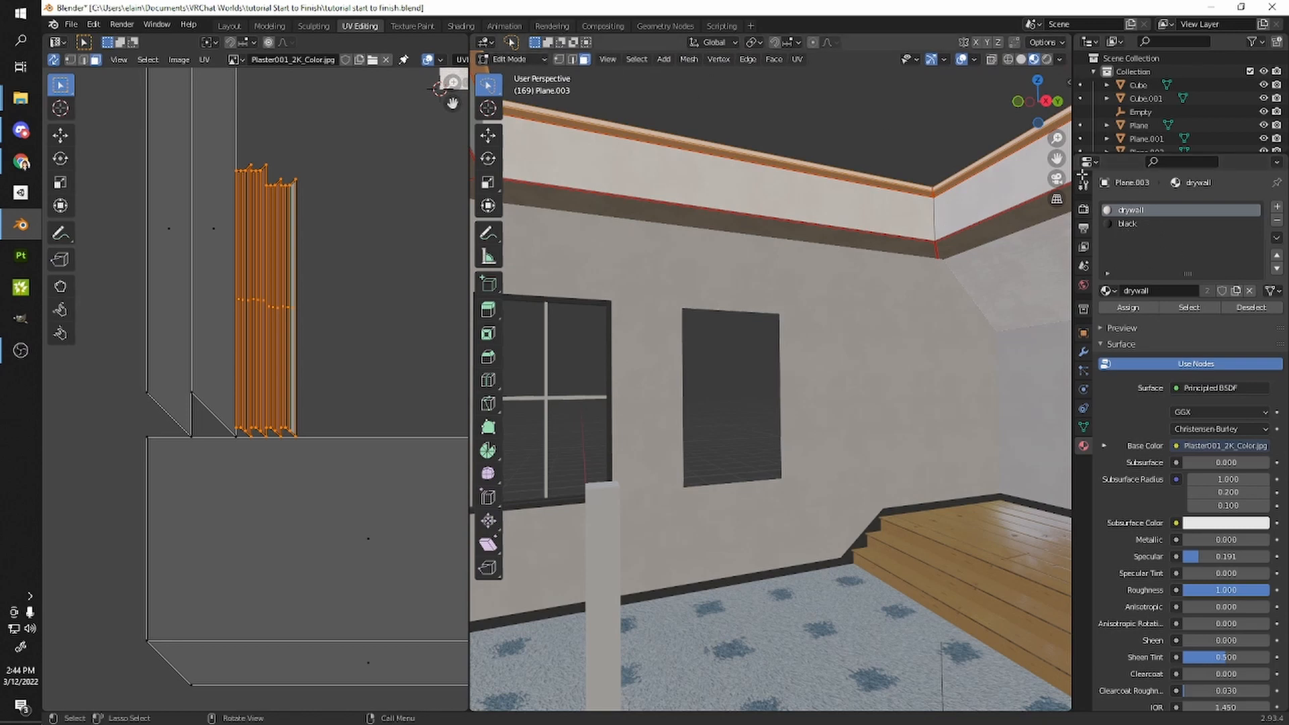
click(1126, 224)
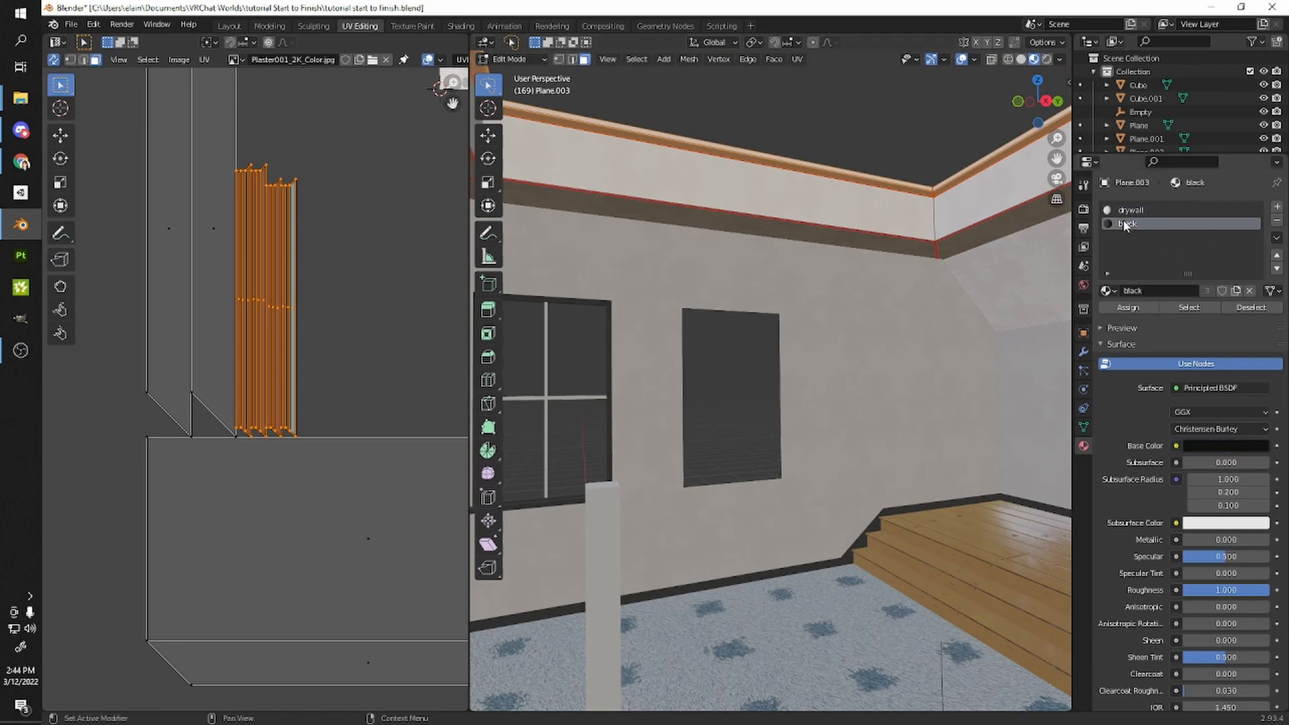
click(1136, 312)
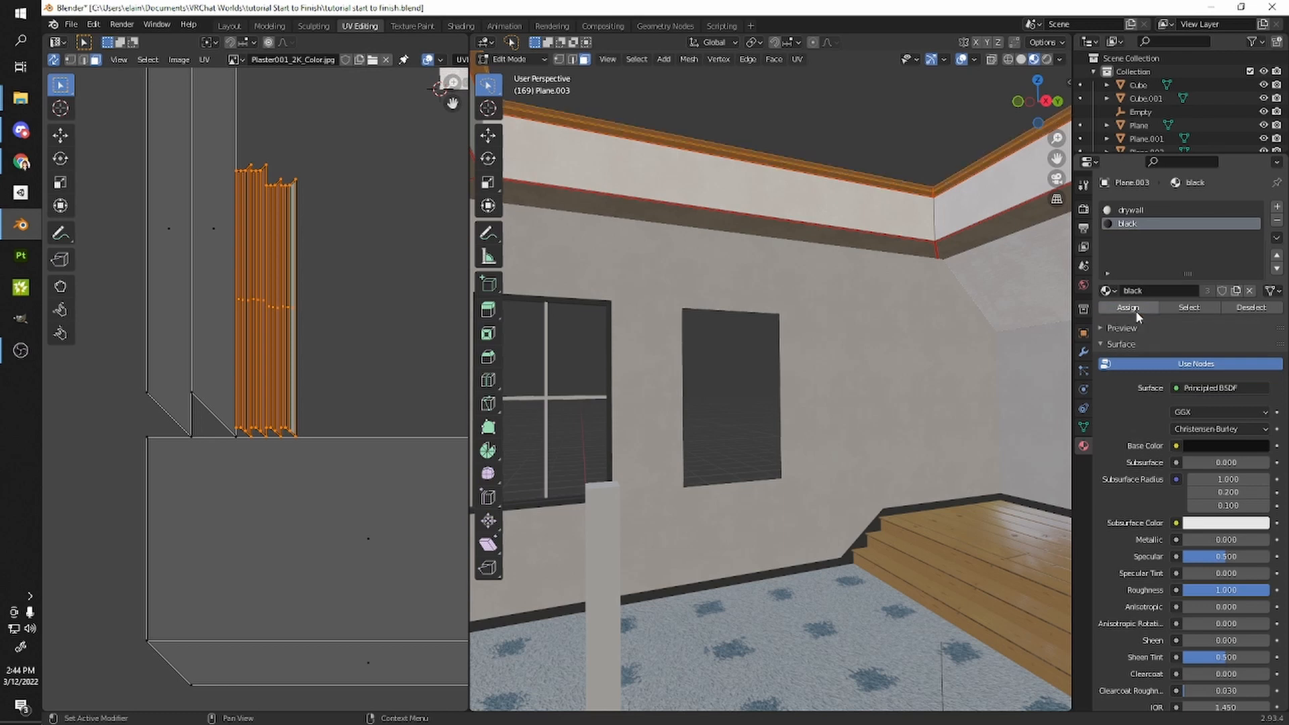
- Check the upper rim trim in Object Mode and save the file
scroll(912, 218, up, 3)
scroll(911, 218, down, 2)
key(Tab)
click(924, 143)
shift+middle_drag(919, 181, 769, 428)
scroll(900, 225, up, 2)
key(ctrl+s)
- Put the carpet floor plane in Edit Mode and unlink the plaster image from the UV editor
click(775, 411)
middle_drag(632, 278, 873, 277)
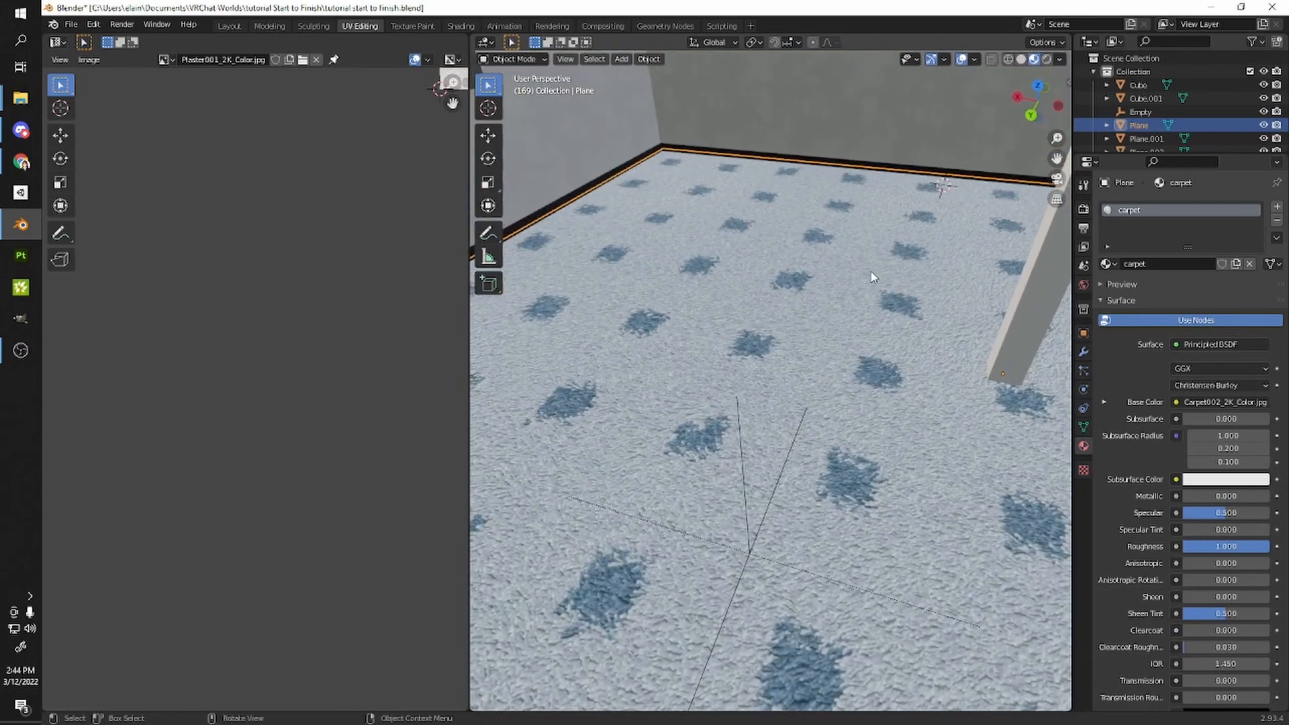
key(Tab)
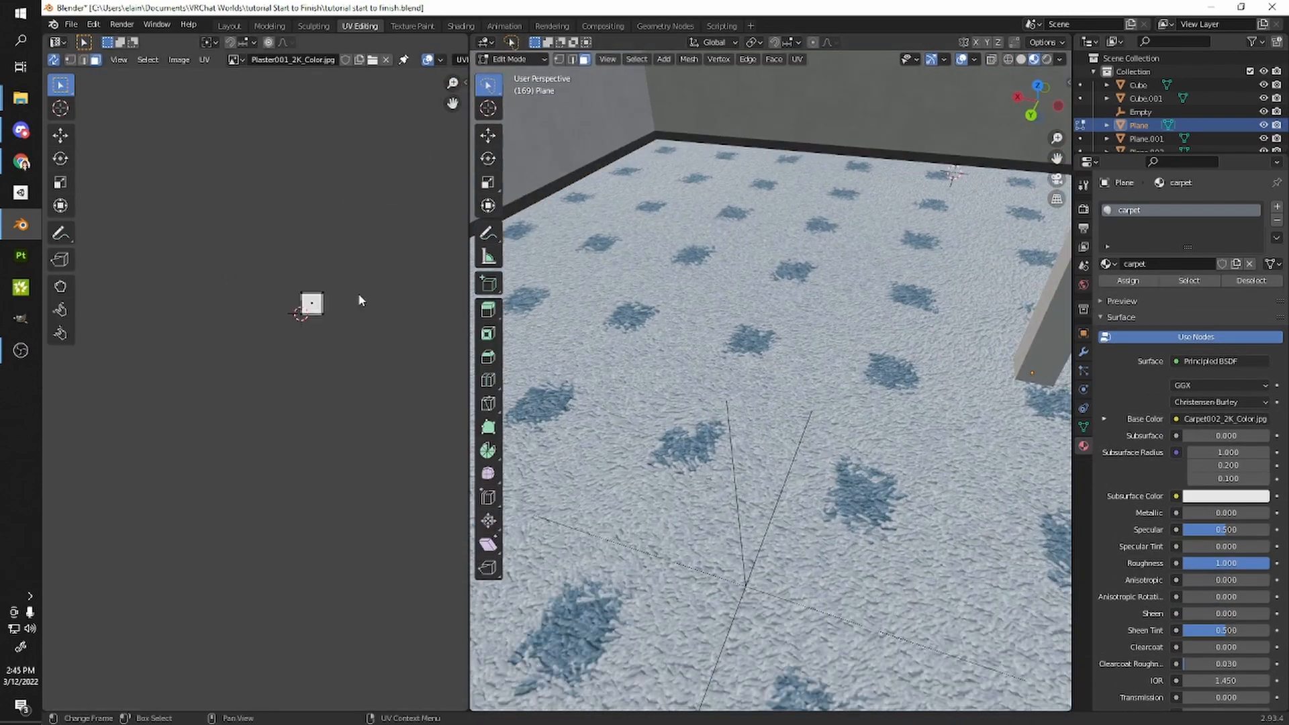
middle_drag(331, 272, 264, 305)
scroll(252, 302, up, 5)
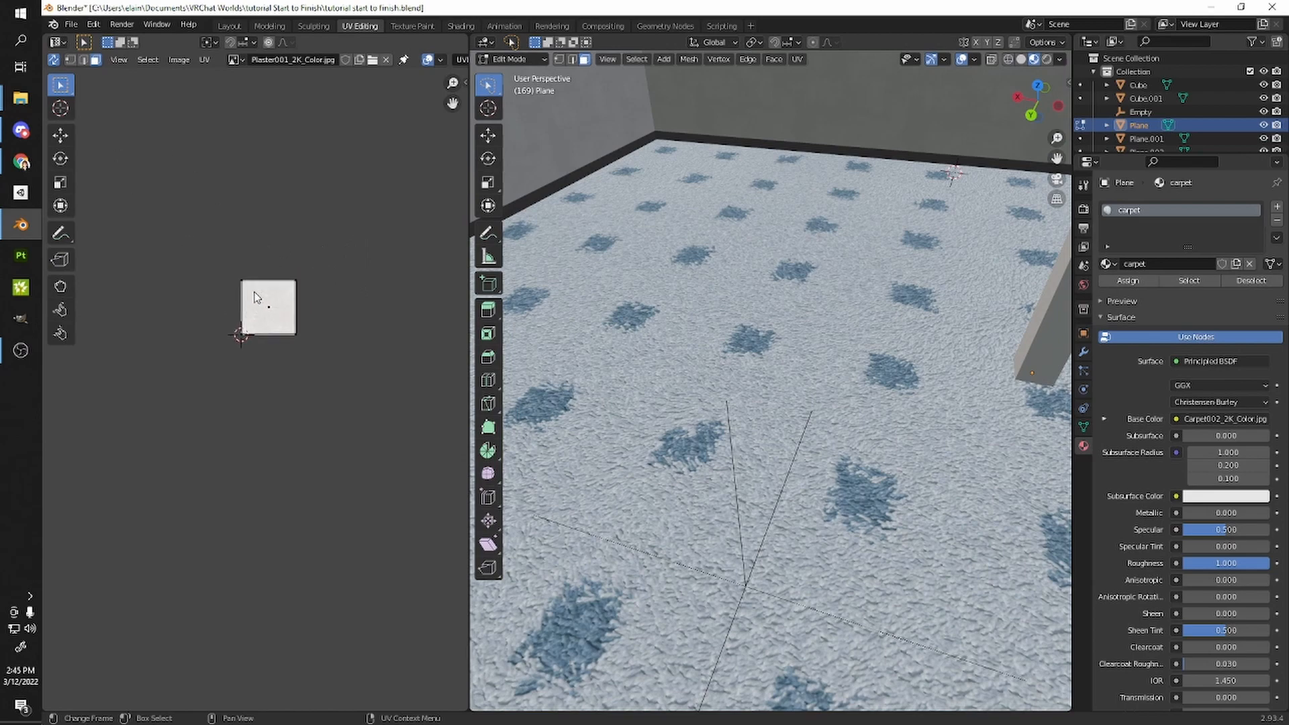
click(387, 60)
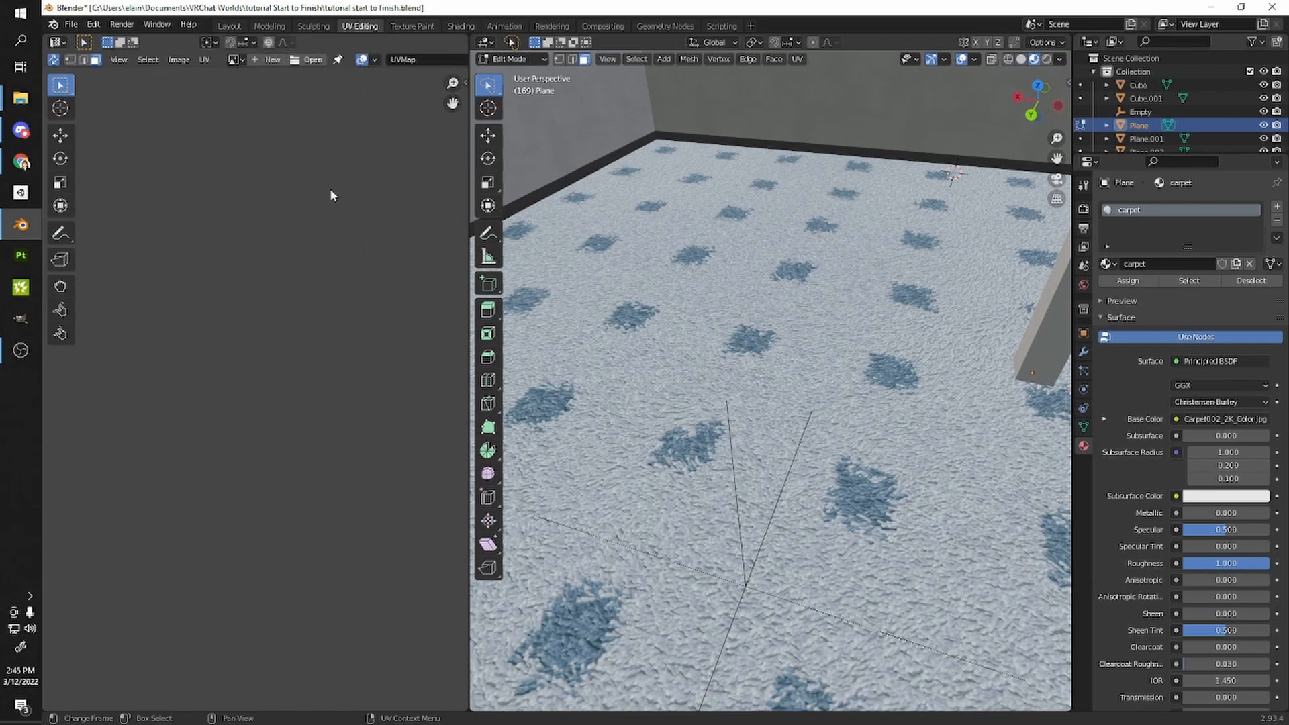
- Select the carpet floor's entire square UV island
middle_drag(328, 167, 274, 290)
scroll(266, 335, up, 5)
middle_drag(276, 196, 273, 484)
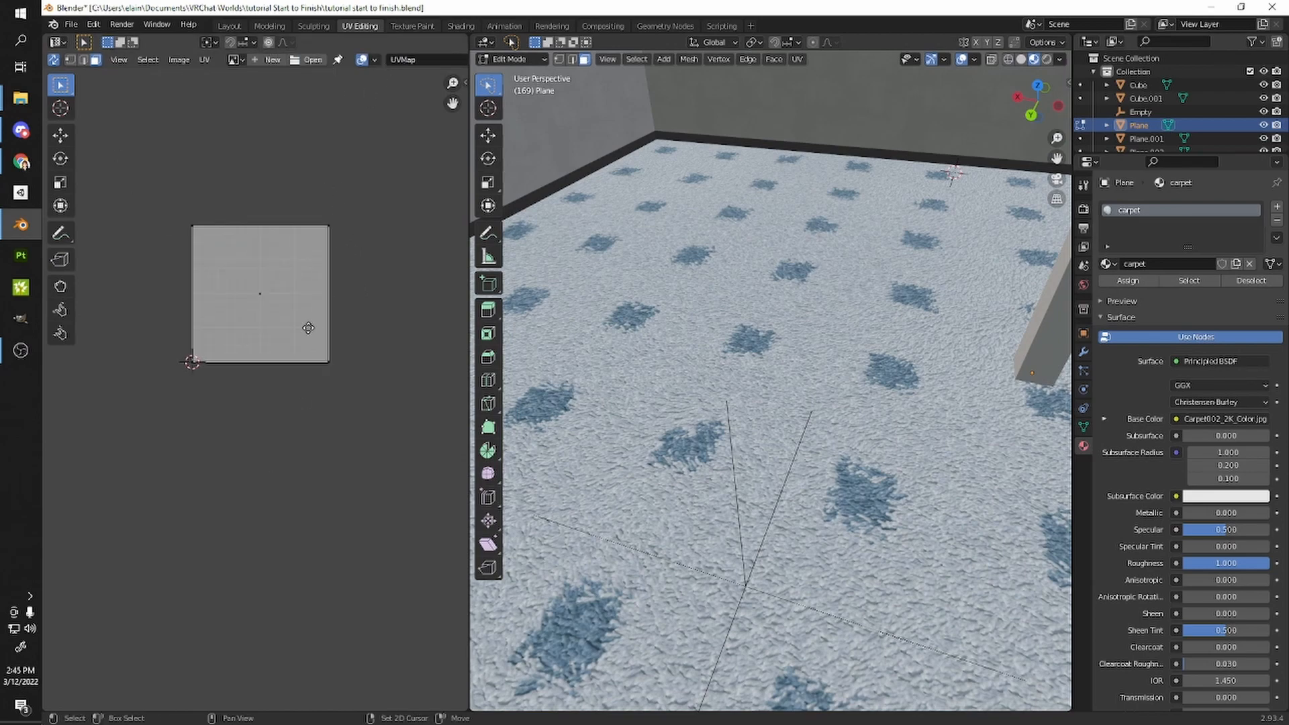
scroll(248, 293, up, 2)
drag(241, 295, 307, 413)
- Examine the carpet pattern across the floor from above and inside the room, using wireframe display briefly
middle_drag(896, 343, 711, 404)
key(shift+z)
scroll(788, 366, down, 4)
scroll(788, 366, down, 7)
key(shift+z)
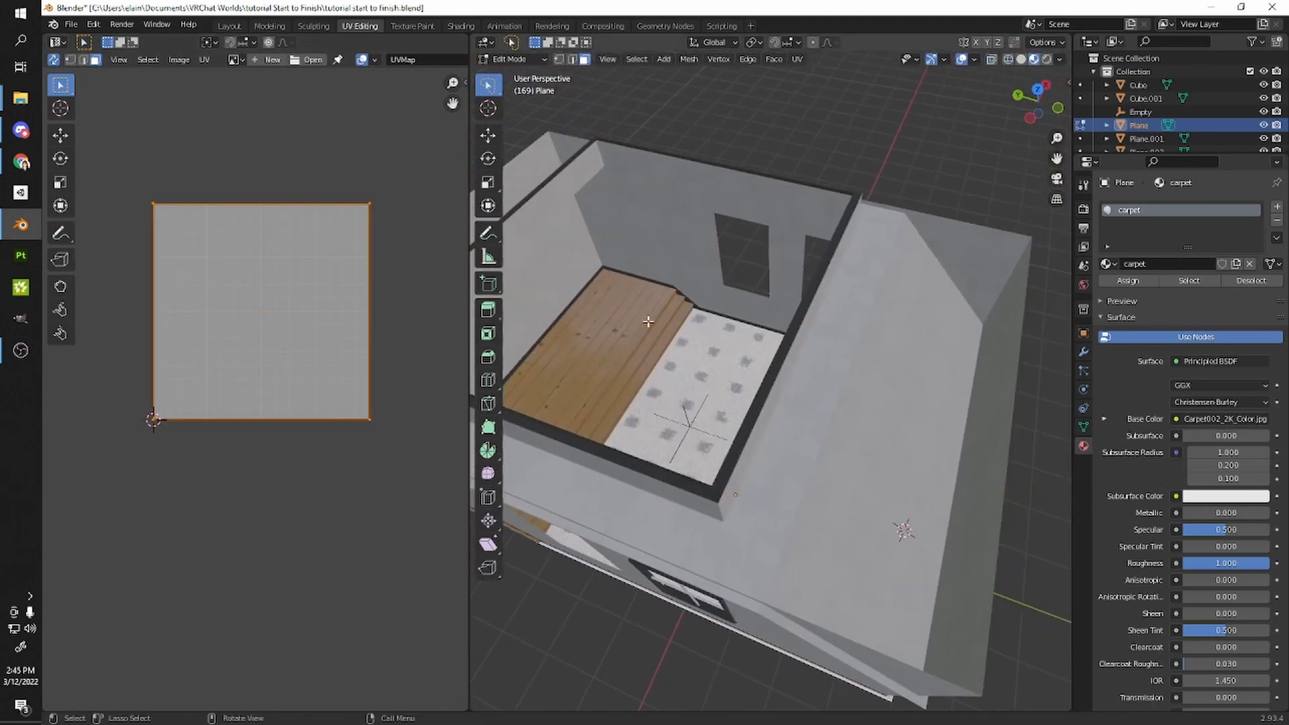
scroll(648, 322, up, 6)
middle_drag(647, 323, 744, 327)
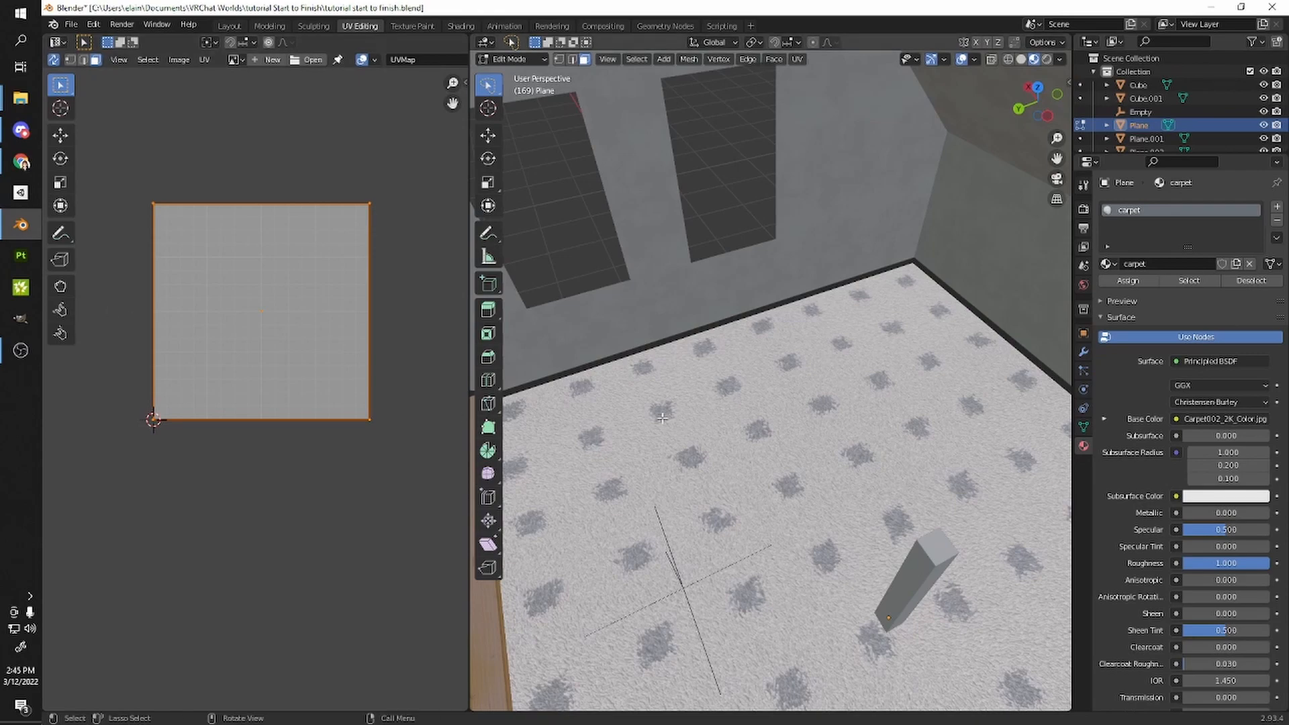
middle_drag(654, 419, 591, 409)
scroll(294, 380, down, 3)
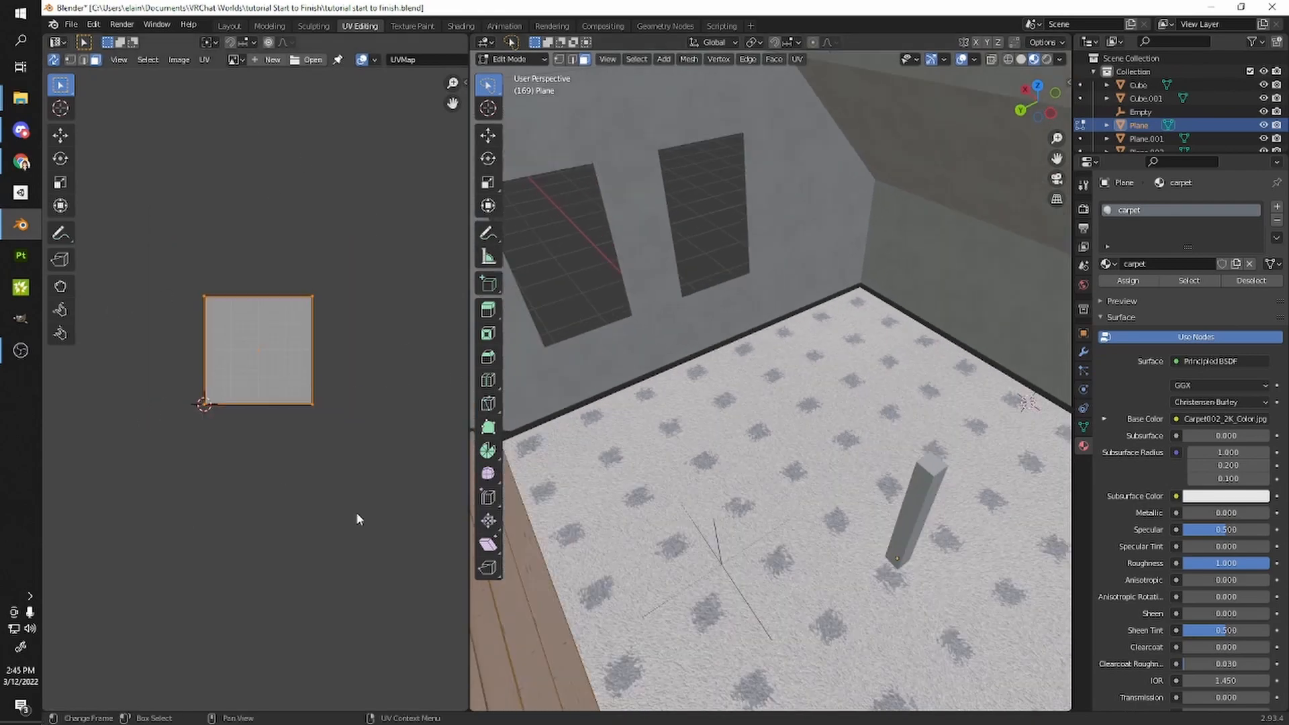
scroll(319, 363, down, 3)
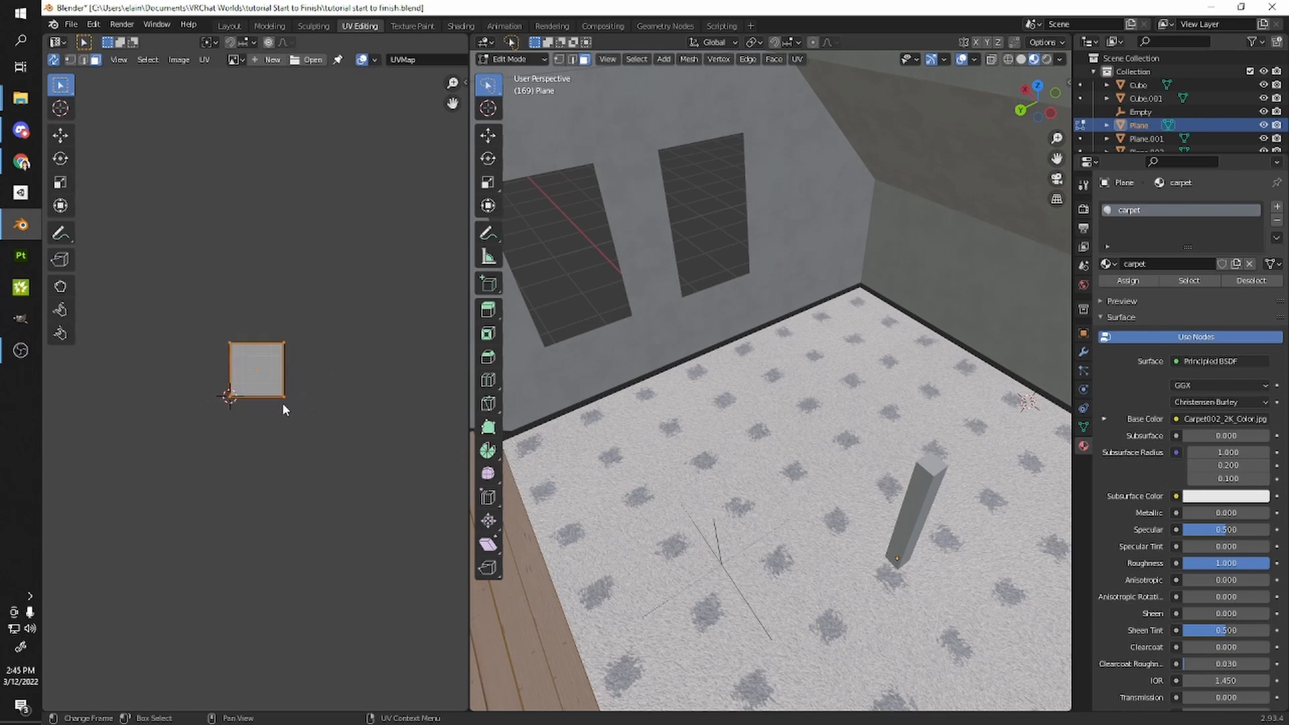
- Scale the carpet UVs up by about 1.4 and unwrap the floor face again
key(s)
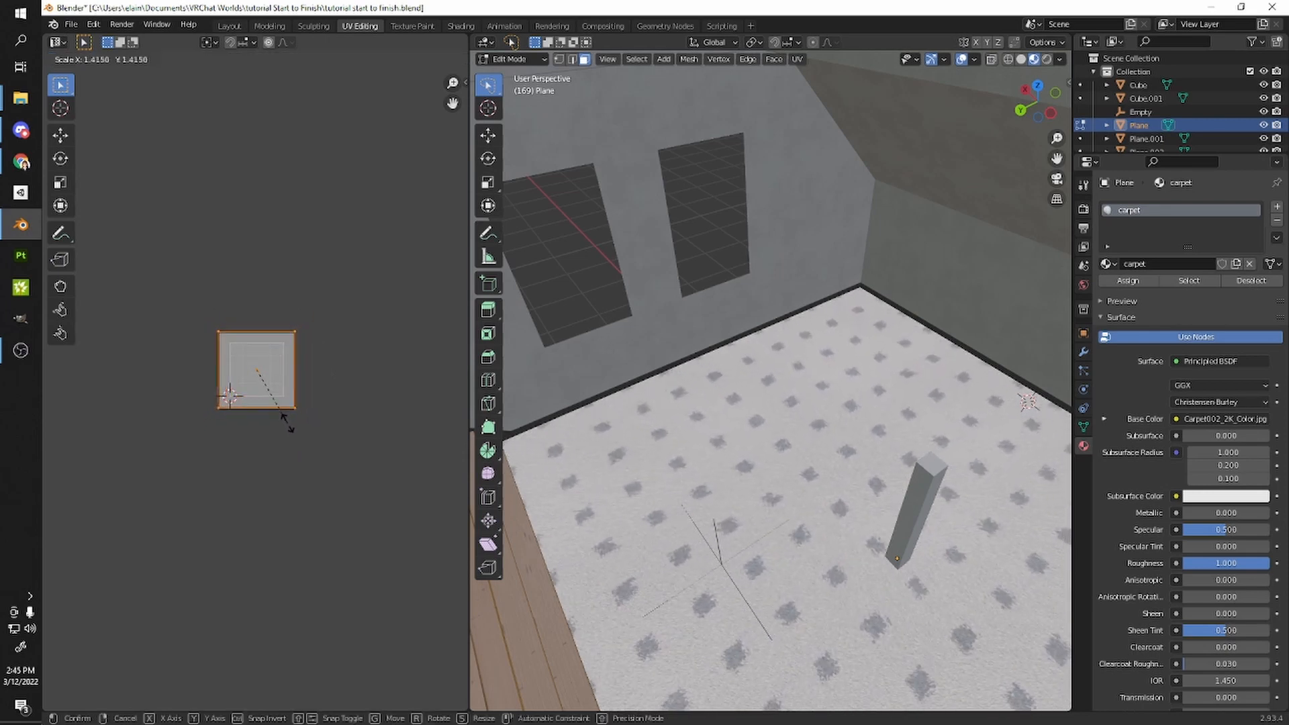
click(287, 427)
key(u)
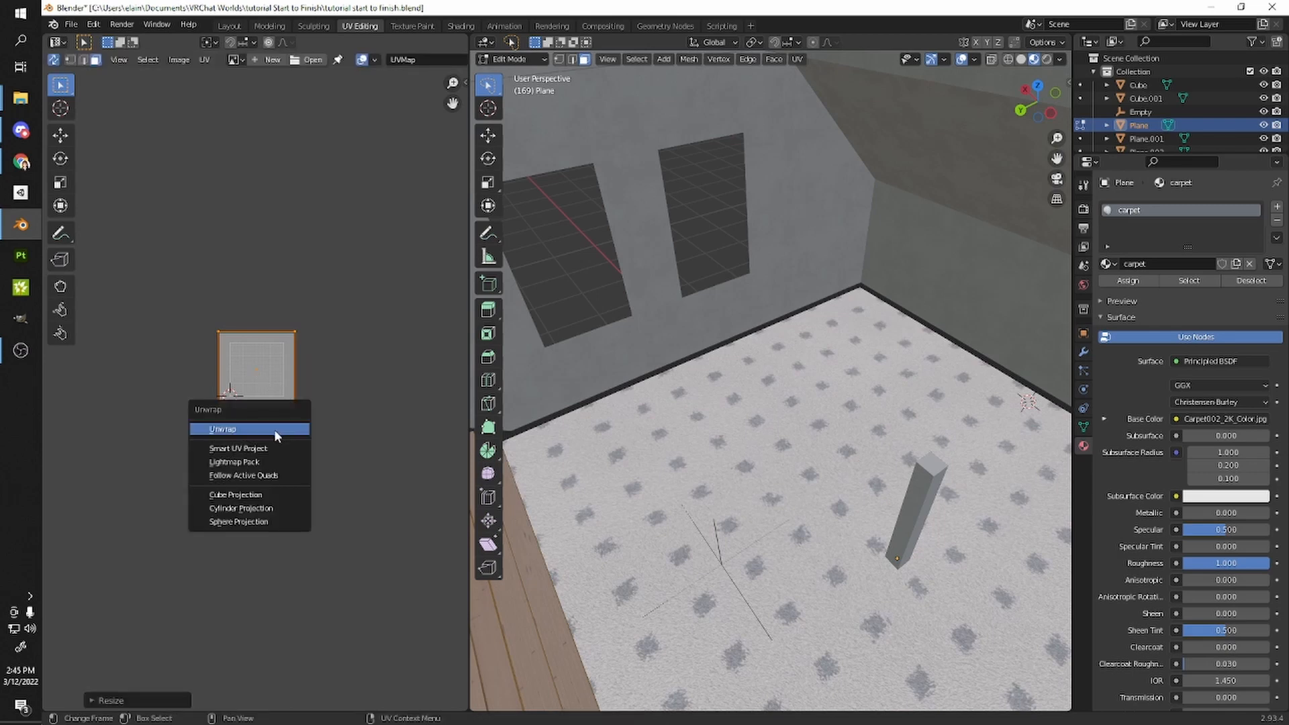
click(248, 427)
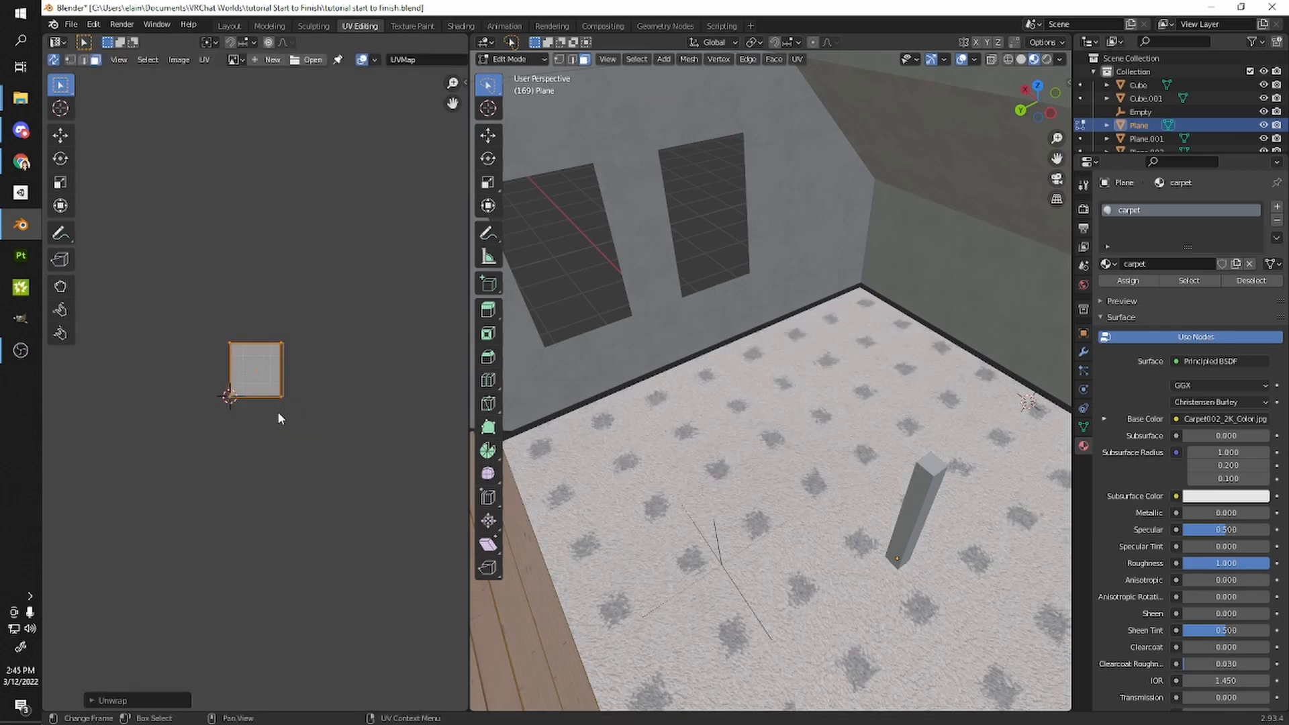
- Enlarge the carpet floor's UV island slightly and shift it along X to align the dot pattern with the room
key(s)
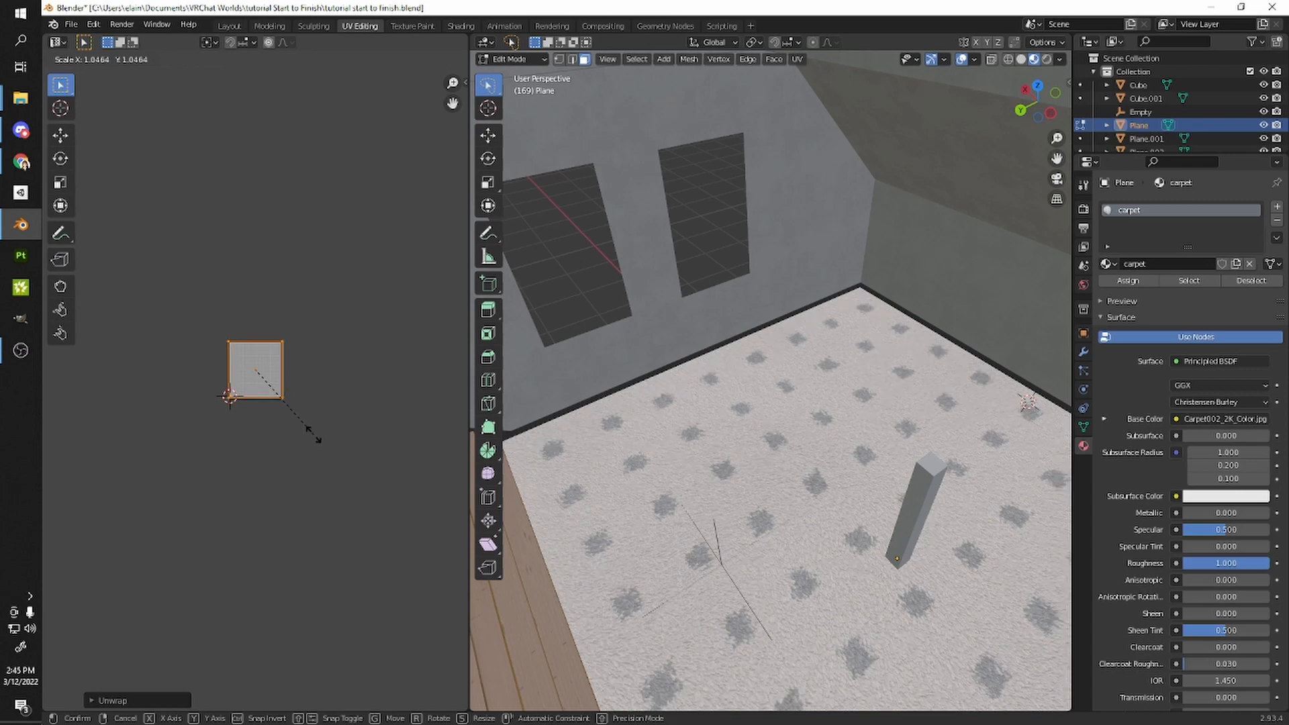
click(324, 450)
middle_drag(598, 403, 541, 417)
key(g)
key(y)
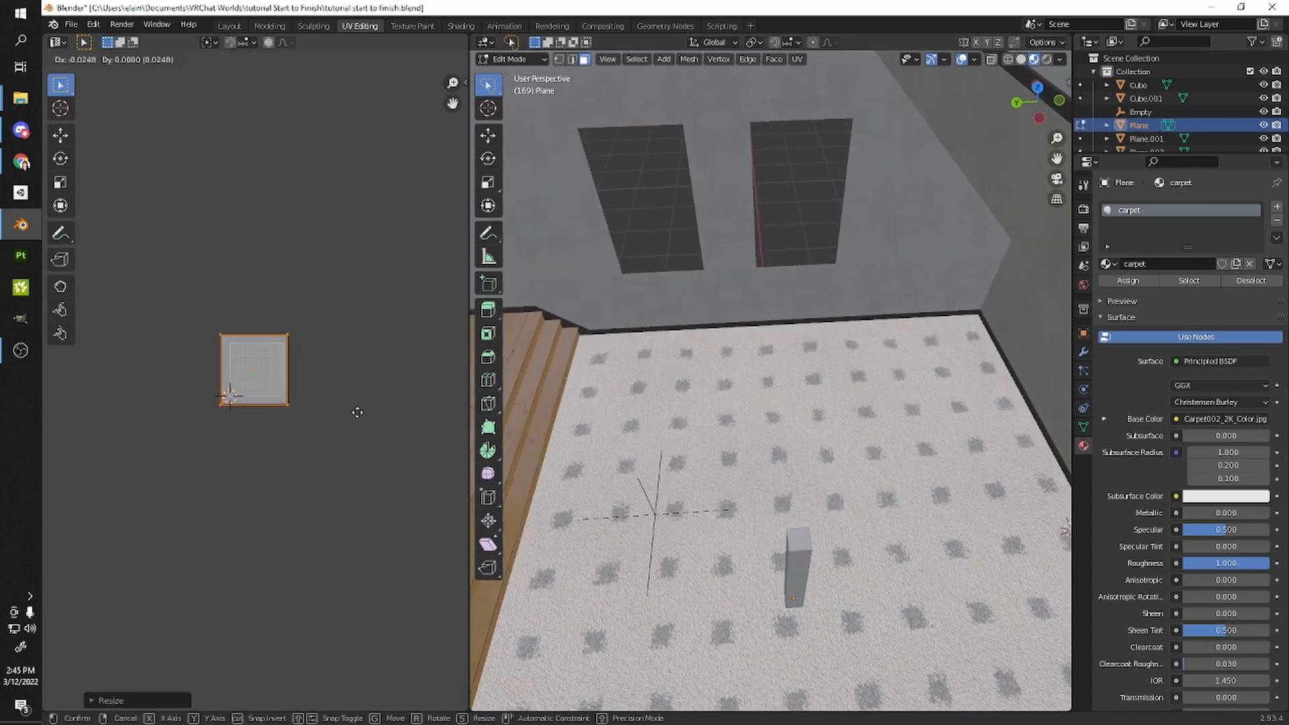
key(x)
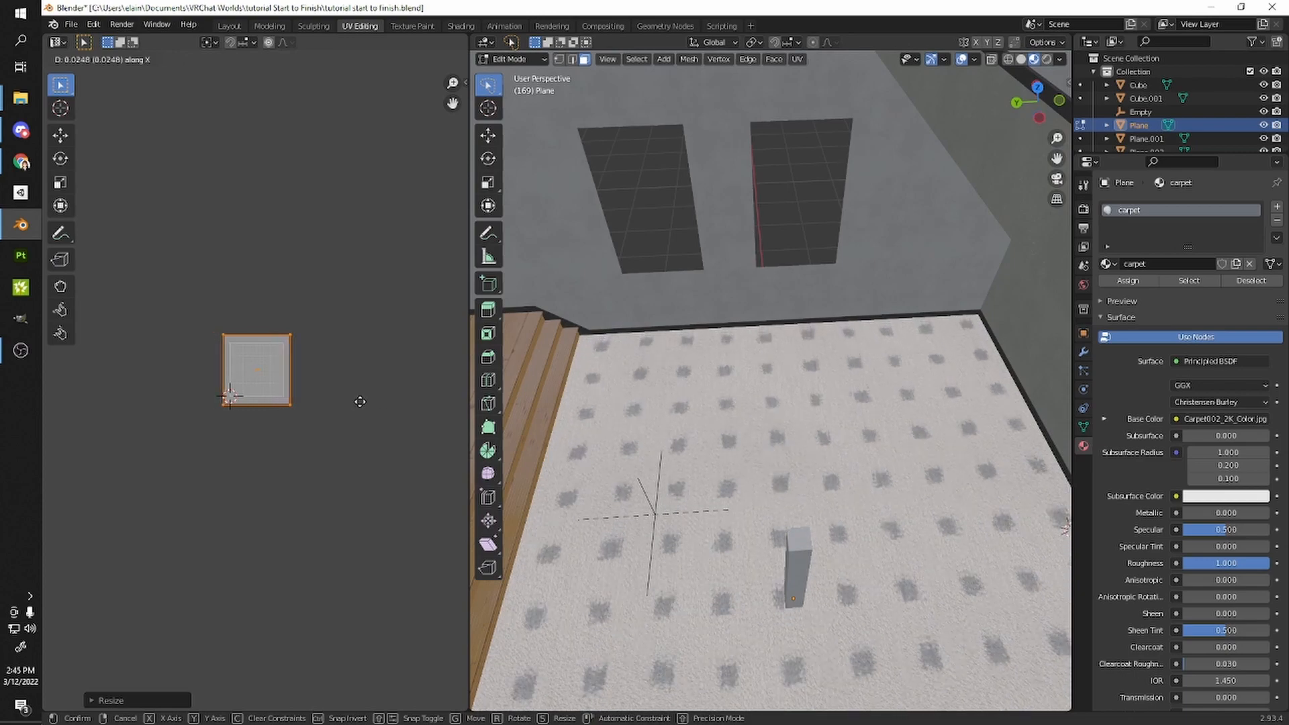
click(369, 402)
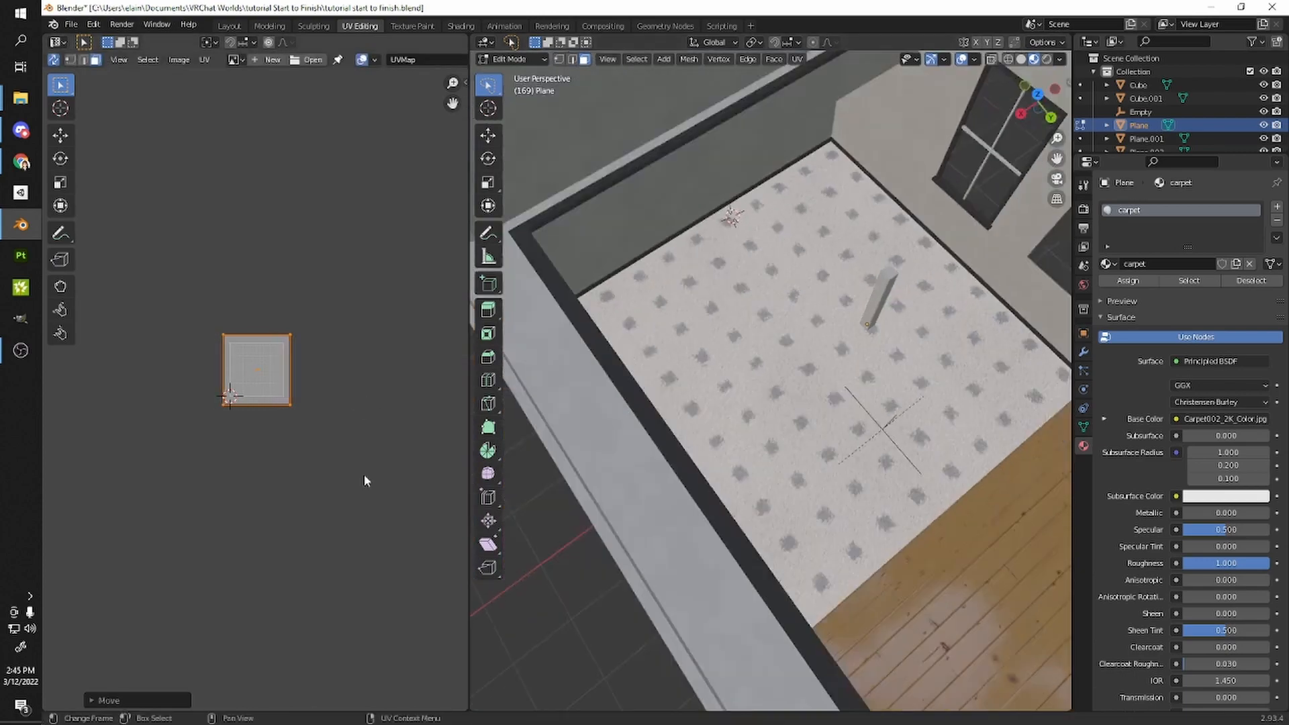
- Return the carpet floor to Object Mode and save the file
middle_drag(792, 570, 628, 376)
key(Tab)
key(ctrl+s)
- Put the wooden platform with its steps in Edit Mode and isolate it in local view
middle_drag(873, 433, 744, 421)
click(744, 421)
scroll(744, 426, up, 2)
shift+middle_drag(892, 479, 788, 510)
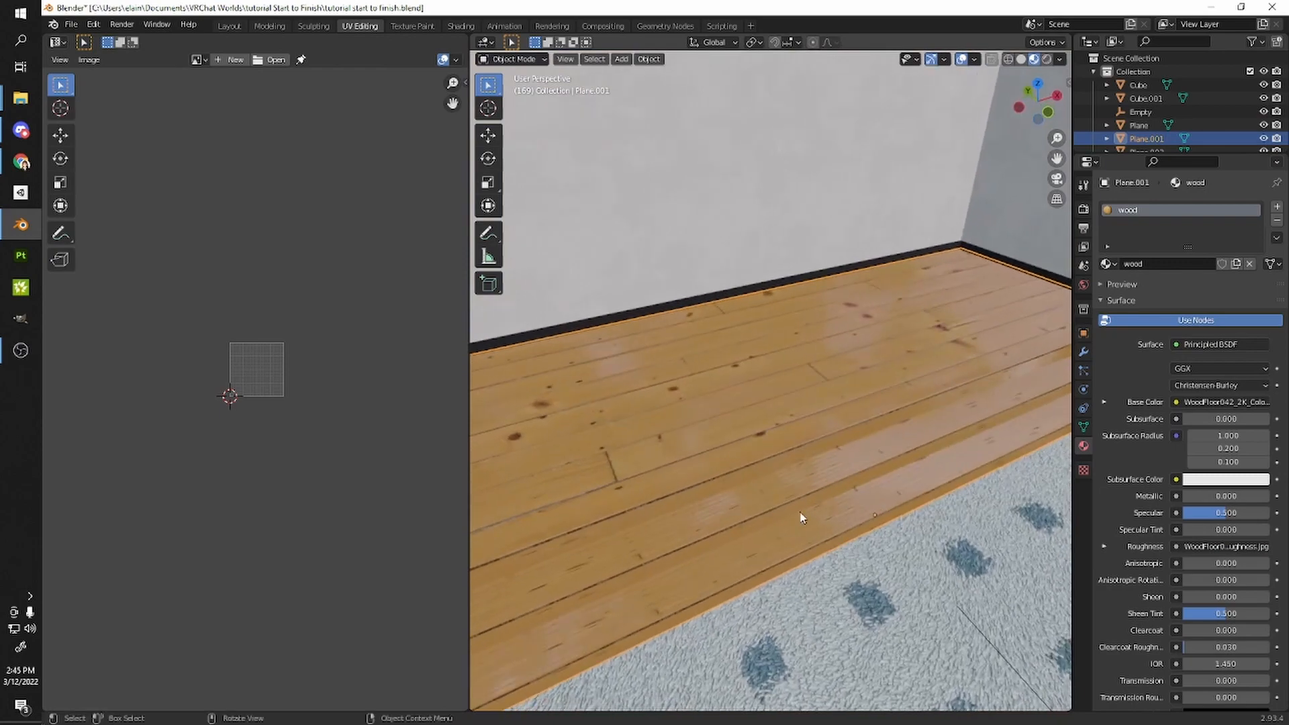
middle_drag(885, 554, 694, 398)
key(Tab)
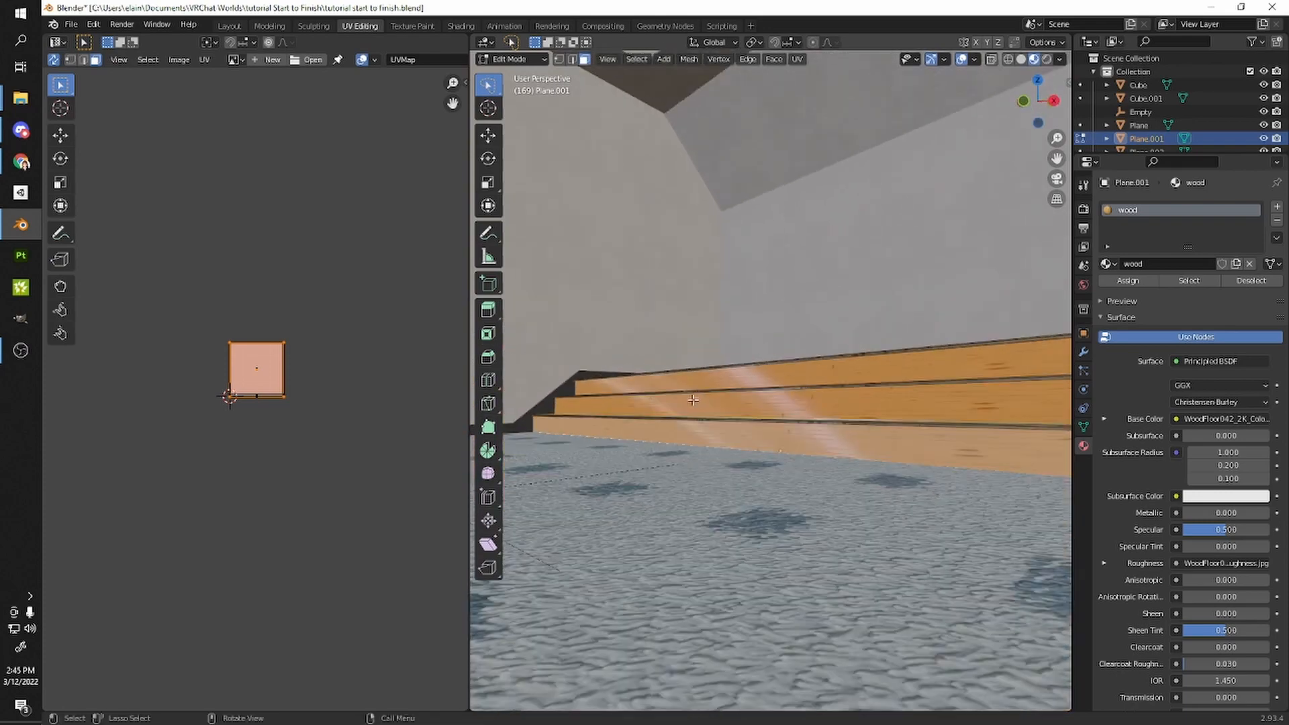
key(KP_Divide)
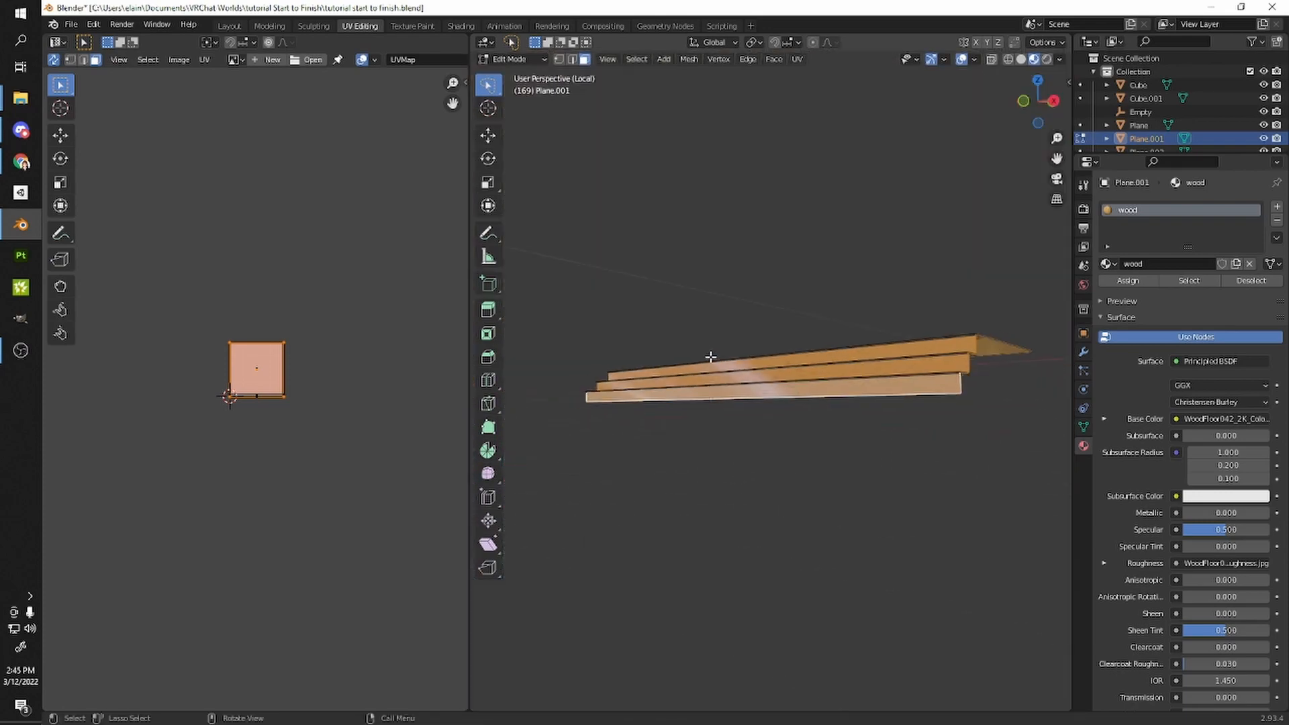
- Select every face of the wooden platform and steps and unwrap them
middle_drag(711, 359, 728, 374)
scroll(860, 391, up, 3)
middle_drag(859, 391, 801, 366)
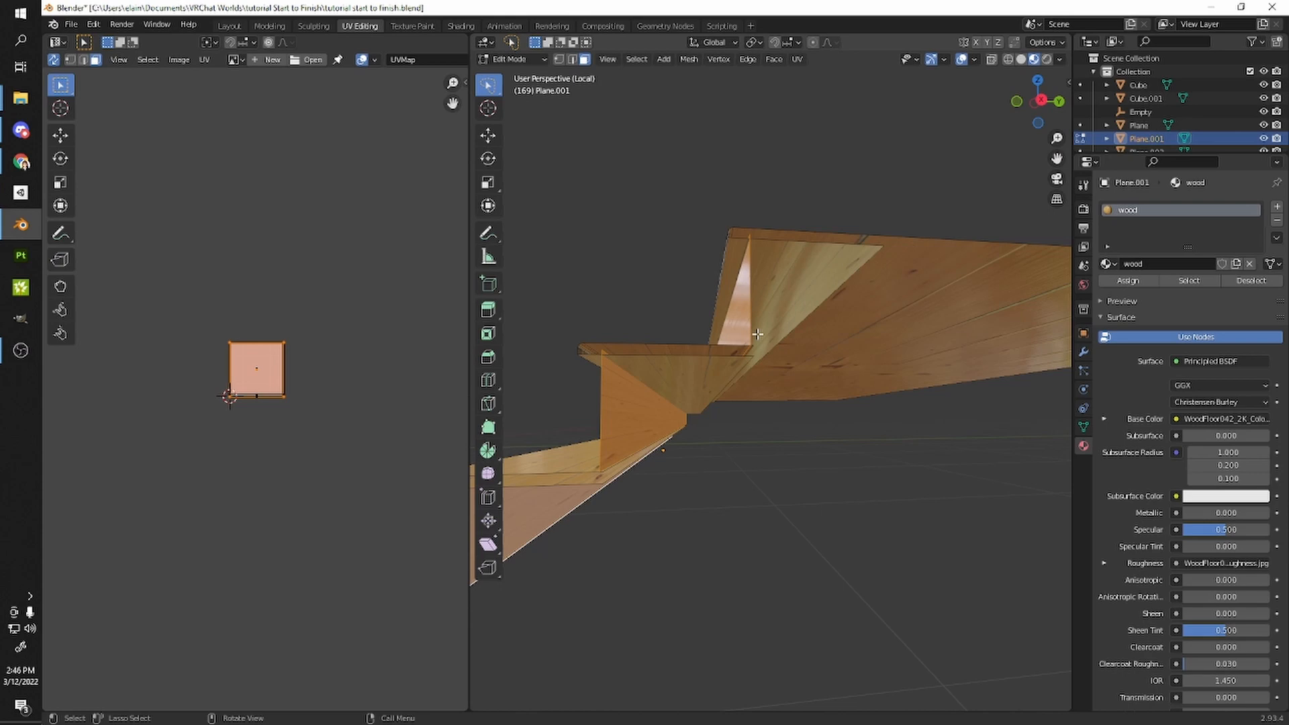
middle_drag(758, 333, 765, 389)
key(a)
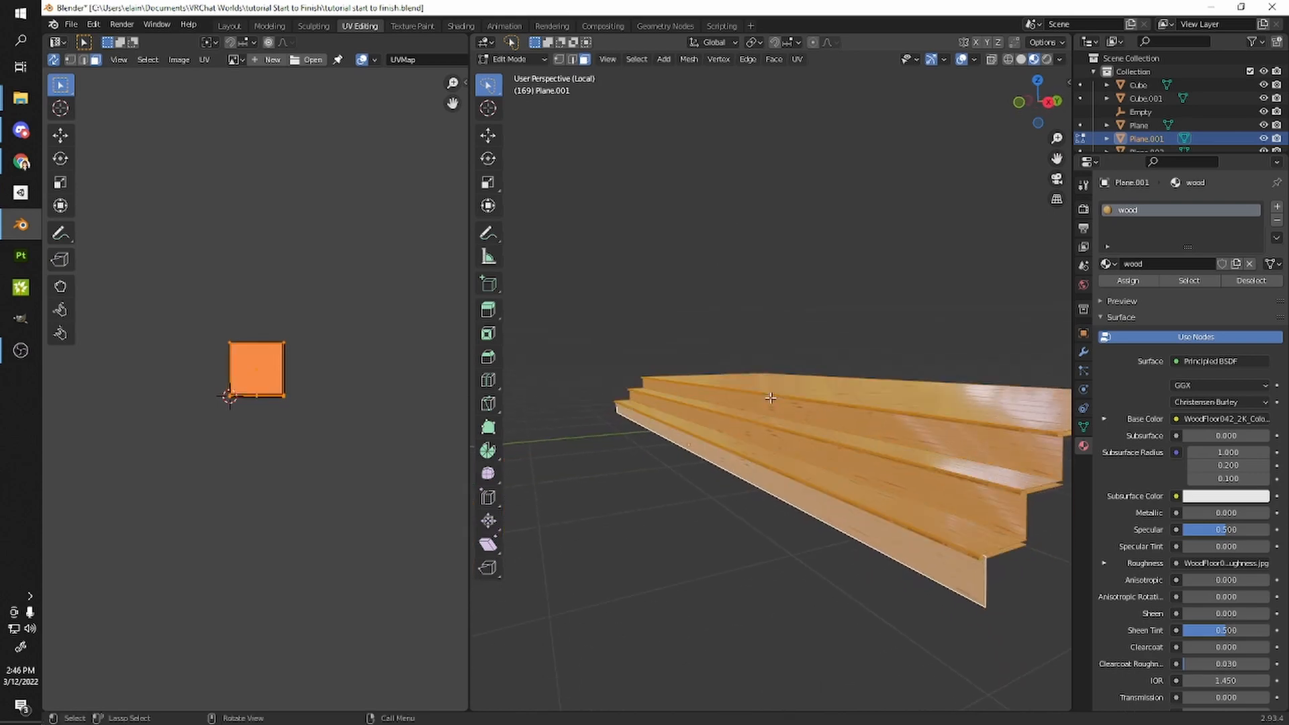
key(u)
click(770, 398)
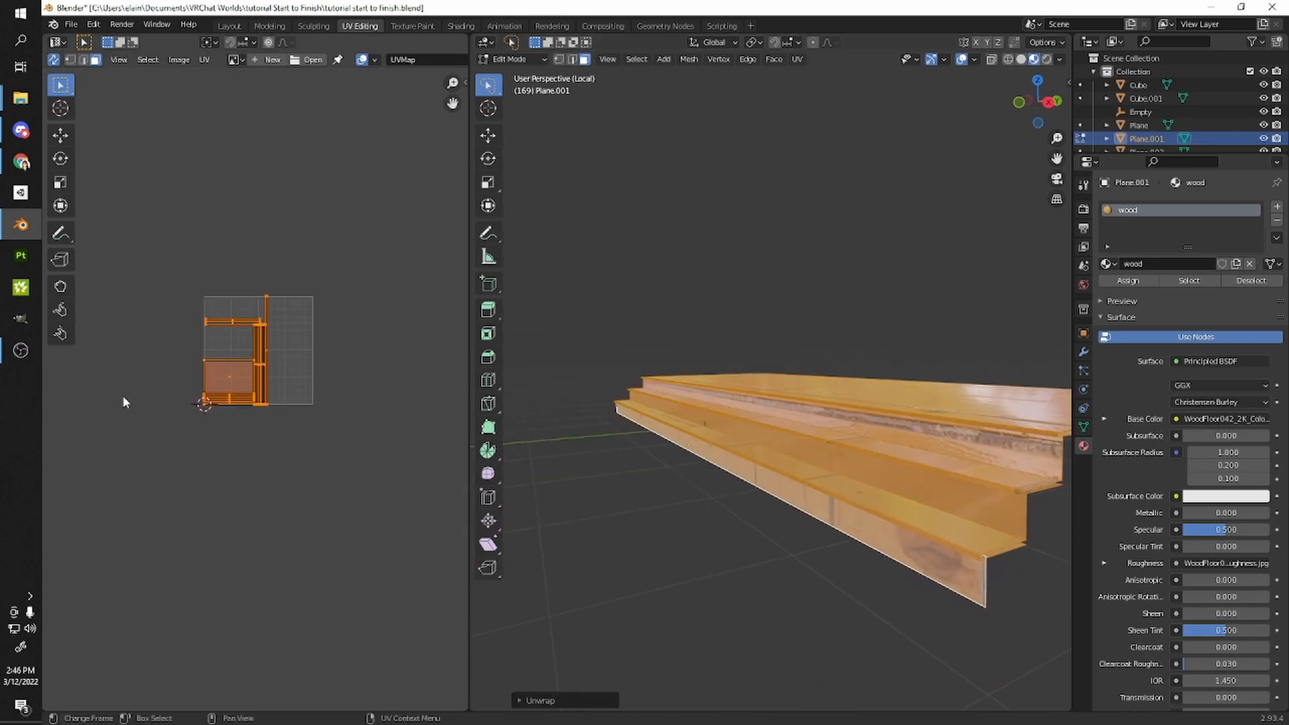
- Select groups of the platform's UV islands and examine how the wood planks run on the matching faces
drag(247, 325, 342, 351)
middle_drag(676, 438, 771, 488)
drag(167, 341, 235, 493)
mouse_move(803, 470)
middle_down()
mouse_move(835, 500)
mouse_move(811, 484)
middle_up()
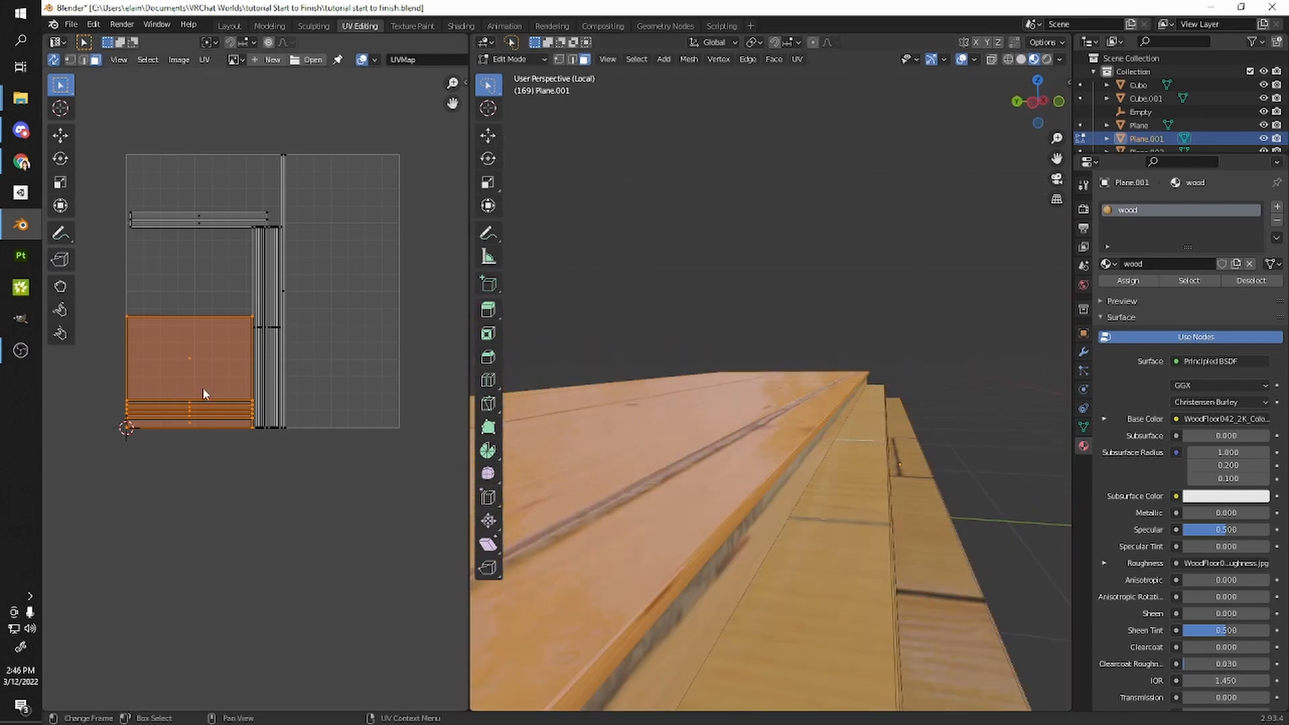
scroll(650, 517, down, 5)
scroll(711, 508, up, 5)
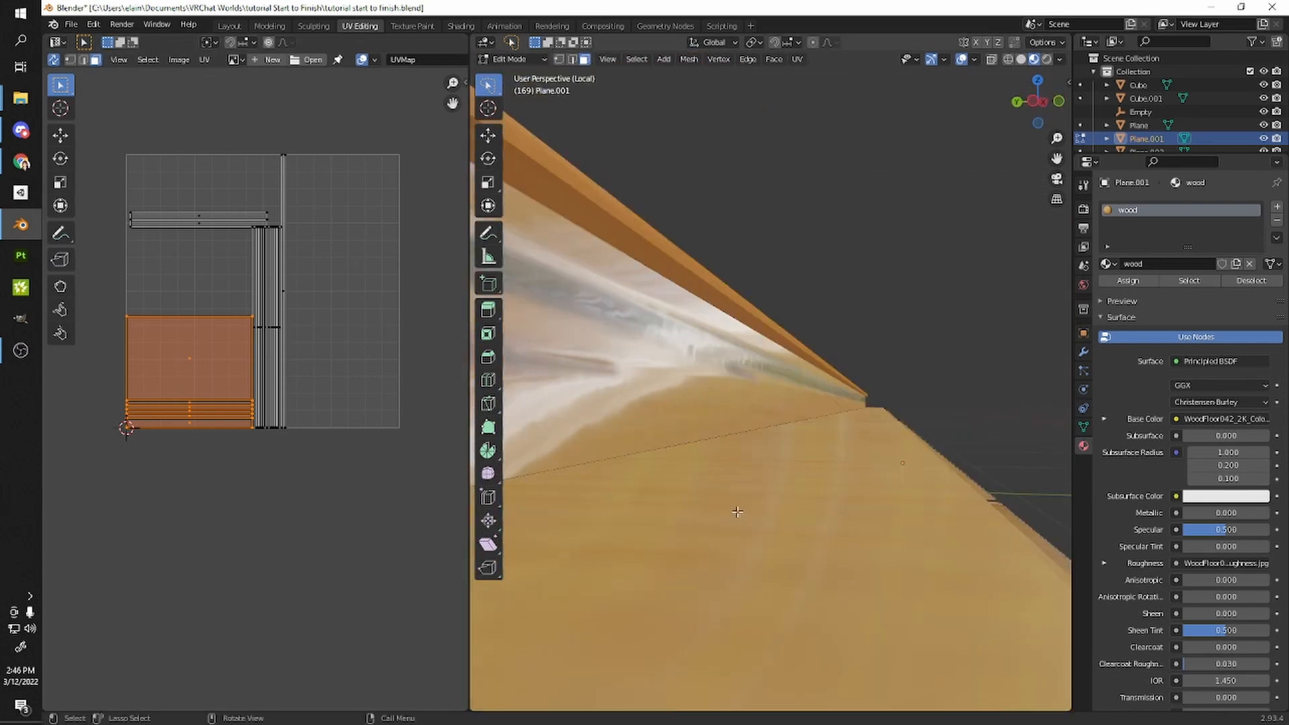
middle_drag(736, 510, 690, 555)
scroll(690, 555, down, 4)
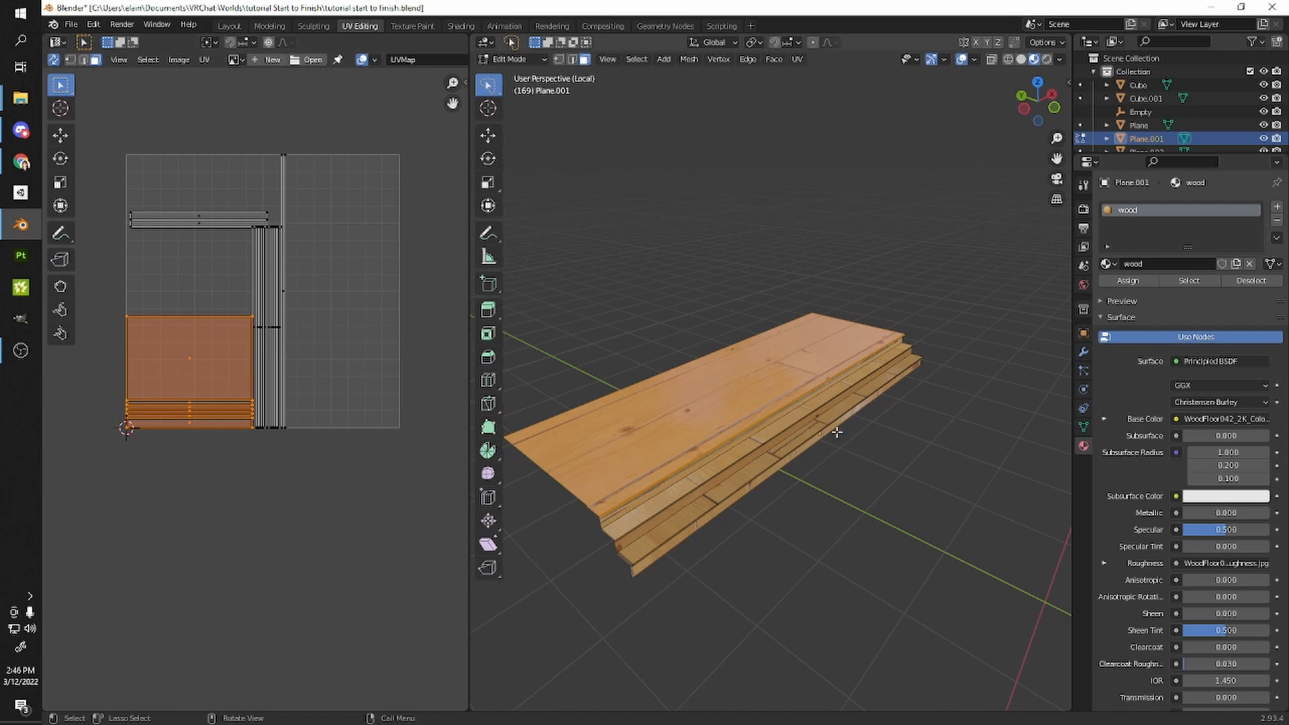
middle_drag(826, 458, 782, 484)
scroll(782, 483, up, 3)
- Scale up all UV islands of the platform and steps to make the wood planks smaller
click(156, 179)
key(a)
key(s)
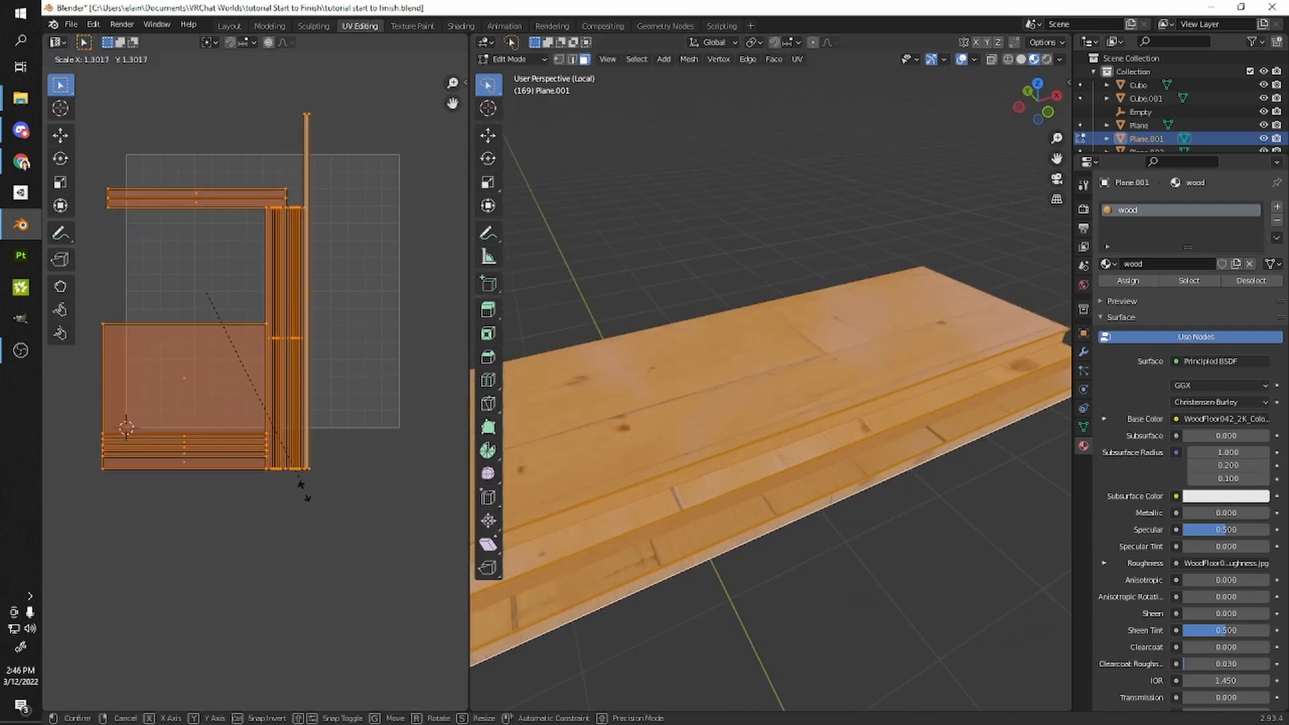
click(385, 578)
scroll(384, 579, down, 2)
key(s)
click(341, 533)
- Select a stair tread to identify its UV island, then clear the selection
click(706, 489)
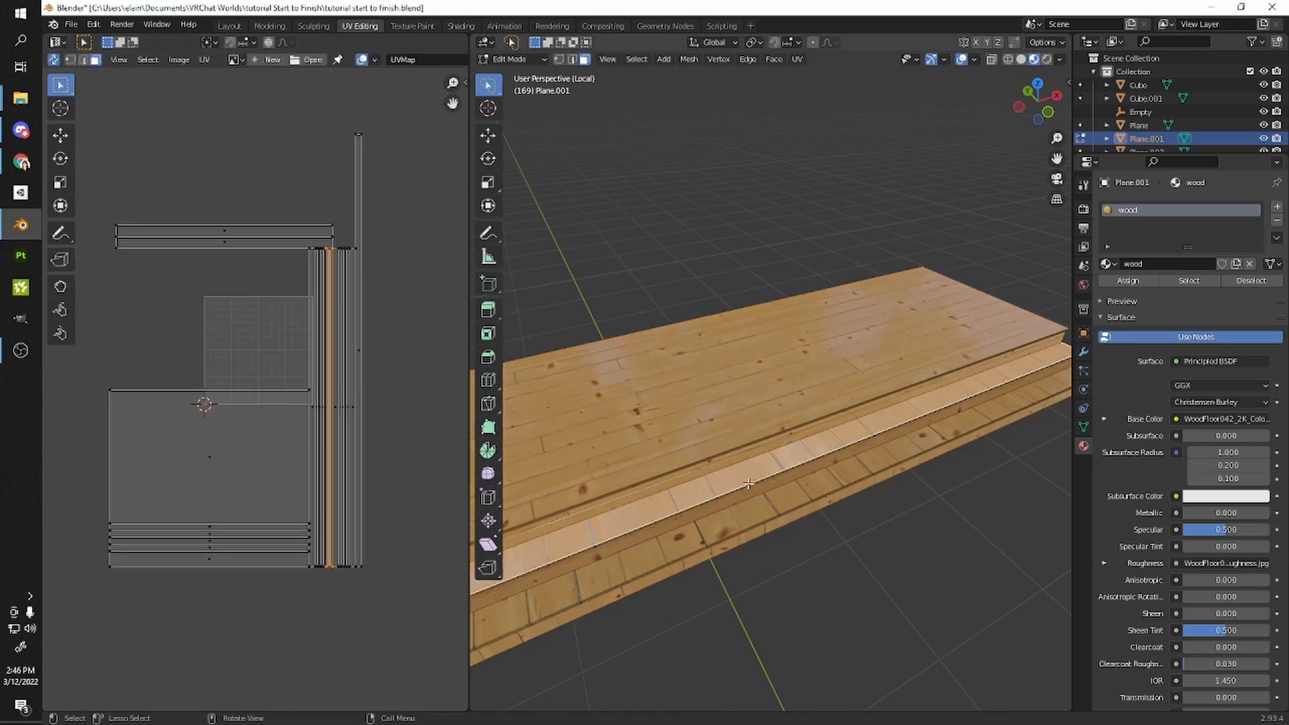
middle_drag(775, 454, 685, 470)
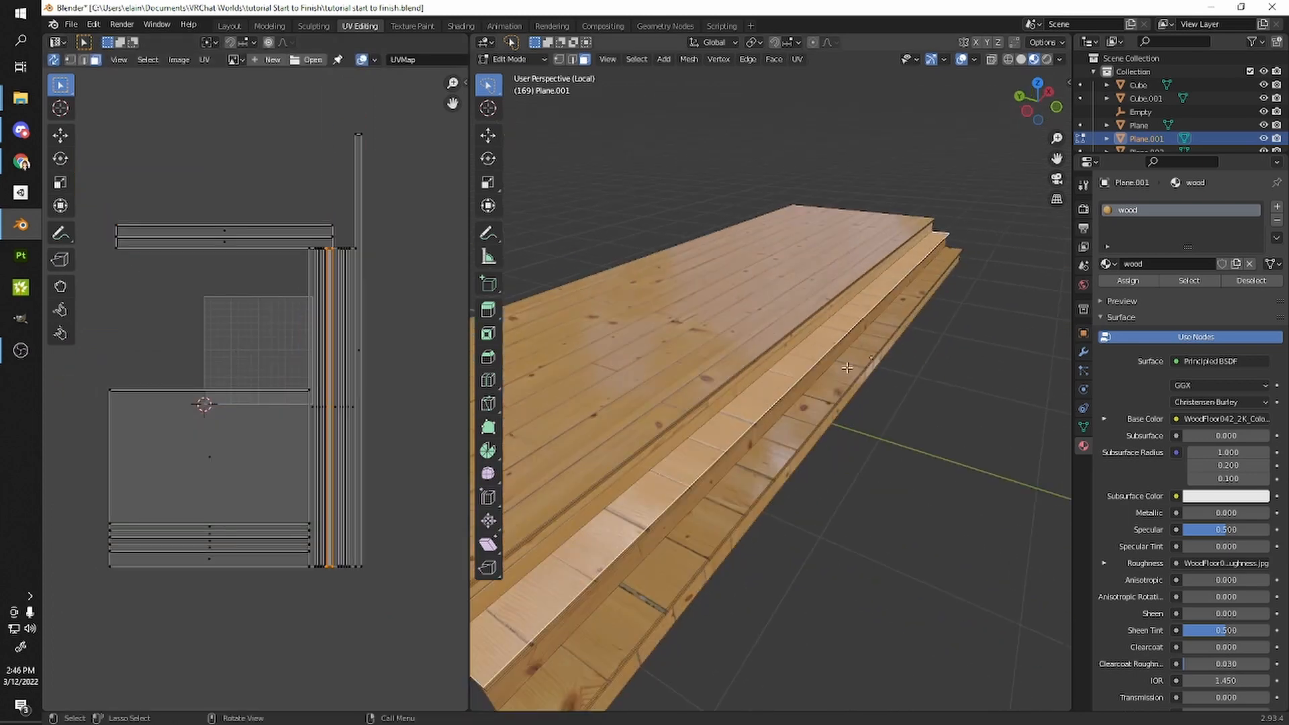
click(379, 415)
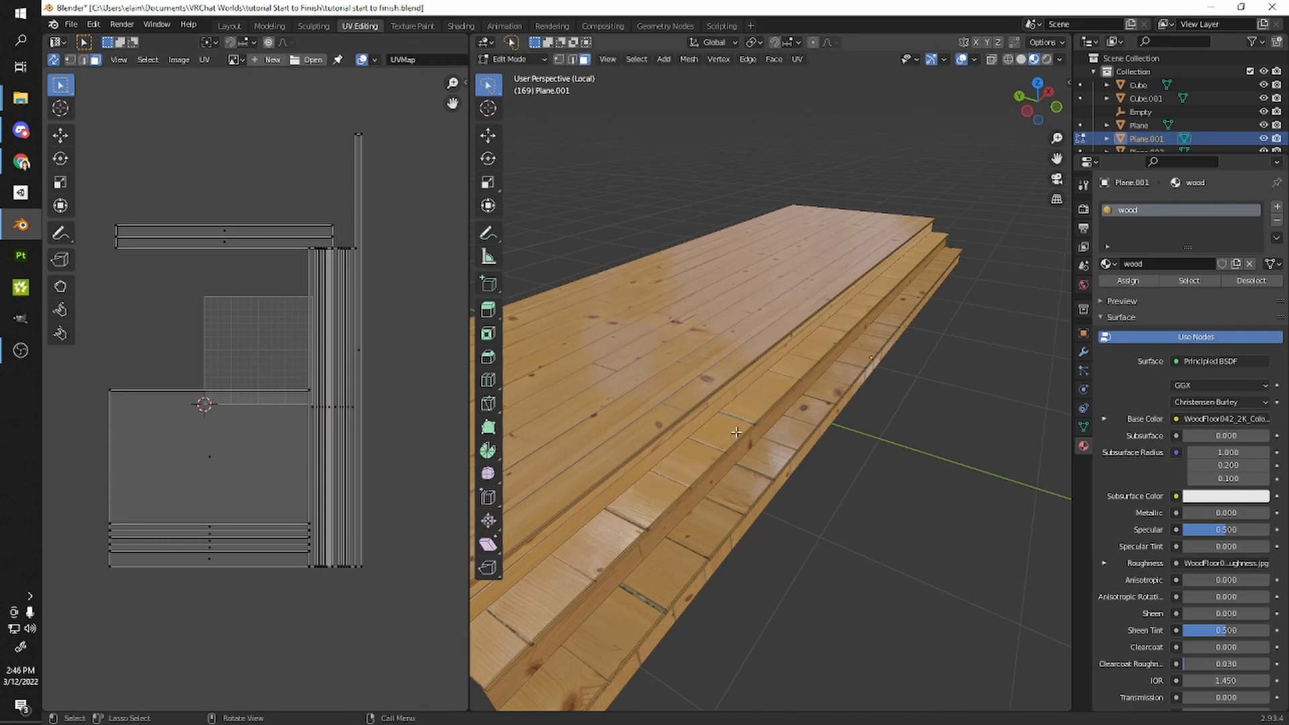
- Rotate the vertical strip UV islands by 90 degrees so the wood planks run along the steps
key(a)
key(u)
middle_drag(321, 398, 287, 351)
mouse_move(752, 430)
middle_down()
mouse_move(816, 418)
mouse_move(759, 419)
middle_up()
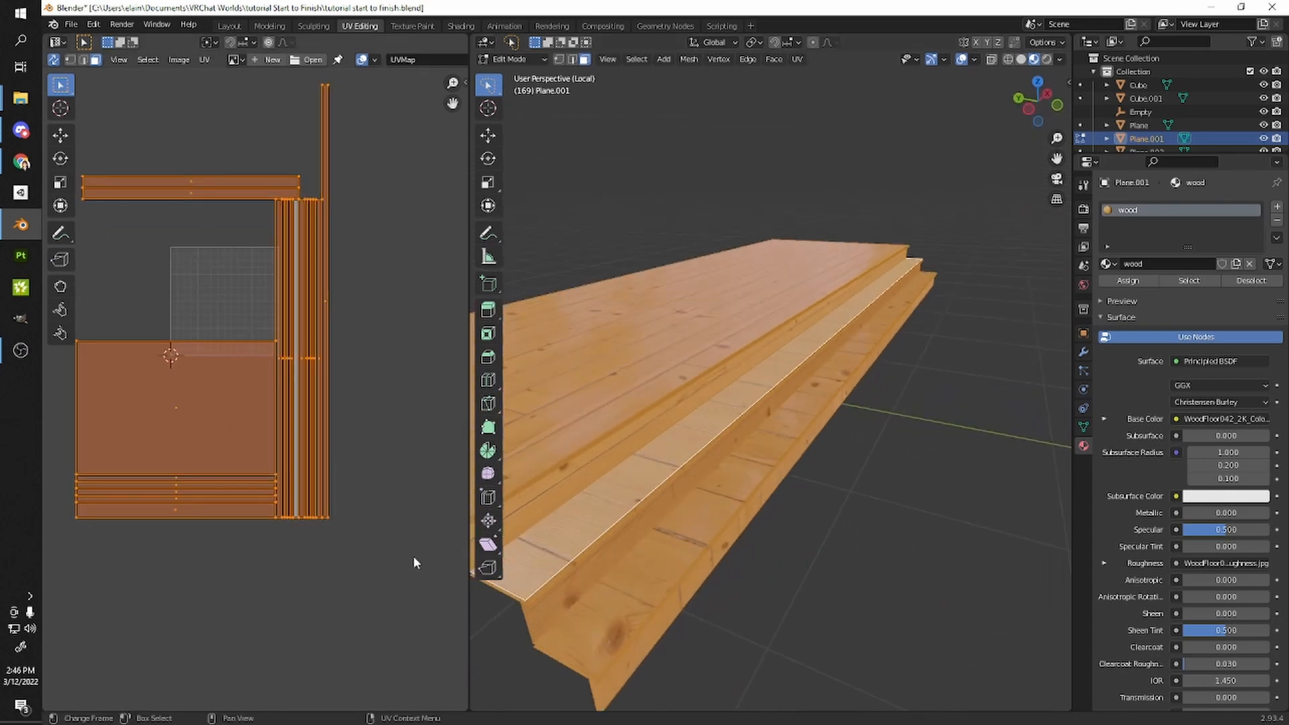
drag(267, 355, 351, 371)
scroll(359, 361, down, 3)
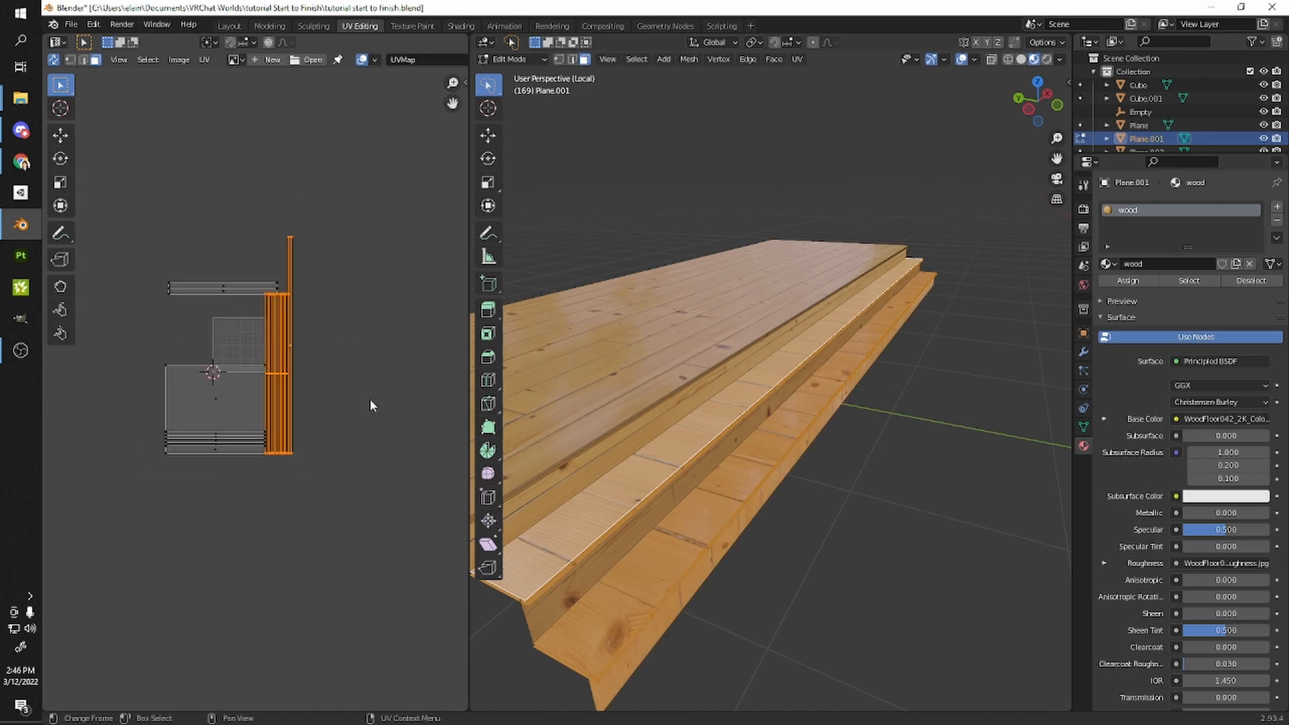
key(r)
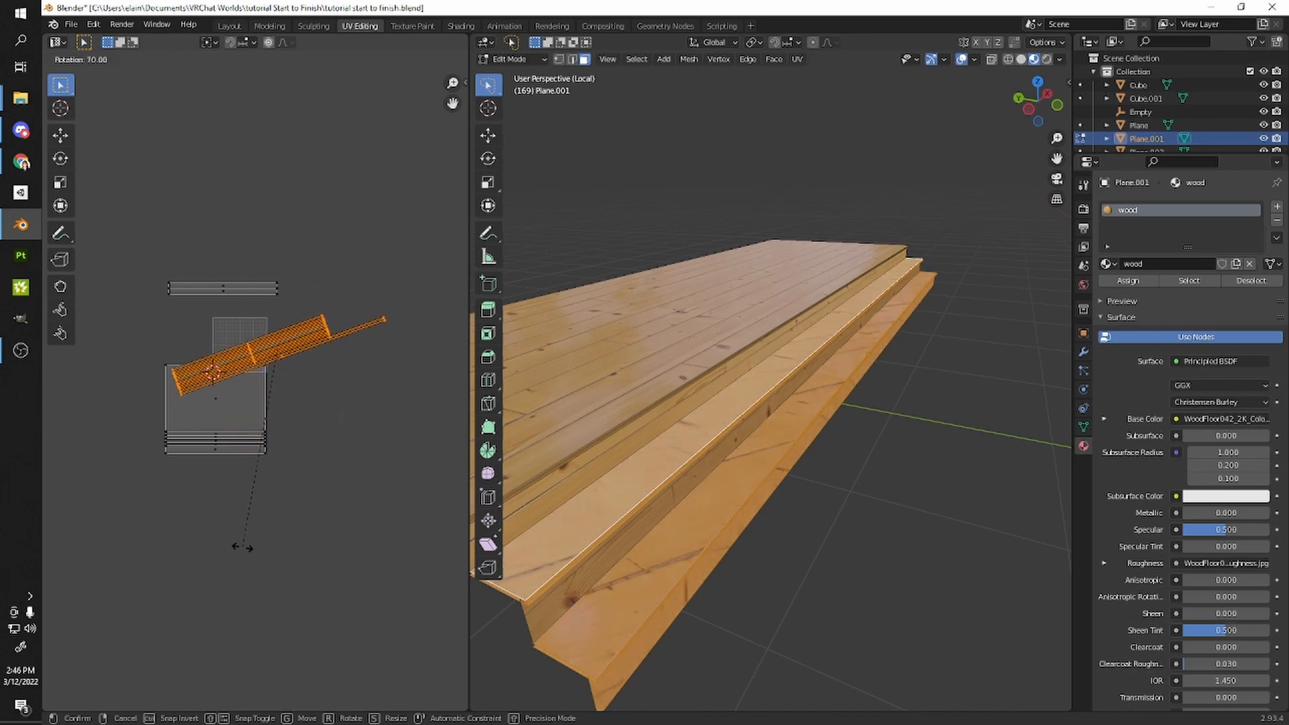
click(161, 560)
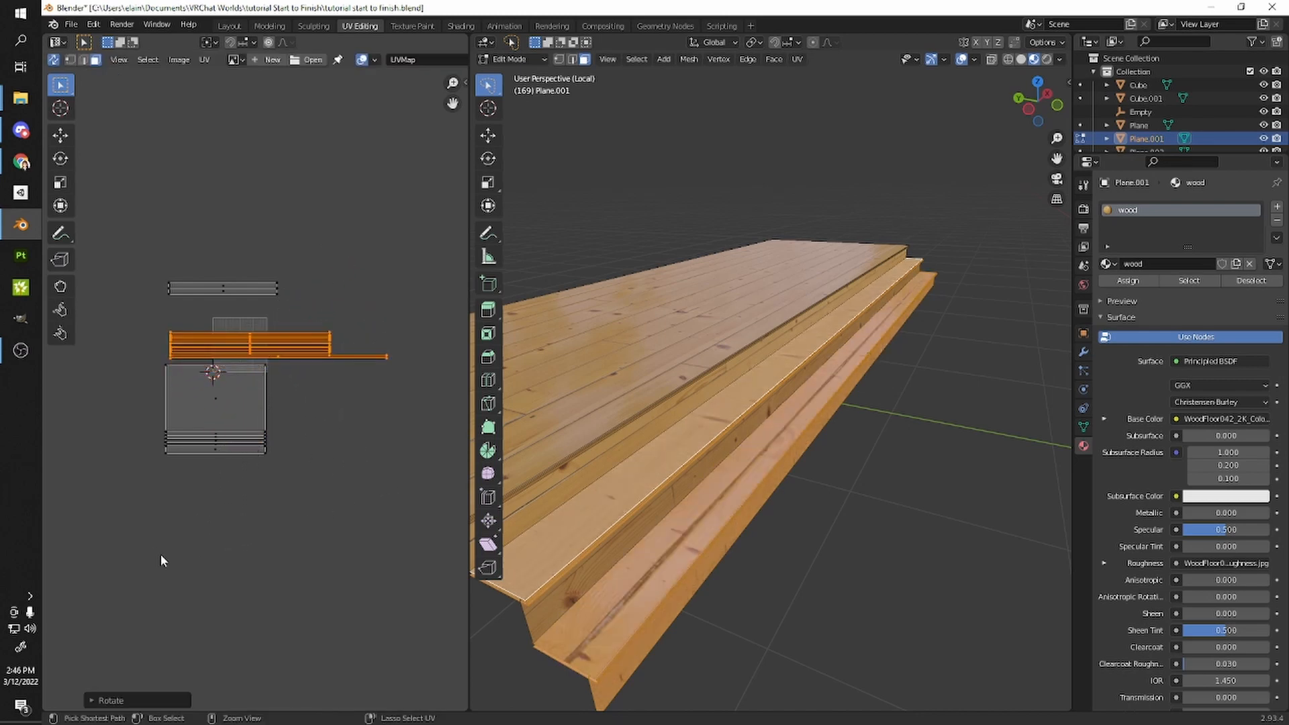
middle_drag(633, 454, 566, 509)
scroll(278, 408, down, 1)
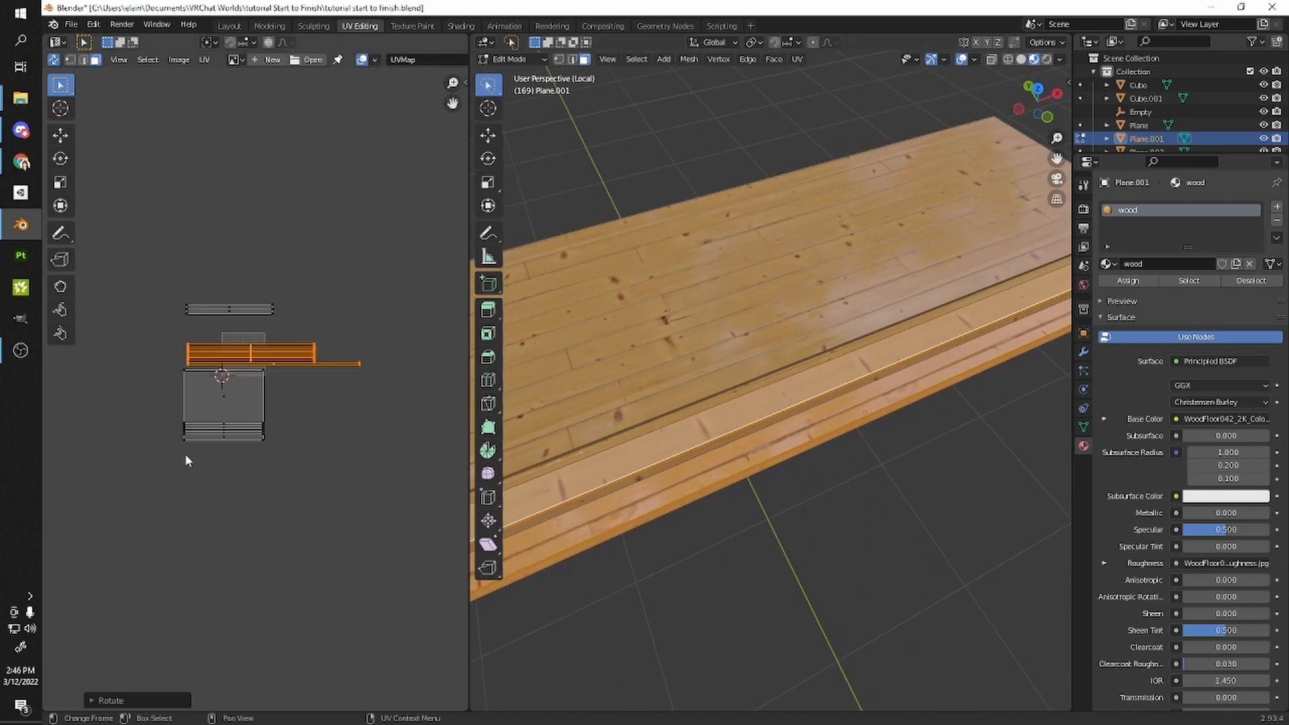
- Scale up all of the platform's UV islands further, then deselect them and inspect the steps' wood texture
key(a)
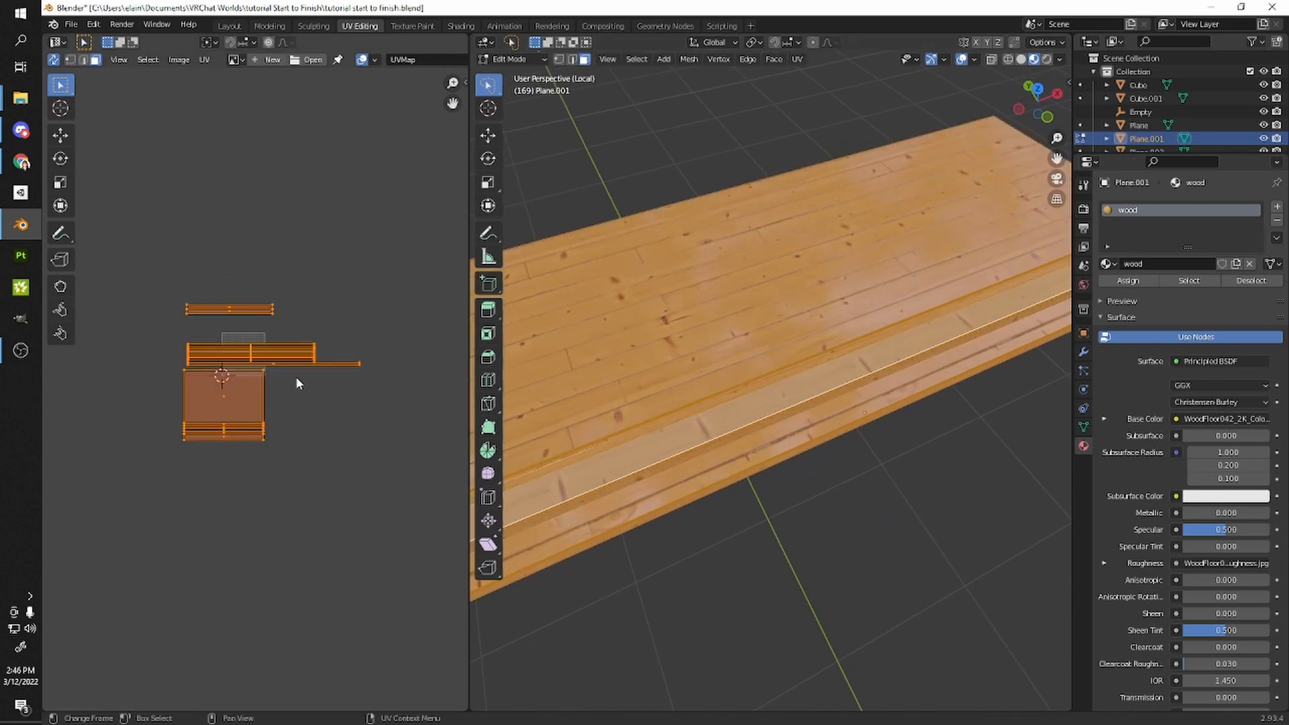
key(s)
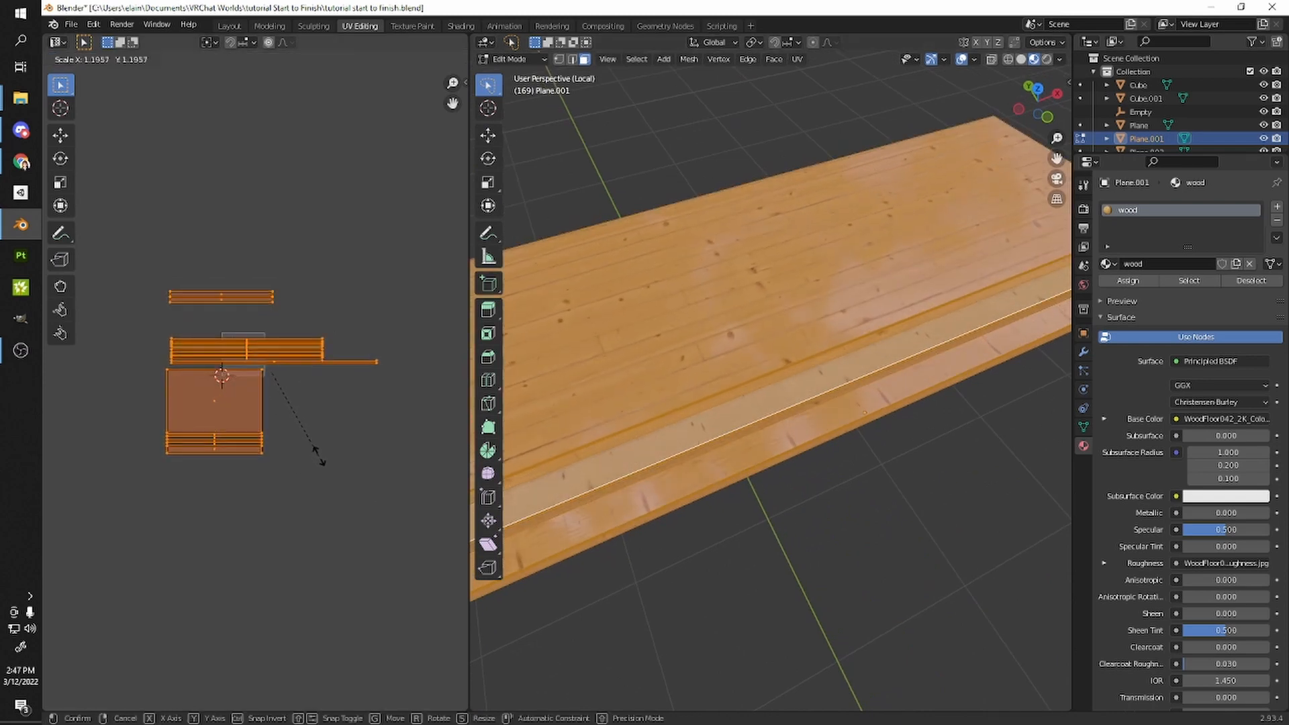
click(429, 510)
key(alt+a)
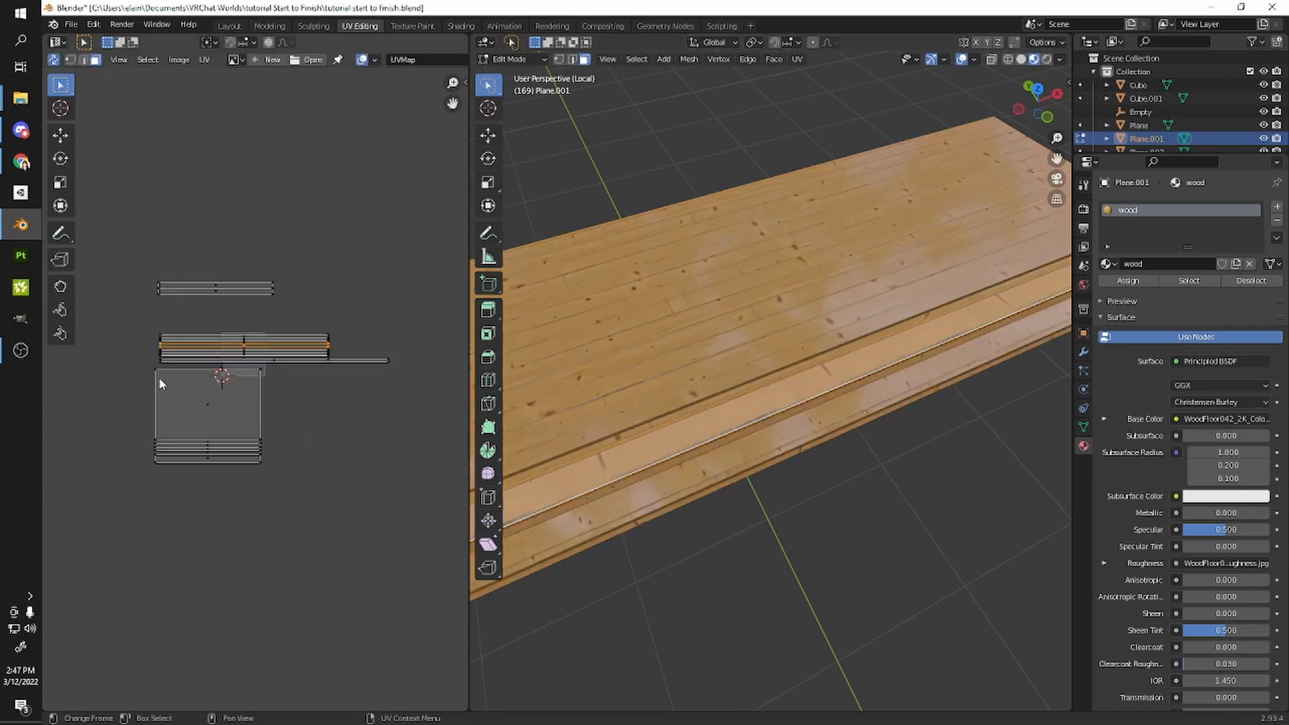
scroll(180, 383, up, 2)
click(193, 331)
middle_drag(760, 404, 799, 336)
scroll(801, 414, down, 3)
- Apply rotation and scale to the wooden platform in Object Mode and return it to Edit Mode
key(Tab)
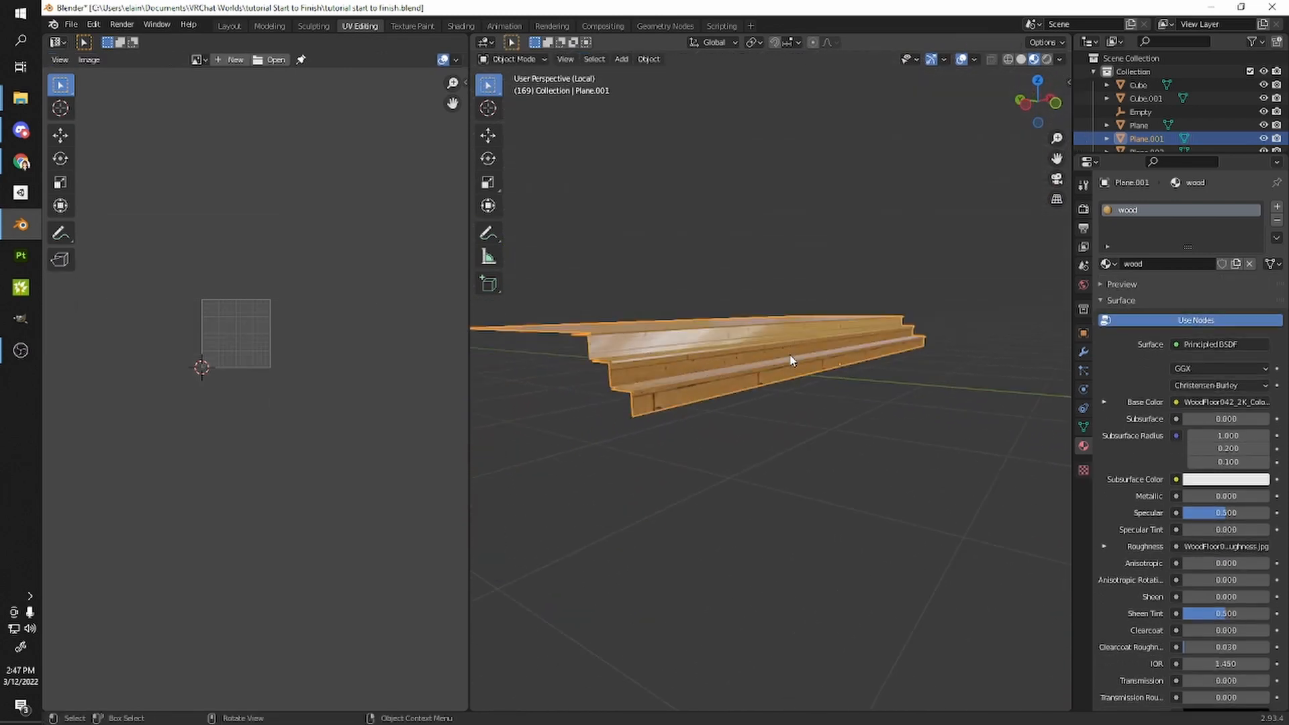
key(ctrl+a)
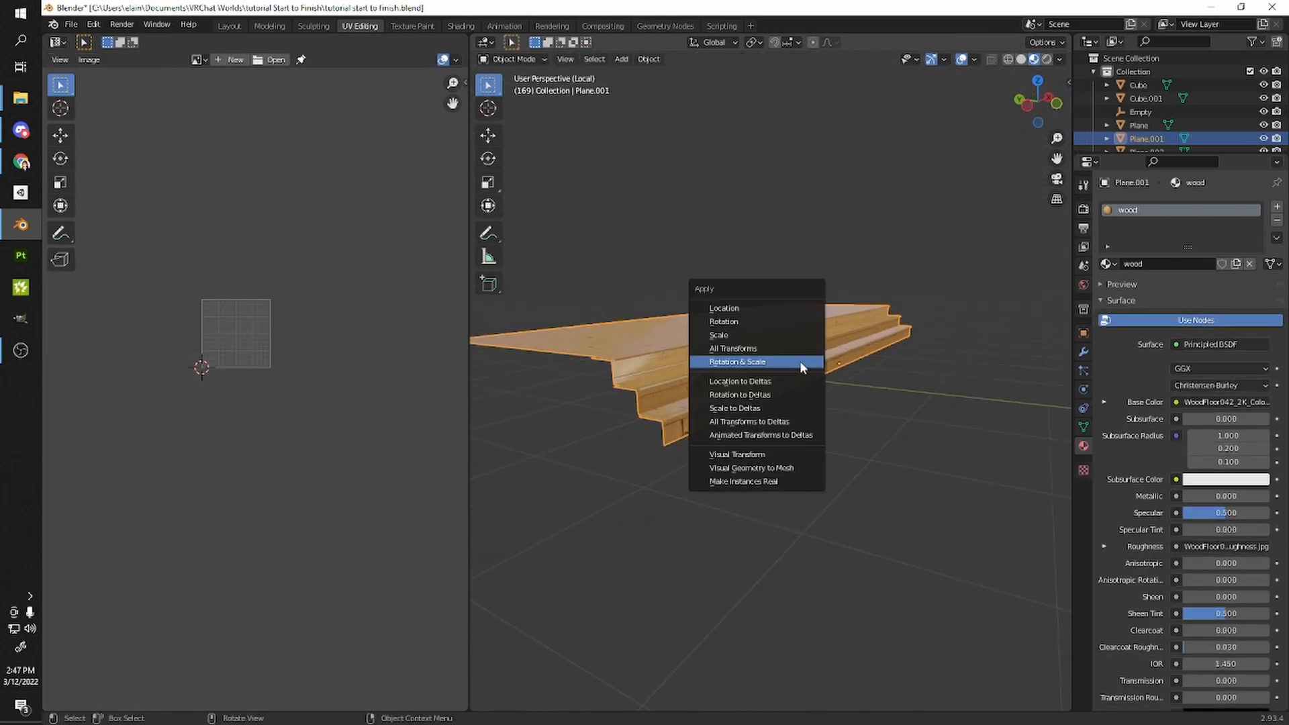
click(800, 361)
scroll(800, 362, up, 3)
middle_drag(800, 363, 804, 394)
key(Tab)
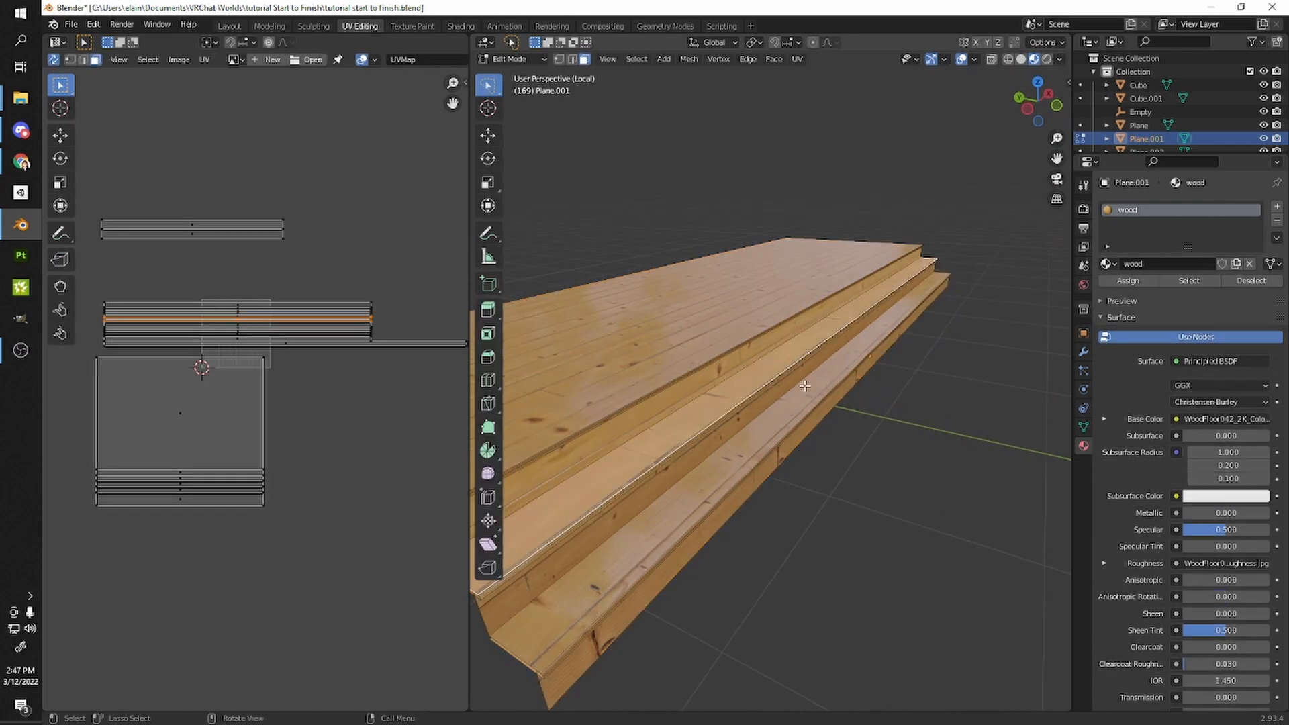
- Unwrap all faces of the wooden platform again, then repeat the unwrap for the horizontal strip islands
key(a)
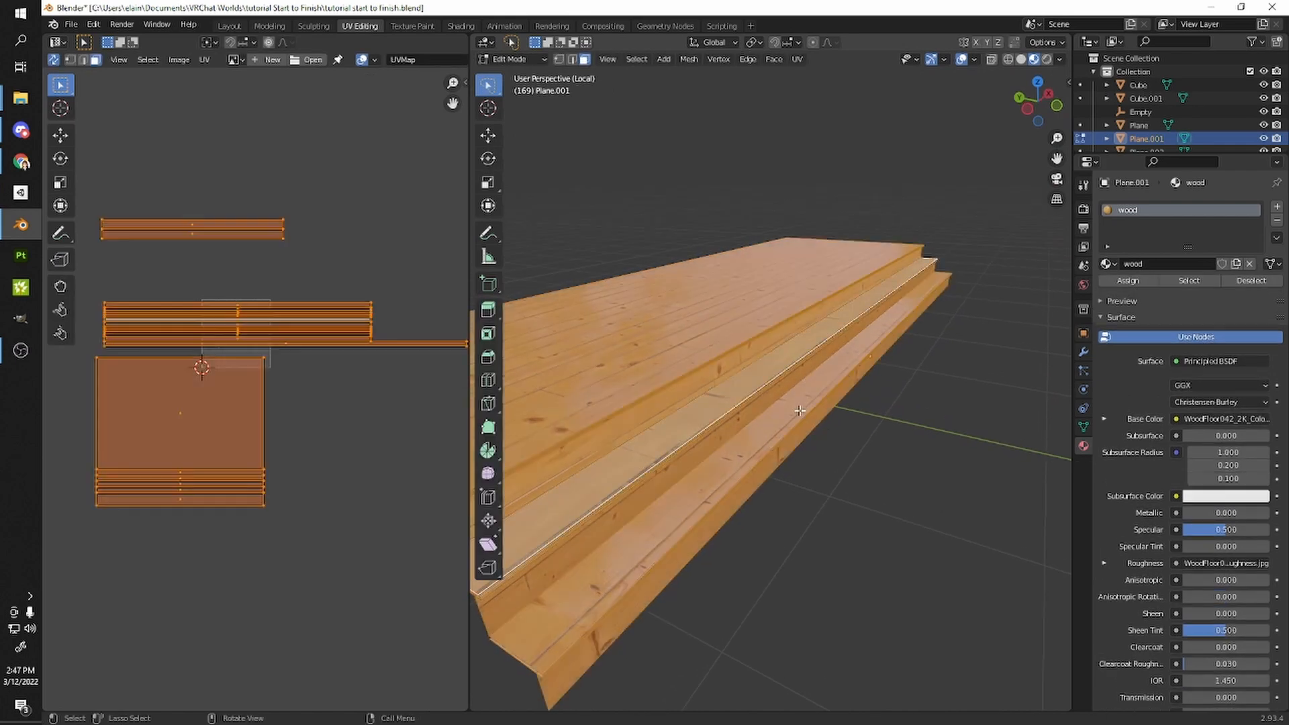
key(u)
click(795, 410)
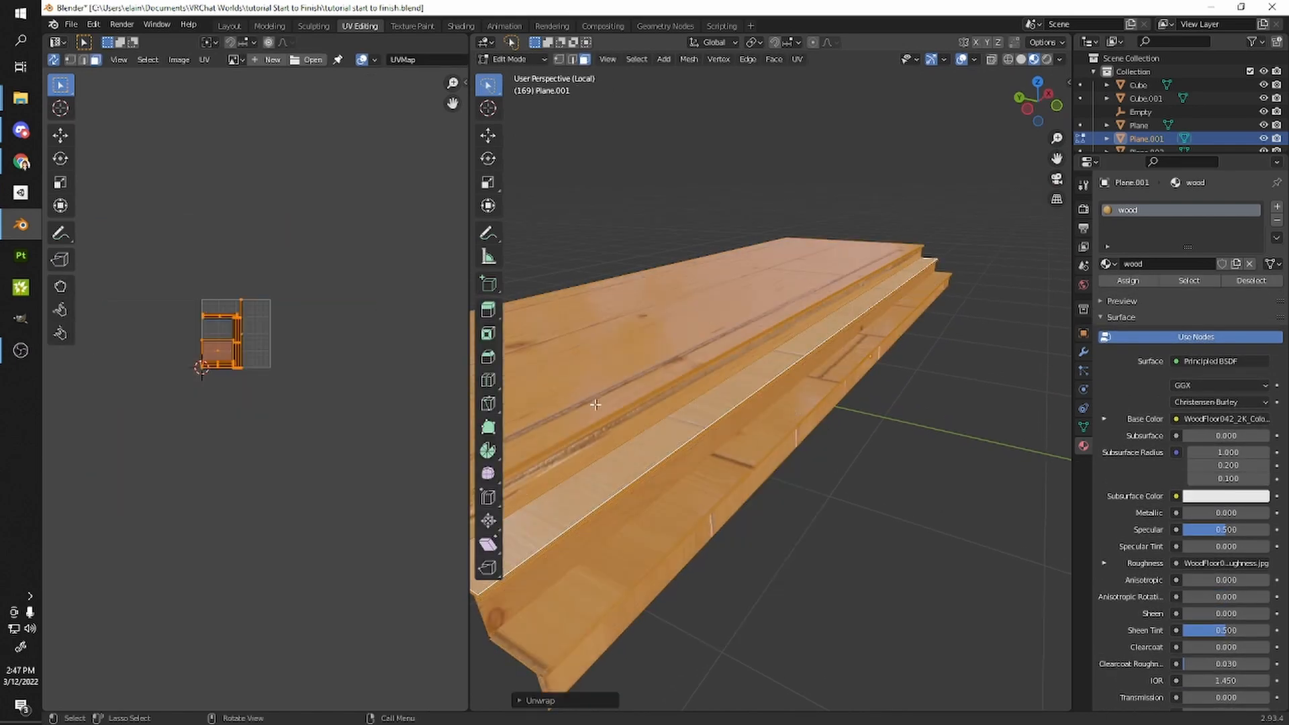
scroll(156, 315, up, 3)
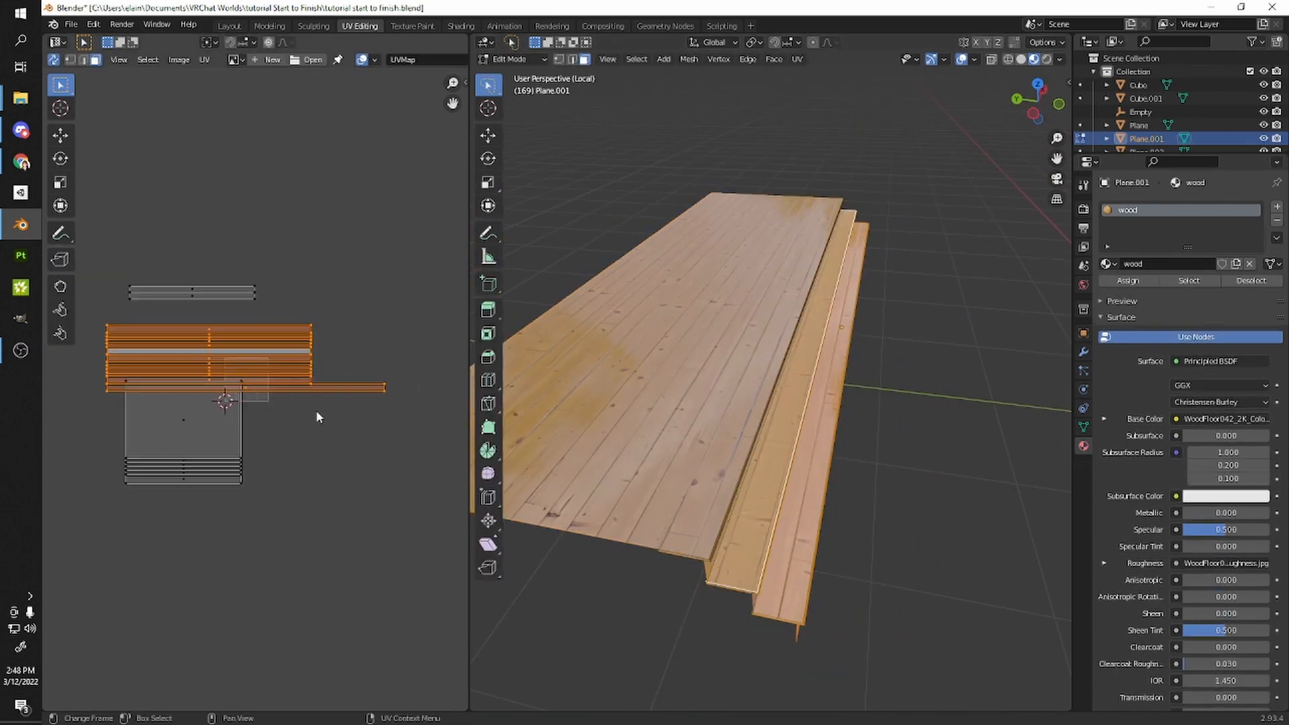
key(u)
click(320, 434)
scroll(307, 385, up, 2)
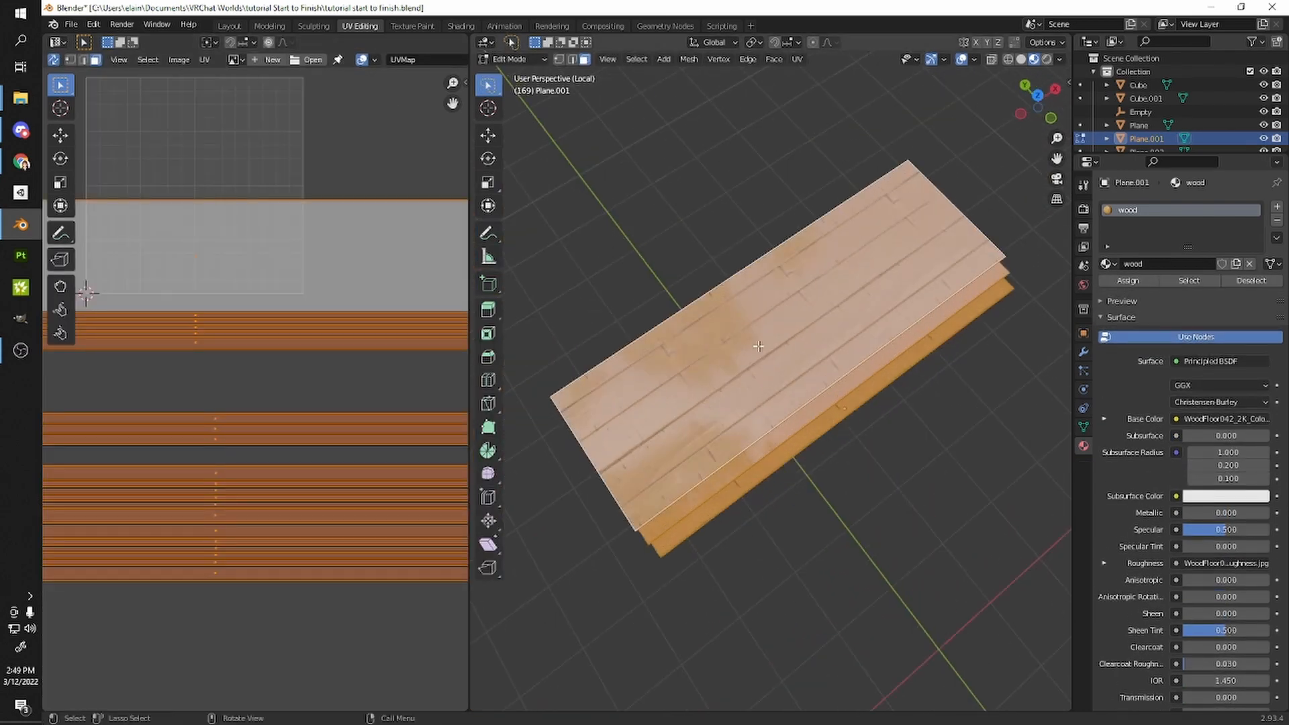
- Unwrap the selected platform and step faces once more and check the plank direction from above
key(u)
click(761, 342)
scroll(215, 298, down, 3)
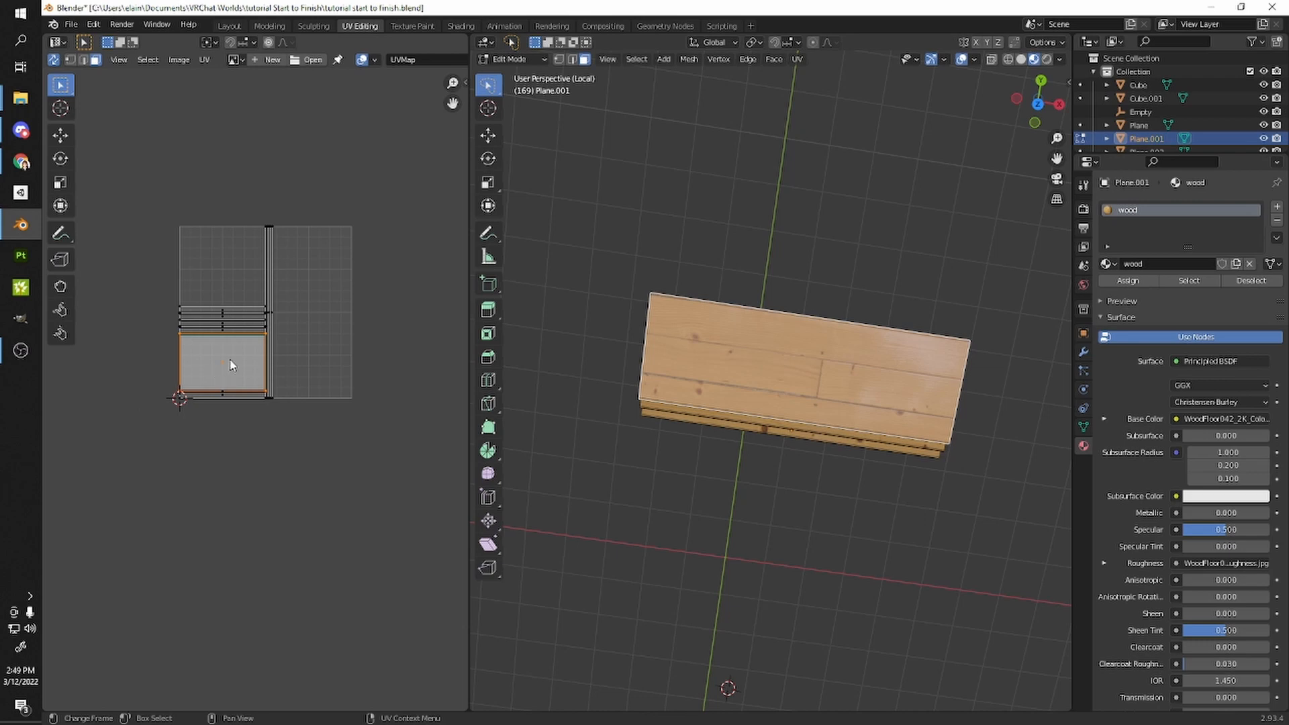
middle_drag(665, 376, 672, 405)
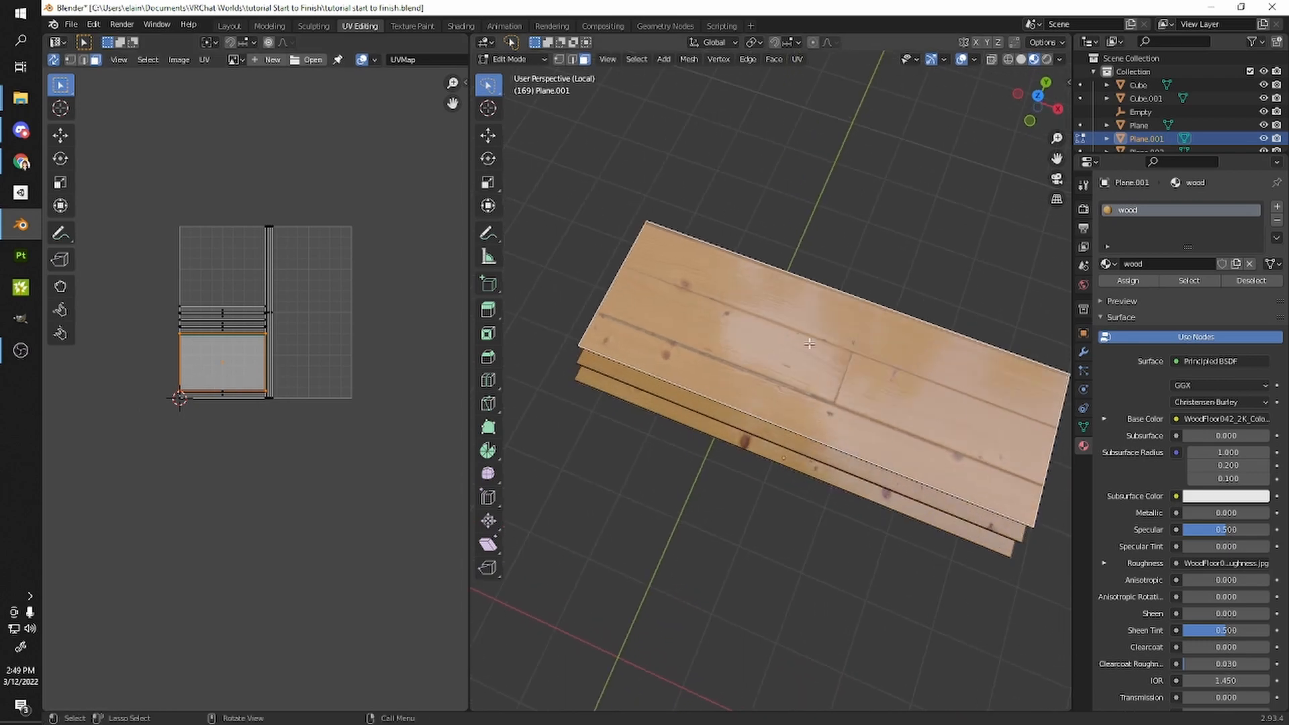
scroll(665, 500, up, 5)
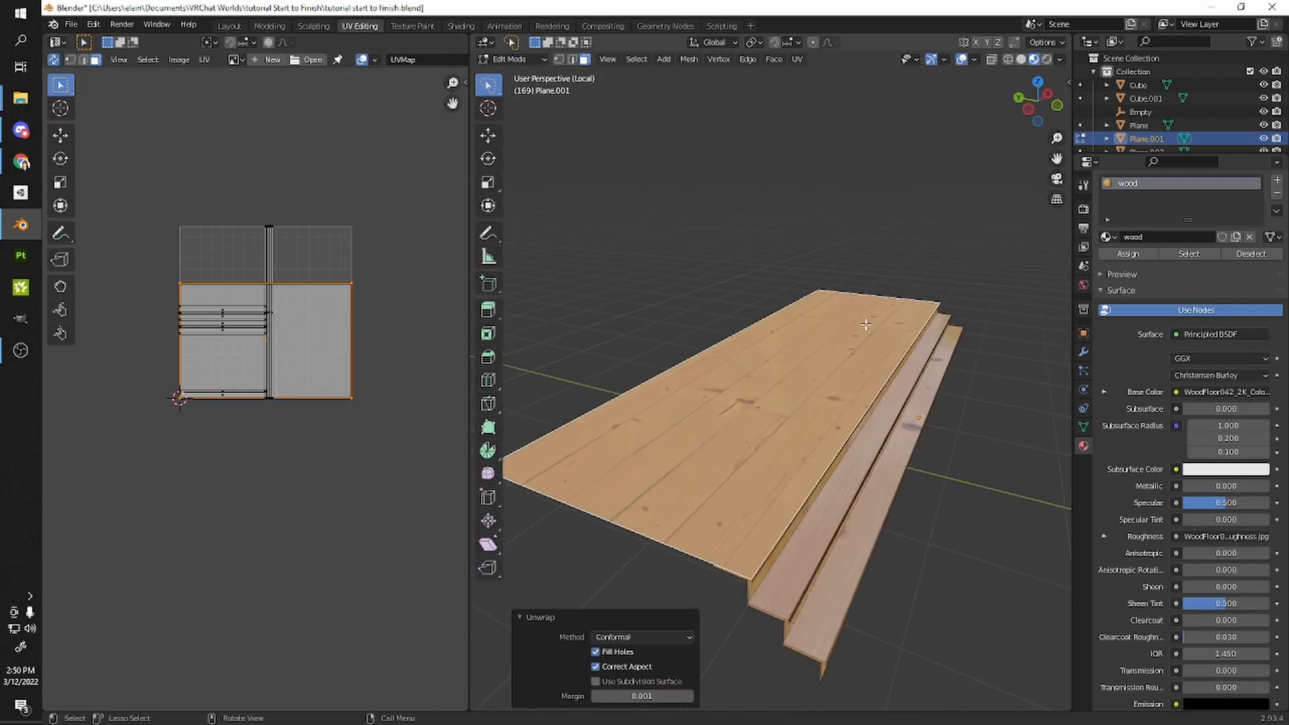
- Display the WoodFloor042_2K_Color.jpg image behind the platform's UV layout in the UV Editor
middle_drag(865, 325, 821, 379)
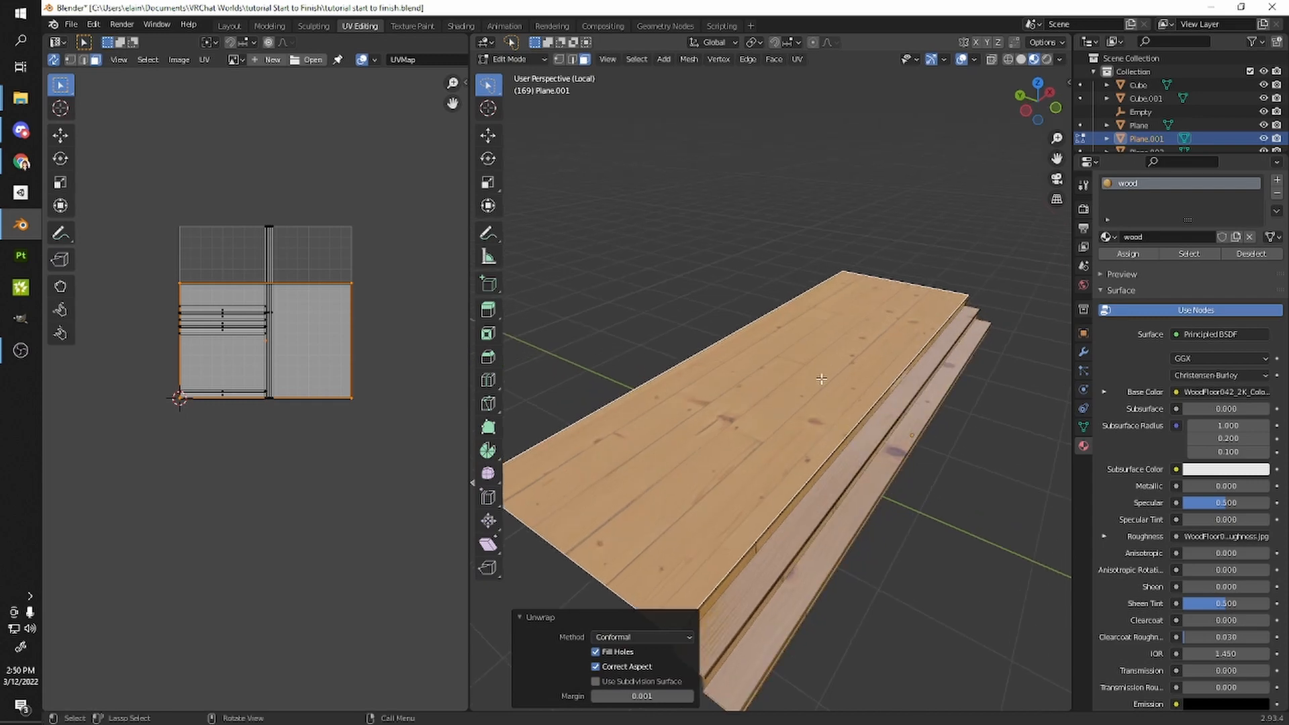
click(233, 59)
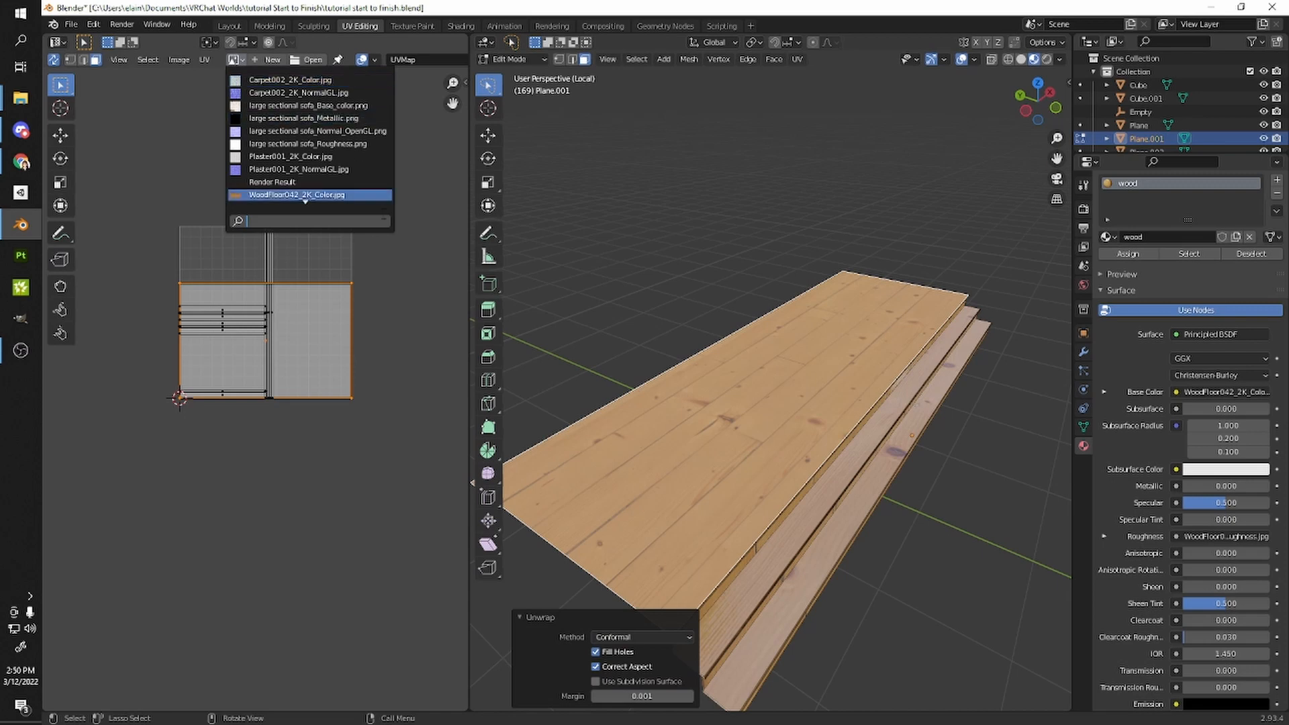
click(305, 196)
scroll(279, 254, down, 8)
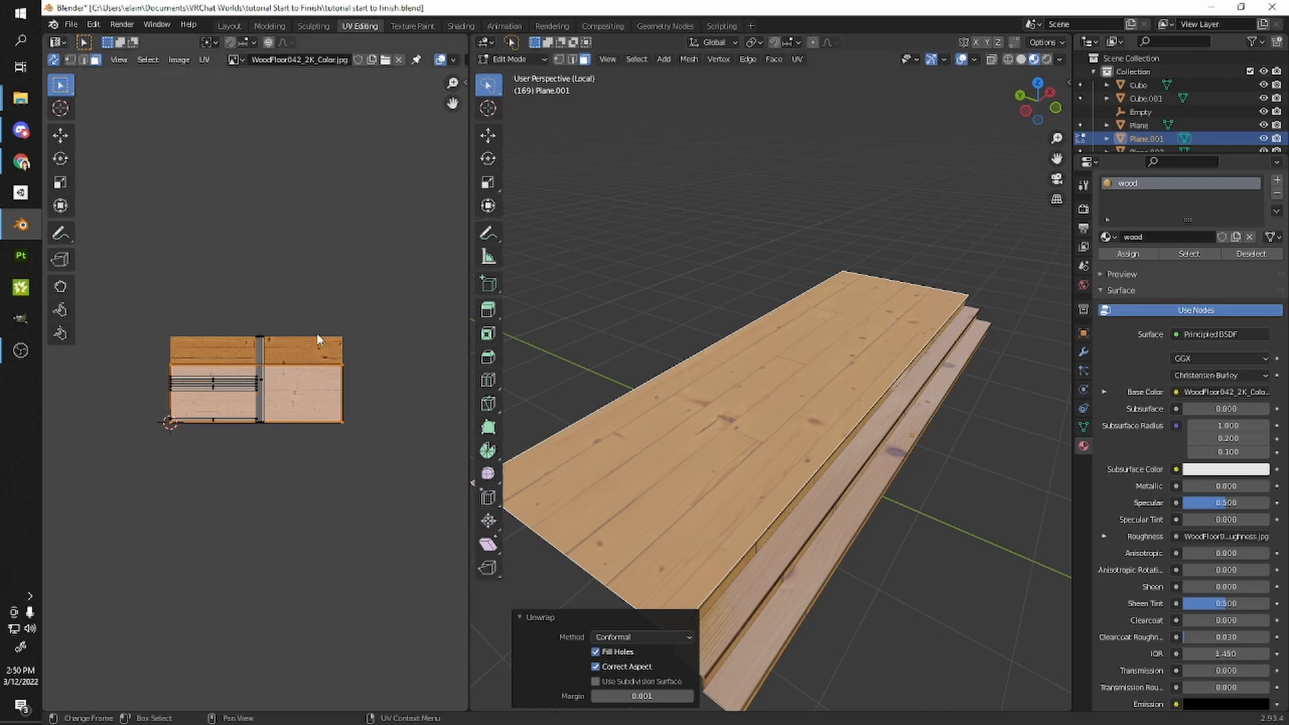
scroll(318, 405, up, 2)
- Unwrap all faces of the wooden platform again so the layout matches the wood image's aspect ratio
key(u)
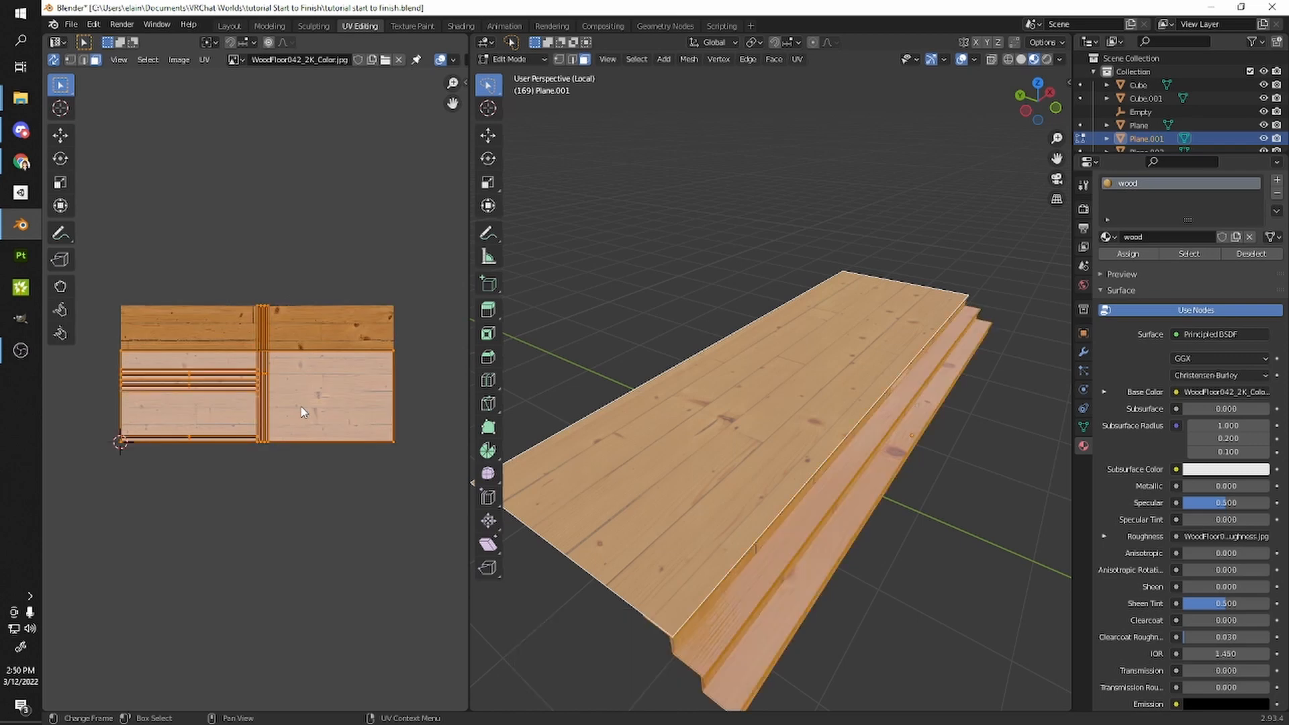
click(300, 405)
scroll(265, 389, up, 2)
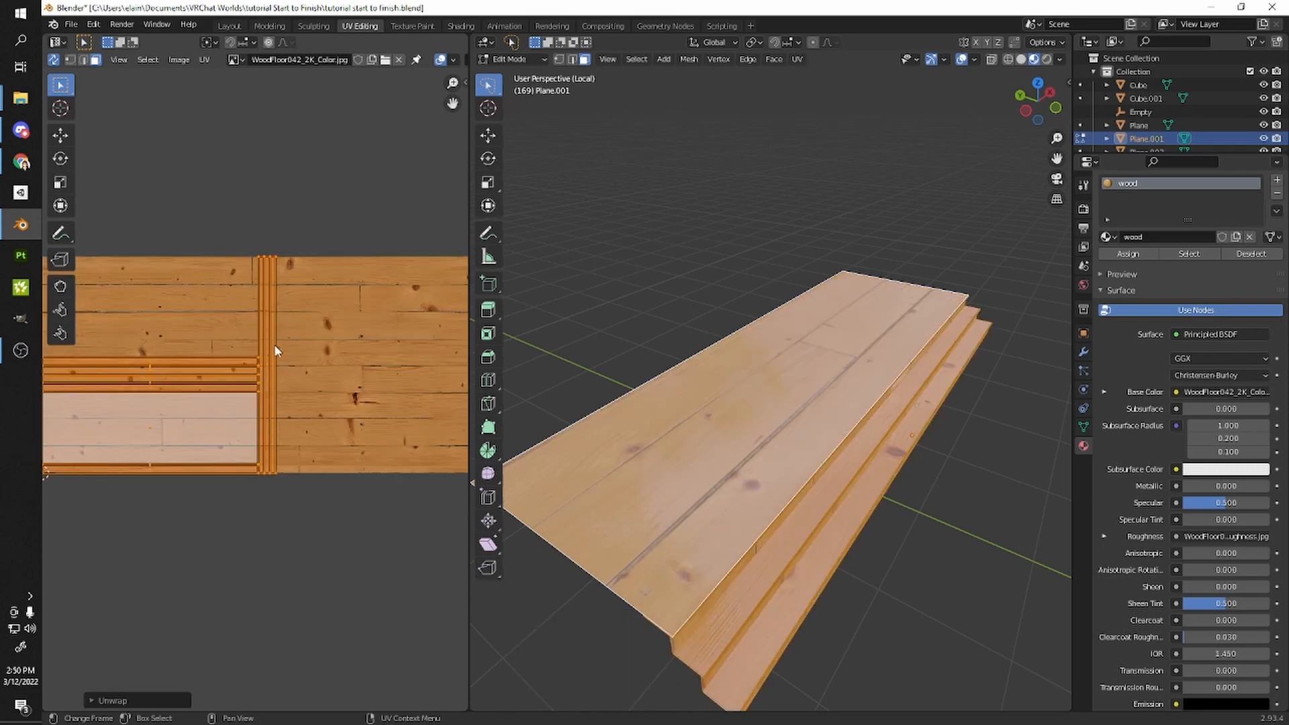
- Rotate the vertical strip islands to horizontal and move them just above the other strip islands
scroll(258, 373, down, 2)
drag(295, 367, 247, 380)
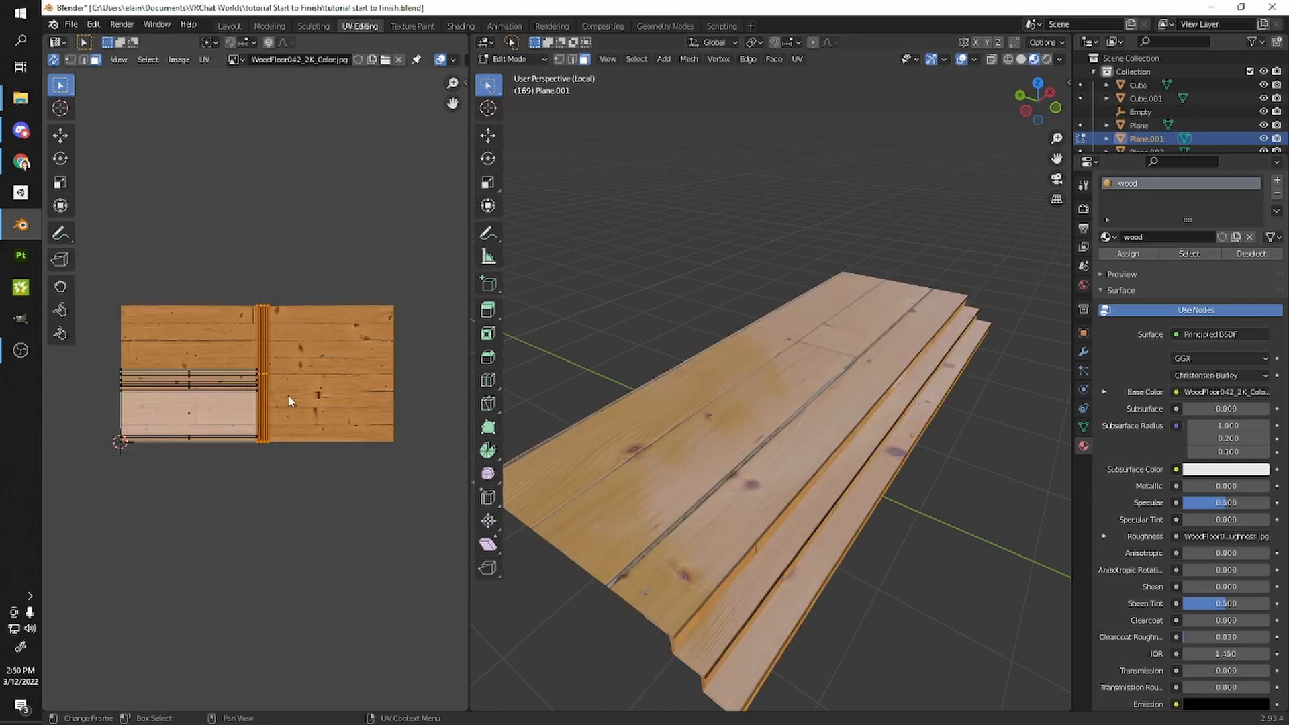
scroll(273, 390, up, 2)
key(r)
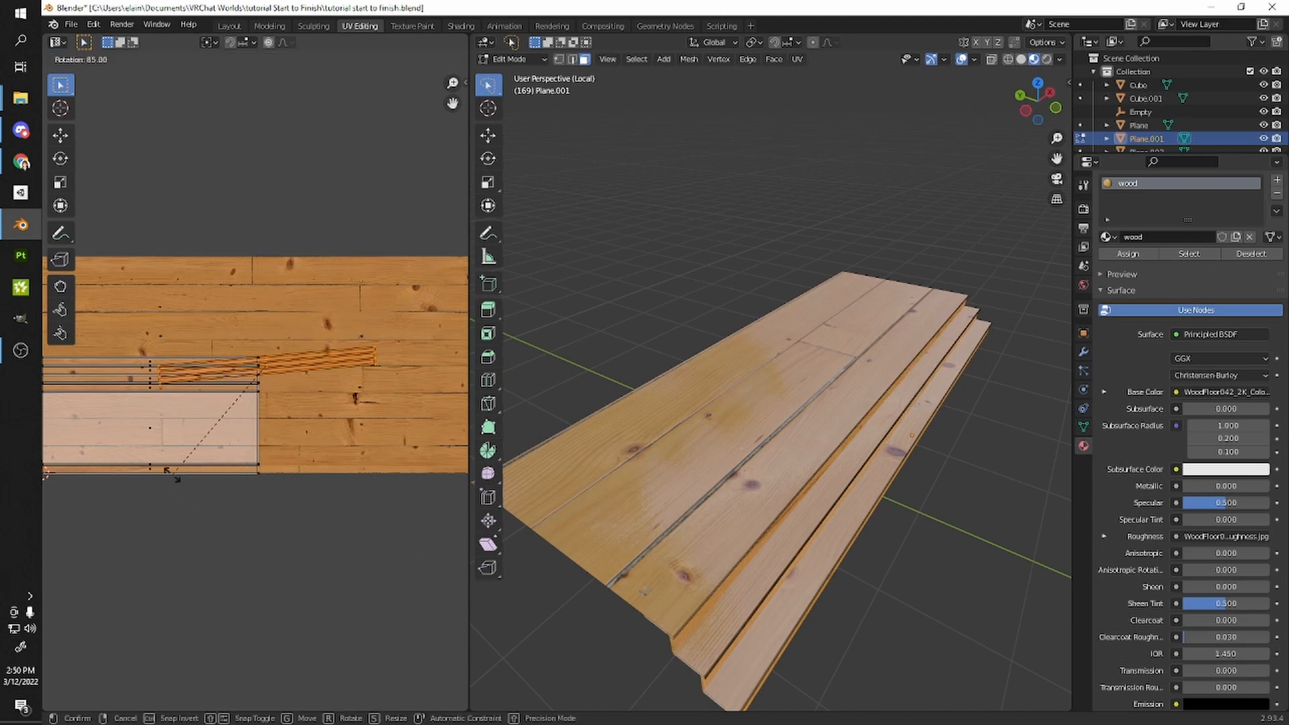
click(168, 451)
scroll(335, 522, down, 1)
key(g)
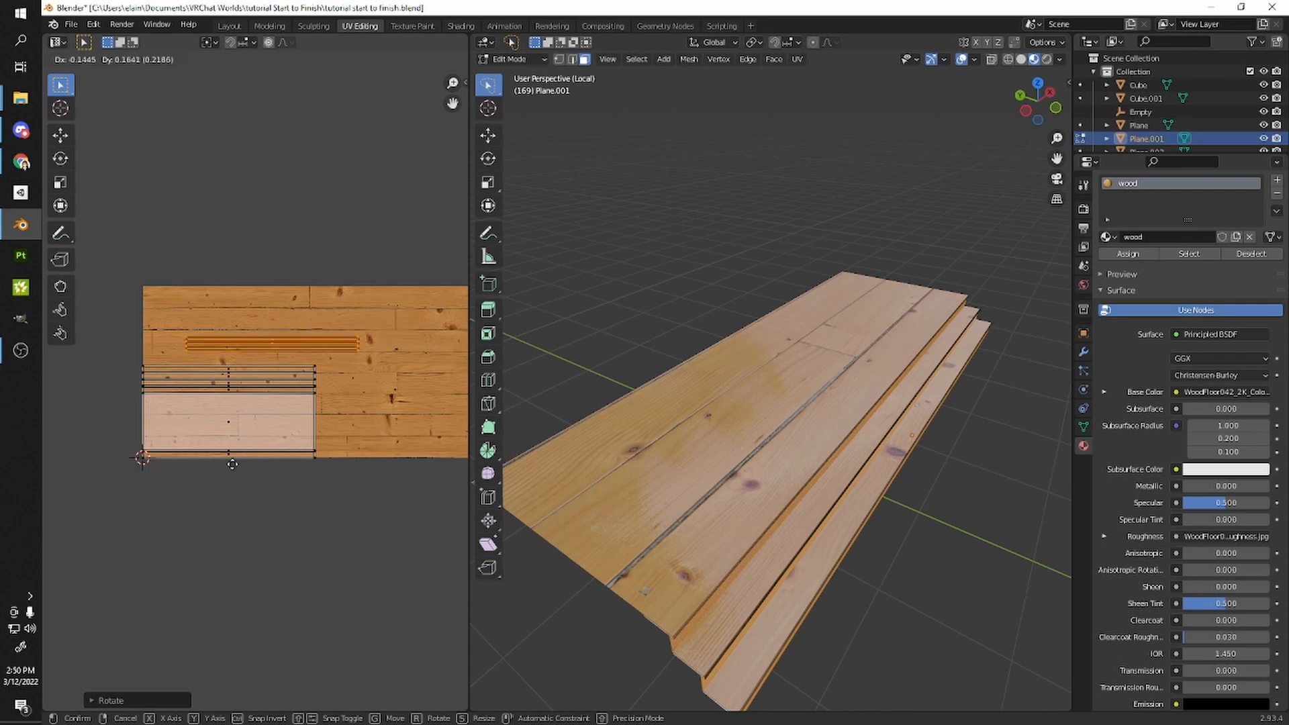
click(187, 494)
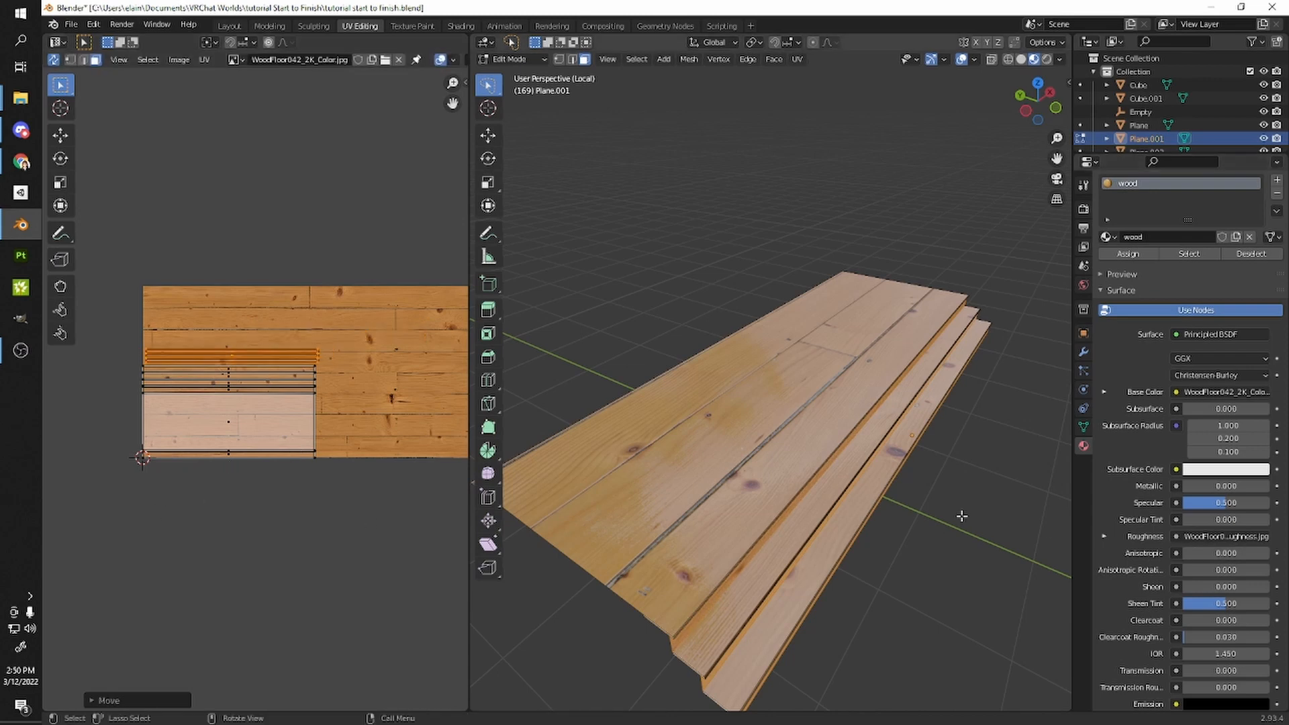
- Select all of the platform's UV islands and scale them up about 1.6 times
drag(125, 327, 256, 483)
scroll(261, 484, down, 2)
key(s)
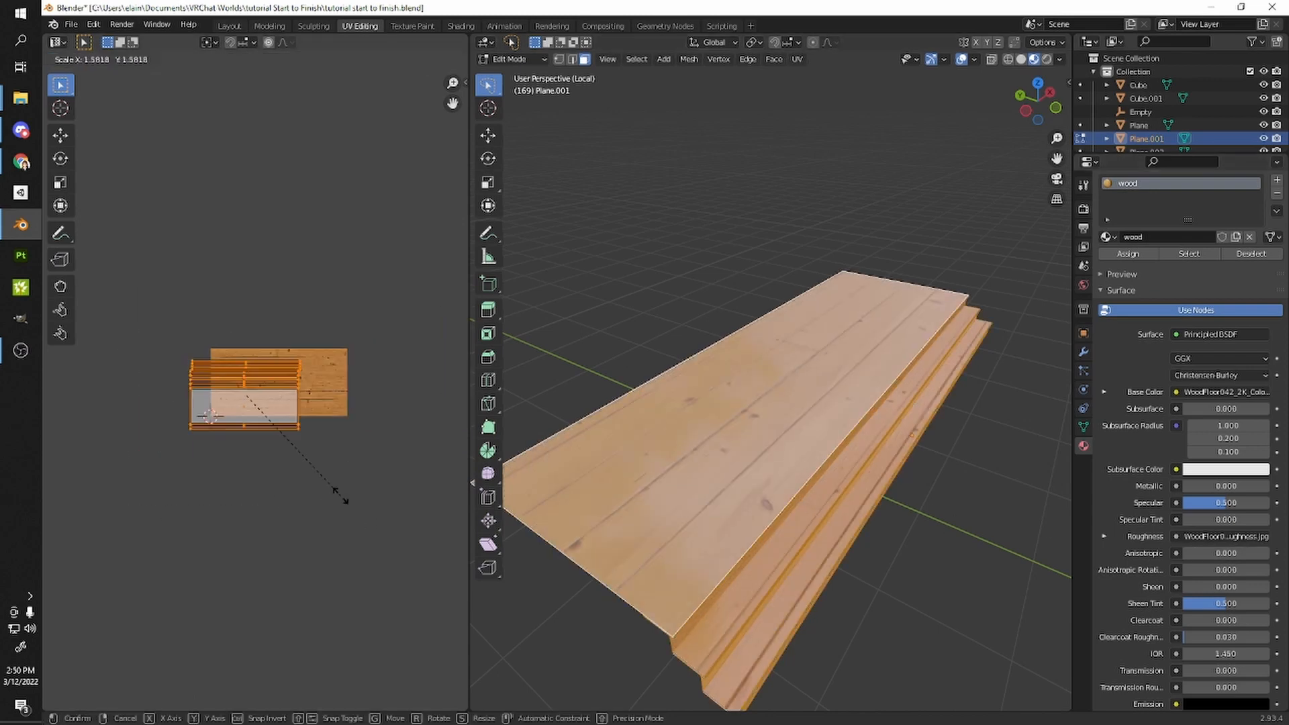
click(348, 496)
drag(147, 310, 352, 466)
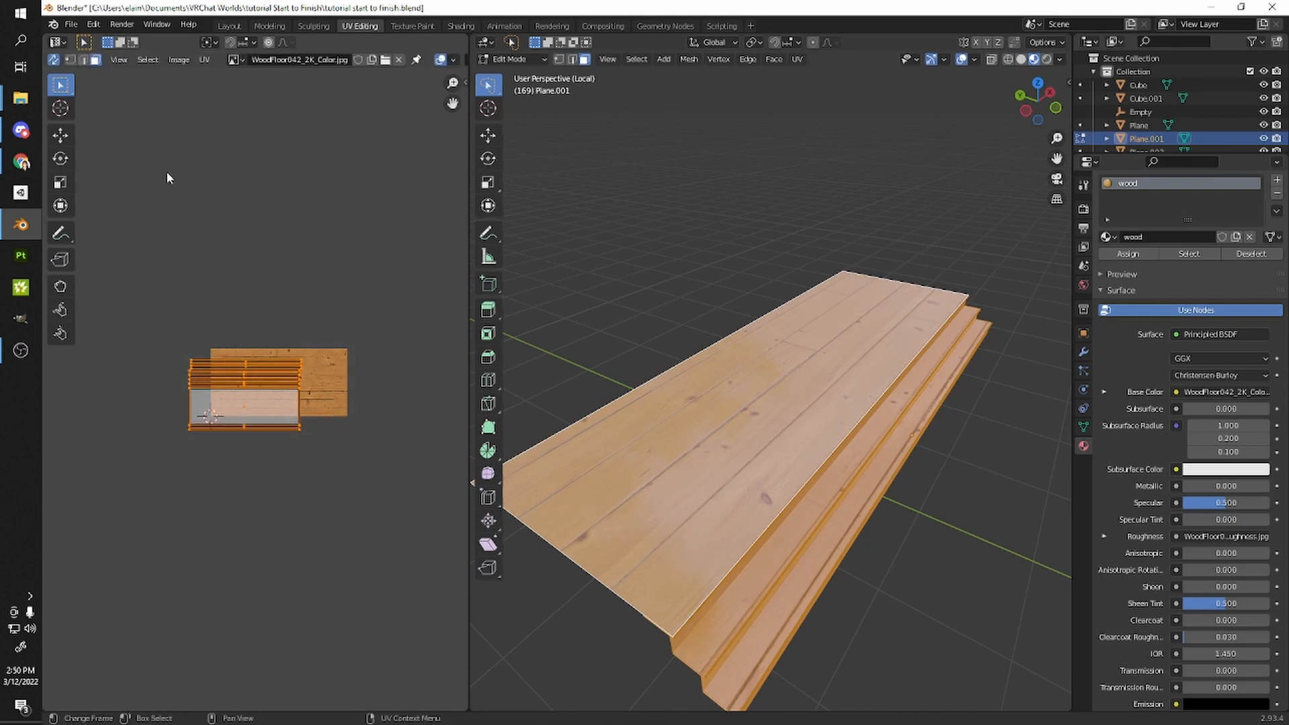
- Scale the platform's UV islands up further and reposition the whole layout over the wood image
key(w)
key(w)
key(w)
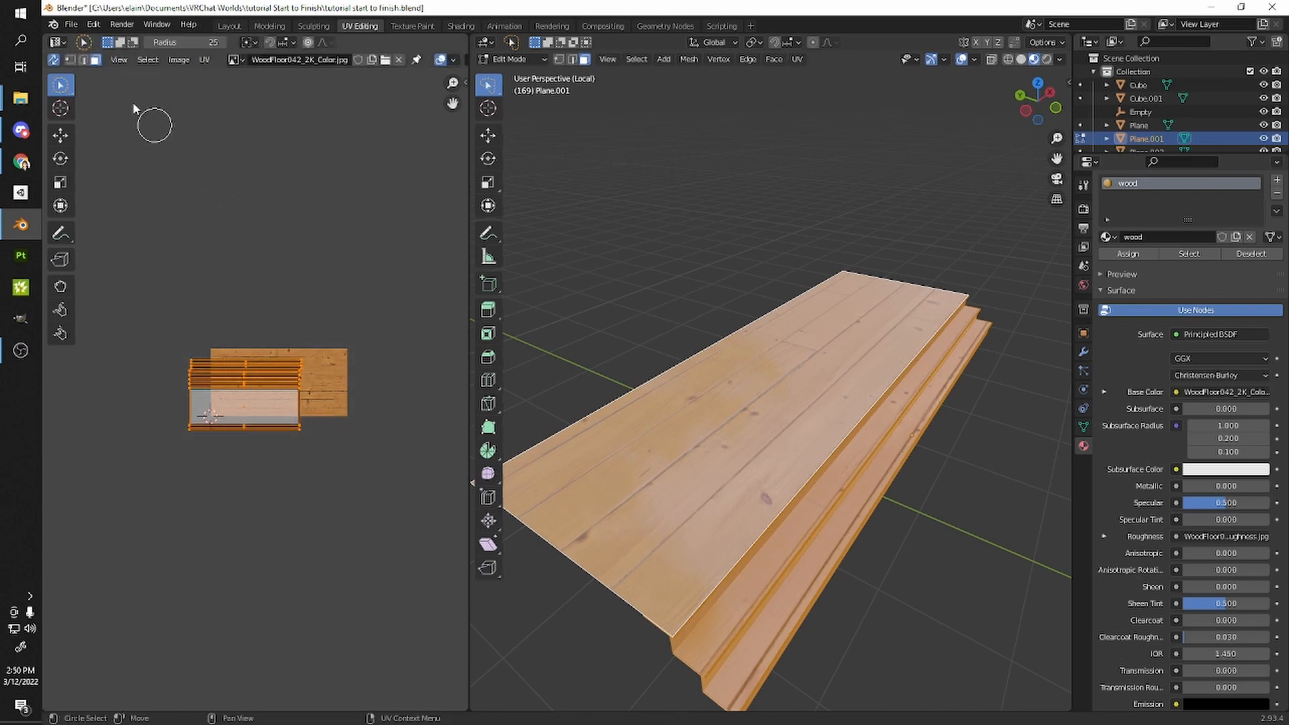
key(w)
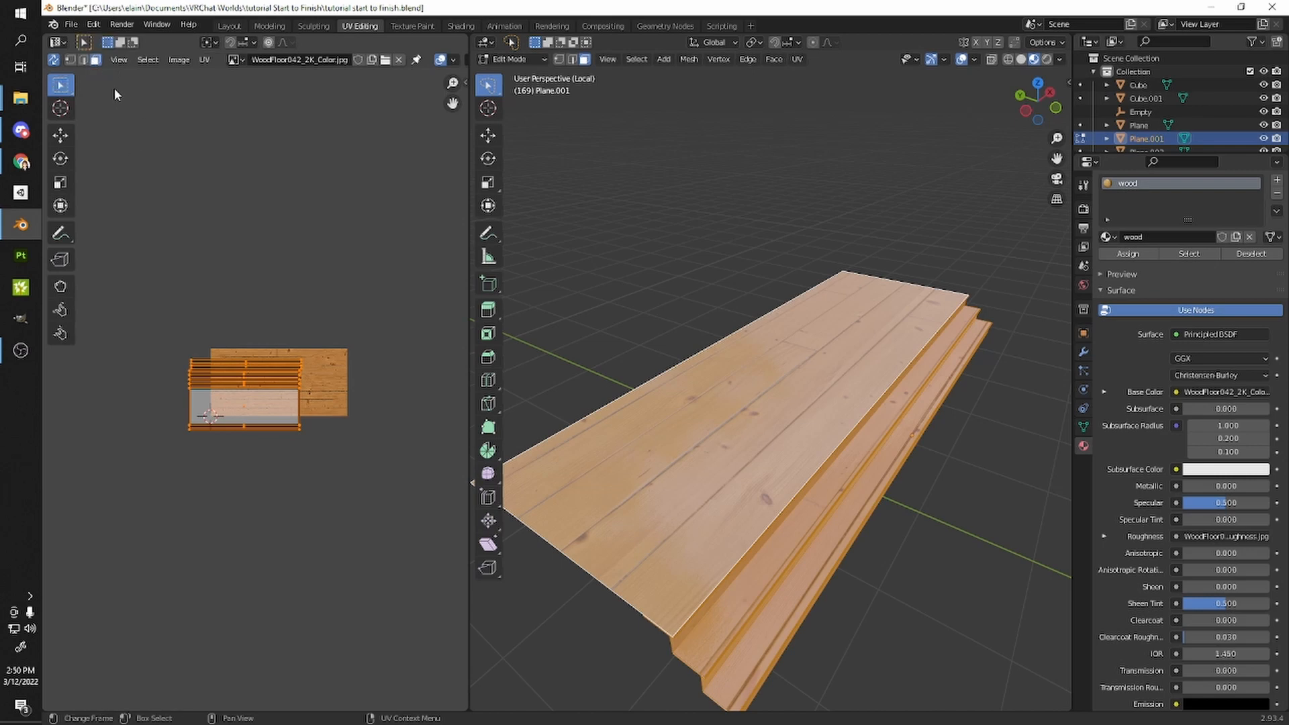
key(s)
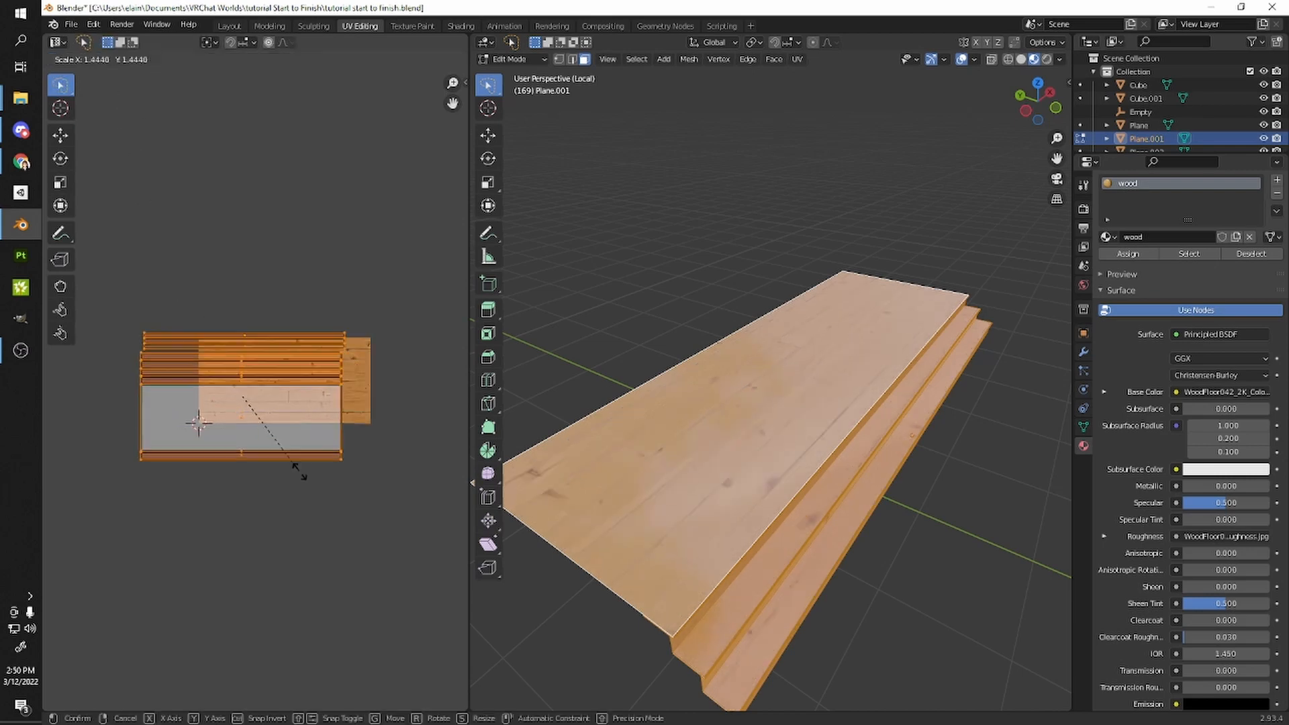
click(345, 503)
key(g)
click(340, 445)
- Check the planks on the platform, then reselect all its UV islands and enlarge them once more
mouse_move(792, 537)
middle_down()
mouse_move(819, 489)
mouse_move(864, 491)
middle_up()
click(825, 465)
mouse_move(318, 290)
mouse_down()
mouse_move(288, 624)
mouse_move(293, 611)
mouse_up()
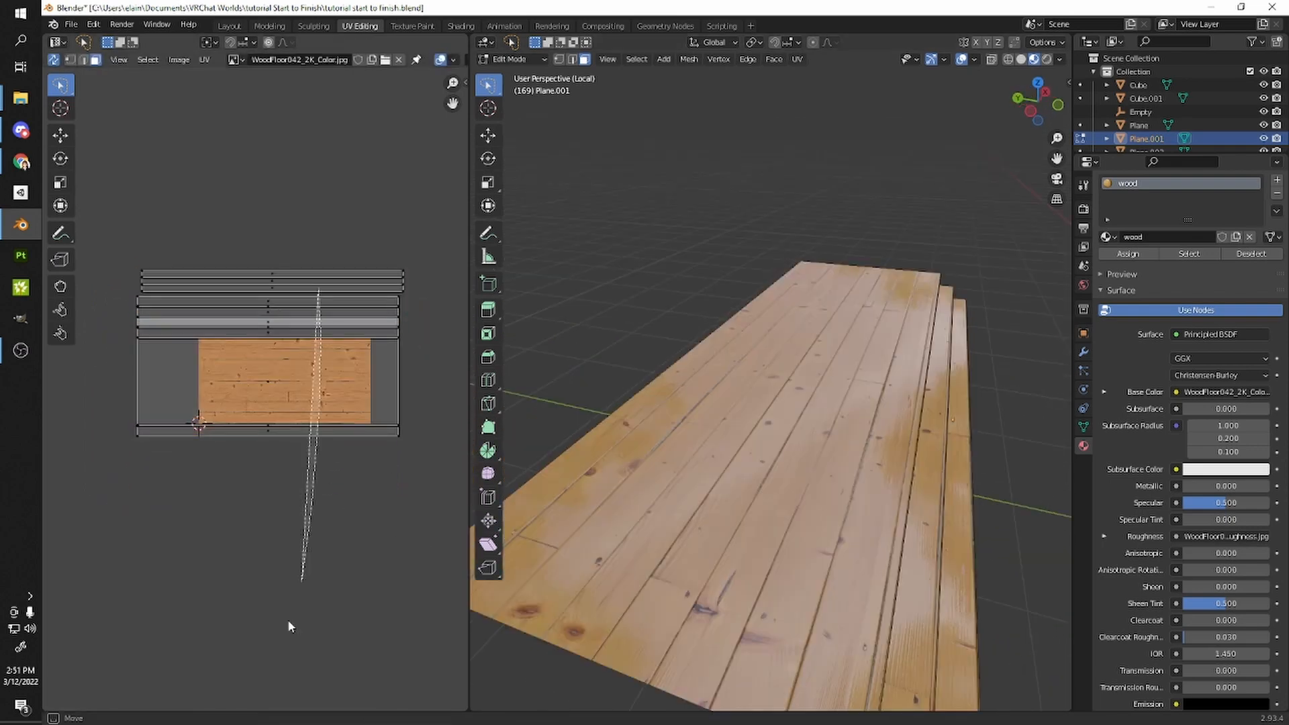
key(w)
key(w)
drag(201, 212, 362, 577)
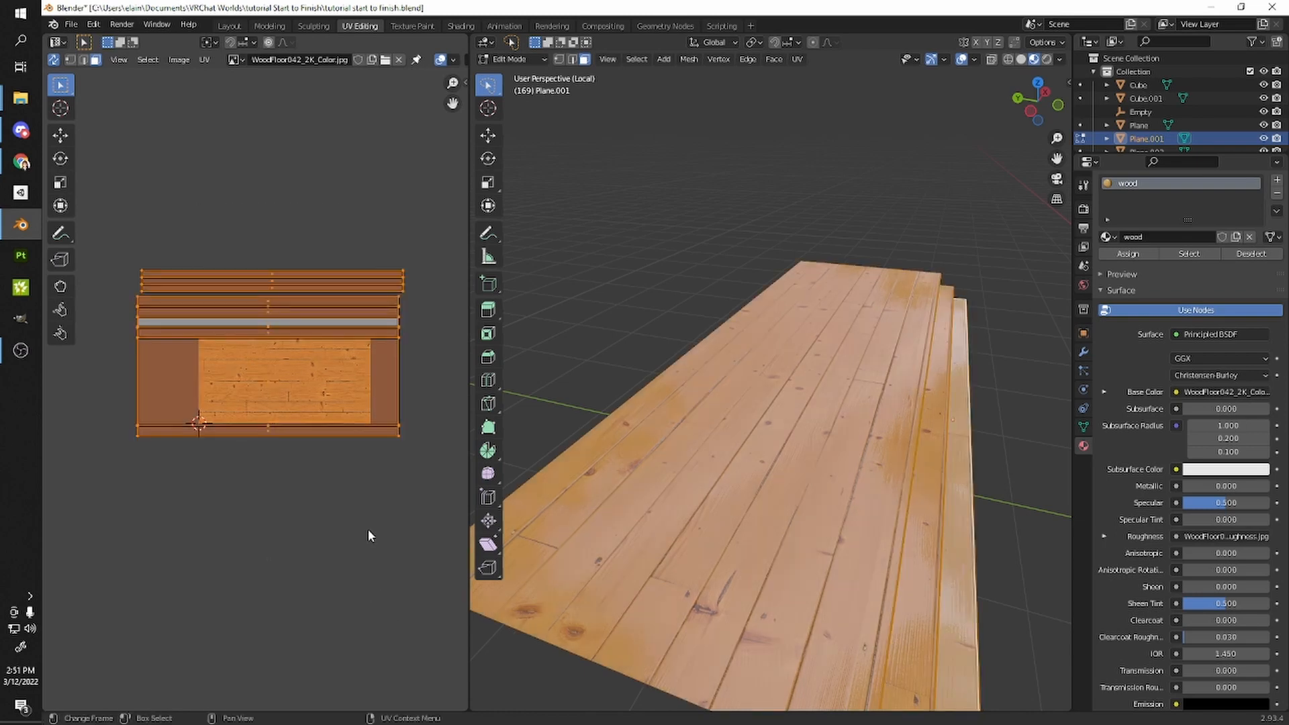
key(s)
click(348, 502)
- Return the platform to Object Mode and add a second material slot using the drywall material
key(Tab)
middle_drag(990, 576, 900, 507)
scroll(873, 501, down, 5)
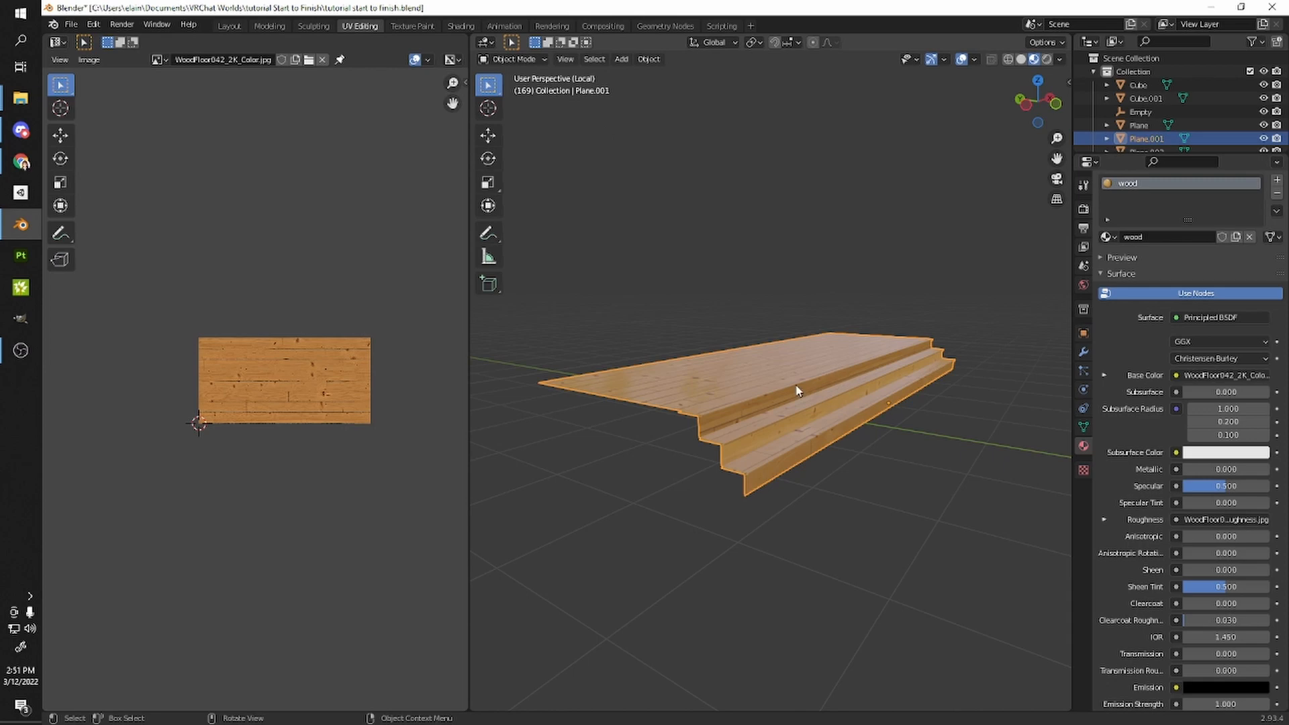
click(1277, 180)
click(1106, 291)
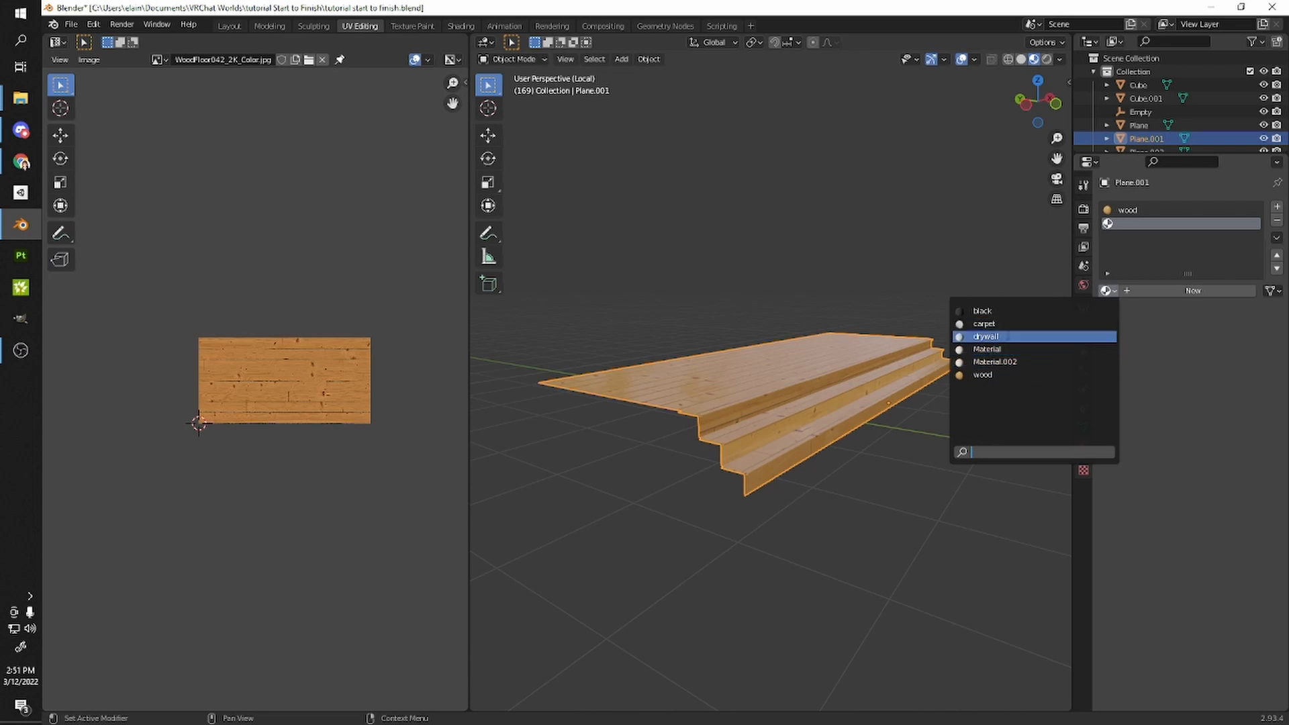
click(997, 337)
- Select the three vertical riser faces of the steps in Edit Mode and assign the drywall material to them
middle_drag(1037, 325, 960, 352)
key(Tab)
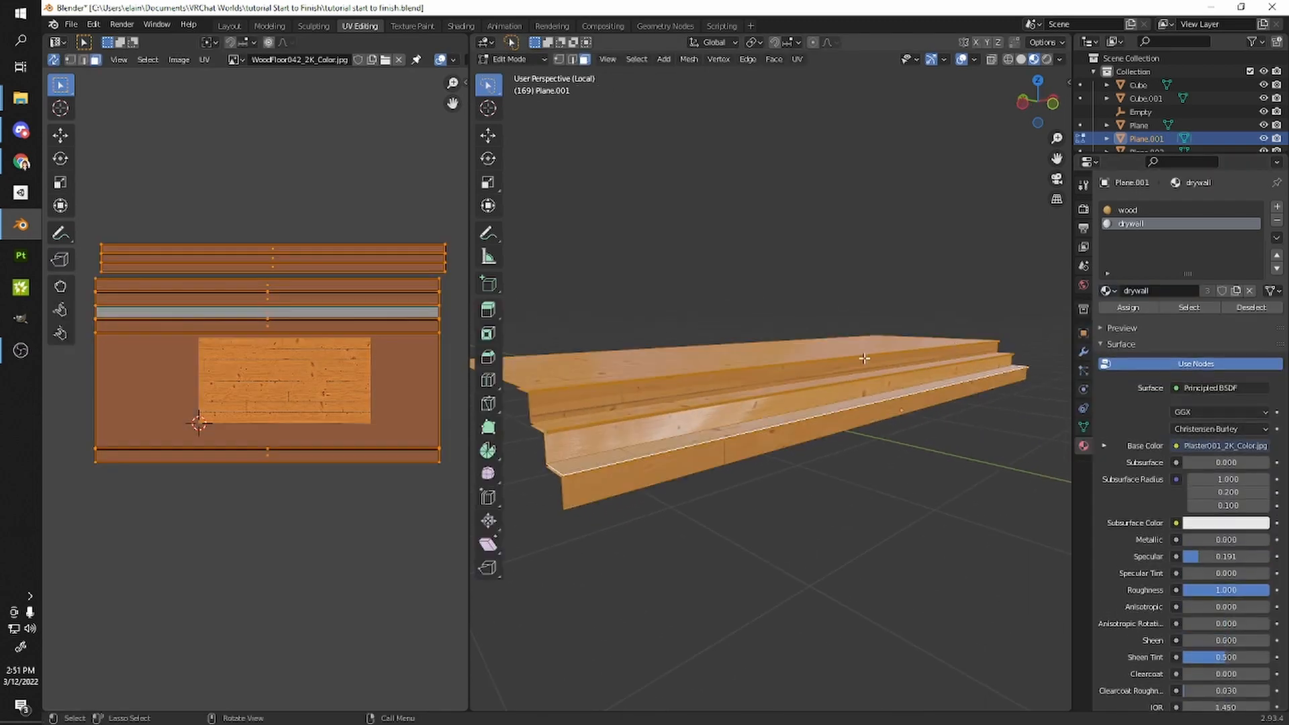
click(814, 372)
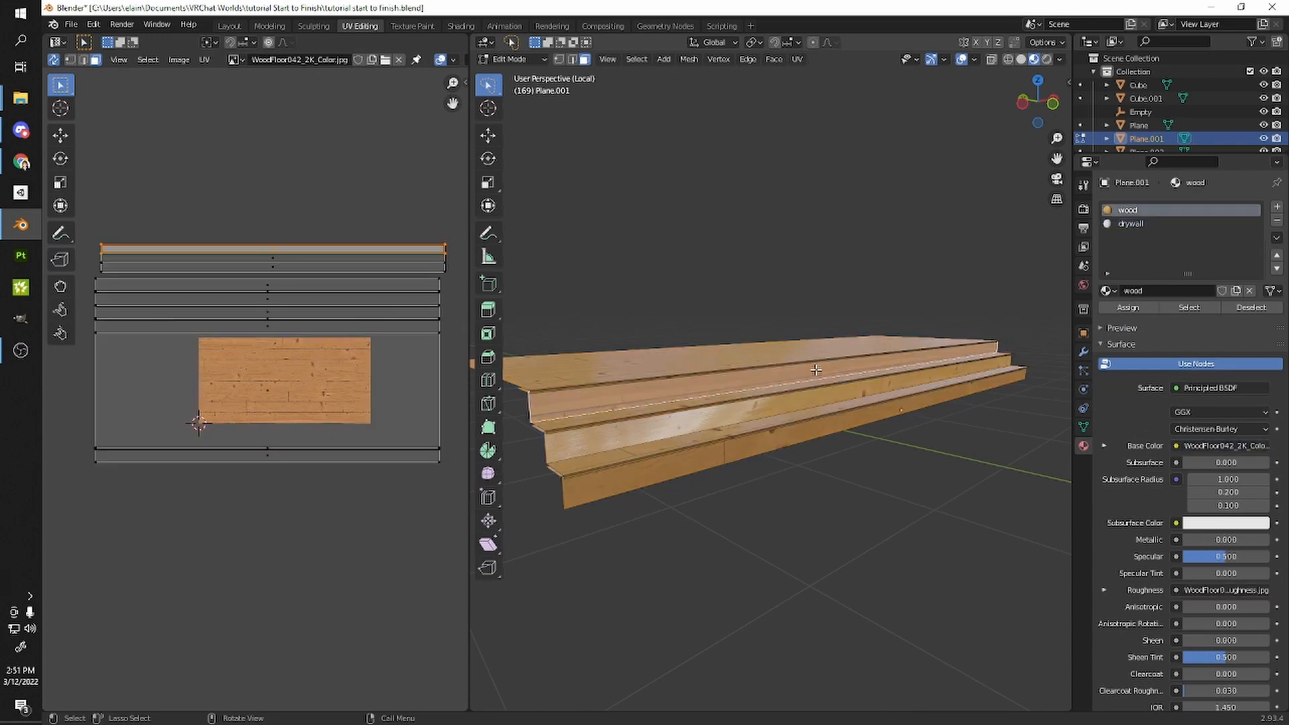
click(801, 405)
shift+click(812, 428)
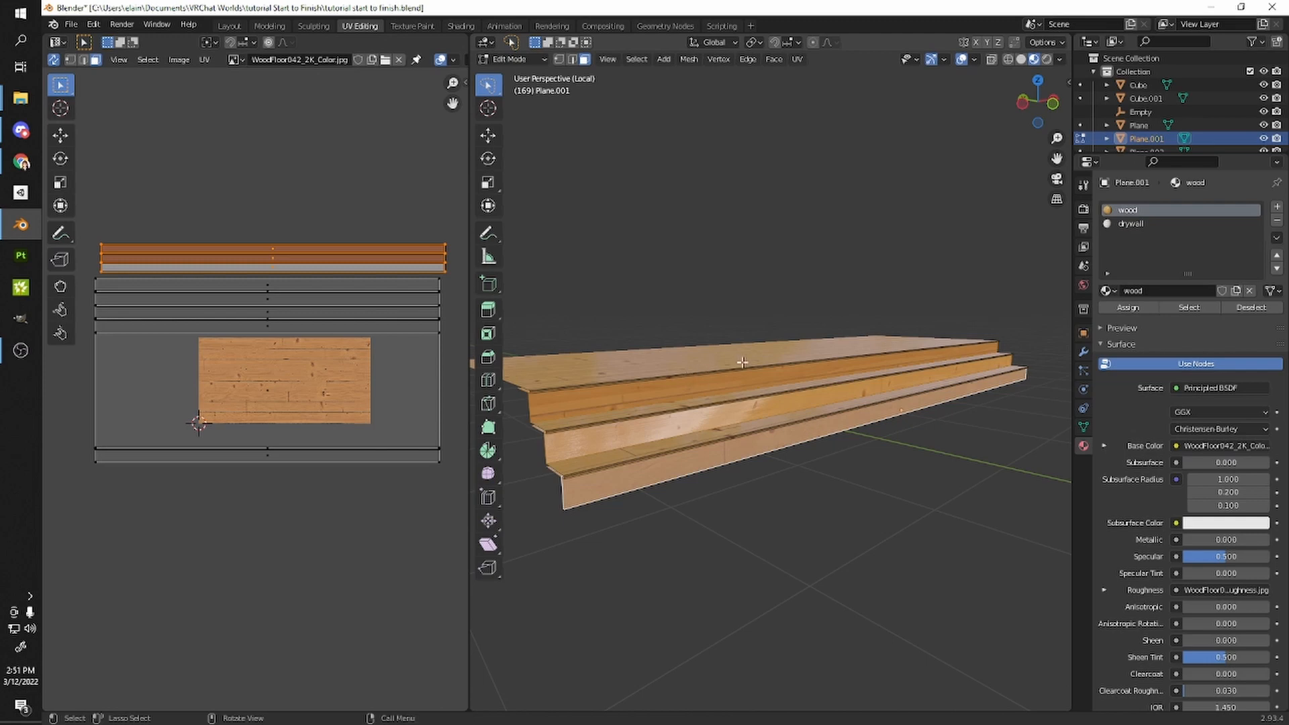
click(1125, 224)
click(1124, 305)
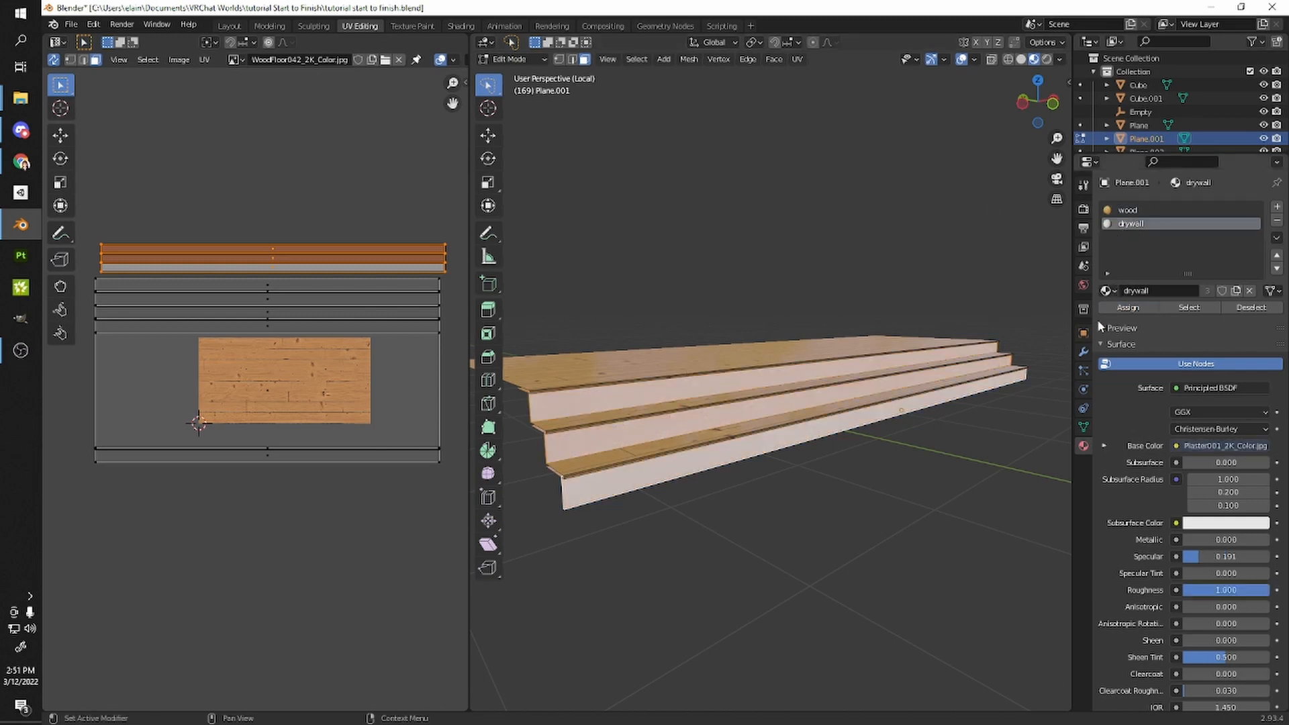
- Inspect the finished steps, then exit local view and return to Object Mode in the full room
key(Tab)
middle_drag(820, 354, 707, 477)
key(Tab)
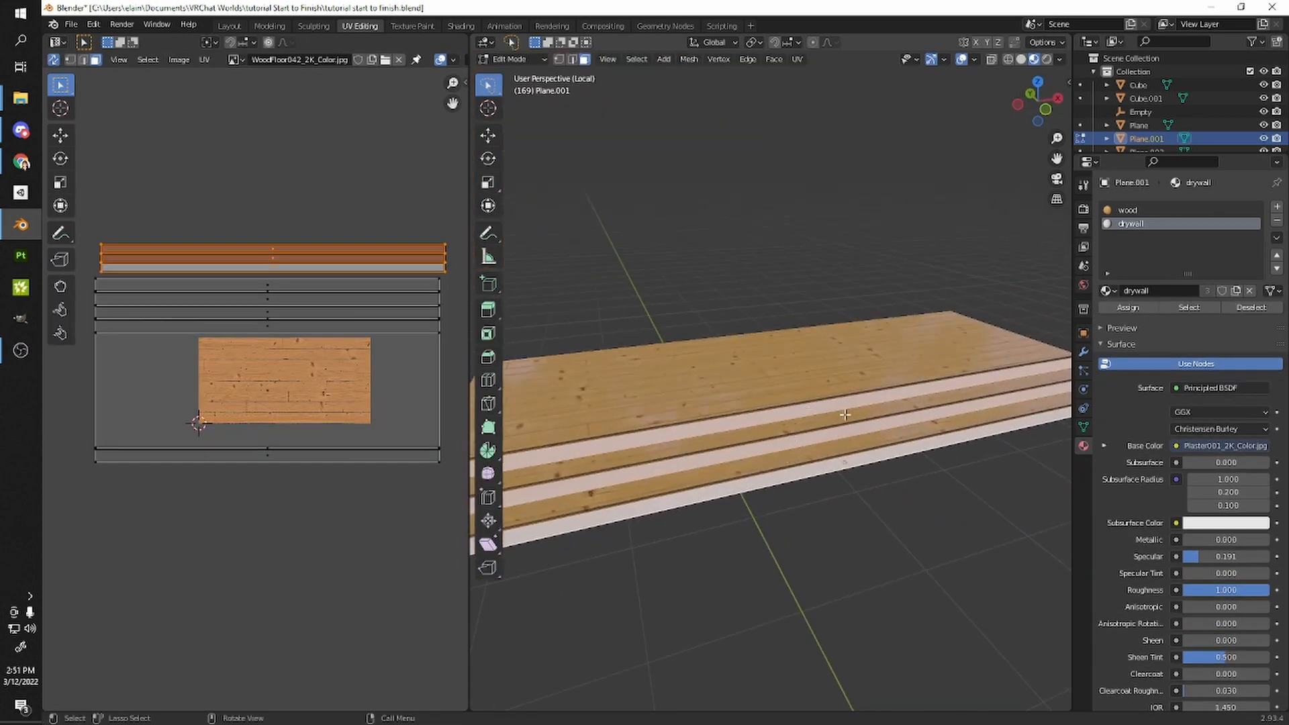
key(slash)
key(Tab)
scroll(1005, 409, up, 5)
middle_drag(1005, 409, 933, 397)
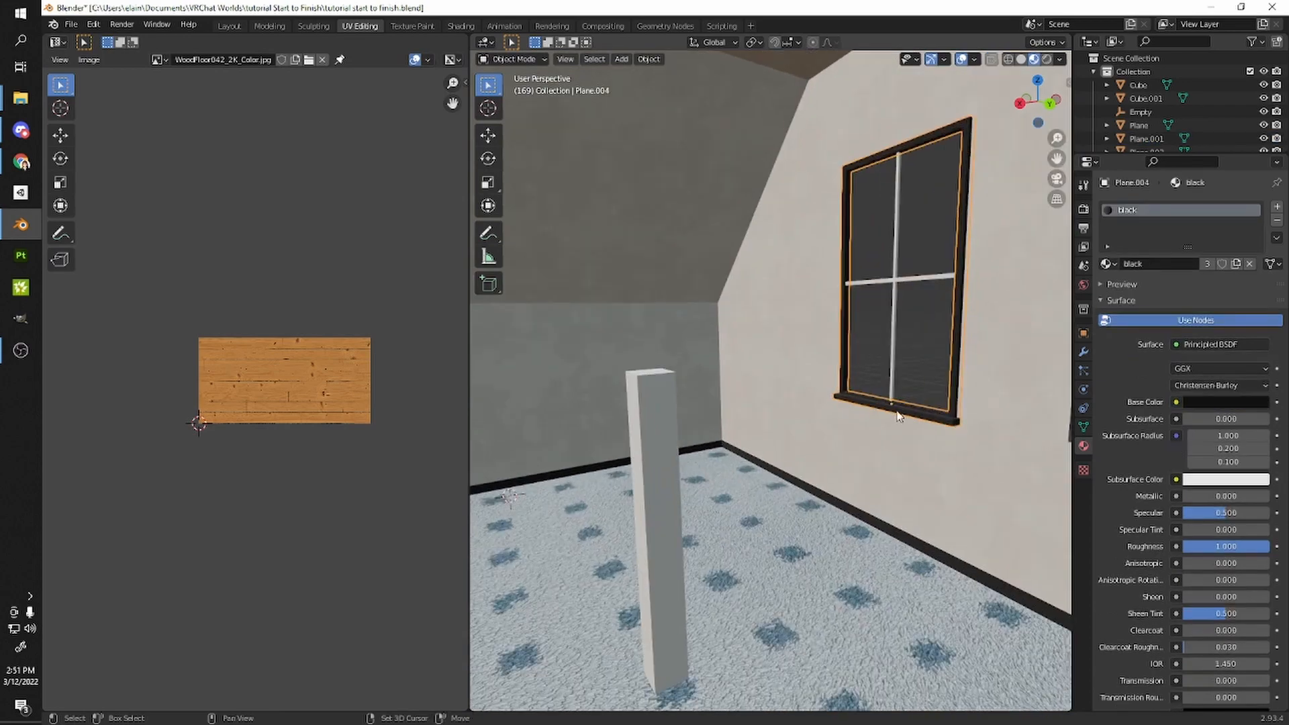
- Examine the black window frame's sill and corners up close, checking its base geometry in Edit Mode
shift+middle_drag(896, 411, 832, 407)
scroll(699, 397, up, 4)
scroll(723, 350, up, 4)
scroll(601, 438, down, 3)
middle_drag(601, 438, 986, 365)
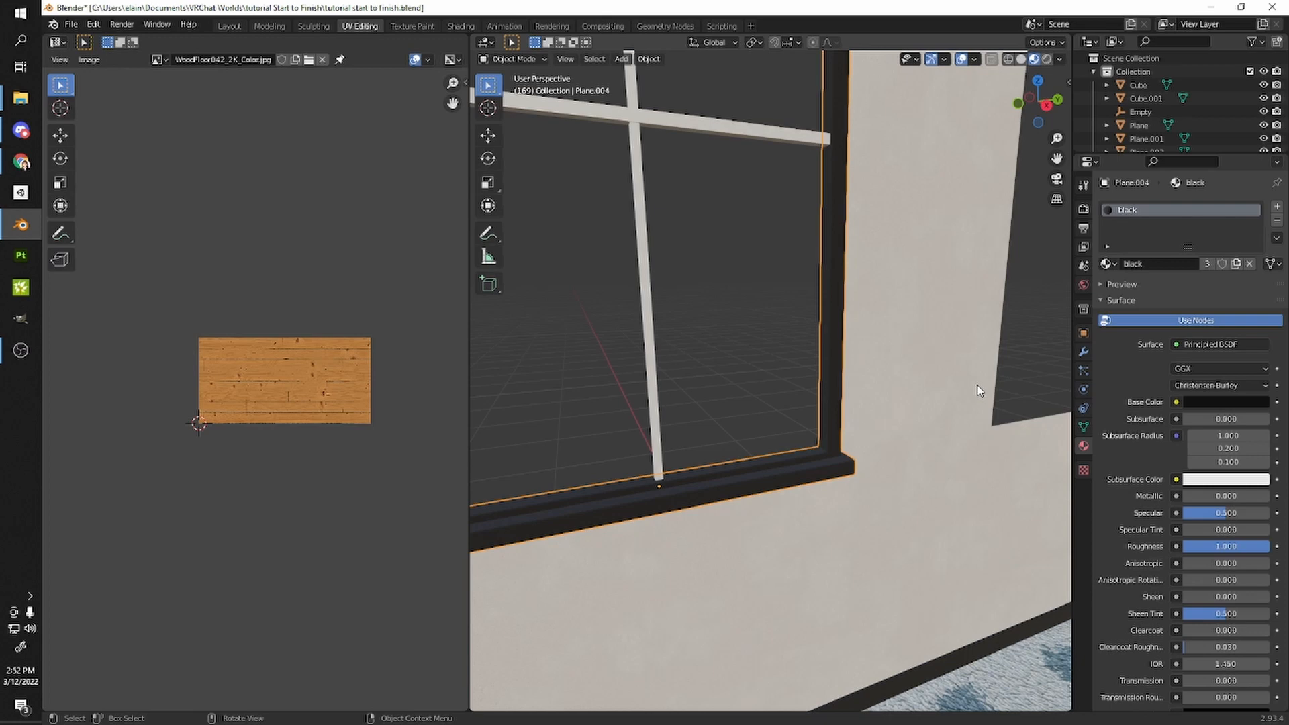
middle_drag(829, 382, 786, 377)
key(Tab)
alt+click(664, 419)
middle_drag(664, 419, 756, 420)
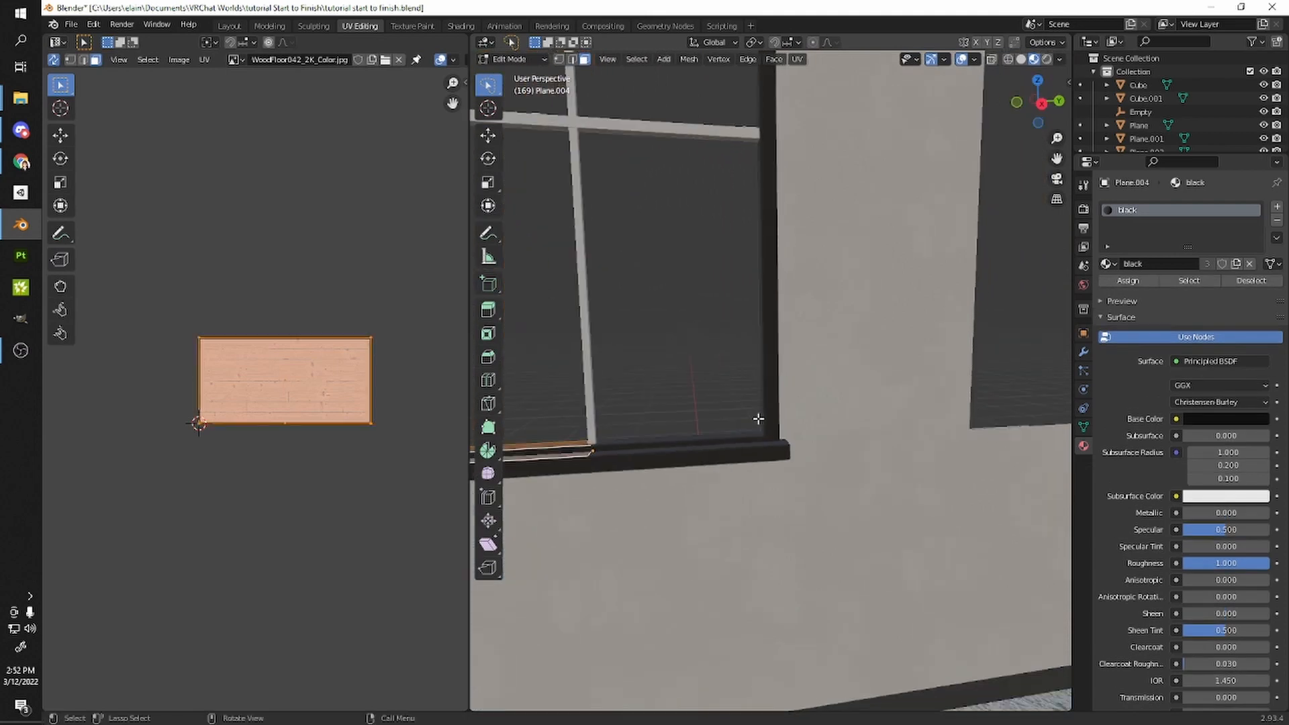
shift+middle_drag(564, 430, 874, 397)
scroll(875, 398, up, 4)
key(Tab)
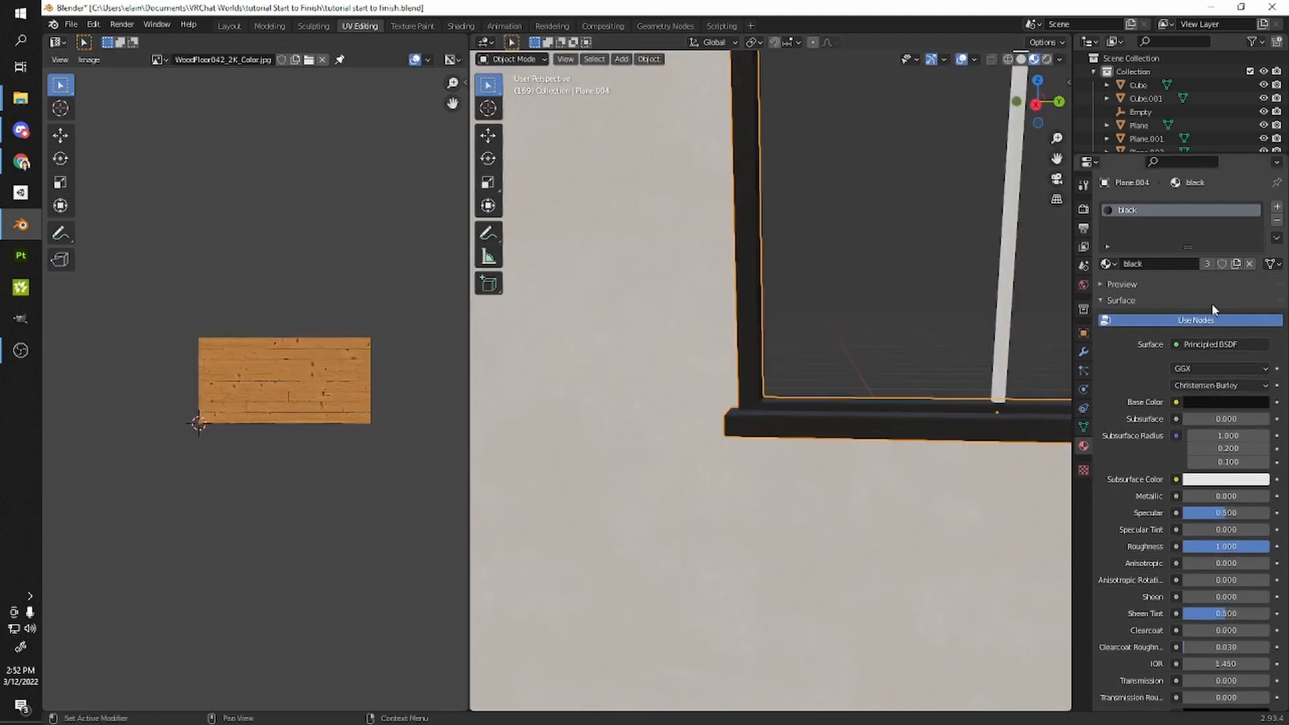
- Apply the window frame's Solidify, Mirror and Bevel modifiers and enter Edit Mode
click(1083, 352)
scroll(933, 312, down, 5)
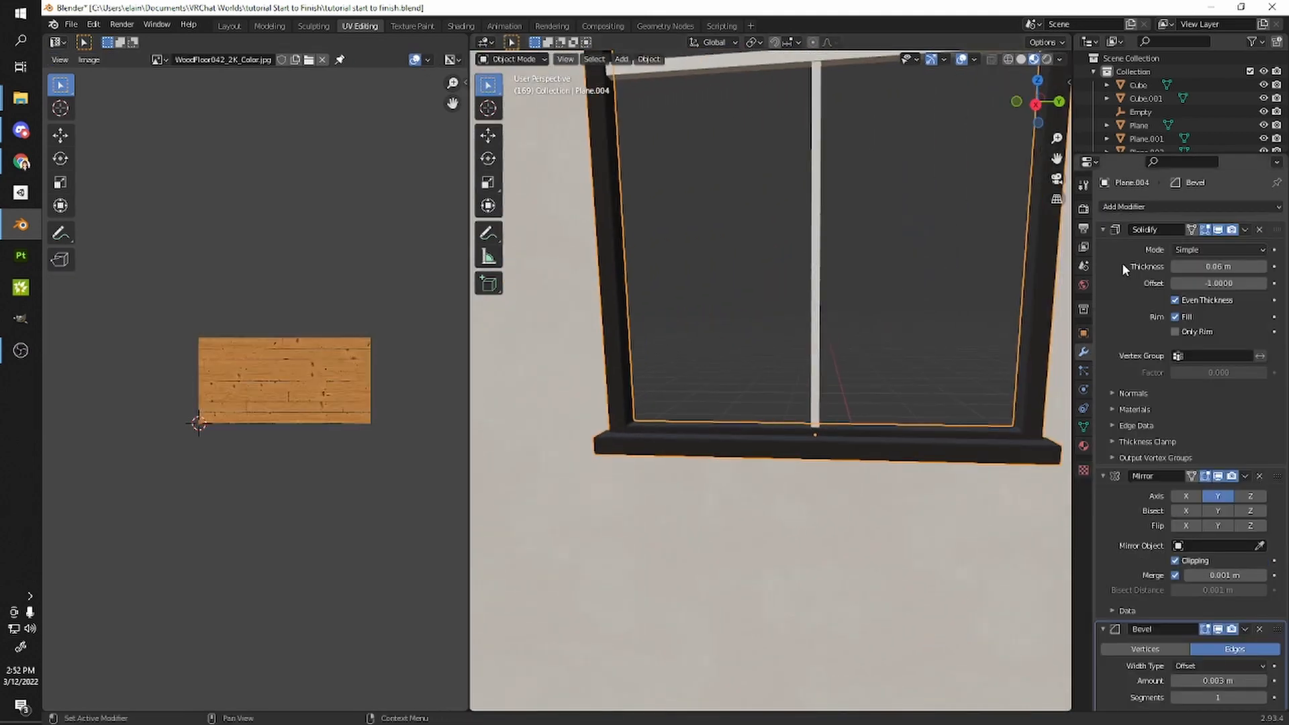
scroll(1142, 551, down, 2)
scroll(1150, 551, up, 2)
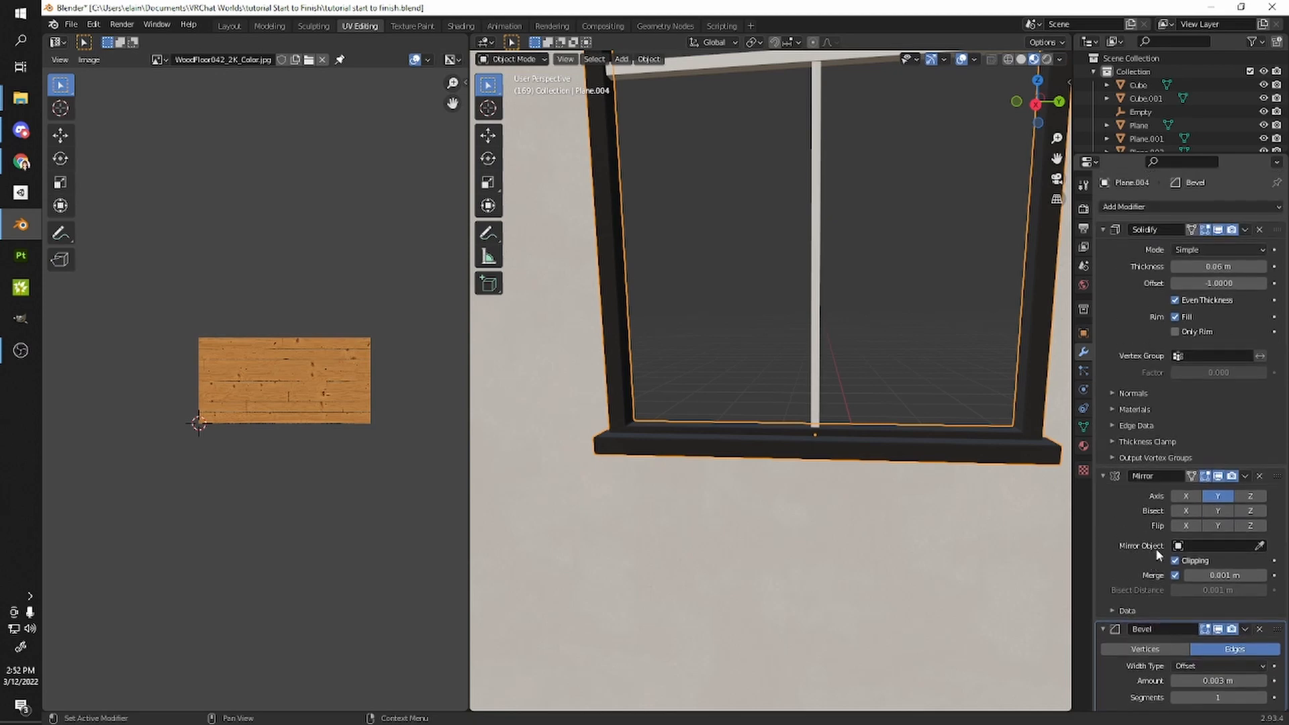
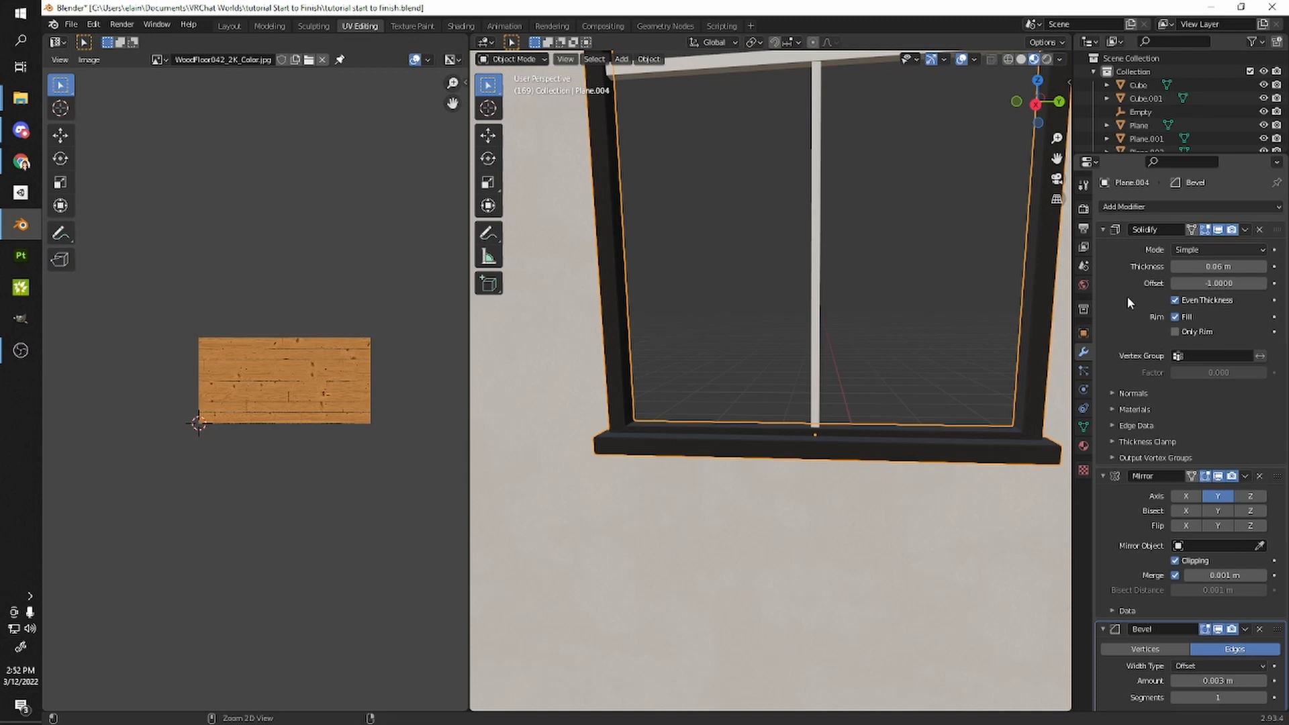
key(ctrl+a)
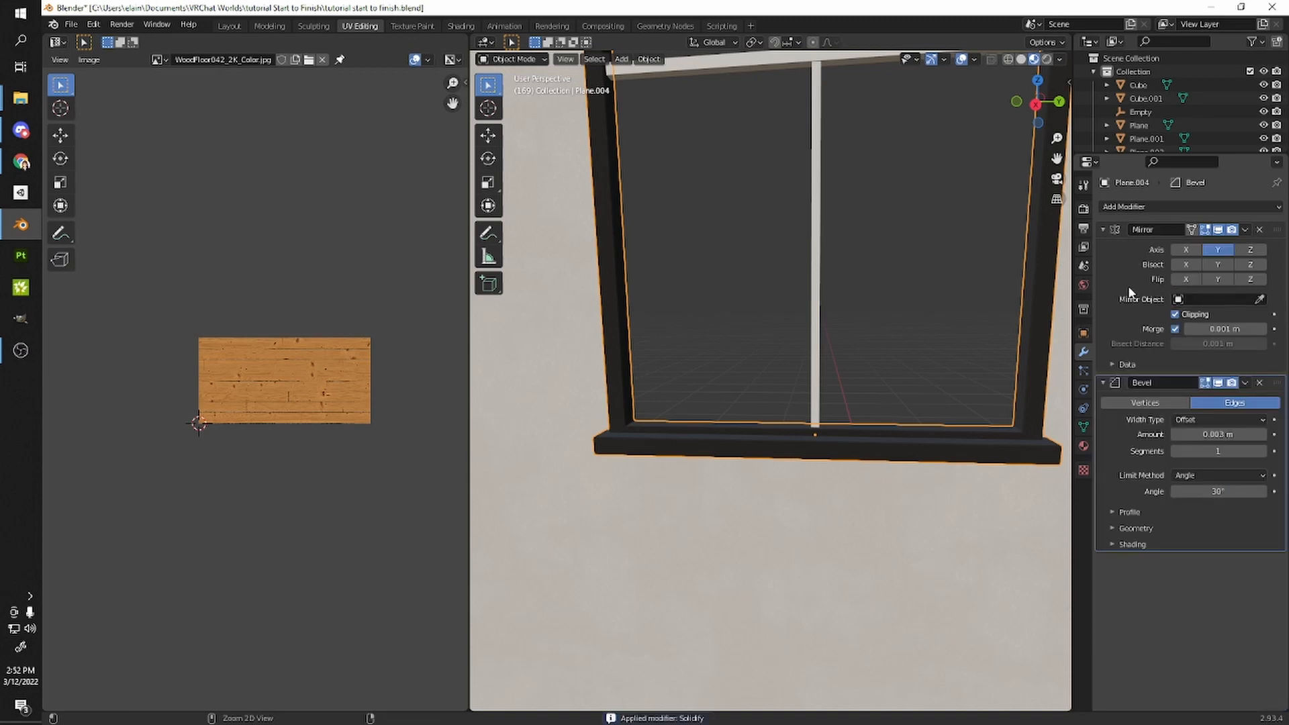
key(ctrl+a)
key(ctrl+a)
key(Tab)
middle_drag(880, 373, 924, 390)
click(828, 367)
key(2)
alt+click(763, 385)
middle_drag(763, 385, 780, 384)
key(u)
middle_drag(1034, 369, 873, 380)
- Switch to wireframe and face selection, and select the interior faces in the middle of the window sill
key(shift+z)
key(3)
scroll(852, 386, up, 3)
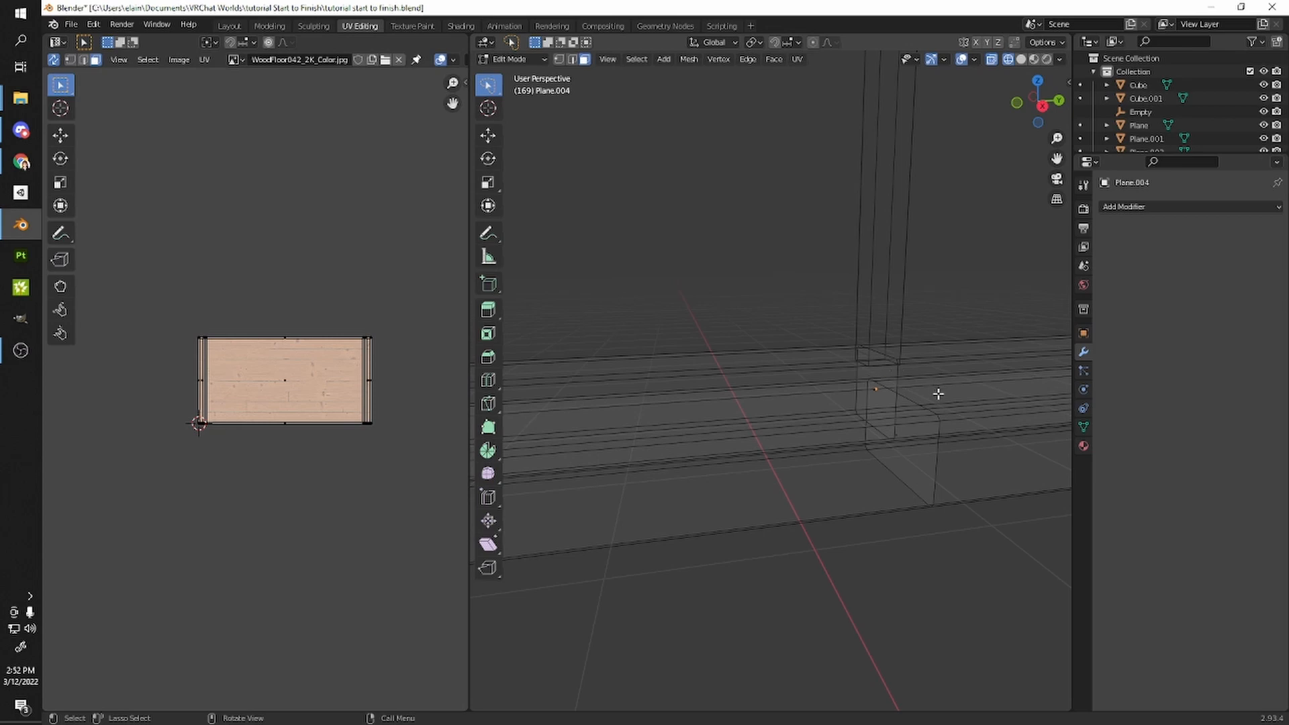
click(900, 438)
shift+click(884, 395)
middle_drag(885, 395, 852, 435)
scroll(685, 530, down, 8)
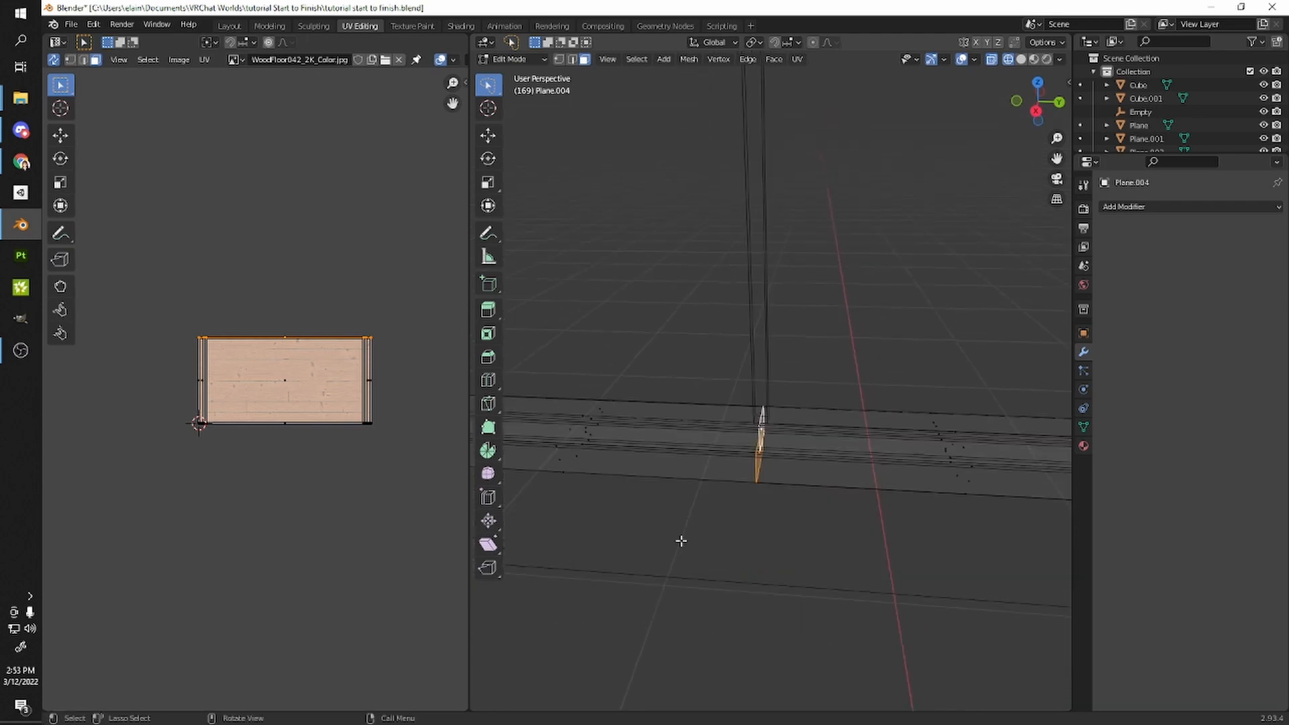
- Add the interior faces at the middle of the window frame's upper bar to the selection
scroll(800, 310, down, 3)
shift+middle_drag(799, 313, 735, 648)
mouse_move(652, 255)
shift+mouse_down()
mouse_move(602, 324)
mouse_move(624, 392)
shift+mouse_up()
scroll(643, 392, down, 5)
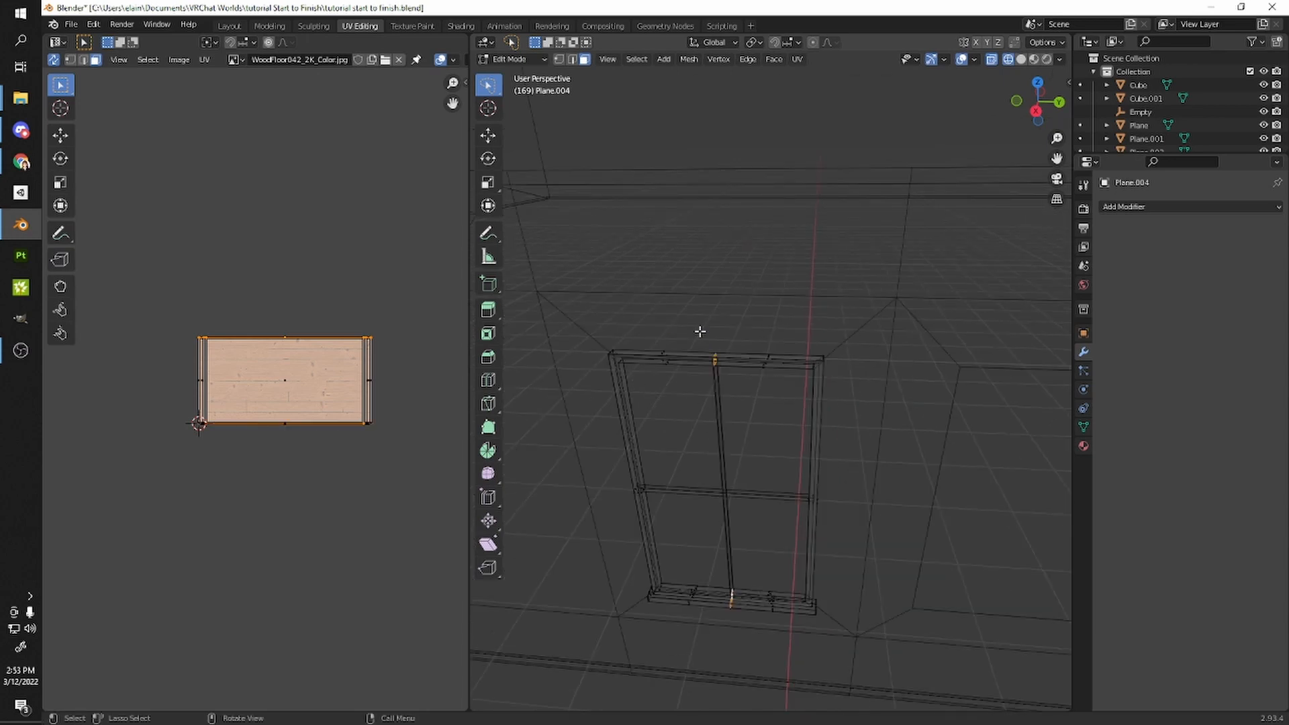
- Delete the selected small faces in the middle of the window frame, where the vertical bar meets it
shift+middle_drag(734, 440, 834, 233)
scroll(834, 233, up, 2)
shift+middle_drag(886, 299, 808, 365)
click(1034, 59)
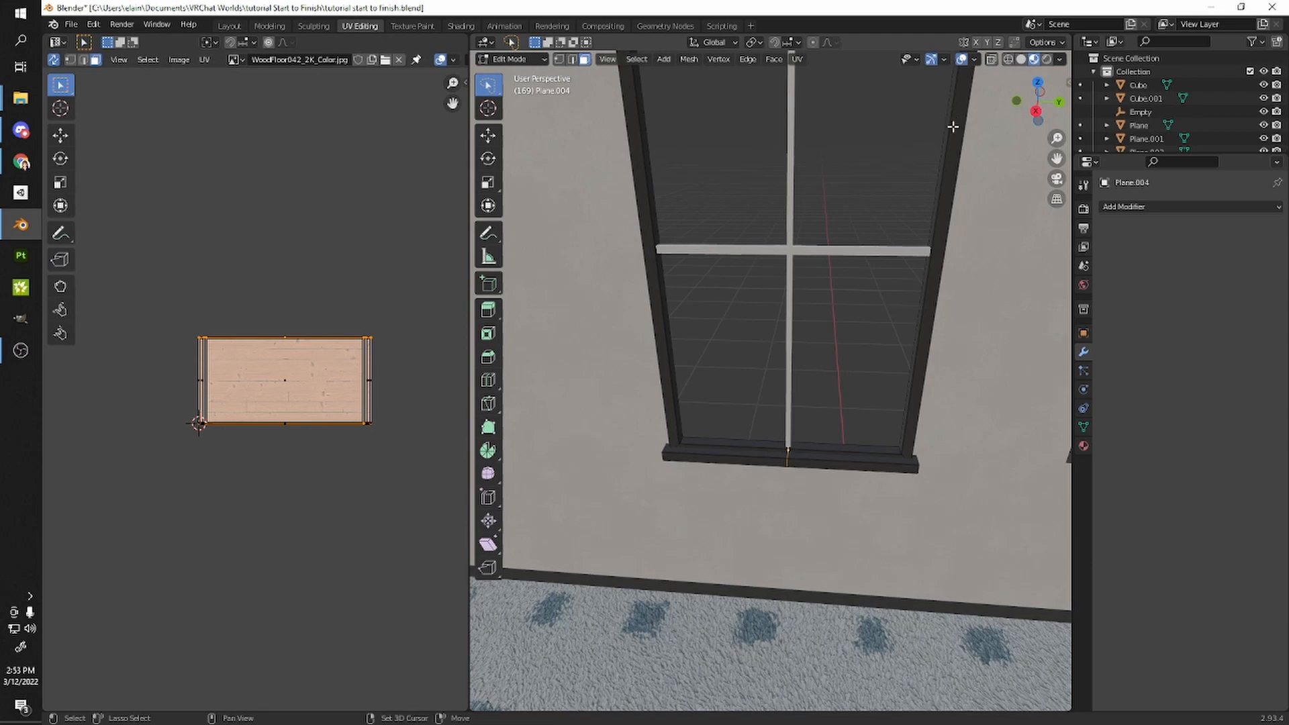
key(shift+z)
mouse_move(798, 463)
ctrl+mouse_down()
mouse_move(803, 438)
mouse_move(776, 449)
mouse_move(799, 478)
ctrl+mouse_up()
mouse_move(785, 374)
middle_down()
mouse_move(771, 365)
mouse_move(765, 383)
middle_up()
mouse_move(765, 383)
ctrl+mouse_down()
mouse_move(782, 360)
mouse_move(793, 415)
ctrl+mouse_up()
scroll(793, 415, up, 4)
scroll(793, 415, down, 3)
mouse_move(793, 415)
middle_down()
mouse_move(771, 395)
mouse_move(751, 455)
mouse_move(791, 394)
middle_up()
key(x)
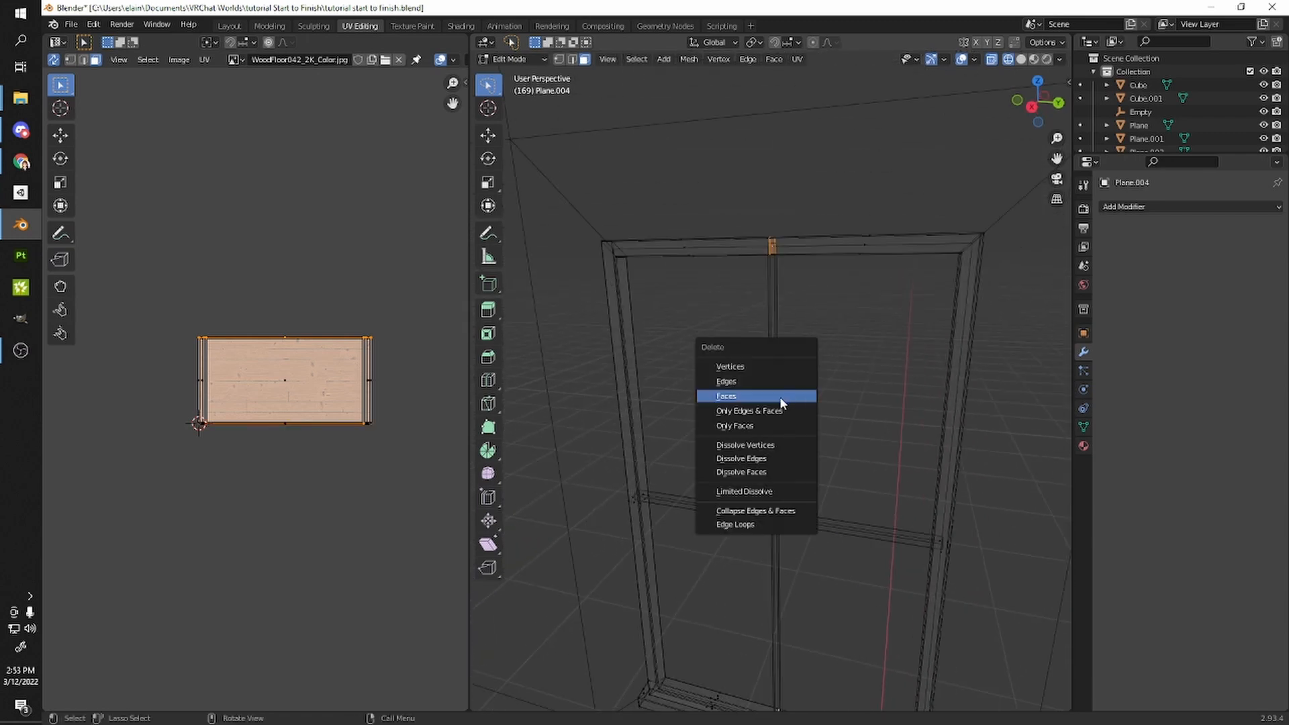
click(747, 396)
scroll(745, 400, down, 2)
key(1)
click(778, 273)
key(g)
right_click(806, 247)
key(shift+z)
middle_drag(812, 259, 713, 490)
scroll(811, 314, up, 3)
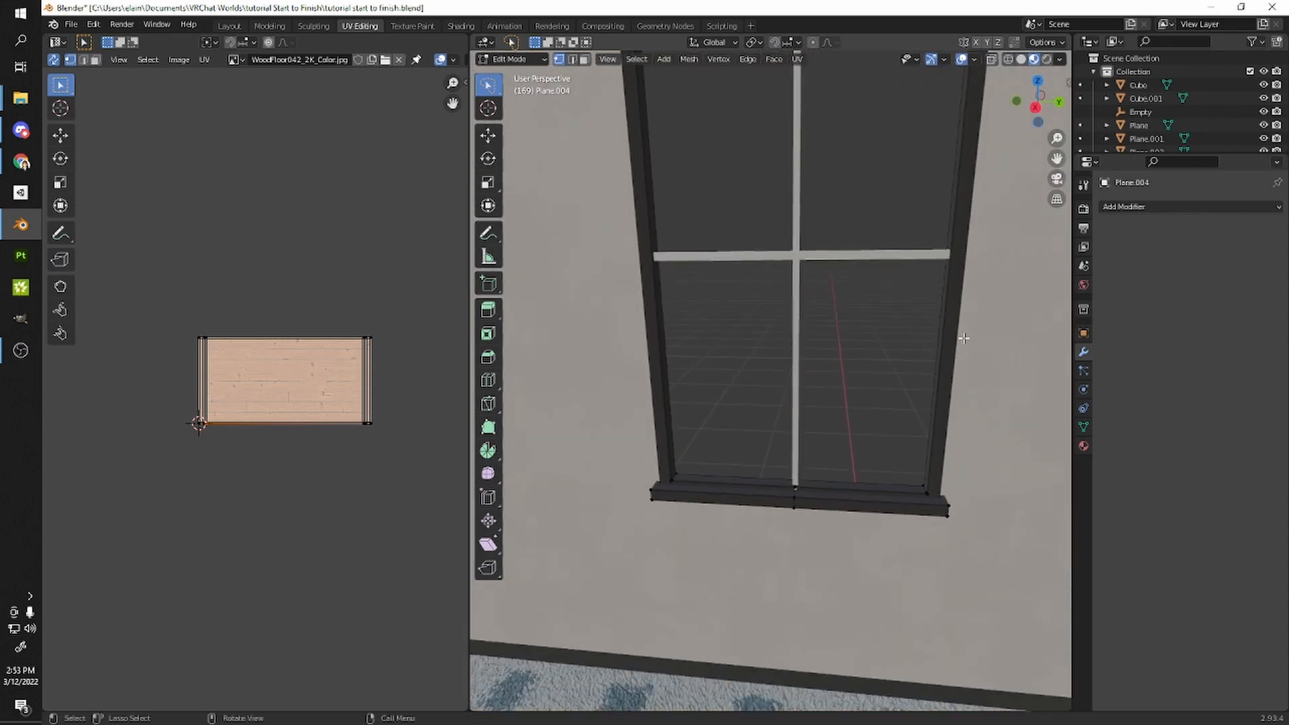
- Mark the edge loops running around the window sill as UV seams
key(2)
middle_drag(797, 498, 799, 452)
alt+click(702, 452)
middle_drag(702, 451, 827, 460)
alt+click(826, 460)
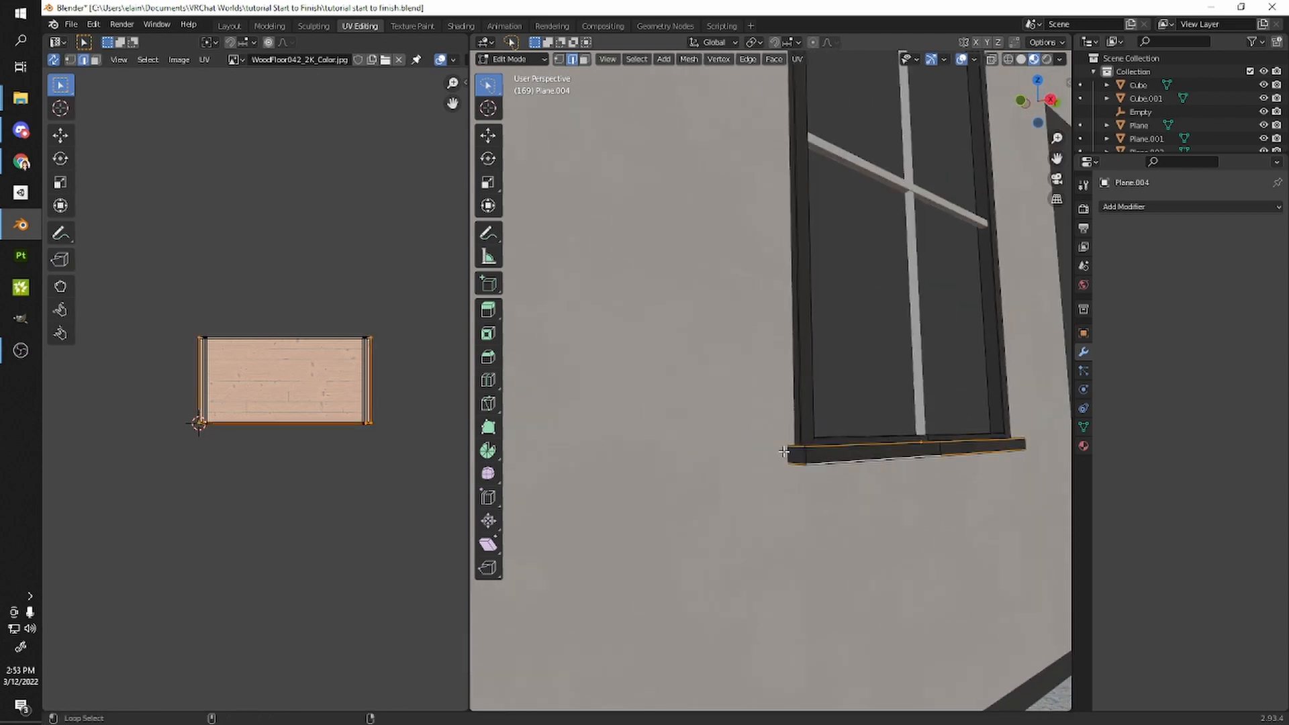
right_click(833, 464)
click(787, 592)
middle_drag(787, 594, 747, 334)
scroll(748, 334, up, 3)
shift+middle_drag(733, 393, 840, 341)
key(Tab)
key(Tab)
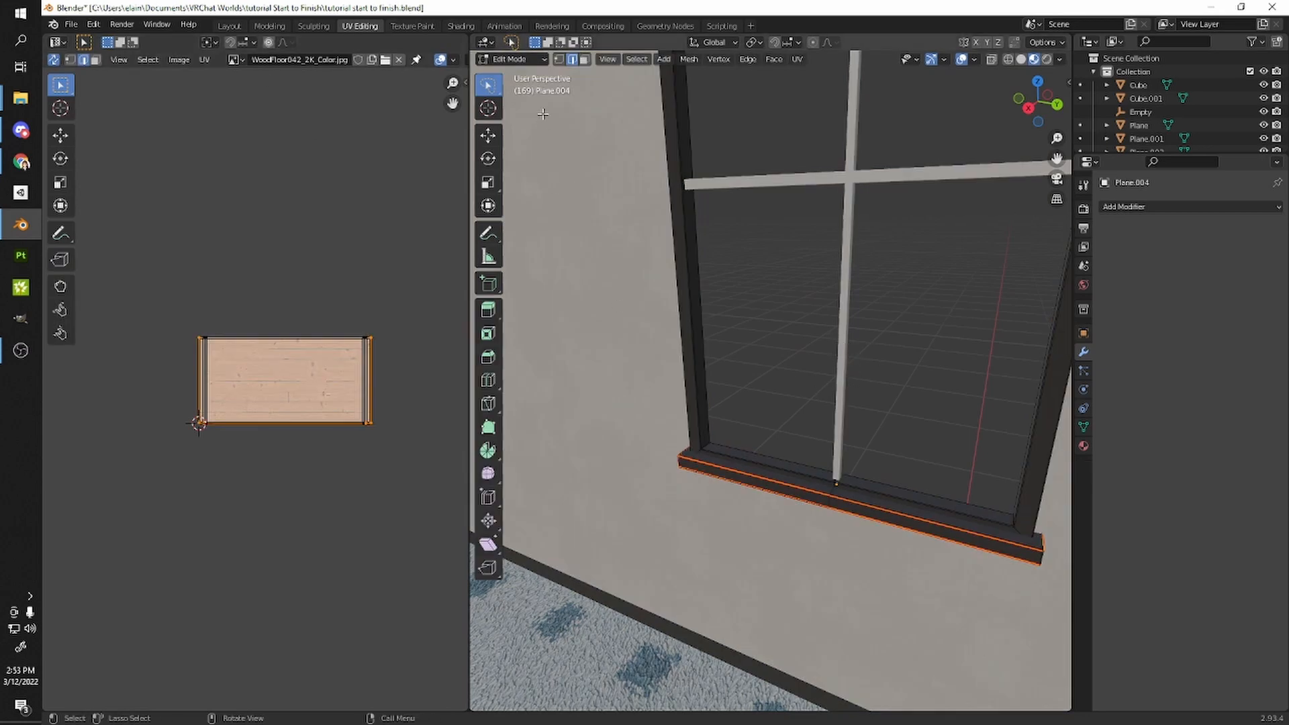
- Unlink the WoodFloor042_2K_Color.jpg image from the UV editor
click(399, 59)
scroll(357, 403, up, 2)
middle_drag(357, 403, 296, 394)
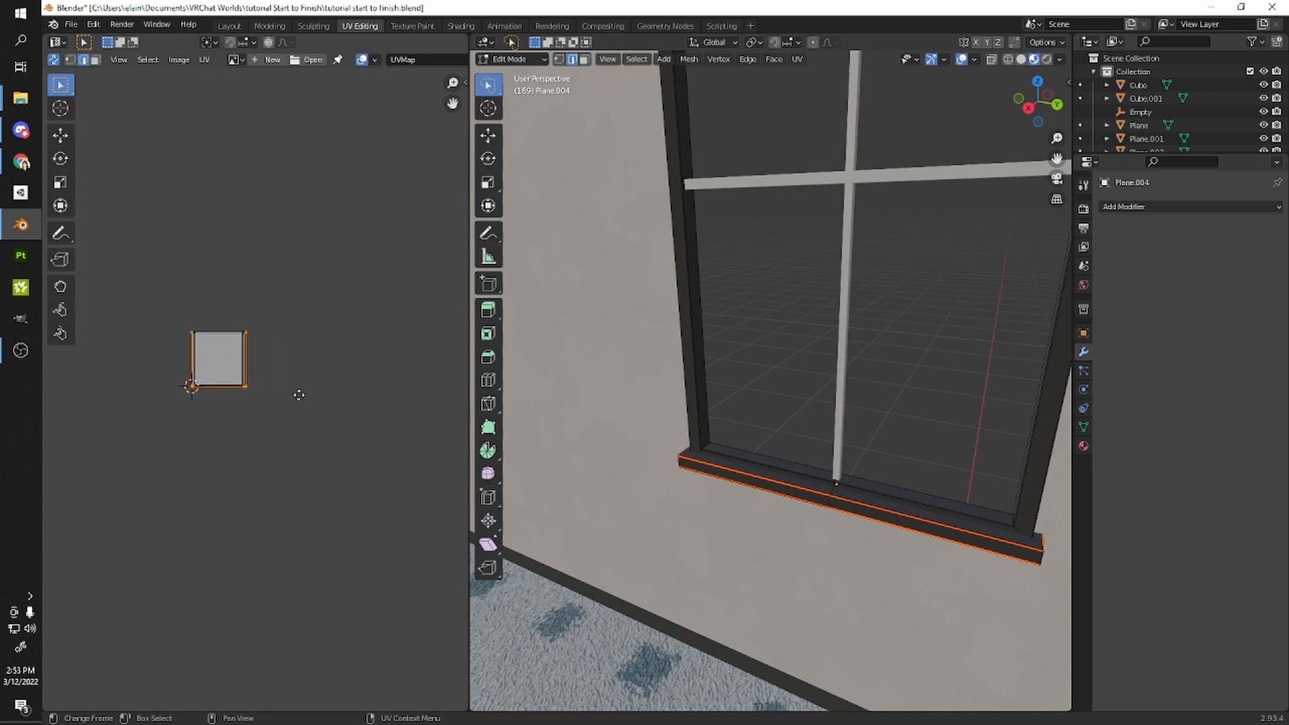
scroll(897, 515, up, 3)
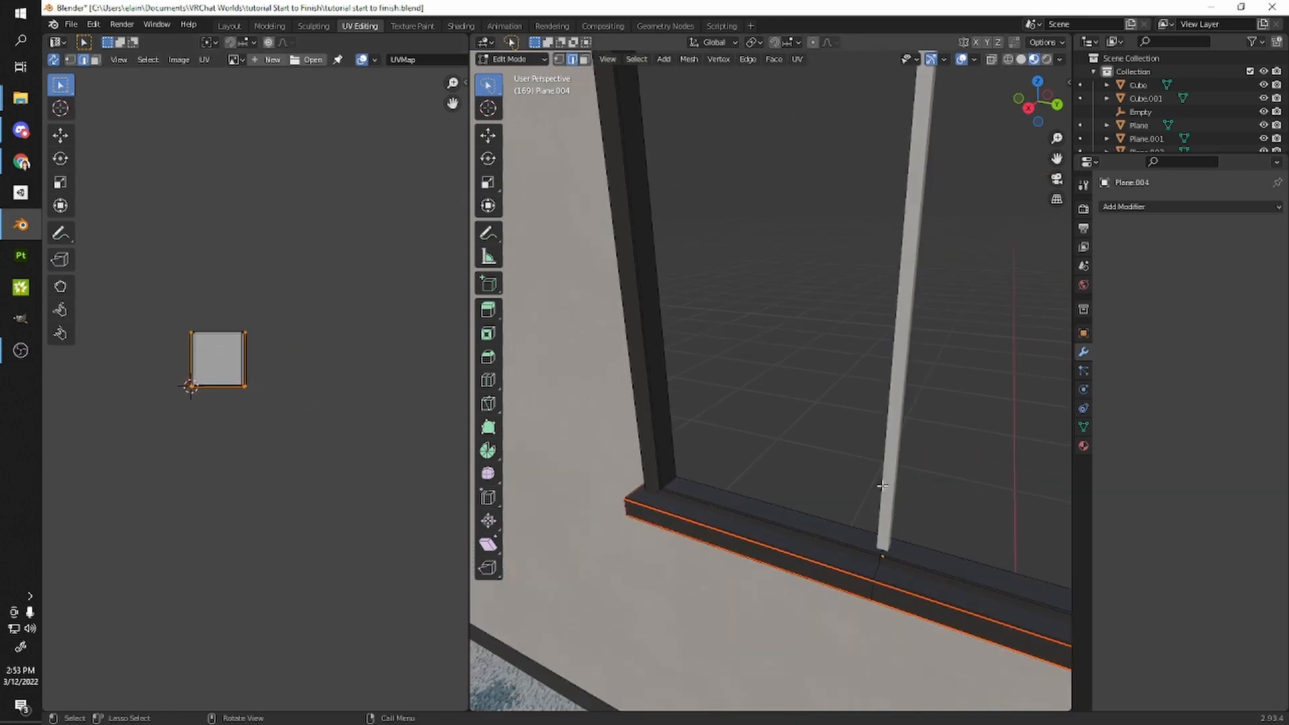
- Unwrap the entire window frame with Smart UV Project, using a 66° angle limit and zero island margin
key(a)
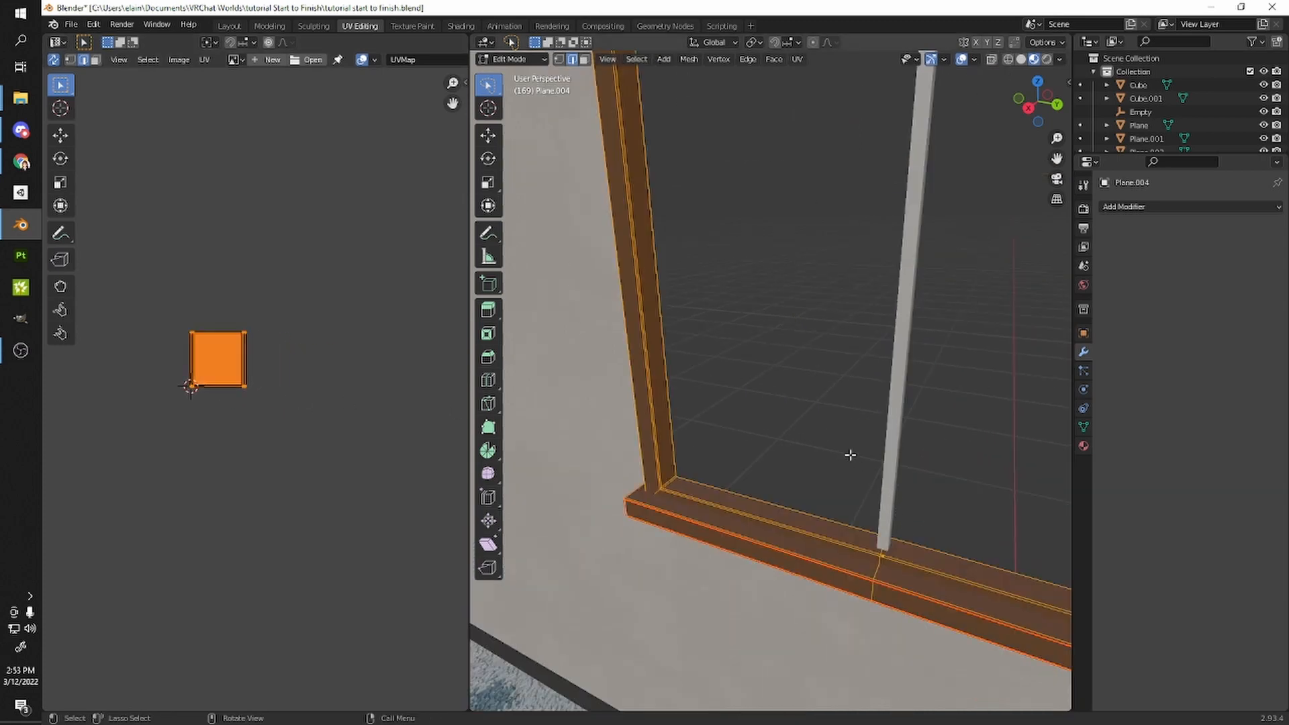
key(u)
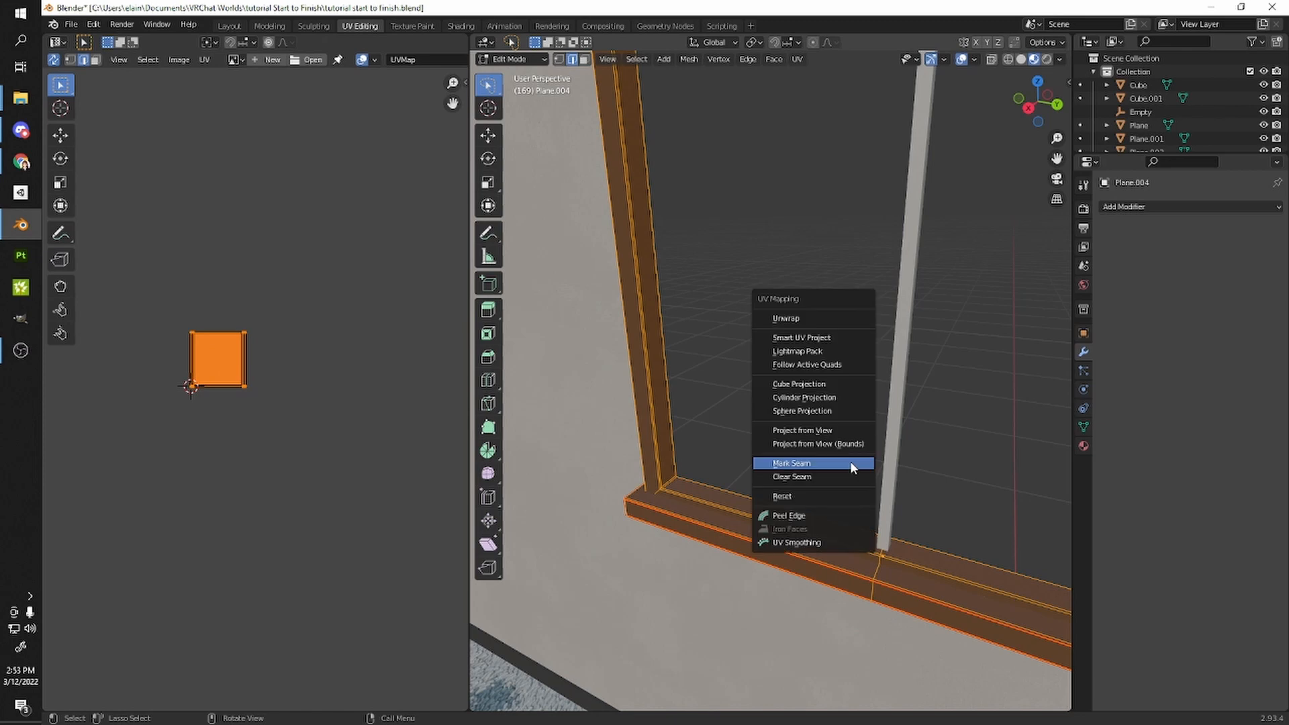
click(805, 343)
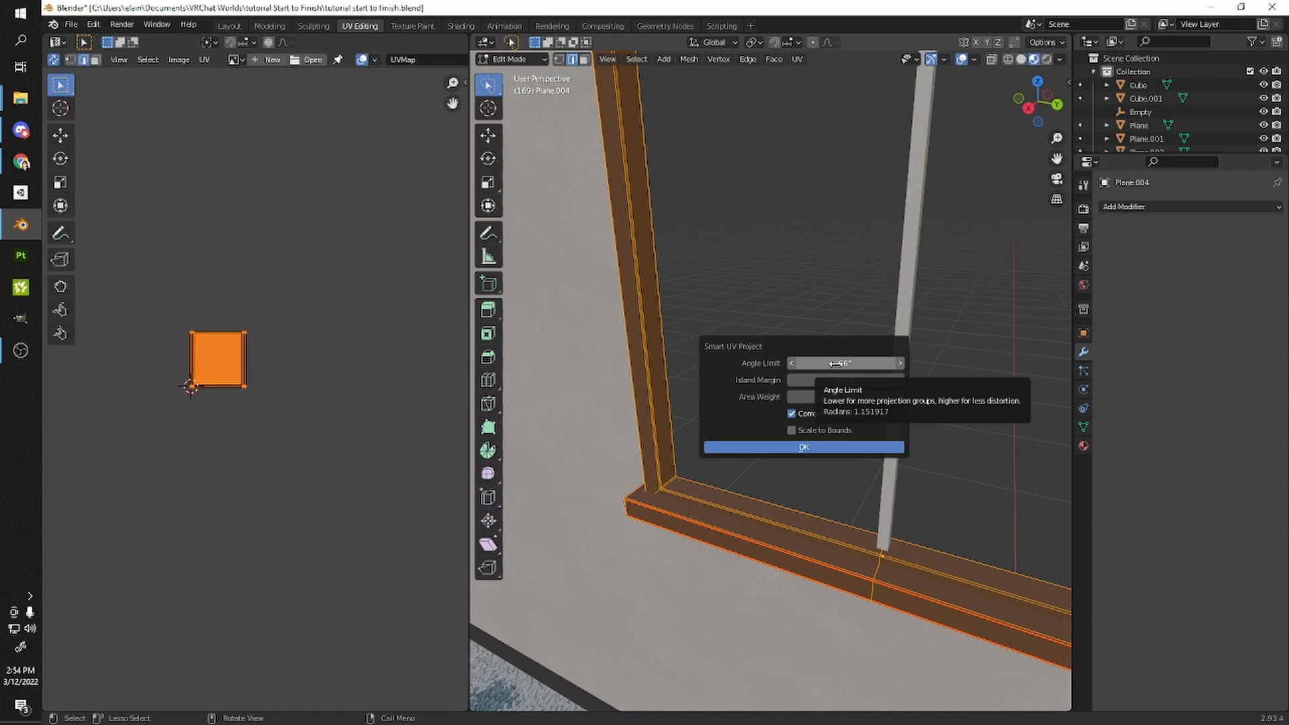
click(821, 446)
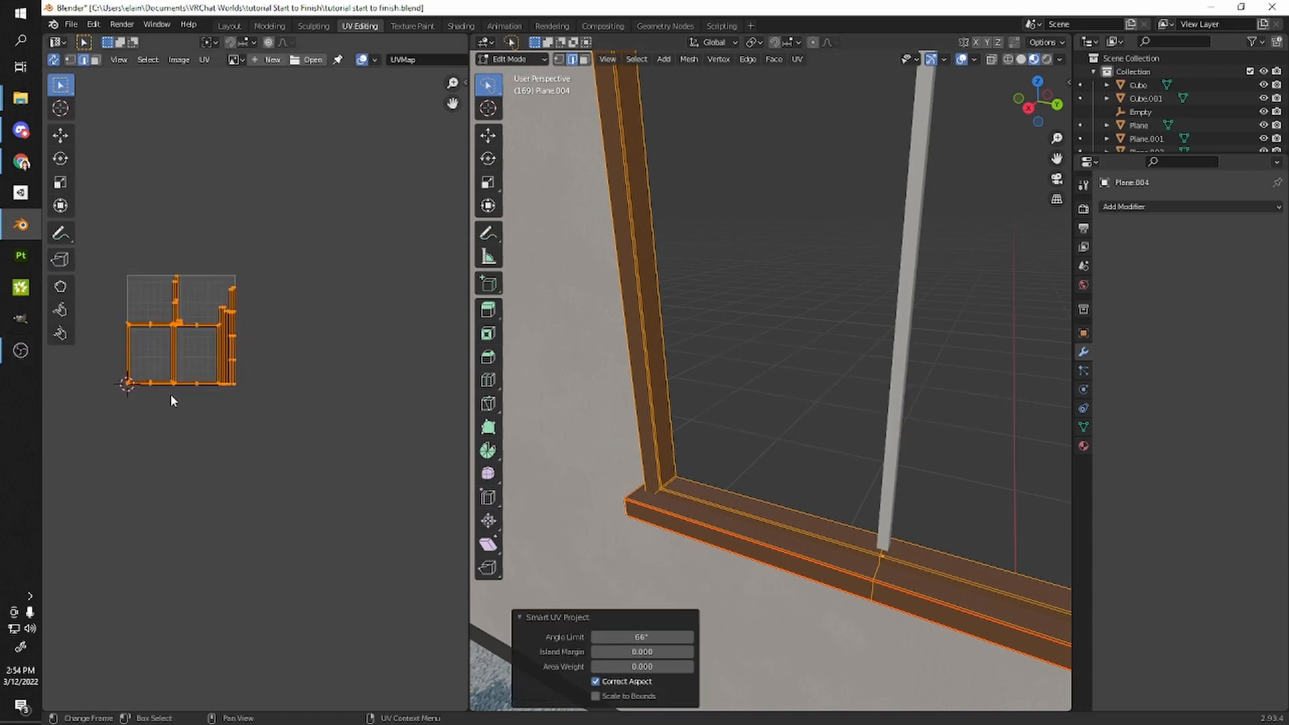
scroll(172, 409, up, 4)
middle_drag(341, 519, 396, 572)
scroll(967, 522, up, 2)
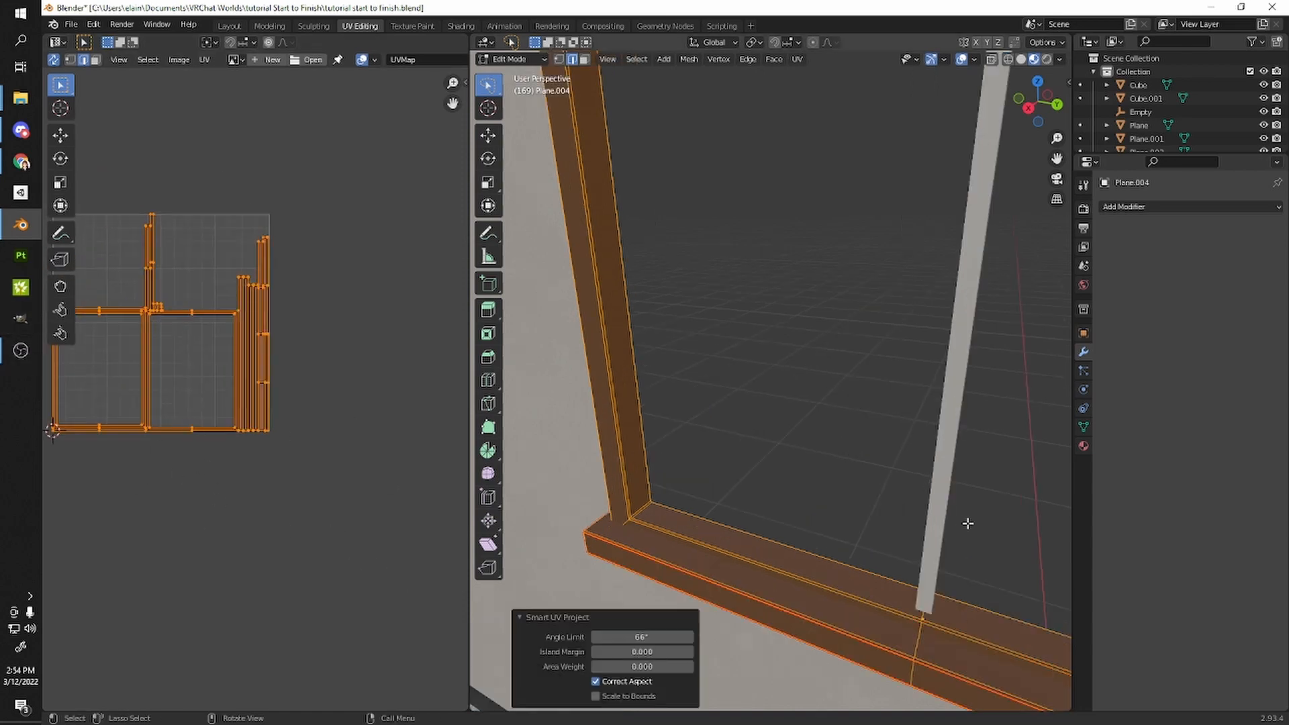
- Leave mesh editing, select the window frame and show its material settings
scroll(927, 514, down, 3)
key(Tab)
click(867, 431)
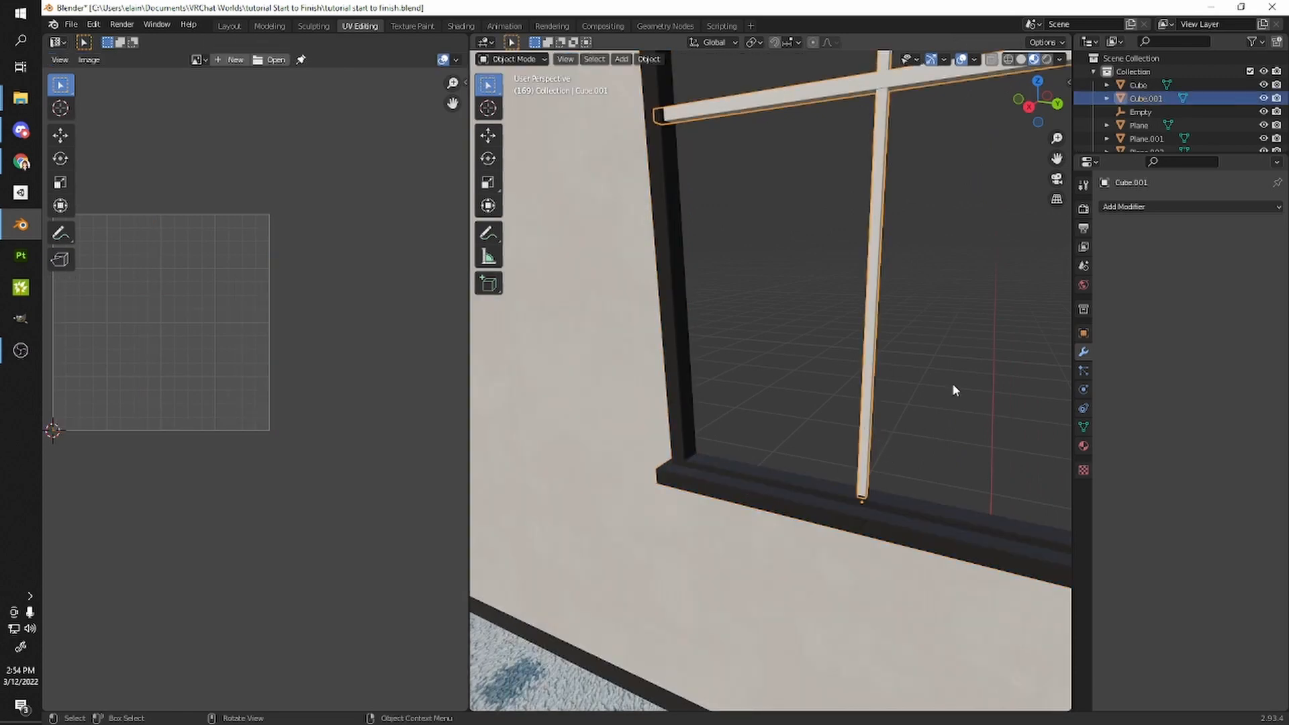
middle_drag(950, 401, 871, 368)
scroll(871, 416, up, 2)
click(871, 465)
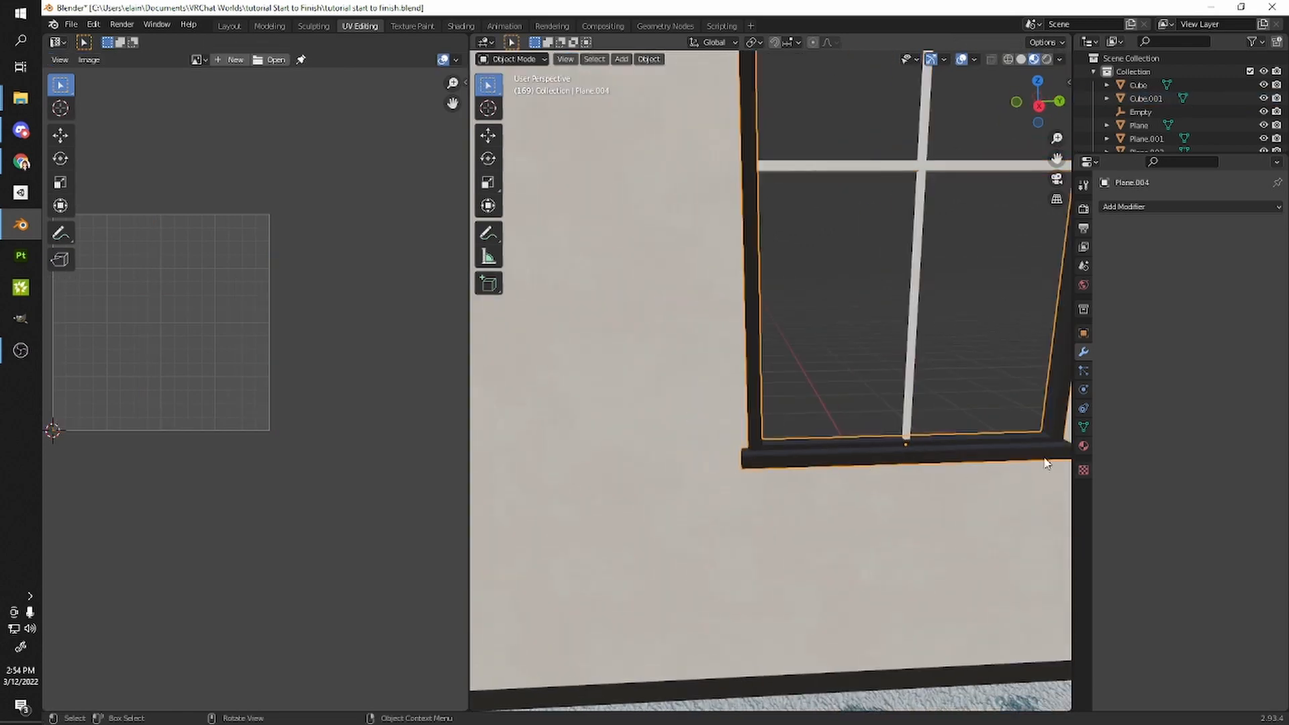
click(1083, 445)
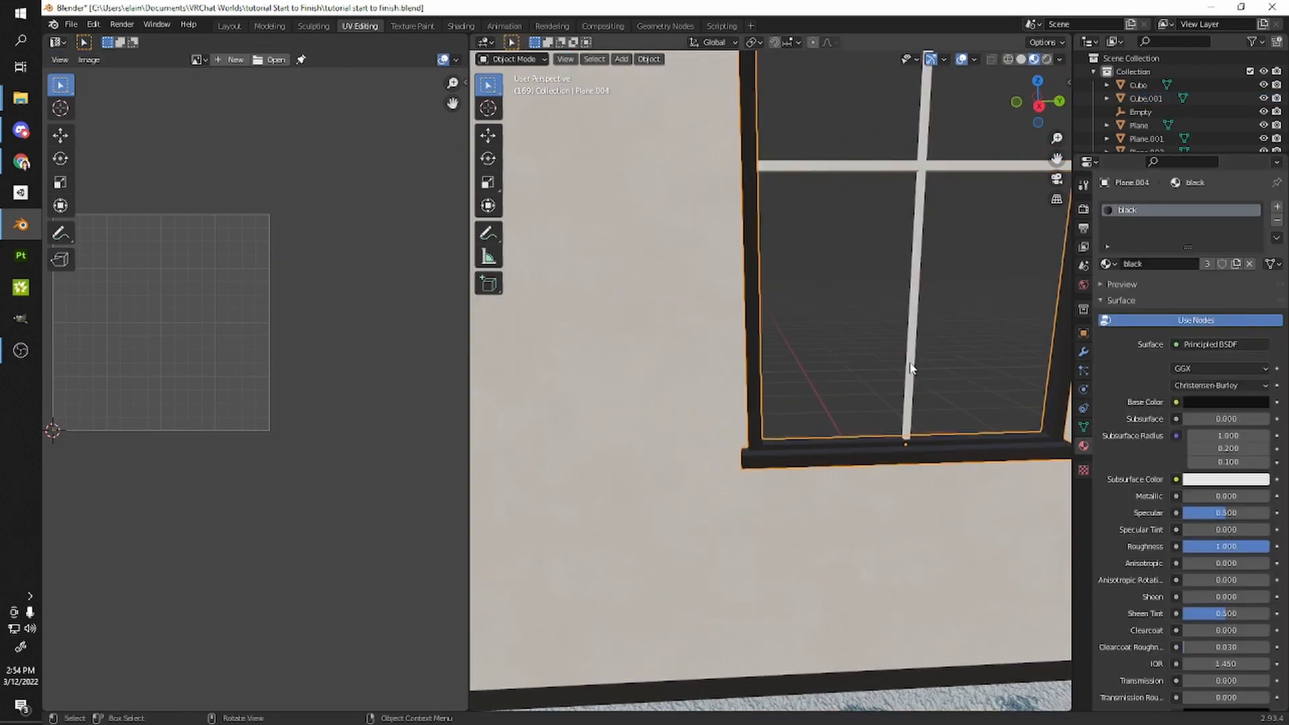
- Select the window crossbars and check their mesh and UV layout in Edit Mode
scroll(911, 368, down, 2)
click(887, 237)
middle_drag(916, 230, 830, 269)
key(Tab)
key(alt+a)
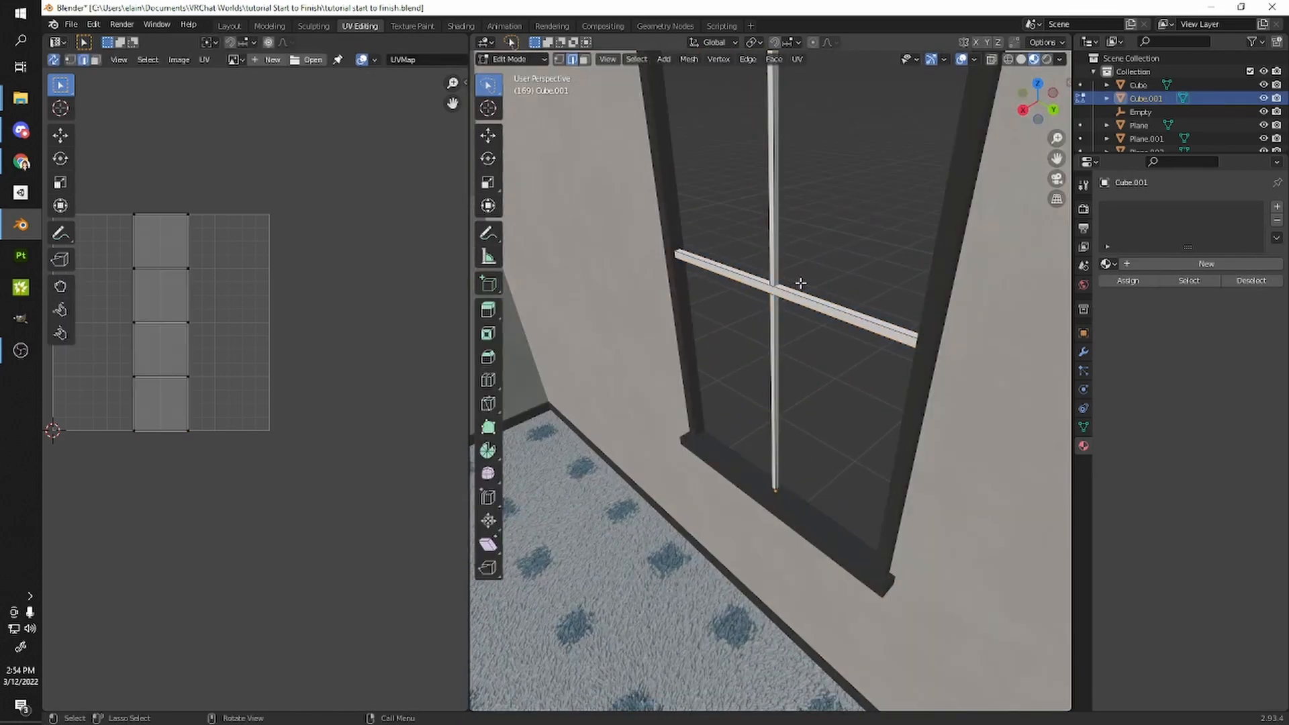
key(Tab)
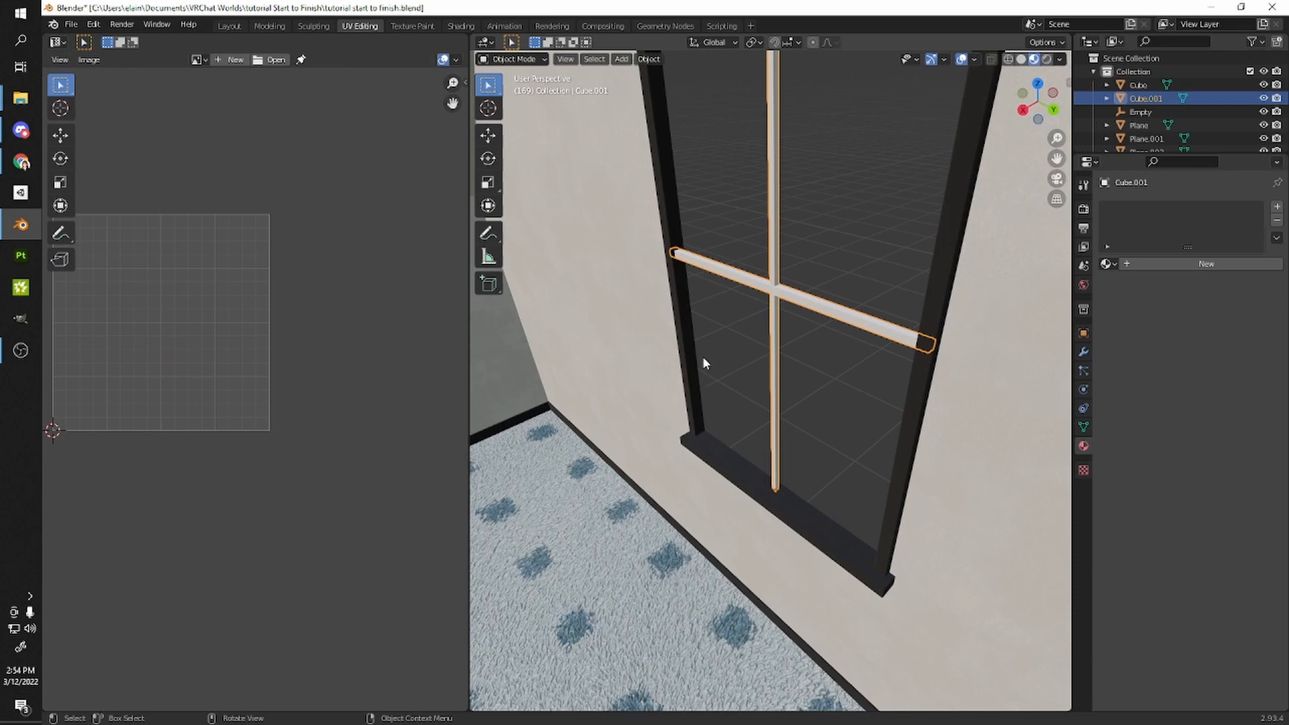
- Join the crossbars into the window frame object so they take its black material
click(682, 362)
click(757, 282)
click(707, 317)
click(739, 293)
click(768, 285)
middle_drag(765, 350, 740, 284)
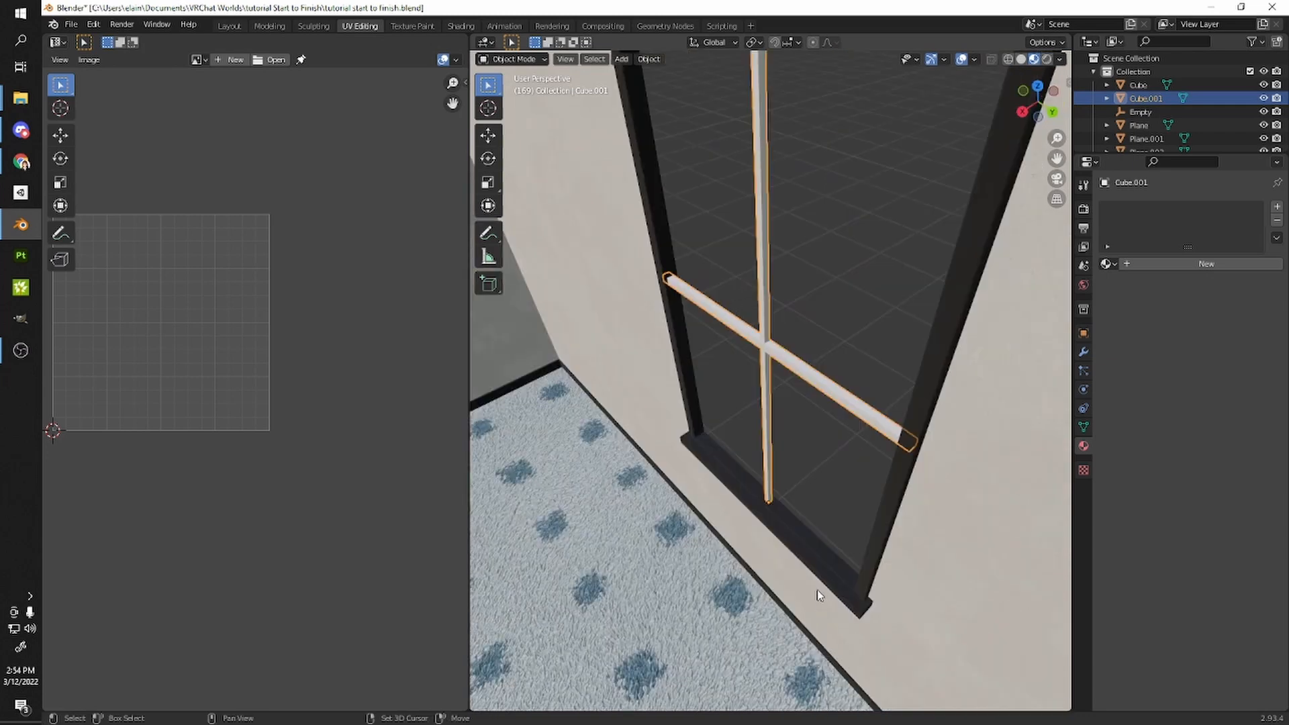
click(821, 567)
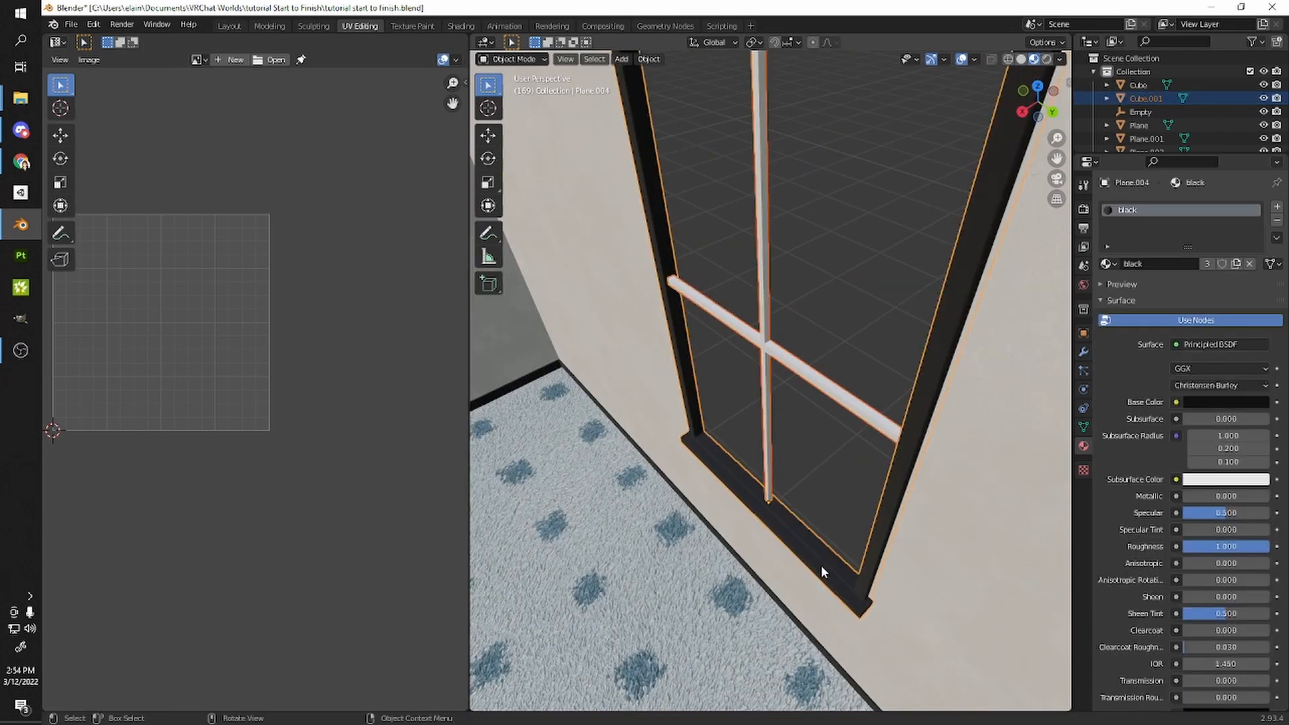
key(ctrl+j)
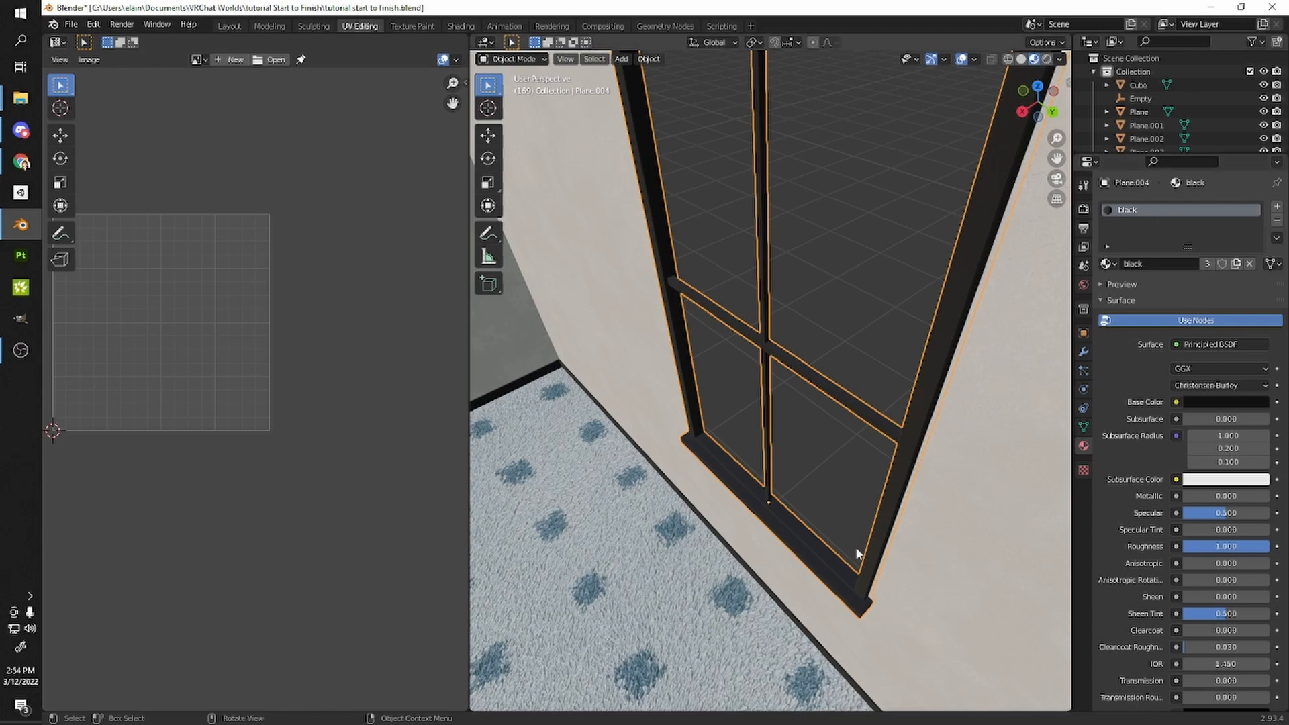
- Examine the joined window from several distances and angles inside the room
middle_drag(881, 422, 925, 385)
middle_drag(819, 416, 693, 341)
scroll(848, 384, down, 4)
scroll(775, 437, up, 5)
scroll(788, 518, down, 4)
scroll(789, 484, up, 2)
scroll(775, 478, down, 5)
scroll(789, 406, down, 3)
scroll(768, 429, up, 5)
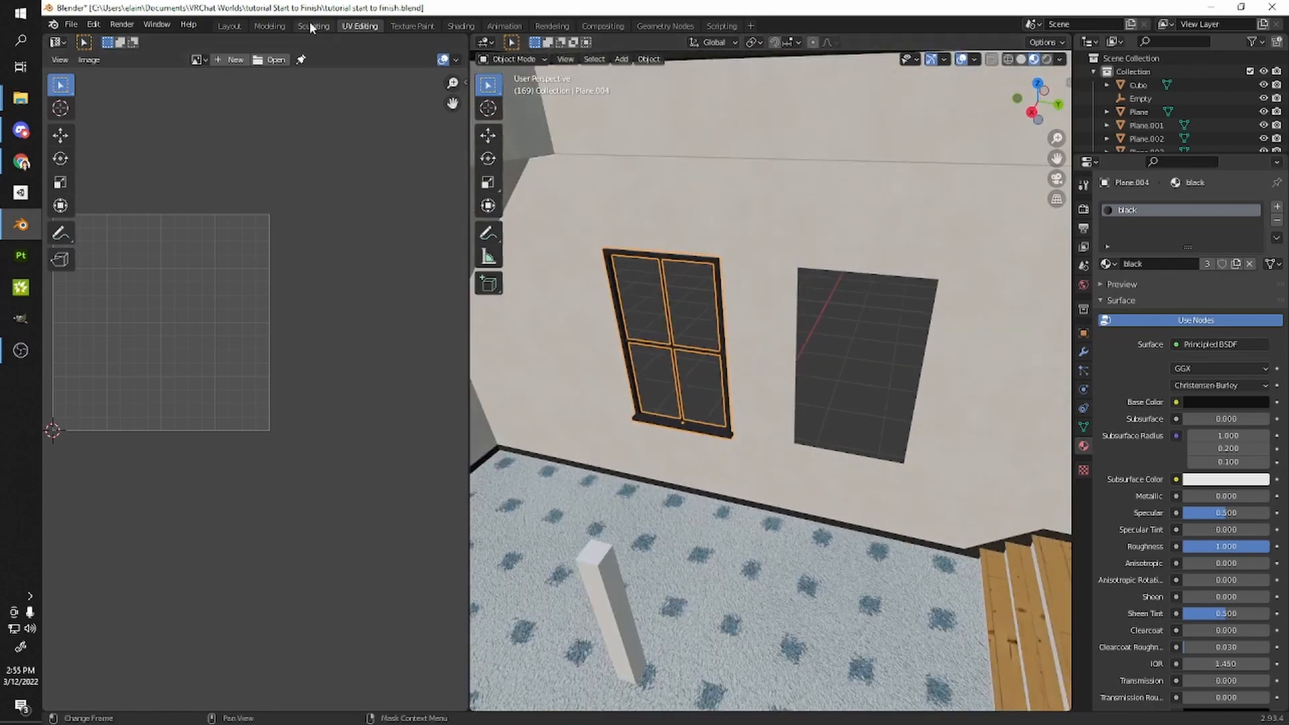
- Switch to the Modeling workspace with material preview shading and show the viewport sidebar
click(269, 25)
middle_drag(698, 215, 956, 126)
scroll(715, 176, up, 3)
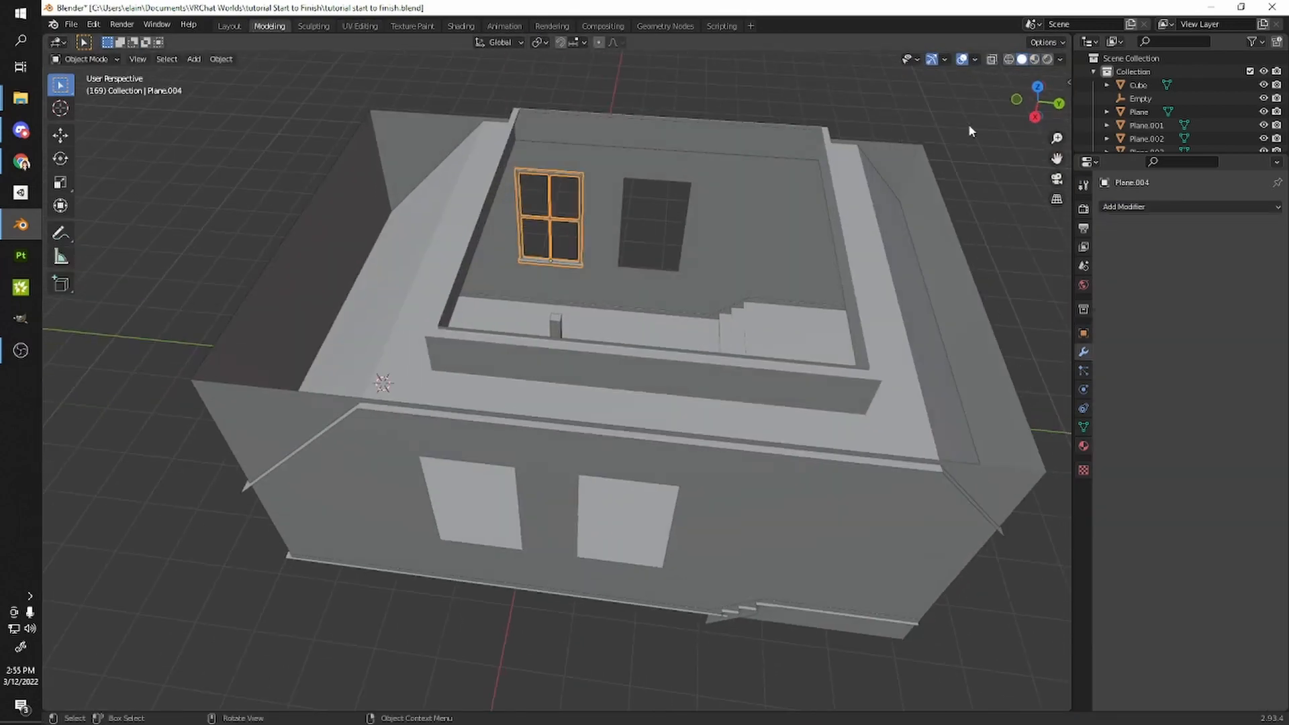
scroll(956, 126, up, 3)
click(1035, 59)
scroll(845, 146, up, 4)
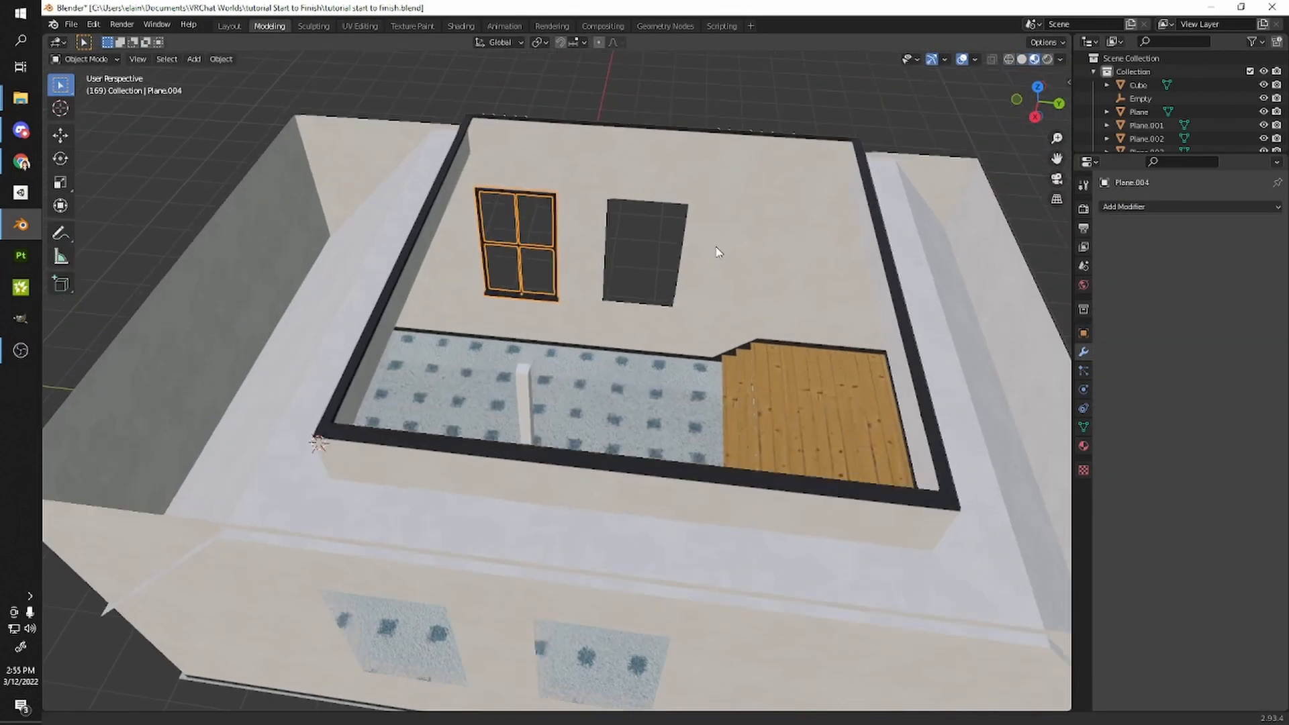
key(n)
mouse_move(690, 236)
middle_down()
mouse_move(513, 382)
mouse_move(353, 472)
mouse_move(308, 278)
middle_up()
middle_drag(383, 369, 644, 415)
shift+middle_drag(645, 415, 572, 311)
scroll(562, 356, up, 3)
middle_drag(561, 360, 712, 302)
shift+middle_drag(711, 302, 550, 481)
scroll(592, 458, down, 3)
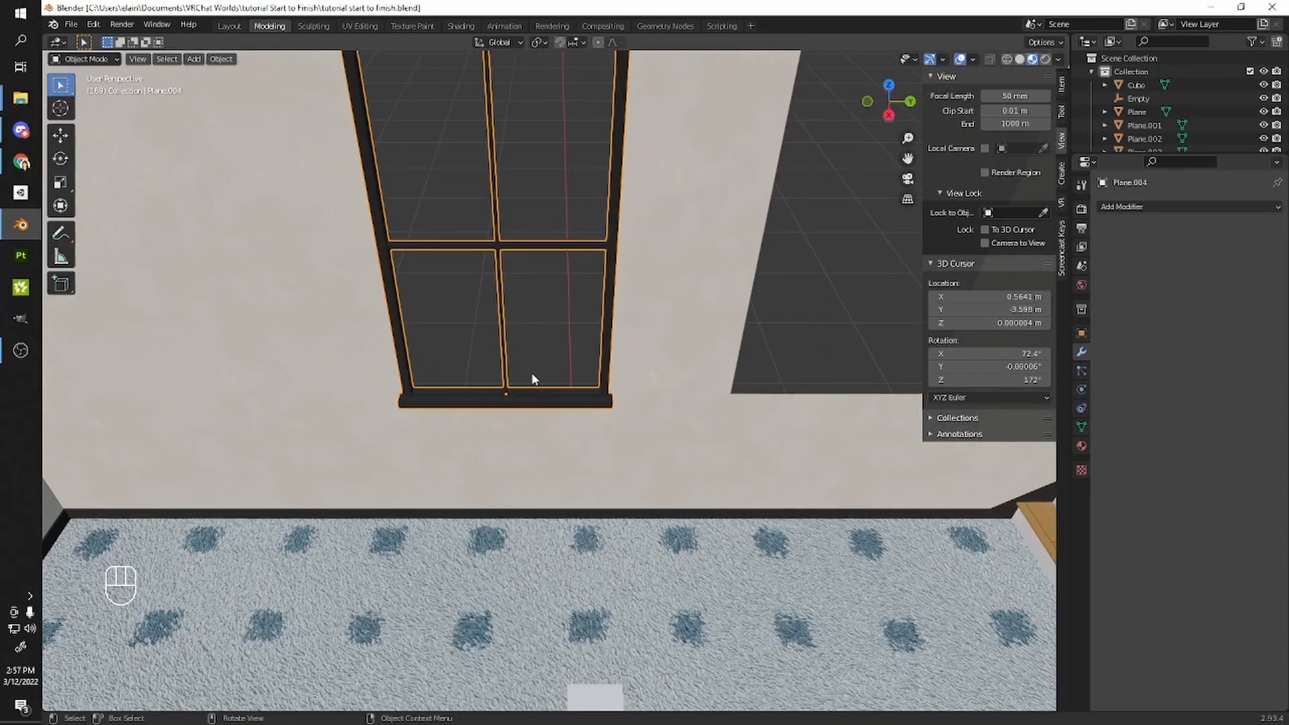
- Try to duplicate the window horizontally toward the second wall opening, and delete the misplaced copy
middle_drag(529, 377, 562, 368)
key(shift+d)
key(shift+z)
click(697, 435)
middle_drag(697, 435, 627, 376)
scroll(627, 360, up, 3)
scroll(625, 359, down, 3)
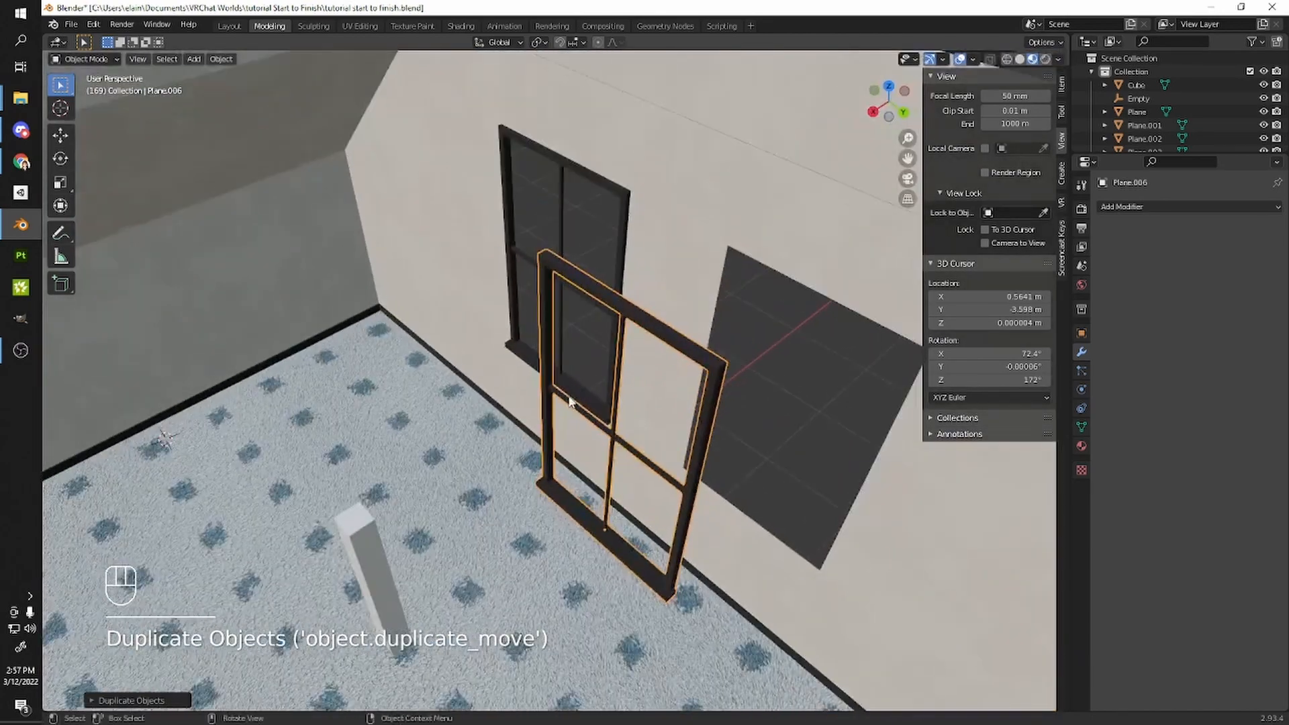
key(Delete)
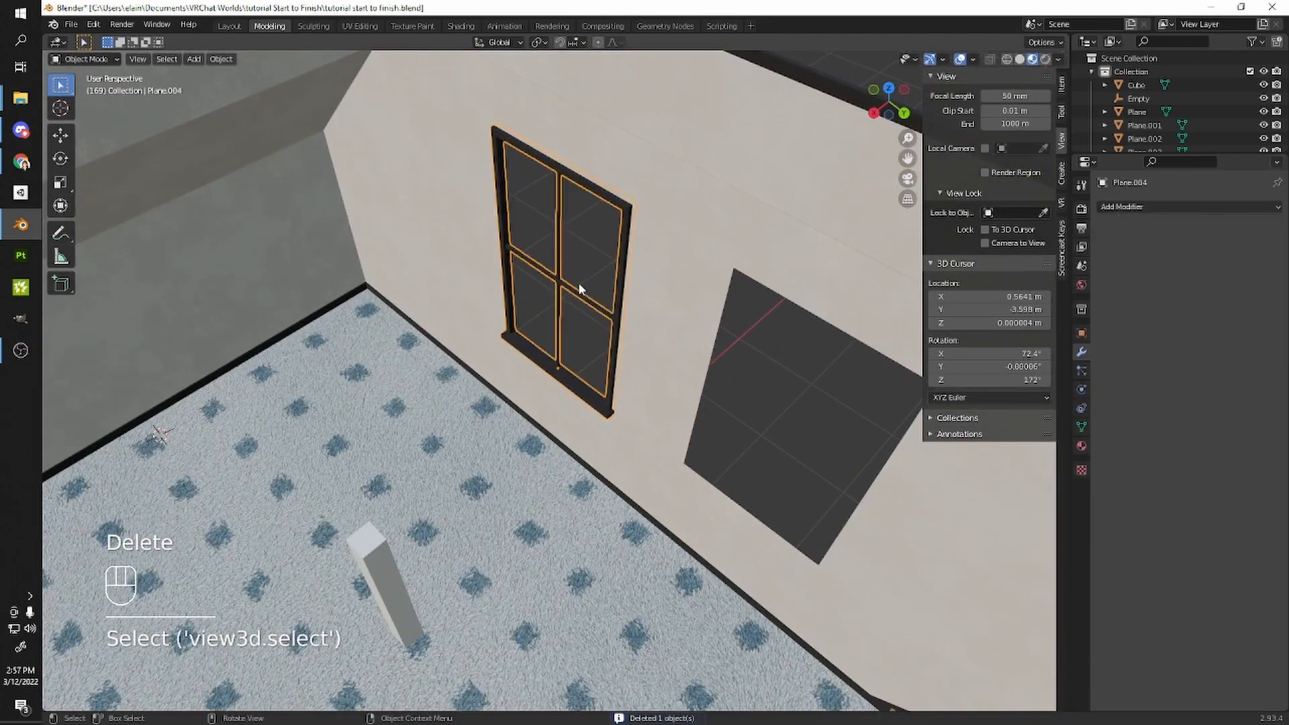
- Duplicate the window along the Y axis and fit the copy into the second opening of the same wall
click(580, 282)
middle_drag(580, 282, 656, 307)
scroll(617, 358, up, 2)
scroll(618, 358, up, 1)
shift+middle_drag(638, 356, 518, 484)
key(shift+d)
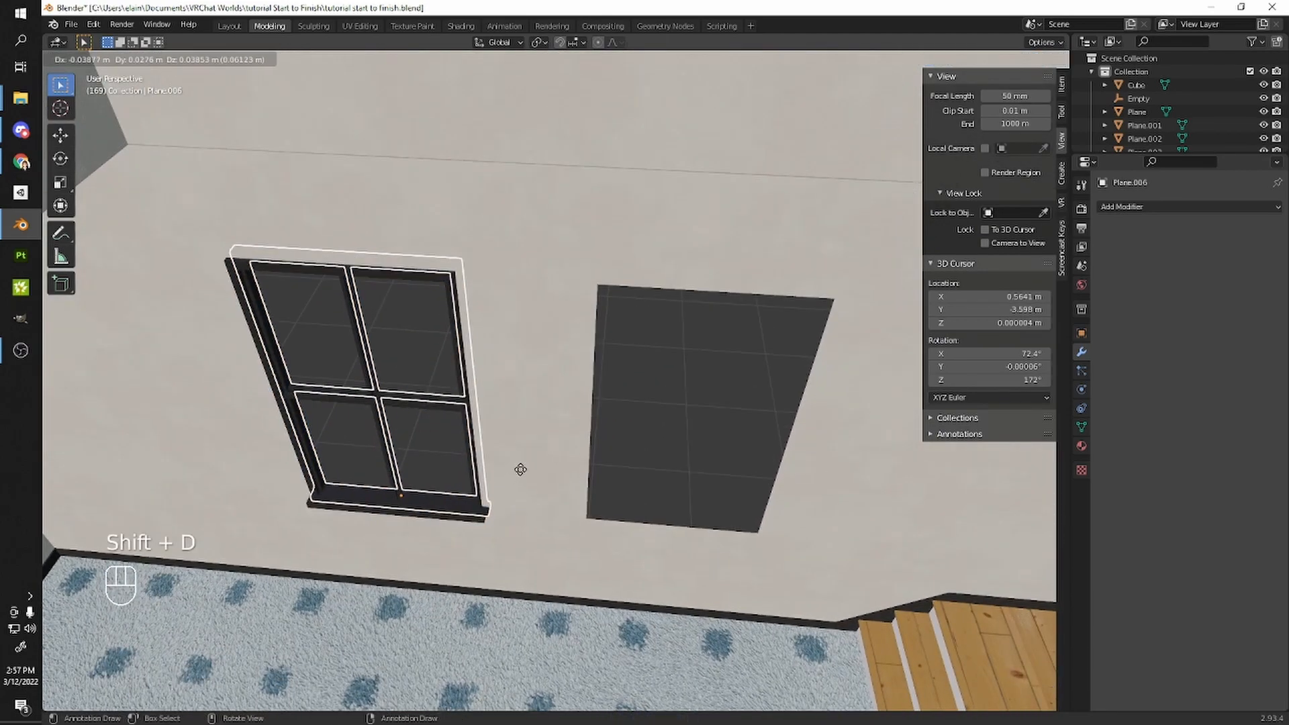
key(x)
key(y)
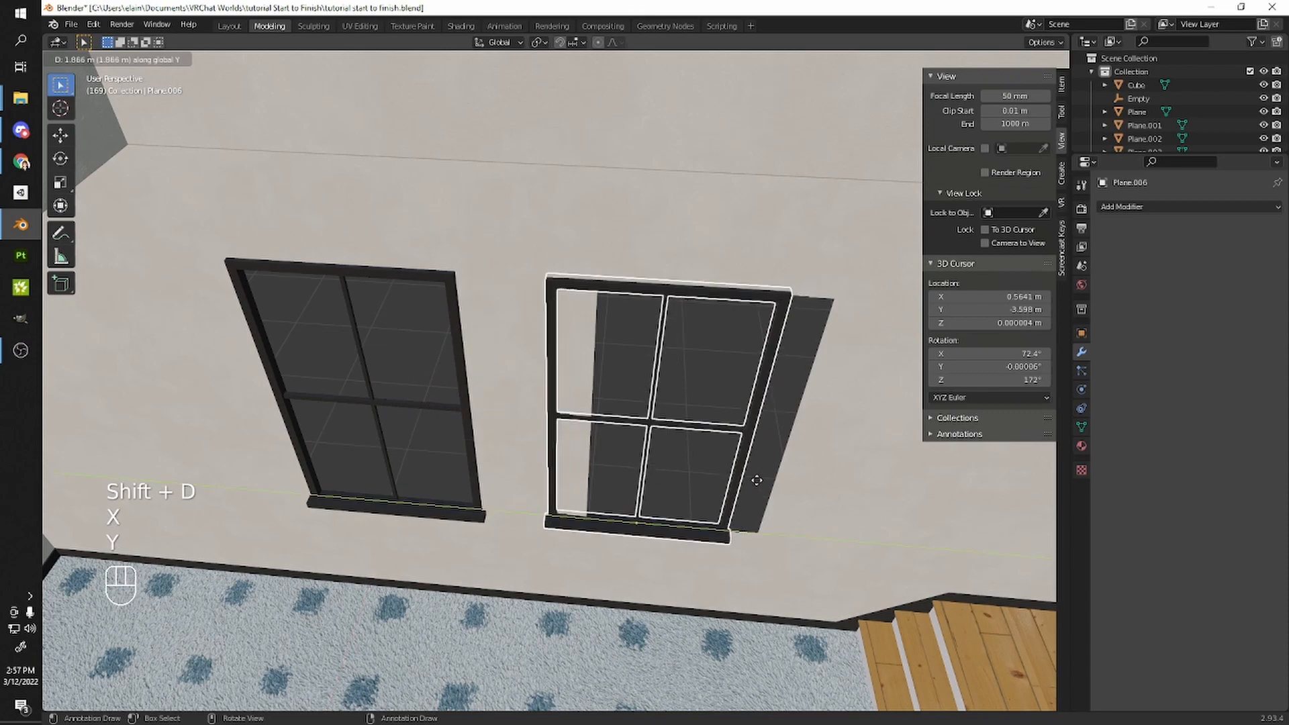
click(627, 461)
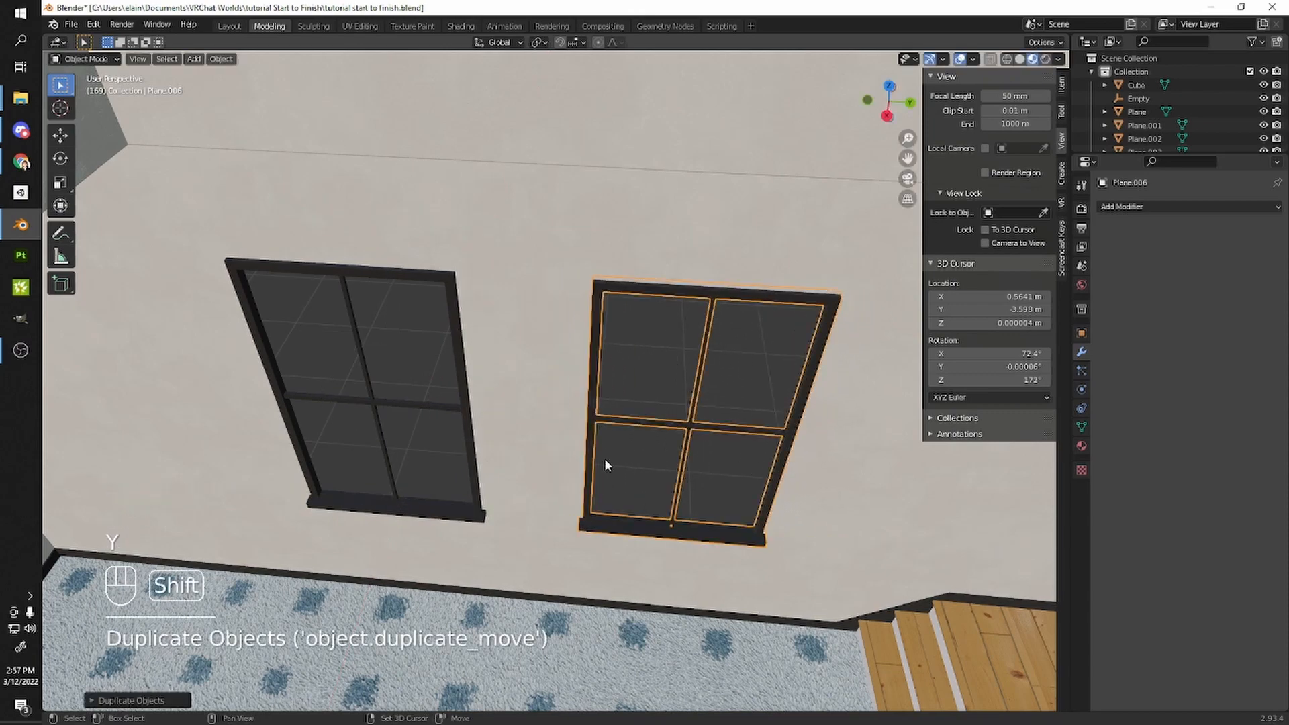
- Duplicate both windows together along the X axis toward the opposite wall, working in a top wireframe view
key(KP_7)
scroll(776, 425, down, 3)
key(shift+z)
middle_drag(707, 419, 664, 400)
key(shift+z)
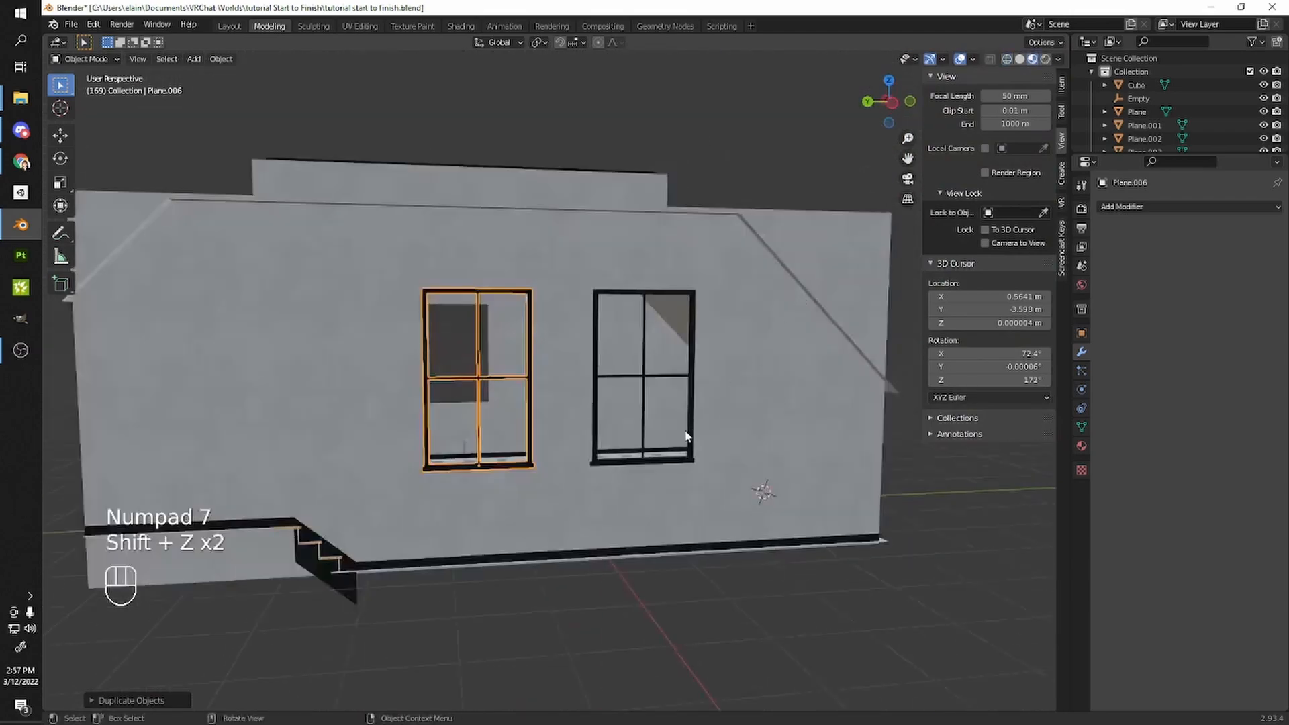
scroll(664, 395, up, 5)
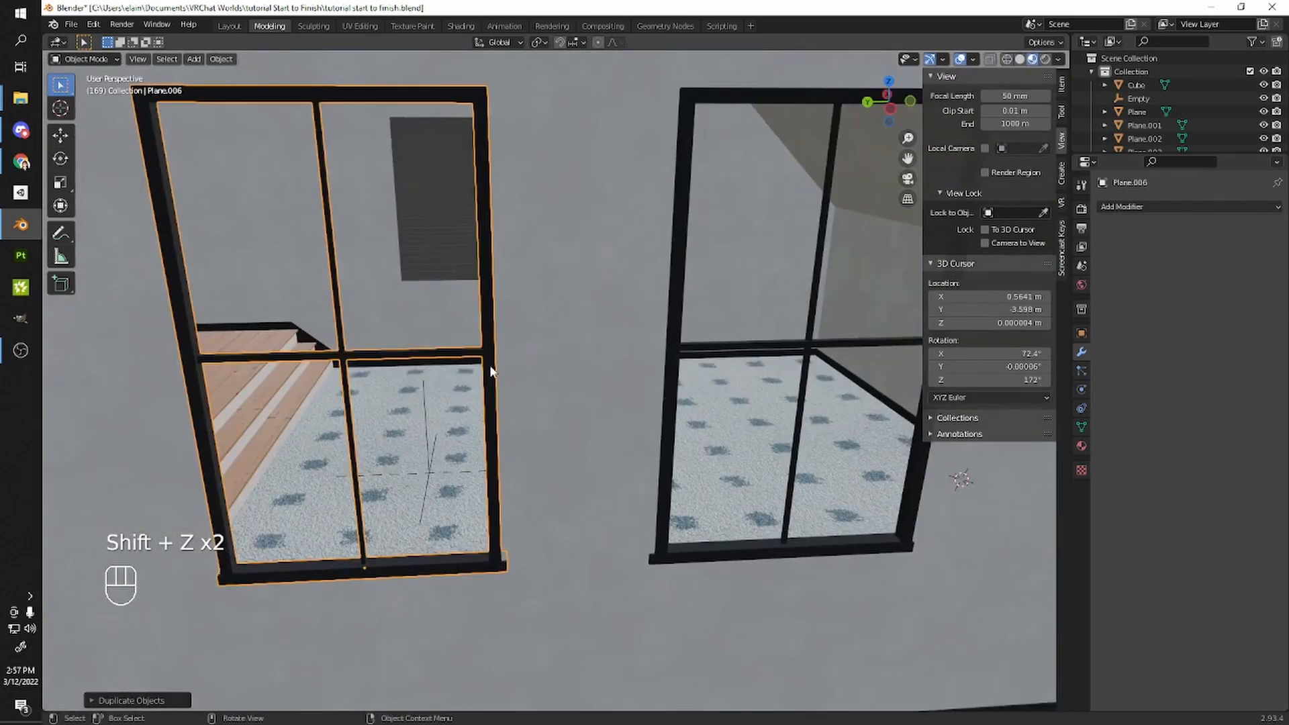
shift+click(670, 340)
key(KP_7)
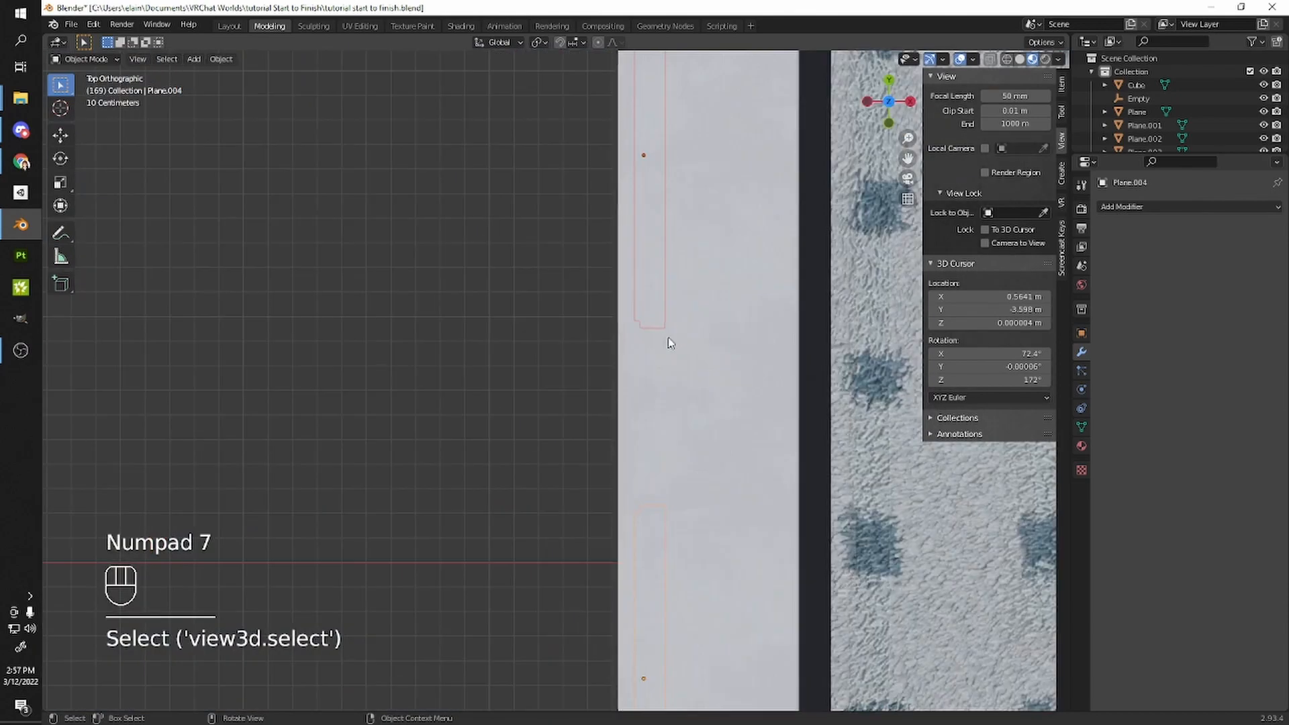
key(shift+z)
scroll(647, 379, down, 6)
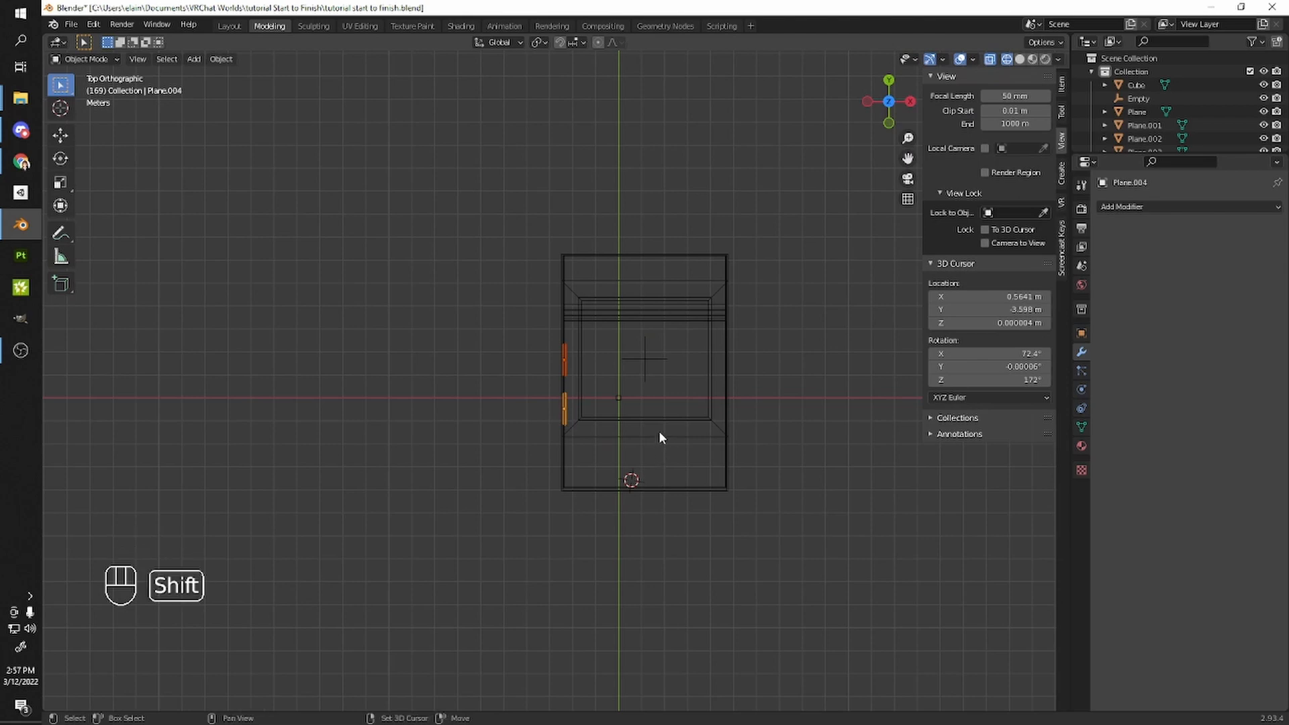
key(shift+d)
key(x)
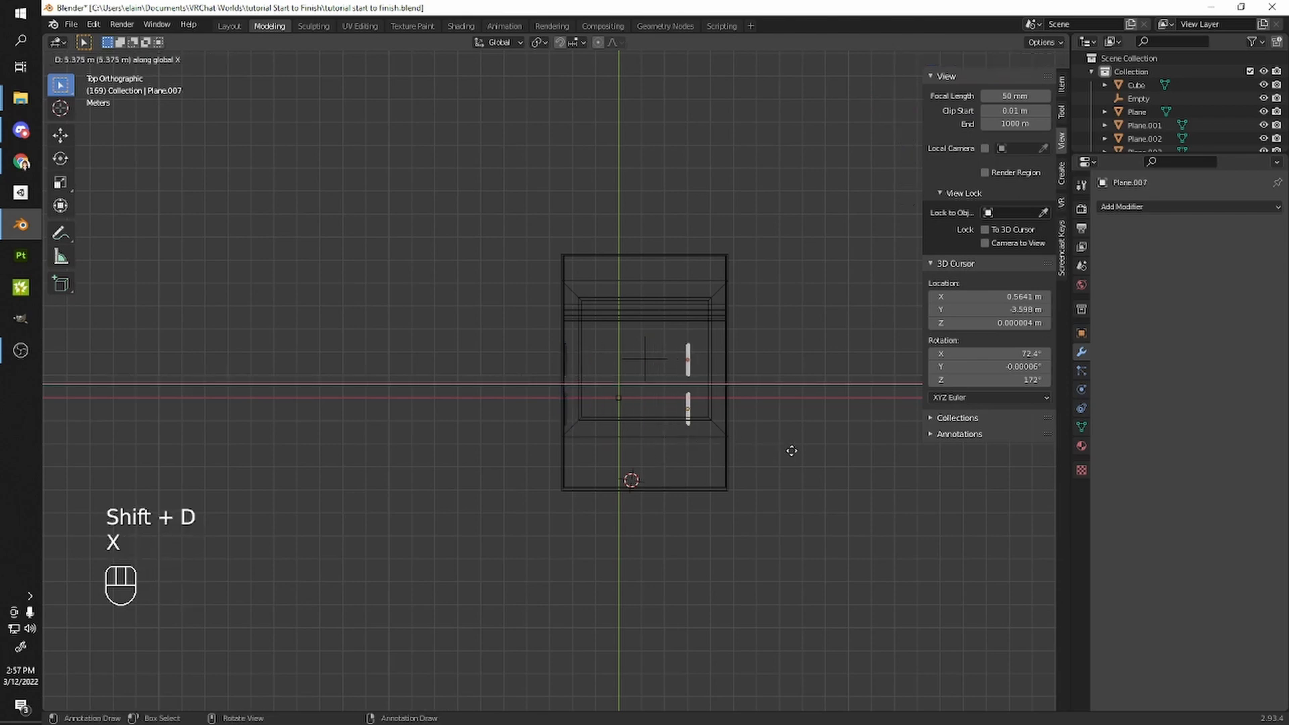
click(809, 449)
scroll(803, 449, up, 4)
scroll(696, 460, up, 2)
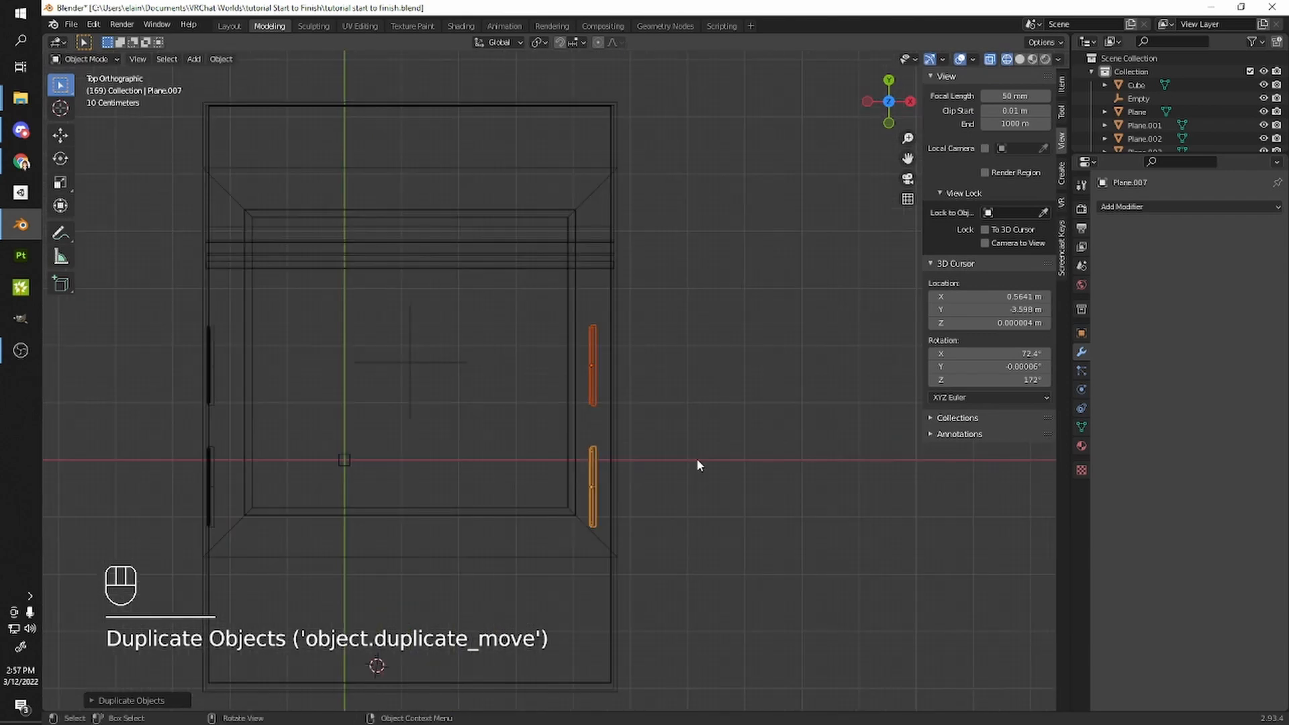
- Rotate the two duplicated windows half a turn in the top view and return to material preview shading
key(r)
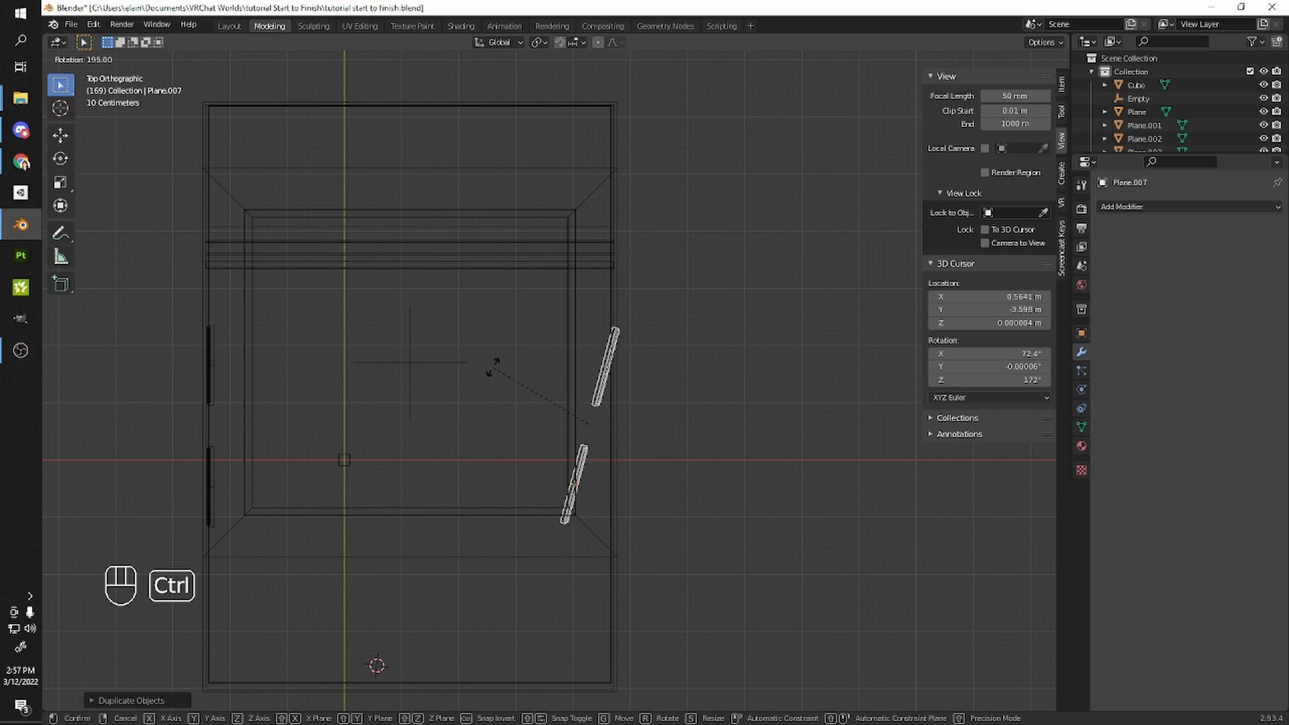
click(484, 435)
middle_drag(483, 437, 740, 297)
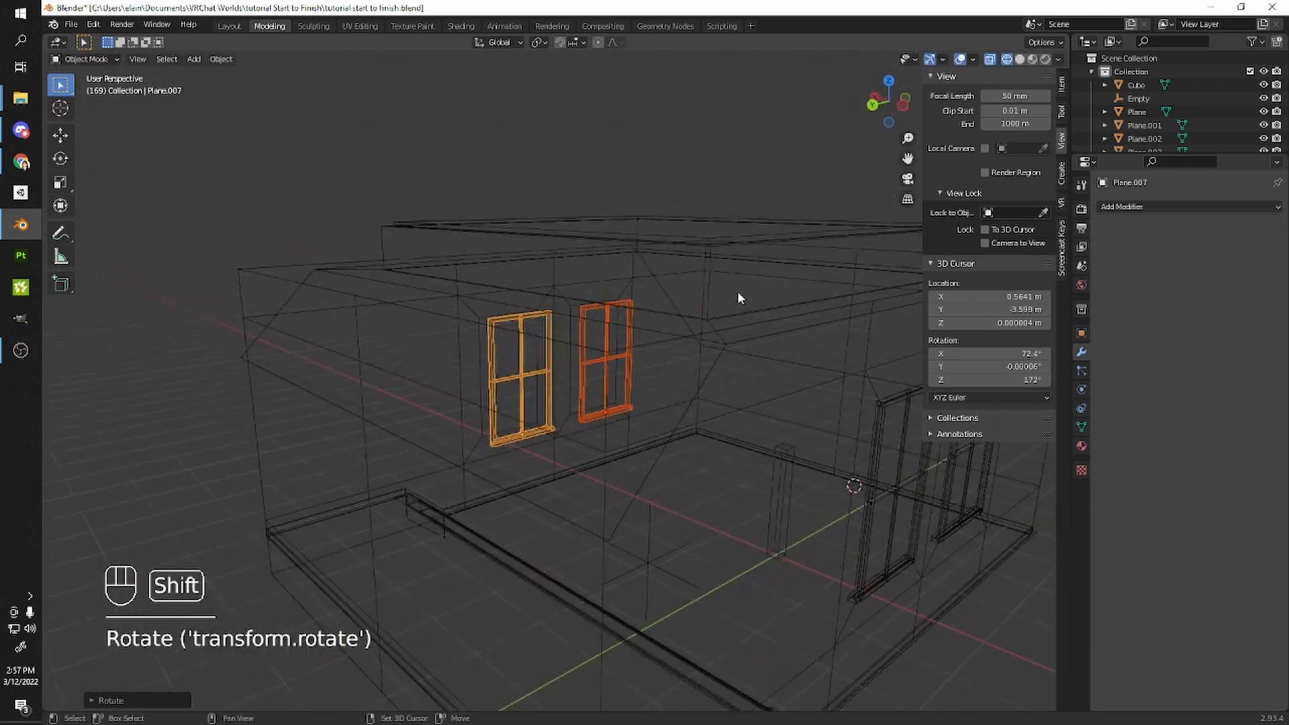
key(shift+z)
scroll(731, 309, up, 6)
middle_drag(714, 353, 674, 293)
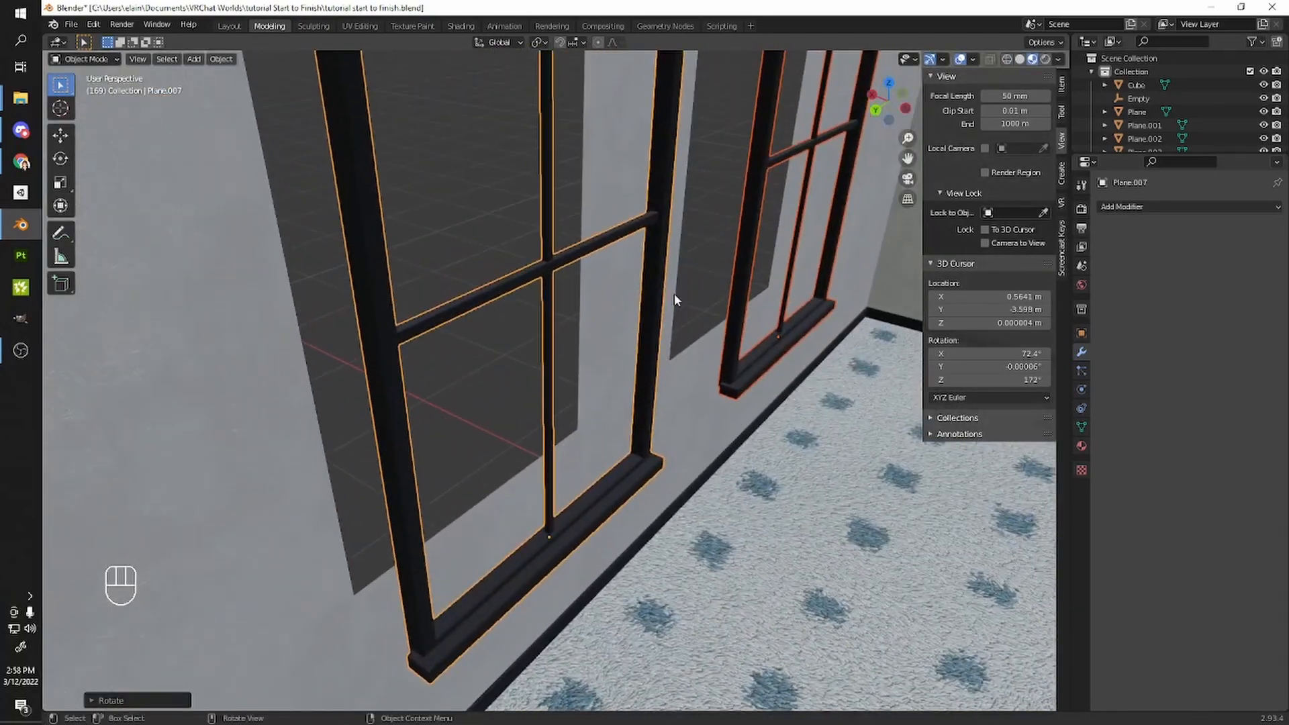
key(g)
key(space)
key(x)
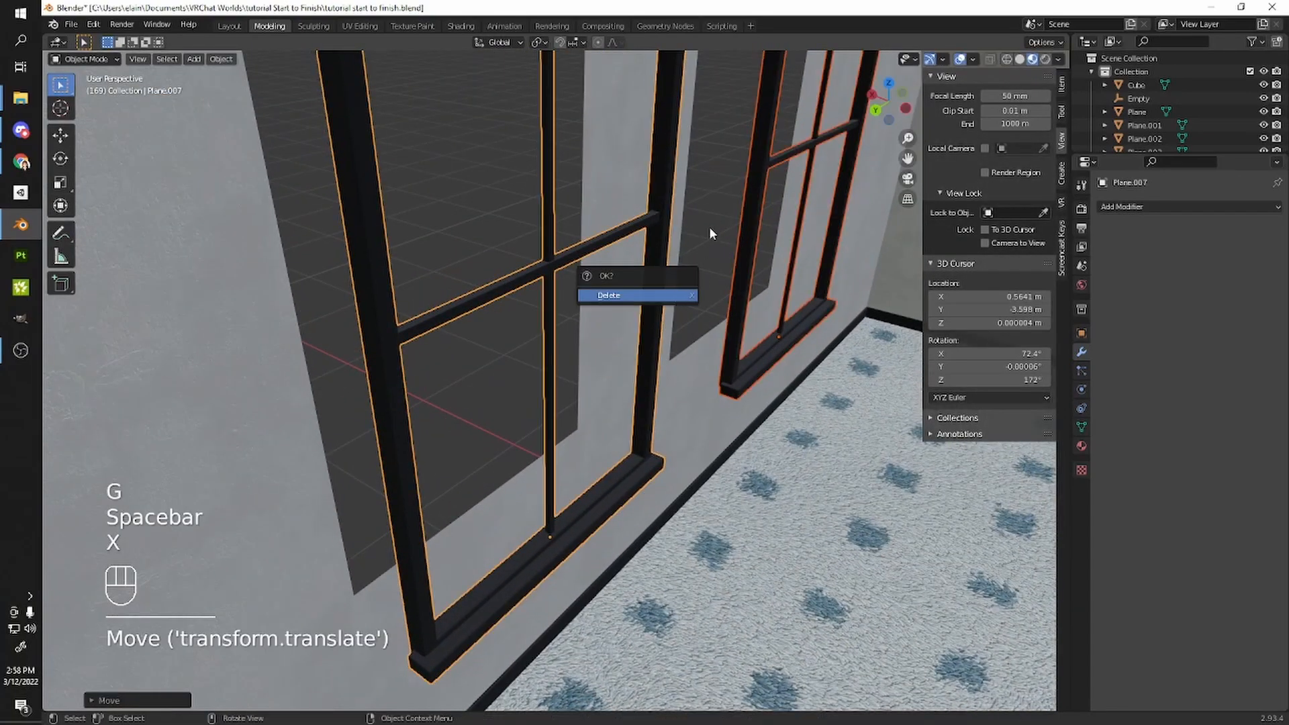
click(786, 256)
key(ctrl+z)
- Move the two rotated windows along the X axis until they sit in the wall openings
key(g)
key(x)
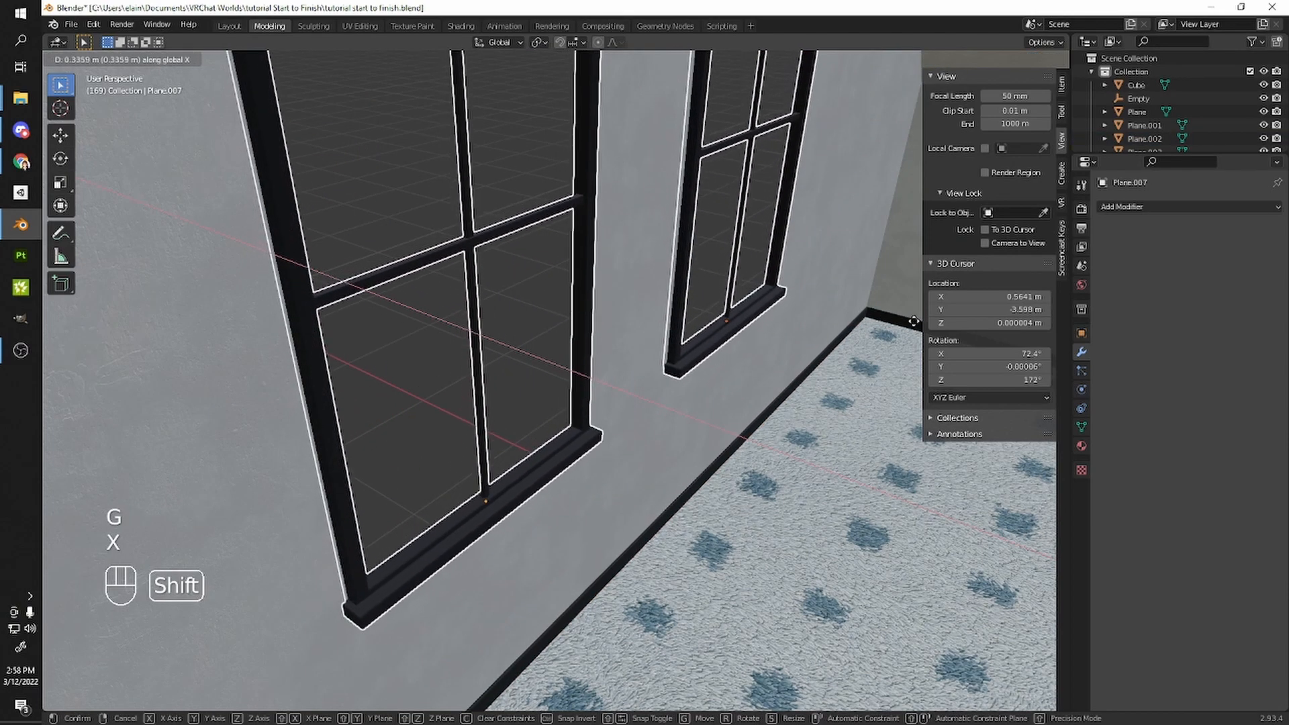
click(592, 312)
middle_drag(592, 311, 478, 294)
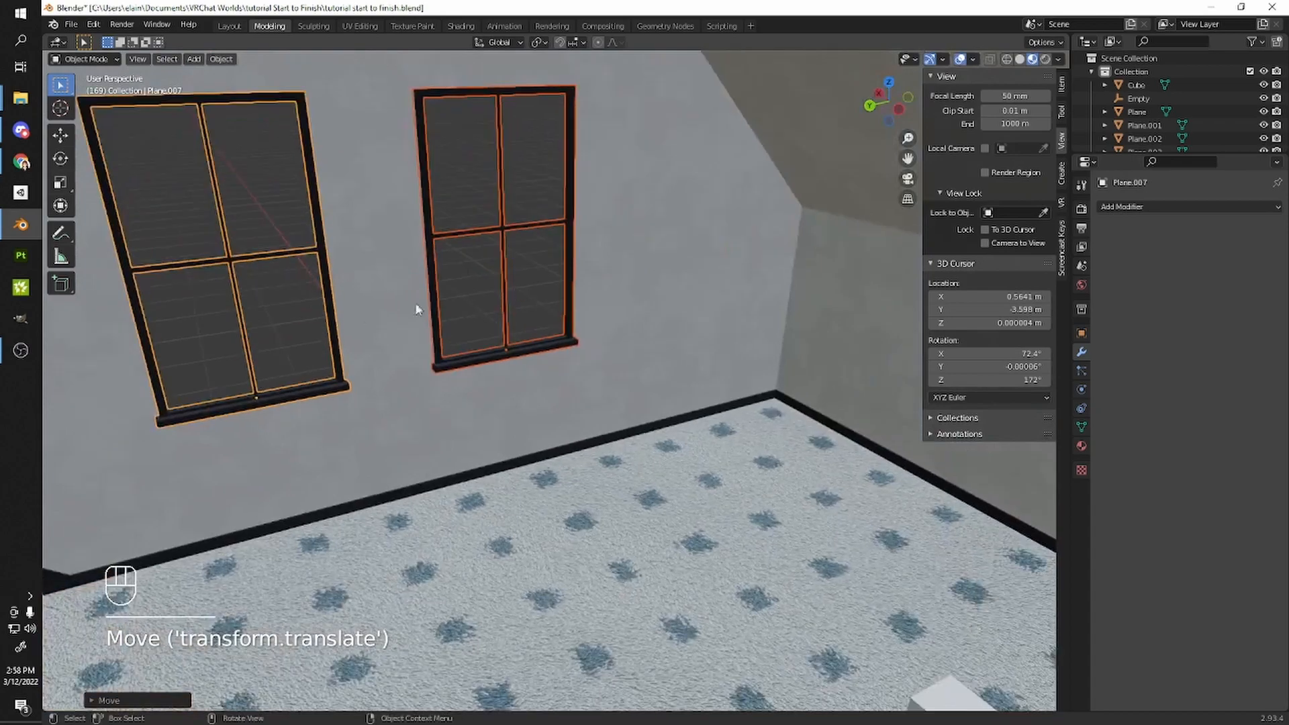
- Add the two windows on the opposite wall to the selection and join all four windows into one object
middle_drag(364, 288, 873, 348)
shift+click(759, 314)
middle_drag(812, 380, 613, 363)
shift+click(691, 335)
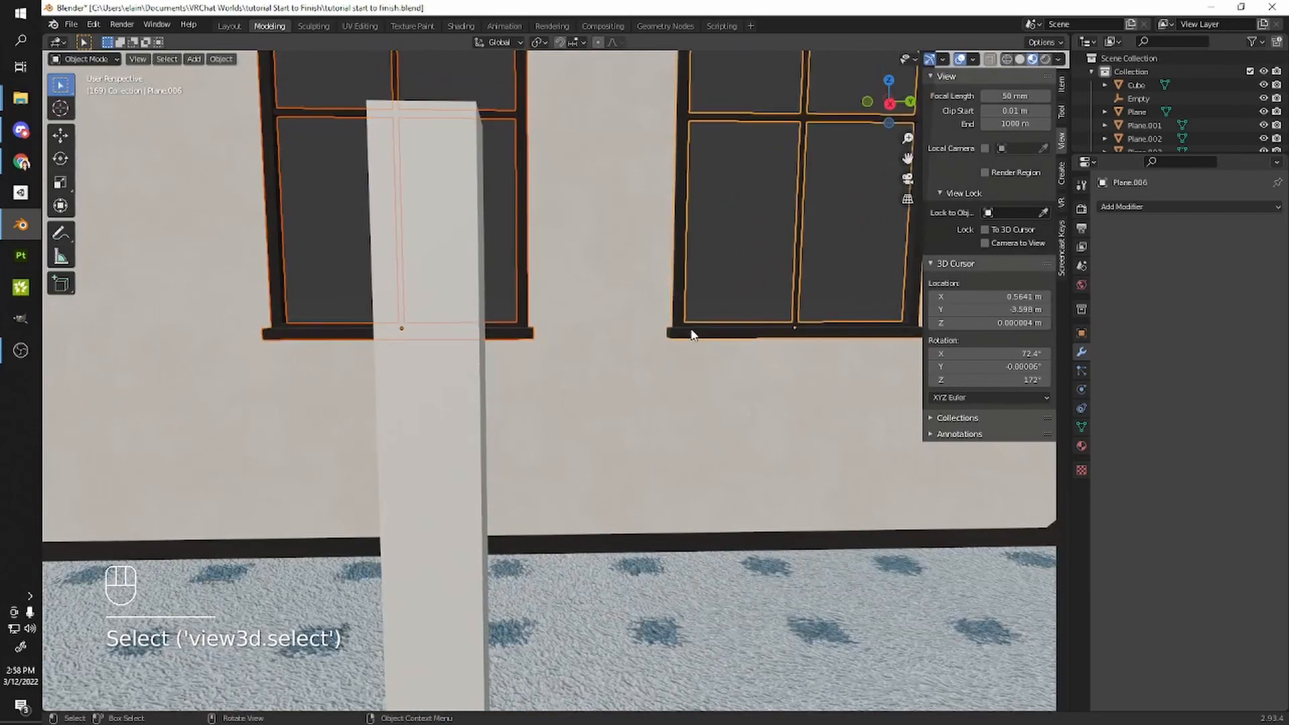
key(ctrl+j)
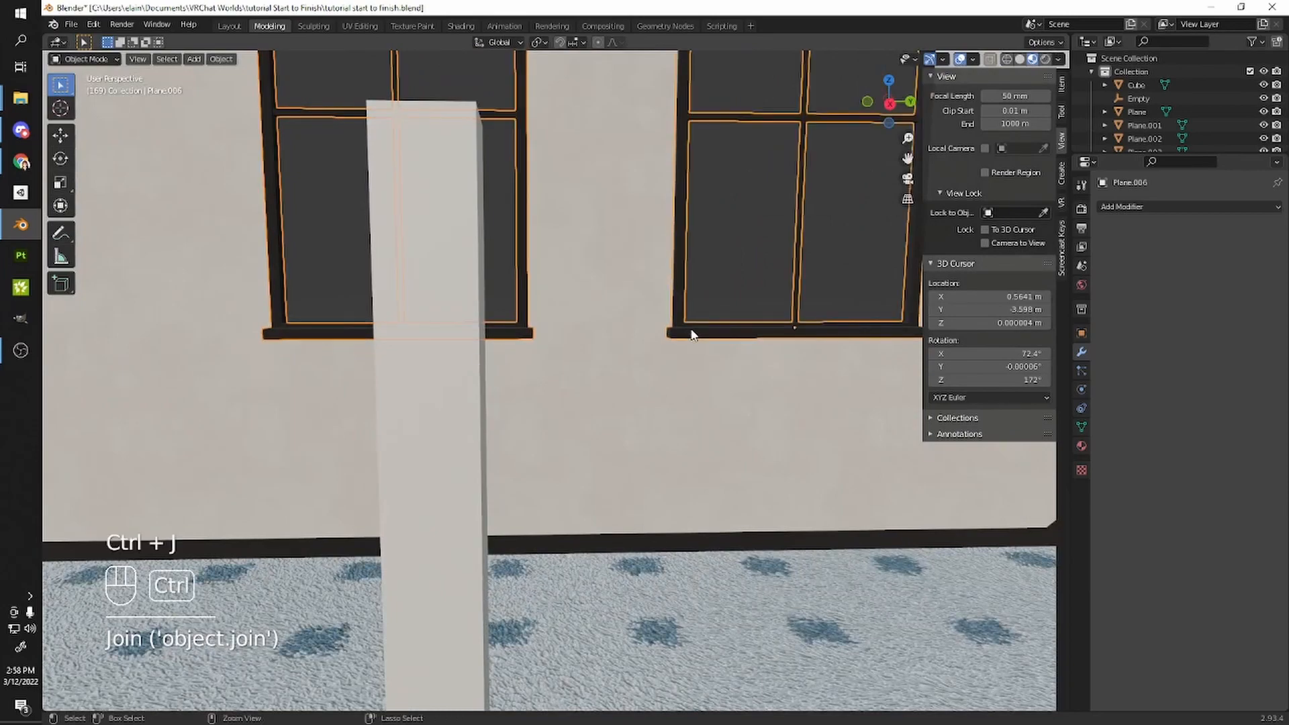
- Deselect the windows and place the 3D cursor at the foot of the middle bar of the window nearest the stairs
scroll(699, 317, down, 6)
middle_drag(696, 325, 570, 460)
click(683, 160)
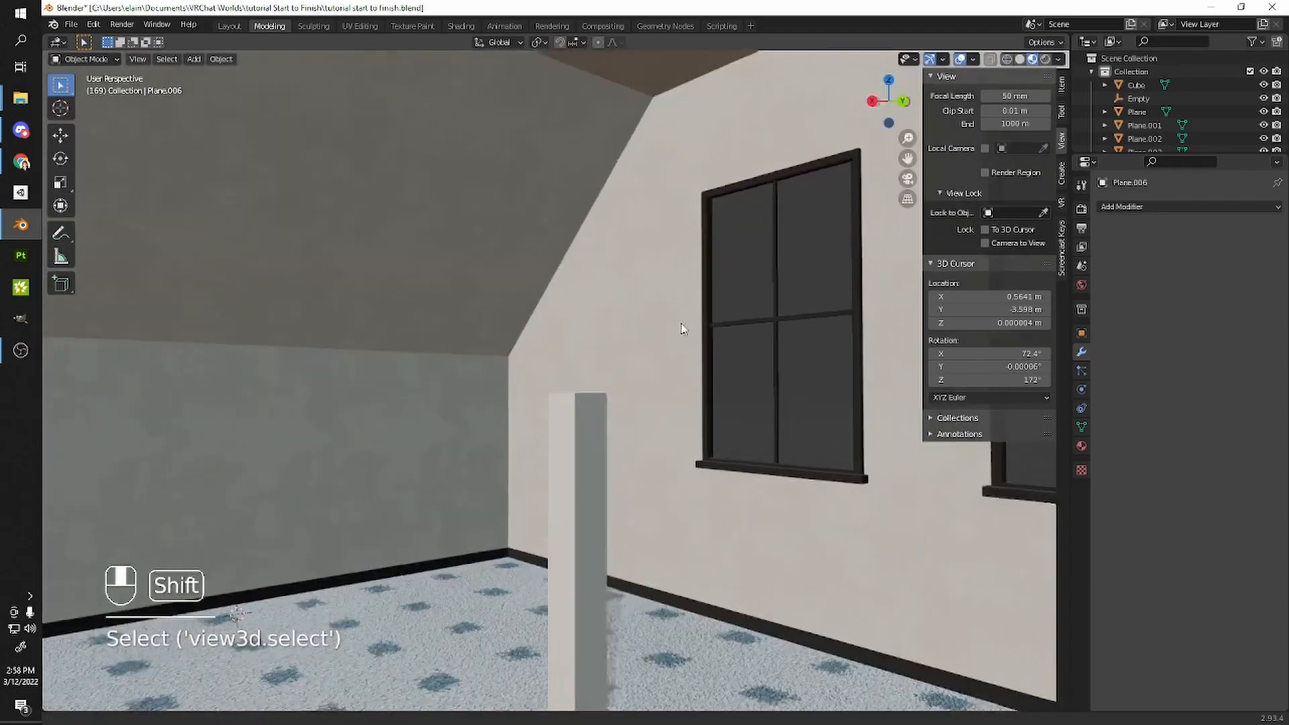
shift+middle_drag(681, 325, 571, 285)
middle_drag(571, 286, 664, 288)
shift+middle_drag(665, 289, 402, 292)
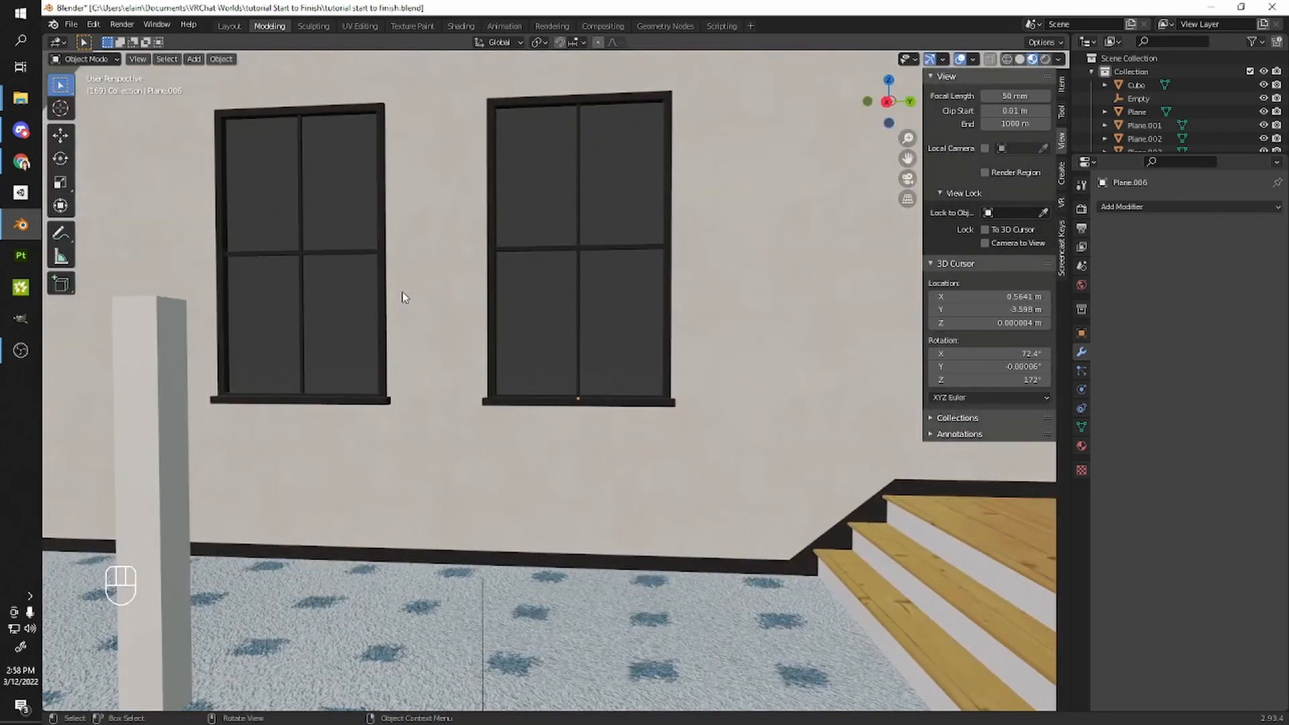
middle_drag(394, 198, 570, 433)
scroll(561, 394, up, 5)
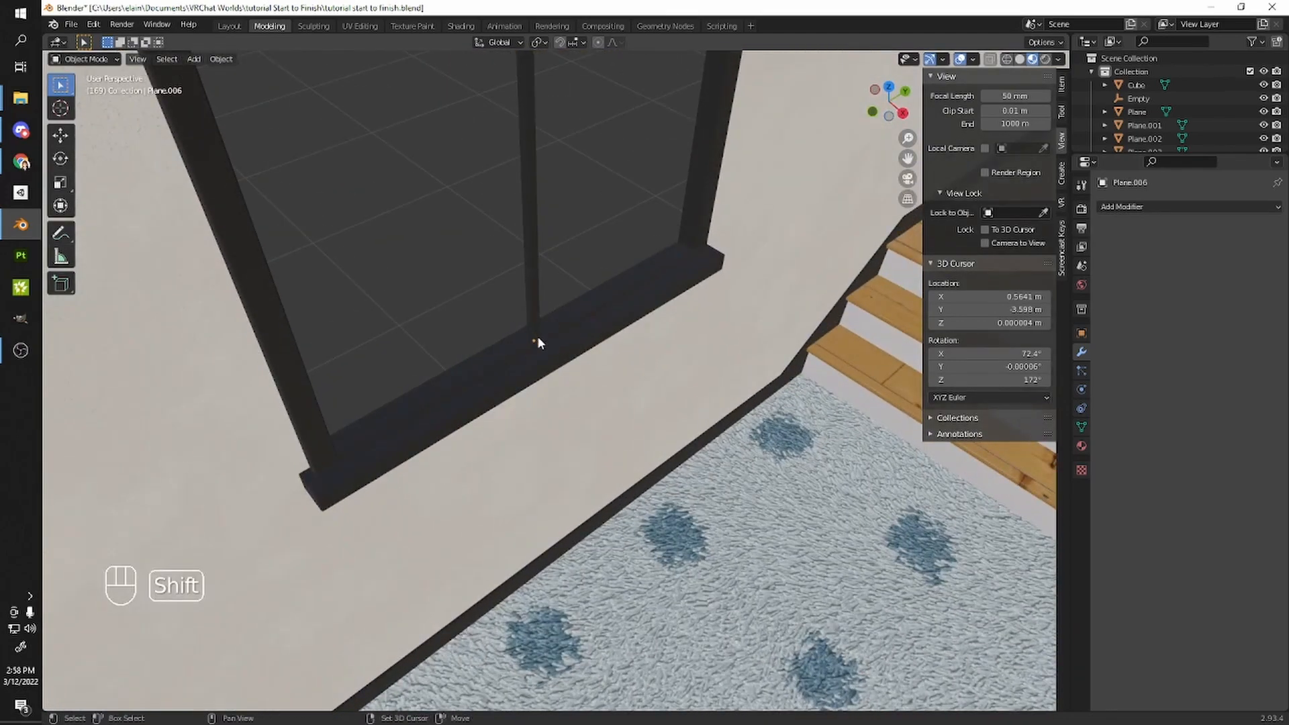
shift+right_drag(539, 337, 535, 338)
middle_drag(544, 334, 622, 389)
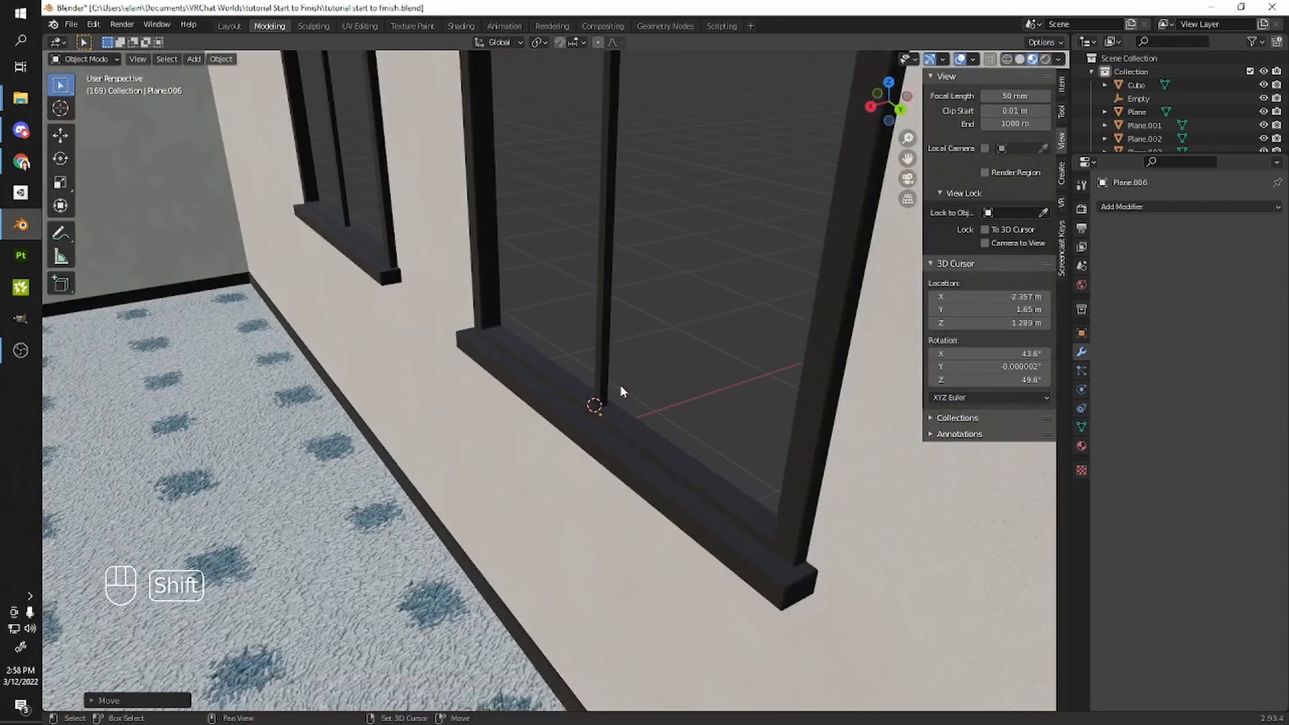
- Add a mesh plane at the 3D cursor and rotate it upright about the Y axis, parallel to the wall
key(shift+a)
mouse_move(627, 388)
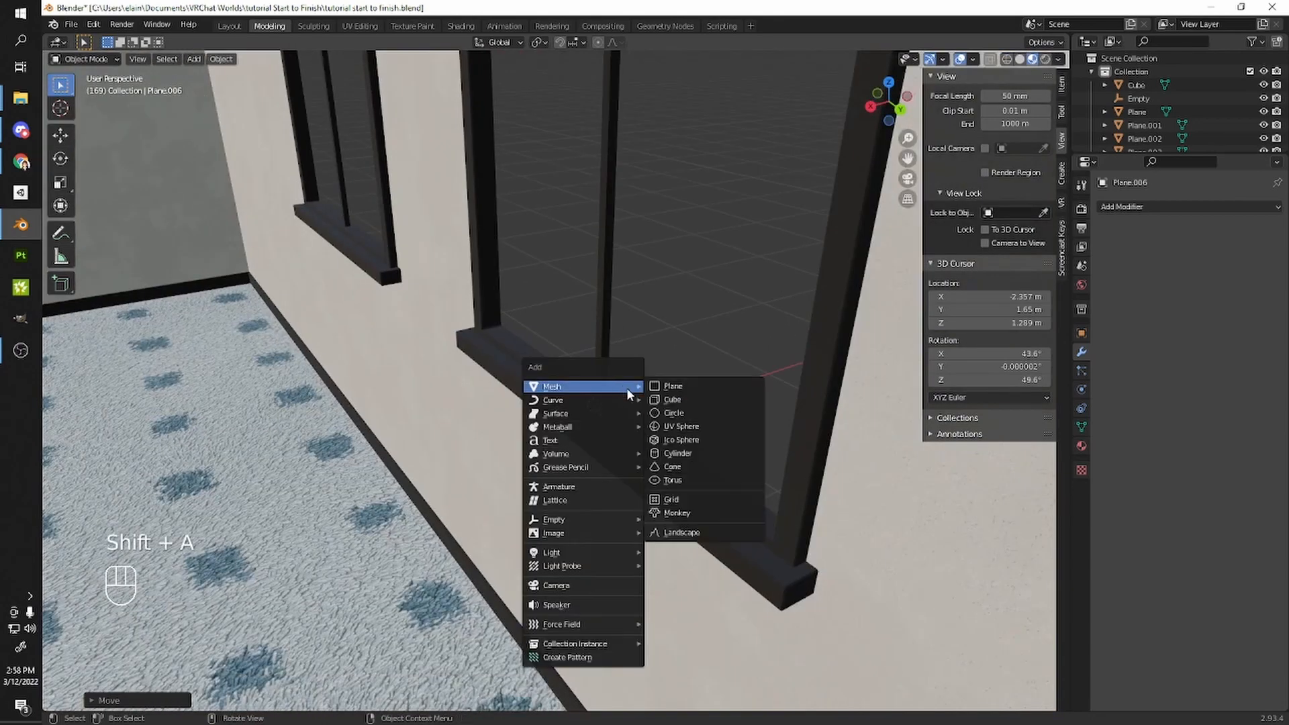
click(678, 391)
middle_drag(685, 407, 639, 374)
key(r)
key(y)
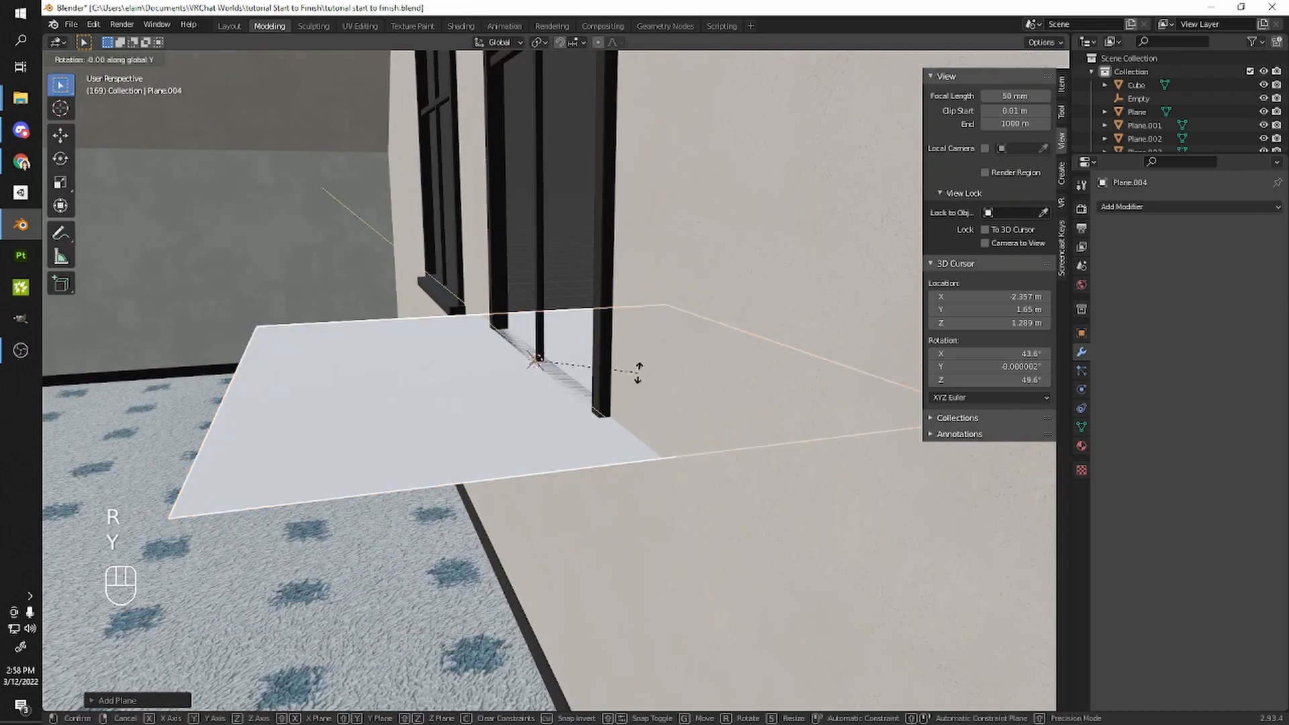
key(ctrl)
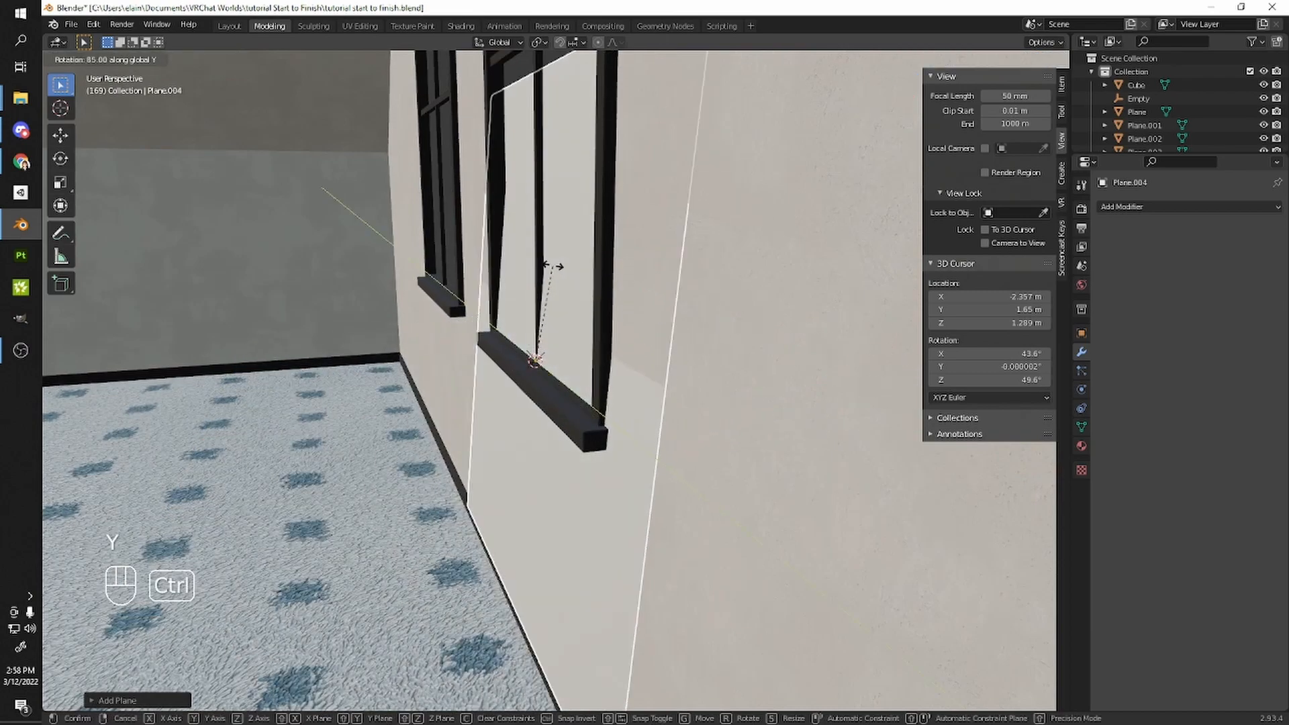
click(545, 272)
- Enter Edit Mode on the plane and scale it down to the inner width of the window frame
middle_drag(545, 272, 726, 403)
scroll(772, 413, up, 3)
key(Tab)
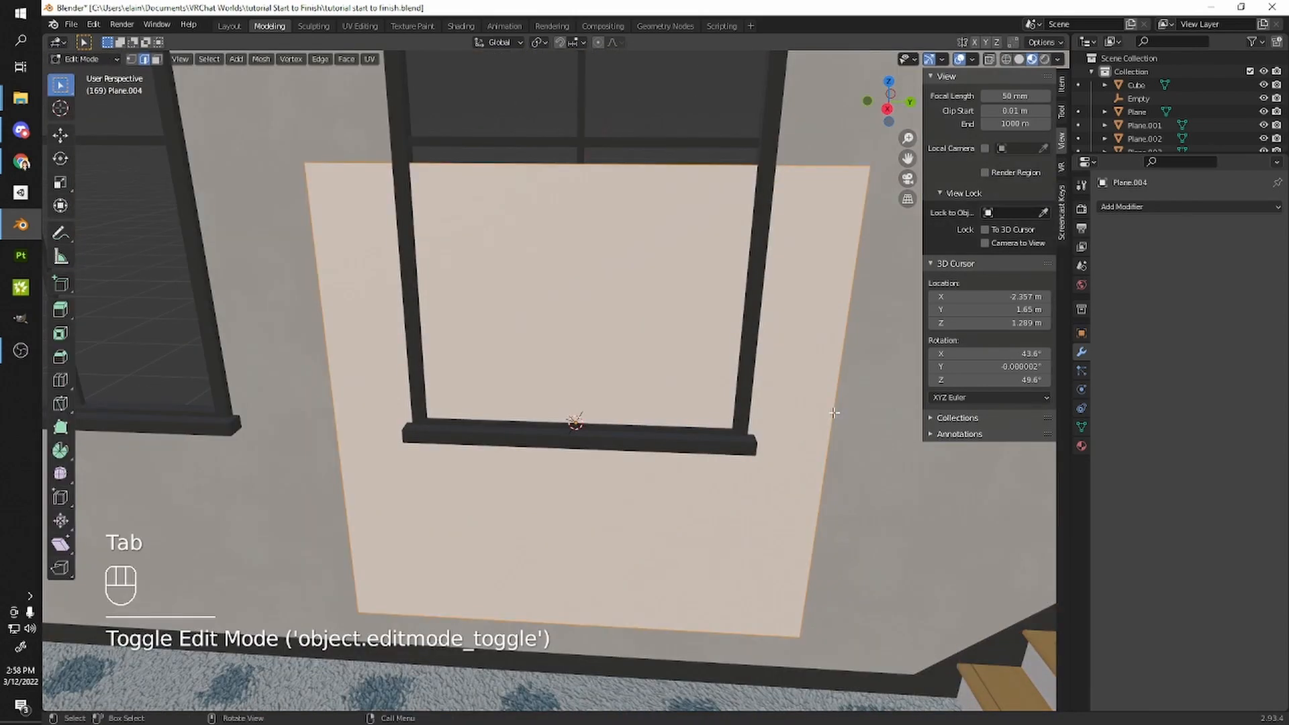
key(s)
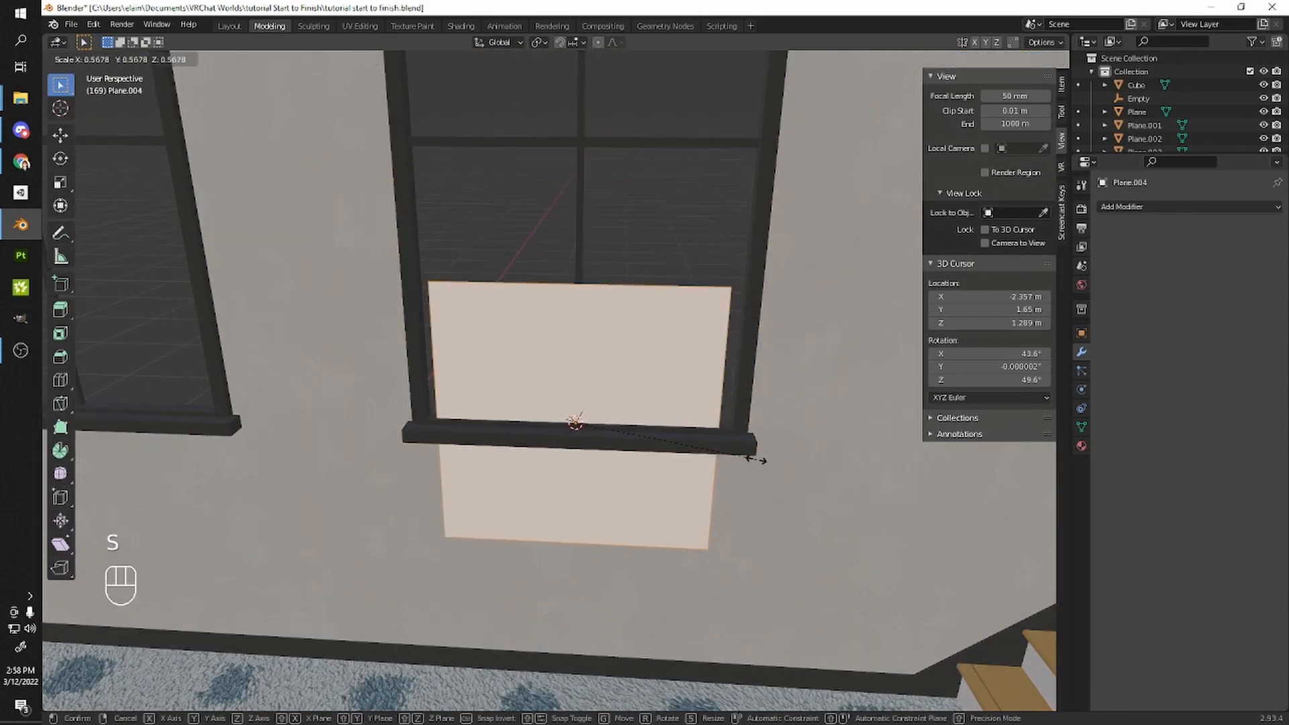
click(775, 462)
- Shift the plane along the Y and X axes to centre it between the frame sides, just behind the middle bar
key(g)
key(x)
key(y)
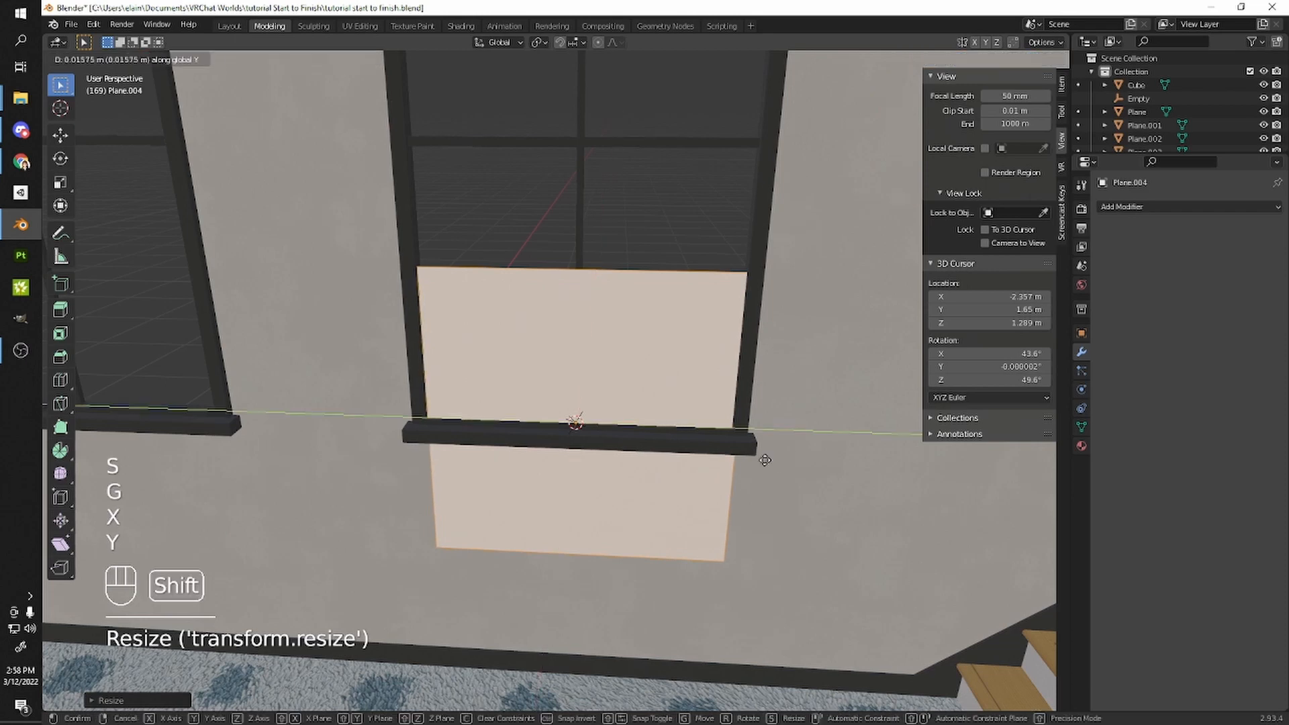
shift+click(733, 452)
middle_drag(731, 452, 713, 469)
key(g)
key(y)
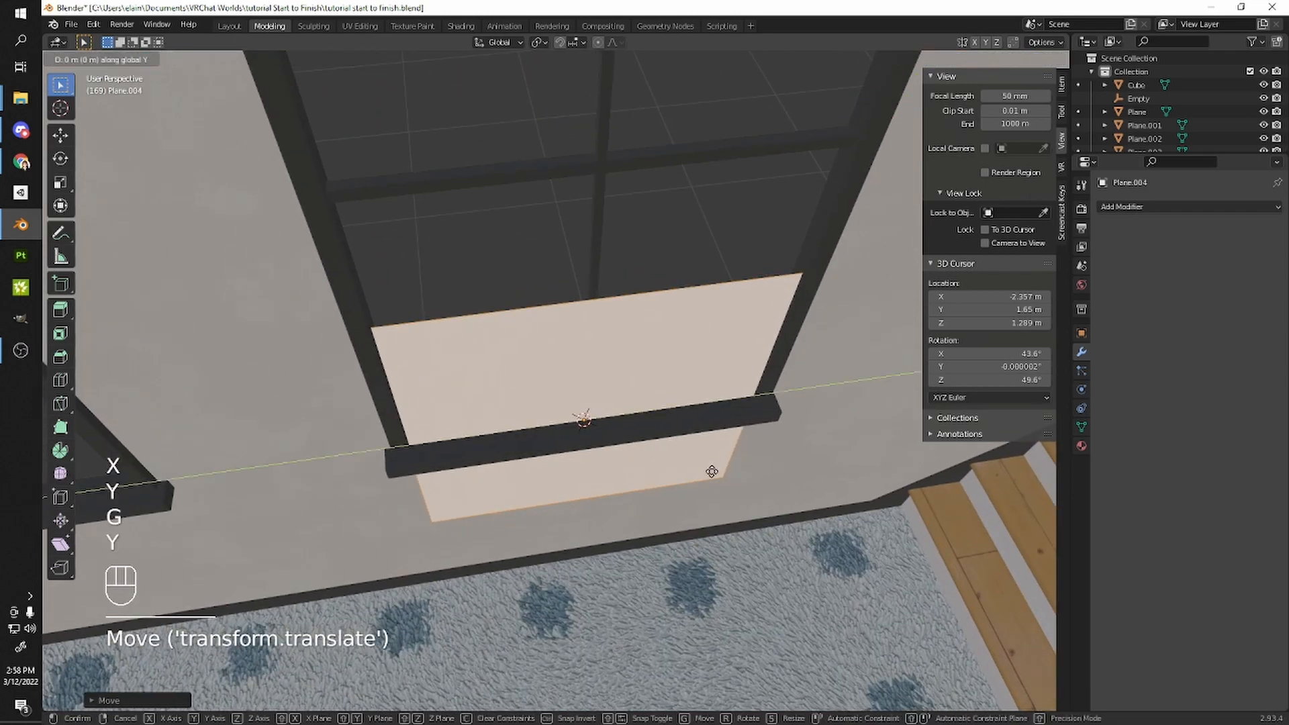
shift+click(725, 513)
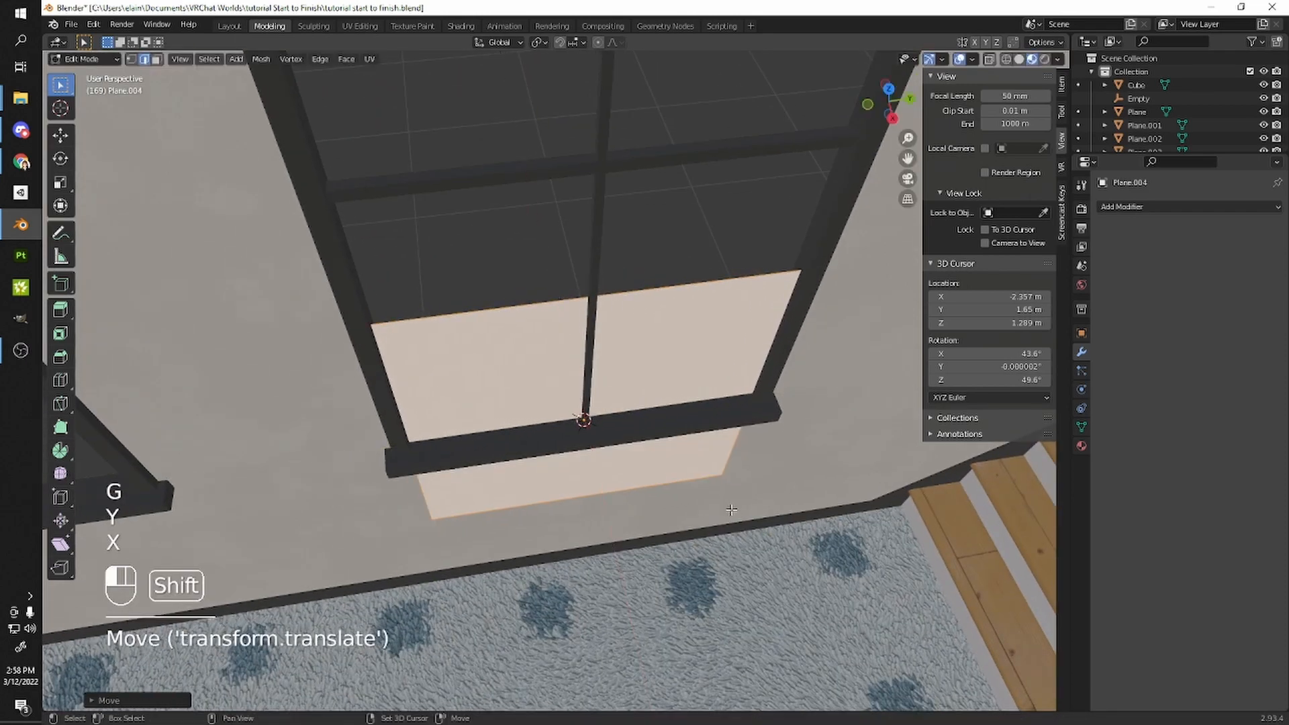
- Raise the plane along the Z axis until its lower edge rests on the window sill
middle_drag(725, 513, 671, 411)
scroll(672, 410, down, 5)
key(g)
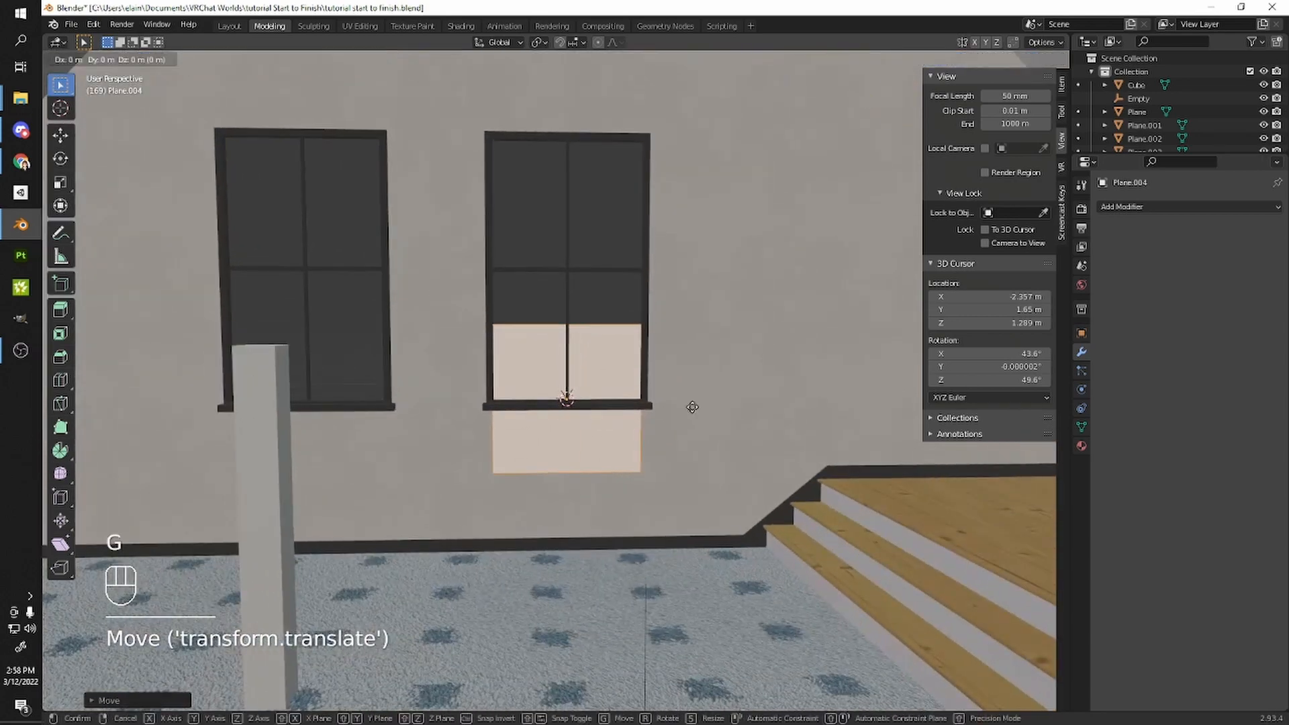
key(z)
click(702, 338)
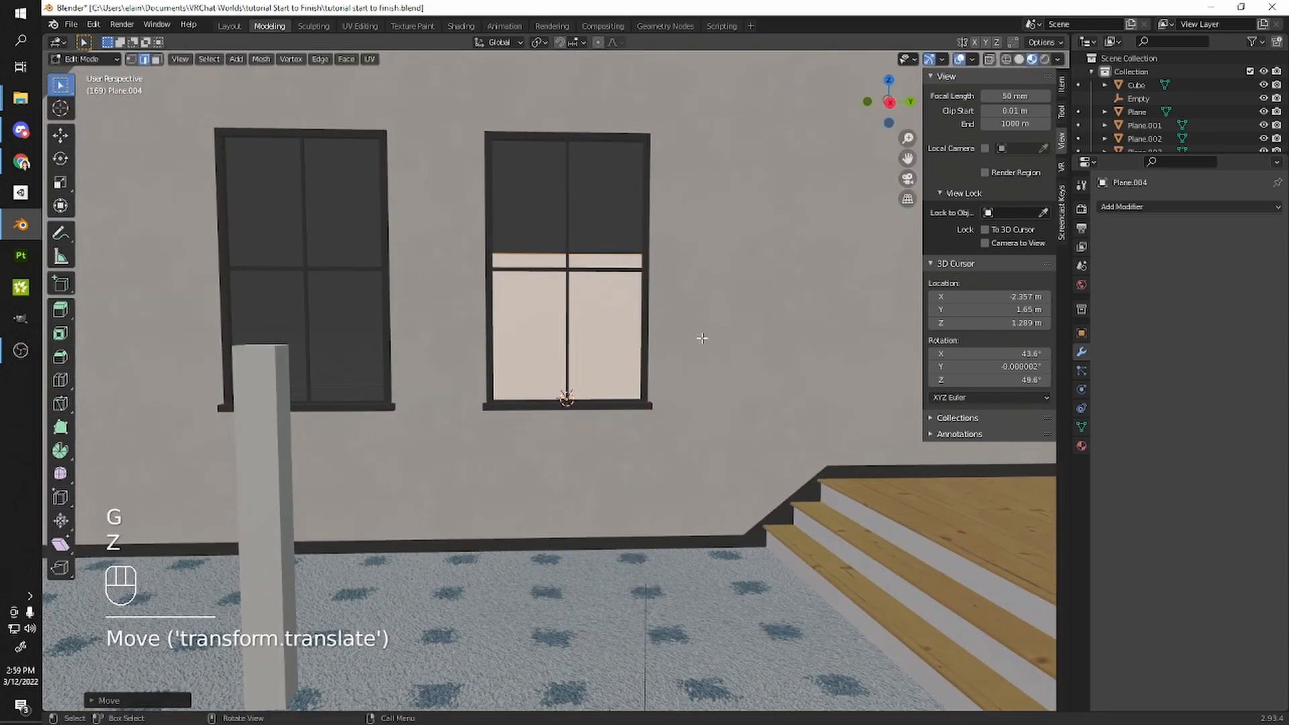
- Select the plane's top edge and move it up along Z to the top of the window frame
click(560, 240)
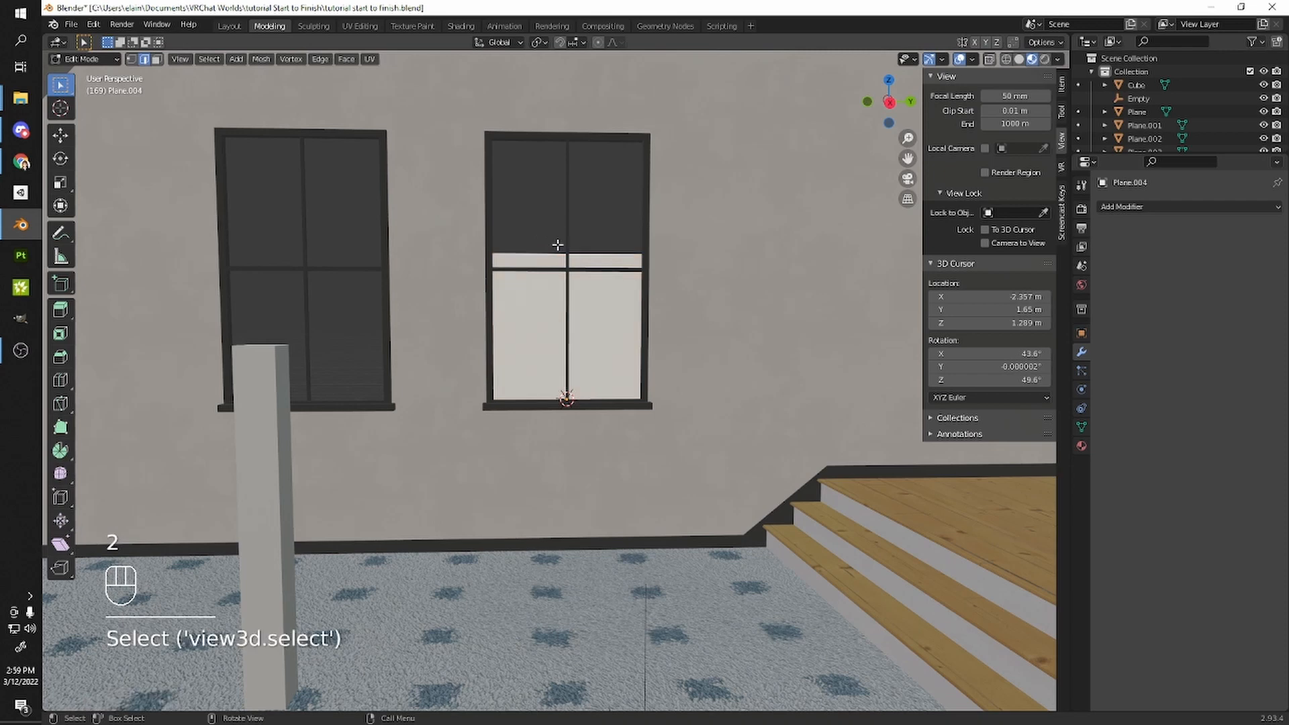
shift+middle_drag(561, 245, 608, 322)
key(g)
key(z)
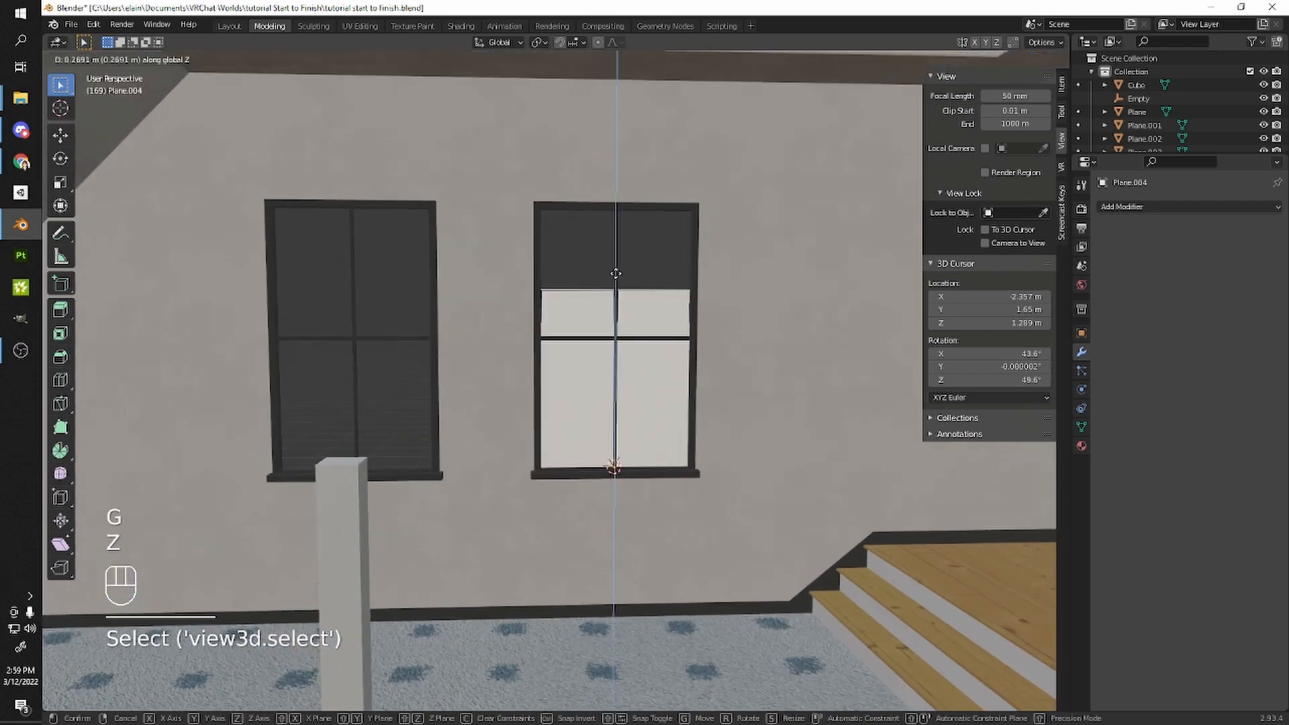
click(616, 213)
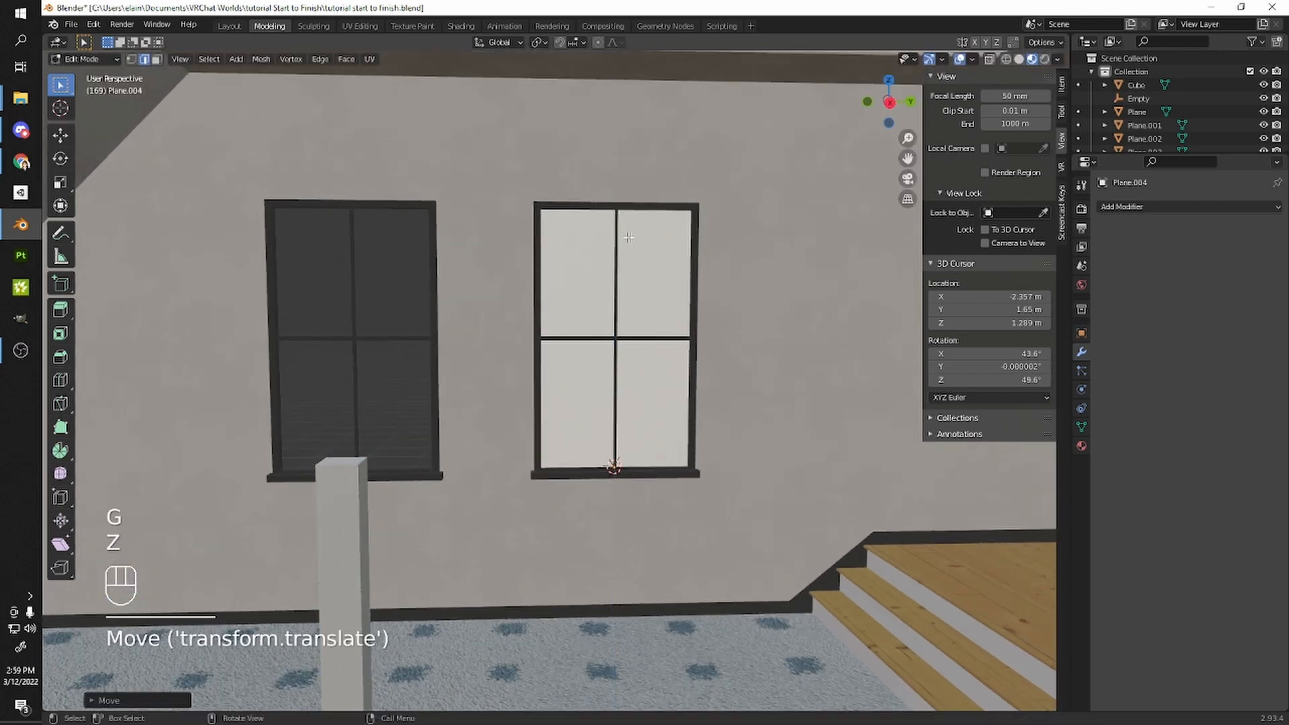
key(g)
key(z)
click(635, 223)
- Duplicate the pane face along the Y axis into the neighbouring window on the same wall
key(3)
click(638, 233)
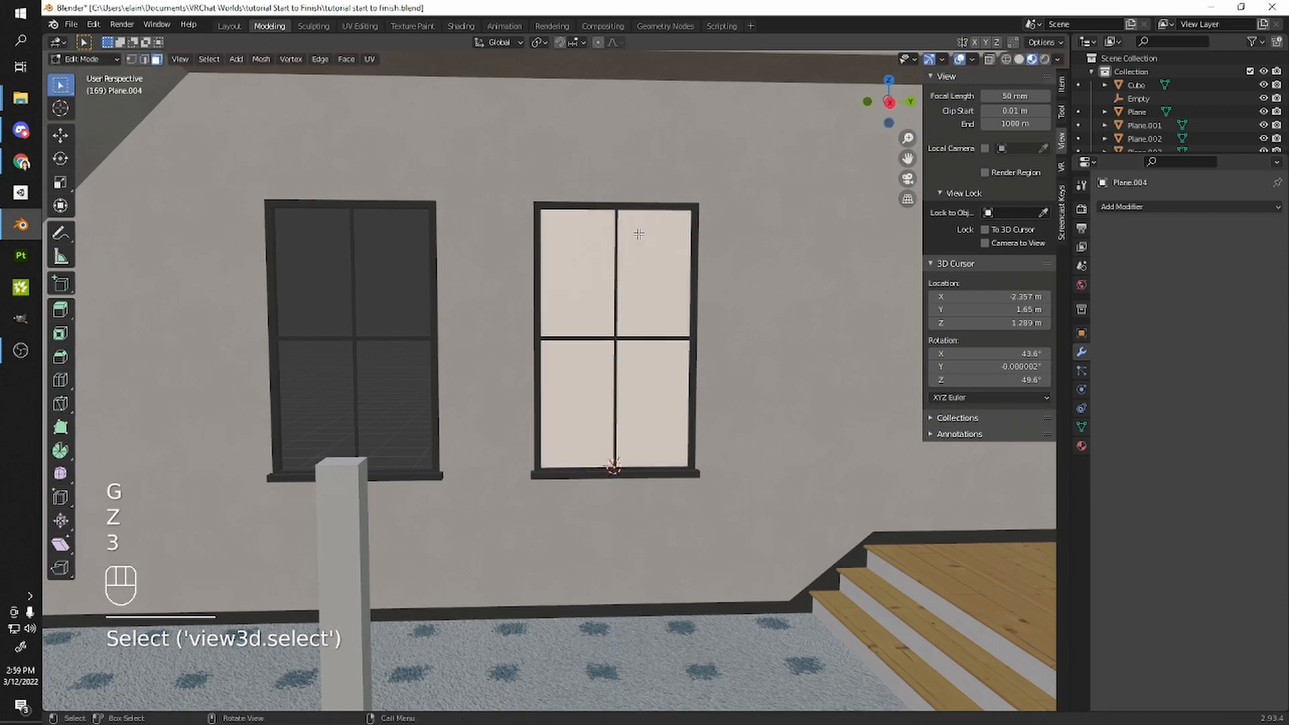
scroll(643, 241, up, 1)
middle_drag(648, 250, 816, 302)
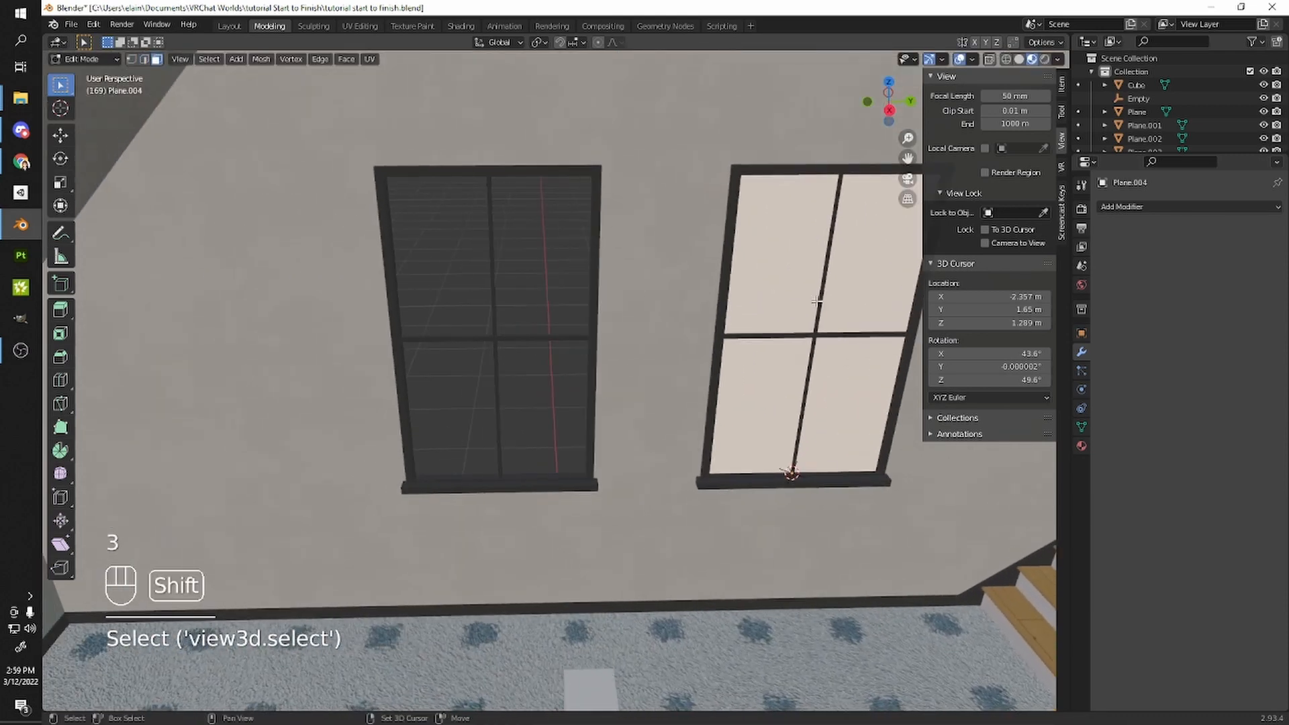
key(shift+d)
key(y)
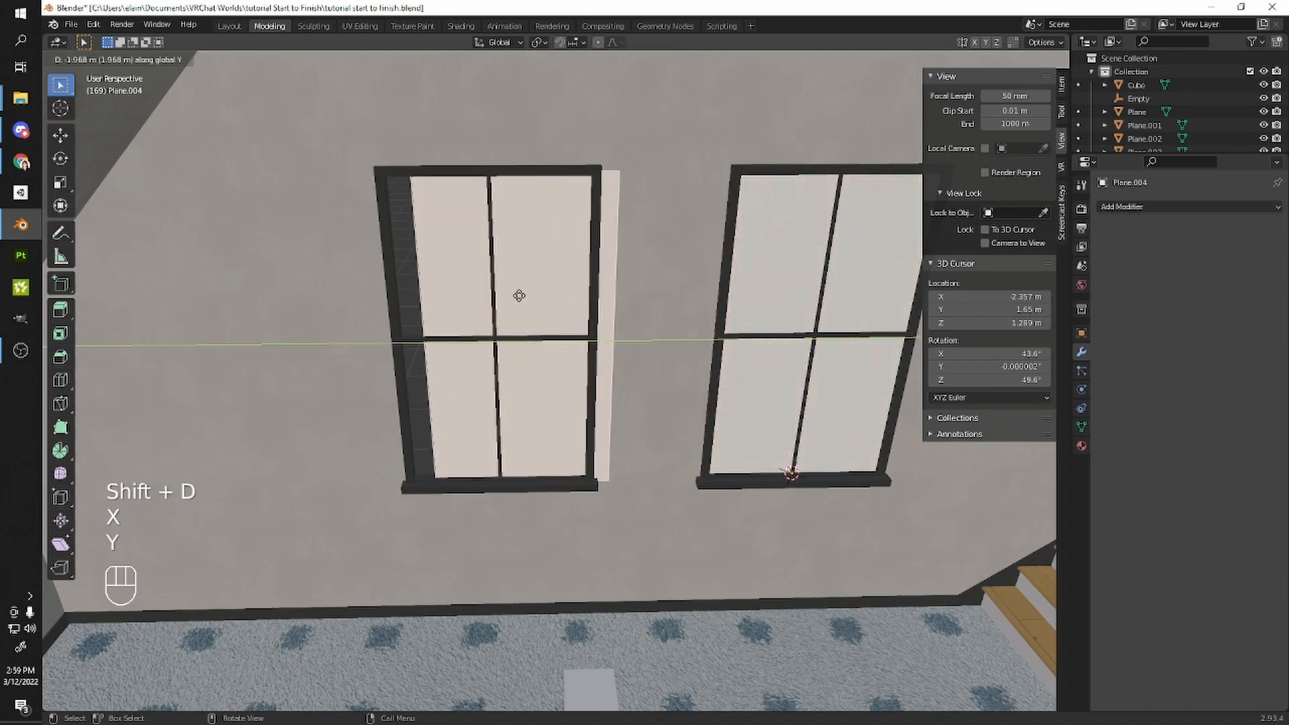
click(496, 290)
click(558, 268)
middle_drag(562, 270, 576, 246)
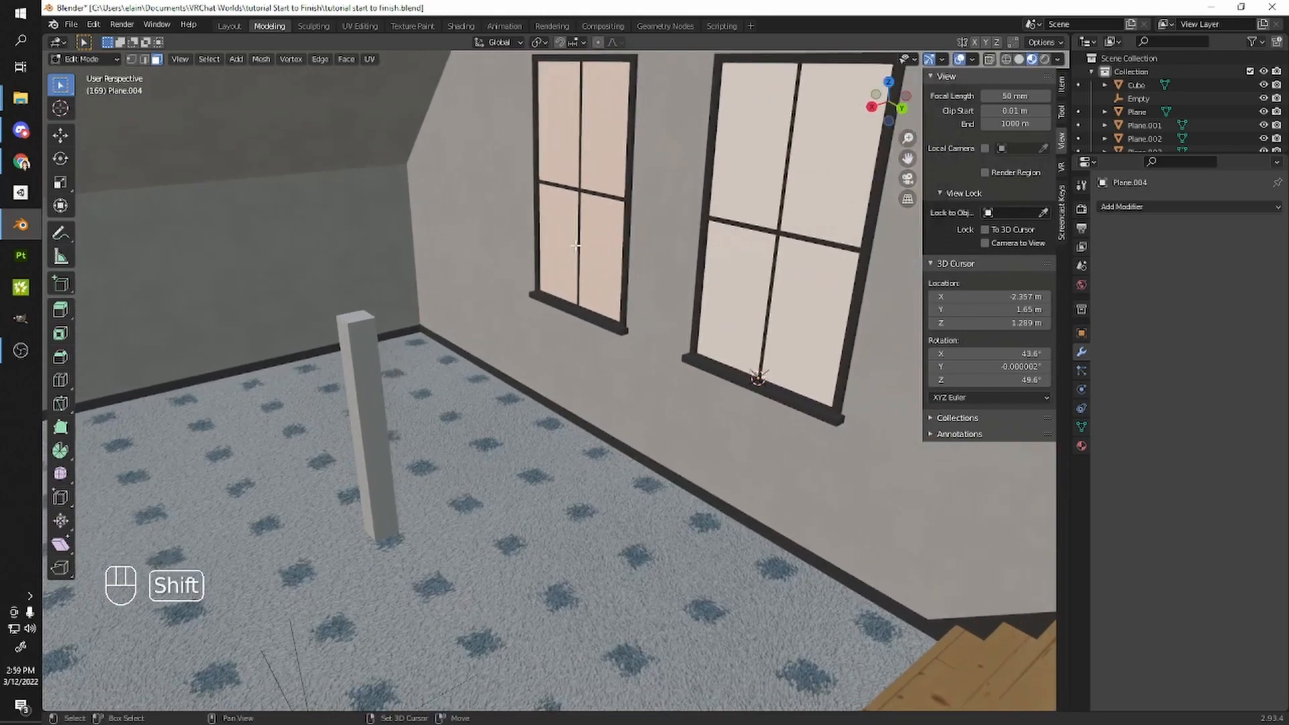
- Duplicate both window panes together along the X axis toward the opposite wall
middle_drag(341, 255, 526, 308)
key(shift+d)
key(x)
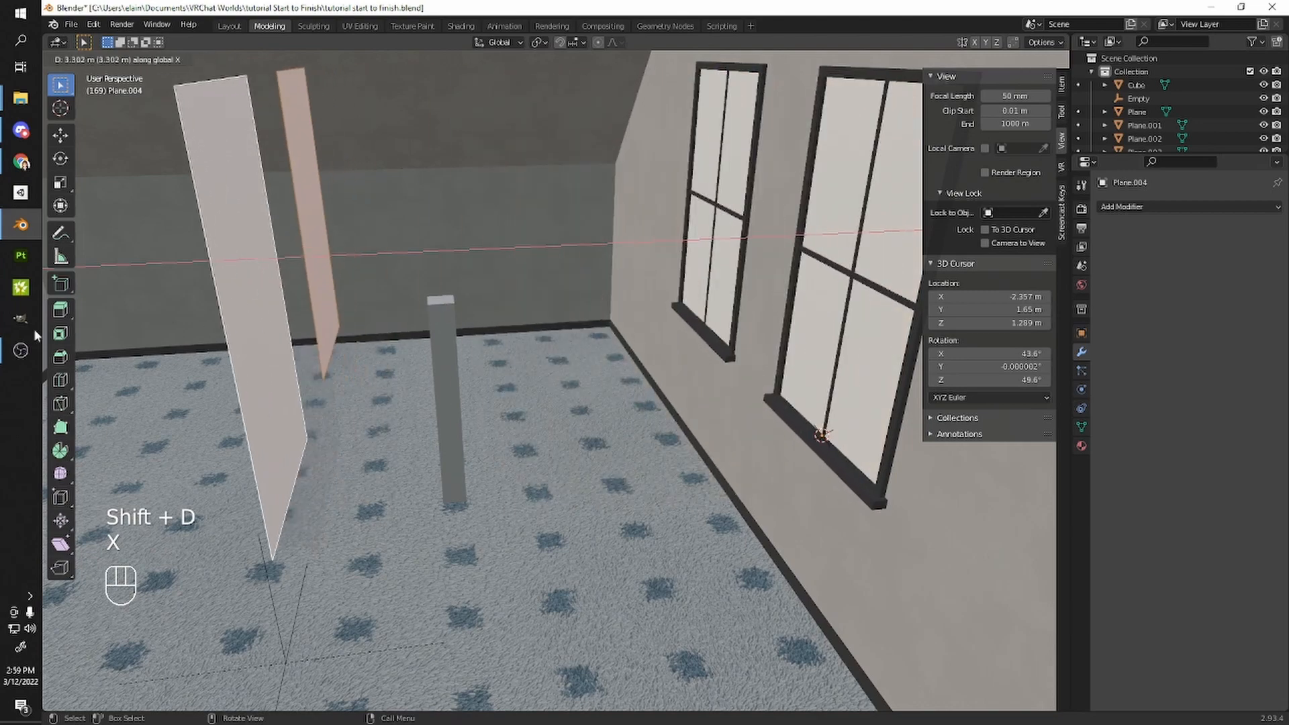
click(962, 313)
- Move the two duplicated panes further along the X axis until they fit inside the opposite wall's window frames
middle_drag(648, 322, 699, 359)
scroll(723, 347, up, 3)
shift+middle_drag(698, 359, 715, 272)
scroll(715, 272, down, 5)
key(g)
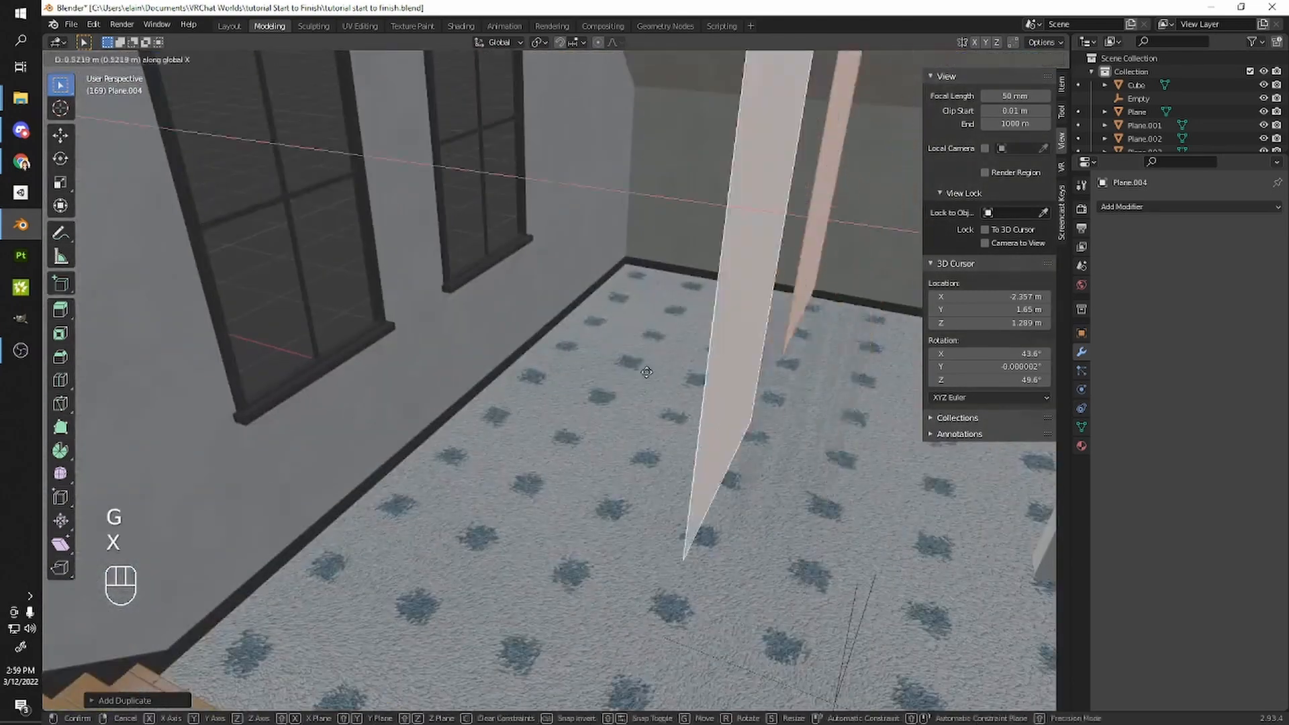
key(x)
click(608, 370)
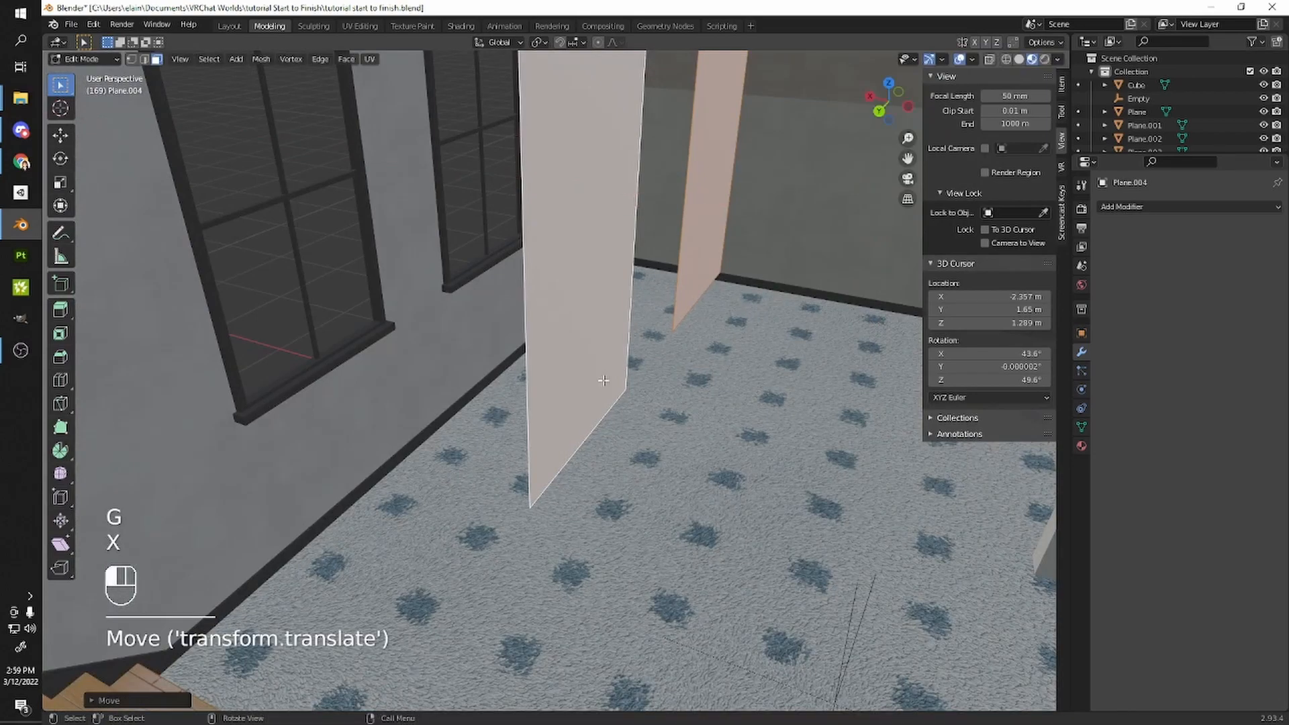
middle_drag(733, 263, 661, 335)
key(g)
key(x)
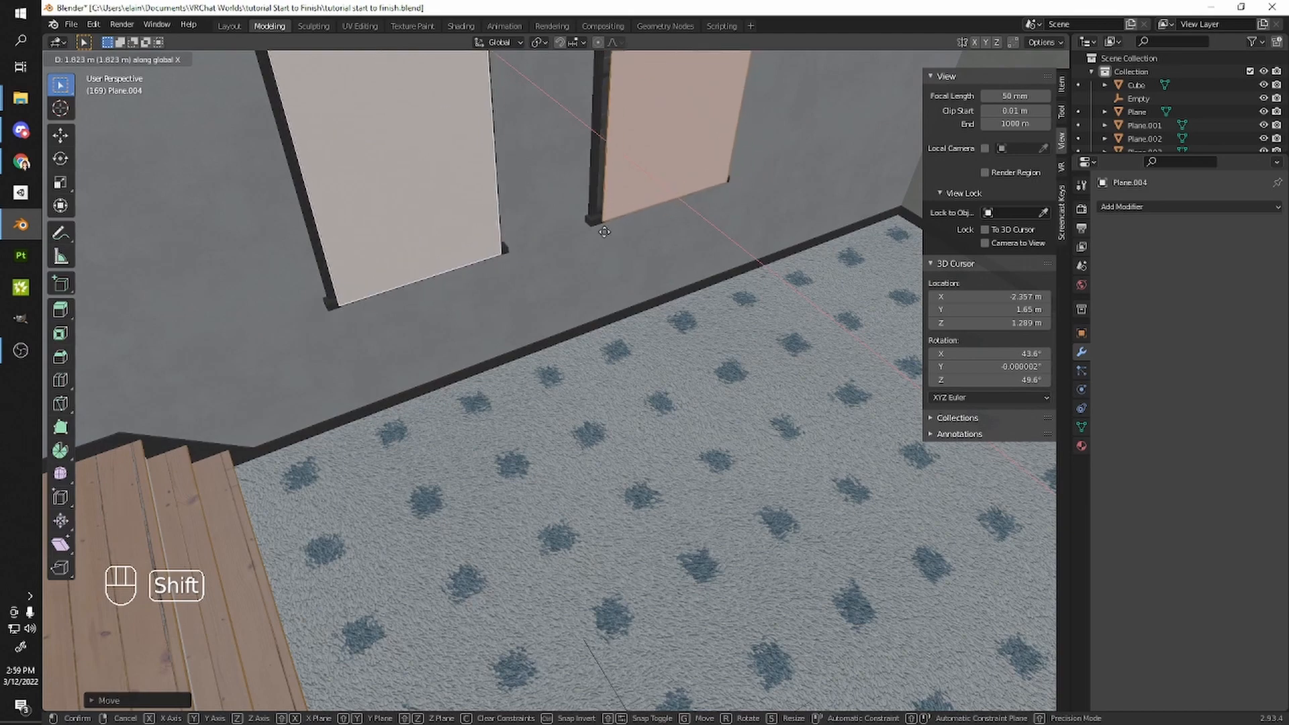
click(526, 187)
middle_drag(526, 187, 527, 231)
- Place the moved panes in the opposite wall's frames and duplicate one pane horizontally, locked on Z, into the middle of the room
click(488, 246)
scroll(575, 366, down, 5)
scroll(527, 231, up, 6)
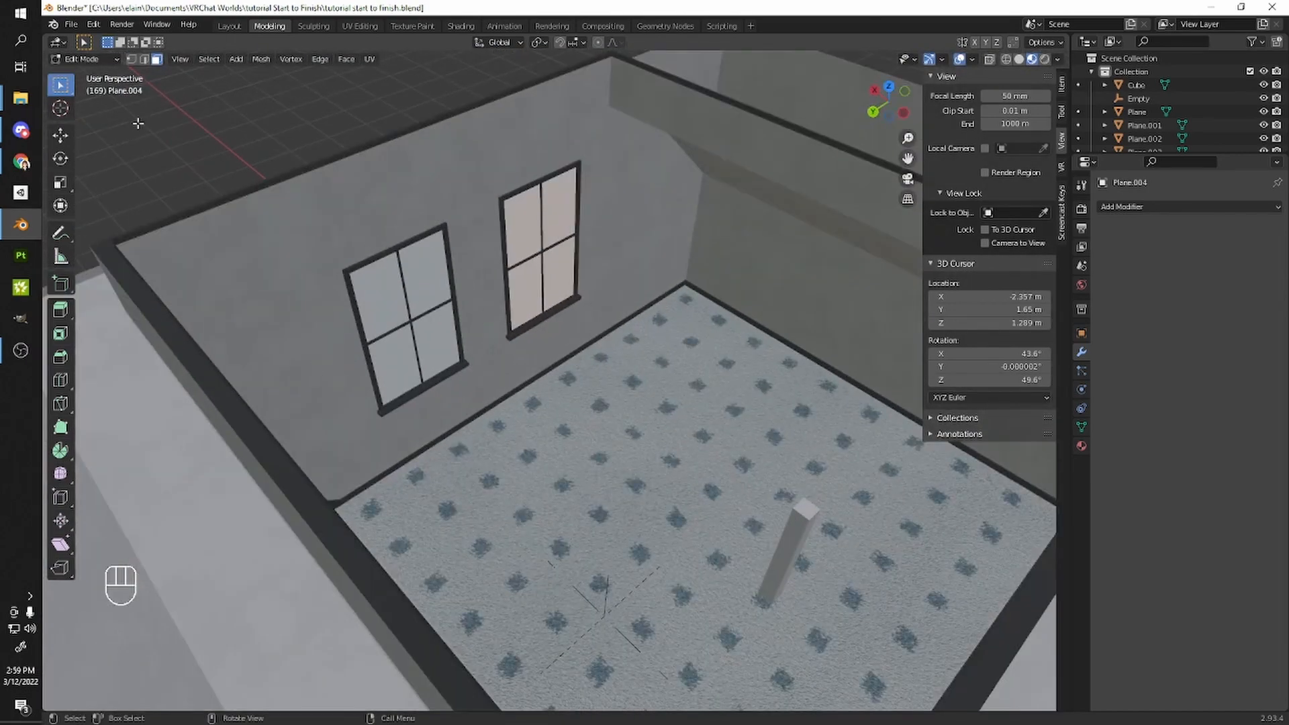
middle_drag(574, 362, 581, 362)
key(shift+d)
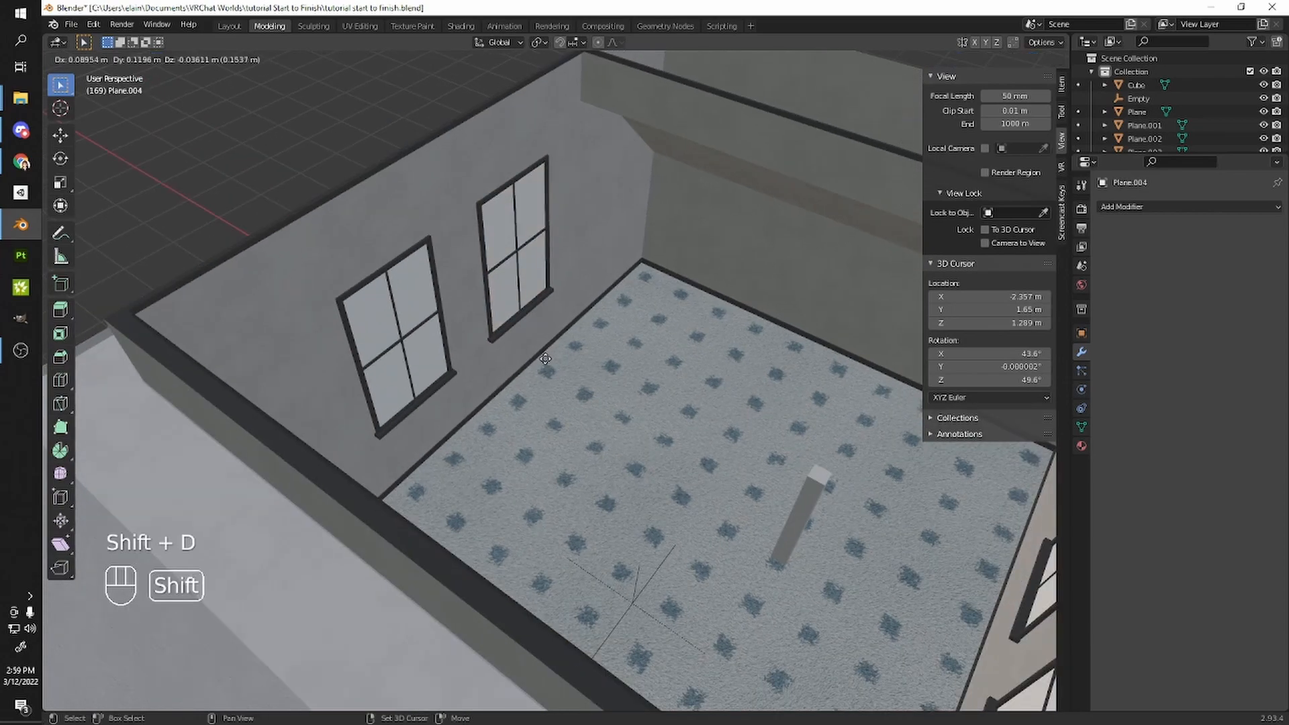
key(shift+z)
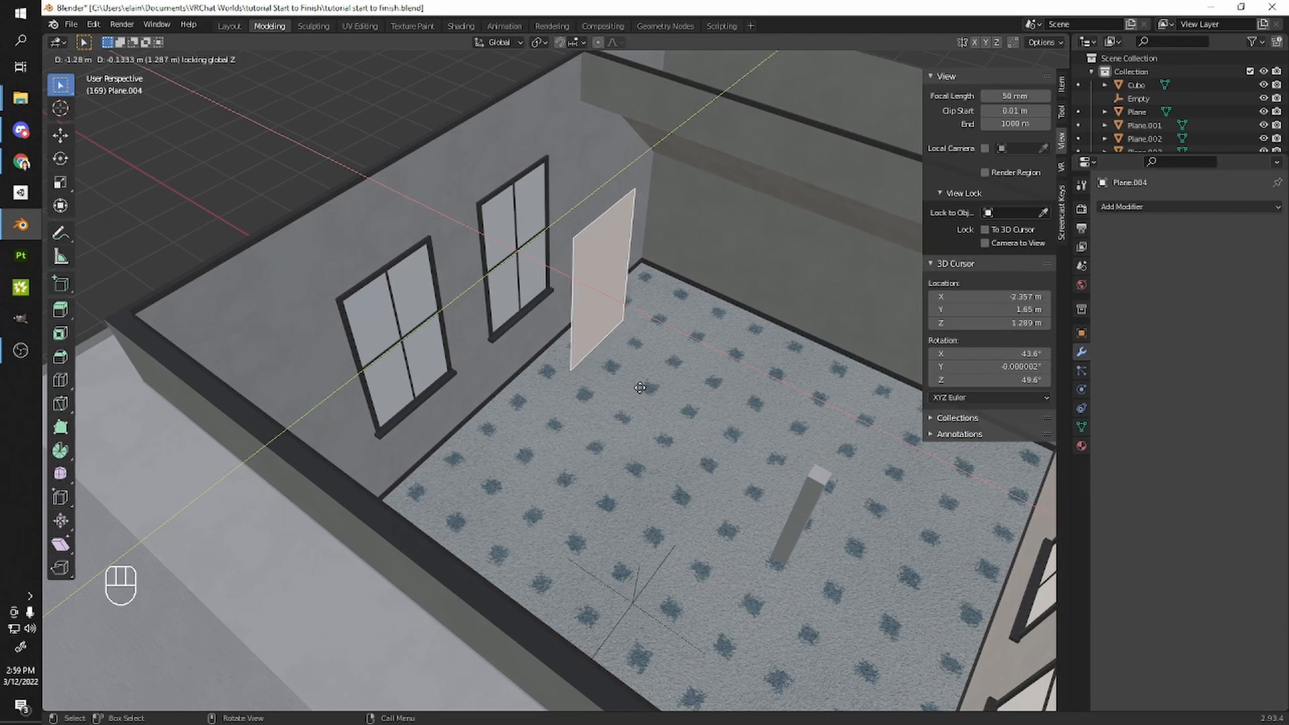
click(719, 604)
scroll(704, 579, down, 8)
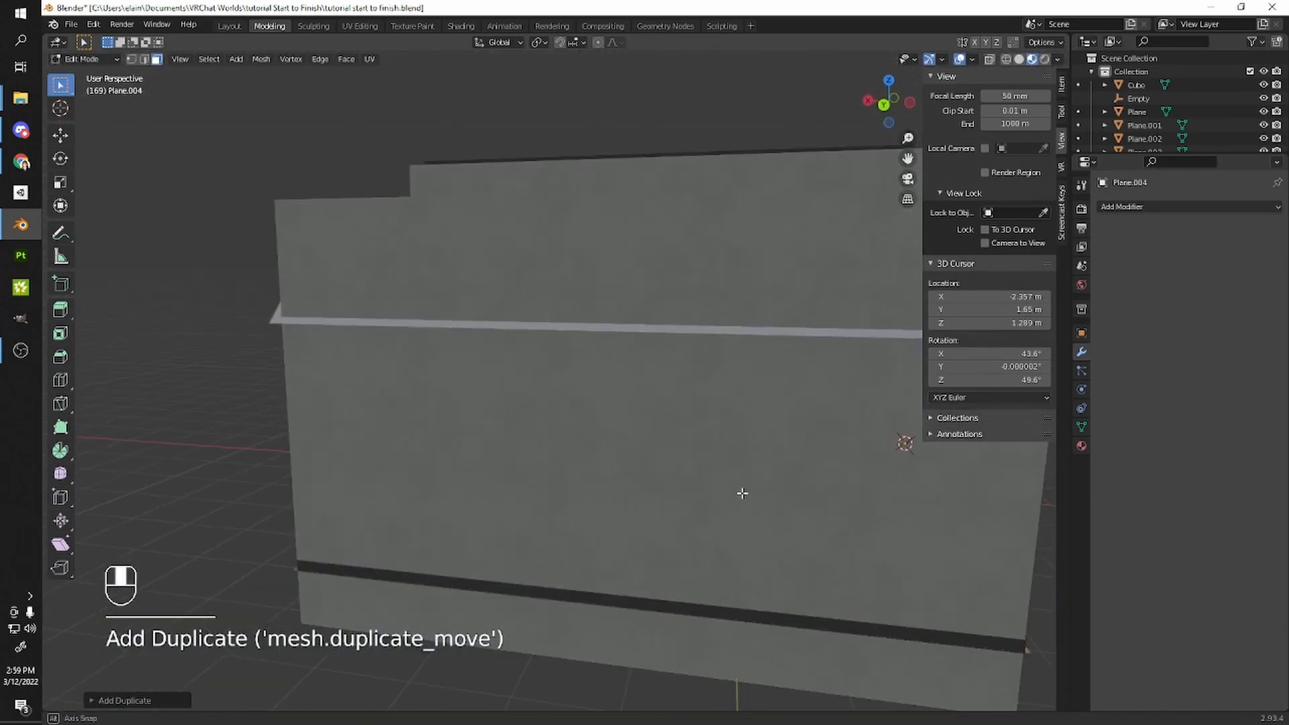
- Rotate the duplicated pane about the Y axis with snapping until it lies flat, checking it in front wireframe view
key(r)
key(y)
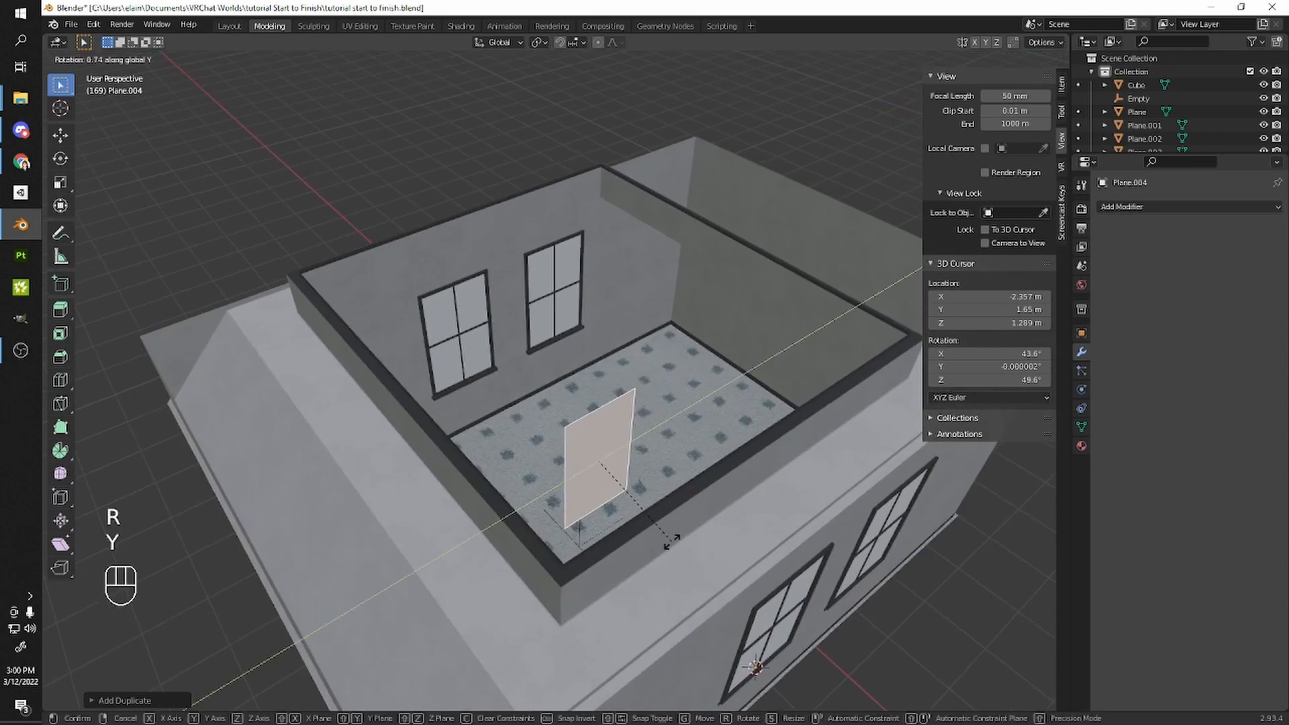
key(ctrl)
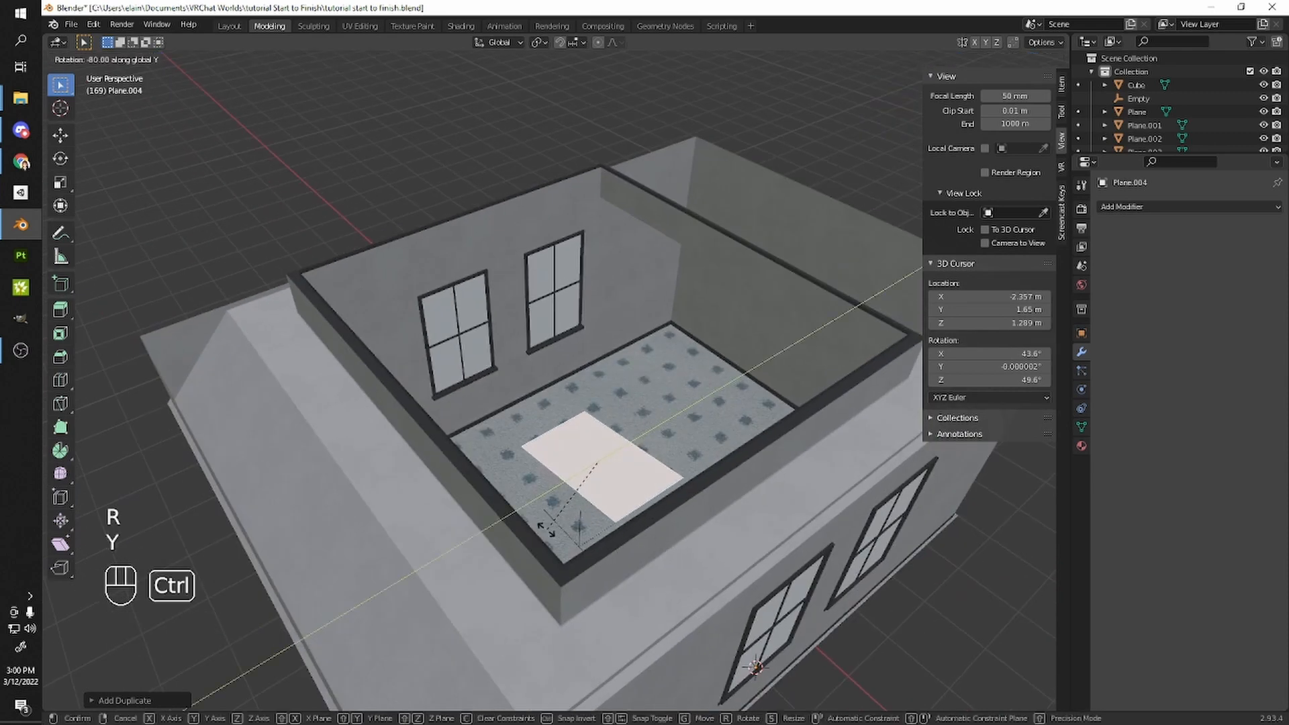
ctrl+click(539, 524)
key(KP_1)
key(shift+z)
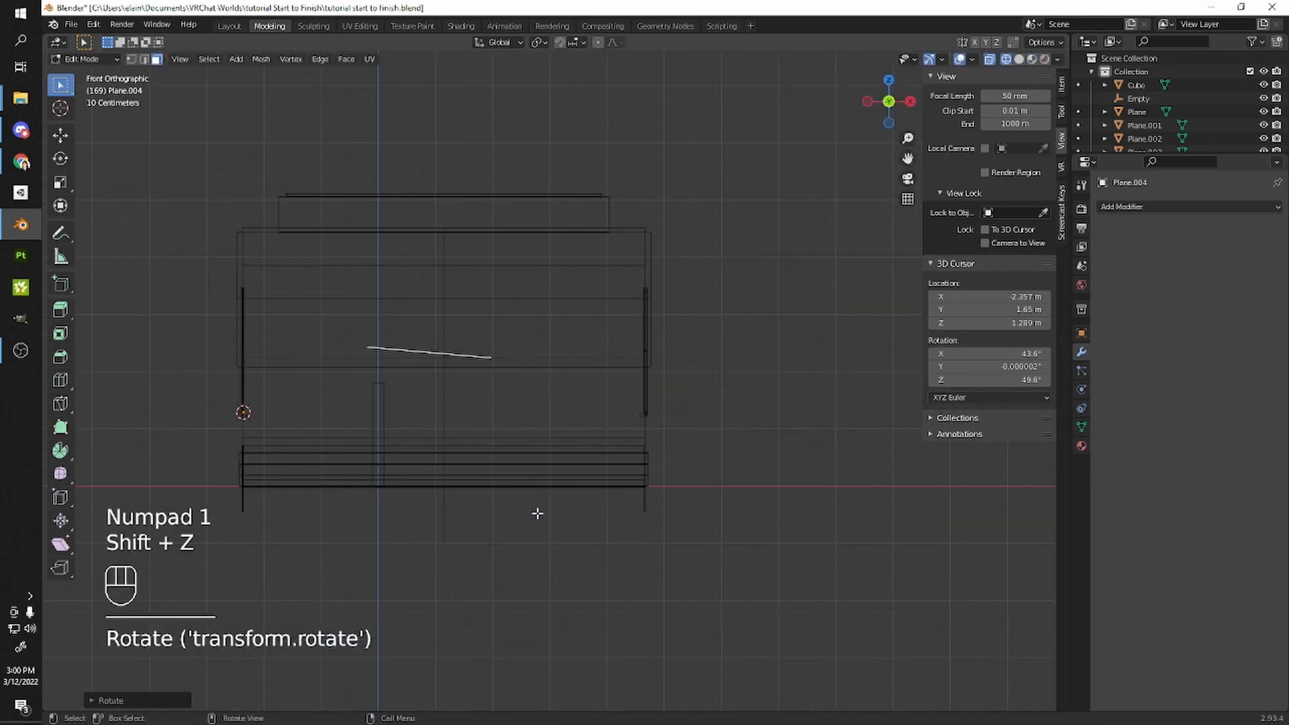
key(r)
ctrl+click(566, 500)
mouse_move(566, 500)
middle_down()
mouse_move(672, 466)
mouse_move(644, 505)
middle_up()
- Return to shaded display and raise the flat pane along Z to the height of the roof opening
key(shift+z)
key(g)
key(z)
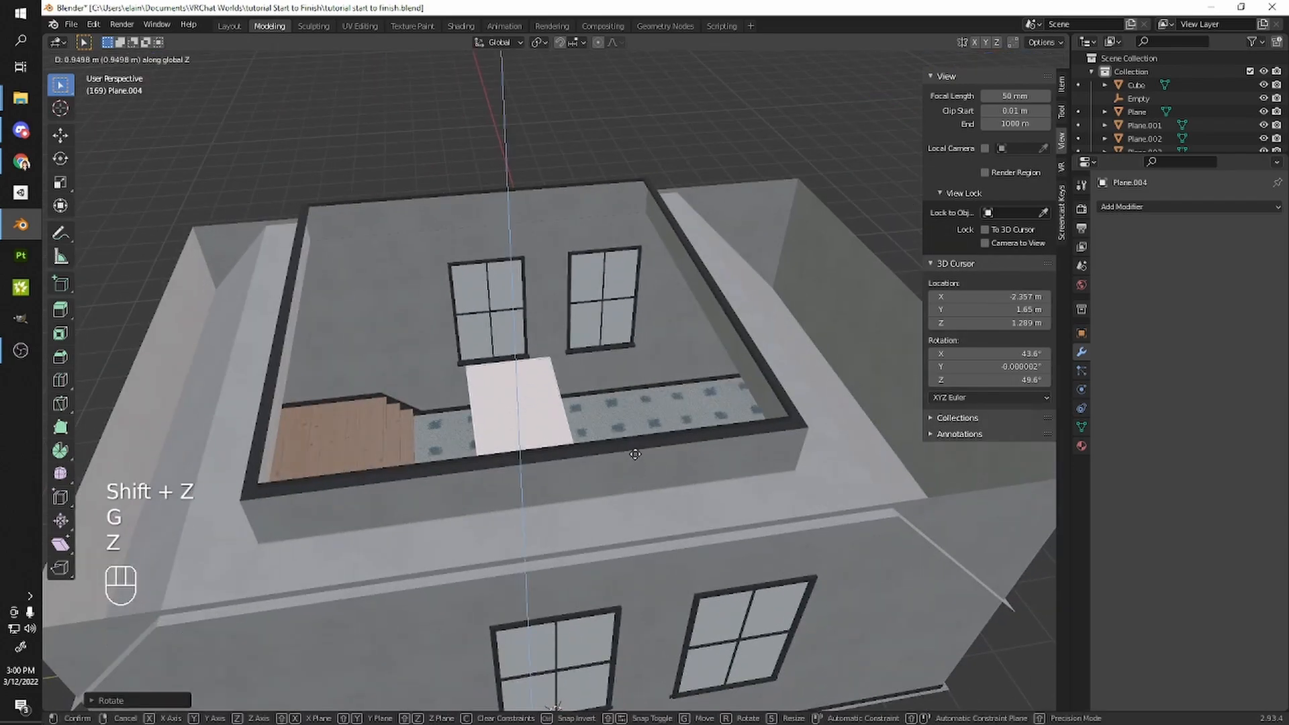
click(669, 357)
middle_drag(669, 357, 713, 386)
- Enlarge the flat pane in X and Y only, and move it horizontally over the roof opening
key(s)
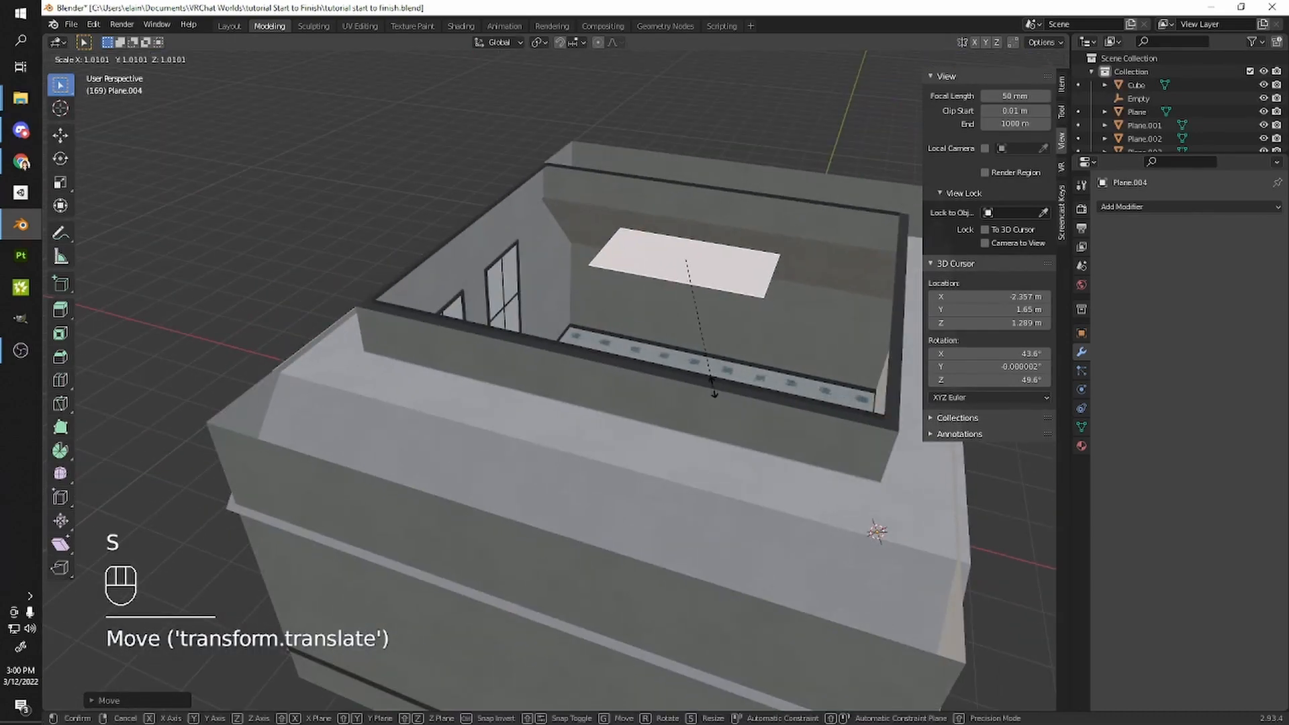
key(shift+z)
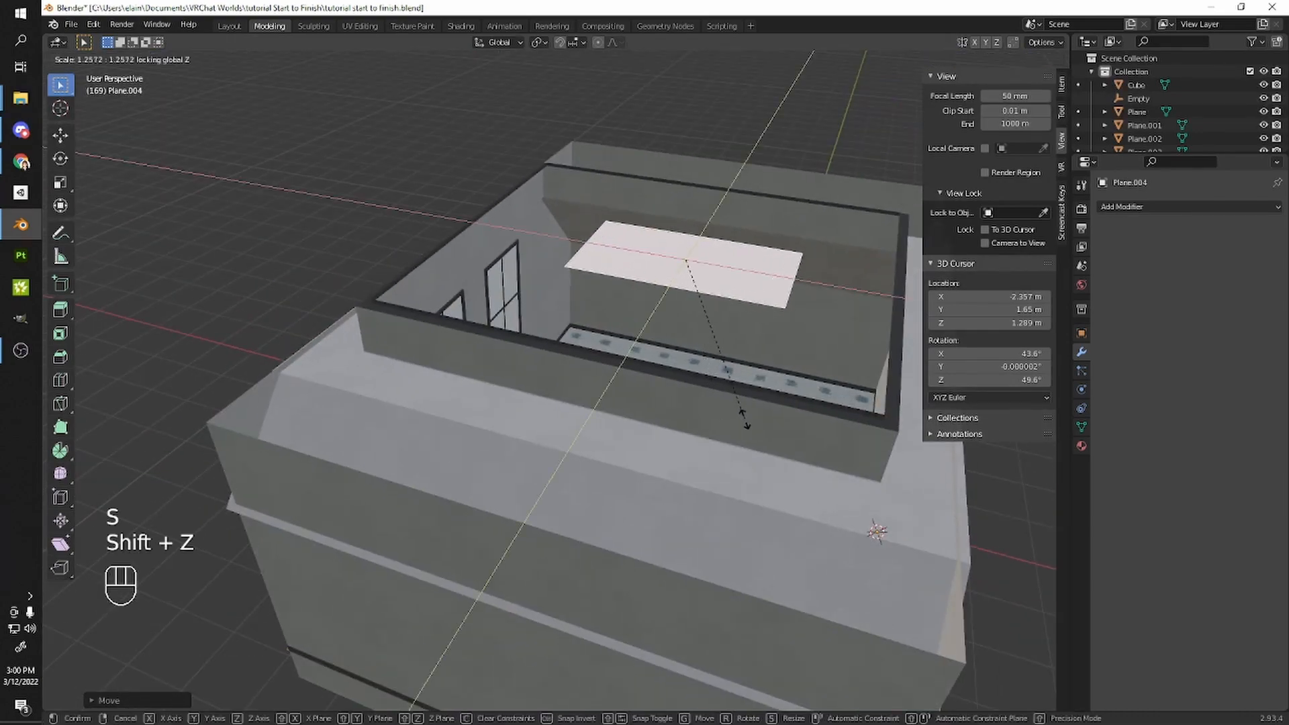
click(860, 600)
scroll(711, 429, down, 3)
shift+middle_drag(711, 429, 510, 430)
key(g)
key(shift+z)
shift+click(615, 460)
- Stretch the ceiling pane along the Y axis to cover the width of the roof opening
scroll(615, 460, up, 4)
key(s)
key(y)
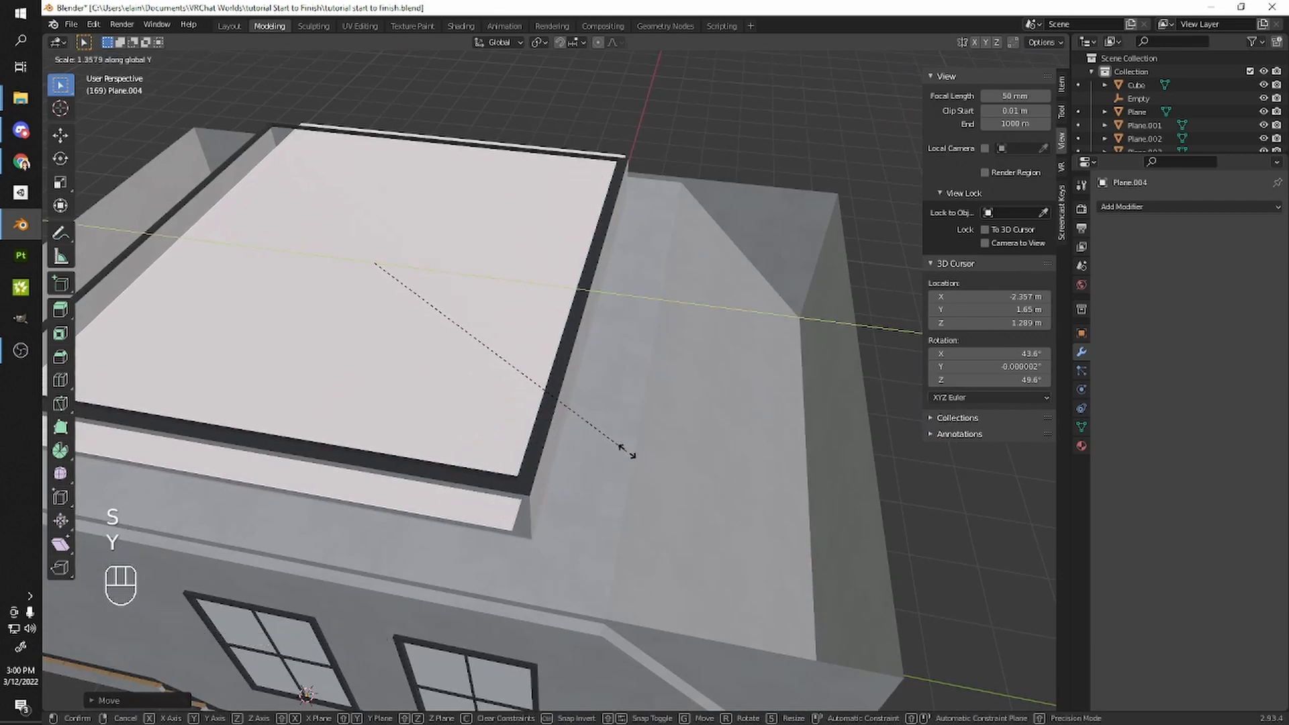
click(641, 456)
shift+middle_drag(641, 456, 571, 396)
- Reselect the ceiling pane's face and shift it along Y to line up with the dark roof frame
key(a)
key(3)
click(610, 458)
scroll(574, 336, up, 3)
shift+middle_drag(585, 289, 596, 325)
scroll(554, 207, down, 4)
key(g)
key(y)
click(594, 289)
- Adjust the ceiling pane's Y scale and nudge it along Y to center it on the roof frame
key(s)
key(y)
click(602, 330)
key(g)
key(y)
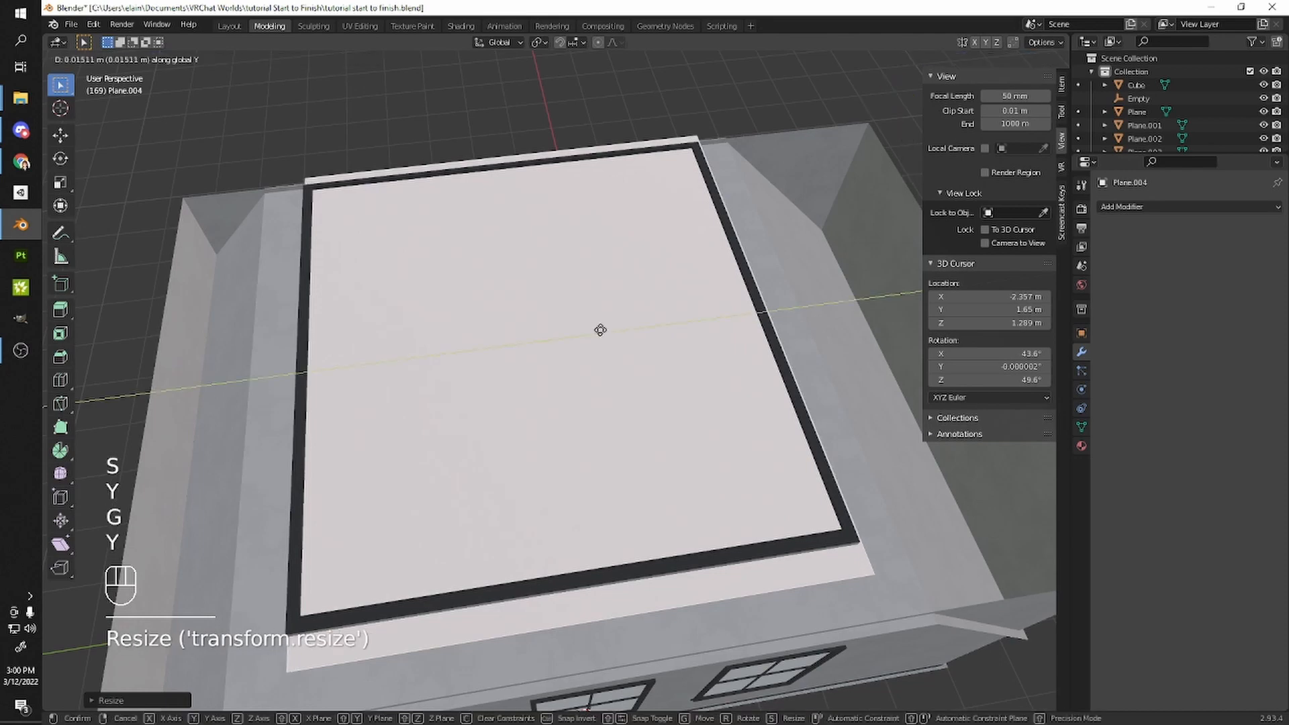
click(605, 336)
- Adjust the ceiling pane's height along Z to the top of the roof frame and leave Edit Mode
mouse_move(607, 337)
middle_down()
mouse_move(742, 264)
mouse_move(604, 349)
mouse_move(622, 353)
middle_up()
key(g)
key(z)
click(623, 353)
key(Tab)
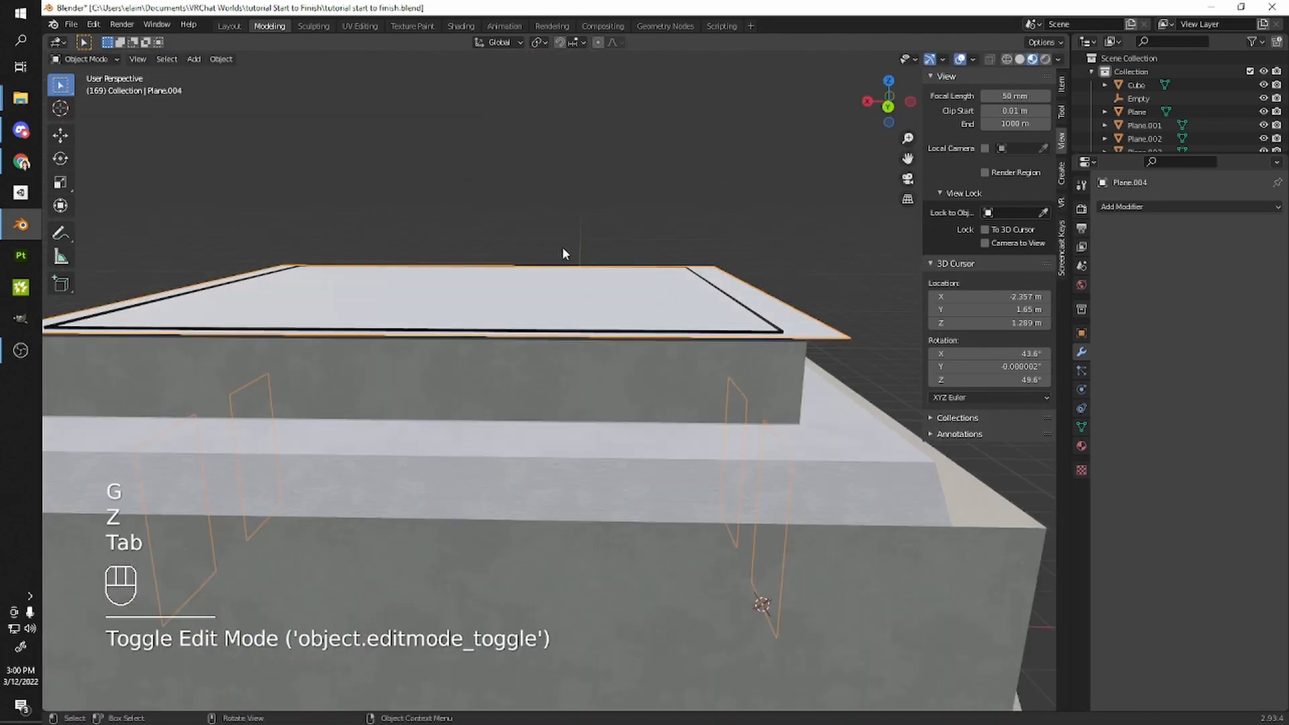
- Select the post standing in the room and save the Blender file
middle_drag(566, 191, 564, 355)
shift+middle_drag(671, 429, 661, 383)
click(736, 428)
middle_drag(462, 404, 644, 278)
middle_drag(645, 279, 594, 363)
key(ctrl+s)
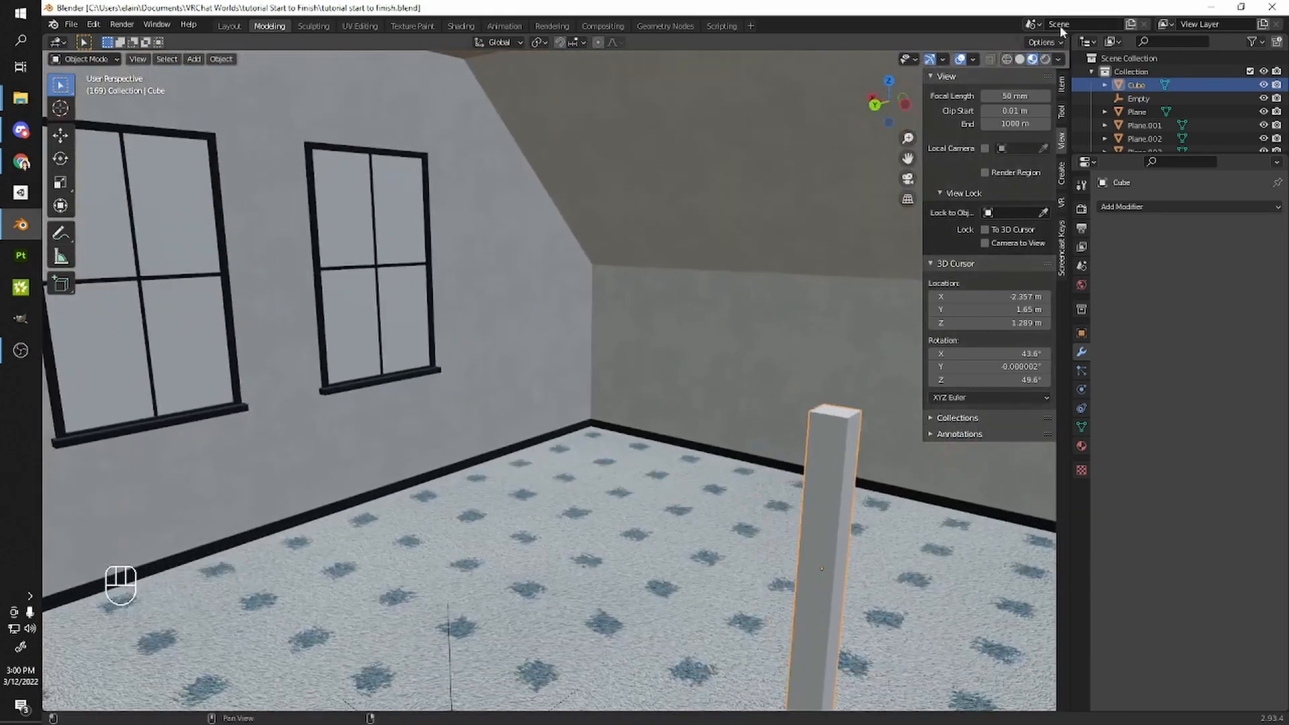
- Turn on the Face Orientation overlay, inspect the room's faces, and select the glass pane object
click(974, 59)
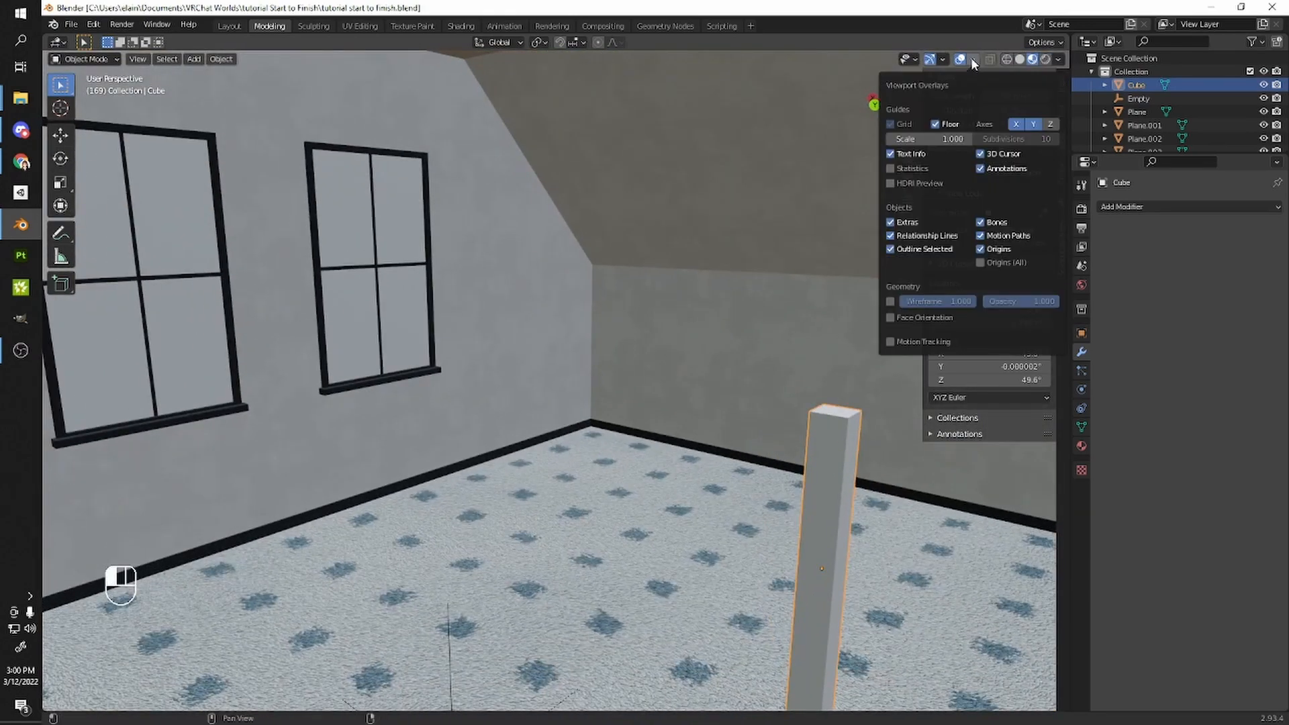
click(890, 318)
middle_drag(591, 296, 463, 287)
middle_drag(405, 340, 573, 368)
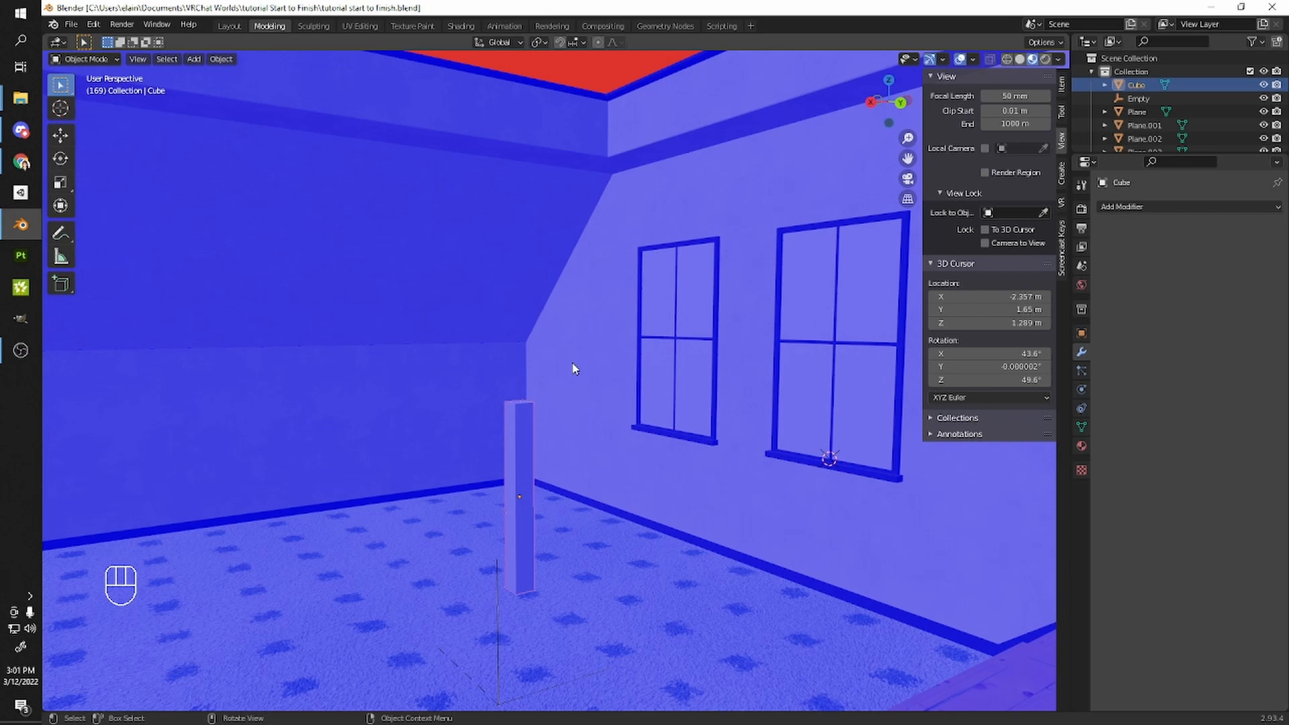
middle_drag(589, 306, 417, 340)
click(462, 304)
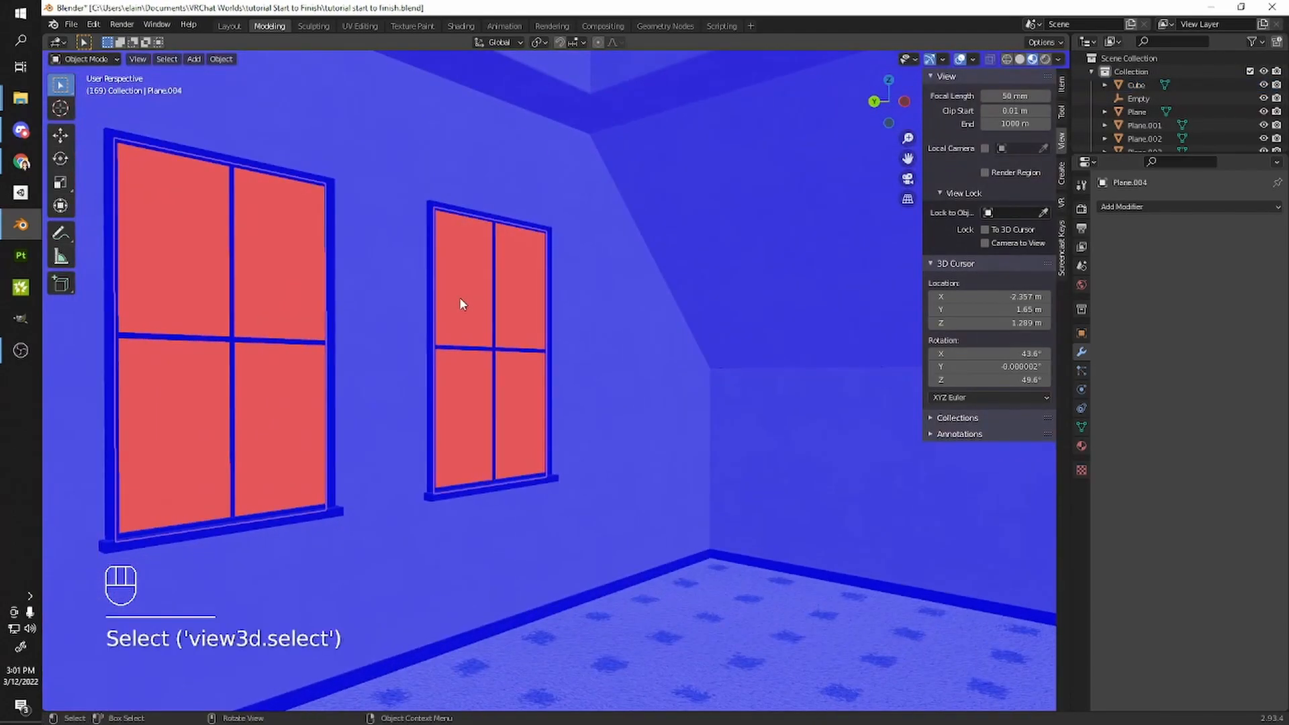
middle_drag(460, 299, 504, 230)
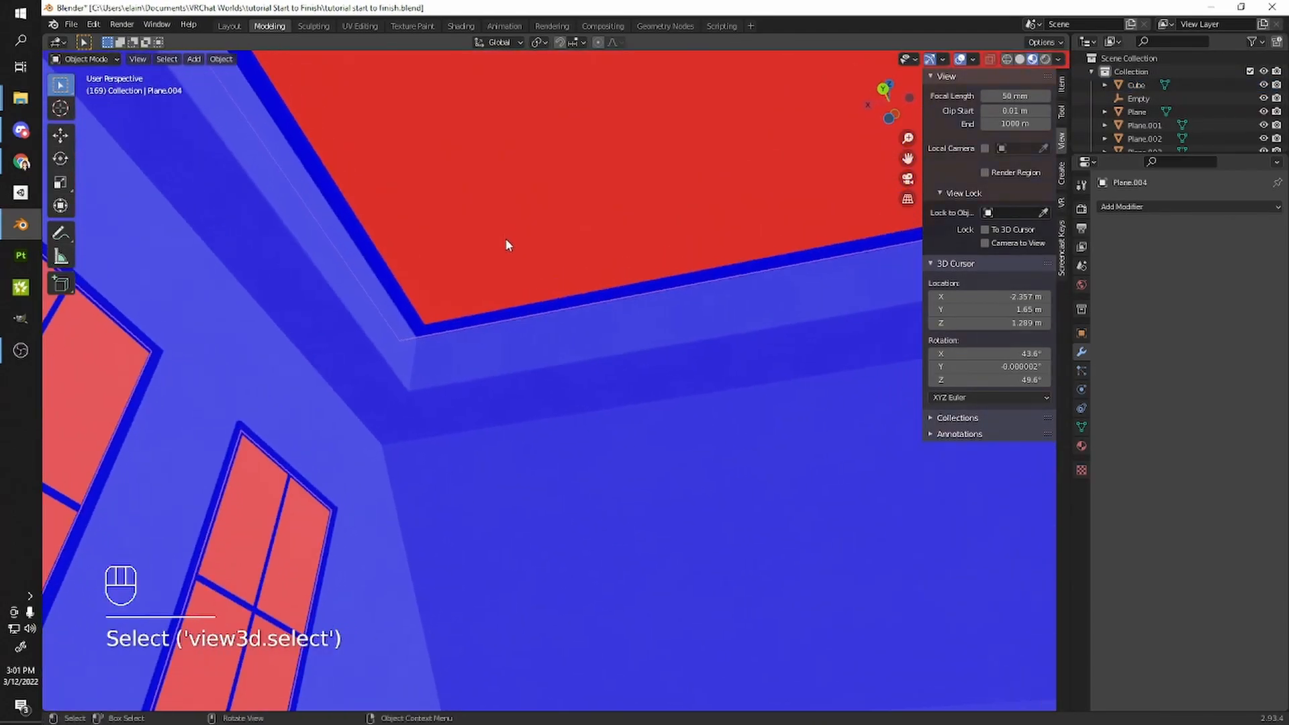
middle_drag(500, 273, 306, 369)
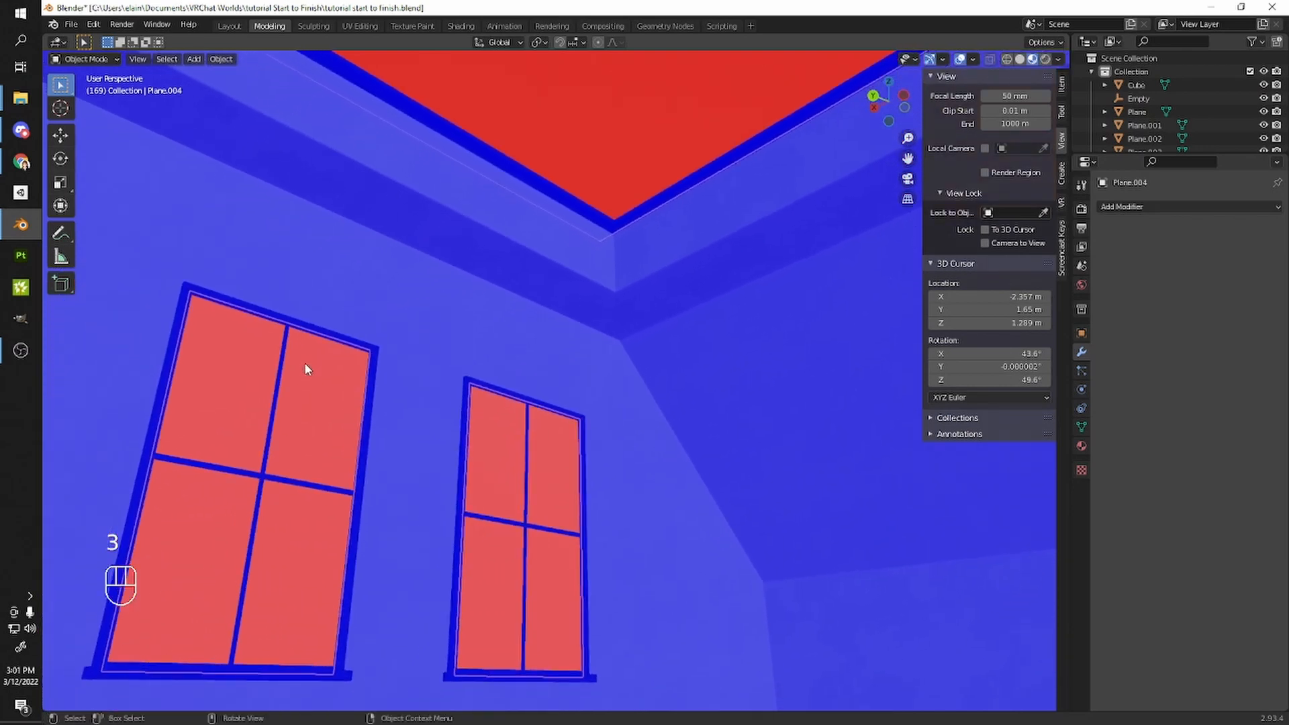
- Flip the normals of the two reversed window panes on one wall and the ceiling pane, then return to Object Mode
key(Tab)
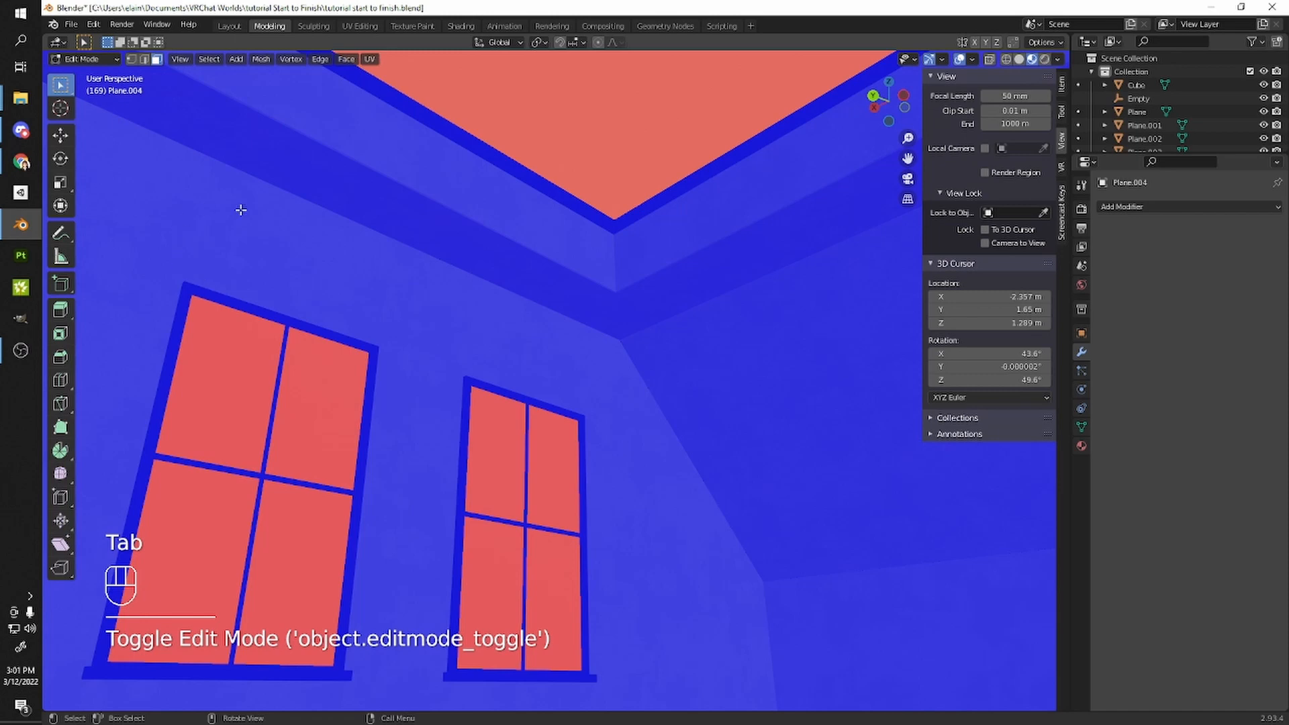
key(3)
shift+click(217, 377)
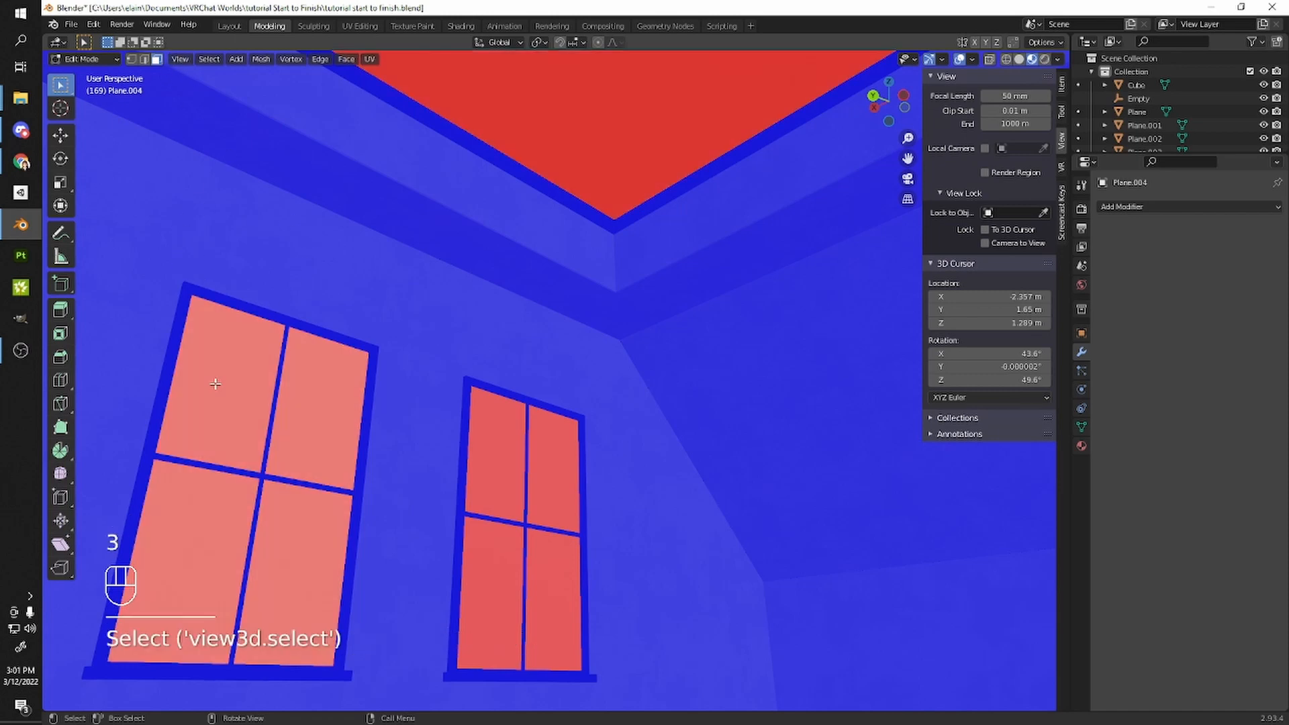
shift+click(495, 431)
shift+click(596, 108)
click(596, 108)
middle_drag(596, 108, 622, 385)
middle_drag(460, 172, 347, 137)
click(256, 60)
mouse_move(282, 279)
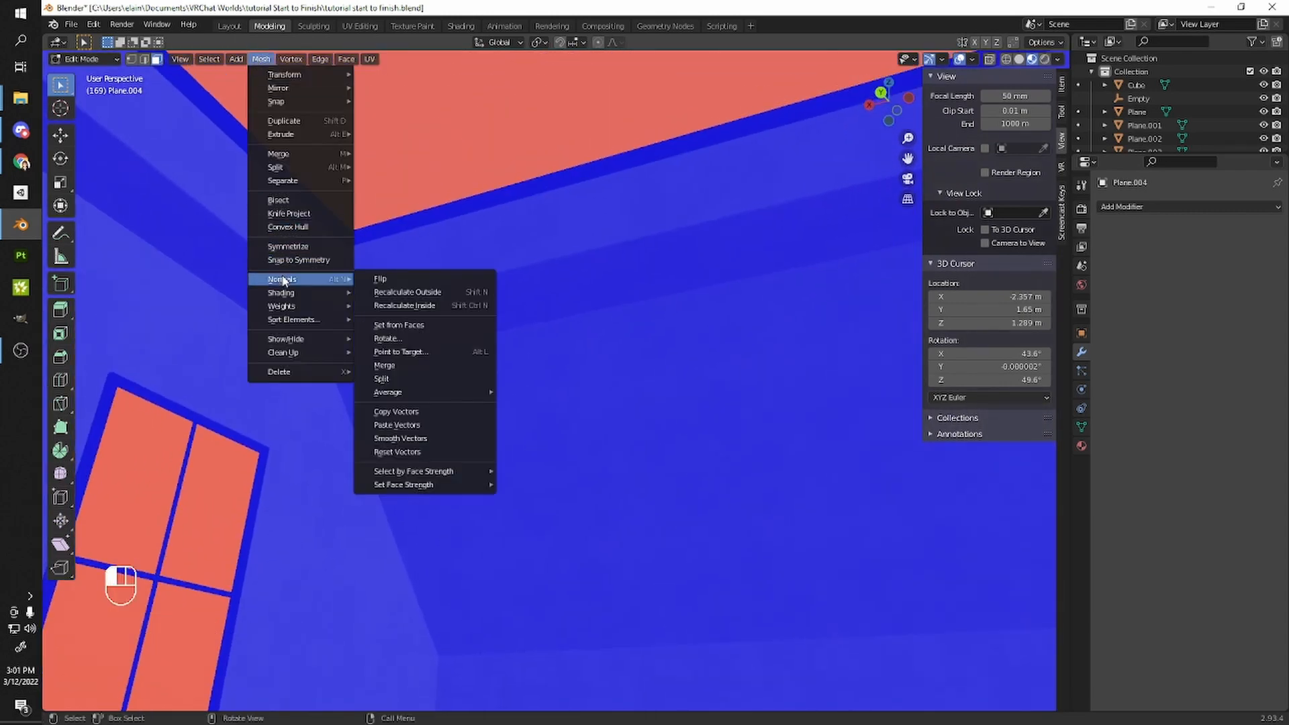
click(401, 279)
key(Tab)
- Turn off the Face Orientation overlay and keep the textured viewport shading
key(shift+z)
key(shift+z)
key(shift+z)
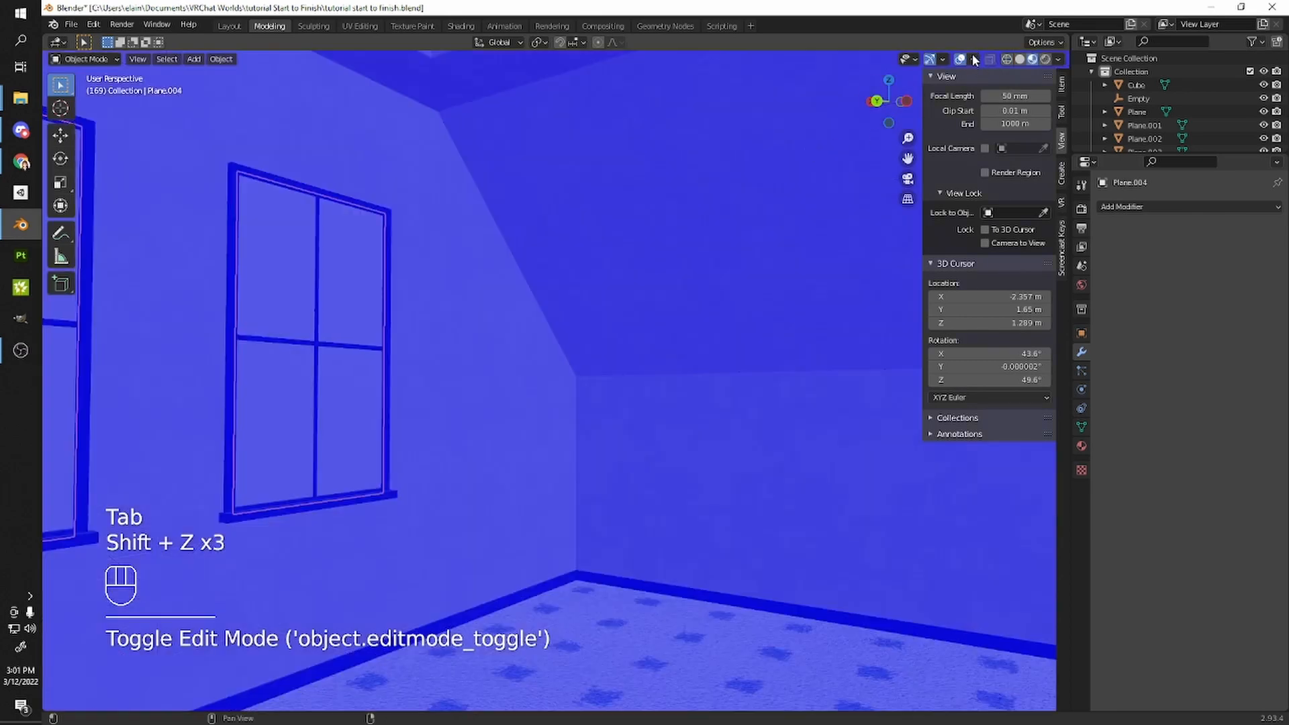
click(973, 59)
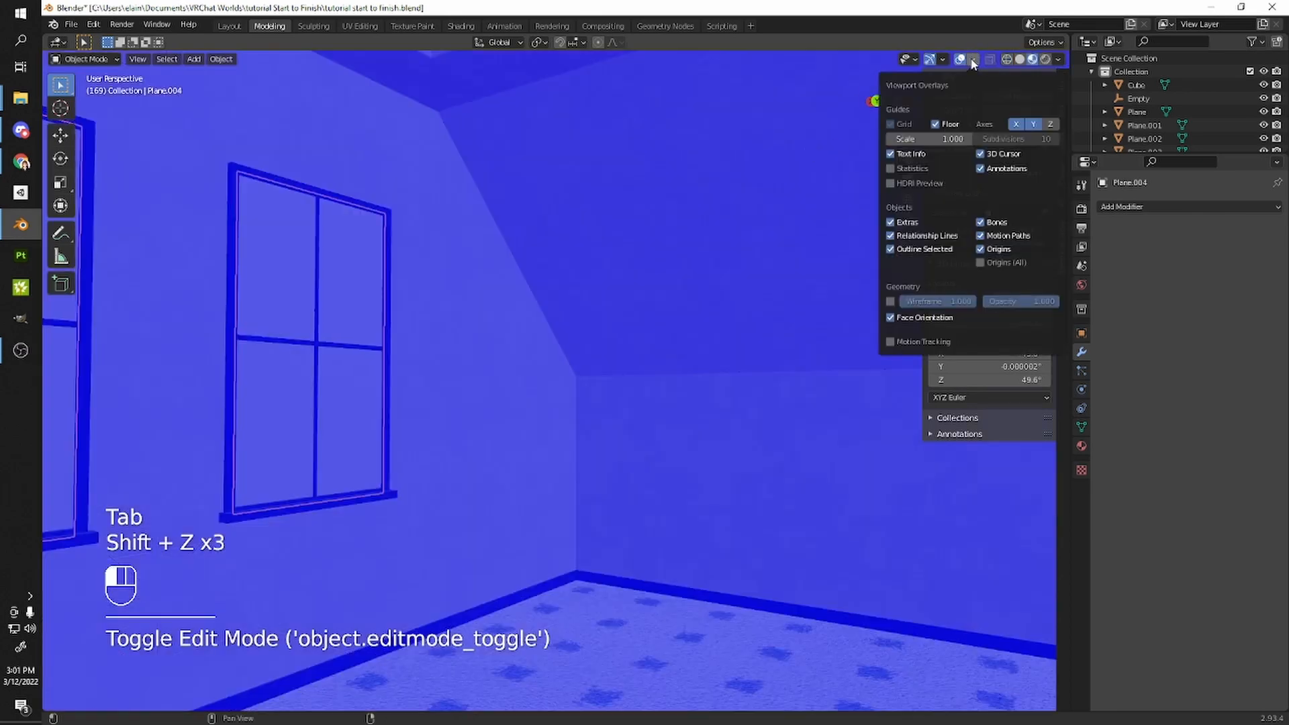
click(890, 318)
middle_drag(866, 342, 605, 348)
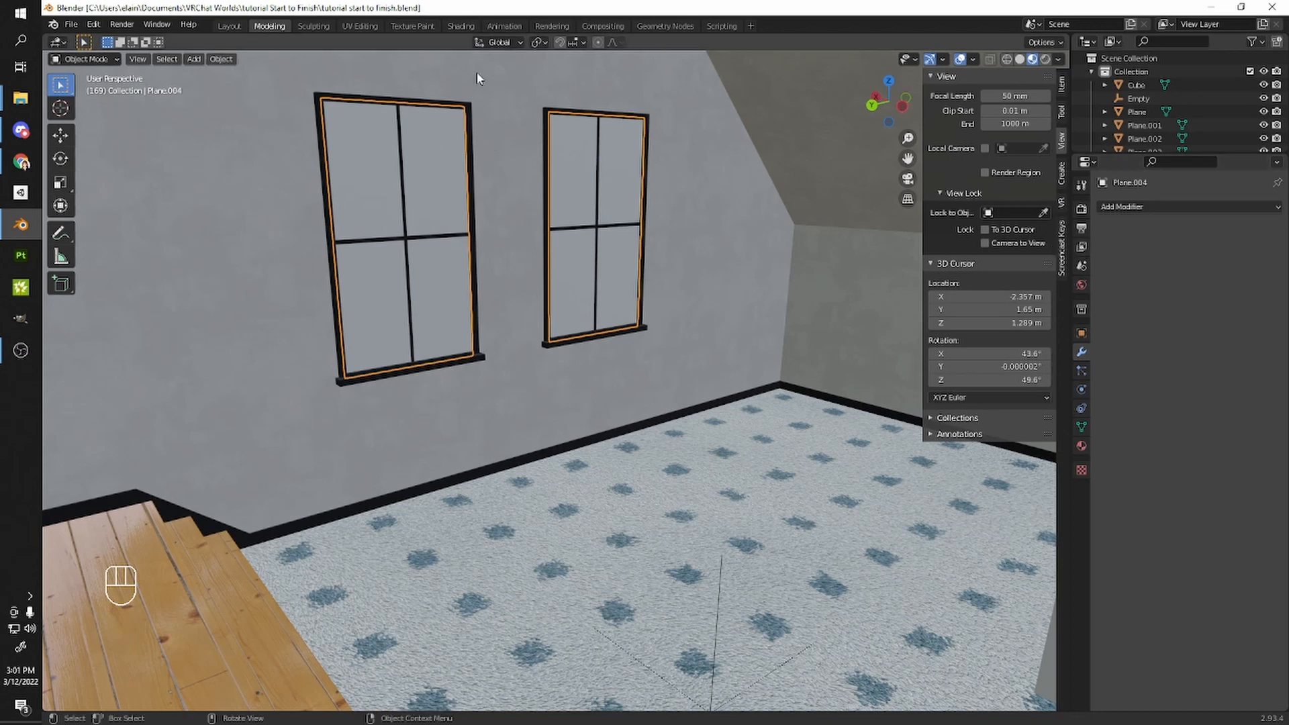
- Switch to the Shading workspace, create a new material for the glass pane object, and name it glass
click(461, 25)
middle_drag(568, 87, 531, 117)
middle_drag(658, 84, 720, 121)
click(757, 437)
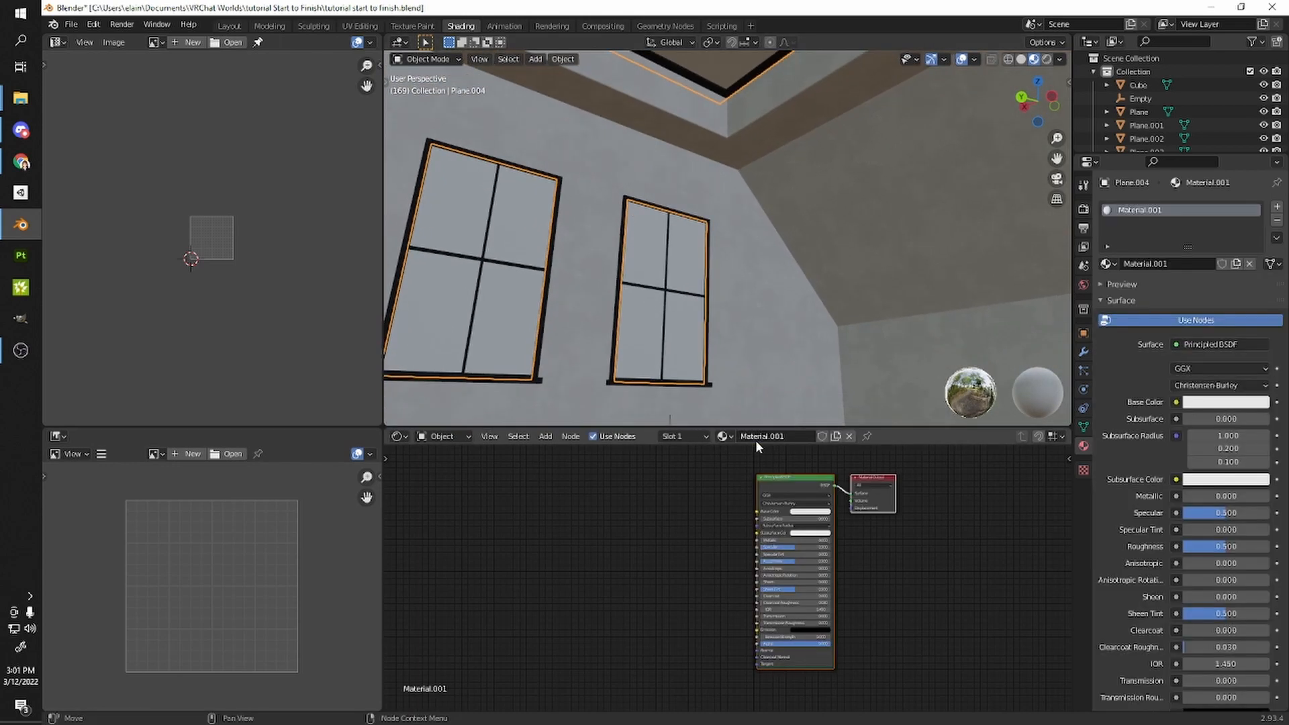
double_click(1162, 263)
text(d)
text(lass)
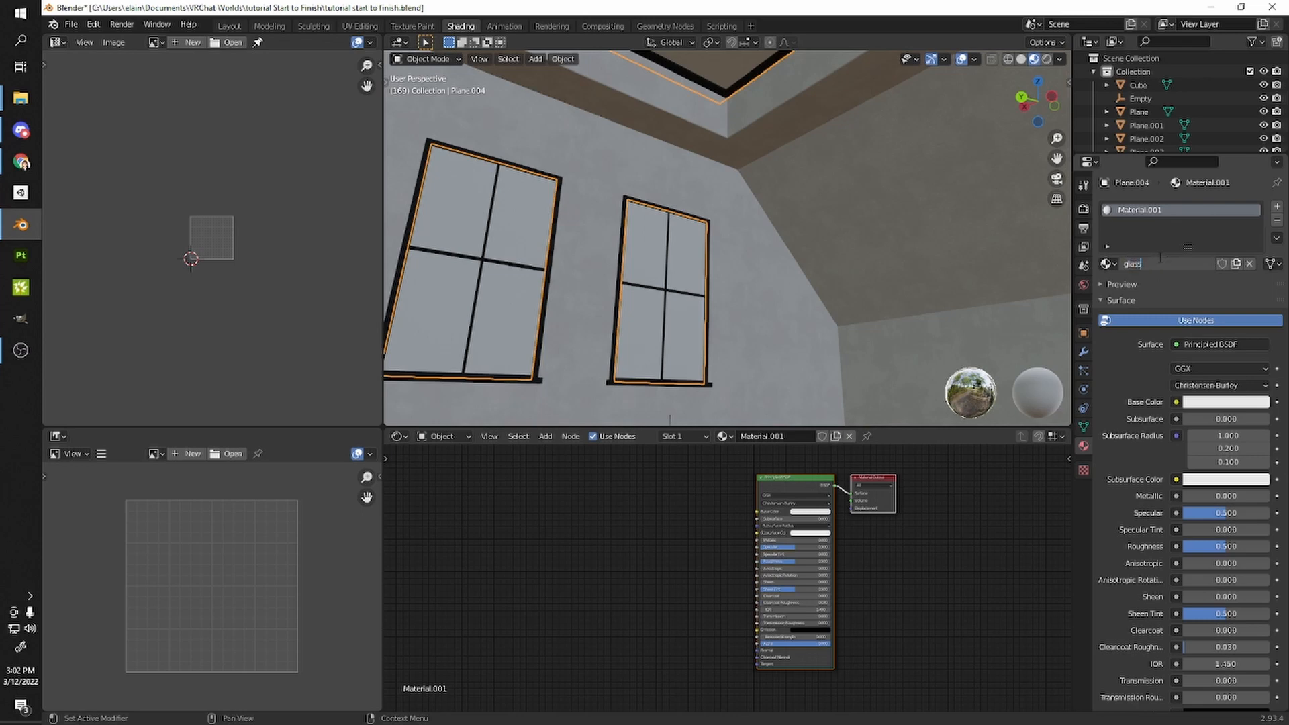
key(Return)
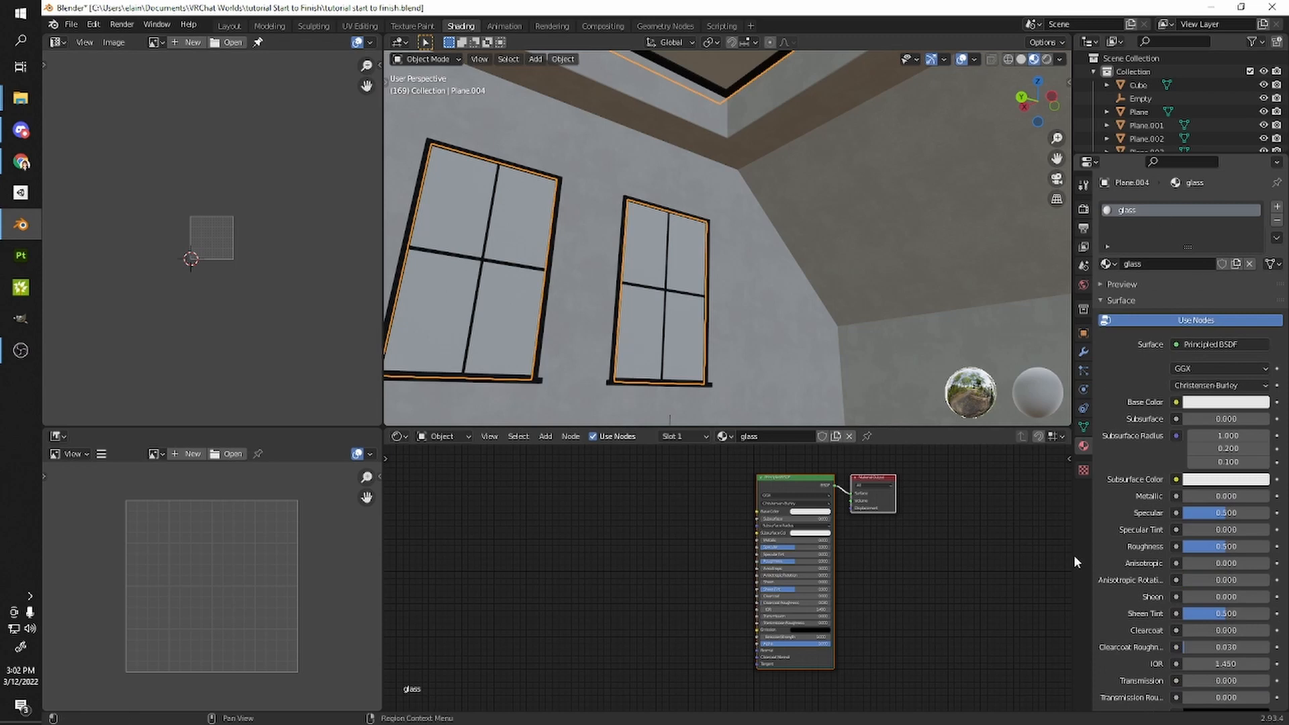
- Examine the glass material's surface and blend settings and the scene's render engine options
scroll(1139, 329, down, 2)
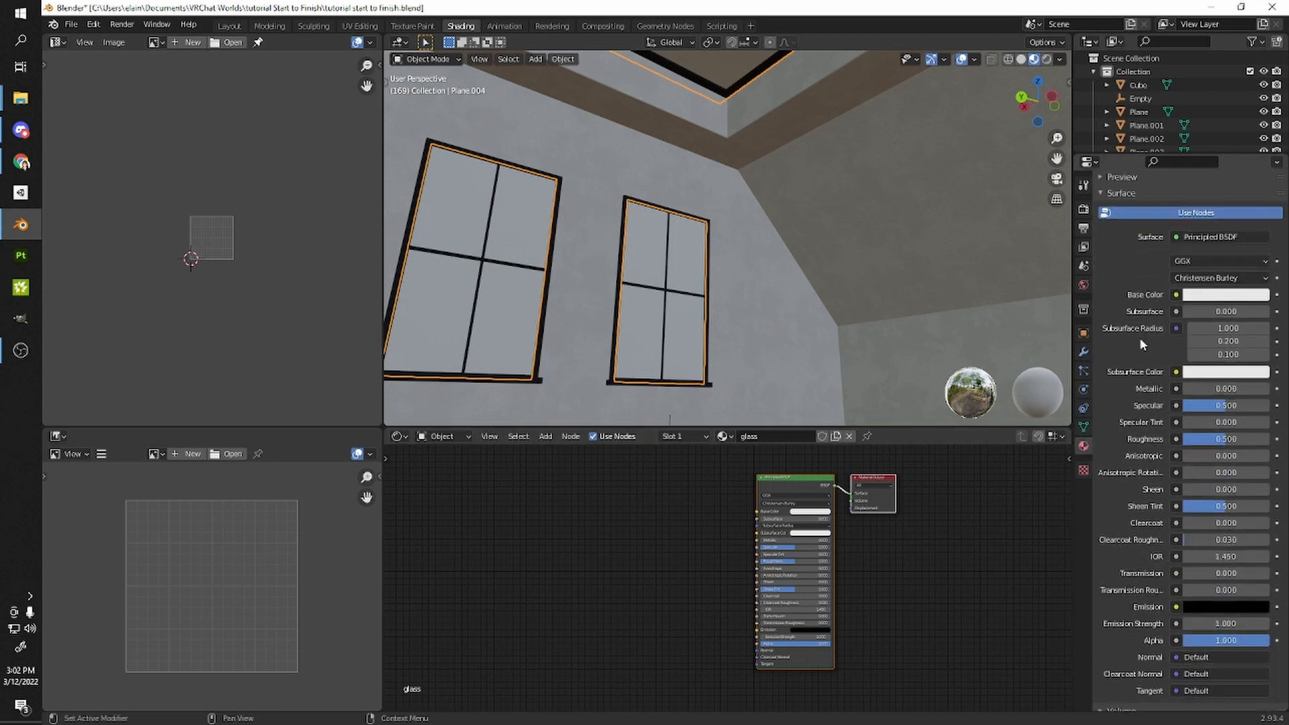
scroll(1135, 323, down, 10)
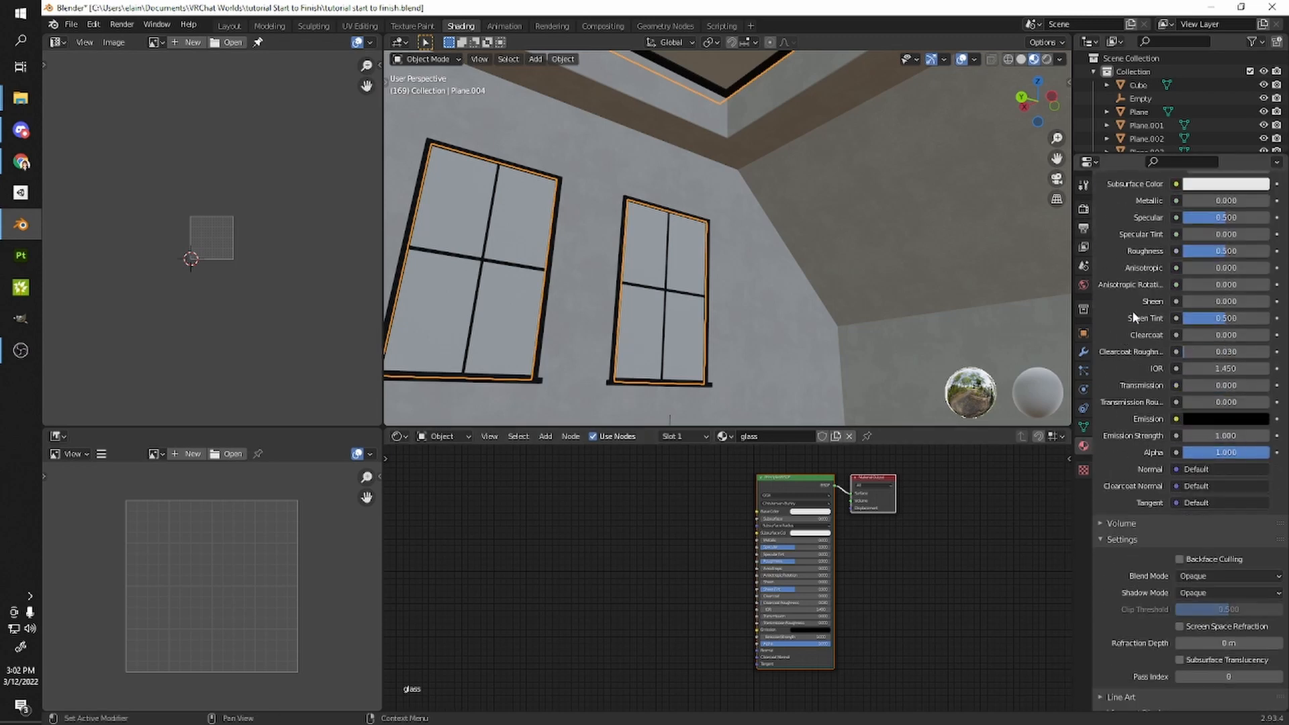
click(1084, 208)
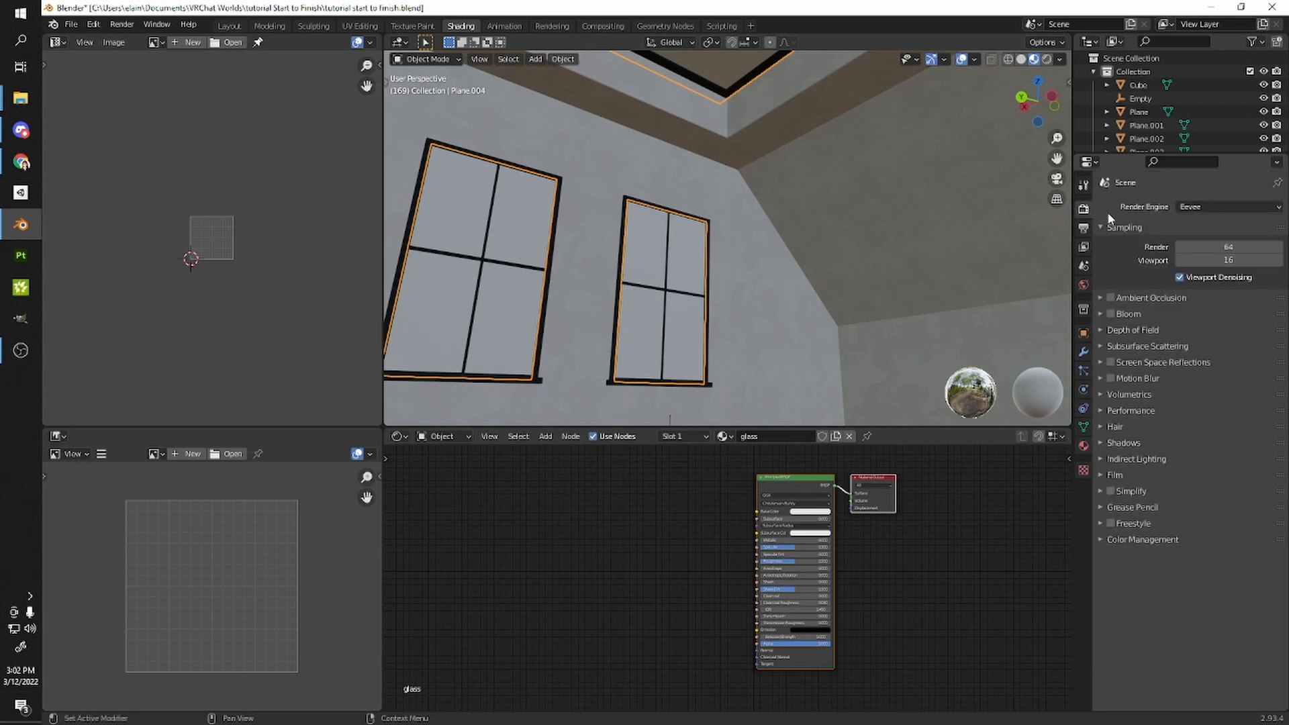
click(1187, 208)
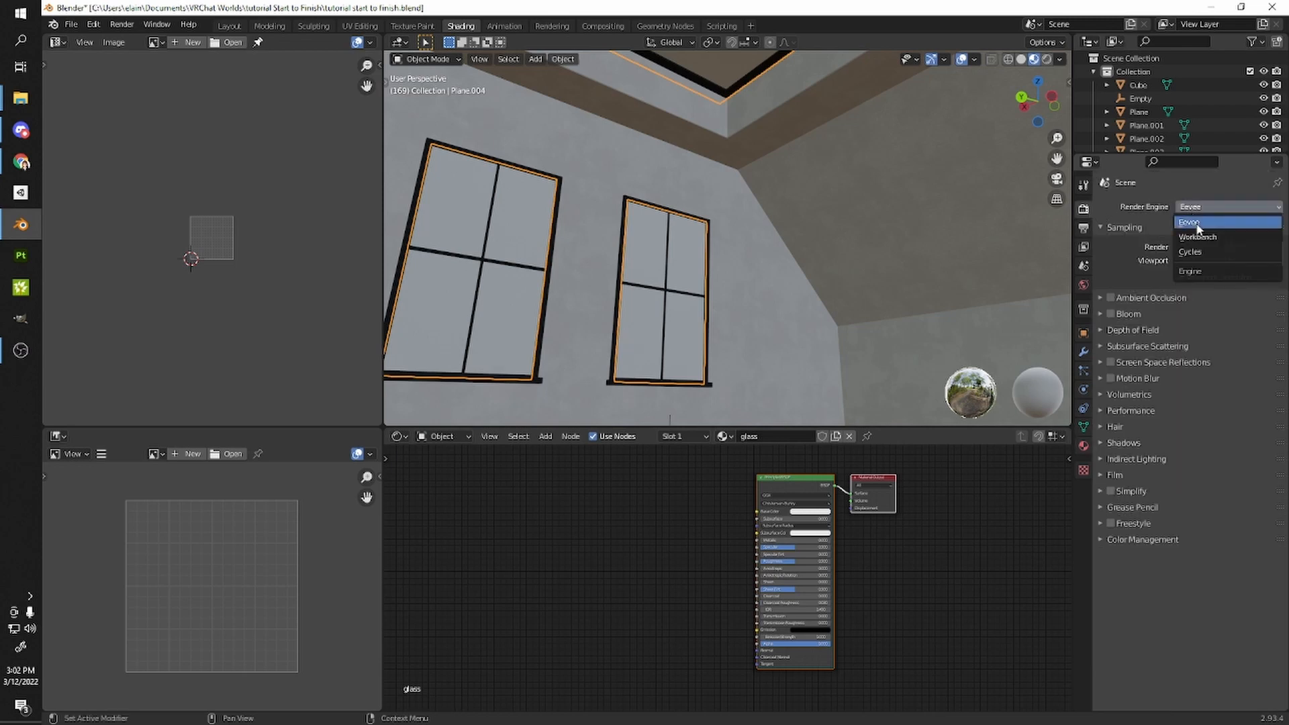
click(1083, 445)
scroll(1149, 426, down, 10)
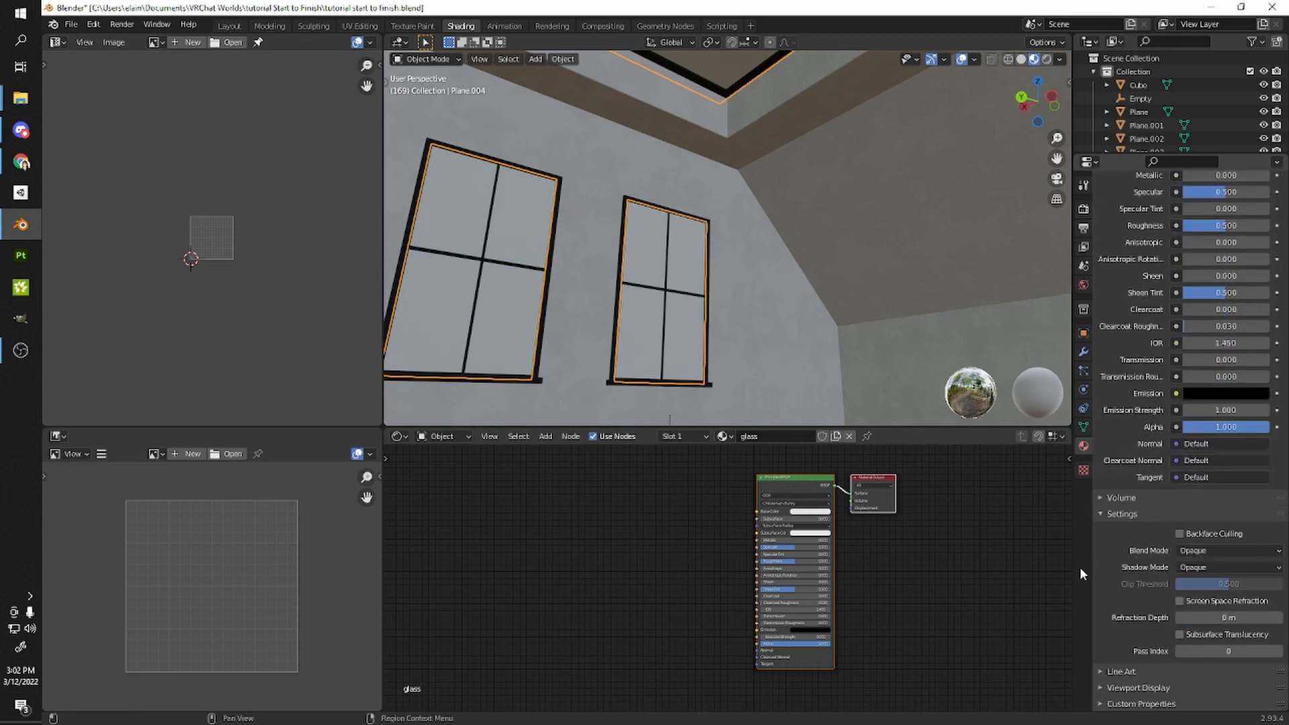
click(1084, 209)
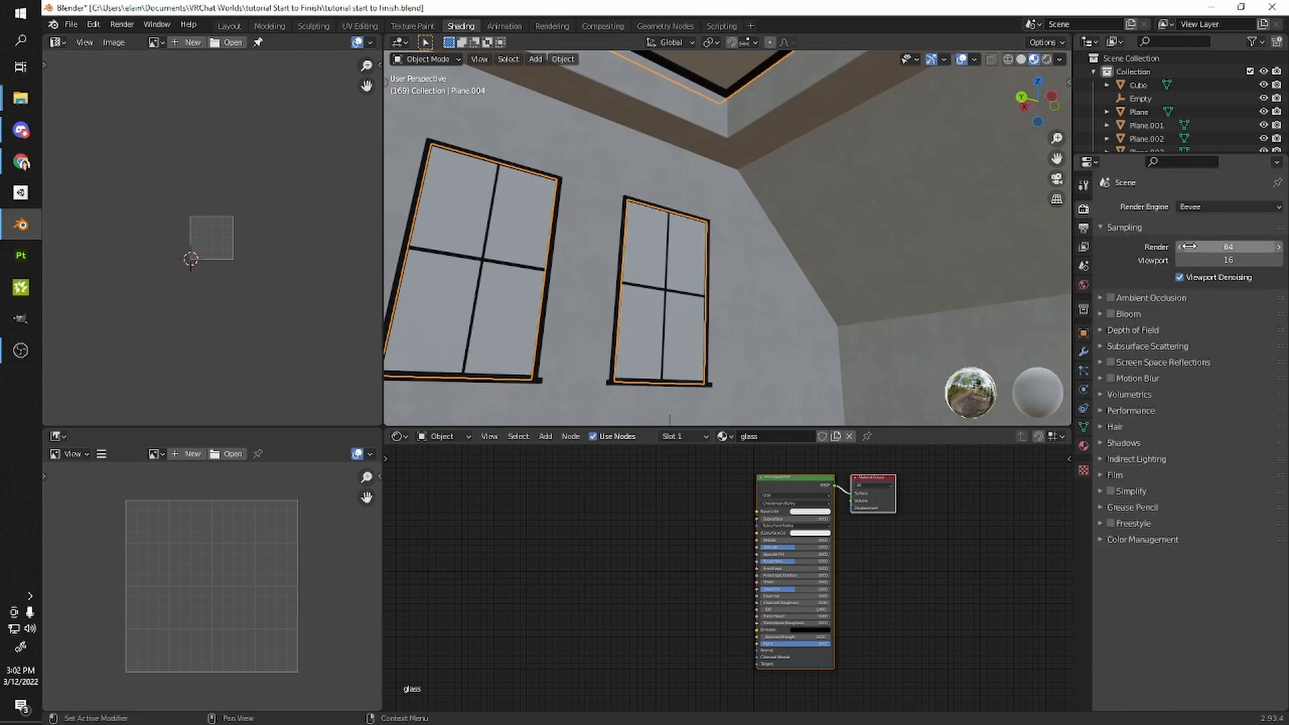
click(1084, 446)
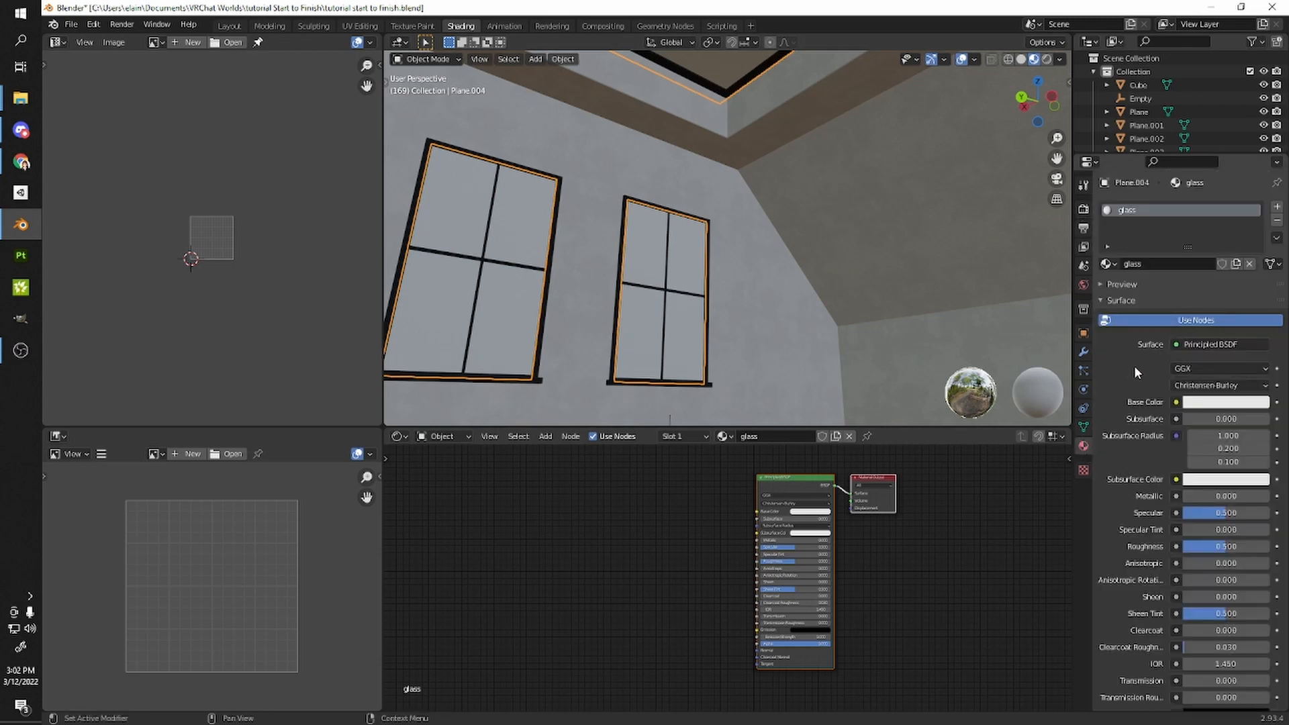
- Set the glass material's blend mode to Alpha Blend
scroll(1170, 324, down, 10)
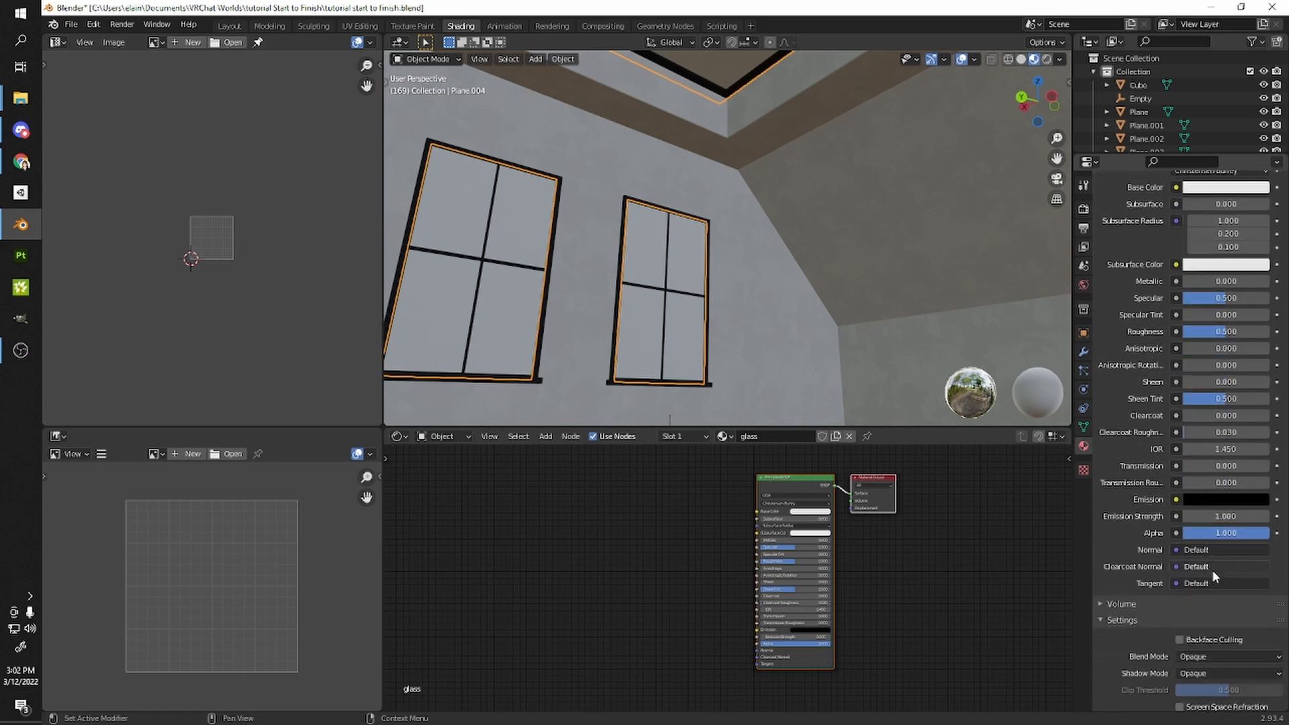
click(1183, 575)
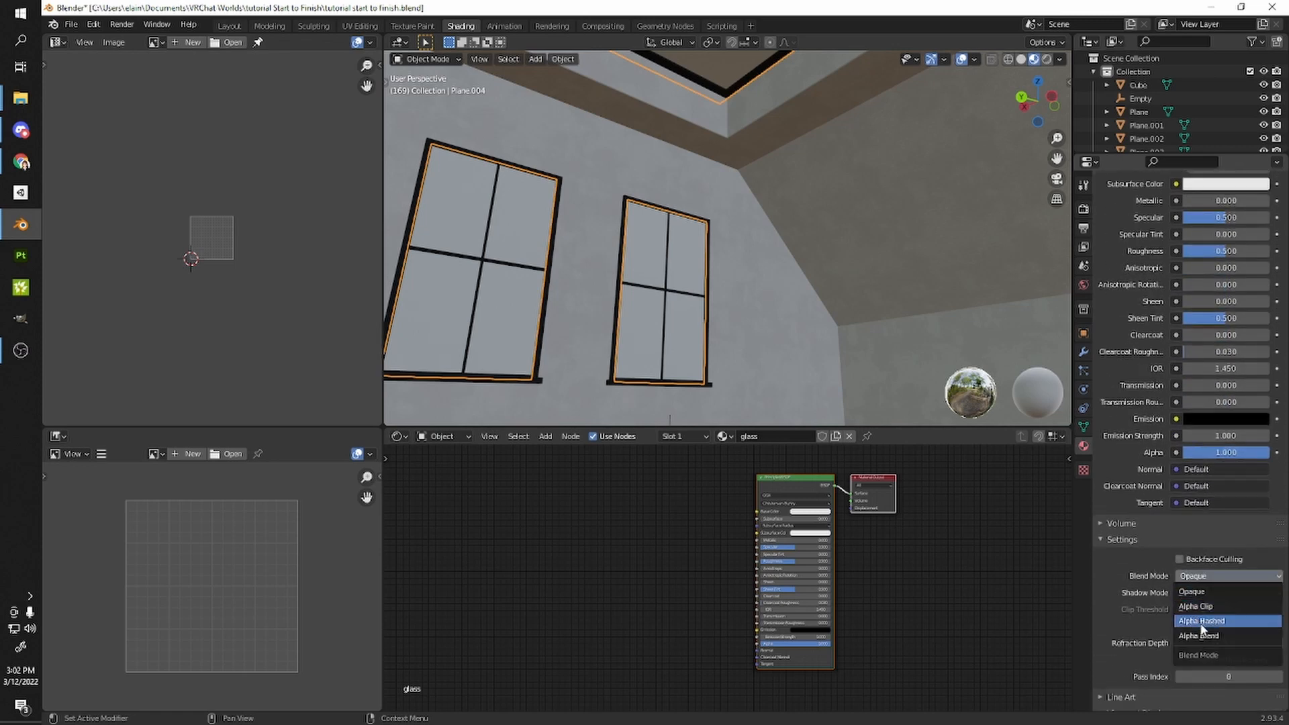
click(1207, 637)
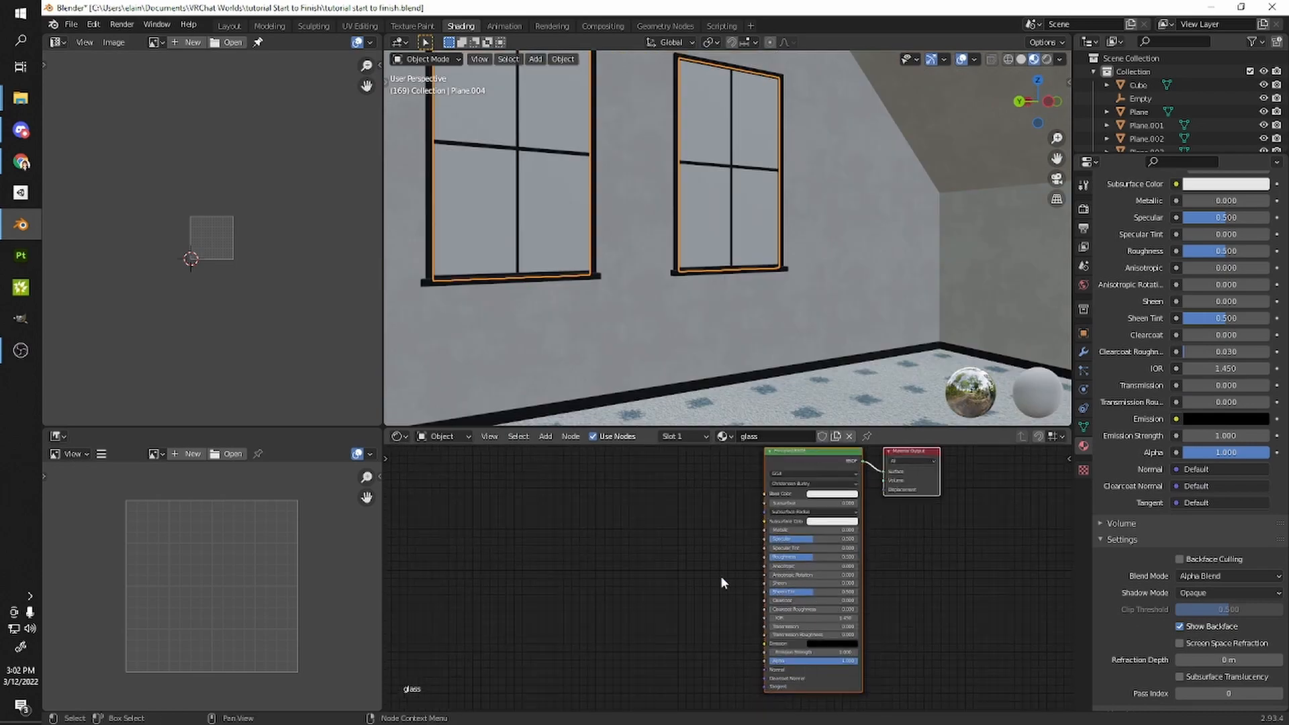
- Lower the glass material's Alpha to about 0.032 in its Principled BSDF node
scroll(721, 578, up, 5)
scroll(732, 597, down, 7)
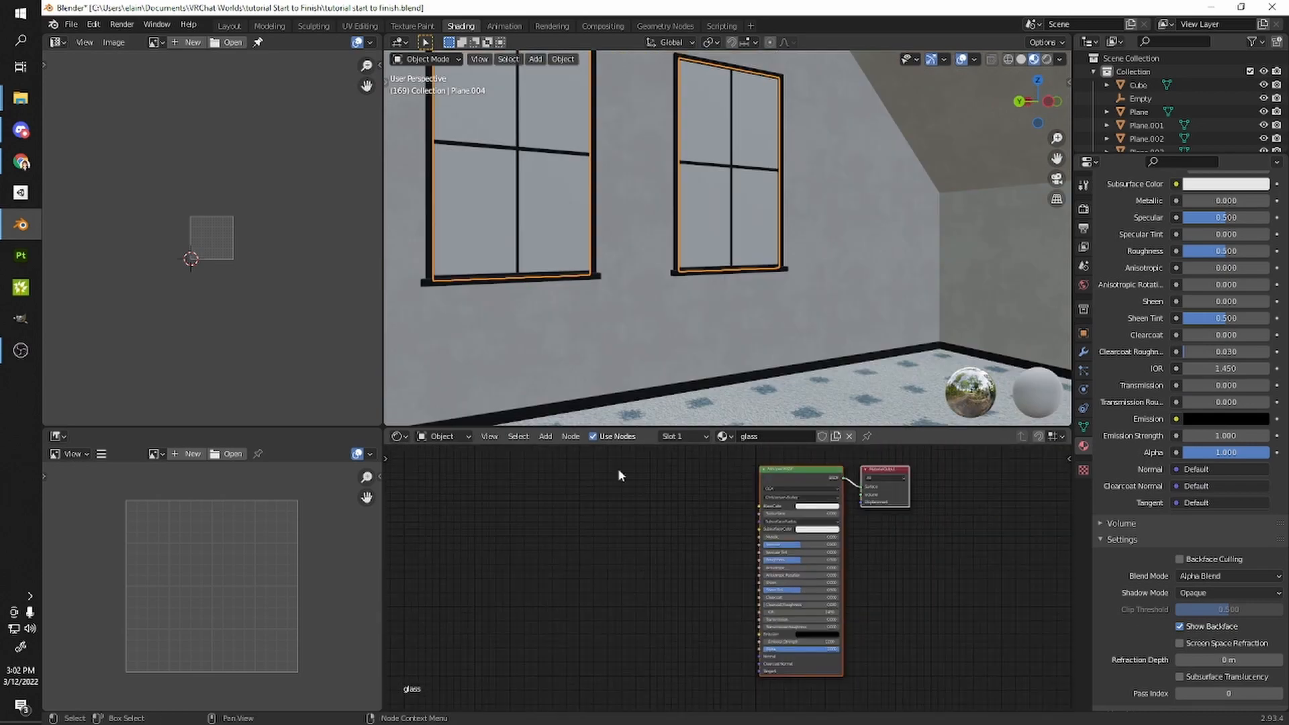
scroll(759, 611, up, 6)
middle_drag(733, 609, 581, 613)
scroll(729, 571, down, 4)
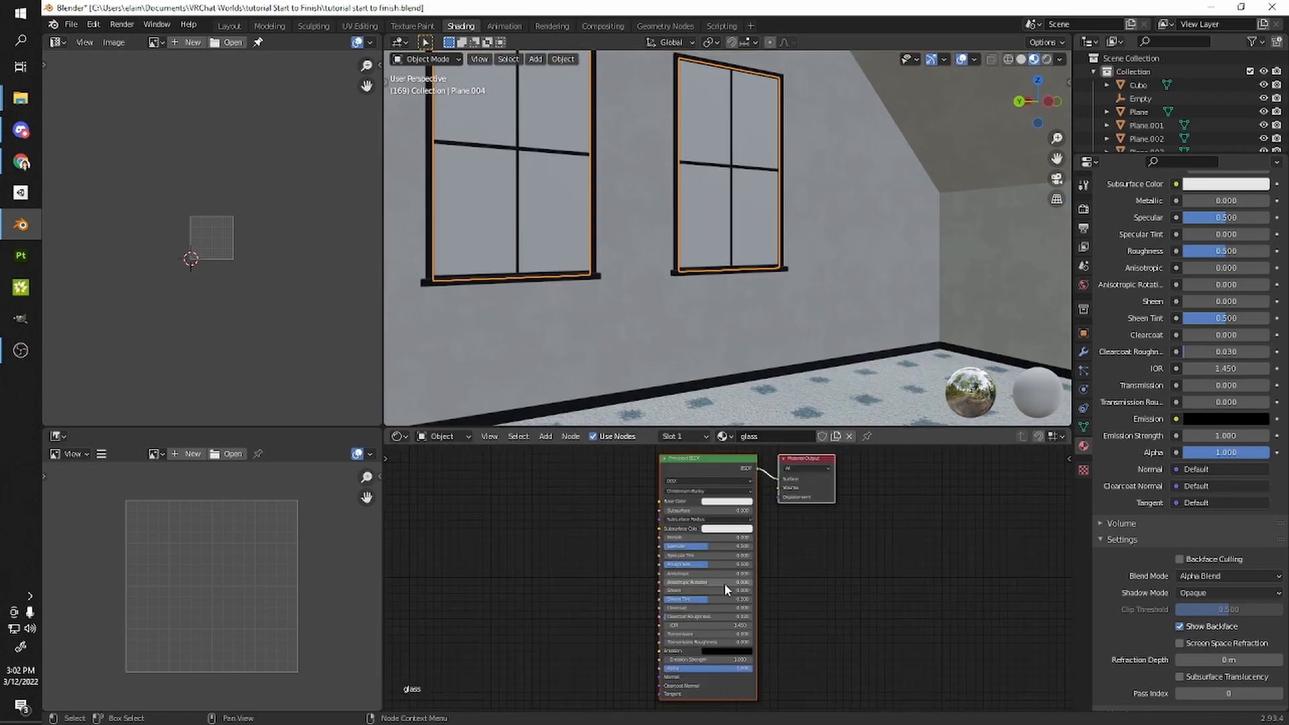
middle_drag(722, 579, 727, 568)
drag(700, 662, 653, 662)
middle_drag(725, 77, 873, 302)
drag(703, 659, 677, 659)
middle_drag(550, 376, 671, 335)
- Raise the glass material's Metallic to about 0.209 and reduce its Roughness to about 0.018
scroll(683, 508, up, 3)
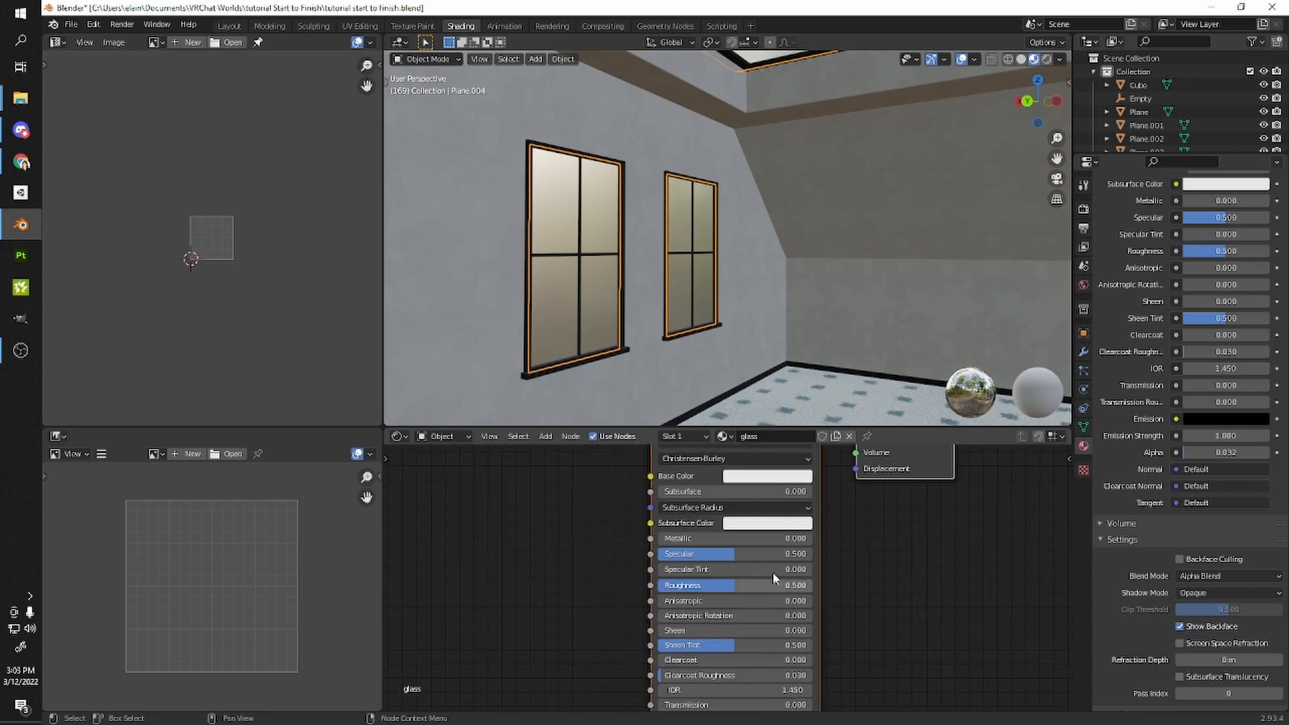
drag(671, 539, 706, 538)
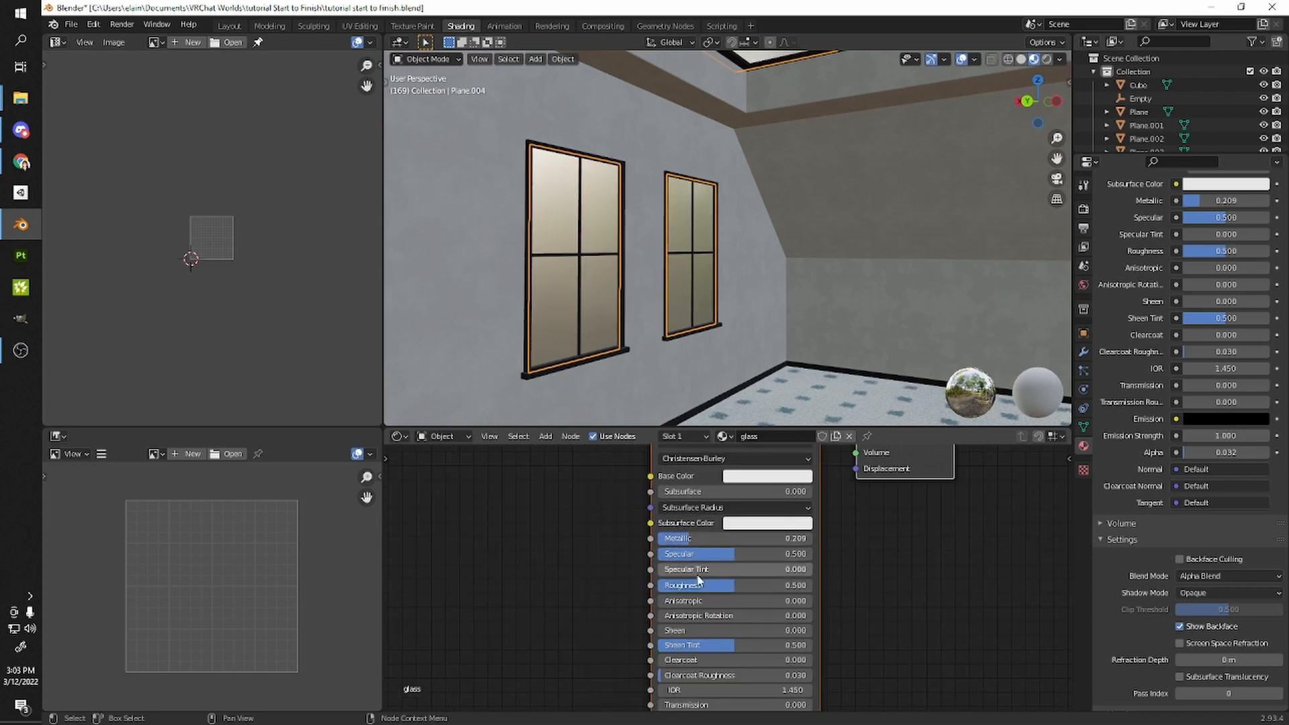
drag(713, 585, 638, 584)
middle_drag(661, 366, 657, 312)
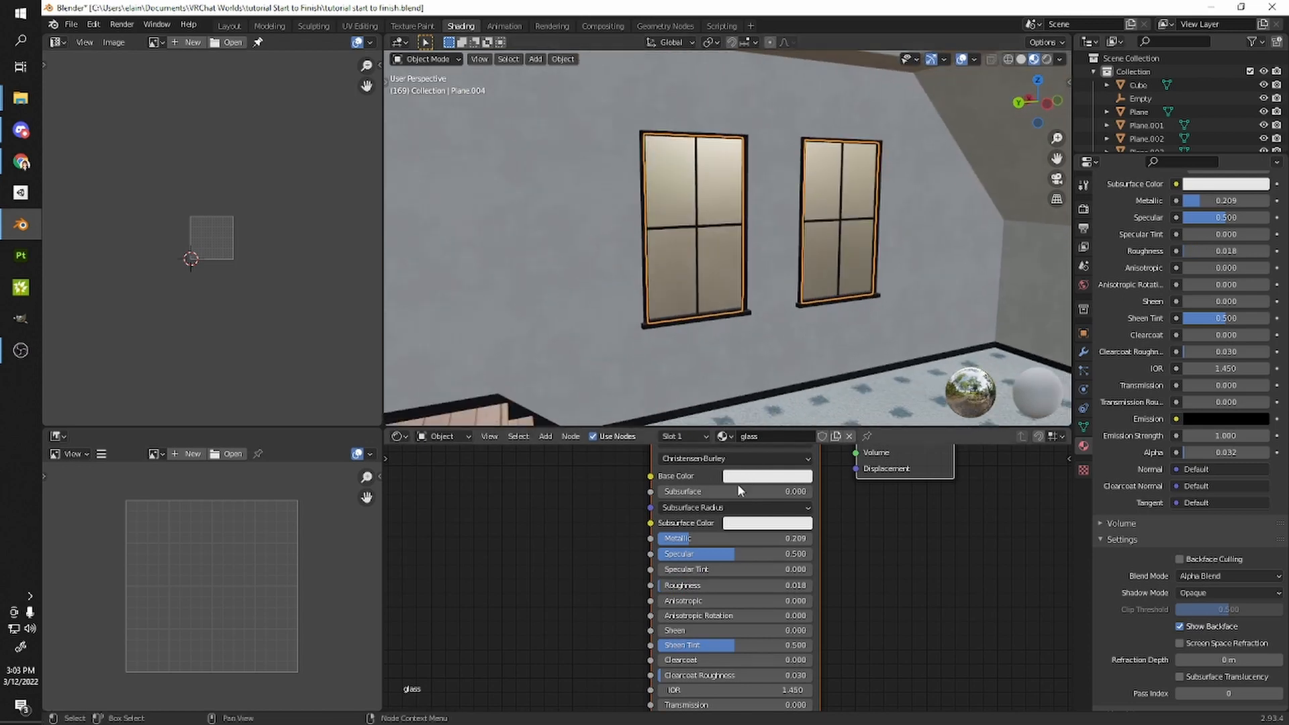
- Darken the glass material's base color to nearly black and check the window panes from inside the room
scroll(754, 482, up, 1)
middle_drag(897, 546, 889, 602)
click(775, 531)
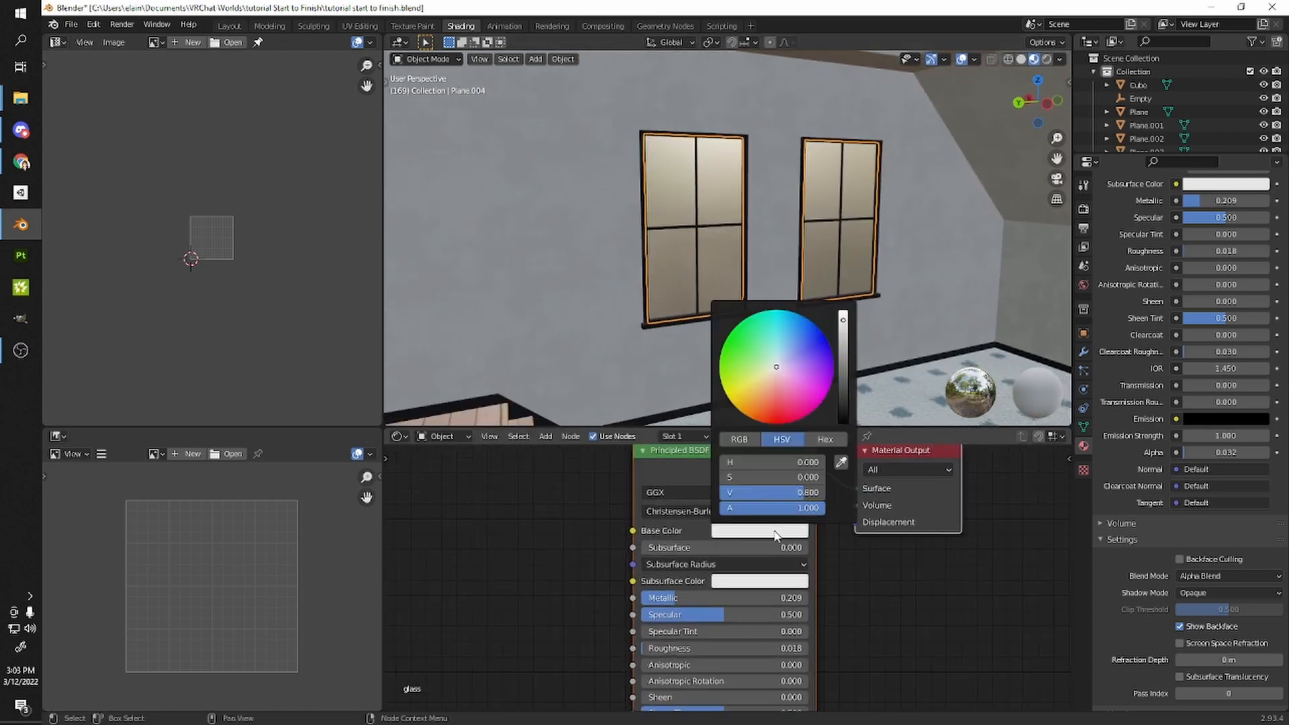
drag(843, 325, 843, 403)
click(747, 268)
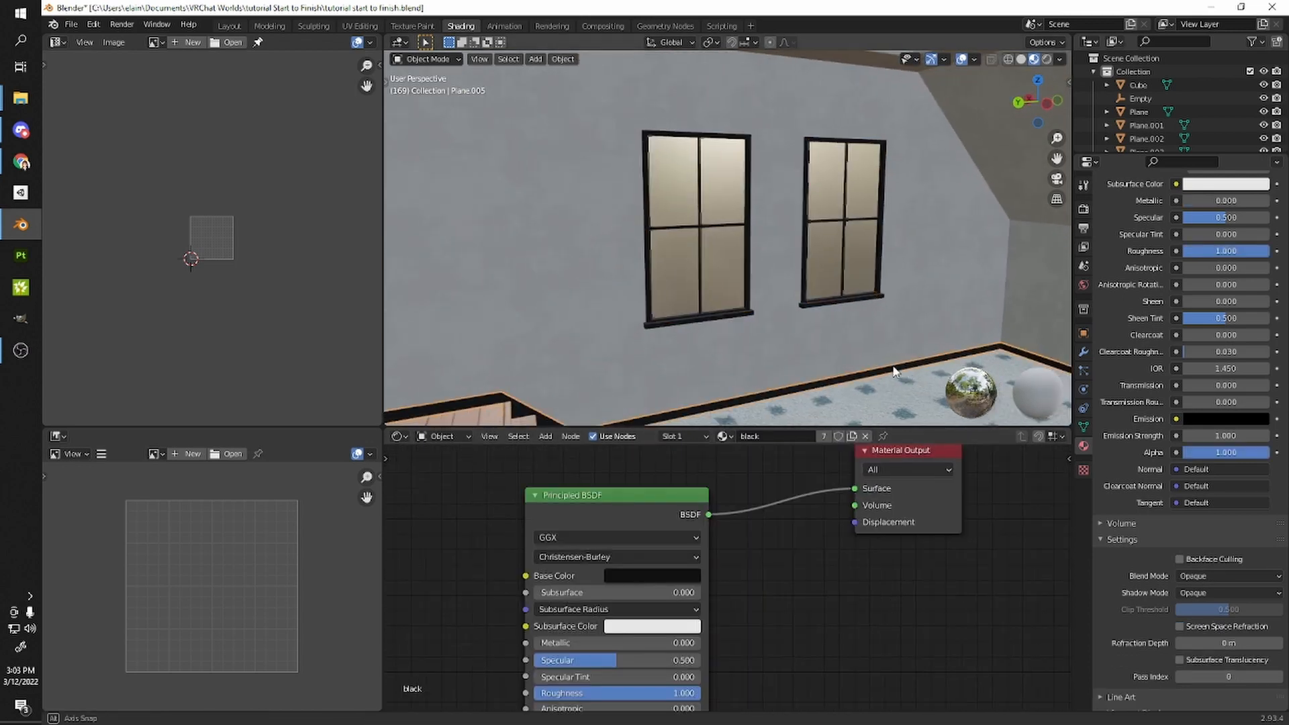
middle_drag(793, 295, 638, 348)
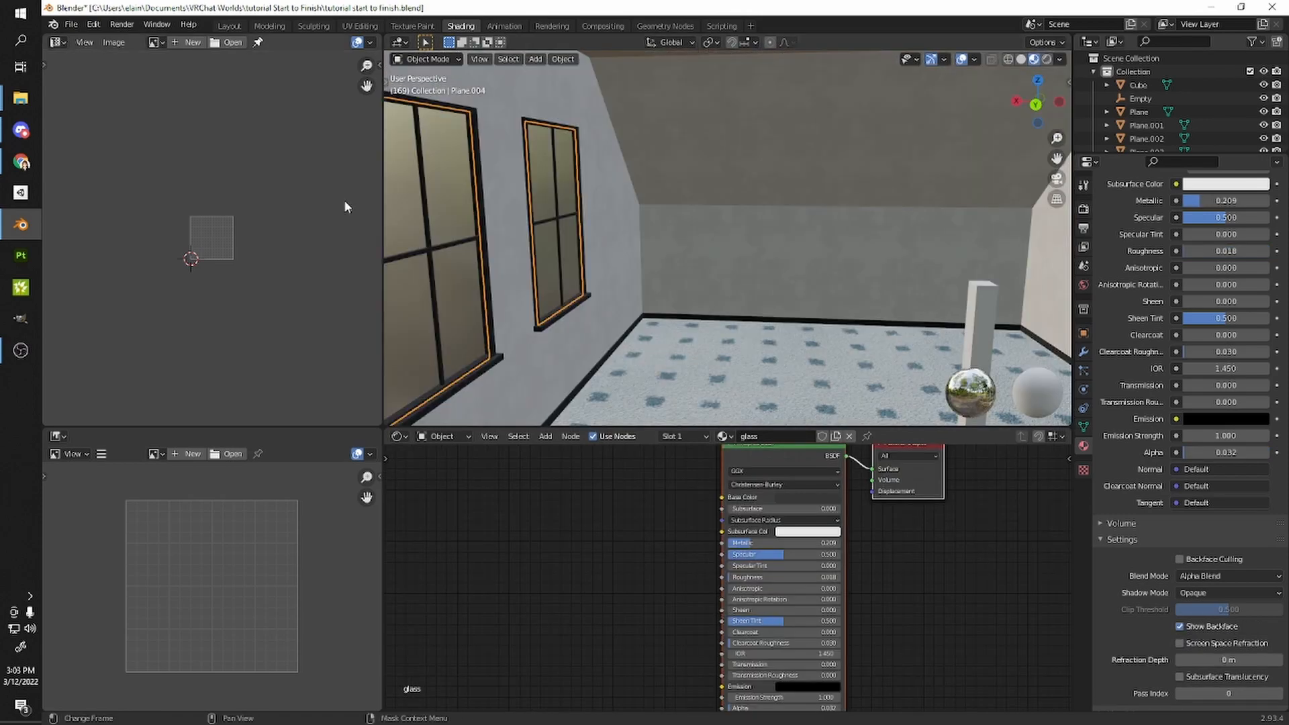
middle_drag(657, 244, 705, 243)
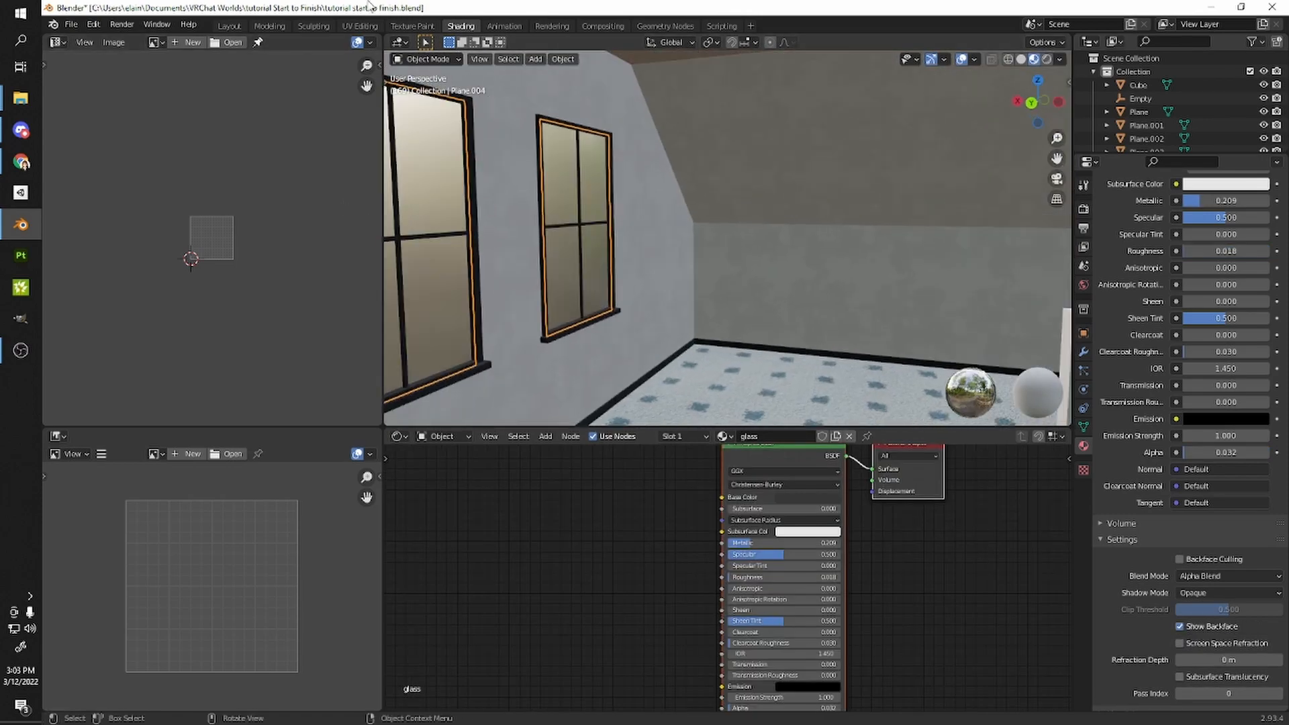
- Switch to the Modeling workspace, check the glazed building from outside, and save the file
click(270, 27)
middle_drag(429, 235, 635, 284)
key(Tab)
scroll(788, 332, down, 10)
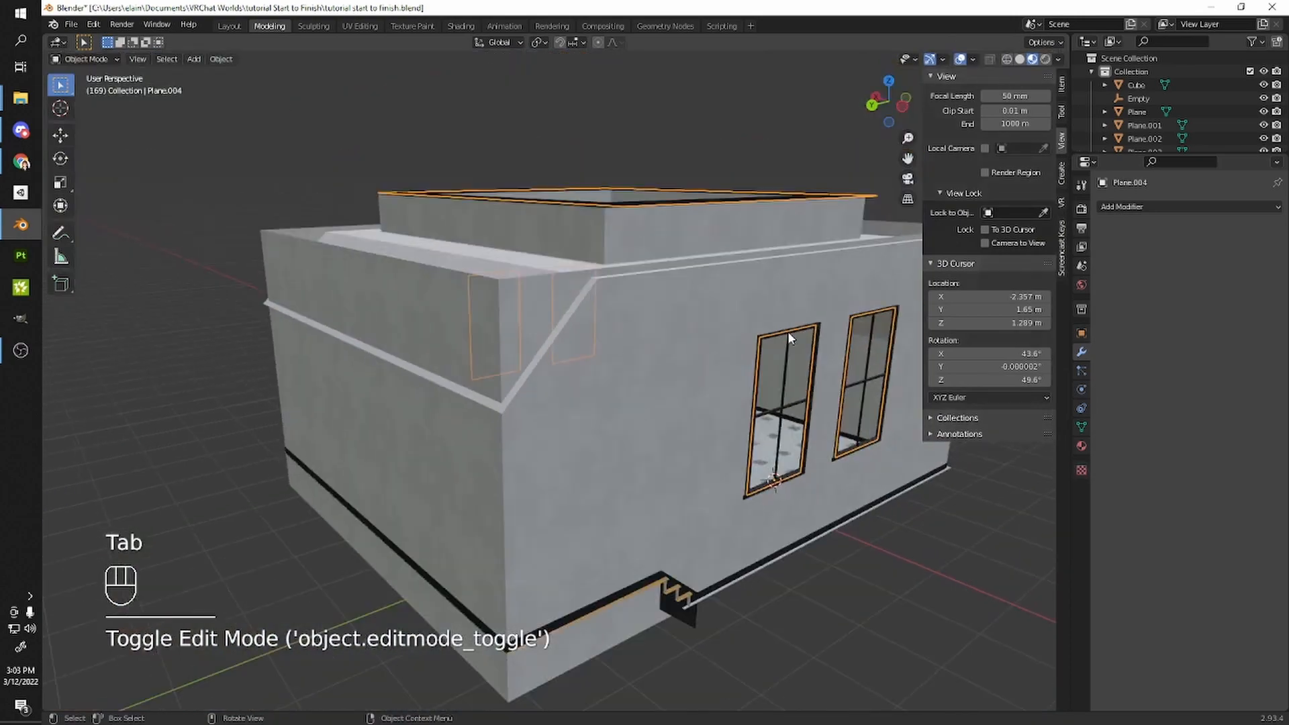
click(737, 211)
scroll(714, 278, up, 12)
middle_drag(714, 278, 711, 240)
shift+middle_drag(711, 240, 457, 276)
key(ctrl+s)
- Delete the leftover cube from the room
click(640, 402)
click(638, 402)
middle_drag(607, 376, 591, 503)
key(Delete)
click(685, 410)
- Join the black baseboard to the wall object
scroll(590, 504, up, 2)
middle_drag(704, 440, 449, 451)
click(547, 338)
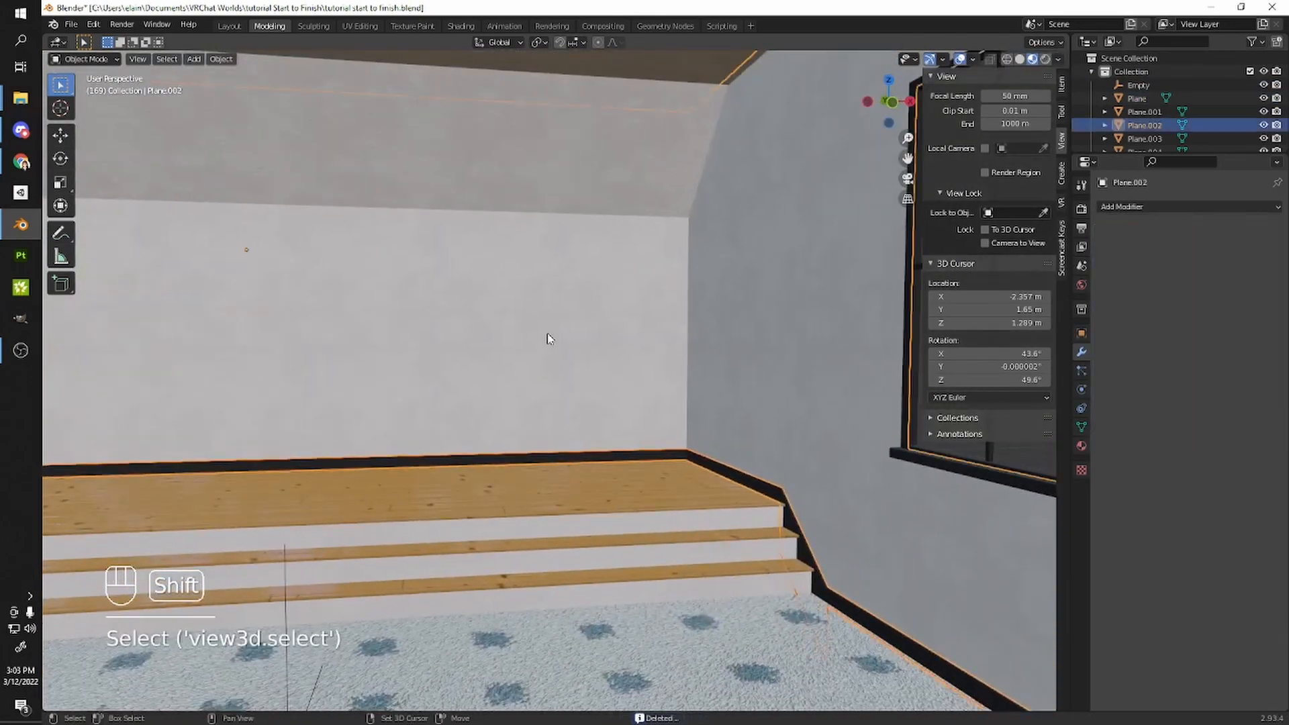
click(736, 486)
click(738, 482)
middle_drag(739, 482, 656, 484)
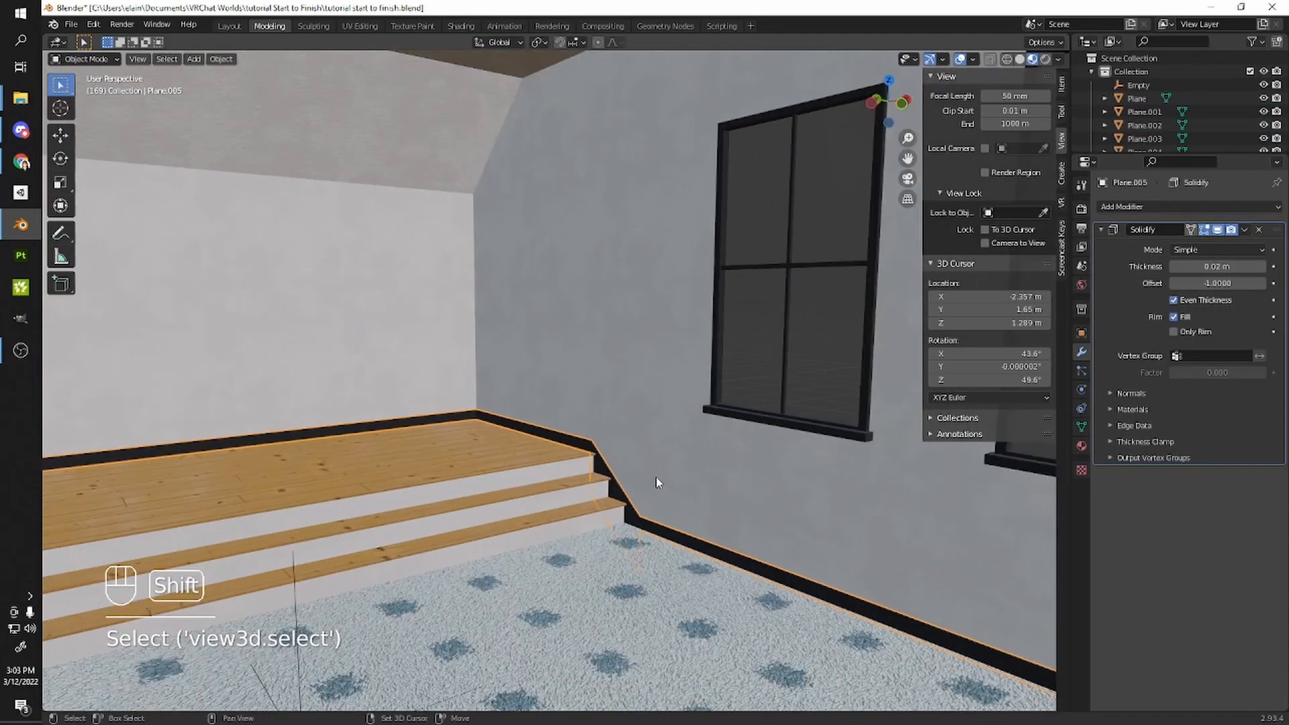
shift+click(656, 403)
middle_drag(656, 403, 364, 419)
key(ctrl+j)
- Join the wooden platform steps and the carpeted floor into one object
scroll(523, 440, up, 8)
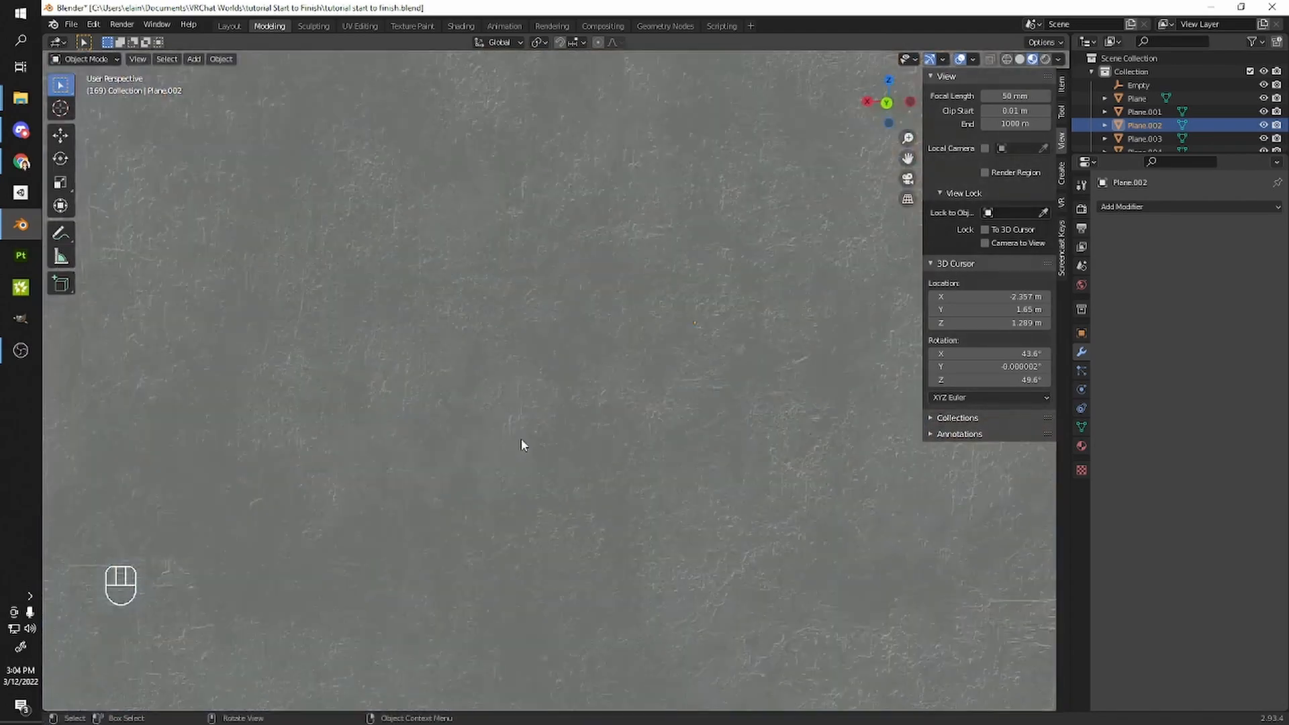
scroll(558, 386, down, 6)
middle_drag(557, 386, 564, 308)
scroll(571, 302, up, 6)
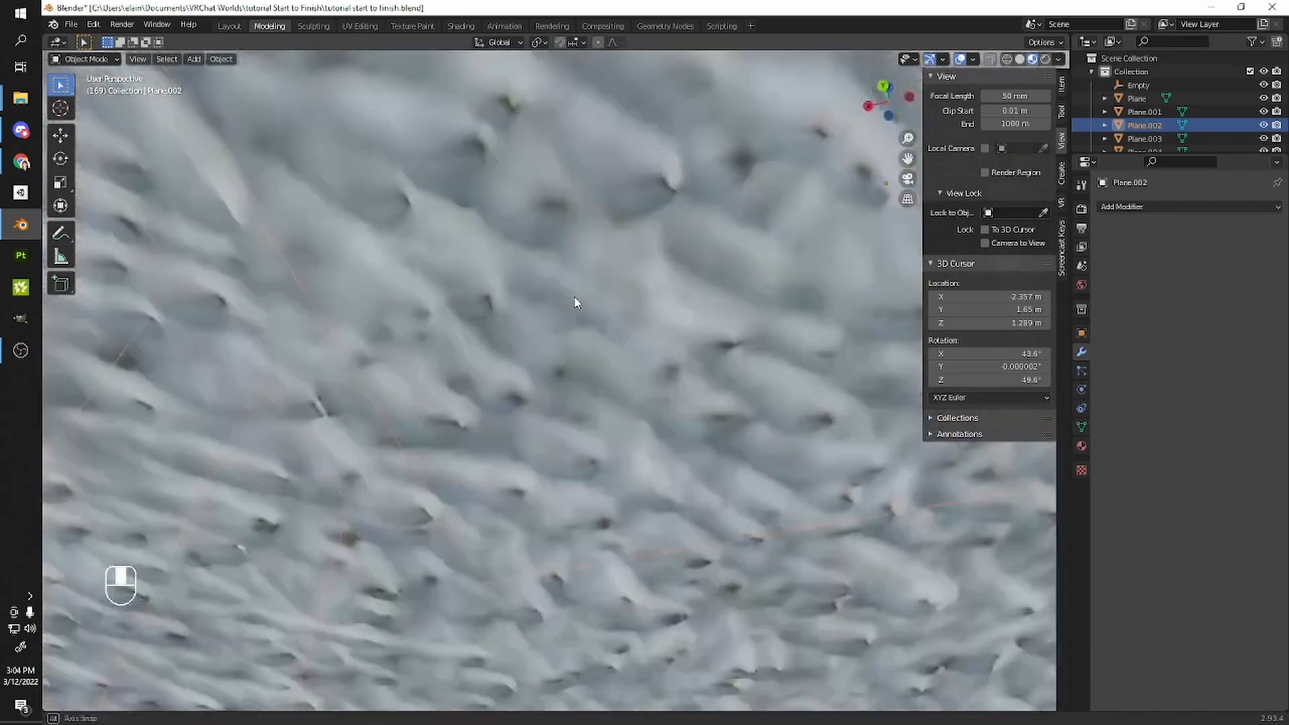
click(561, 147)
middle_drag(548, 190, 607, 374)
scroll(285, 260, down, 3)
click(607, 374)
scroll(529, 395, up, 2)
middle_drag(528, 395, 505, 407)
shift+click(667, 437)
key(ctrl)
key(ctrl+j)
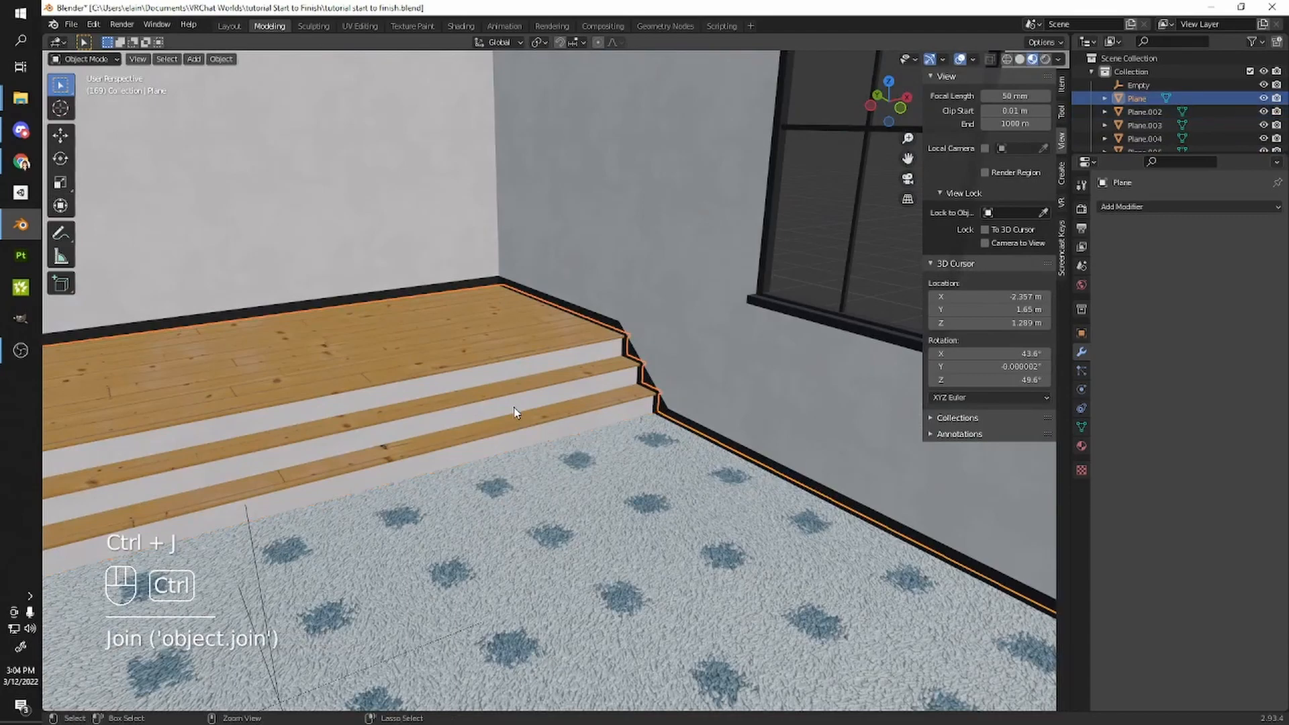
middle_drag(536, 398, 734, 480)
click(630, 361)
shift+click(579, 377)
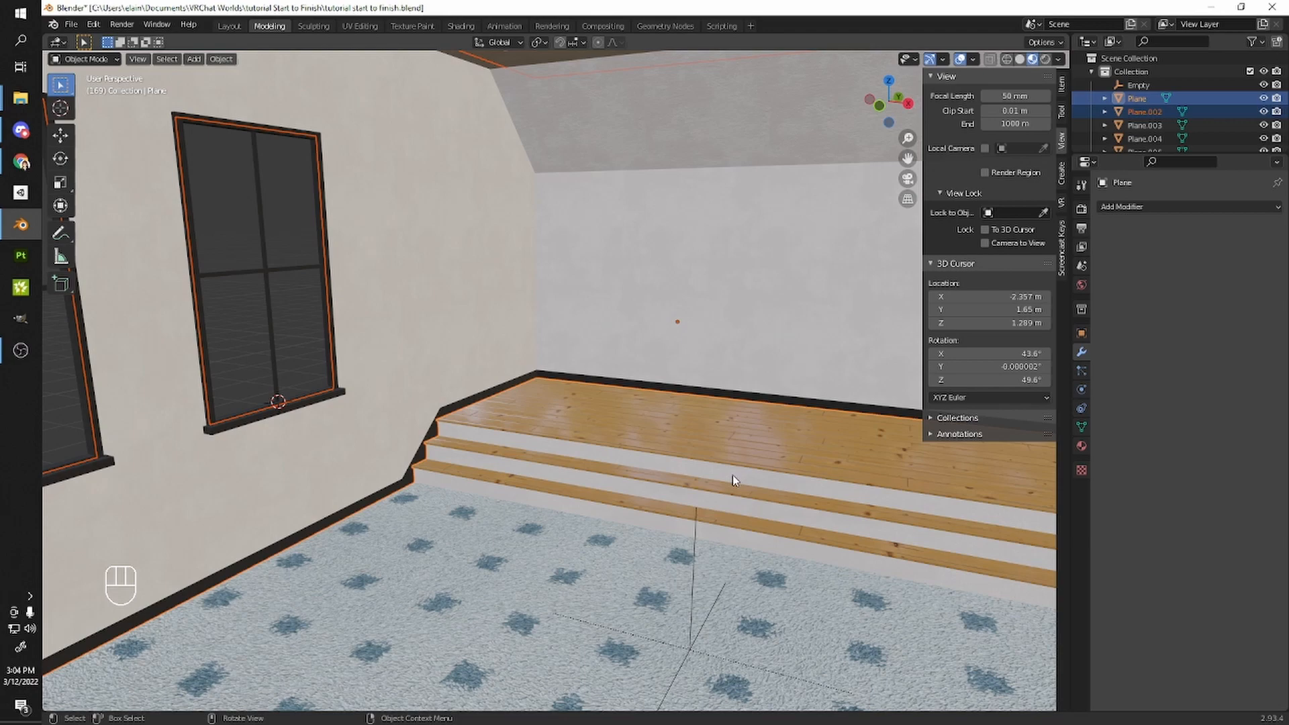
middle_drag(731, 474, 674, 310)
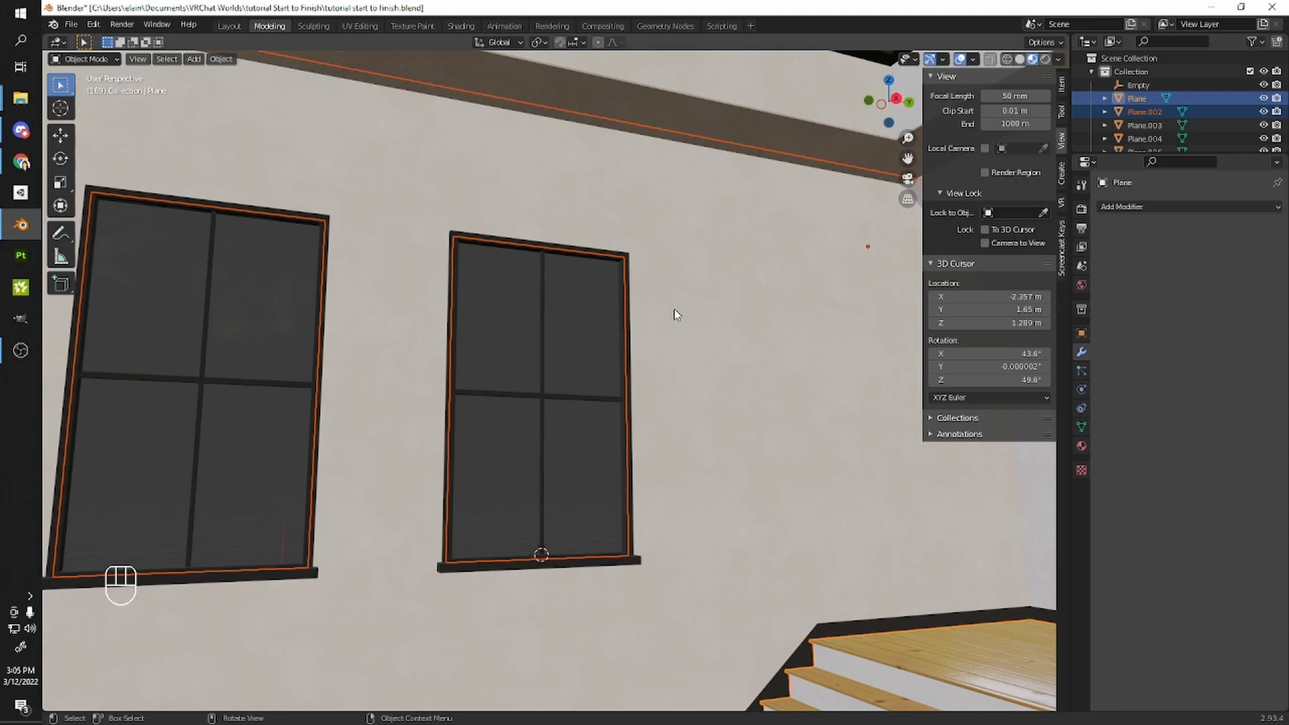
- Join the ceiling object to the wall object
middle_drag(691, 195, 797, 389)
click(730, 348)
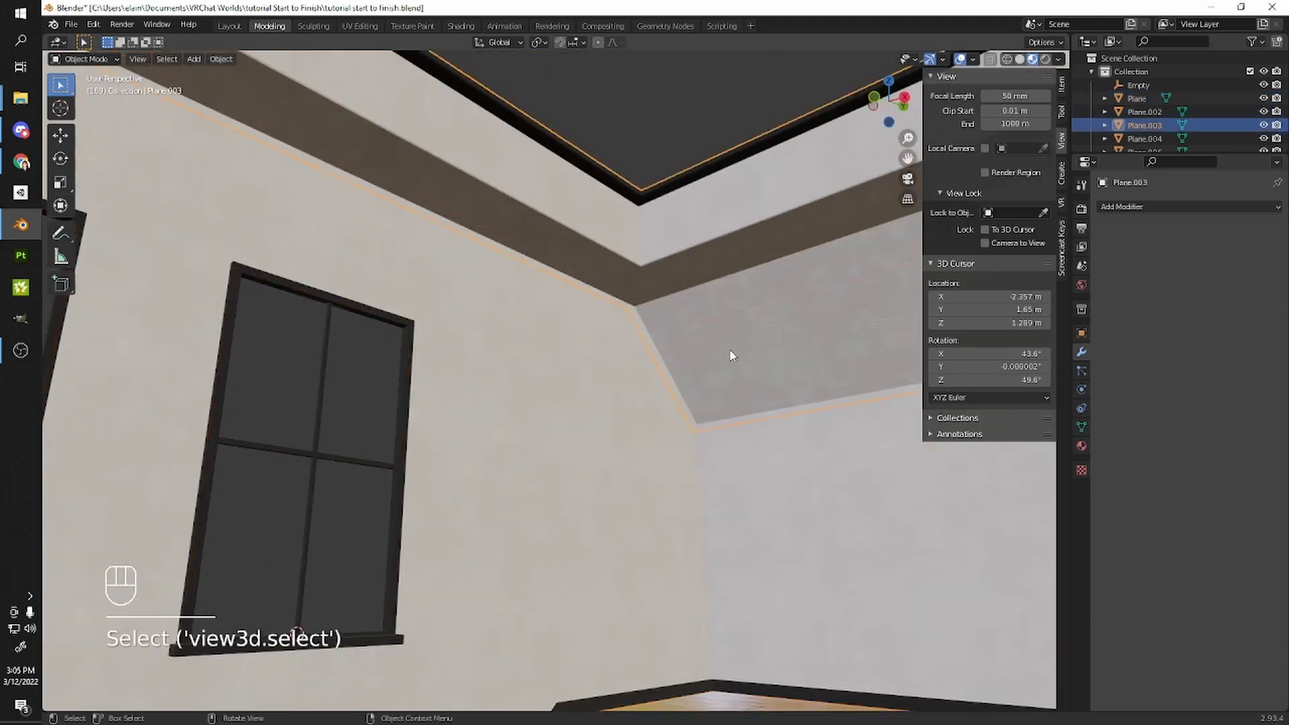
middle_drag(730, 348, 538, 273)
shift+click(690, 545)
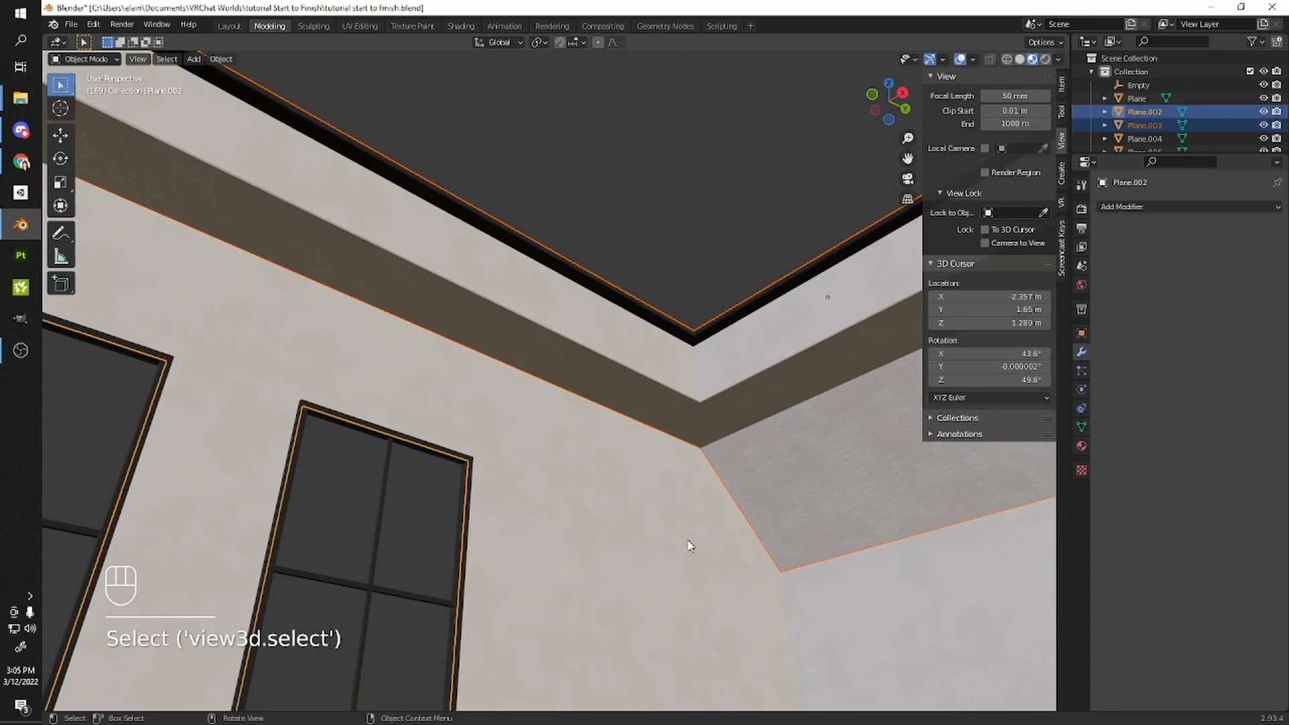
key(ctrl+j)
- Enlarge the Outliner and delete the unused Empty object
middle_drag(745, 445, 547, 420)
click(551, 424)
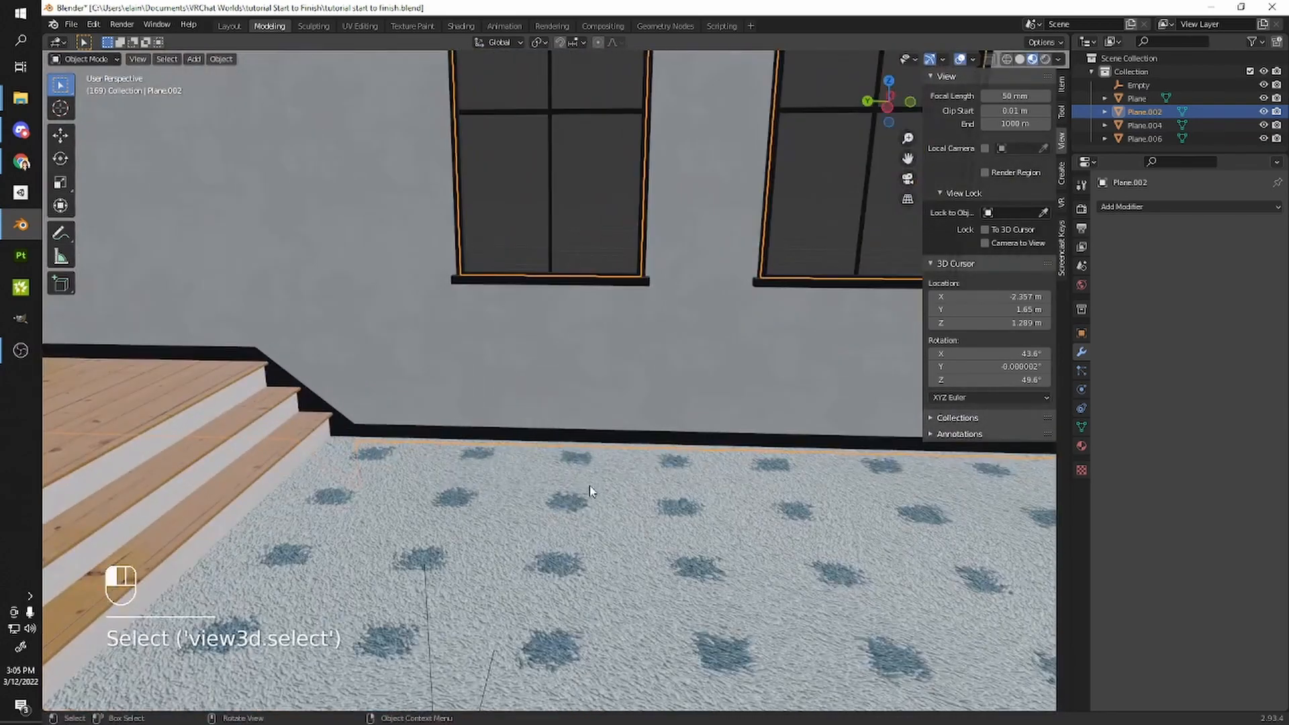
click(590, 486)
click(430, 386)
drag(1103, 156, 1108, 295)
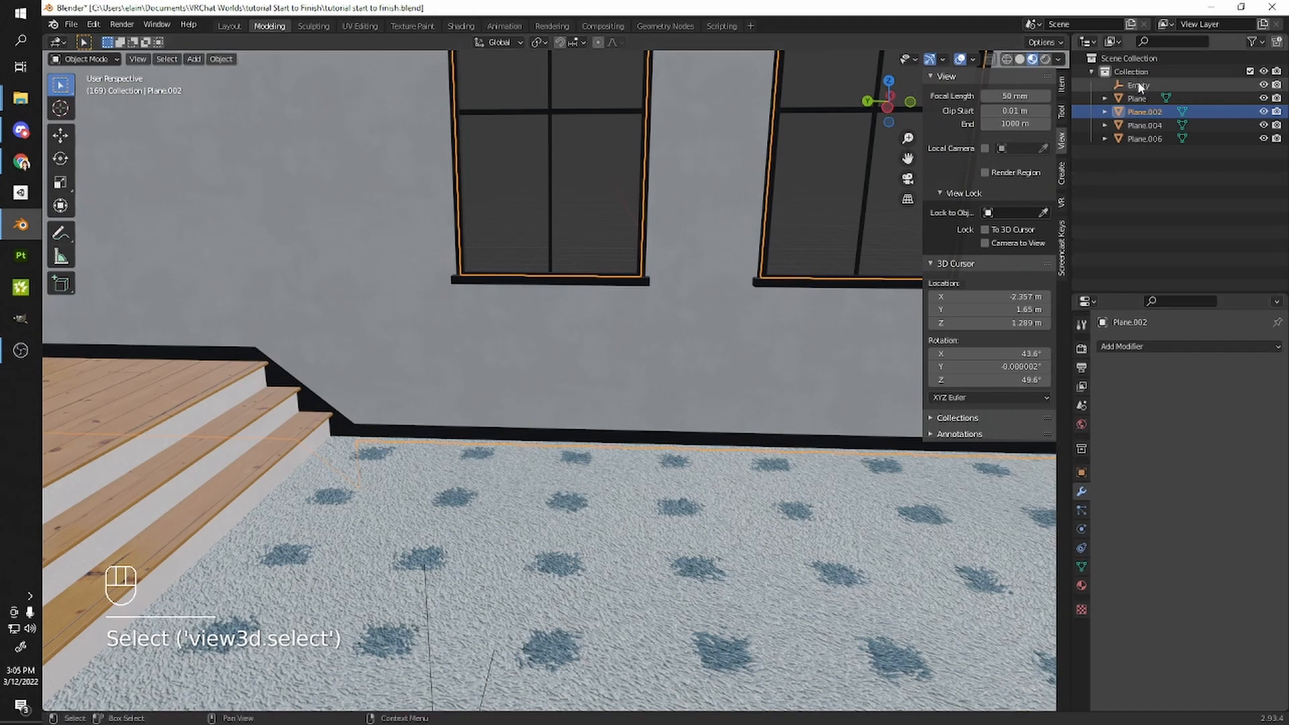
click(1140, 86)
middle_drag(679, 373, 562, 396)
key(x)
click(779, 415)
- Save the file and hide the 3D viewport's sidebar
key(ctrl+s)
key(n)
scroll(743, 498, up, 5)
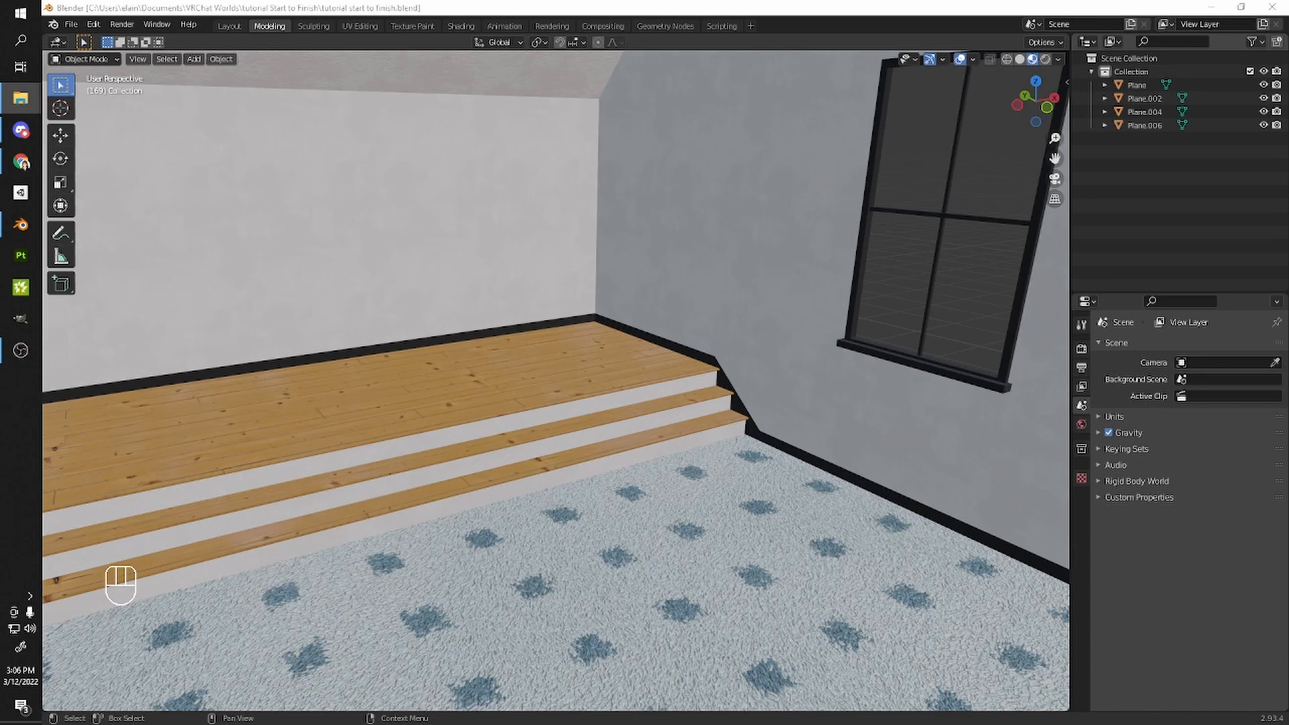
- In File Explorer, create a folder named fbx inside the tutorial Start to Finish project folder
right_click(550, 271)
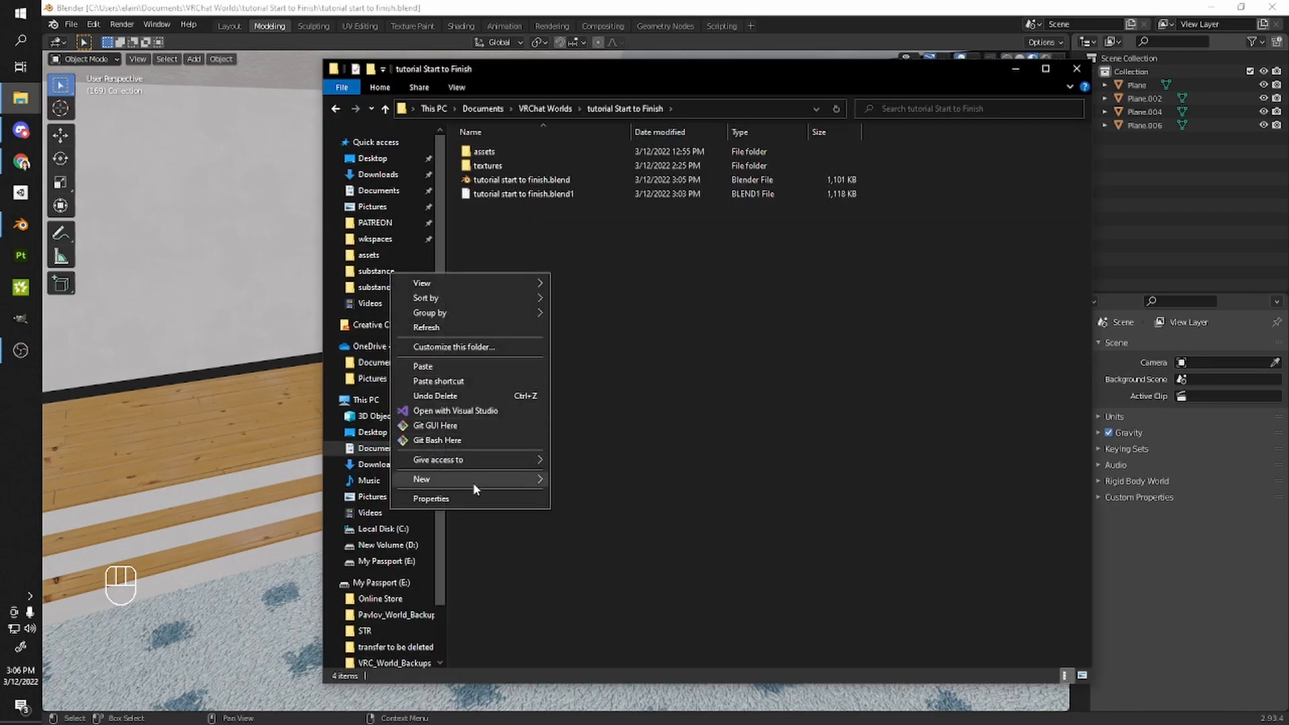
mouse_move(472, 482)
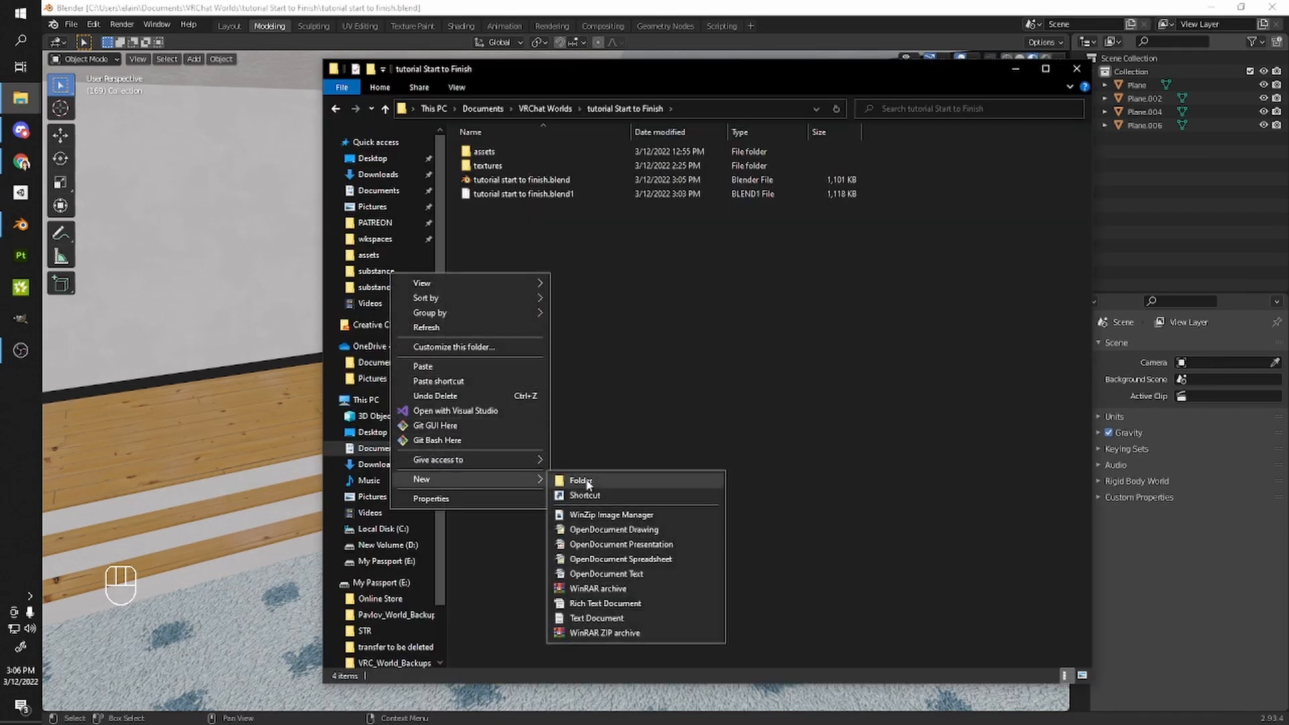
click(583, 481)
text(fbx)
key(Return)
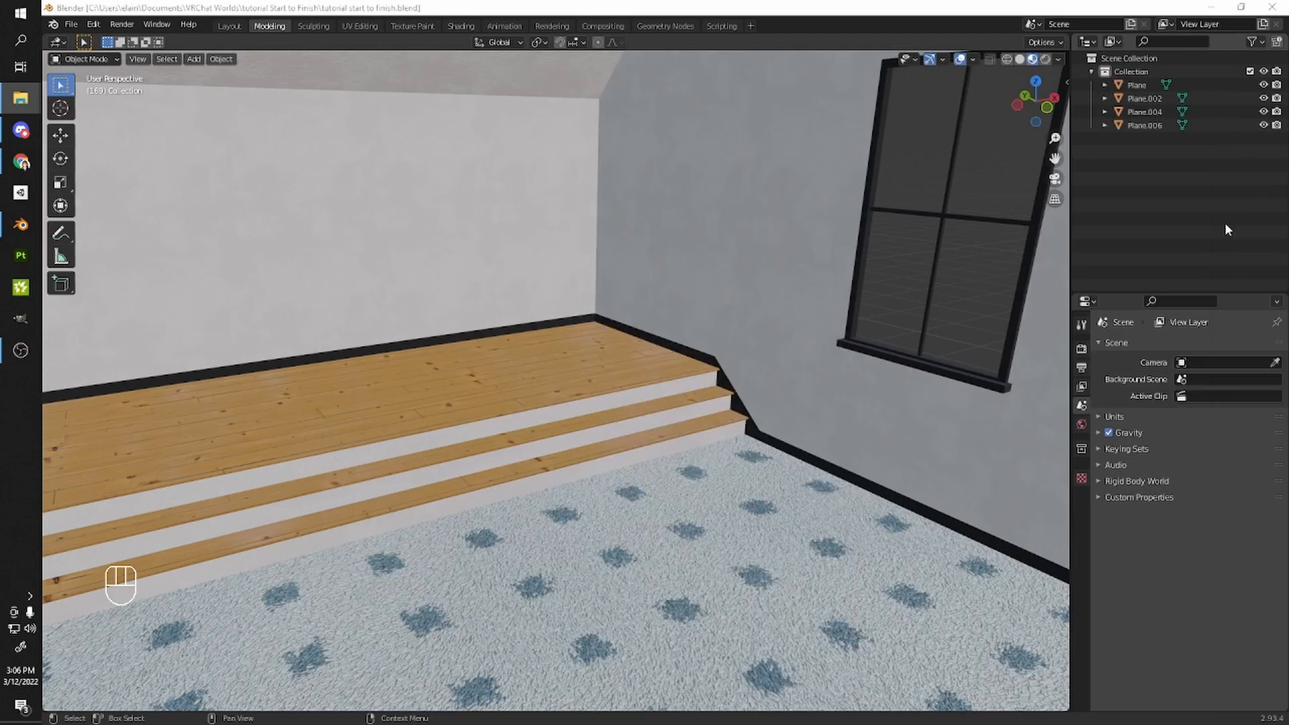
- In Blender, export only the mesh objects as tutorial start to finish.fbx into the fbx folder
middle_drag(745, 208, 785, 369)
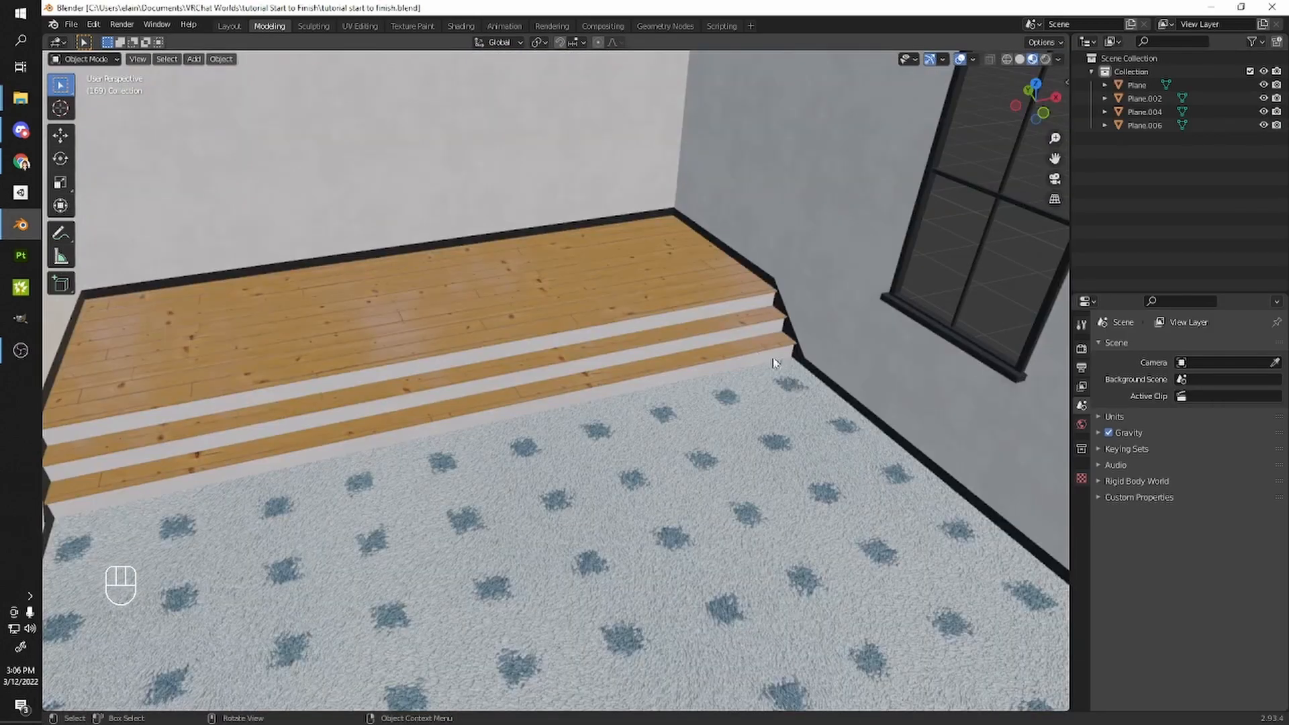
click(70, 24)
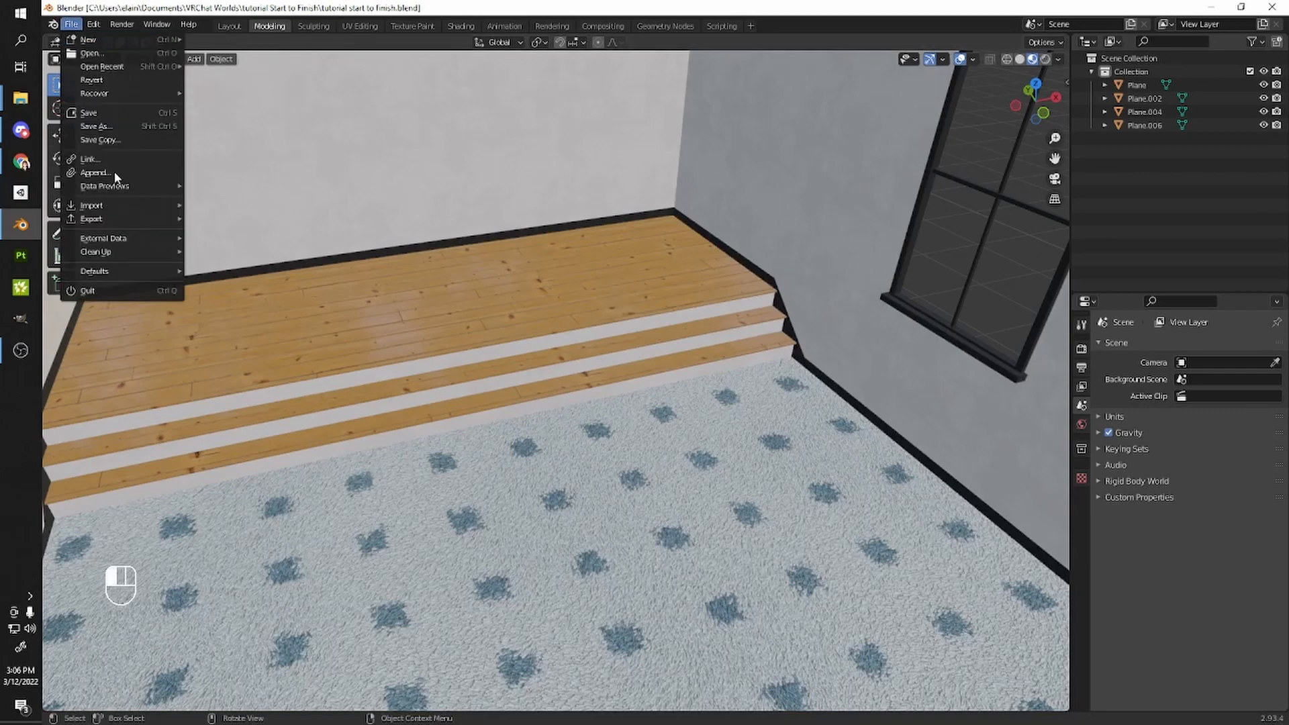
mouse_move(104, 218)
click(260, 326)
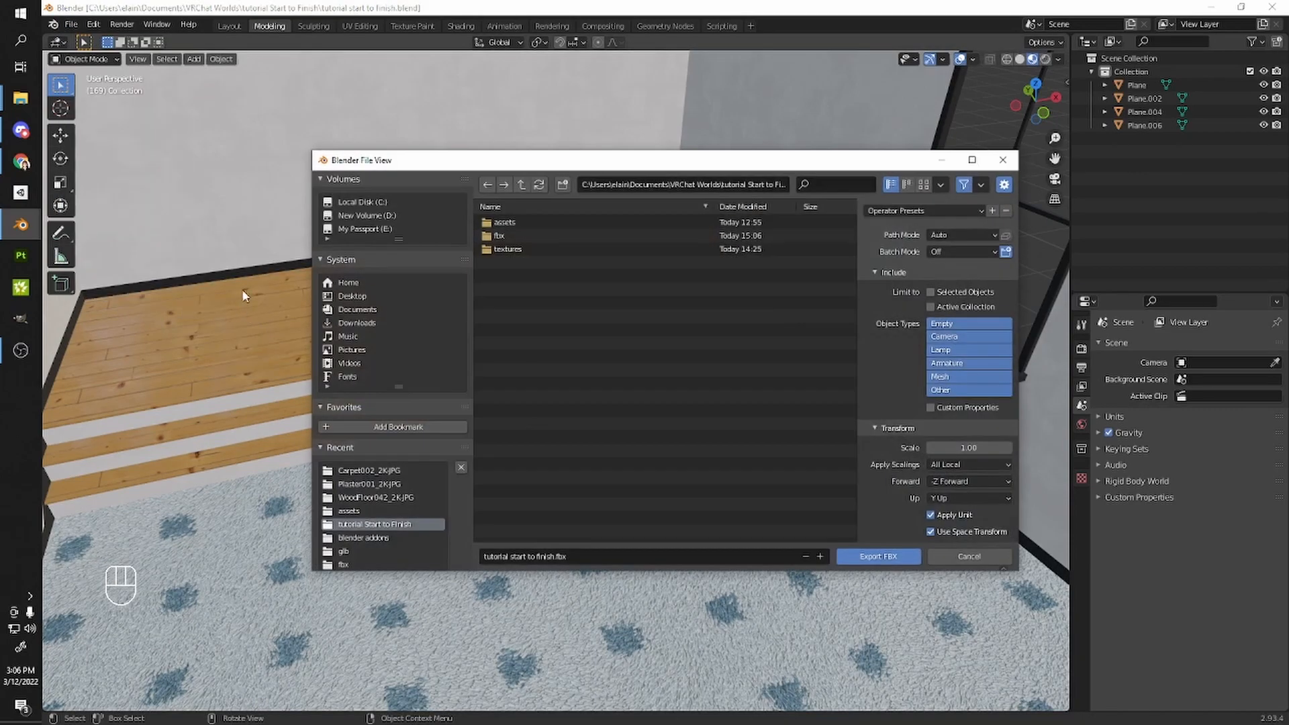
double_click(501, 235)
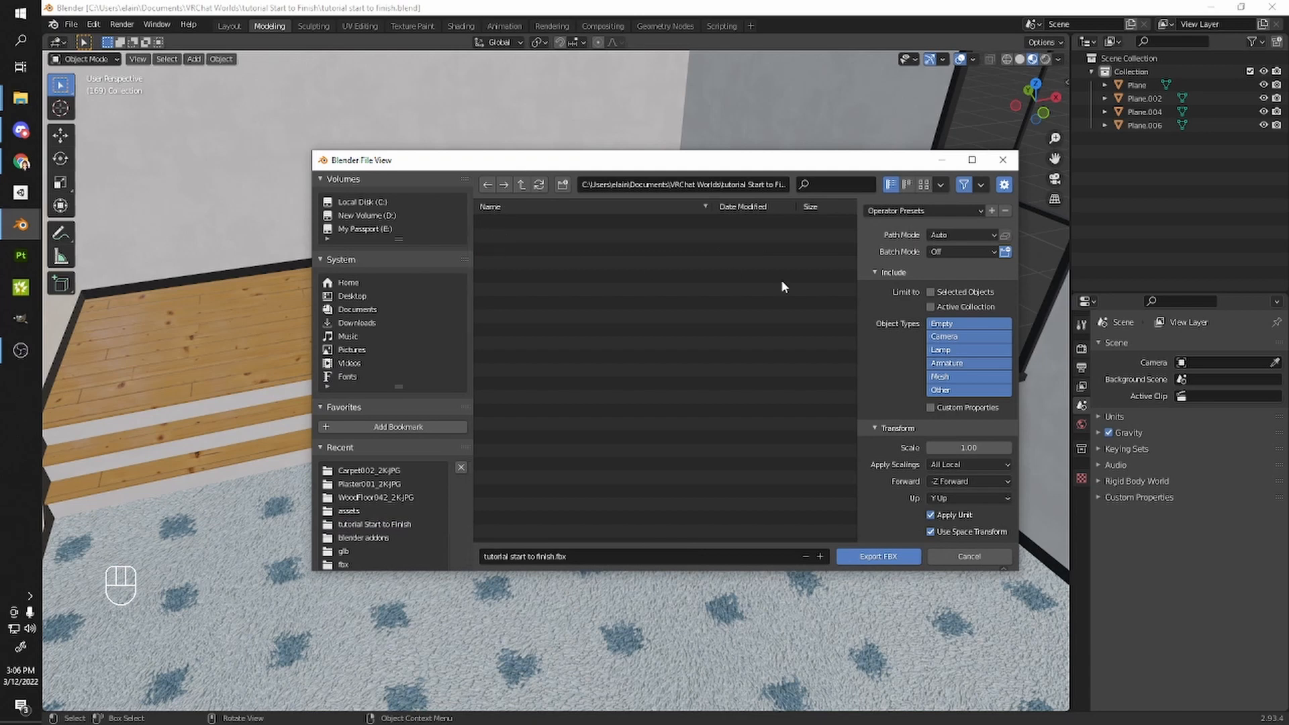
click(947, 377)
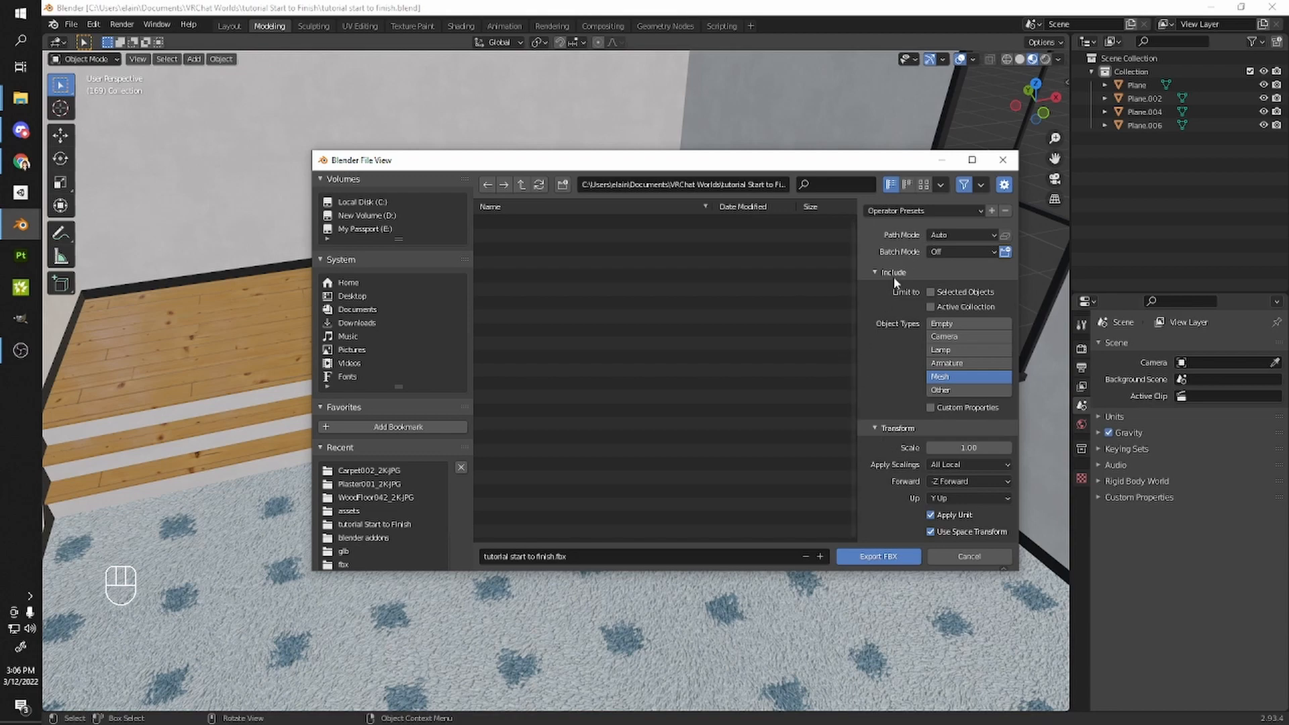
click(878, 557)
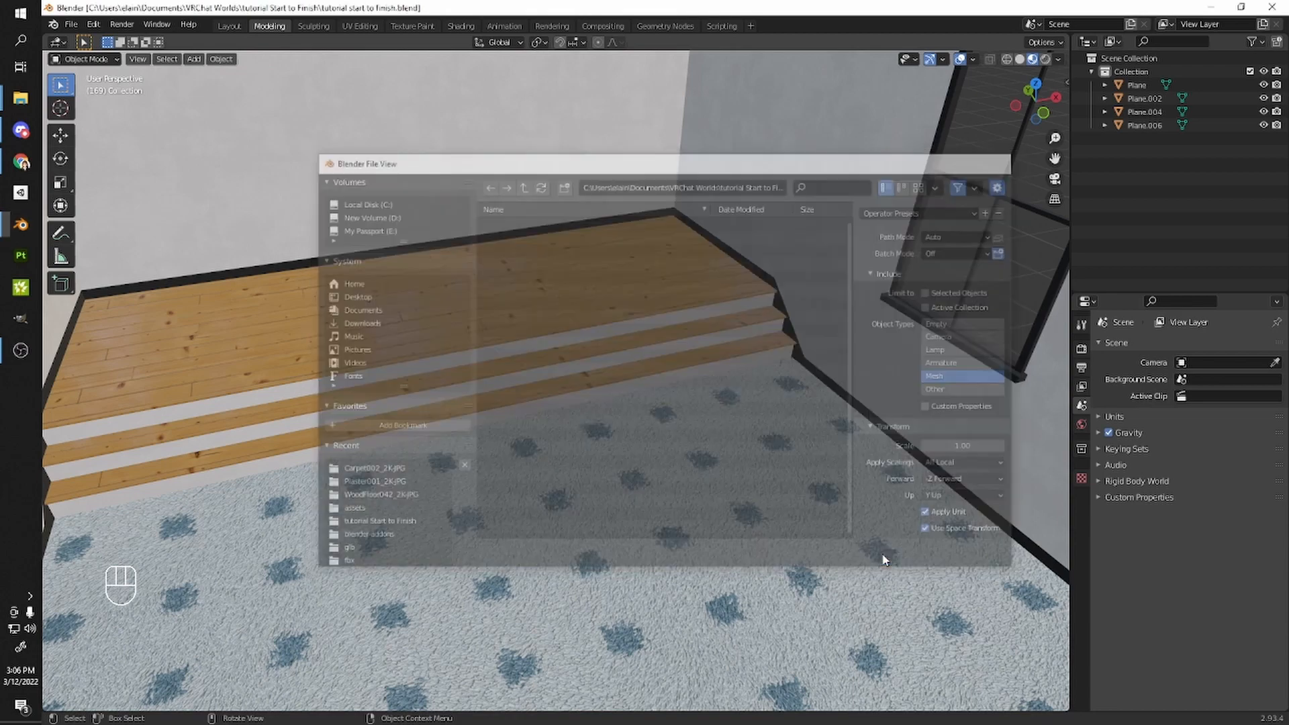
middle_drag(700, 441, 450, 405)
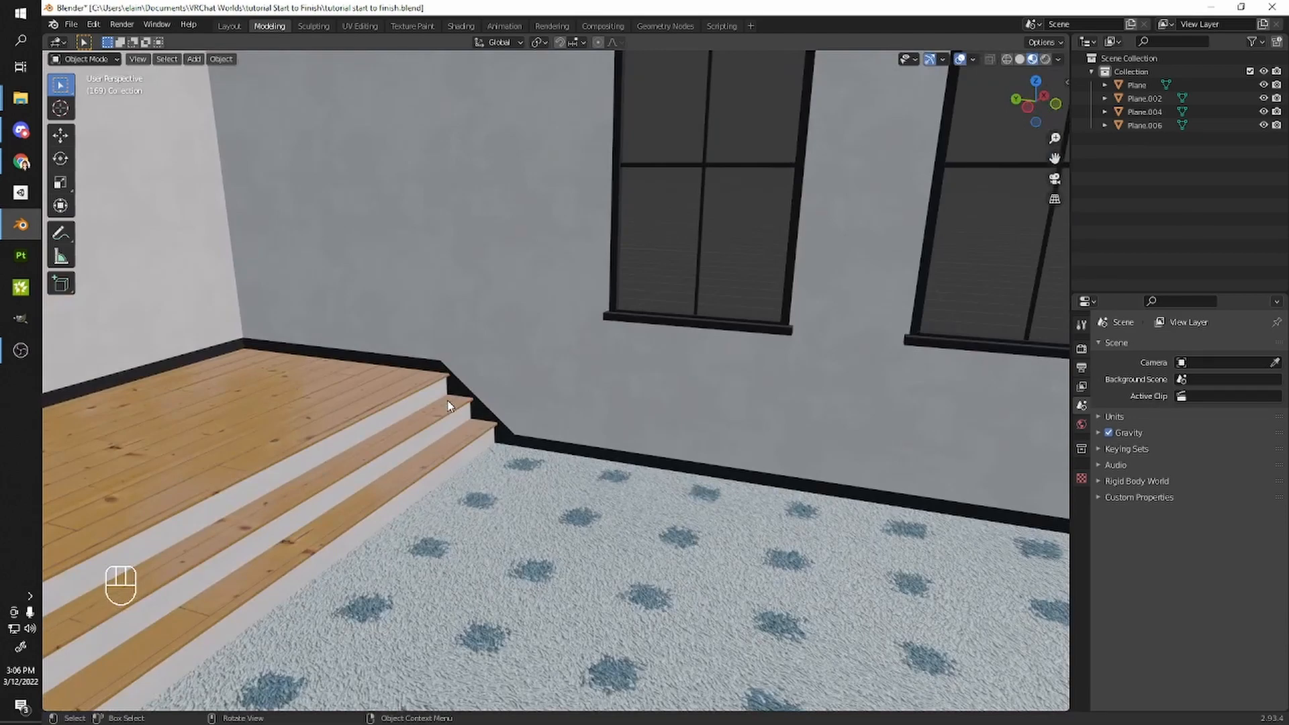
- In File Explorer, check the exported FBX file inside the fbx folder and minimize the window
click(20, 98)
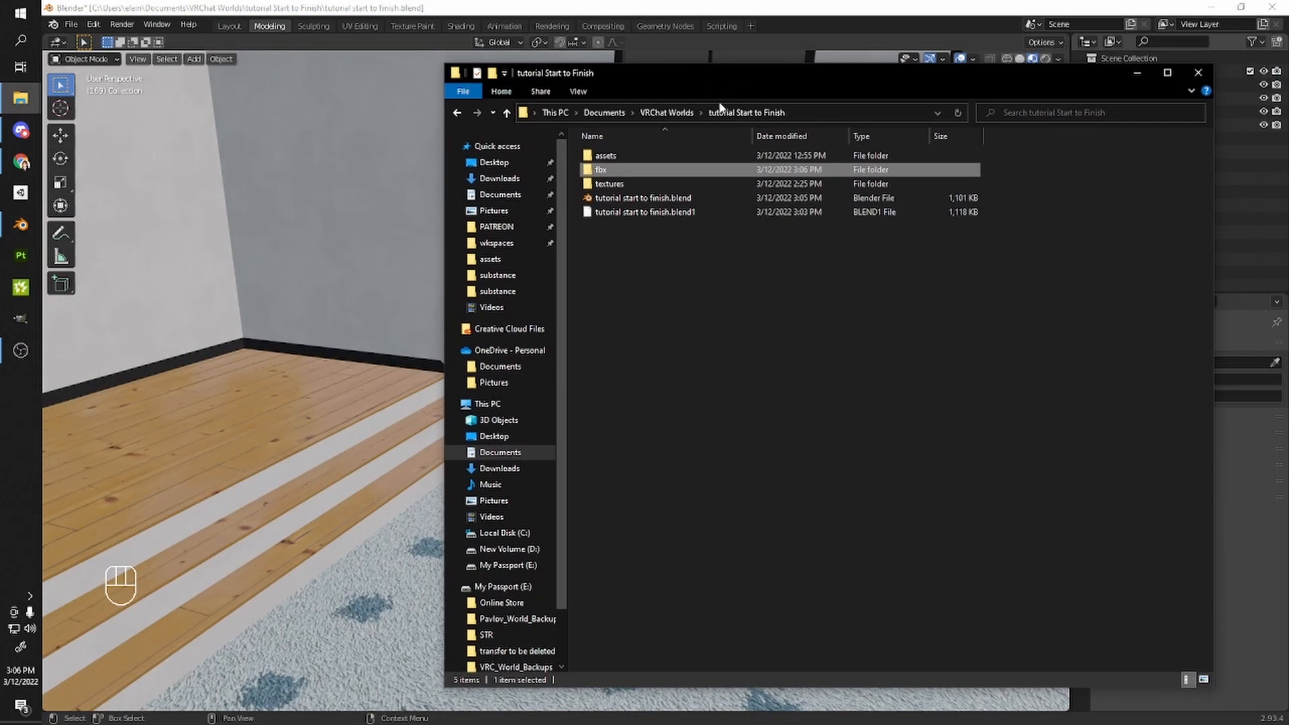
double_click(600, 171)
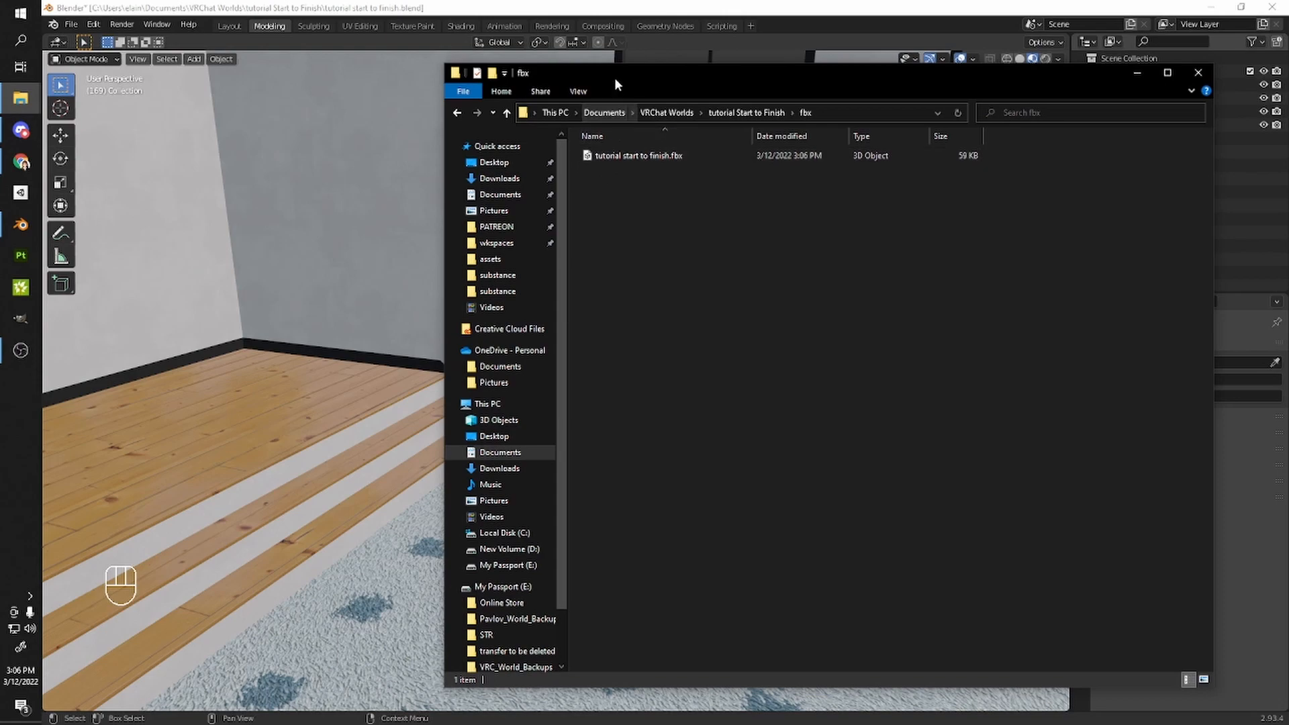
click(1137, 72)
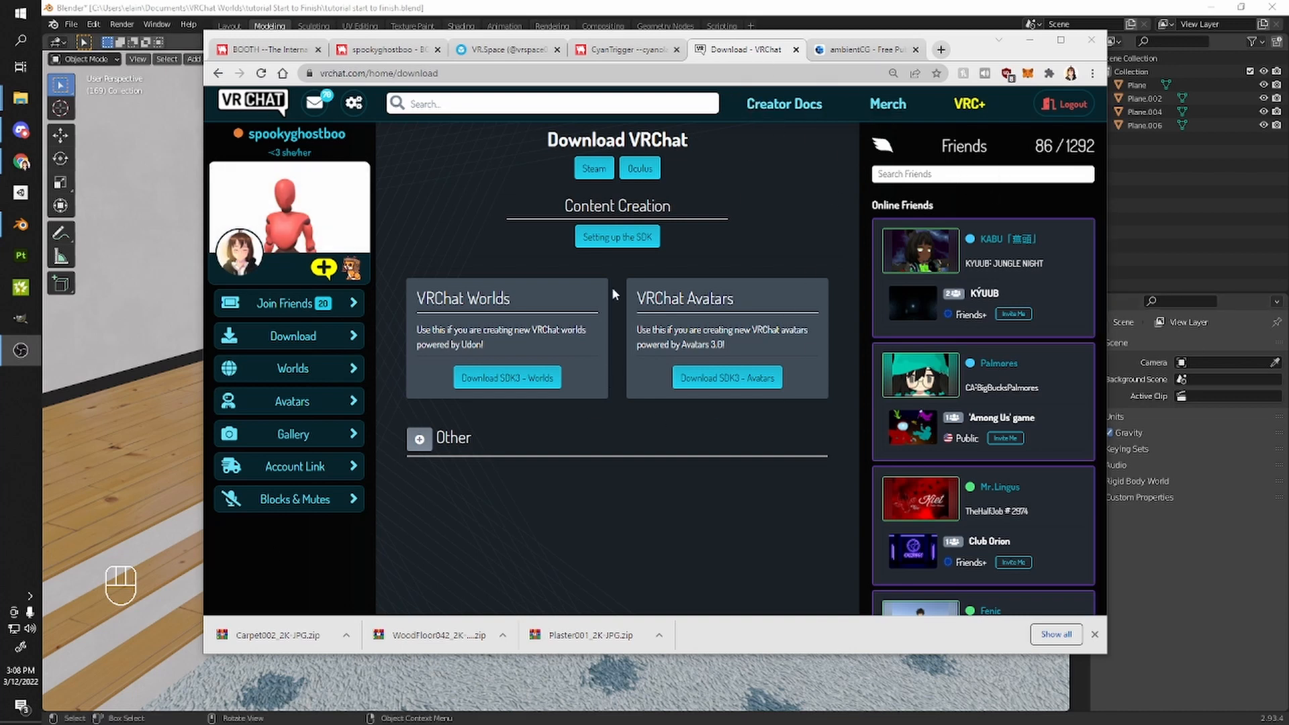
- From VRChat's download page in the browser, review the SDK setup guide and the currently supported Unity version, and return to the download page
click(610, 247)
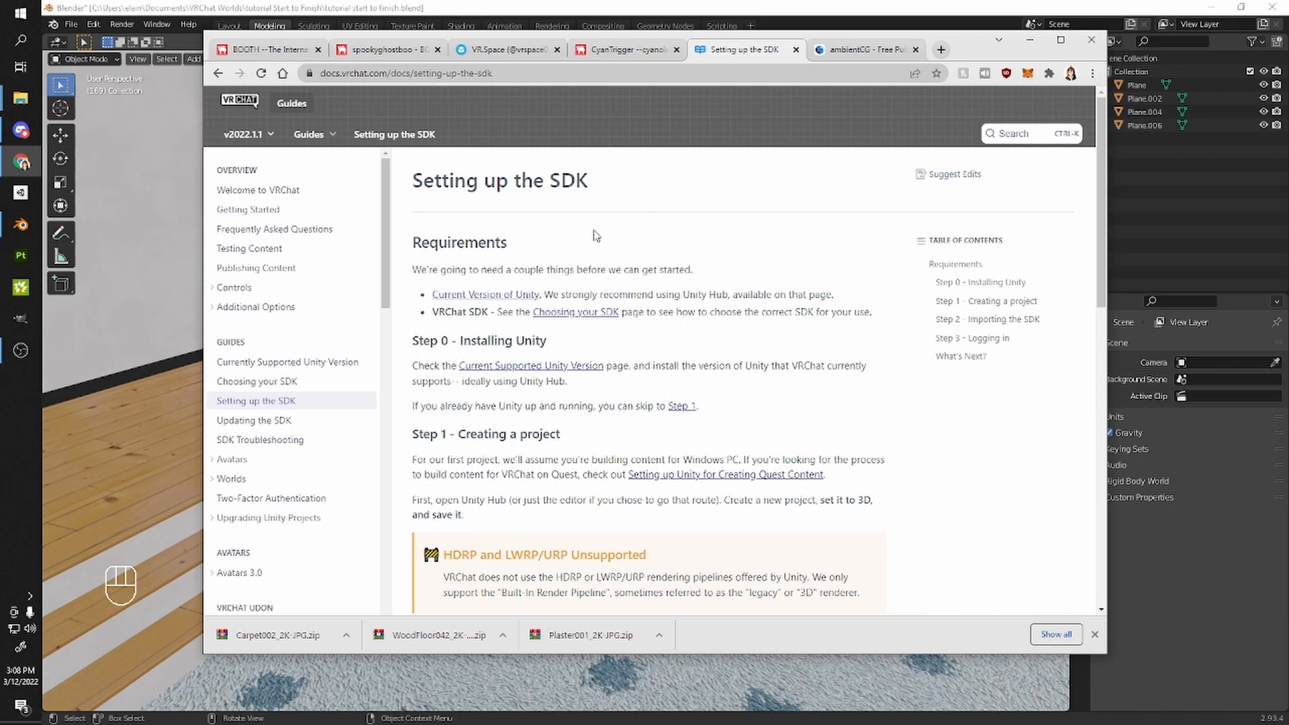
click(483, 296)
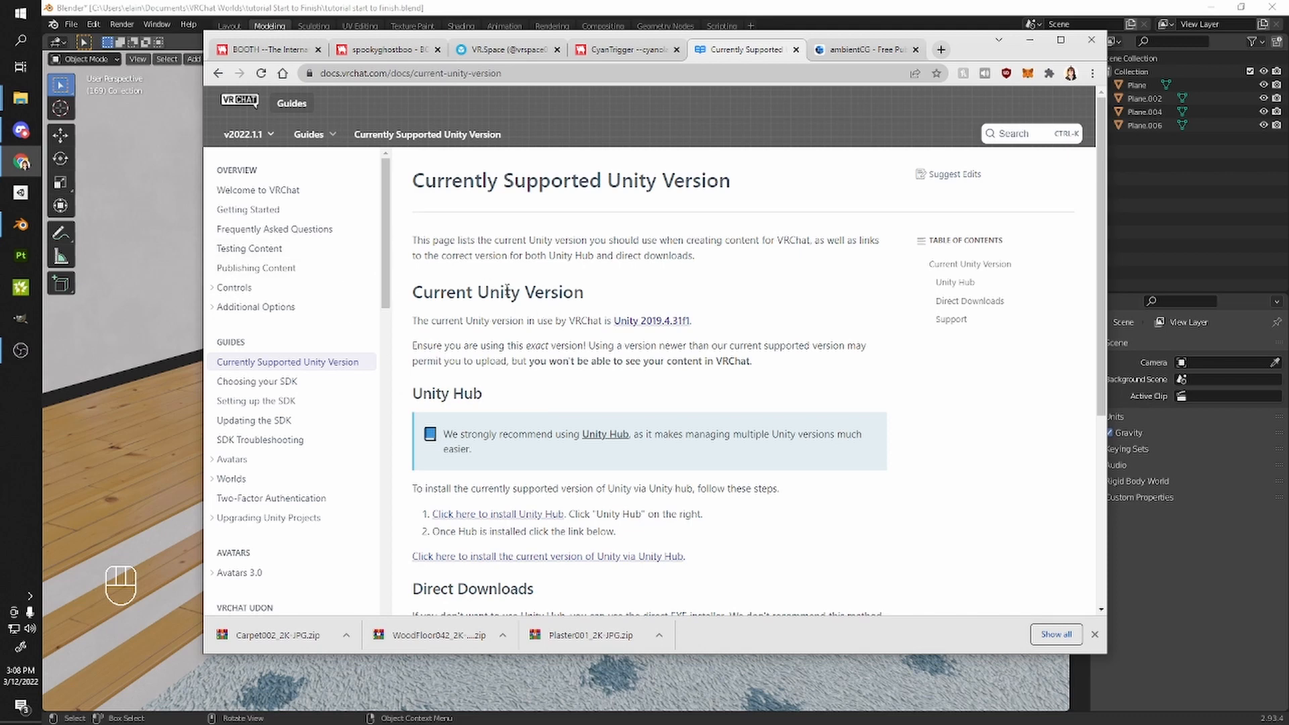
click(218, 73)
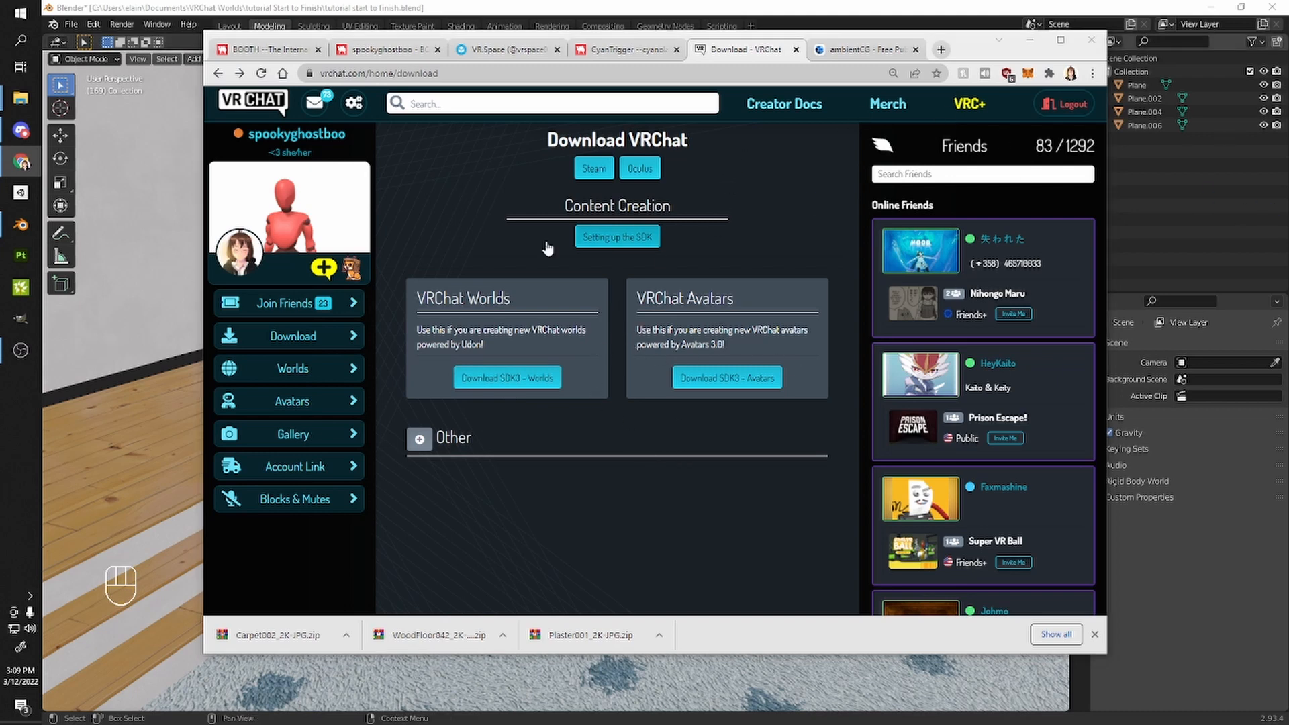
- In Unity Hub, start a new 3D project named tutorial start to finish
click(20, 192)
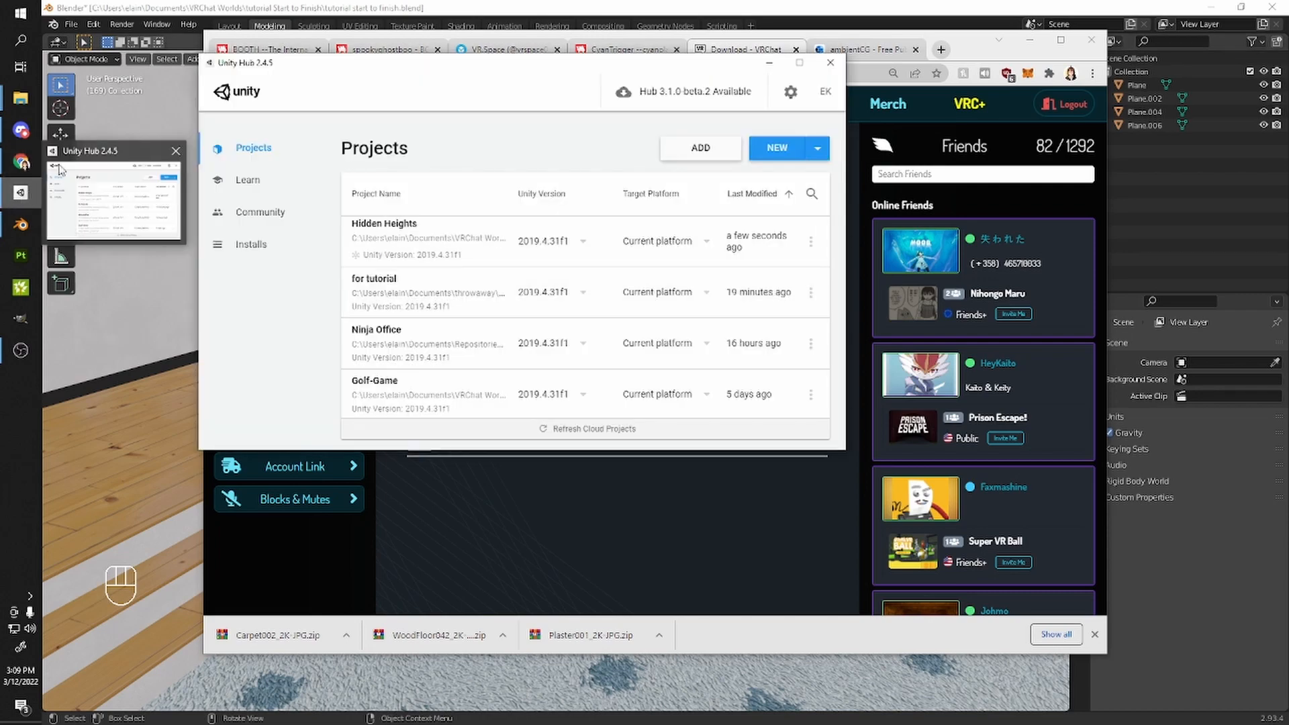
click(779, 147)
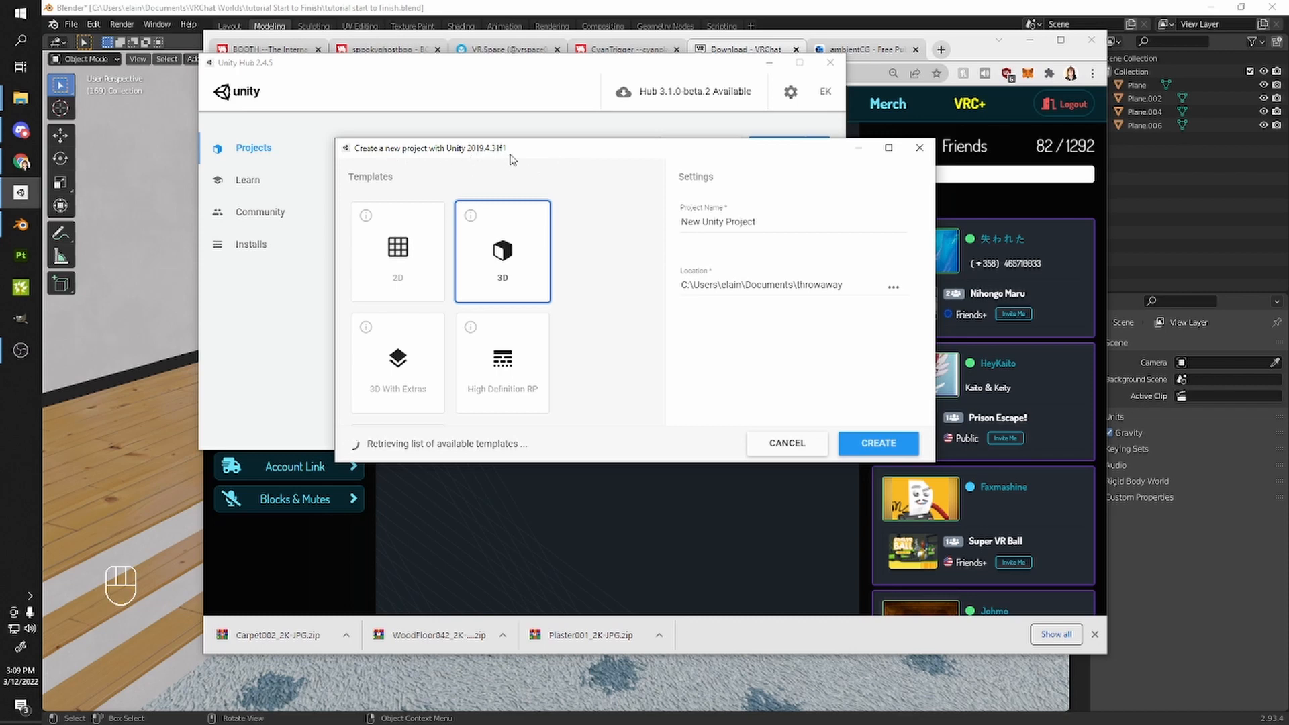
click(783, 218)
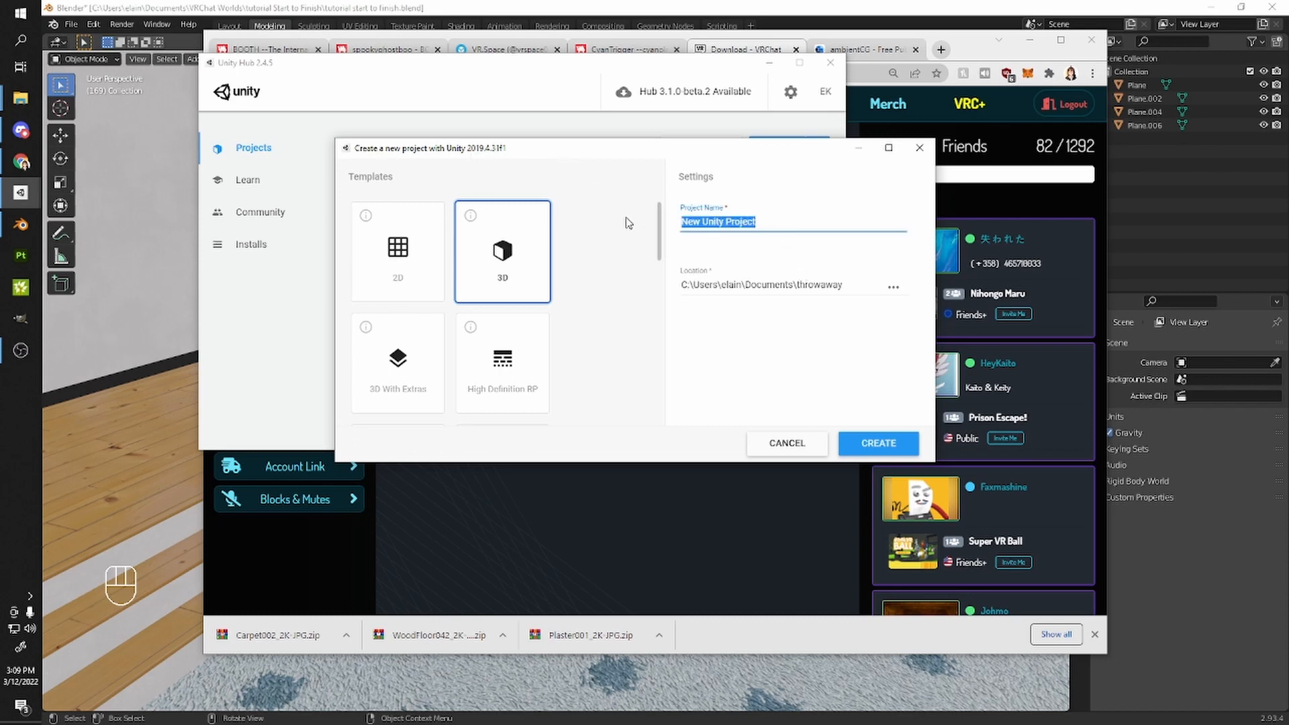
text(tutoria)
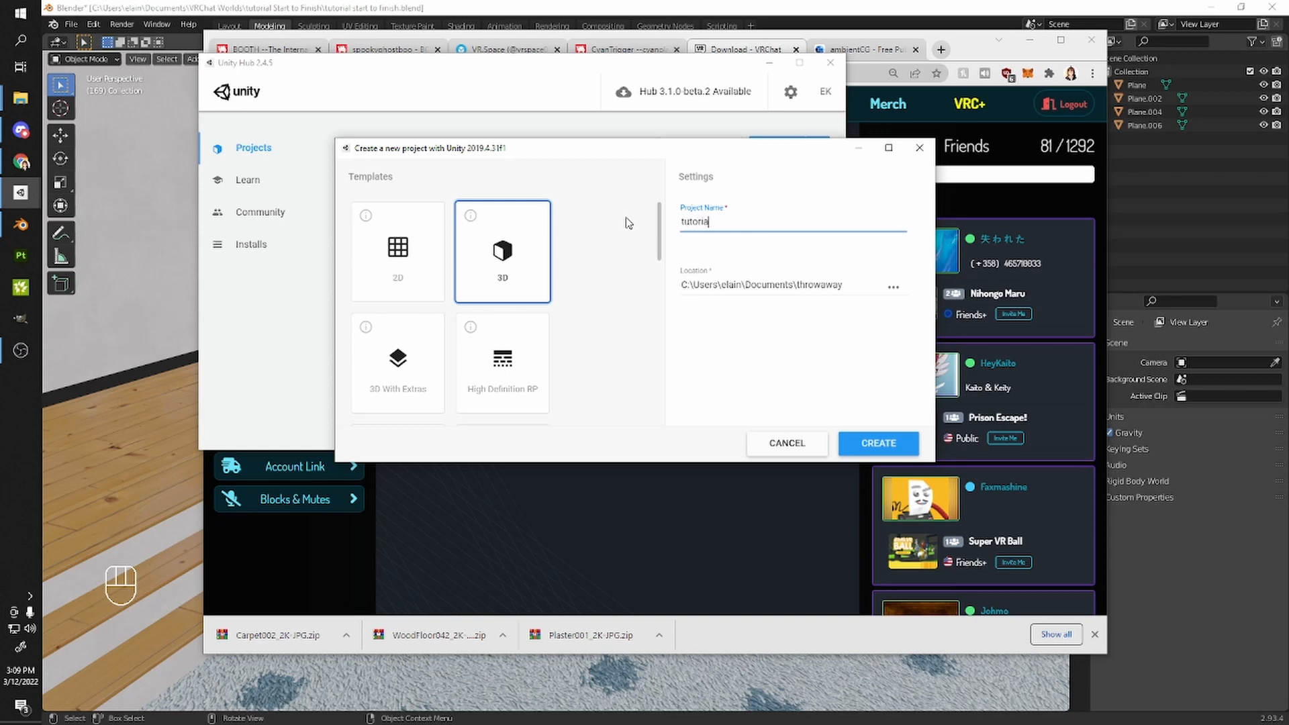
text(l start to finish)
- Set the project's location to the tutorial Start to Finish folder in Documents > VRChat Worlds
click(893, 286)
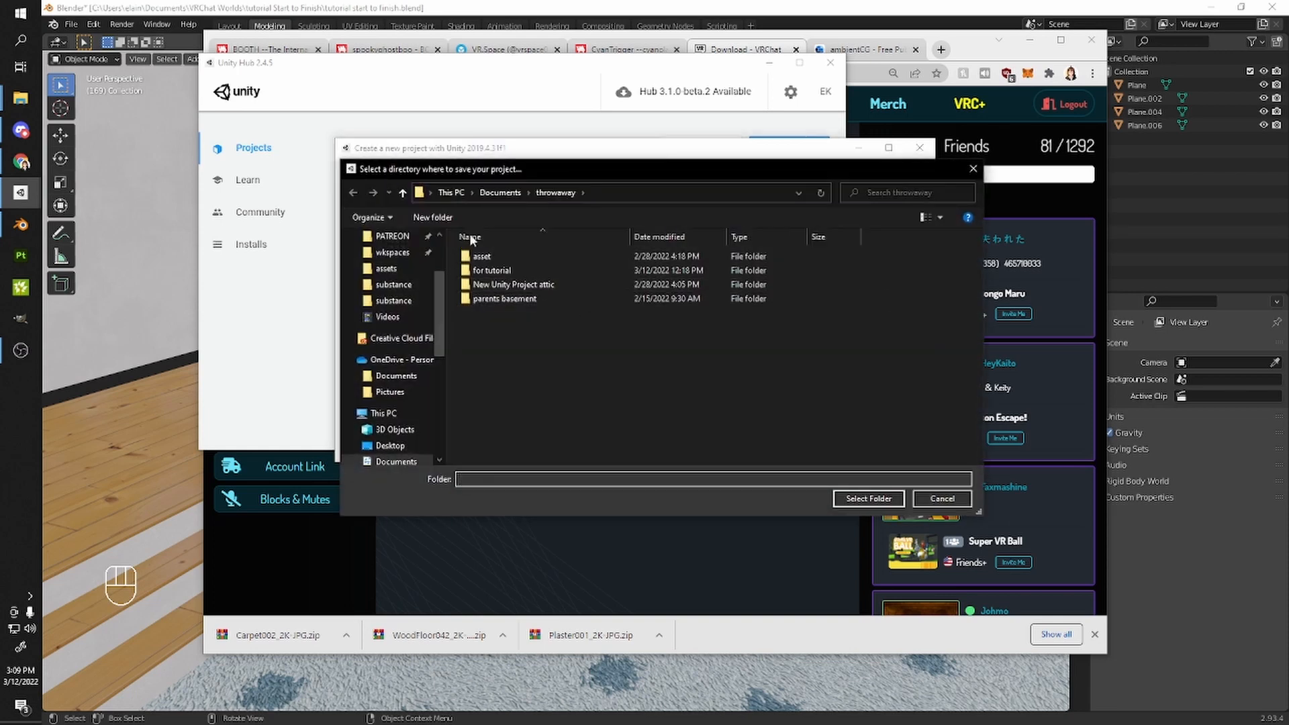
click(501, 193)
double_click(500, 420)
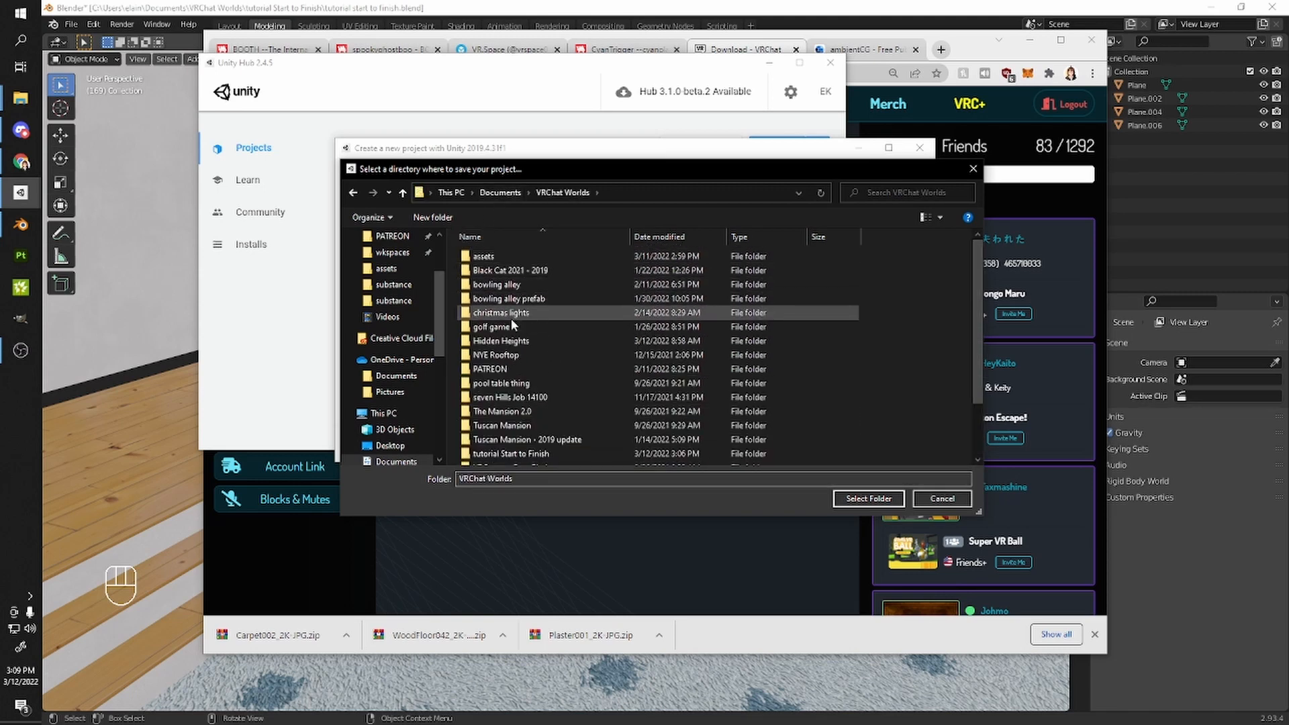
double_click(510, 454)
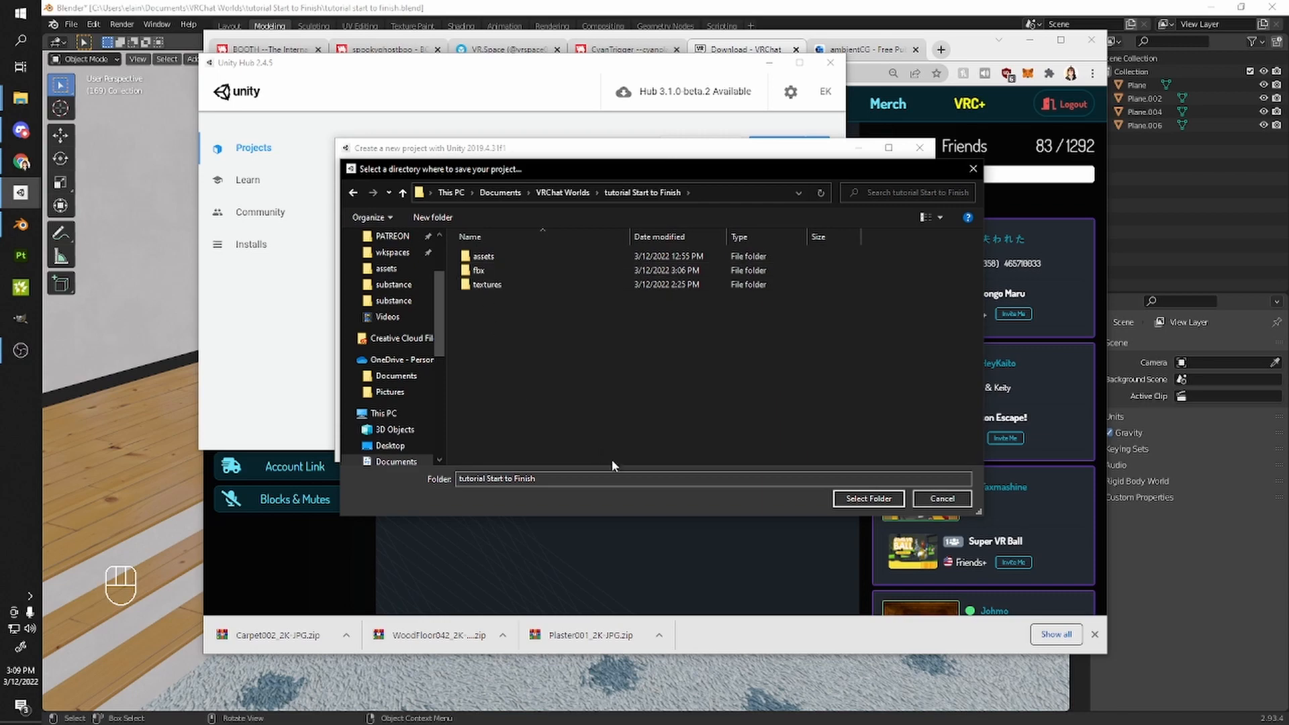
click(872, 498)
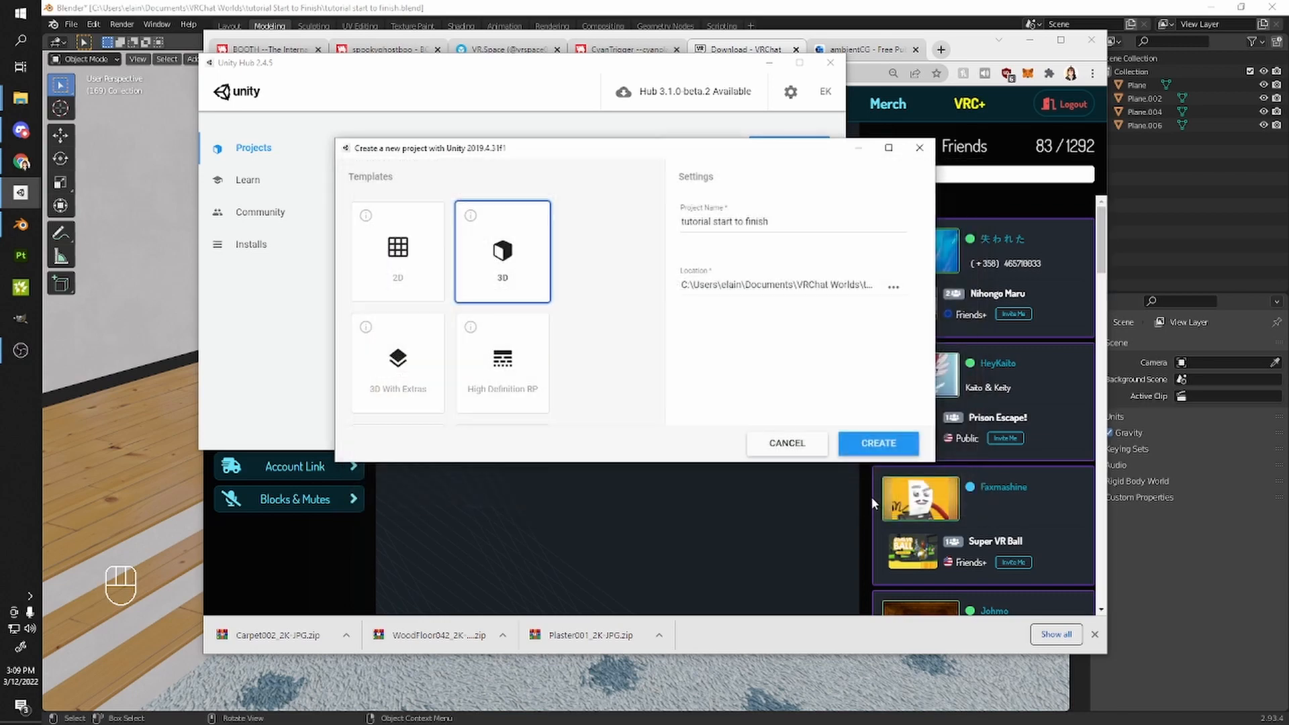
- While choosing the project location, create a folder named unity inside VRChat Worlds > tutorial Start to Finish
click(893, 287)
right_click(541, 402)
click(549, 362)
double_click(531, 407)
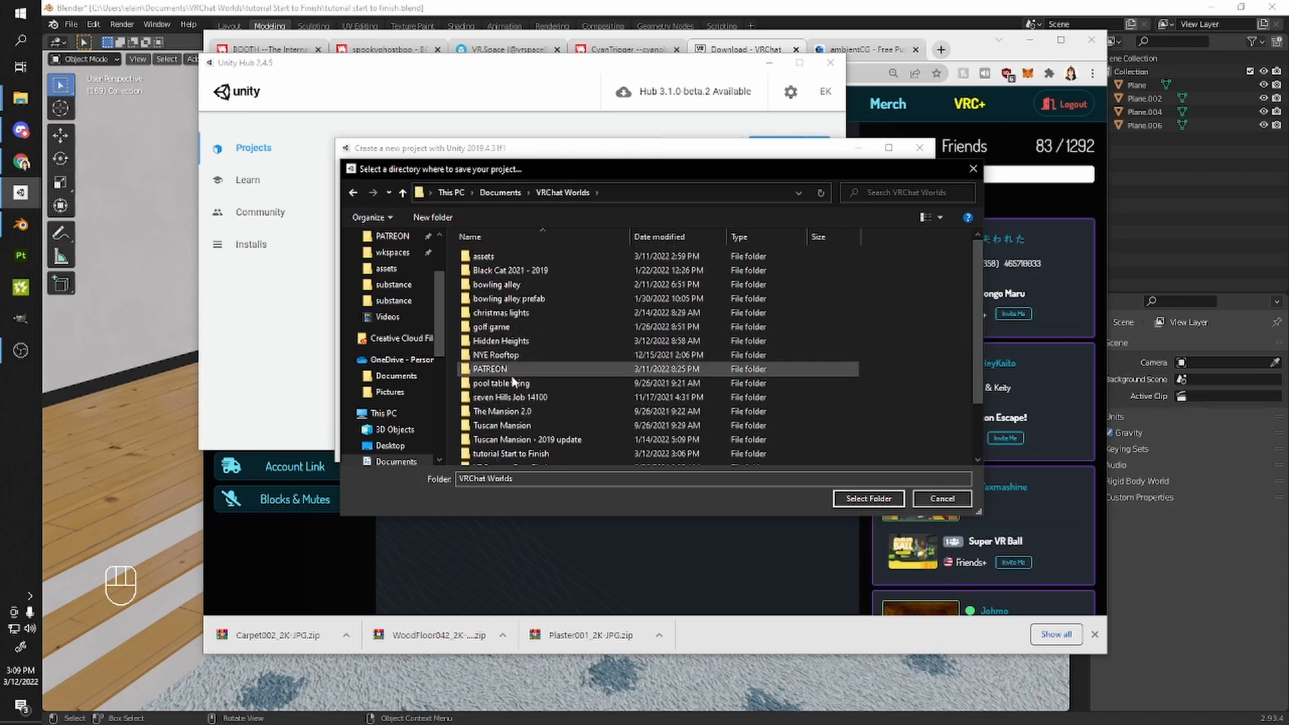
scroll(526, 407, down, 2)
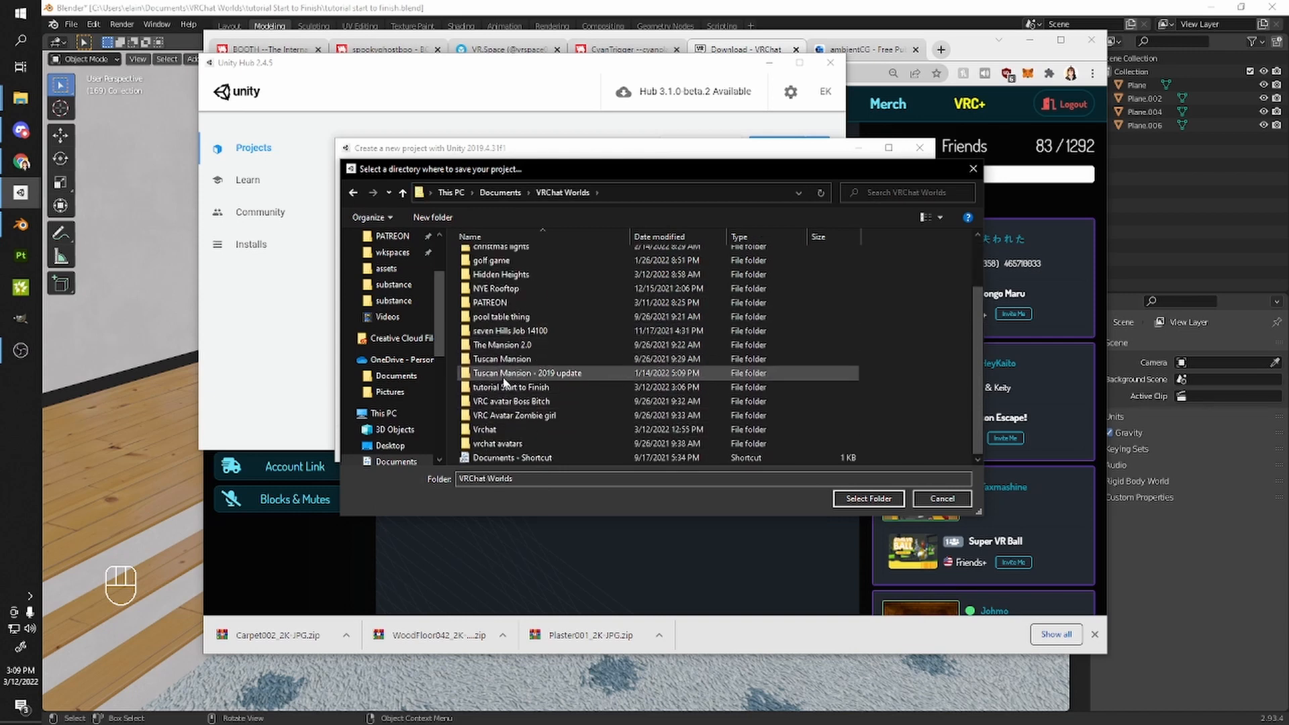
double_click(505, 387)
key(ctrl+shift+n)
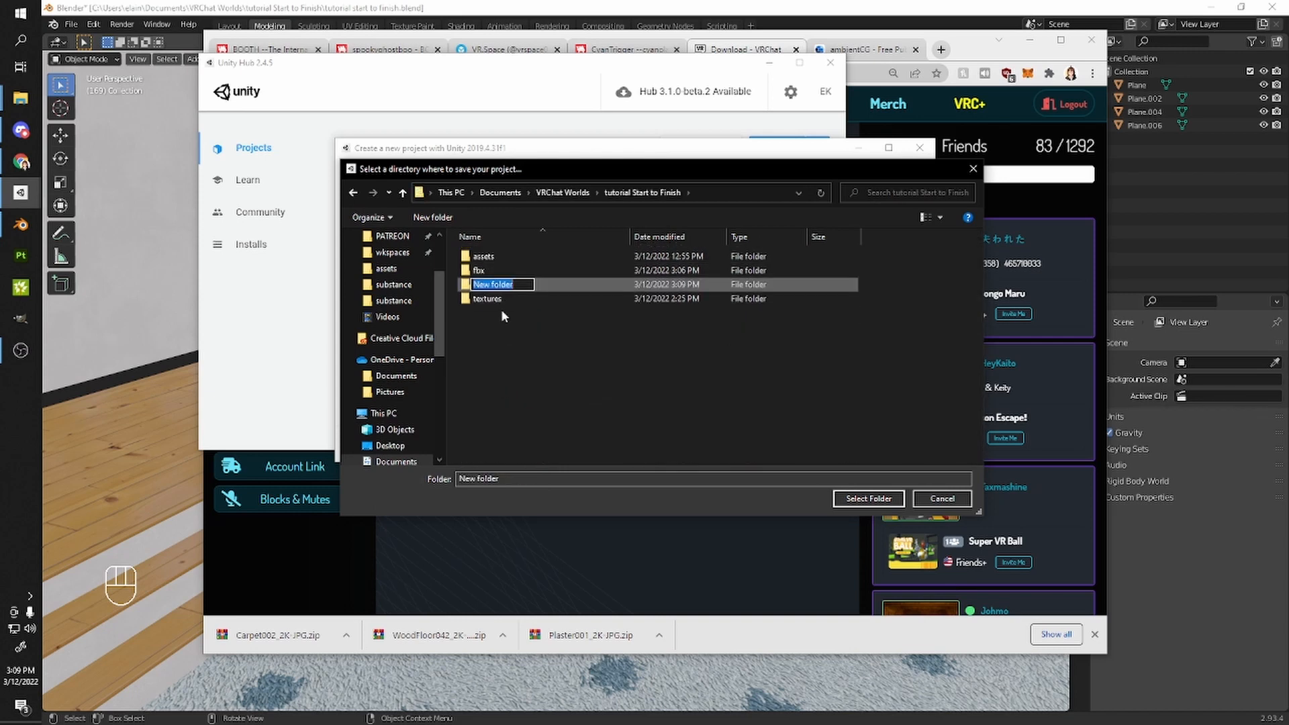
text(unity)
key(Return)
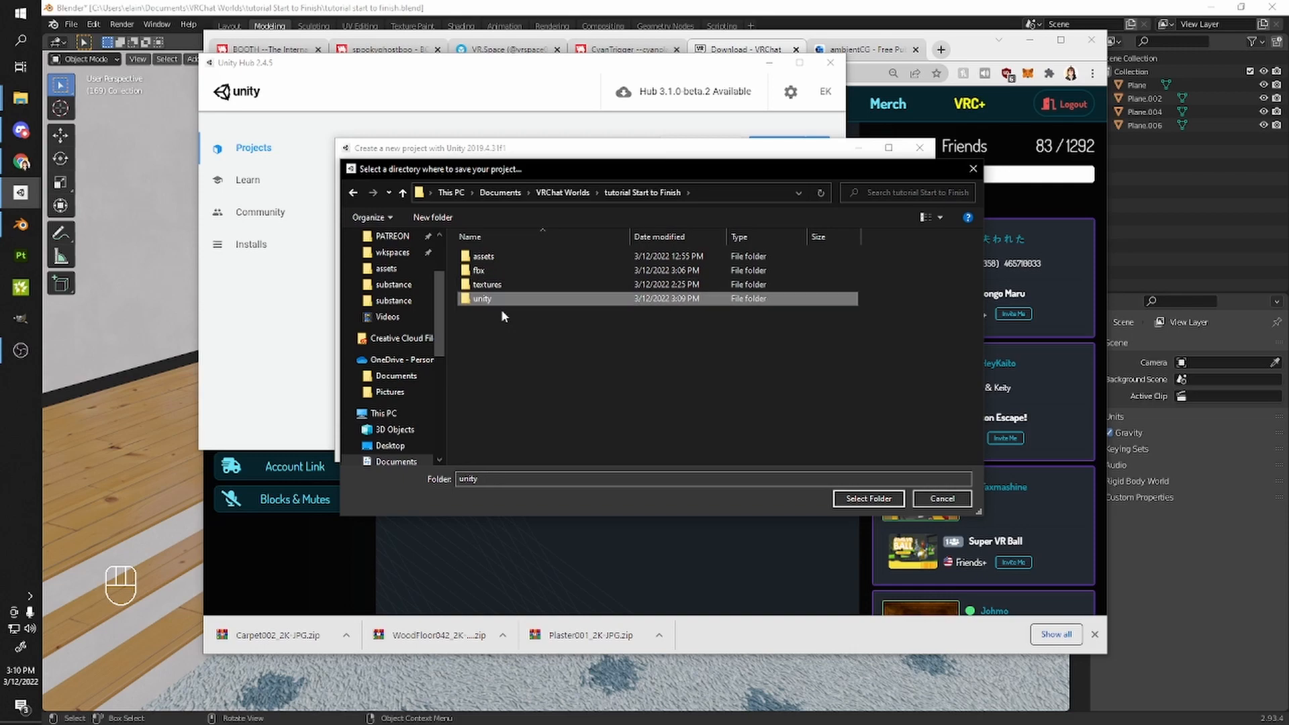
- Use the unity folder as the project location and create the project
double_click(498, 300)
click(866, 498)
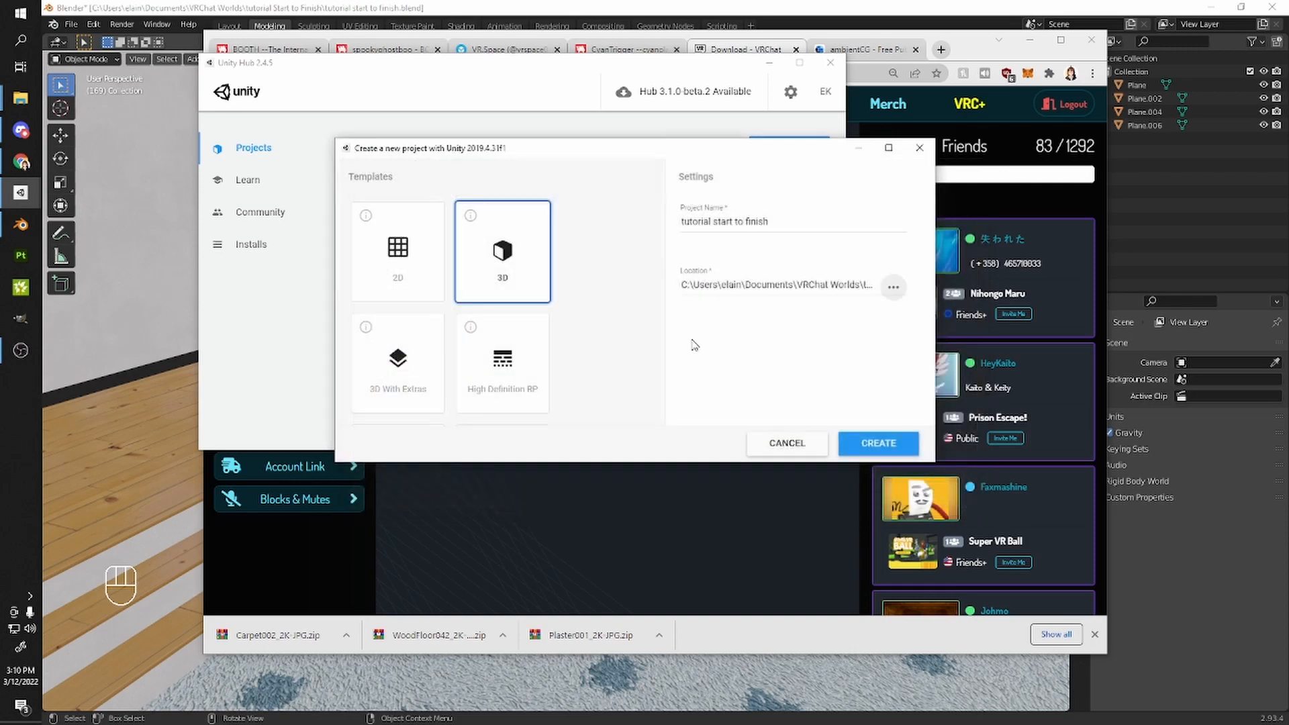
click(880, 443)
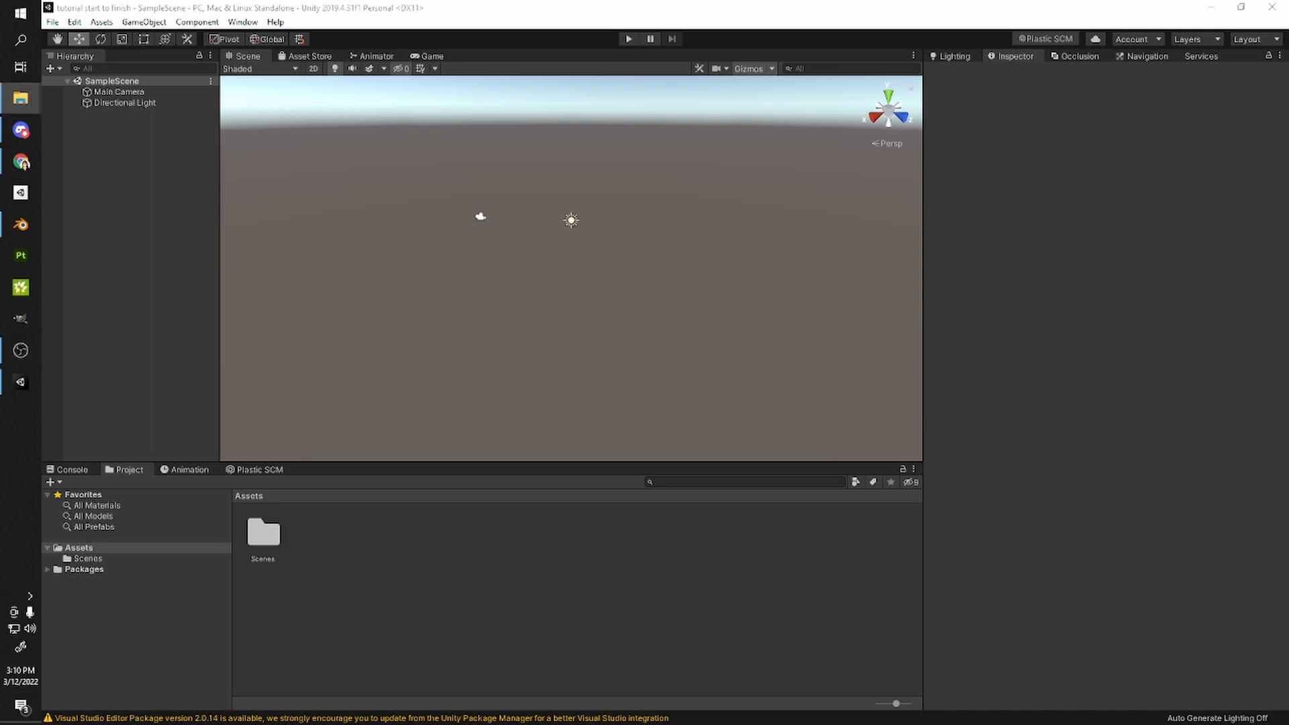
- Import the whole VRCSDK3-WORLD-2022.02.16.19.13_Public package from the udon folder into the Unity project
drag(1288, 232, 842, 119)
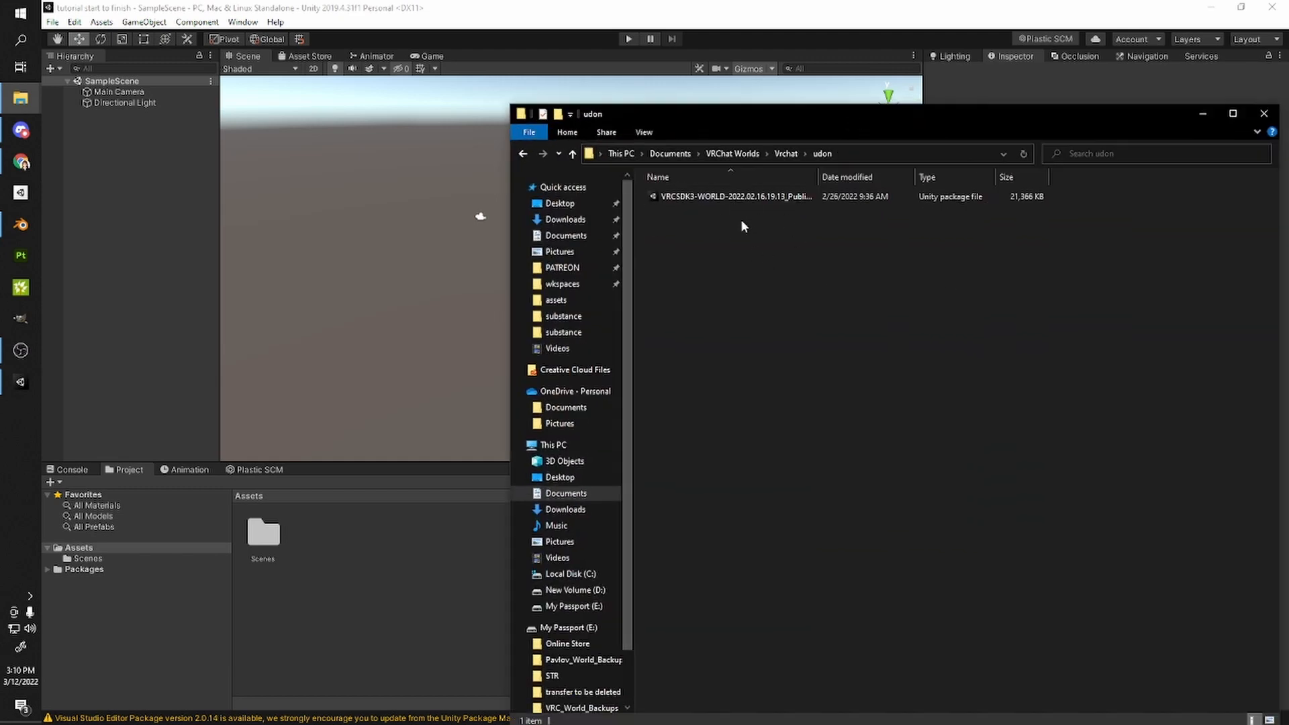
mouse_move(687, 119)
mouse_down()
mouse_move(666, 121)
mouse_move(684, 113)
mouse_up()
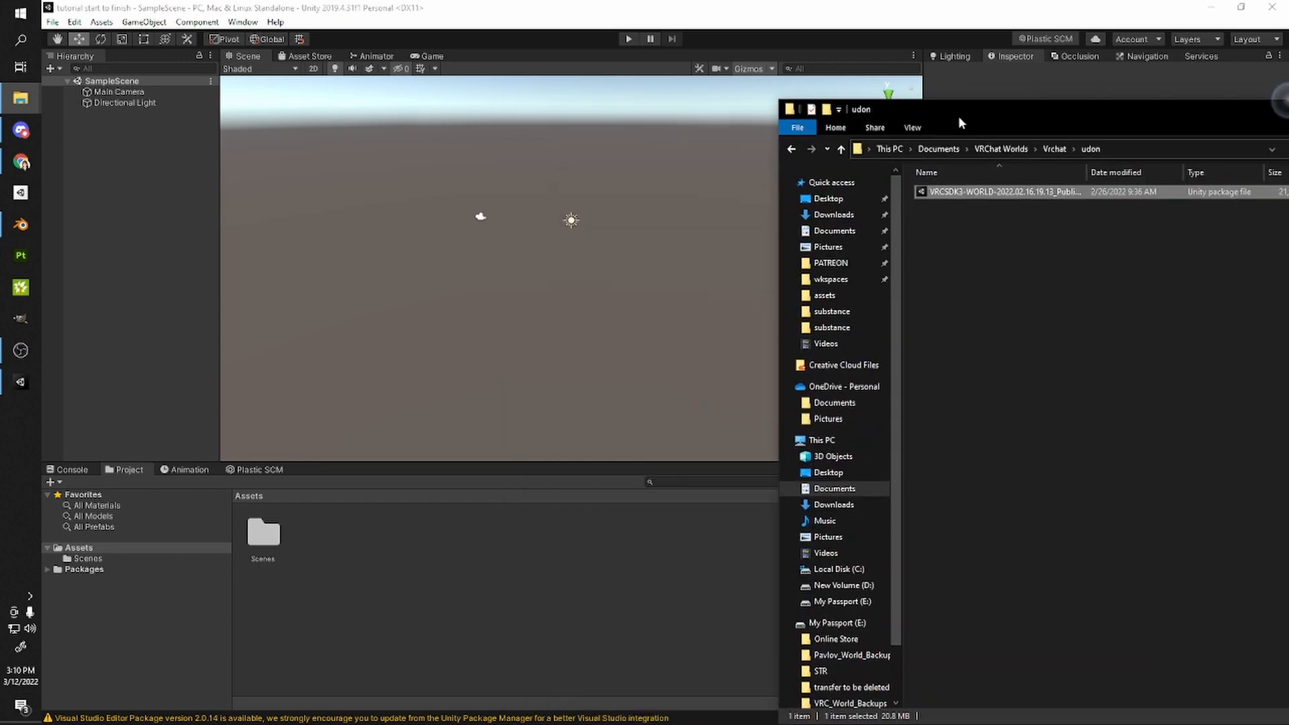
double_click(953, 190)
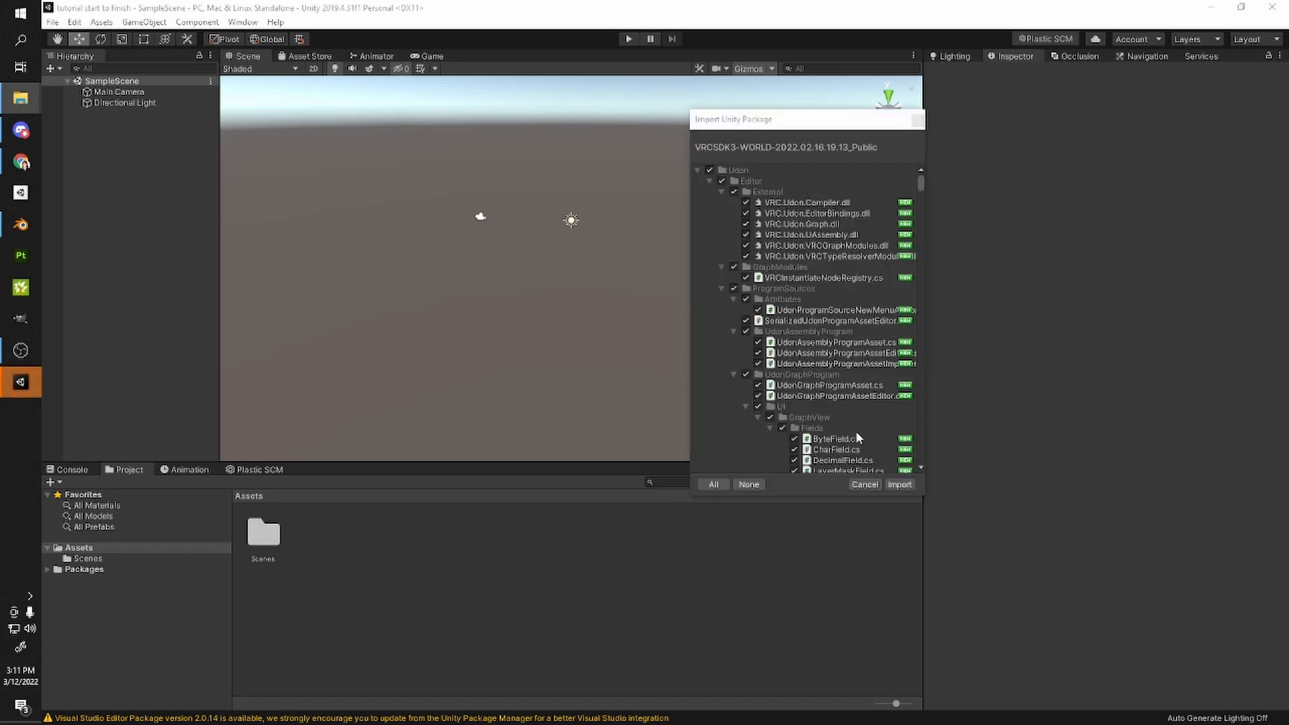
click(900, 484)
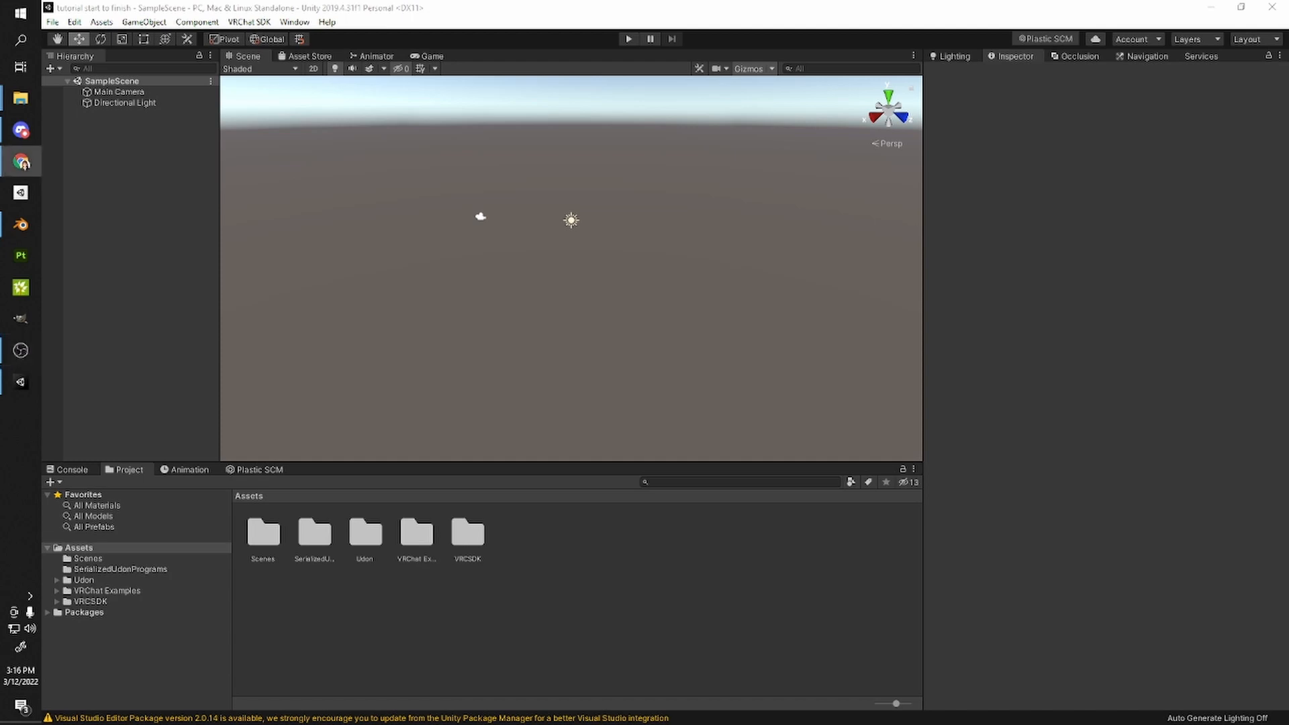
- In the browser, look through the Hot New Arrivals on the BOOTH home page
click(21, 162)
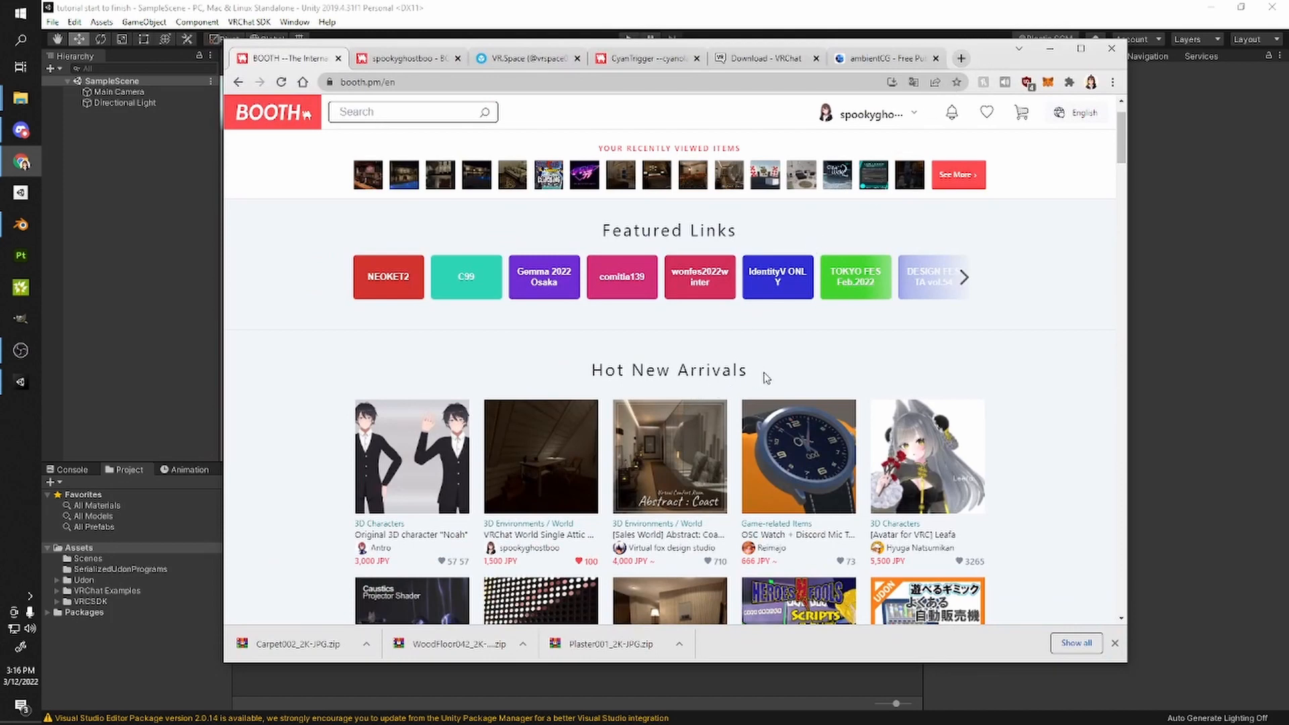
scroll(831, 403, down, 4)
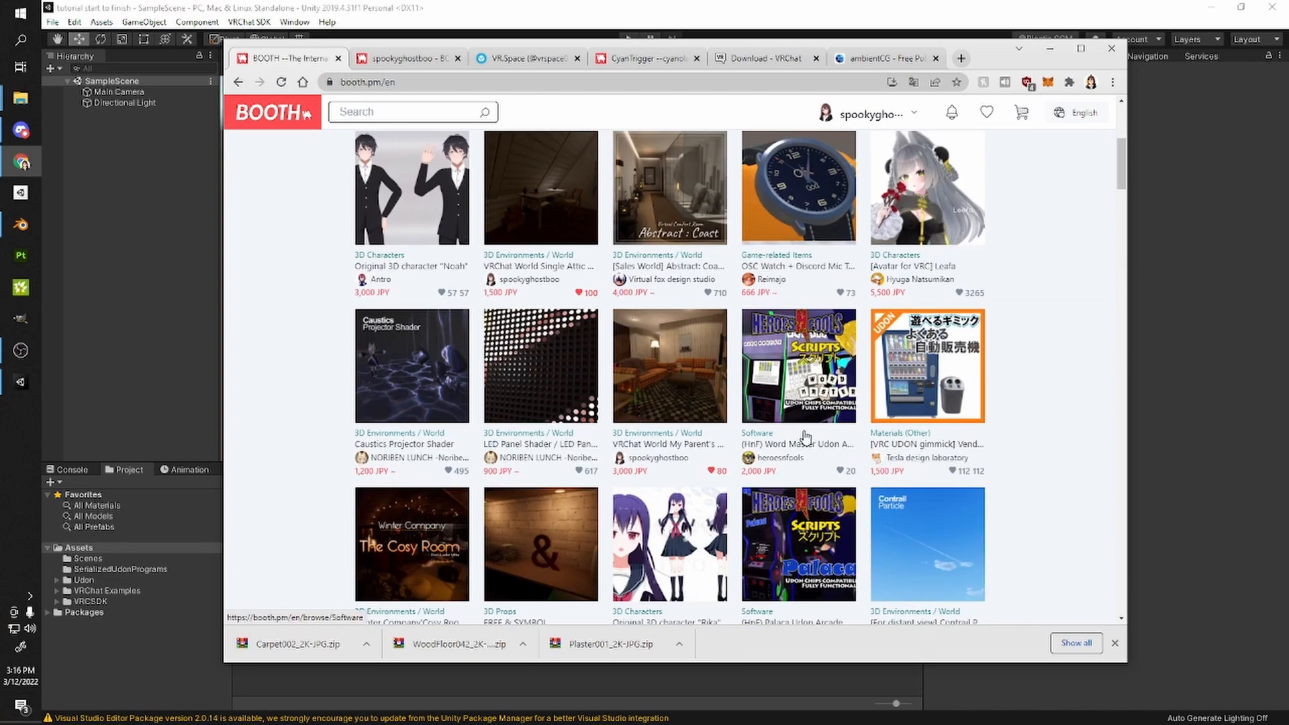
scroll(801, 438, up, 3)
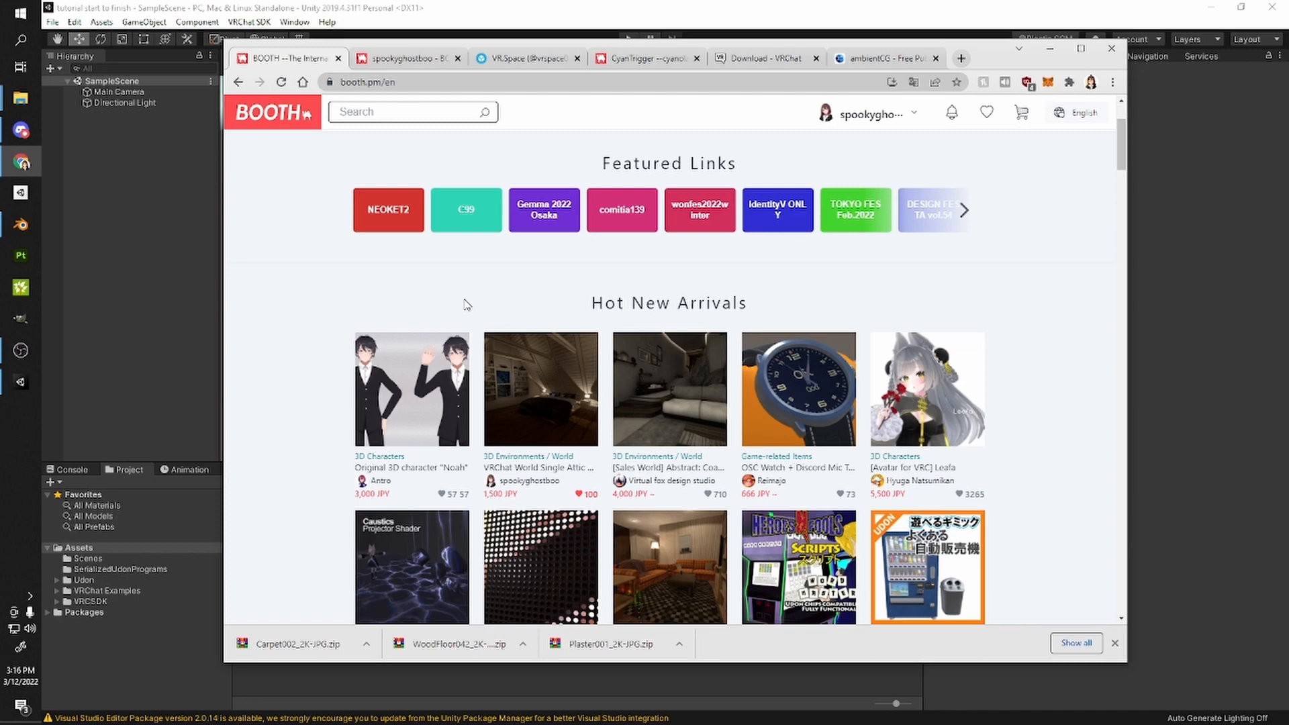
- Examine the CyanTrigger product page on BOOTH, including its free download, description and requirements
click(648, 59)
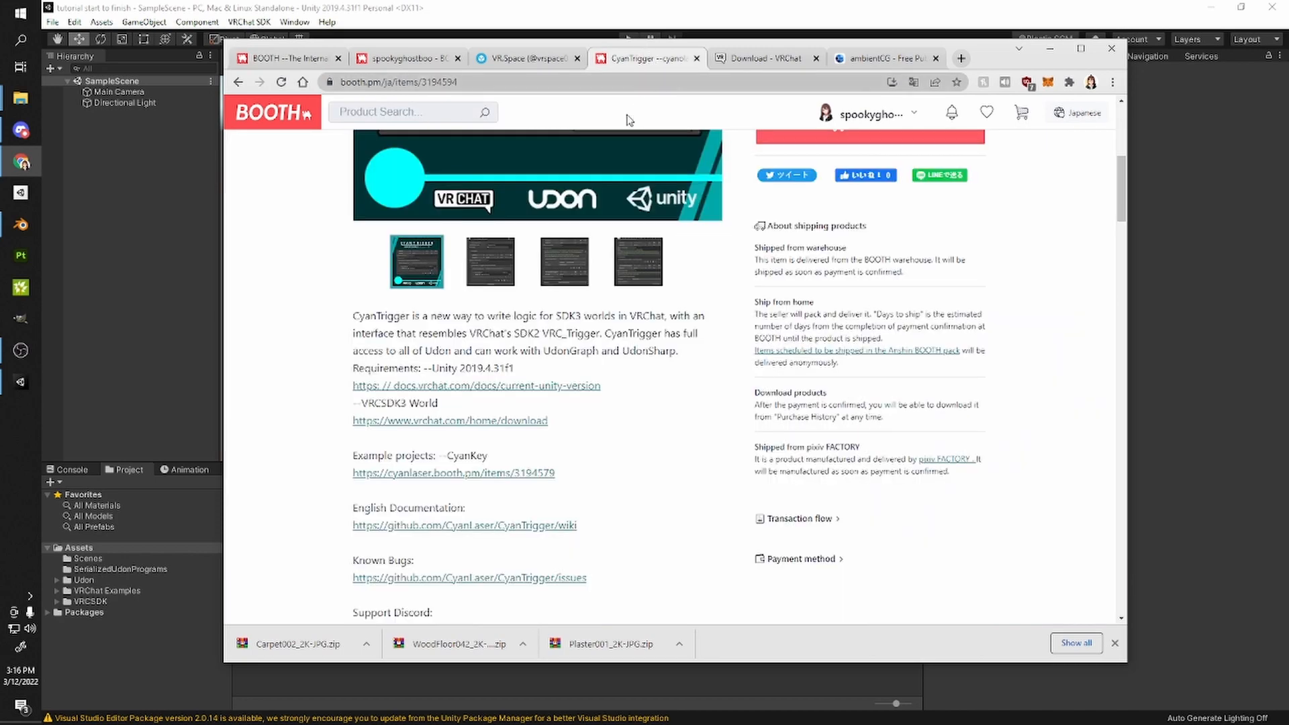
scroll(645, 107, up, 6)
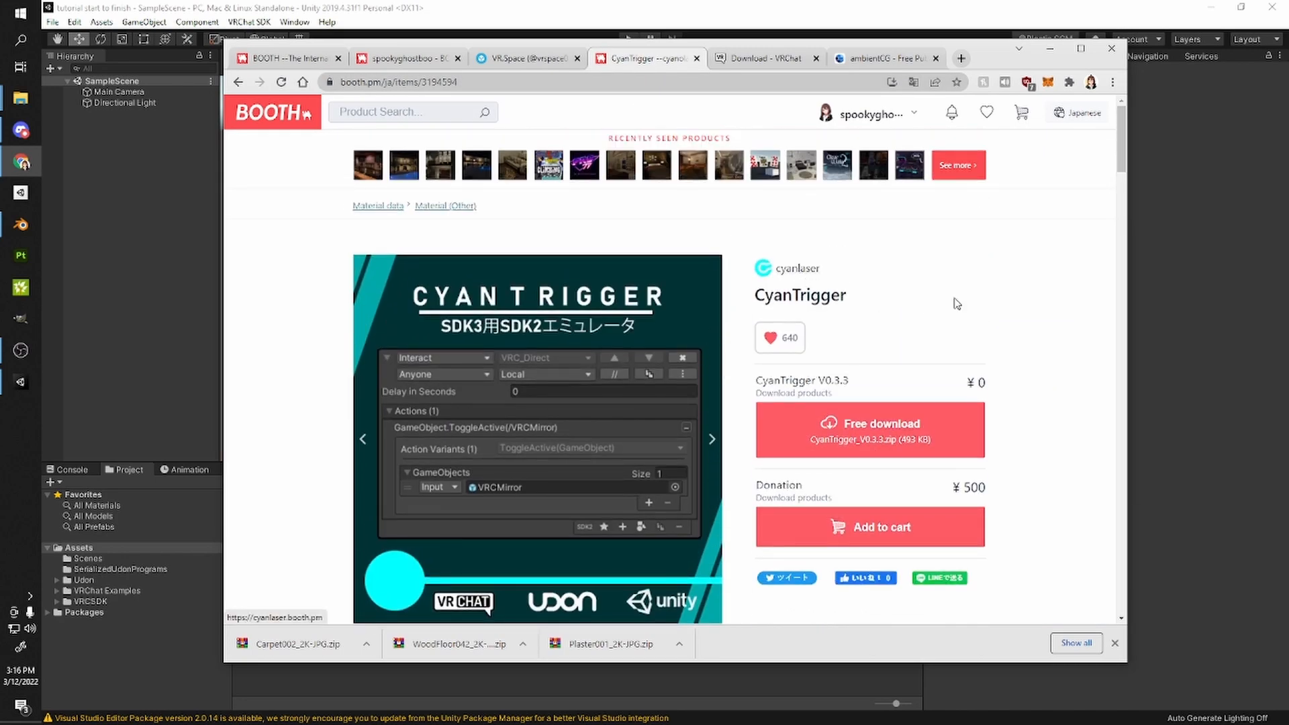
scroll(940, 323, down, 1)
scroll(1037, 371, up, 1)
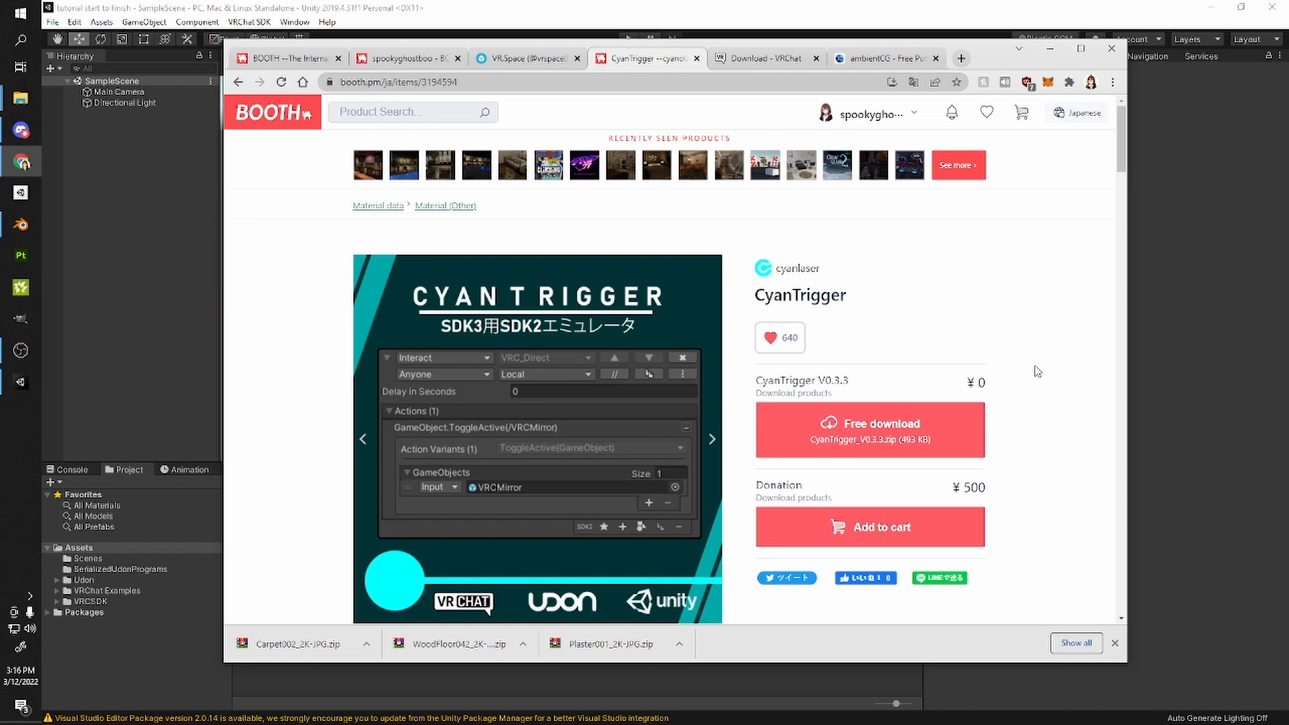
scroll(1037, 371, down, 5)
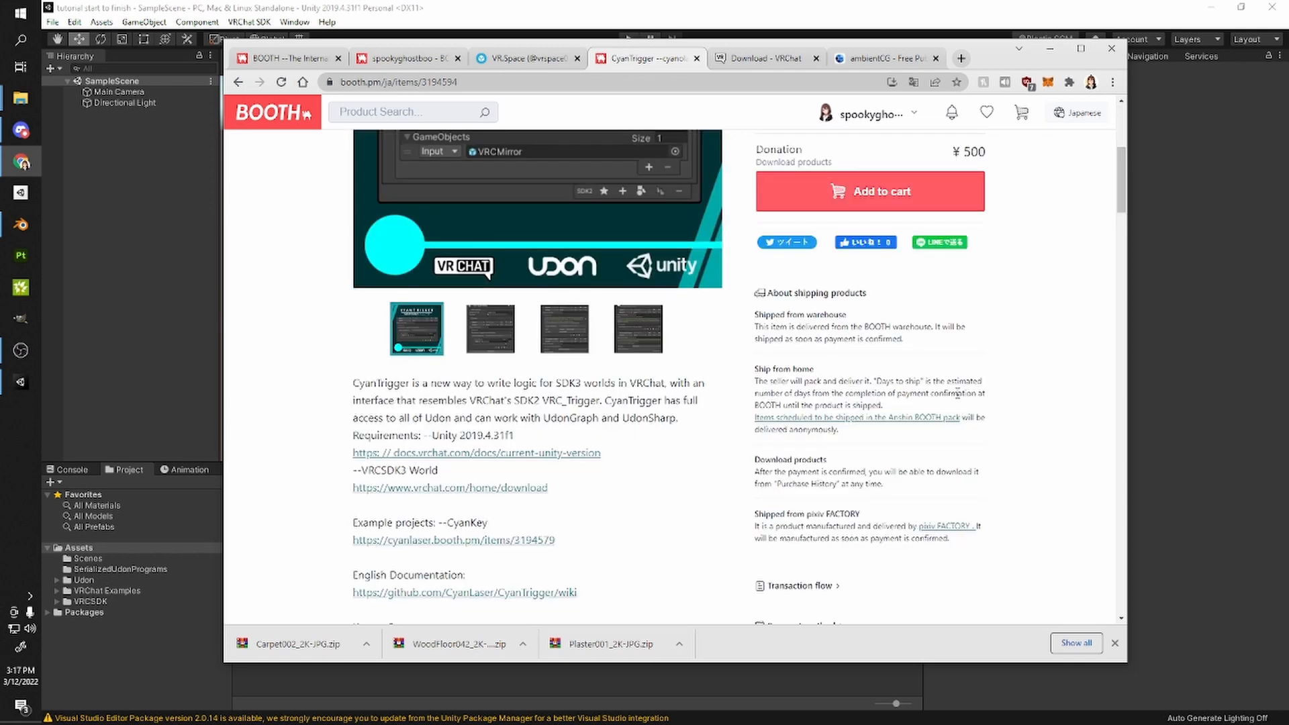
scroll(1000, 393, up, 3)
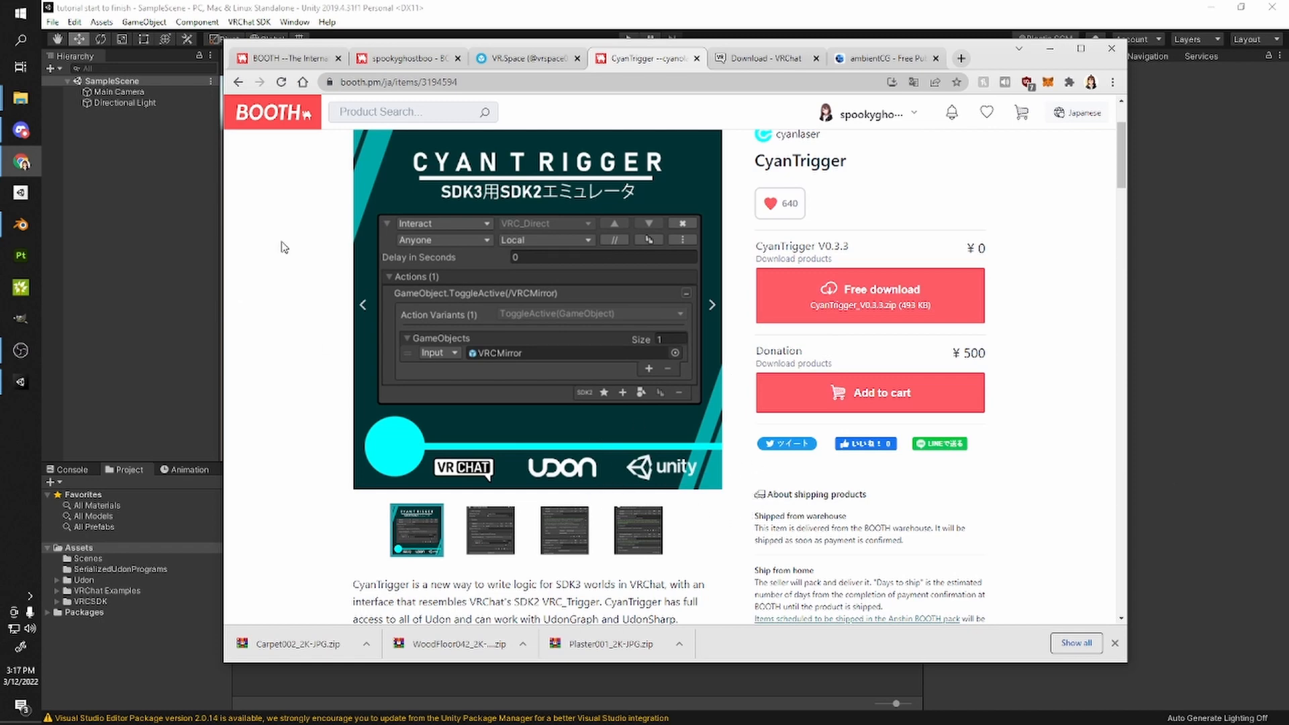
scroll(547, 389, down, 2)
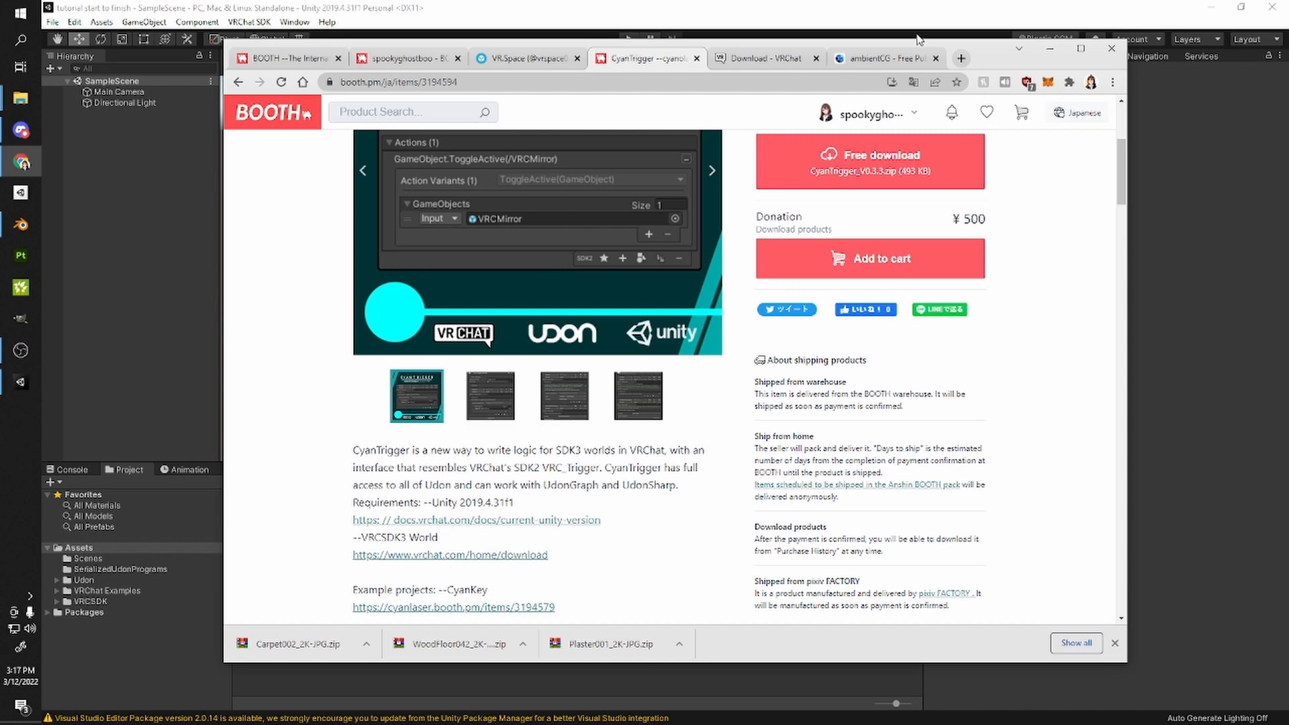
drag(999, 65, 977, 72)
scroll(699, 379, up, 2)
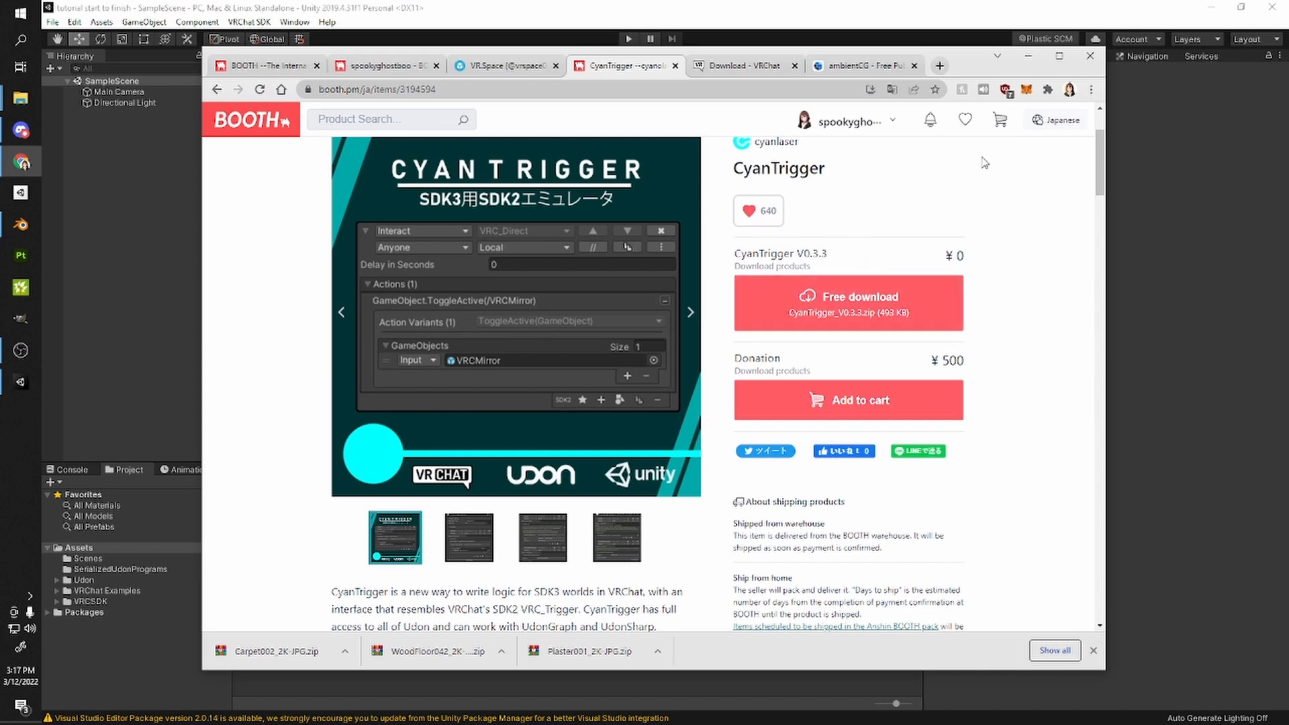
scroll(257, 220, up, 2)
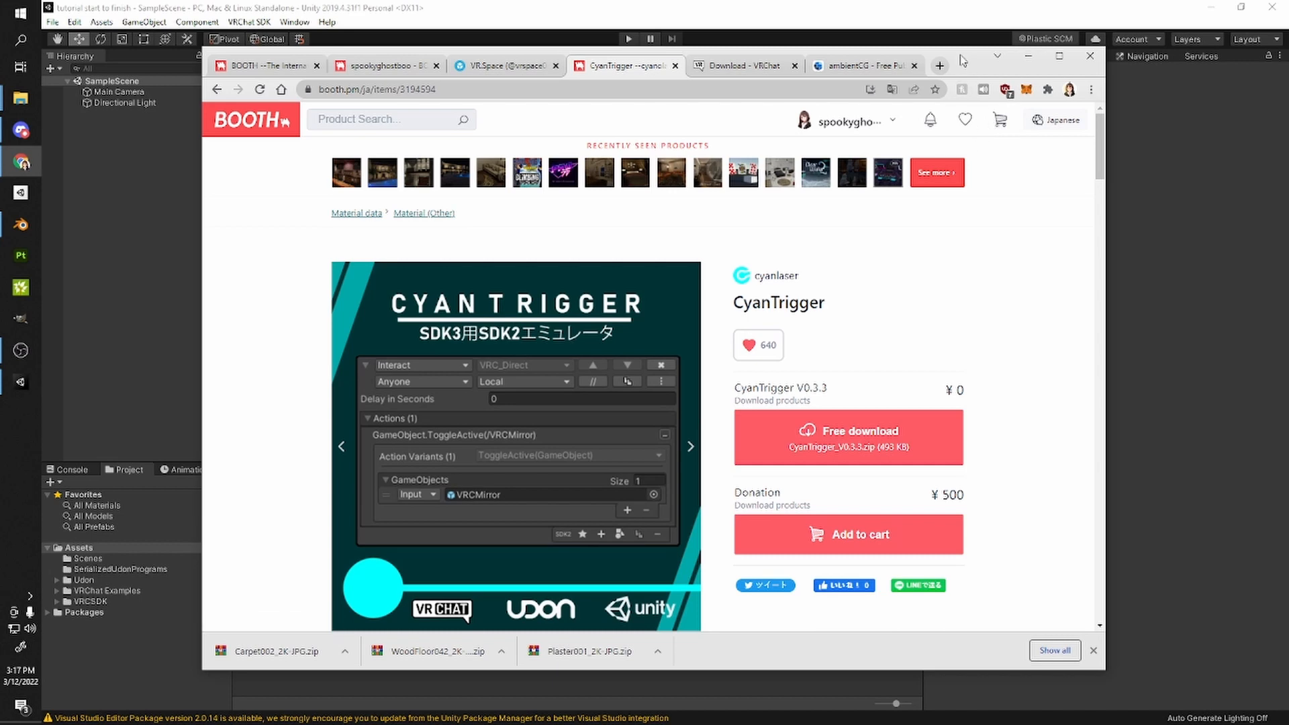
- In the assets folder on disk, extract CyanTrigger_V0.3.3.zip into its own CyanTrigger_V0.3.3 folder
drag(964, 59, 1288, 59)
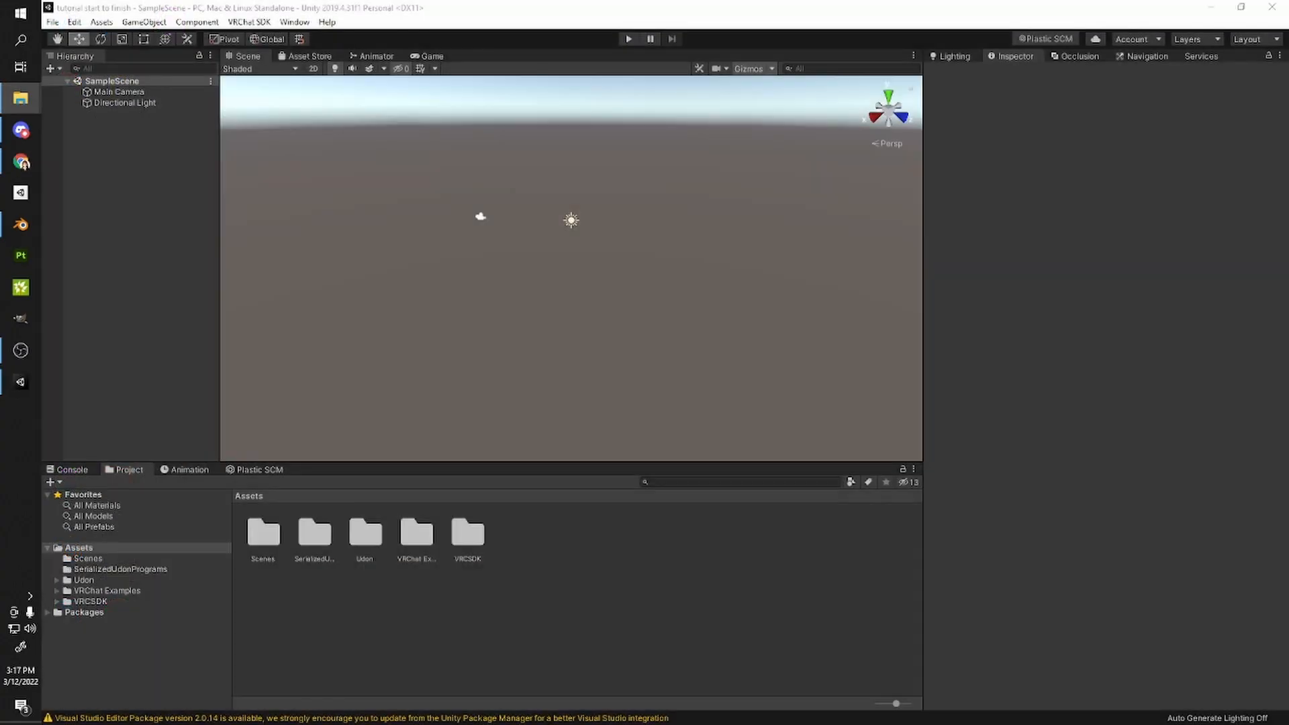
drag(1288, 81, 926, 80)
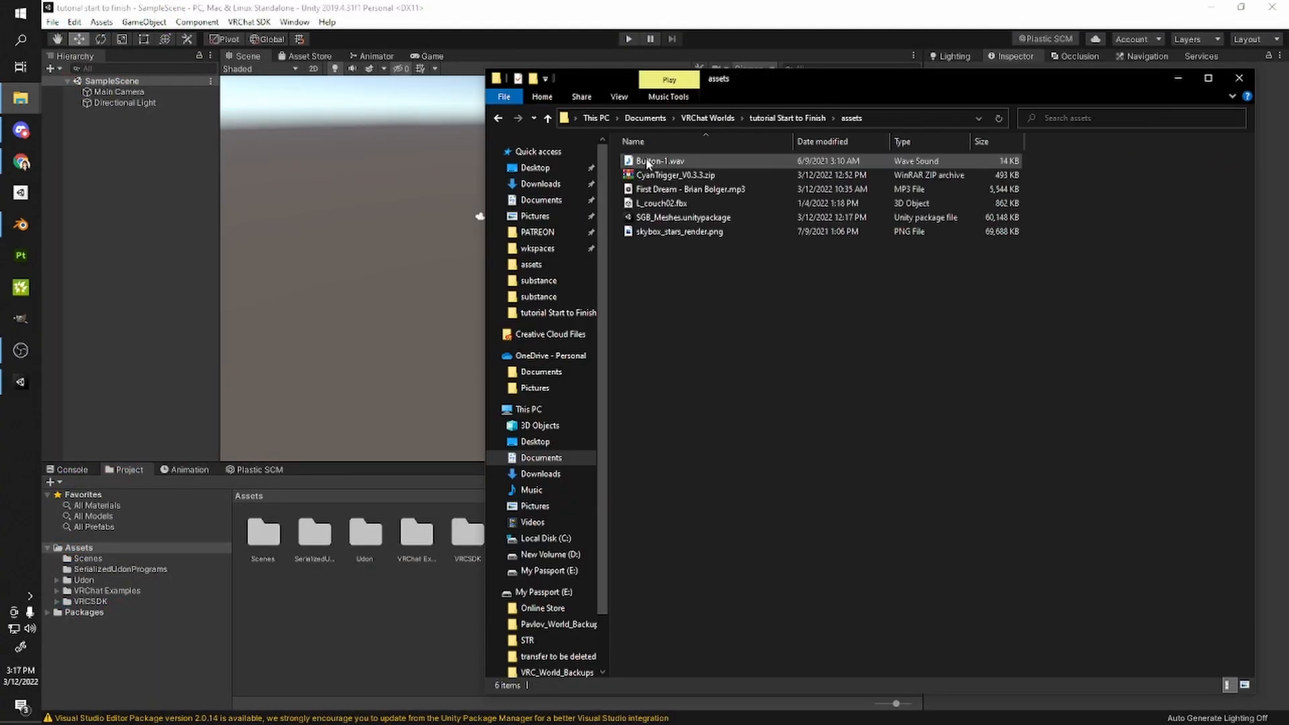
click(645, 175)
right_click(647, 177)
click(809, 362)
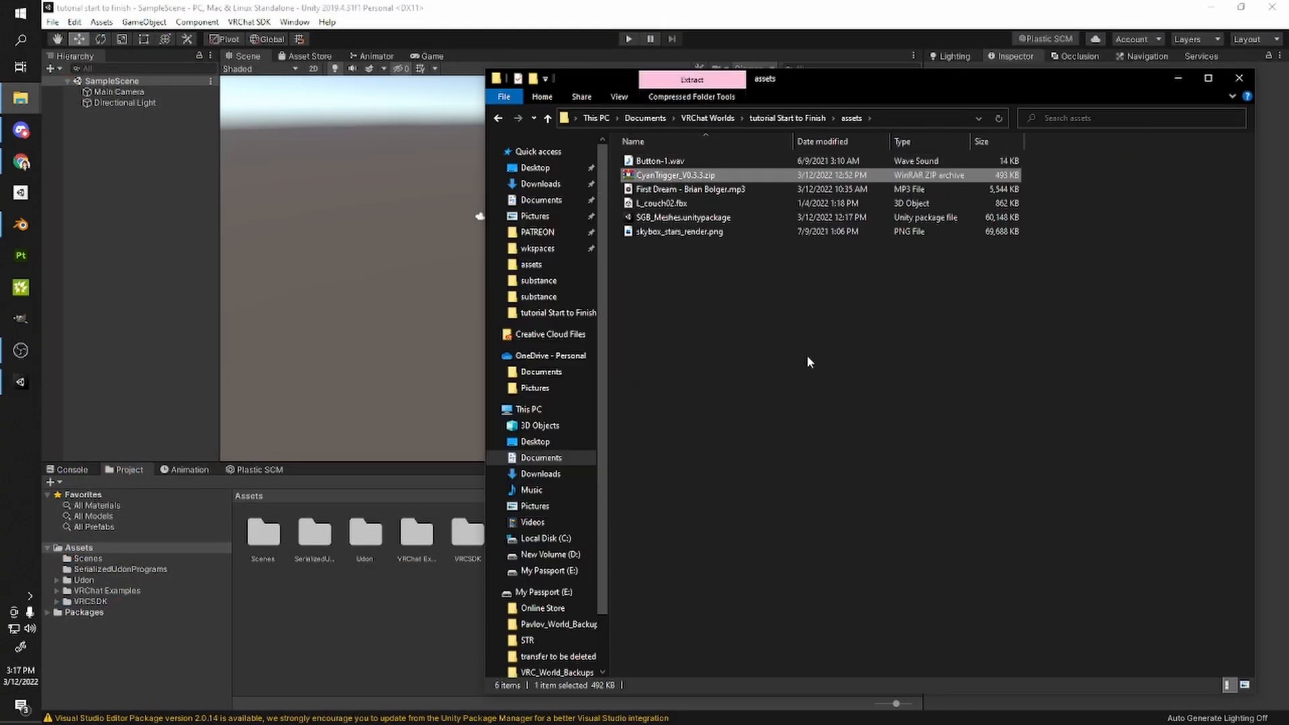
right_click(686, 172)
click(586, 228)
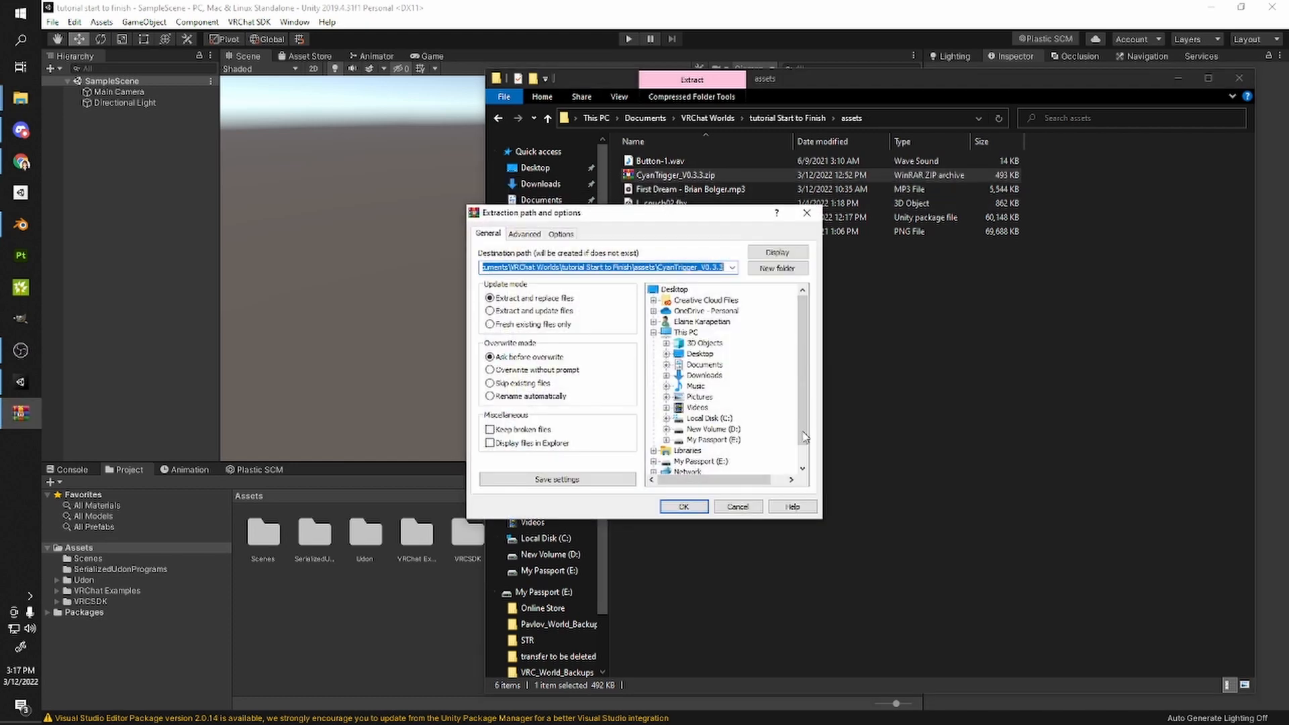
click(685, 502)
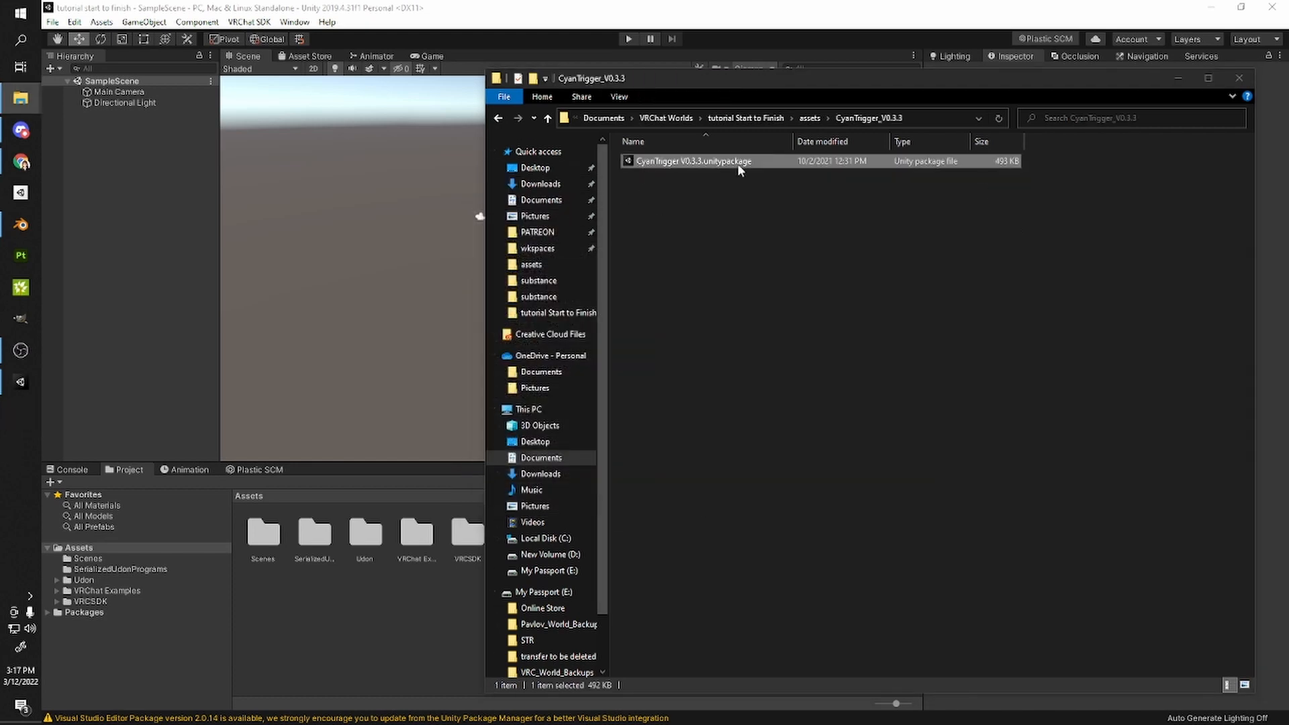
- Import the whole CyanTrigger V0.3.3 Unity package from the extracted folder into the Unity project
double_click(656, 163)
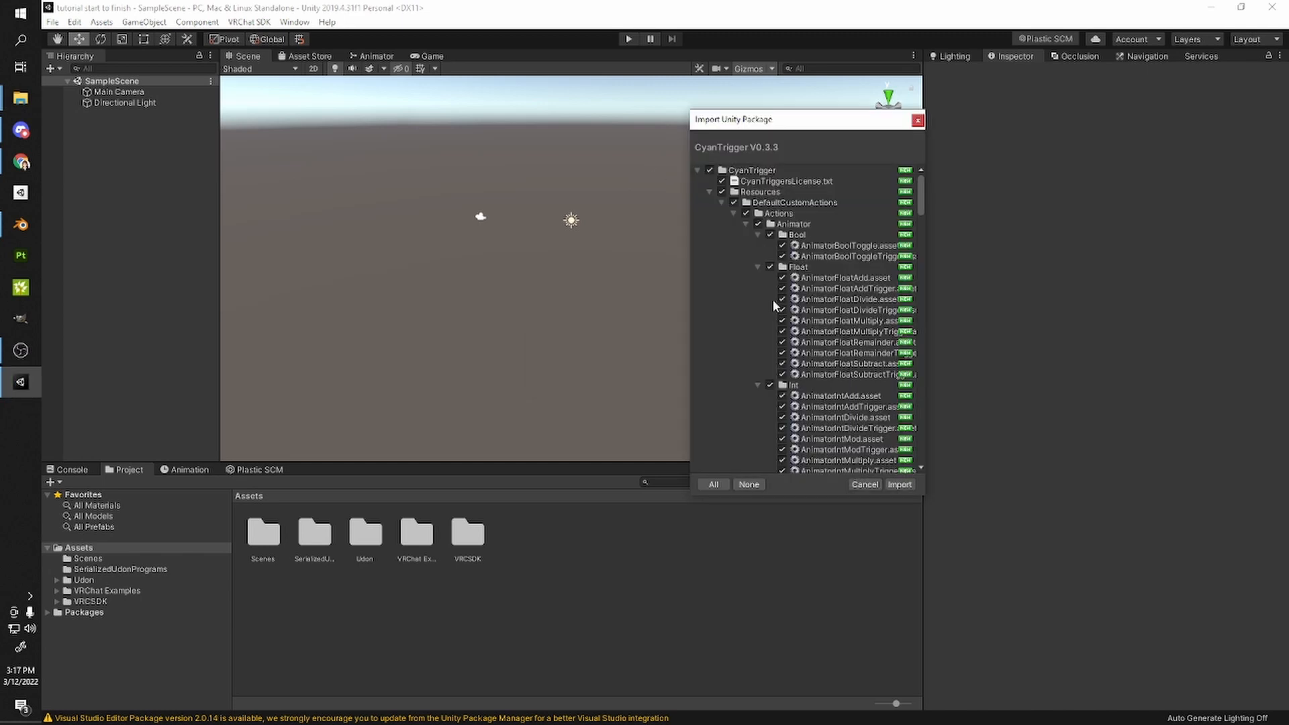
click(894, 485)
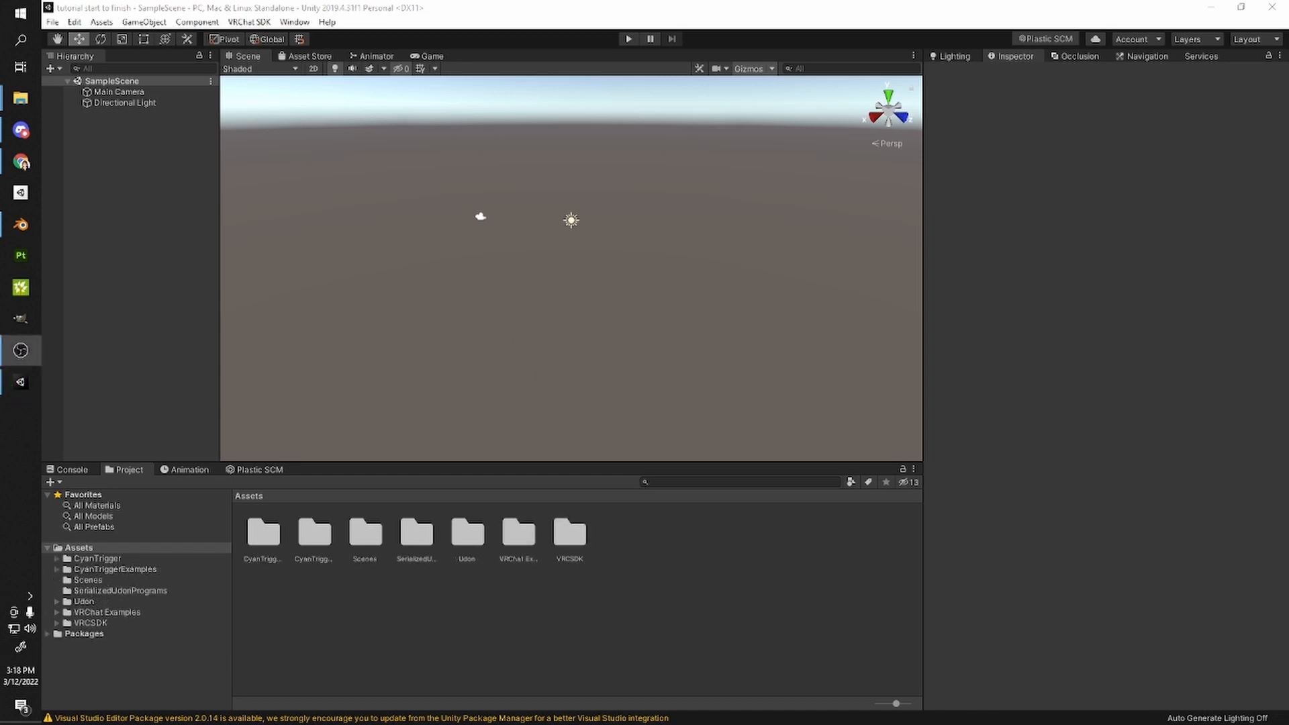
- Create a folder named SGB Tutorial in the project's Assets and open it
right_drag(513, 265, 498, 239)
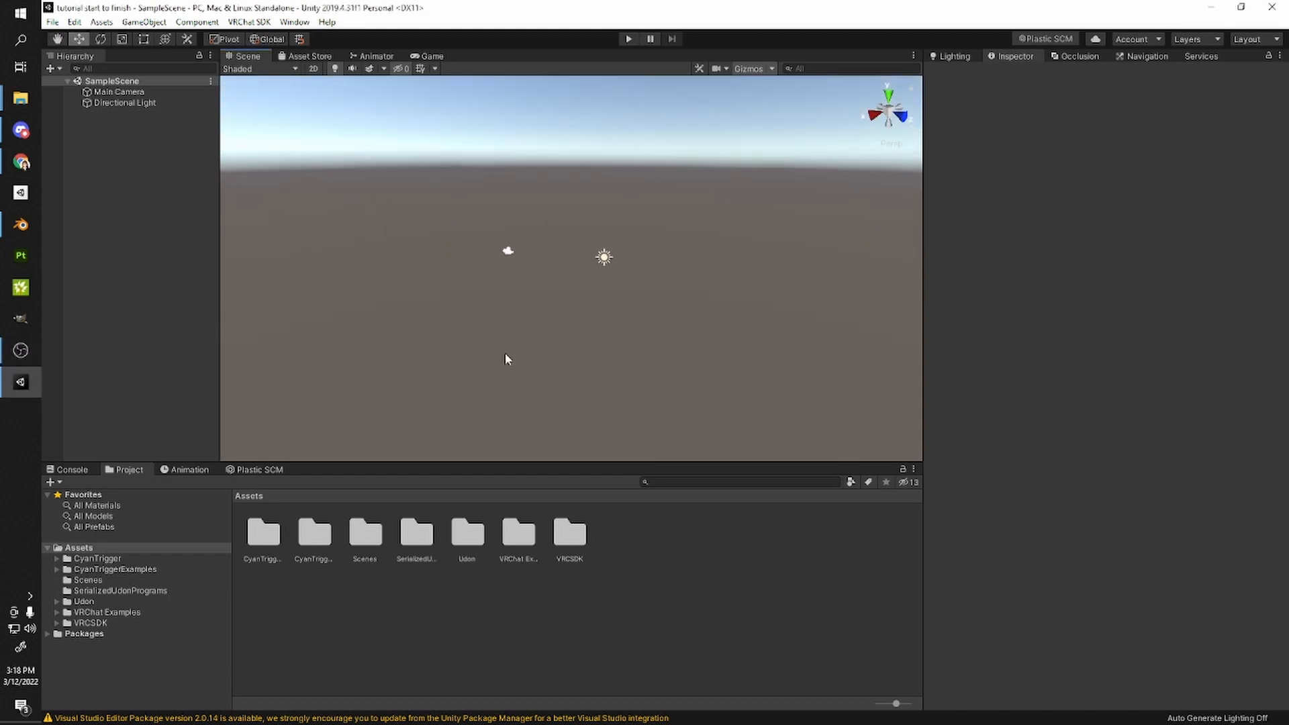
right_click(658, 557)
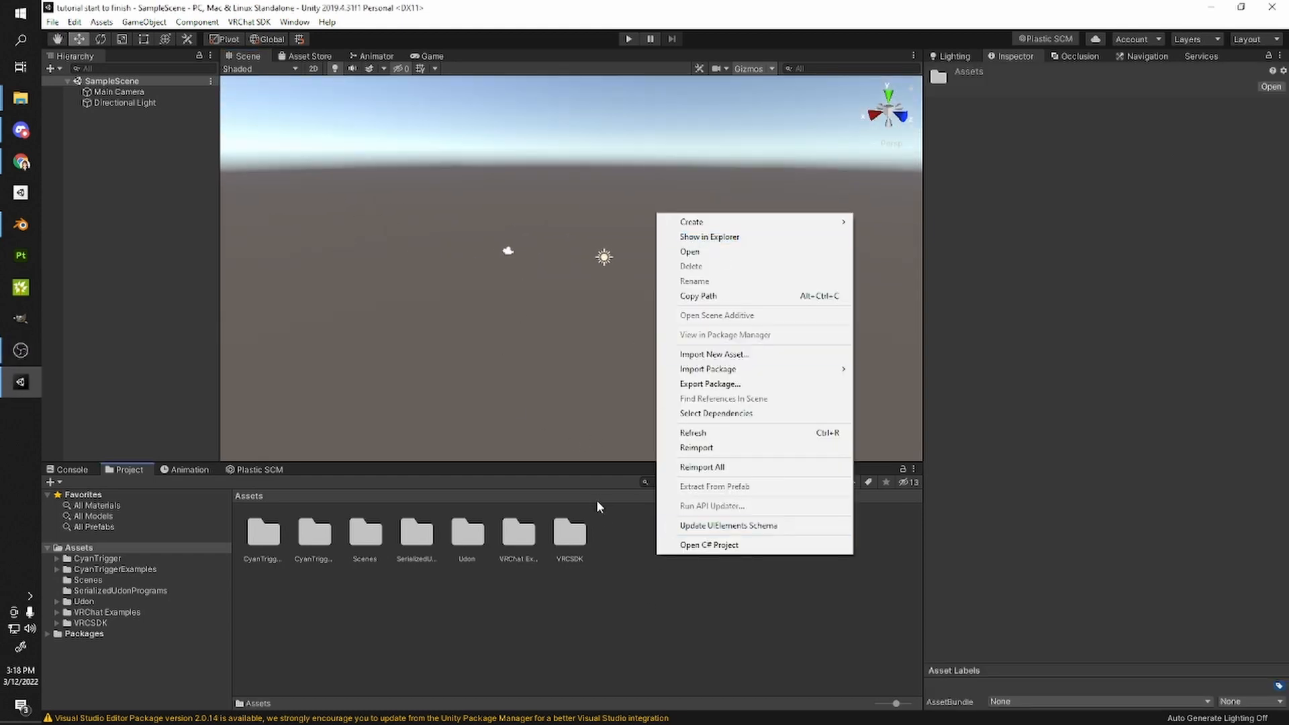
mouse_move(720, 227)
click(881, 178)
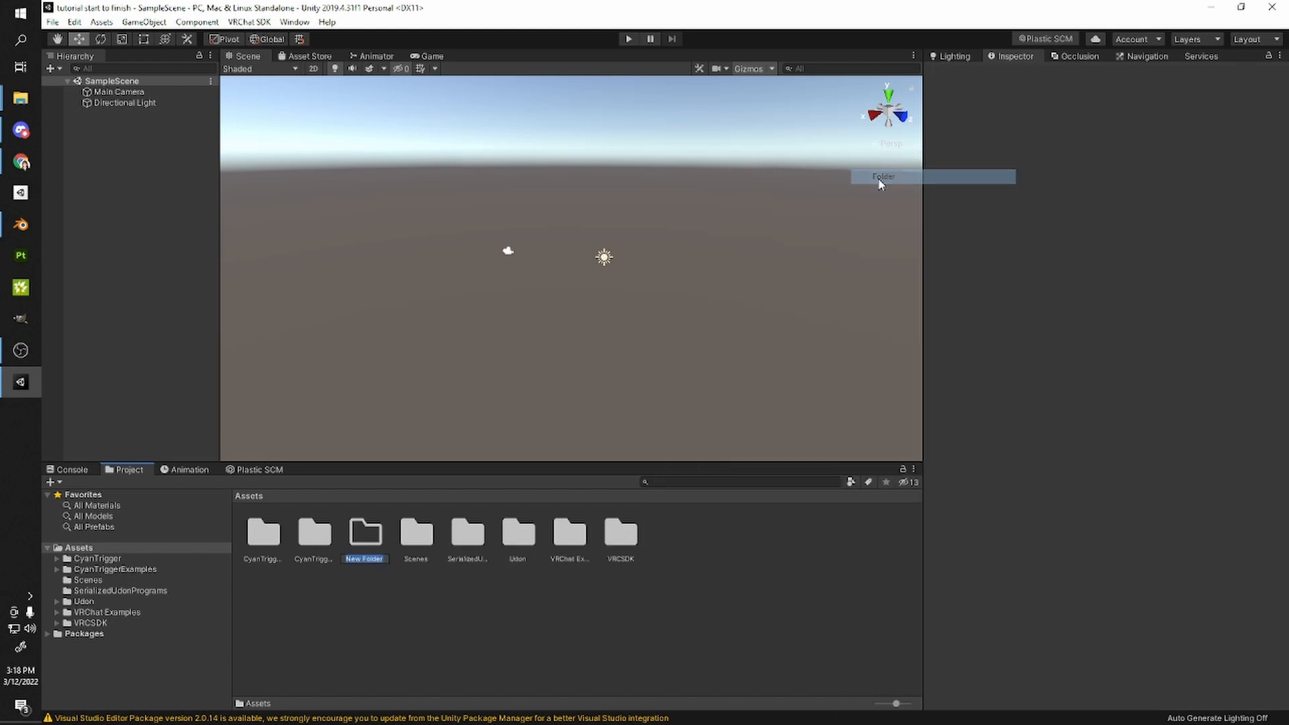
text(SGB Tutorial)
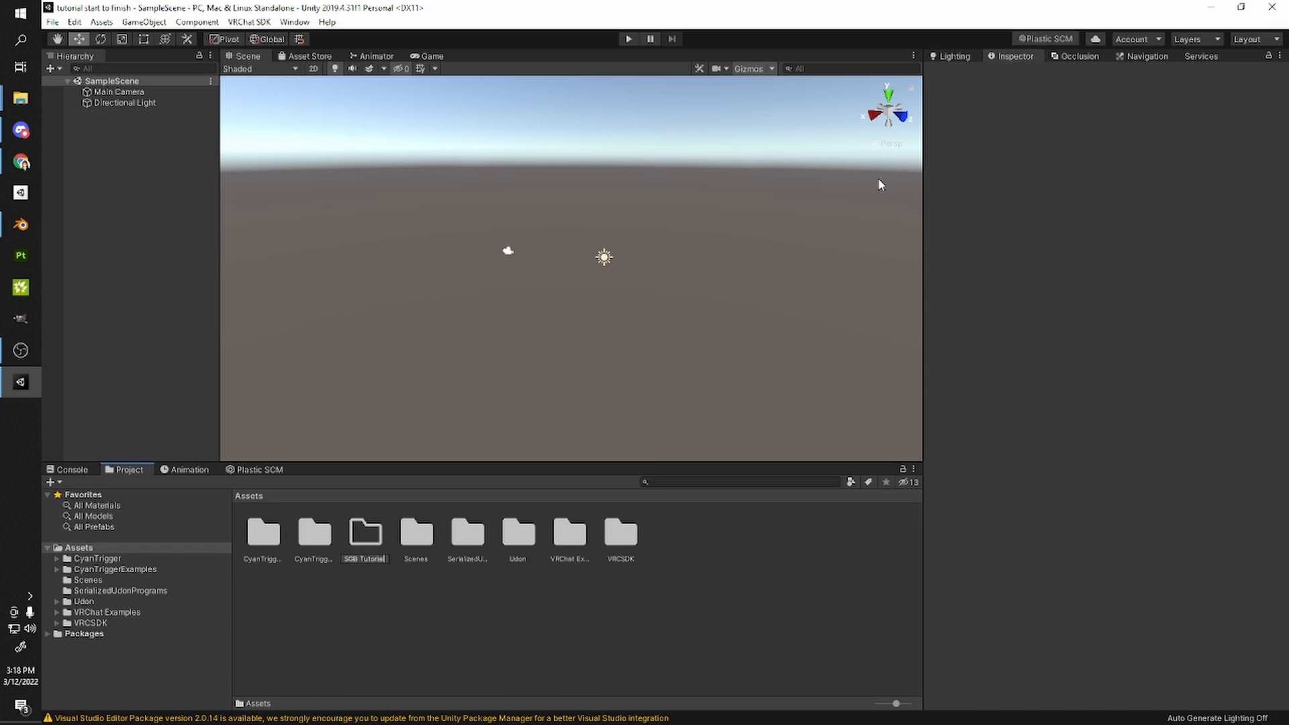
key(Return)
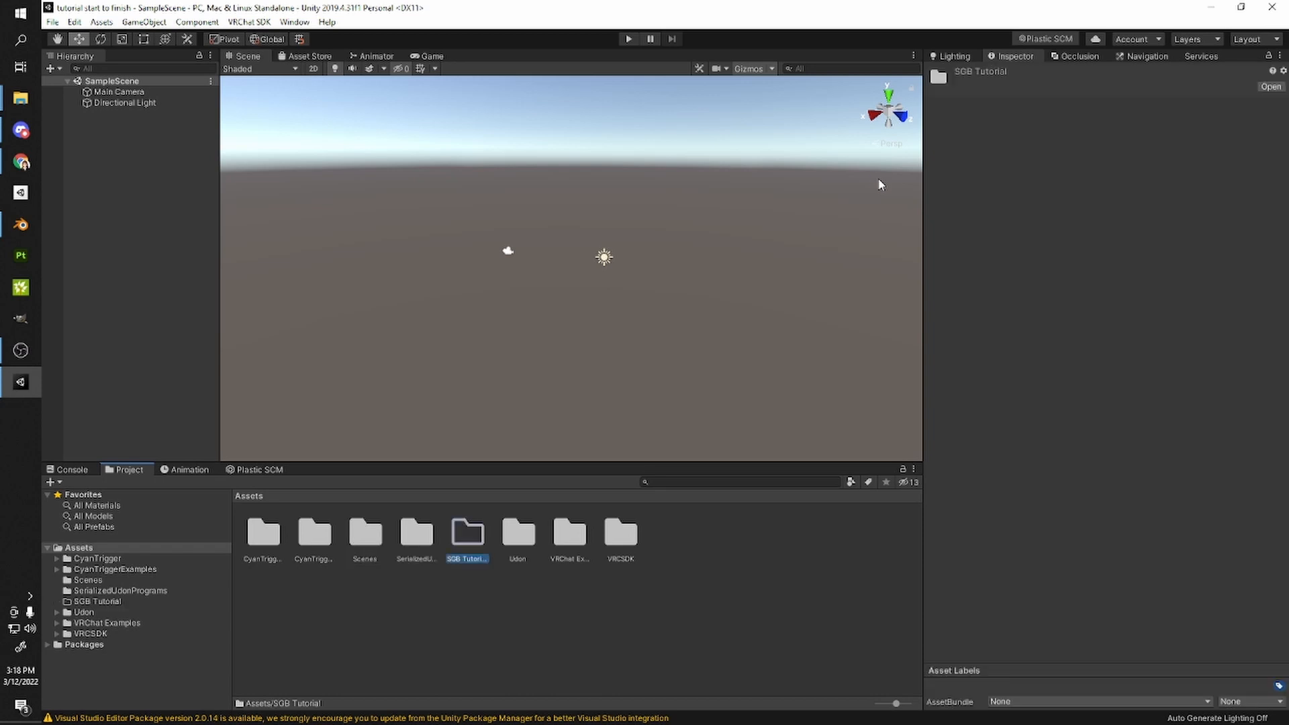
double_click(473, 546)
- Look up the exported room file in the fbx folder on disk and glance at the source room in Blender
key(alt+Tab)
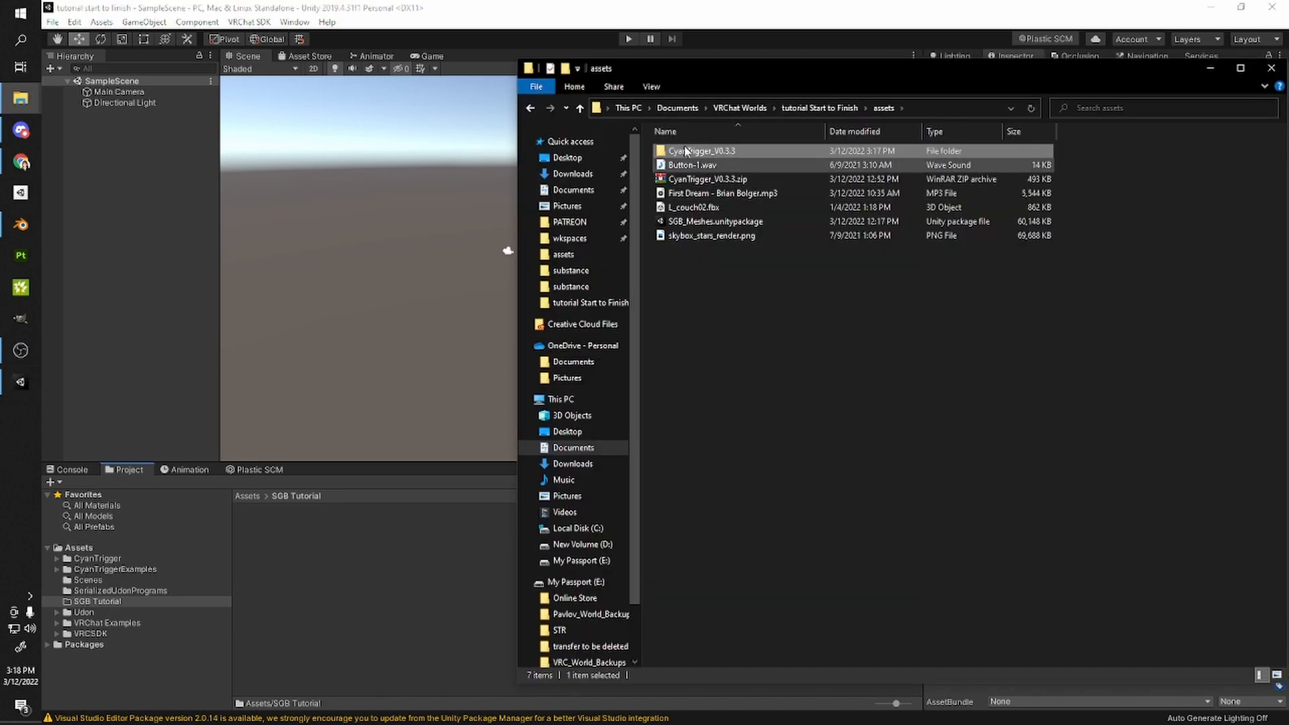
double_click(682, 166)
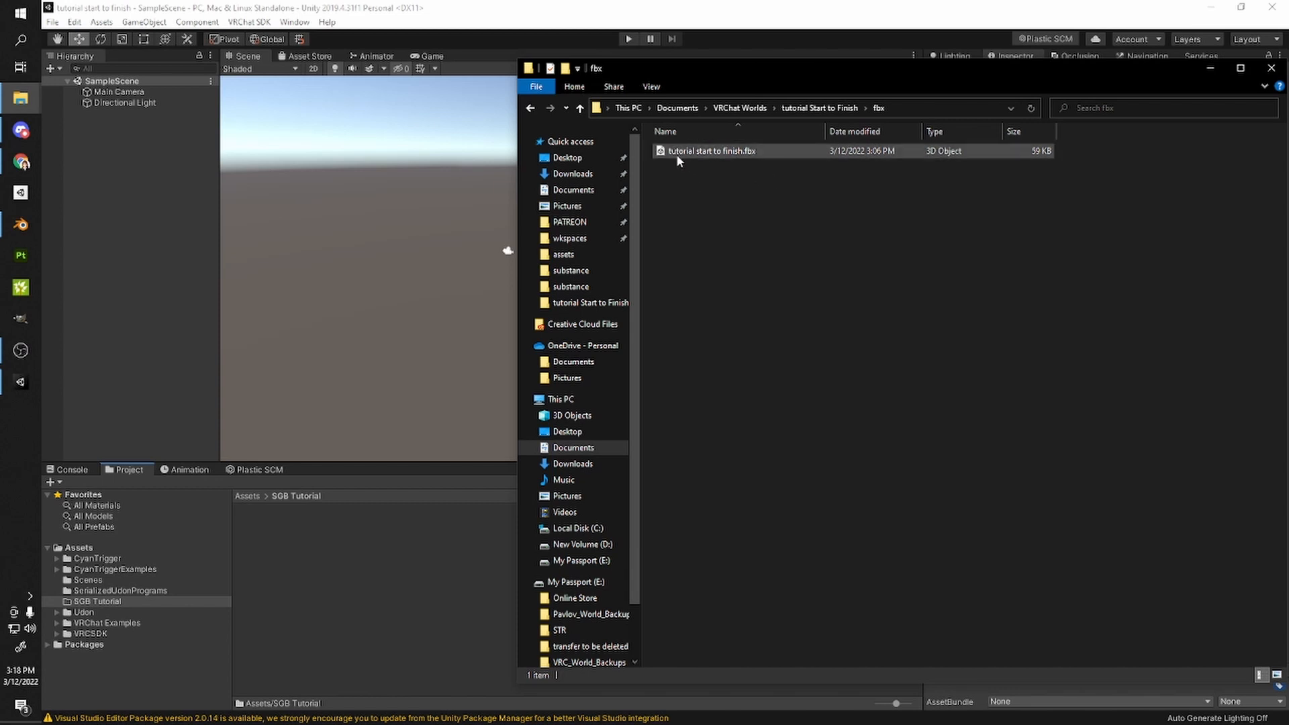
click(21, 225)
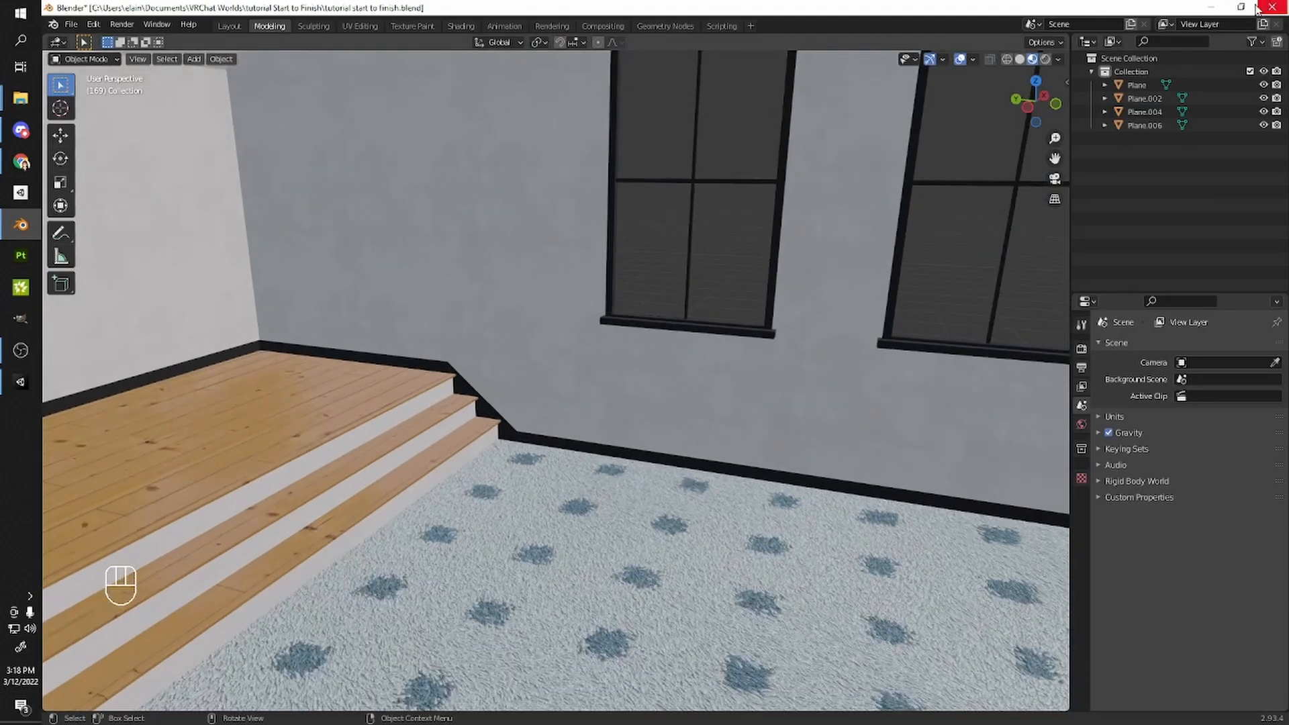
click(1211, 7)
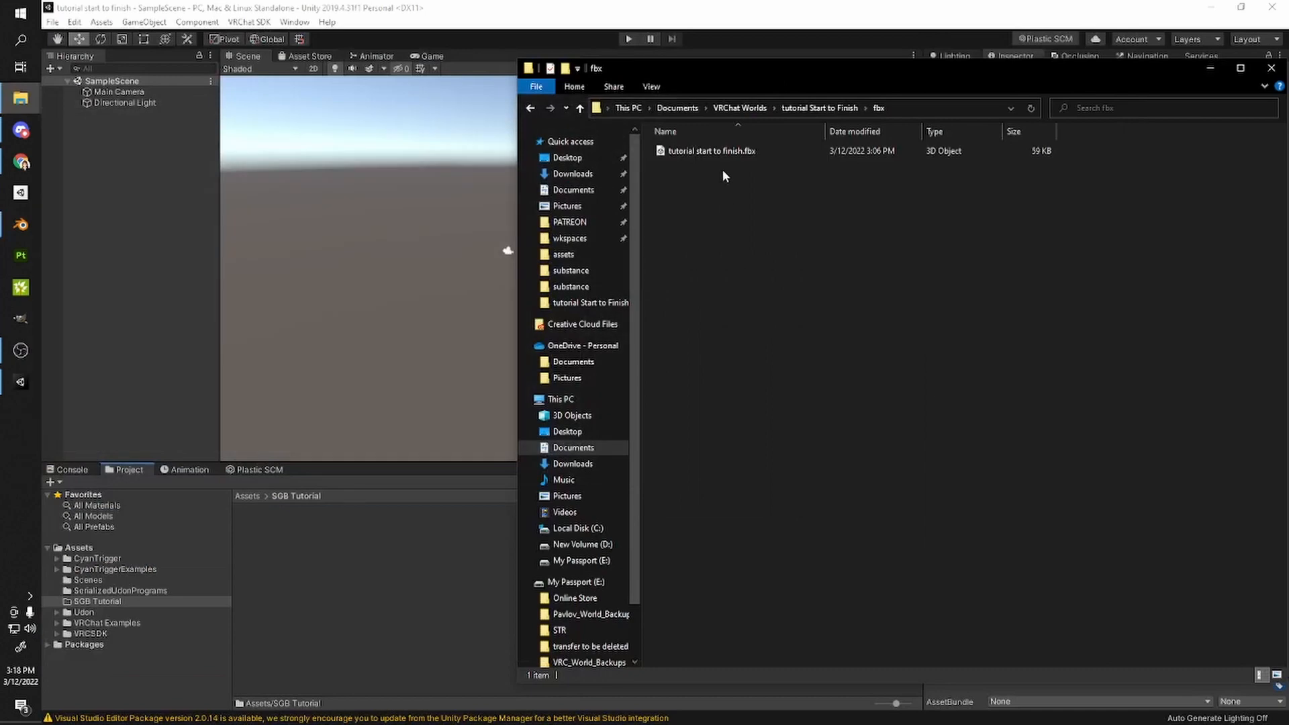
drag(710, 70, 0, 61)
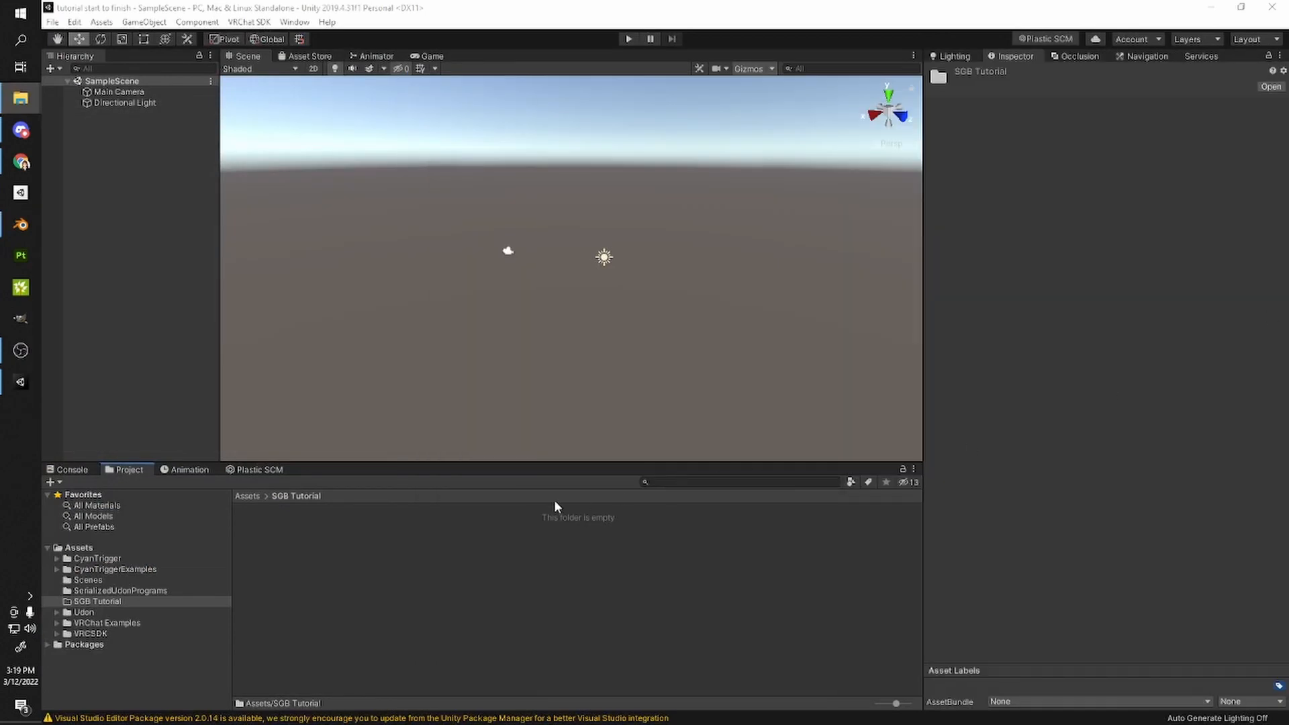
- Create a folder named fbx inside the SGB Tutorial folder
right_click(488, 533)
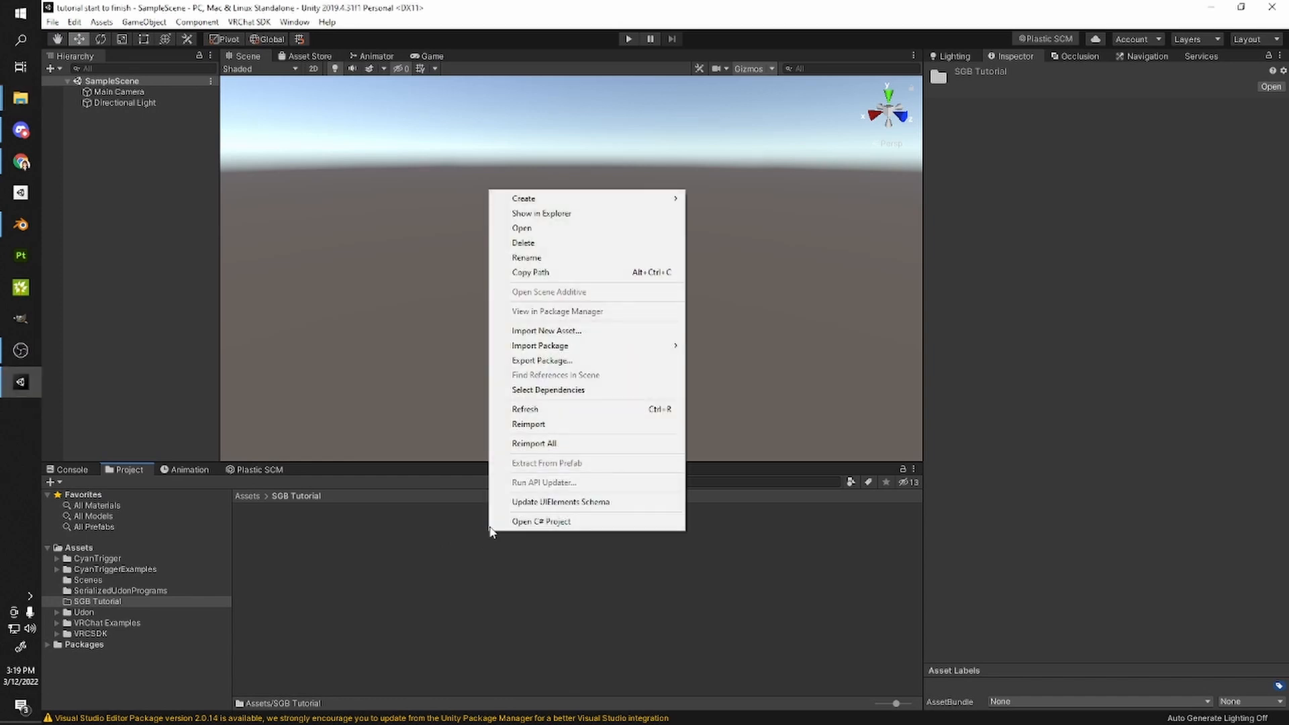
mouse_move(604, 202)
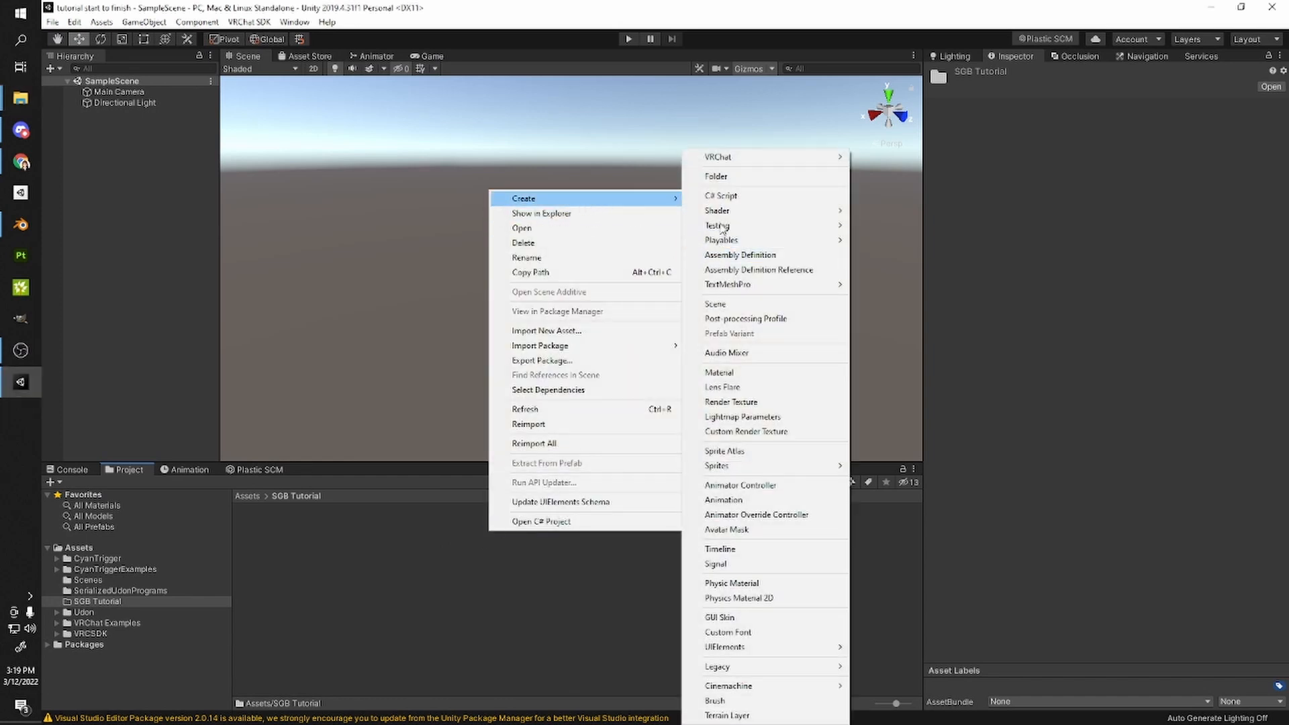
click(715, 177)
text(fbx)
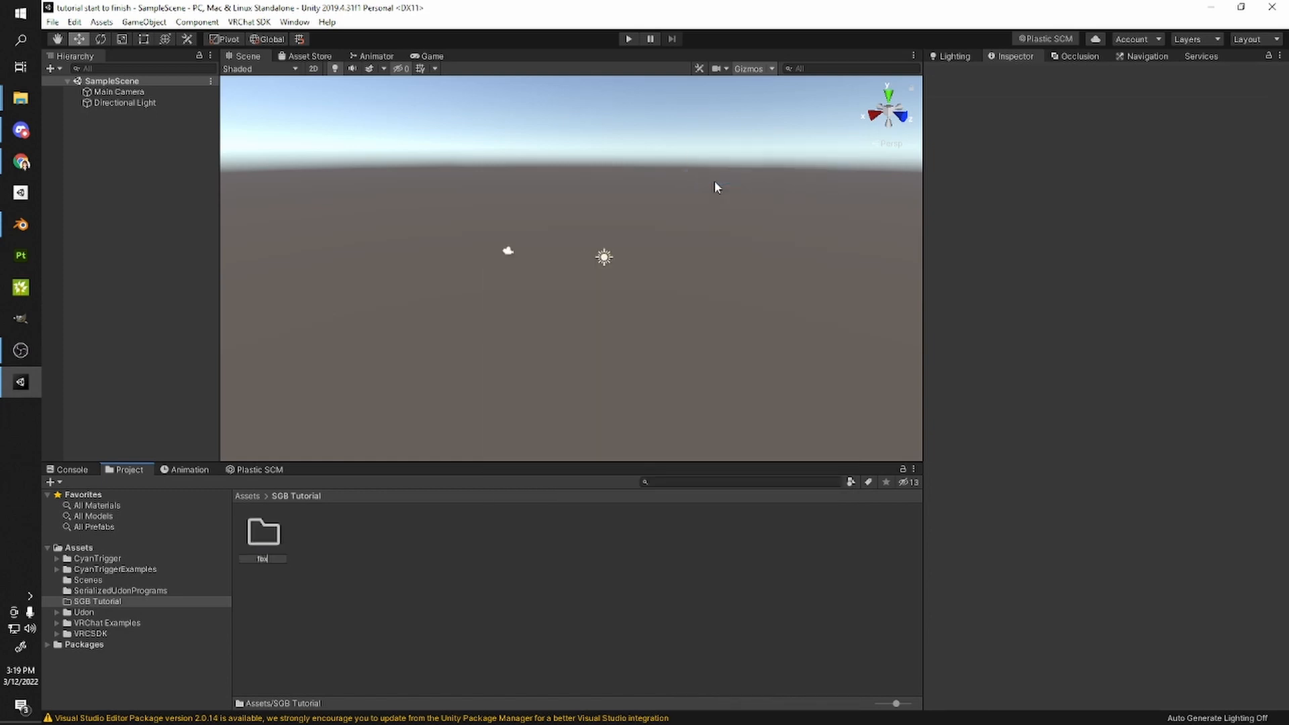
key(Return)
- Create a second folder named textures inside the SGB Tutorial folder
right_click(449, 586)
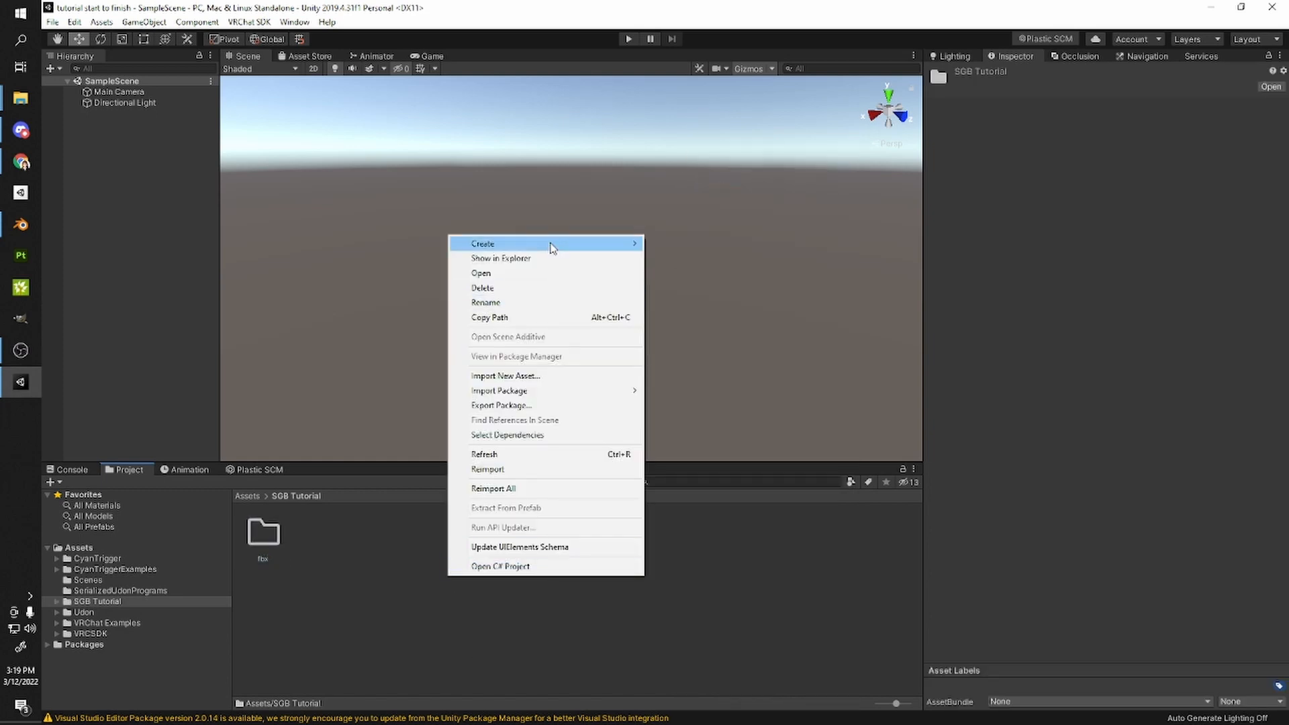
mouse_move(555, 243)
click(683, 176)
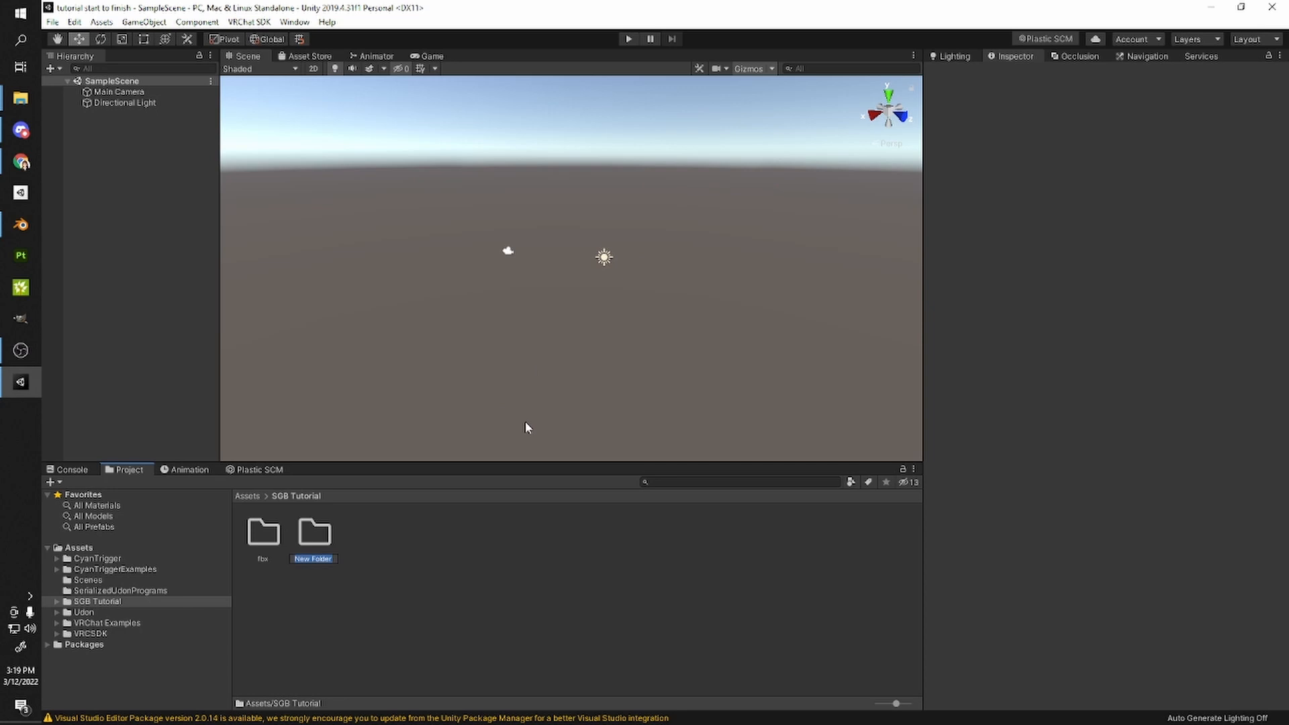
text(texture fol)
key(BackSpace)
key(BackSpace)
key(BackSpace)
key(BackSpace)
key(BackSpace)
text(s)
key(Return)
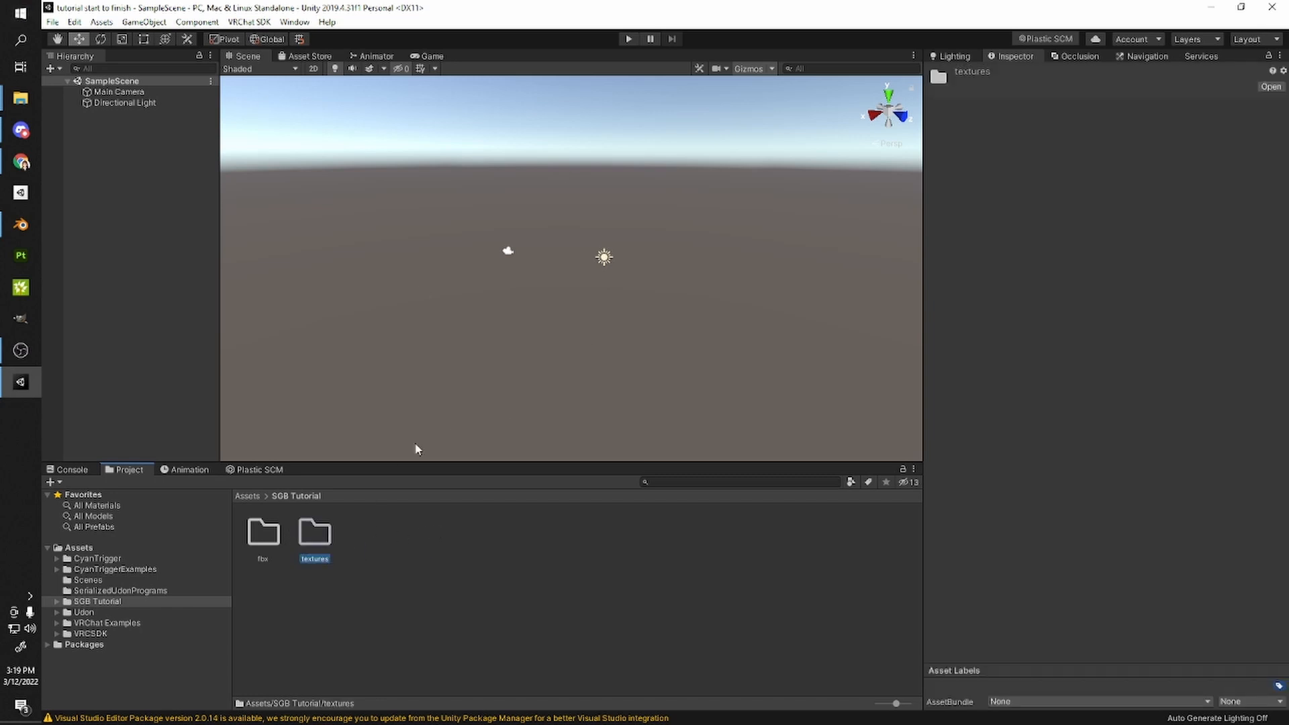
- Move the SampleScene asset from the Scenes folder into the SGB Tutorial folder
click(248, 497)
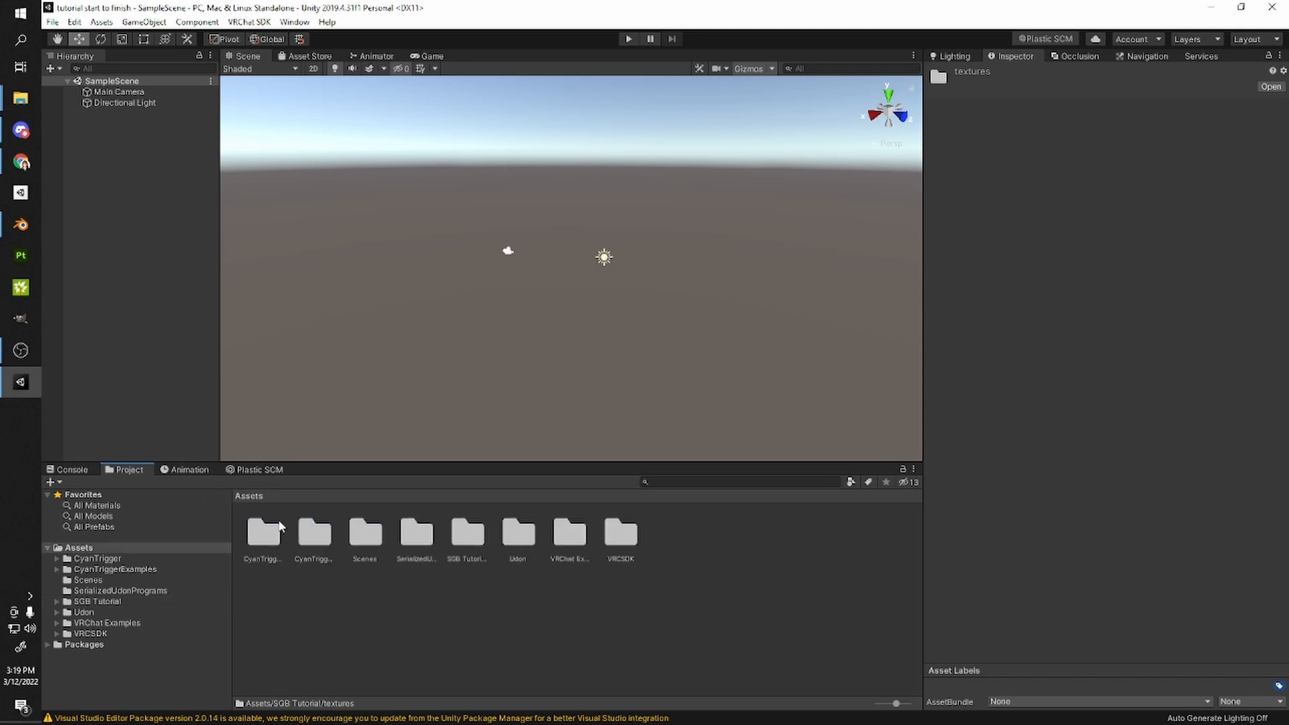
double_click(366, 537)
click(274, 546)
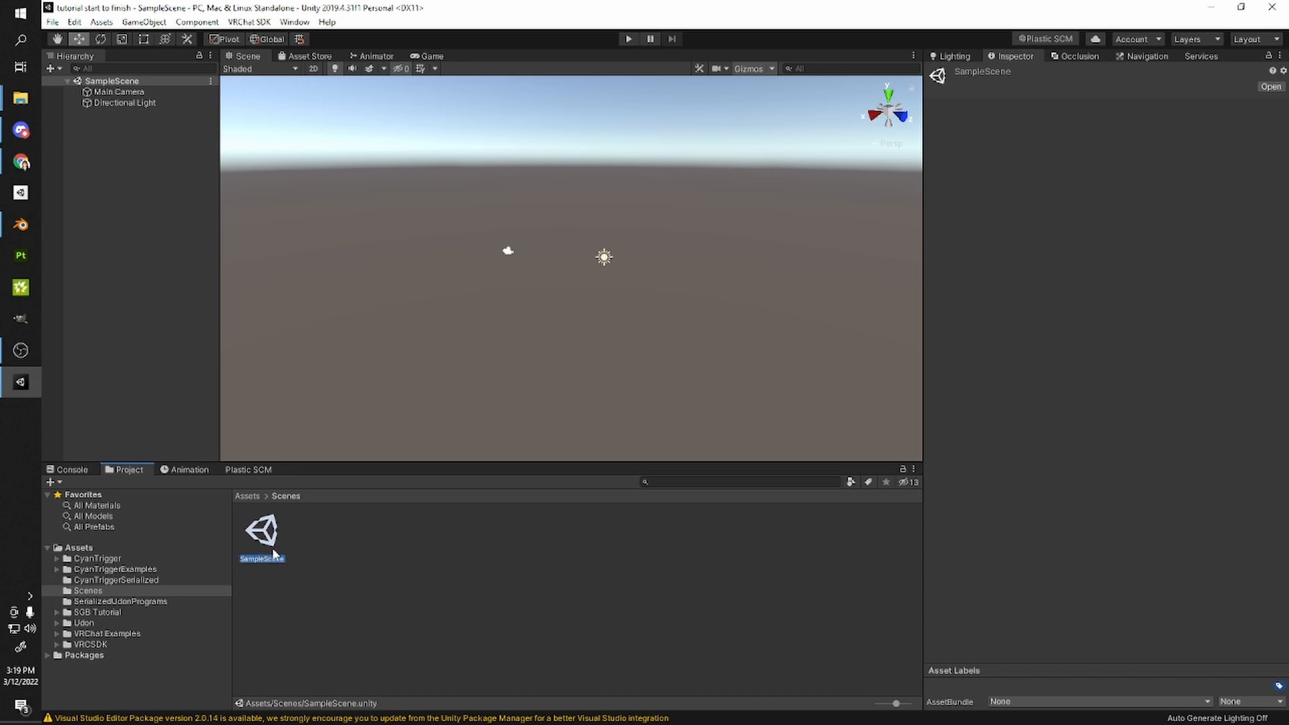
drag(374, 619, 103, 616)
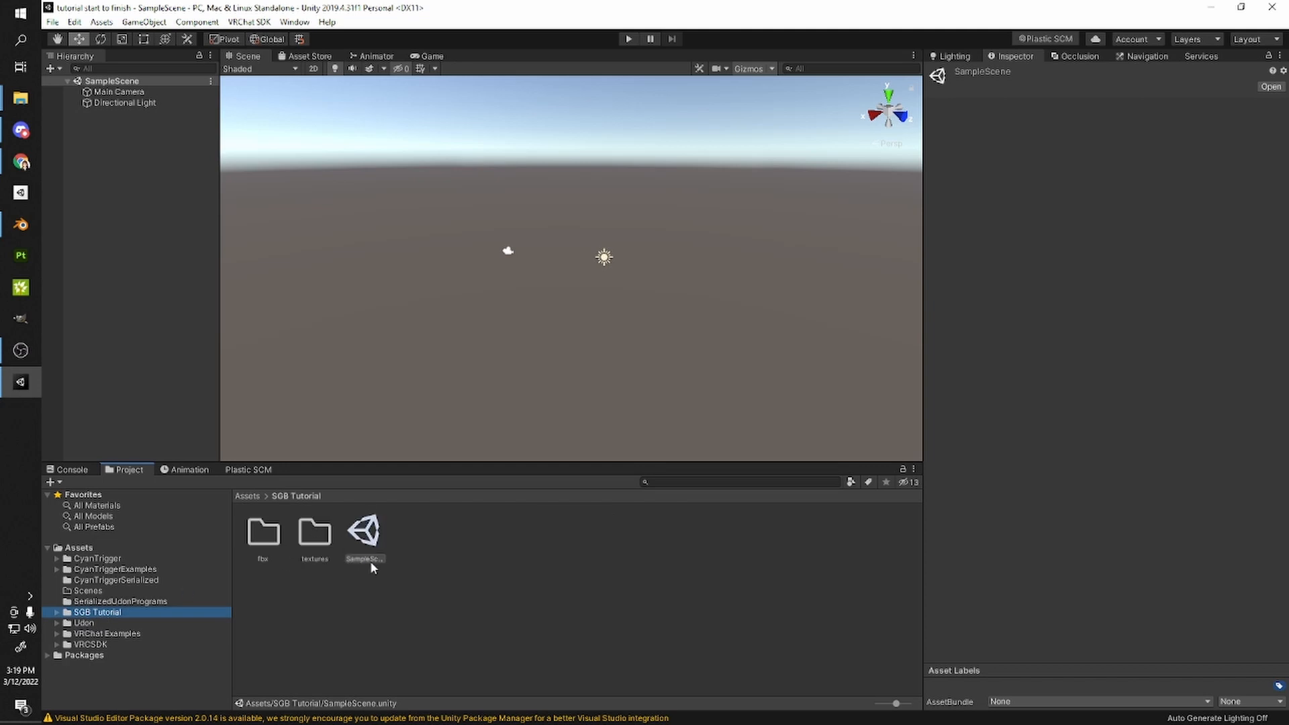
- Rename the SampleScene asset as tutorial scene and reload the open scene
click(371, 560)
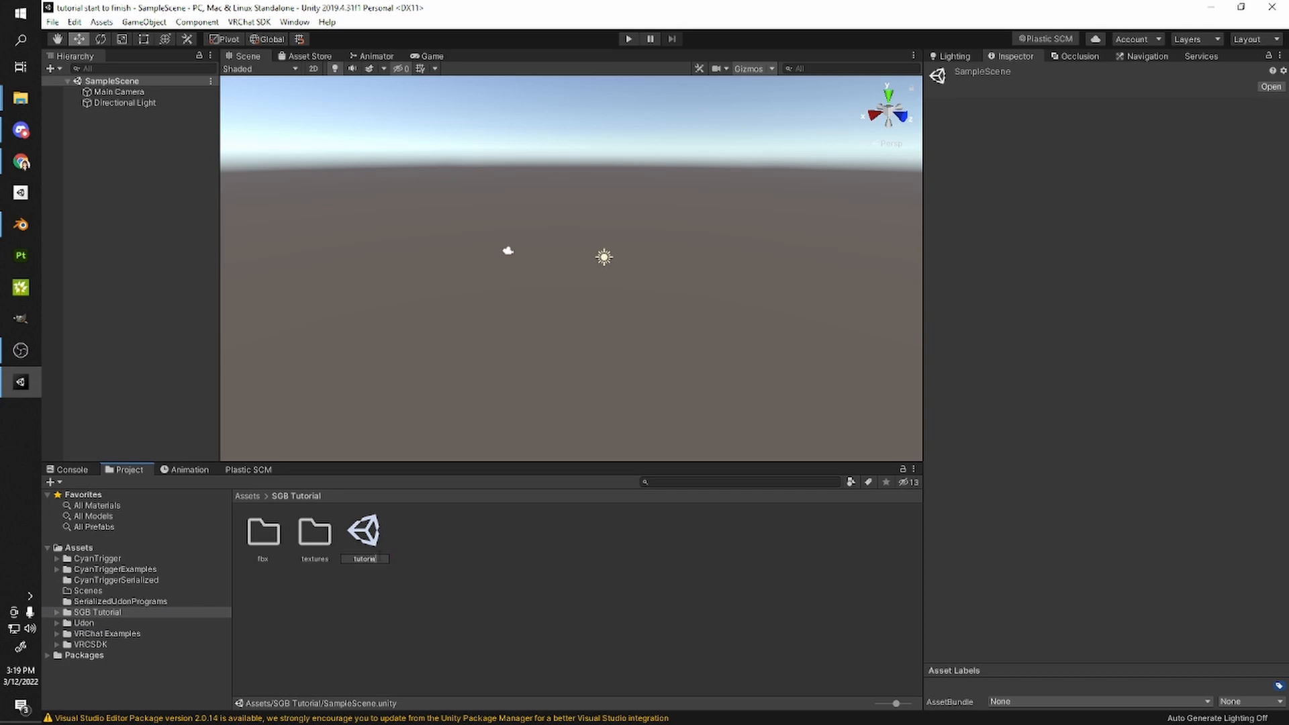
text(tutorial scene)
key(Return)
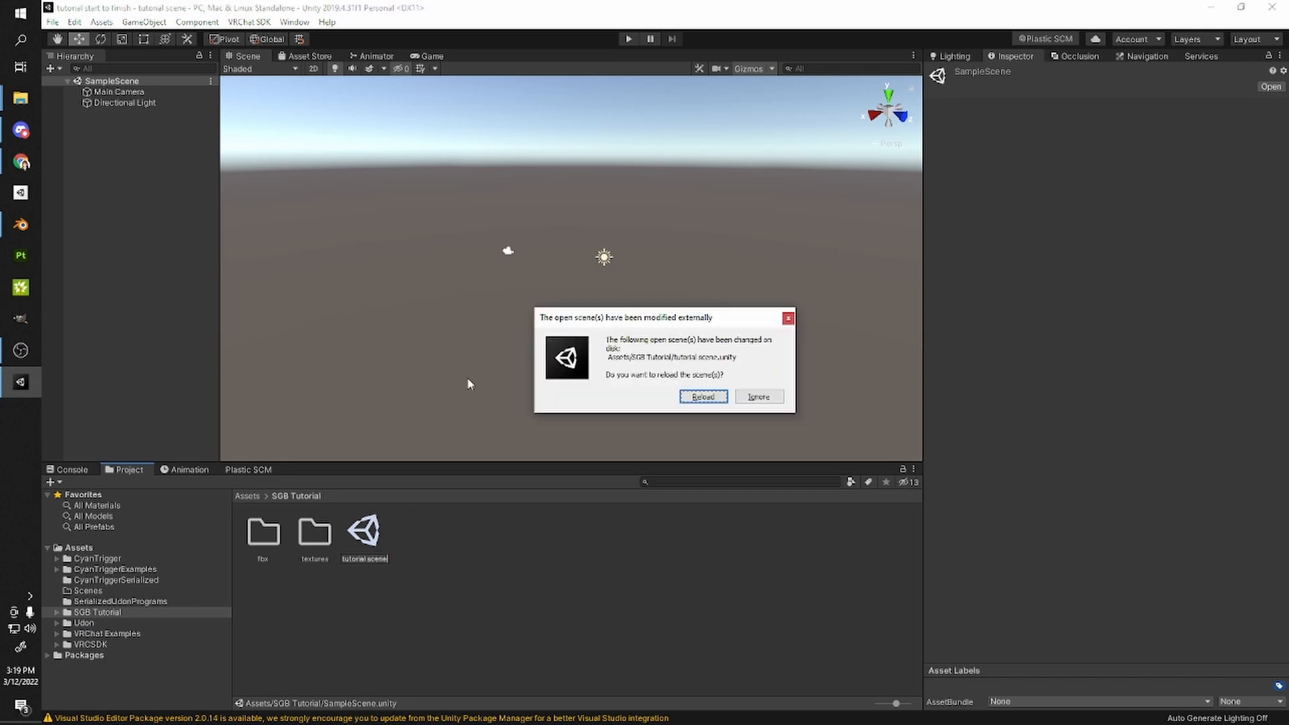
click(713, 401)
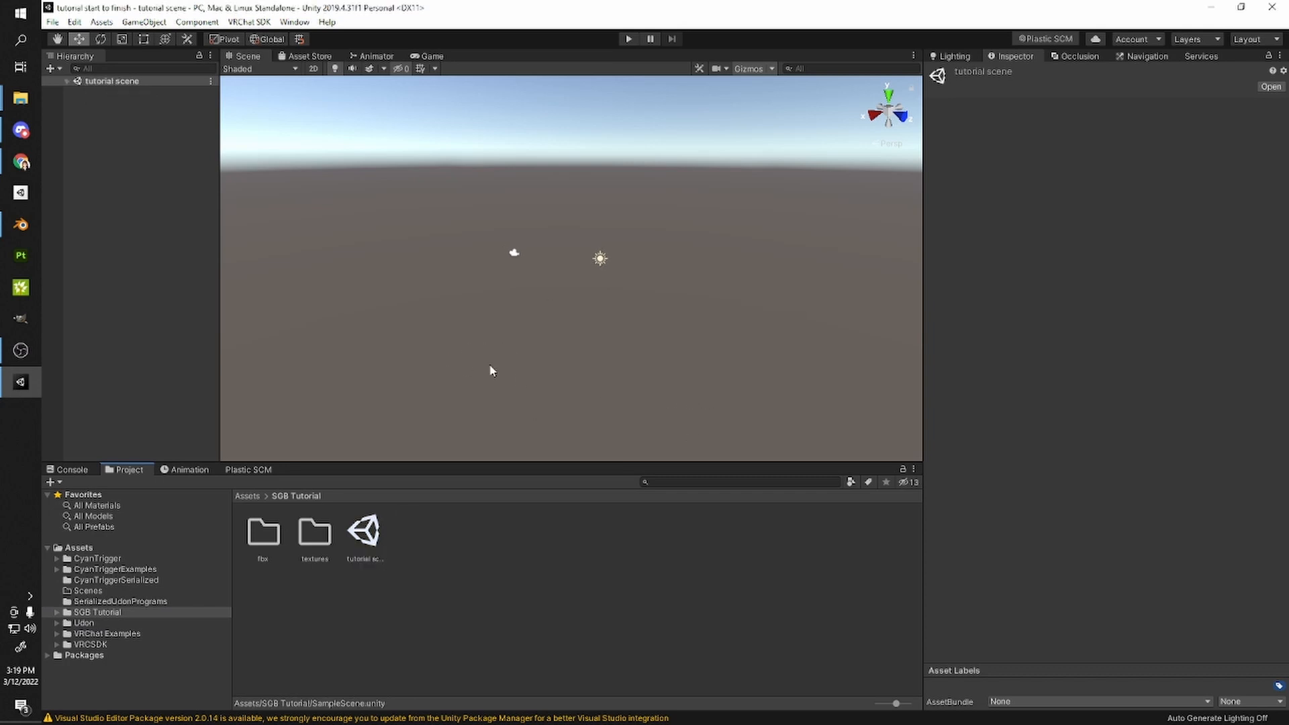
- Import tutorial start to finish.fbx from the fbx folder on disk into the SGB Tutorial/fbx project folder
double_click(262, 529)
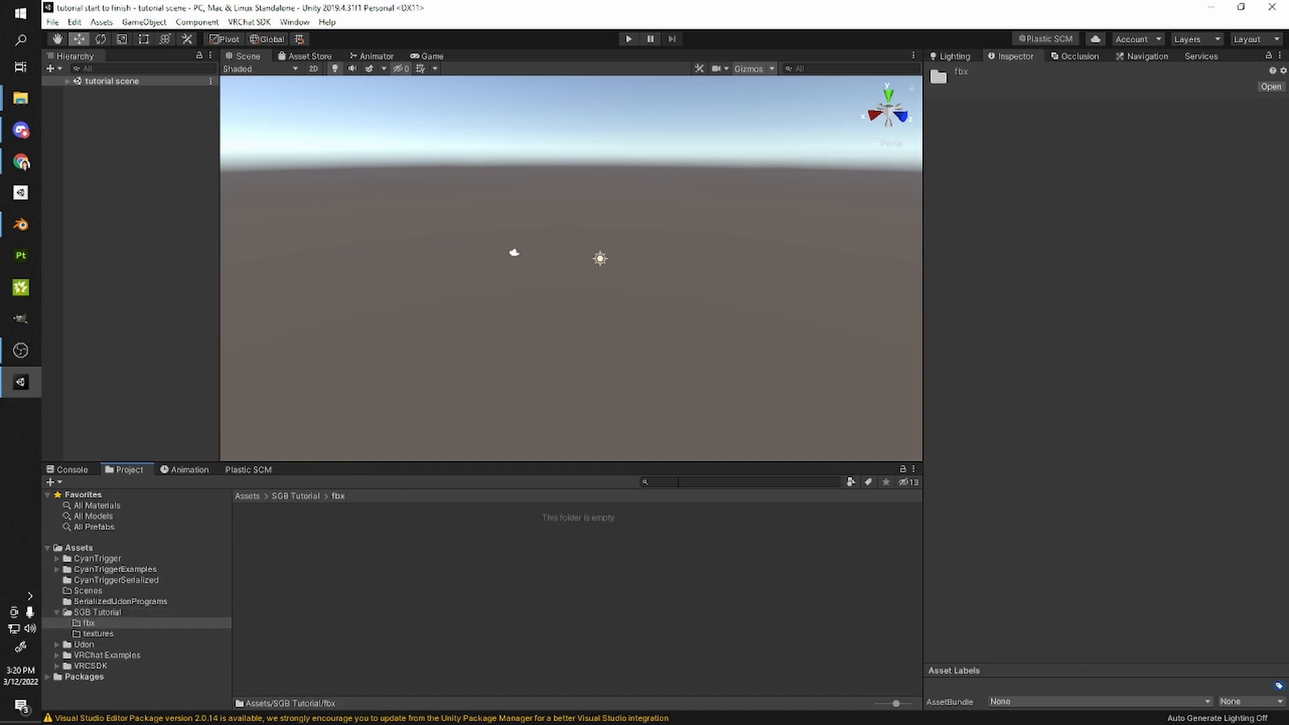
click(20, 98)
drag(438, 151, 885, 65)
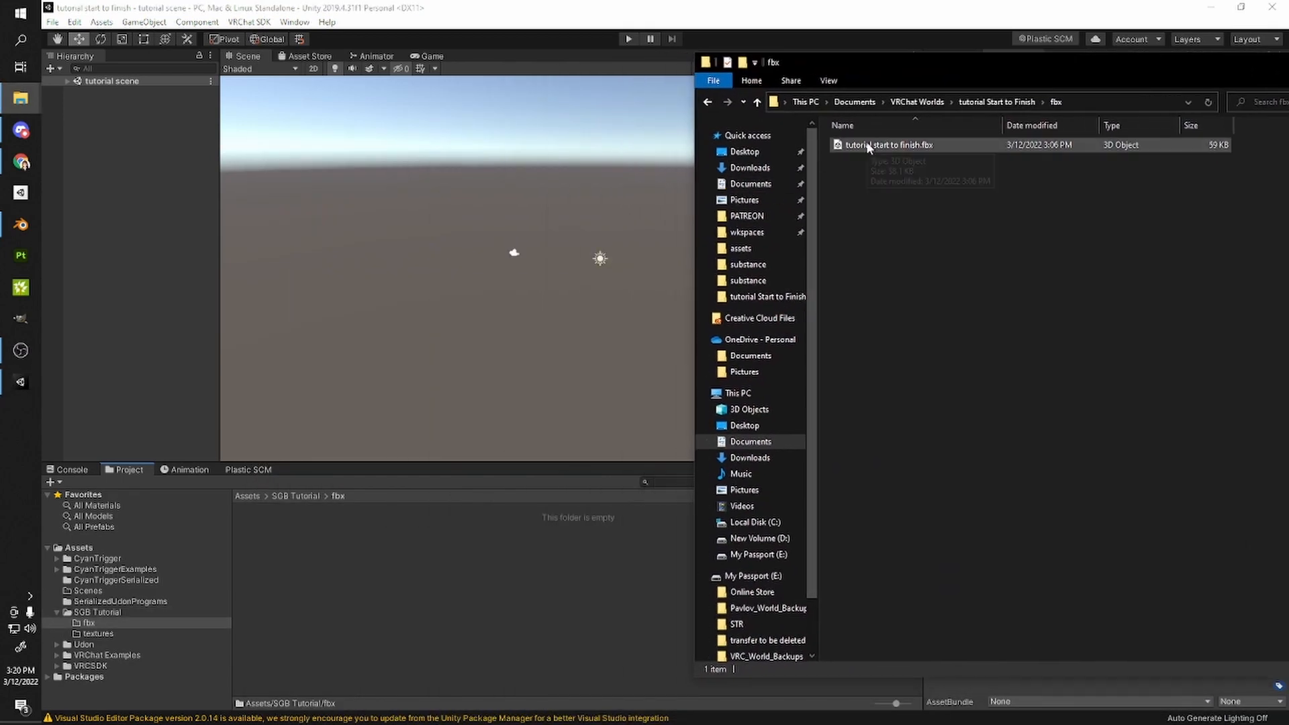
drag(867, 144, 438, 576)
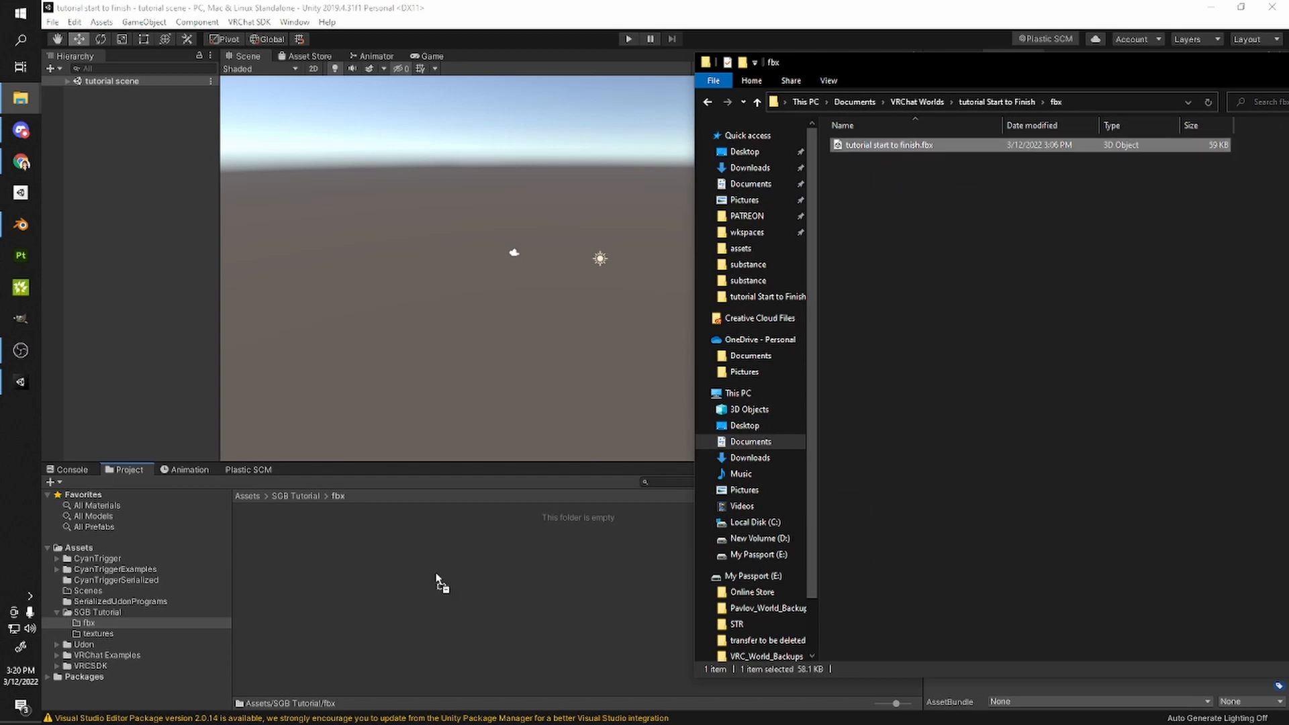
click(452, 578)
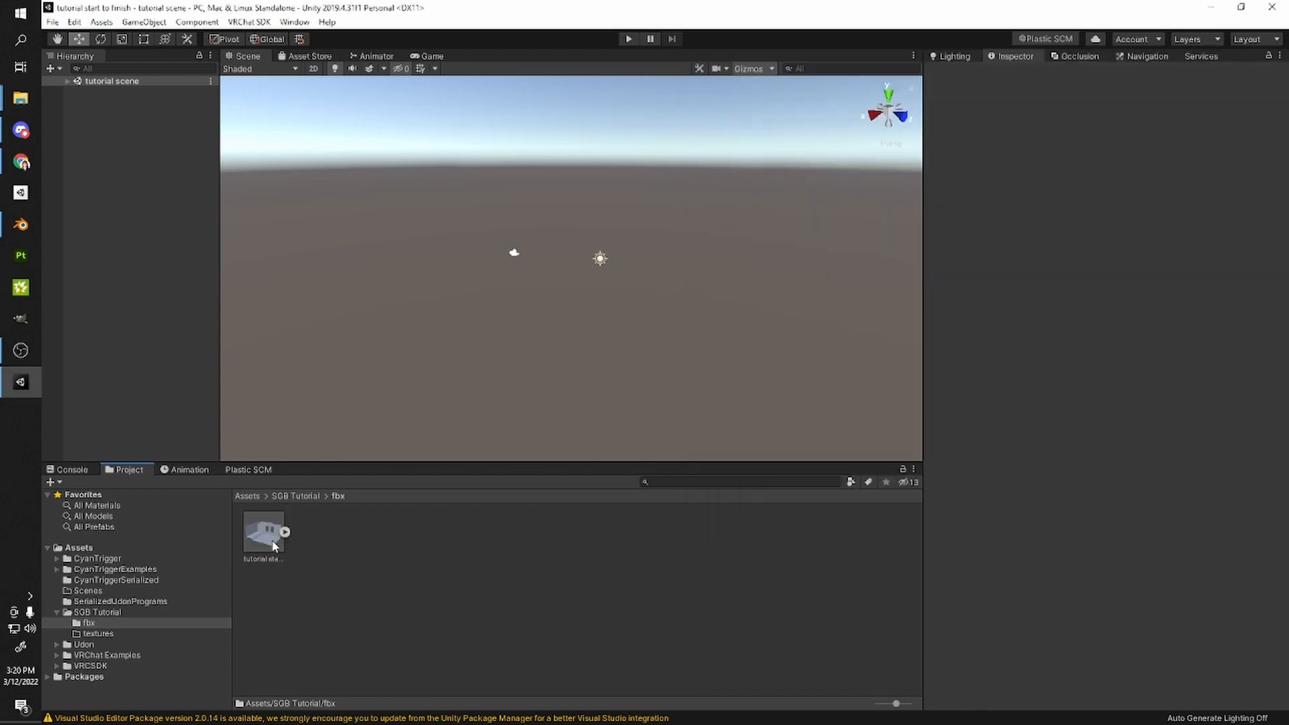
- Check the contents of the imported room model by expanding and collapsing it in the fbx folder
click(274, 545)
click(286, 533)
click(286, 532)
- Create an empty object in the tutorial scene hierarchy and name it meshes
drag(269, 534, 123, 83)
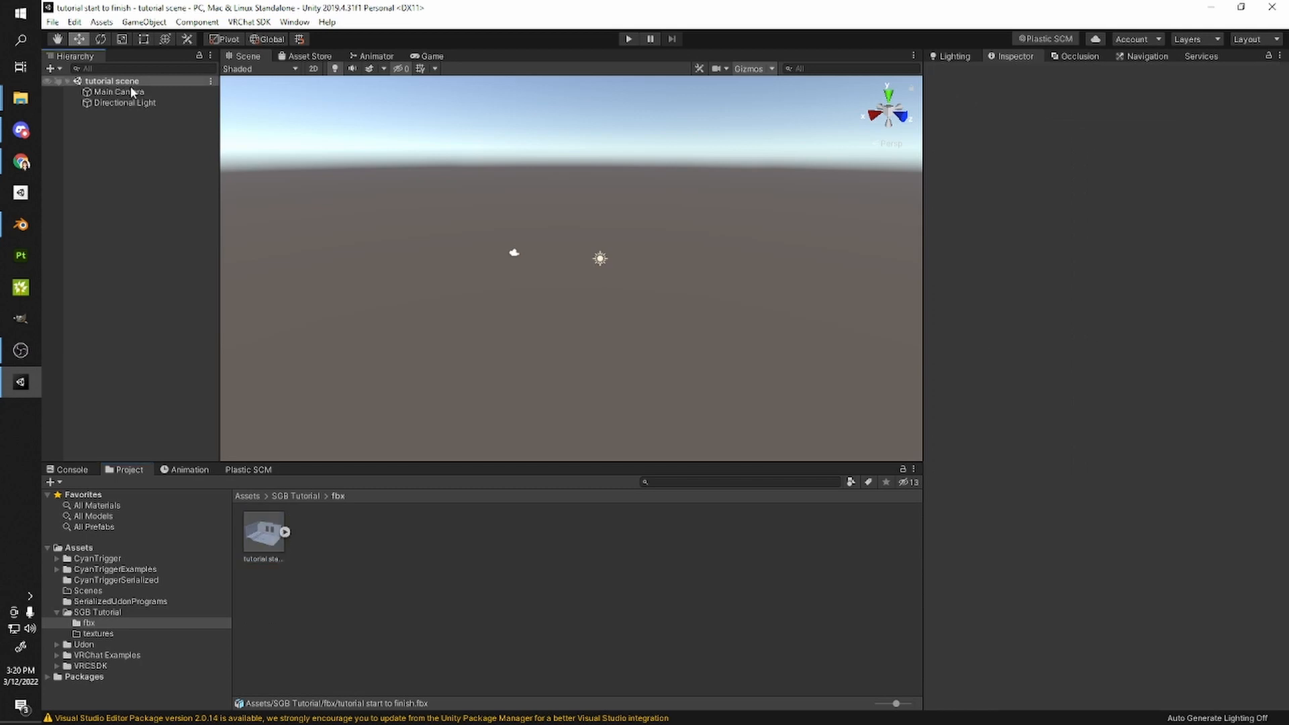
right_click(105, 162)
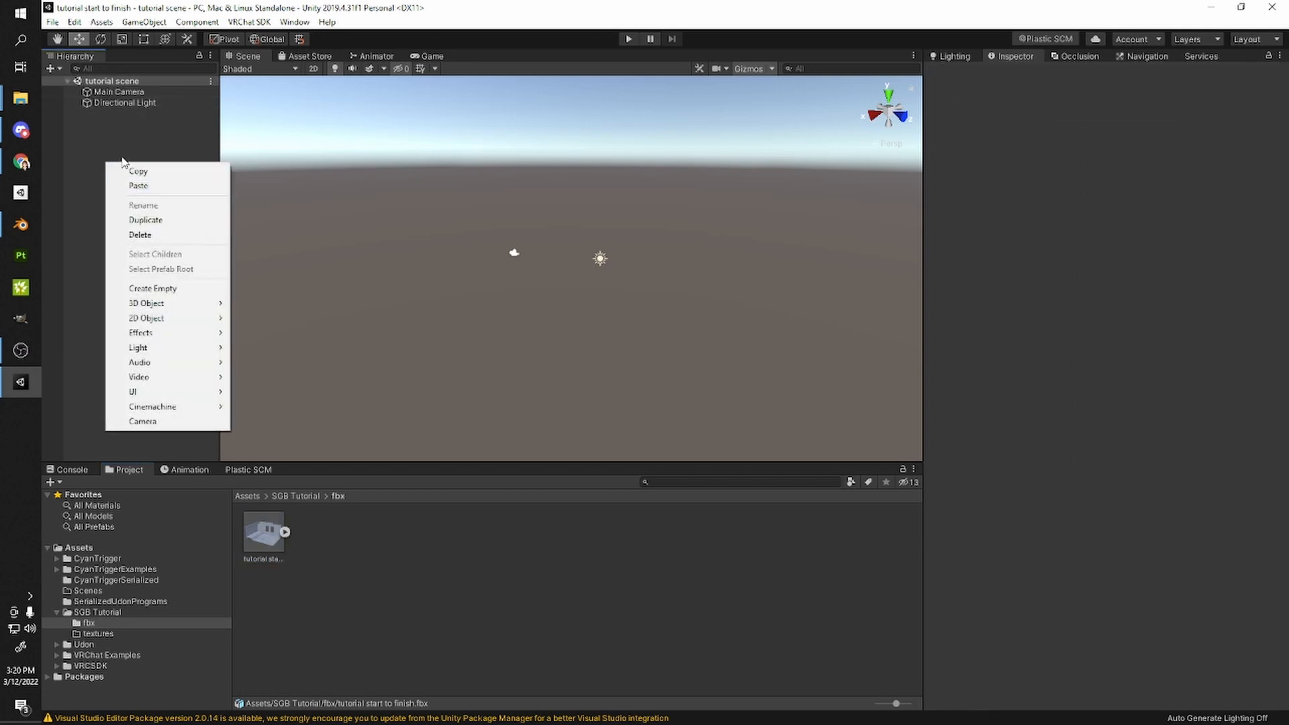
click(154, 289)
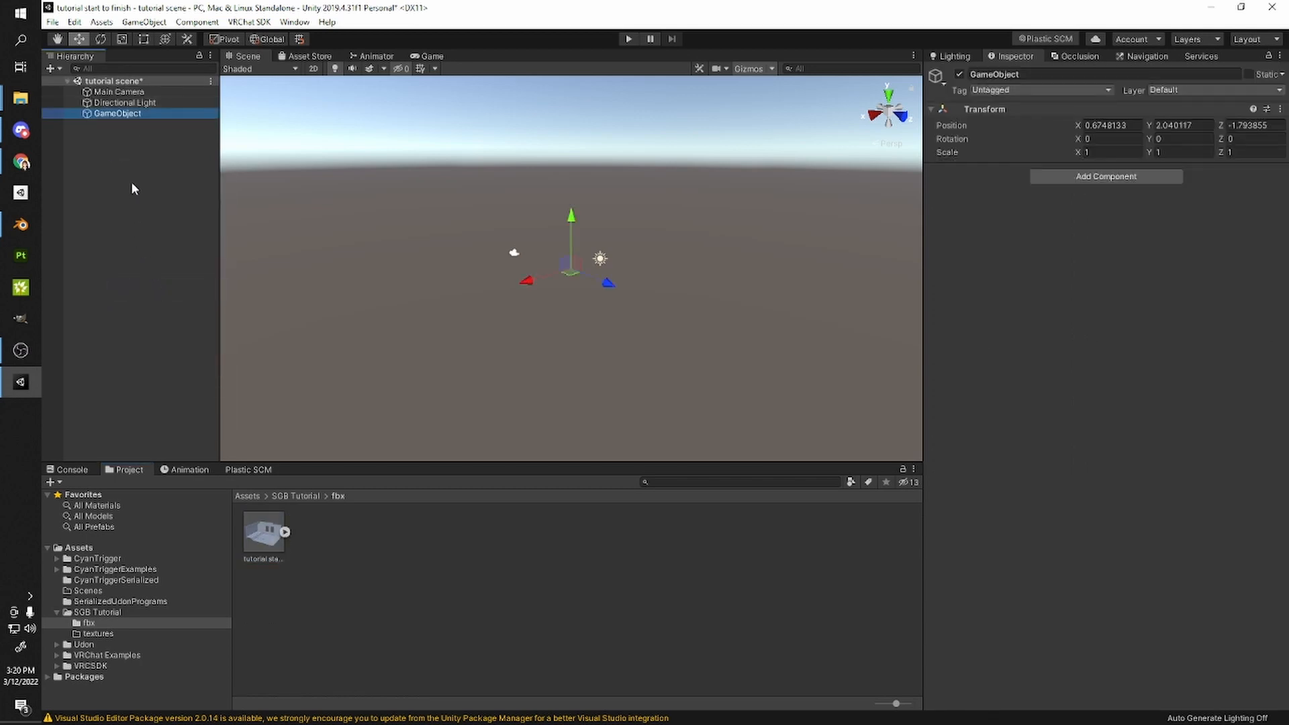
click(129, 114)
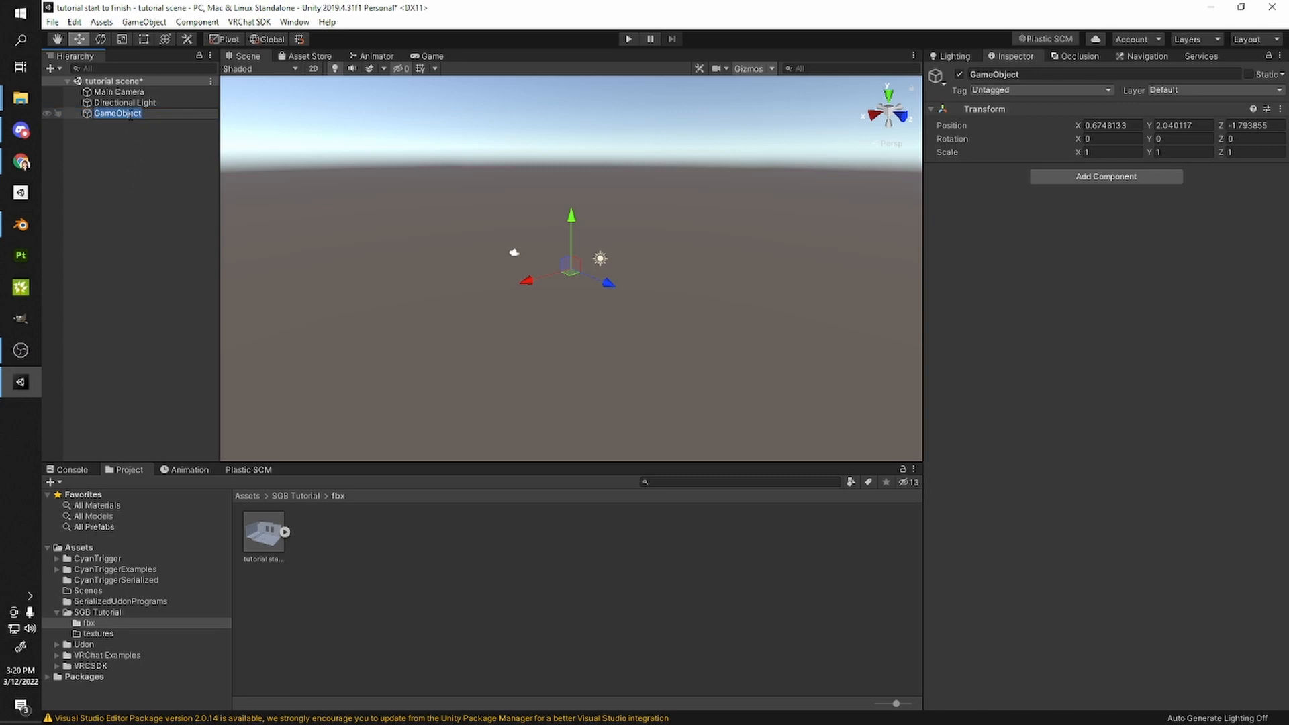
text(meshes)
key(Return)
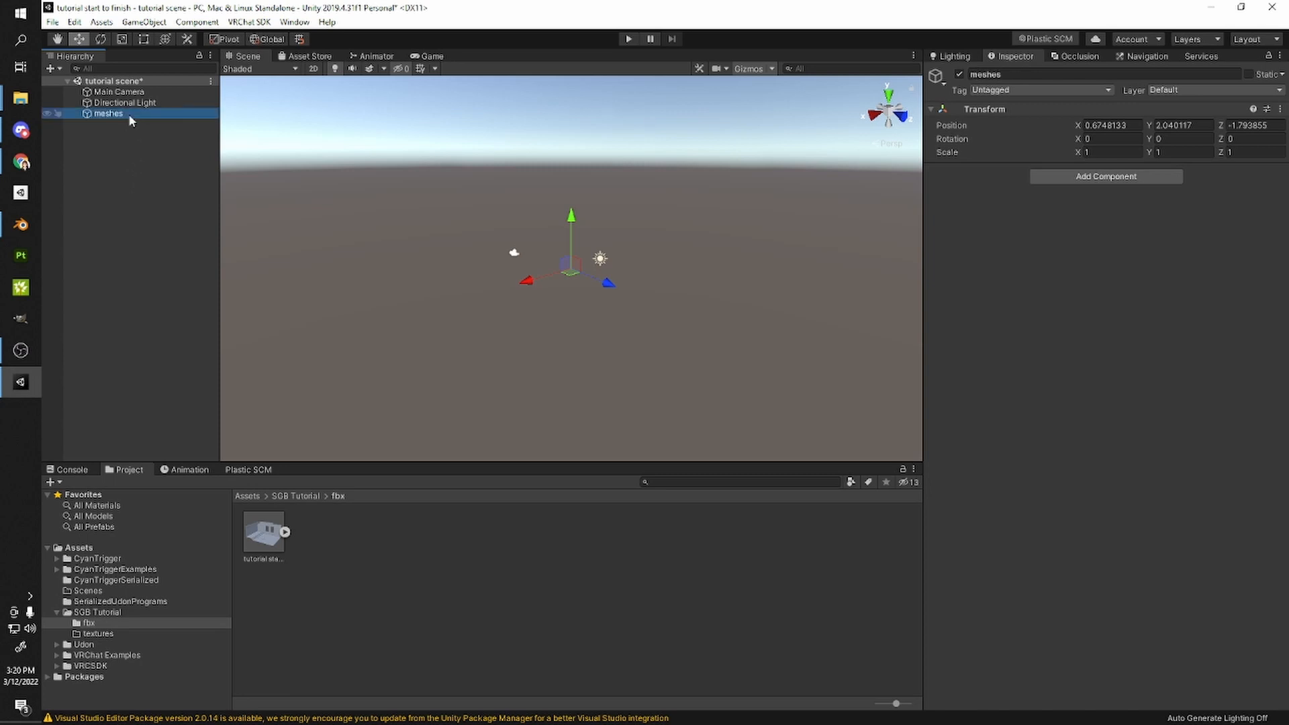
- Place the tutorial start to finish model in the scene as a child of the meshes object, leaving meshes selected
click(260, 555)
drag(333, 613, 131, 288)
drag(112, 119, 107, 116)
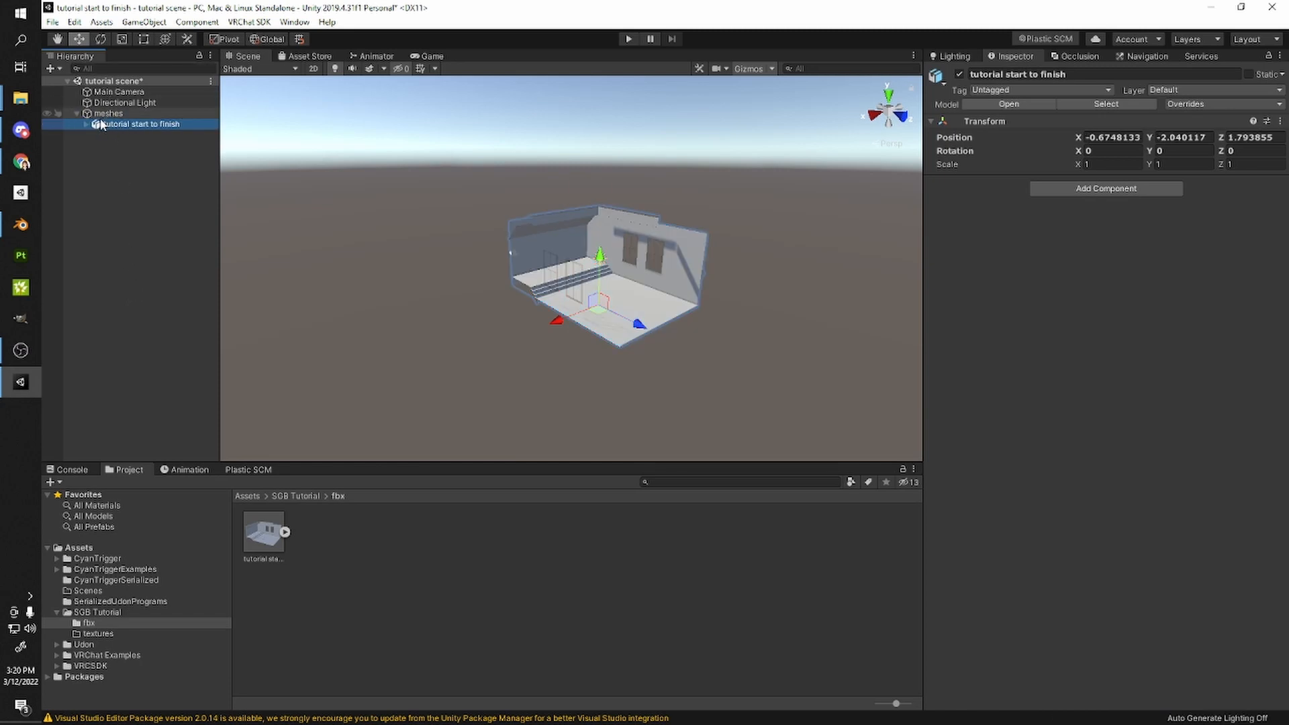
click(82, 115)
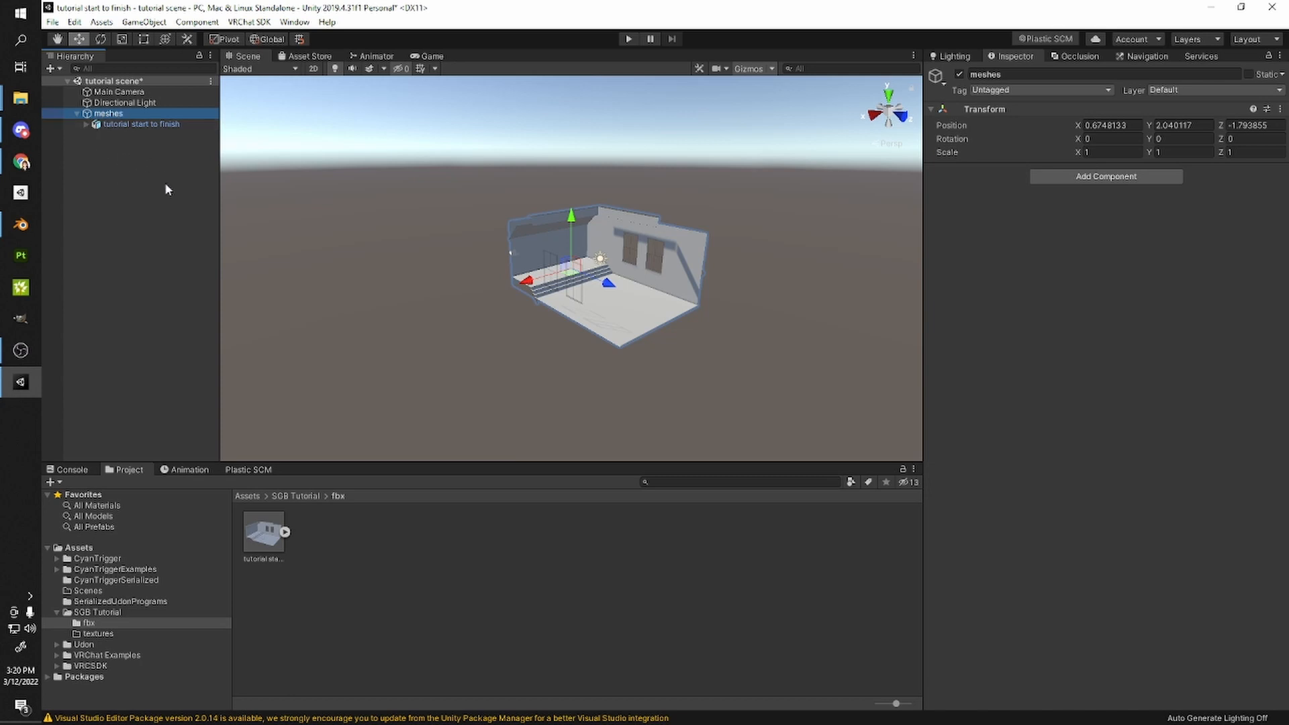
- Inspect the imported room in the Scene view from several angles and distances, including its walls, steps and windows
right_drag(671, 300, 699, 289)
scroll(537, 329, up, 2)
mouse_move(396, 356)
right_down()
mouse_move(498, 334)
mouse_move(376, 350)
right_up()
scroll(543, 327, up, 4)
scroll(581, 317, up, 6)
right_drag(575, 319, 771, 356)
scroll(738, 268, down, 4)
scroll(727, 259, up, 3)
right_drag(728, 259, 653, 259)
scroll(570, 282, down, 6)
right_drag(510, 295, 403, 308)
scroll(605, 265, down, 4)
middle_drag(852, 271, 683, 277)
right_drag(683, 276, 491, 288)
middle_drag(645, 310, 466, 302)
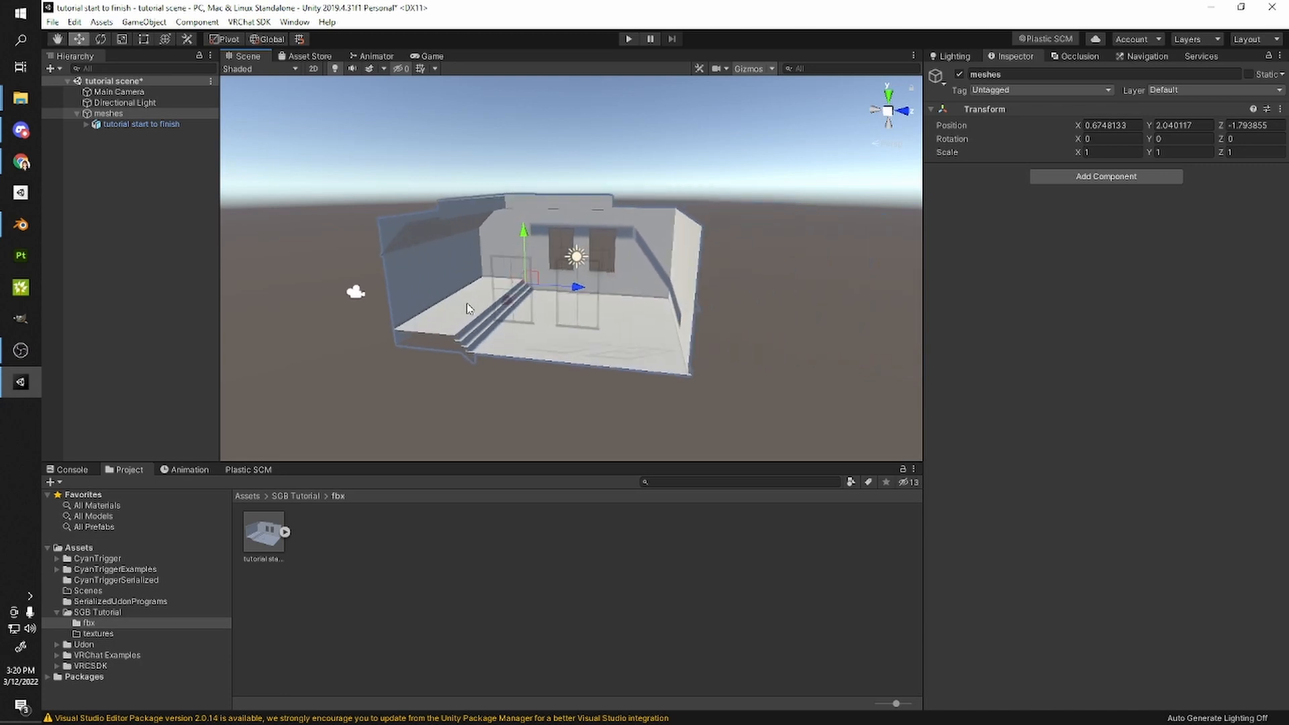
middle_drag(712, 337, 605, 316)
right_drag(605, 316, 830, 277)
scroll(561, 324, up, 3)
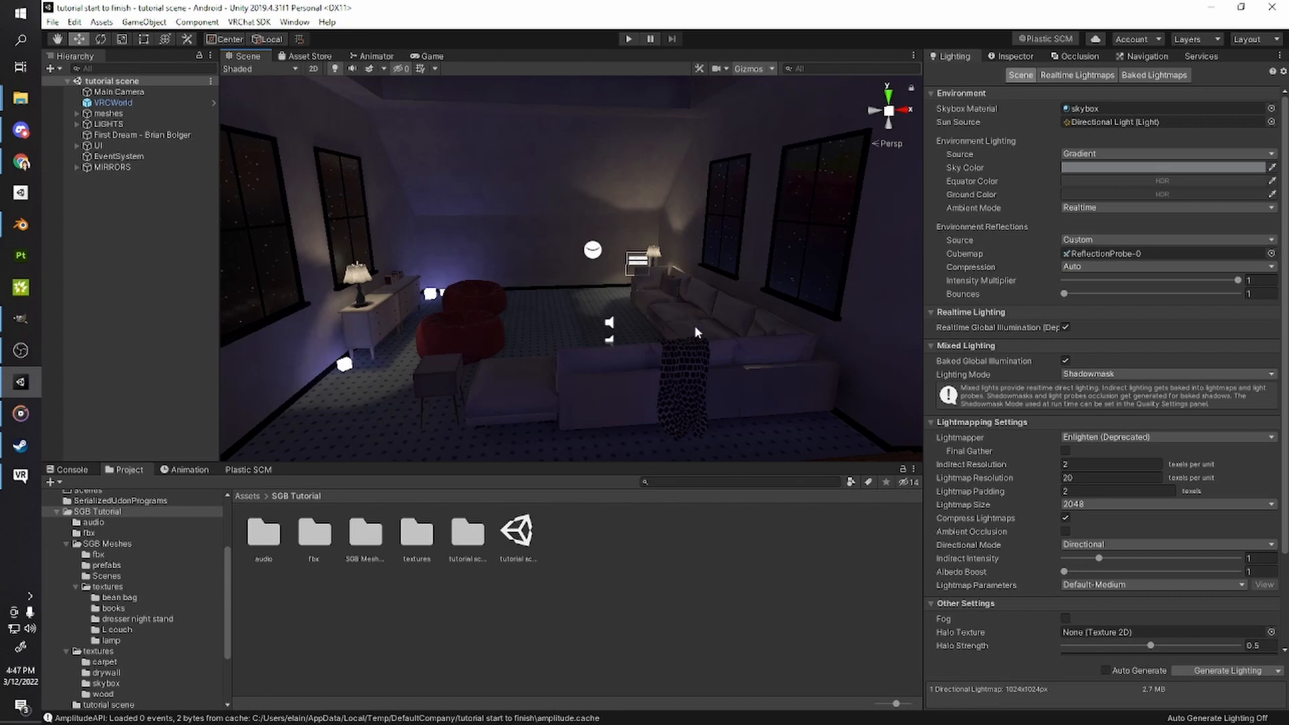
- Look around the furnished and lit version of the room, from the couch to the wooden platform
right_drag(657, 358, 384, 243)
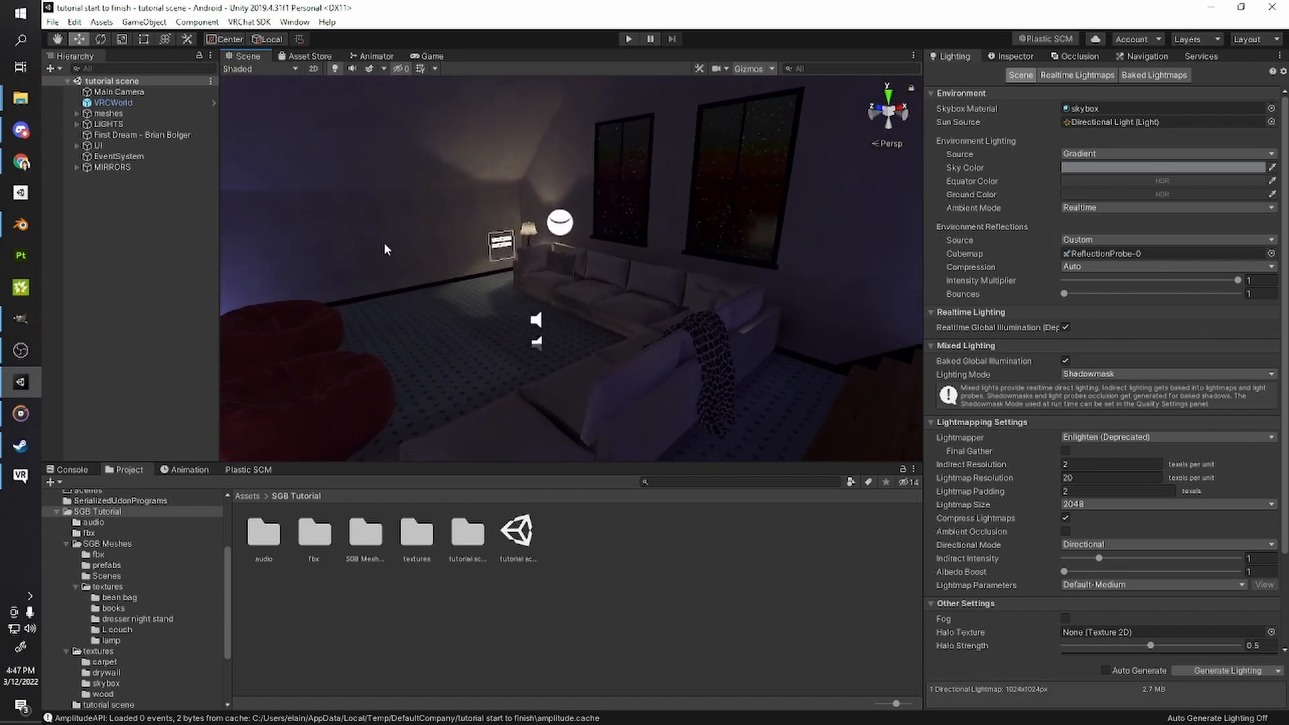
scroll(376, 236, up, 6)
scroll(411, 239, down, 8)
scroll(417, 240, up, 4)
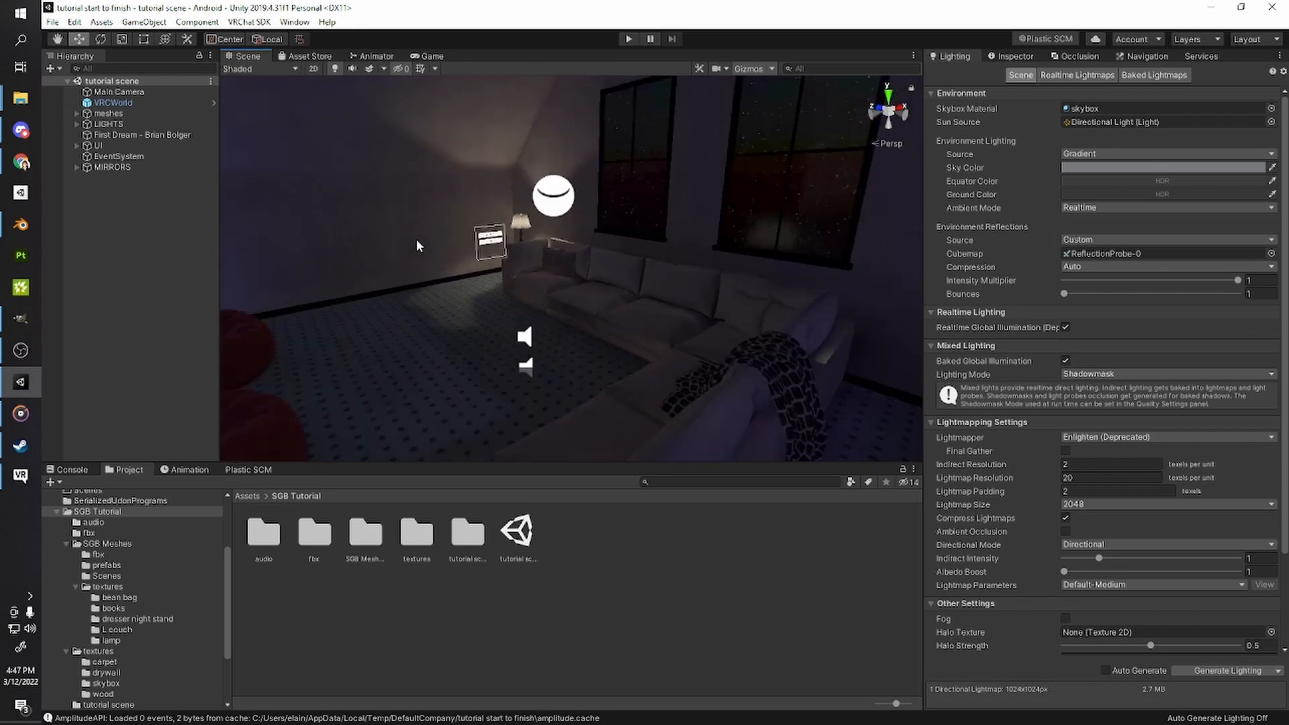
scroll(414, 238, up, 5)
scroll(417, 238, down, 2)
middle_drag(398, 221, 430, 239)
middle_drag(540, 250, 488, 246)
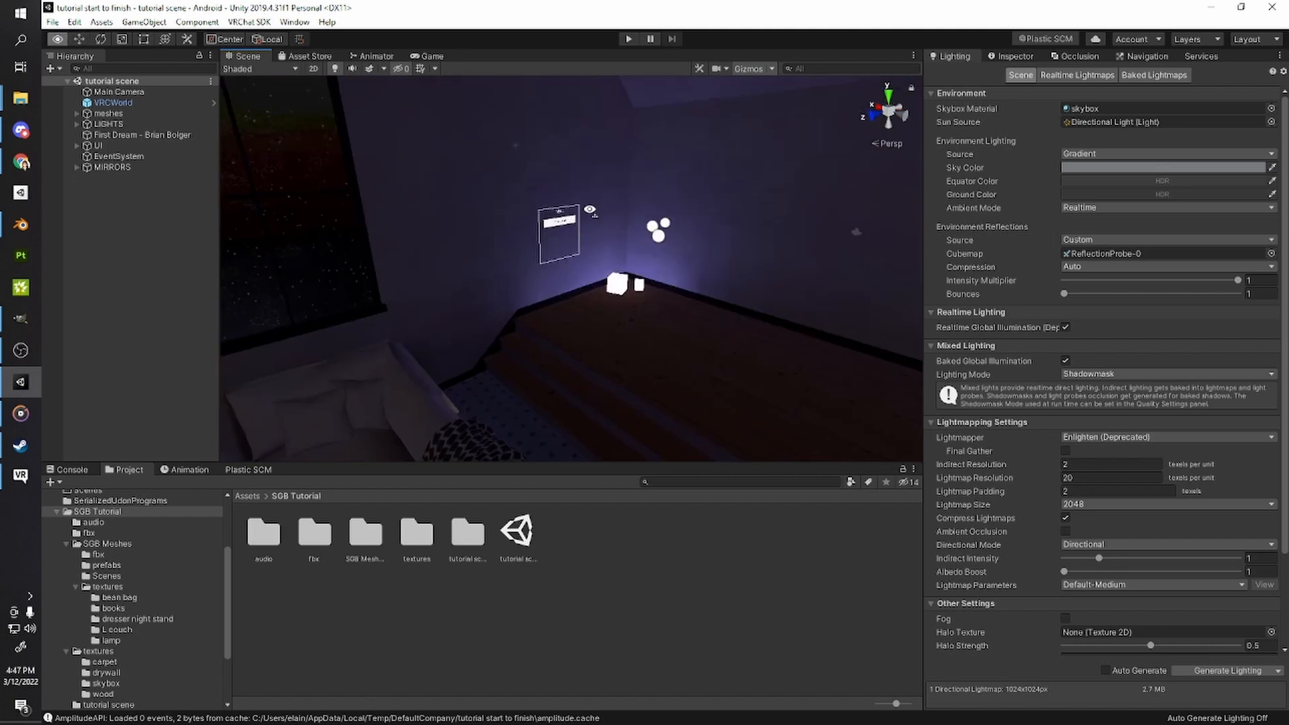
mouse_move(541, 232)
right_down()
mouse_move(729, 219)
mouse_move(751, 201)
mouse_move(495, 195)
mouse_move(601, 201)
mouse_move(581, 252)
mouse_move(597, 303)
right_up()
- Rotate the bean bag nearest the book dresser about its vertical axis and adjust its scale uniformly
click(590, 312)
scroll(598, 304, up, 4)
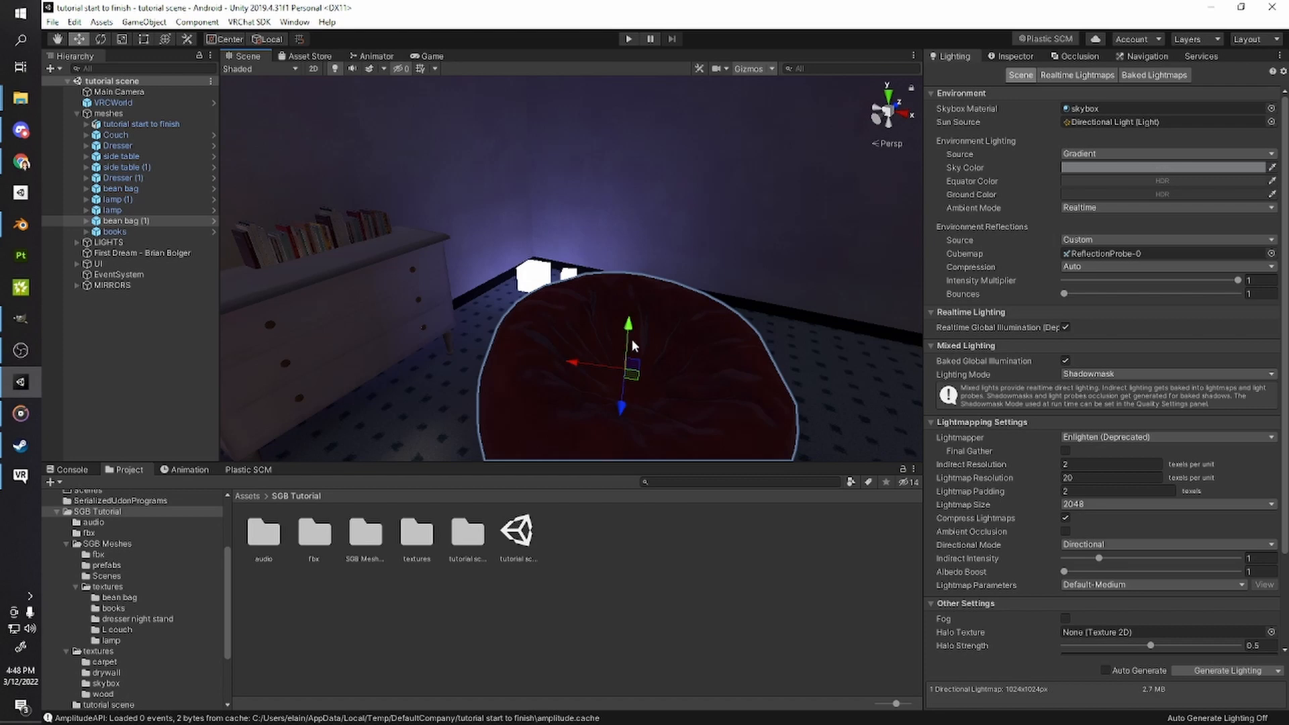
key(e)
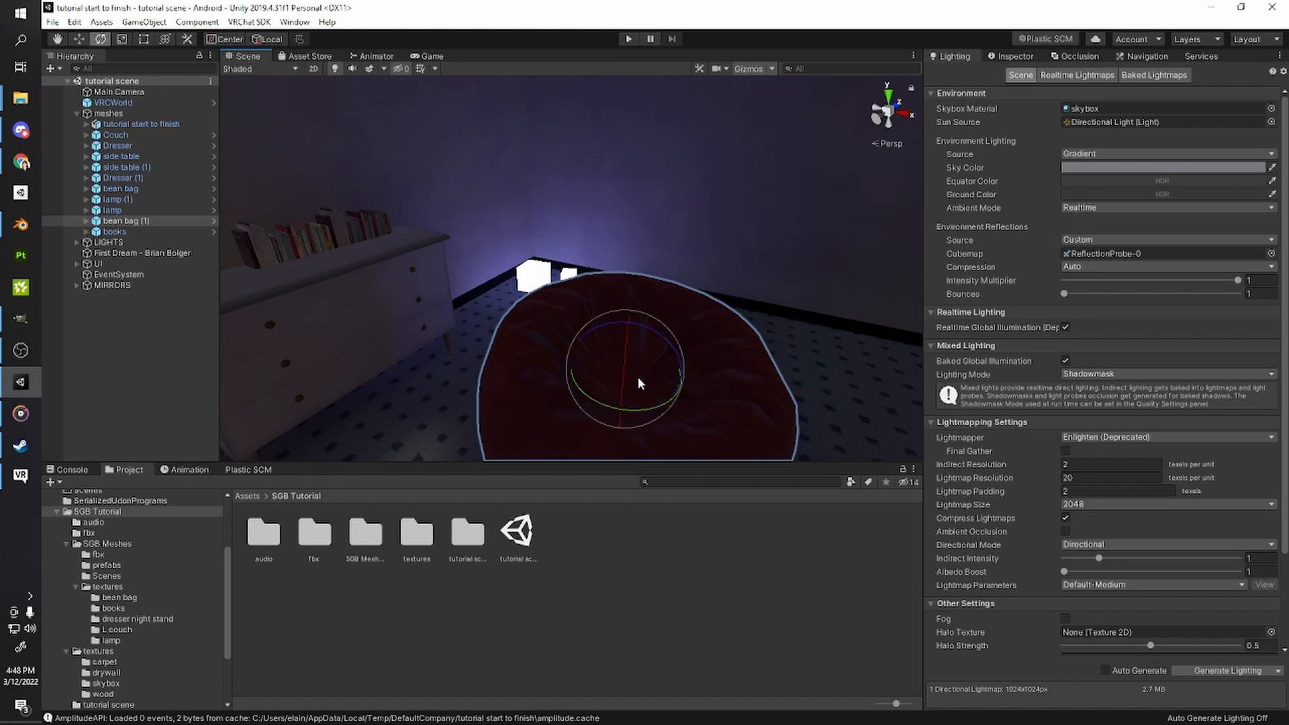
drag(645, 410, 601, 402)
key(r)
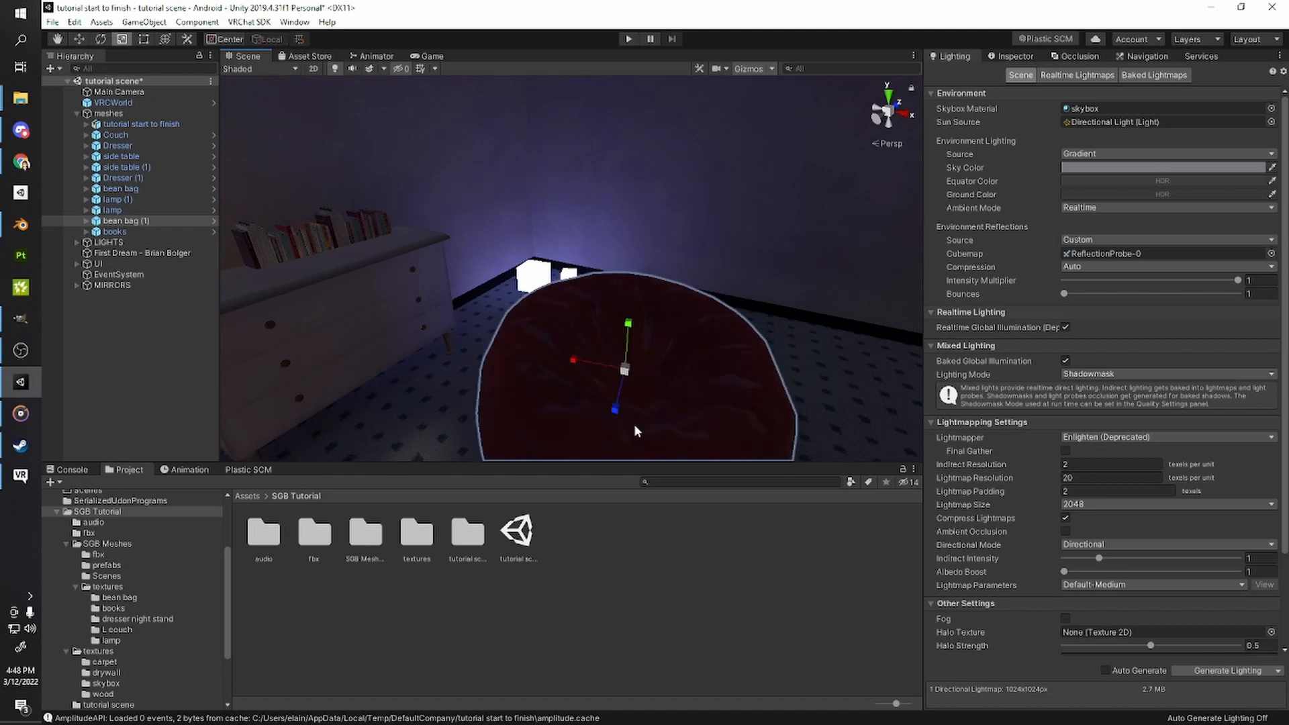
mouse_move(622, 374)
mouse_down()
mouse_move(655, 368)
mouse_move(634, 374)
mouse_up()
right_drag(635, 374, 652, 378)
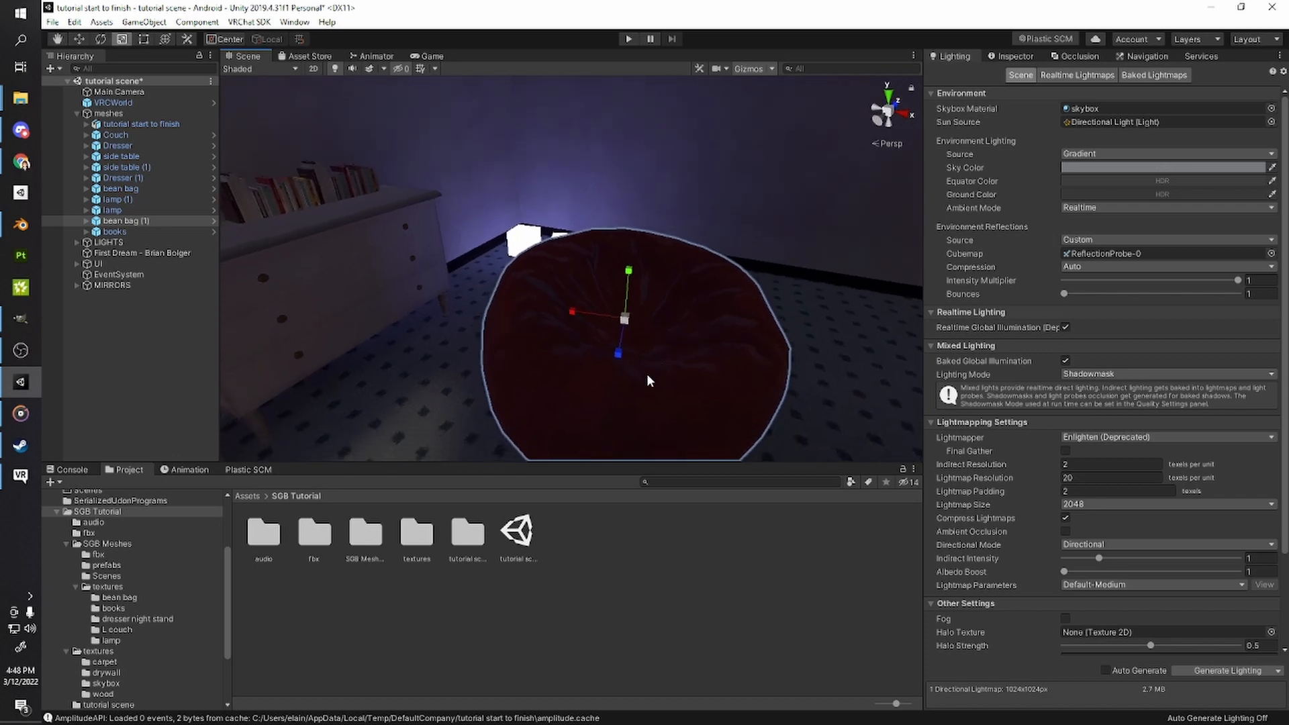
- Move the same bean bag along its local X axis and rotate it a little more
key(w)
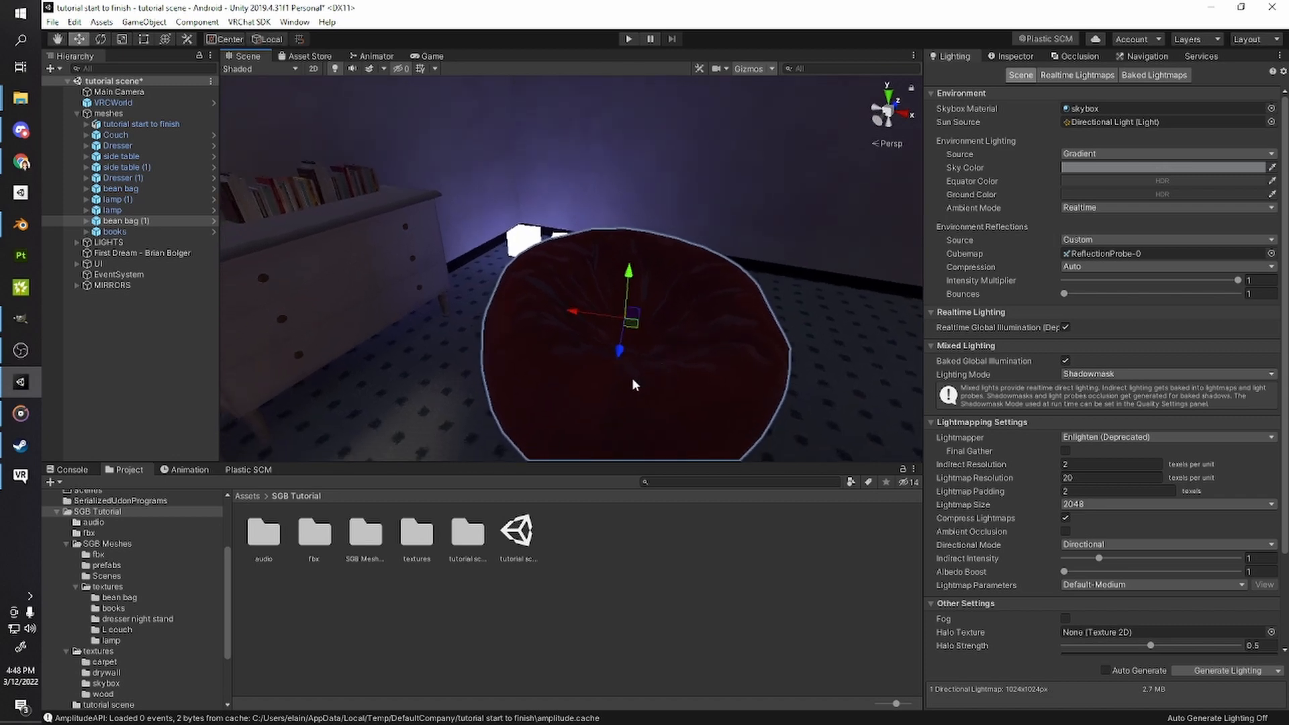
drag(578, 318, 638, 328)
right_drag(650, 343, 591, 302)
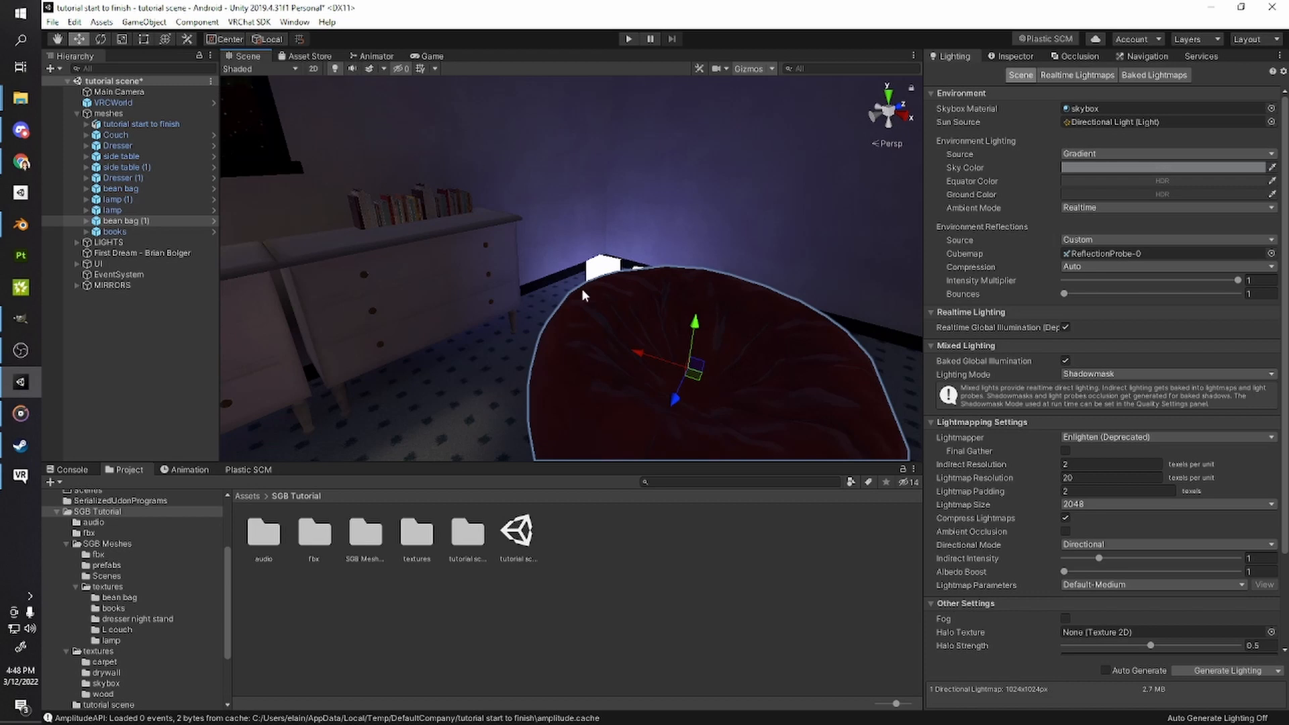
key(s)
right_drag(689, 373, 651, 342)
key(e)
drag(572, 232, 560, 237)
key(w)
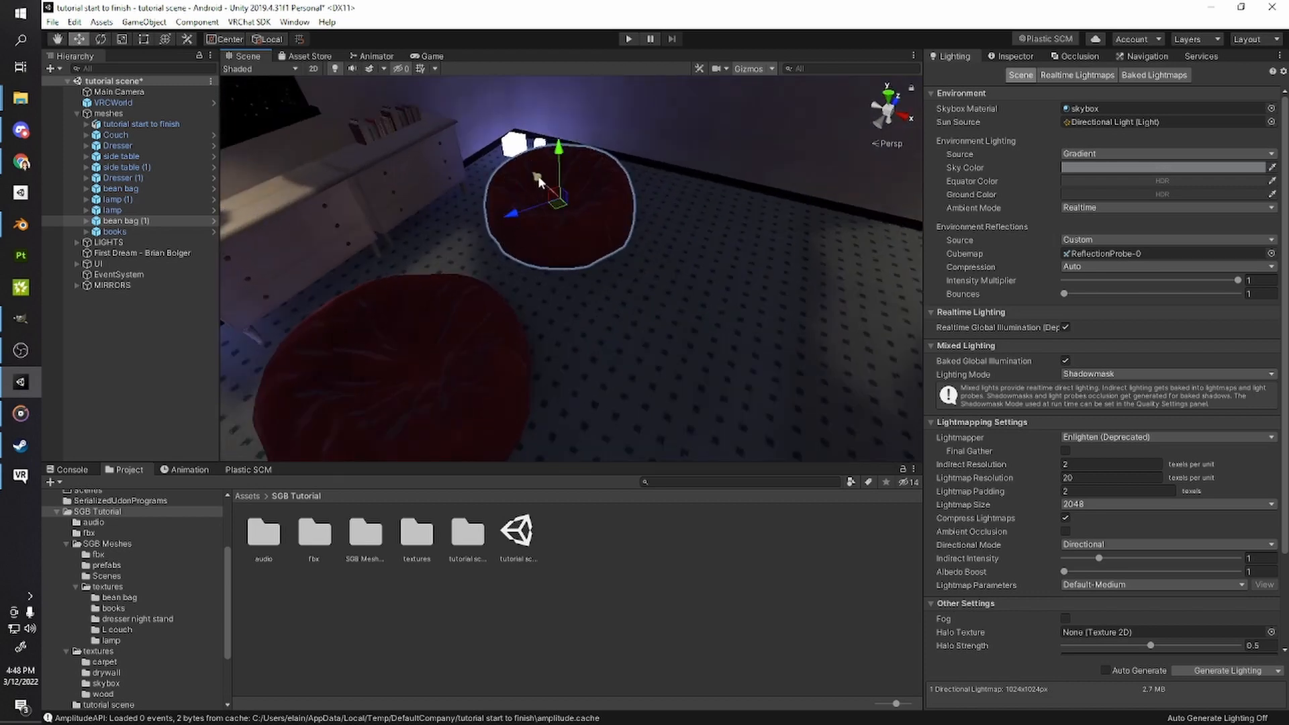
- Switch the transform handles to Global orientation and examine them on the bean bag
right_drag(537, 195, 517, 205)
click(270, 39)
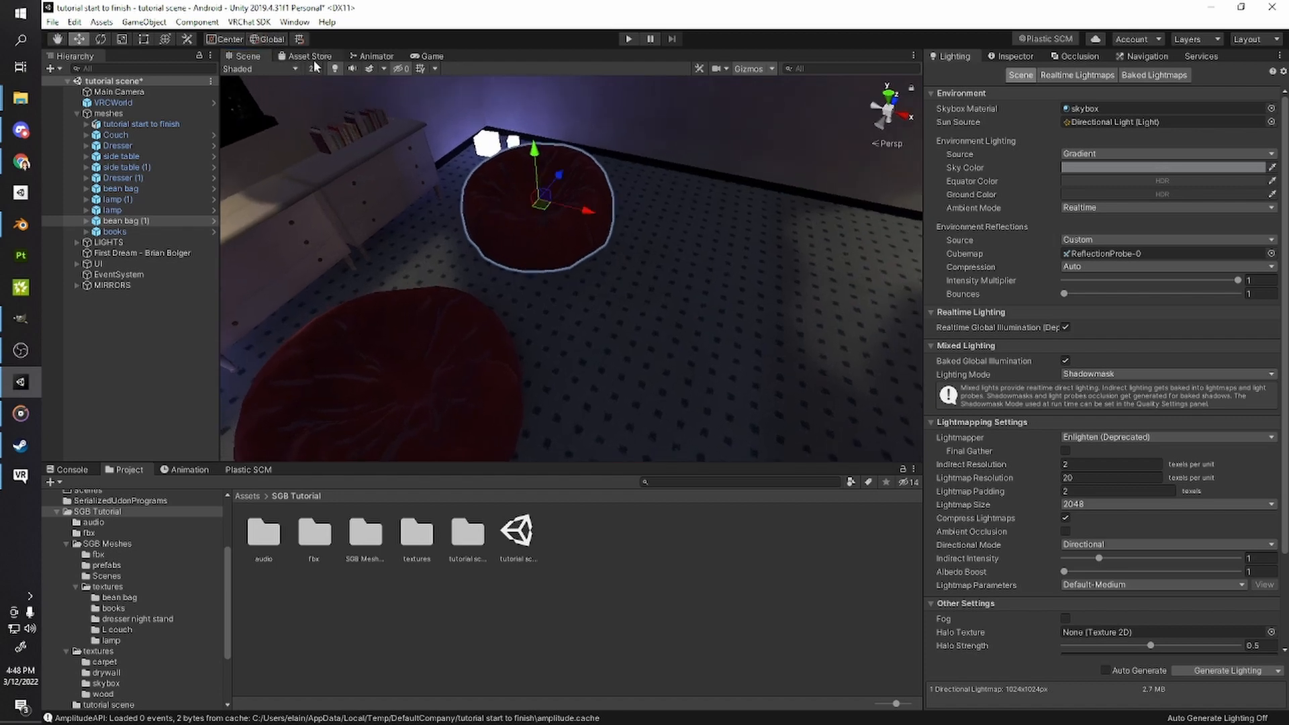
middle_drag(502, 183, 510, 220)
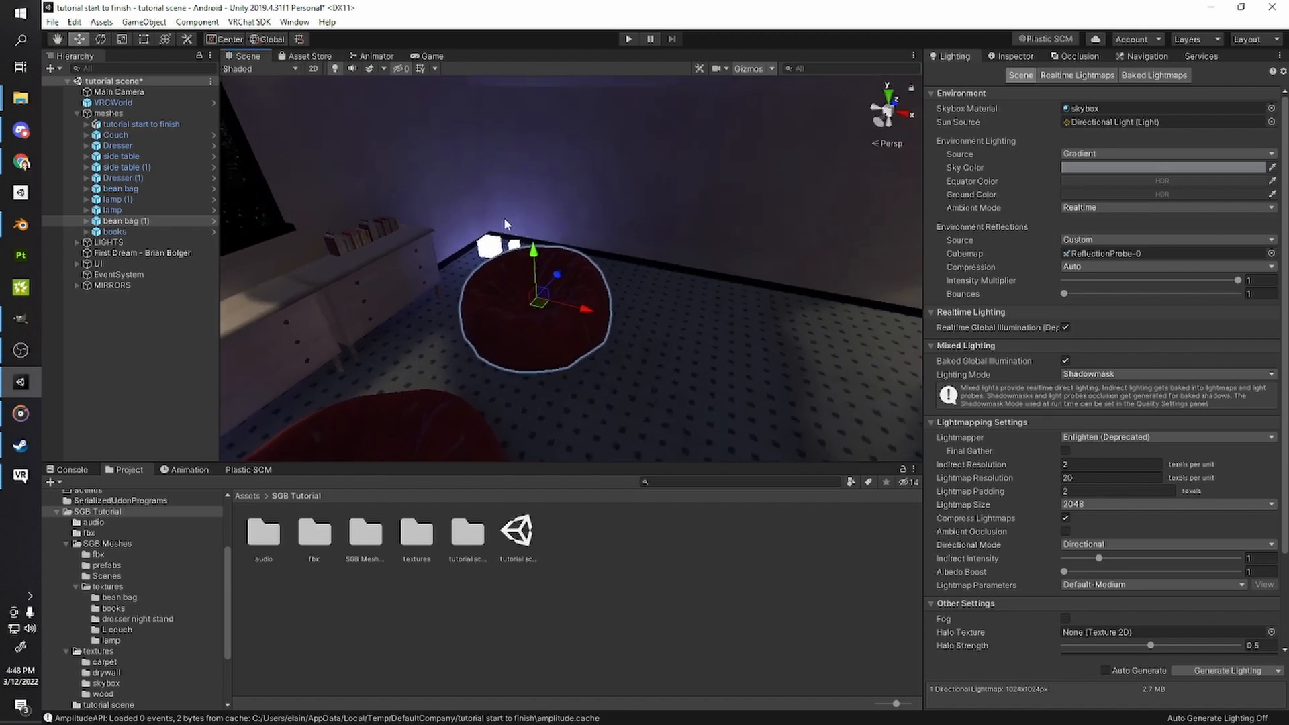
right_drag(527, 254, 541, 264)
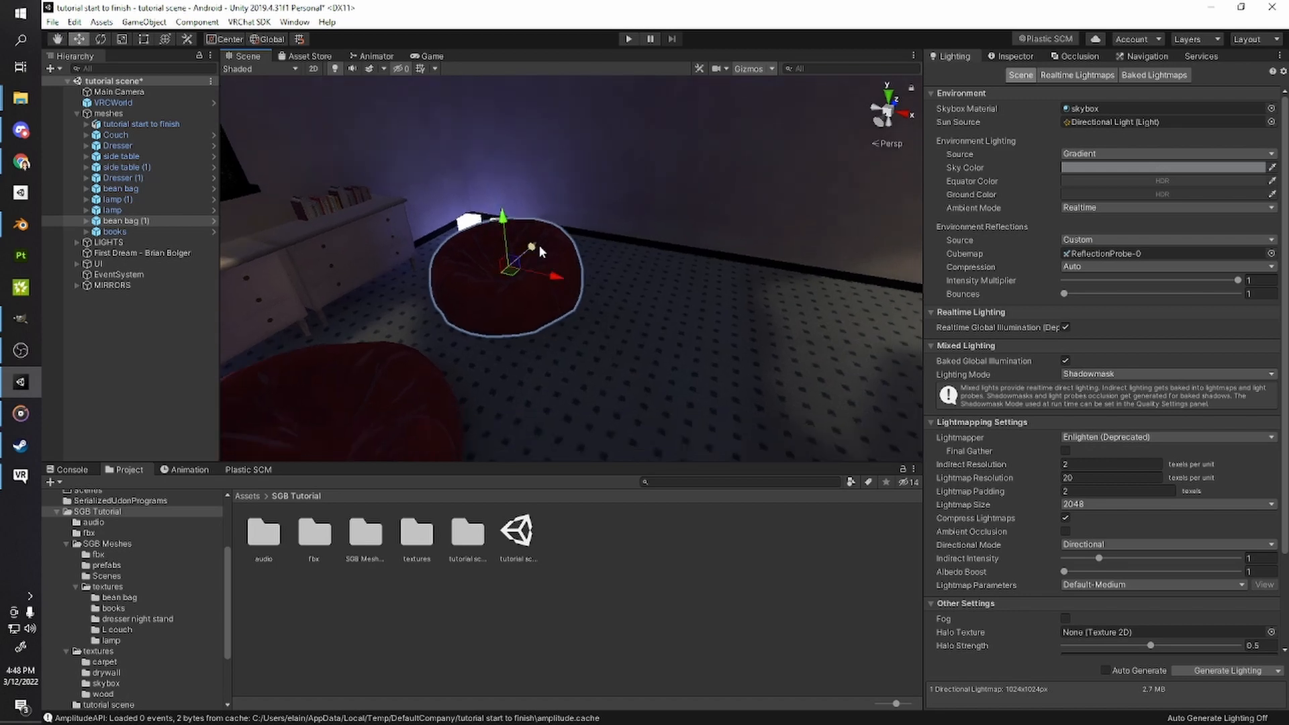
scroll(531, 249, up, 5)
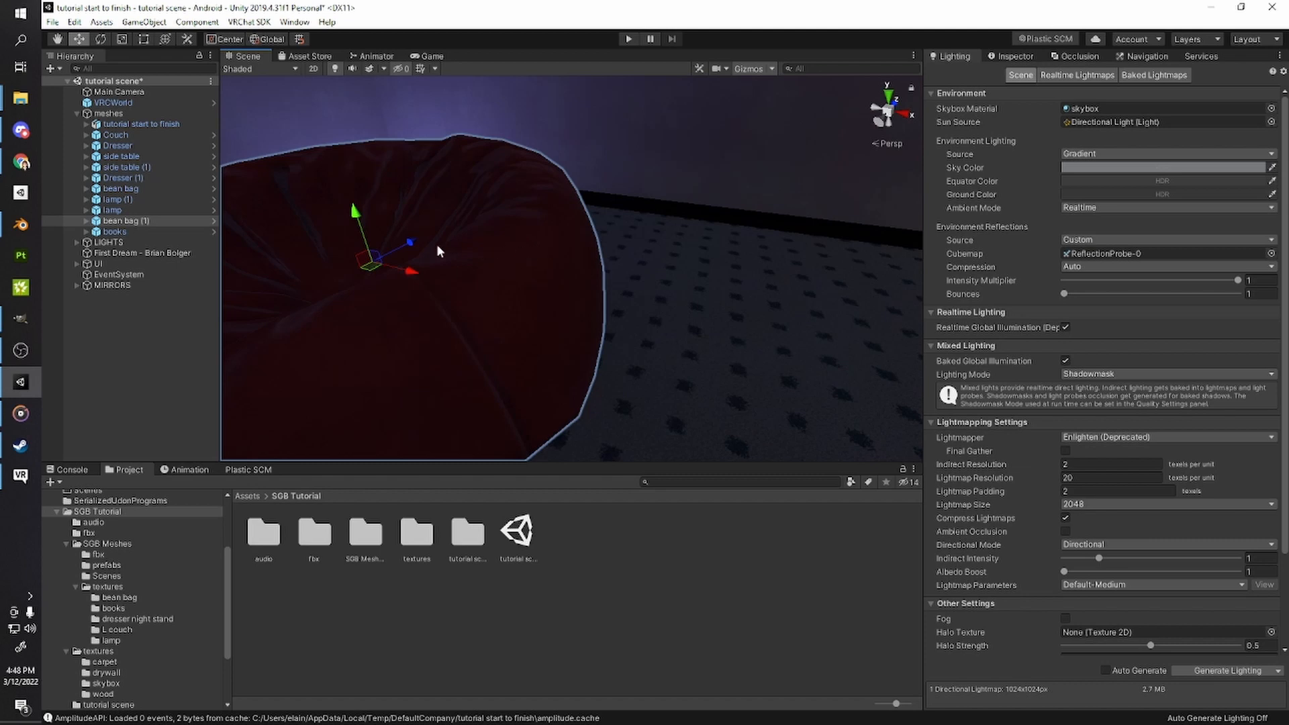
scroll(544, 264, up, 3)
scroll(543, 251, down, 6)
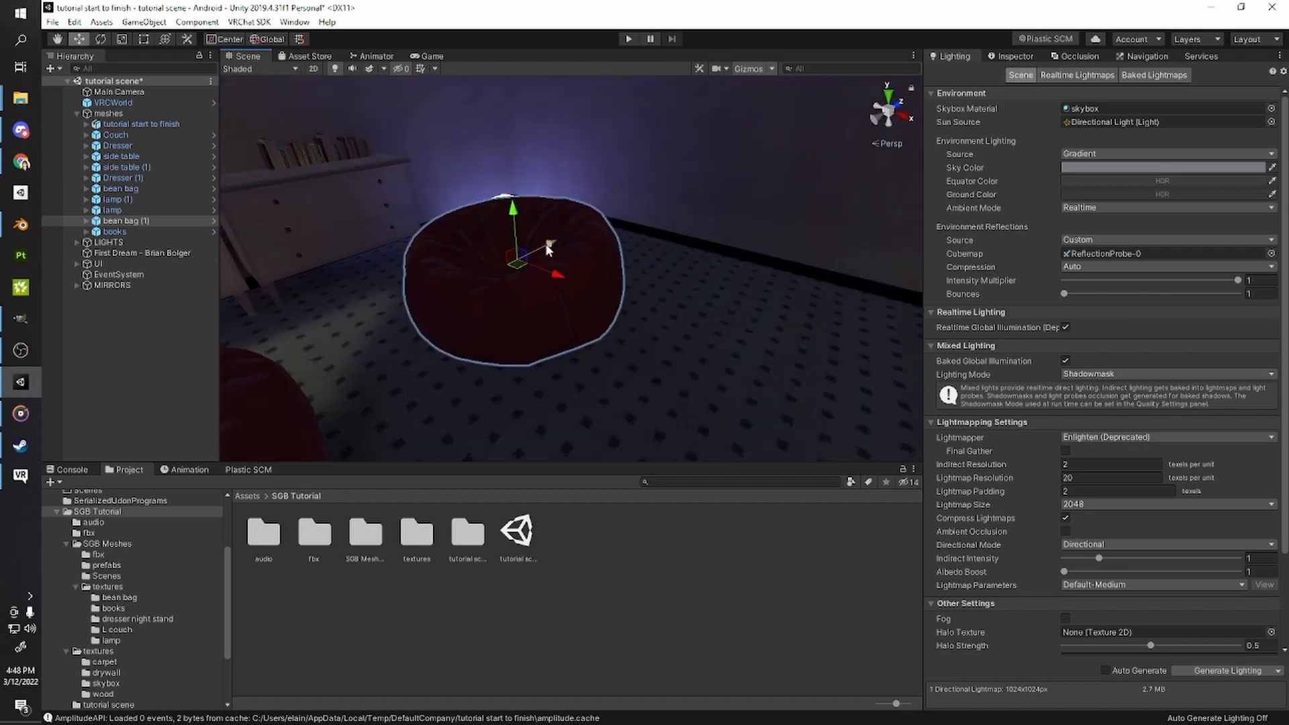
- Set the transform handles to Local orientation and Pivot position for the bean bag
right_drag(490, 242, 579, 223)
click(266, 41)
click(230, 41)
right_drag(396, 125, 438, 130)
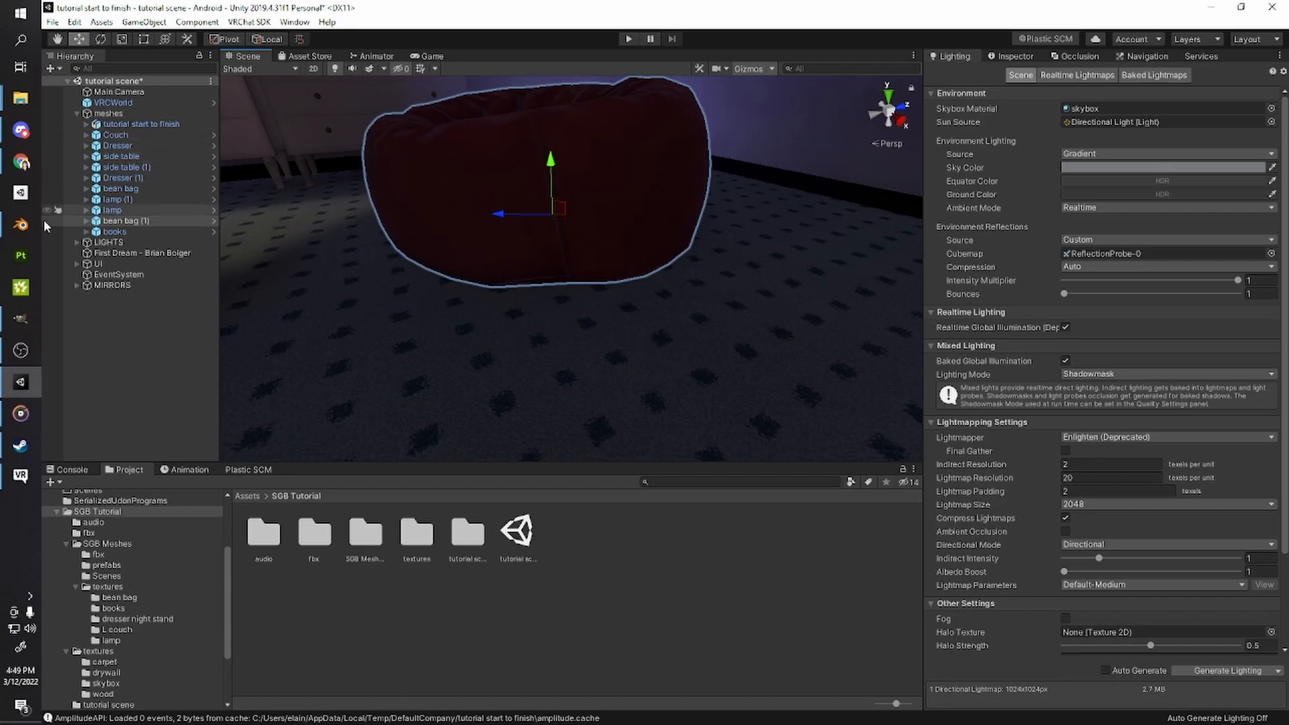
- Switch to Blender and inspect the origin point of the Plane room object
click(21, 224)
scroll(734, 339, up, 3)
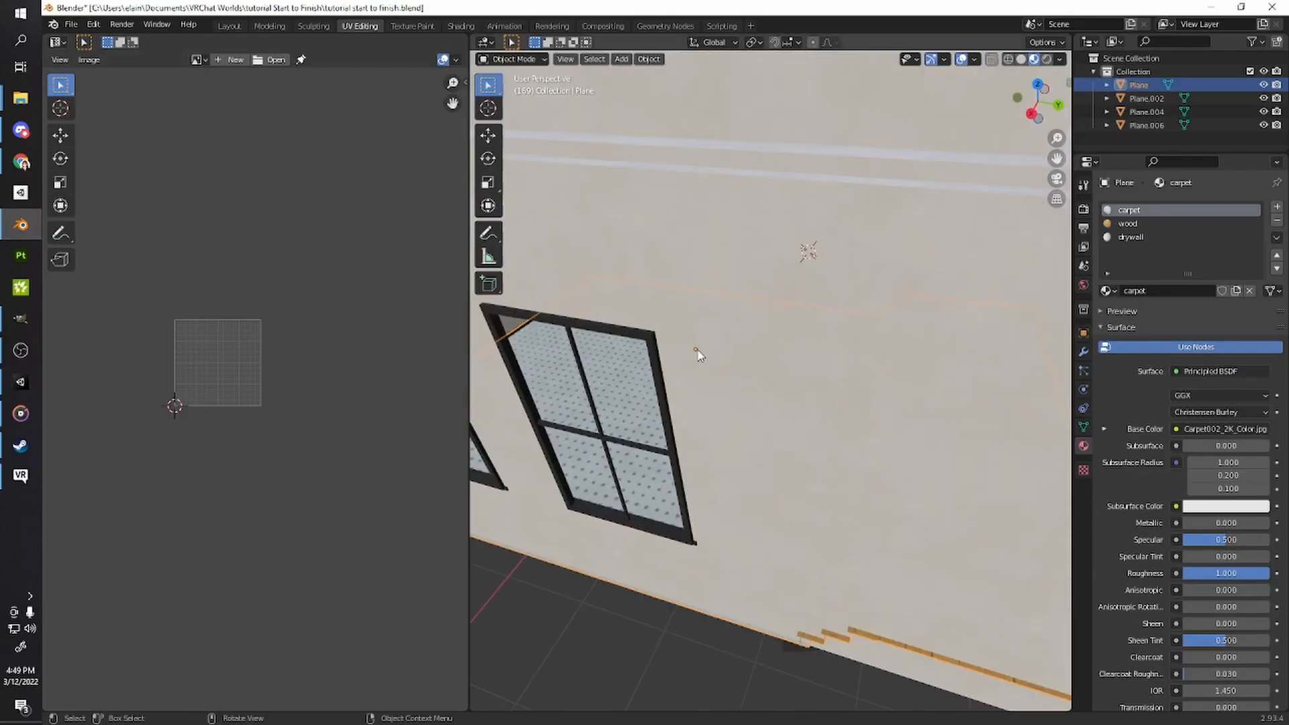
middle_drag(697, 351, 654, 396)
scroll(654, 396, up, 3)
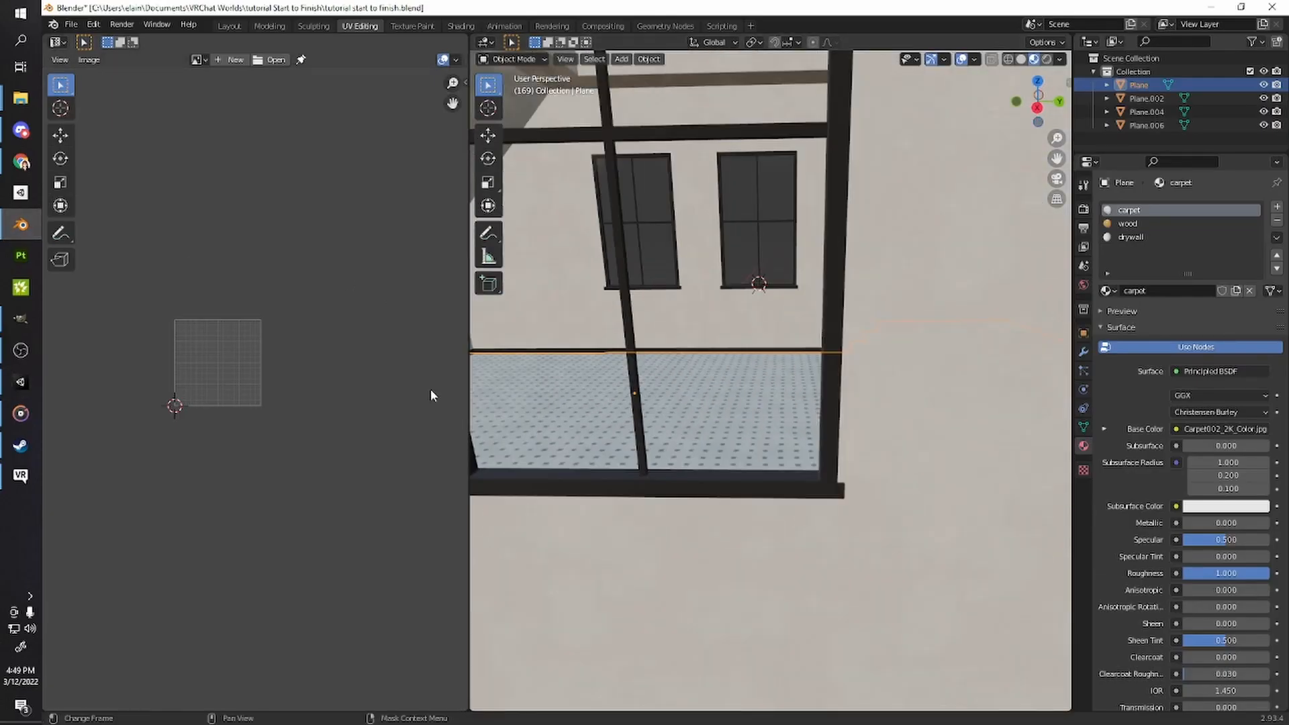
- Back in Unity, rotate the bean bag with its handle position set to Center and save the scene
click(22, 383)
click(236, 40)
key(f)
key(e)
drag(535, 218, 628, 242)
key(w)
right_drag(672, 237, 661, 200)
key(ctrl+s)
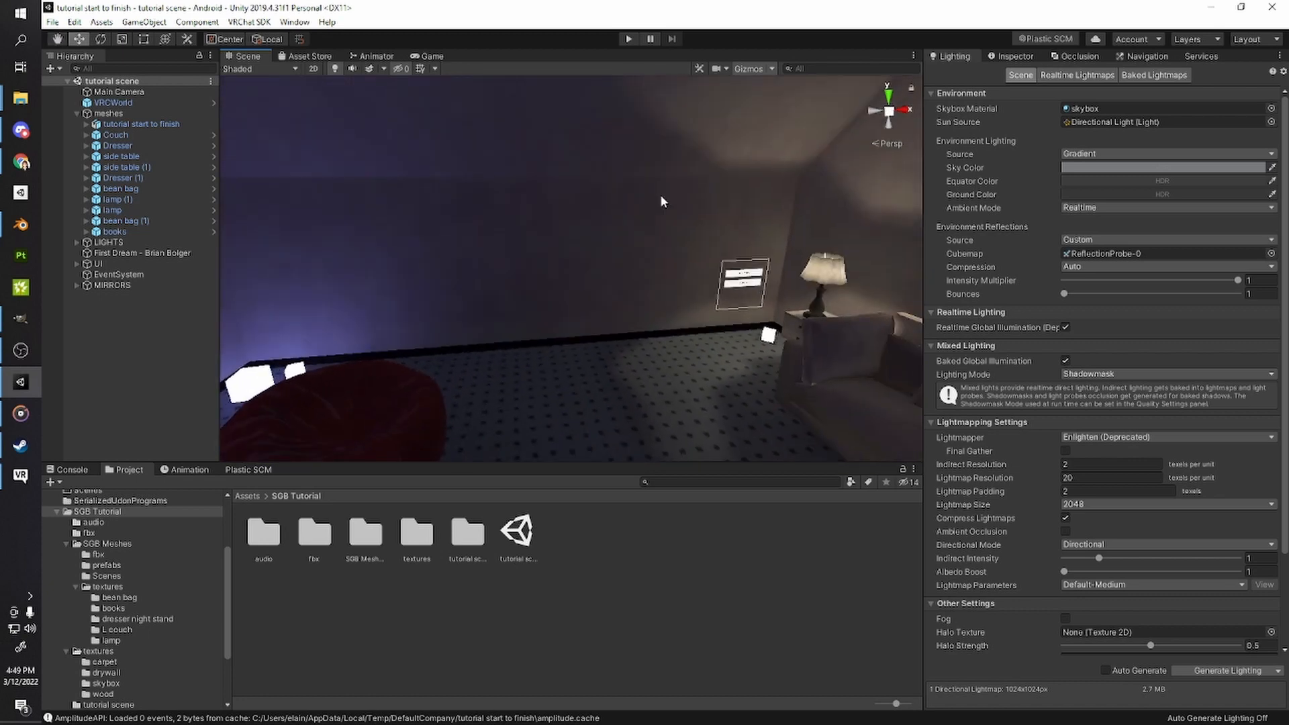
- Fly through the furnished room to view the glowing cubes and the wooden platform
right_drag(622, 207, 527, 243)
right_drag(604, 240, 647, 266)
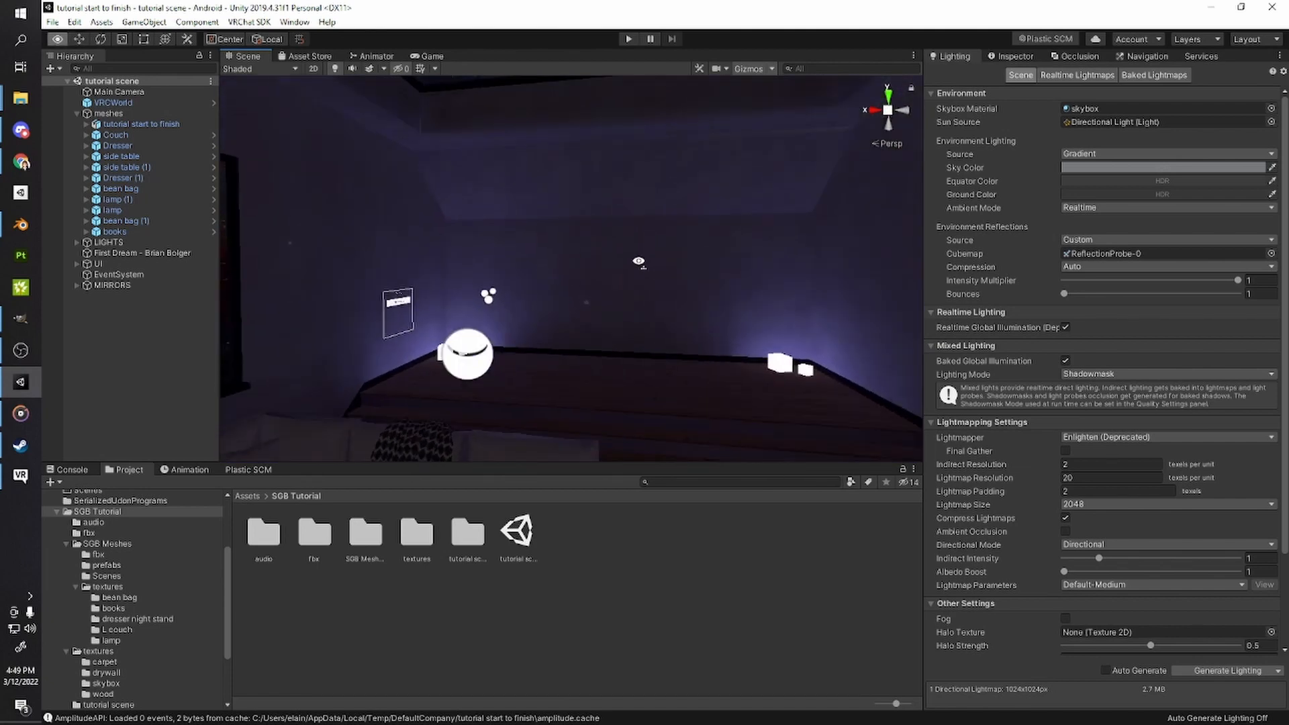
right_drag(503, 296, 662, 249)
scroll(642, 303, up, 3)
scroll(627, 302, down, 2)
scroll(612, 296, down, 4)
- Try a different field of view for the scene camera and restore it to 60
click(723, 69)
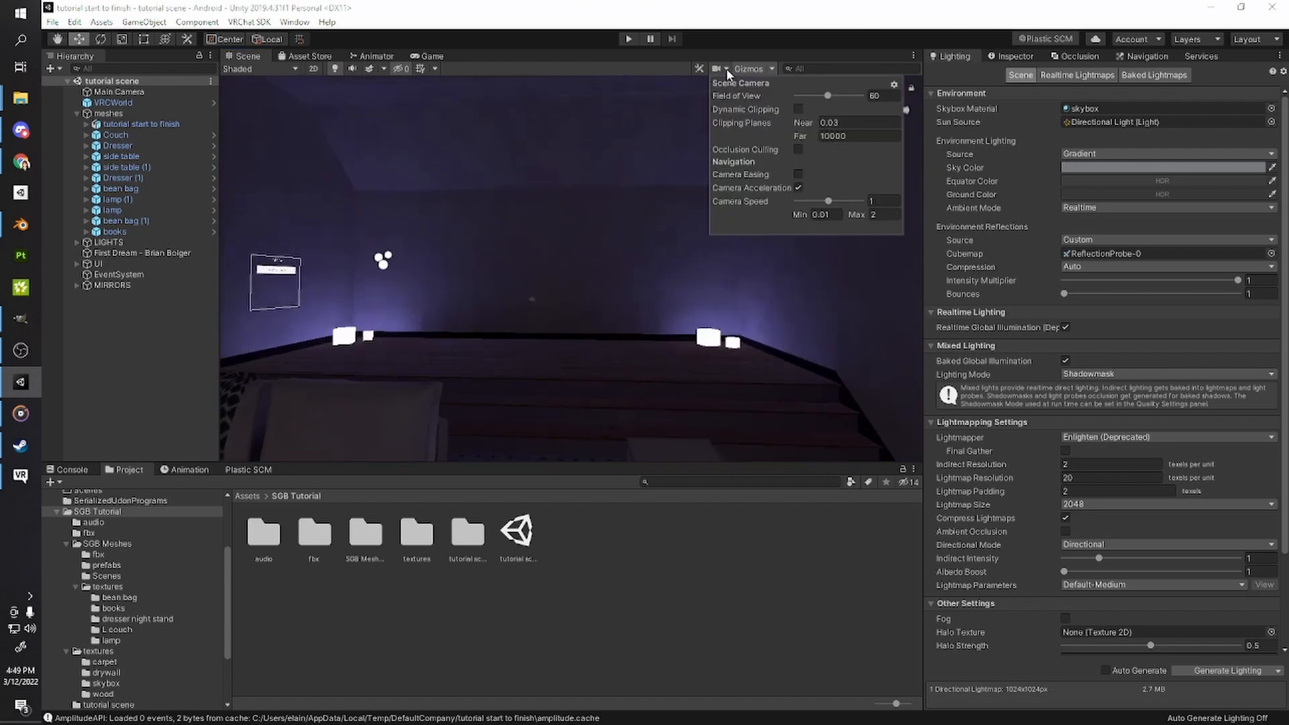
drag(828, 95, 818, 96)
text(60)
click(659, 189)
- Fly forward and backward through the room and examine the steps and windows of the untextured model
middle_drag(645, 227, 694, 240)
right_drag(666, 263, 783, 329)
key(s)
key(w)
key(s)
key(w)
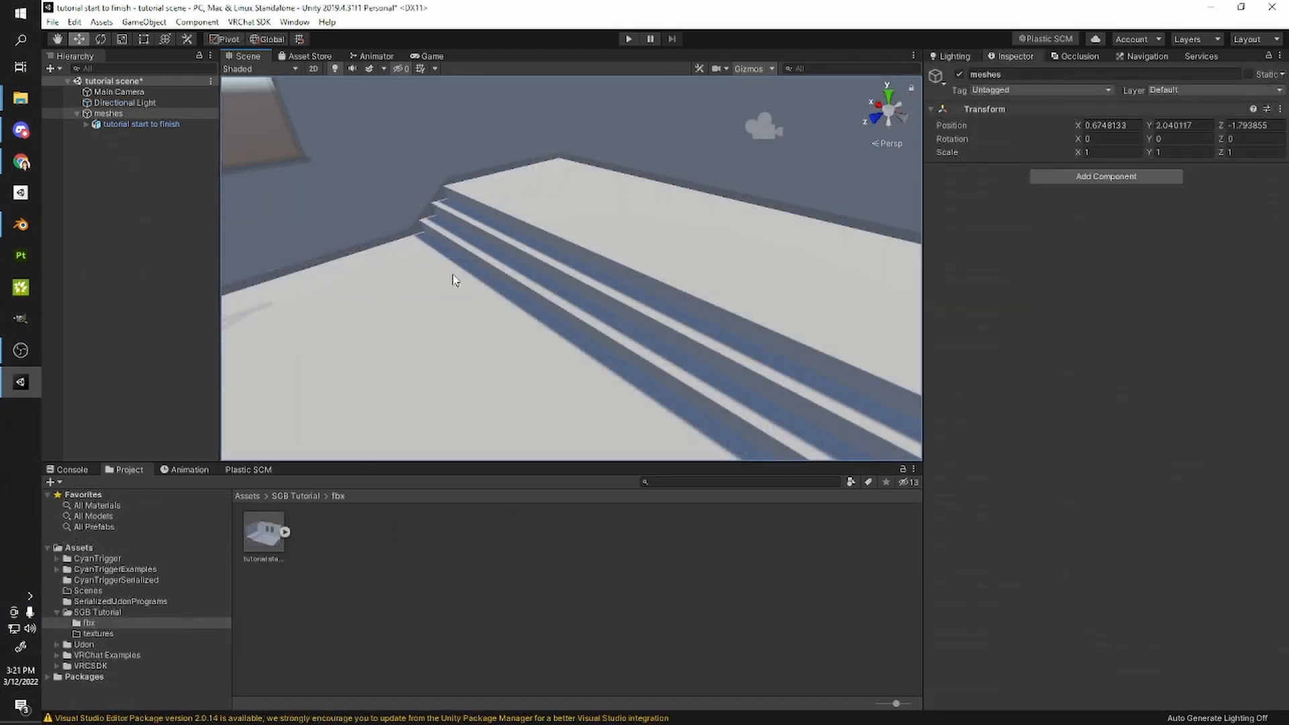
right_drag(454, 280, 597, 269)
mouse_move(597, 269)
middle_down()
mouse_move(572, 291)
mouse_move(591, 286)
middle_up()
scroll(591, 286, up, 2)
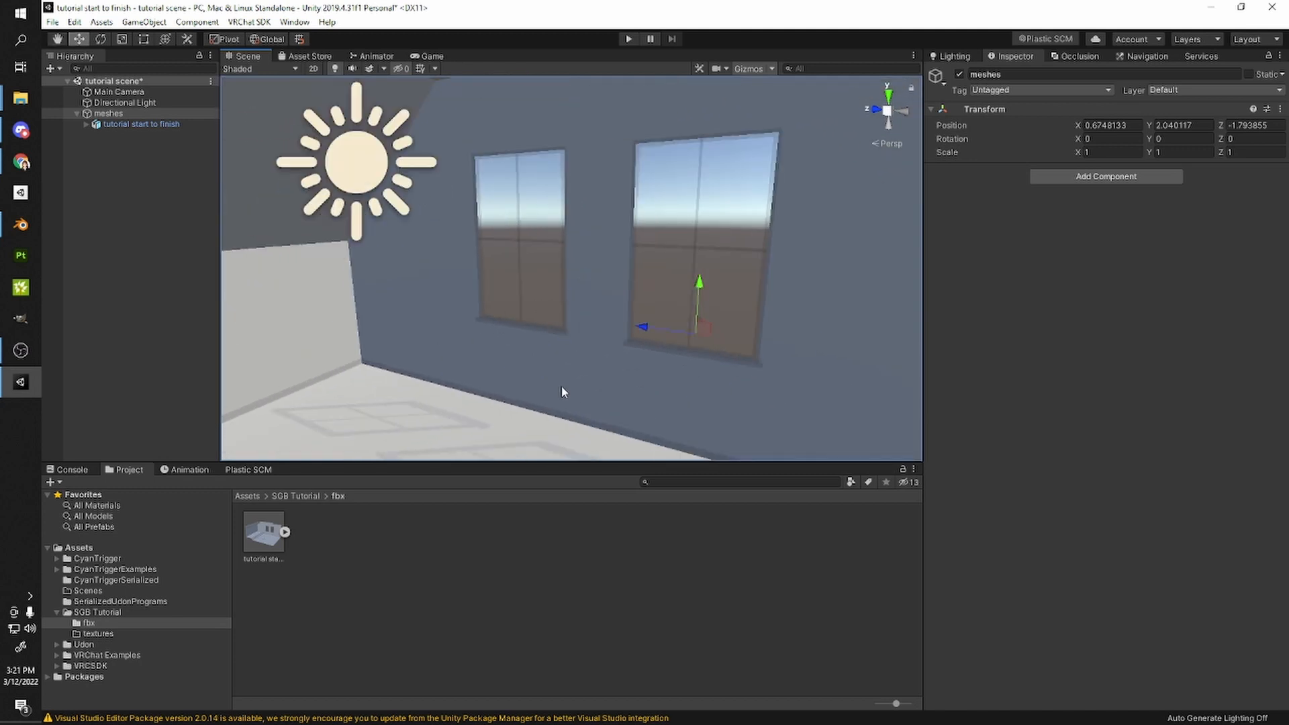
- Open the textures folder inside the SGB Tutorial project folder
click(315, 497)
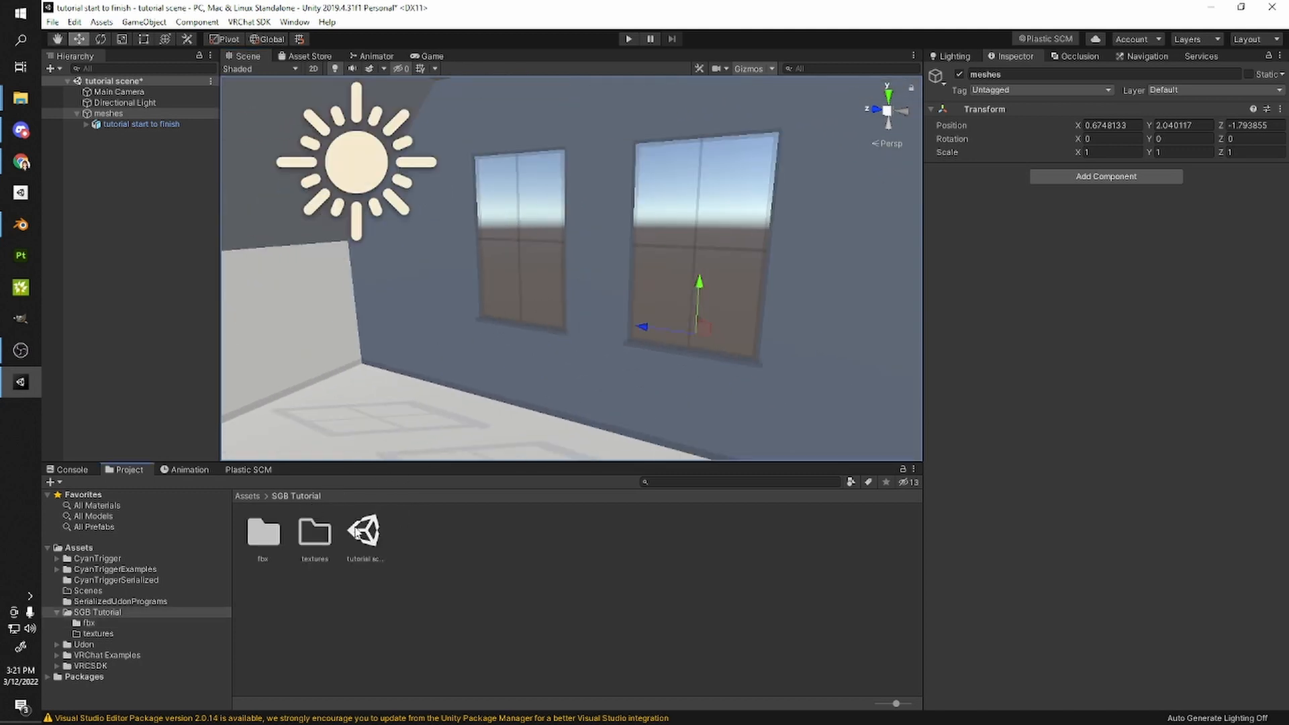
double_click(316, 529)
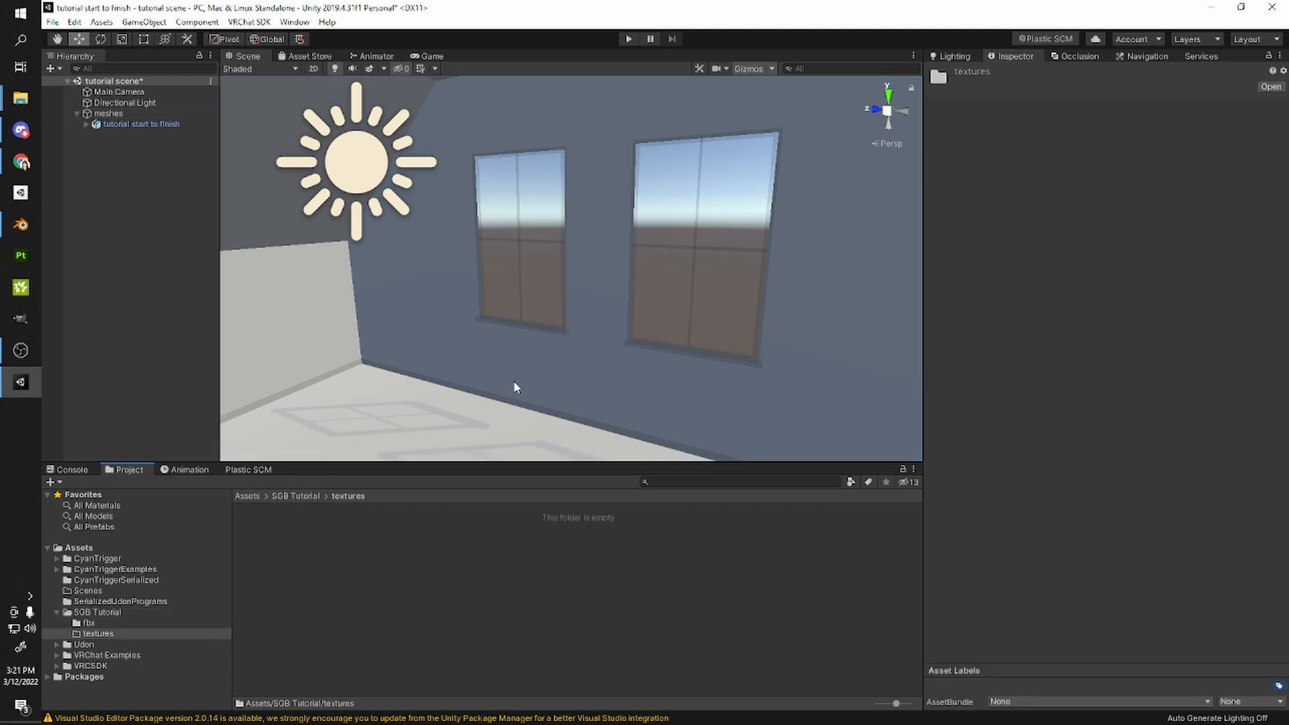
alt+drag(385, 363, 441, 362)
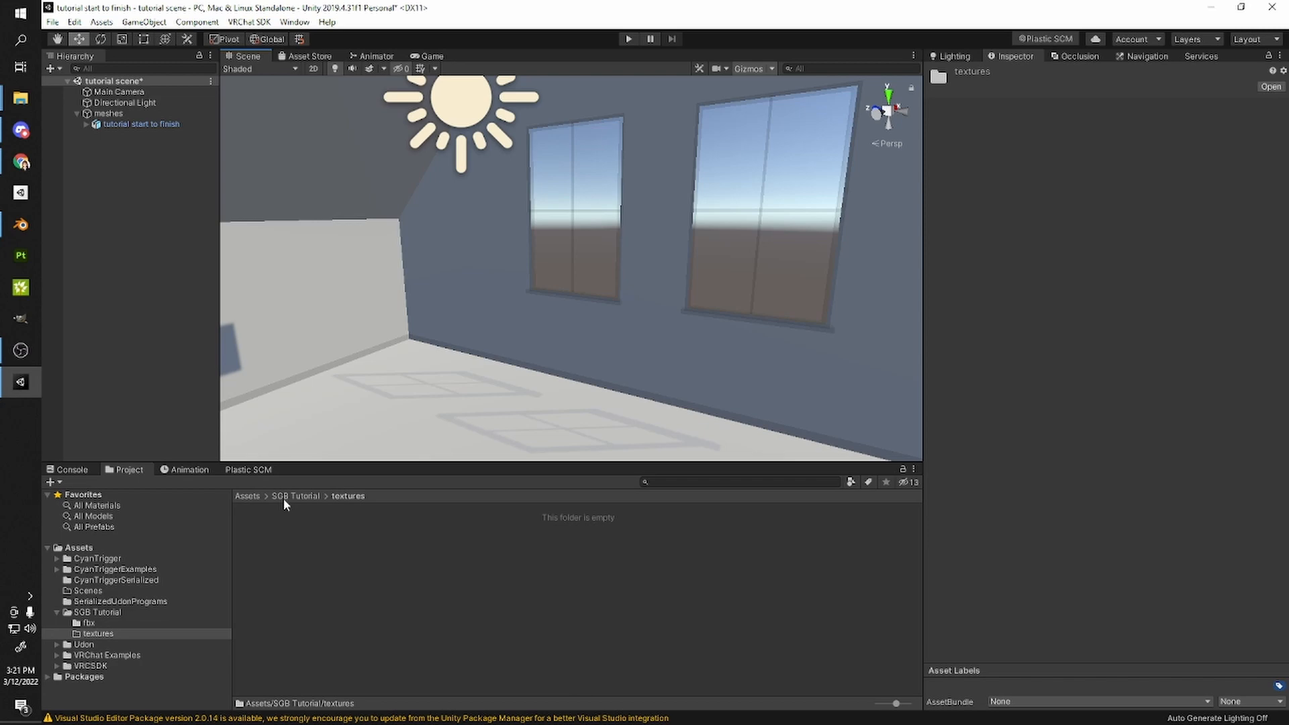
- Switch to File Explorer and open the textures folder of the tutorial Start to Finish project
drag(1288, 80, 1053, 94)
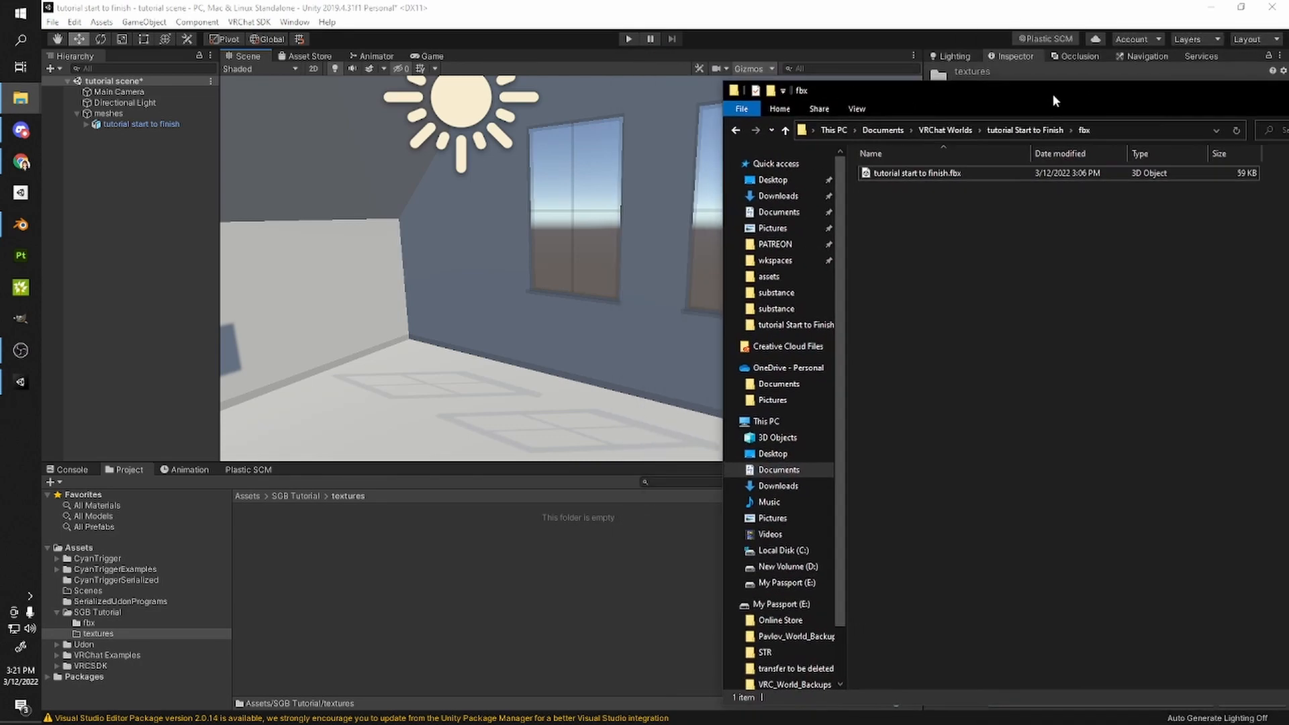
click(1020, 130)
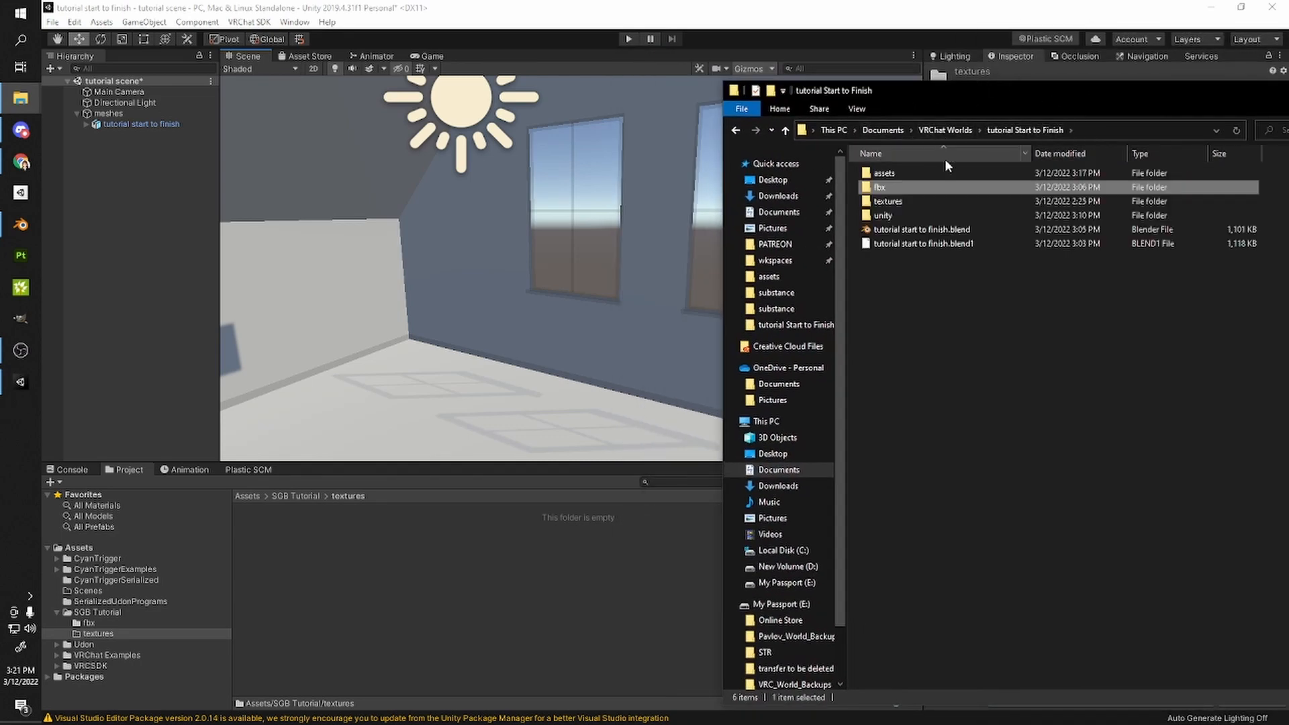
double_click(888, 202)
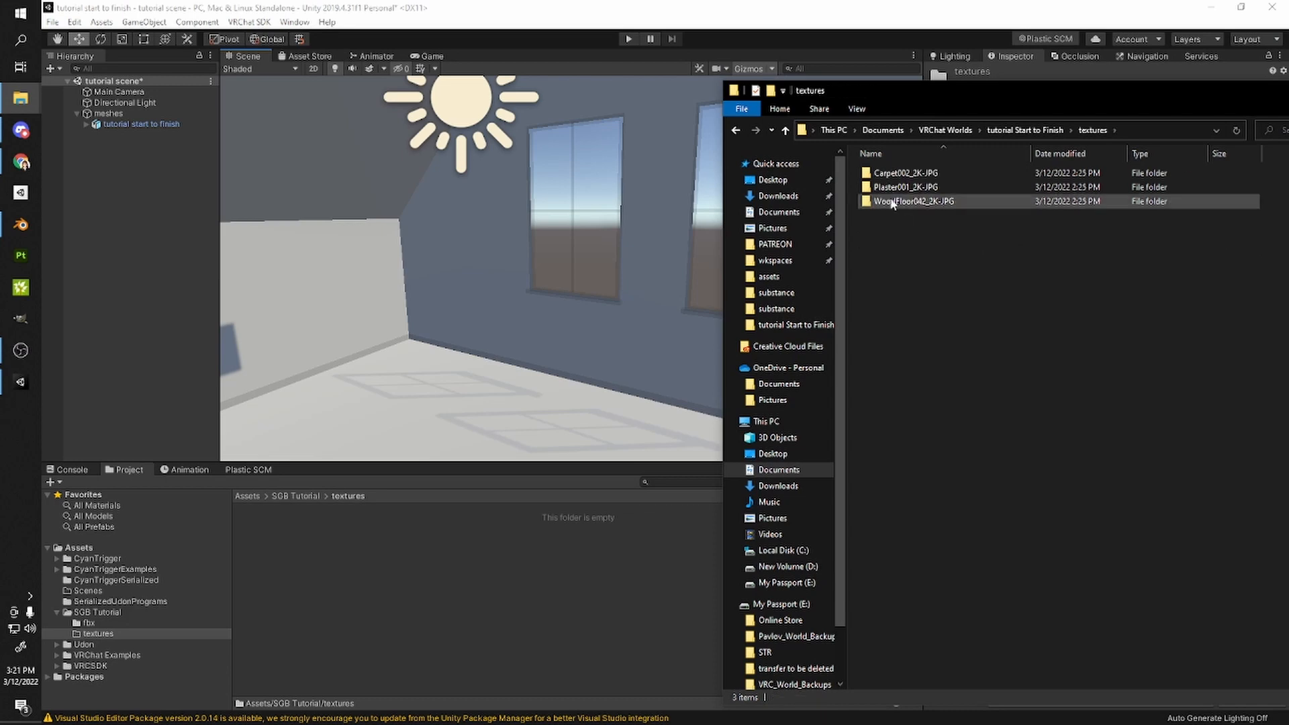
- Create a folder named carpet inside the Unity project's textures folder
right_click(413, 568)
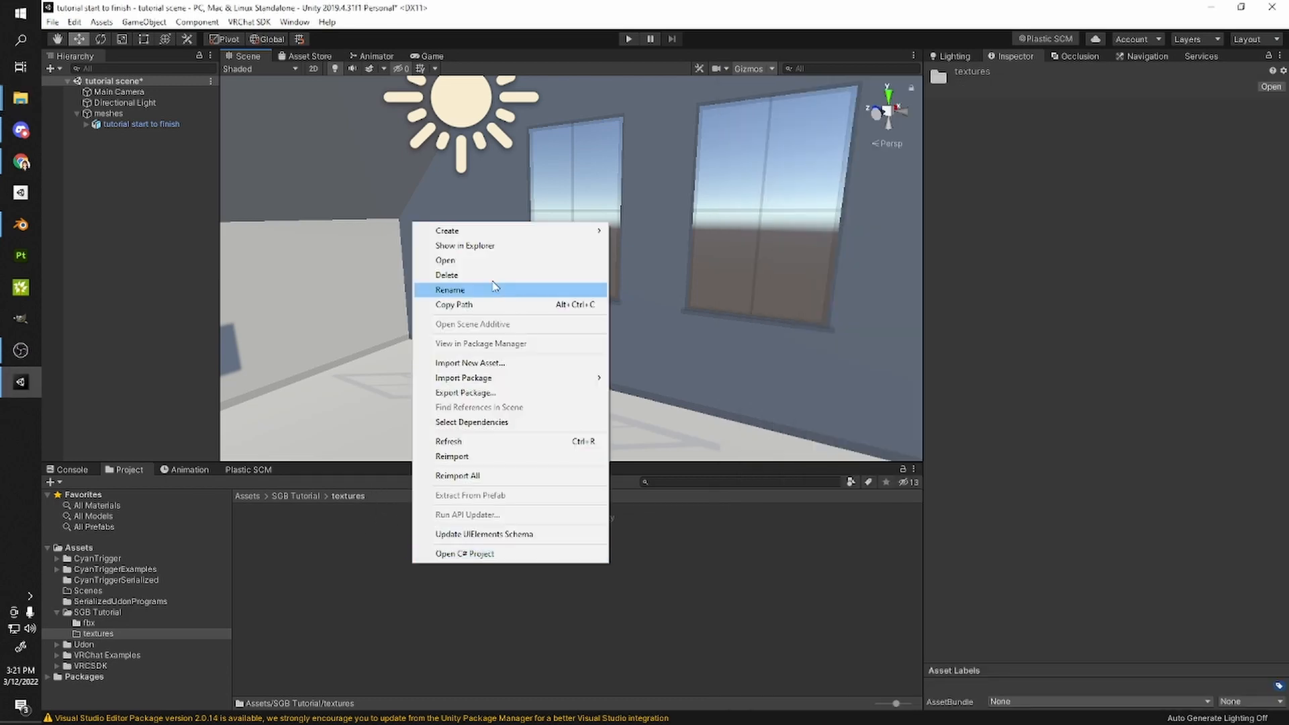
mouse_move(468, 232)
click(675, 177)
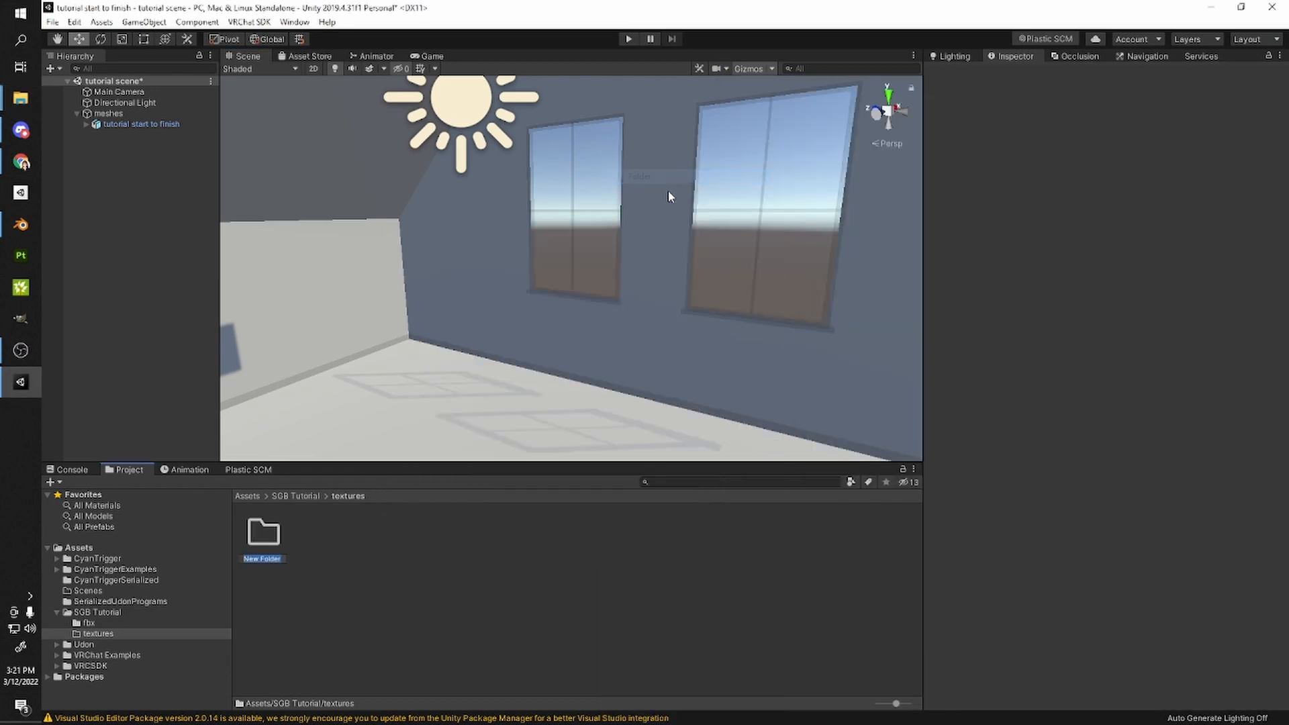
text(carpet)
- Add a folder named drywall beside the carpet folder
right_click(366, 543)
mouse_move(430, 210)
click(664, 177)
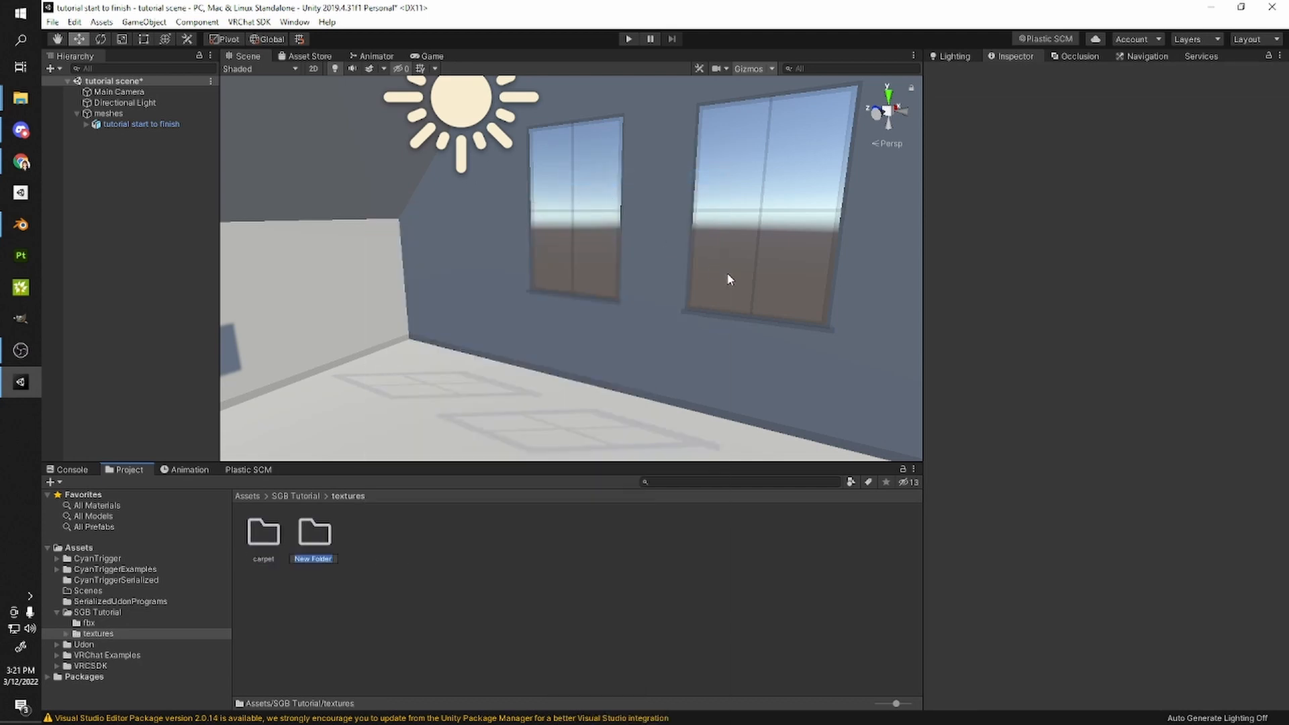
text(drywall)
key(Return)
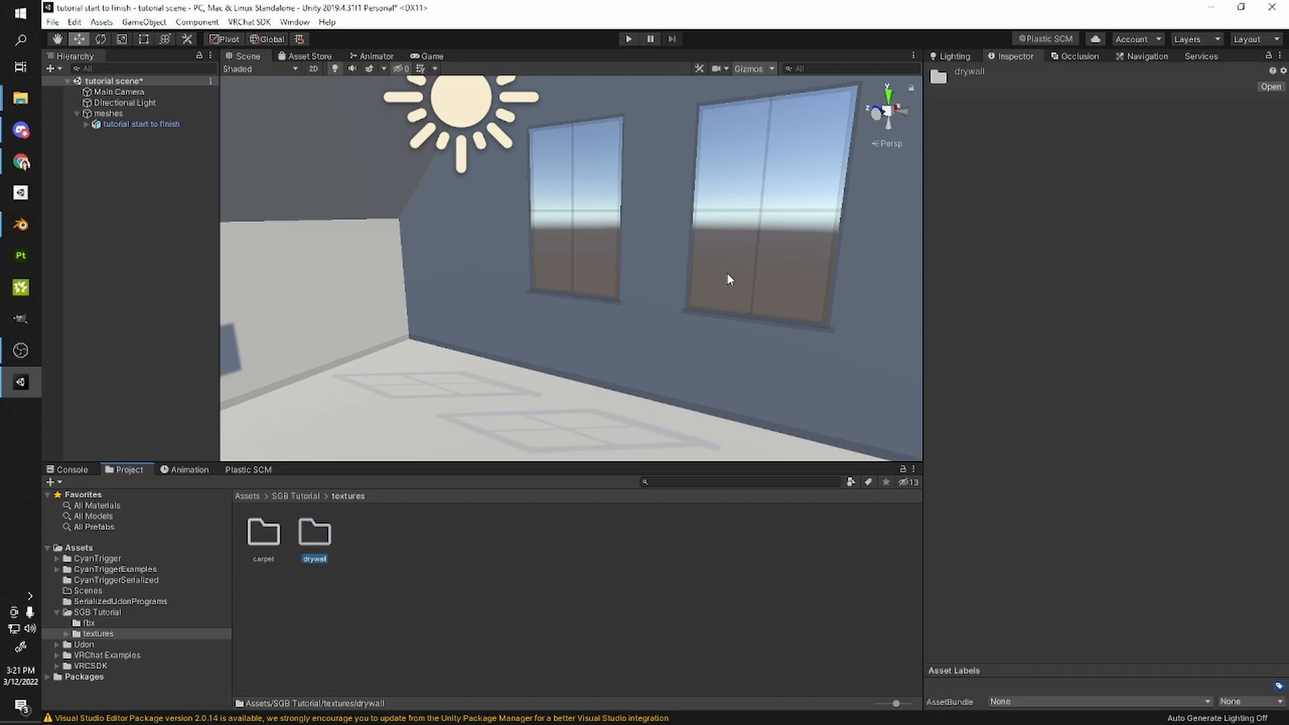
- Add a third texture subfolder named wood
right_click(471, 527)
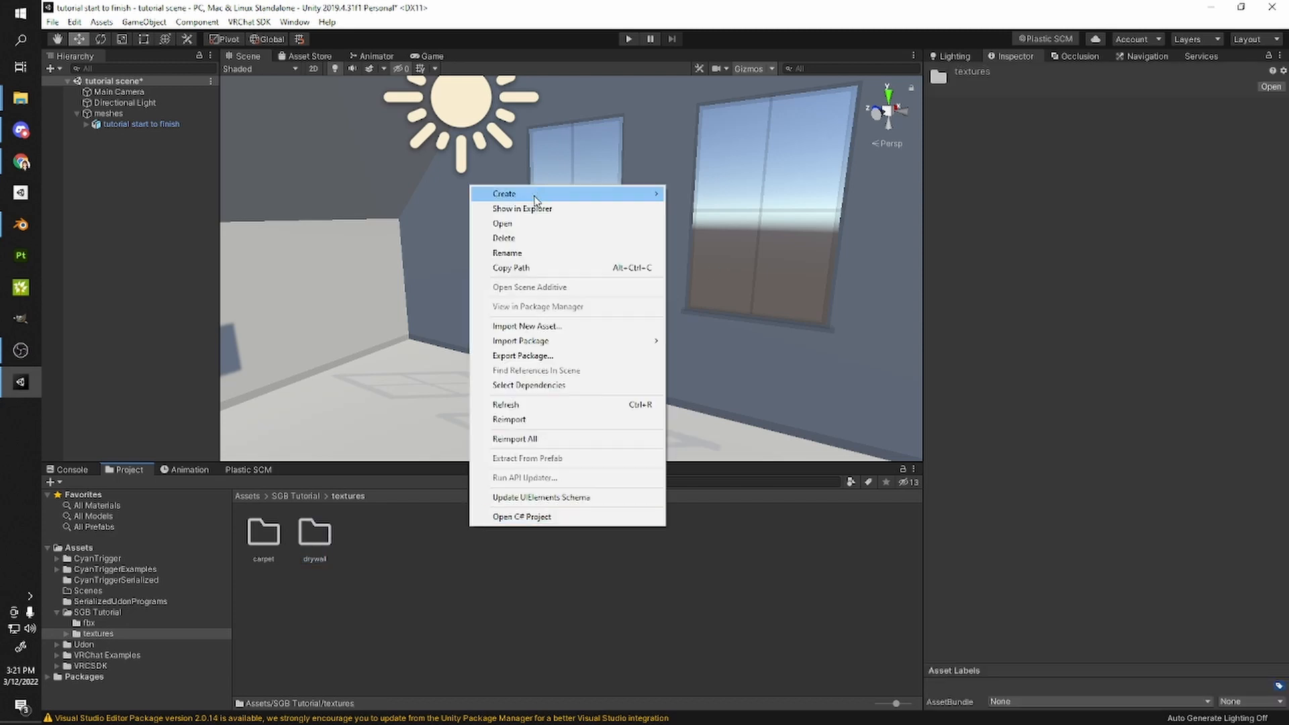
mouse_move(533, 200)
click(697, 176)
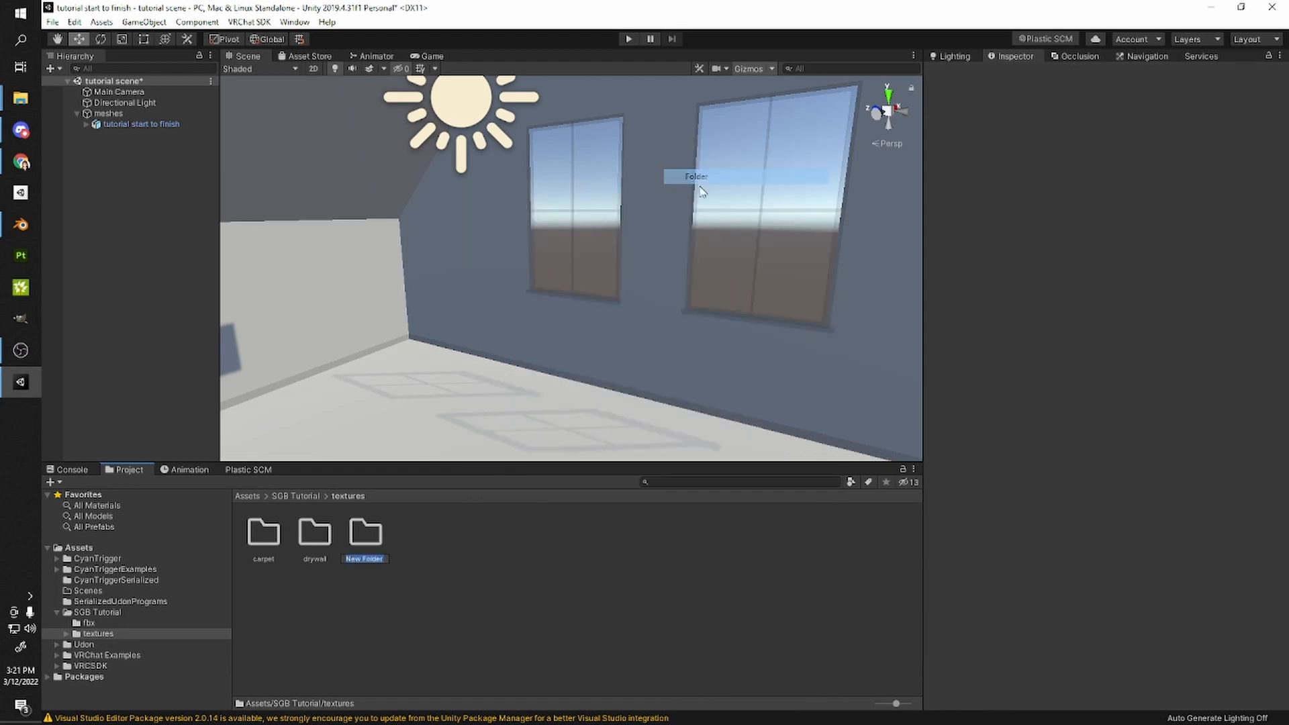
text(wood)
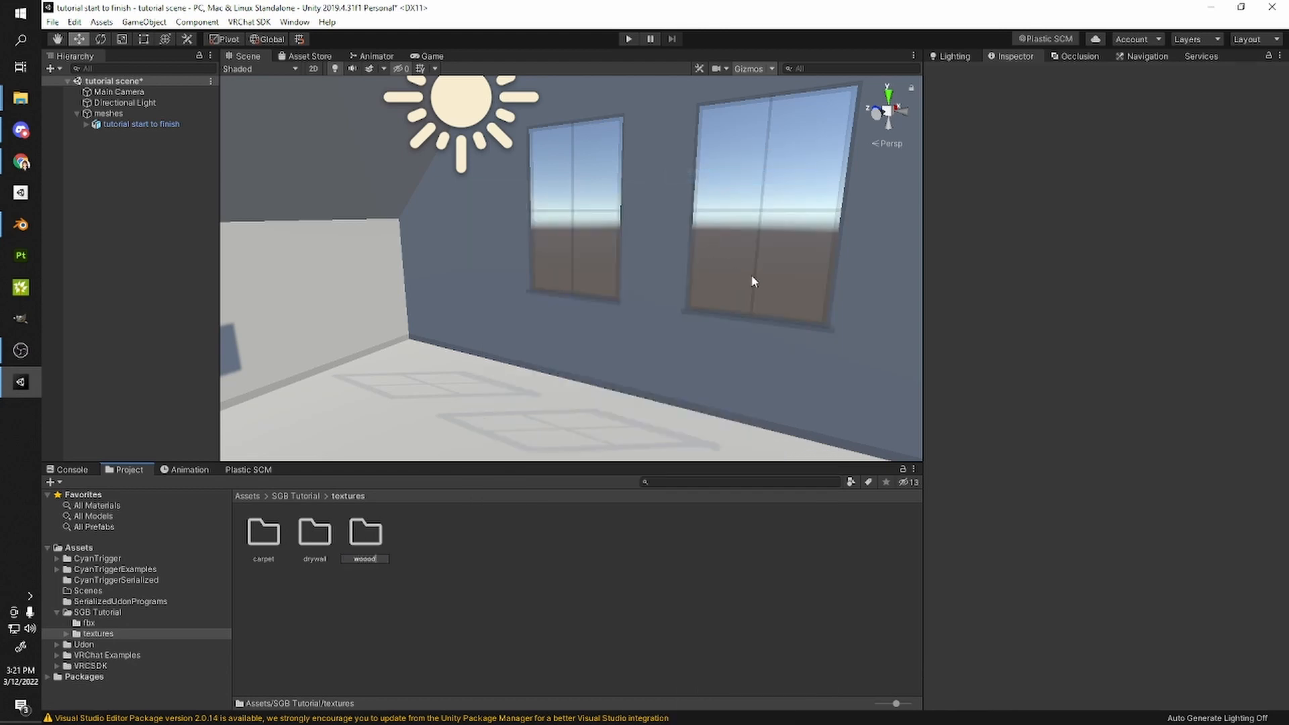
key(Return)
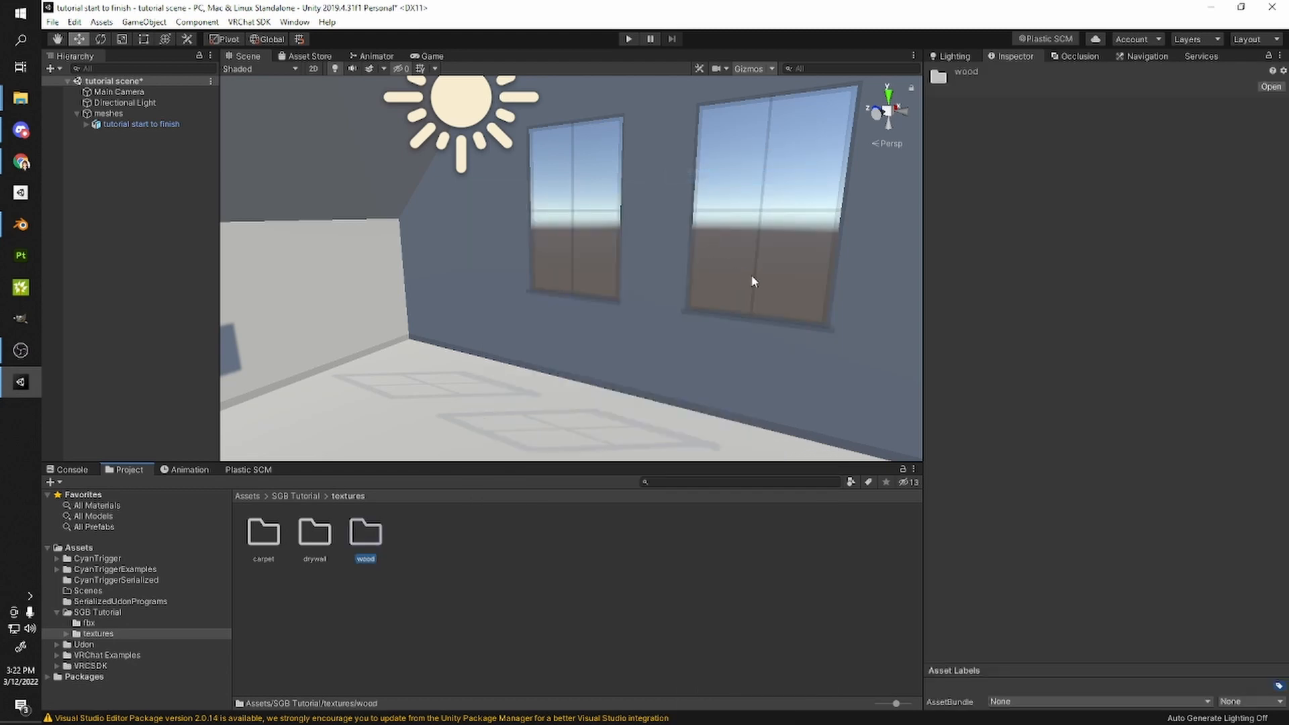
- Import Carpet002_2K_Color.jpg and Carpet002_2K_NormalGL.jpg from File Explorer into the project's carpet folder
key(alt+Tab)
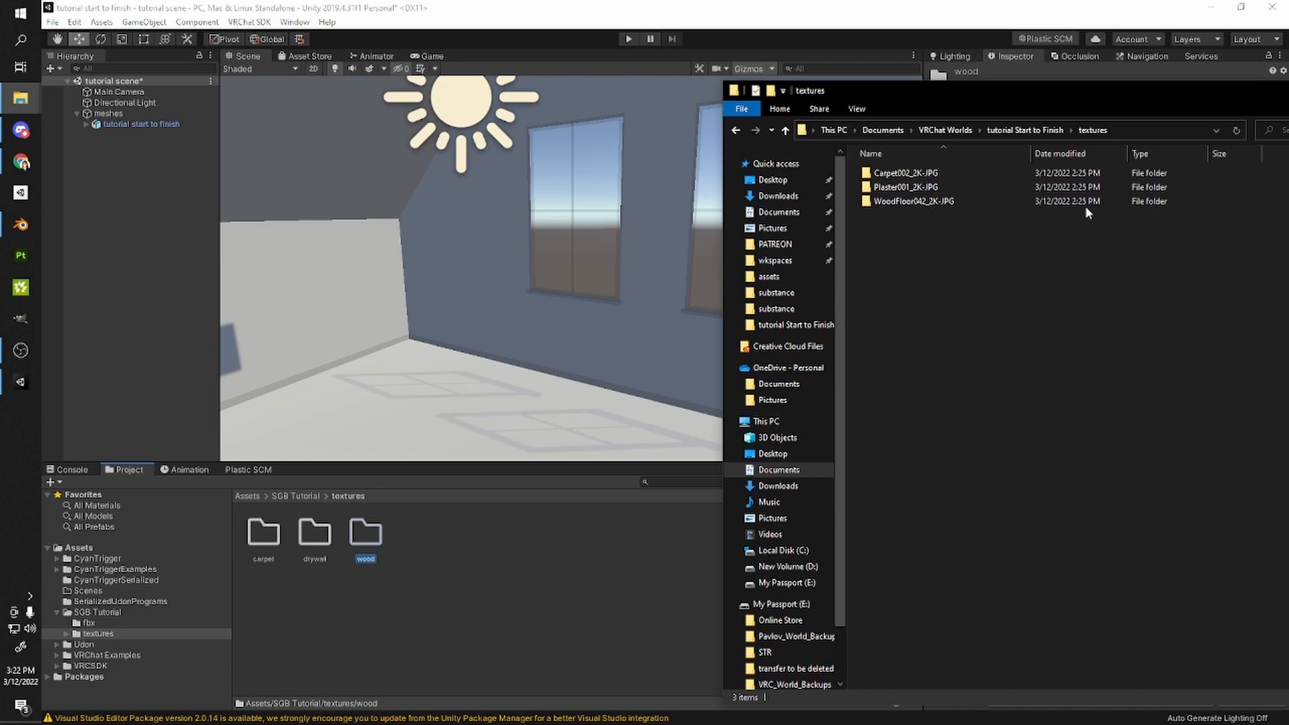
double_click(264, 533)
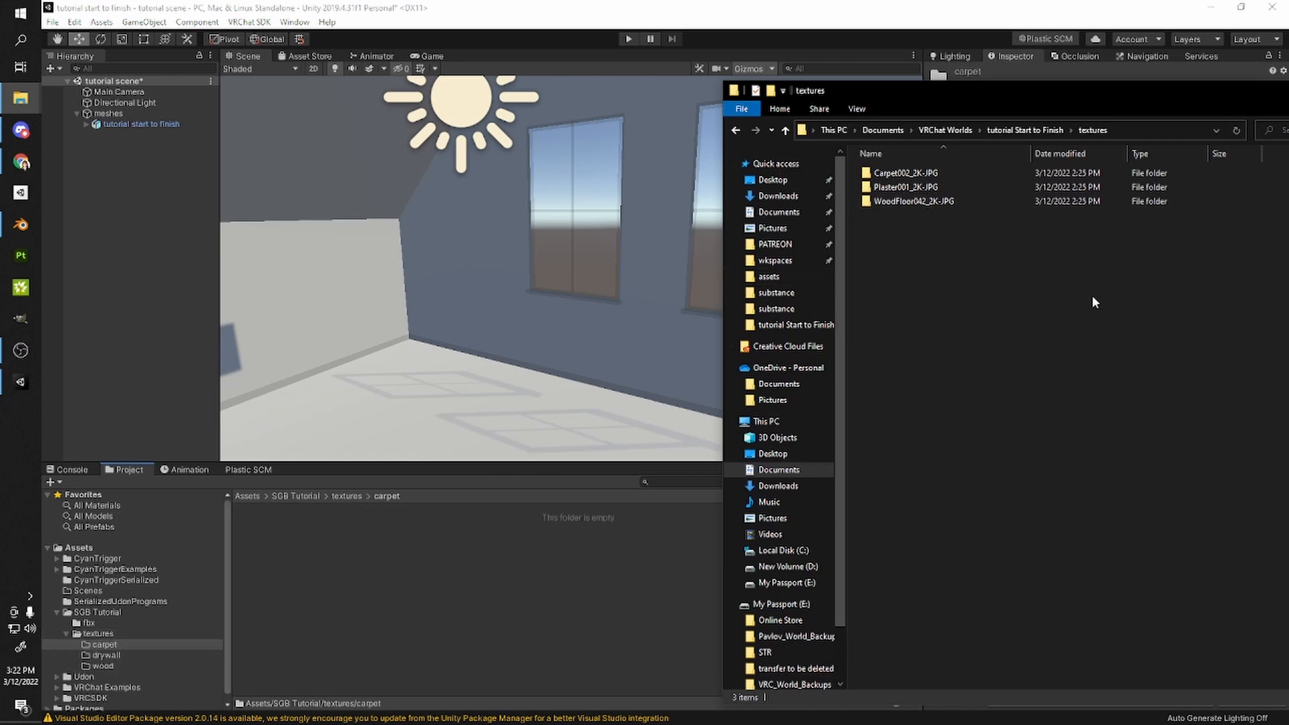
double_click(891, 174)
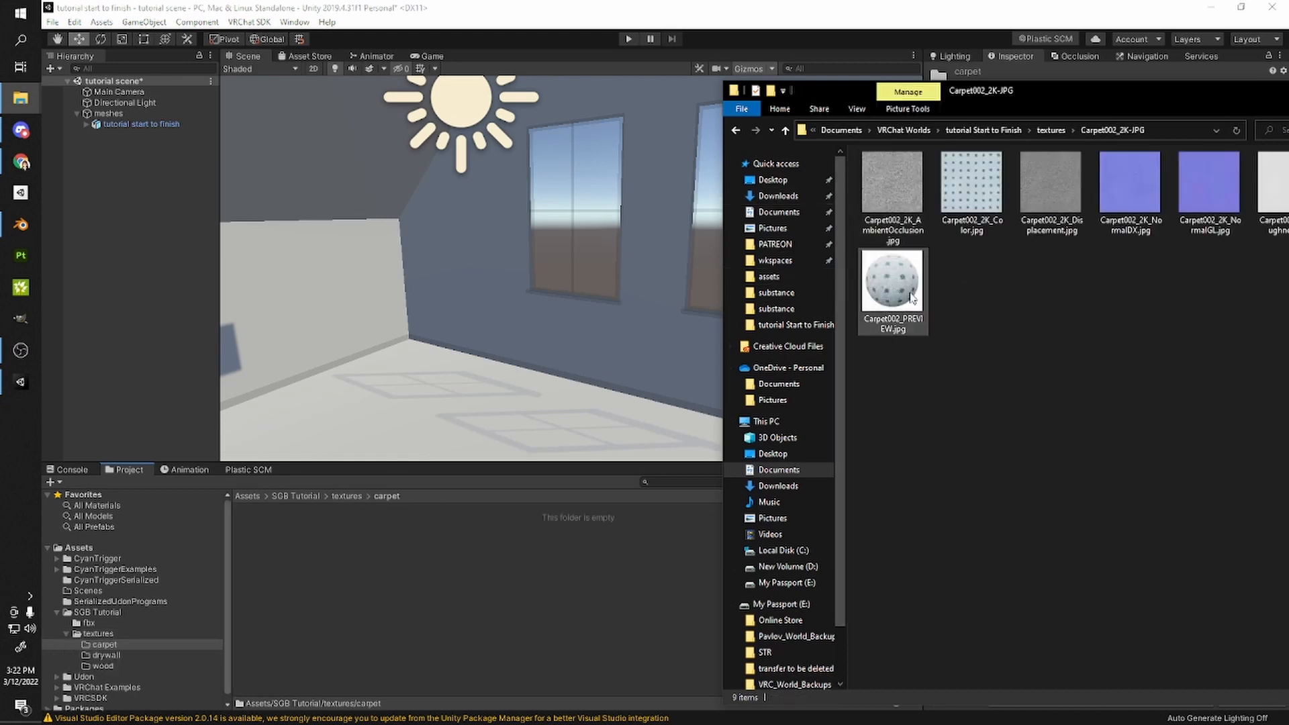
drag(974, 91, 867, 71)
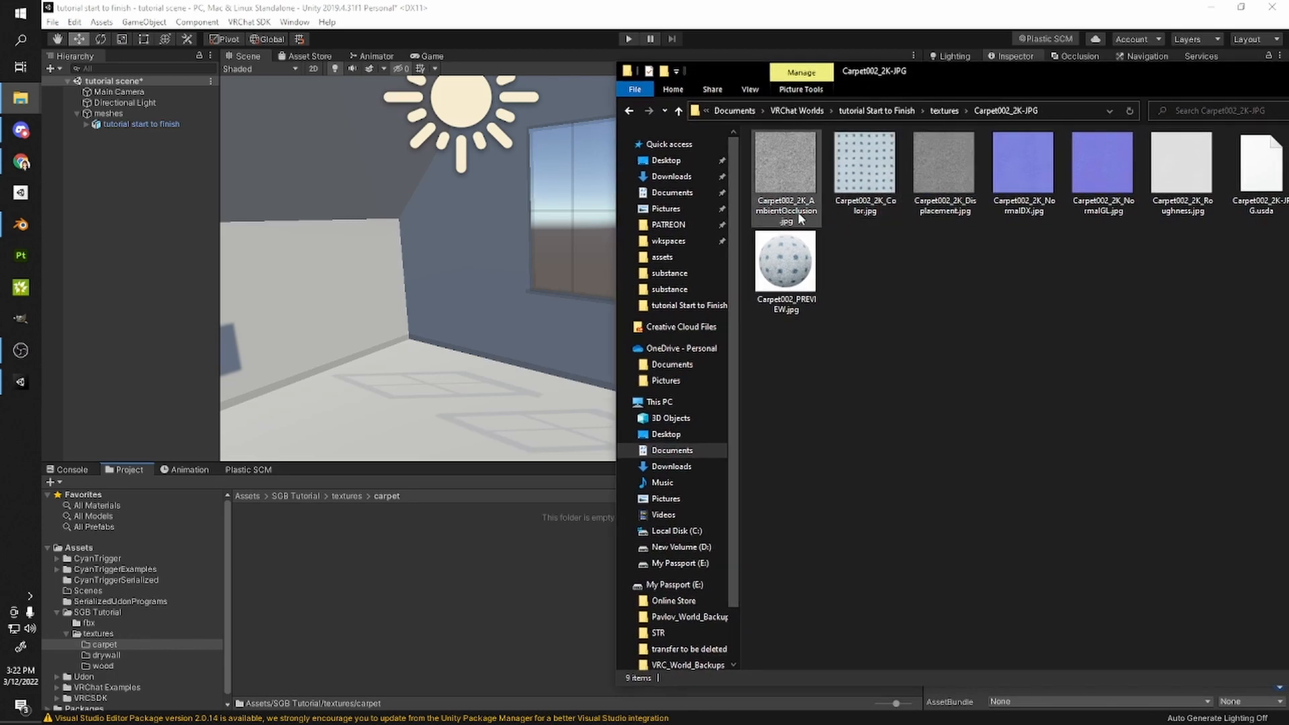
click(870, 200)
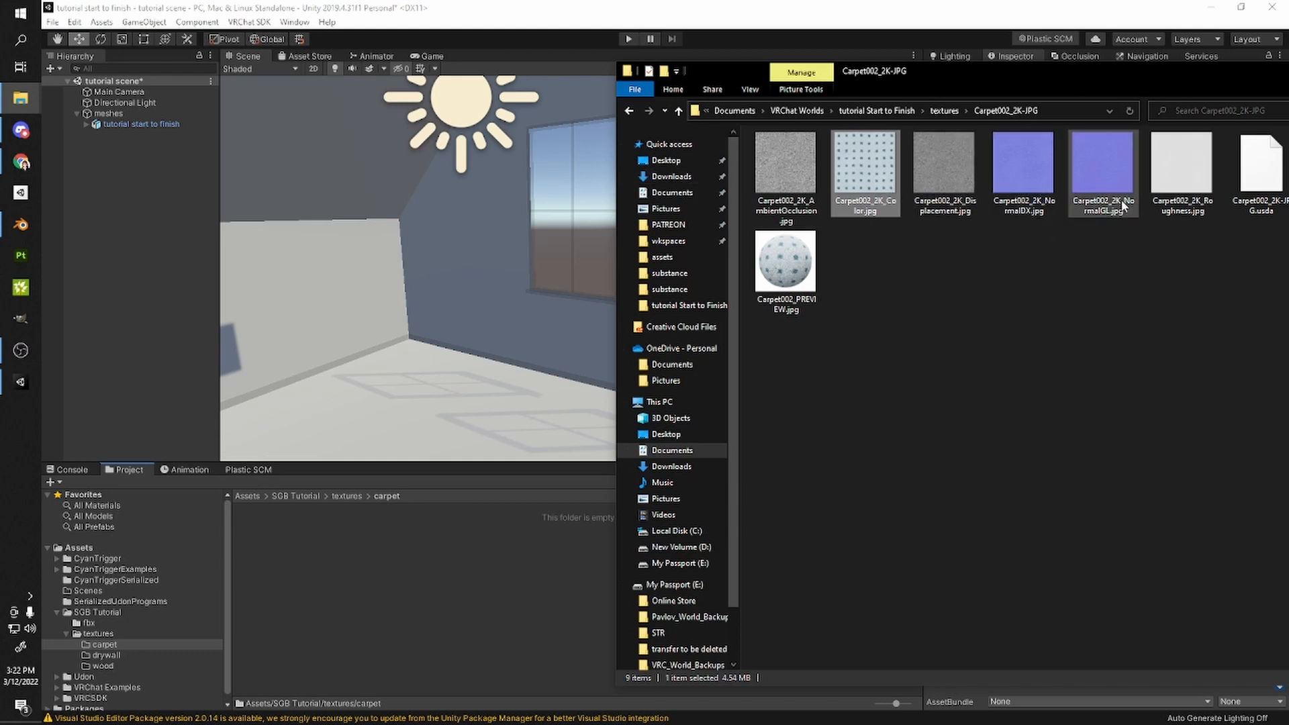
ctrl+click(1099, 212)
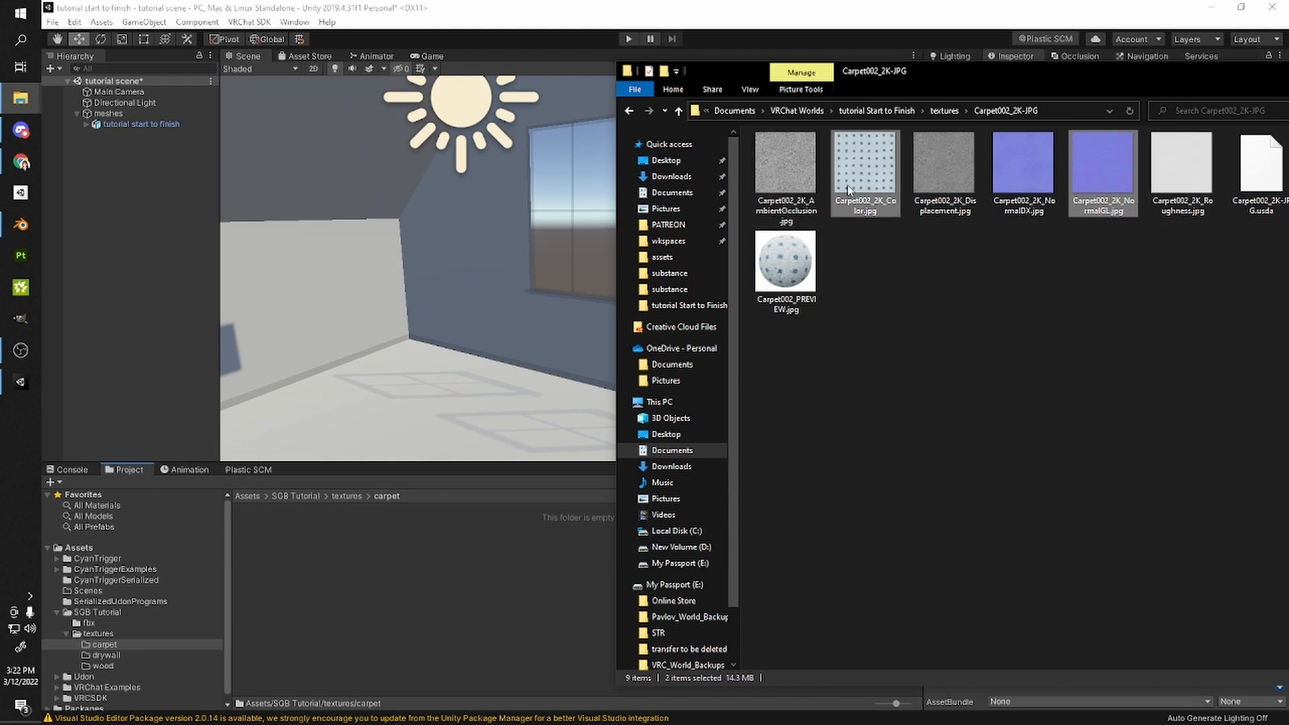
drag(865, 173, 417, 576)
- Import Plaster001_2K_Color.jpg and Plaster001_2K_NormalGL.jpg from File Explorer into the project's drywall folder
click(347, 497)
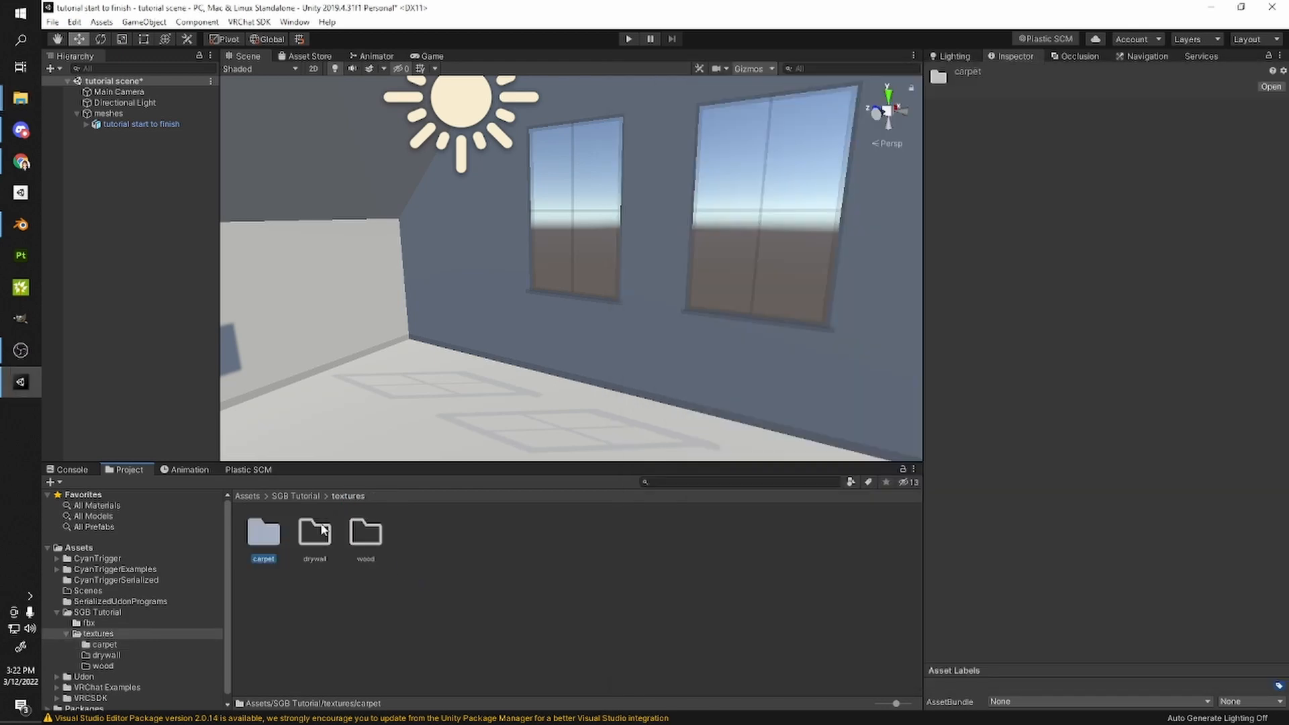
double_click(314, 531)
key(alt+Tab)
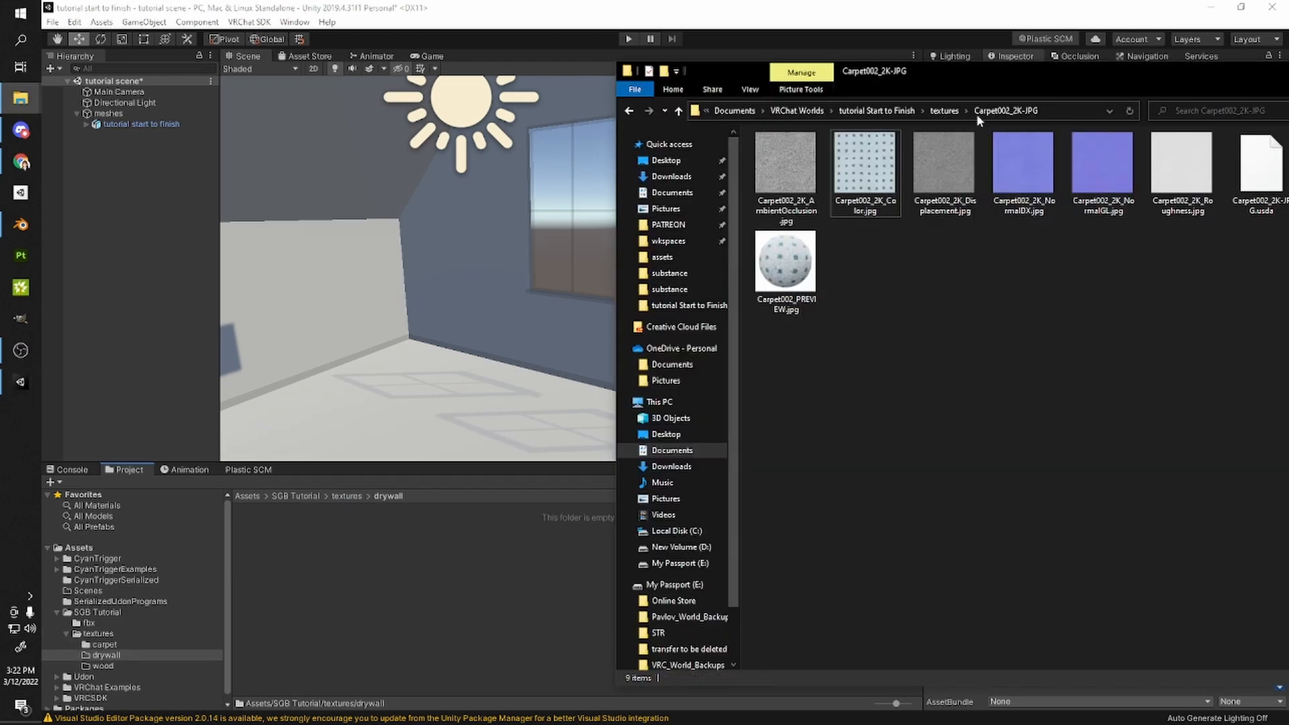
click(981, 111)
click(801, 168)
double_click(800, 168)
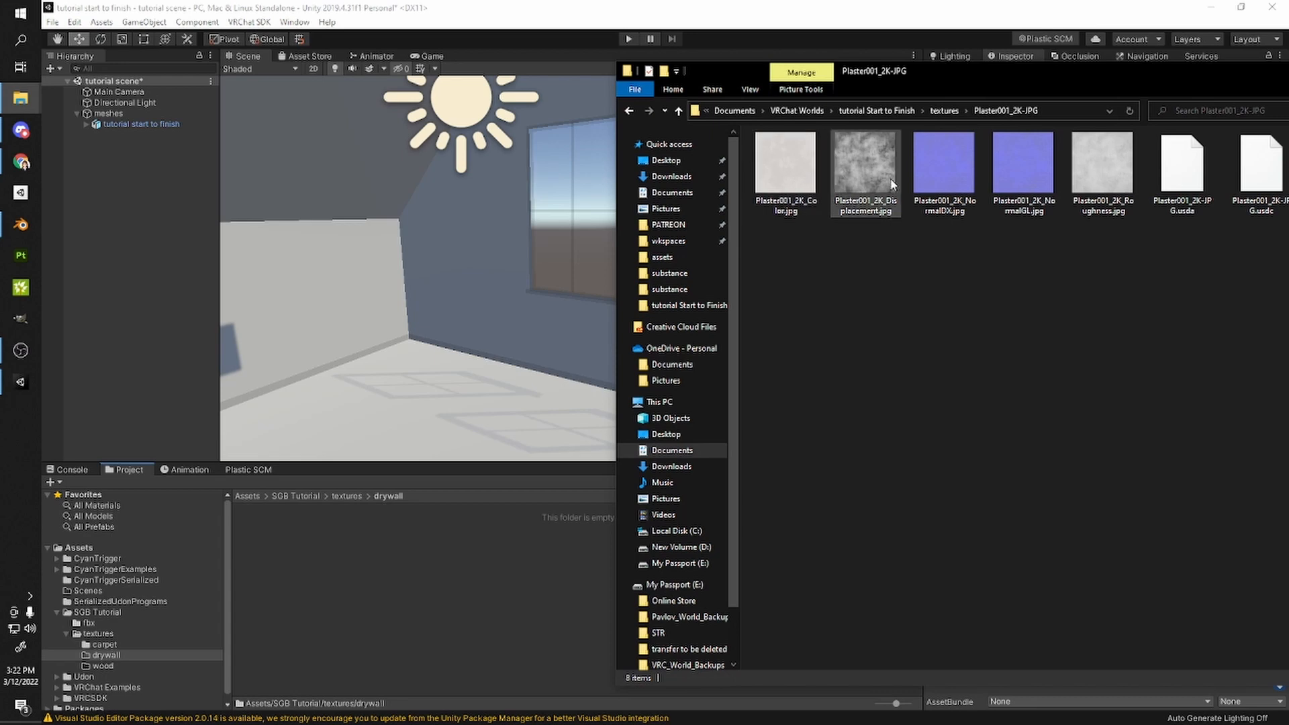
click(785, 168)
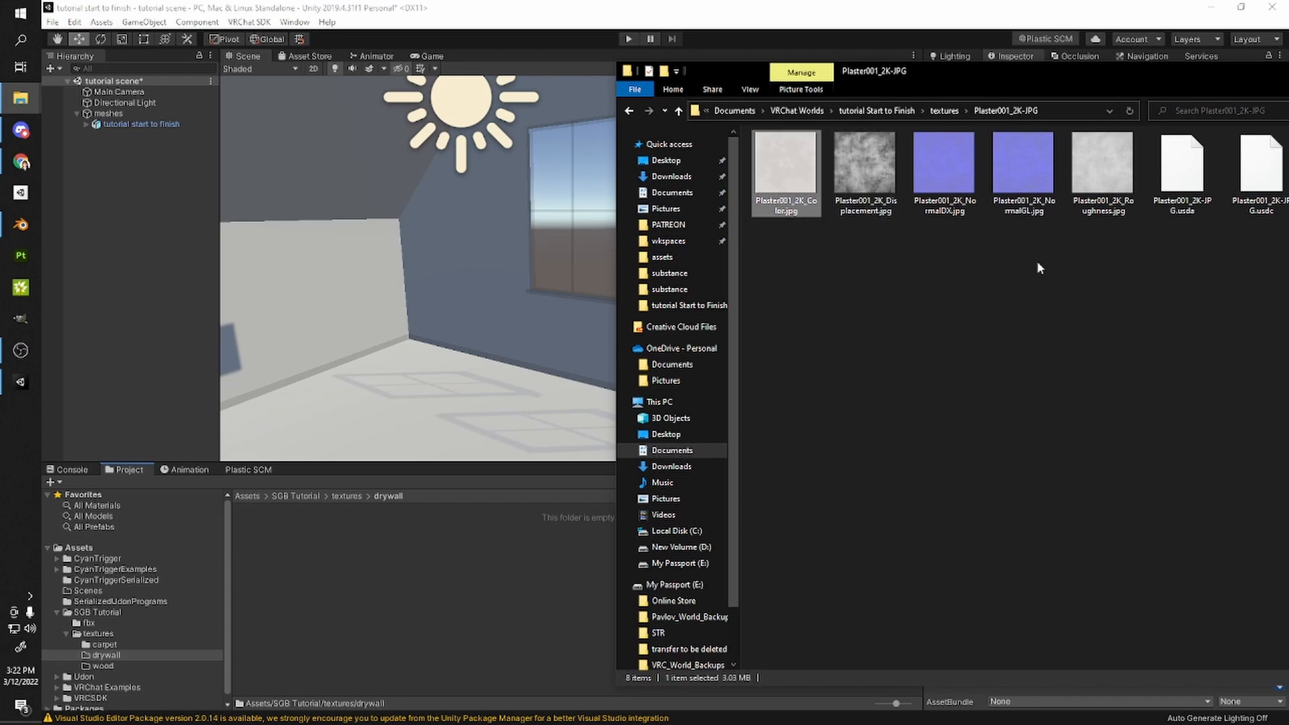
ctrl+click(1022, 178)
drag(1022, 178, 476, 519)
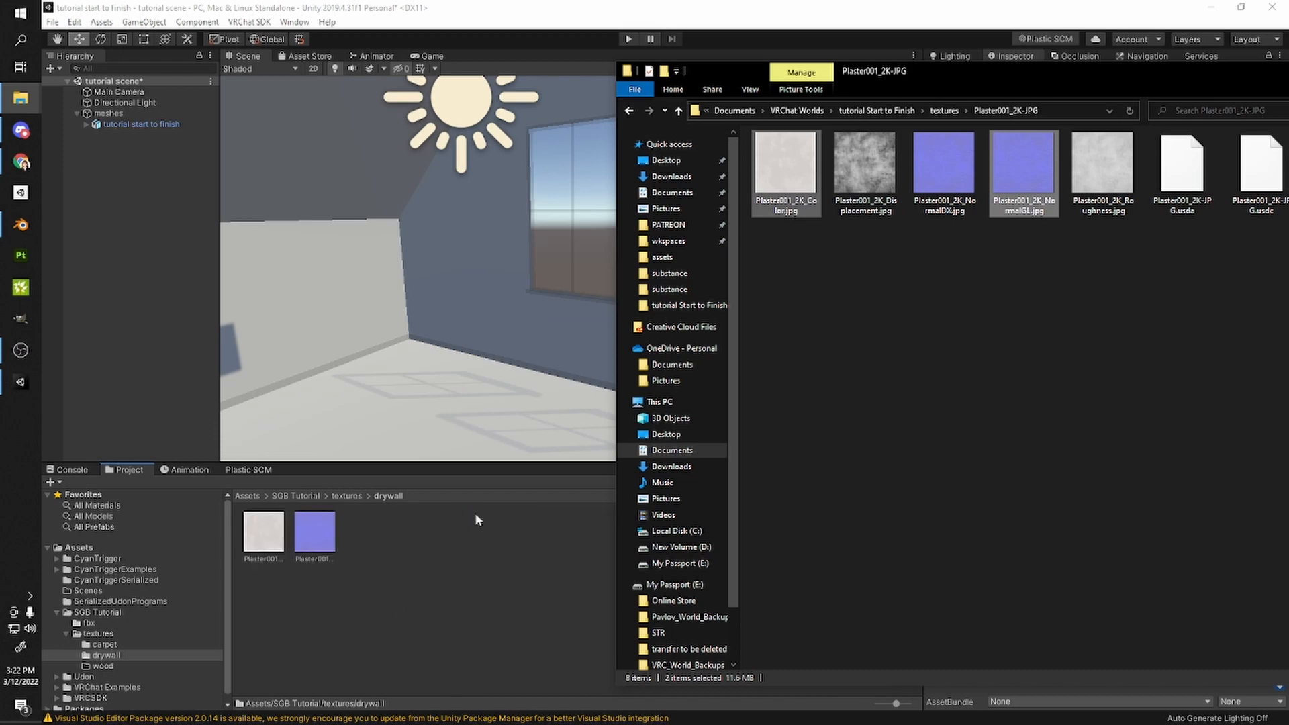
- Import the WoodFloor042 color map, normal map and dark gray map from File Explorer into the project's wood folder
click(345, 497)
double_click(366, 534)
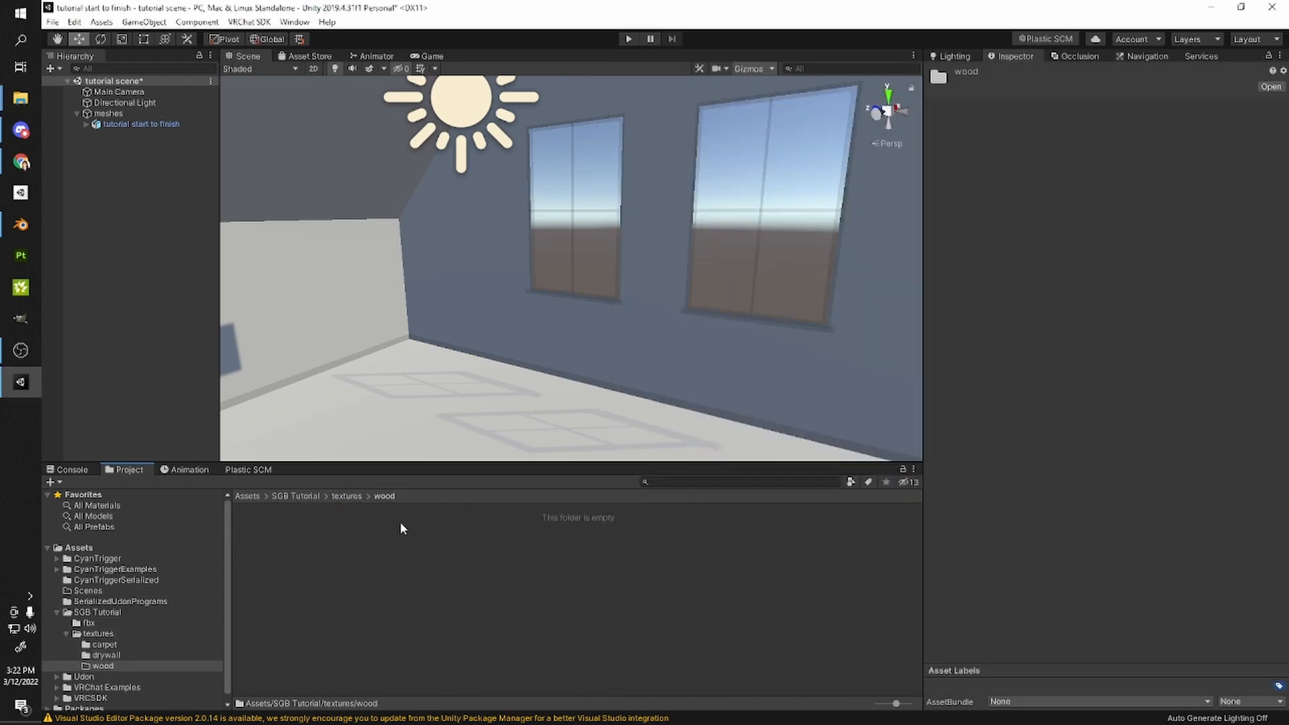
key(alt+Tab)
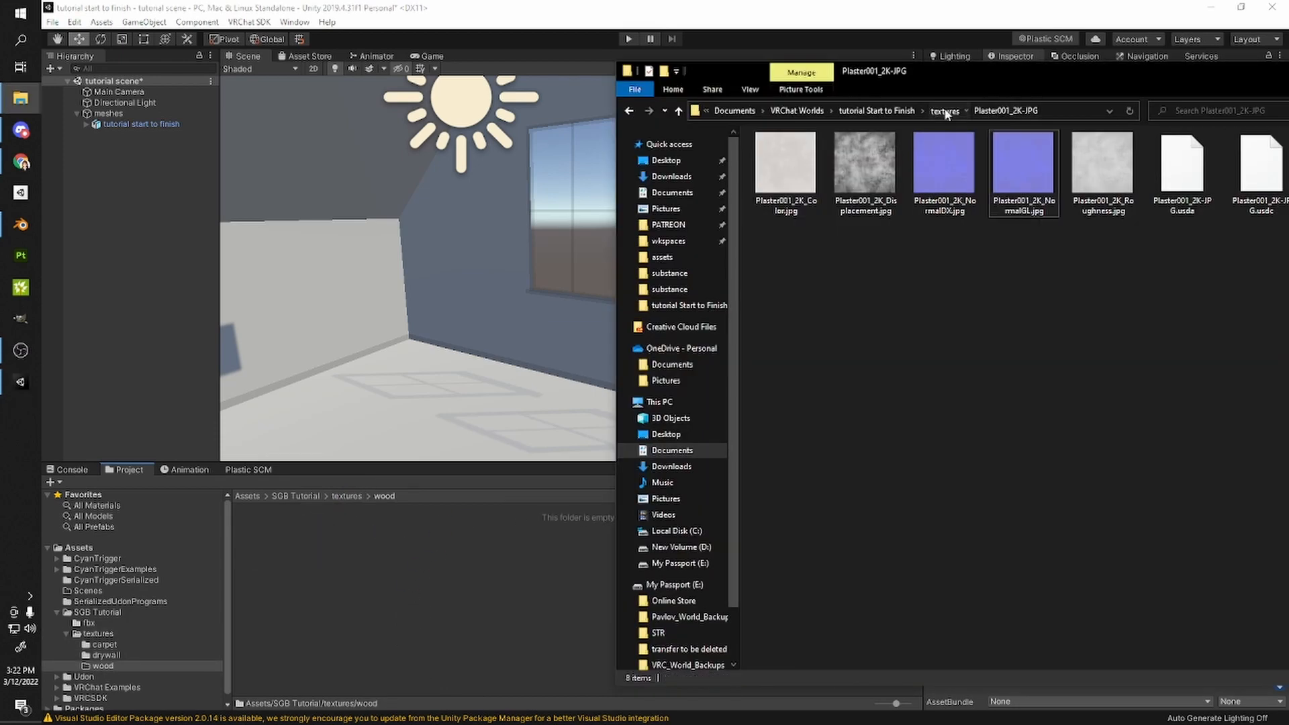
click(949, 110)
double_click(780, 182)
click(853, 182)
ctrl+click(1181, 181)
ctrl+click(1257, 181)
drag(1257, 181, 461, 539)
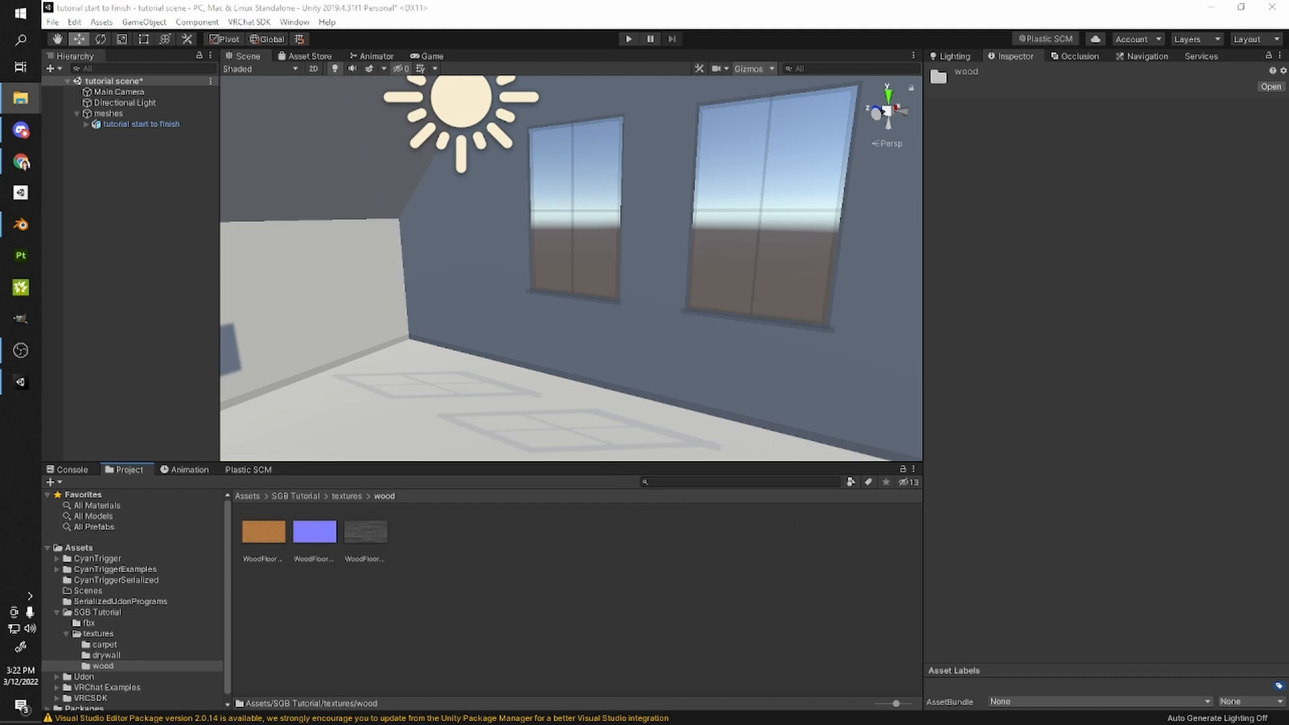
- Create a material named black in the textures folder and set its smoothness to 0
right_drag(435, 268, 637, 318)
middle_drag(637, 318, 718, 336)
right_drag(719, 336, 666, 348)
click(369, 498)
click(352, 497)
click(352, 498)
right_drag(510, 423, 617, 427)
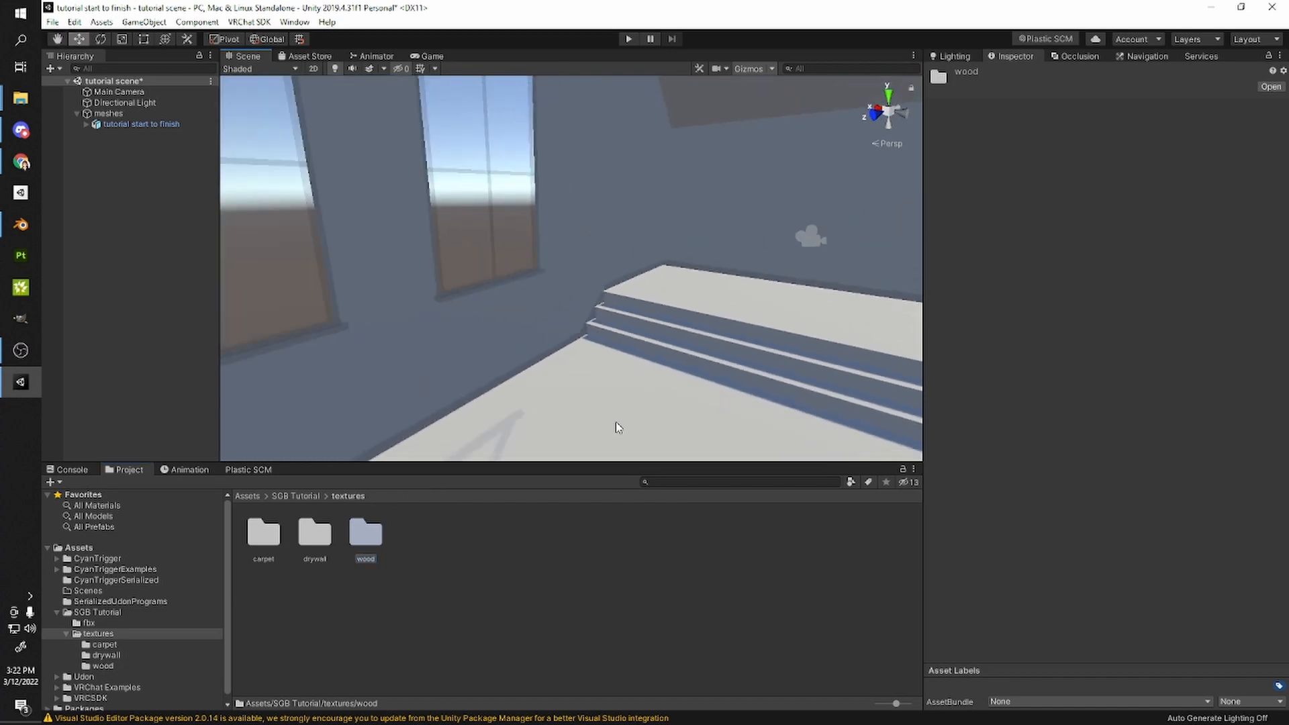
right_click(442, 566)
mouse_move(564, 235)
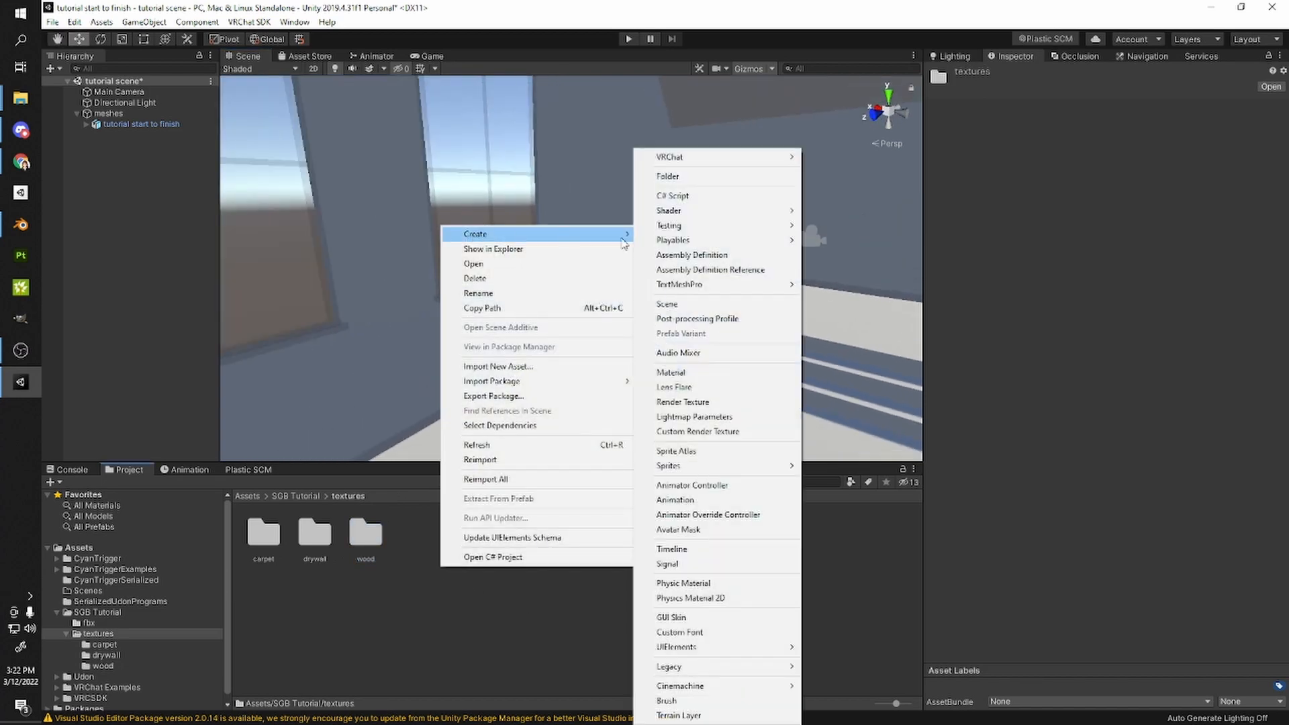
click(668, 376)
text(black)
key(Return)
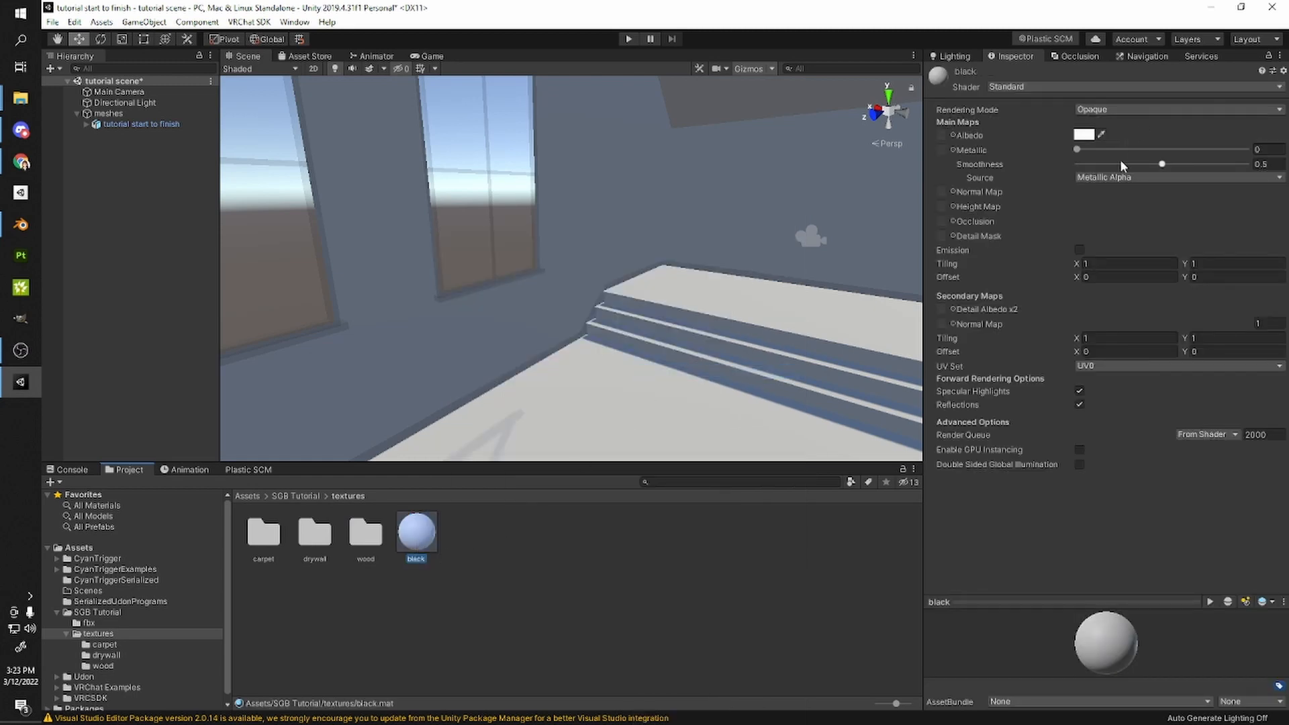
drag(1159, 165, 1029, 180)
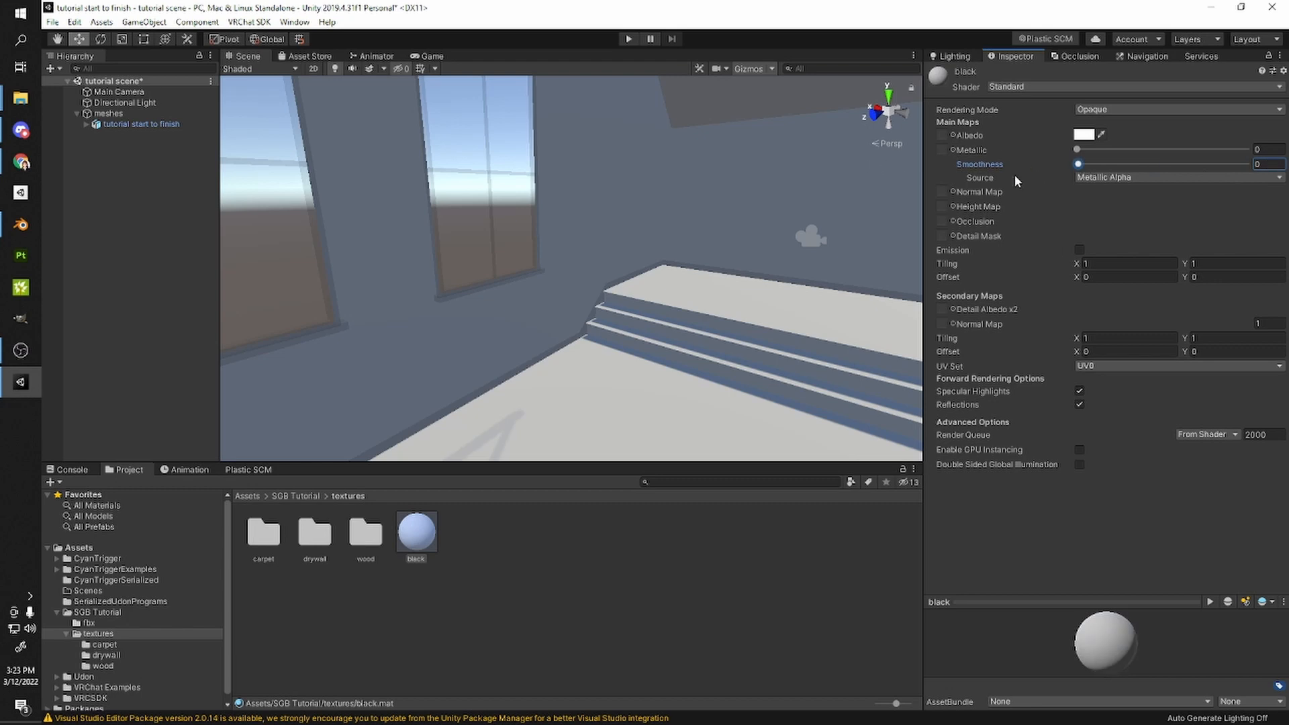
click(1082, 135)
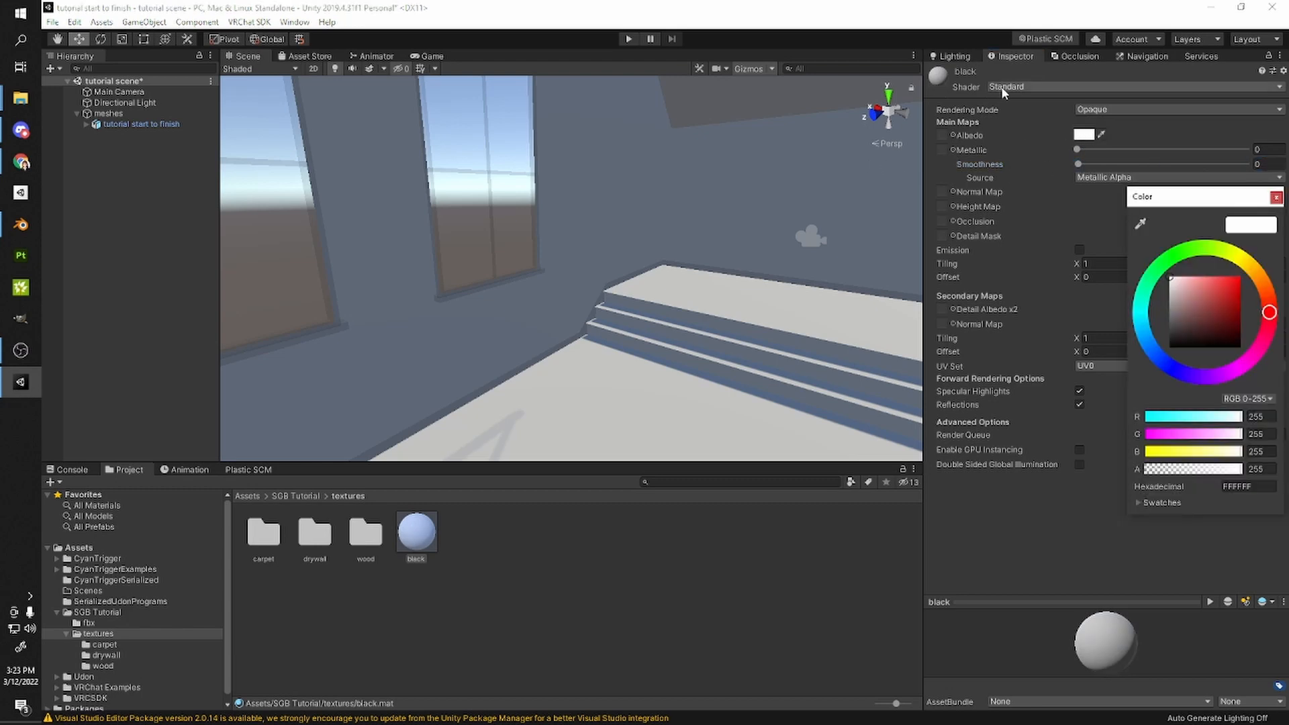
click(1044, 86)
click(1037, 86)
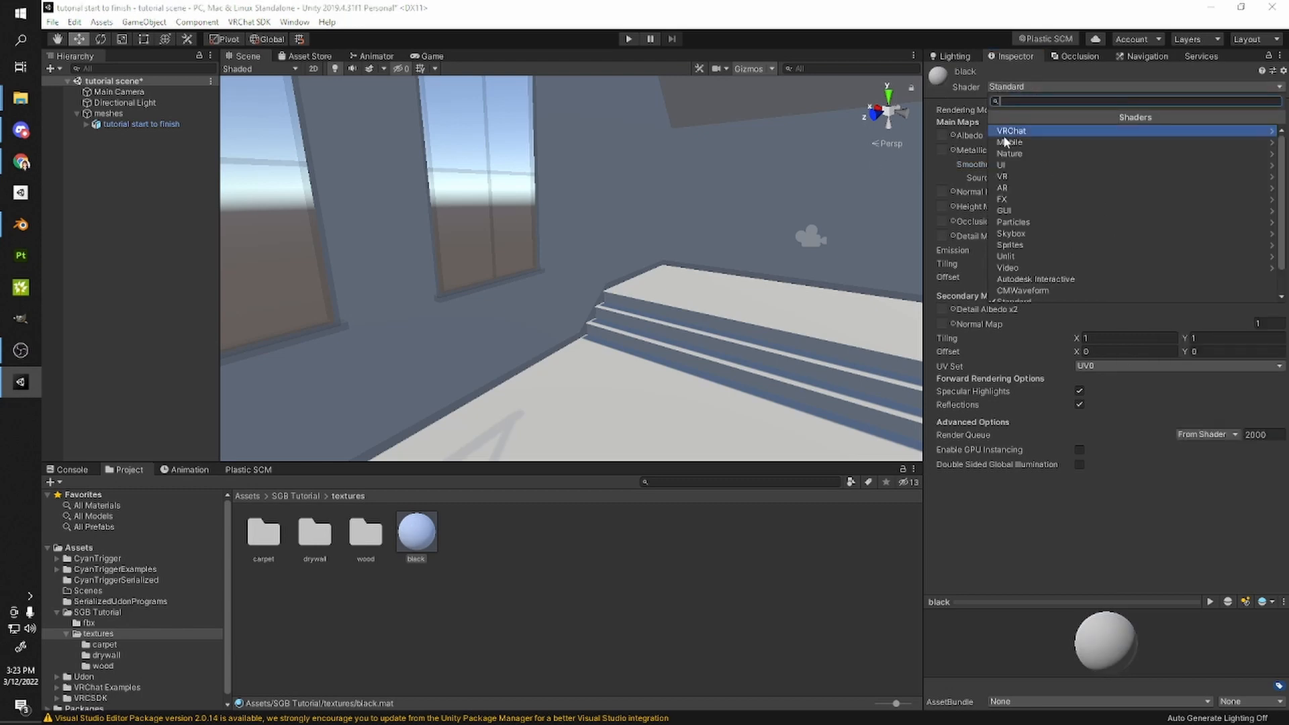
click(1055, 572)
click(1086, 111)
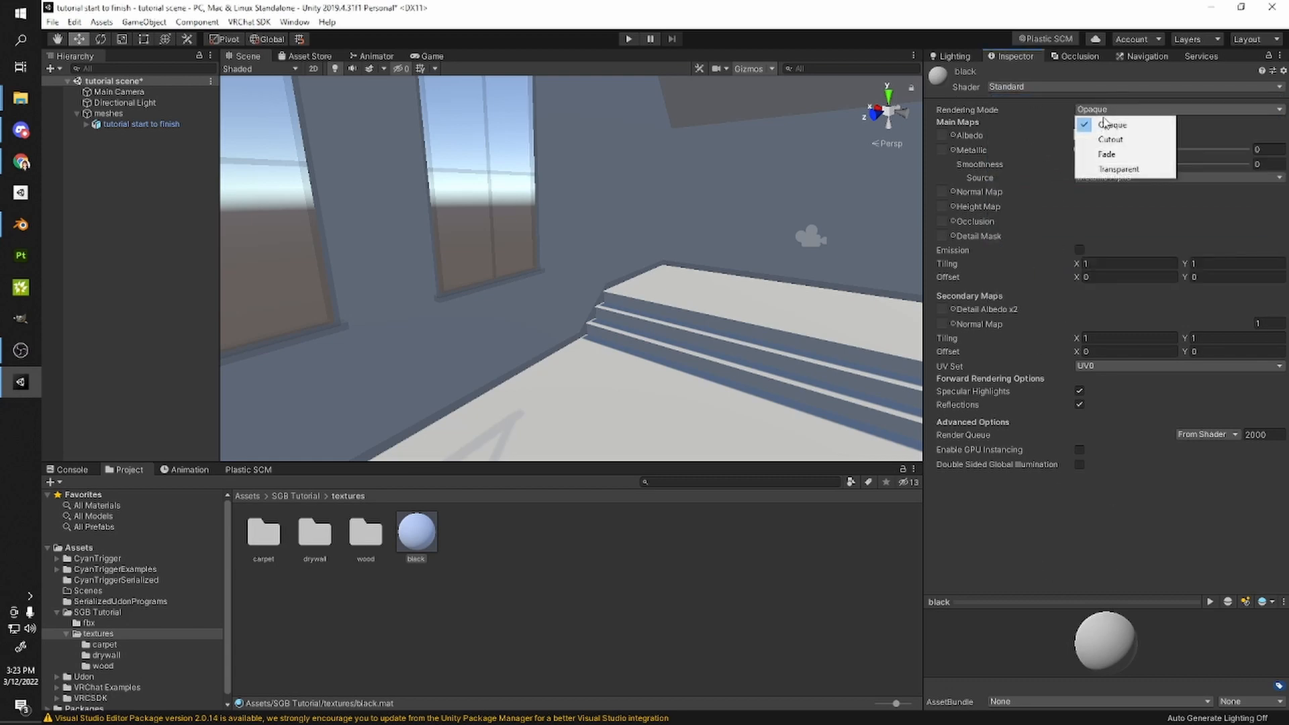
click(1047, 111)
- Set the black material's albedo to RGB 22, 22, 22 and apply the material to the room's baseboard trim
click(1083, 136)
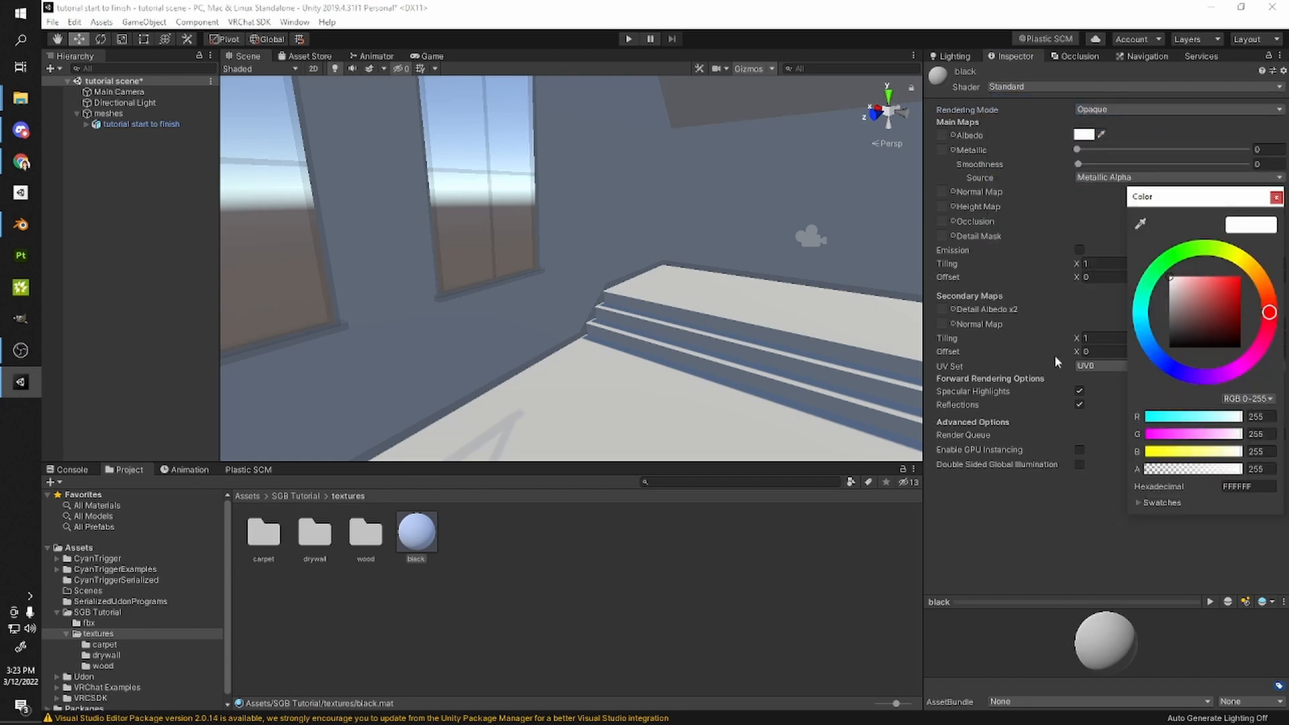
drag(1186, 336, 1171, 347)
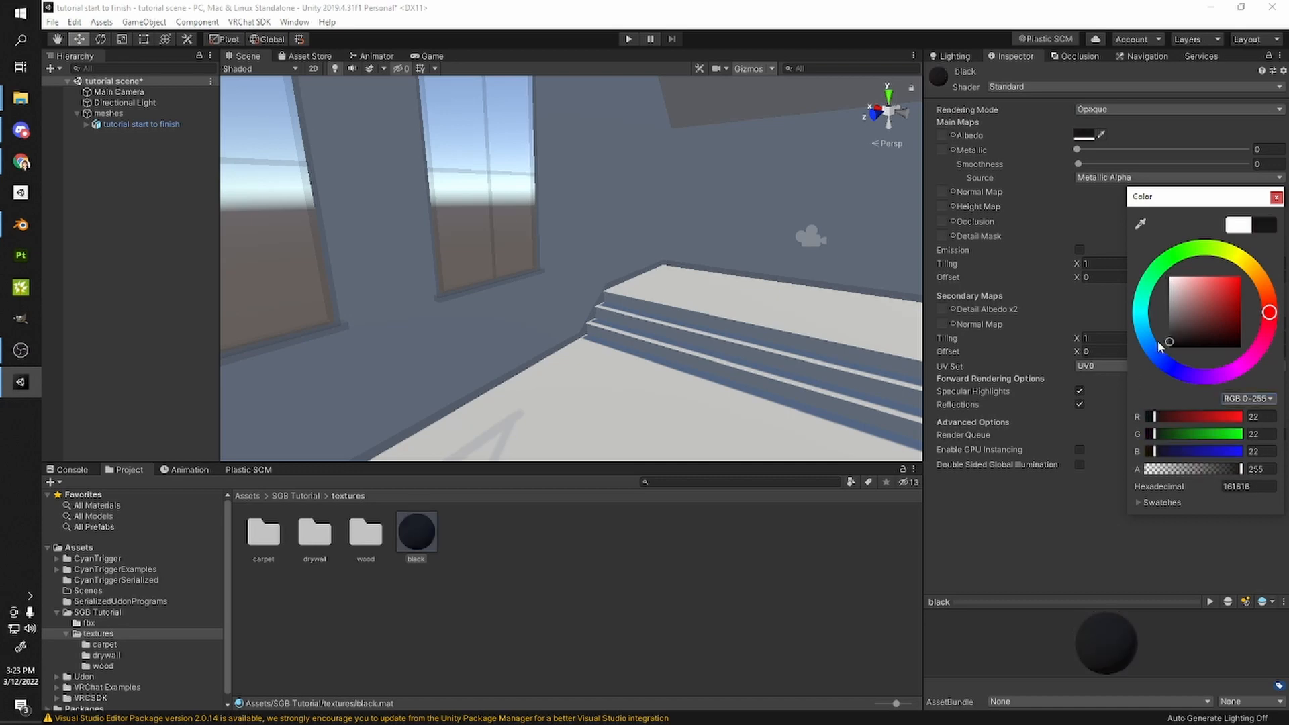
click(1276, 196)
drag(428, 535, 462, 405)
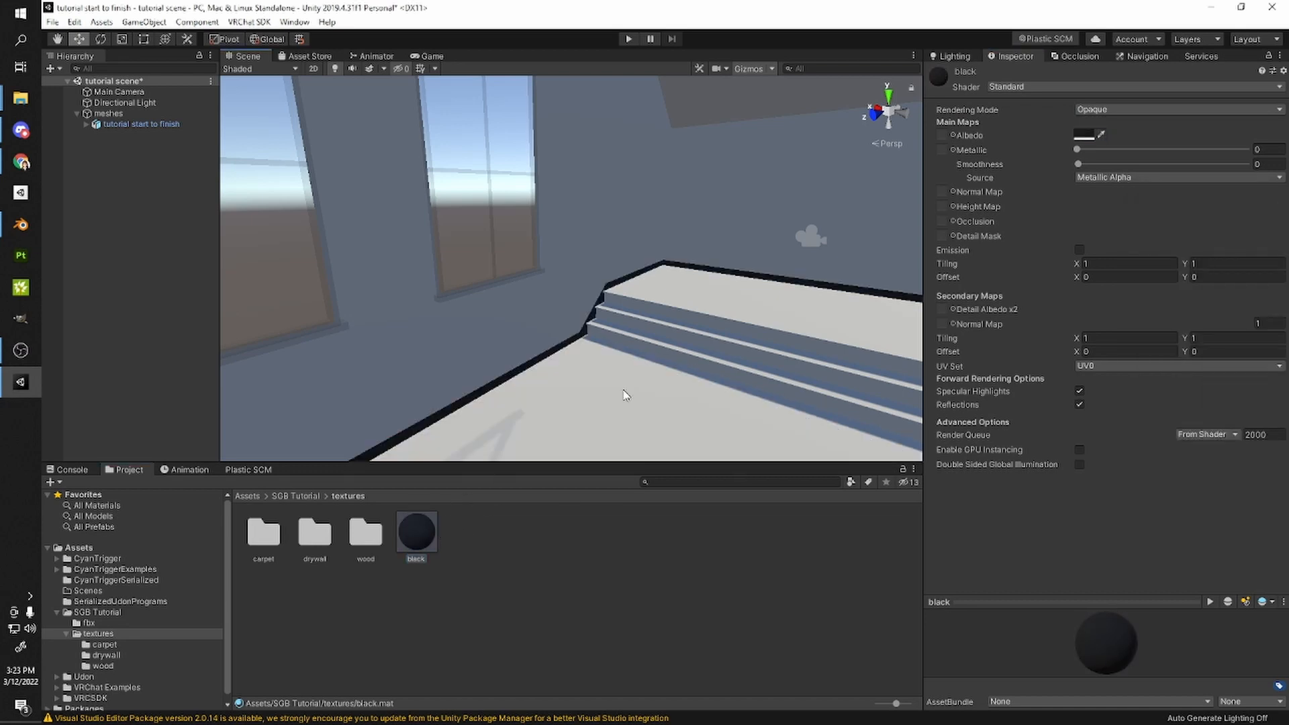
- Apply the black material to the room's window frames and sills
scroll(637, 389, up, 3)
right_drag(648, 389, 544, 420)
drag(407, 550, 468, 313)
right_drag(530, 434, 670, 348)
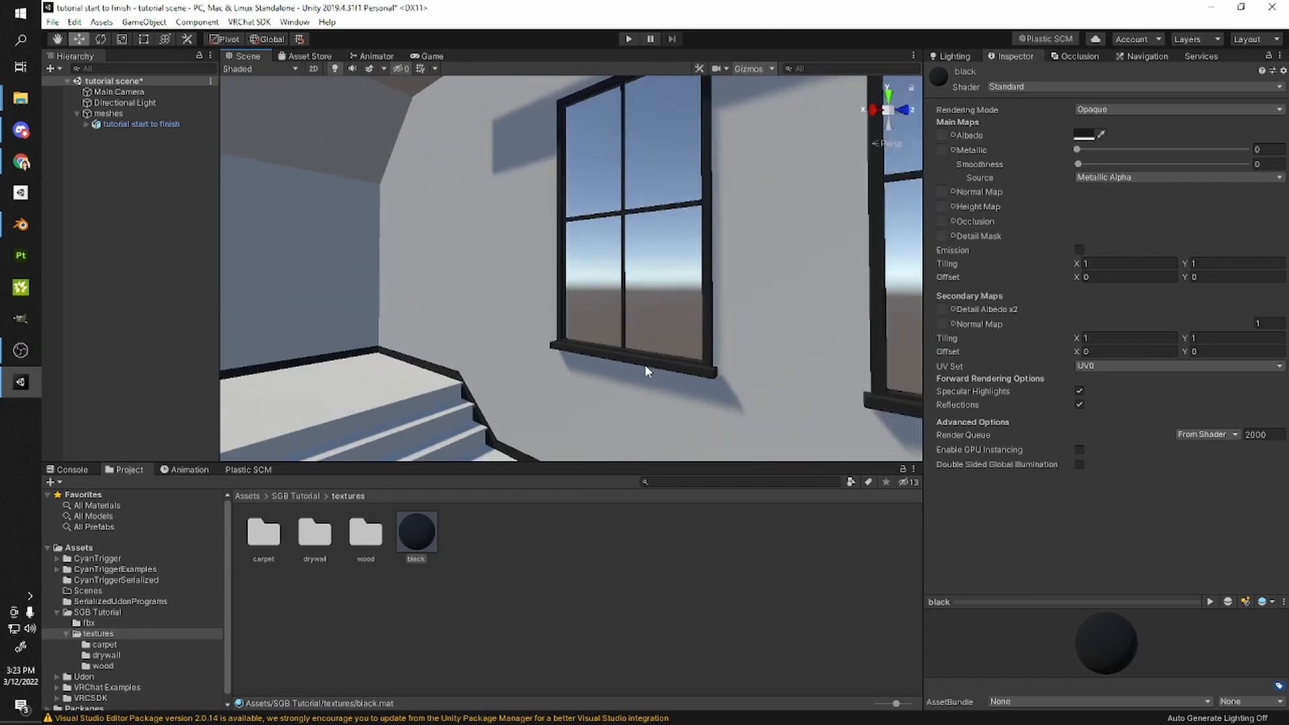
- Create a new material in the textures' carpet folder, keeping the default name
double_click(249, 560)
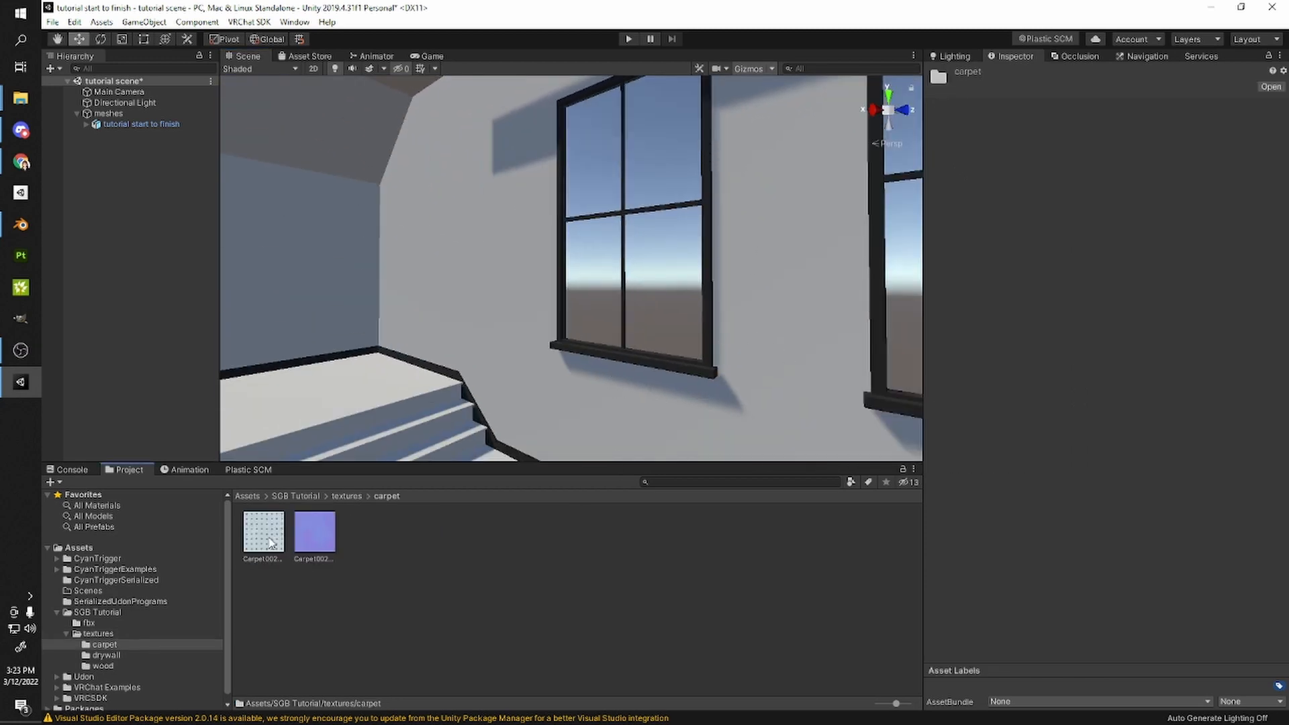
right_drag(520, 343, 426, 398)
right_click(386, 528)
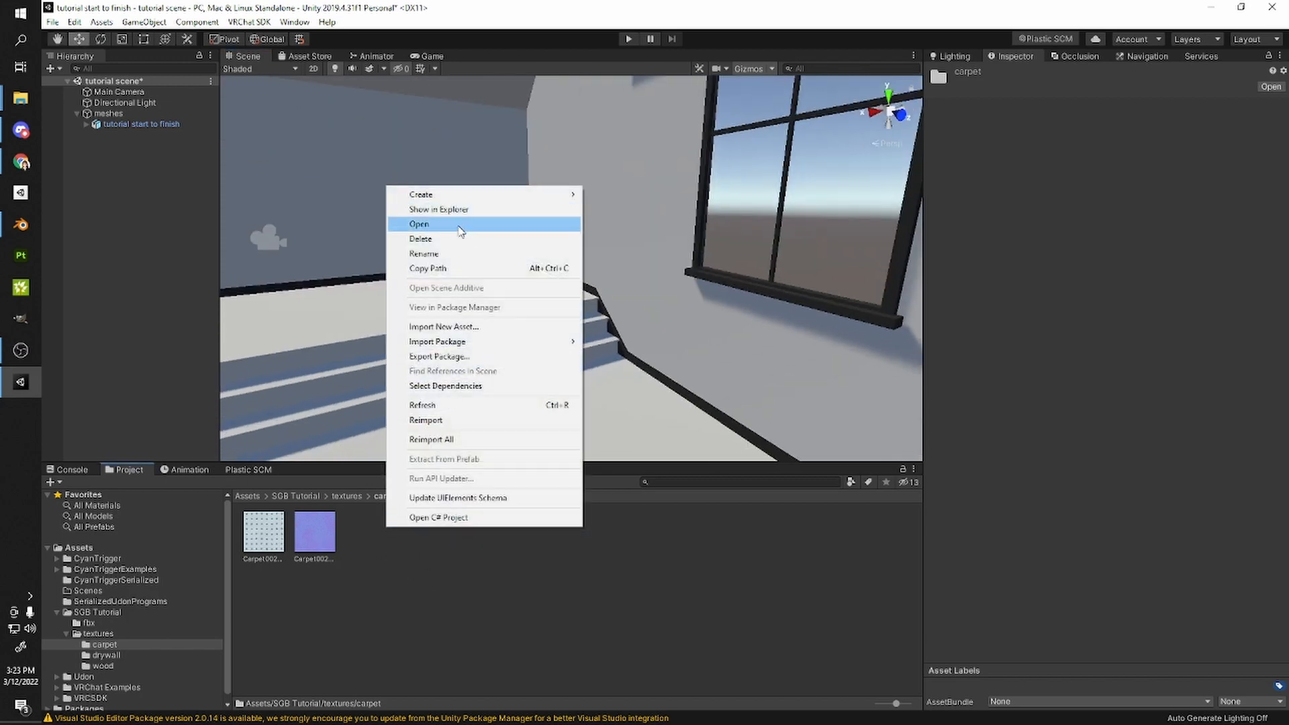
mouse_move(447, 194)
click(617, 372)
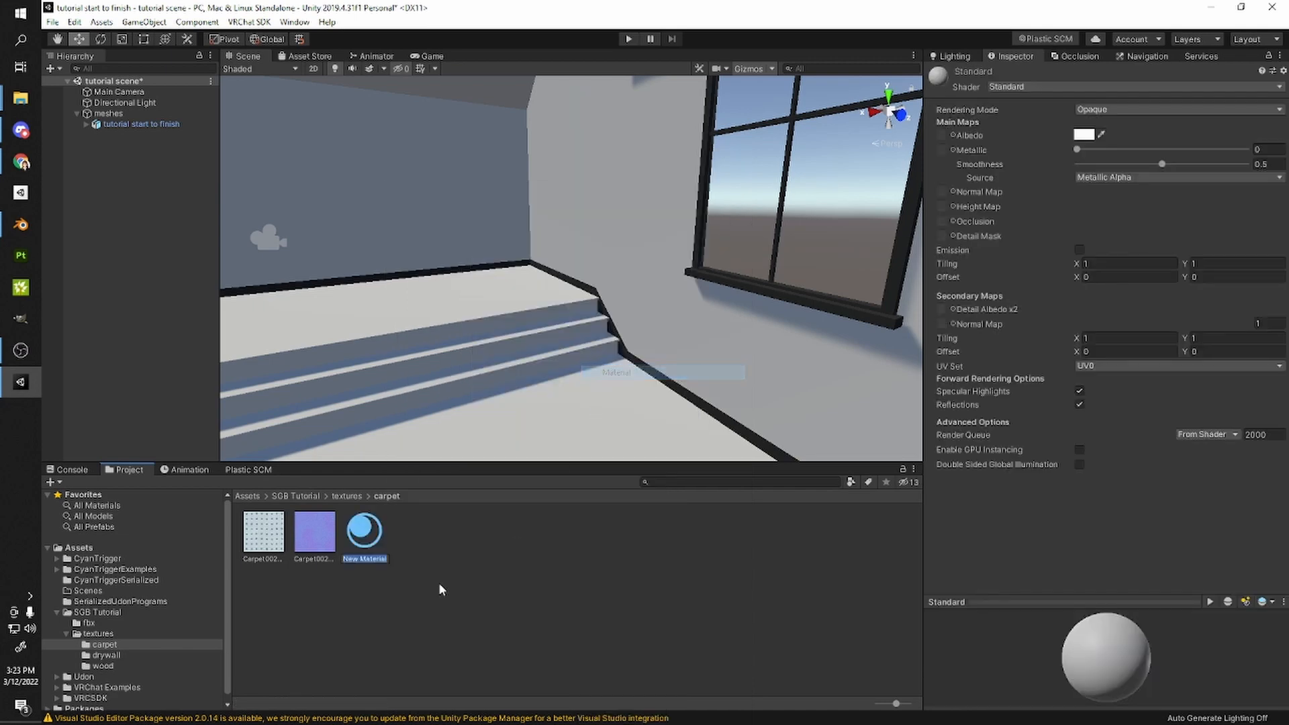
- Assign the Carpet002 color map as albedo and Carpet002_2K_NormalGL as normal map, and set the new material's smoothness to 0
drag(887, 137, 942, 135)
drag(1162, 164, 1077, 164)
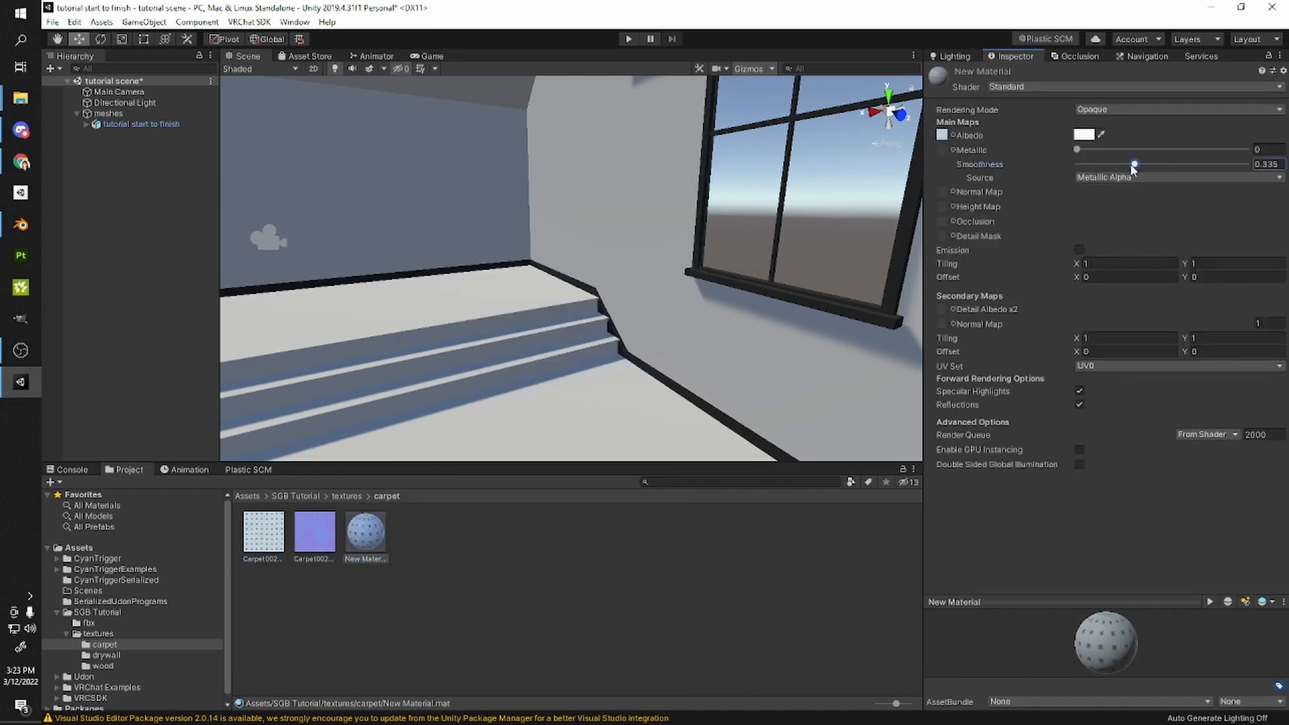
drag(331, 527, 943, 192)
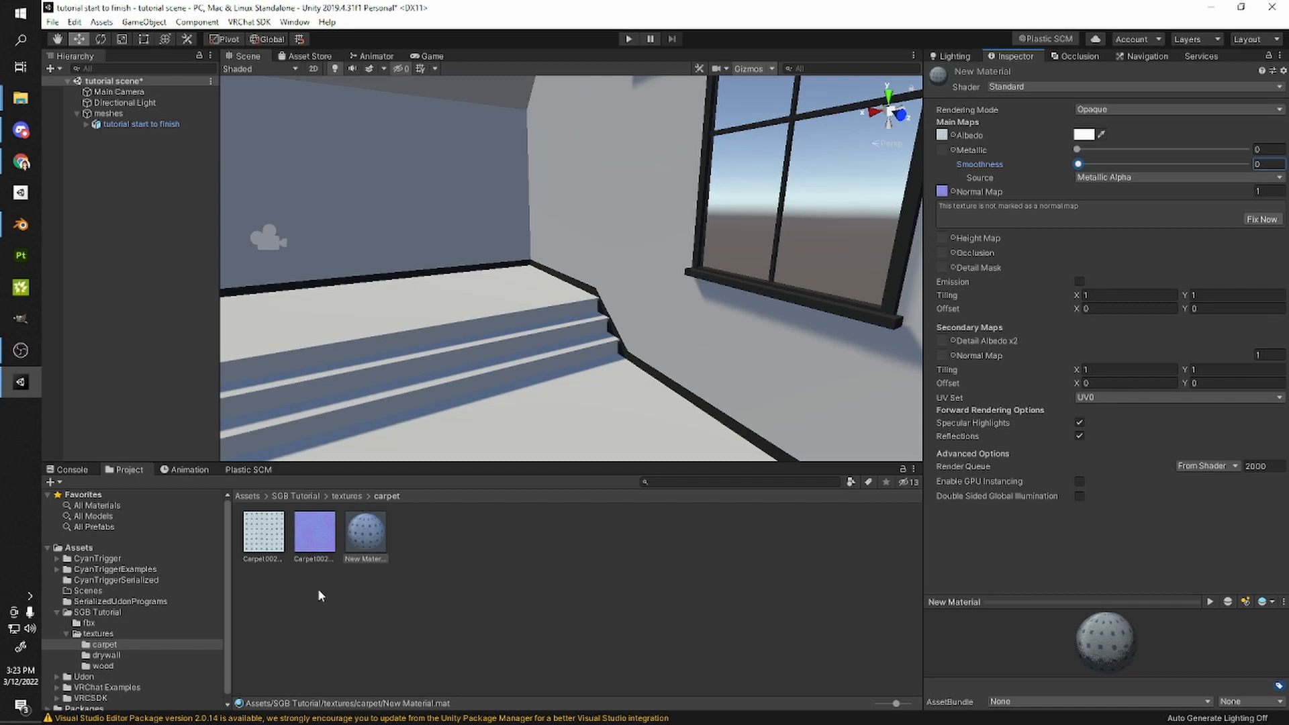
click(322, 536)
click(1108, 112)
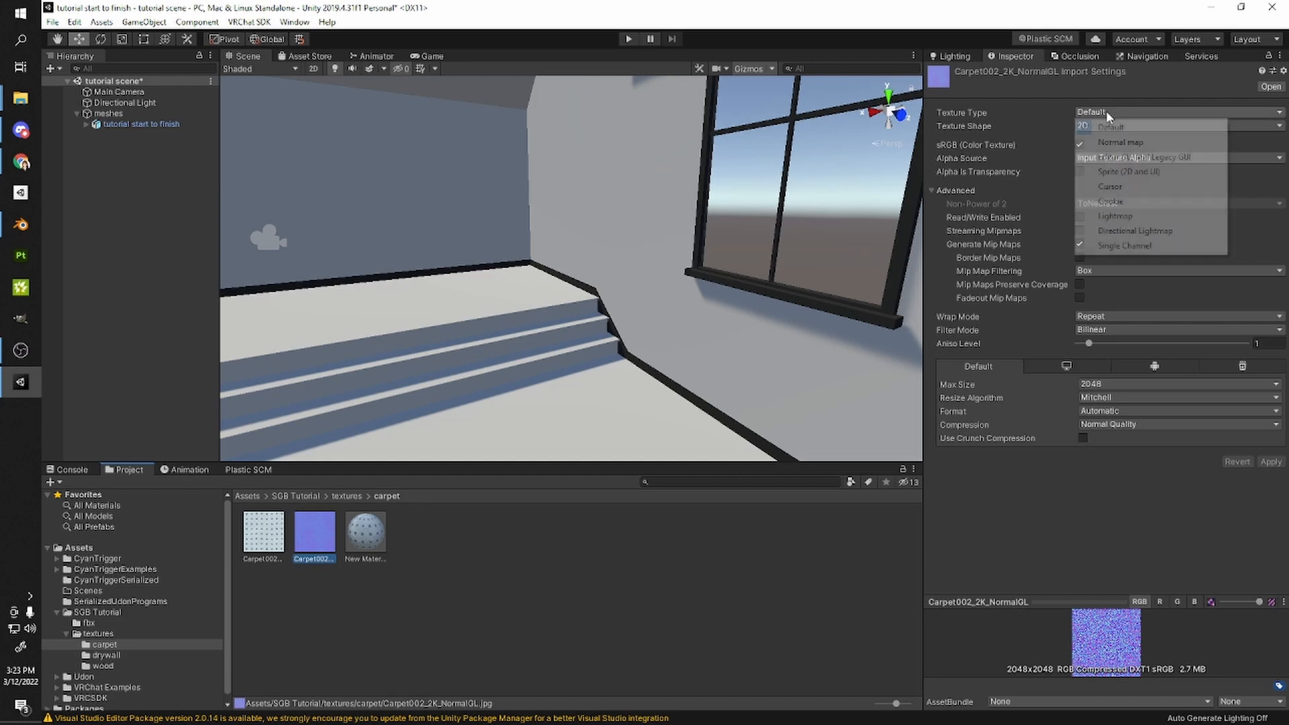
click(1119, 142)
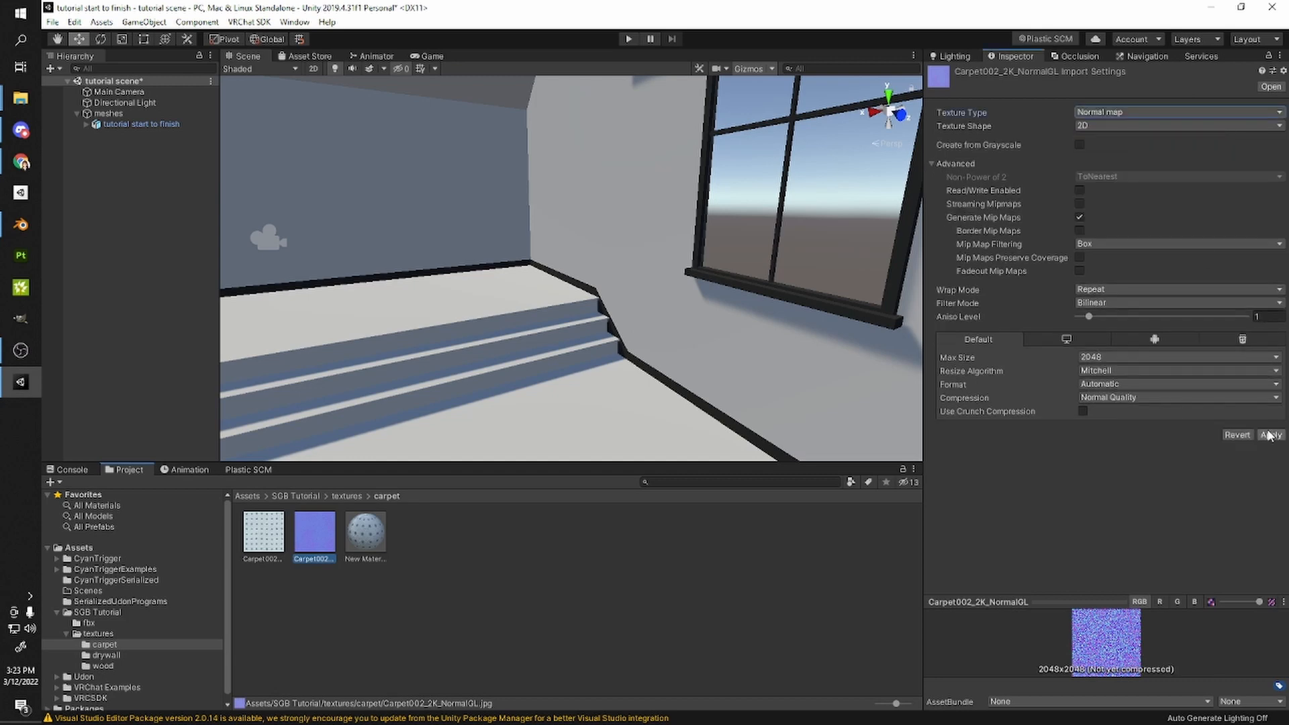
click(1118, 113)
click(1112, 127)
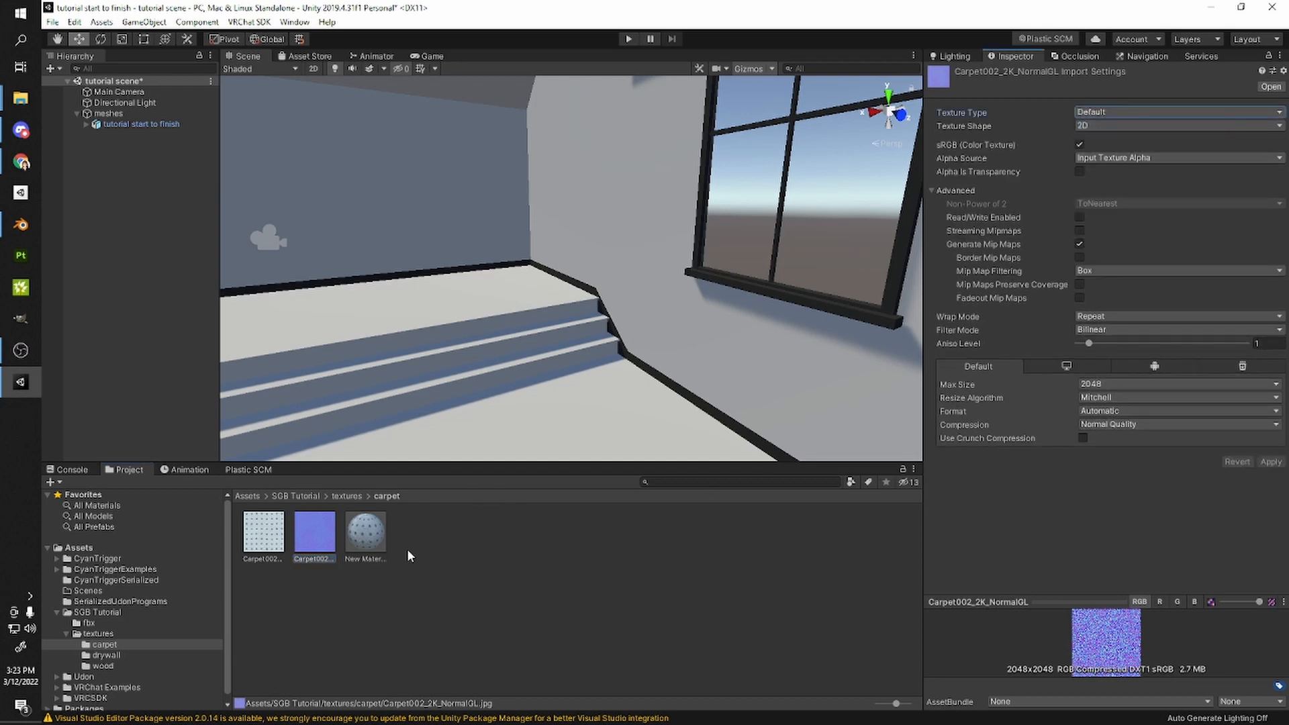
- Fix the carpet material's normal map so it is marked as a normal map, and apply the material to the room's floor
click(381, 534)
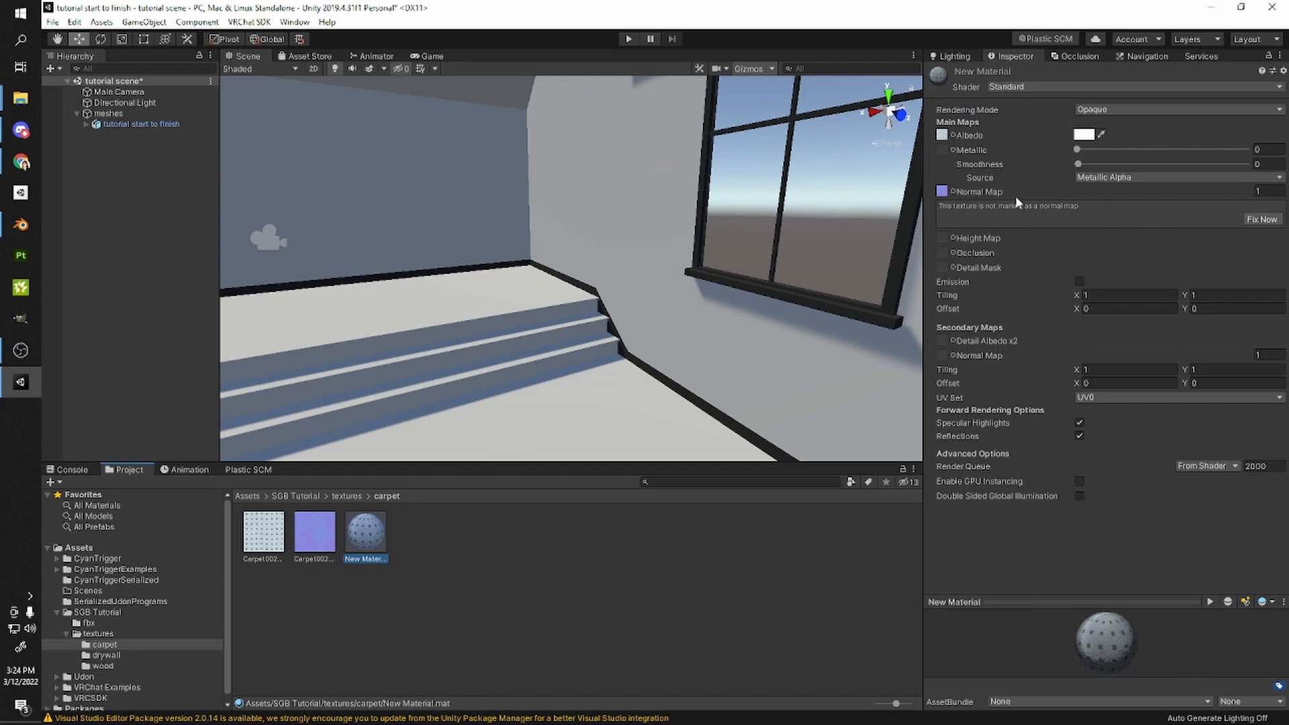
click(1261, 220)
right_drag(461, 341, 386, 514)
drag(360, 539, 521, 378)
right_drag(752, 342, 430, 388)
key(w)
scroll(544, 368, down, 5)
scroll(597, 393, up, 4)
right_drag(523, 385, 650, 371)
scroll(581, 368, up, 3)
scroll(650, 370, up, 1)
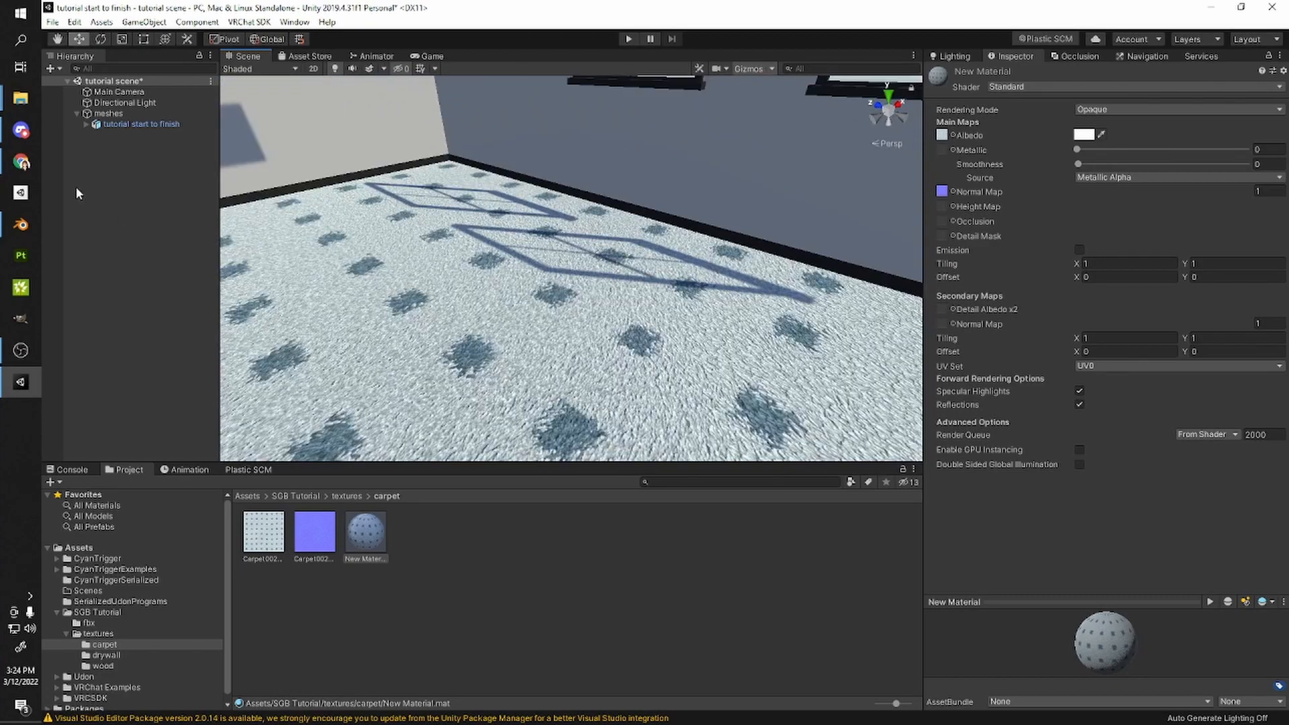
- Switch to Blender's UV Editing workspace and select the carpet floor face's UVs in Edit Mode on the Plane object
click(21, 224)
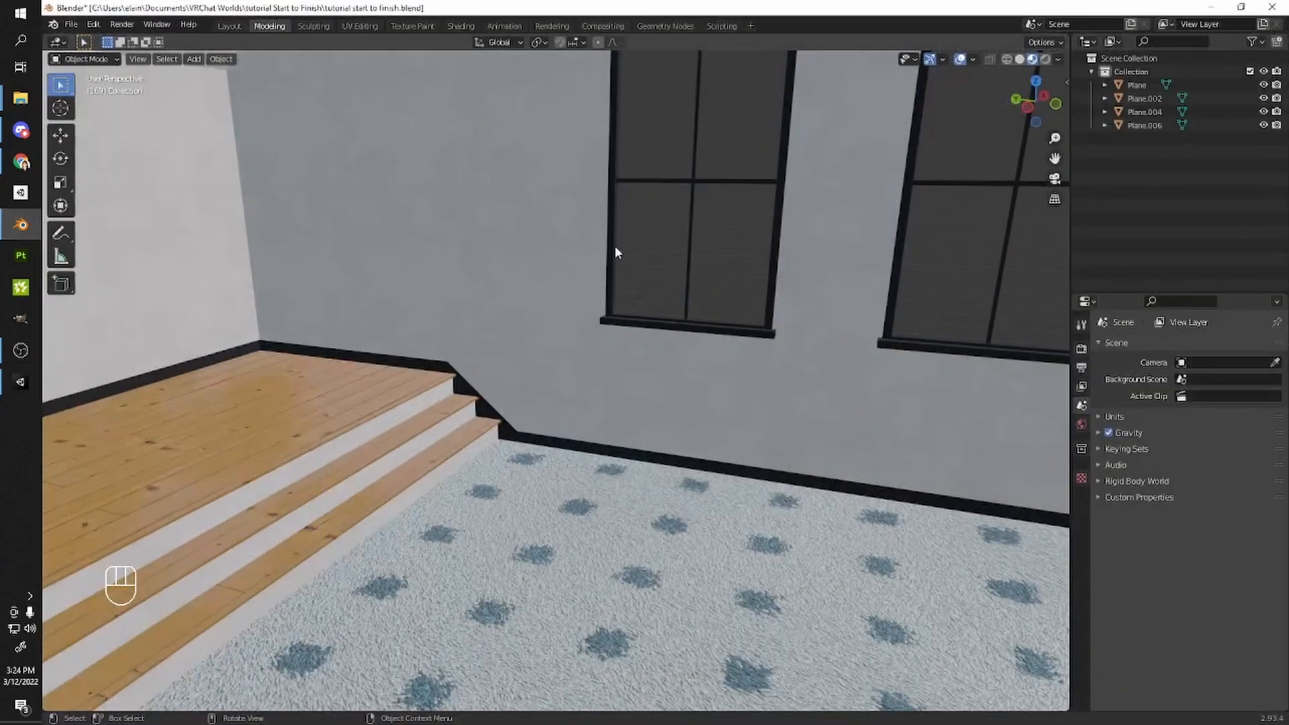
click(360, 25)
middle_drag(521, 376, 651, 325)
click(621, 417)
middle_drag(623, 419, 607, 396)
key(Tab)
scroll(164, 296, down, 1)
middle_drag(557, 349, 507, 342)
scroll(379, 343, down, 3)
scroll(655, 413, up, 3)
click(584, 391)
key(a)
click(691, 408)
middle_drag(690, 408, 774, 401)
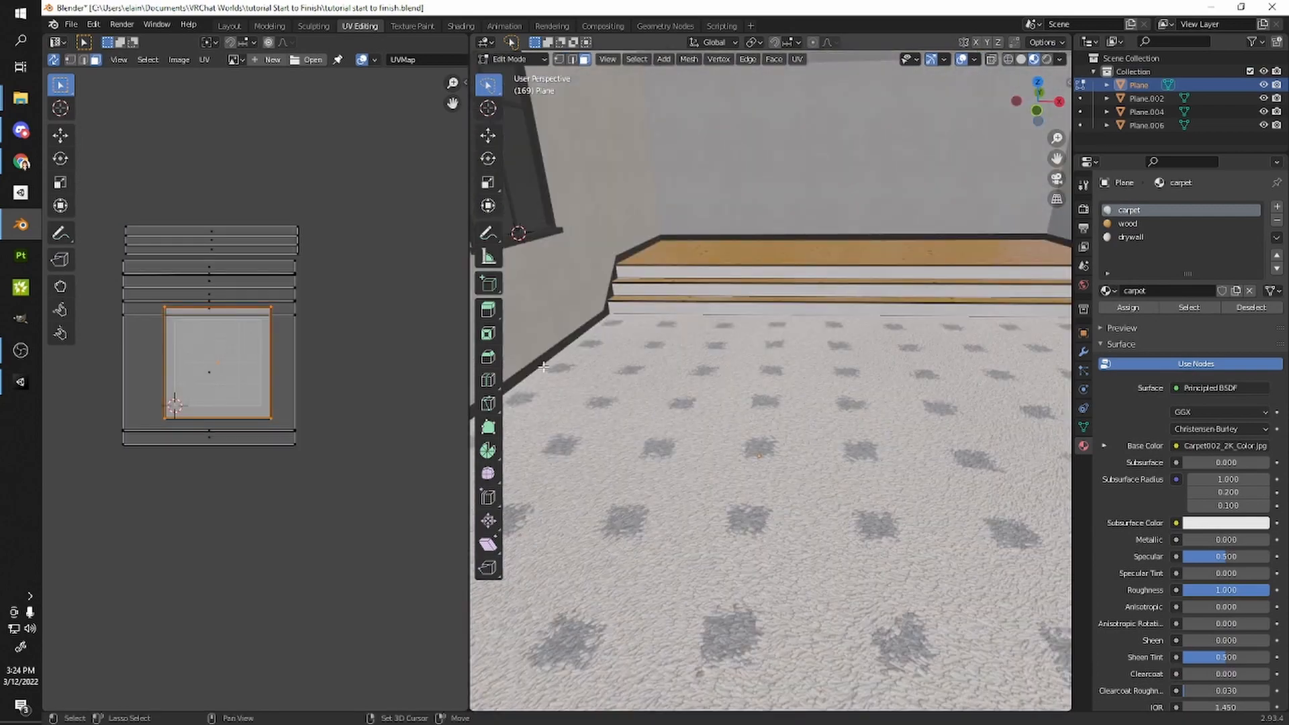
- Scale up the carpet floor face's UVs so the carpet pattern repeats more densely
key(s)
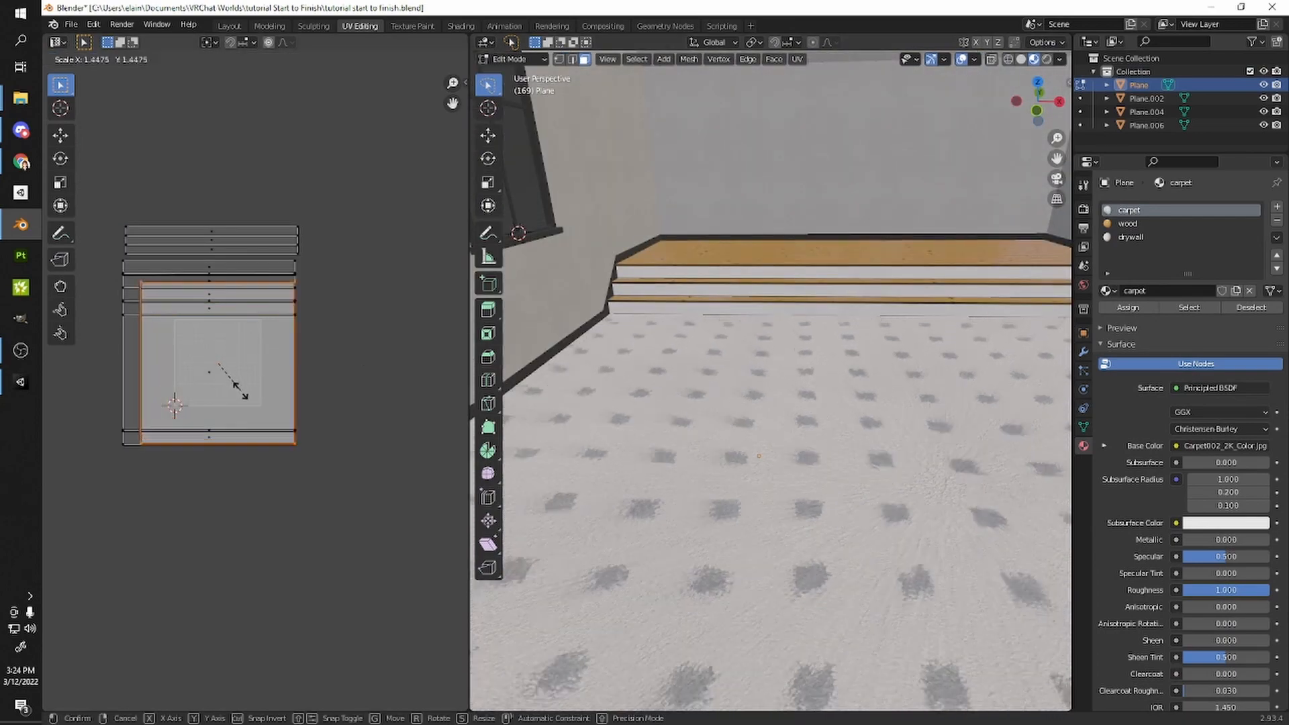
click(273, 421)
key(Tab)
middle_drag(886, 416, 803, 419)
scroll(802, 419, up, 2)
scroll(800, 420, down, 5)
key(Tab)
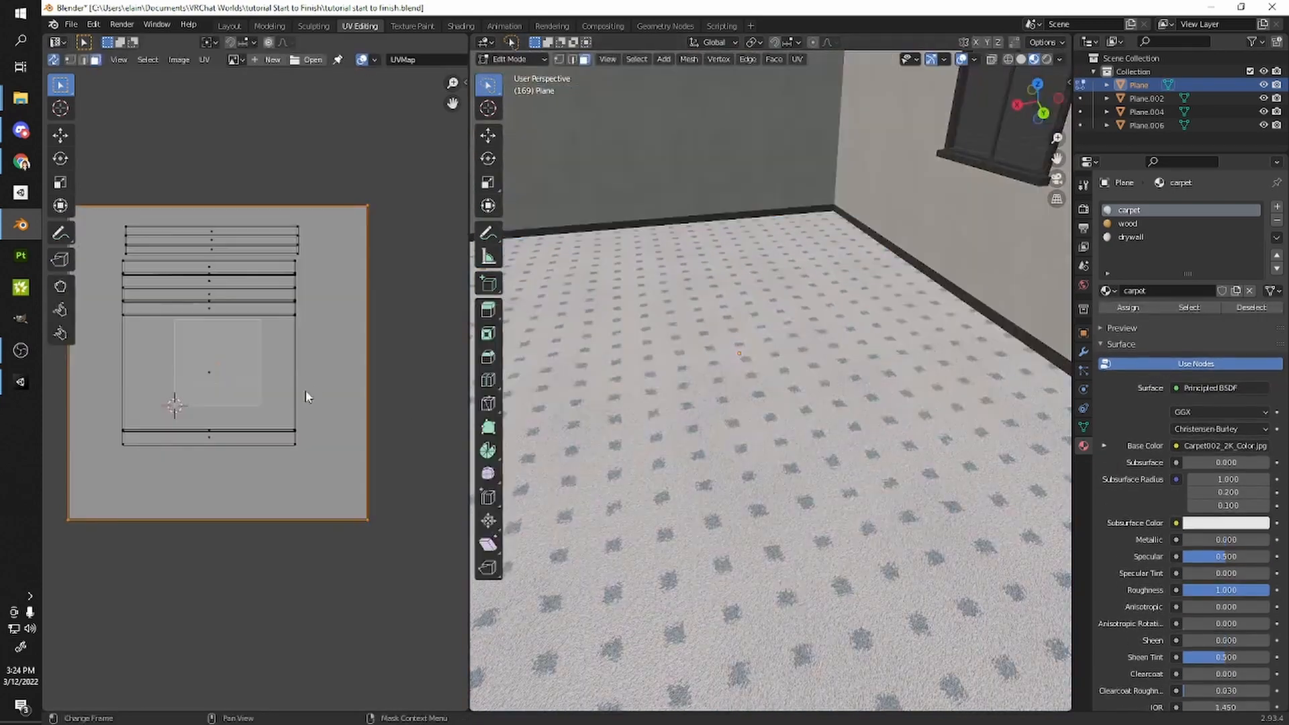
key(s)
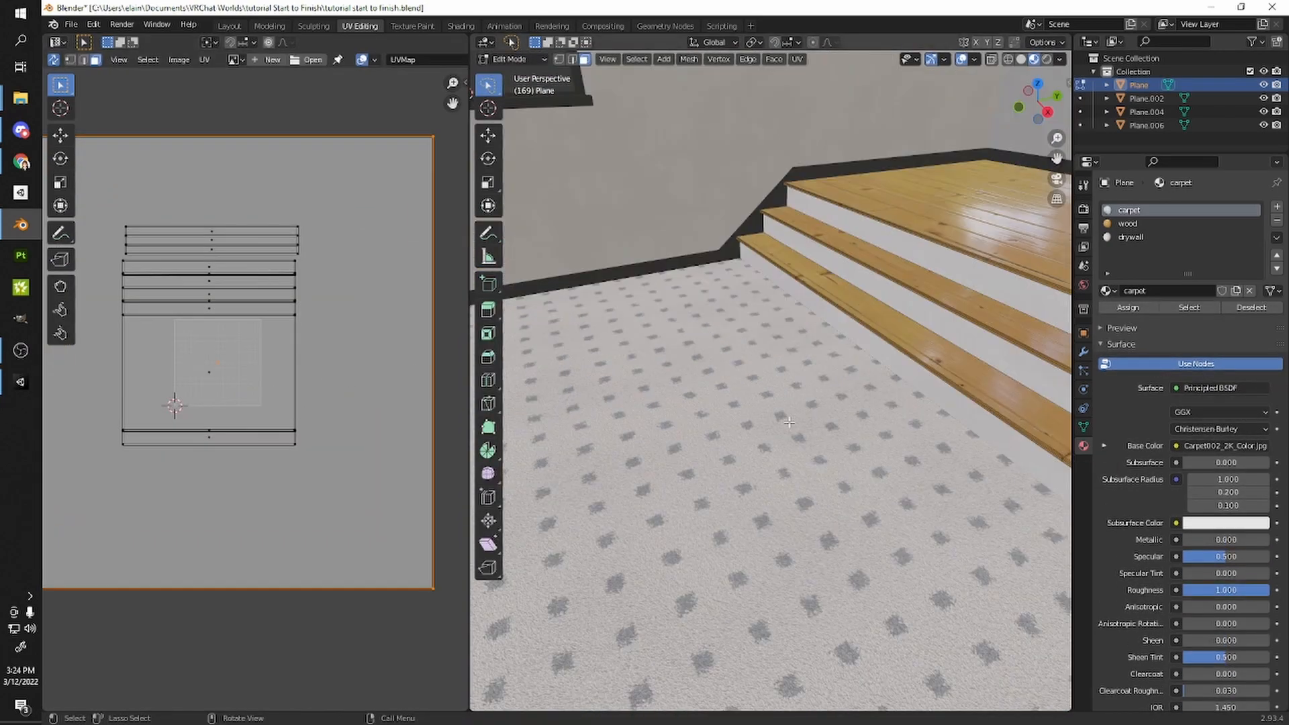
key(Tab)
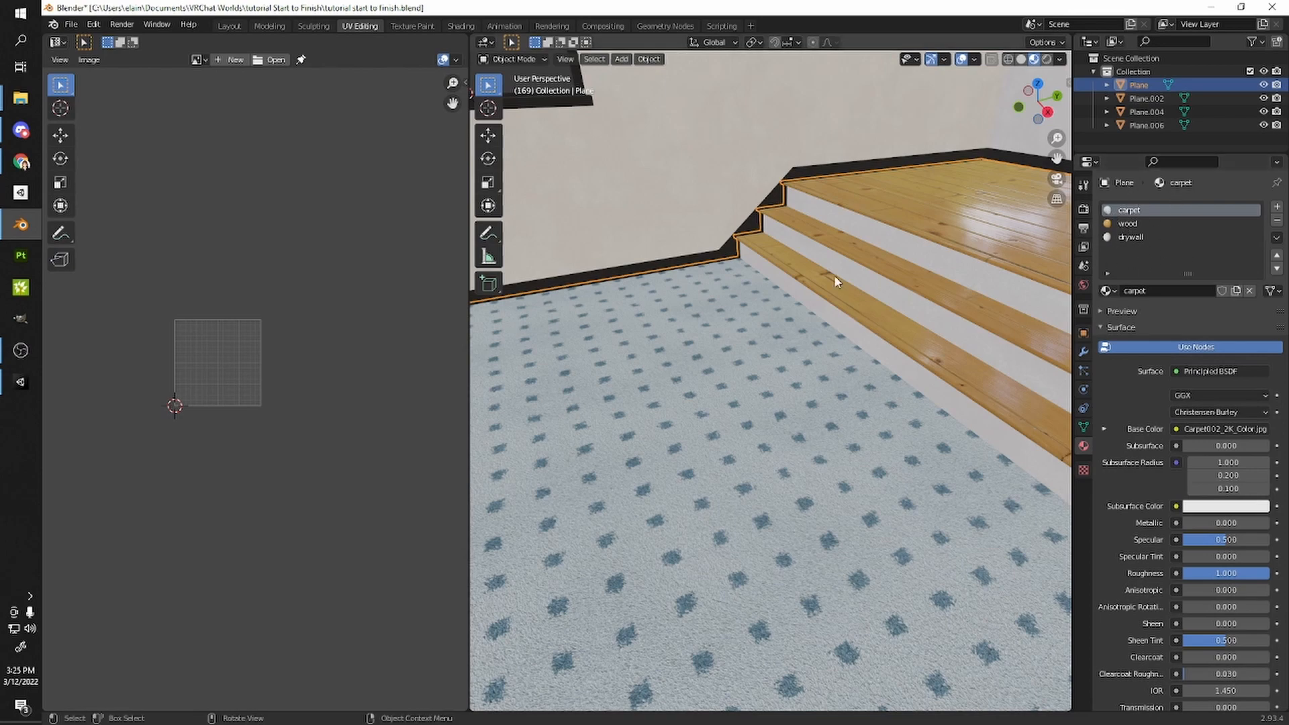
- Fine-tune the scale of the floor's UVs by eye, checking the carpet pattern size in Object Mode
key(Tab)
middle_drag(761, 274, 696, 290)
key(s)
click(316, 455)
key(Tab)
middle_drag(904, 440, 818, 417)
key(Tab)
key(s)
click(299, 450)
key(Tab)
scroll(818, 417, down, 6)
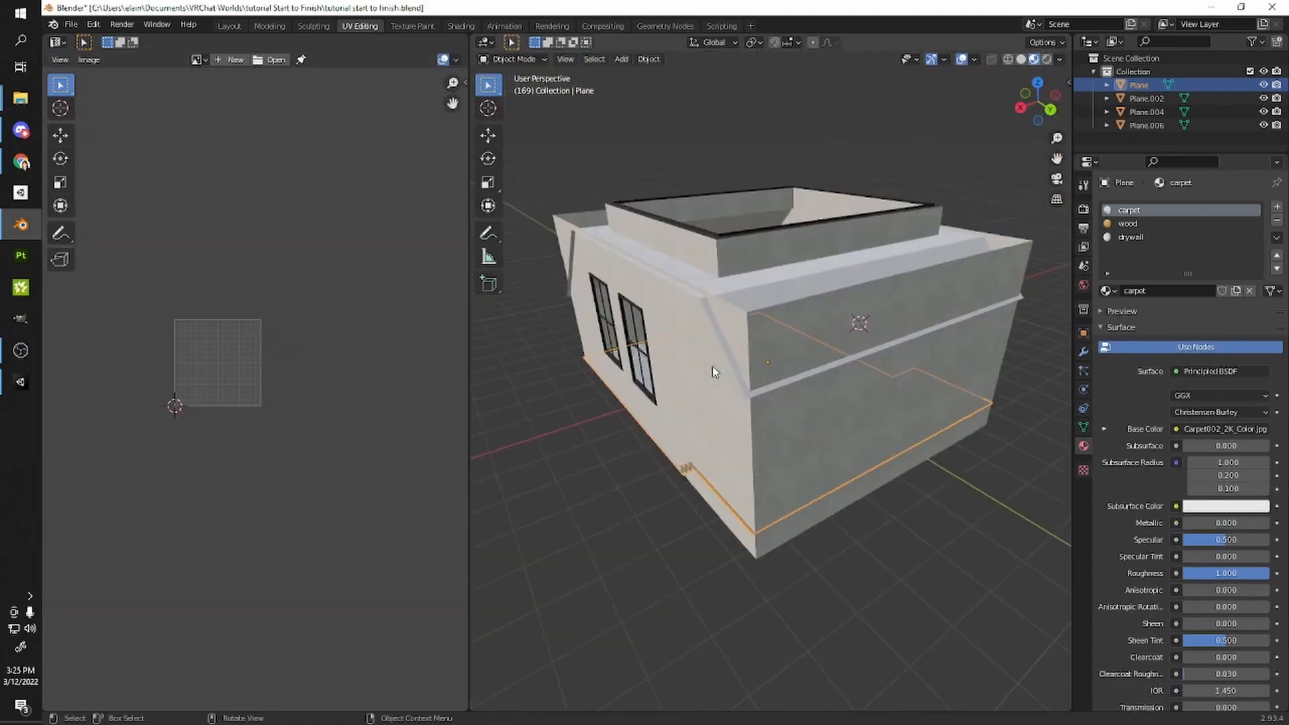
- Start an FBX export of the room
middle_drag(659, 351, 745, 370)
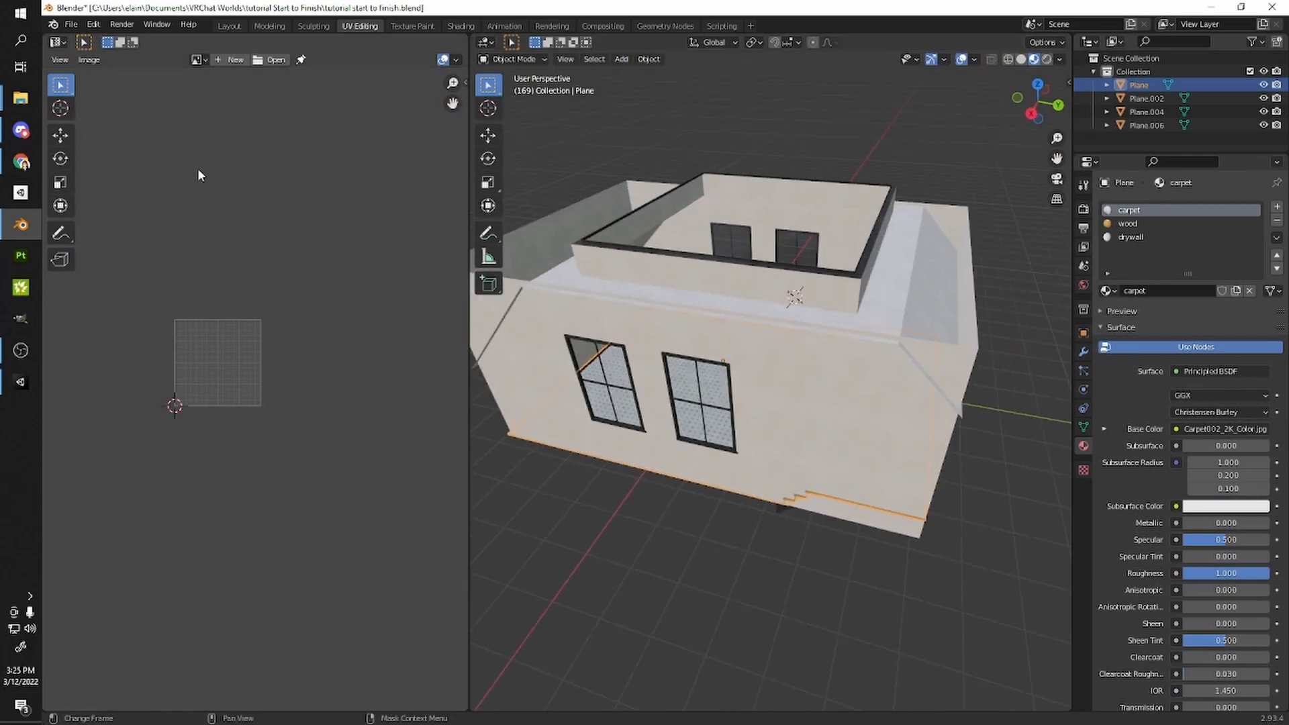
click(70, 26)
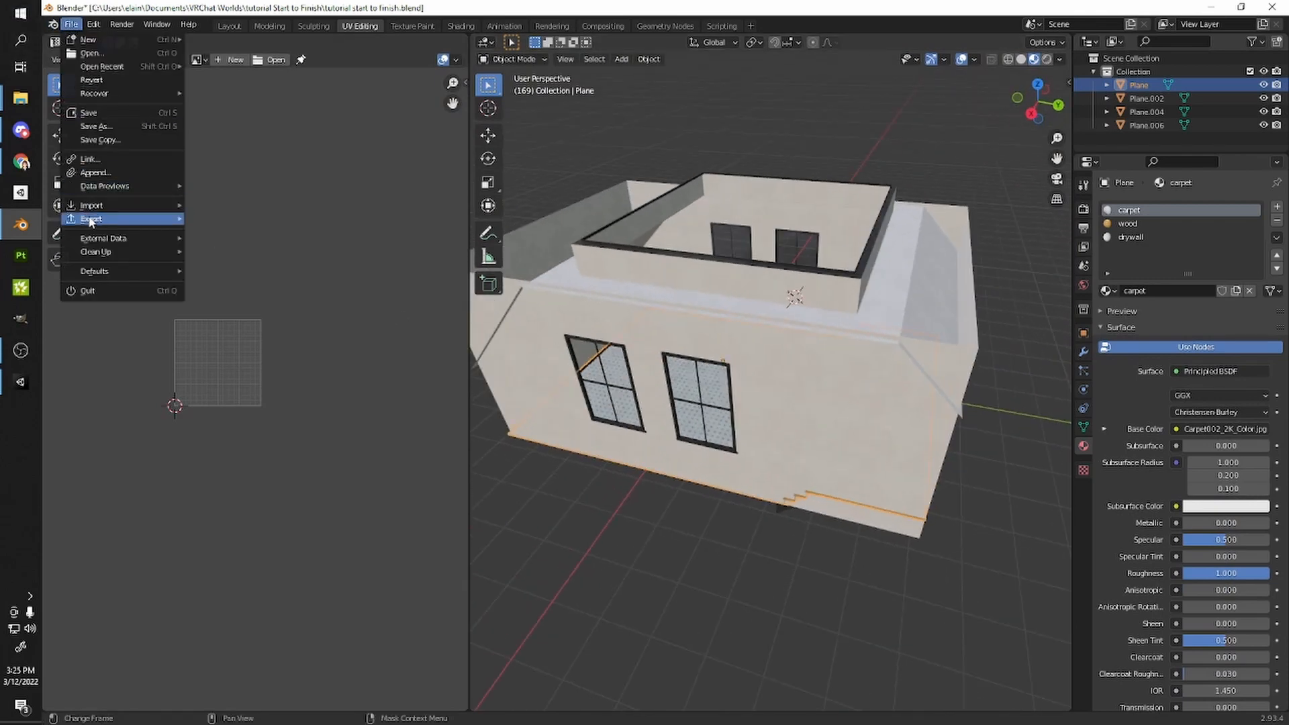
mouse_move(90, 218)
click(242, 329)
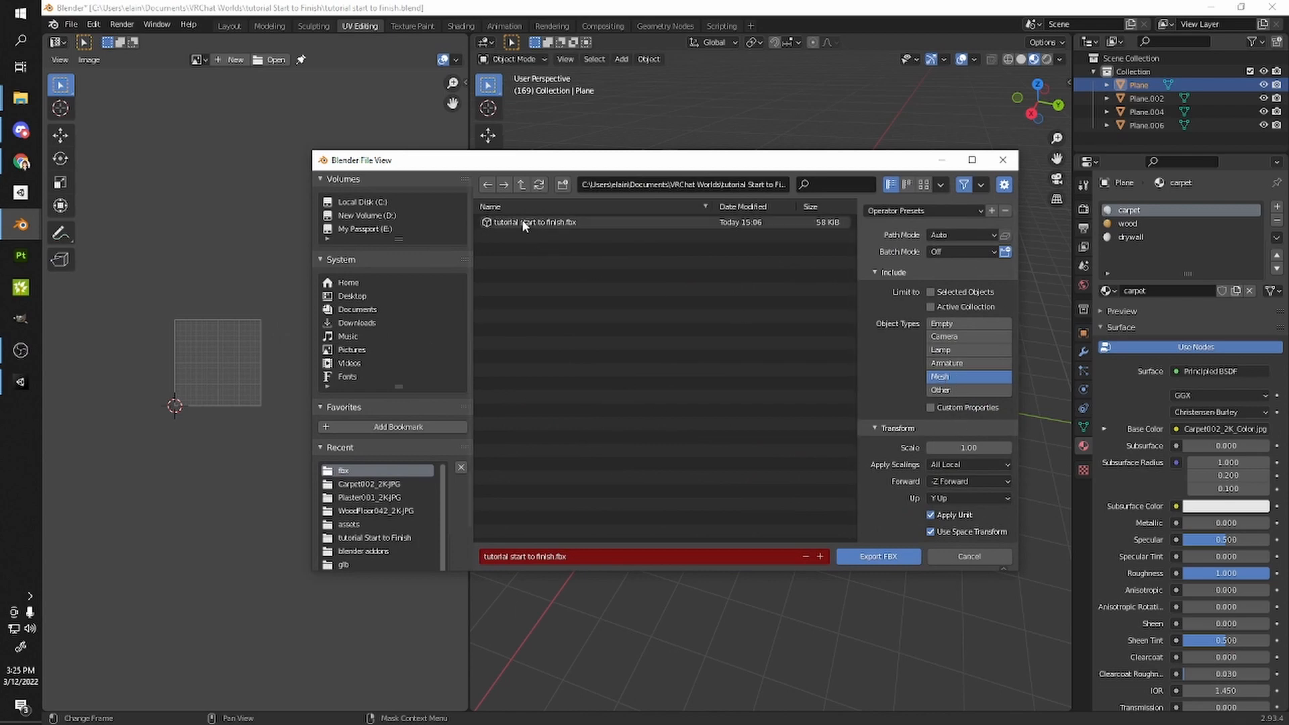
- Change the export location to the parent folder, tutorial Start to Finish, by removing fbx from the path
click(724, 185)
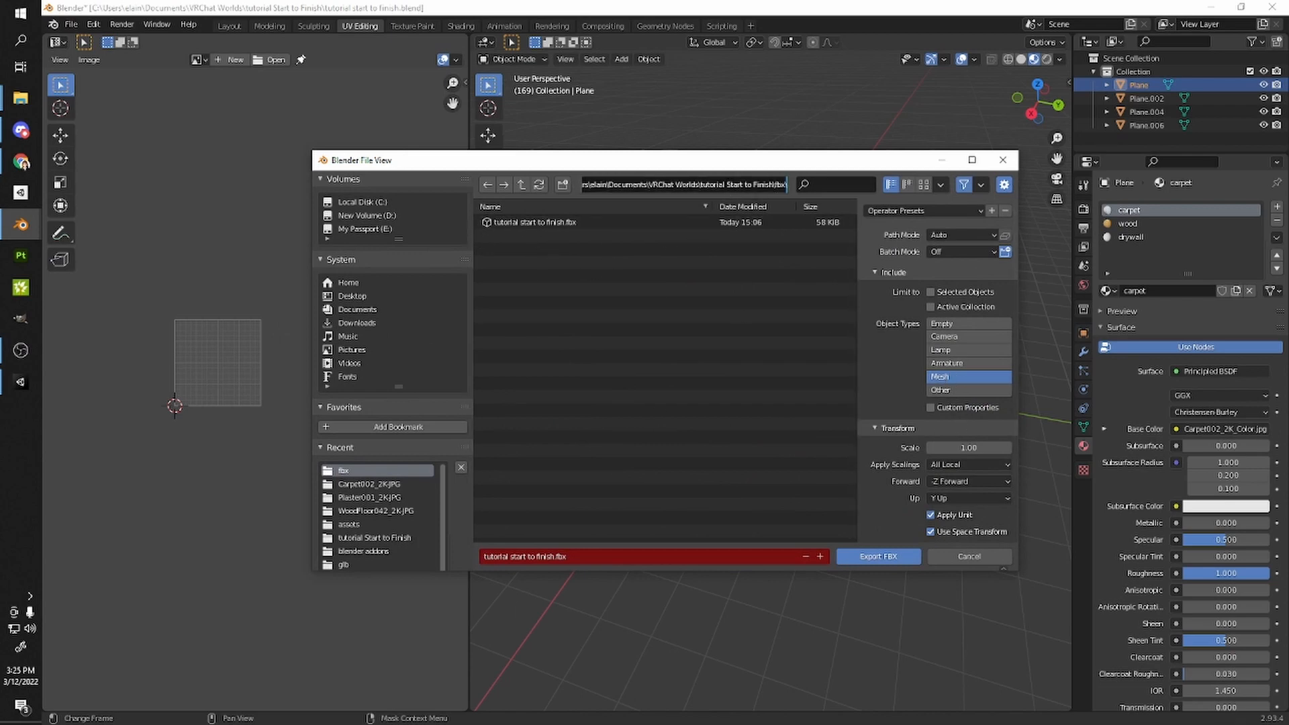
drag(773, 185, 780, 184)
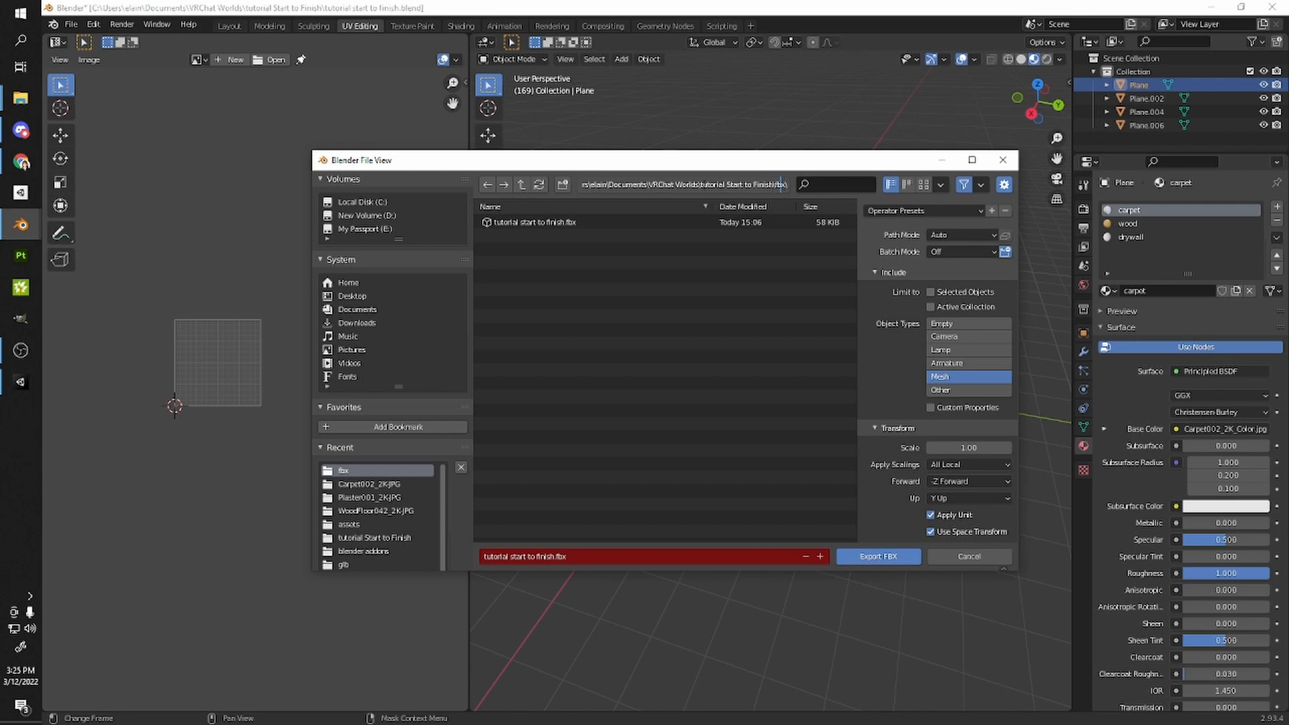
drag(699, 185, 799, 203)
click(798, 207)
click(770, 188)
key(BackSpace)
key(BackSpace)
key(BackSpace)
key(BackSpace)
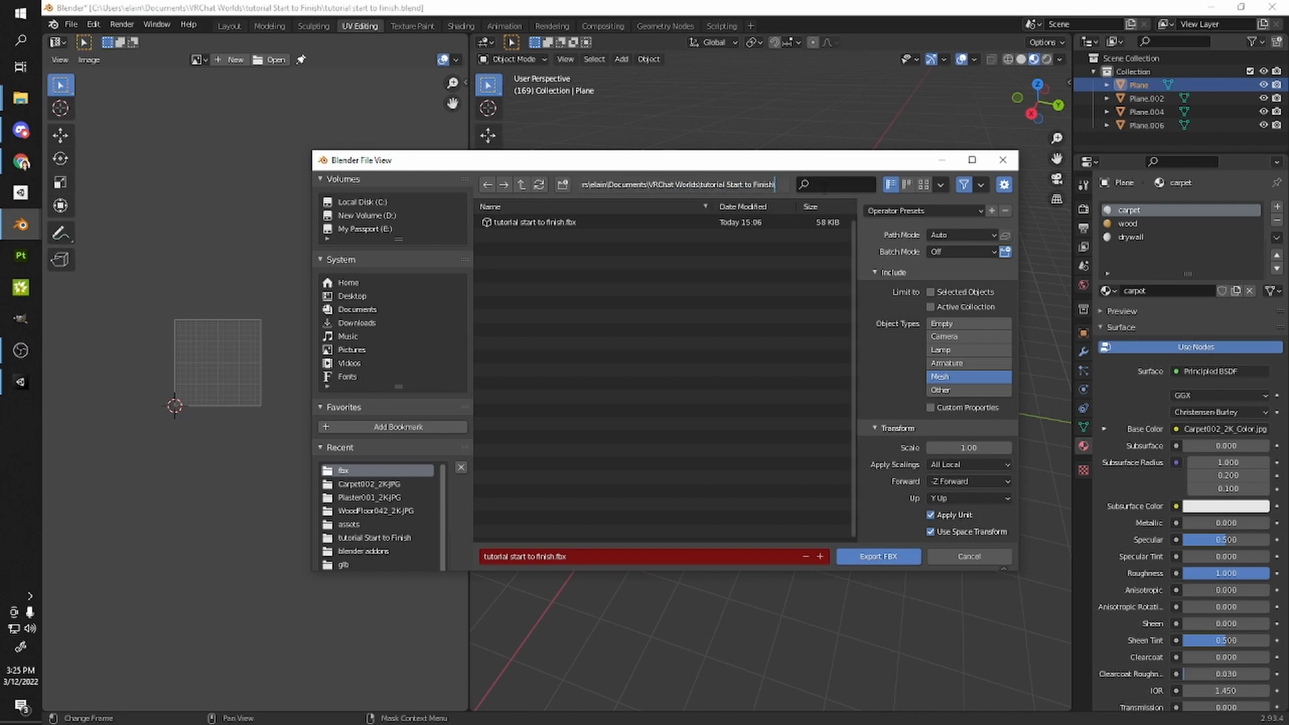
key(Return)
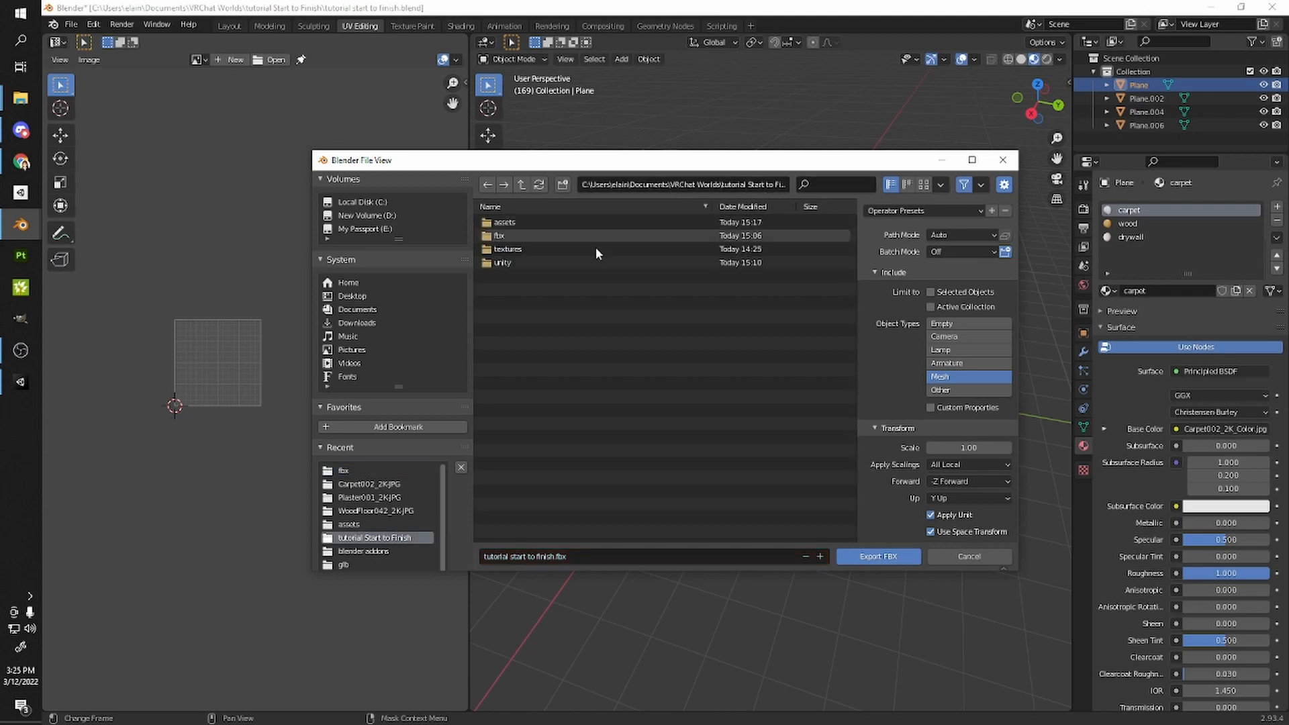
- Browse from Documents to the Unity project's Assets/SGB Tutorial/fbx folder and export over tutorial start to finish.fbx
click(356, 311)
scroll(493, 500, down, 3)
double_click(524, 516)
double_click(527, 423)
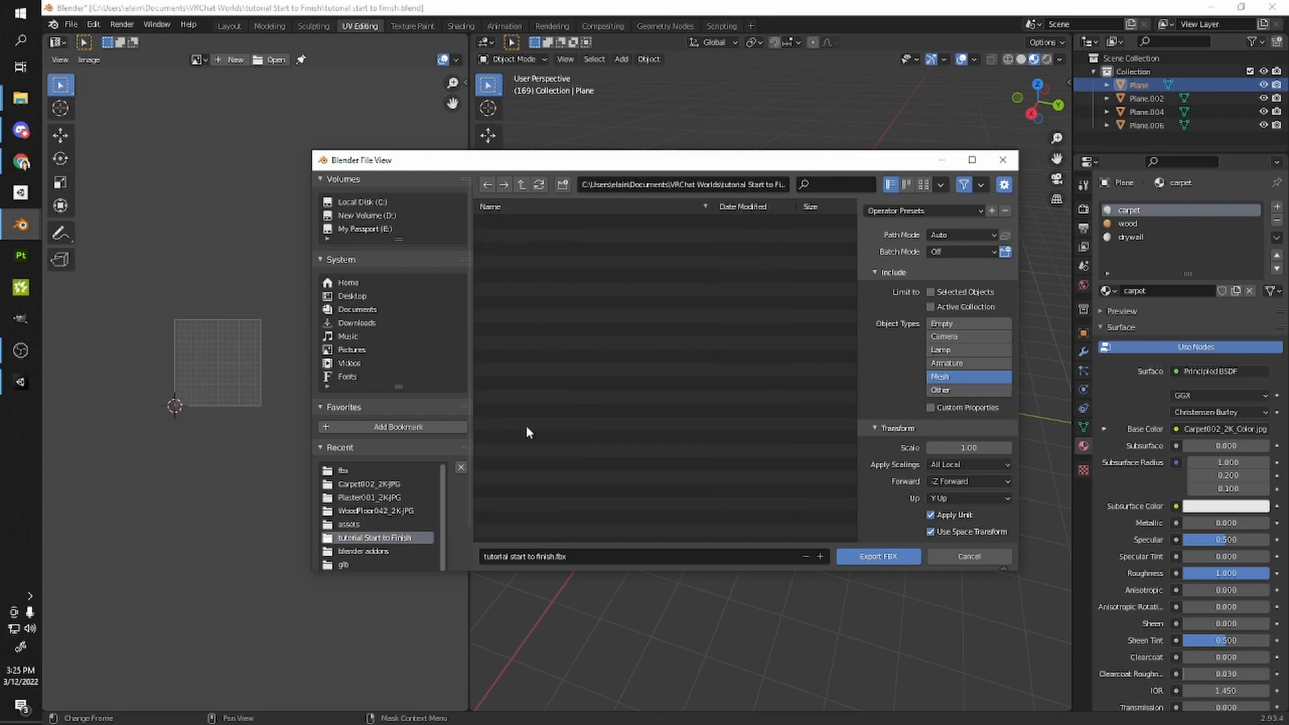
double_click(513, 262)
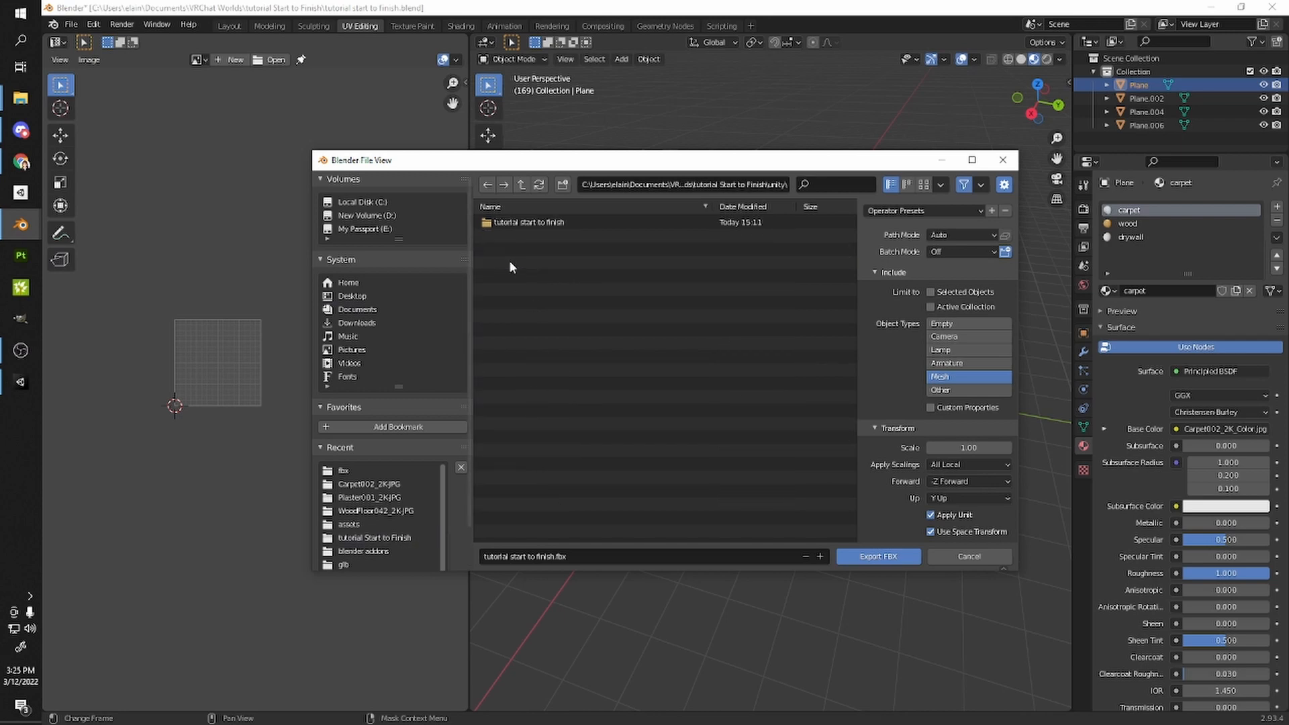
double_click(541, 224)
double_click(505, 227)
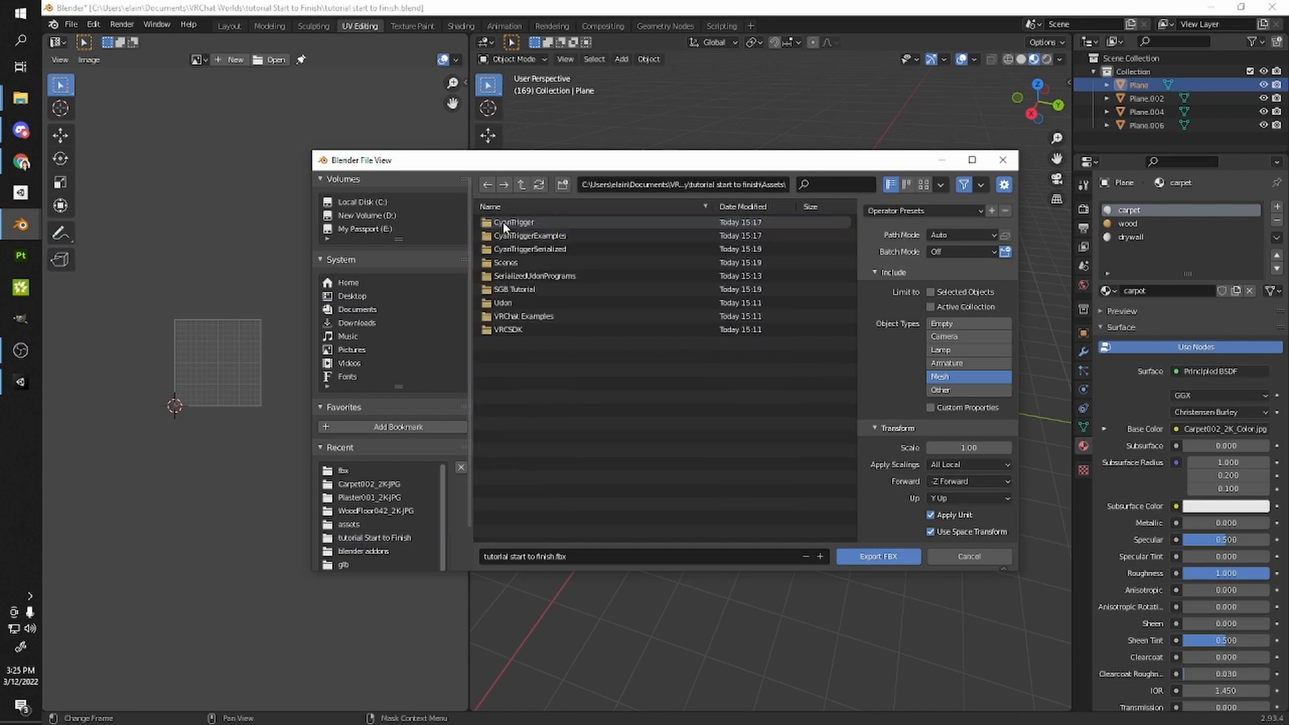
double_click(507, 290)
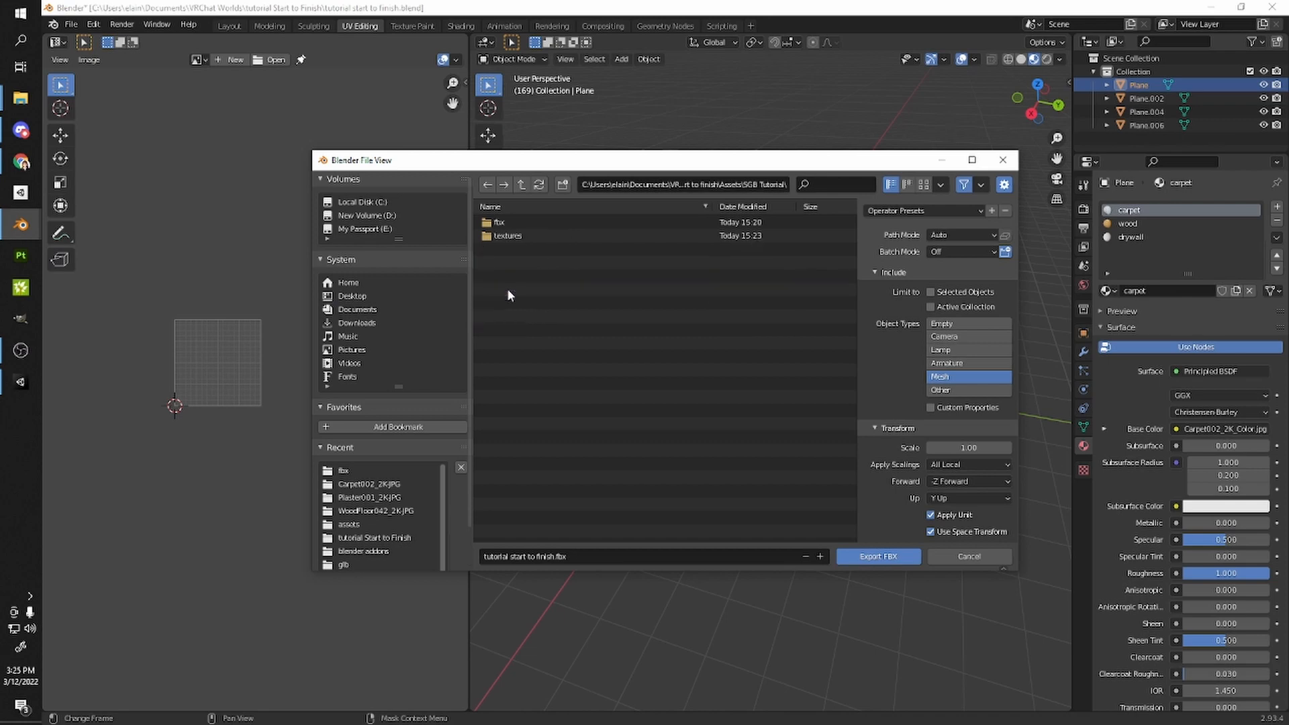
double_click(510, 224)
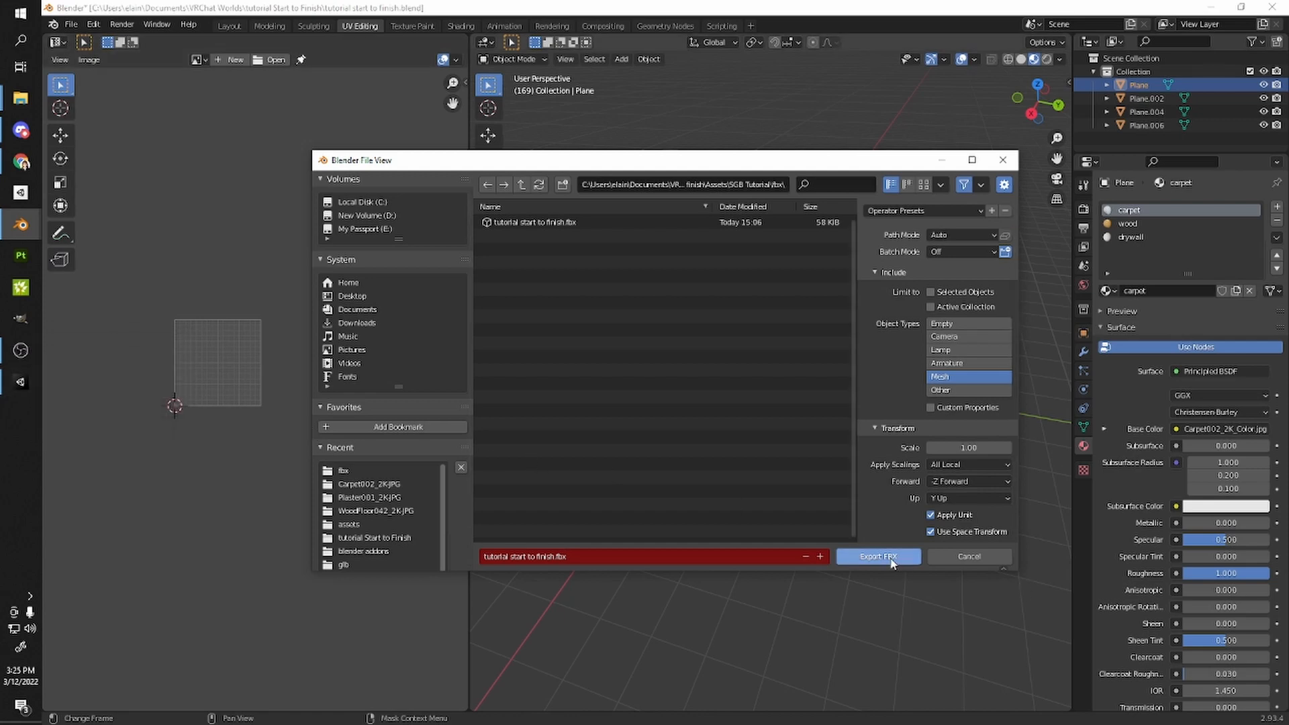
click(881, 557)
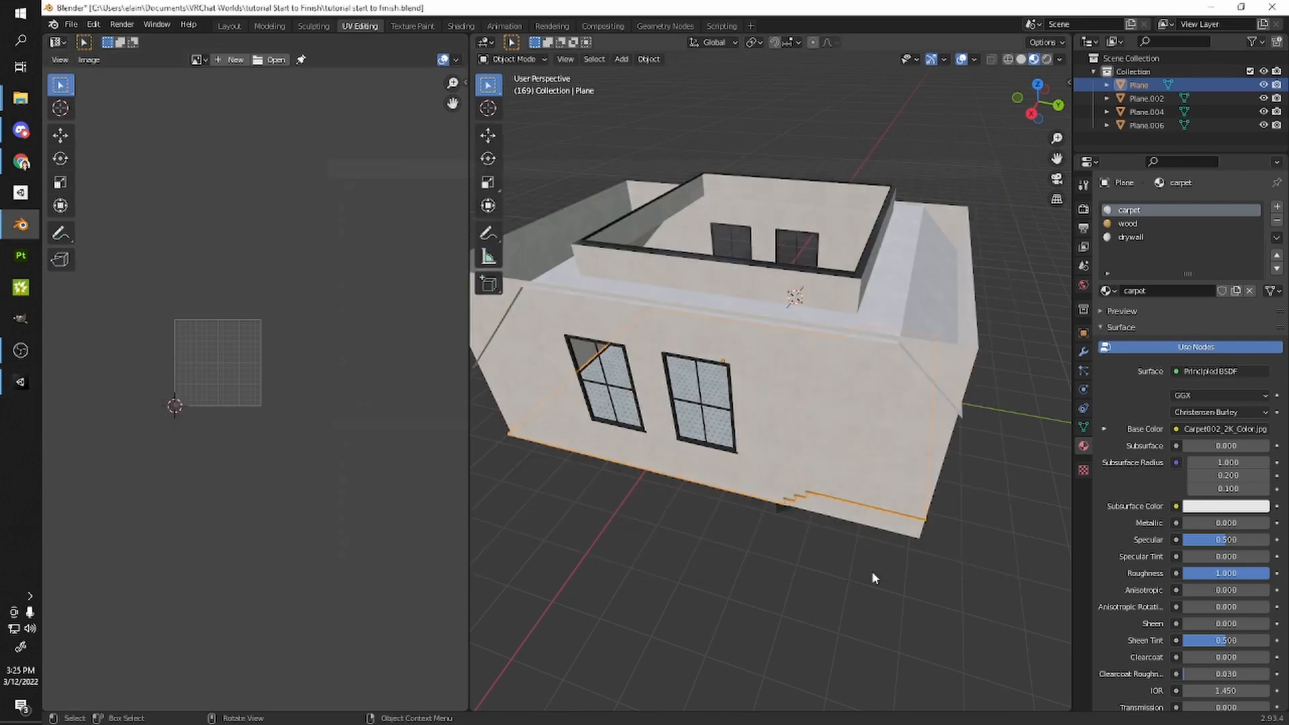
scroll(871, 571, up, 3)
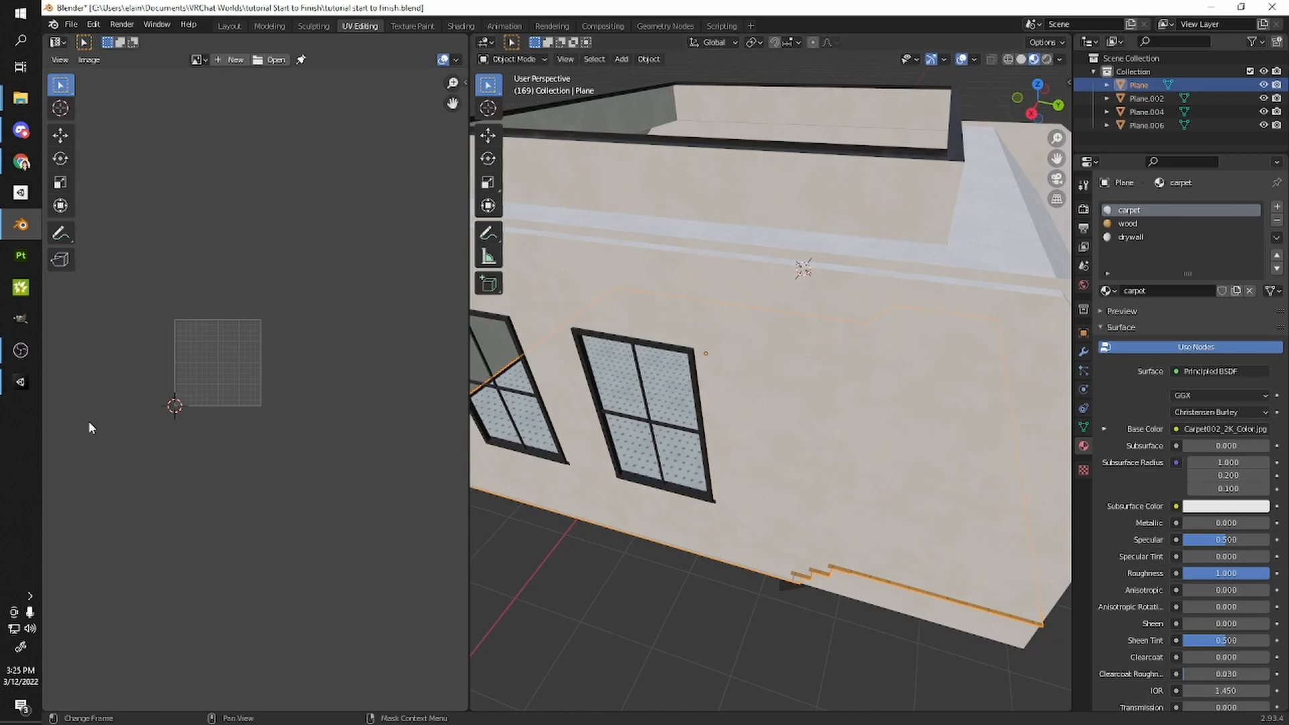
- Return to Unity, fix the import settings of the plaster and wood floor normal maps, and inspect the updated room
click(21, 388)
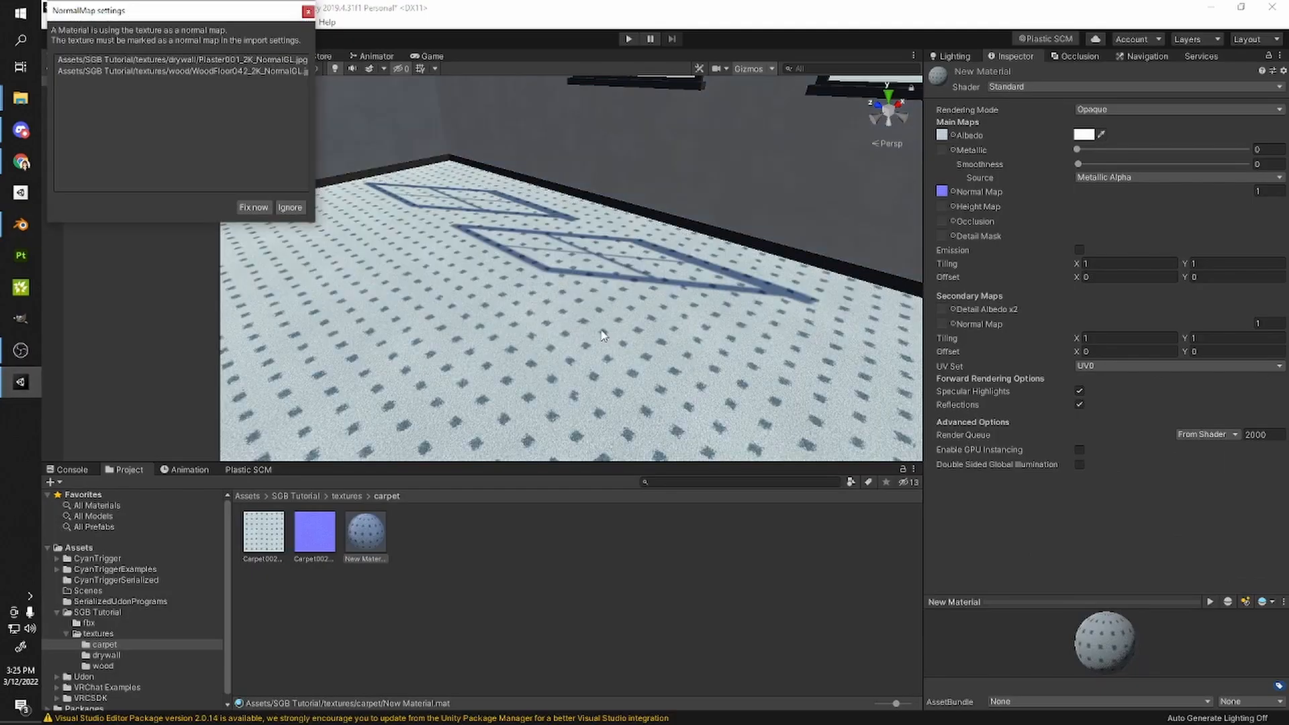
click(253, 207)
right_drag(254, 207, 515, 208)
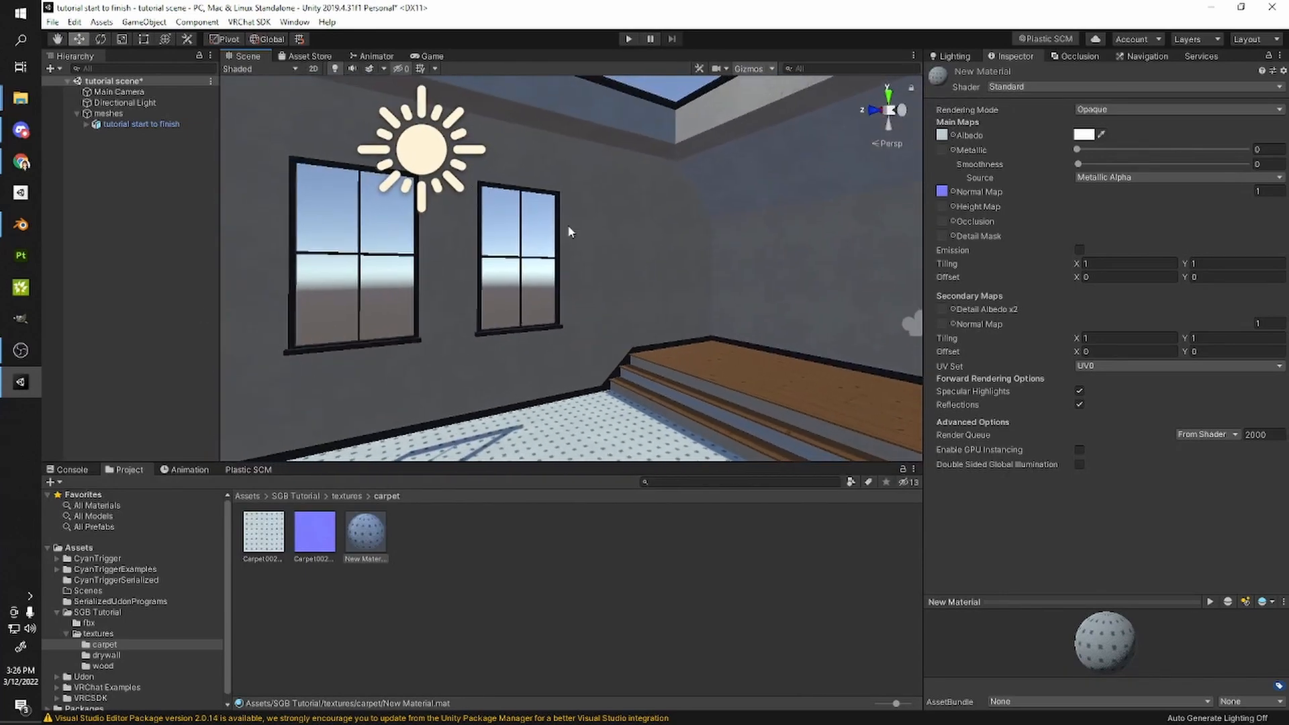
right_drag(661, 298, 738, 339)
click(547, 369)
scroll(403, 371, up, 1)
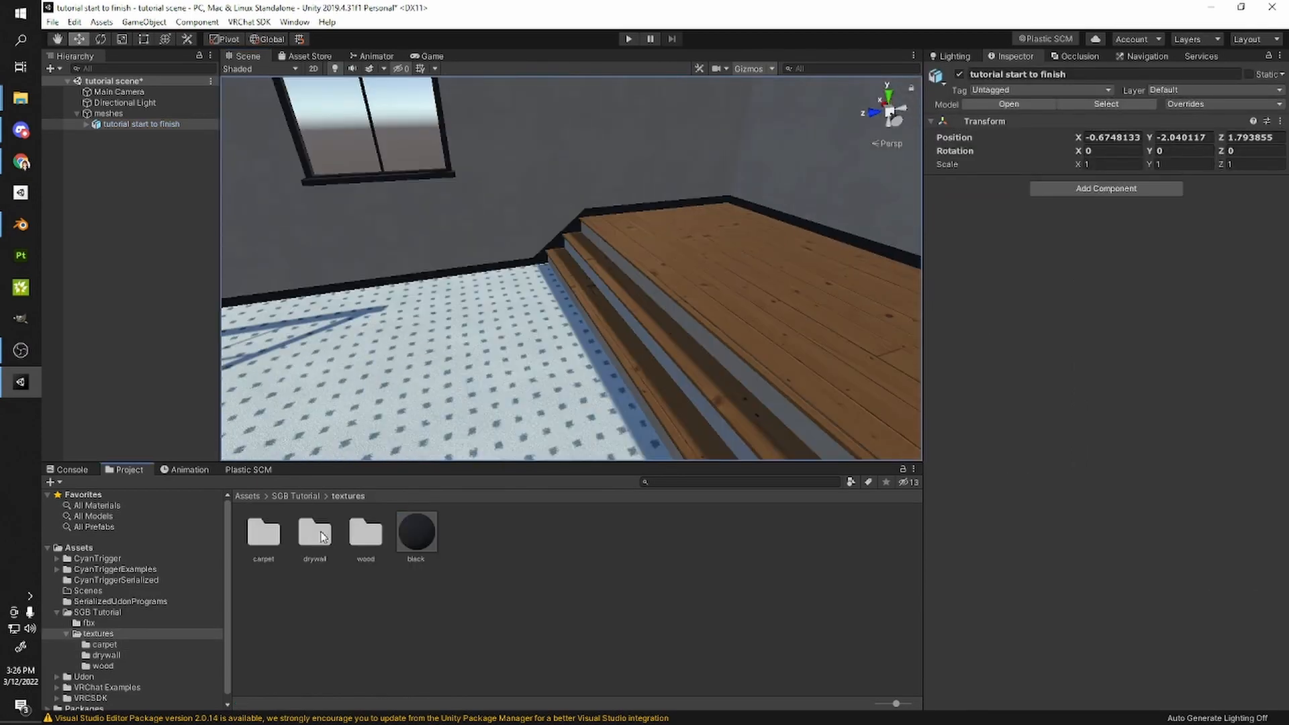
- Create a new material named drywall in the drywall textures folder
double_click(321, 533)
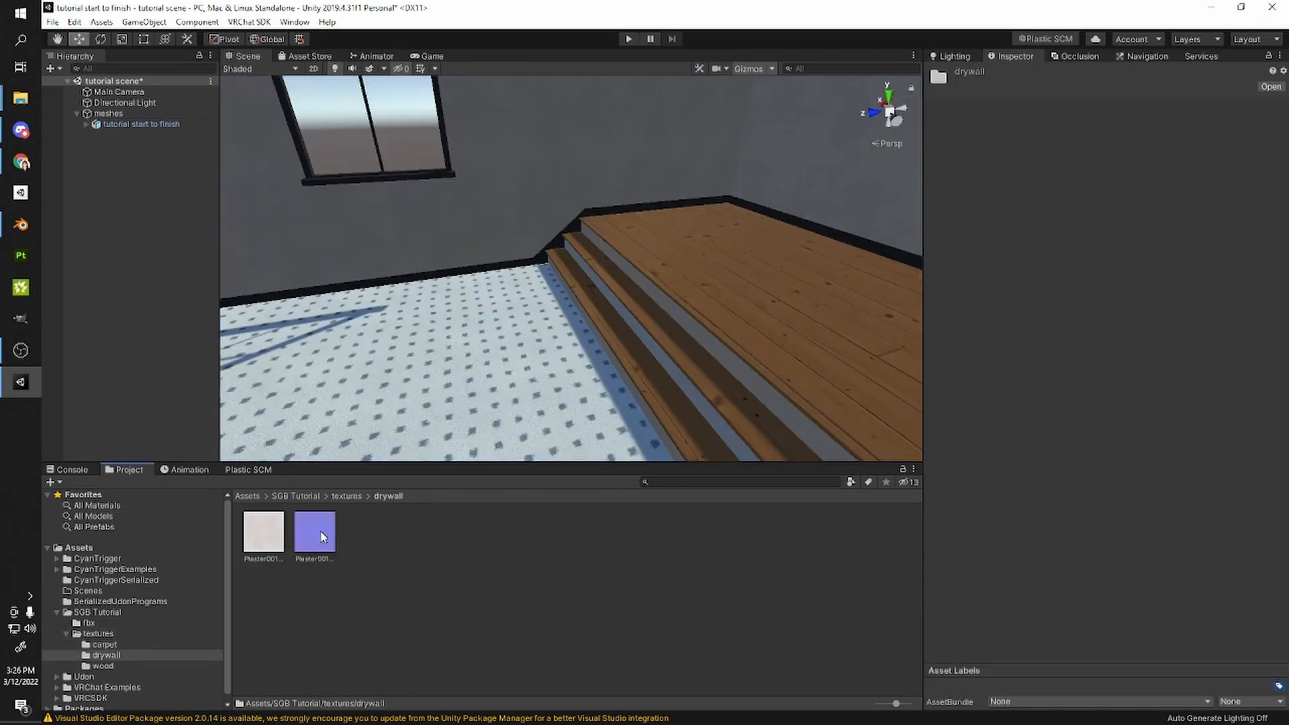
right_click(370, 527)
mouse_move(489, 194)
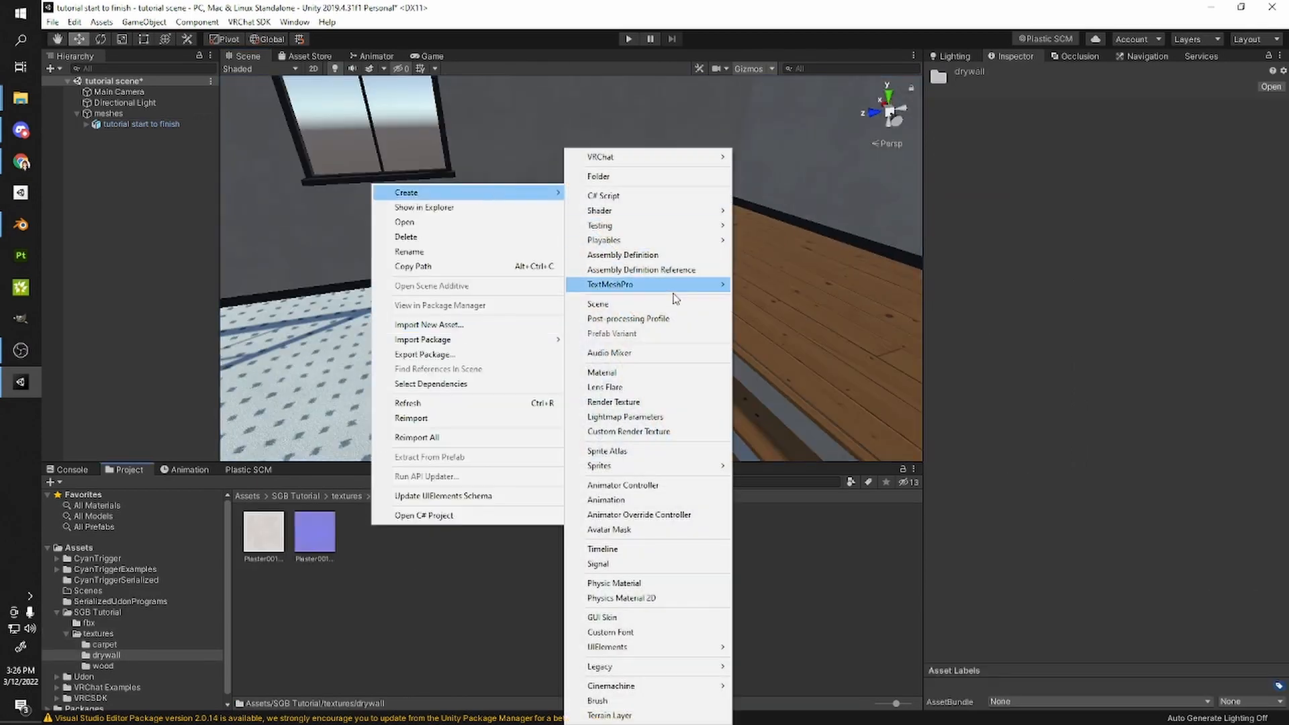
click(658, 374)
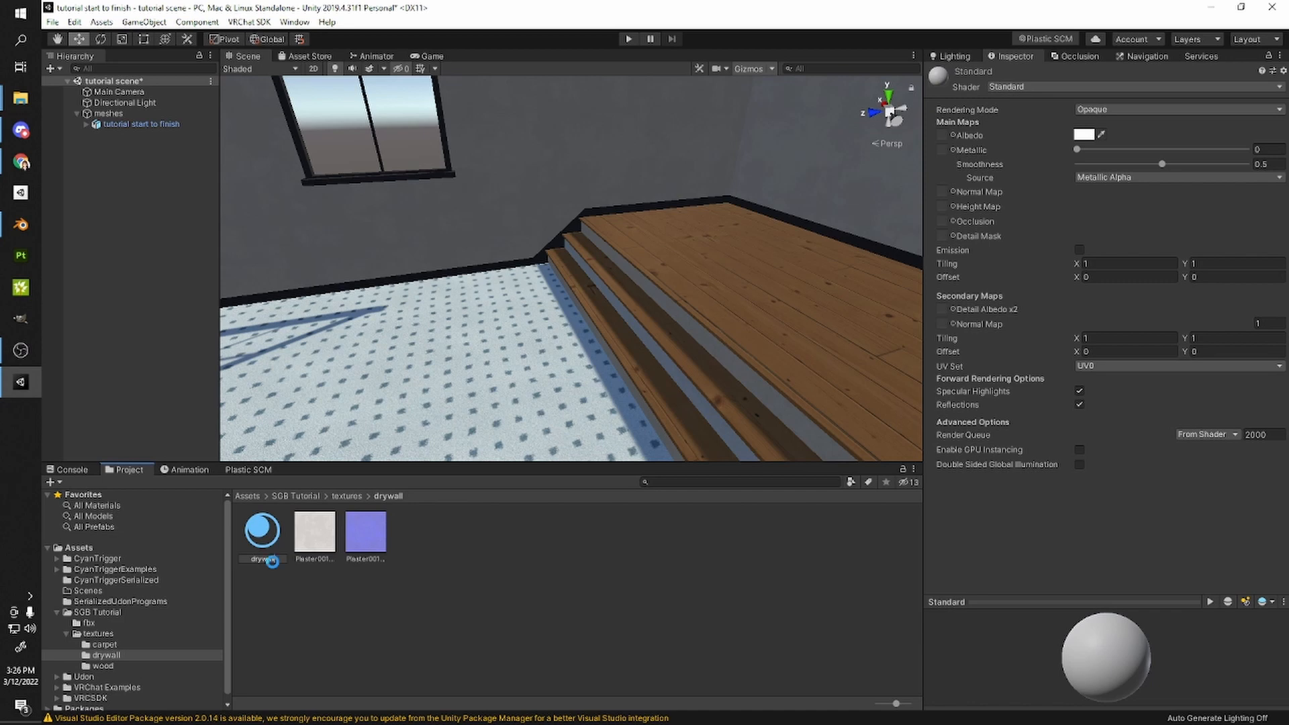
key(Return)
- Give the drywall material the plaster albedo and corrected normal map with smoothness 0, ignoring the wood floor normal map fix
drag(315, 532, 942, 135)
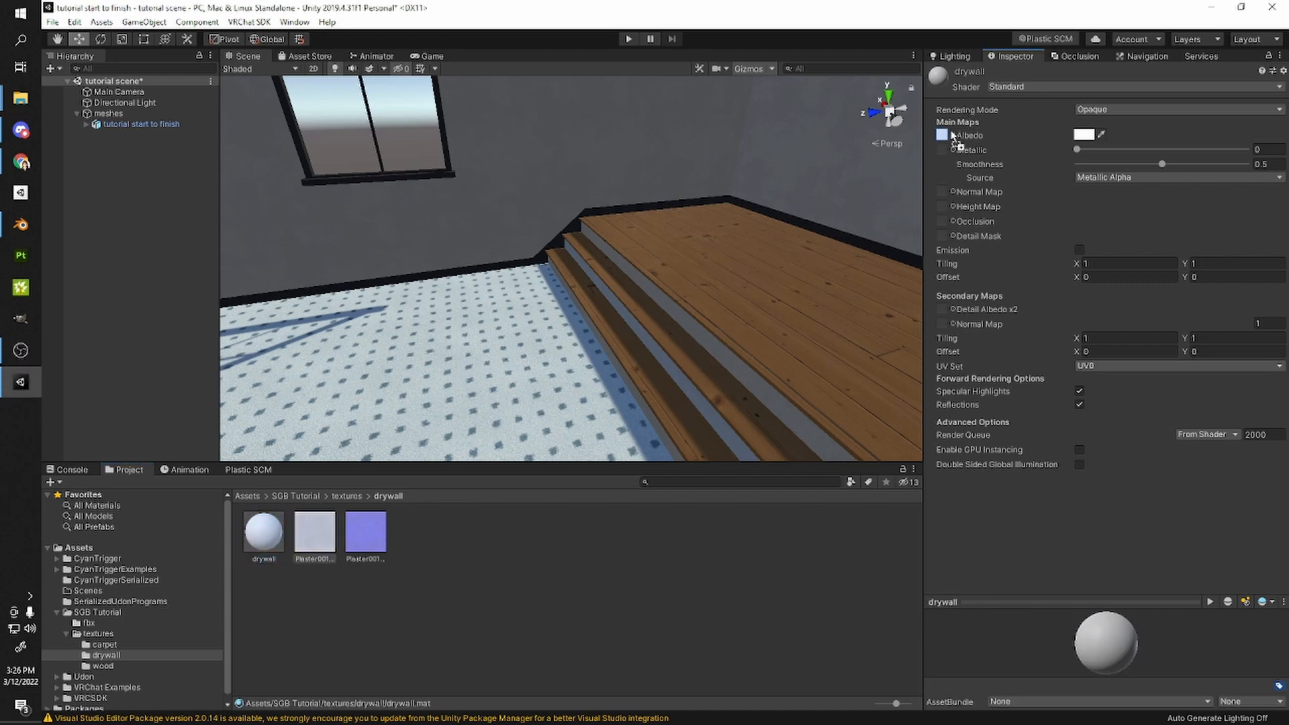
drag(366, 532, 942, 192)
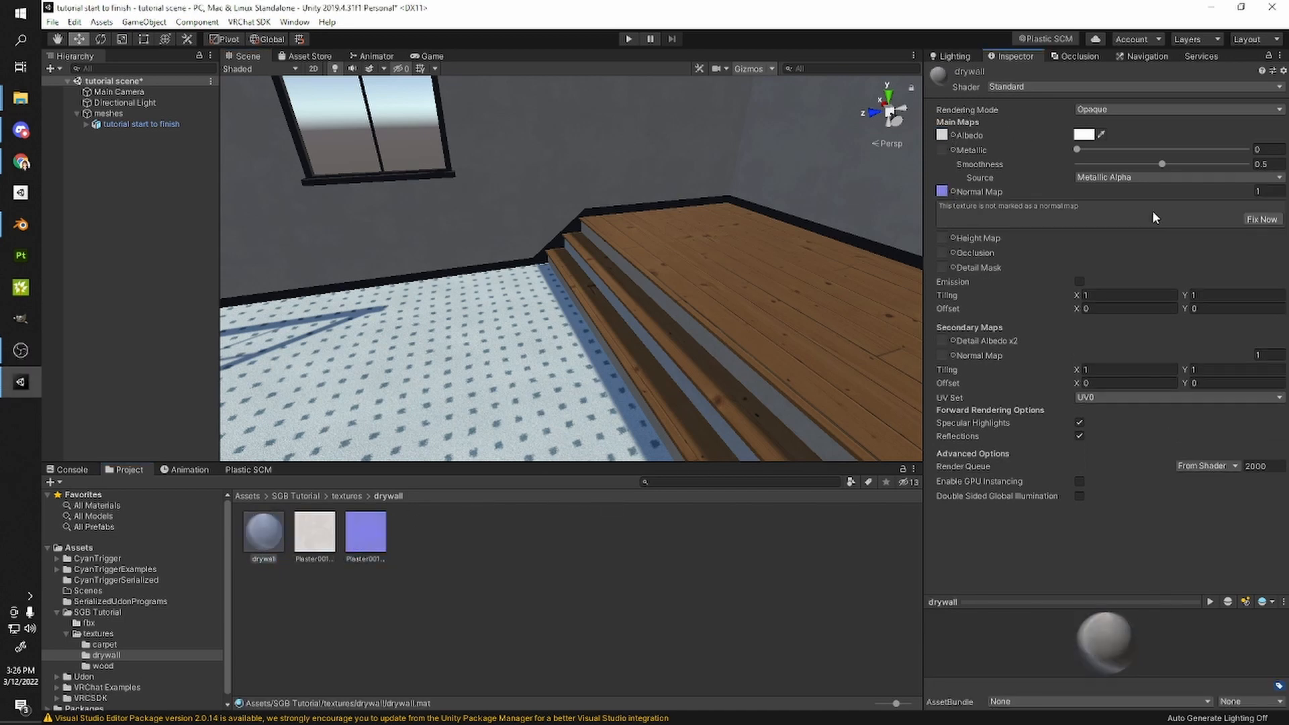
click(1260, 218)
mouse_move(1081, 163)
mouse_down()
mouse_move(1102, 166)
mouse_move(1065, 168)
mouse_up()
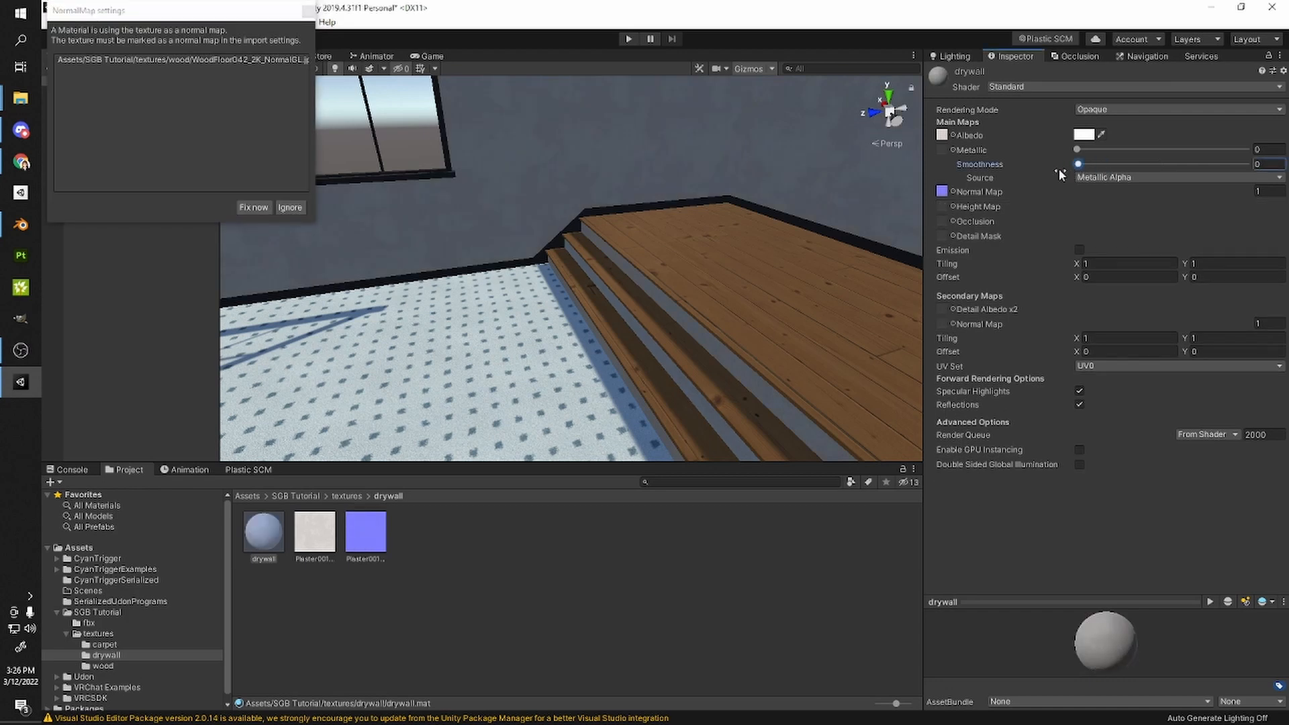
click(289, 208)
- Apply the drywall material to the room's walls in the scene
click(278, 542)
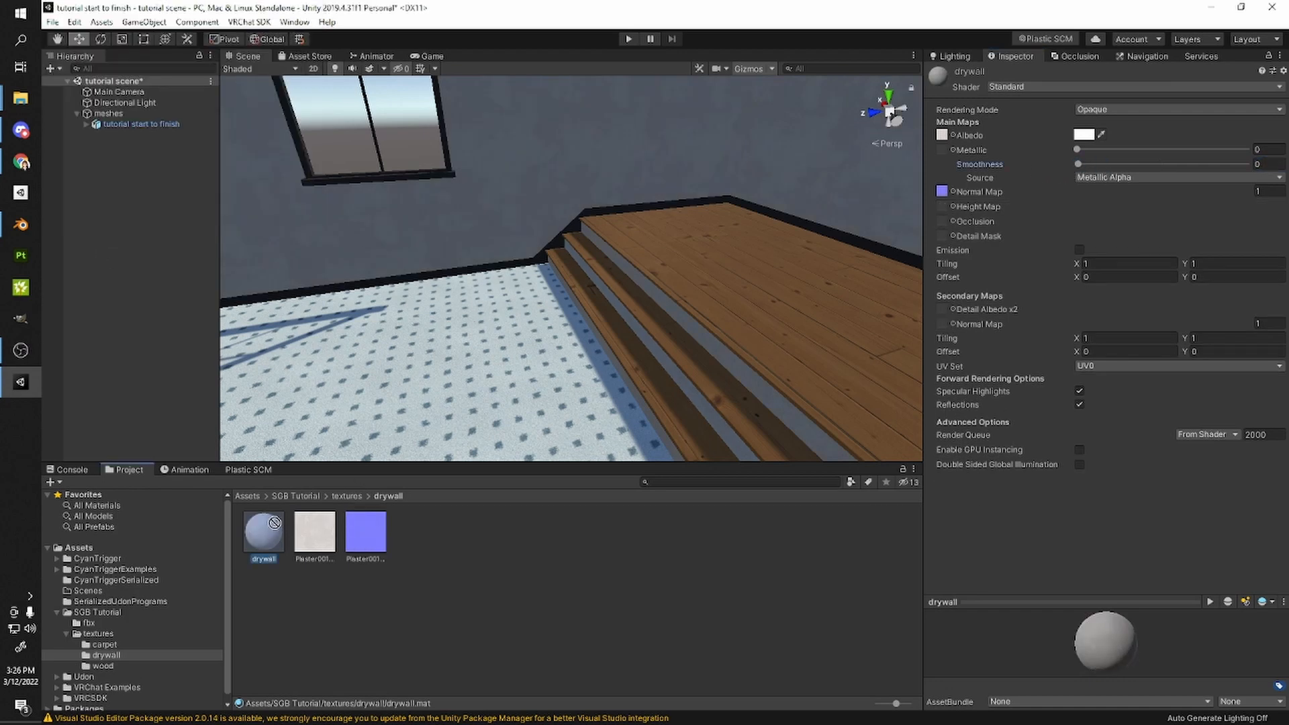
drag(273, 521, 456, 224)
right_drag(547, 308, 585, 353)
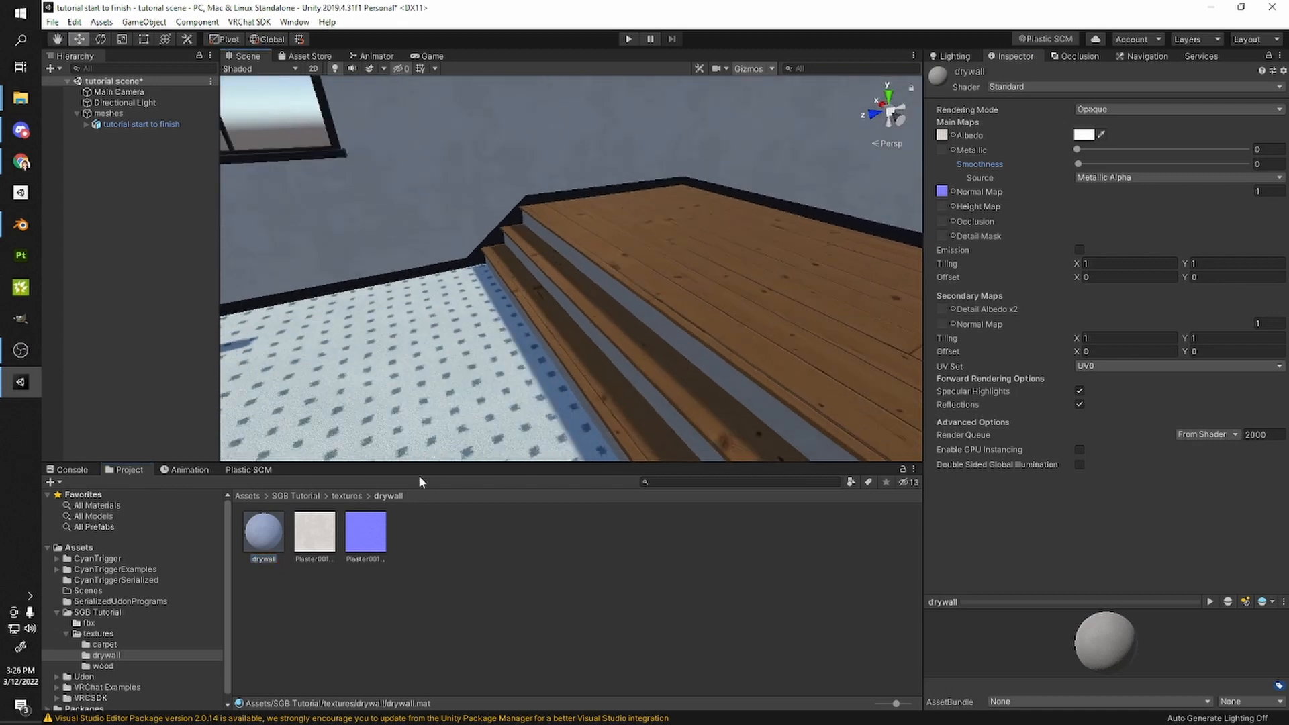
right_drag(681, 351, 440, 289)
drag(312, 473, 621, 292)
right_drag(631, 288, 528, 266)
- Create a new material named wood in the wood textures folder
click(350, 497)
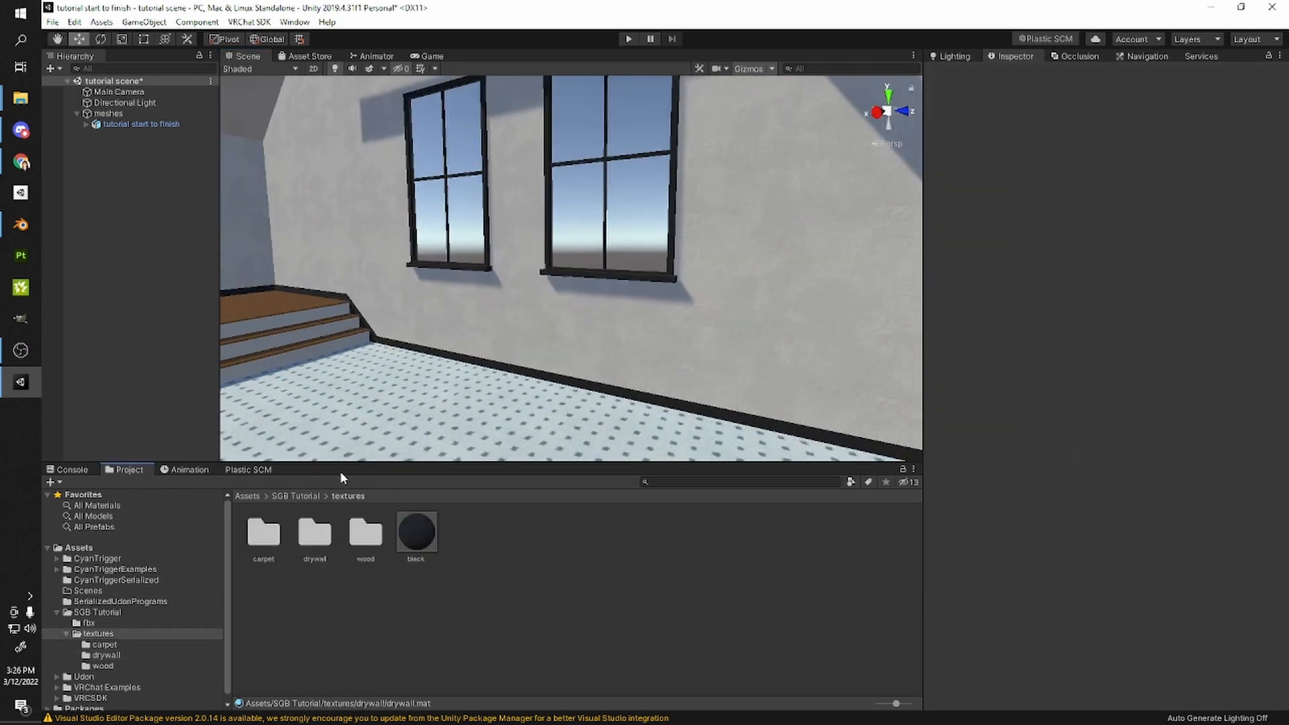
double_click(363, 533)
right_click(466, 573)
mouse_move(532, 249)
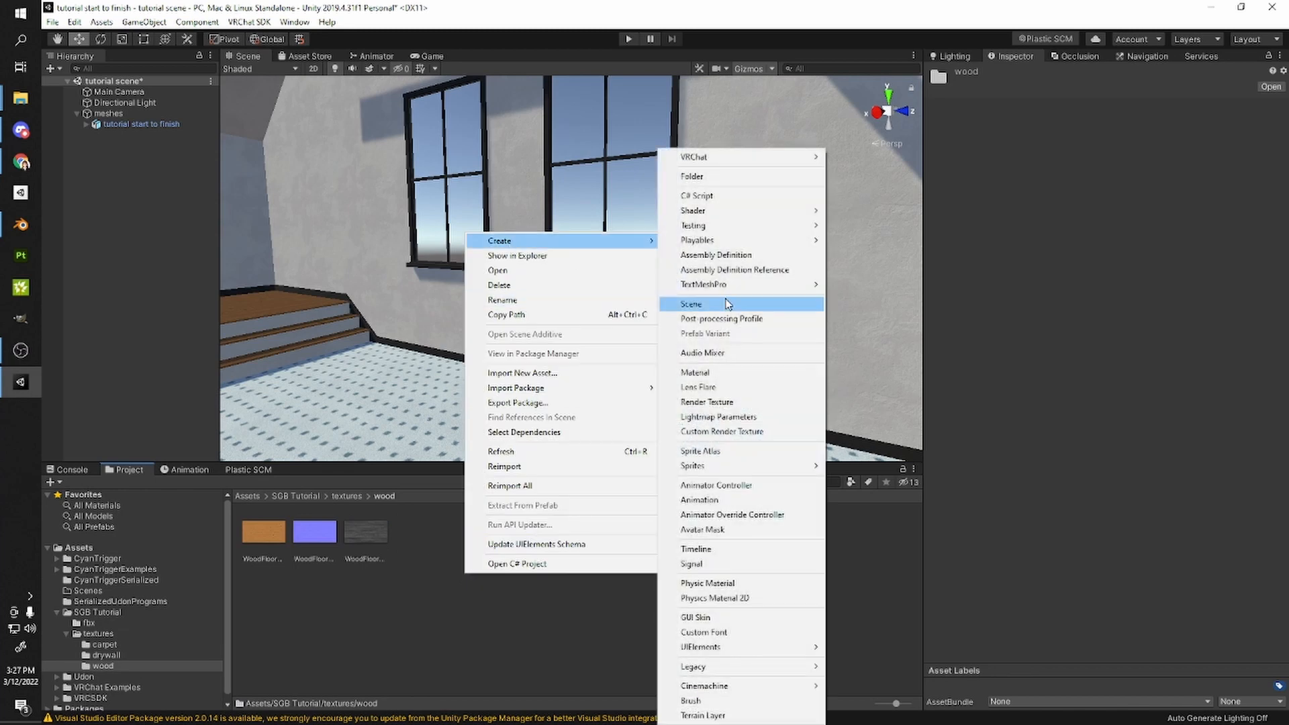
click(695, 372)
text(wood)
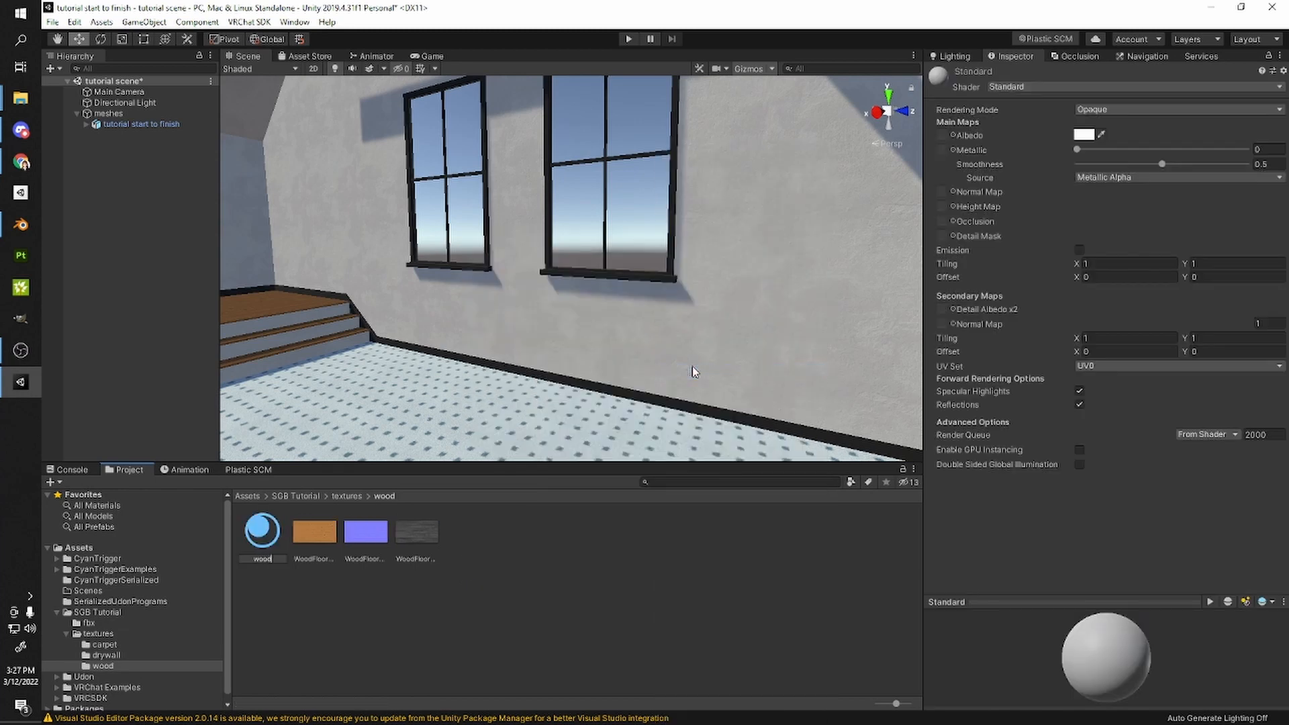
key(Return)
- Assign the wood floor color texture as albedo and its normal texture as normal map, and fix the normal map's import type
drag(329, 532, 1004, 108)
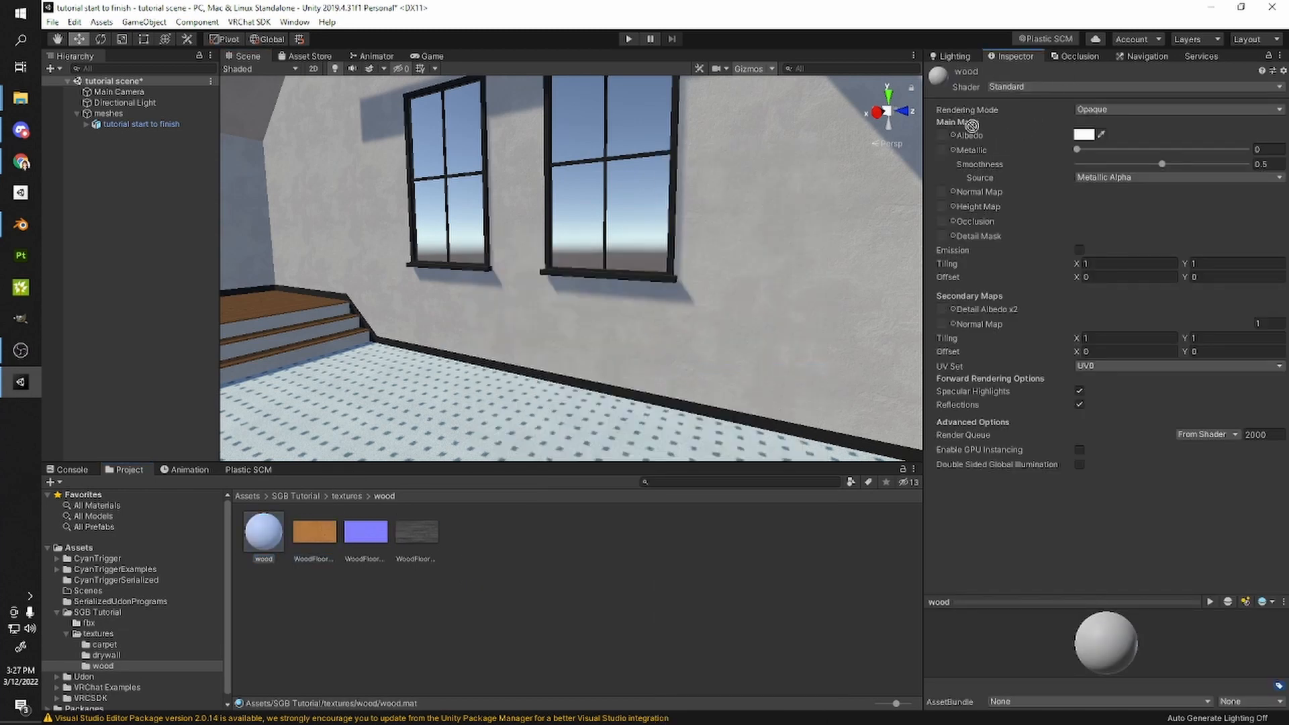
drag(943, 138, 943, 138)
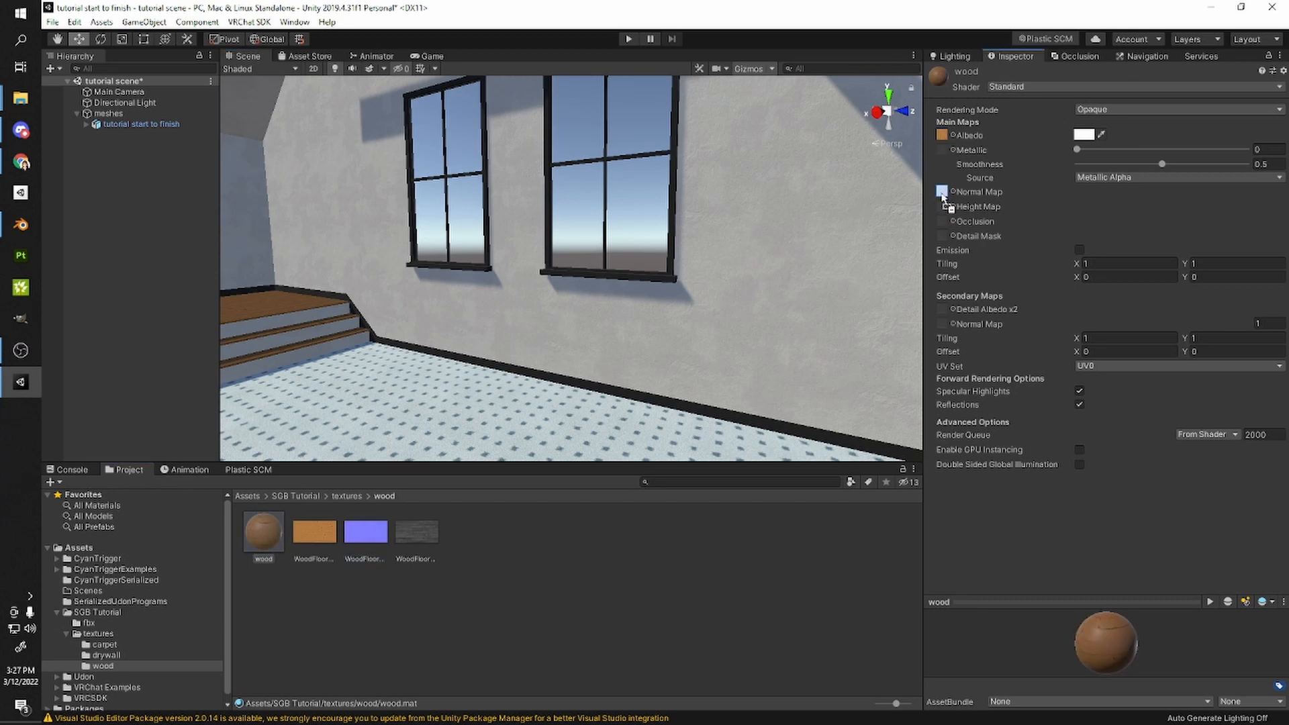
drag(941, 196, 942, 193)
click(1261, 219)
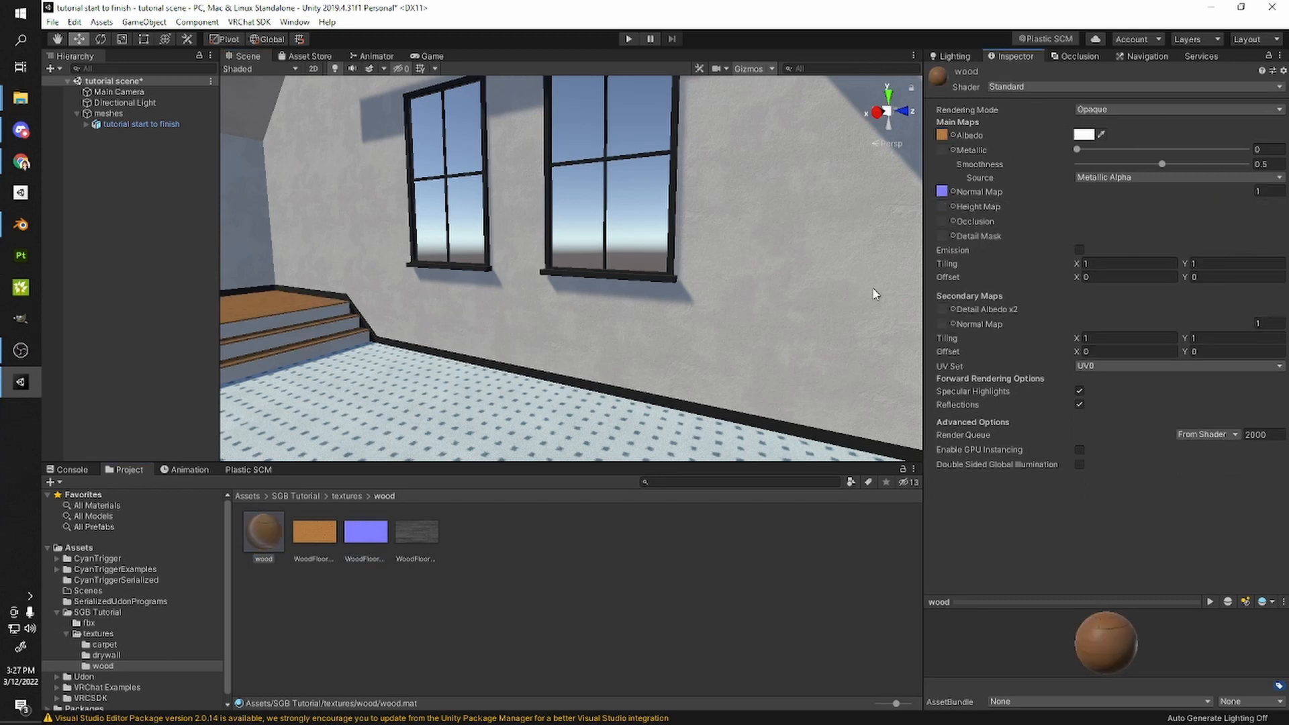
- Switch the wood material's shader to Autodesk Interactive and assign the wood floor roughness texture to Roughness
click(403, 534)
click(266, 536)
click(1021, 87)
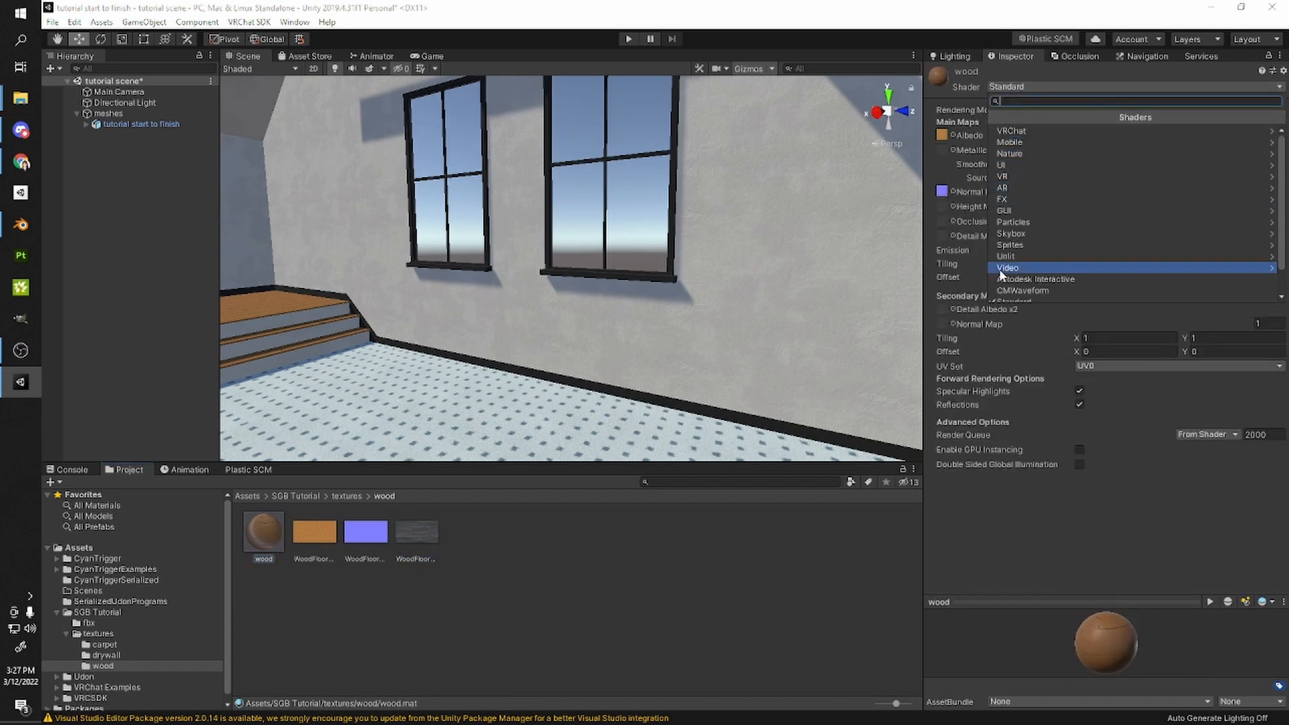
click(1036, 279)
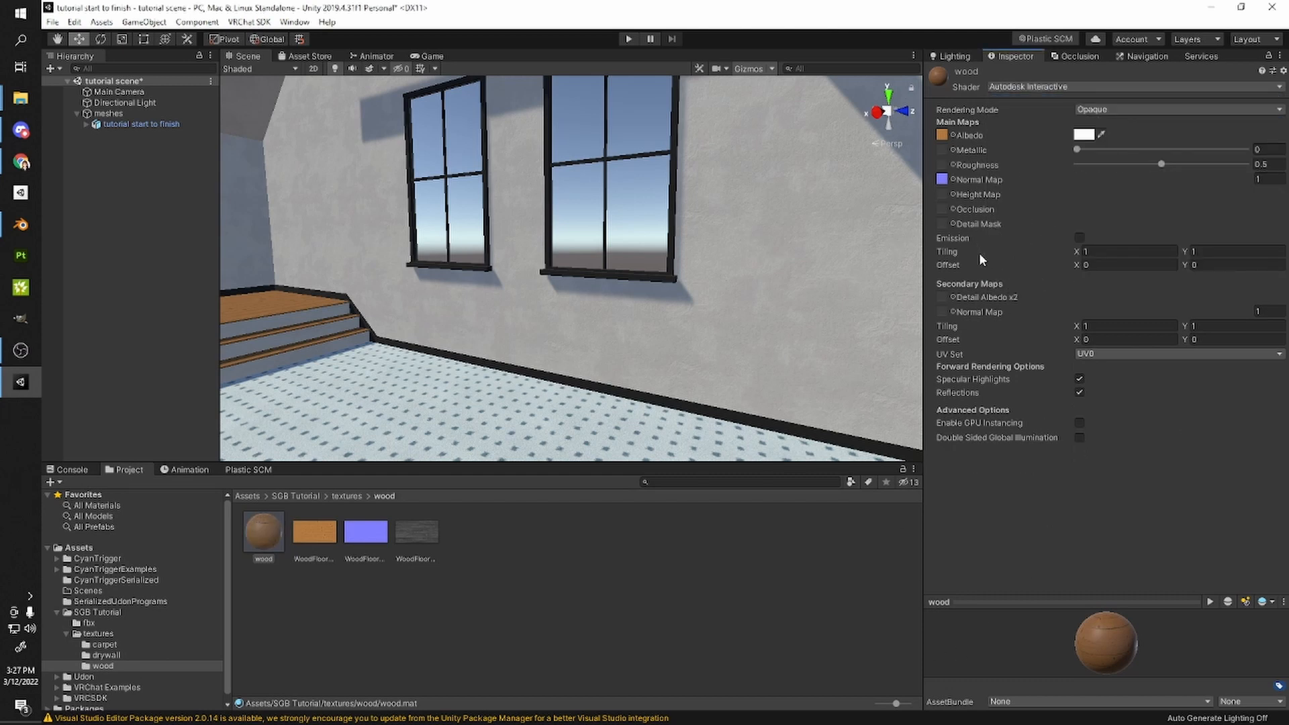
drag(413, 532, 940, 167)
- Apply the wood material to the raised platform with the steps and check its shine up close
right_drag(833, 253, 658, 265)
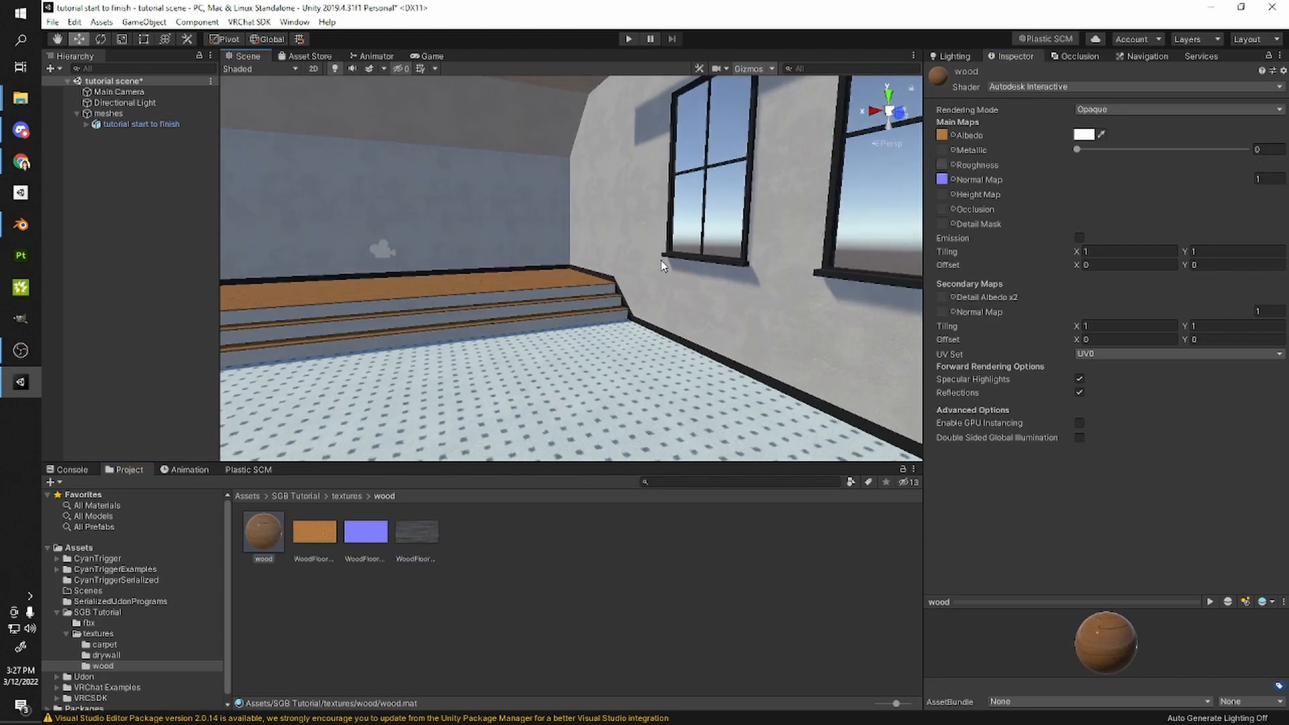
drag(280, 525, 512, 288)
key(w)
right_drag(563, 279, 377, 472)
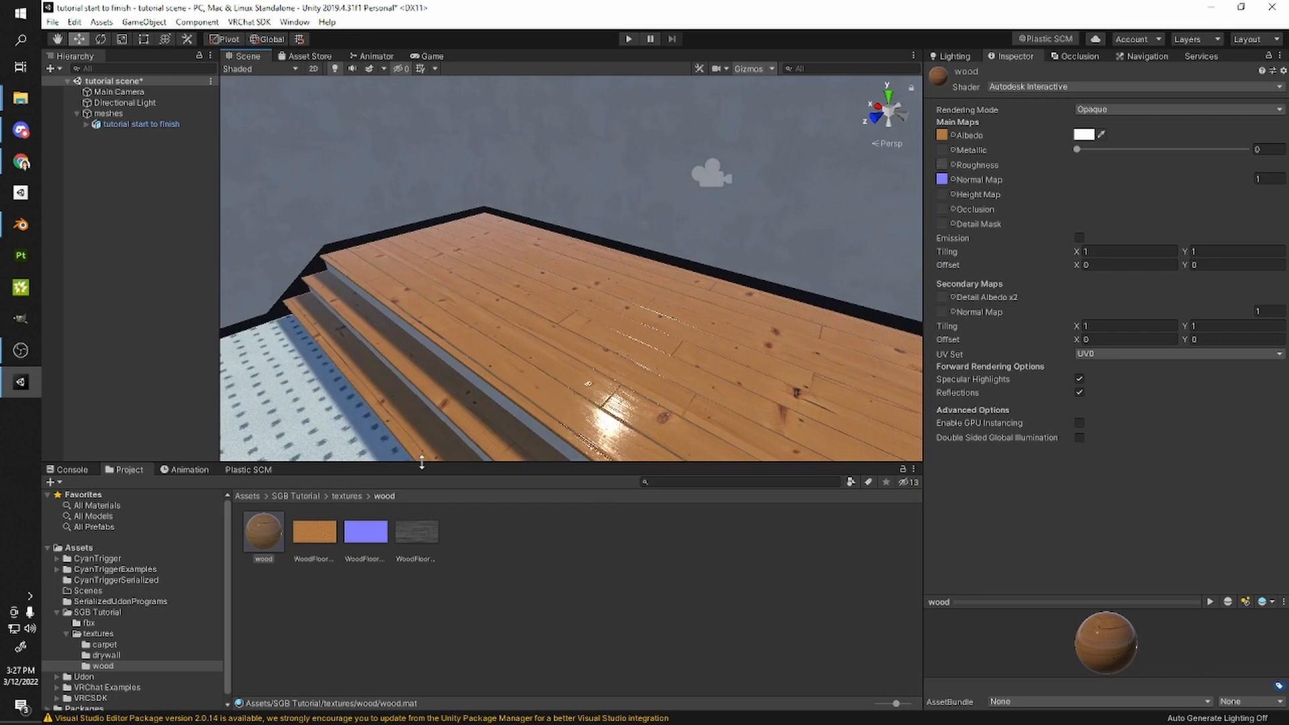
- Locate WoodFloor042_2K_Roughness.jpg in File Explorer and open it in GIMP
right_click(421, 529)
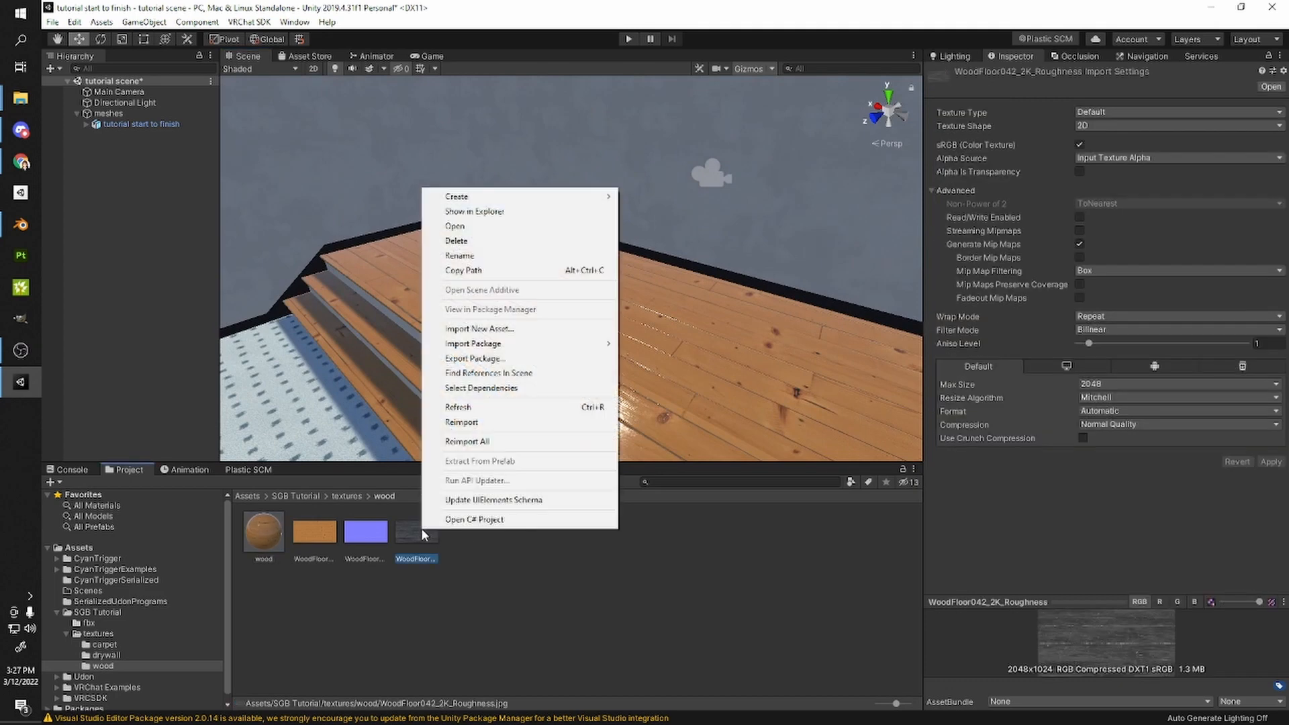
click(480, 212)
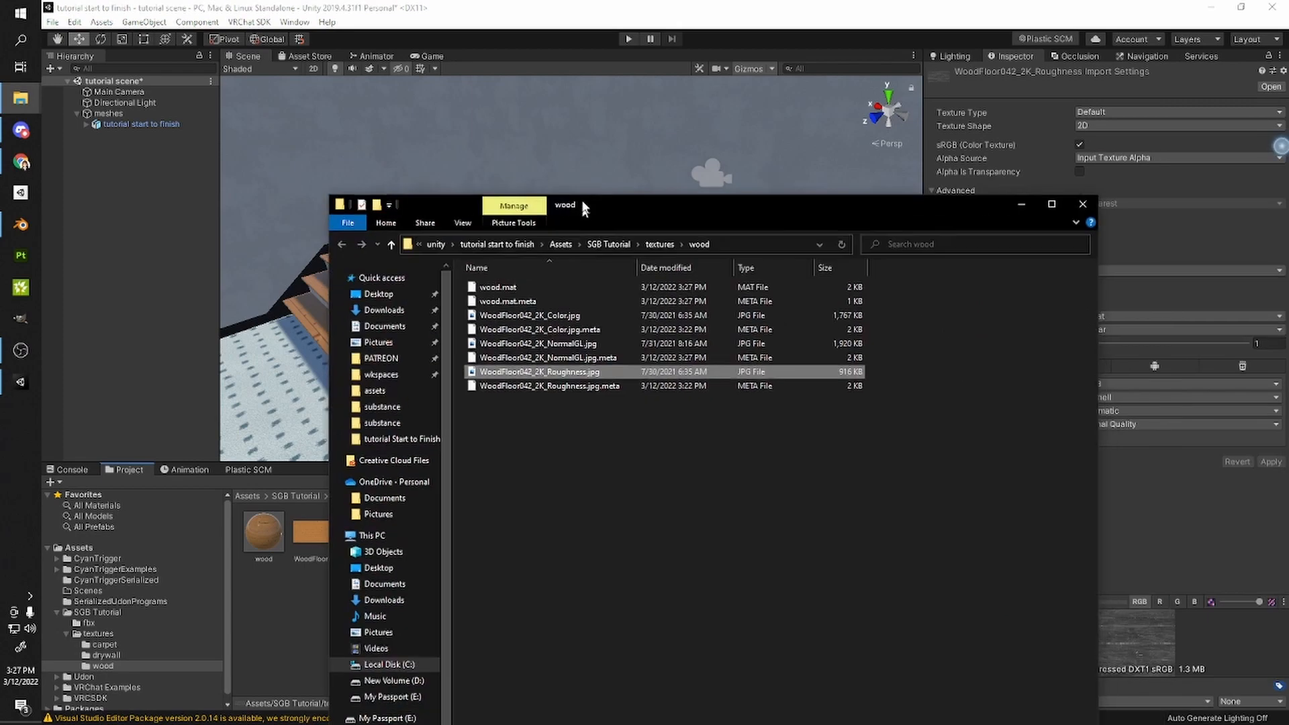
drag(552, 205, 703, 106)
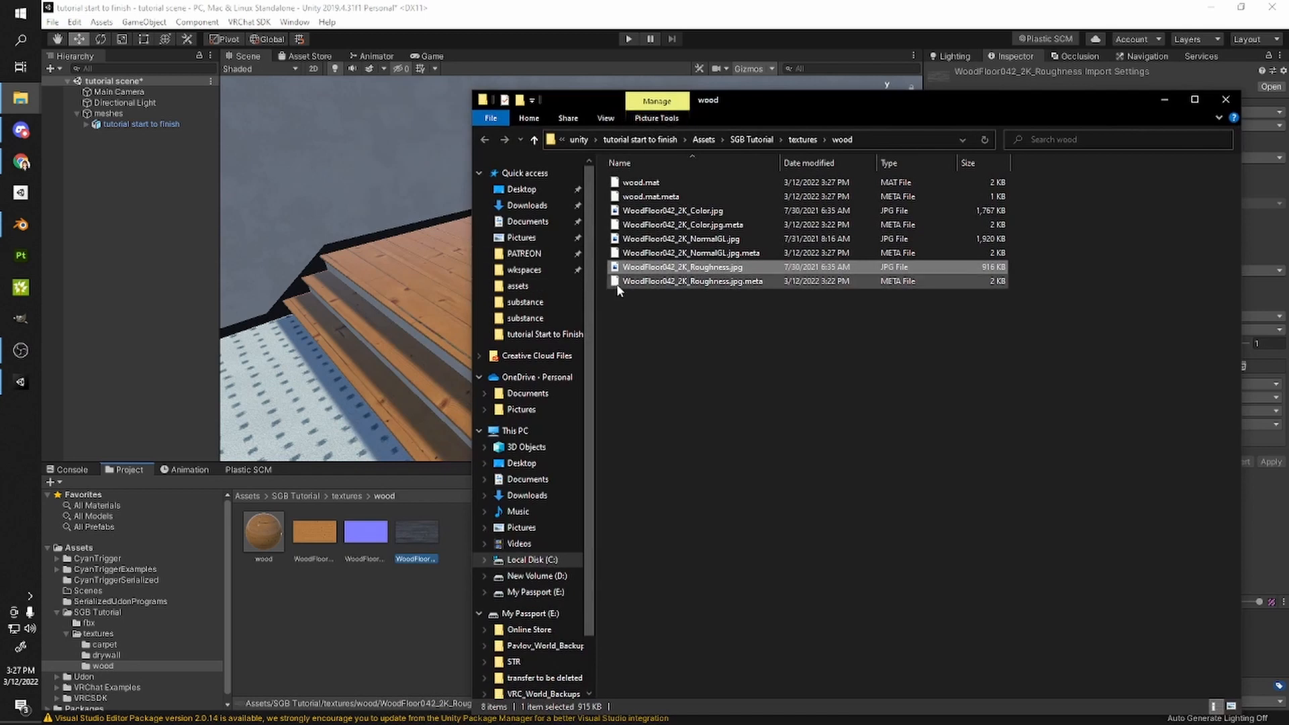
right_click(623, 268)
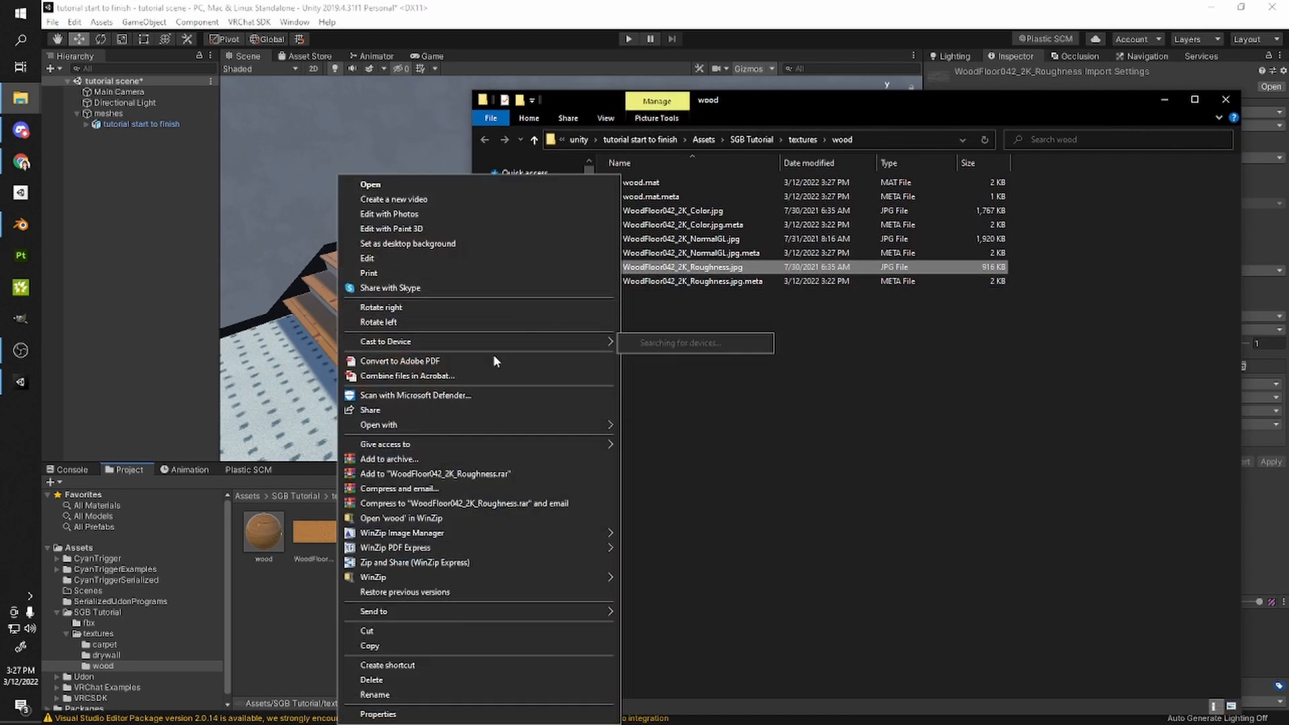
mouse_move(489, 427)
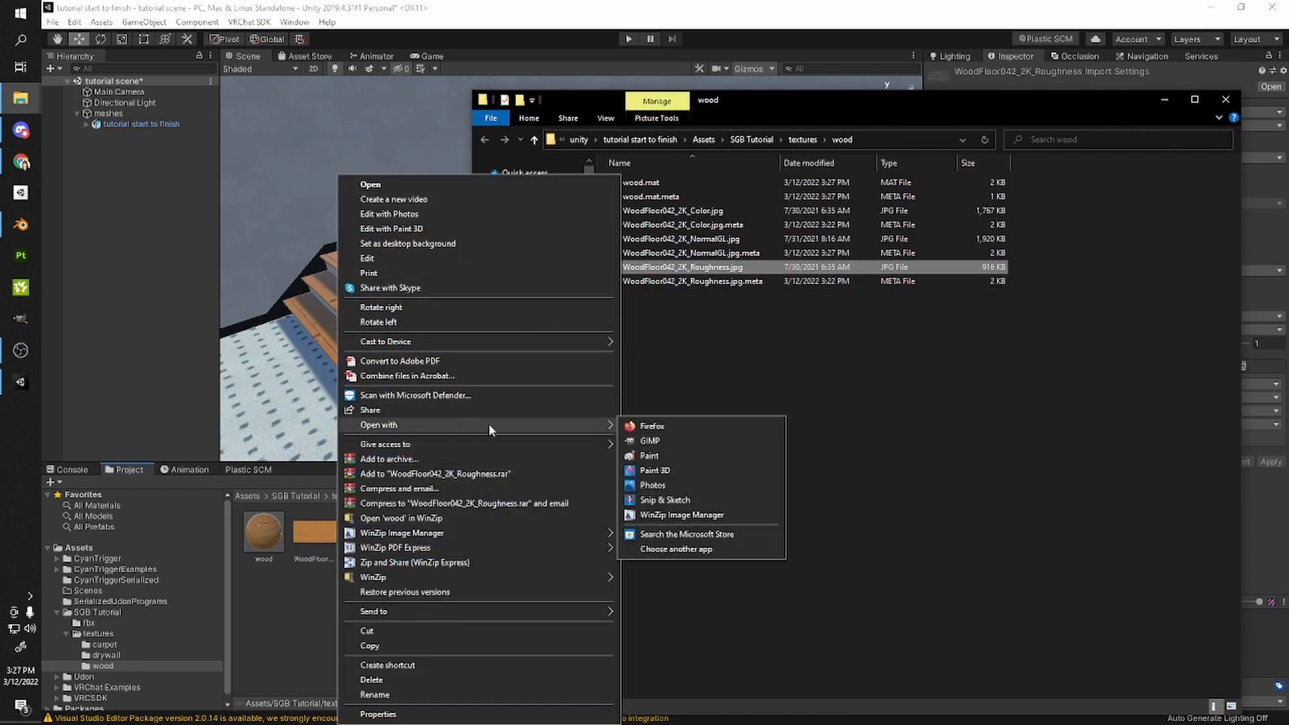
click(648, 441)
drag(1048, 102, 1288, 99)
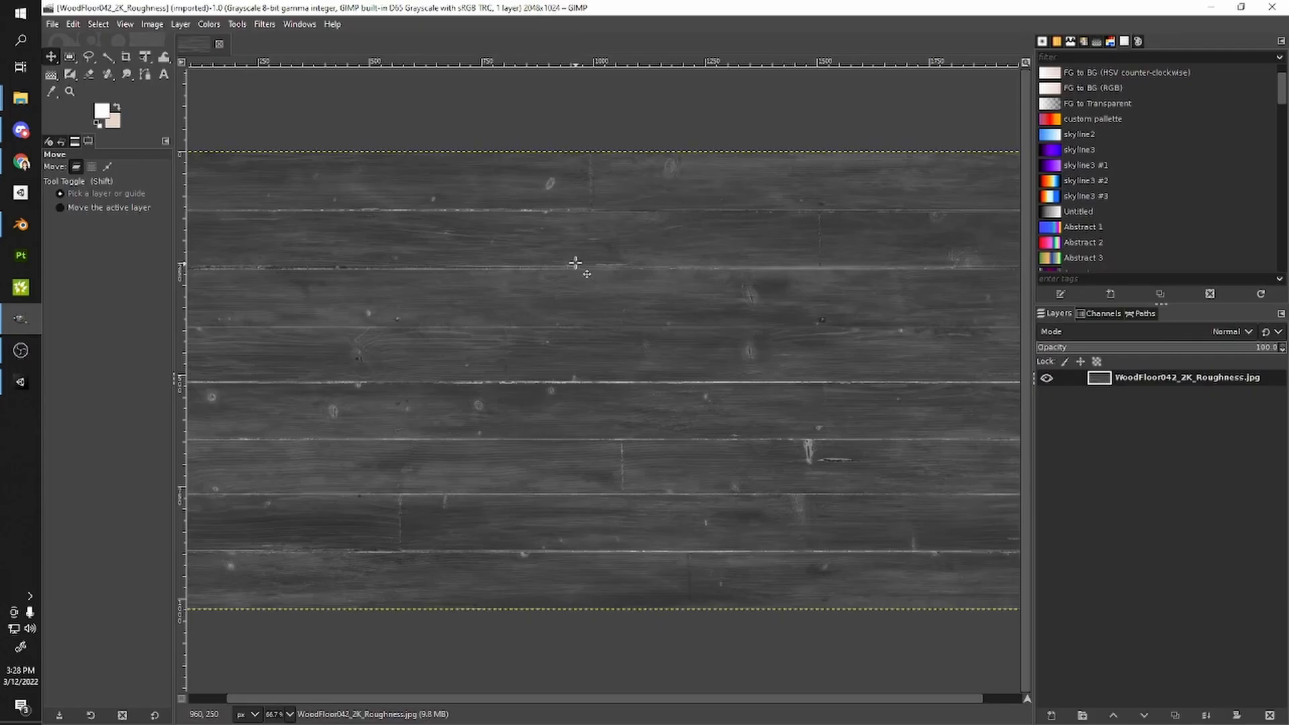
- Brighten the roughness texture by raising its exposure to about 2.733
click(215, 25)
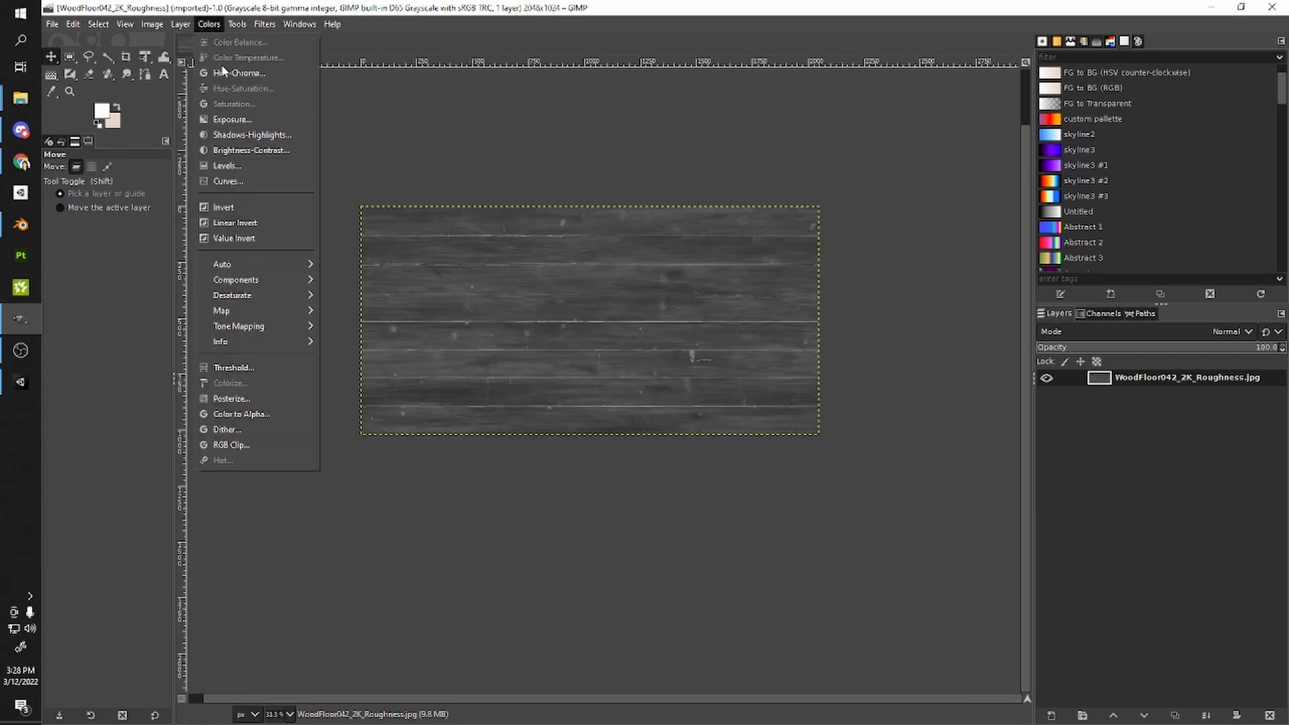
click(260, 119)
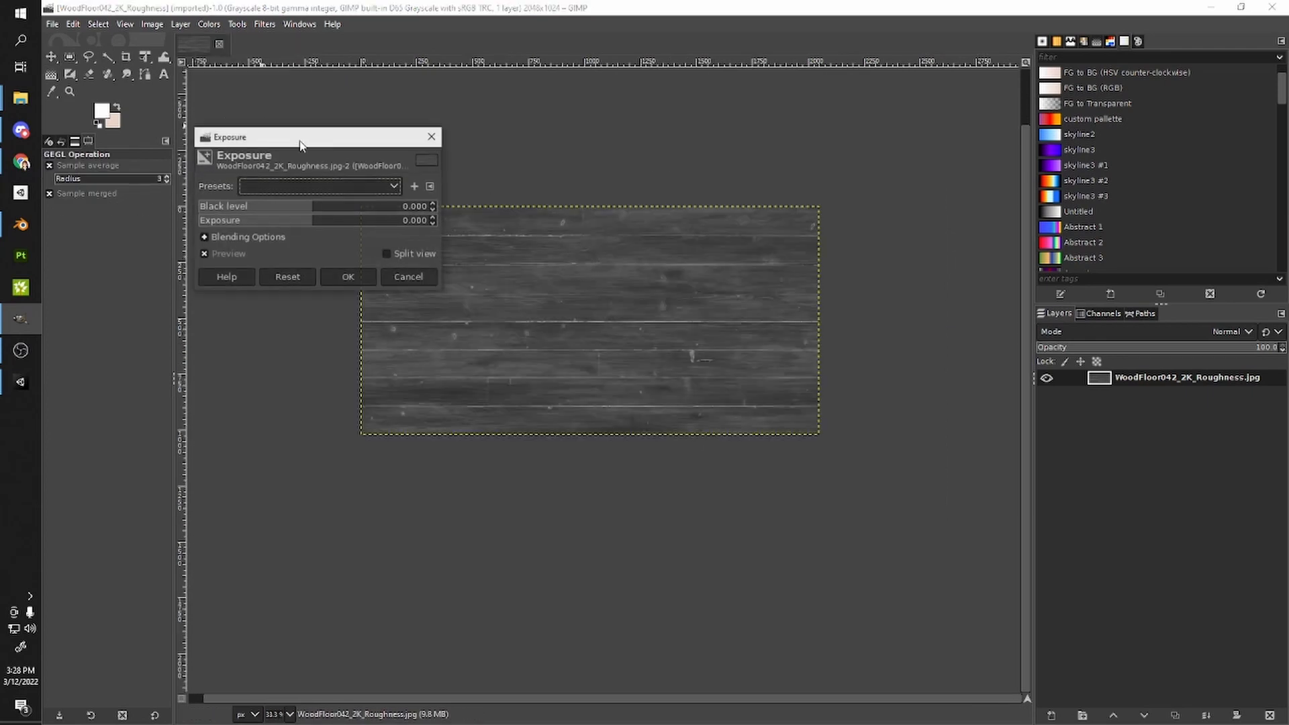
click(311, 219)
drag(319, 226, 347, 226)
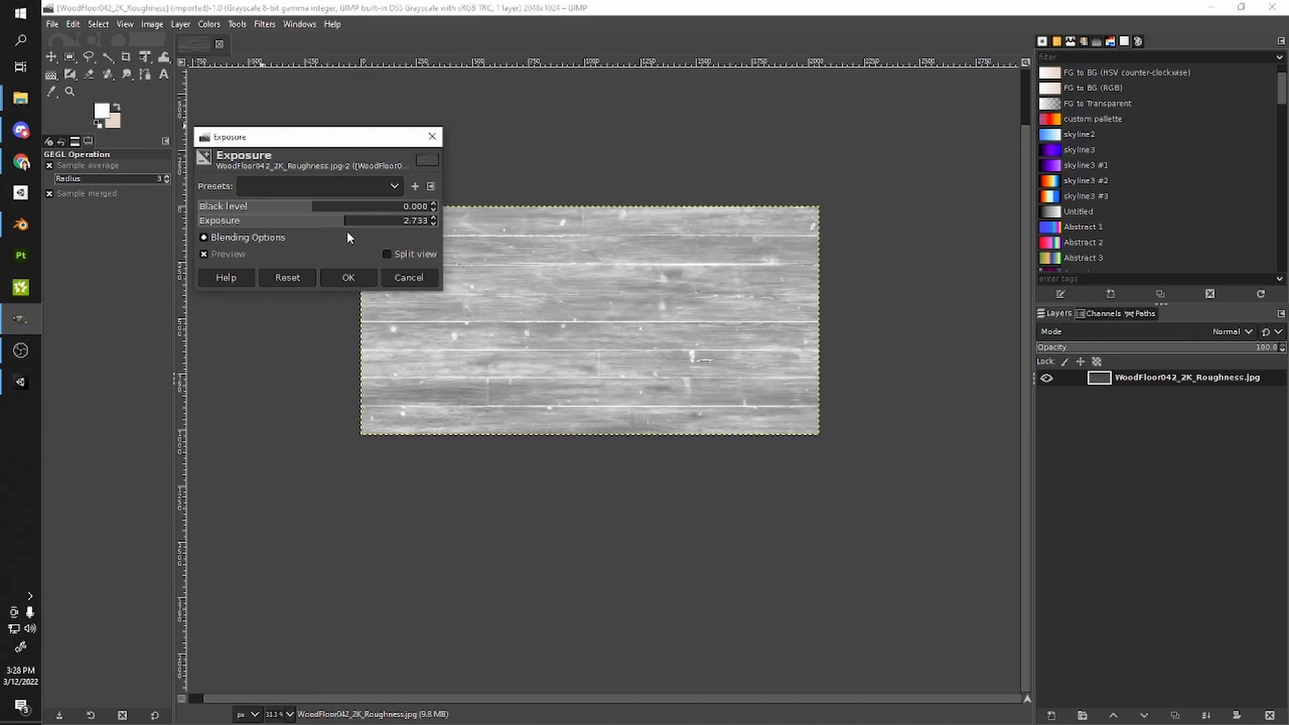
click(354, 275)
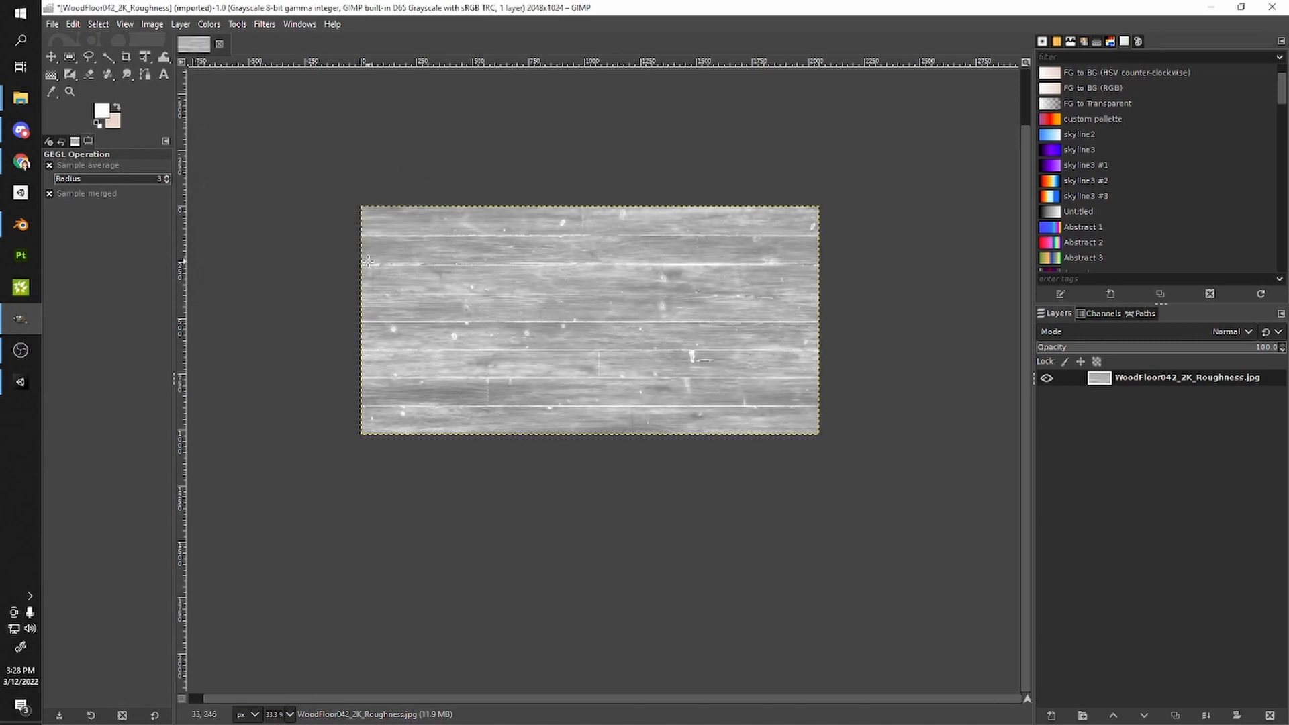
- Export the image over WoodFloor042_2K_Roughness.jpg in the wood folder at JPEG quality 100
key(ctrl+shift+e)
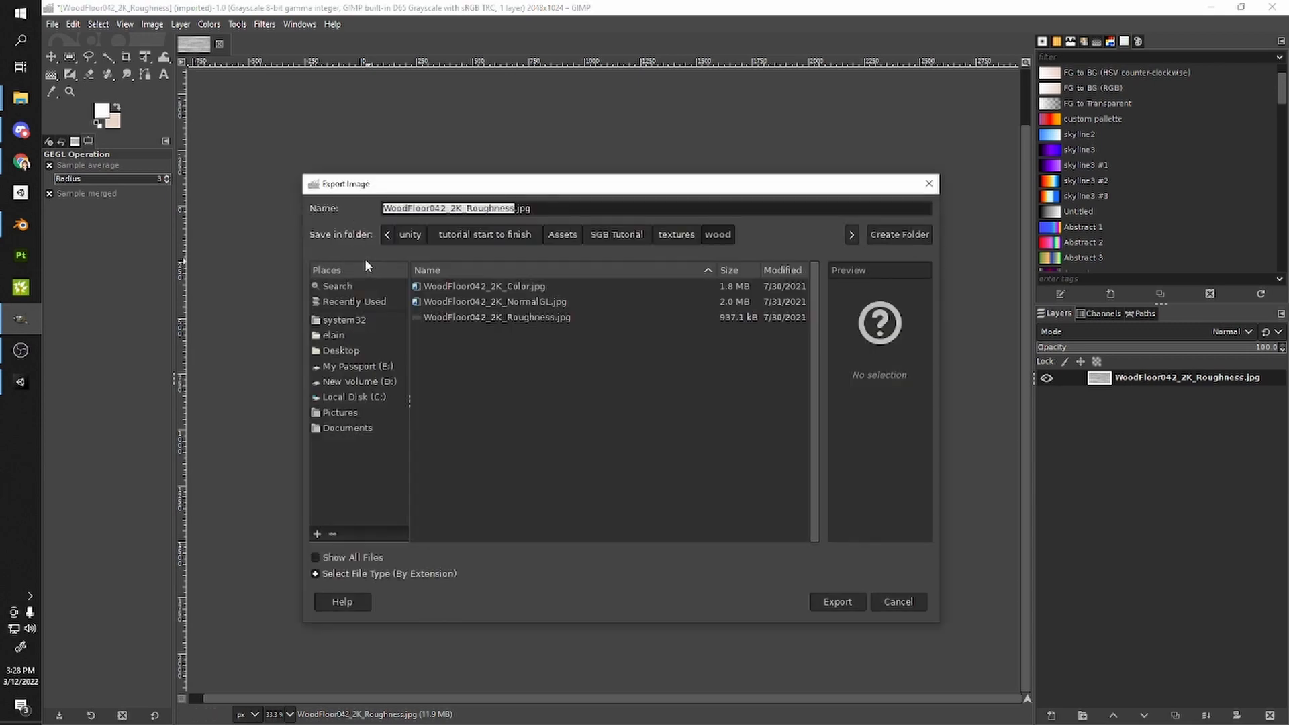
click(841, 602)
click(669, 462)
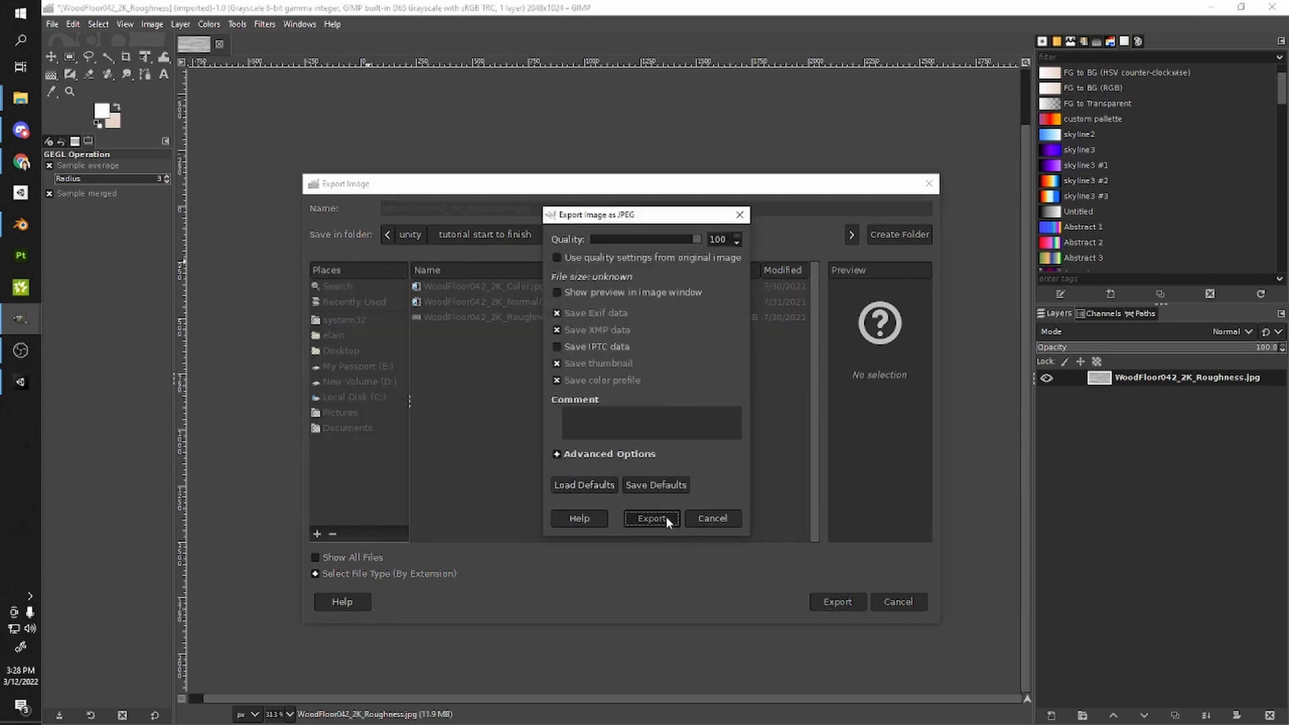
click(666, 518)
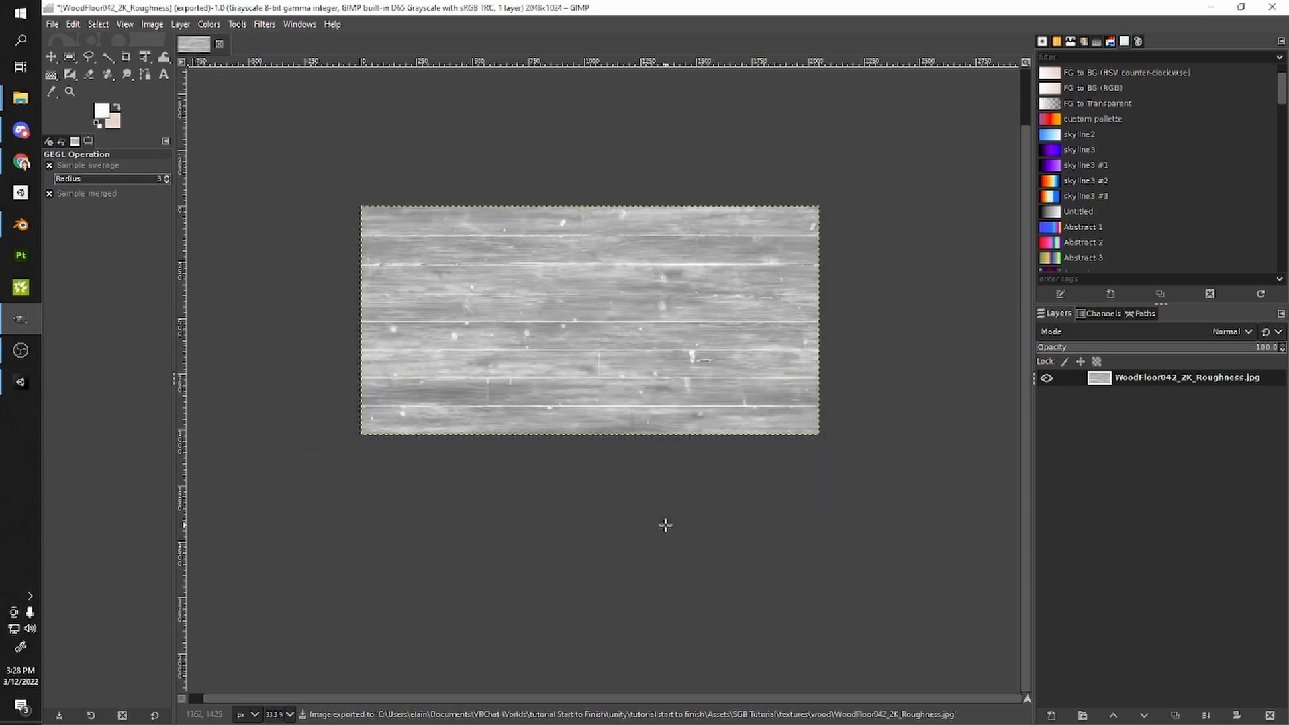
- Return to Unity to reload the brightened roughness texture and look around the room
click(1211, 7)
click(570, 534)
right_drag(590, 383, 679, 361)
right_drag(503, 363, 490, 263)
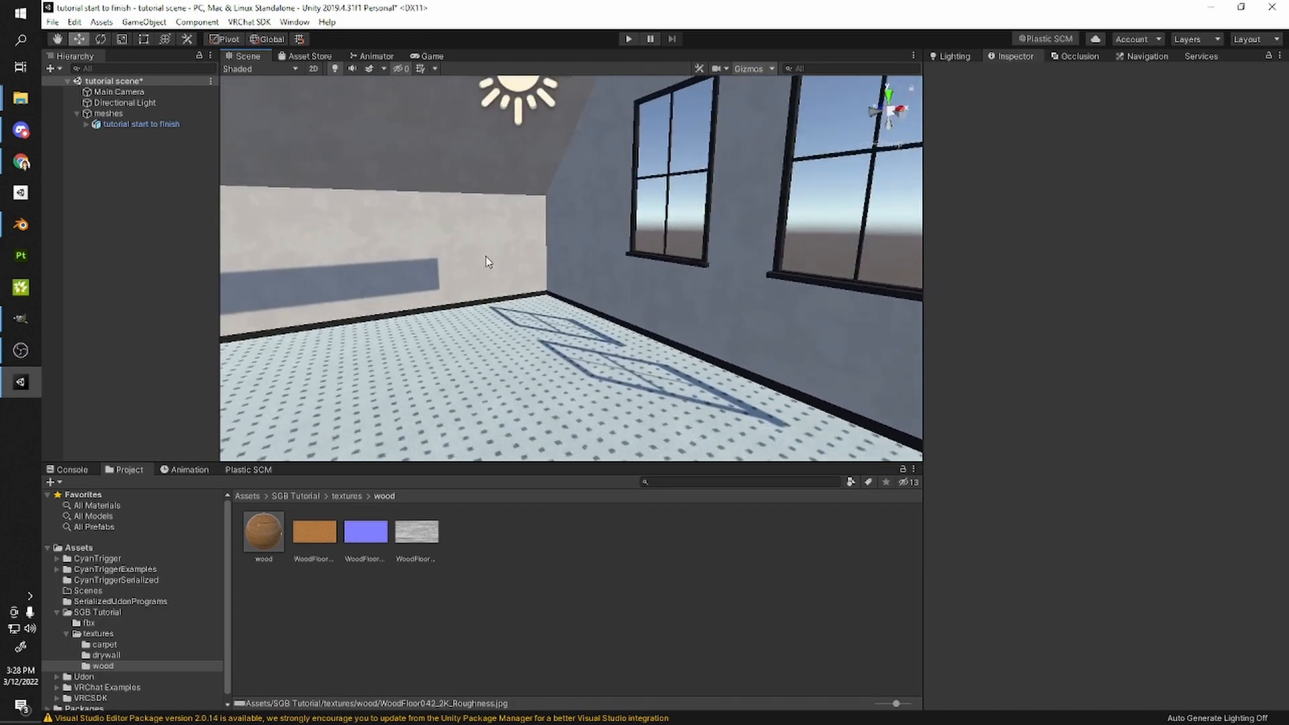
- Create a new material named glass in the SGB Tutorial textures folder
click(336, 497)
right_drag(389, 437, 665, 255)
right_click(474, 521)
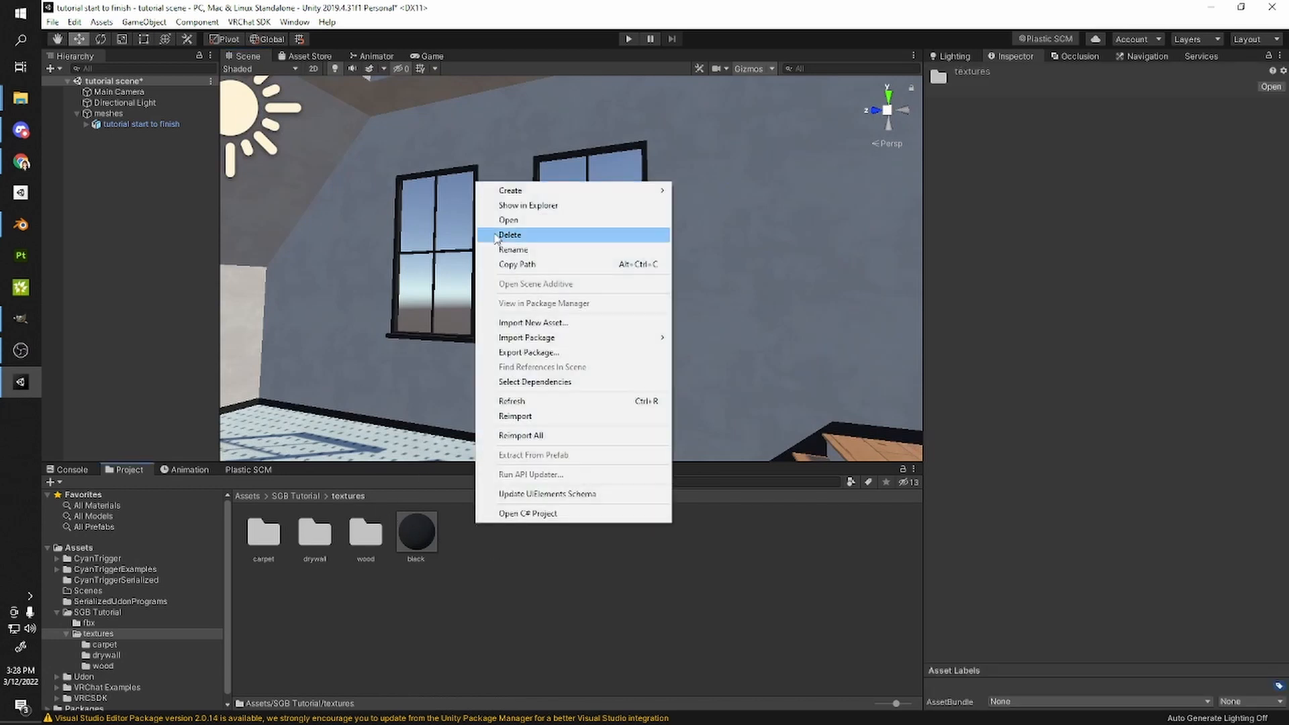
mouse_move(531, 193)
click(709, 374)
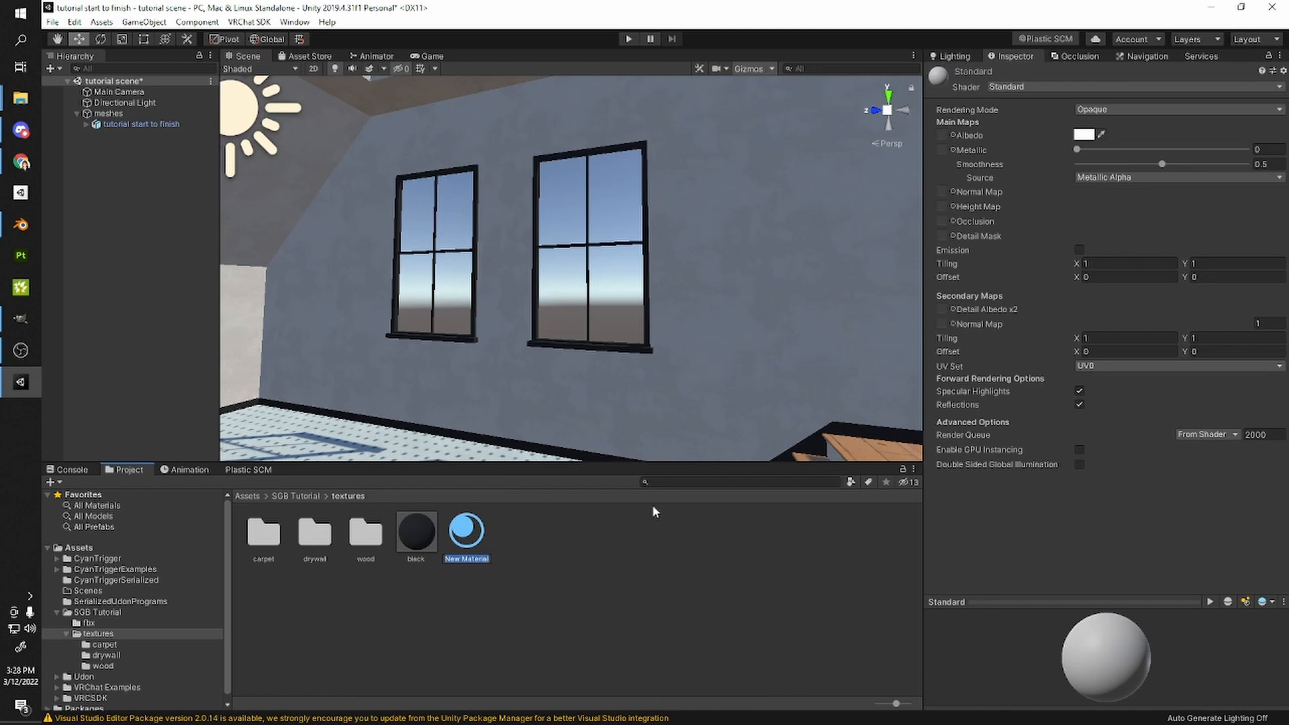
text(glass)
key(Return)
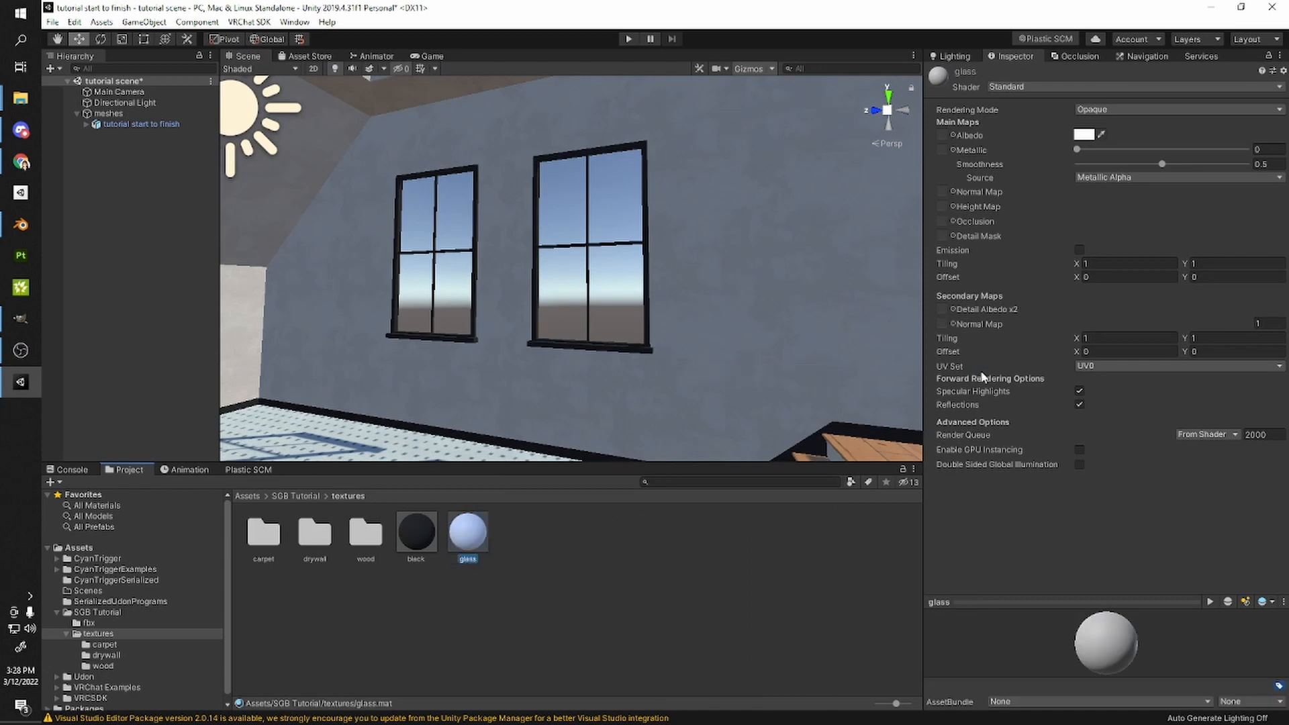
- Set the glass material's rendering mode to Transparent and its albedo to near-black 191818 with alpha 20
click(1105, 110)
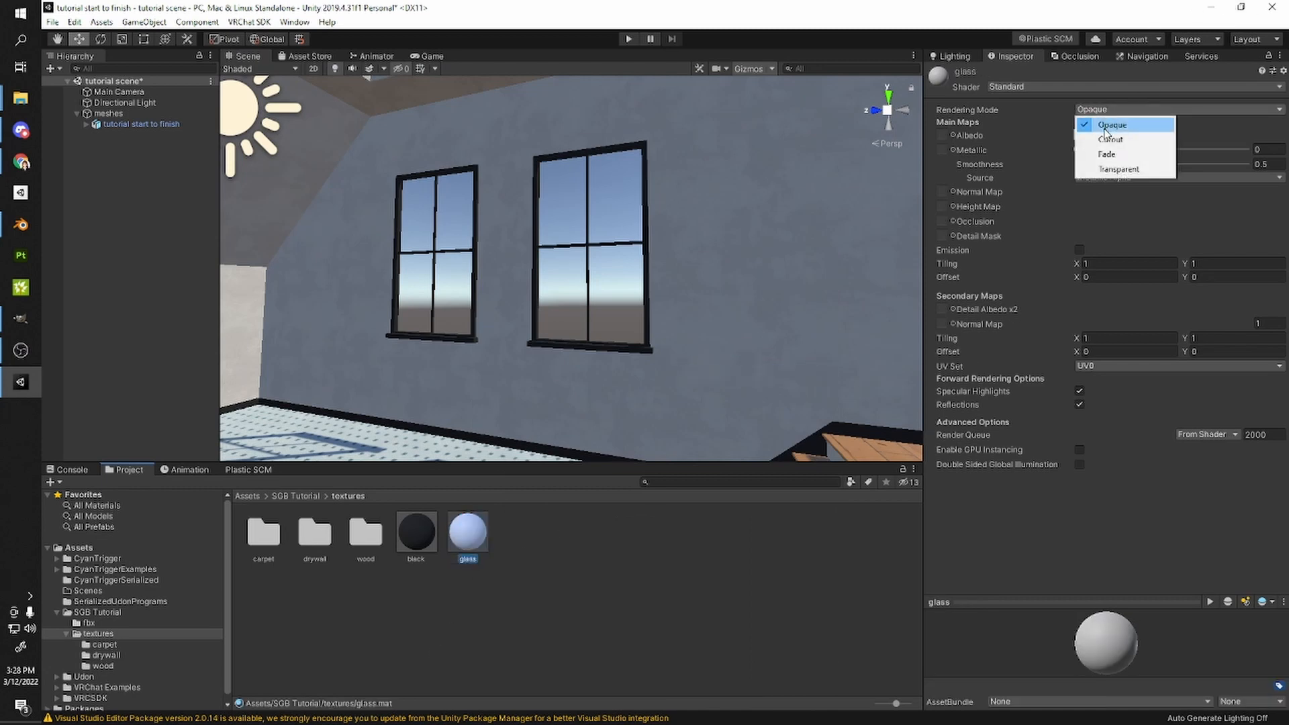
click(1119, 168)
click(1083, 135)
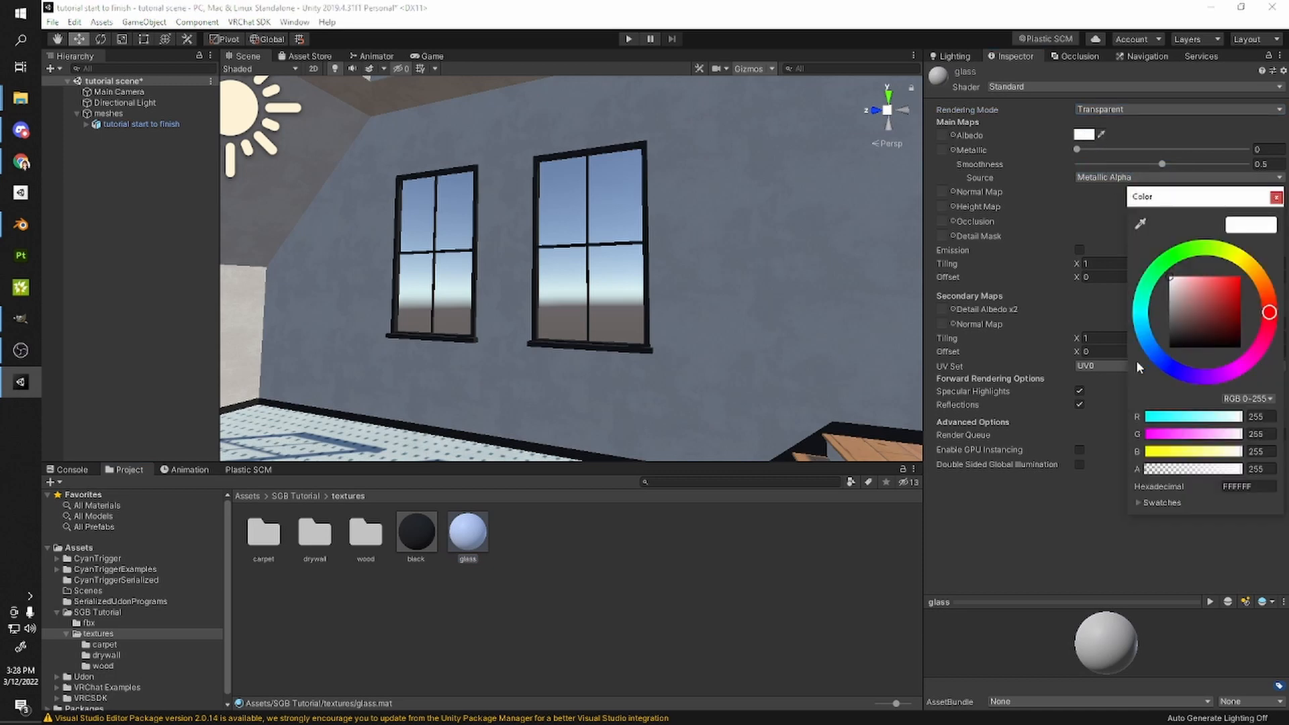
drag(1195, 470, 1152, 475)
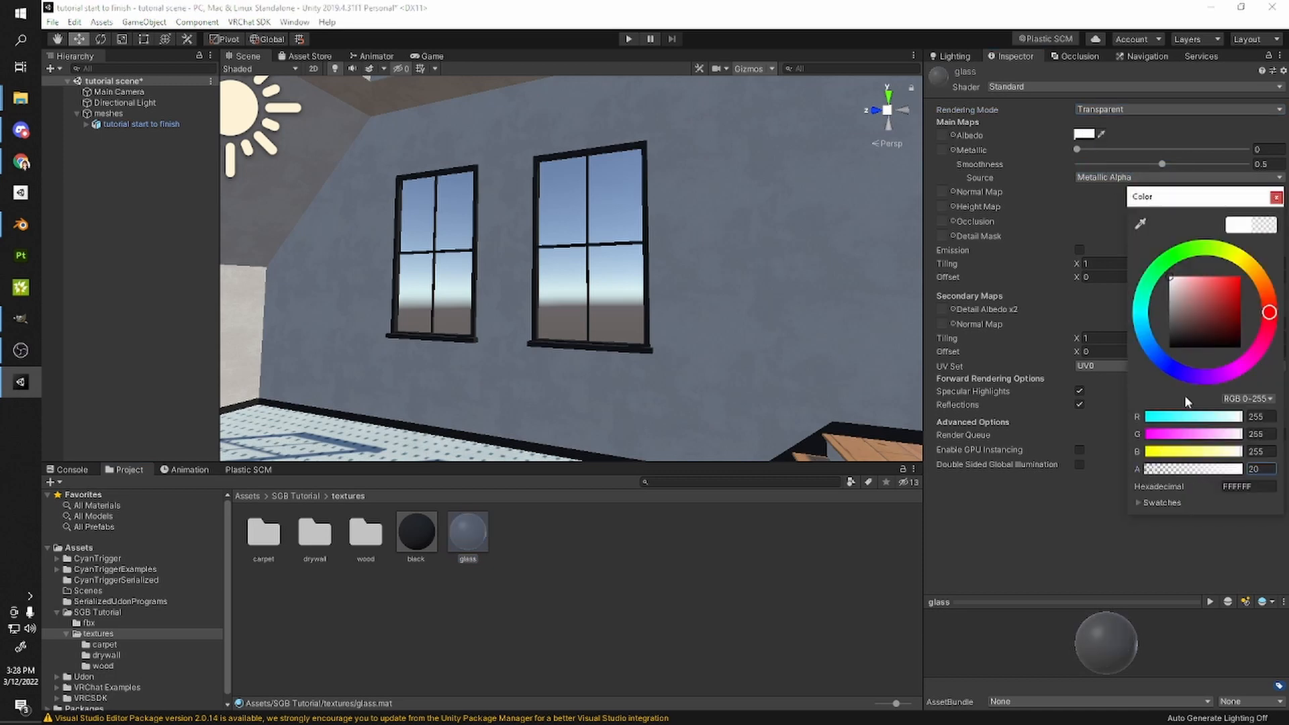
click(1169, 339)
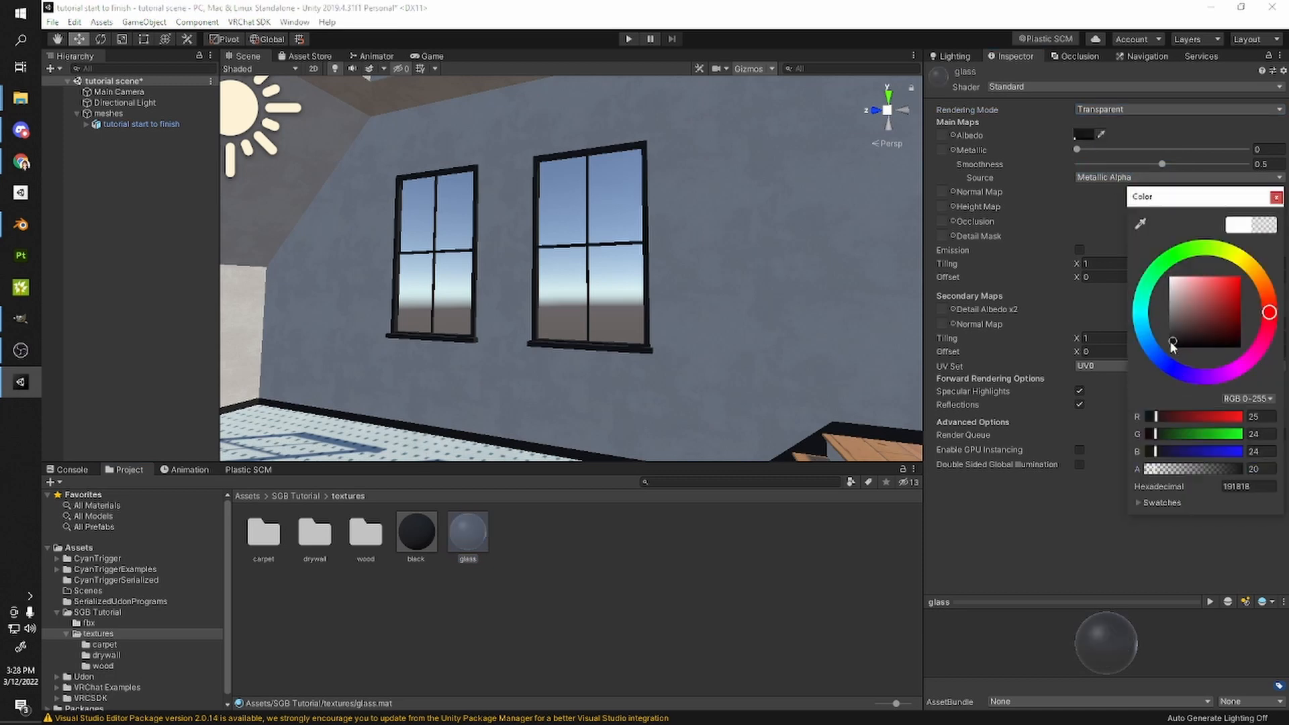
click(1275, 197)
- Set the glass material's metallic value to about 0.206 and its smoothness to about 0.952
drag(1077, 149, 1112, 152)
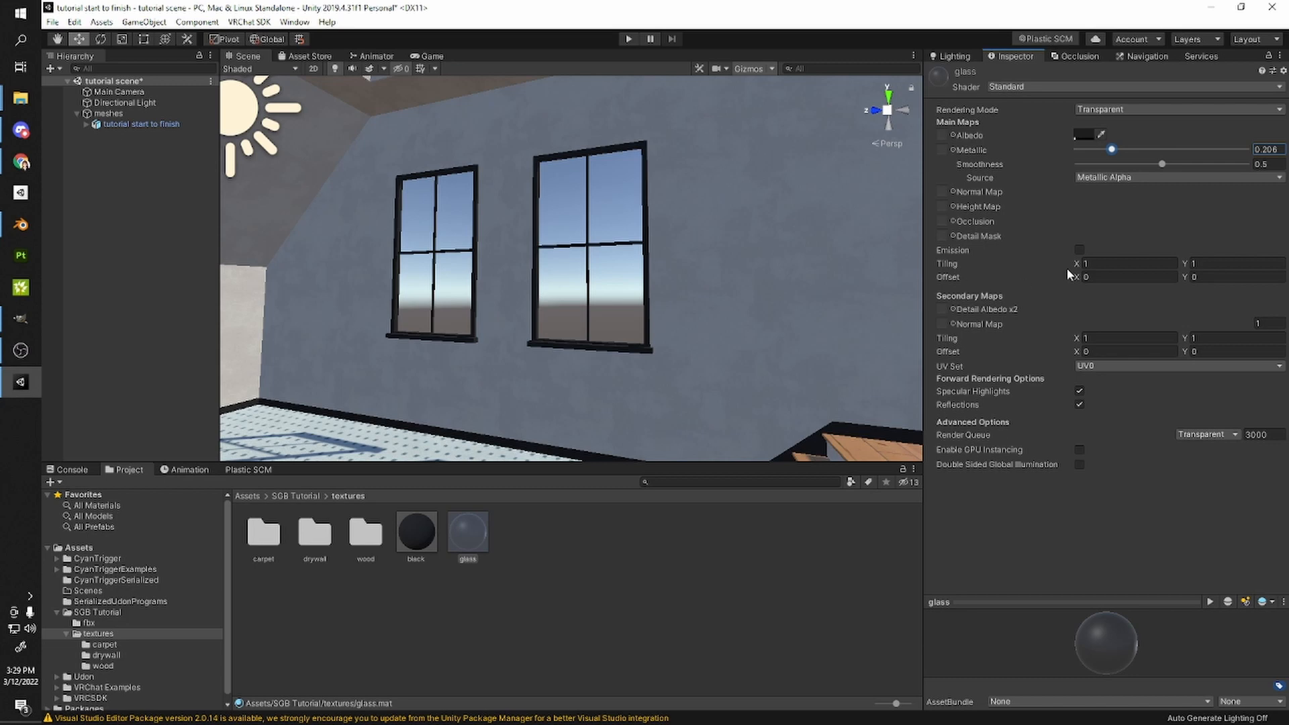
drag(1160, 166, 1240, 169)
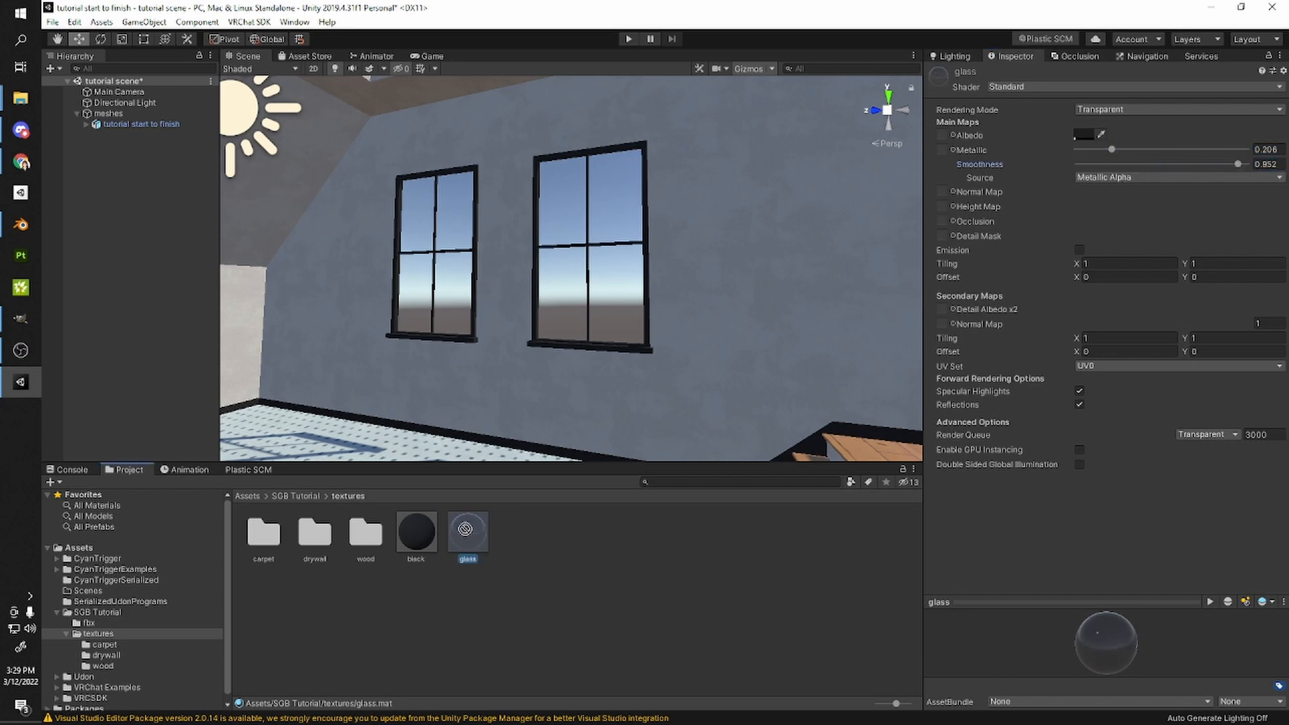
- Apply the glass material to the window panes of the room model
right_drag(627, 316, 571, 306)
drag(478, 530, 503, 126)
right_drag(503, 126, 627, 284)
middle_drag(627, 284, 604, 218)
drag(463, 536, 602, 93)
right_drag(603, 93, 647, 332)
mouse_move(646, 332)
middle_down()
mouse_move(628, 322)
mouse_move(628, 343)
middle_up()
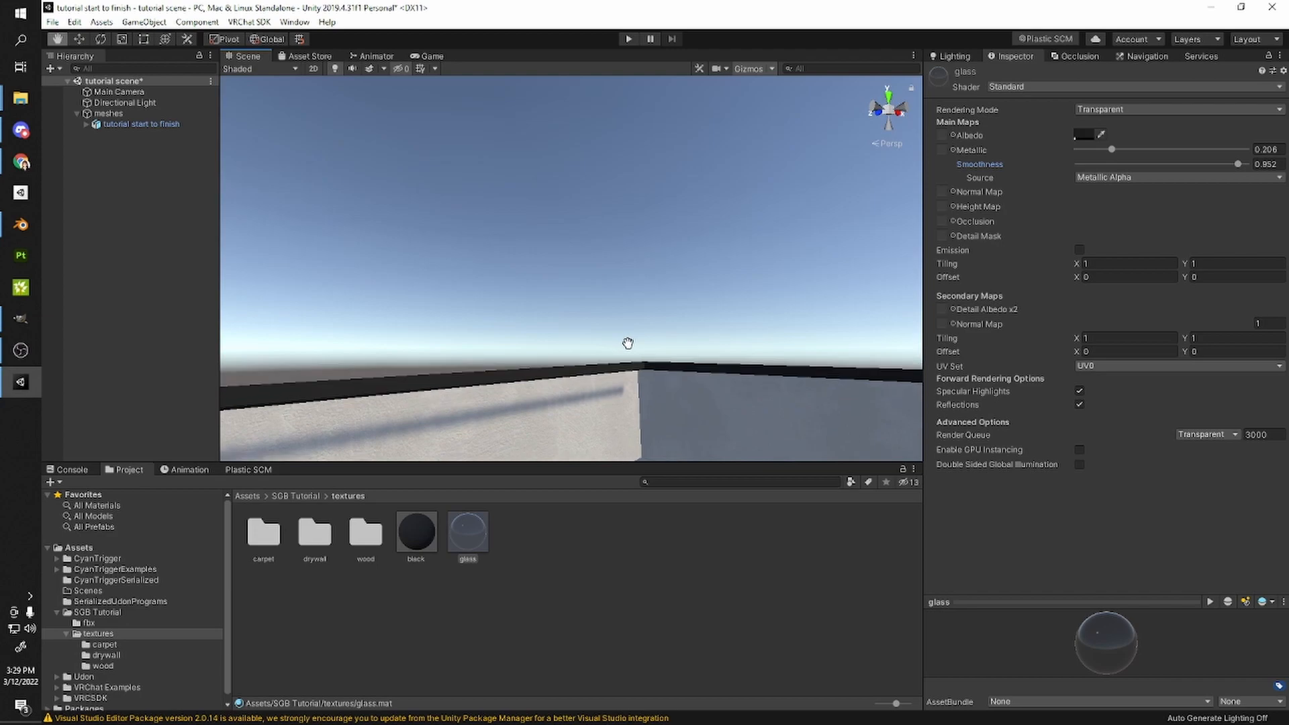
right_drag(628, 344, 587, 329)
- Show the SGB Tutorial folder in the project, then switch to File Explorer and open the tutorial's assets folder
click(302, 495)
right_drag(323, 397, 392, 407)
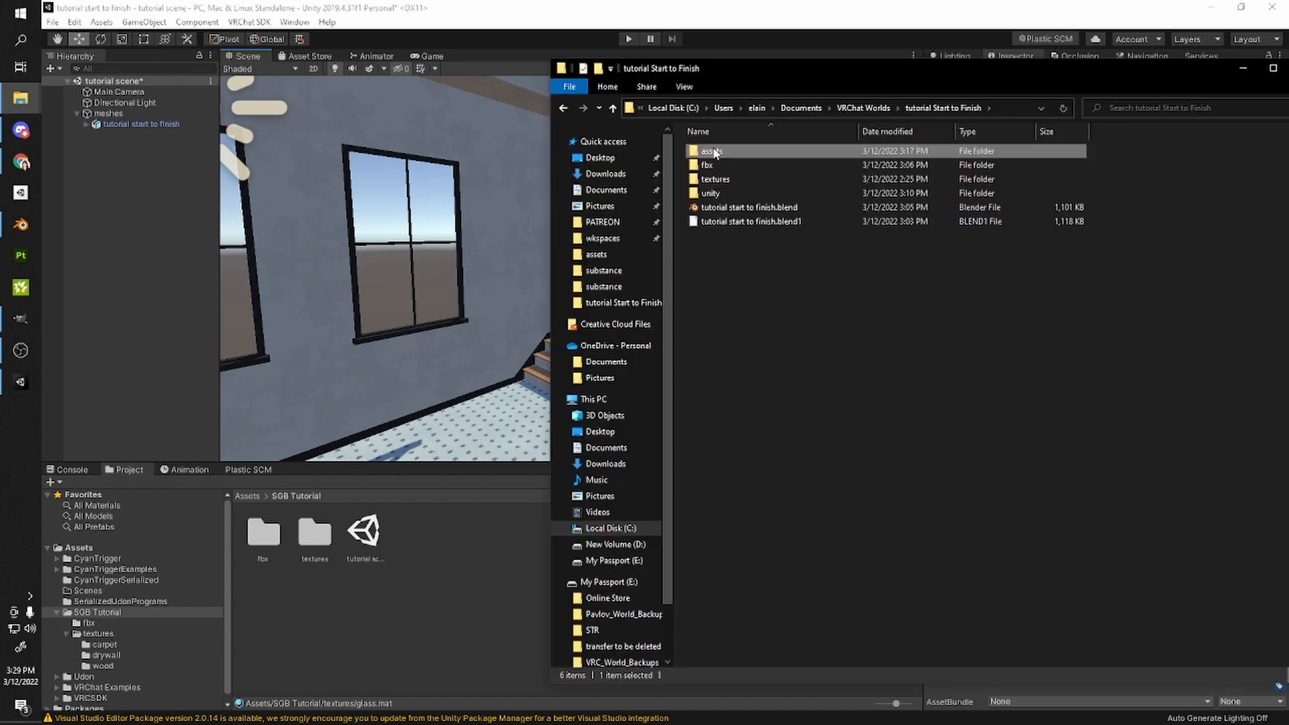
double_click(713, 150)
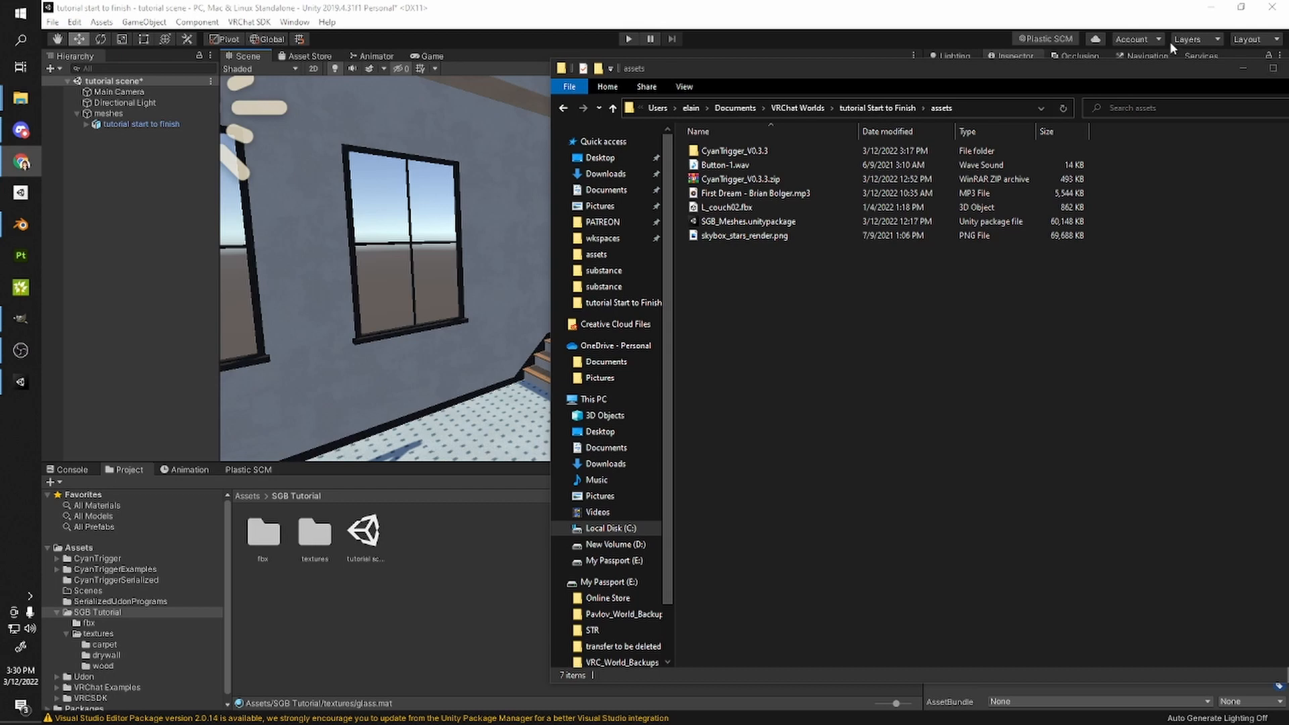
- Switch to the browser and look through the VR Space furniture models on Sketchfab
scroll(659, 275, down, 5)
scroll(660, 275, down, 5)
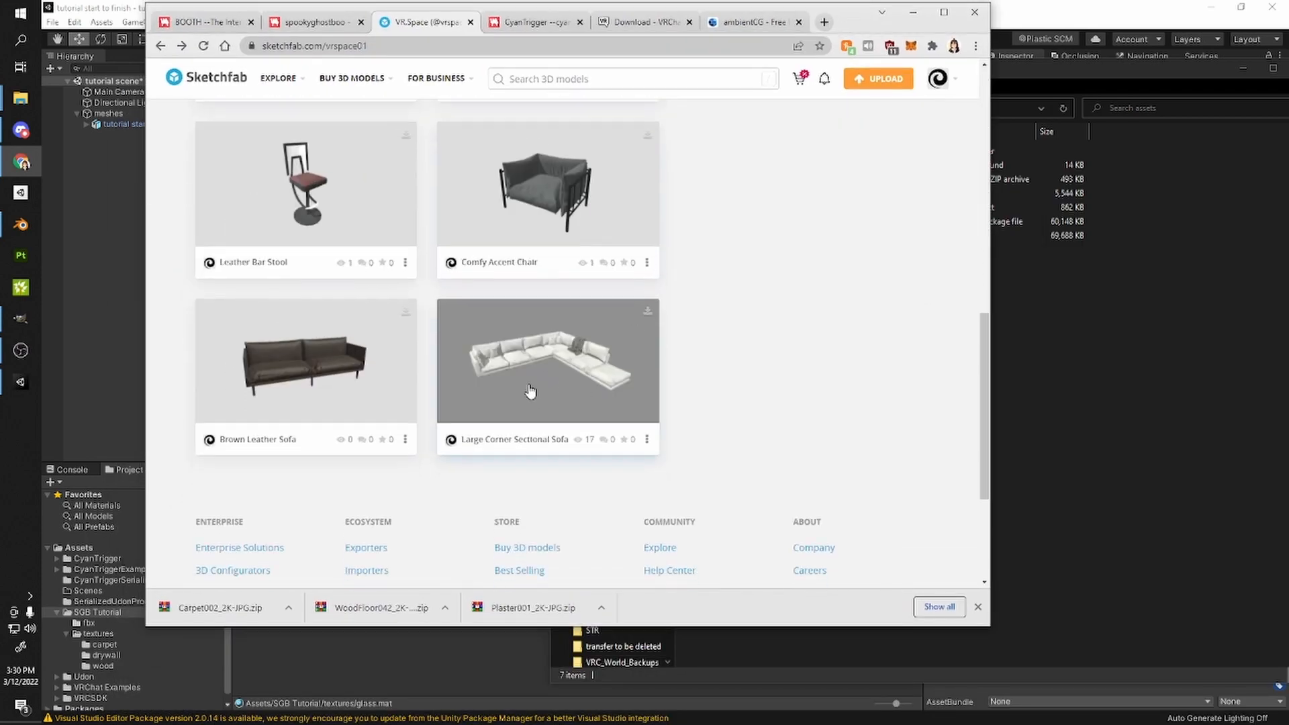
scroll(425, 351, up, 8)
click(912, 12)
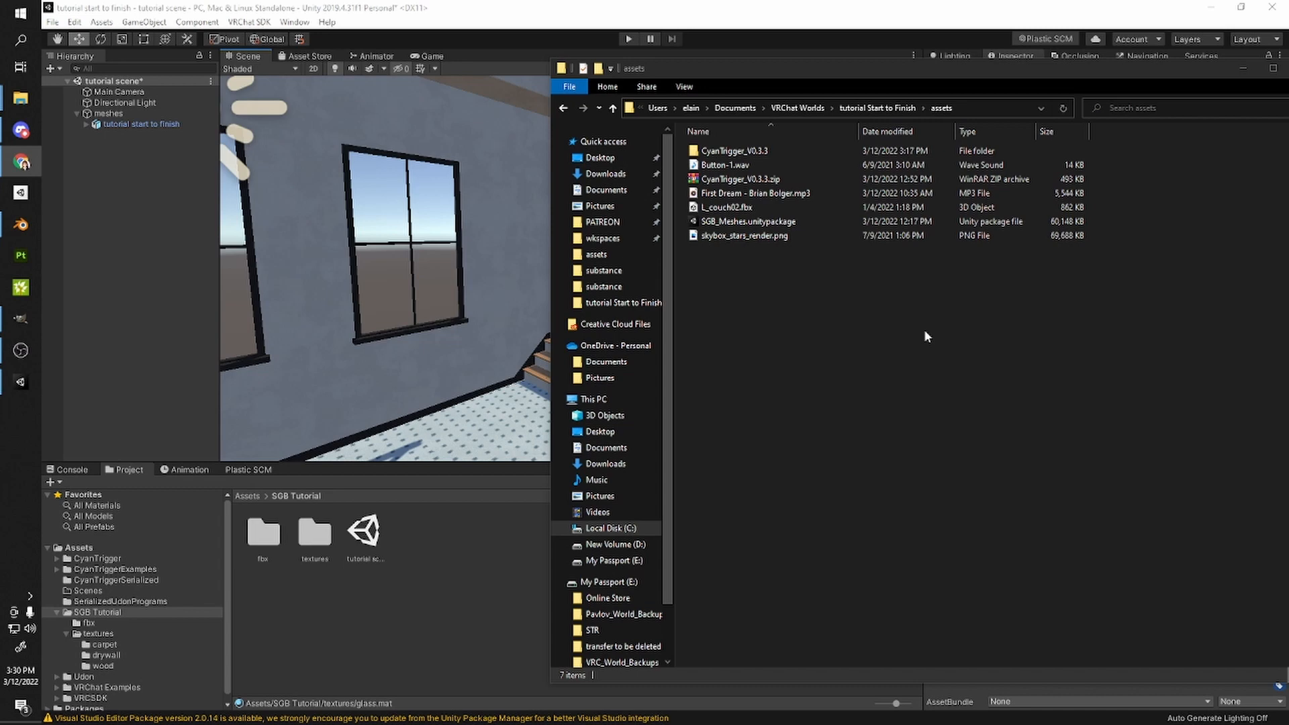
- Import the complete SGB_Meshes Unity package and open its prefabs folder in the project
double_click(716, 221)
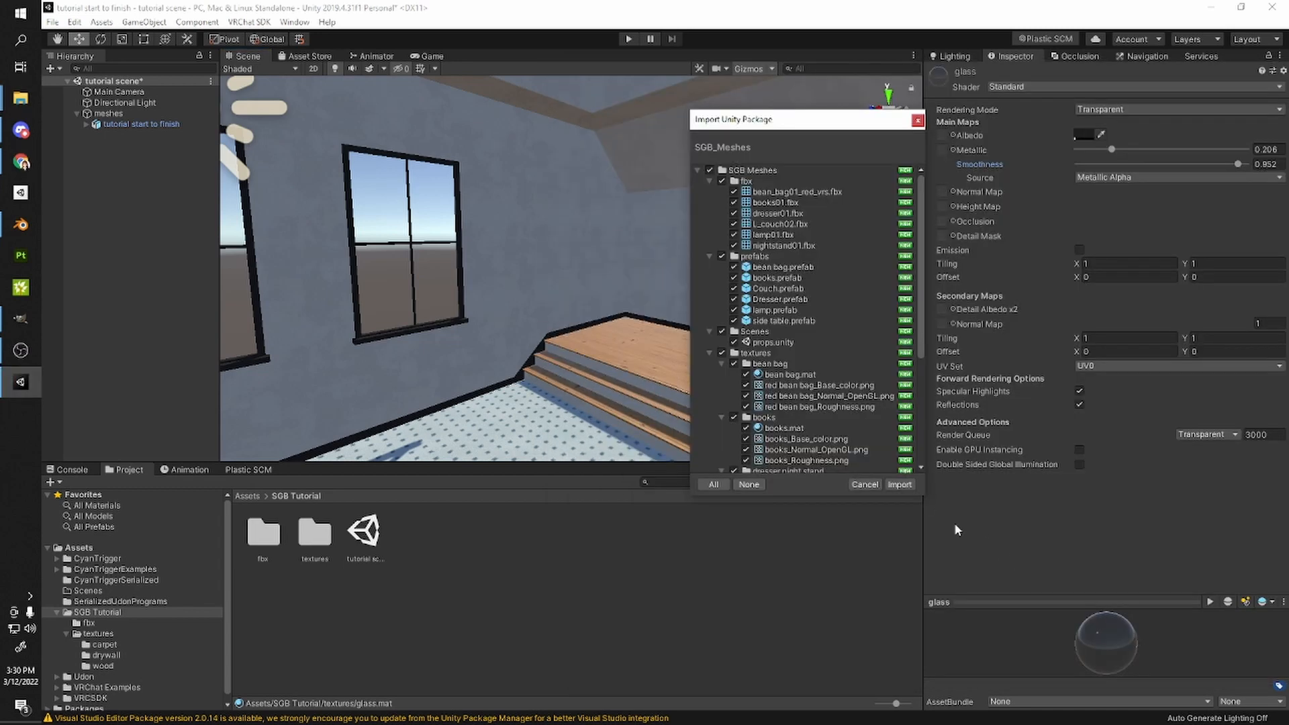
click(899, 485)
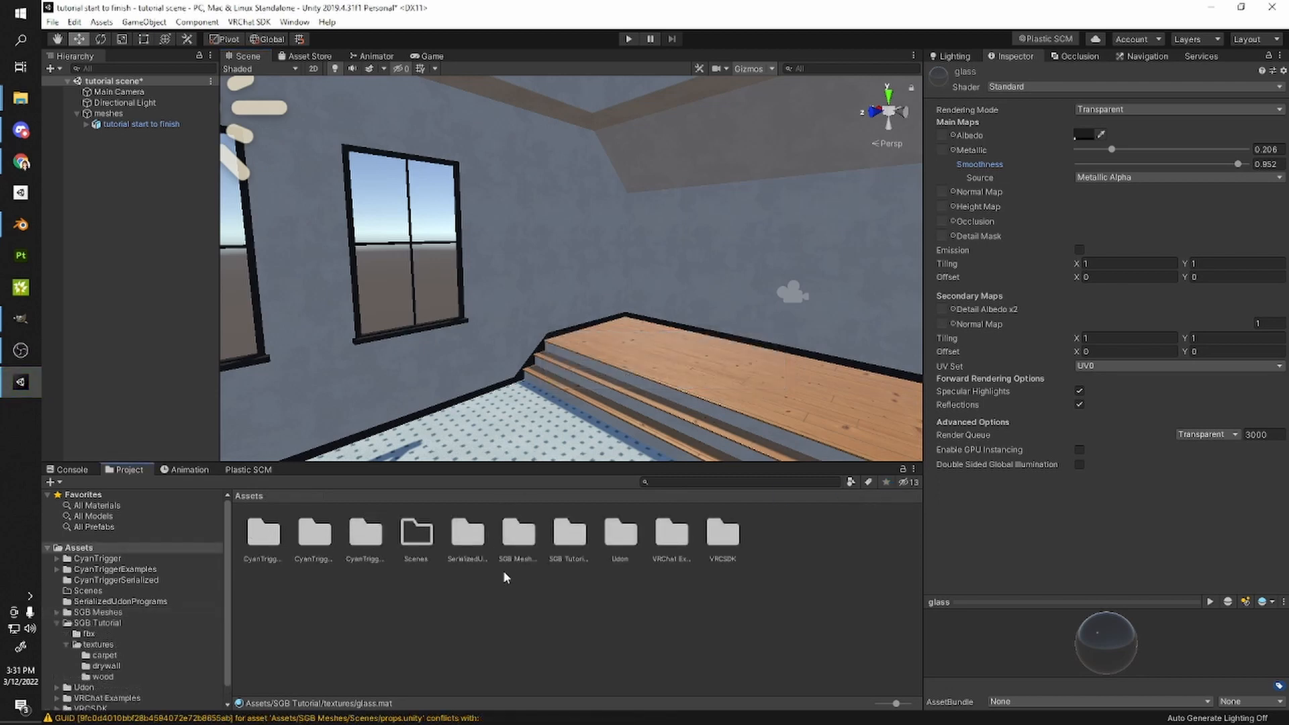
click(514, 558)
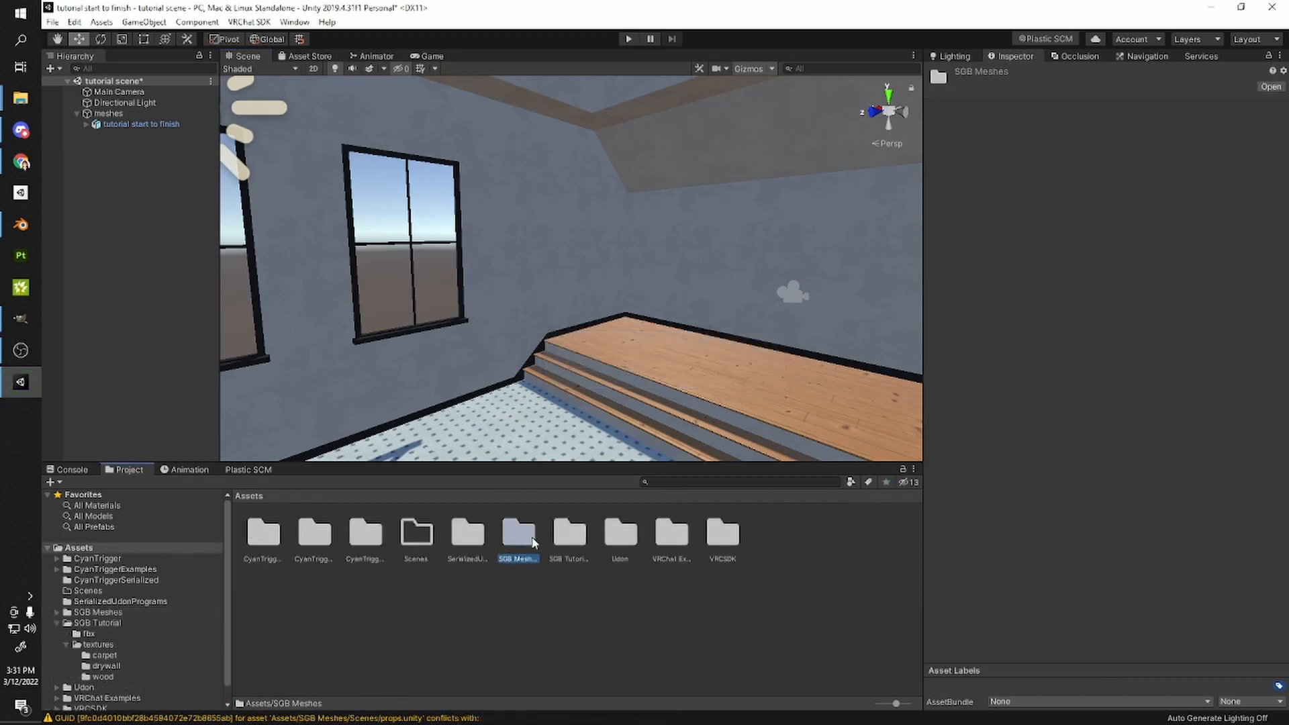
double_click(523, 541)
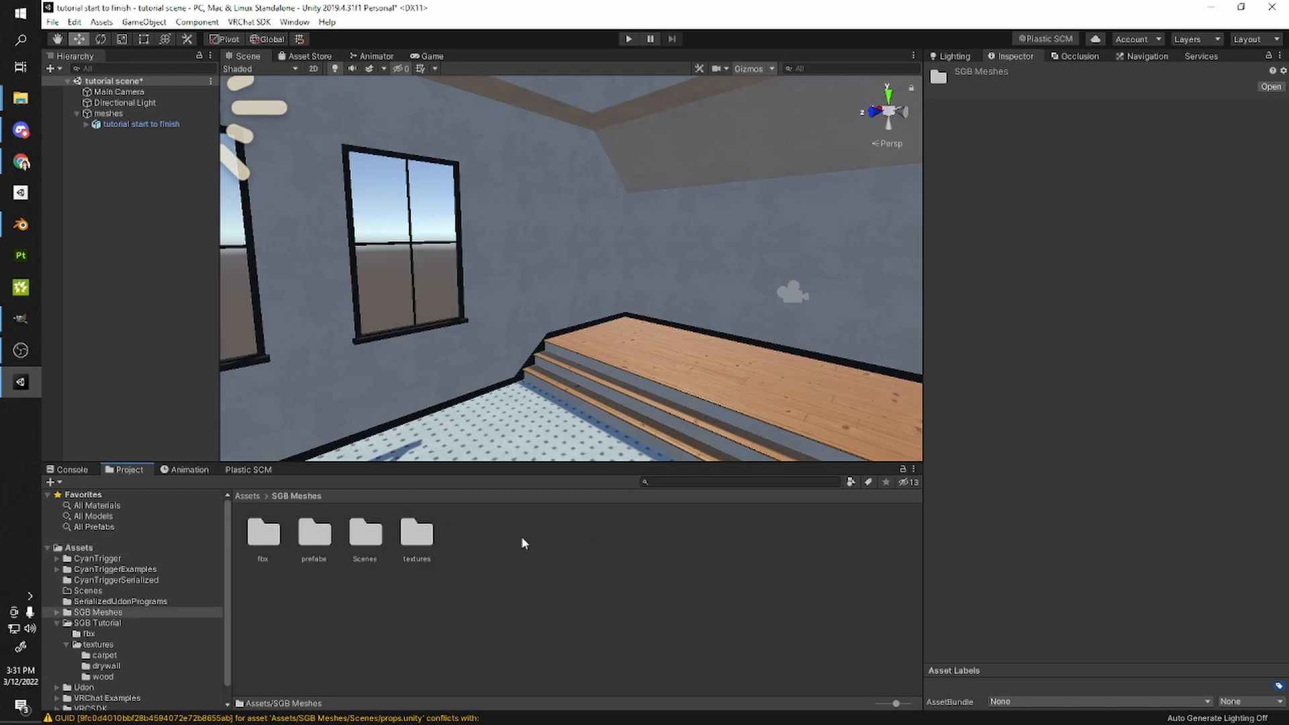
click(305, 546)
double_click(315, 541)
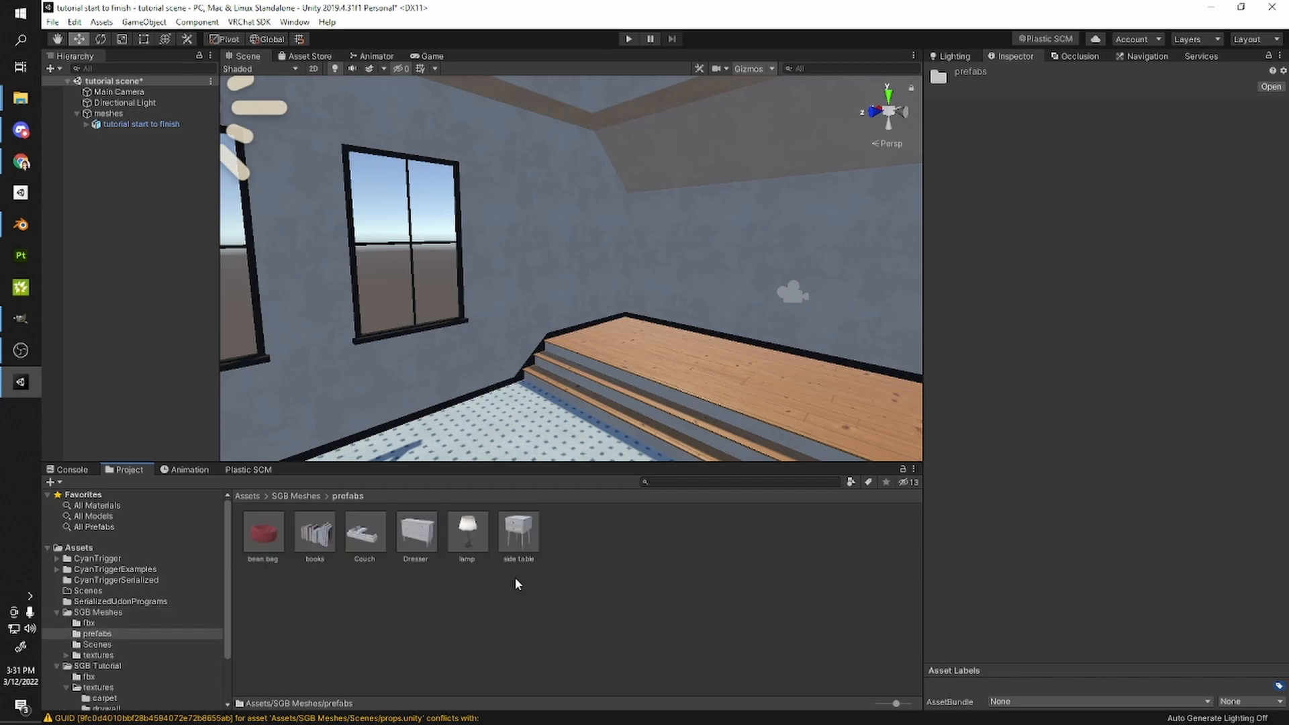
- Switch to the browser and look through the 3D assets offered on the BOOTH marketplace
right_drag(634, 415, 540, 470)
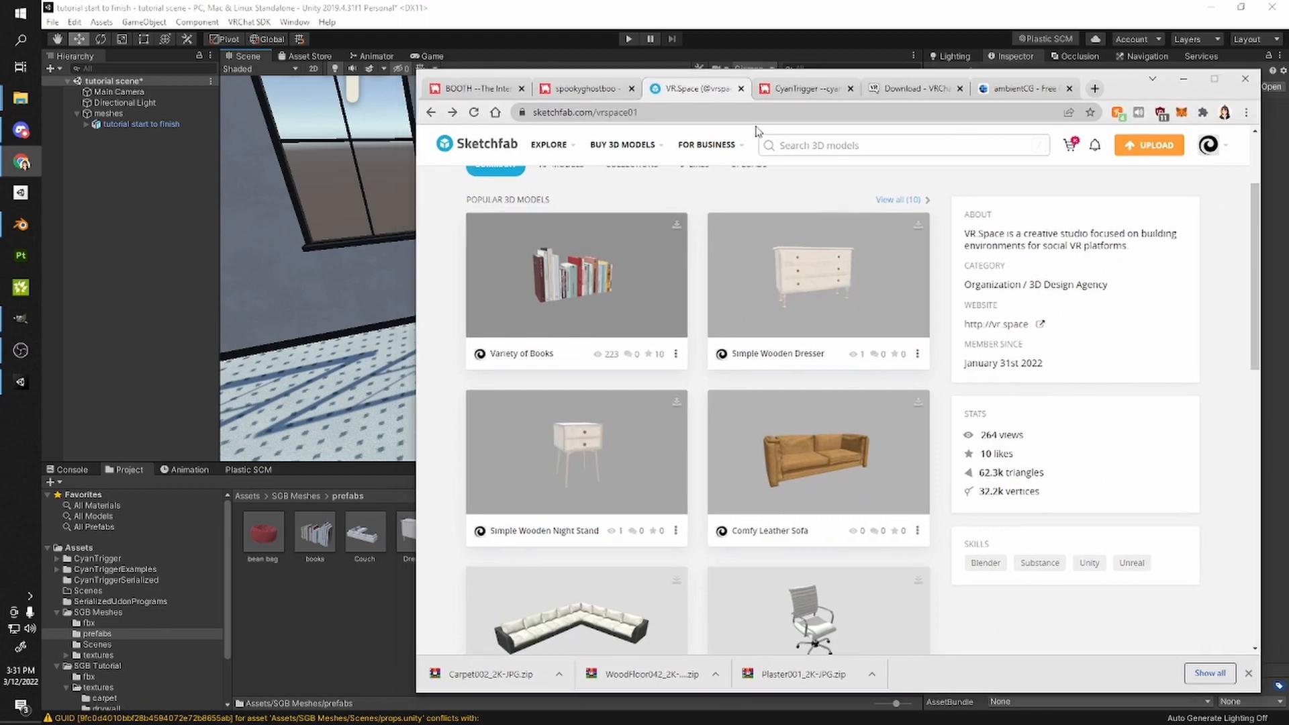
click(474, 88)
scroll(832, 402, down, 4)
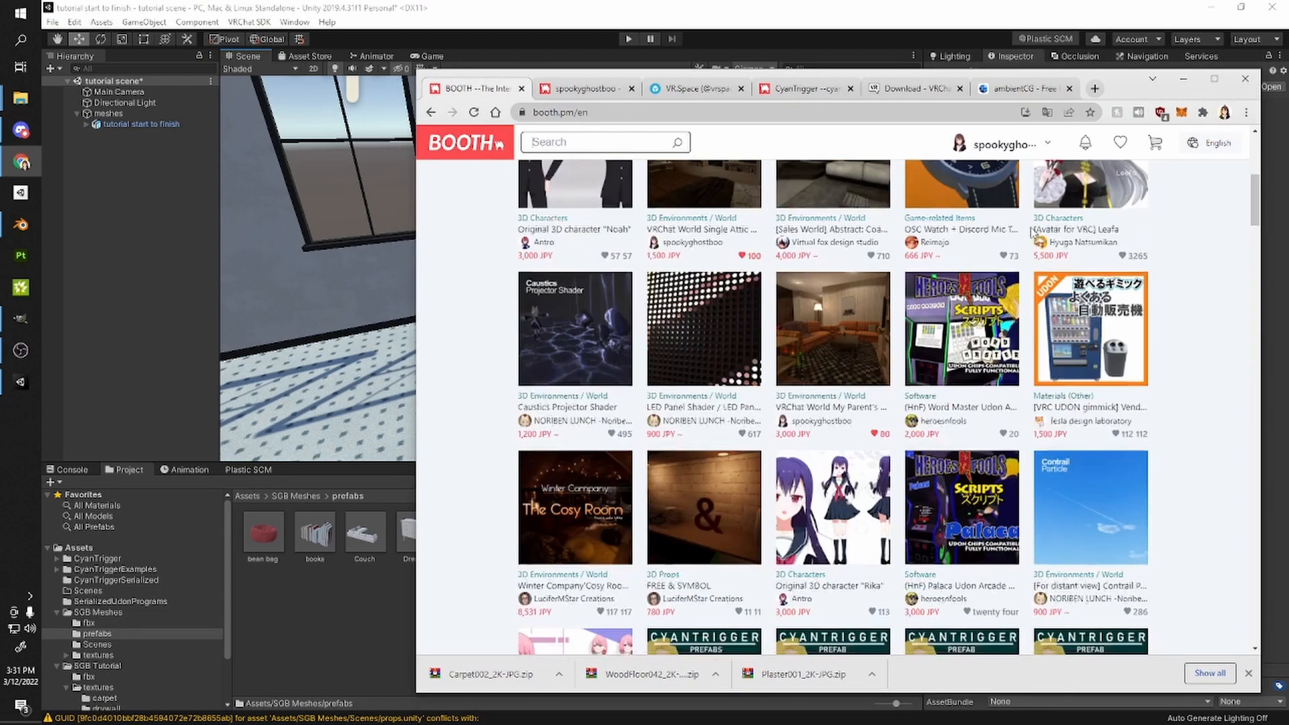
click(1235, 66)
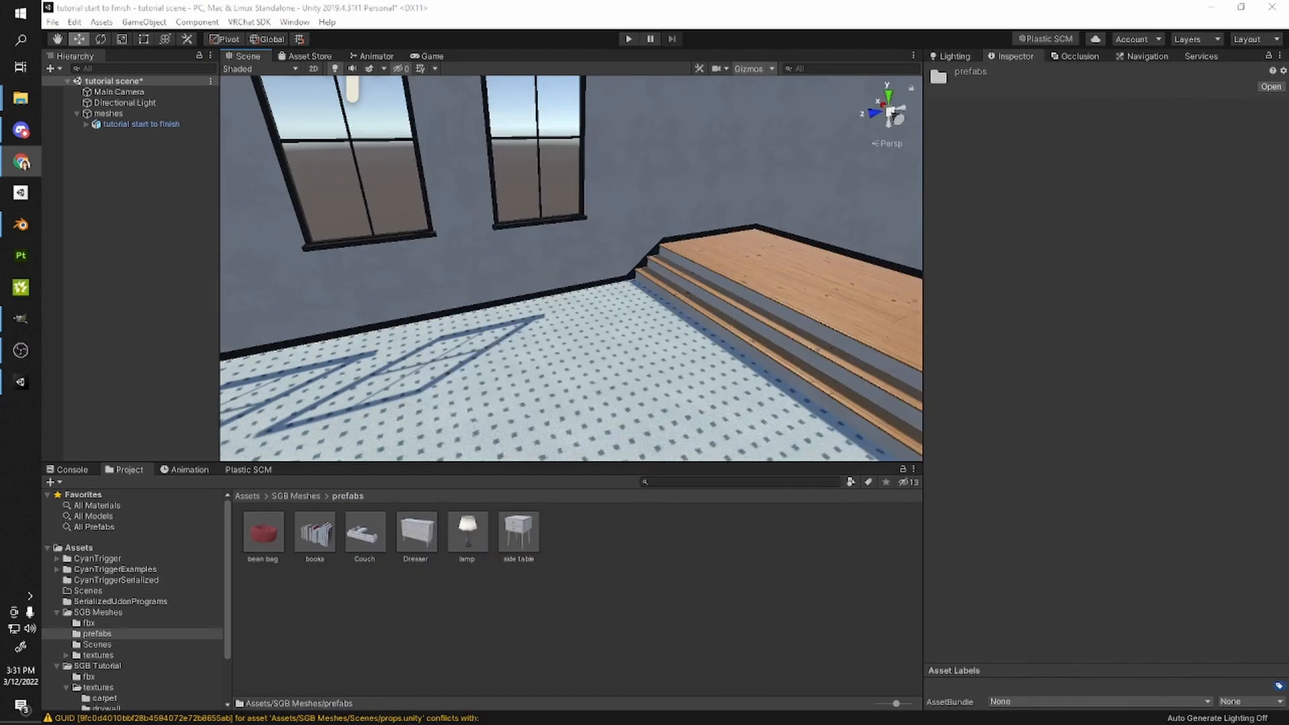
- Open the Unity Asset Store and look through its front page and staff picks
click(304, 56)
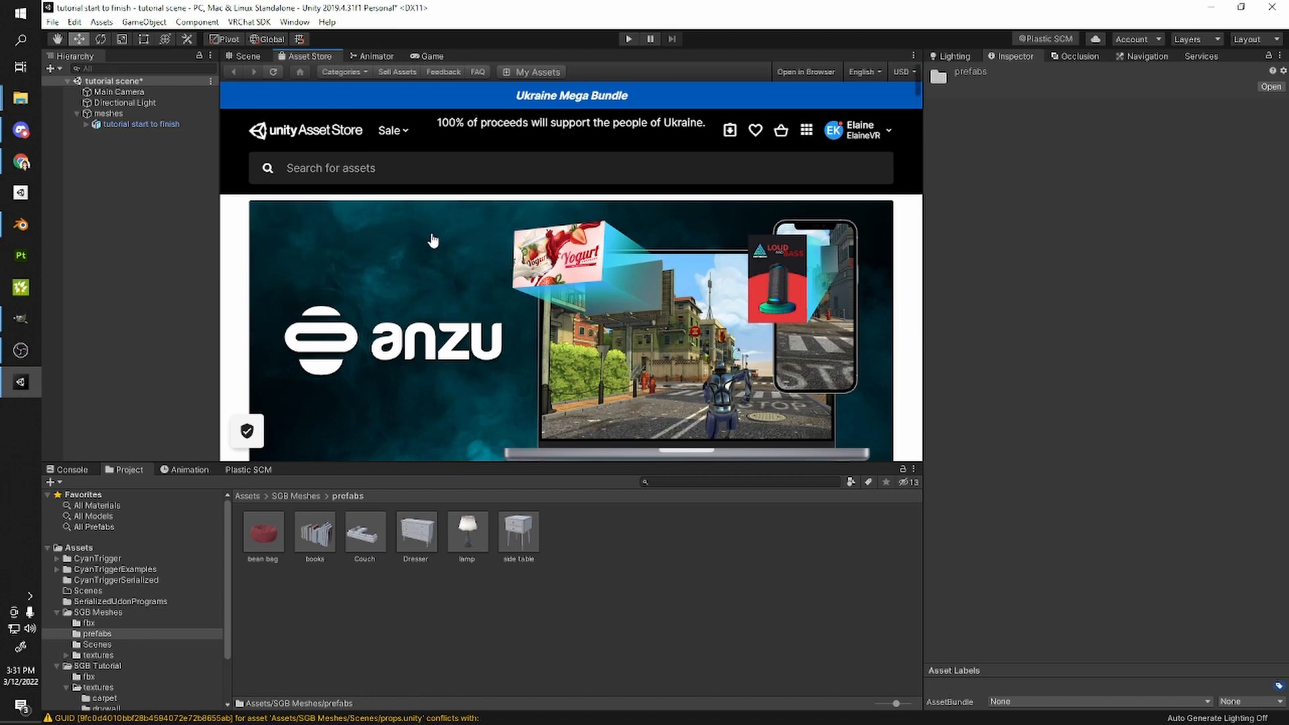
scroll(431, 239, down, 5)
scroll(428, 227, down, 2)
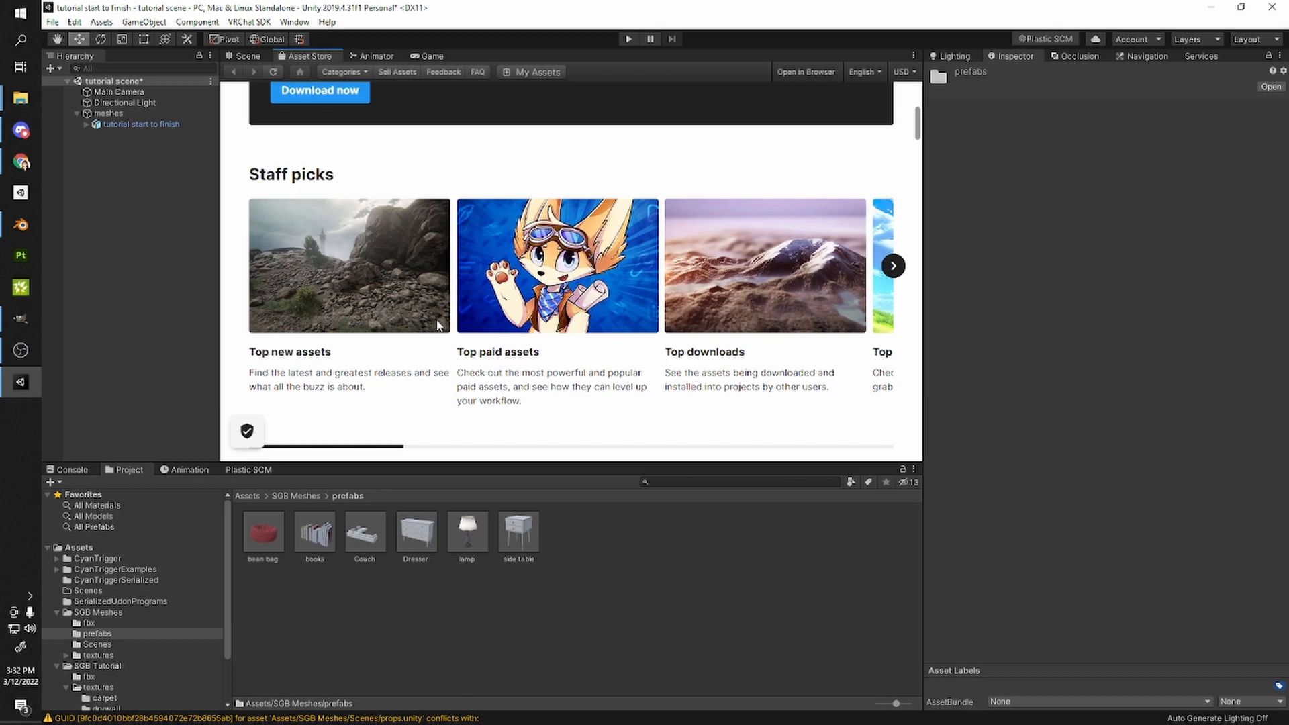
scroll(532, 268, down, 4)
scroll(412, 149, up, 5)
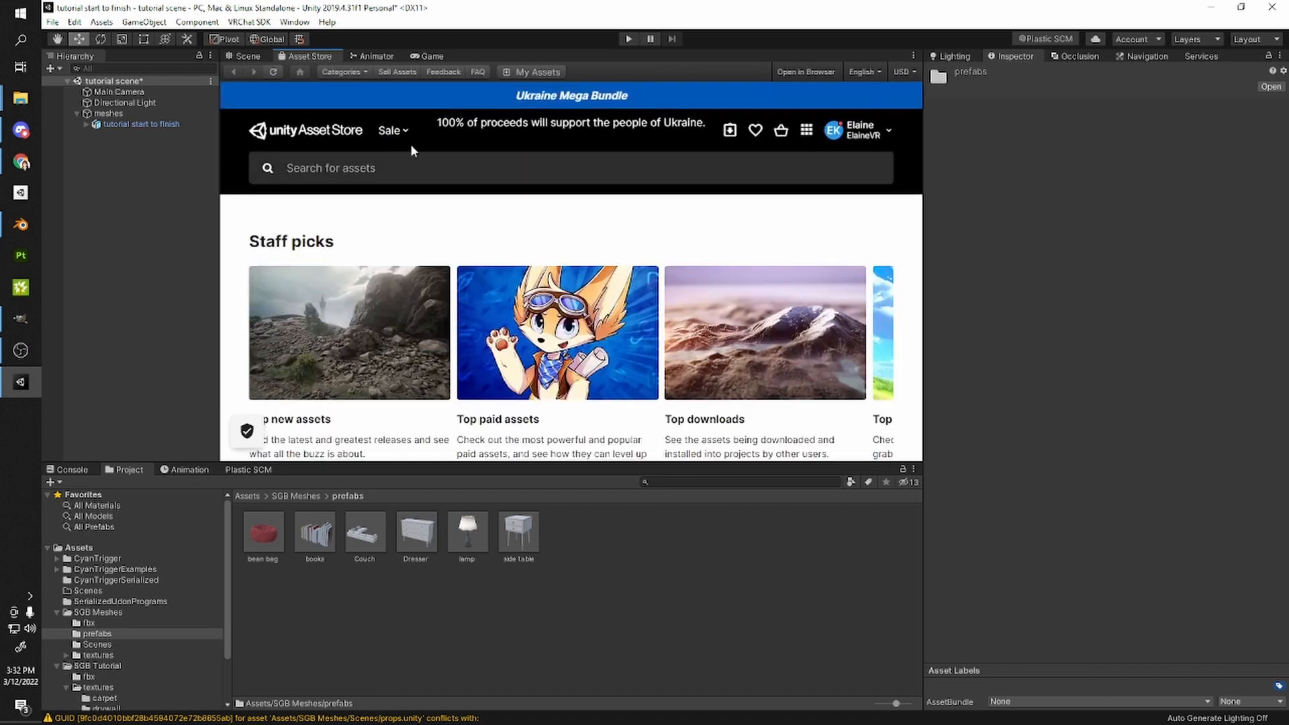
- Search the Asset Store for furniture and examine the results and the available sorting options
click(356, 168)
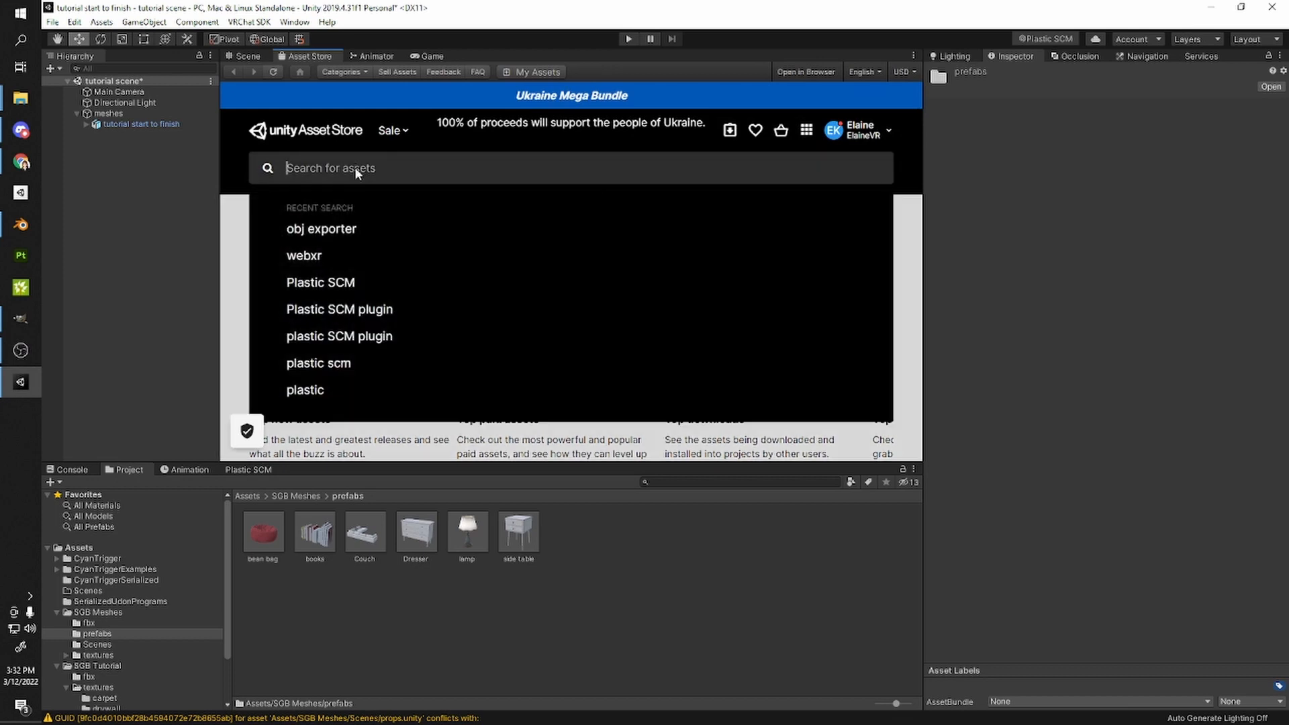
text(u)
key(BackSpace)
text(furniture)
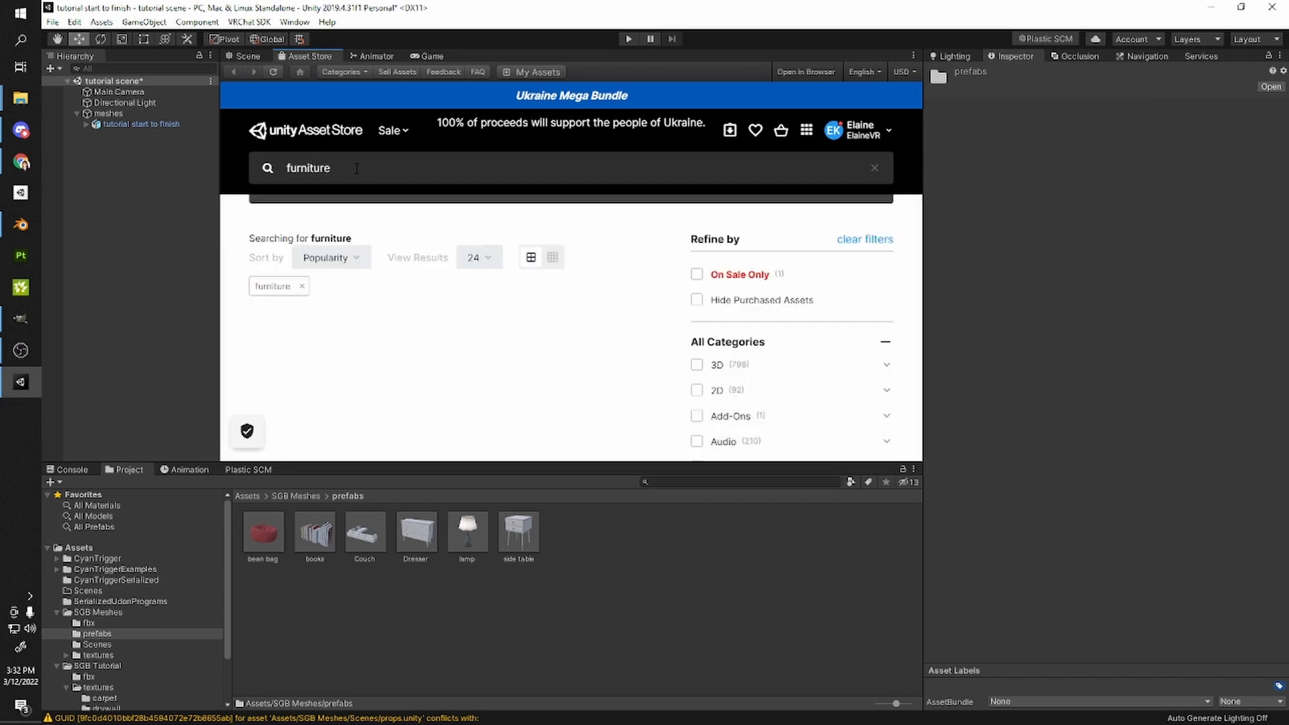
scroll(410, 250, down, 5)
scroll(415, 247, down, 5)
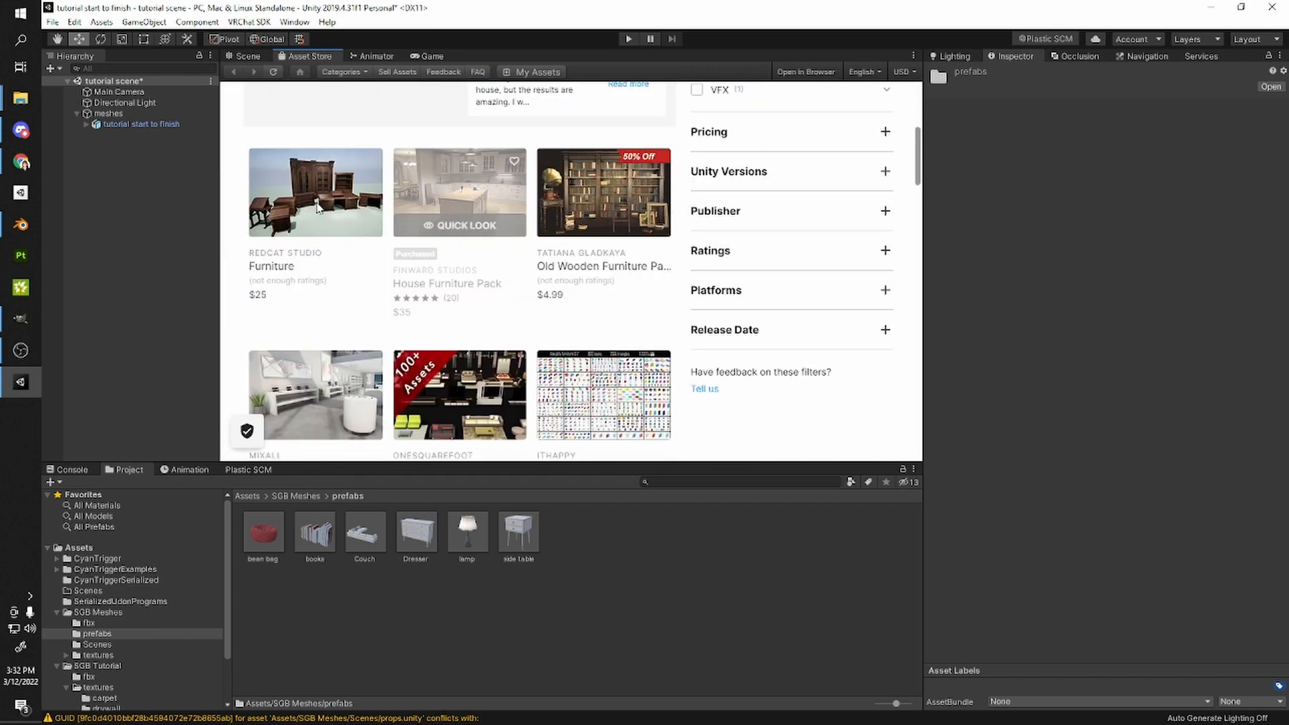
scroll(392, 264, up, 5)
scroll(393, 264, up, 5)
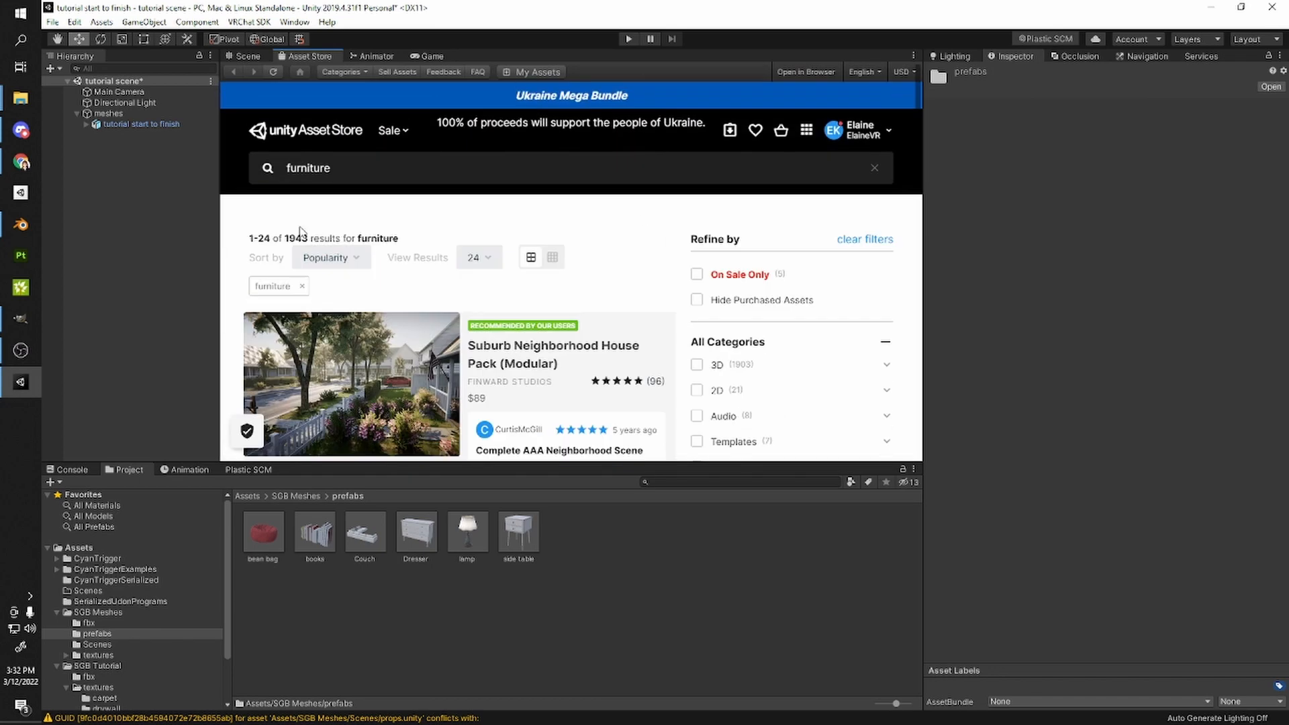
click(349, 261)
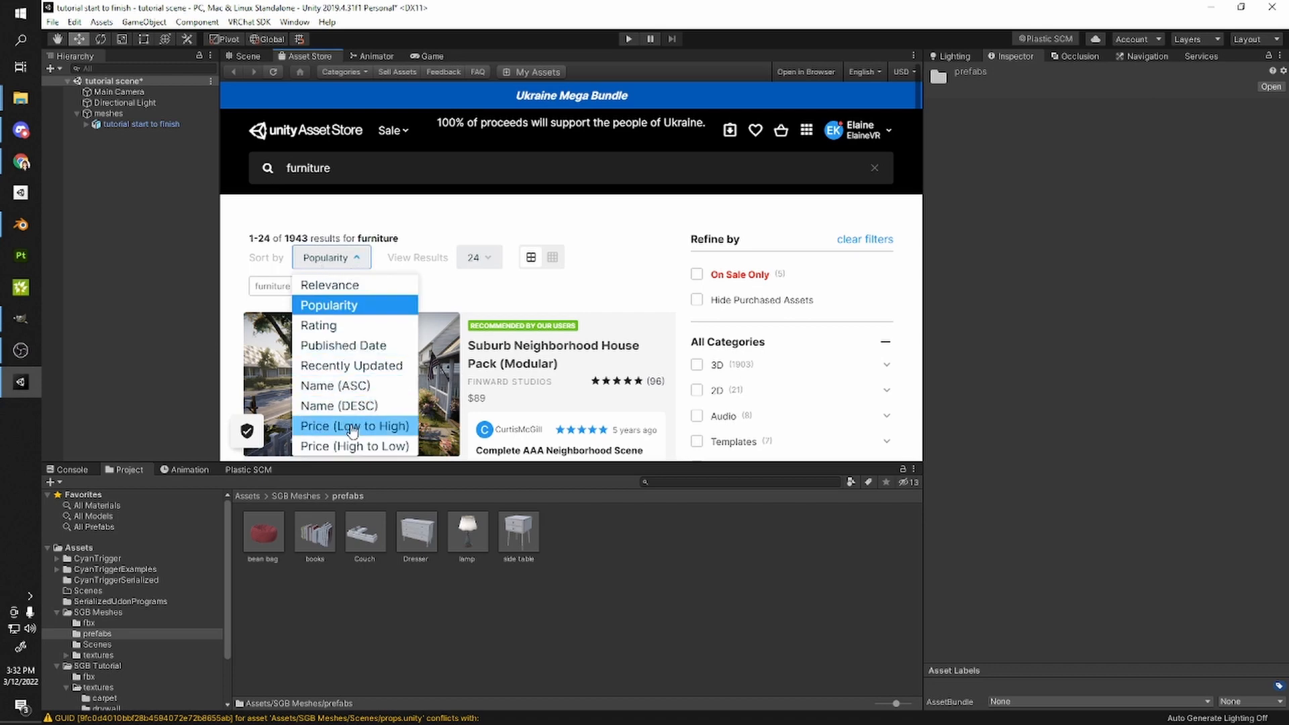
click(653, 228)
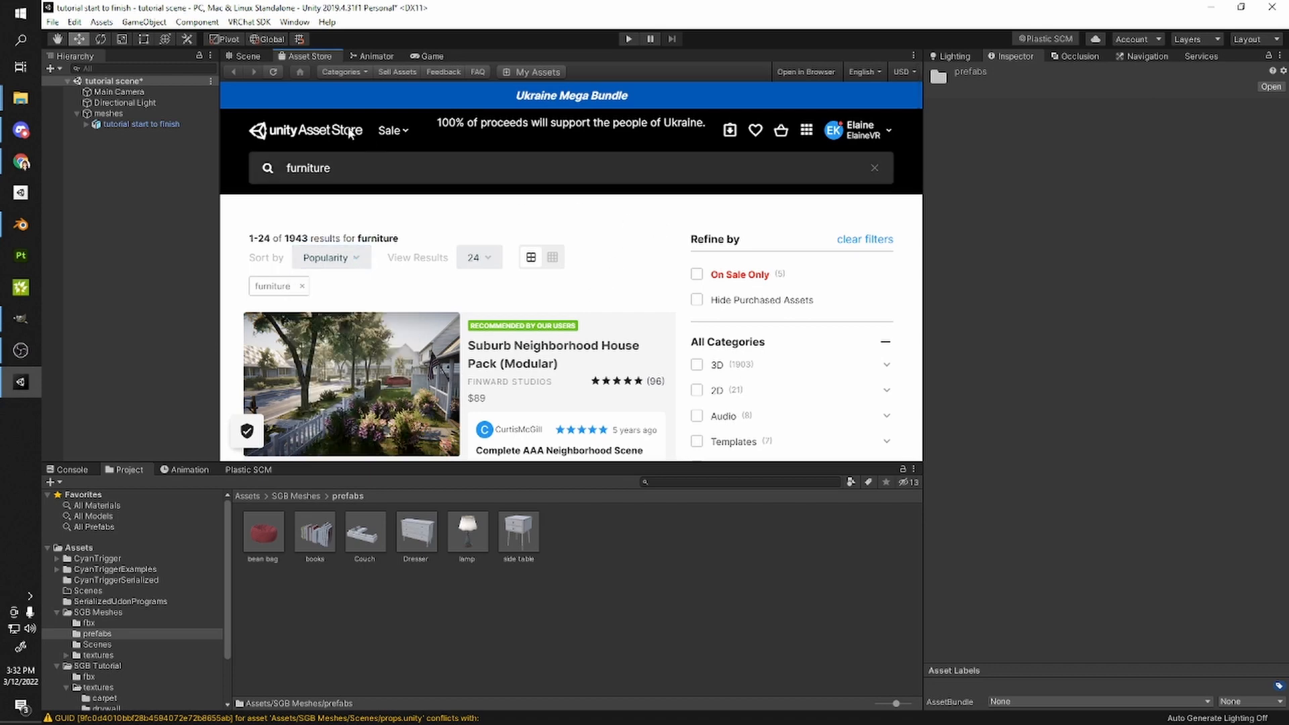
- Return to the Scene view and place the Couch prefab at about X 7.06, Y -3.92, Z 0.56
click(241, 56)
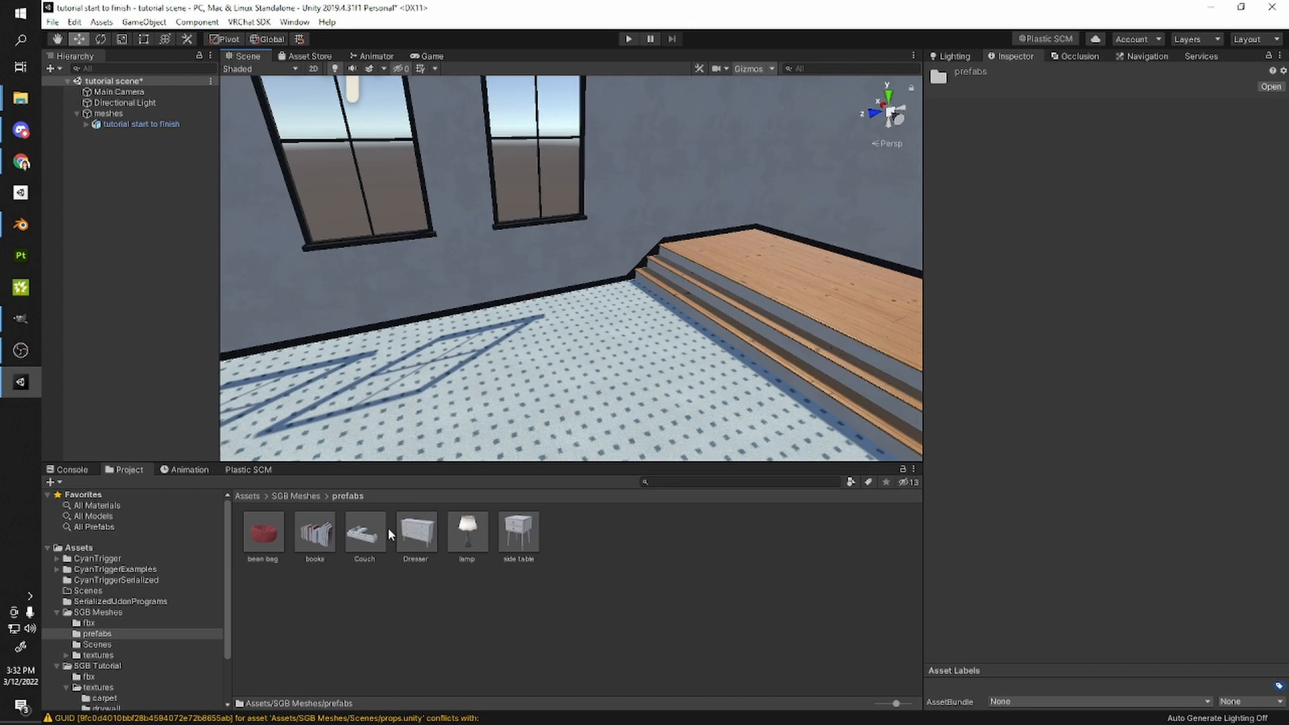
right_drag(630, 247, 656, 311)
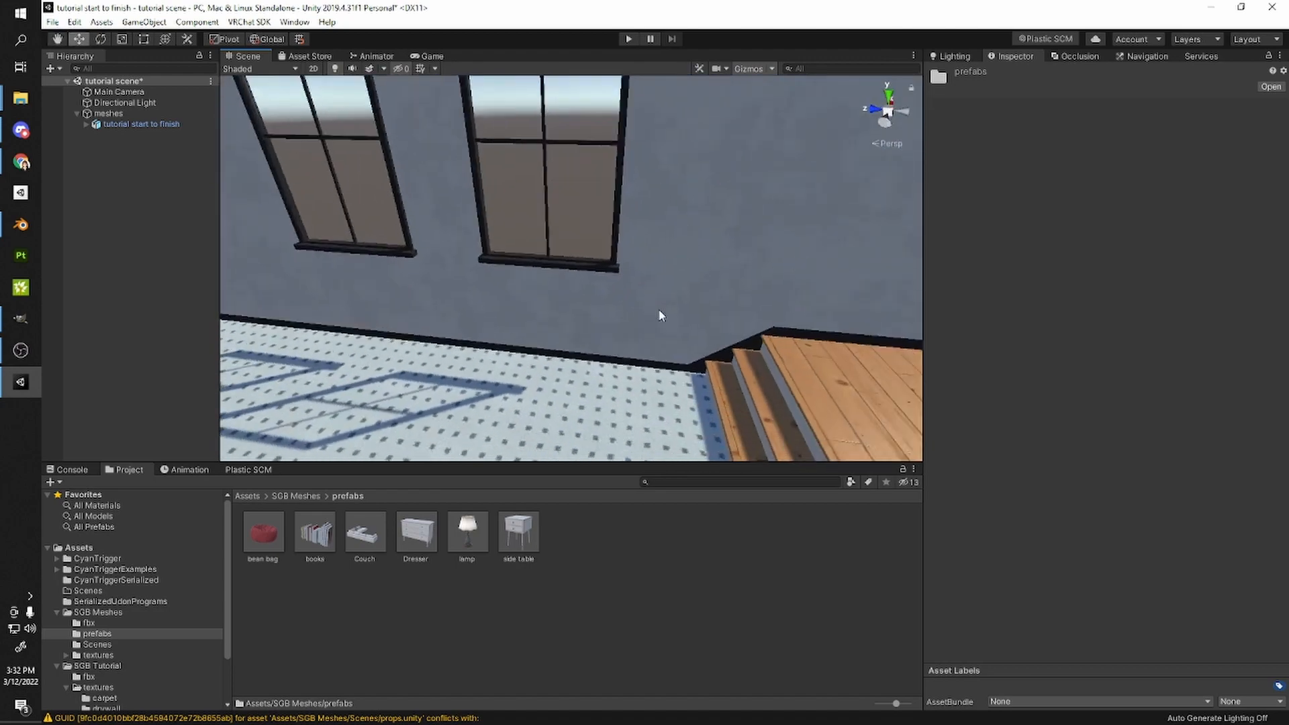
right_drag(395, 411, 466, 356)
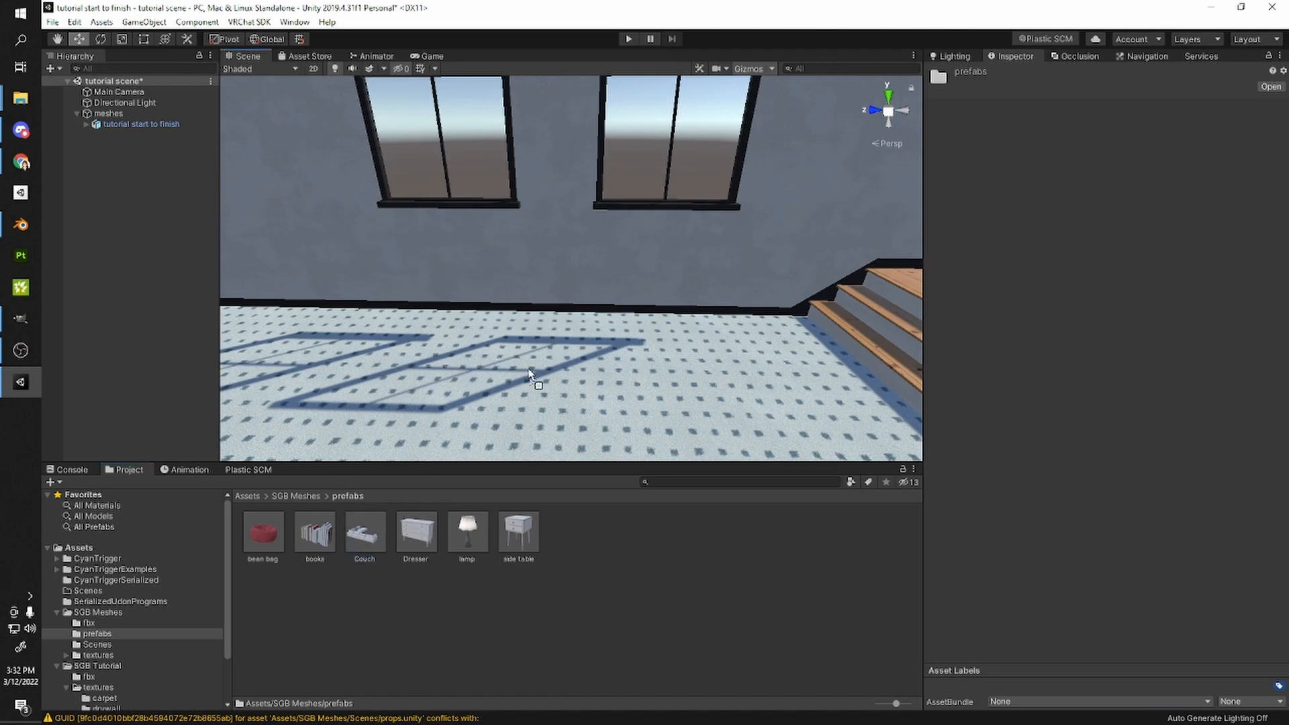
drag(532, 349, 533, 347)
right_drag(686, 373, 542, 336)
scroll(549, 299, down, 6)
middle_drag(549, 300, 529, 251)
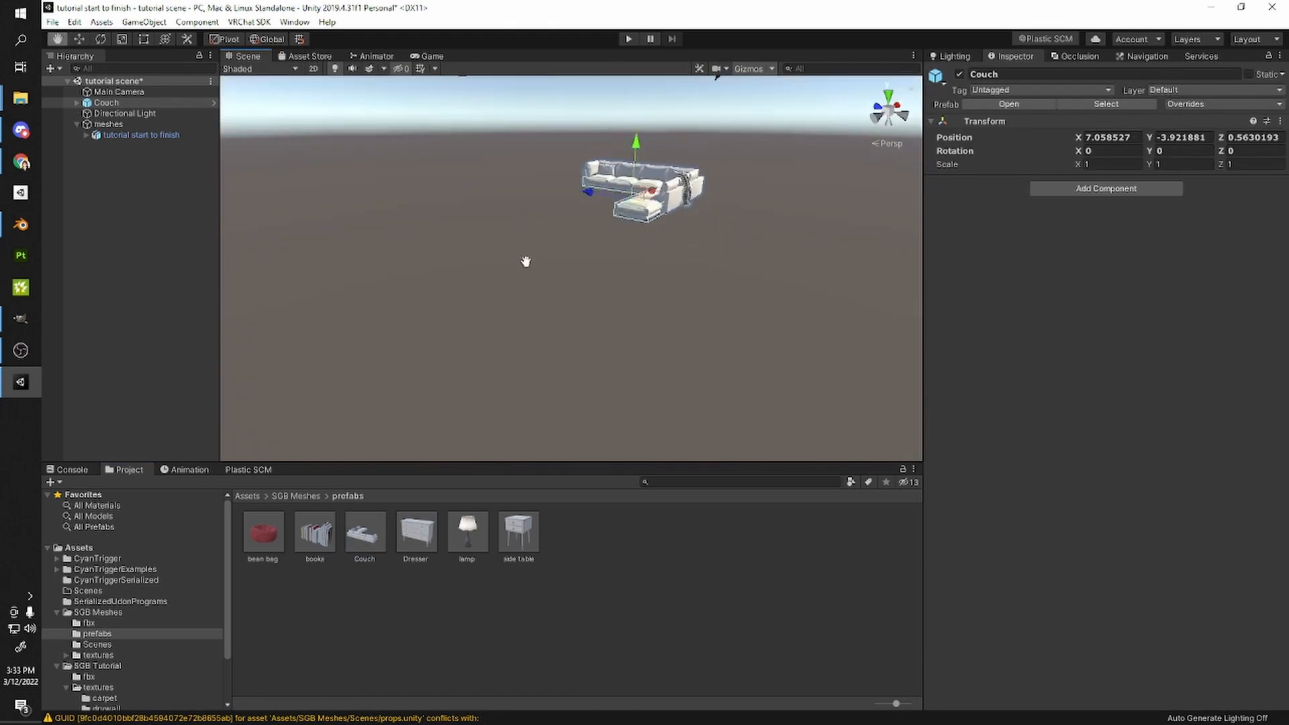
- Delete the Couch from the scene
scroll(546, 303, up, 5)
right_drag(712, 314, 658, 296)
middle_drag(658, 296, 638, 319)
key(Delete)
right_drag(638, 319, 606, 356)
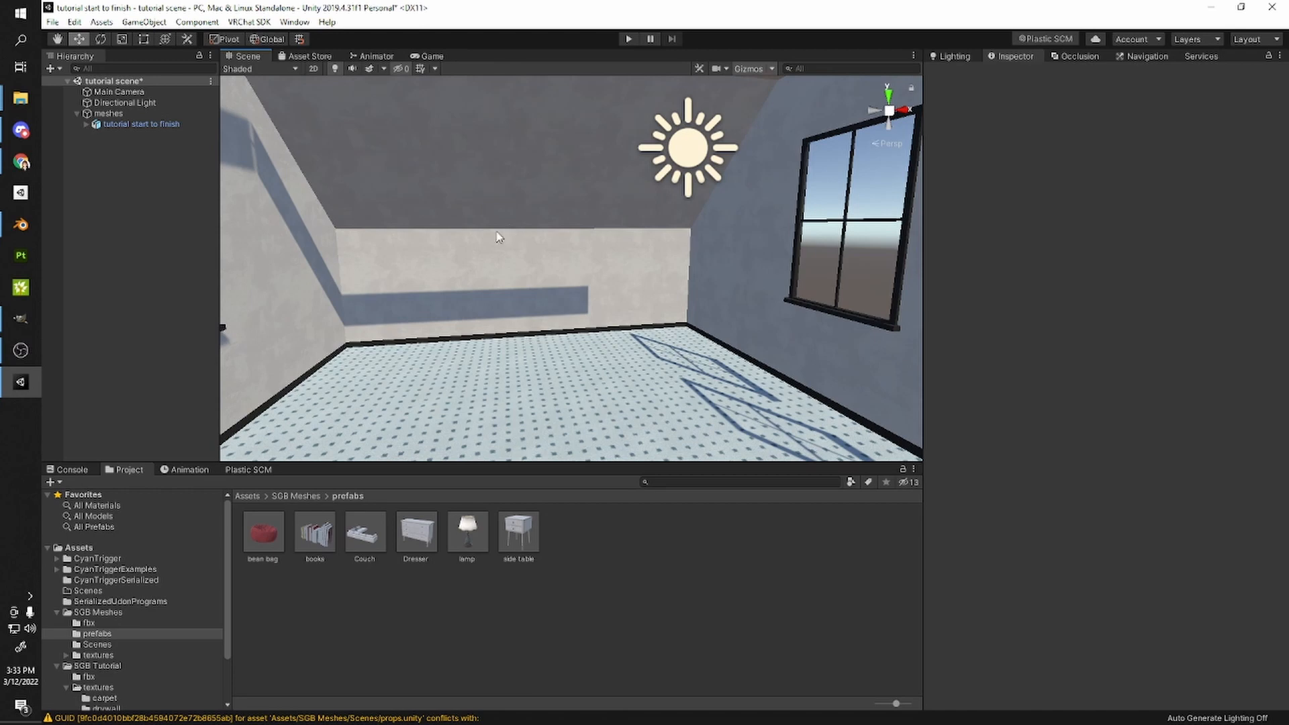
- Select the room's floor mesh (Plane) and add a Mesh Collider component to it
right_drag(448, 283, 605, 342)
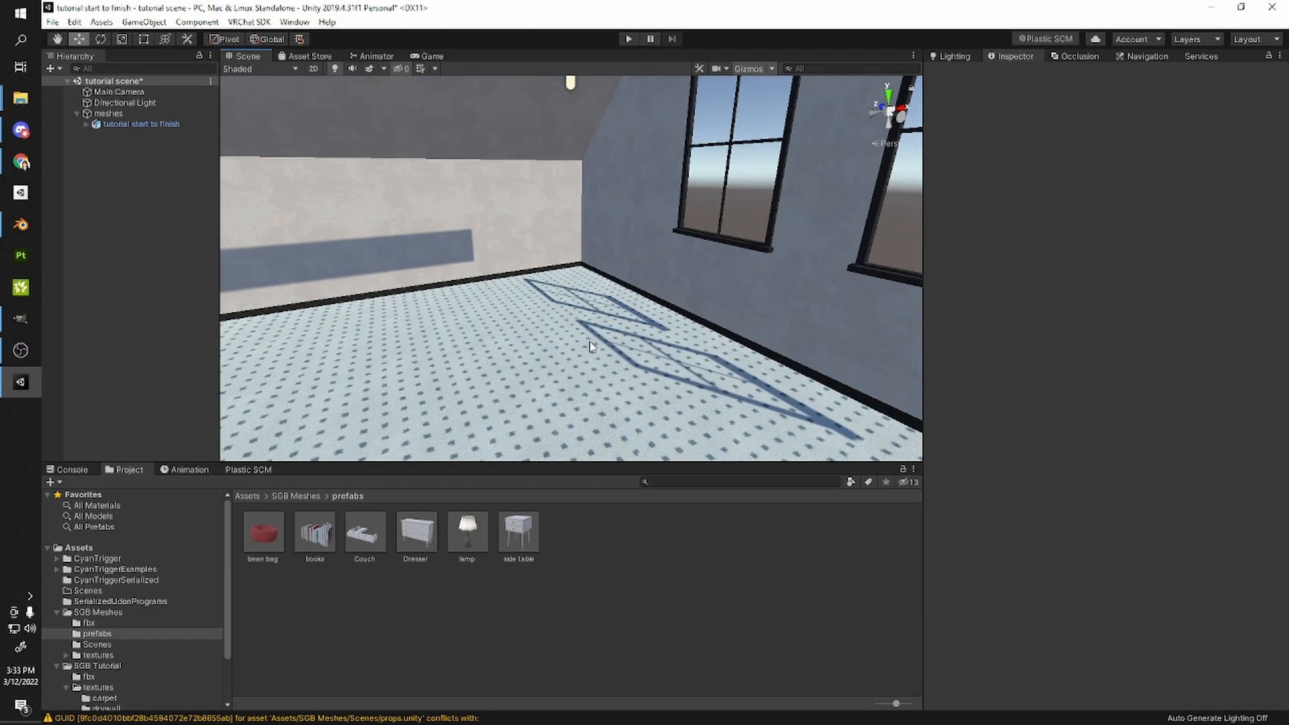
middle_drag(587, 297, 609, 305)
click(547, 317)
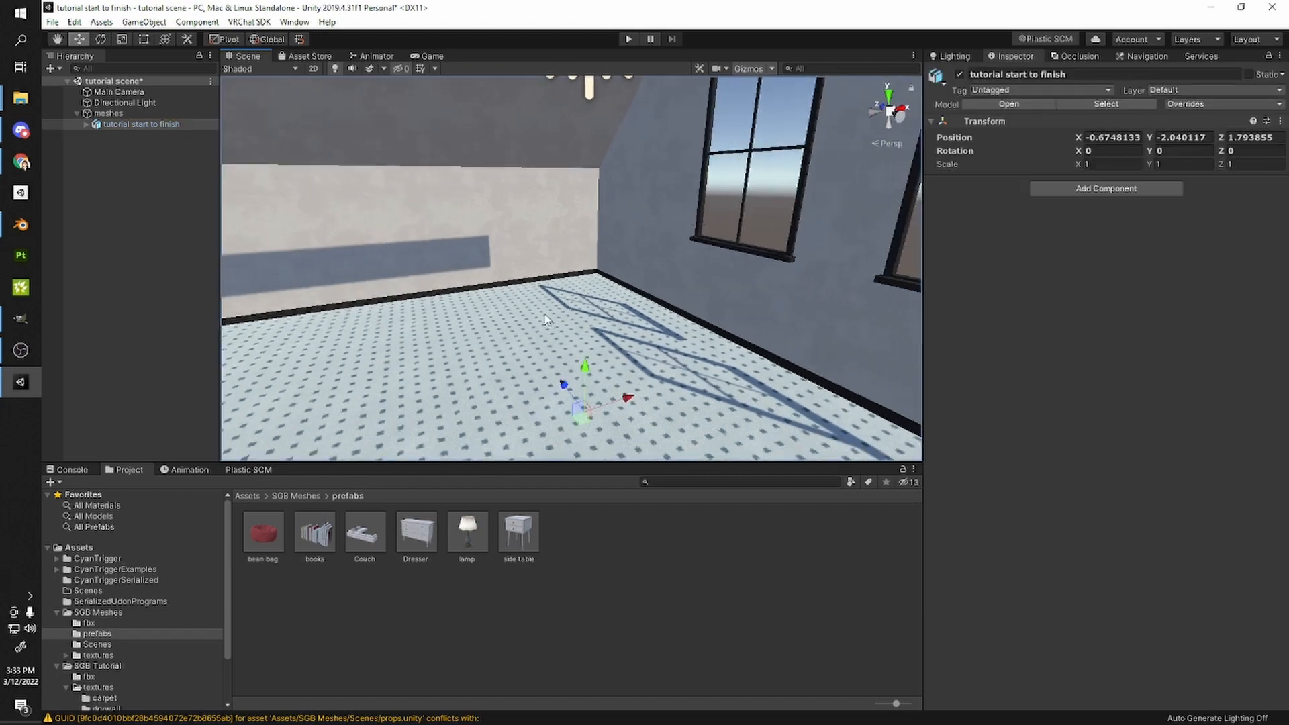
click(548, 317)
alt+drag(547, 317, 539, 384)
middle_drag(517, 378, 540, 363)
right_drag(695, 323, 795, 325)
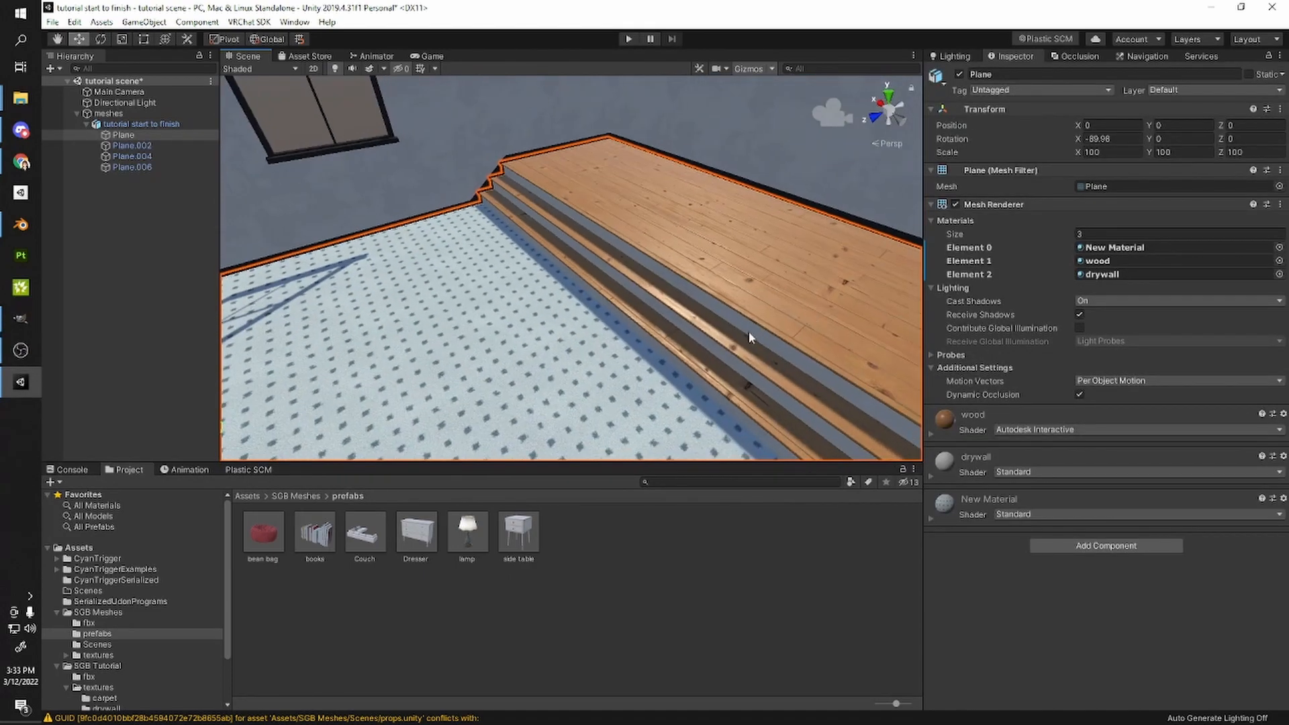
scroll(659, 308, up, 3)
middle_drag(658, 309, 718, 289)
click(1079, 546)
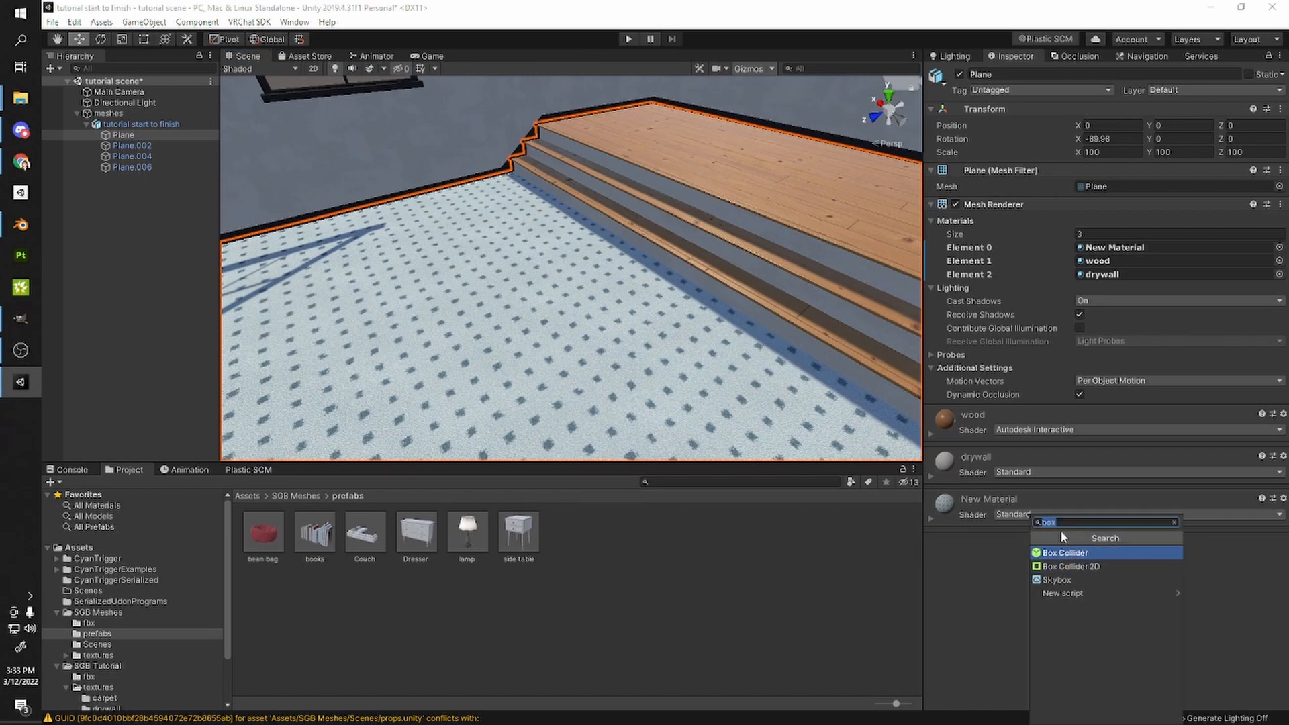
text(mesh)
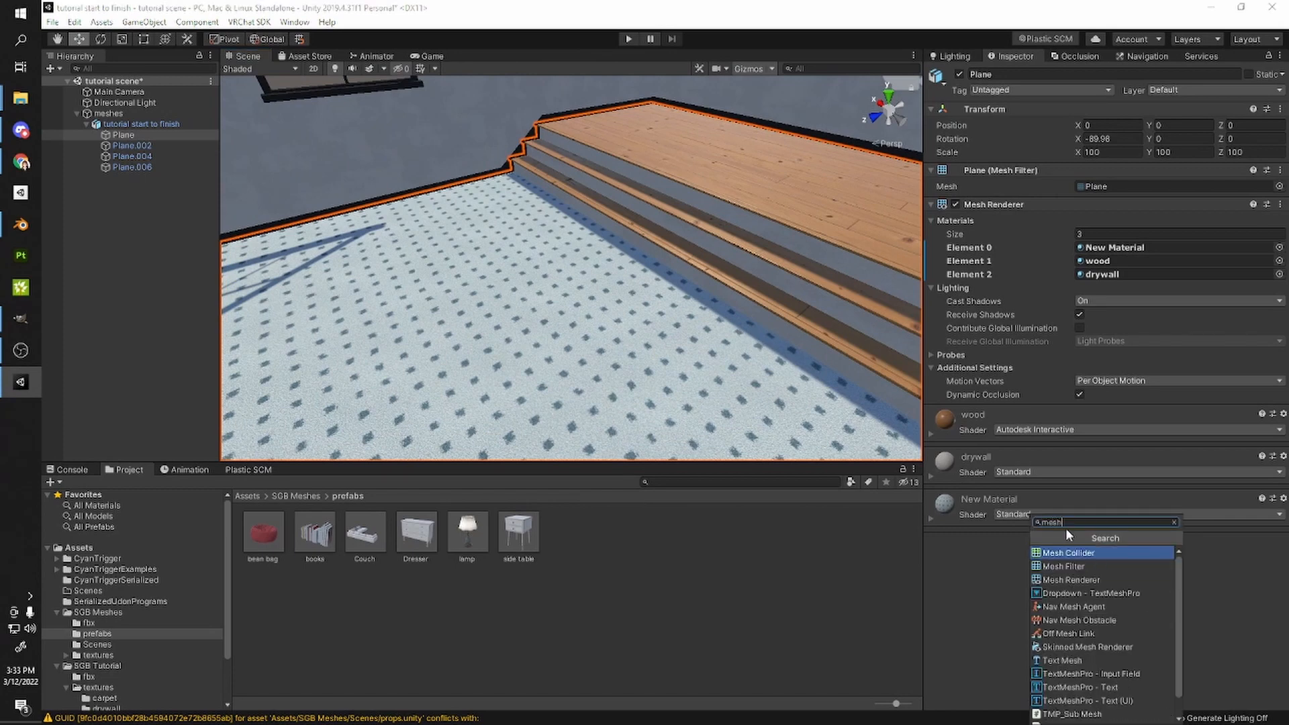
click(1075, 553)
- Add a Mesh Collider to the room's wall mesh, Plane.002
right_drag(680, 313, 628, 369)
right_drag(456, 449, 549, 331)
middle_drag(550, 332, 621, 319)
right_drag(621, 319, 566, 307)
click(601, 254)
click(600, 254)
click(1083, 491)
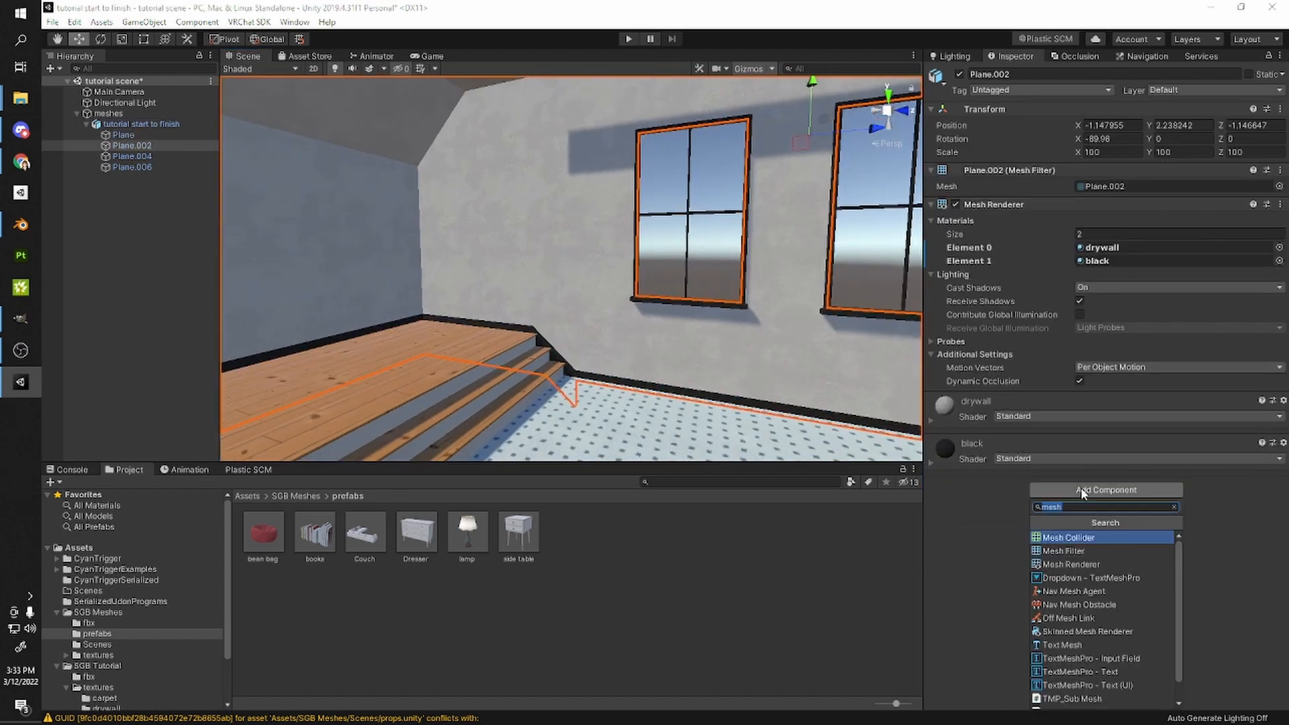
click(1069, 537)
- Add a Mesh Collider to the window glass mesh, Plane.004
right_drag(712, 335, 756, 267)
click(671, 293)
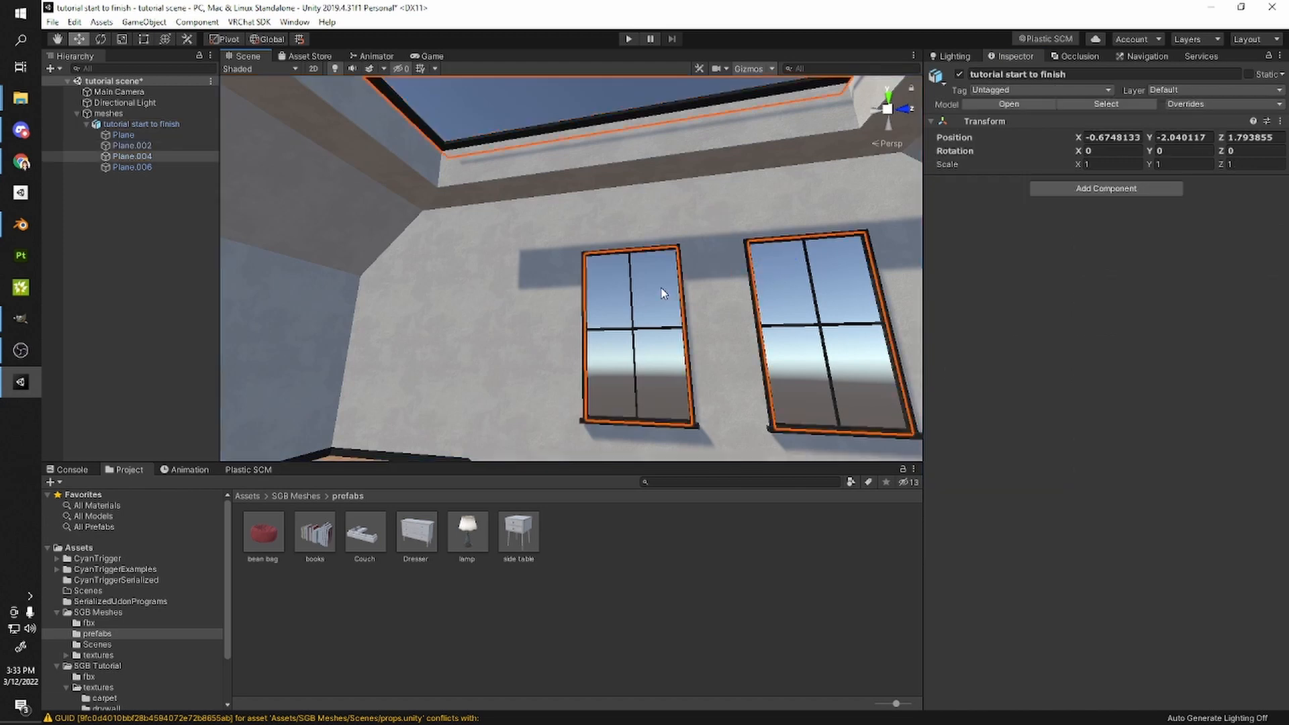
click(1140, 433)
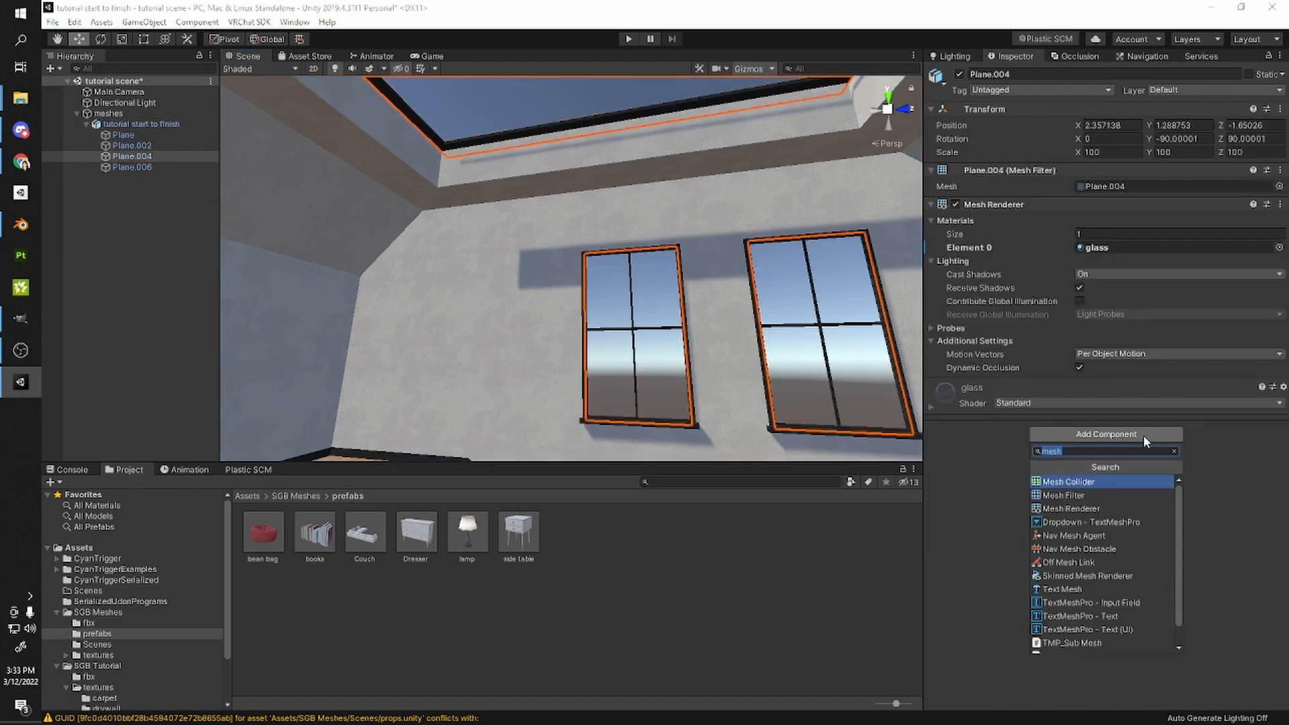
key(Return)
mouse_move(739, 434)
right_down()
mouse_move(719, 443)
mouse_move(724, 416)
right_up()
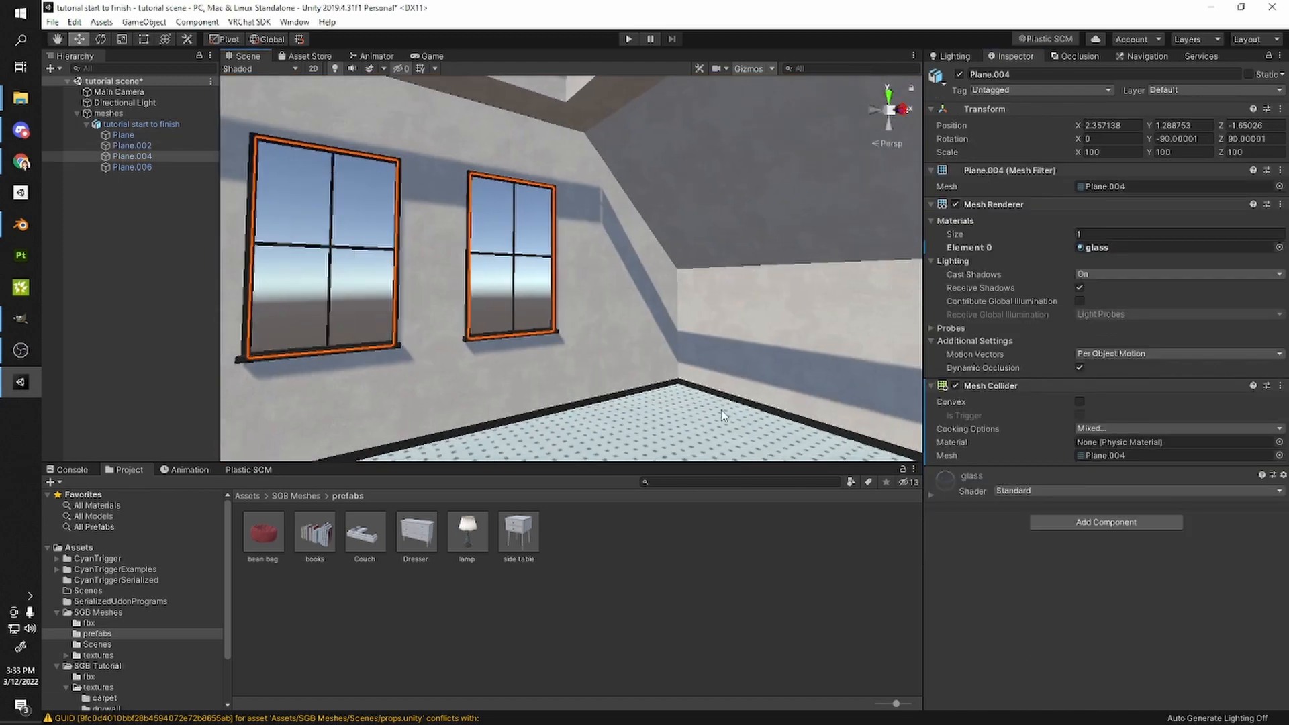
- Place the Couch prefab on the patterned floor at about X -0.52, Z -0.48
right_drag(777, 286, 609, 322)
right_drag(499, 272, 584, 273)
scroll(623, 268, up, 2)
middle_drag(523, 291, 554, 293)
right_drag(554, 293, 363, 366)
right_drag(463, 405, 437, 426)
drag(371, 543, 578, 366)
right_drag(578, 366, 544, 332)
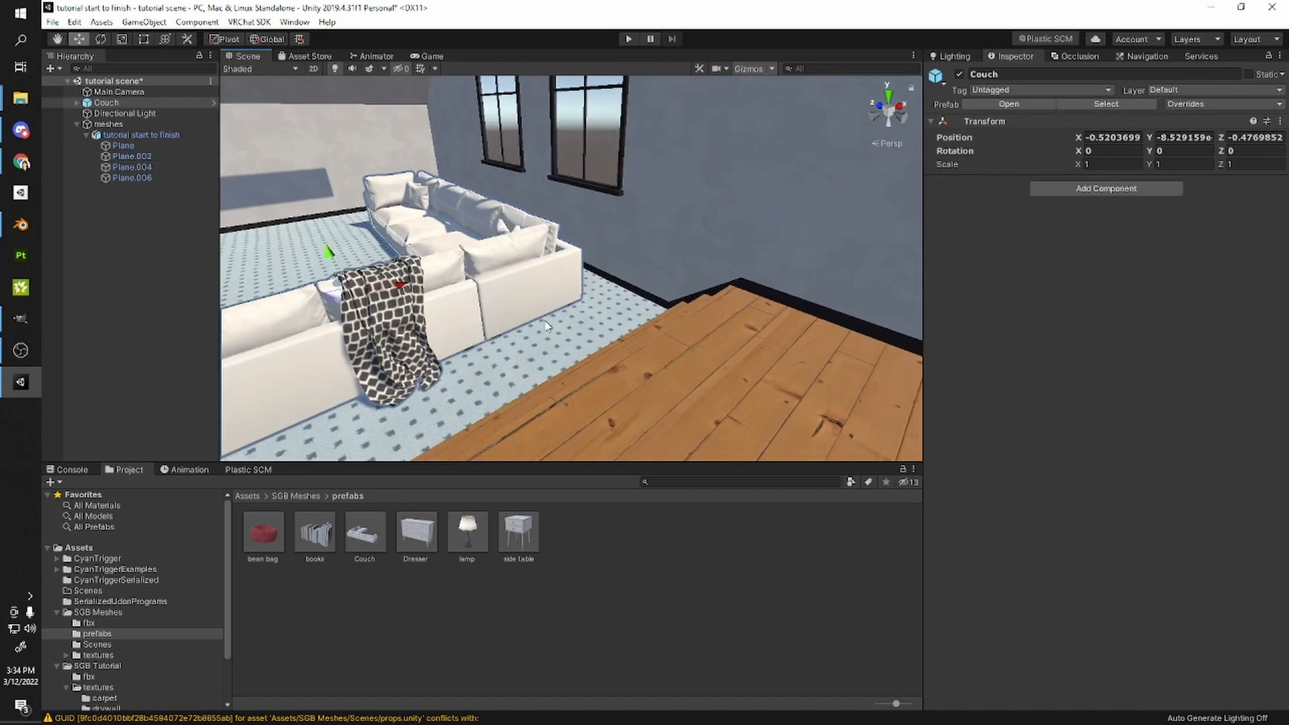
- Move the couch closer to the window wall, to about X -0.09, Z -0.64
middle_drag(472, 257, 525, 291)
mouse_move(525, 292)
right_down()
mouse_move(604, 313)
mouse_move(530, 309)
right_up()
middle_drag(530, 309, 674, 325)
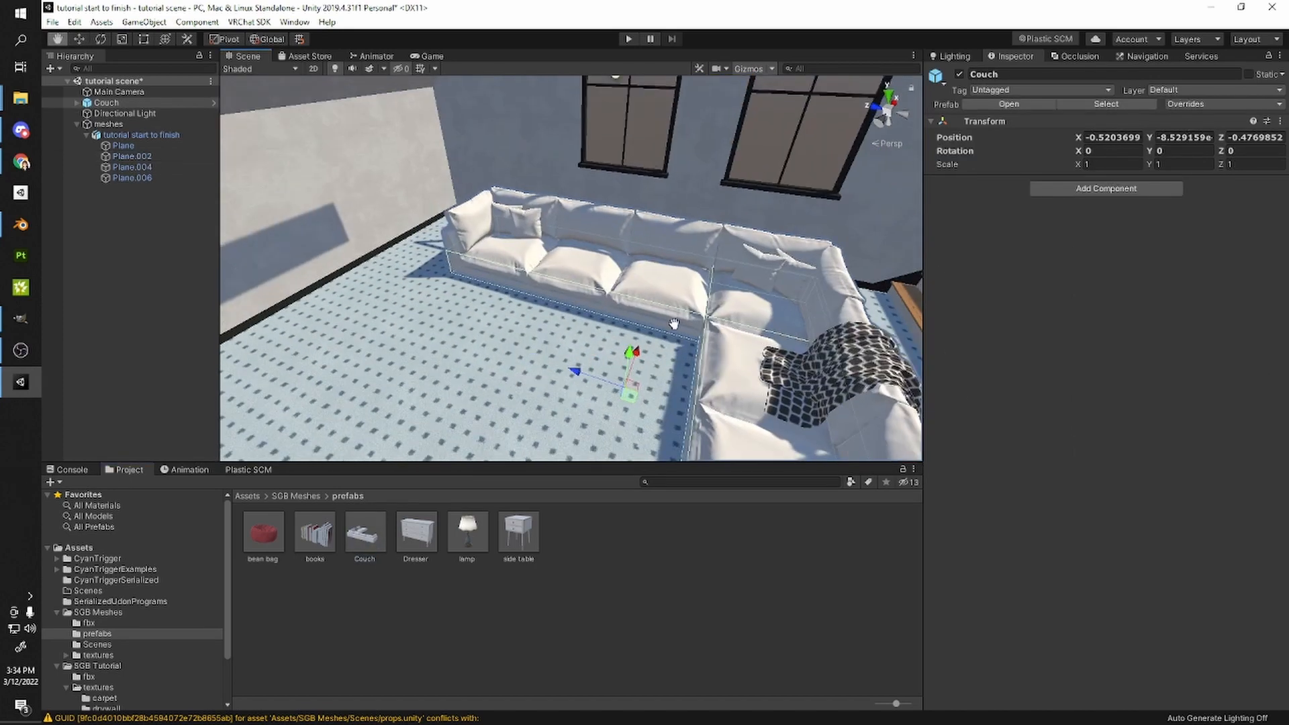
mouse_move(674, 324)
right_down()
mouse_move(686, 373)
mouse_move(684, 337)
right_up()
middle_drag(684, 336, 558, 343)
right_drag(557, 343, 483, 339)
middle_drag(483, 339, 641, 376)
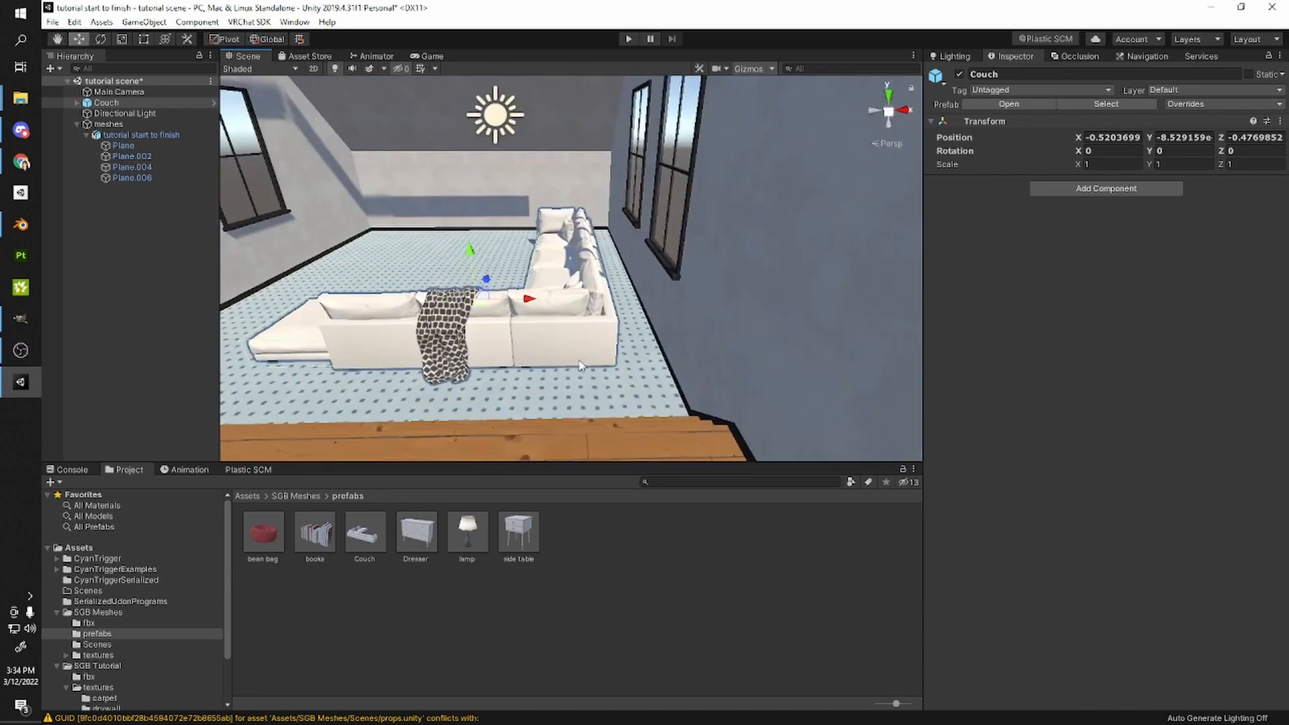
right_drag(642, 376, 546, 362)
middle_drag(547, 362, 469, 340)
right_drag(469, 340, 504, 344)
middle_drag(504, 344, 638, 346)
drag(475, 360, 521, 348)
middle_drag(521, 348, 606, 345)
right_drag(606, 345, 535, 297)
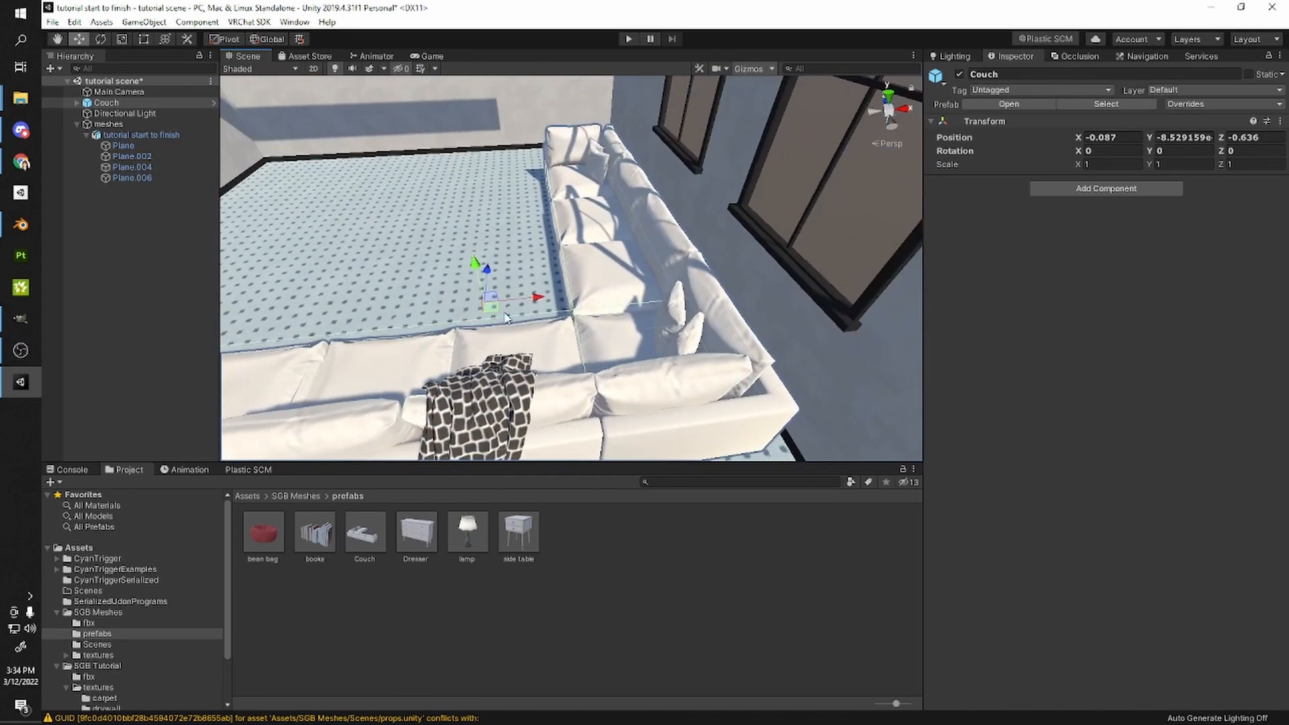
- Shift the couch to about X 0.15, Z -0.57 and parent it under the meshes object
drag(535, 297, 559, 297)
right_drag(559, 298, 641, 321)
drag(642, 321, 699, 311)
right_drag(699, 311, 661, 321)
drag(121, 126, 114, 125)
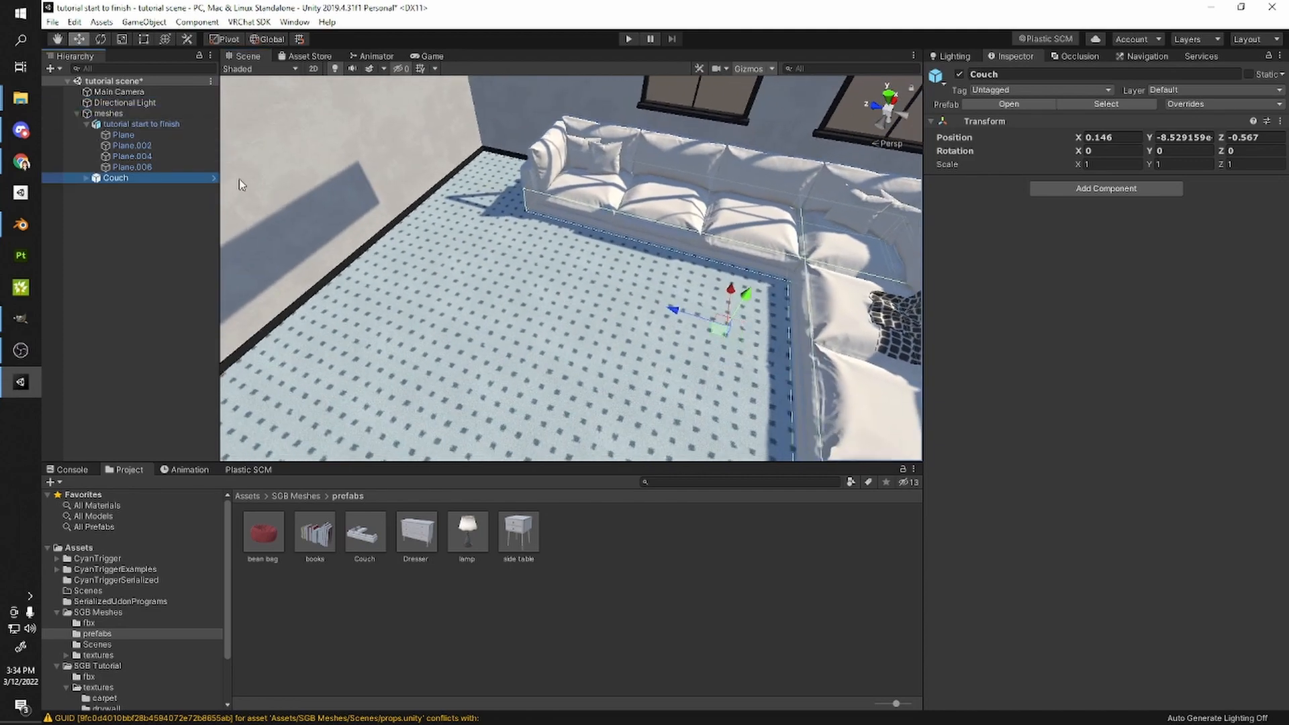
- Place a side table prefab at the couch's far end and rotate it to about -92.7° around Y
right_drag(366, 248, 650, 312)
right_drag(536, 414, 530, 300)
drag(531, 300, 587, 219)
key(e)
scroll(508, 263, up, 2)
key(w)
- Duplicate the side table and move the copy beside the couch's other end, at about X -2.58, Z -1.98
key(ctrl+d)
drag(717, 204, 572, 191)
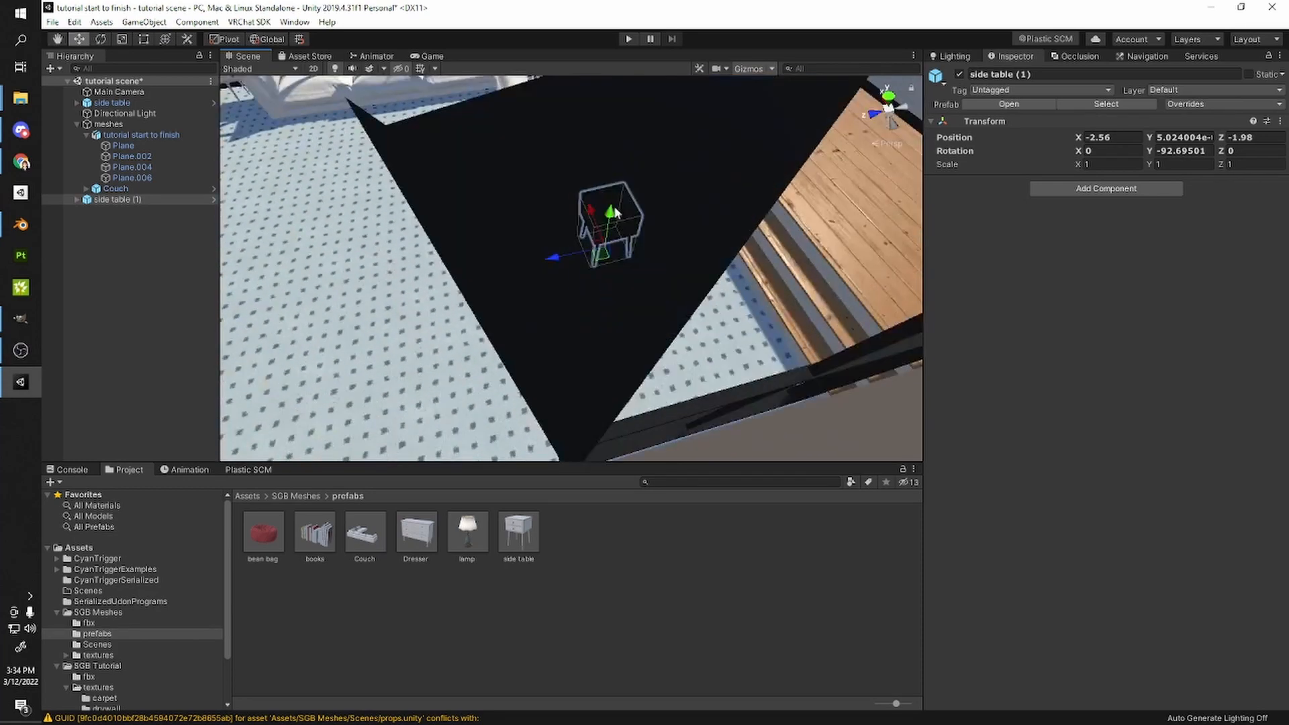
middle_drag(572, 192, 641, 209)
alt+drag(641, 209, 598, 215)
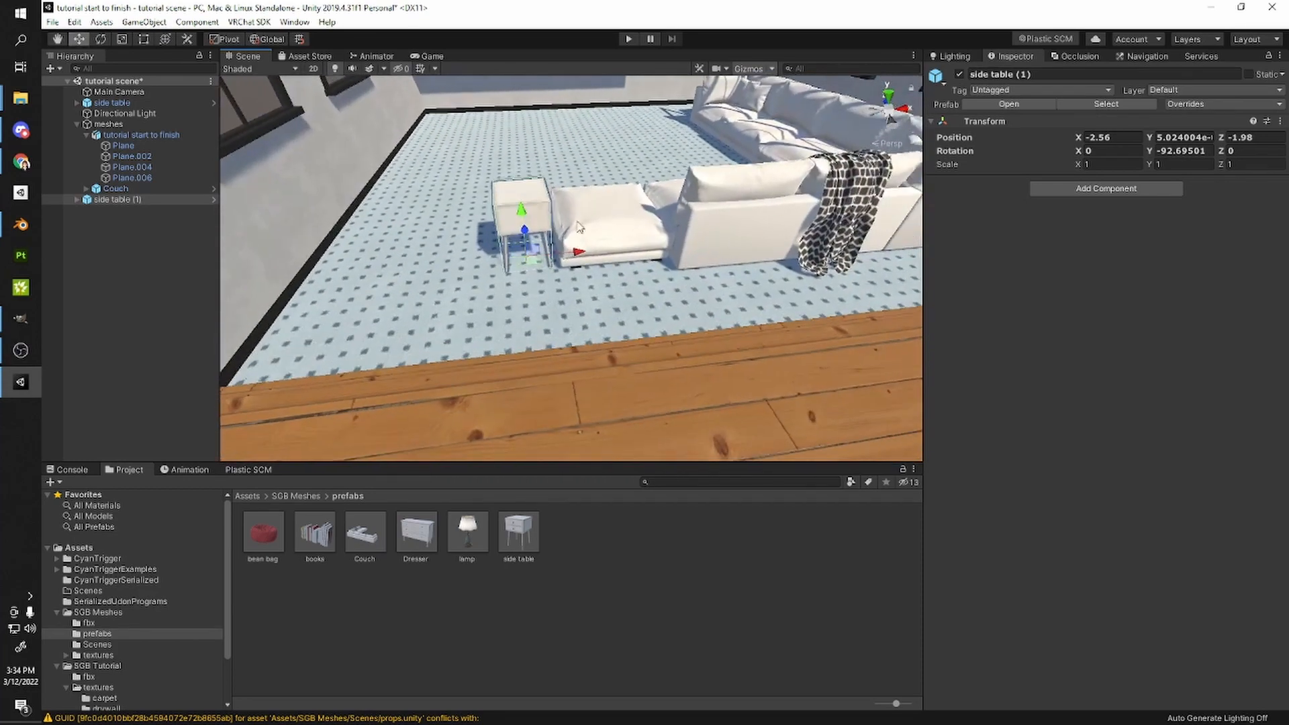
drag(566, 261, 474, 281)
scroll(530, 282, up, 2)
middle_drag(829, 322, 600, 302)
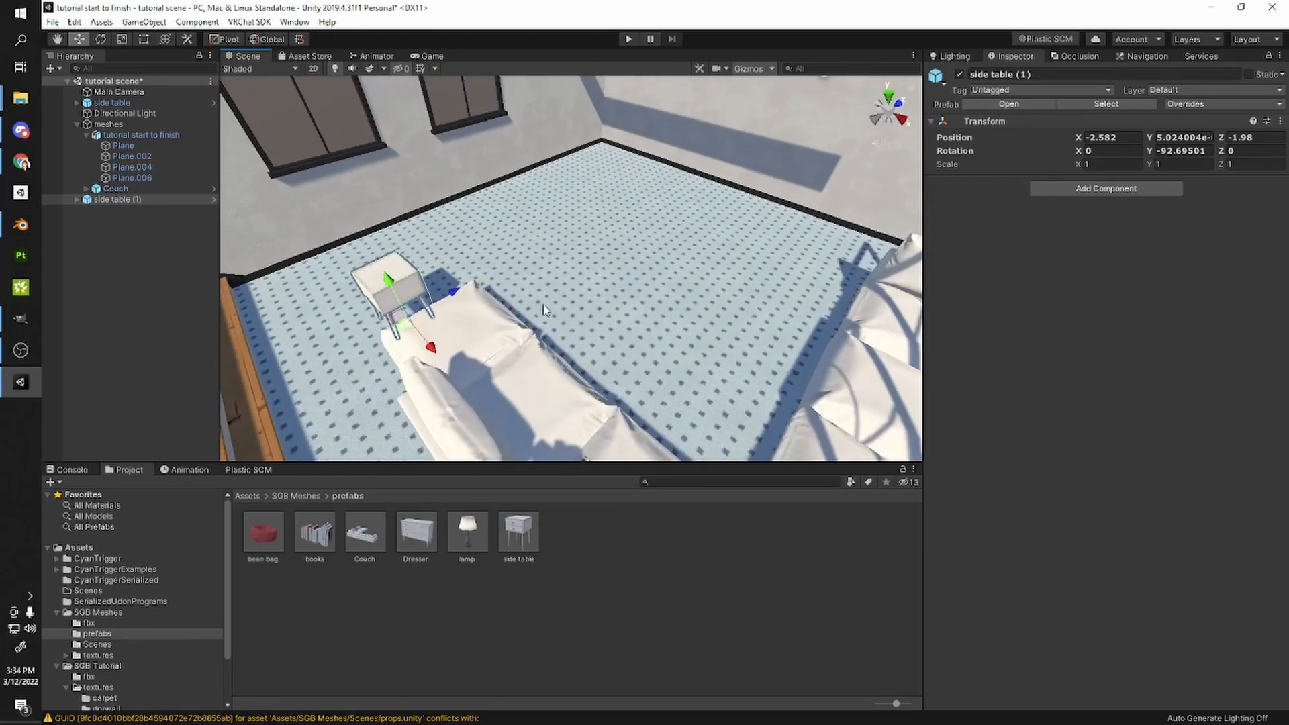
alt+drag(588, 317, 521, 301)
- Place the Dresser prefab against the wall below the windows at about X -4.35, Z 0.42
drag(503, 468, 651, 348)
alt+drag(652, 348, 725, 329)
middle_drag(806, 342, 602, 372)
scroll(516, 337, up, 2)
drag(424, 314, 399, 299)
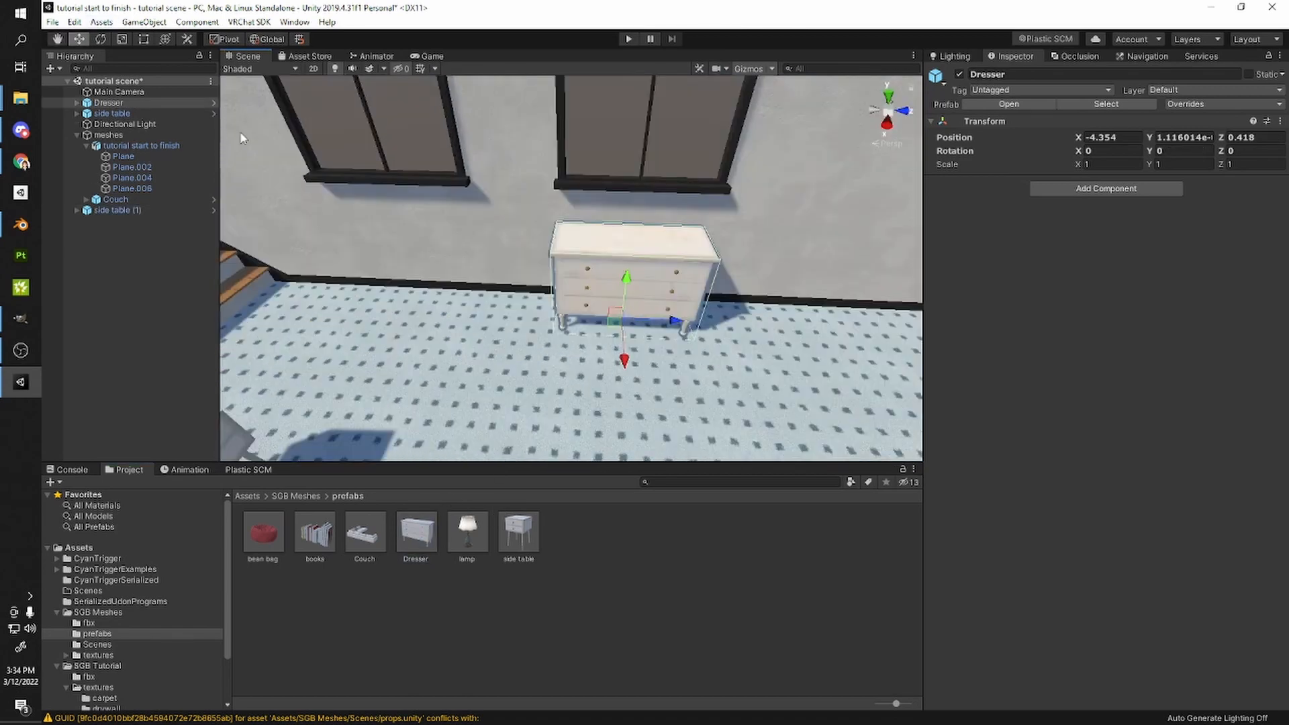
- Parent the dresser and both side tables under the meshes object
ctrl+click(111, 111)
drag(104, 138, 104, 136)
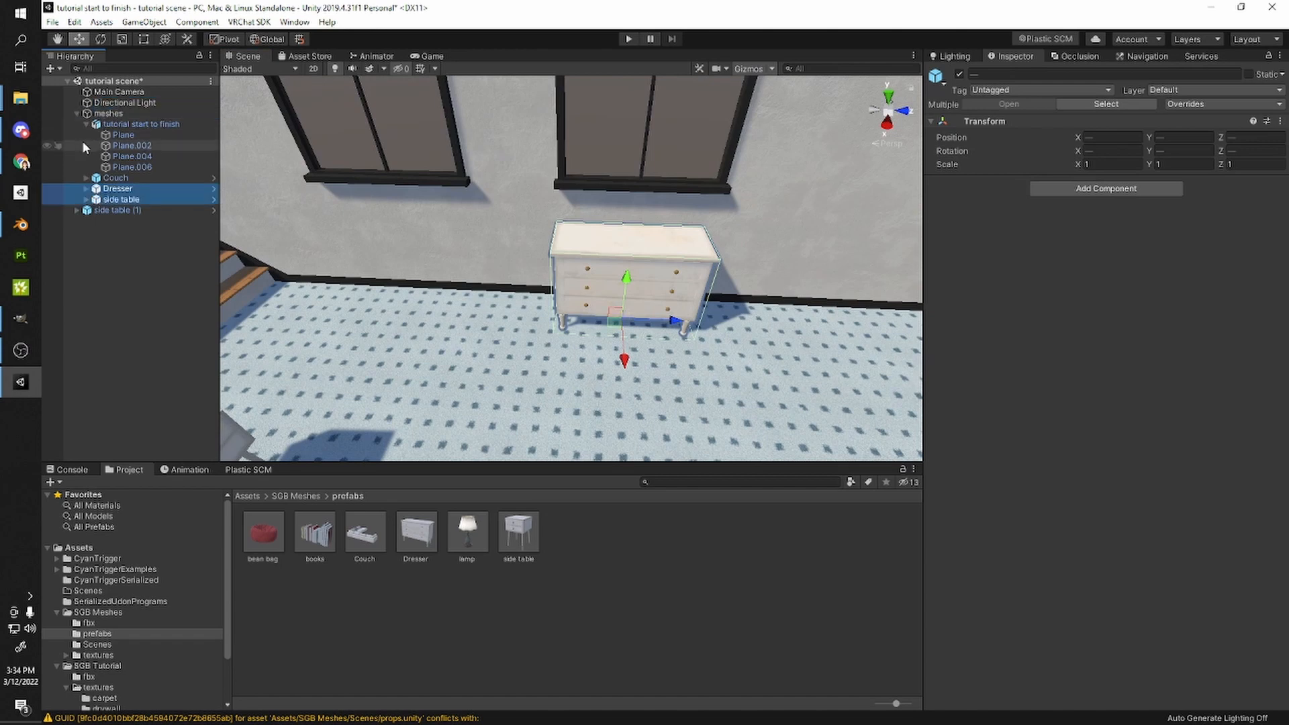
click(118, 210)
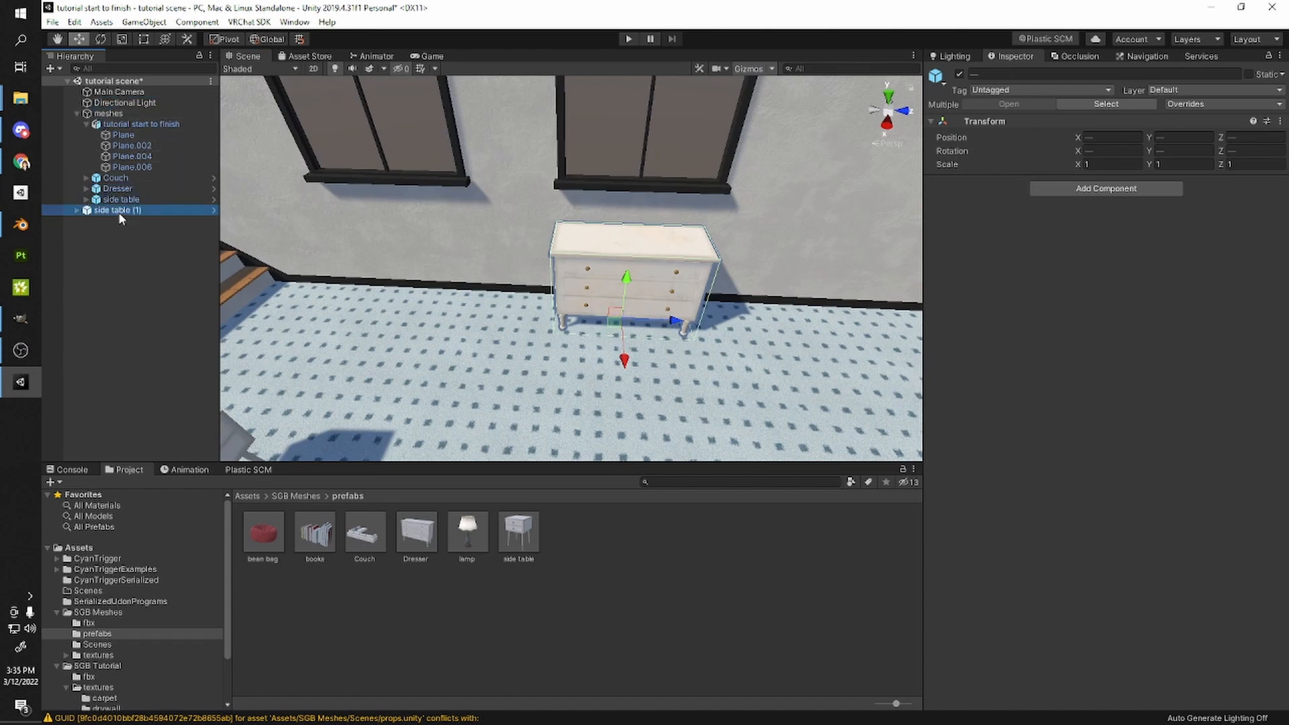
drag(118, 210, 108, 112)
- Duplicate the dresser, place the copy beside it at about Z 3.49, and shift both dressers slightly along the wall
click(609, 247)
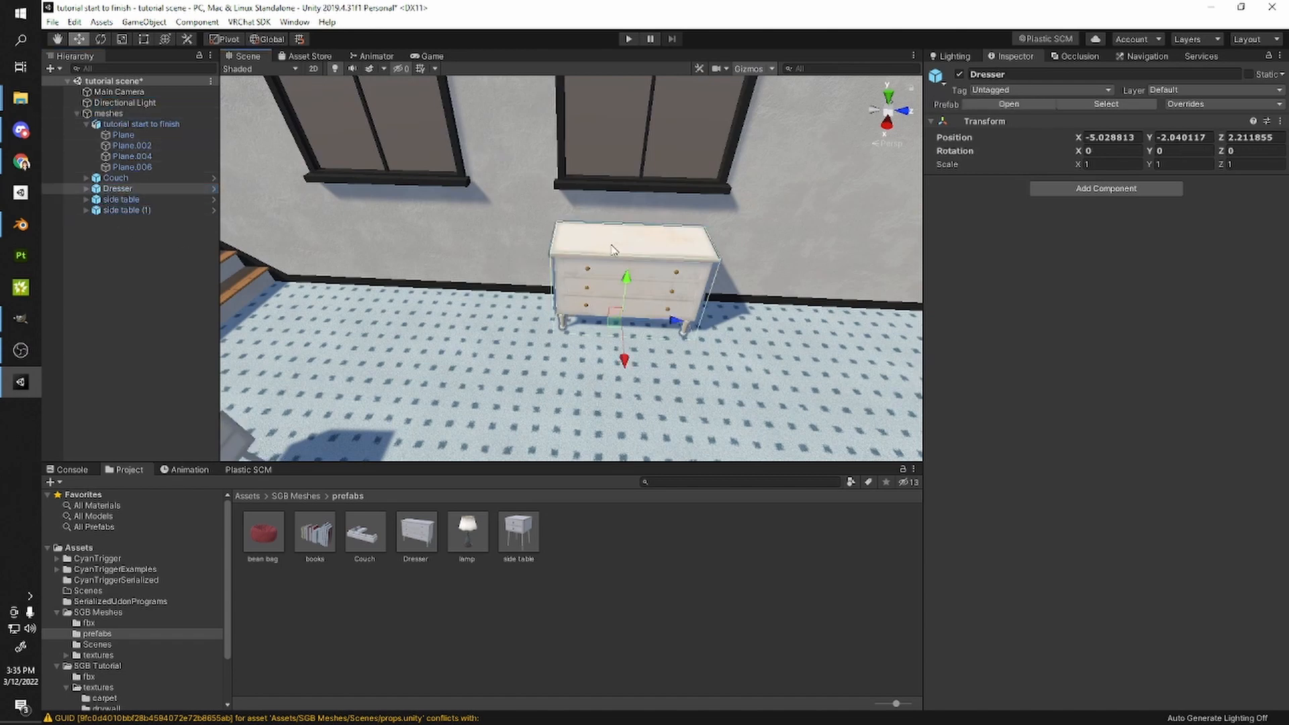
middle_drag(722, 322, 622, 292)
key(ctrl+d)
drag(574, 300, 715, 307)
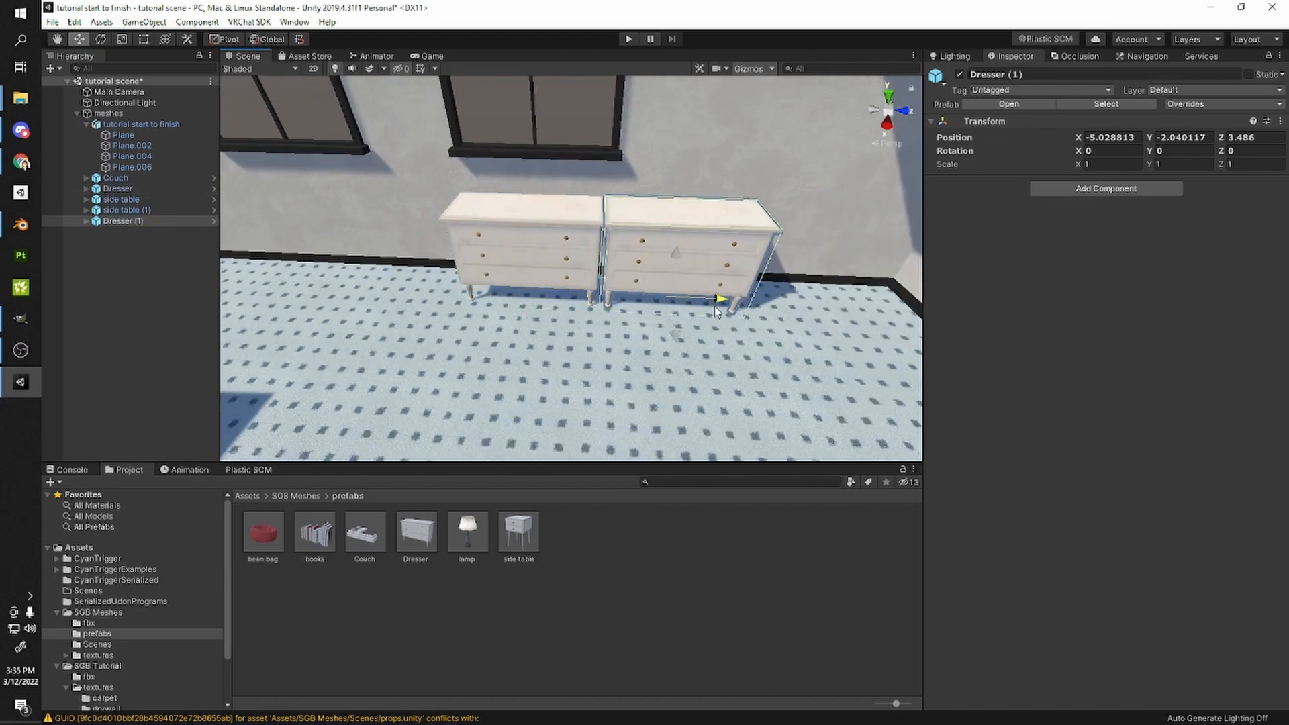
ctrl+click(535, 230)
mouse_move(592, 298)
mouse_down()
mouse_move(525, 299)
mouse_move(572, 301)
mouse_up()
- Place one lamp prefab on the side table in the corner and another on the dresser
scroll(575, 300, down, 2)
right_drag(578, 300, 772, 299)
scroll(771, 299, down, 5)
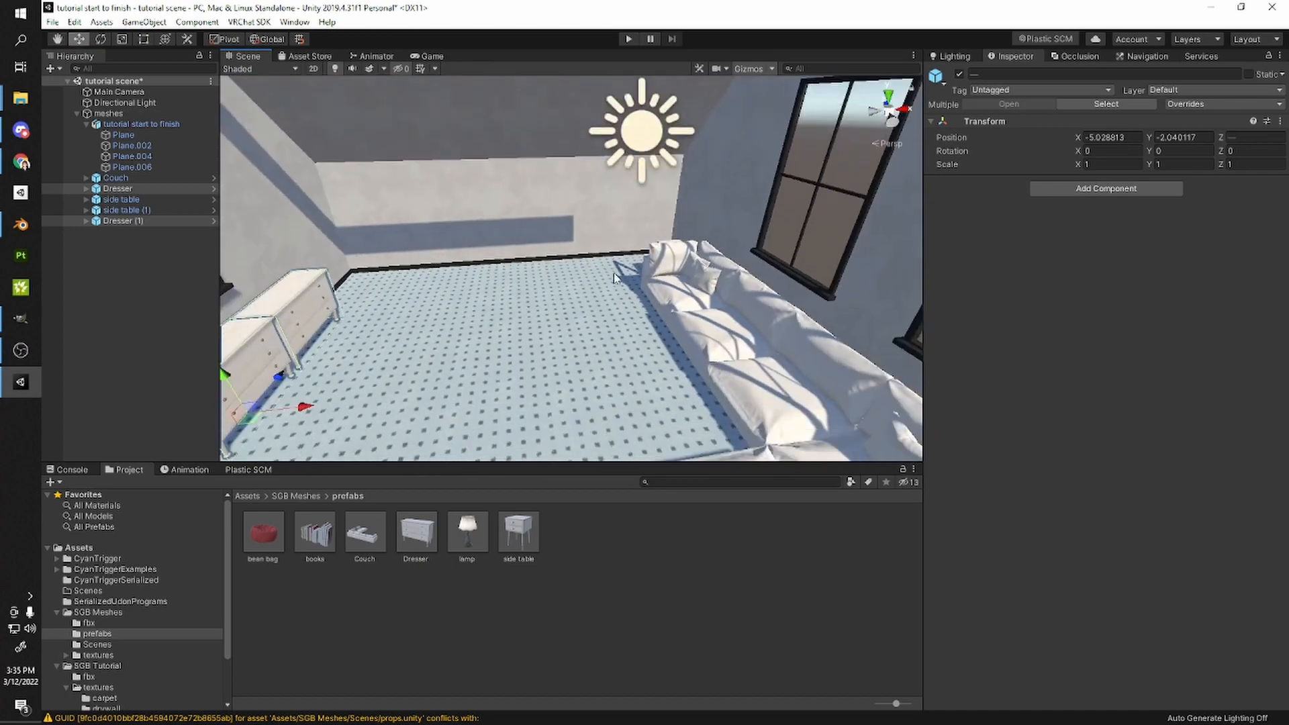
right_drag(692, 259, 745, 232)
middle_drag(745, 232, 704, 223)
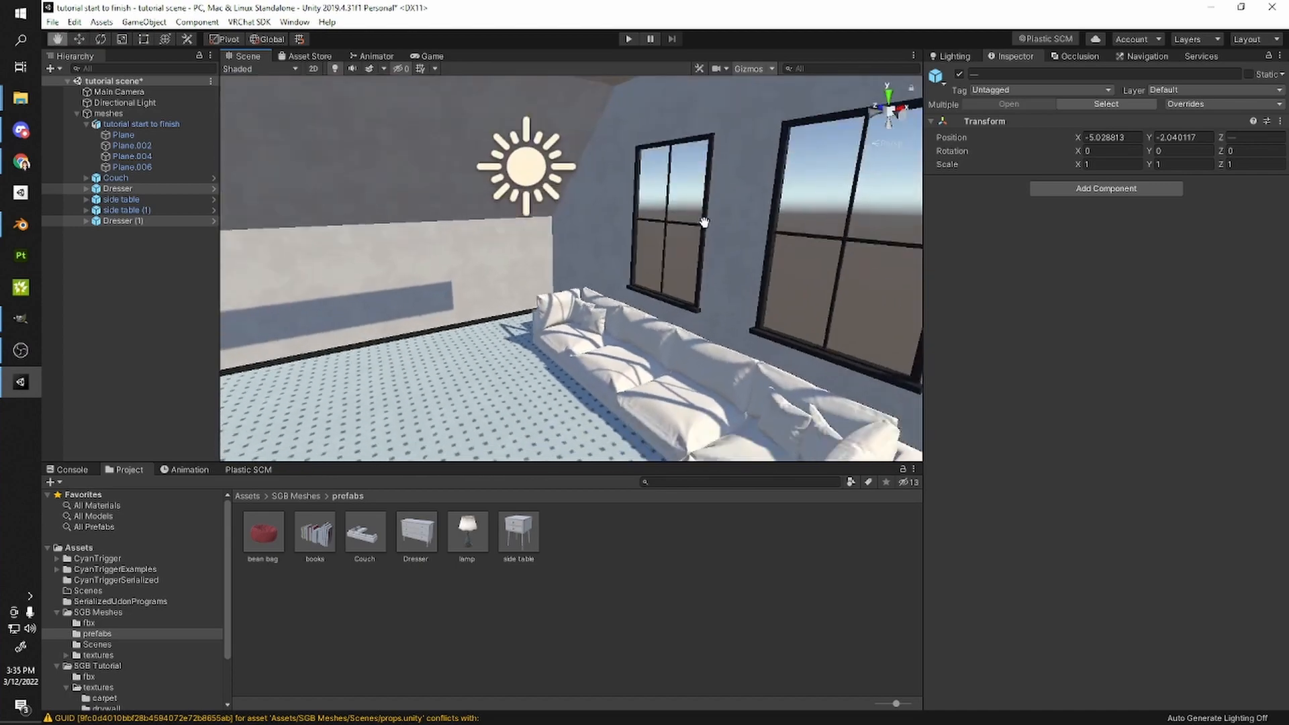
scroll(706, 220, down, 4)
mouse_move(718, 208)
right_down()
mouse_move(800, 132)
mouse_move(717, 207)
mouse_move(729, 149)
mouse_move(732, 202)
right_up()
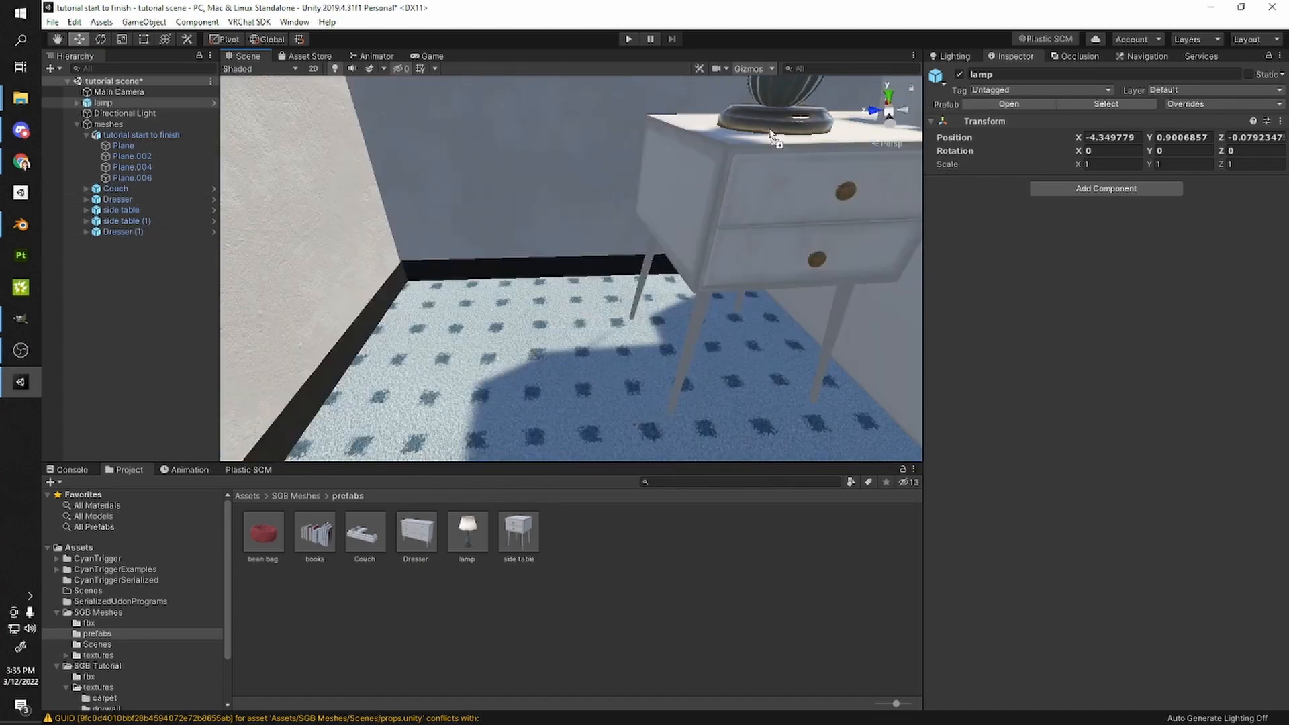
right_drag(768, 138, 393, 416)
- Place a bean bag at about X -2.76, Z -0.02 and parent it and both lamps under the meshes object
drag(266, 534, 435, 277)
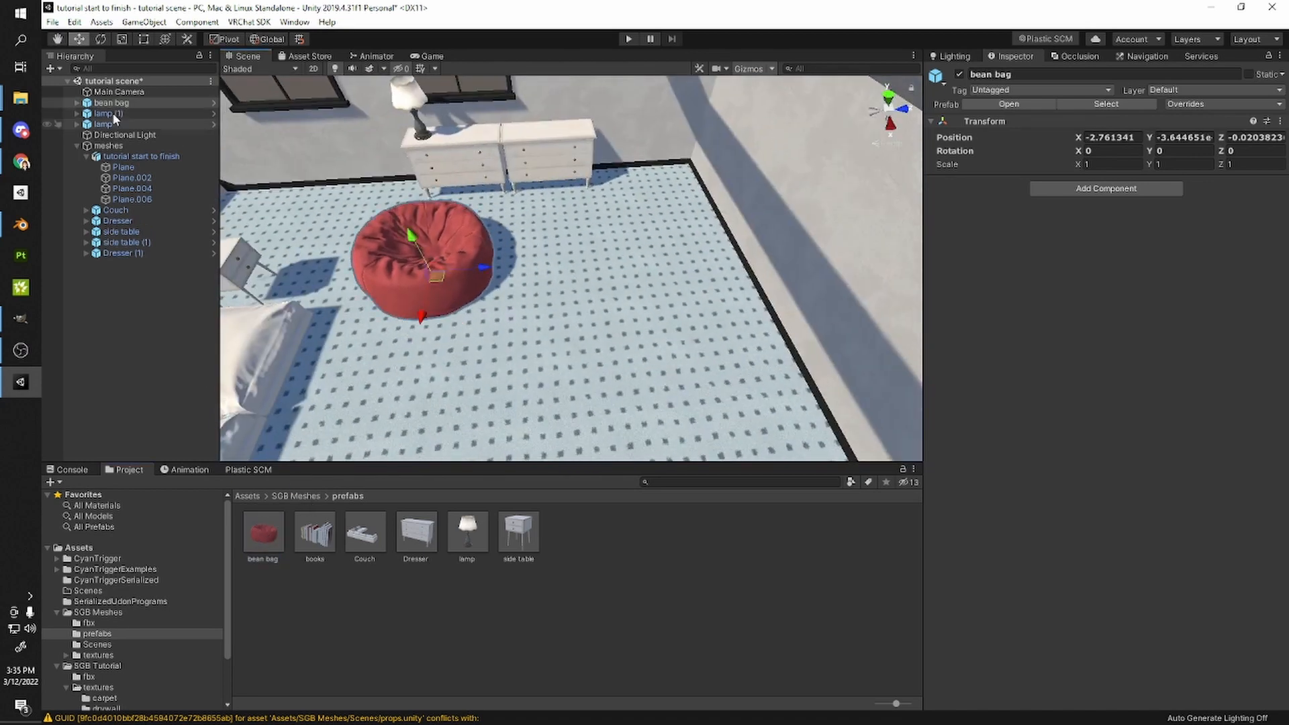
shift+click(102, 124)
drag(101, 161, 107, 146)
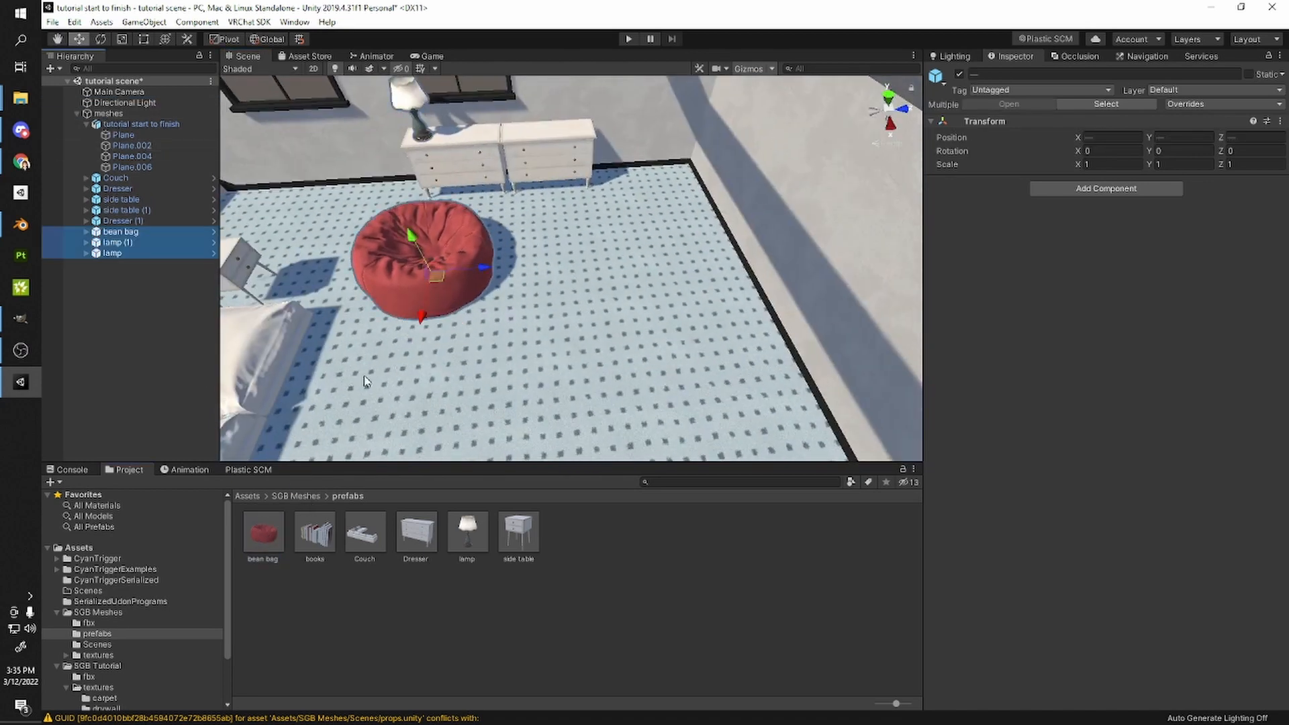
- Rotate the bean bag around its vertical axis
click(113, 231)
key(e)
drag(443, 316, 411, 321)
key(w)
- Duplicate the bean bag, move the copy to about X -3.6, Z 4, and rotate it to about 164° around Y
key(ctrl+d)
drag(445, 279, 656, 246)
key(e)
drag(681, 290, 514, 304)
key(w)
drag(593, 259, 589, 262)
right_drag(589, 264, 723, 208)
scroll(724, 212, up, 3)
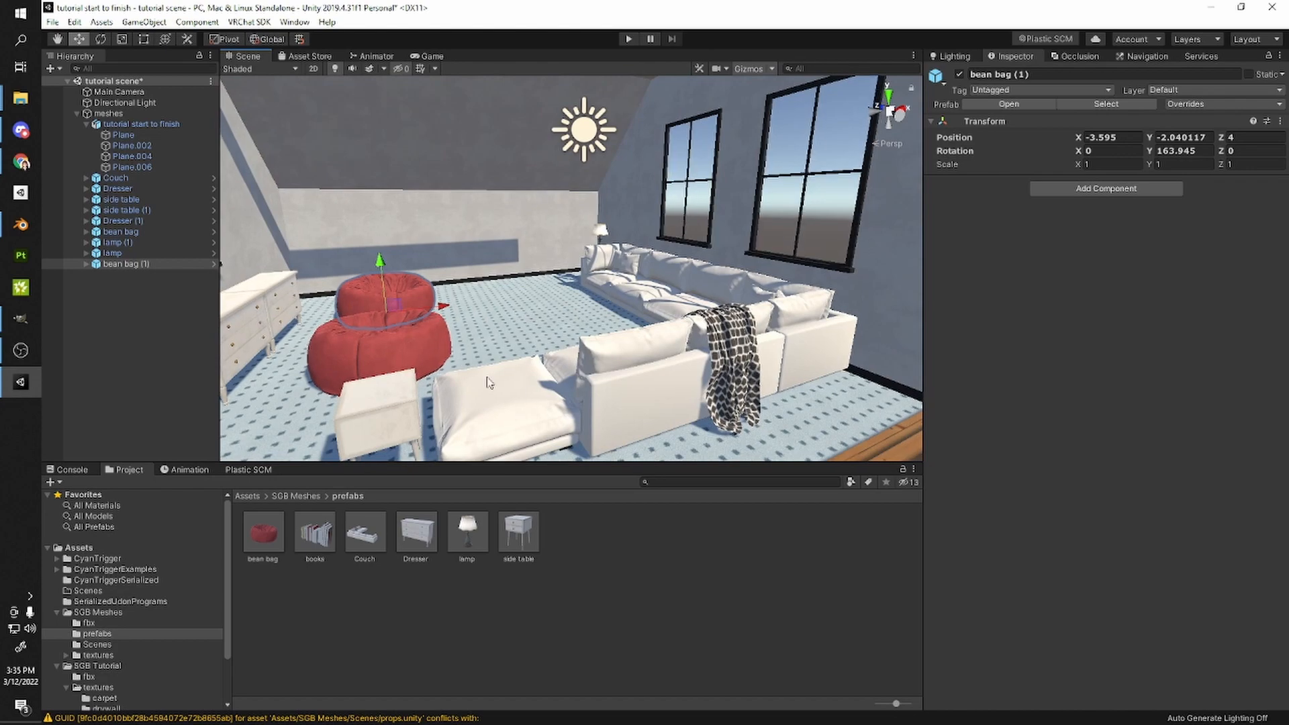
- Select the L_couch02 mesh inside the Couch and inspect its Box Collider components
click(487, 405)
click(85, 178)
click(104, 197)
click(110, 190)
key(q)
right_drag(384, 283, 448, 309)
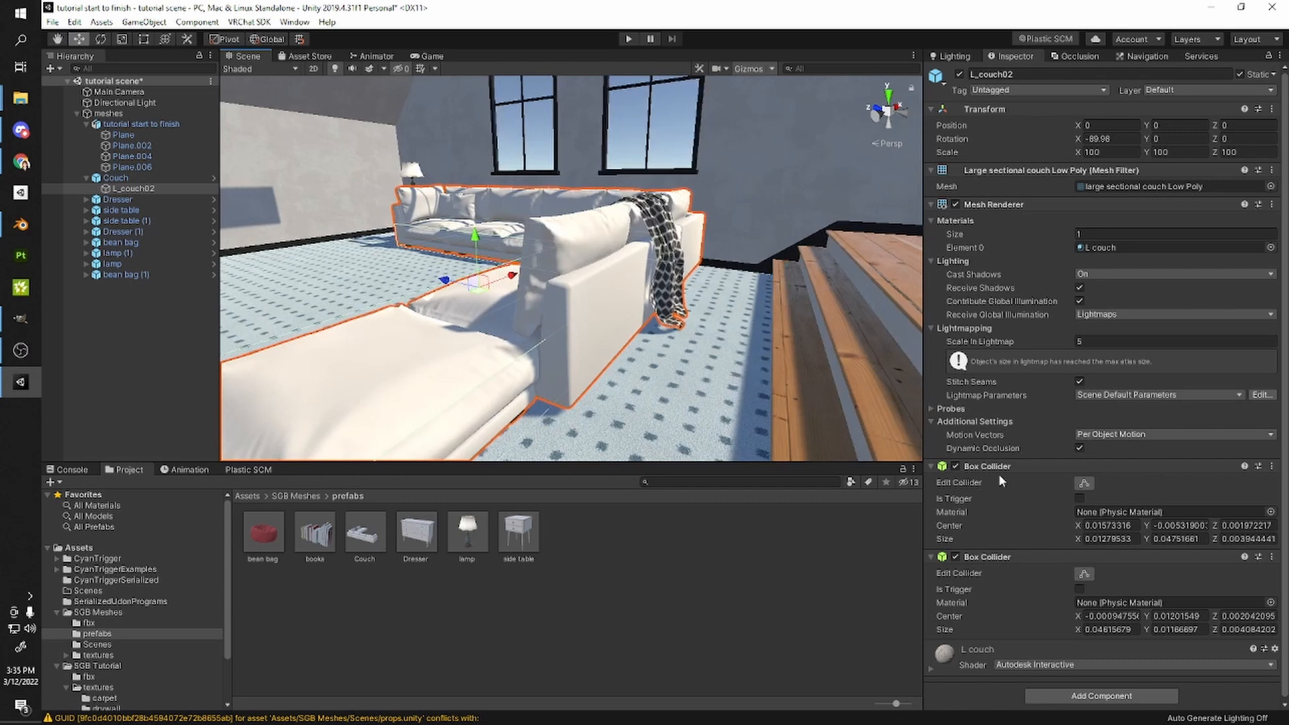
scroll(996, 474, down, 1)
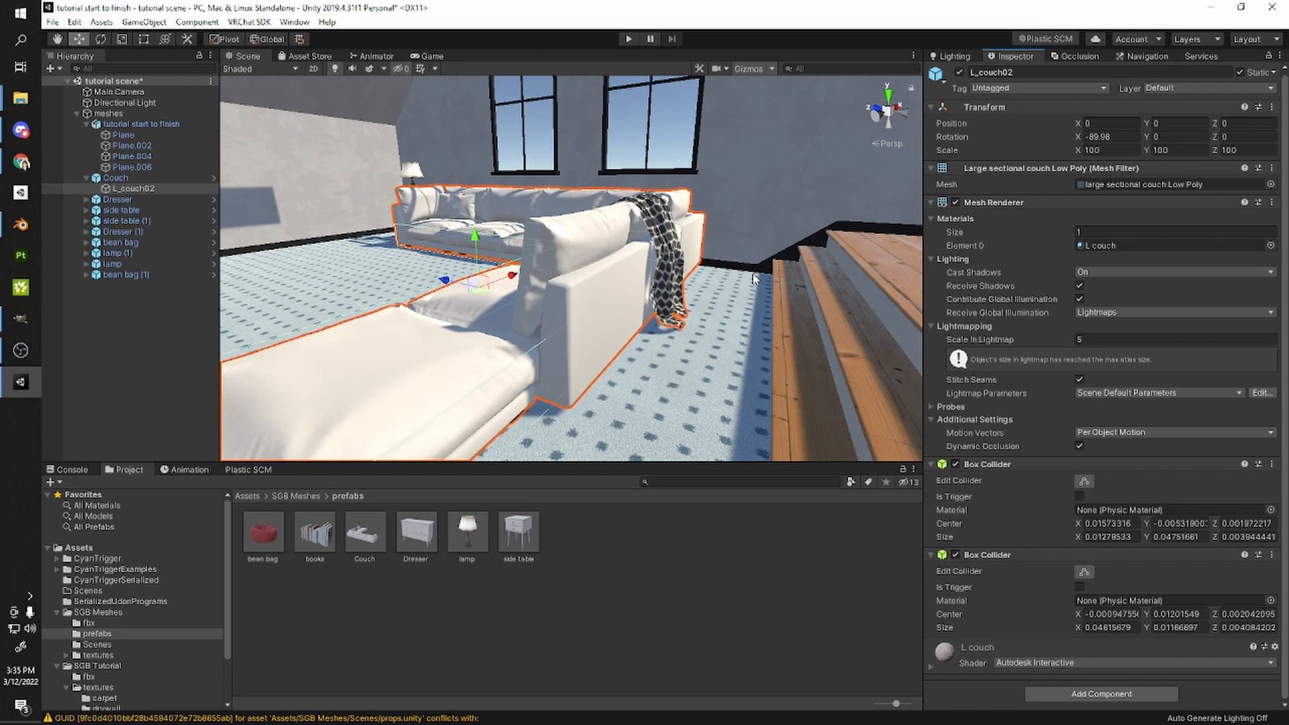
click(1077, 693)
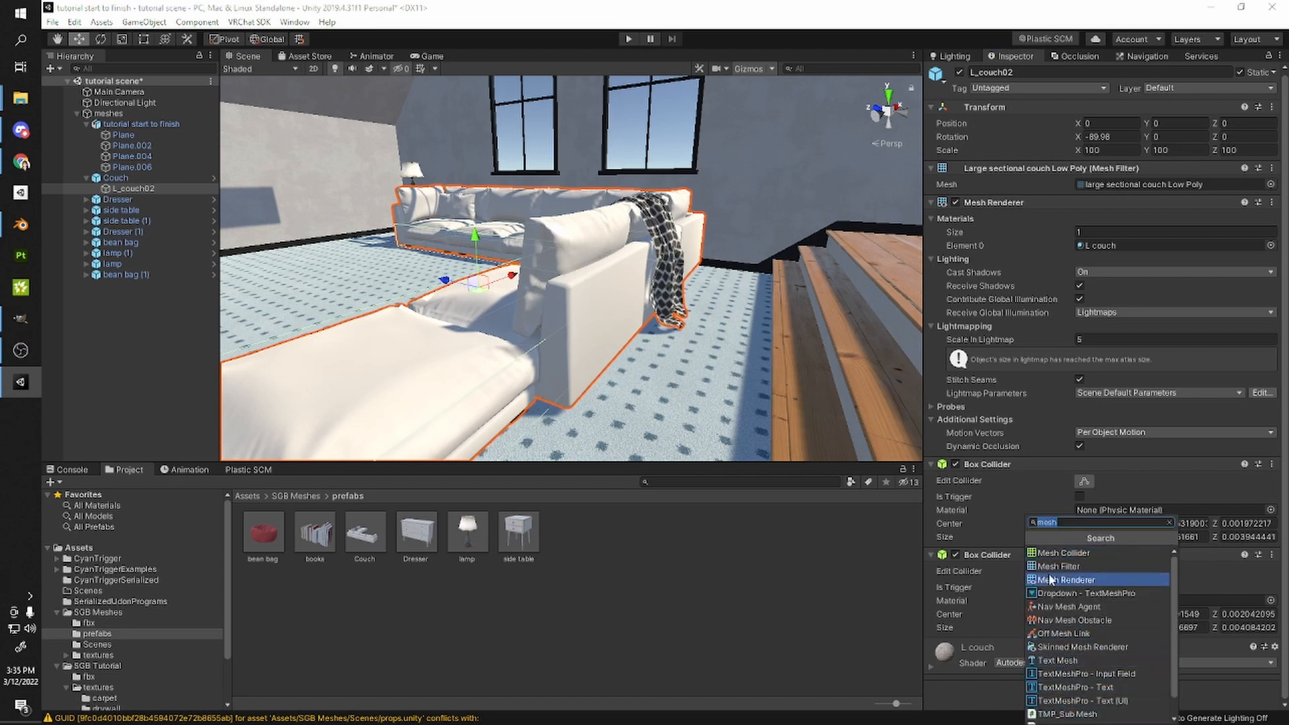
text(box)
click(845, 627)
- Look over the couch, side tables, dressers and bean bags from several angles to check the furniture layout
right_drag(717, 349, 486, 347)
key(s)
click(646, 294)
right_drag(646, 293, 571, 392)
key(w)
click(439, 329)
click(472, 332)
mouse_move(471, 332)
right_down()
mouse_move(482, 339)
mouse_move(457, 341)
right_up()
key(w)
right_drag(539, 344, 631, 363)
key(s)
click(691, 554)
right_drag(577, 323, 705, 349)
key(w)
key(s)
key(s)
right_drag(342, 335, 681, 334)
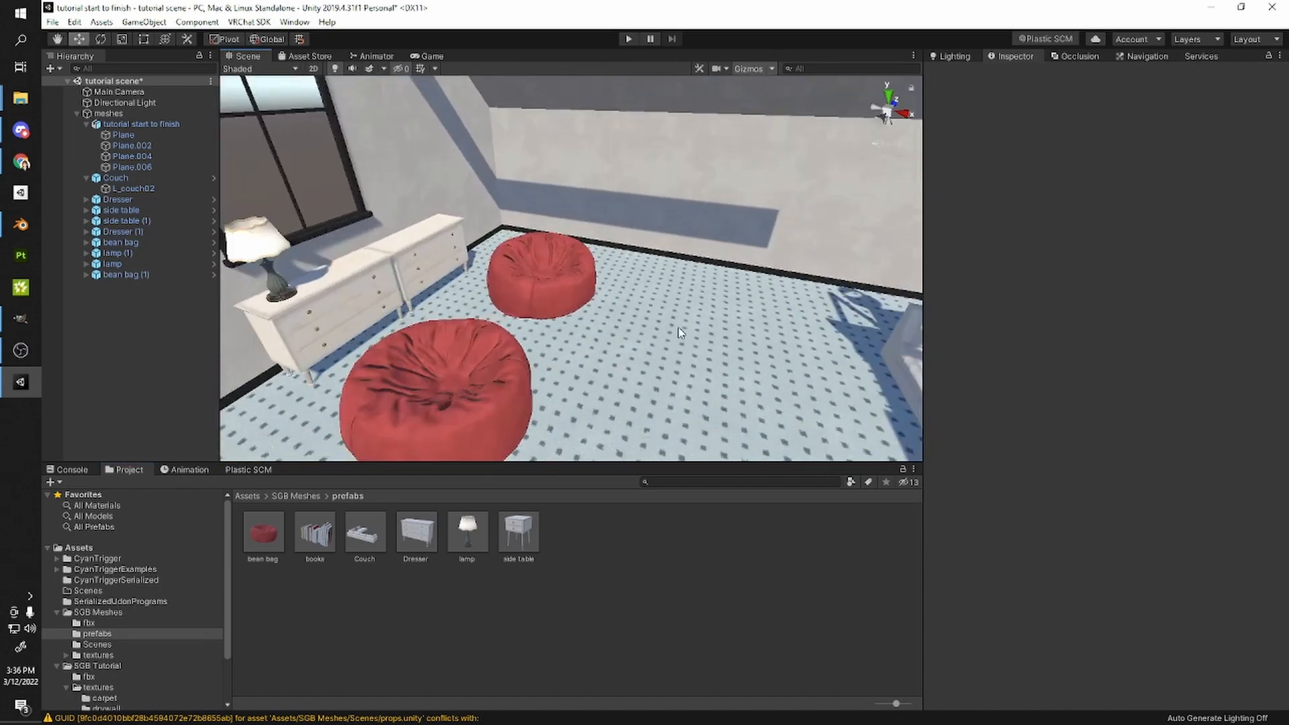
- Collapse the tutorial start to finish and Couch objects in the hierarchy and view the furnished room as a whole
click(86, 124)
click(86, 135)
right_drag(423, 288, 777, 325)
scroll(517, 260, down, 3)
right_drag(521, 252, 799, 324)
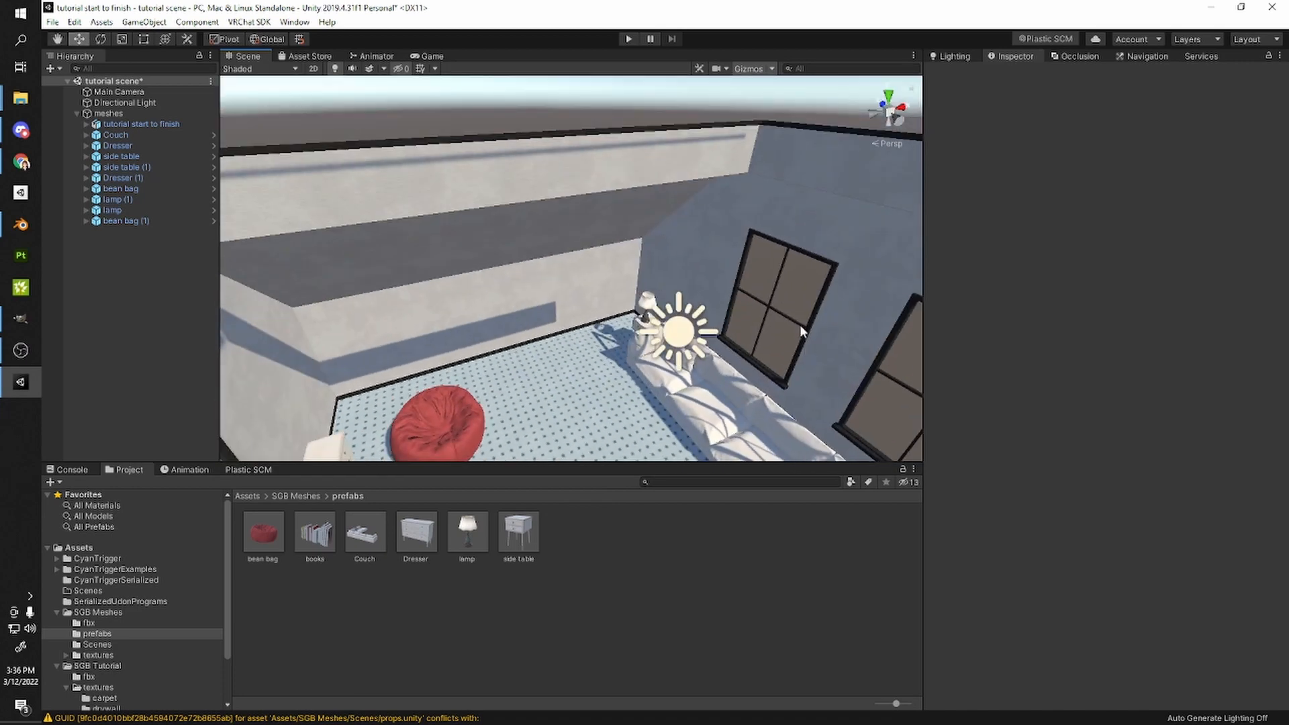
right_drag(751, 279, 763, 294)
scroll(764, 294, up, 3)
middle_drag(764, 294, 793, 214)
right_drag(792, 215, 746, 336)
scroll(725, 342, down, 4)
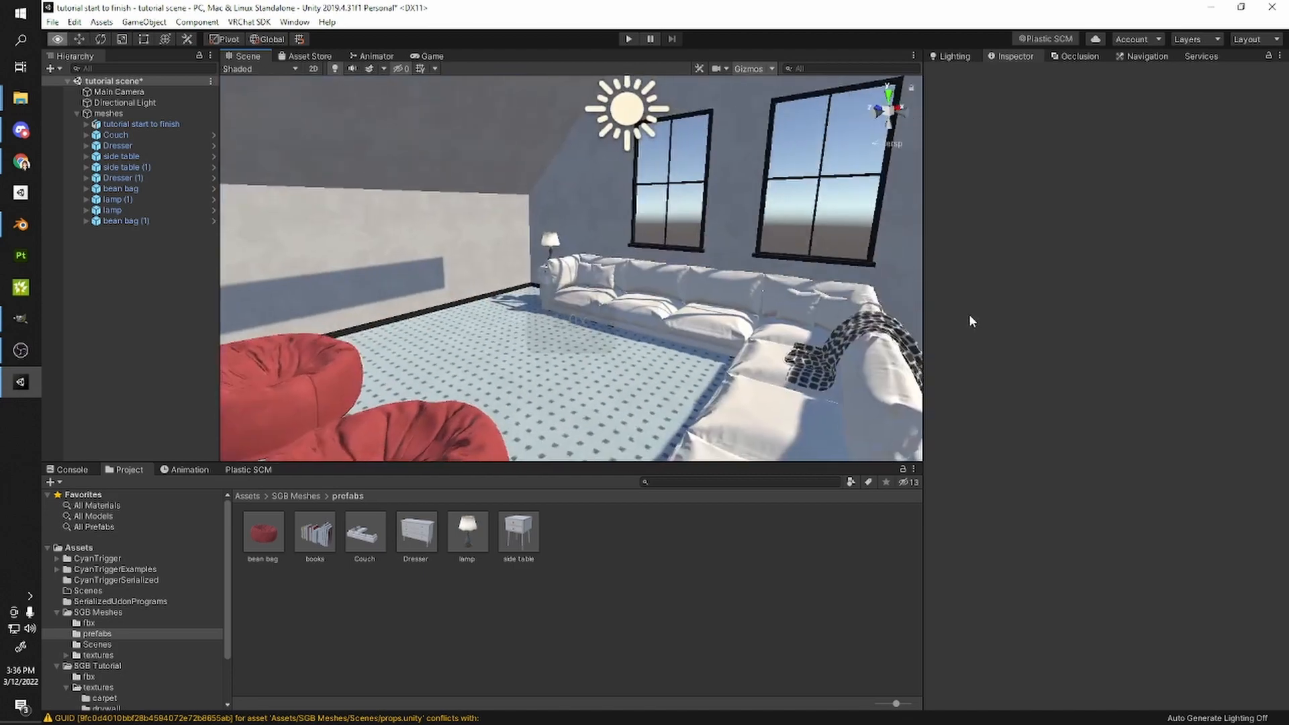
- Select the Directional Light in the room and examine its light settings, including the available Mode options
scroll(725, 300, up, 3)
right_drag(725, 300, 695, 232)
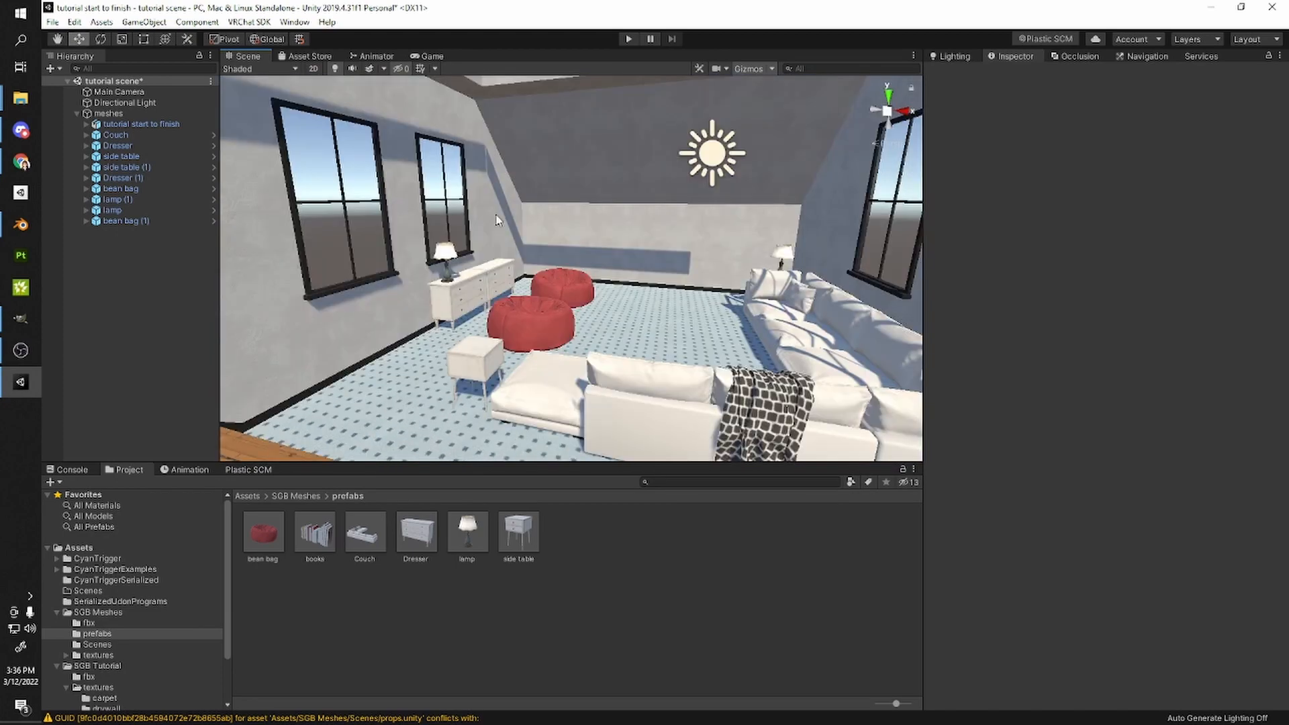
scroll(497, 220, down, 3)
right_drag(555, 253, 564, 356)
scroll(501, 365, up, 3)
scroll(555, 288, up, 2)
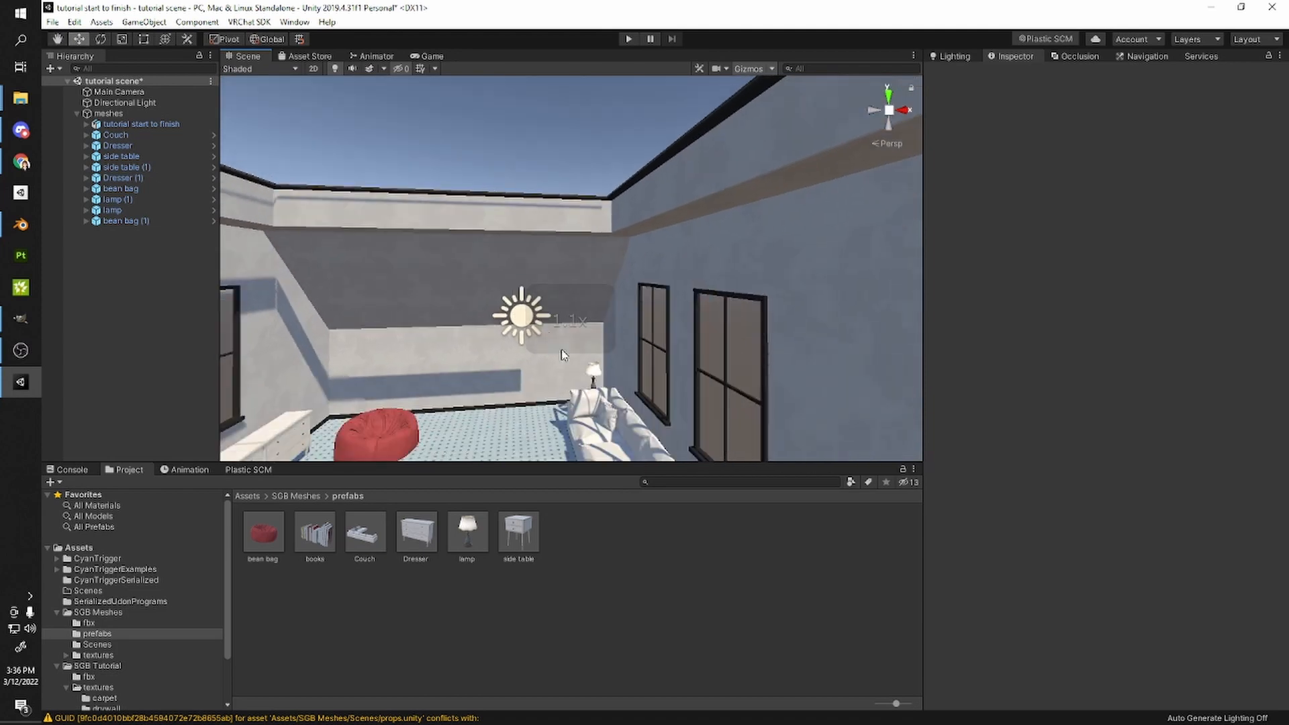
right_drag(396, 334, 427, 328)
click(409, 327)
middle_drag(423, 329, 497, 320)
right_drag(496, 325, 546, 352)
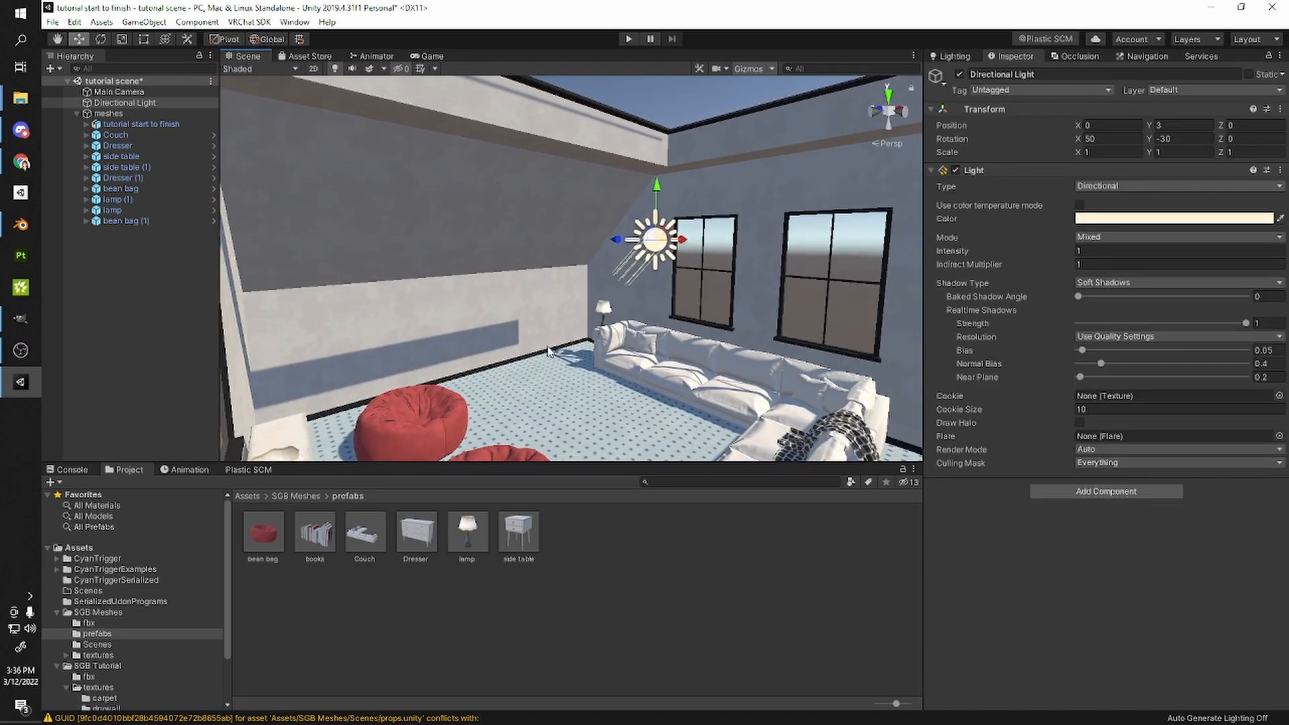
right_drag(583, 307, 675, 319)
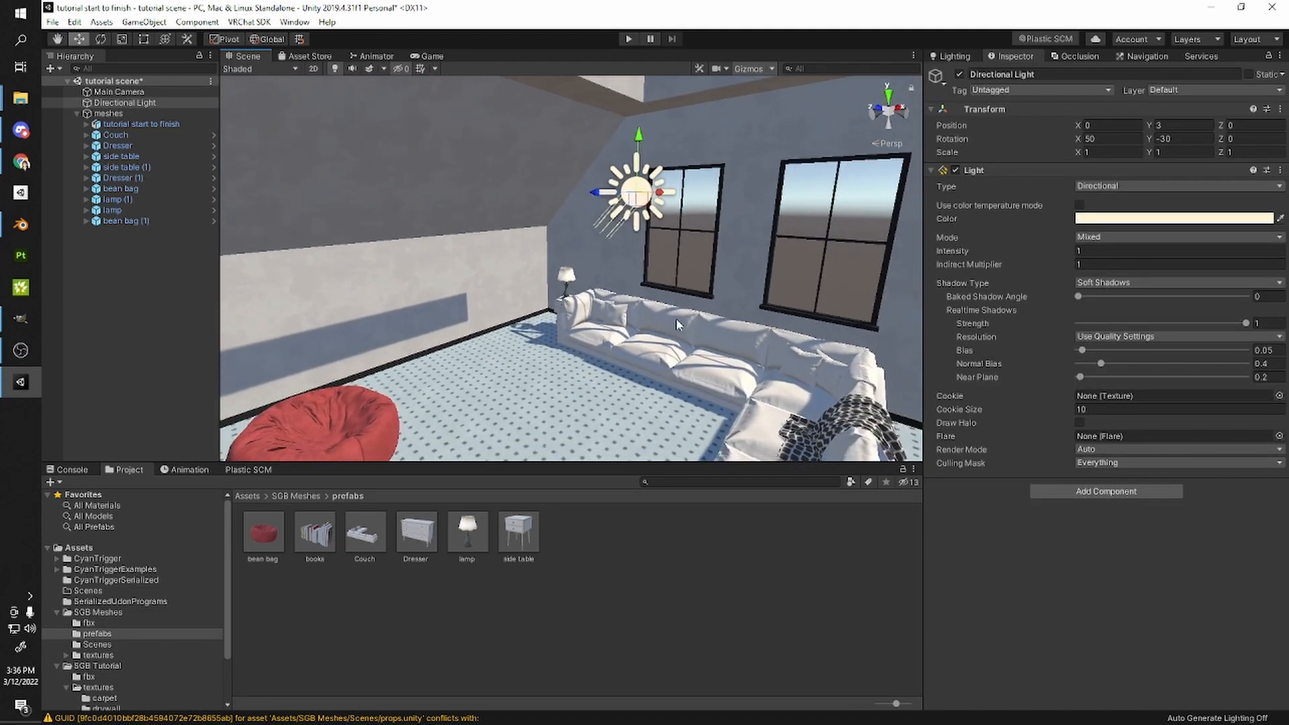
click(1088, 239)
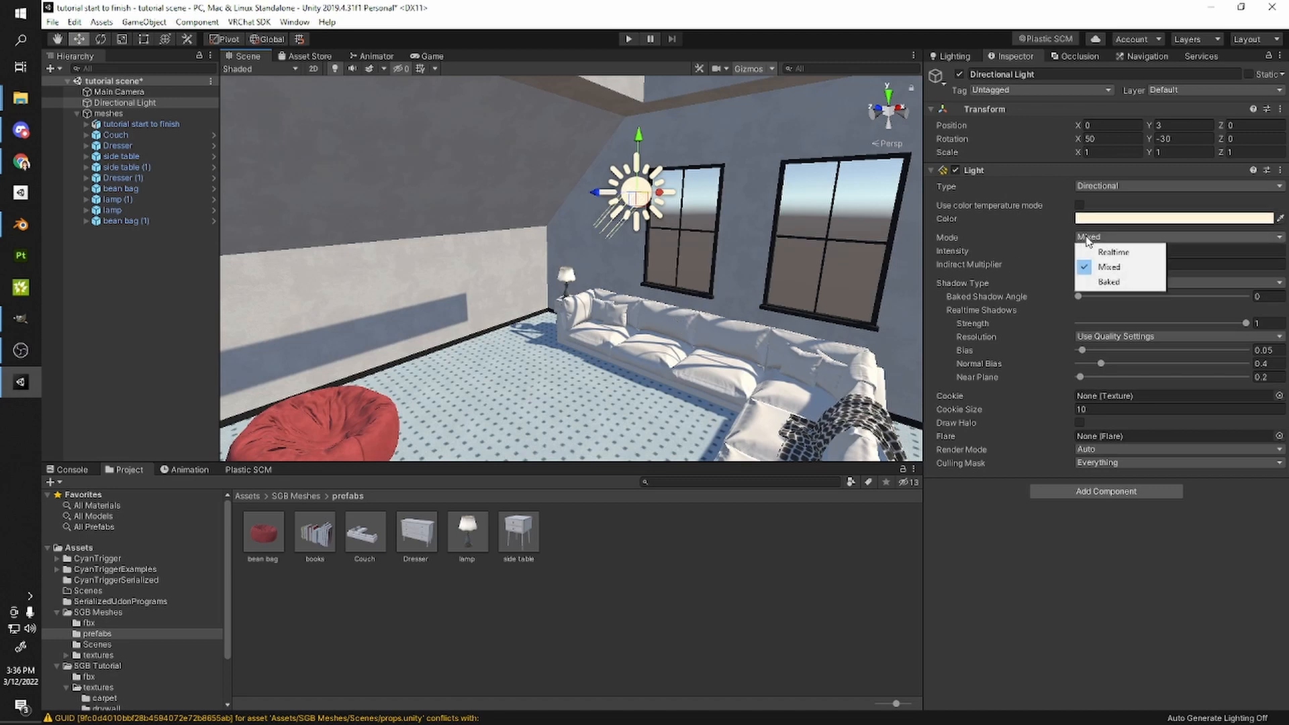
click(658, 269)
- Move the Directional Light outside the room to about X 8.23, Z -7.92
middle_drag(583, 346, 594, 313)
scroll(593, 314, down, 4)
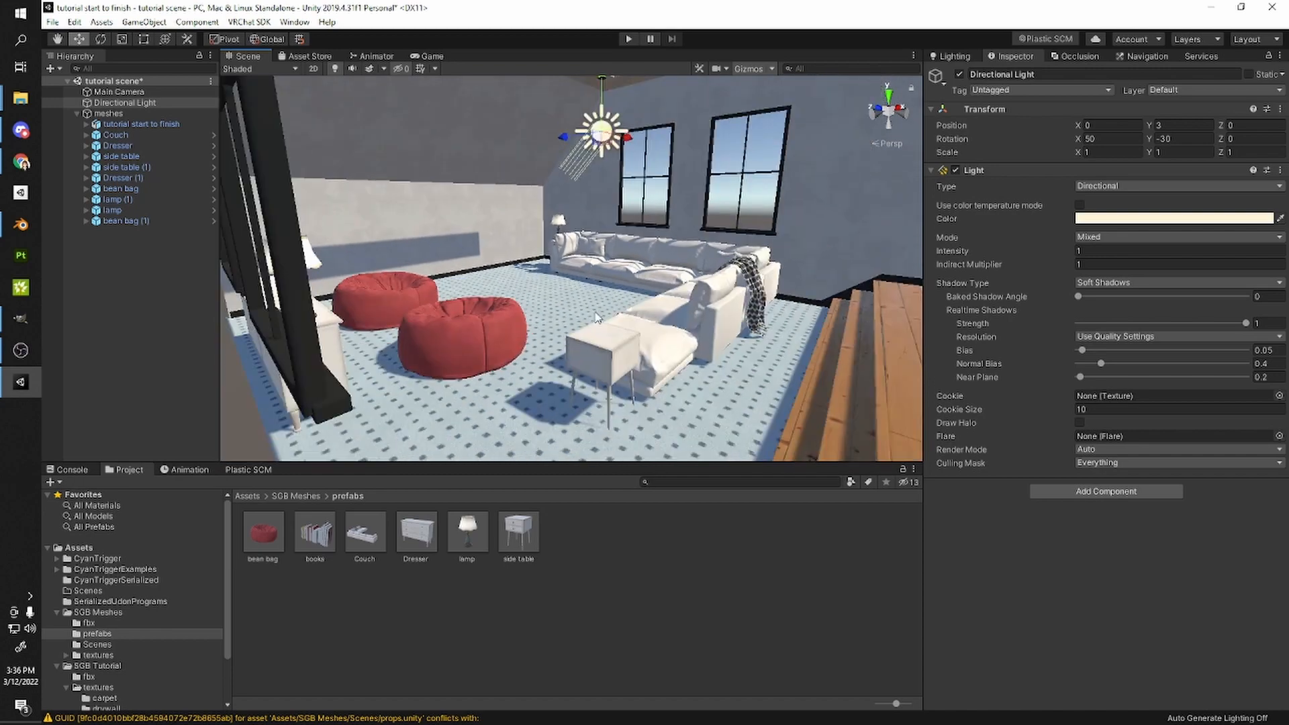
middle_drag(552, 411, 600, 272)
scroll(604, 262, down, 10)
scroll(672, 302, down, 2)
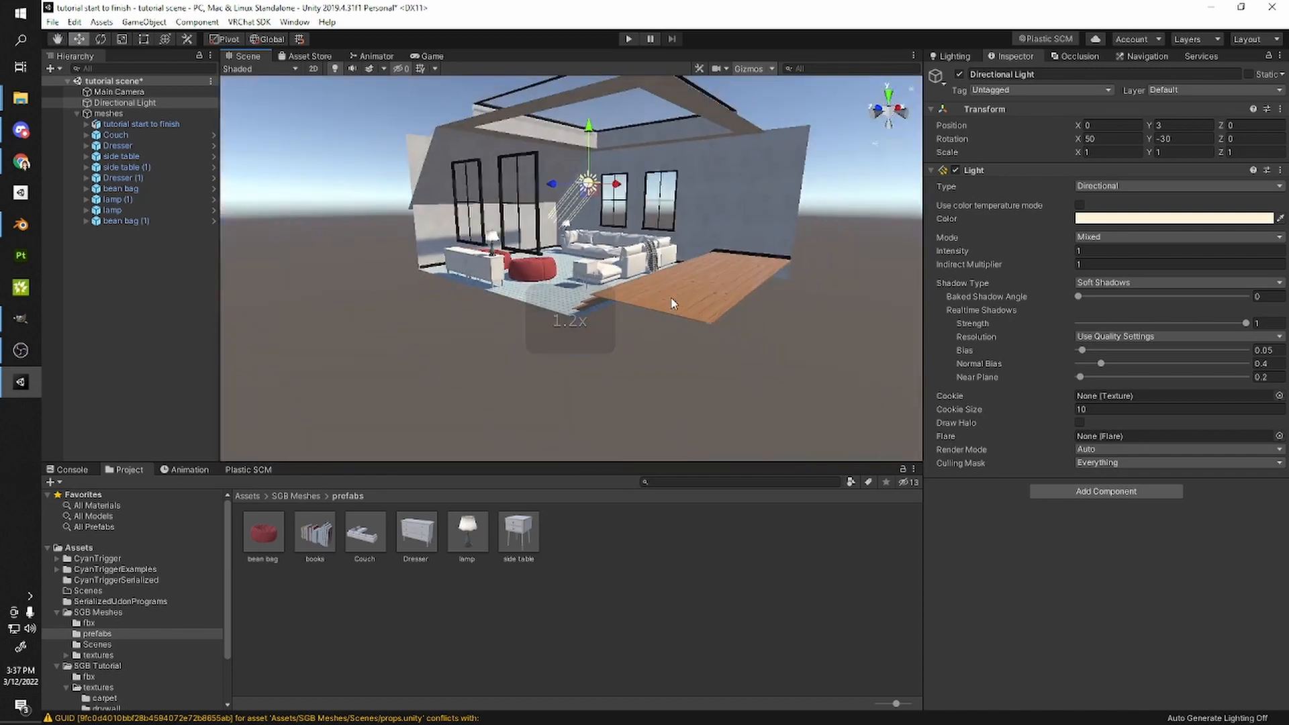
scroll(674, 304, down, 2)
scroll(505, 285, down, 1)
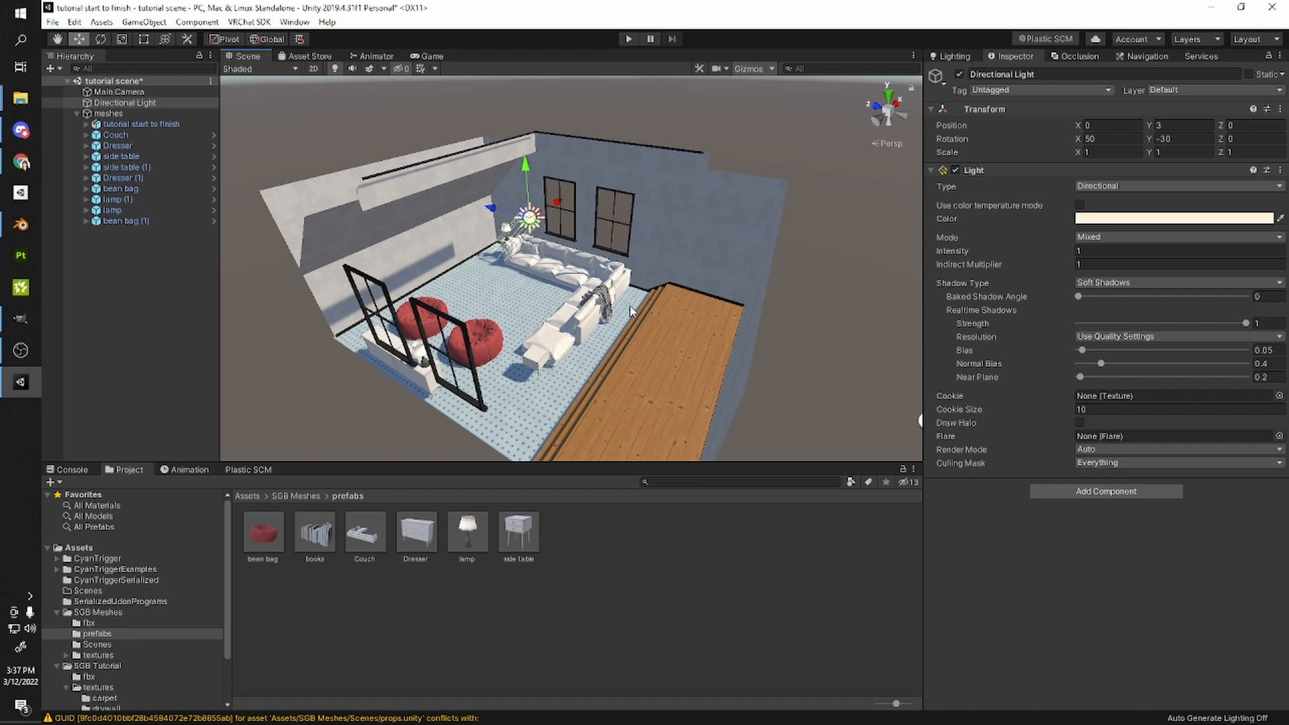
right_drag(577, 166, 540, 228)
middle_drag(527, 243, 456, 330)
scroll(456, 330, up, 3)
drag(502, 294, 849, 245)
right_drag(765, 285, 800, 280)
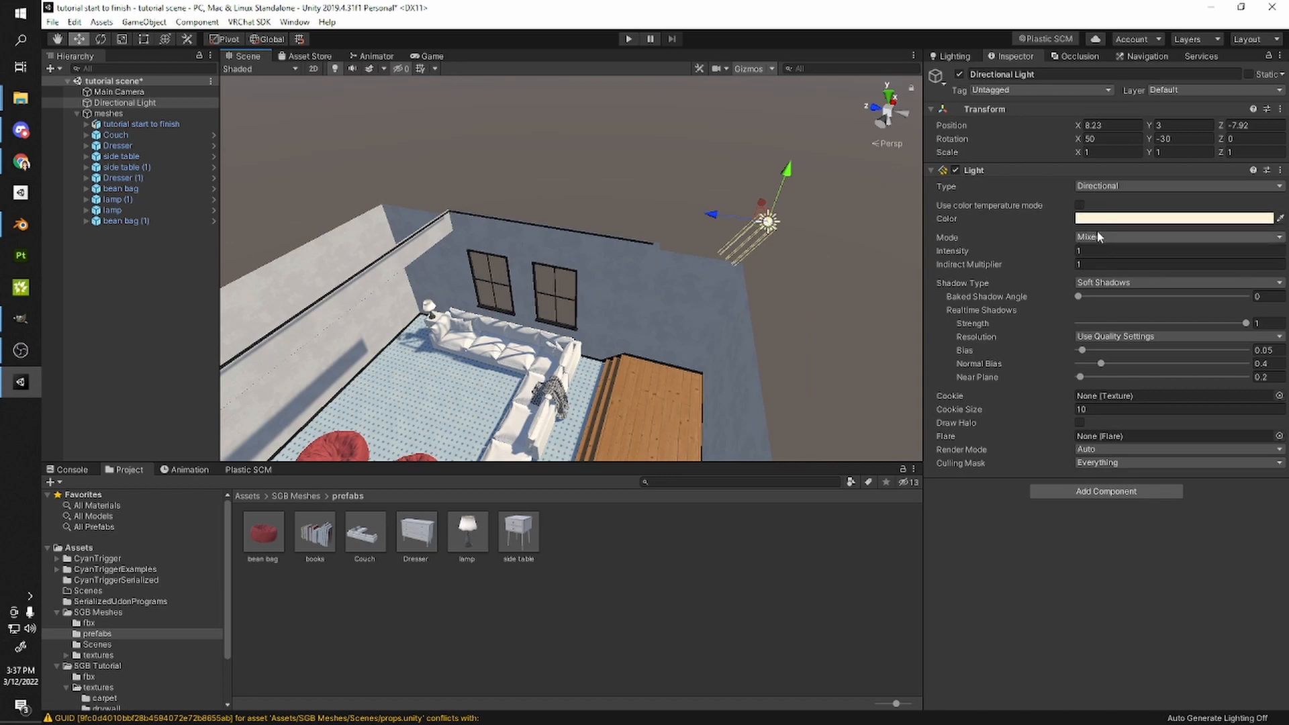
- Darken the Directional Light's color to a muted beige and set its intensity to 0.5
click(1175, 218)
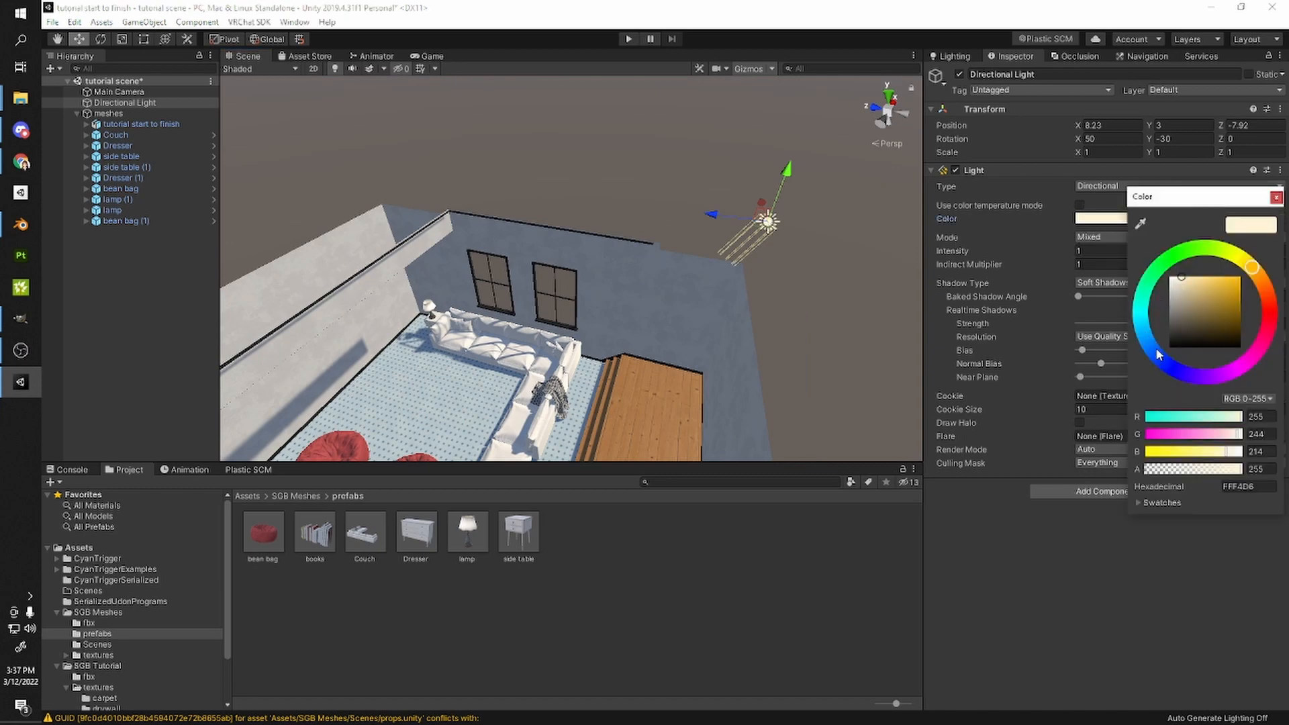
drag(1189, 296, 1185, 315)
right_drag(819, 295, 813, 267)
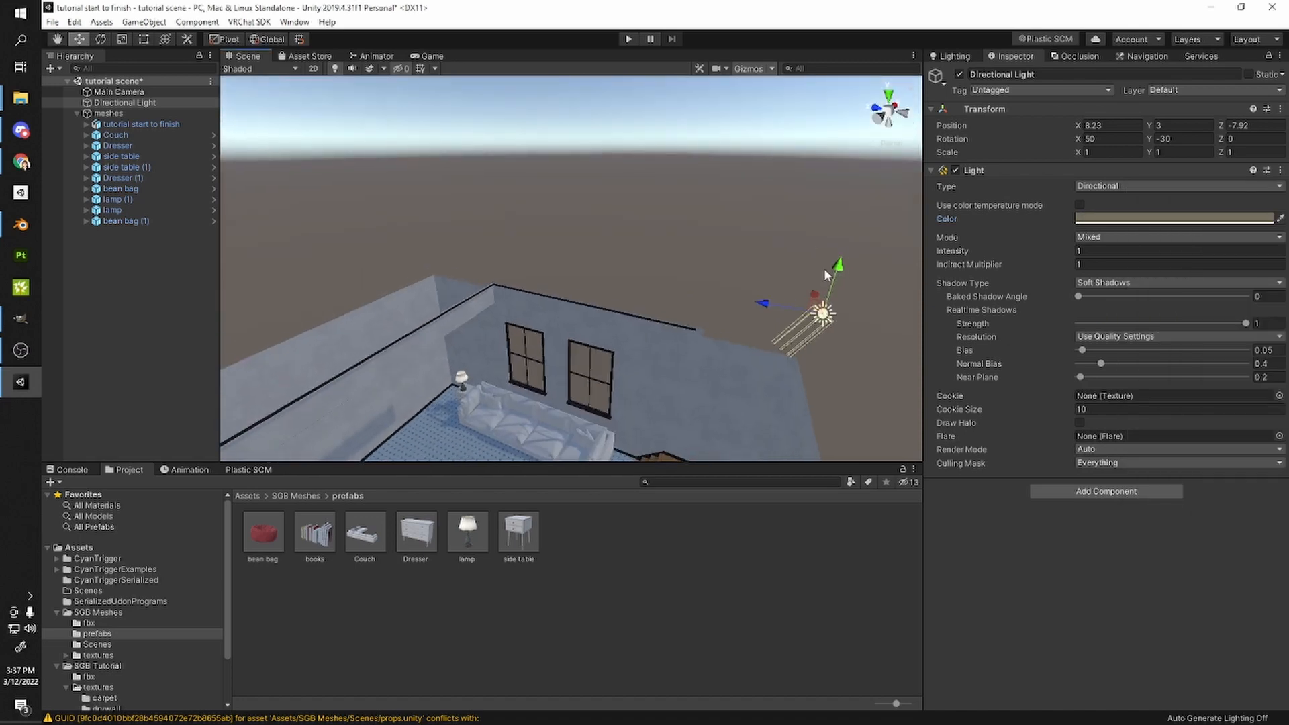
click(1103, 250)
key(BackSpace)
text(0.5)
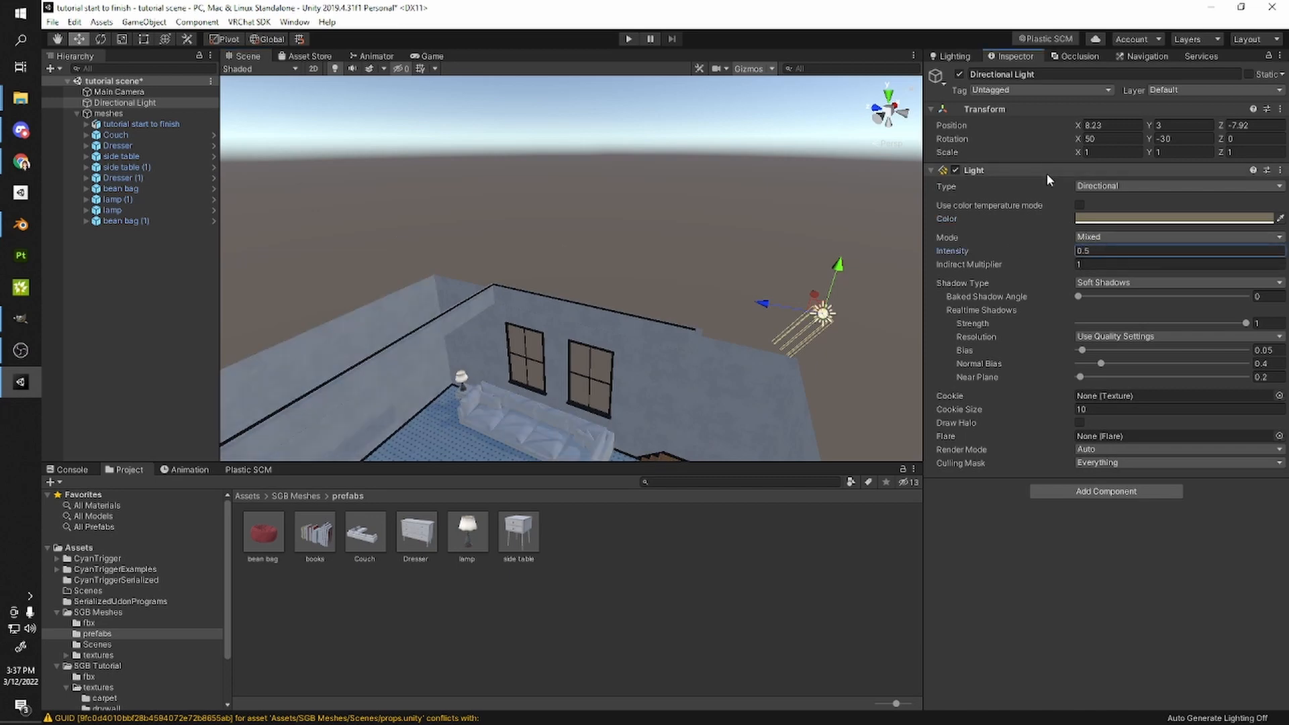
- Check the dimmed room and the scene's lighting settings, including light generation, and return to the Directional Light's properties
right_drag(696, 318, 796, 335)
middle_drag(796, 334, 812, 258)
right_drag(782, 252, 816, 249)
scroll(824, 258, up, 3)
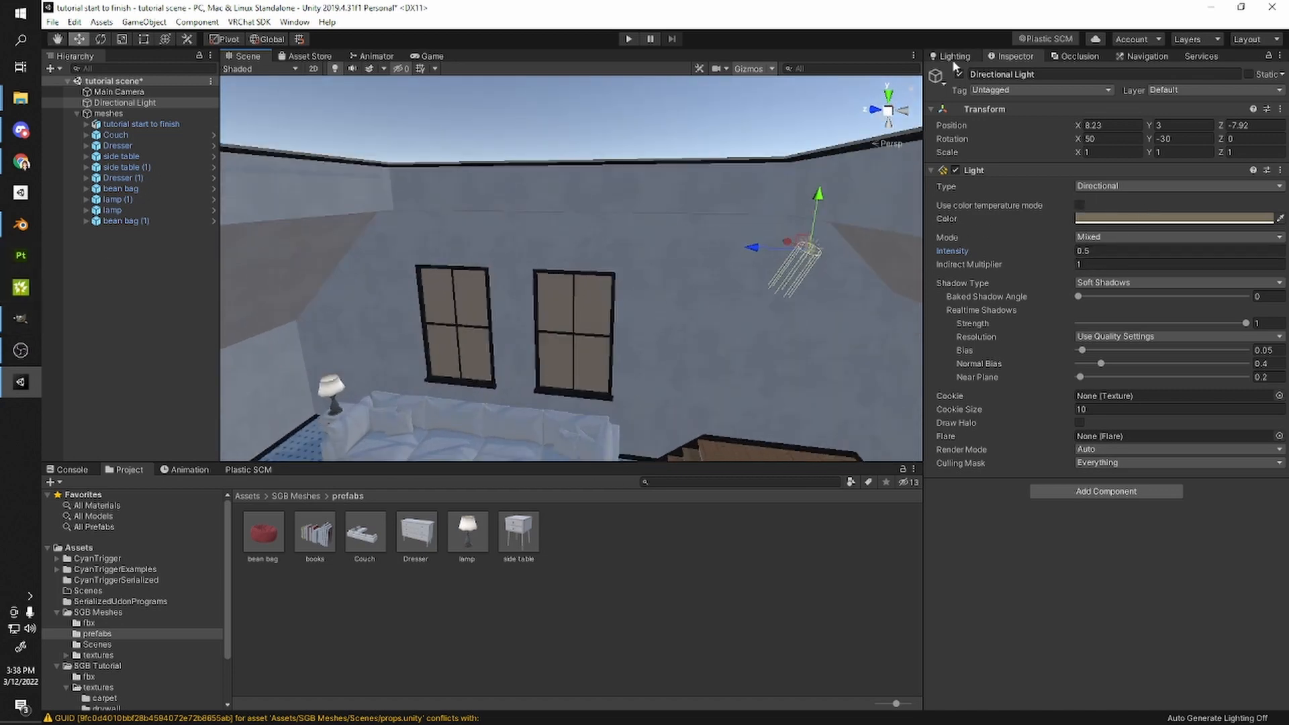
click(945, 56)
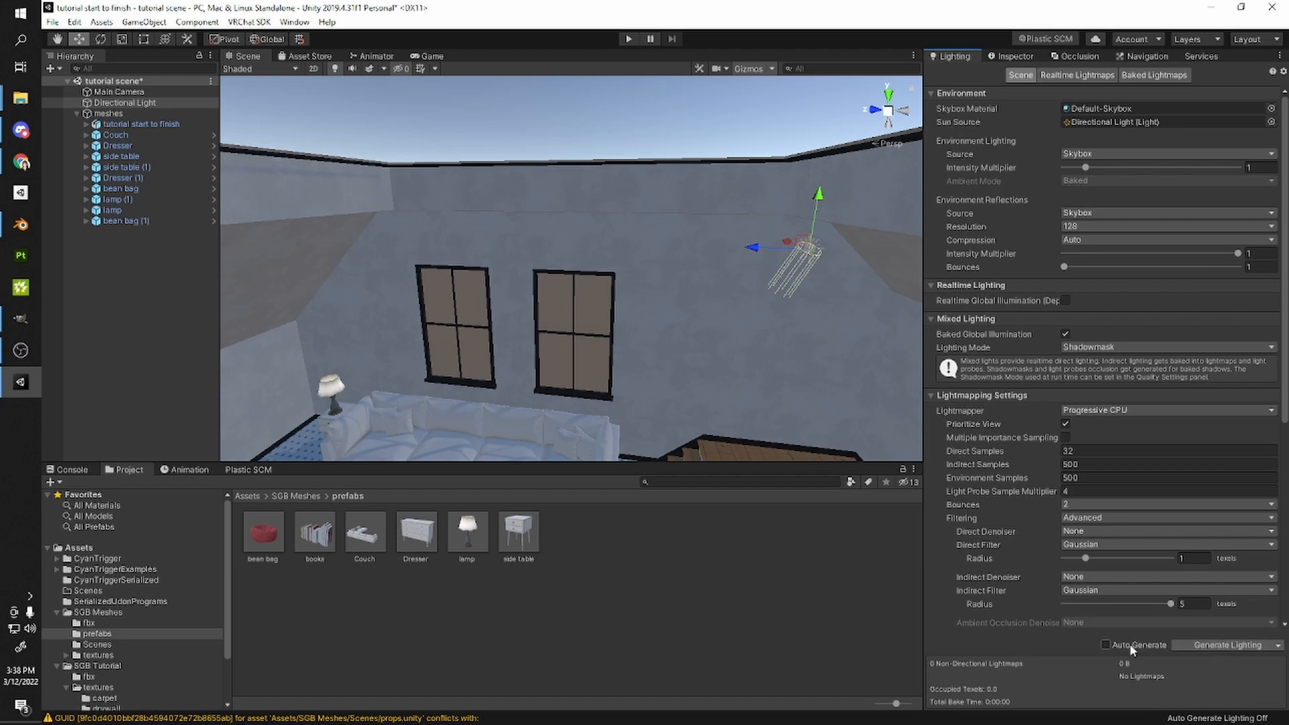
click(995, 58)
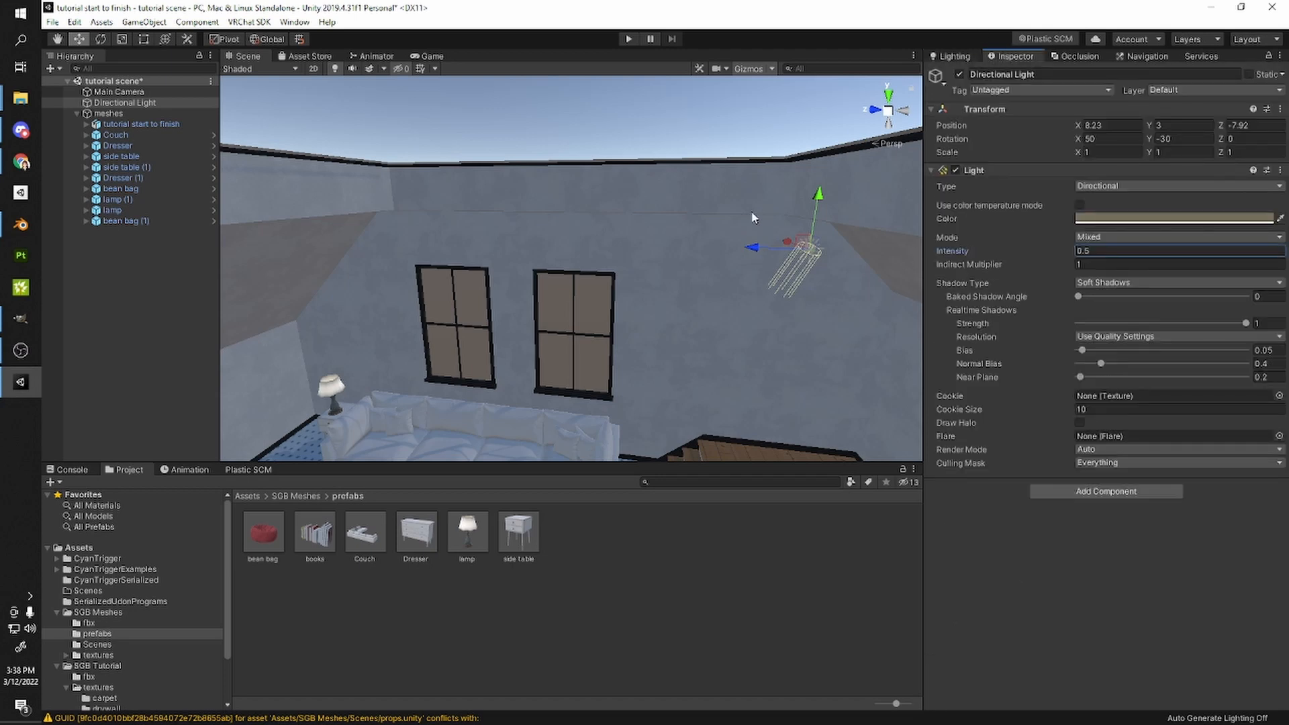
scroll(696, 271, down, 2)
scroll(711, 269, up, 5)
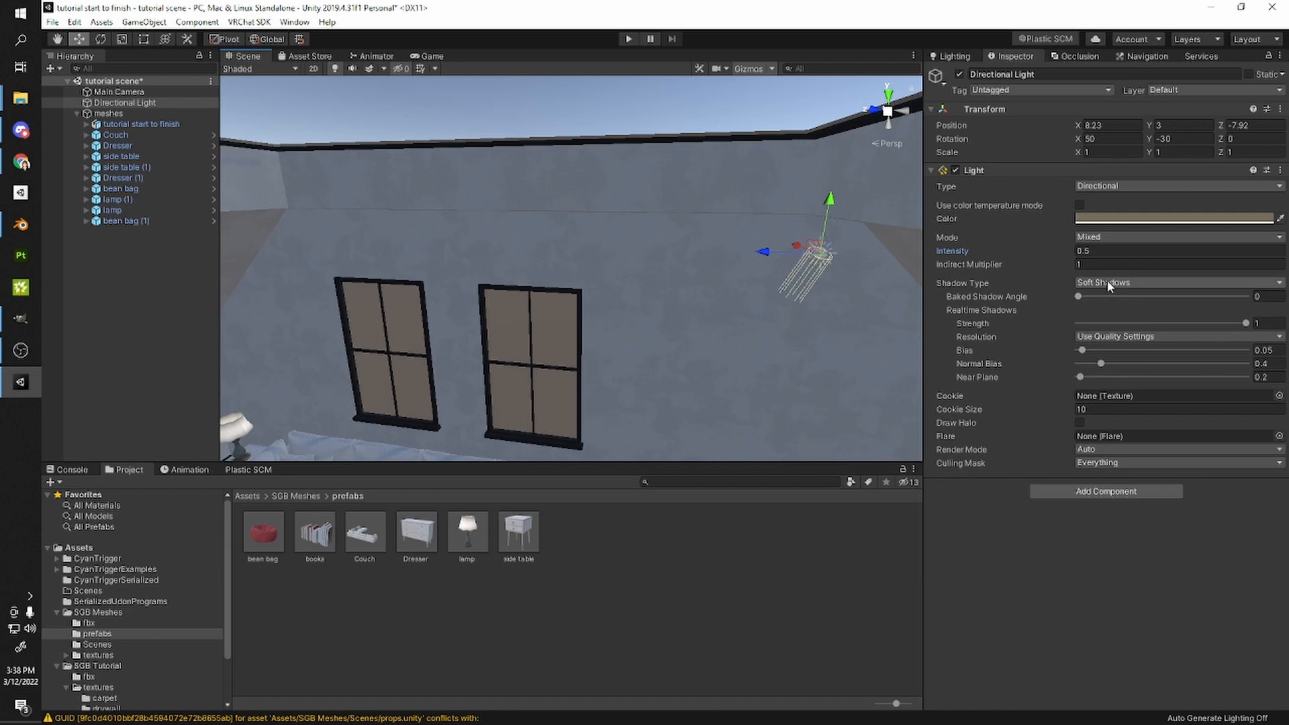
- Create an empty object named LIGHTS at the scene's top level and make the Directional Light its child
click(111, 102)
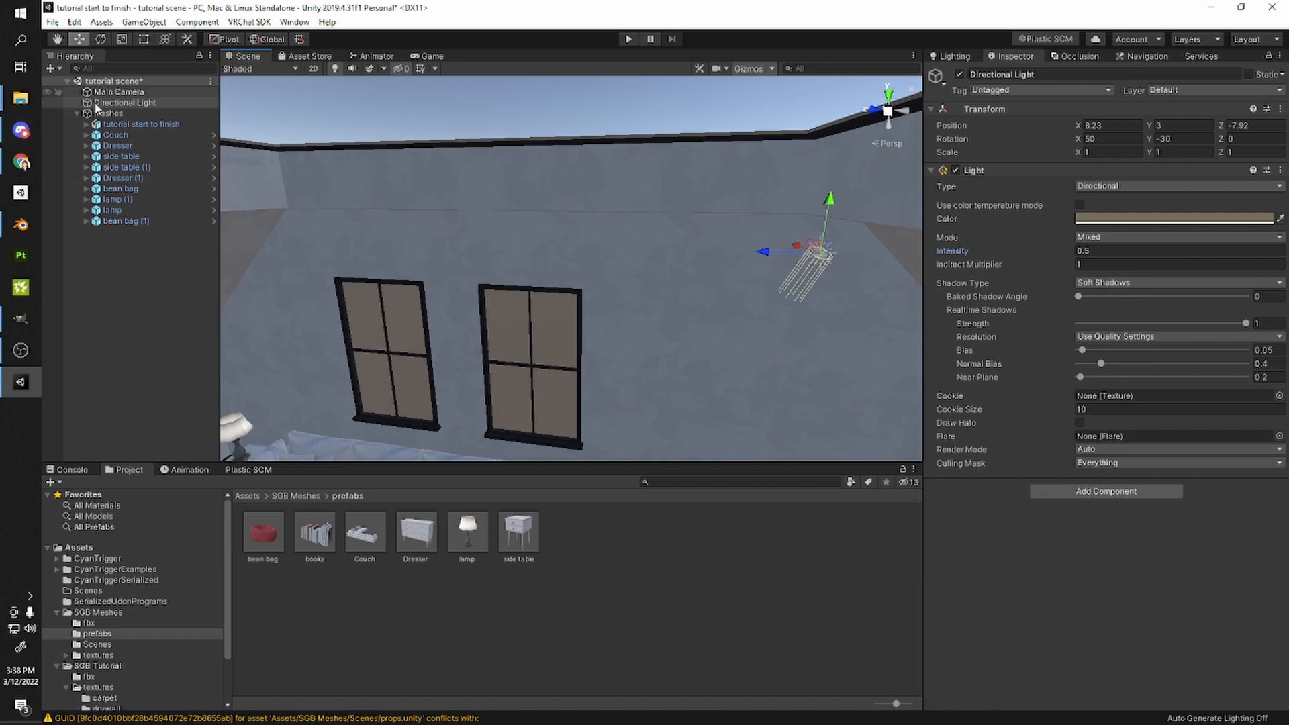
click(77, 114)
right_click(133, 197)
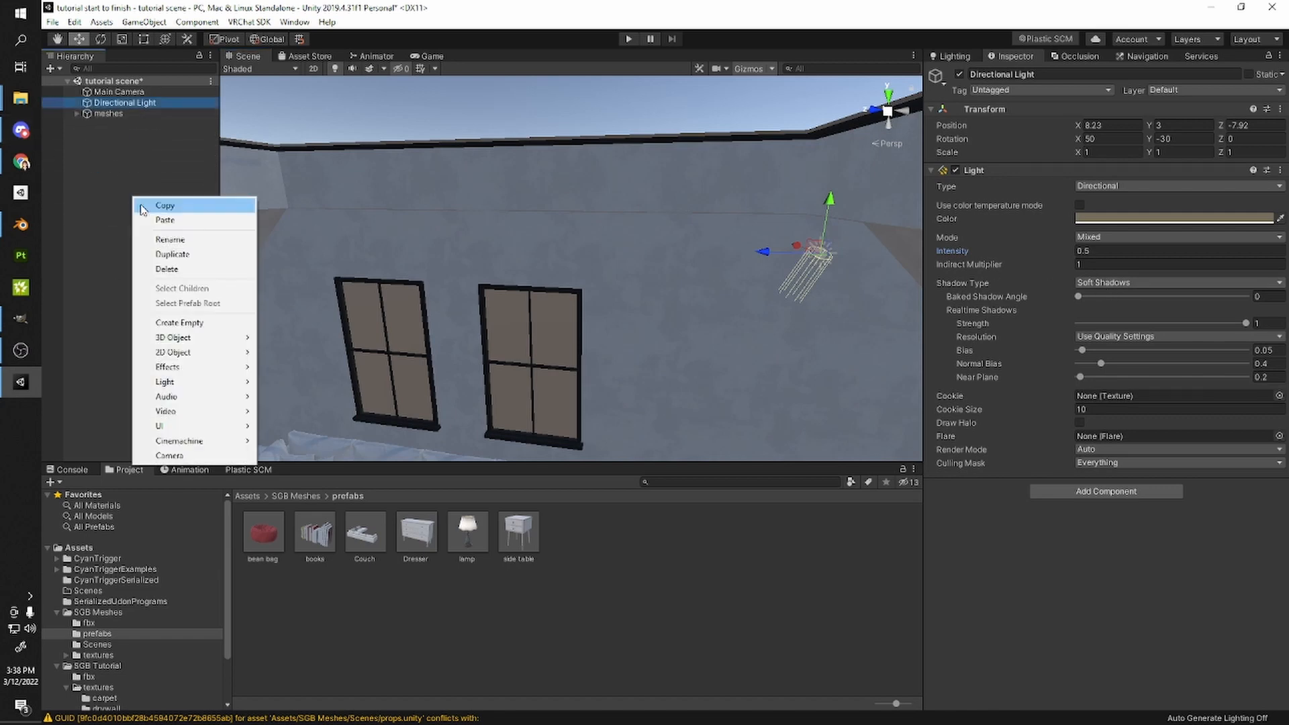
click(179, 322)
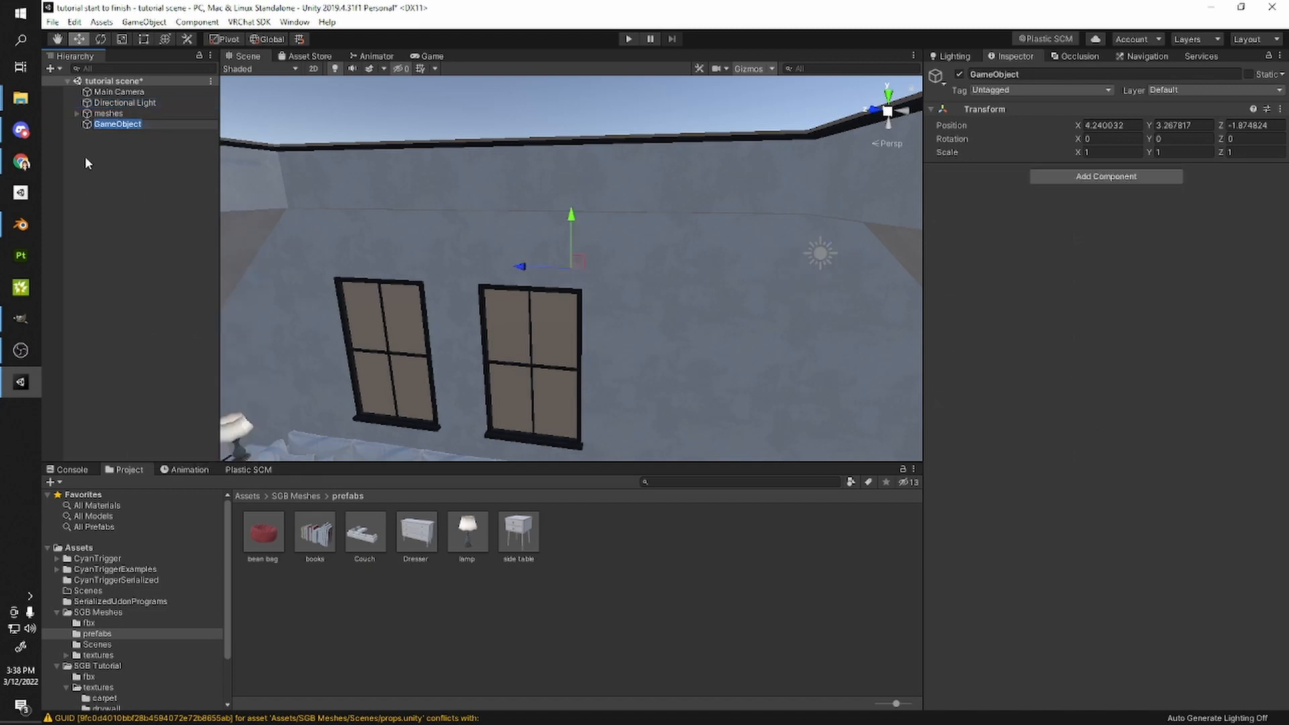
text(LIGHTS)
key(Return)
drag(130, 104, 109, 124)
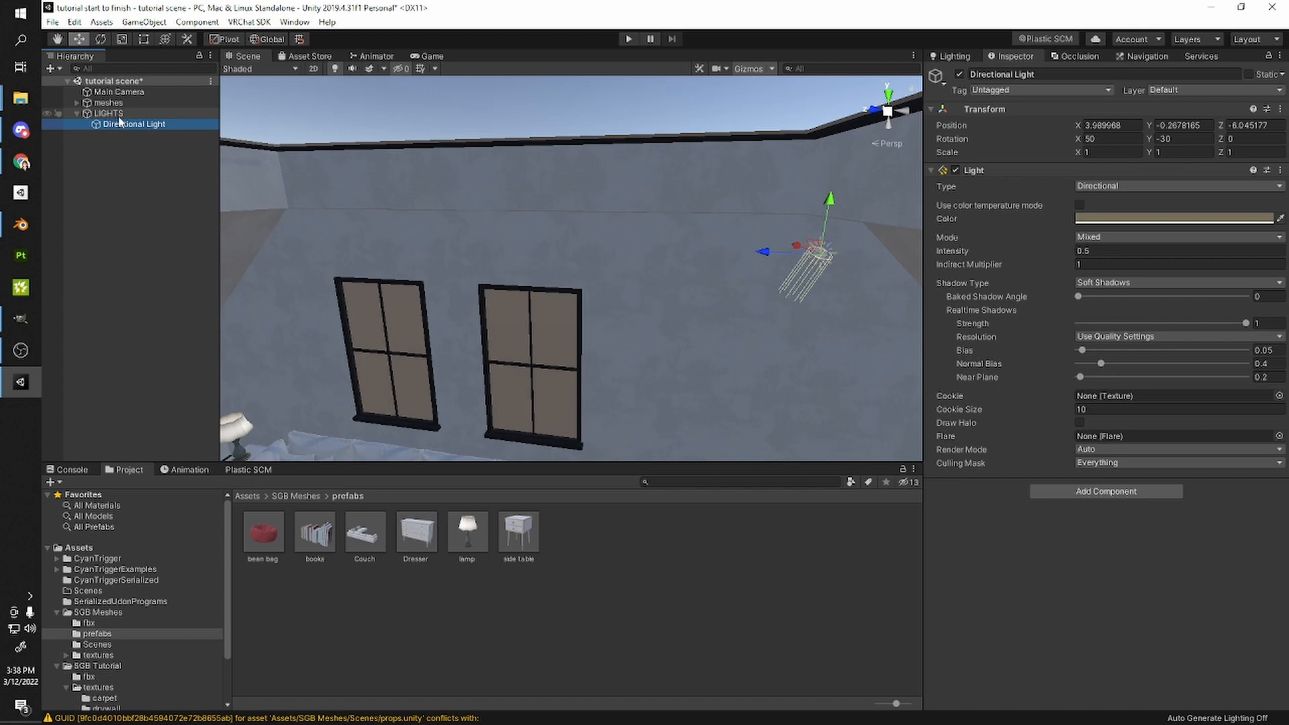
- Move the SGB Meshes folder into the SGB Tutorial folder in the project assets and open SGB Tutorial
right_drag(497, 215, 569, 186)
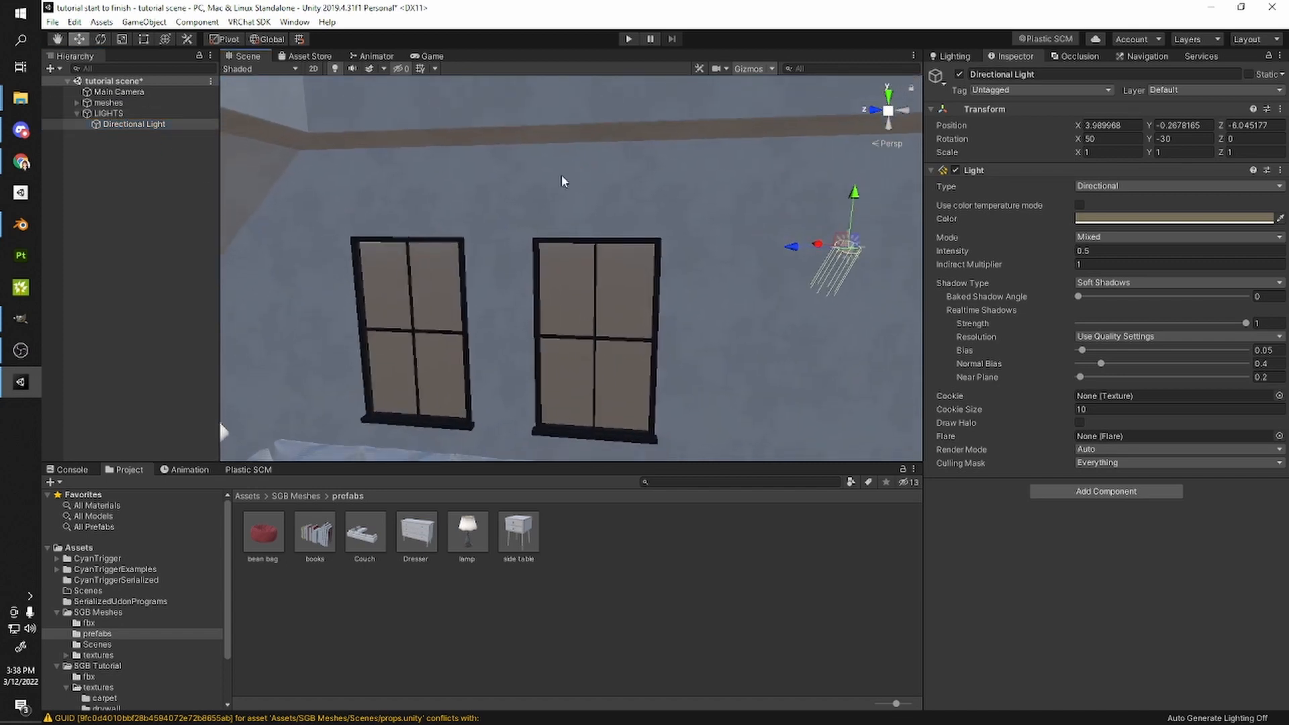
right_drag(492, 238, 547, 282)
scroll(462, 282, up, 3)
middle_drag(546, 282, 470, 320)
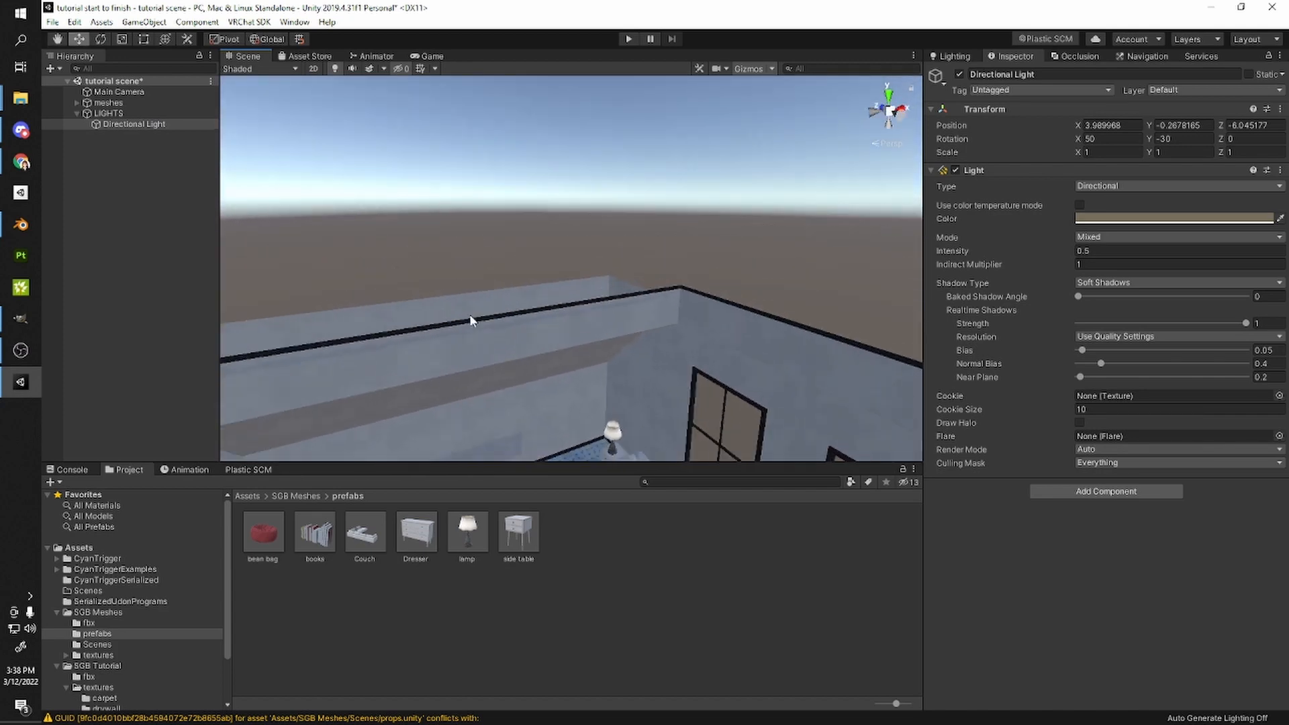
click(293, 496)
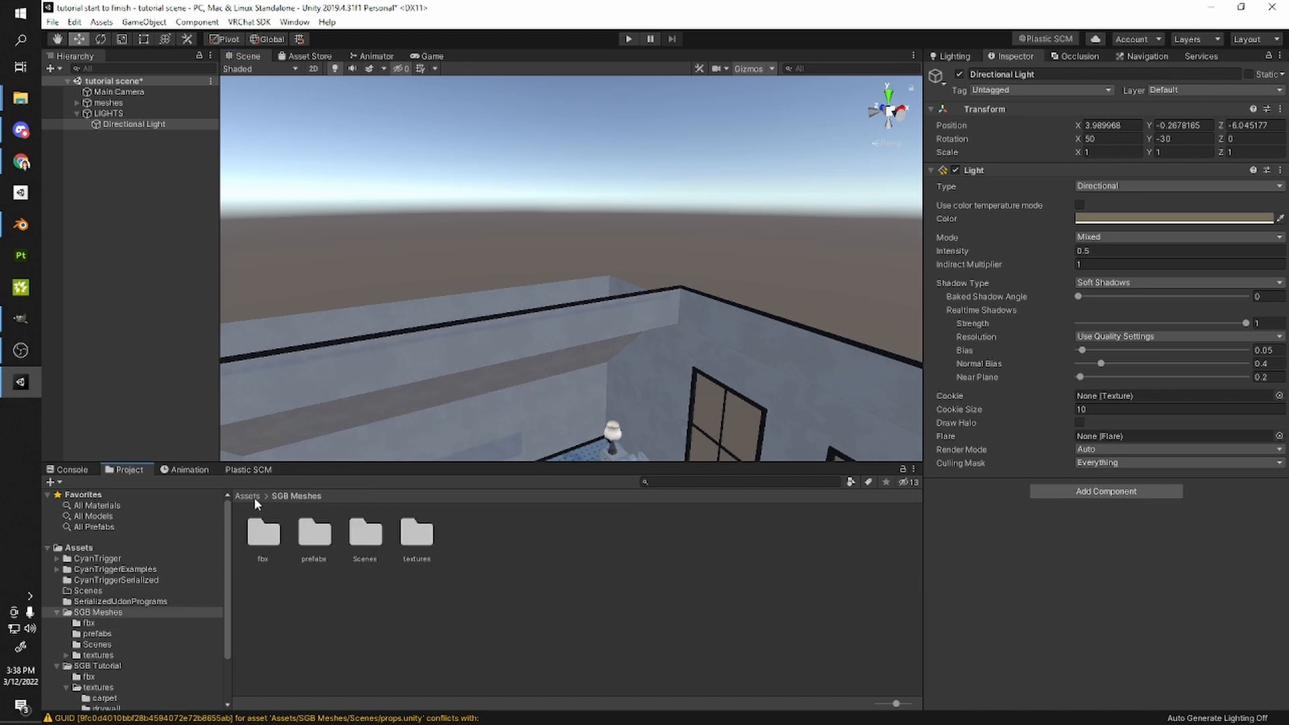
click(247, 497)
mouse_move(562, 536)
mouse_down()
mouse_move(547, 572)
mouse_move(581, 557)
mouse_move(576, 546)
mouse_move(575, 557)
mouse_move(517, 554)
mouse_move(591, 568)
mouse_move(569, 544)
mouse_up()
double_click(519, 553)
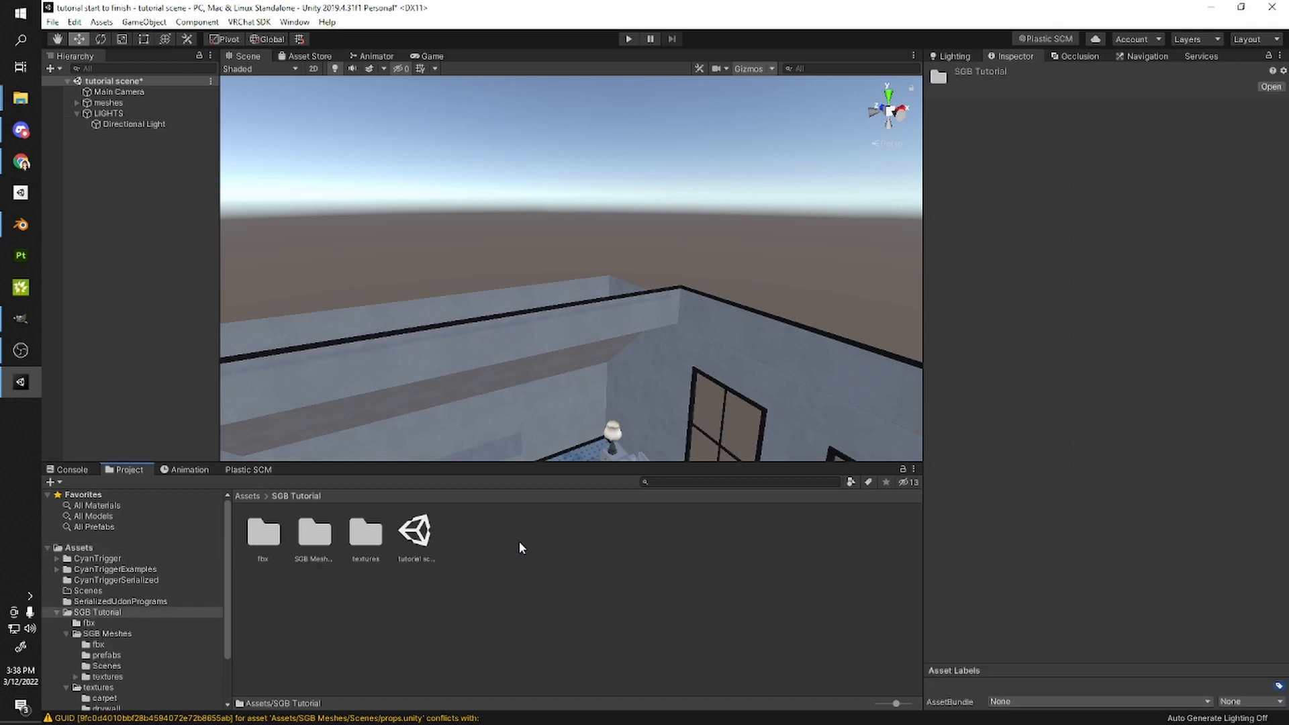
- Create a folder named skybox inside SGB Tutorial's textures folder and open it
double_click(359, 534)
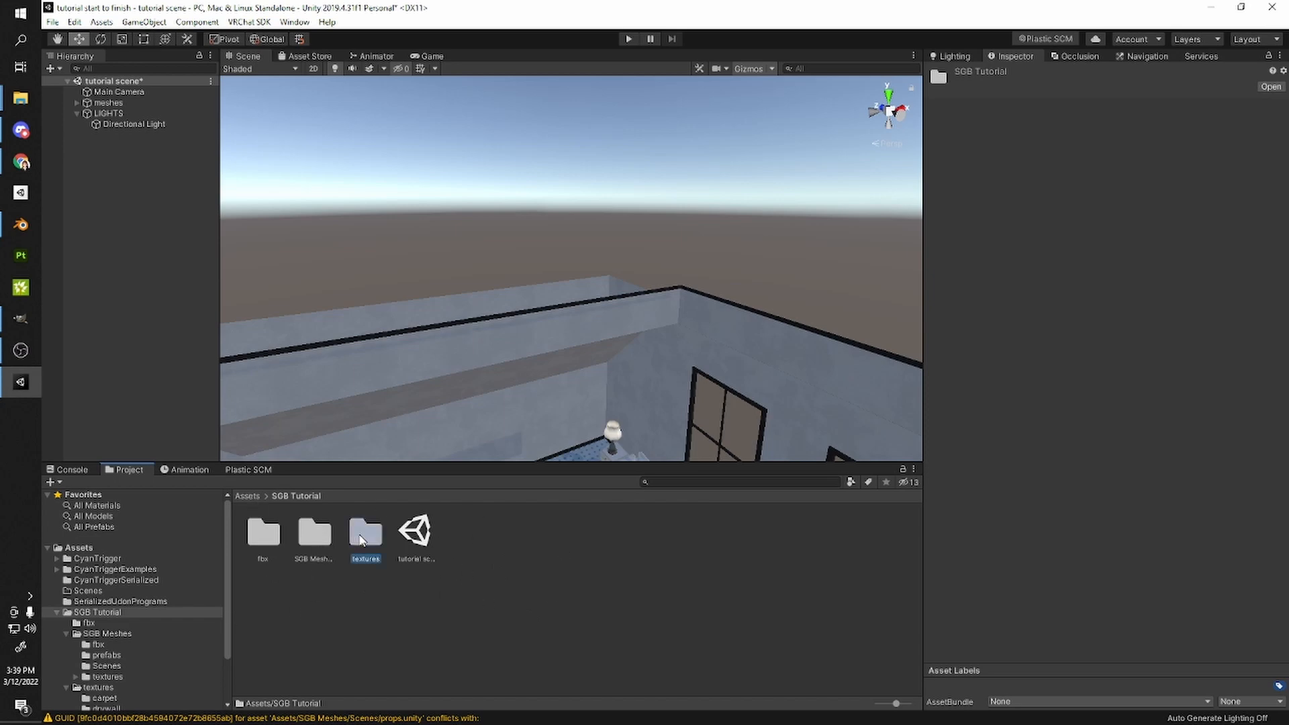
right_click(574, 565)
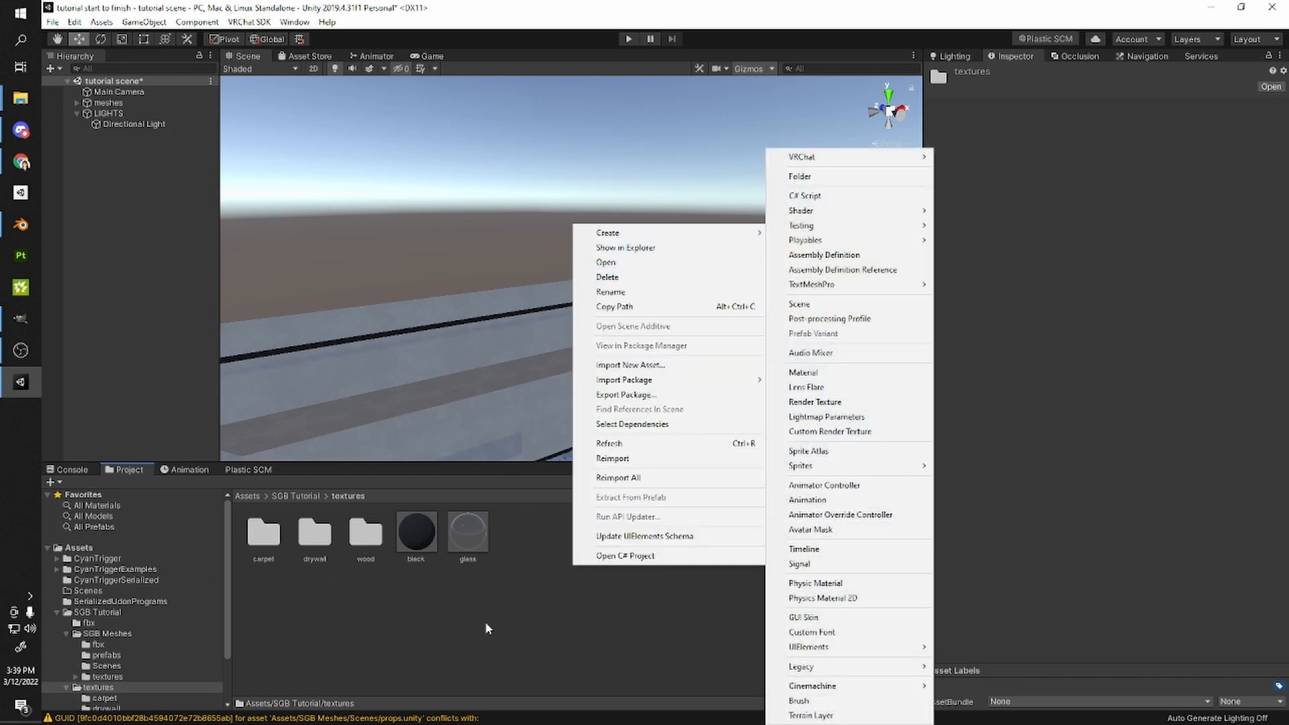
right_click(490, 616)
mouse_move(591, 286)
click(766, 179)
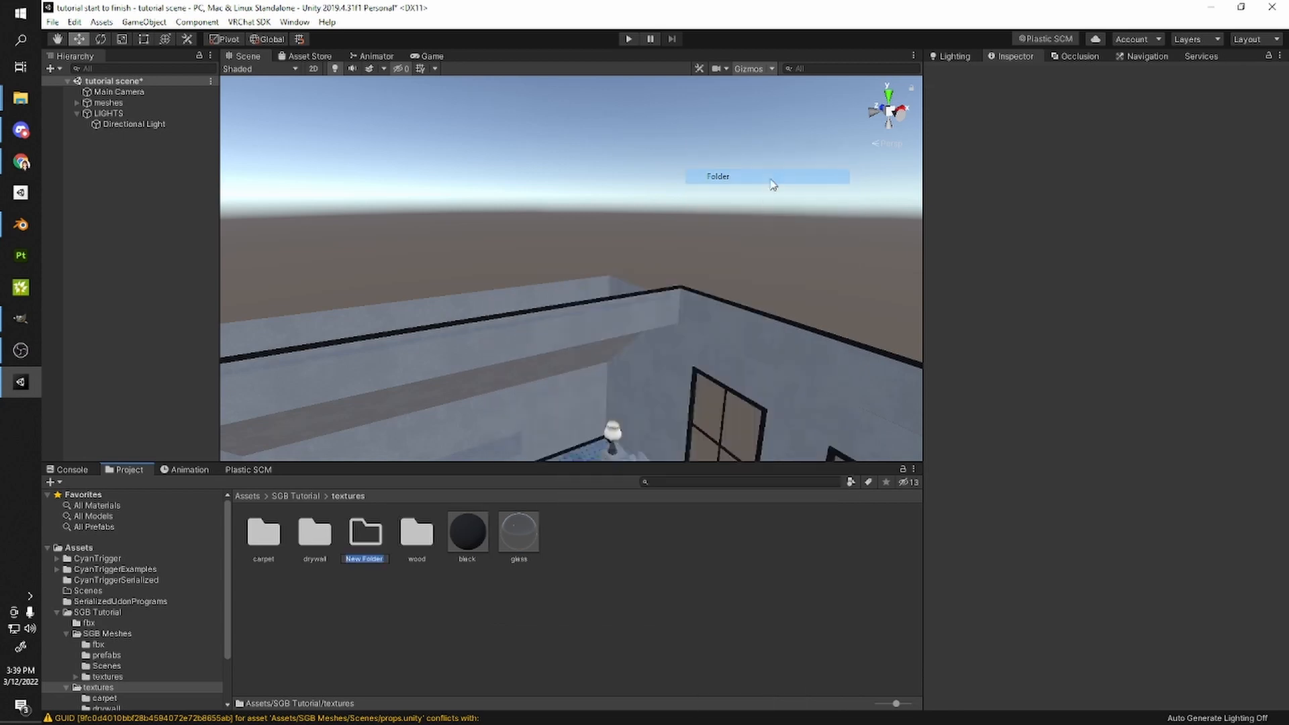
text(skybox)
key(Return)
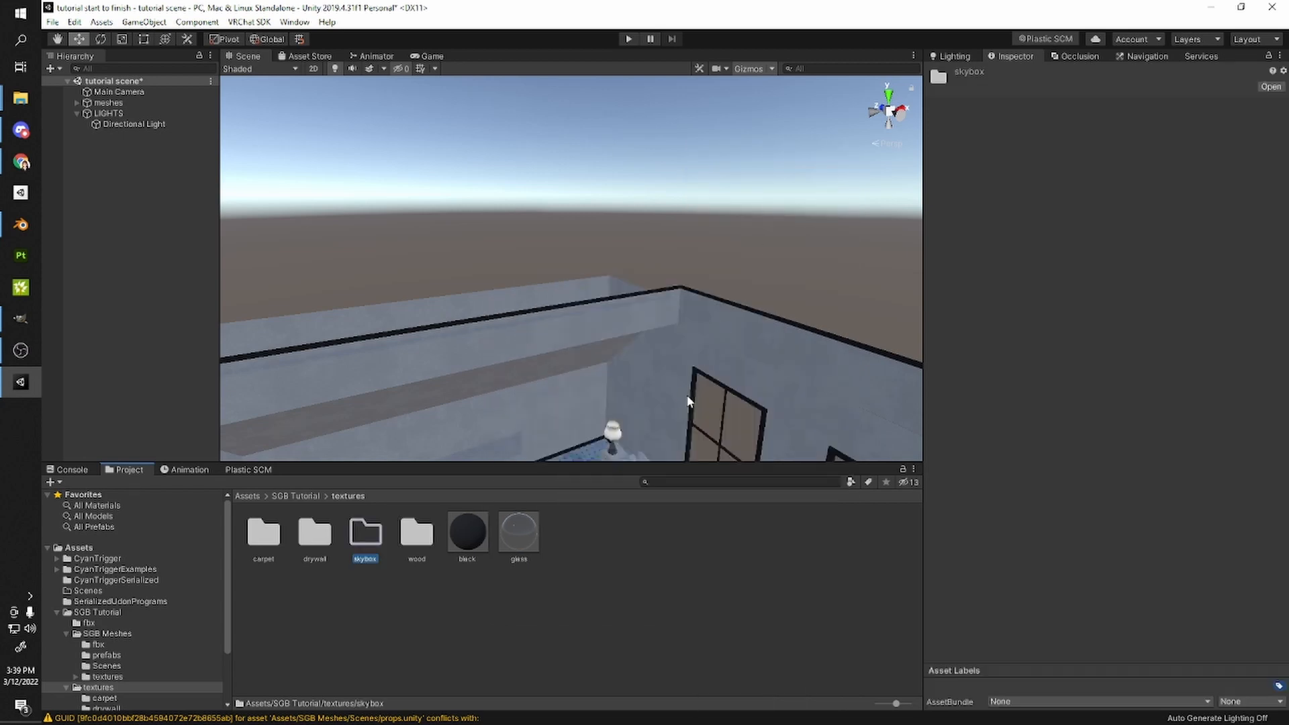
double_click(368, 552)
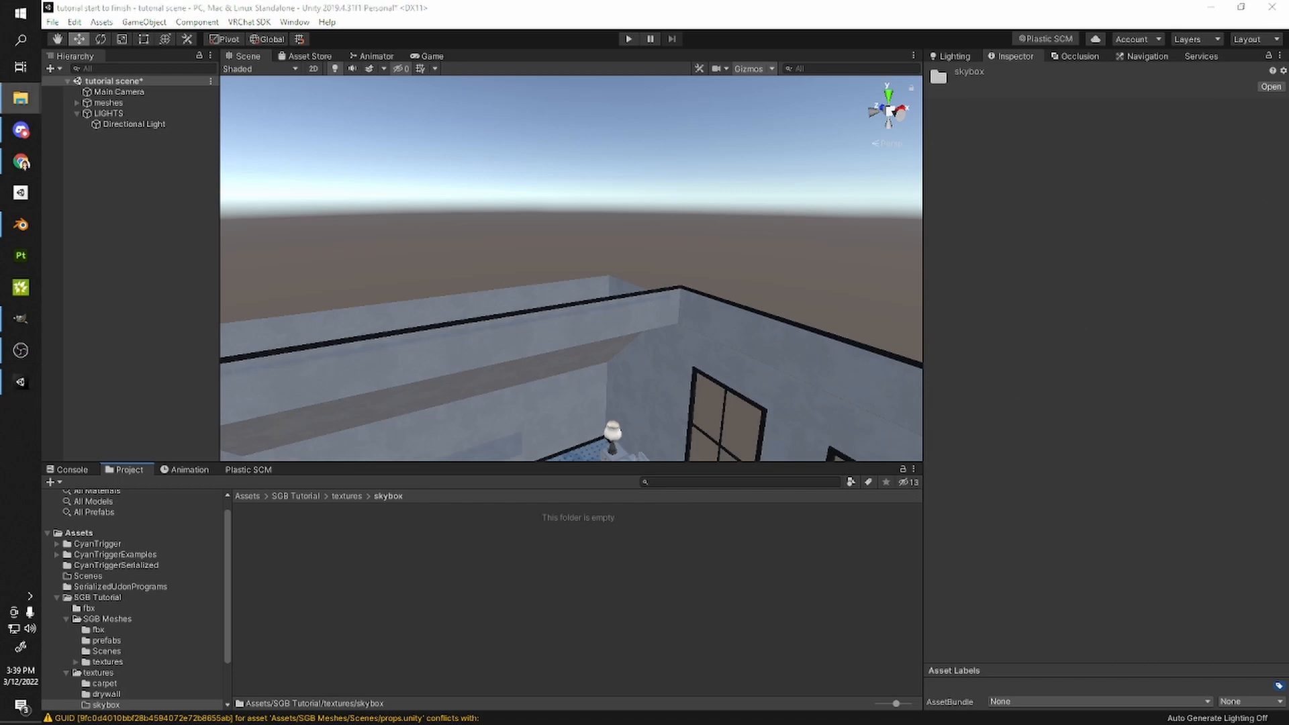
- Import skybox_stars_render.png from the tutorial's assets folder in File Explorer into the project's skybox folder
drag(1288, 188, 960, 164)
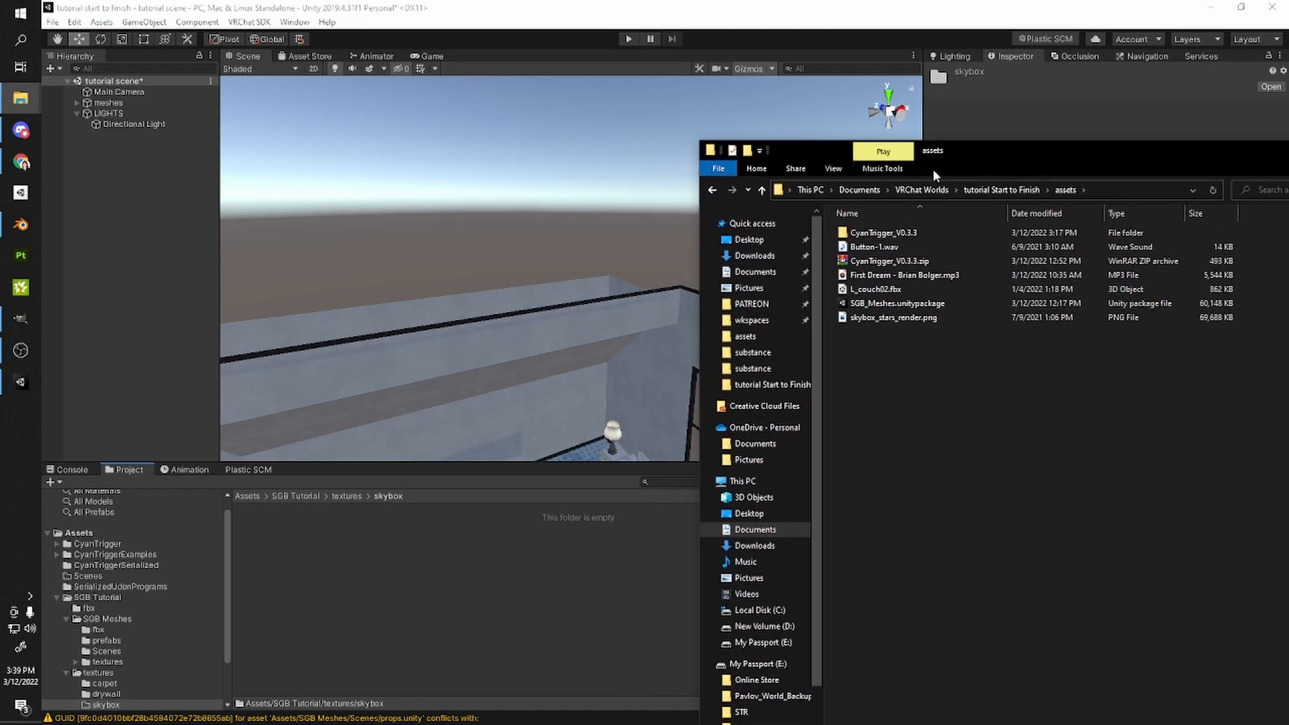
drag(877, 325, 412, 613)
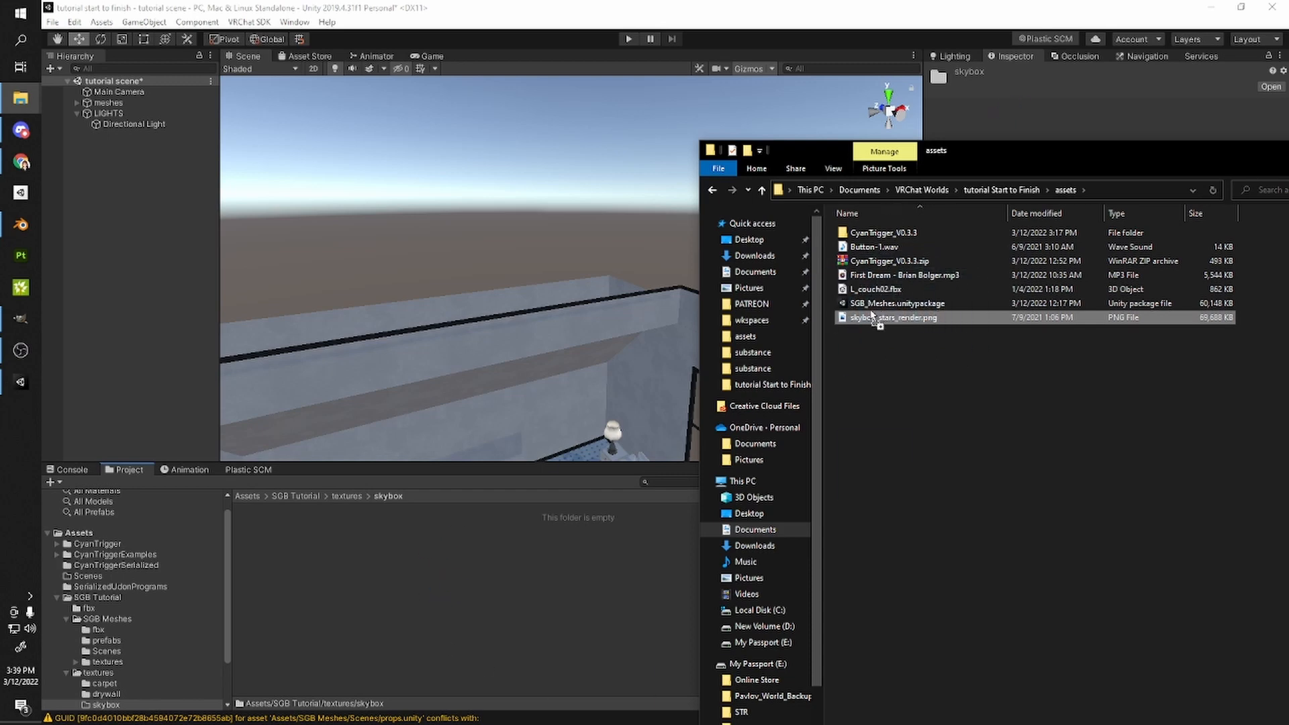
drag(827, 152, 1288, 114)
- Create a new material named skybox in the project's skybox textures folder
scroll(677, 424, down, 2)
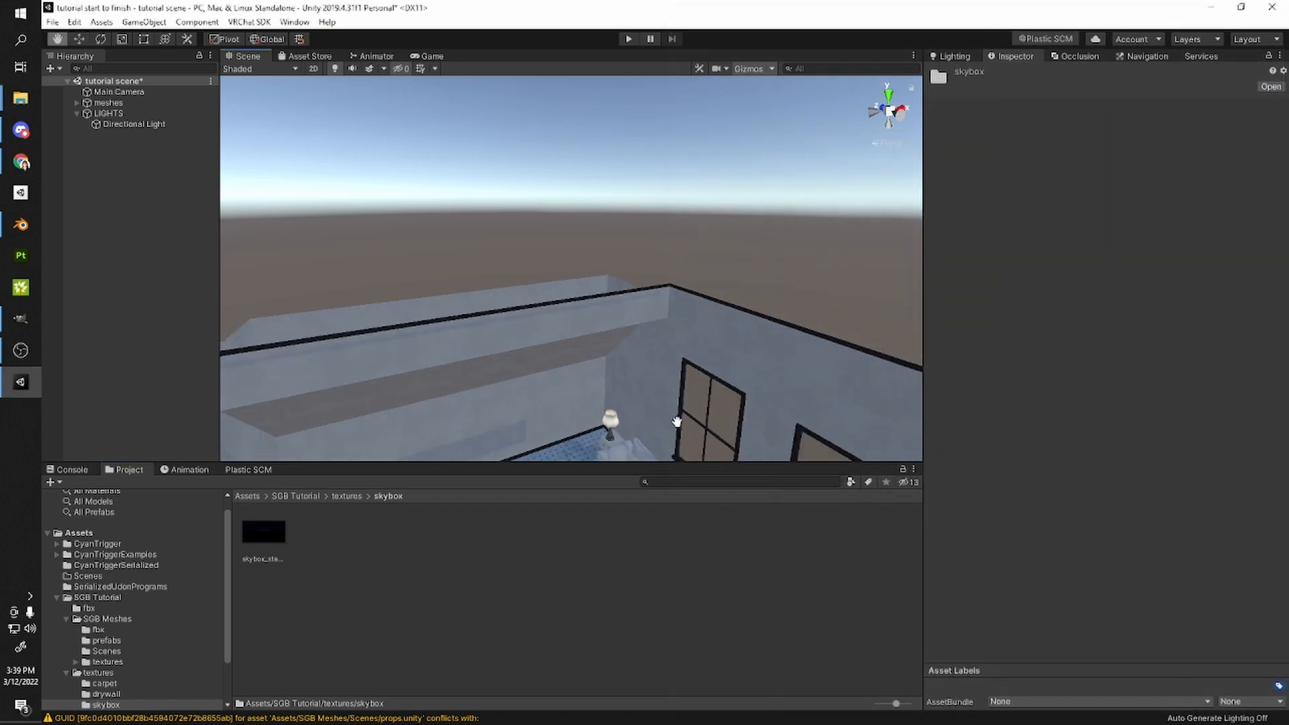
middle_drag(677, 424, 653, 282)
scroll(596, 314, up, 3)
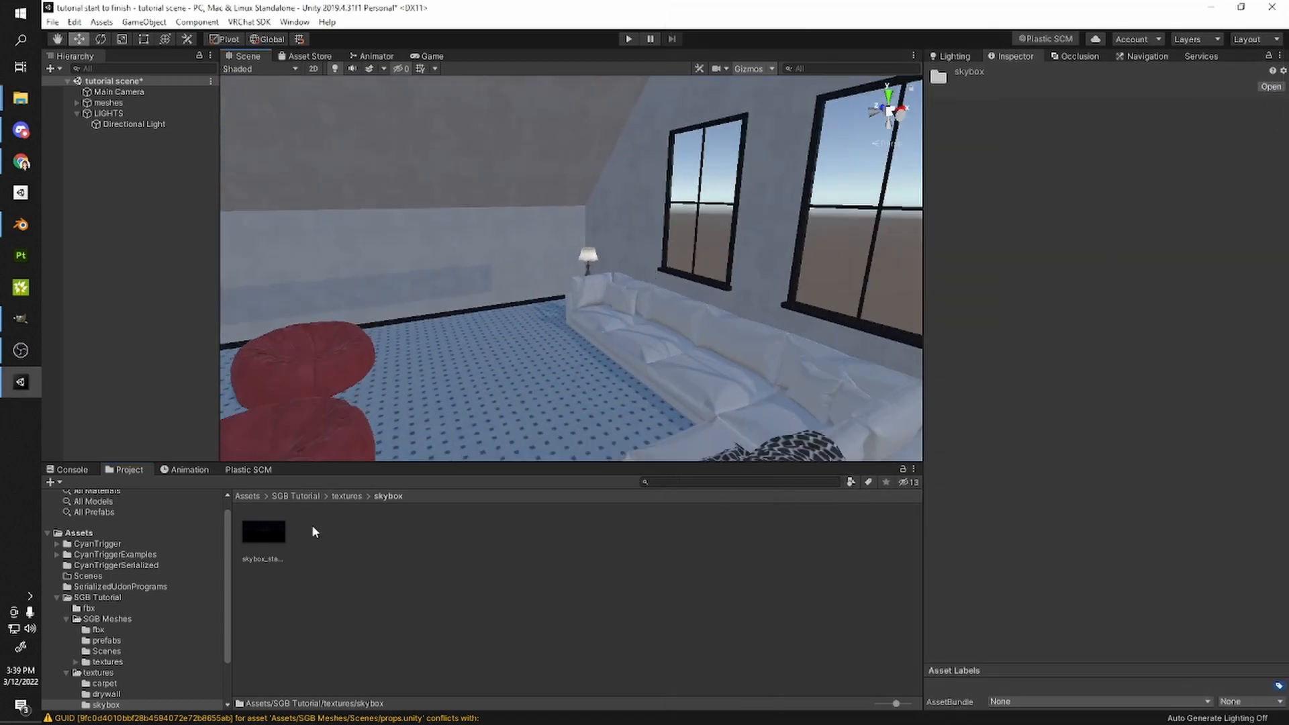
right_drag(383, 376, 536, 325)
scroll(550, 338, up, 6)
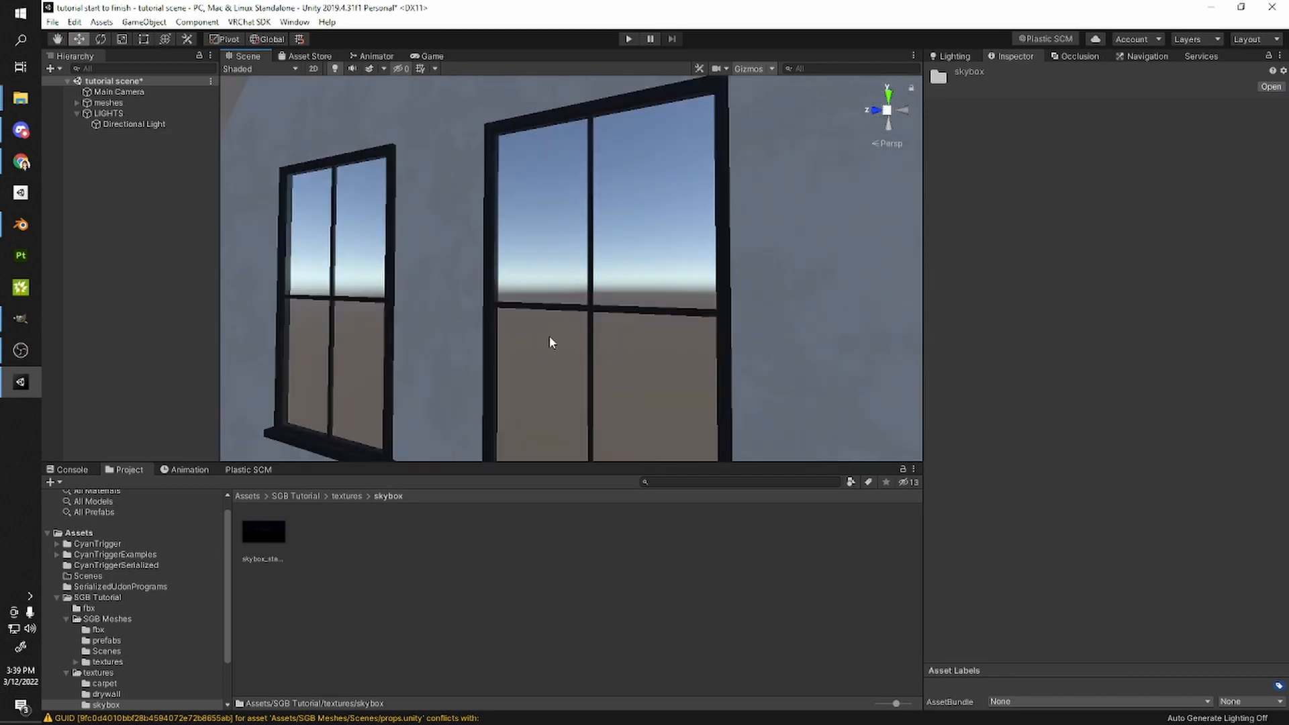
scroll(558, 374, down, 4)
right_click(376, 527)
mouse_move(429, 180)
click(613, 371)
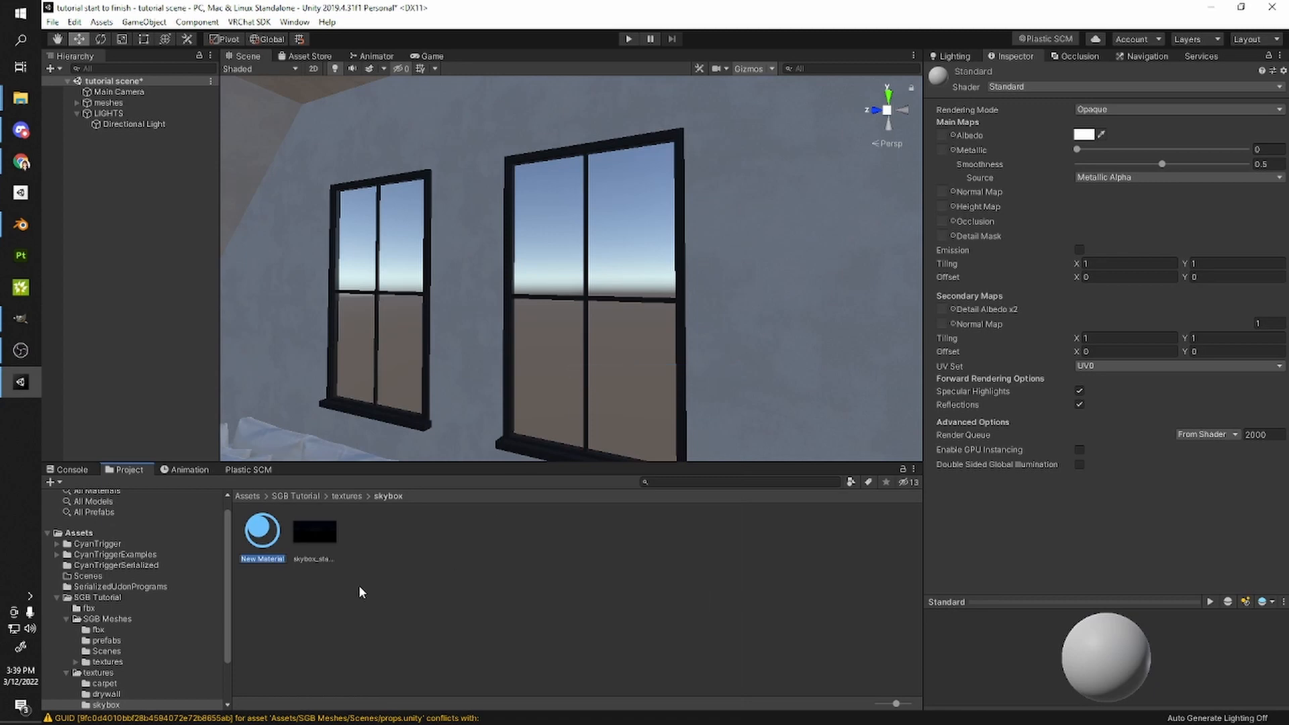
text(skybox)
key(Return)
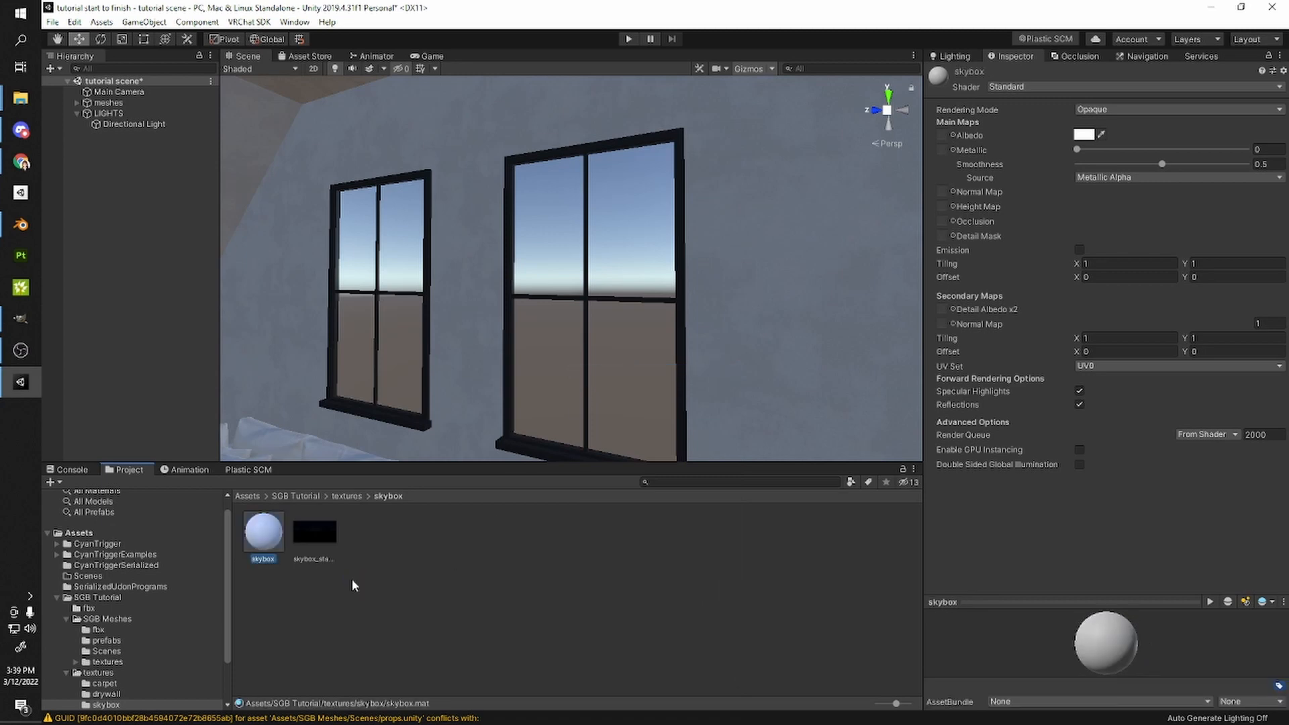
- Set the skybox material's shader to Skybox/Procedural
click(993, 88)
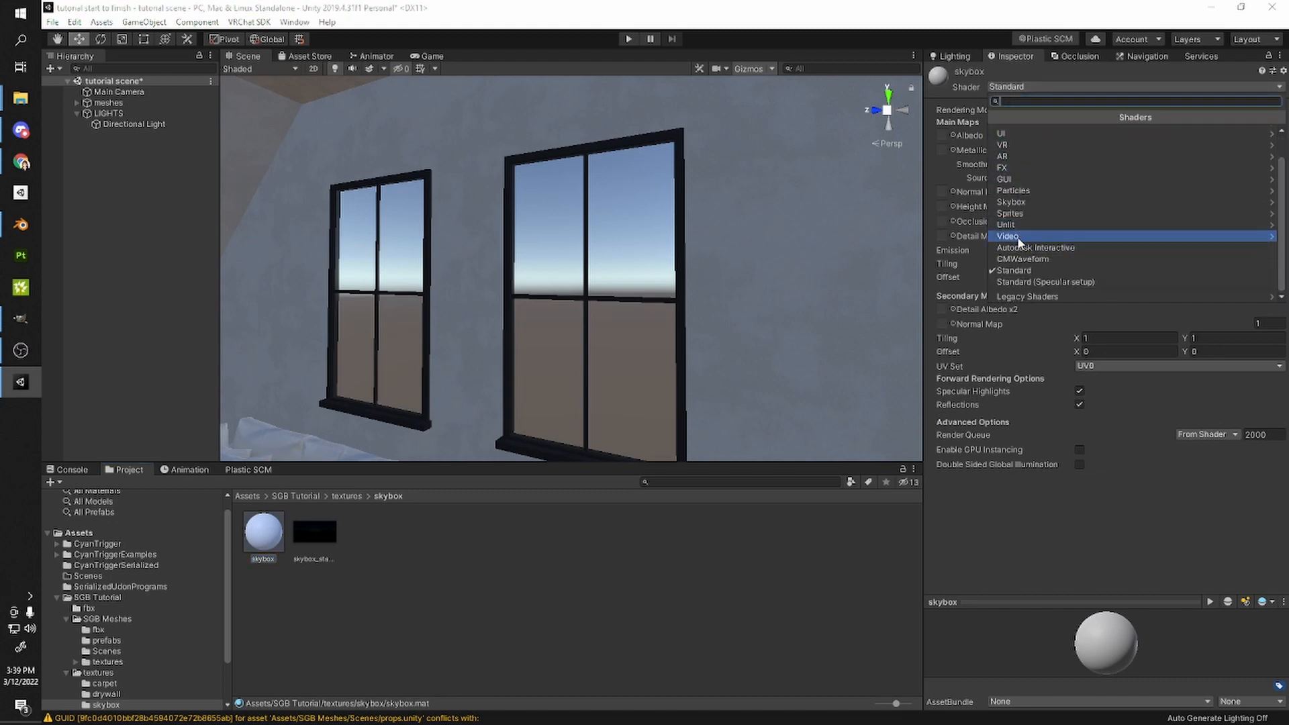
click(1010, 202)
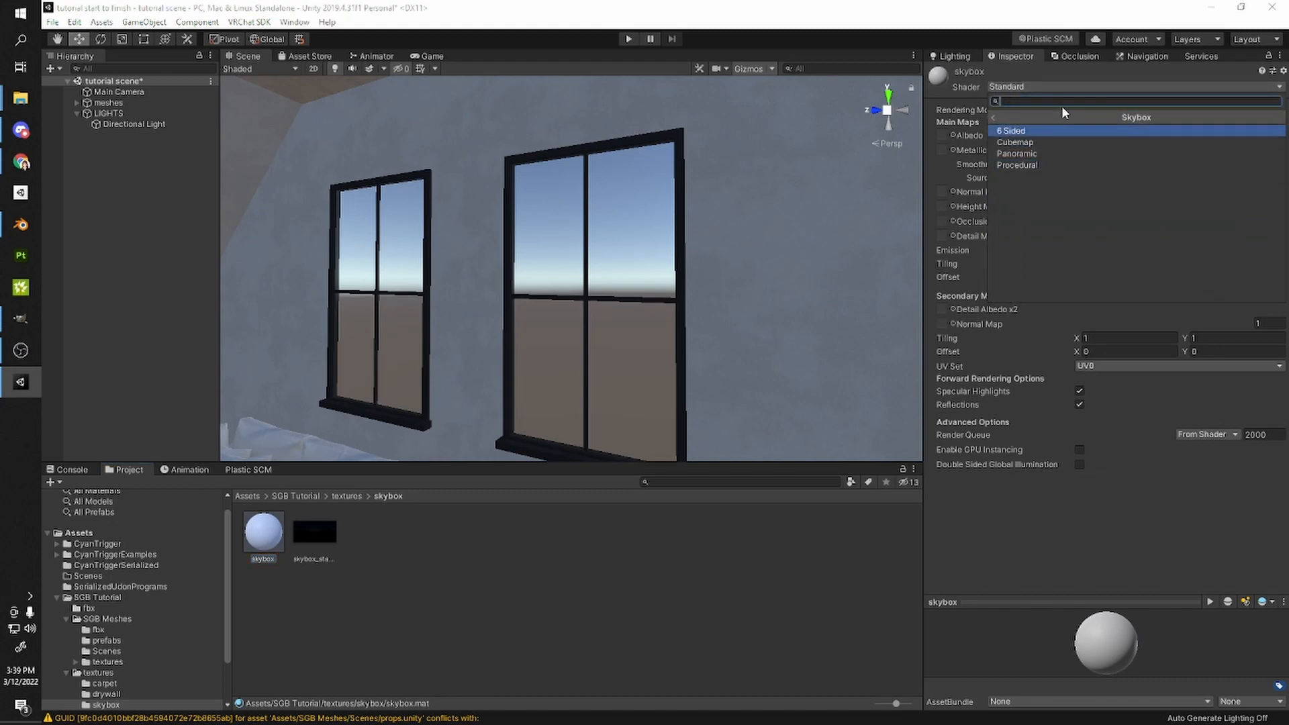
click(1033, 165)
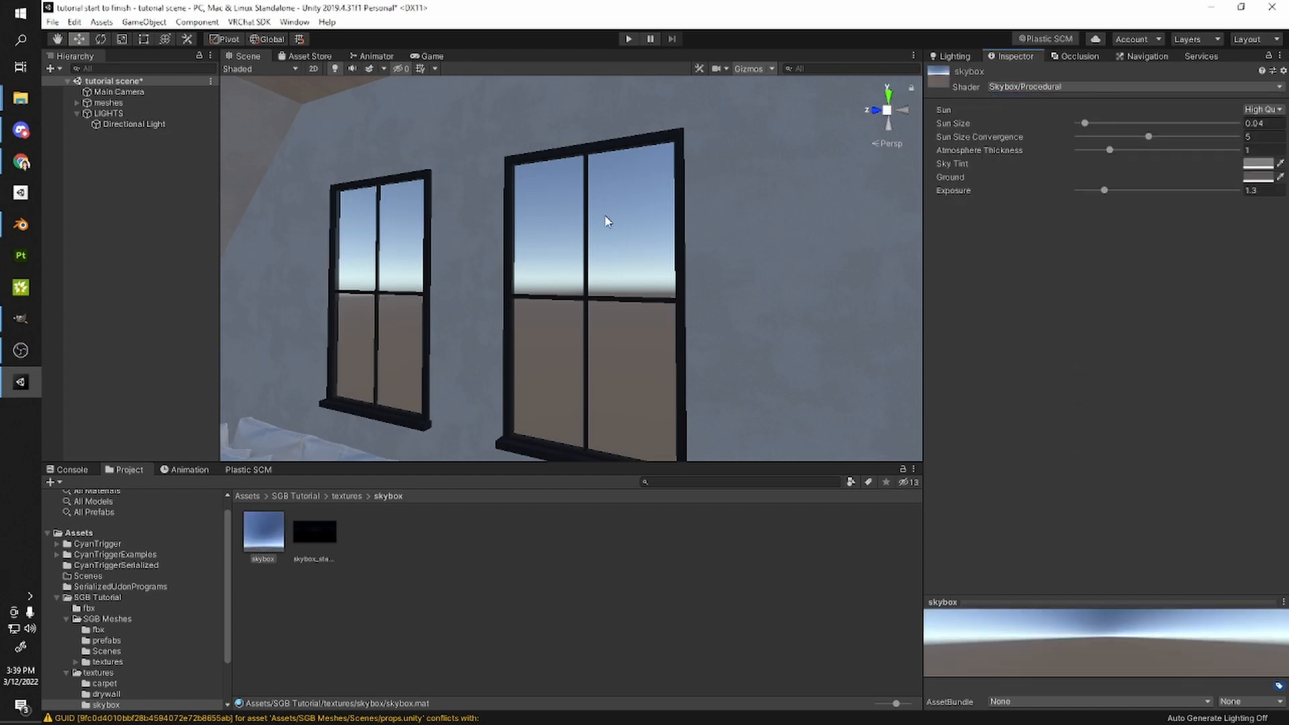
- Apply the skybox material to the scene's sky background
scroll(613, 208, up, 5)
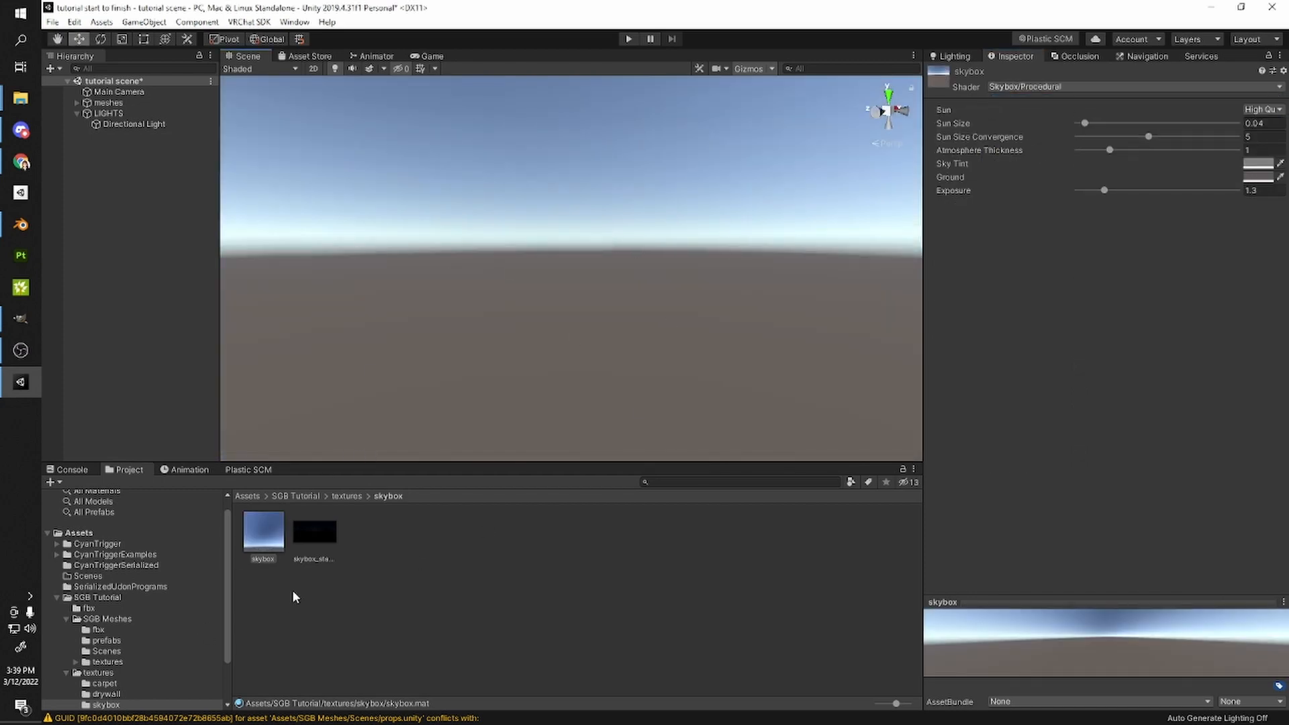
drag(268, 549, 469, 219)
alt+drag(408, 317, 349, 323)
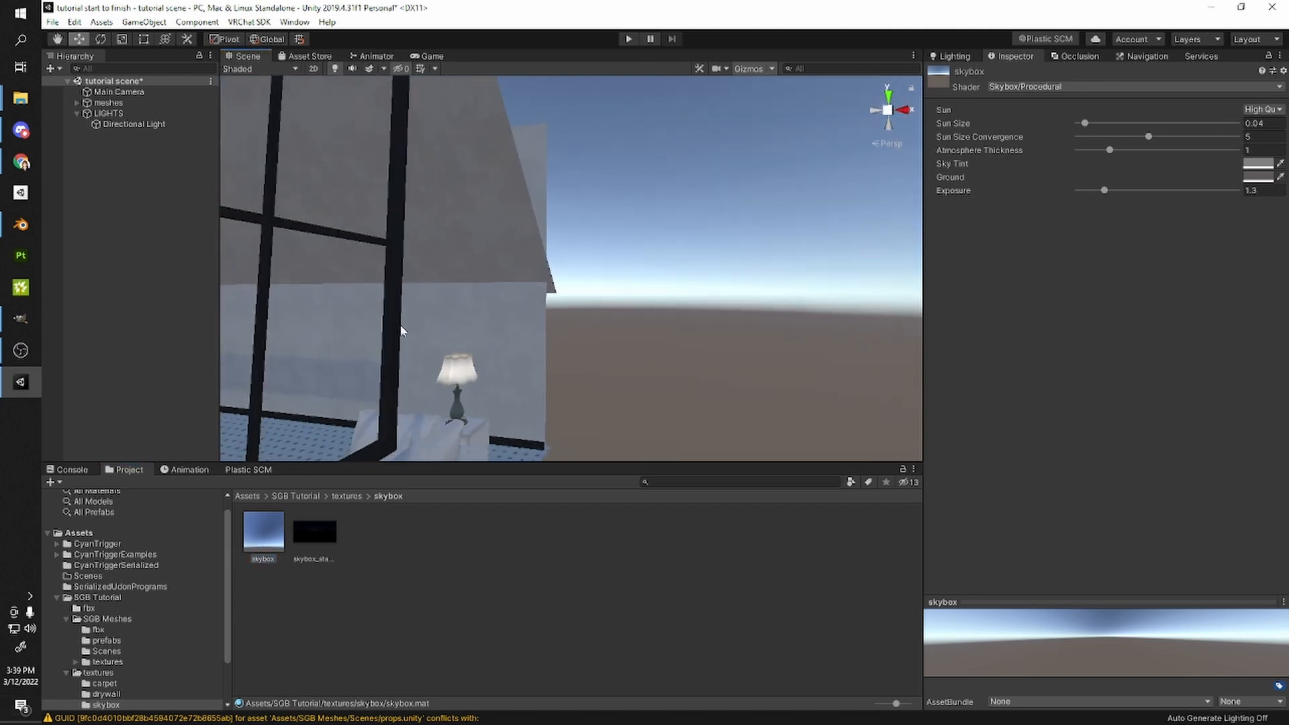
alt+drag(799, 331, 927, 344)
- Give the procedural skybox a red sky tint and blue ground, with sun size convergence 2.9 and atmosphere thickness 0.38
click(1258, 163)
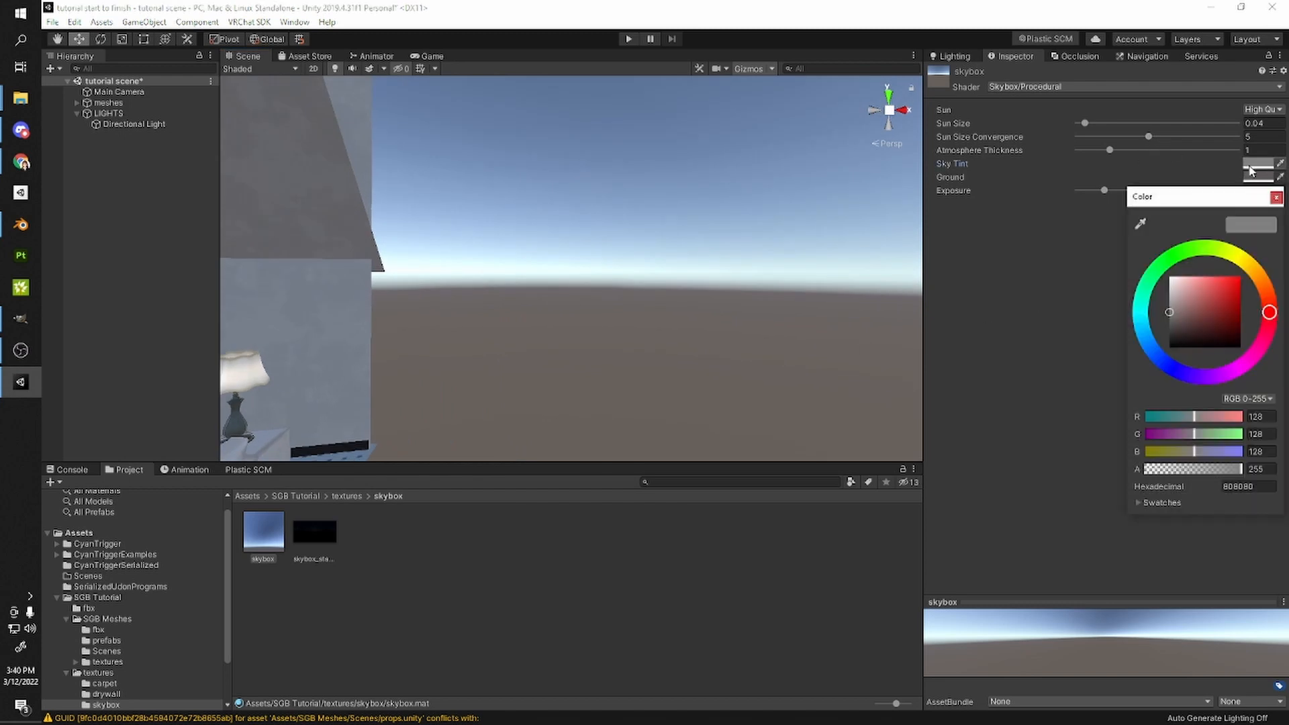
click(1220, 298)
click(1258, 177)
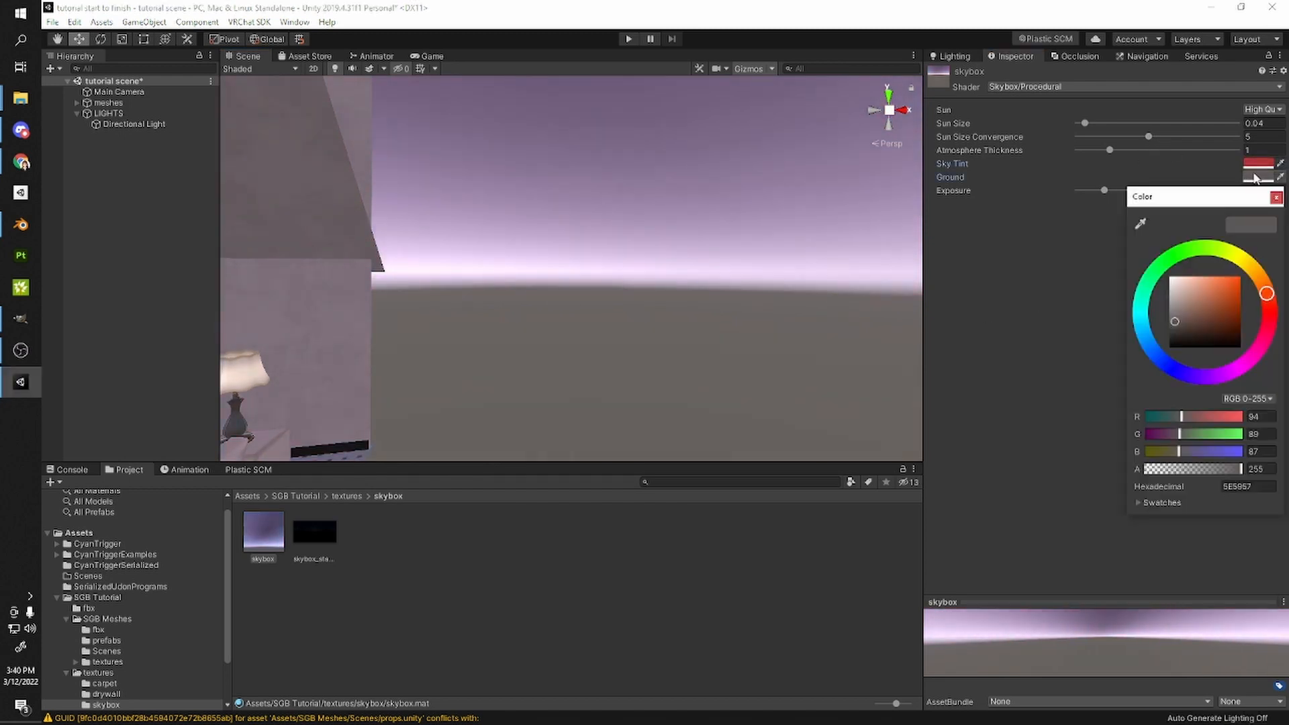
click(1176, 369)
drag(1208, 324, 1227, 294)
drag(1130, 137, 1089, 150)
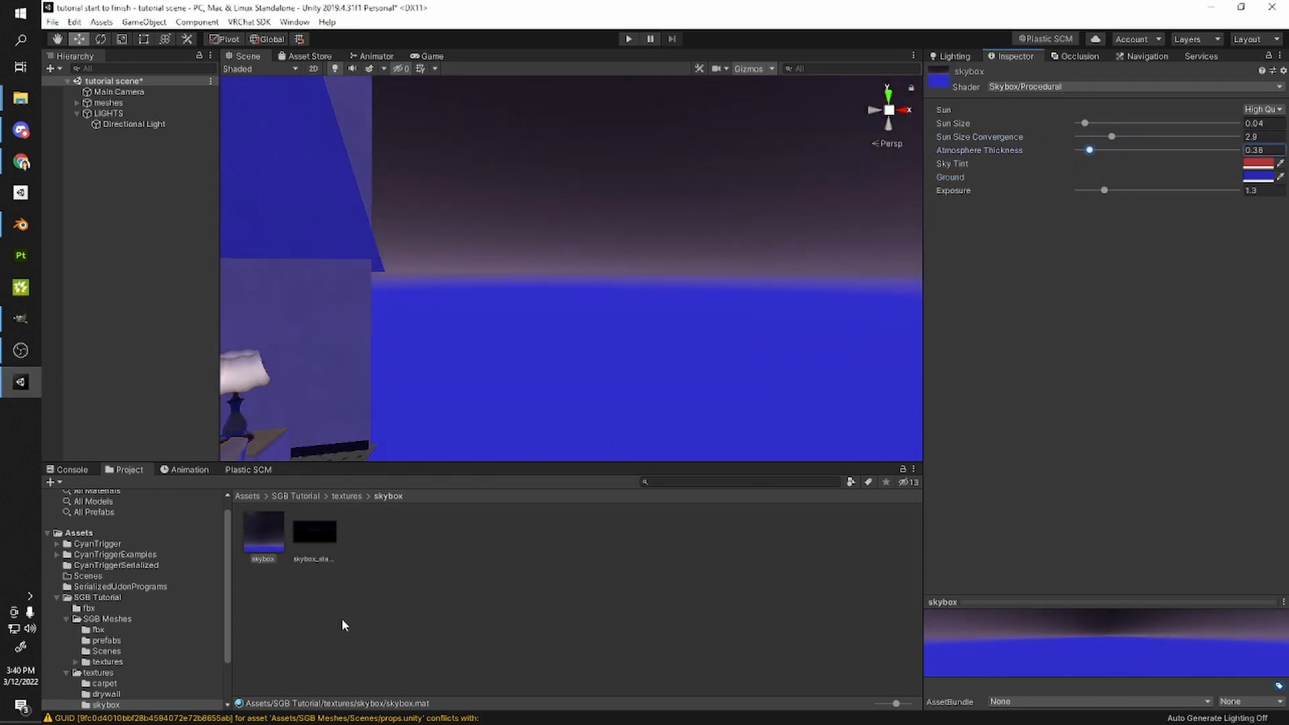
- Change the skybox material's shader to Skybox/Panoramic and assign the skybox_stars_render texture as its Spherical (HDR) image
right_drag(446, 450, 450, 404)
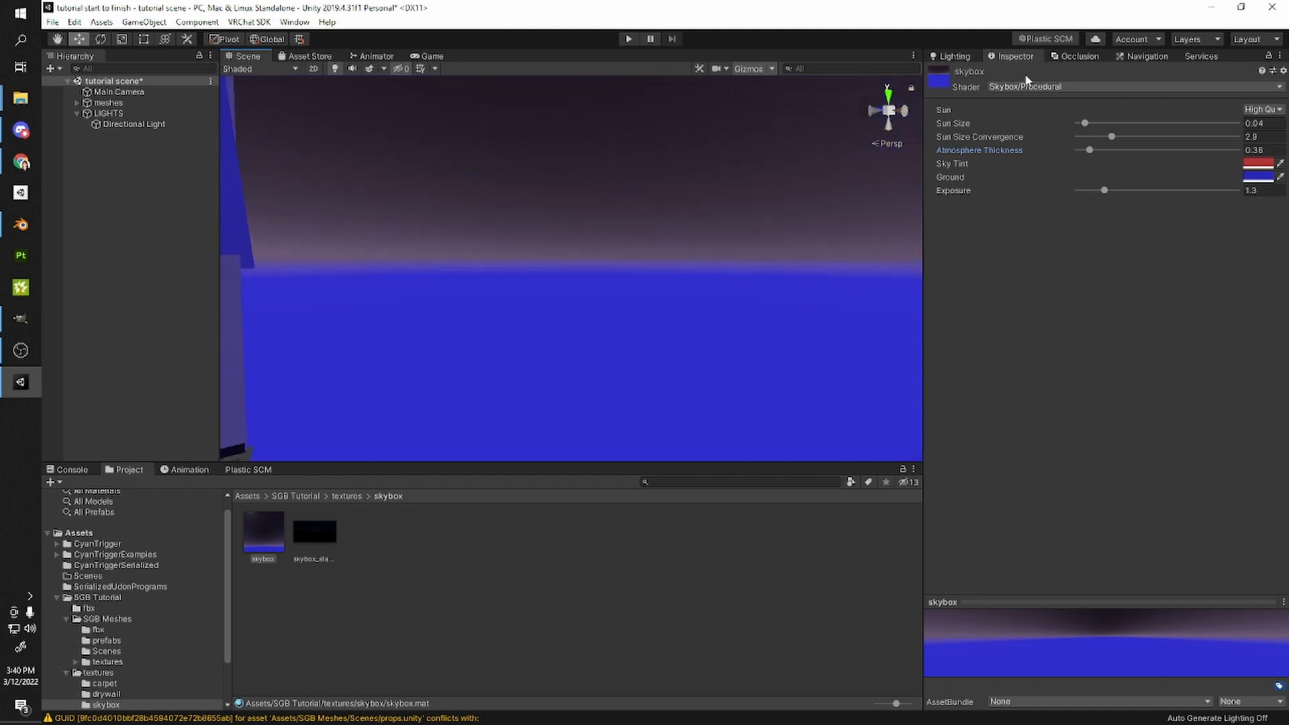
click(1017, 87)
click(1014, 233)
click(1021, 155)
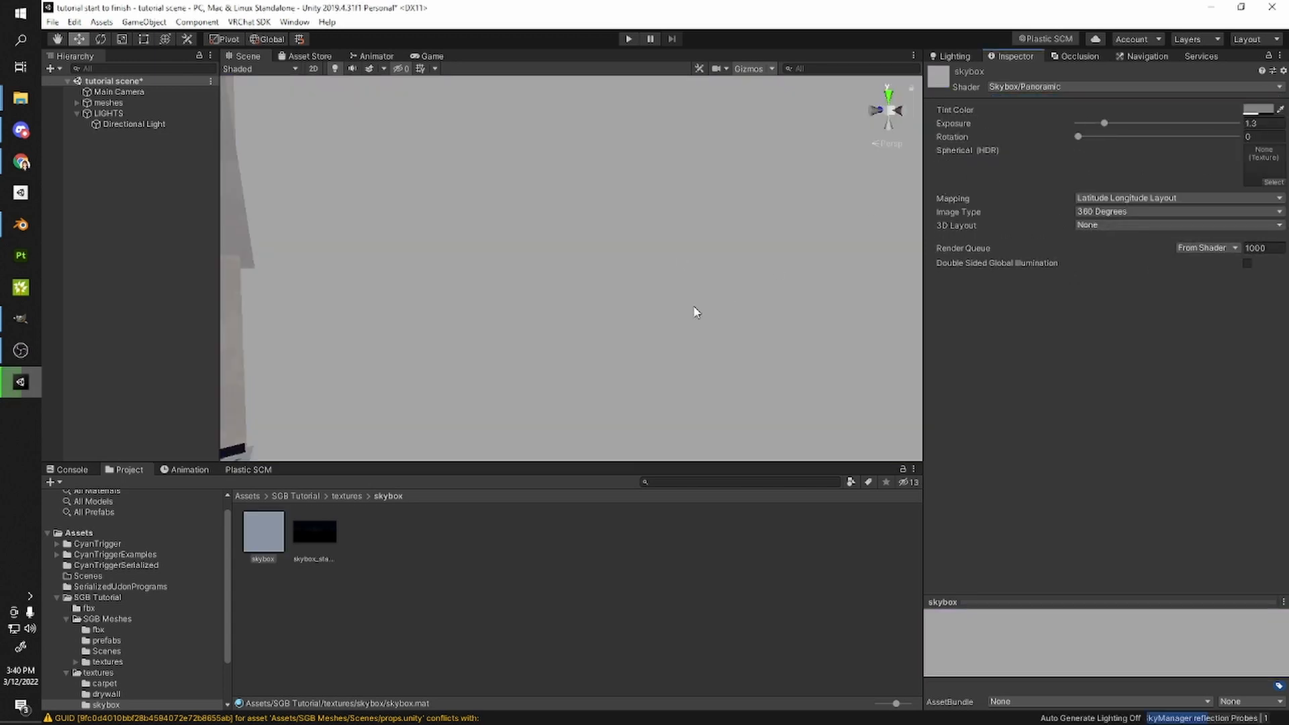
drag(309, 555, 1247, 180)
right_drag(653, 368, 449, 329)
middle_drag(448, 328, 779, 276)
right_drag(780, 276, 679, 233)
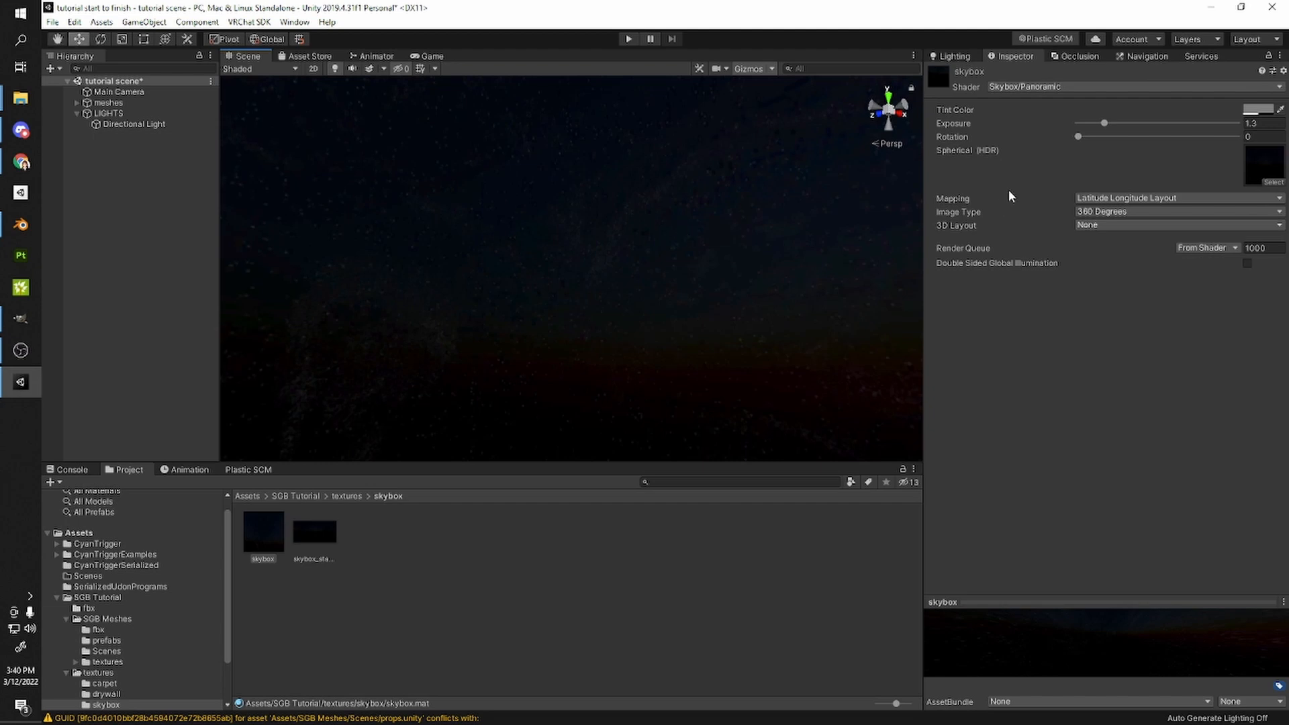
- Set the panoramic skybox material's exposure to 1.49
drag(1103, 124, 1113, 125)
right_drag(828, 172, 810, 215)
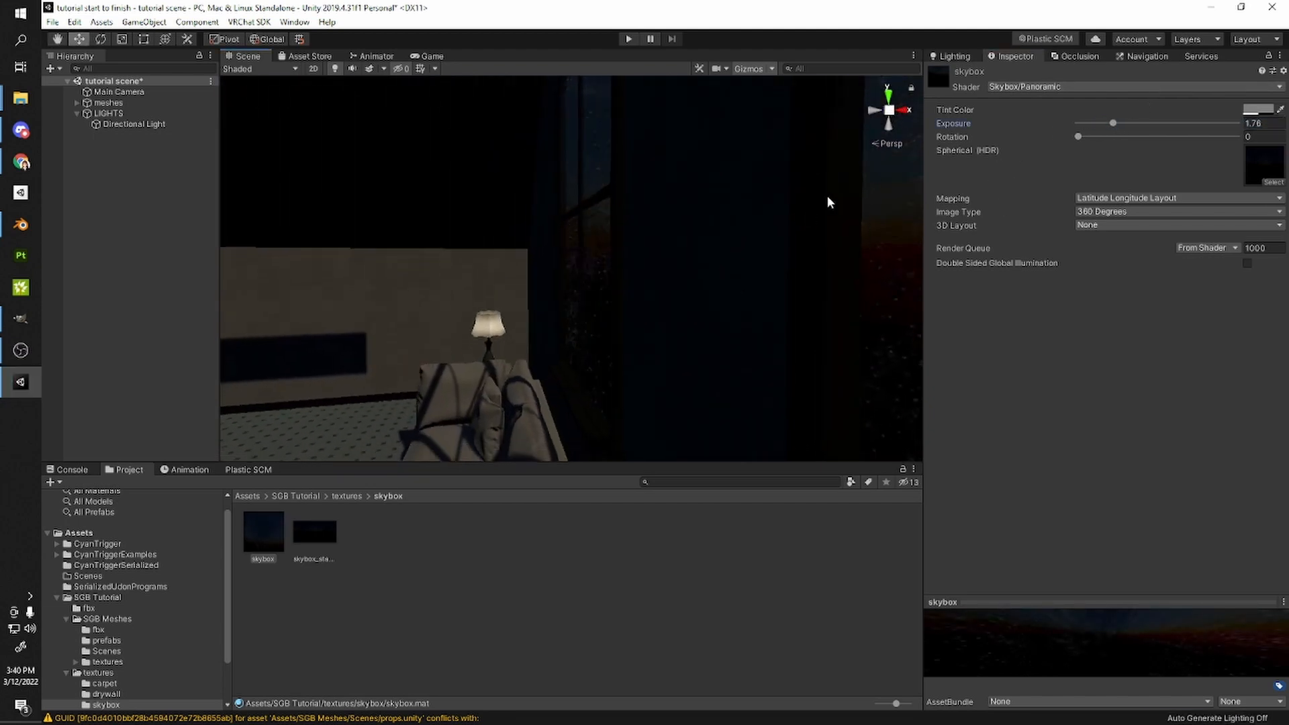
drag(1113, 124, 1108, 126)
alt+drag(796, 231, 716, 259)
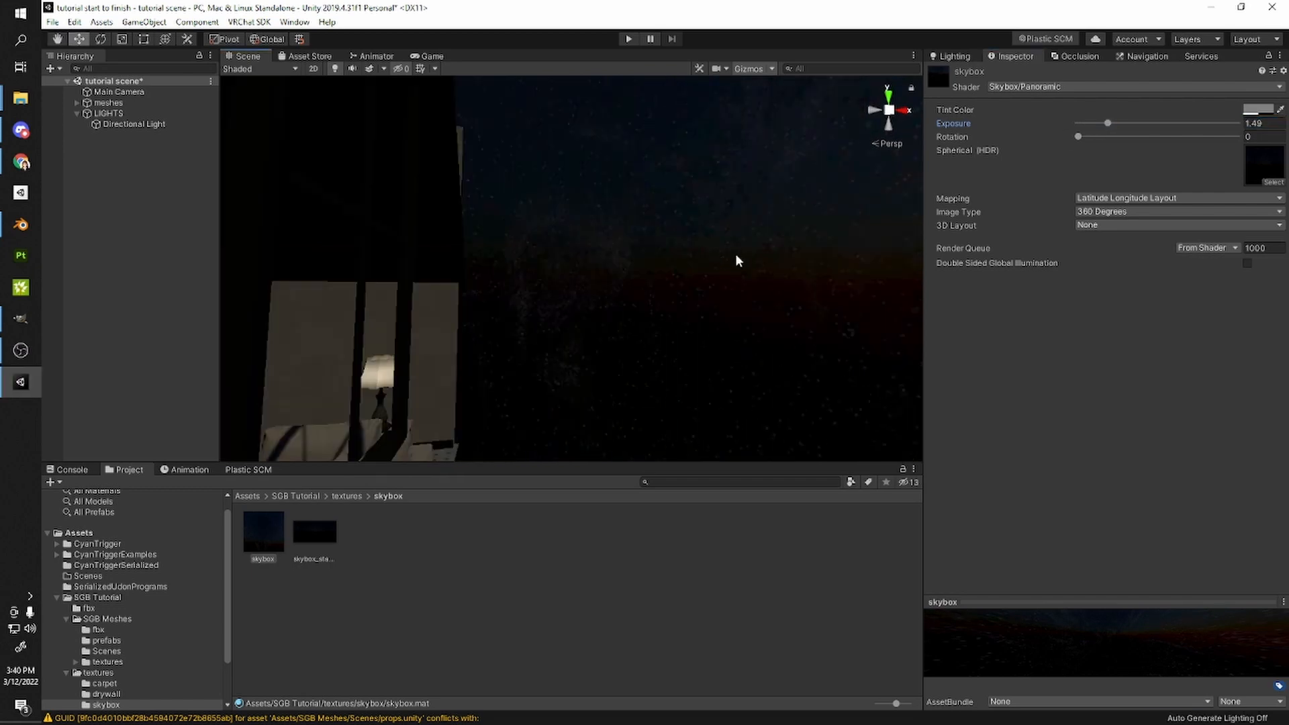
alt+drag(538, 244, 556, 720)
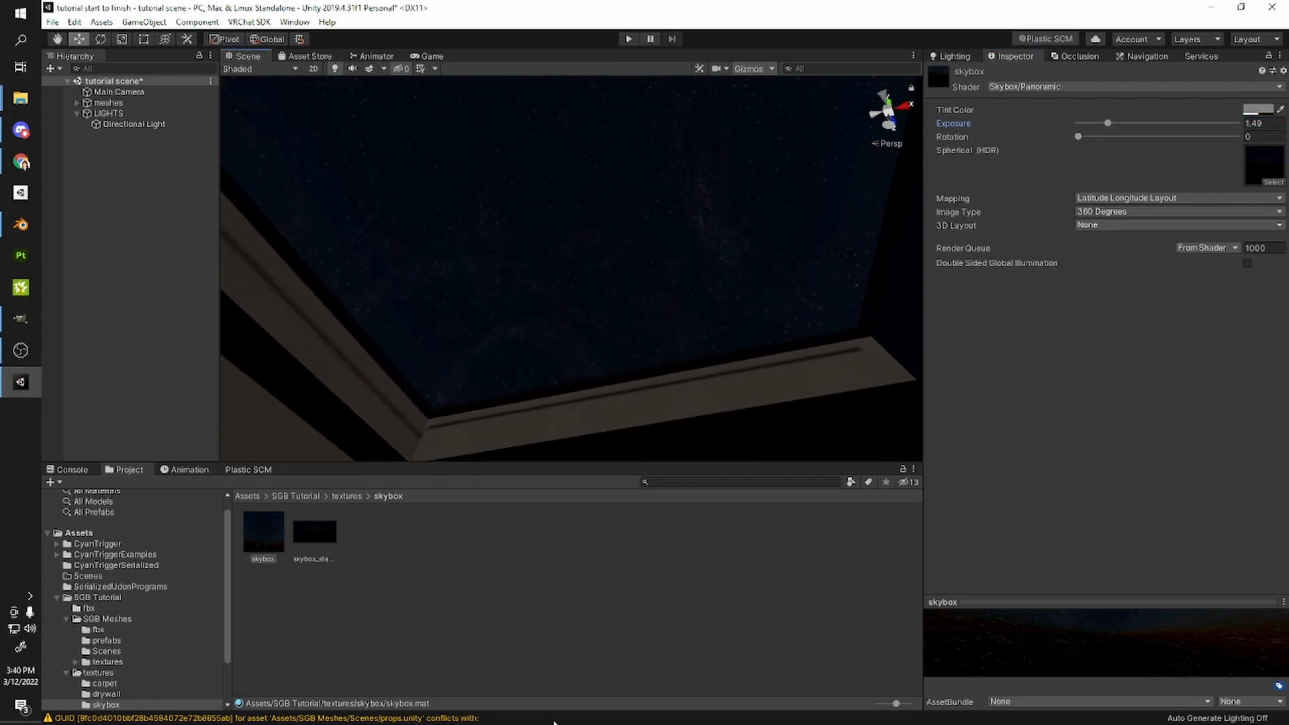
- Bring up the import settings of the skybox_stars_render texture and examine the starry sky from inside and outside the room
click(314, 532)
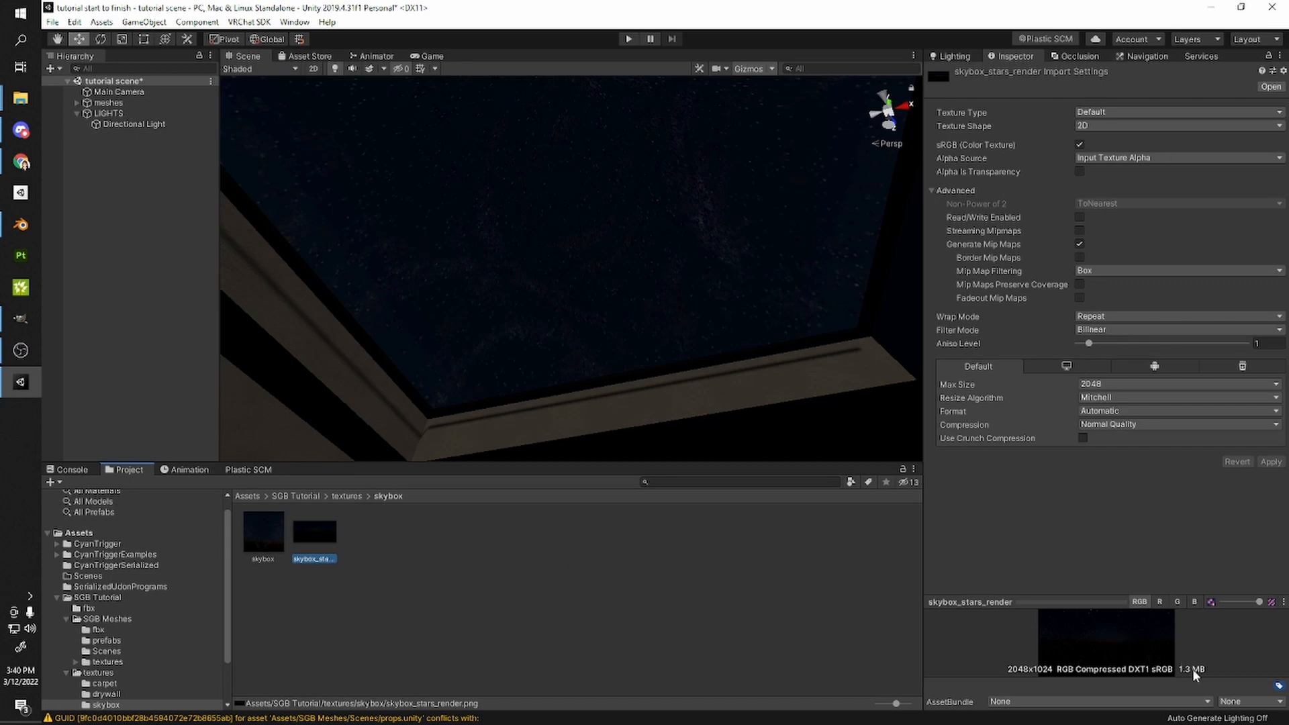
right_drag(679, 296, 740, 402)
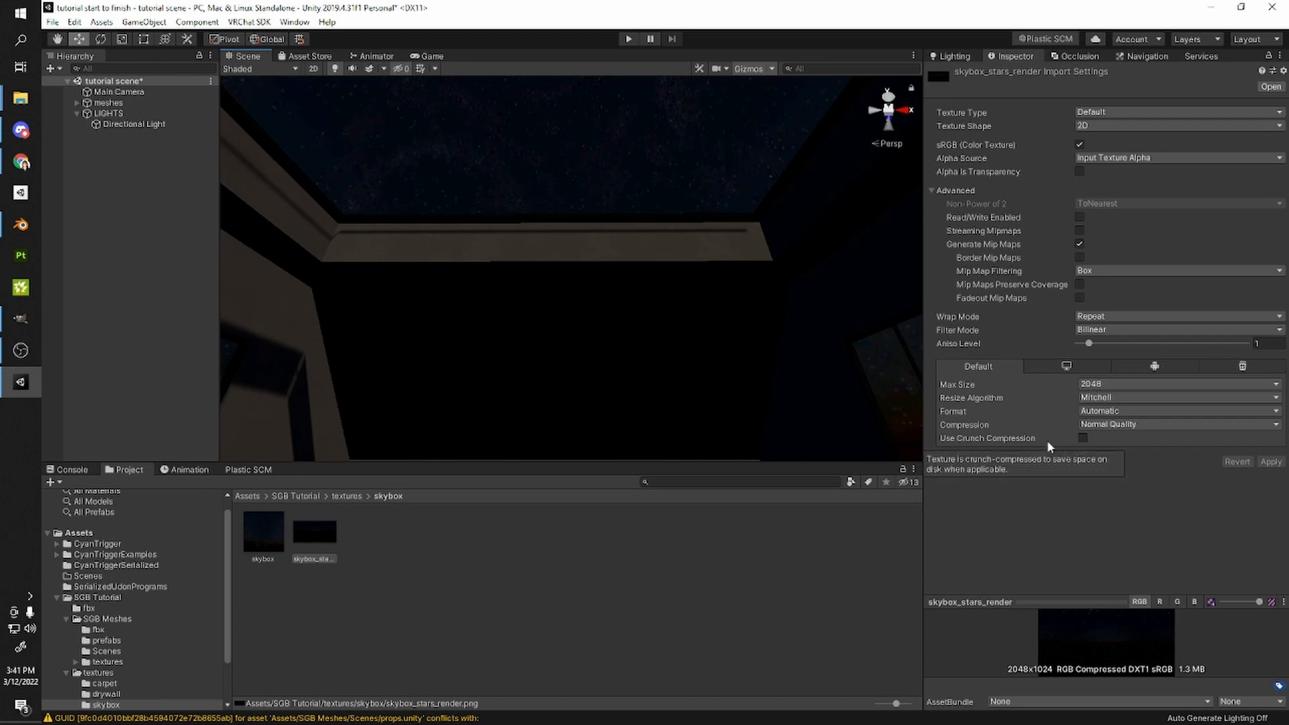
right_drag(843, 404, 938, 550)
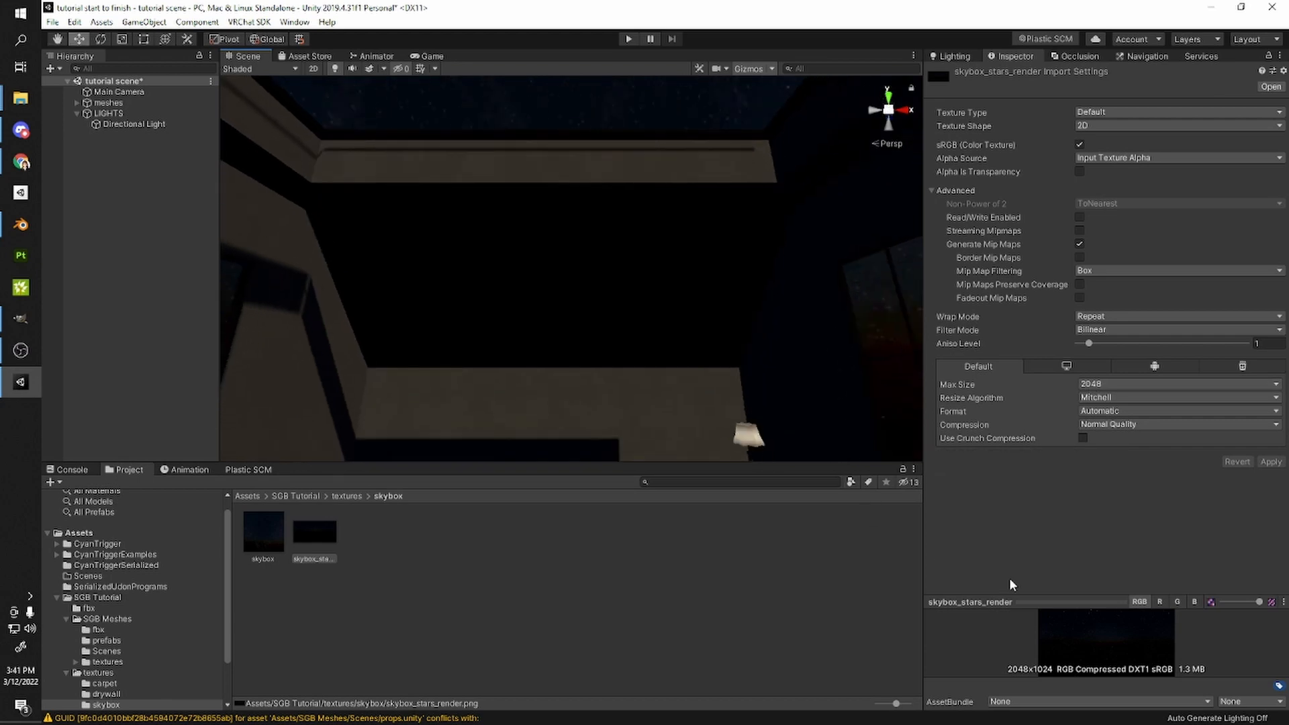
right_drag(736, 343, 932, 354)
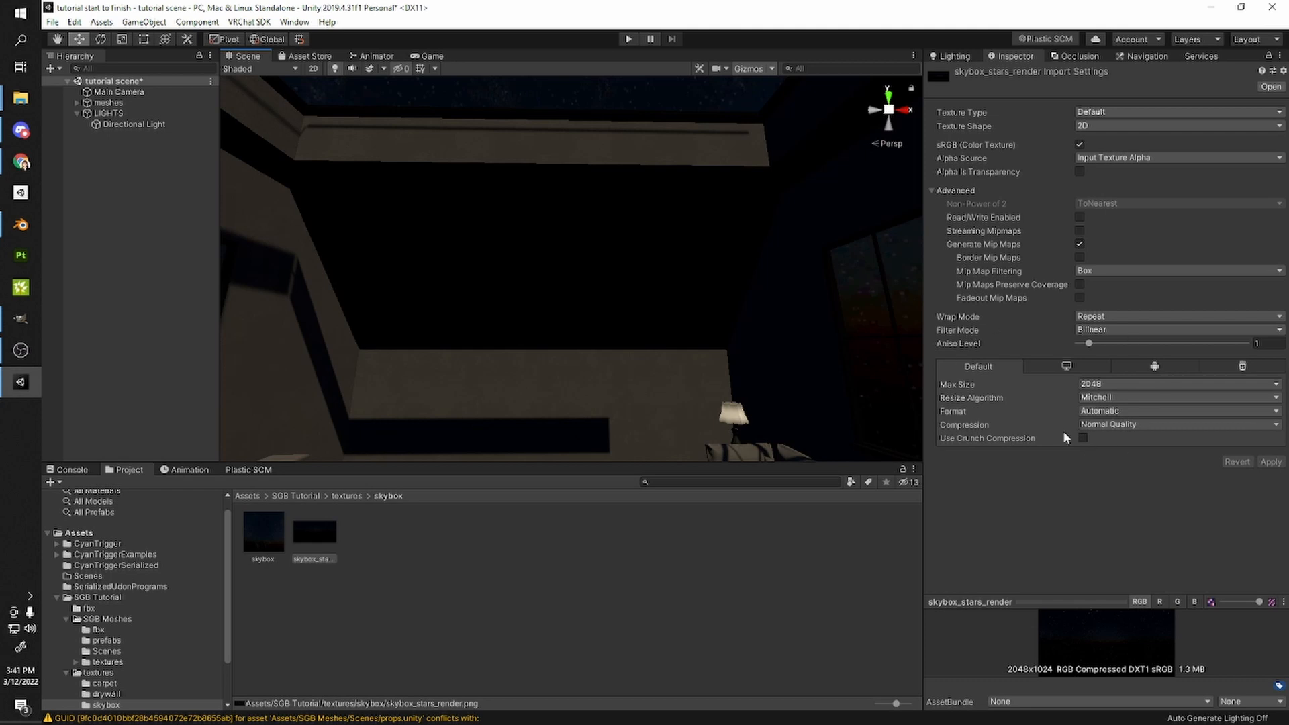
scroll(384, 365, down, 5)
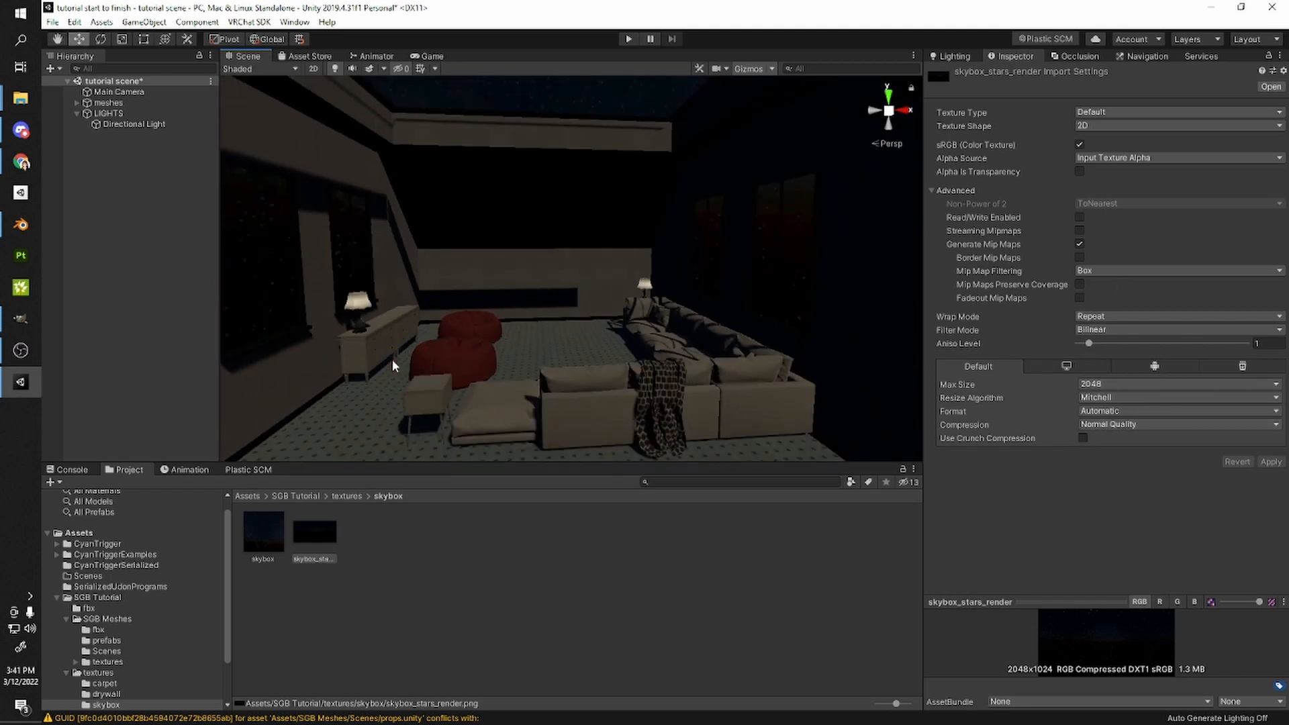
scroll(393, 361, down, 5)
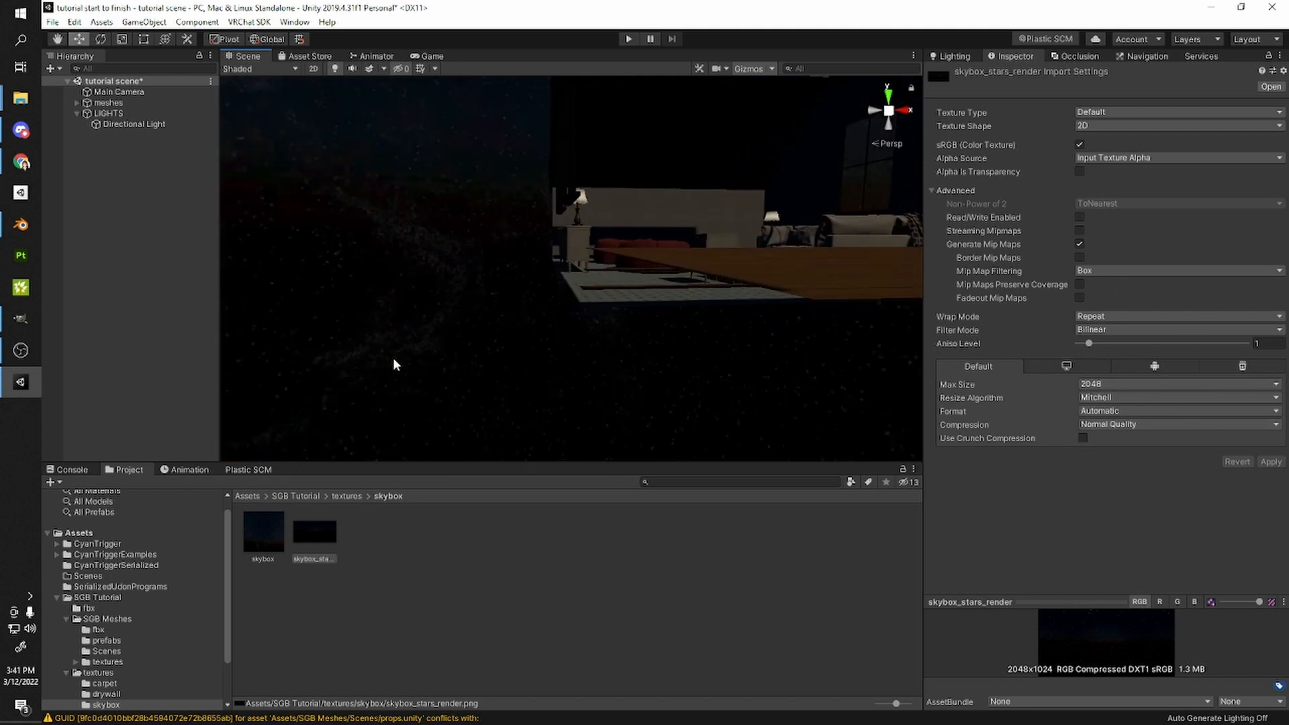
scroll(522, 258, down, 1)
middle_drag(523, 258, 430, 322)
scroll(482, 314, up, 3)
right_drag(483, 314, 679, 400)
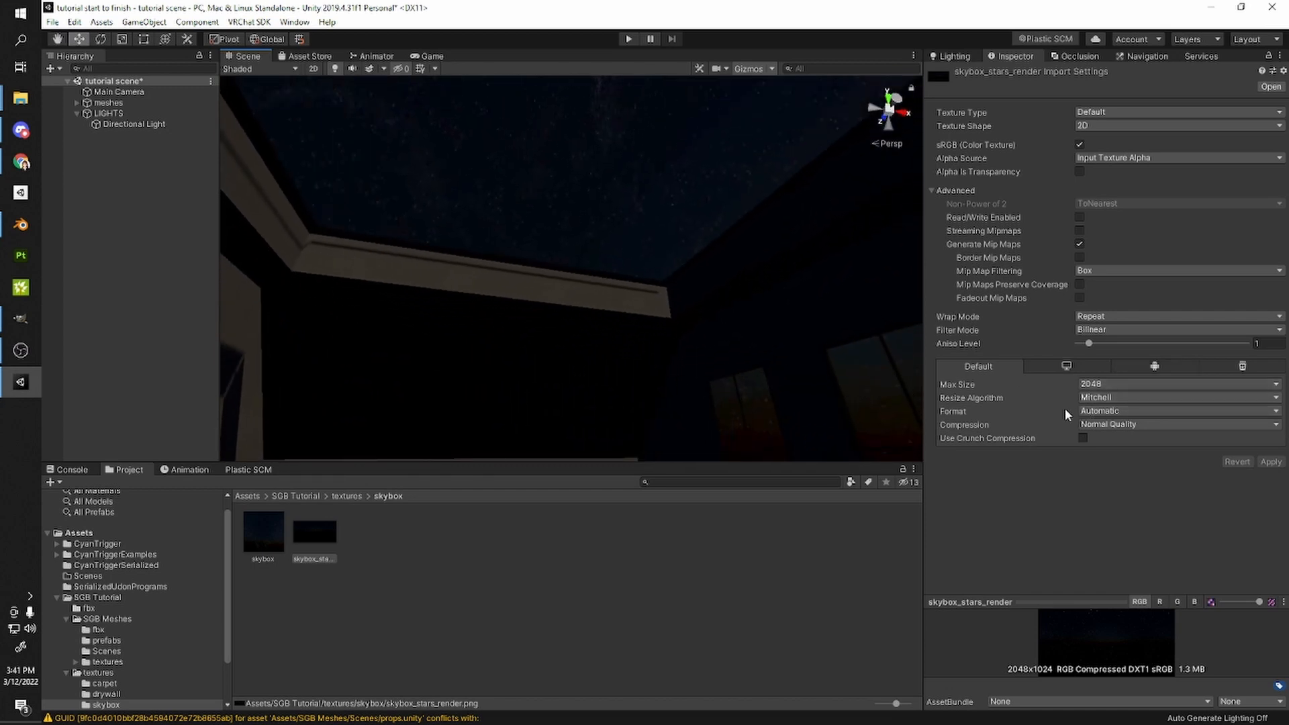
- Set the skybox_stars_render texture's max size to 4096, enable crunch compression, and apply the import settings
click(1089, 386)
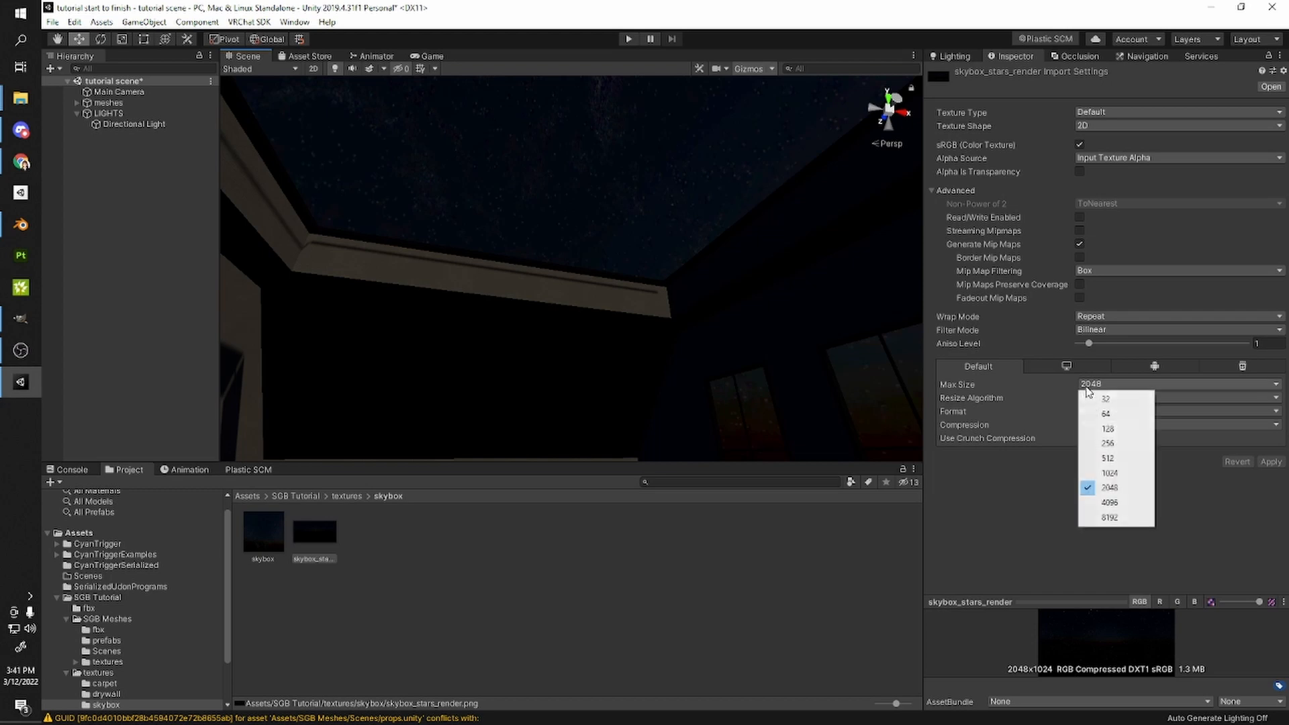
click(1101, 502)
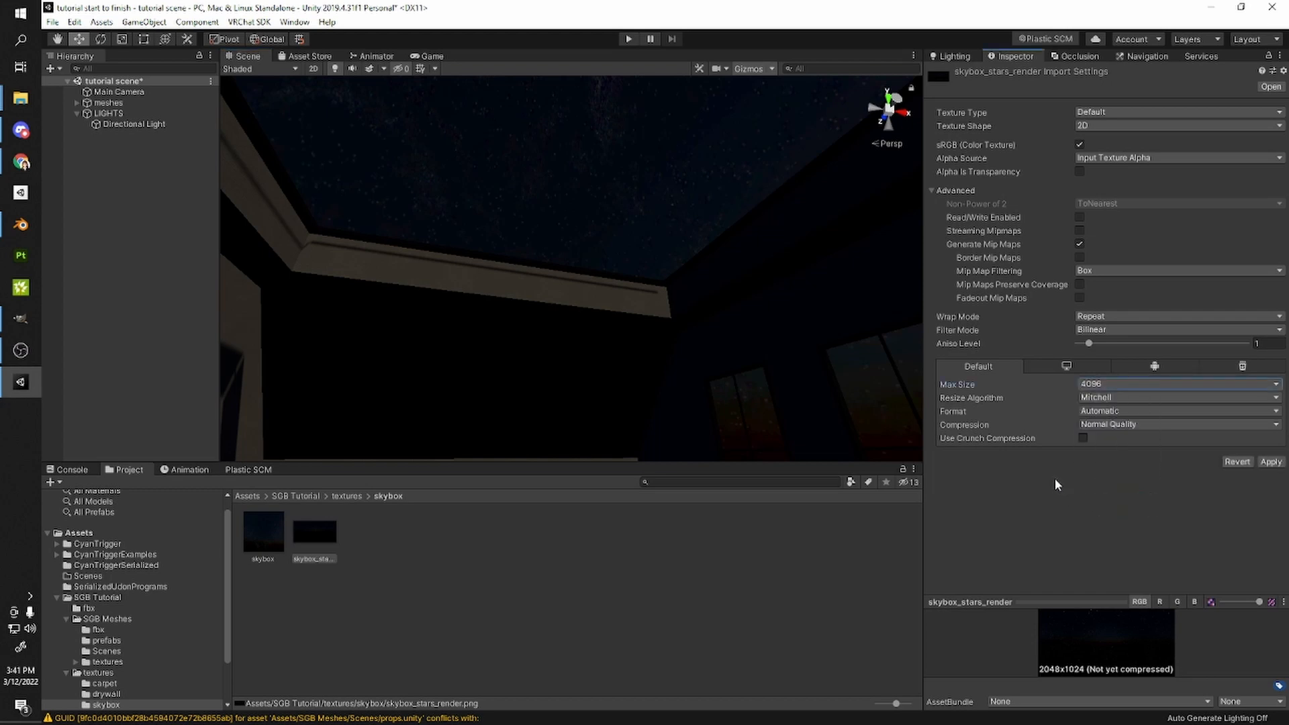
click(1083, 438)
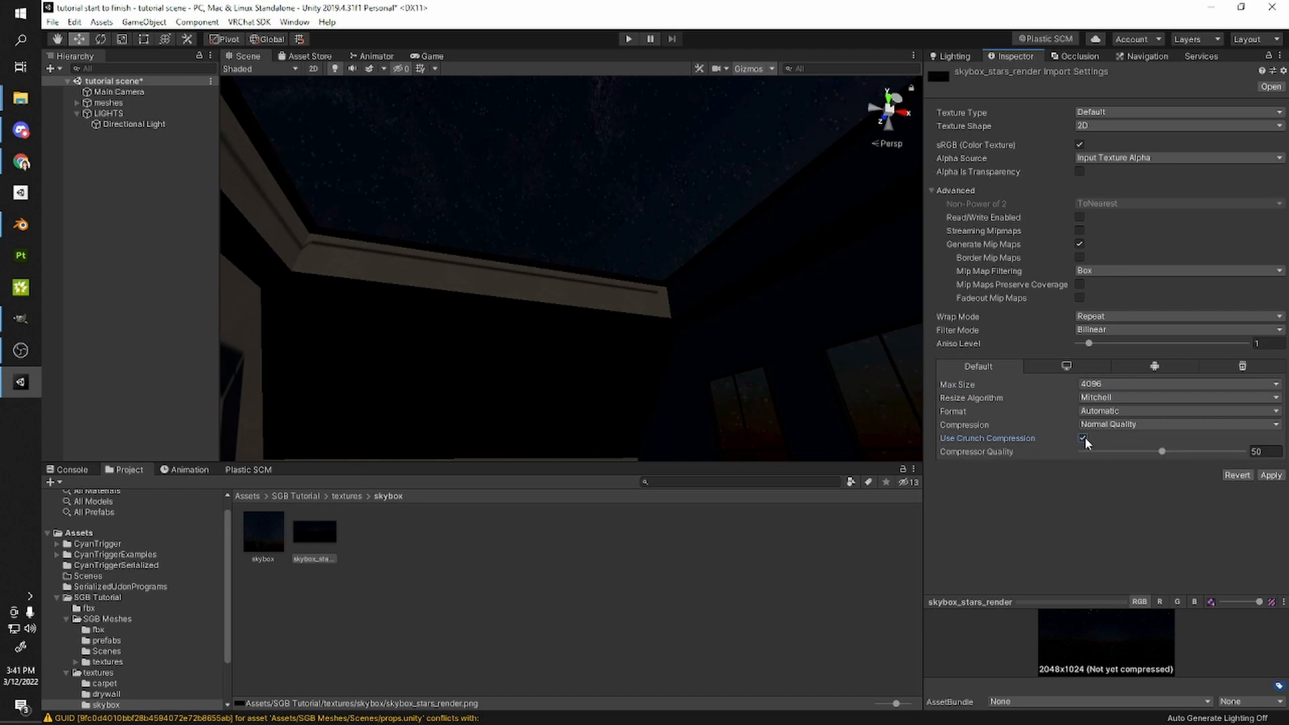
click(1252, 451)
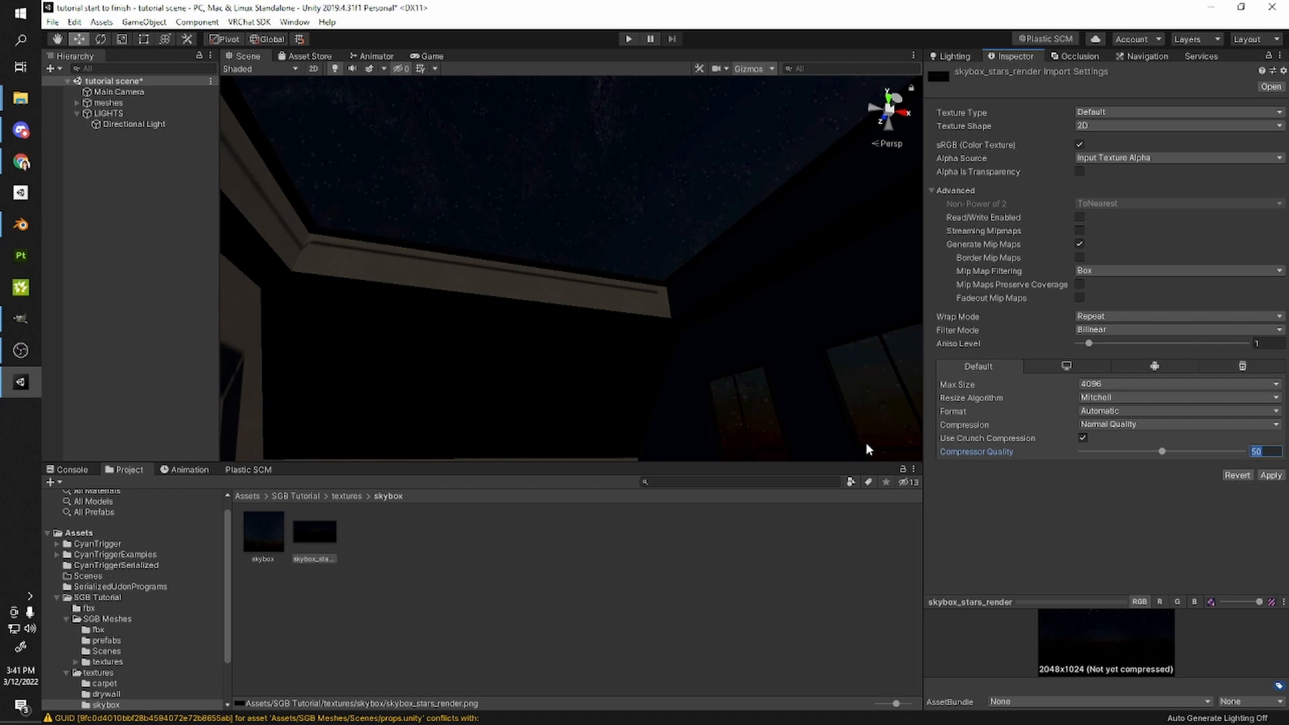
click(1270, 476)
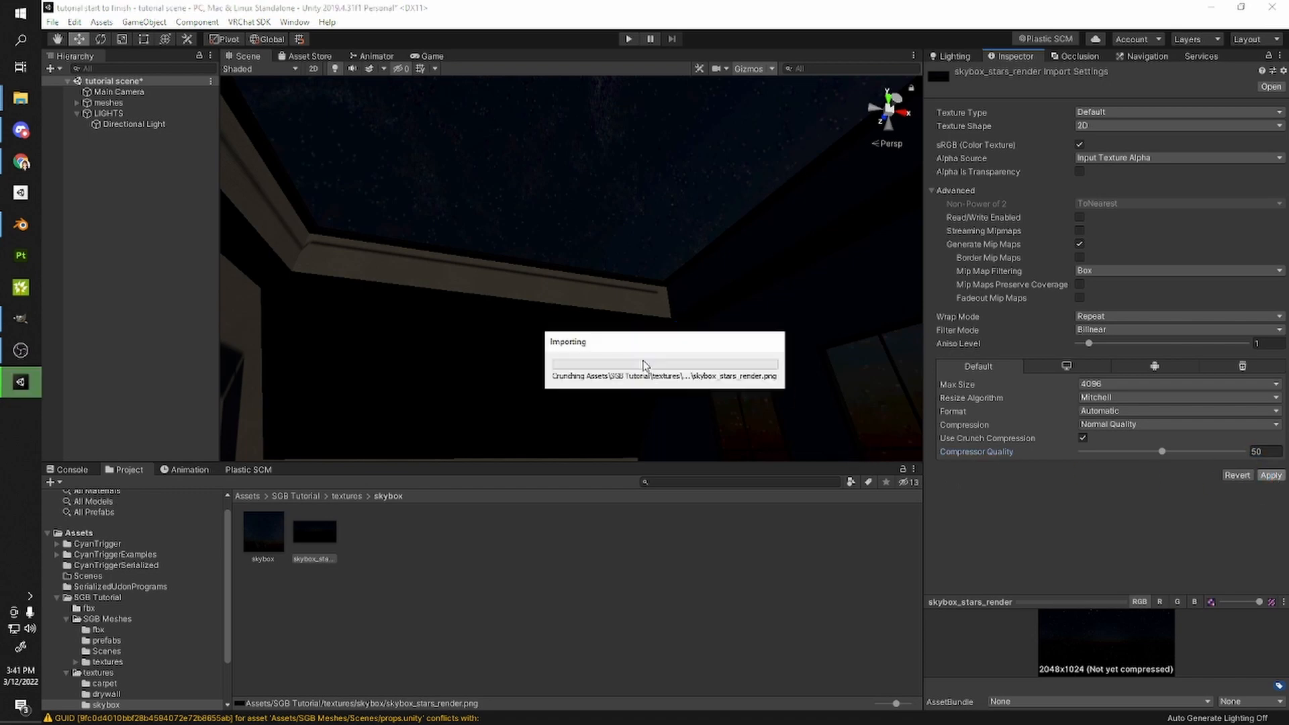
- Examine the sky, windows and furniture from several angles to judge the sharper skybox and the room's lighting
right_drag(642, 366, 790, 247)
right_drag(716, 270, 776, 271)
click(683, 242)
scroll(776, 273, down, 5)
scroll(768, 285, up, 3)
middle_drag(768, 284, 716, 314)
right_drag(716, 314, 641, 356)
scroll(639, 359, down, 3)
middle_drag(638, 359, 588, 402)
right_drag(588, 402, 642, 331)
scroll(691, 383, down, 5)
scroll(507, 367, up, 3)
scroll(507, 367, up, 4)
scroll(642, 331, down, 3)
scroll(700, 335, up, 4)
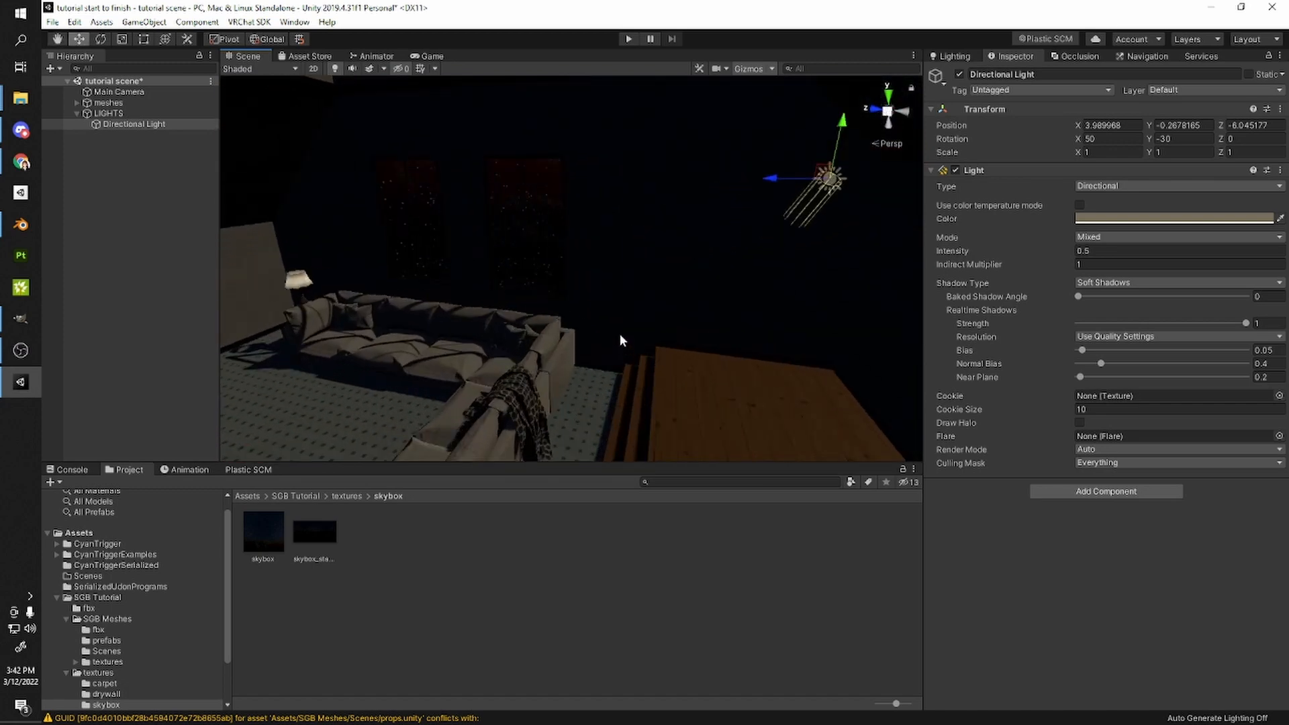
right_drag(736, 339, 784, 304)
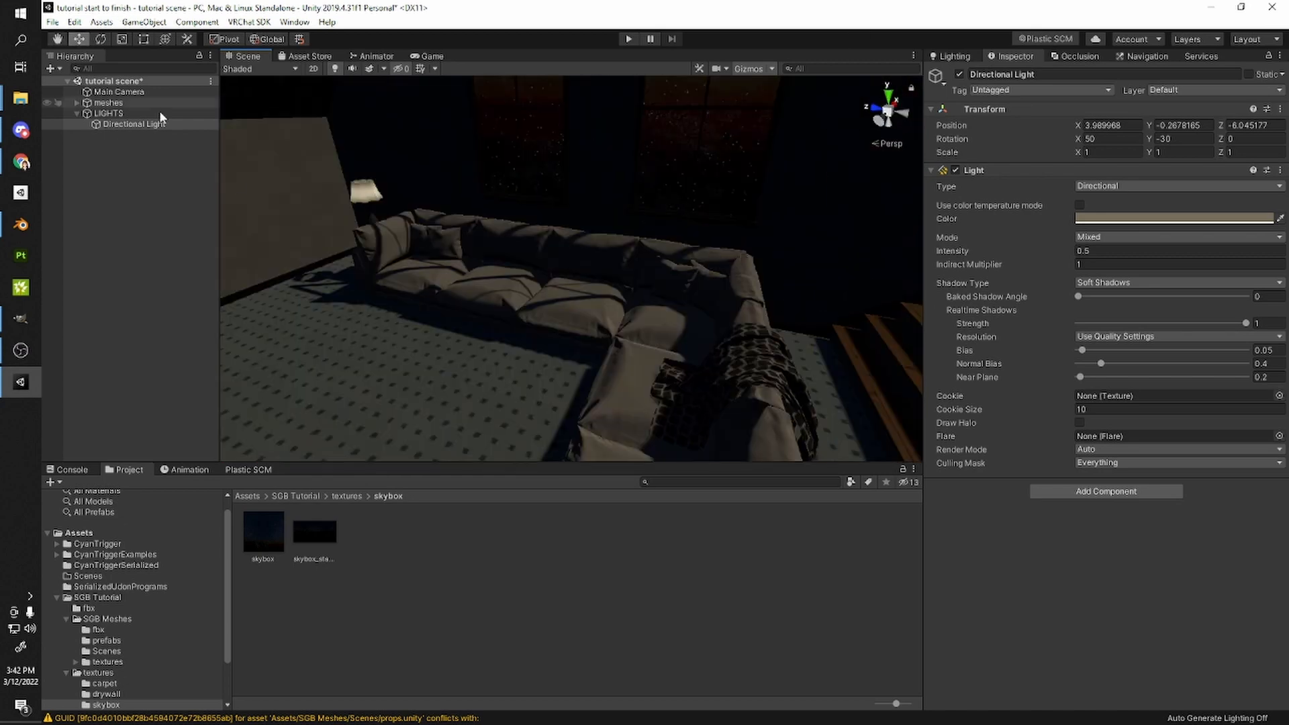
- Set the scene's environment lighting source to Gradient
click(955, 57)
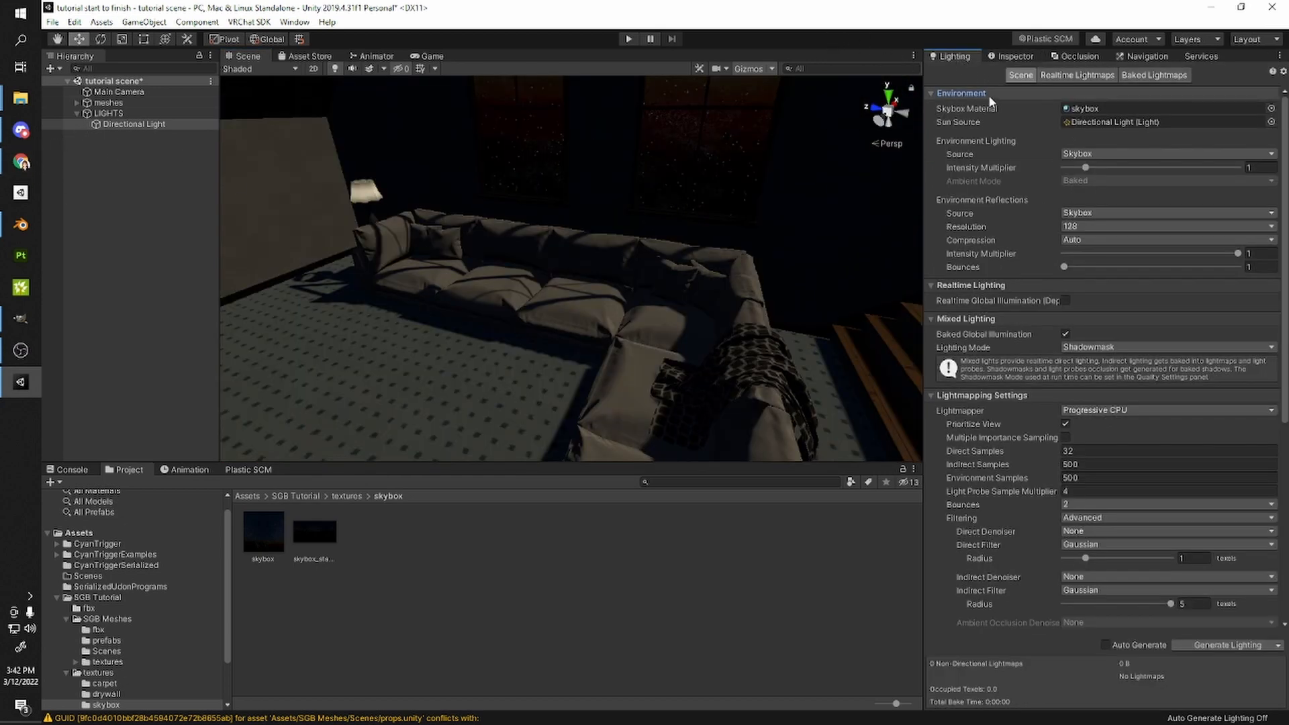
right_drag(769, 177, 792, 133)
click(1118, 154)
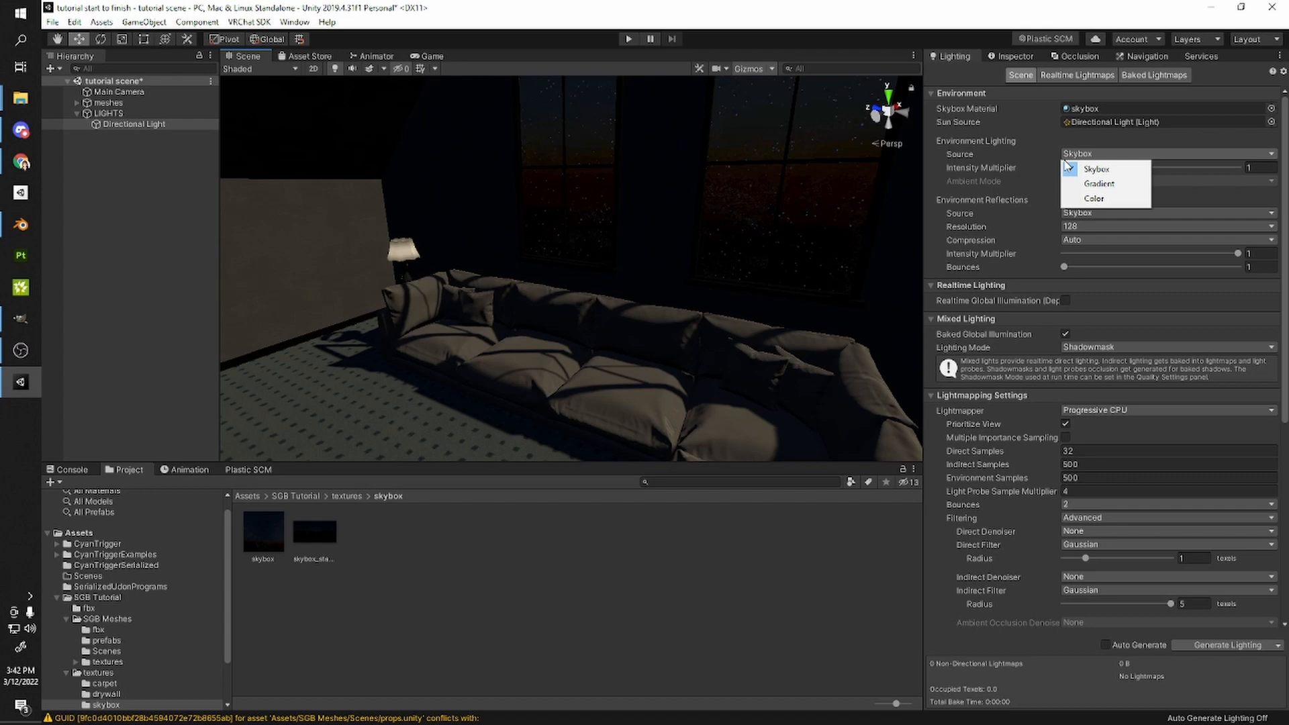
click(1058, 139)
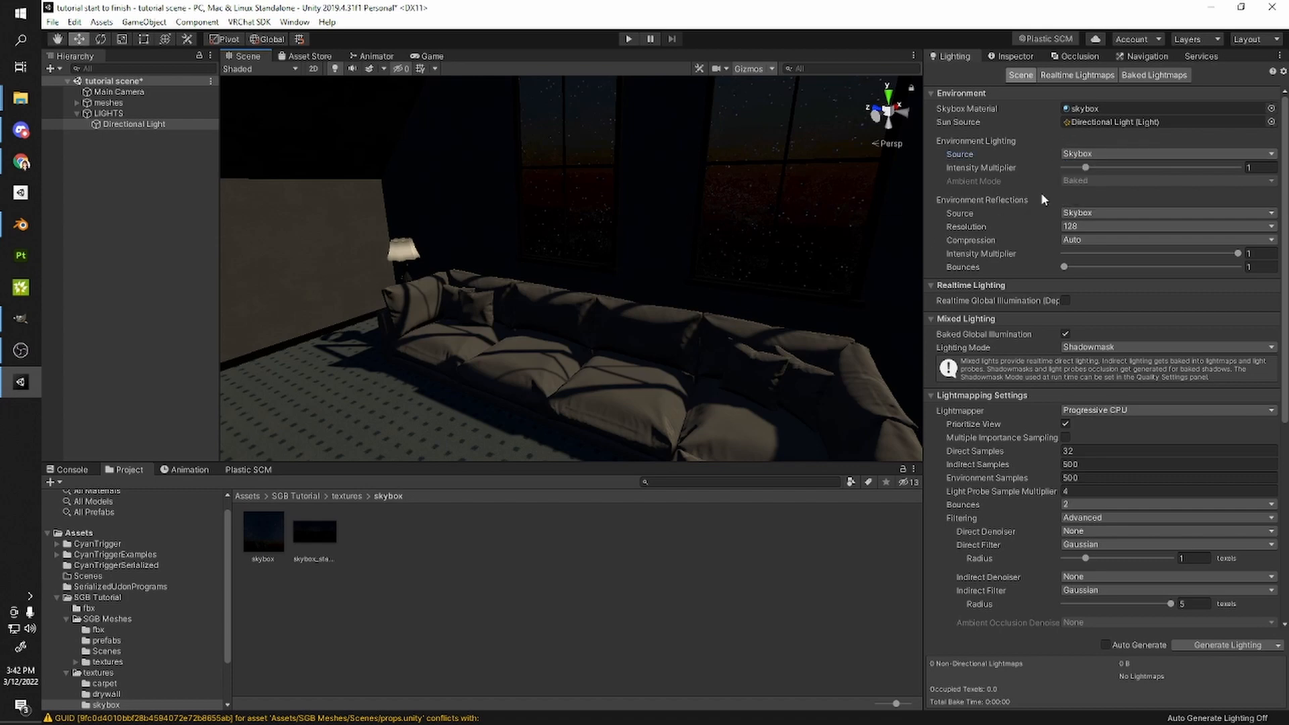
click(1090, 154)
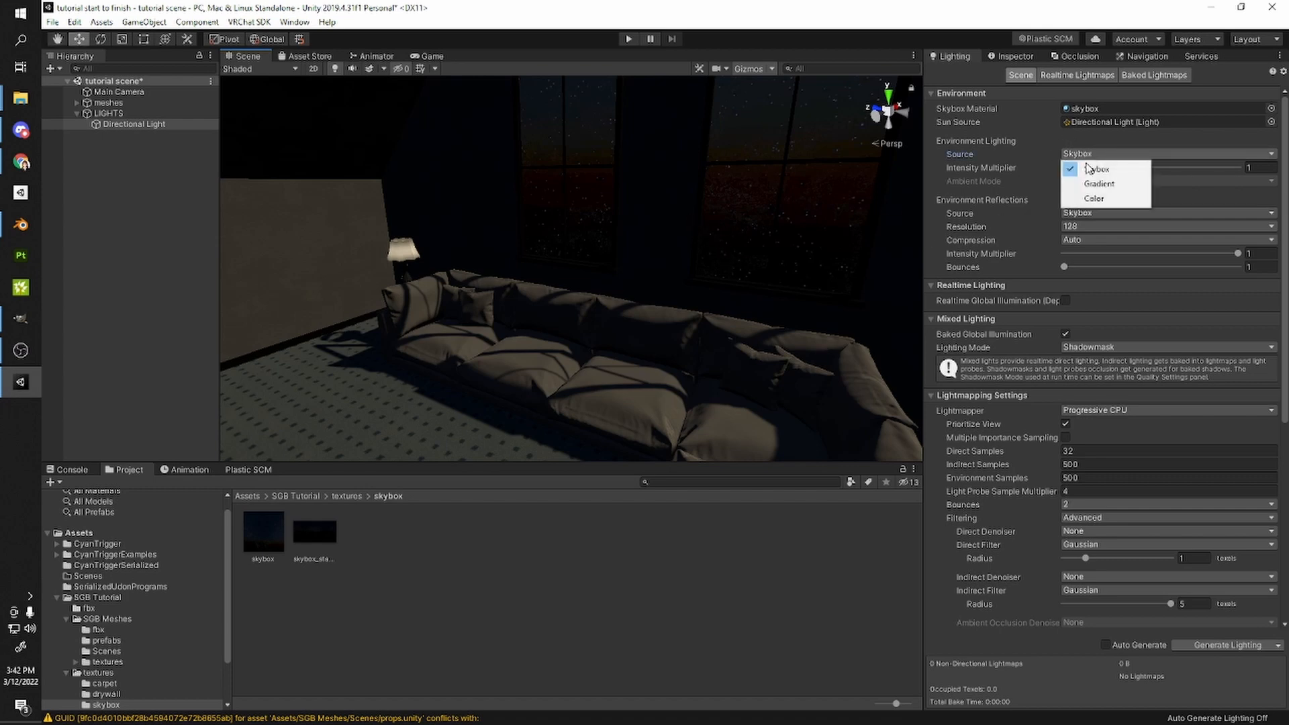
click(1099, 184)
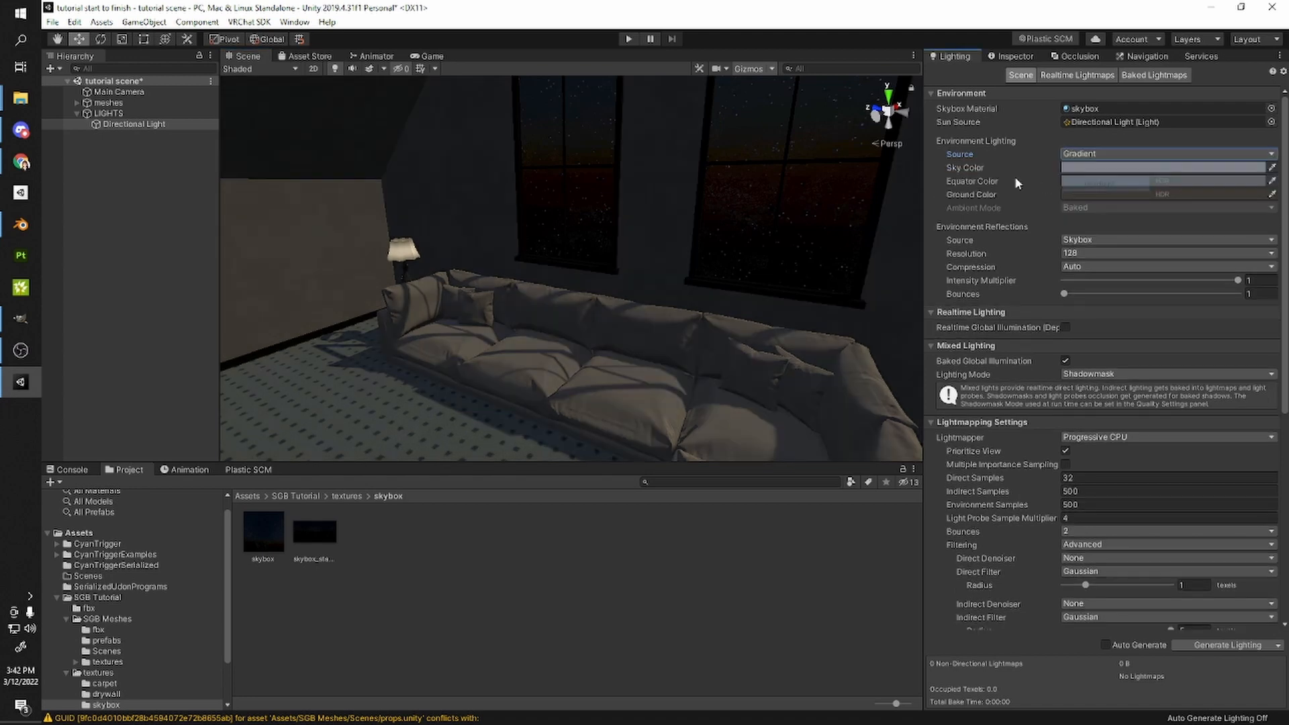
- Darken the environment gradient's equator and ground colors to near black, with the ground at about RGB 13, 12, 12
click(1074, 169)
drag(1182, 329, 1162, 353)
click(1081, 192)
click(777, 224)
right_drag(776, 224, 676, 179)
click(1104, 194)
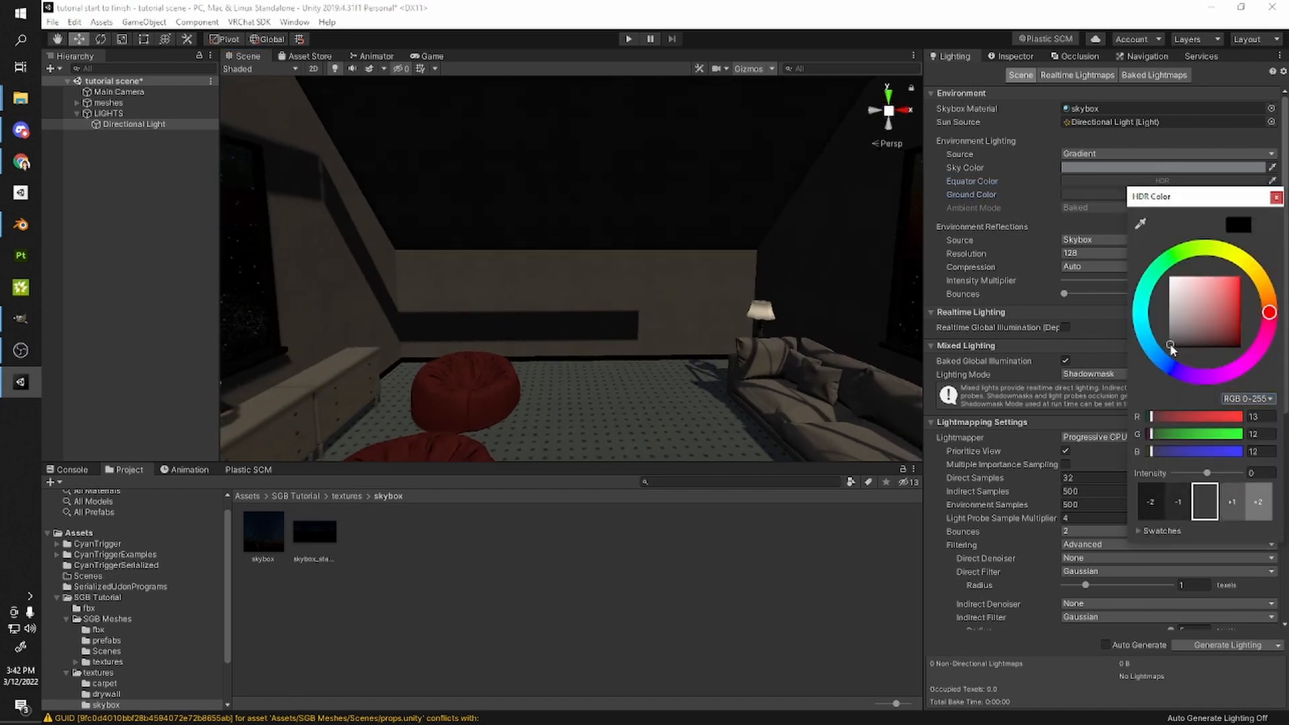
click(671, 260)
right_drag(671, 260, 699, 260)
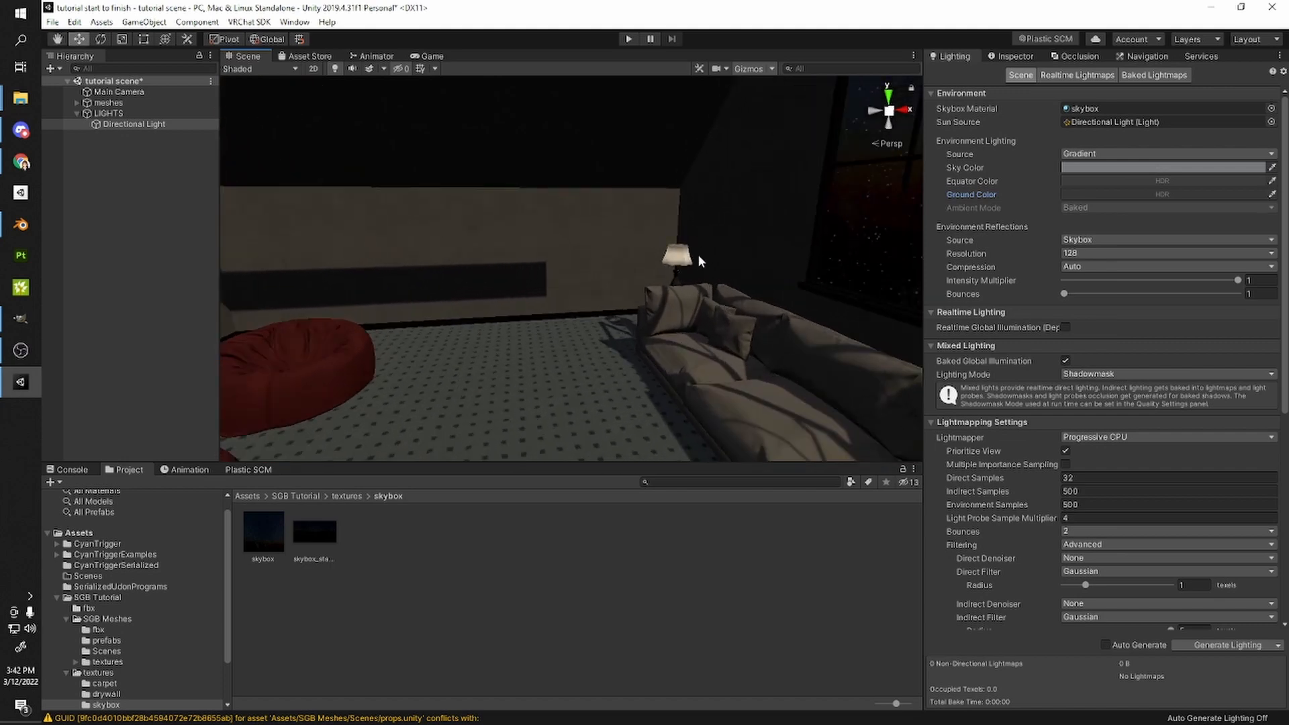
- Set the environment reflections source to Custom and enable realtime global illumination
click(1079, 240)
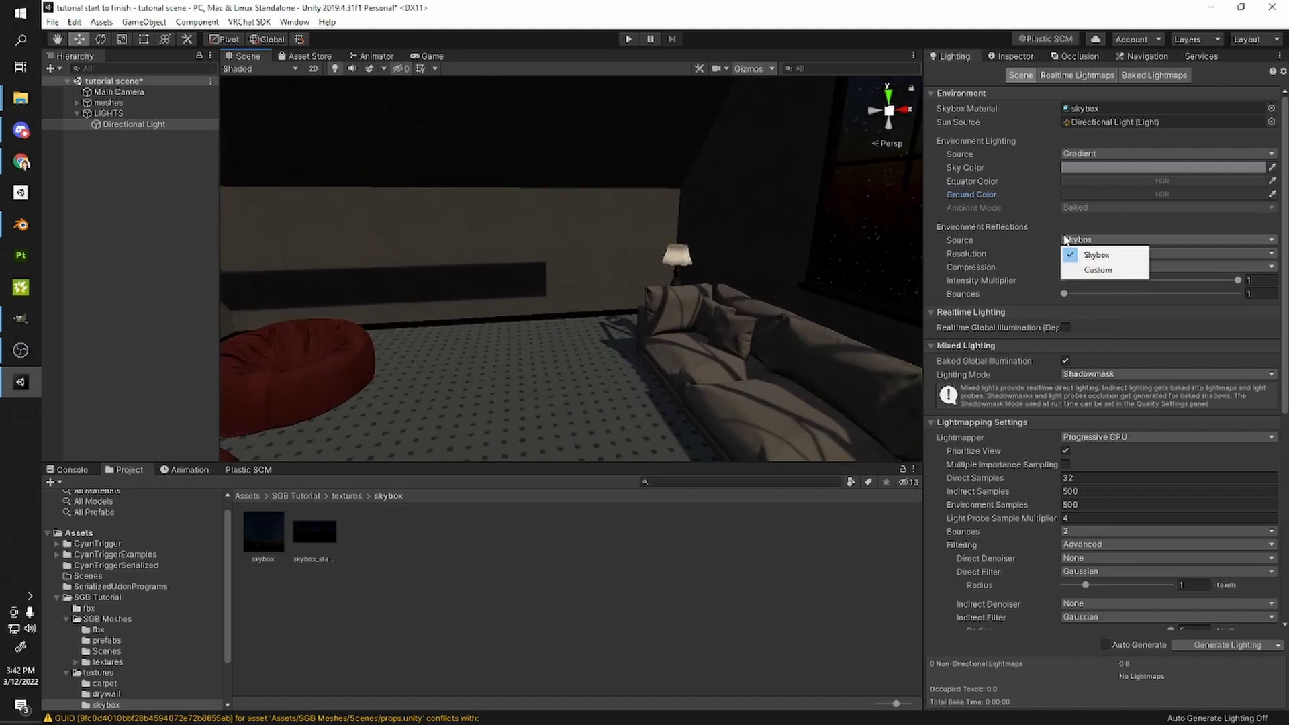
click(1120, 273)
right_drag(597, 251, 530, 246)
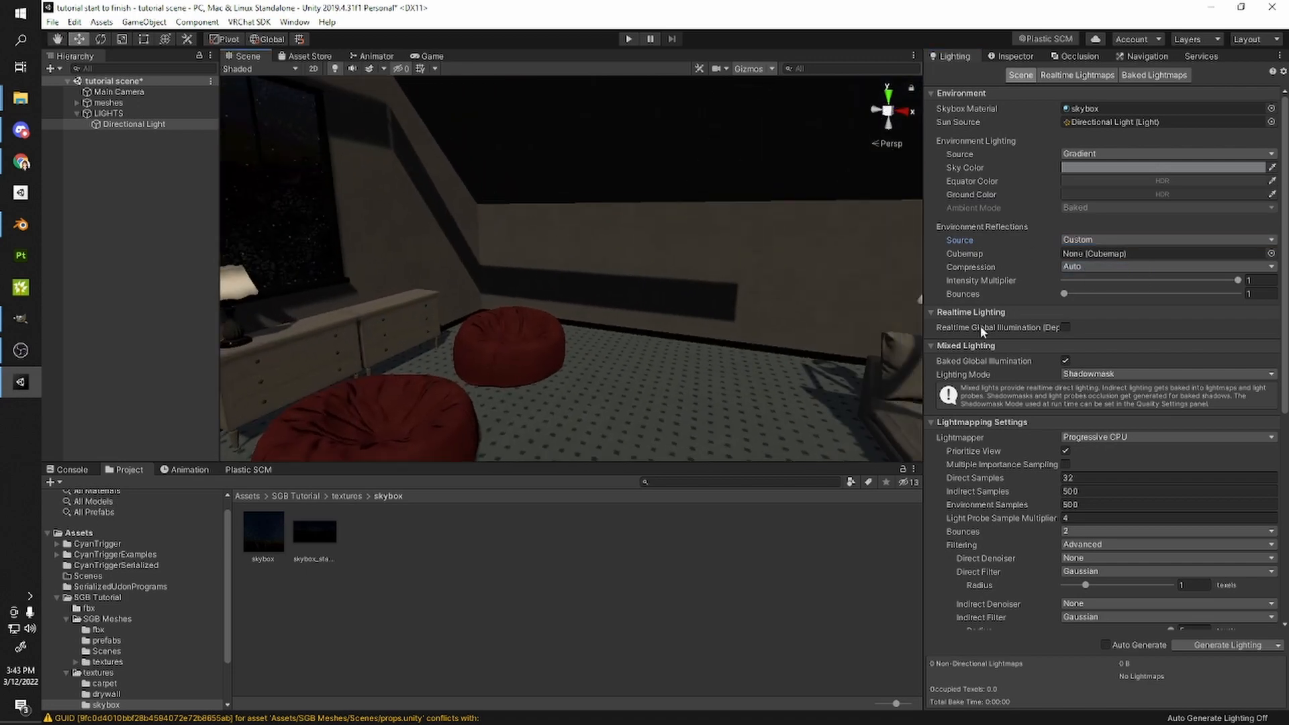
mouse_move(988, 332)
click(1065, 327)
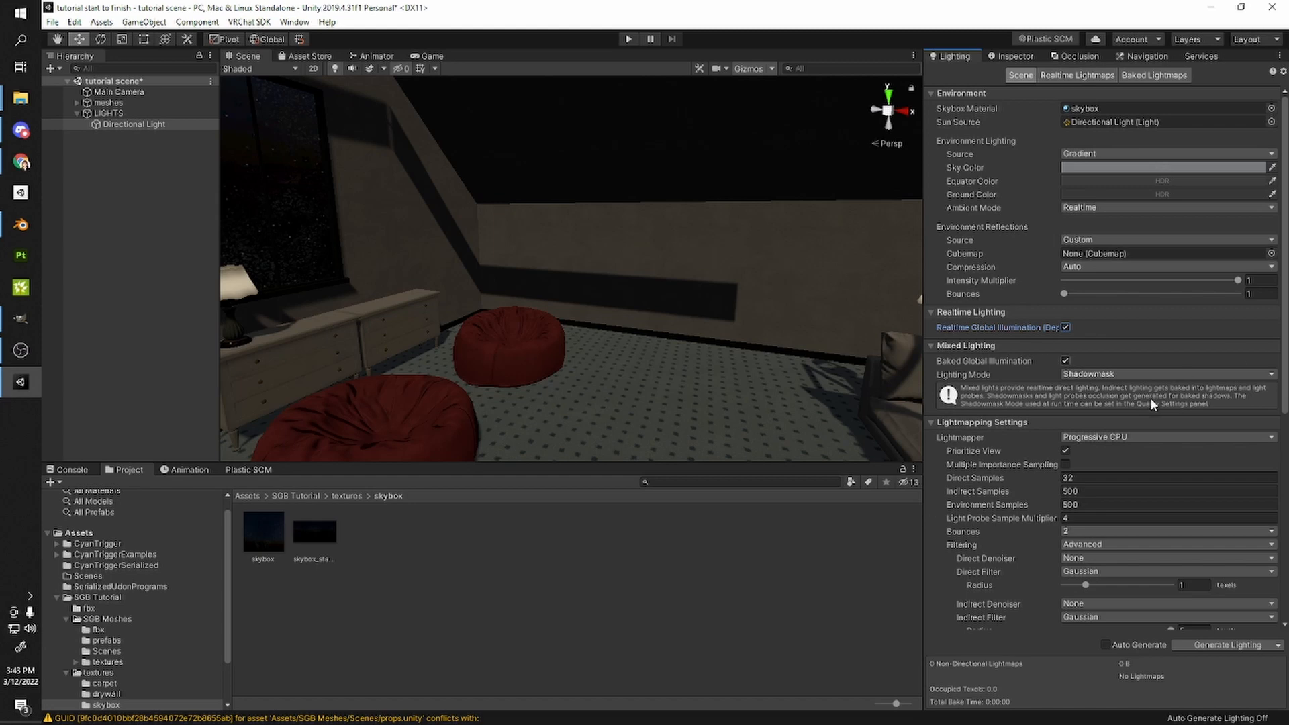
- Switch the lightmapper to Enlighten (Deprecated)
click(1115, 437)
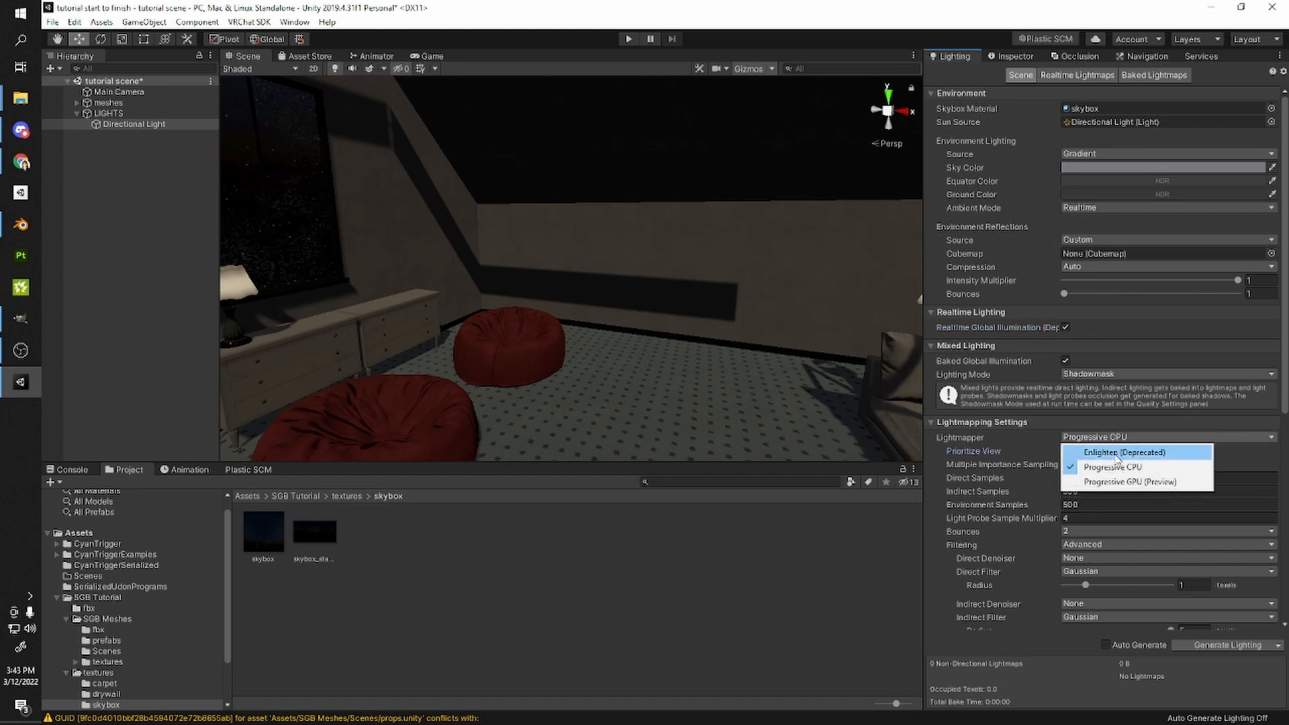
click(1117, 454)
click(1100, 437)
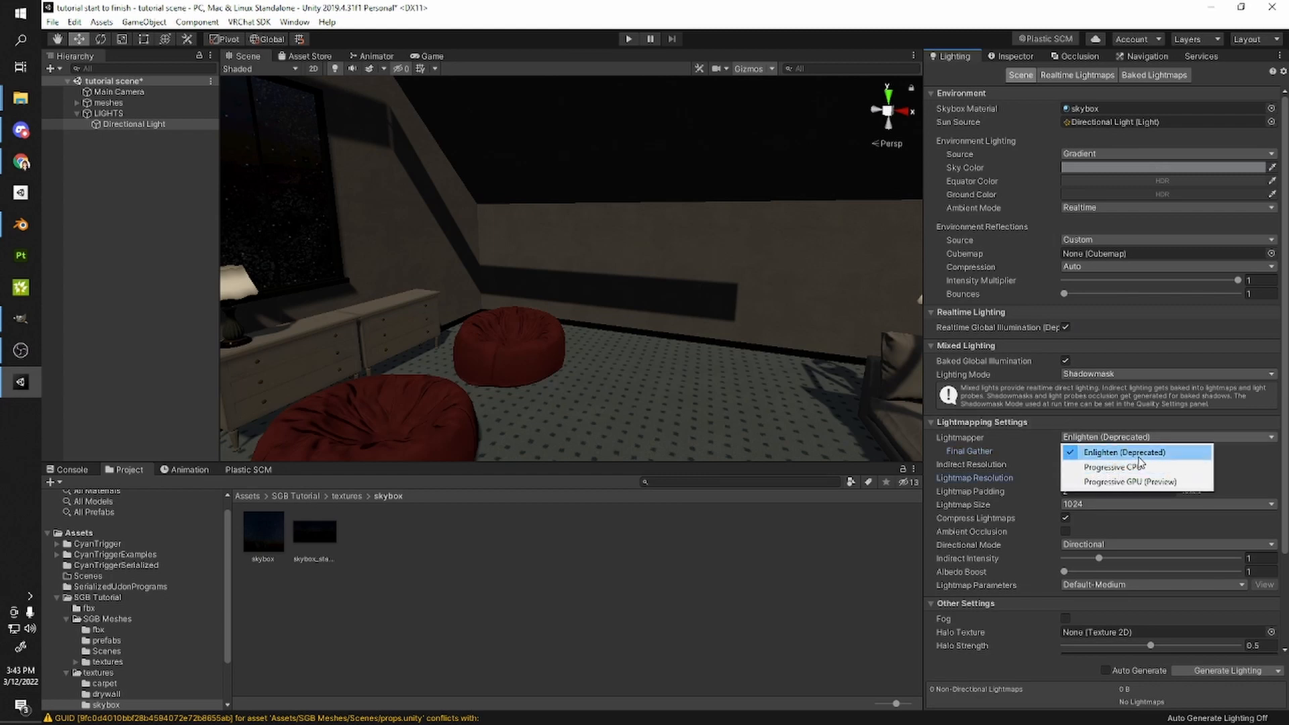
click(1023, 436)
click(1062, 437)
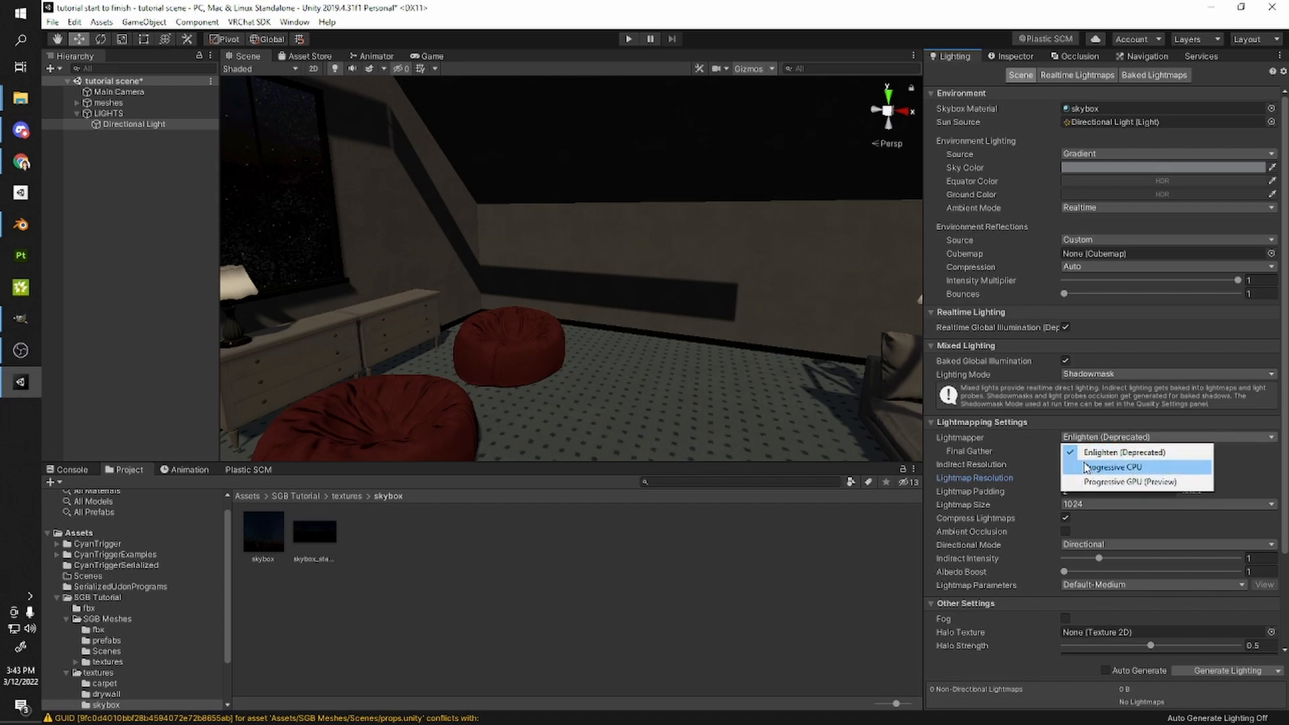
click(1010, 462)
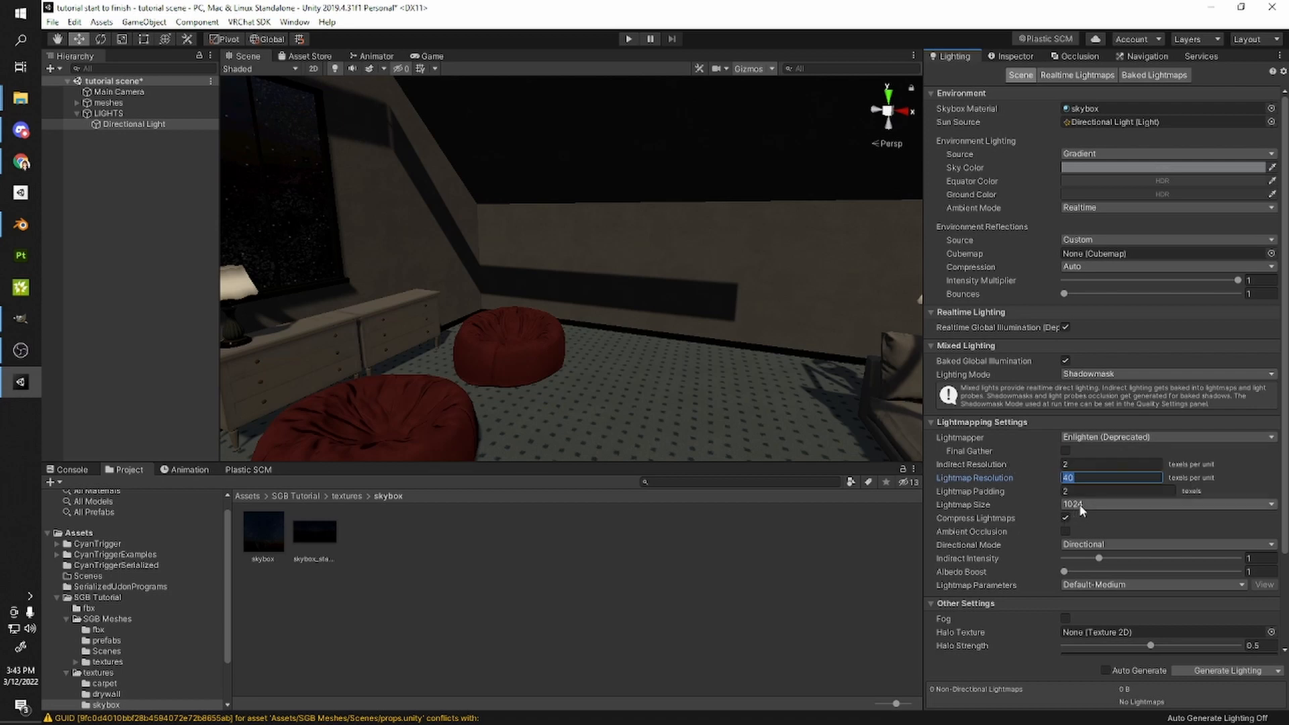
- Set the lightmap size to 2048 and the lightmap resolution to 20 texels per unit
click(1076, 505)
click(1095, 607)
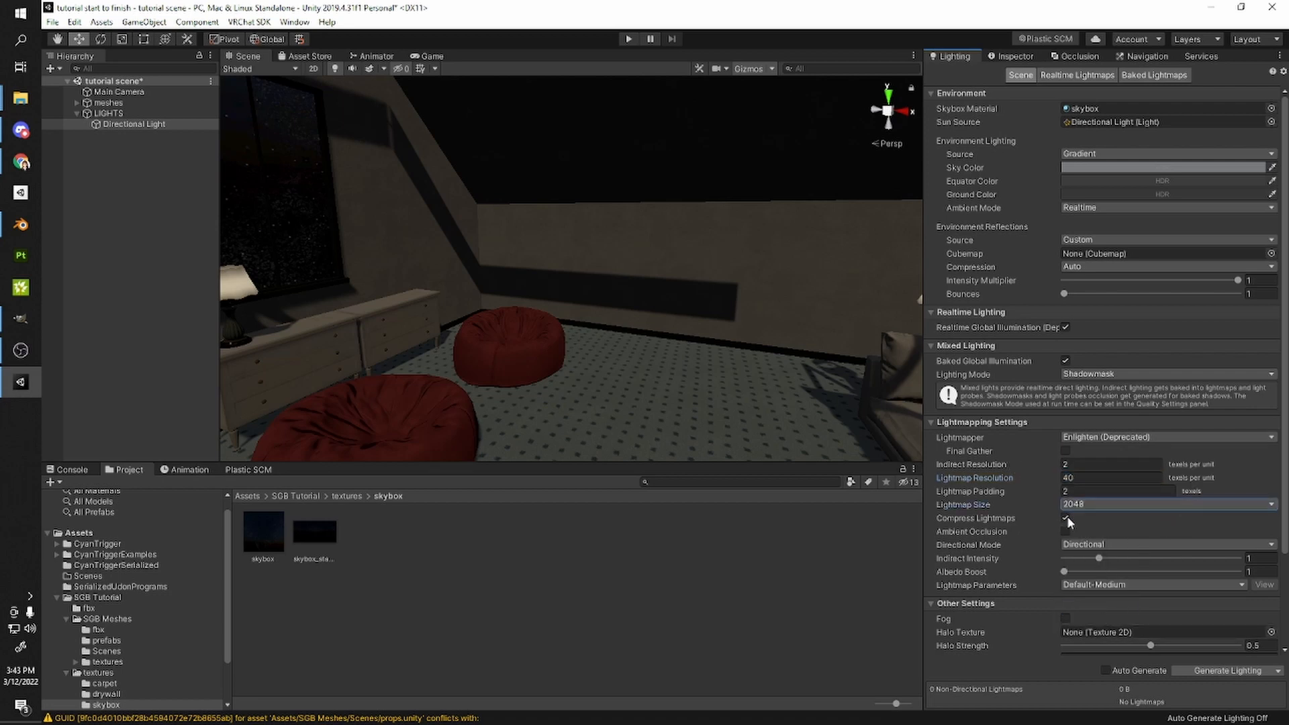
click(1077, 478)
text(20)
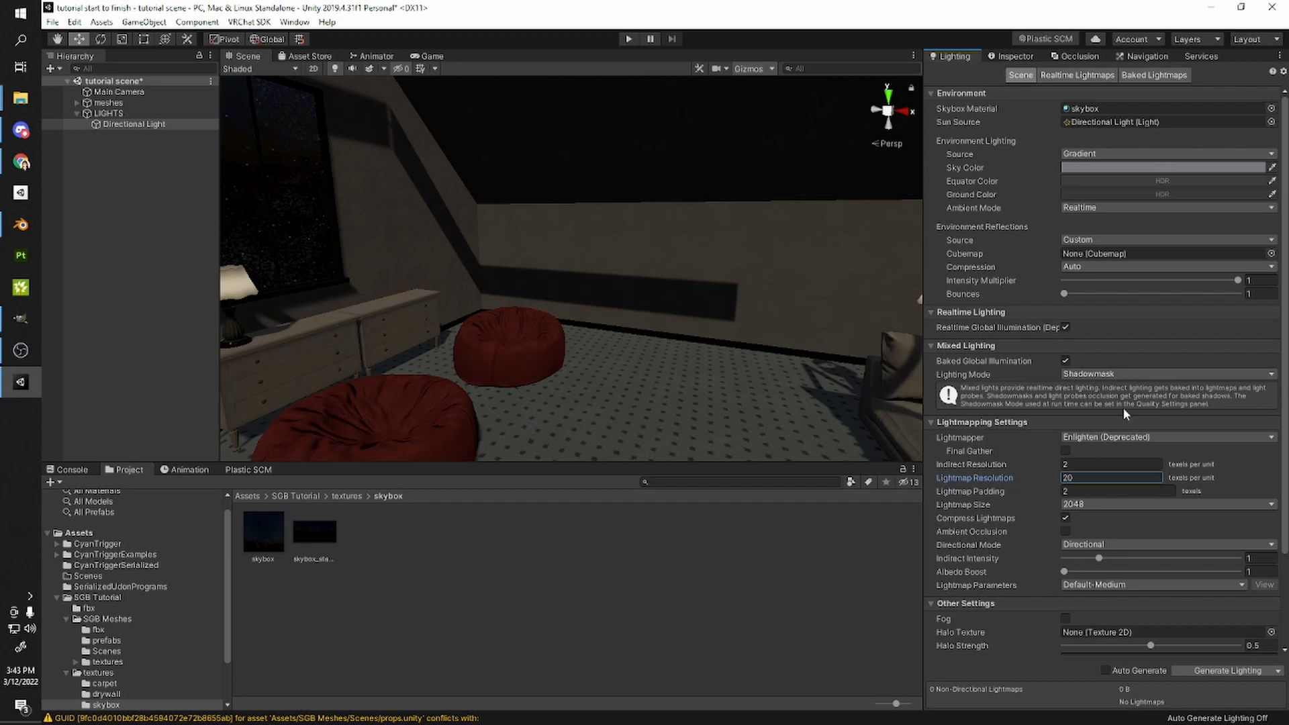
- Add a point light as a child of the LIGHTS object
right_drag(470, 275, 864, 269)
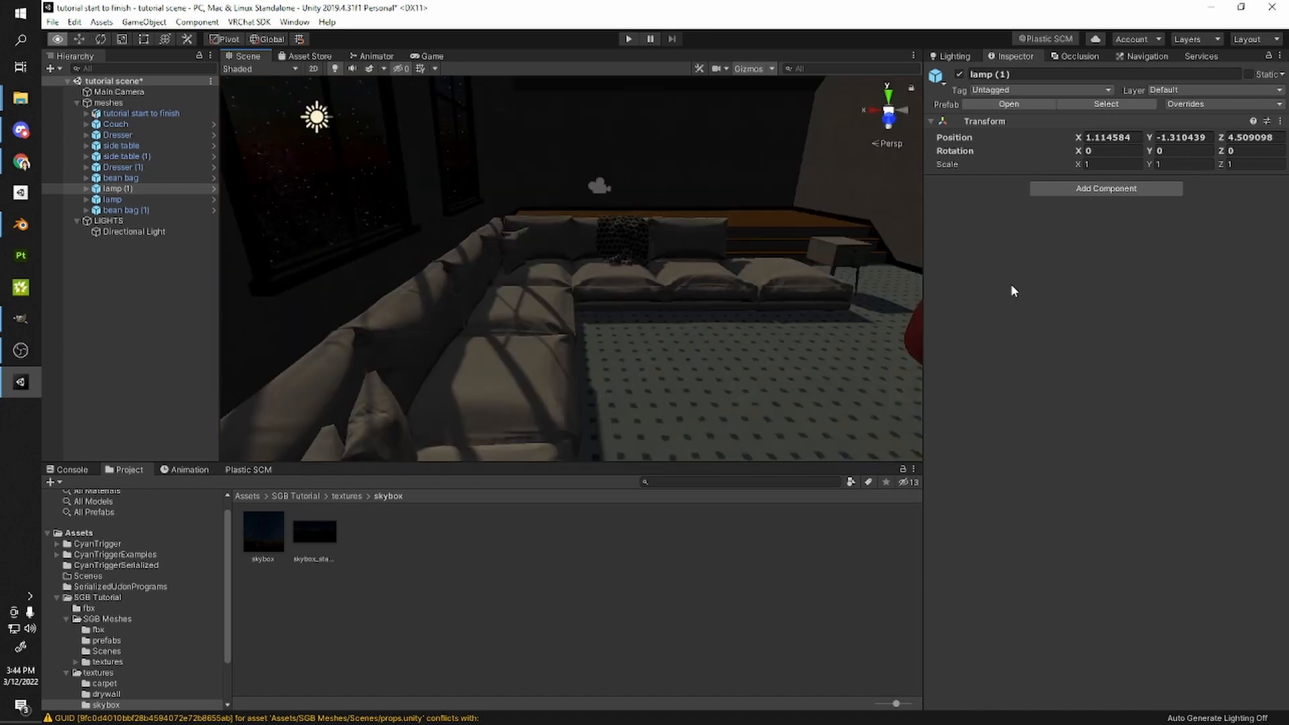
right_drag(543, 315, 744, 264)
click(107, 222)
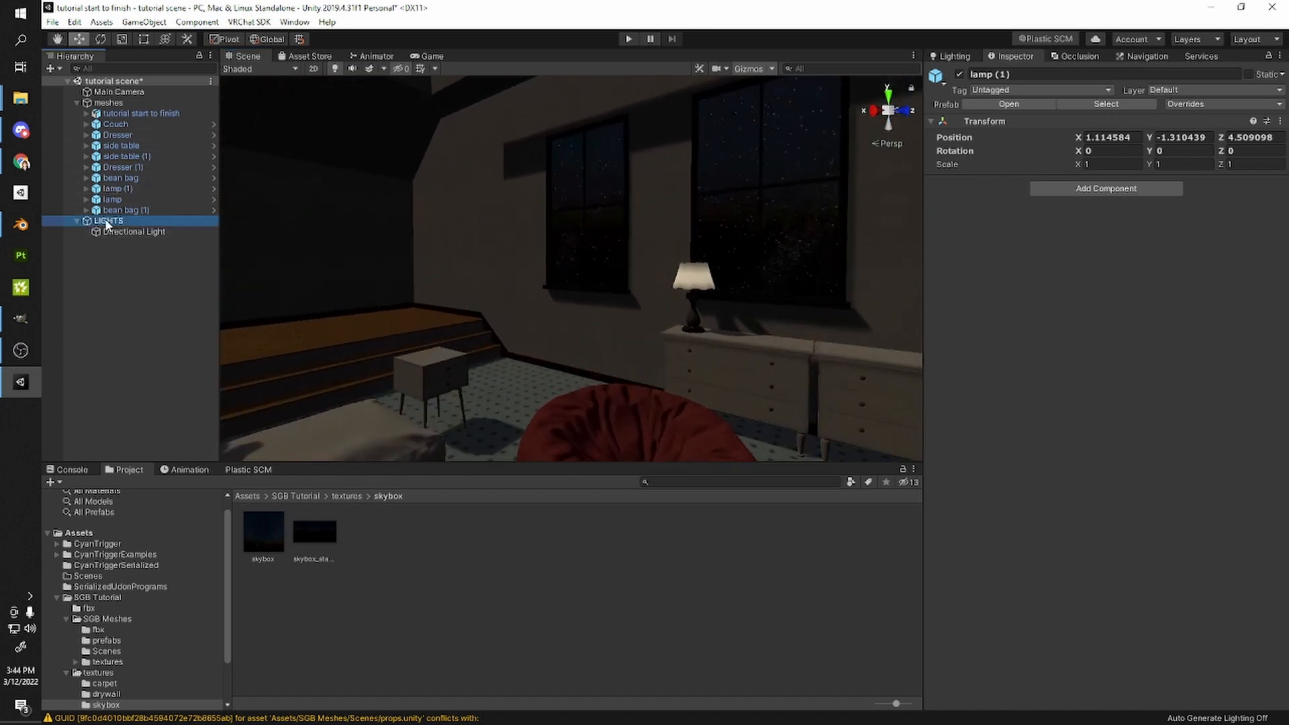
right_click(107, 223)
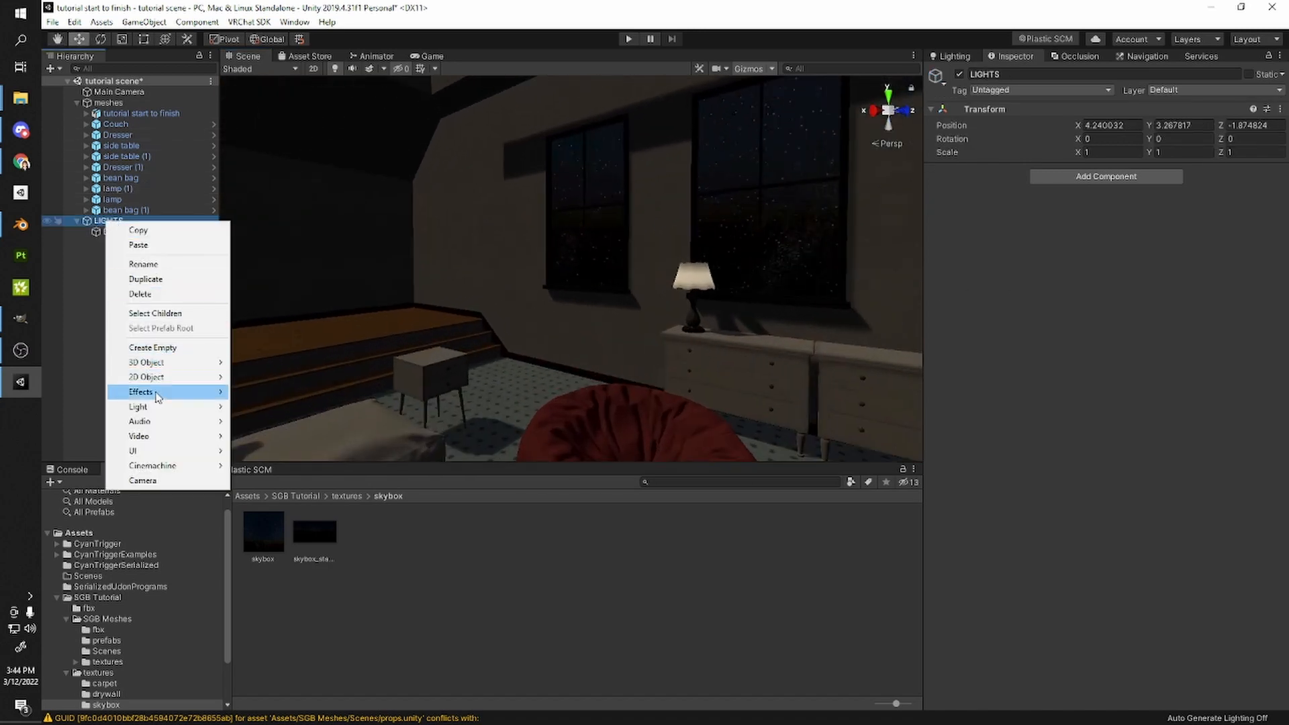
mouse_move(168, 406)
click(308, 428)
- Move the point light into the room near the bean bags and dresser, at about X -6.8, Y -1.45, Z 2.94
key(s)
right_drag(721, 210, 440, 295)
scroll(403, 251, up, 2)
drag(451, 192, 808, 170)
drag(794, 120, 753, 268)
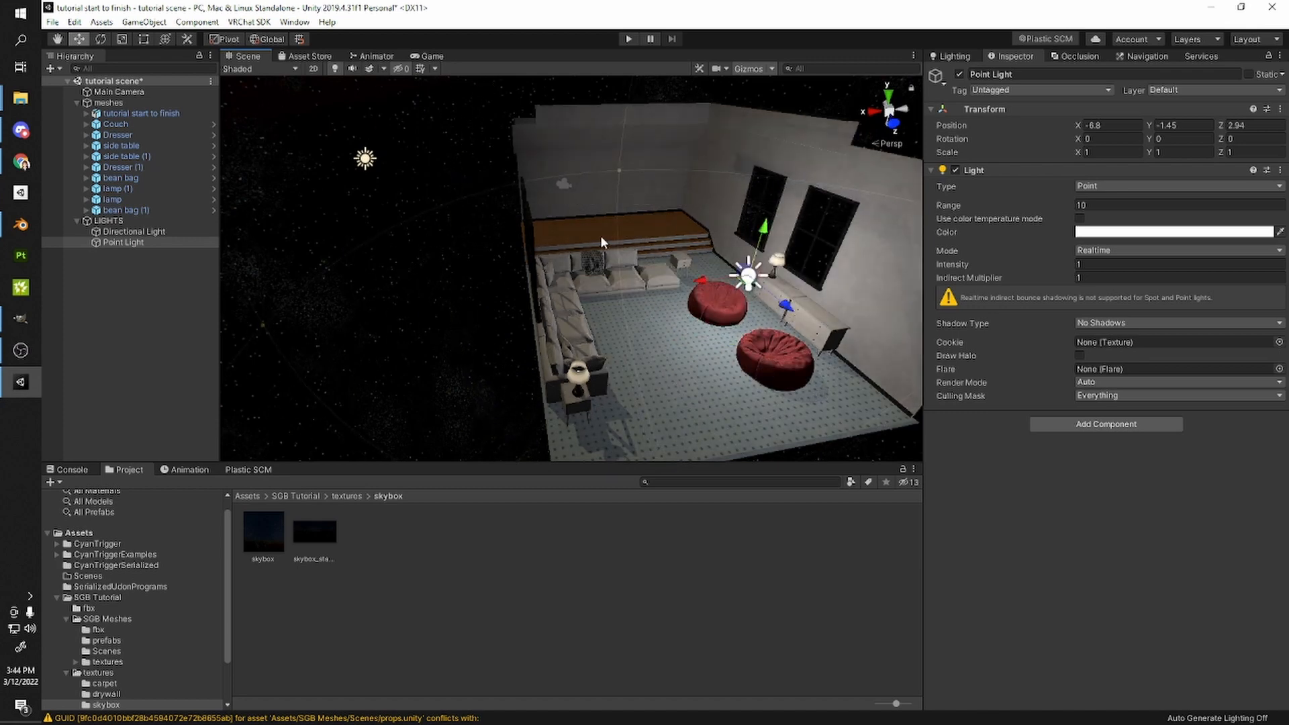
key(f)
- Set the point light's mode to Baked and its color to the warm tone FFE7C2
click(1117, 252)
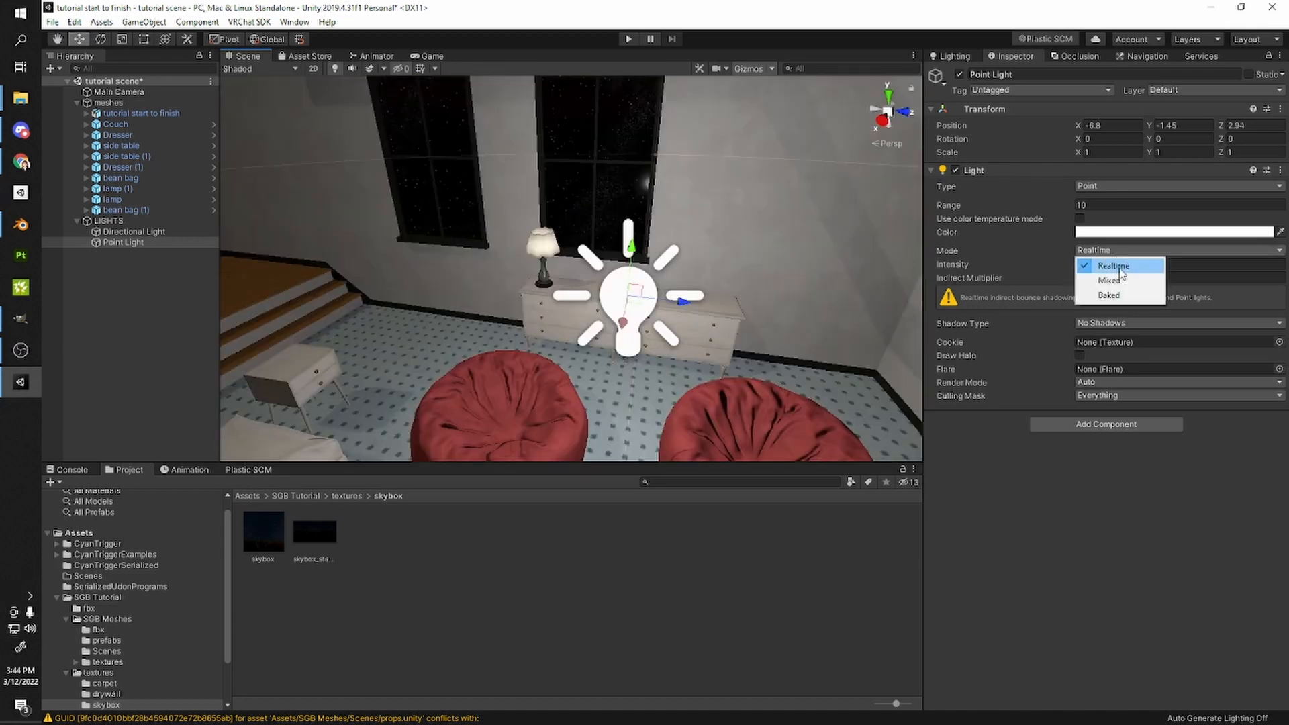
click(1109, 295)
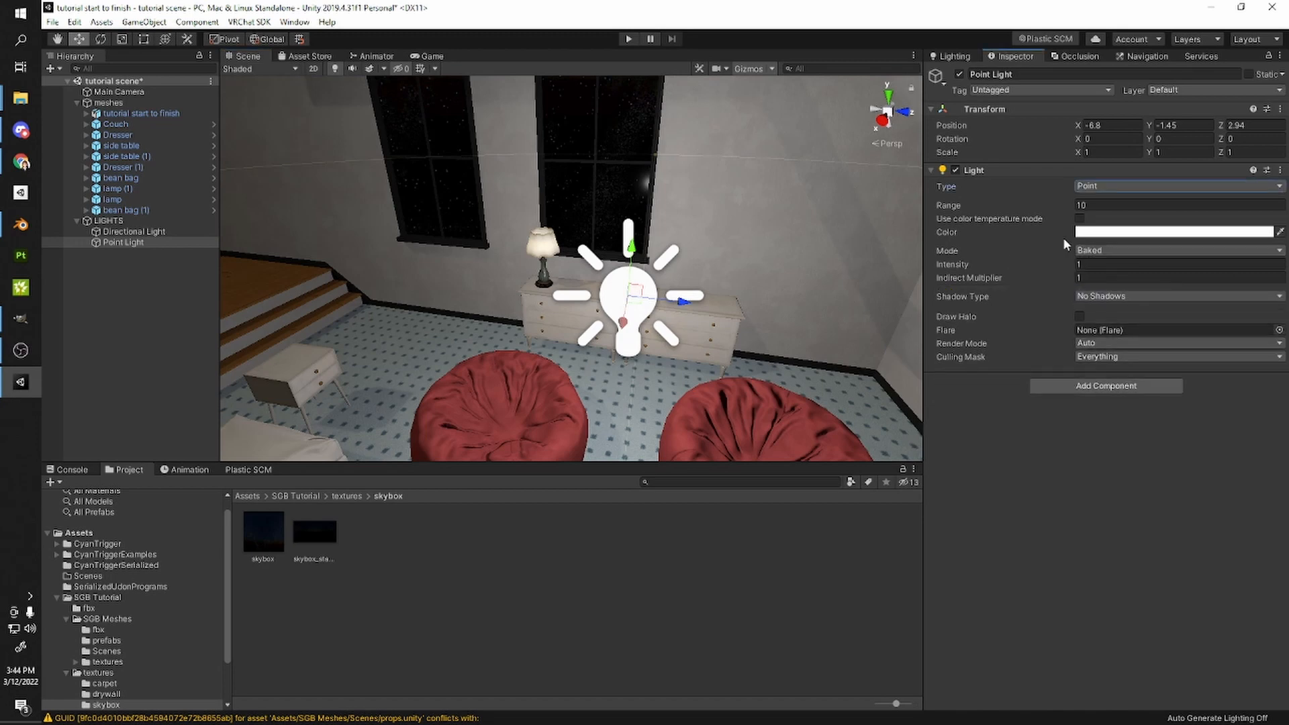
click(1114, 231)
click(1254, 277)
click(1186, 278)
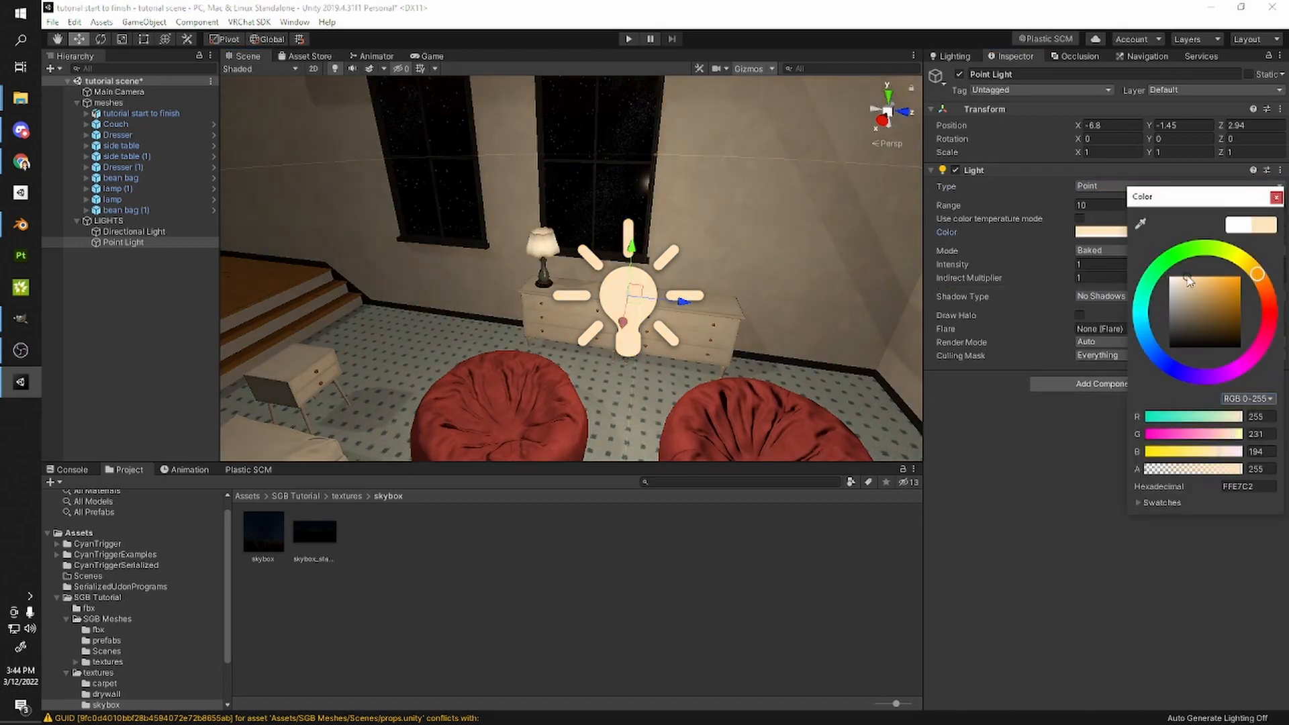
click(813, 271)
- Set the point light's range to 4 and its shadow type to Soft Shadows
click(1080, 208)
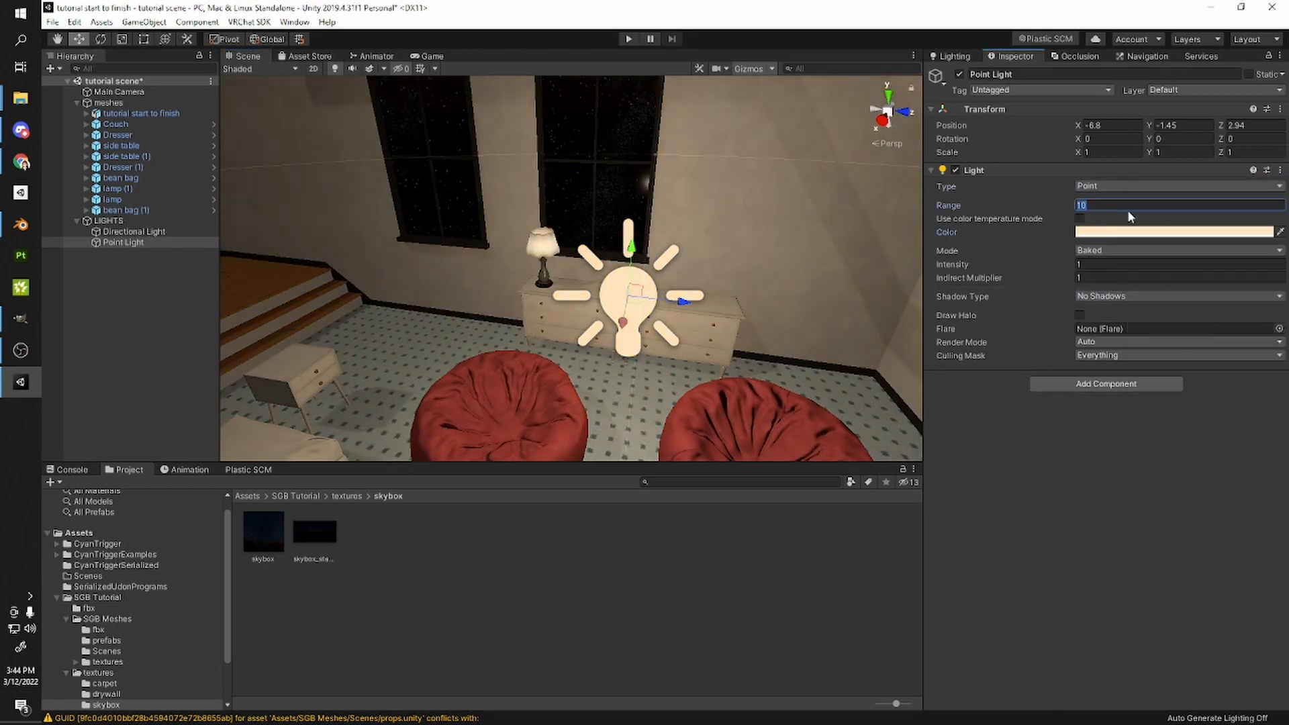
text(5a43)
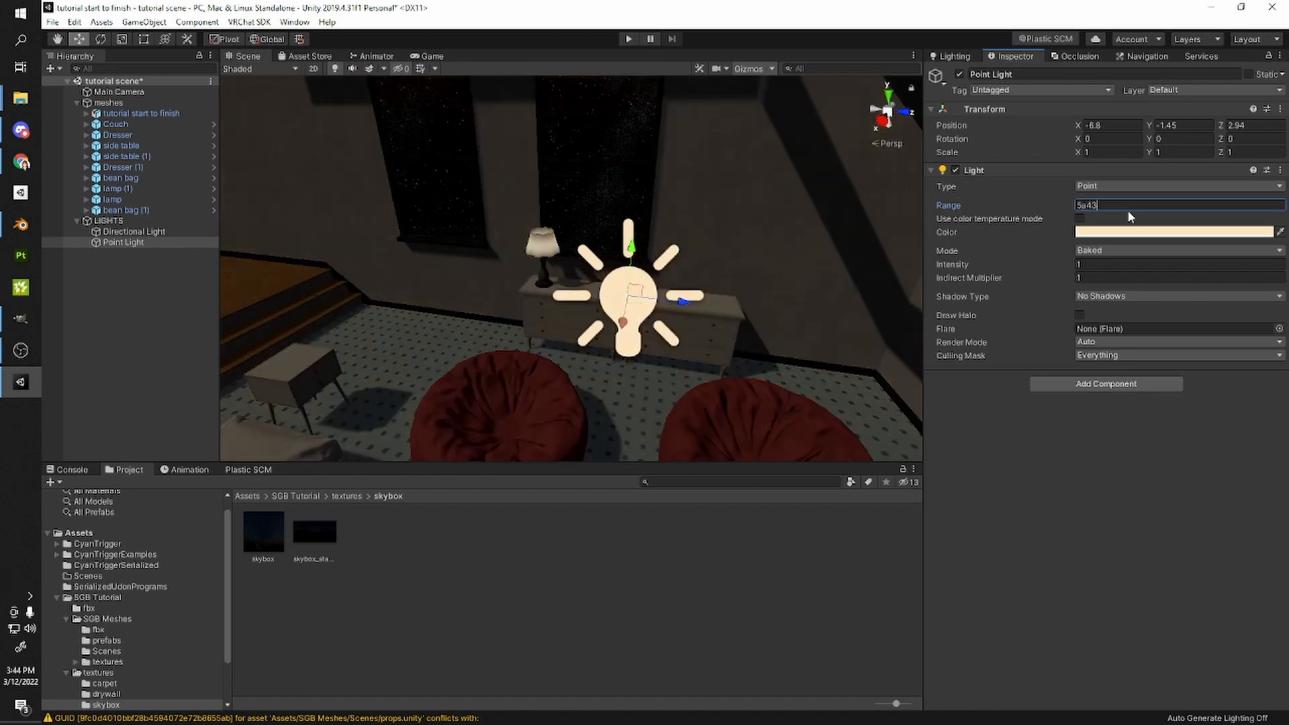
key(ctrl+a)
text(4)
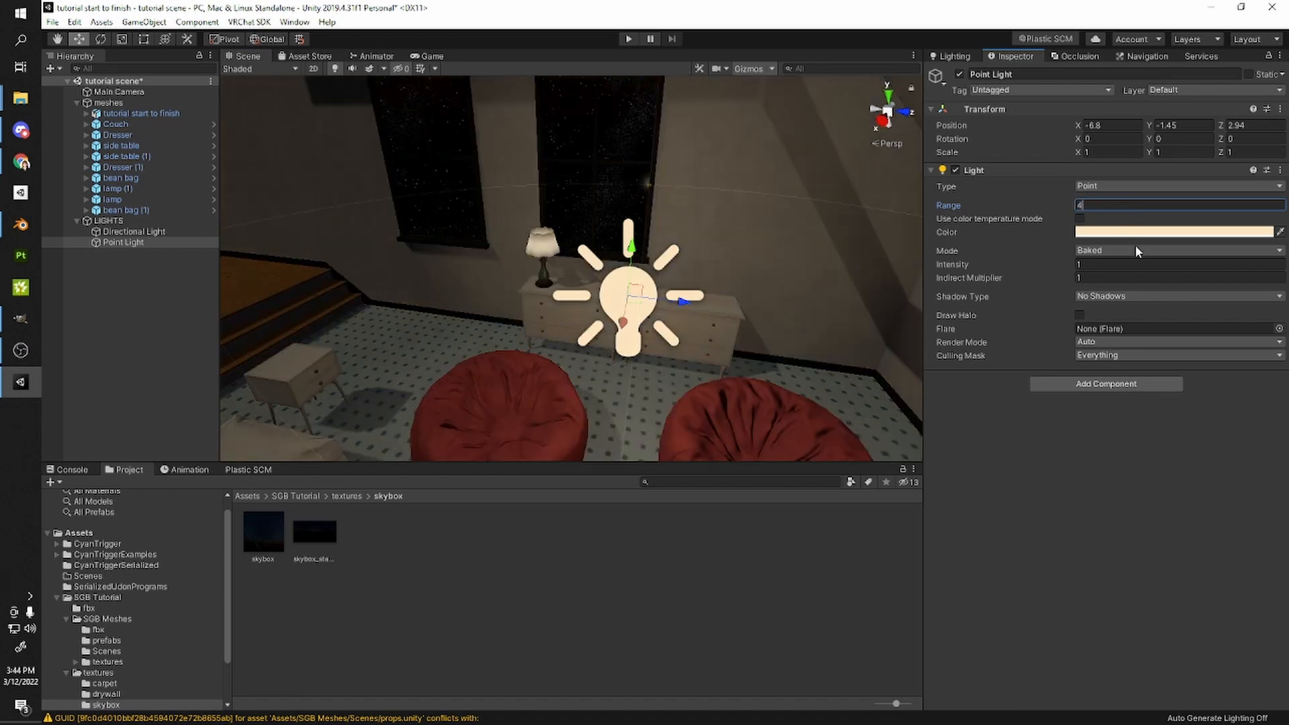
click(1113, 297)
click(1122, 340)
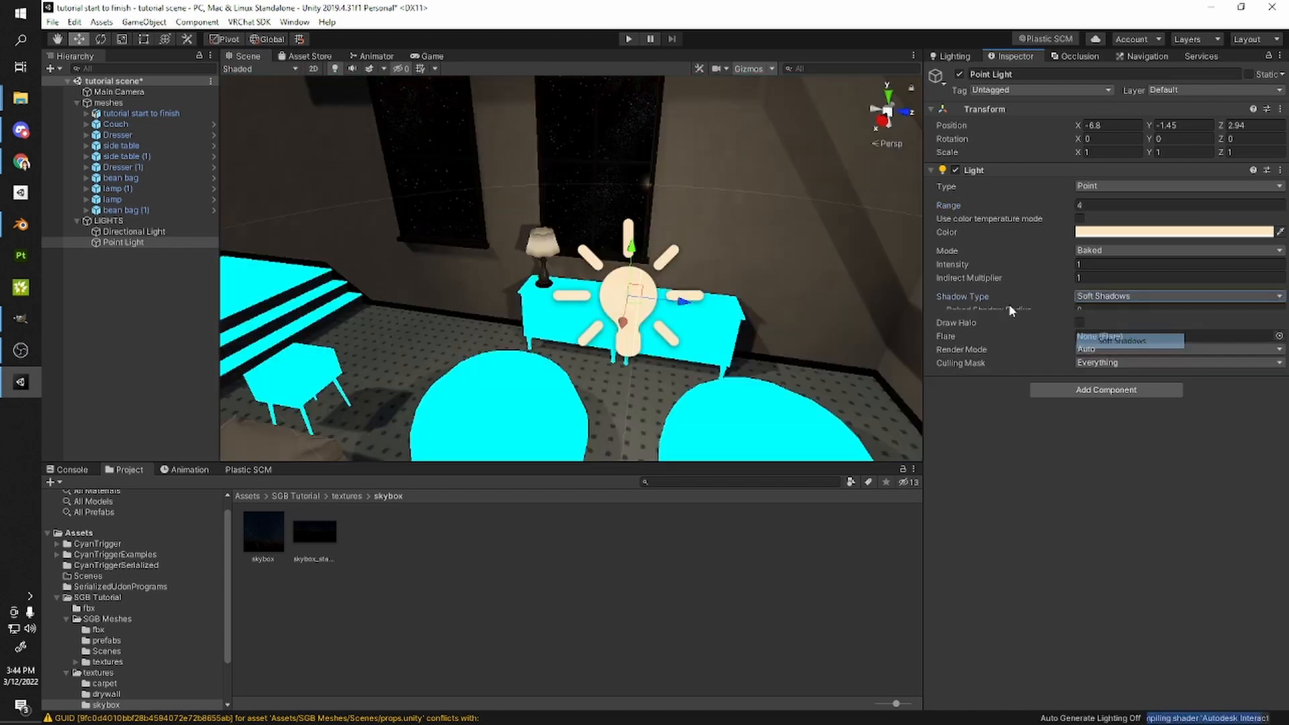
- Move the point light toward the dresser lamp and reduce the size of the scene's gizmo icons
key(f)
drag(586, 245, 484, 154)
click(772, 68)
drag(859, 87, 850, 87)
- Position the point light inside the dresser lamp's shade, at about X -8.583, Y -1.731, Z 1.784
right_drag(663, 241, 549, 203)
drag(551, 156, 549, 184)
scroll(567, 178, up, 6)
right_drag(567, 178, 538, 193)
middle_drag(538, 193, 515, 243)
right_drag(515, 243, 591, 343)
drag(614, 363, 586, 370)
scroll(586, 363, down, 5)
right_drag(585, 362, 780, 186)
drag(554, 204, 553, 202)
- Duplicate the point light and place the copy in the lampshade beside the couch, at about X -2.389, Y -1.953, Z 4.633
scroll(553, 202, down, 4)
right_drag(553, 202, 531, 329)
scroll(410, 346, up, 3)
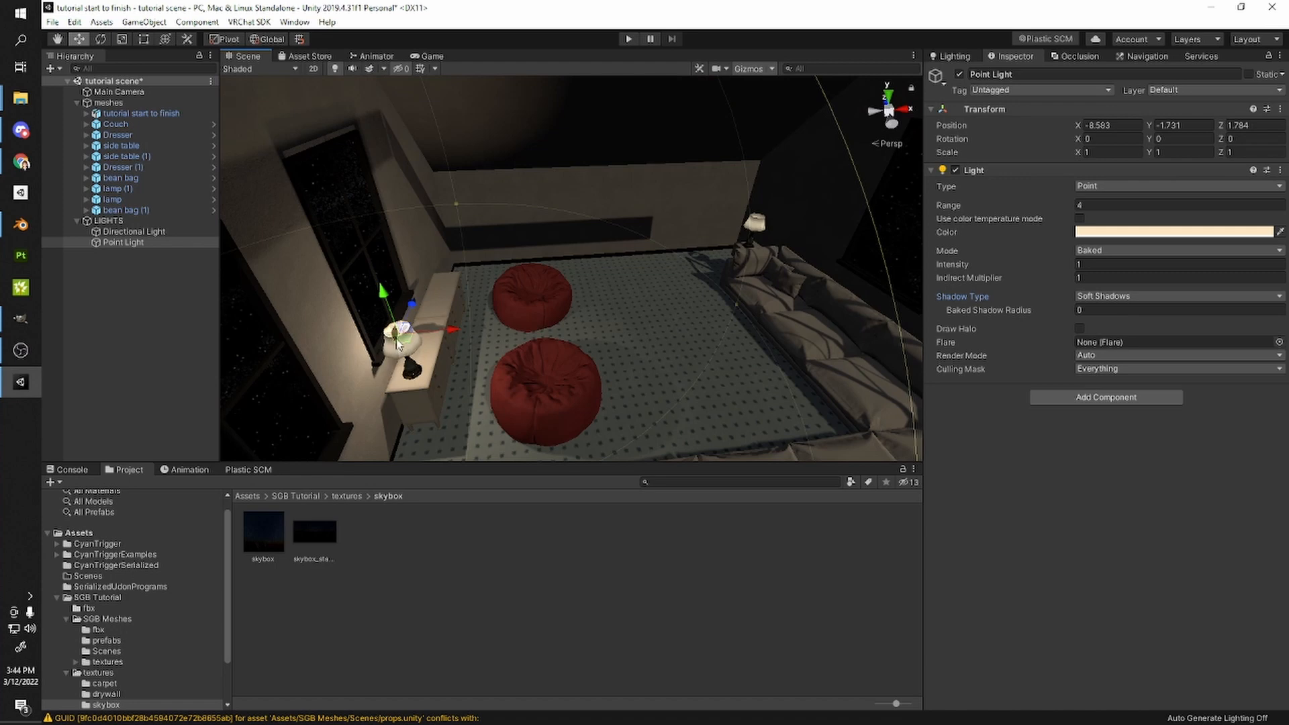
key(ctrl+d)
drag(403, 347, 697, 296)
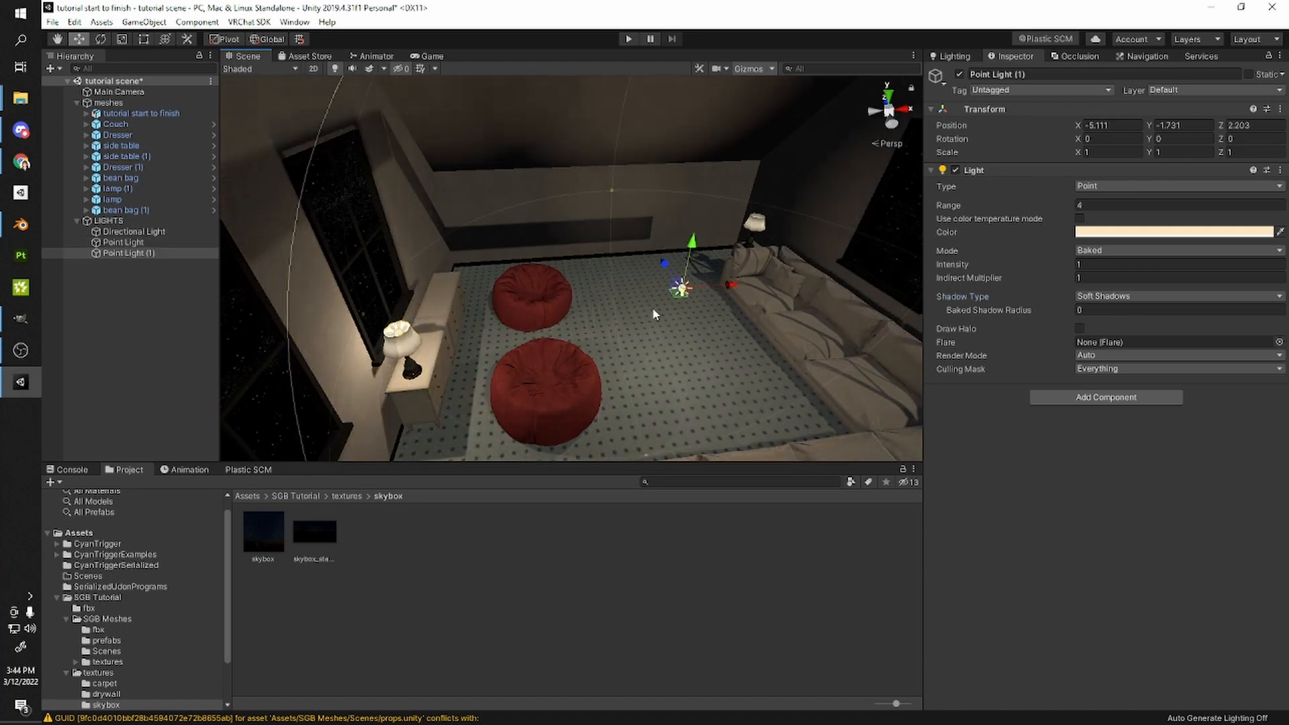
middle_drag(633, 319, 607, 332)
drag(630, 320, 729, 241)
key(w)
right_drag(578, 231, 649, 370)
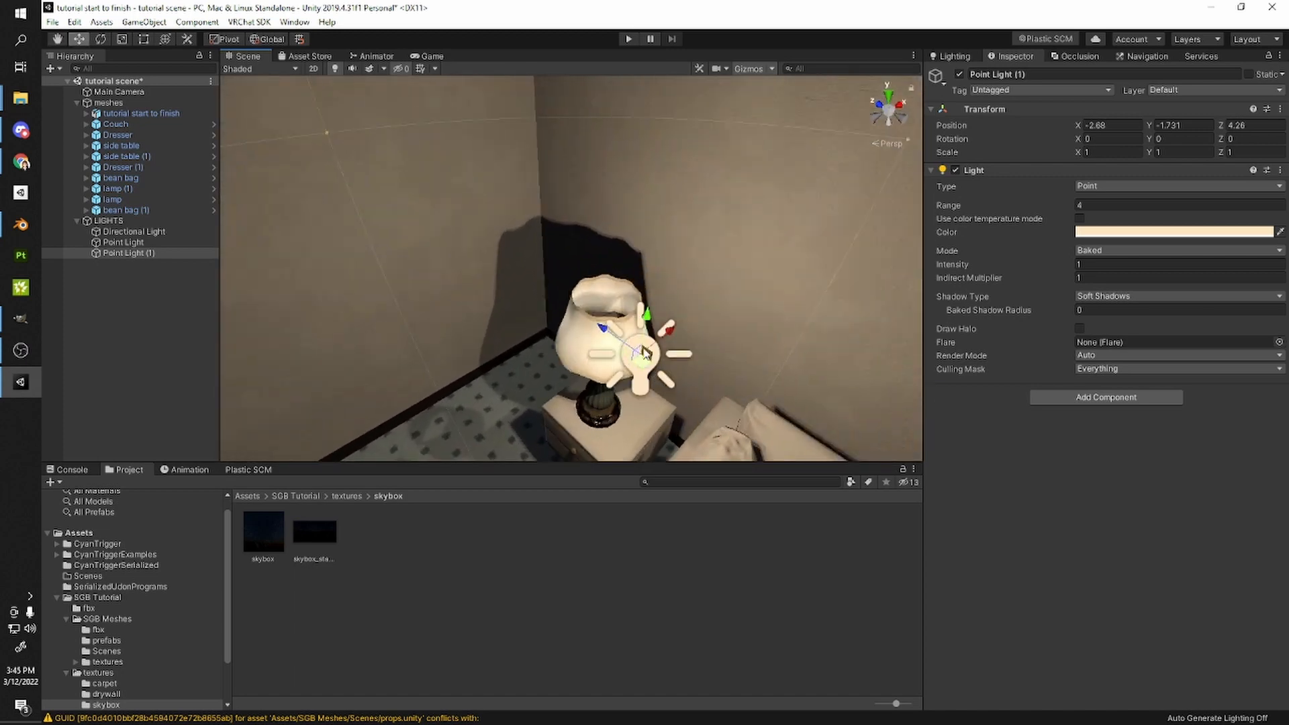
drag(643, 350, 609, 275)
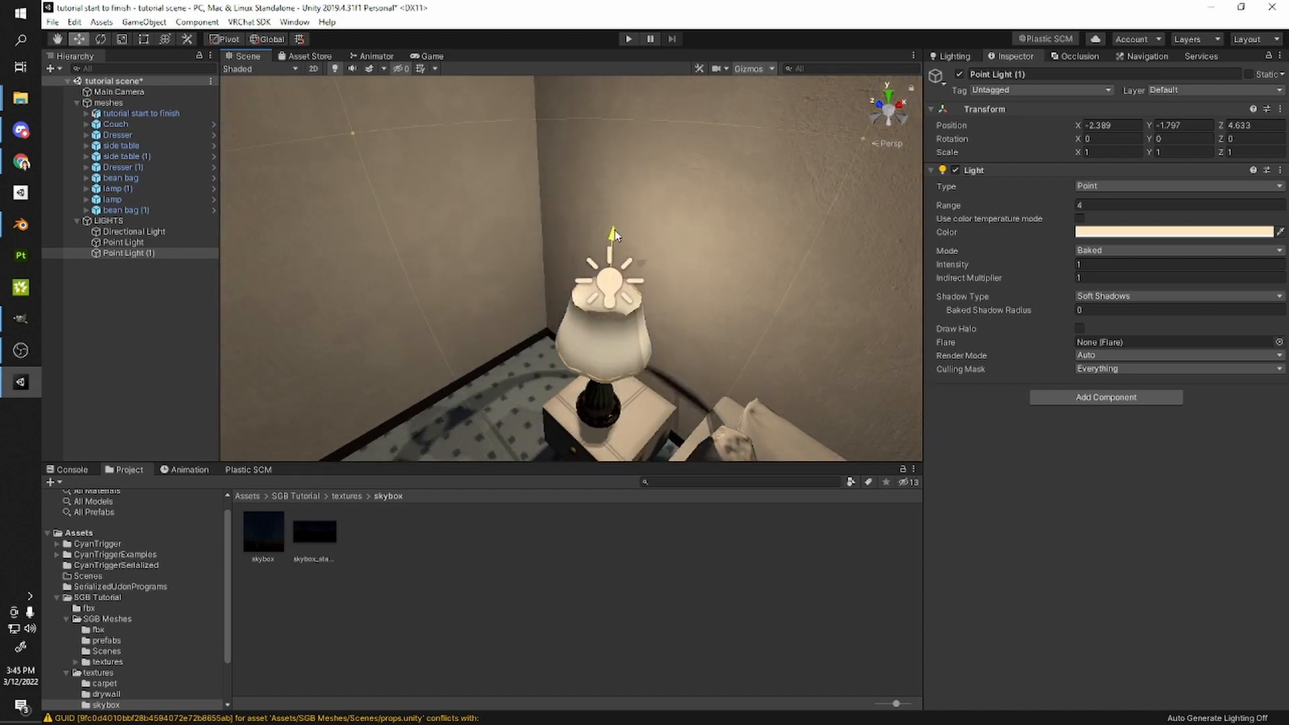
drag(615, 231, 613, 267)
- Keep the duplicated light's mode at Baked and center it in the lampshade, at about X -2.435, Z 4.611
click(1084, 251)
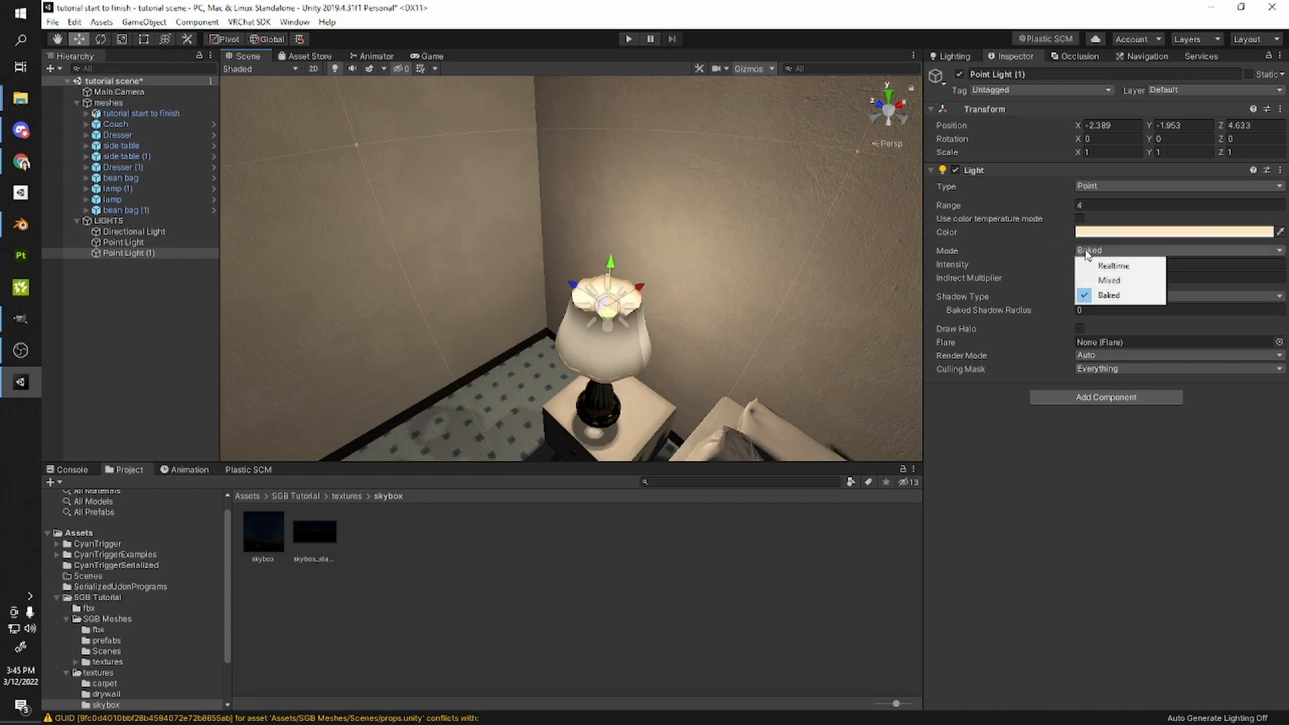
click(1103, 300)
right_drag(685, 340, 719, 377)
scroll(668, 300, up, 3)
scroll(601, 338, down, 2)
scroll(719, 377, down, 4)
middle_drag(719, 376, 713, 352)
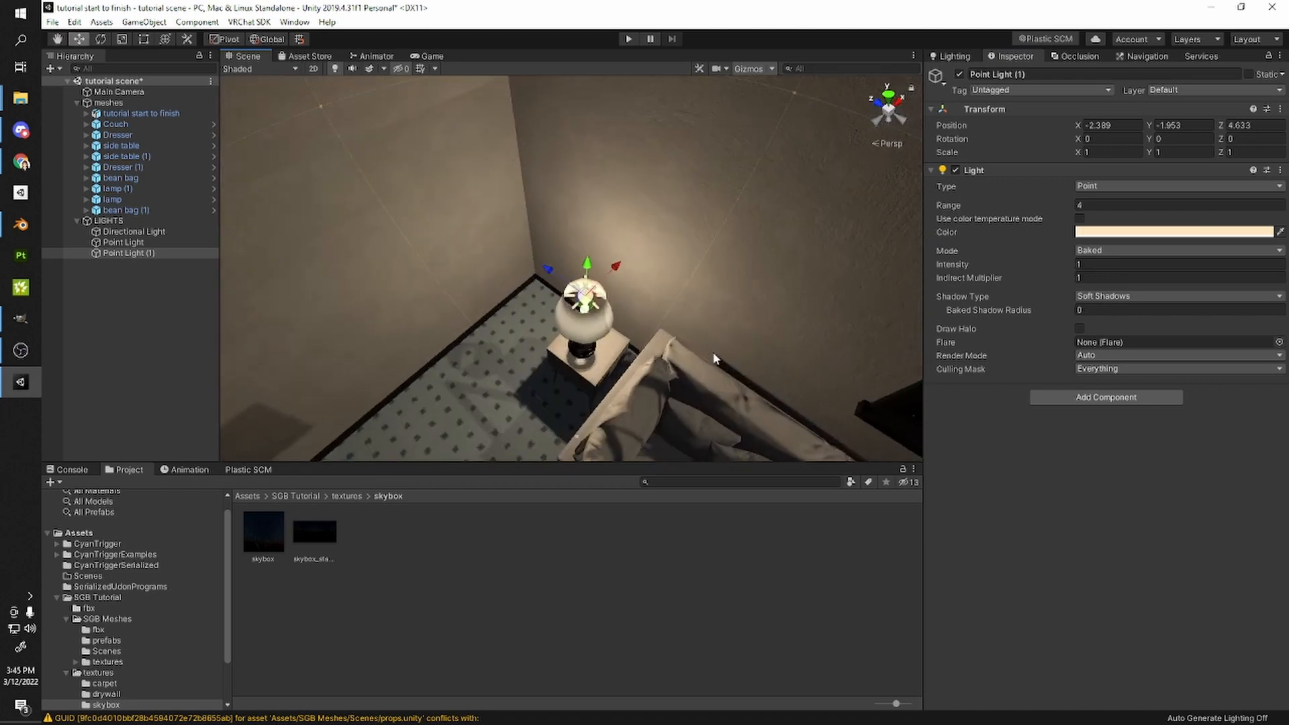
scroll(712, 359, up, 3)
drag(601, 316, 595, 327)
right_drag(595, 328, 561, 258)
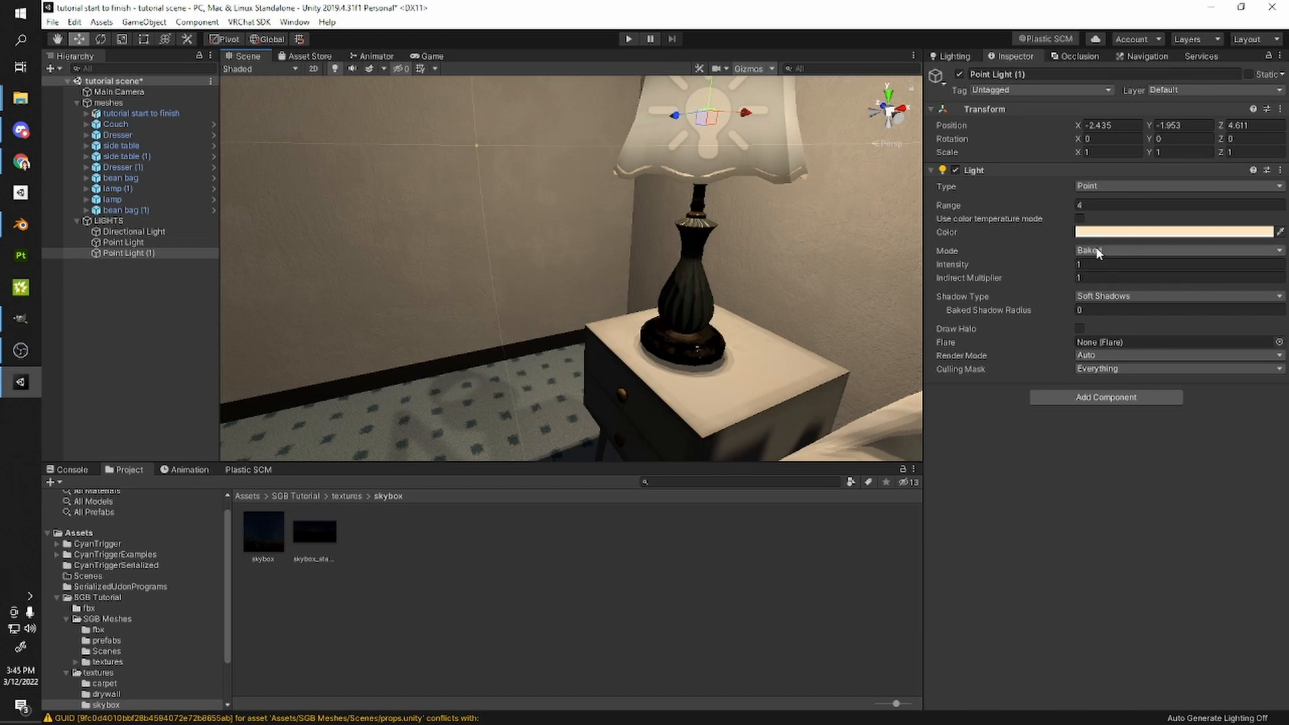
- Review the scene's lightmapping settings and inspect how the two lamp lights illuminate the room
click(950, 57)
scroll(1101, 369, down, 3)
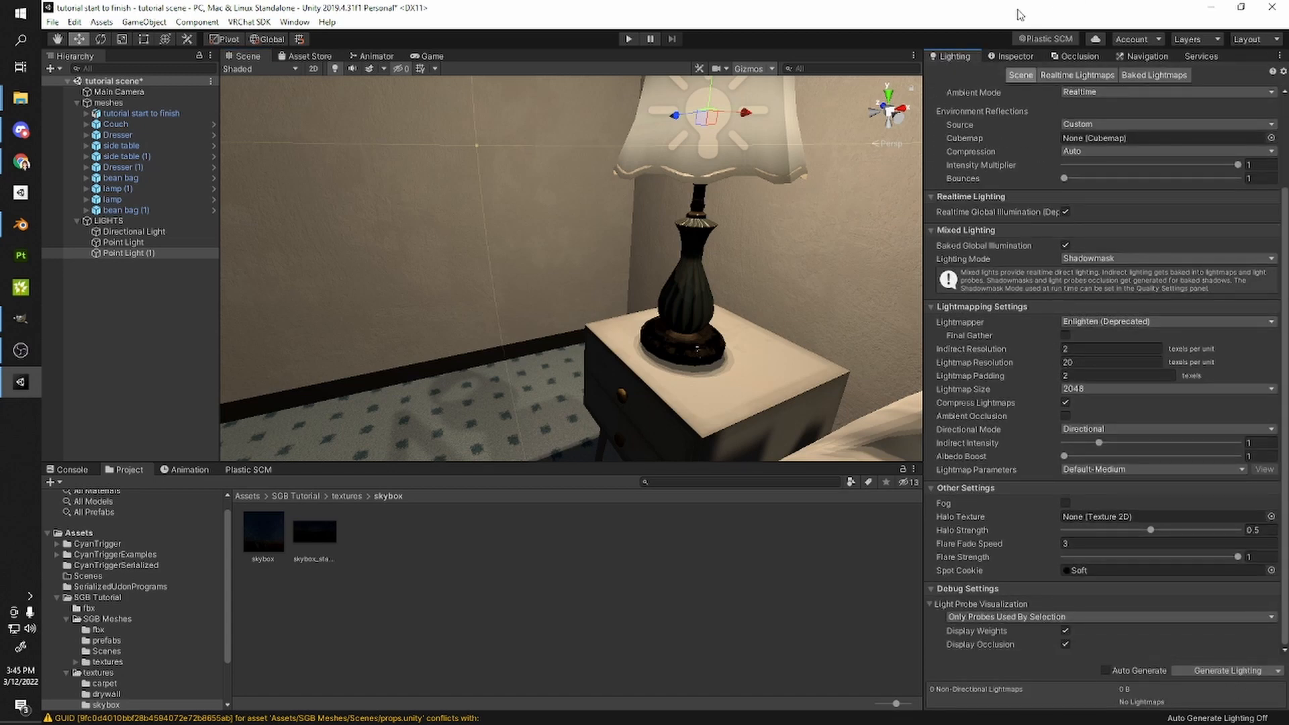
click(1015, 57)
right_drag(675, 188, 374, 249)
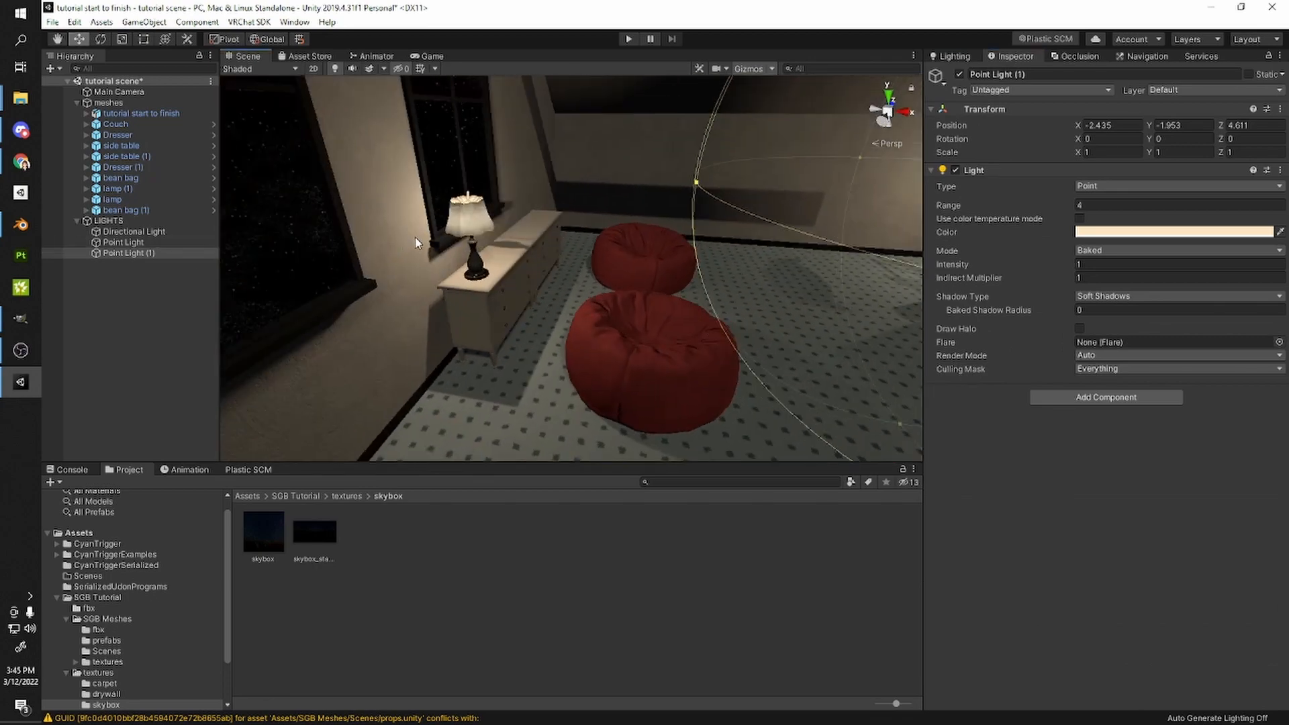
key(f)
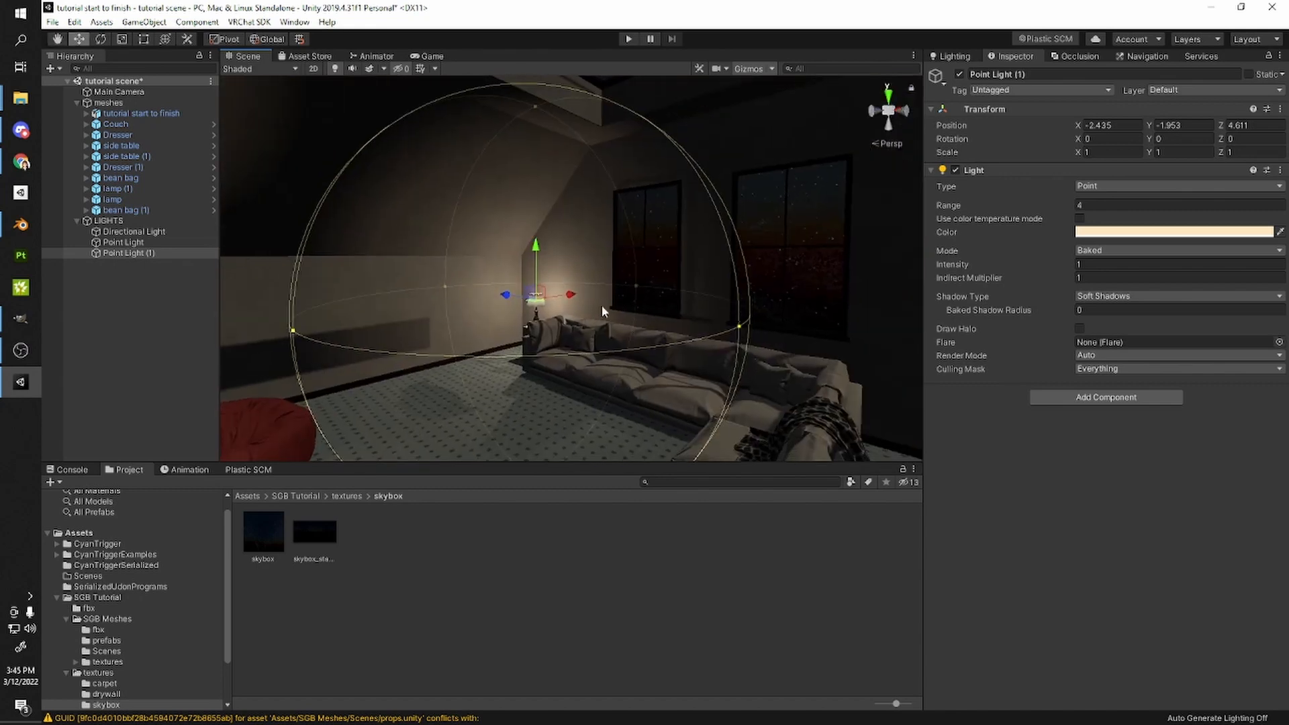
right_drag(615, 302, 470, 292)
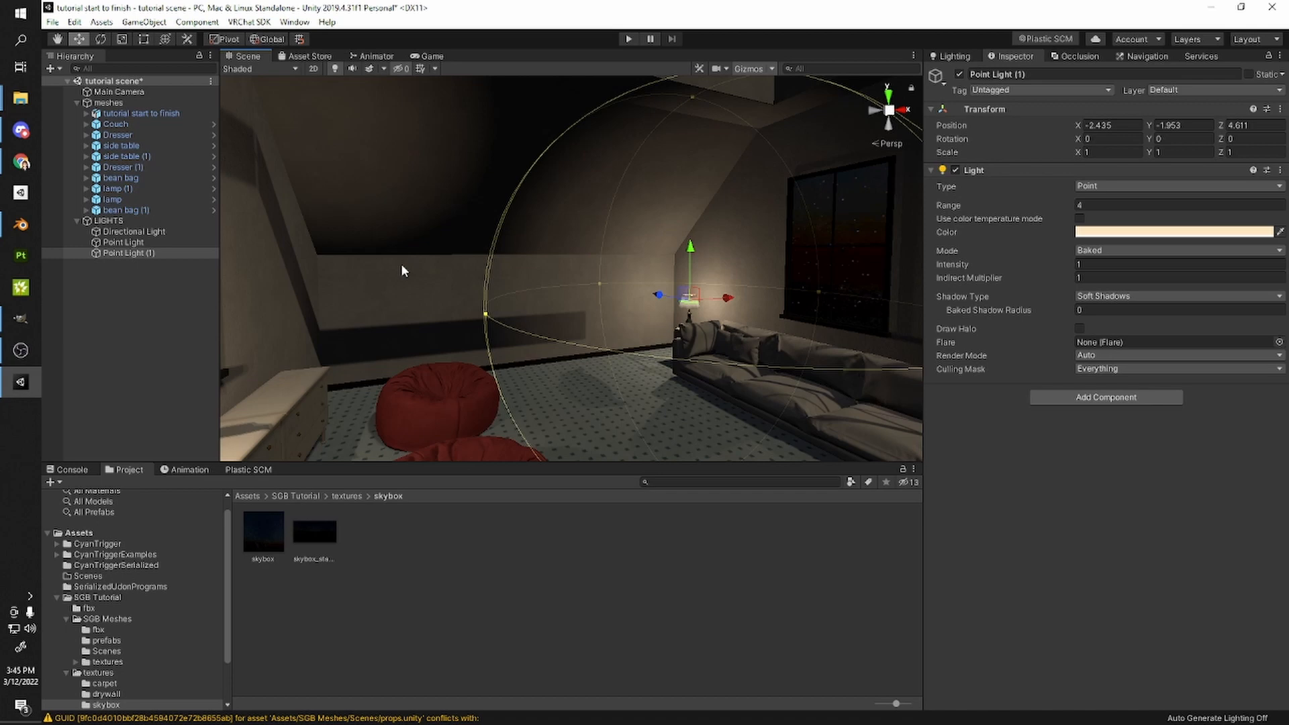
right_drag(433, 130, 403, 175)
- Add a Reflection Probe under LIGHTS and move it into the middle of the room, at about X -4.8, Y -1.29, Z 0.65
right_click(102, 220)
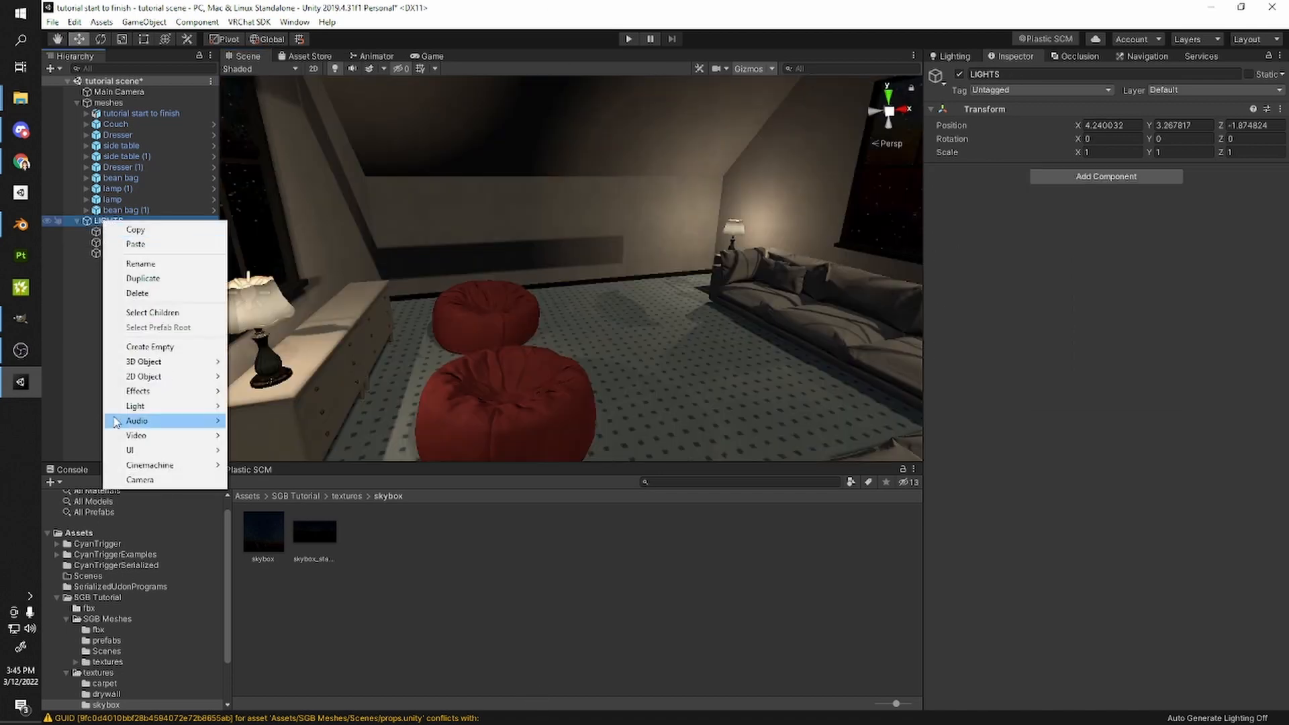
mouse_move(173, 407)
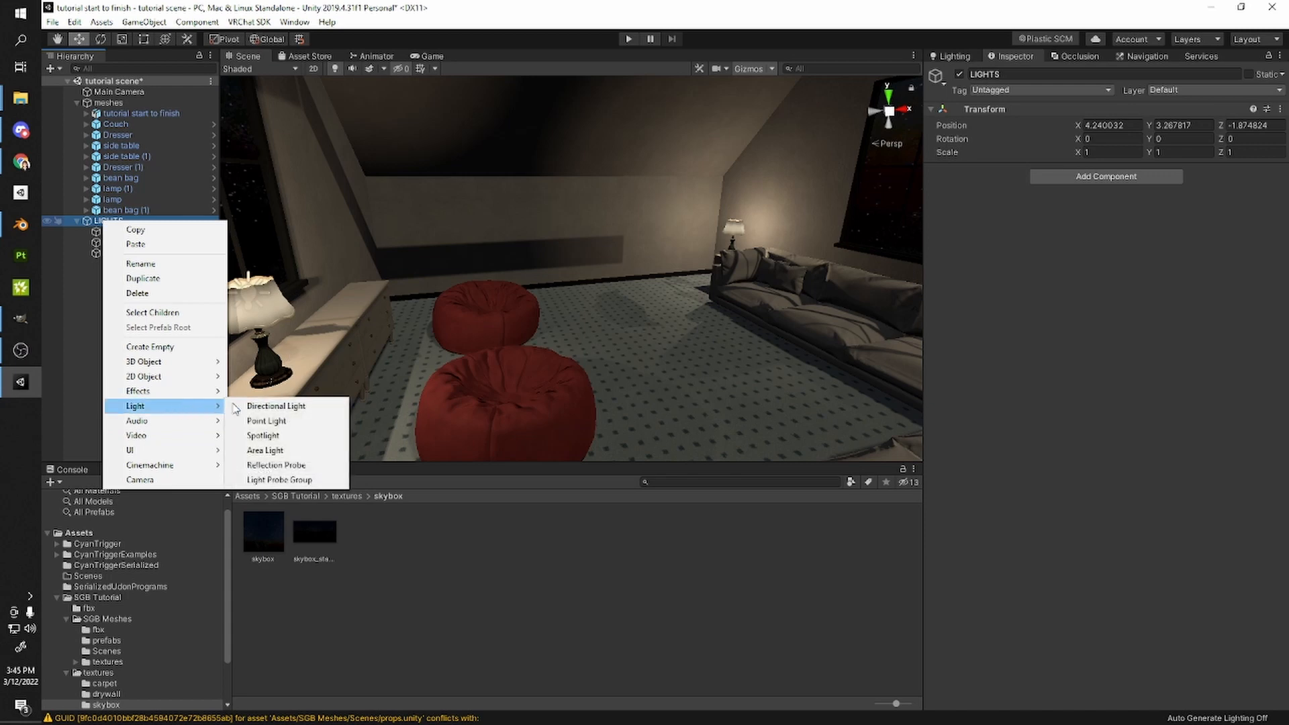
click(276, 465)
scroll(731, 187, down, 5)
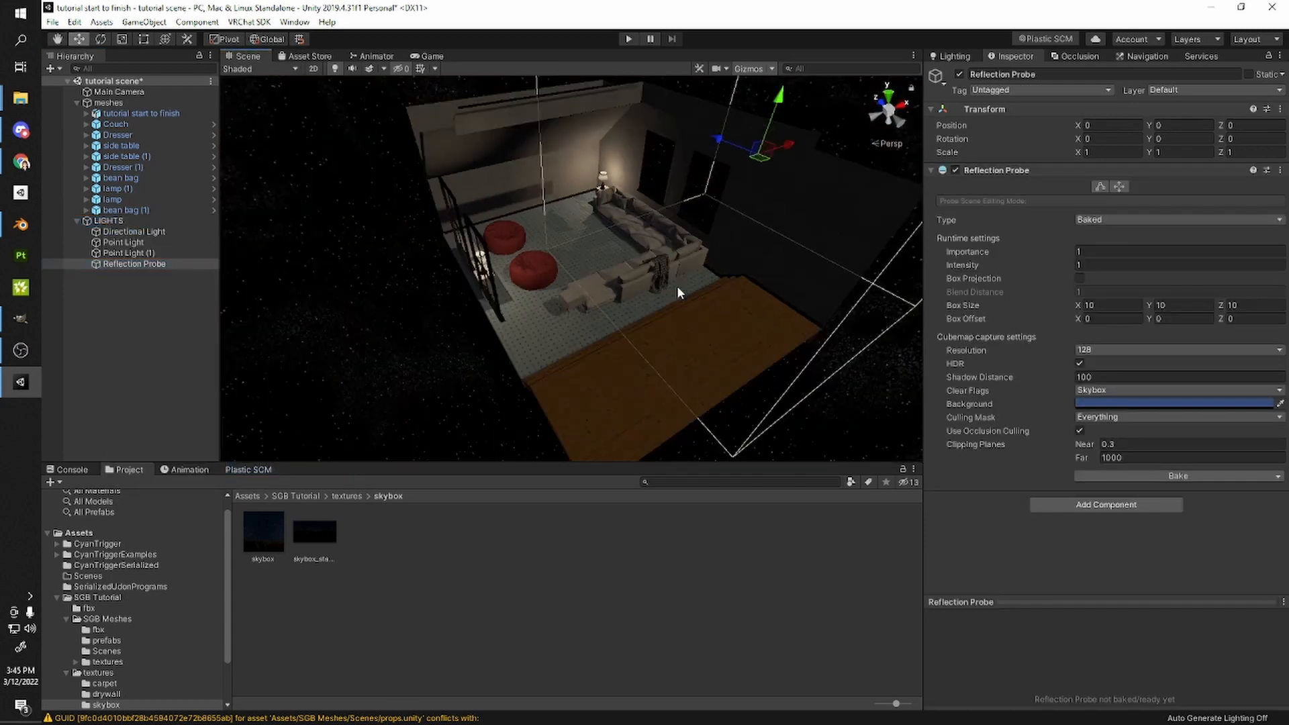
drag(731, 187, 661, 202)
scroll(641, 245, up, 10)
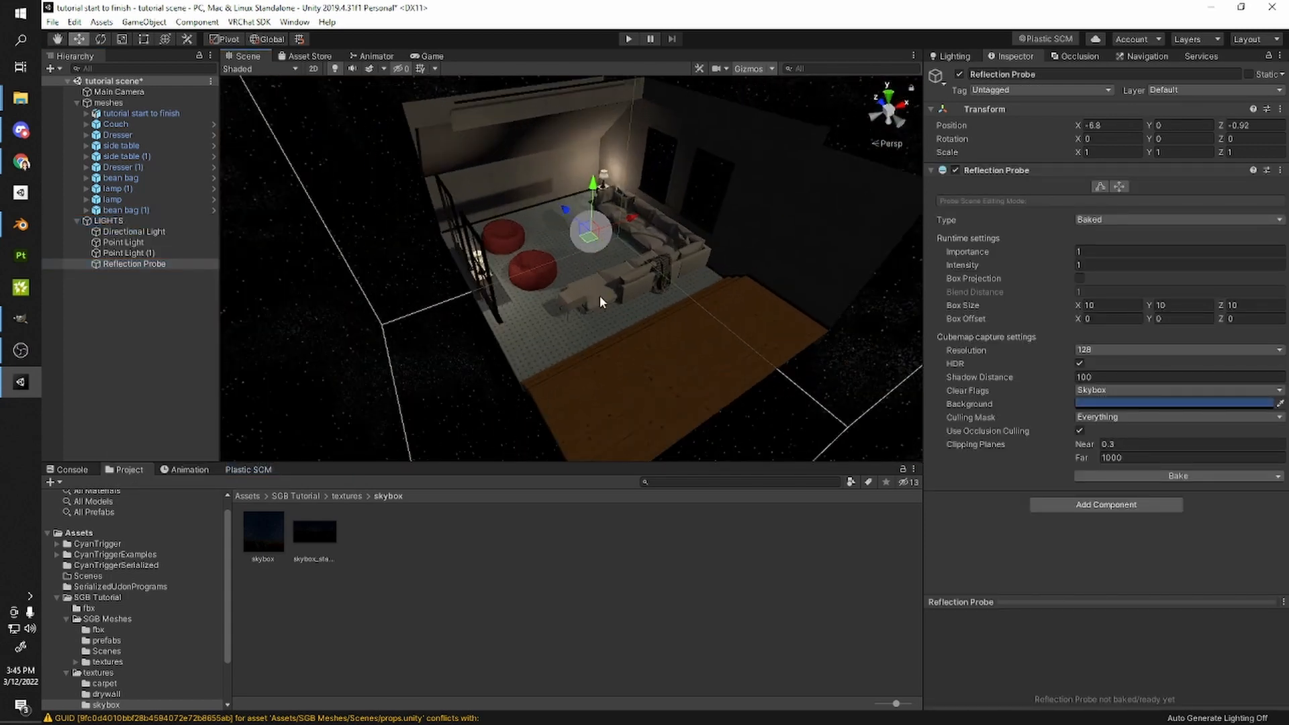
alt+drag(641, 245, 624, 350)
drag(594, 237, 631, 227)
key(f)
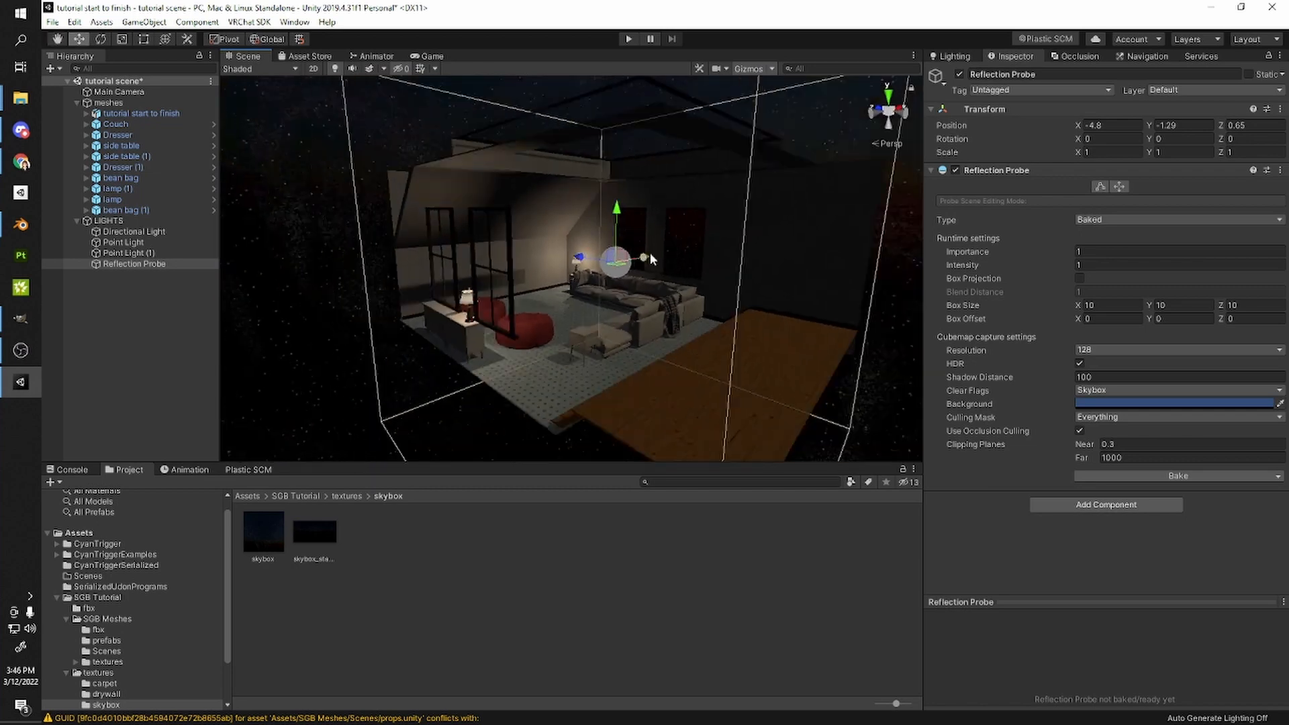
- Edit the reflection probe's projection bounds, fitting its height and depth toward the room at about Y 8.37 and Z 10.38
click(1100, 186)
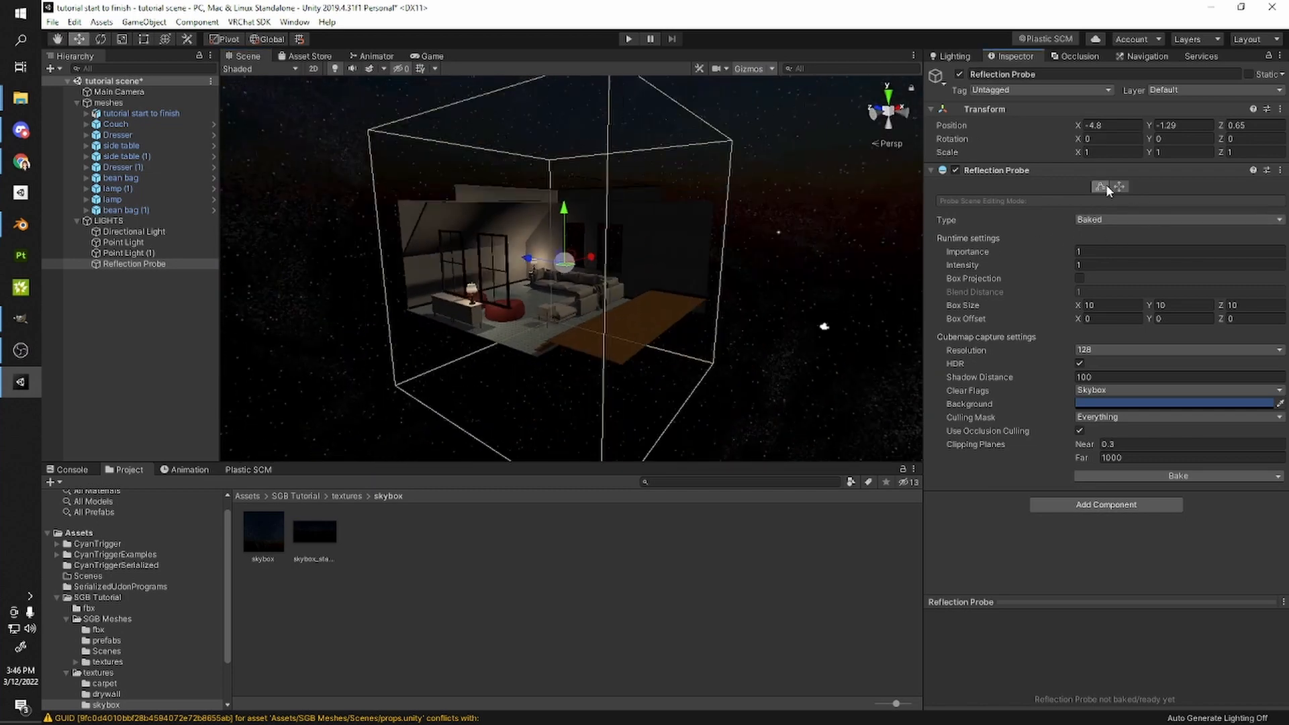
drag(609, 181, 662, 217)
drag(605, 108, 605, 101)
right_drag(561, 192, 535, 236)
scroll(517, 202, down, 3)
middle_drag(492, 175, 510, 194)
drag(511, 191, 498, 189)
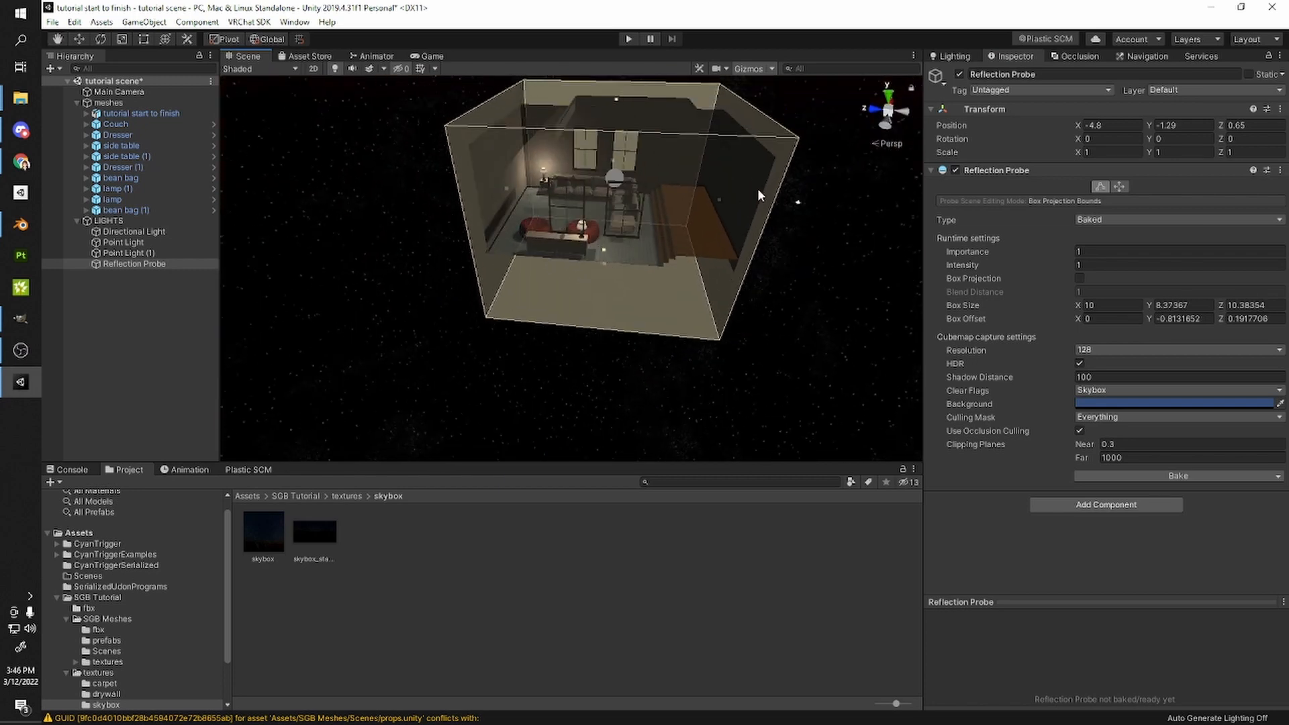
- Tighten the reflection probe's box around the room to a size of about 9.31 × 5.53 × 10.39
drag(718, 199, 719, 198)
drag(606, 274, 622, 224)
right_drag(622, 225, 553, 187)
middle_drag(553, 188, 514, 176)
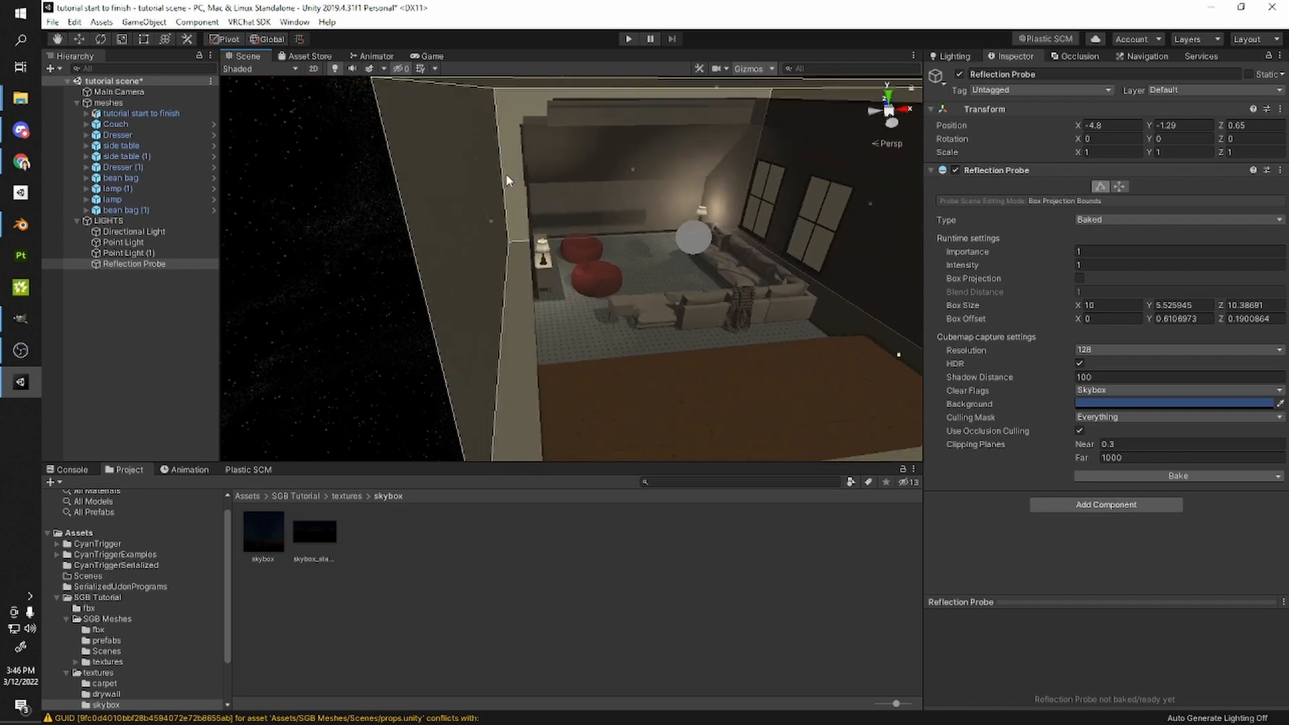
drag(491, 227, 521, 222)
scroll(707, 216, up, 5)
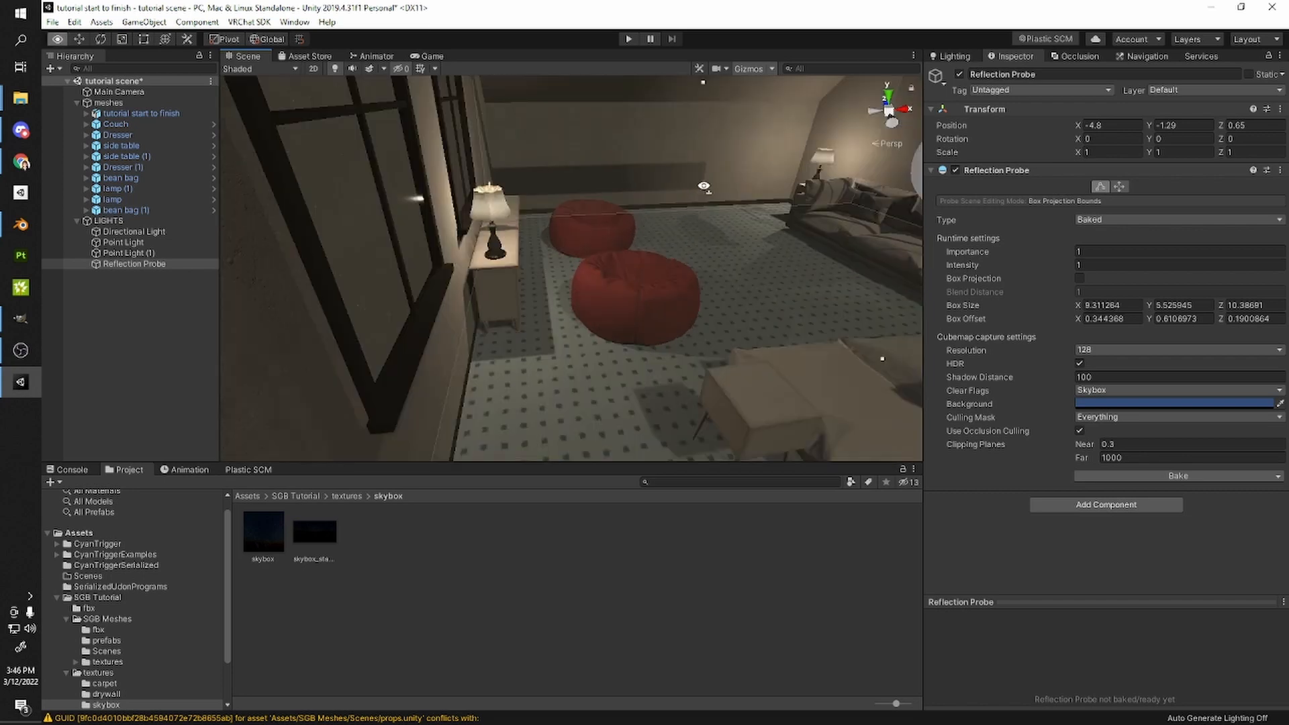
- Deselect the reflection probe and look over the environment lighting settings and the room around the couch and dressers
click(150, 321)
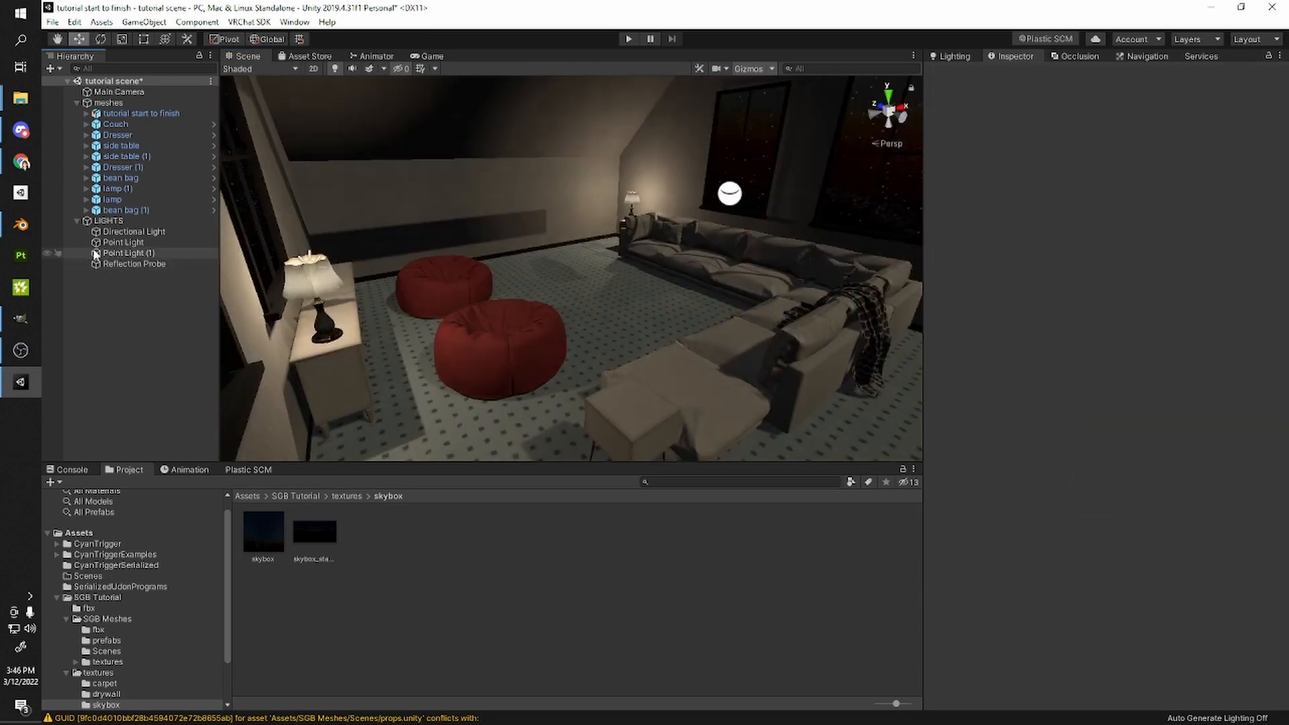
click(953, 57)
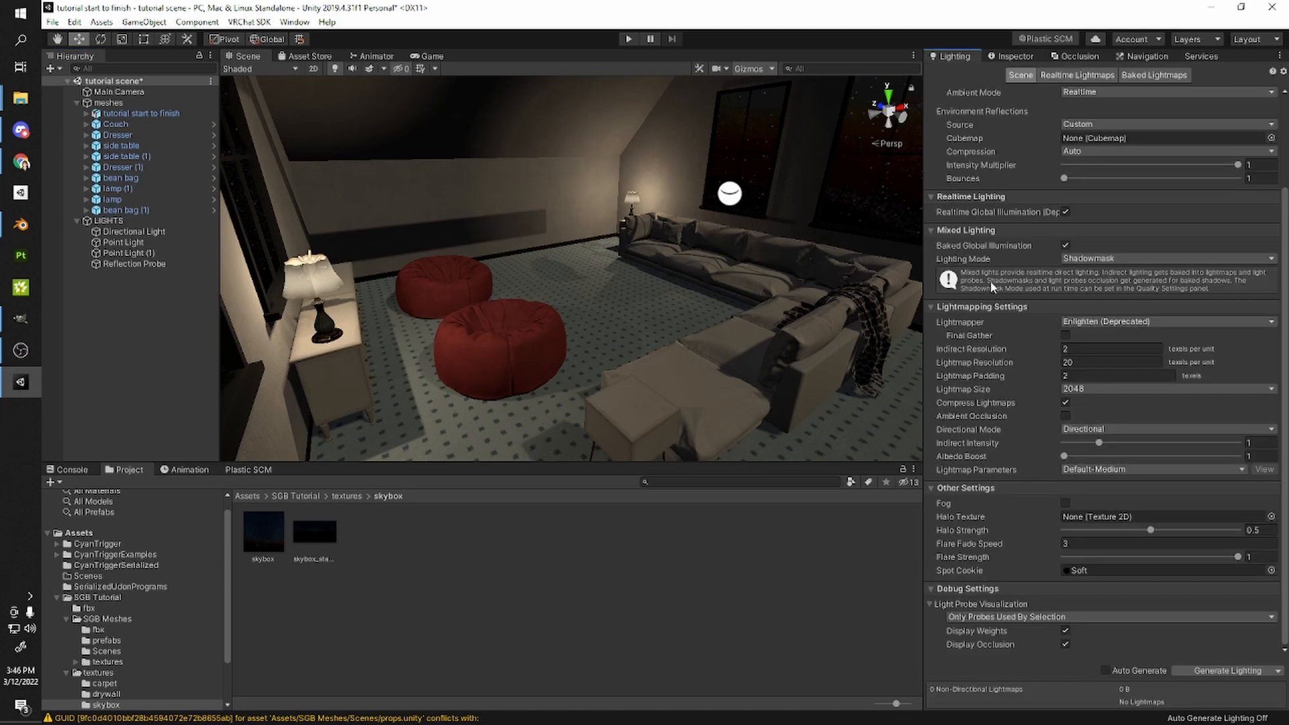
middle_drag(537, 343, 522, 349)
scroll(522, 349, up, 4)
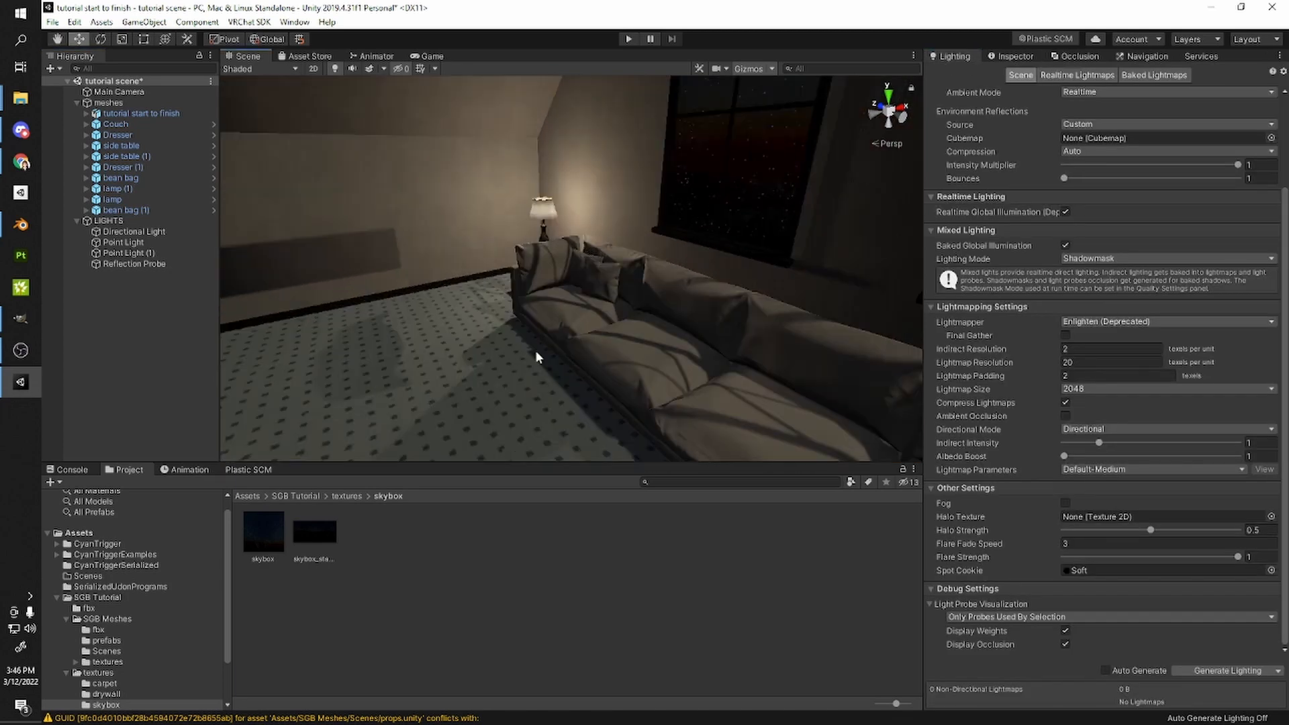
scroll(460, 362, down, 3)
scroll(1107, 177, up, 3)
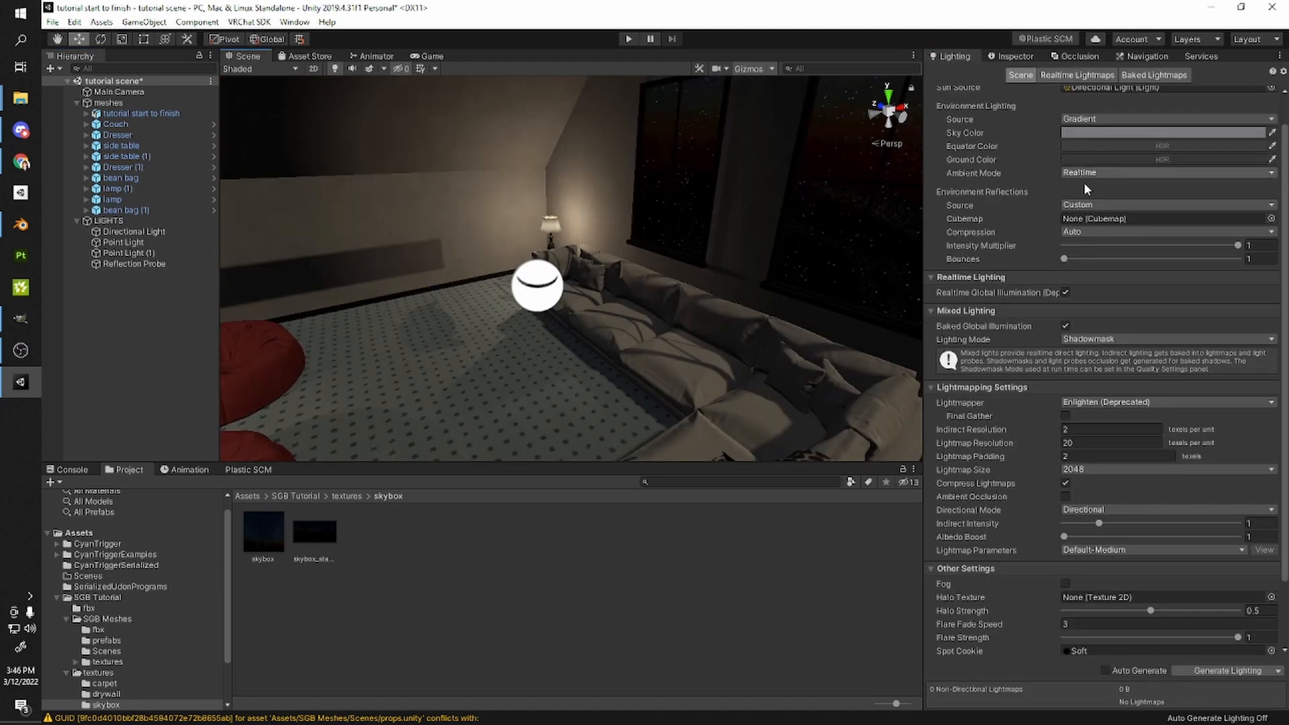
right_drag(570, 235, 398, 249)
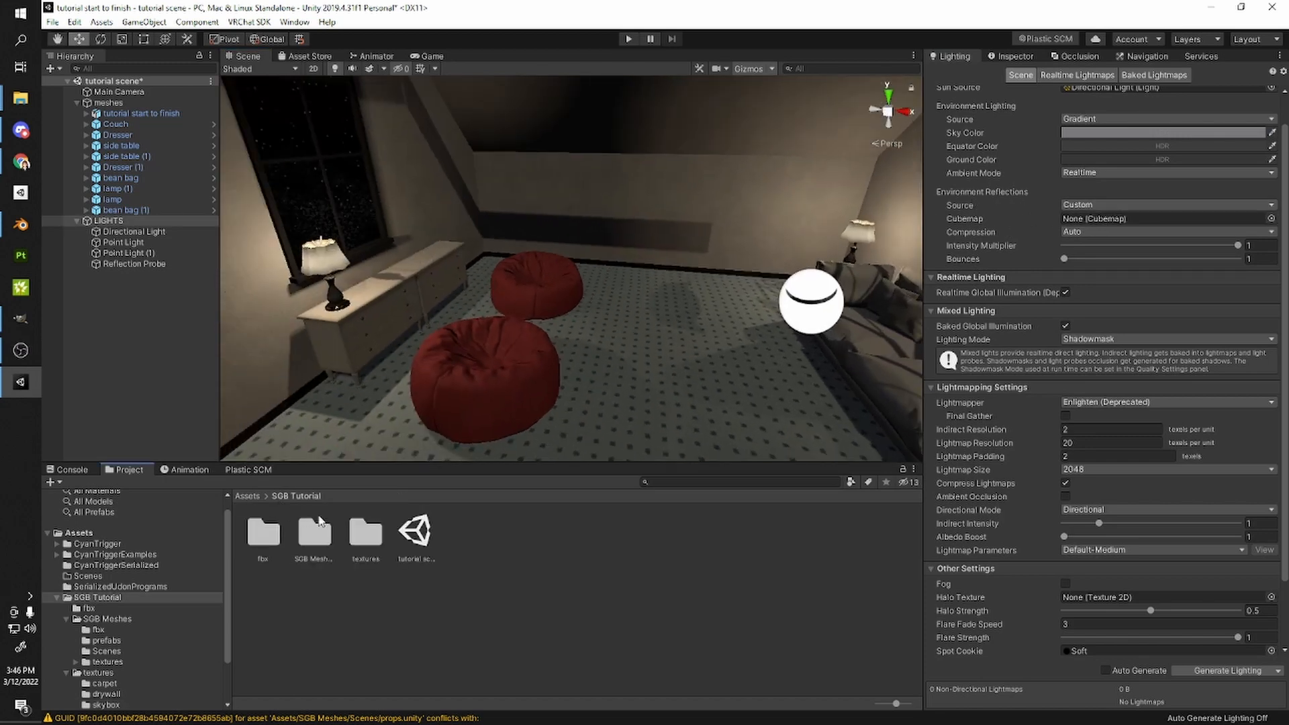
- Place the books prefab from the SGB Meshes prefabs folder above the dressers and parent it under meshes
click(368, 535)
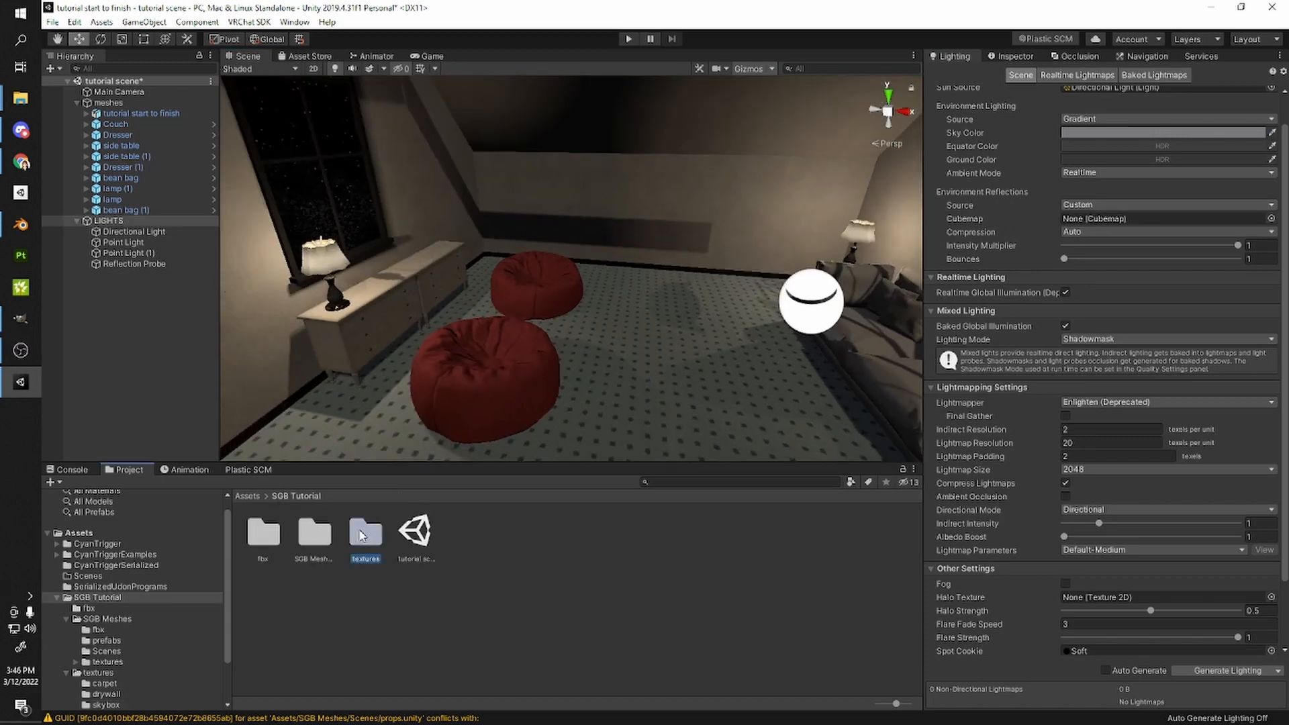
double_click(315, 534)
click(323, 535)
double_click(323, 535)
right_drag(463, 288, 449, 342)
key(w)
drag(392, 463, 596, 282)
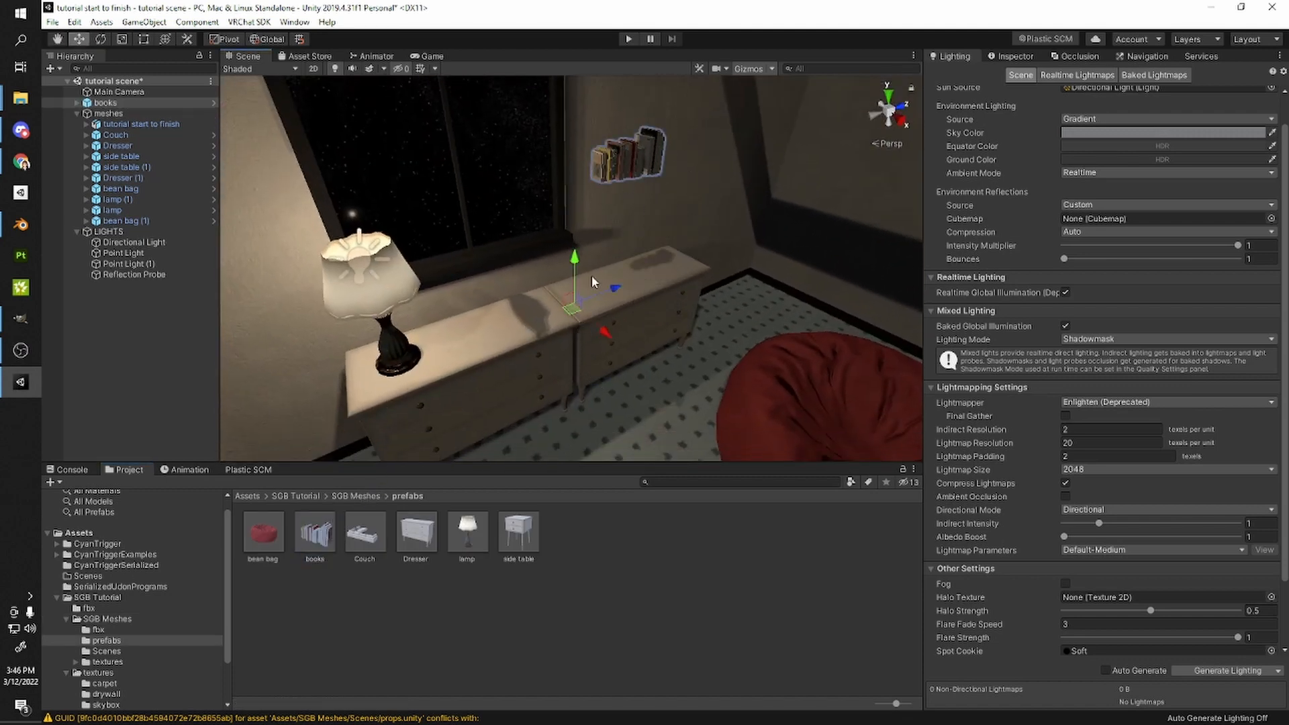
drag(115, 107, 119, 225)
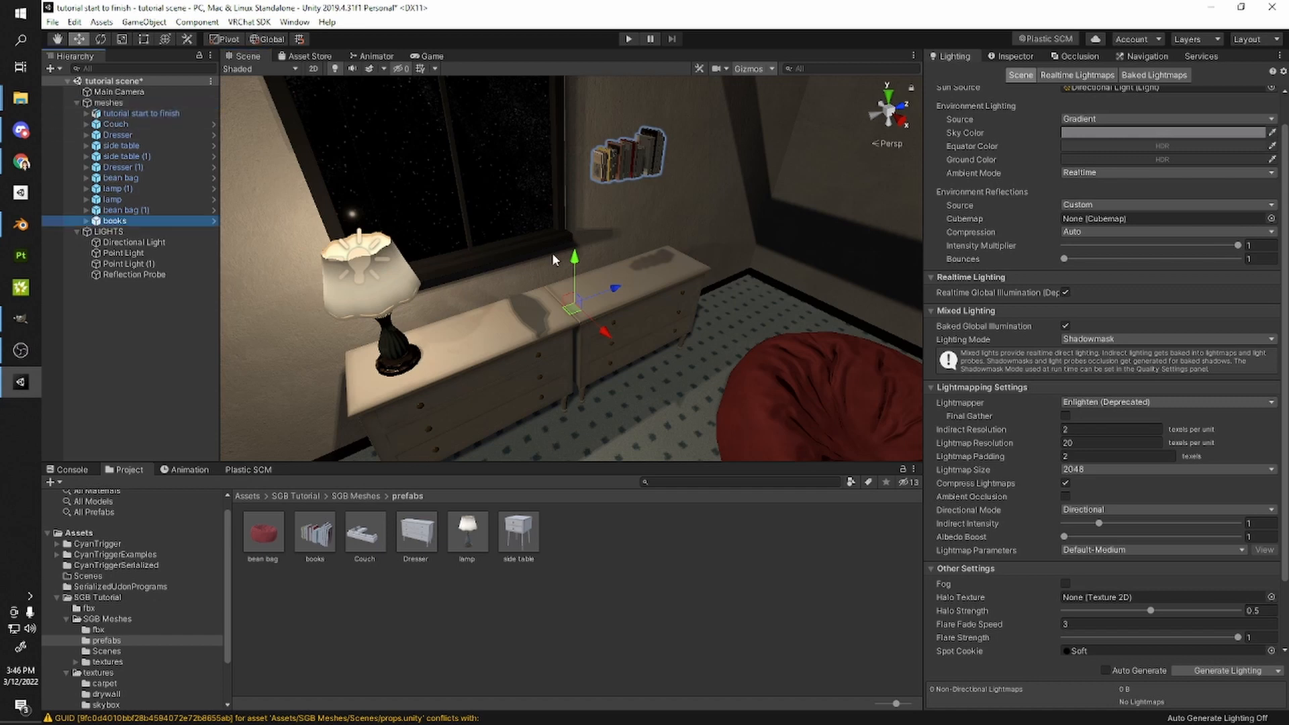
- Select the books01 mesh inside the books prefab and move it toward the dresser top
click(271, 41)
click(263, 40)
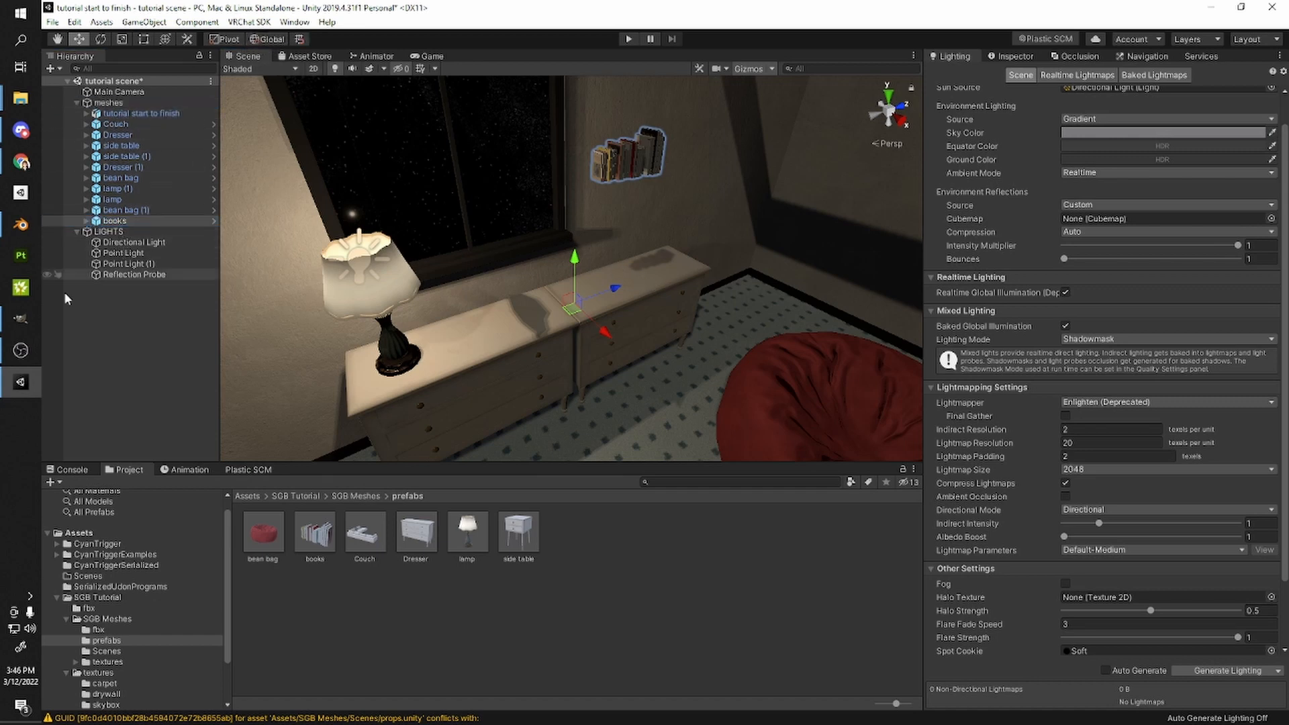
click(87, 221)
click(124, 232)
drag(629, 130, 742, 272)
middle_drag(742, 273, 724, 283)
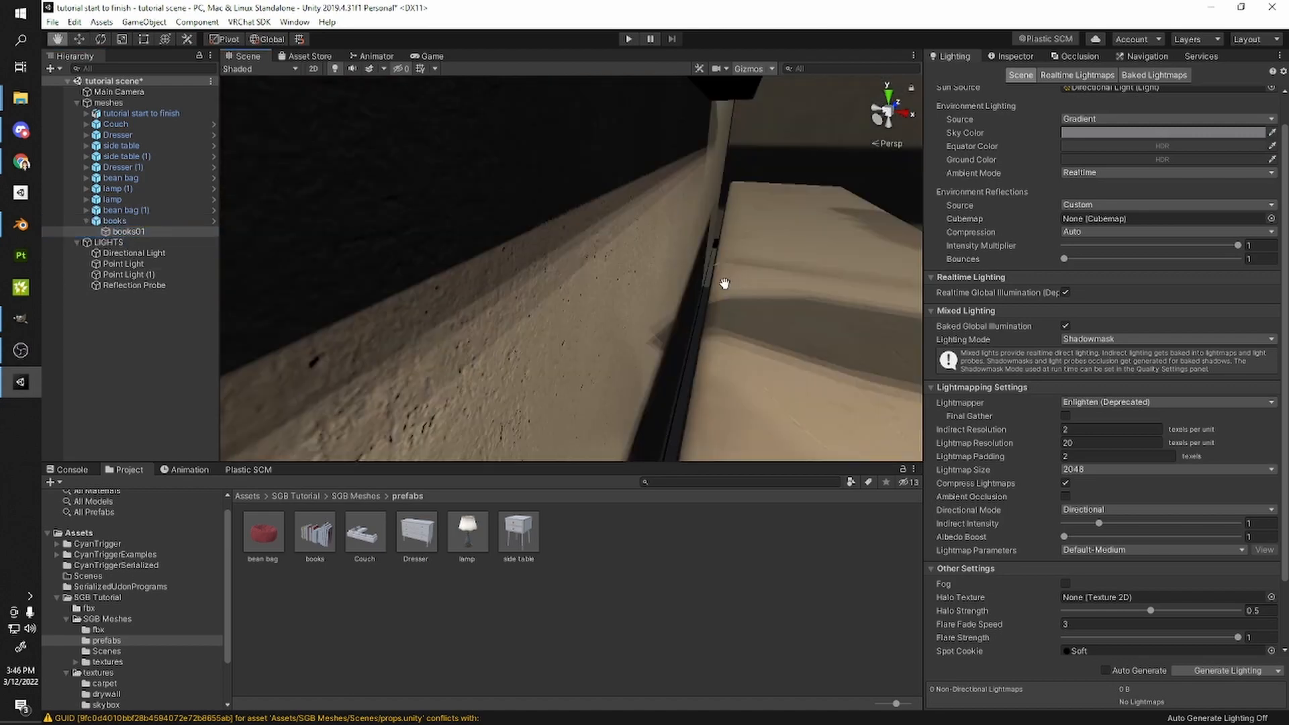
scroll(724, 283, down, 10)
- Rotate the books01 mesh and stand it on the dresser top, at the end away from the lamp
drag(674, 281, 606, 306)
key(e)
drag(653, 399, 630, 294)
key(w)
right_drag(662, 294, 754, 368)
drag(721, 335, 782, 329)
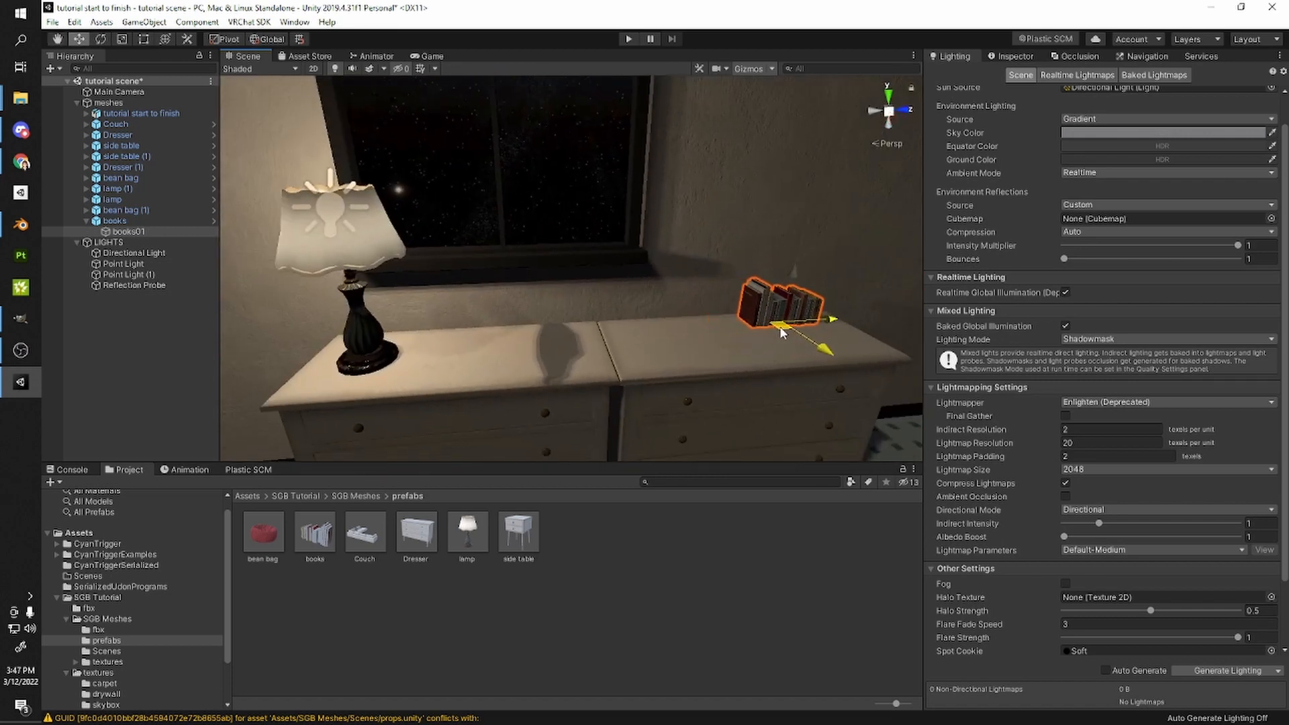
- Duplicate the books01 mesh and shift the copy along the dresser top
key(ctrl+d)
middle_drag(826, 319, 657, 345)
scroll(656, 345, up, 6)
scroll(687, 416, down, 3)
drag(736, 382, 562, 402)
click(747, 535)
- Add a Light Probe Group under the LIGHTS object
right_drag(706, 405, 704, 337)
scroll(671, 304, down, 6)
right_drag(705, 338, 604, 326)
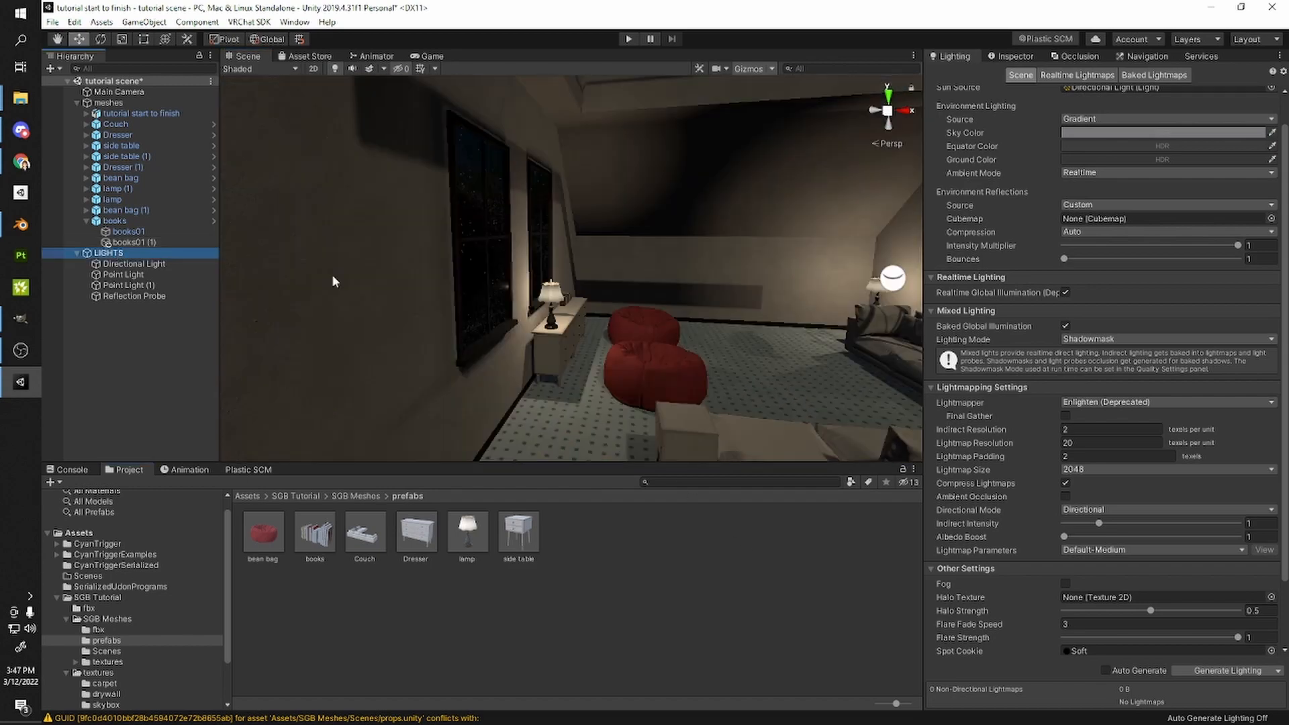
right_drag(332, 276, 625, 311)
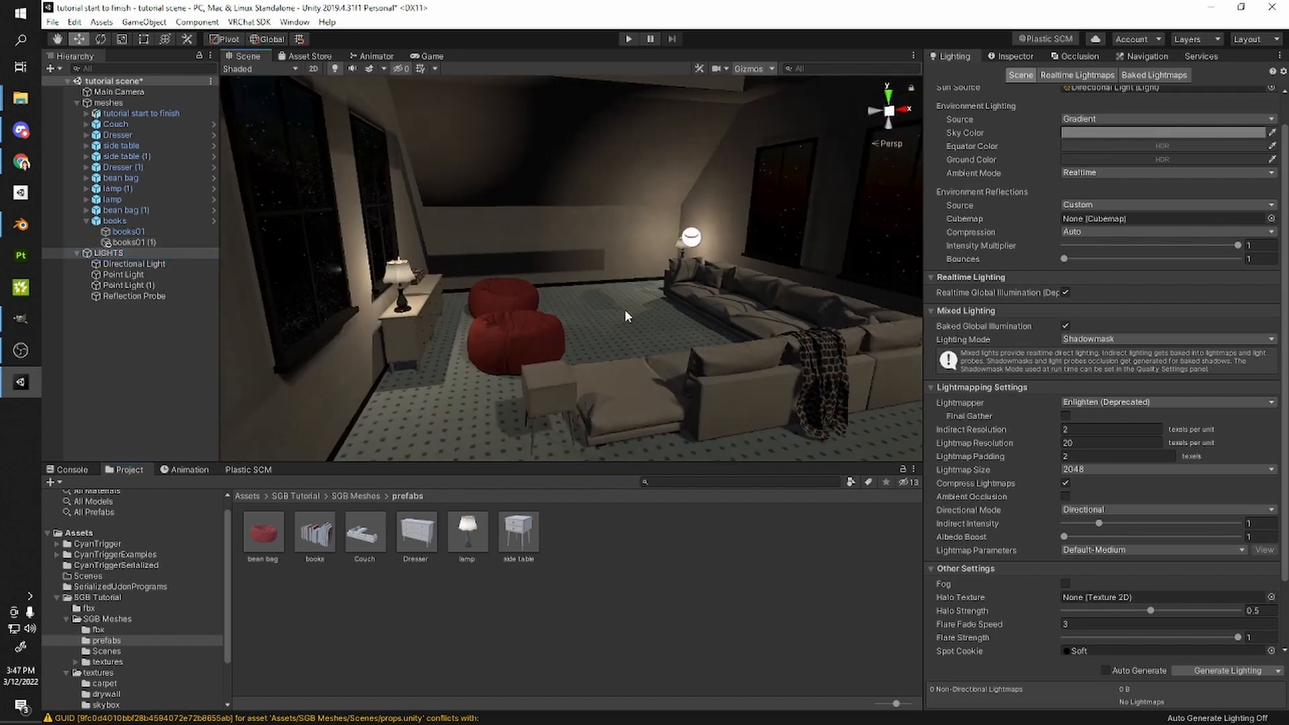
scroll(624, 311, up, 2)
right_click(109, 256)
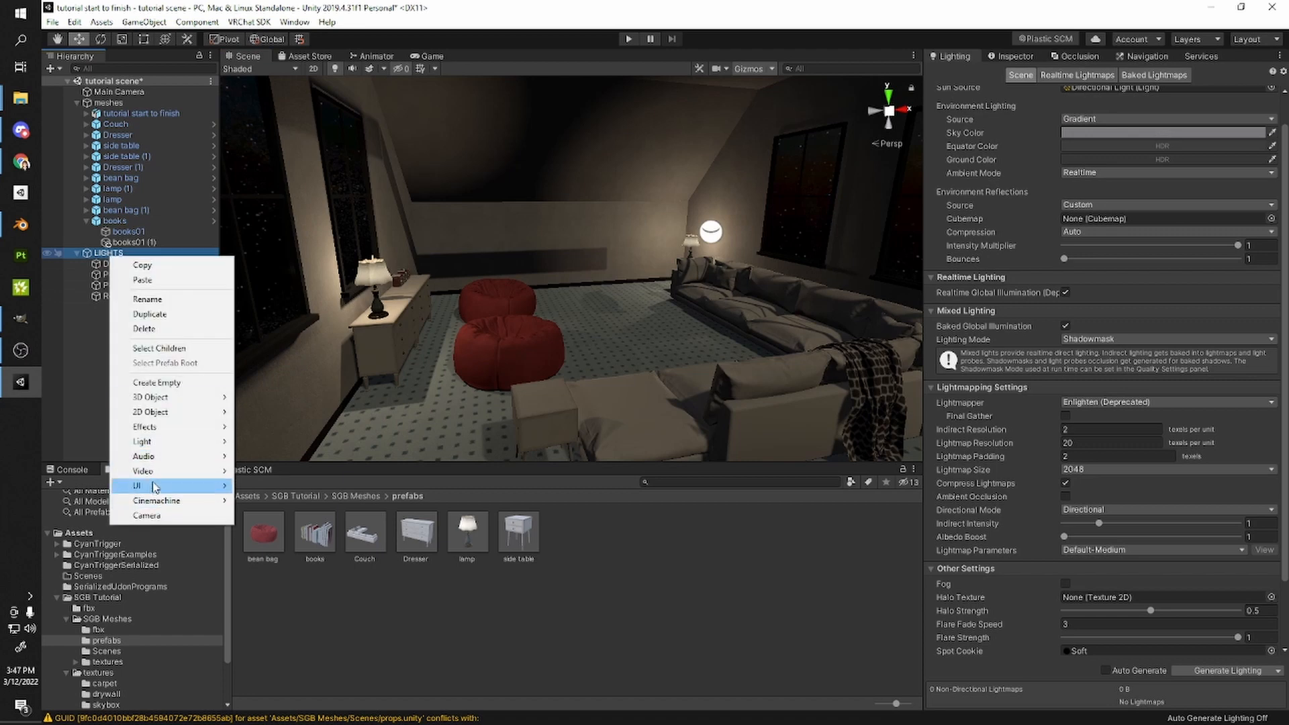
mouse_move(171, 443)
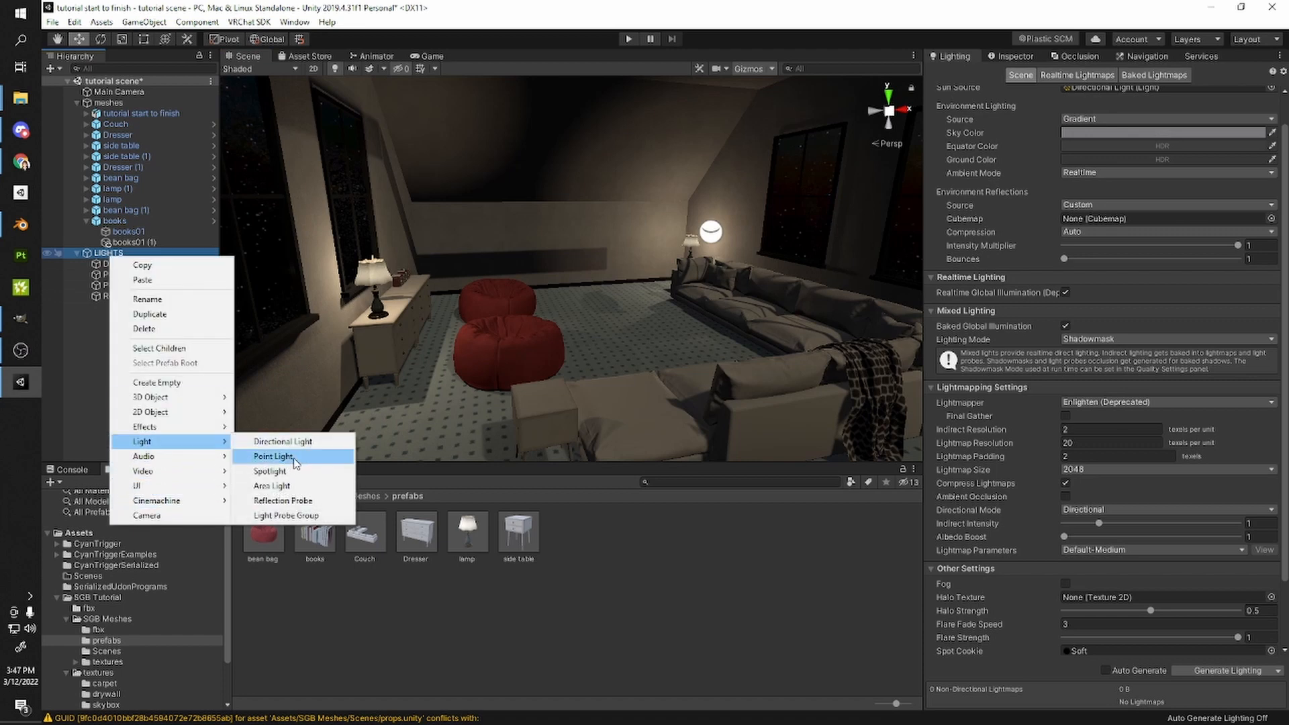
click(301, 516)
scroll(532, 289, down, 3)
right_drag(457, 225, 582, 303)
scroll(533, 289, down, 4)
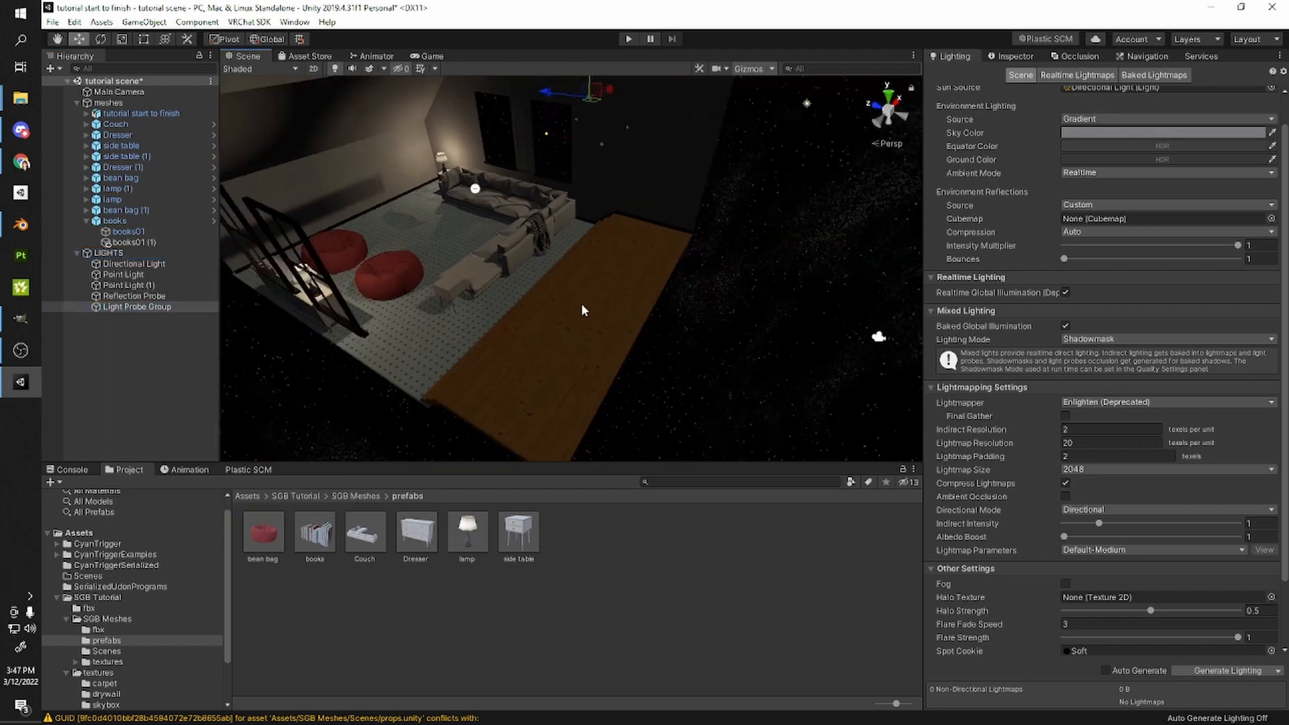
scroll(580, 300, down, 4)
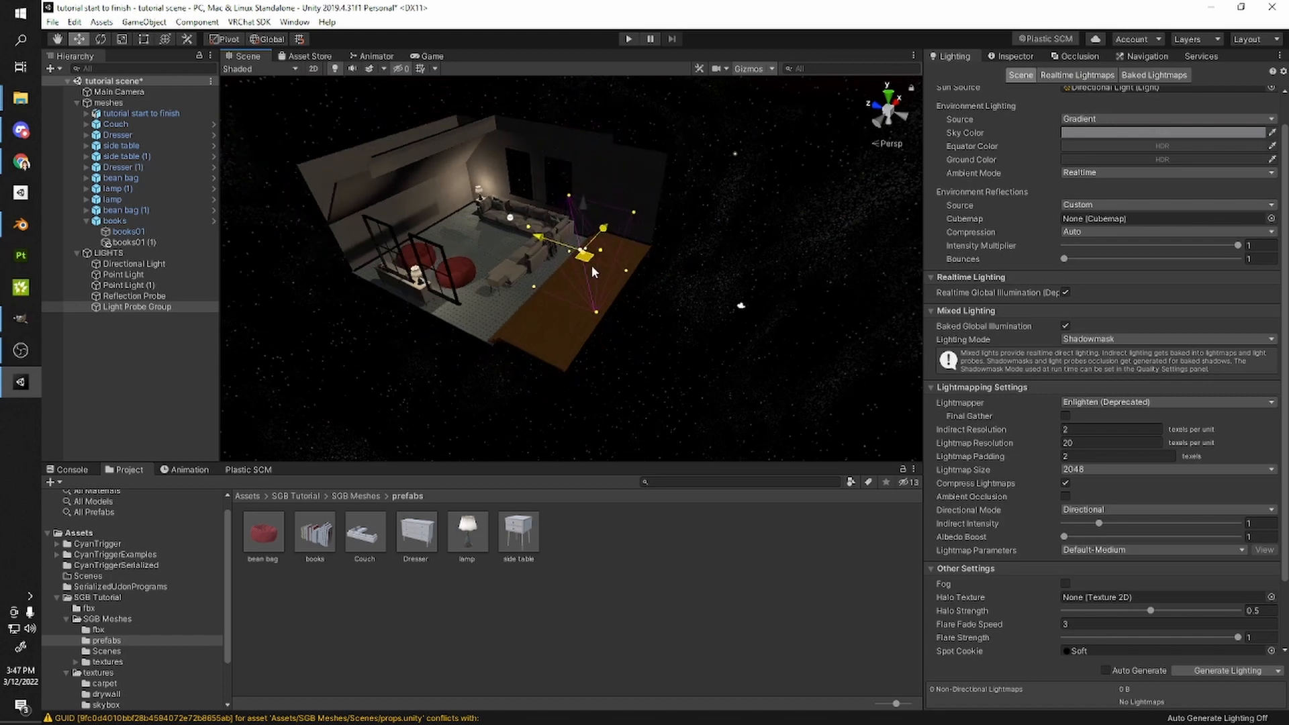
- Lower the light probe group so that its bottom probes sit close to the raised wooden floor
right_drag(603, 252, 486, 280)
scroll(527, 345, up, 4)
scroll(580, 330, up, 4)
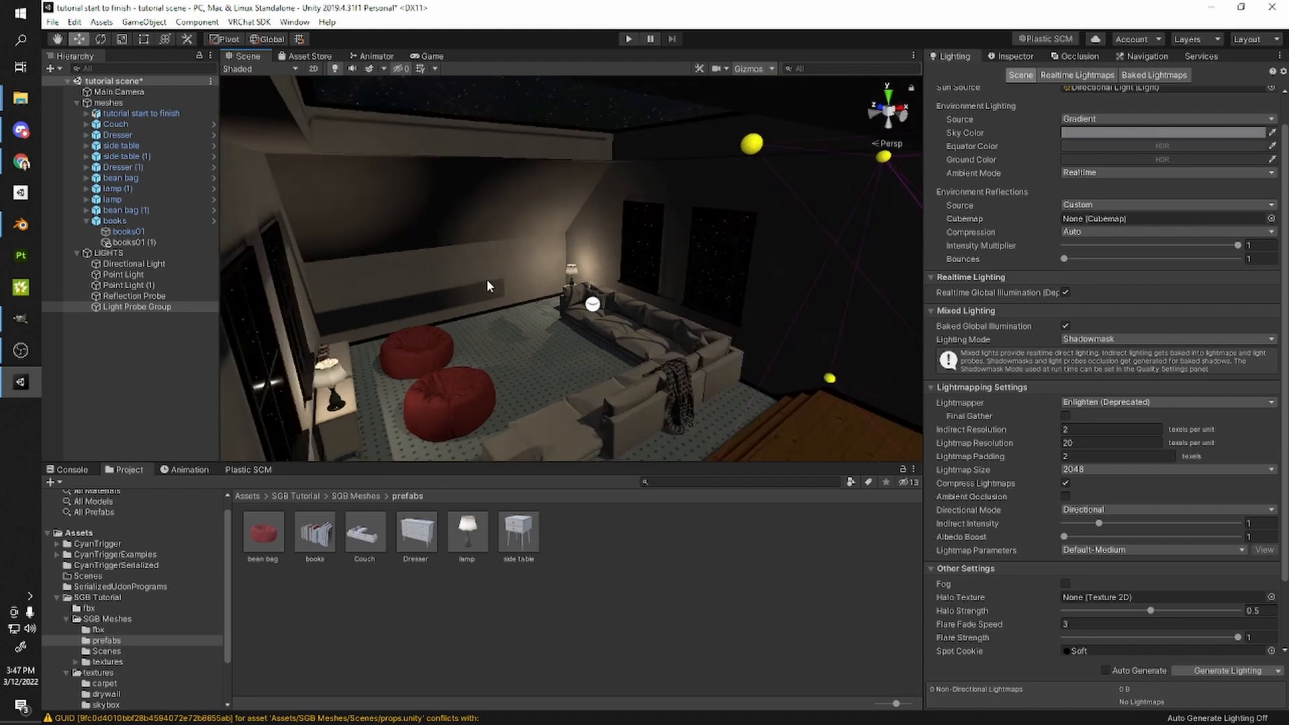
right_drag(486, 279, 721, 377)
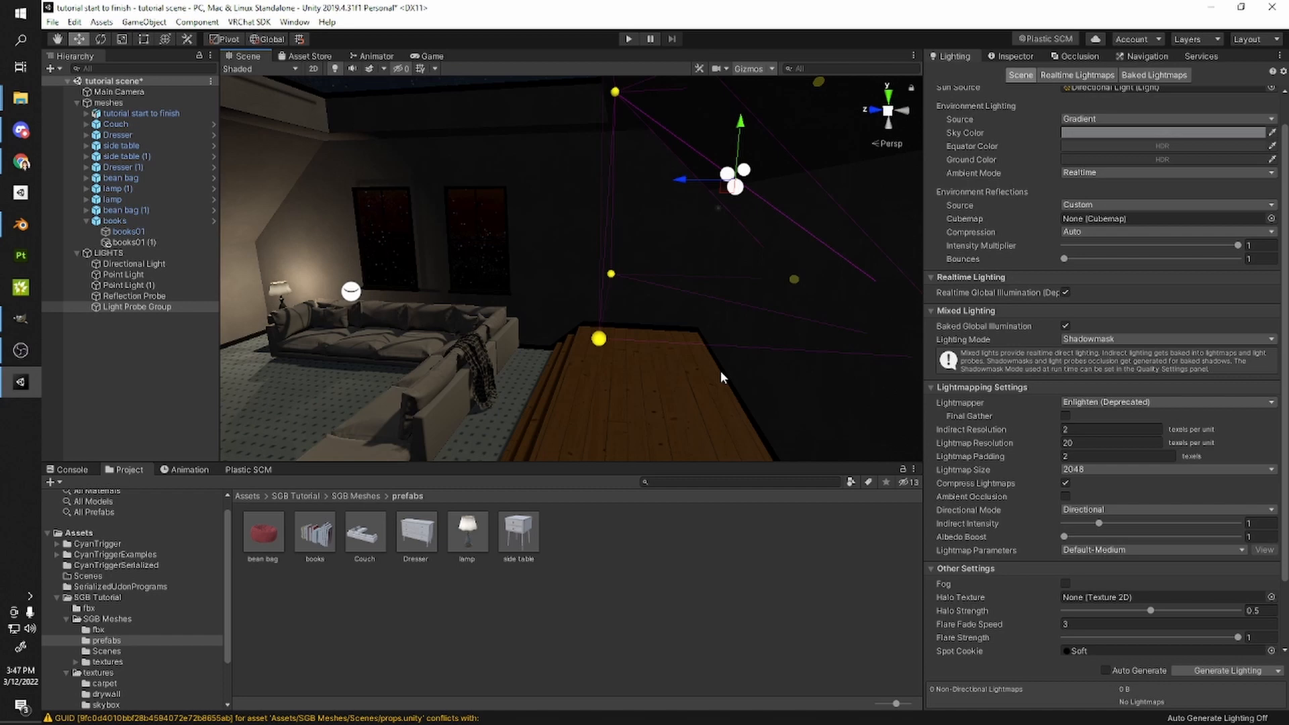
right_drag(719, 369, 589, 167)
drag(623, 202, 622, 364)
right_drag(622, 356, 732, 294)
right_drag(712, 228, 487, 312)
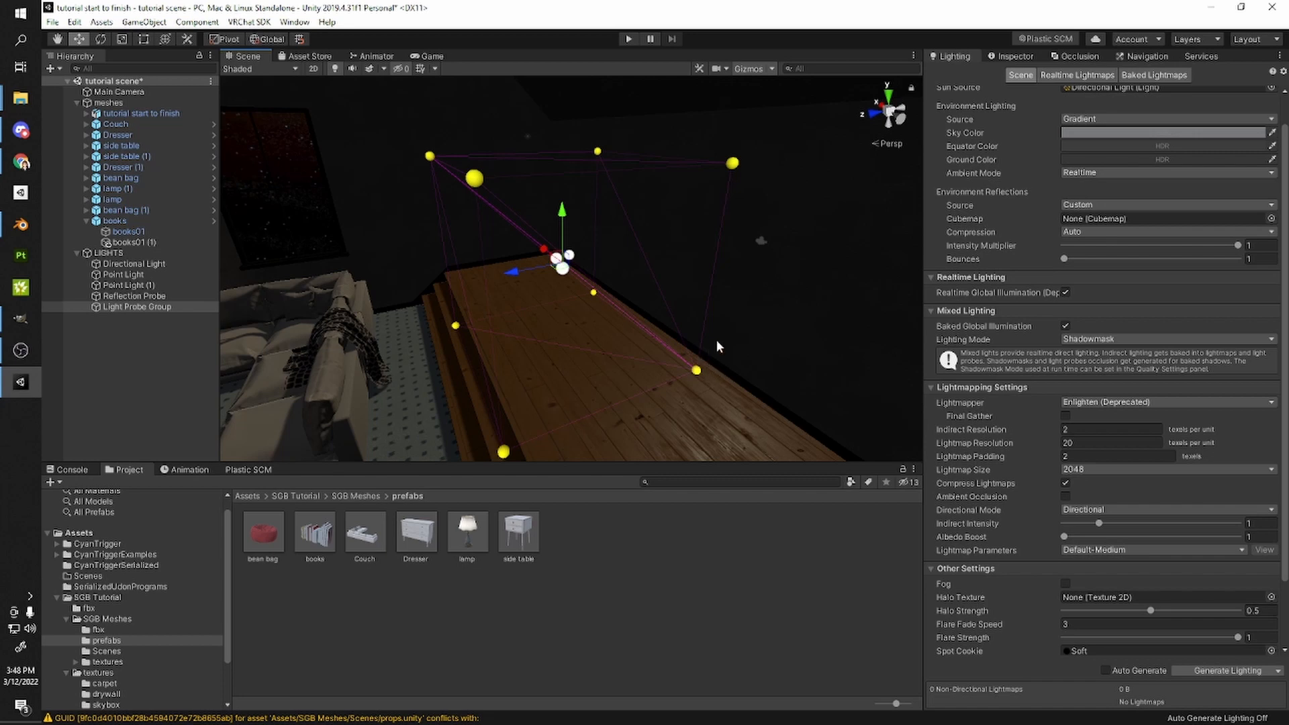
- Shift the light probe group to about X -3.479, Y -1.348, Z -2.735 and enable editing of its individual probes
click(1016, 56)
right_drag(523, 263, 633, 221)
drag(633, 220, 469, 185)
click(1089, 186)
- Select the upper light probes and duplicate them upward in layers above the wooden platform, the highest at about Y 2.827
right_drag(806, 224, 657, 178)
drag(552, 117, 598, 352)
drag(543, 140, 625, 157)
key(s)
right_drag(648, 188, 693, 161)
drag(636, 186, 851, 291)
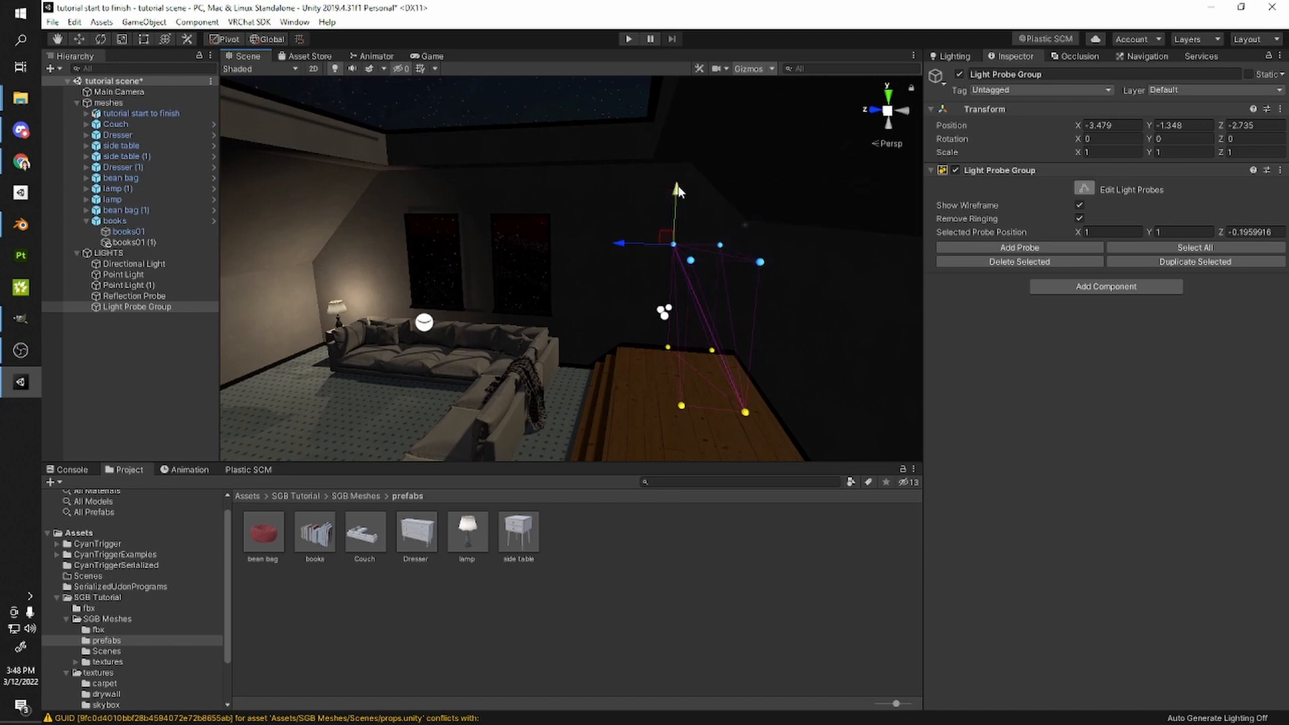
drag(675, 191, 678, 101)
key(ctrl+d)
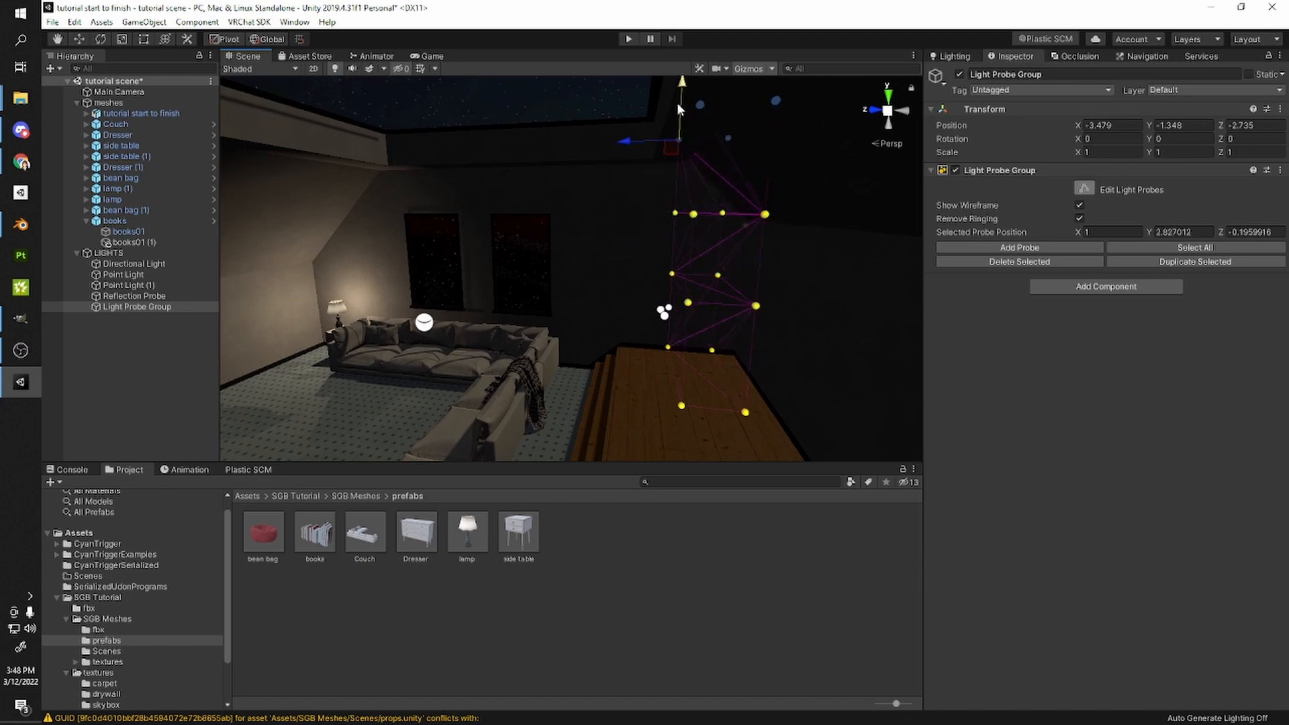
middle_drag(643, 159, 833, 245)
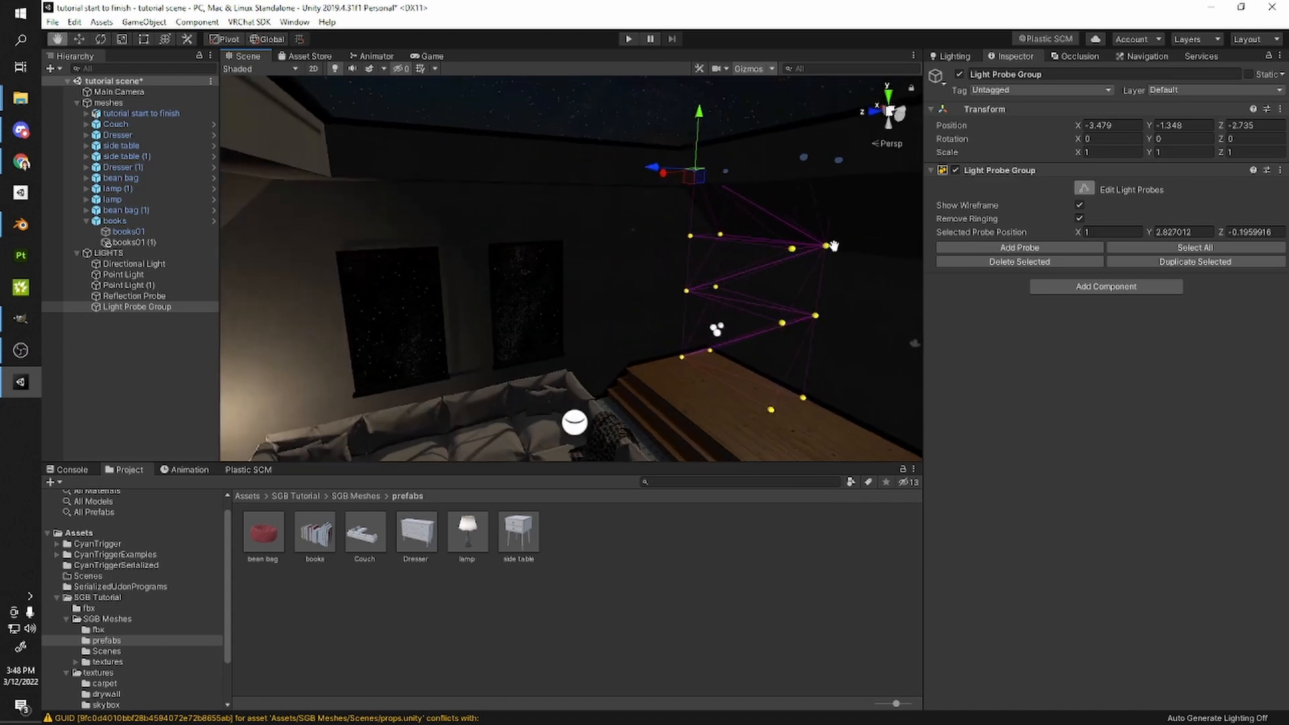
- Select all light probes, duplicate them, and spread the copies lengthwise over the wooden platform
click(1137, 248)
right_drag(362, 161, 598, 309)
key(ctrl+d)
drag(549, 158, 758, 204)
scroll(762, 253, down, 2)
click(1120, 248)
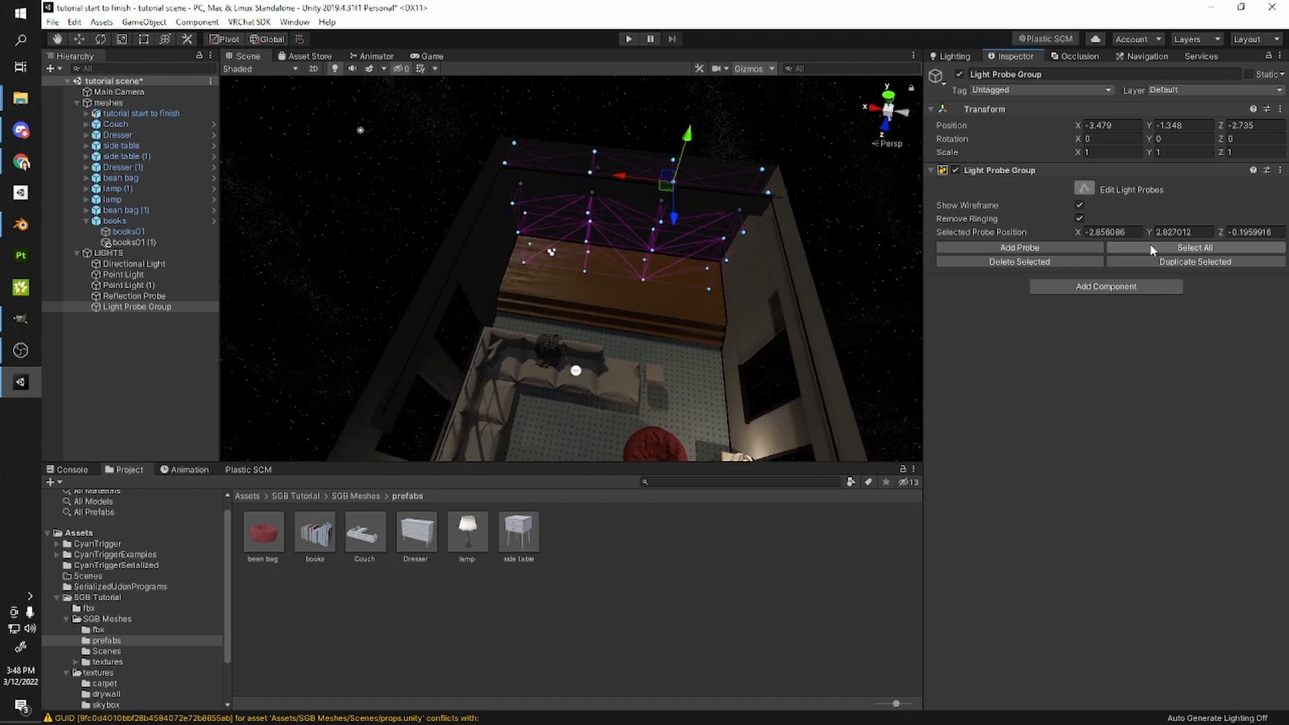
drag(587, 178, 582, 177)
- Select the end column of light probes and shift it along X toward the side wall
middle_drag(809, 238, 715, 171)
drag(620, 85, 671, 360)
scroll(651, 166, down, 1)
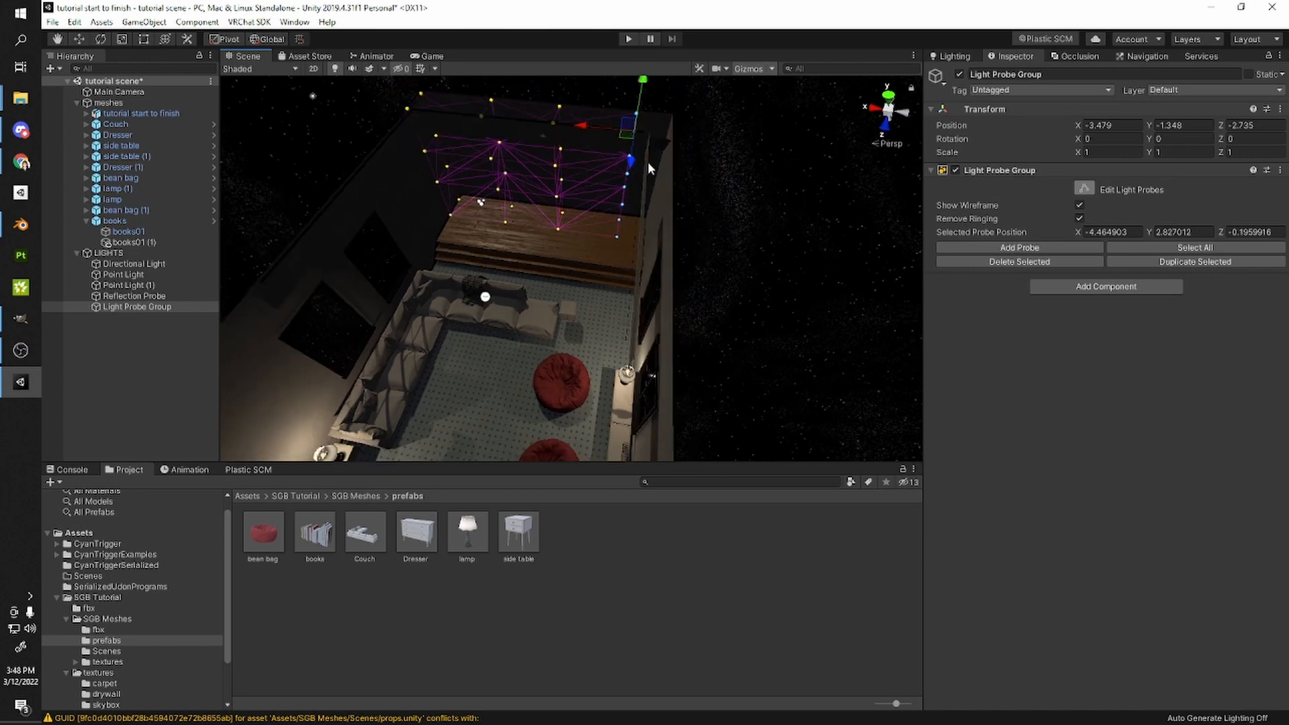
drag(576, 128, 630, 132)
- Duplicate the full set of light probes and move the copies across the carpeted area to fill the rest of the room
click(1140, 247)
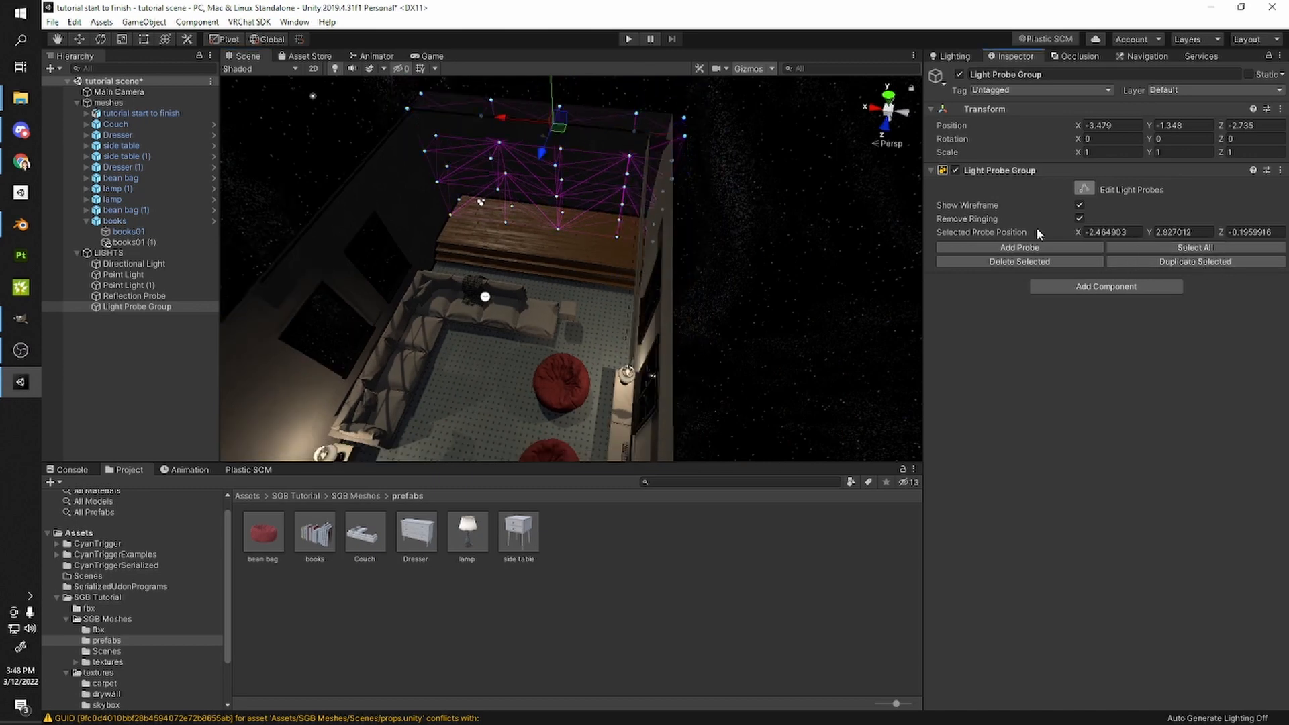
scroll(806, 188, down, 3)
alt+drag(805, 188, 663, 258)
drag(688, 185, 633, 206)
alt+drag(633, 205, 655, 225)
drag(600, 282, 436, 312)
right_drag(678, 286, 299, 297)
key(w)
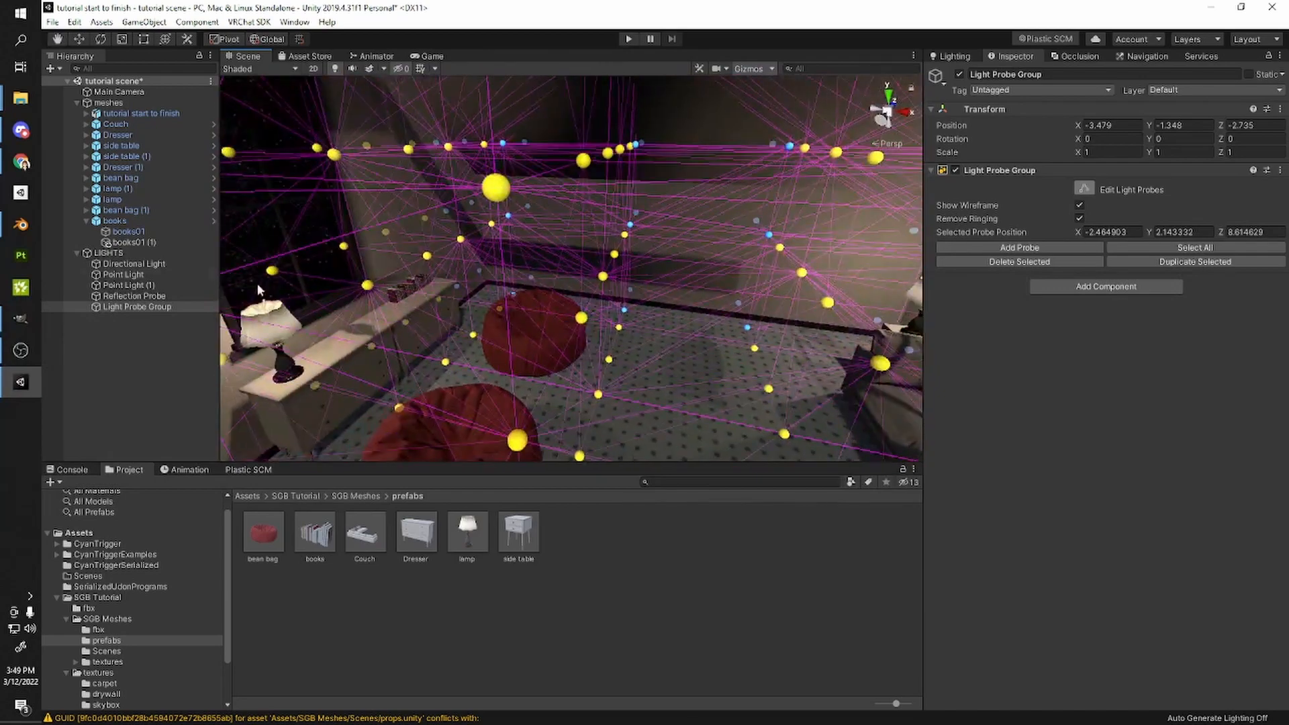
- Examine the room with and without the light probe display and review the scene's lighting settings
click(130, 254)
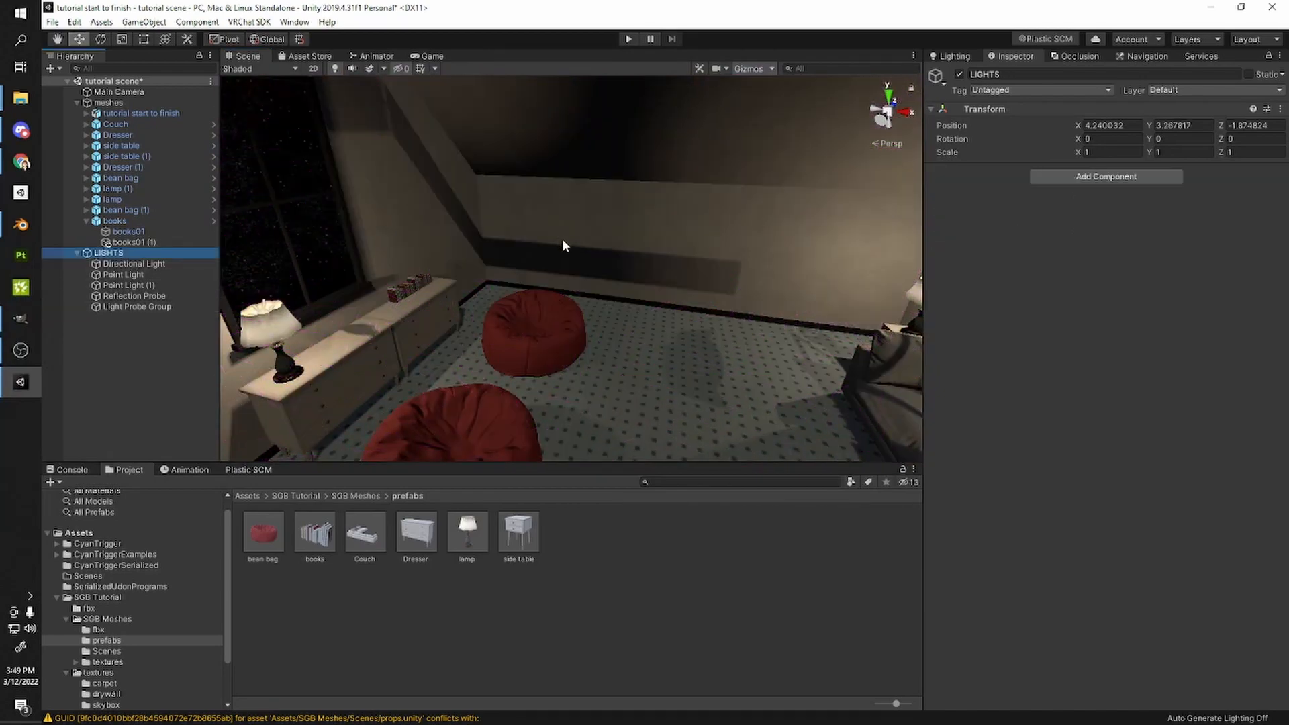
right_drag(562, 239, 839, 134)
click(120, 275)
double_click(136, 306)
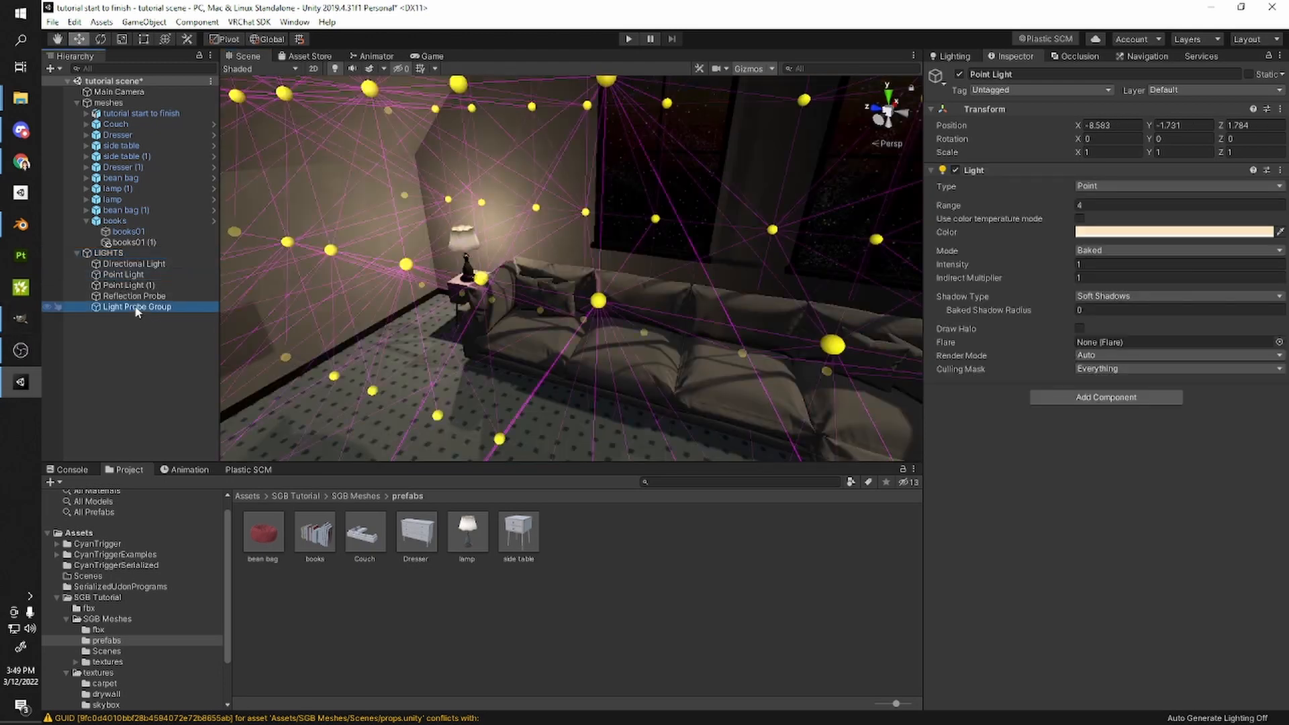
click(722, 541)
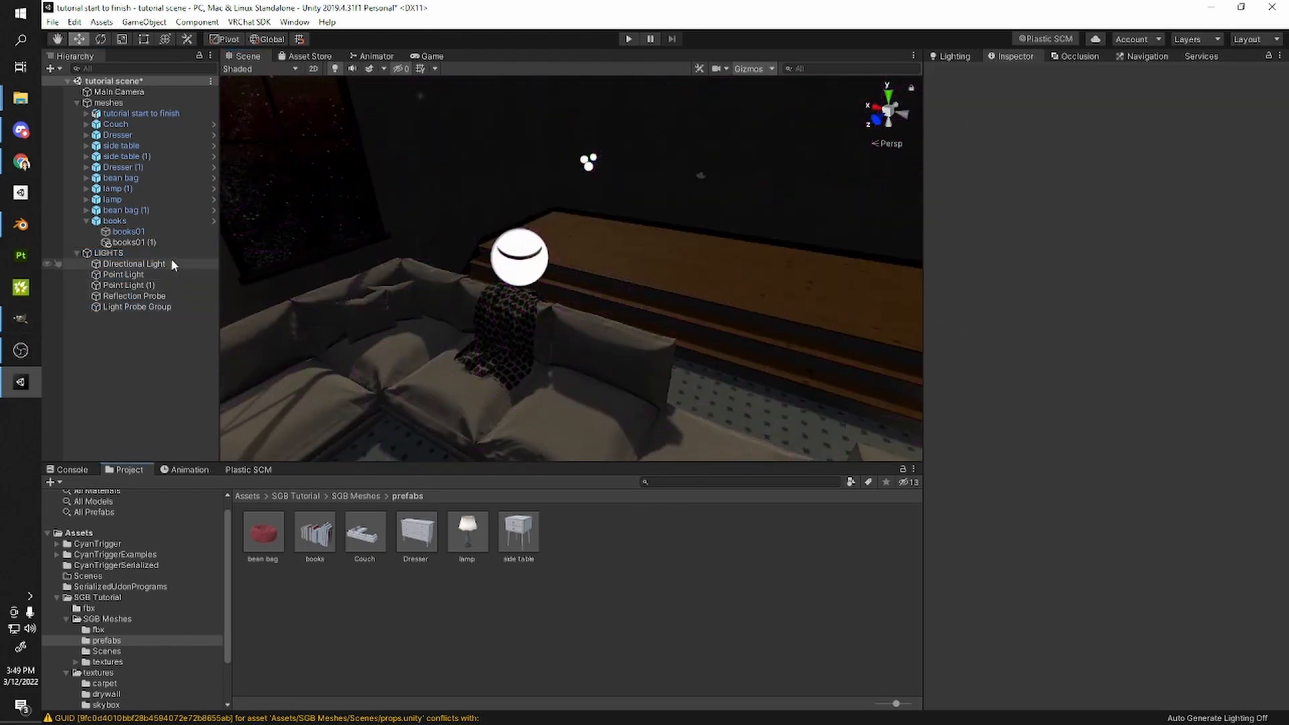
double_click(108, 253)
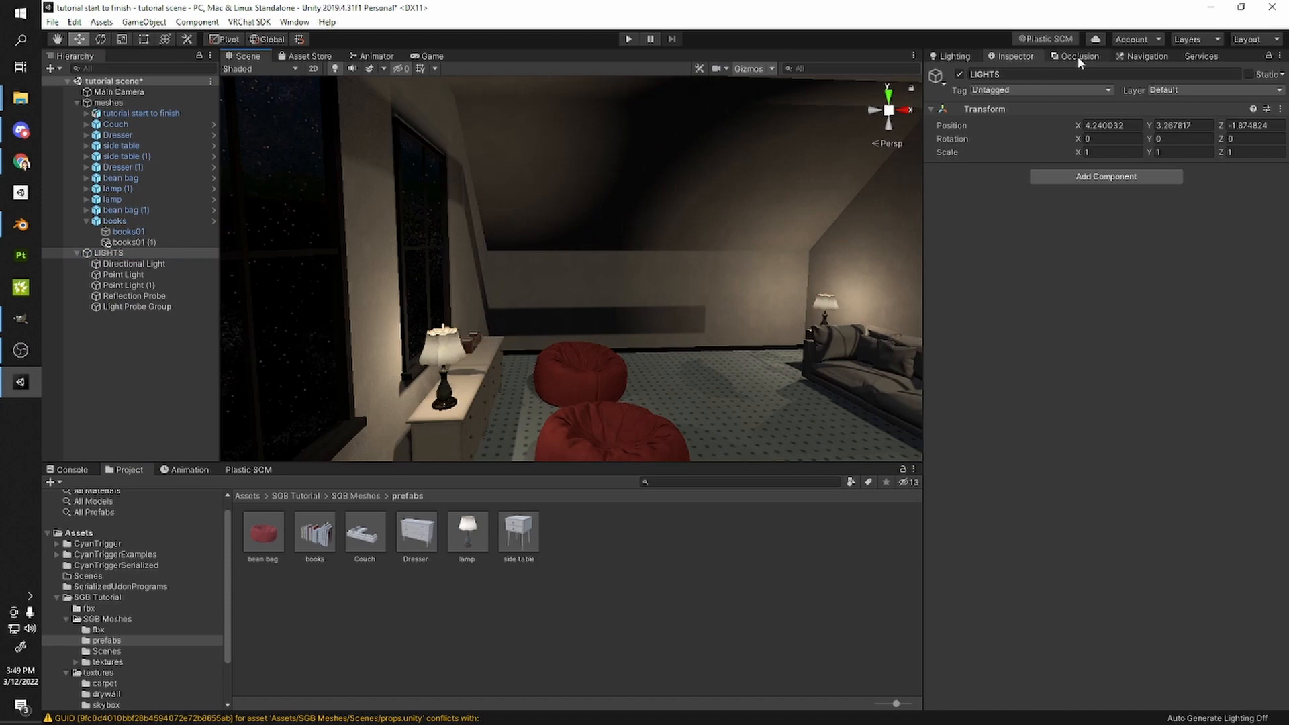
click(955, 58)
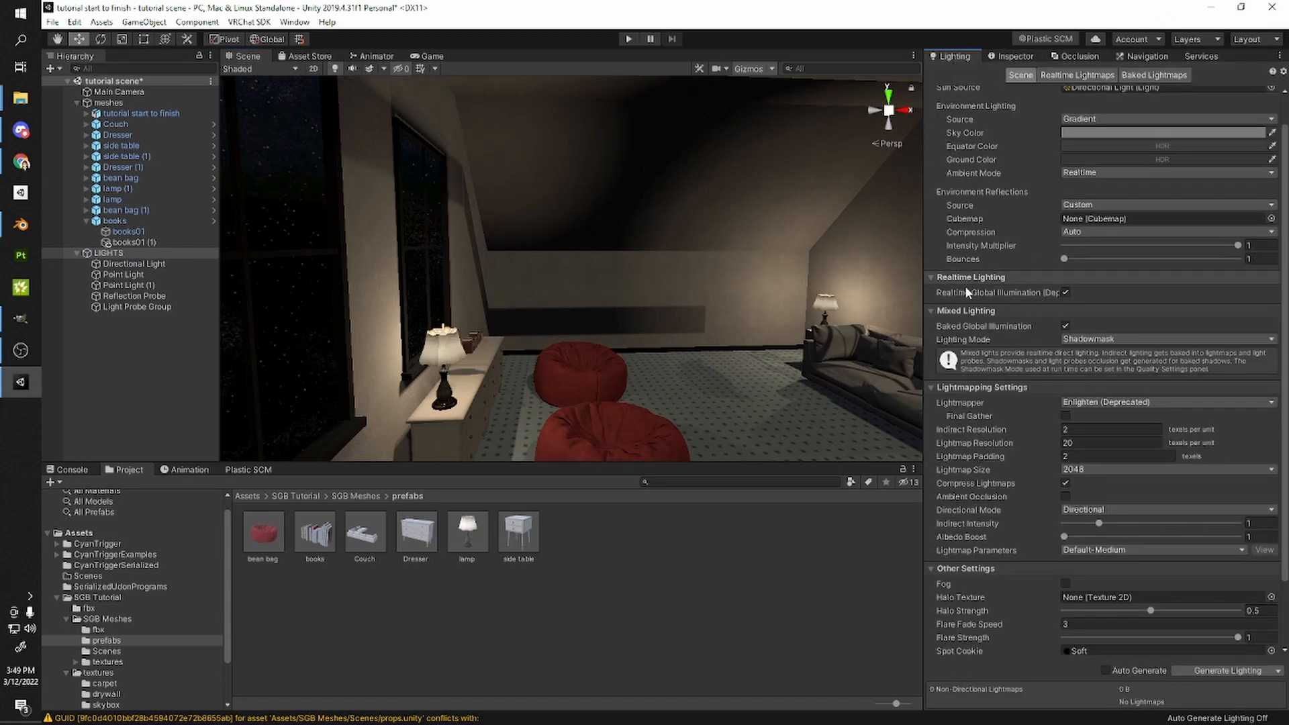
right_drag(699, 336, 779, 382)
scroll(765, 376, down, 4)
scroll(777, 366, up, 4)
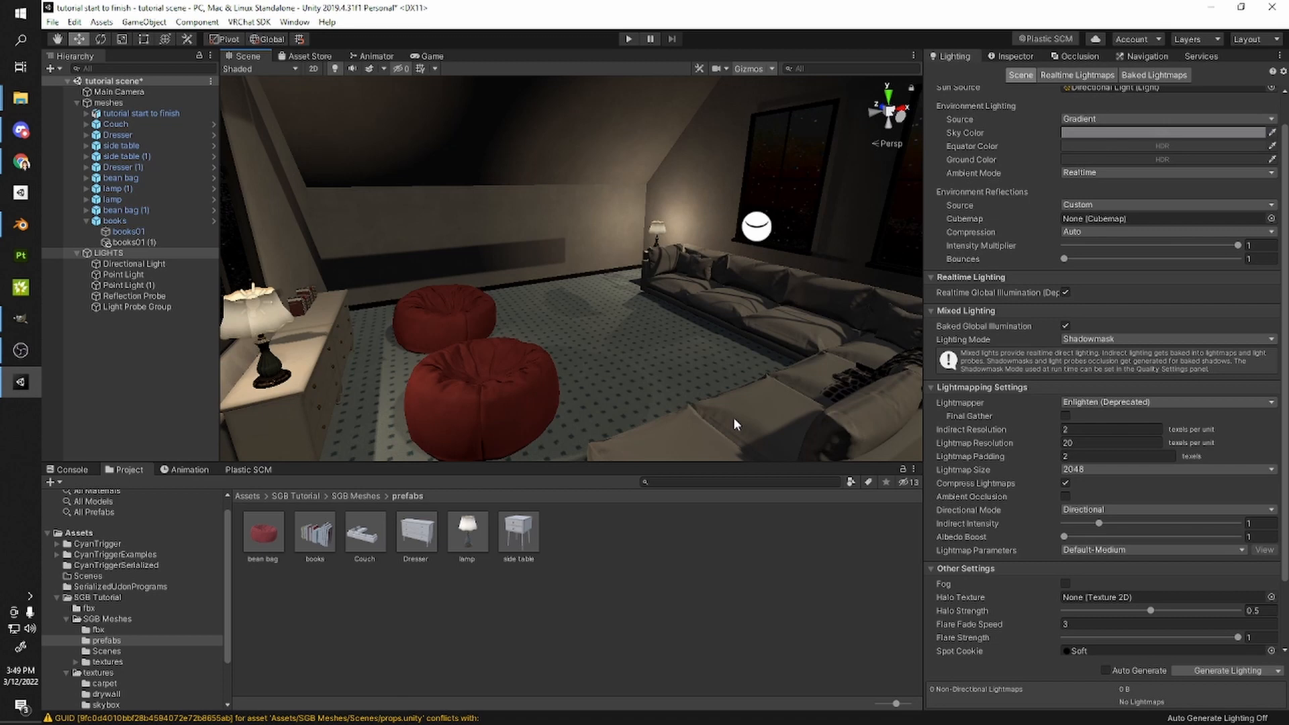
right_drag(329, 188, 582, 299)
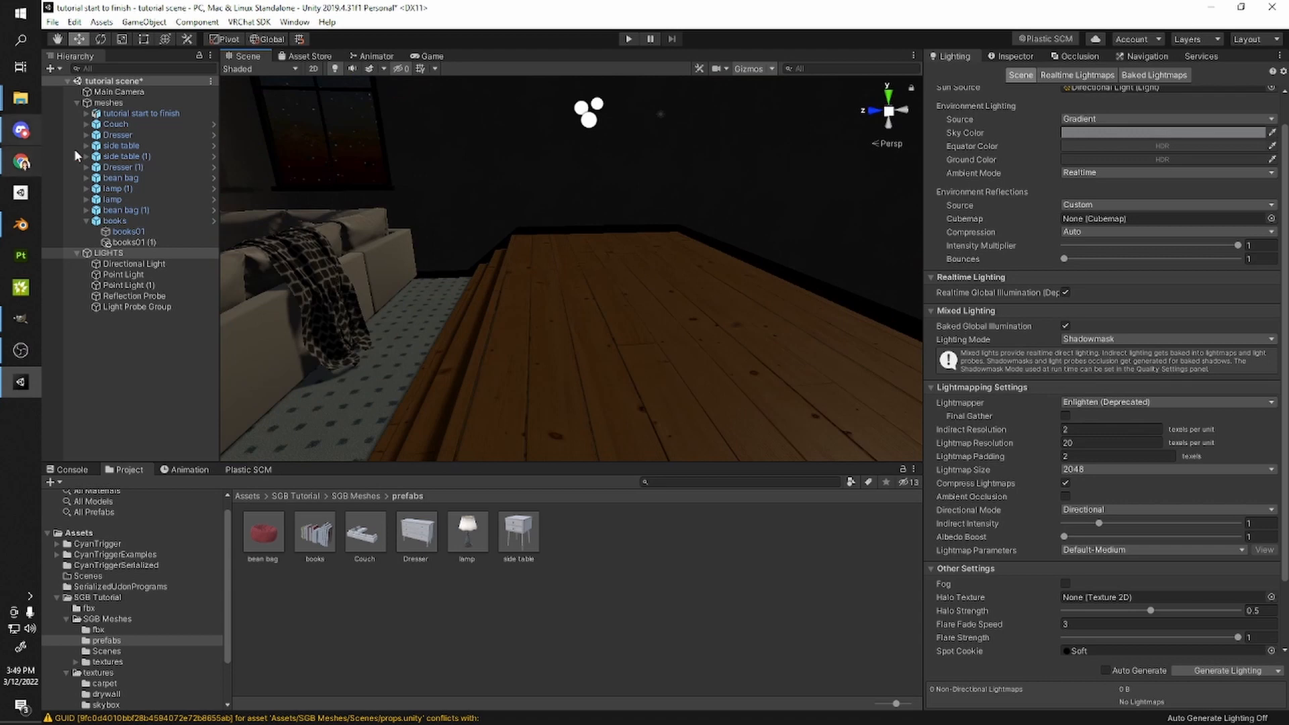
- Add a cube under the LIGHTS object and position it above the raised wooden floor
right_click(100, 254)
mouse_move(160, 398)
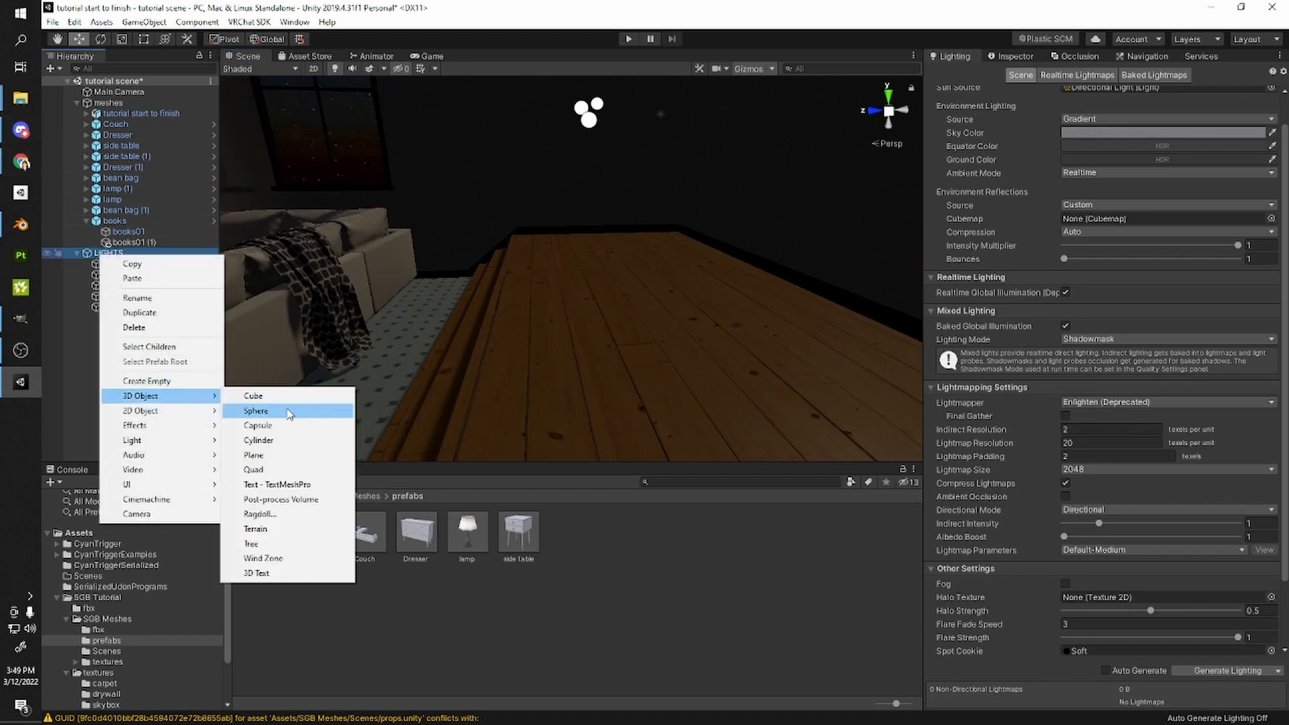
click(274, 398)
right_drag(416, 261, 477, 111)
drag(489, 162, 502, 292)
drag(496, 348, 644, 408)
drag(635, 350, 636, 286)
right_drag(636, 288, 623, 350)
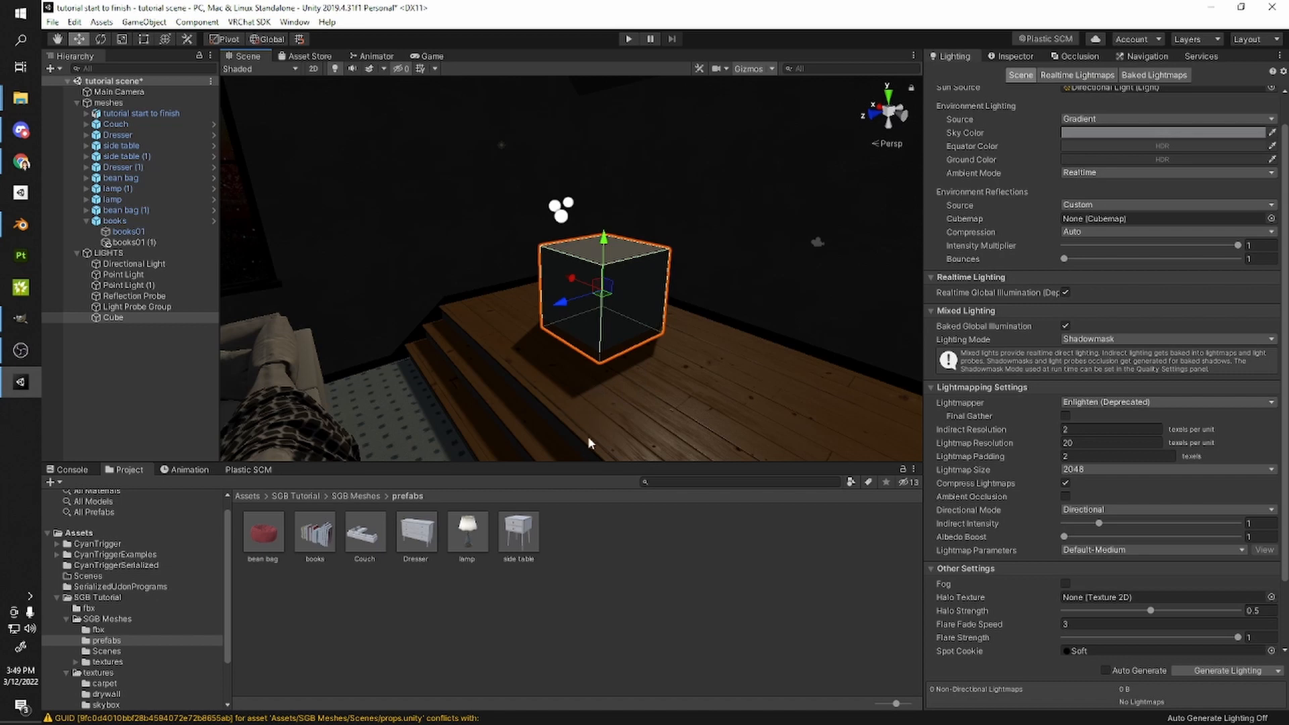
- Create a material named emissive in the SGB Tutorial textures folder
click(297, 496)
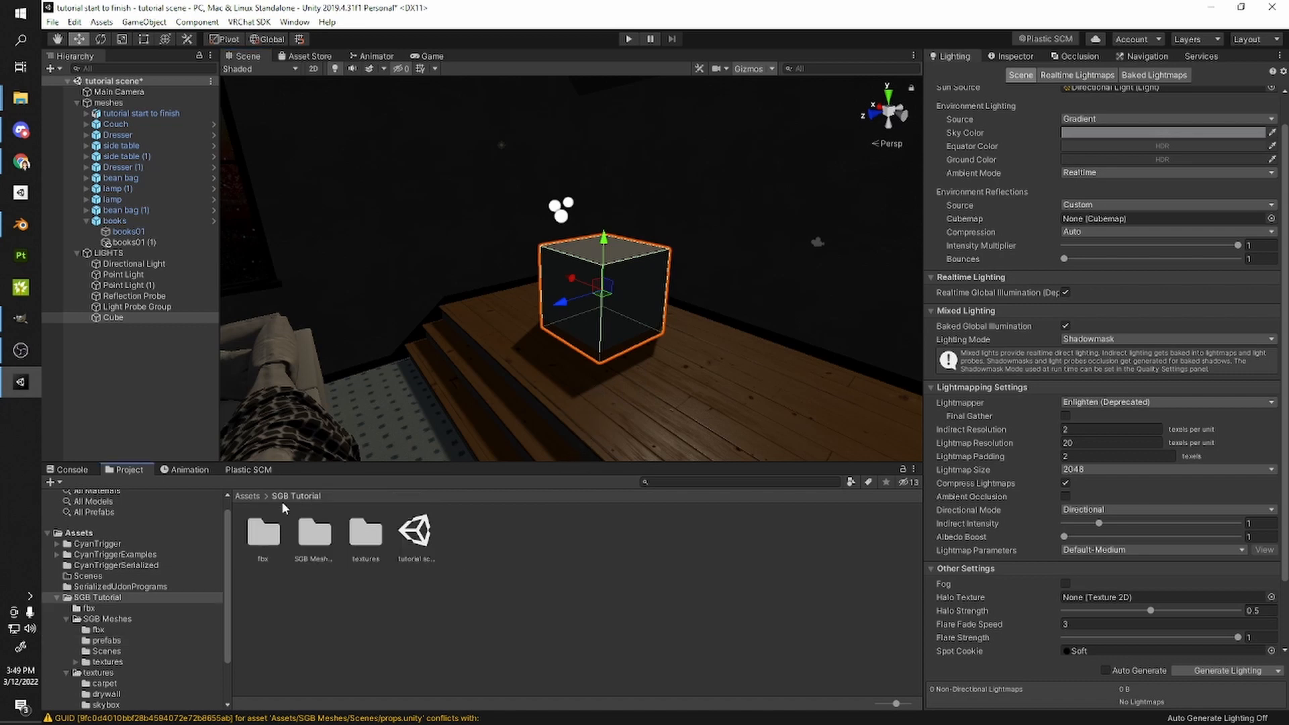
double_click(366, 534)
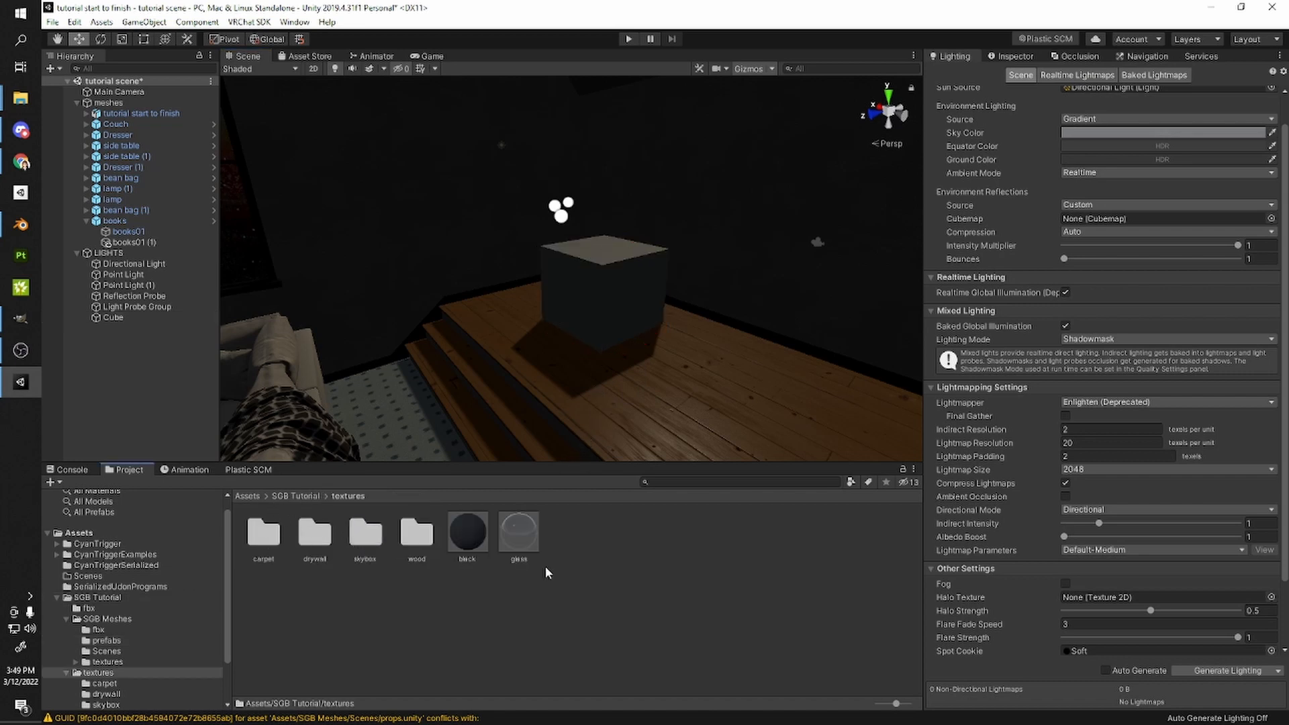
right_click(592, 529)
mouse_move(627, 191)
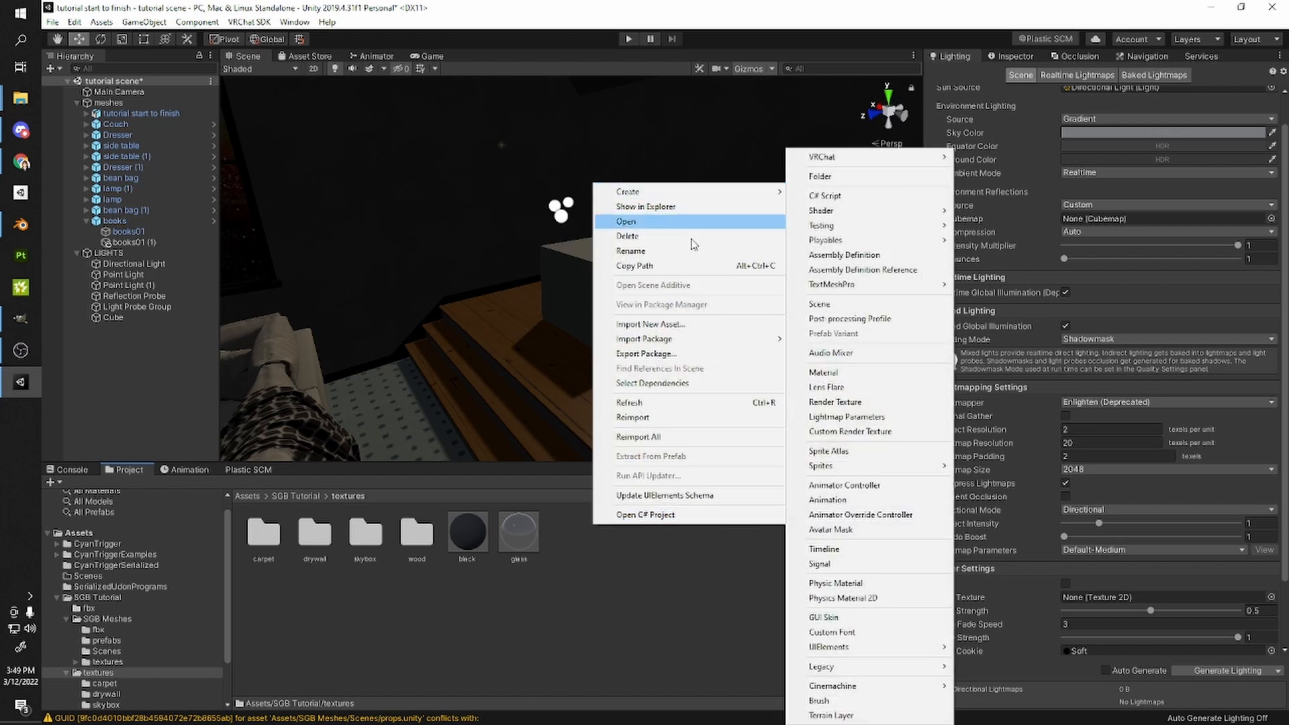
click(839, 371)
text(emissive)
key(Return)
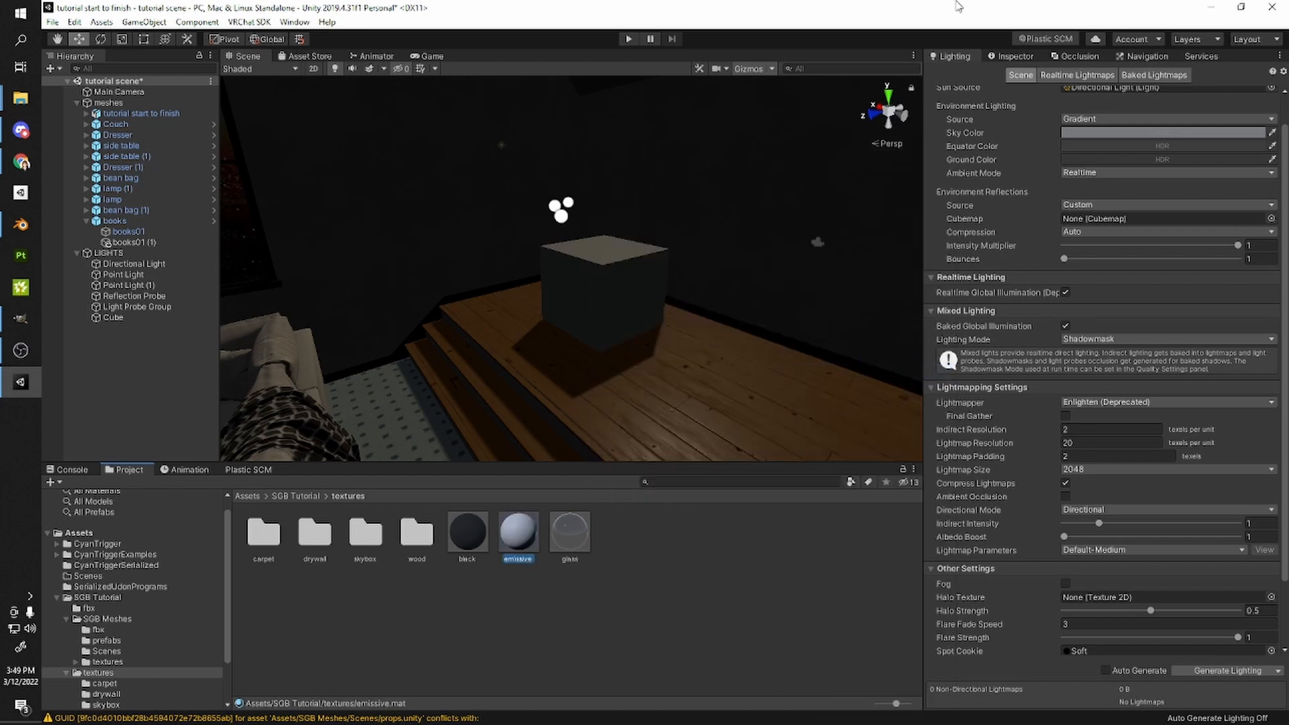
- Enable emission on the emissive material with Realtime global illumination and give it a light peach emission colour
click(995, 52)
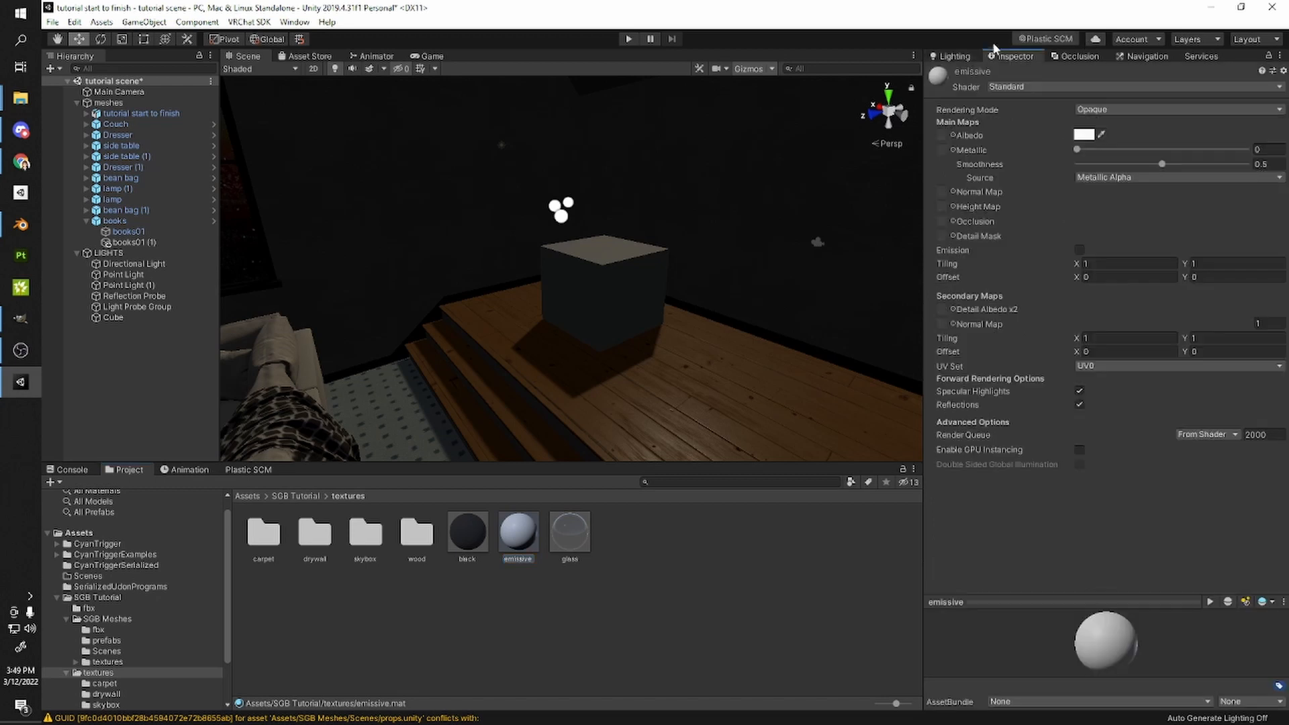
click(1079, 250)
click(1093, 278)
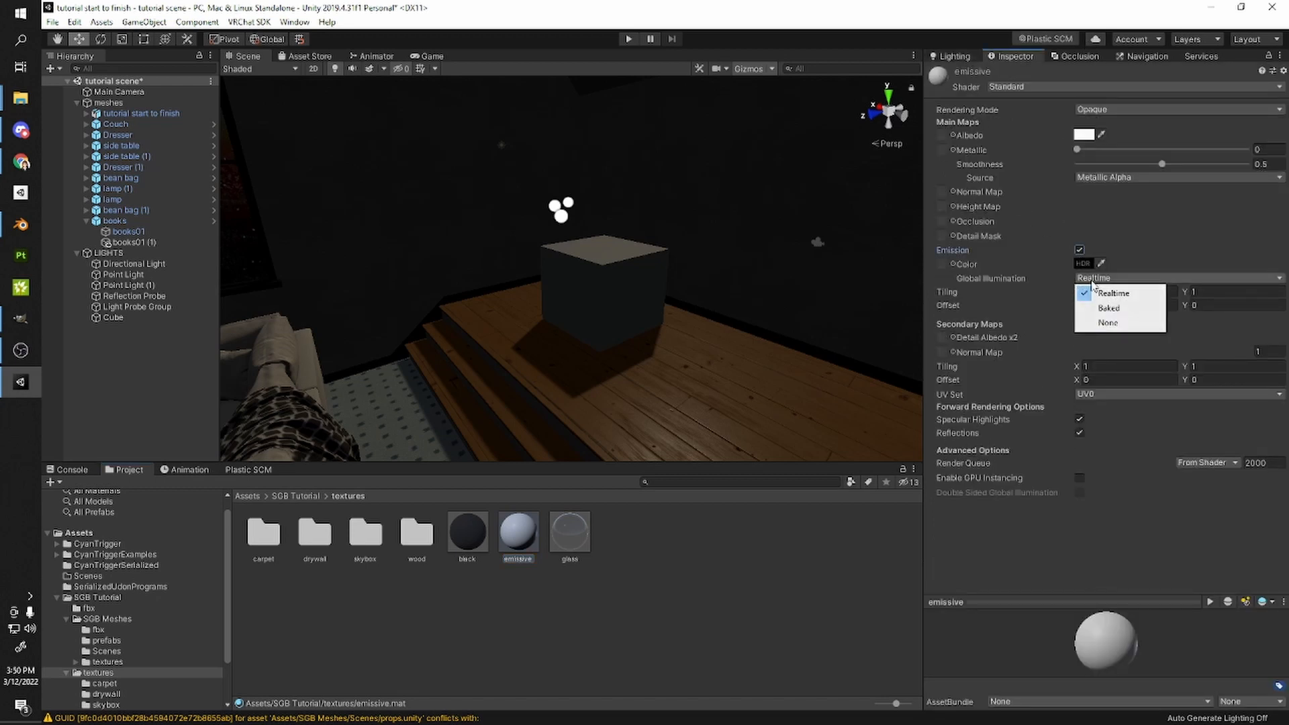
click(1096, 291)
click(1085, 264)
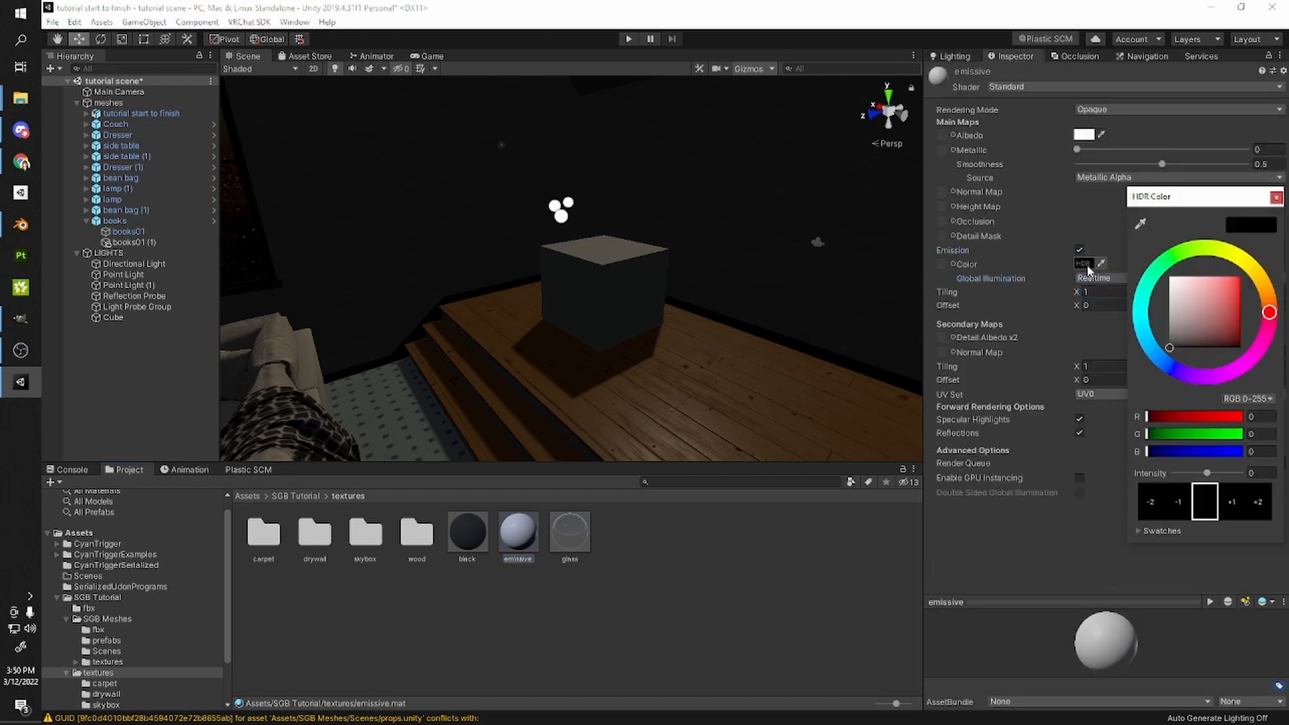
drag(1268, 312, 1264, 287)
click(1203, 276)
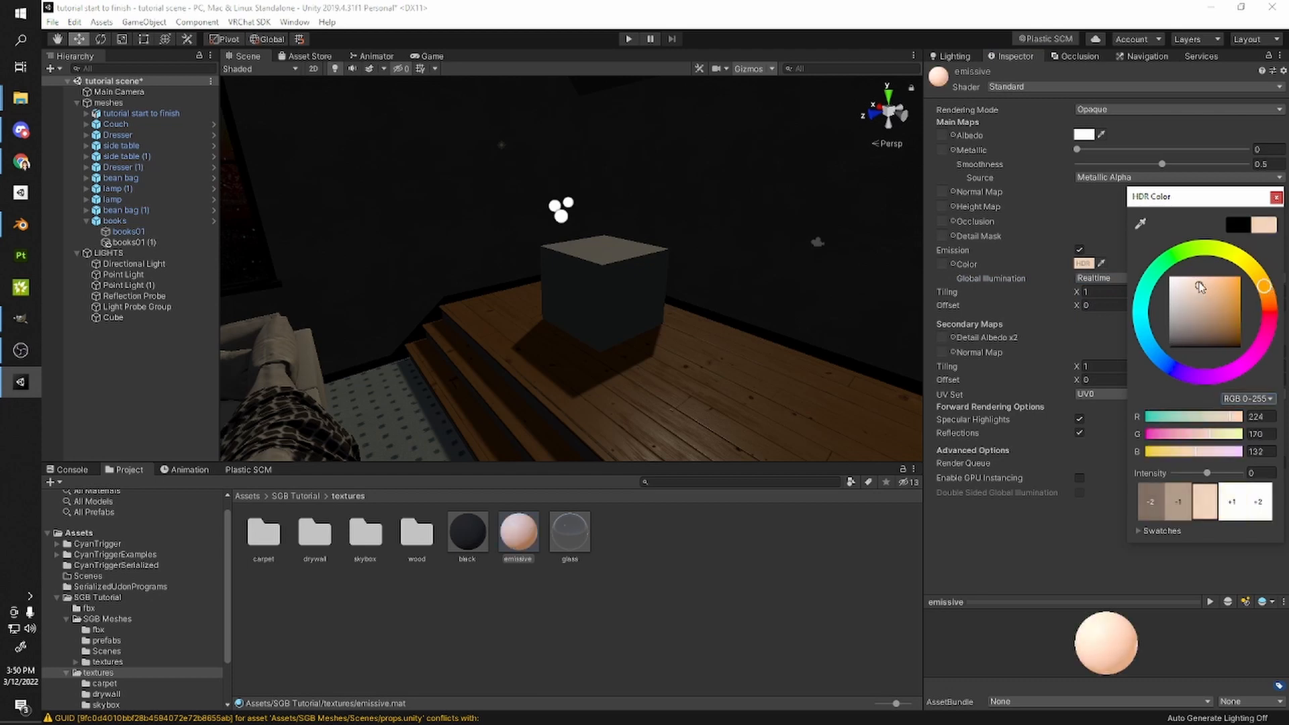
click(594, 282)
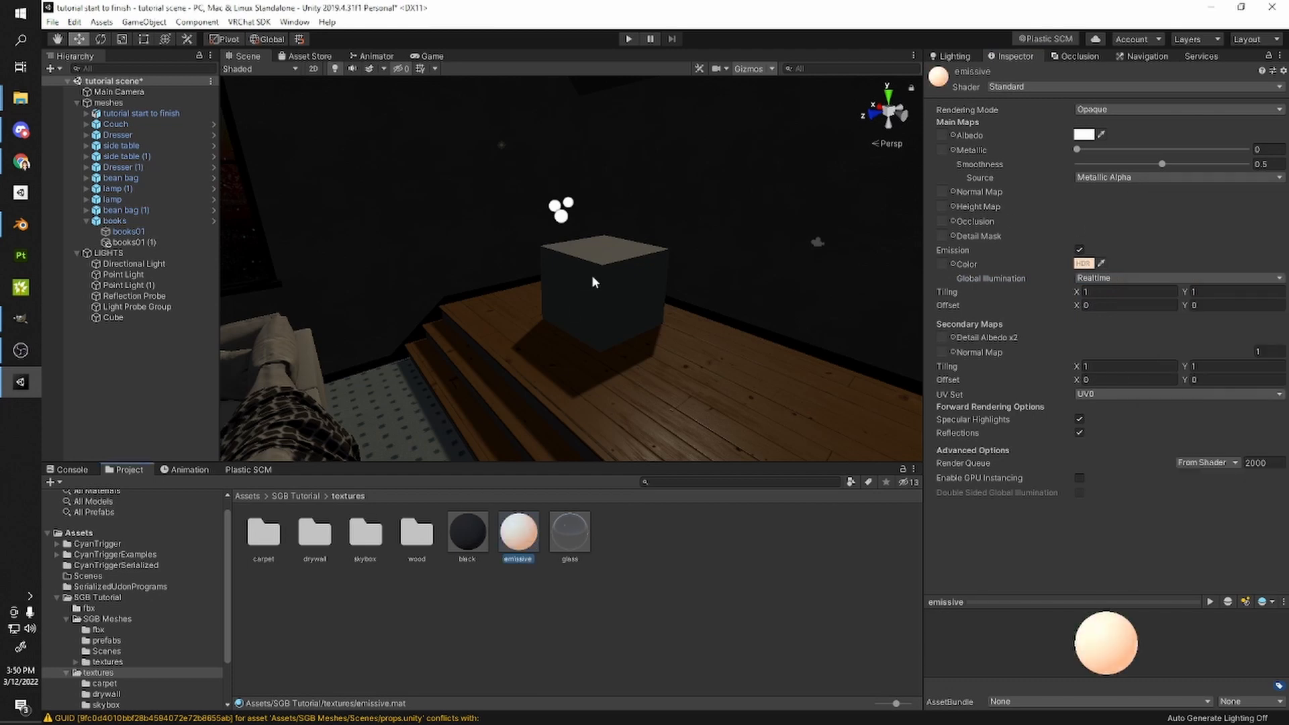
- Apply the emissive material to the cube and change its emission colour to a paler warm cream
drag(538, 469, 608, 282)
click(638, 487)
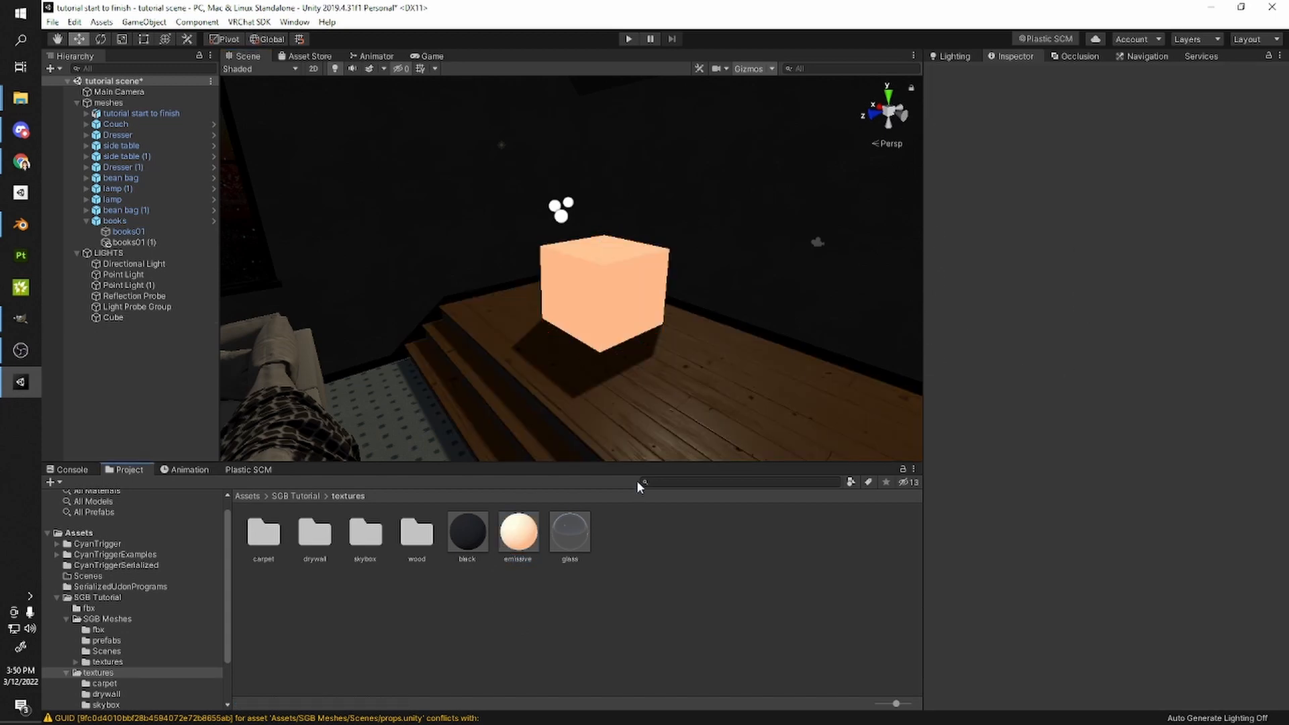
click(522, 538)
click(1086, 265)
drag(1265, 287, 1260, 279)
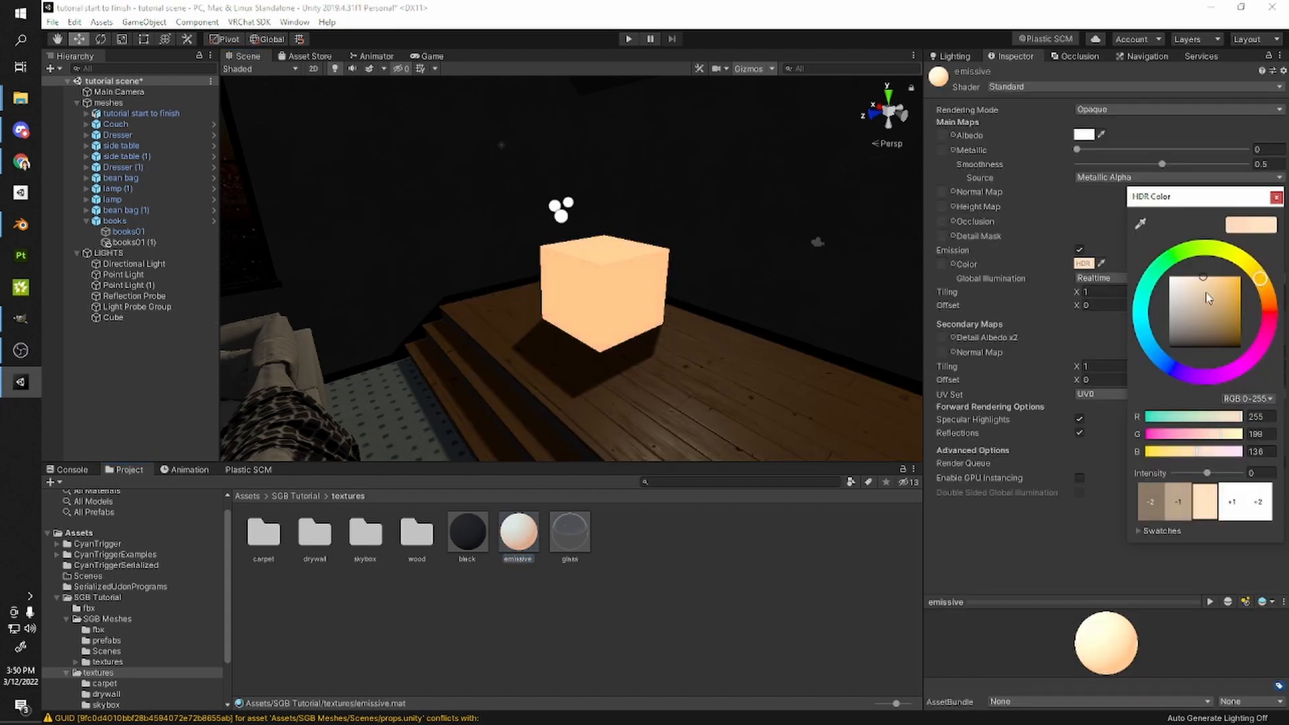
click(1189, 274)
scroll(621, 316, up, 5)
- Shrink the glowing cube to a uniform scale of about 0.25 and lower it to about Y -2.549 on the wooden floor
click(616, 316)
right_drag(659, 337, 664, 321)
key(r)
drag(648, 321, 604, 327)
key(w)
right_drag(603, 332, 579, 262)
scroll(577, 286, up, 1)
drag(586, 206, 570, 256)
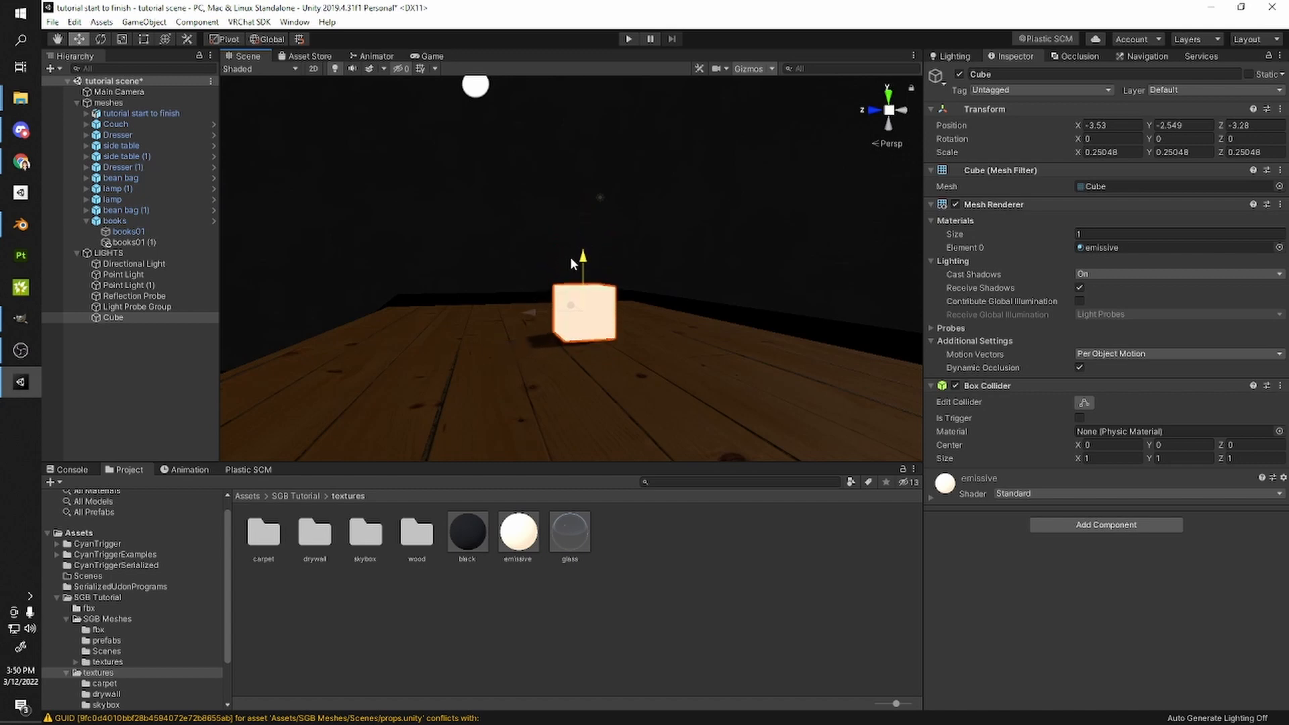
- Rotate the small glowing cube about its vertical axis and adjust its position on the platform
right_drag(541, 329, 656, 346)
key(e)
drag(657, 348, 691, 368)
key(w)
mouse_move(634, 332)
mouse_down()
mouse_move(517, 317)
mouse_move(590, 298)
mouse_move(661, 313)
mouse_move(622, 317)
mouse_up()
- Duplicate the cube, enlarge the copy to about 0.523, rotate it to Y -34.889 and place it near X -2.744, Y -2.413, Z -3.58
key(ctrl+d)
key(r)
key(e)
key(w)
right_drag(622, 317, 618, 270)
middle_drag(618, 269, 635, 250)
scroll(636, 250, up, 4)
right_drag(635, 250, 684, 191)
drag(672, 226, 665, 158)
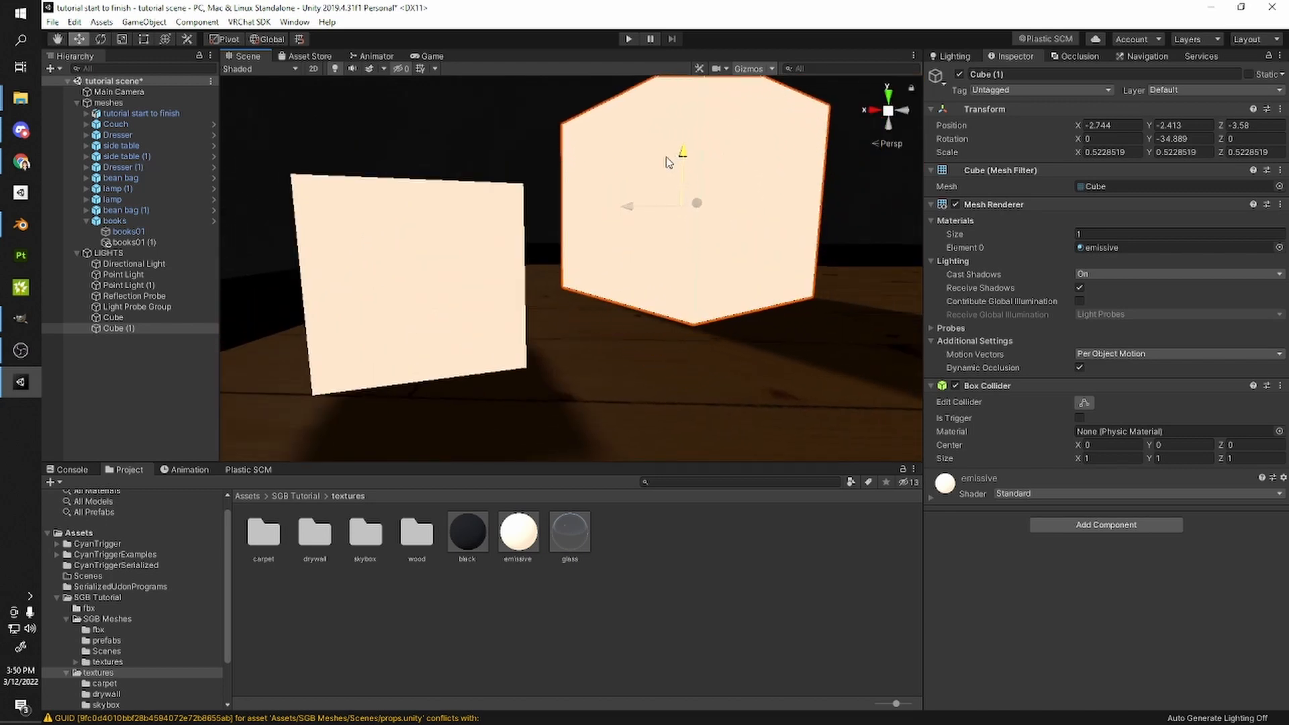
- Shrink the larger cube copy to a uniform scale of about 0.146
shift+click(436, 259)
right_drag(630, 197, 630, 274)
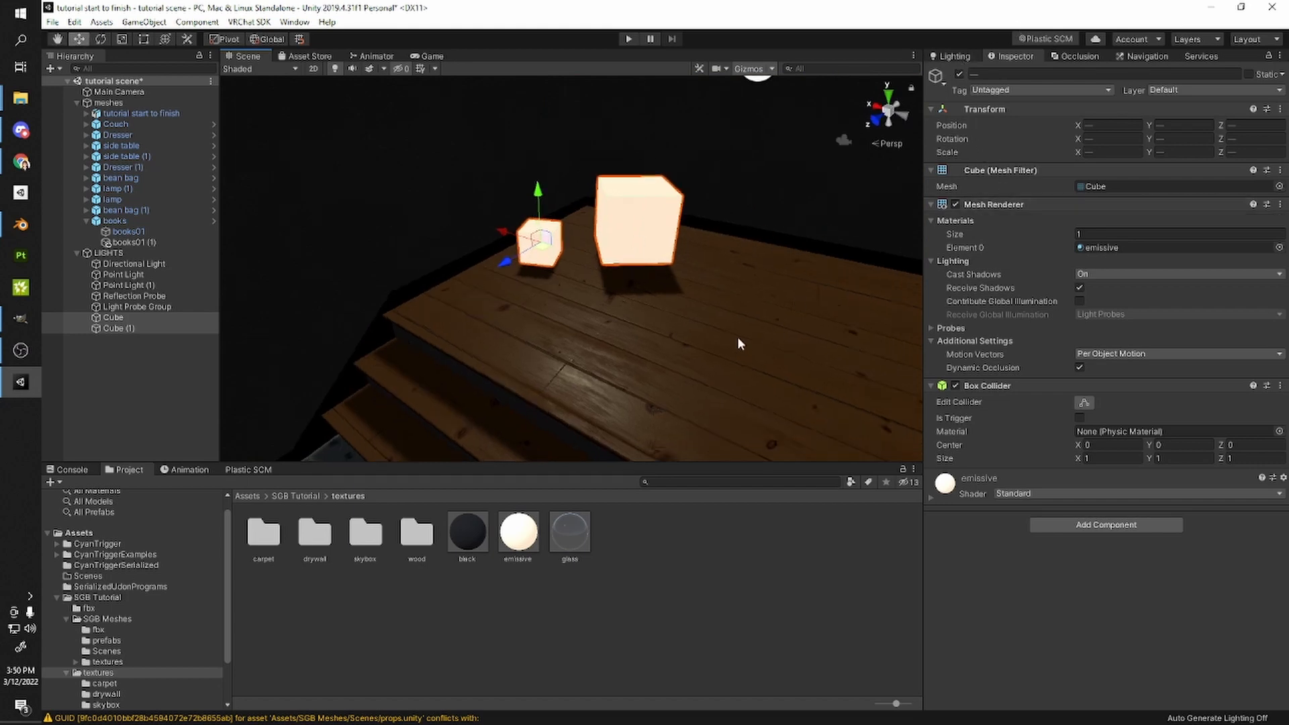
right_drag(558, 313, 596, 291)
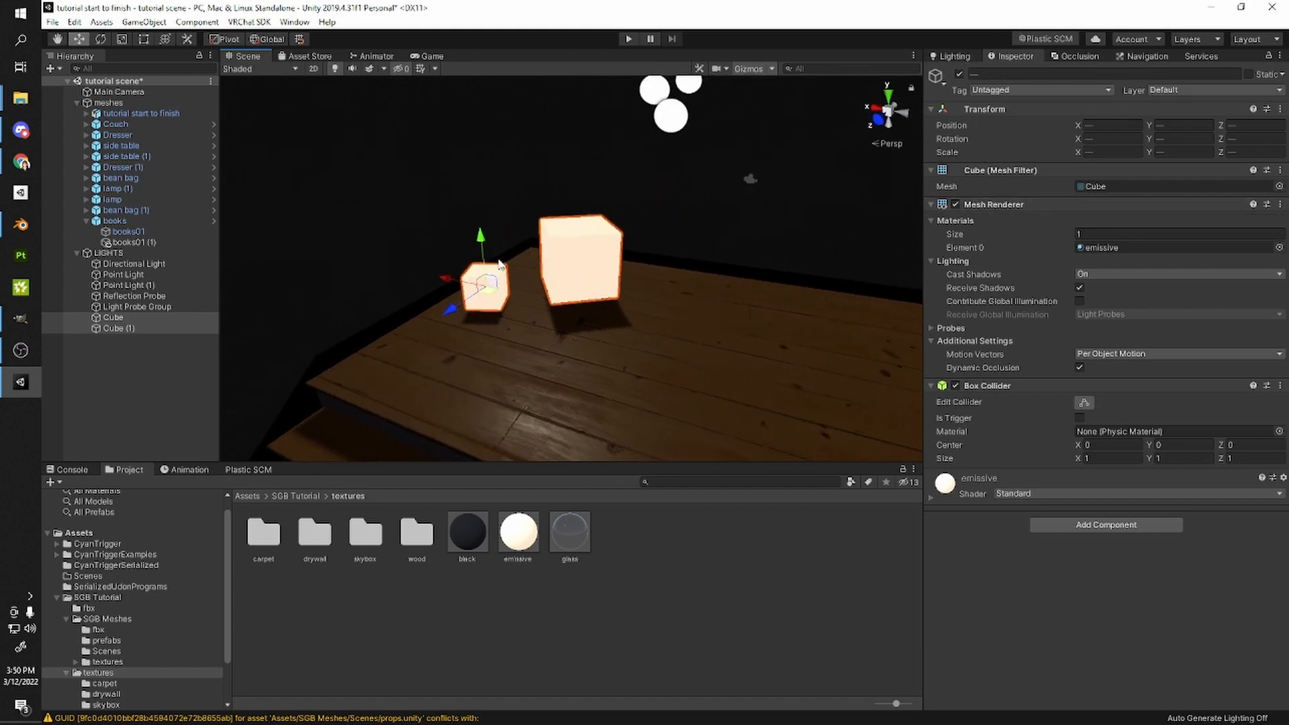
right_drag(566, 243, 511, 207)
click(536, 259)
key(r)
drag(527, 249, 489, 263)
scroll(577, 249, up, 2)
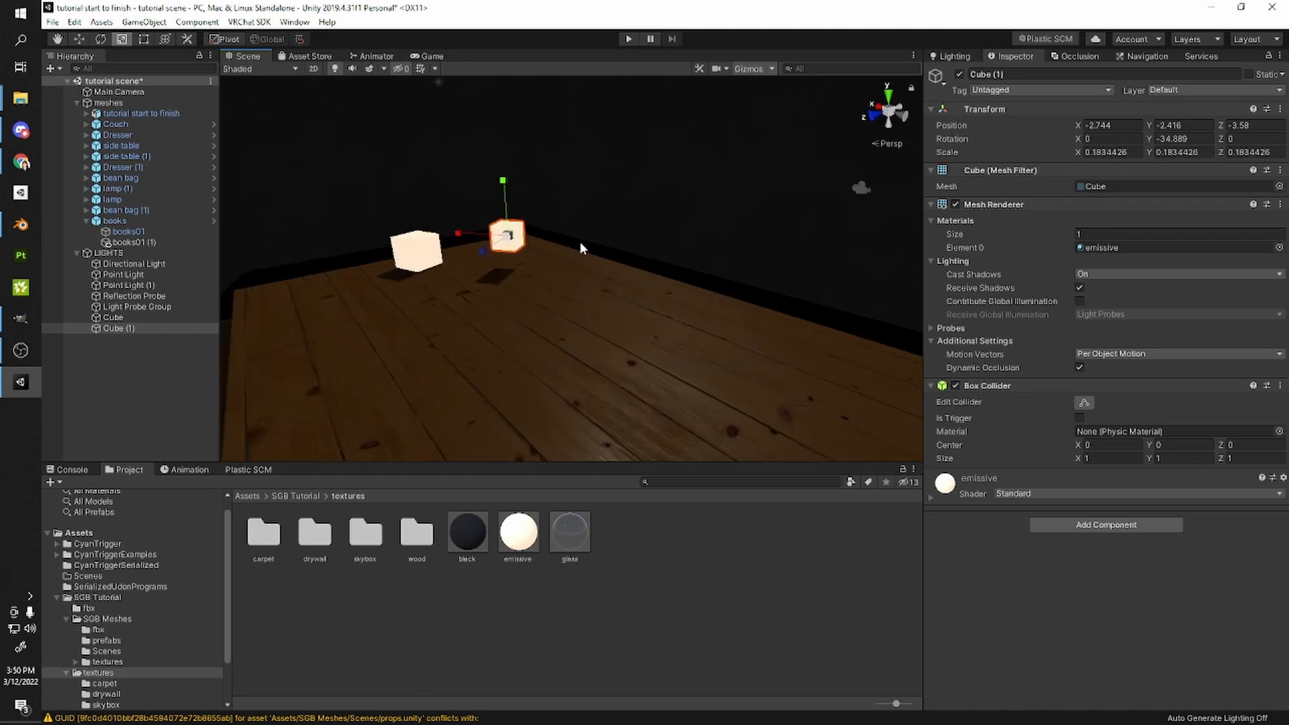
scroll(578, 249, up, 2)
middle_drag(532, 227, 614, 233)
drag(565, 221, 552, 225)
- Lower the shrunken cube copy onto the wooden floor and adjust its rotation
key(w)
drag(557, 166, 557, 198)
right_drag(570, 259, 592, 400)
key(e)
drag(592, 401, 570, 332)
- Duplicate both glowing cubes, move the copies to the platform's opposite corner and rotate them together about their common center
shift+click(479, 421)
right_drag(570, 332, 343, 329)
key(ctrl+d)
drag(349, 308, 430, 228)
key(e)
click(240, 40)
drag(643, 259, 461, 220)
scroll(598, 238, up, 4)
middle_drag(615, 180, 602, 259)
key(w)
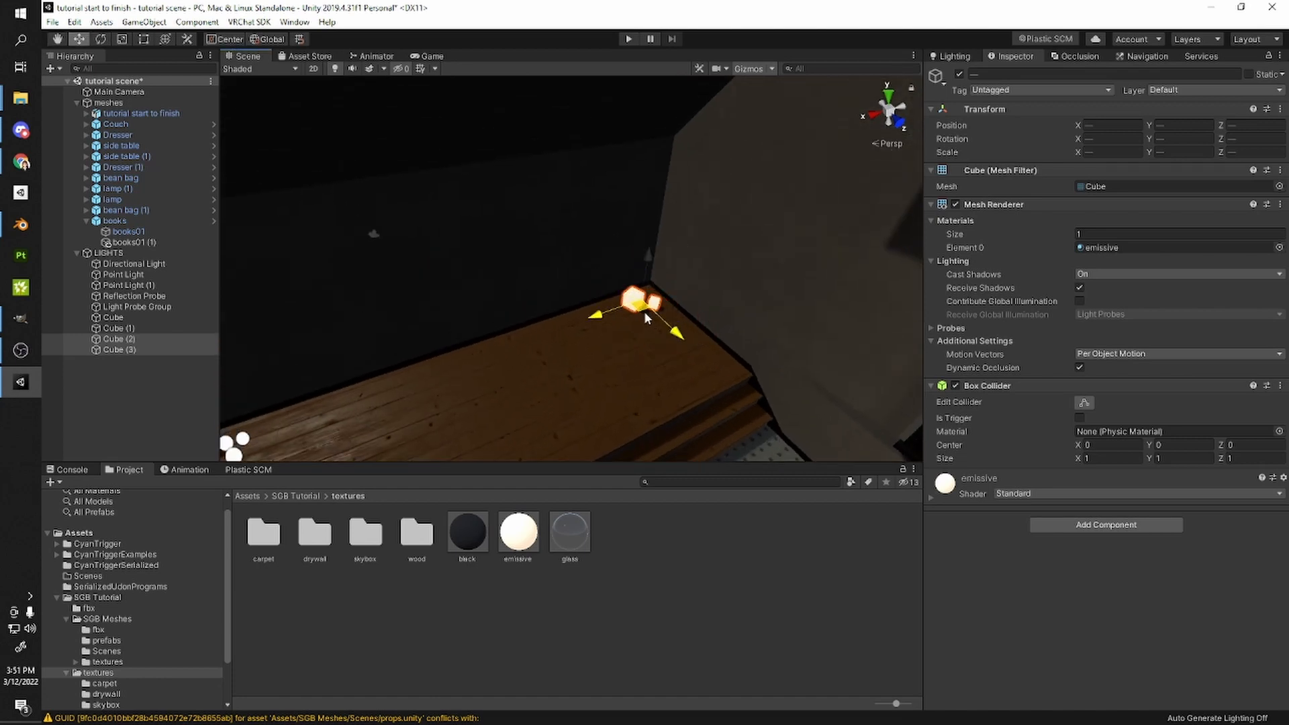
- Duplicate the smaller cube from the new pair and place the copy on the carpeted side of the room
click(109, 352)
right_drag(577, 302, 779, 341)
scroll(419, 305, down, 2)
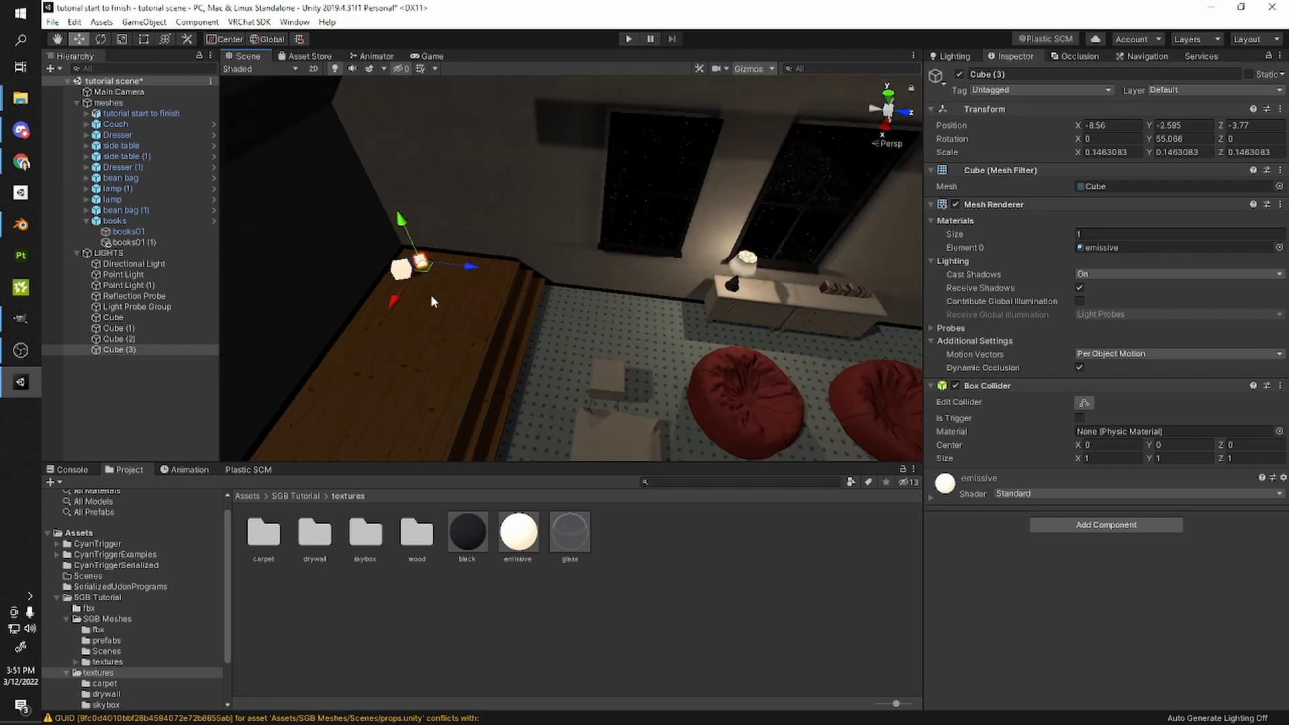
key(ctrl+d)
drag(472, 267, 642, 333)
key(e)
key(w)
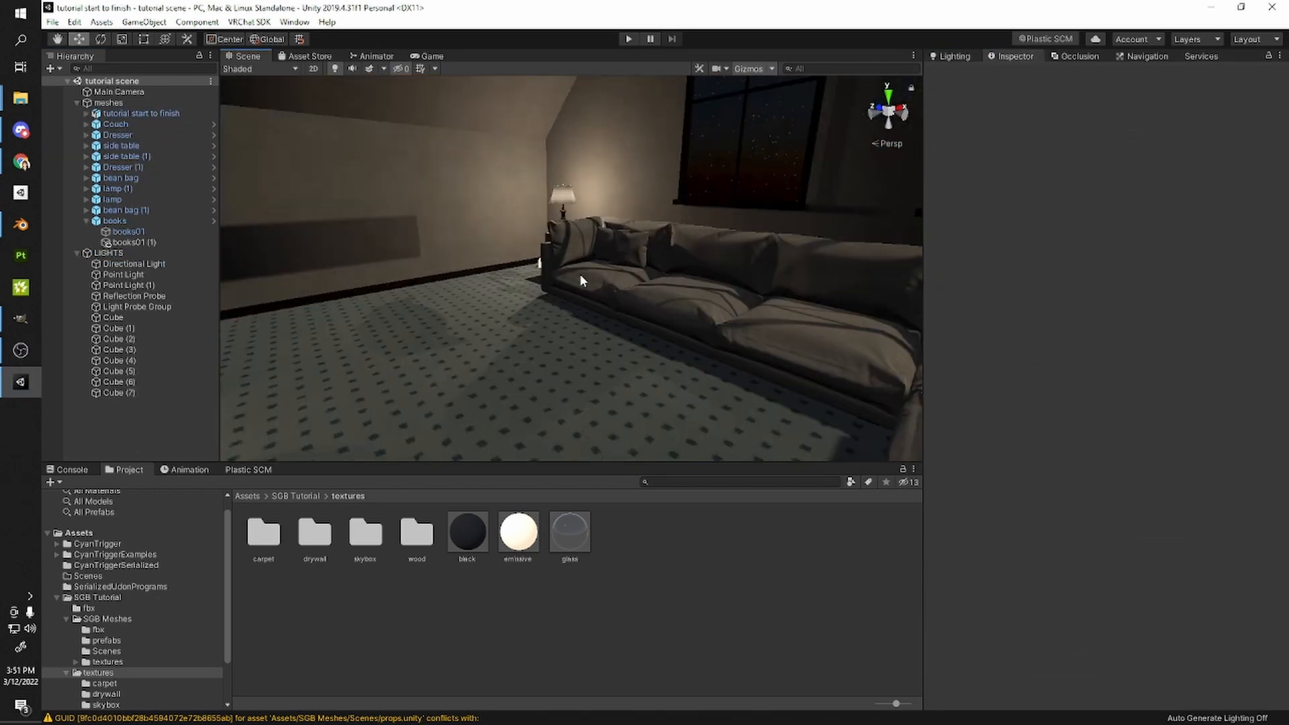
right_drag(671, 216, 1028, 173)
click(972, 58)
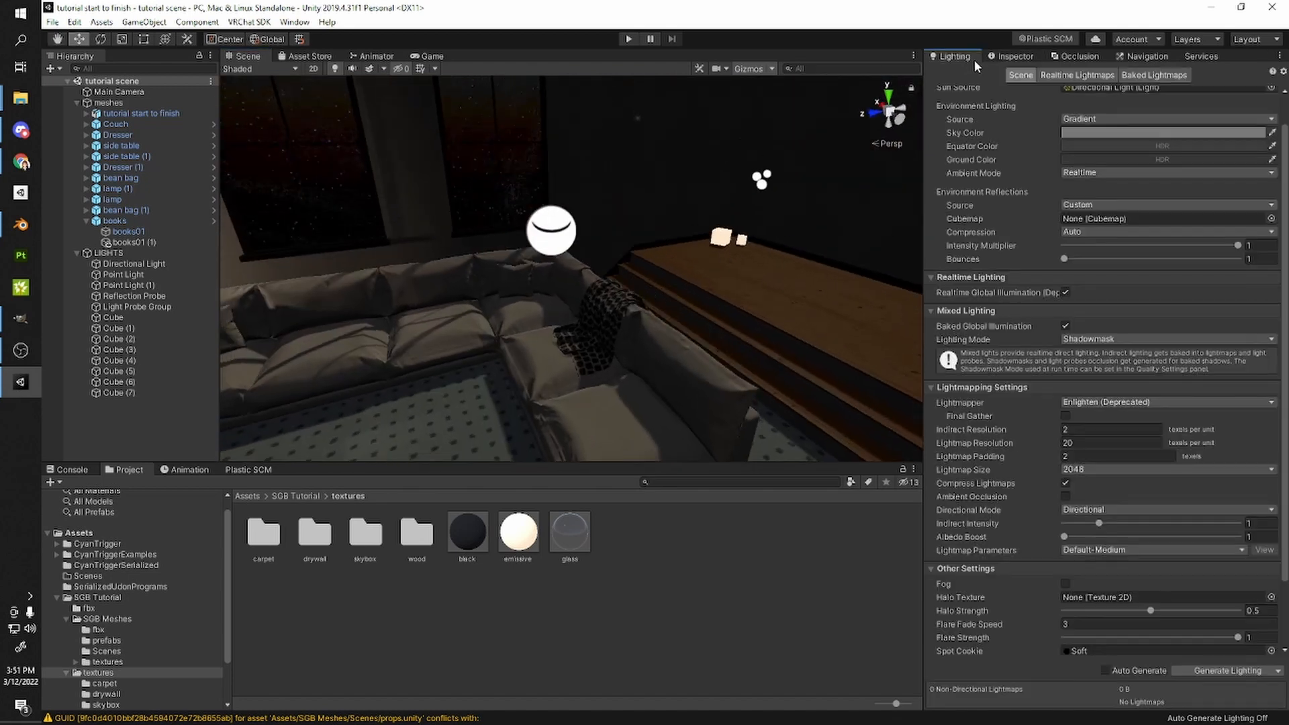
scroll(1000, 263, down, 3)
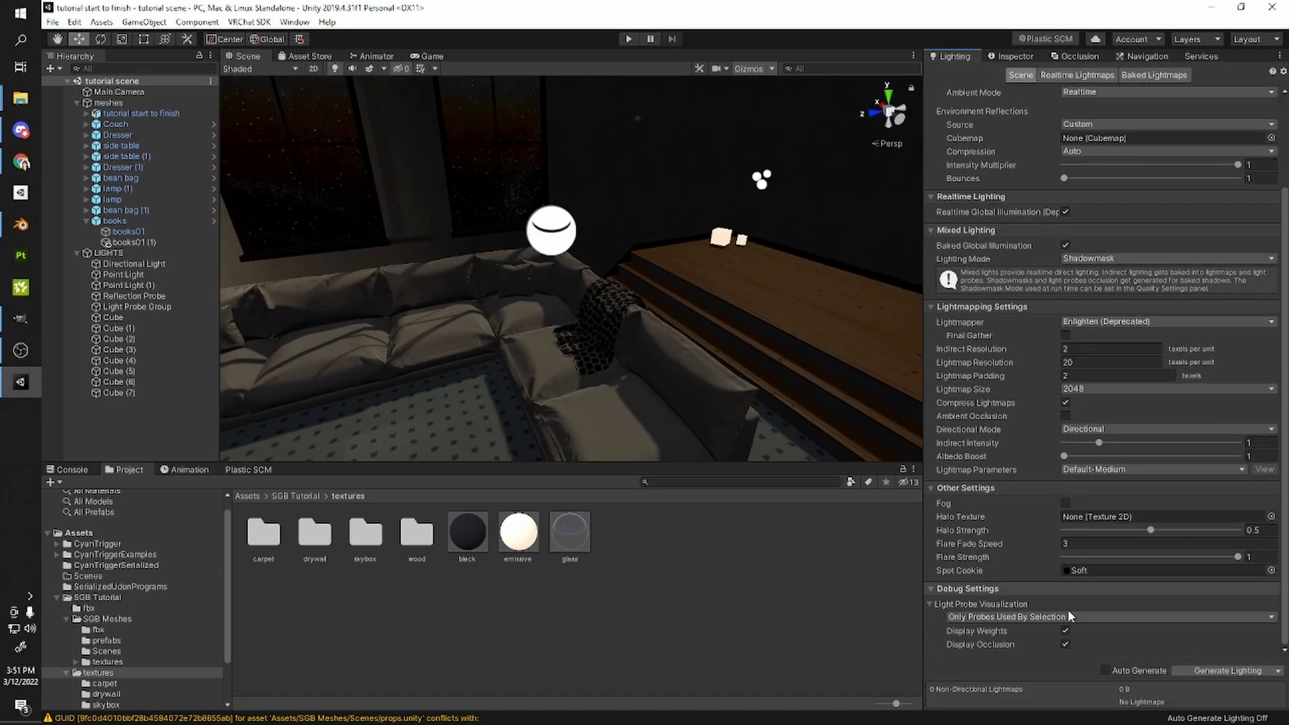
scroll(969, 242, up, 3)
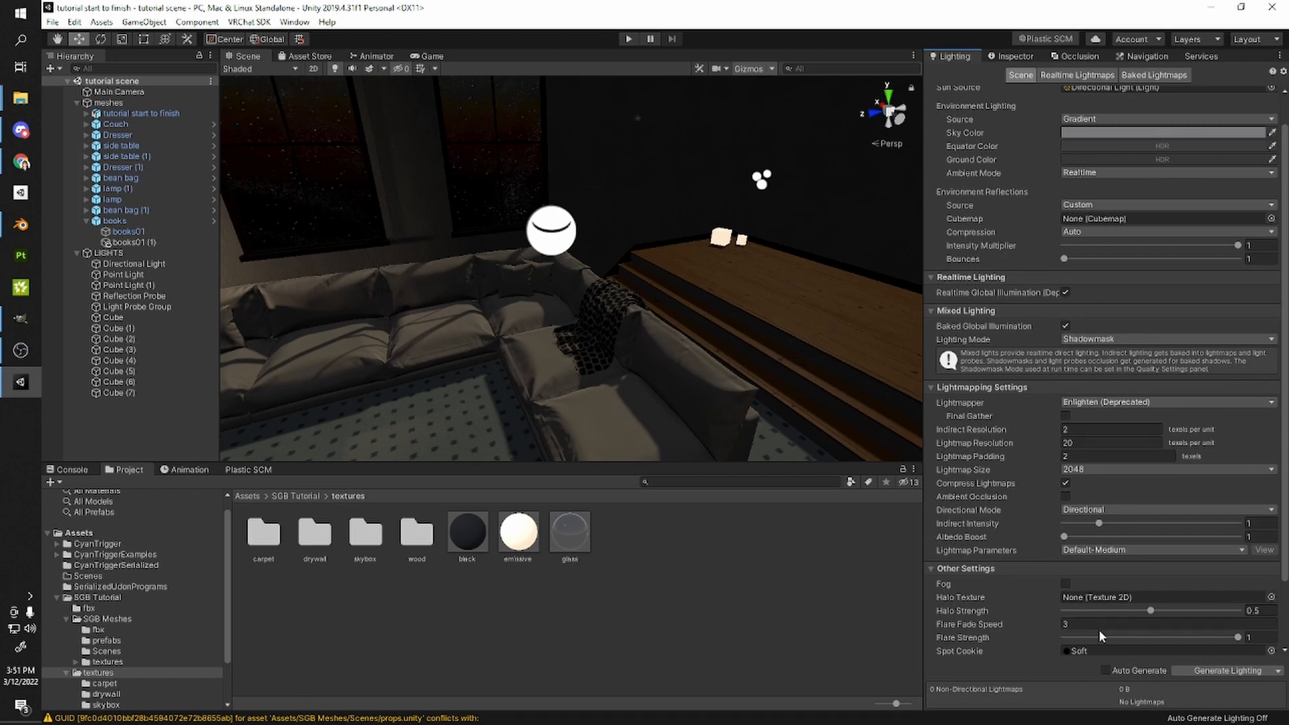
right_drag(582, 425, 689, 456)
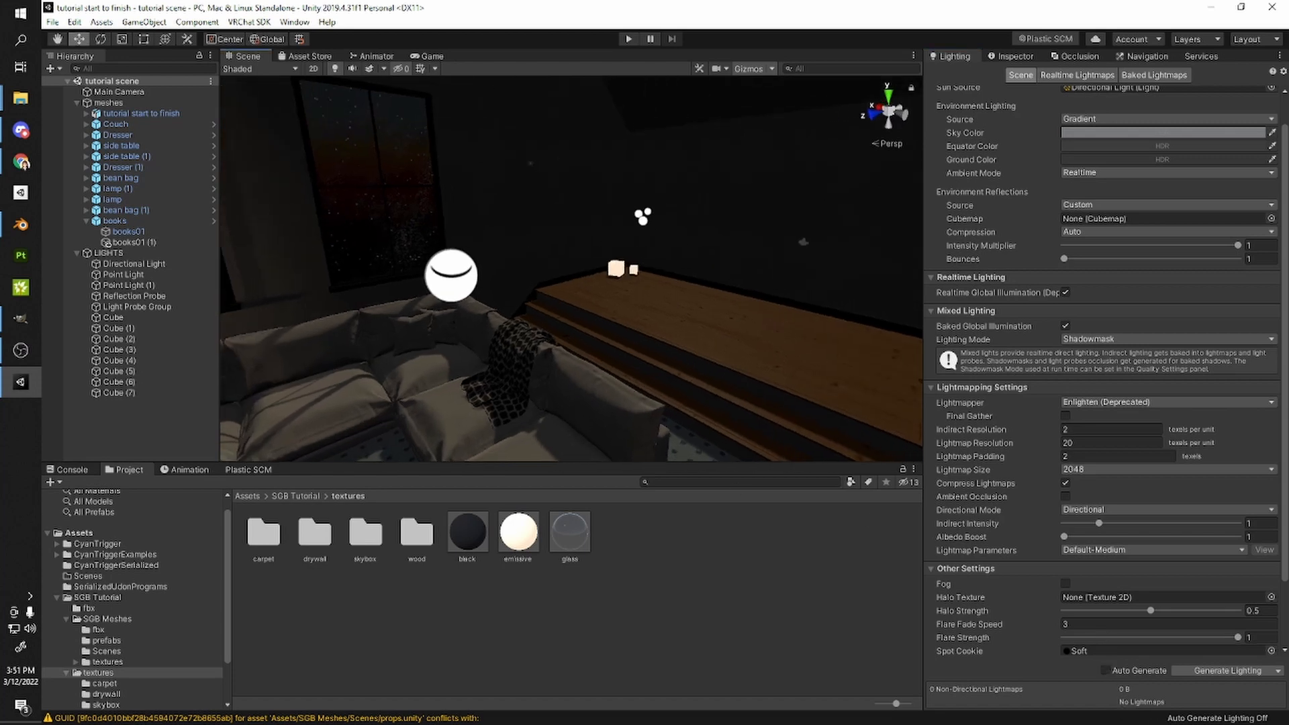
click(1212, 672)
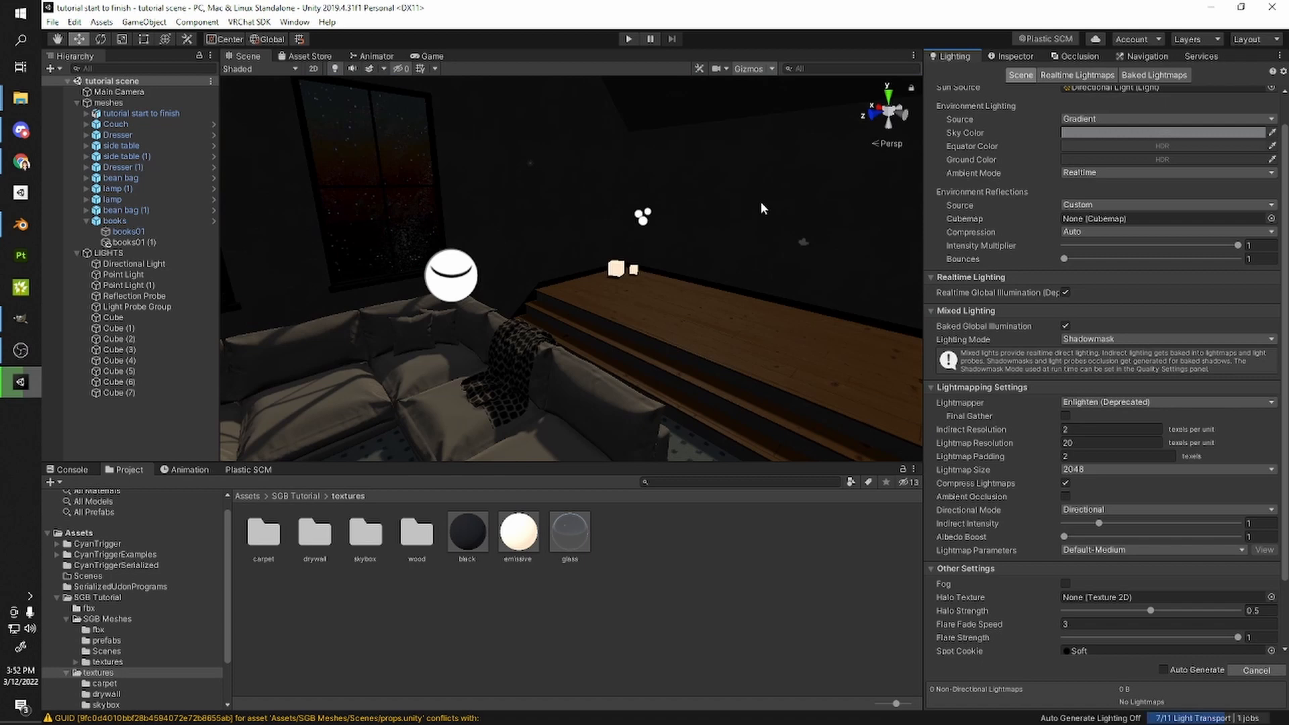
right_drag(760, 201, 454, 298)
scroll(482, 301, down, 4)
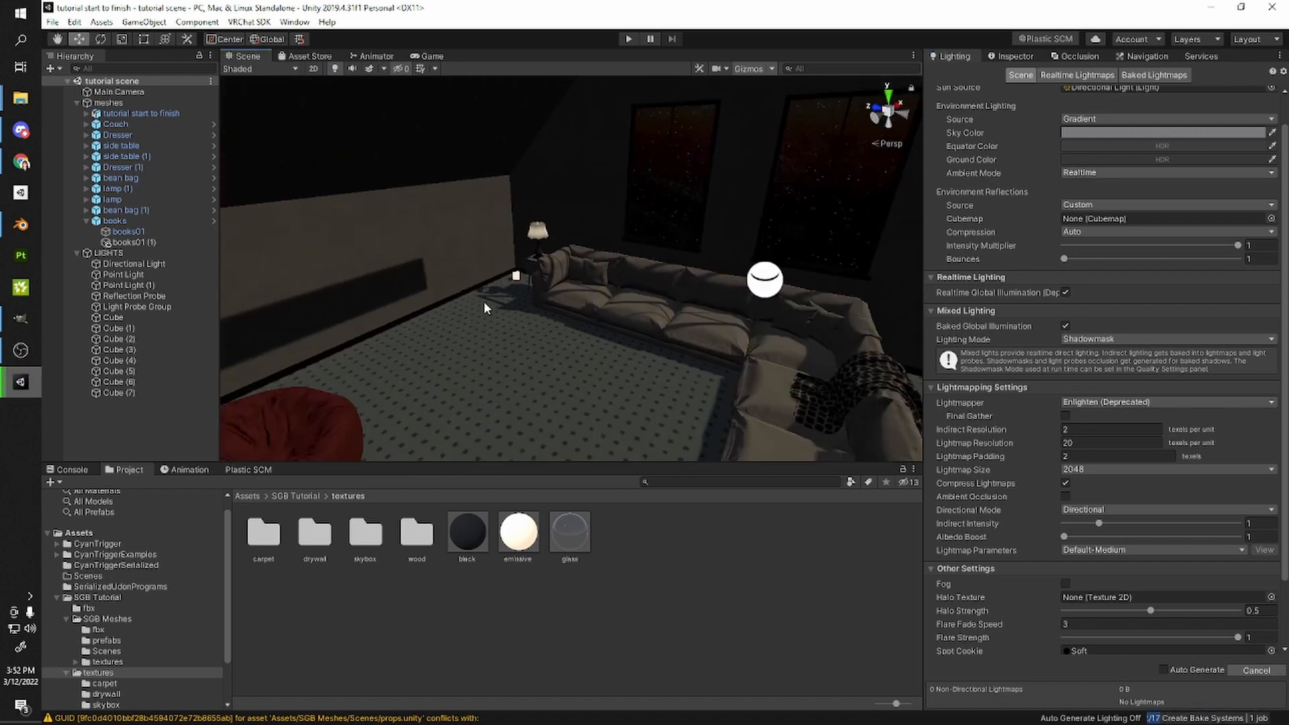
scroll(485, 301, up, 4)
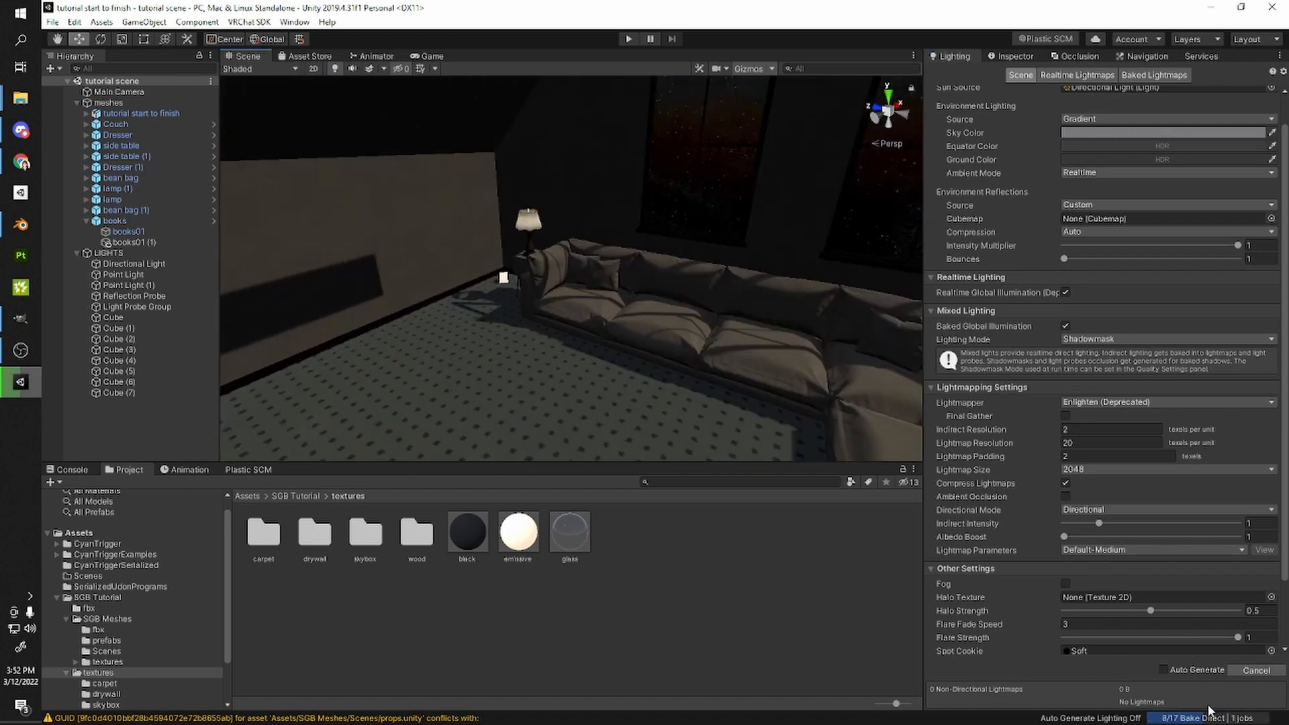
click(1241, 674)
- Check whether the room model, its walls and the L-shaped couch are marked static for lightmapping
right_drag(497, 368, 682, 341)
right_drag(452, 342, 445, 287)
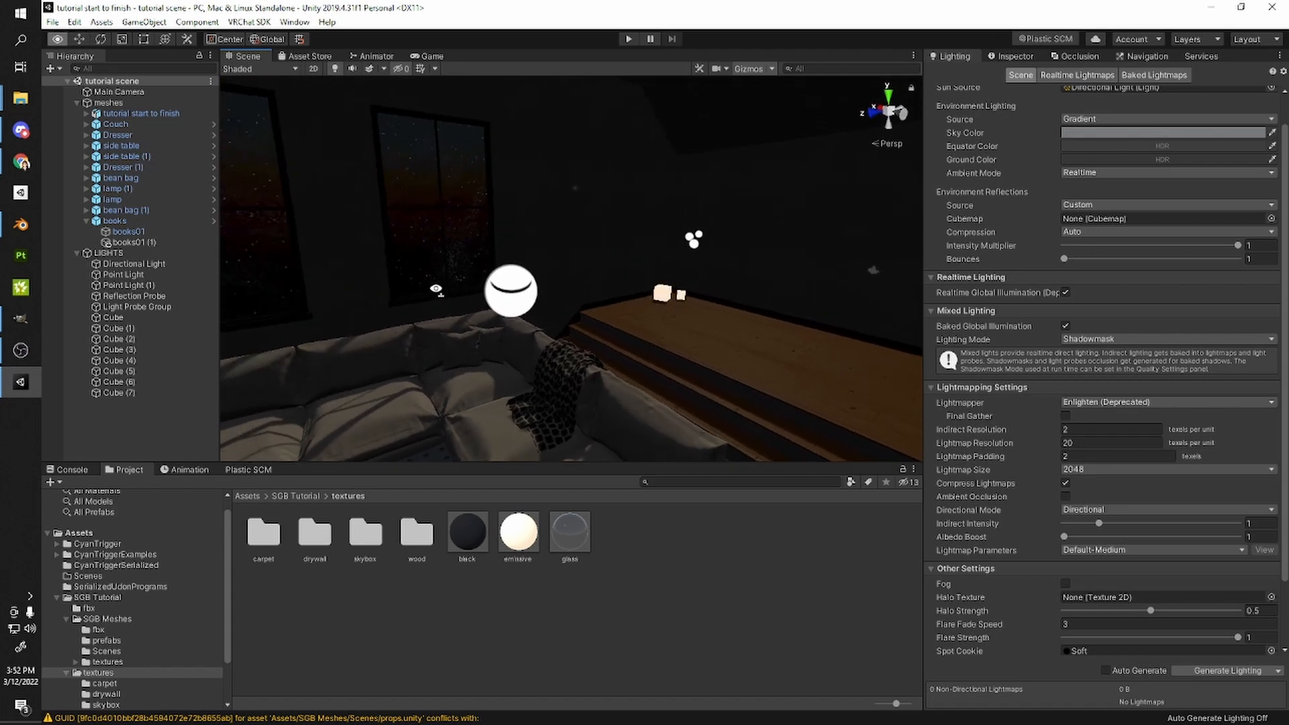
scroll(412, 200, up, 3)
scroll(322, 199, down, 2)
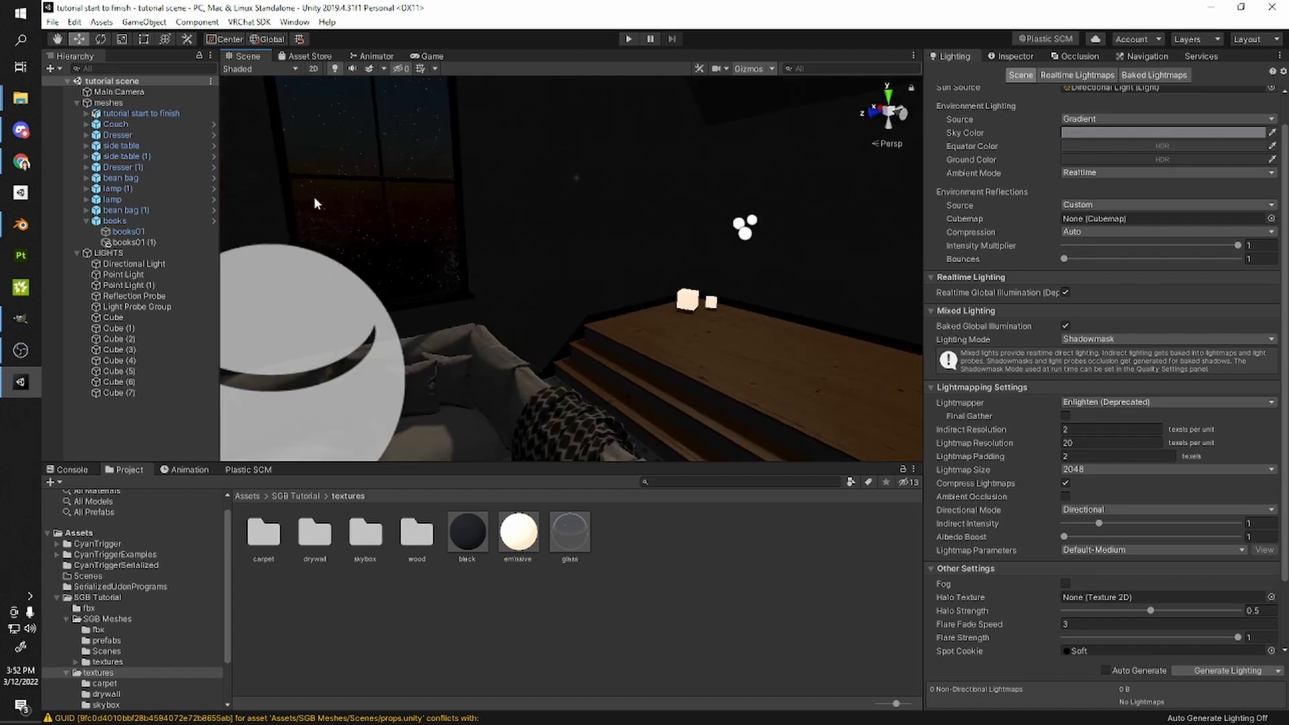
click(127, 114)
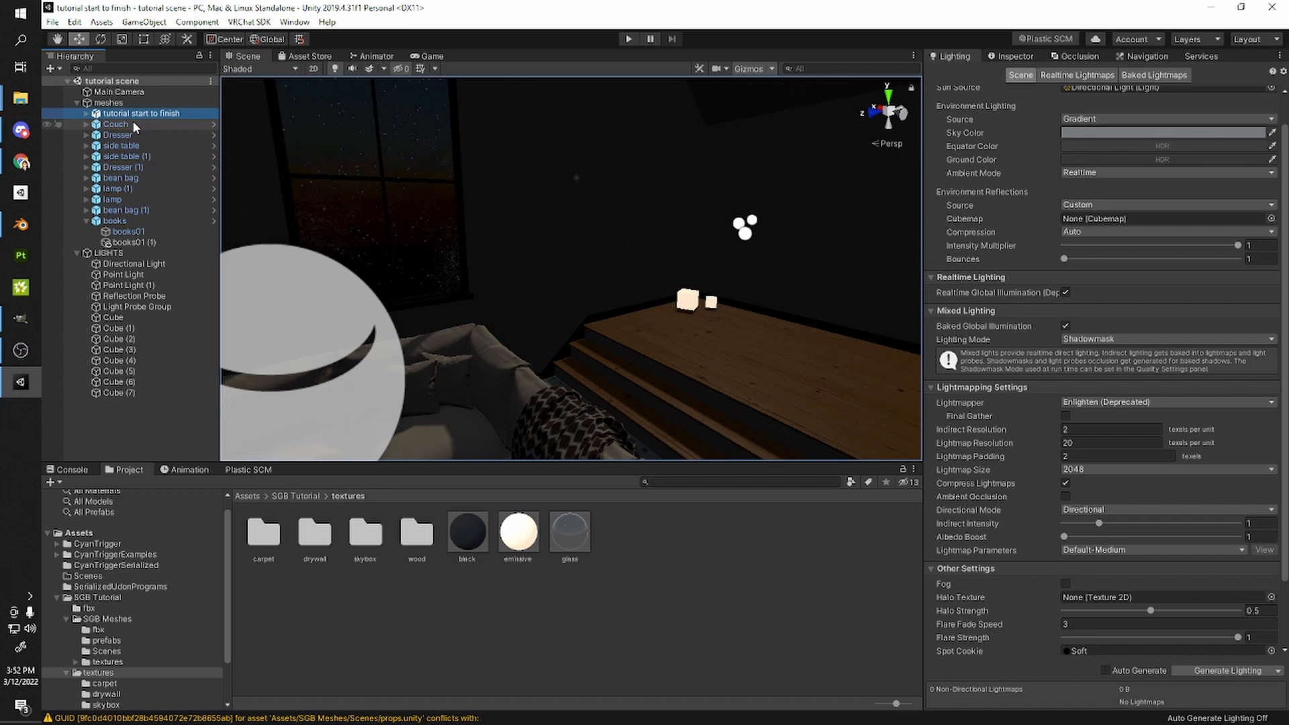
click(1010, 56)
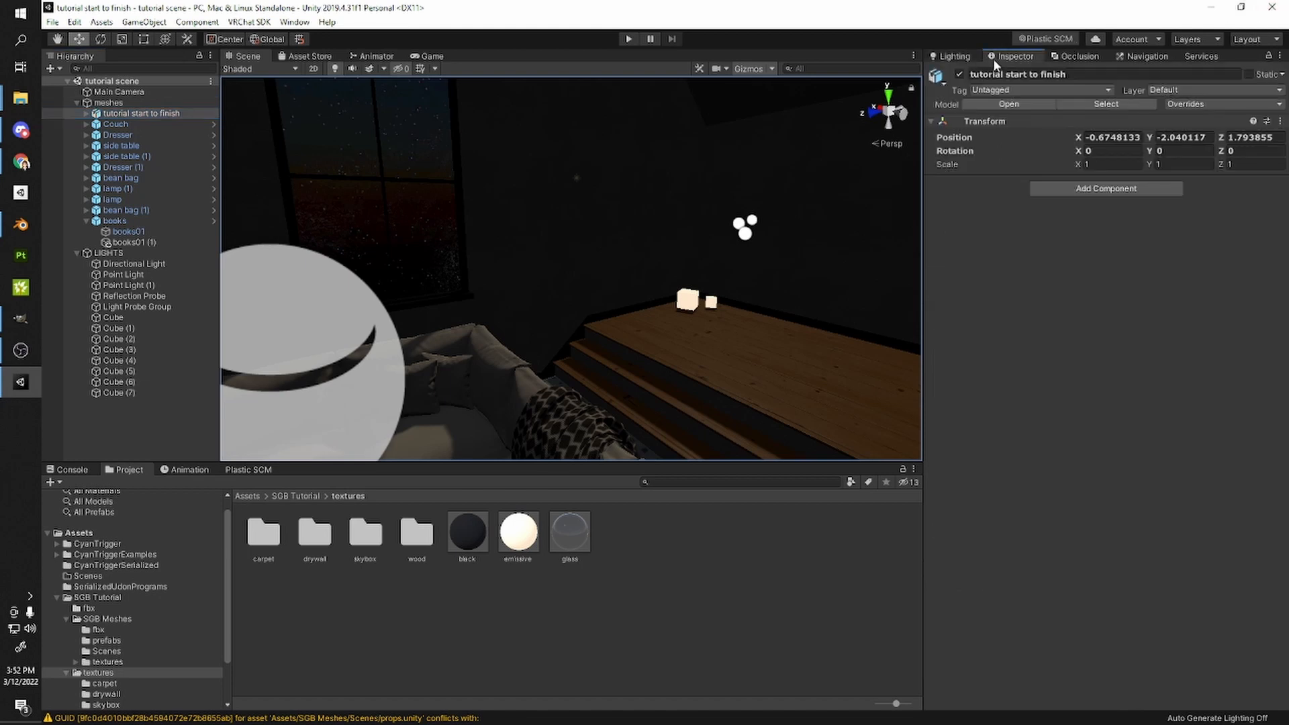
click(517, 353)
right_drag(546, 314, 545, 393)
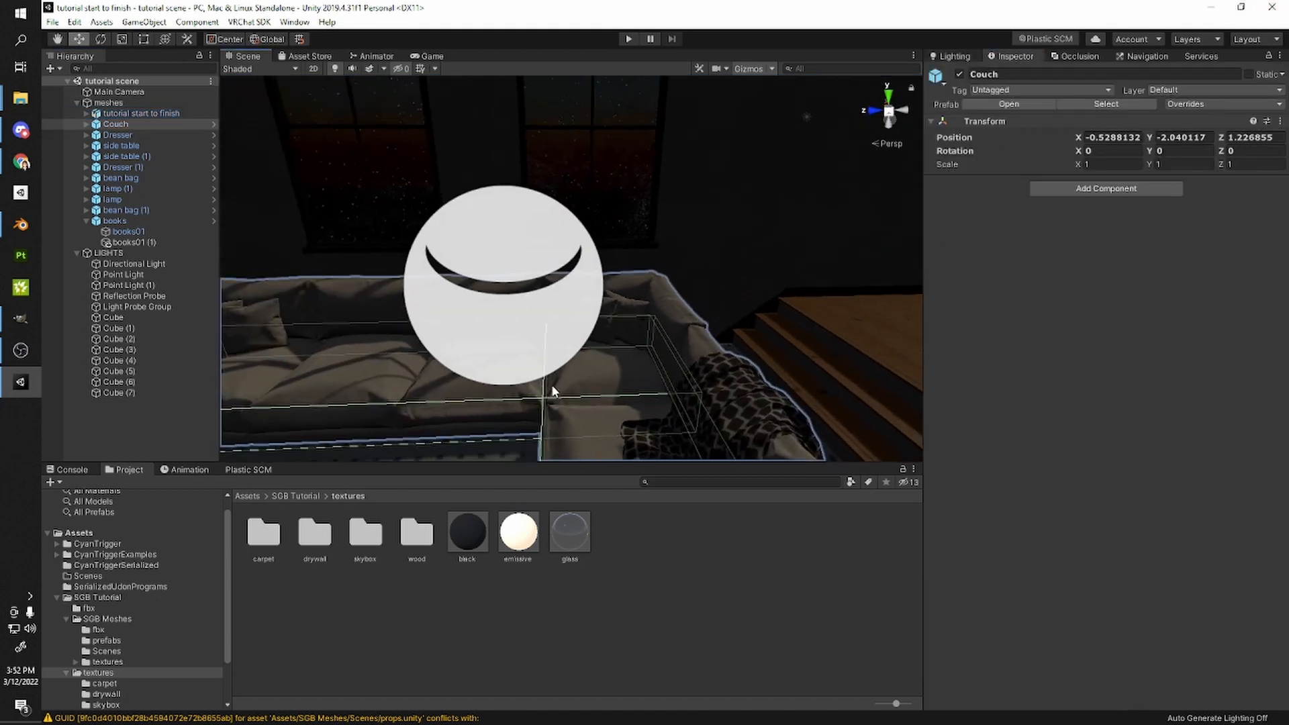
scroll(638, 366, down, 8)
click(638, 361)
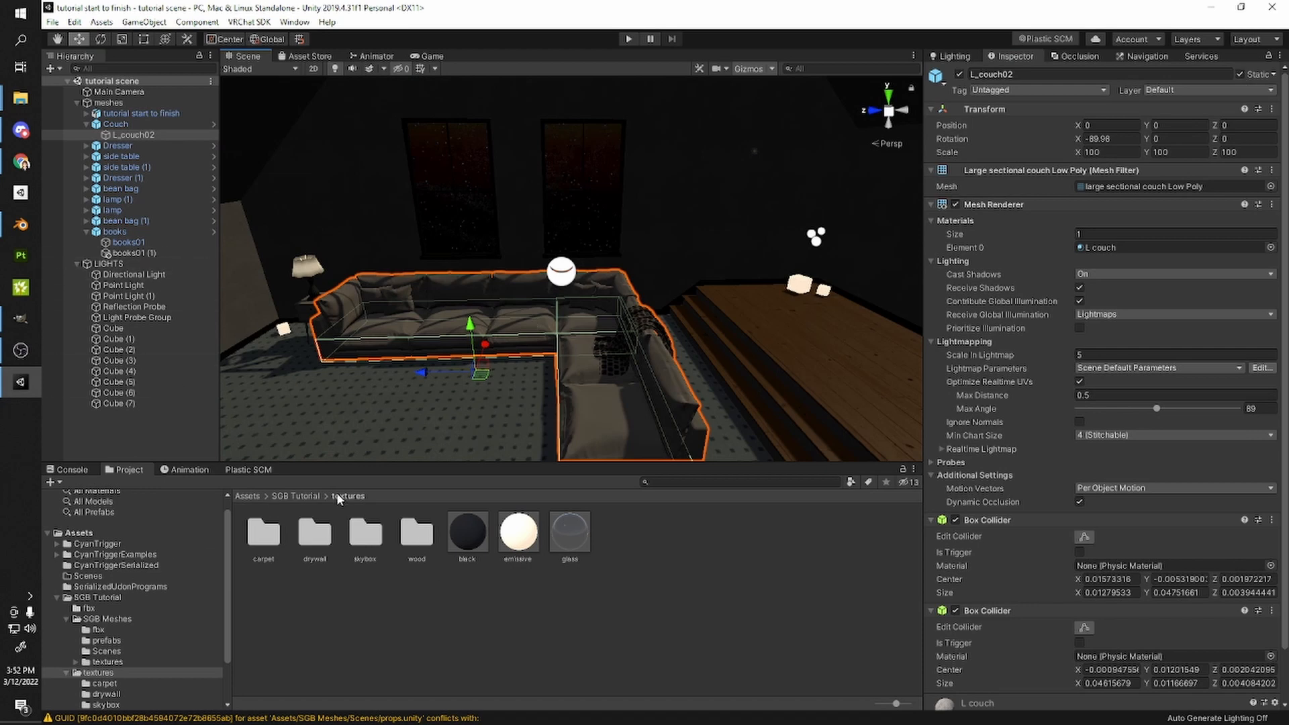
right_drag(641, 326, 523, 310)
scroll(514, 307, up, 5)
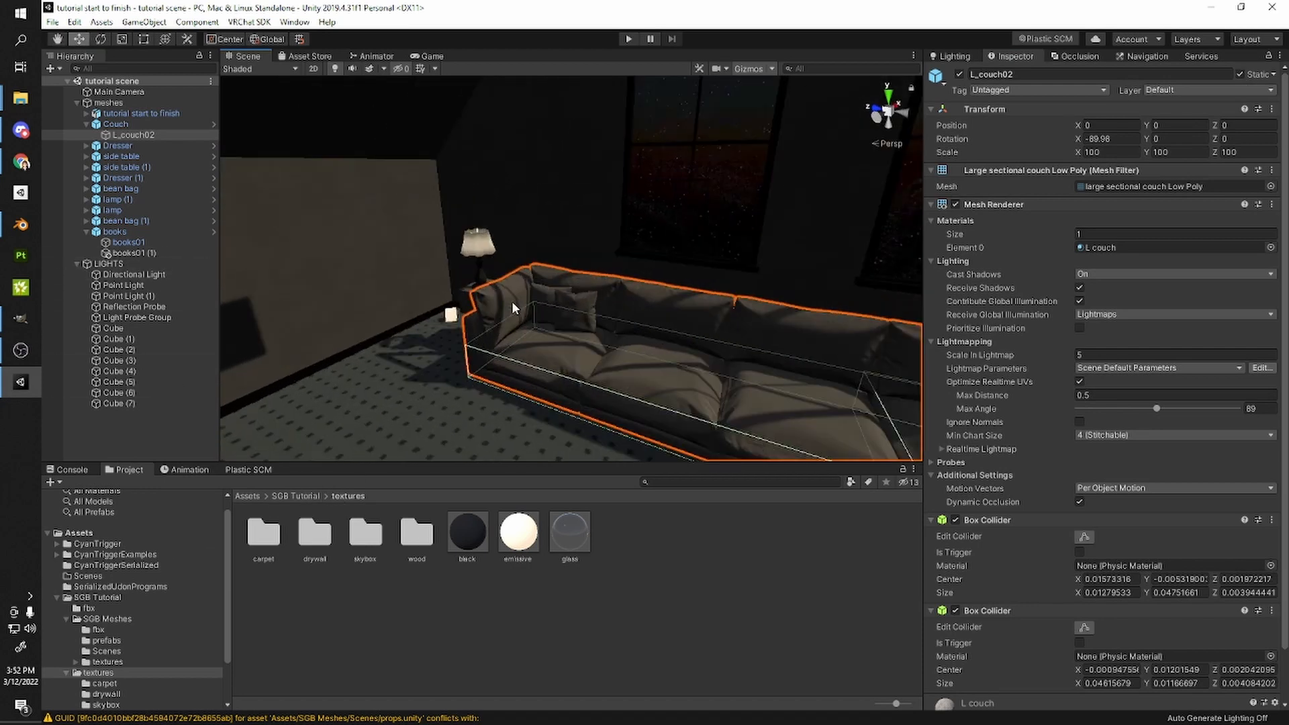
scroll(501, 299, down, 3)
click(437, 268)
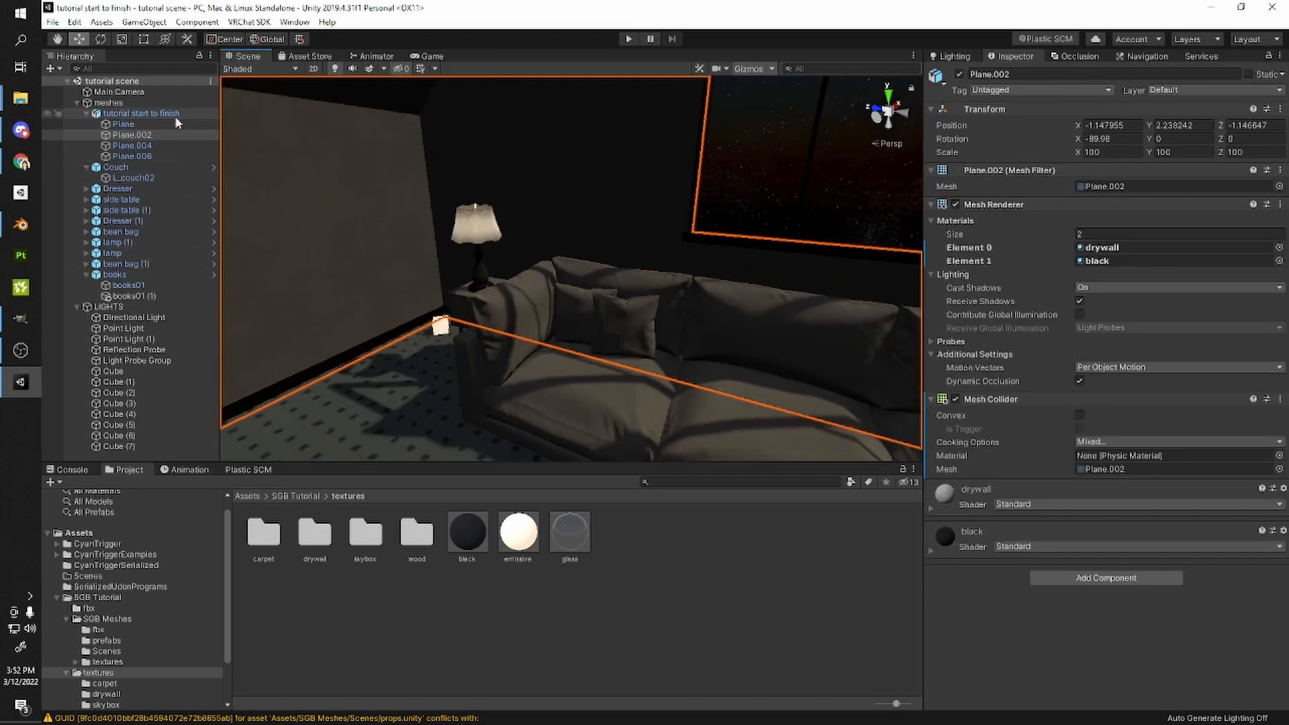
- Mark the "tutorial start to finish" room model static, apply the flag to all its children, and check the child planes
click(174, 114)
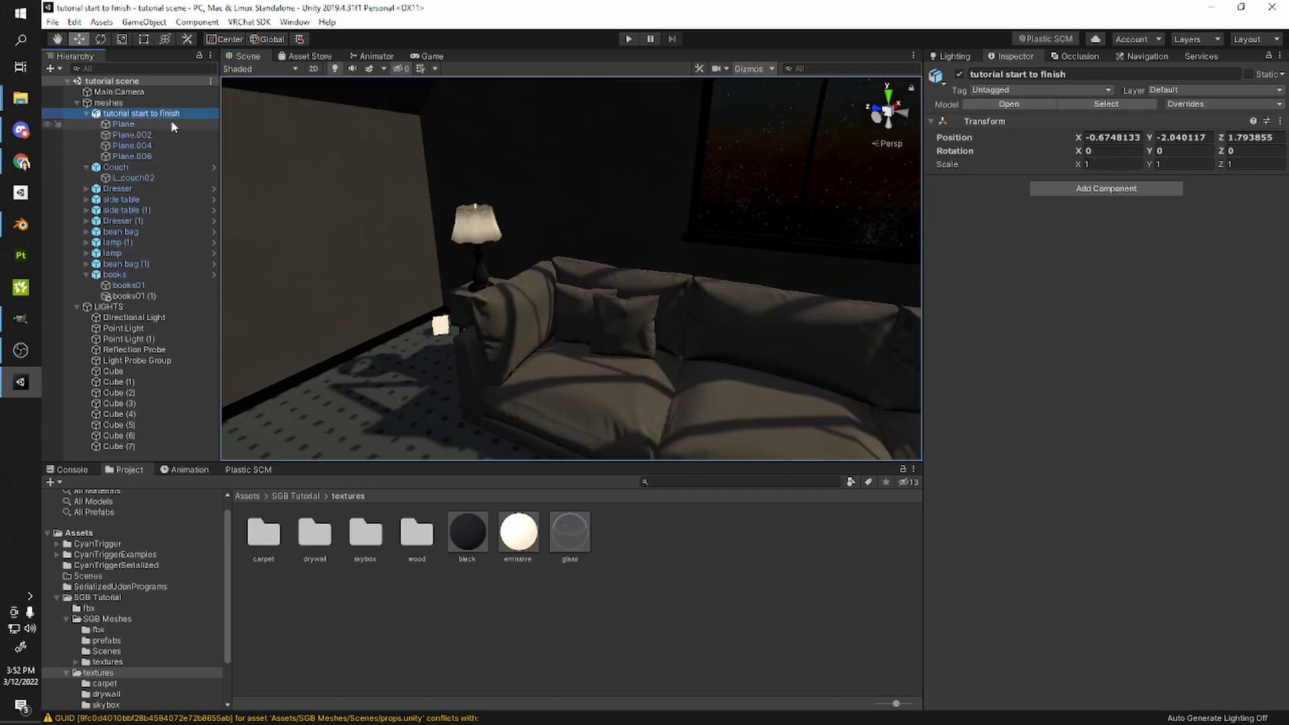
click(131, 126)
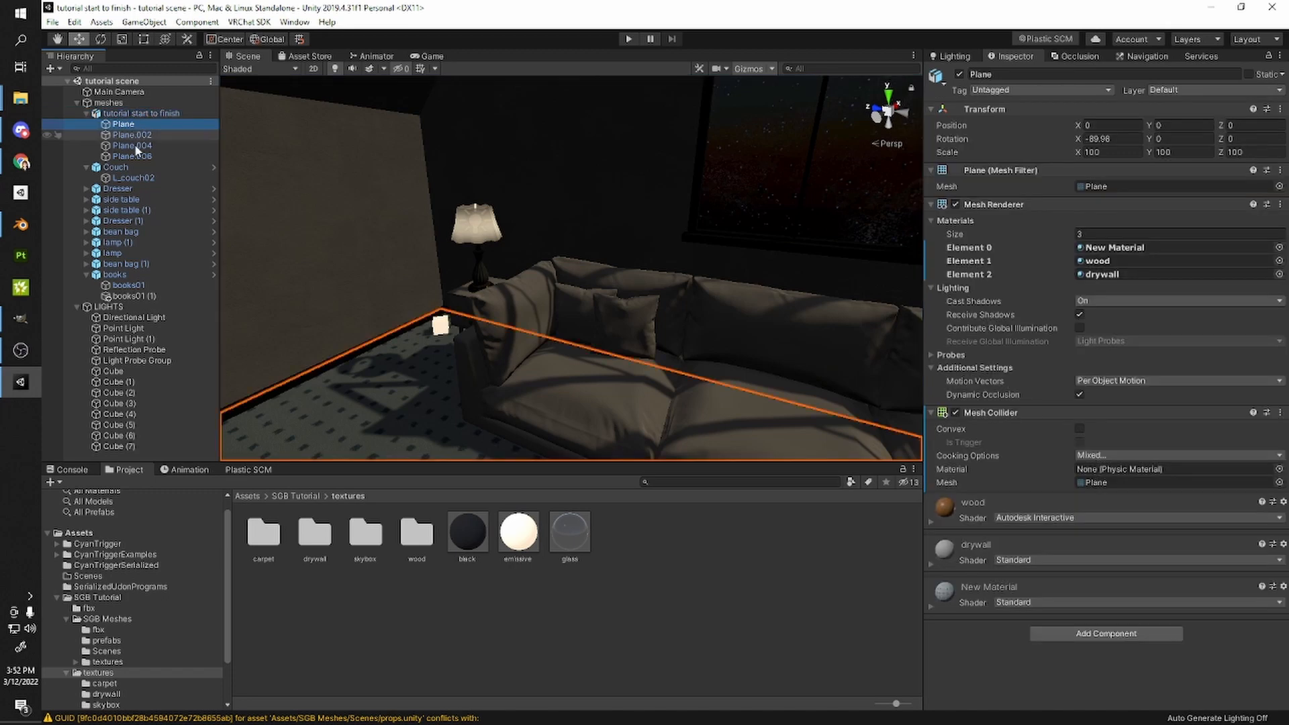
click(138, 158)
click(137, 146)
click(136, 136)
click(133, 126)
click(129, 113)
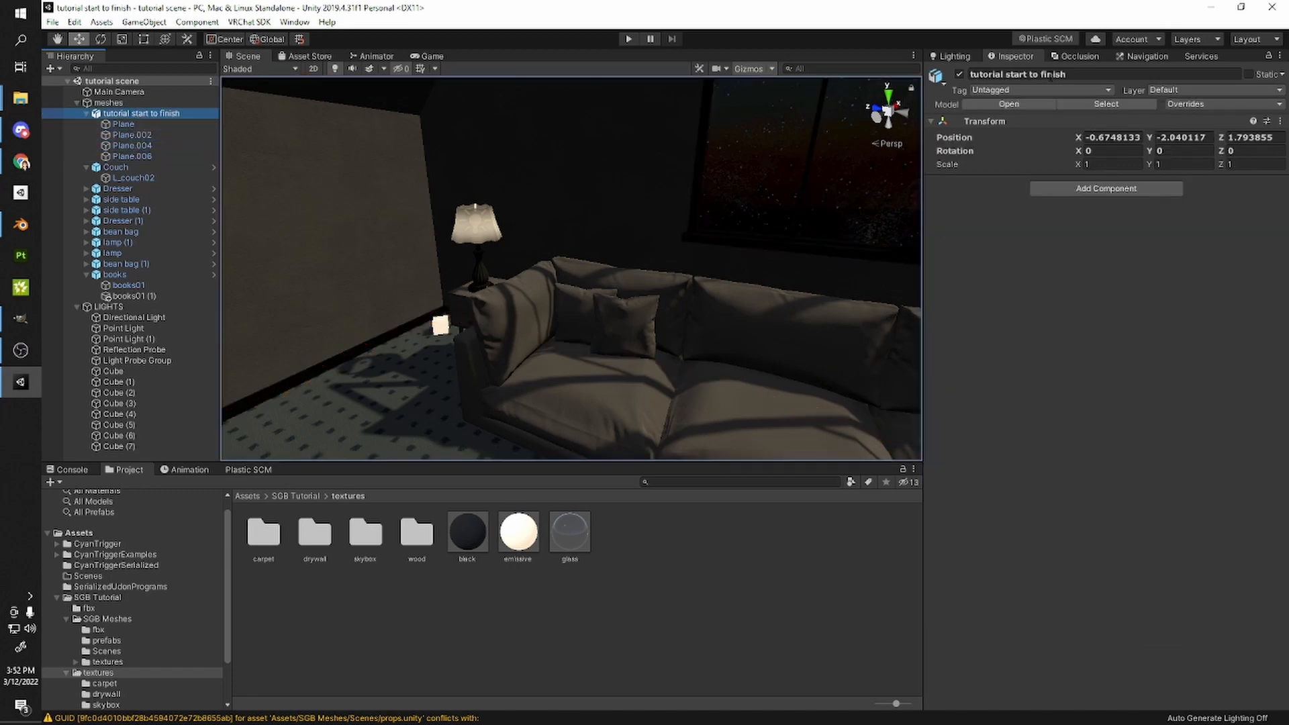
click(1248, 73)
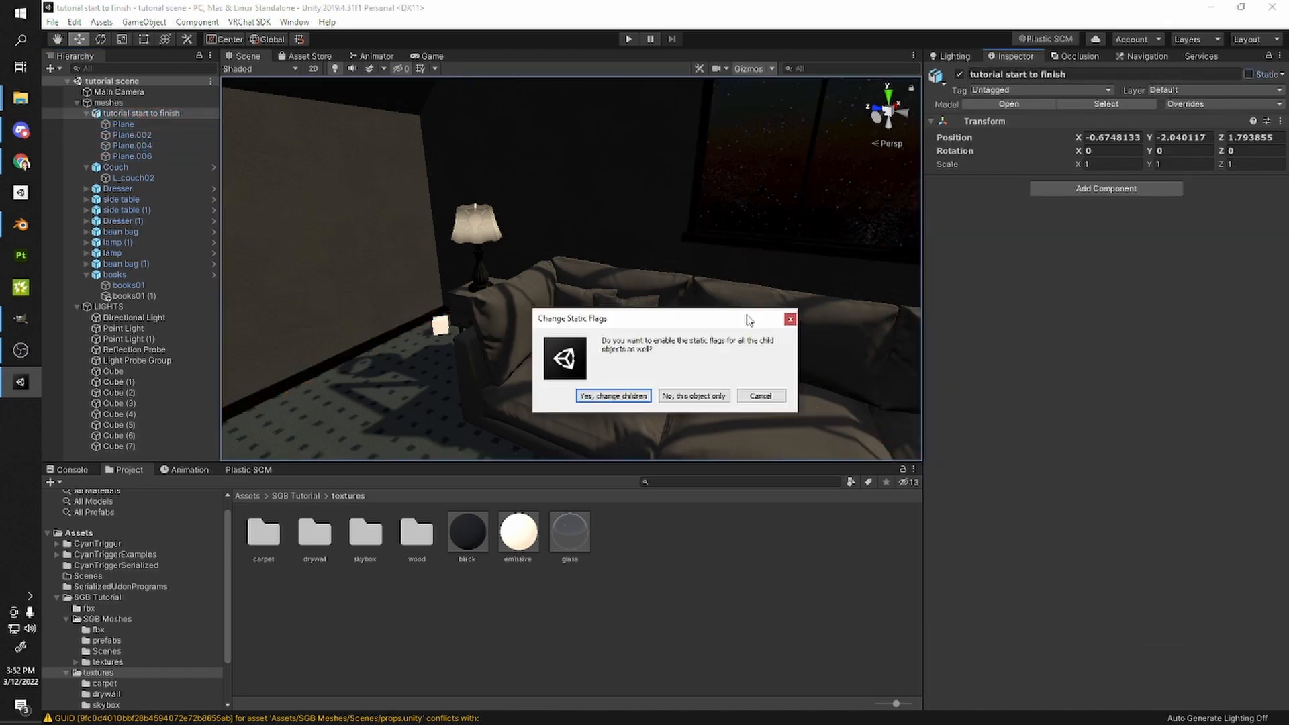
click(607, 397)
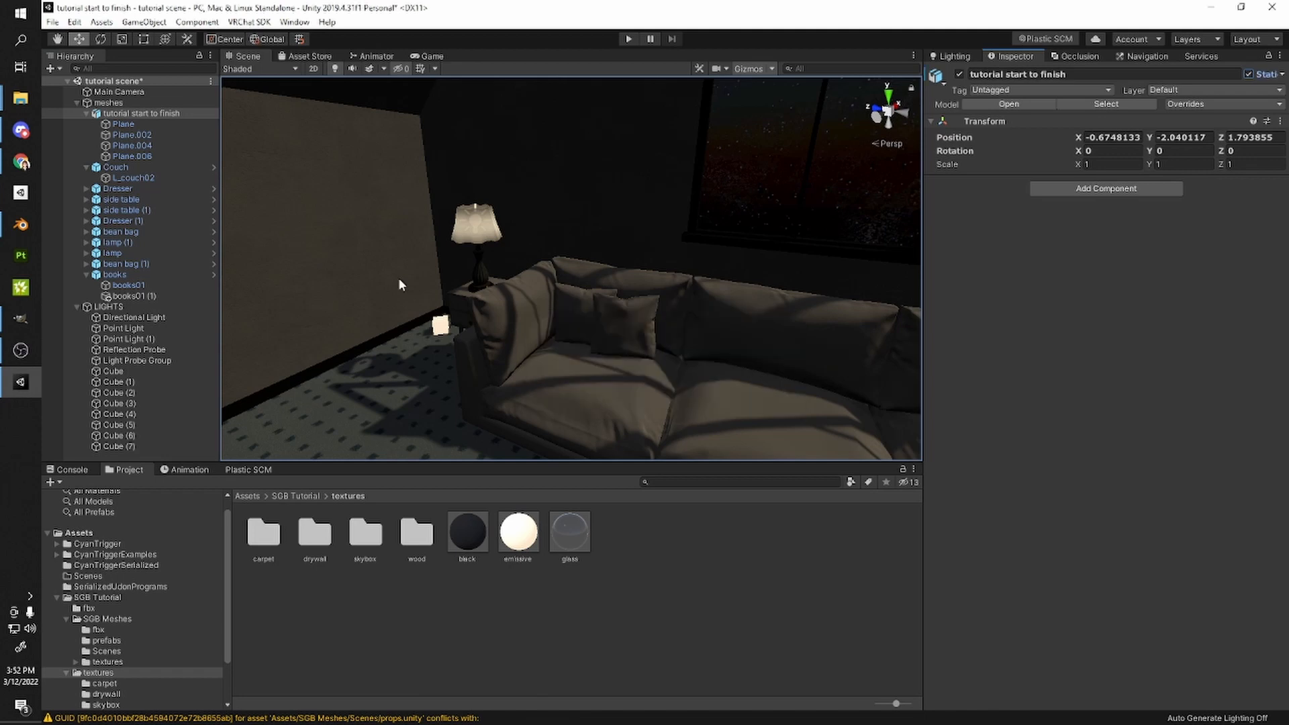
click(131, 147)
click(134, 135)
click(134, 126)
click(133, 149)
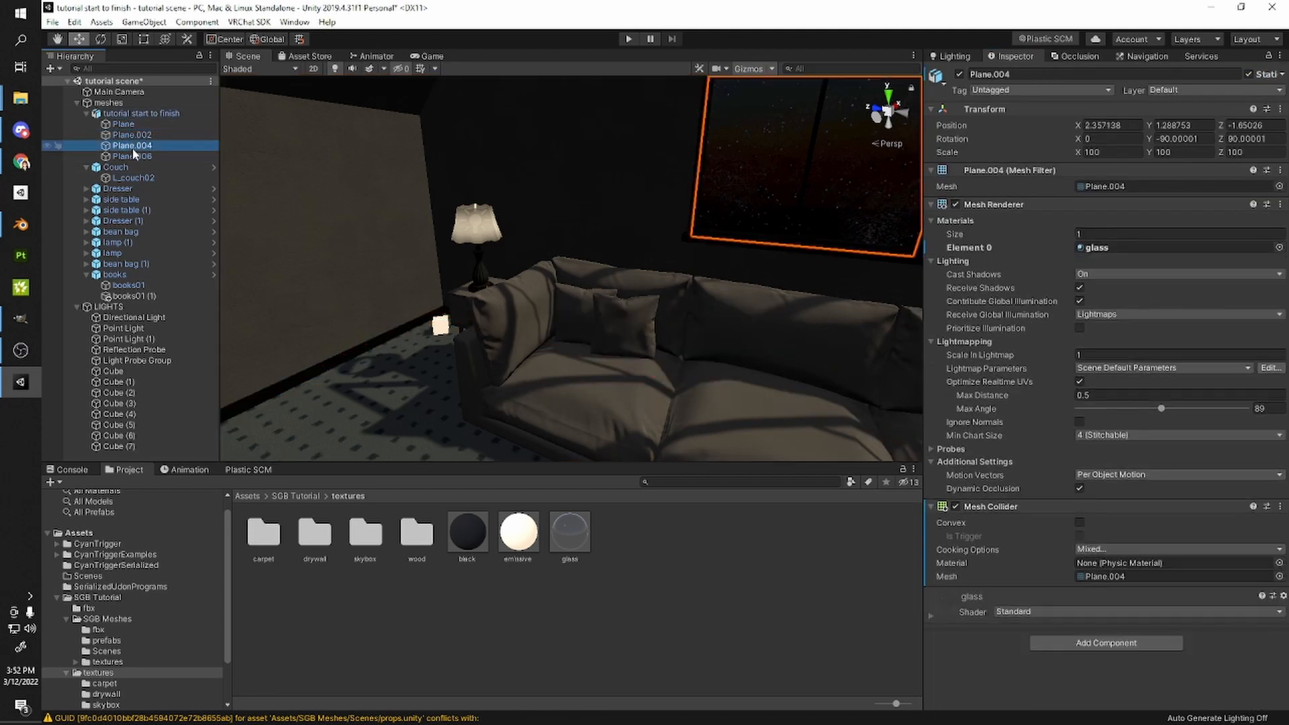
- Generate the scene's lighting with the current lightmapping settings
right_drag(397, 220, 724, 256)
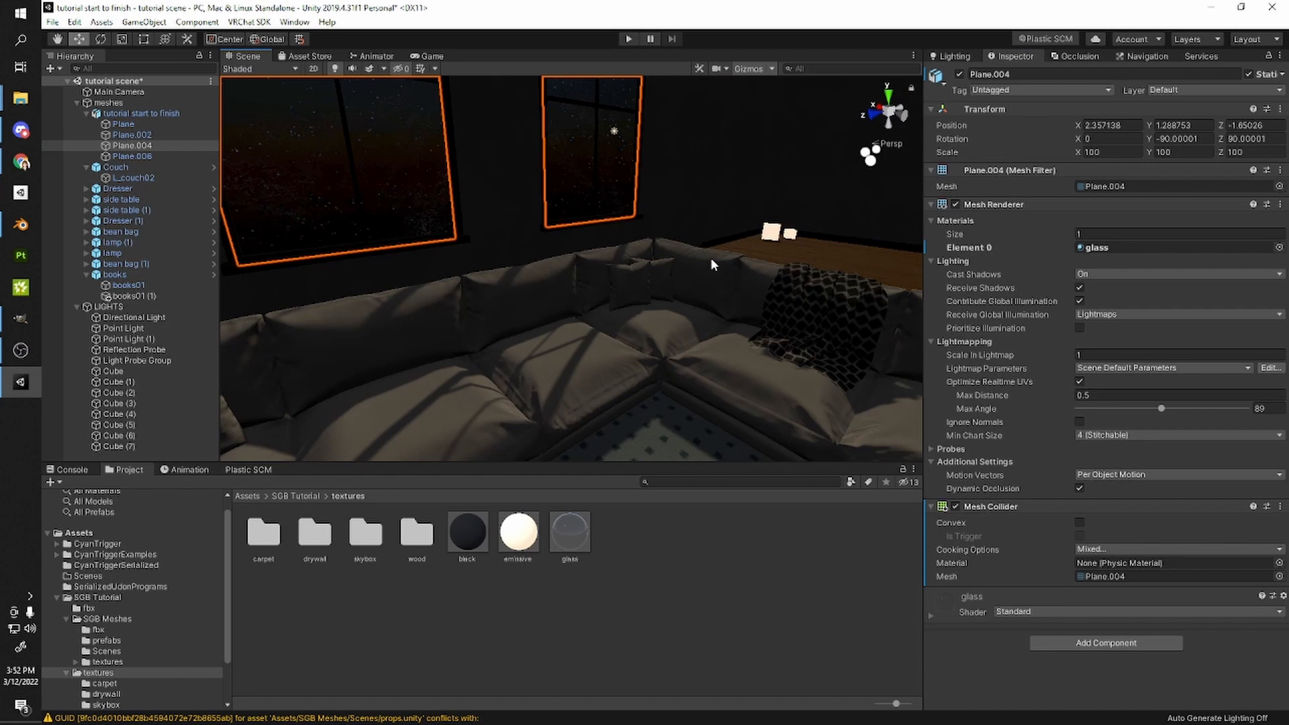
right_drag(710, 257, 767, 176)
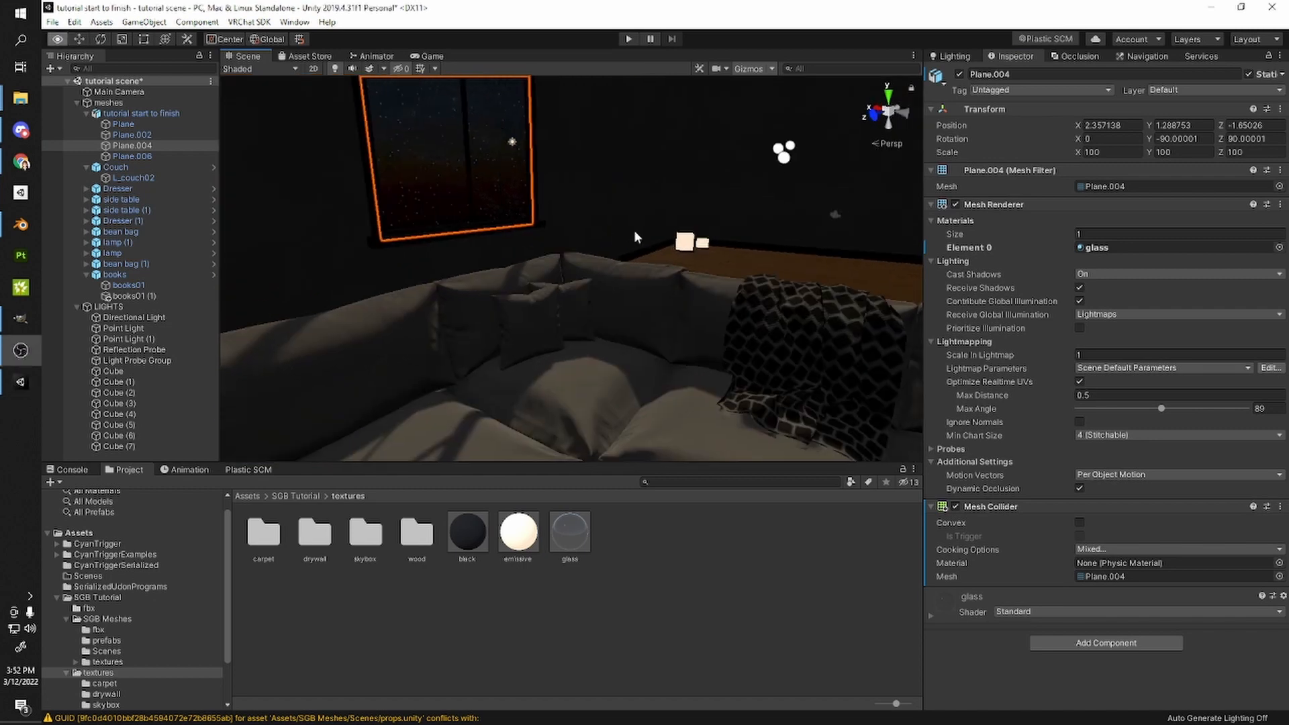
click(940, 58)
click(1222, 671)
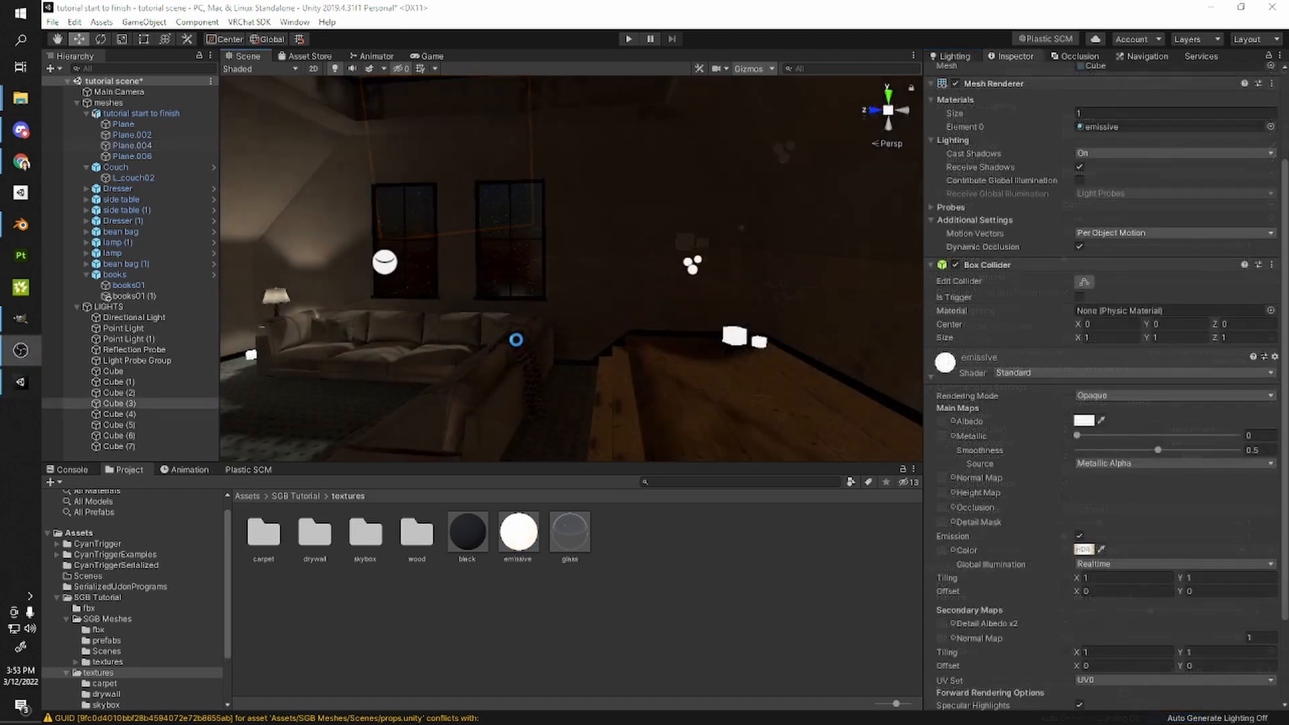
- Examine the baked lighting on the sloped walls, stairs and wooden platform for shadow artifacts
right_drag(518, 340, 383, 288)
scroll(430, 302, up, 3)
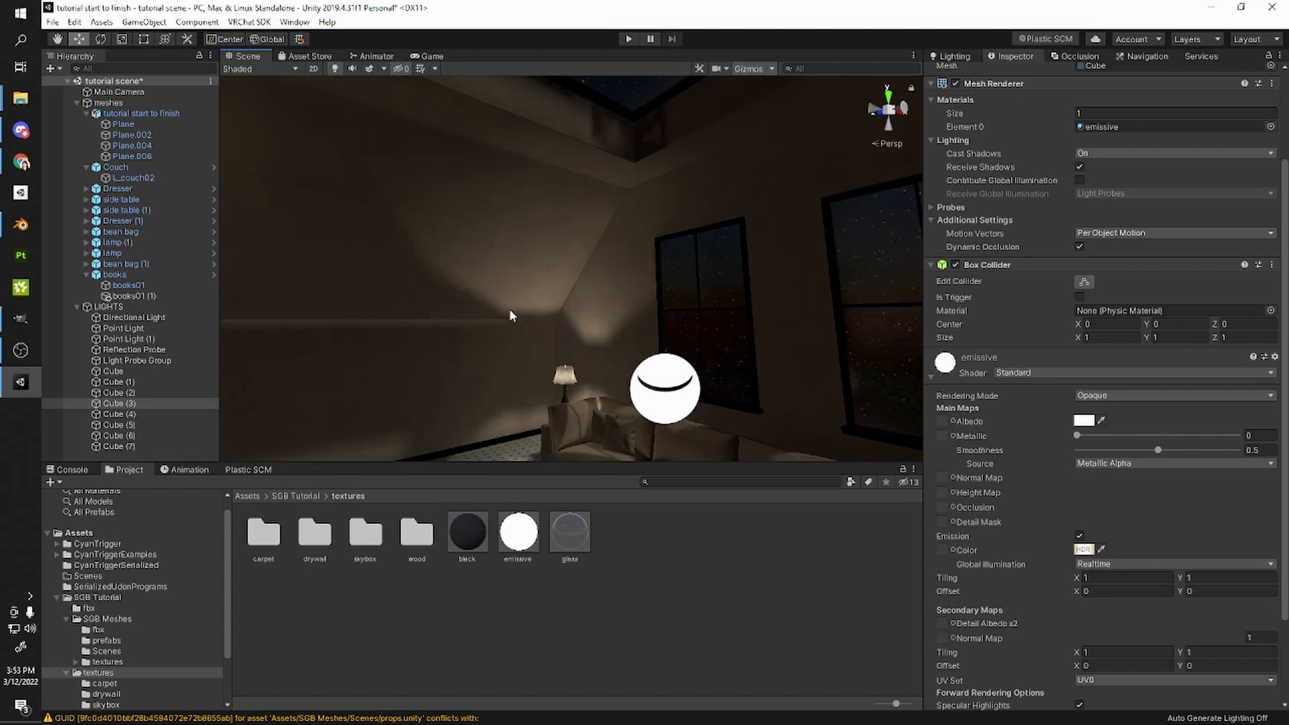
scroll(508, 314, up, 5)
right_drag(508, 314, 875, 395)
scroll(615, 416, up, 4)
middle_drag(396, 410, 445, 337)
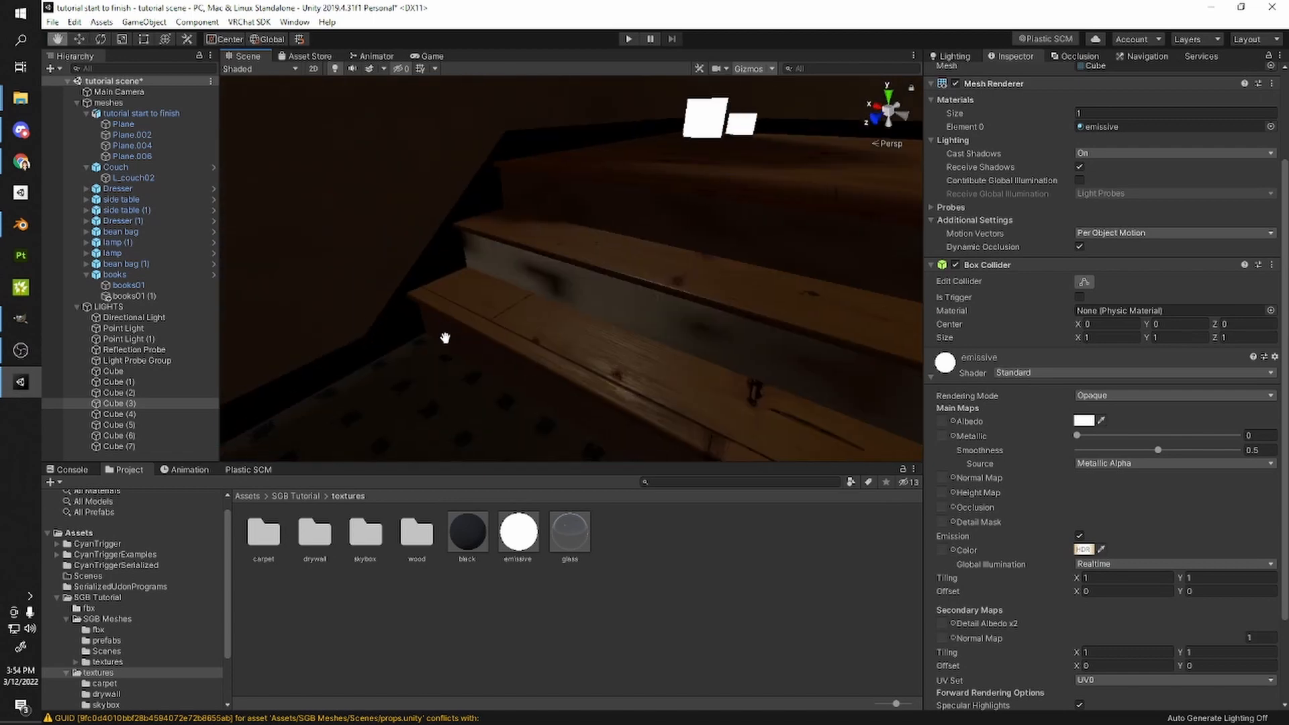
right_drag(470, 332, 682, 289)
middle_drag(463, 208, 517, 322)
right_drag(712, 312, 891, 277)
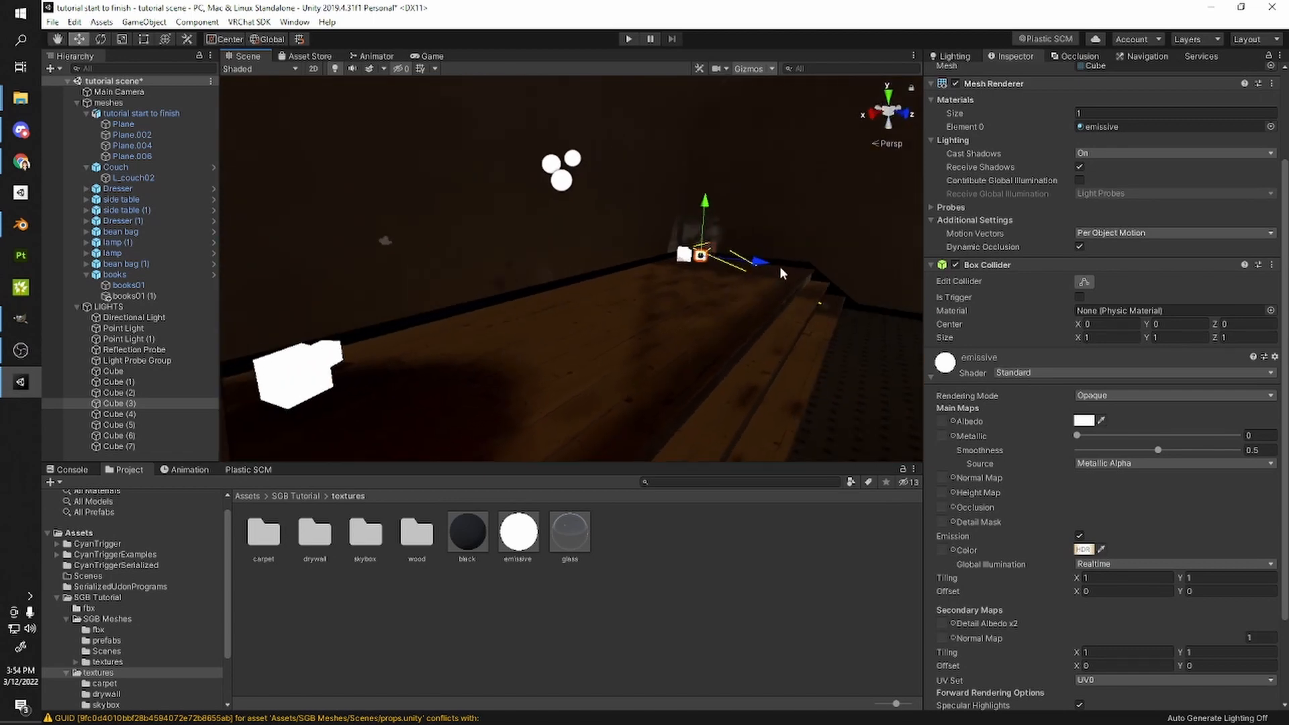
scroll(780, 268, up, 3)
middle_drag(737, 288, 667, 326)
right_drag(537, 395, 614, 386)
- Select the Plane.002 wall mesh and inspect its baked shading around the windows and dressers
click(594, 358)
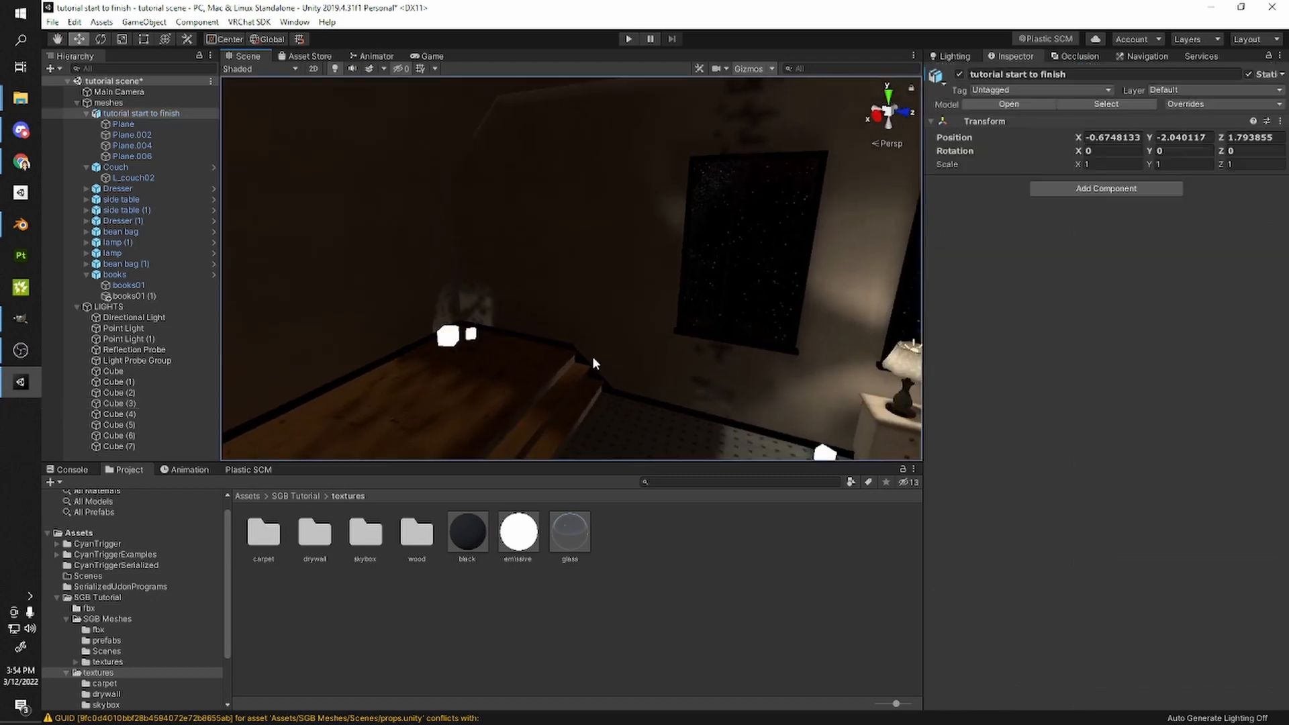
click(590, 357)
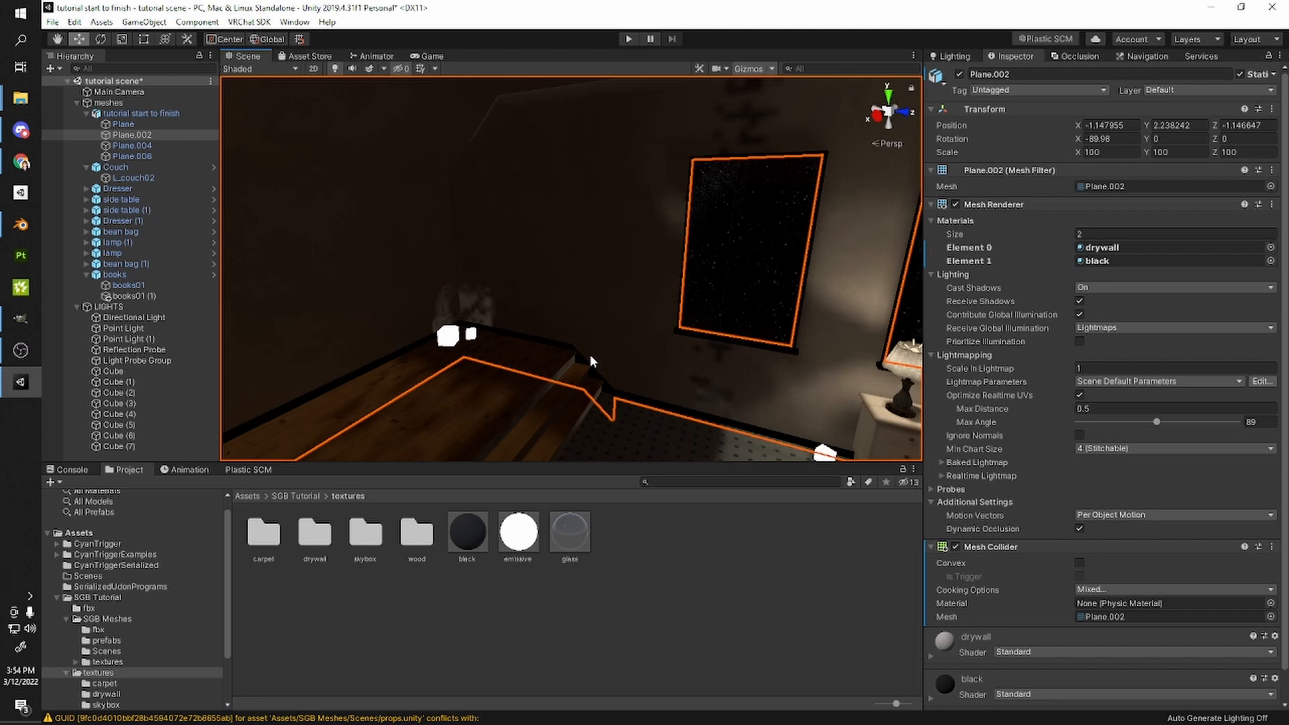
right_drag(590, 361, 640, 384)
scroll(640, 384, up, 5)
middle_drag(640, 384, 650, 362)
scroll(650, 363, down, 4)
scroll(654, 340, up, 4)
scroll(654, 341, down, 7)
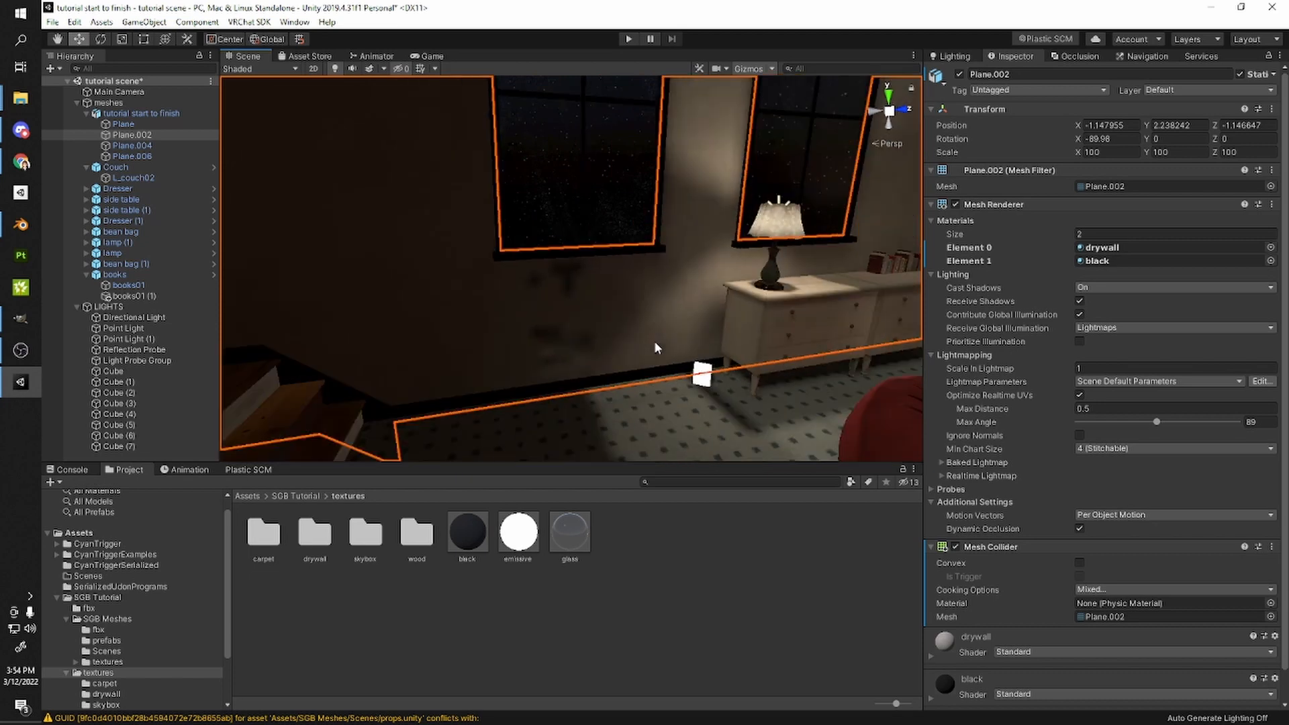
right_drag(841, 252, 872, 224)
- Enable Generate Lightmap UVs in the import settings of the "tutorial start to finish" model in the SGB Tutorial fbx folder and apply it
click(135, 113)
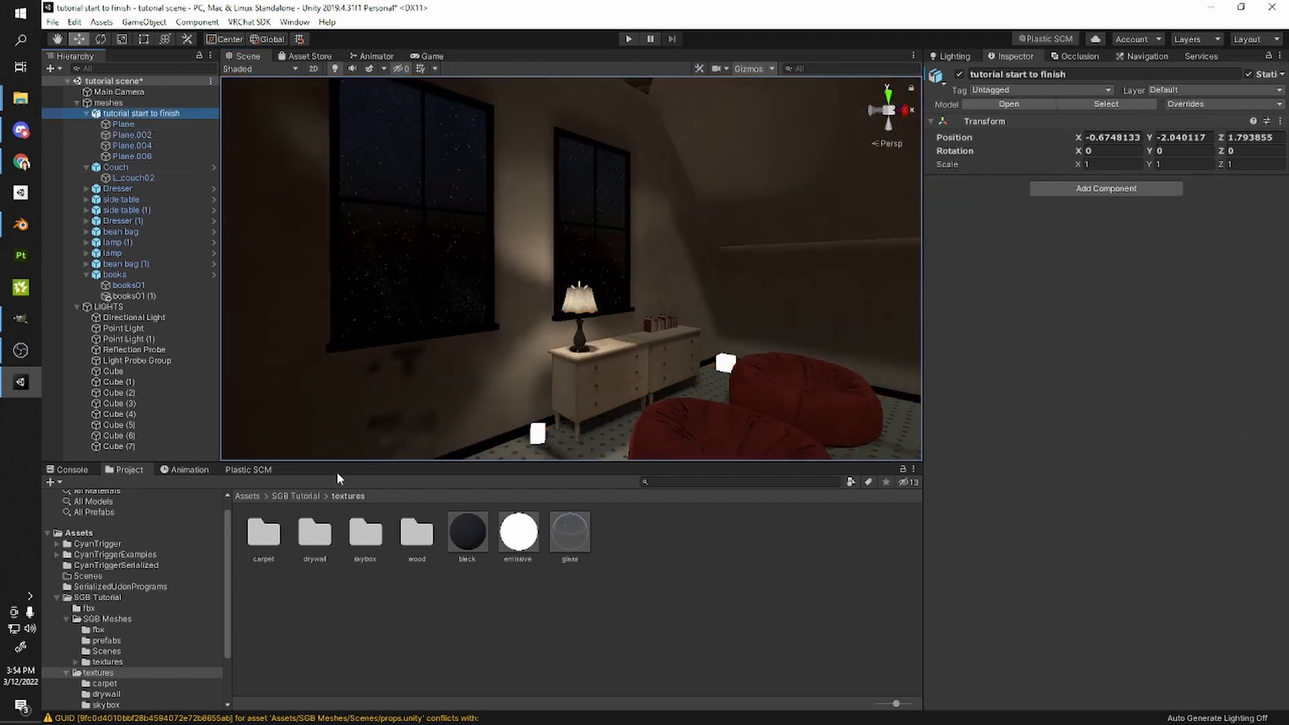
click(305, 495)
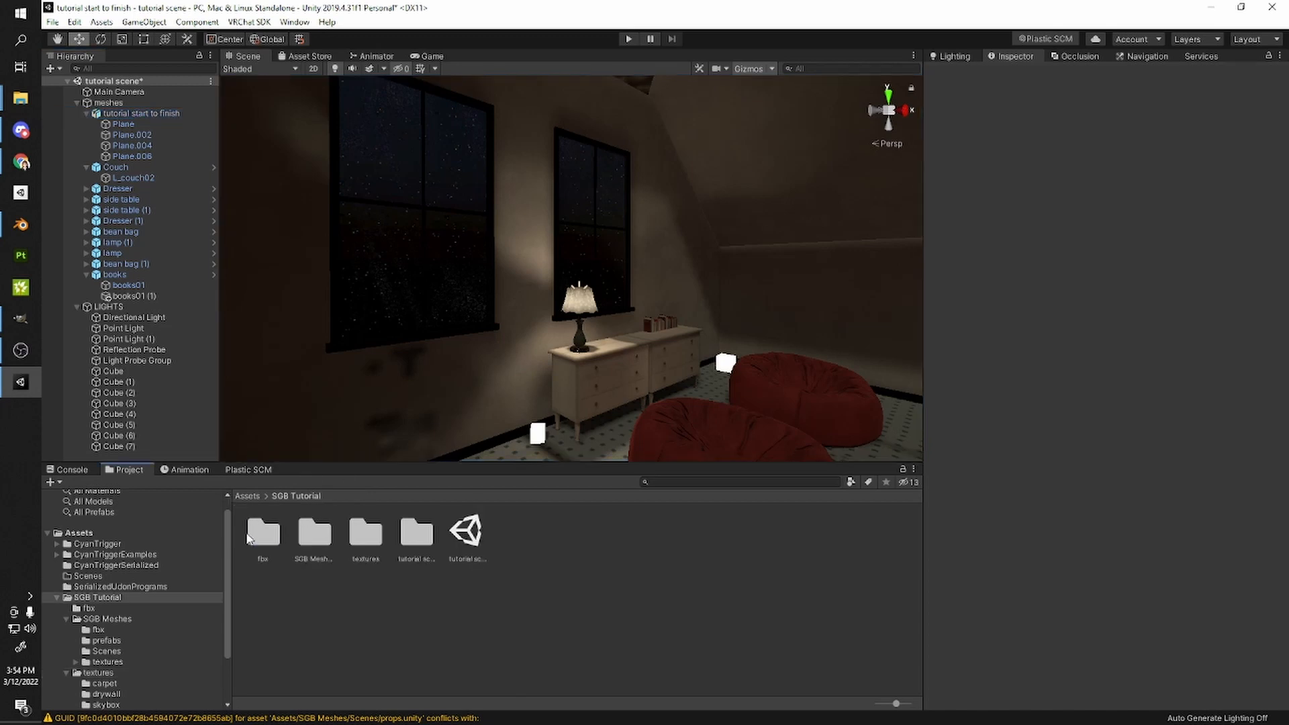
double_click(256, 530)
right_drag(484, 218, 852, 389)
scroll(630, 297, down, 3)
scroll(631, 297, up, 3)
right_drag(436, 295, 603, 328)
scroll(614, 291, up, 3)
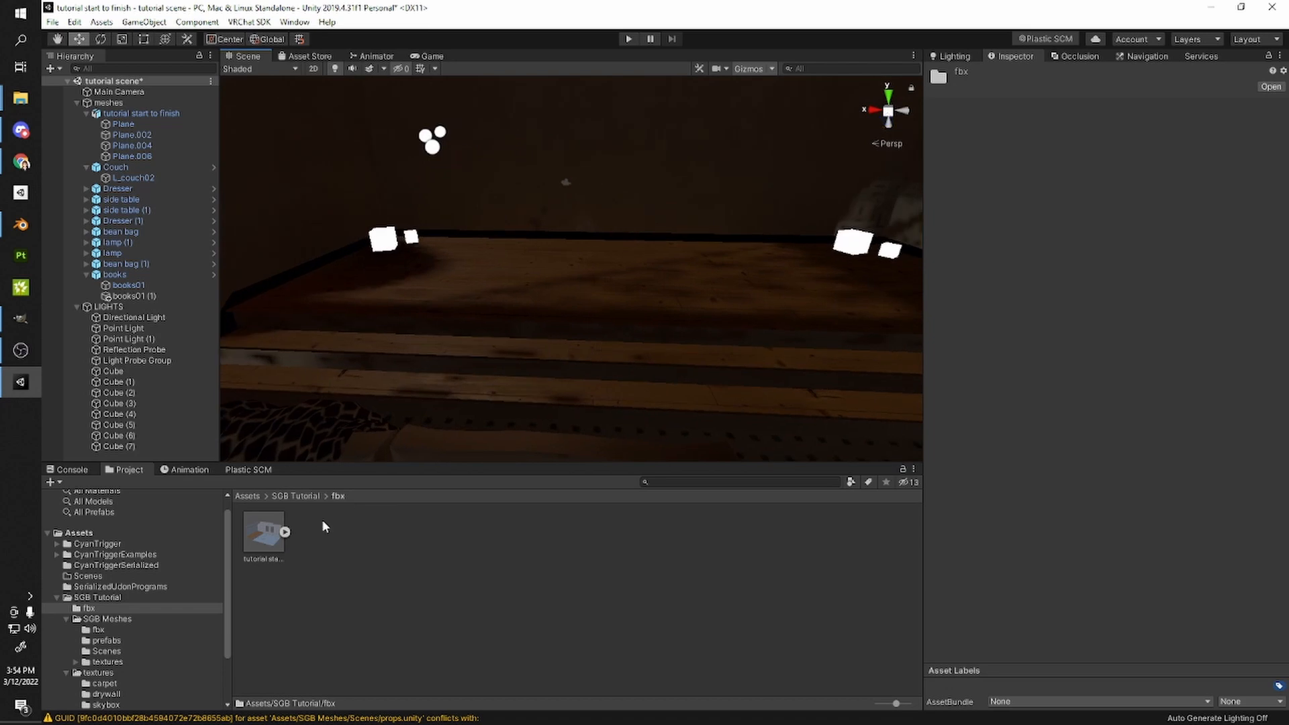
click(264, 532)
right_drag(484, 349, 517, 389)
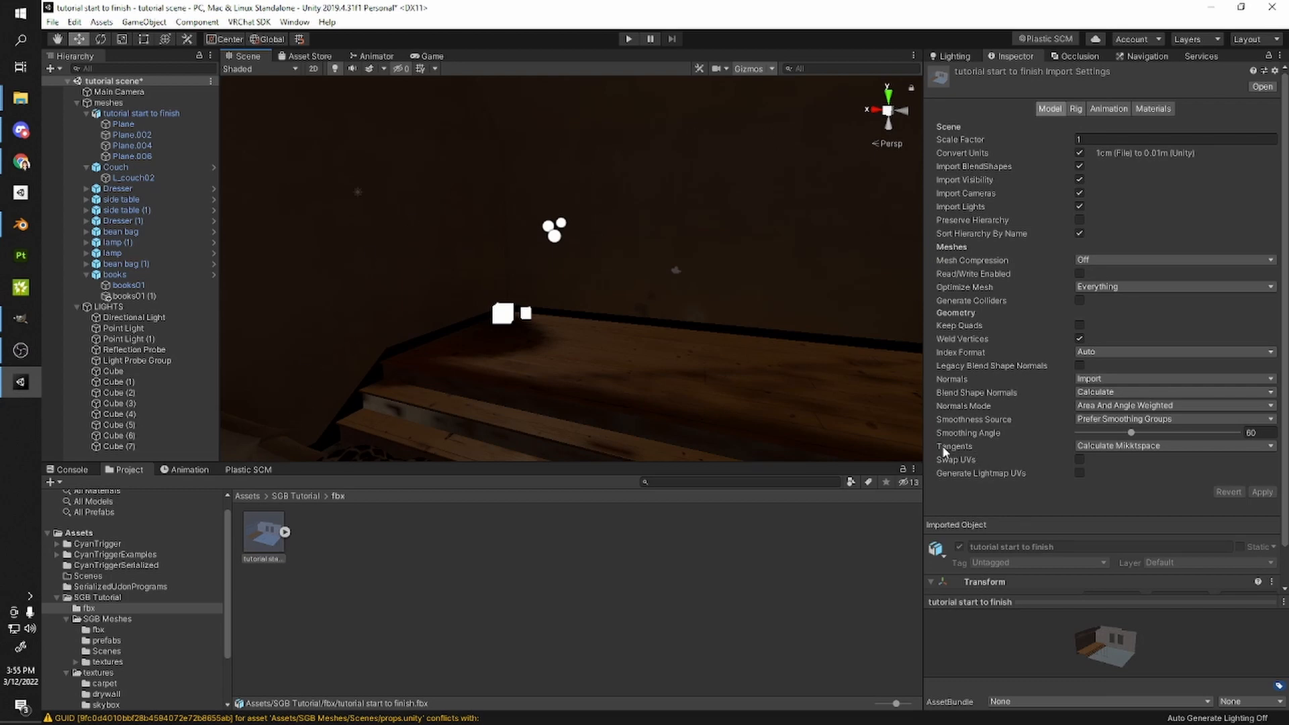
click(1079, 472)
click(1261, 504)
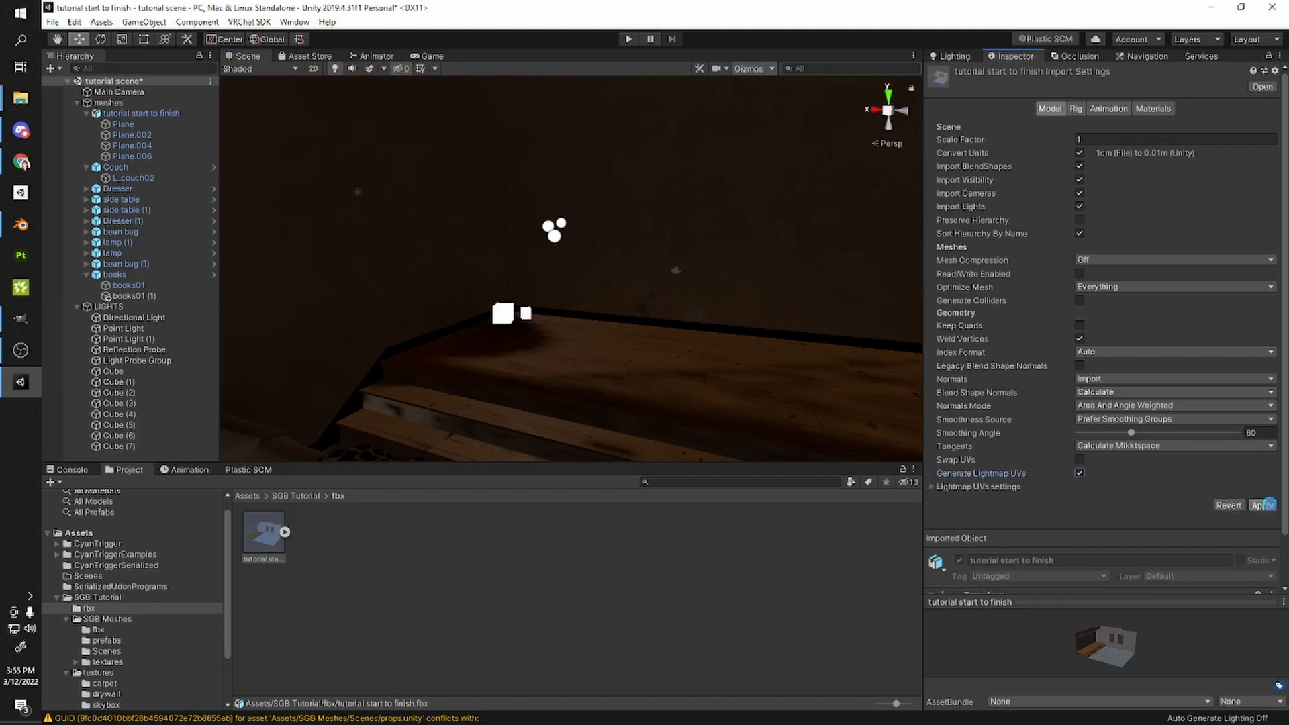
- Generate the scene's lighting again using the reimported room model's lightmap UVs
right_drag(701, 391, 582, 435)
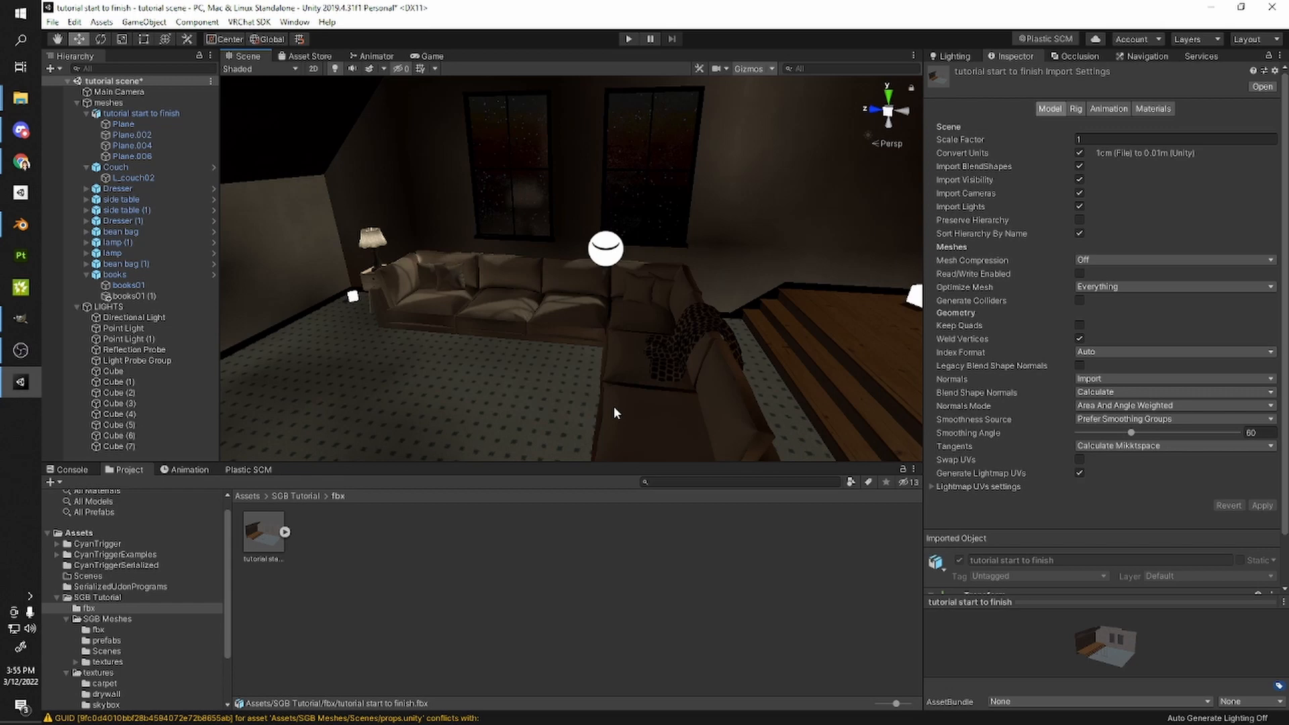
right_drag(624, 289, 730, 217)
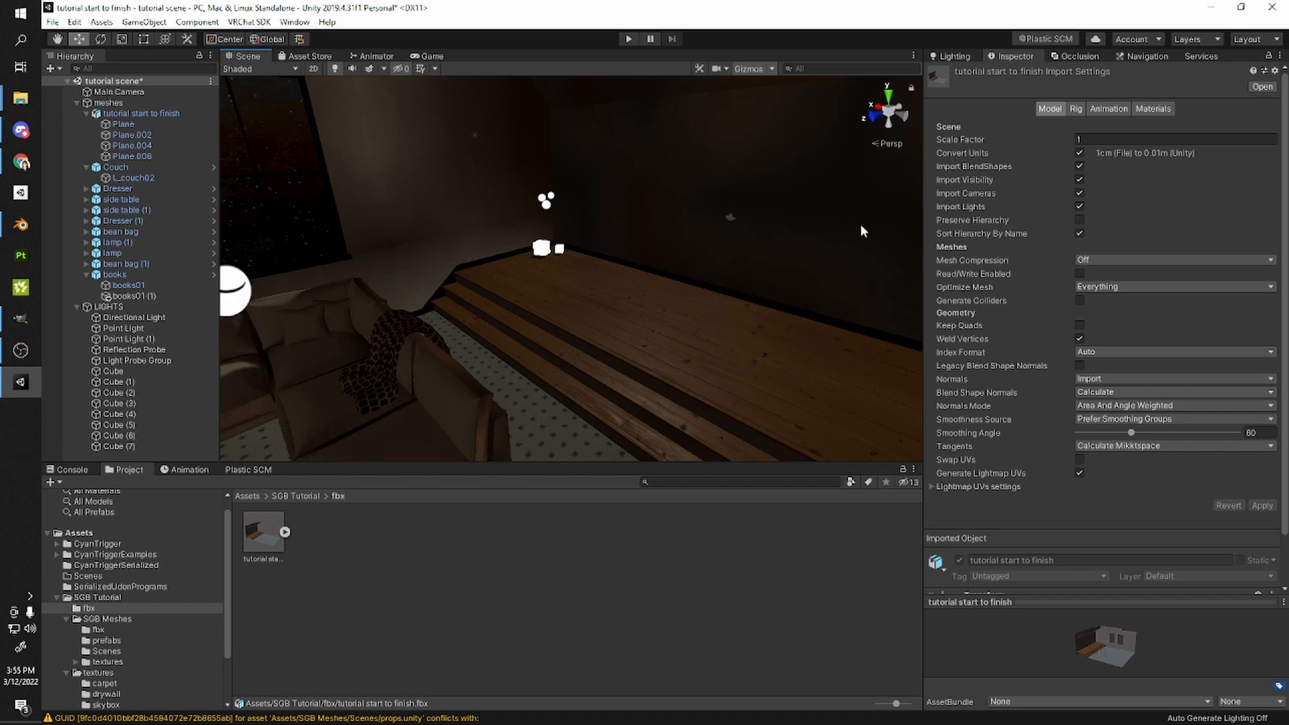
right_drag(802, 343, 756, 329)
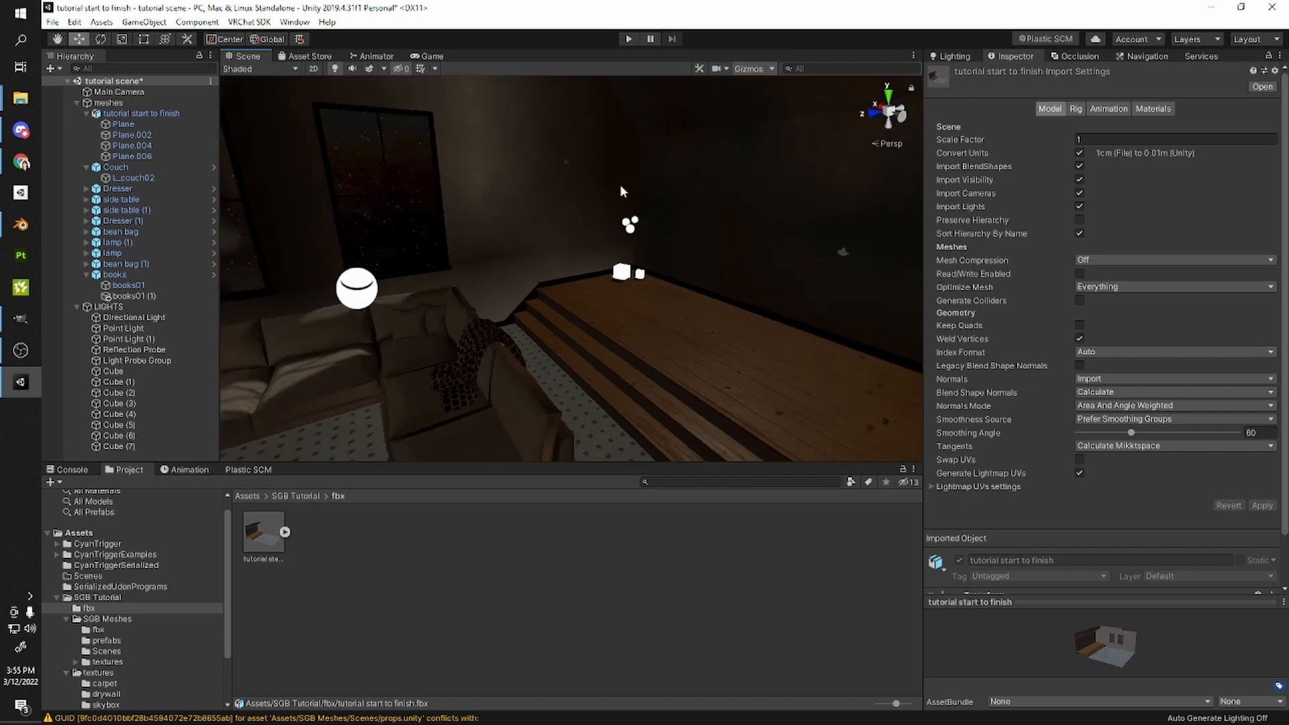
click(954, 58)
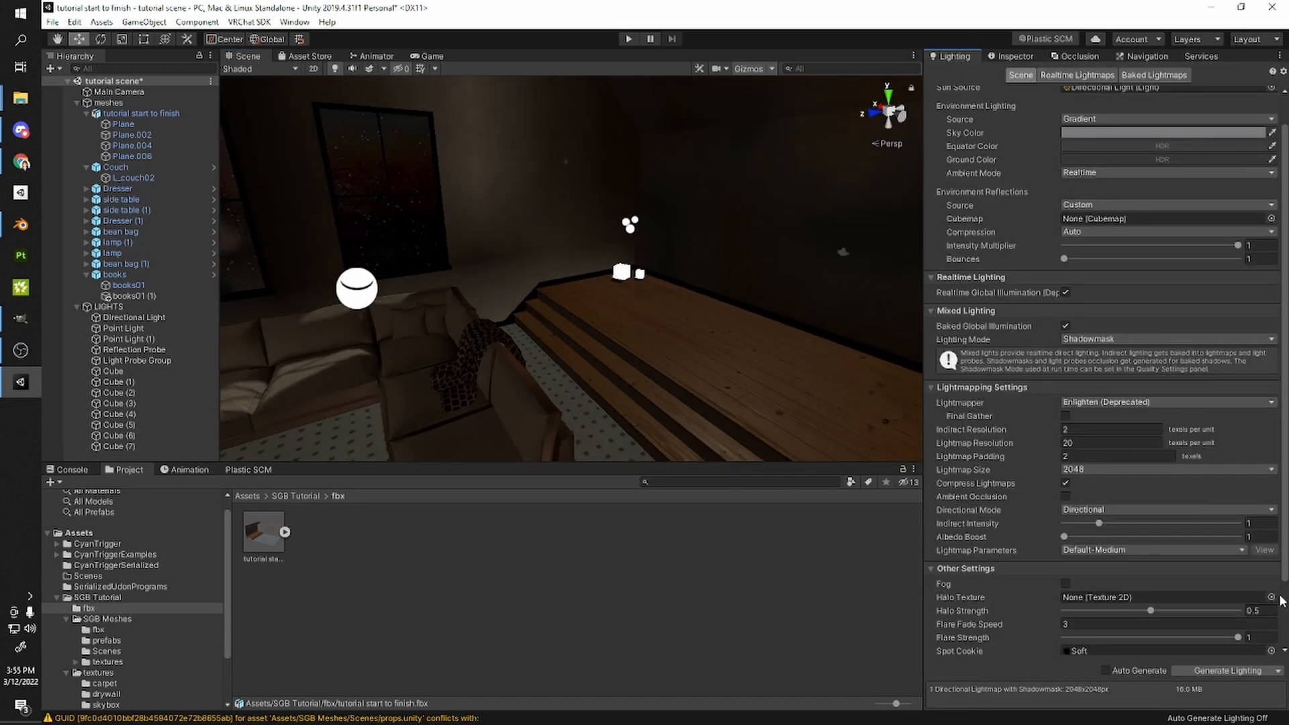
click(1205, 671)
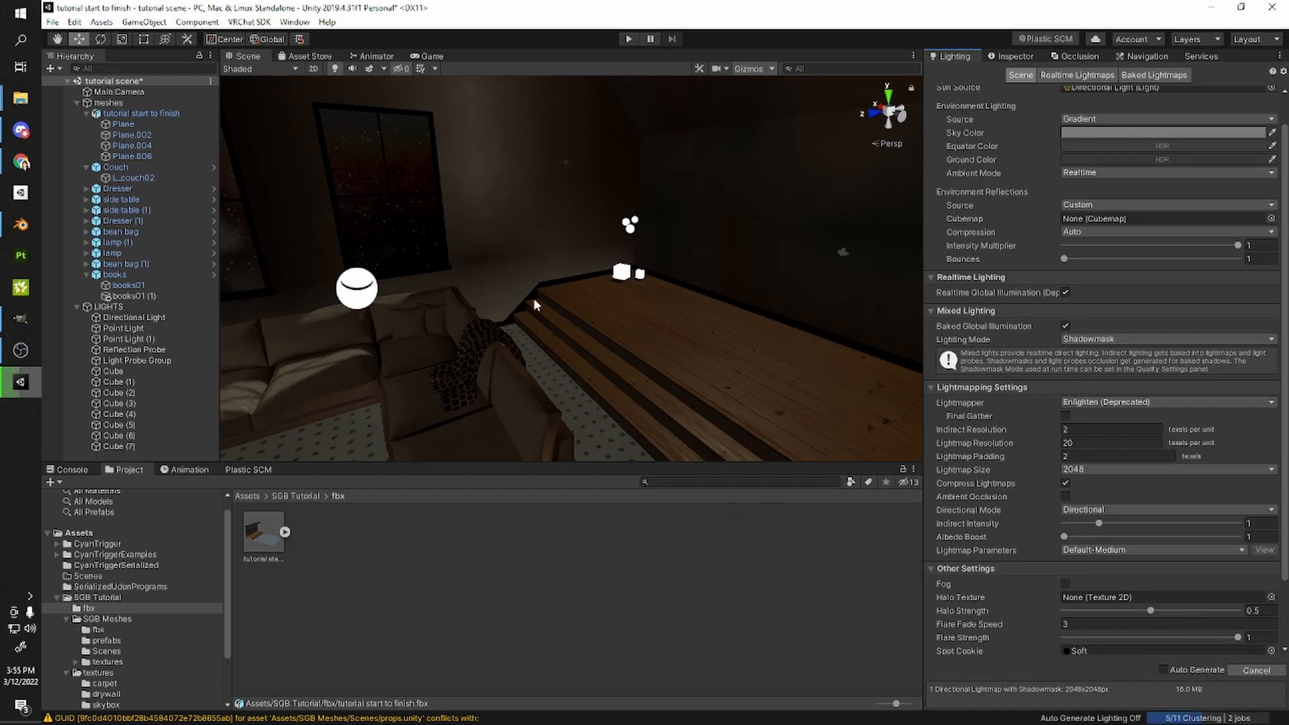
- Select the larger cube in the platform corner and raise its material's HDR emission intensity by one stop to 2.0169
right_drag(590, 303, 889, 215)
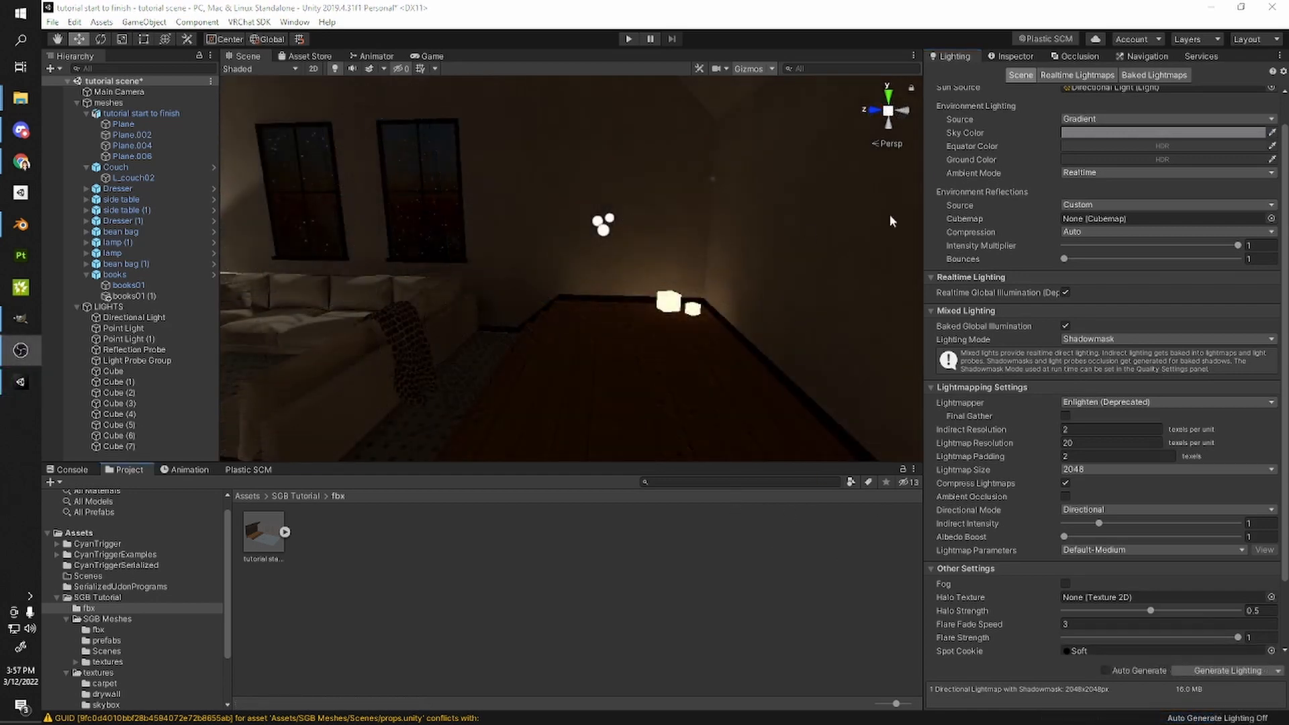
right_drag(486, 251, 268, 236)
right_drag(623, 283, 557, 323)
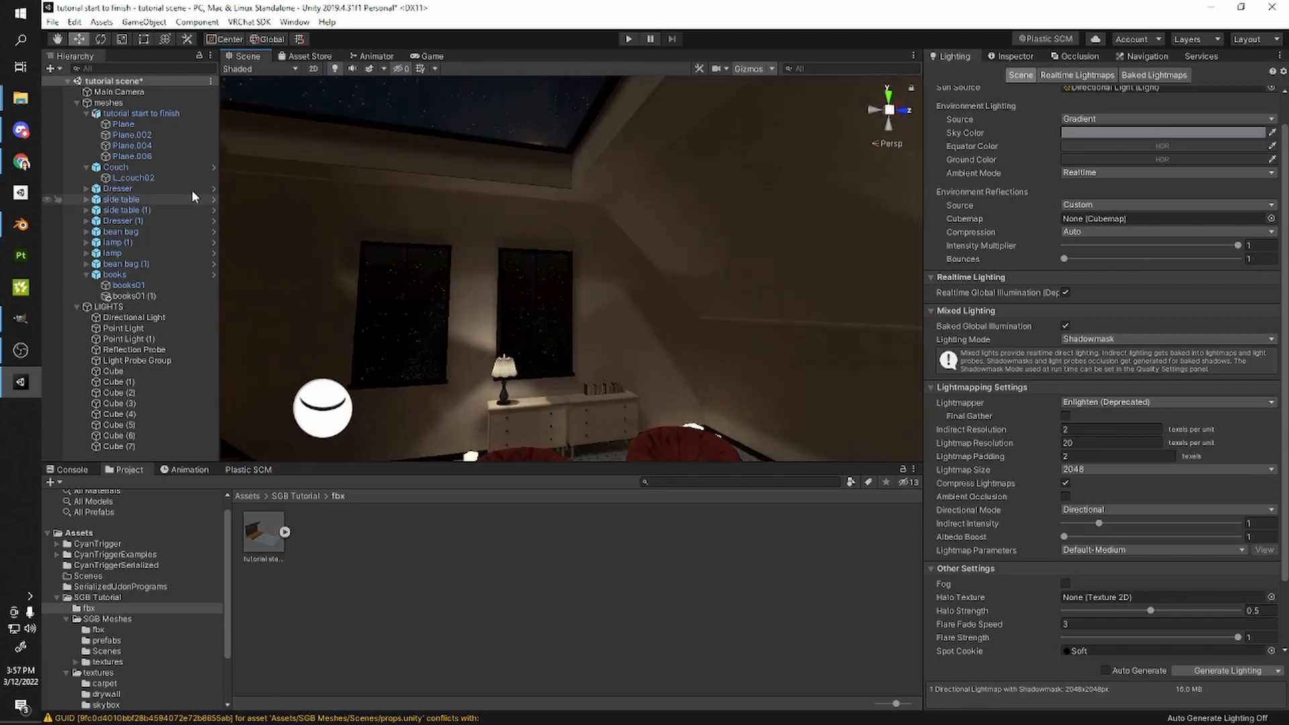
right_drag(266, 273, 555, 322)
click(555, 323)
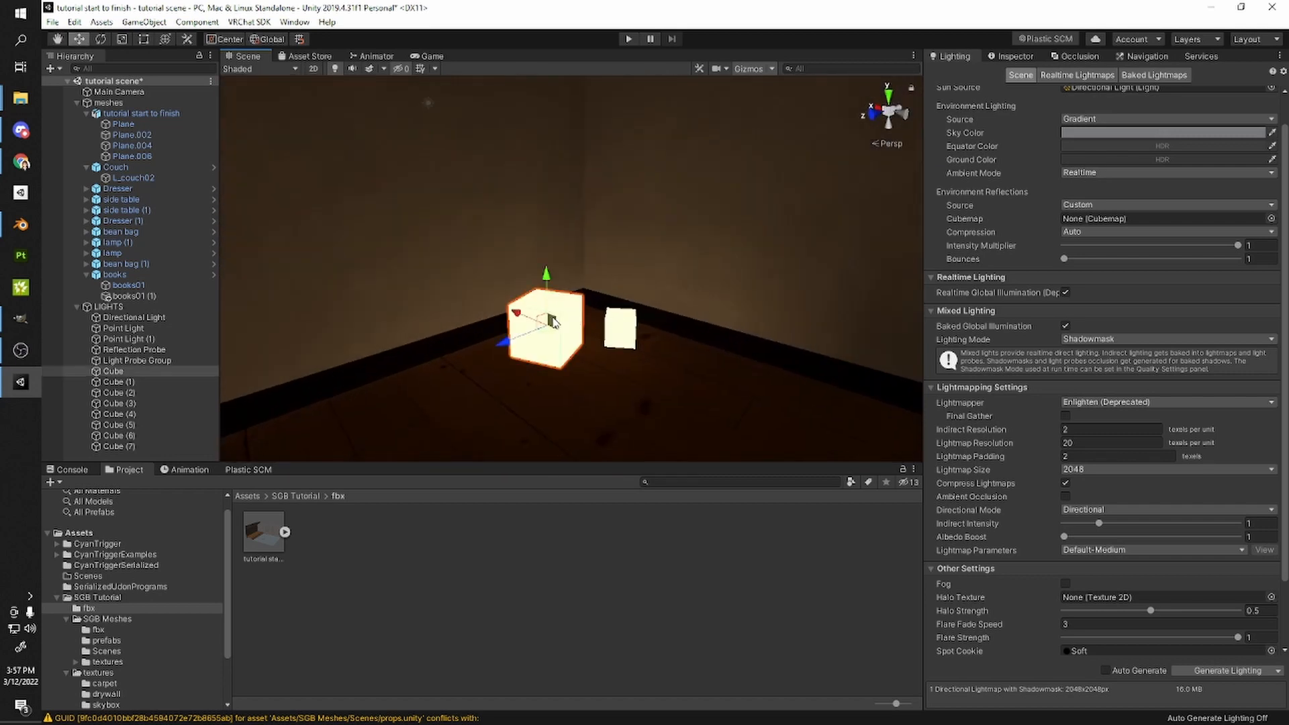
click(1001, 55)
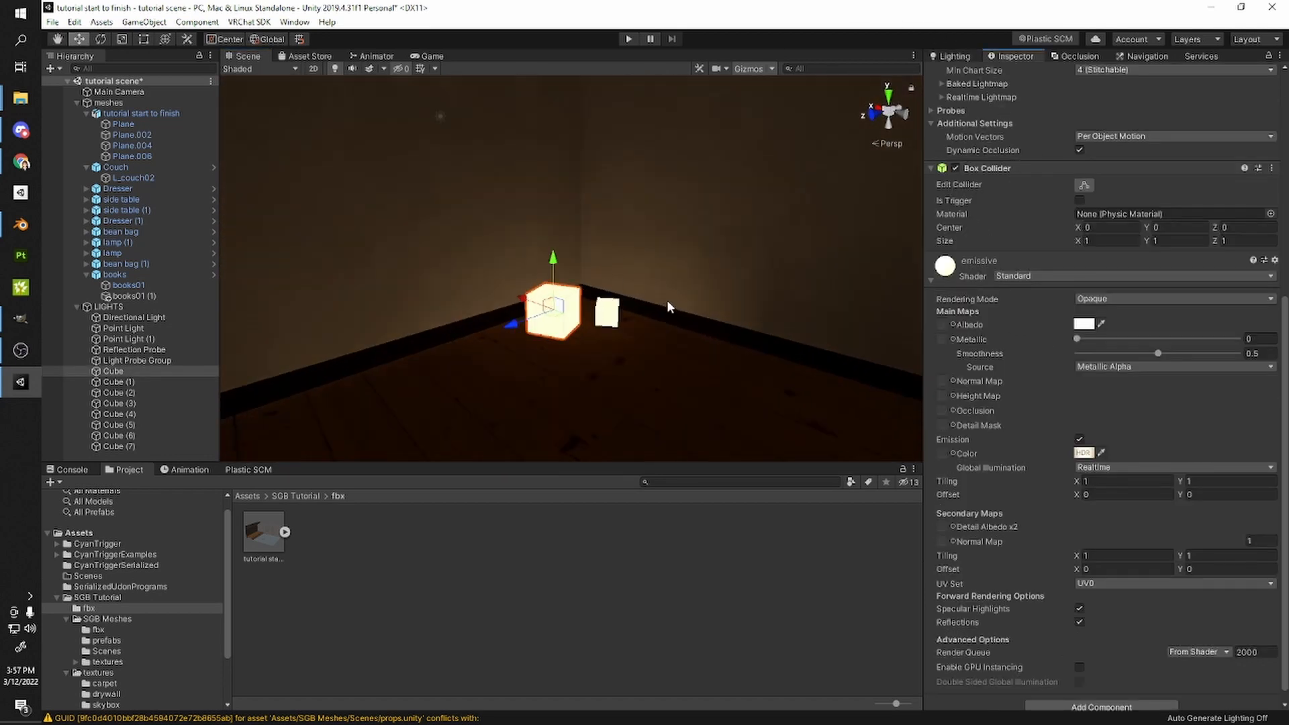
click(1083, 453)
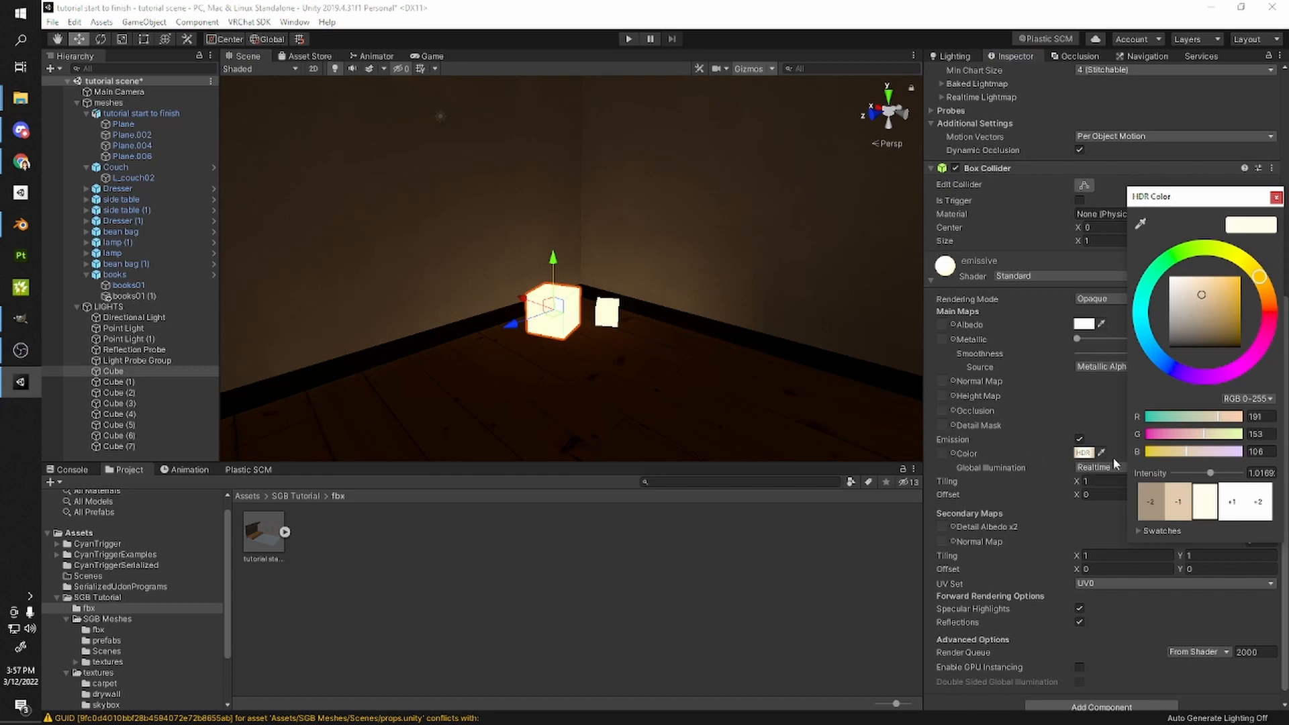
click(1220, 502)
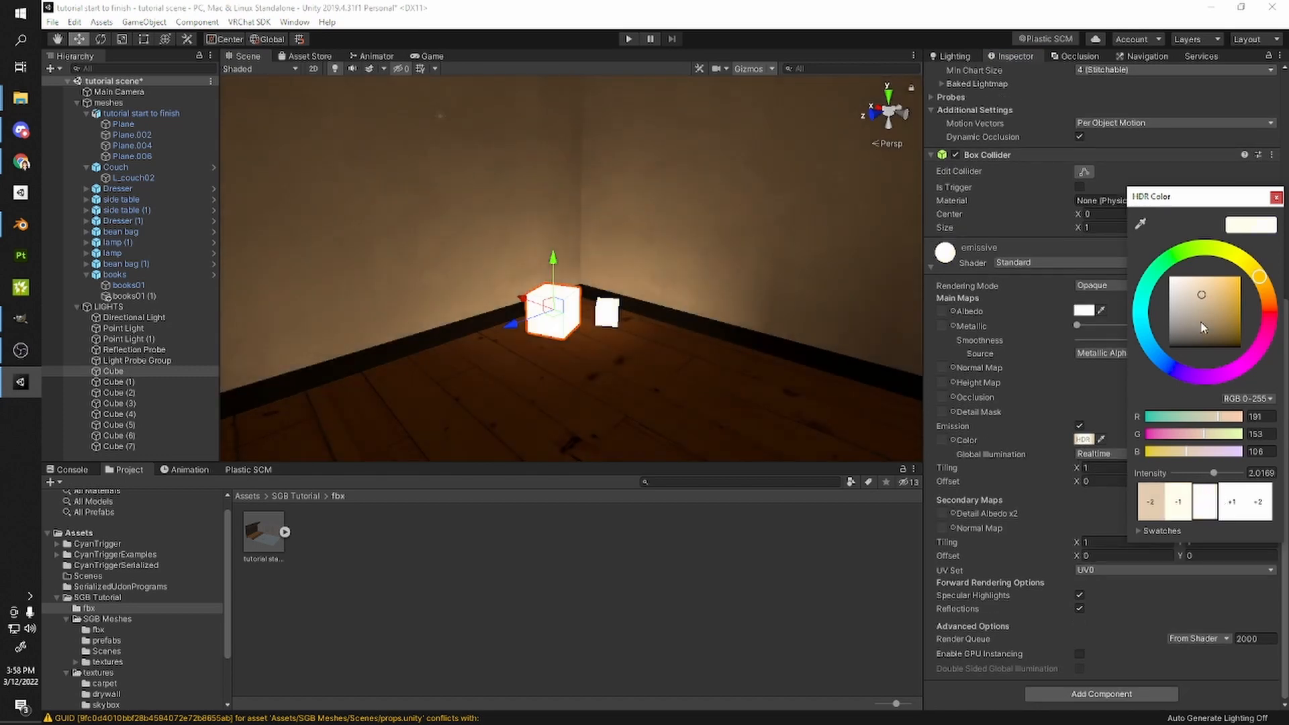
- Shift the emissive material's emission color to a pale blue-violet and check the glow across the room
click(1173, 369)
click(576, 286)
right_drag(576, 285, 871, 347)
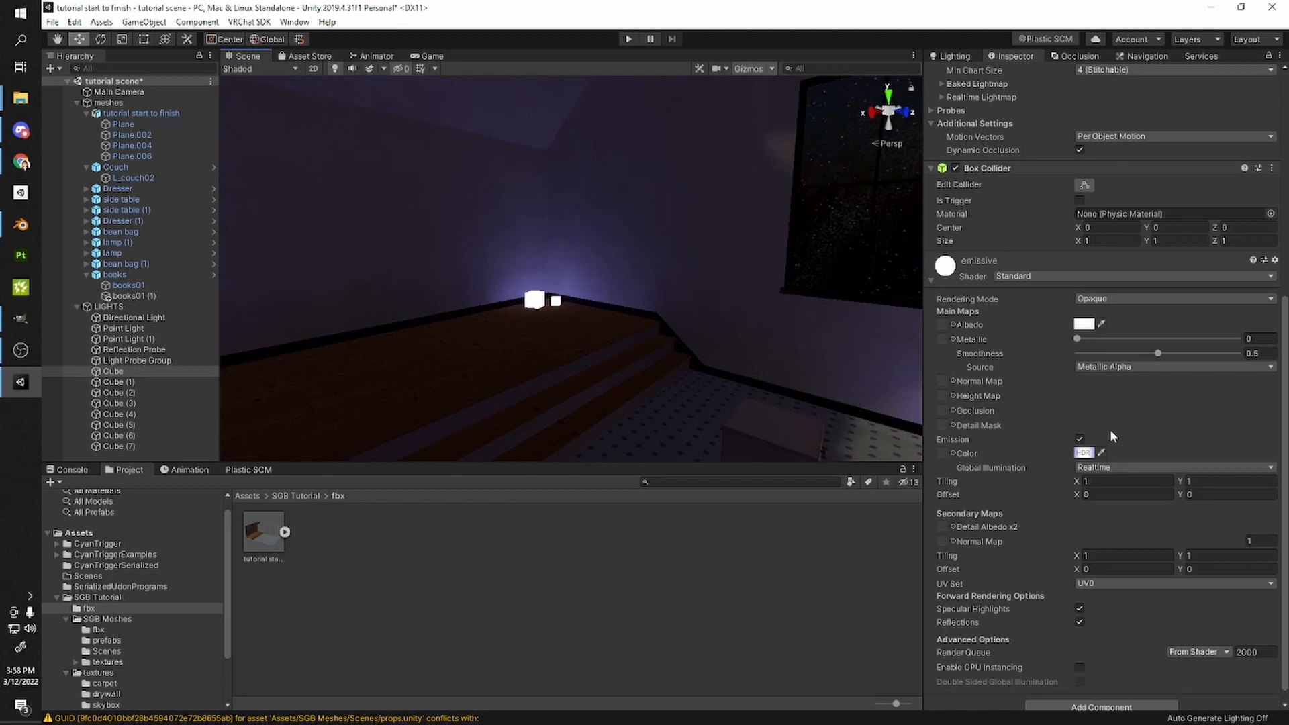
click(1084, 454)
right_drag(537, 335, 599, 290)
right_drag(486, 261, 486, 262)
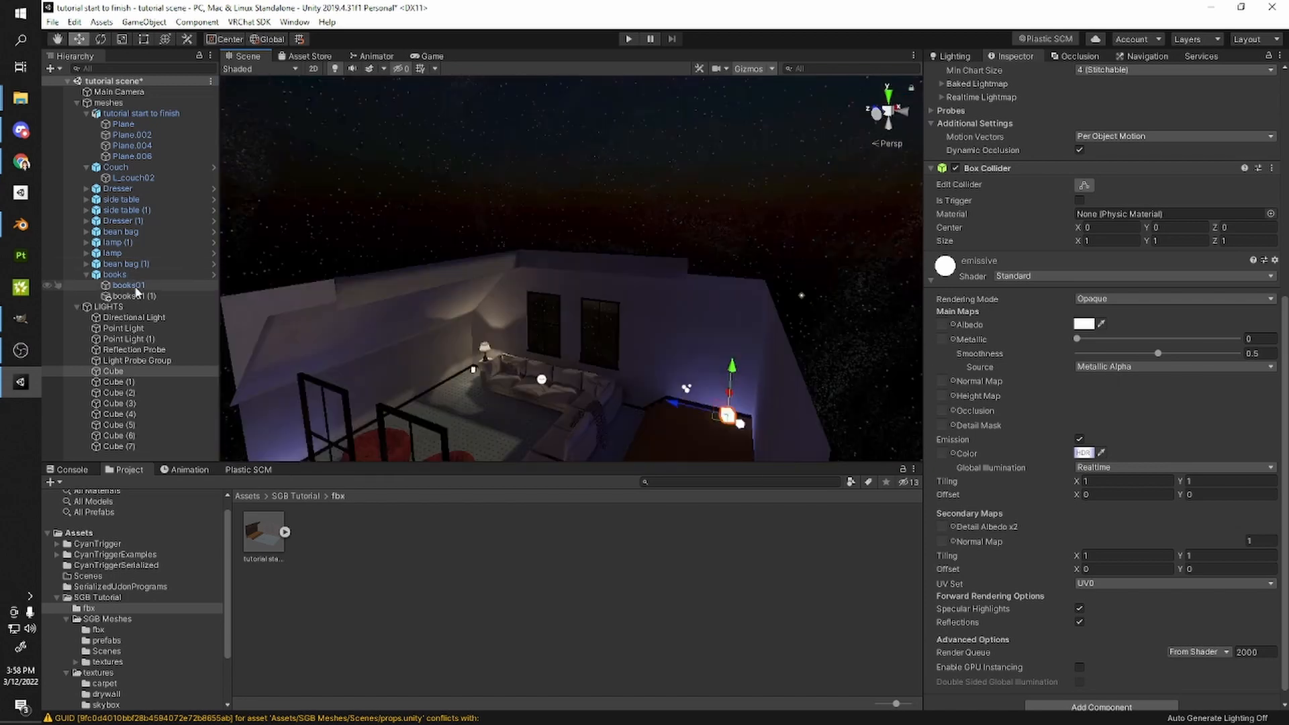
- Set the Directional Light's intensity to 0.1 and its color to neutral grey 6F6F6F
click(134, 317)
click(1101, 251)
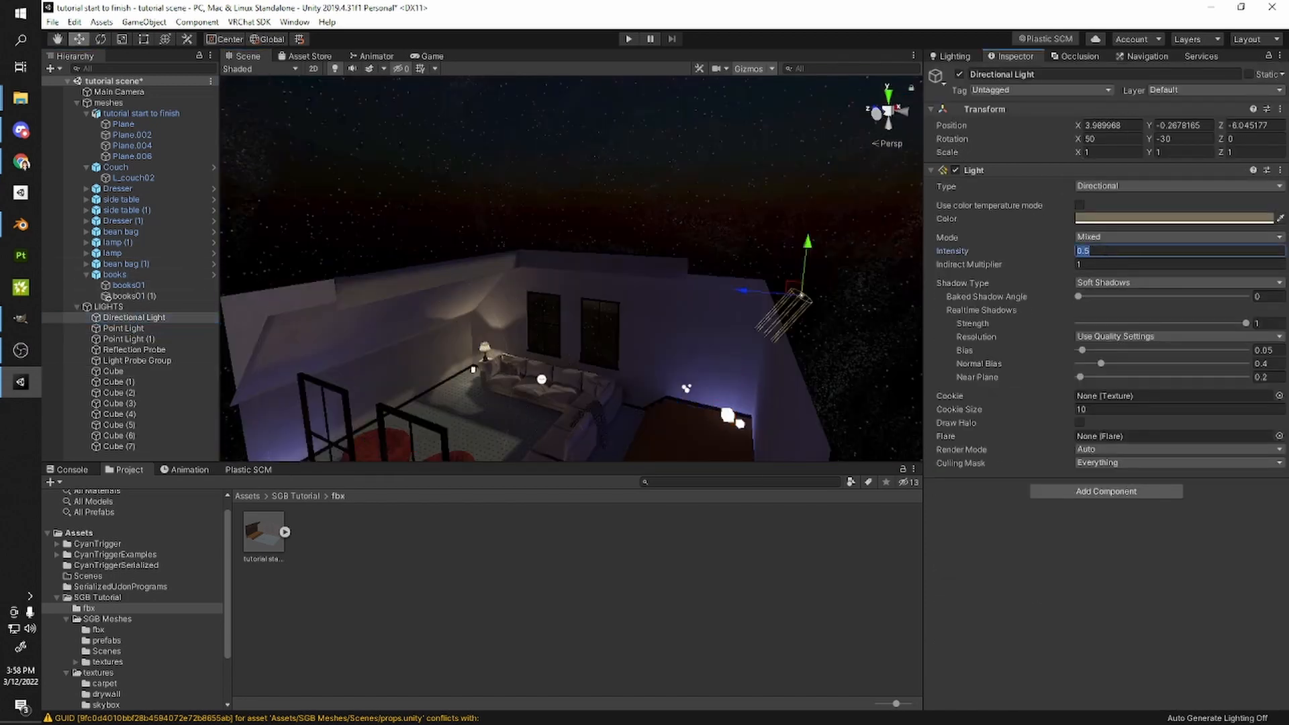
text(1)
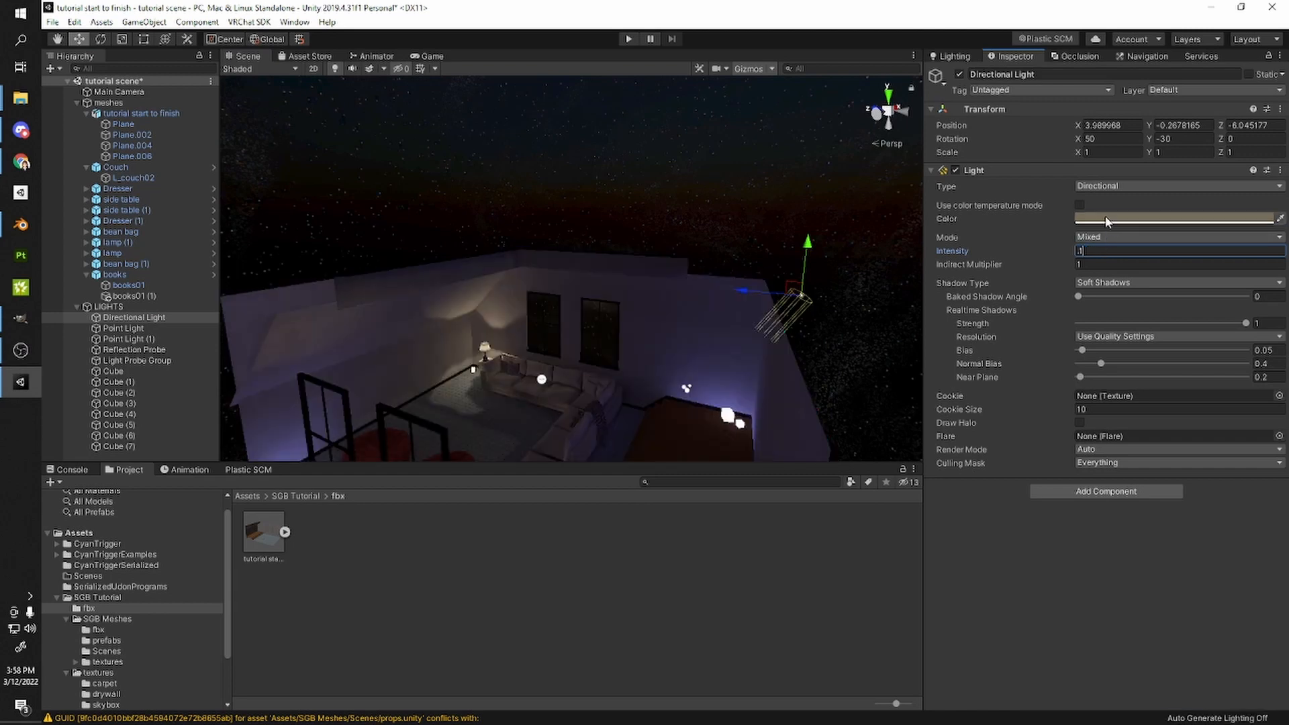
right_drag(788, 277, 745, 300)
click(1155, 218)
drag(1182, 304, 1082, 305)
click(1010, 266)
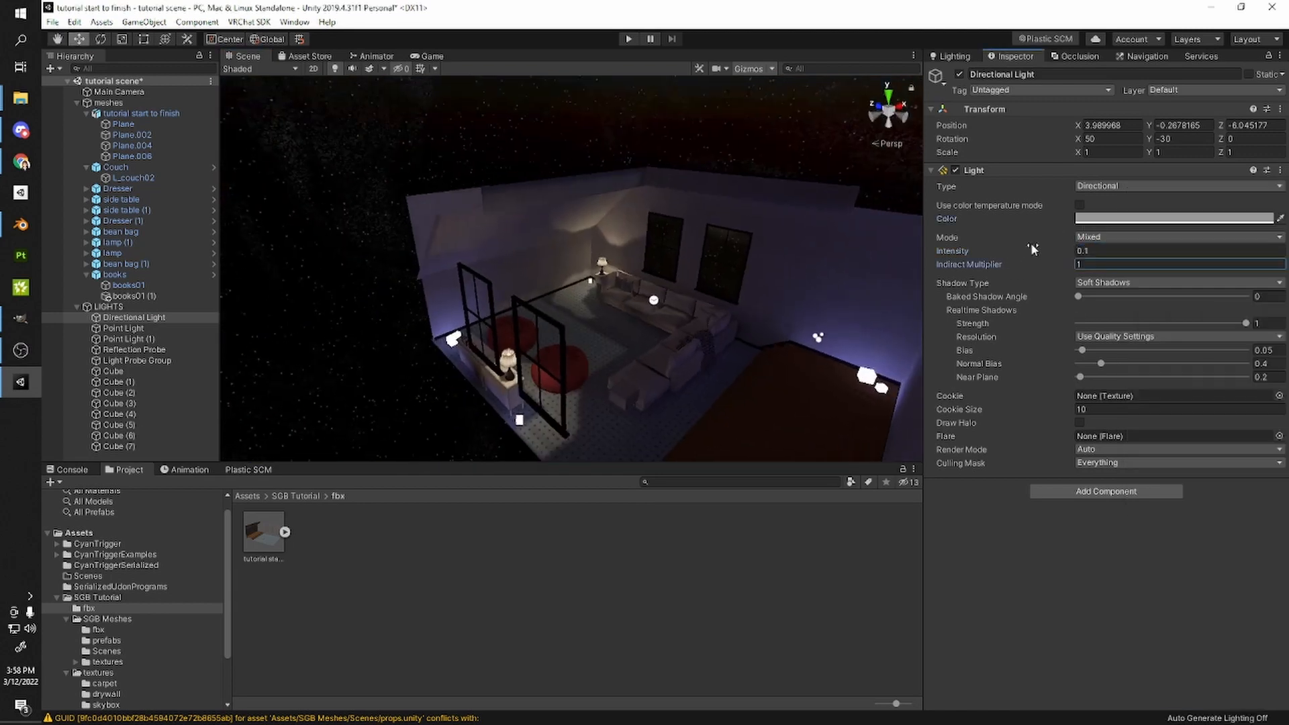
- Switch the Directional Light's mode to Baked
right_drag(890, 297, 973, 315)
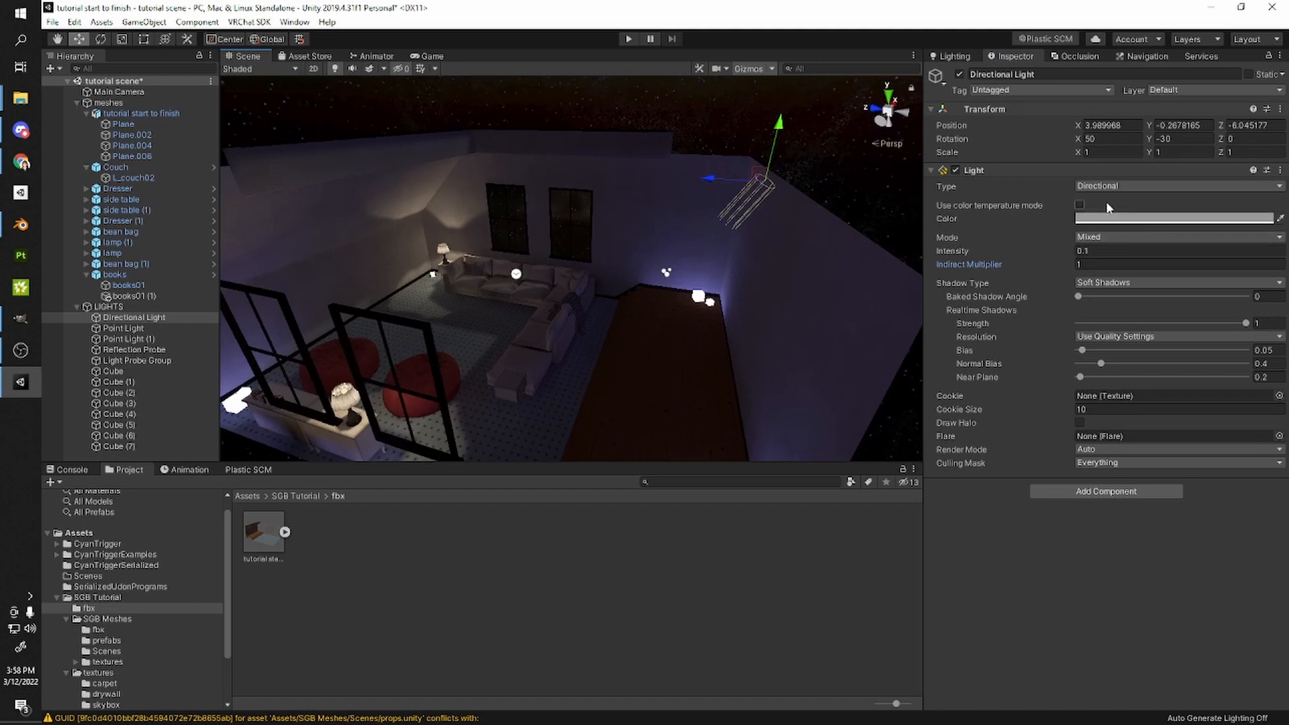
click(1083, 239)
click(1101, 282)
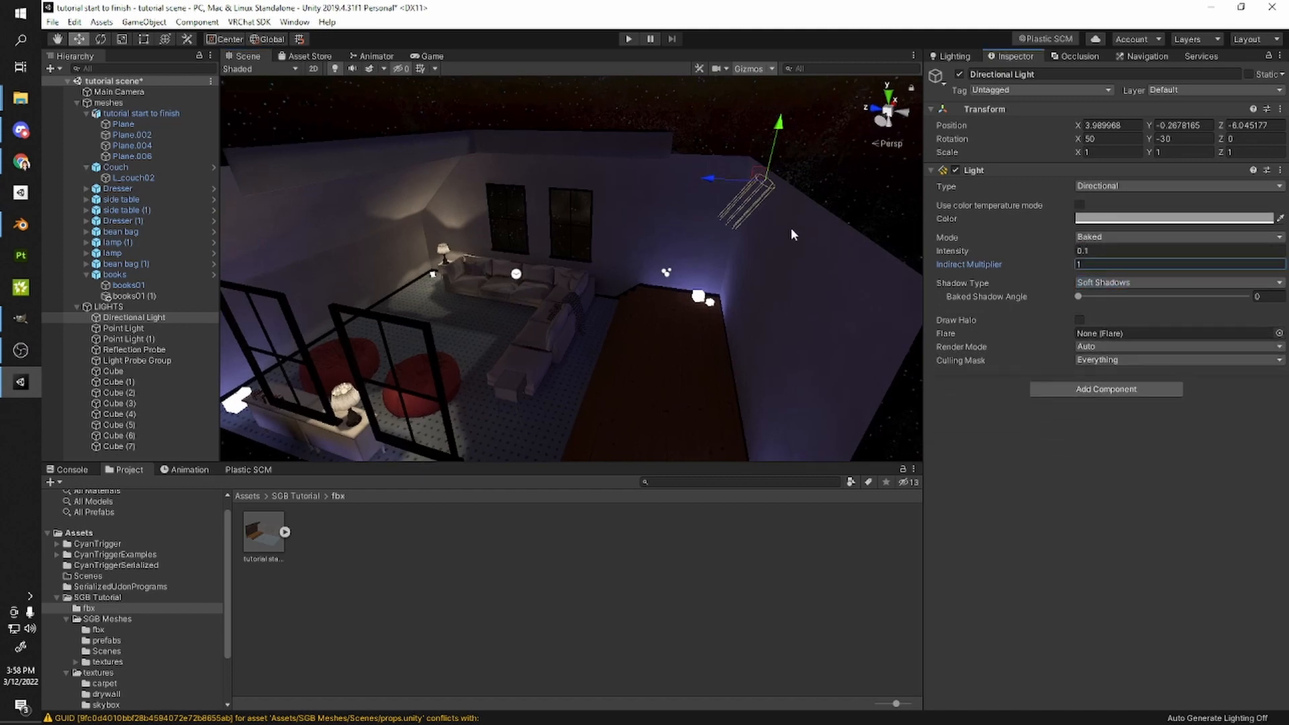
- Tint the Directional Light a dark slate blue, hex 424855
click(1141, 219)
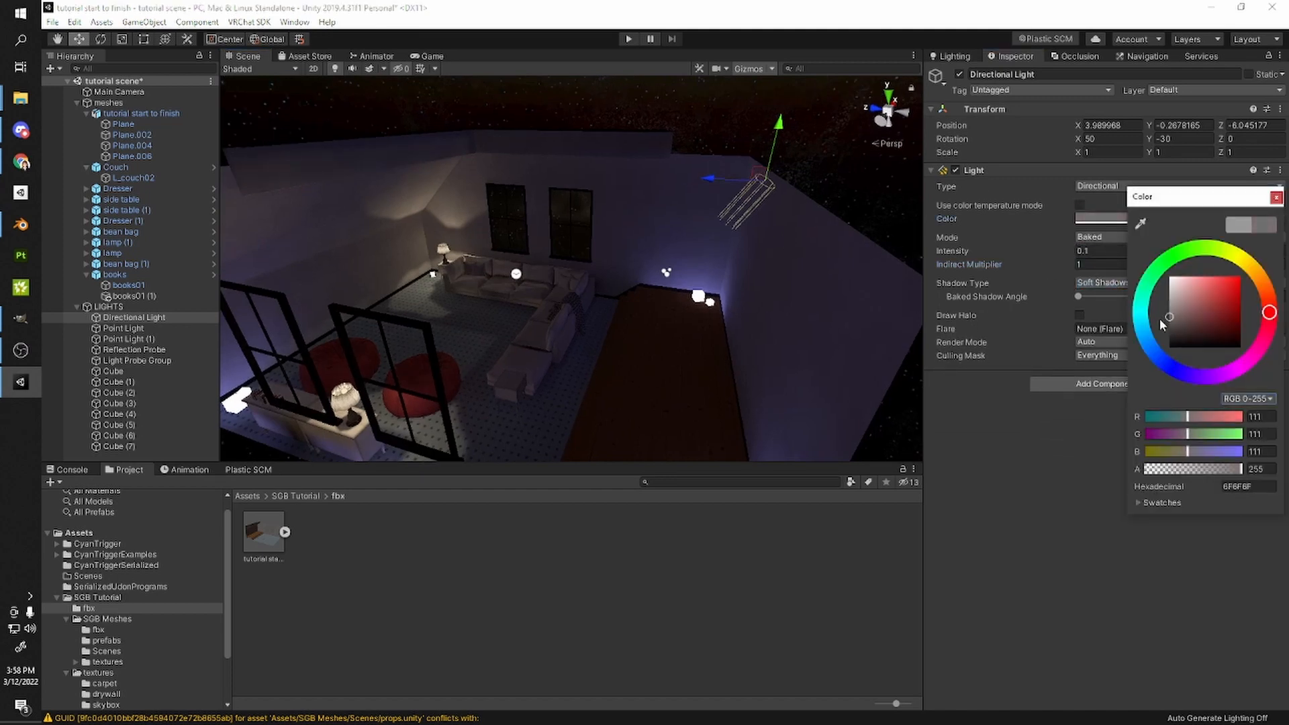
drag(1156, 325, 1126, 312)
right_drag(609, 272, 539, 288)
key(w)
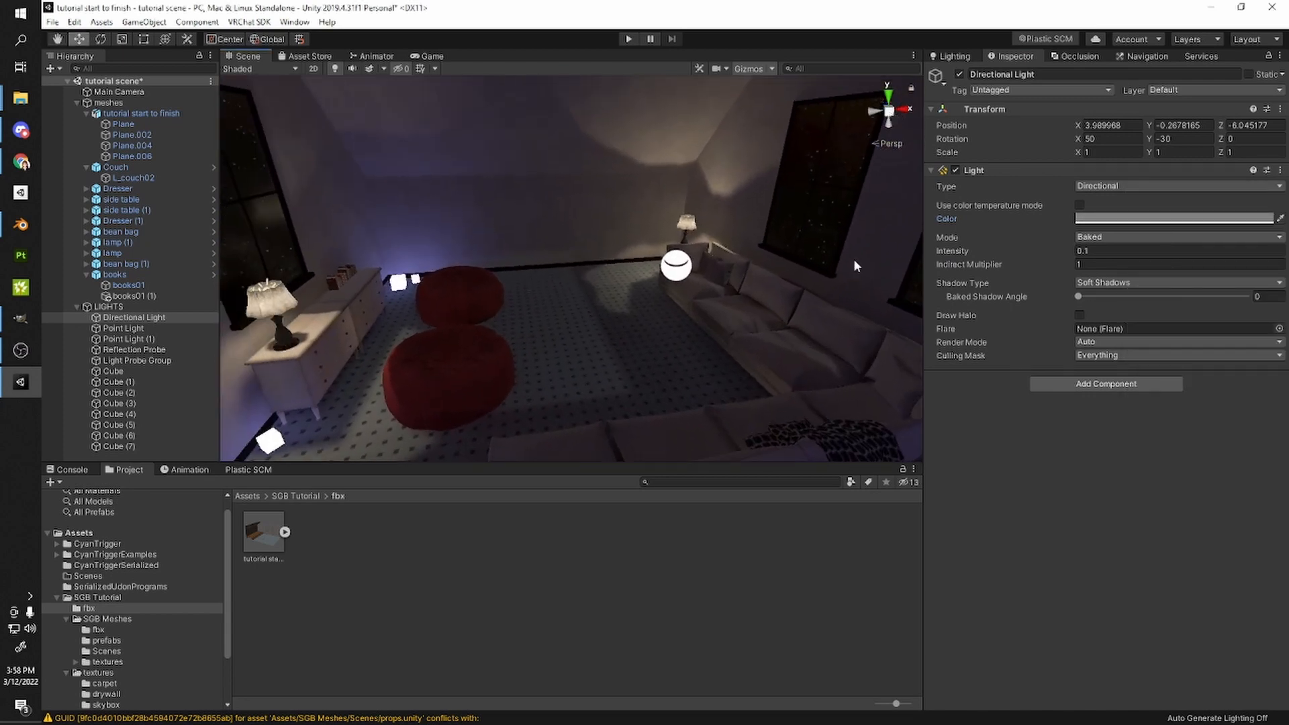
click(1147, 225)
mouse_move(1179, 329)
mouse_down()
mouse_move(1166, 326)
mouse_move(1181, 340)
mouse_move(1185, 325)
mouse_up()
click(1156, 353)
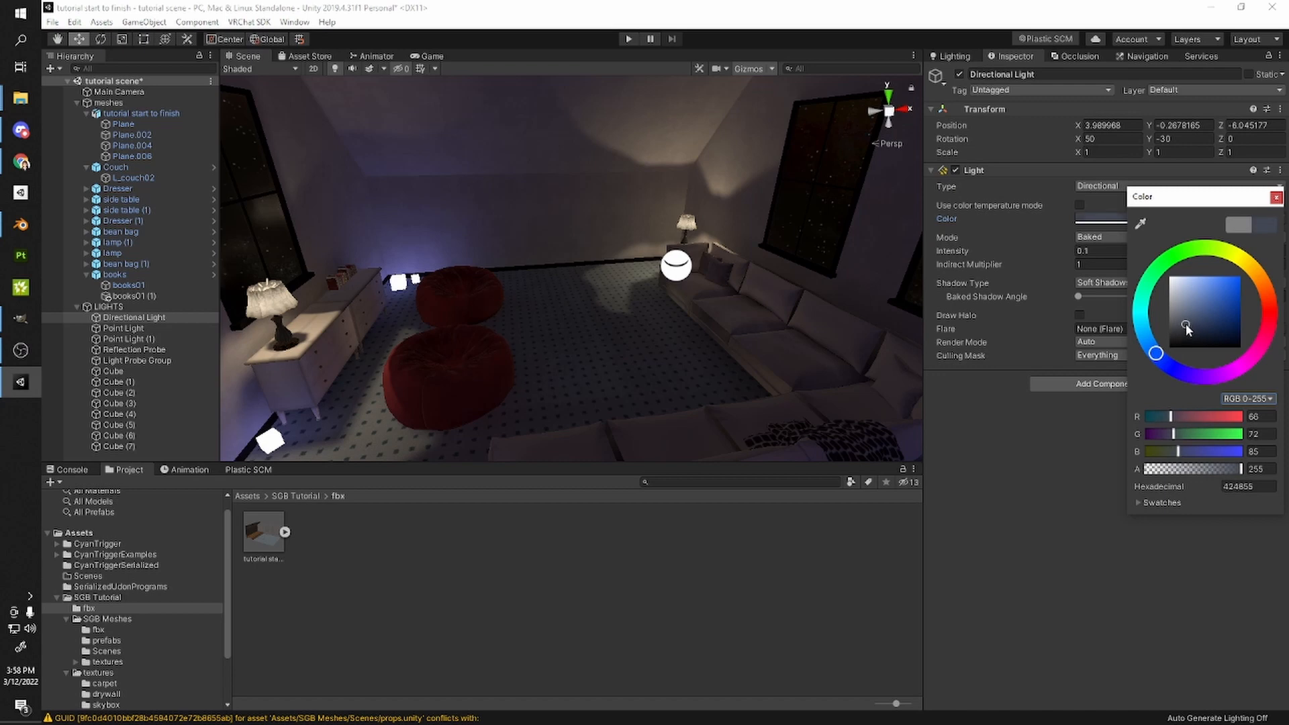
- Select both lamp point lights and set their intensity to 0.6 and their range to 3.6
click(696, 298)
right_drag(697, 302, 428, 319)
click(676, 279)
key(w)
shift+click(692, 323)
scroll(428, 319, down, 4)
click(1105, 266)
text(.6)
click(1106, 205)
text(3.8)
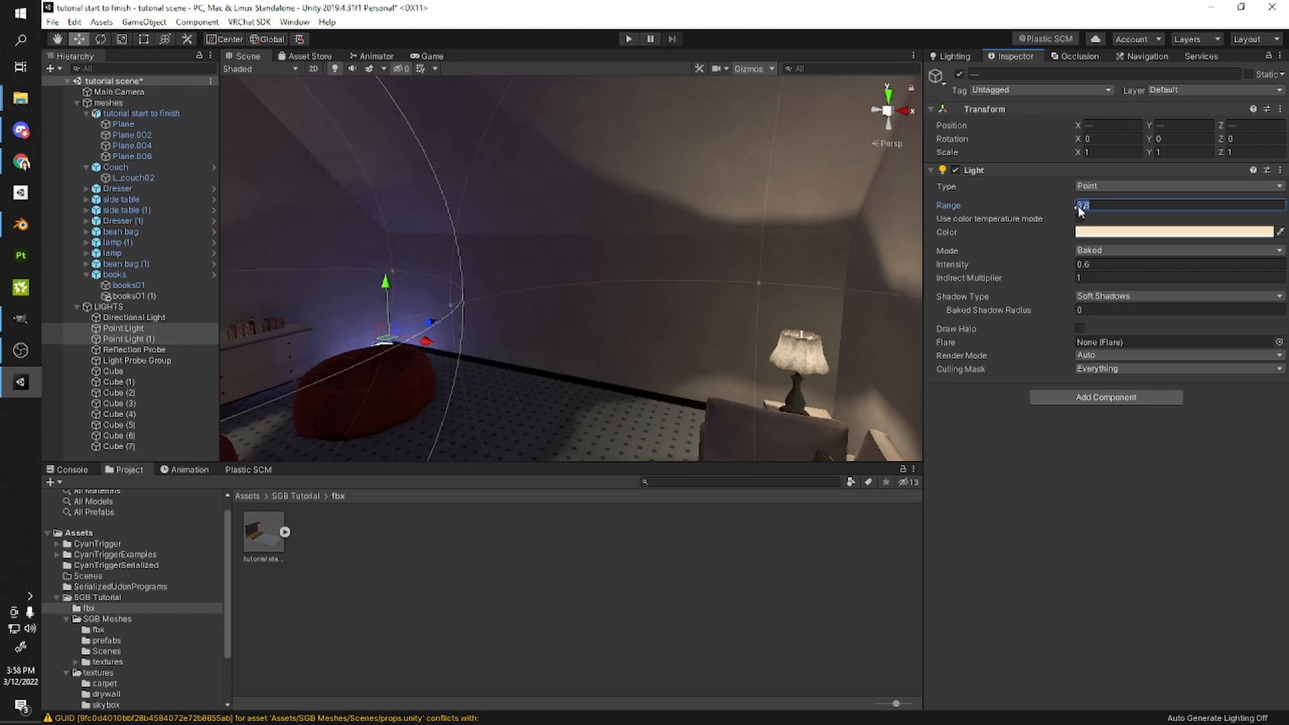
text(3.6)
- Examine the lighting around the lamps, couch, windows and wooden platform with its glowing cubes
right_drag(712, 282, 543, 284)
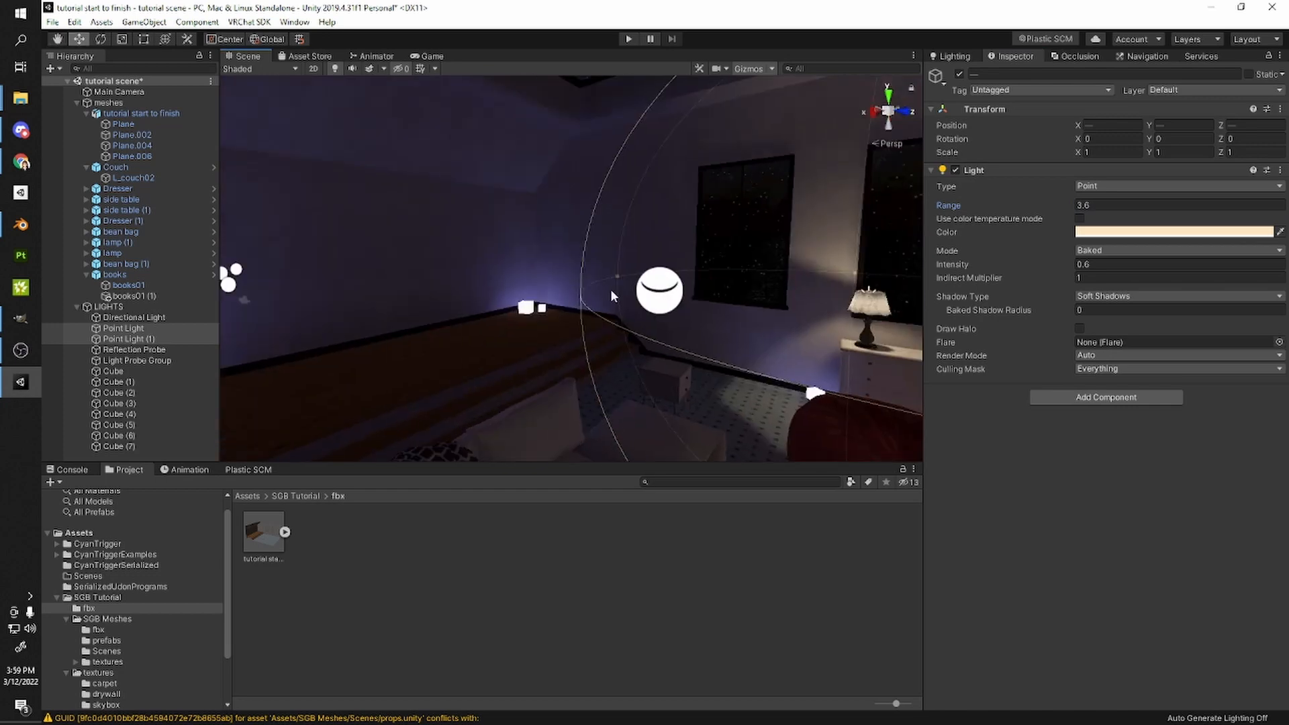
scroll(638, 294, up, 3)
middle_drag(650, 296, 624, 287)
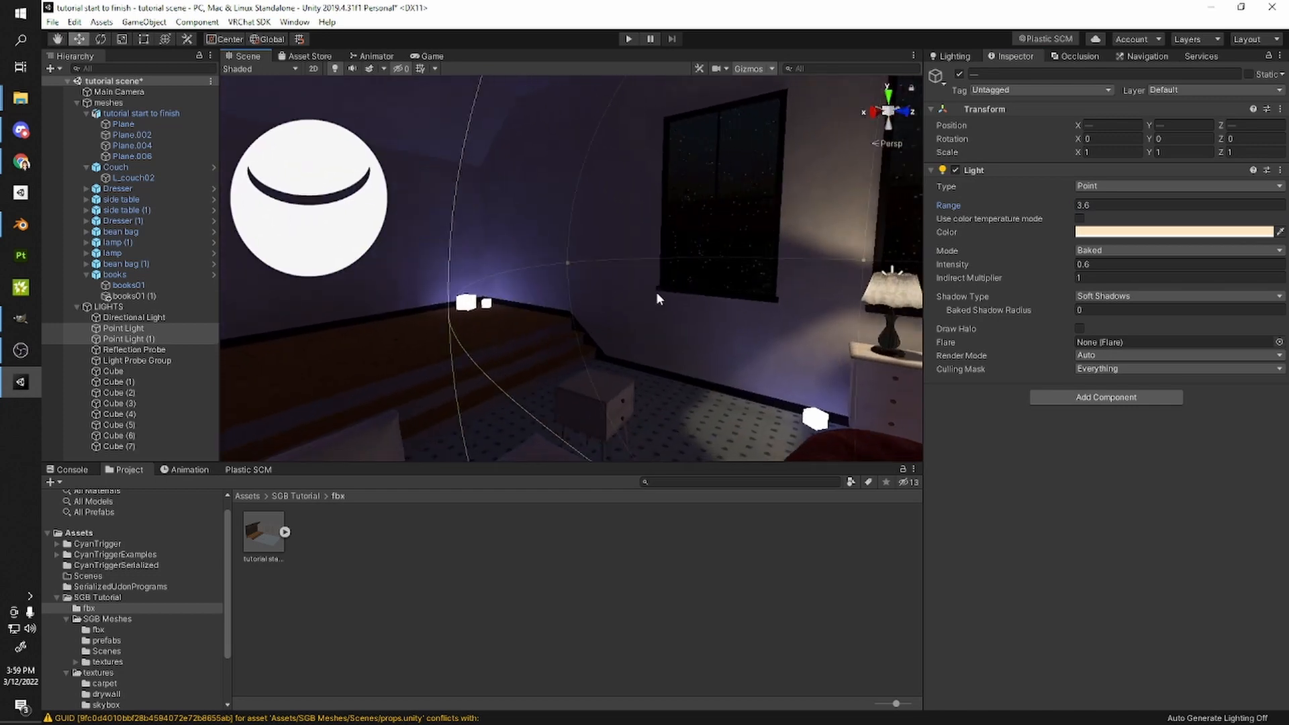
right_drag(655, 291, 706, 290)
scroll(710, 268, up, 3)
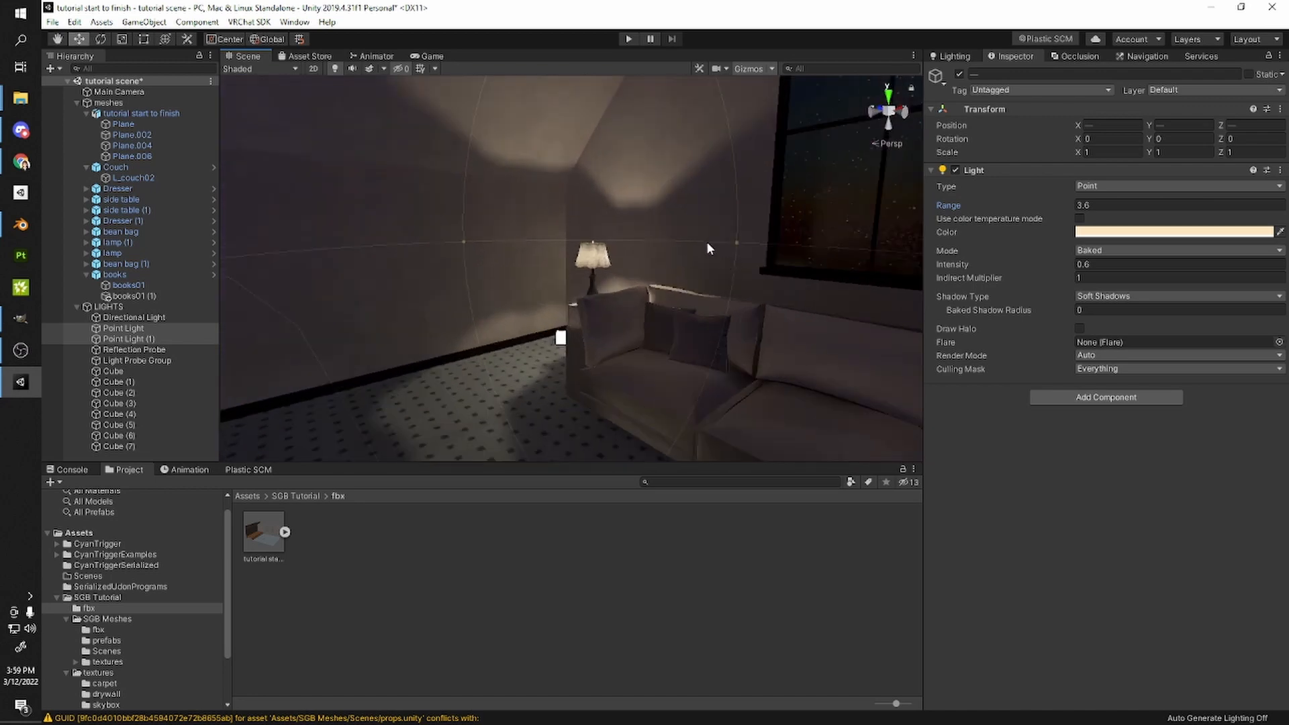
scroll(716, 223, up, 2)
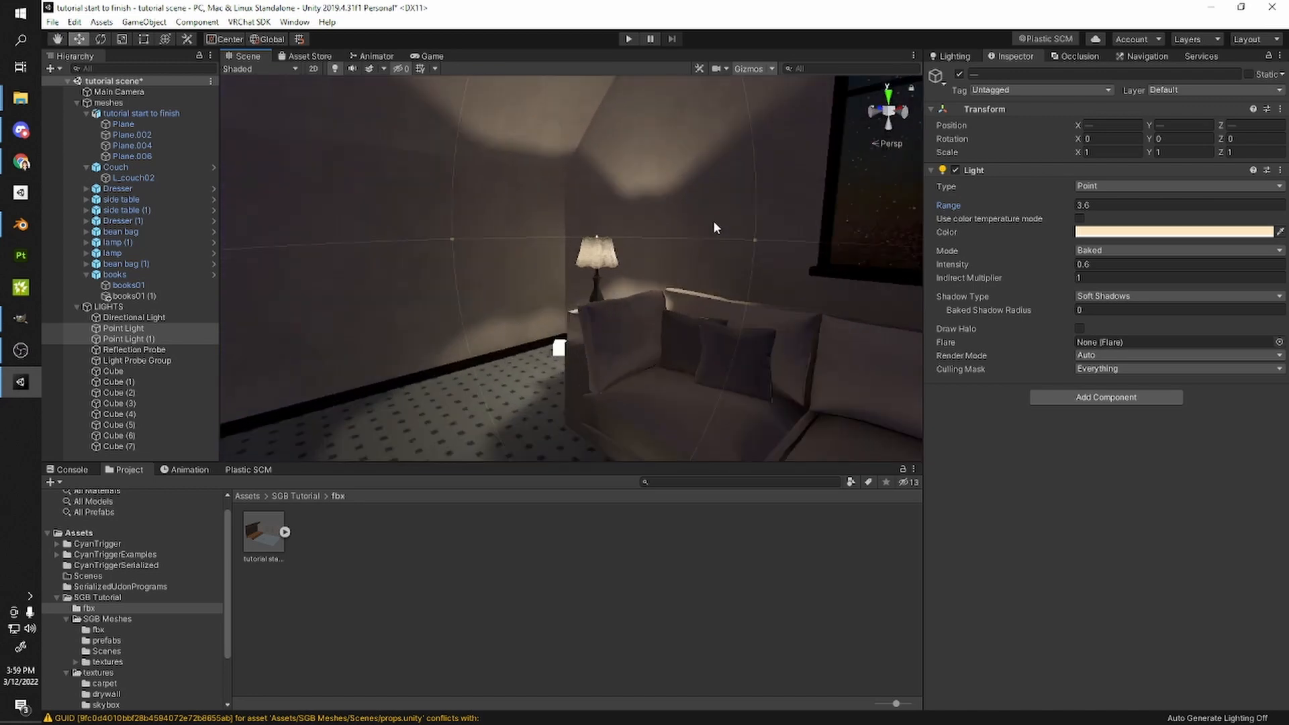
scroll(713, 220, up, 1)
right_drag(713, 220, 570, 320)
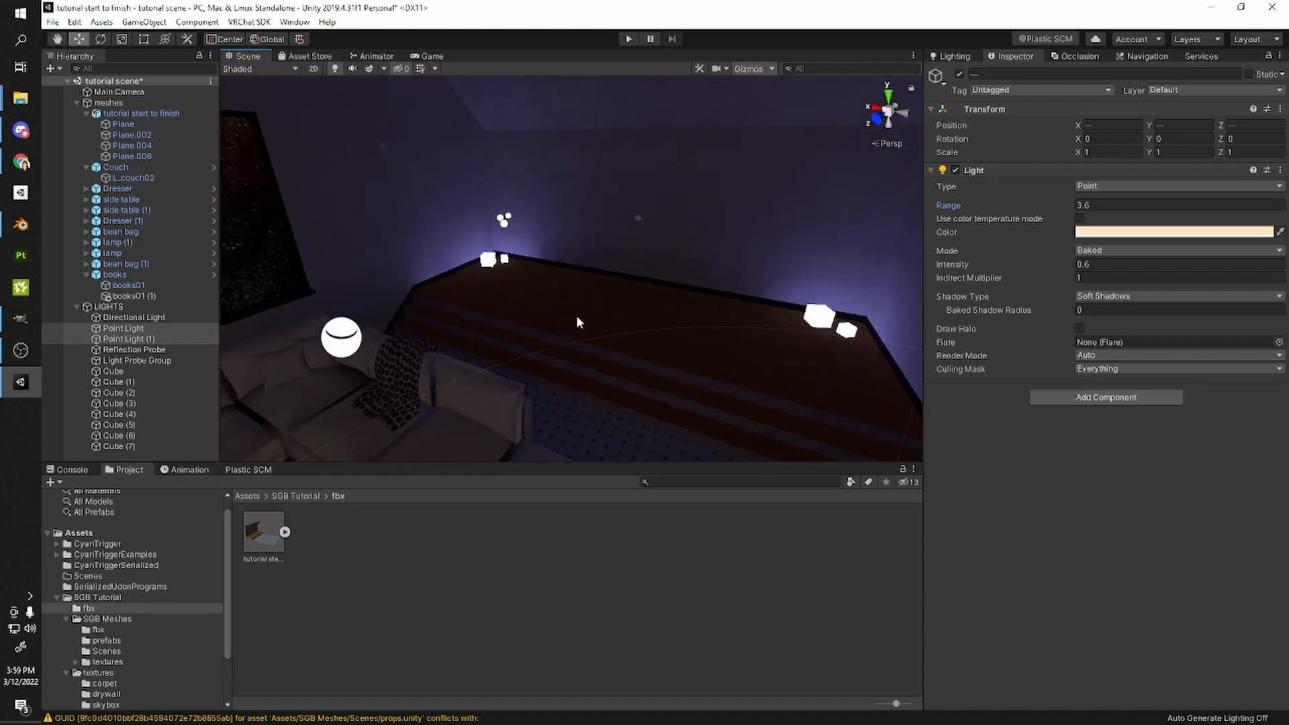
right_drag(636, 291, 678, 262)
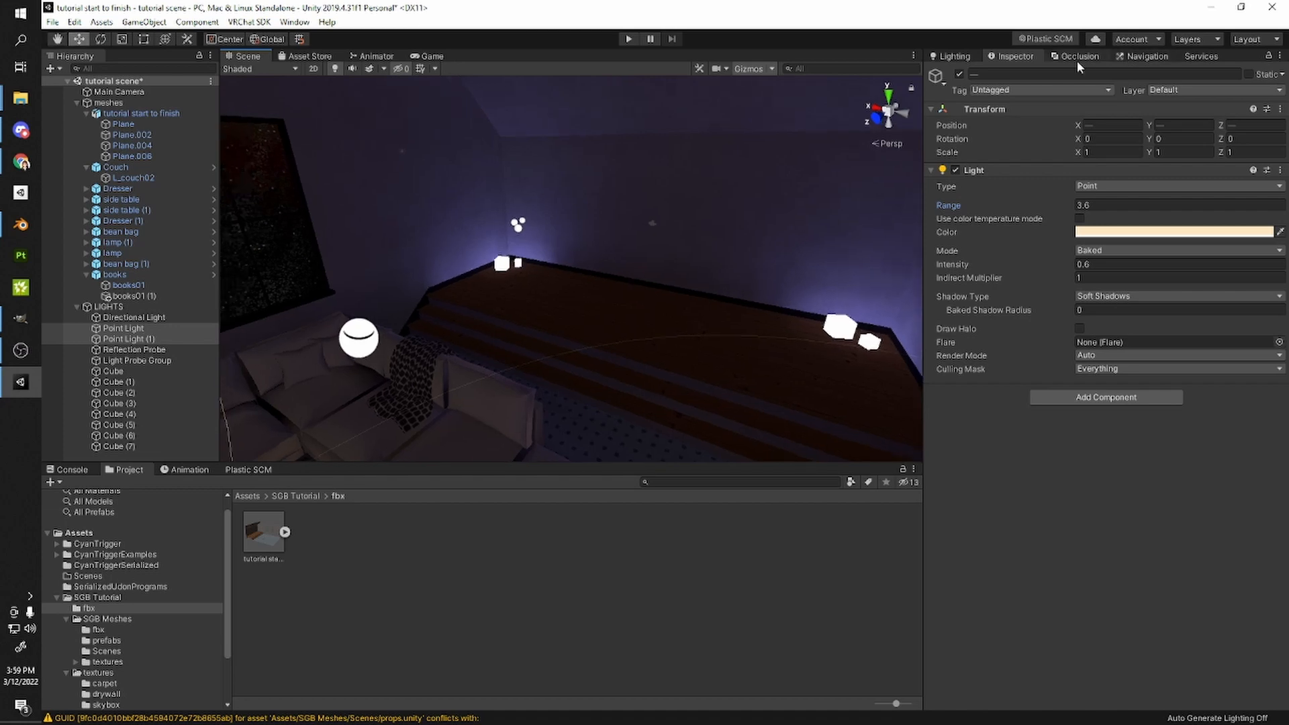
- Assign ReflectionProbe-0 from the SGB Tutorial tutorial scene folder as the custom cubemap for the environment reflections
click(956, 59)
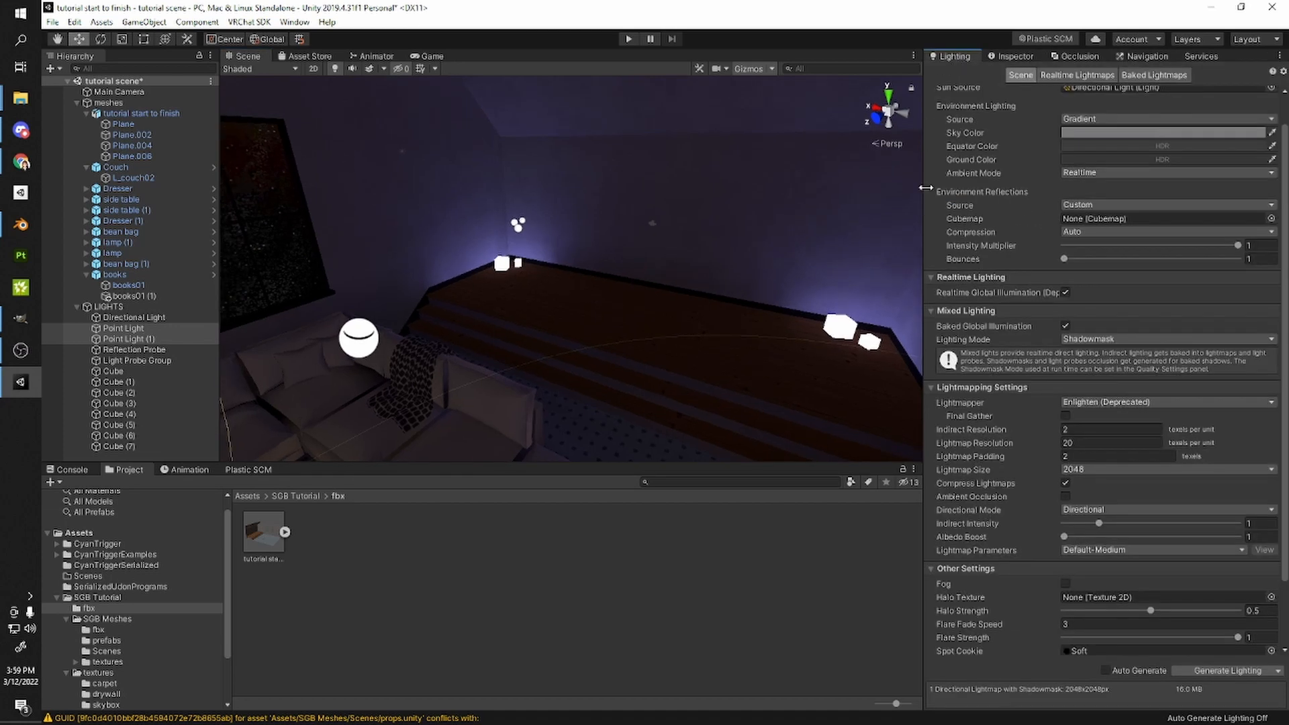
click(292, 497)
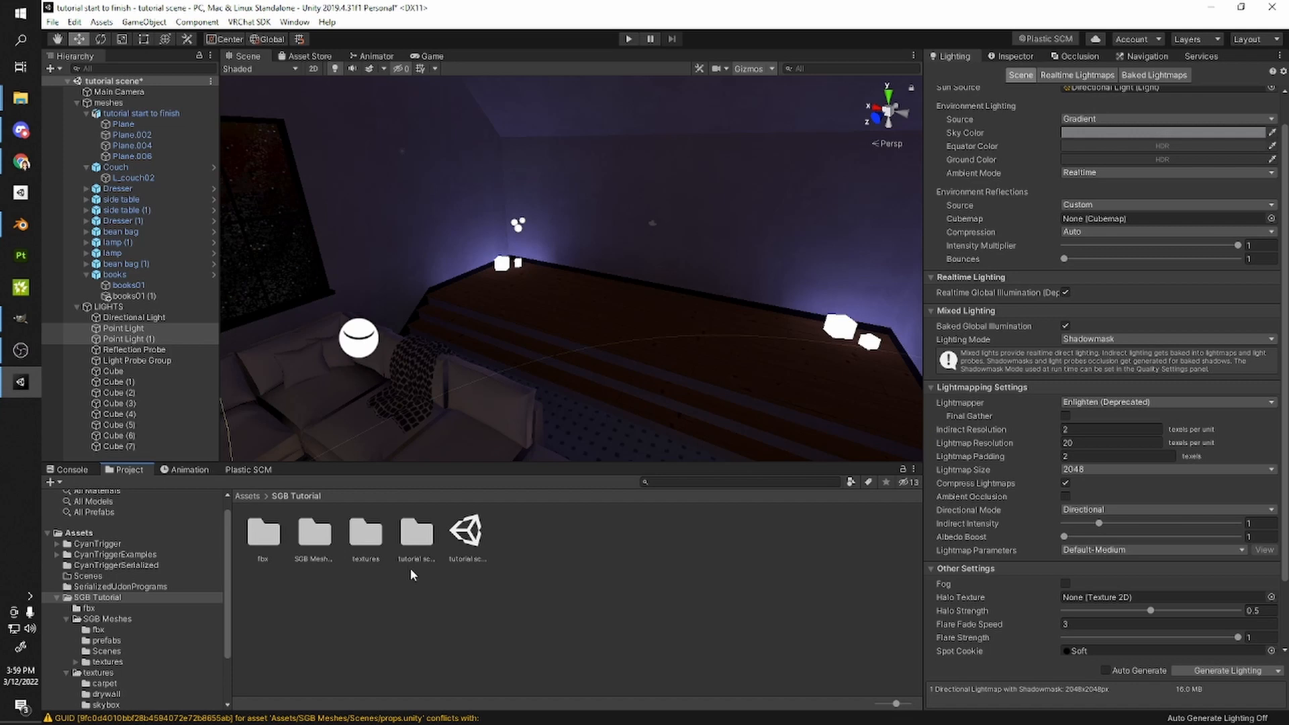
double_click(419, 536)
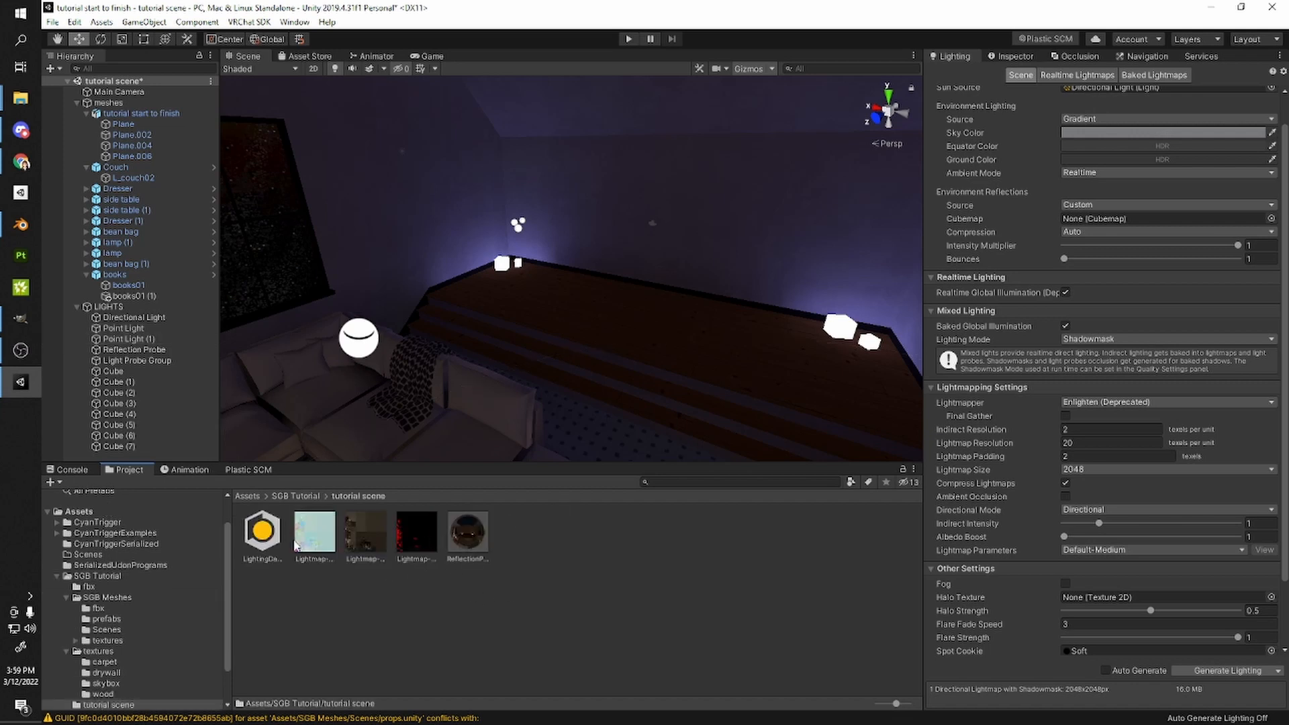
click(336, 539)
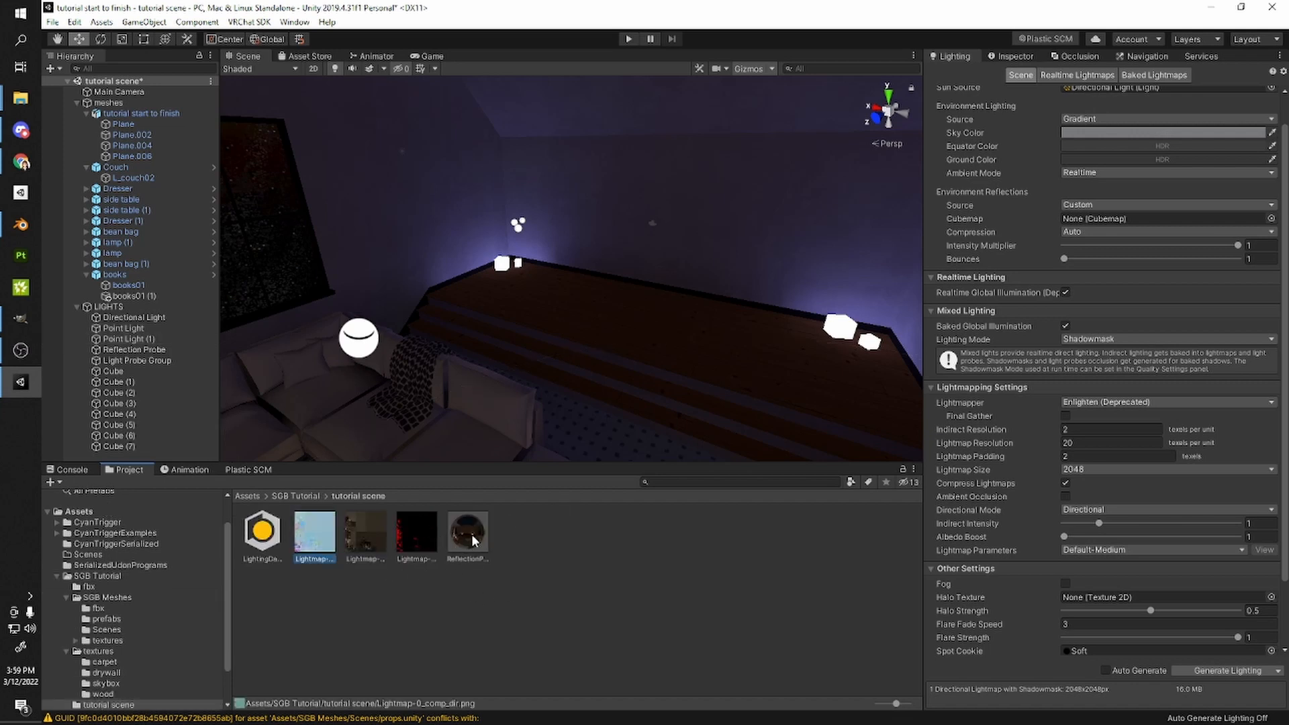
drag(463, 547, 1107, 220)
- Select the room's reflection probe to check its reflection, and generate the scene's lighting with the updated light settings
right_drag(698, 343, 573, 311)
scroll(547, 319, up, 2)
scroll(622, 344, up, 1)
click(635, 310)
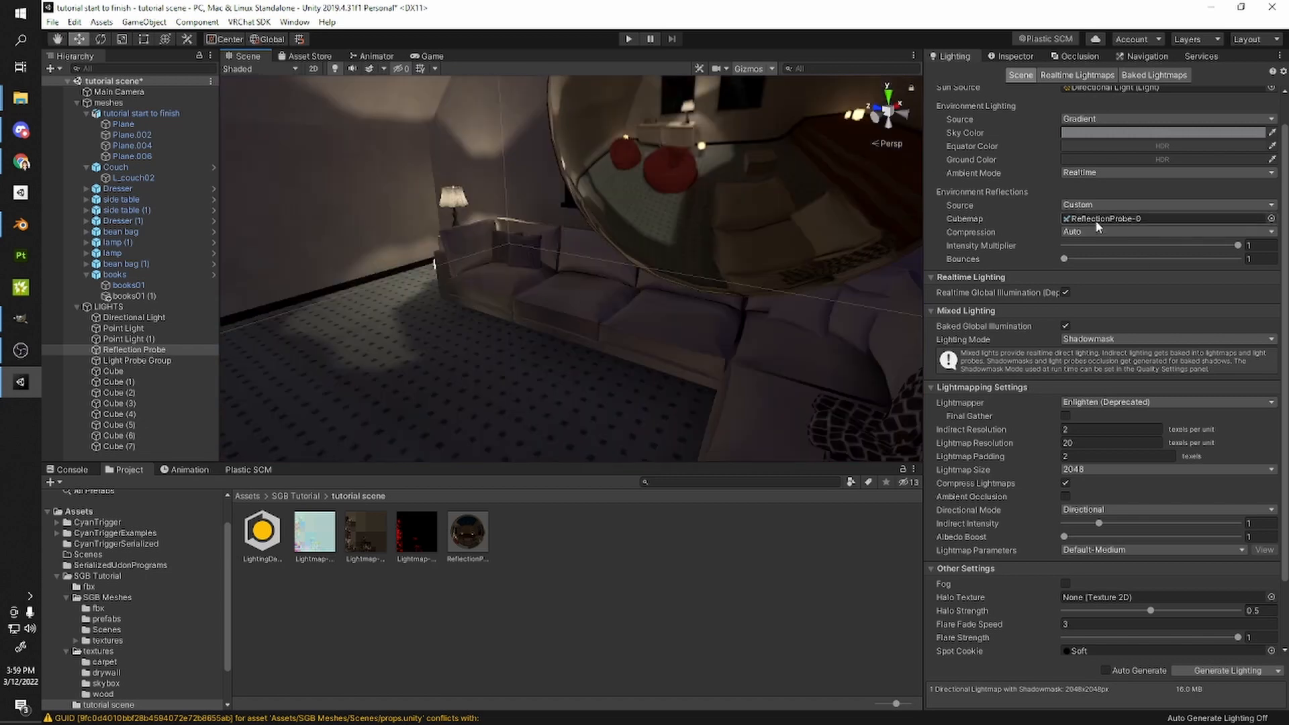
scroll(1097, 227, down, 3)
right_drag(555, 311, 338, 270)
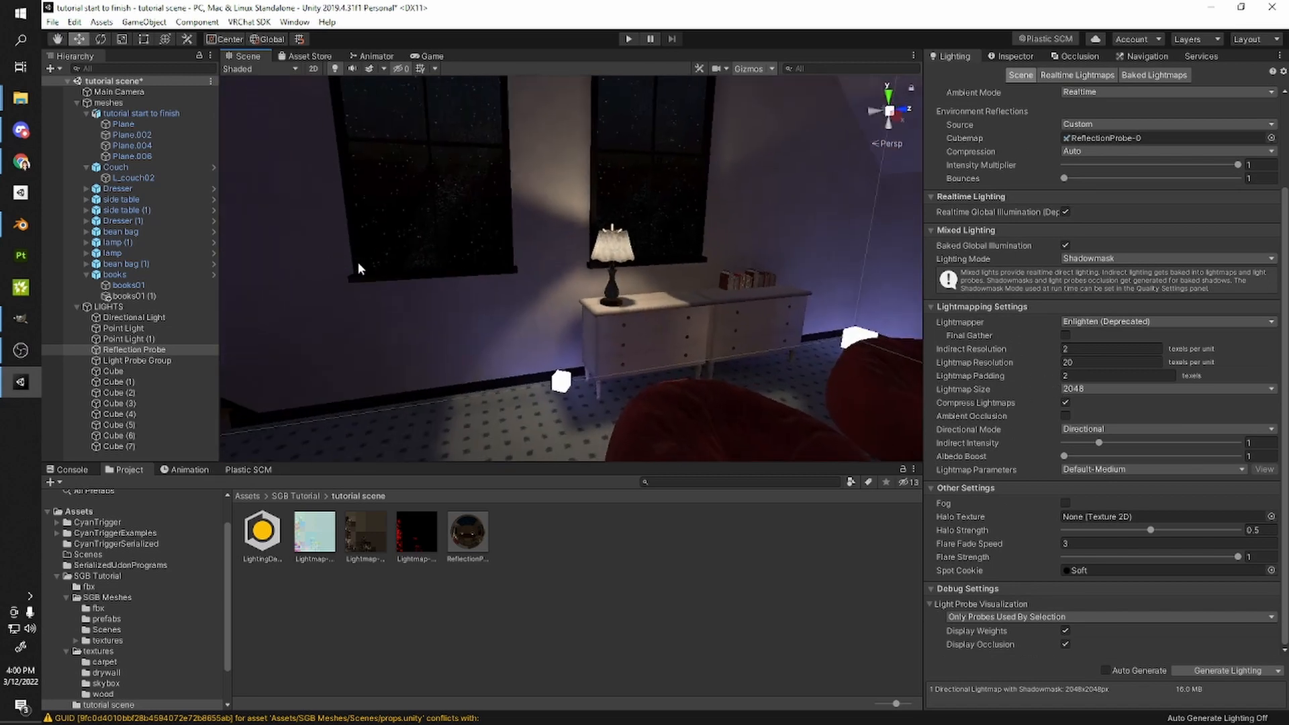
click(1227, 671)
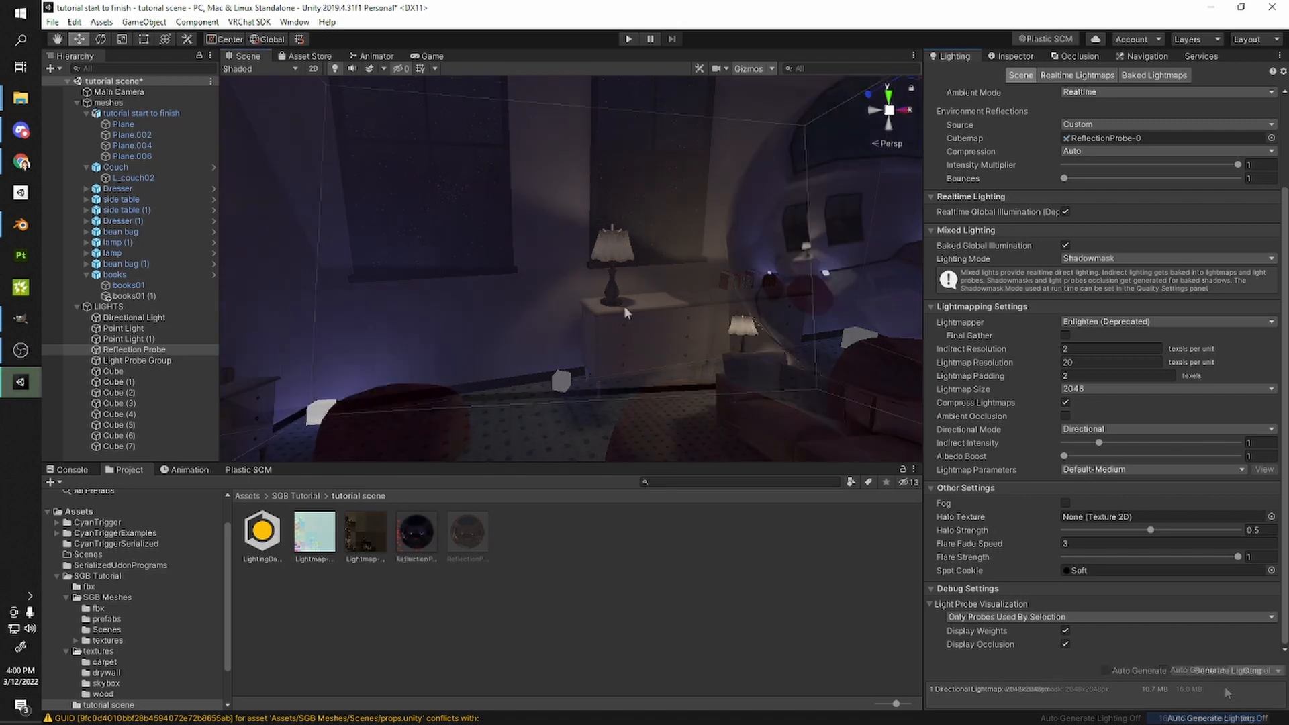
- Examine the newly baked lighting around the lamps, couch, windows and the wooden platform with its glowing cubes
right_drag(619, 308, 647, 313)
scroll(642, 297, down, 5)
scroll(642, 296, up, 3)
scroll(728, 329, down, 4)
click(664, 424)
scroll(534, 356, down, 3)
scroll(534, 355, down, 5)
click(768, 285)
scroll(646, 313, up, 4)
scroll(647, 317, up, 2)
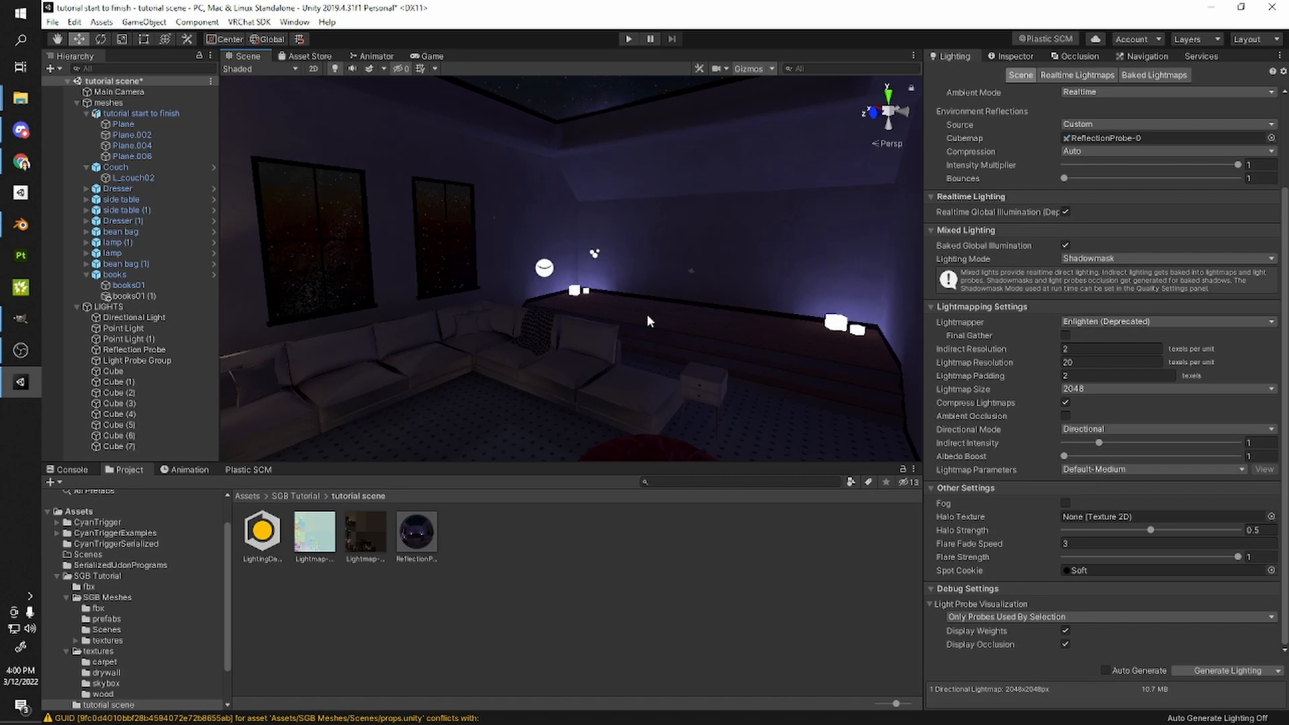
- Inspect the import settings of the Plaster001 color and normal textures in the drywall texture folder
click(1015, 56)
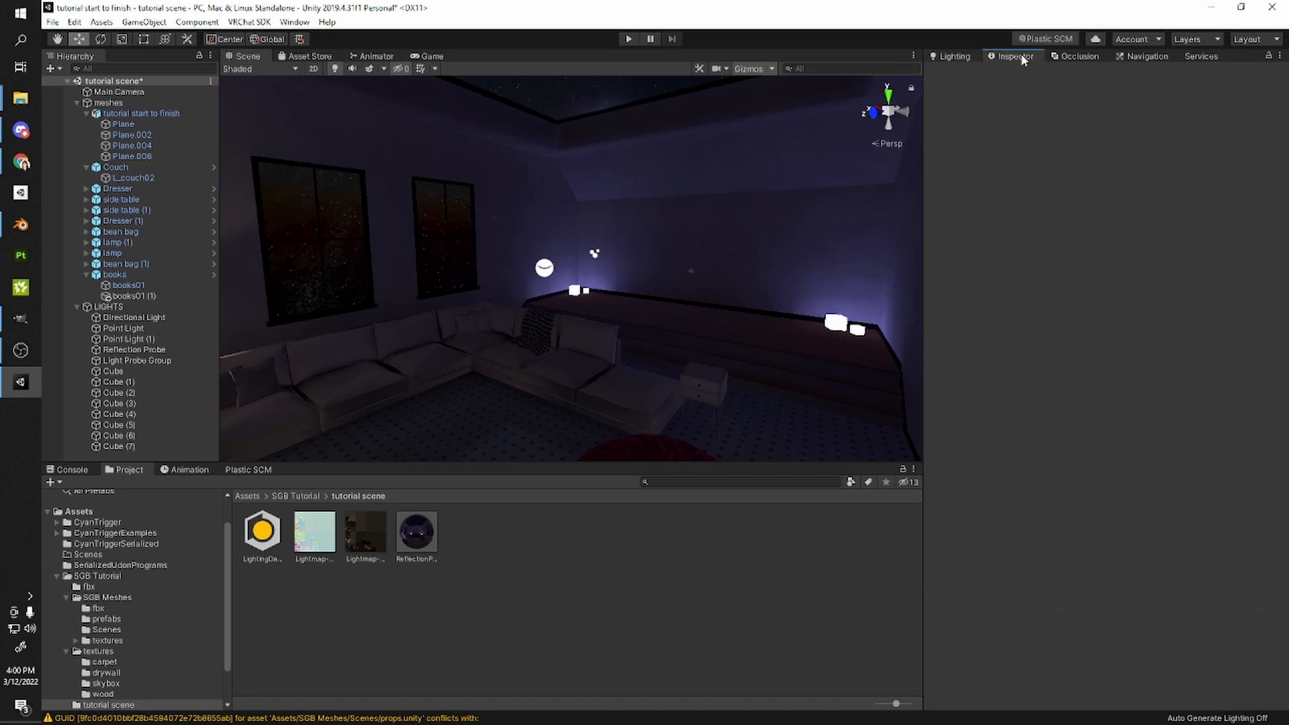
click(315, 530)
click(296, 496)
double_click(367, 534)
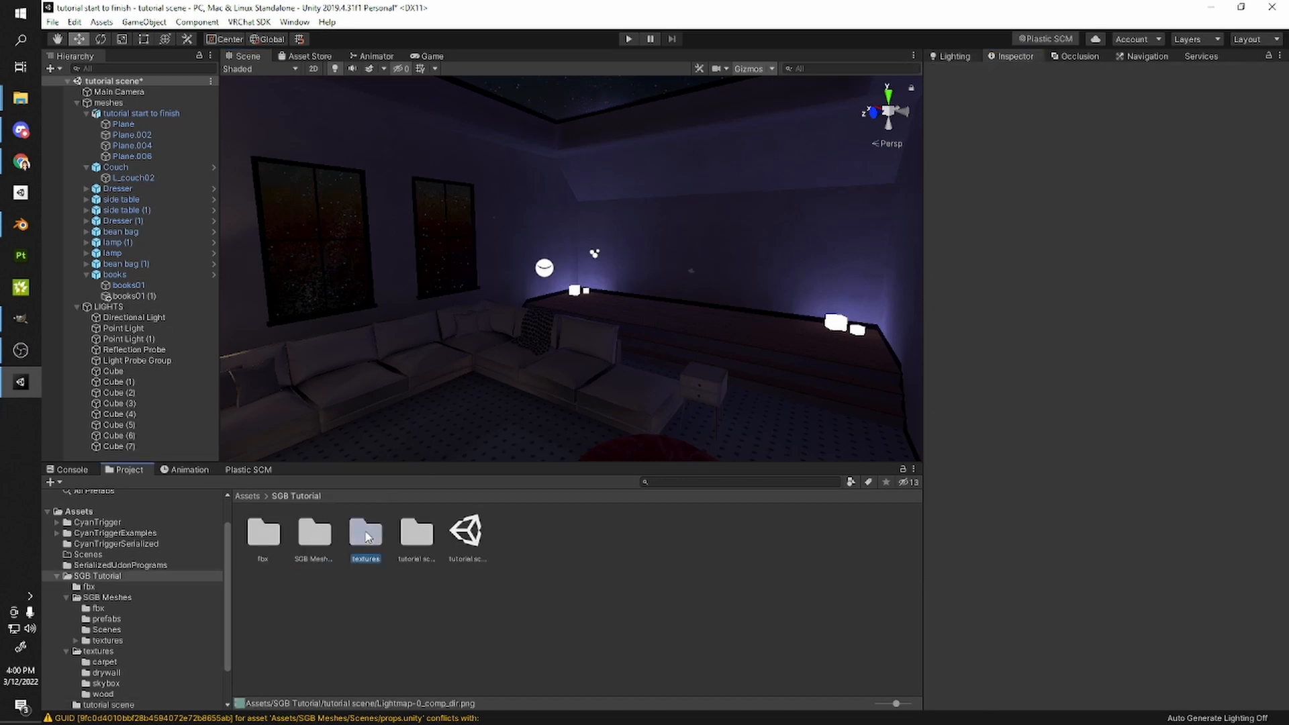
double_click(316, 537)
click(302, 552)
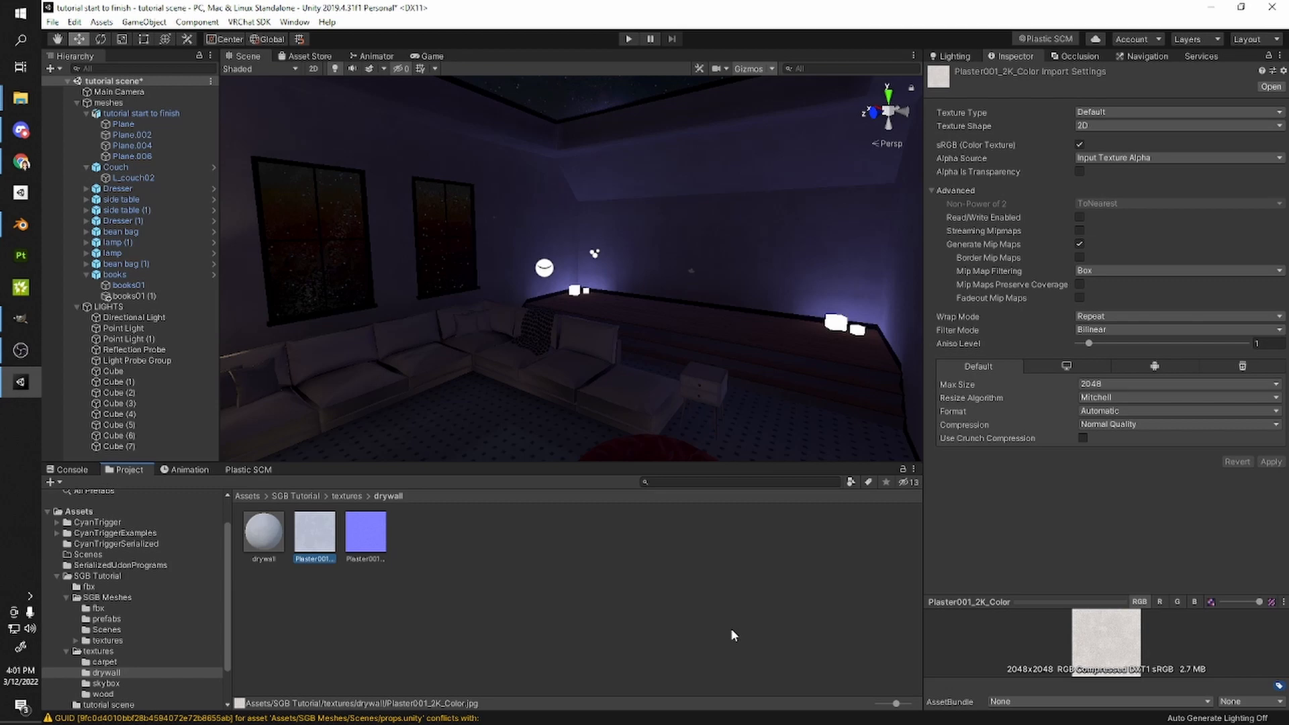
click(356, 532)
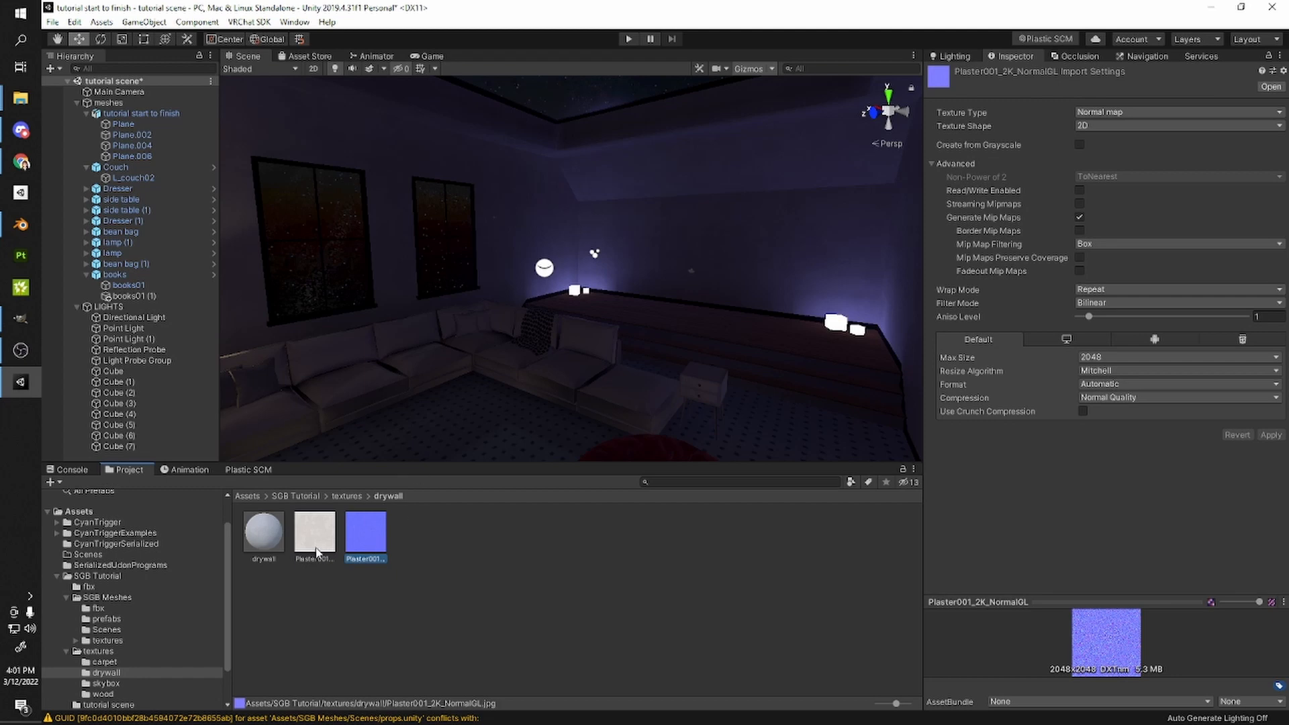
- Set both Plaster001 drywall textures to a max size of 1024 with crunch compression, and apply the import settings
click(333, 527)
ctrl+click(352, 537)
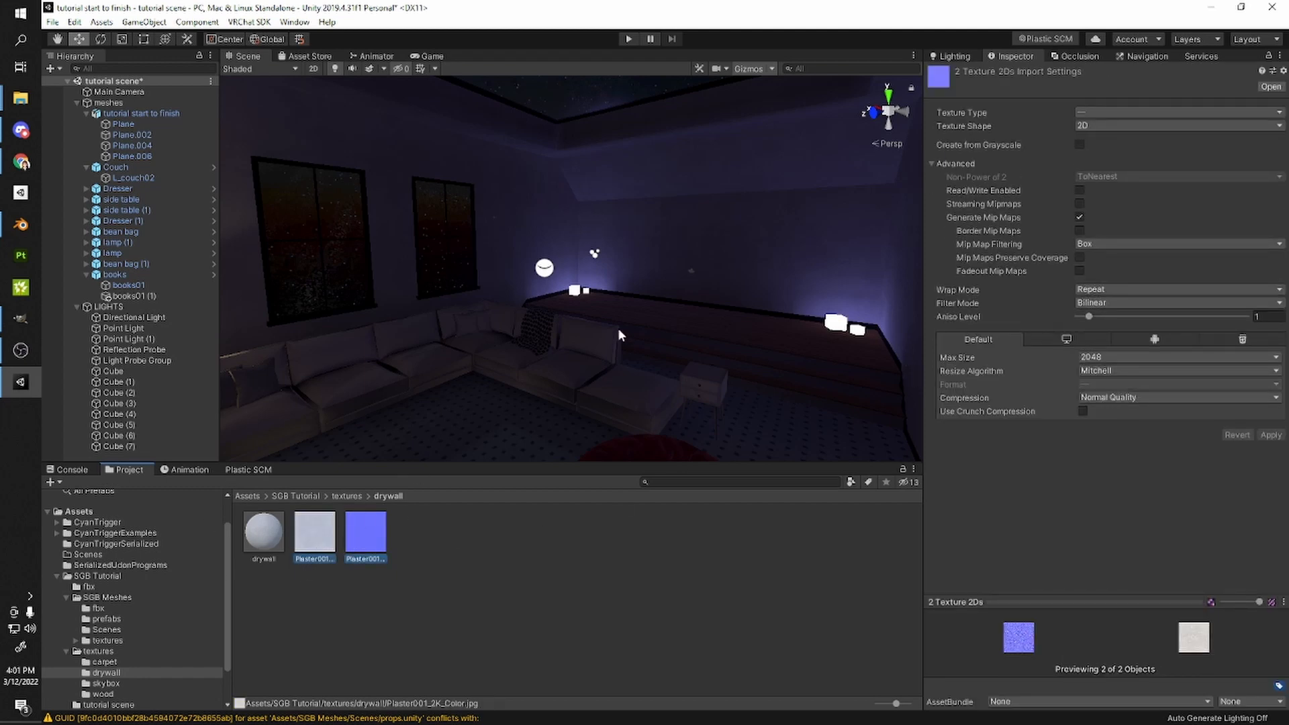
click(1142, 359)
click(1000, 432)
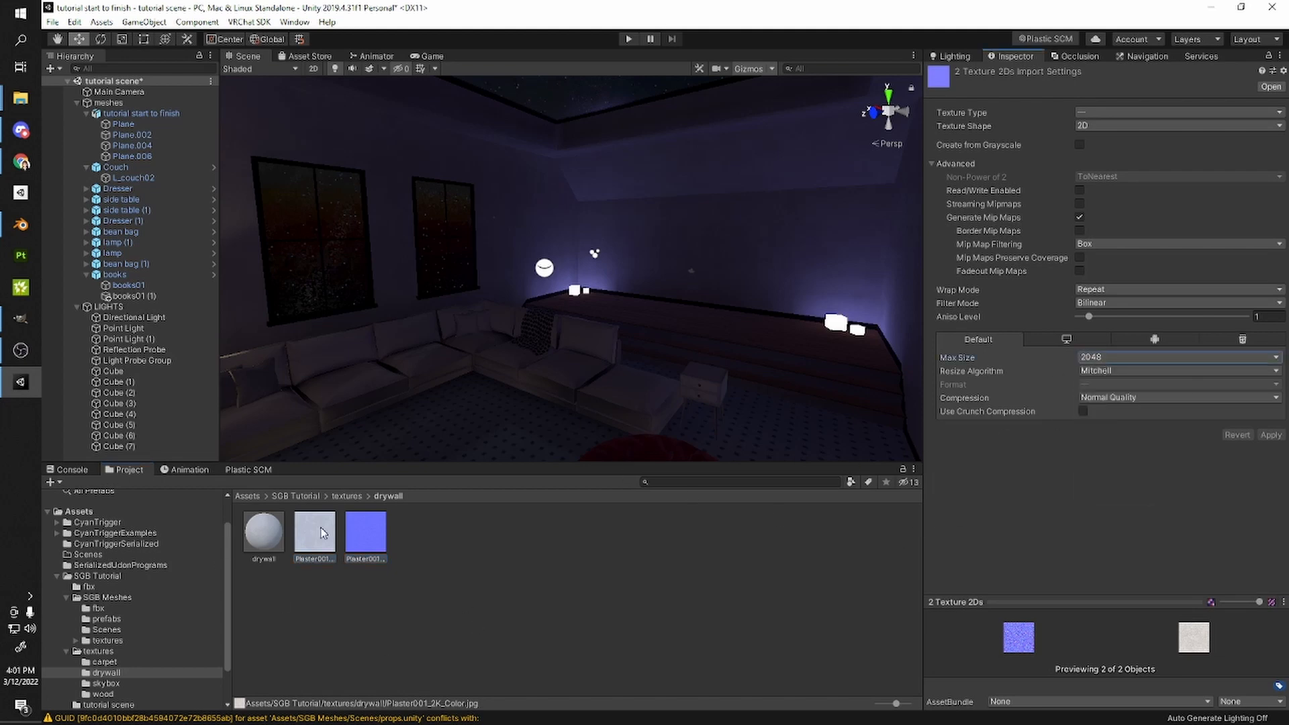
click(367, 623)
click(321, 533)
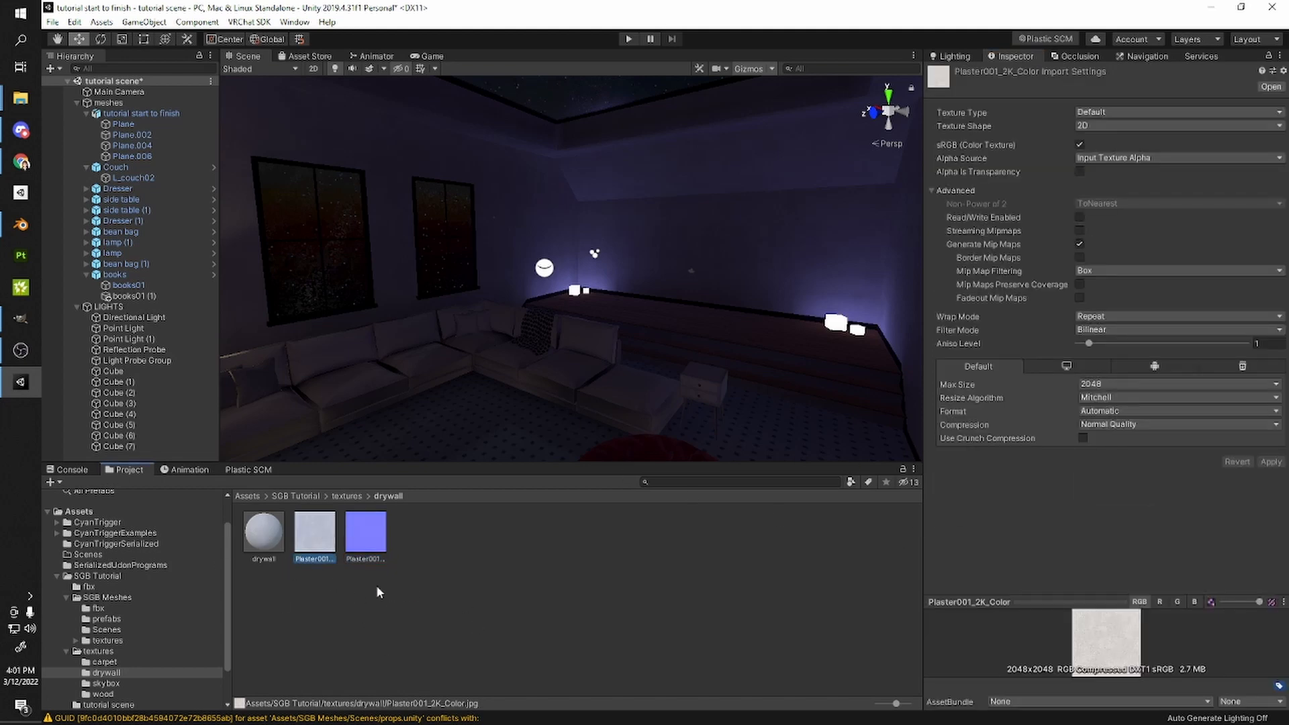
ctrl+click(361, 547)
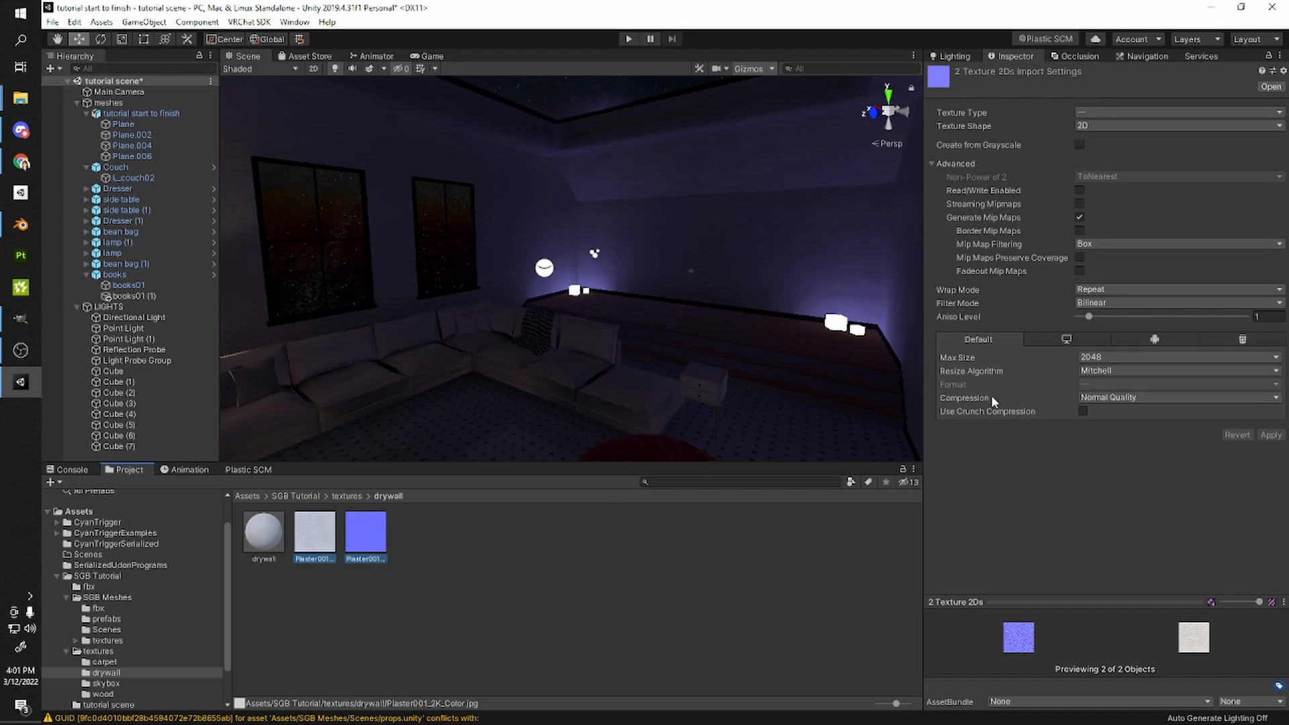
click(1101, 358)
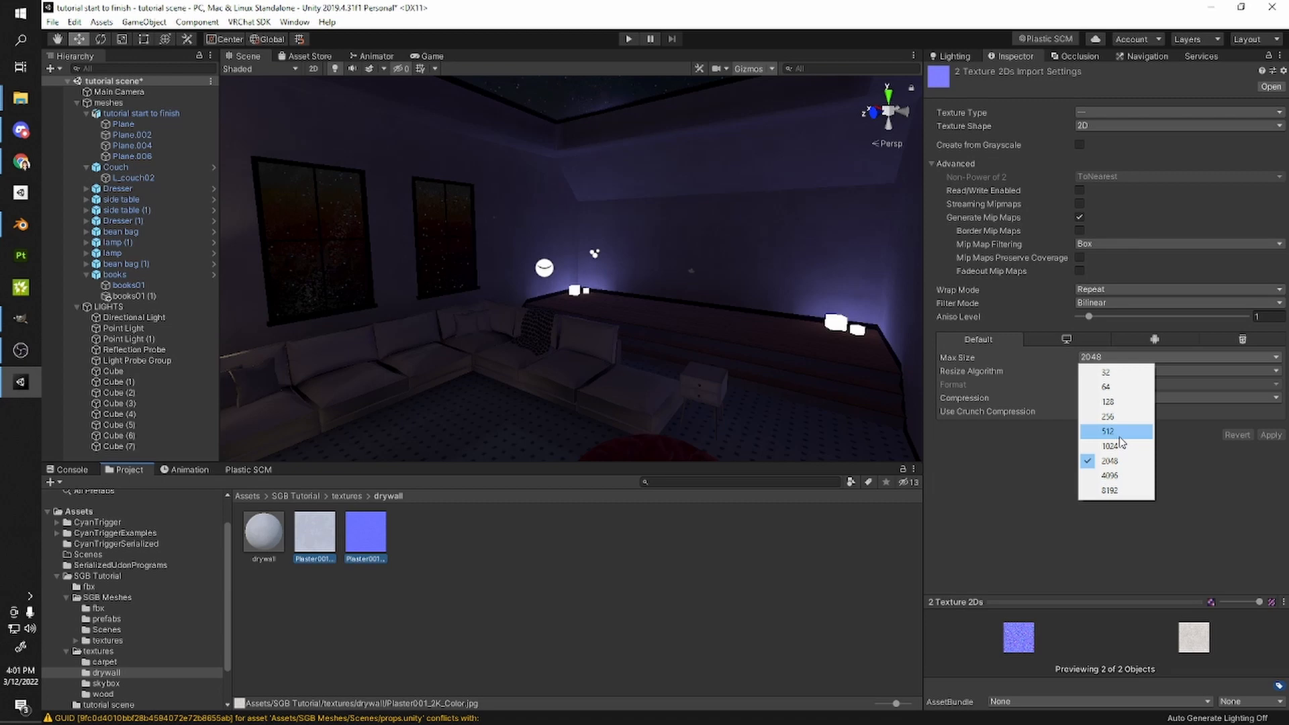
click(1118, 446)
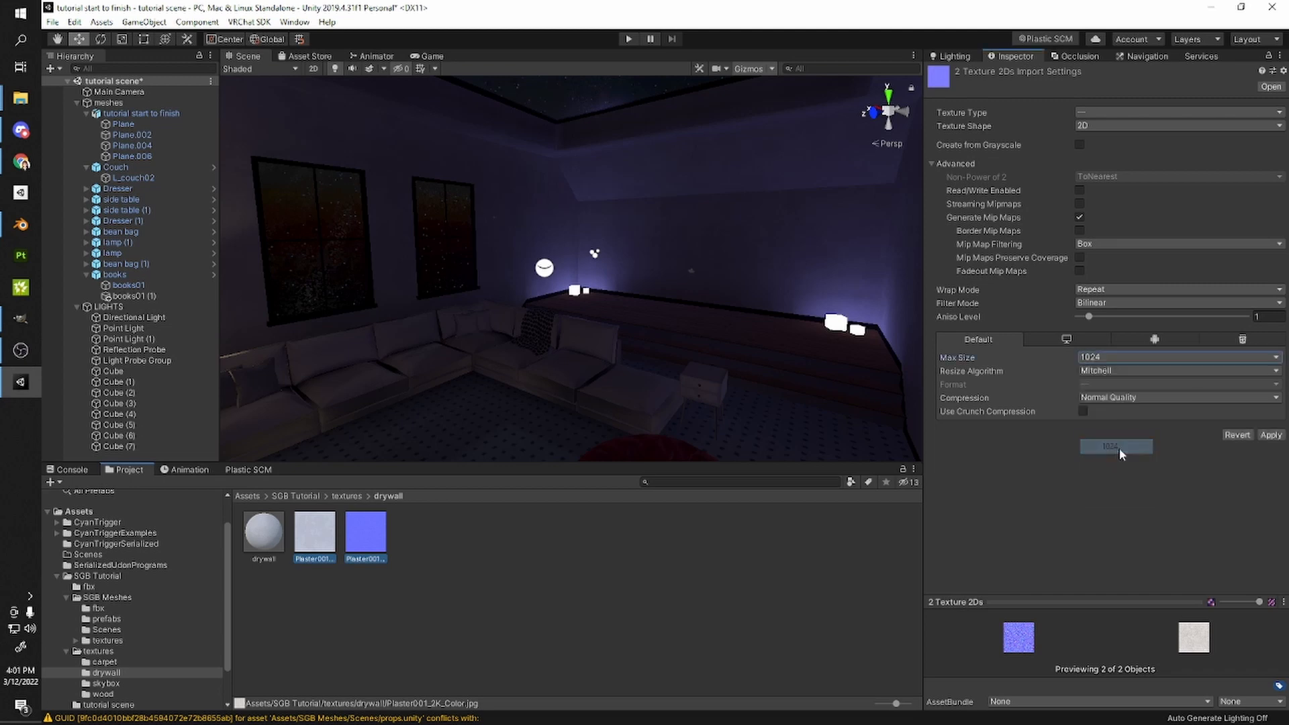
click(1082, 412)
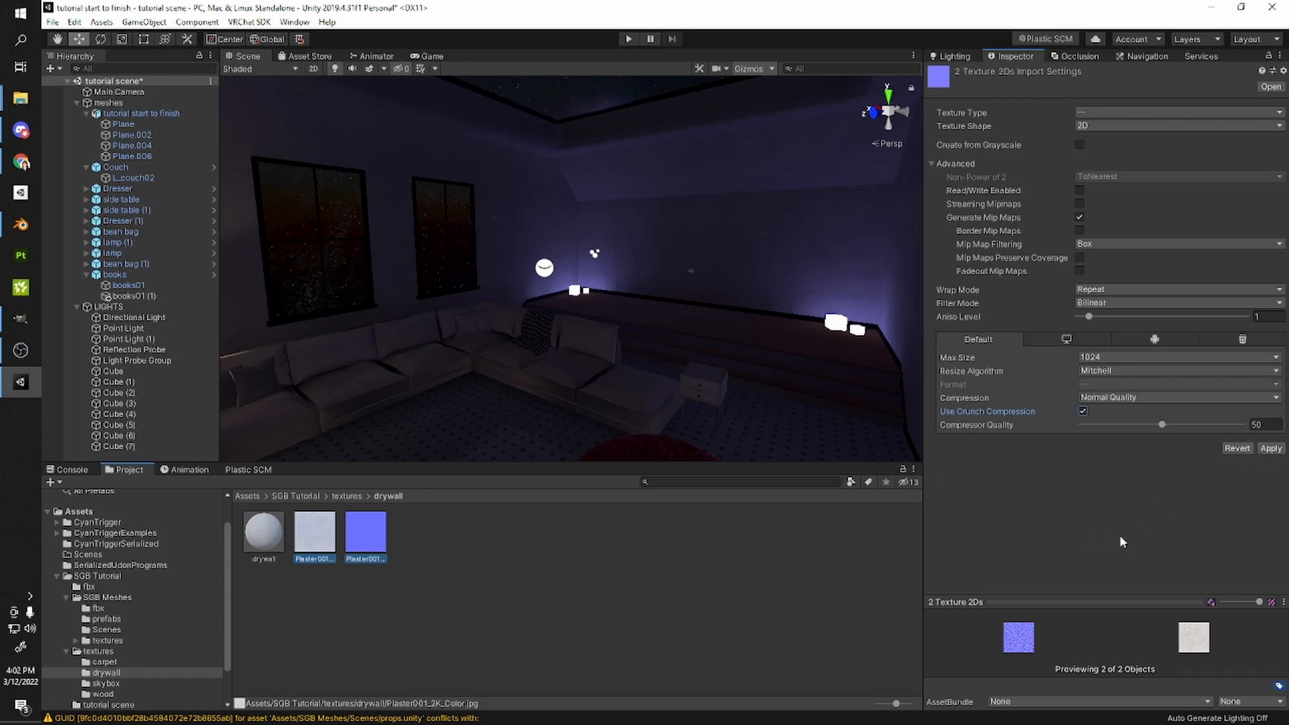
click(1271, 447)
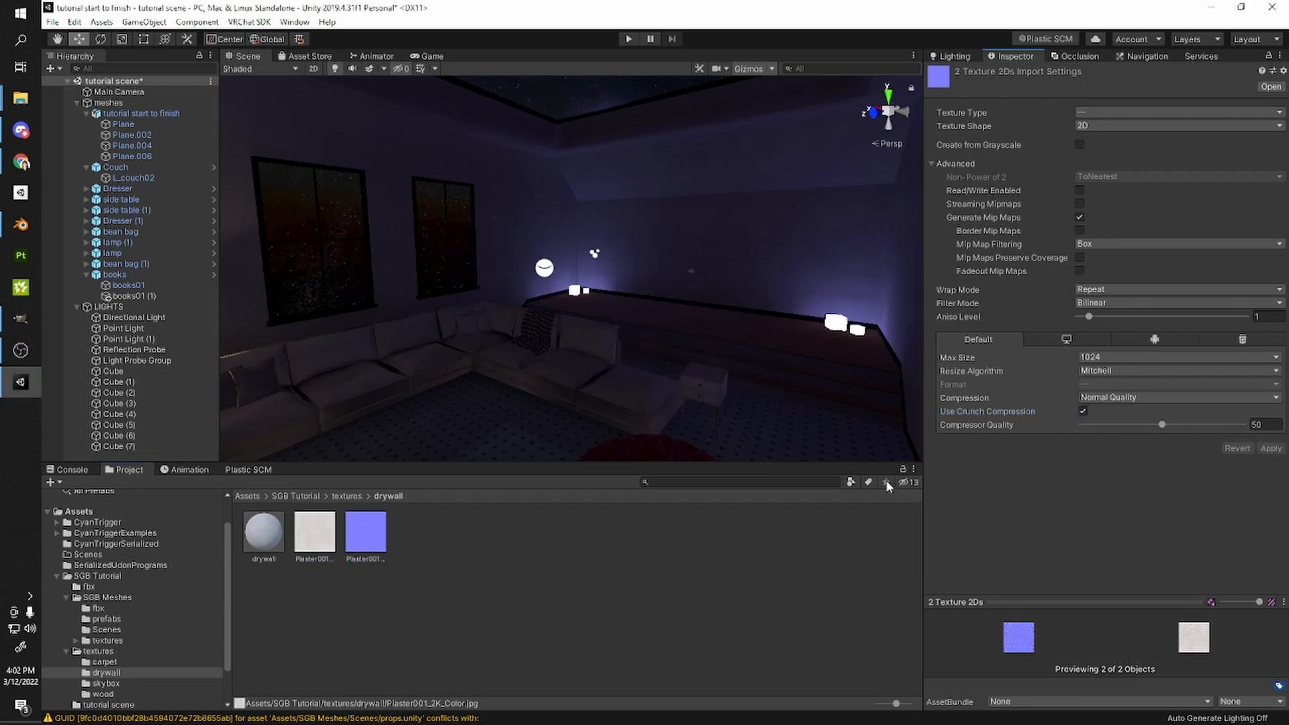
click(314, 532)
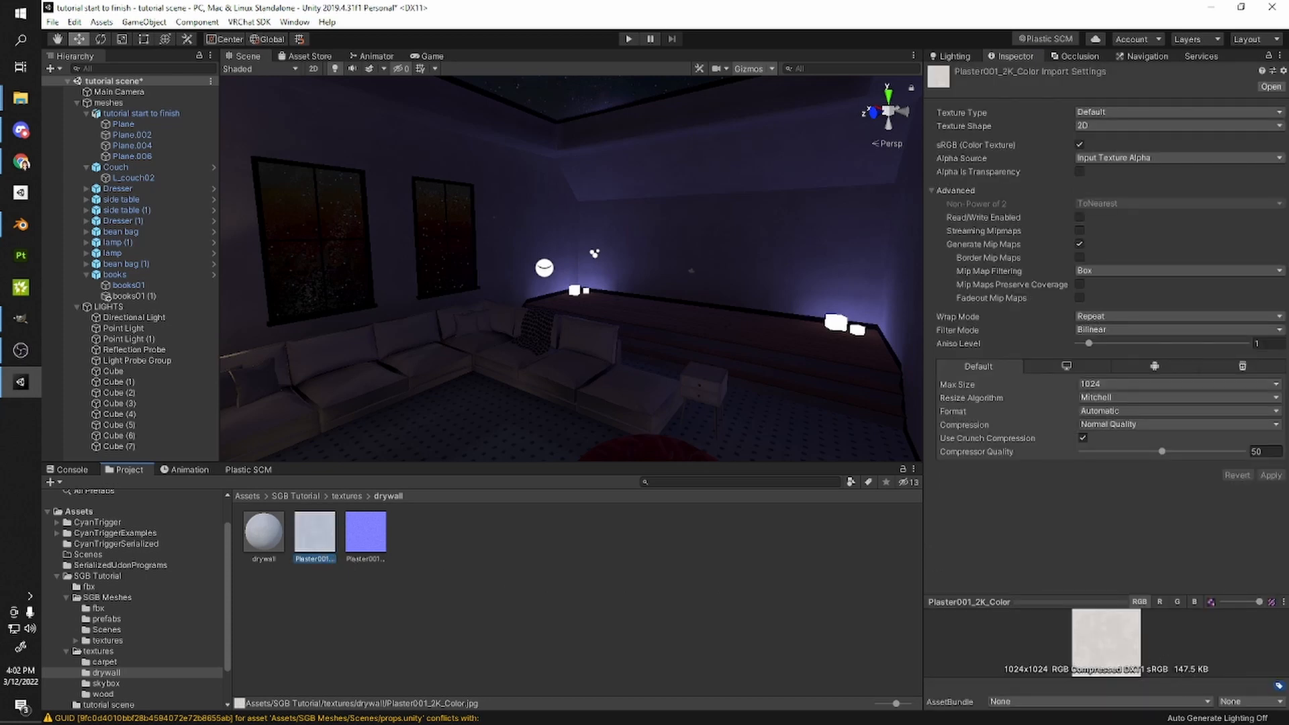
- Set both Carpet002 textures in the carpet folder to a max size of 1024 with crunch compression, and apply the import settings
click(349, 496)
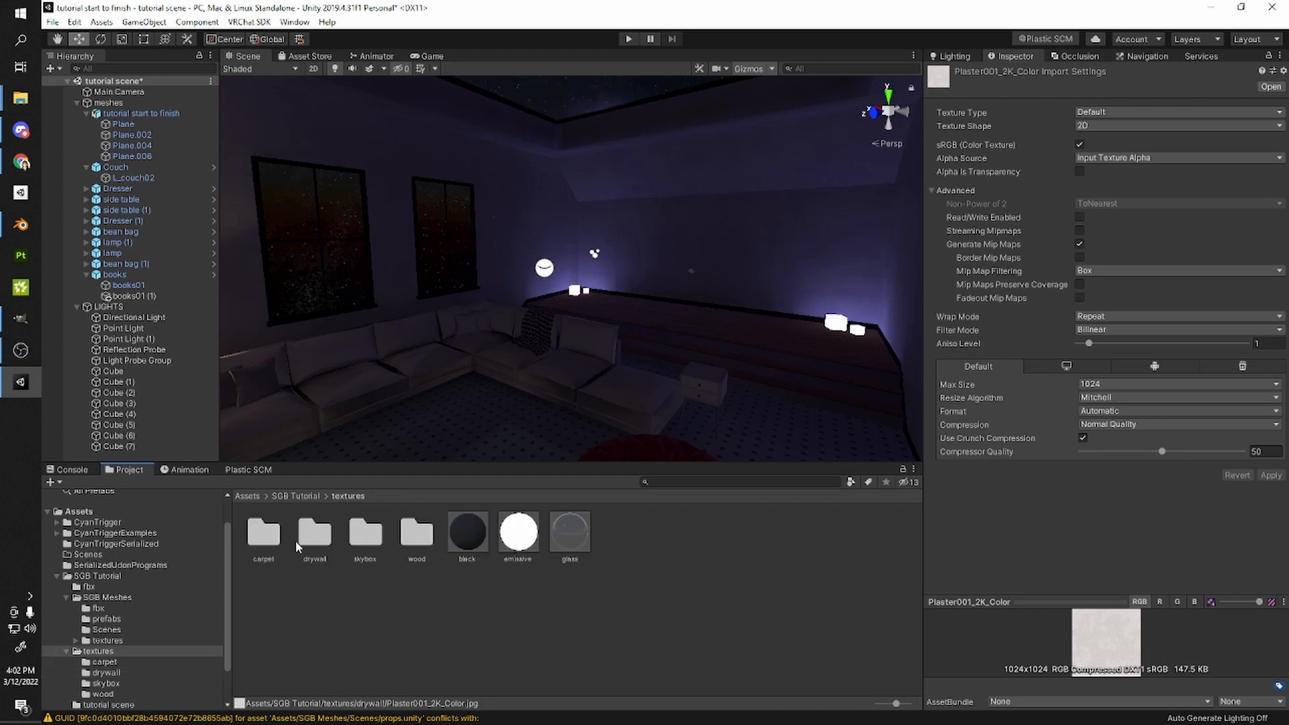
double_click(263, 532)
click(314, 532)
shift+click(263, 532)
click(1107, 384)
click(1108, 470)
click(1082, 438)
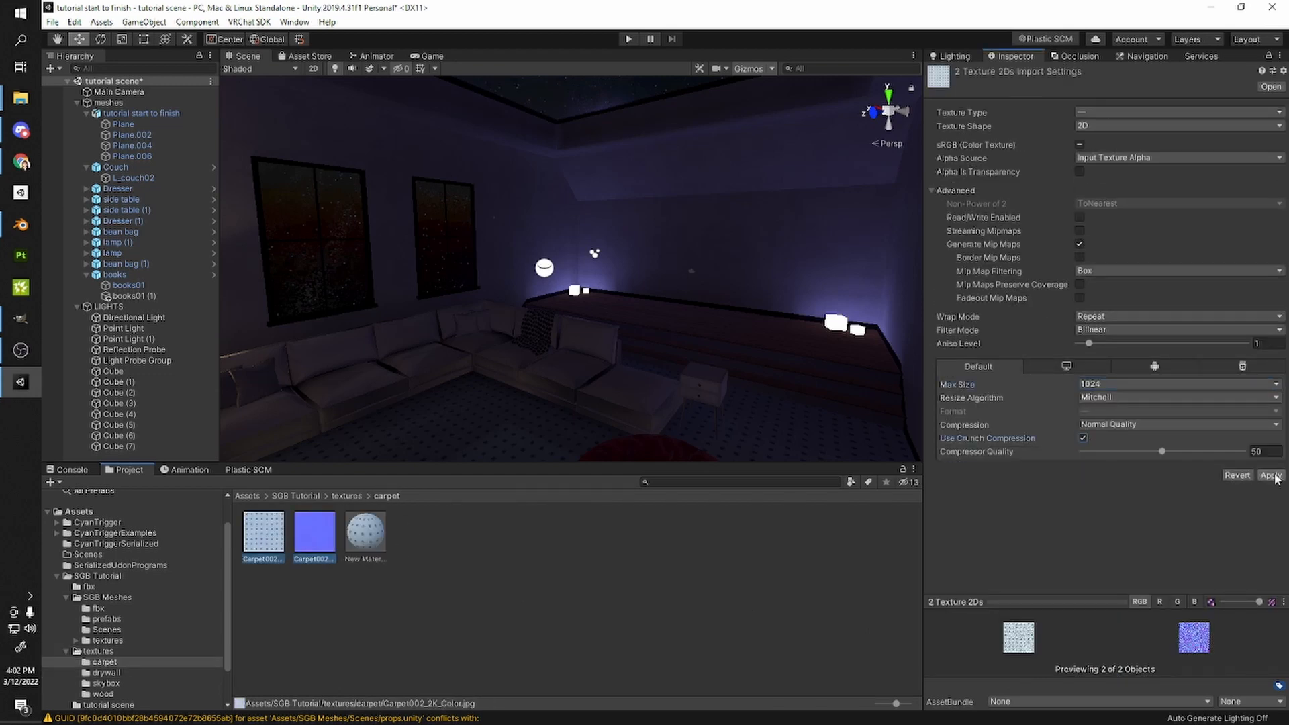
click(1271, 475)
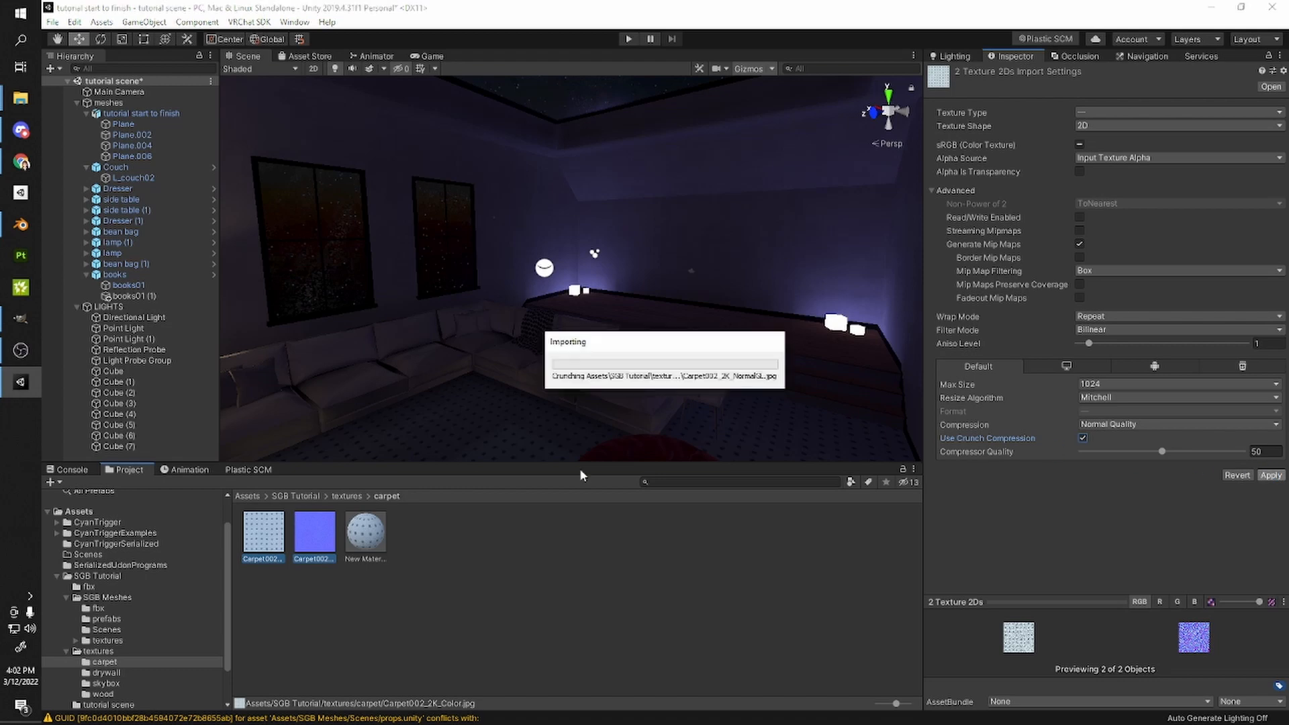
- Check the skybox material and the import settings of the skybox_stars_render texture in the skybox folder
click(347, 497)
click(366, 536)
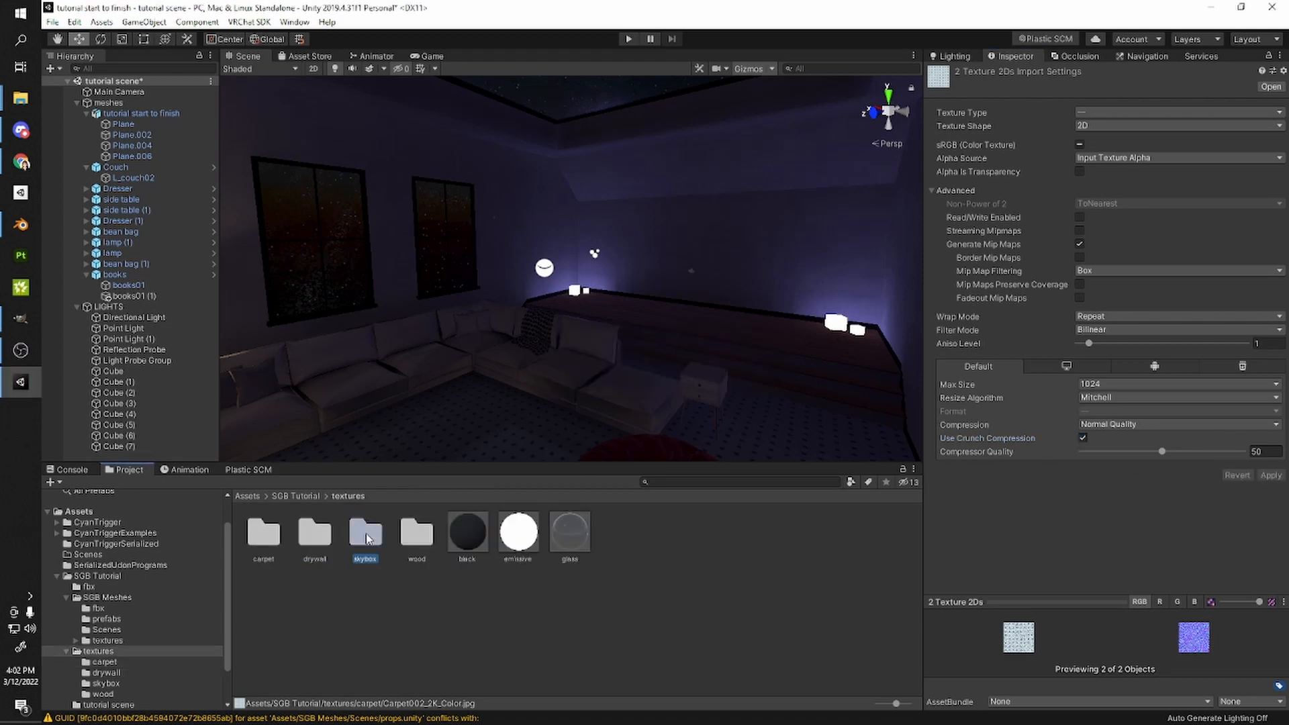
double_click(368, 538)
click(273, 522)
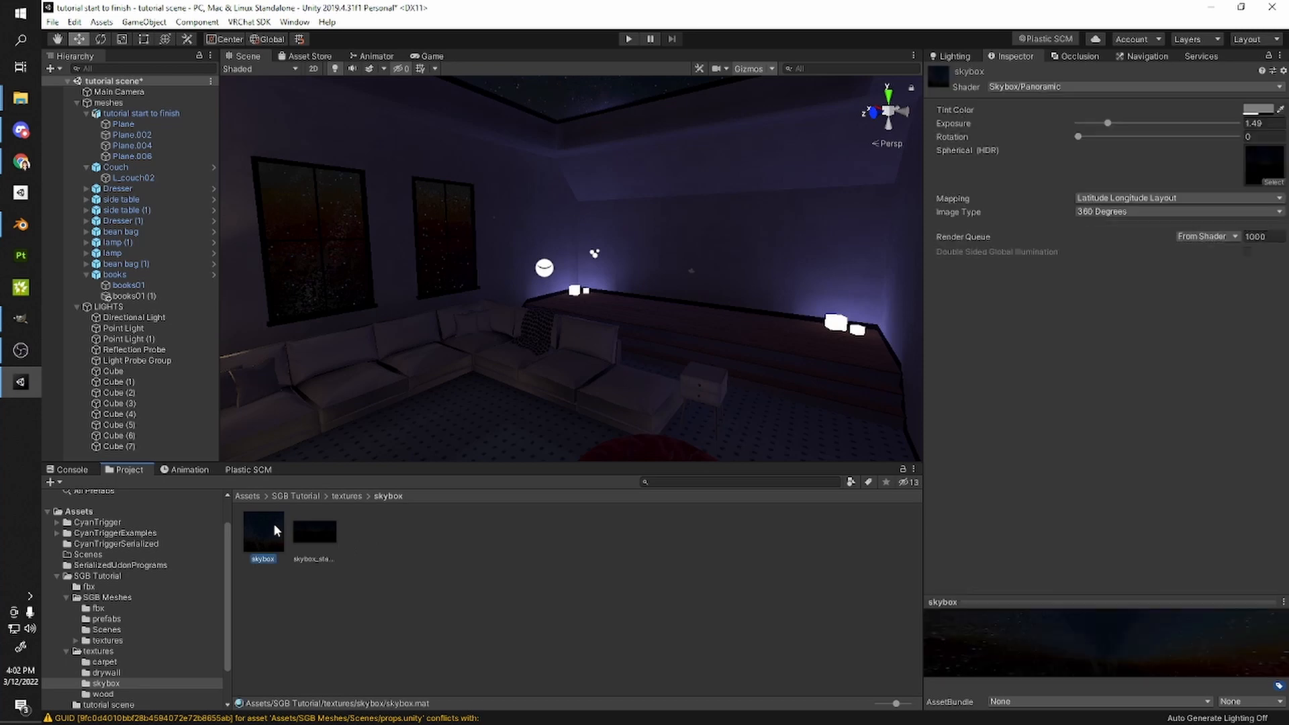
click(310, 534)
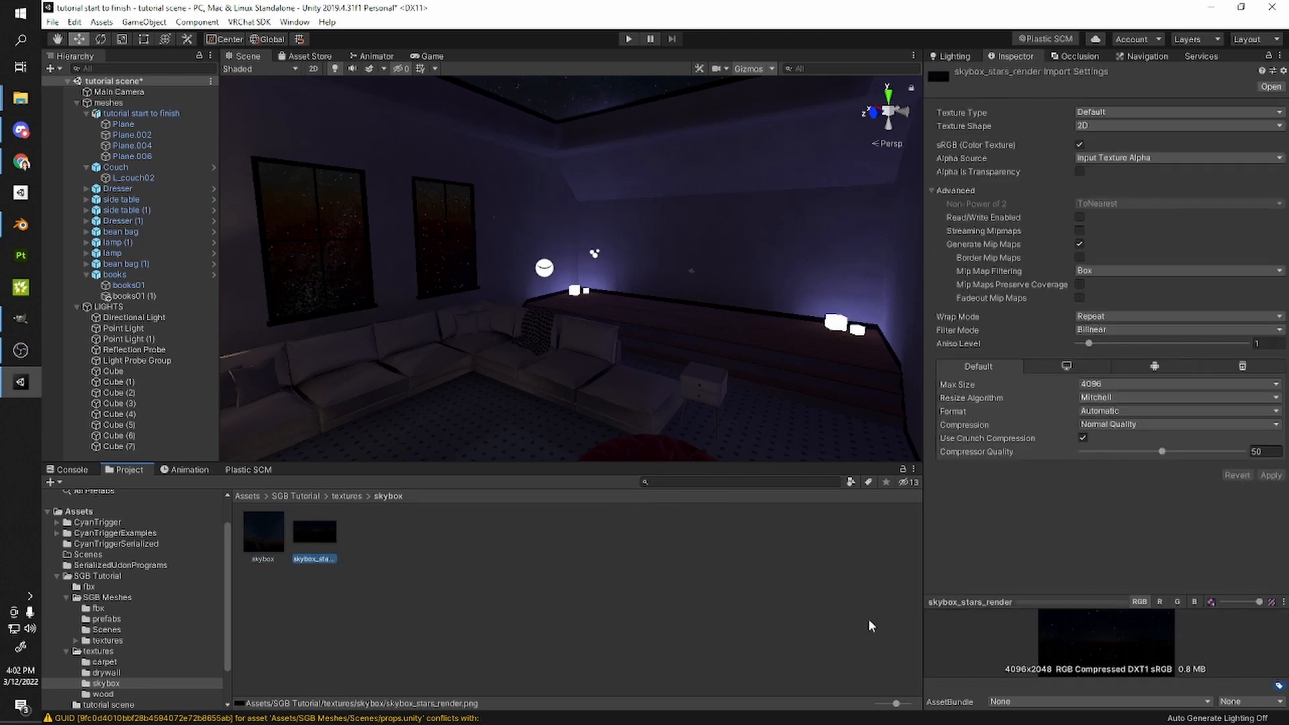
- Set the three WoodFloor textures in the wood folder to a max size of 1024 with crunch compression, and apply the import settings
click(350, 496)
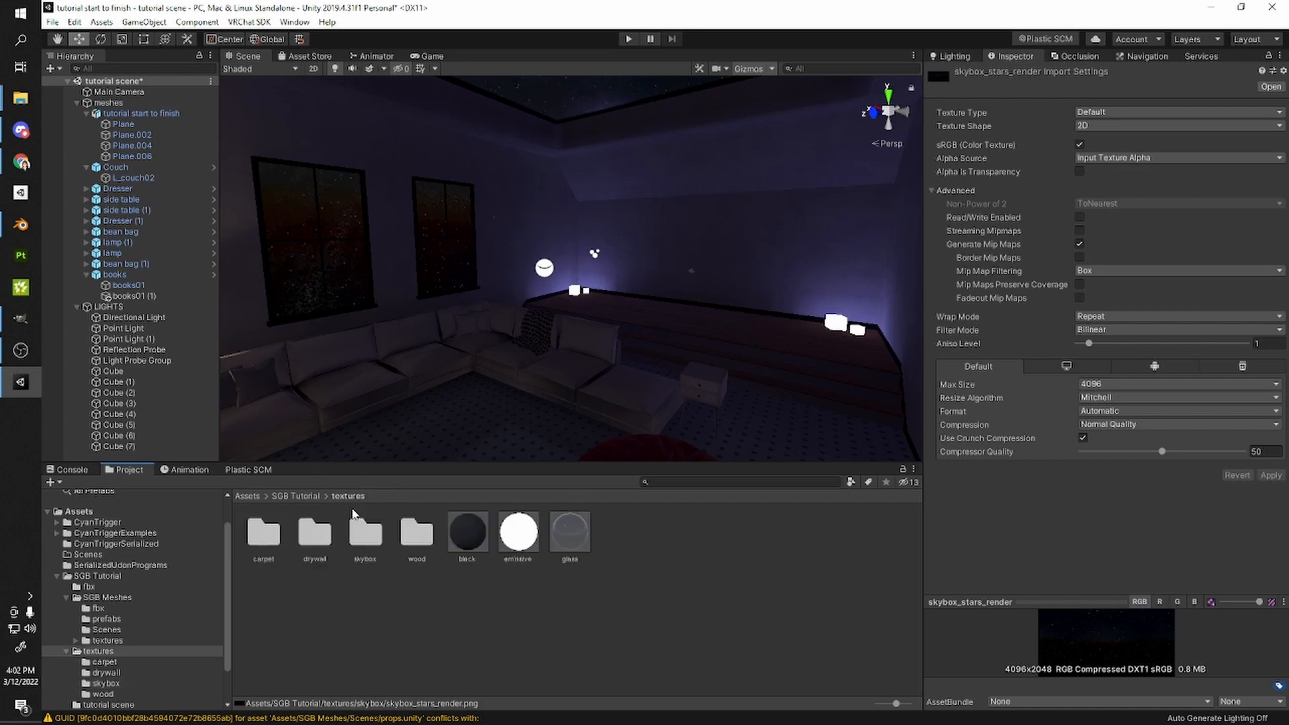
double_click(410, 536)
click(314, 532)
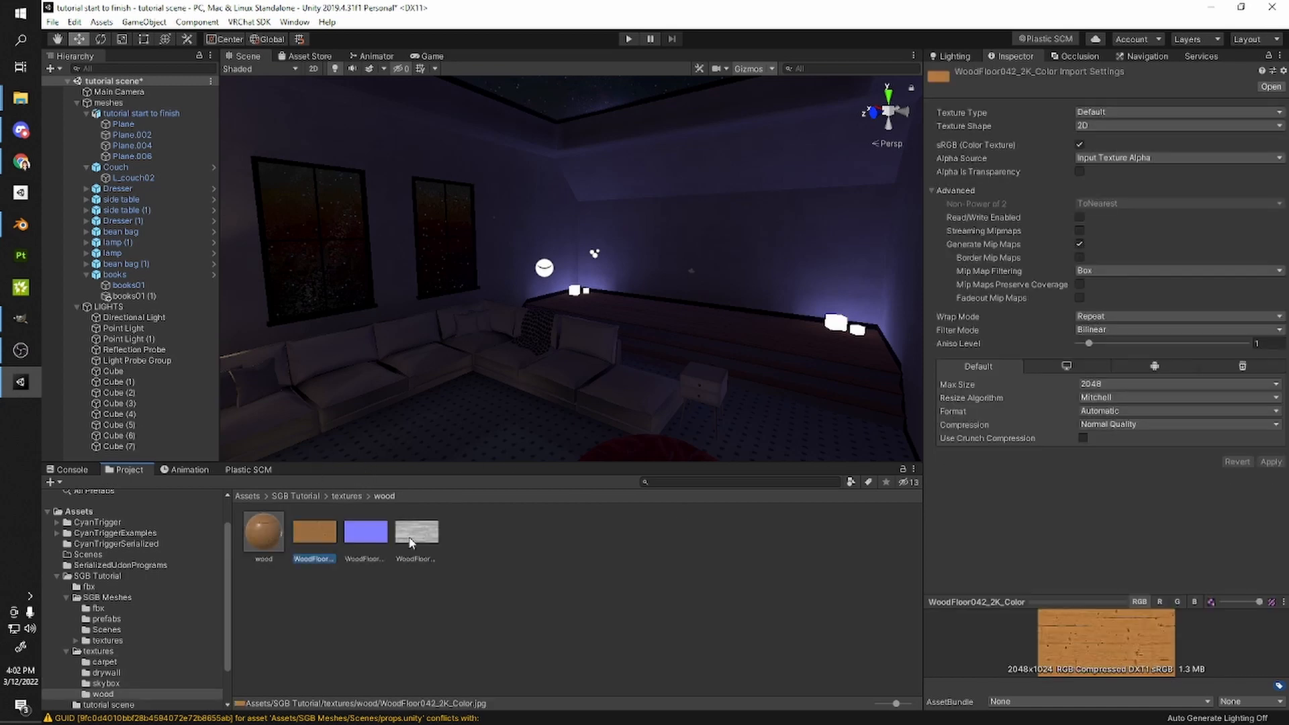
click(443, 534)
click(417, 534)
shift+click(314, 532)
click(1102, 357)
click(1110, 446)
click(1083, 411)
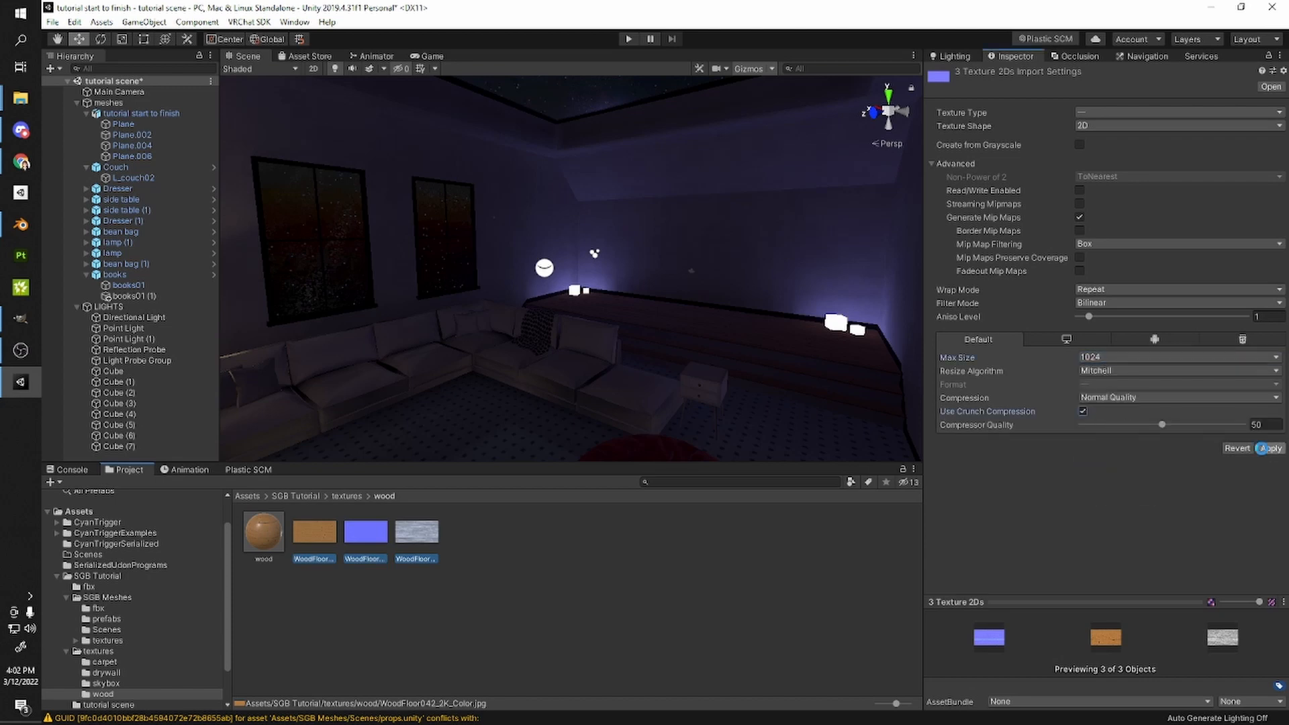
click(1271, 448)
- Locate the L couch material from the couch mesh and check the import settings of its base color texture
click(563, 330)
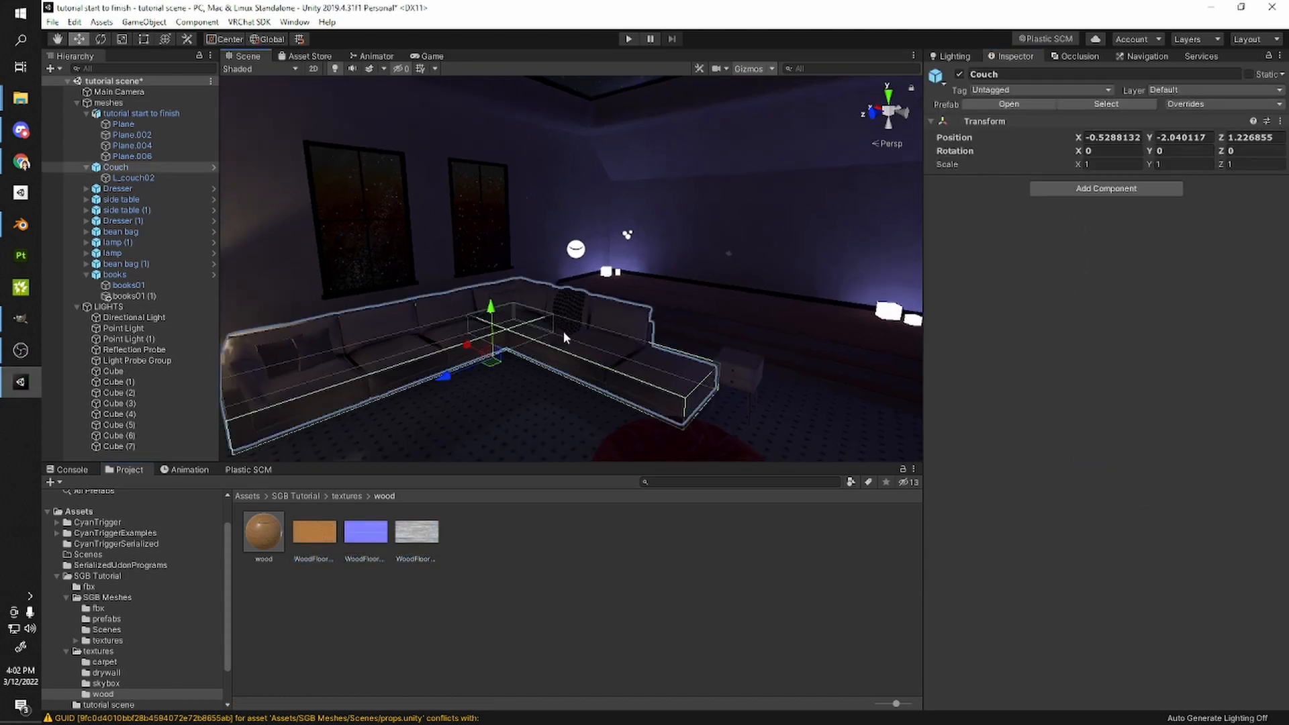
click(571, 336)
scroll(957, 596, down, 3)
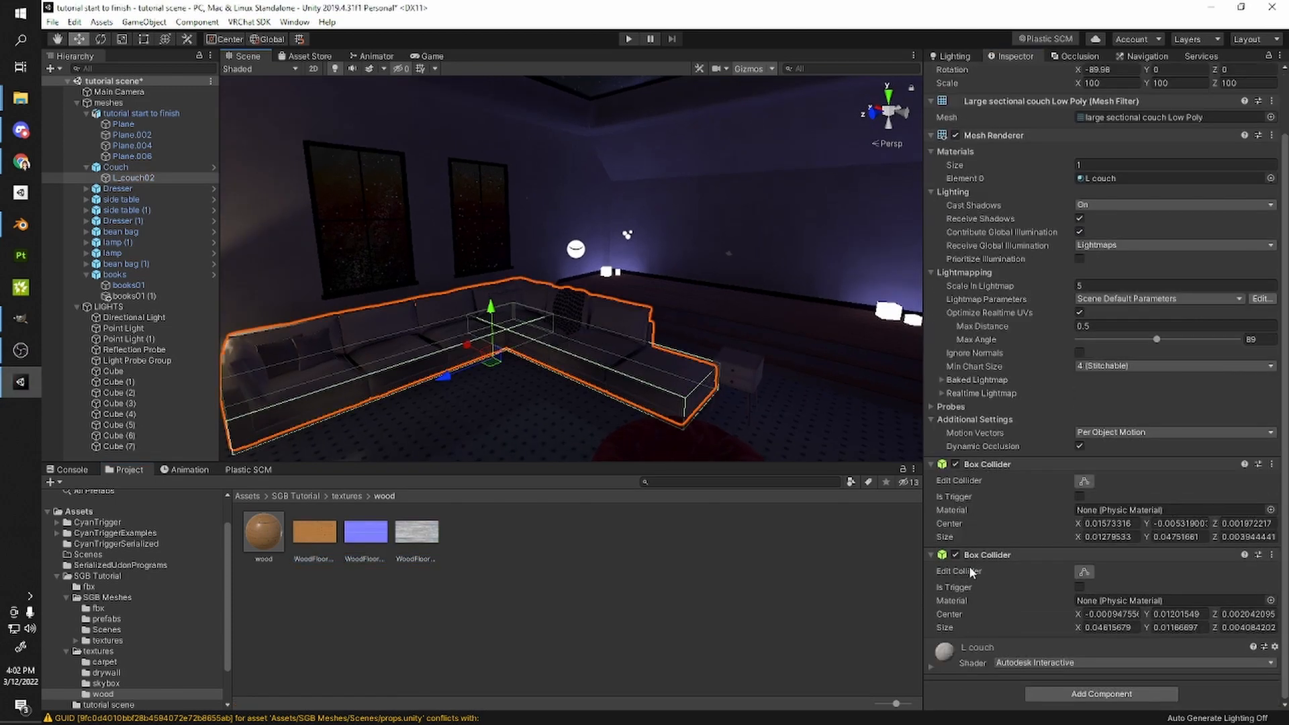
click(954, 660)
scroll(953, 642, down, 6)
click(942, 470)
click(301, 541)
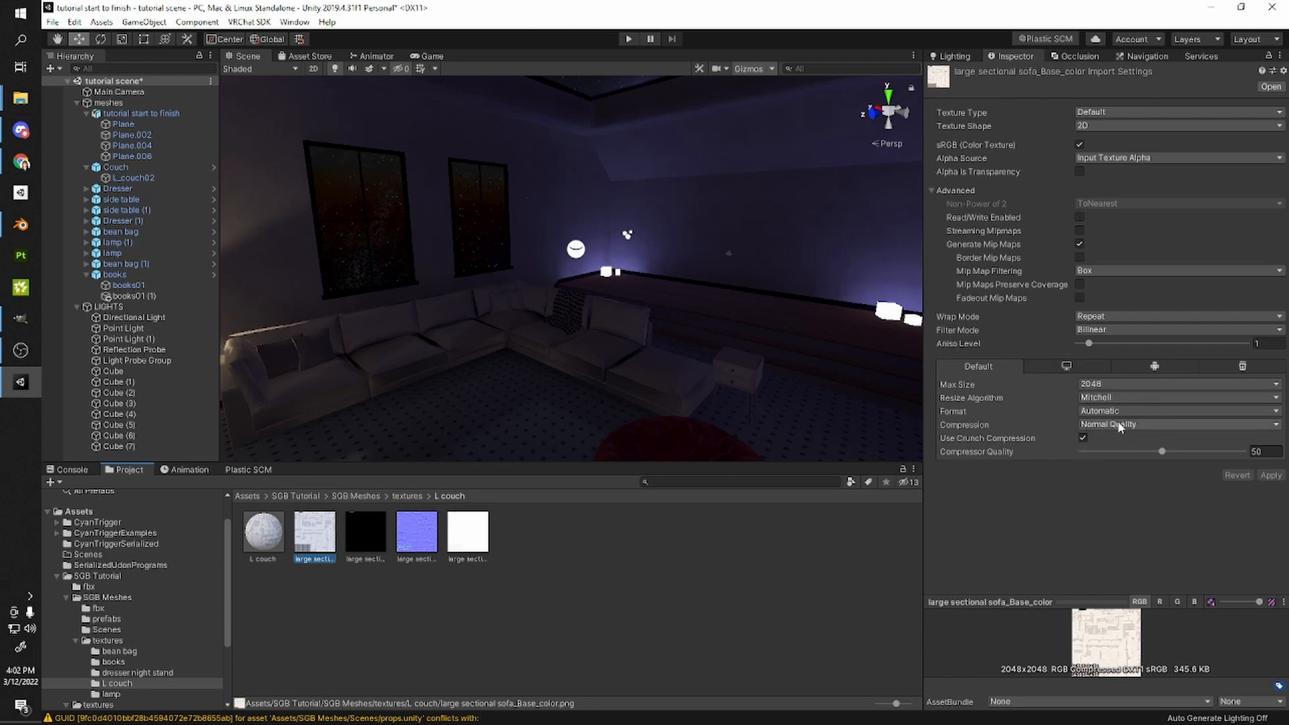
right_drag(471, 319, 471, 319)
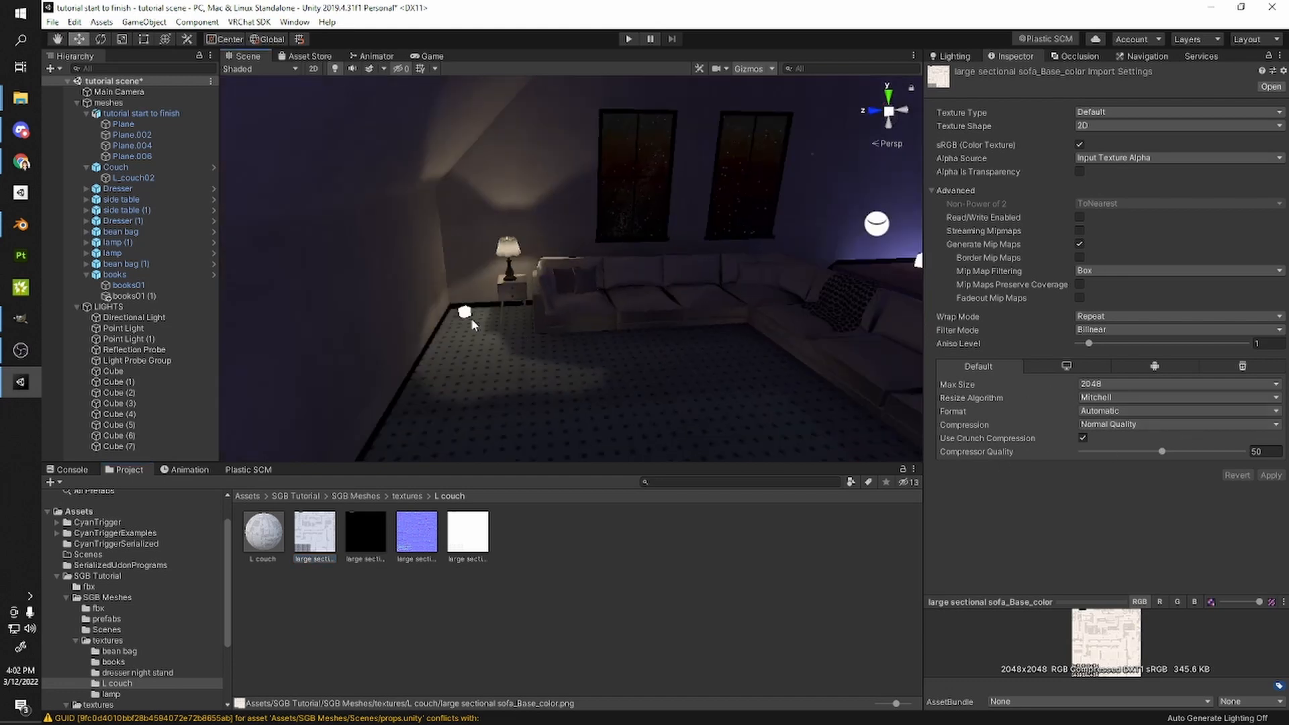
- Set both baked lightmap textures in the tutorial scene folder to crunch compression and a max size of 1024, and apply
click(356, 498)
mouse_move(483, 403)
right_down()
mouse_move(623, 352)
mouse_move(554, 345)
mouse_move(498, 384)
right_up()
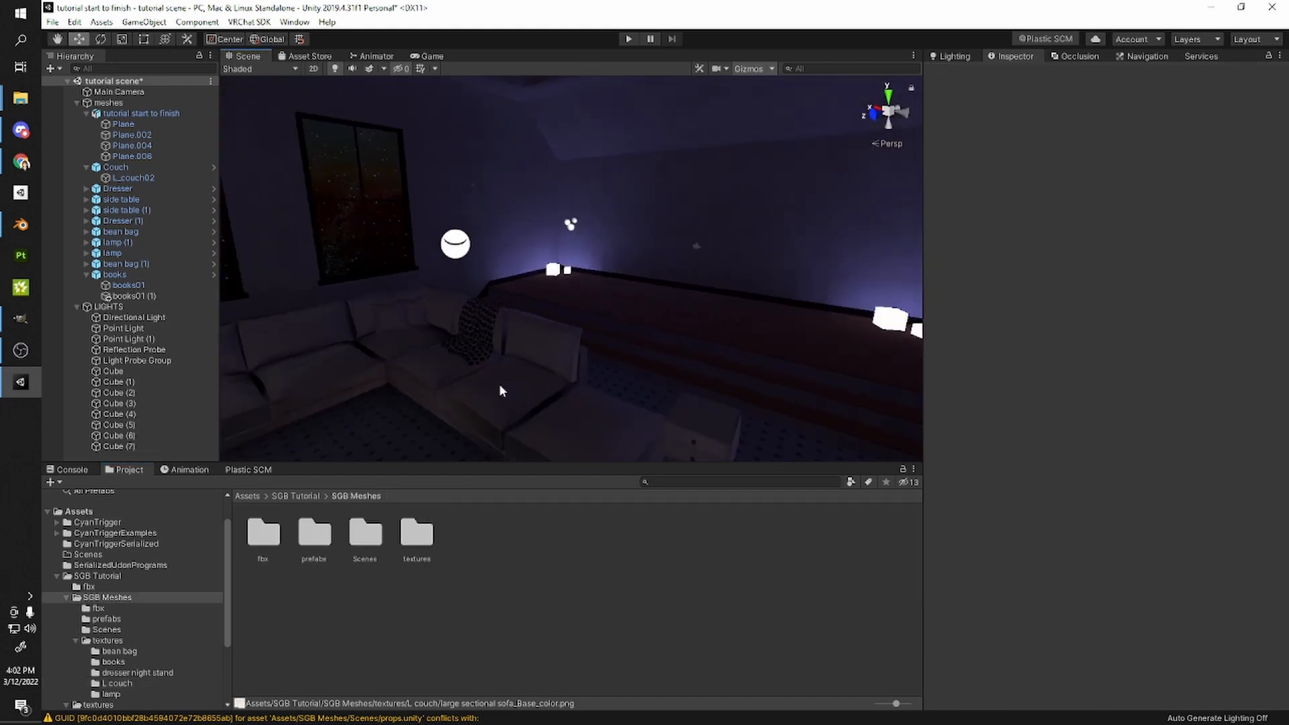
click(297, 496)
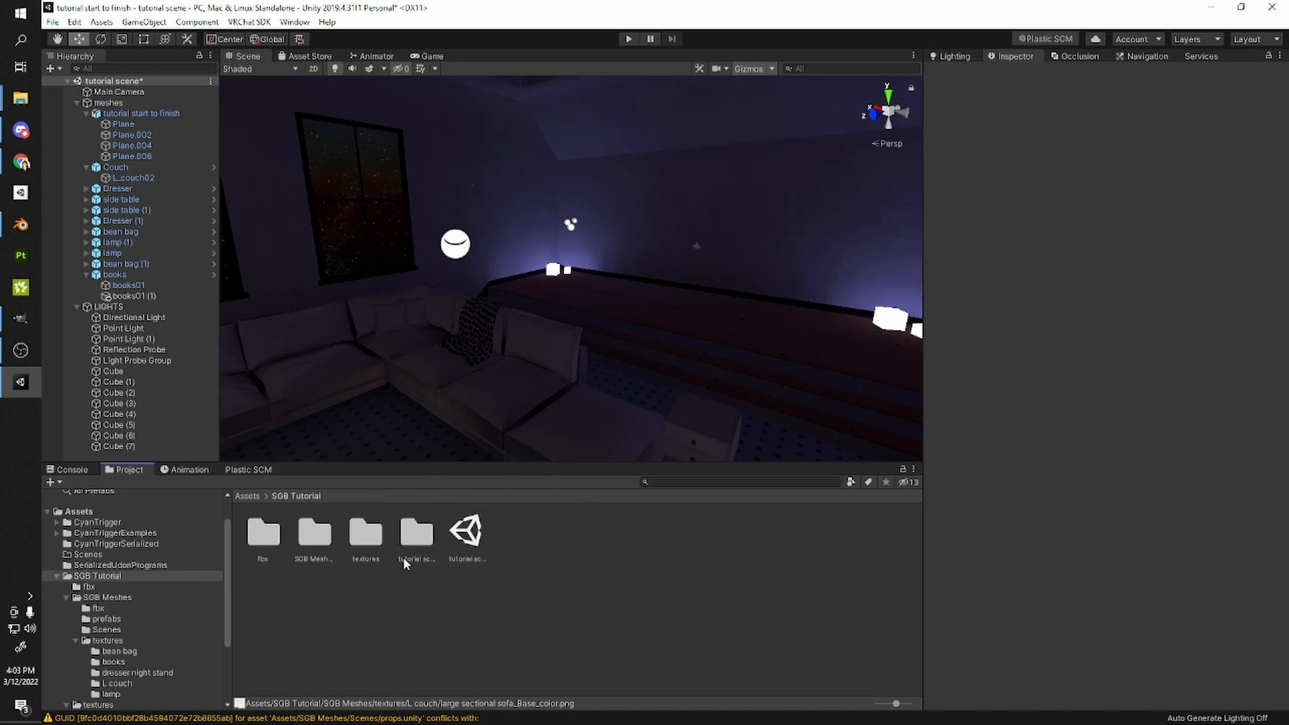
double_click(418, 537)
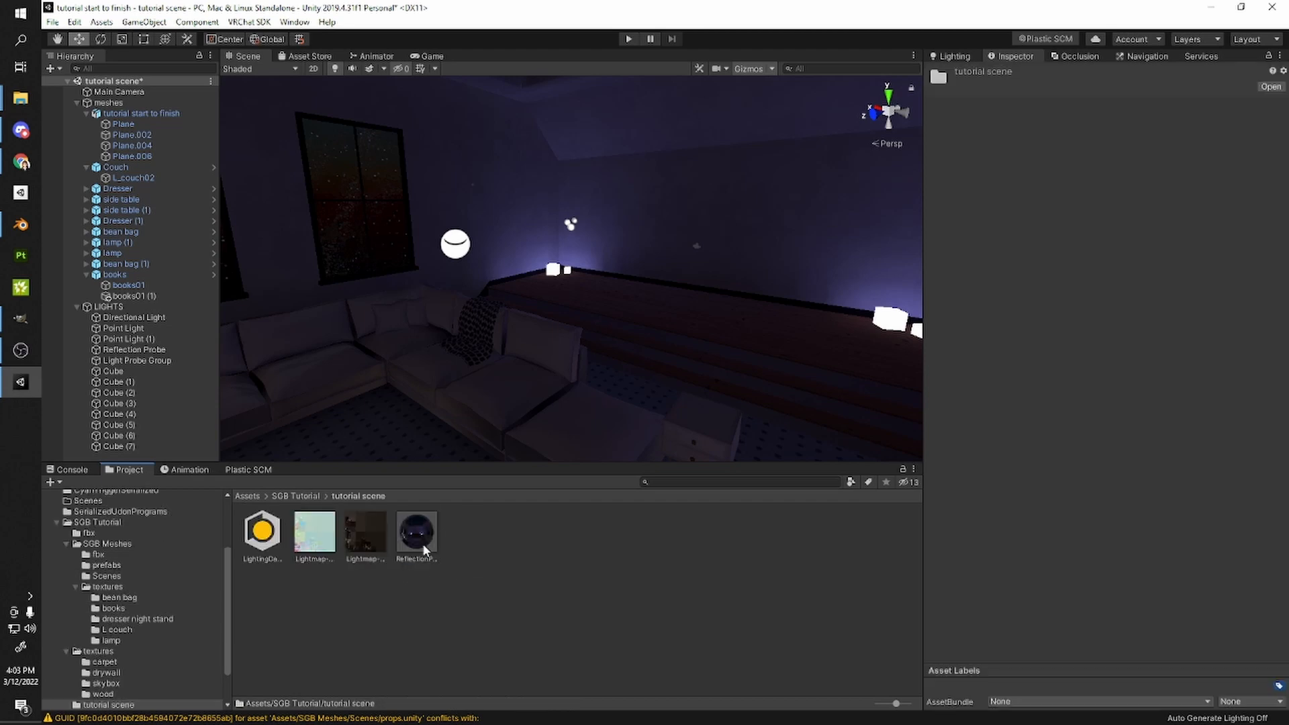
ctrl+click(308, 559)
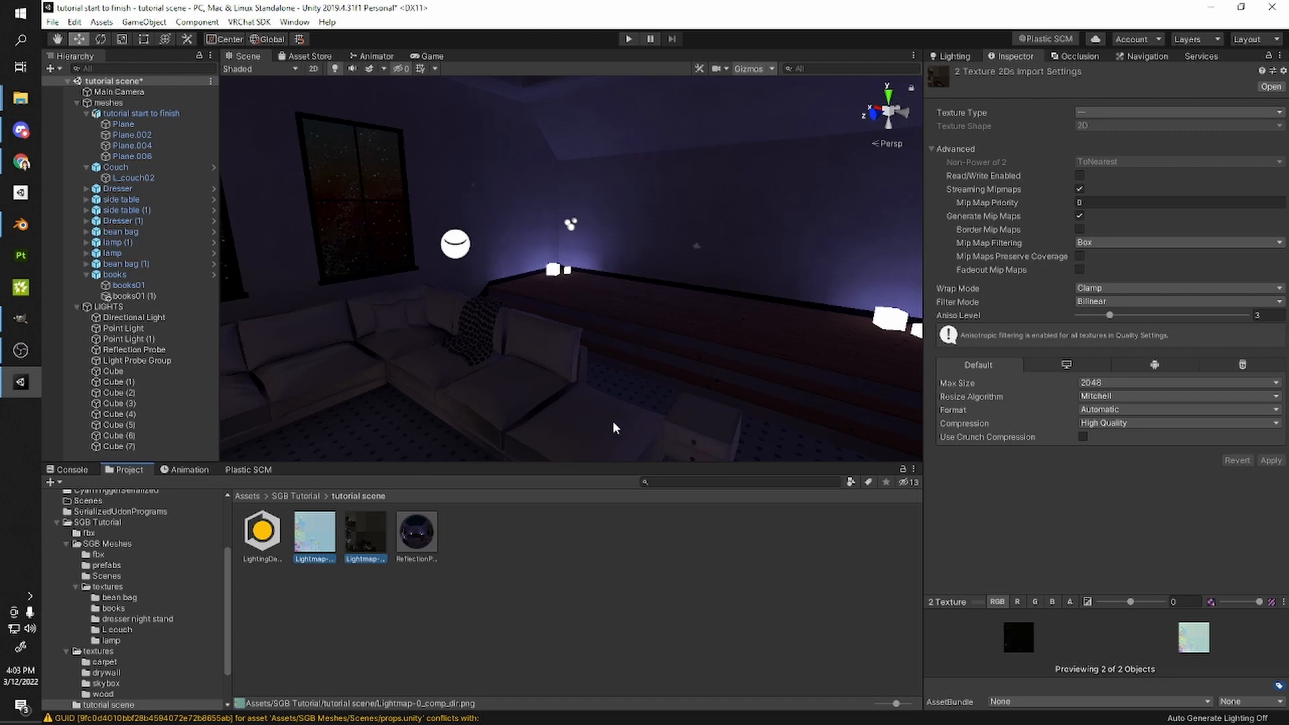
click(1083, 437)
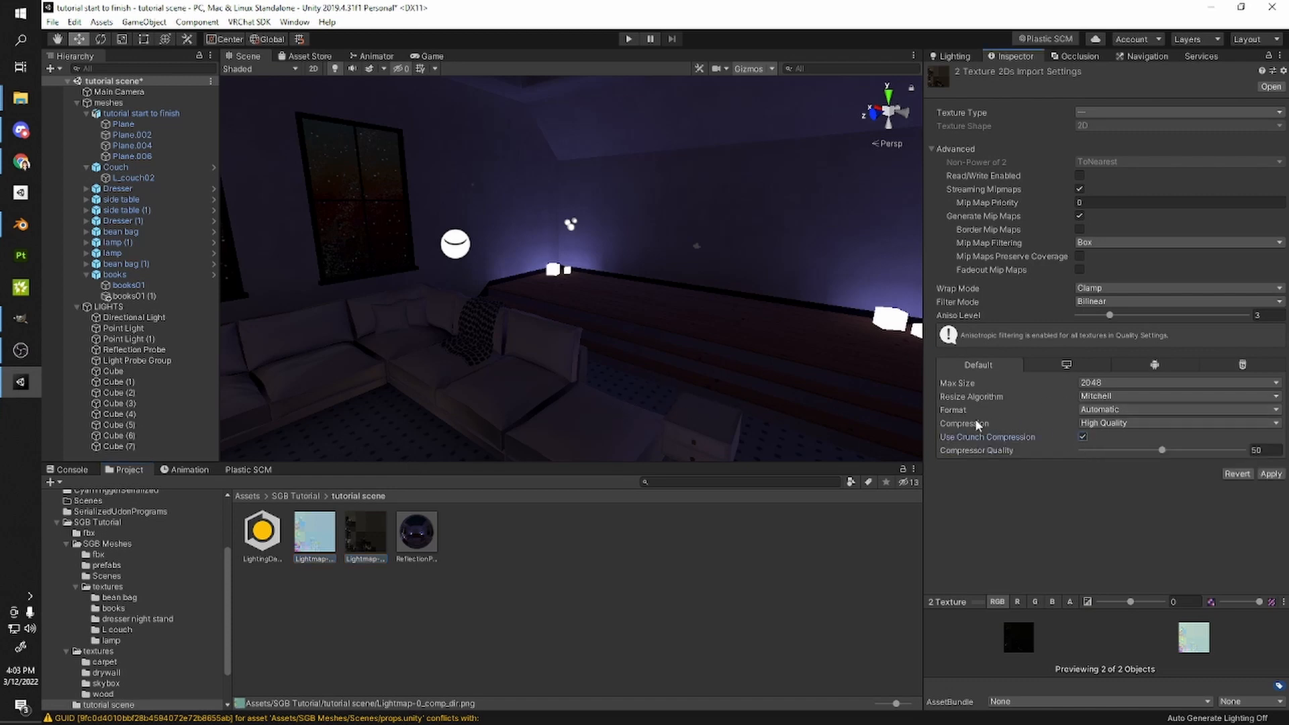
click(1093, 397)
click(1116, 472)
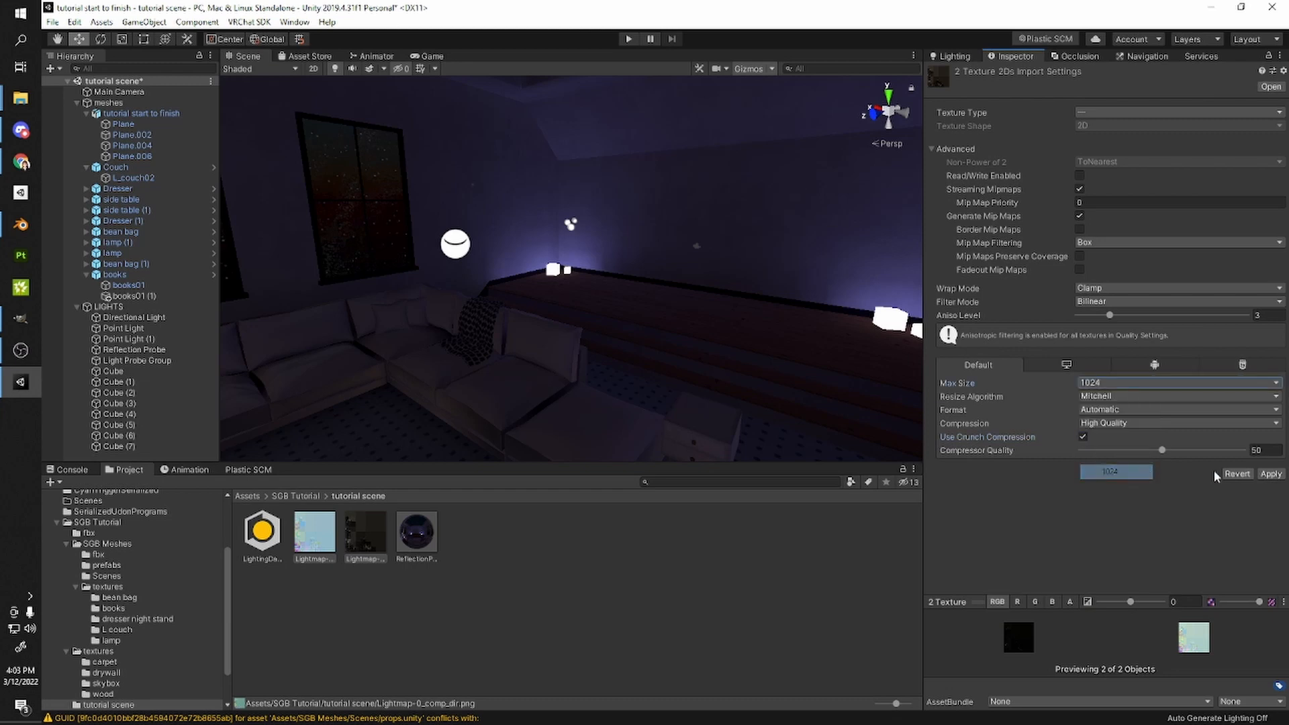
click(1271, 474)
- Open the occlusion culling bake settings for the room scene and locate the Occlusion Culling window among the rendering windows
right_drag(631, 382, 321, 438)
scroll(521, 356, up, 1)
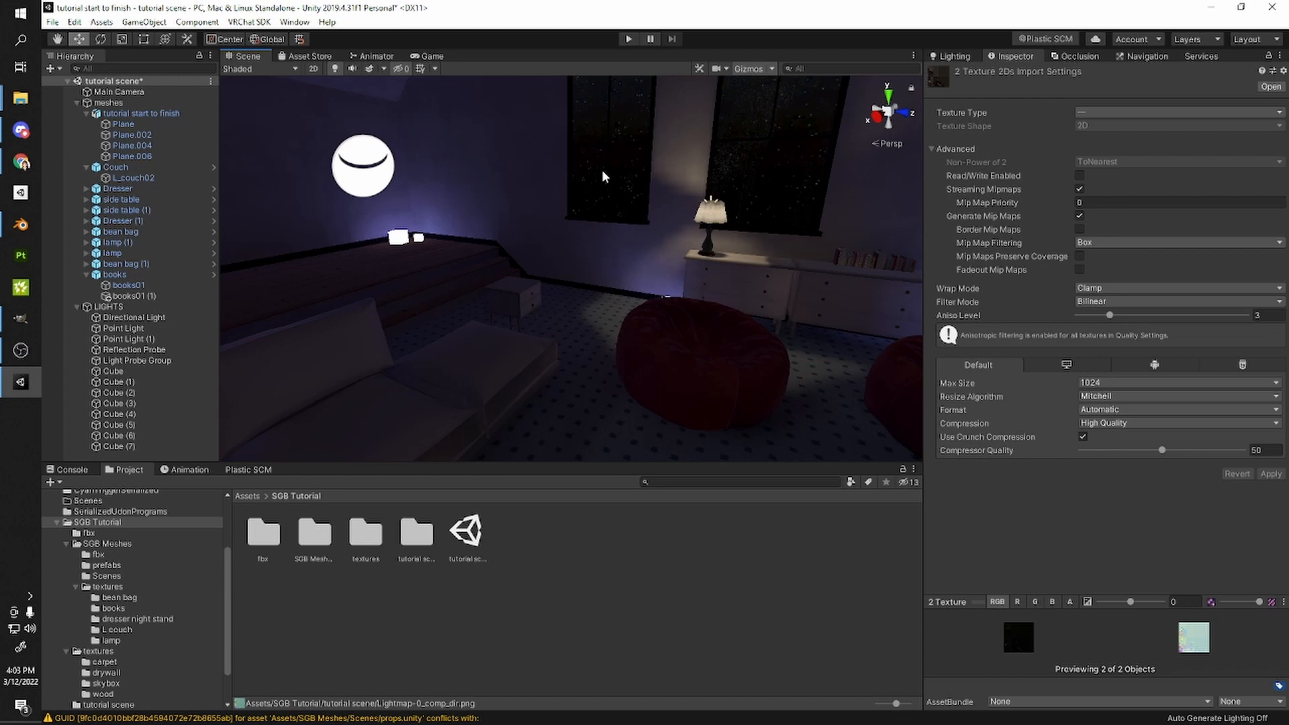
click(1094, 57)
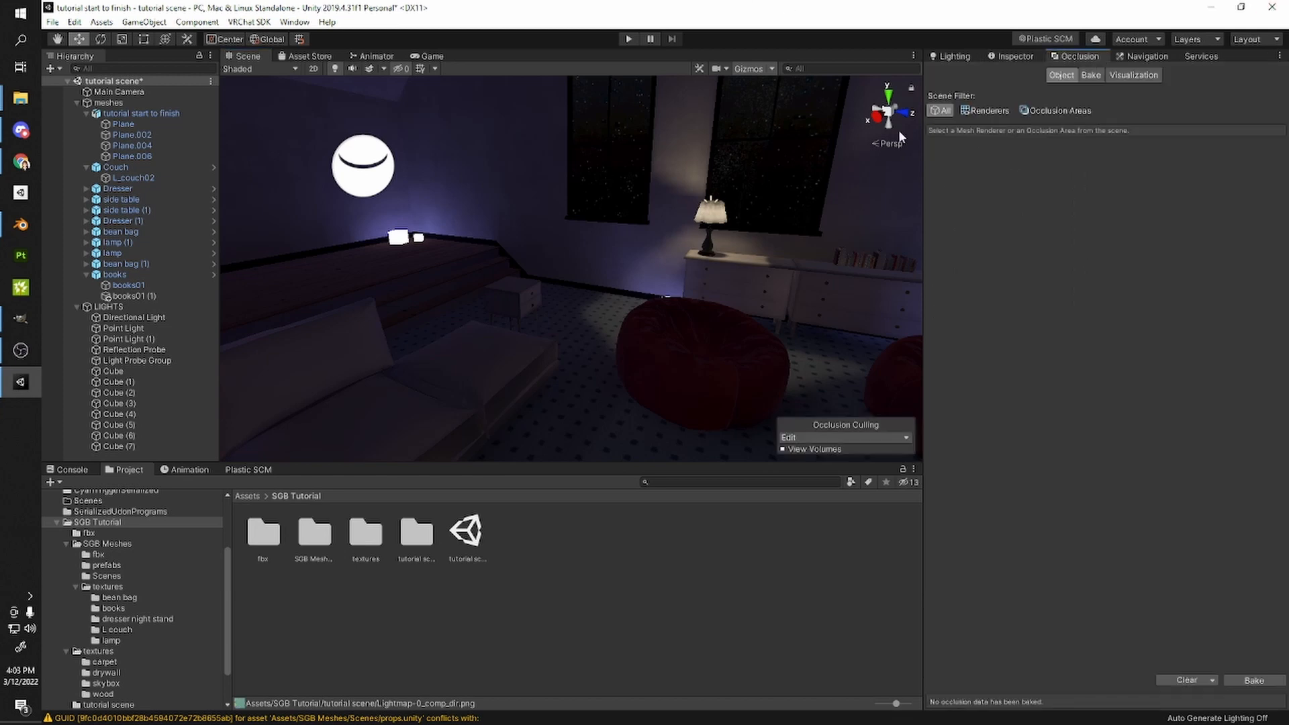
click(1091, 75)
right_drag(671, 255, 574, 251)
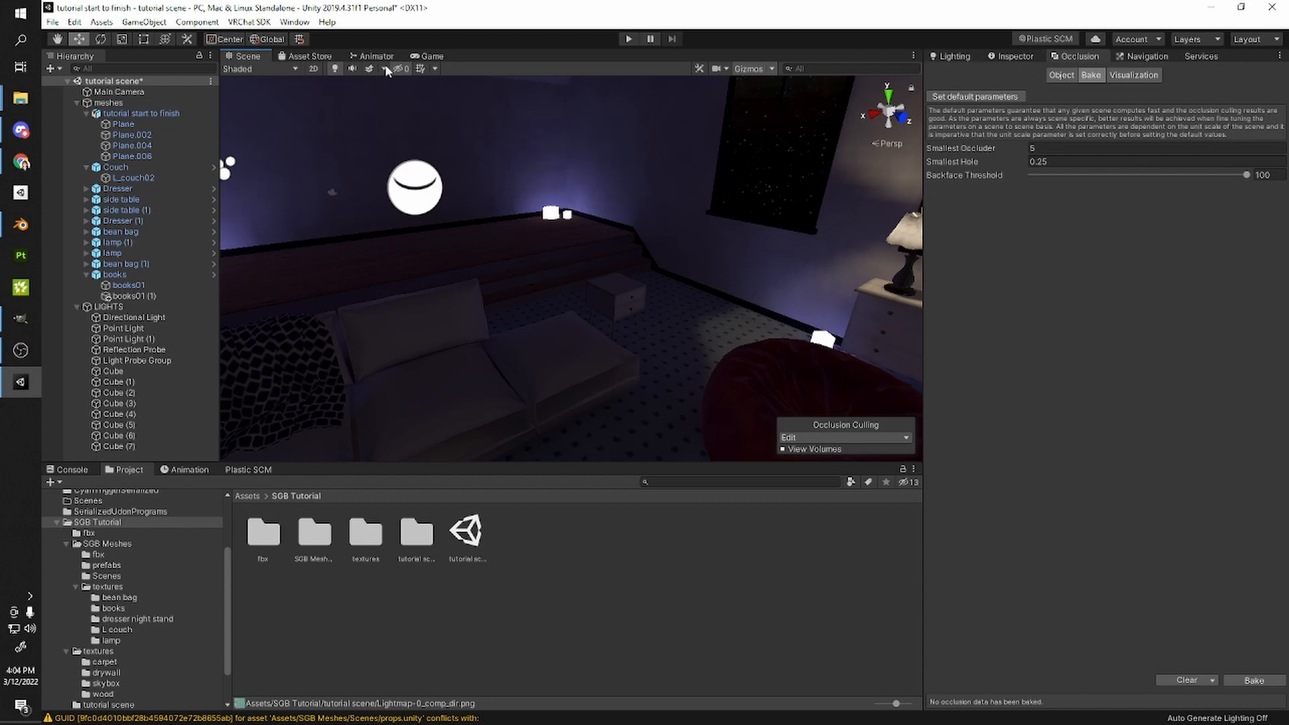
click(294, 21)
mouse_move(333, 233)
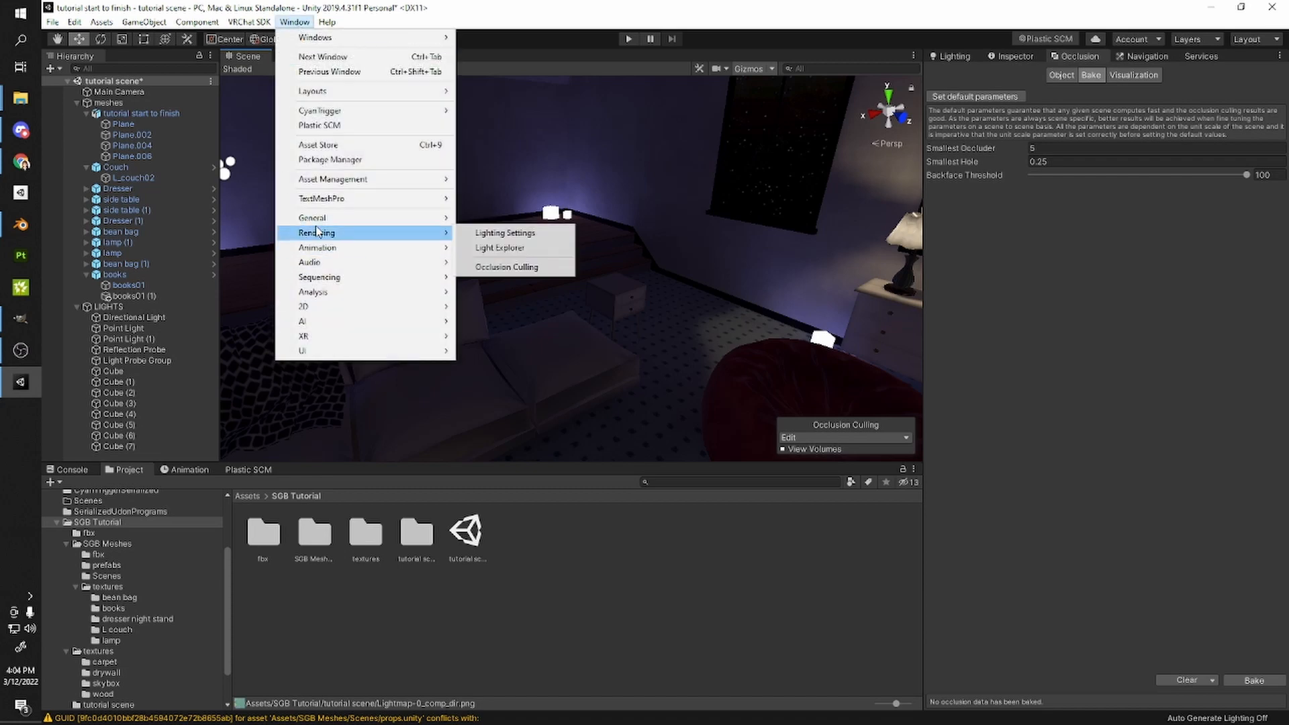
- Open the Occlusion Culling settings and bake the scene's occlusion data with the default parameters
click(498, 268)
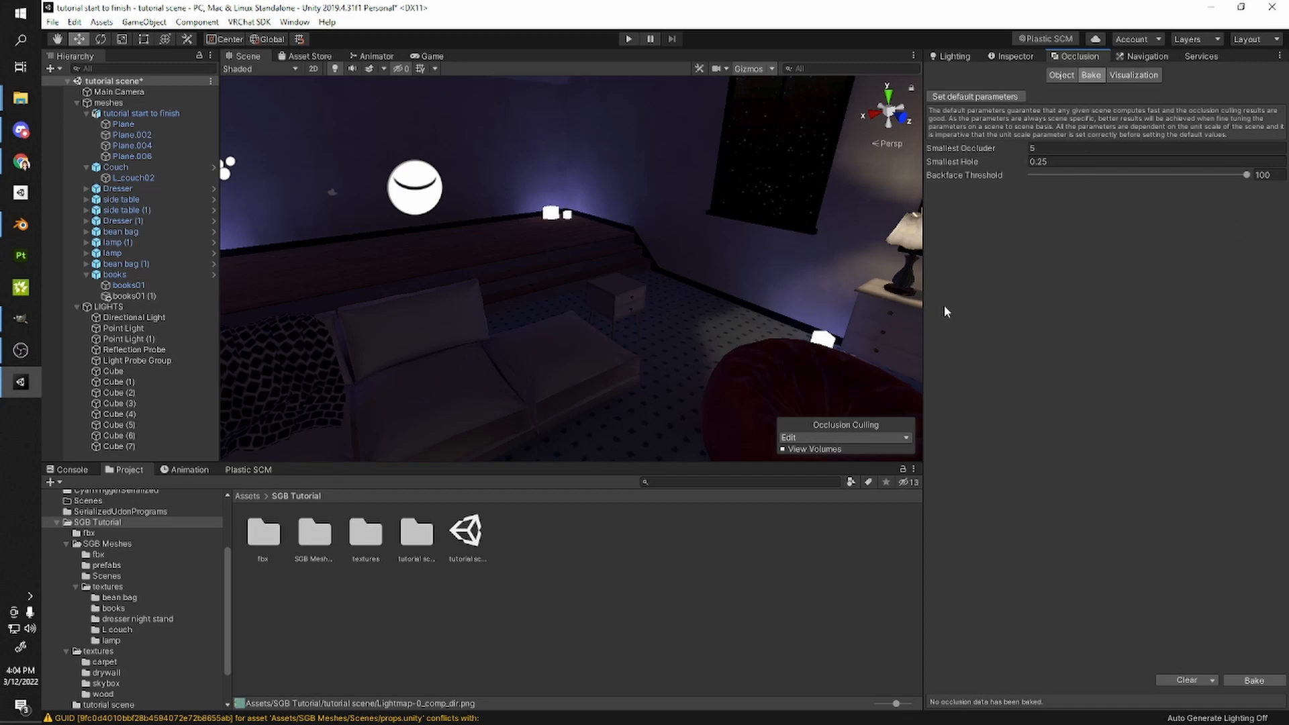
right_drag(433, 329, 603, 329)
middle_drag(603, 329, 520, 351)
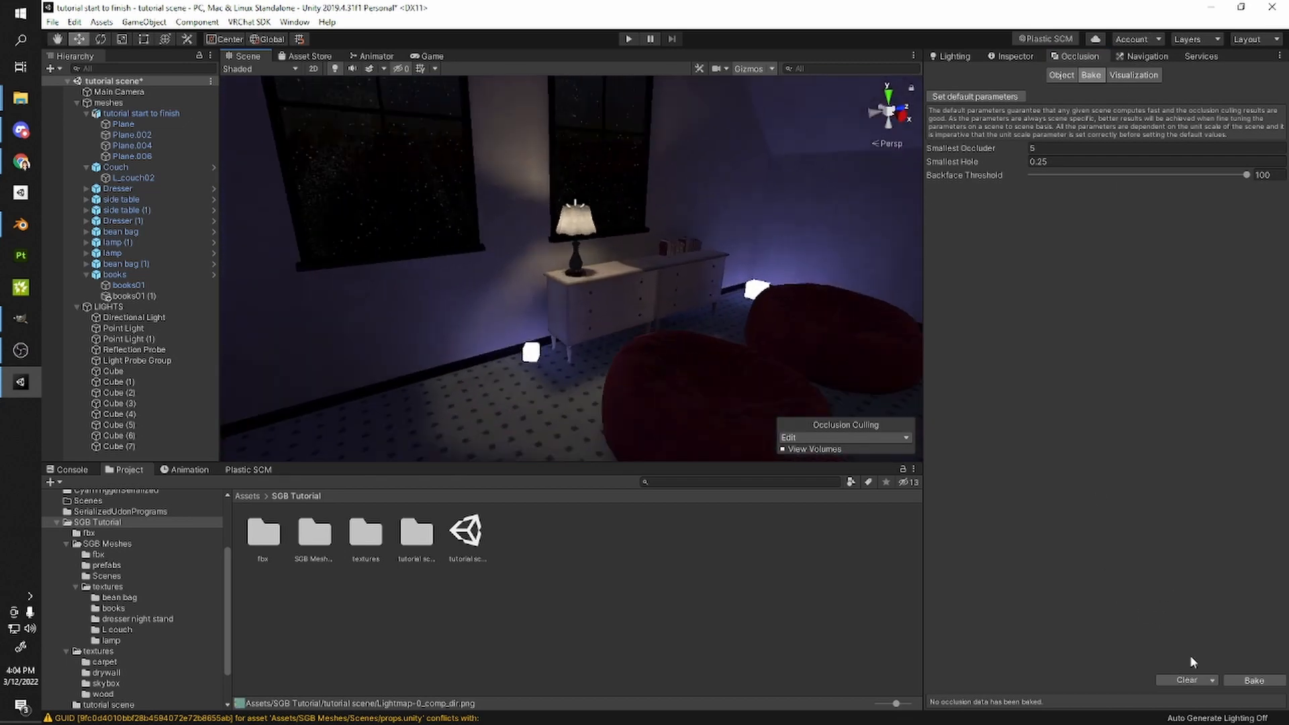
click(1255, 681)
right_drag(659, 378, 429, 289)
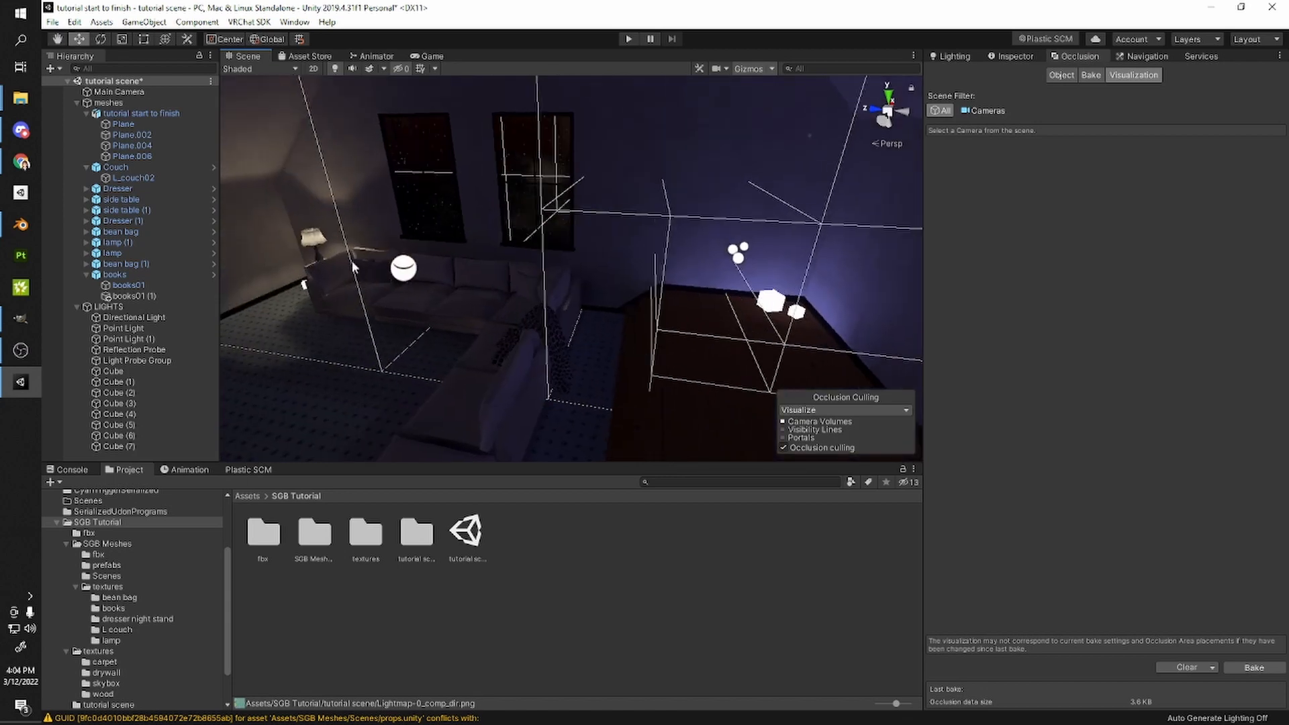
- Select the Main Camera and move it in the scene to check the occlusion culling visualization, and deselect it
click(118, 92)
right_drag(224, 143, 551, 298)
right_drag(745, 275, 772, 296)
drag(735, 215, 799, 242)
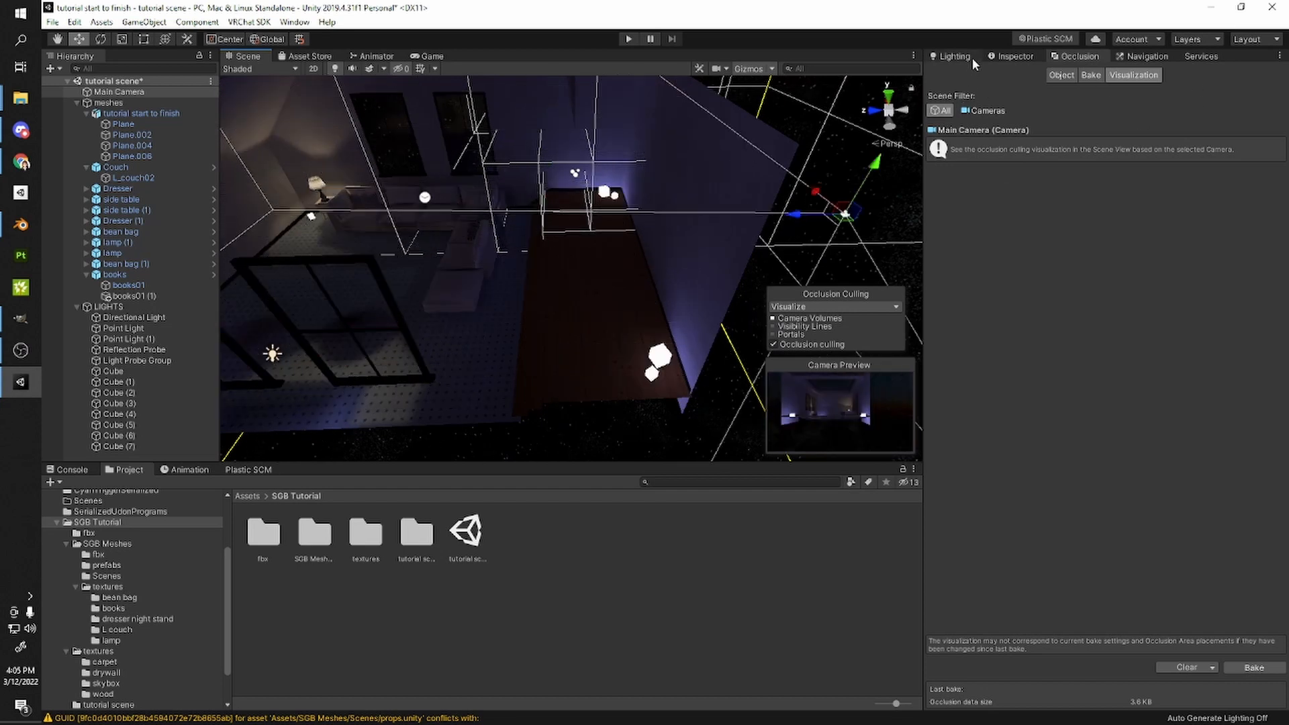
click(1015, 56)
right_drag(694, 329, 772, 246)
click(744, 283)
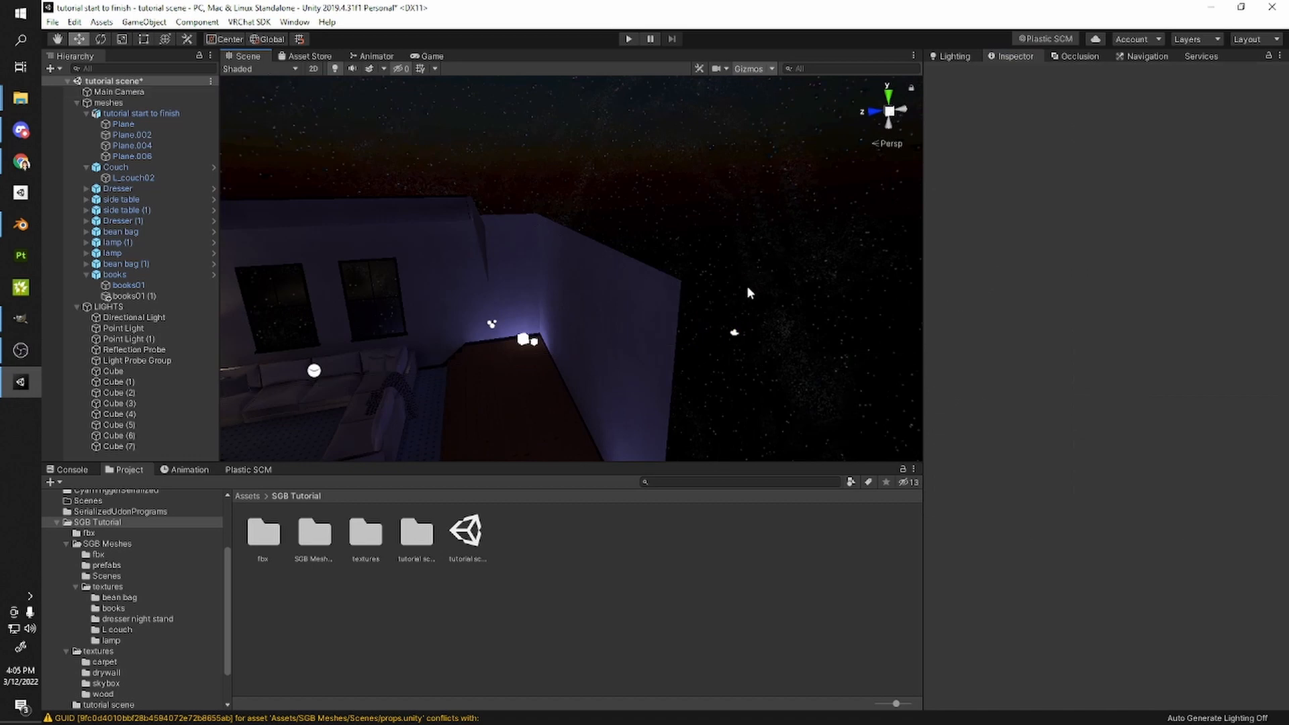
right_drag(788, 299, 439, 391)
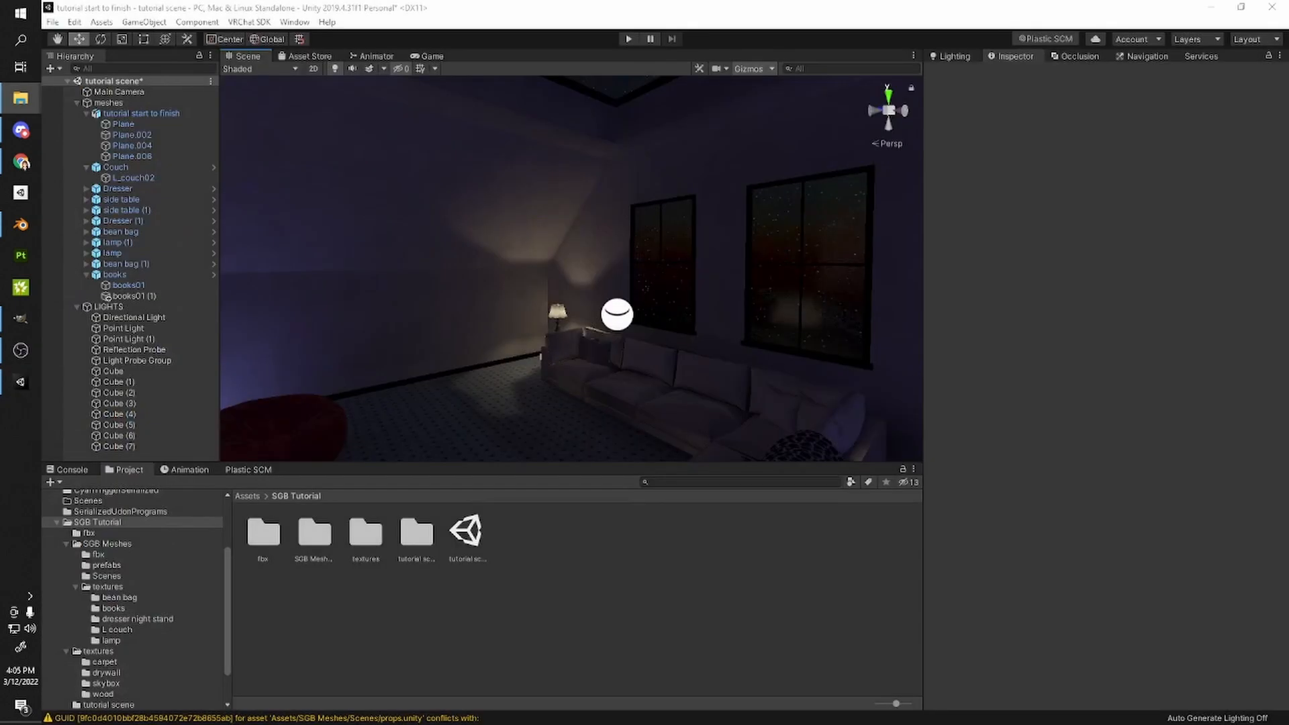
- Preview the First Dream MP3 from the assets folder in the music player and pause it
drag(1288, 84, 994, 99)
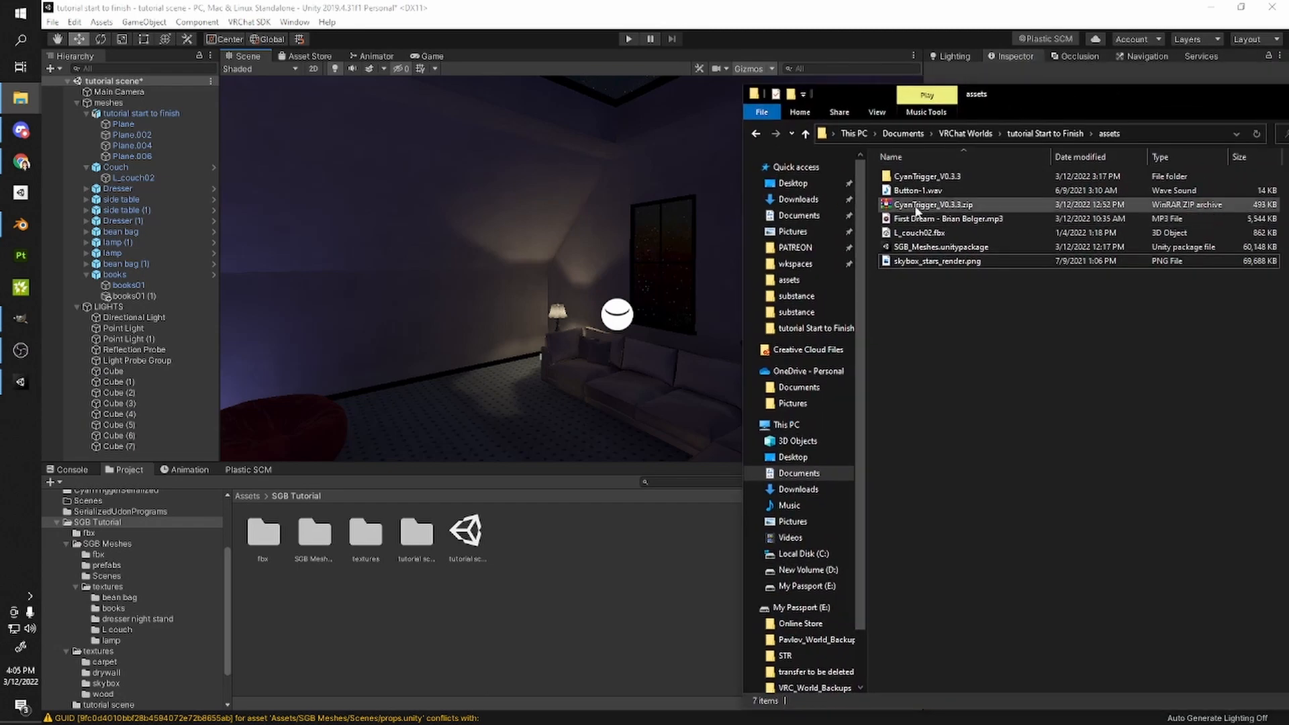
click(903, 224)
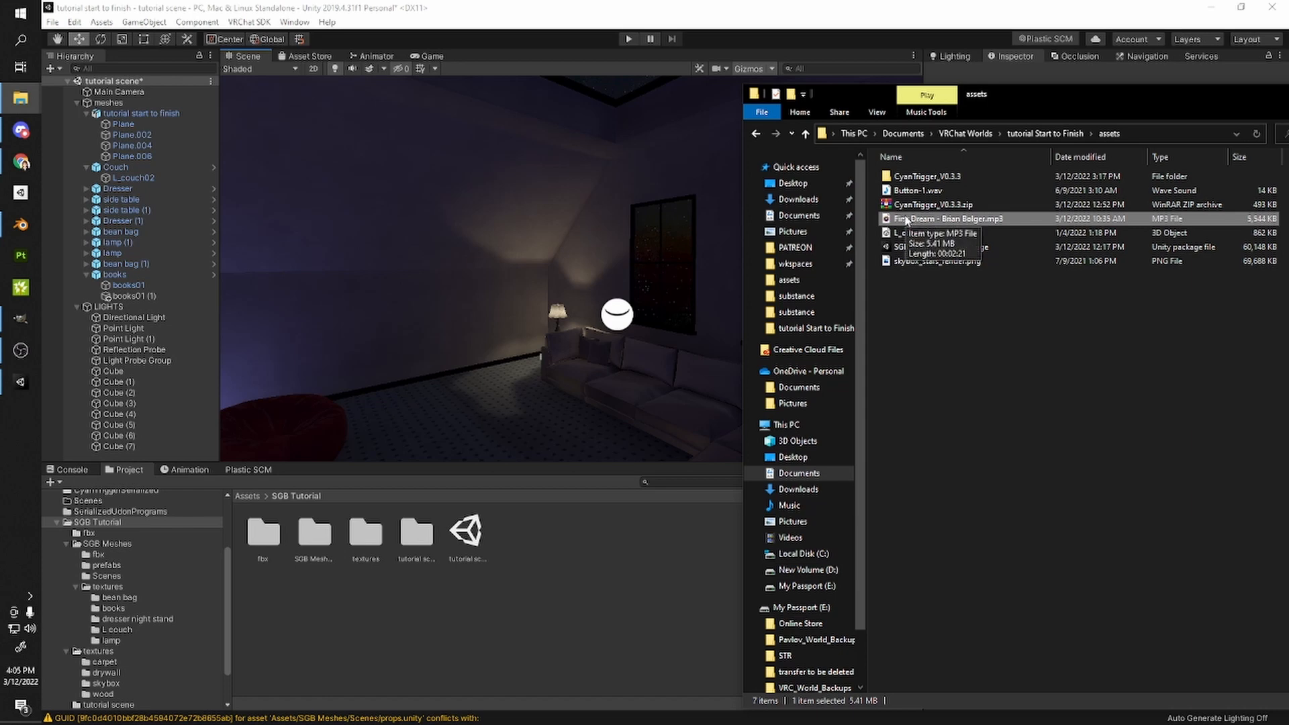
double_click(901, 221)
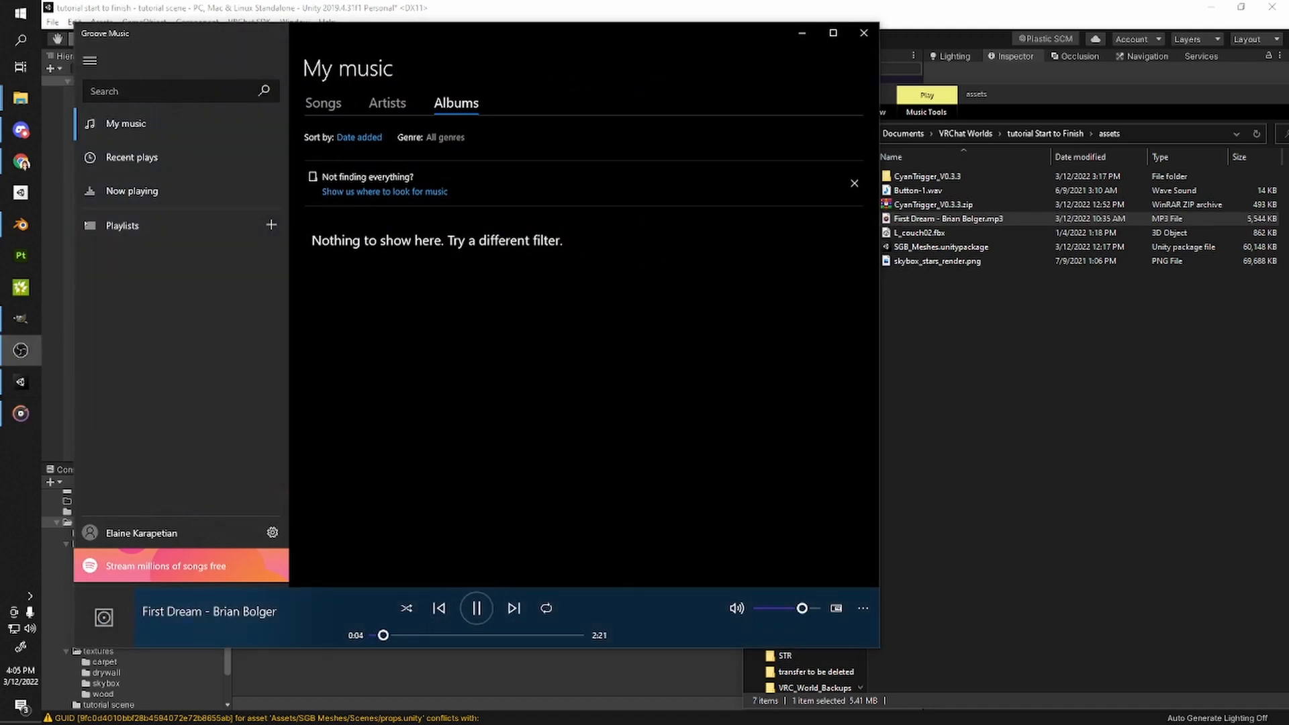
click(476, 608)
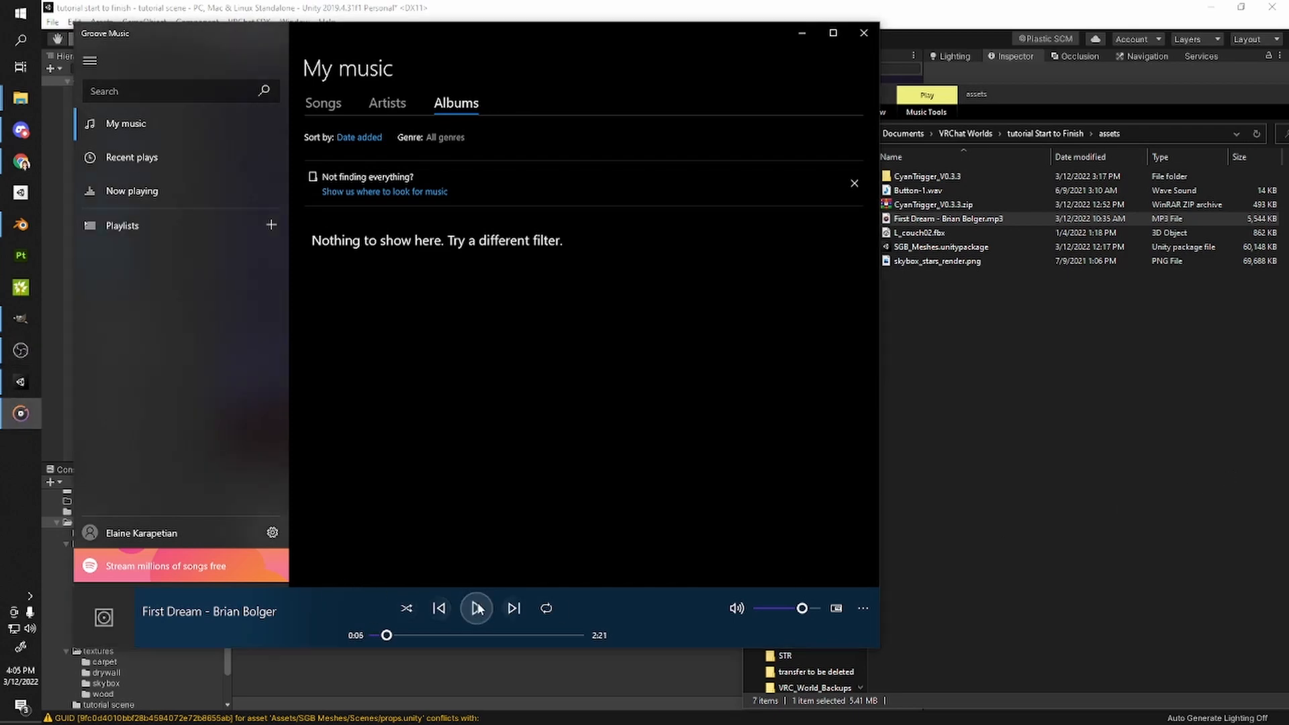
drag(729, 31, 1288, 92)
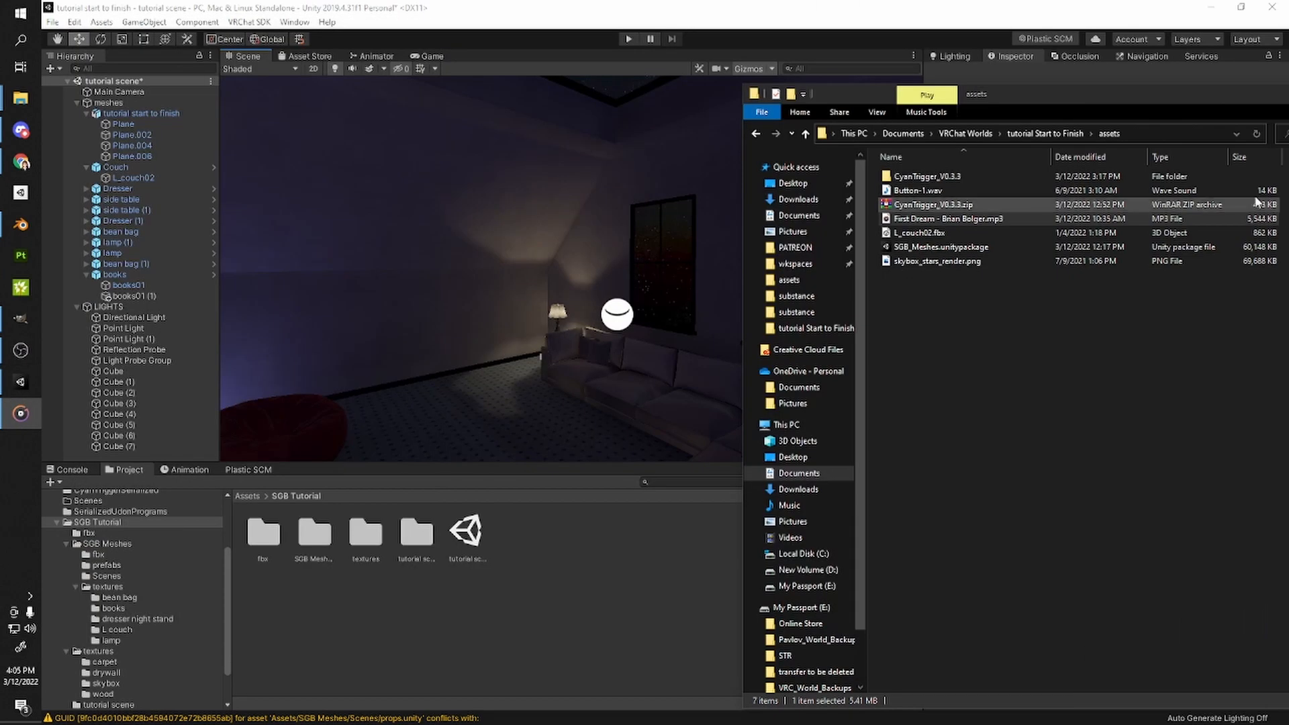
drag(1048, 107, 1288, 108)
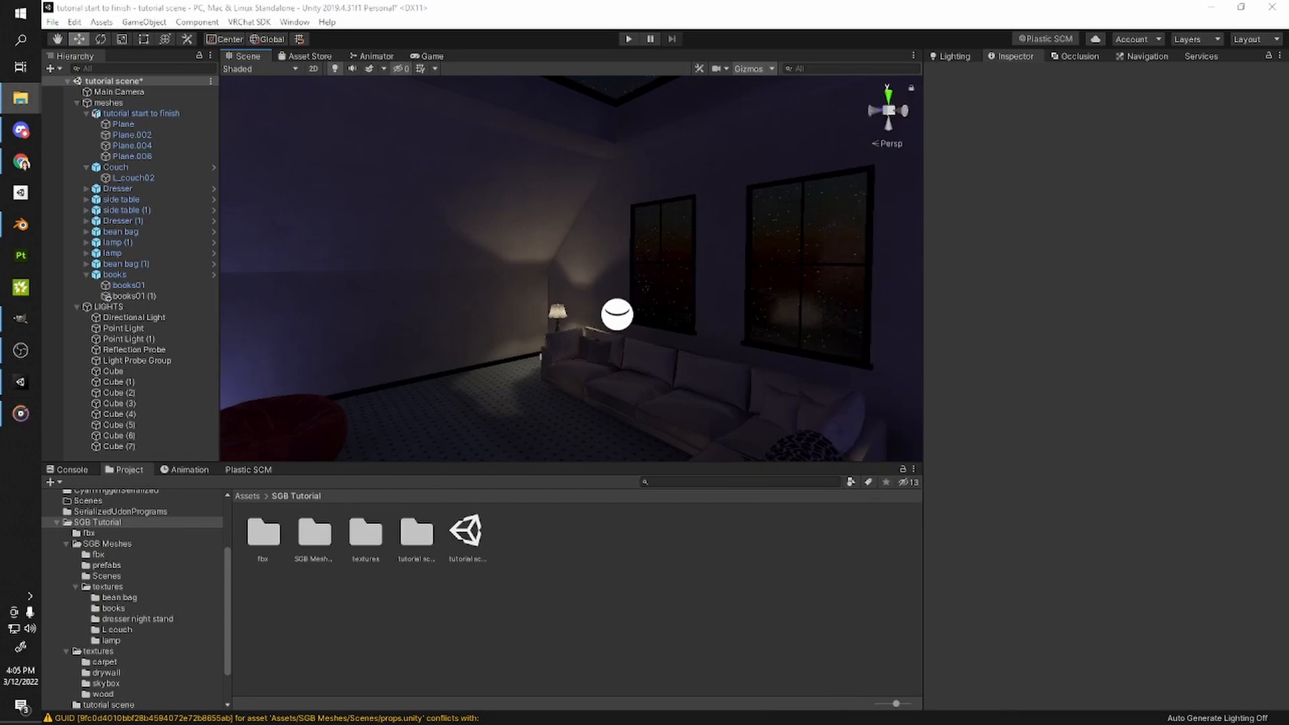
- Create a folder named audio inside the SGB Tutorial folder and import the First Dream MP3 into it
right_click(468, 616)
mouse_move(504, 296)
click(693, 176)
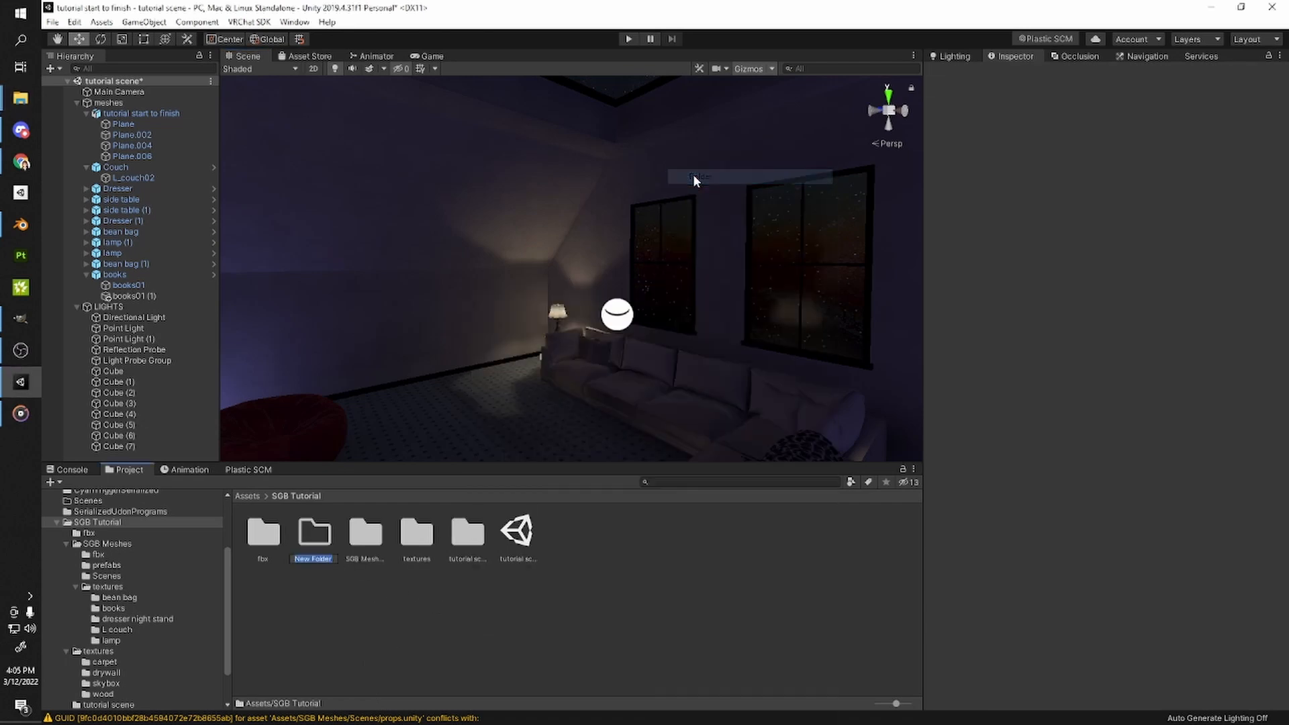
text(audio)
key(Return)
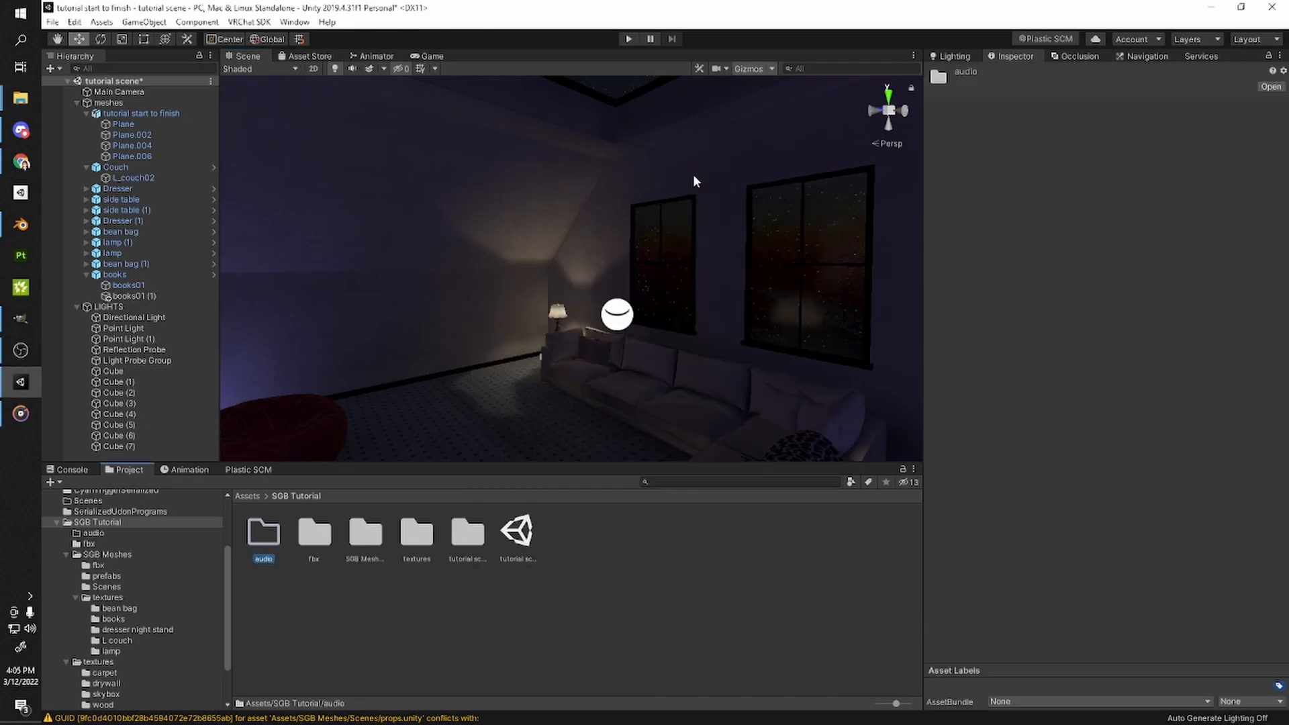
double_click(266, 546)
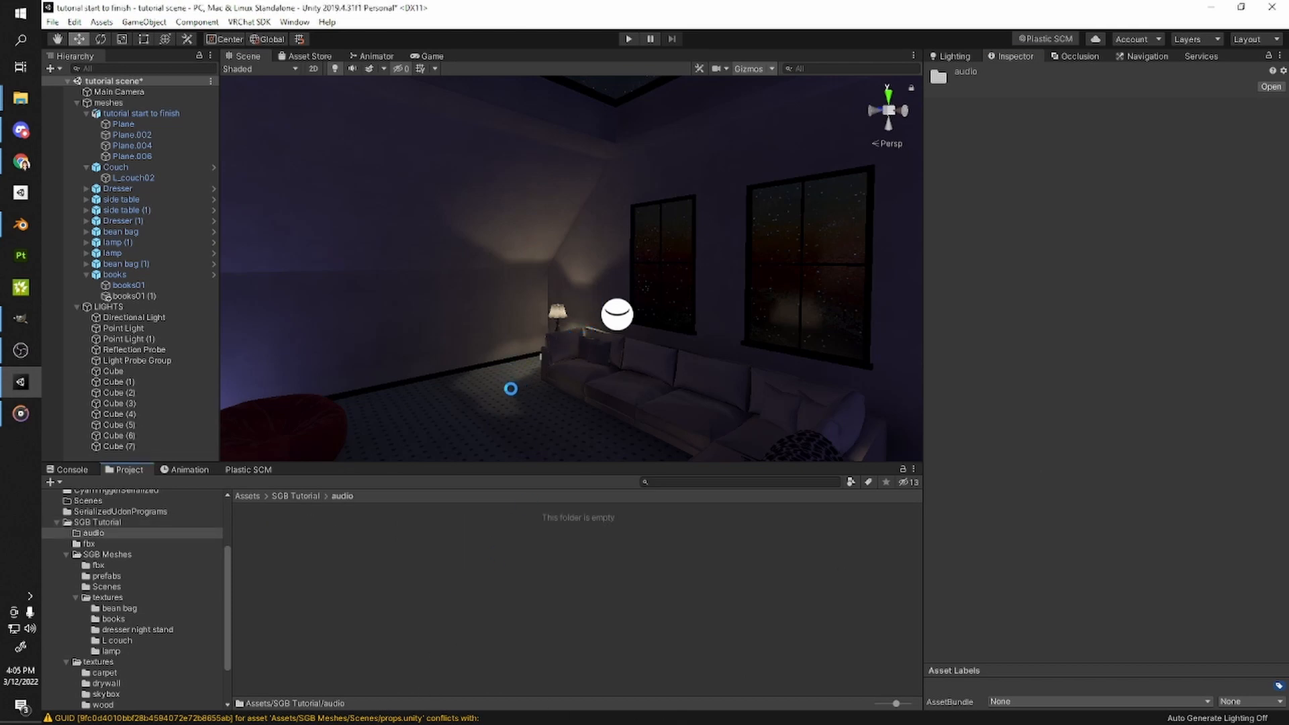
- Set the First Dream clip's load type to Streaming and its quality to 78, and apply the import settings
click(262, 537)
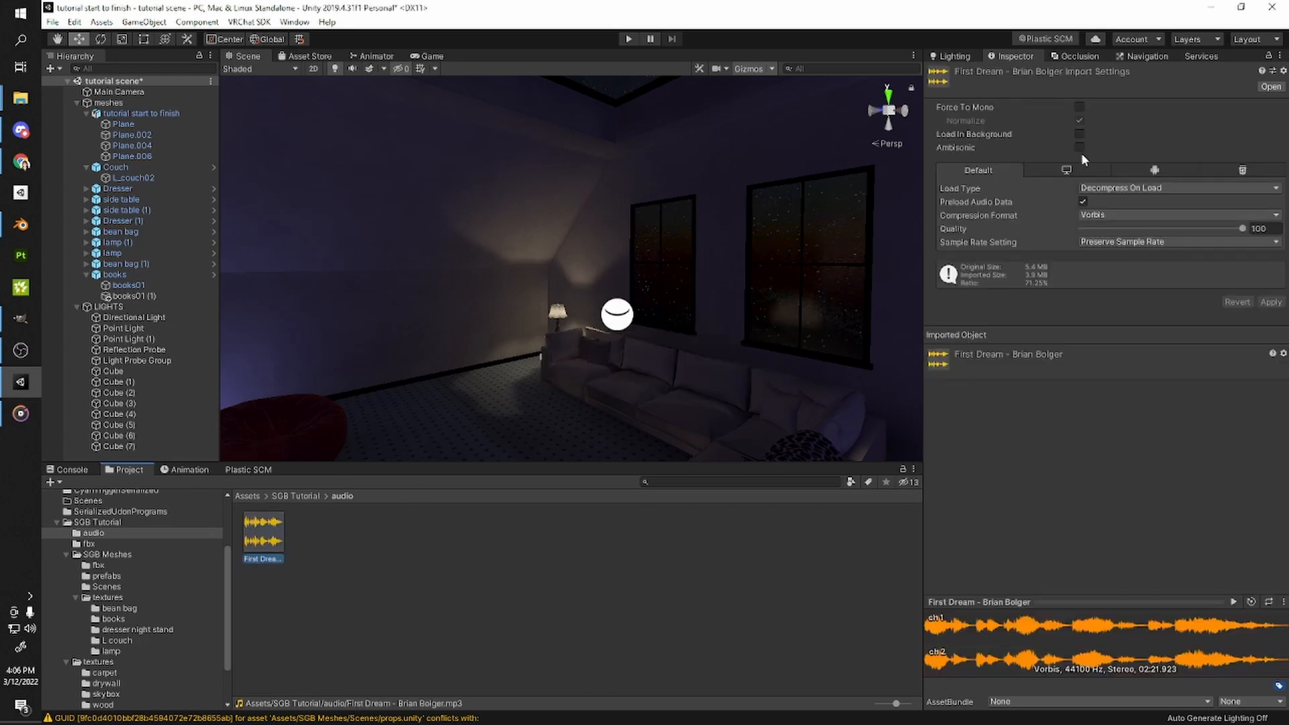
click(1215, 228)
click(1122, 190)
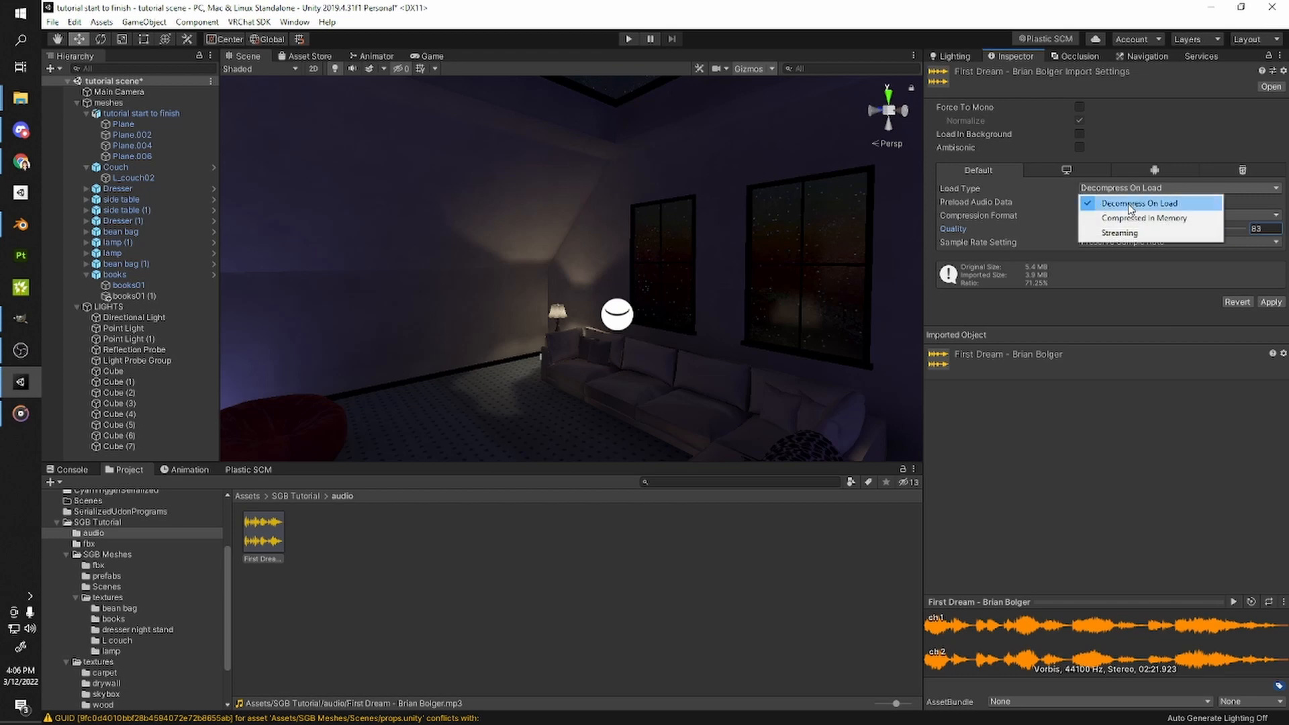
click(1118, 233)
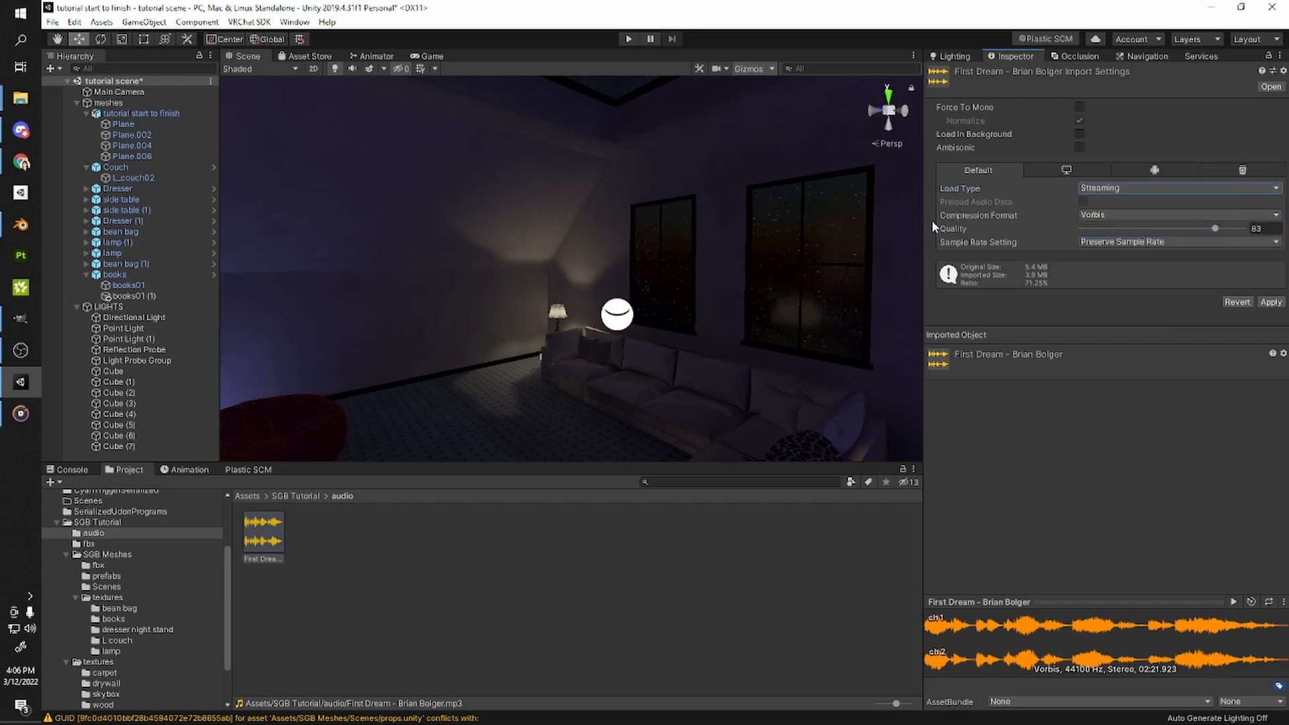
click(1135, 189)
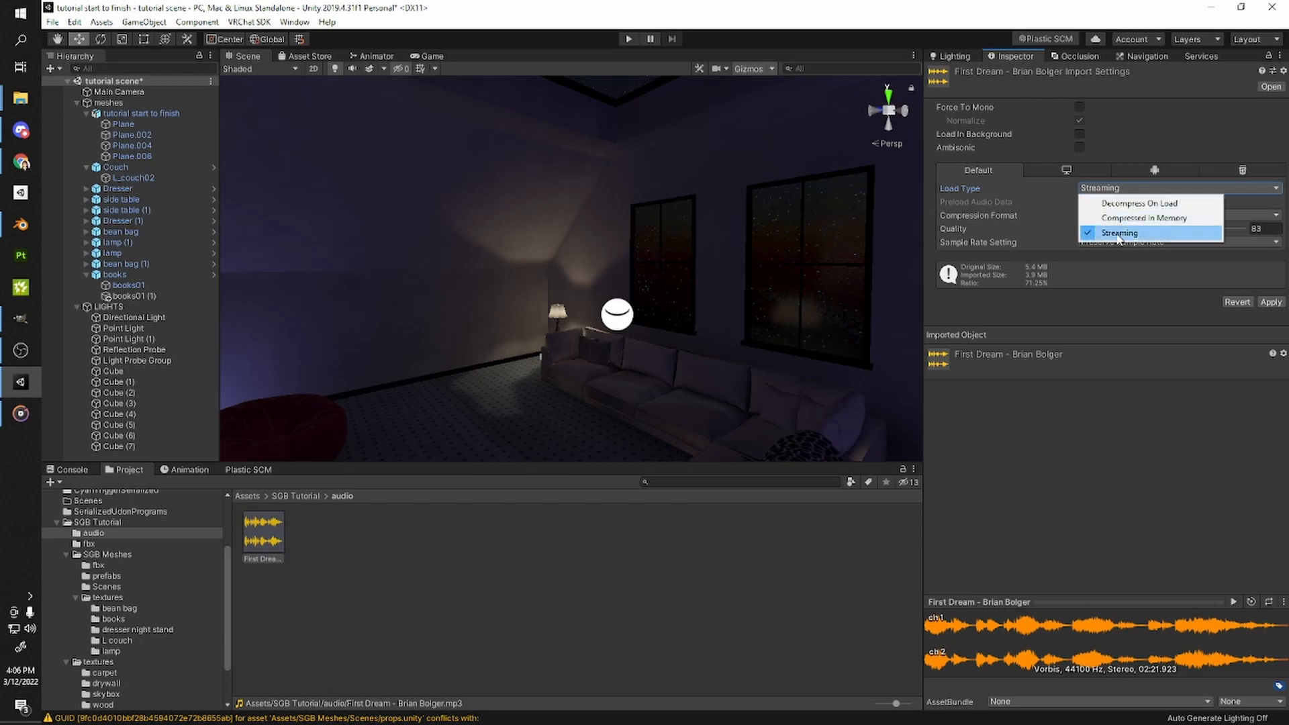
click(1097, 410)
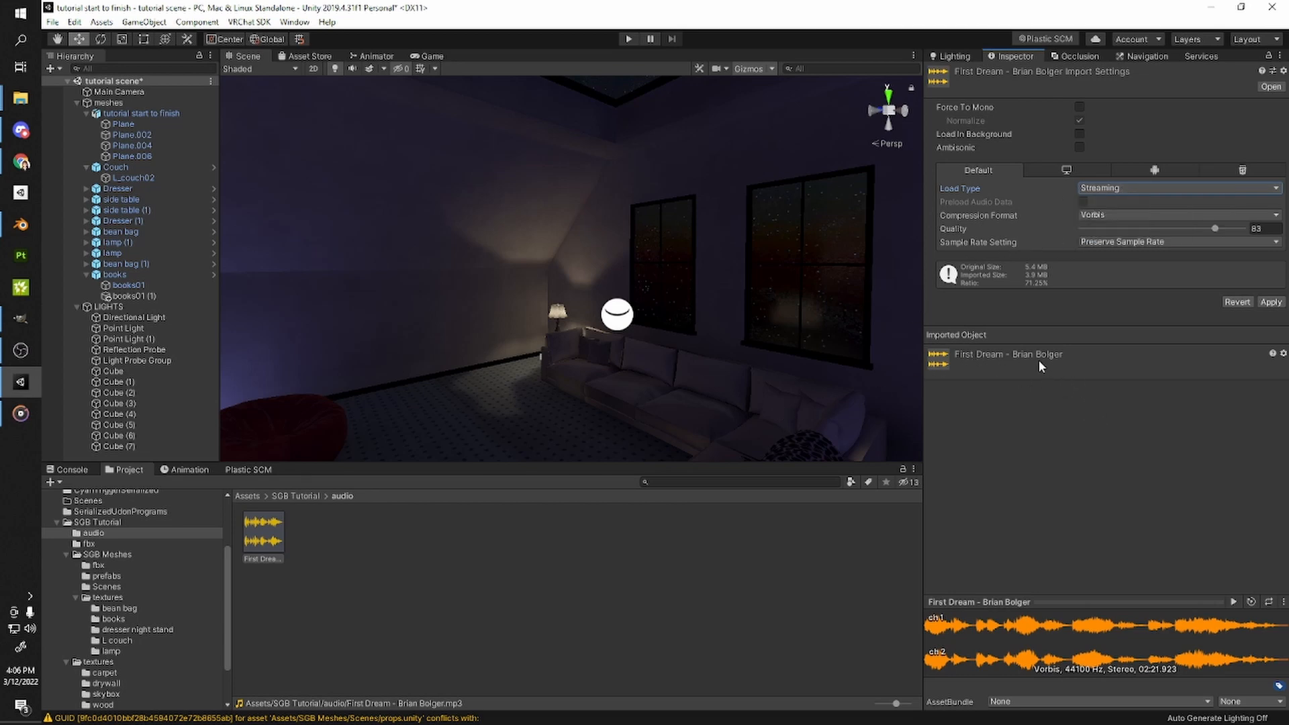
right_drag(897, 314, 645, 402)
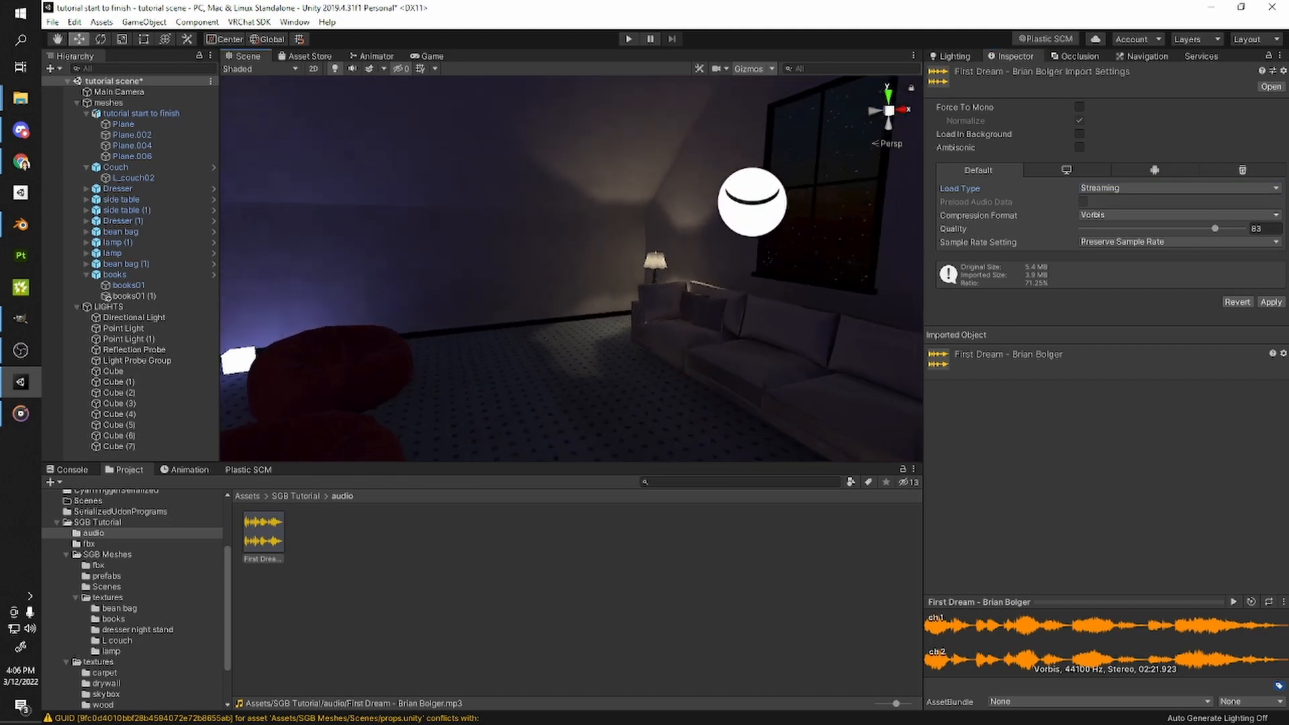
drag(1215, 229, 1206, 229)
click(1271, 302)
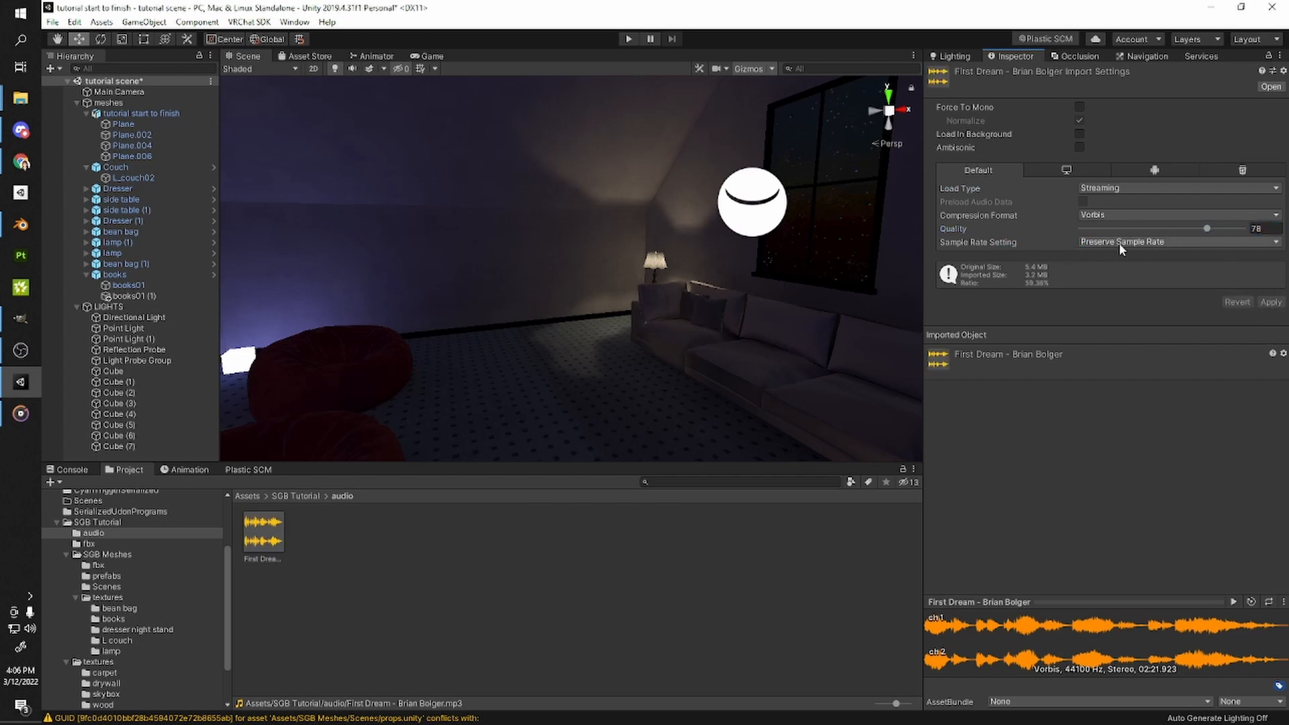
- Collapse the meshes and LIGHTS groups and add the First Dream clip to the scene hierarchy as an audio source
right_drag(658, 309, 571, 329)
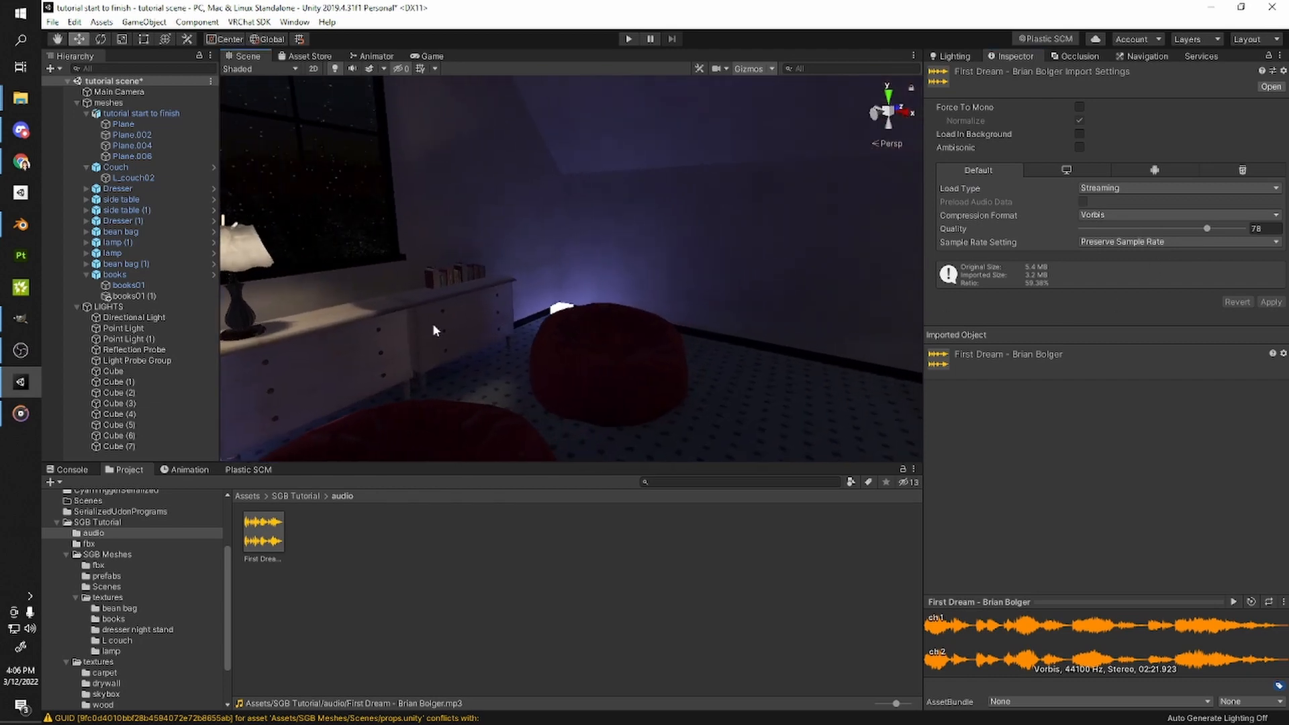
click(77, 102)
click(77, 113)
drag(261, 530, 123, 290)
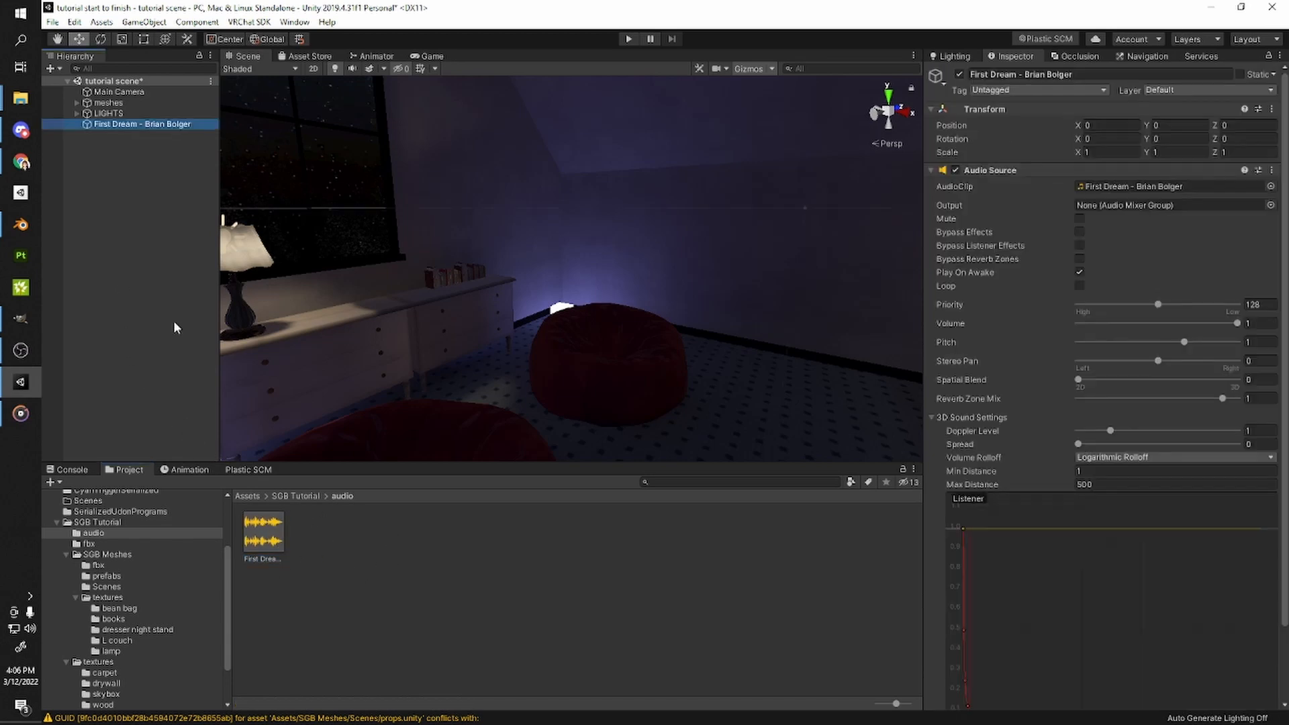
right_drag(752, 353, 523, 376)
scroll(524, 376, down, 3)
scroll(466, 377, down, 3)
alt+drag(465, 378, 585, 386)
scroll(577, 383, down, 5)
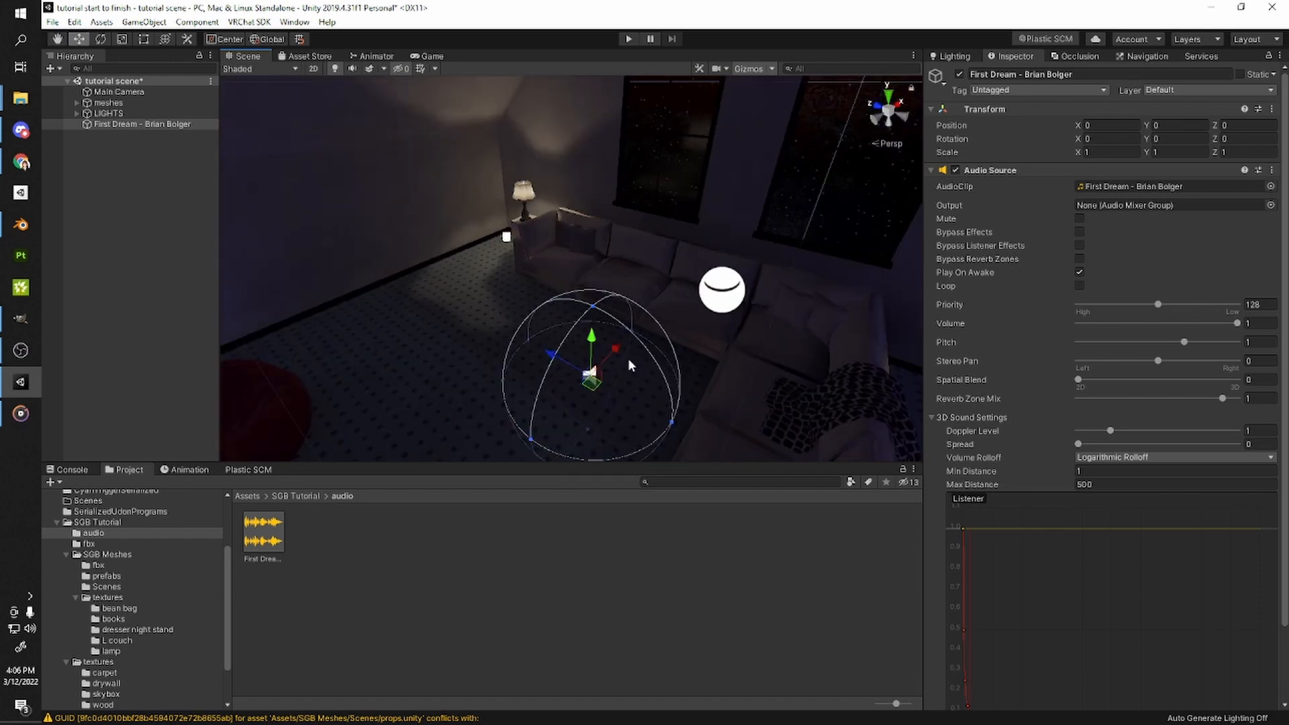
- Add a VRC Spatial Audio Source component to the First Dream object and expand its advanced options
click(144, 152)
click(112, 124)
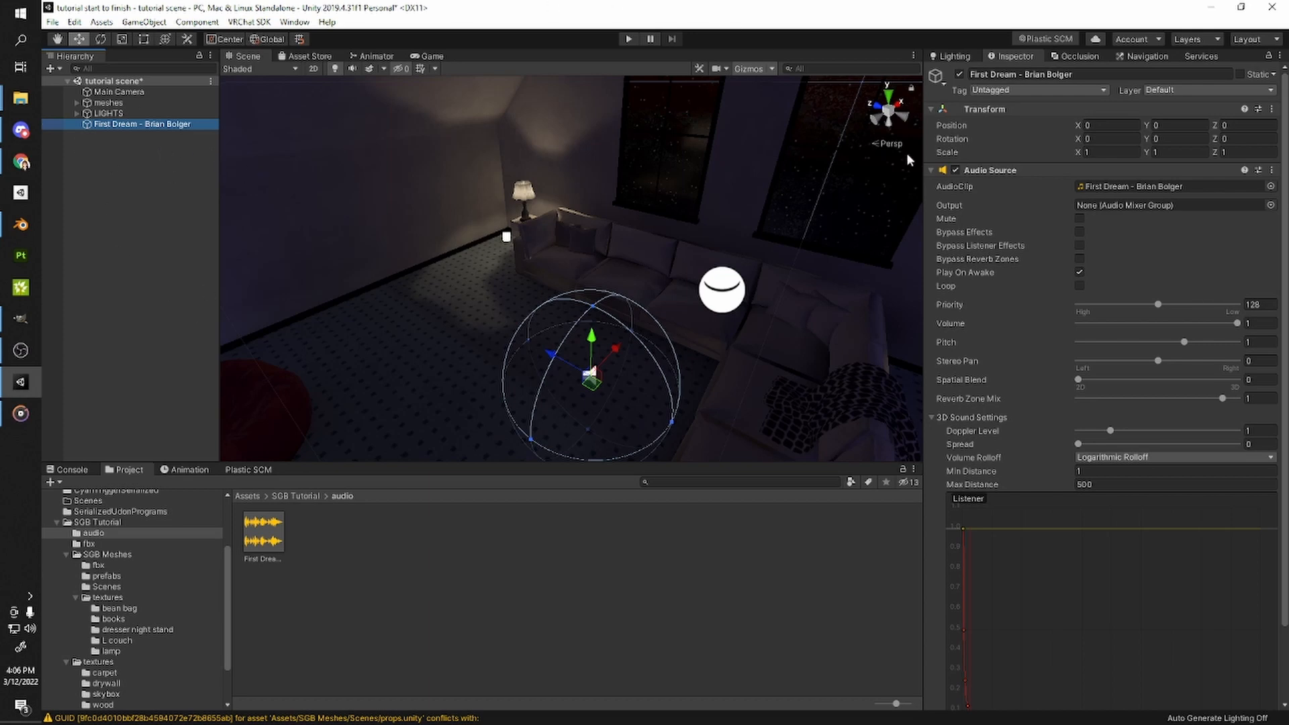
scroll(1081, 213, down, 3)
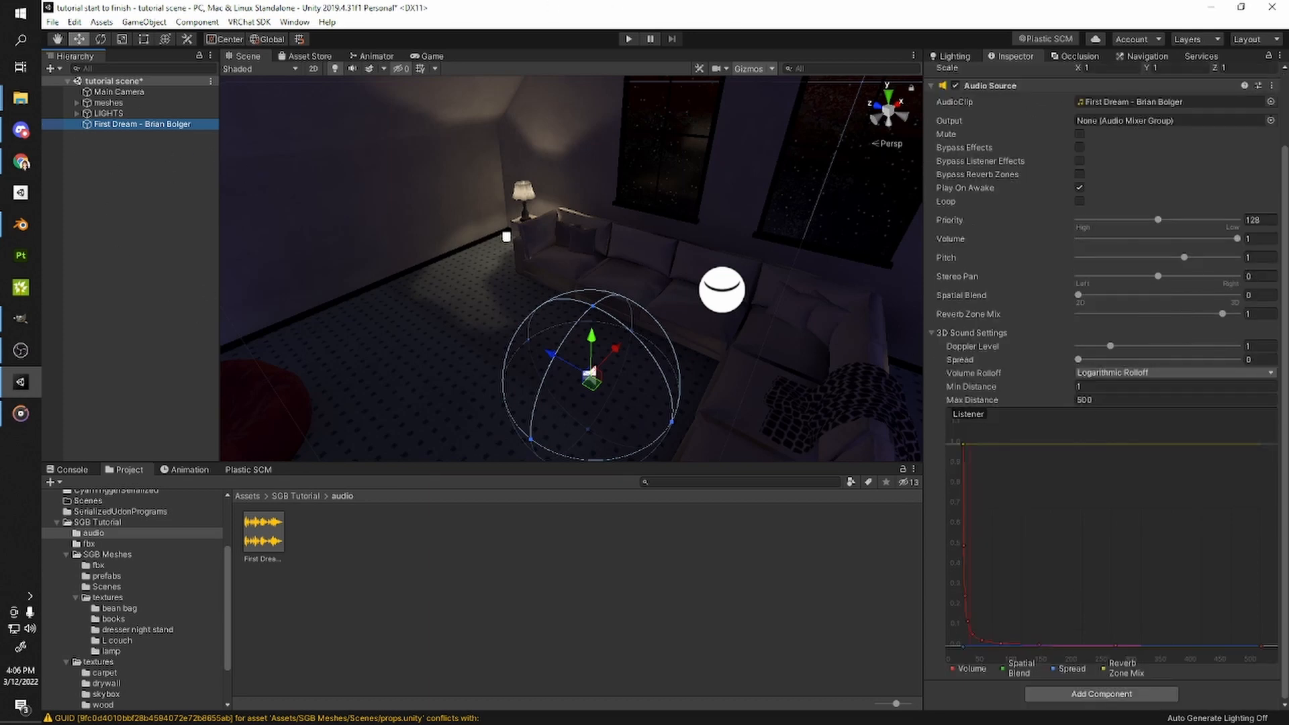
click(1134, 695)
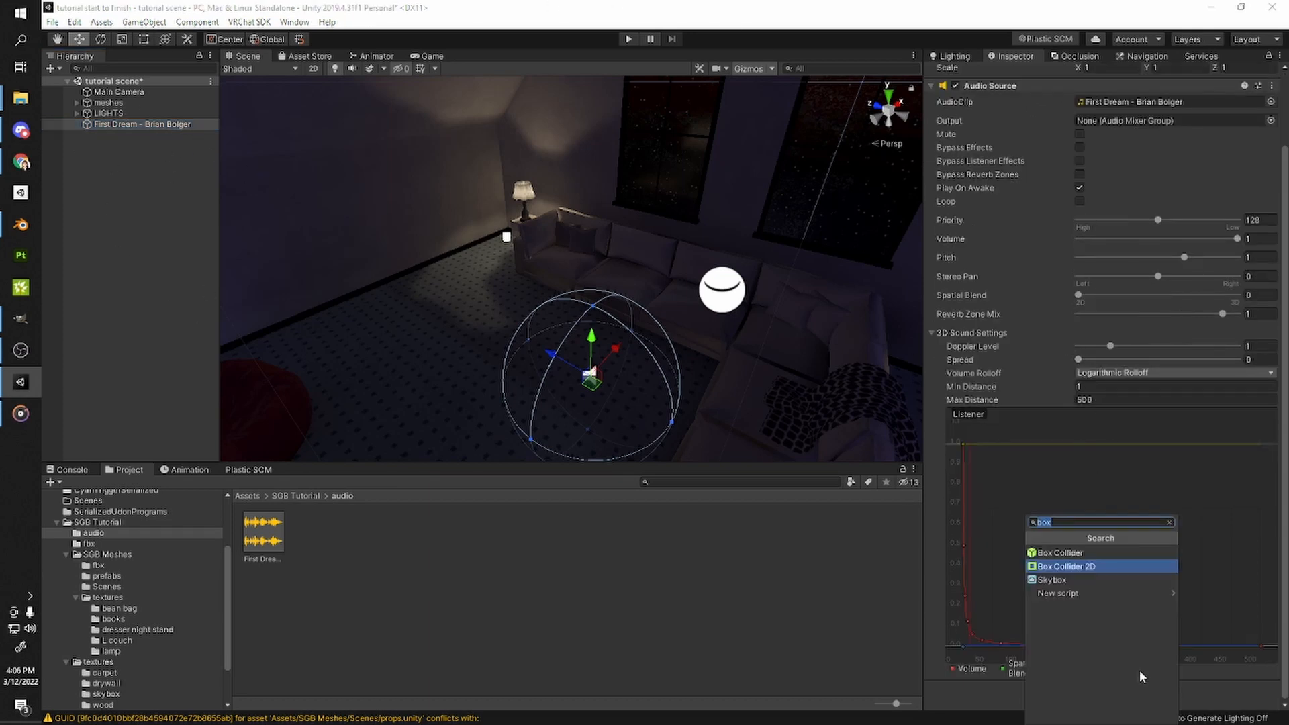
text(audio)
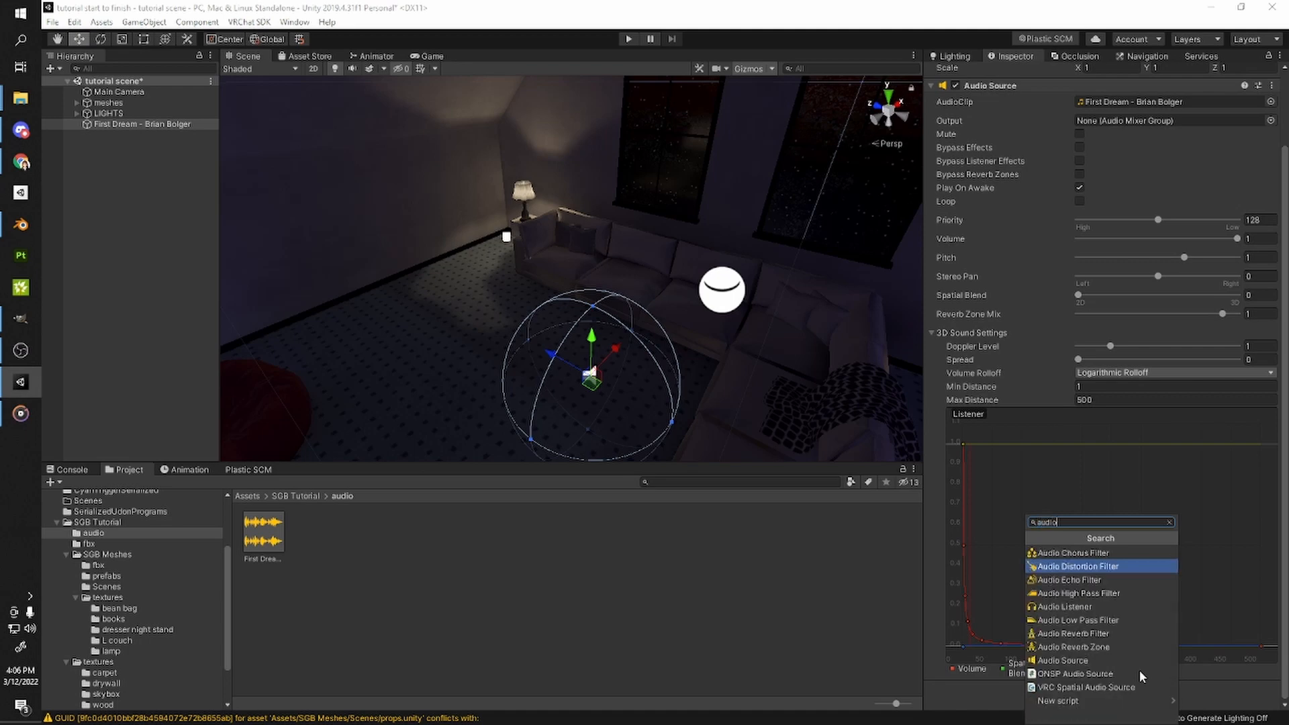
click(1082, 687)
scroll(1109, 400, down, 2)
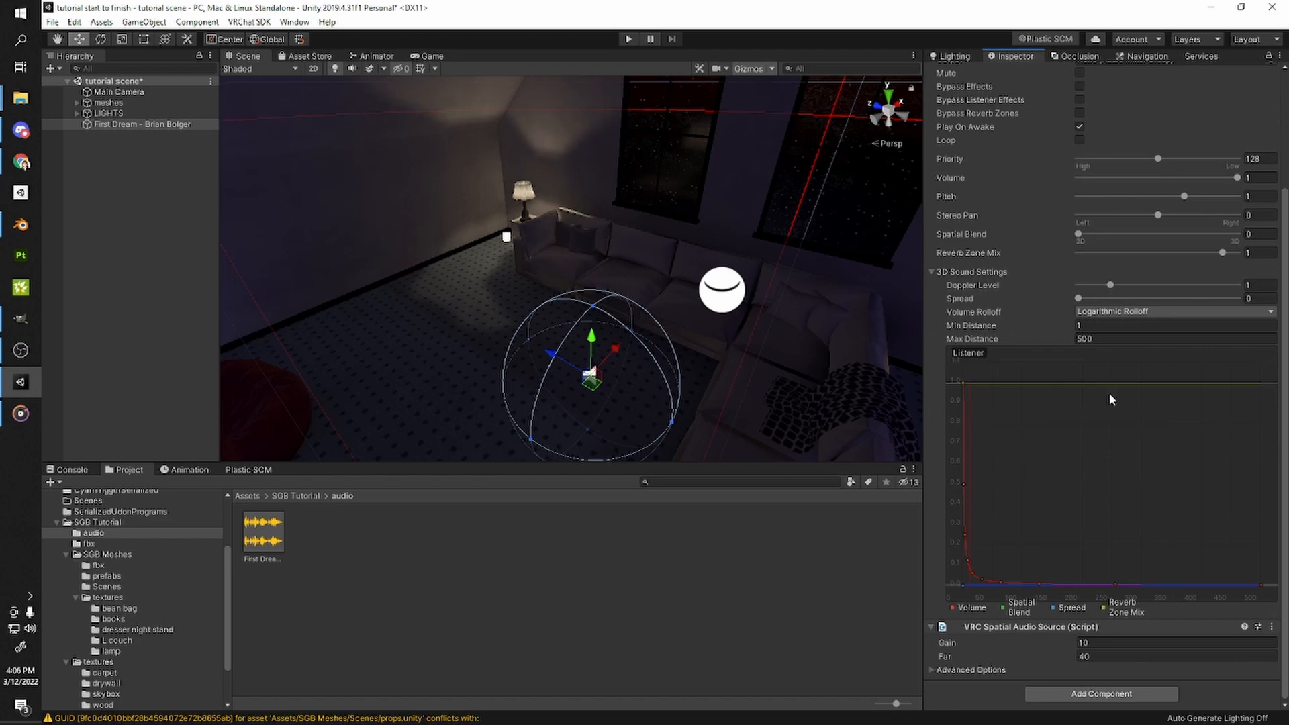
click(931, 669)
scroll(930, 673, down, 2)
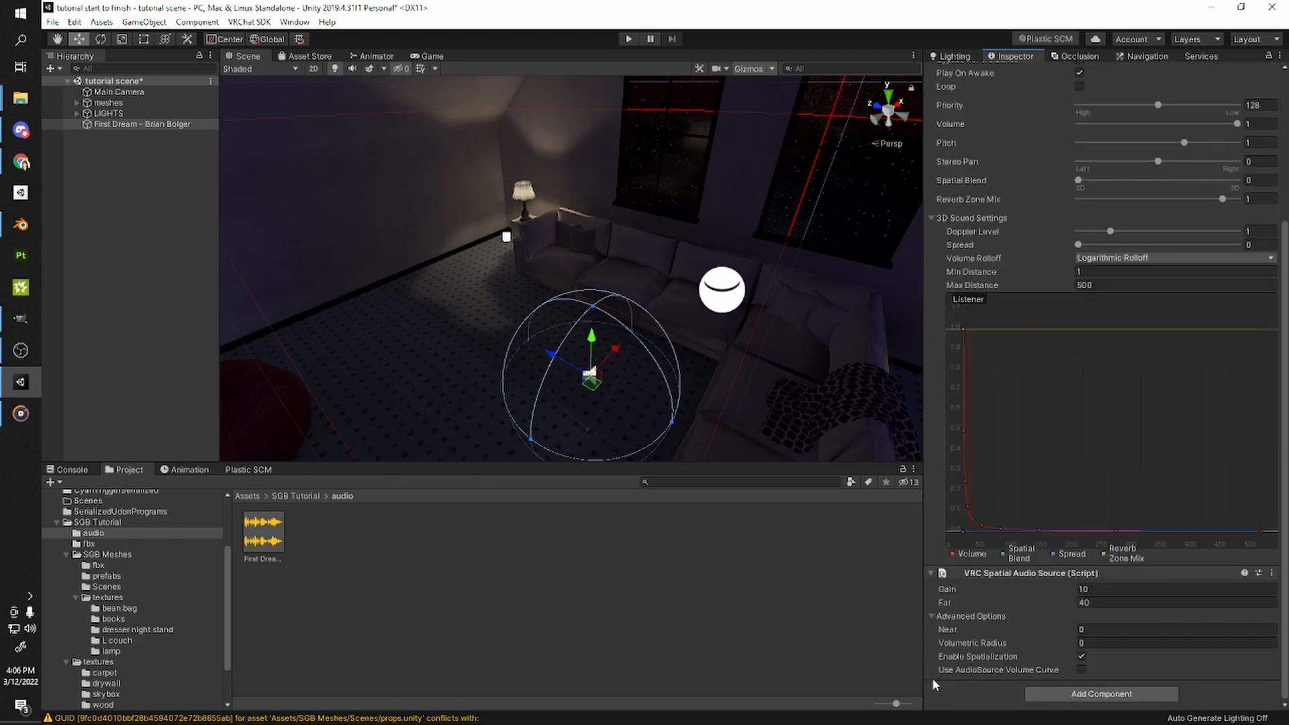
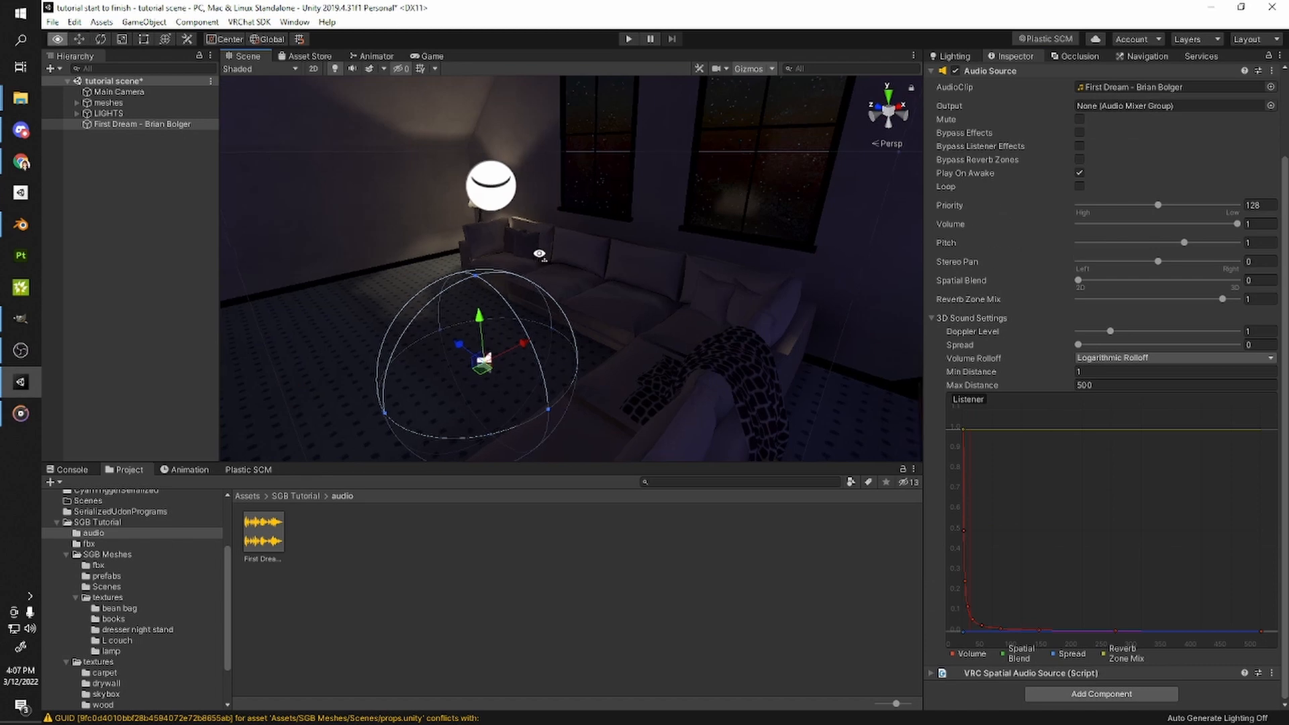
- Enable Loop on the First Dream audio source and raise the object slightly above the room floor
middle_drag(368, 257, 503, 288)
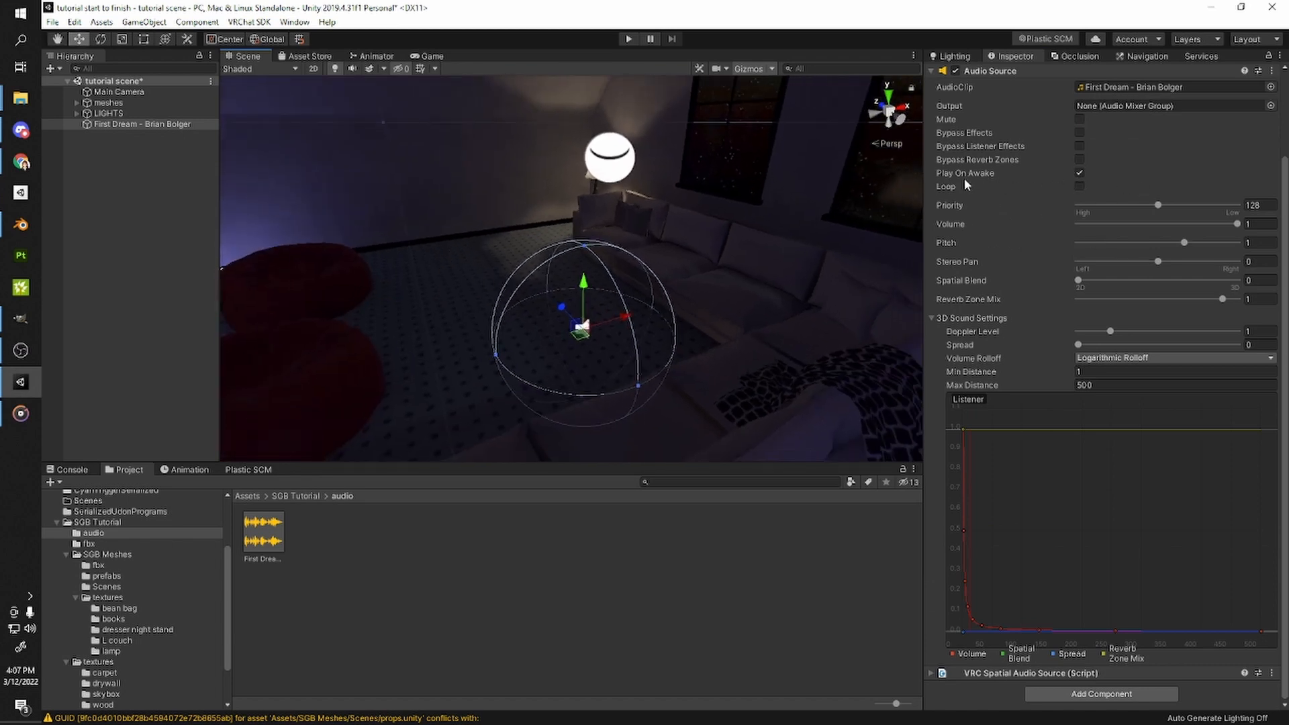
click(1080, 187)
right_drag(582, 359, 573, 343)
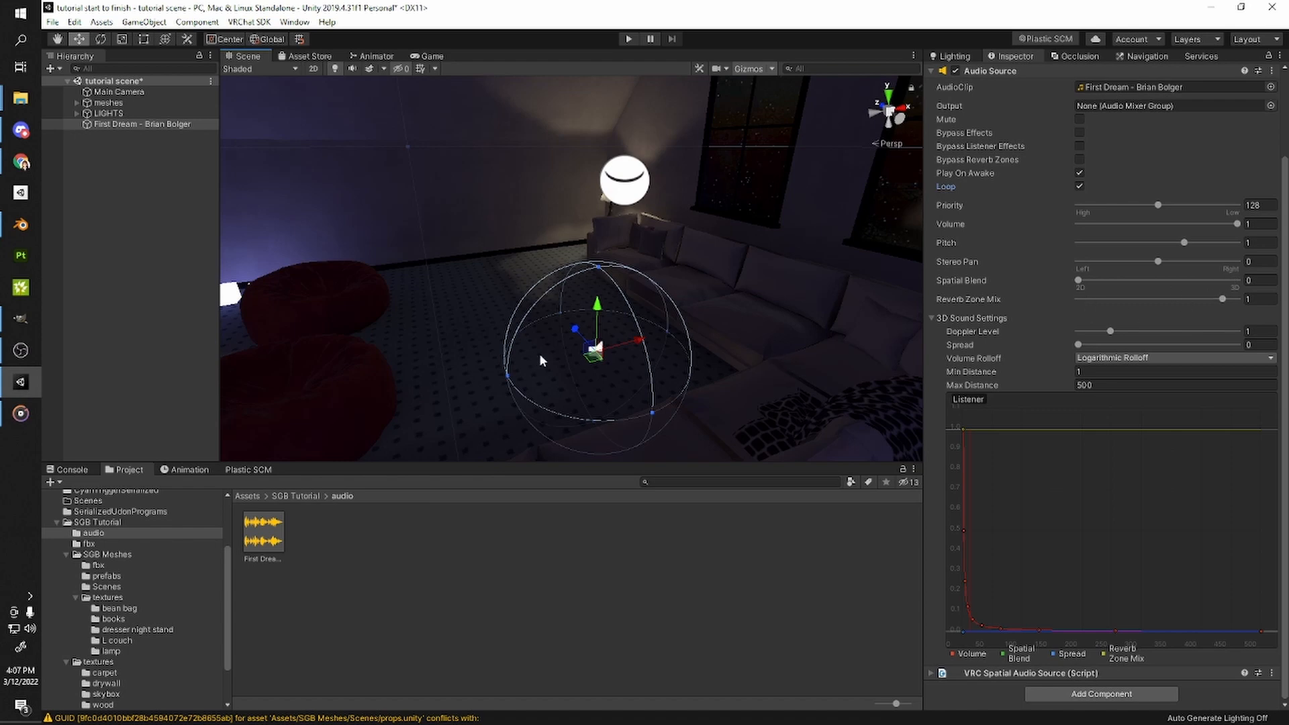
drag(597, 305, 598, 273)
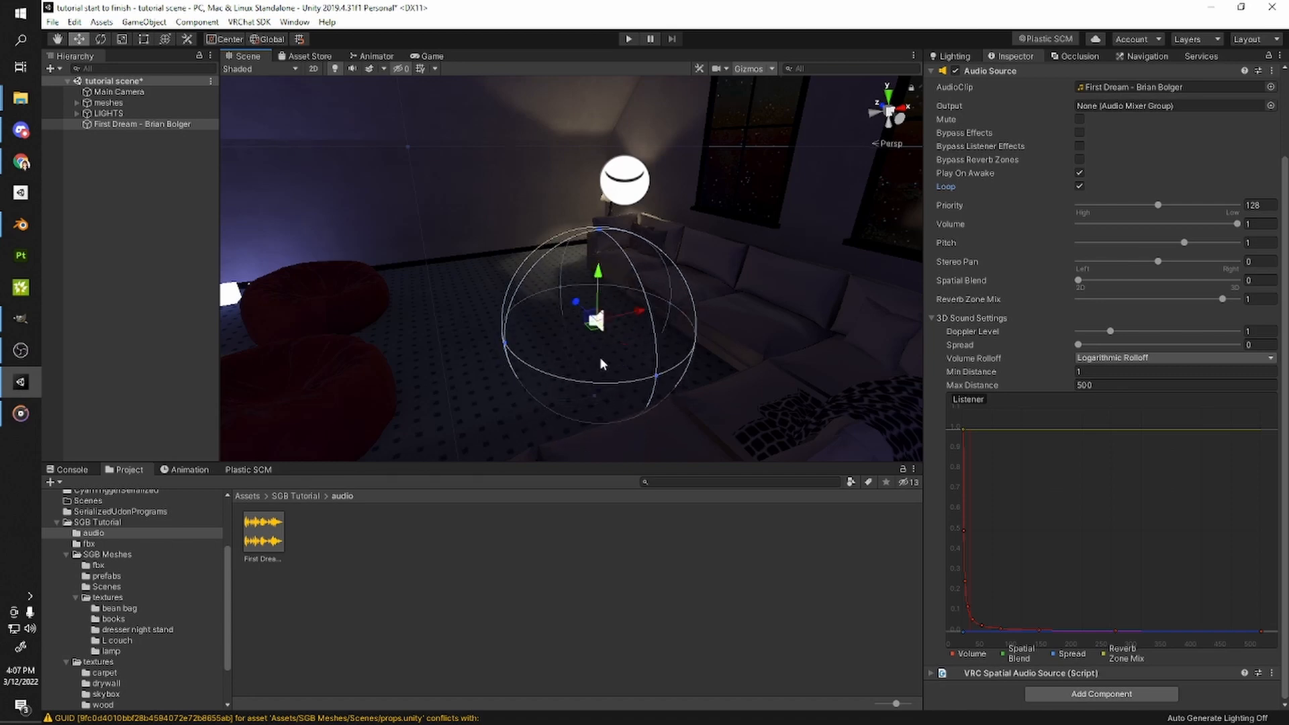
- Set the First Dream audio source's volume to 0.2
scroll(556, 346, up, 2)
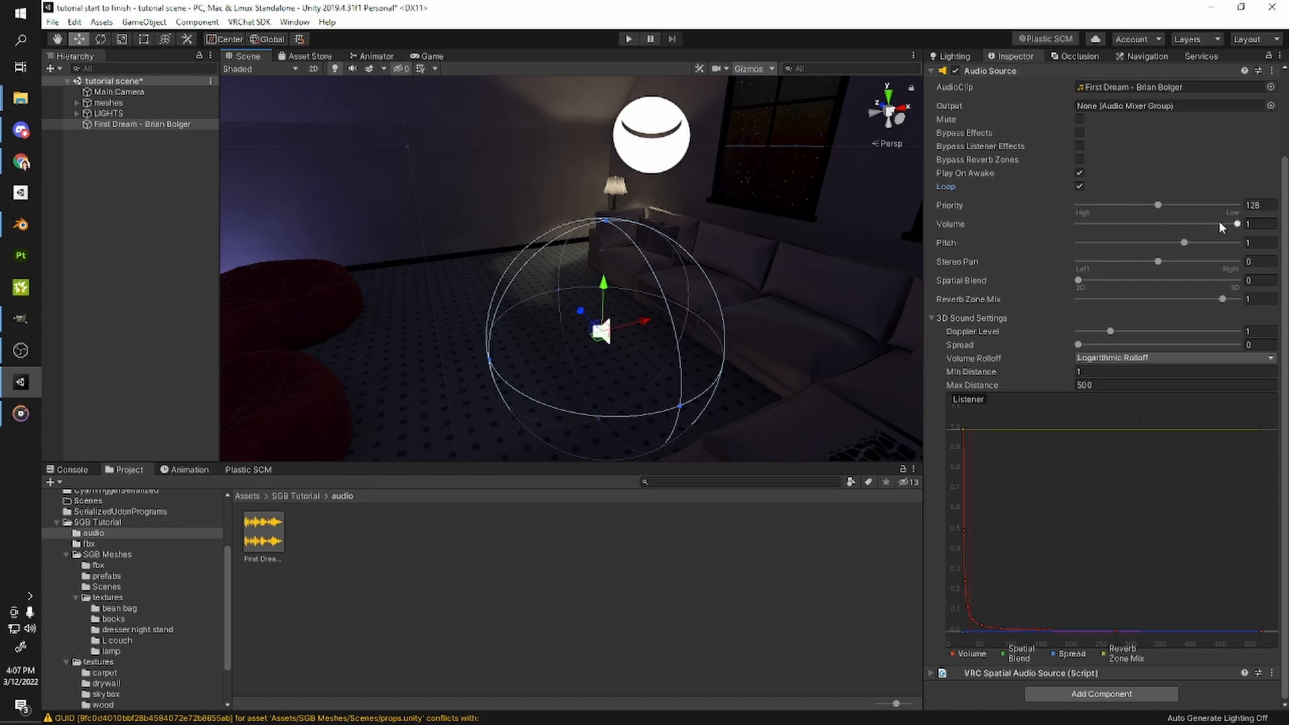
click(1257, 224)
text(.1)
key(BackSpace)
text(2)
right_drag(714, 316, 675, 313)
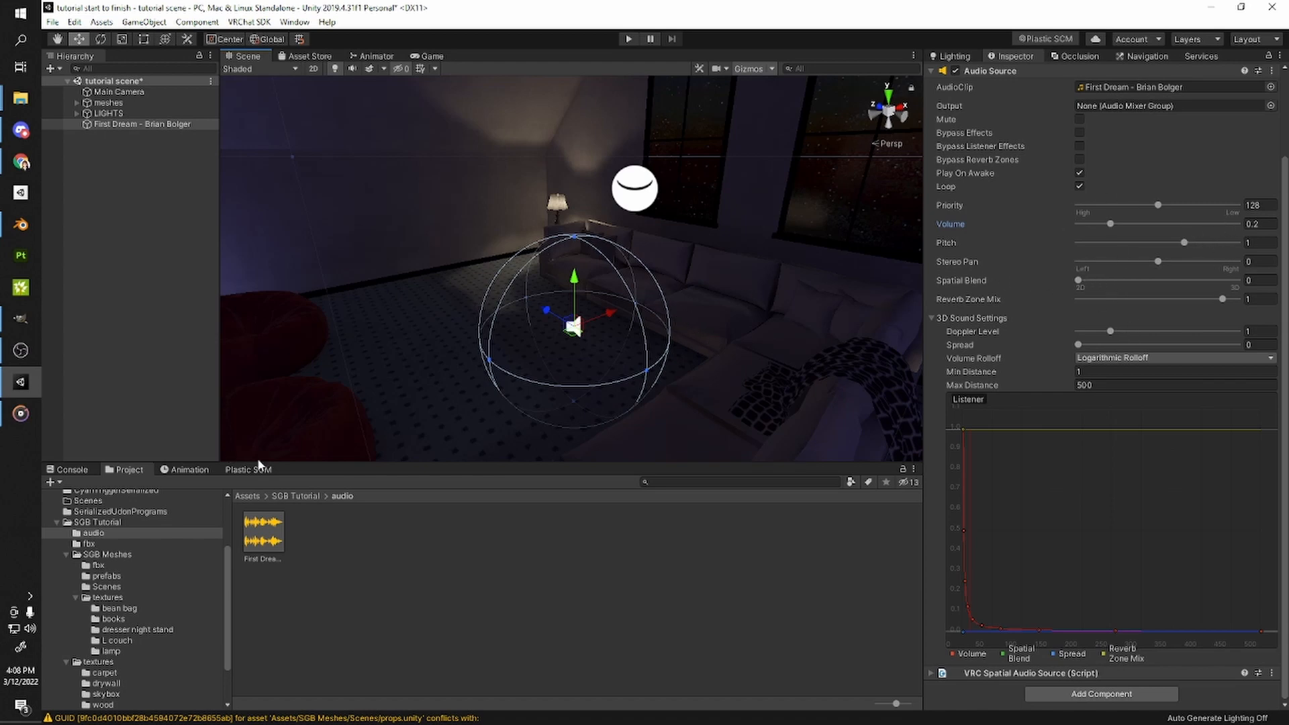
- Look over the room and the placement of the First Dream audio source from several angles
click(421, 542)
right_drag(479, 389, 637, 407)
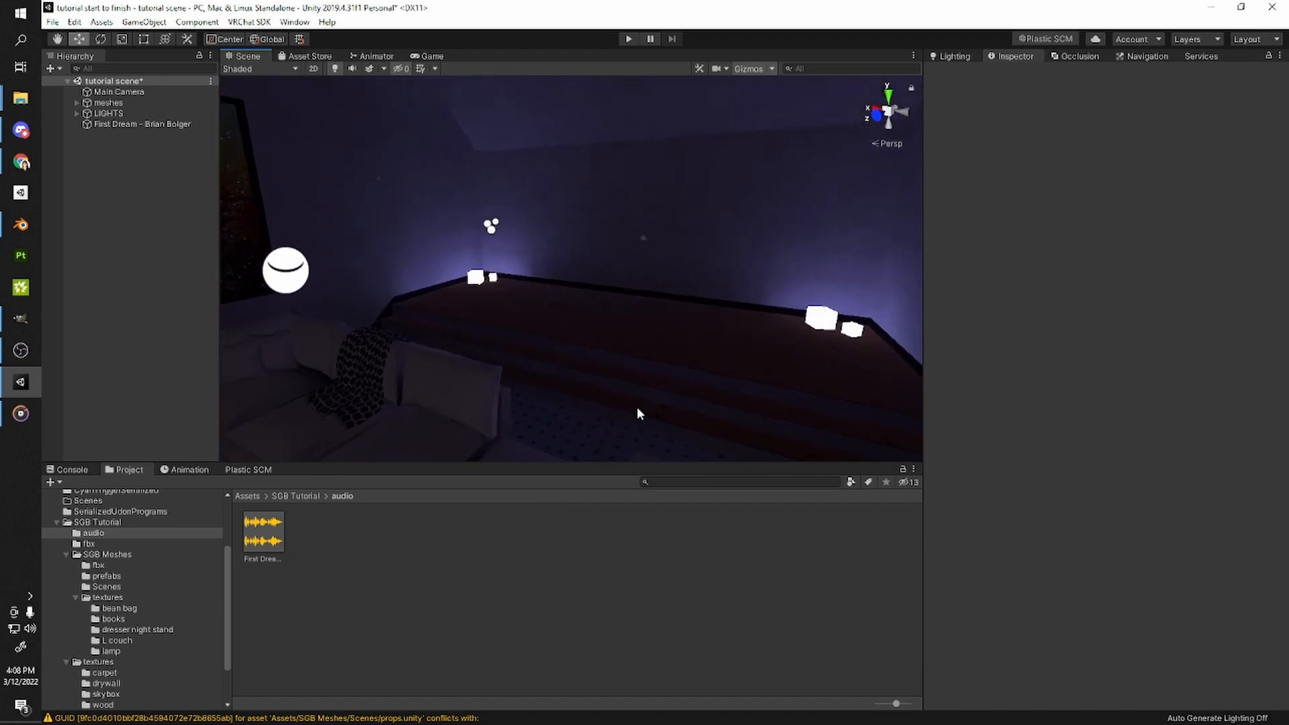
right_drag(591, 369, 494, 349)
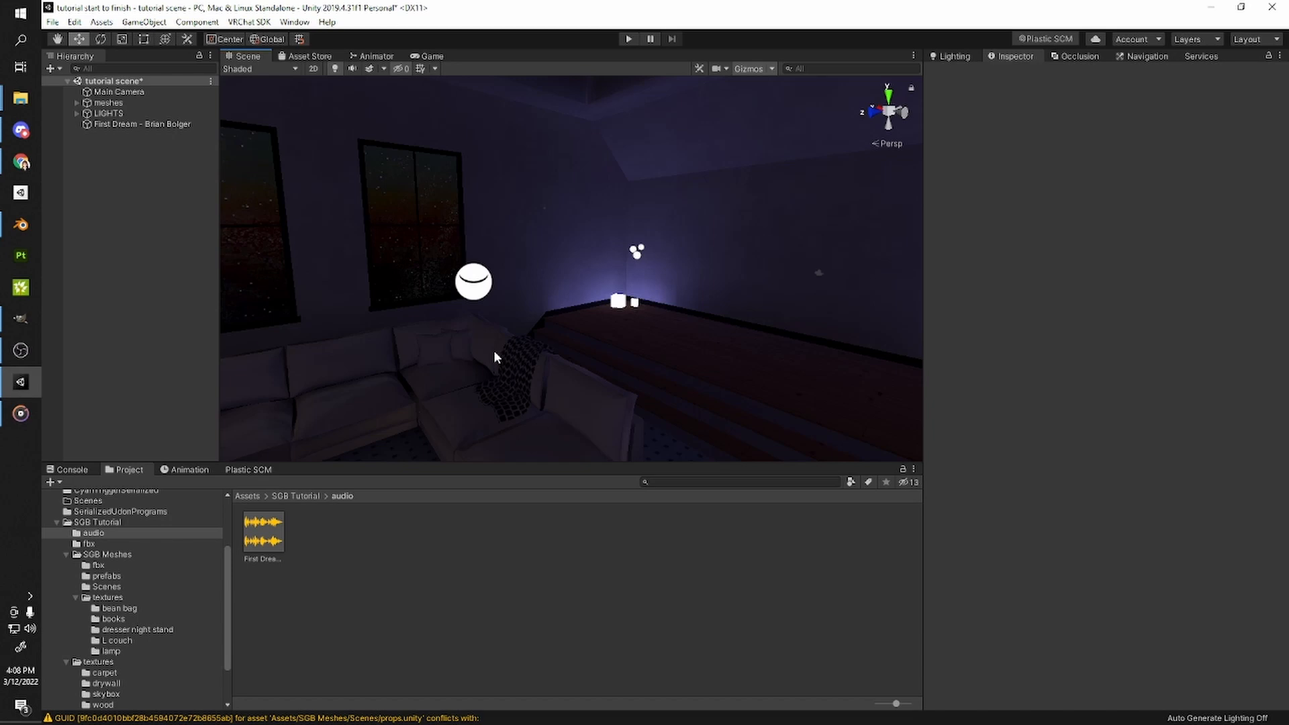
right_drag(494, 349, 674, 345)
click(455, 390)
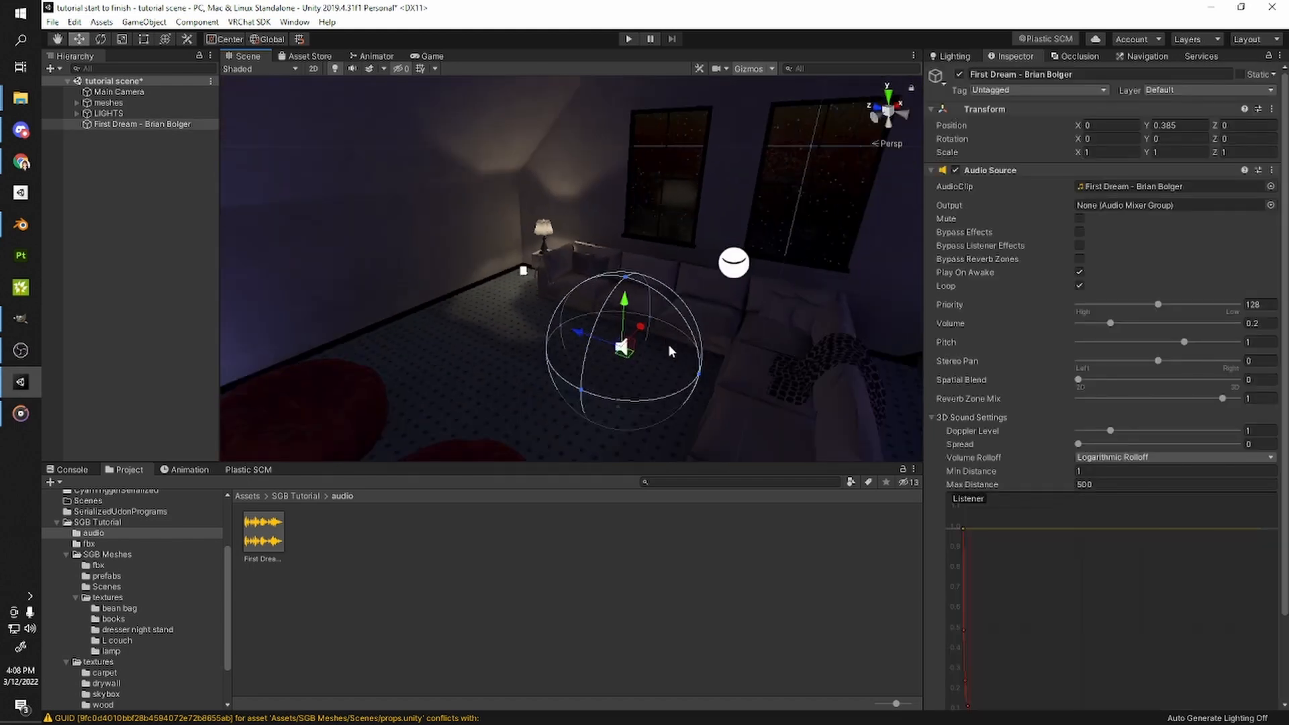
right_drag(601, 216, 593, 240)
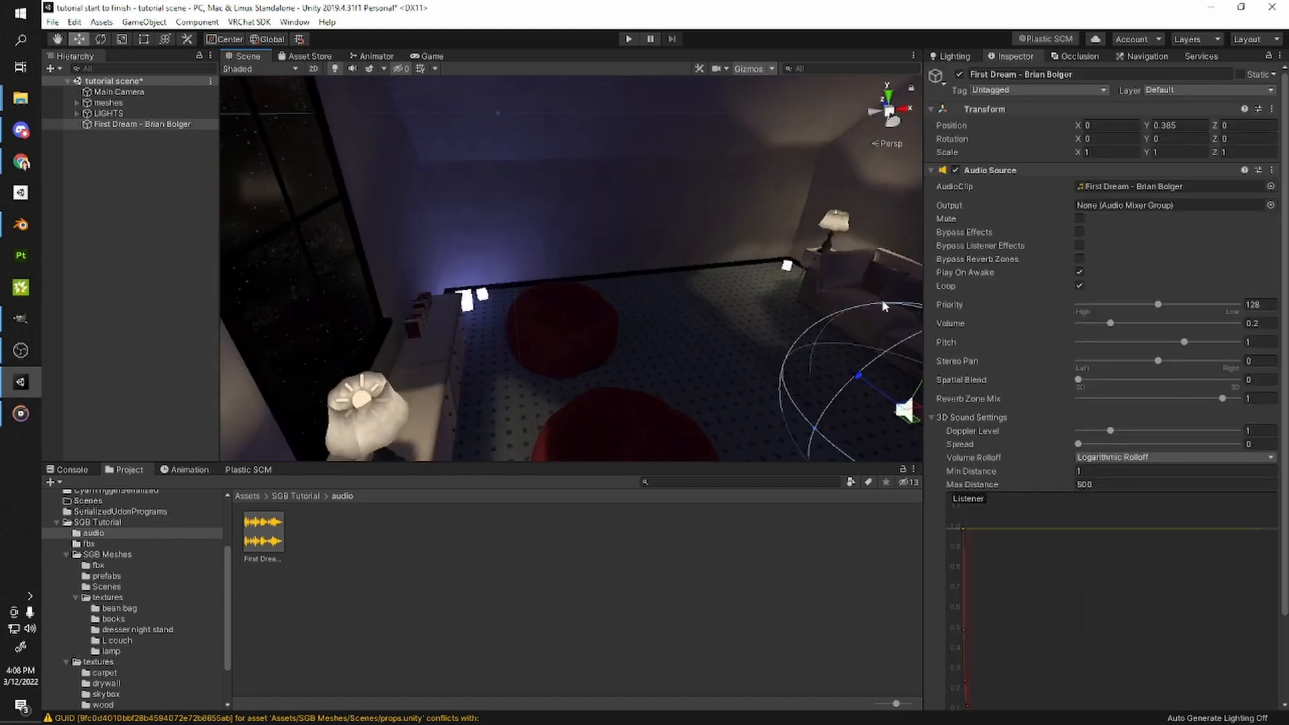
right_drag(745, 295, 809, 297)
right_drag(463, 353, 590, 386)
key(w)
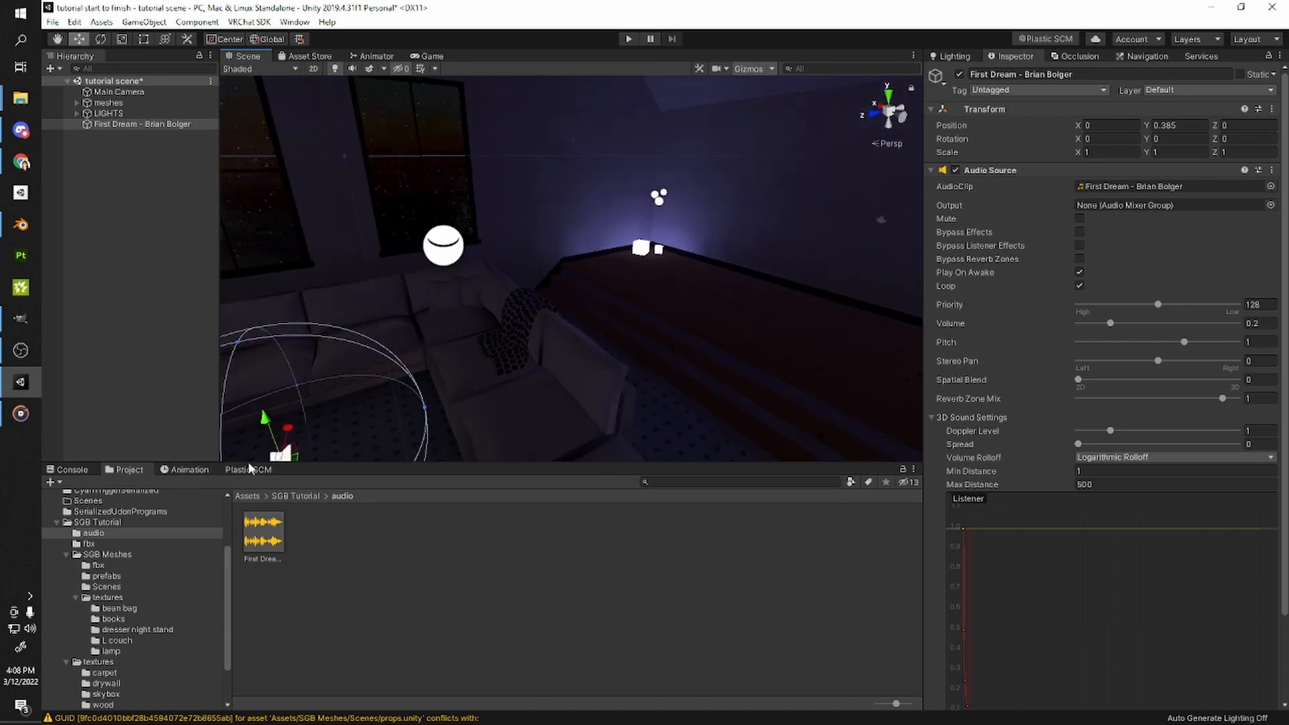
- Place the VRCWorld prefab from the VRChat Examples Prefabs folder on the raised wooden platform
click(245, 495)
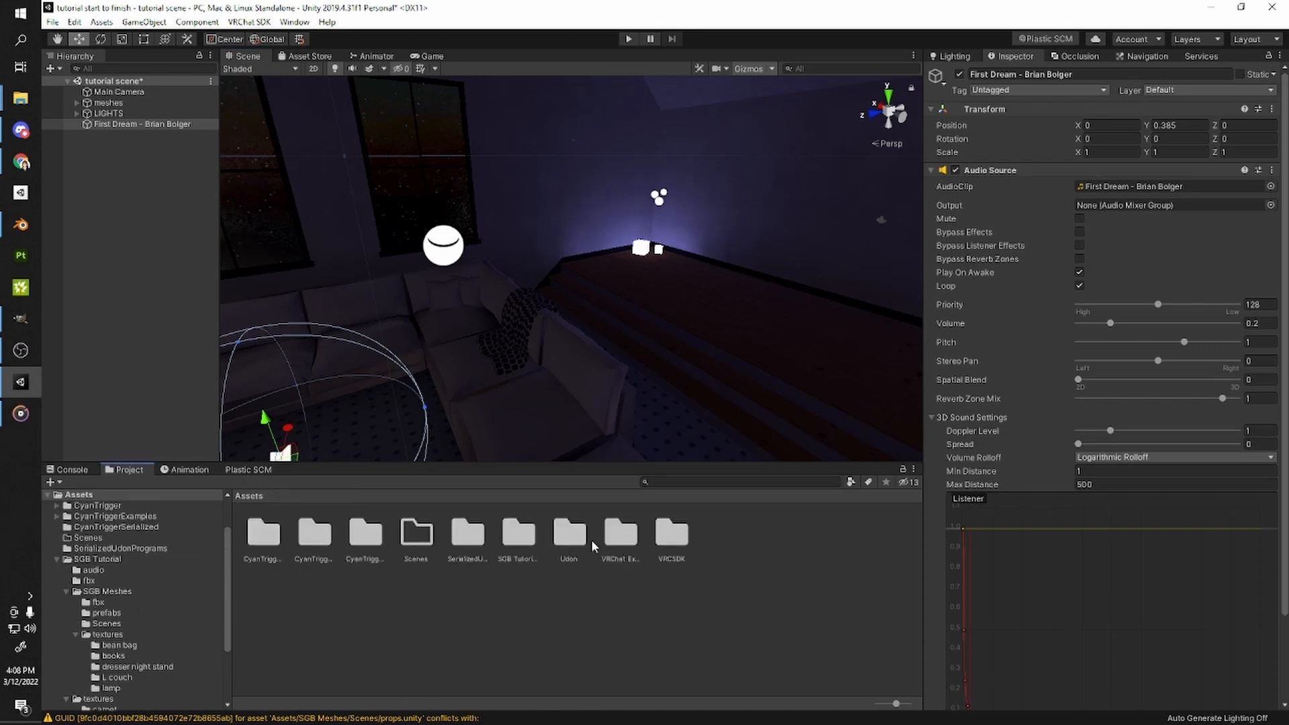
click(621, 537)
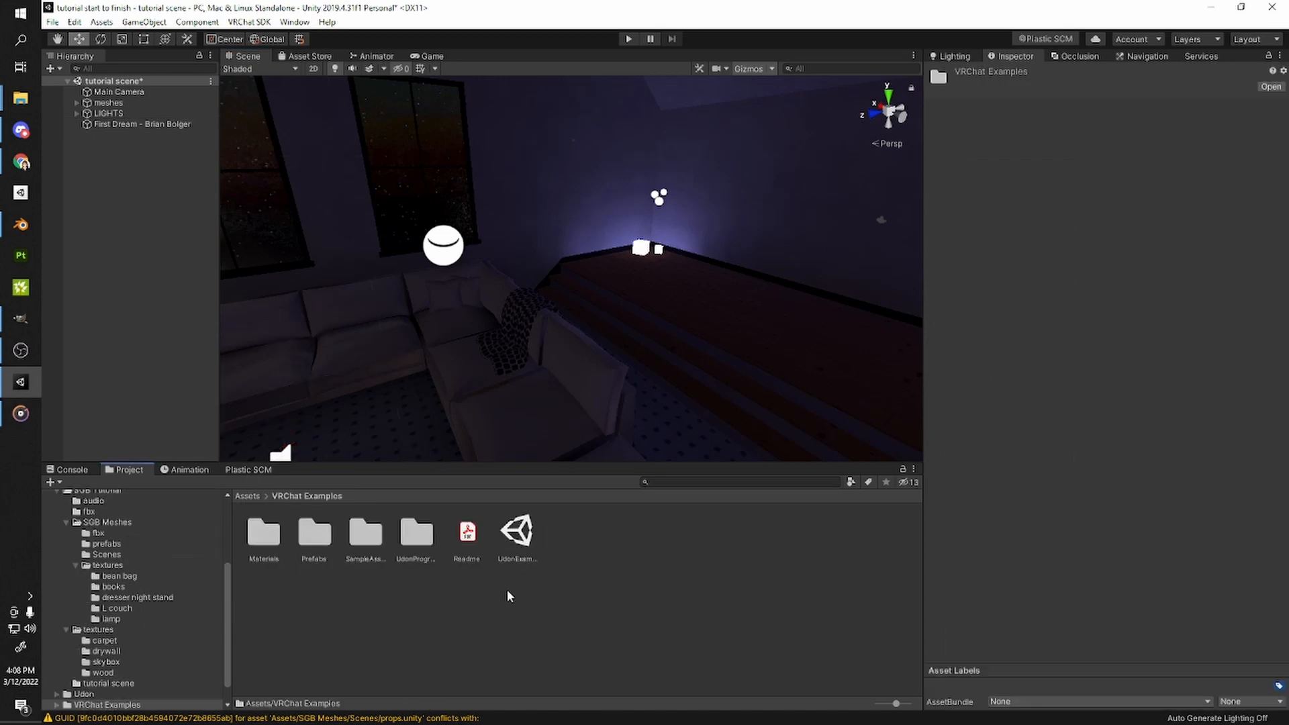
double_click(326, 544)
right_drag(569, 363, 634, 350)
right_drag(504, 368, 610, 404)
scroll(584, 387, up, 3)
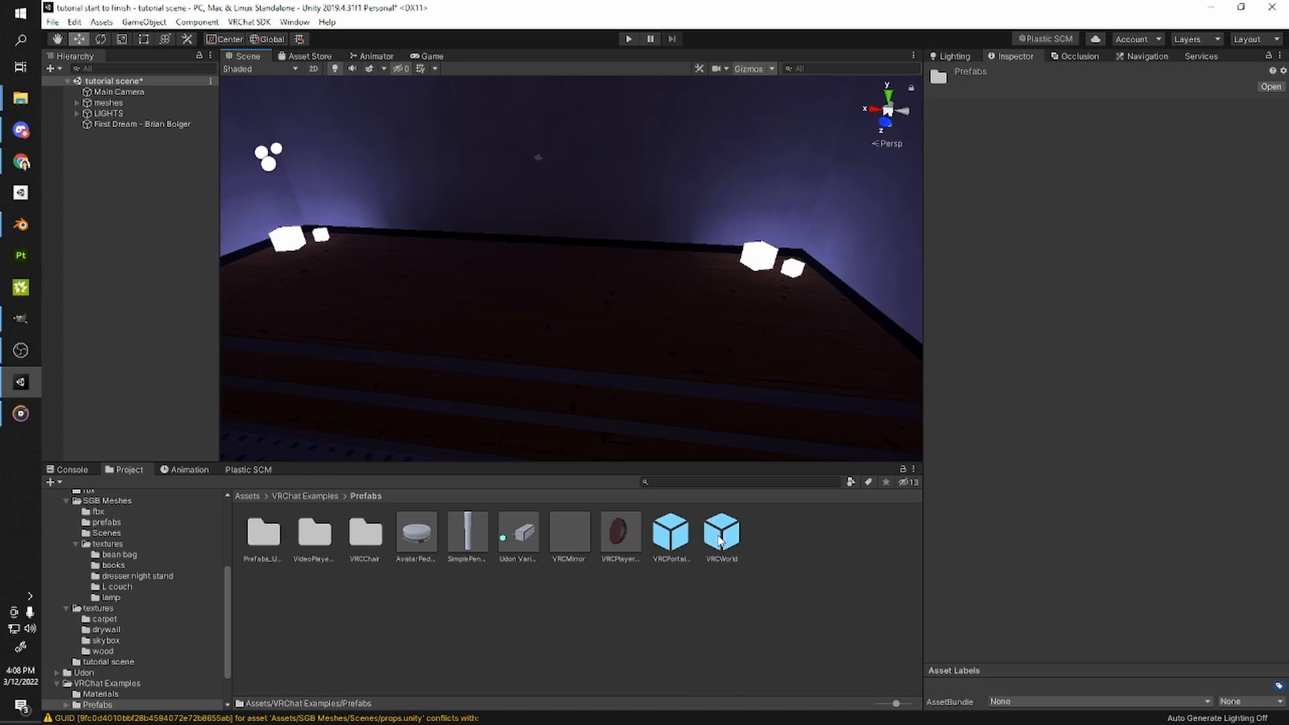
click(717, 552)
drag(717, 552, 725, 565)
drag(731, 588, 519, 257)
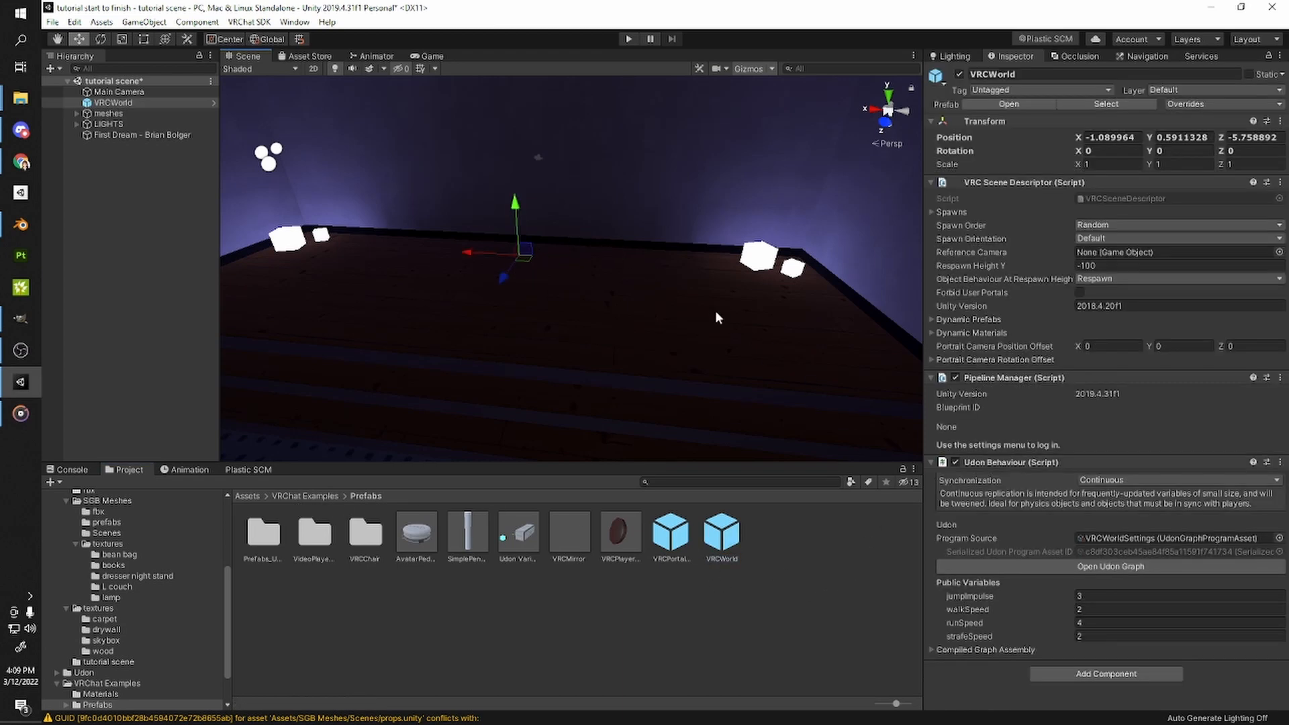
- Switch the transform handles to local orientation and check which way VRCWorld faces on the platform
right_drag(670, 301, 622, 328)
middle_drag(623, 328, 357, 372)
scroll(524, 394, up, 2)
right_drag(597, 395, 458, 337)
scroll(599, 381, down, 5)
middle_drag(600, 384, 548, 322)
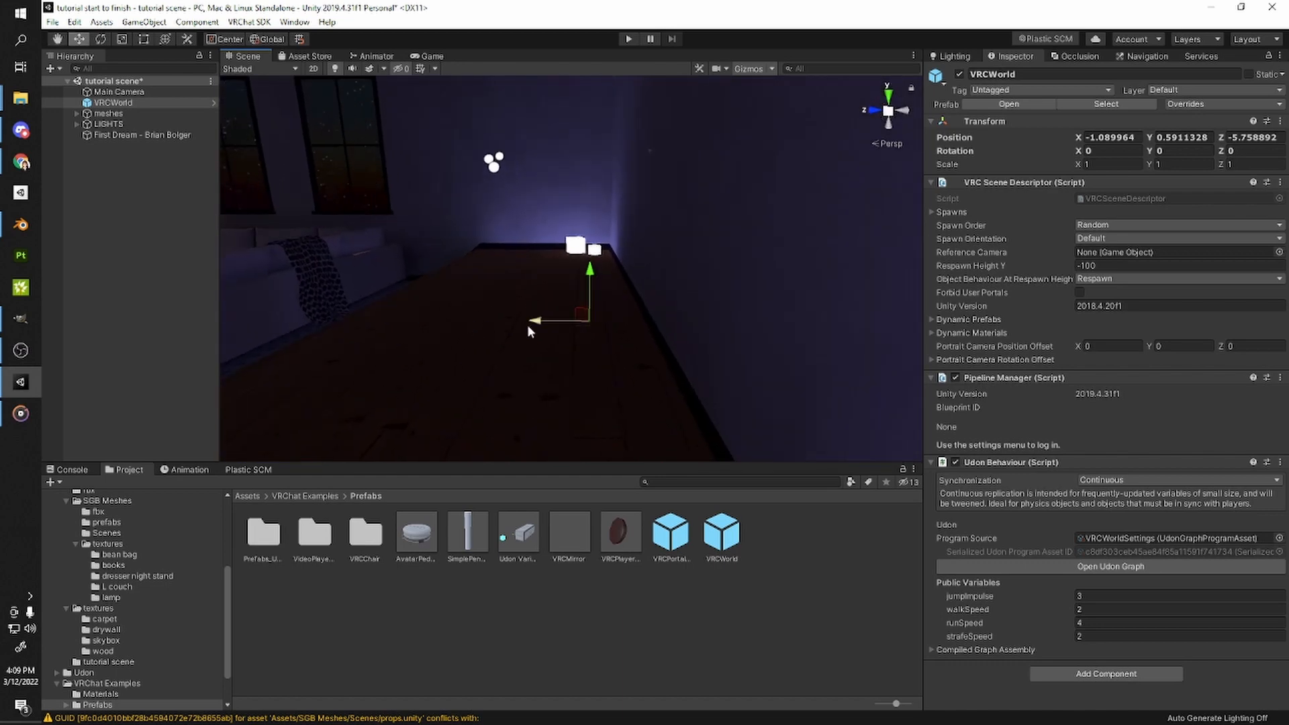
right_drag(326, 131, 402, 160)
click(267, 41)
middle_drag(379, 210, 434, 241)
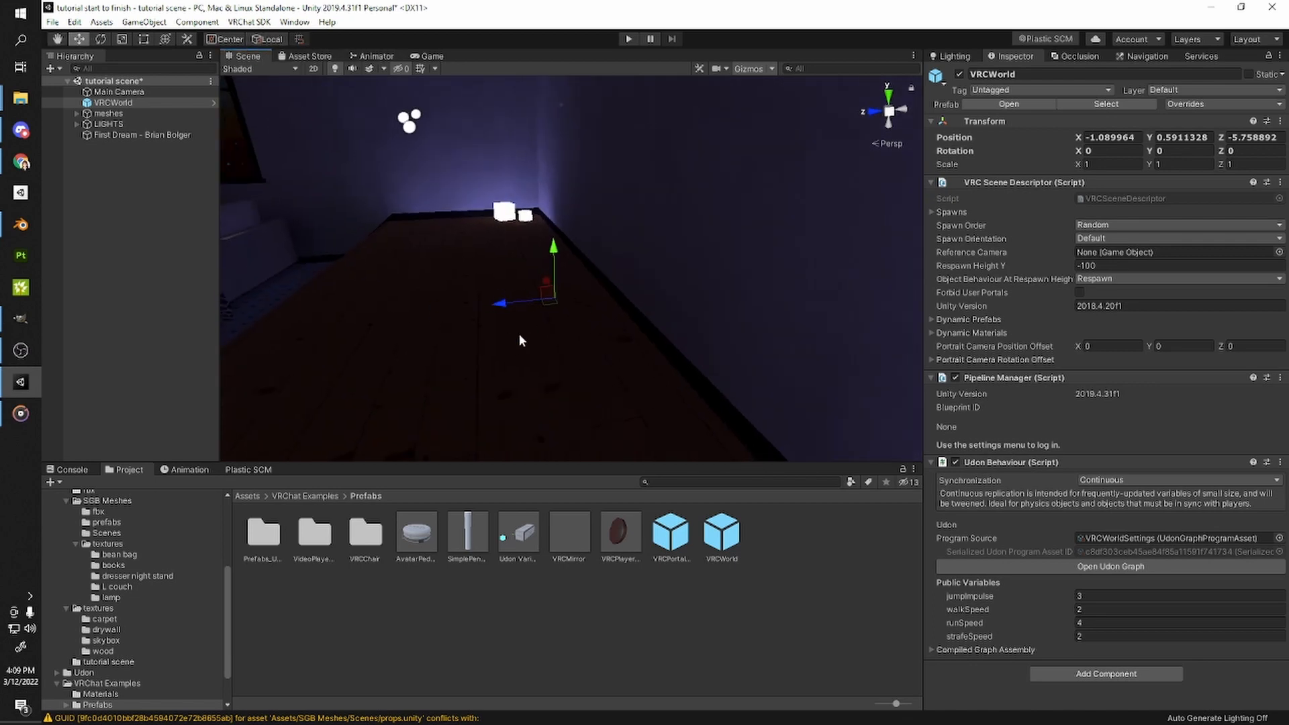
right_drag(446, 316, 579, 337)
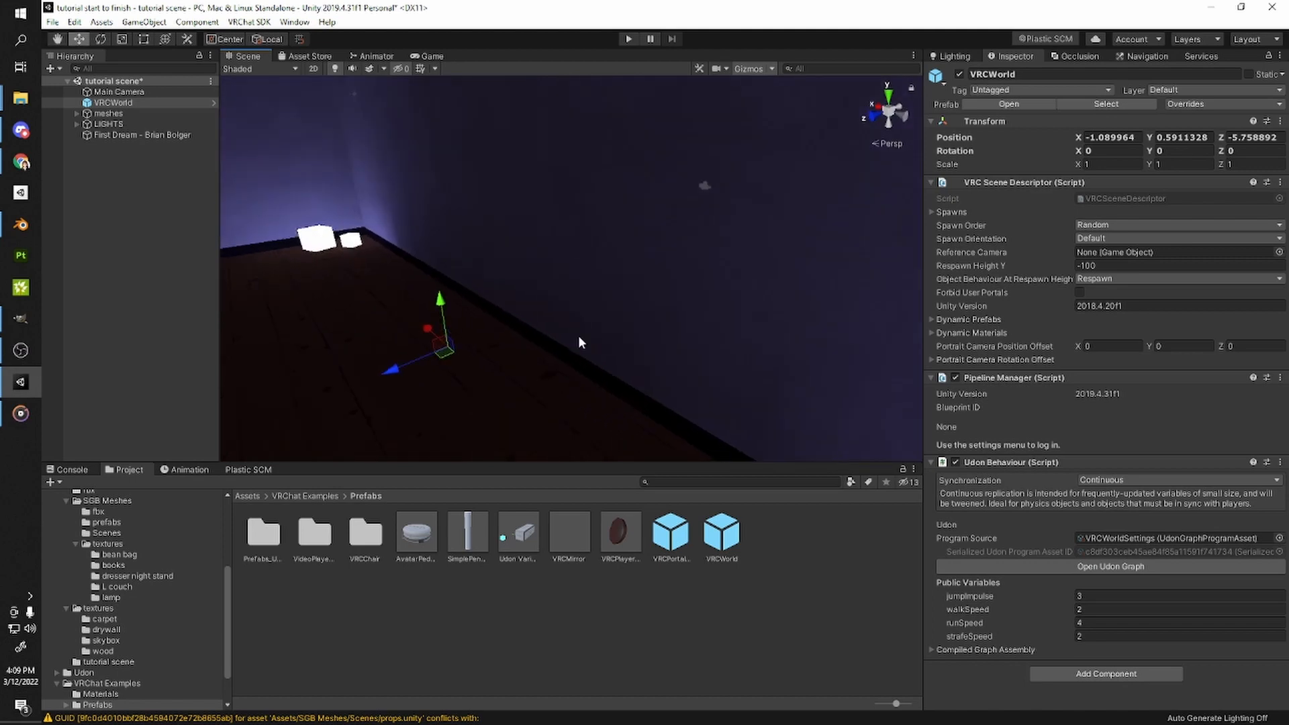
right_drag(410, 274, 366, 283)
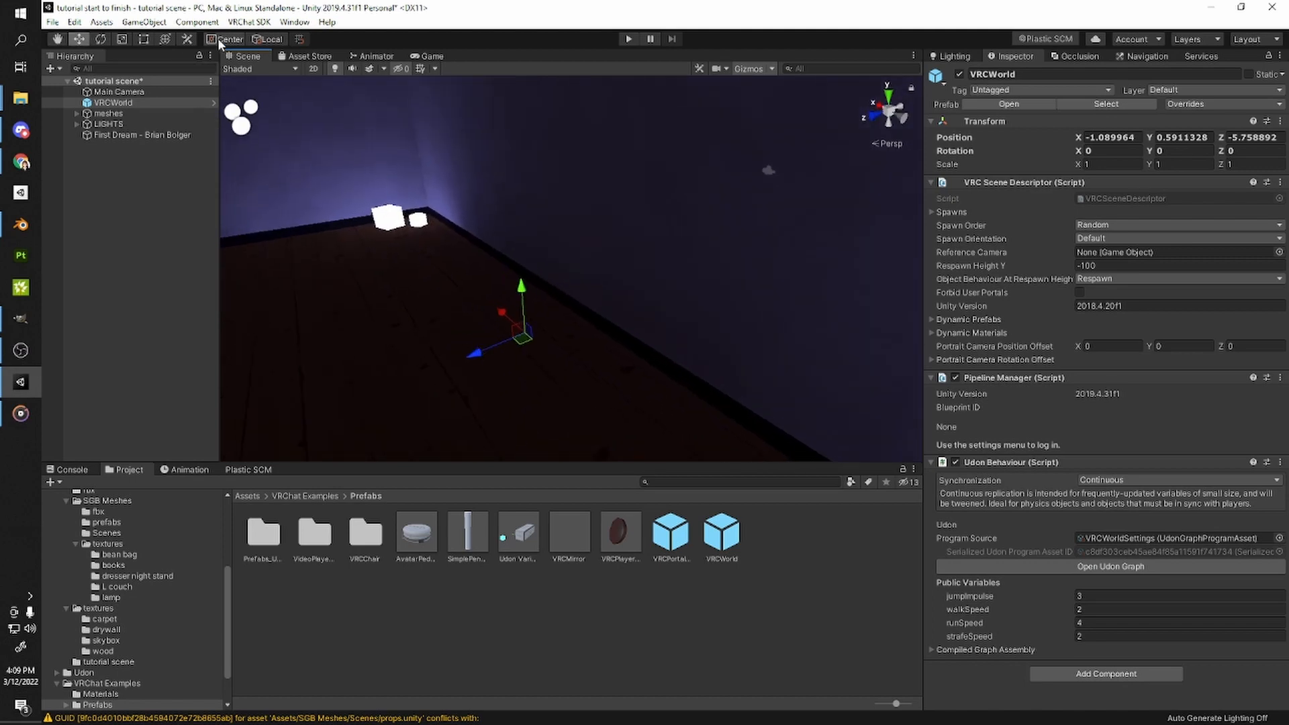
right_drag(481, 254, 621, 326)
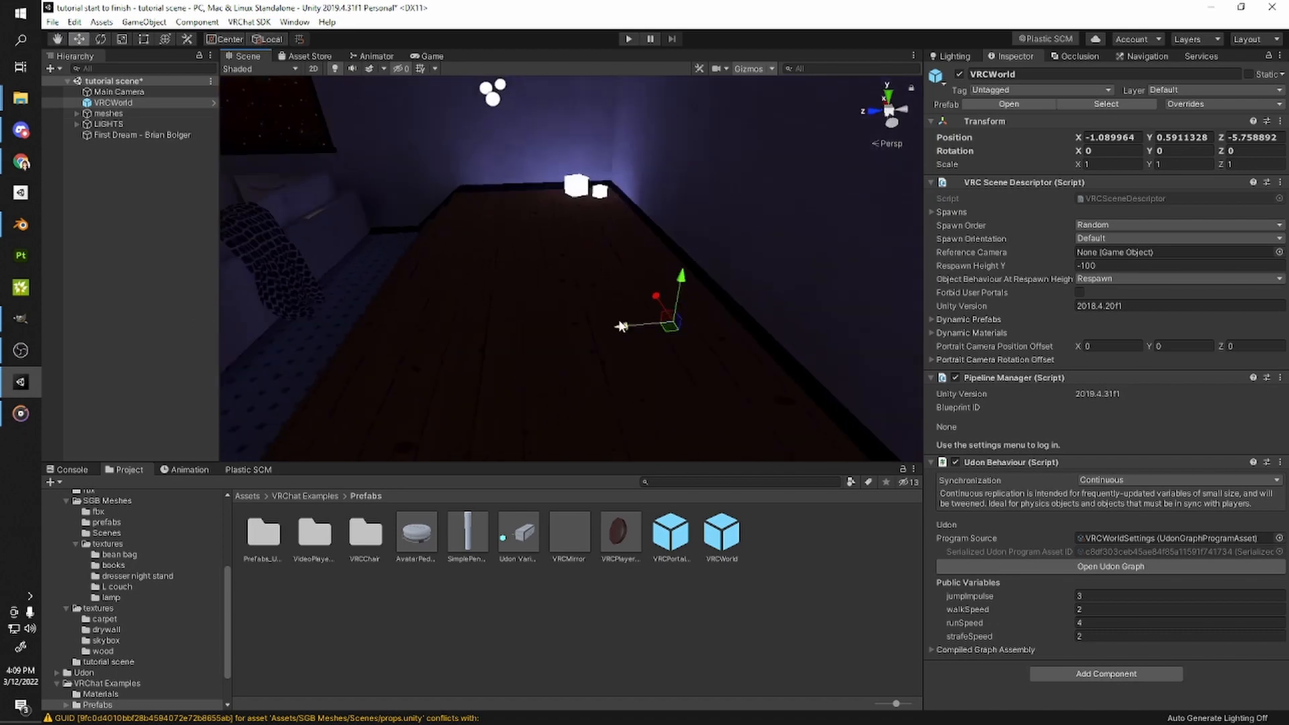
- Set VRCWorld's Respawn Height Y to -20 and the Main Camera's near clipping plane to 0.01
click(1117, 266)
text(-20)
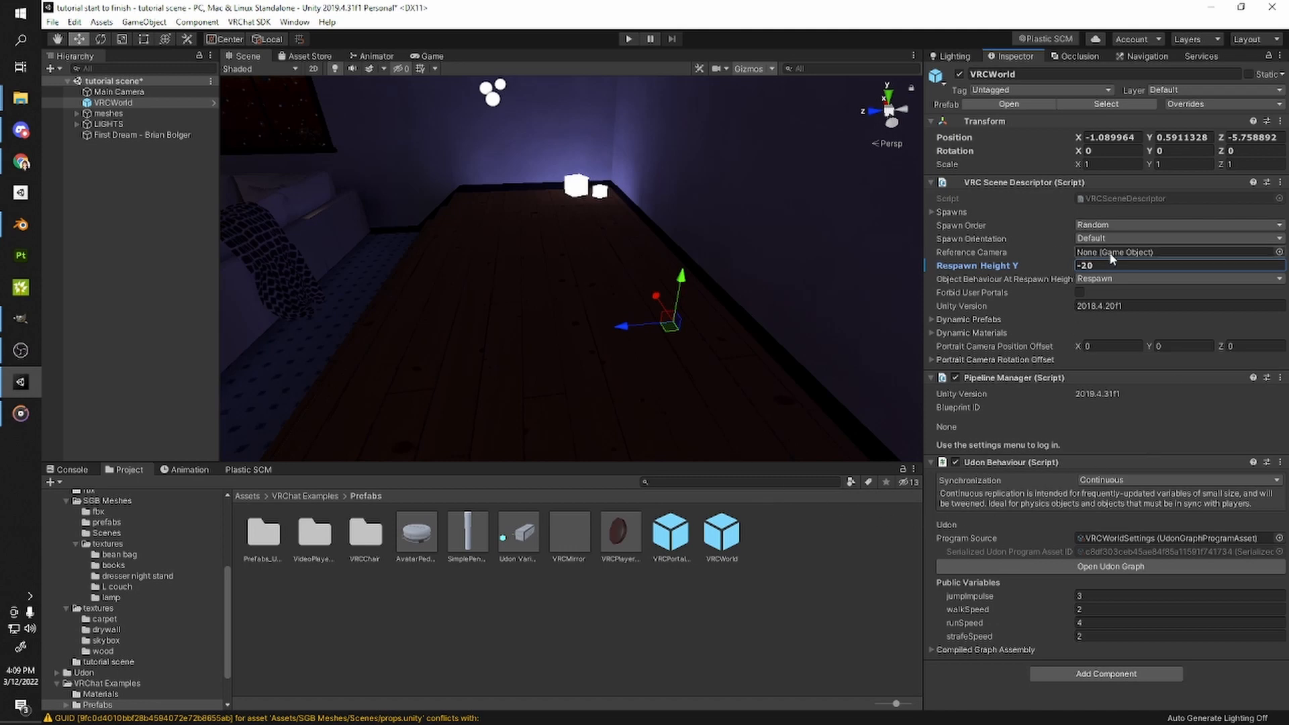
click(119, 94)
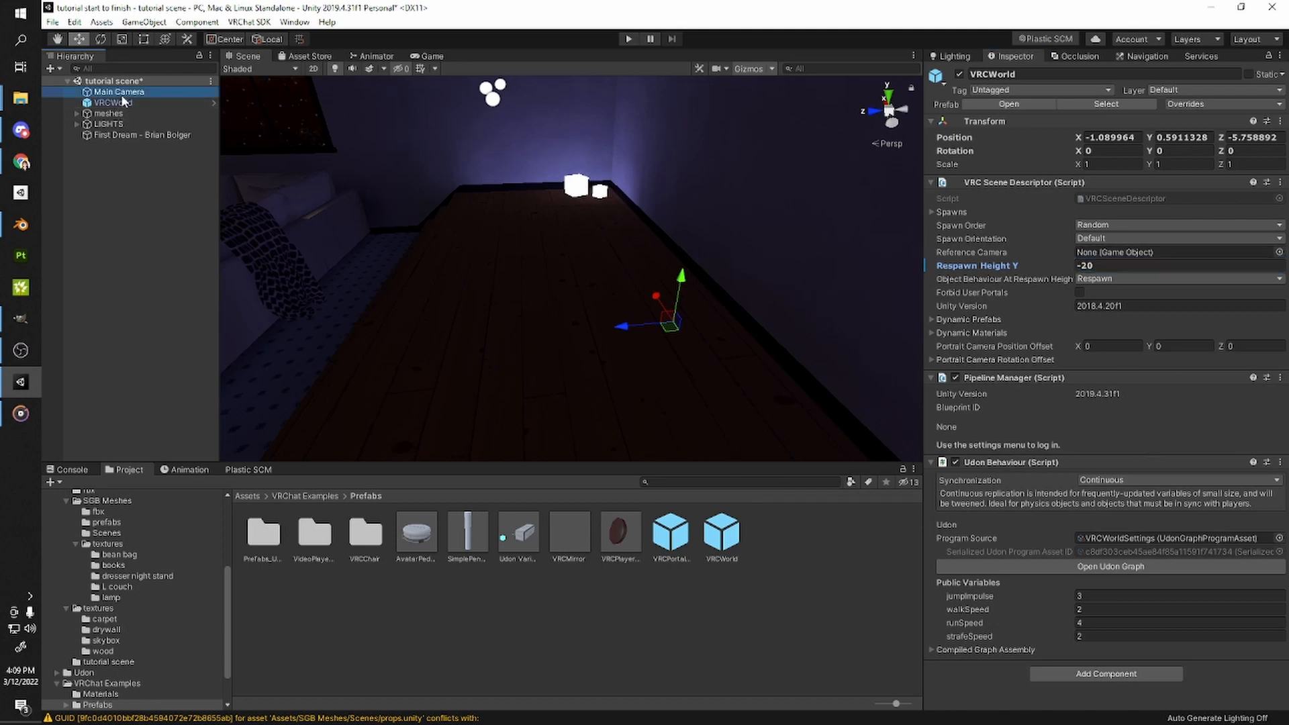
click(1126, 291)
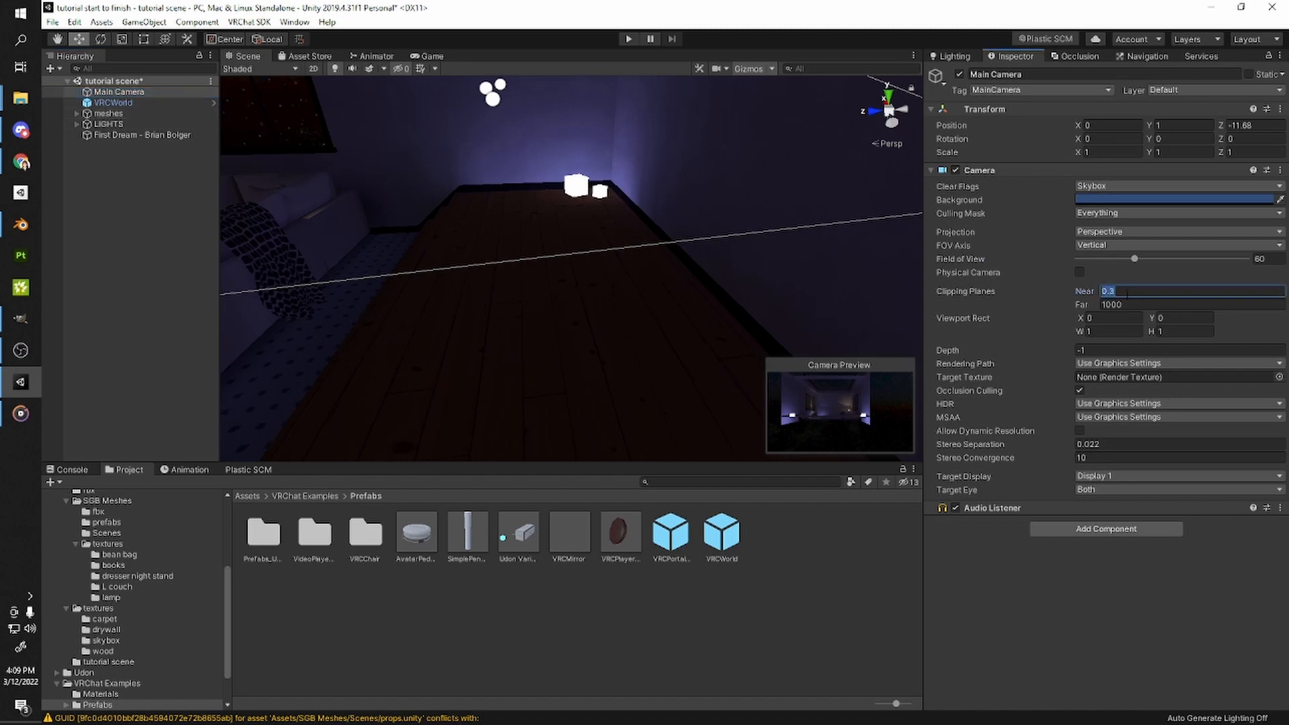
text(.00)
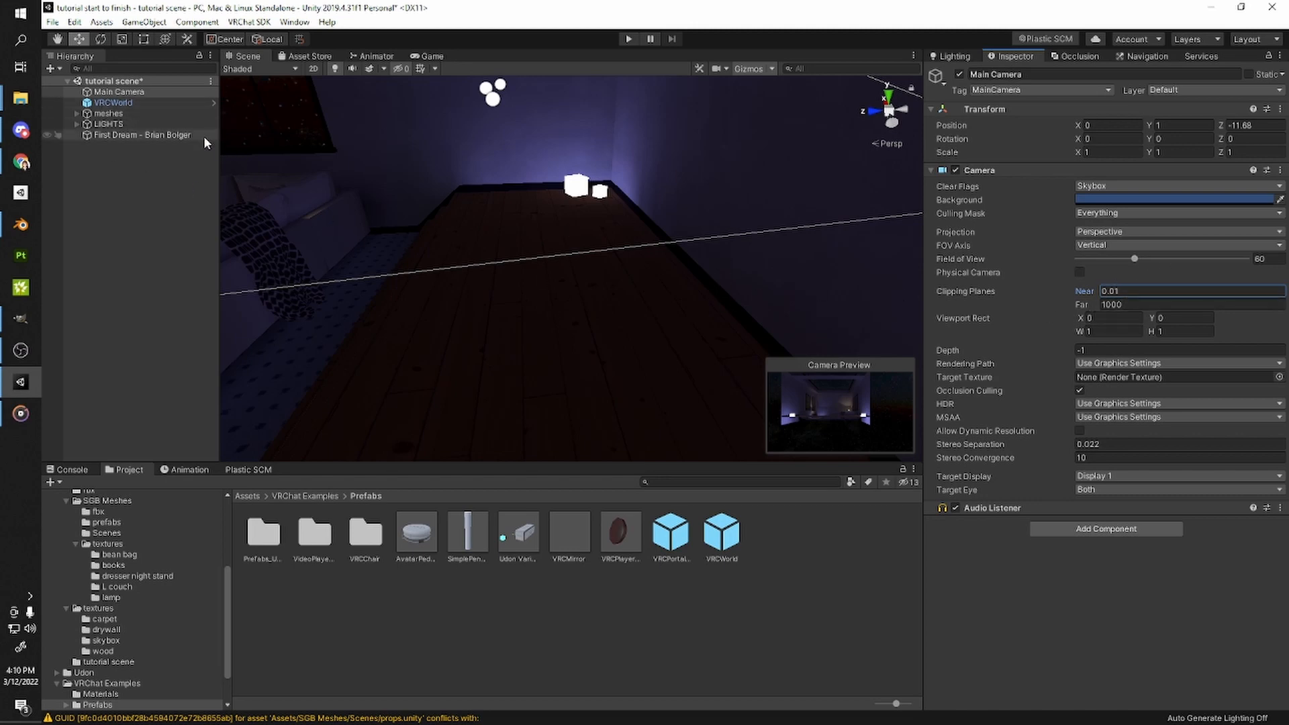
- Assign the Main Camera as VRCWorld's reference camera and review the remaining VRCWorld settings
click(114, 102)
drag(107, 91, 1142, 256)
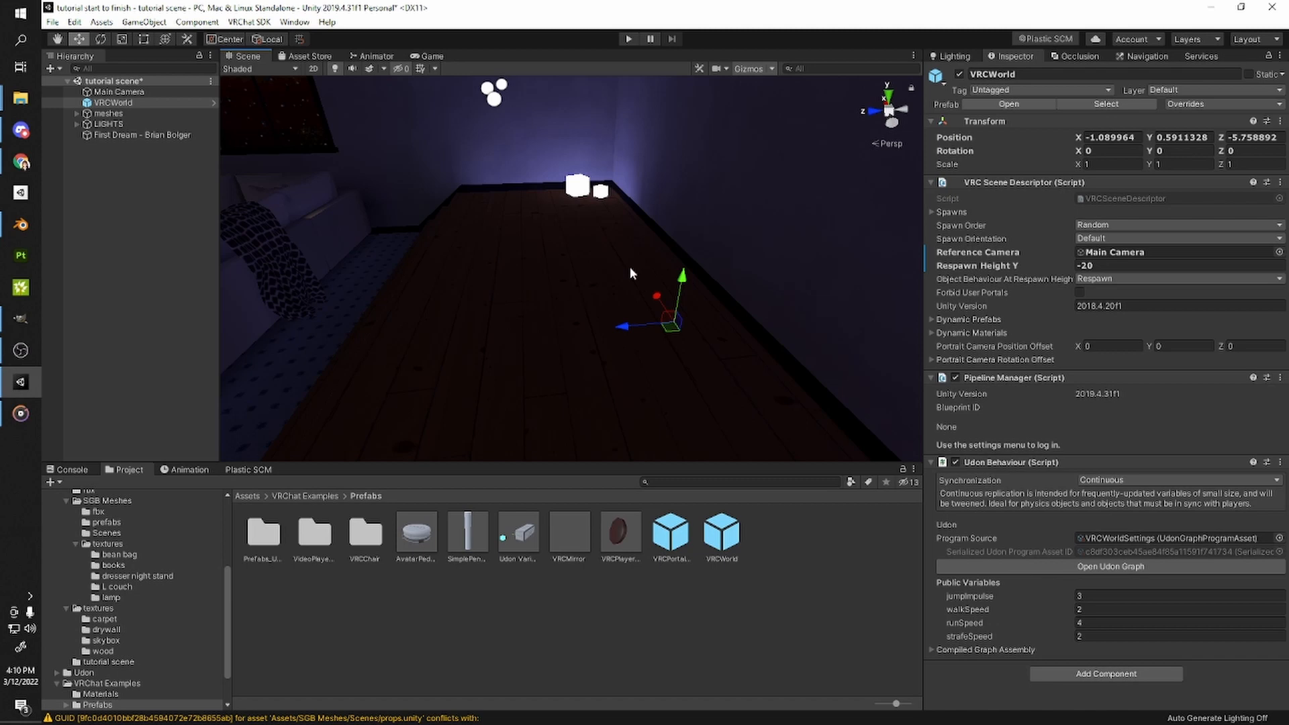
click(117, 91)
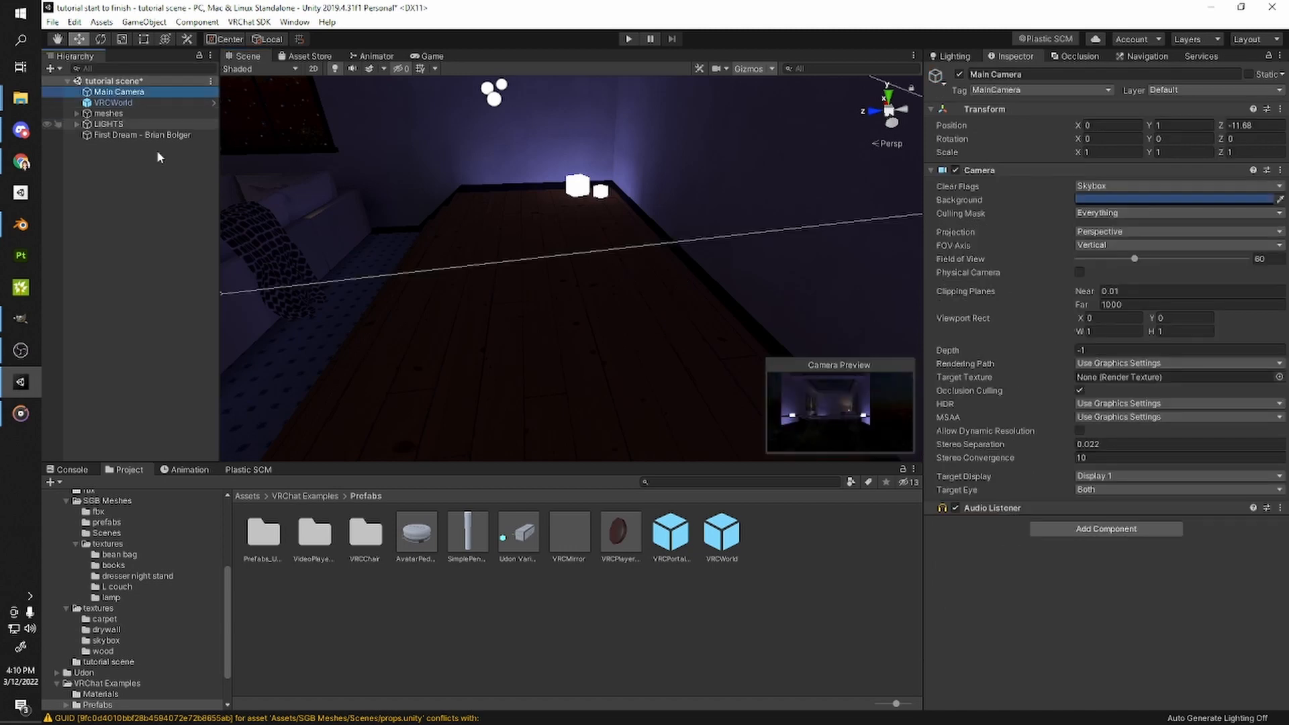
click(113, 103)
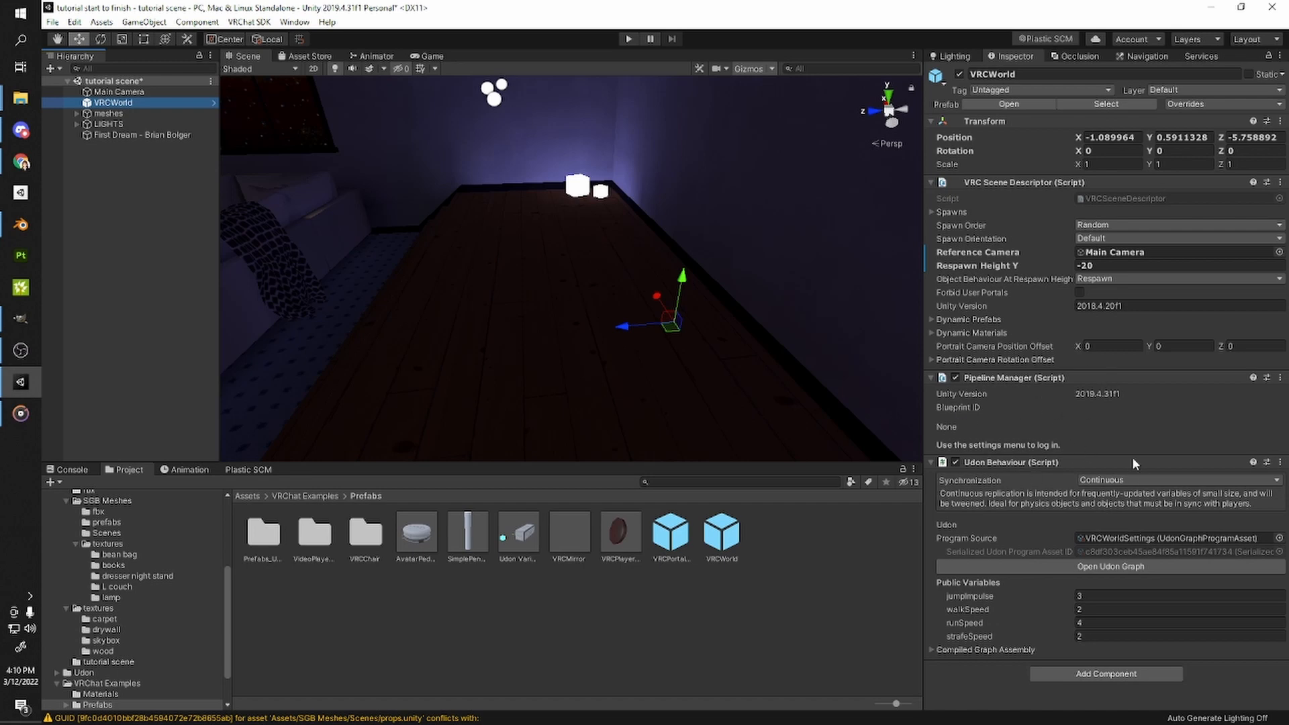
click(1021, 413)
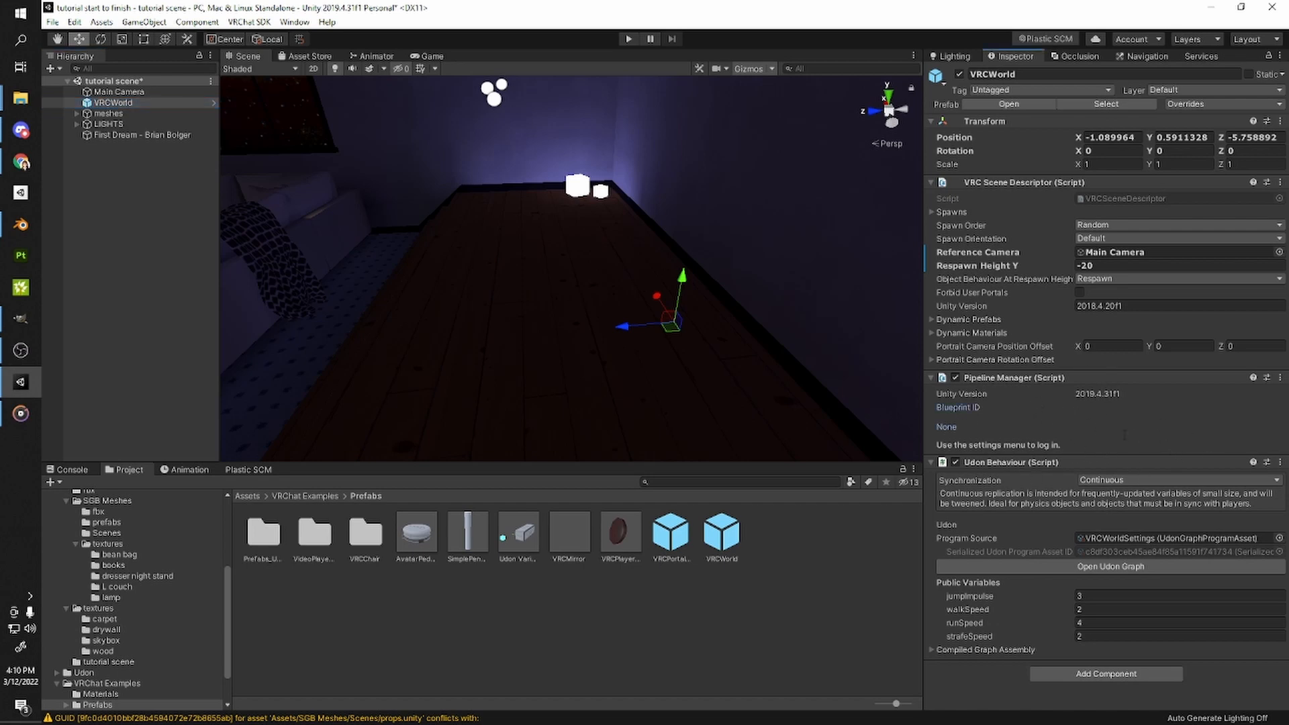
click(769, 543)
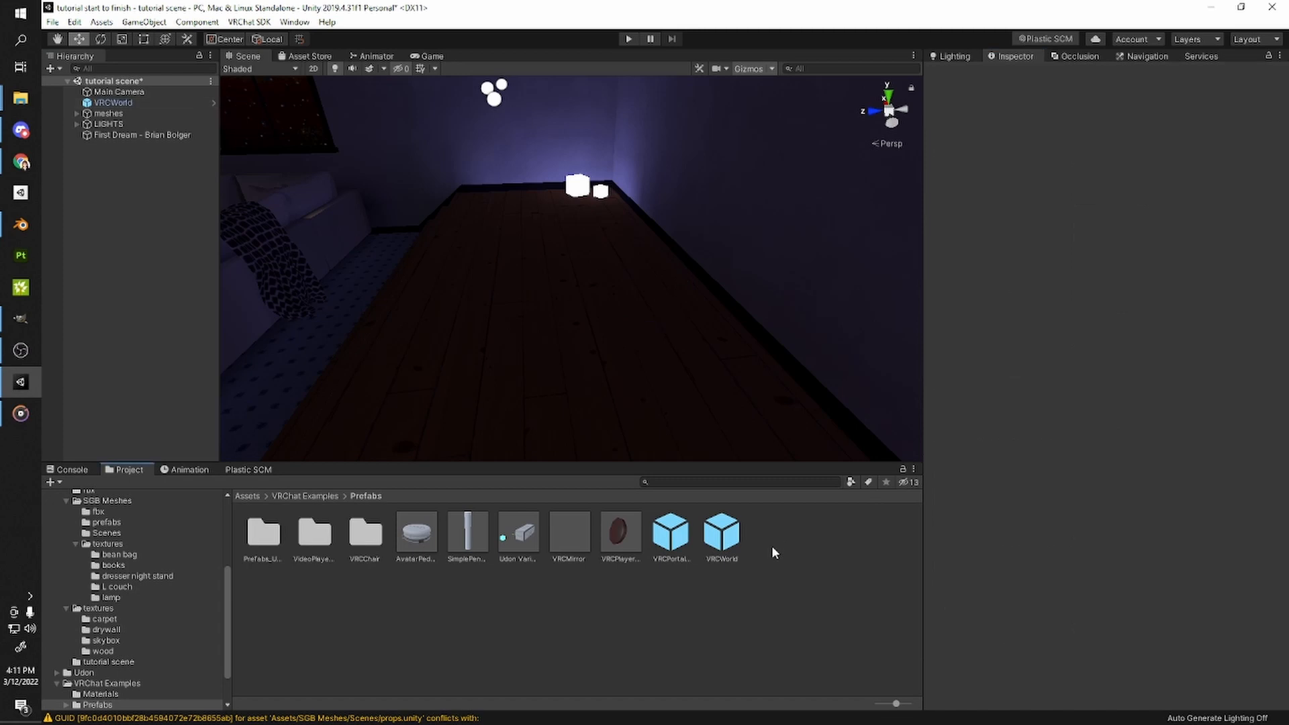
click(119, 105)
right_drag(695, 236, 650, 265)
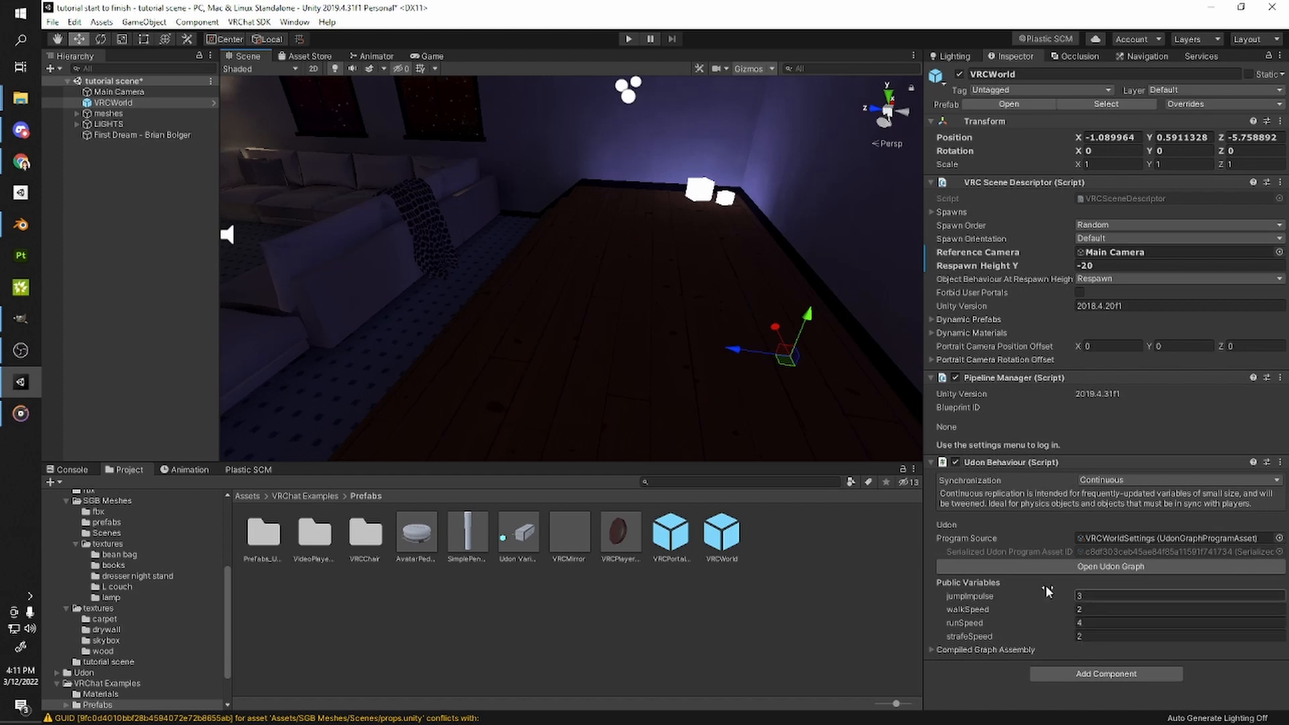
- Save the tutorial scene
right_drag(607, 346, 512, 265)
middle_drag(511, 264, 428, 308)
scroll(501, 274, up, 4)
right_drag(428, 308, 645, 293)
key(ctrl+s)
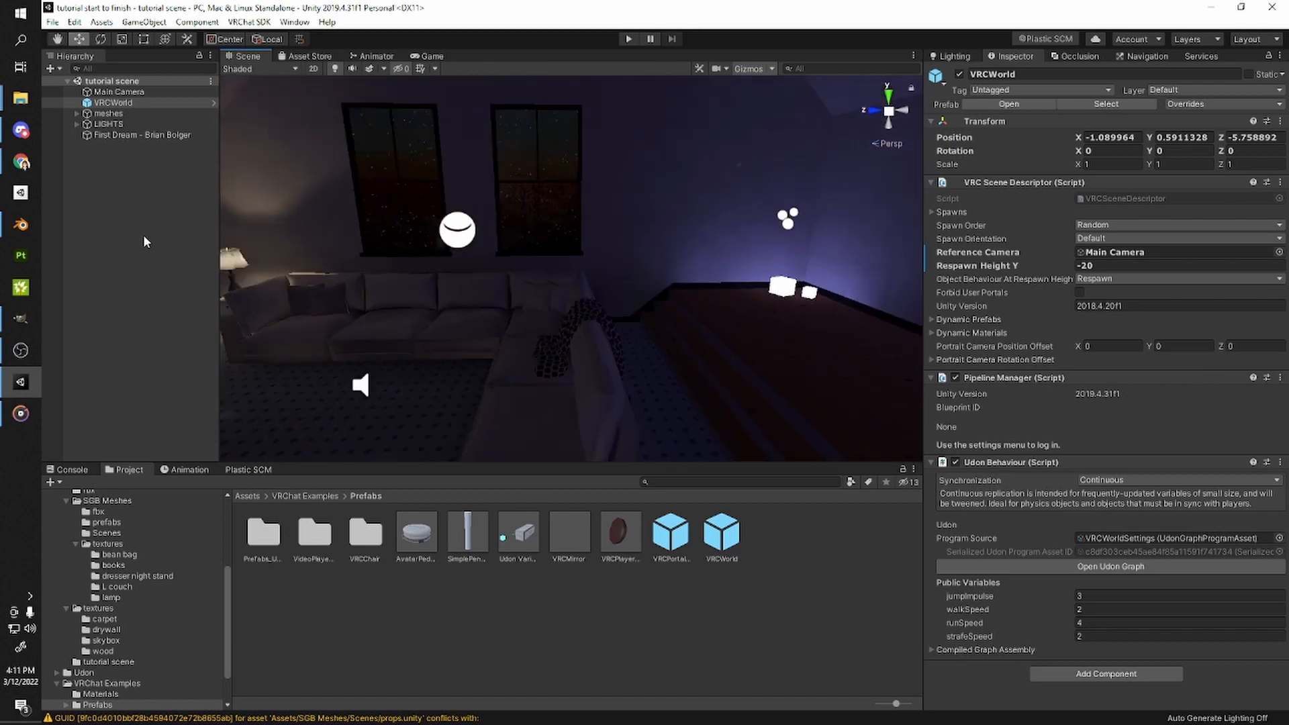
- Create an empty object at the root of the scene and rename it UI
right_click(144, 240)
click(196, 391)
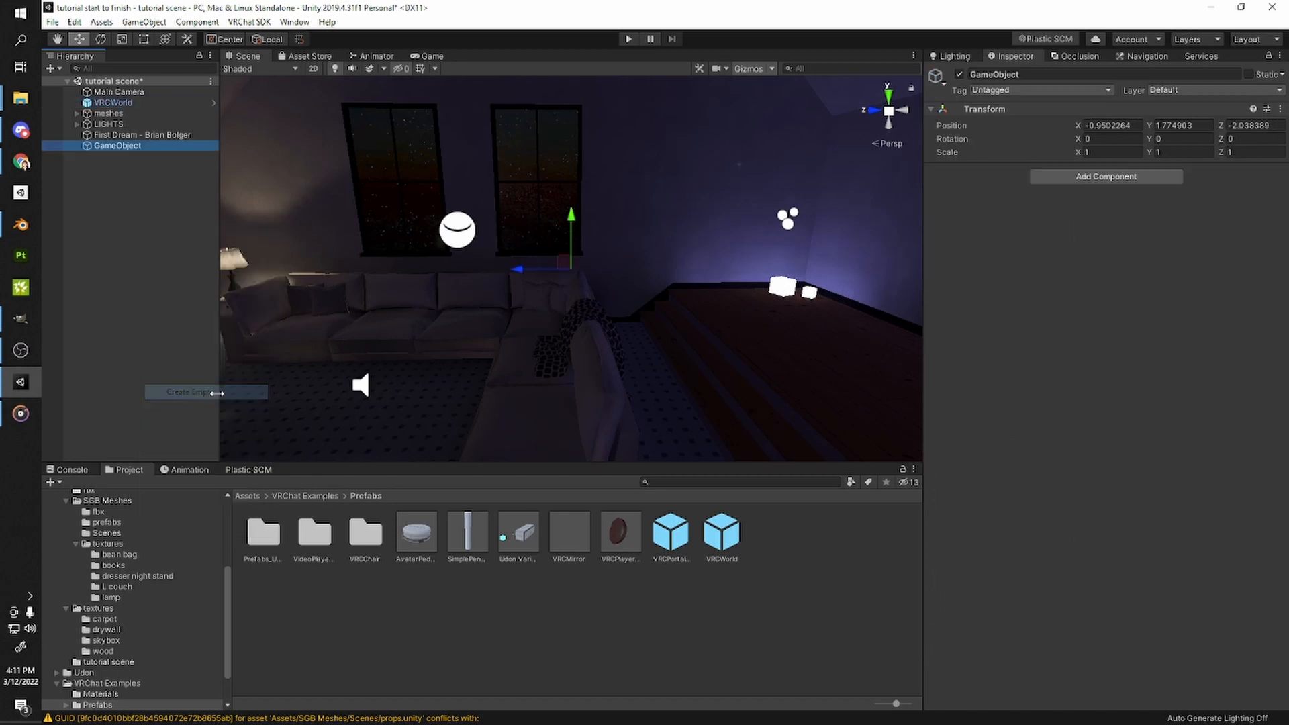
click(94, 214)
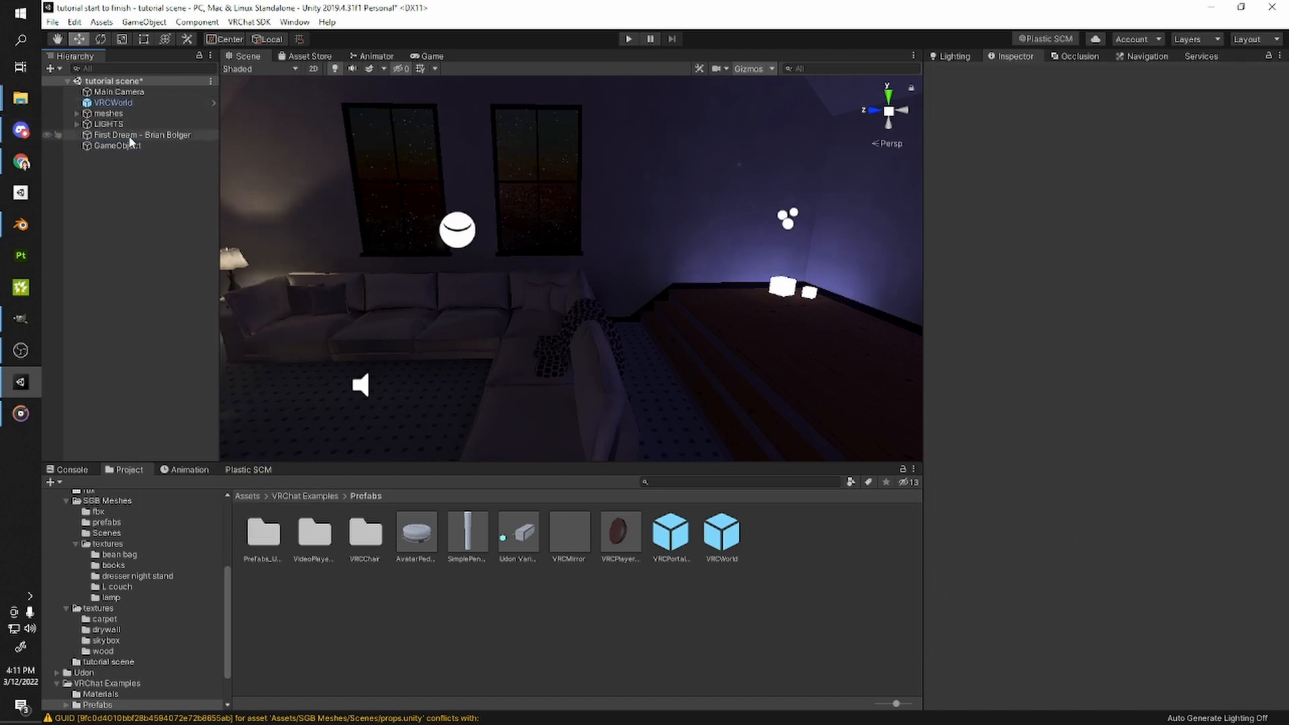
click(128, 136)
click(124, 145)
key(F2)
text(UI)
key(Return)
- Add a Text element with its own canvas as a child of the UI object
right_click(110, 220)
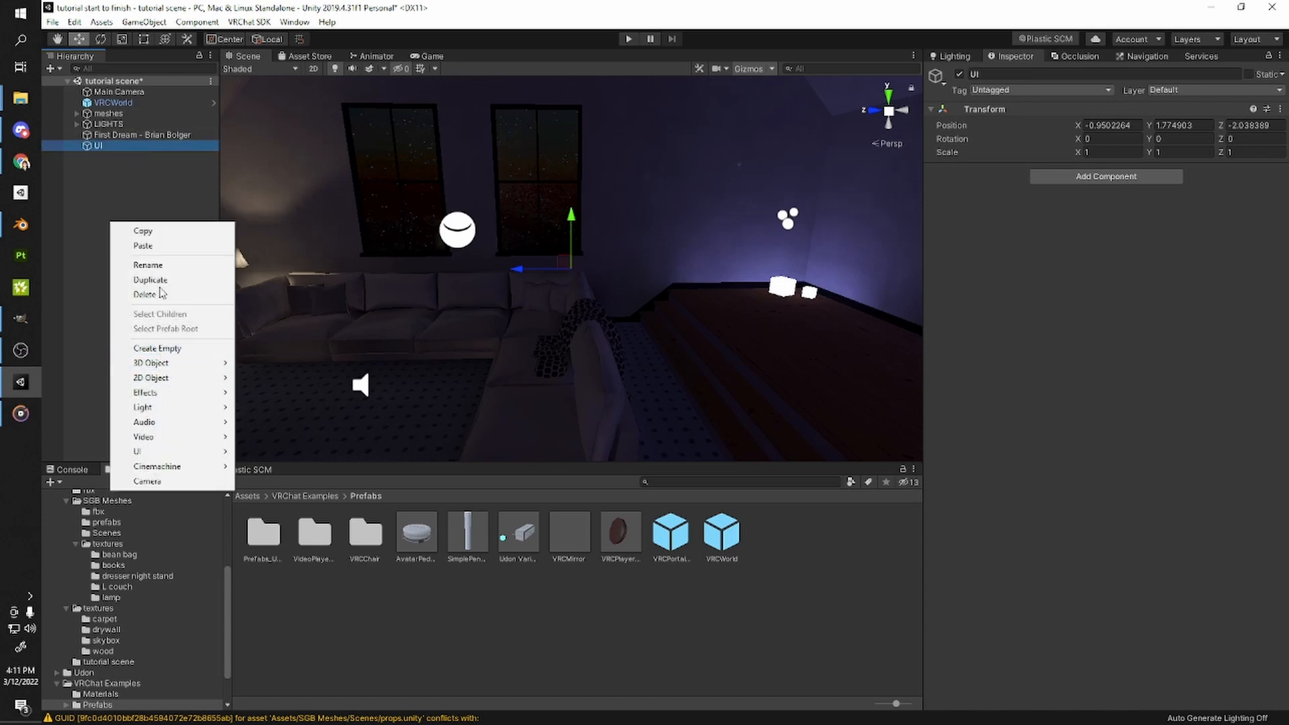
right_click(102, 147)
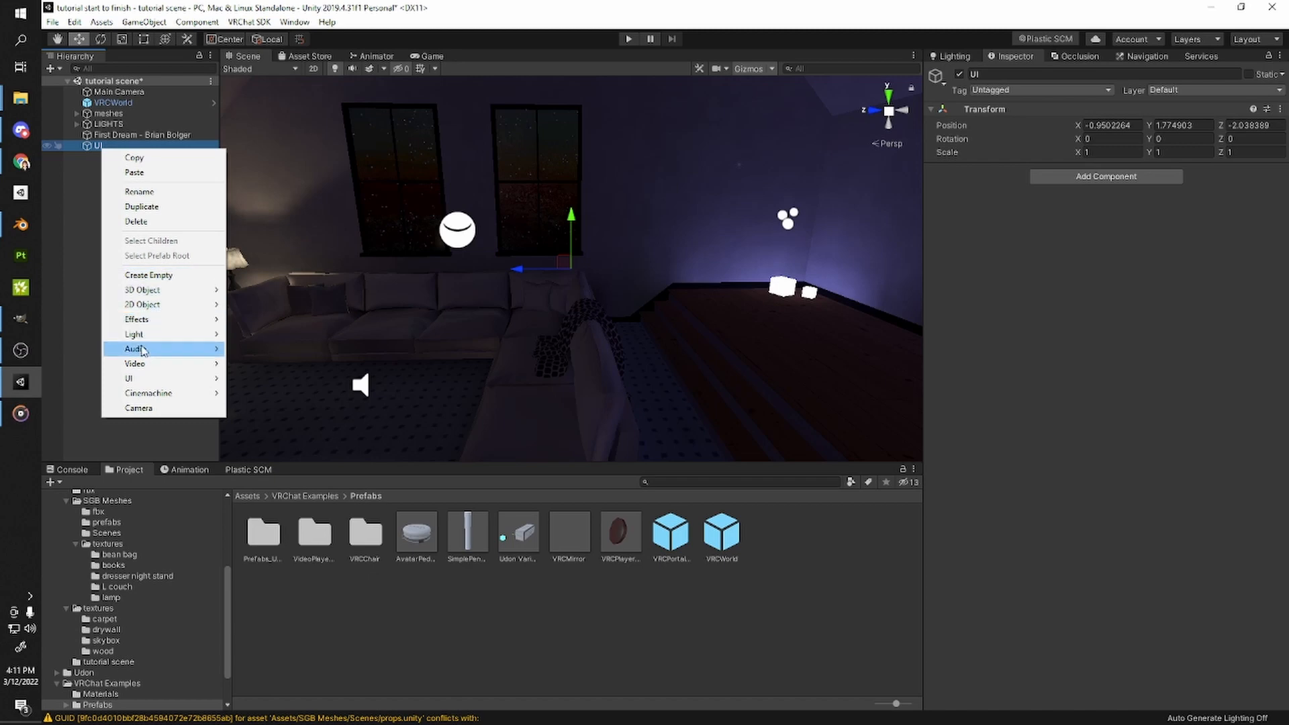
mouse_move(140, 380)
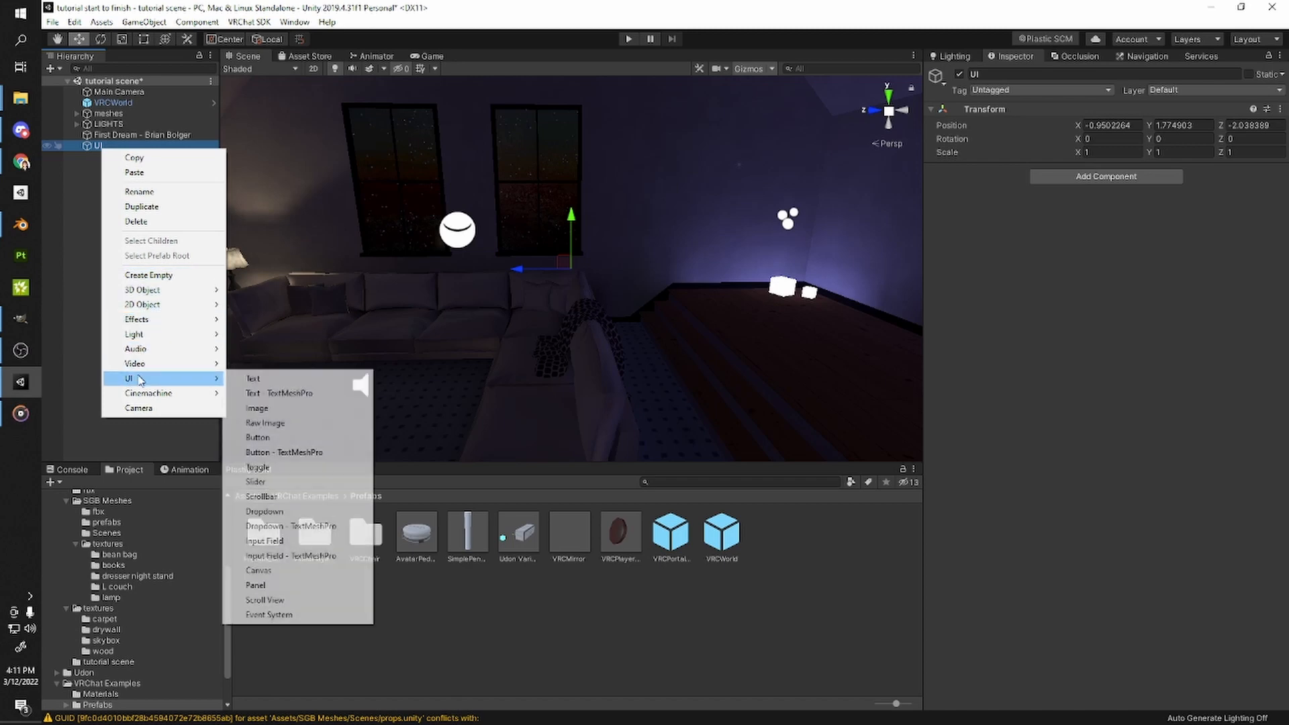
click(254, 378)
middle_drag(545, 215, 732, 114)
scroll(526, 179, down, 5)
- Adjust the camera settings of the Scene view and bring the new text's canvas into view
click(726, 69)
click(797, 174)
click(797, 188)
right_drag(683, 285, 634, 393)
right_drag(592, 108, 569, 143)
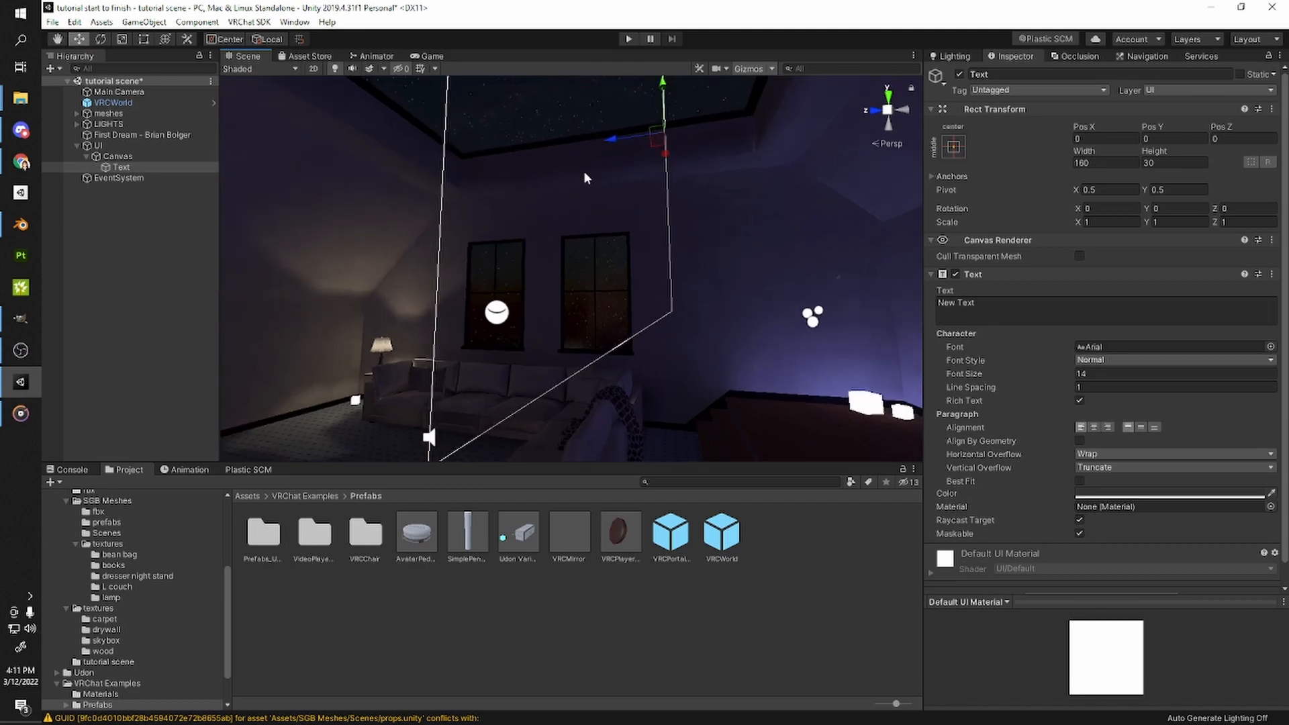
- Set the canvas's render mode to World Space and its width and height to 1000
click(79, 157)
right_drag(597, 285, 280, 227)
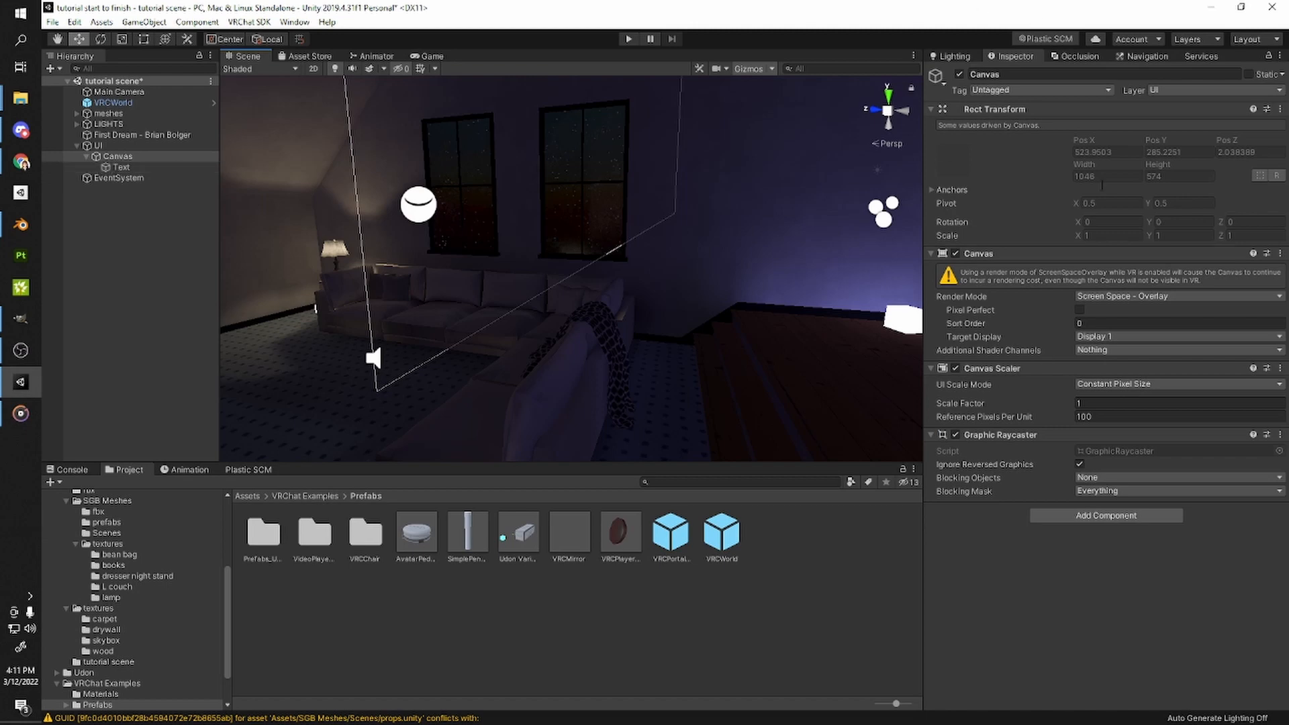
click(1128, 297)
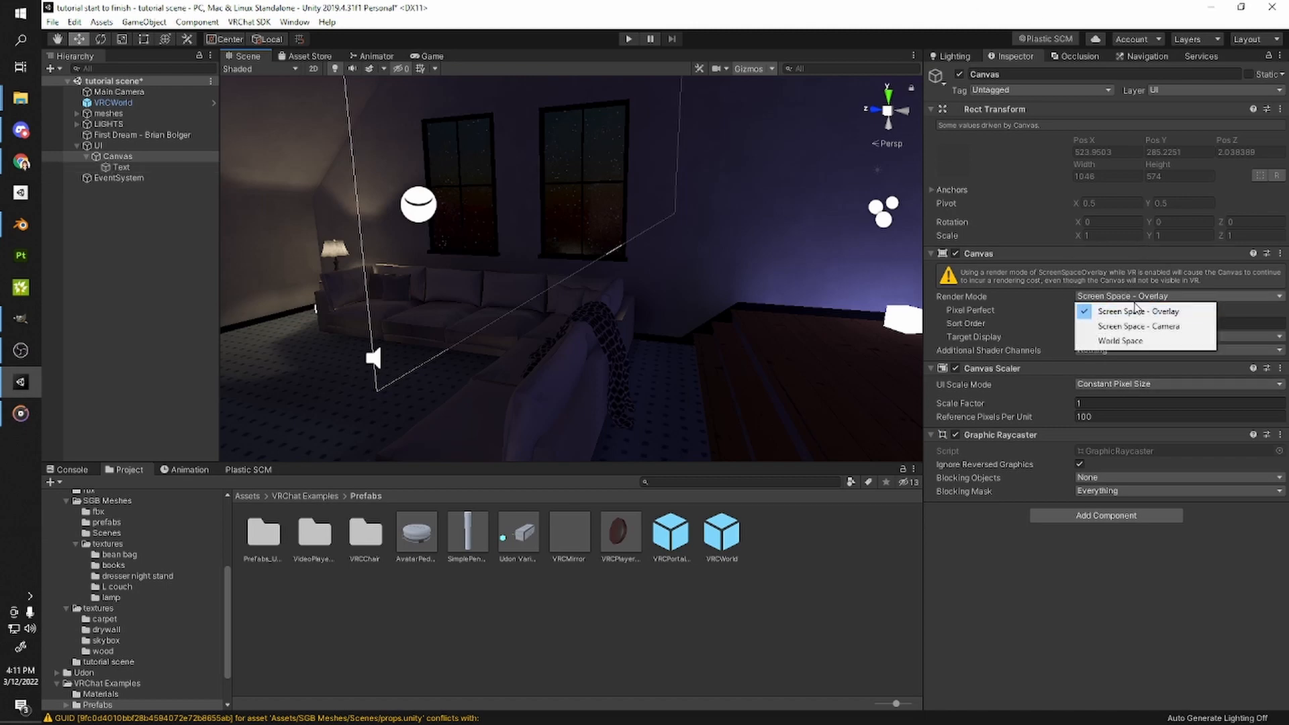
click(1120, 341)
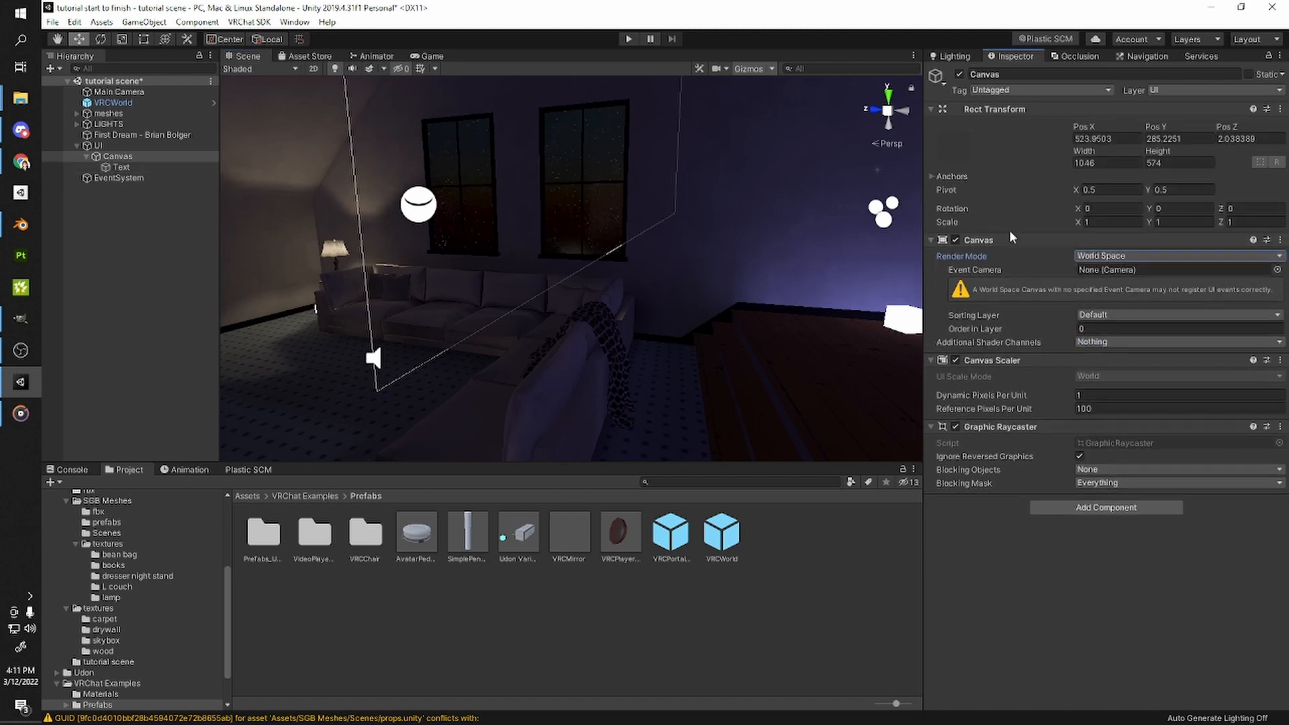
click(1105, 163)
text(1000)
key(Tab)
text(1000)
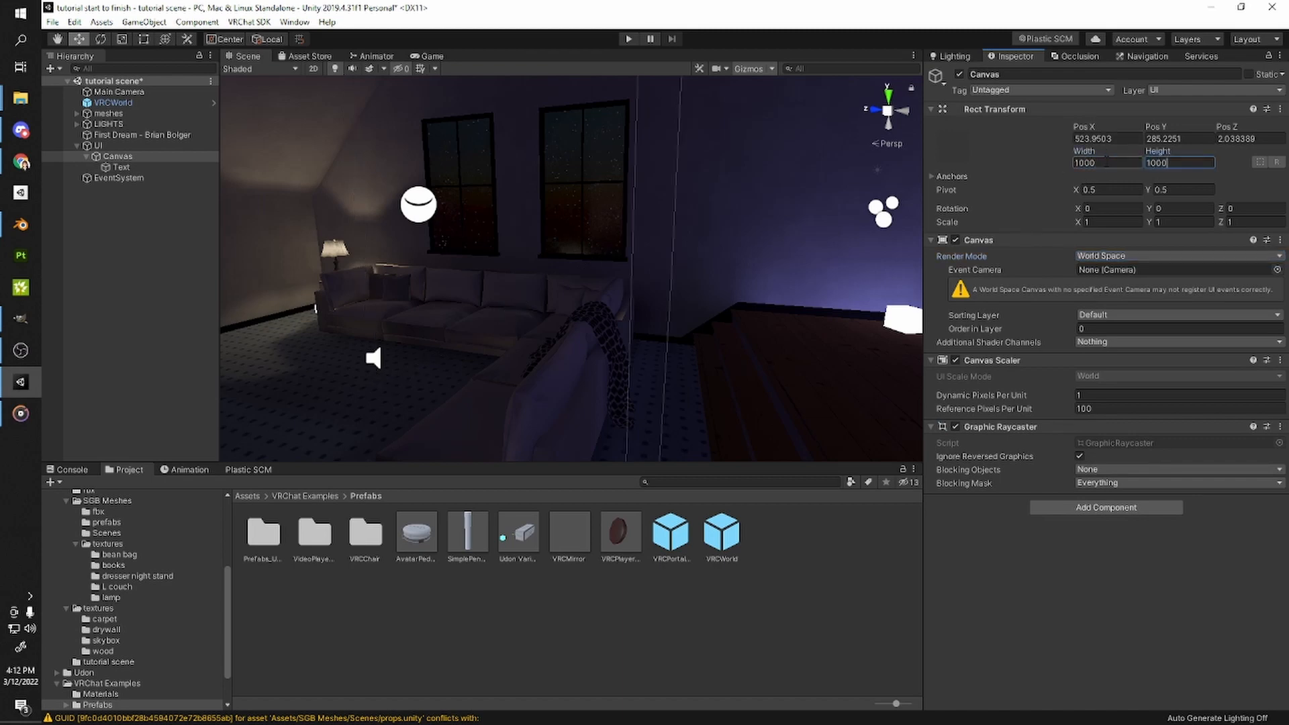
- Scale the canvas to 0.001 on the X, Y and Z axes
click(1120, 139)
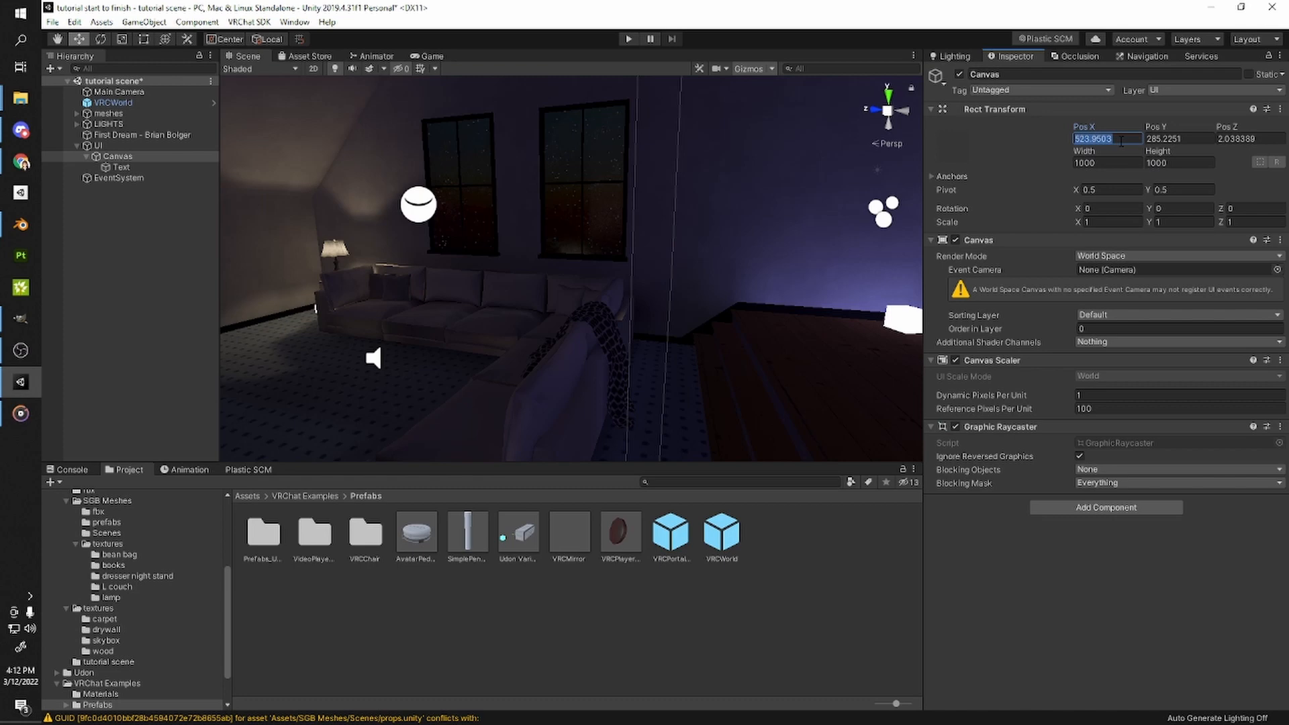
click(1112, 223)
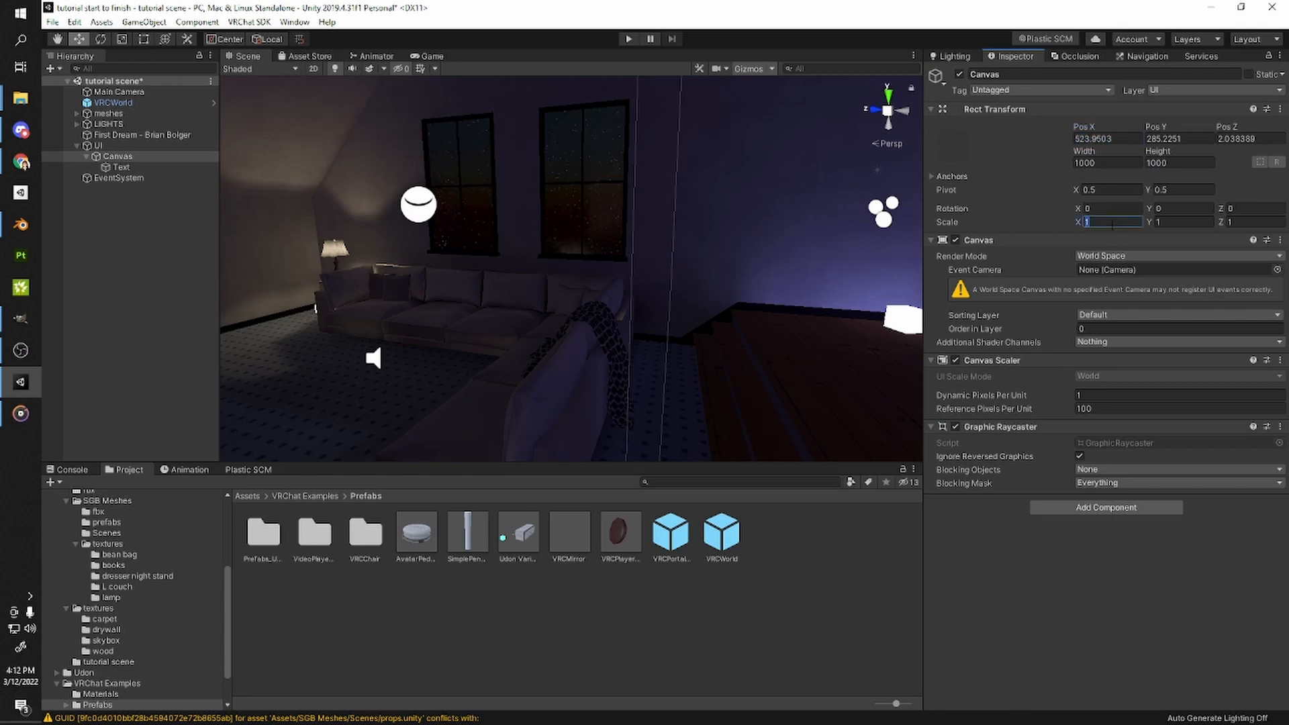
text(0.001)
key(Tab)
text(0.001)
key(Tab)
text(.001)
- Set the canvas's position to 1 on X, Y and Z
click(1097, 139)
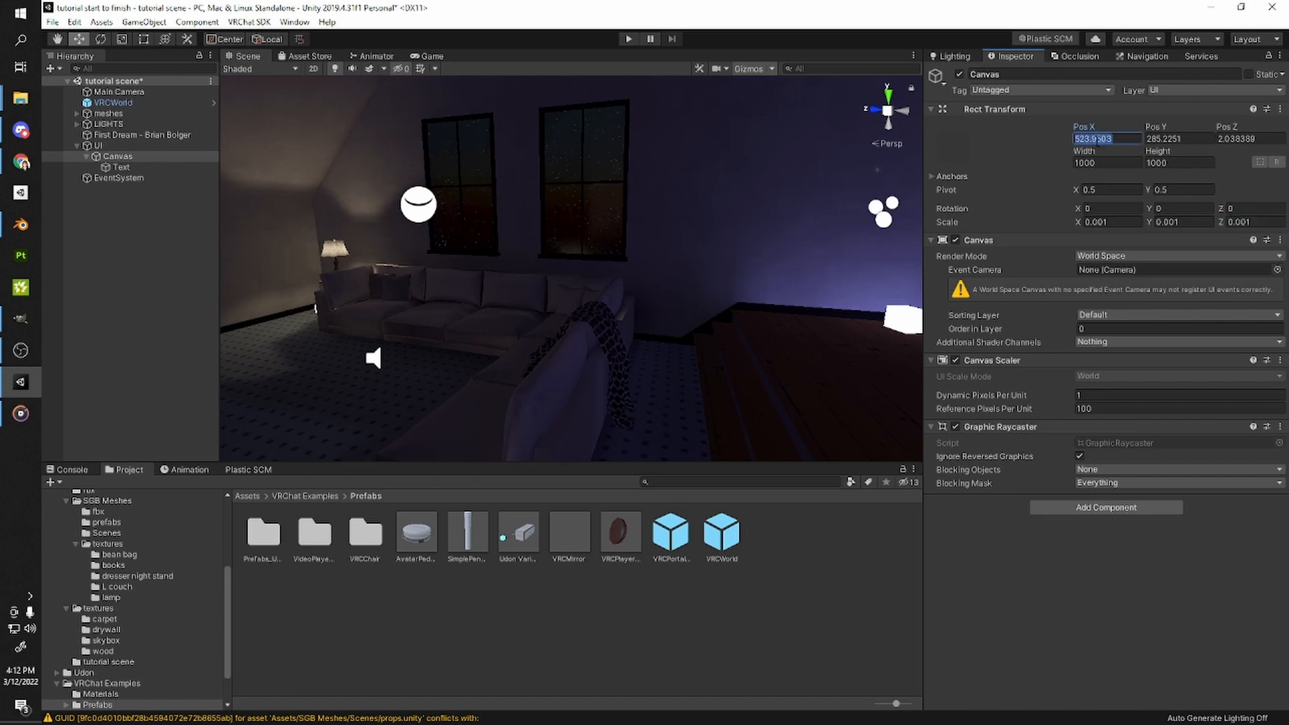
text(1)
key(Tab)
text(1)
key(Tab)
text(1)
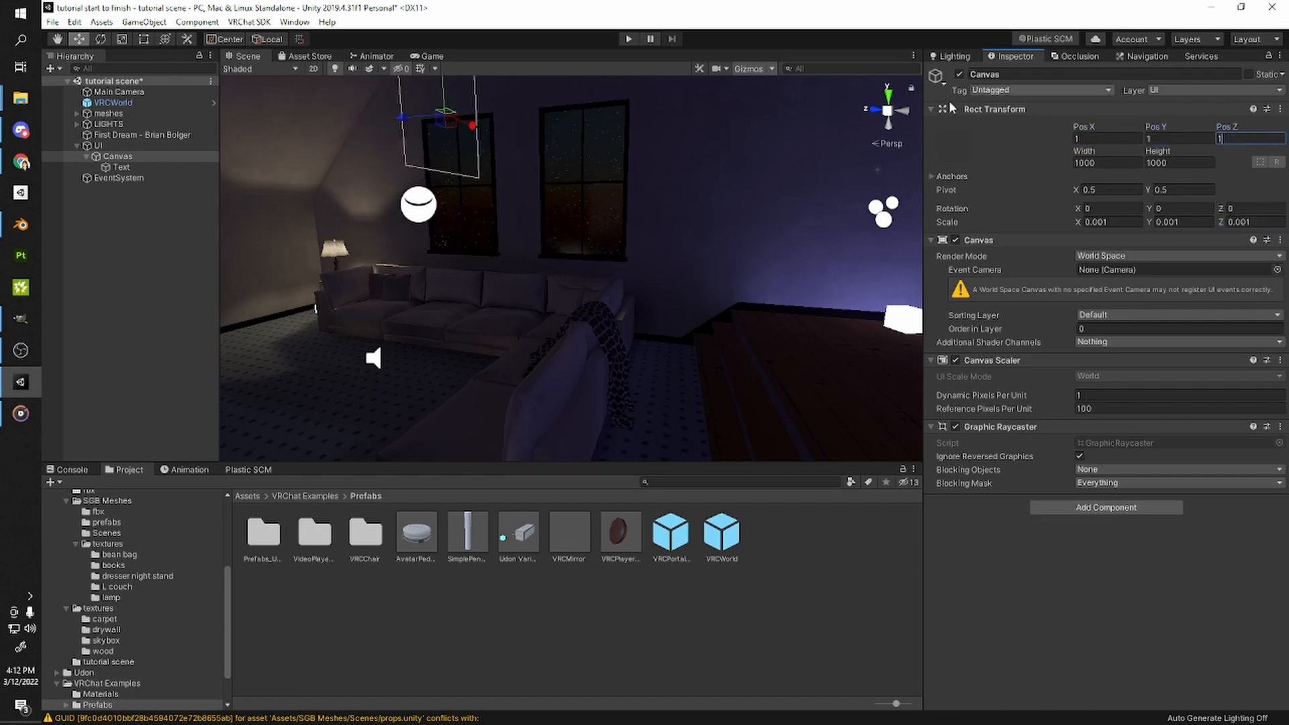
- Set the canvas's position to 0 on X, Y and Z
right_drag(806, 235, 659, 238)
click(1100, 138)
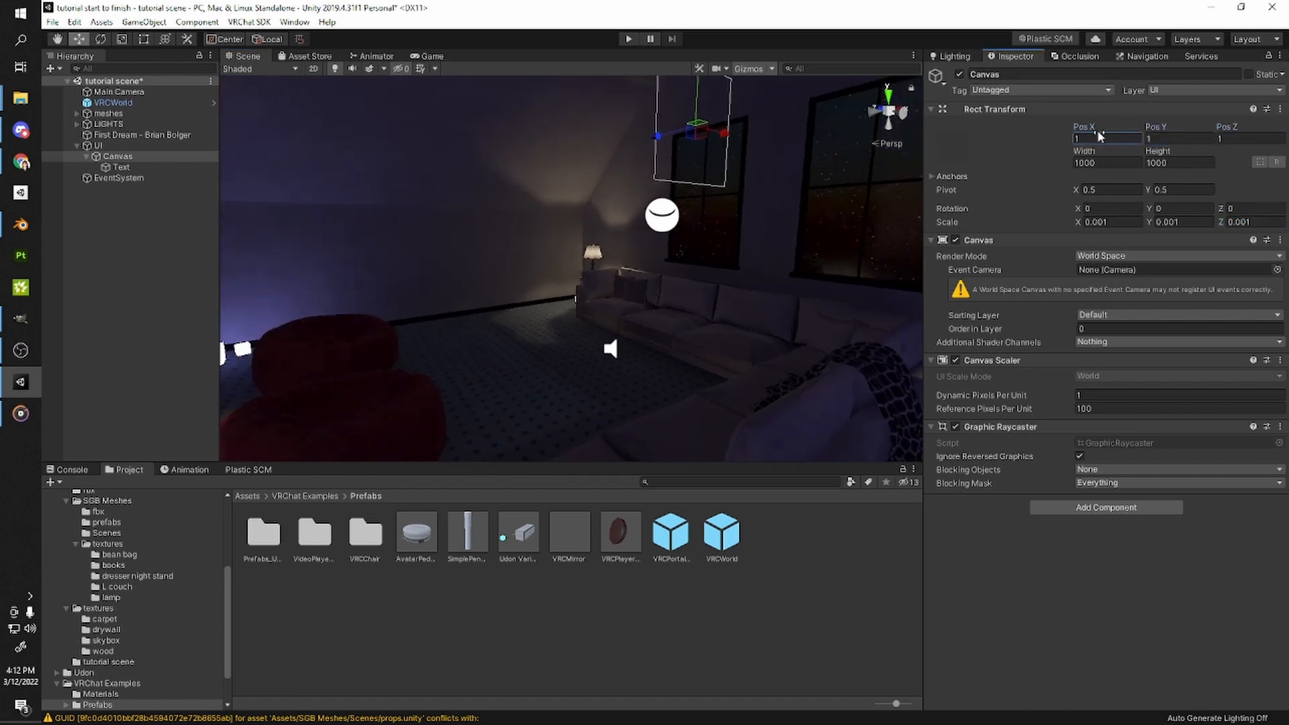
text(0)
key(Tab)
key(Tab)
text(0)
click(1199, 141)
text(0)
- Add a VRC Ui Shape component to the canvas
middle_drag(825, 309, 721, 350)
mouse_move(721, 350)
right_down()
mouse_move(667, 313)
mouse_move(694, 301)
mouse_move(678, 309)
mouse_move(732, 329)
right_up()
middle_drag(731, 329, 685, 320)
click(1079, 505)
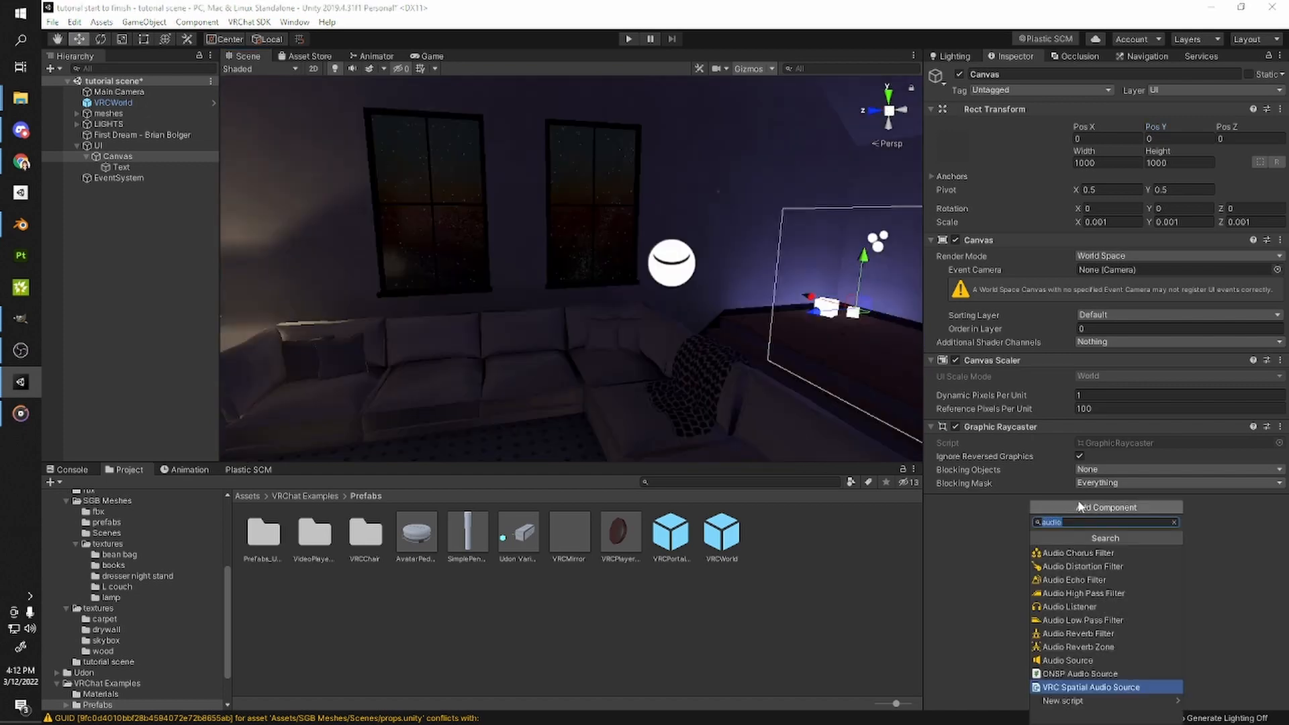
text(ui)
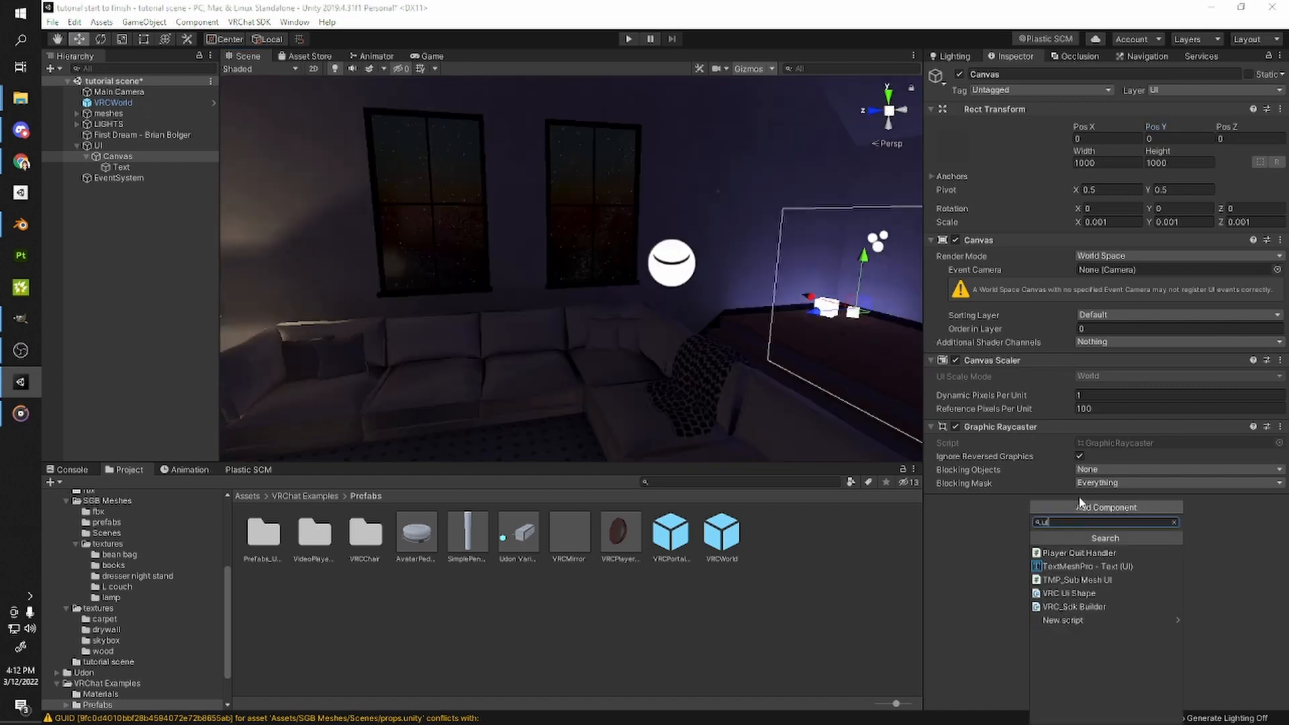
click(1100, 590)
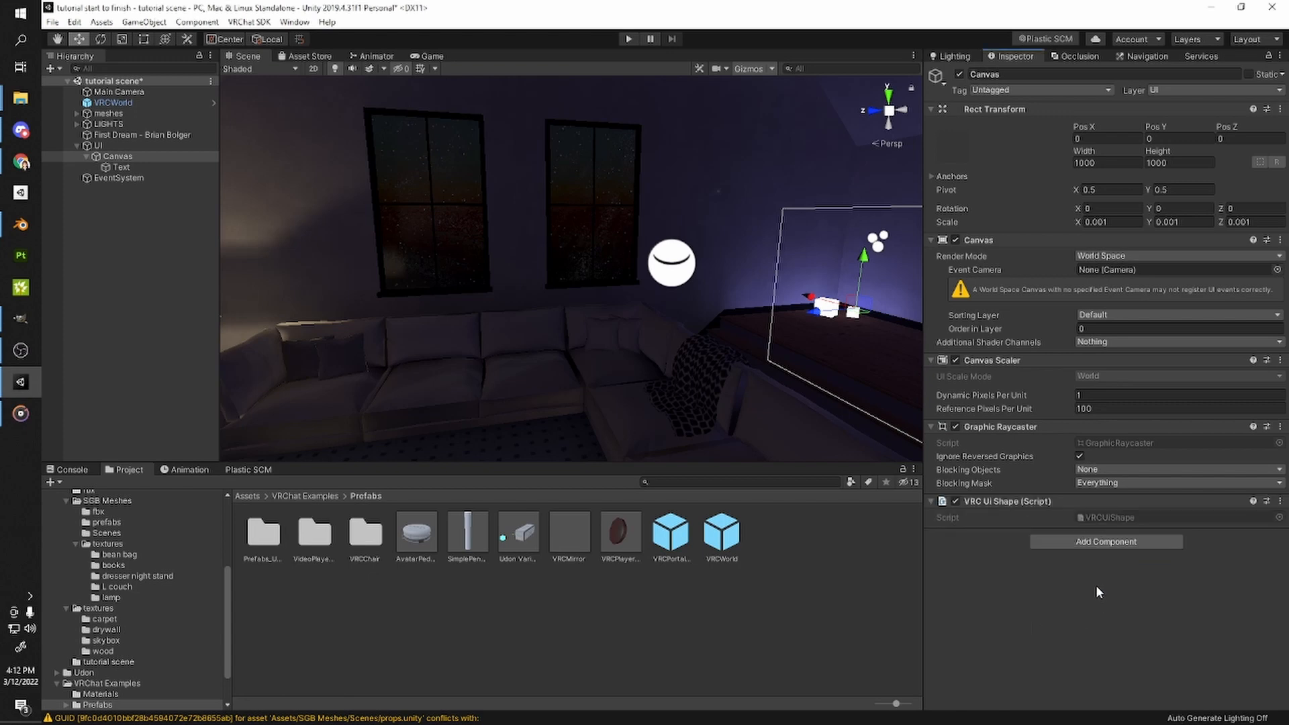
- Assign the canvas and all its child objects to the Default layer
right_drag(678, 376, 590, 363)
key(f)
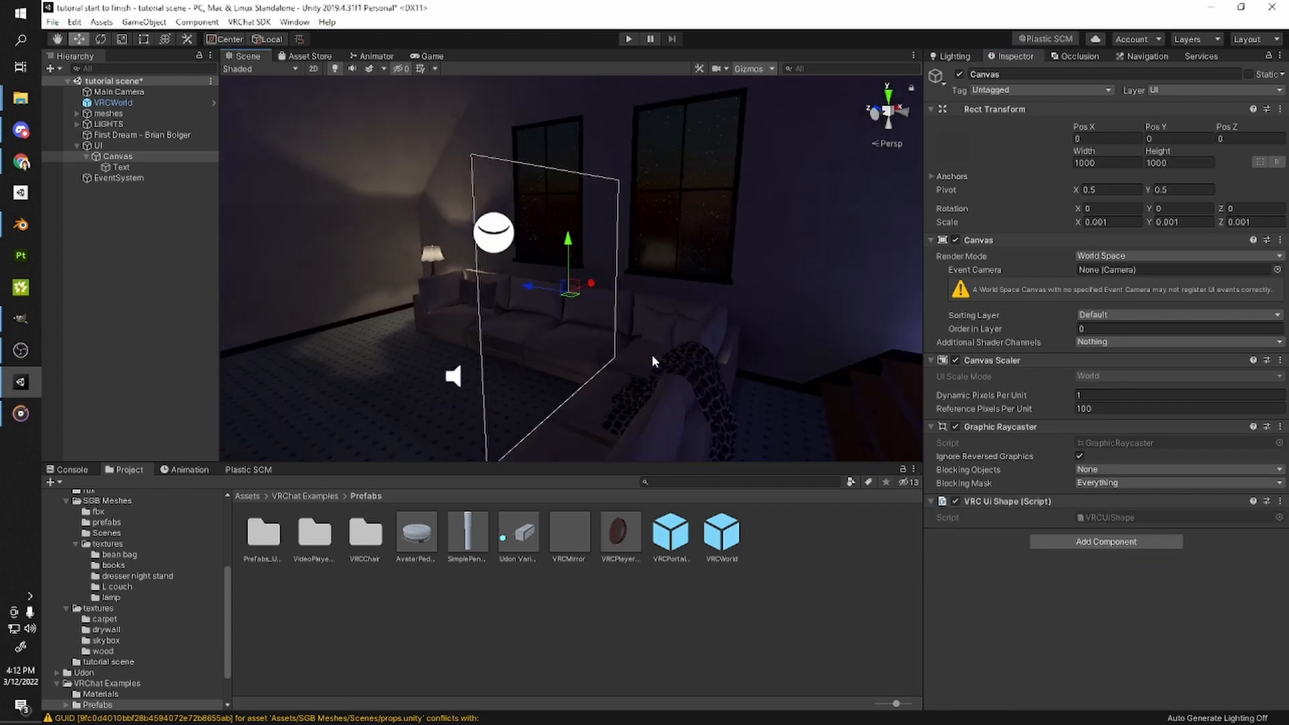
click(1175, 91)
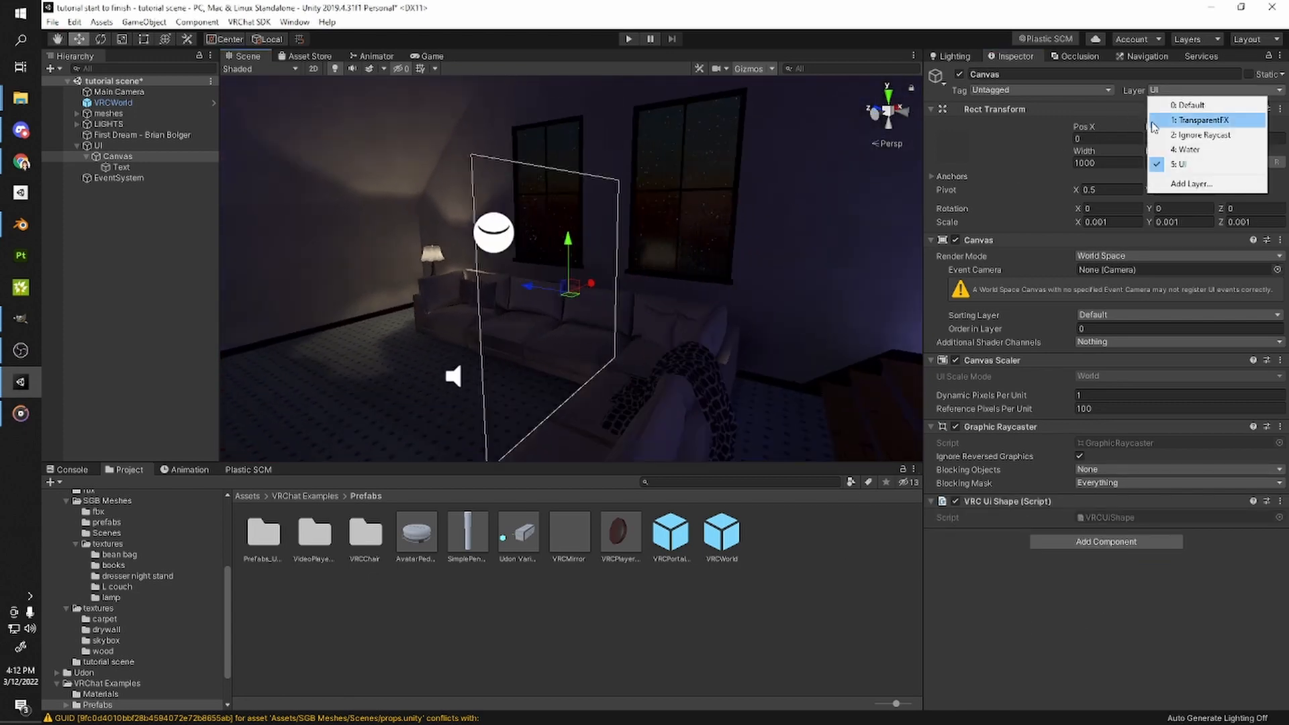
click(1165, 106)
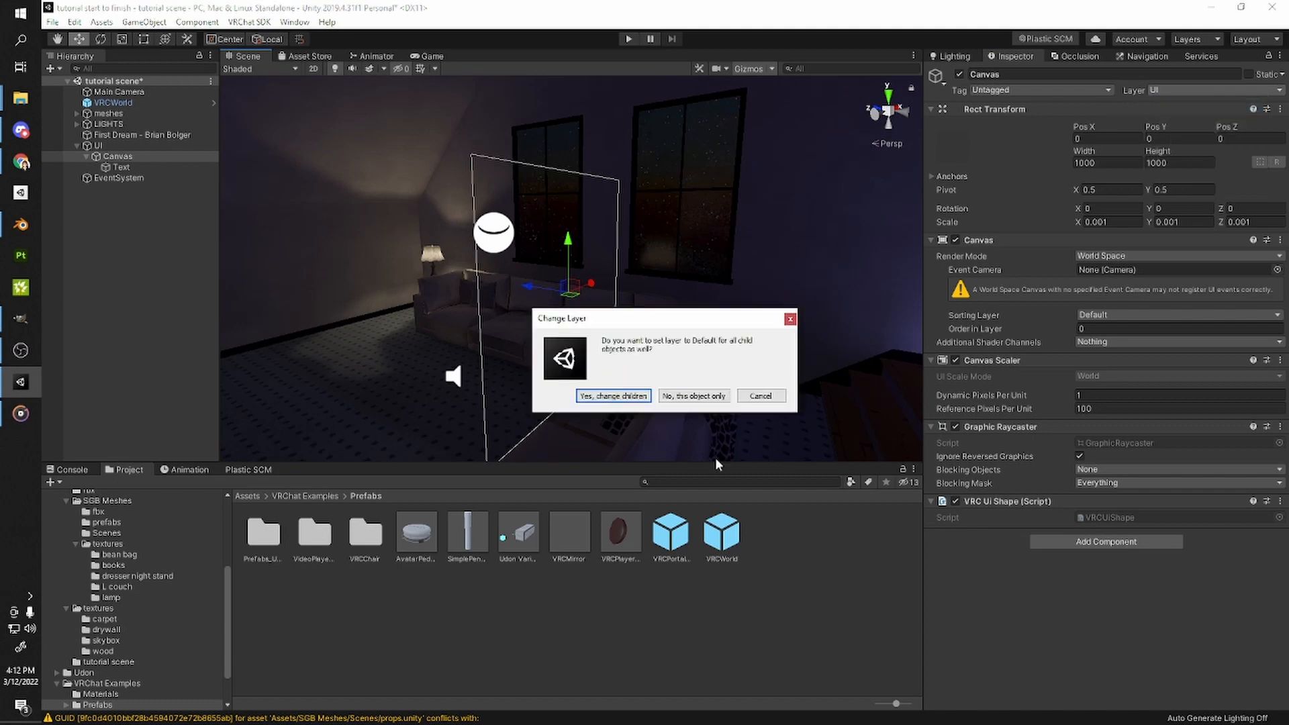
click(615, 398)
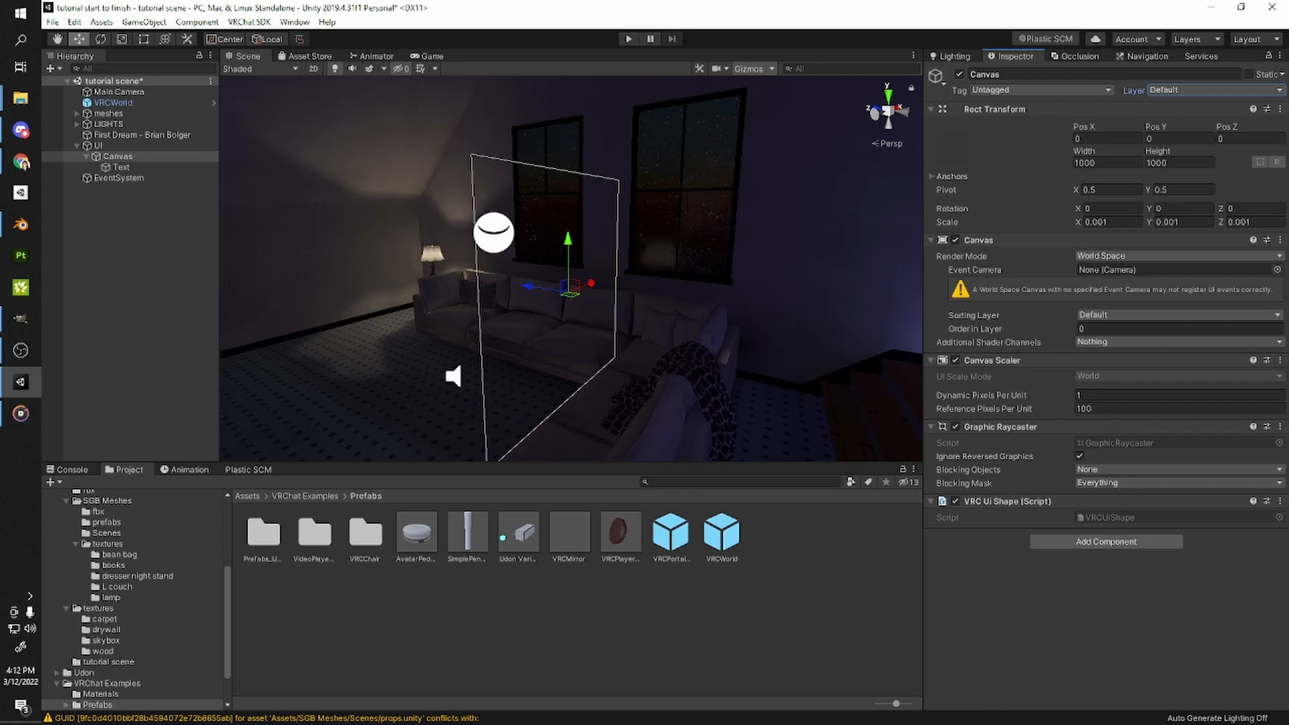
click(1168, 90)
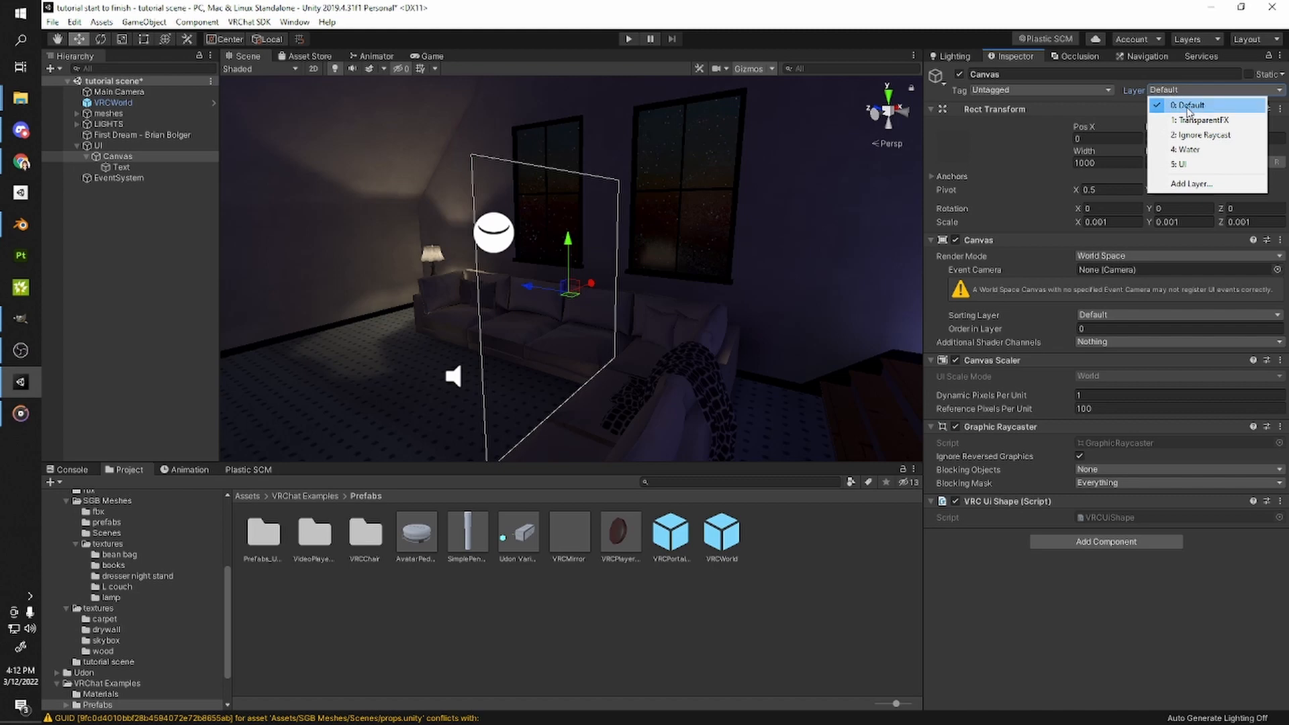
right_click(619, 273)
right_click(678, 300)
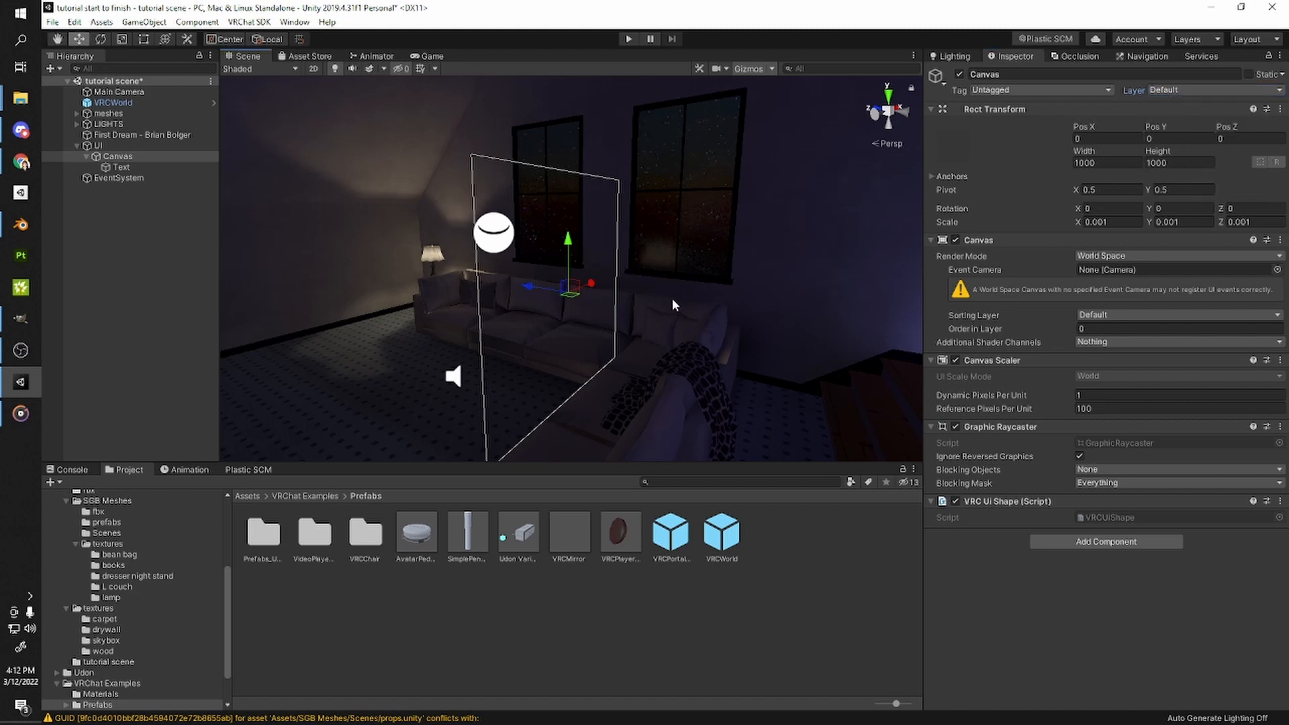
- Set the Text element's width to 800 and its height to 200
right_drag(685, 320, 753, 302)
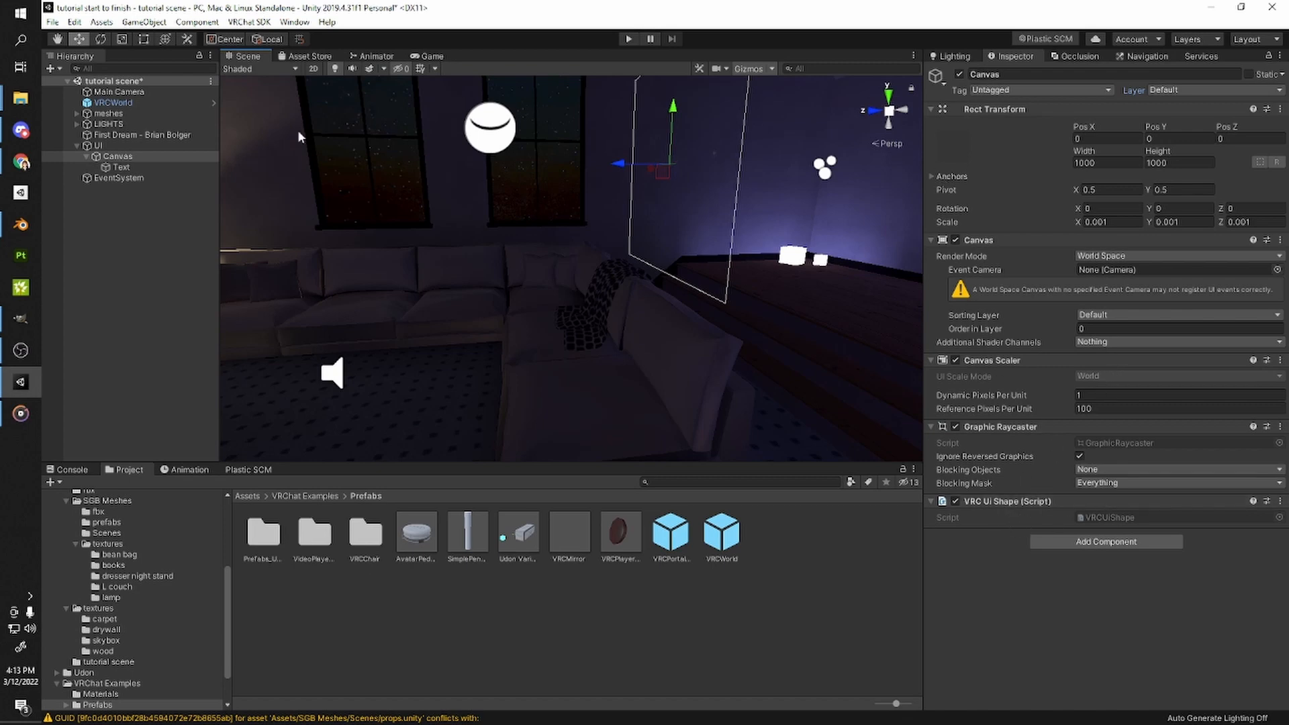
click(122, 166)
right_drag(470, 228, 692, 291)
key(a)
click(1097, 161)
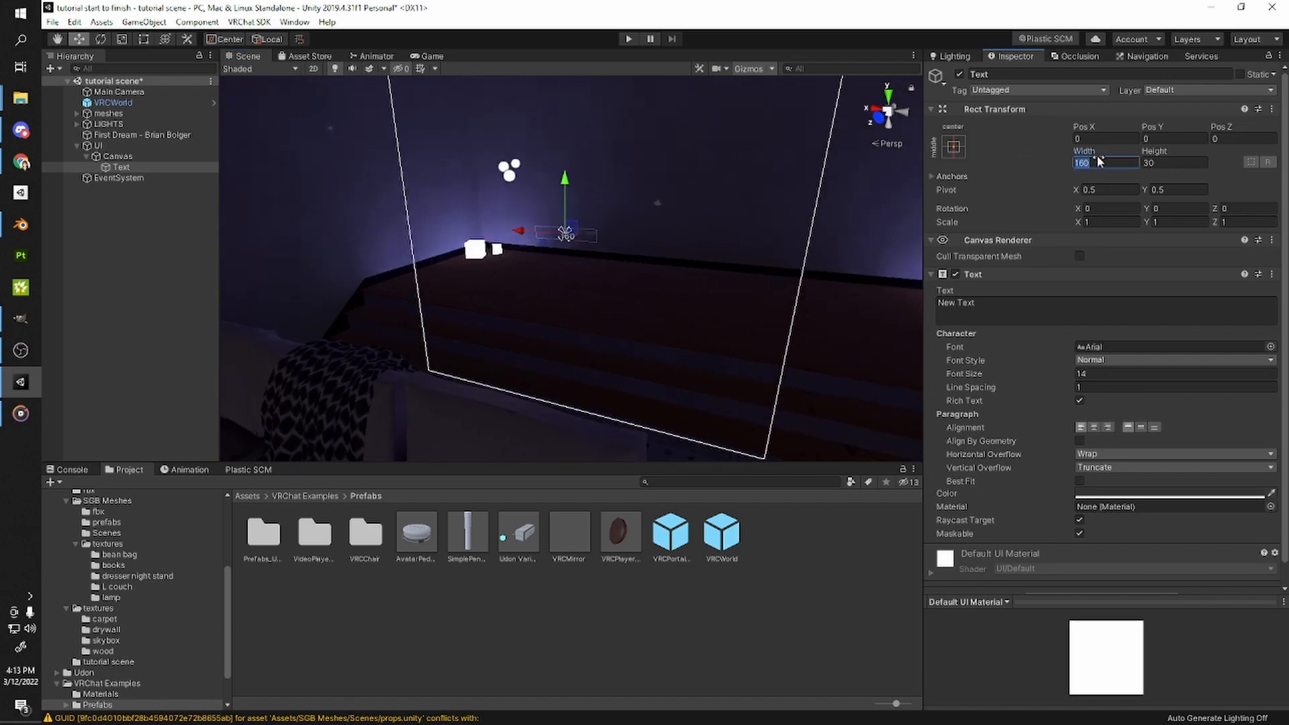
text(800)
key(Tab)
text(200)
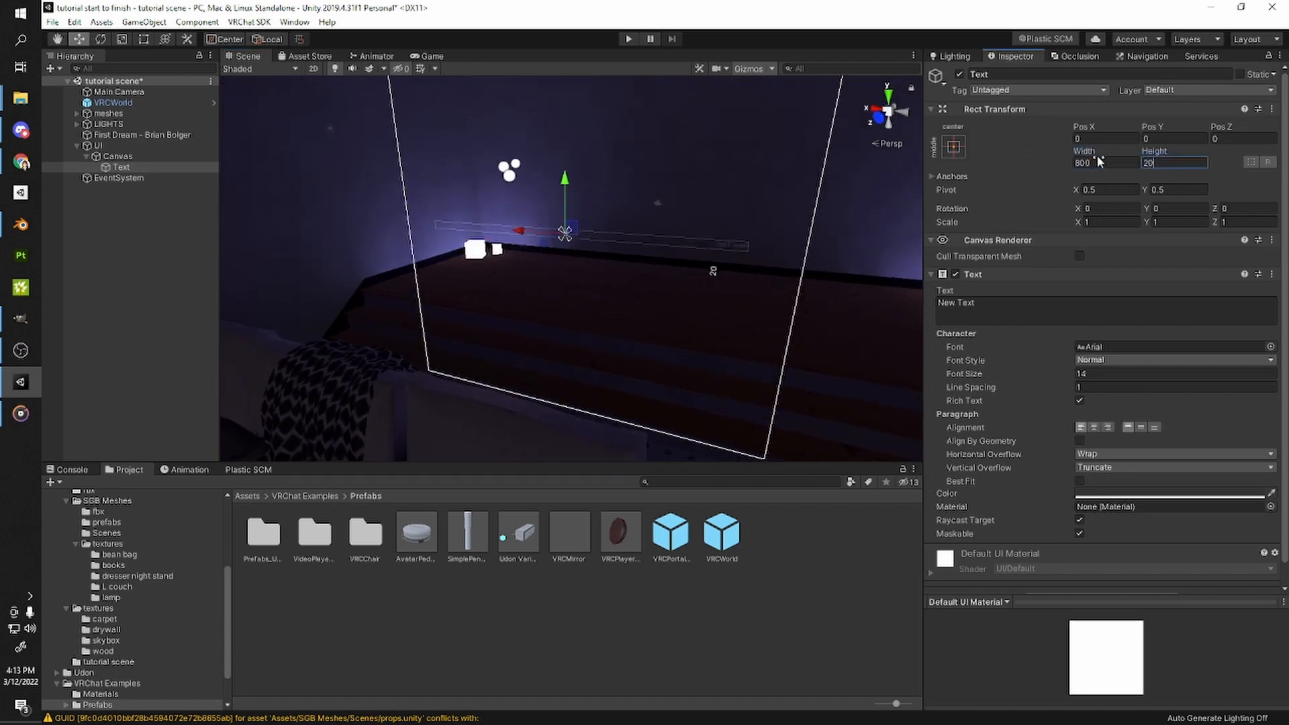
- Change the Text element's content to Menu and set its height to 150
click(967, 302)
text(Menu)
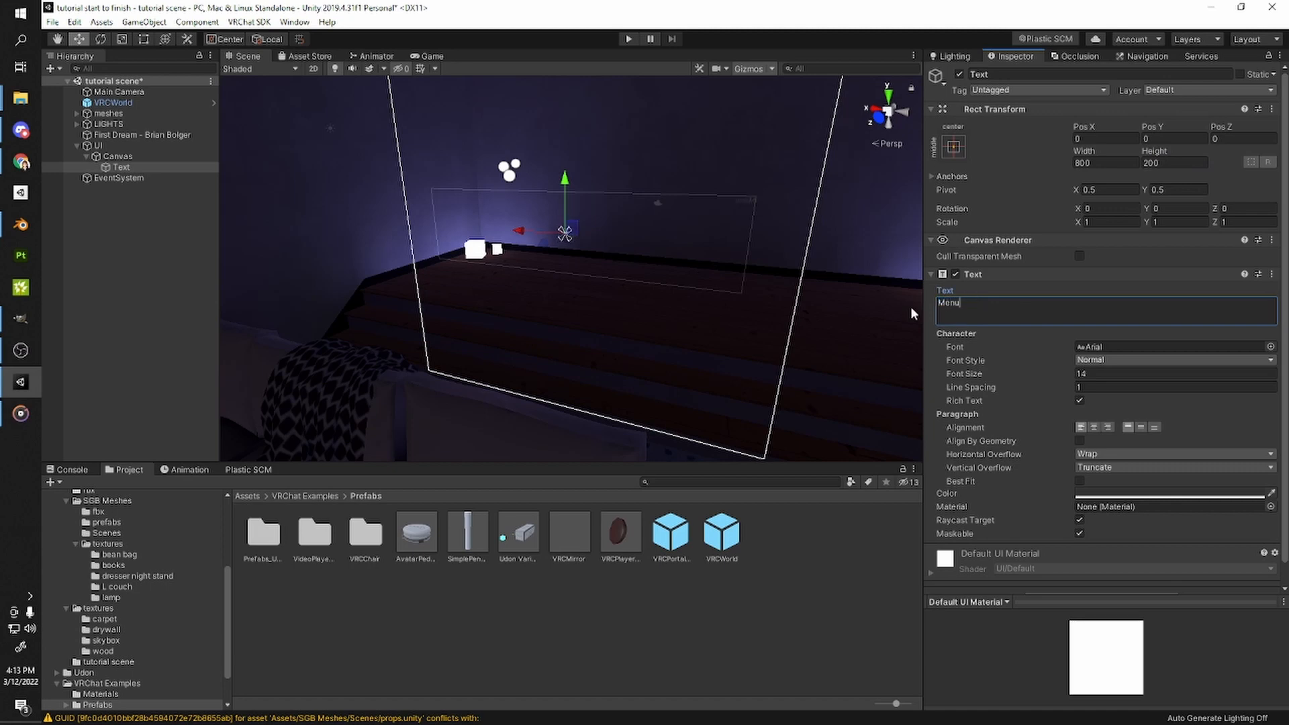
right_drag(910, 306, 728, 296)
middle_drag(728, 296, 556, 293)
right_drag(556, 294, 590, 224)
middle_drag(589, 224, 603, 336)
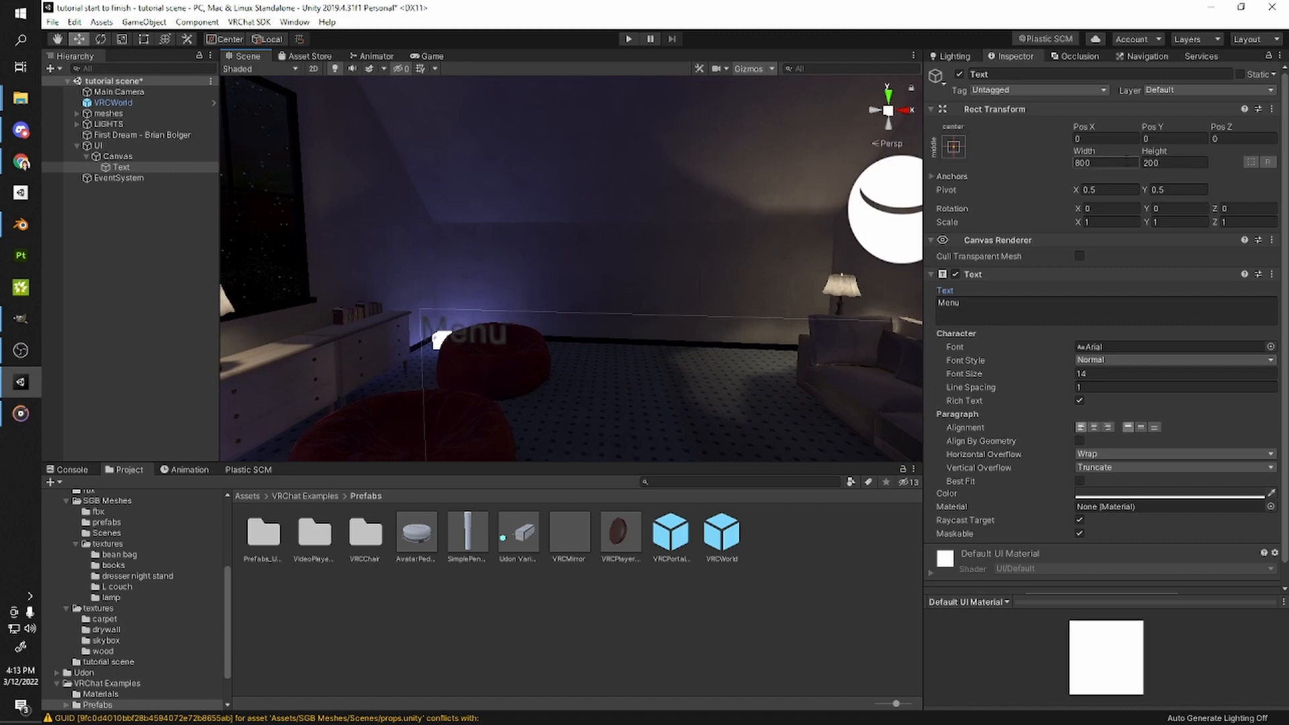
key(f)
click(1182, 163)
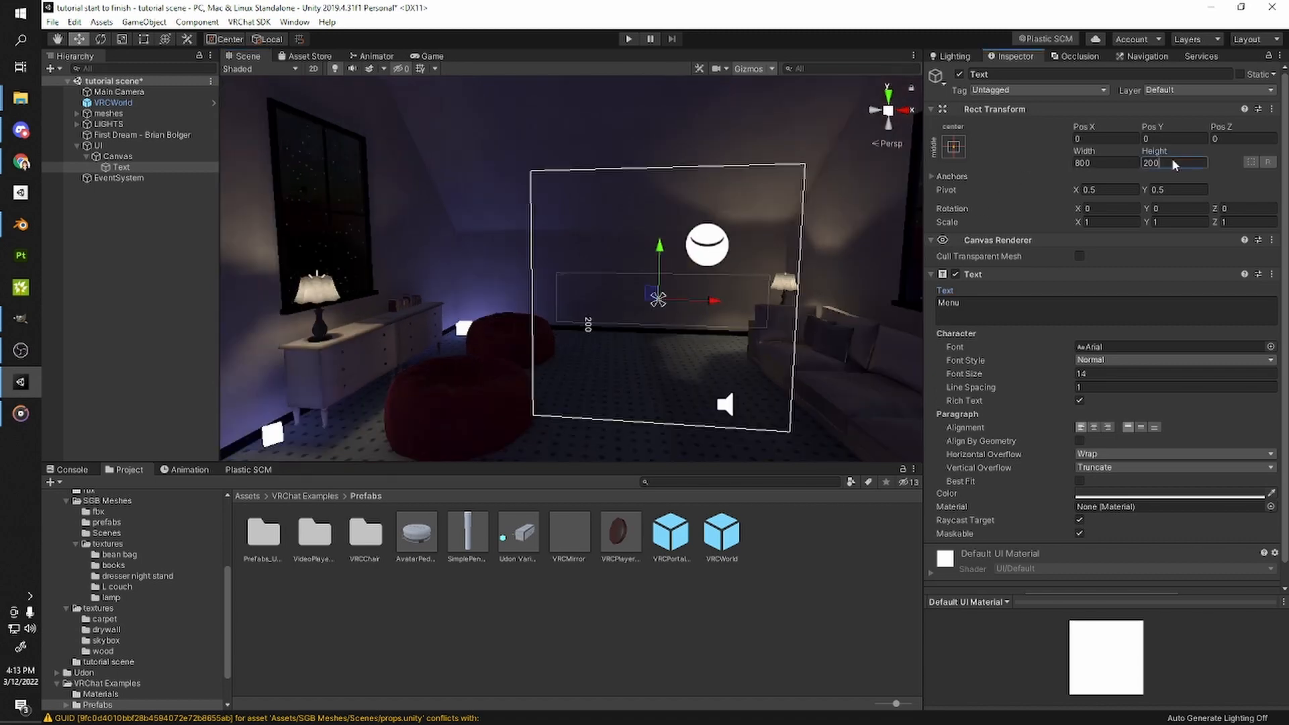
text(150)
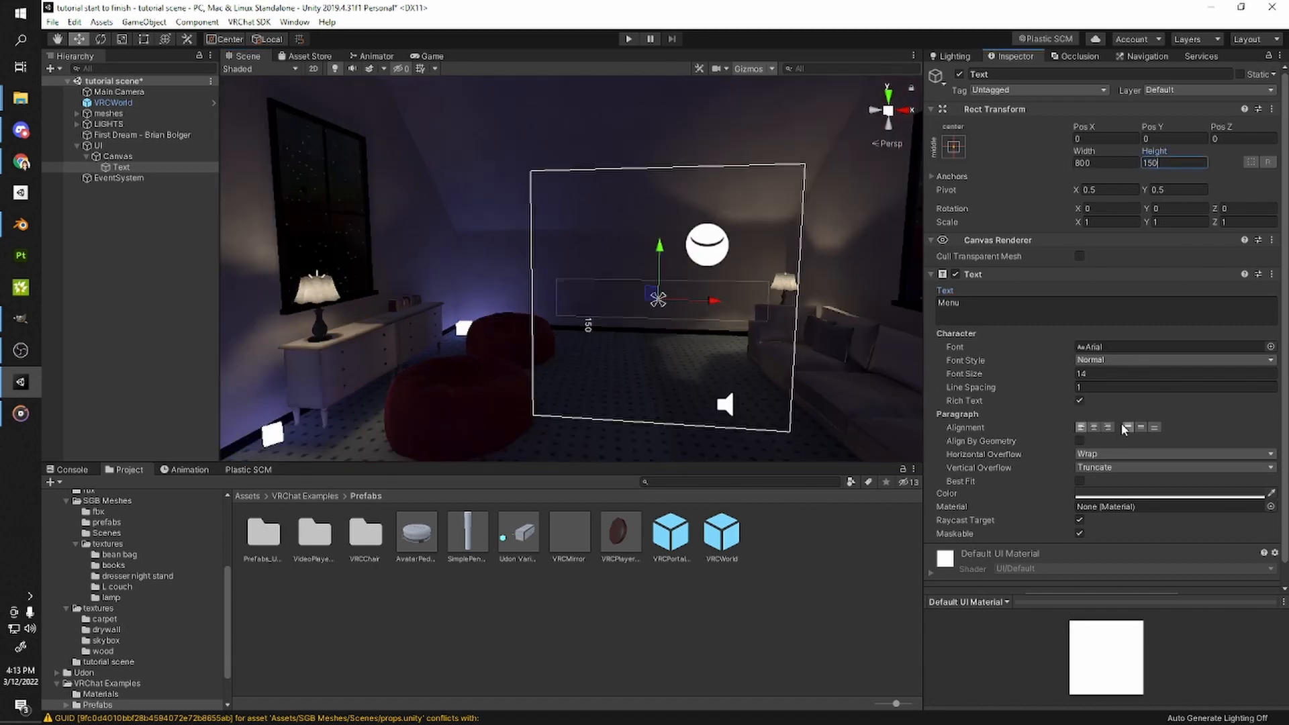
- Try font sizes of 50 and 150 on the Menu text
click(1014, 373)
text(50)
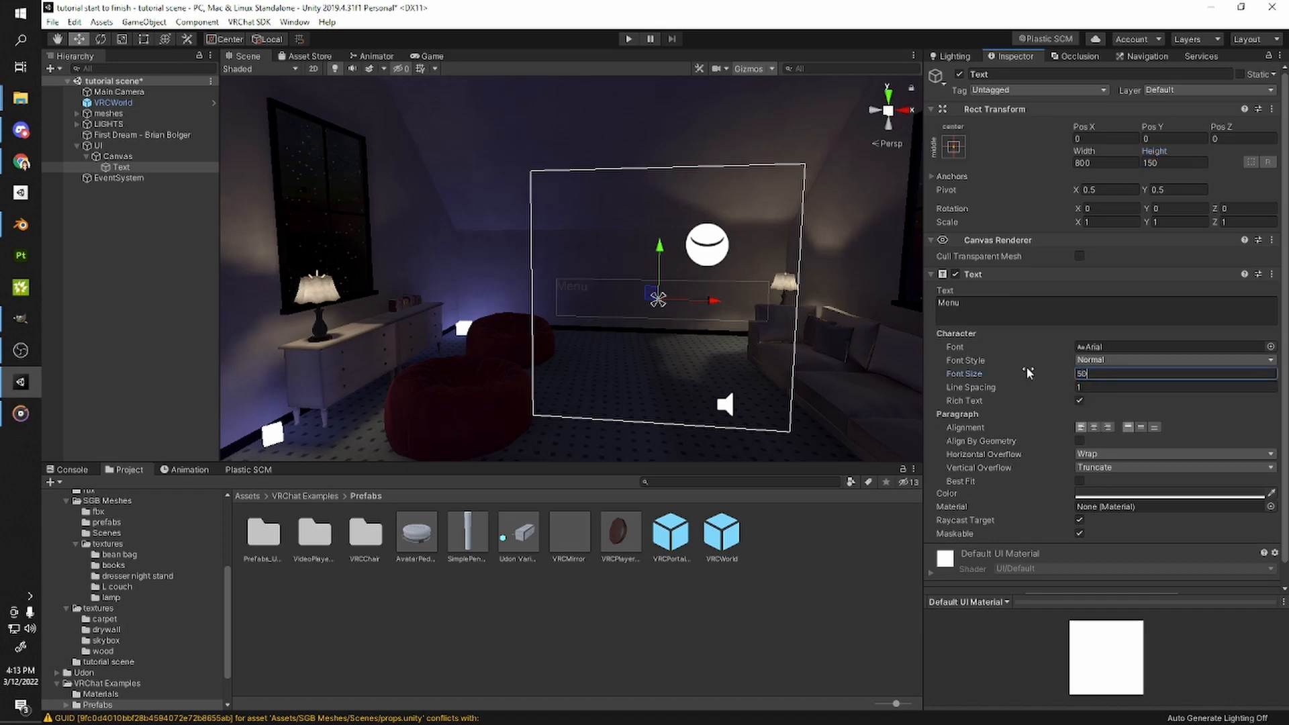
key(super+s)
click(1107, 374)
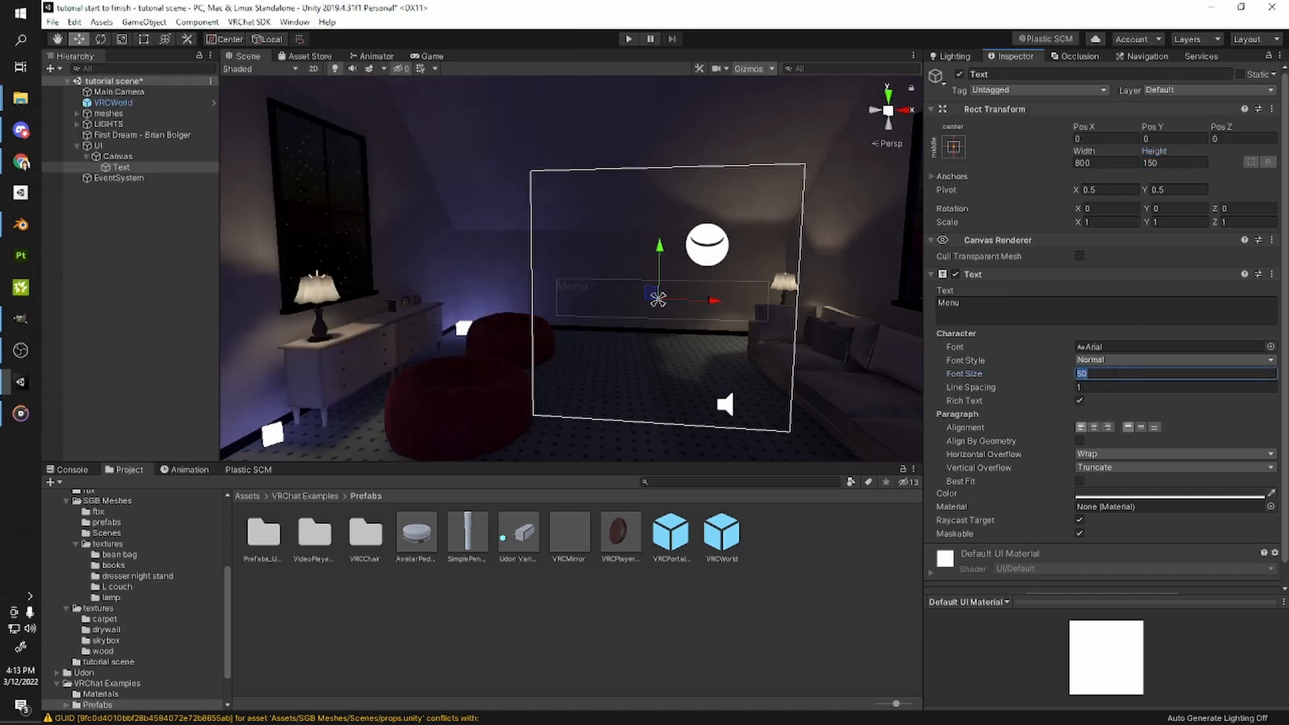
double_click(1107, 375)
text(150)
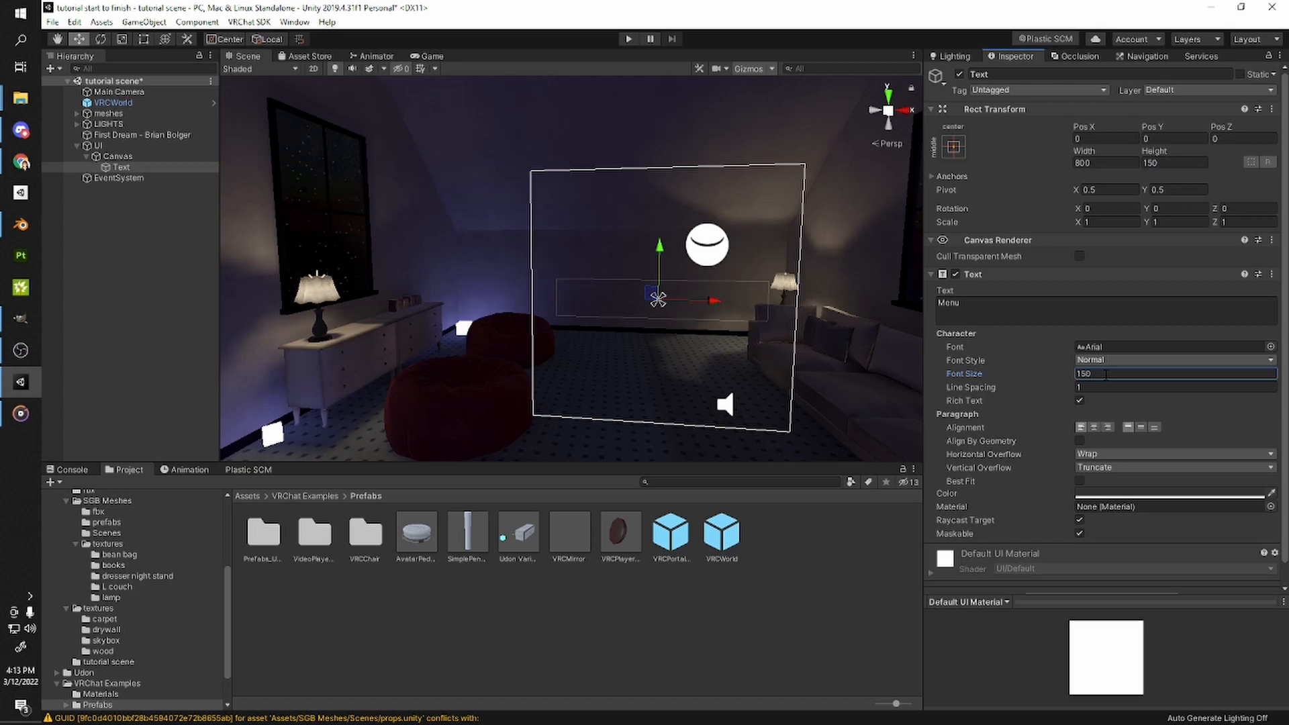
- Set the Menu text's font size to 80 and center it horizontally
double_click(1105, 375)
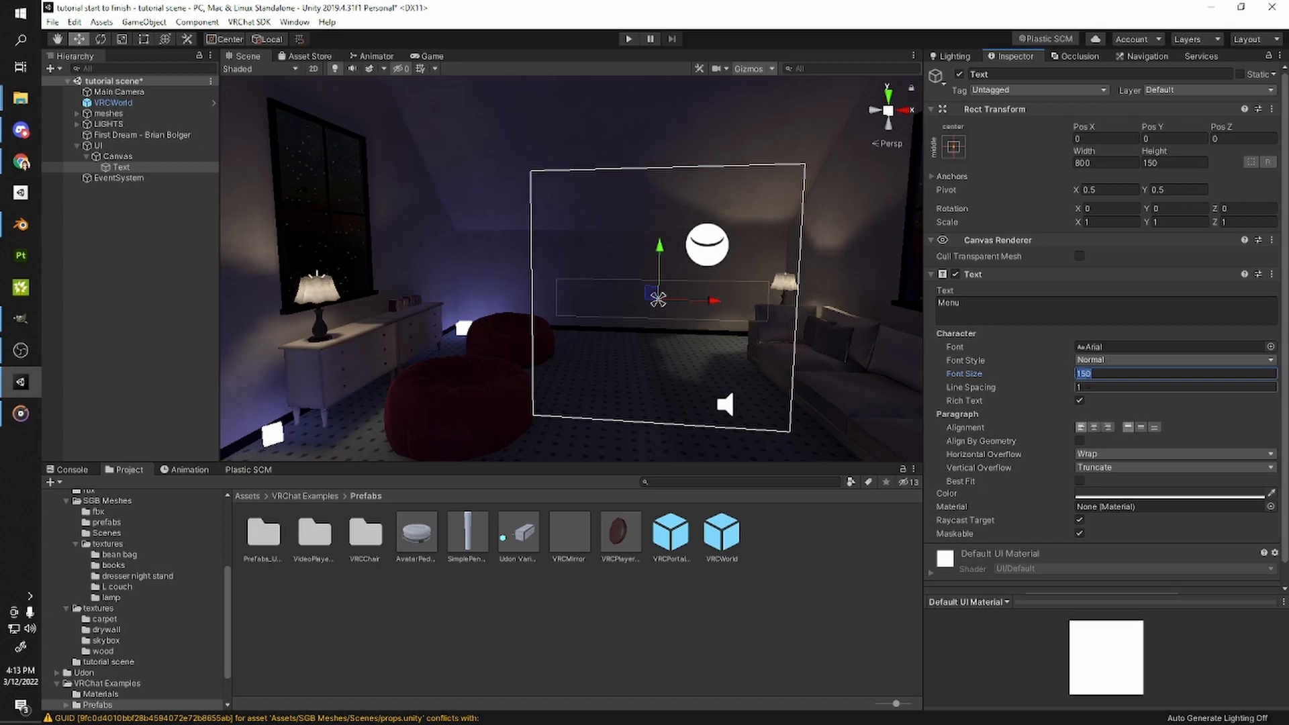
text(80)
click(1094, 427)
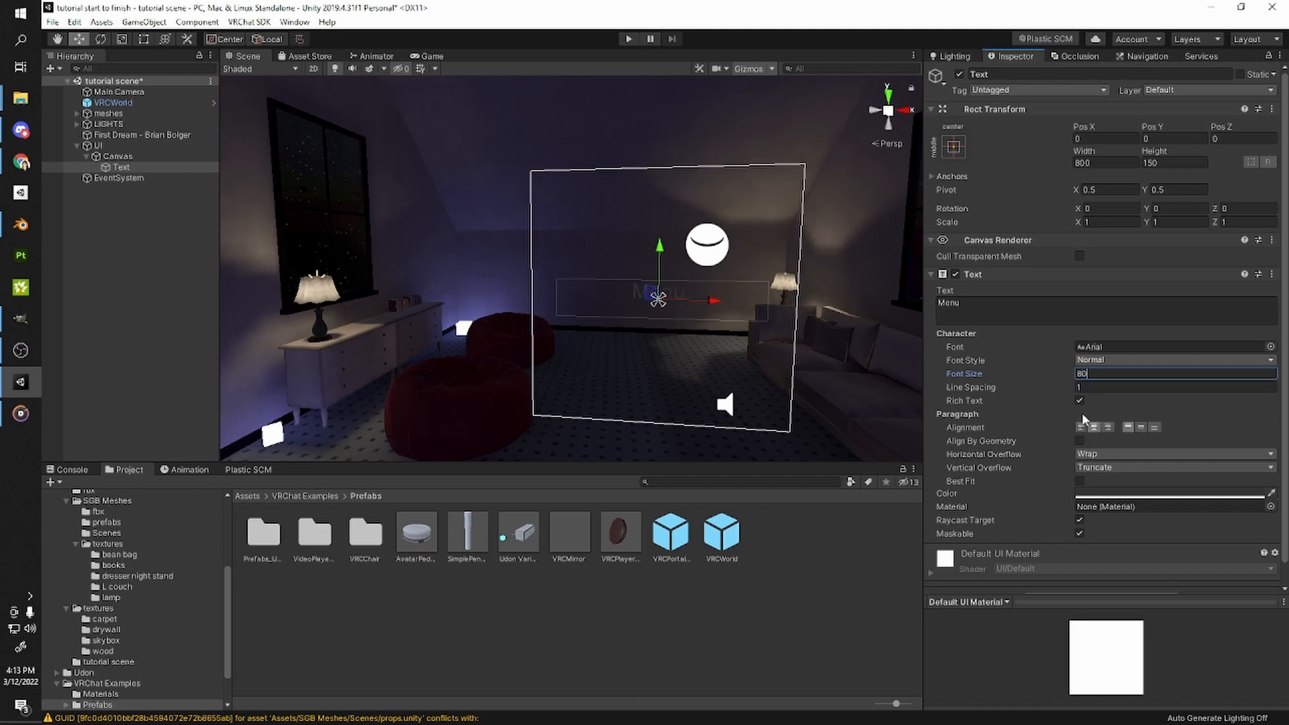
- Color the Menu text white and move it up near the canvas's upper edge, at a Y position of about 403
click(1116, 496)
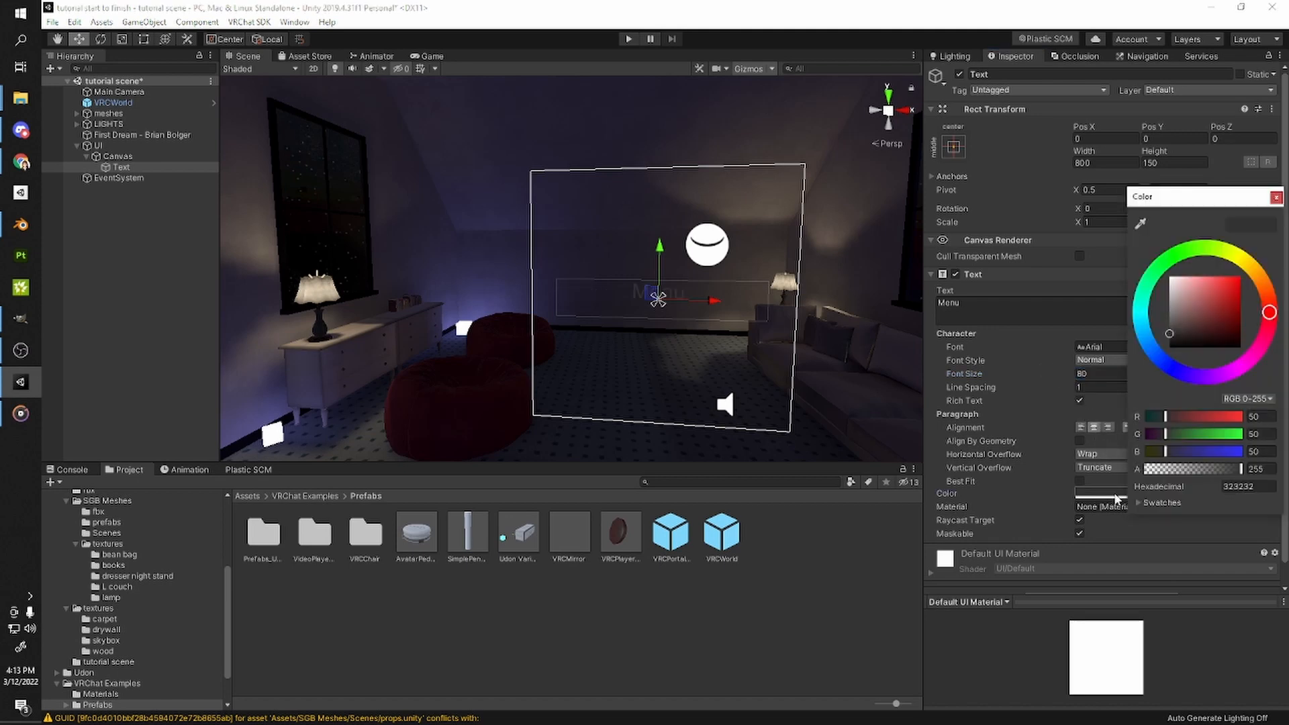
drag(1178, 353, 1149, 281)
click(691, 271)
drag(660, 247, 670, 145)
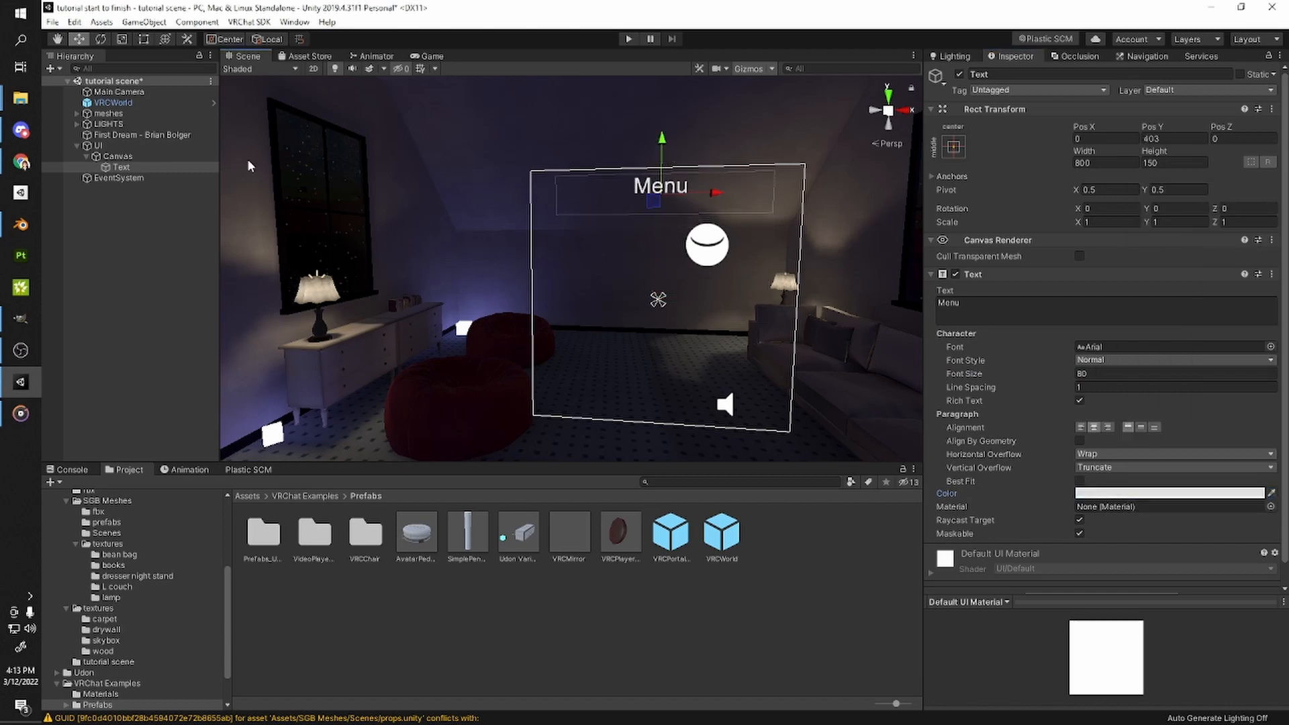
- Add a standard UI Button as a child of the Canvas
right_click(100, 149)
click(93, 162)
right_click(103, 157)
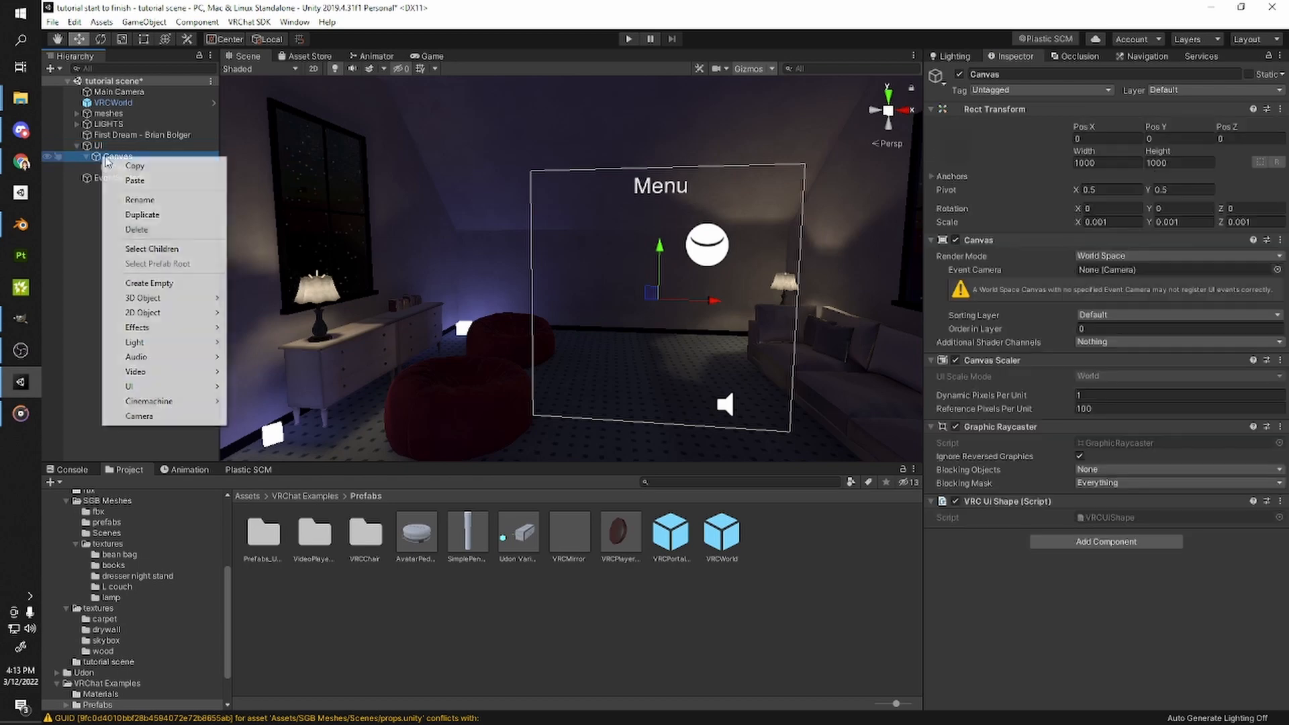
mouse_move(125, 363)
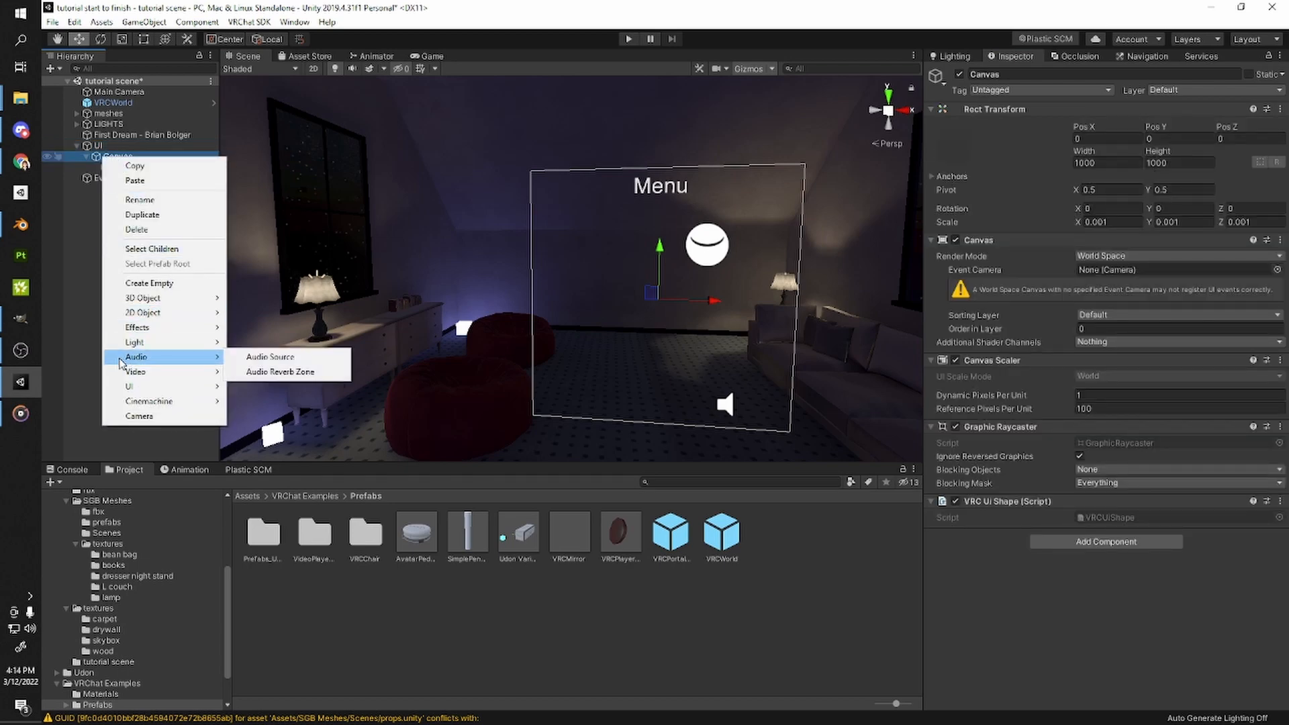
mouse_move(148, 391)
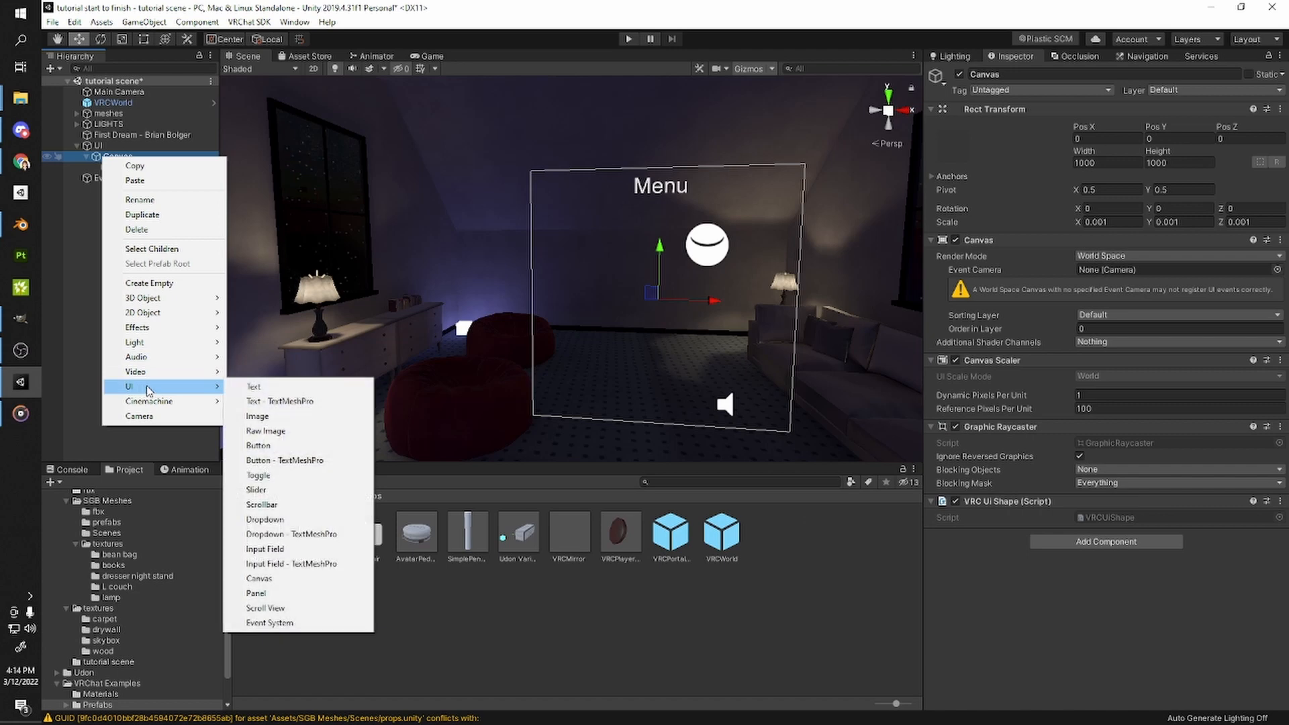
click(296, 446)
- Set the button's width to 800 and height to 150, and move it up beneath the Menu title, at a Y position of about 239
click(1101, 163)
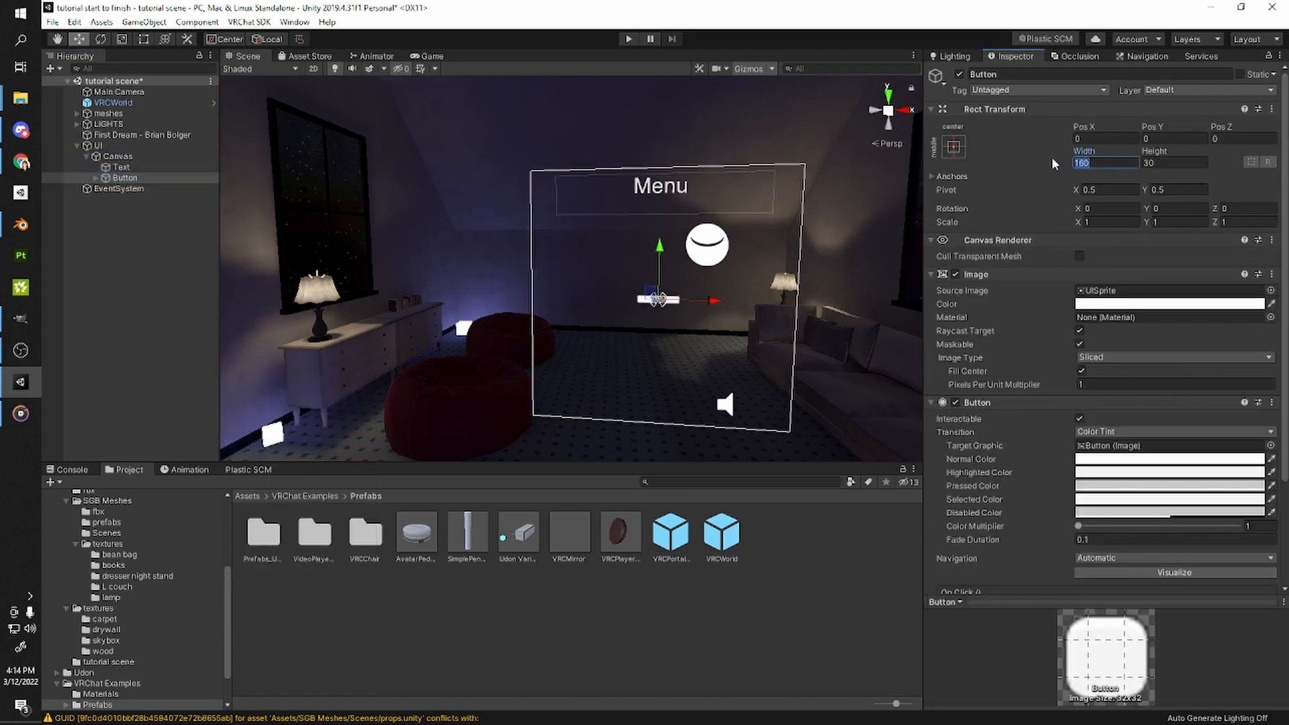
text(800)
key(Tab)
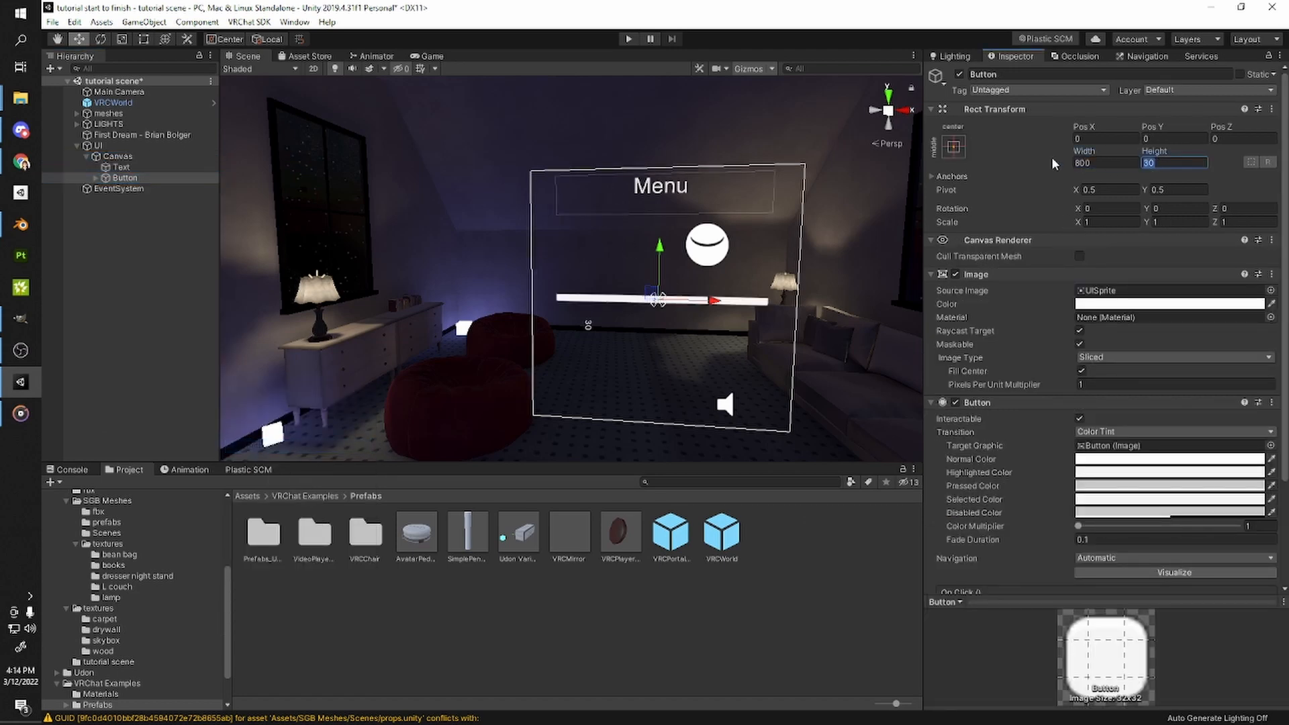
text(80)
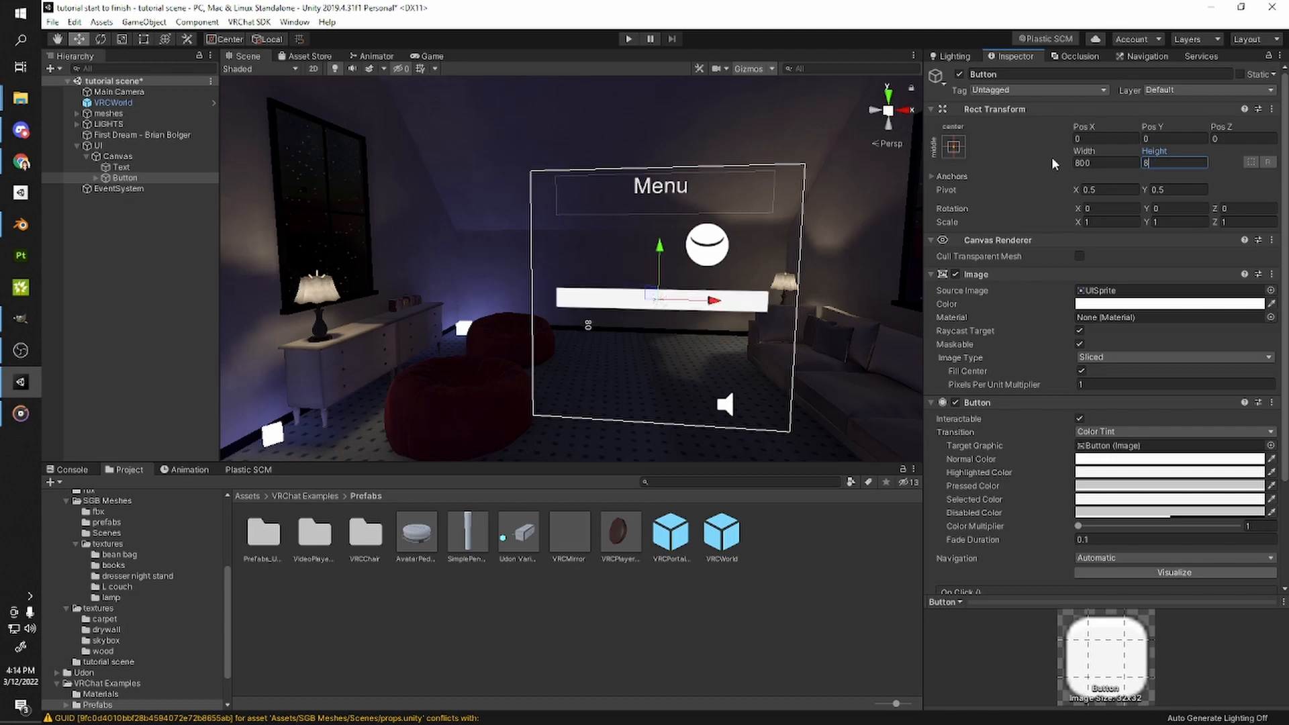
key(BackSpace)
key(BackSpace)
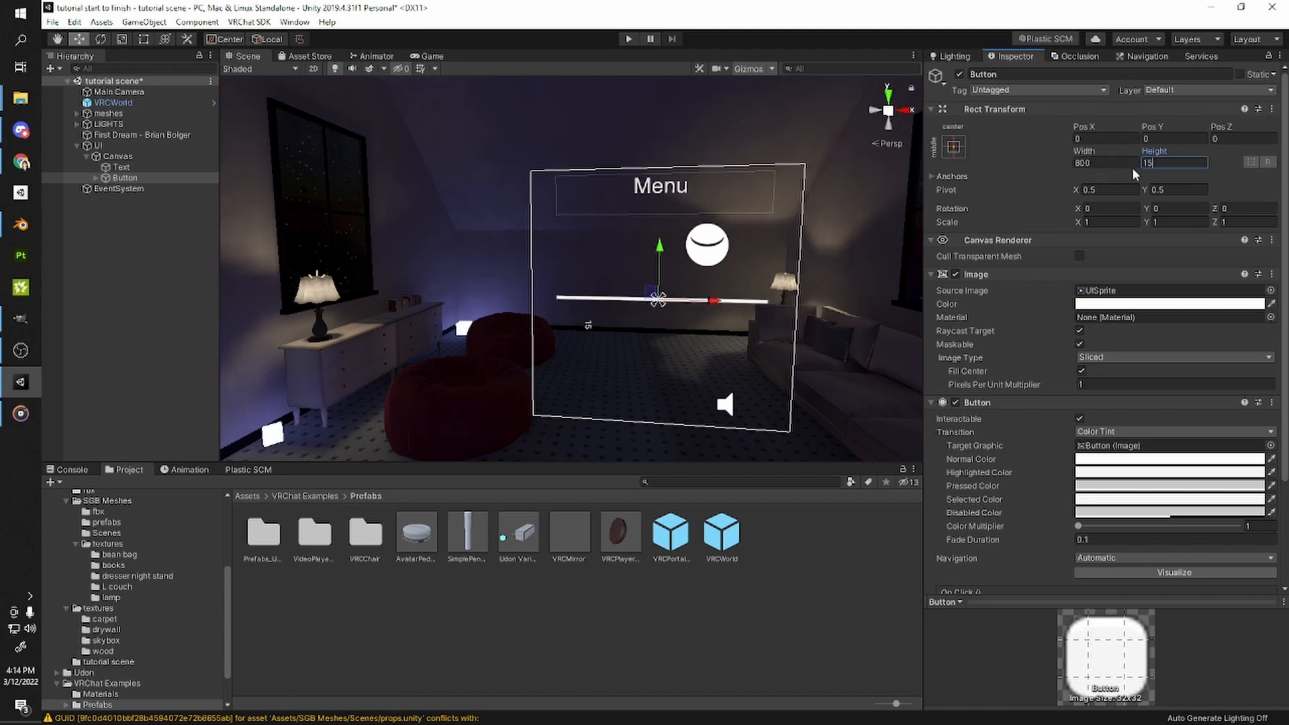
text(150)
drag(660, 247, 659, 194)
scroll(1068, 381, down, 3)
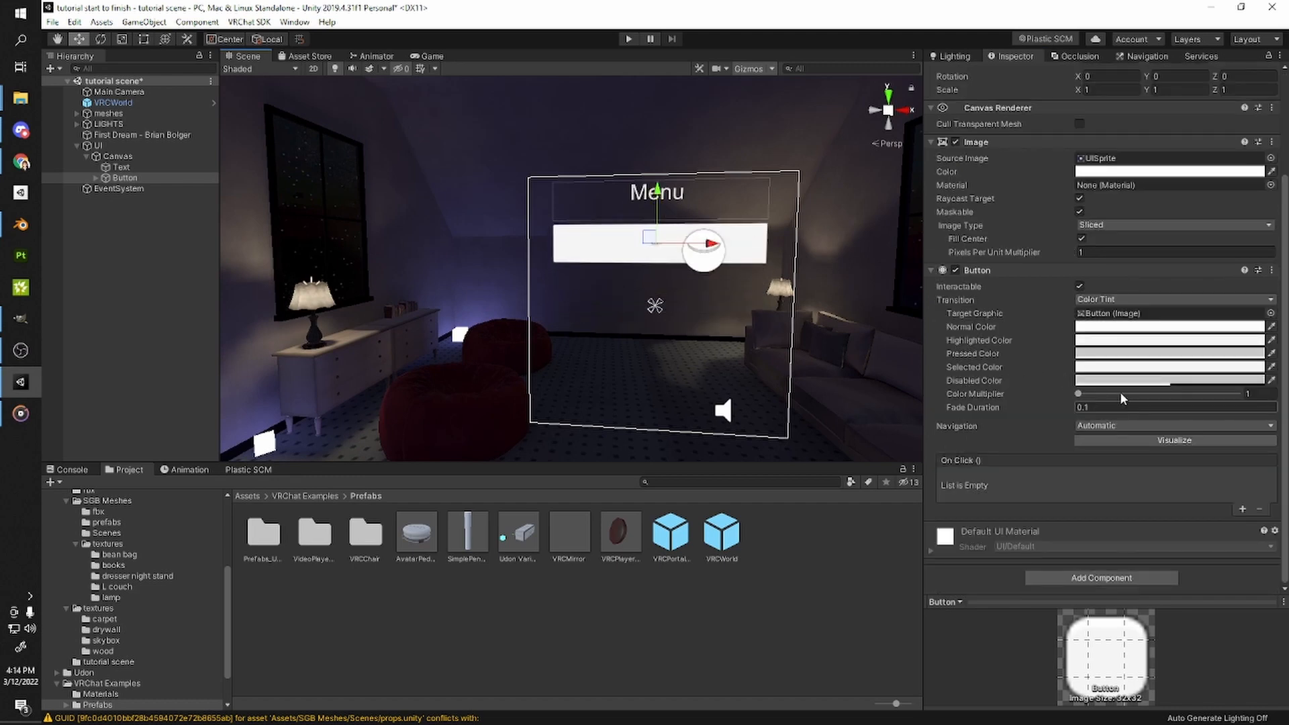
scroll(1166, 216, up, 3)
- Change the button's label to BG Music Toggle and increase its font size so it reads clearly across the button
click(96, 178)
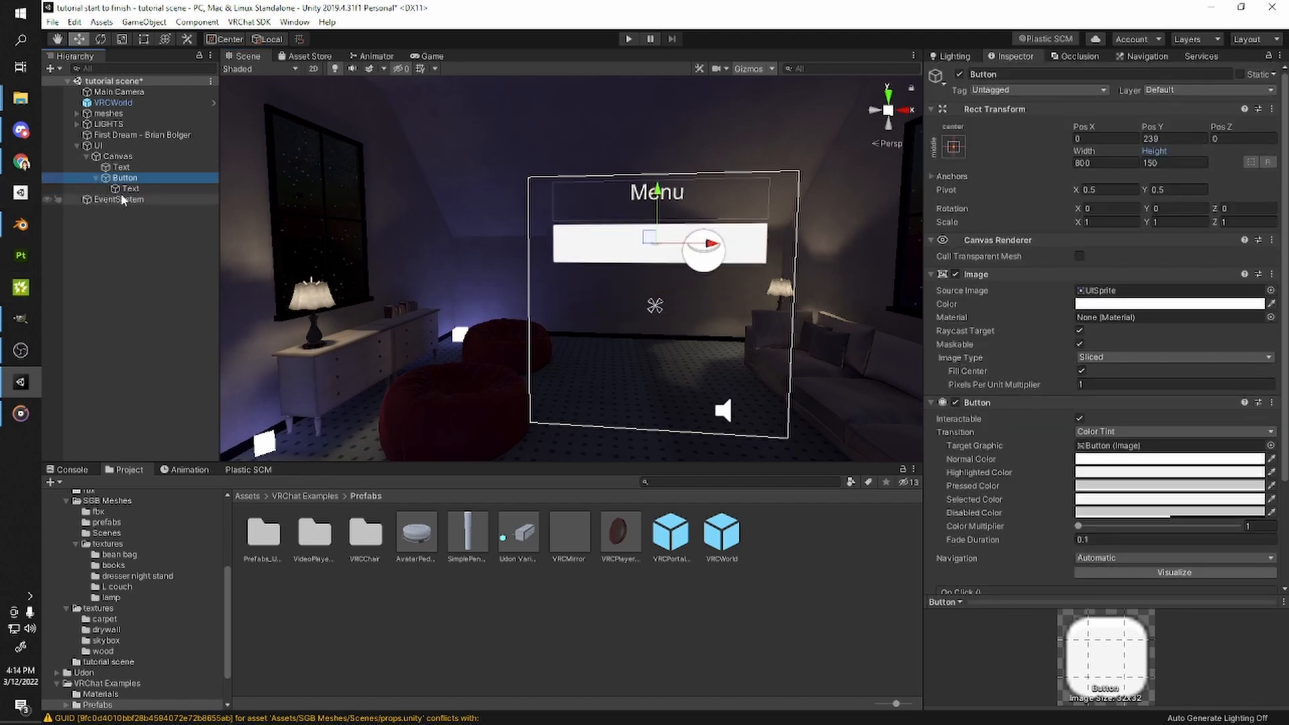
click(130, 189)
click(1068, 308)
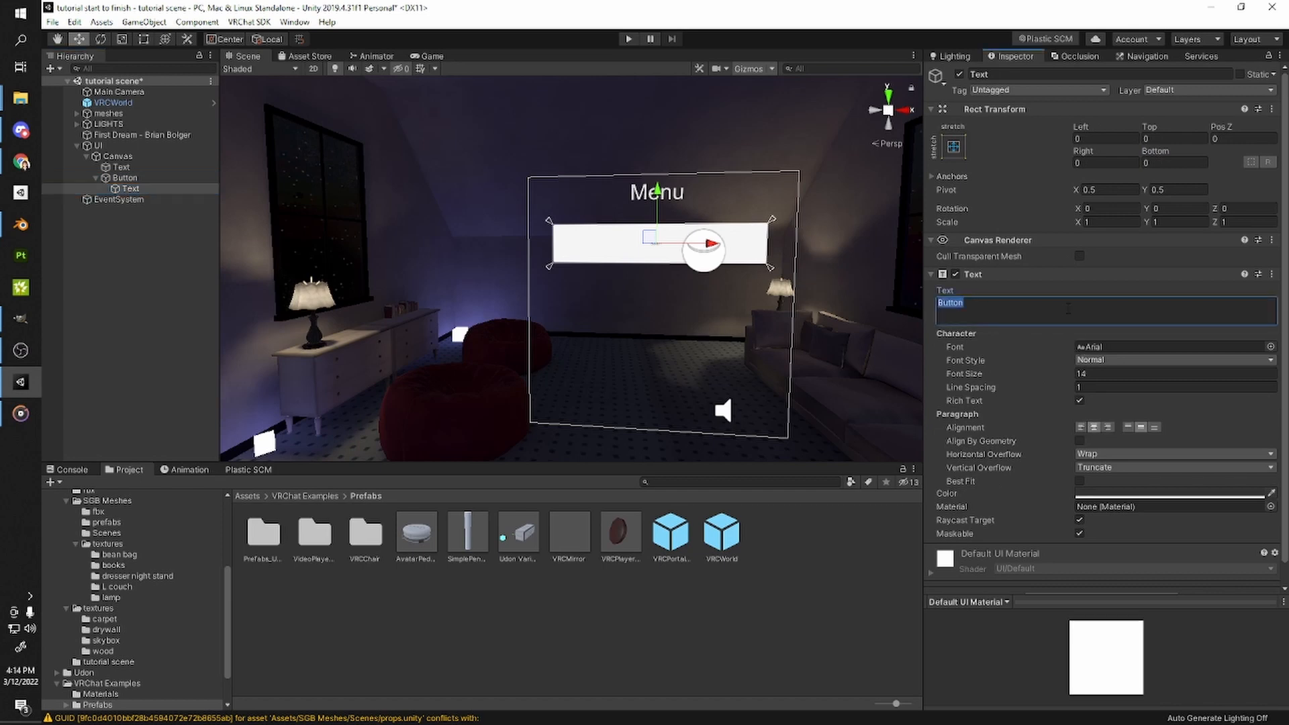
text(BG Music Toggl)
key(ctrl+a)
mouse_move(1063, 375)
mouse_down()
mouse_move(1084, 372)
mouse_move(1074, 370)
mouse_up()
click(1038, 384)
right_drag(661, 303, 697, 291)
scroll(675, 308, up, 5)
scroll(675, 308, down, 5)
middle_drag(682, 298, 689, 303)
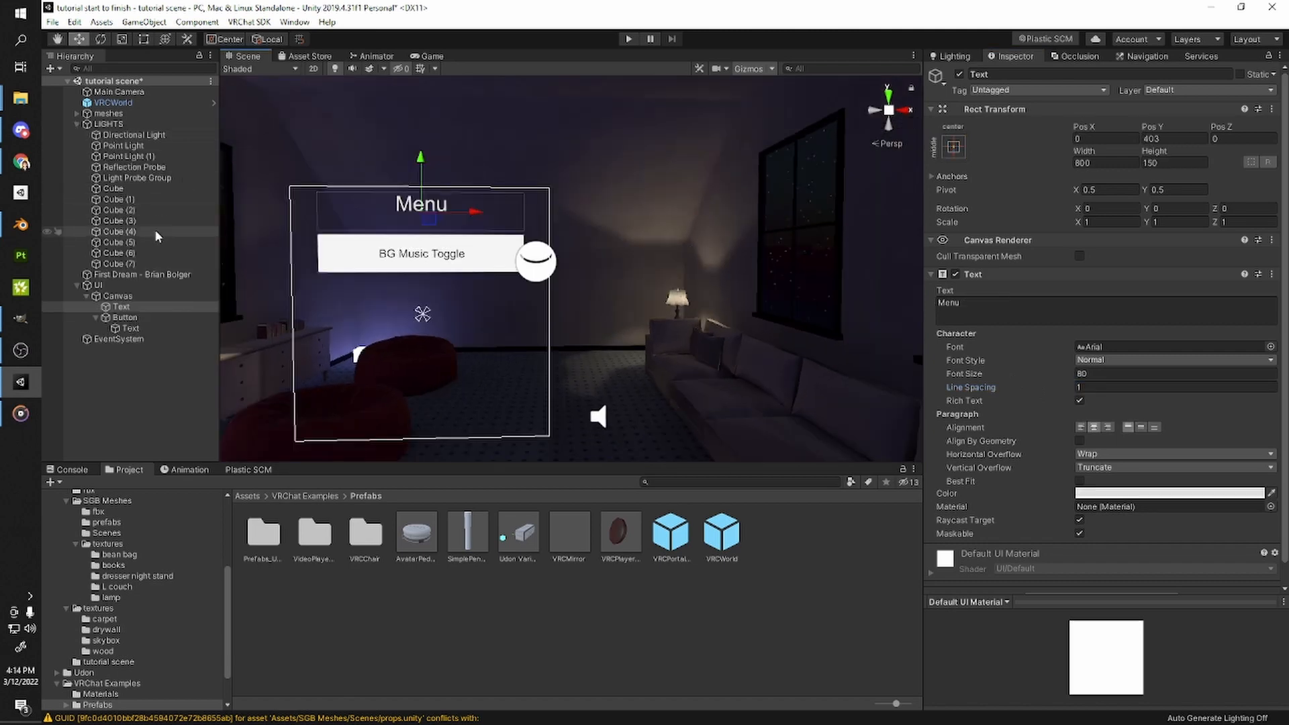
- Move the whole Canvas beside the wall above the wooden floor, at about X 3.114 and Z -2.617
click(118, 287)
click(121, 296)
right_drag(269, 279, 463, 289)
drag(457, 282, 753, 238)
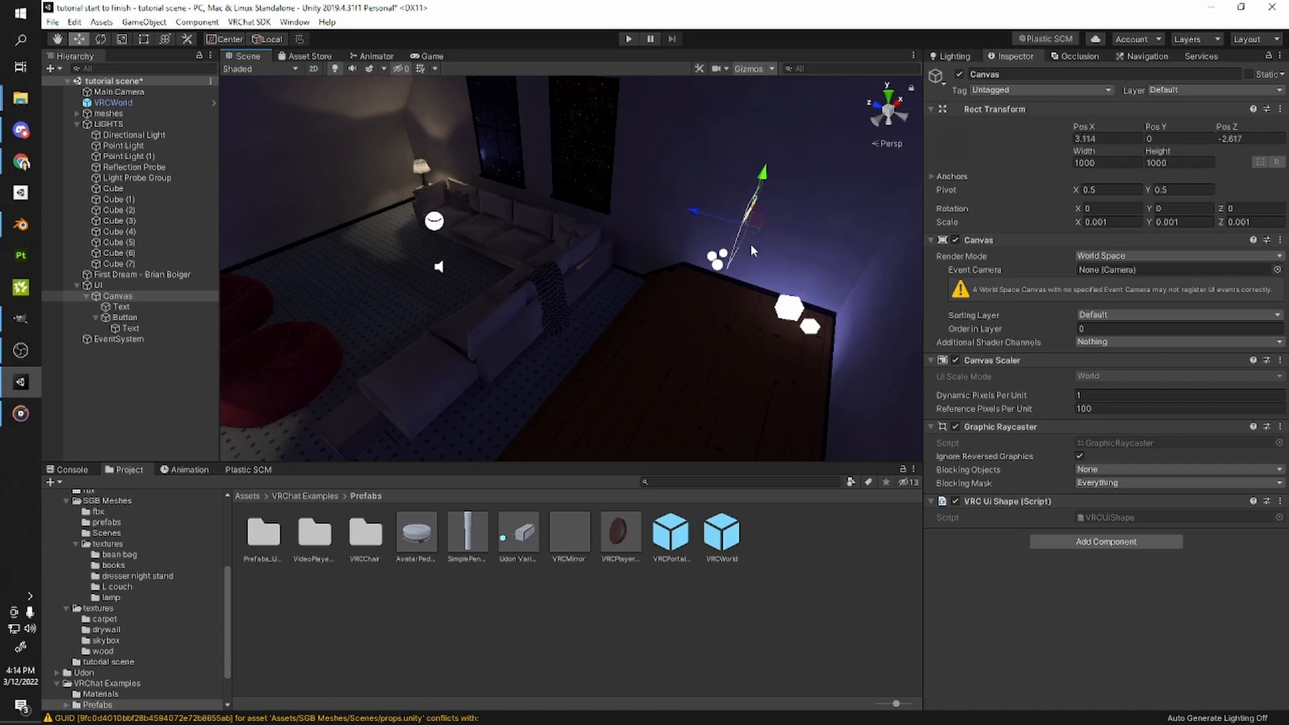
- Rotate the Canvas 90 degrees around the Y axis so it lies parallel to the wall
key(e)
scroll(738, 242, up, 4)
drag(783, 235, 583, 246)
middle_drag(583, 247, 494, 253)
- Shift the rotated Canvas up against the wall, at an X position of about 3.301
key(w)
scroll(624, 247, up, 3)
scroll(737, 262, down, 4)
right_drag(737, 261, 692, 215)
scroll(684, 206, up, 4)
middle_drag(683, 205, 594, 215)
drag(556, 260, 612, 241)
key(ctrl+z)
scroll(560, 255, up, 3)
key(ctrl+z)
scroll(562, 252, down, 3)
right_drag(611, 241, 580, 233)
drag(586, 270, 588, 271)
- Scale the Canvas down uniformly to about 0.00073
right_drag(588, 271, 742, 299)
key(s)
key(r)
drag(552, 276, 551, 293)
- Lower the Canvas on the wall to a Y position of about -0.151
key(w)
right_drag(550, 293, 565, 258)
key(w)
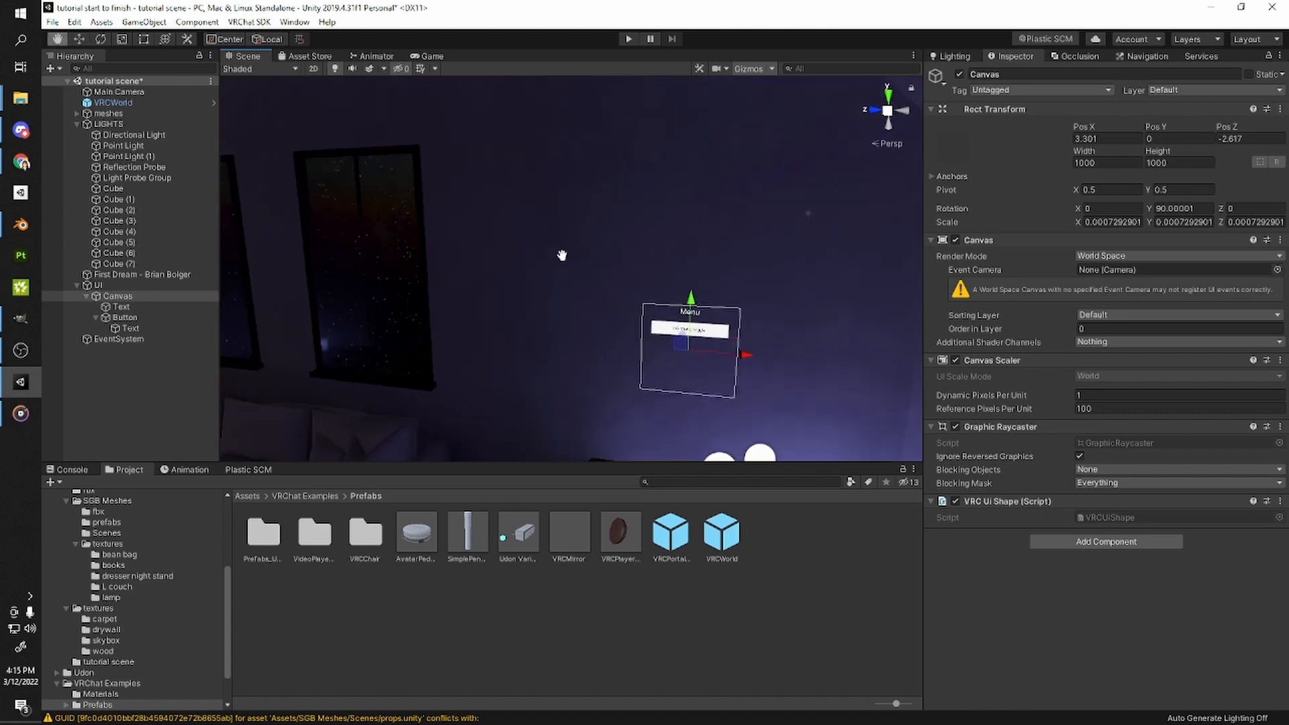
middle_drag(565, 259, 515, 219)
drag(649, 261, 650, 281)
middle_drag(650, 282, 624, 248)
key(f)
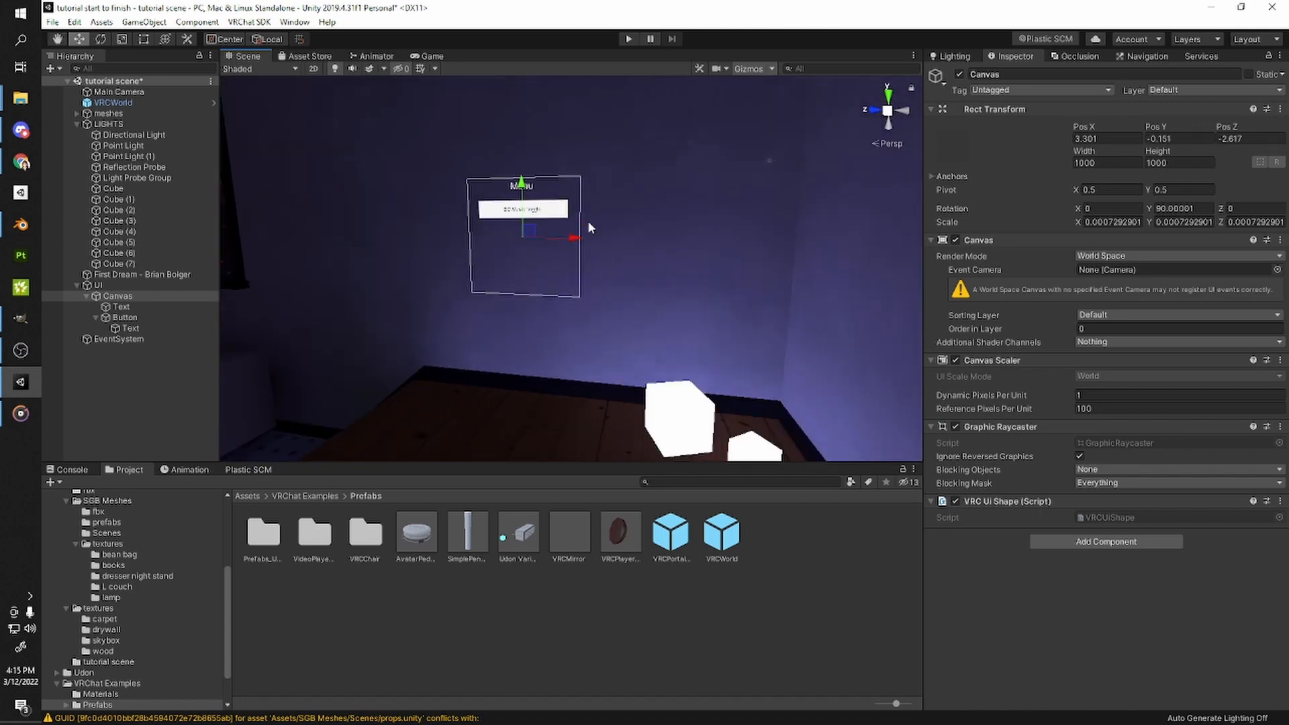
- Add an On Click entry to the BG Music Toggle button and assign the Button object as its target
click(128, 318)
scroll(1046, 348, down, 5)
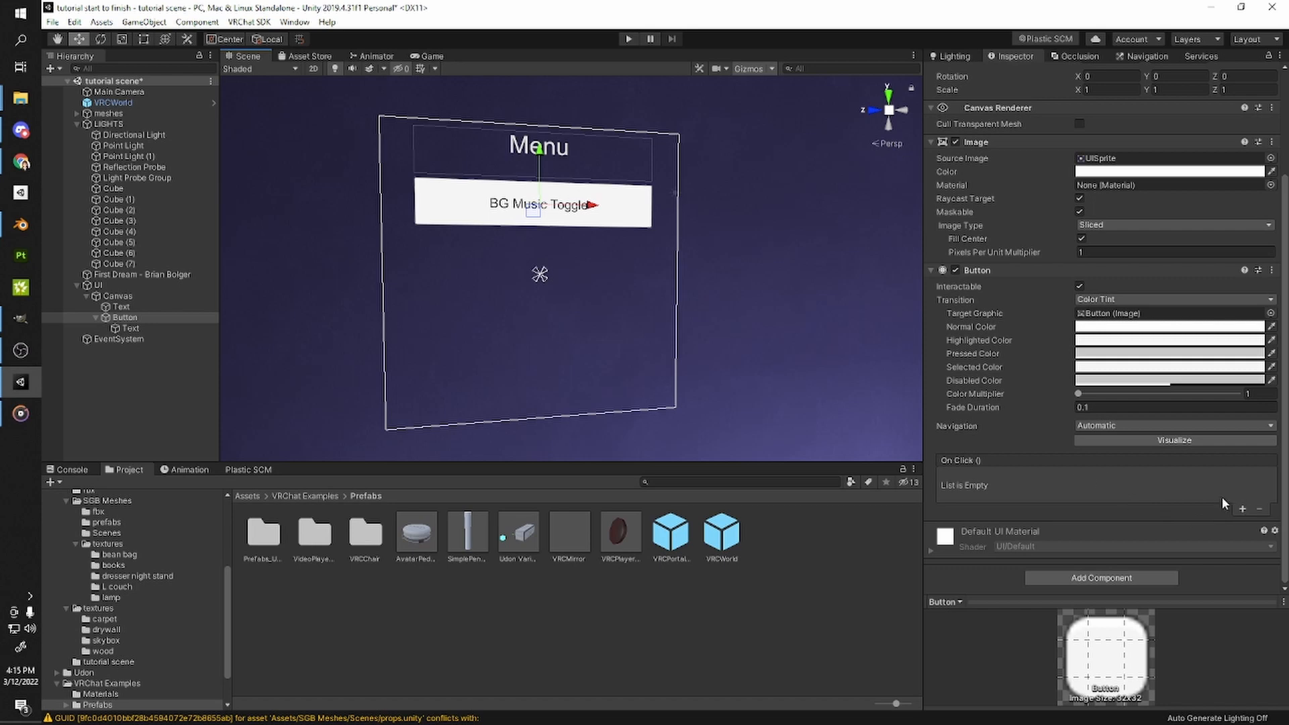
click(1242, 511)
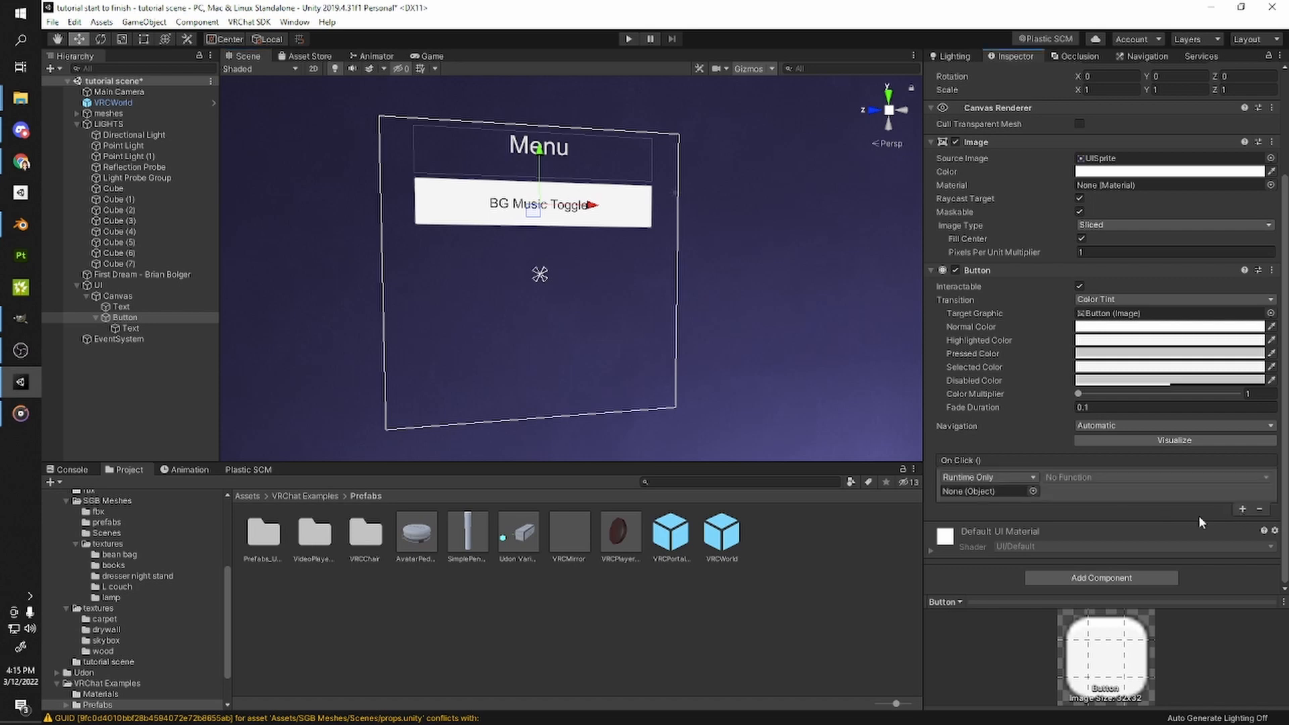
drag(138, 320, 987, 492)
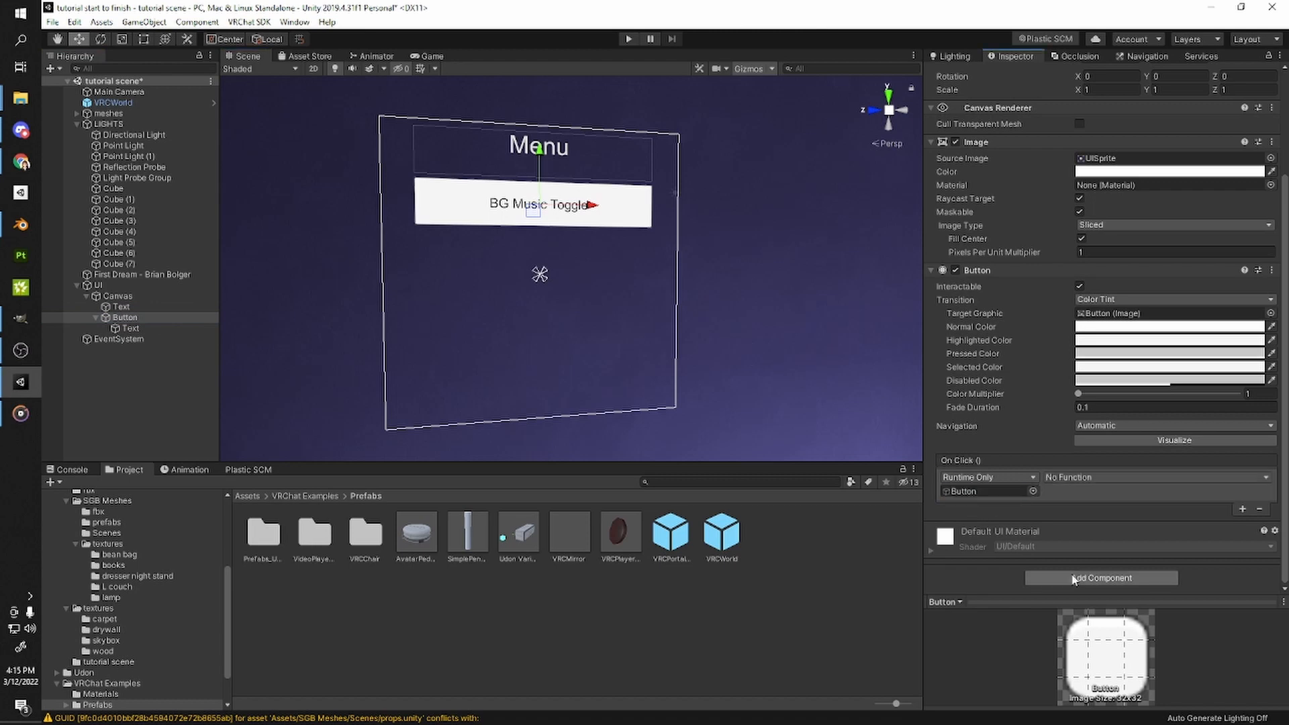
- Add a Cyan Trigger component to the BG Music Toggle button
click(1073, 578)
text(ui)
text(cy)
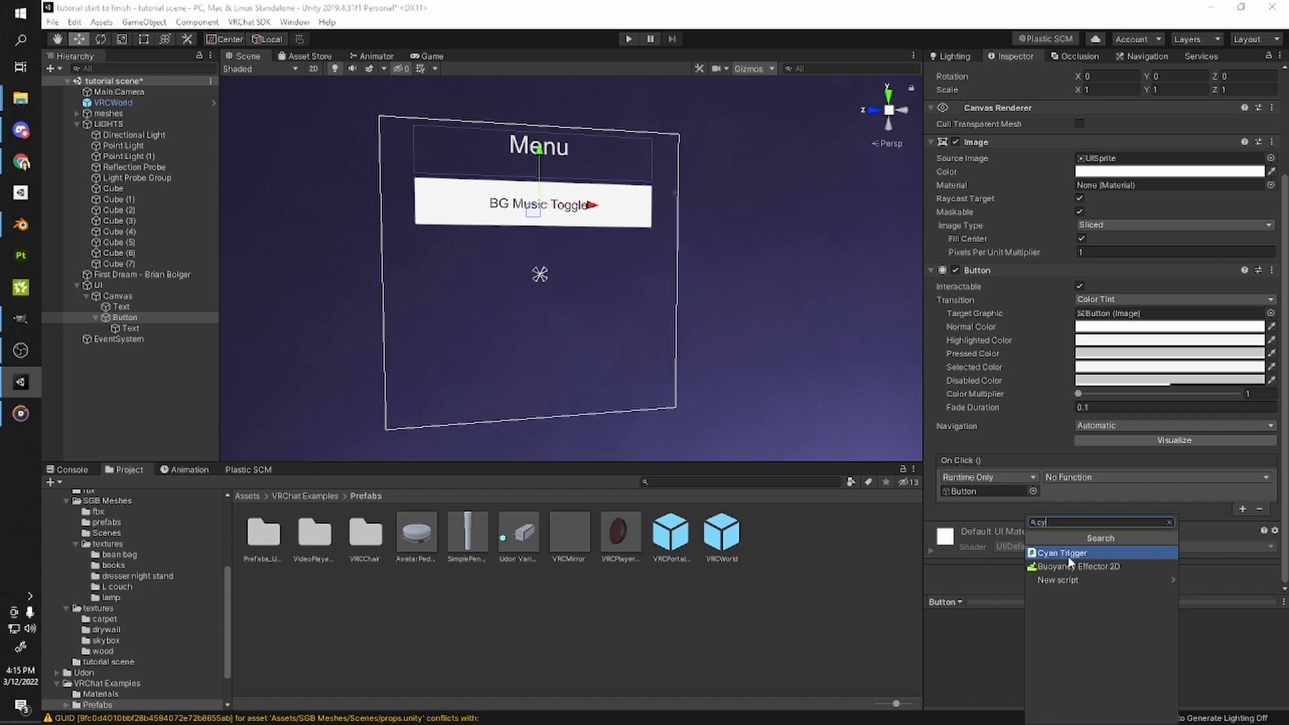
click(1067, 556)
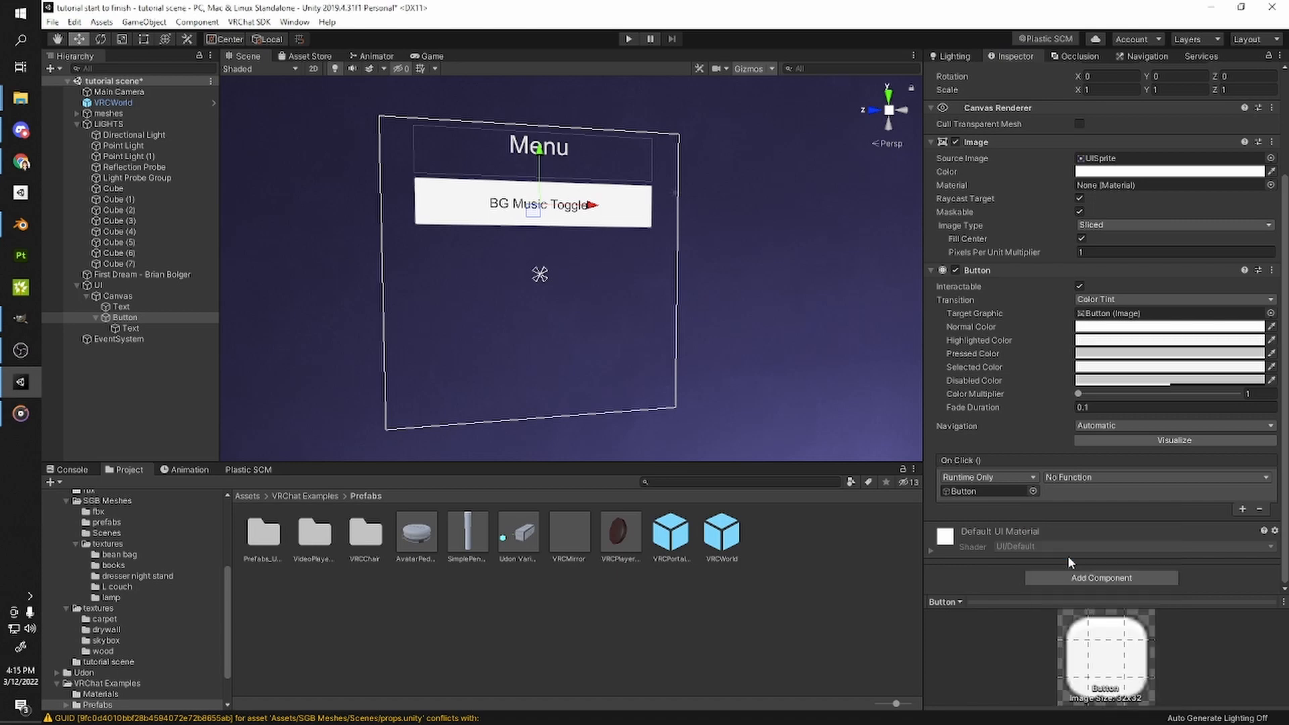
scroll(1068, 537, down, 5)
scroll(974, 412, up, 4)
click(973, 413)
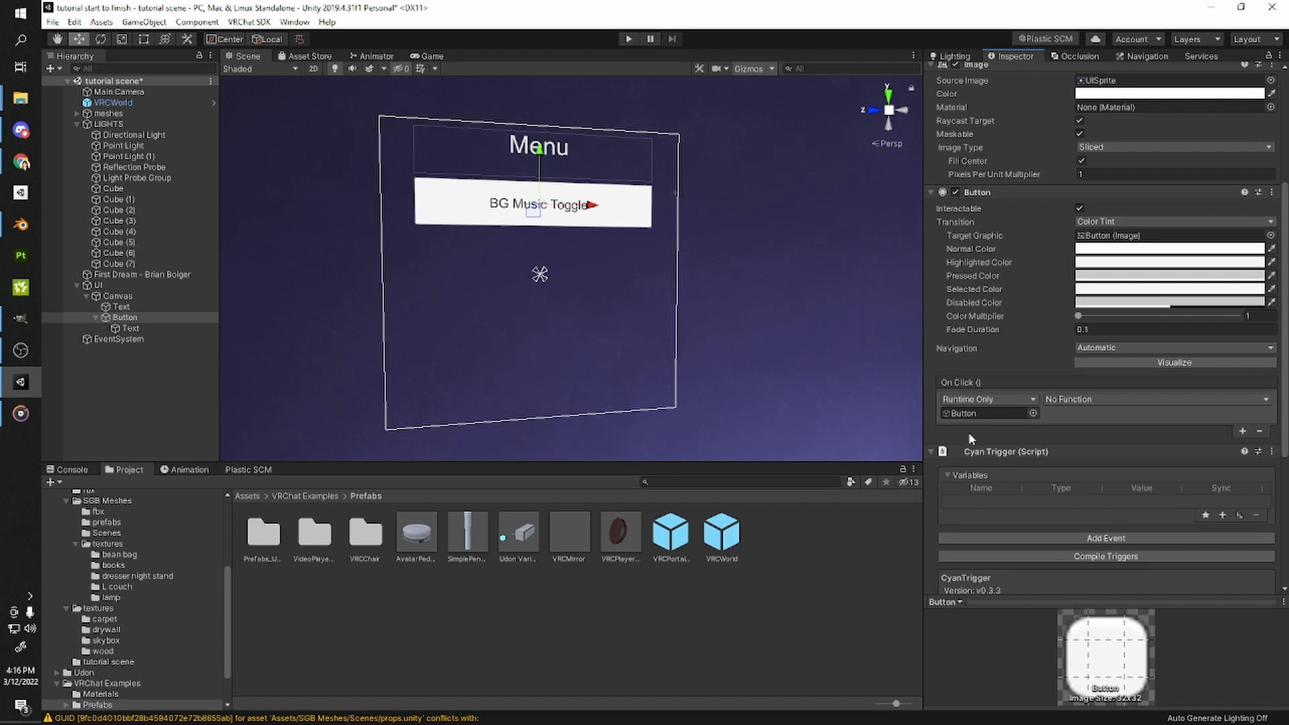
scroll(968, 433, down, 5)
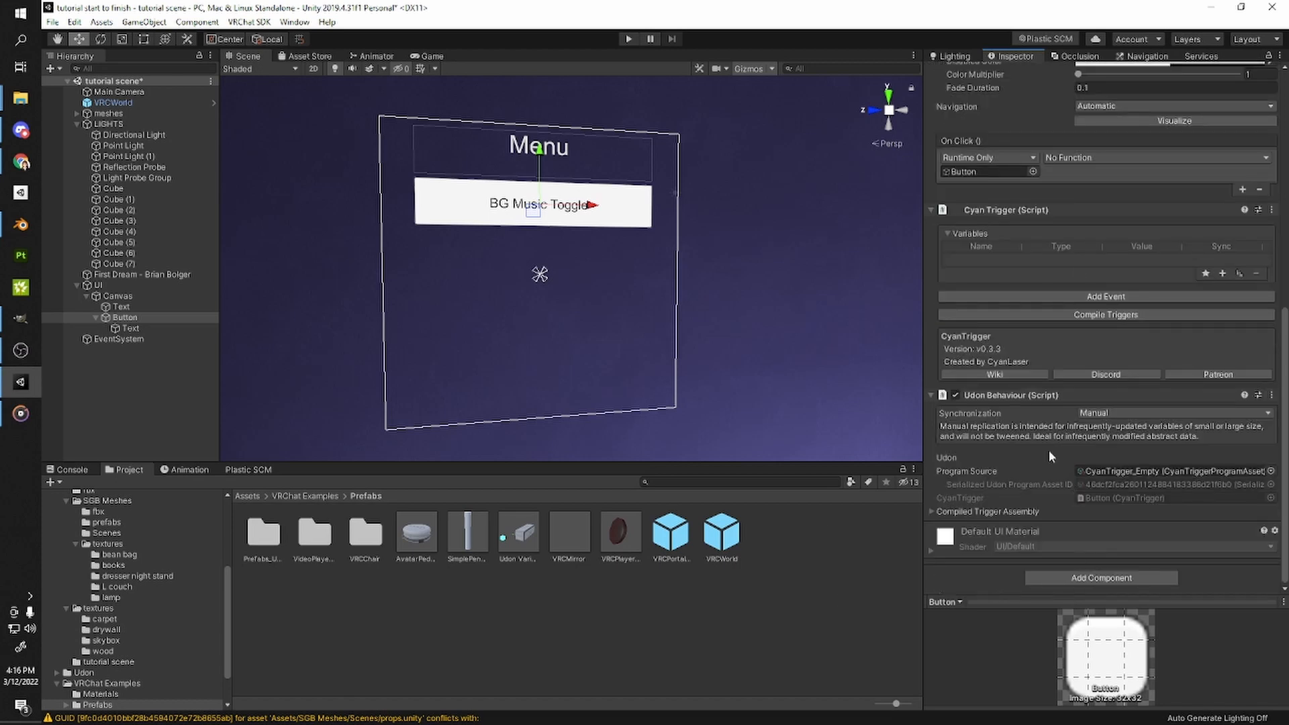
scroll(1145, 457, up, 5)
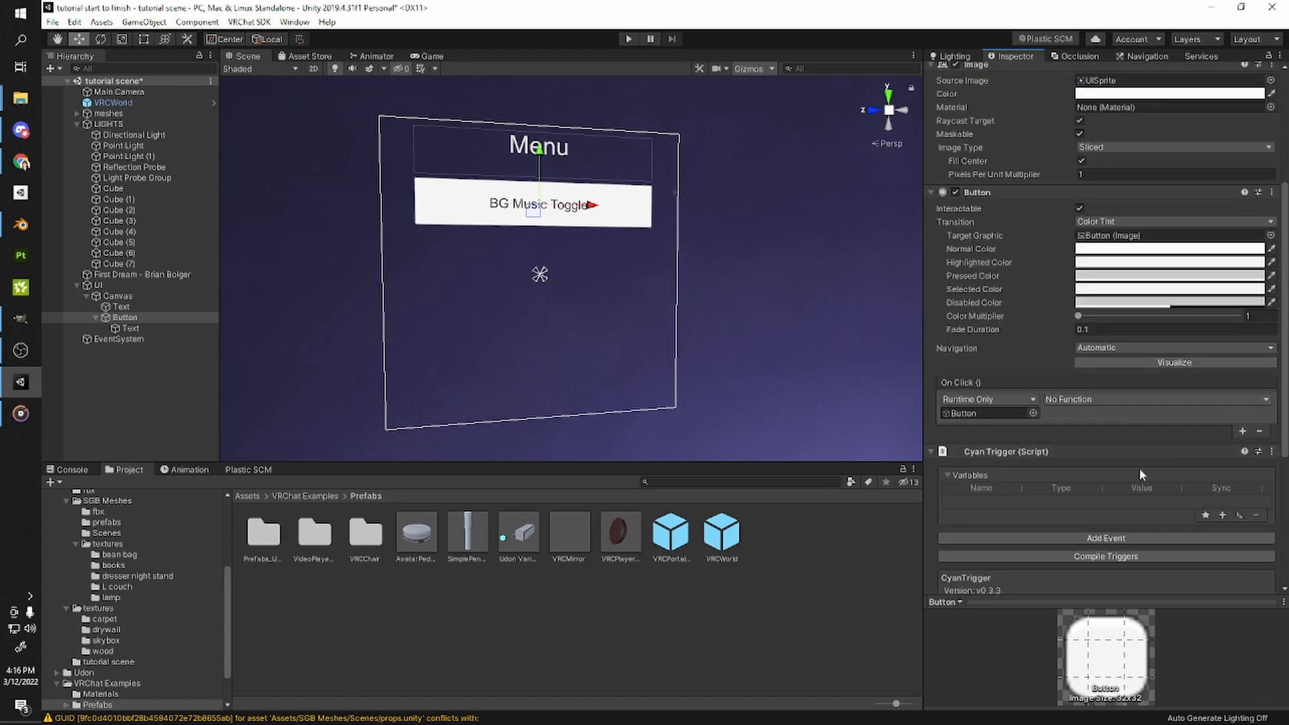
scroll(1092, 442, down, 5)
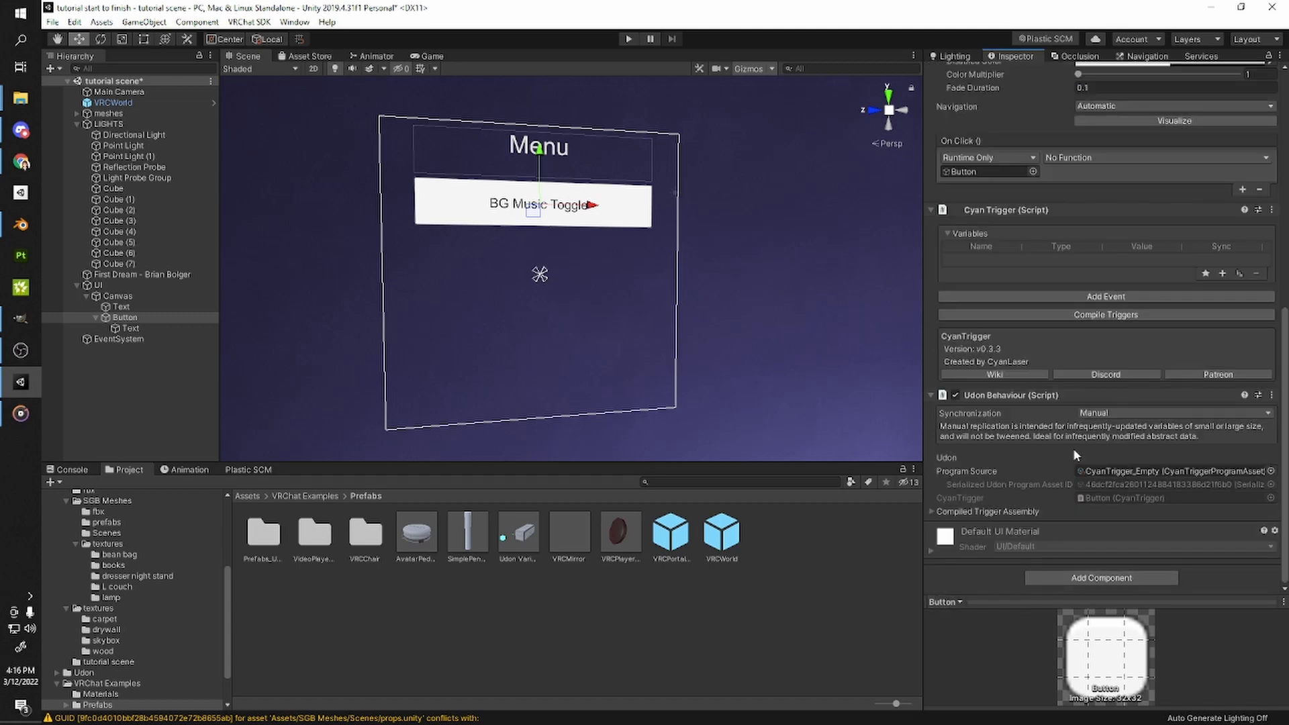
- Add a Custom event to the button's Cyan Trigger and name it bgm
click(1101, 296)
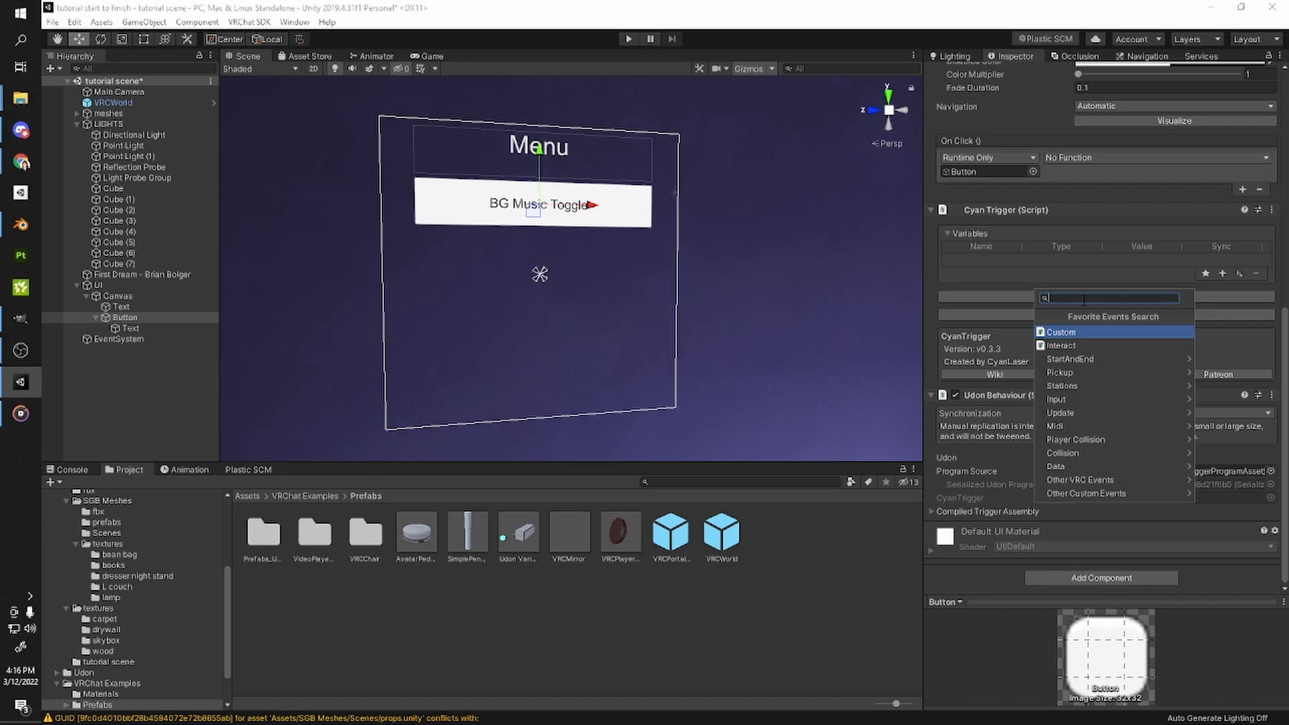
click(1061, 333)
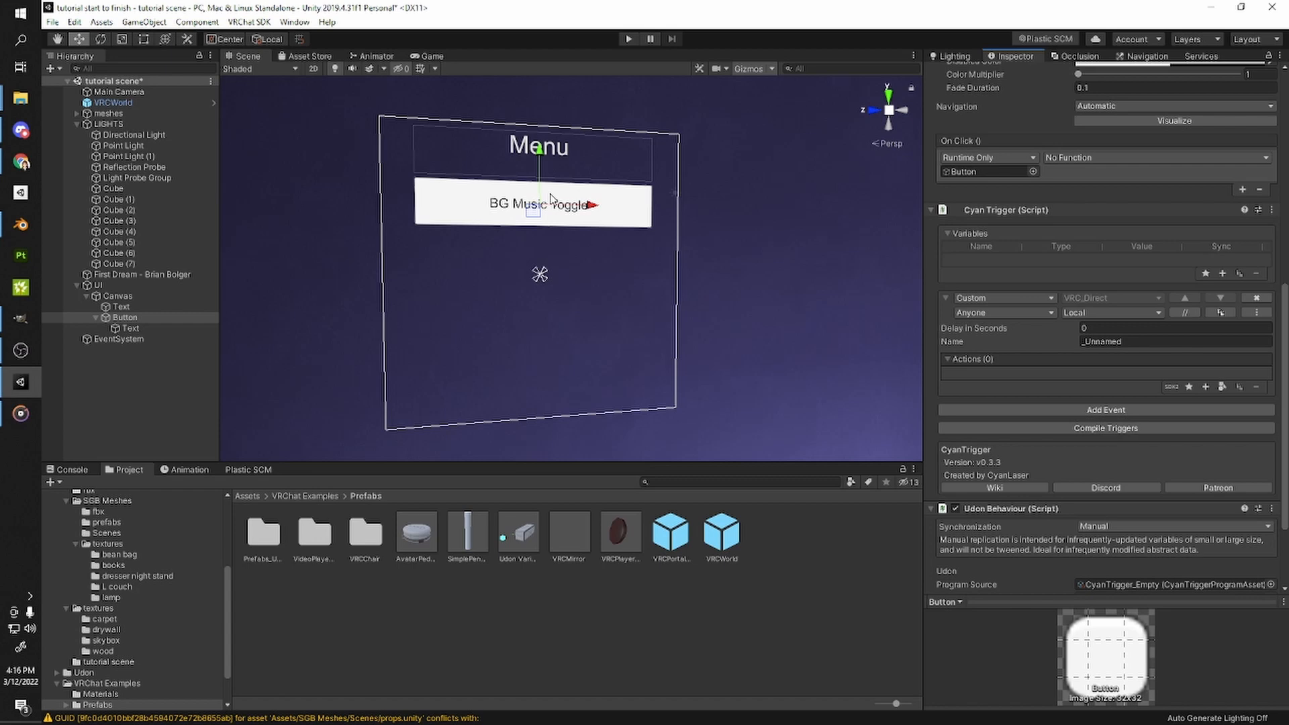
click(1135, 342)
click(1134, 341)
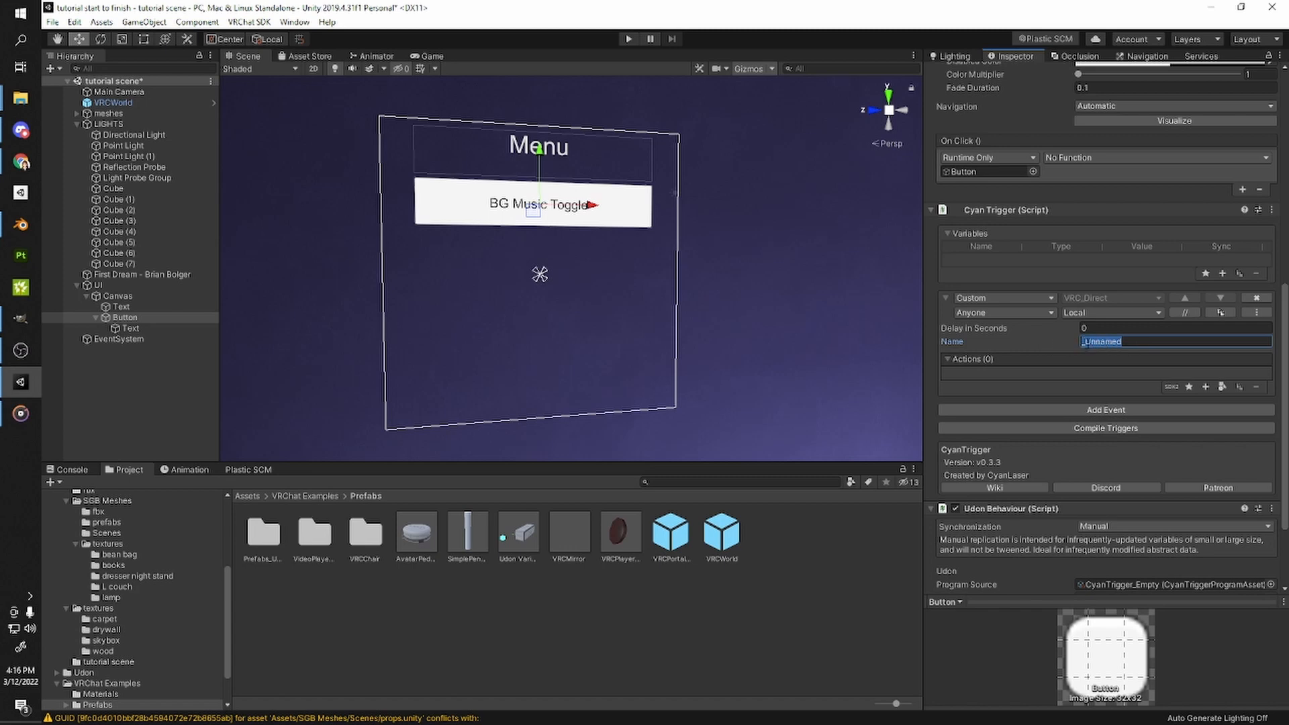
text(_click)
drag(1119, 343, 1081, 343)
click(1127, 345)
key(ctrl+a)
text(bgm)
- Set the button's On Click function to UdonBehaviour.SendCustomEvent with bgm as its argument
click(1179, 156)
mouse_move(1116, 282)
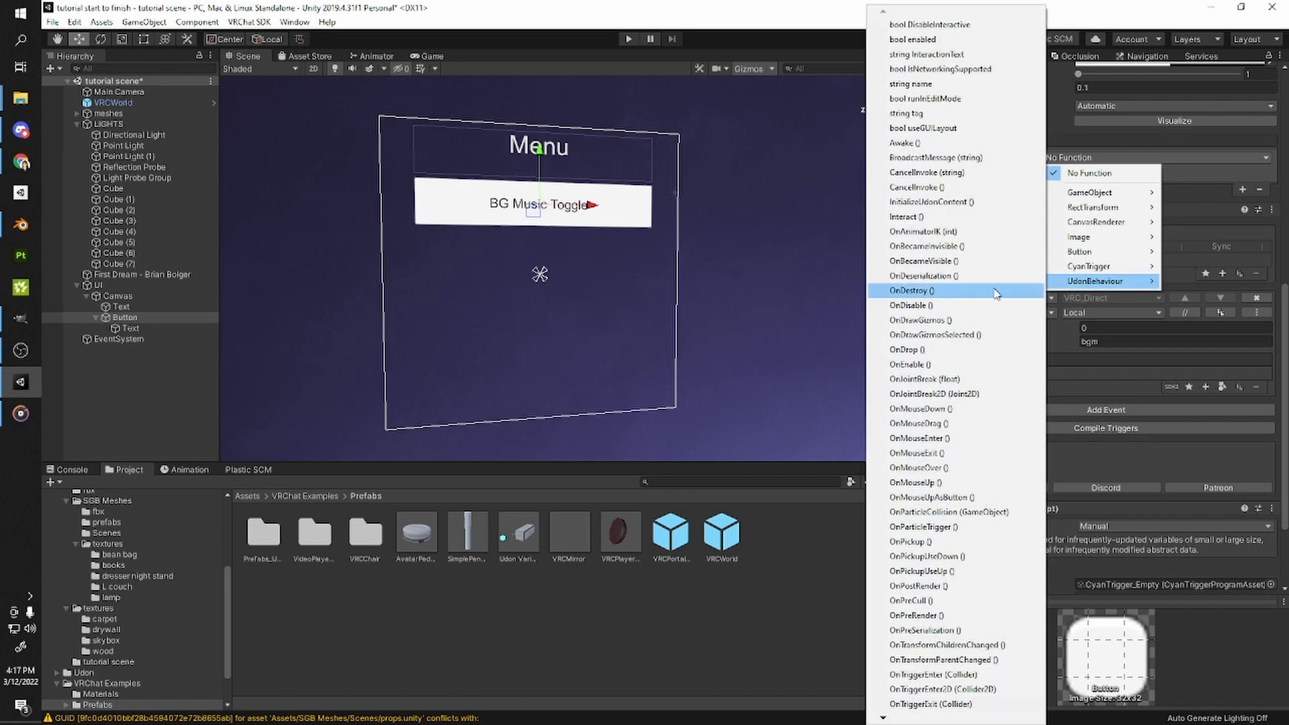
mouse_move(881, 719)
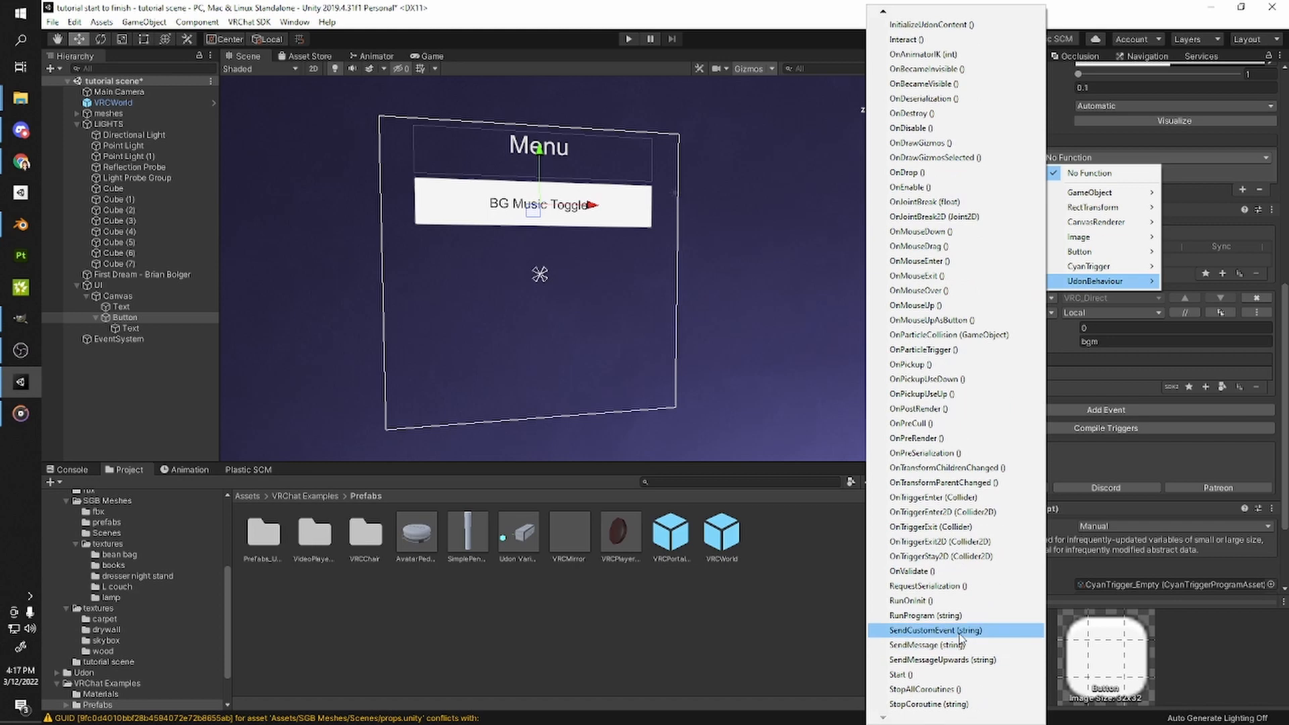
click(959, 631)
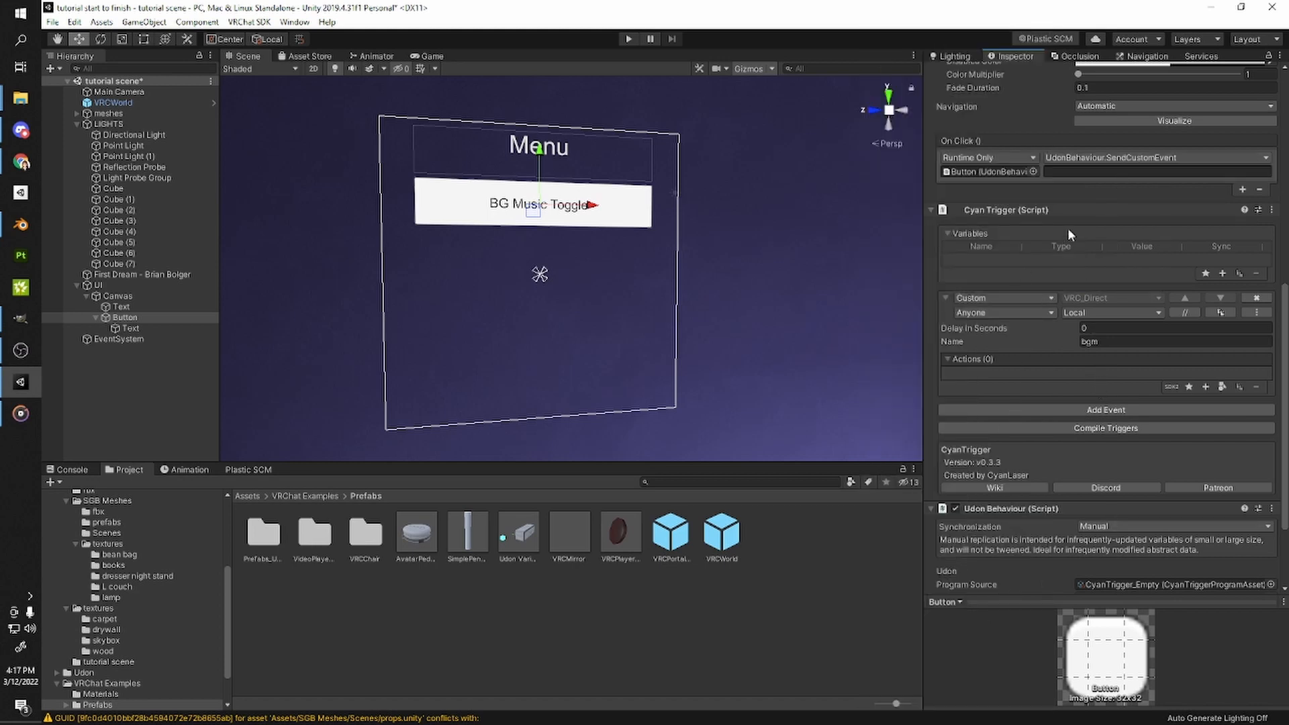
click(1091, 341)
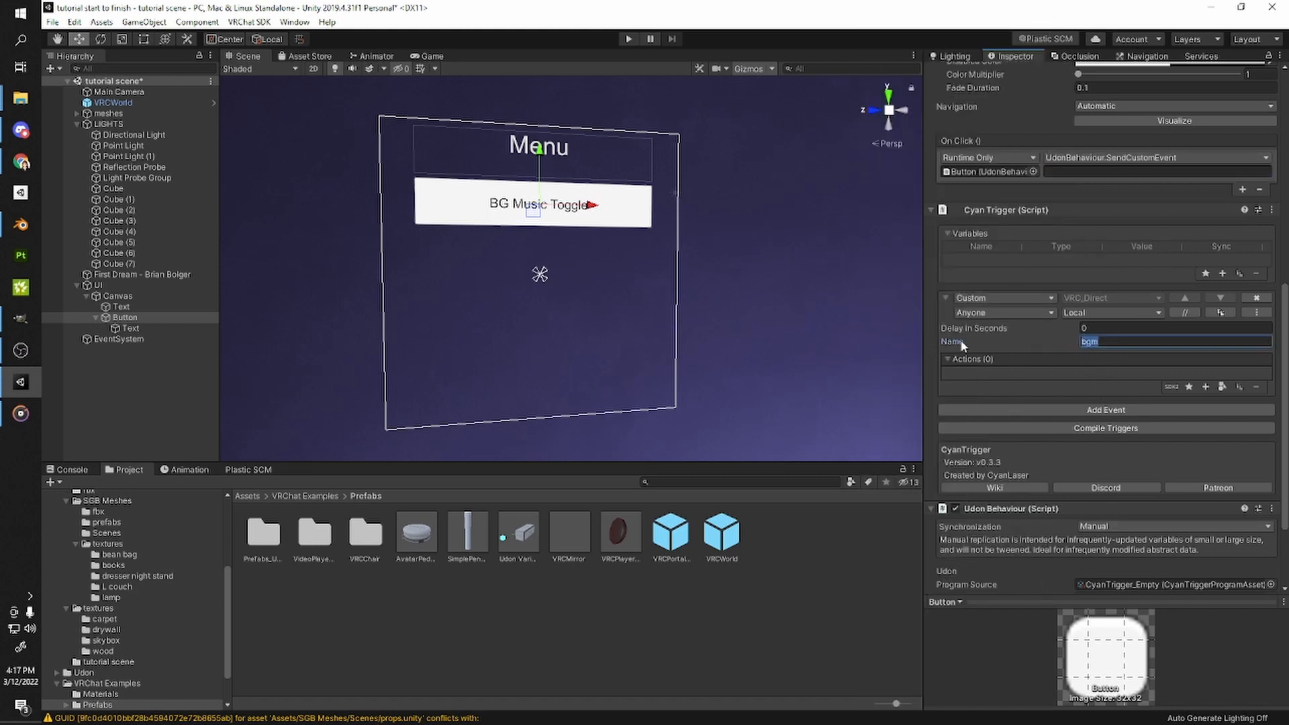
click(1076, 172)
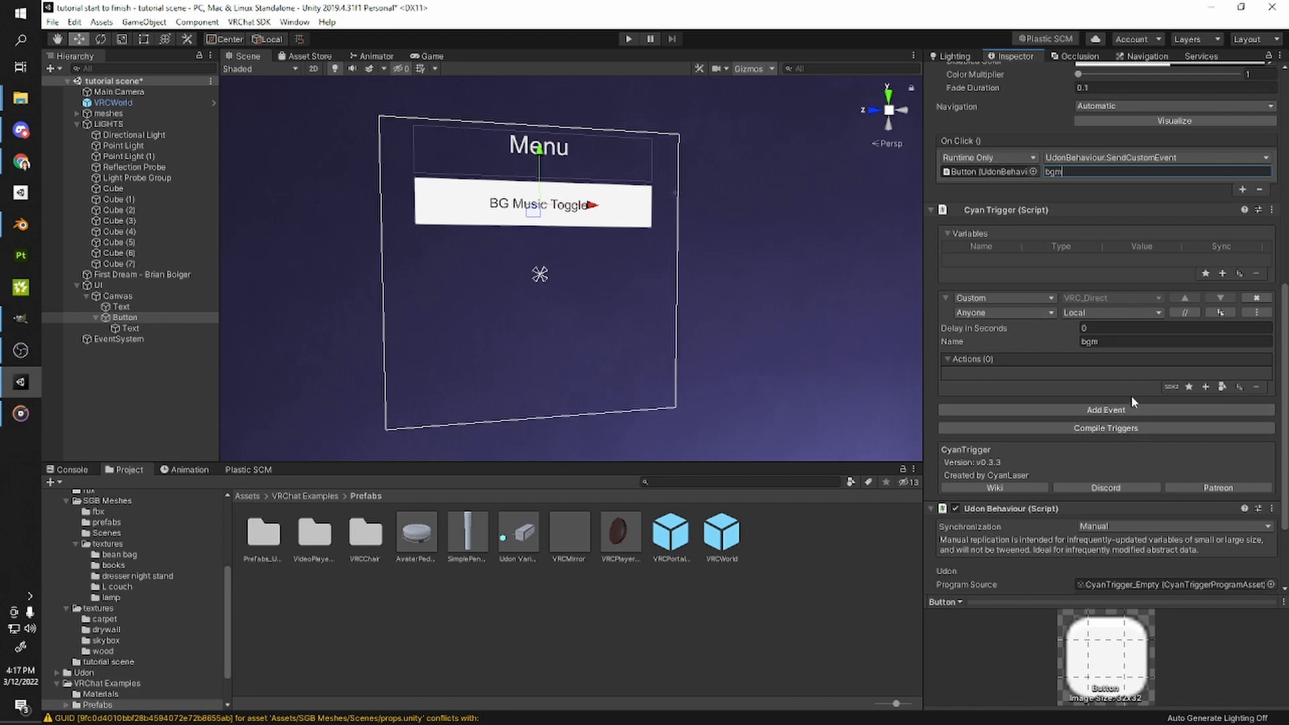
- Add a GameObject.ToggleActive action to the bgm event and assign the First Dream music object as its target
click(1172, 386)
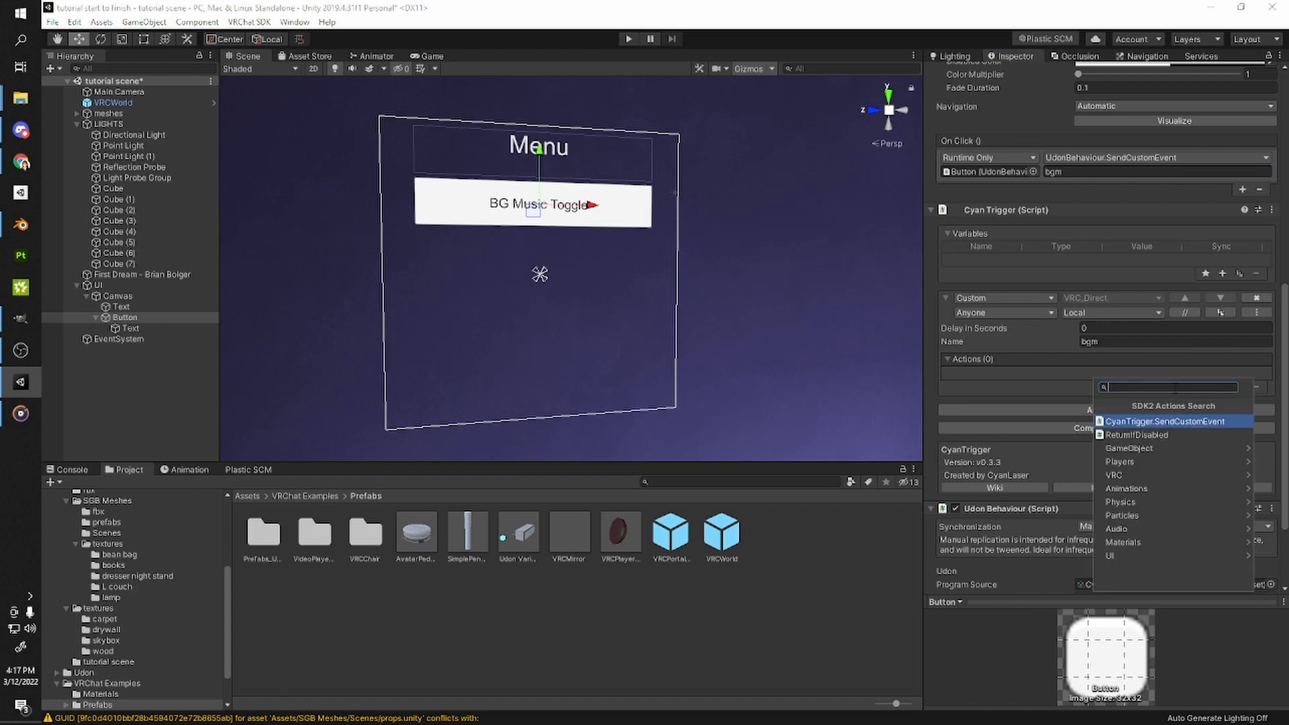
text(g)
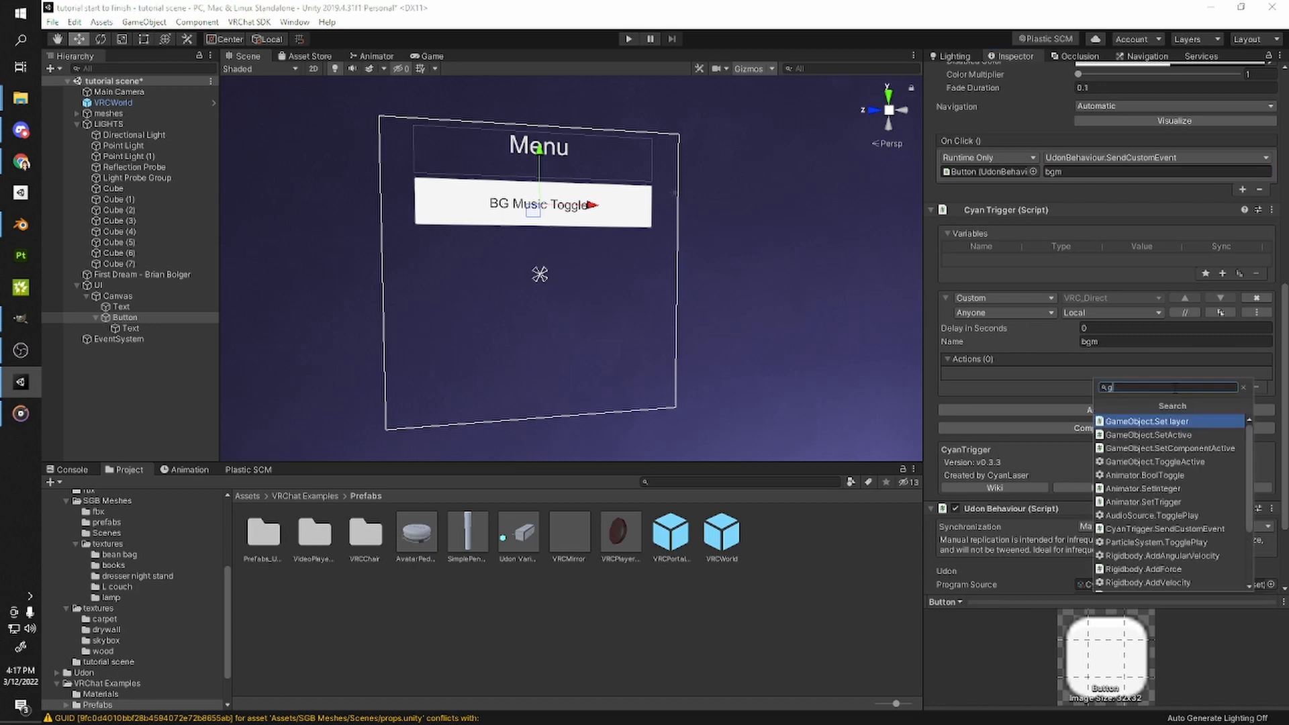
text(ame)
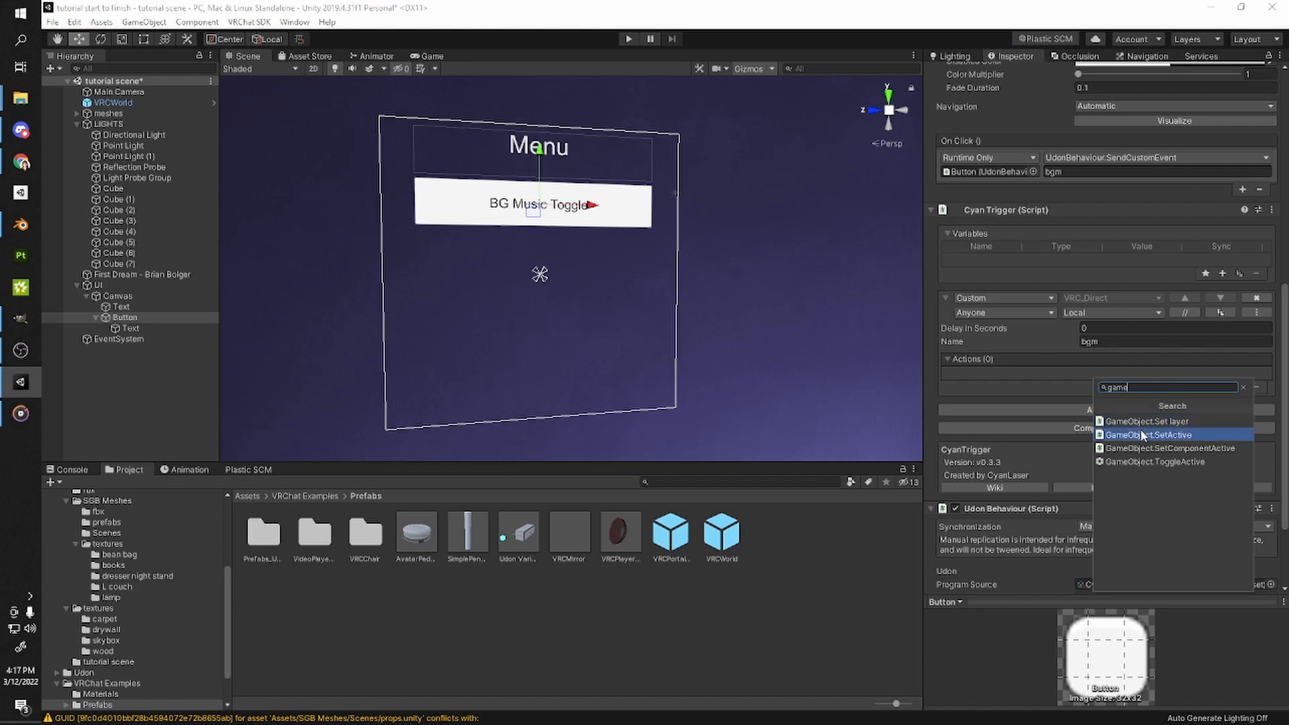
click(1161, 371)
click(1165, 387)
text(game)
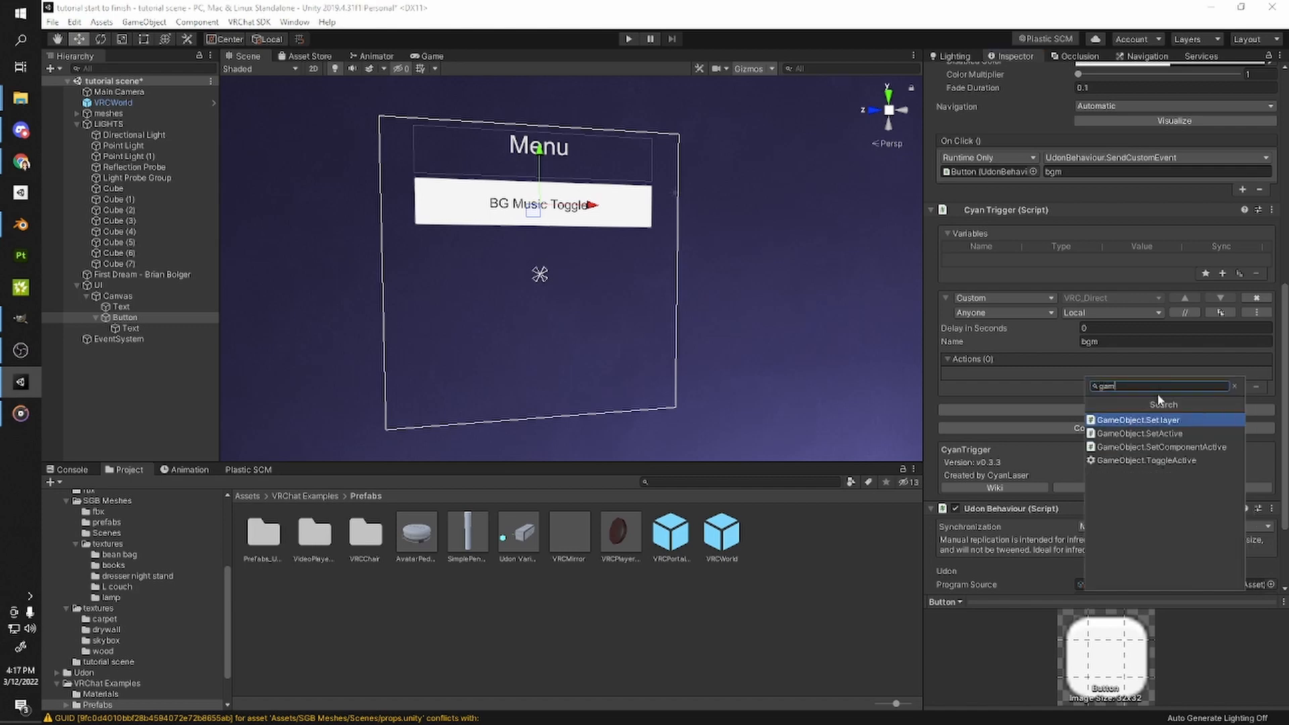
click(1162, 461)
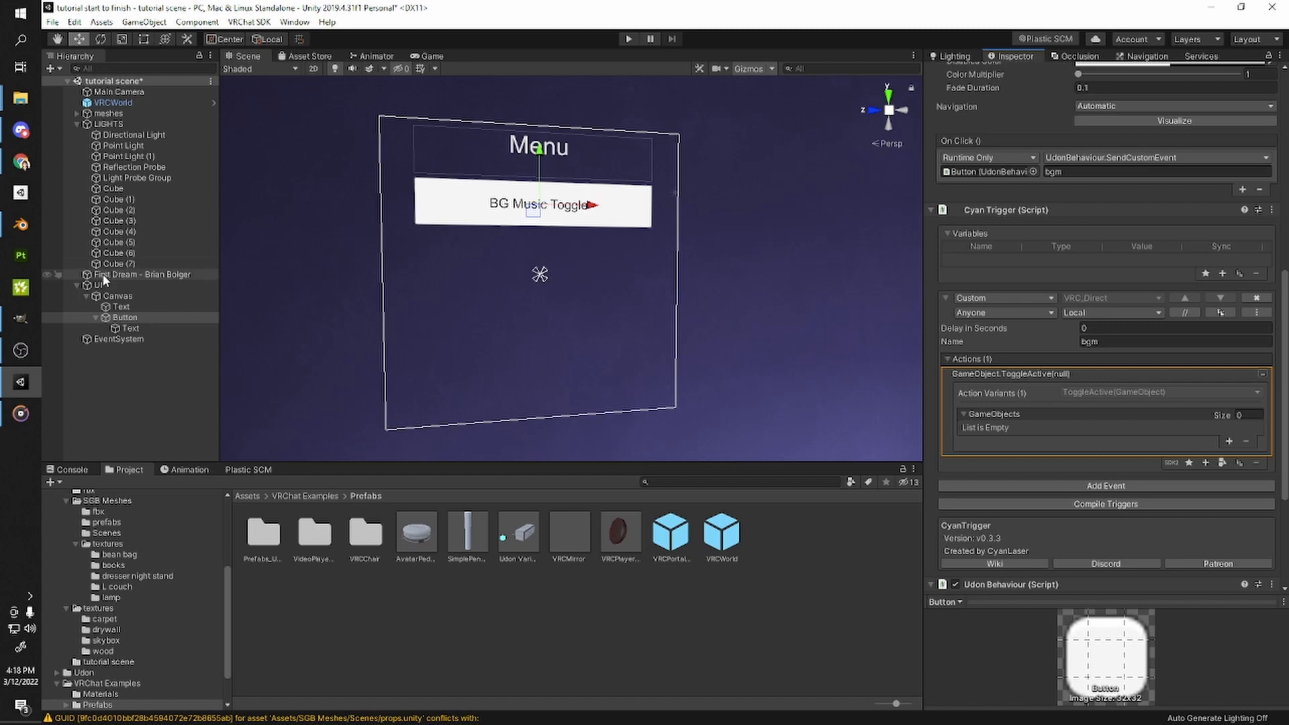
drag(104, 281, 1029, 427)
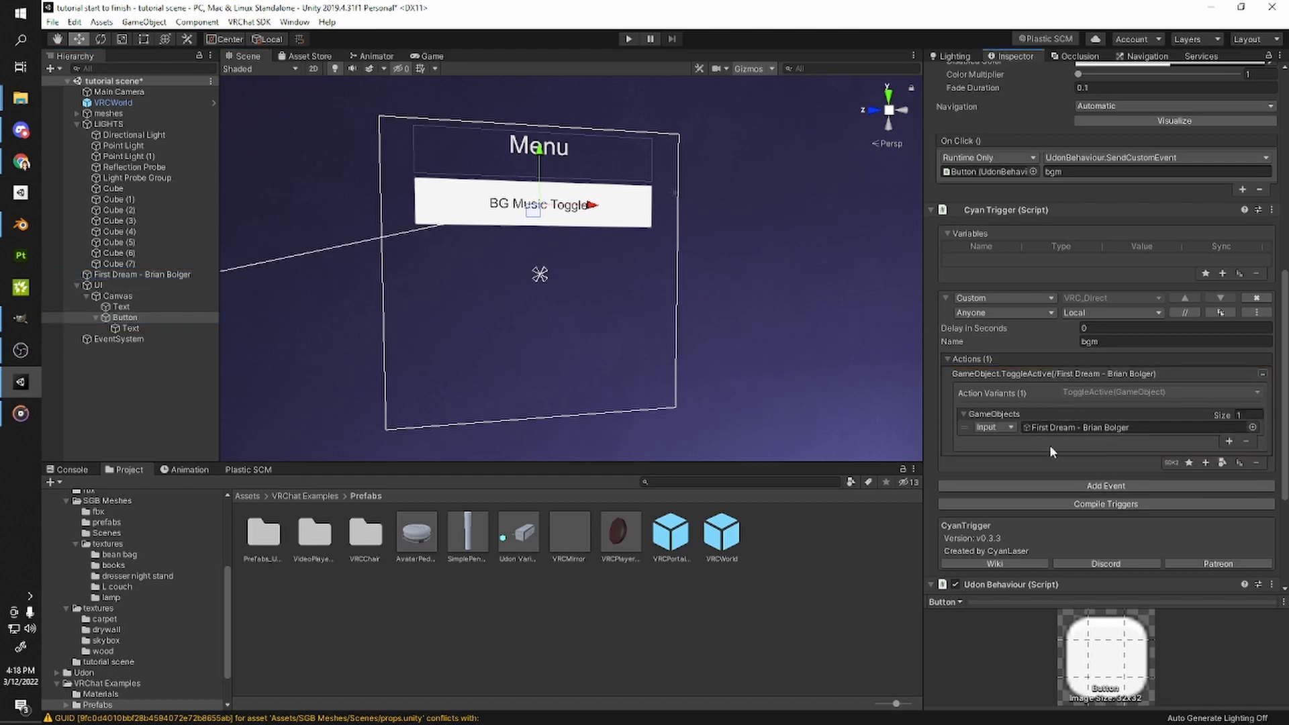
alt+drag(806, 316, 1167, 428)
scroll(685, 290, up, 6)
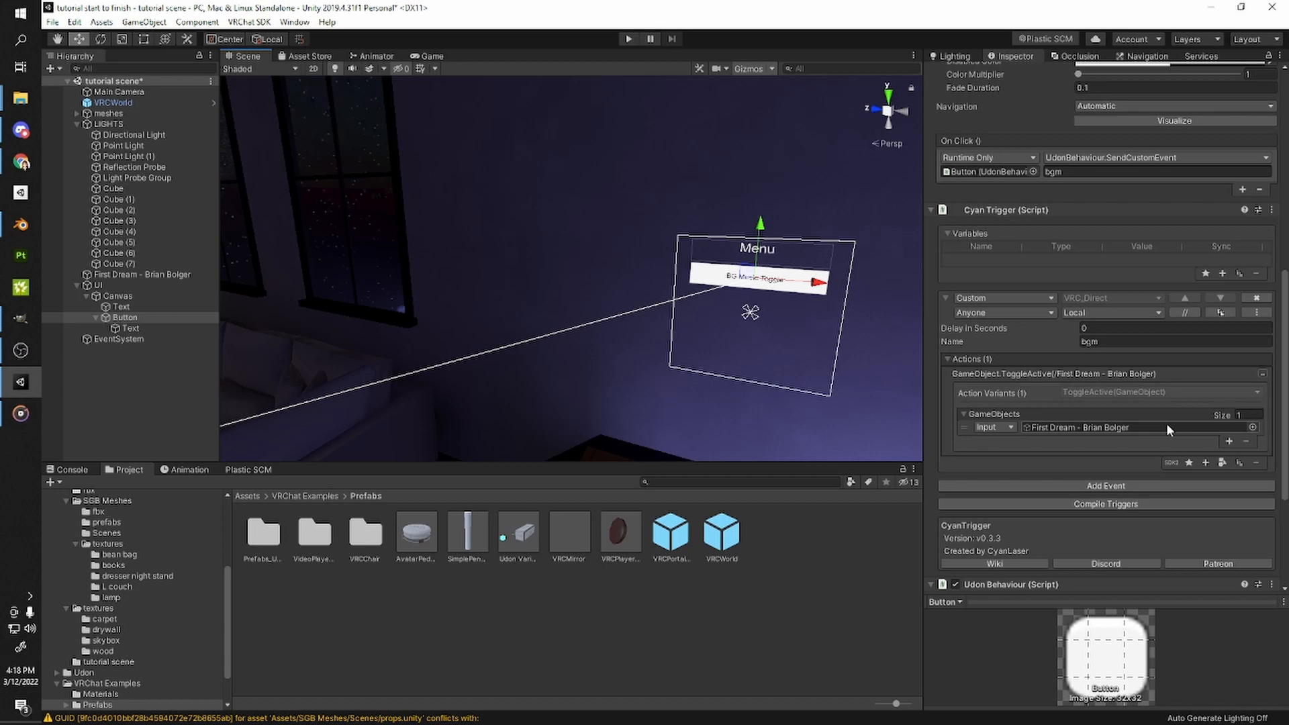
right_drag(636, 290, 833, 302)
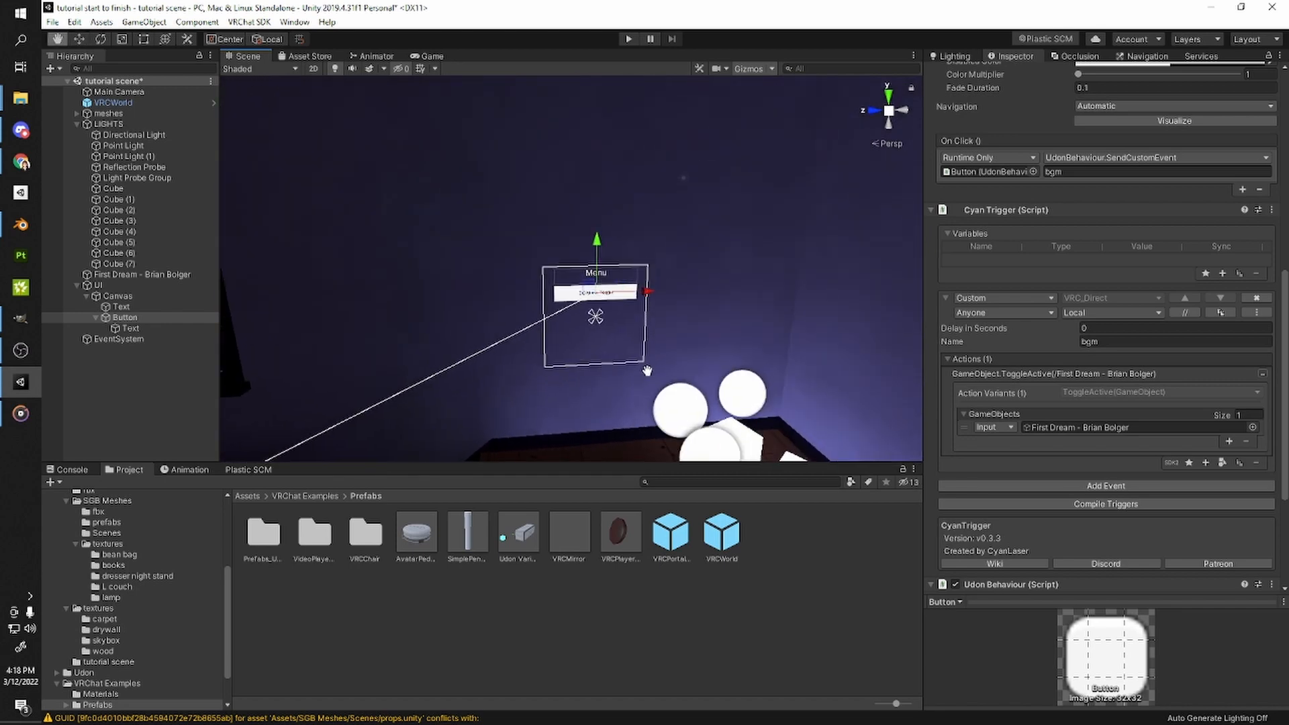
scroll(637, 396, up, 2)
scroll(634, 401, down, 1)
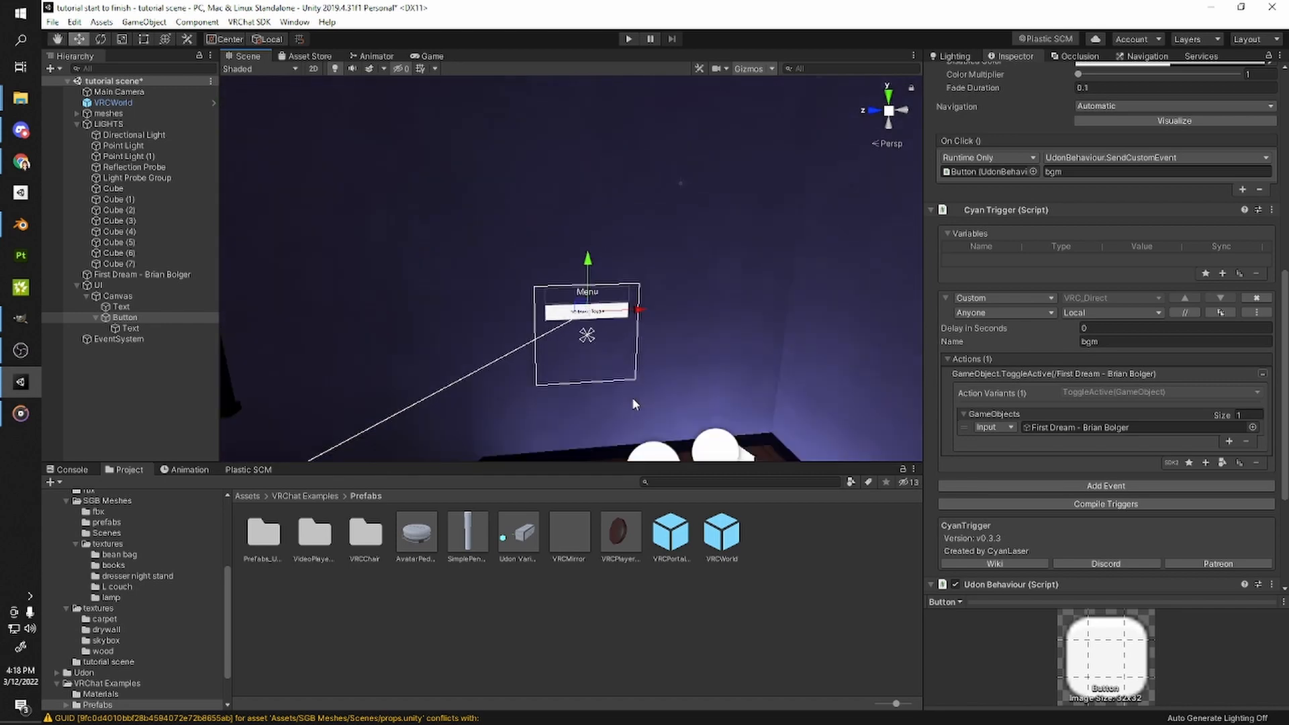
scroll(632, 399, down, 3)
right_drag(633, 399, 602, 396)
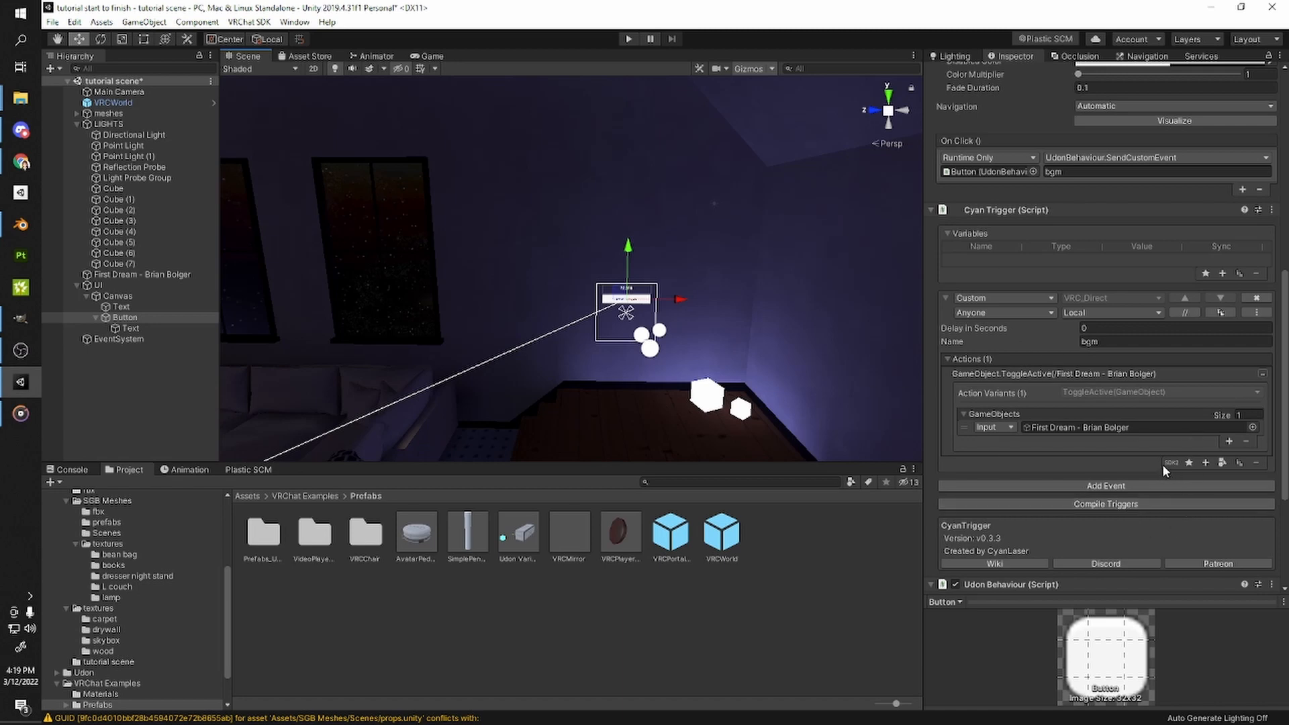
right_click(1092, 492)
click(1049, 461)
scroll(1104, 456, up, 3)
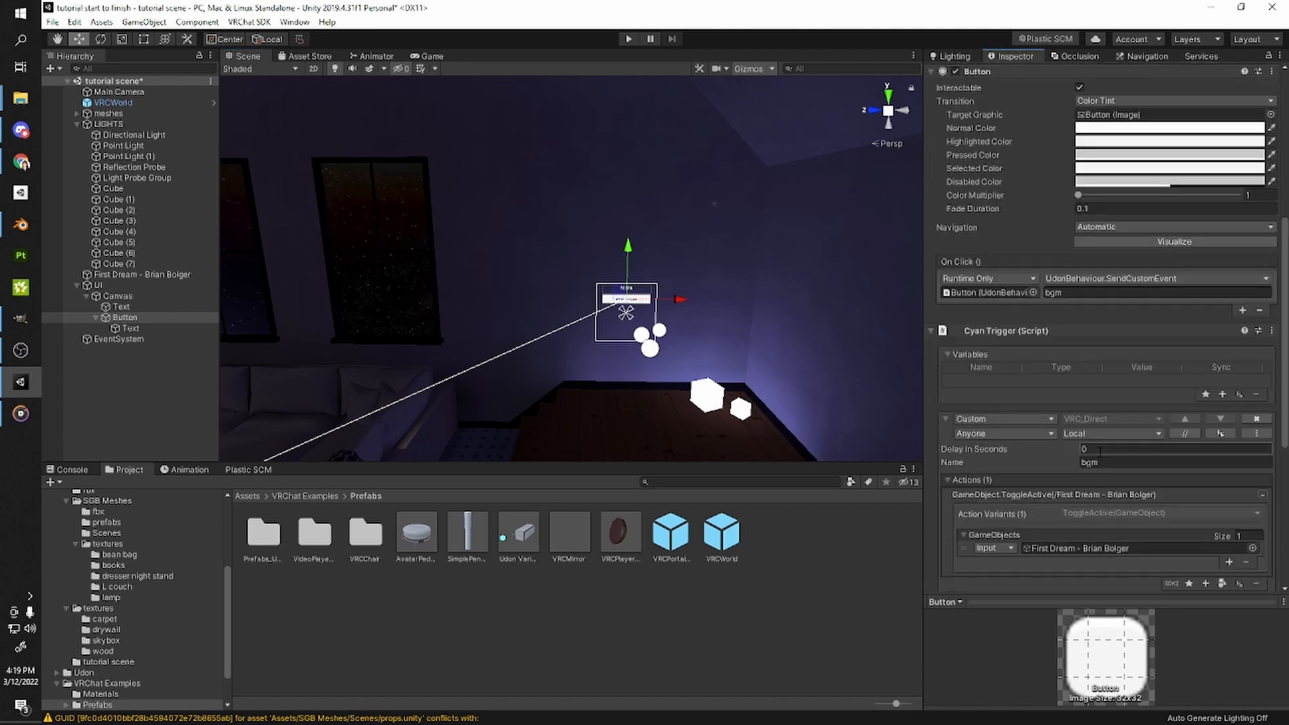
- Create an empty object at the root of the scene hierarchy and name it MIRRORS
right_drag(759, 278, 653, 296)
middle_drag(653, 296, 447, 381)
right_drag(698, 343, 438, 345)
middle_drag(438, 345, 406, 376)
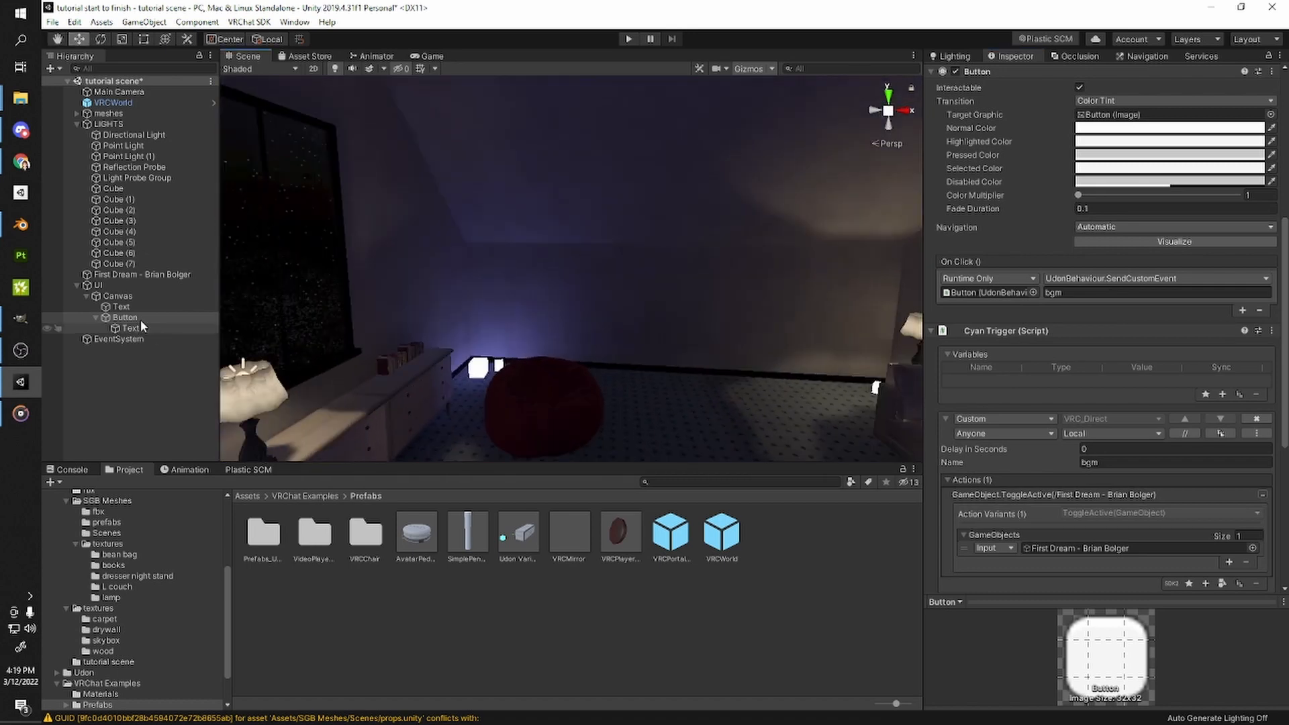
right_click(138, 390)
click(202, 522)
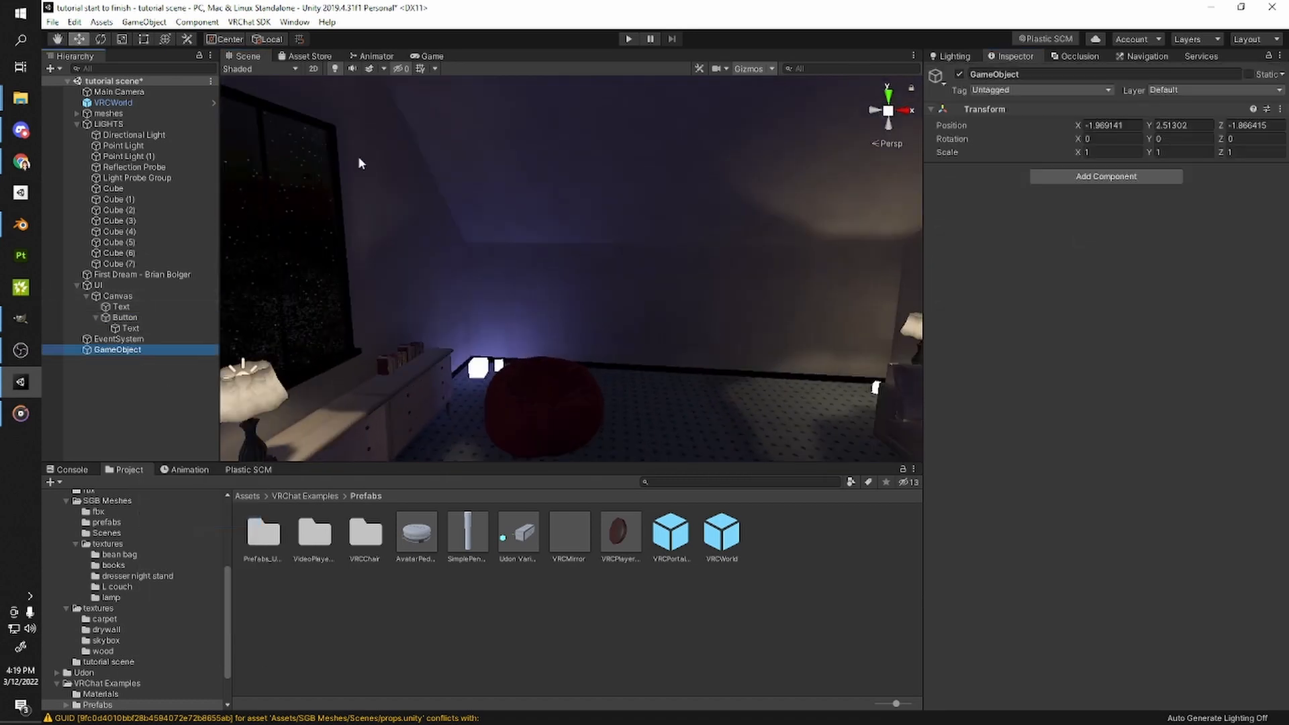
text(MIRRORS)
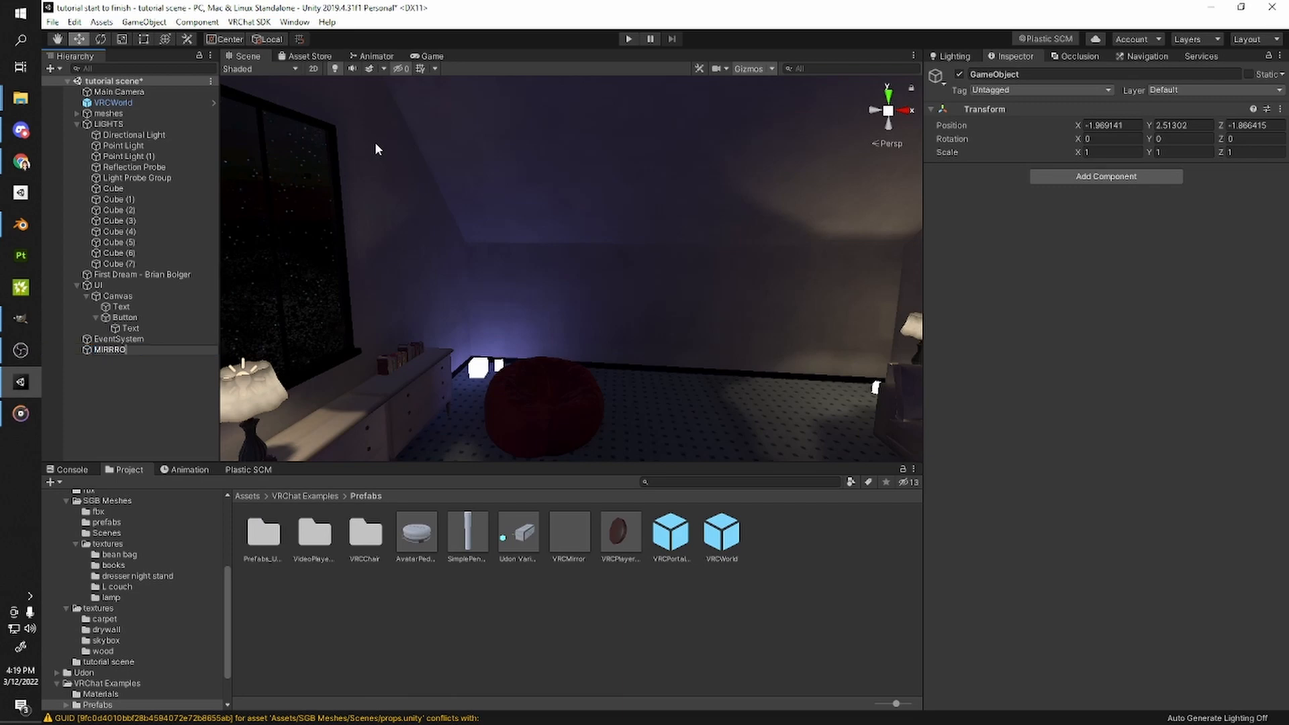
key(Return)
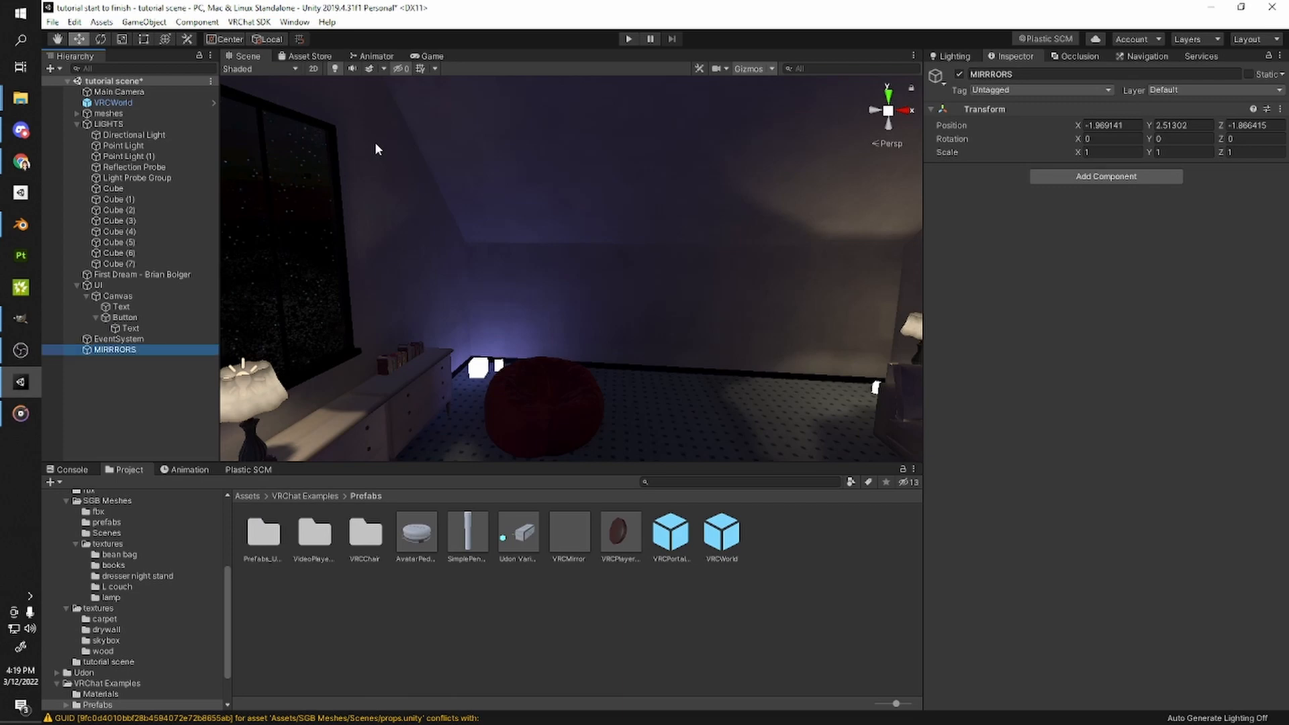
right_click(112, 351)
click(108, 350)
click(139, 384)
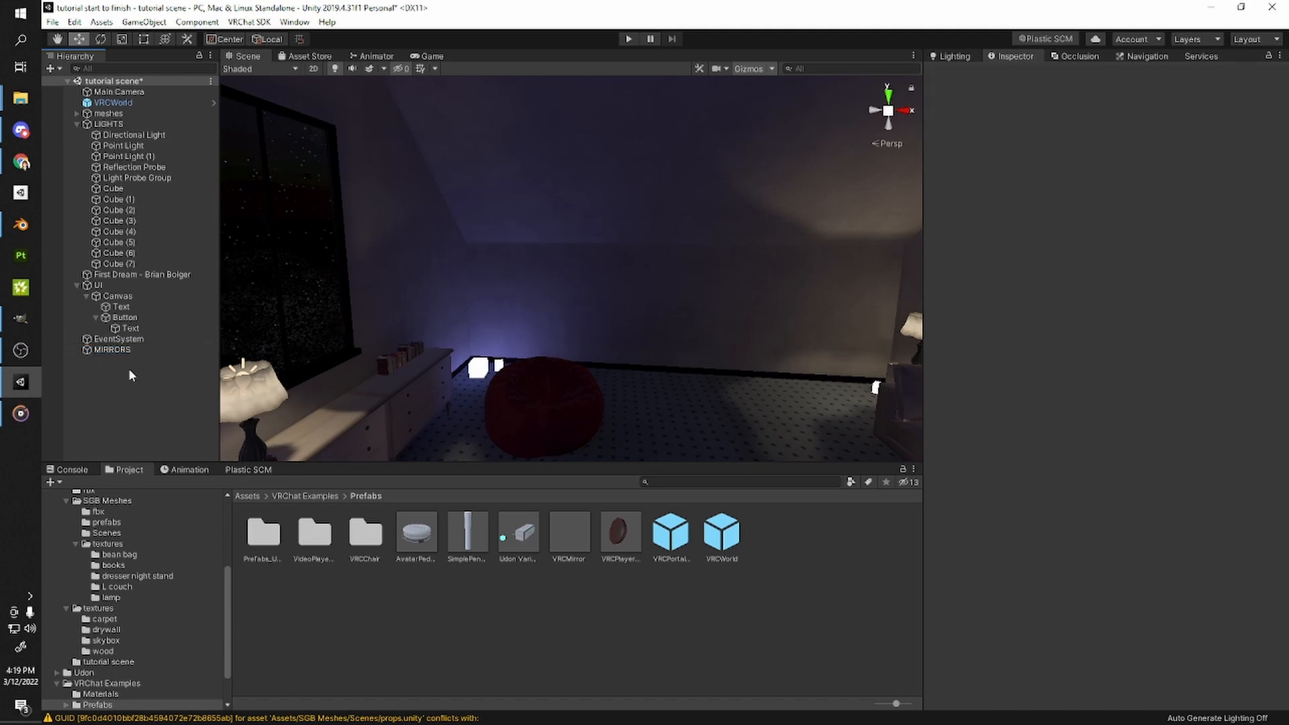
right_click(108, 350)
click(108, 350)
right_click(108, 350)
mouse_move(147, 494)
click(82, 441)
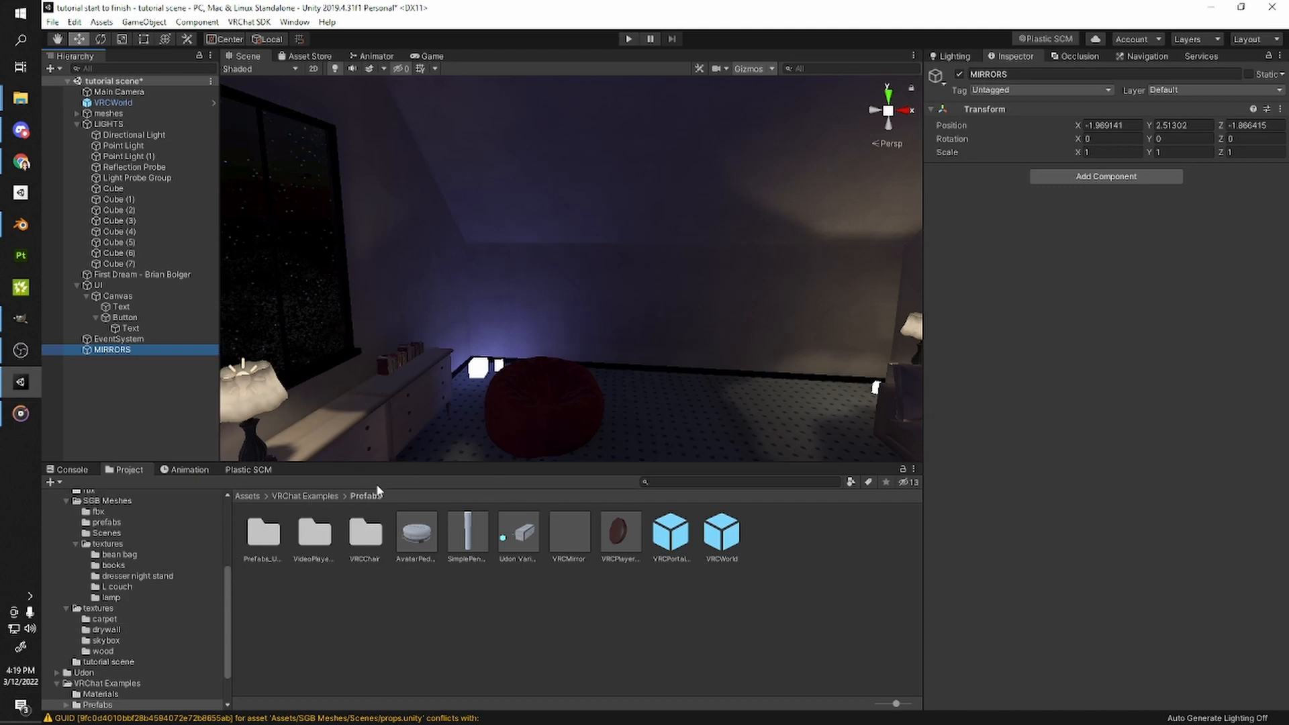
- Place the VRCMirror prefab in the room in front of the empty wall beside the lamp
drag(561, 553, 720, 391)
right_drag(524, 435, 674, 341)
key(w)
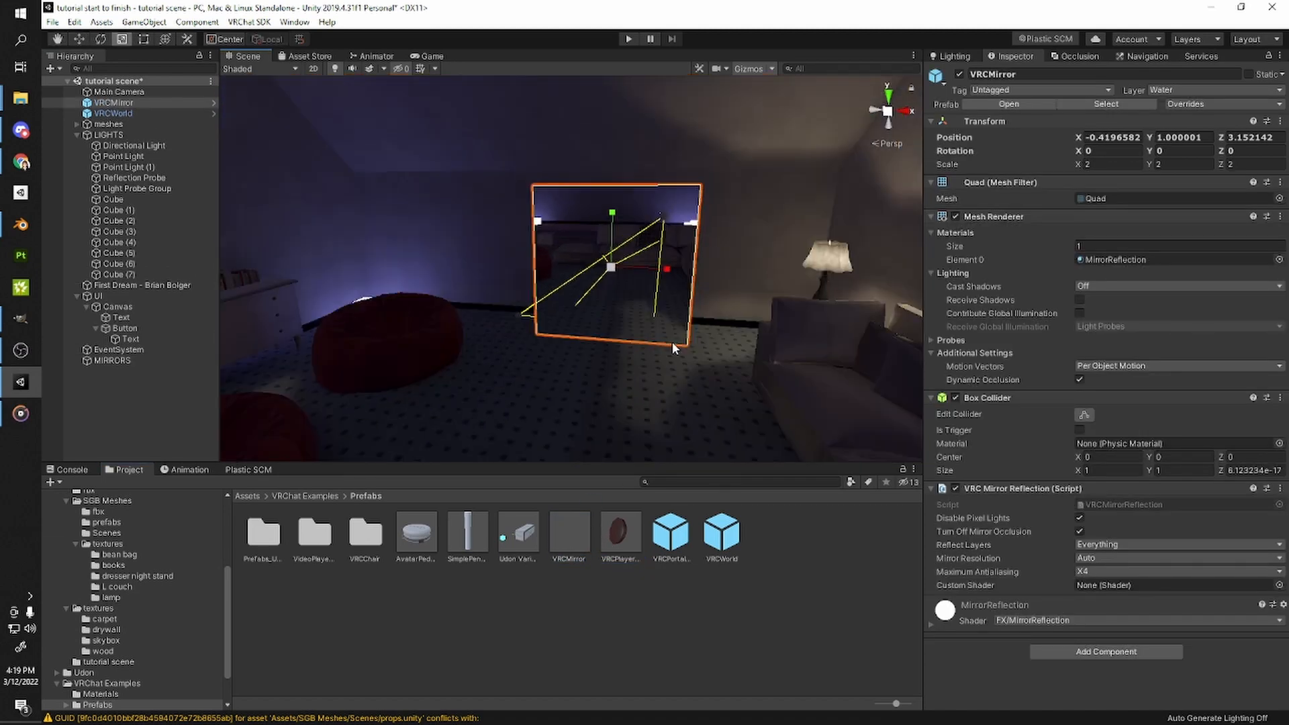
scroll(672, 341, up, 5)
scroll(671, 331, down, 4)
- Scale the mirror to about 4.18 on X and 2.6 on Y so it spans more of the wall
key(r)
drag(666, 271, 749, 289)
drag(627, 224, 627, 189)
key(w)
key(r)
drag(684, 246, 682, 247)
- Move the mirror back against the wall, to about X -0.85, Y 1.22, Z 3.84
right_drag(641, 242, 687, 254)
scroll(678, 251, down, 3)
key(w)
drag(600, 235, 557, 233)
right_drag(557, 233, 496, 324)
drag(570, 247, 605, 231)
right_drag(604, 231, 537, 371)
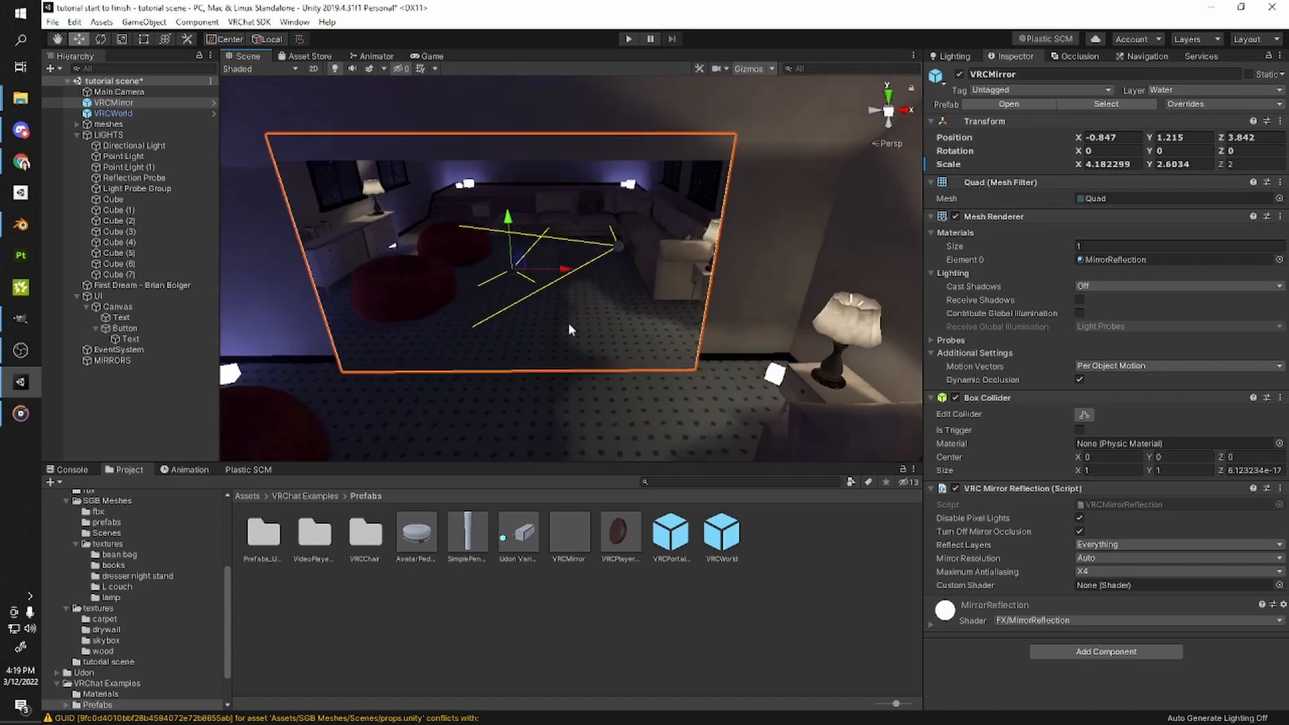
- Open the Builder in the VRChat SDK control panel and set up the project's layers for VRChat
click(1084, 545)
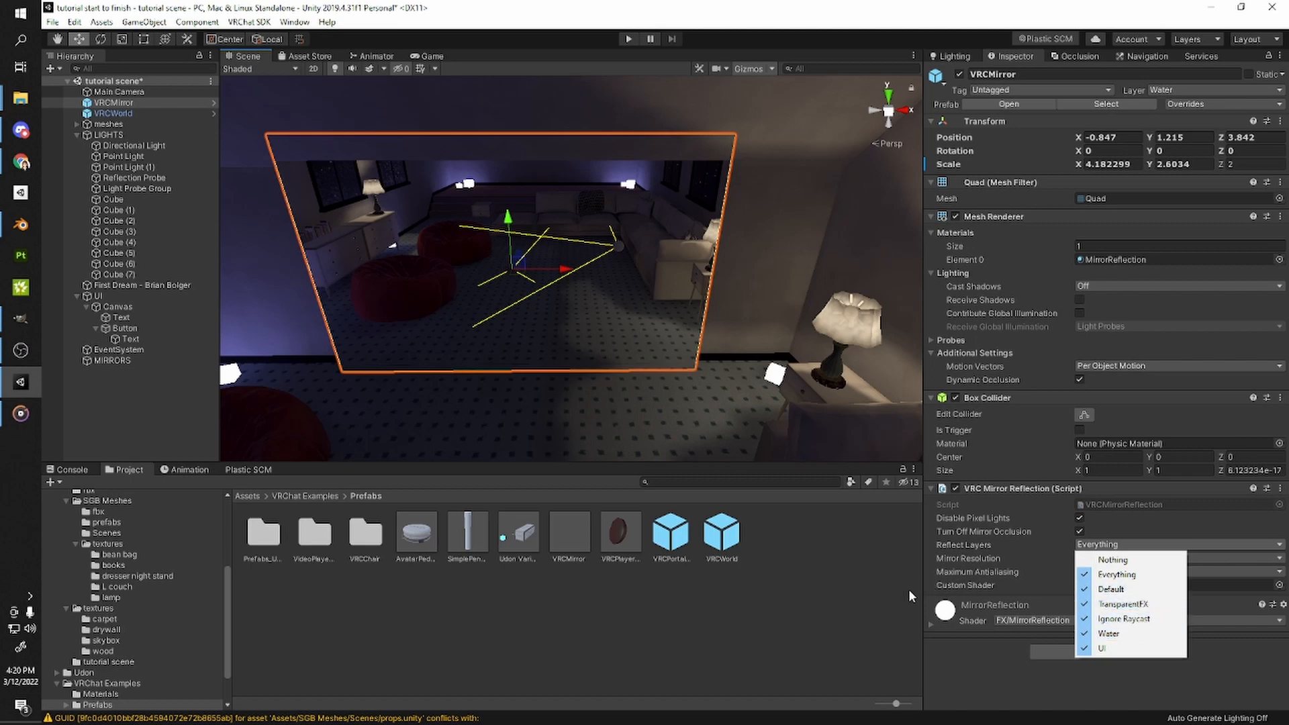
click(931, 556)
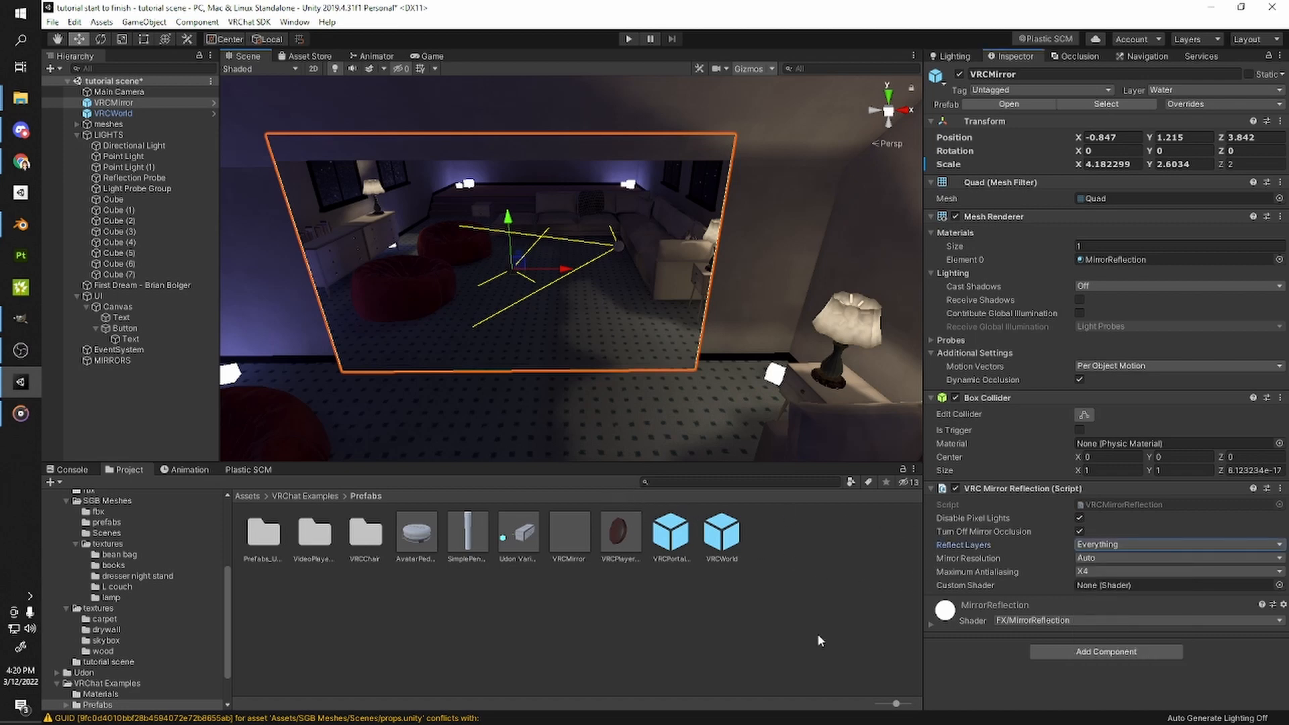
click(269, 25)
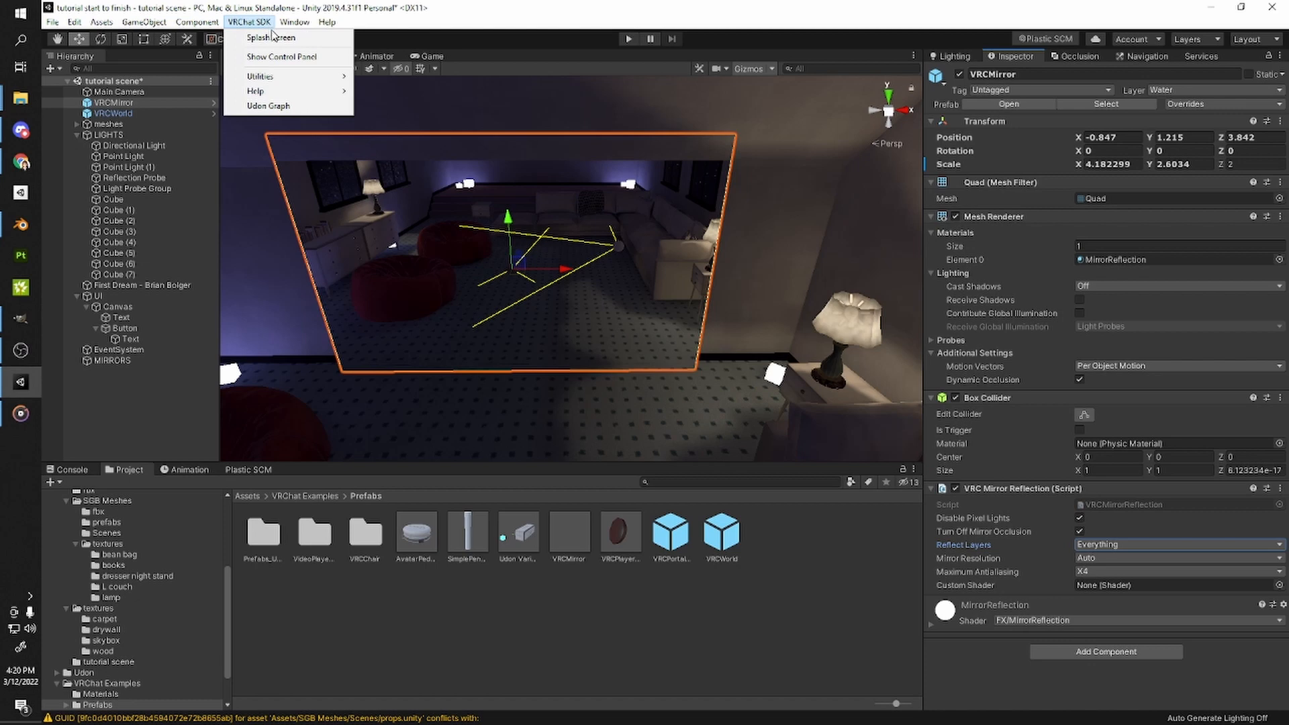
click(287, 59)
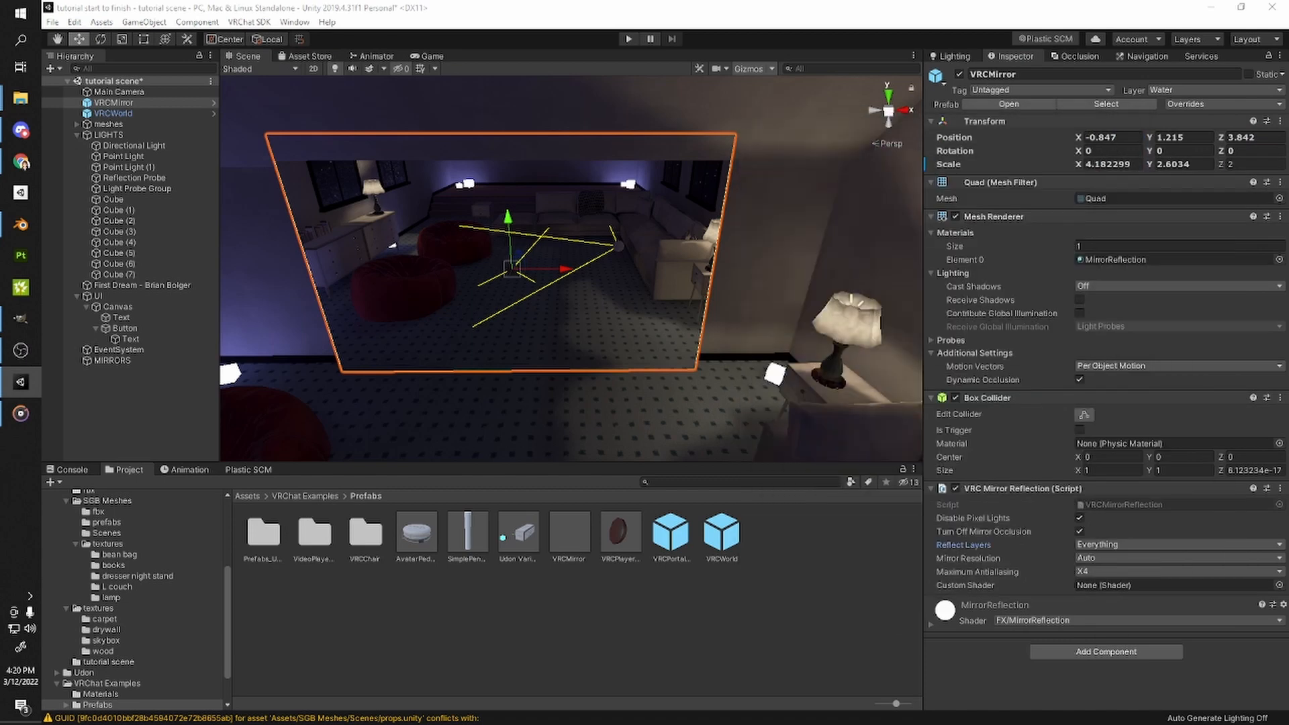
drag(1288, 176, 673, 131)
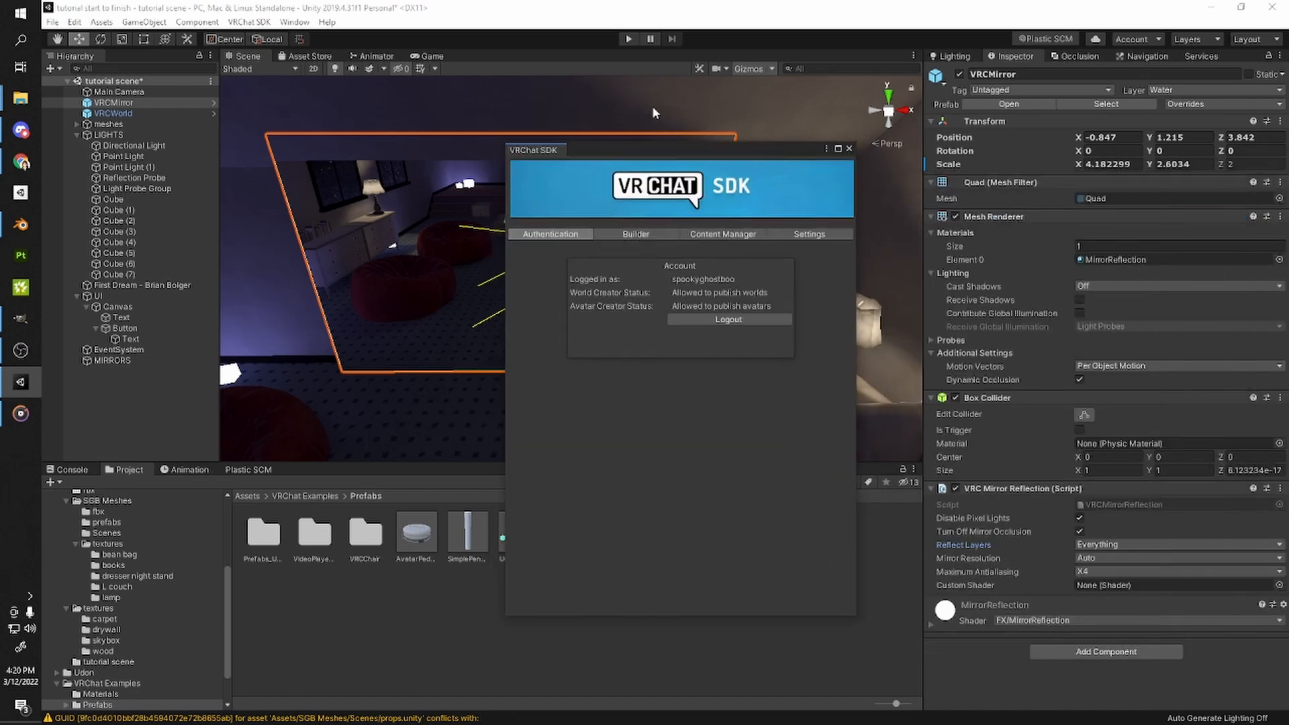
click(638, 240)
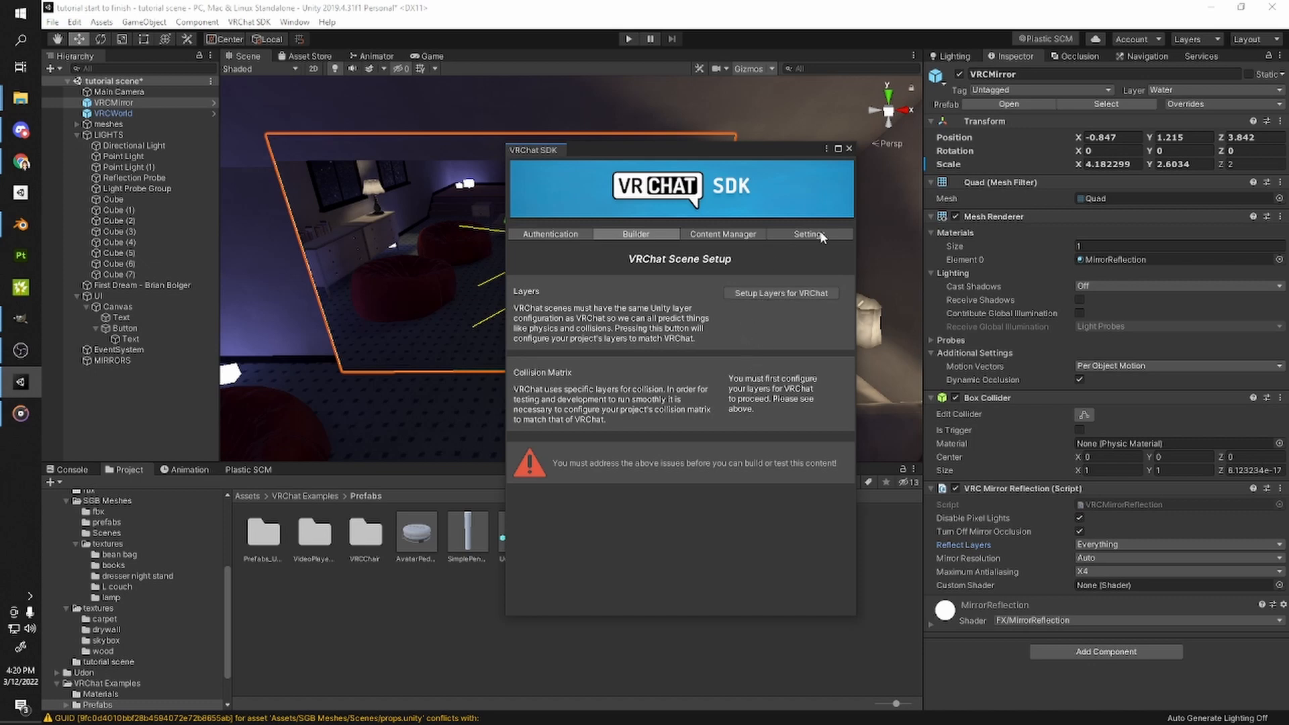
click(759, 294)
click(717, 396)
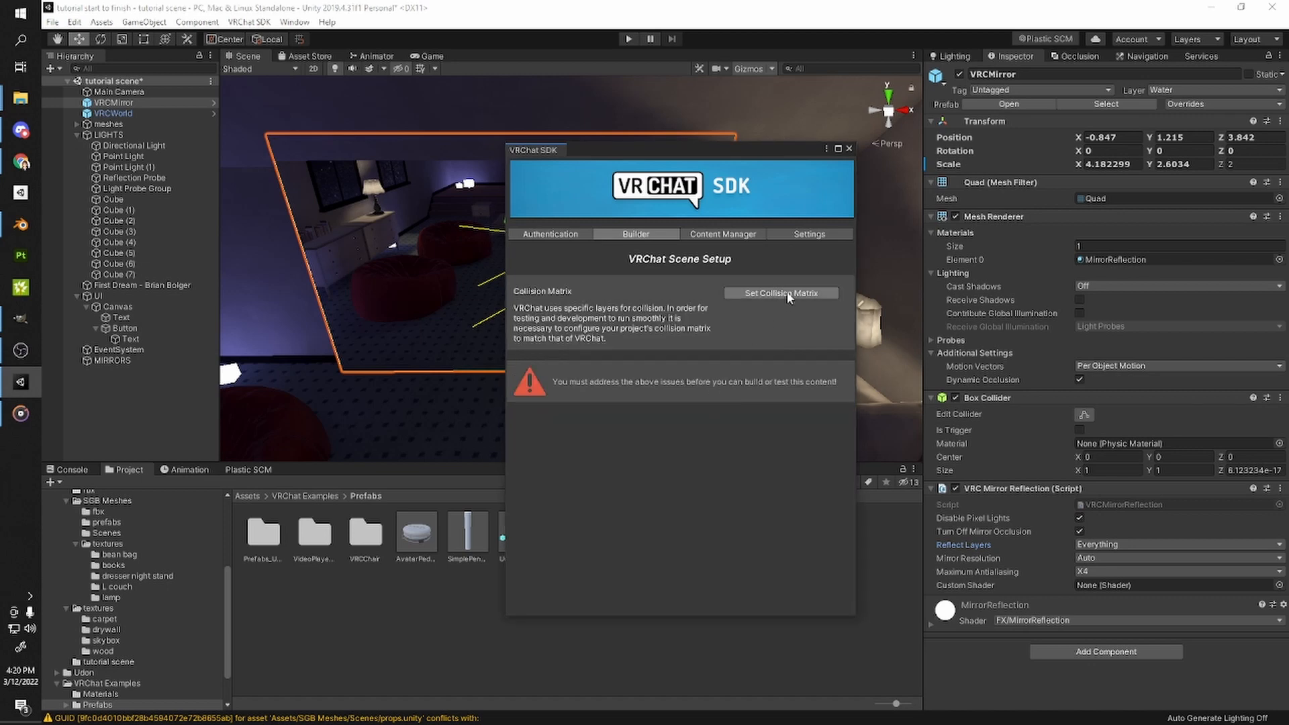
- Set the VRChat collision matrix for the project and move the SDK window out of the way
click(782, 293)
click(698, 397)
drag(694, 153, 1288, 134)
- Check the mirror's Layer and Reflect Layers options for the VRChat layers
click(1158, 91)
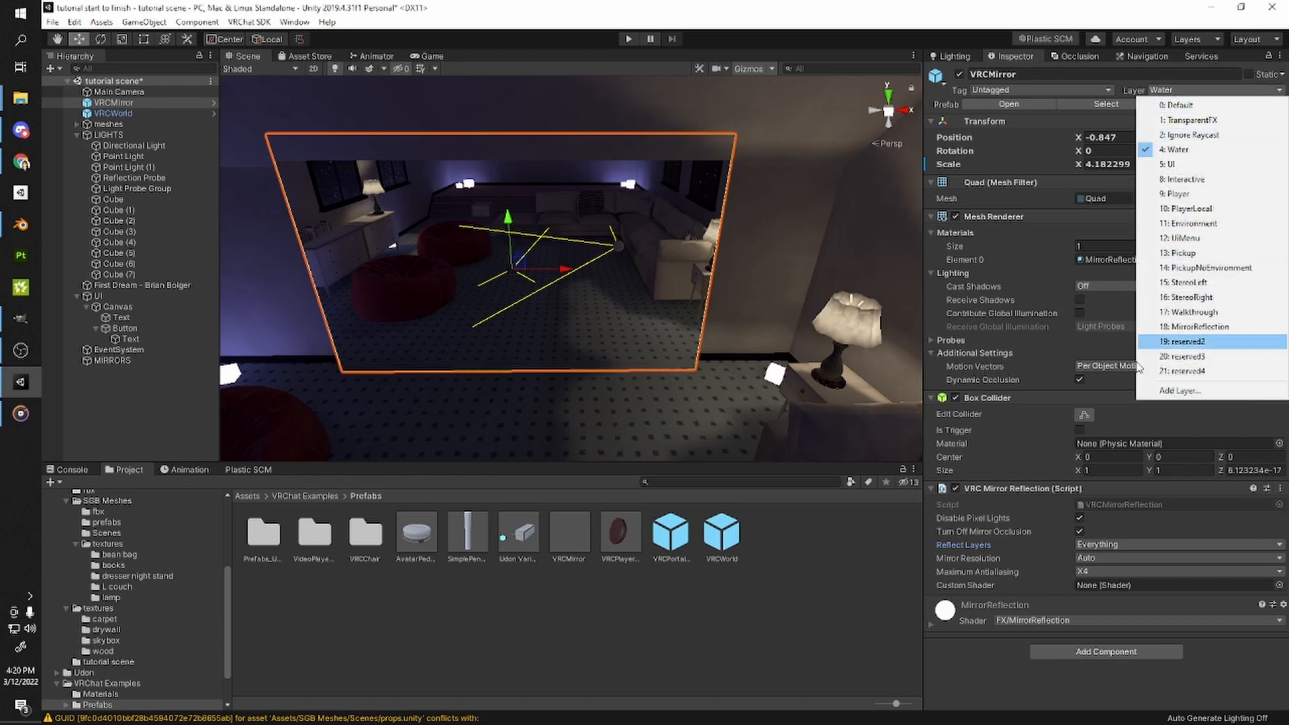
click(1024, 550)
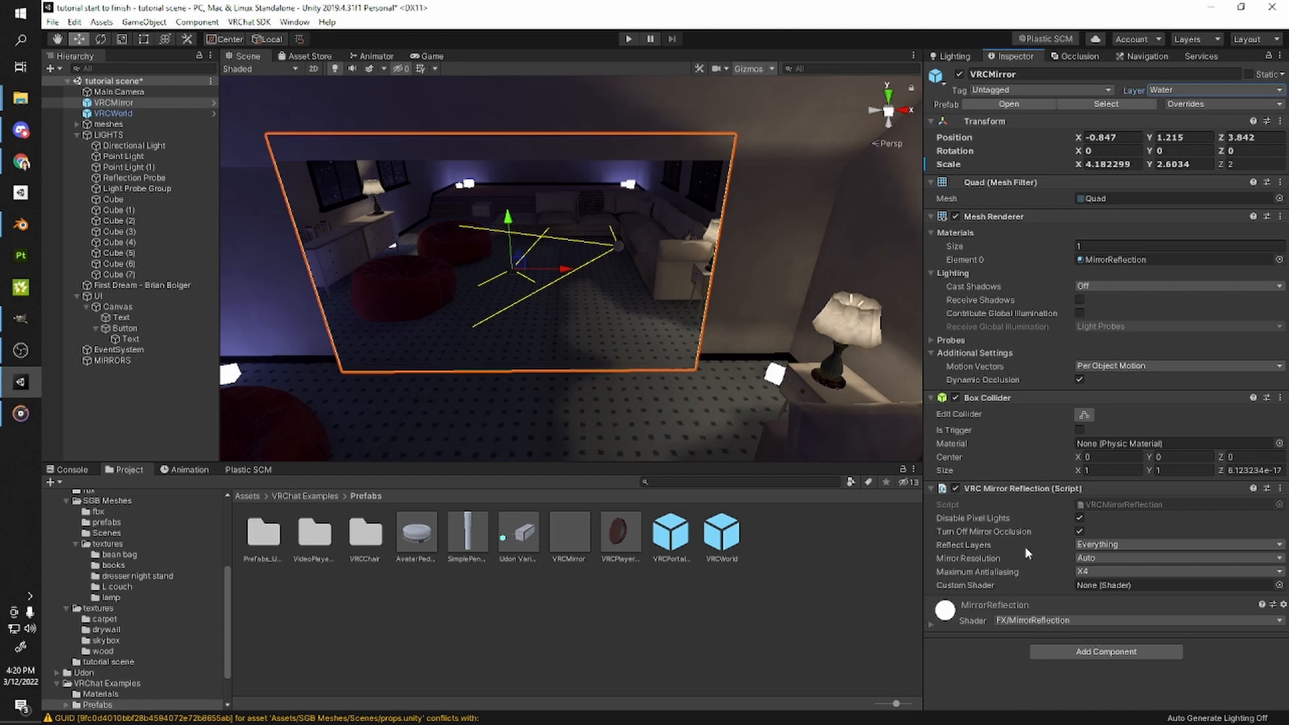
click(1109, 544)
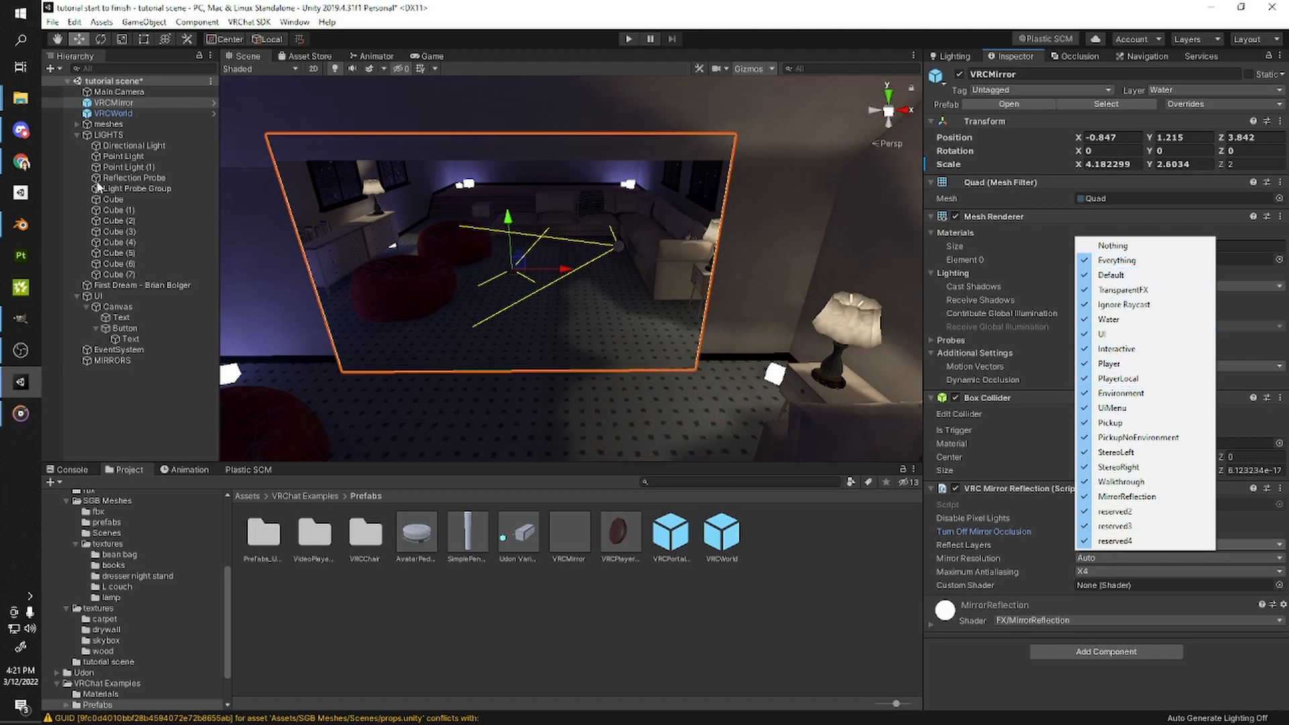
- Parent the VRCMirror object to MIRRORS in the hierarchy
click(123, 105)
drag(122, 103, 118, 359)
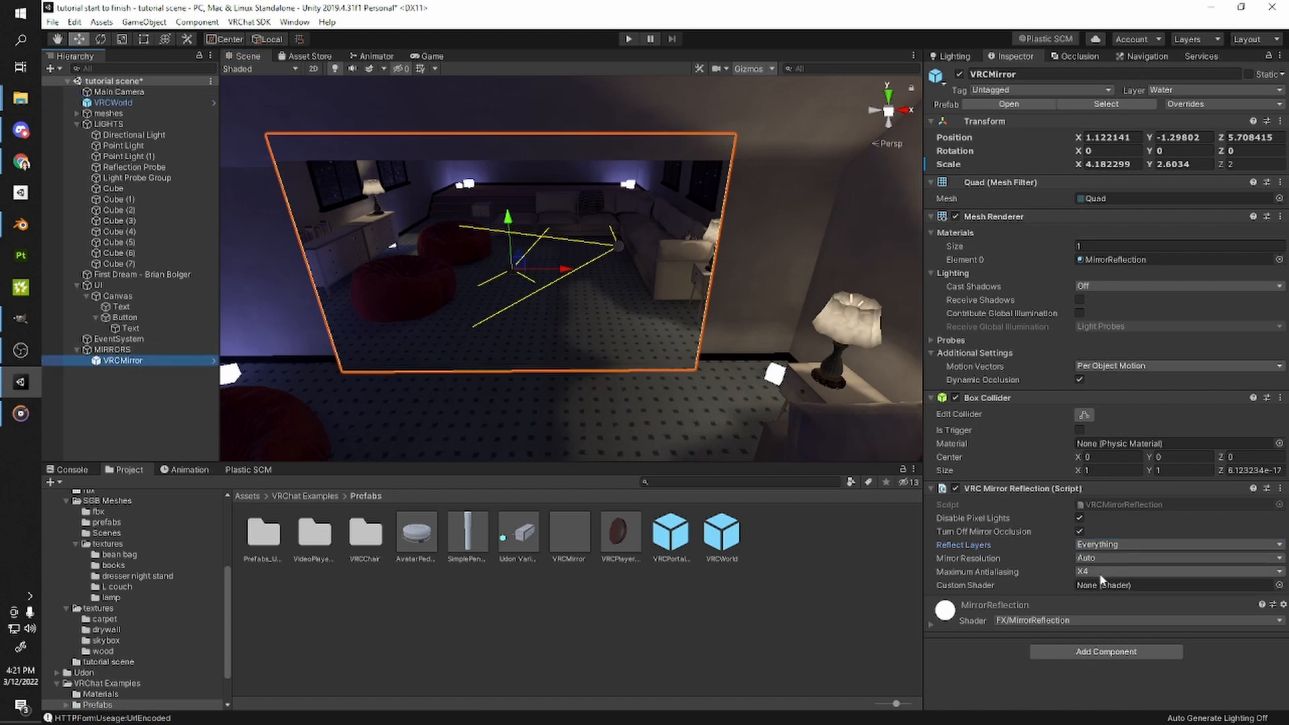
- Clear the mirror's Reflect Layers to Nothing and enable only Player and MirrorReflection
click(1100, 545)
click(1167, 247)
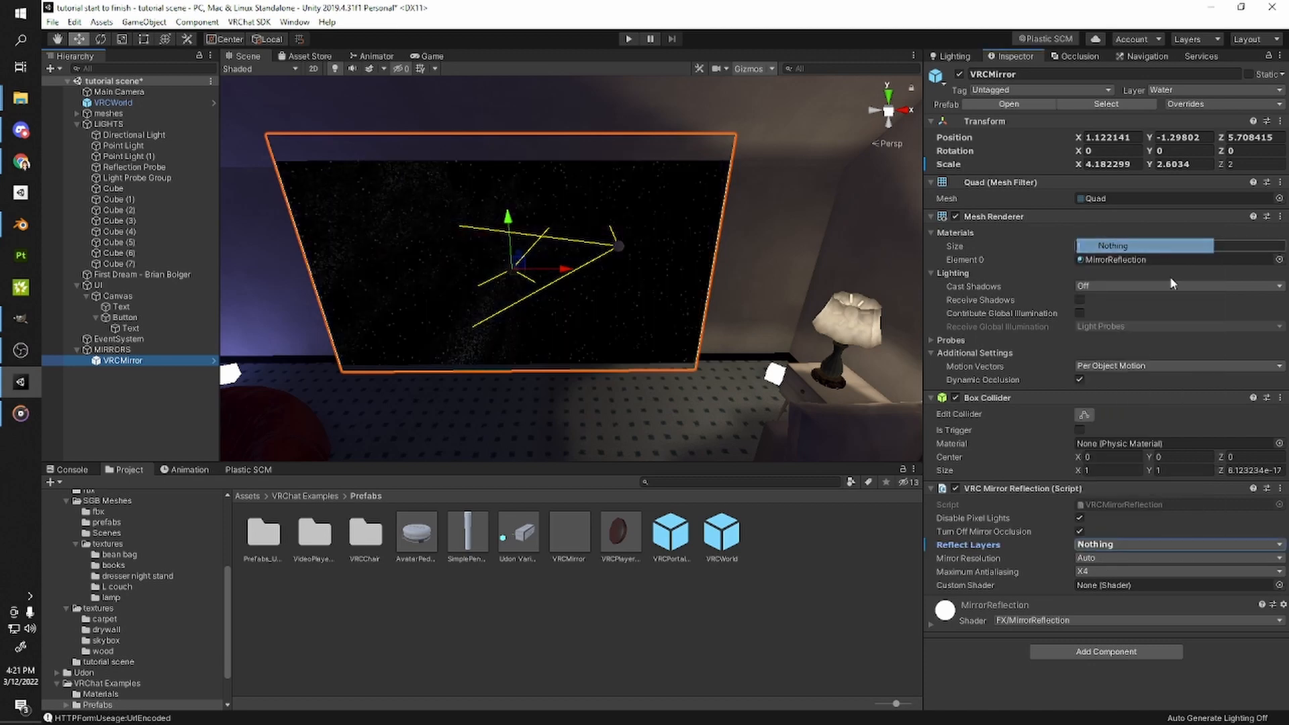
click(1145, 545)
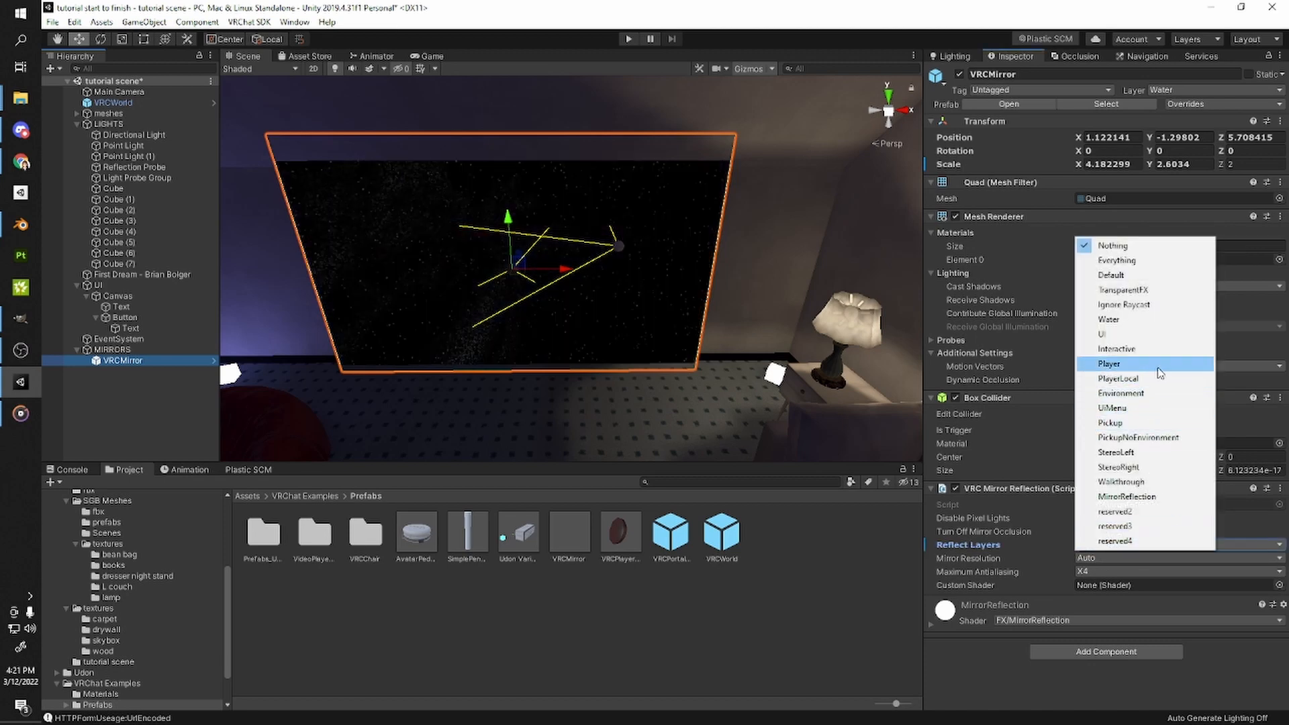
click(1160, 373)
click(1124, 546)
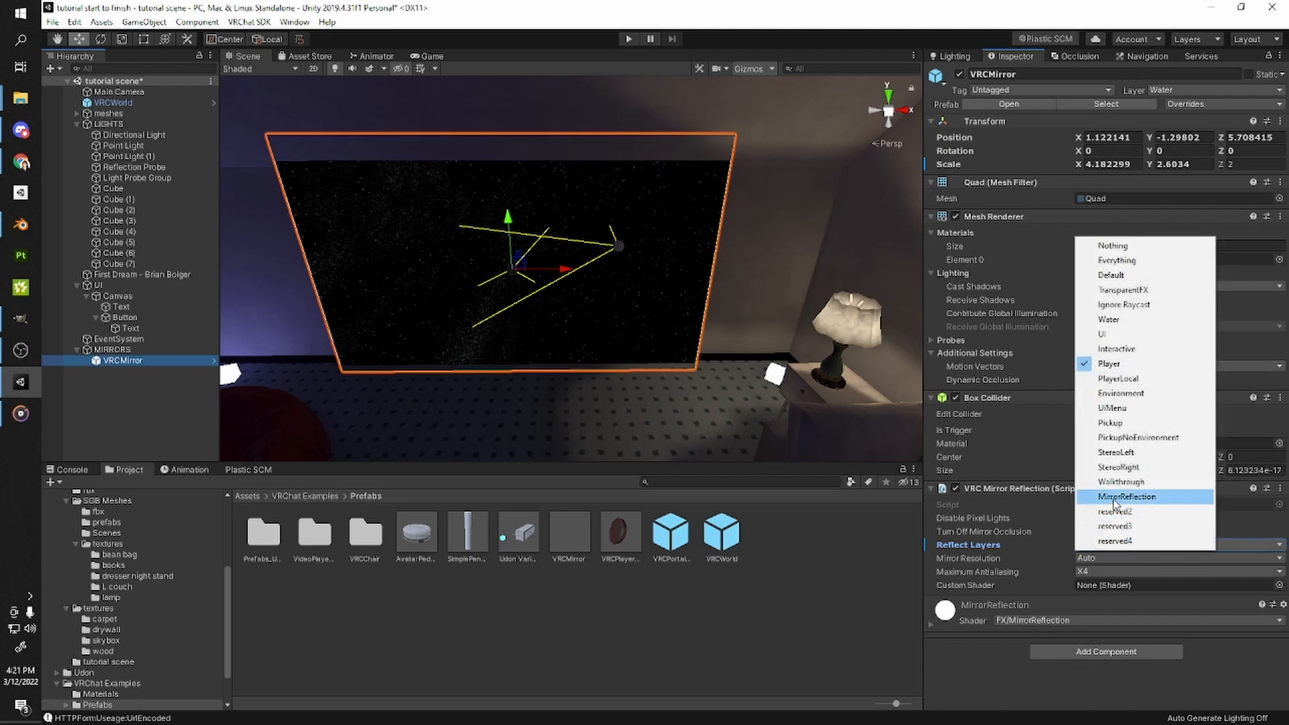
click(1142, 500)
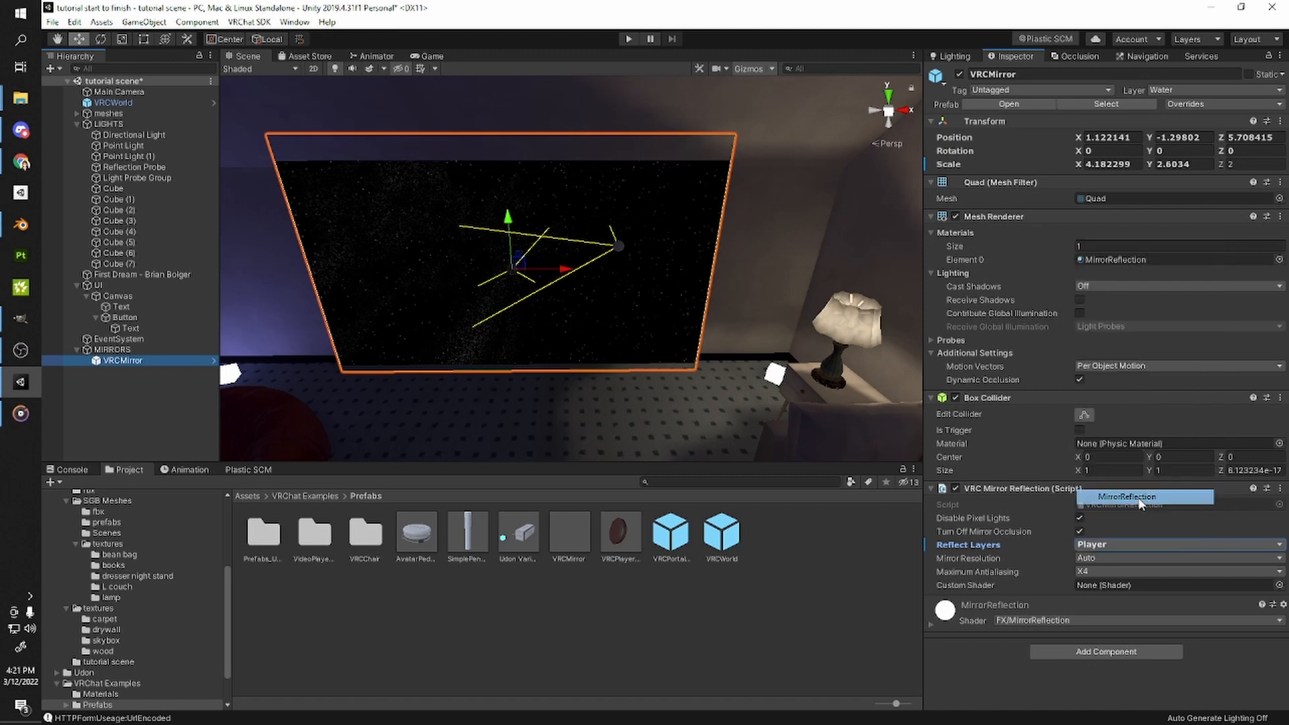
- Add the Default and Pickup layers to the mirror's Reflect Layers
click(1110, 545)
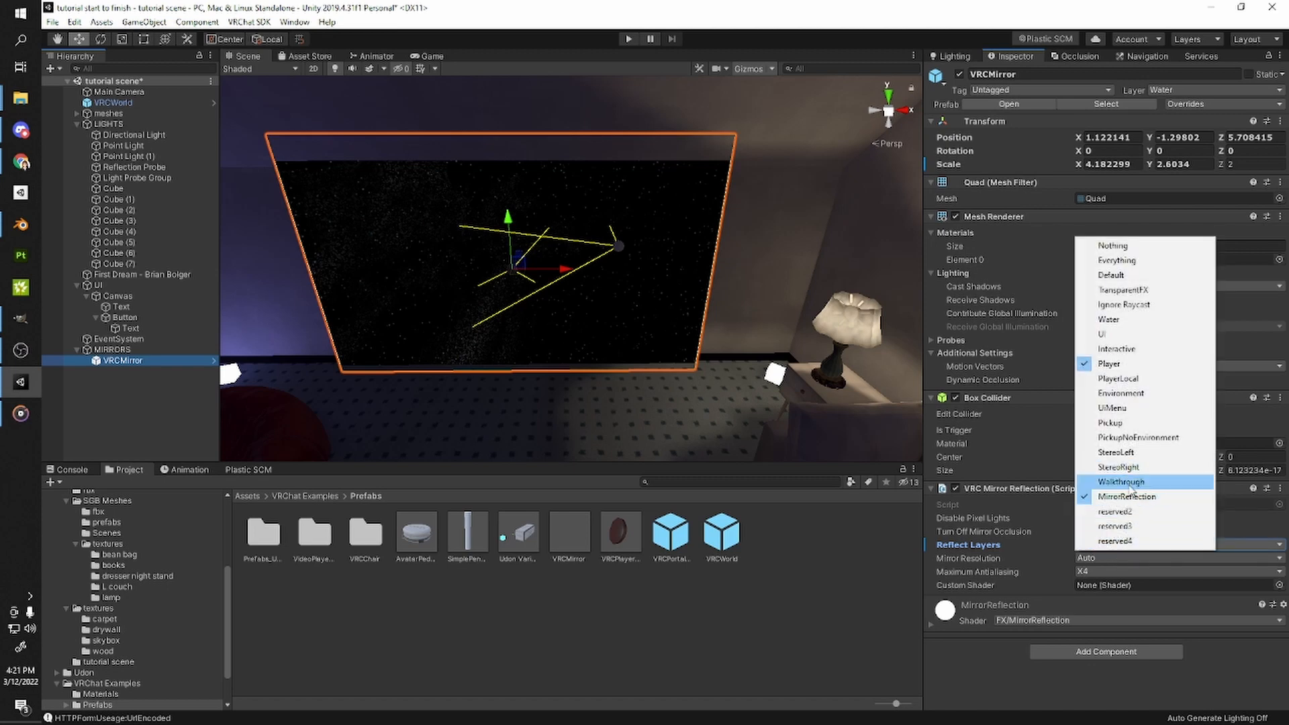
click(1128, 278)
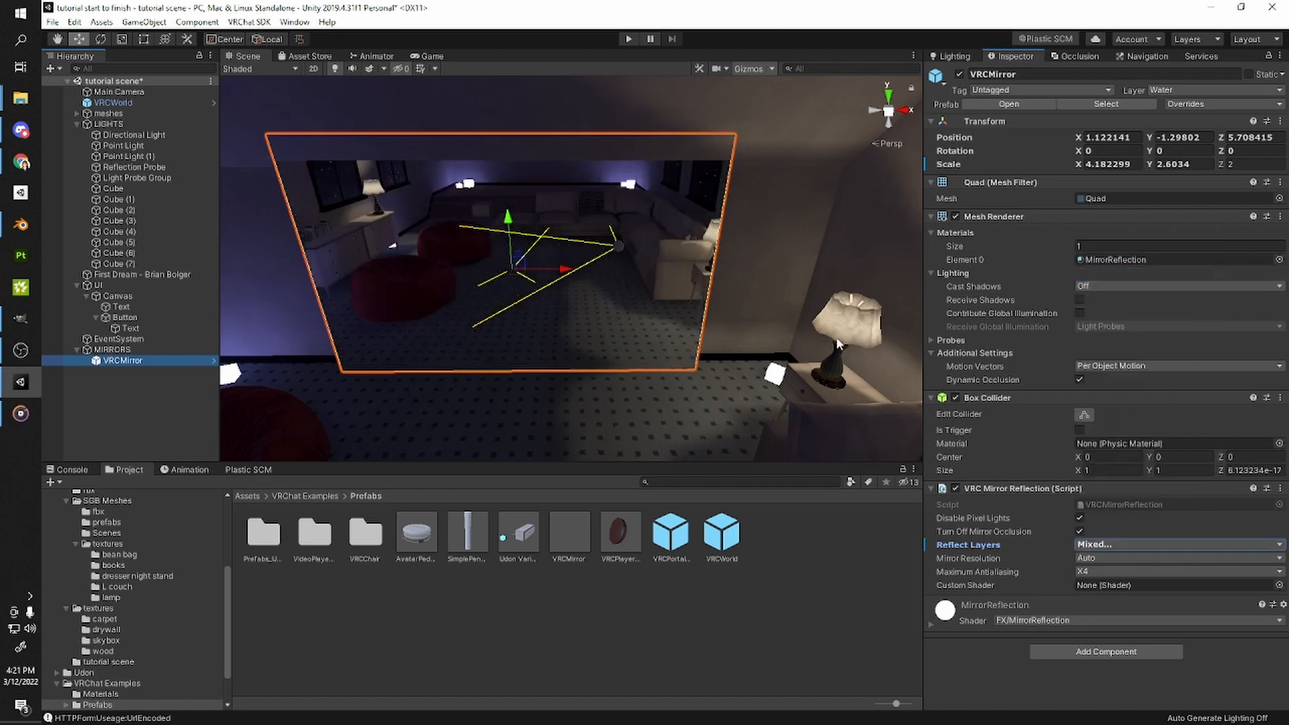
click(1141, 544)
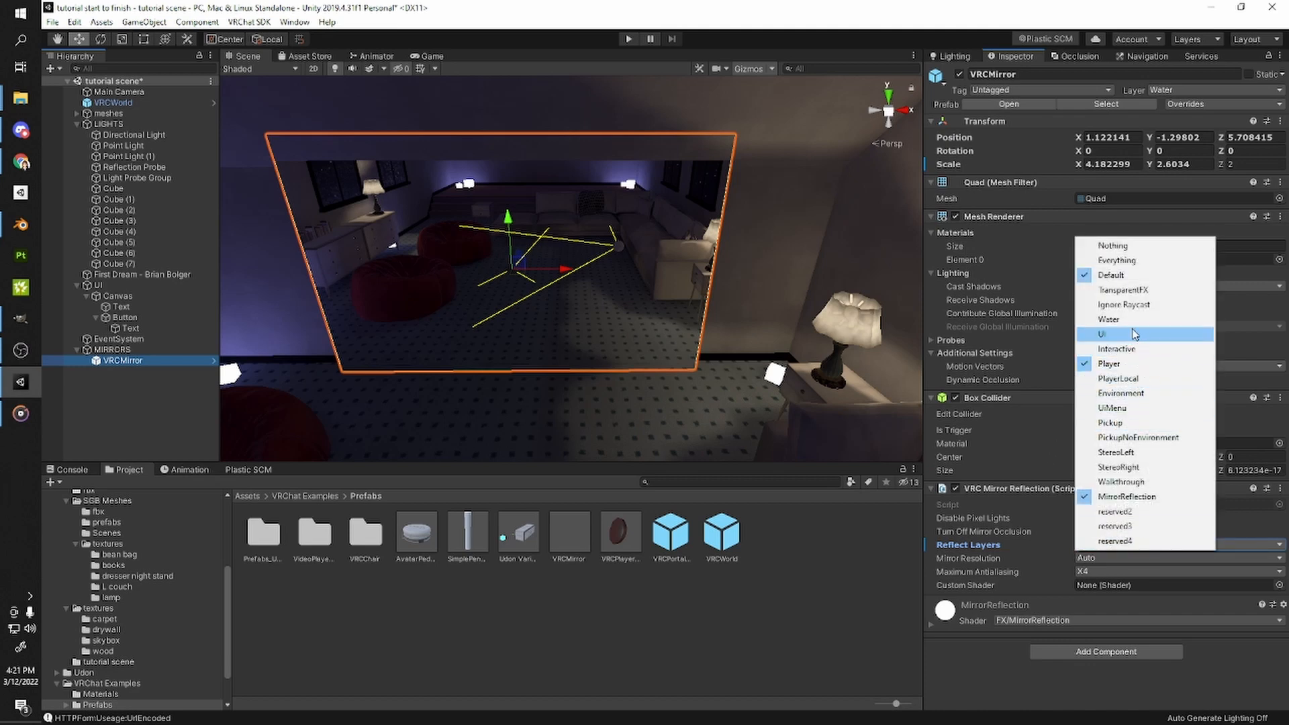
click(1107, 422)
click(1083, 546)
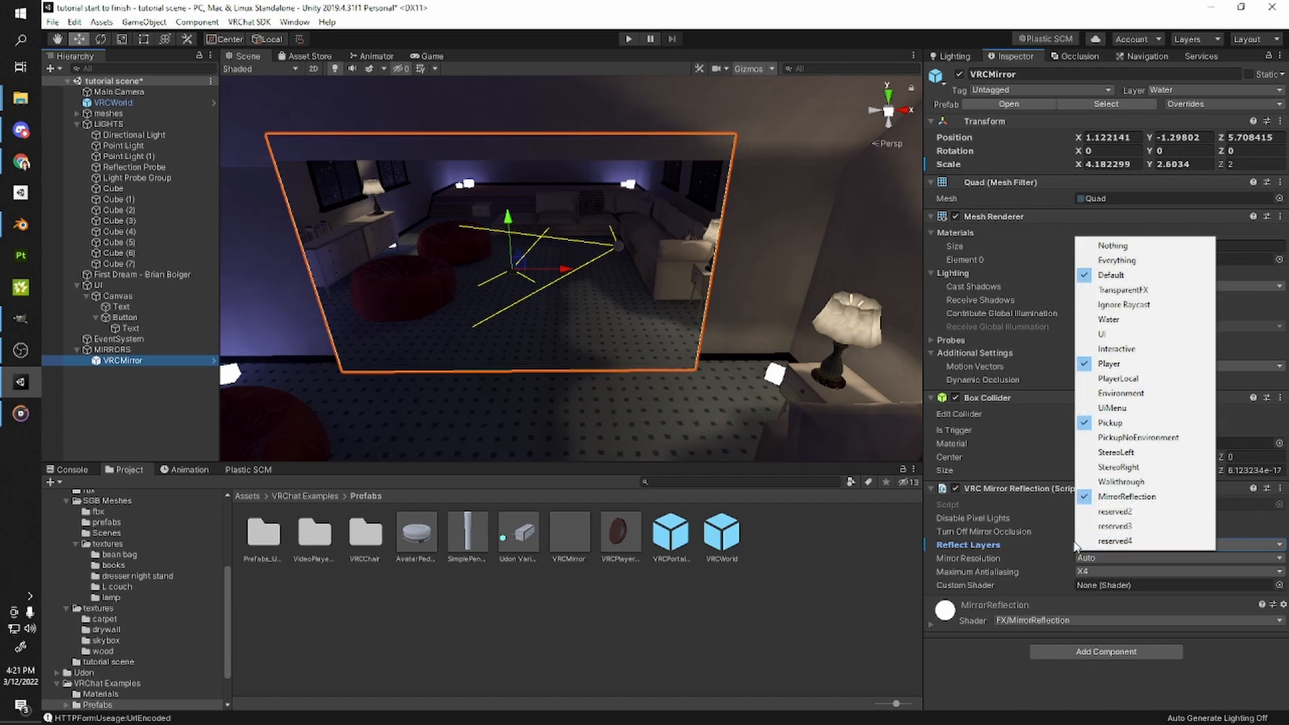
click(995, 572)
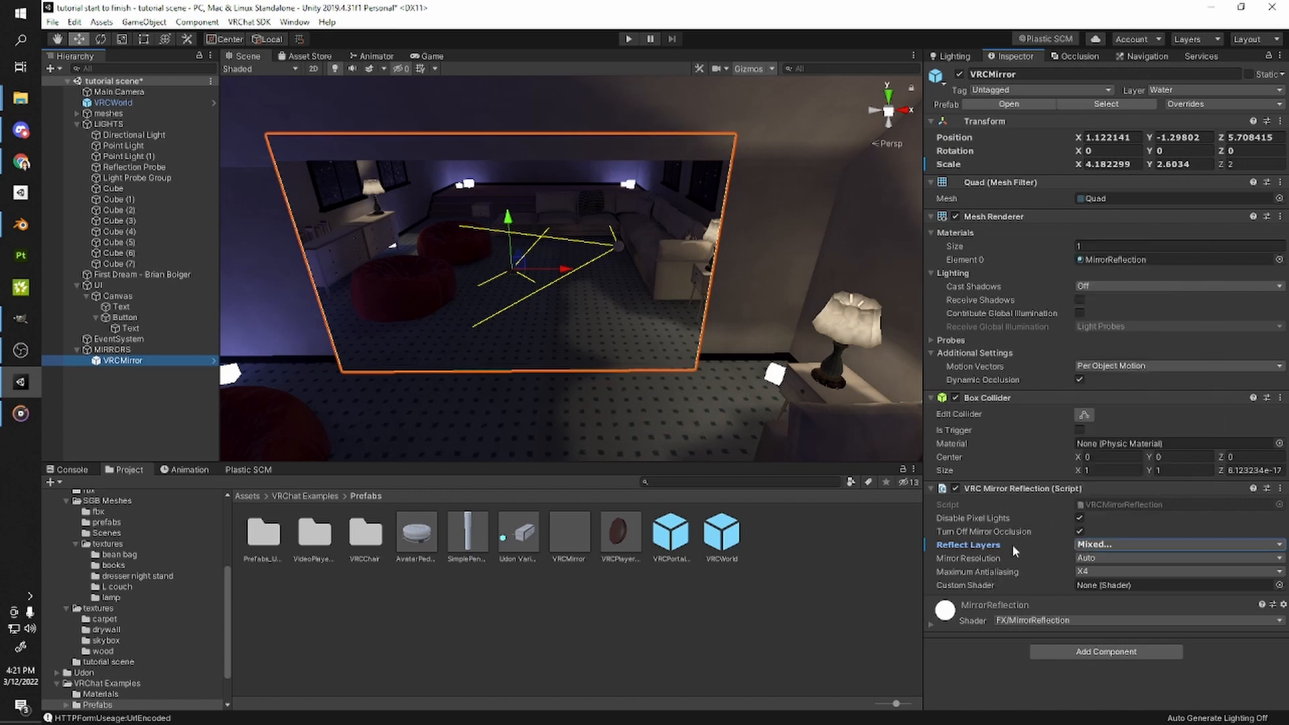
- Examine the room's reflection in the wall mirror from several angles and distances
right_drag(562, 366, 587, 343)
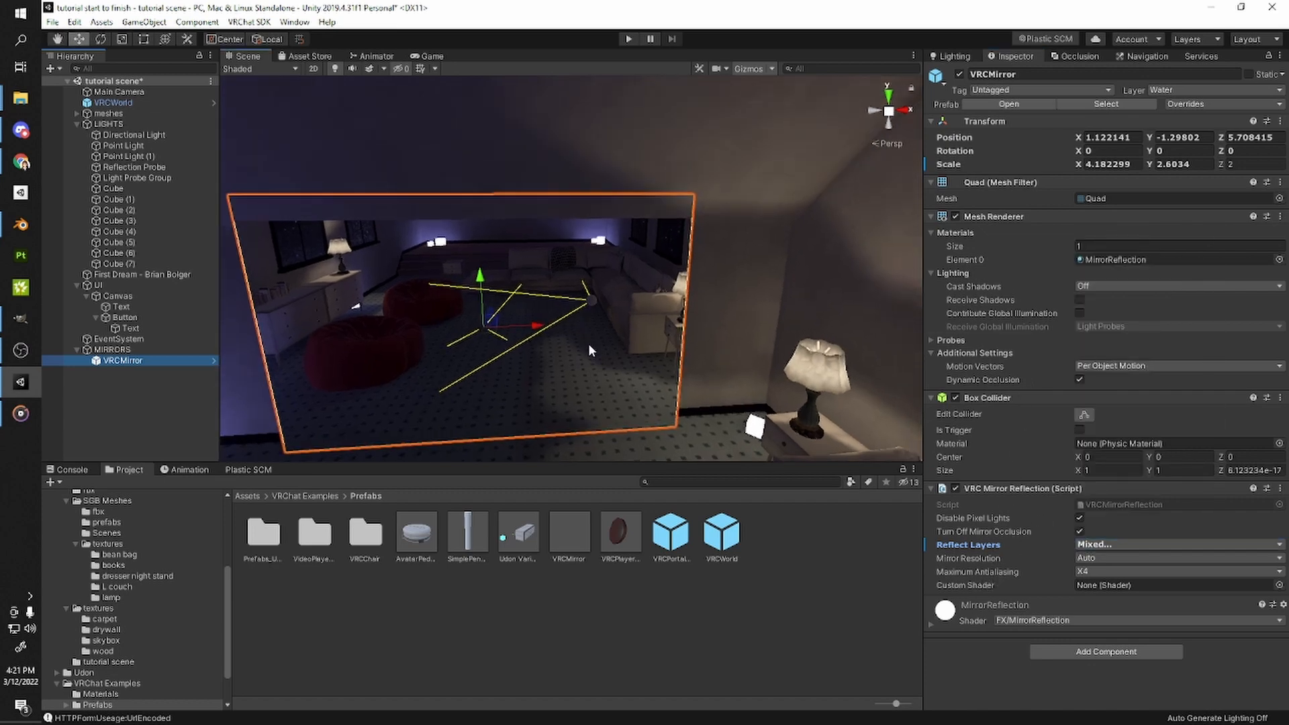
scroll(587, 342, down, 2)
middle_drag(588, 339, 616, 290)
scroll(619, 286, up, 4)
right_drag(618, 286, 592, 256)
scroll(592, 262, down, 4)
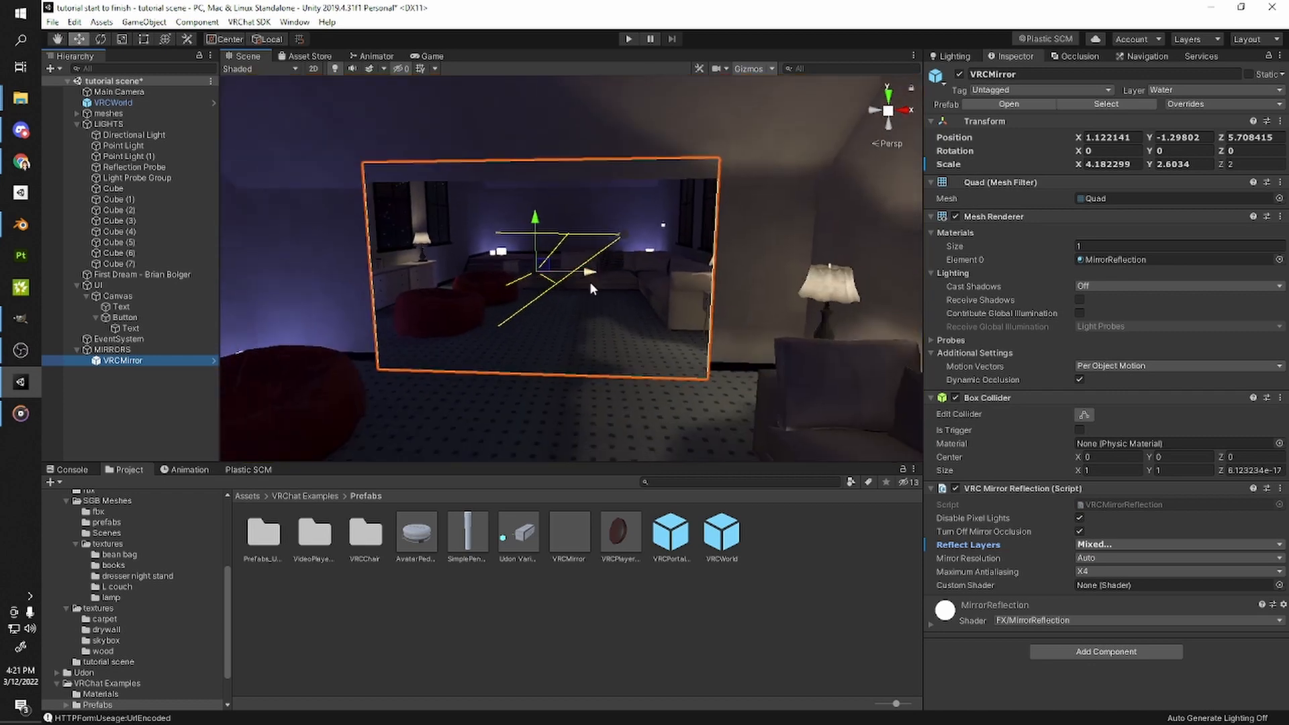
scroll(584, 281, down, 2)
scroll(470, 292, up, 2)
scroll(466, 295, up, 2)
- Rename the VRCMirror object in the hierarchy as HQVRCMirror
click(135, 363)
click(134, 364)
double_click(111, 364)
double_click(112, 364)
click(110, 364)
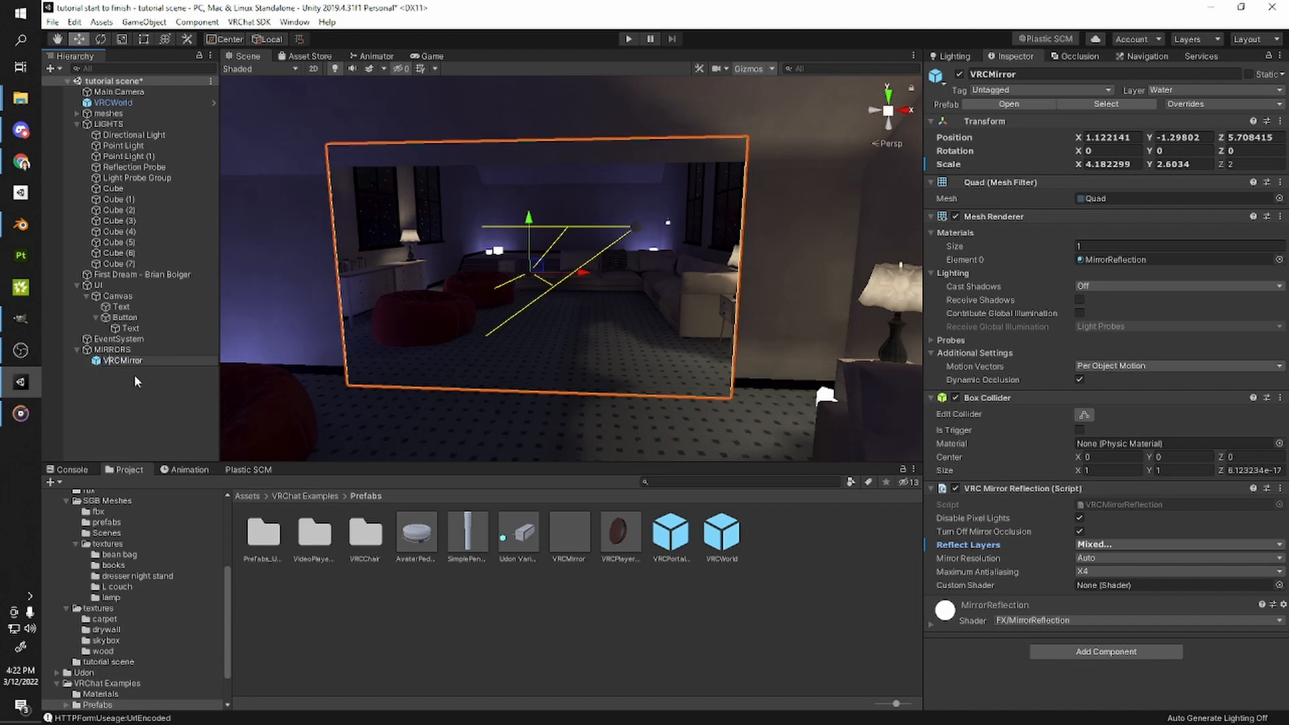
text(HQ)
key(Return)
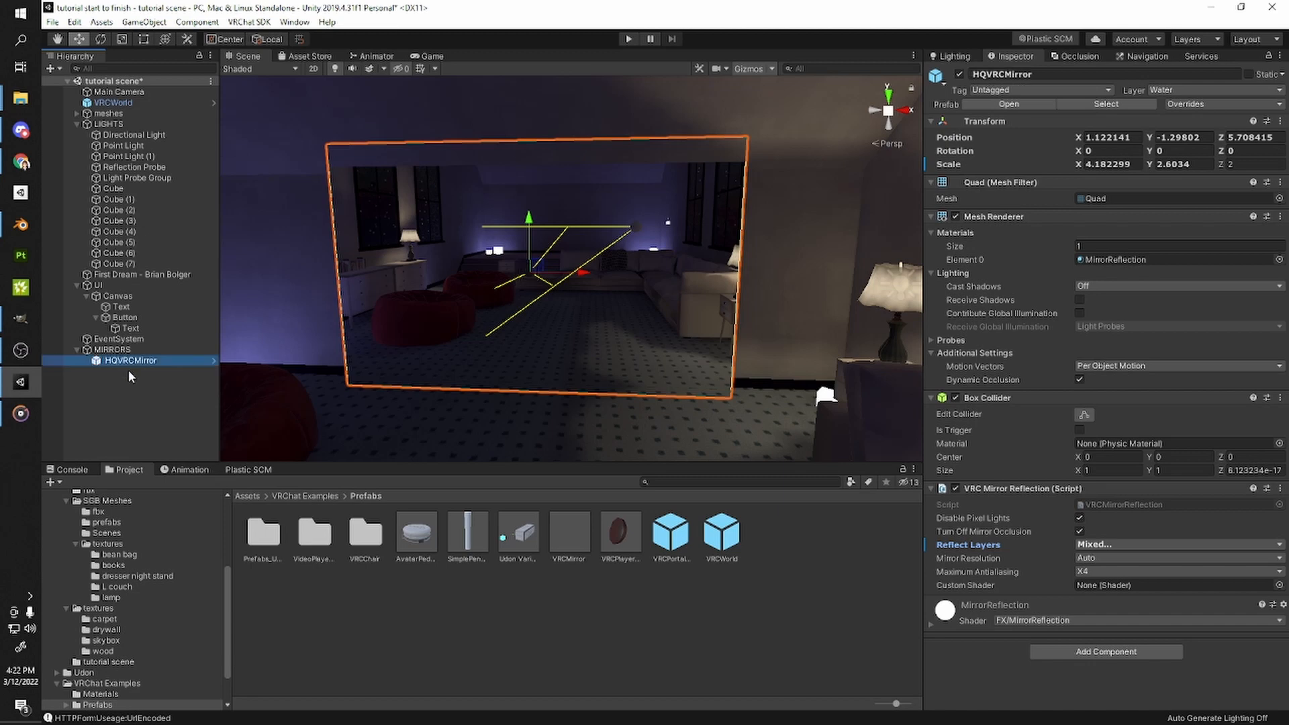
- Duplicate HQVRCMirror and rename the copy as LQVRCMirror (1)
key(ctrl+d)
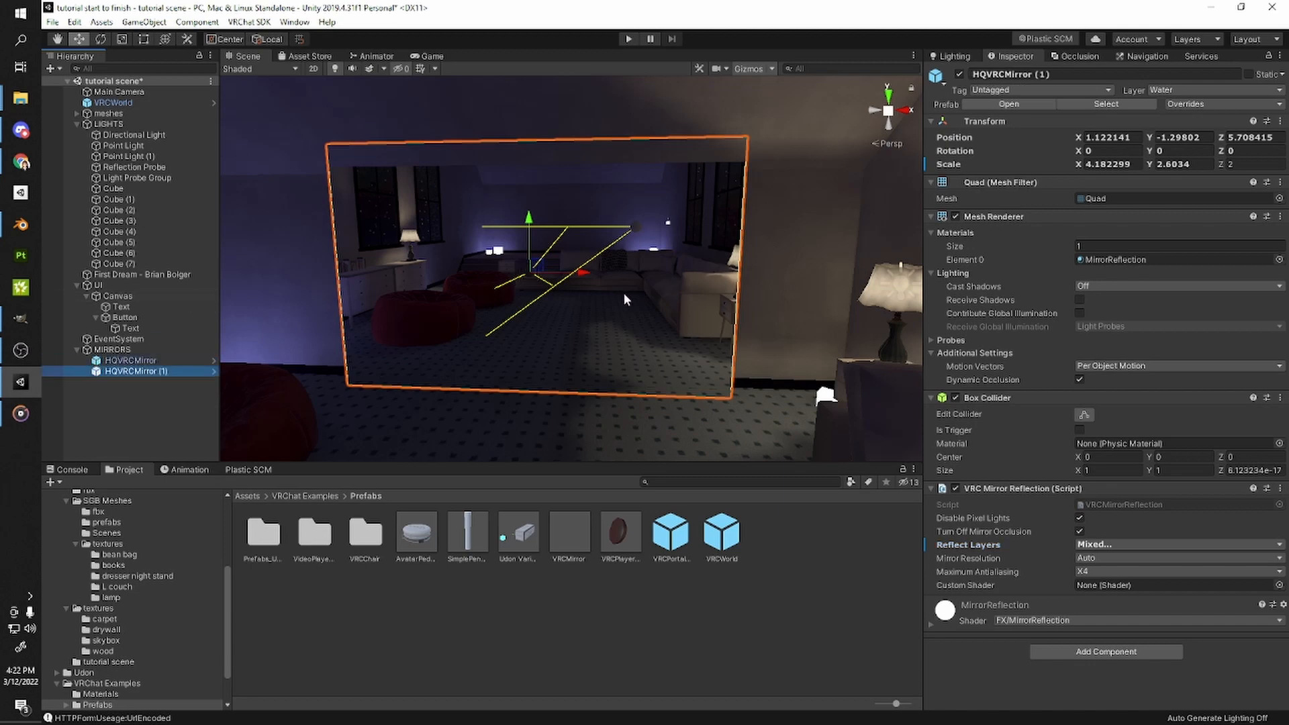
click(150, 370)
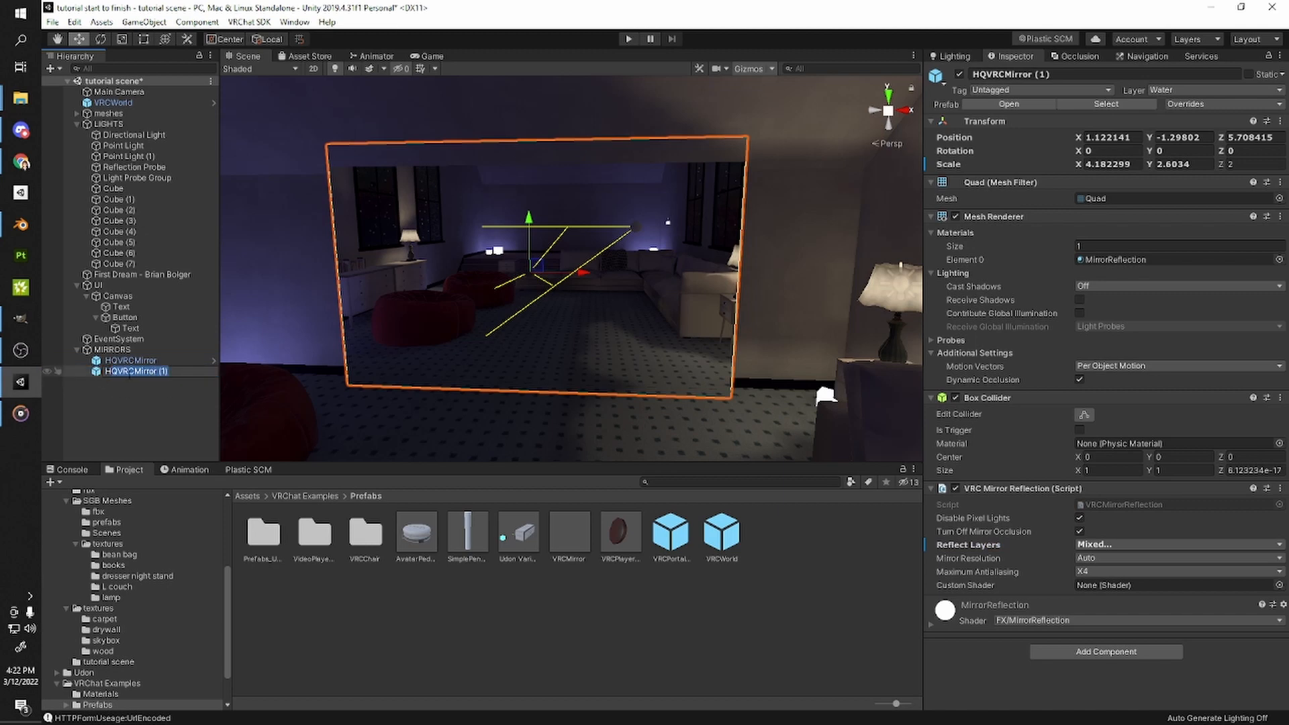
key(Left)
key(BackSpace)
text(L)
click(138, 382)
- Remove the Pickup and Default layers from the Reflect Layers of LQVRCMirror (1)
click(139, 371)
click(1092, 546)
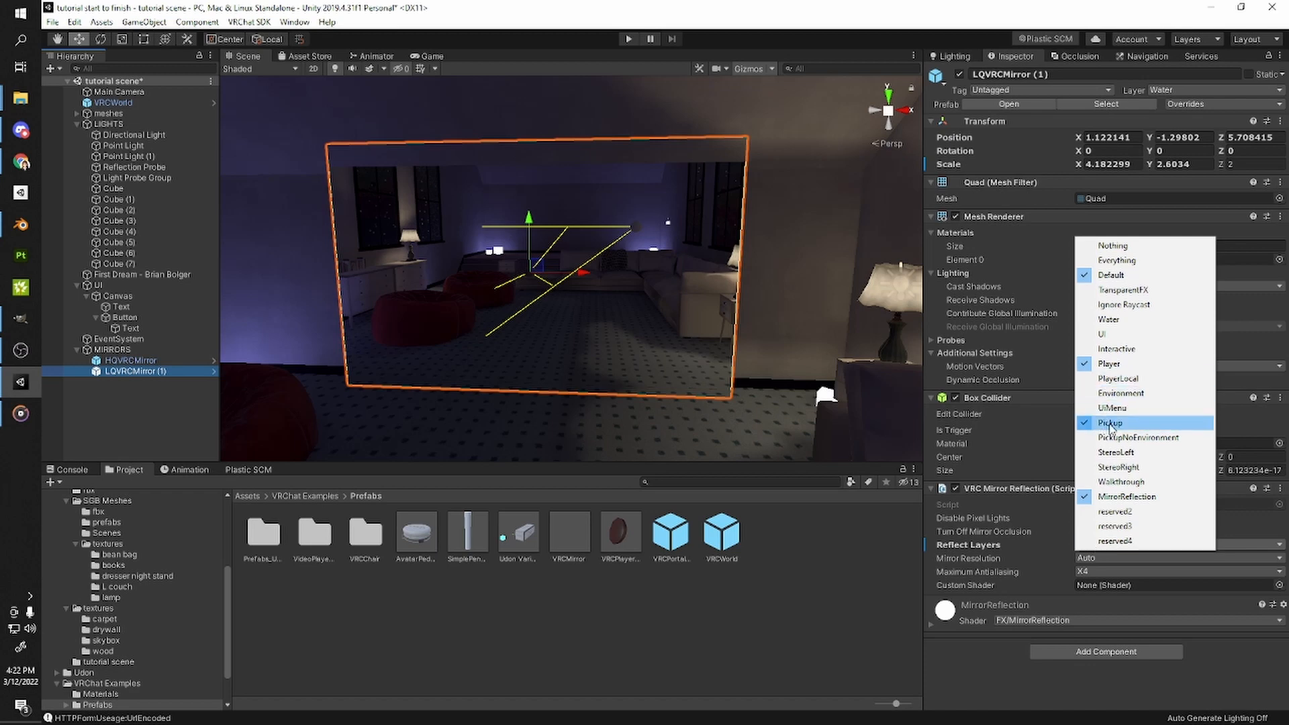
click(1109, 423)
click(1108, 544)
click(1111, 275)
- Select both mirrors, deactivate them together and activate them again
right_drag(604, 376, 544, 378)
ctrl+click(131, 361)
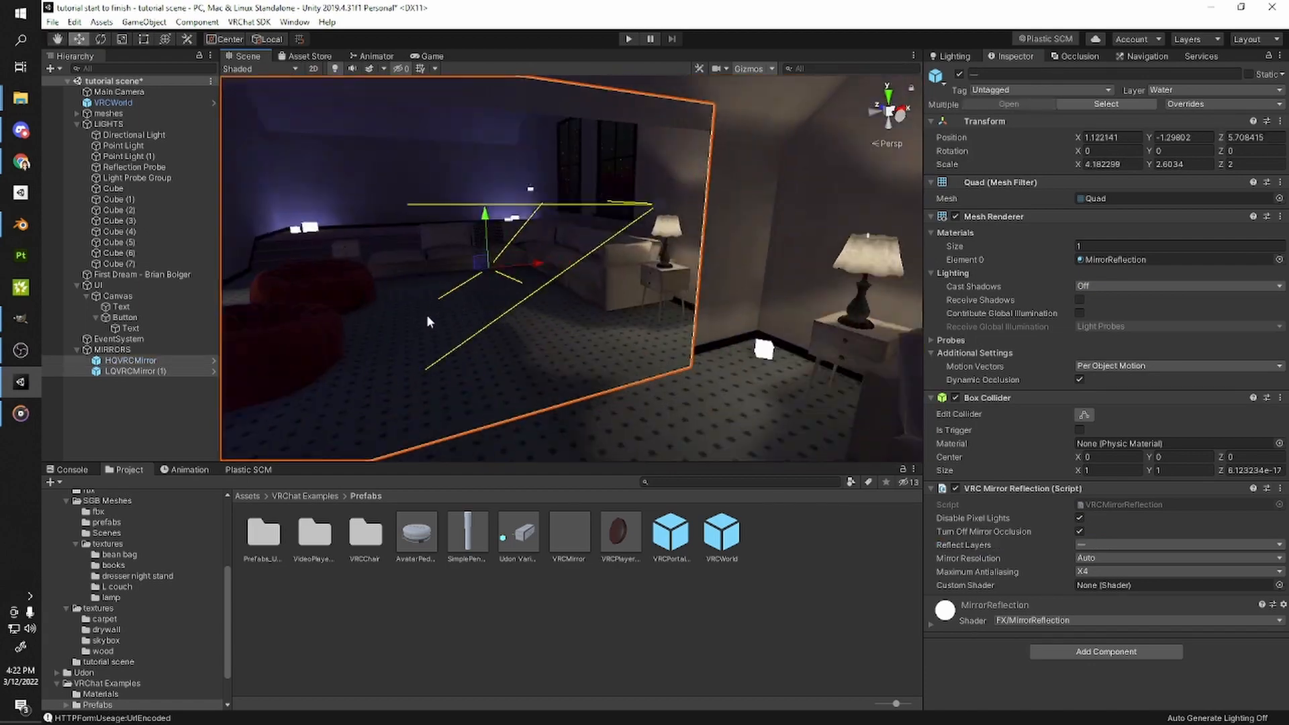
click(960, 74)
key(f)
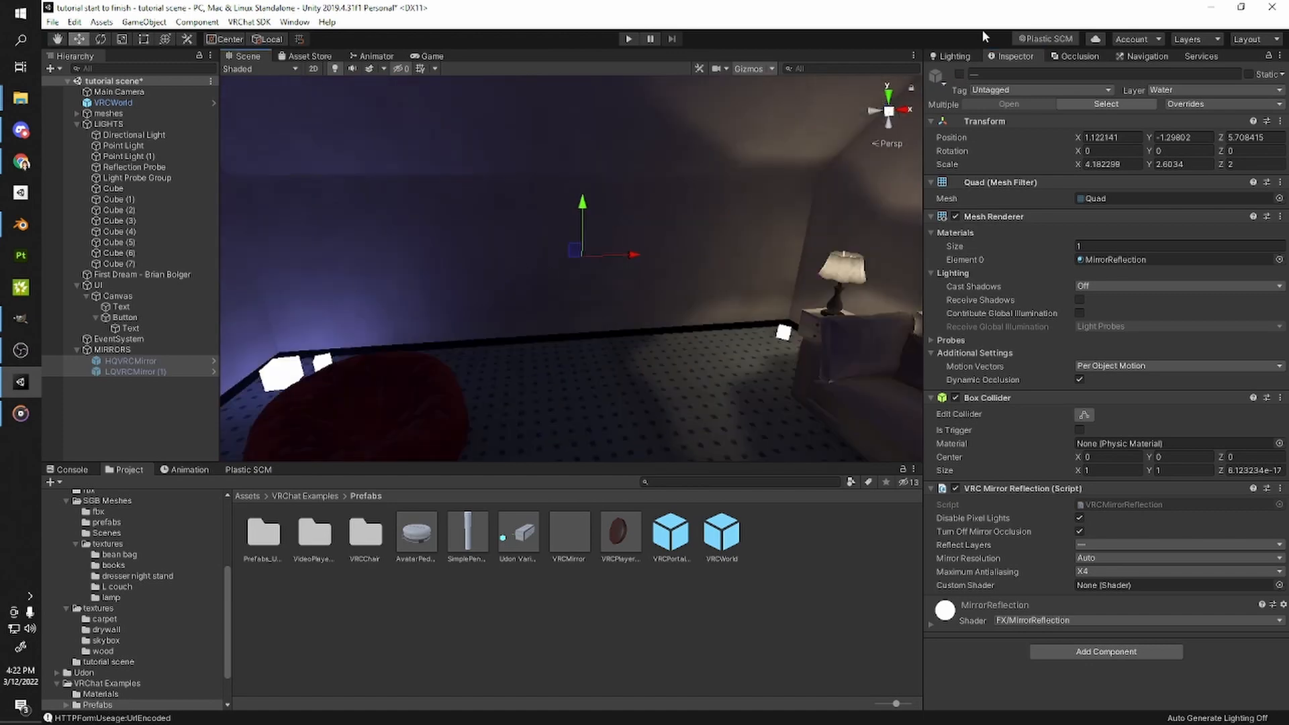
click(959, 75)
- Duplicate the wall menu canvas and move the copy across the room to the mirror wall, about X 2.7, Z 5.94
right_drag(627, 236, 624, 342)
click(732, 266)
key(ctrl+d)
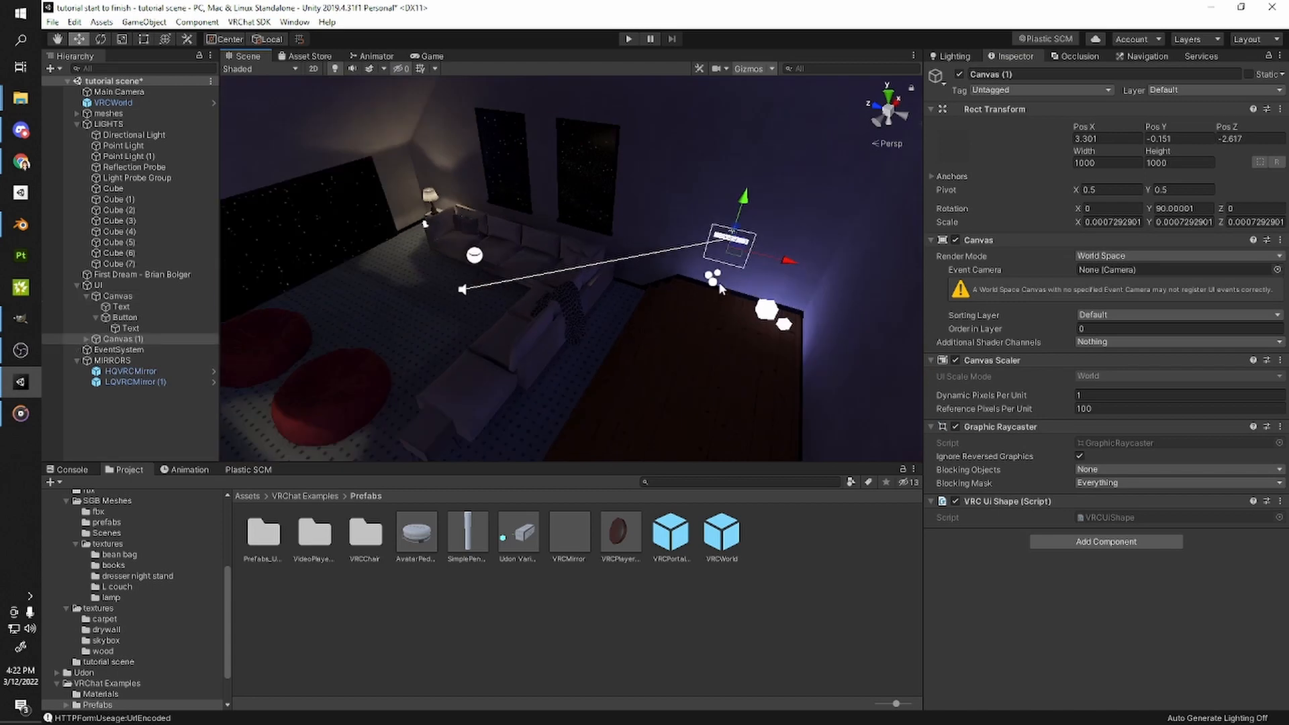
drag(734, 236, 400, 180)
middle_drag(473, 181, 677, 196)
scroll(676, 195, up, 5)
scroll(601, 203, down, 2)
- Rotate the copied canvas to Y 0 and place it flat on the wall beside the mirror, at about Y -1.044, Z 5.931
key(e)
drag(603, 187, 776, 193)
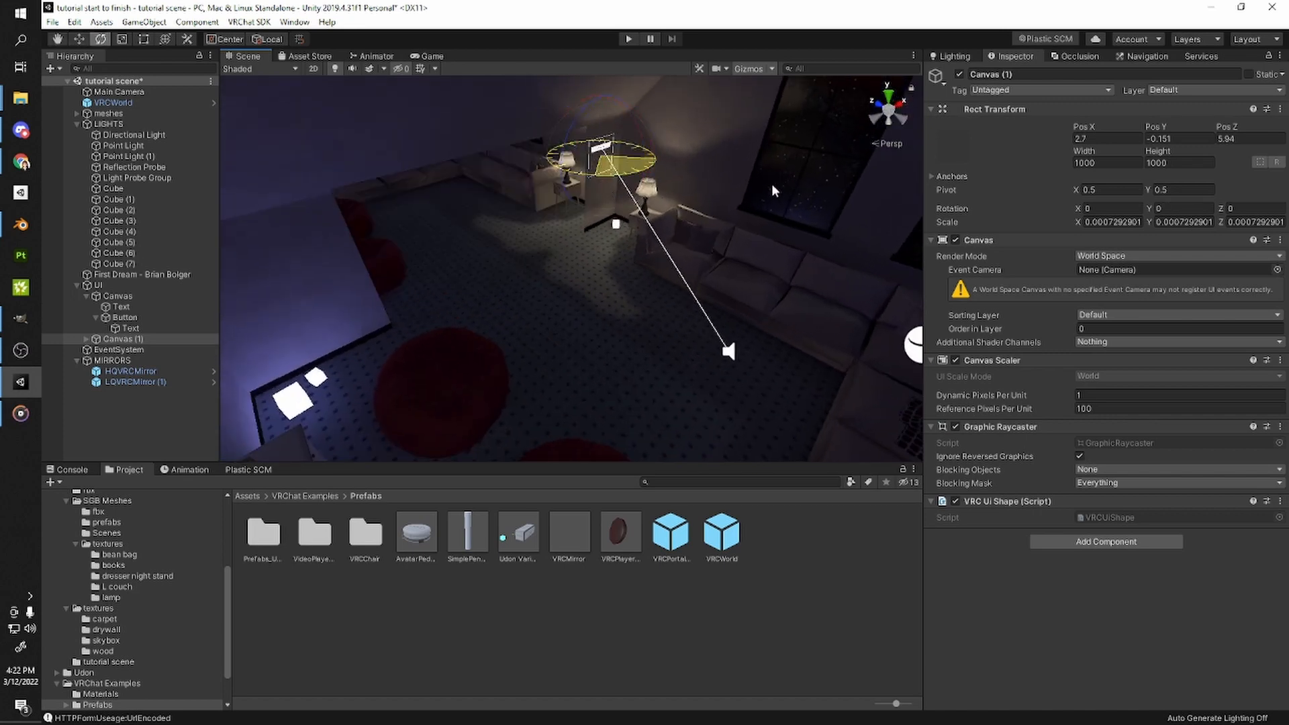
key(w)
key(f)
drag(633, 168, 594, 323)
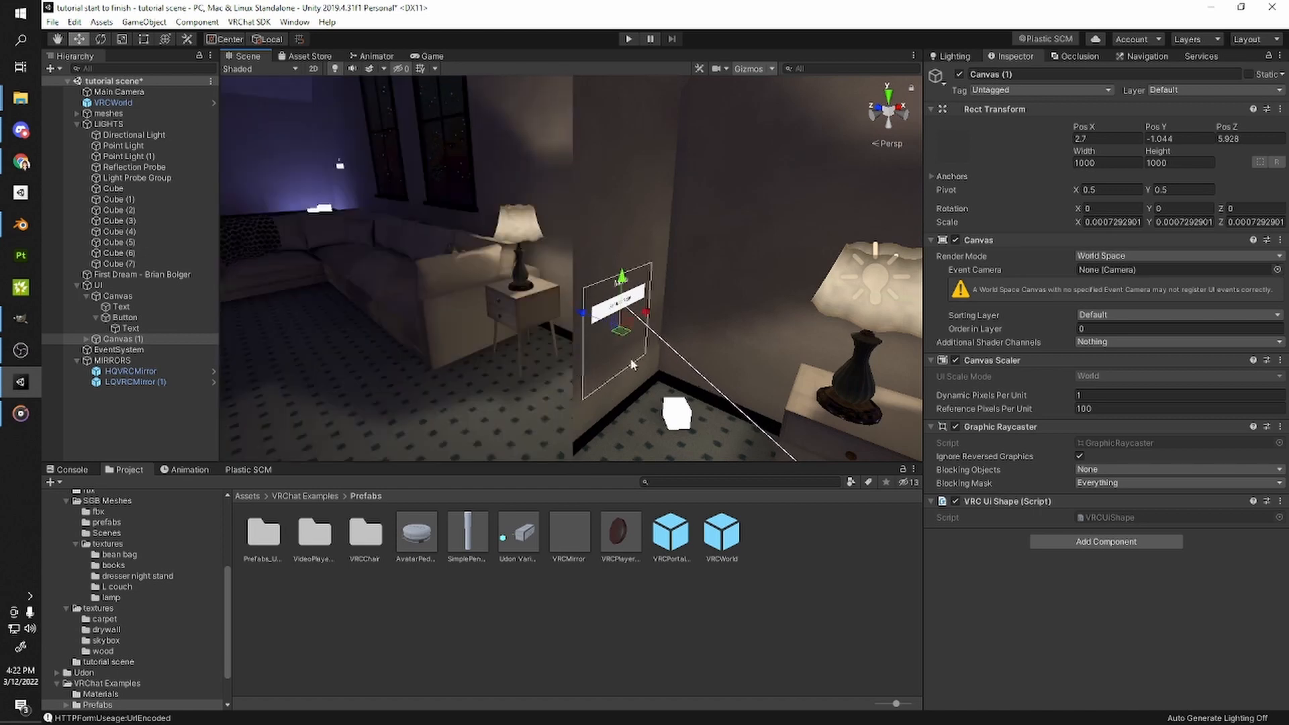
drag(581, 313, 589, 322)
mouse_move(795, 341)
right_down()
mouse_move(705, 333)
mouse_move(771, 341)
right_up()
key(w)
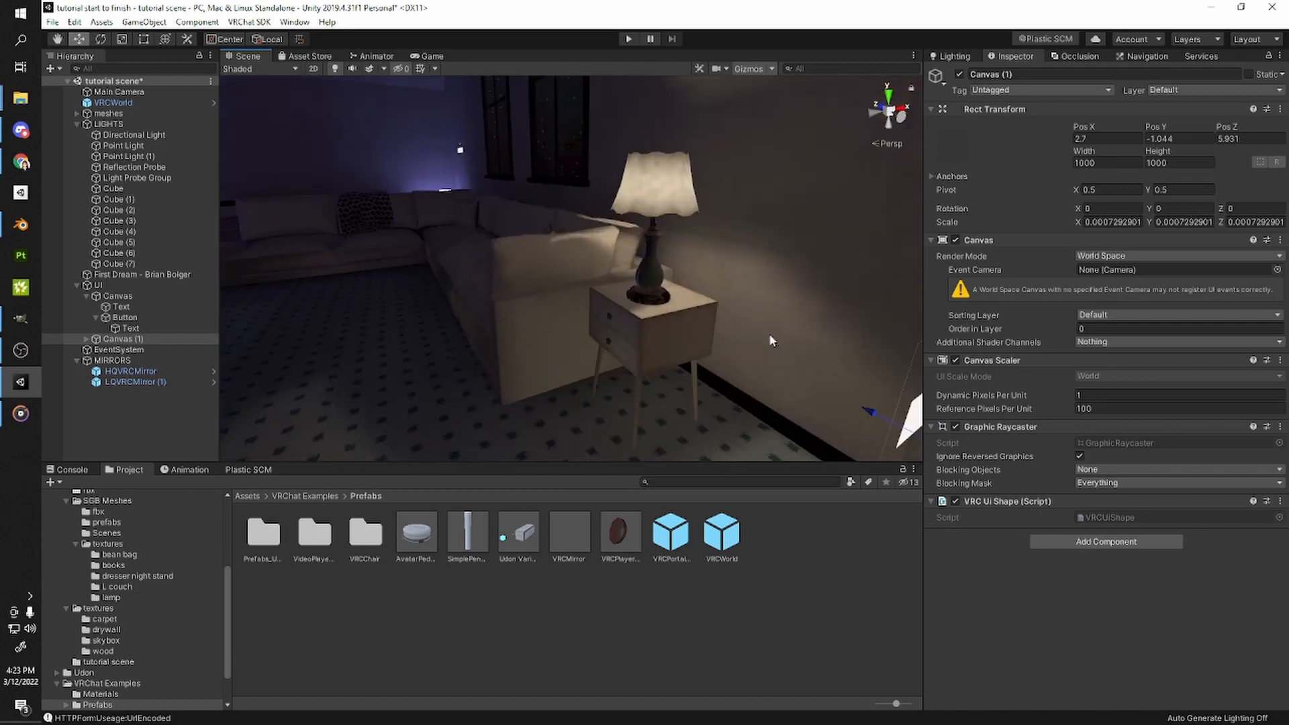
scroll(771, 341, down, 4)
- Save the scene, run it briefly in play mode and stop it
key(ctrl+s)
click(626, 44)
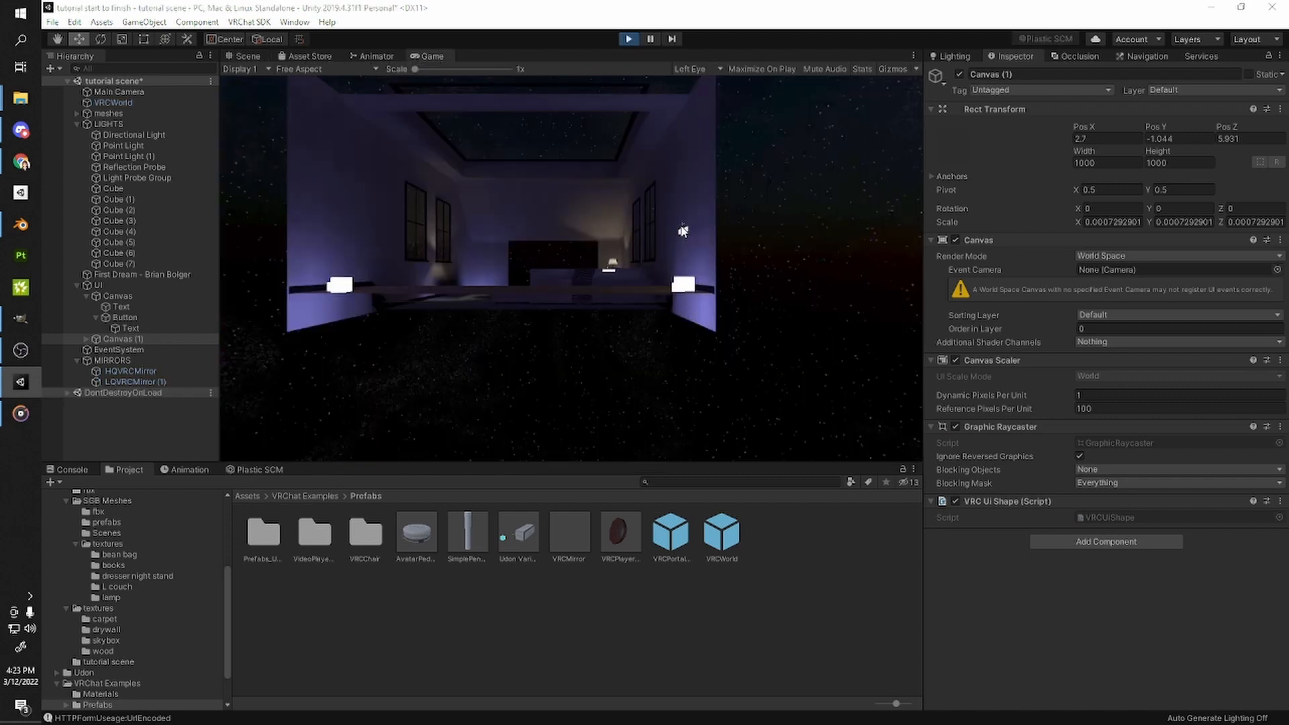
click(629, 39)
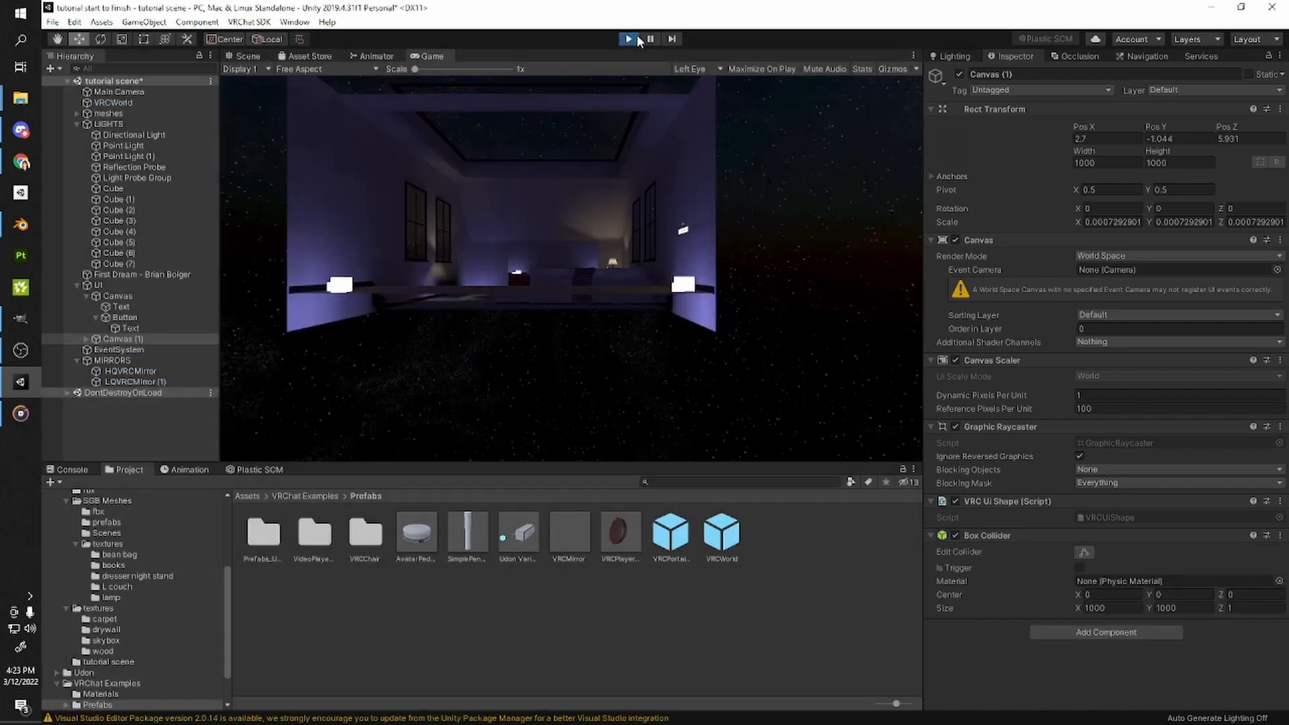
- Nudge the copied canvas to about Z 5.933 and delete its Menu title text
drag(633, 333, 631, 338)
mouse_move(630, 358)
right_down()
mouse_move(582, 359)
mouse_move(571, 335)
mouse_move(636, 348)
right_up()
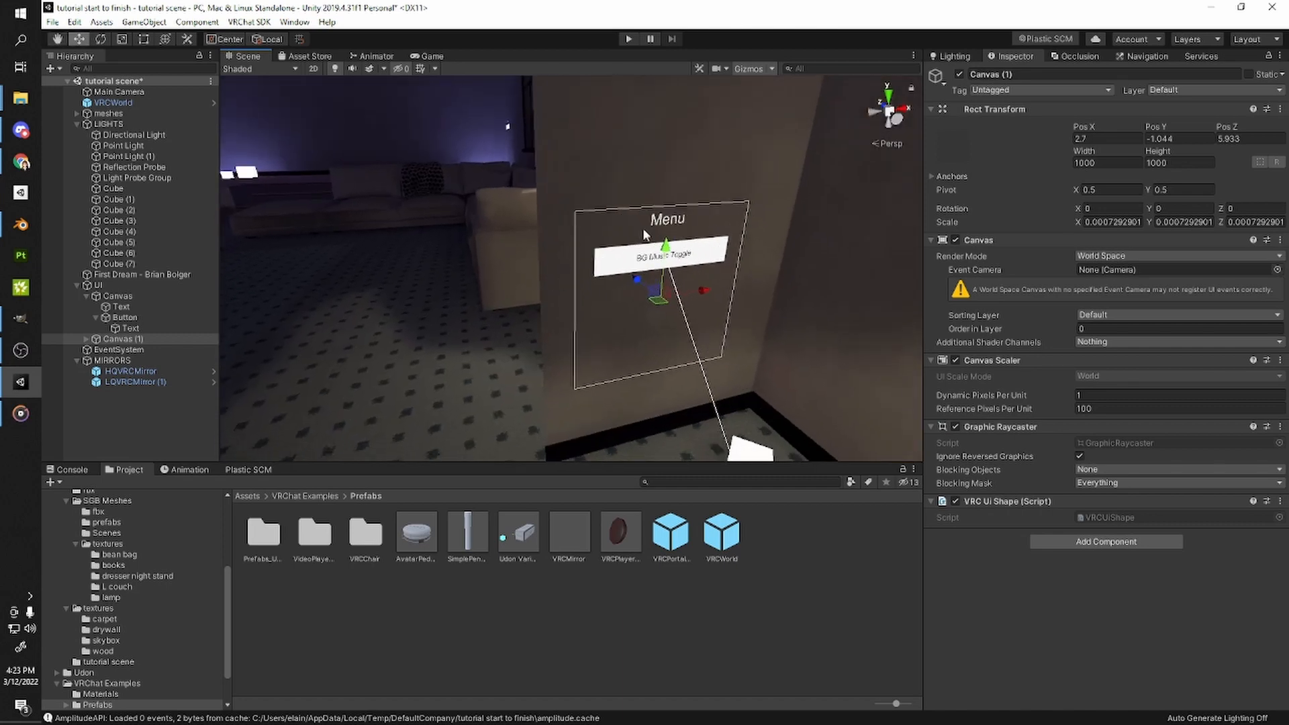
click(668, 220)
right_drag(452, 283, 607, 325)
click(168, 357)
click(169, 350)
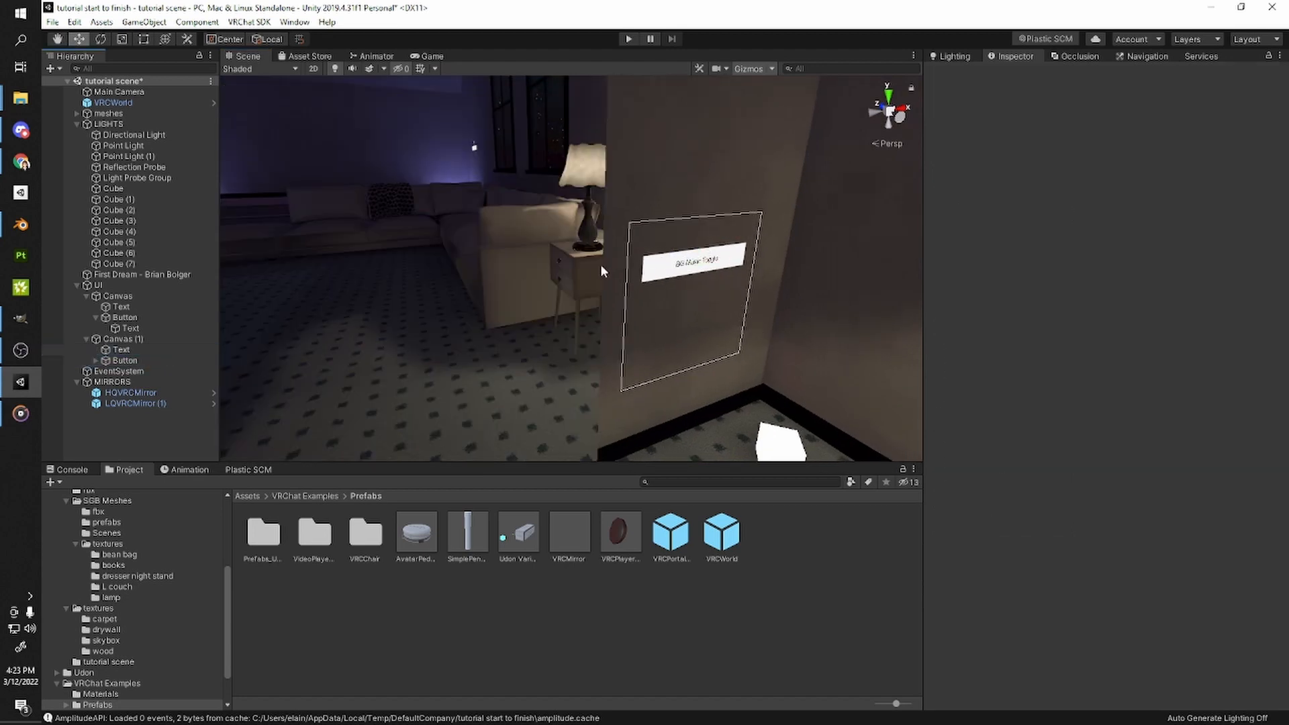
key(Delete)
- Change the label of the copied canvas's button to HQ MIRROR
middle_drag(727, 245, 717, 248)
click(716, 247)
double_click(139, 348)
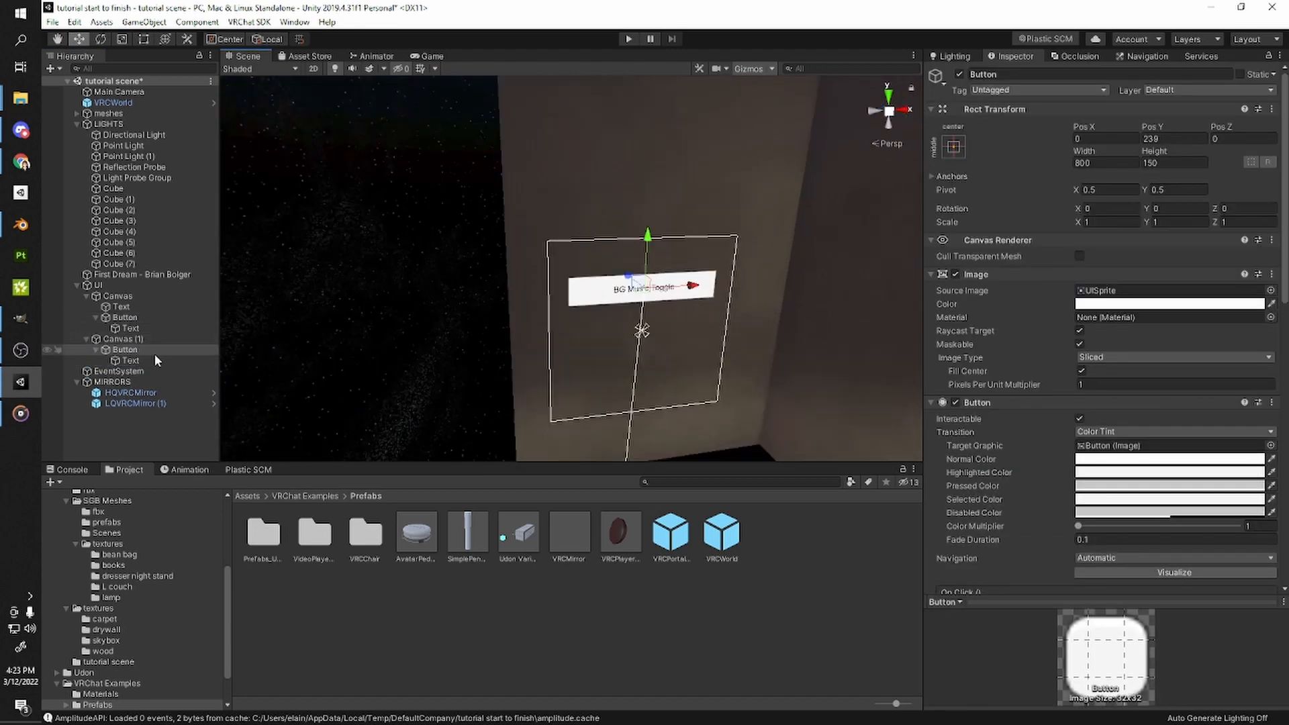
click(157, 350)
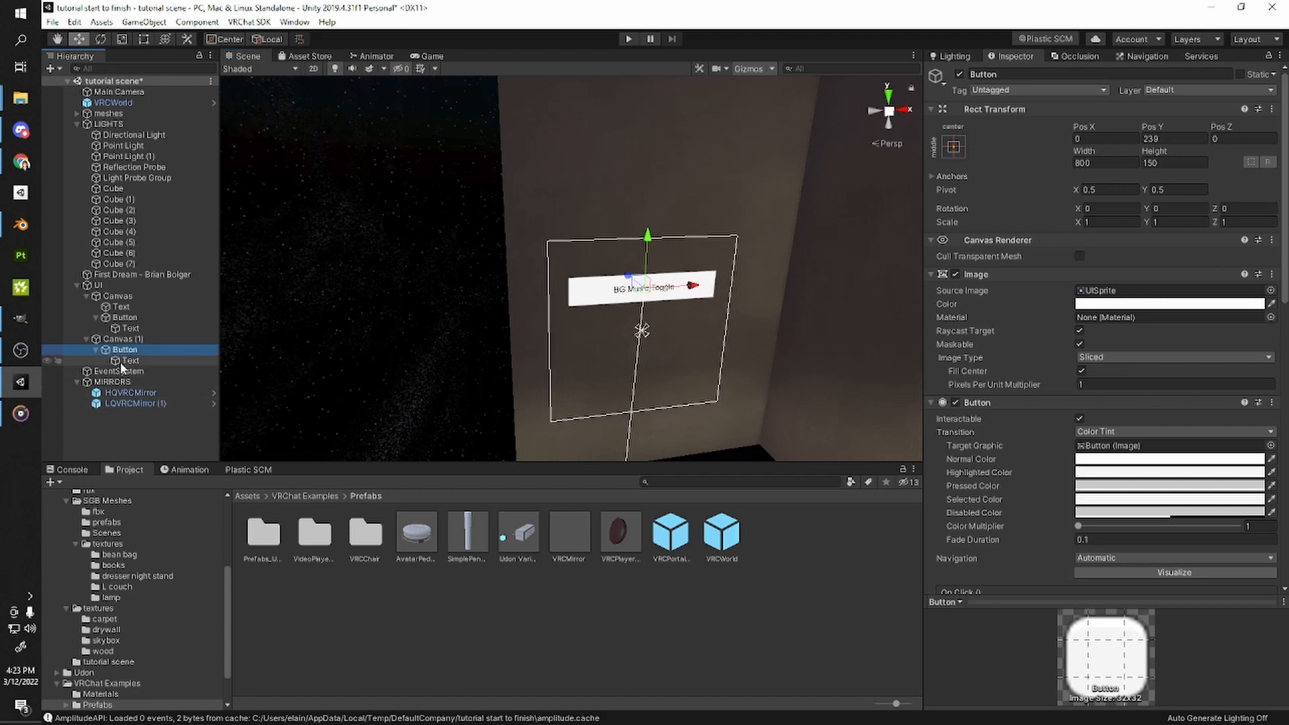
click(121, 362)
click(1031, 313)
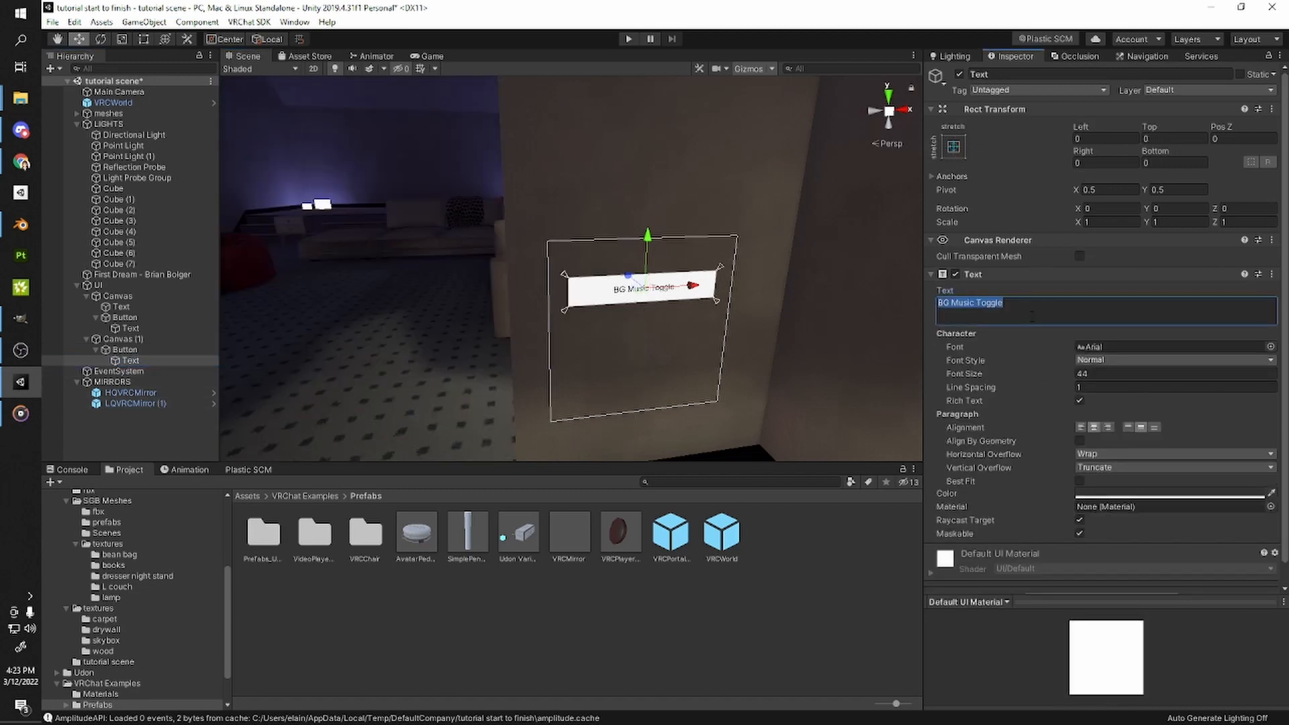
text(HQ MIRROR)
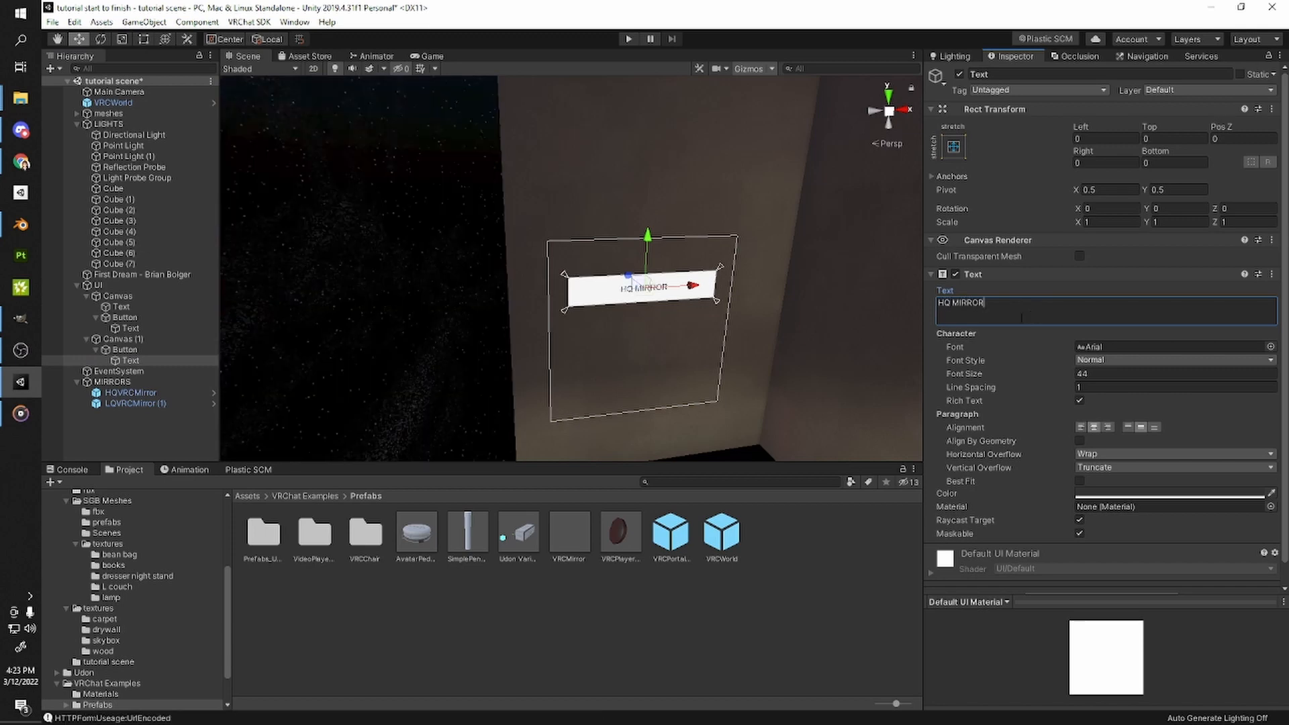
- Set the HQ MIRROR button's custom trigger event name and its On Click event name to mirror
click(134, 350)
scroll(1096, 437, down, 10)
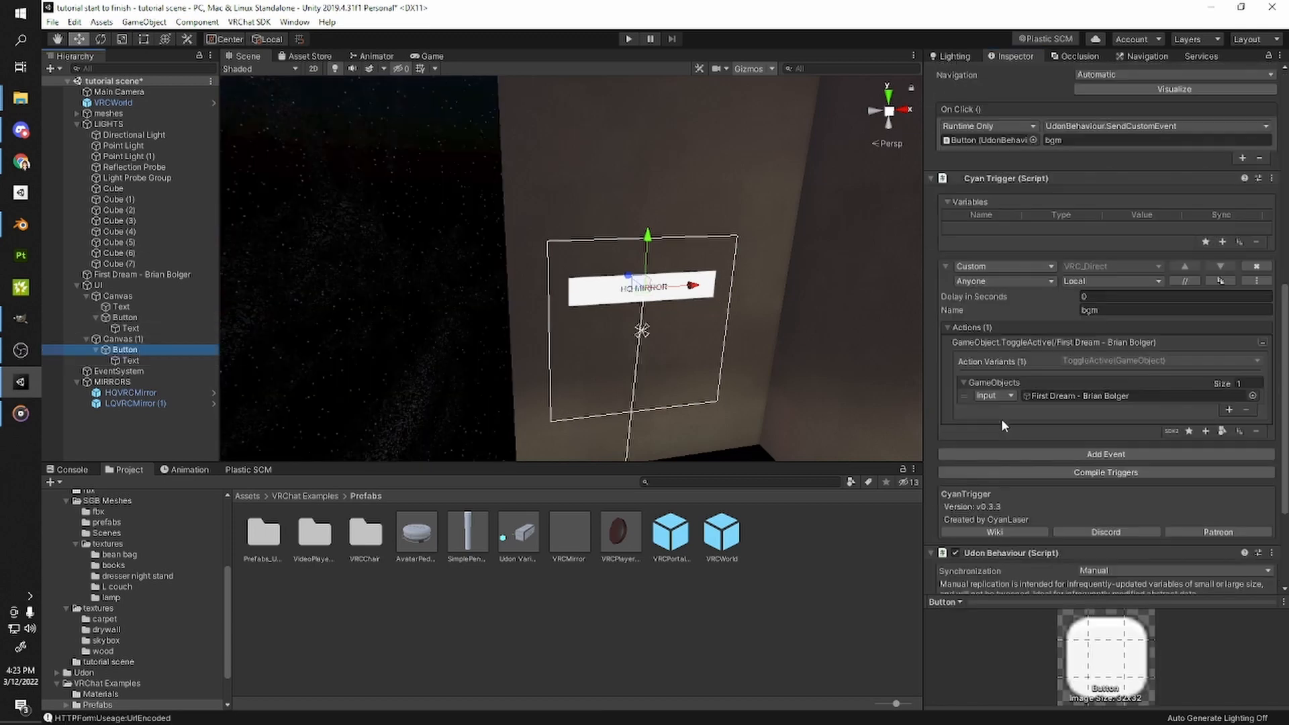
scroll(1101, 417, up, 3)
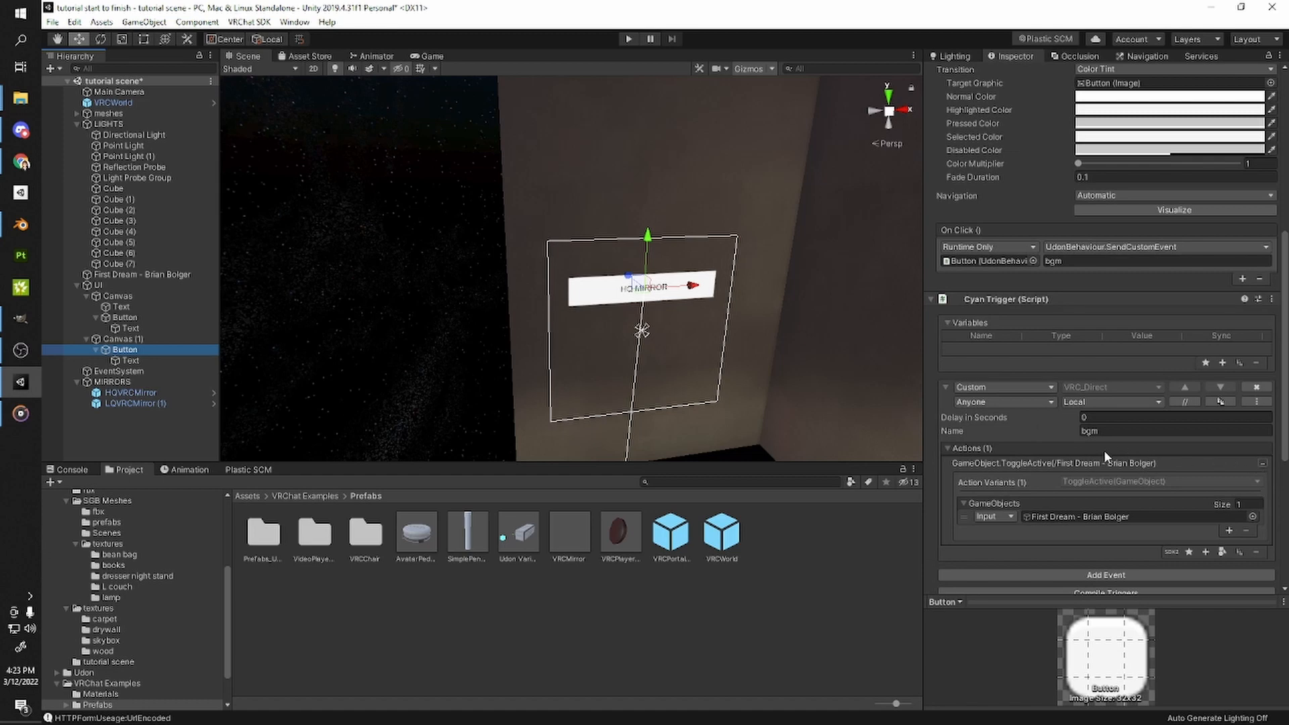
click(1111, 431)
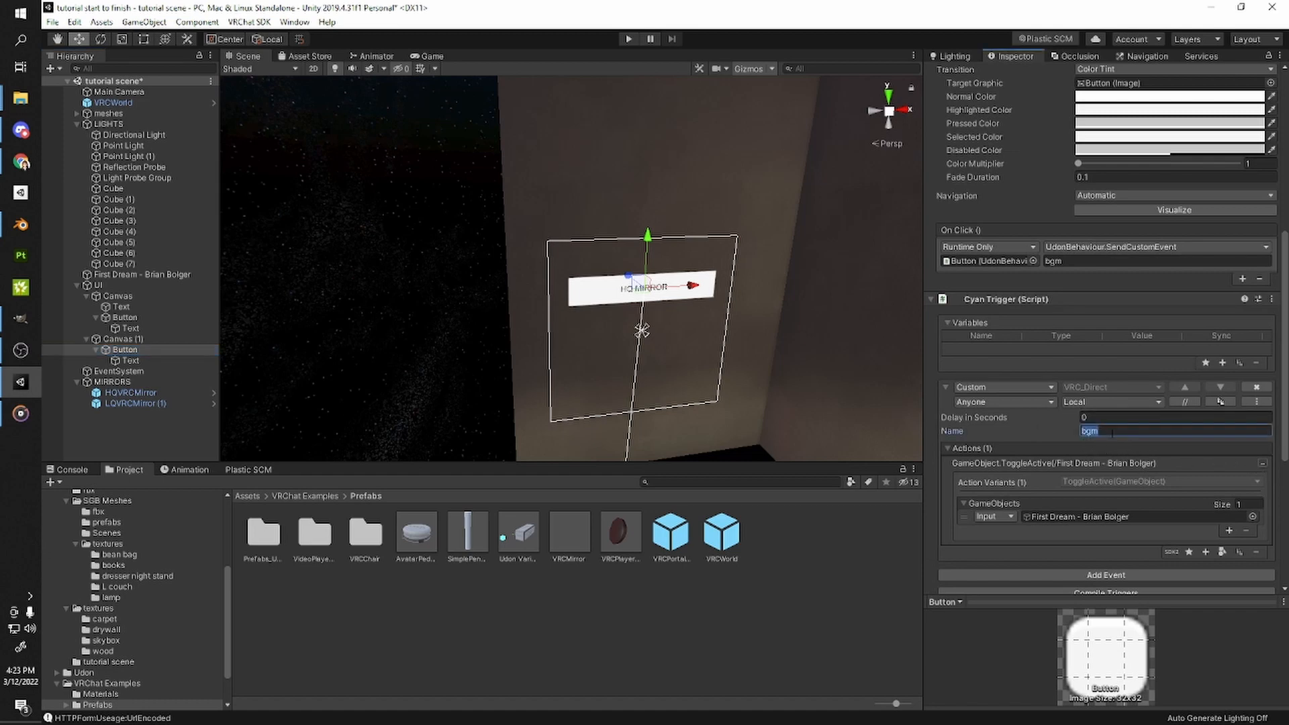
text(m)
click(1065, 262)
drag(1065, 262, 1021, 257)
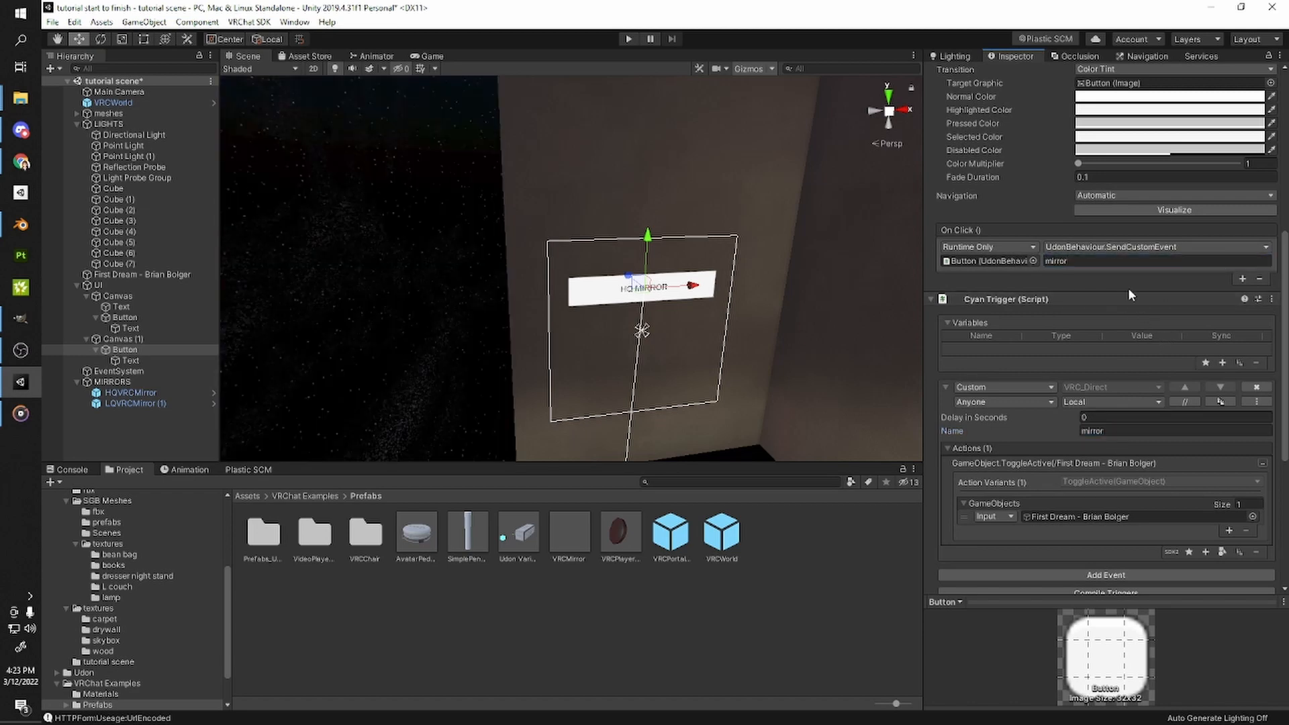
- Delete the First Dream music toggle action from the HQ MIRROR button's mirror trigger
scroll(1128, 288, down, 5)
click(1051, 216)
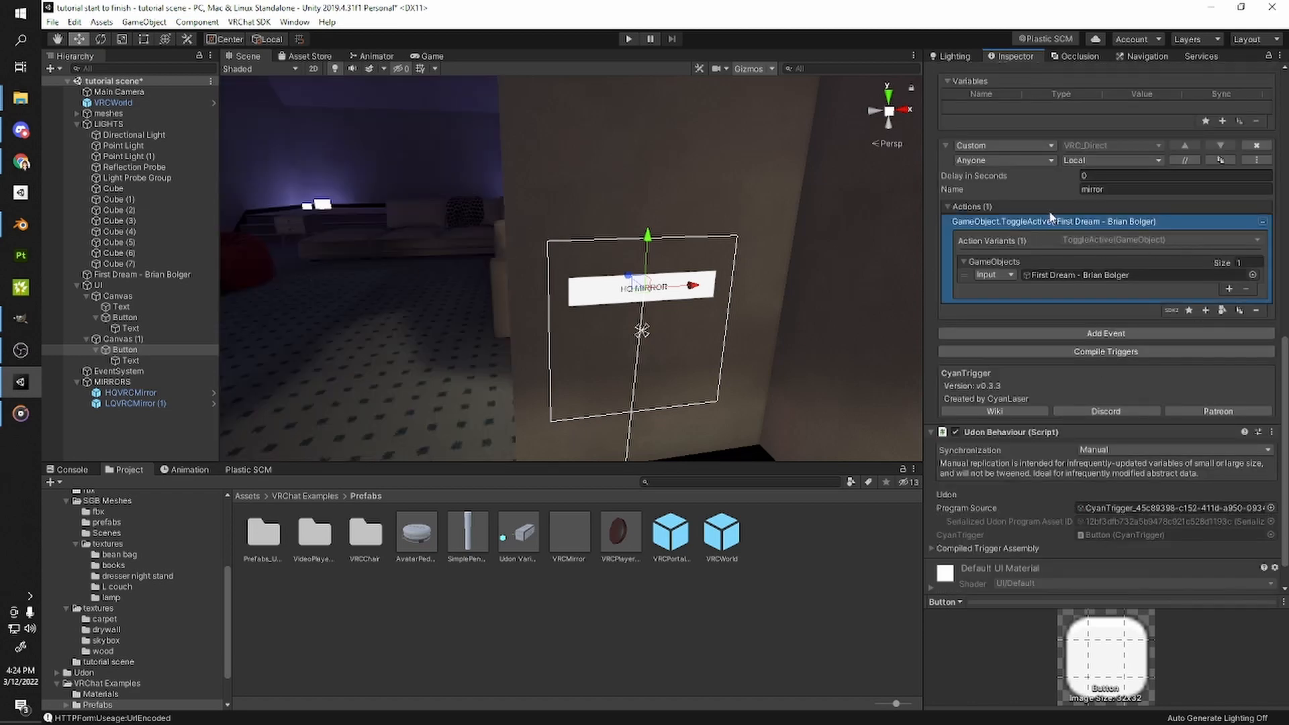
click(1256, 309)
scroll(1020, 248, up, 3)
scroll(993, 269, down, 3)
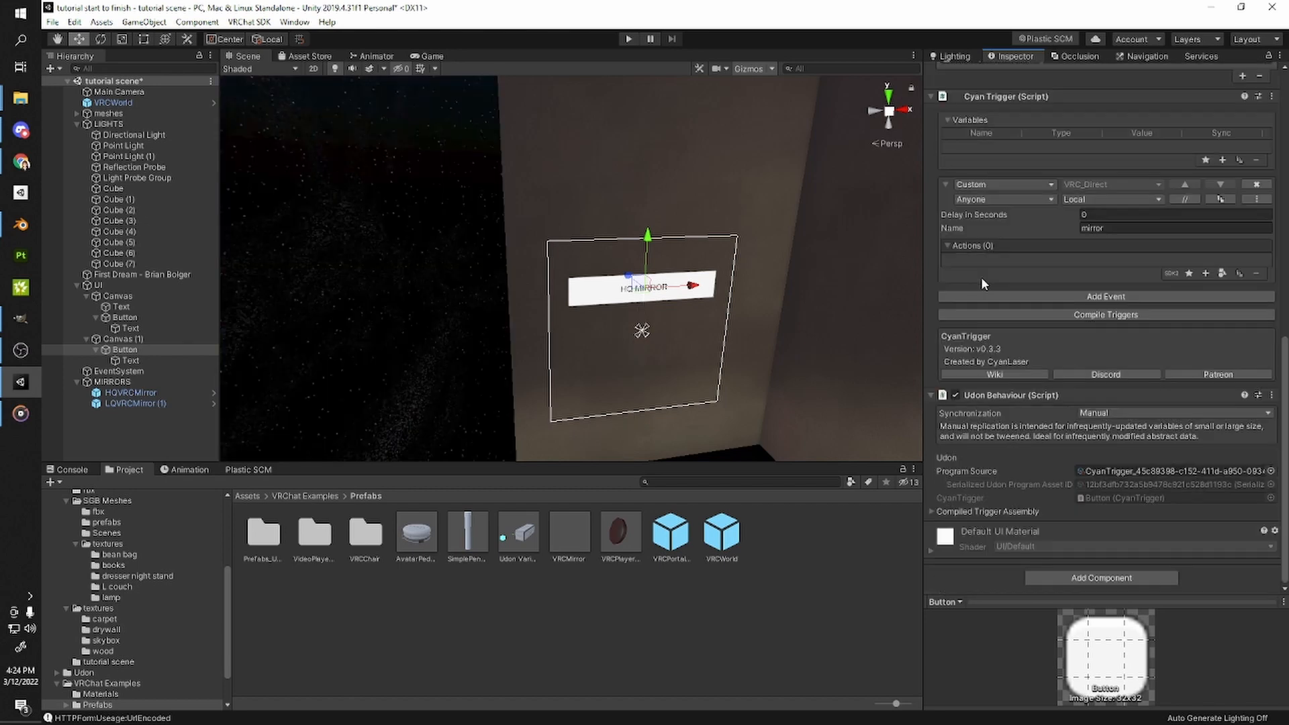
- Add a GameObject.SetActive action to the HQ MIRROR button's trigger, targeting HQVRCMirror with the value True
right_drag(582, 285, 408, 269)
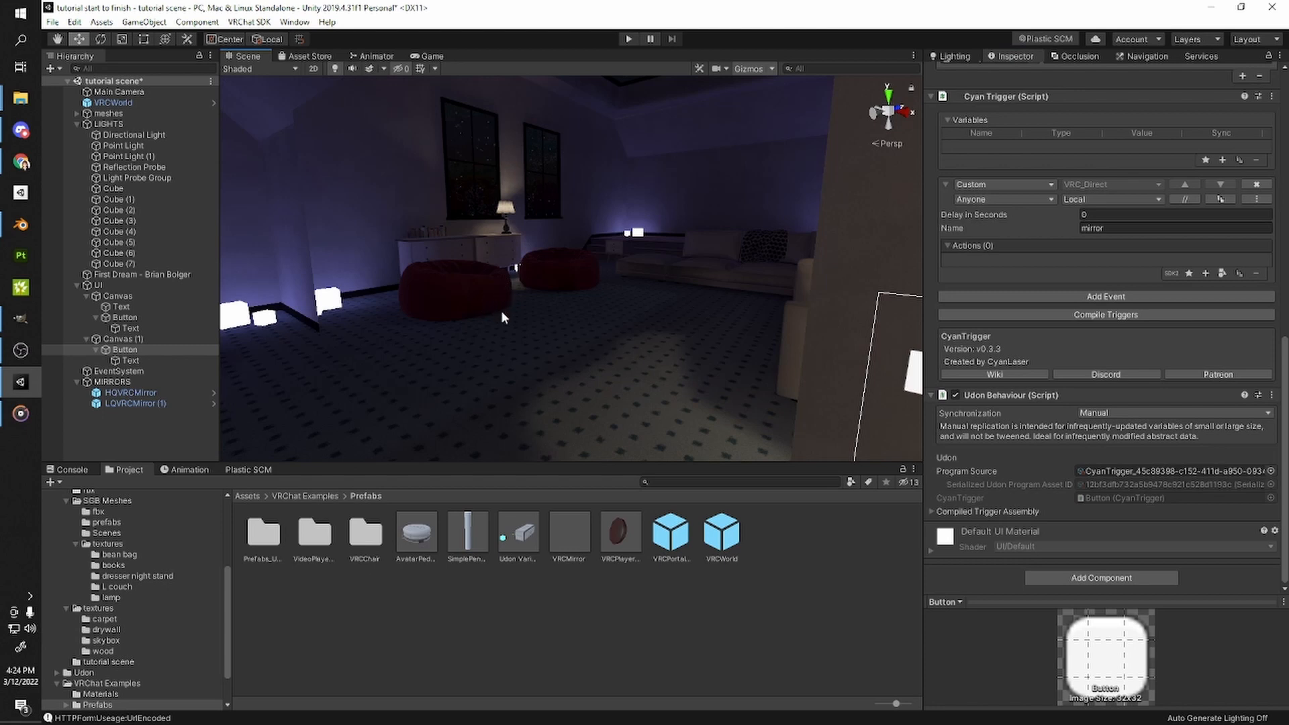
right_drag(483, 331, 554, 338)
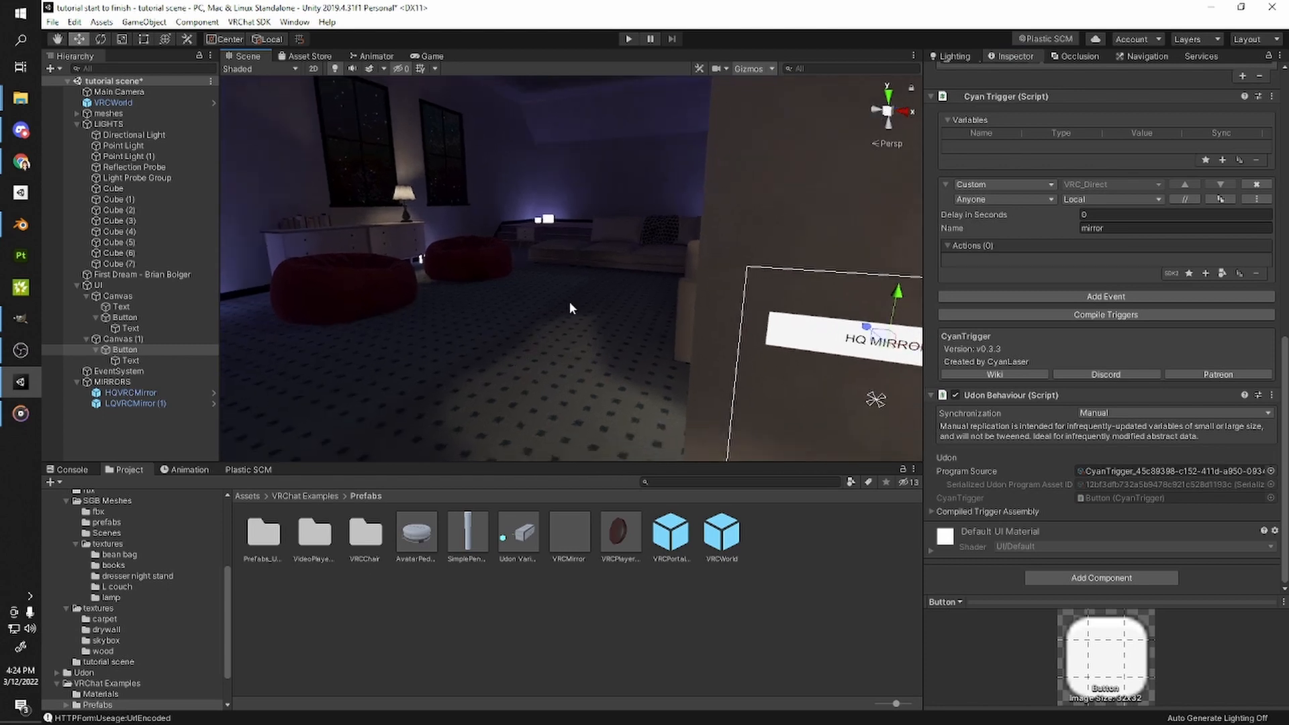
key(f)
scroll(609, 351, down, 5)
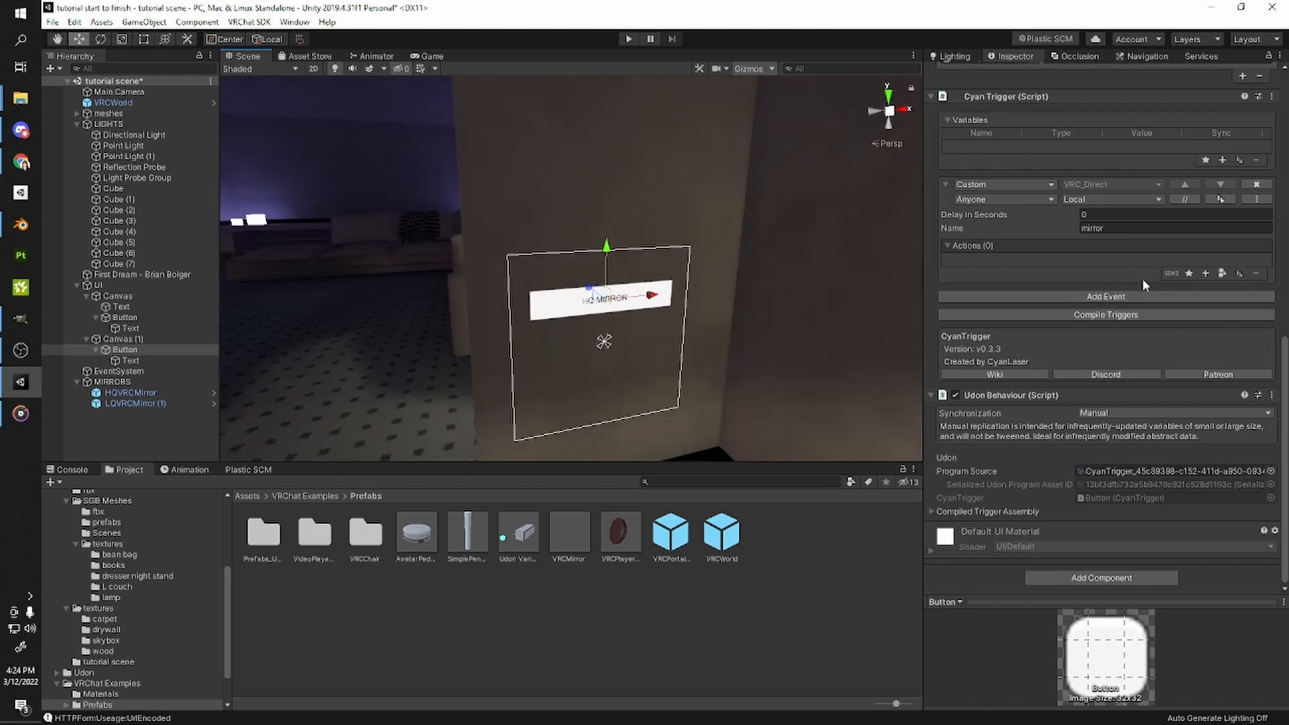
click(1172, 274)
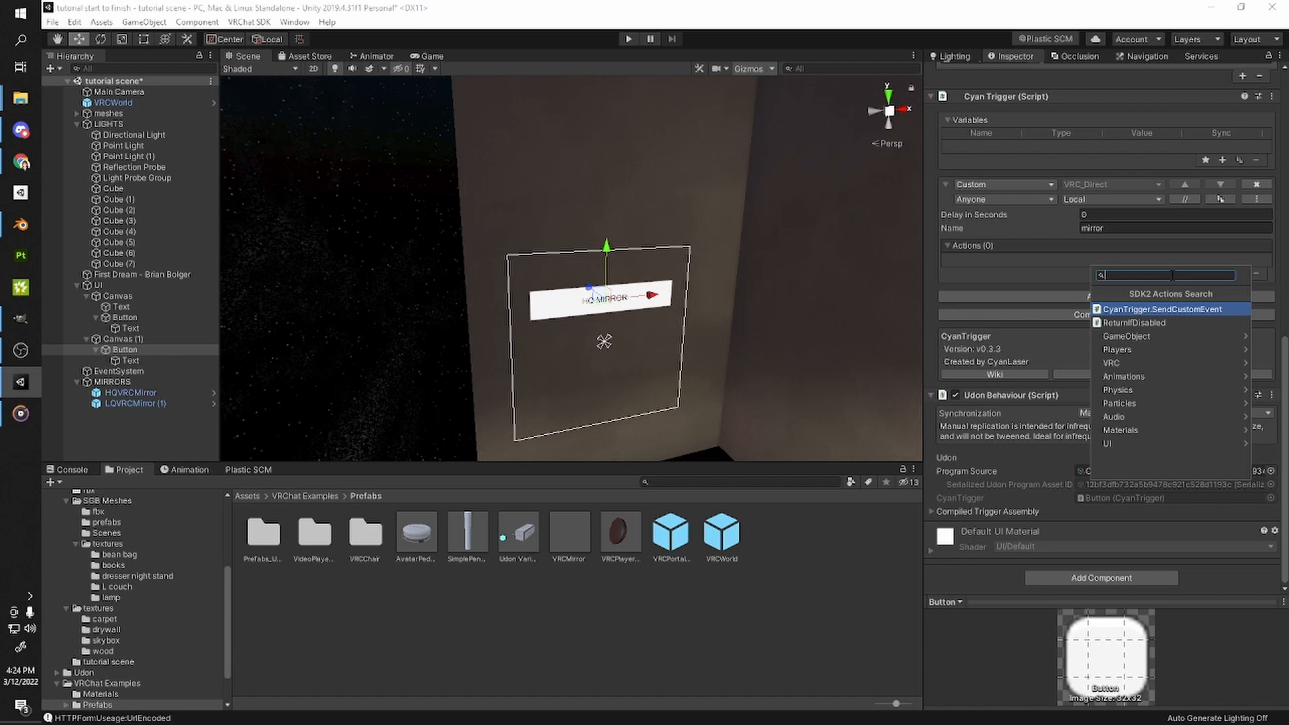
text(game)
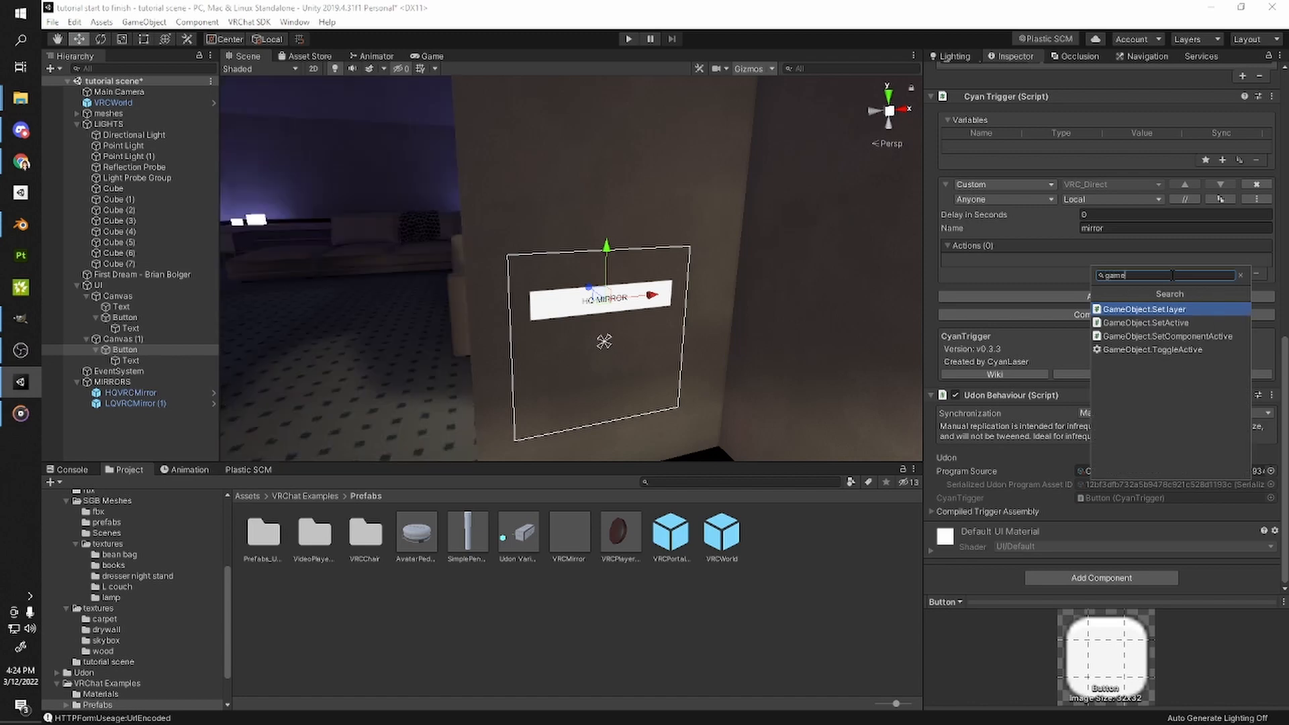
click(1187, 322)
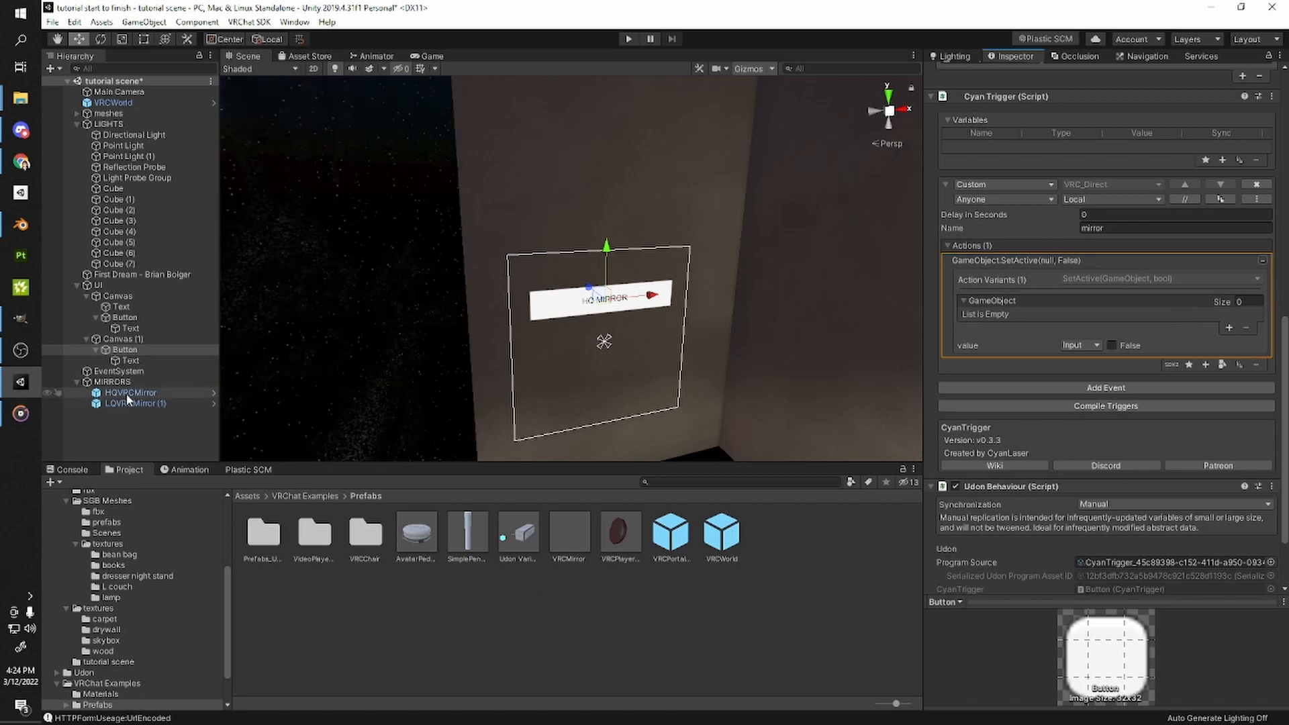
drag(127, 397, 1081, 313)
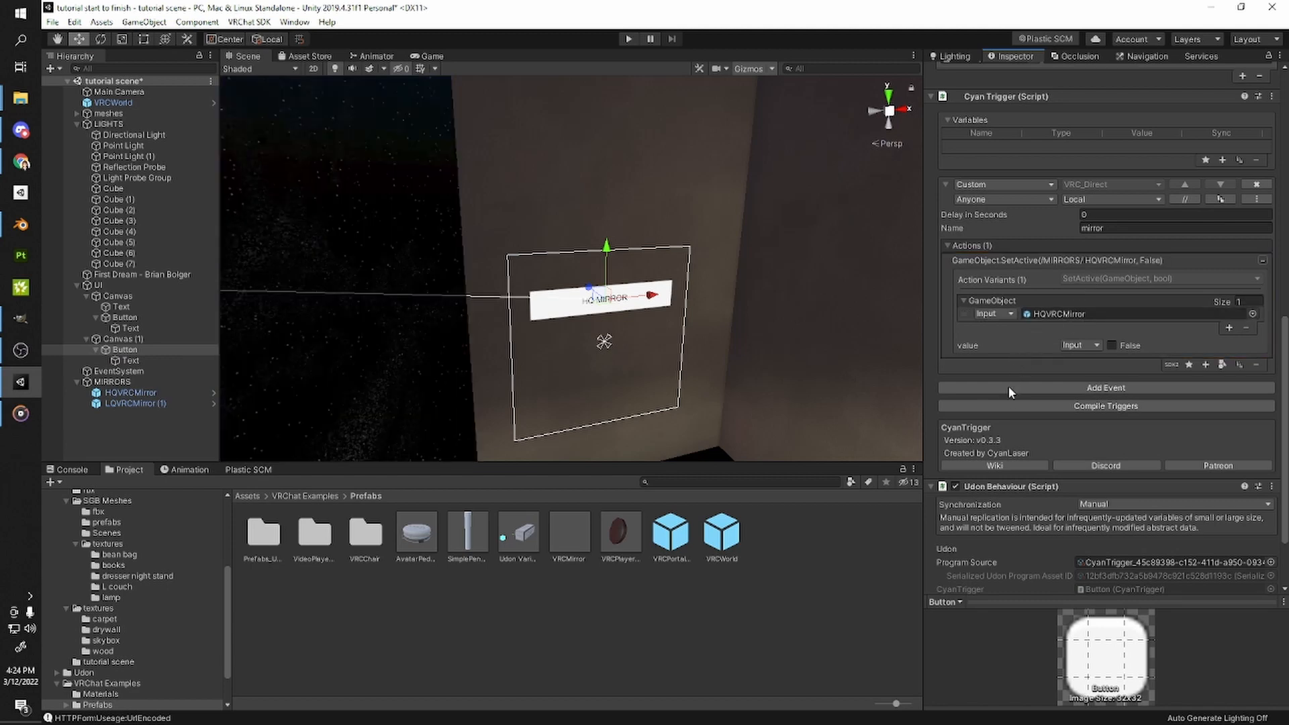
click(1112, 345)
- Add a second GameObject.SetActive action to the same trigger, targeting LQVRCMirror (1) with the value False
click(1172, 366)
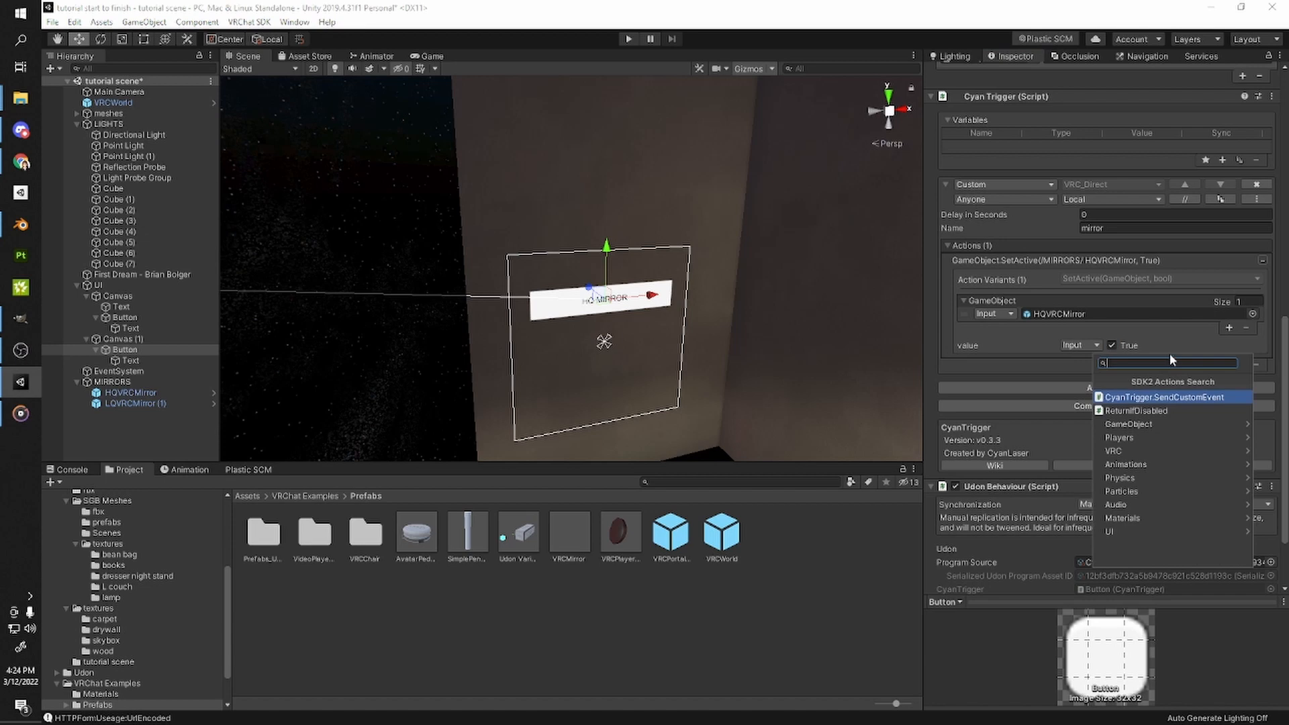
text(acti)
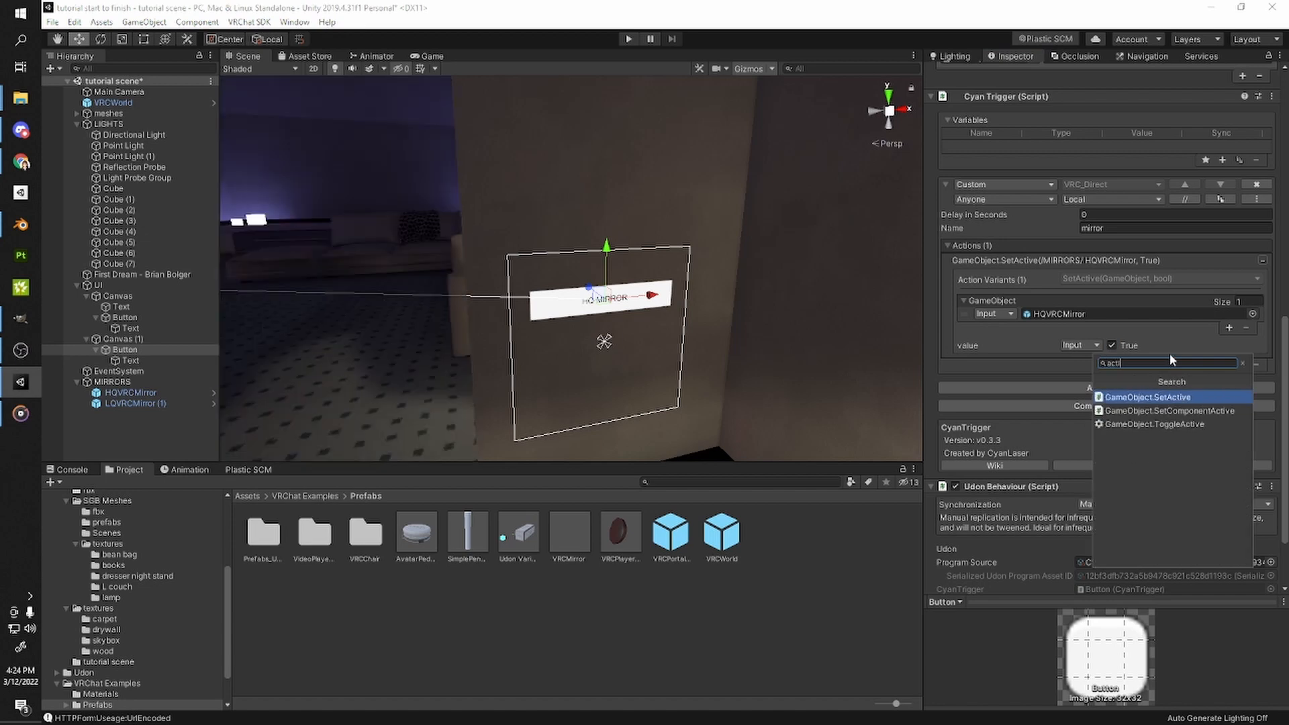
click(1149, 396)
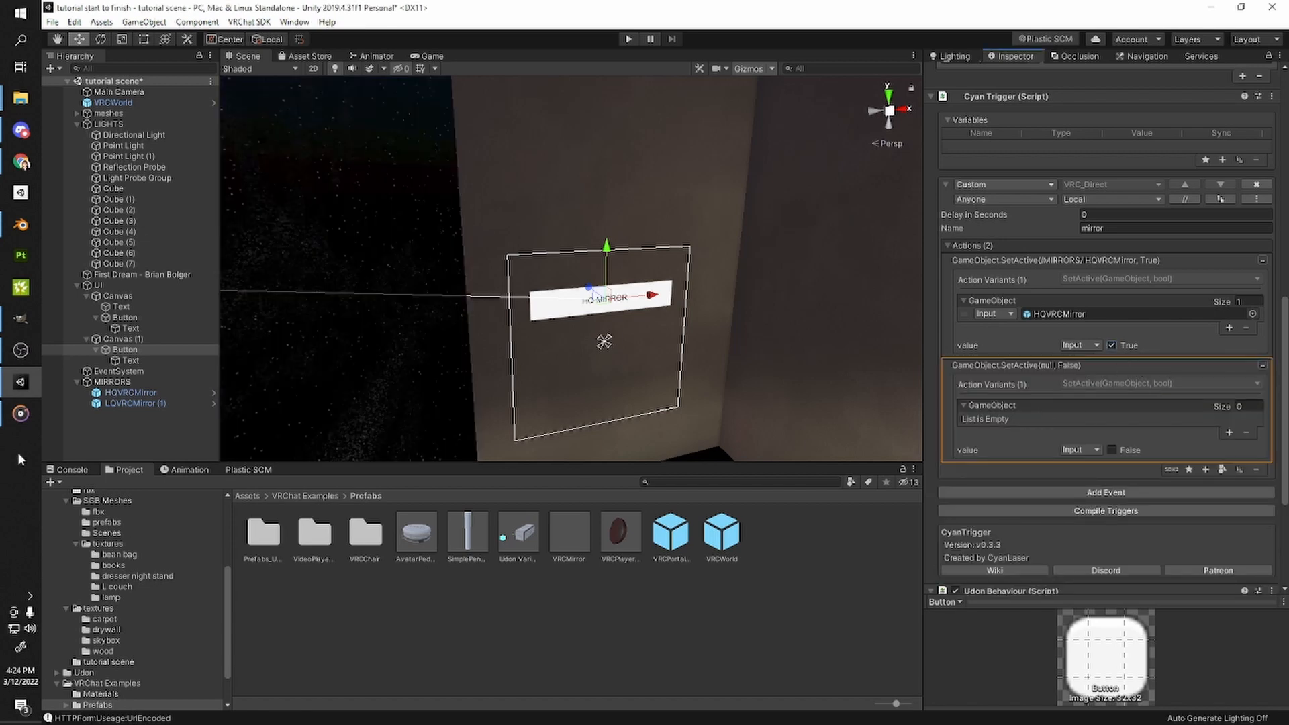
drag(1042, 495, 1047, 411)
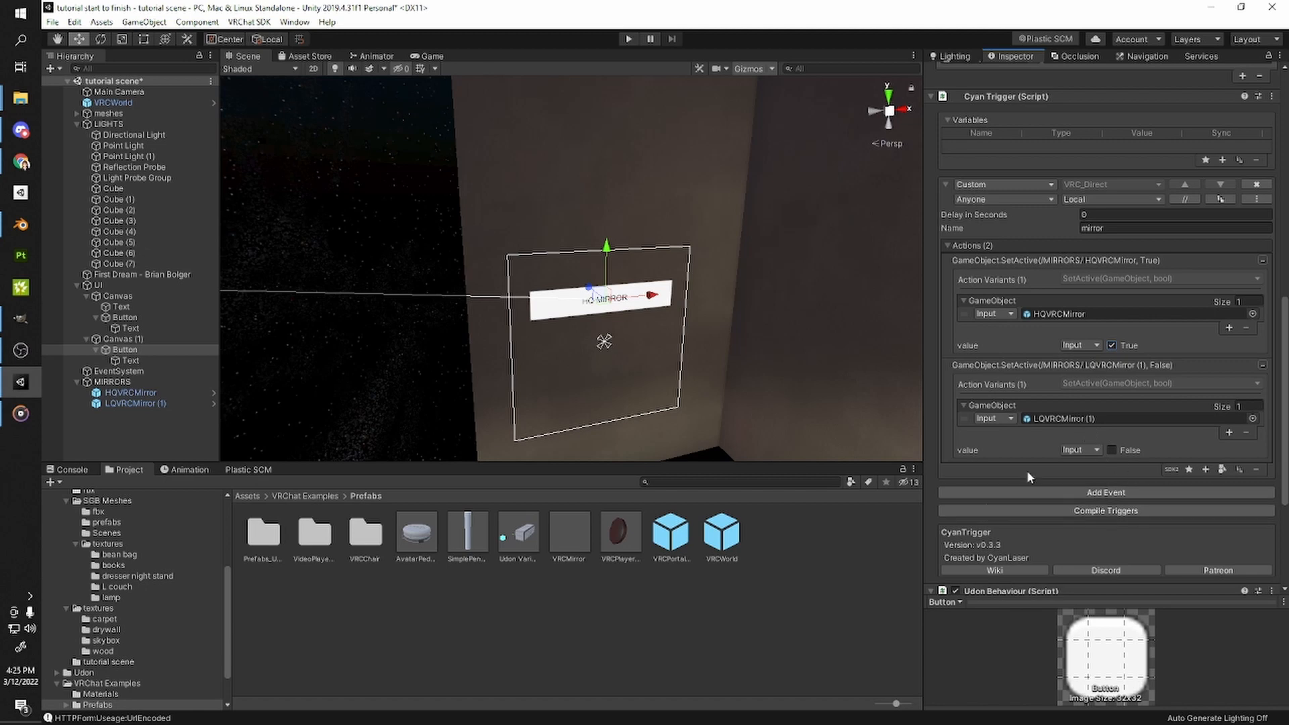
- Duplicate the HQ MIRROR button and place the copy directly below it on the canvas
right_drag(708, 354, 667, 329)
key(ctrl+d)
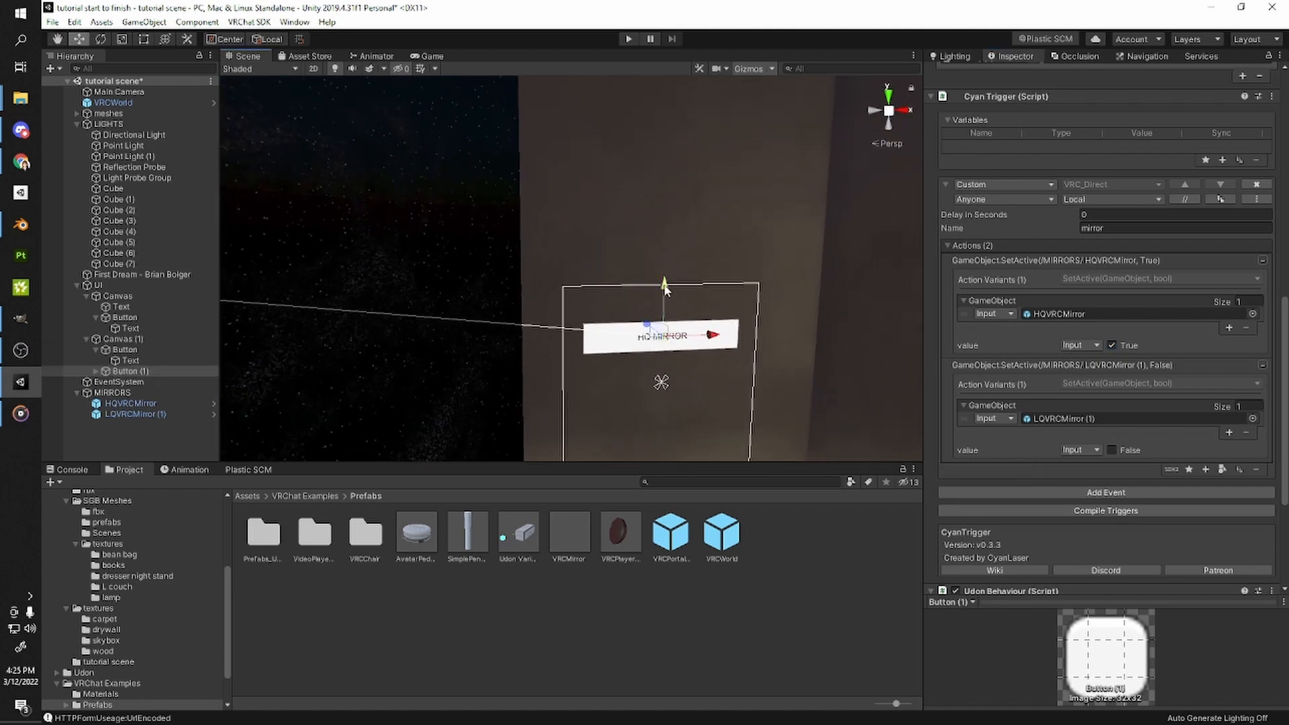
drag(665, 289, 662, 327)
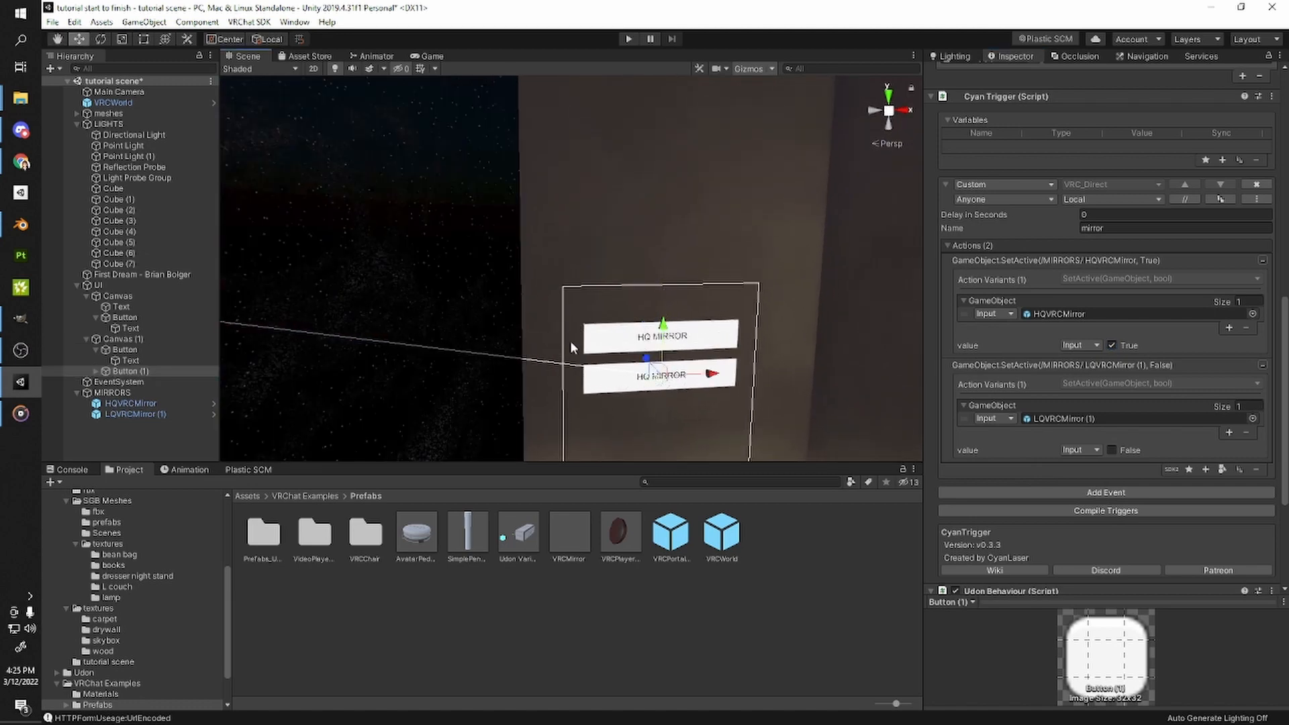
- Change the label of the duplicated button to LQ MIRROR
click(96, 372)
click(131, 382)
click(944, 282)
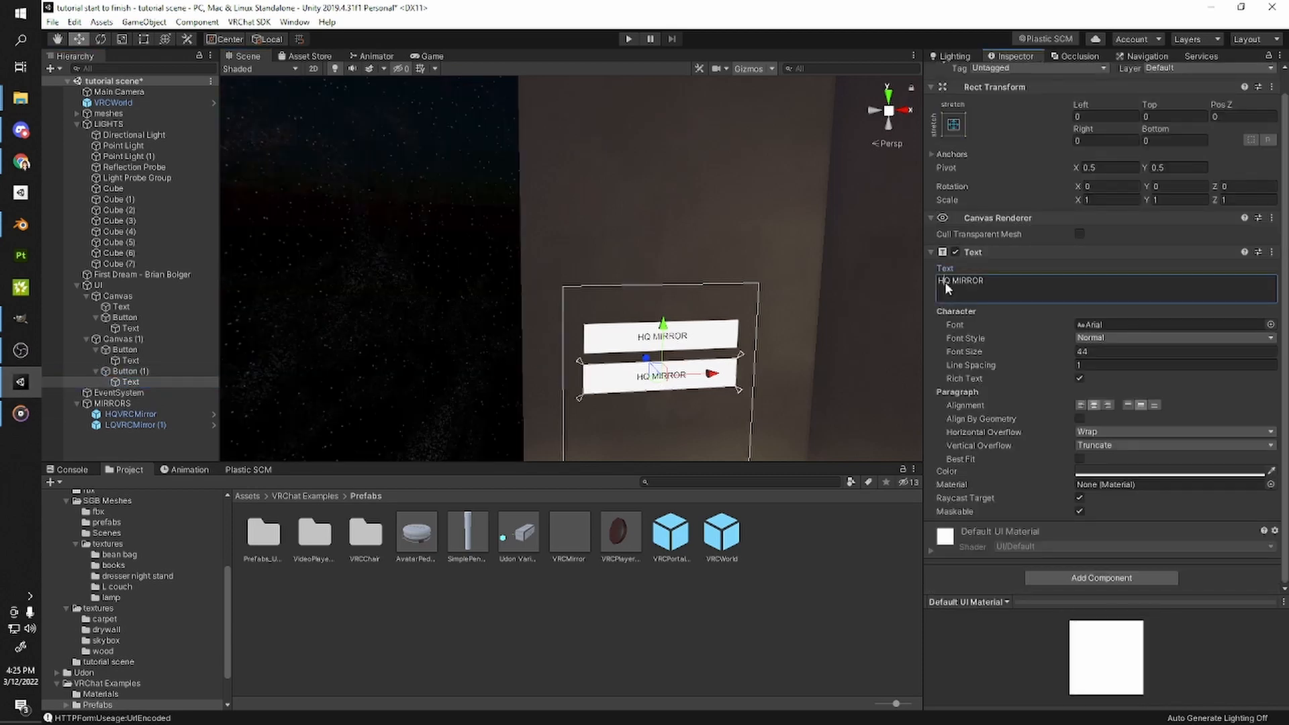
key(ctrl+a)
key(Left)
key(BackSpace)
text(L)
- Swap the mirrors in the LQ MIRROR button's trigger: LQVRCMirror (1) for the True action and HQVRCMirror for the False action
click(125, 371)
scroll(1025, 478, down, 10)
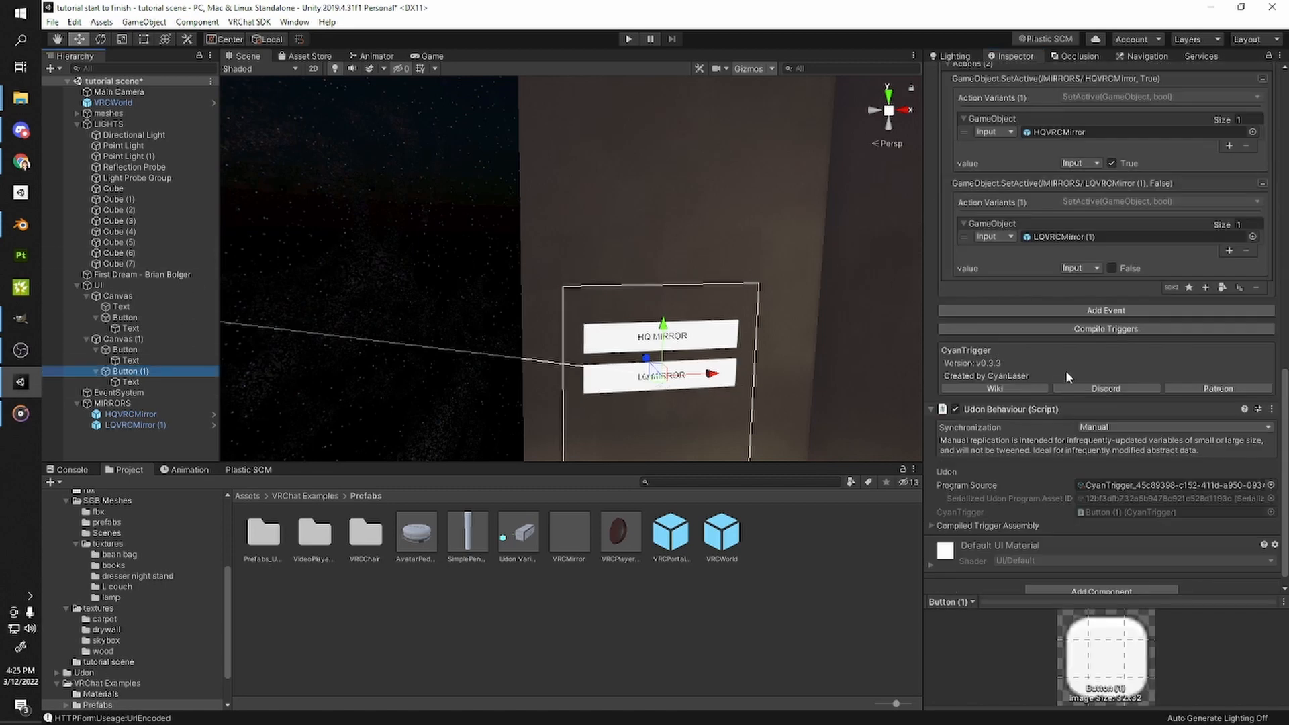
drag(168, 425, 1062, 134)
scroll(1090, 181, up, 3)
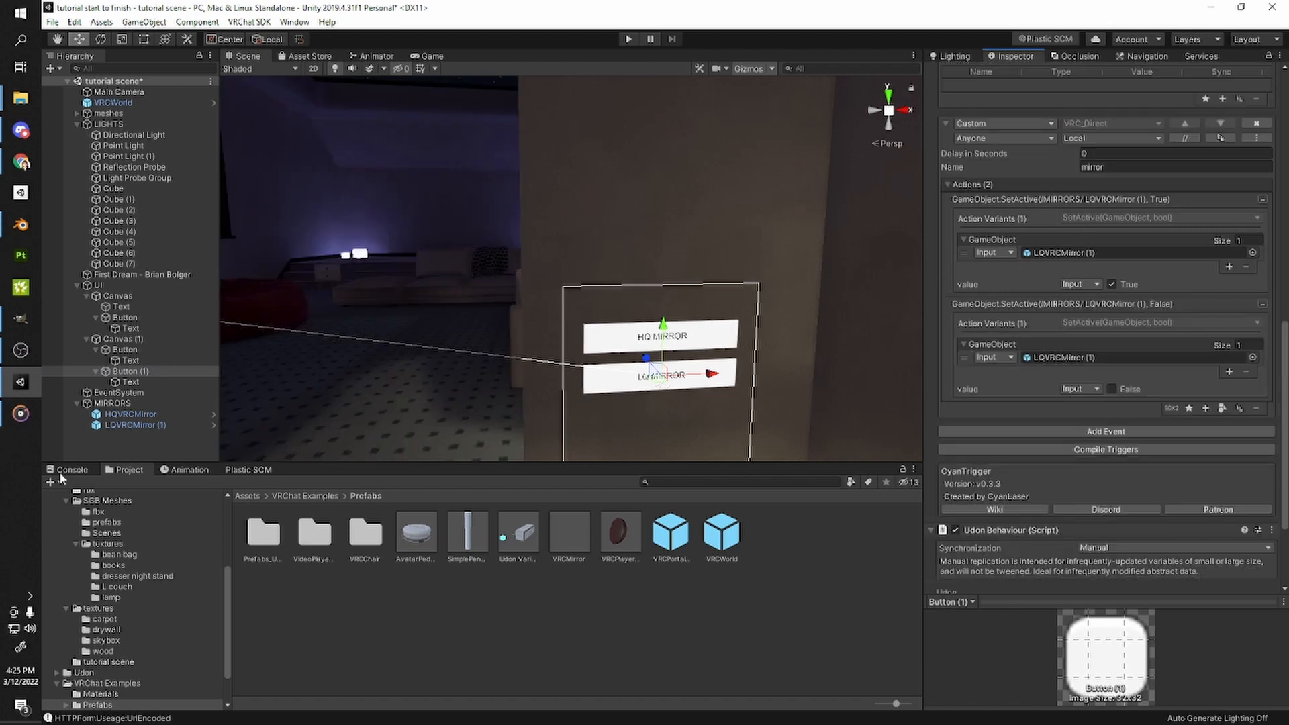
click(122, 407)
click(128, 415)
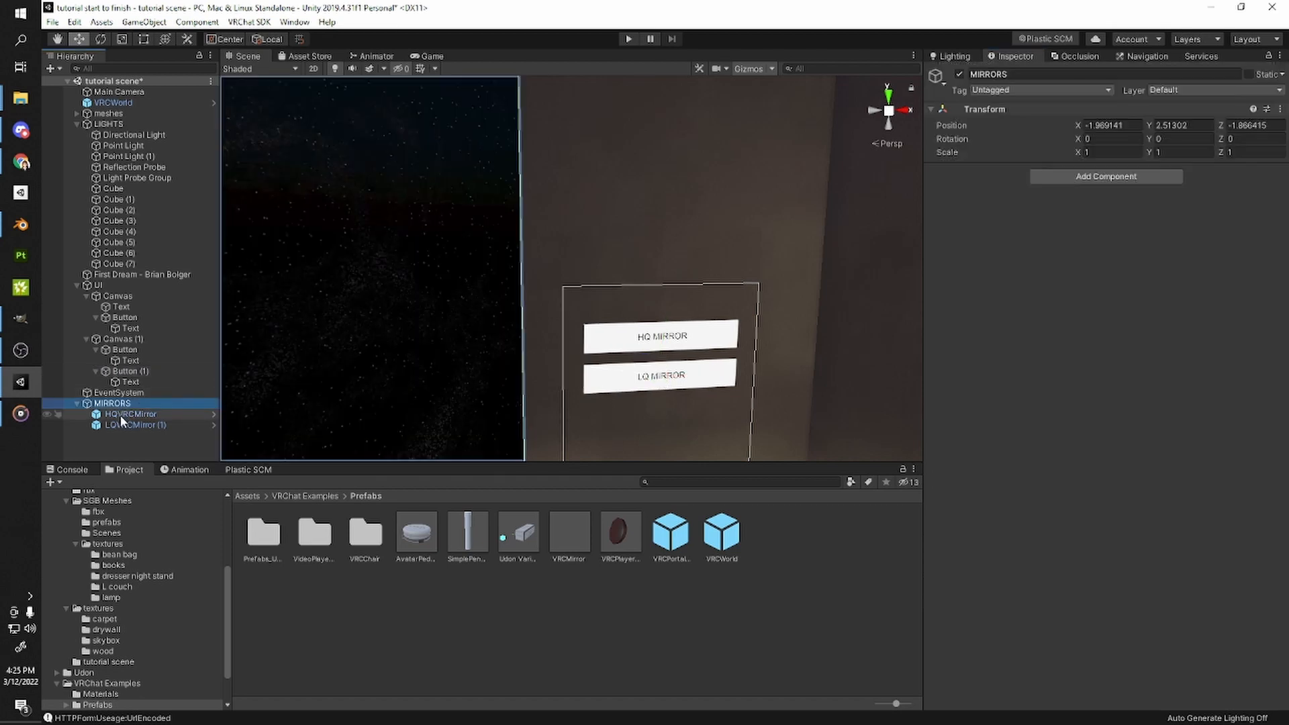
click(634, 378)
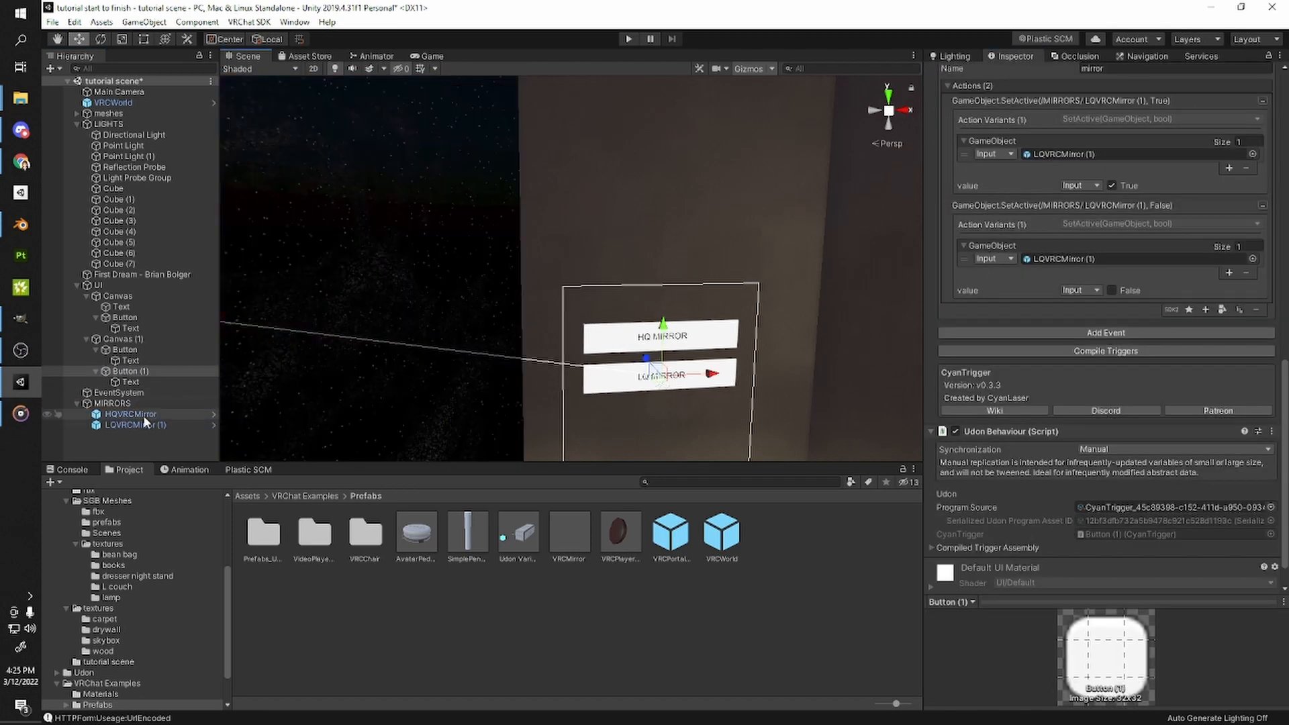
drag(138, 415, 1121, 258)
scroll(702, 287, down, 5)
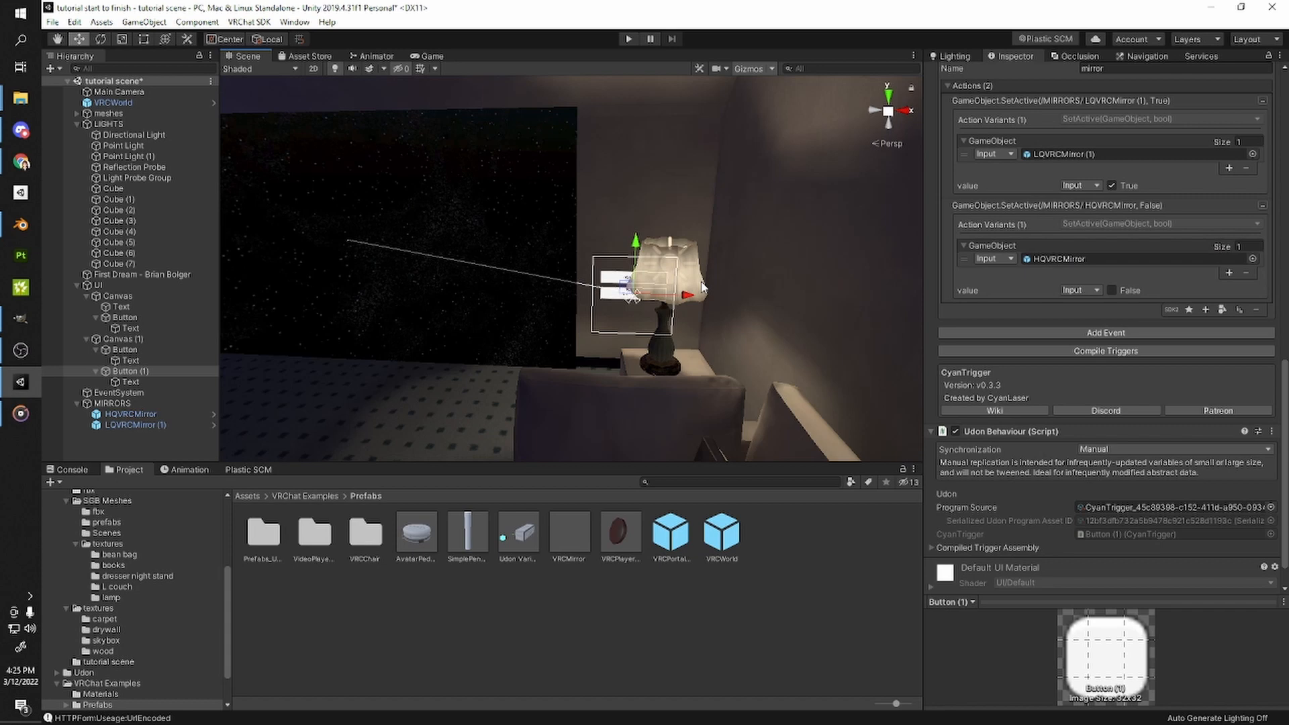
- Open the audio folder inside SGB Tutorial in the project assets
scroll(686, 291, down, 5)
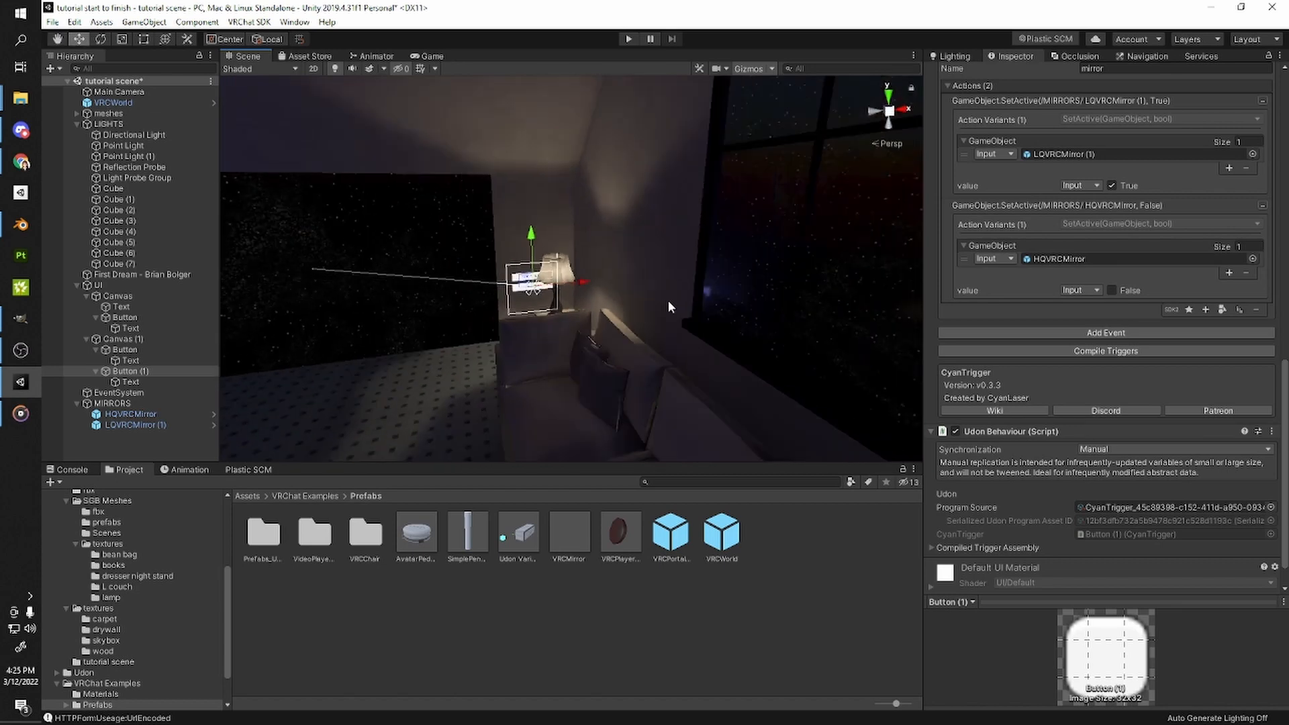
scroll(1116, 457, up, 15)
scroll(1114, 455, down, 8)
right_drag(584, 315, 603, 204)
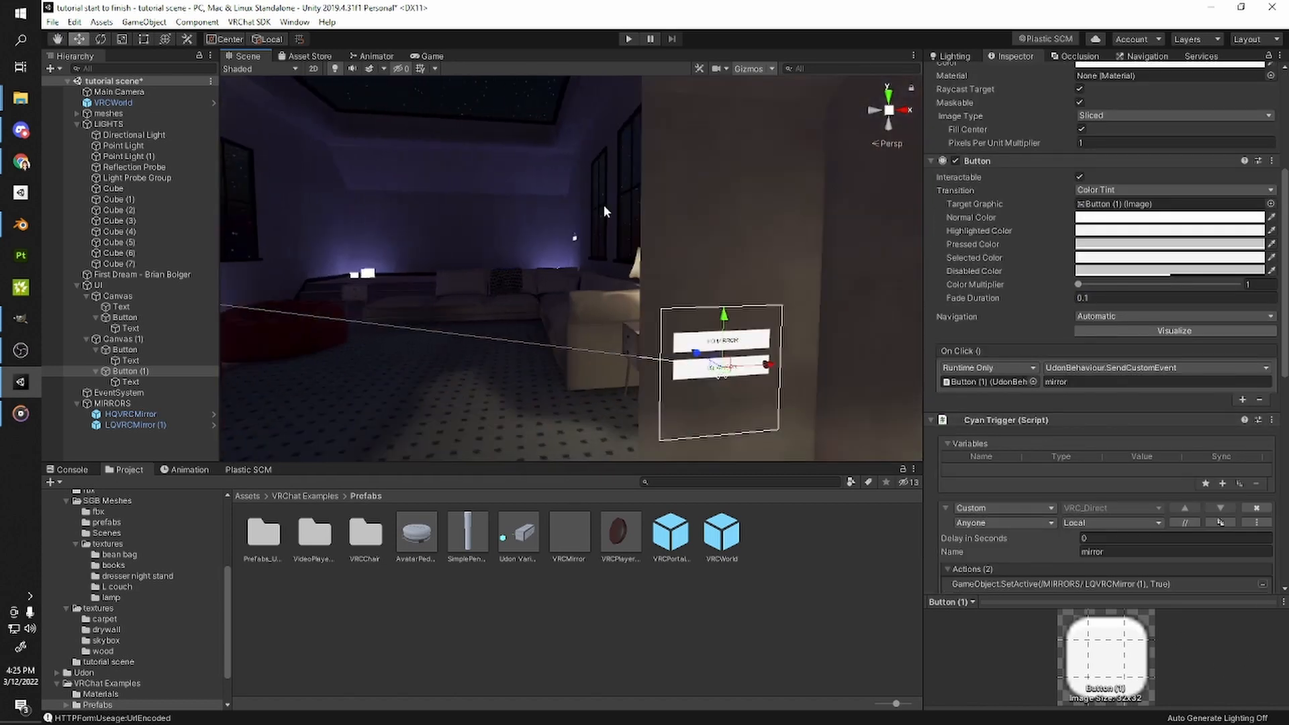
click(294, 497)
click(293, 495)
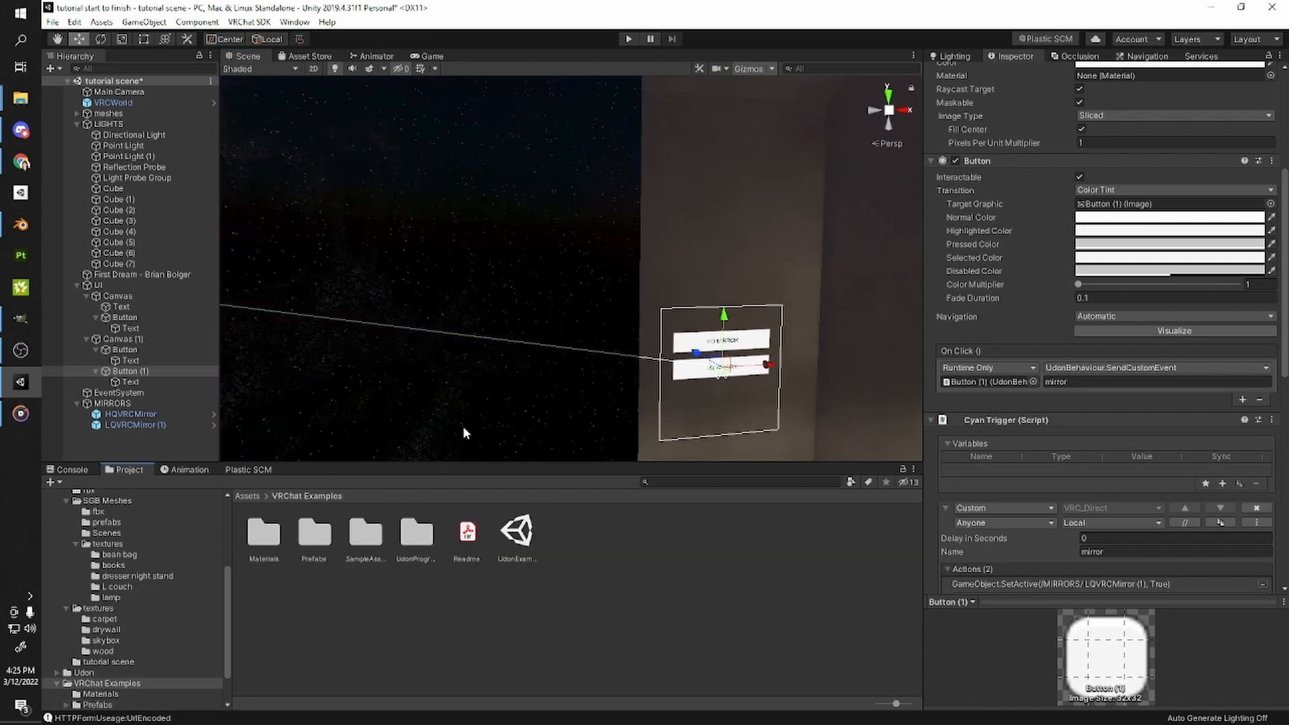
right_drag(591, 405, 362, 487)
click(247, 496)
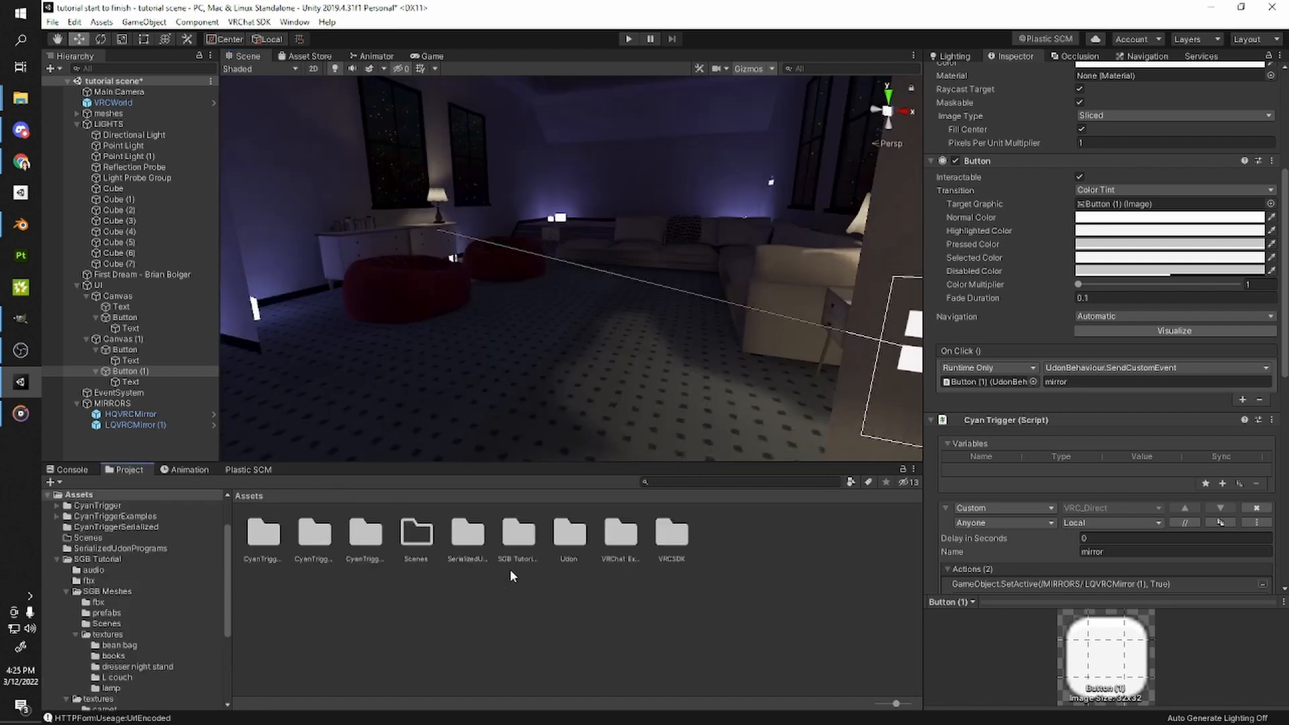
double_click(517, 533)
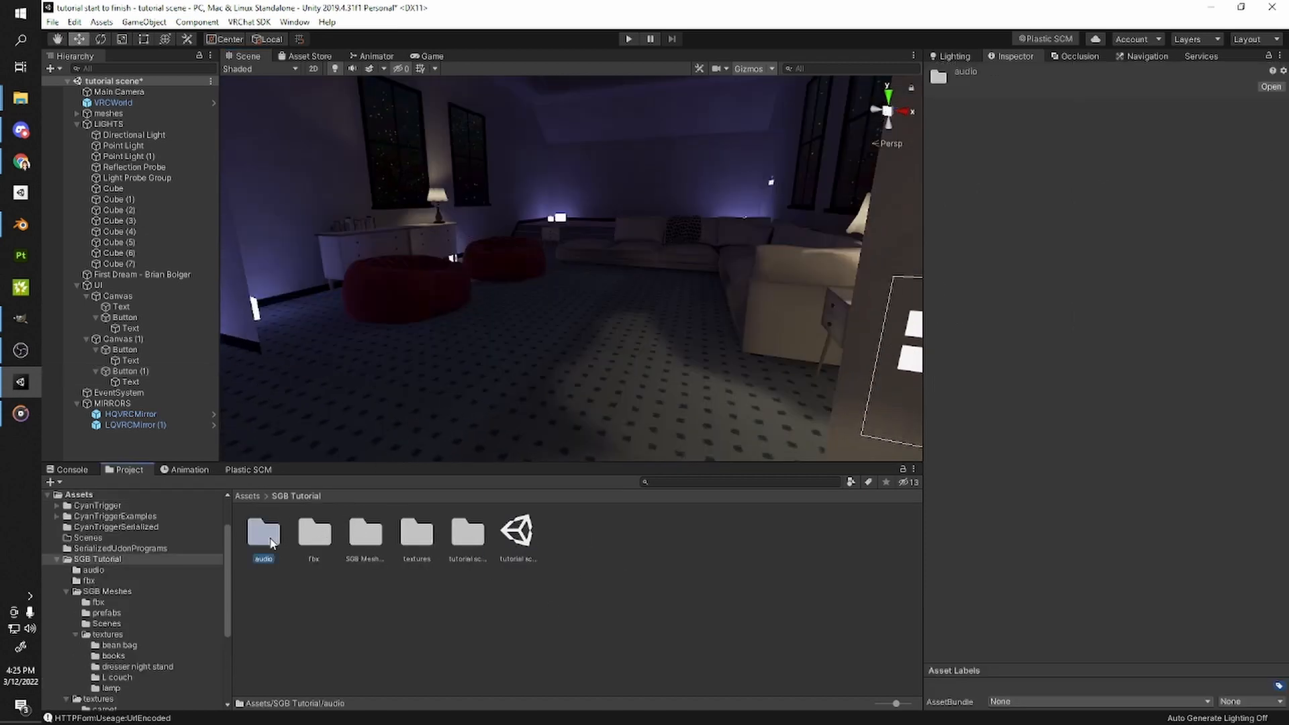
double_click(269, 538)
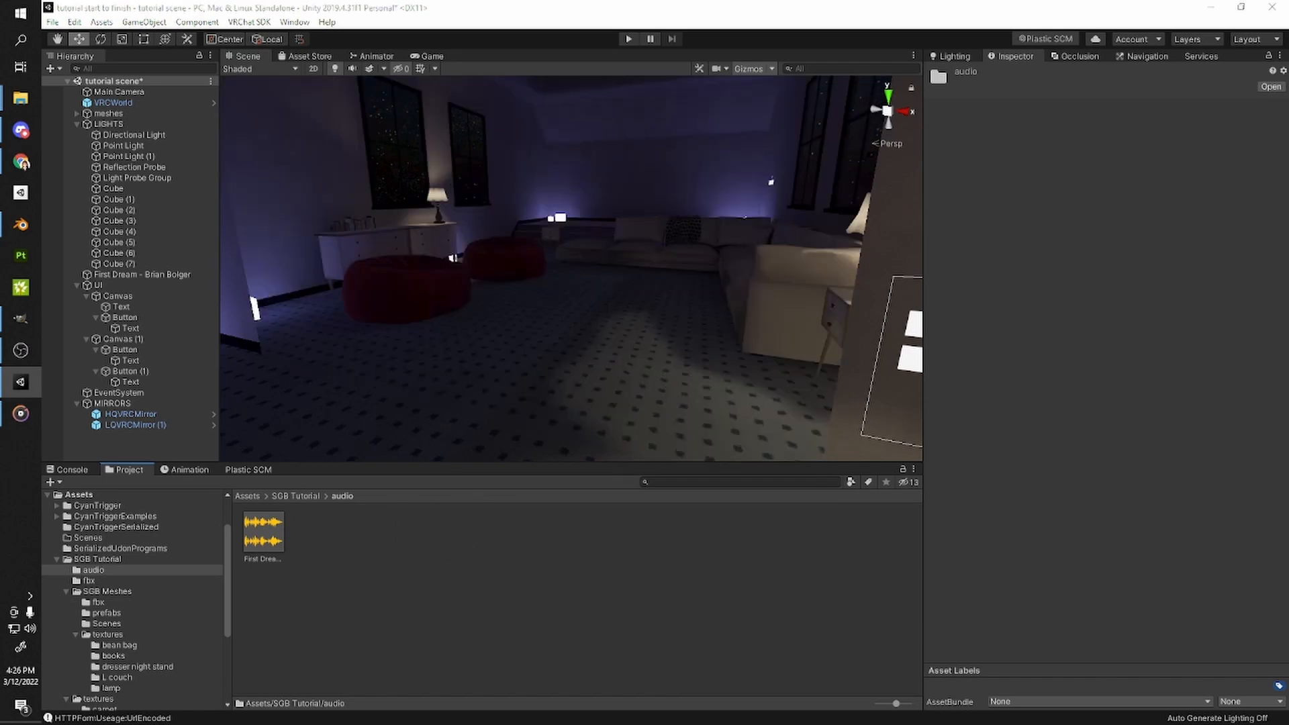
- Switch to File Explorer, import Button-1.wav from the assets folder into the project's audio folder, and close the Explorer window
key(alt+Tab)
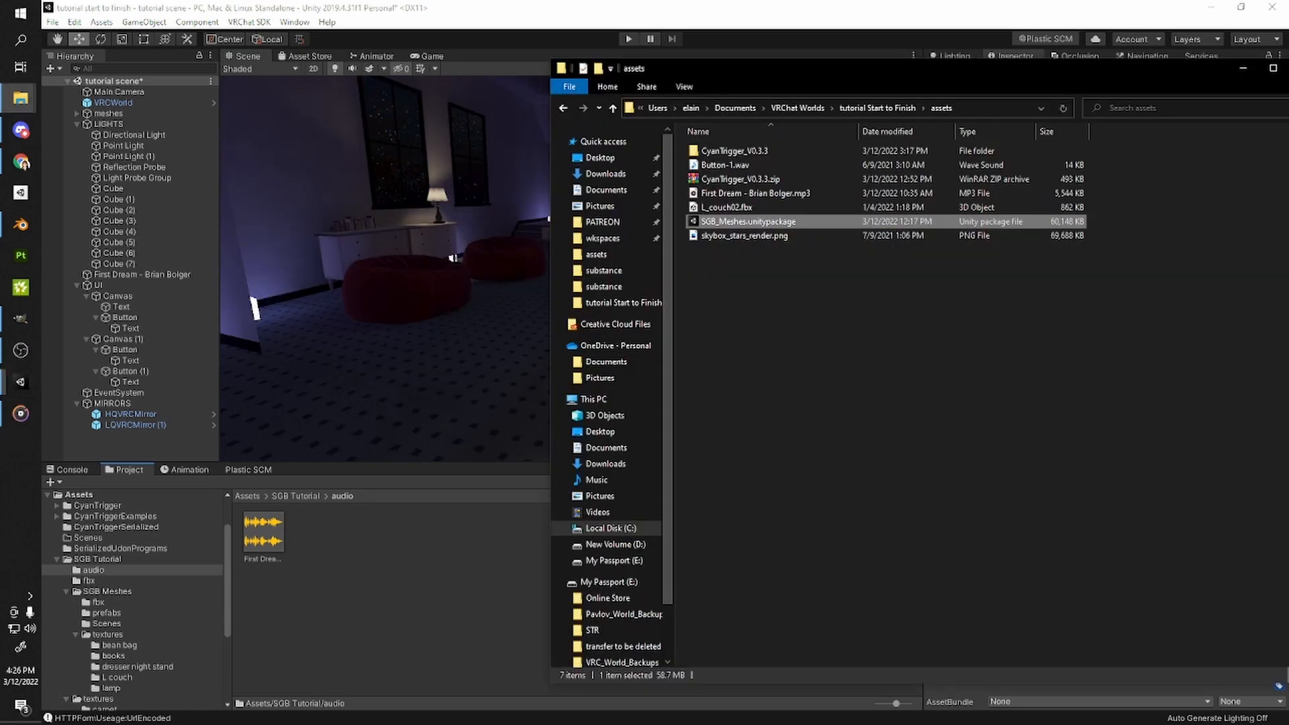
click(708, 169)
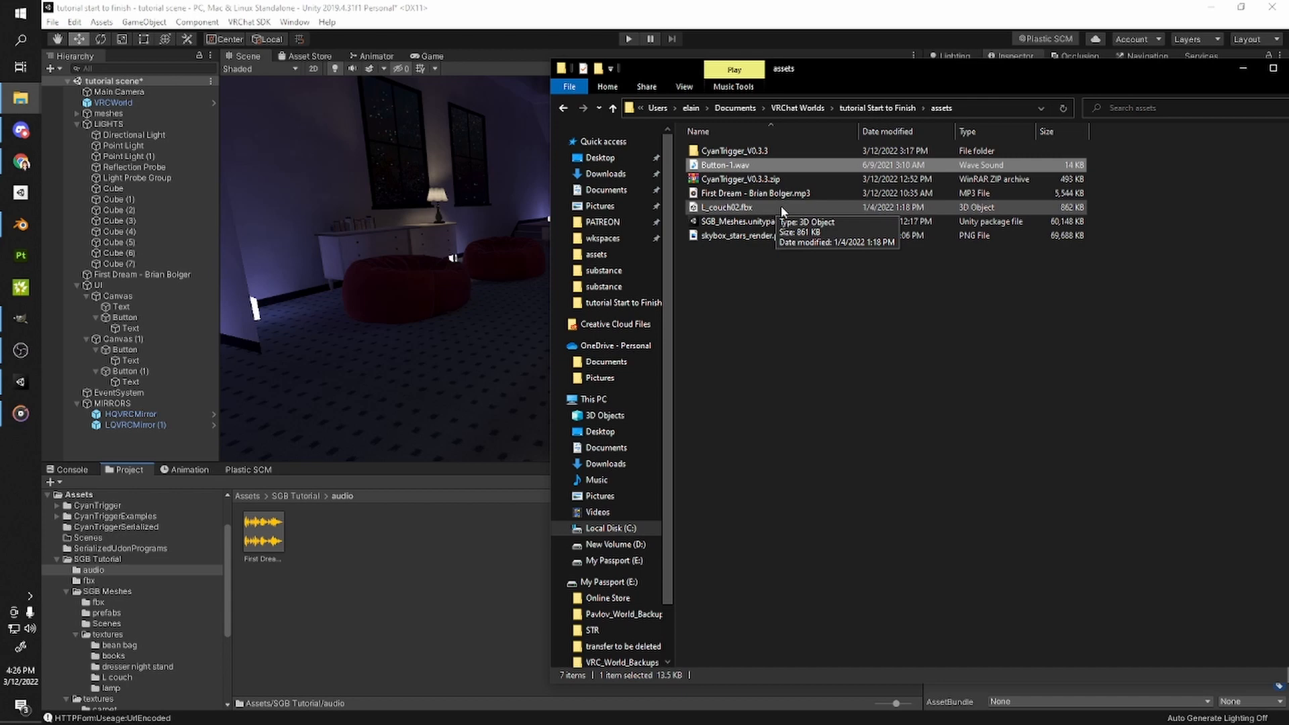
drag(711, 165, 329, 513)
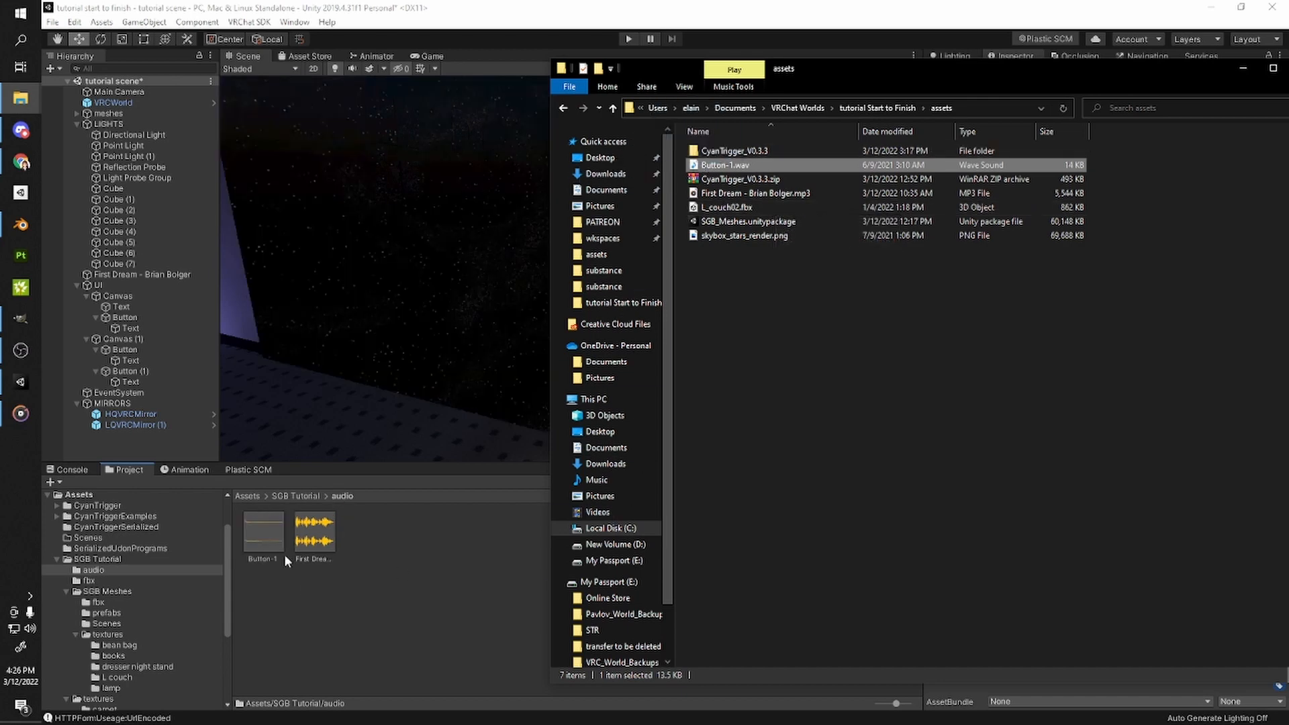
drag(1220, 64, 1084, 66)
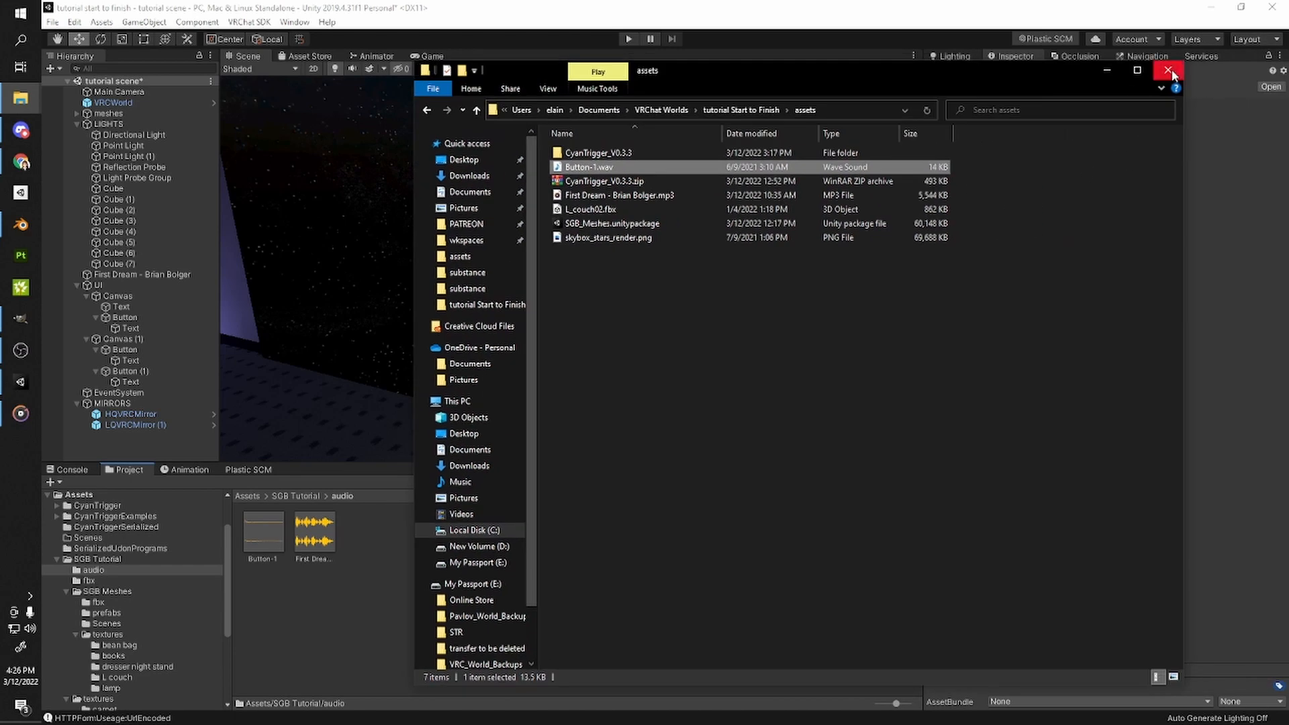
click(1170, 71)
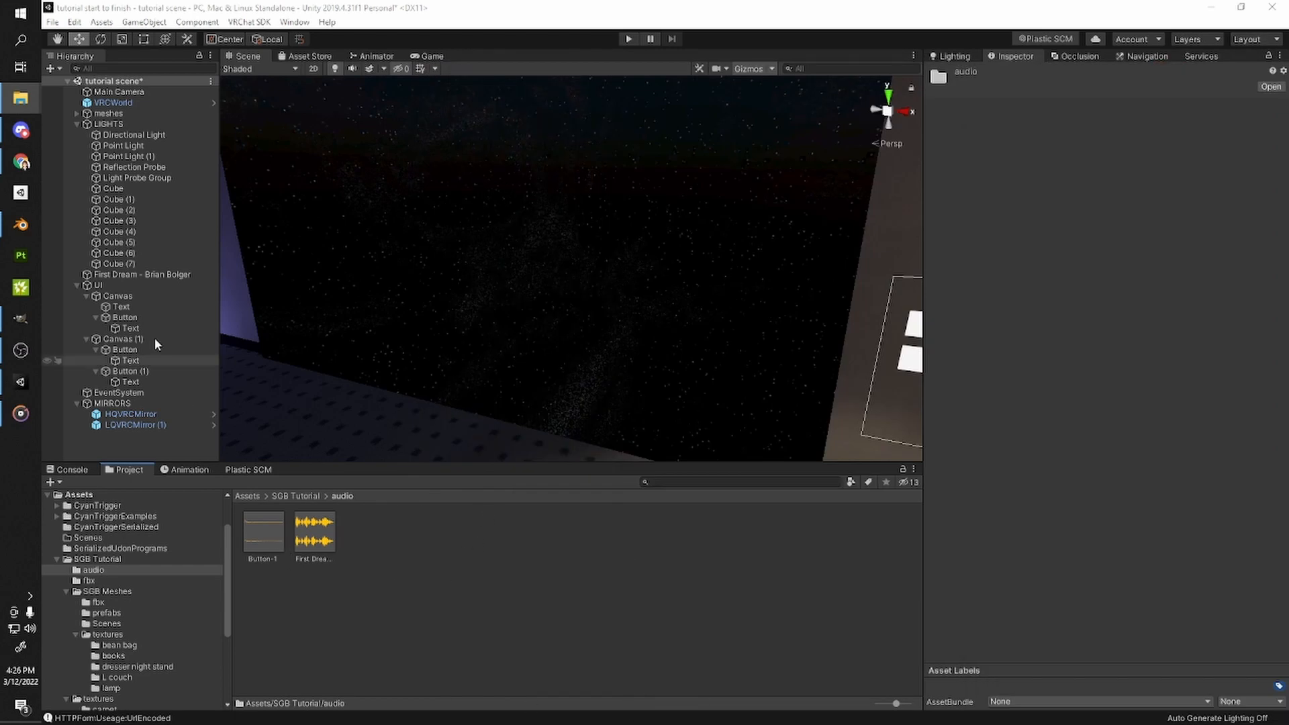
- Add the Button-1 audio clip to the scene as an audio source nested under the UI object
drag(129, 459, 111, 435)
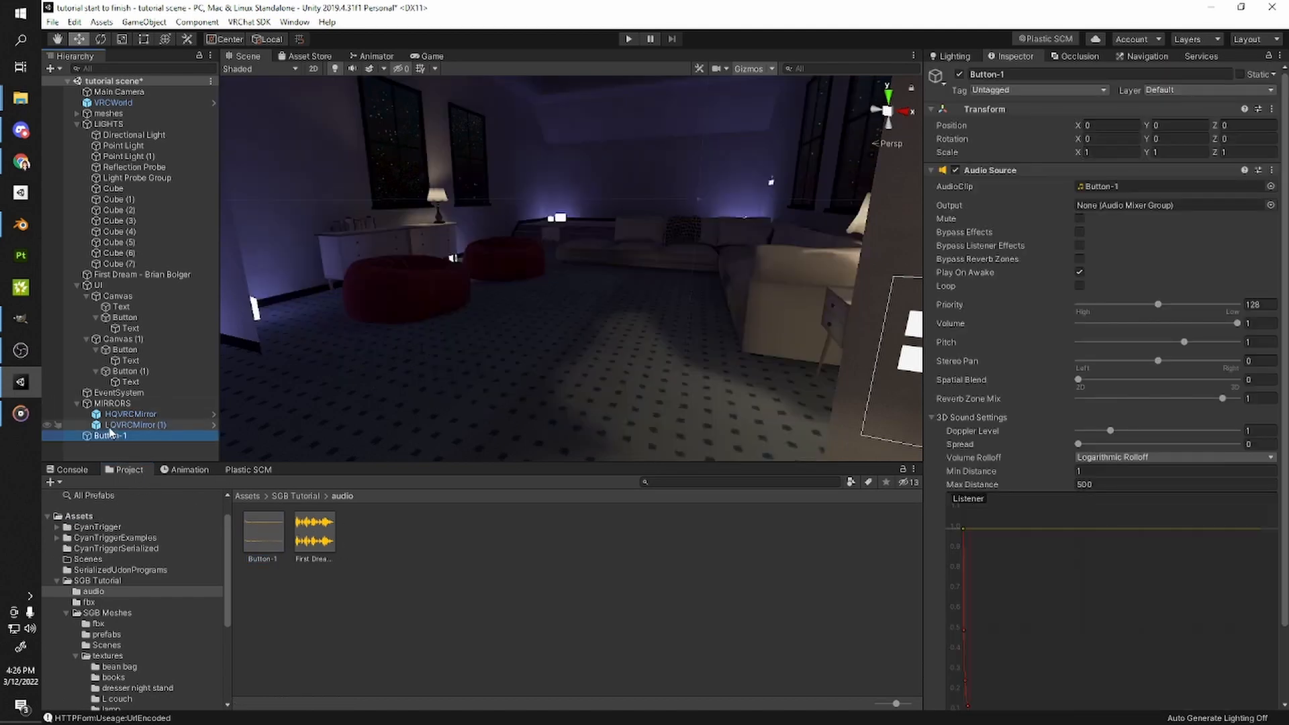
drag(98, 445, 177, 294)
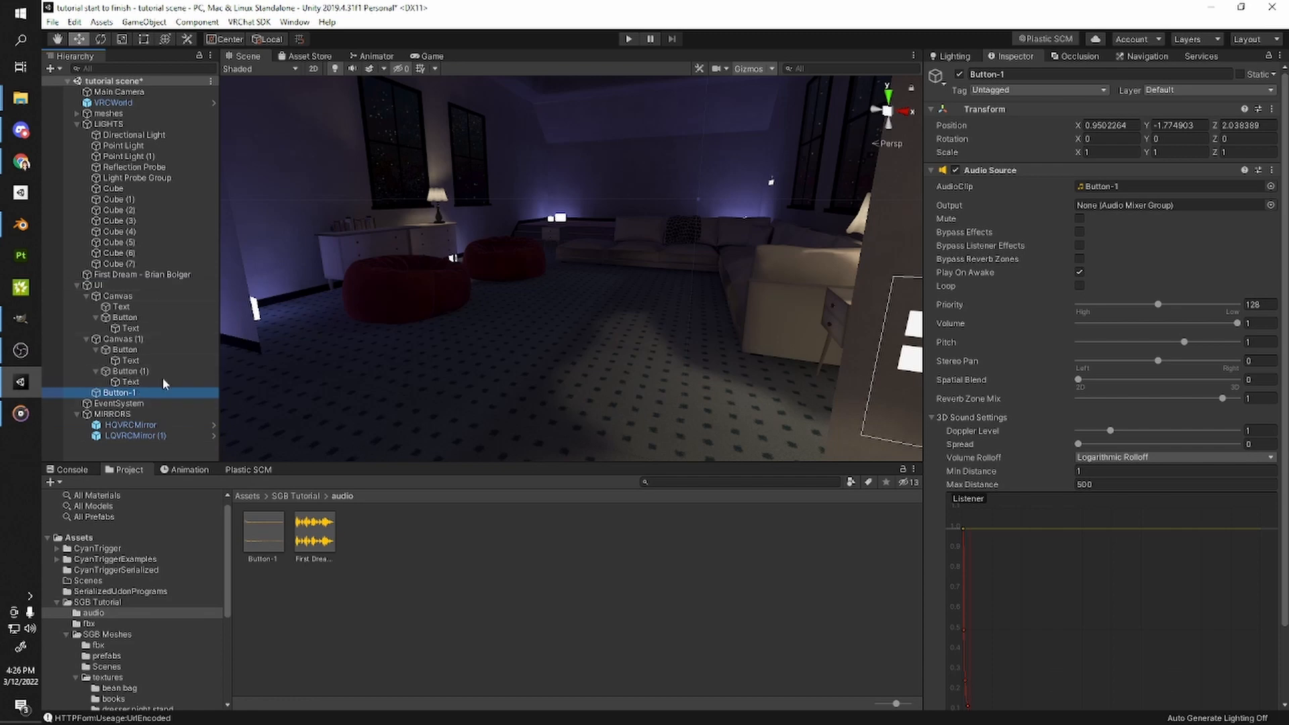
- Turn off Play On Awake for the Button-1 audio source and set its volume to 0.2
scroll(1036, 349, down, 3)
scroll(1036, 349, up, 3)
click(1086, 271)
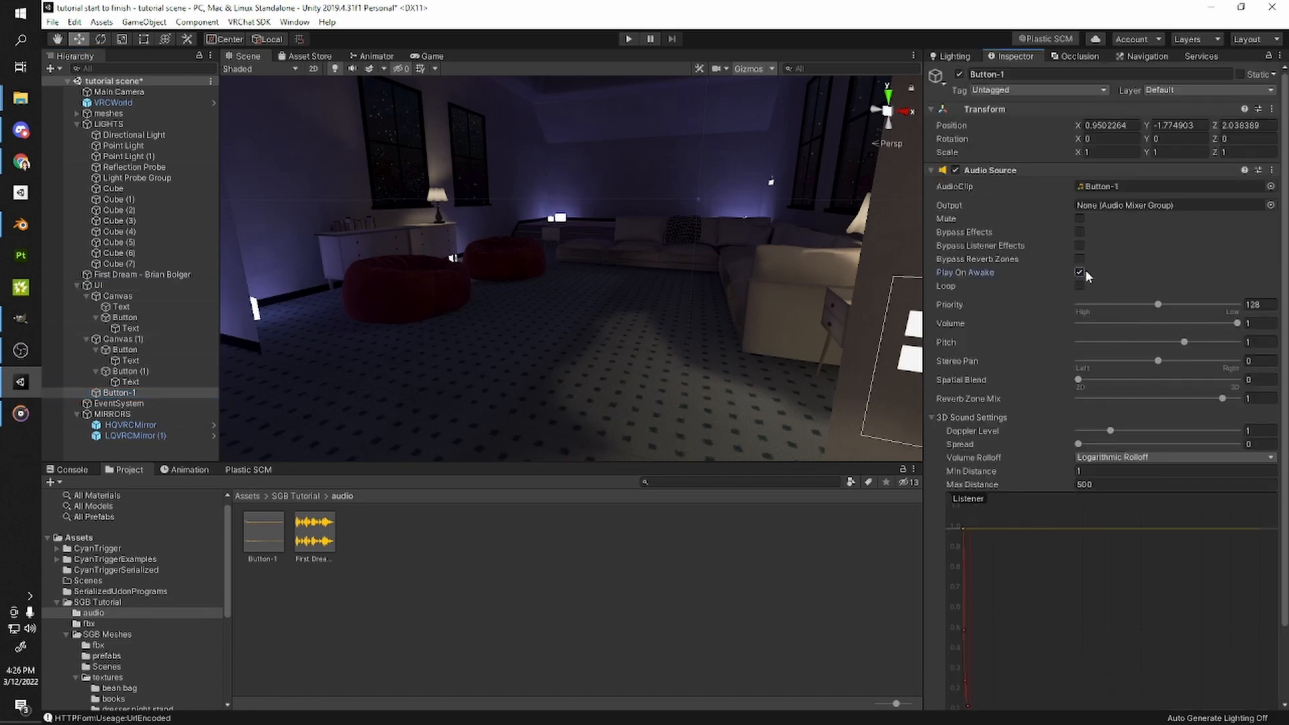
click(1019, 326)
text(0.2)
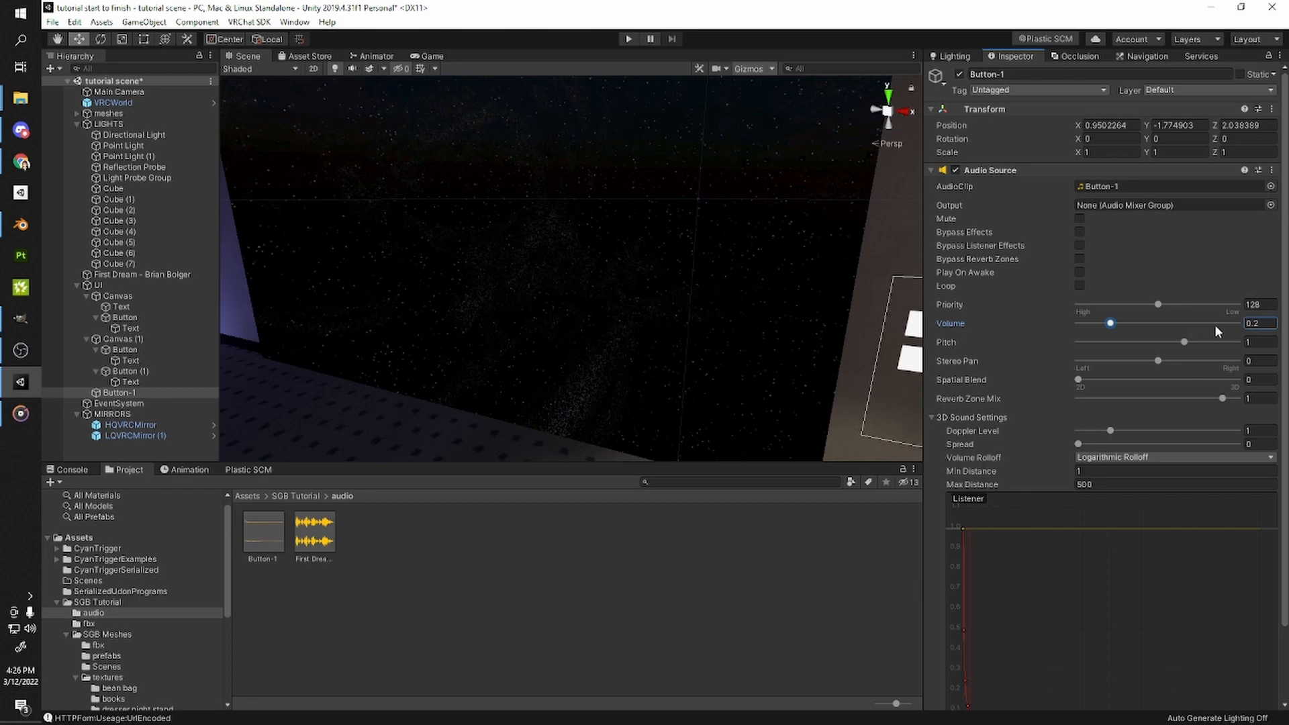
scroll(1165, 333, down, 3)
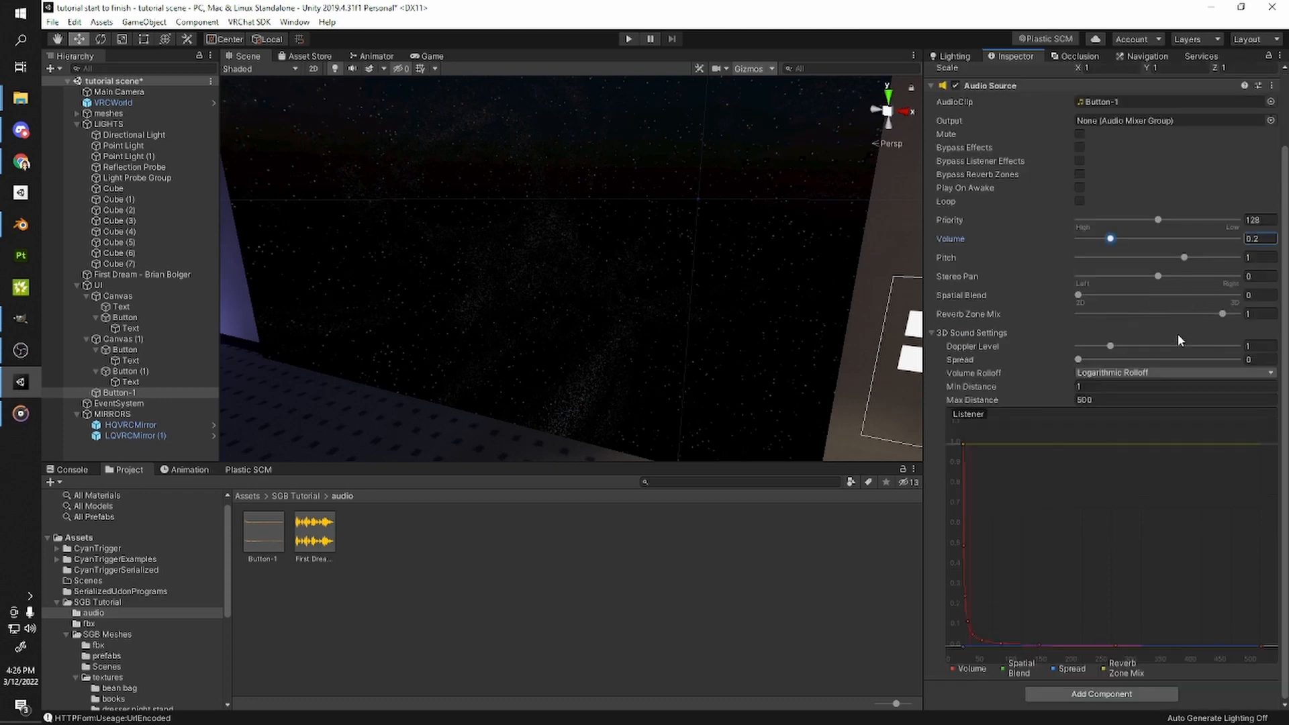
scroll(1161, 444, up, 3)
scroll(1141, 551, down, 3)
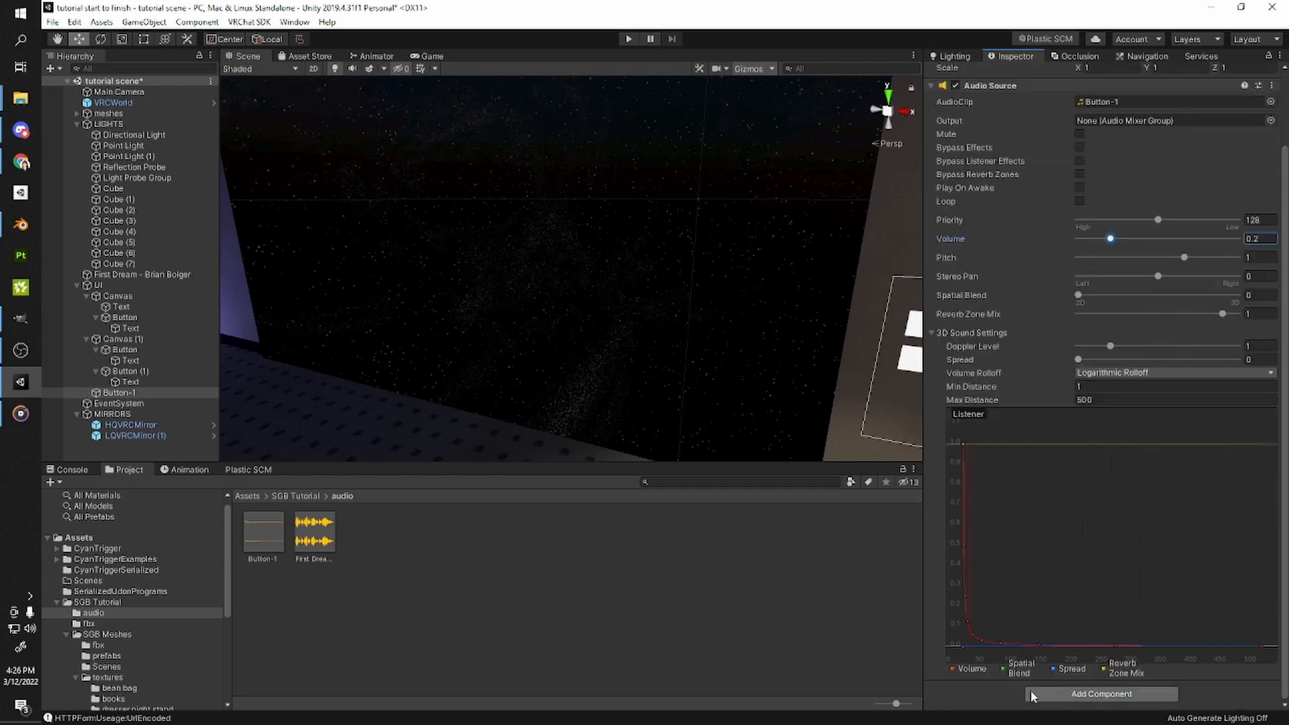
- Deactivate both mirror objects, HQVRCMirror and LQVRCMirror (1), so they start hidden
right_drag(645, 376, 538, 349)
click(169, 424)
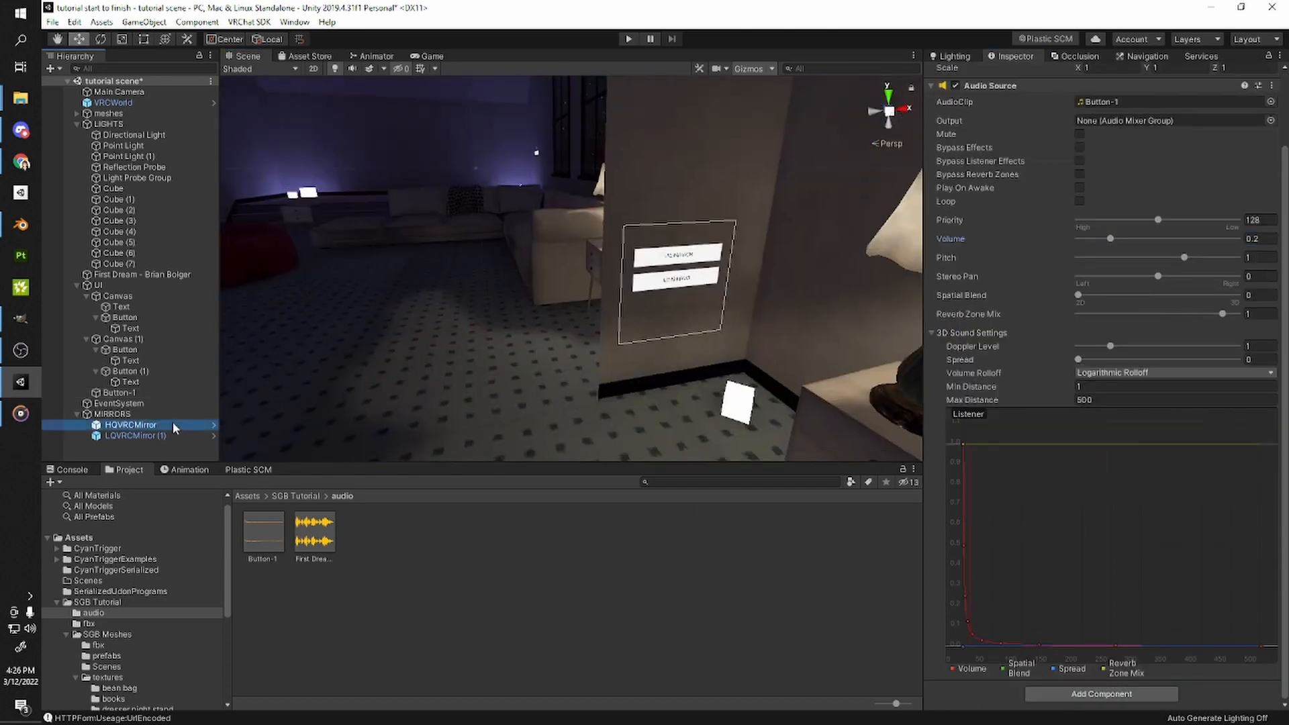
shift+click(165, 439)
click(959, 75)
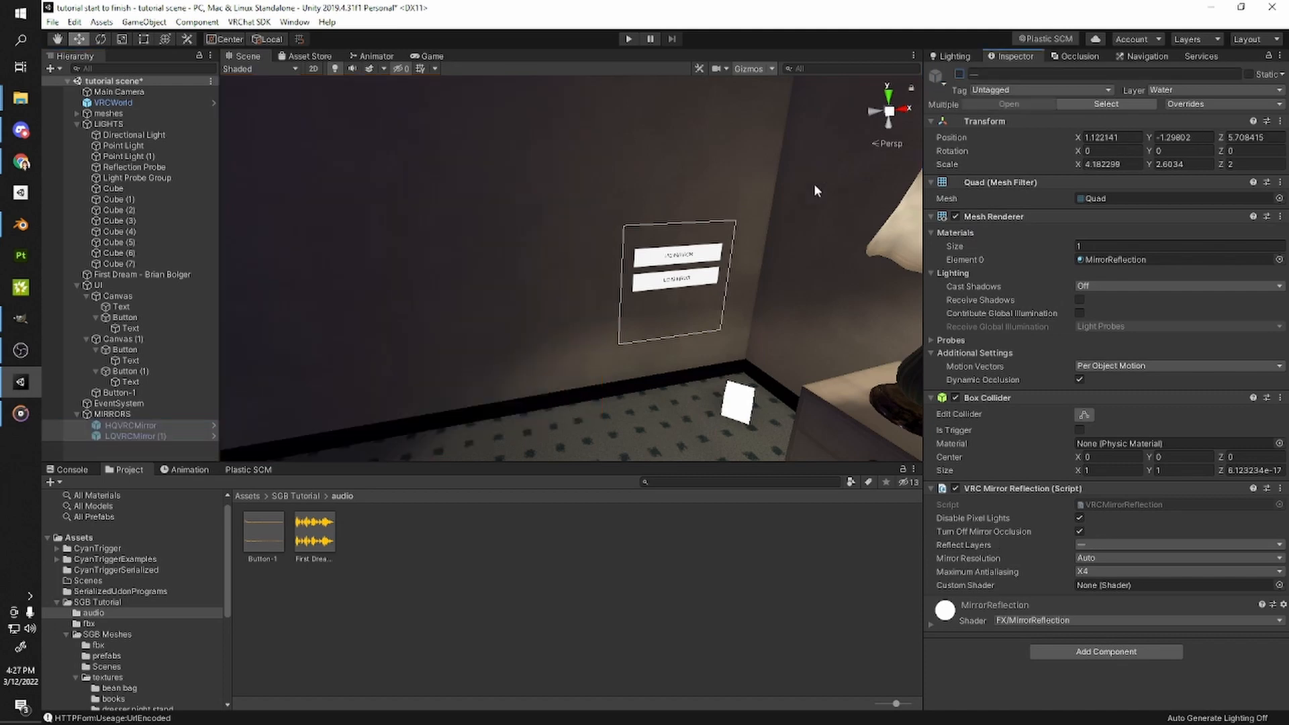
- Review the audio source settings of the Button-1 object under UI
right_drag(762, 281, 711, 277)
scroll(709, 272, down, 3)
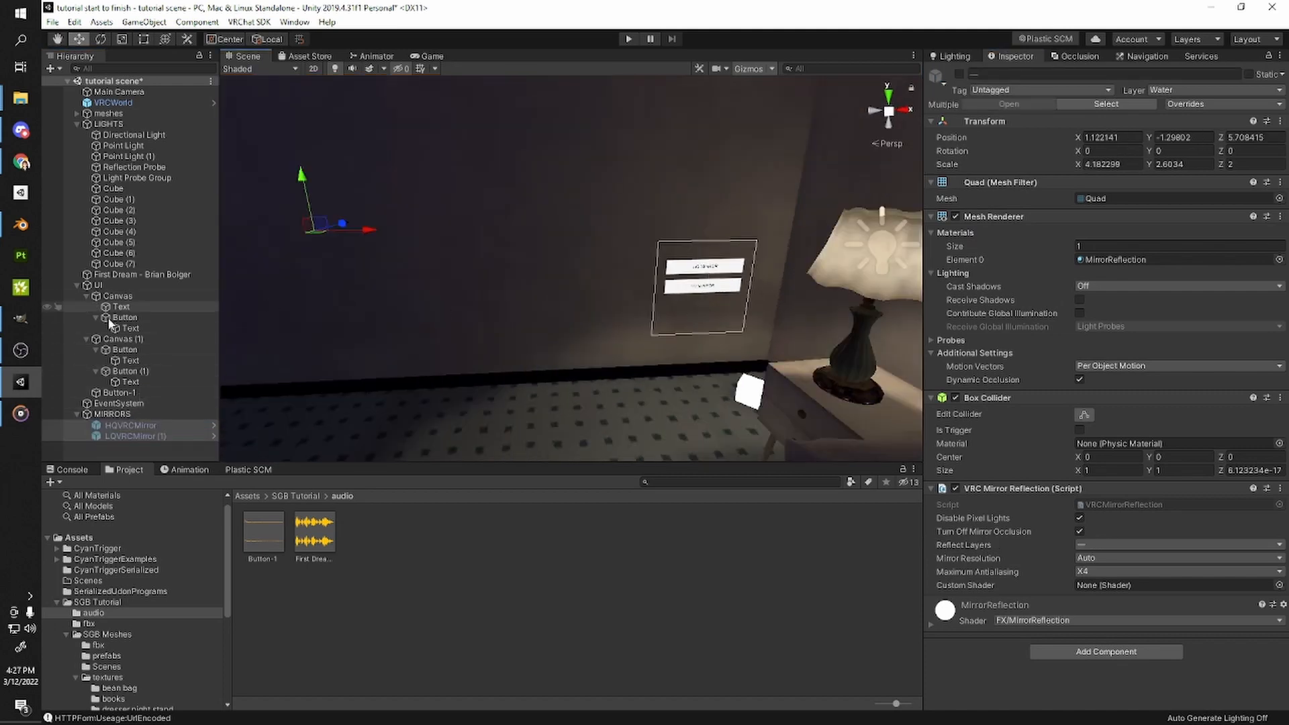
click(119, 392)
scroll(1181, 357, down, 2)
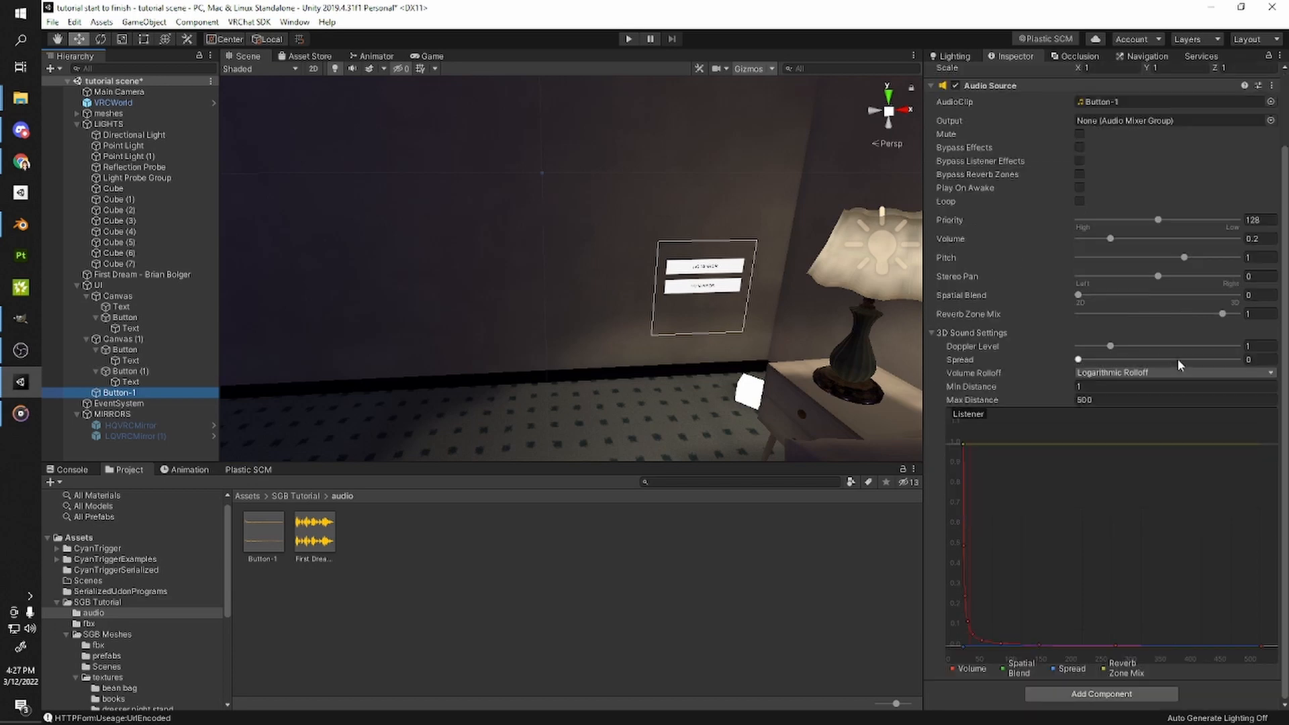
scroll(884, 300, up, 3)
scroll(896, 322, up, 3)
scroll(1018, 356, up, 3)
scroll(813, 323, down, 3)
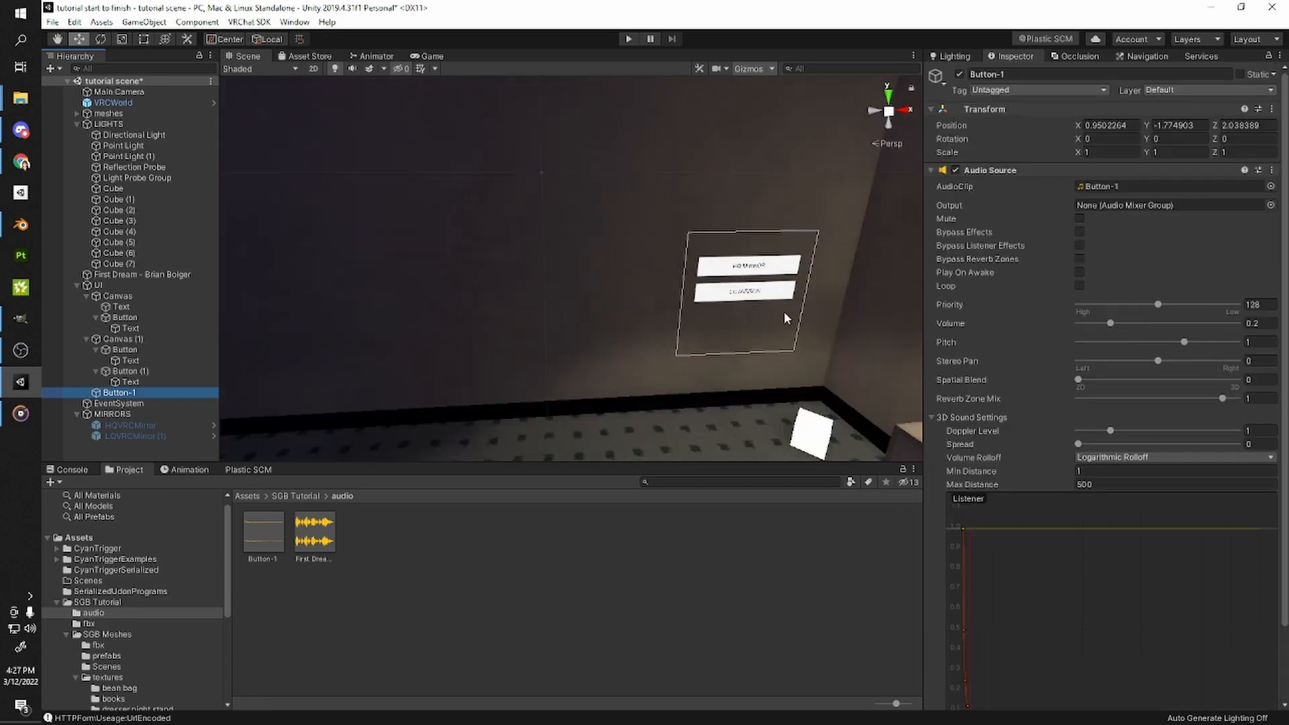
- Add an AudioSource.Play action to the HQ MIRROR button's trigger, using Button-1 as its audio source
middle_drag(784, 314, 746, 288)
click(712, 247)
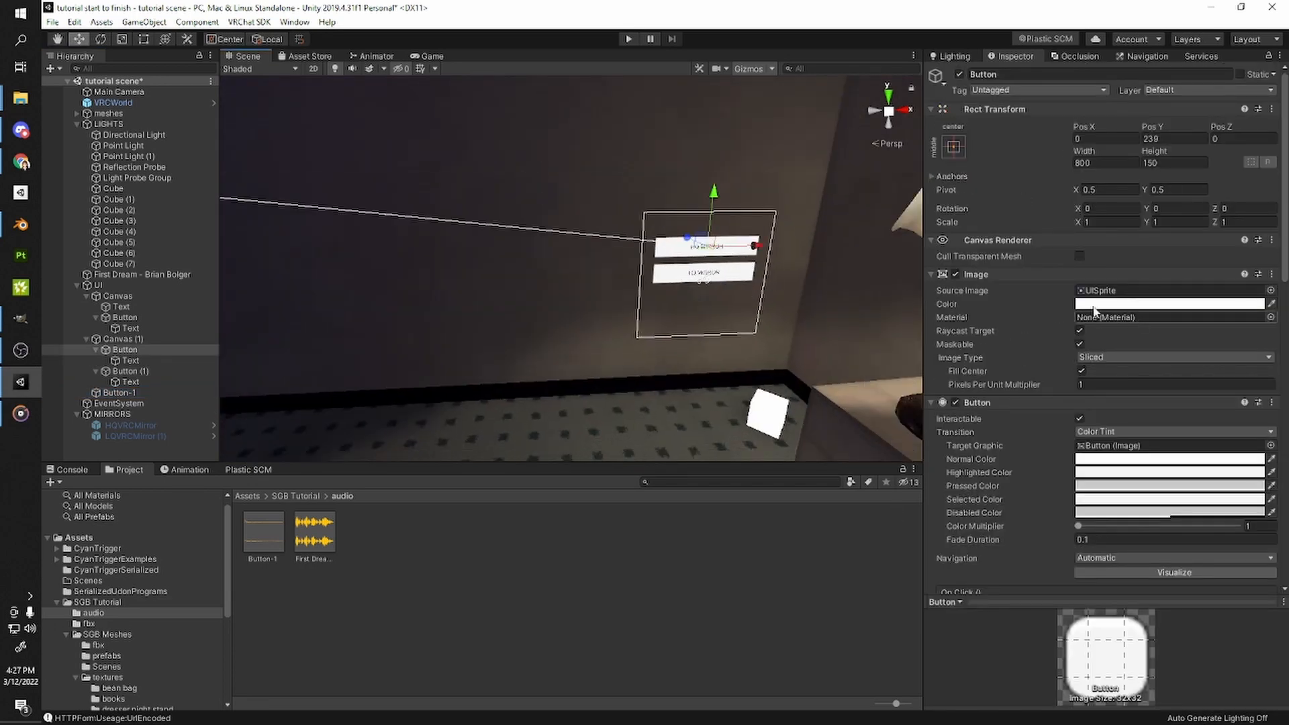
scroll(940, 268, down, 5)
scroll(1062, 295, down, 4)
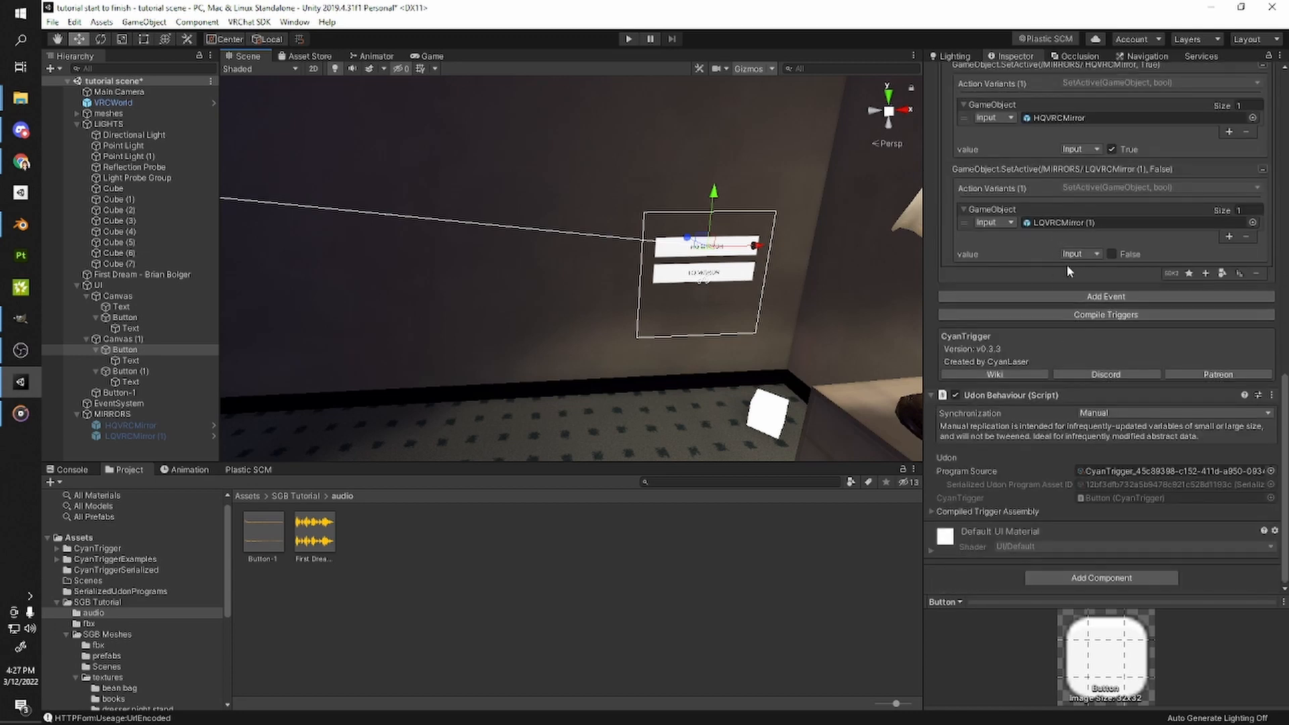
click(1172, 274)
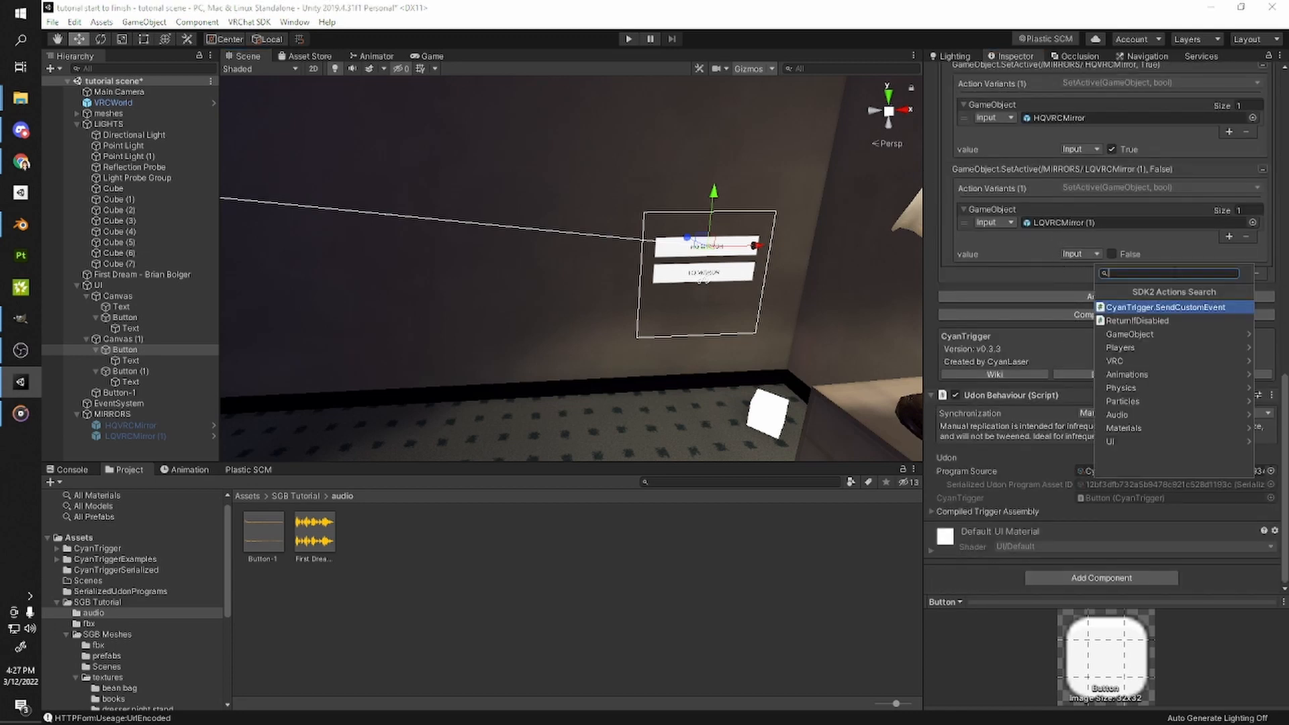
text(play)
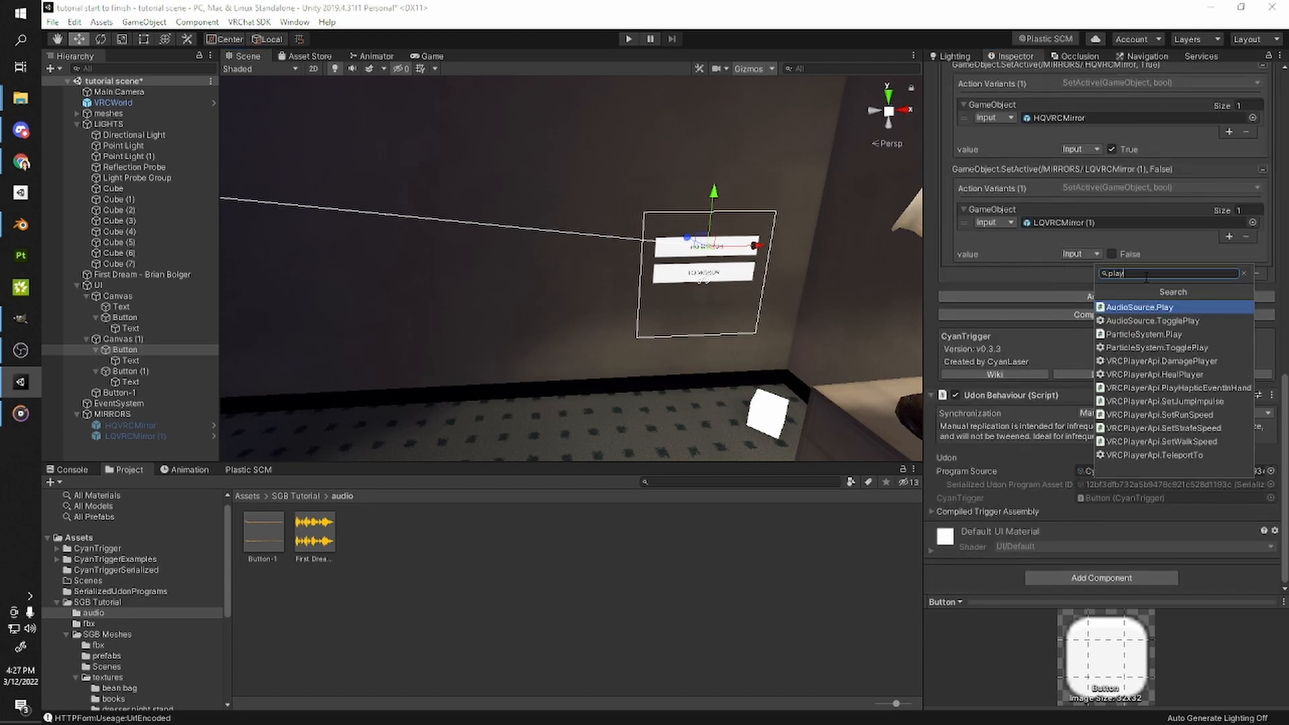
click(1125, 311)
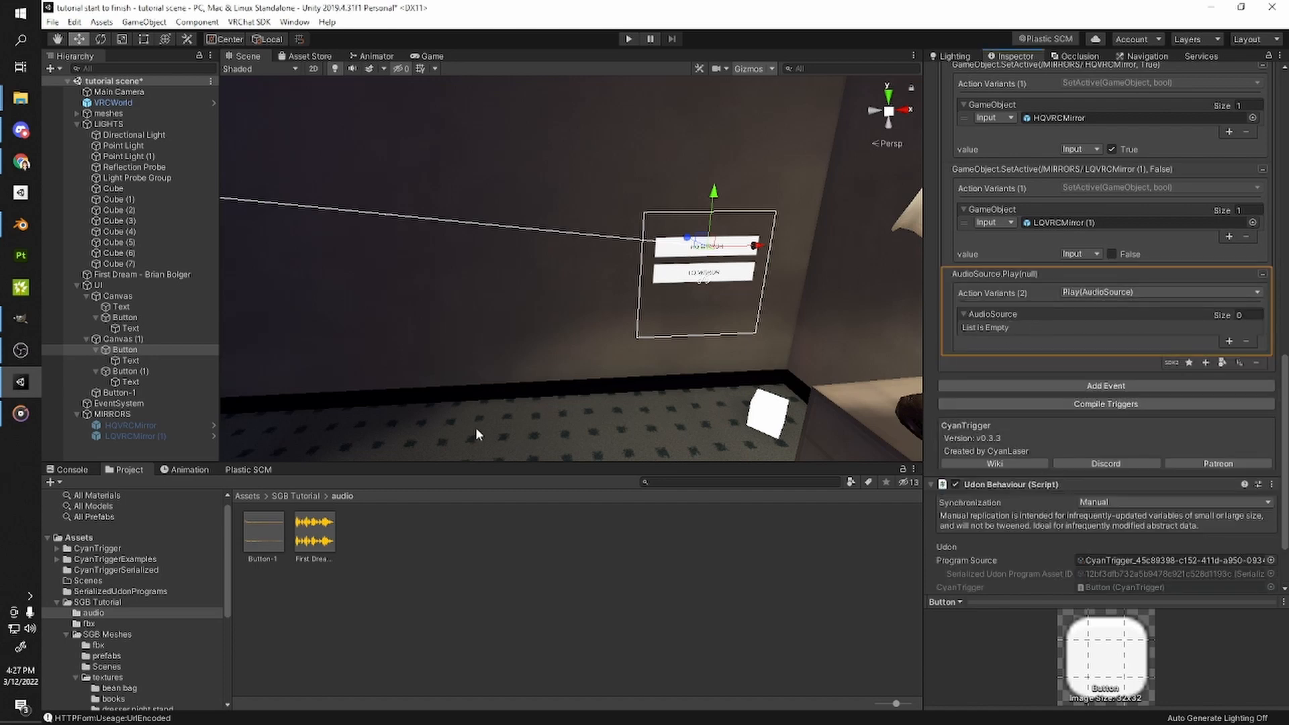
drag(112, 350, 994, 316)
- Add an AudioSource.Play action with Button-1 as its source to the LQ MIRROR button's trigger
click(741, 275)
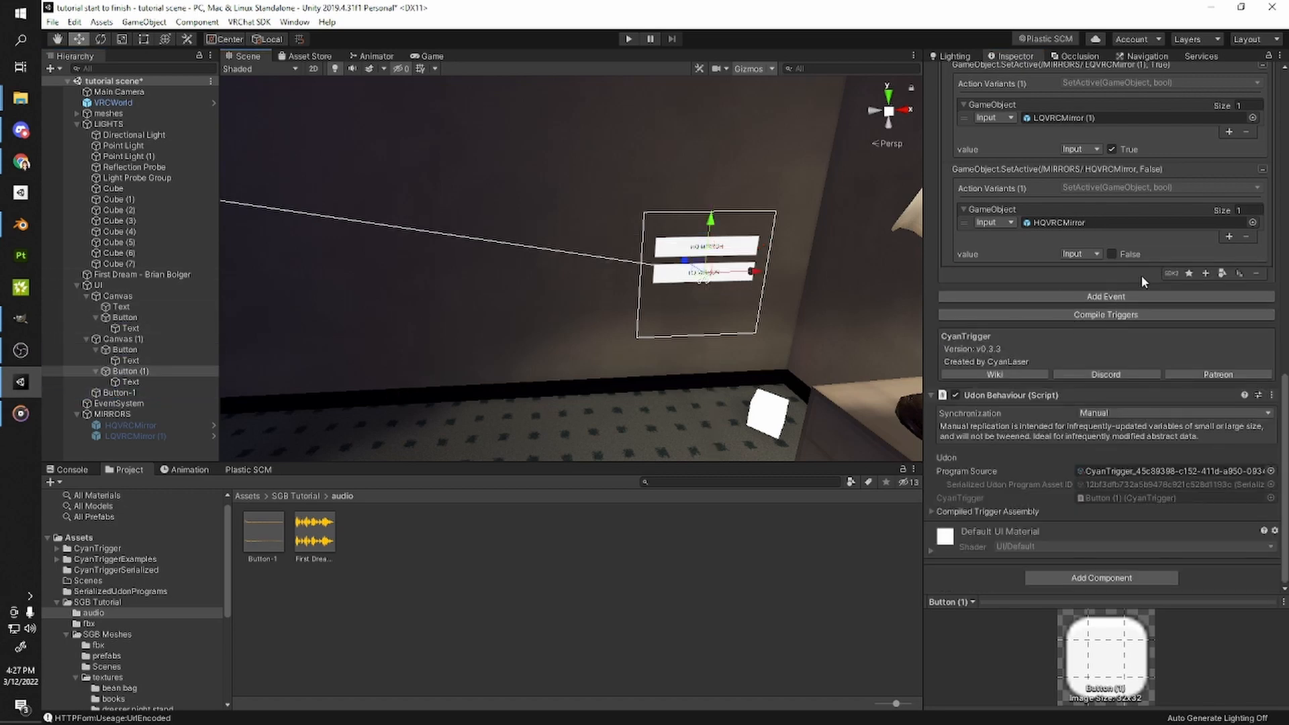
click(1171, 272)
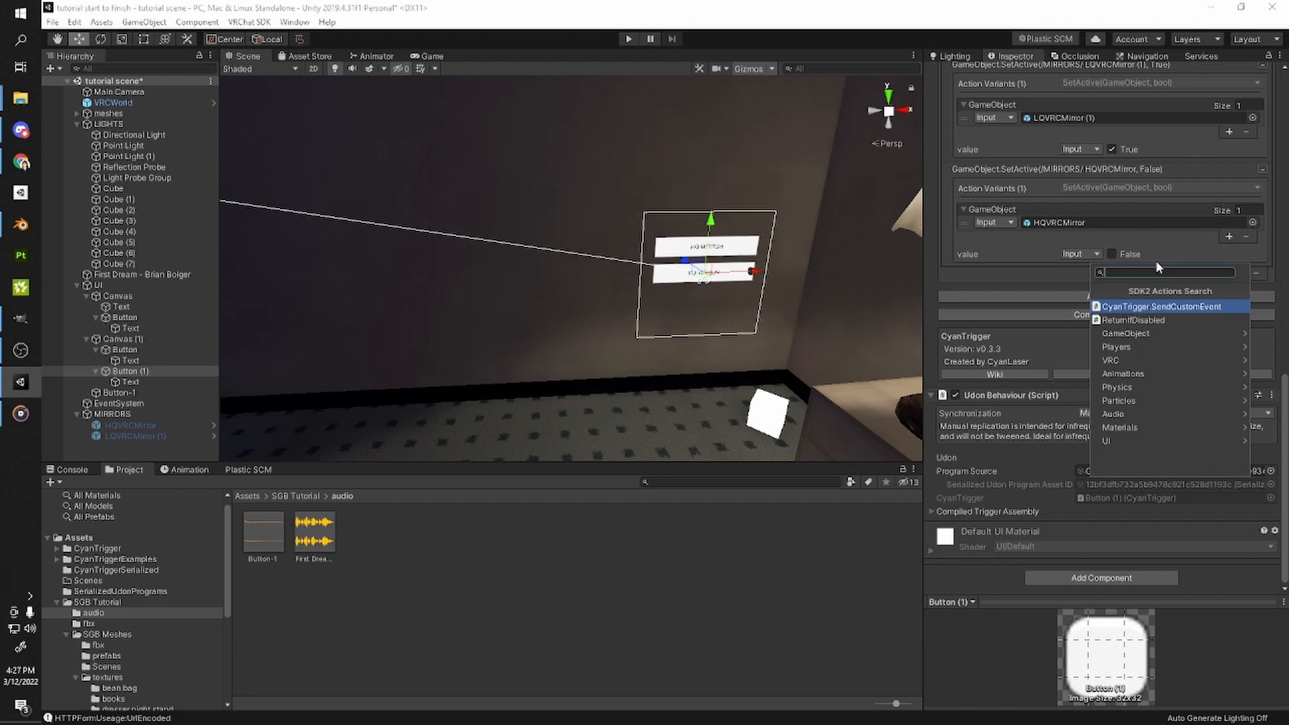
text(play)
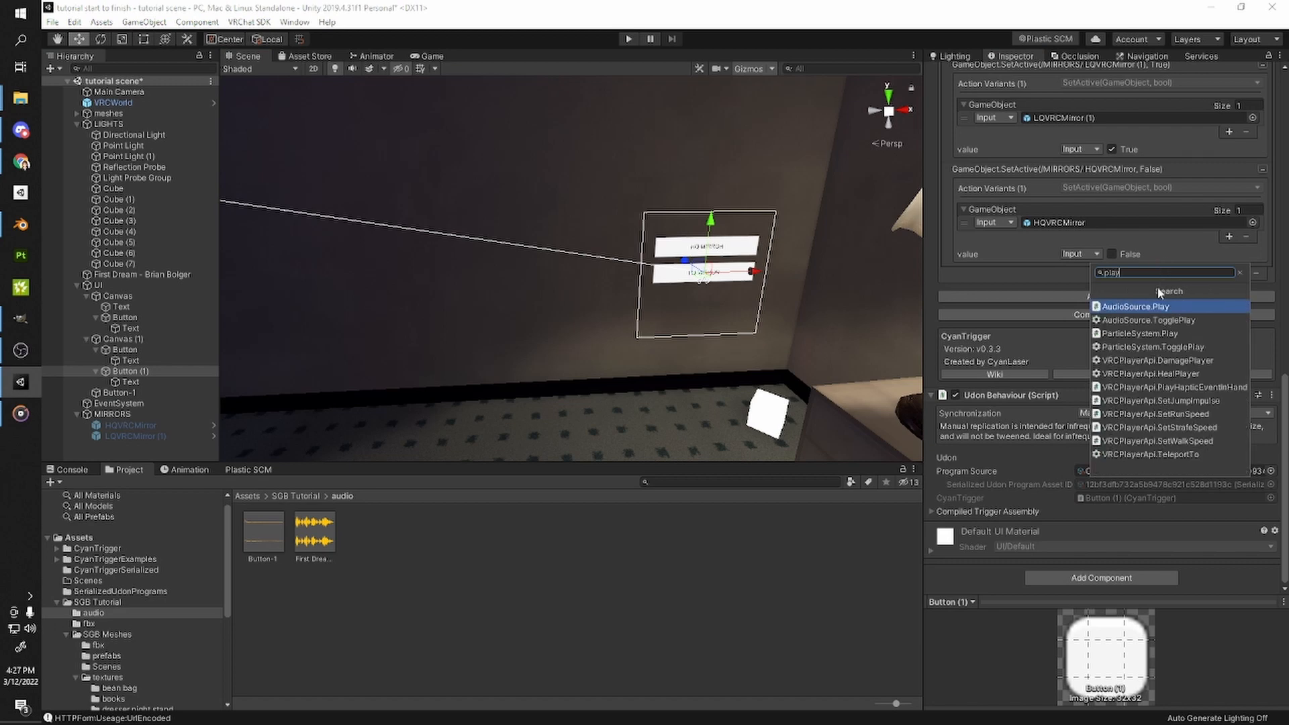
click(1148, 309)
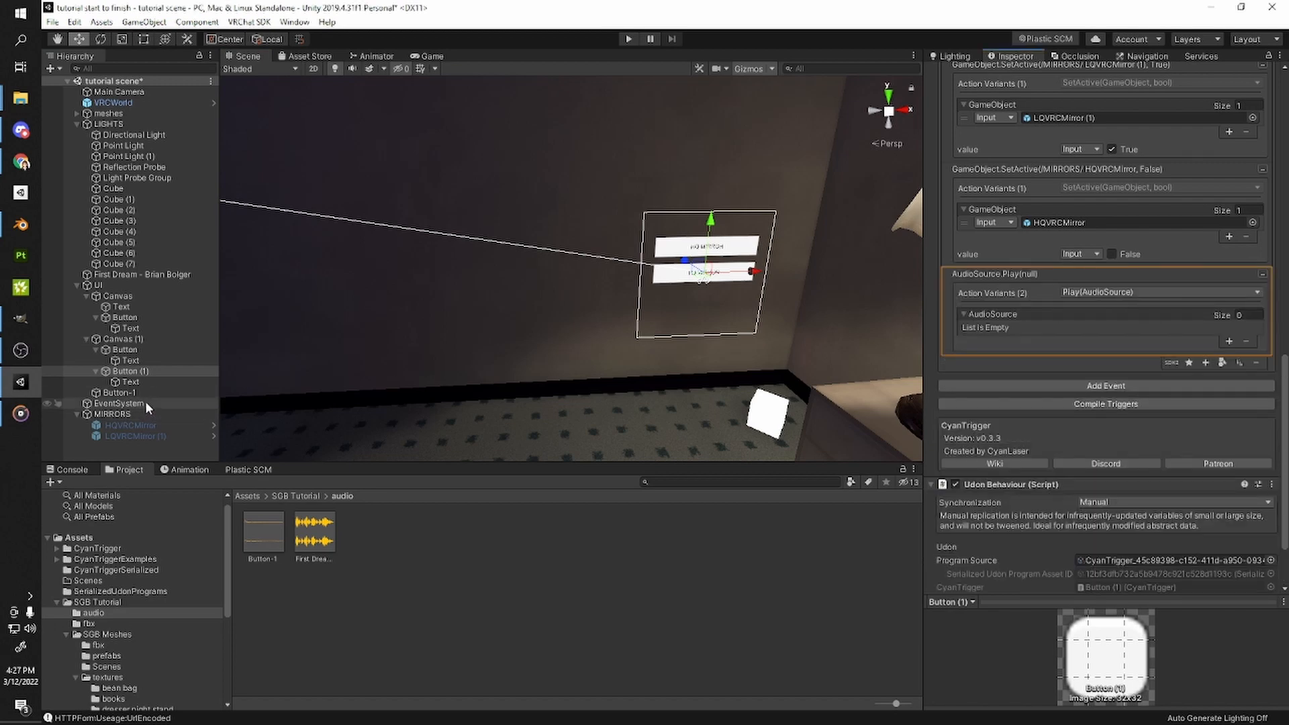
drag(115, 394, 1042, 327)
- Add an AudioSource.Play action with Button-1 to the bgm event of the Menu canvas's music toggle button
right_drag(631, 289, 393, 305)
click(392, 304)
key(f)
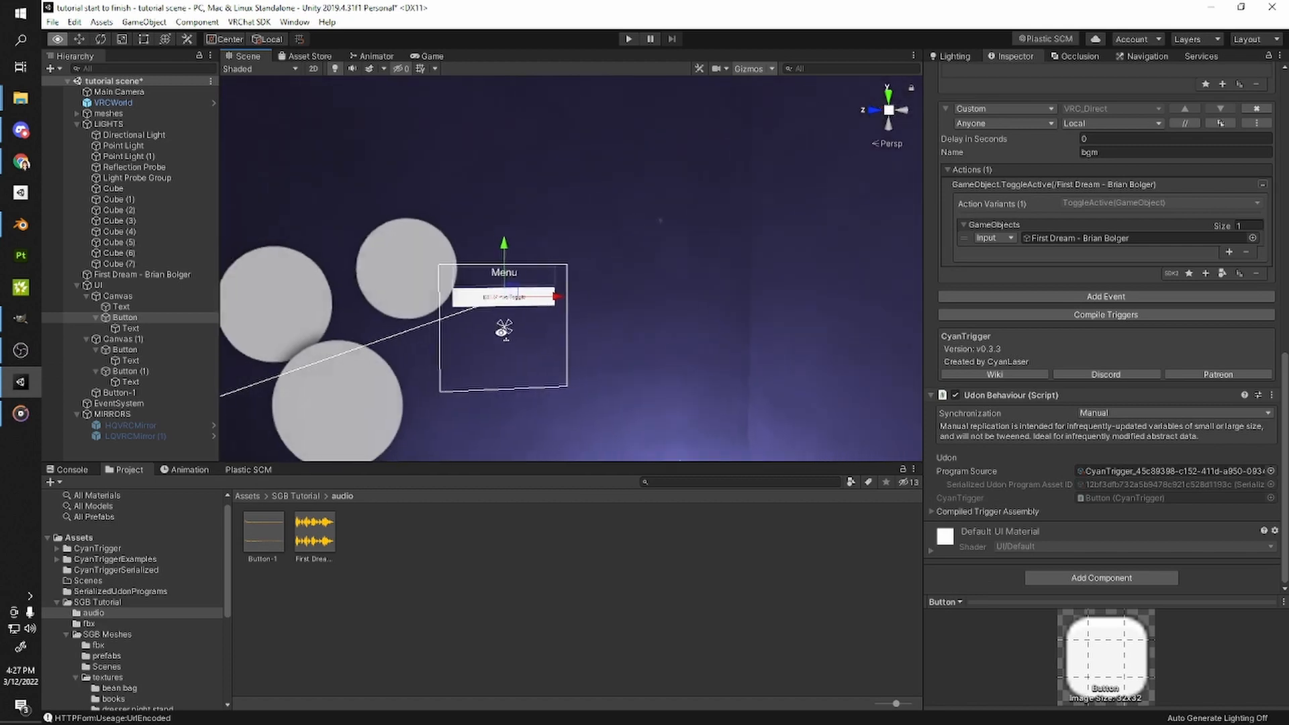
click(1190, 274)
text(play)
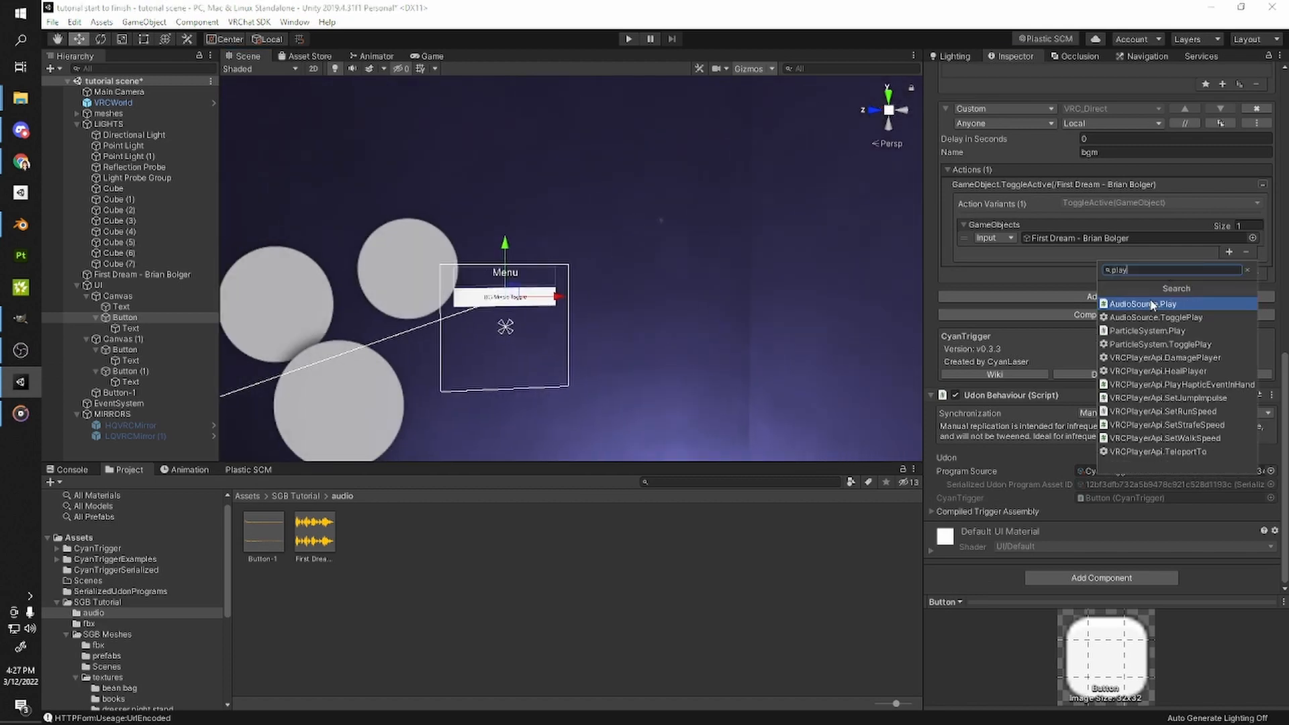
click(1153, 305)
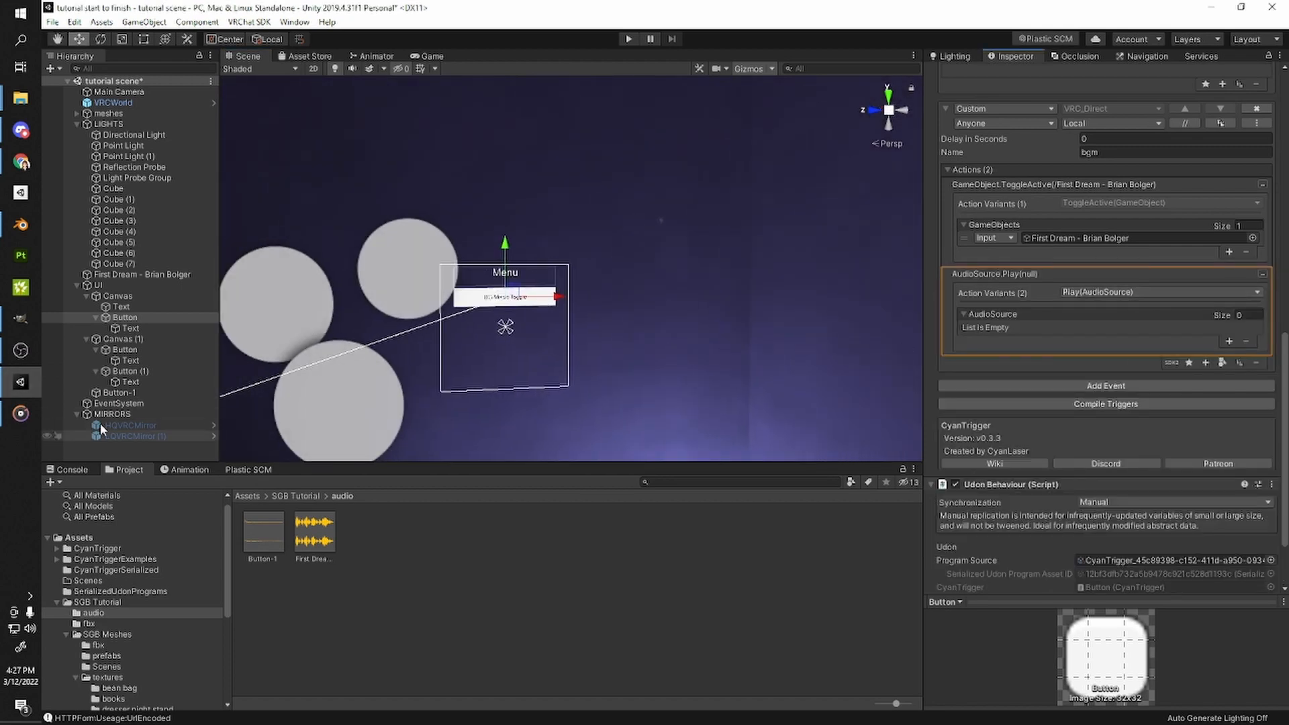
drag(1044, 333, 1029, 316)
- Look over the finished room and the Button-1 audio source, and collapse the LIGHTS group in the hierarchy
right_drag(805, 306, 455, 337)
scroll(464, 342, up, 3)
middle_drag(523, 367, 715, 424)
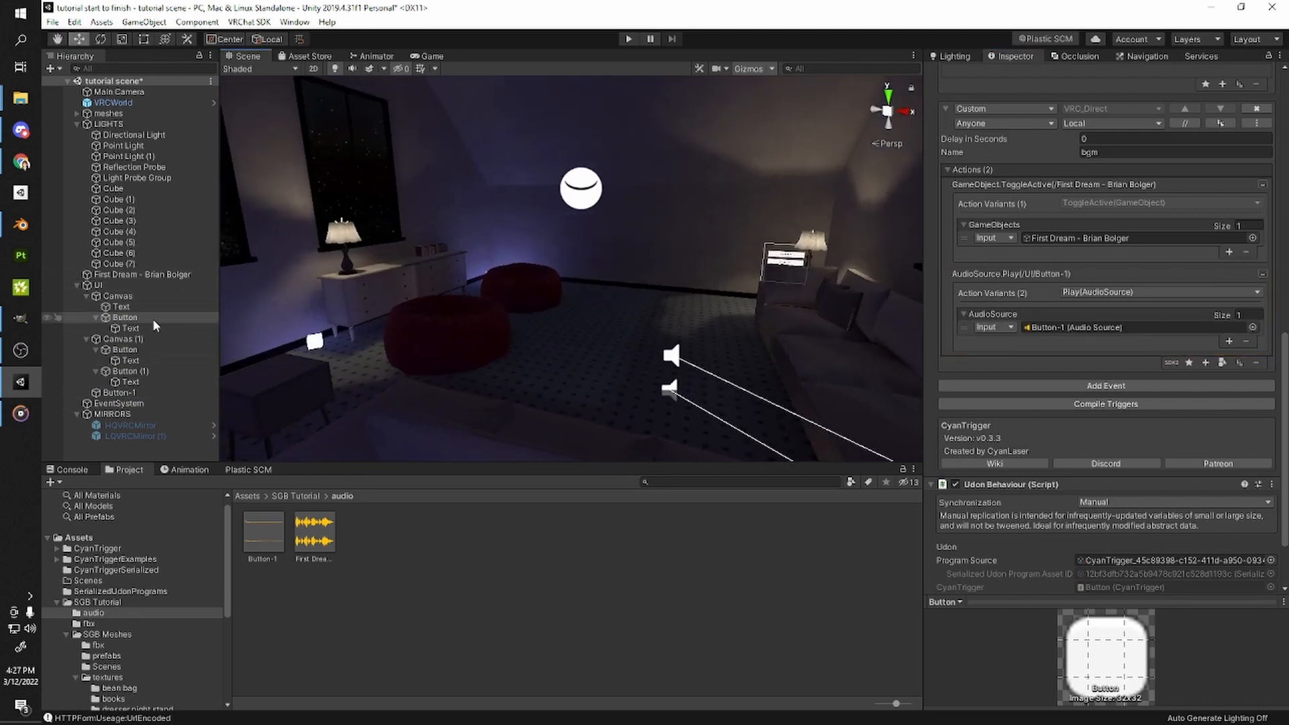
click(118, 392)
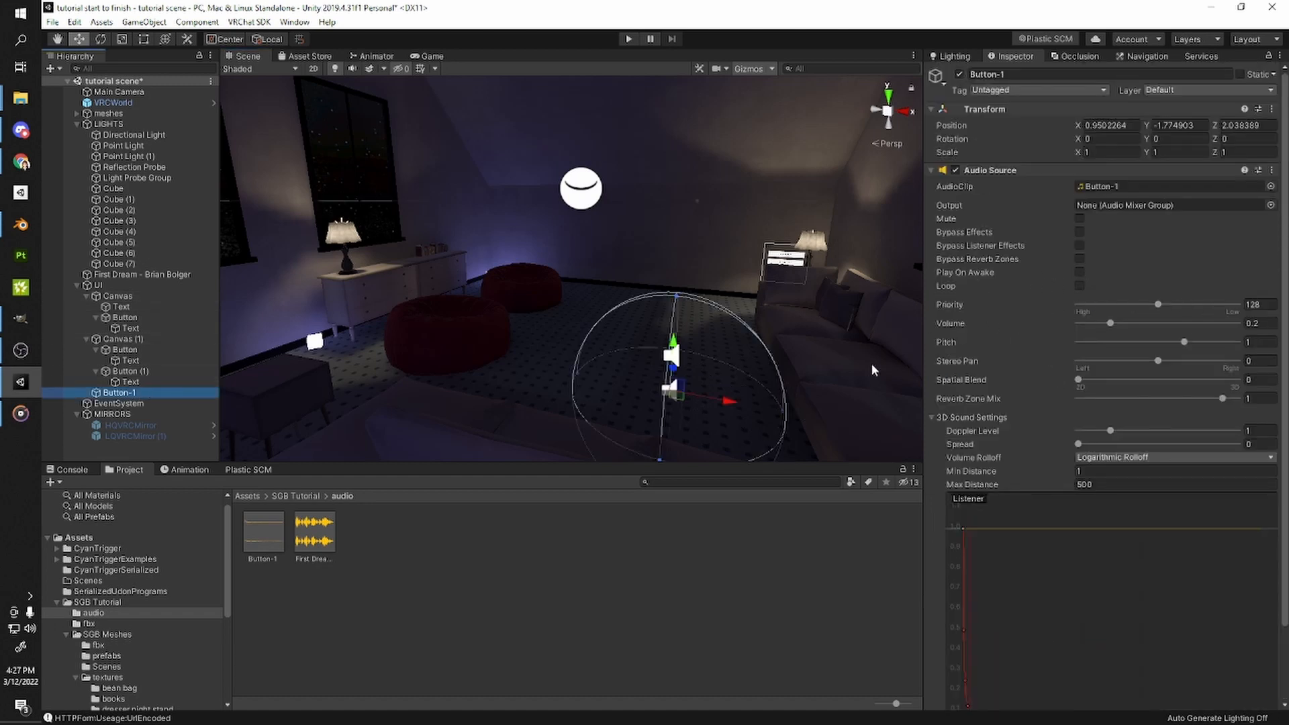
right_drag(396, 312, 604, 363)
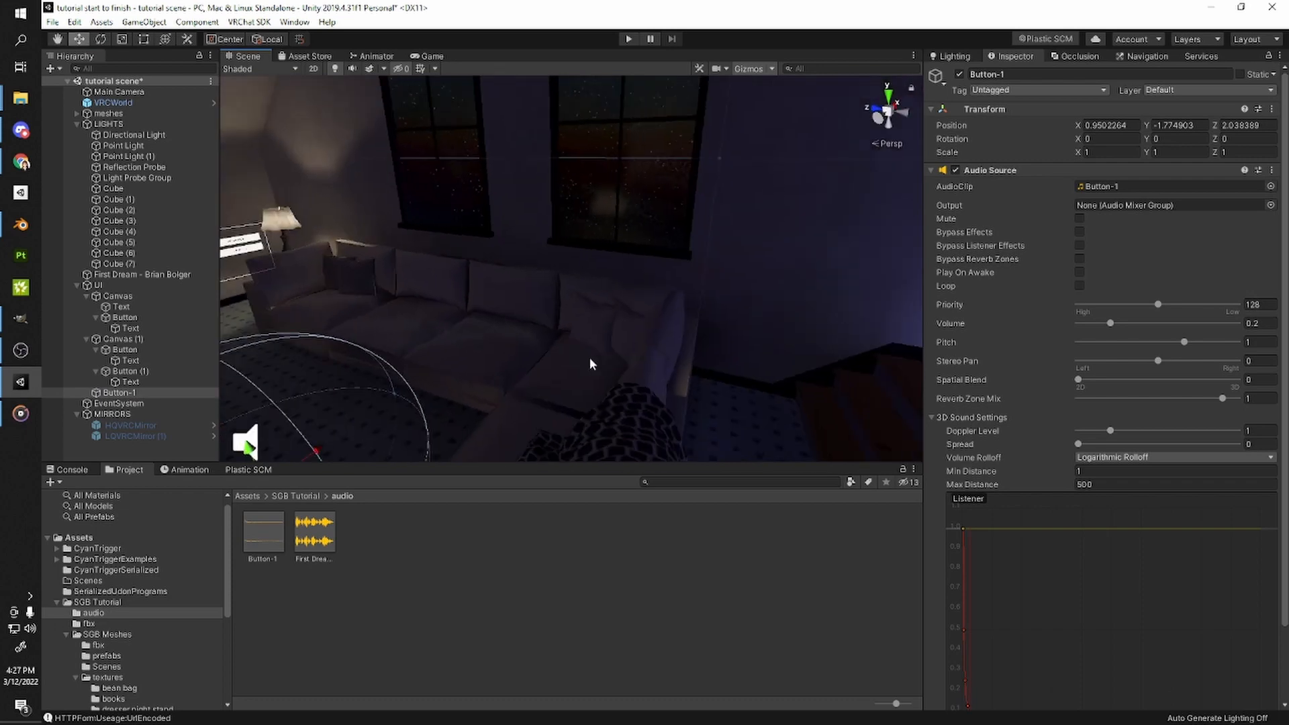
scroll(604, 363, down, 4)
middle_drag(604, 363, 552, 319)
right_drag(552, 319, 725, 356)
click(727, 516)
right_drag(628, 366, 776, 346)
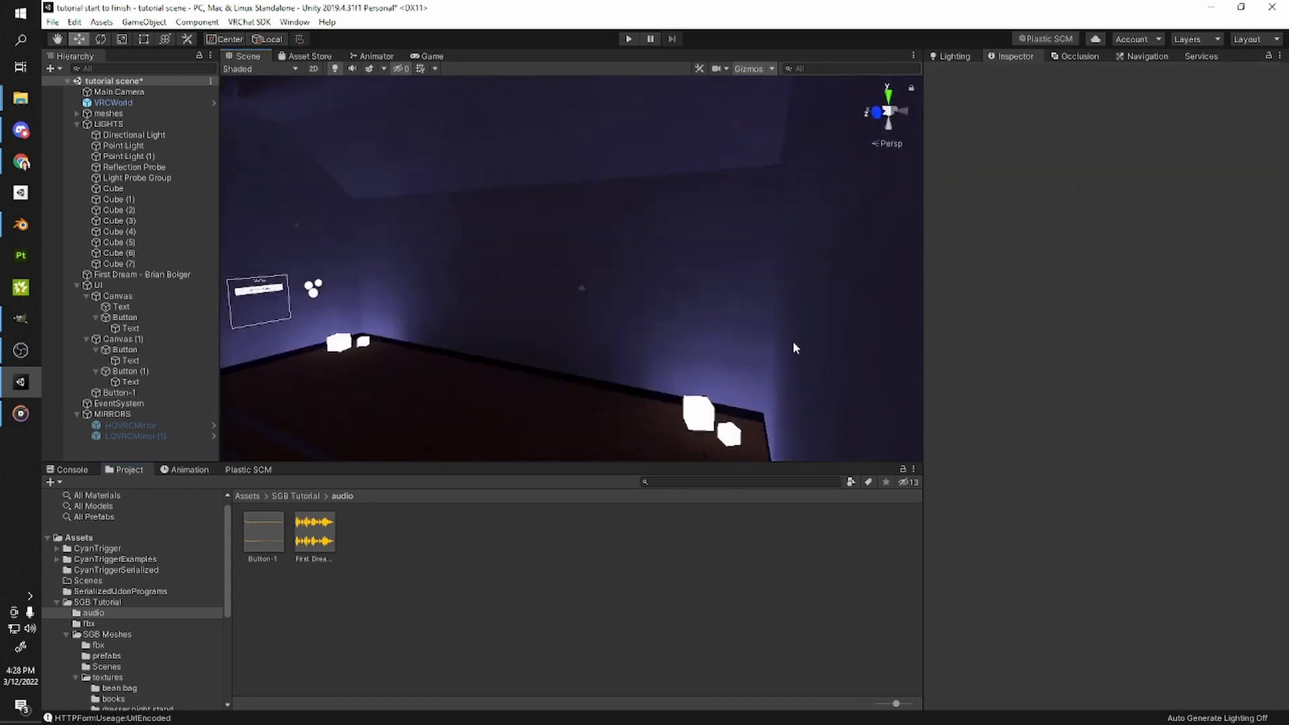
scroll(777, 345, down, 4)
middle_drag(777, 345, 594, 243)
right_drag(593, 243, 567, 287)
click(77, 124)
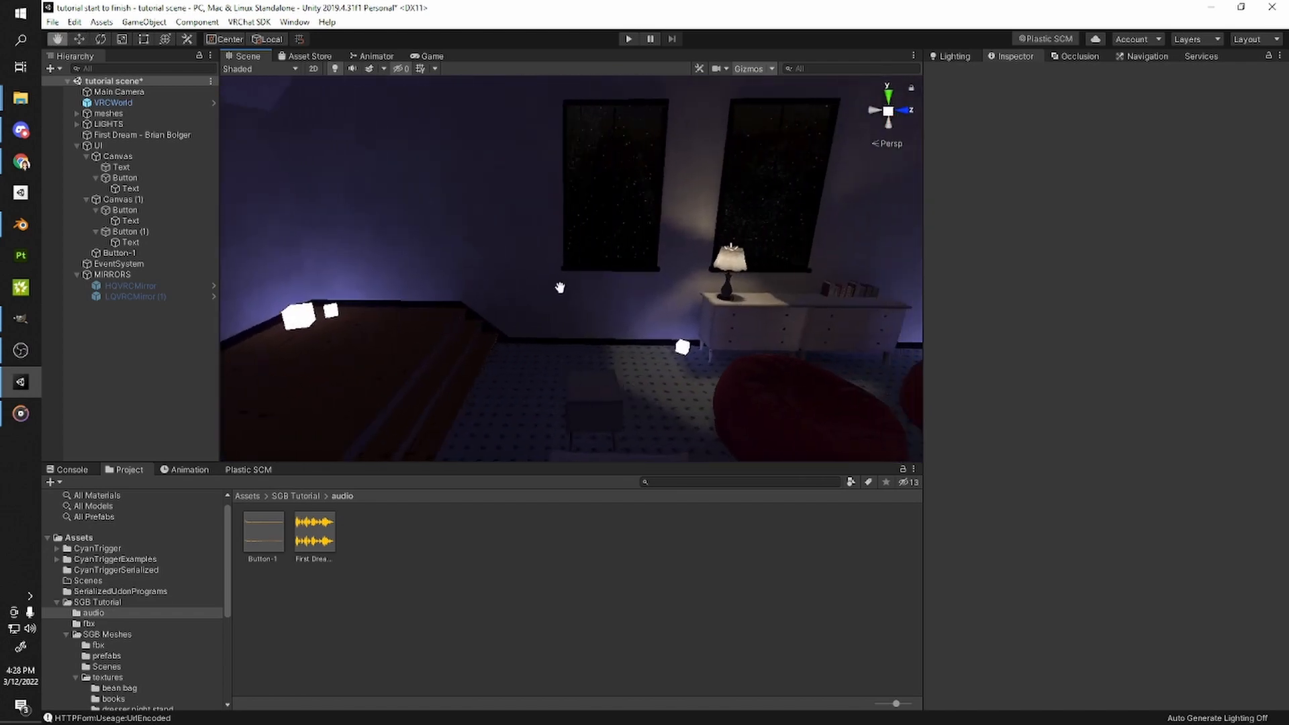
middle_drag(568, 287, 497, 285)
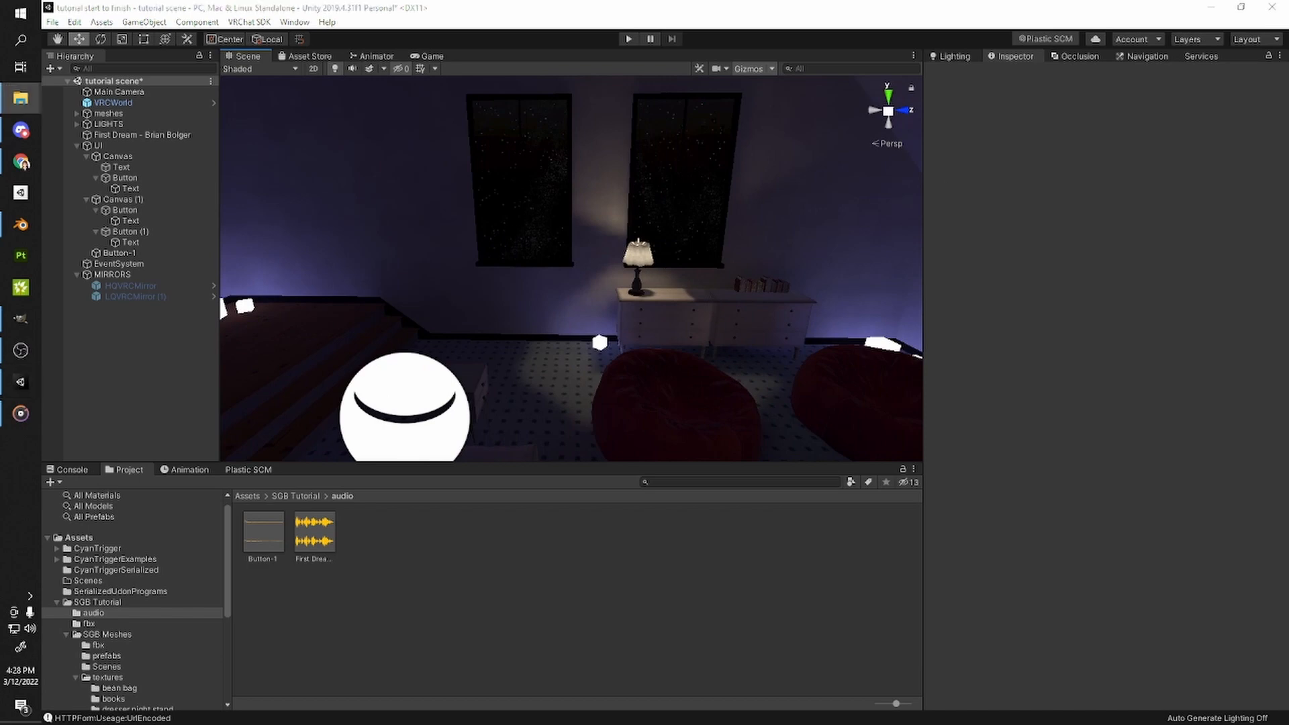
- Start Build & Publish for Windows from the builder in the VRChat SDK control panel
click(248, 22)
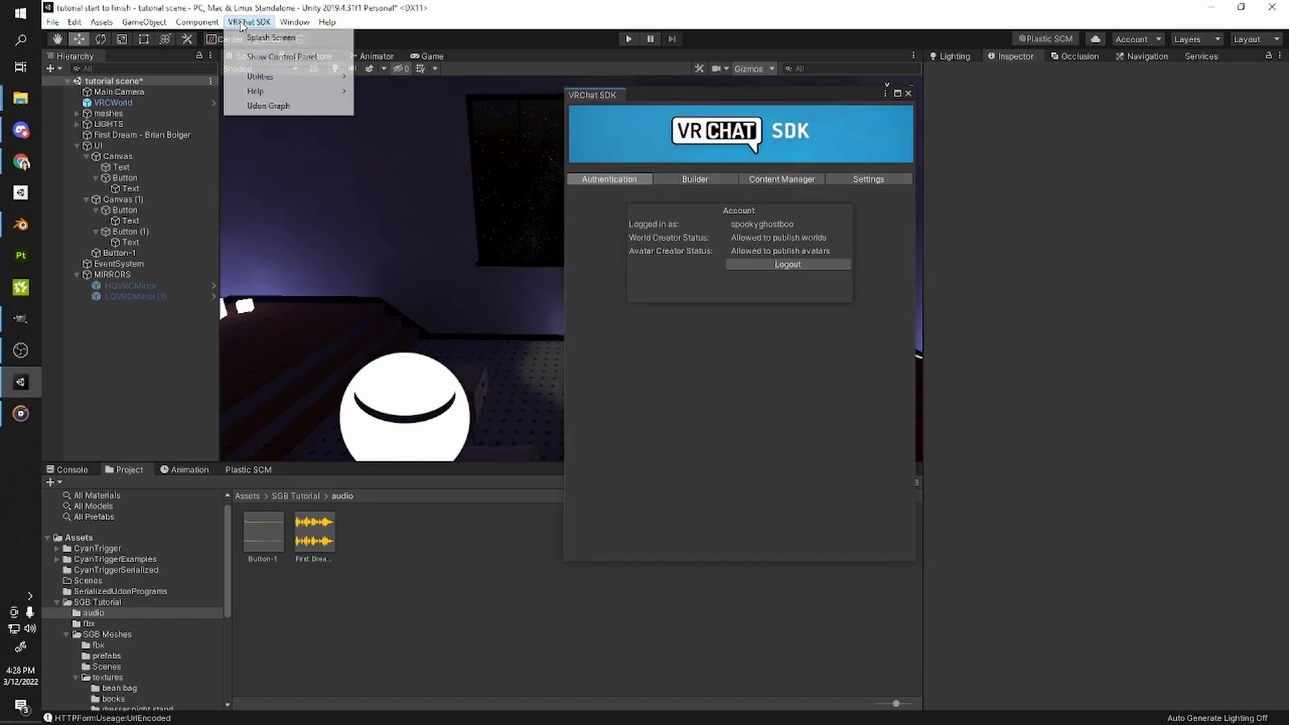
click(282, 57)
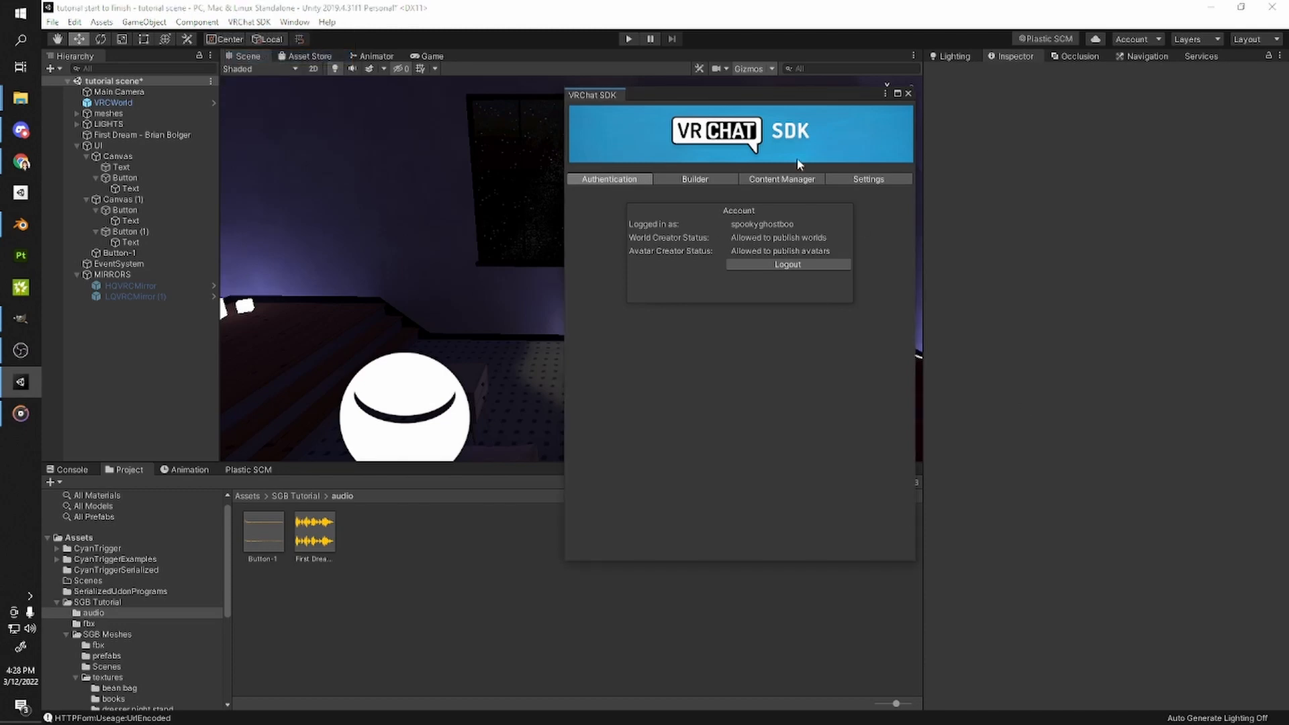
click(689, 180)
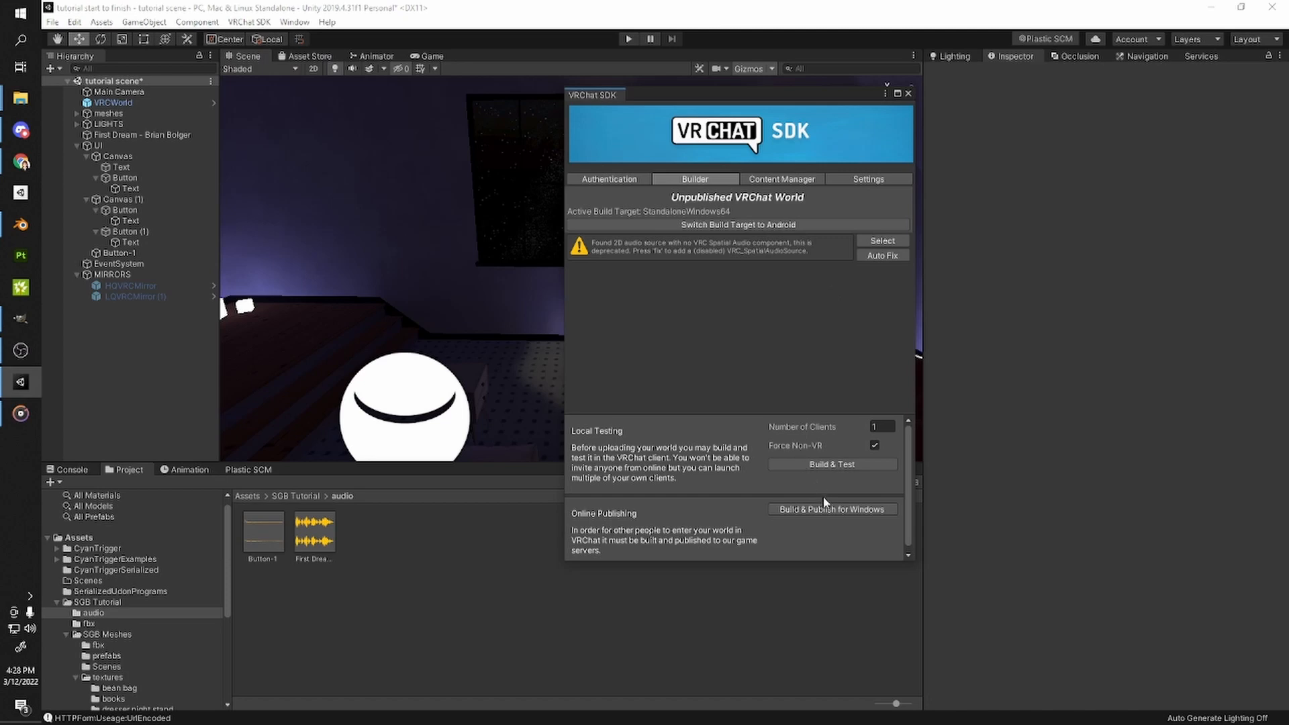
click(820, 511)
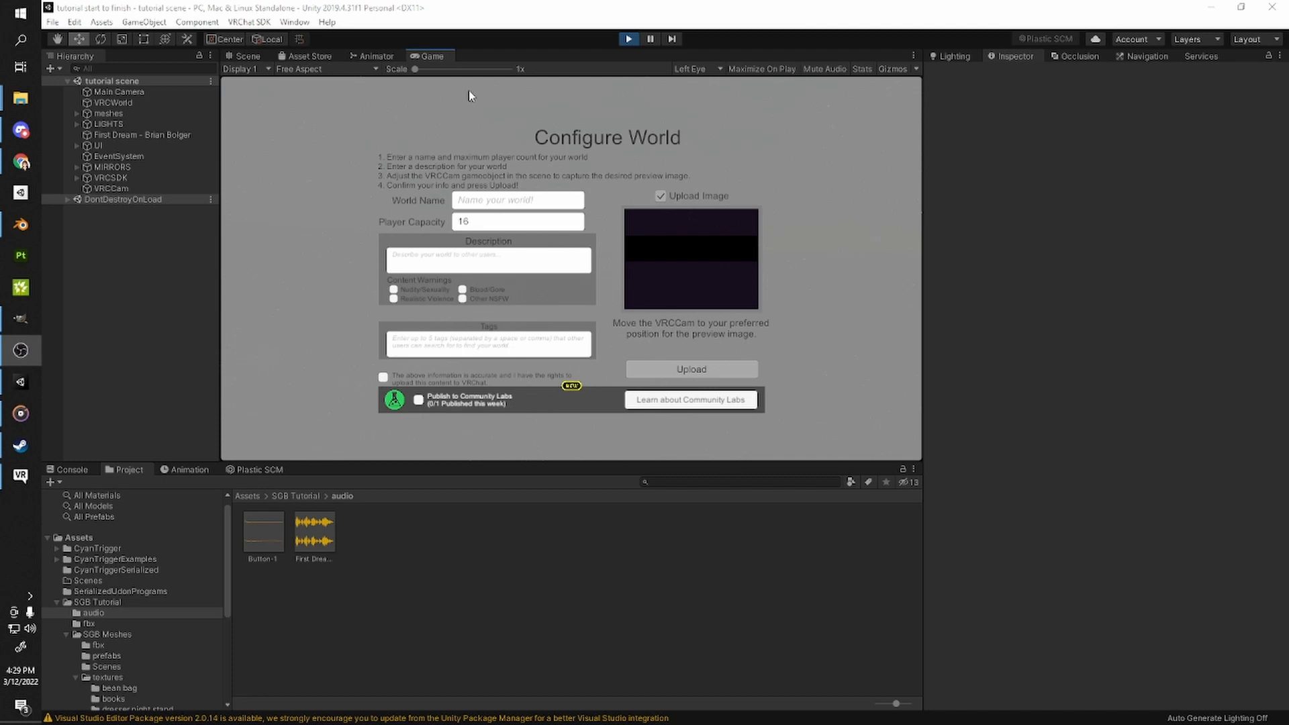
- Set the world name to "epic vrchat world" in the Configure World form
click(551, 196)
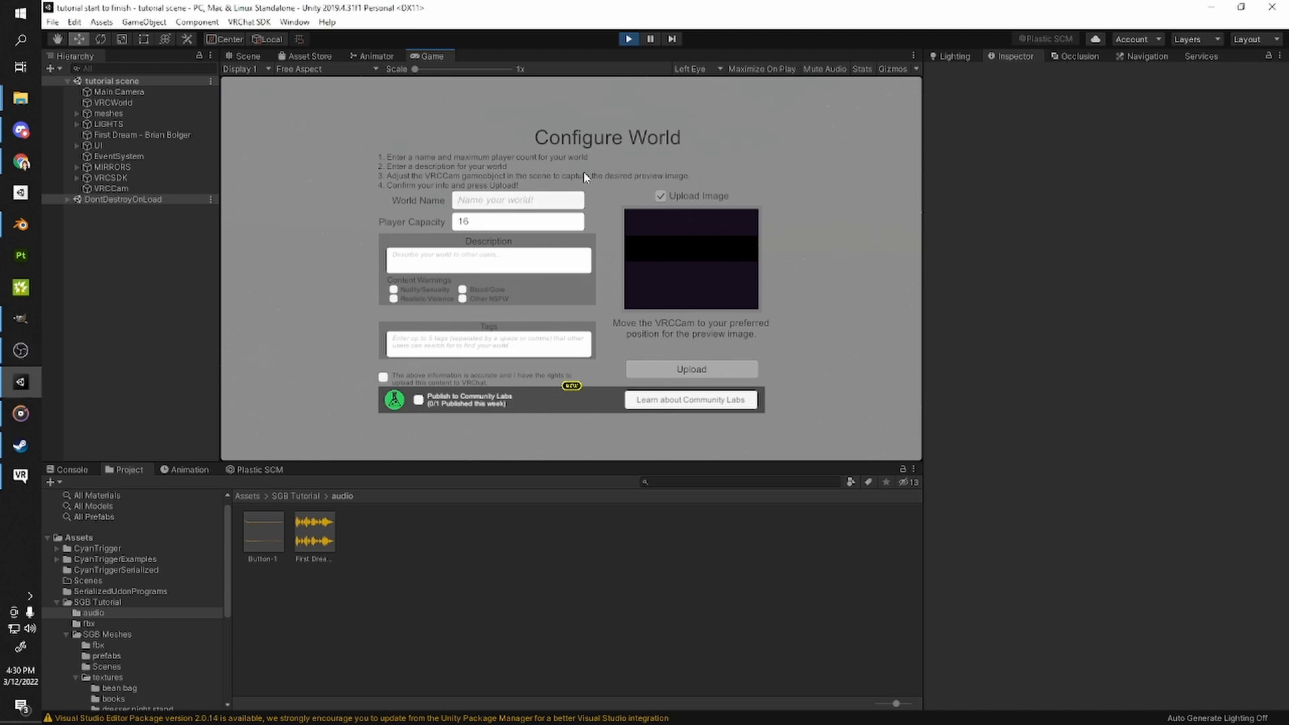
text(epic vrchat world)
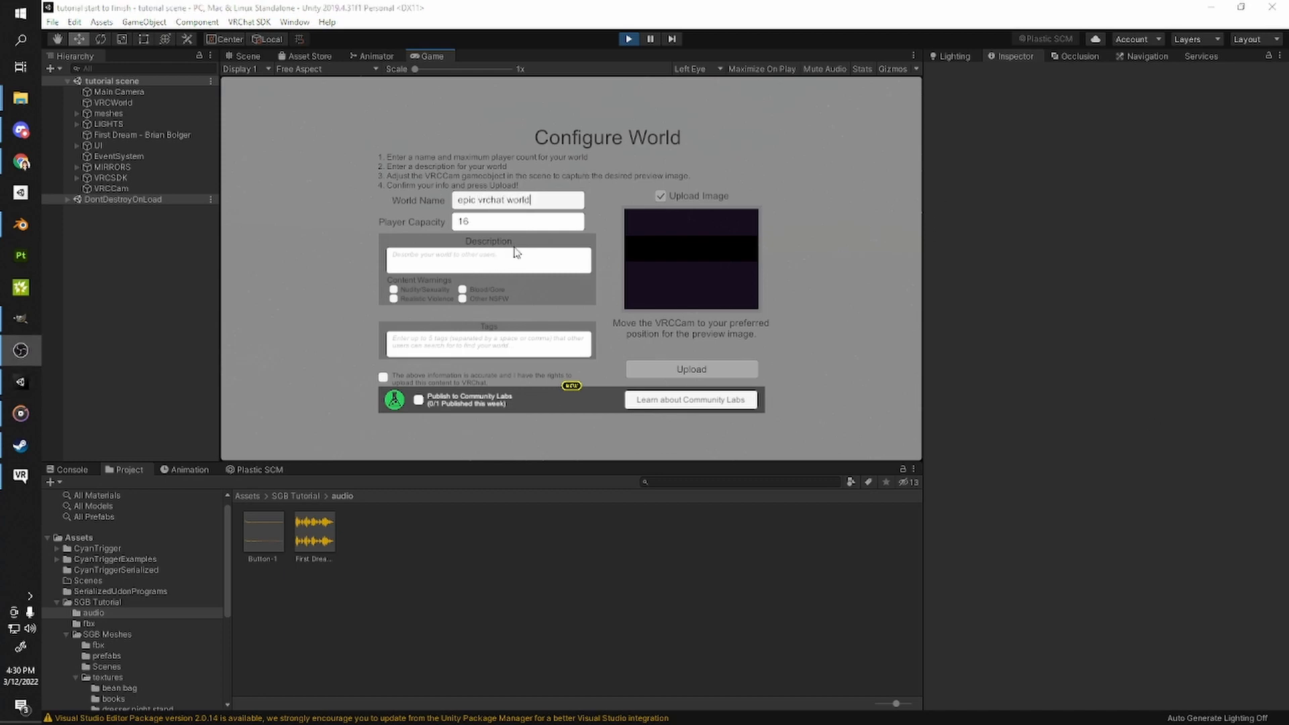
- Confirm the content rights statement in the Configure World form and bring the VRCCam into focus in the scene
click(382, 377)
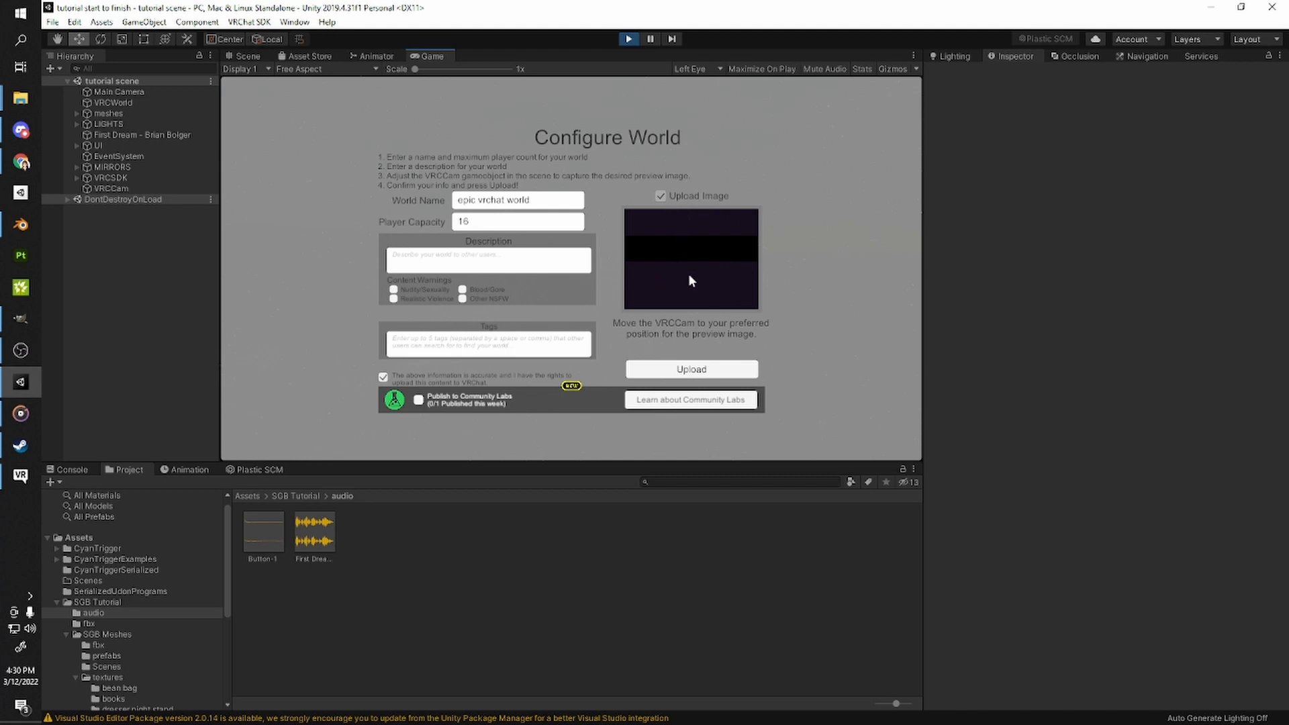
click(247, 56)
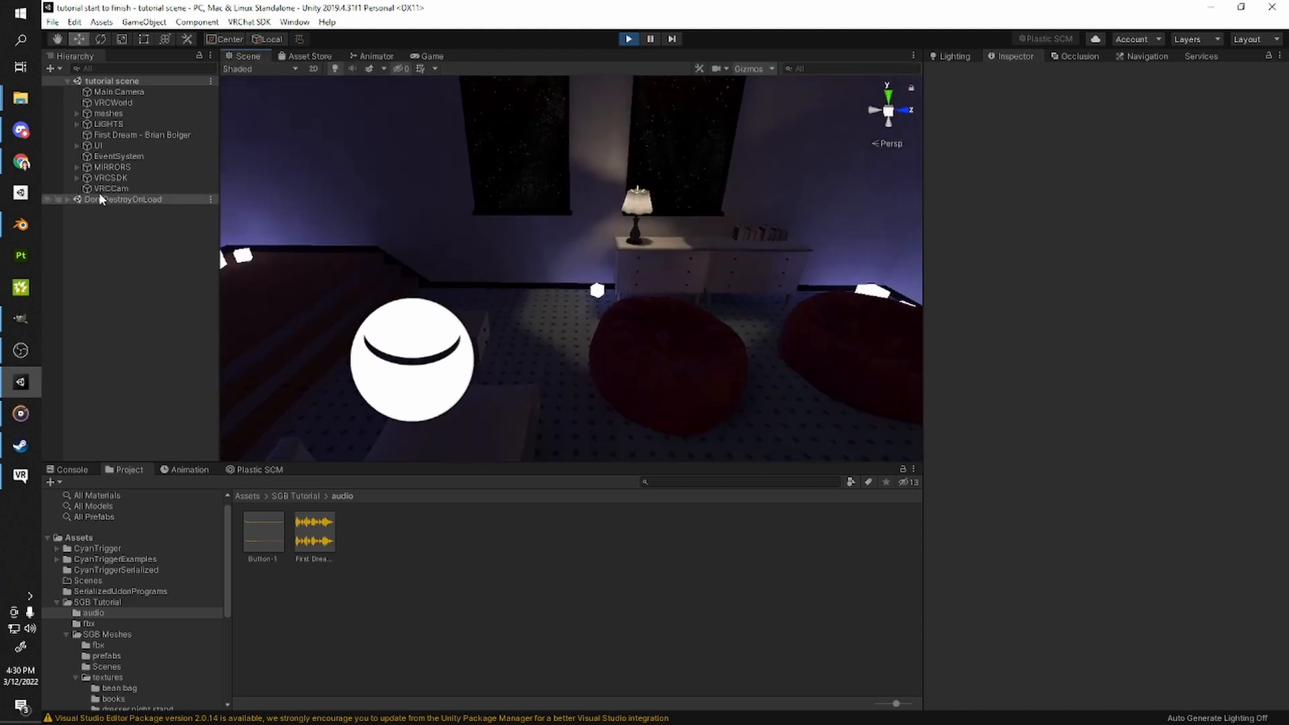
click(110, 189)
key(f)
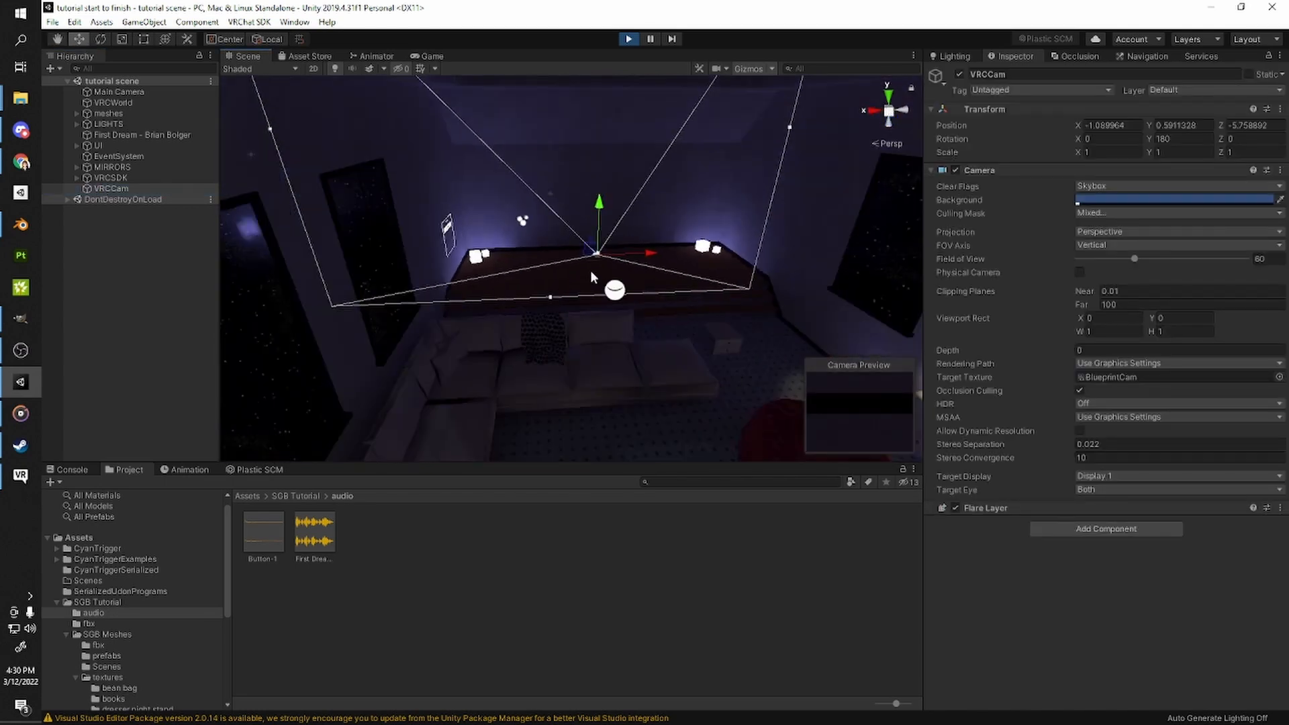
- Move the VRCCam to about (-3.78, 1.59, 3.5) and rotate it to about (6.6, 137.2, 0) so the preview image frames the sofa
drag(589, 260, 801, 389)
key(e)
alt+drag(720, 377, 820, 363)
key(w)
drag(703, 295, 716, 236)
key(e)
drag(705, 295, 596, 296)
key(w)
drag(717, 271, 868, 422)
right_drag(604, 331, 740, 329)
drag(601, 315, 772, 322)
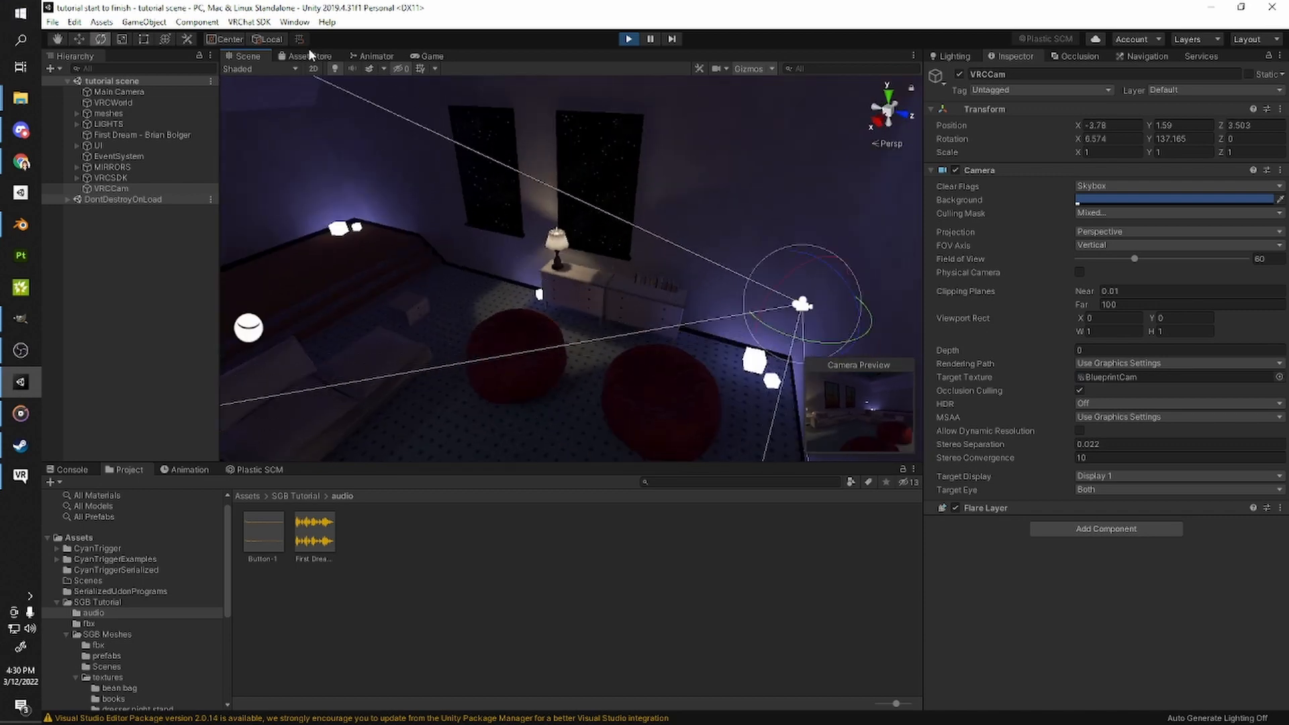
- Upload the configured world to VRChat and dismiss the VRCSDK upload message
click(429, 56)
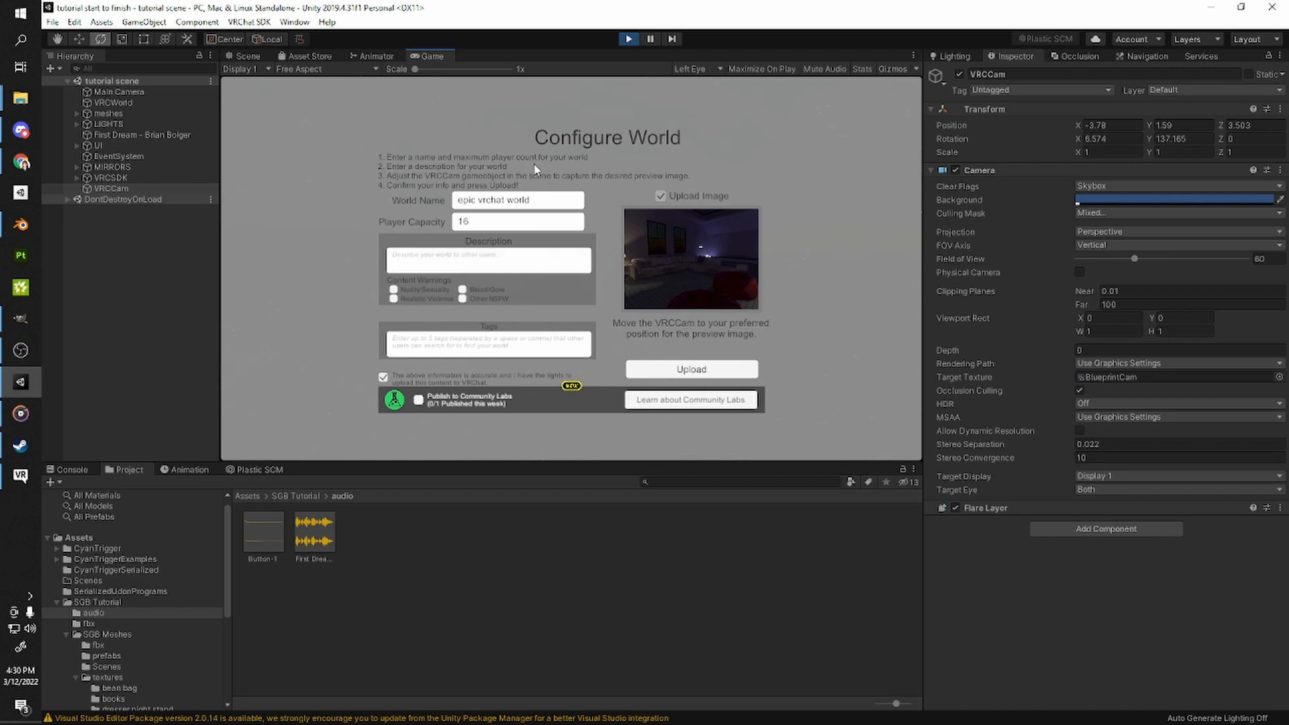
click(731, 370)
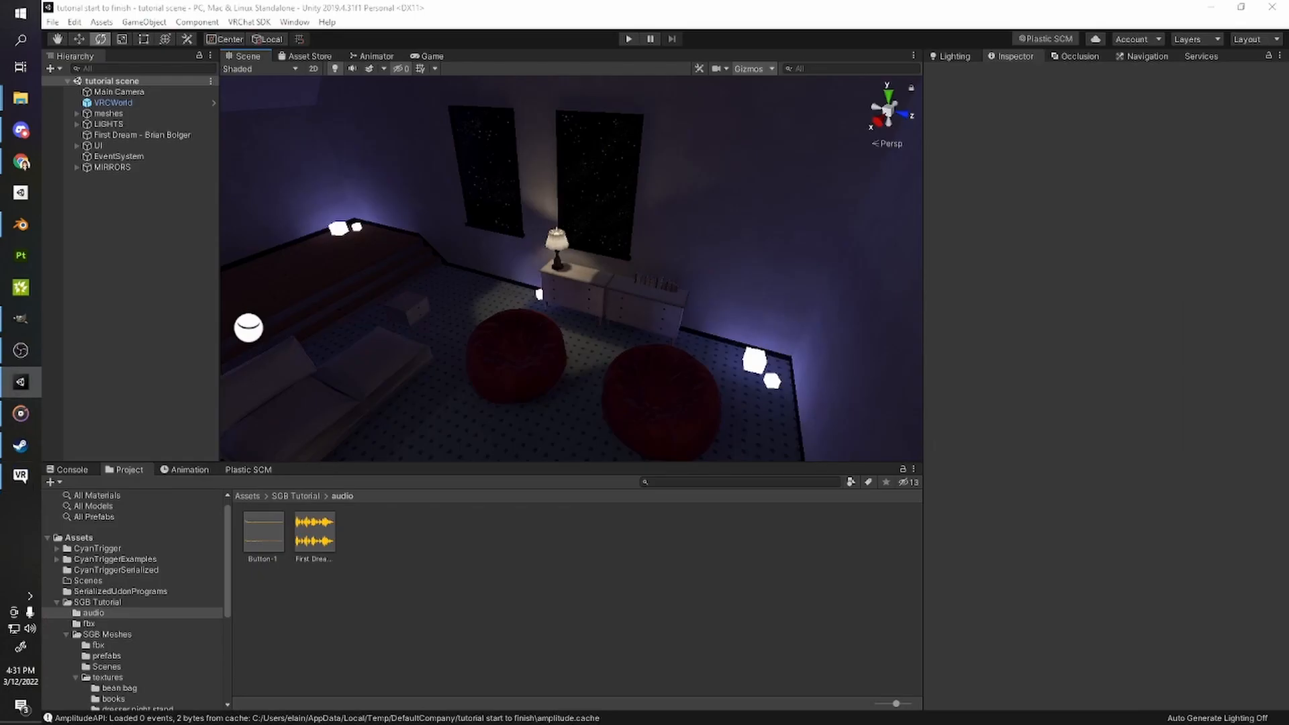
drag(1217, 231, 890, 220)
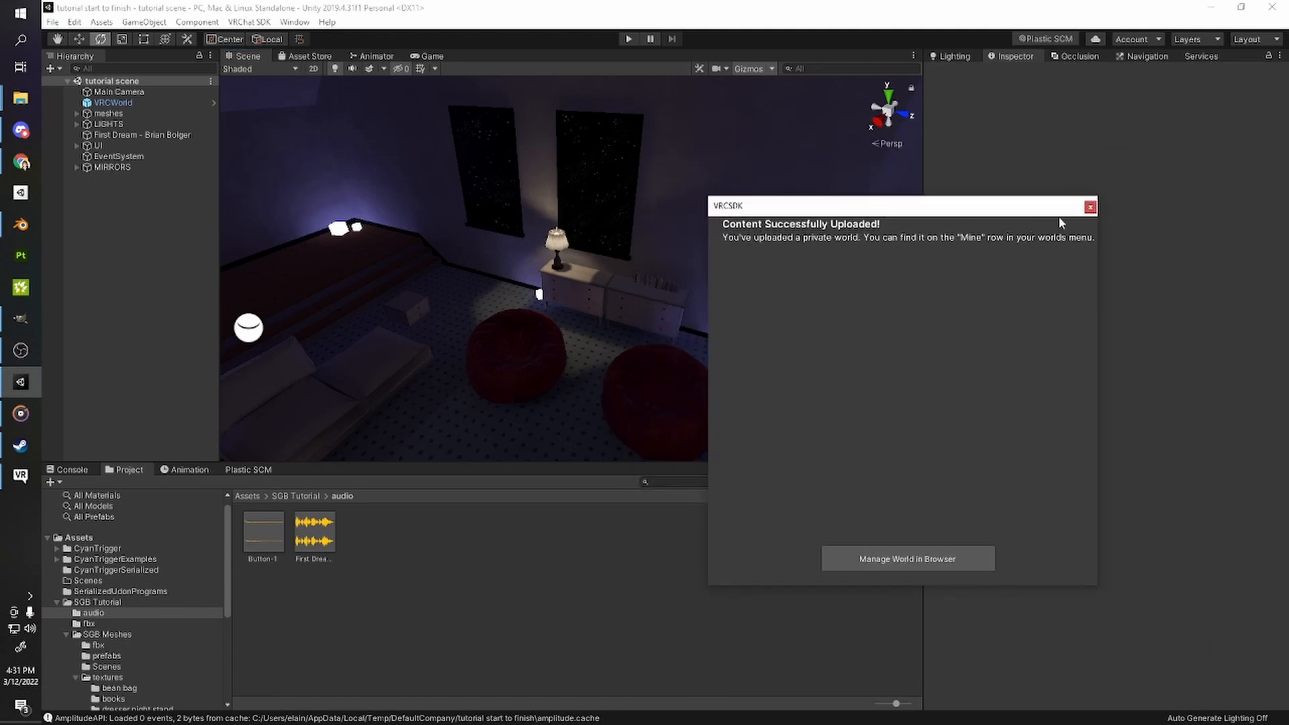
click(1089, 207)
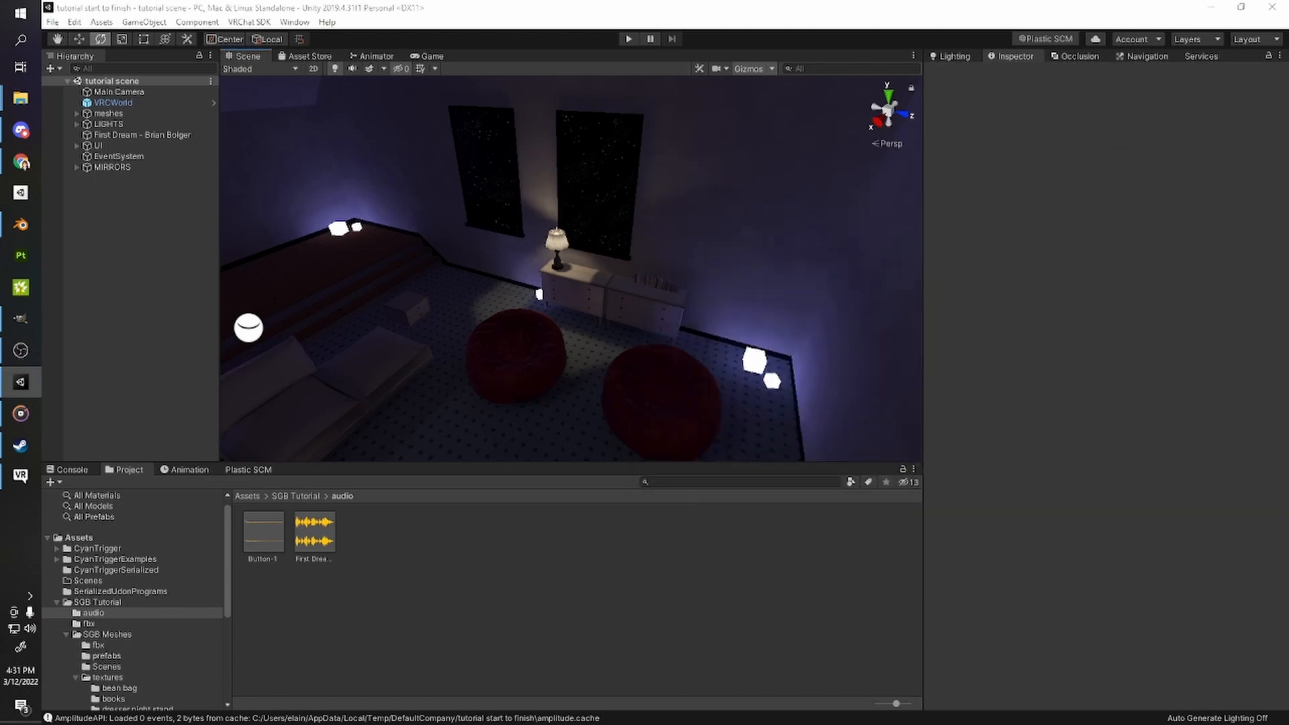
- Switch to VRChat, find "epic vrchat world" in the Mine row of the worlds list and enter it
key(alt+Tab)
click(519, 435)
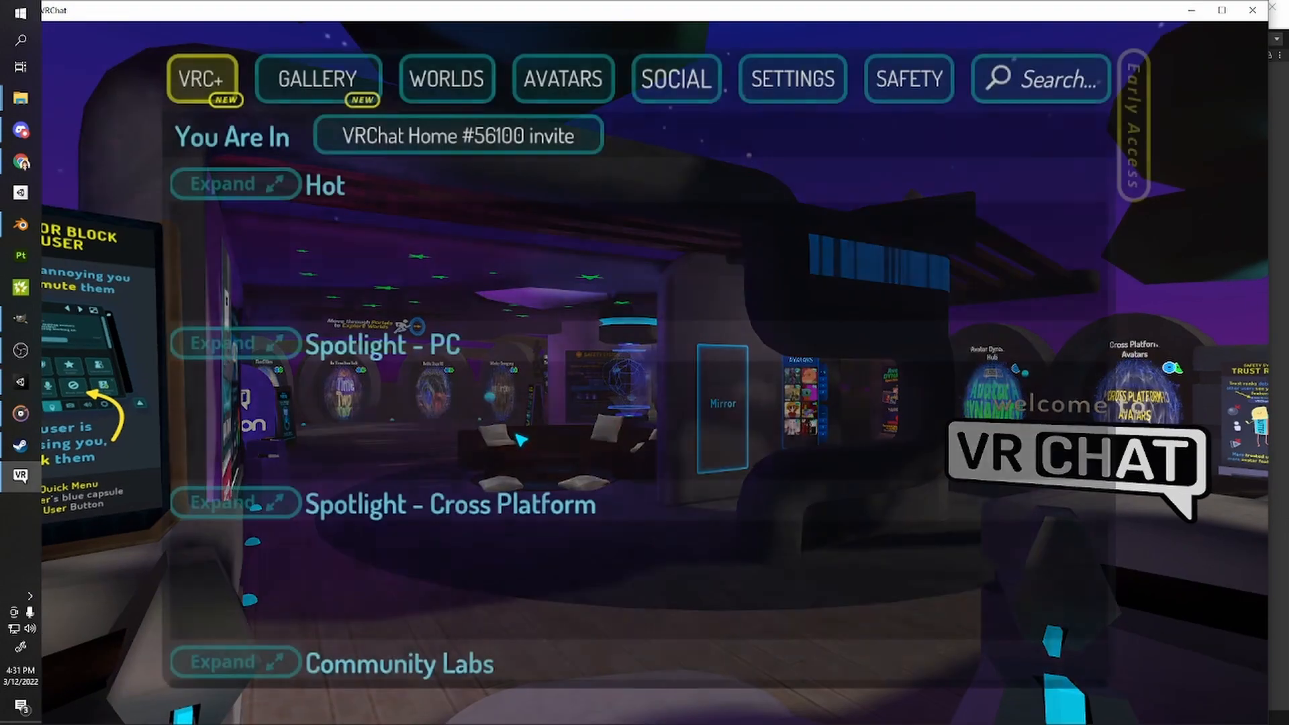
scroll(474, 388, down, 1)
scroll(474, 388, down, 10)
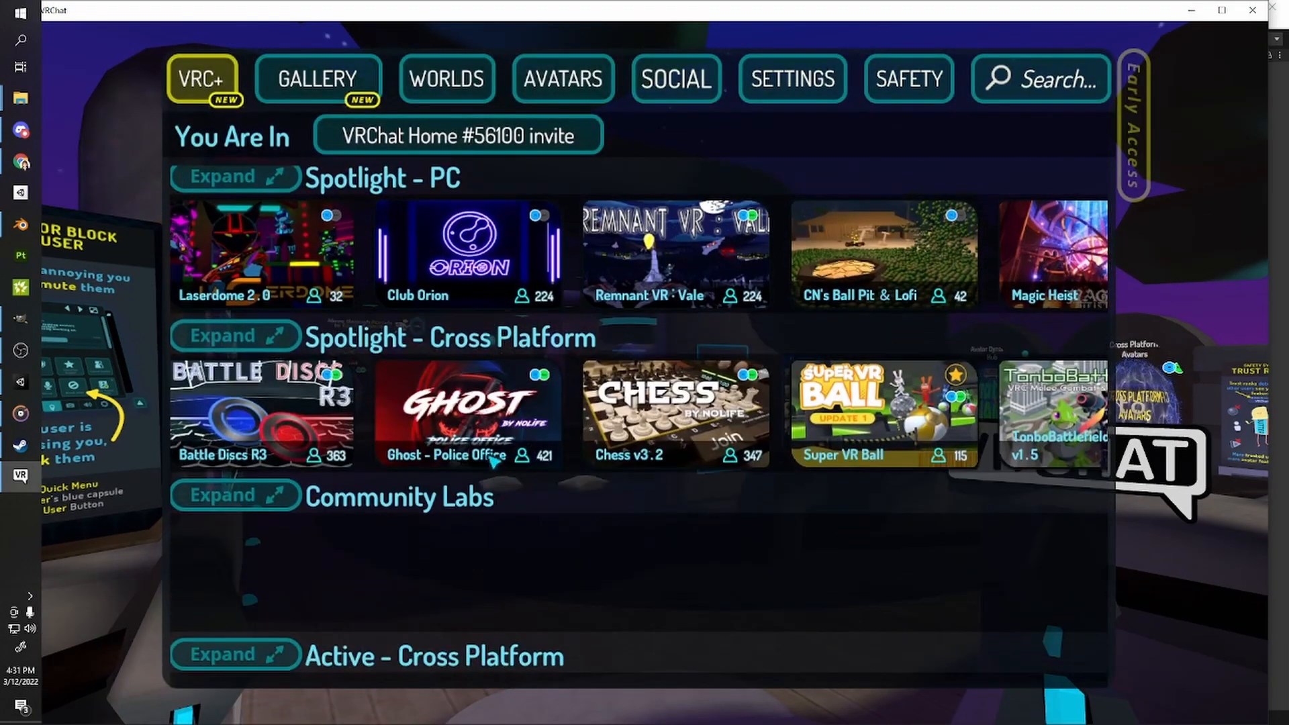
scroll(476, 448, down, 8)
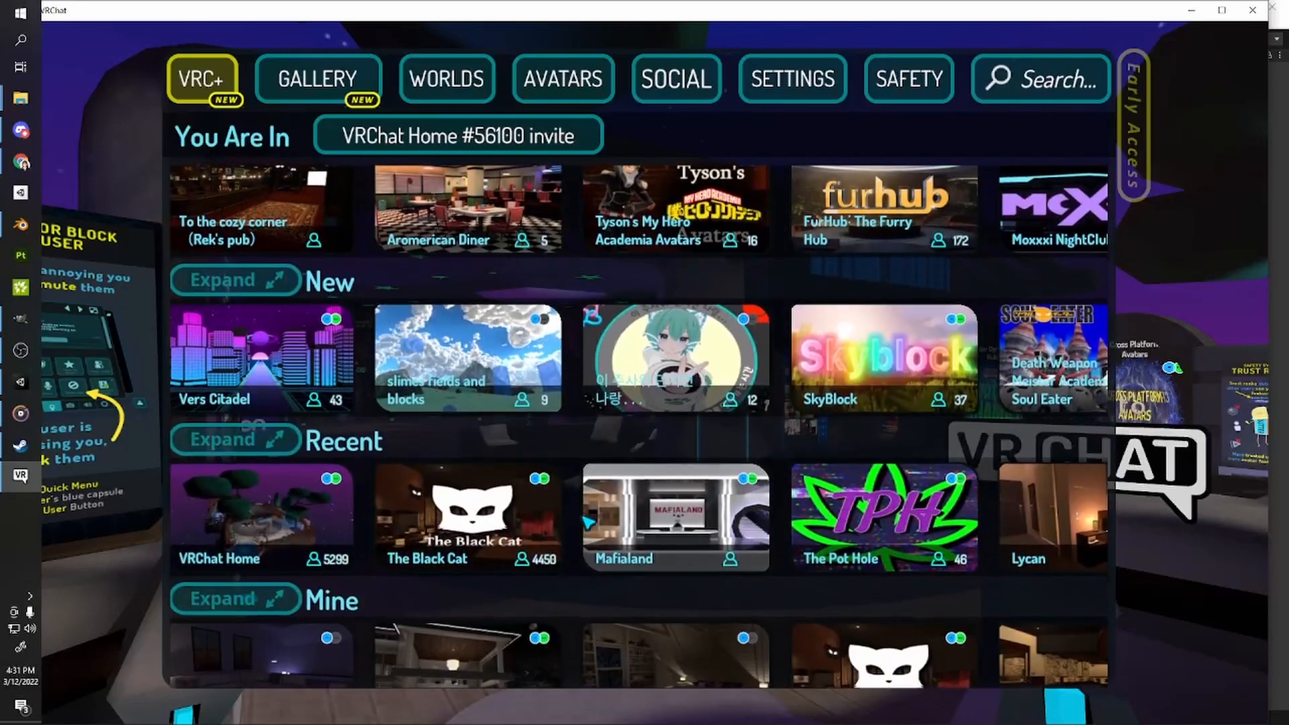
scroll(531, 324, down, 4)
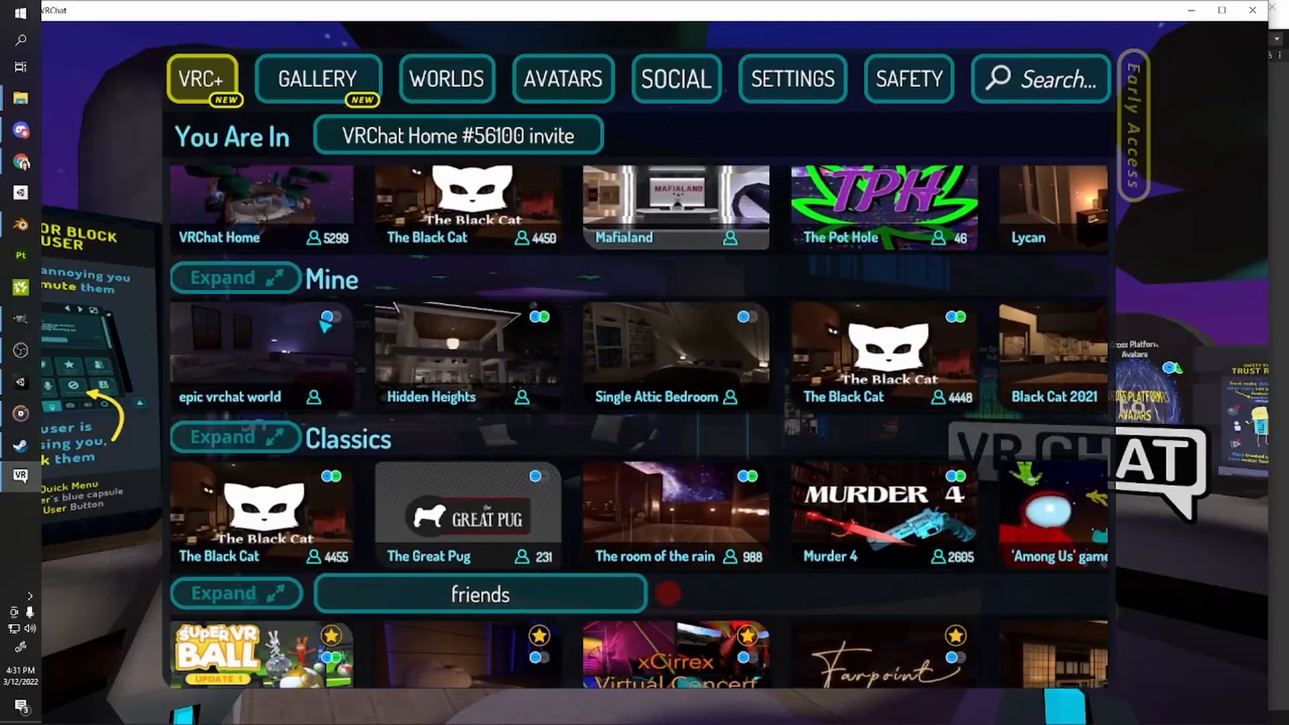
click(308, 338)
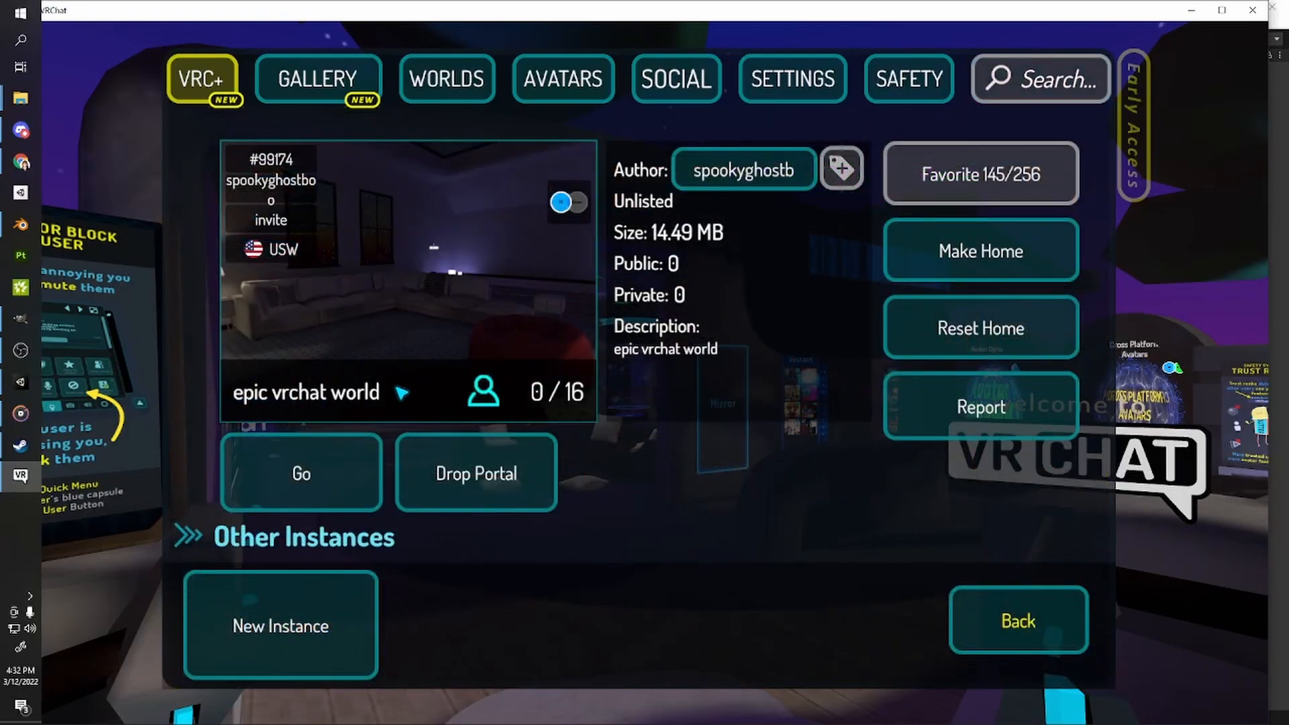
click(341, 461)
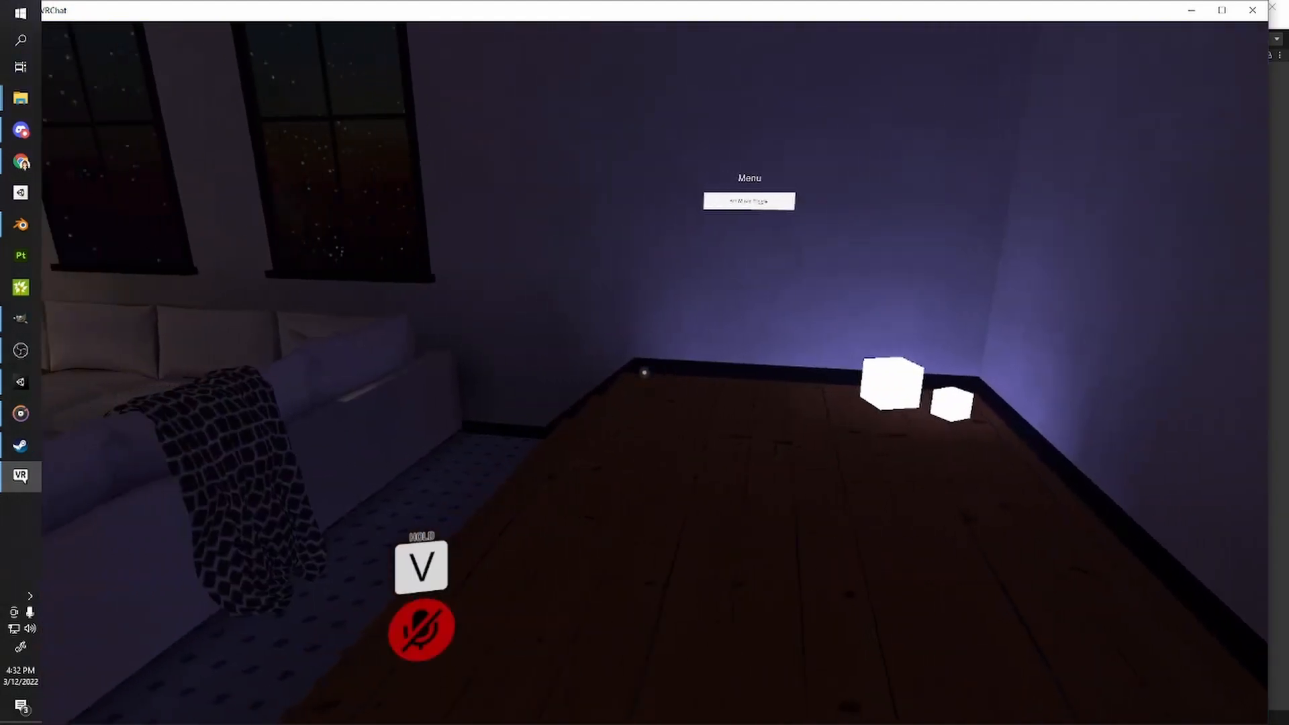
- Walk up to the wall menu, test the BG Music Toggle button and look back over the room
key(w)
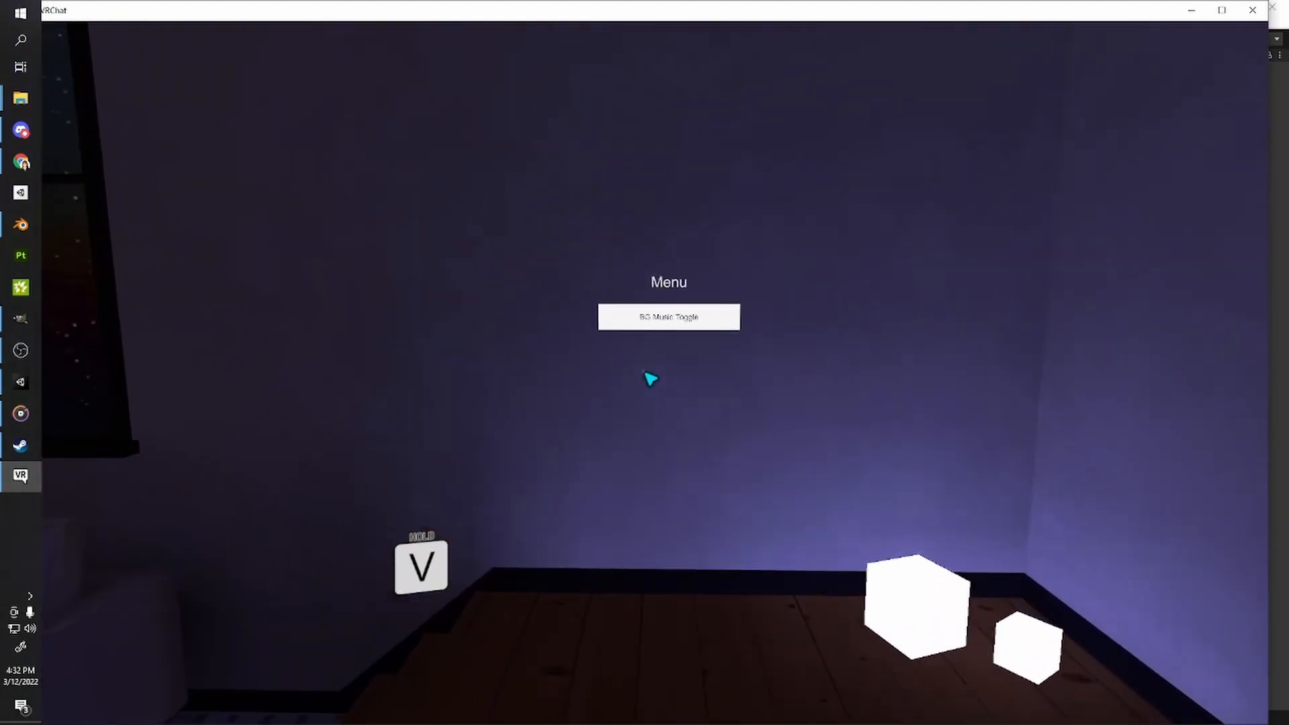
key(s)
click(645, 373)
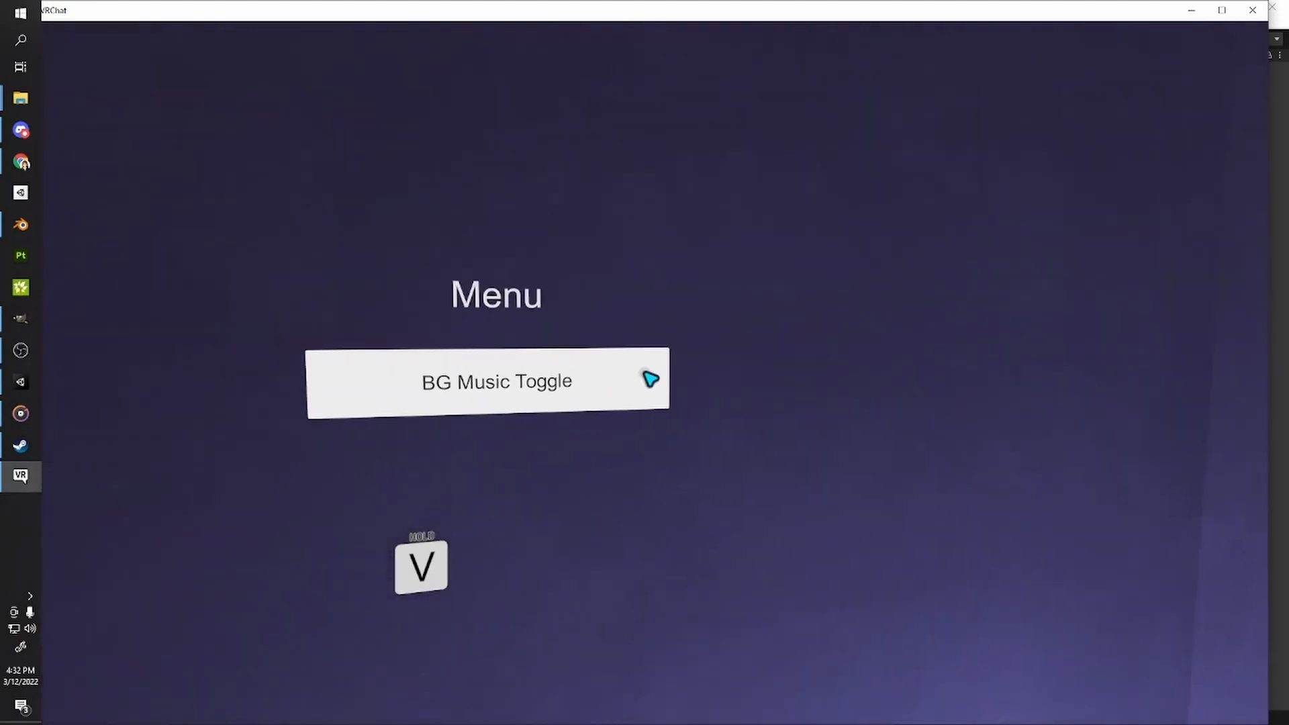
click(645, 373)
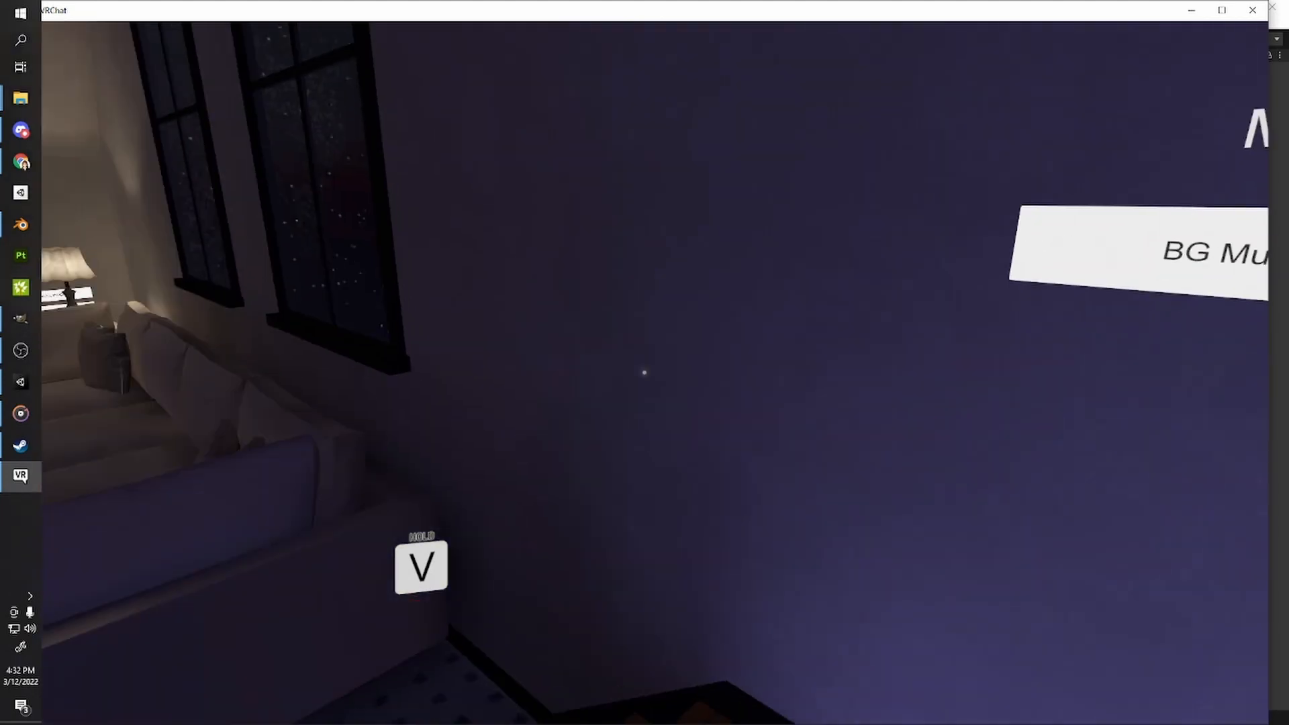
key(s)
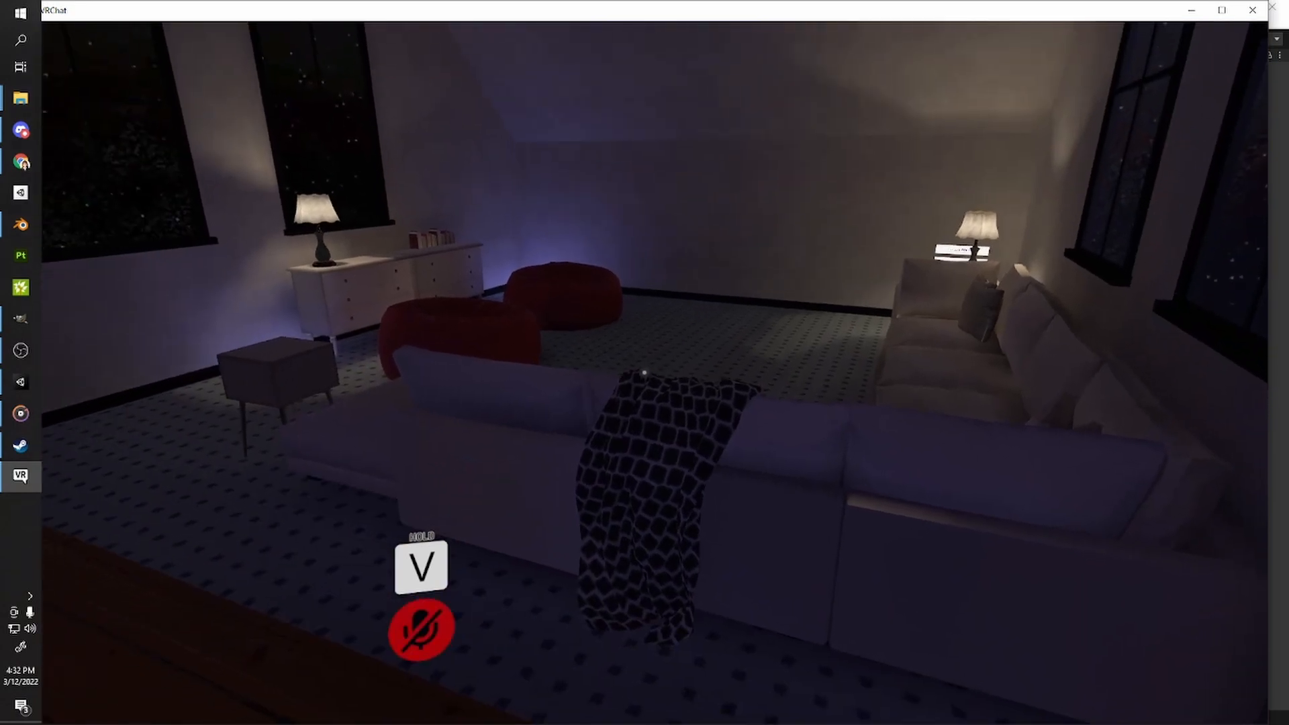
- Check the volume levels on the quick menu's Audio page and return to the room
key(Escape)
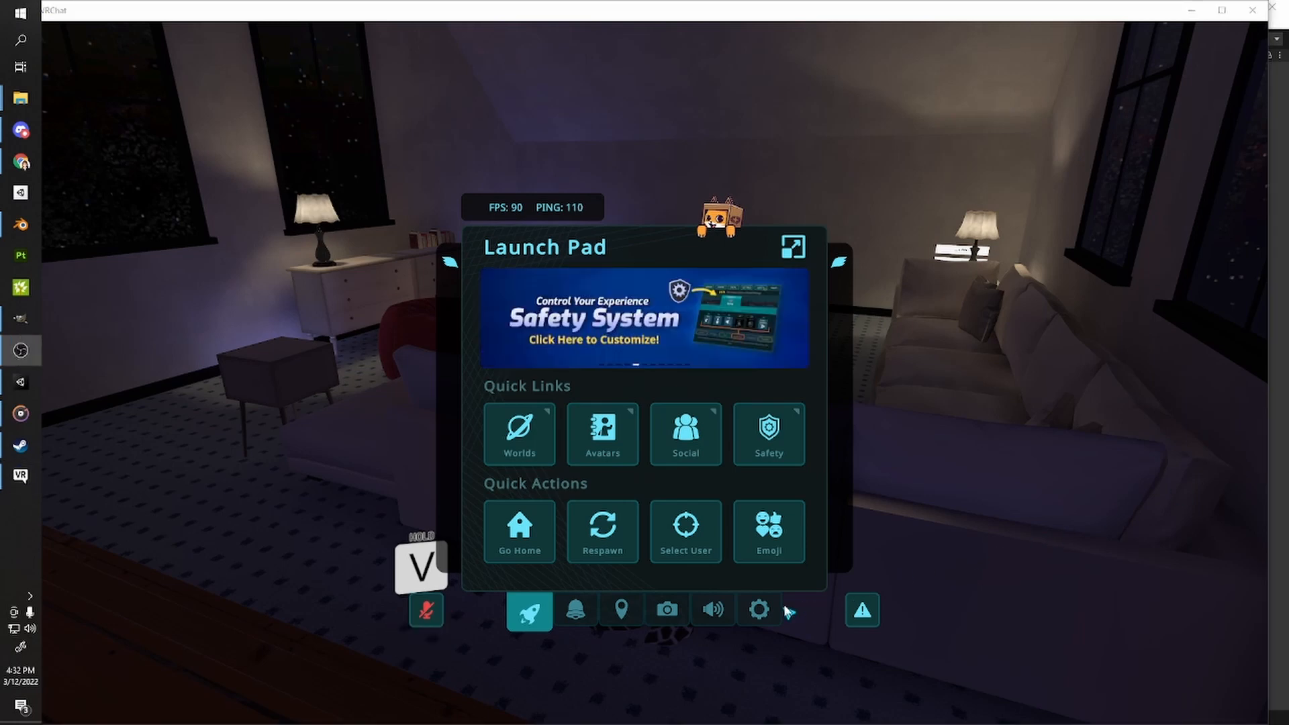
click(713, 610)
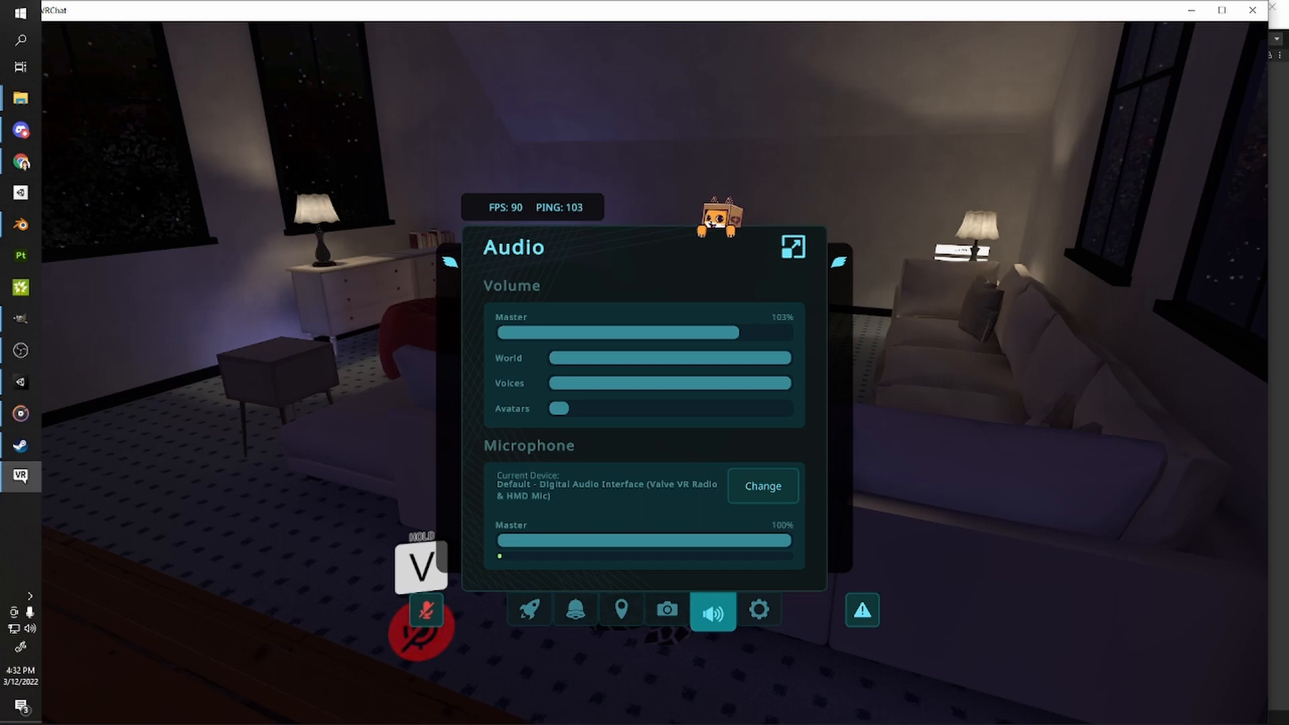
key(alt+Tab)
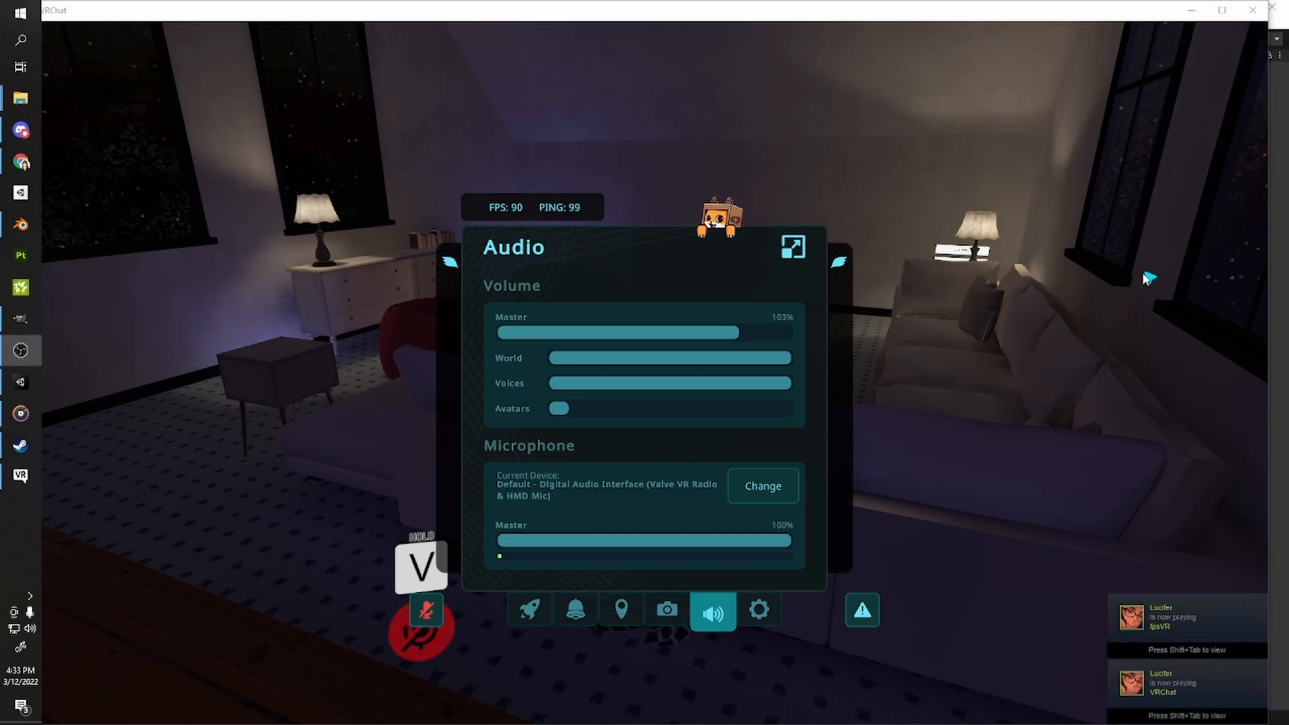
key(Escape)
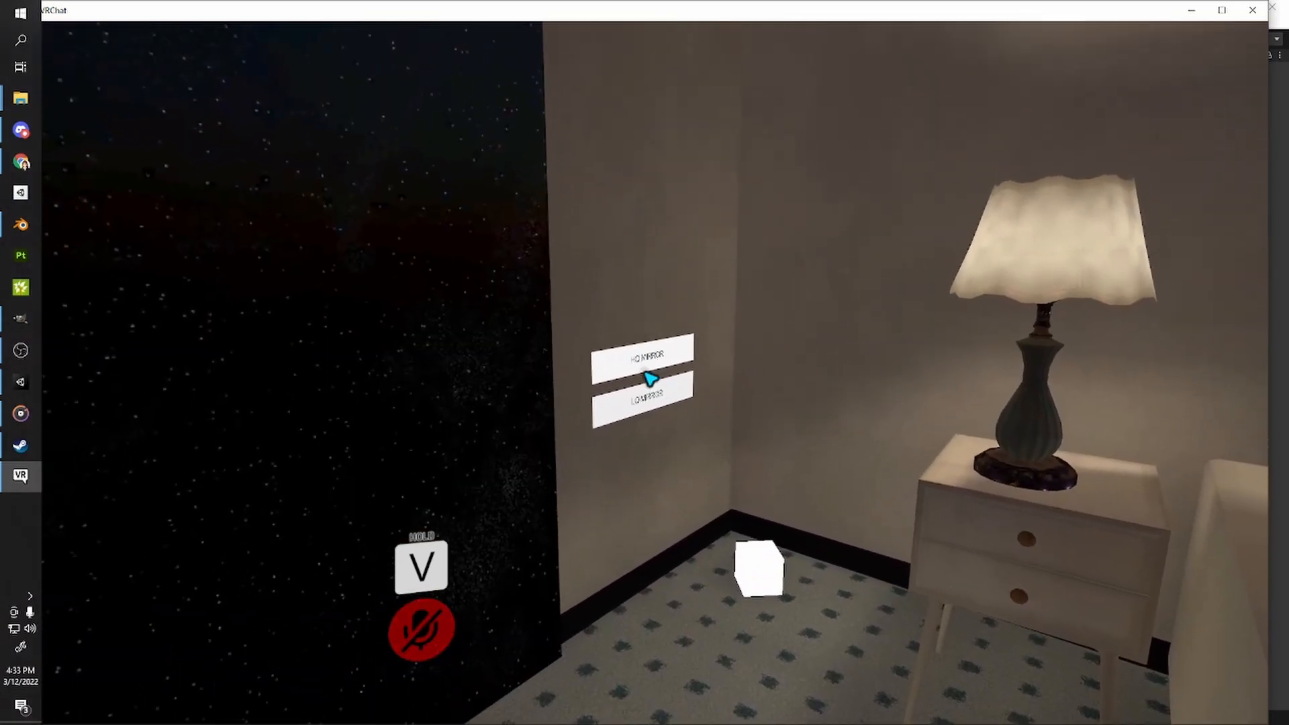
- Test the wall-mounted mirror buttons and look around the room and its reflection
click(647, 376)
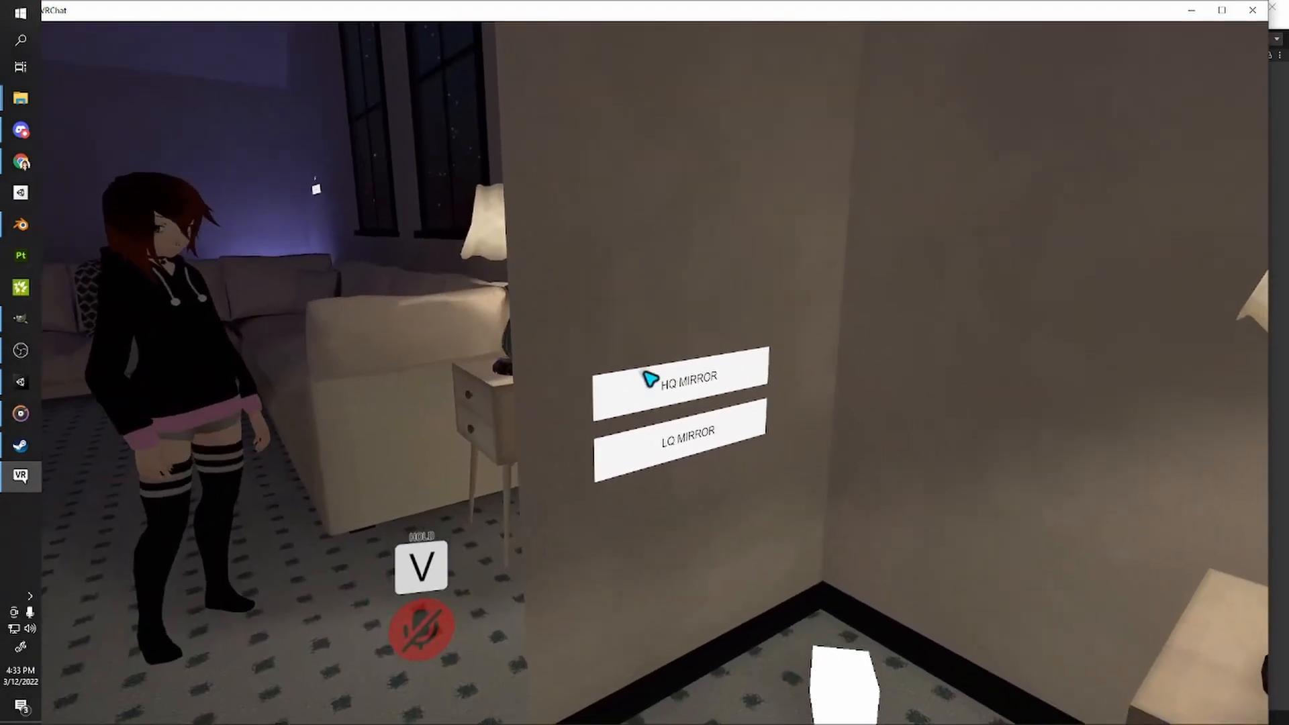
click(648, 376)
click(647, 376)
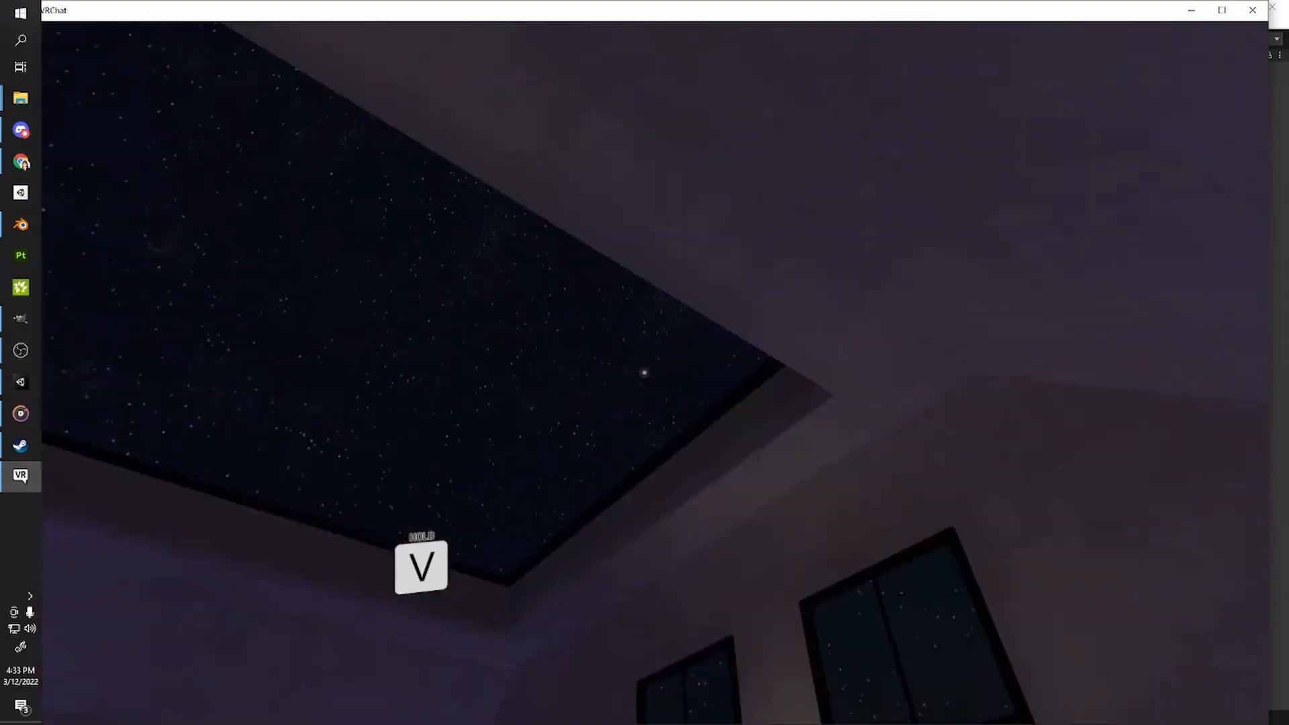
key(w)
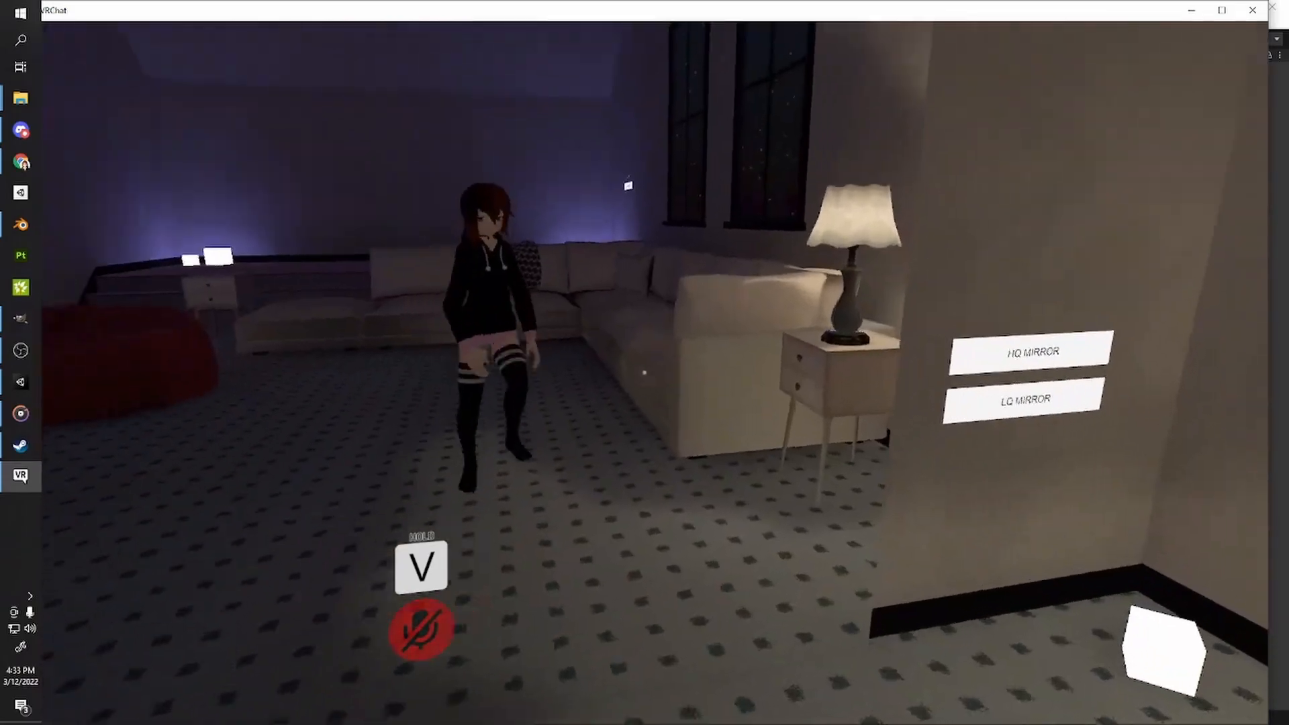
- Switch back to Unity and delete the HQVRCMirror SetActive action from the HQ MIRROR button's mirror event
key(alt+Tab)
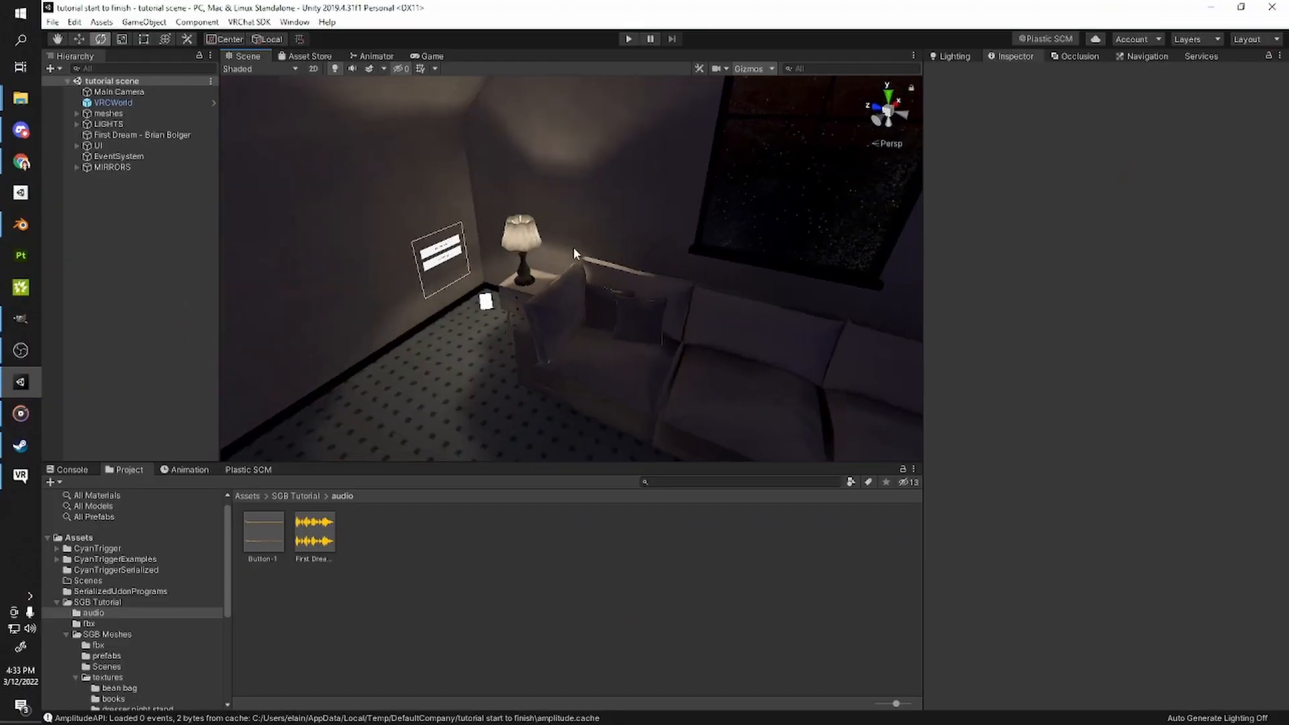
key(w)
right_drag(576, 256, 613, 205)
click(612, 201)
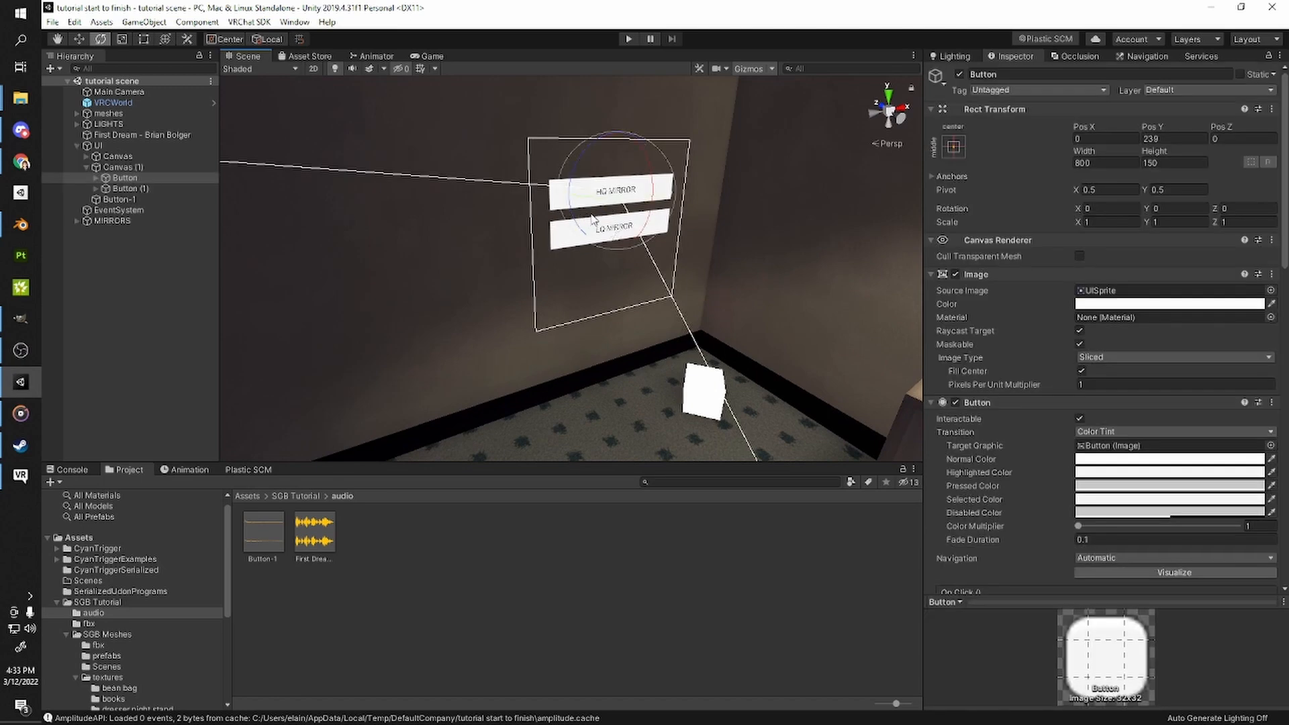
key(w)
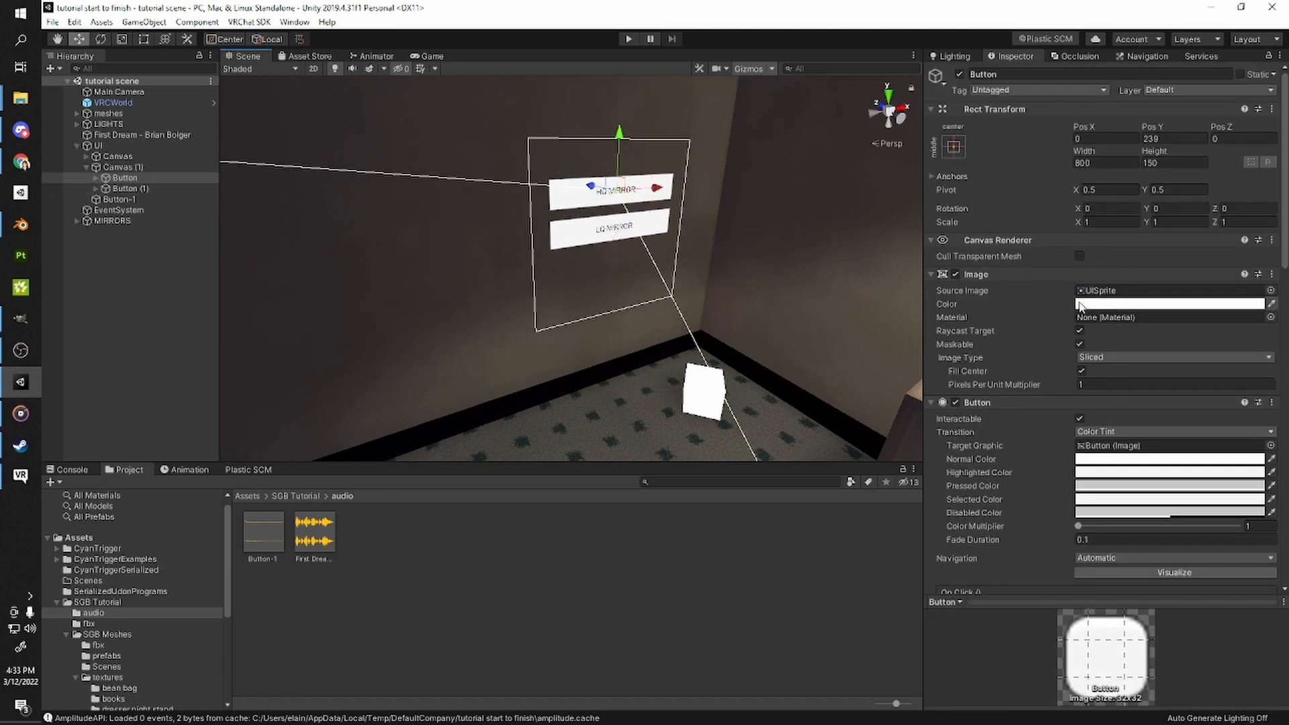
scroll(1009, 291, down, 10)
scroll(1043, 301, down, 4)
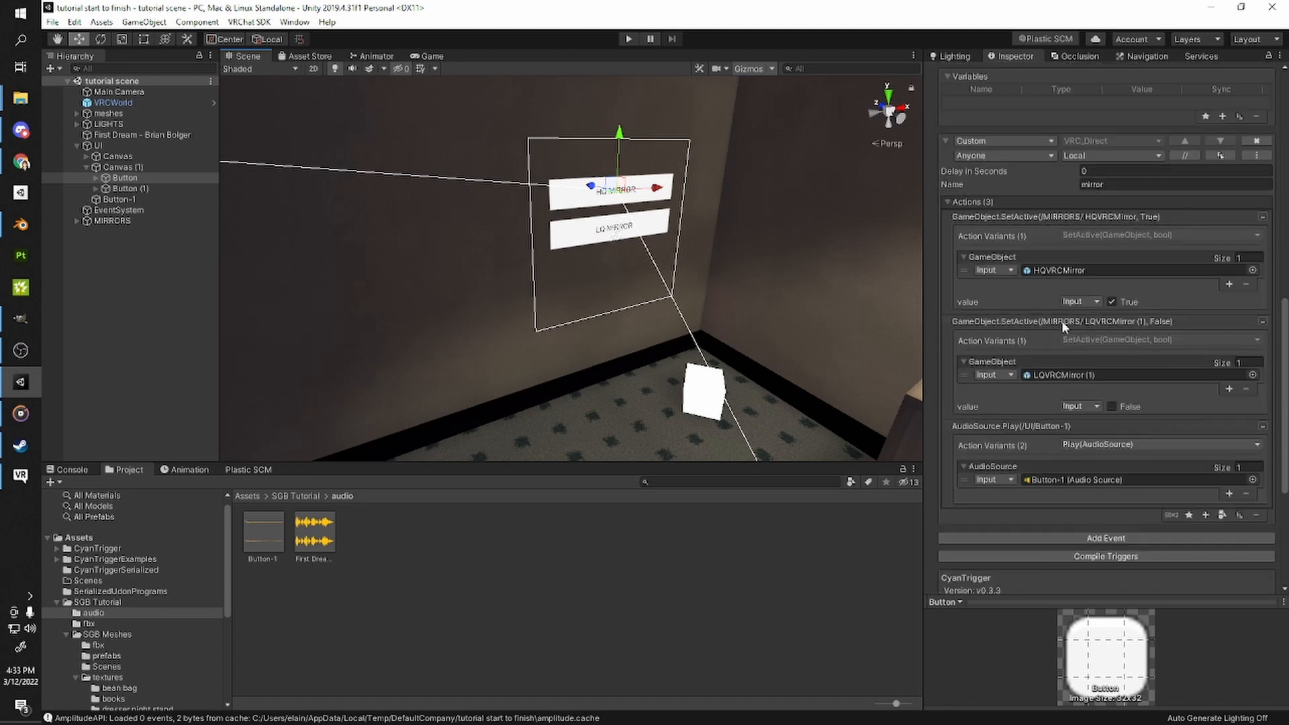
click(1063, 266)
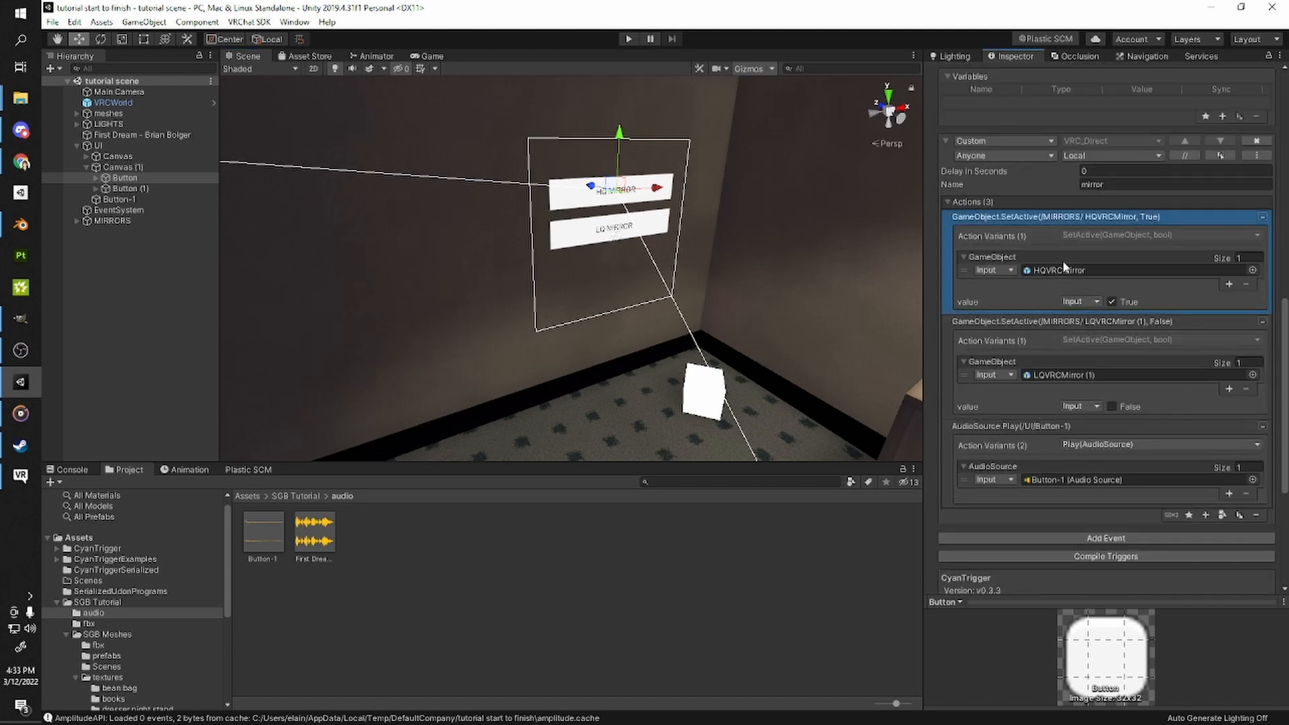
right_click(1061, 268)
click(1192, 285)
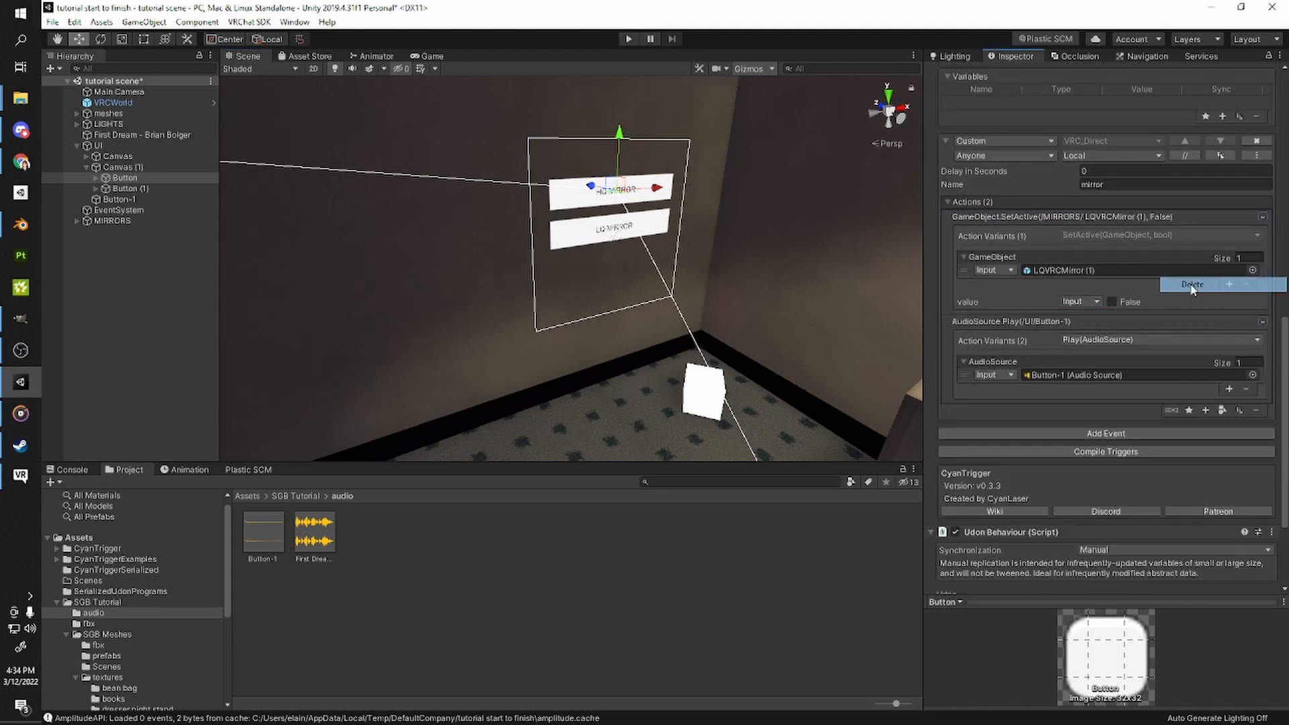
- Add a GameObject.ToggleActive action to the HQ MIRROR button's mirror event and assign HQVRCMirror to it
click(1172, 410)
text(tog)
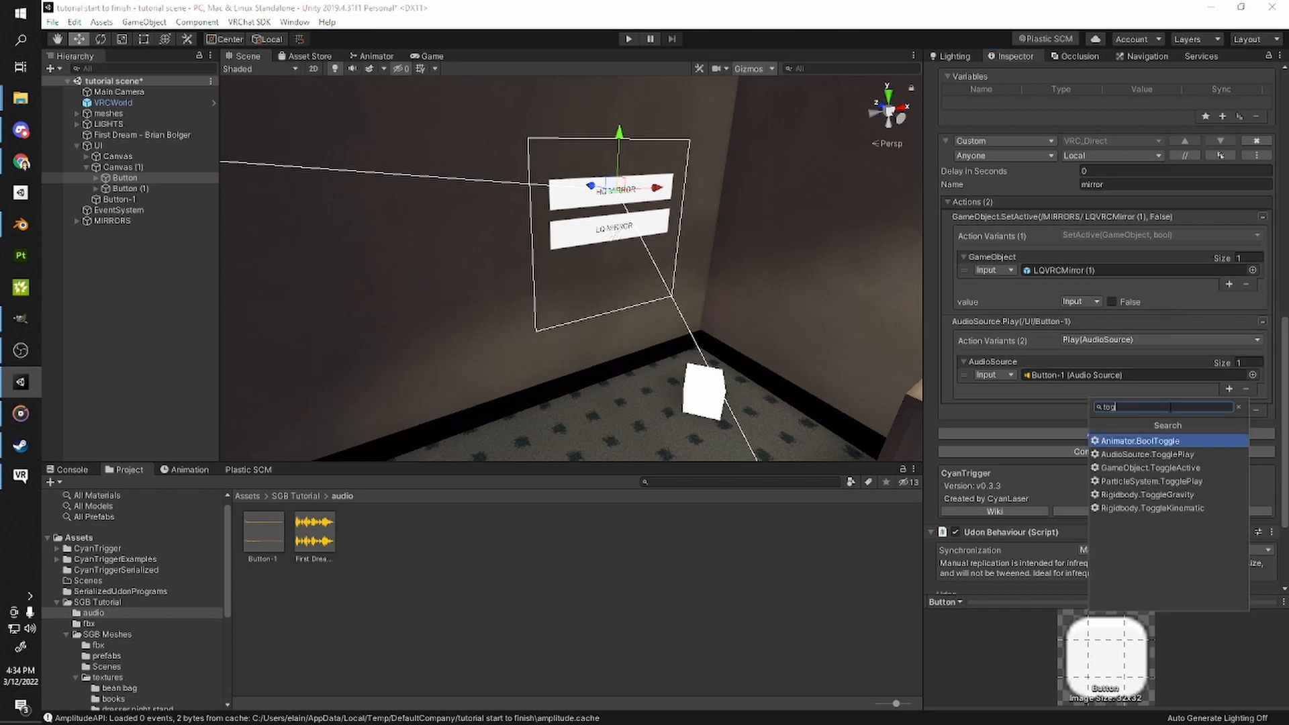
click(1186, 468)
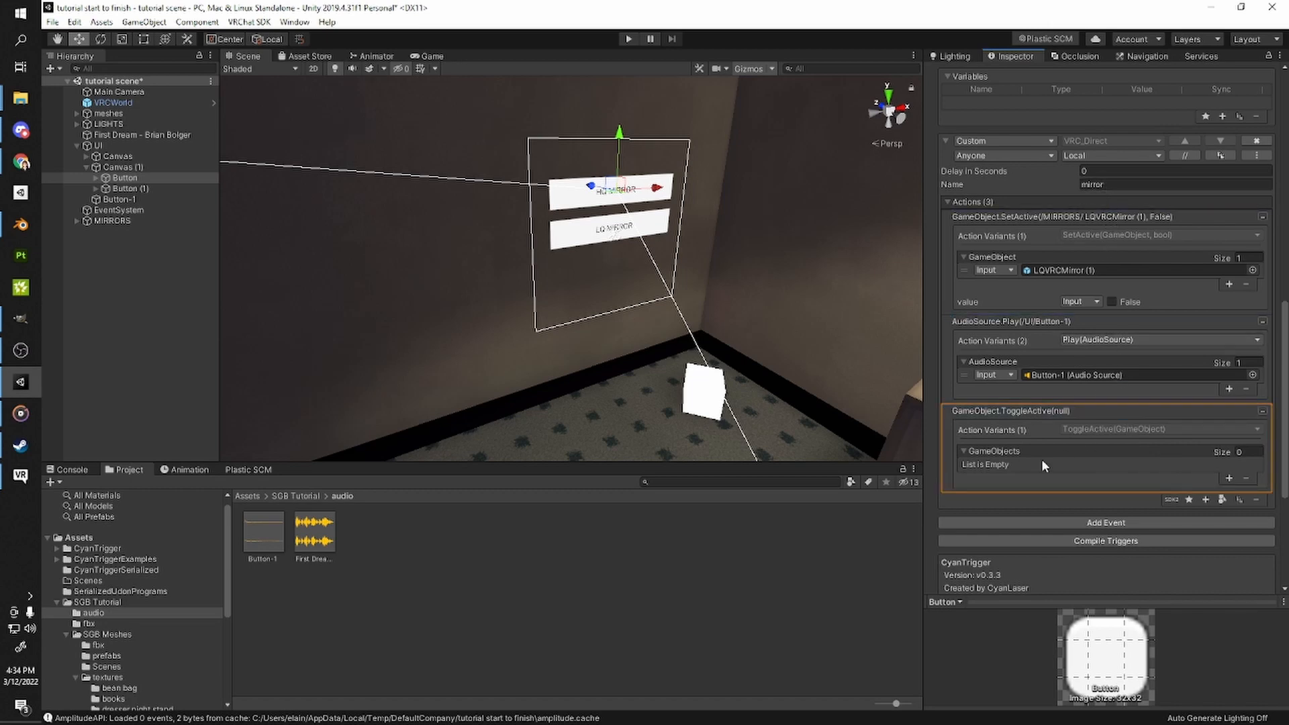
click(78, 221)
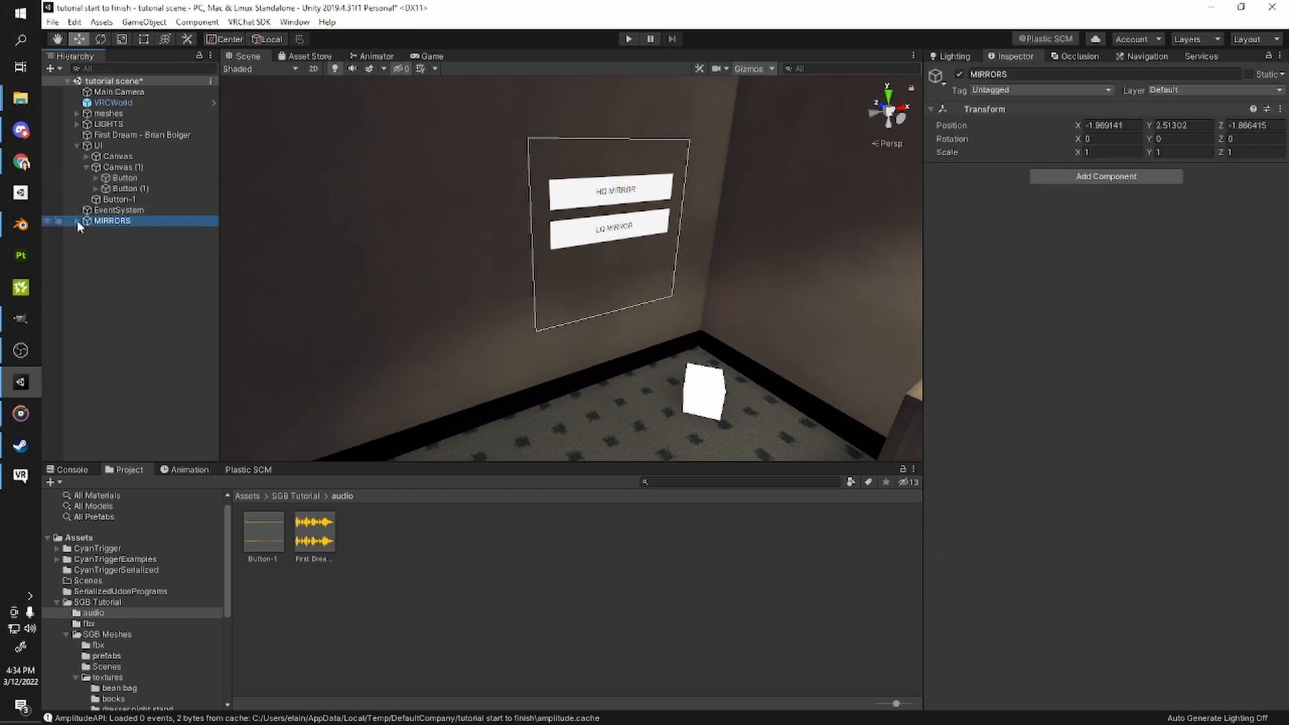
click(578, 201)
scroll(960, 403, down, 10)
drag(140, 233, 1001, 349)
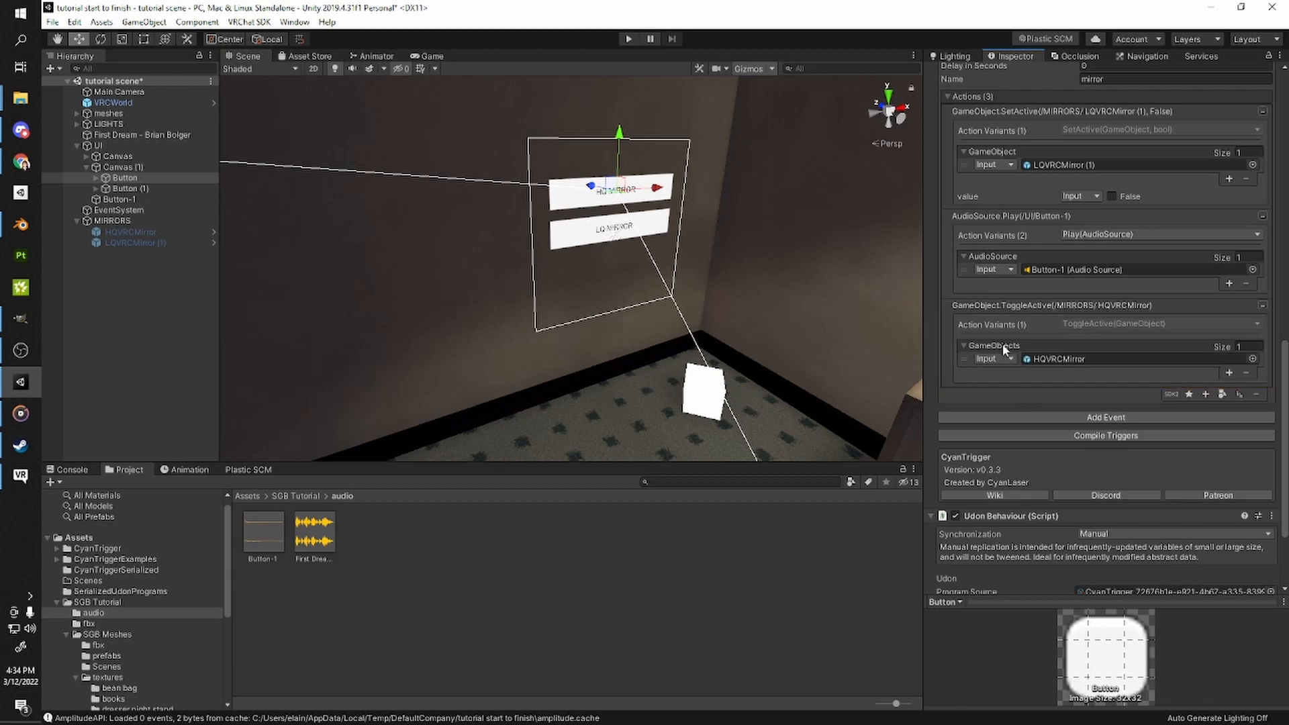
- Delete the LQVRCMirror (1) SetActive action from the LQ MIRROR button's mirror event
click(590, 235)
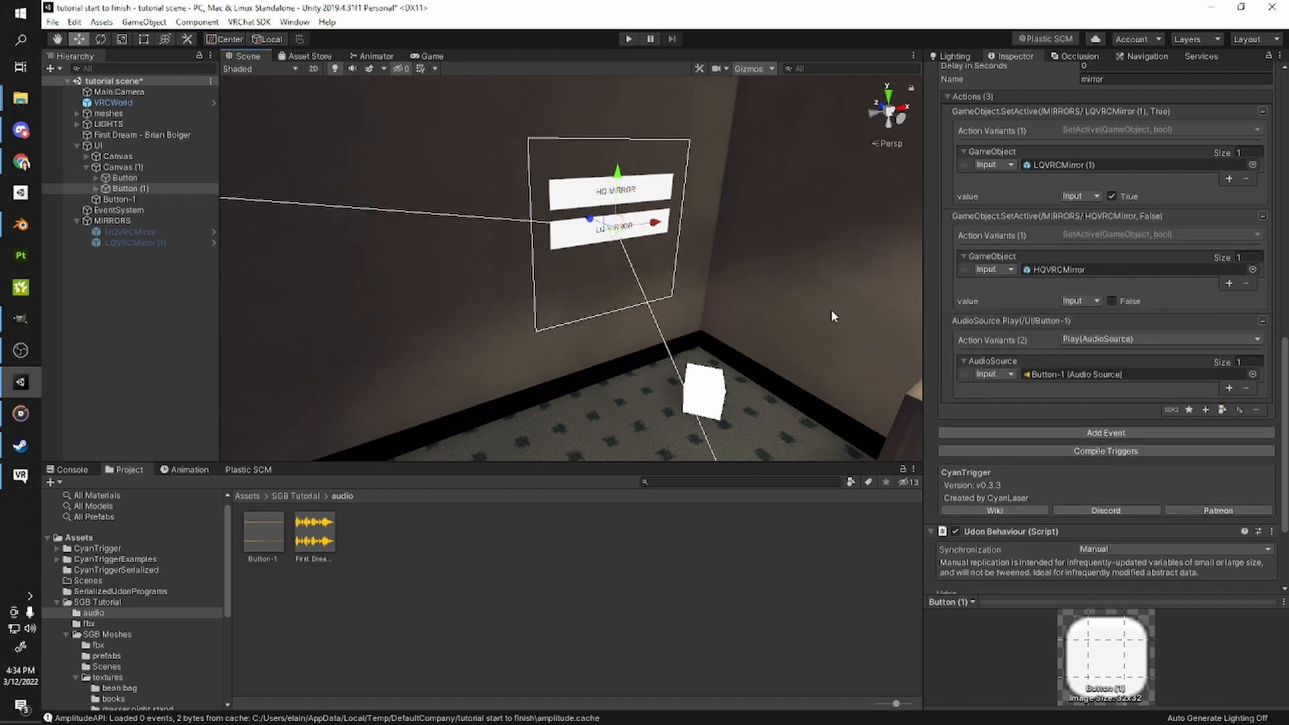
click(1017, 135)
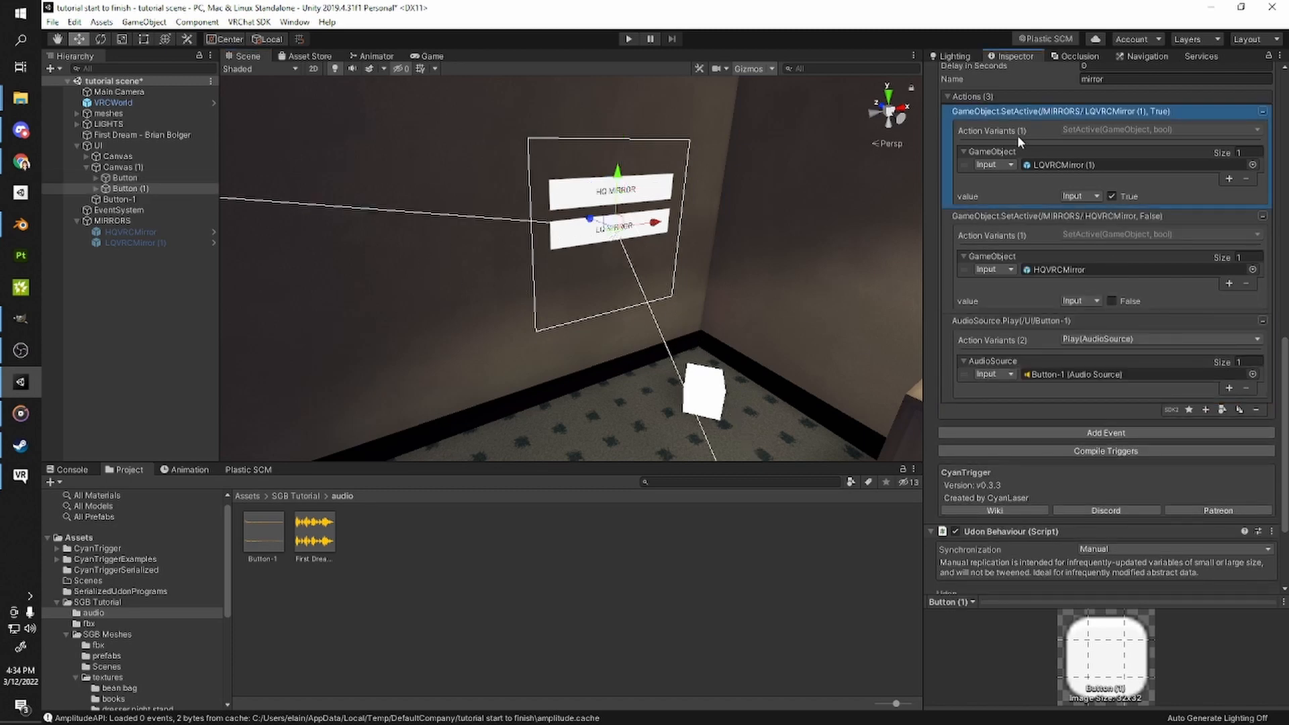
right_click(1248, 127)
click(1142, 165)
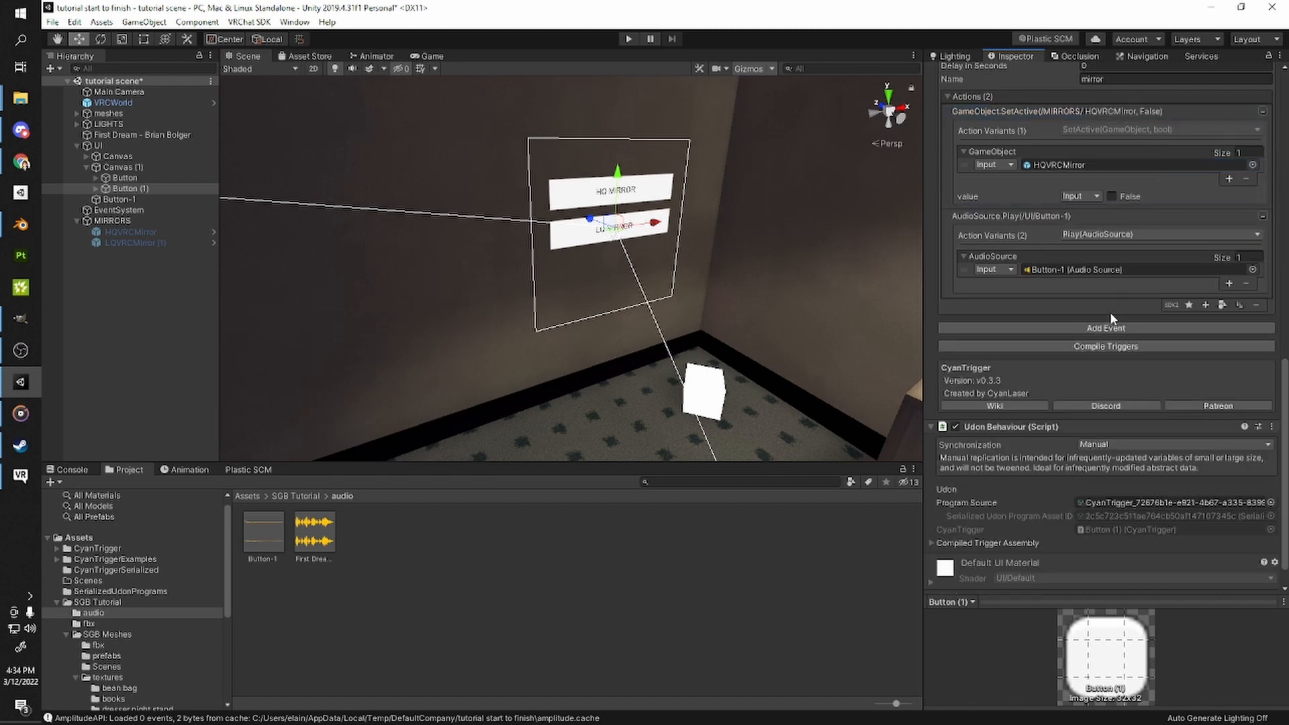
- Add a GameObject.ToggleActive action to the LQ MIRROR button's mirror event and assign LQVRCMirror (1) to it
click(1172, 306)
text(tog)
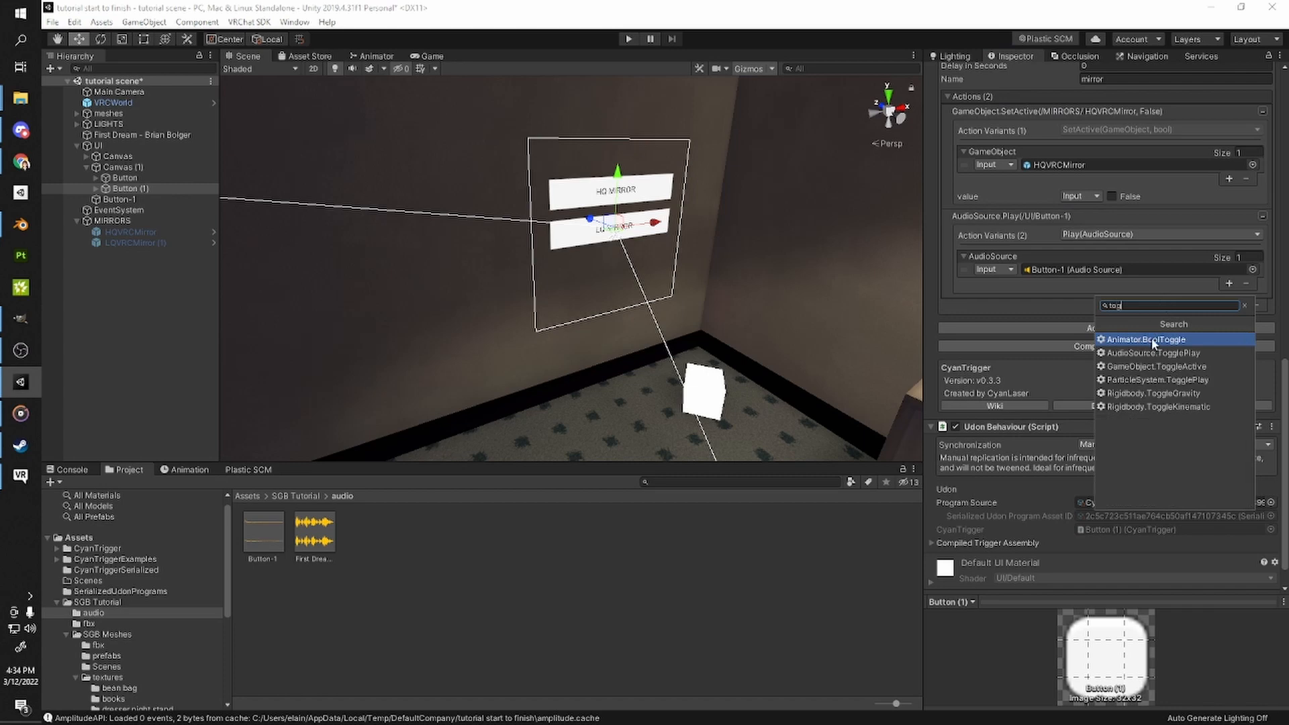
click(1118, 367)
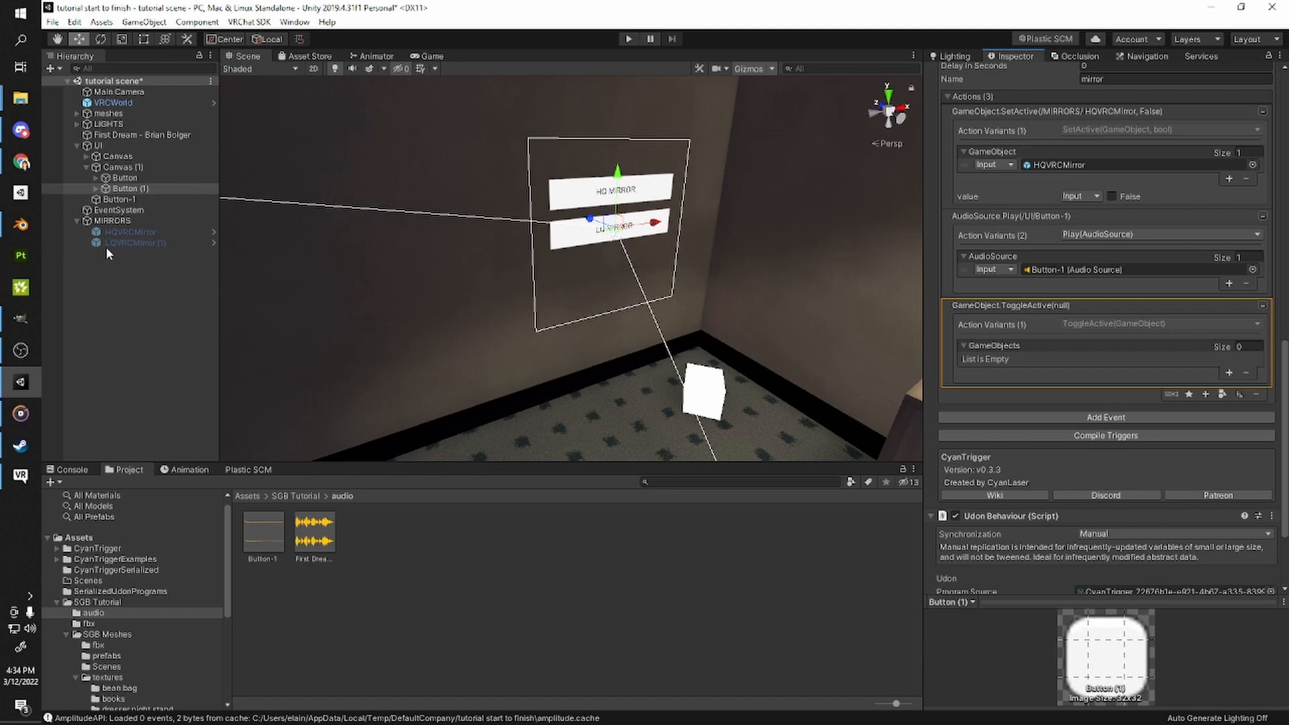
drag(108, 244, 1004, 342)
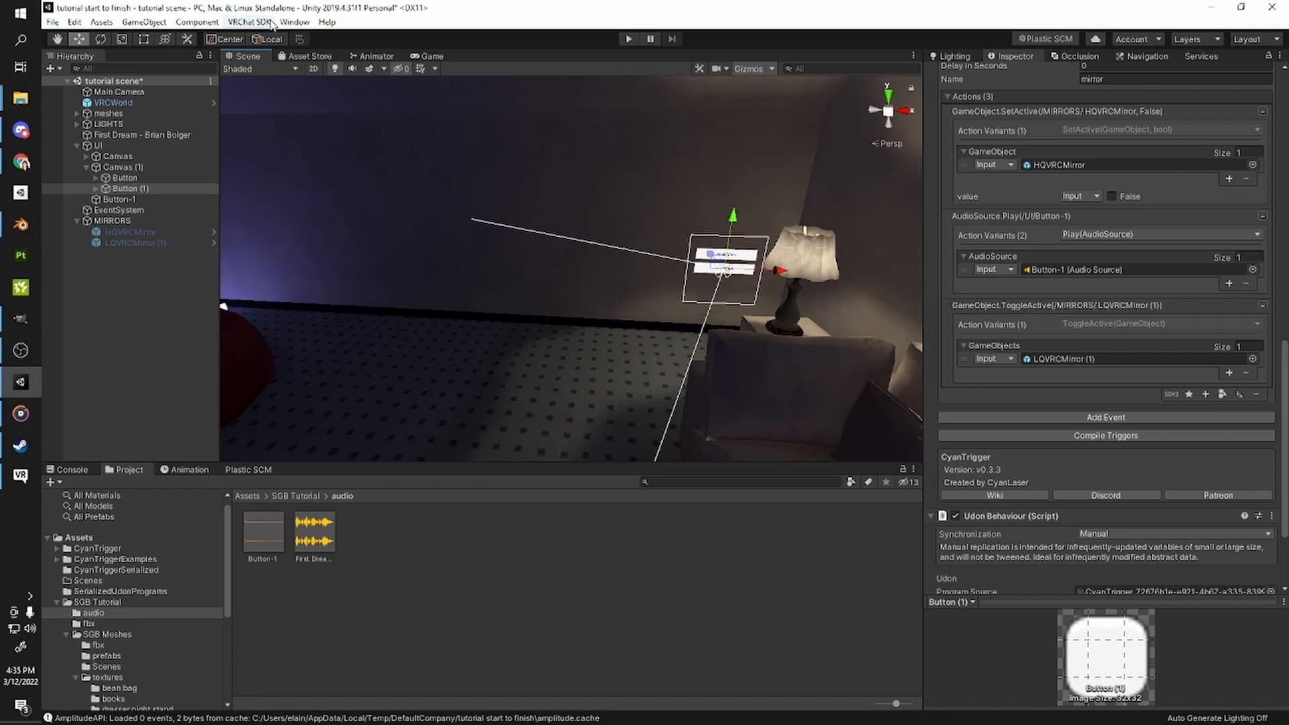
- Build and publish the updated world for Windows from the VRChat SDK control panel
click(250, 22)
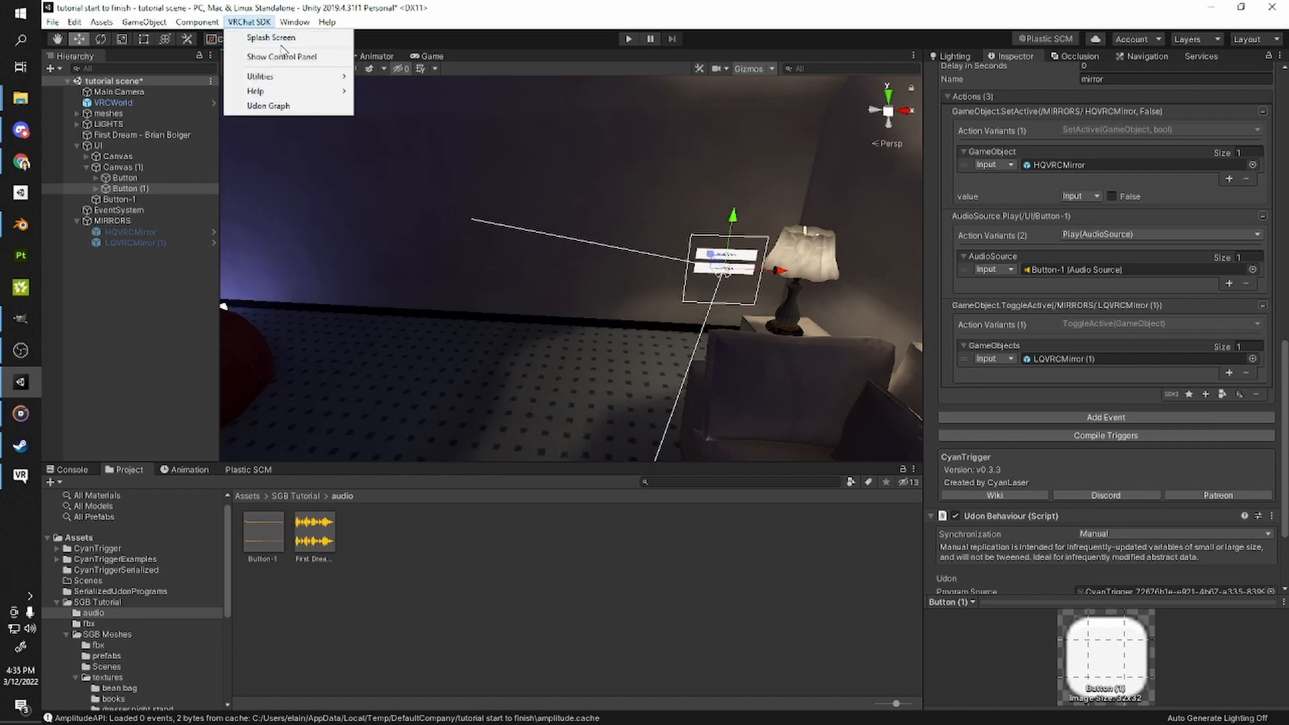
click(282, 55)
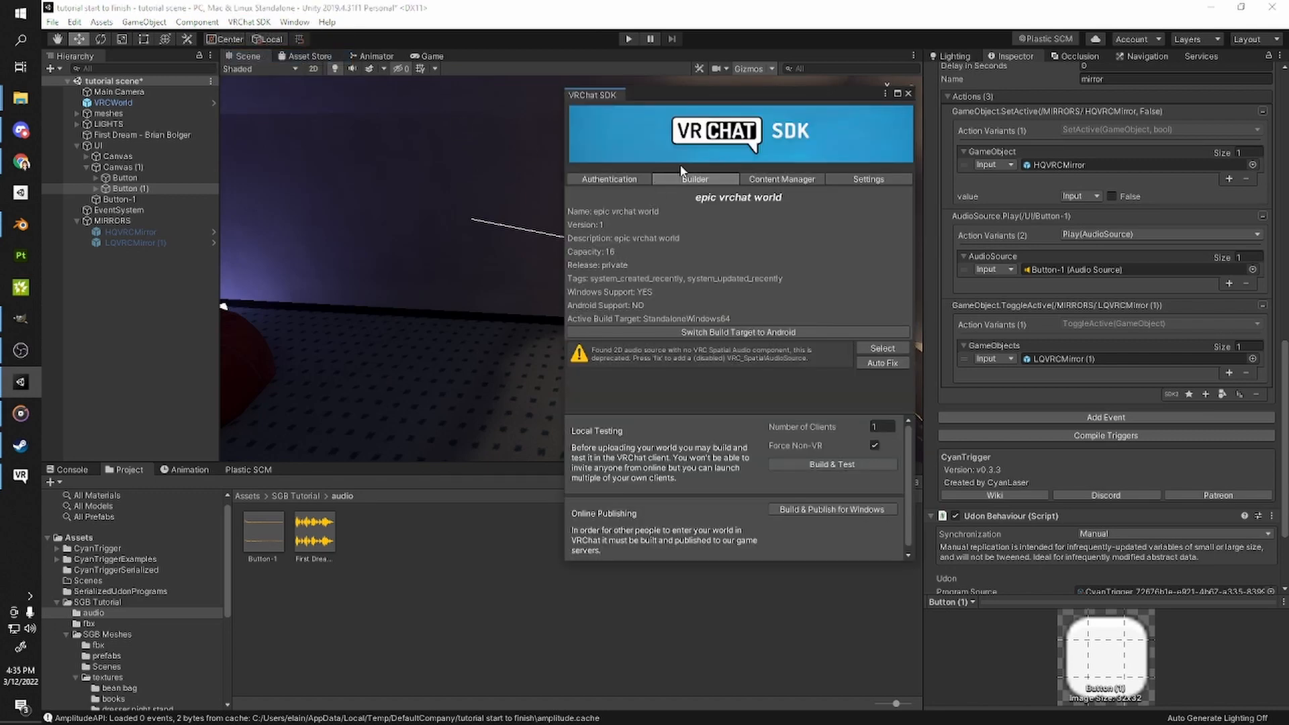
click(801, 510)
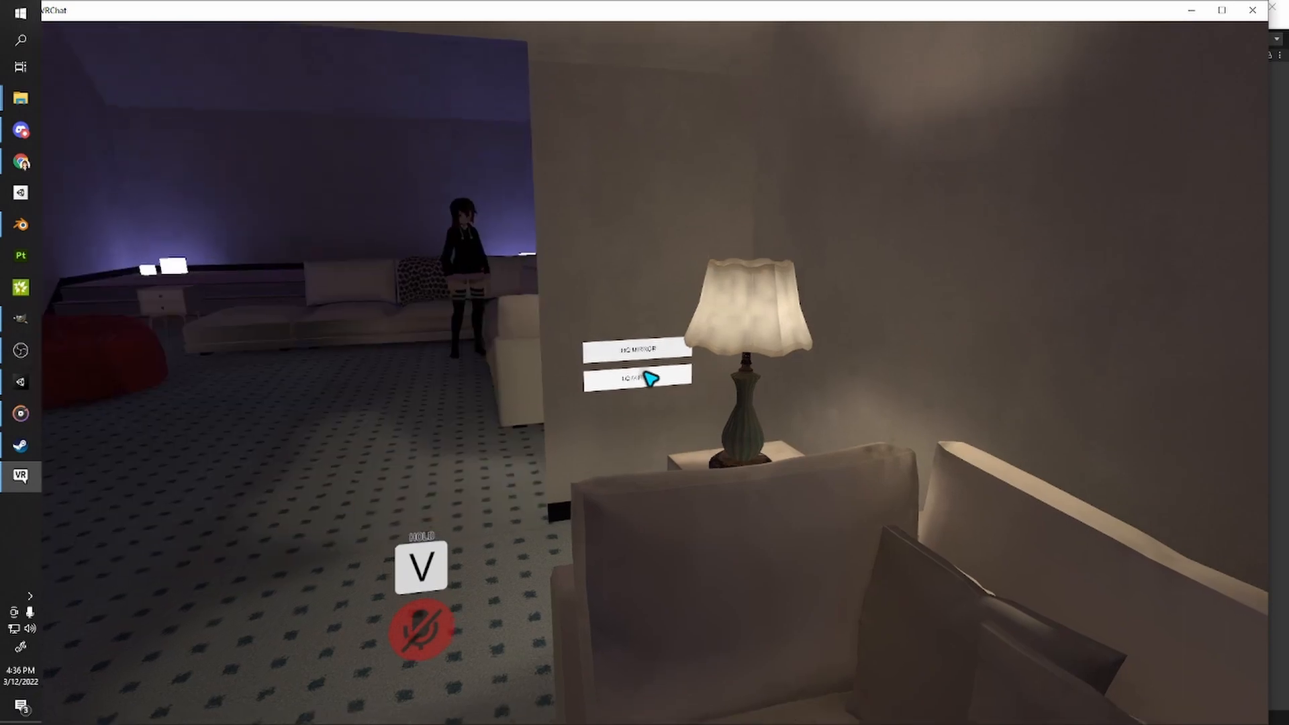
- Test toggling the mirrors with the wall buttons in VRChat, then close VRChat and the SDK control panel in Unity
click(646, 374)
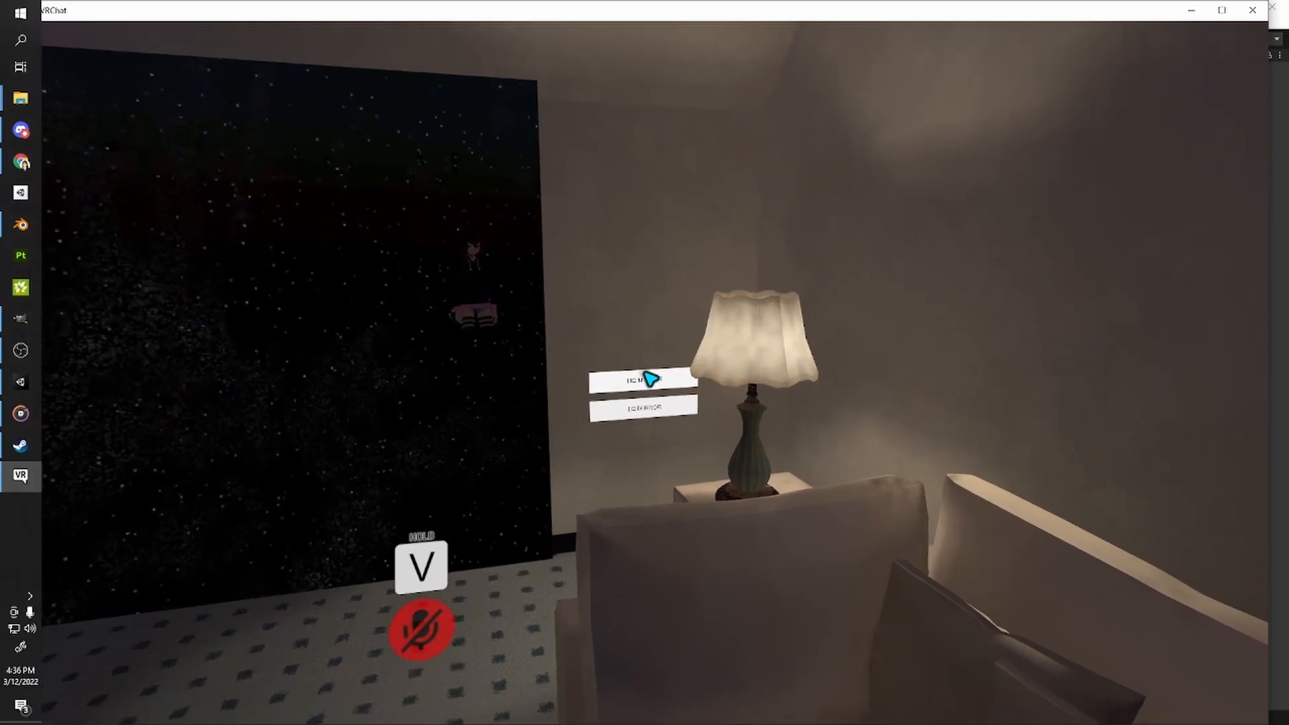
click(648, 376)
click(648, 375)
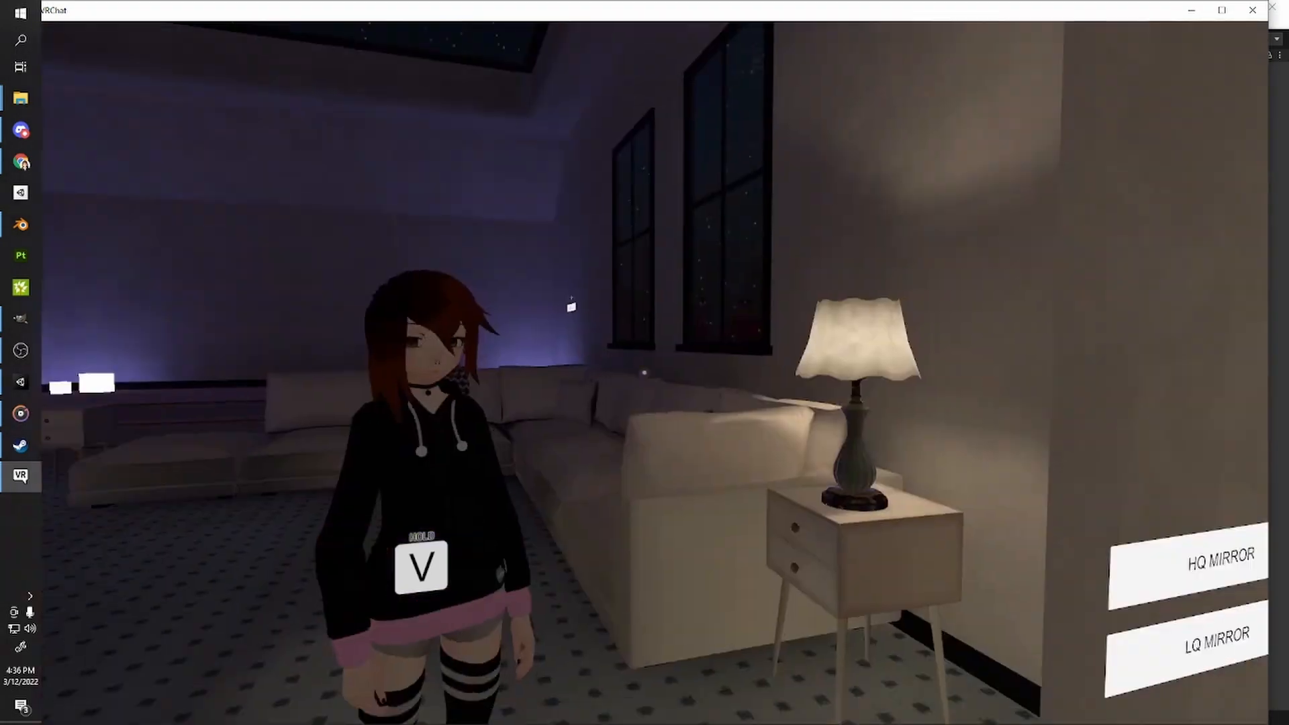
key(s)
key(alt+F4)
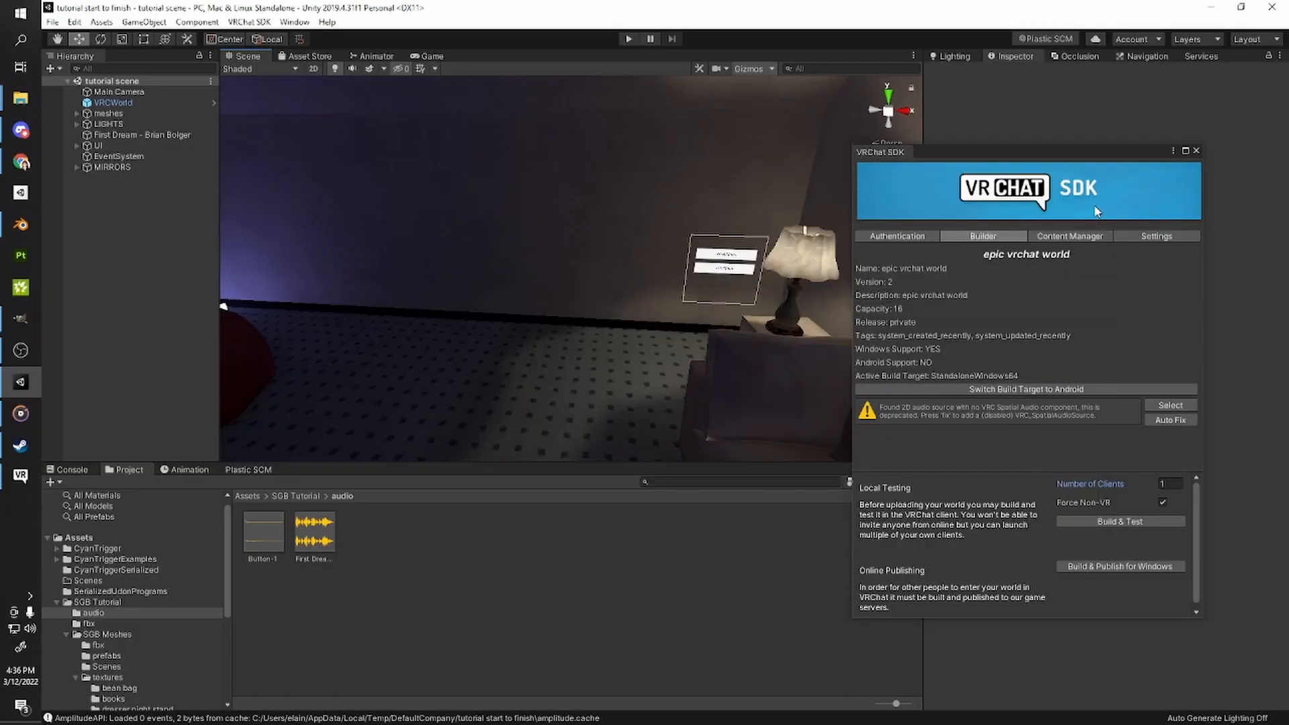
click(1195, 151)
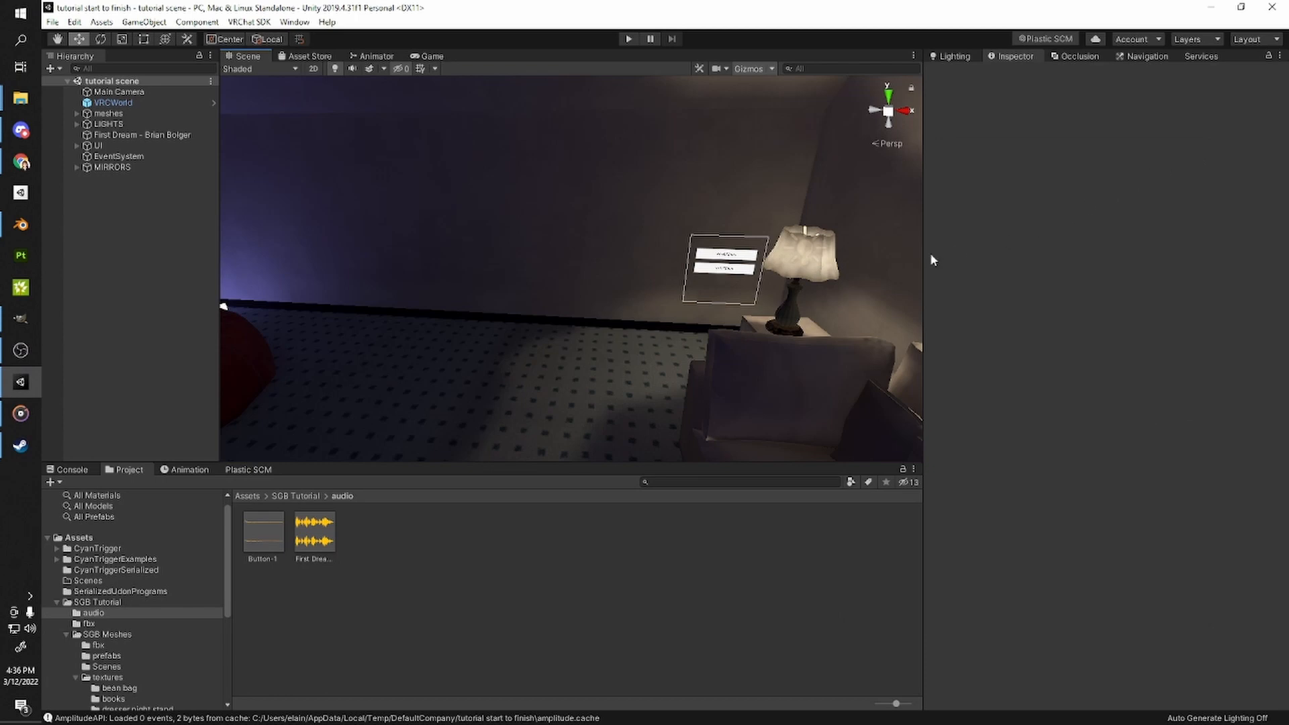
right_drag(604, 215, 263, 159)
right_drag(380, 178, 281, 168)
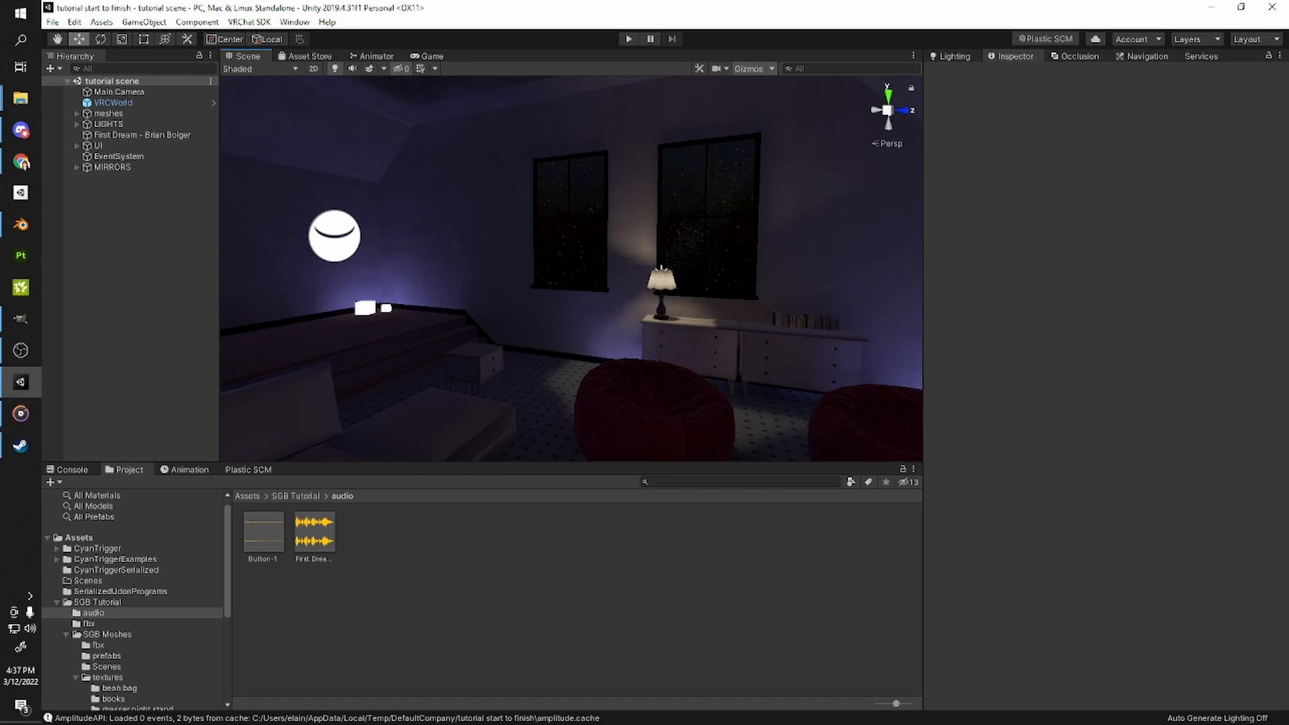
right_drag(705, 307, 638, 320)
key(w)
right_drag(377, 253, 535, 258)
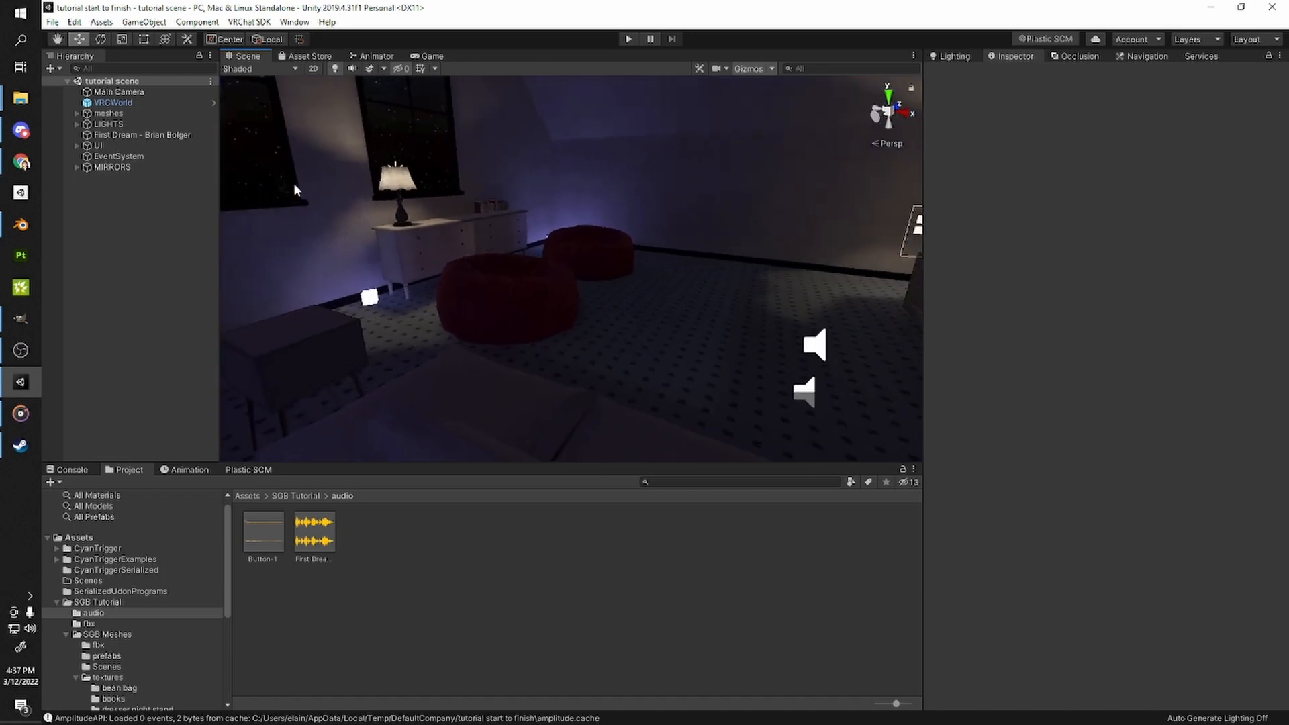
- Switch the project's build platform to Android in the Build Settings
click(53, 22)
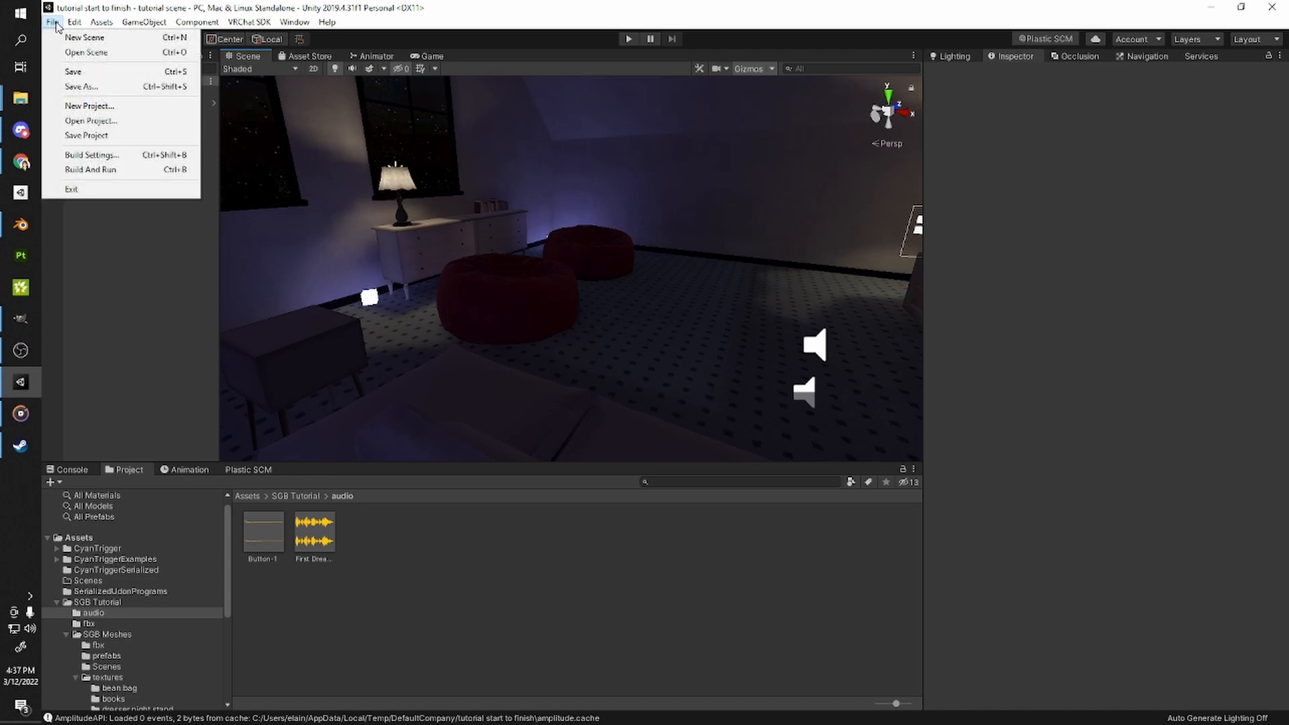
click(92, 156)
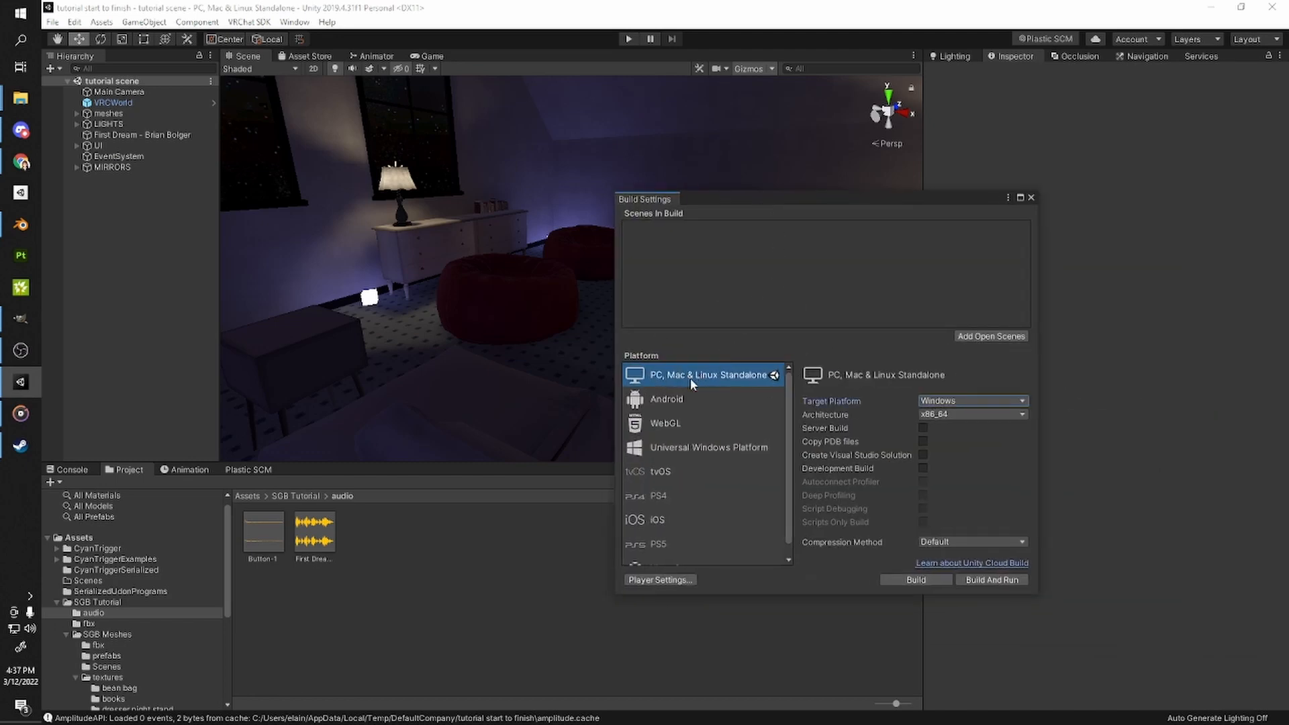
click(660, 393)
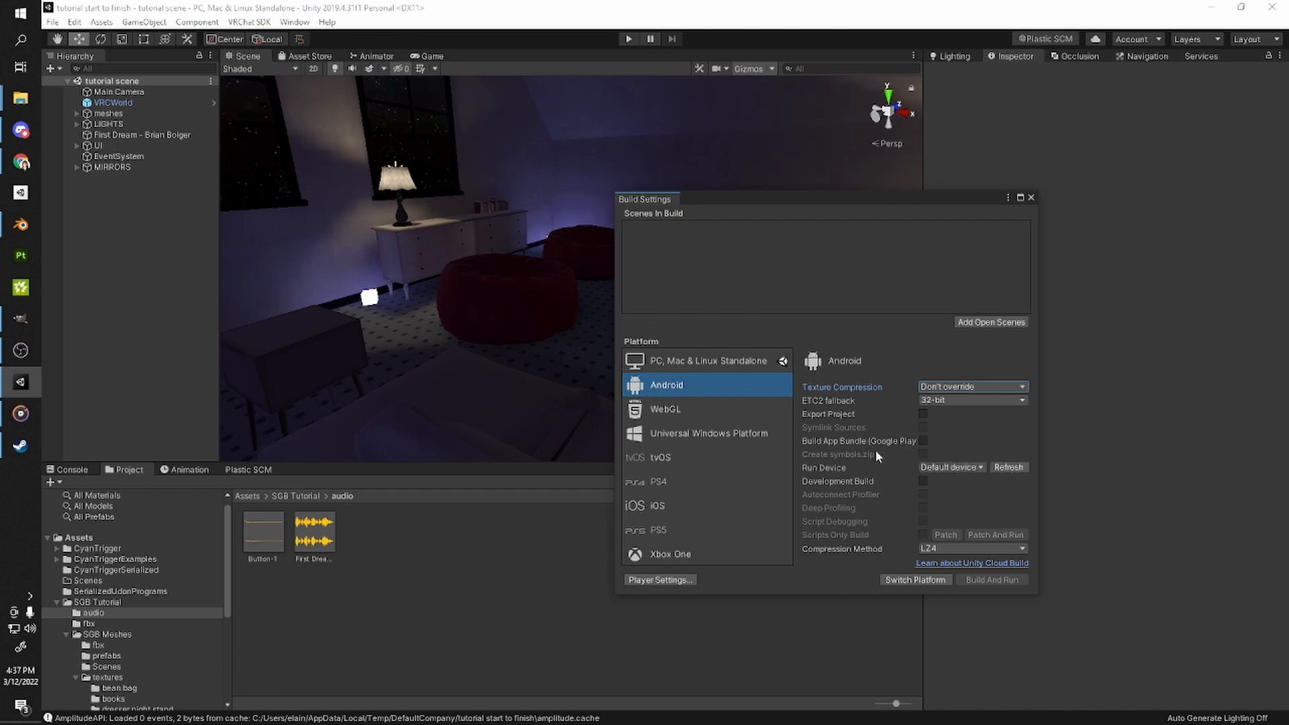
click(902, 582)
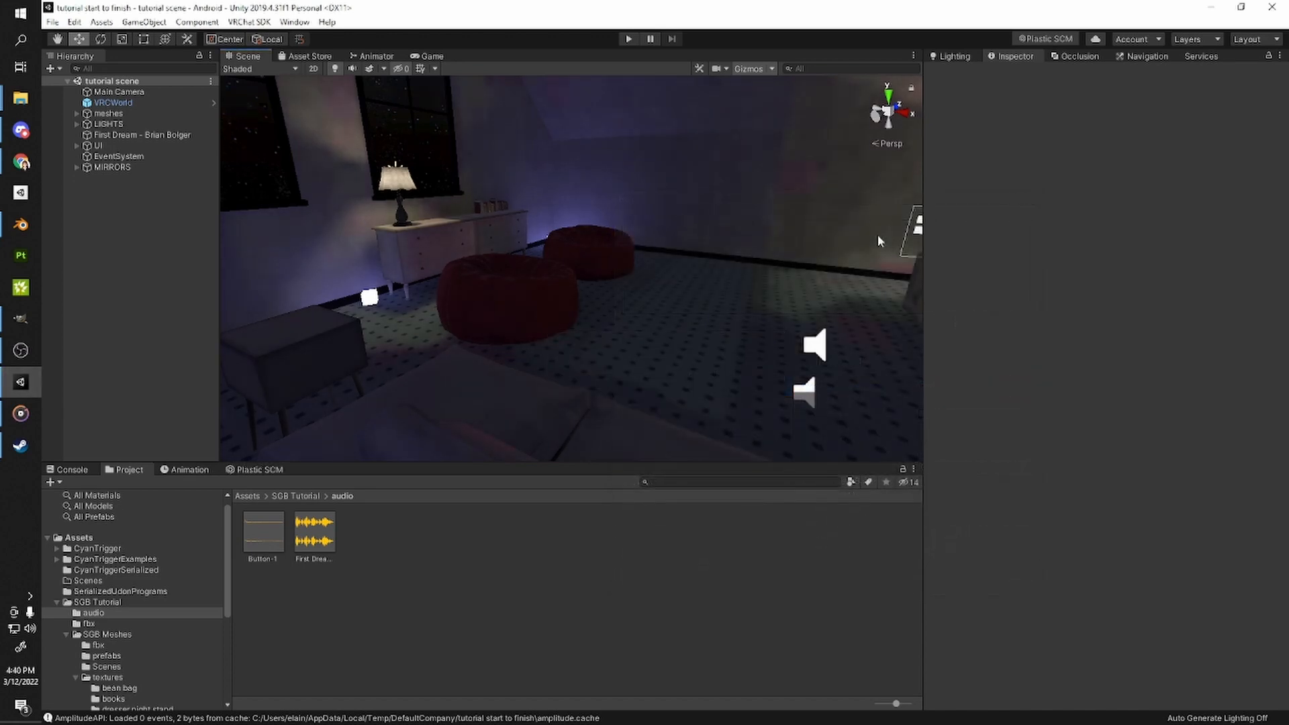
- Inspect the room's lighting on Android and select both Lightmap-0 textures in the SGB Tutorial/tutorial scene folder
alt+drag(870, 232, 633, 173)
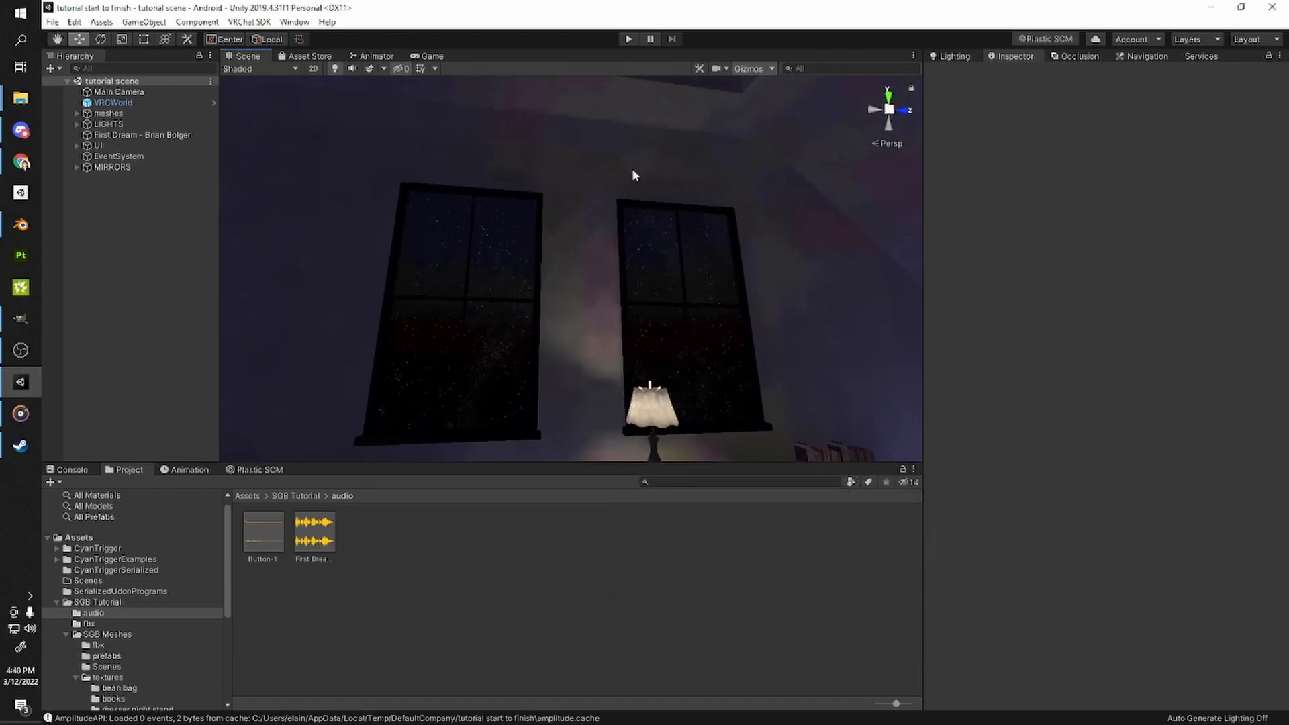
alt+drag(578, 231, 656, 283)
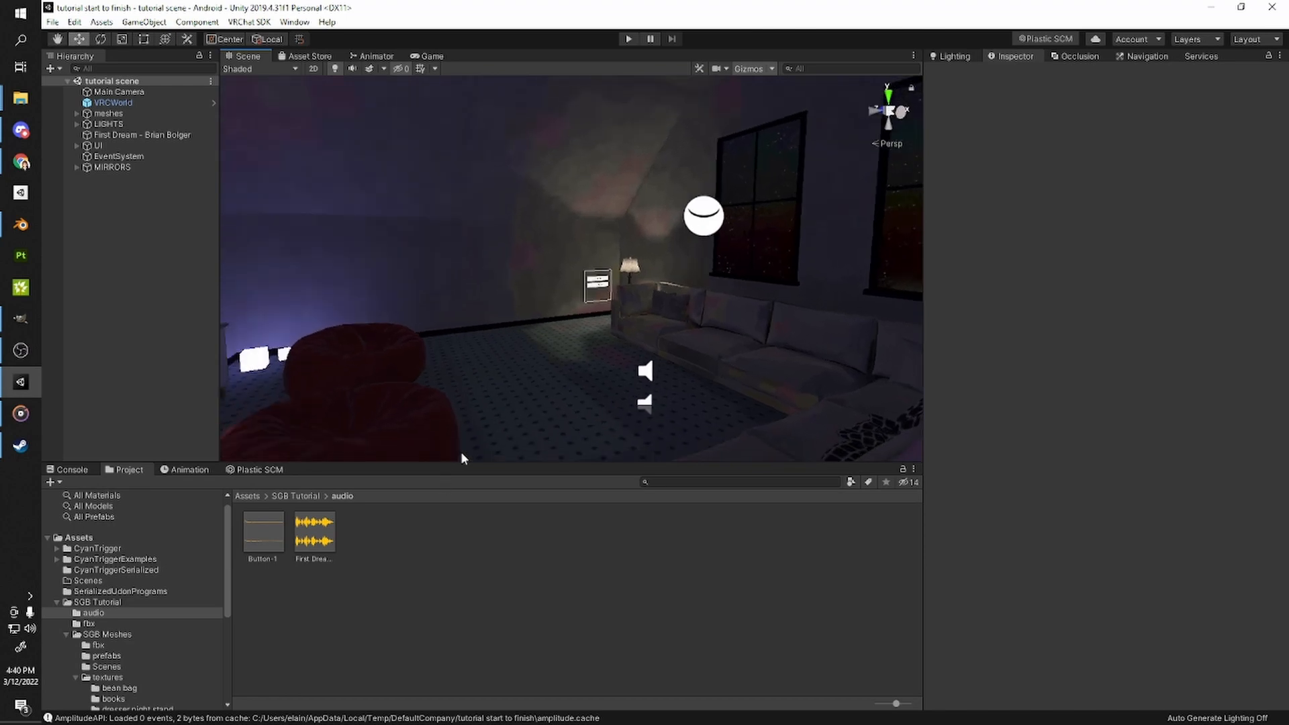
click(327, 496)
click(311, 496)
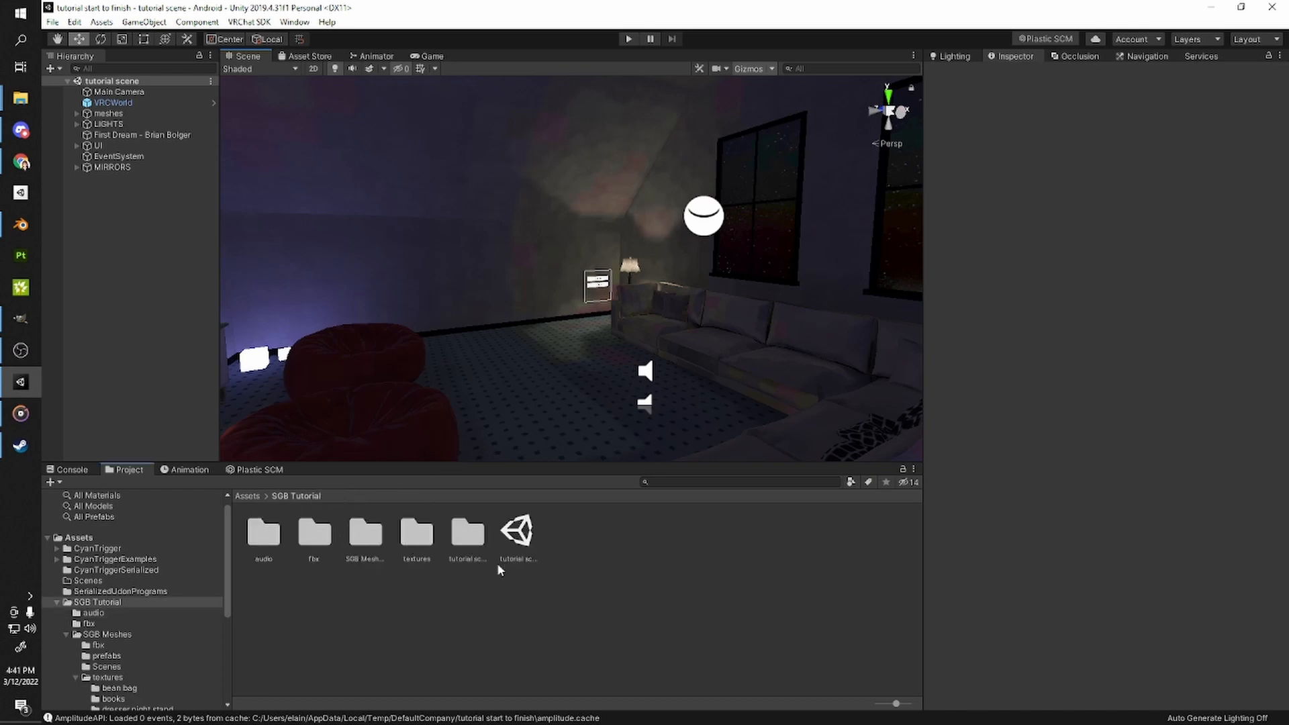
double_click(468, 534)
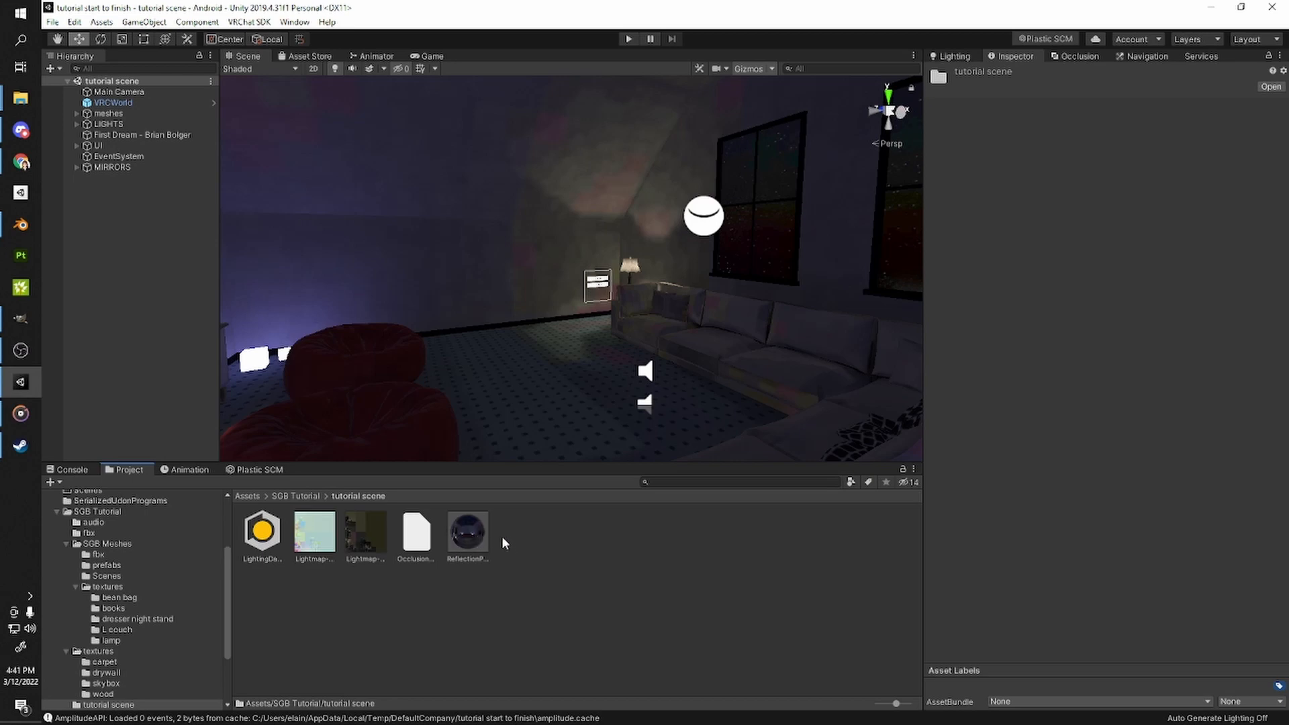
click(366, 533)
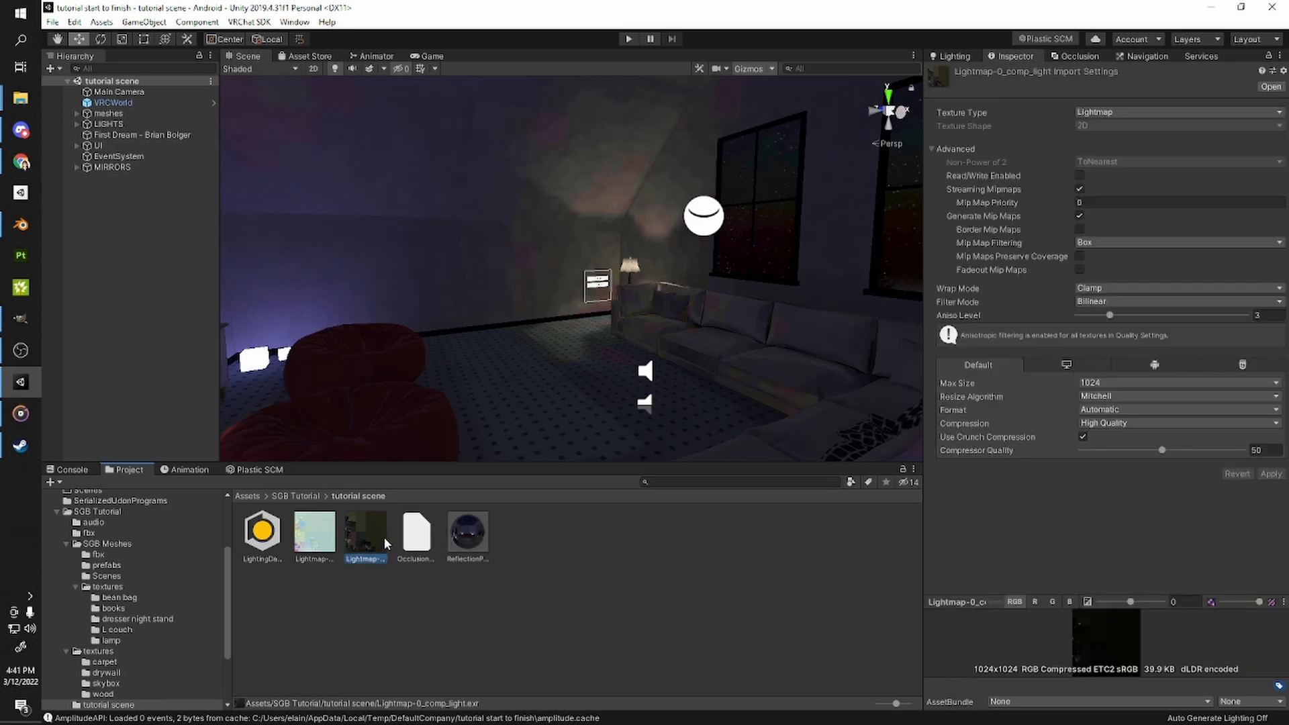
ctrl+click(314, 536)
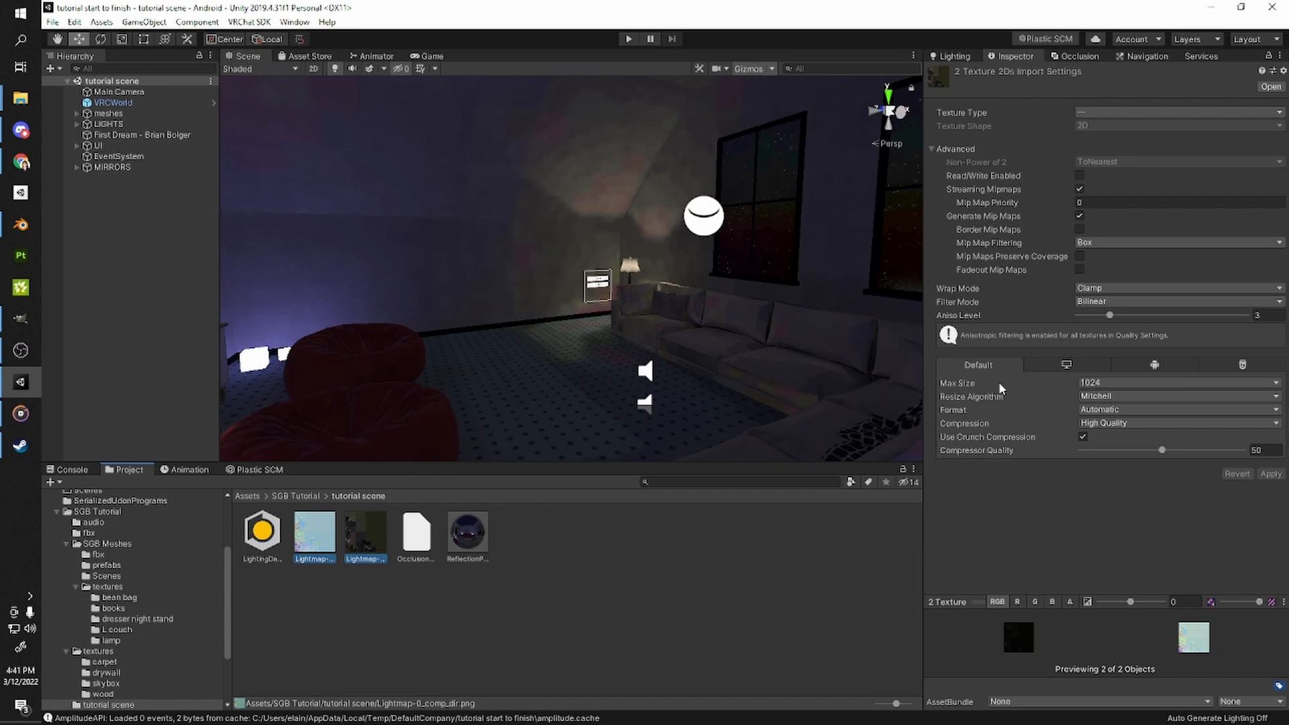
- Override both lightmaps' Android import settings with the RGB(A) Compressed ASTC 4x4 block format, apply, and check the room's lighting
click(1154, 366)
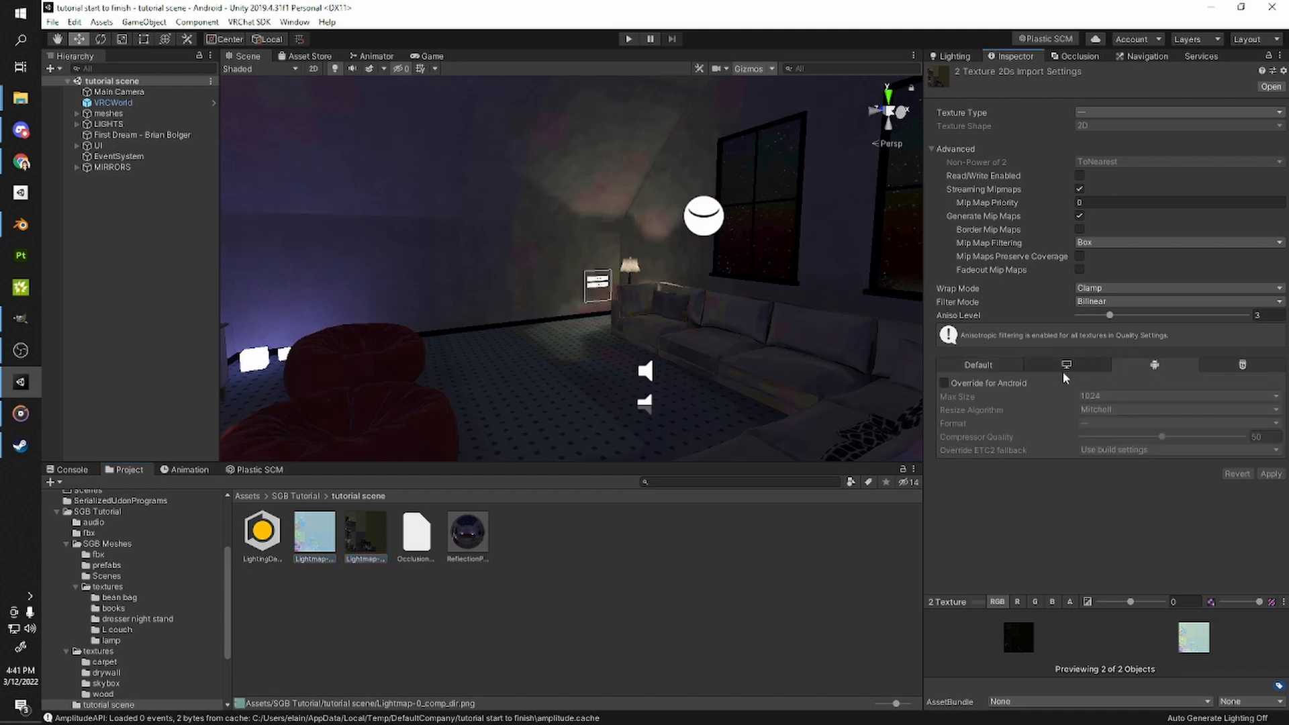
click(944, 383)
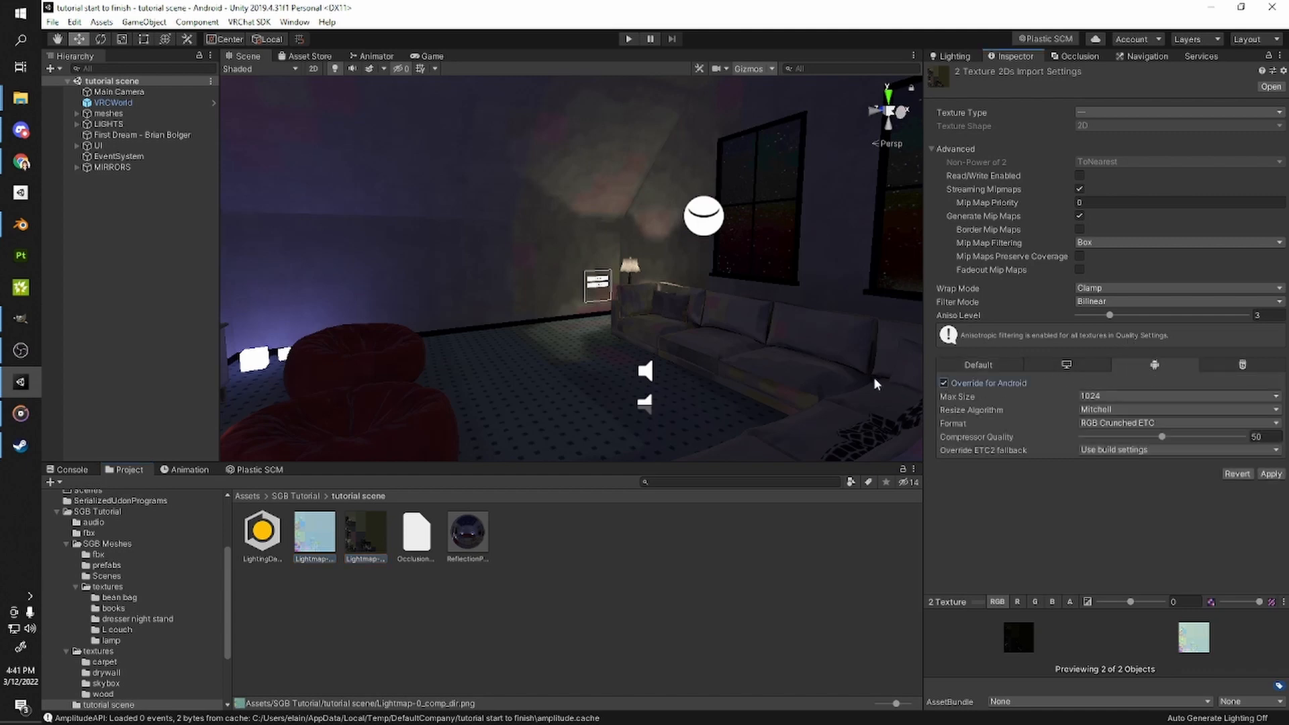
scroll(866, 380, up, 3)
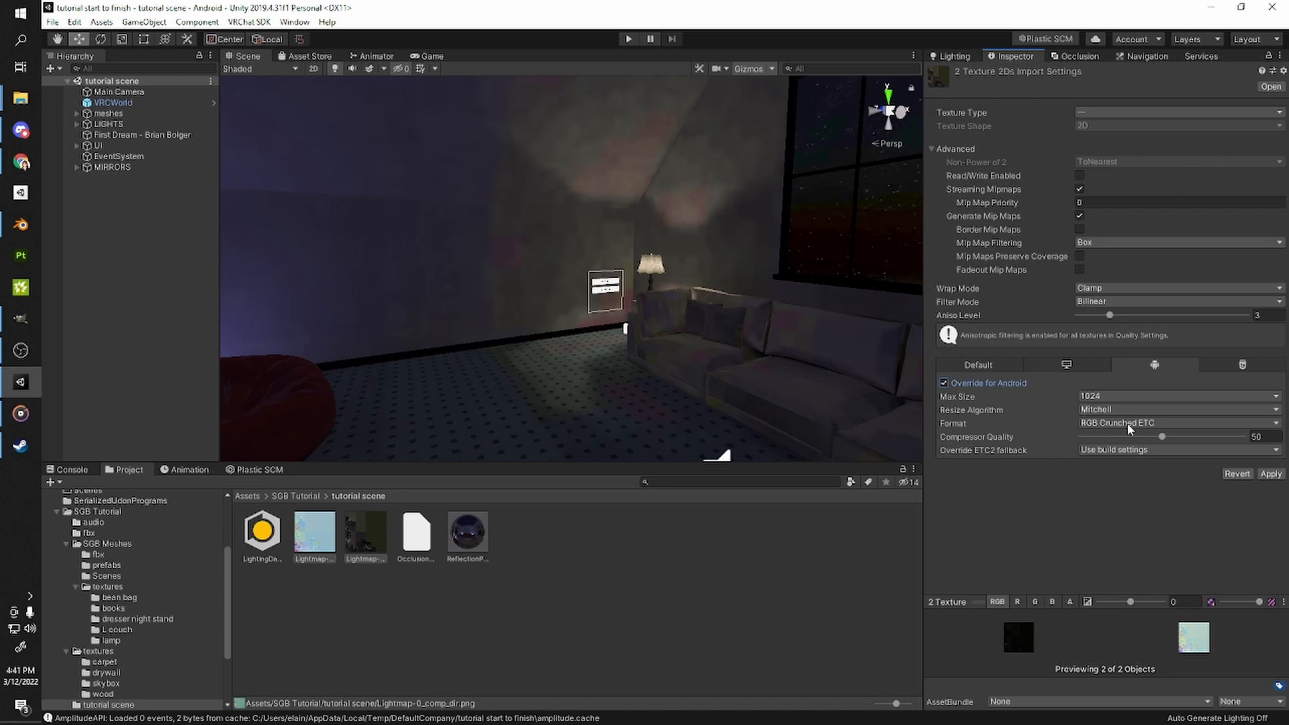
click(1082, 426)
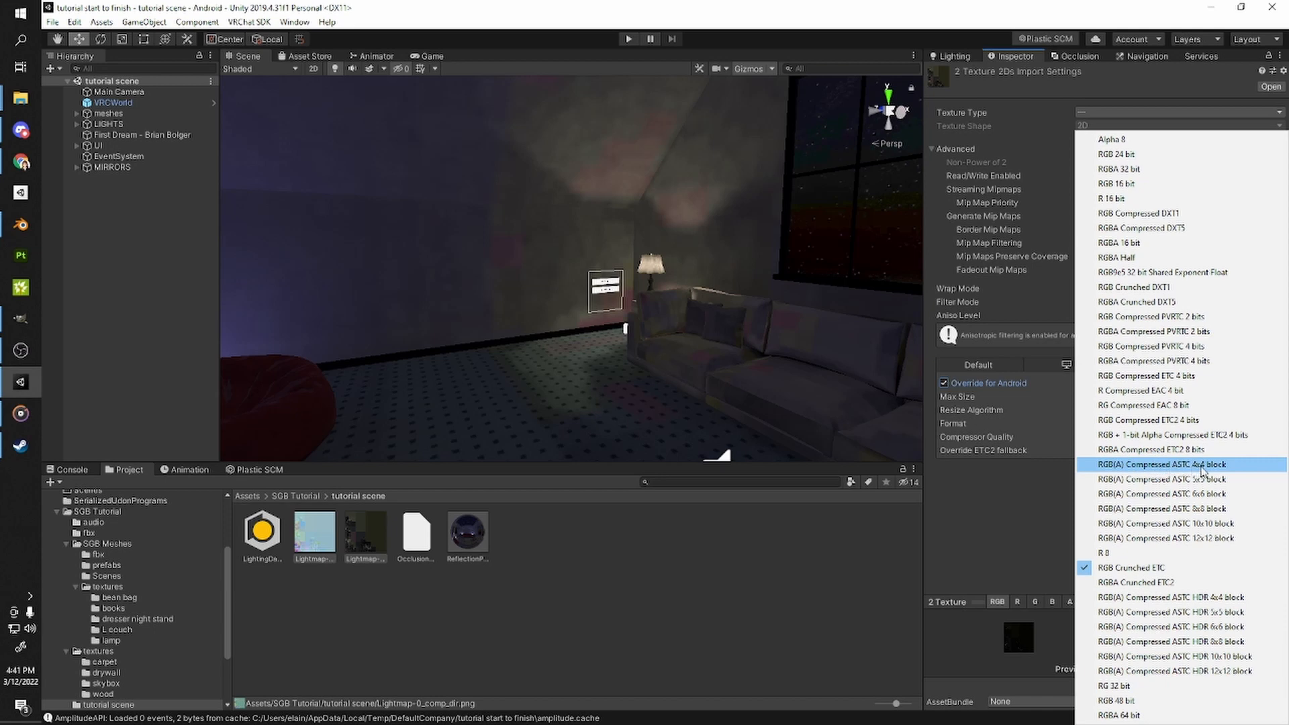
click(1201, 465)
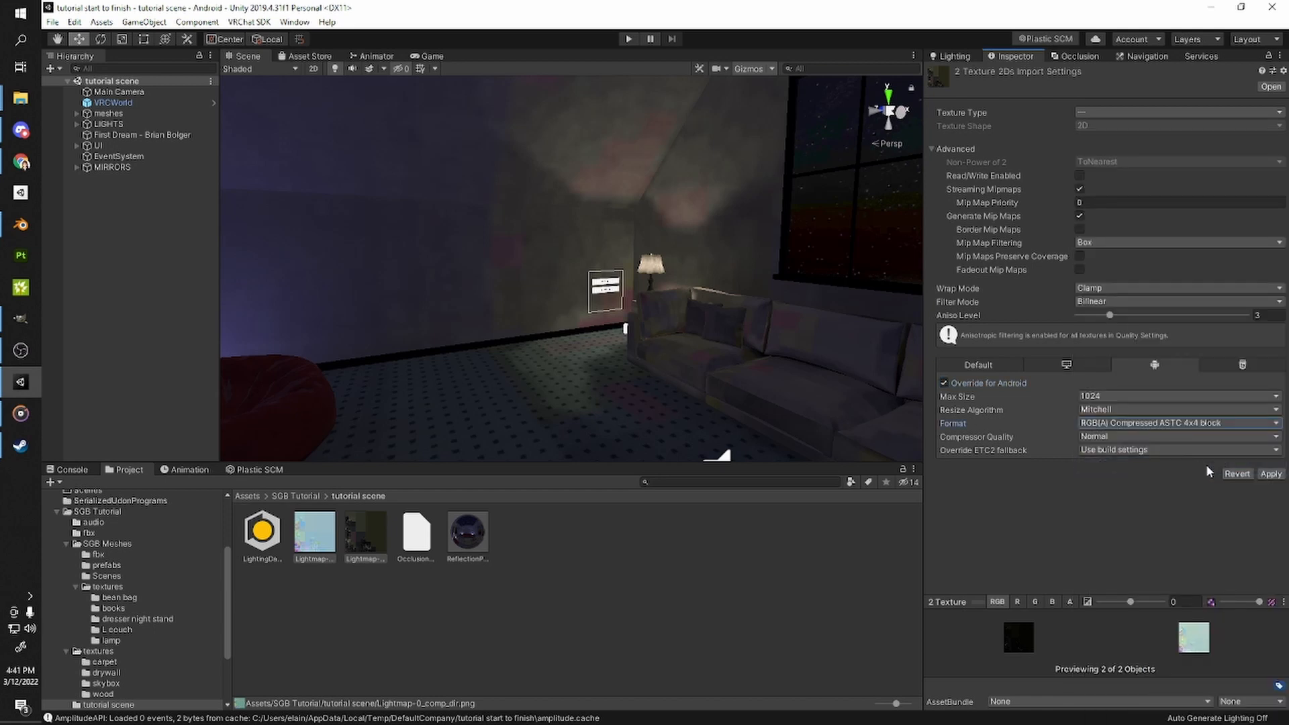
click(1269, 474)
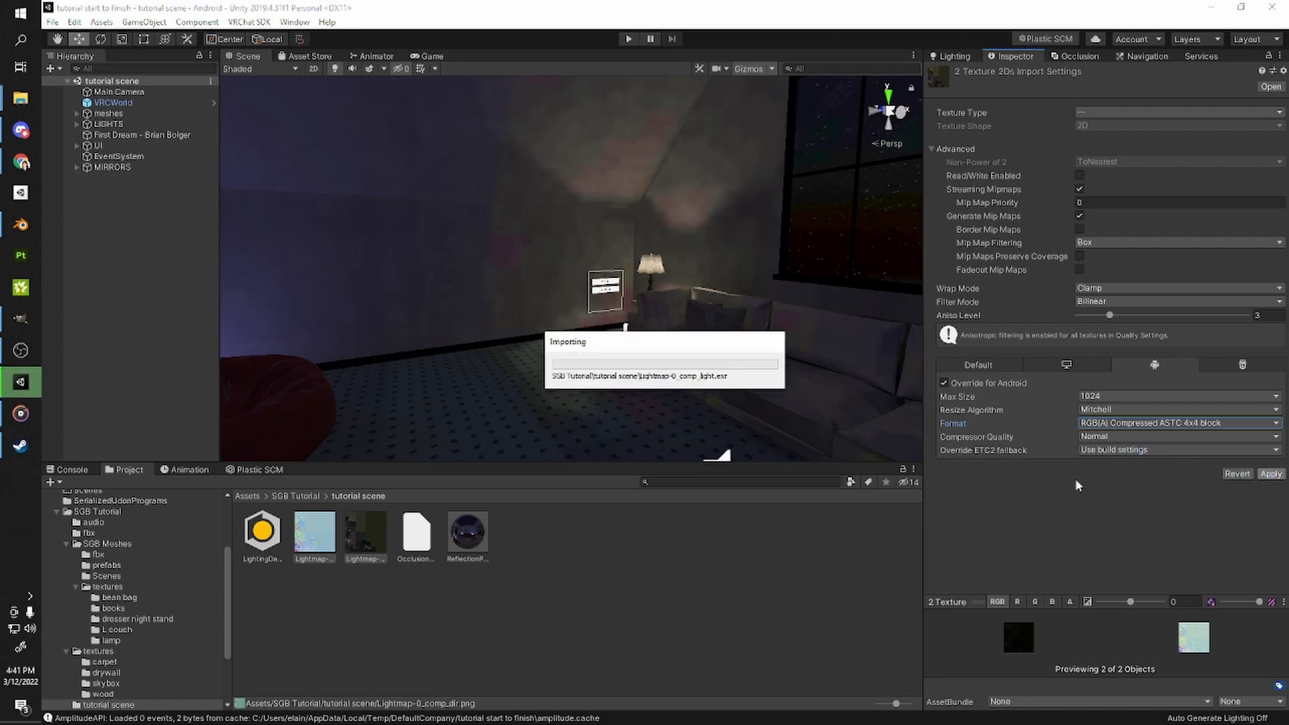
right_drag(900, 349, 688, 347)
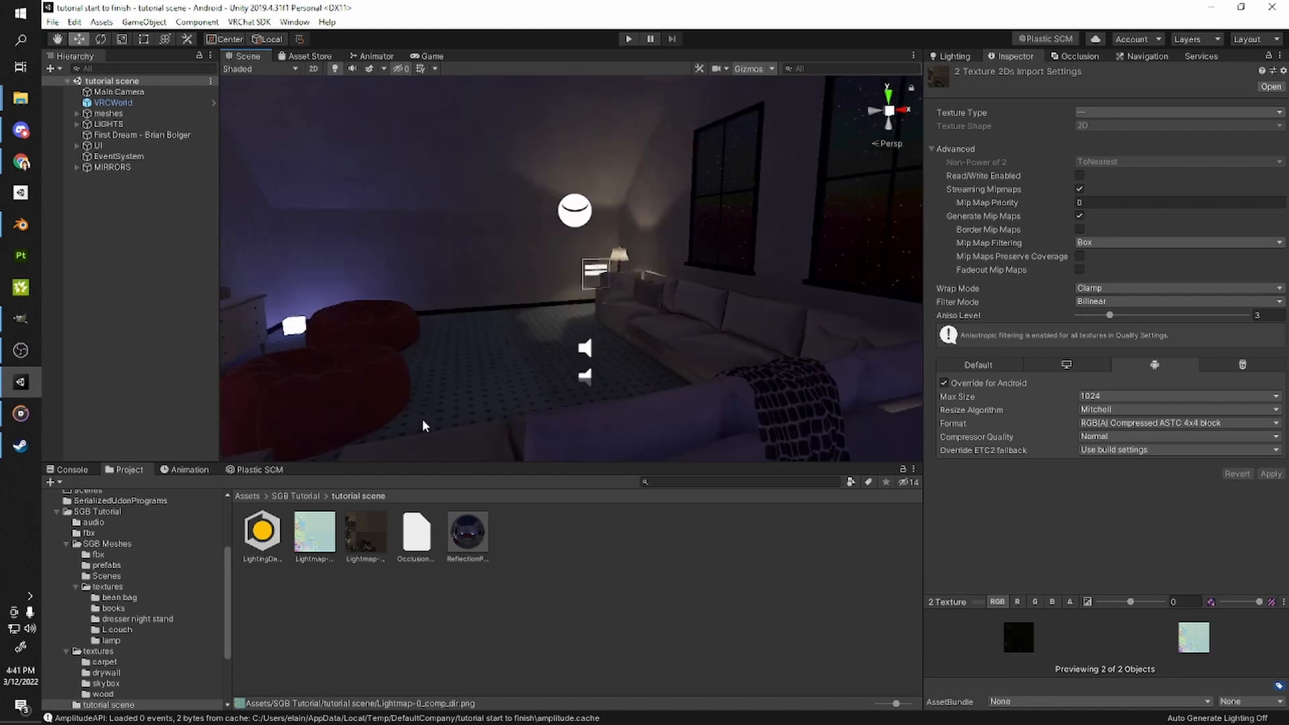
- Return to the SGB Tutorial folder, select VRCWorld and highlight the blueprint ID in its Pipeline Manager
click(314, 497)
right_drag(478, 289, 449, 278)
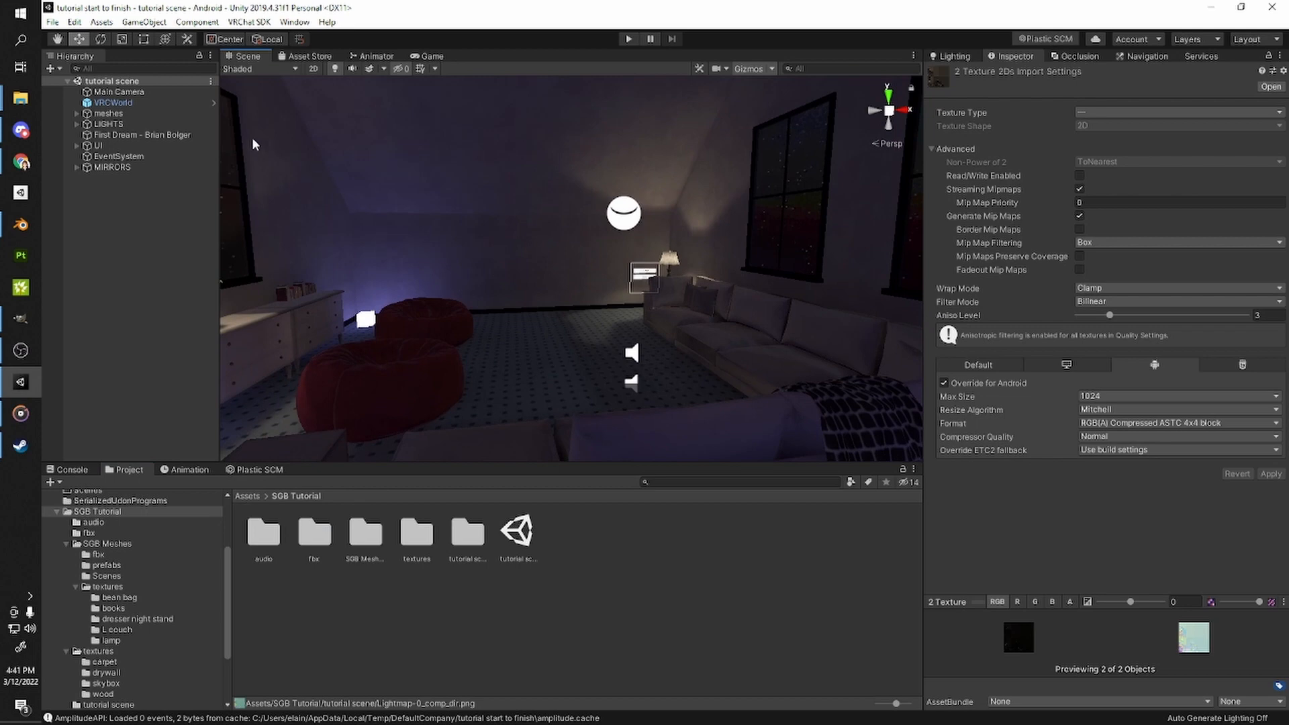
click(146, 103)
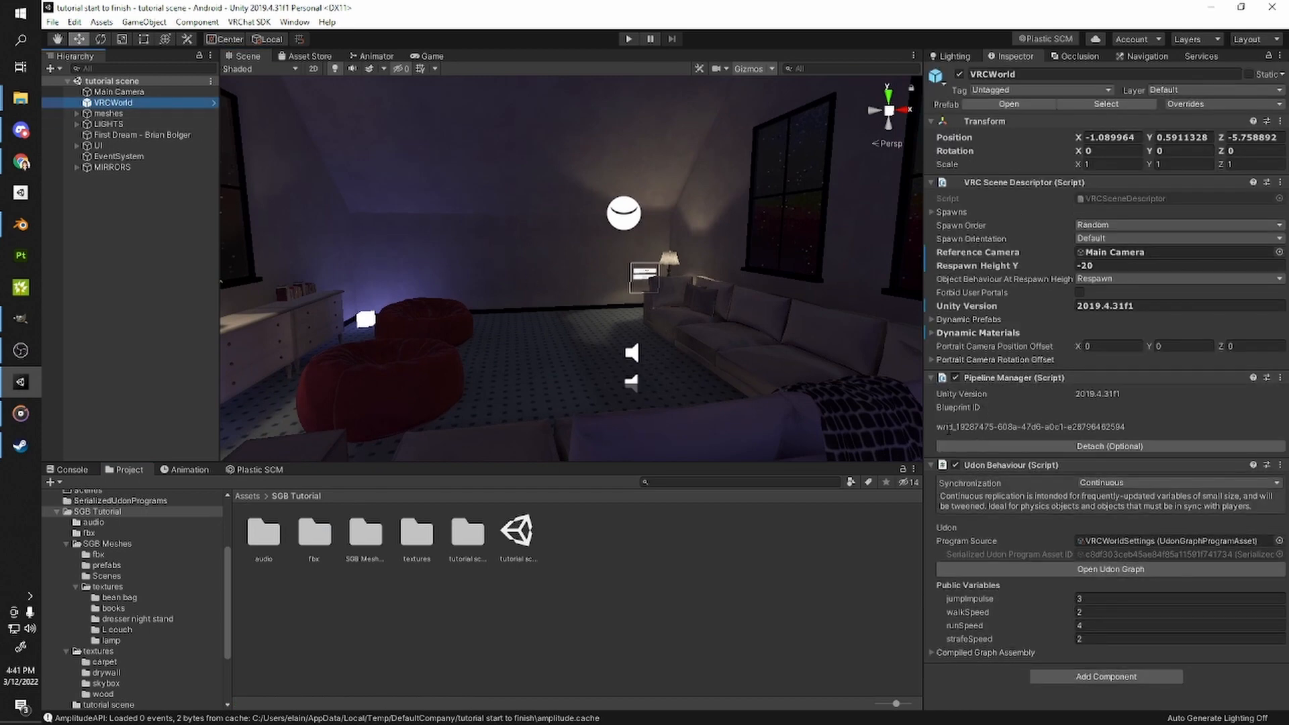
click(942, 426)
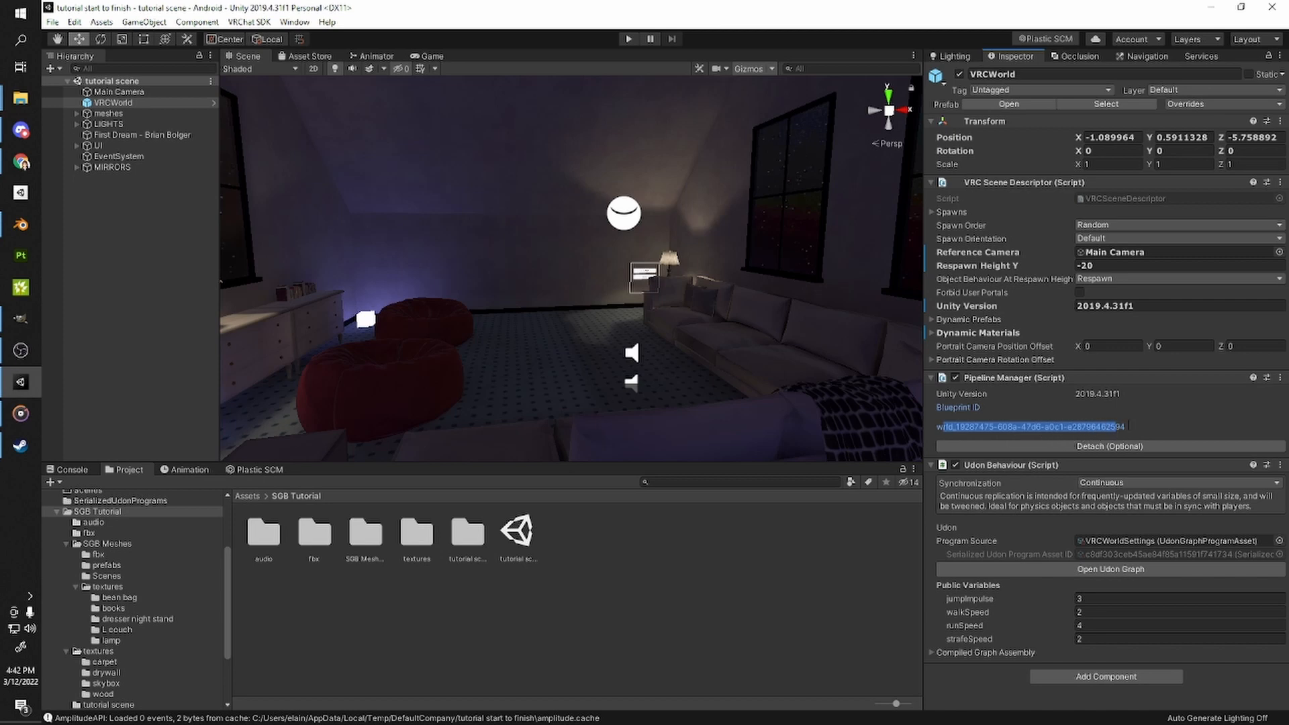
- Clear the VRCWorld selection and review the scene's lighting settings against the look of the room
click(808, 545)
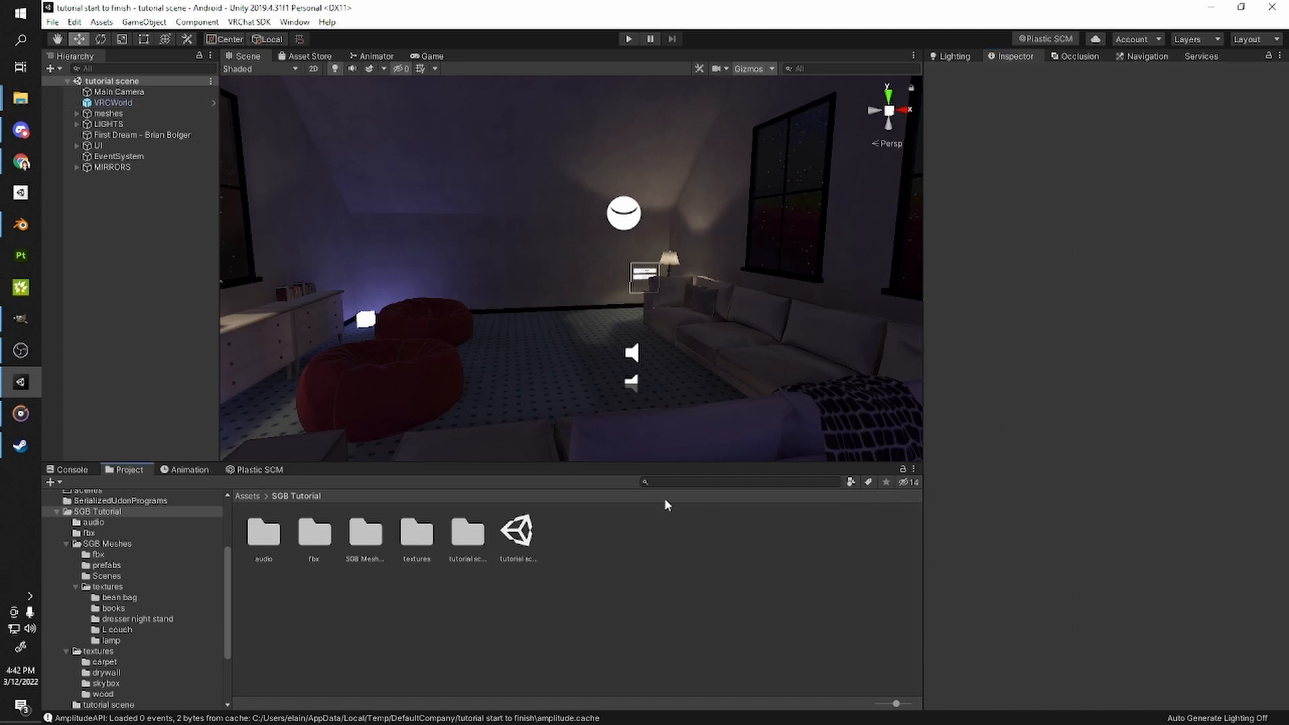
right_drag(674, 341, 922, 76)
click(953, 57)
right_drag(854, 128, 759, 167)
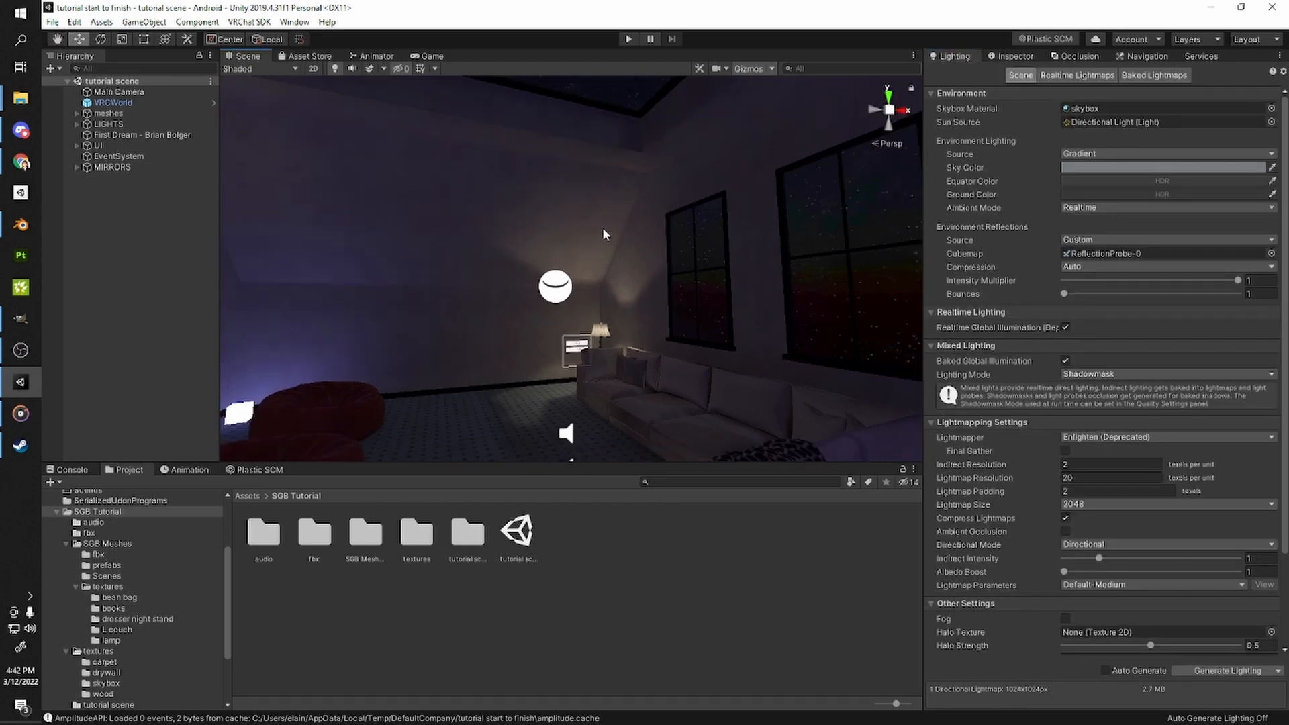
- Build and publish the world for Android with the VRChat SDK, and confirm the information accuracy and content rights statement
click(249, 21)
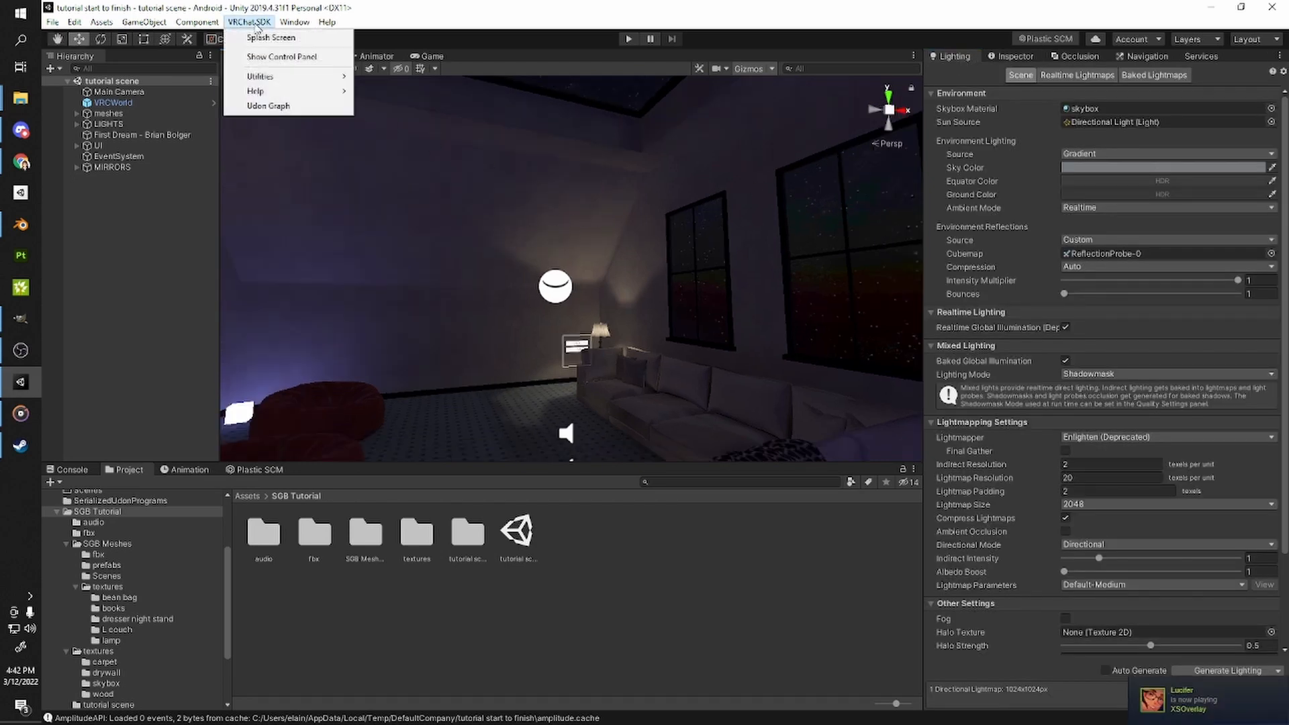
click(261, 58)
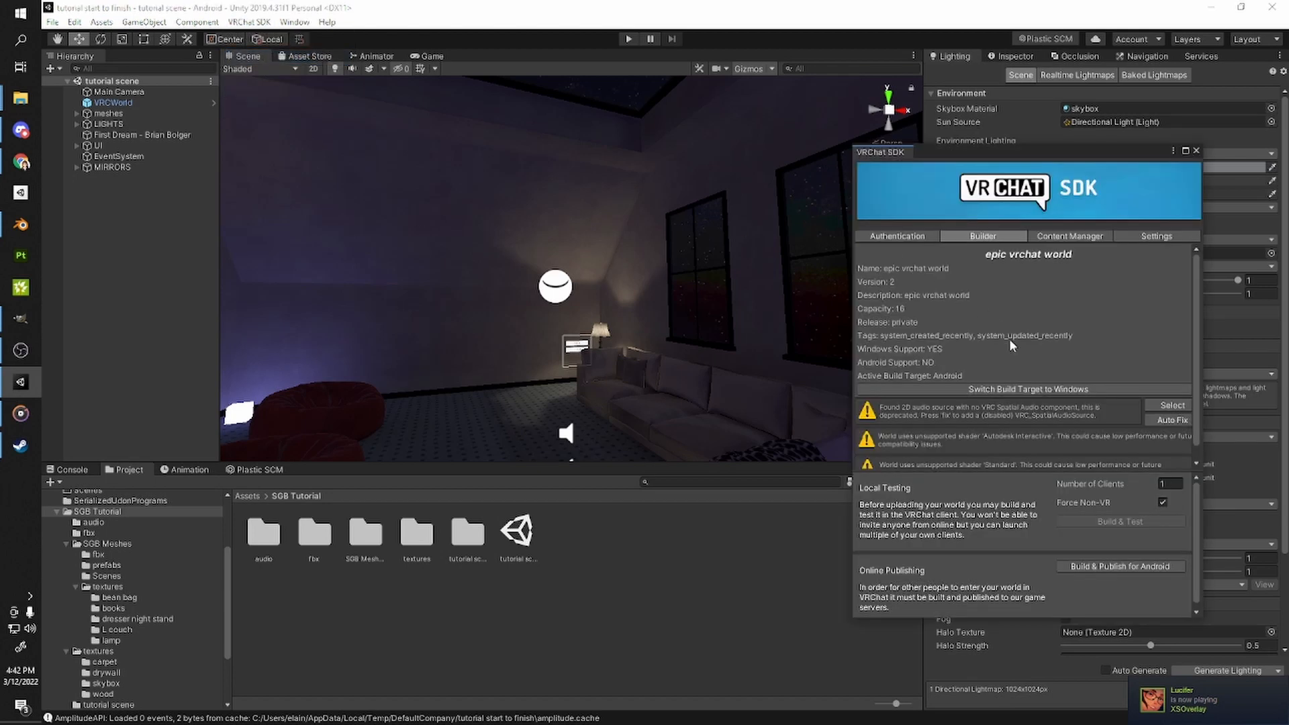
scroll(1017, 496, down, 2)
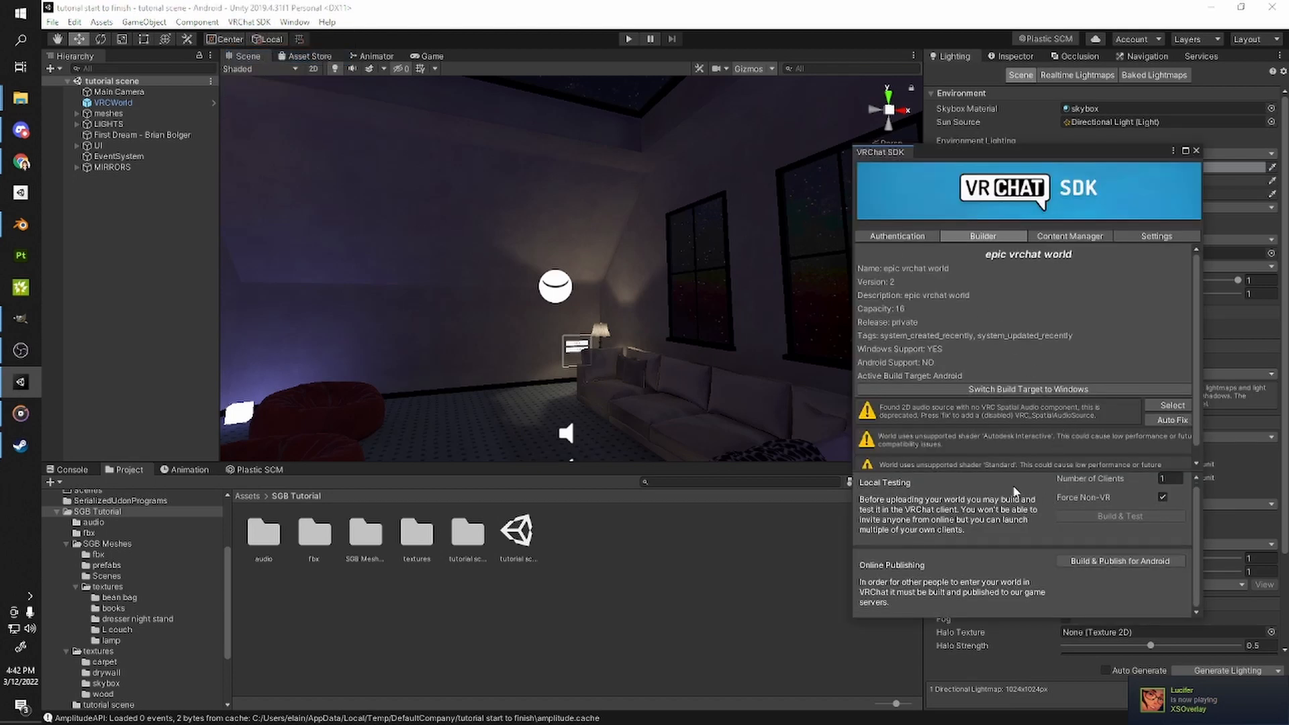
click(1142, 561)
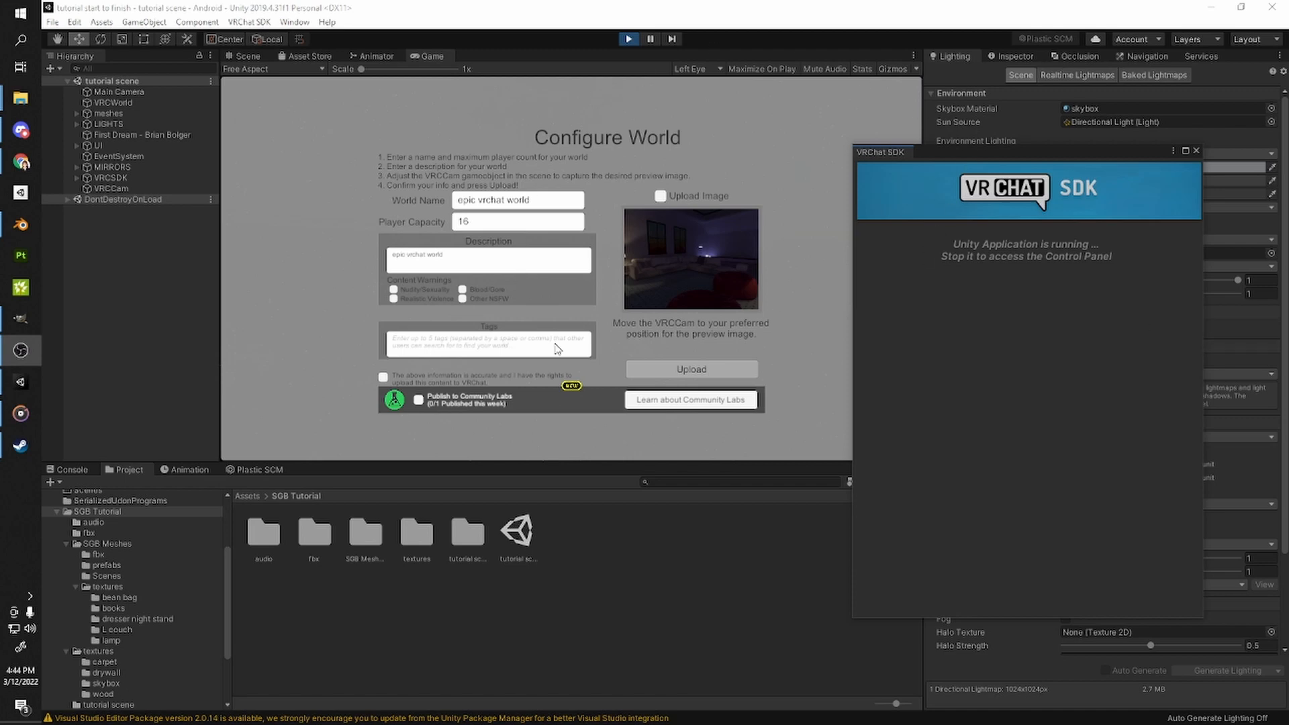
click(550, 375)
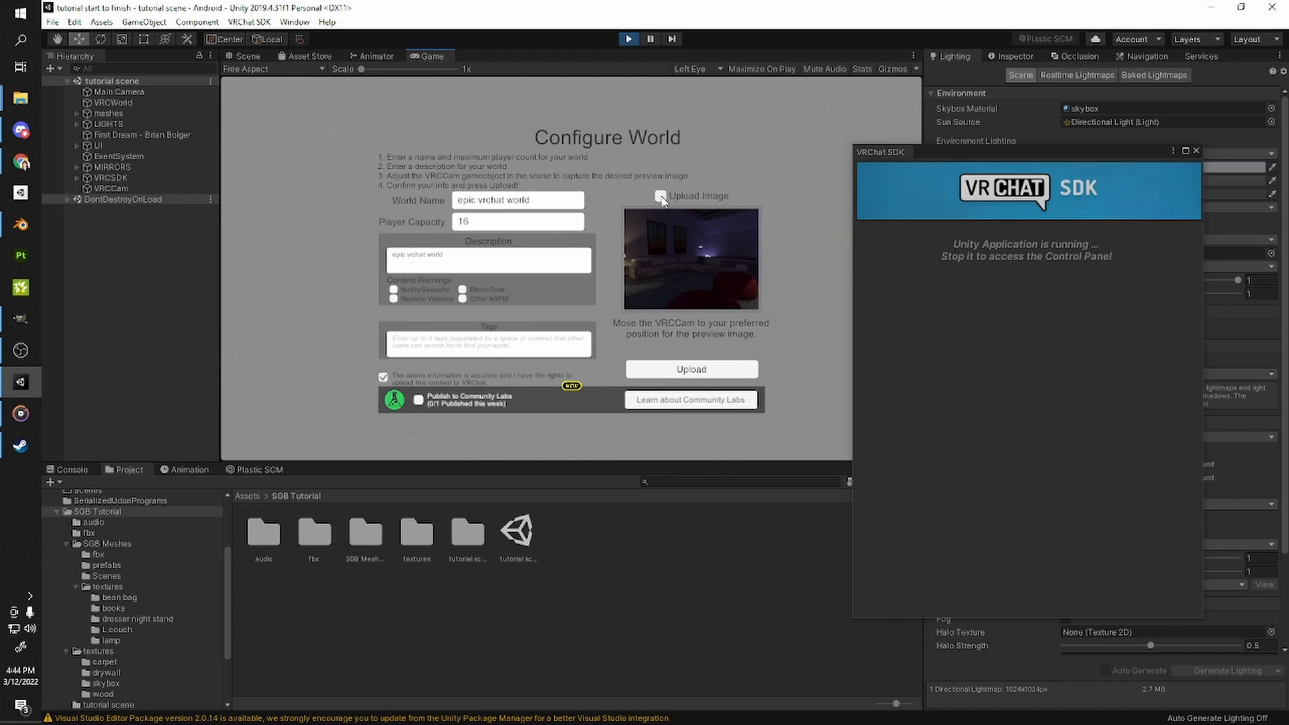
- Check the VRCCam in the running scene, and upload the Android version of the world without a new preview image
click(246, 56)
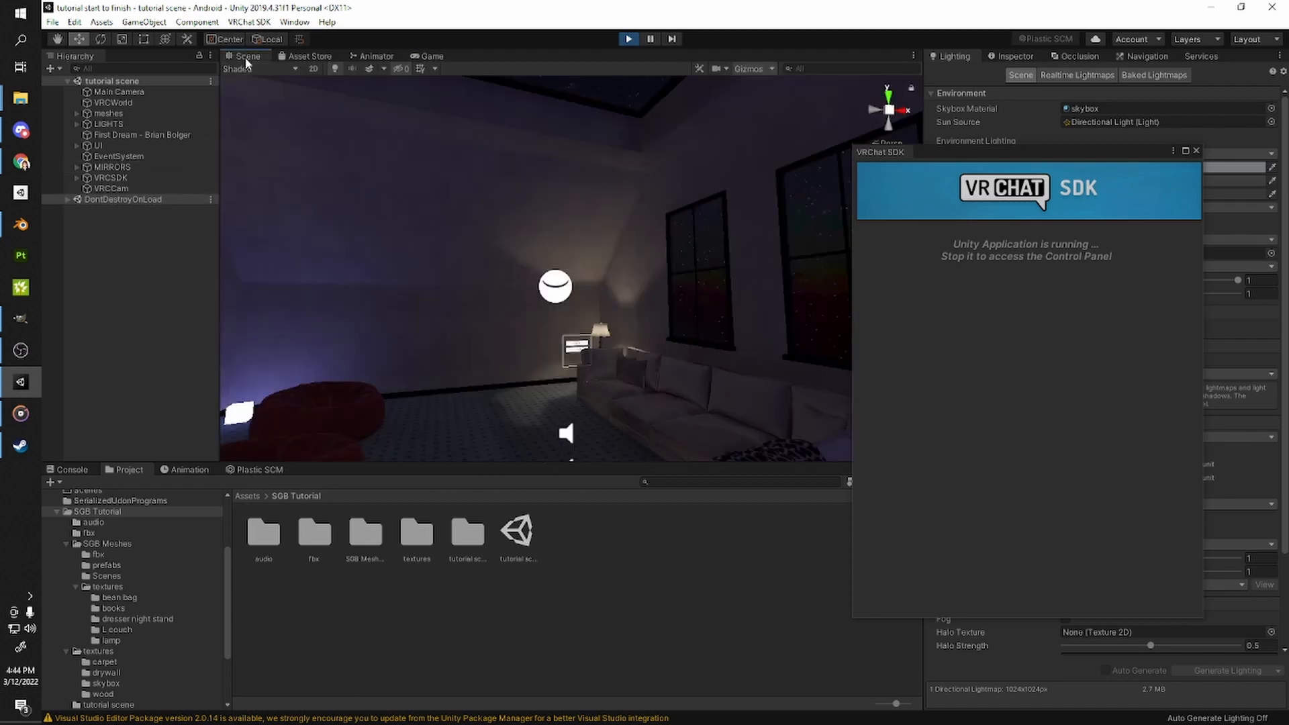
click(173, 188)
right_drag(296, 163, 525, 102)
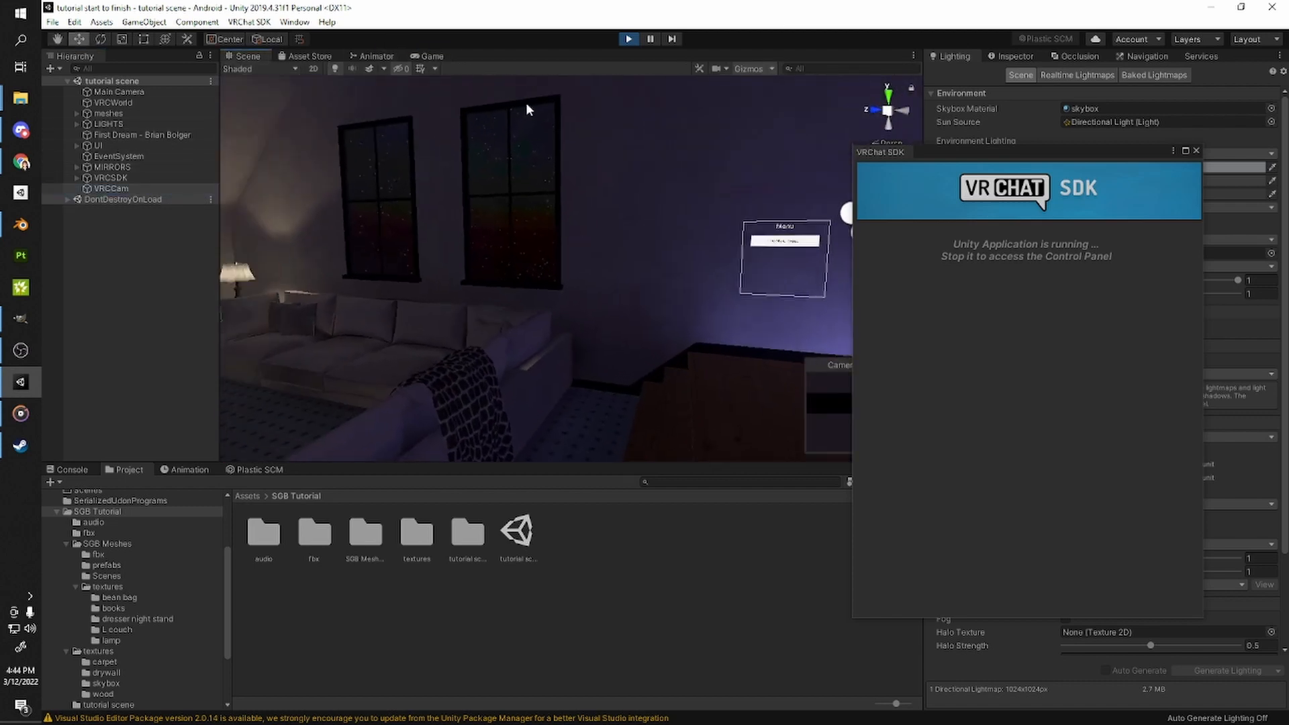
click(423, 56)
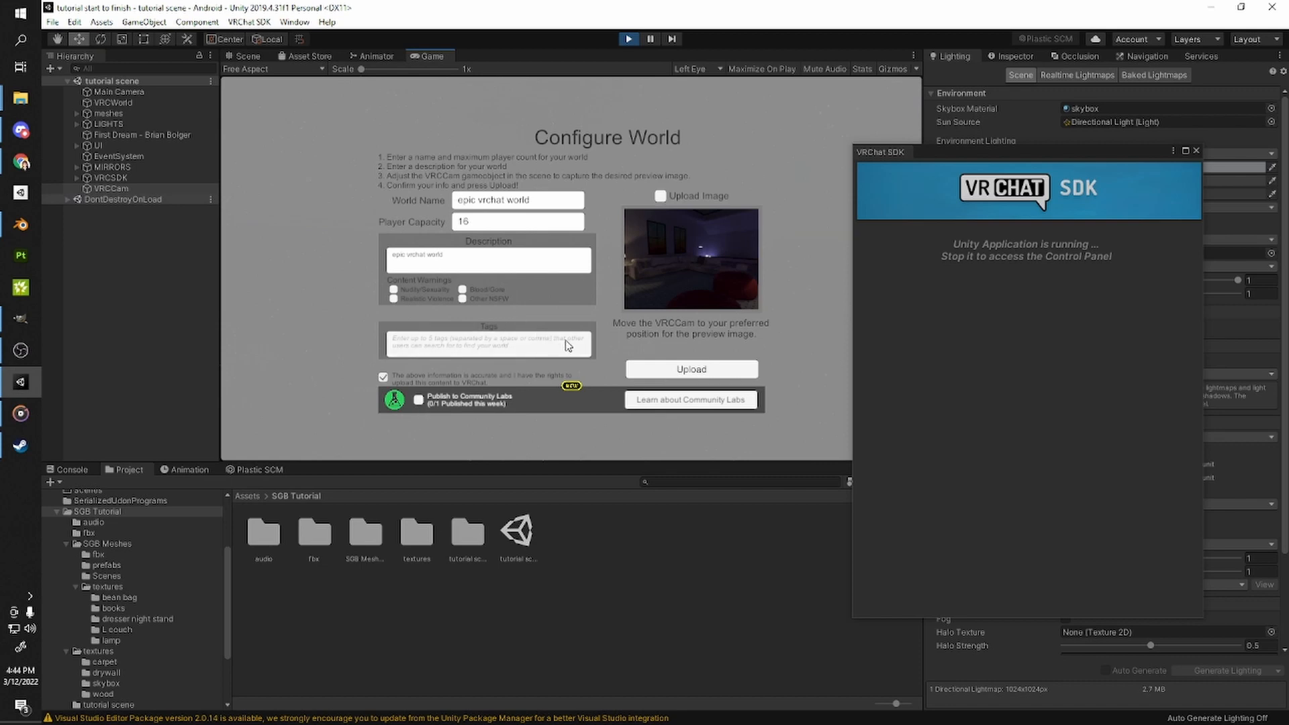
click(676, 369)
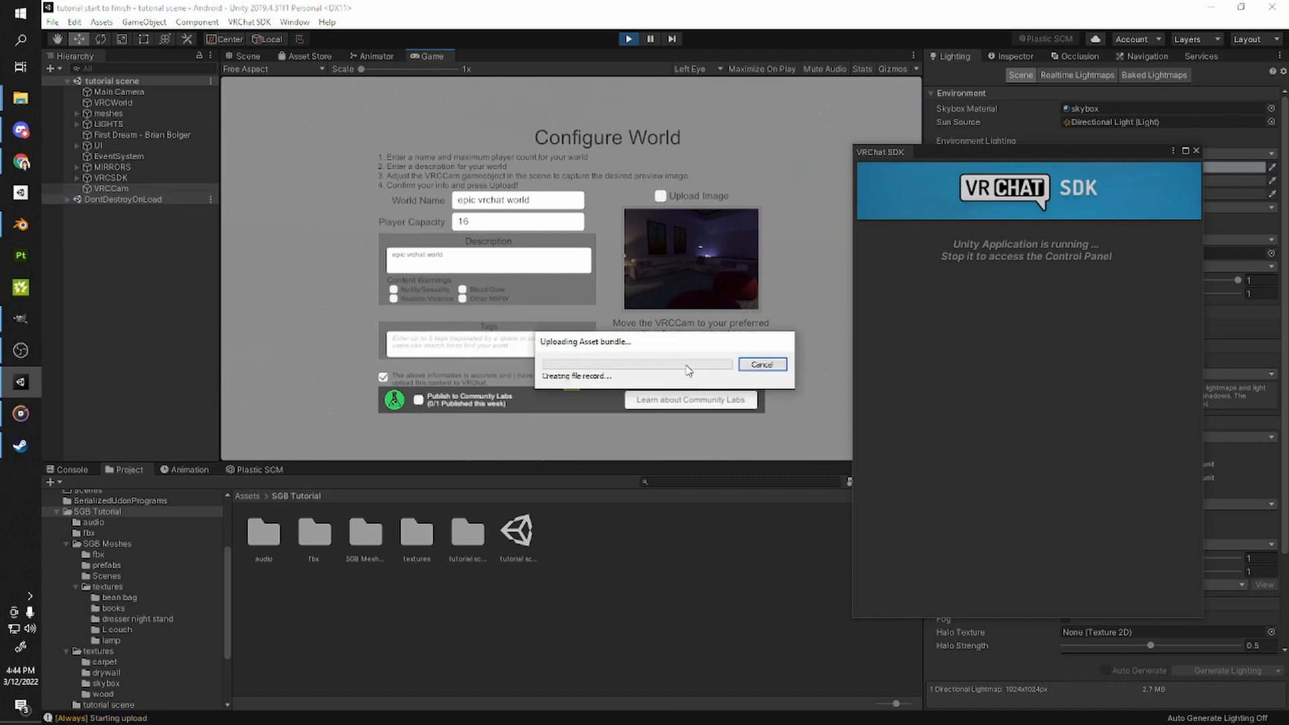